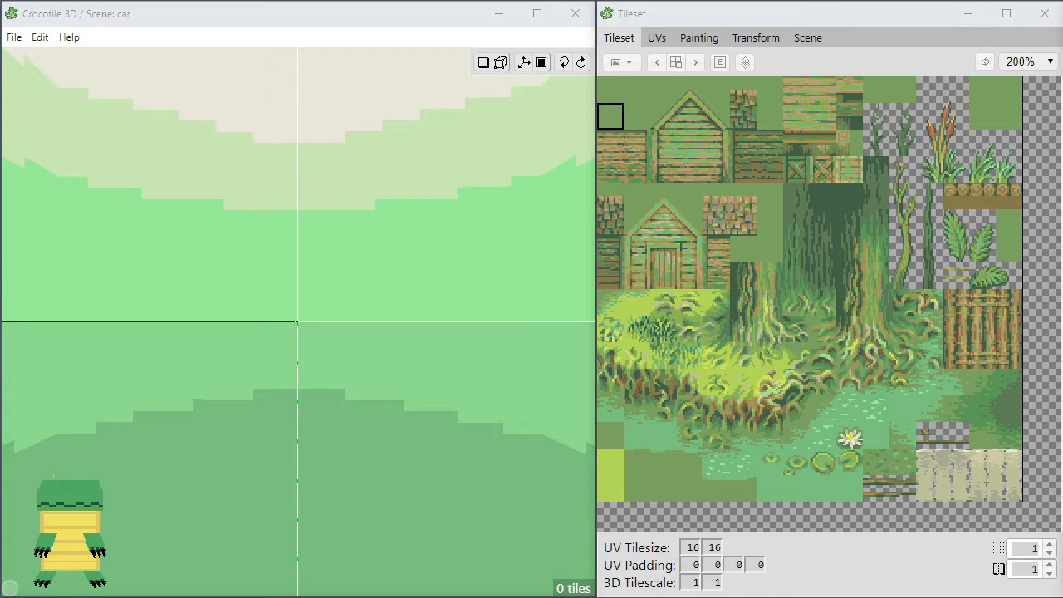
drag(311, 221, 357, 297)
key(ctrl+z)
key(space)
key(space)
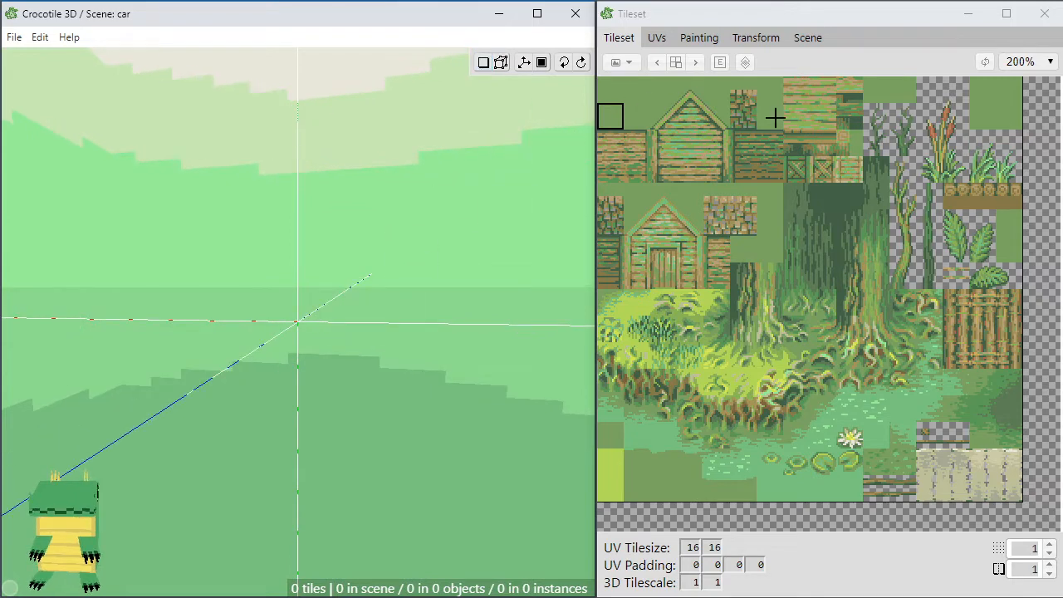
Add a blank opaque tileset of 16 by 16 tiles filled with a dark blue-grey colour
click(620, 63)
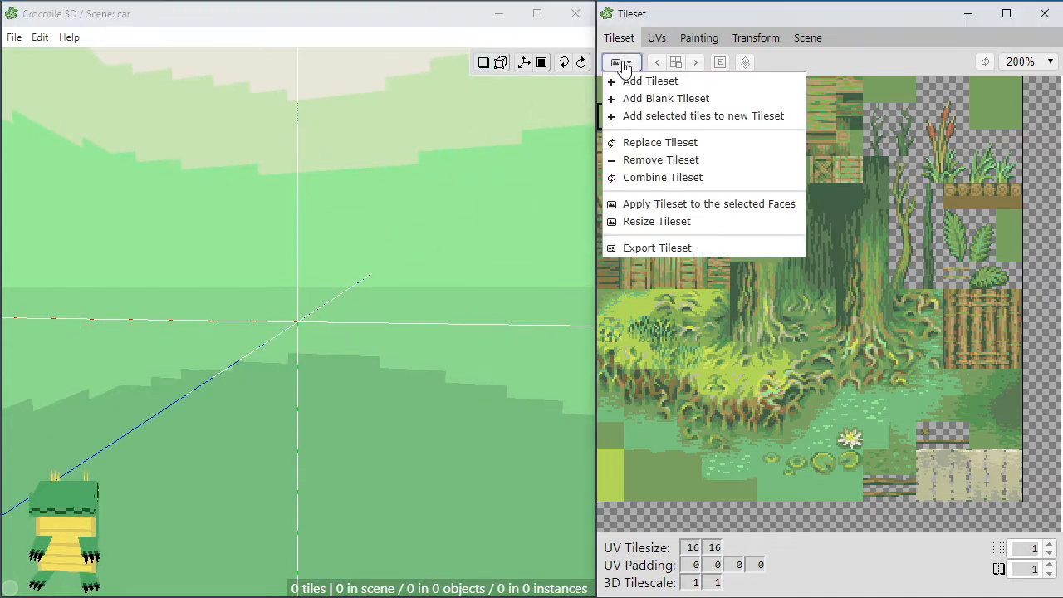
click(664, 98)
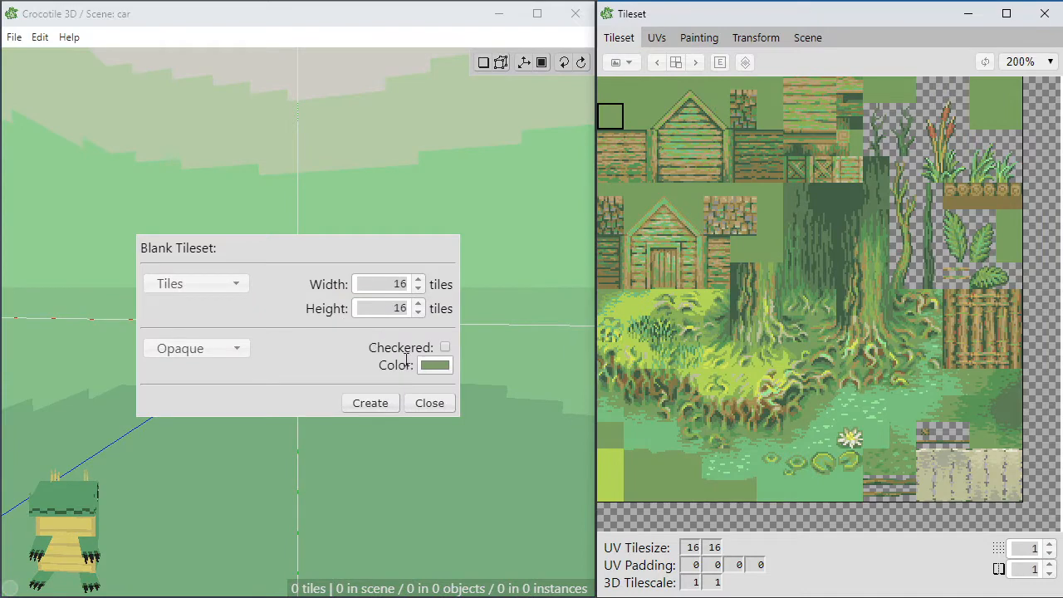
click(435, 365)
click(369, 143)
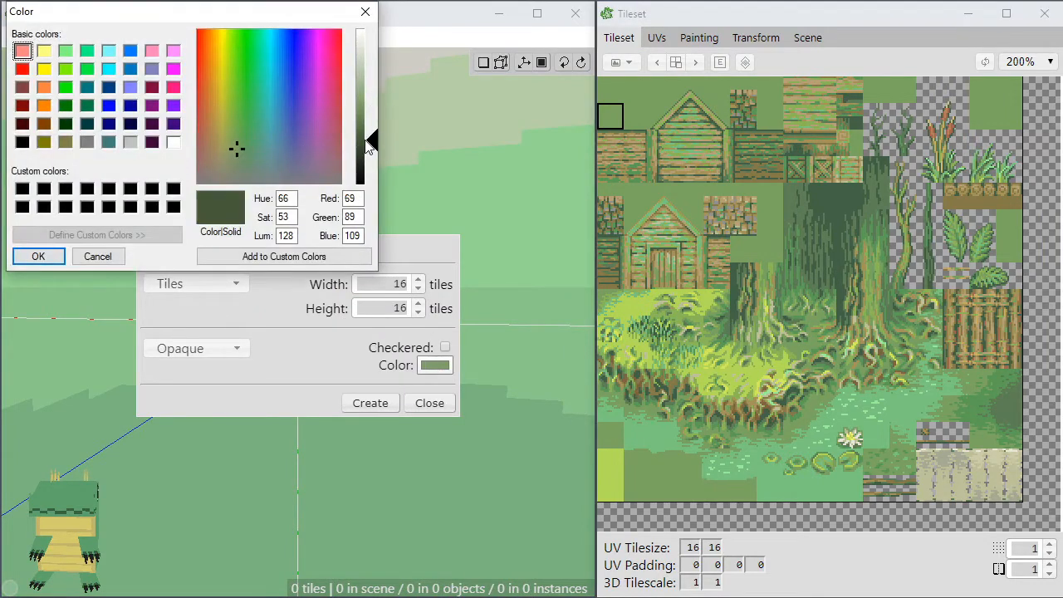
drag(291, 148, 295, 164)
click(38, 256)
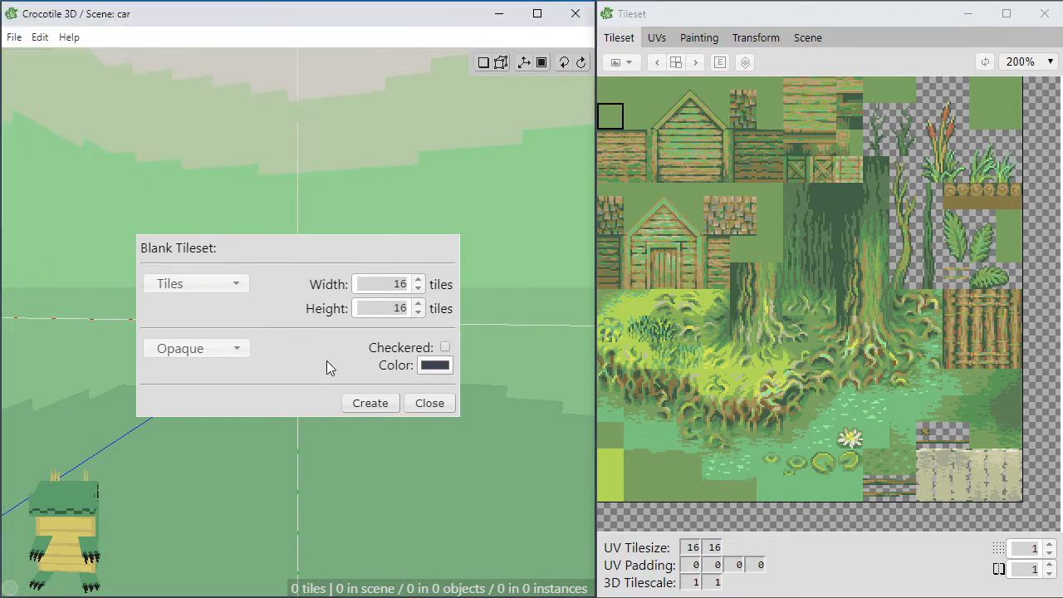
click(348, 403)
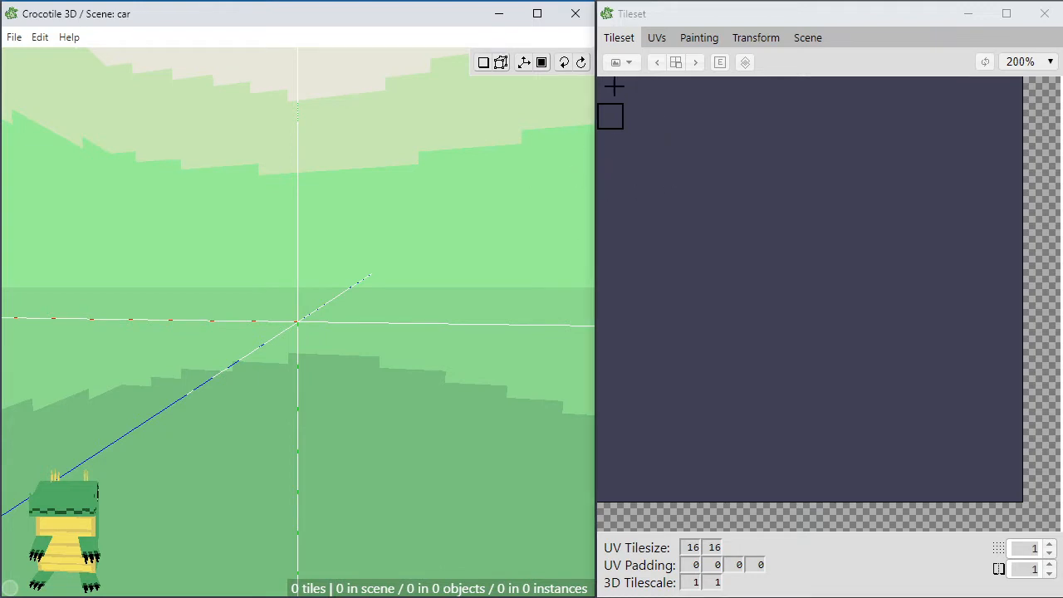
Select a block 11 tiles wide and 8 tiles high in the blank tileset and open it for painting
drag(612, 86, 719, 170)
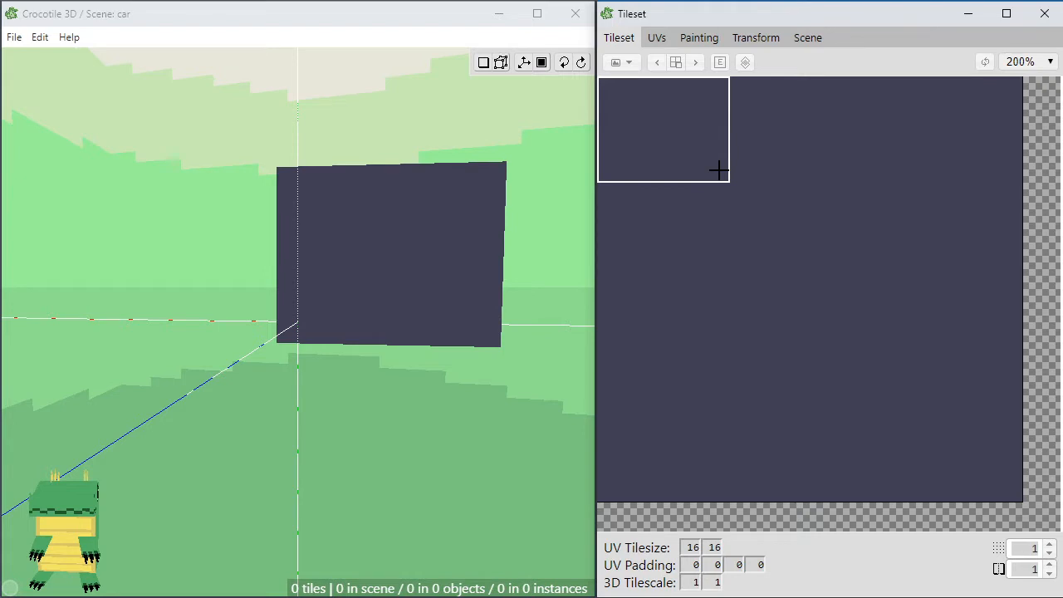
click(677, 197)
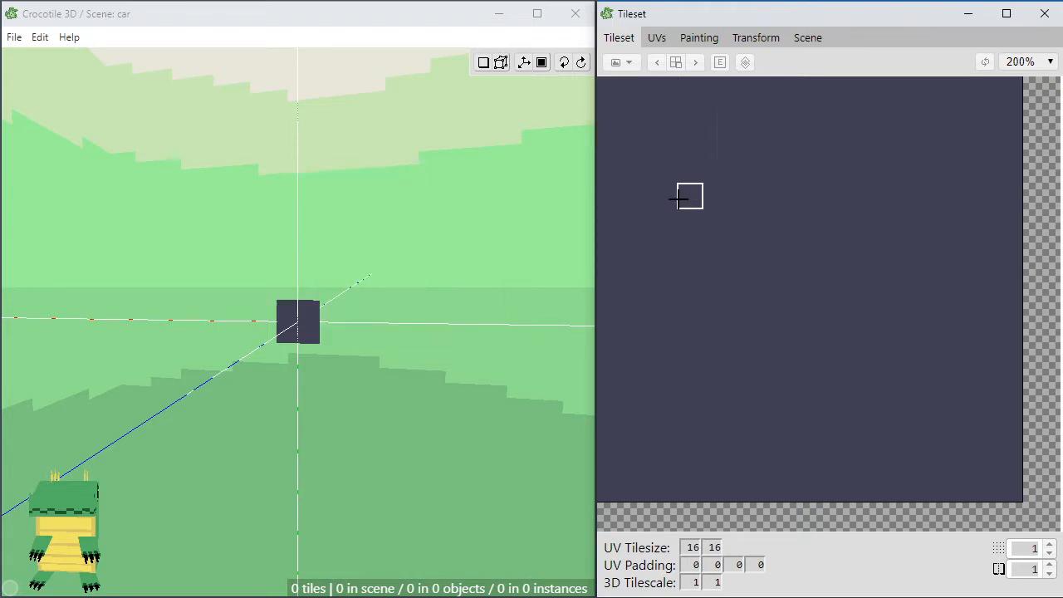
drag(614, 102, 871, 282)
click(712, 39)
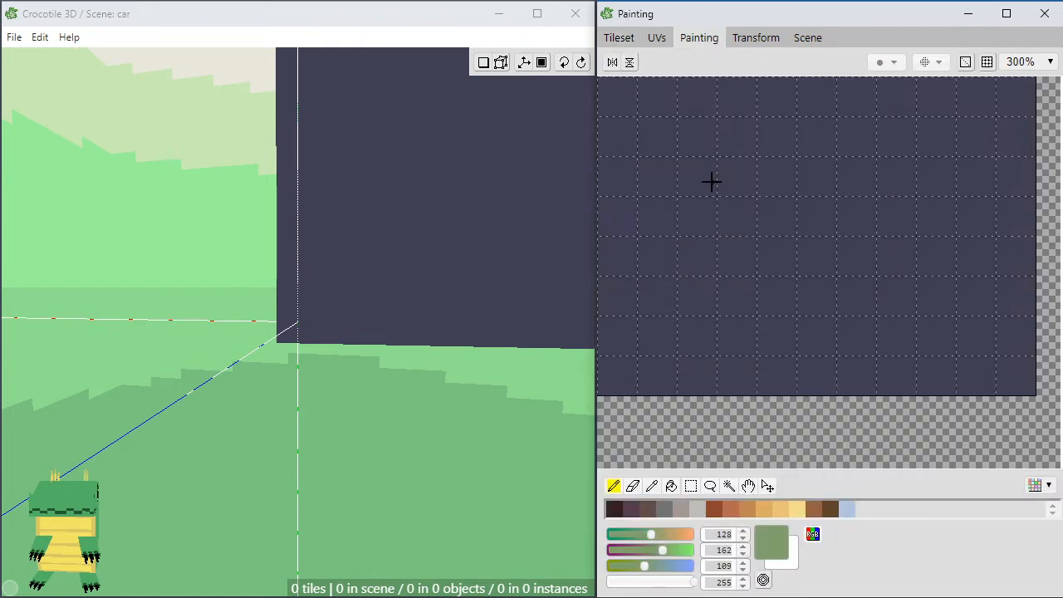
Select a single tile inside the painting area and fill it with light grey (191, 189, 186)
key(m)
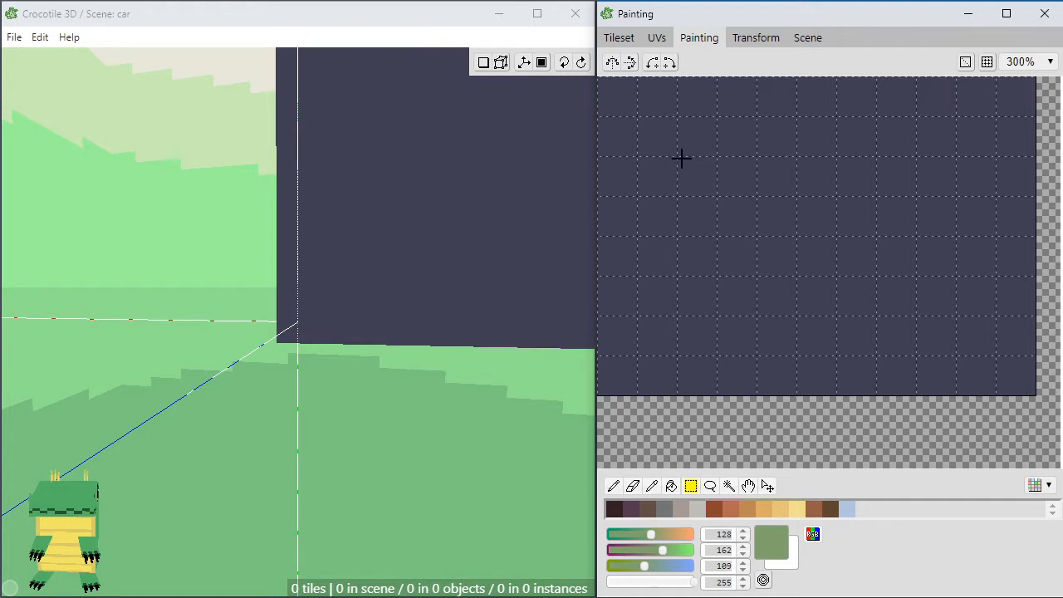
mouse_move(678, 160)
mouse_down()
mouse_move(736, 219)
mouse_move(716, 199)
mouse_up()
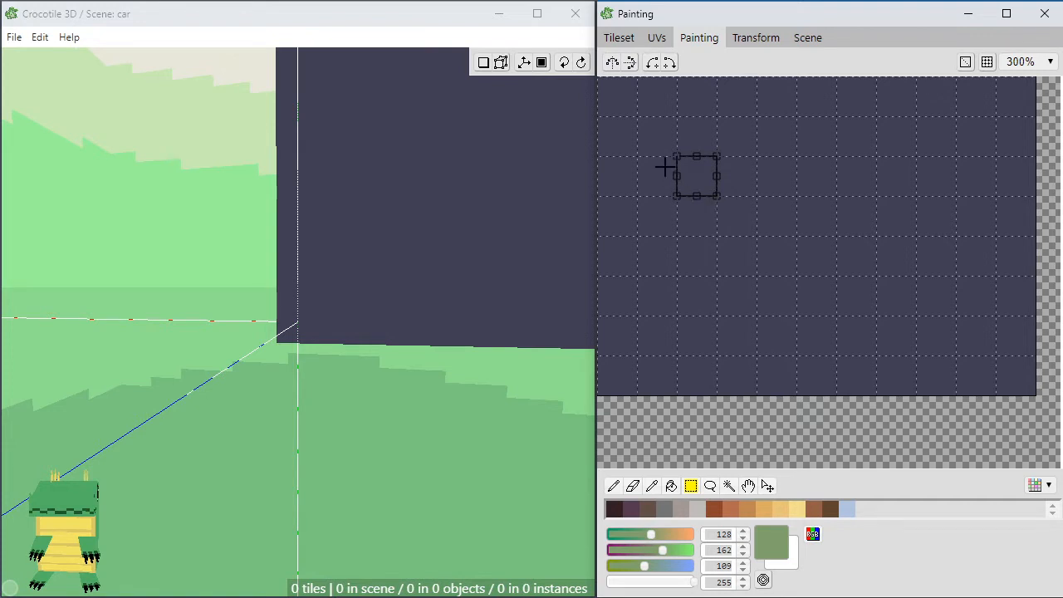
scroll(664, 166, up, 3)
drag(664, 164, 1037, 343)
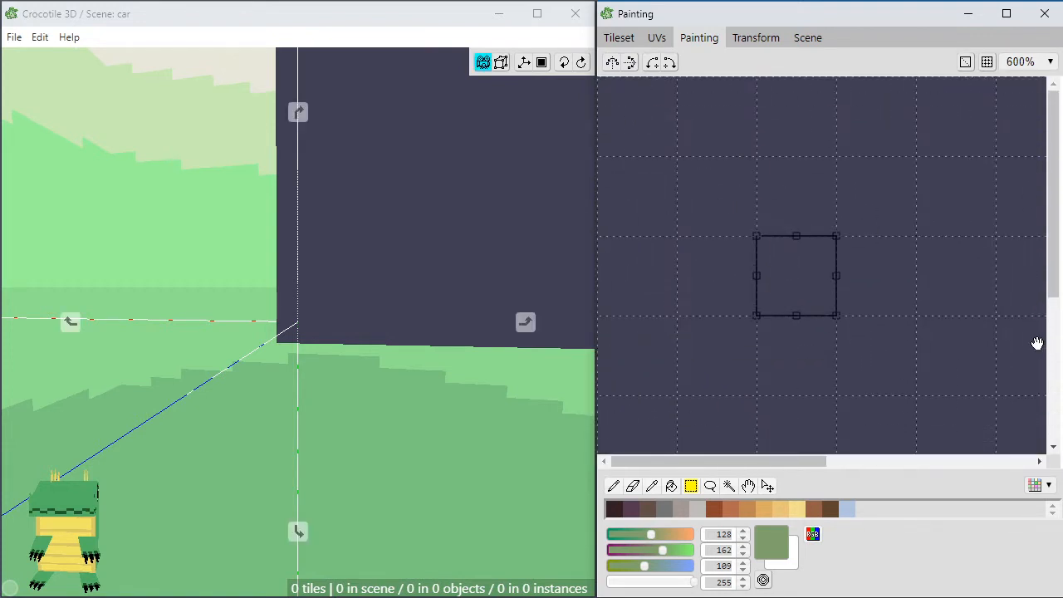
scroll(820, 281, up, 1)
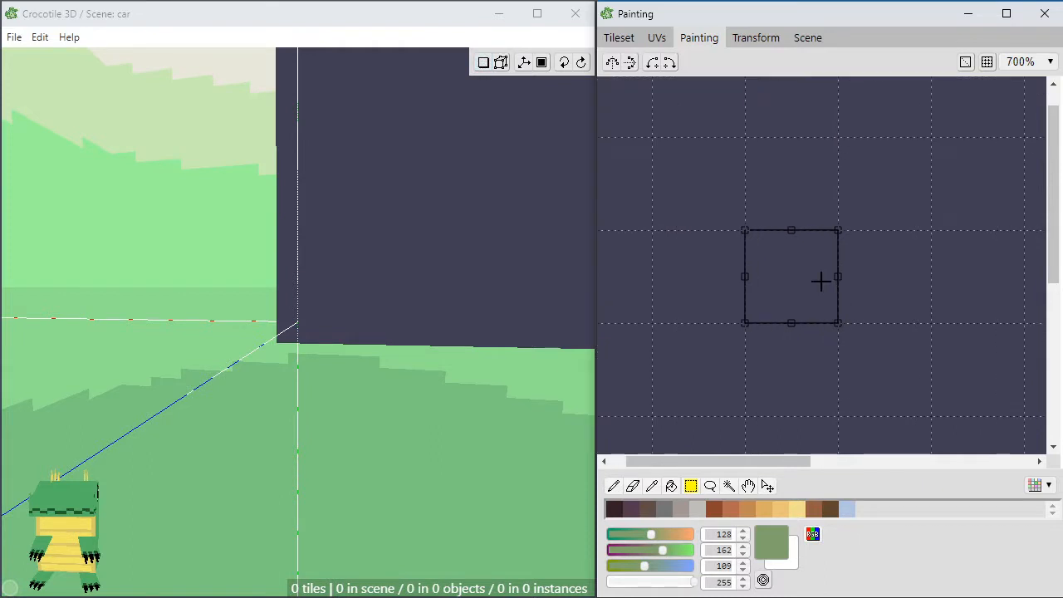
key(g)
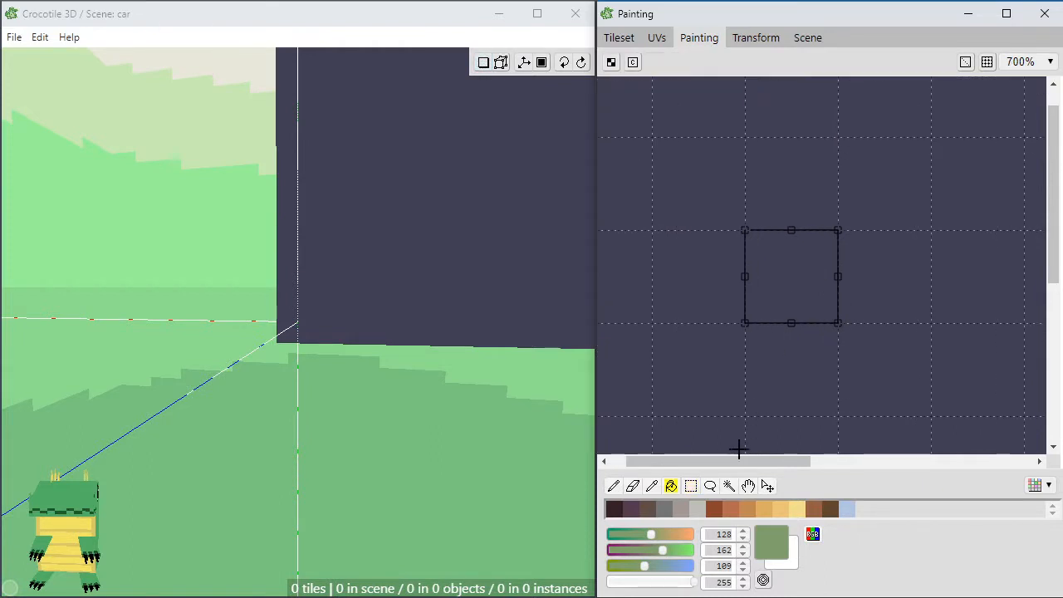
click(700, 513)
click(786, 272)
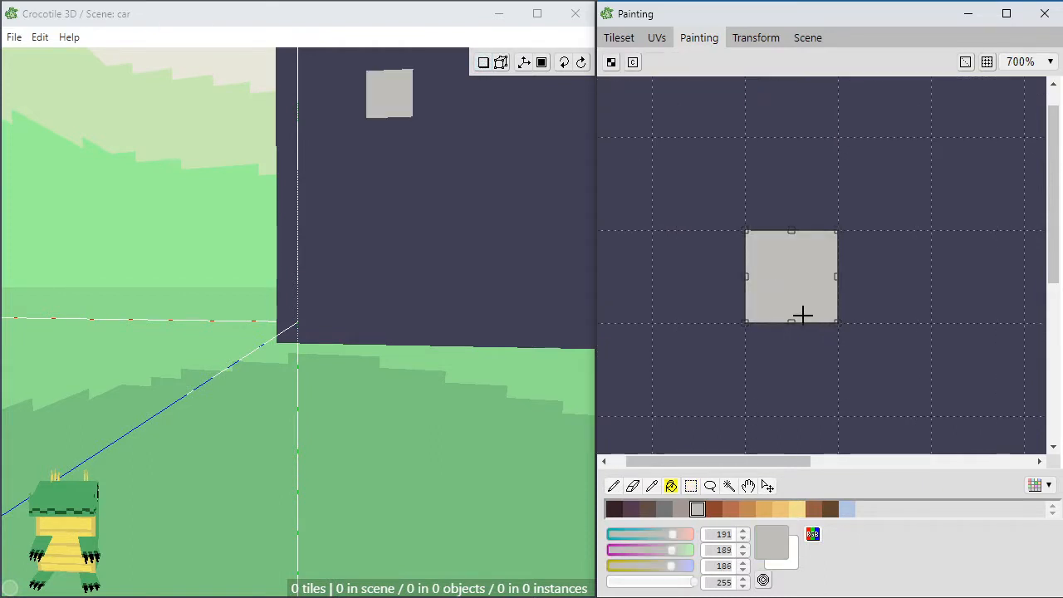
Draw a dark brown (51, 31, 36) ring at the grey tile's centre, with a 2-pixel square to the right of it
scroll(788, 287, up, 3)
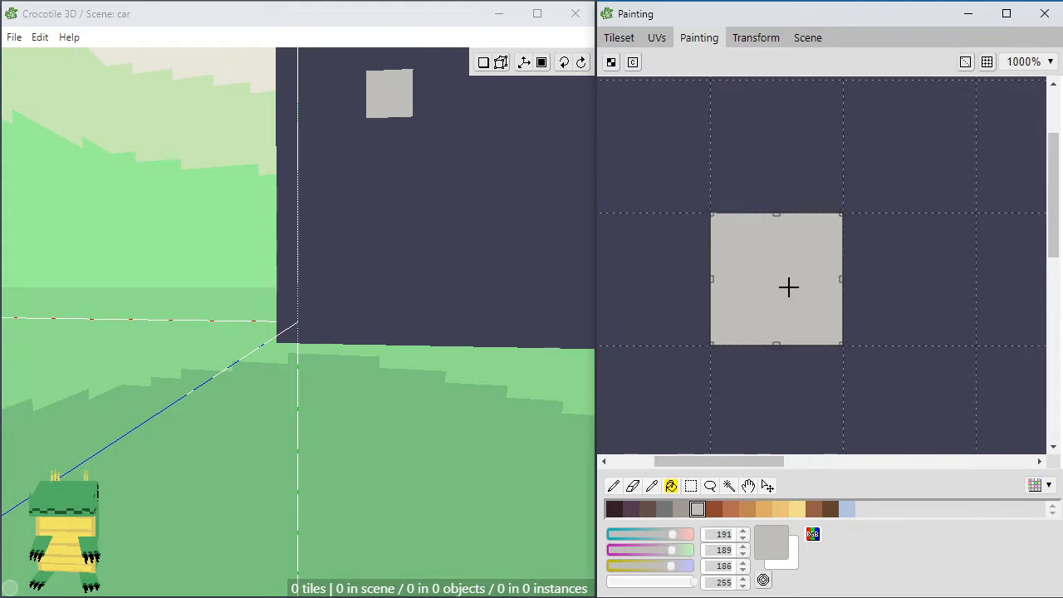
key(b)
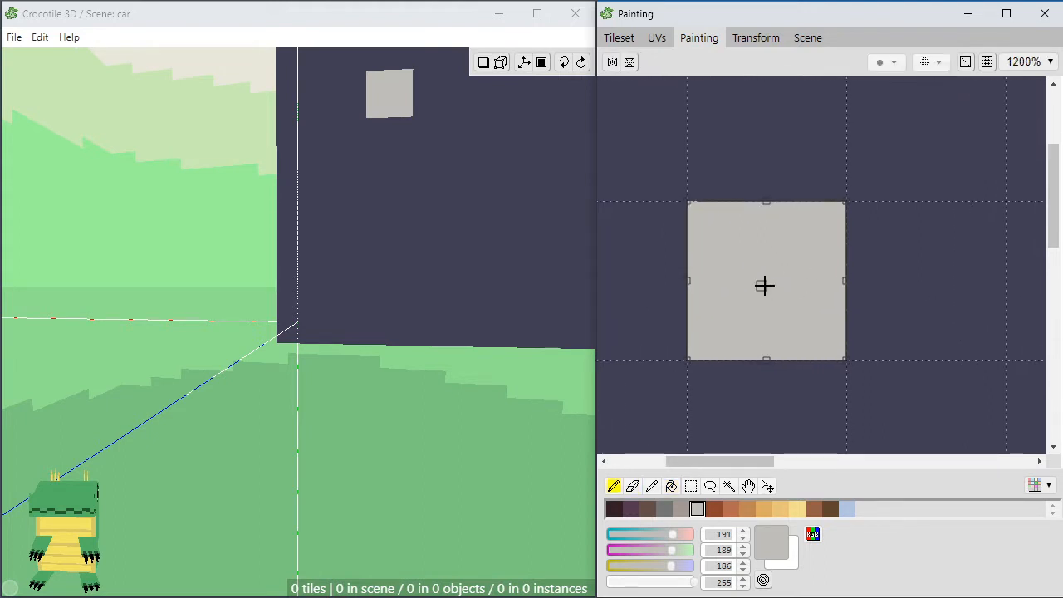
click(615, 509)
mouse_move(759, 305)
mouse_down()
mouse_move(778, 304)
mouse_move(748, 305)
mouse_move(742, 273)
mouse_move(754, 253)
mouse_move(785, 256)
mouse_move(790, 294)
mouse_move(801, 265)
mouse_move(803, 294)
mouse_move(812, 273)
mouse_move(816, 280)
mouse_up()
click(799, 275)
right_click(810, 248)
right_click(795, 274)
key(e)
right_click(810, 247)
right_click(795, 289)
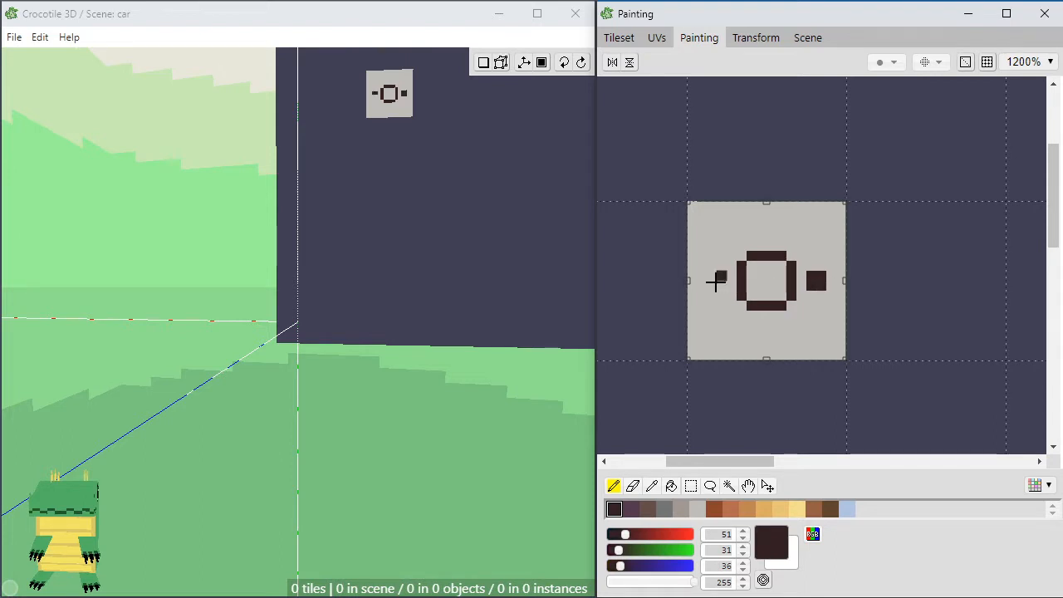
Paint 2-pixel dark squares left of, above and below the ring, and single-pixel dots at its four diagonals
drag(716, 282, 715, 287)
drag(757, 237, 766, 228)
drag(769, 324, 769, 330)
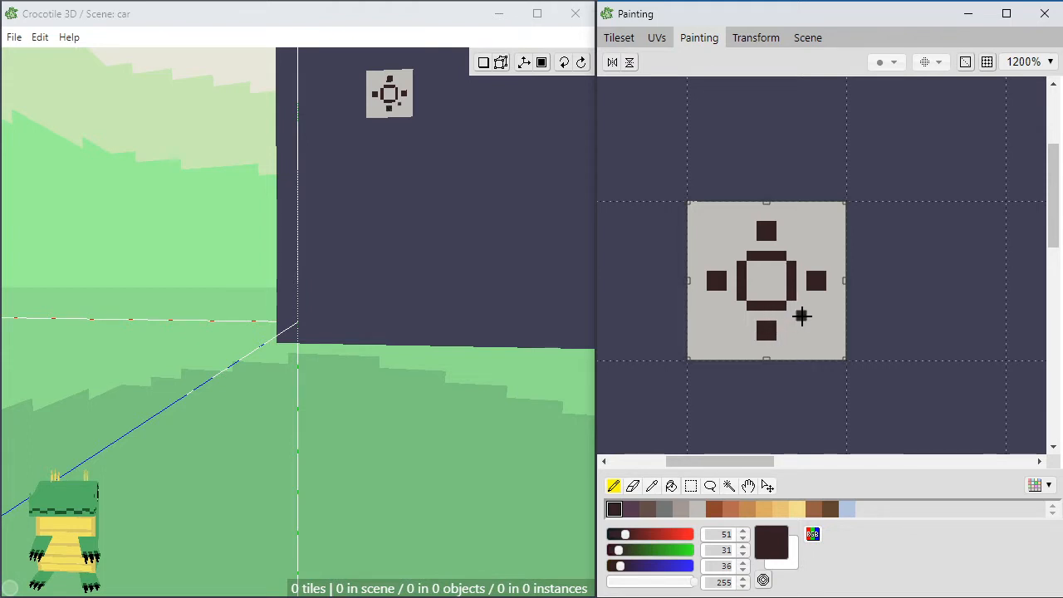
click(733, 316)
click(730, 246)
click(800, 246)
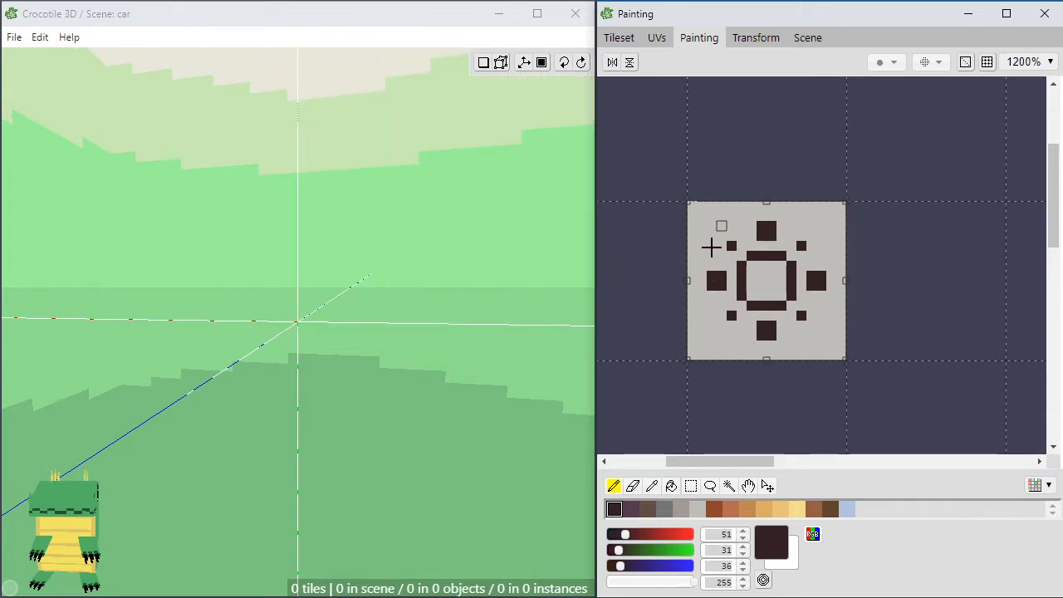
Select the tile directly right of the hubcap tile and fill it with dark brown (51, 31, 36)
key(space)
mouse_move(717, 234)
mouse_down()
mouse_move(751, 273)
mouse_move(743, 281)
mouse_up()
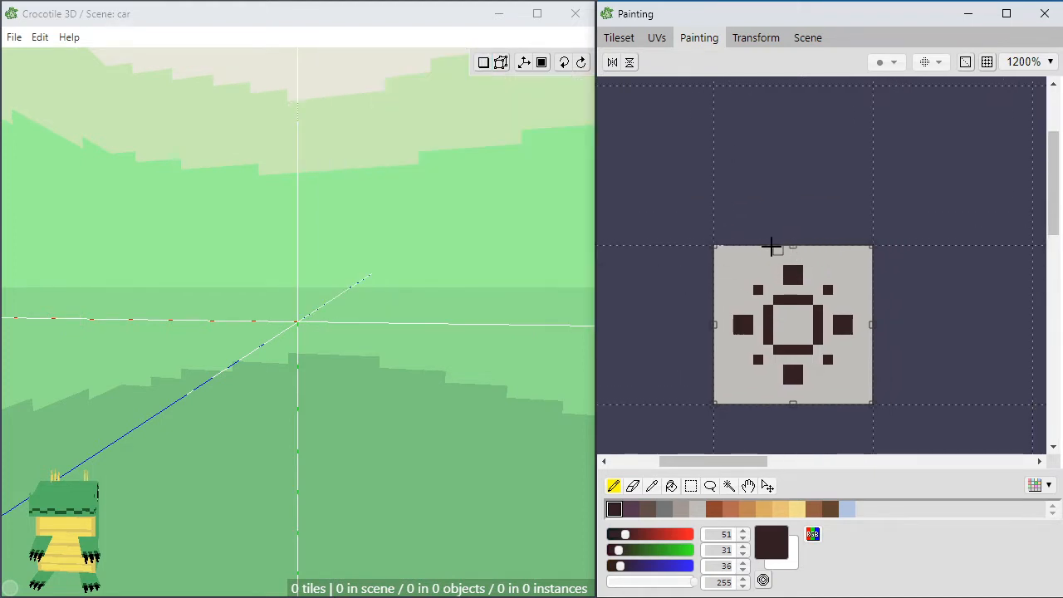
scroll(771, 244, down, 1)
key(space)
drag(763, 291, 777, 248)
scroll(775, 247, down, 2)
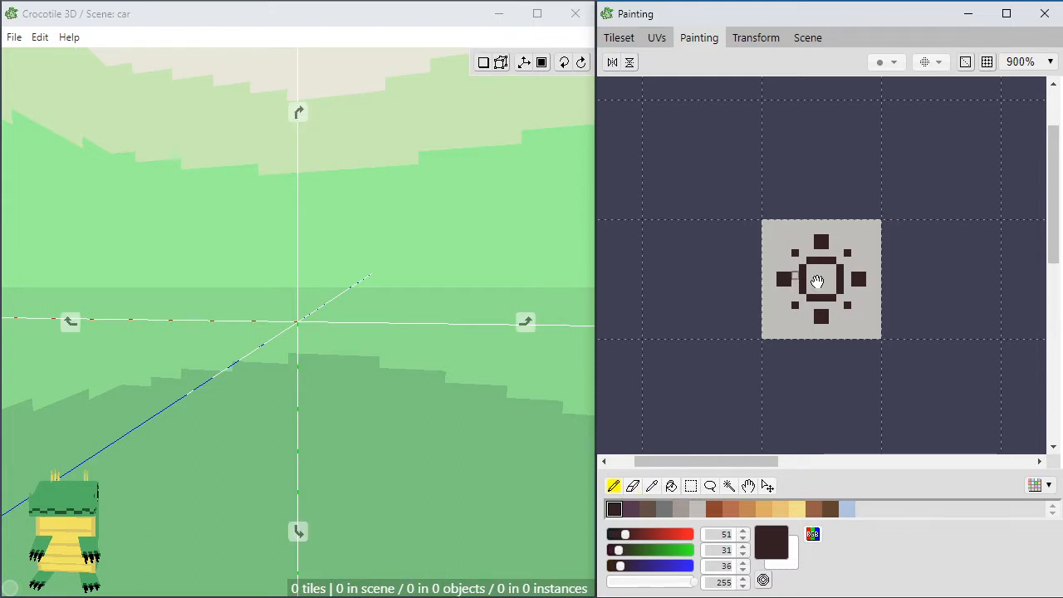
mouse_move(816, 280)
mouse_down()
mouse_move(773, 247)
mouse_move(783, 233)
mouse_move(810, 240)
mouse_up()
mouse_move(885, 241)
mouse_down()
mouse_move(871, 266)
mouse_move(845, 277)
mouse_up()
key(m)
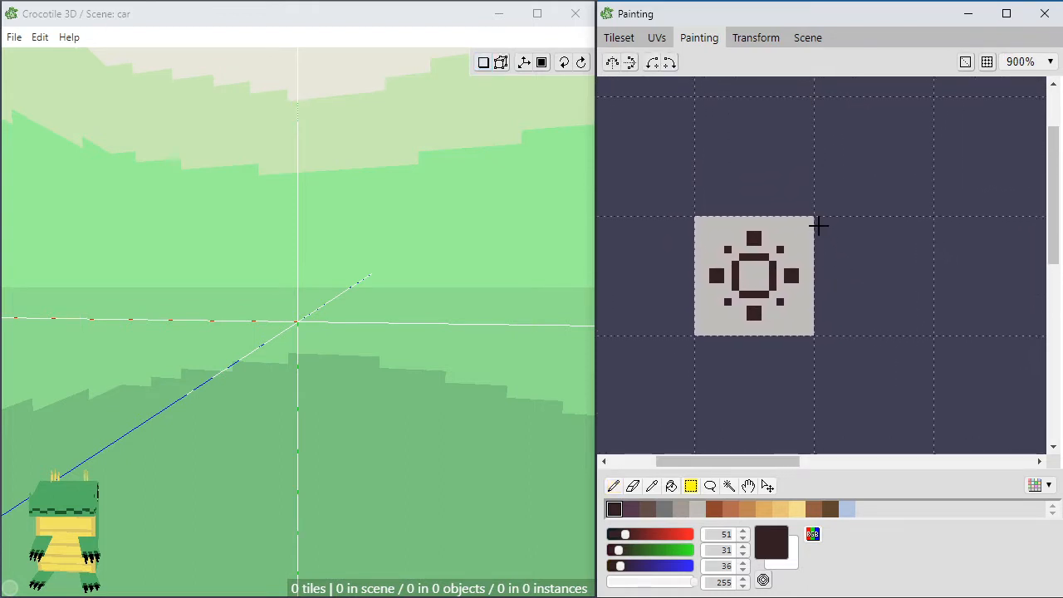
click(884, 284)
click(895, 301)
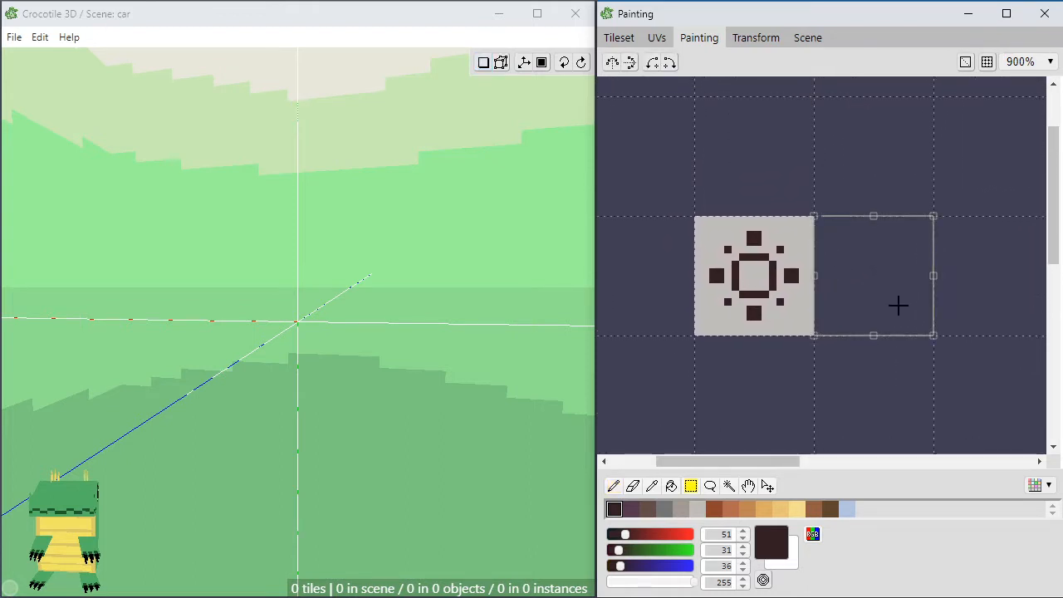
key(g)
click(886, 313)
Paint purple (84, 56, 79) highlights on the dark tile: a 4-pixel vertical line near the right edge and an 8-by-2-pixel bar near the top
key(b)
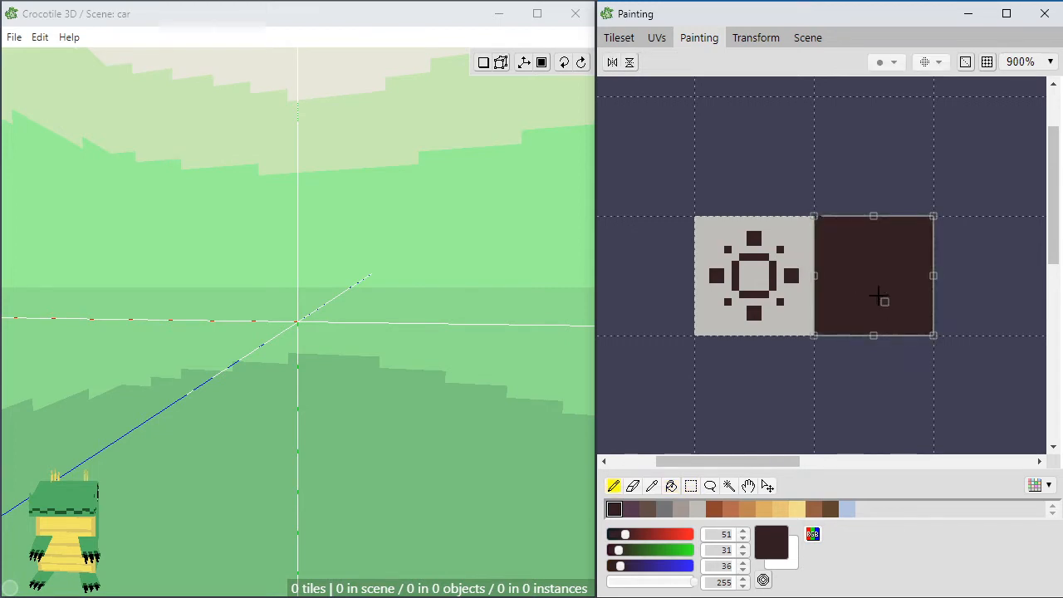
key(ctrl+d)
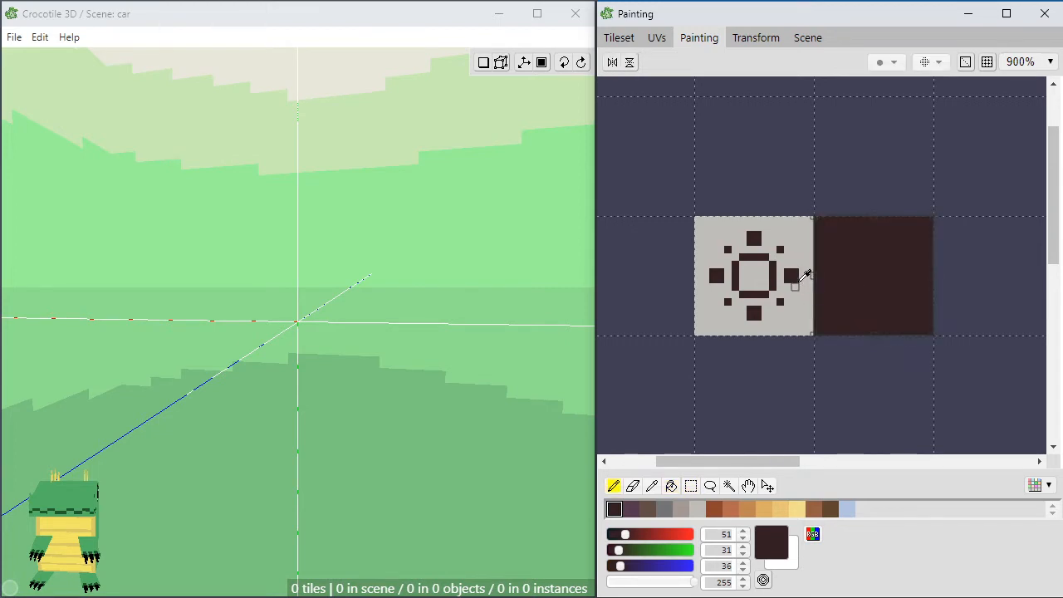
click(631, 508)
drag(913, 290, 913, 259)
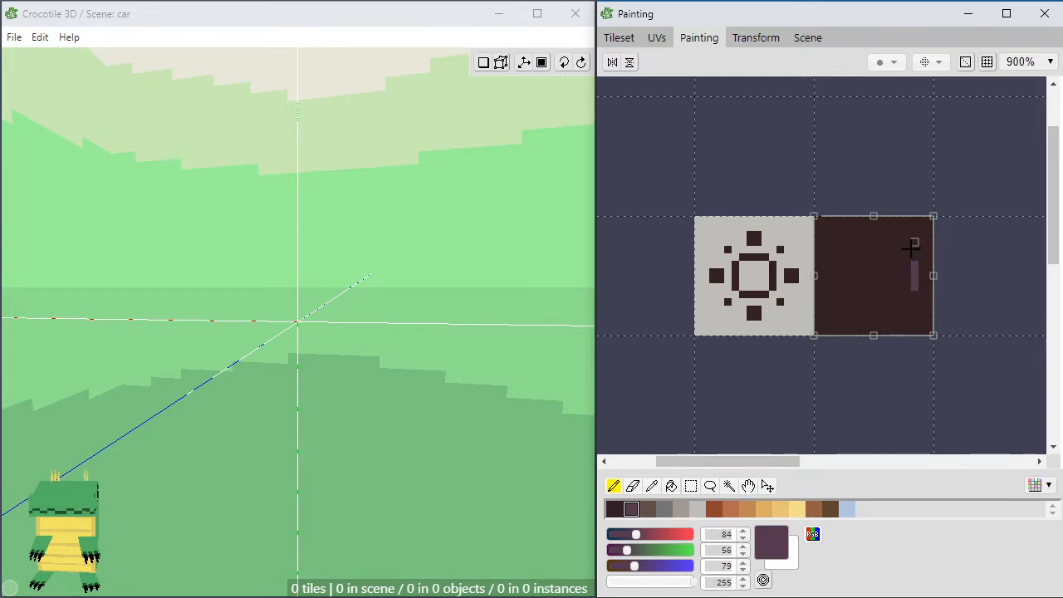
drag(887, 236, 862, 242)
alt+click(862, 256)
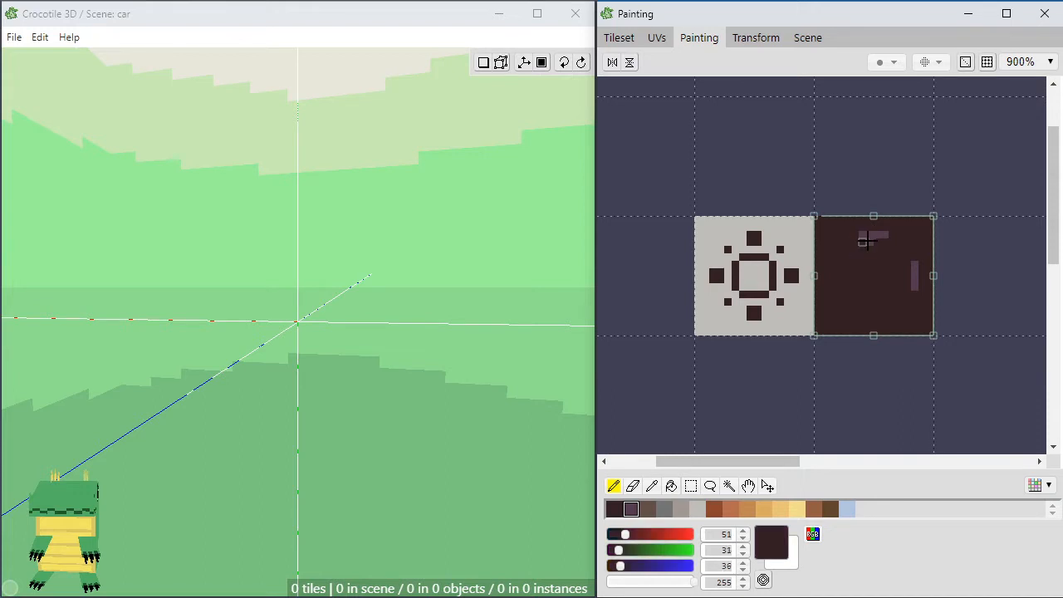
alt+click(878, 235)
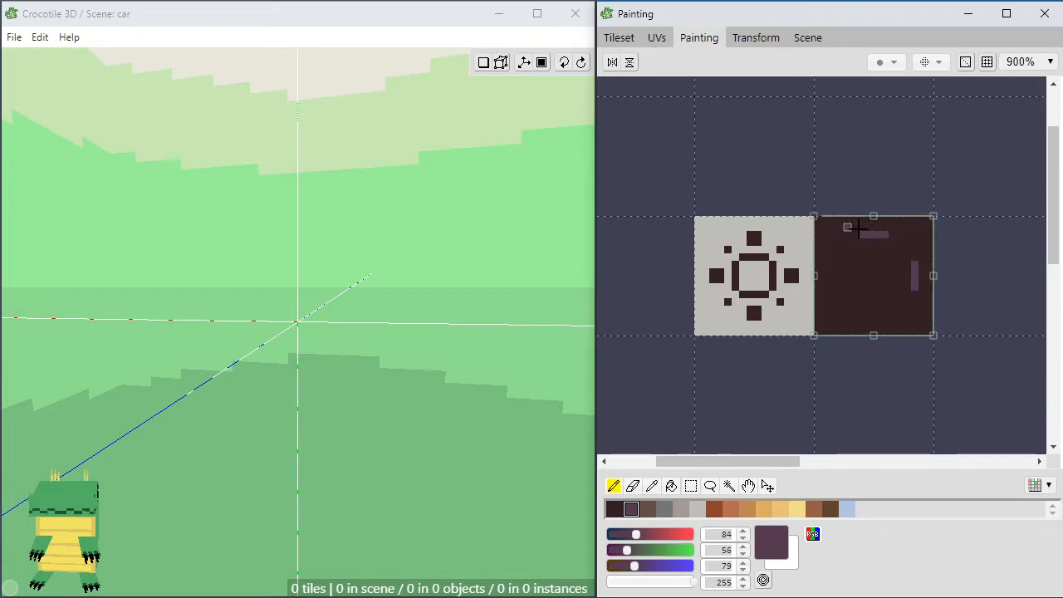
mouse_move(858, 229)
mouse_down()
mouse_move(899, 224)
mouse_move(847, 231)
mouse_up()
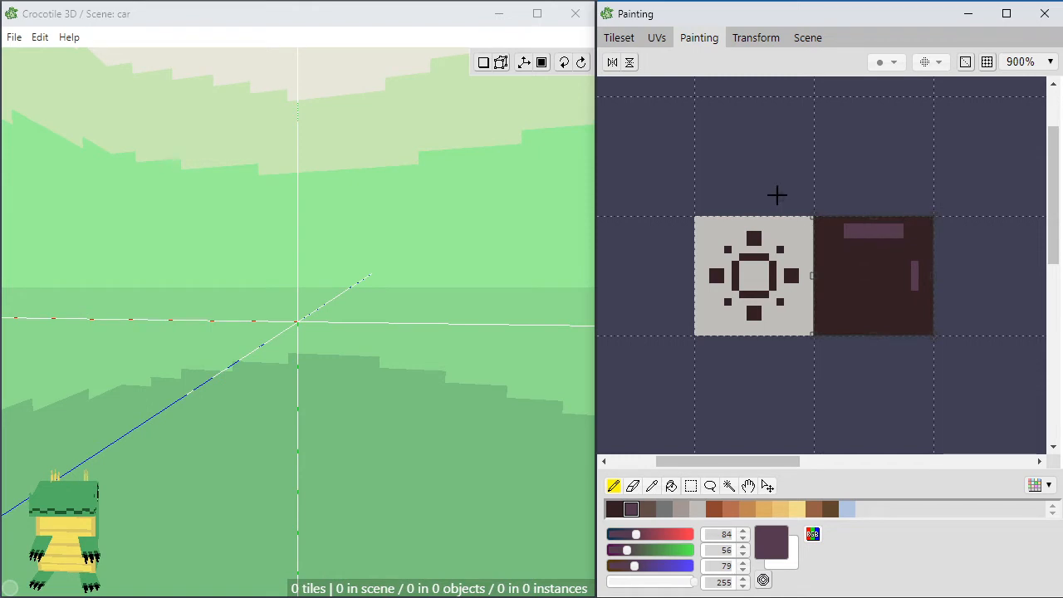
Pick the dark brown tile with the purple highlights from the tileset as the tile for placing in the scene
click(624, 40)
click(608, 111)
scroll(631, 125, up, 3)
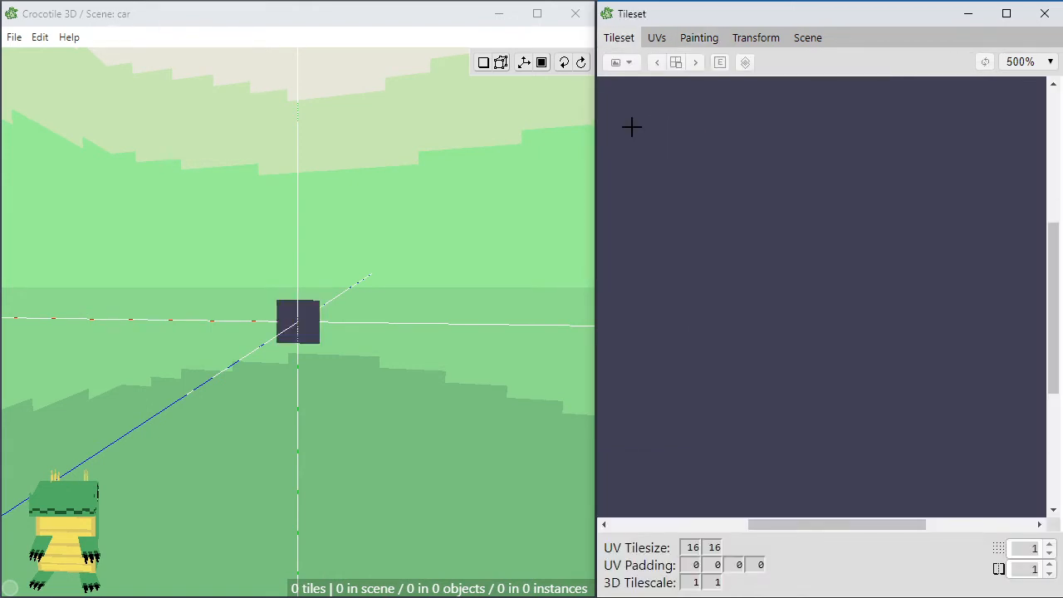
drag(754, 216, 997, 417)
drag(753, 205, 864, 343)
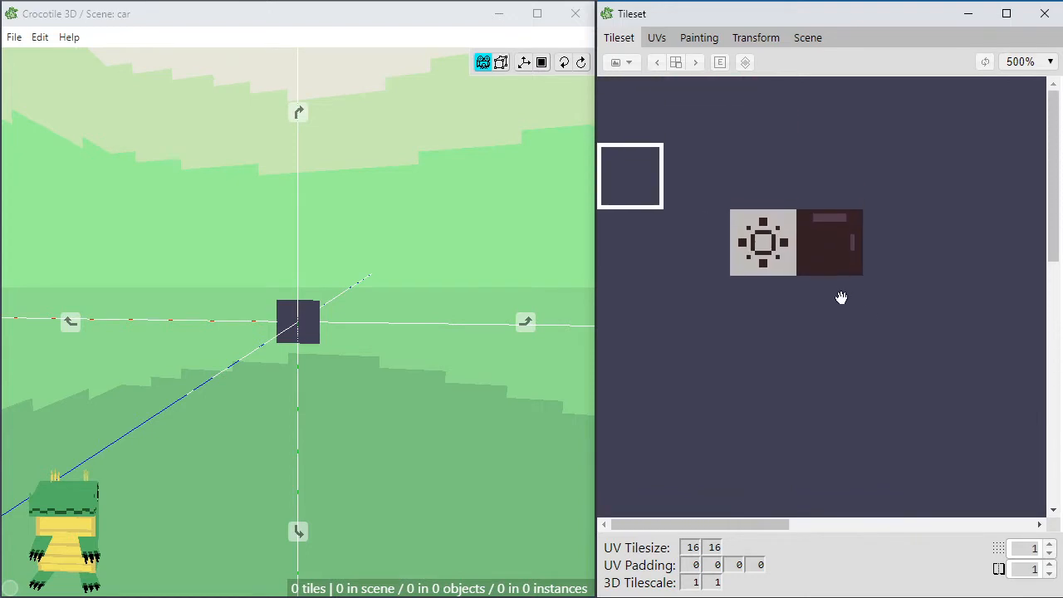
click(818, 241)
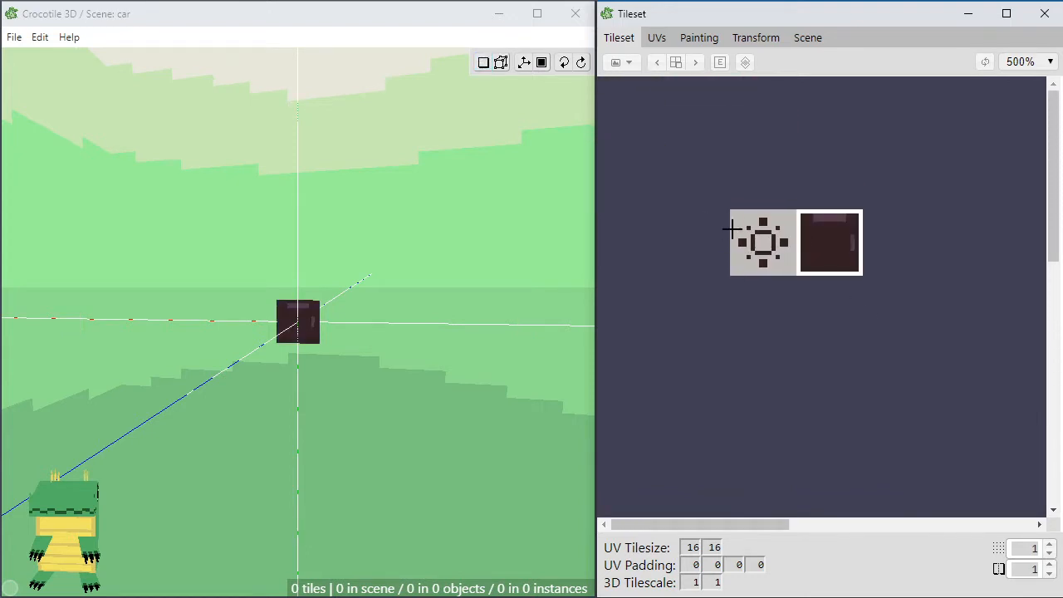
scroll(732, 230, up, 4)
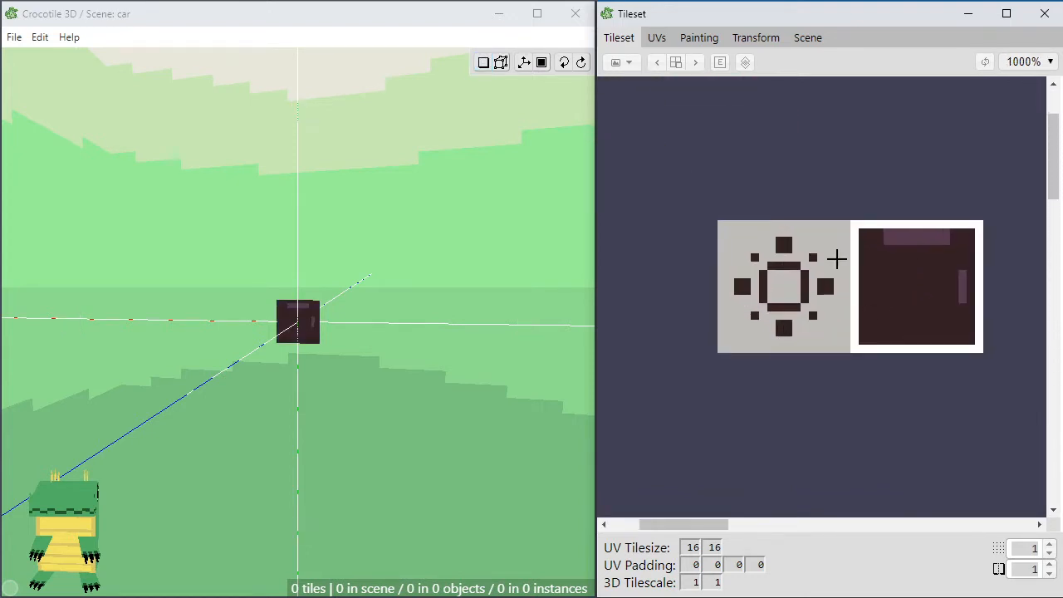
scroll(324, 286, up, 2)
key(space)
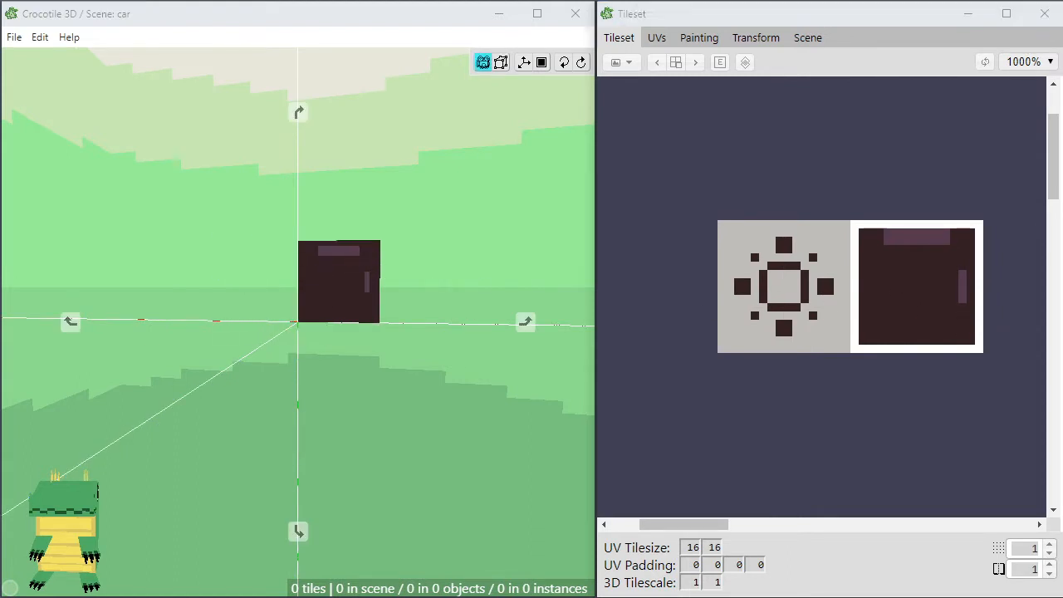
Set the UV tile size to 8 by 8 pixels for picking parts of the tire texture
drag(324, 286, 361, 254)
scroll(361, 254, up, 1)
right_drag(361, 254, 353, 319)
drag(327, 264, 346, 253)
key(space)
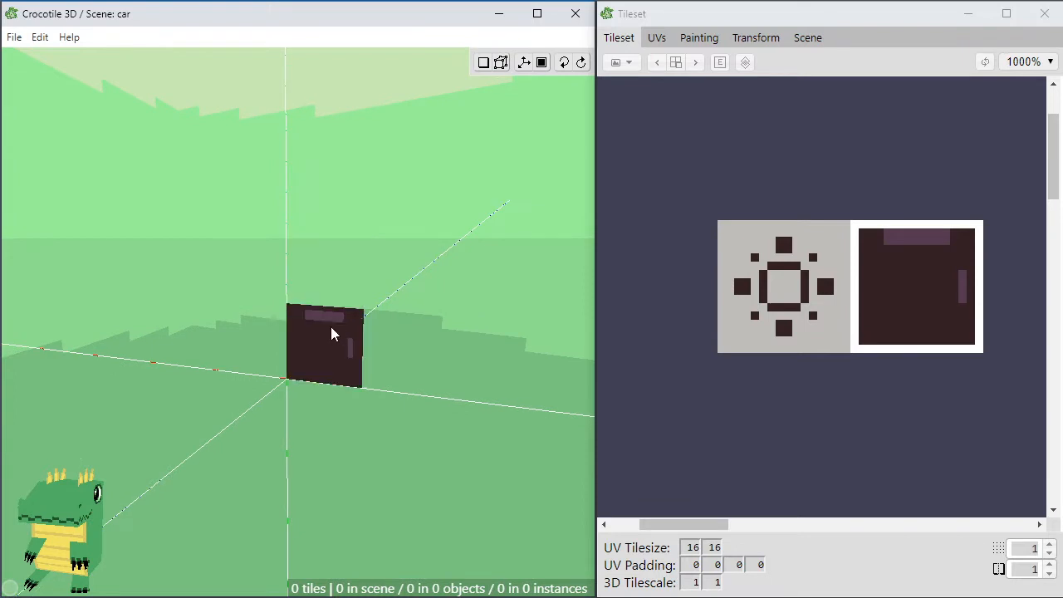
key(space)
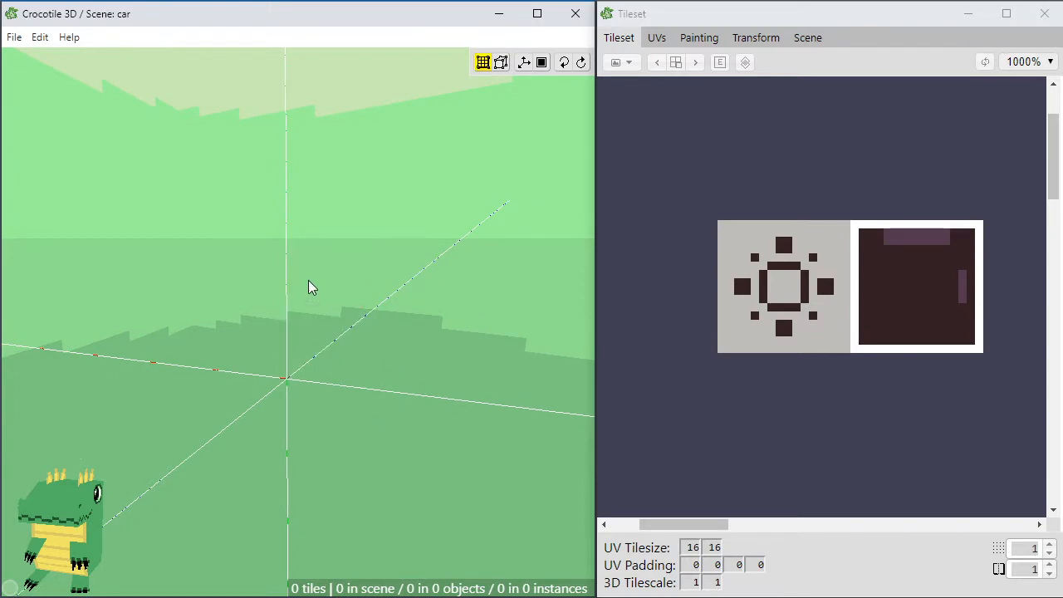
key(space)
double_click(694, 548)
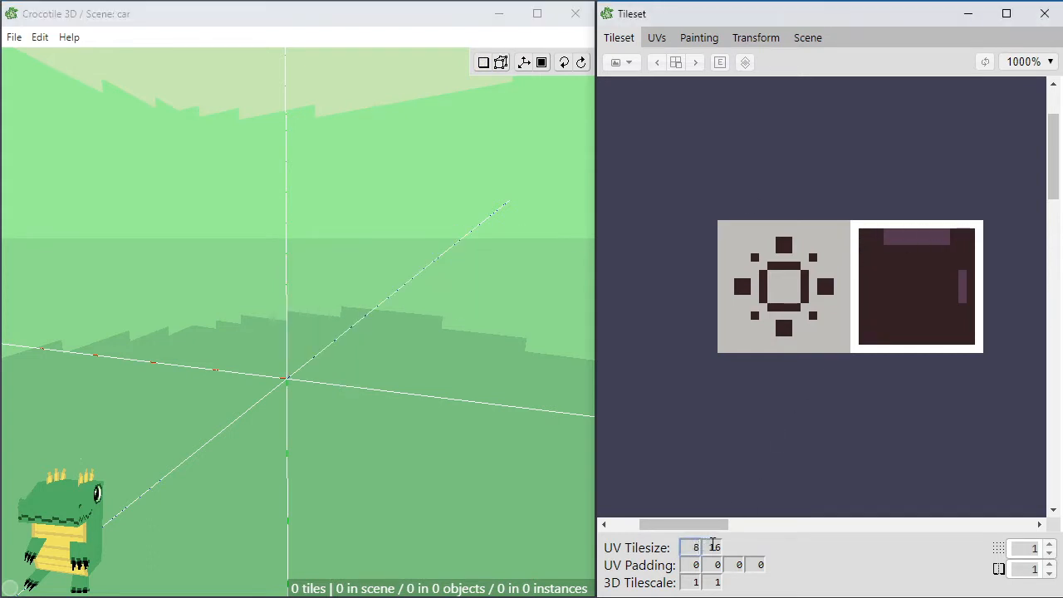
double_click(715, 547)
text(8)
click(785, 487)
Pick the upper half of the dark brown tire tile and place it in the scene beside the vertical axis
click(891, 243)
drag(918, 249, 931, 251)
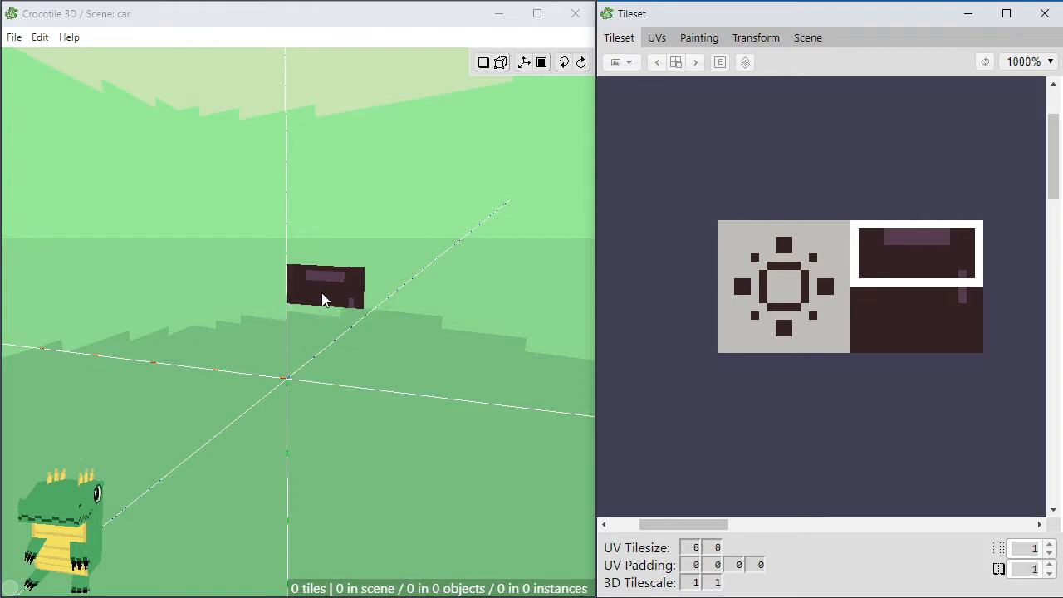
click(324, 286)
scroll(452, 373, up, 2)
key(space)
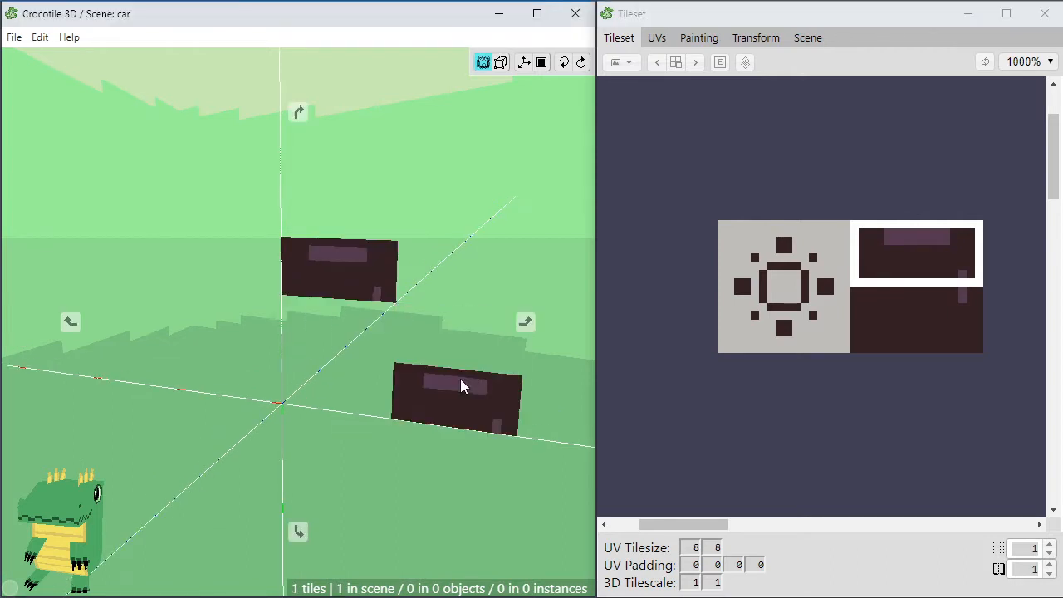
drag(457, 348, 431, 352)
right_drag(480, 391, 317, 272)
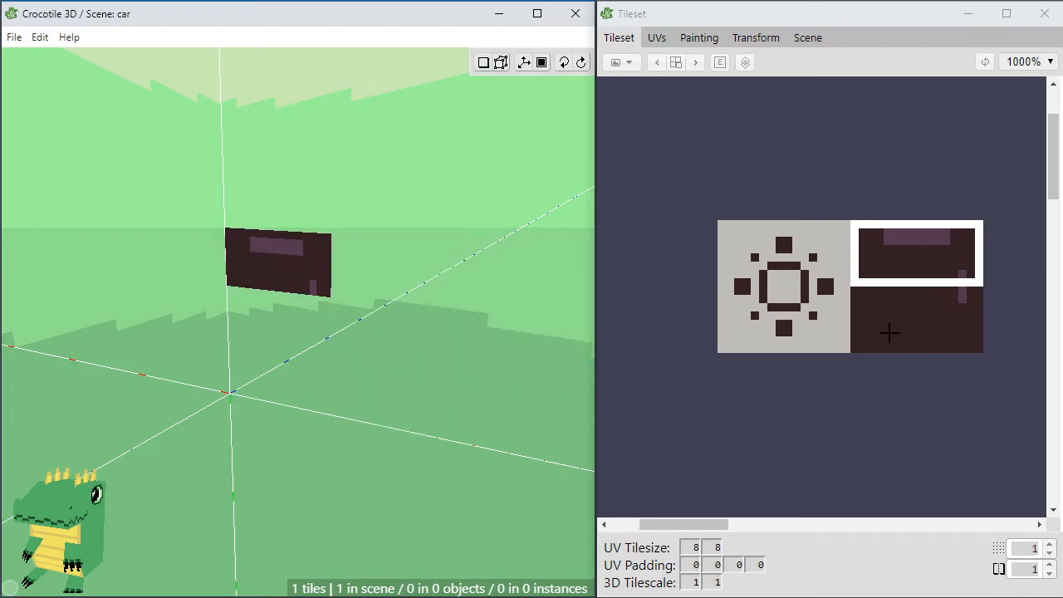
Set the grid spacing to 4 and move the placed tile's two lower vertices forward so the tile slants
key(Tab)
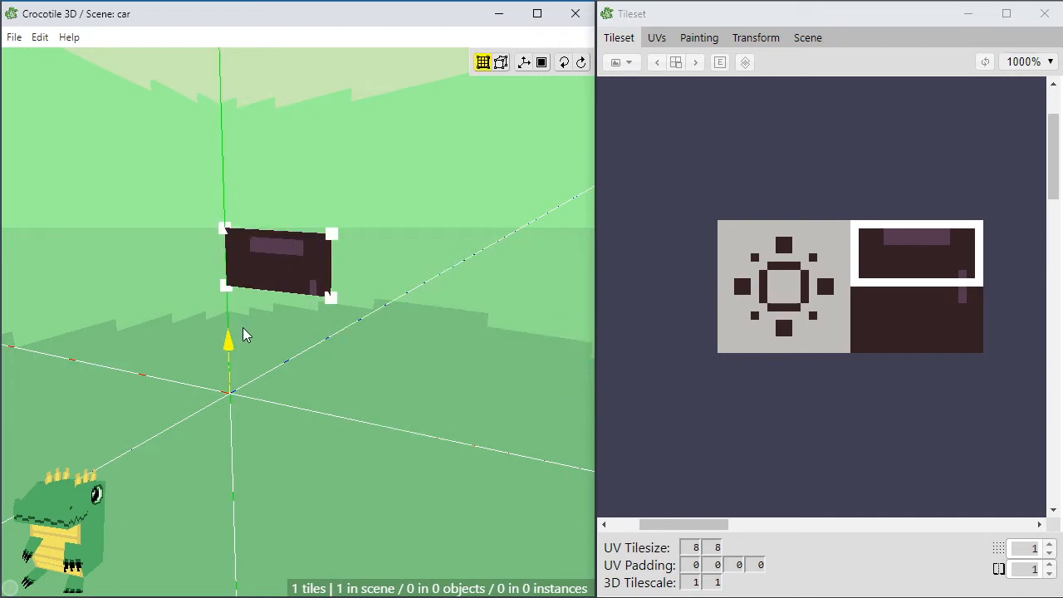
drag(365, 289, 197, 319)
shift+drag(166, 249, 237, 300)
key(c)
key(c)
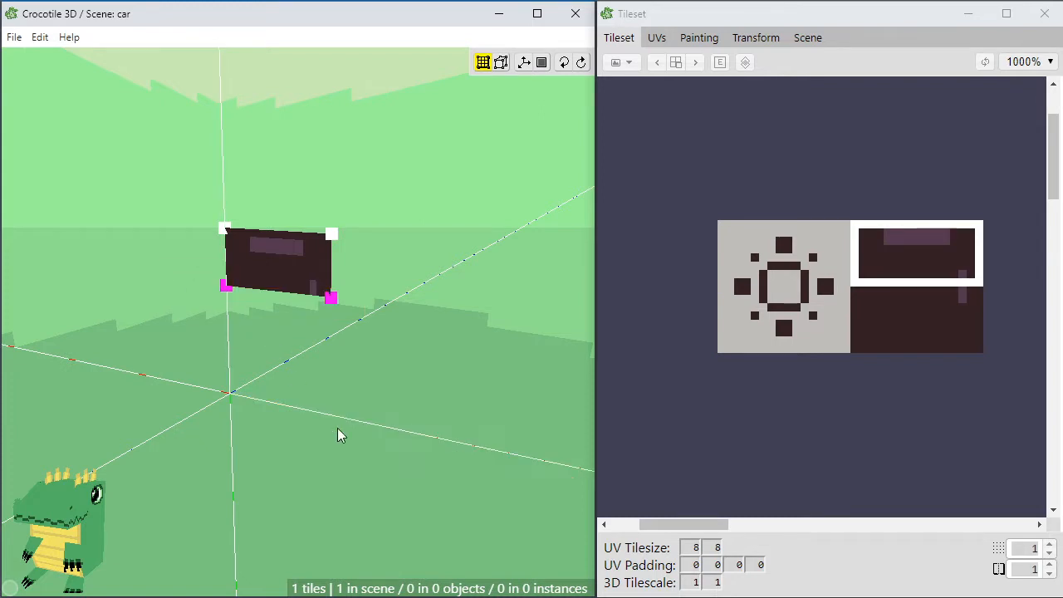
key(shift+s)
key(shift+w)
click(1035, 546)
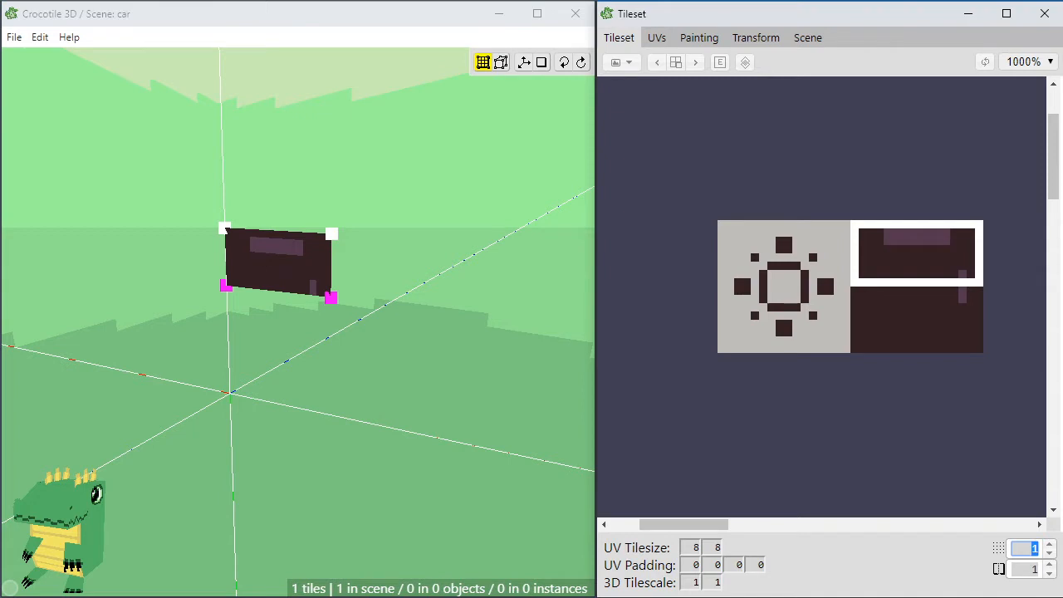
click(417, 344)
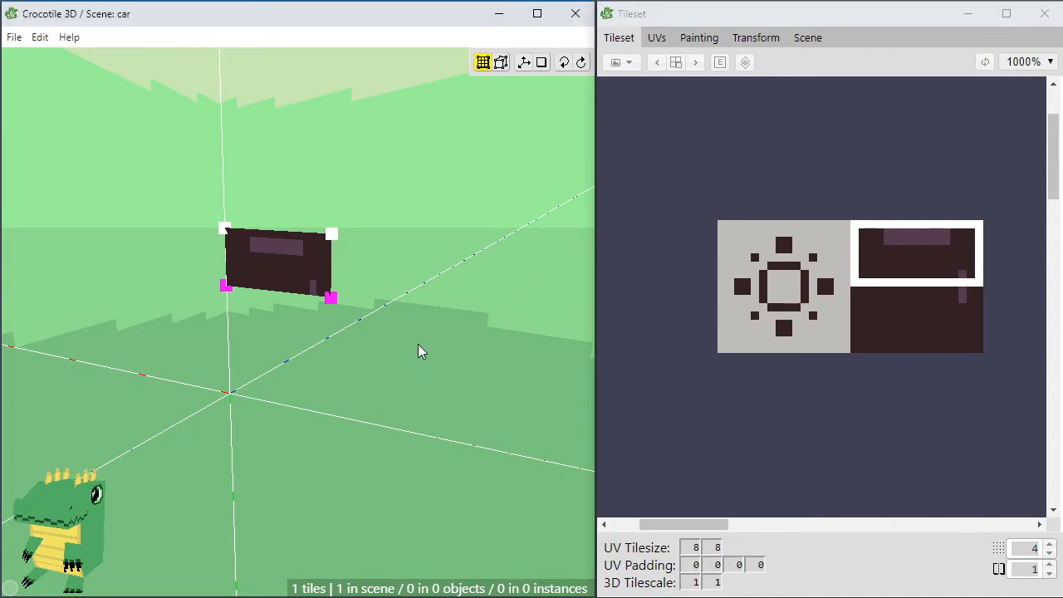
key(shift+s)
key(shift+s)
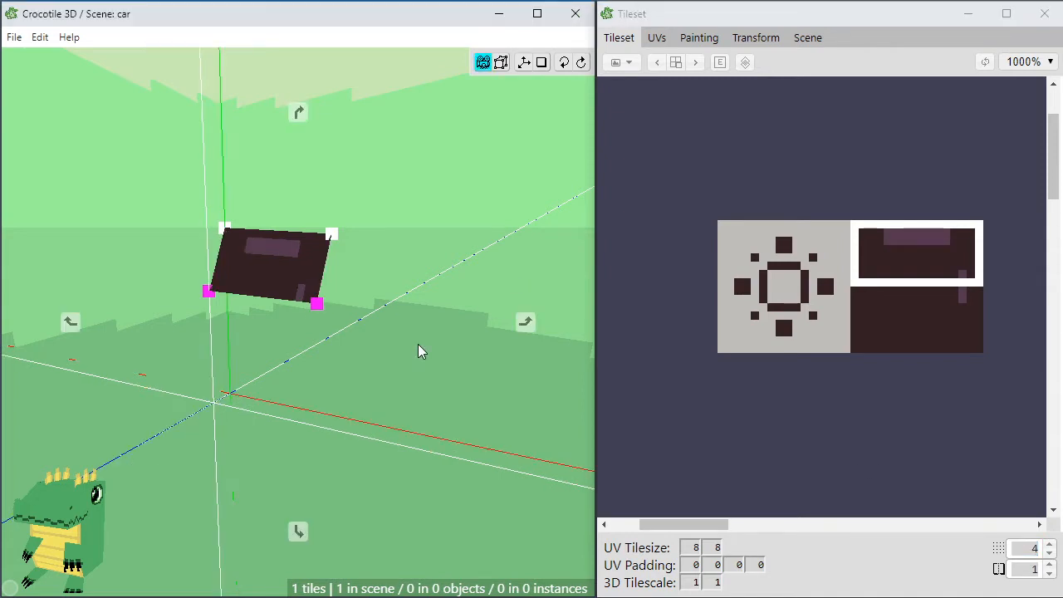
Pick the lower half of the dark brown tire tile and place it directly below the slanted tile's lower edge
middle_drag(417, 344, 480, 322)
scroll(421, 395, up, 4)
scroll(421, 394, down, 1)
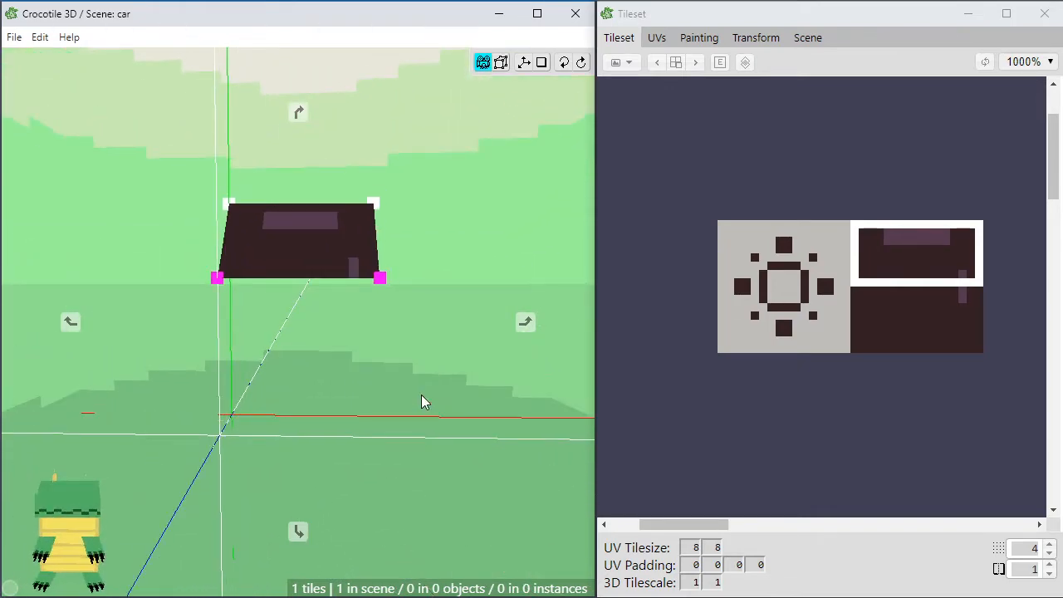
key(space)
drag(396, 404, 374, 386)
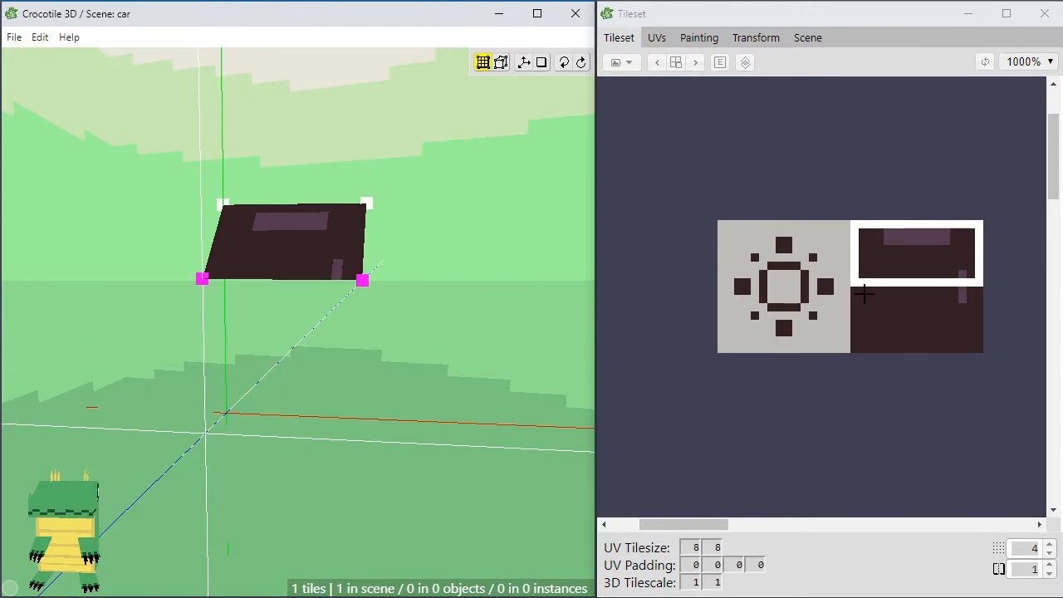
mouse_move(864, 292)
mouse_down()
mouse_move(883, 320)
mouse_move(956, 321)
mouse_up()
click(278, 303)
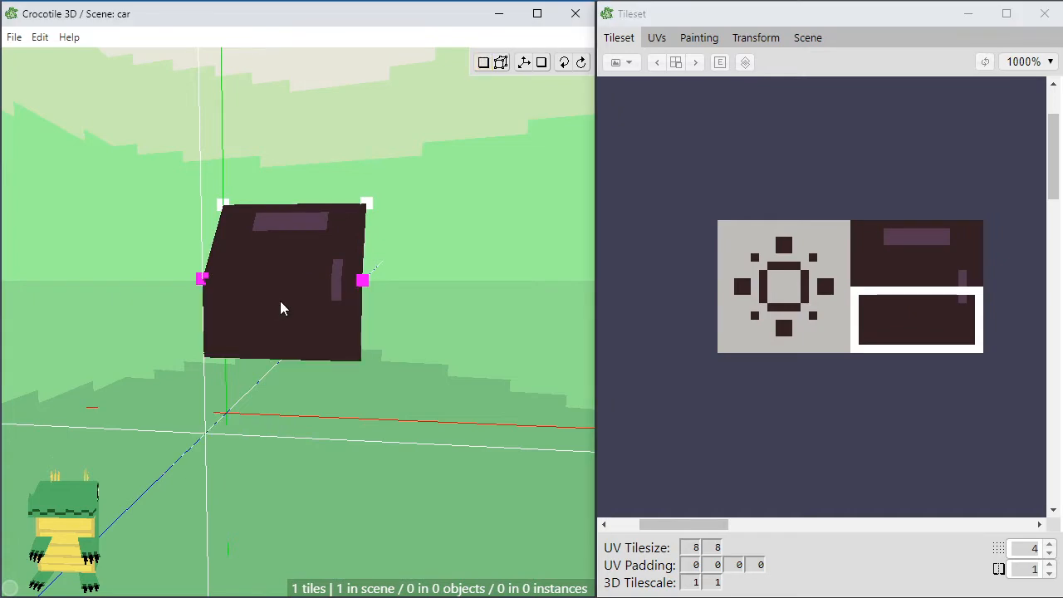
click(244, 335)
Examine the joined slanted and upright tire tiles from several angles
key(space)
drag(243, 347, 315, 385)
right_drag(314, 385, 344, 367)
drag(344, 367, 324, 402)
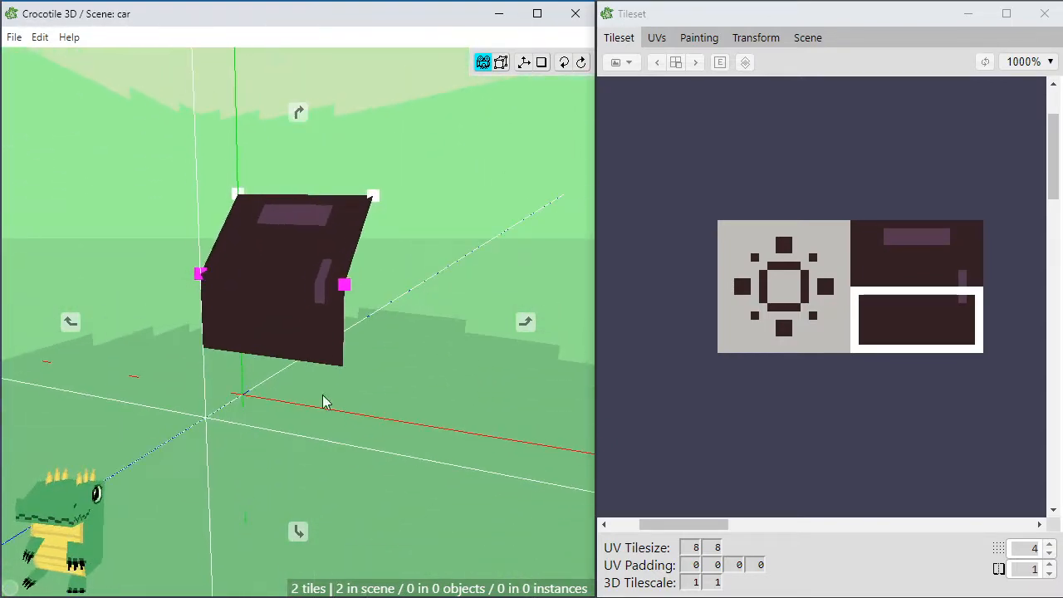
right_drag(325, 401, 330, 368)
key(space)
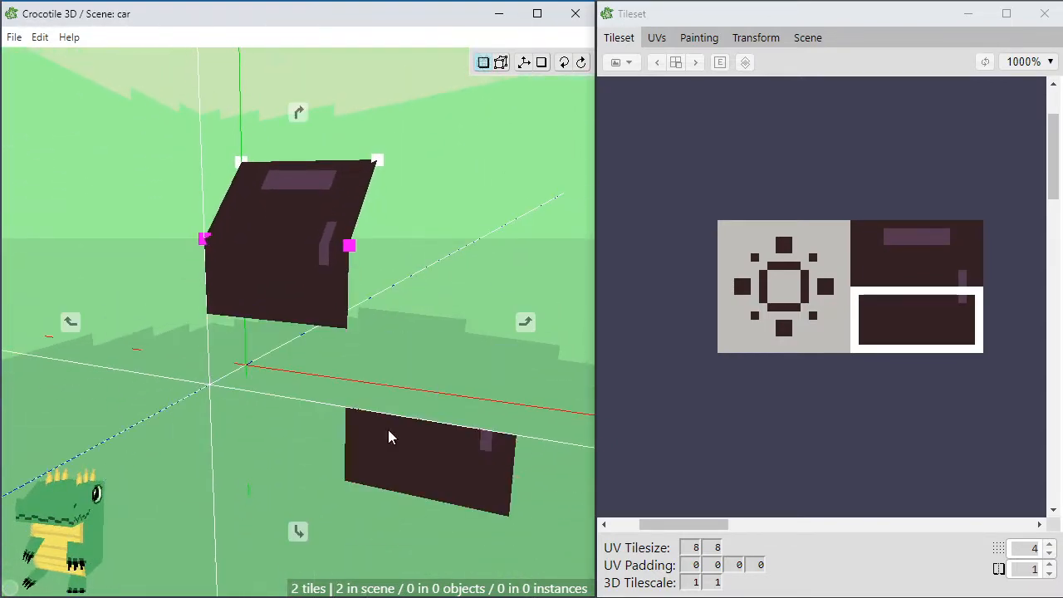
mouse_move(388, 429)
mouse_down()
mouse_move(432, 411)
mouse_move(439, 391)
mouse_move(365, 389)
mouse_move(342, 428)
mouse_move(368, 427)
mouse_up()
key(space)
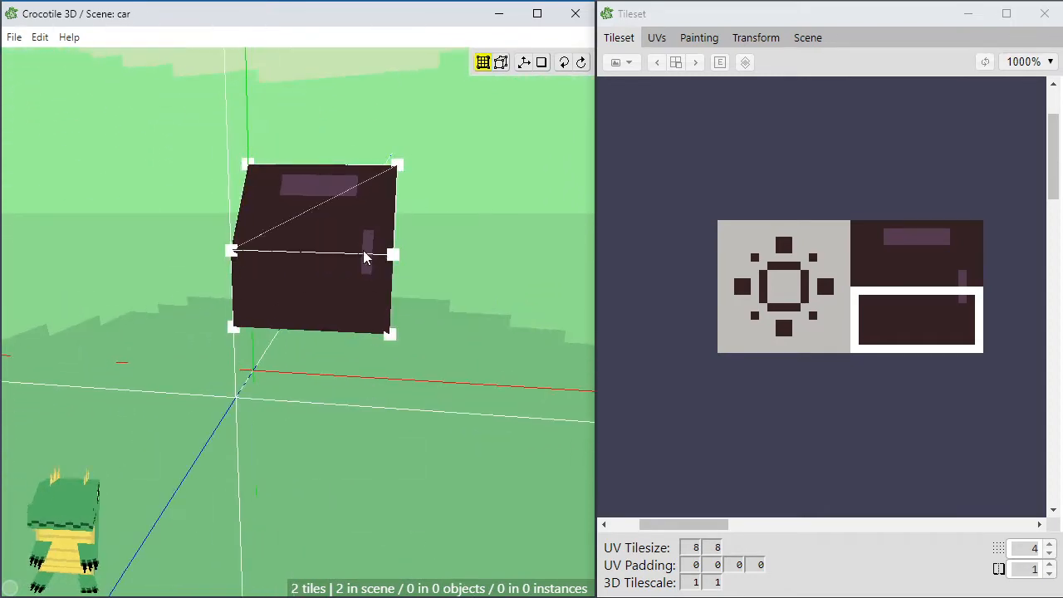
Cut both the slanted and the upright tire tile vertically through the middle
drag(323, 230, 320, 293)
key(c)
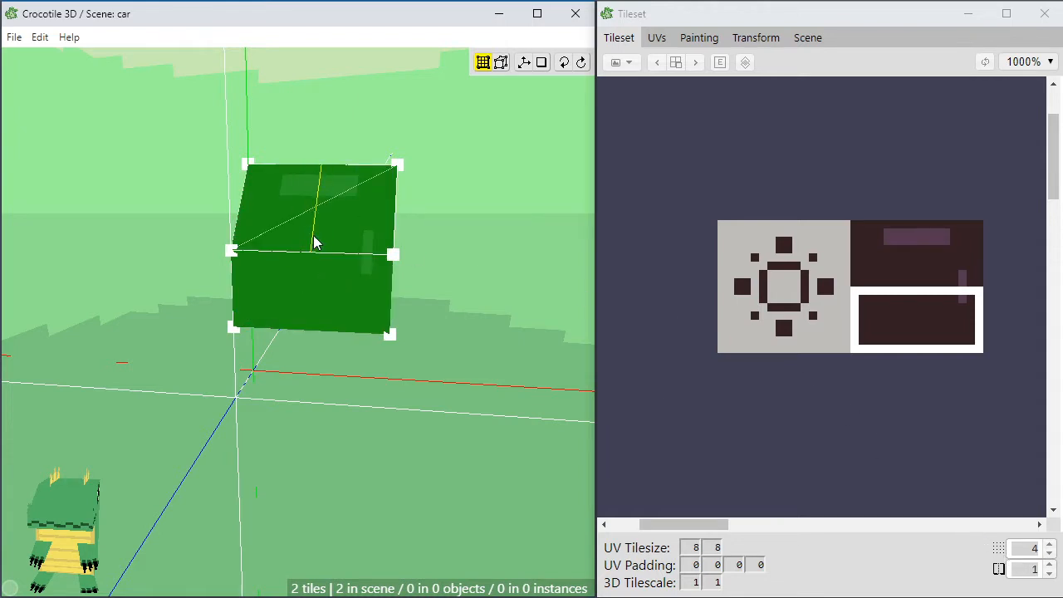
click(313, 236)
click(310, 280)
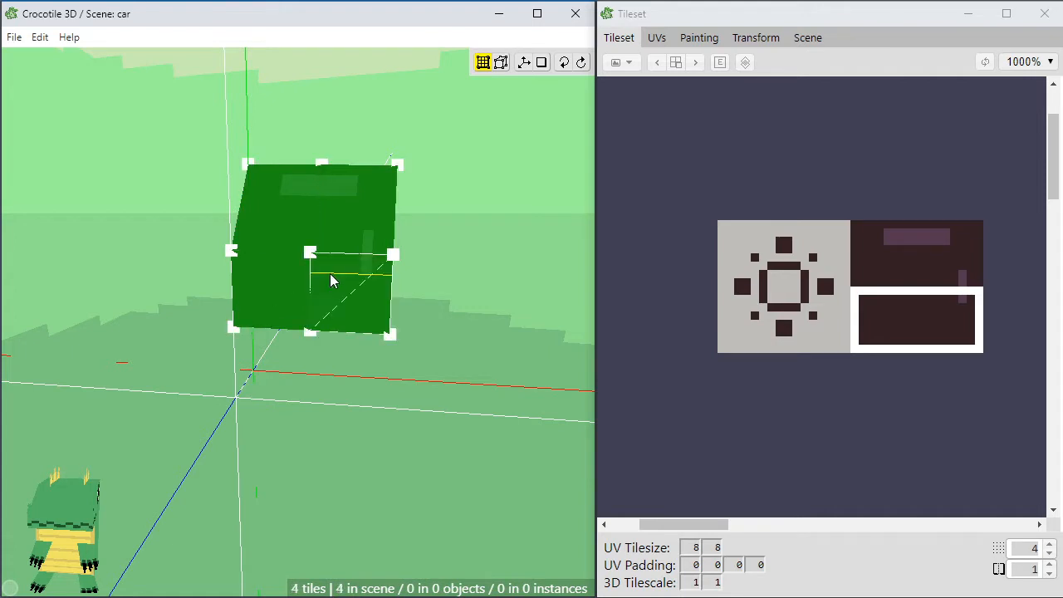
key(Escape)
key(Escape)
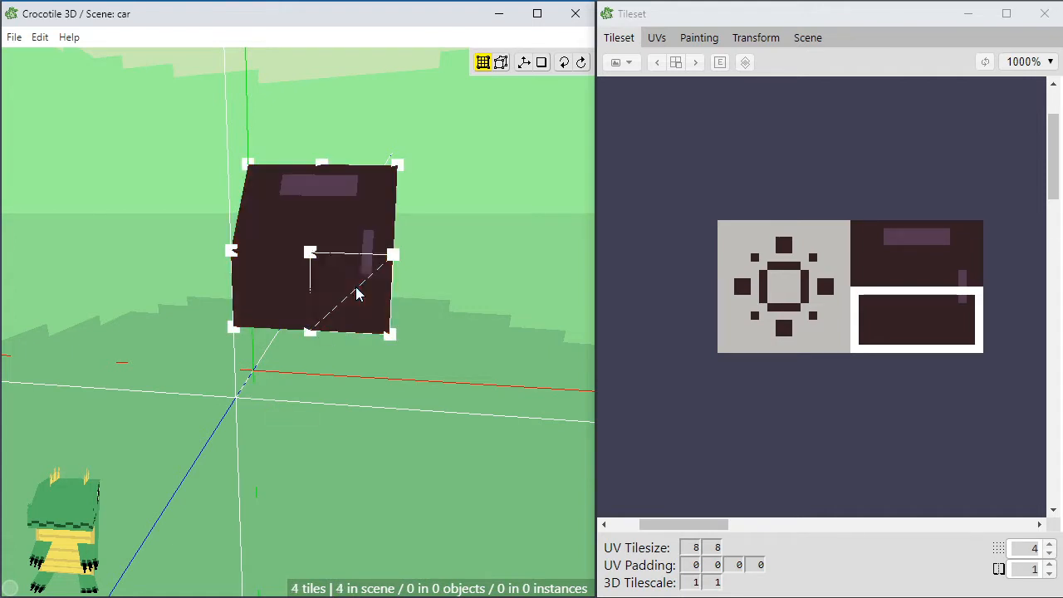
Try raising the middle column of three vertices with the grid spacing of 4
drag(365, 131, 282, 350)
middle_drag(280, 404, 241, 404)
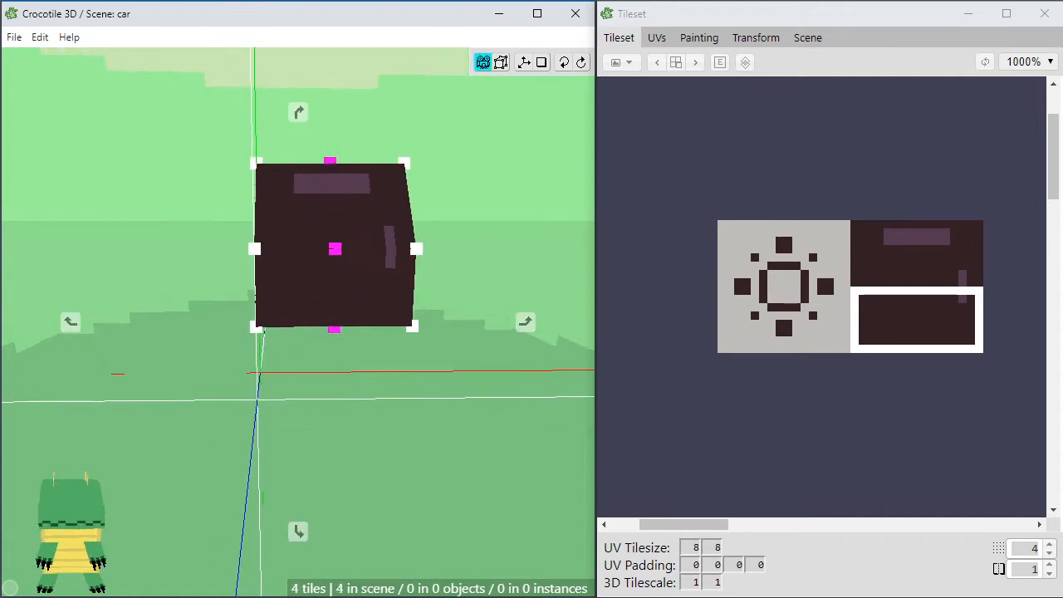
key(w)
key(s)
key(w)
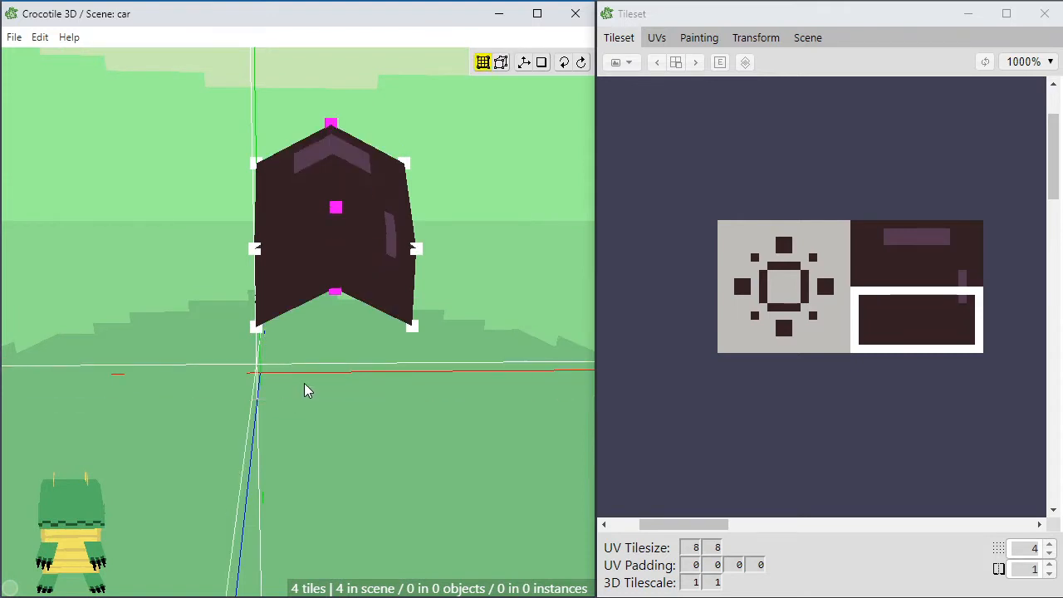
key(s)
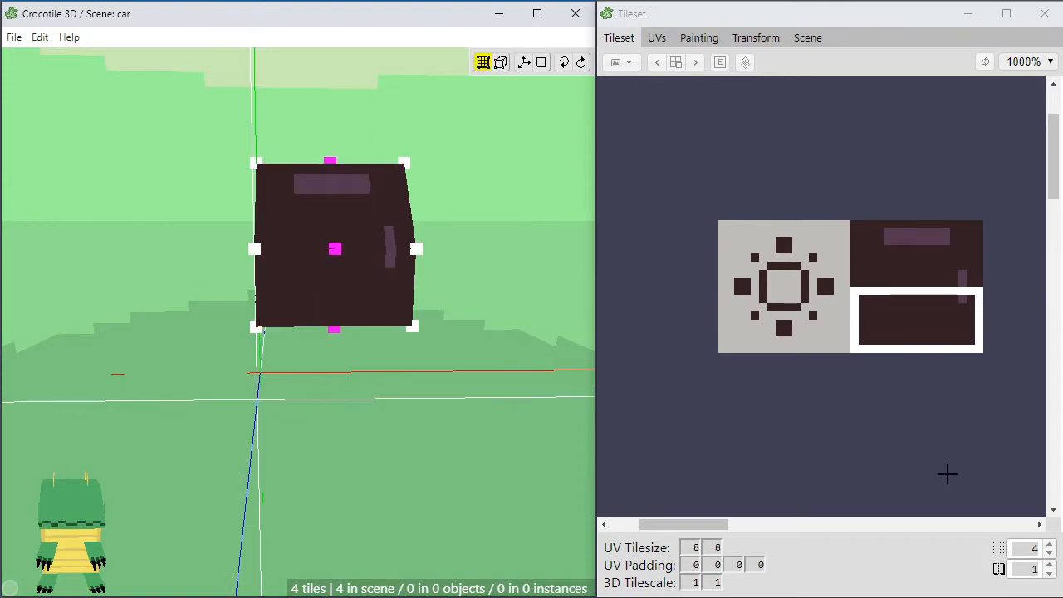
Set the grid spacing to 2, and raise the middle column of vertices one step before moving it back down
click(1048, 554)
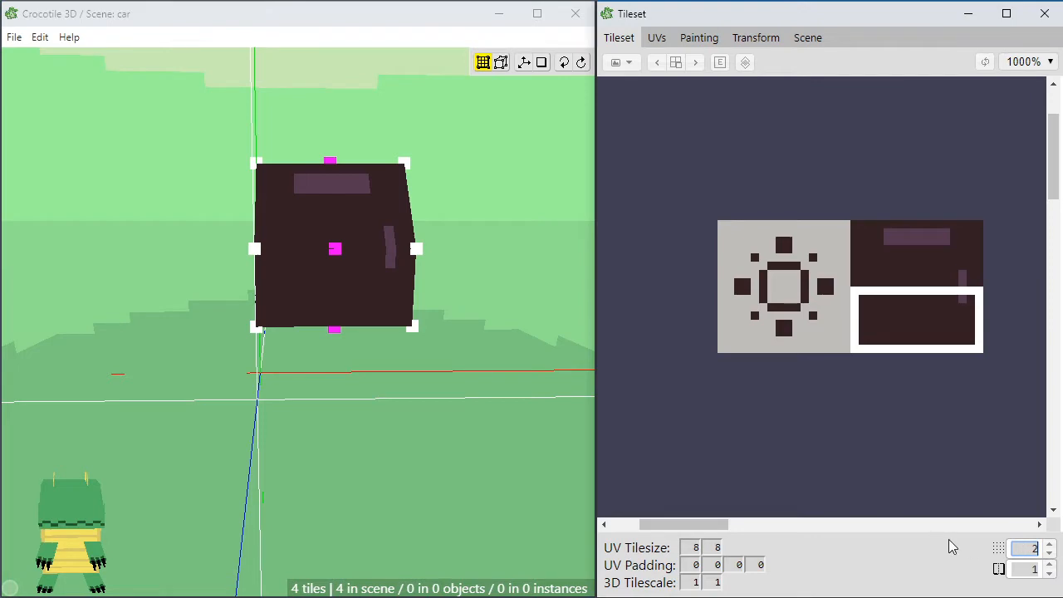
click(314, 433)
key(w)
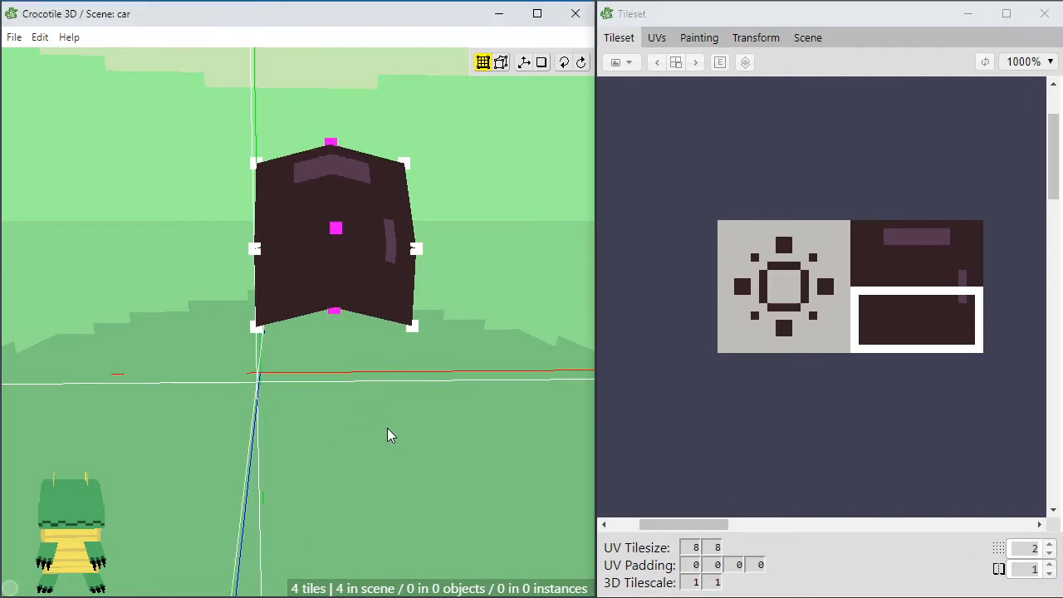
key(space)
drag(394, 434, 348, 428)
key(space)
drag(321, 338, 399, 328)
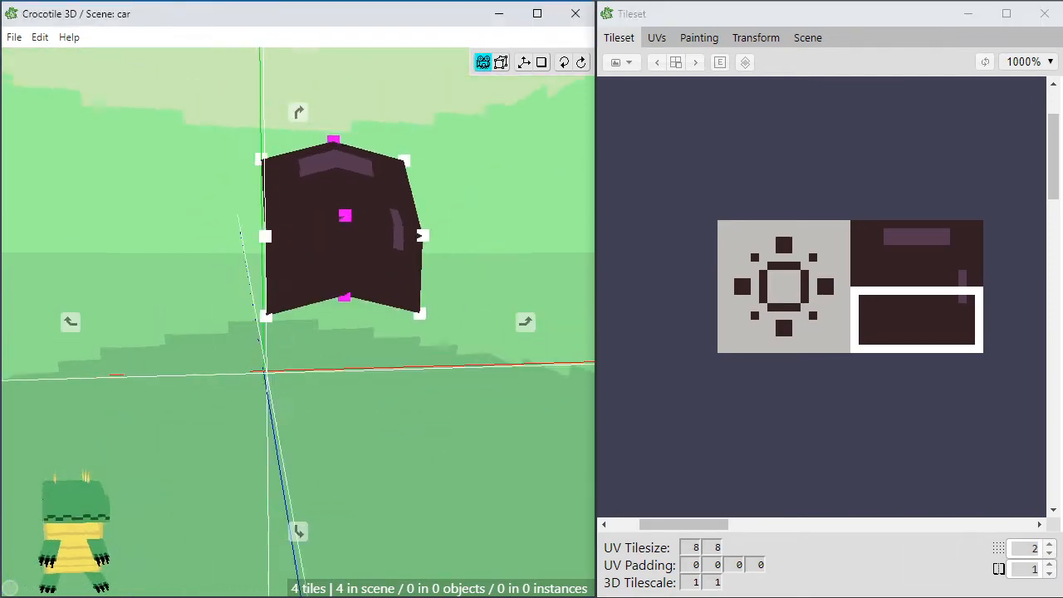
drag(399, 395, 339, 397)
key(space)
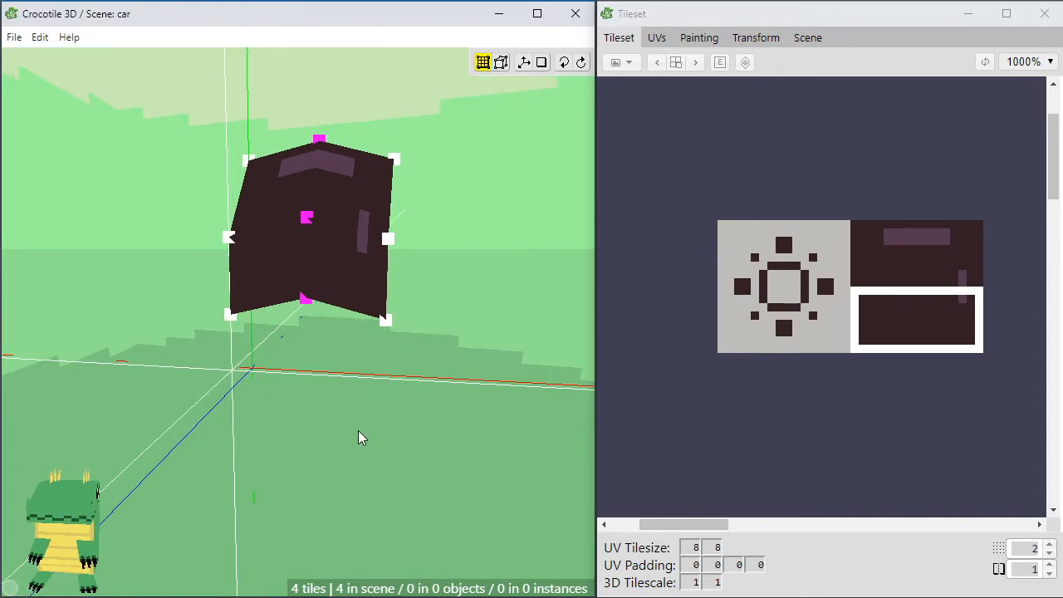
key(s)
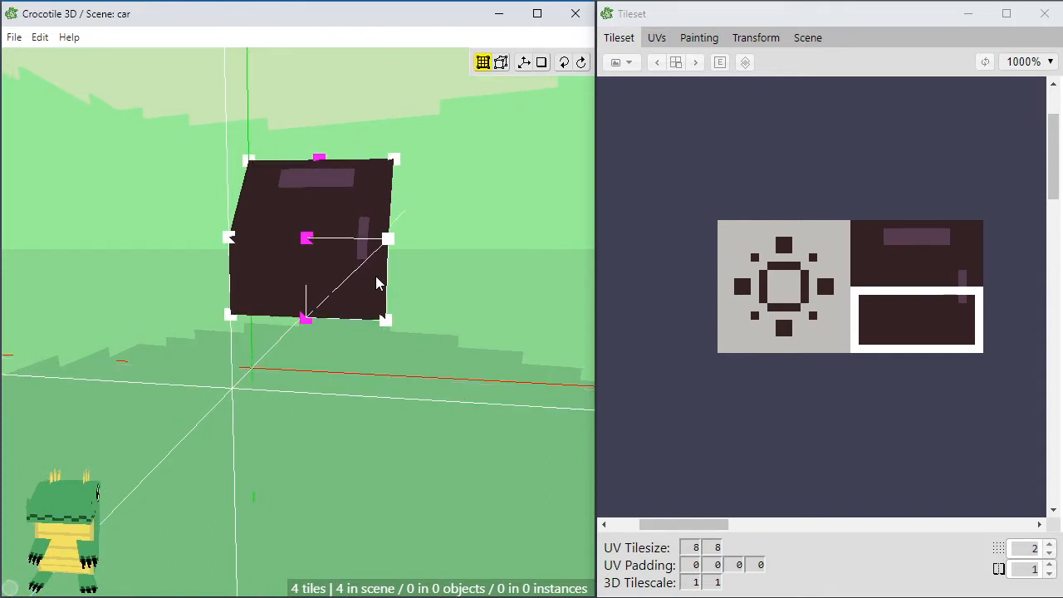
Deselect the middle vertices and align the 3D cursor with the middle column of the tire section
key(space)
drag(376, 275, 432, 373)
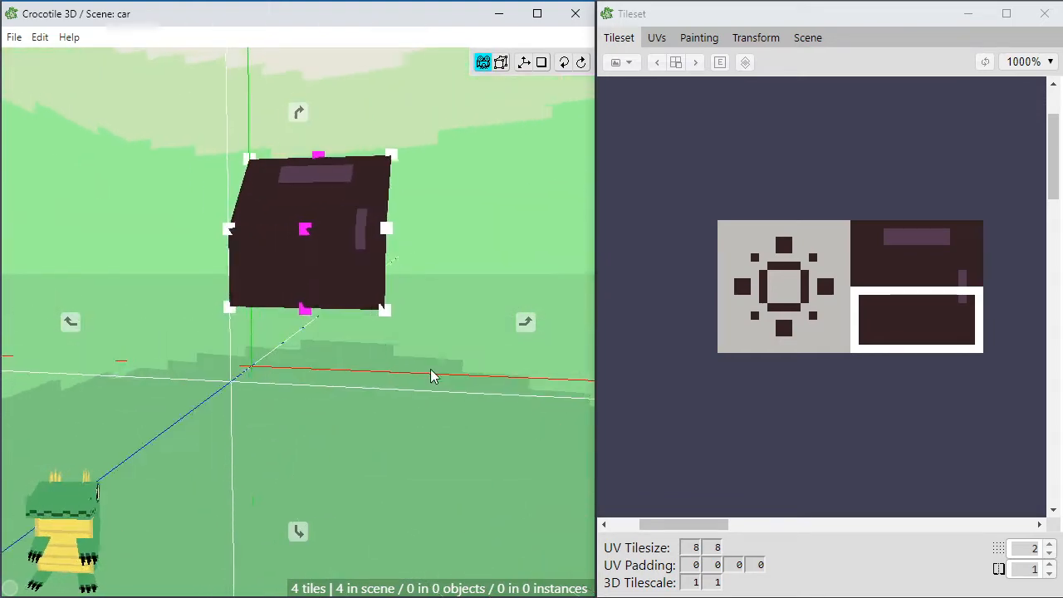
key(space)
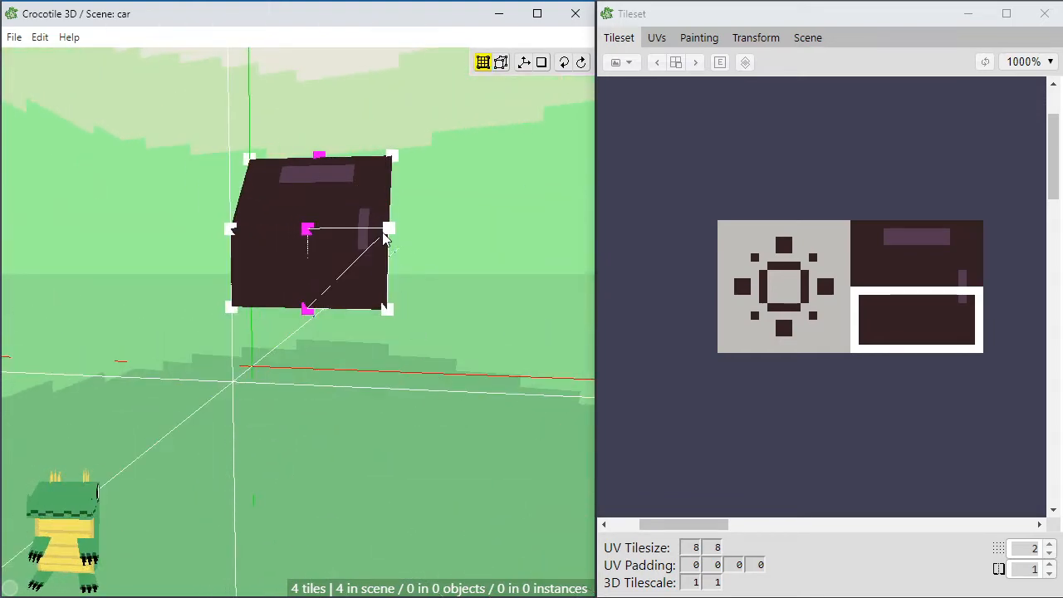
click(307, 310)
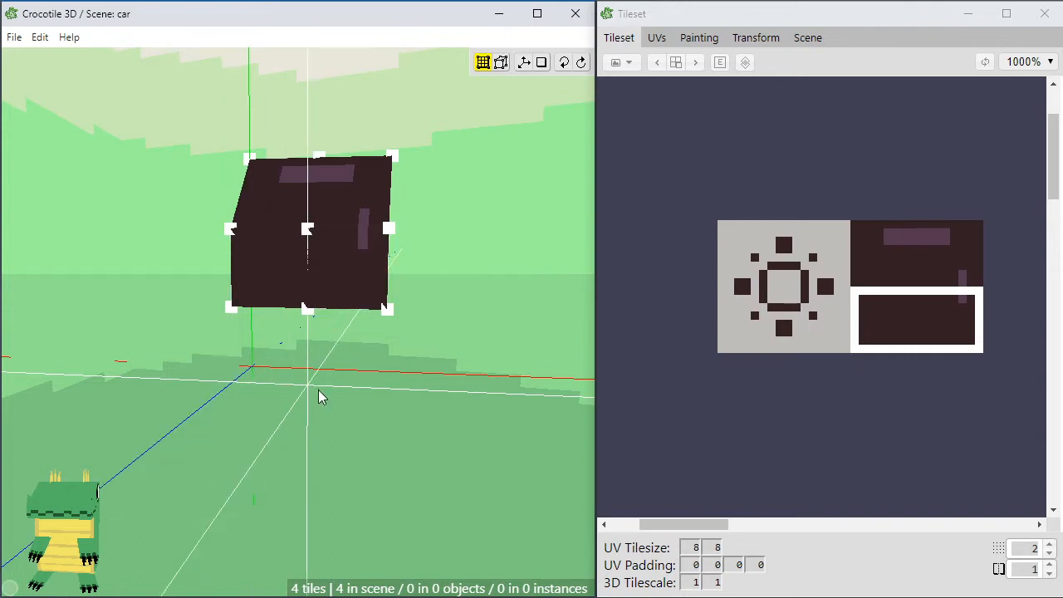
Raise the middle and bottom rows of the tire section's vertices two grid steps, shortening the slanted upper part, and clear the selection
key(space)
drag(308, 406, 318, 346)
drag(315, 440, 337, 447)
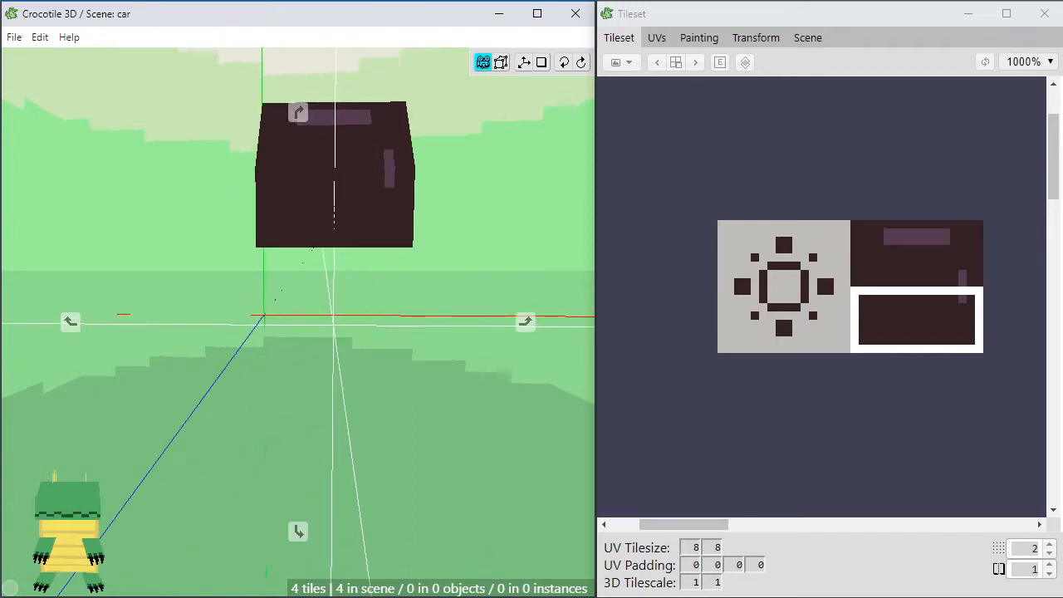
right_drag(336, 446, 319, 396)
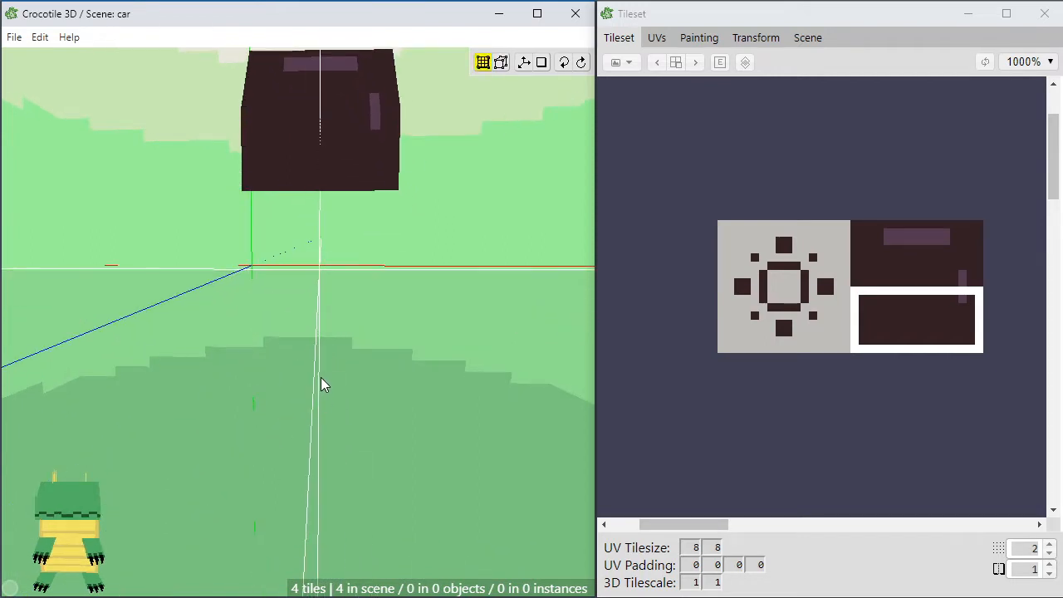
scroll(332, 357, up, 3)
key(space)
right_drag(347, 241, 331, 315)
scroll(331, 314, down, 2)
key(space)
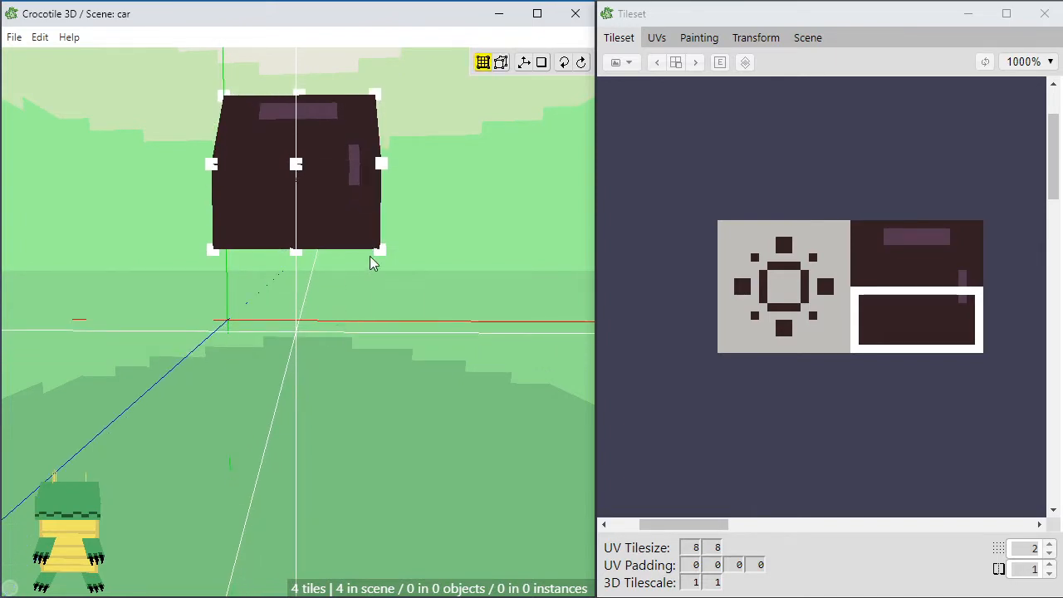
drag(442, 137, 159, 293)
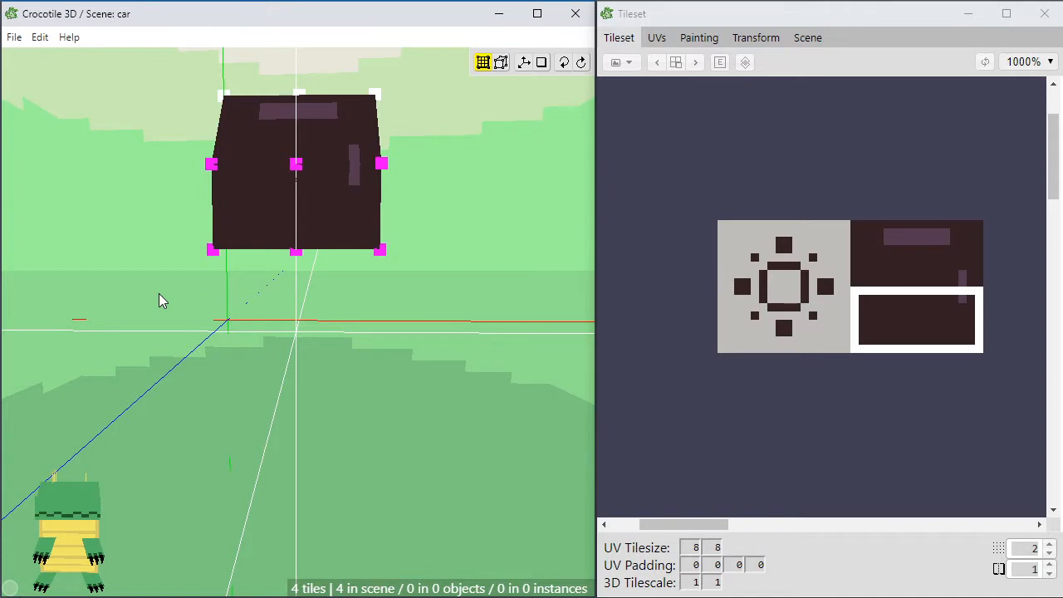
key(w)
key(w)
click(159, 293)
Raise only the bottom row of three vertices two grid steps to shorten the upright part, and deselect it
key(space)
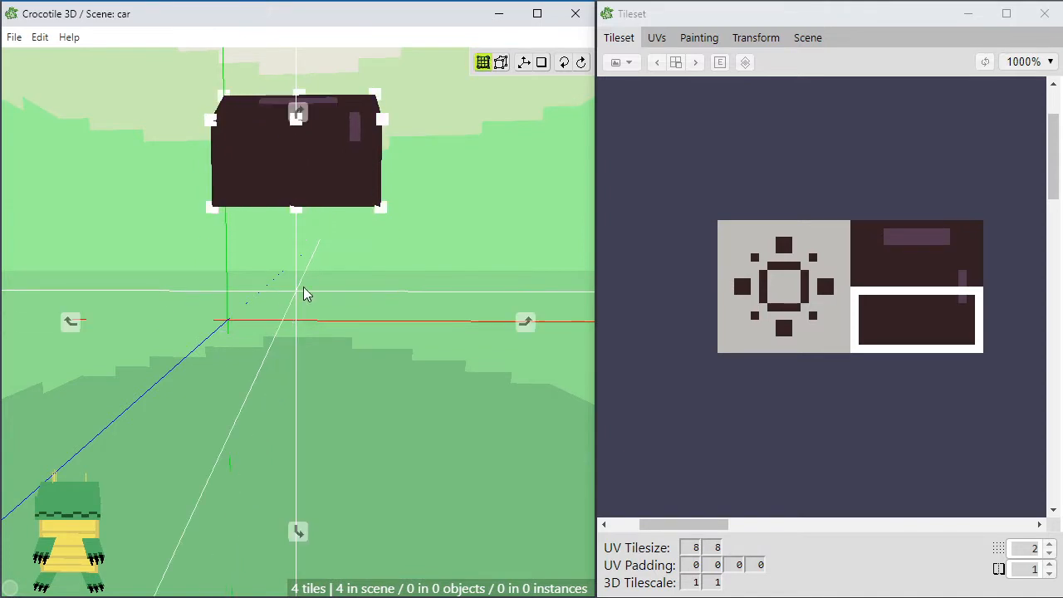
drag(304, 287, 298, 287)
key(space)
drag(451, 142, 200, 265)
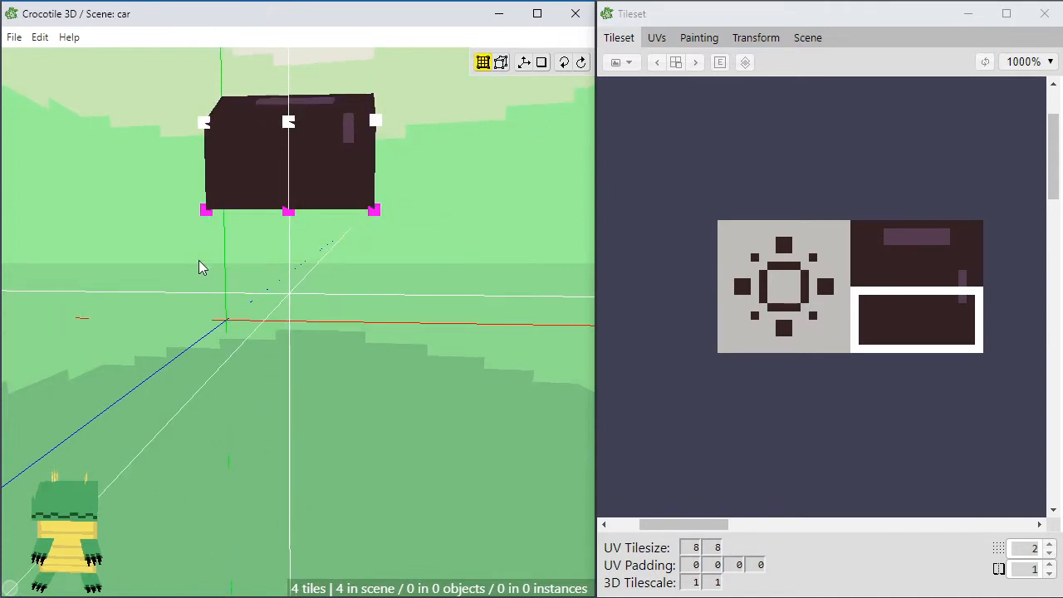
key(w)
key(w)
key(space)
right_drag(252, 234, 269, 343)
key(space)
click(387, 350)
Set the grid spacing to 1, lower the top row of three vertices one step, and deselect it
key(space)
drag(387, 350, 346, 284)
key(space)
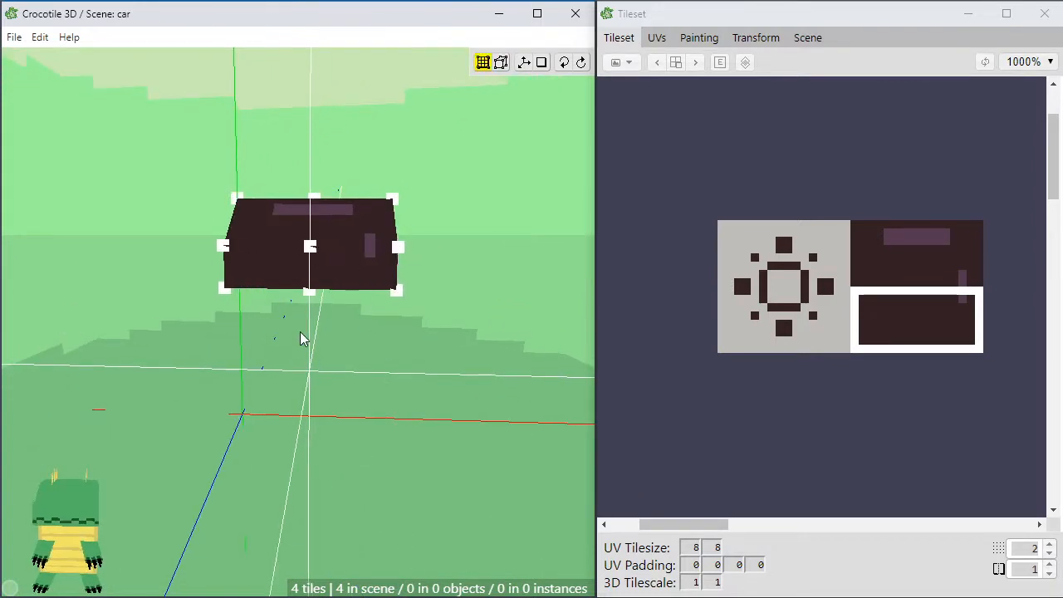
drag(196, 183, 440, 216)
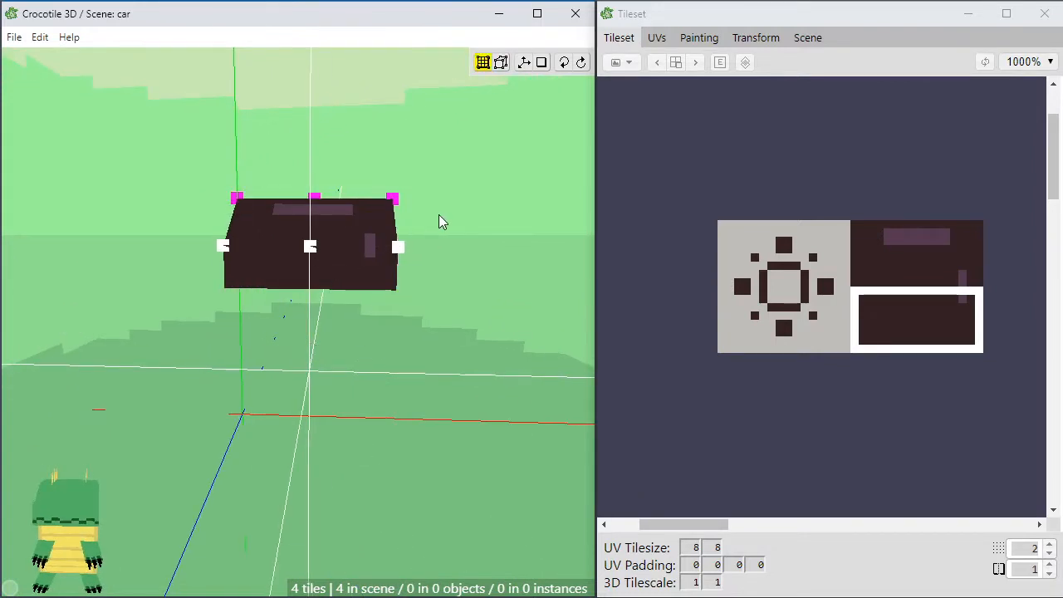
click(1049, 554)
key(s)
key(space)
drag(374, 399, 373, 425)
drag(363, 380, 384, 338)
key(space)
key(space)
key(space)
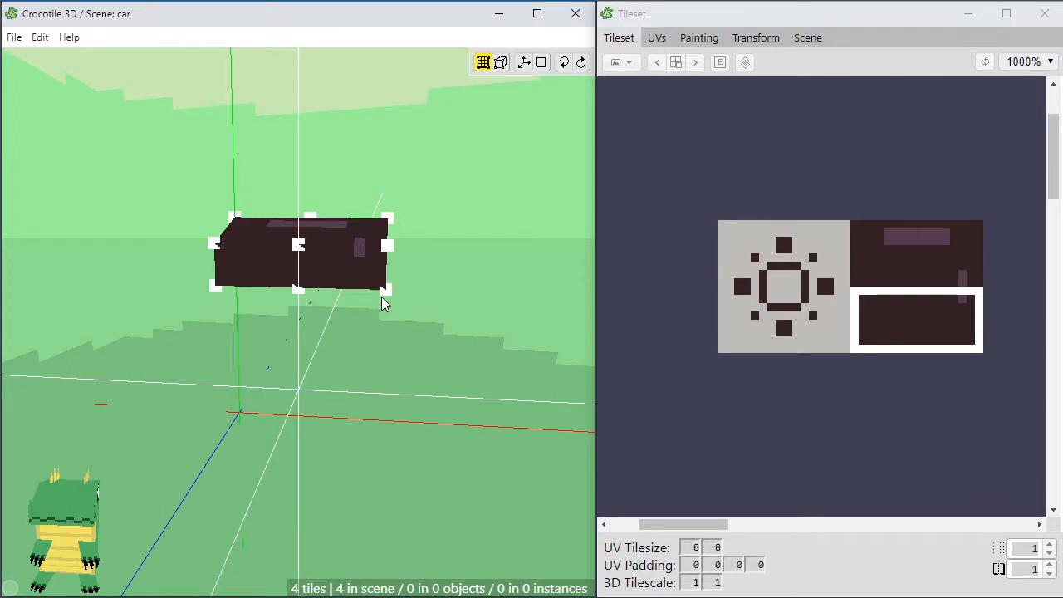
Select the tire section's right-hand column of three vertices and move it left onto the middle column
key(space)
drag(405, 191, 337, 395)
key(space)
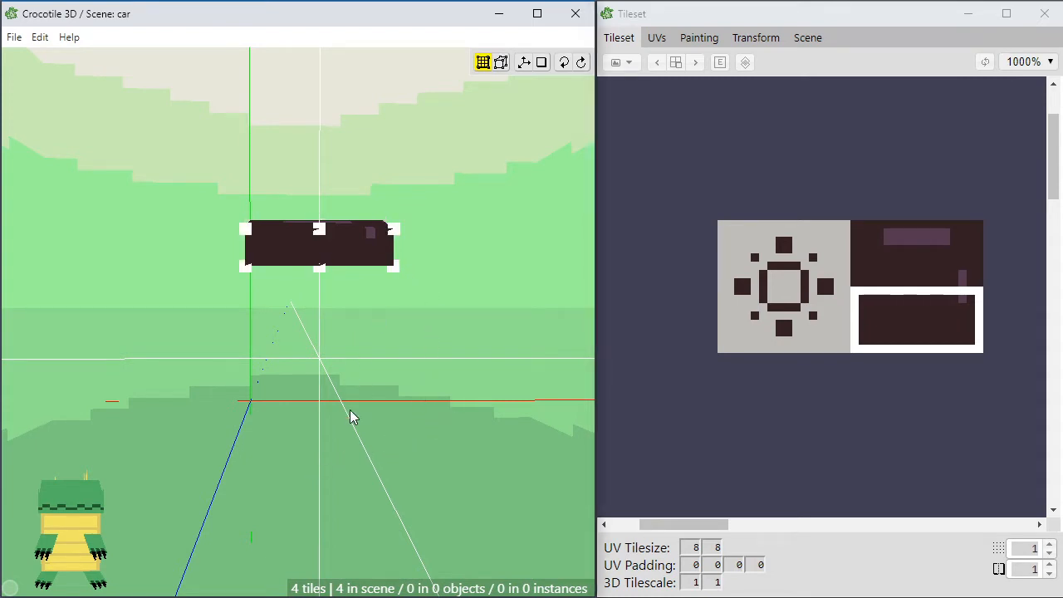
key(space)
drag(350, 410, 320, 449)
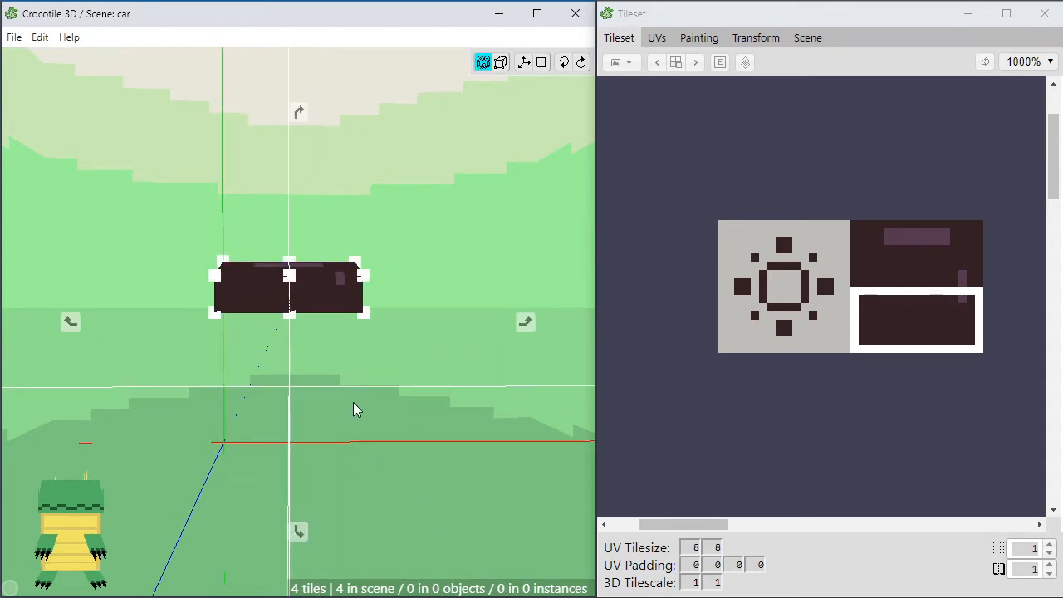
right_drag(353, 402, 352, 380)
scroll(344, 429, up, 2)
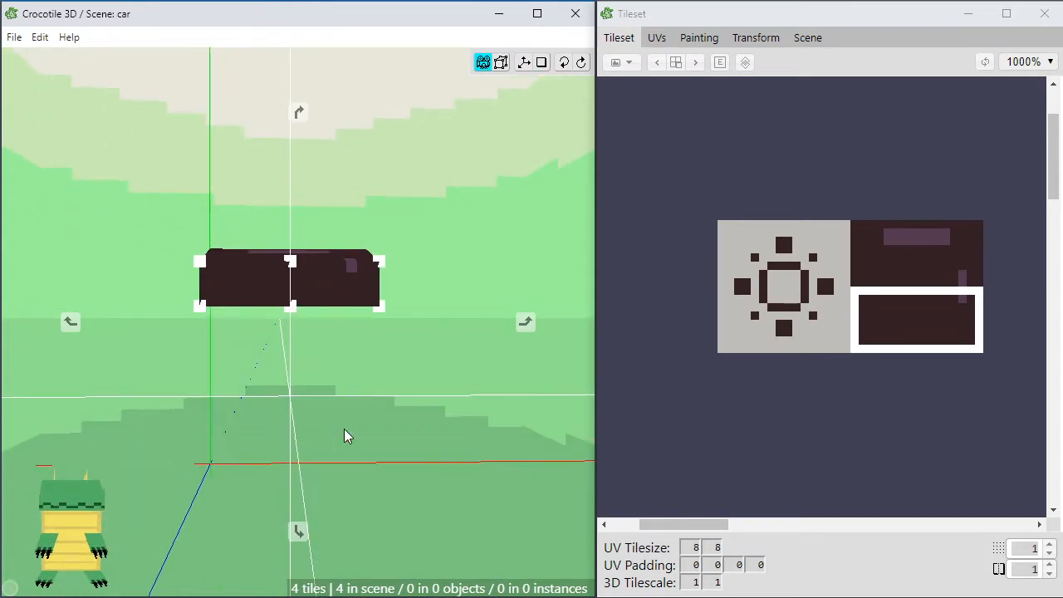
key(space)
drag(431, 214, 361, 334)
right_drag(366, 358, 345, 334)
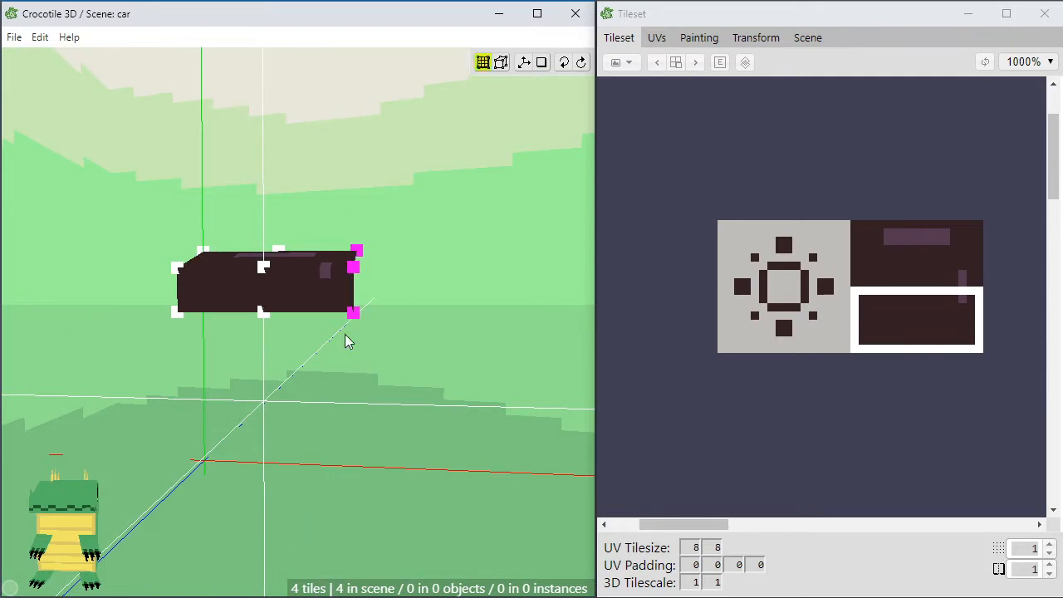
right_drag(303, 388, 313, 399)
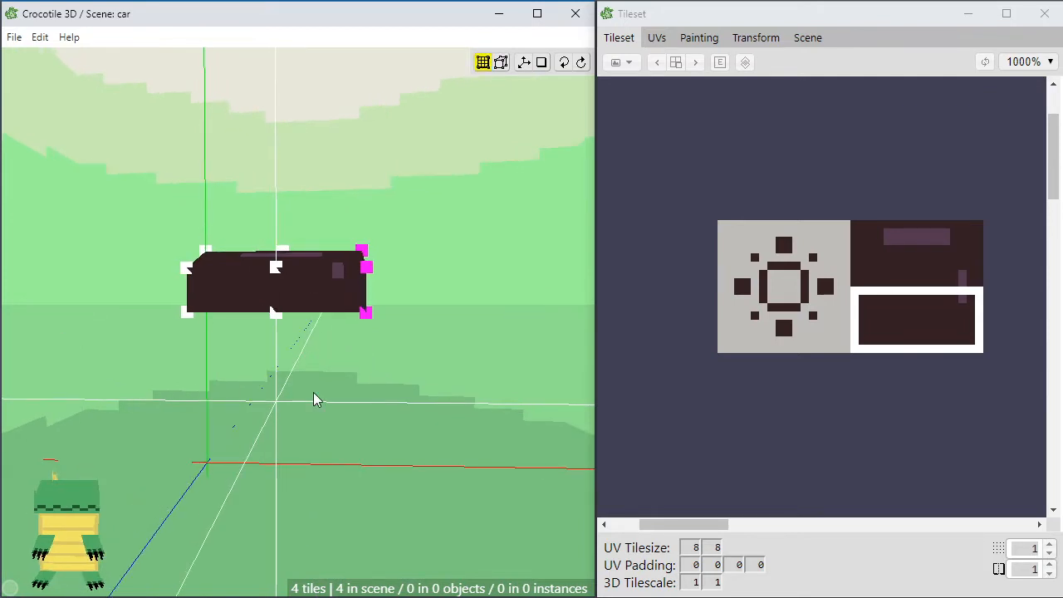
key(shift+a)
key(shift+a)
key(shift+a)
key(shift+a)
key(shift+a)
key(shift+a)
key(shift+a)
key(shift+a)
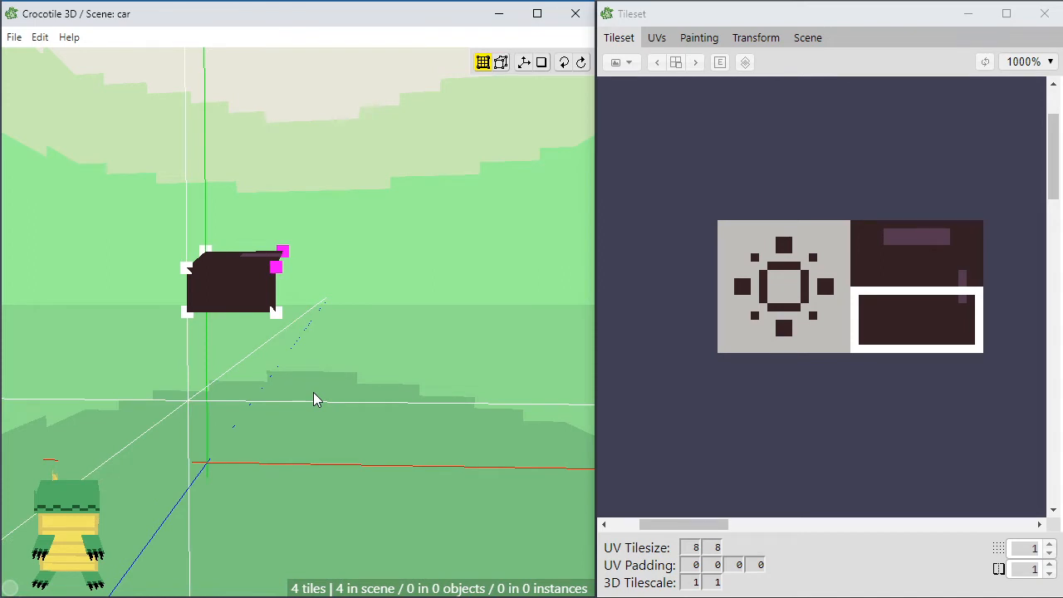
Move the 3D cursor right, back in line with the middle column, leaving the moved vertices in place
key(shift+d)
key(shift+d)
key(shift+d)
key(shift+d)
key(shift+d)
key(shift+d)
key(shift+d)
key(shift+d)
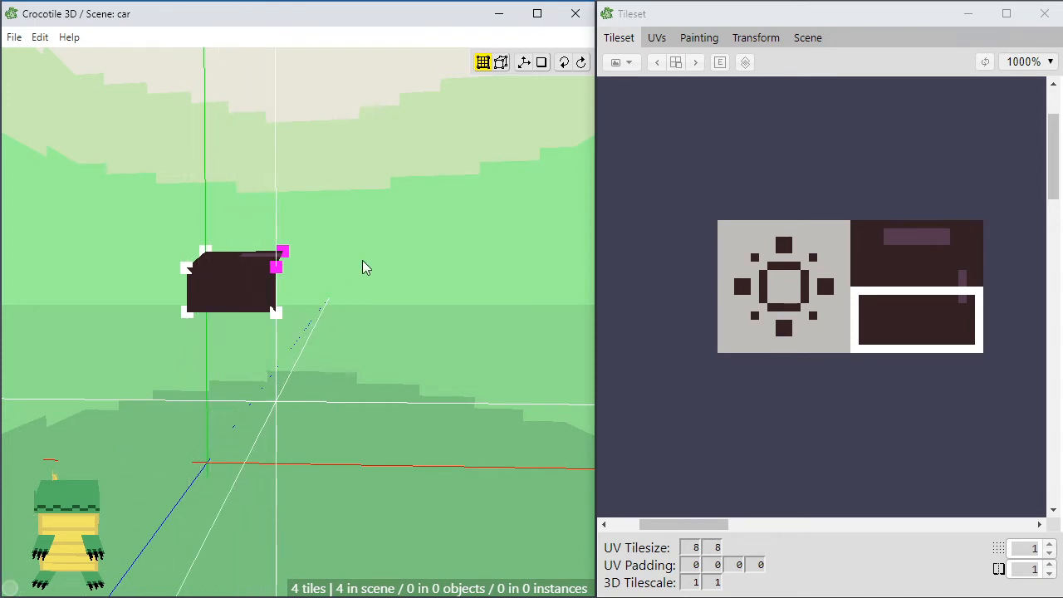
Try rotating the selected vertex column 22.5 degrees about the backward axis, undo it, and rotate by -22.5 degrees instead
right_drag(407, 271, 442, 271)
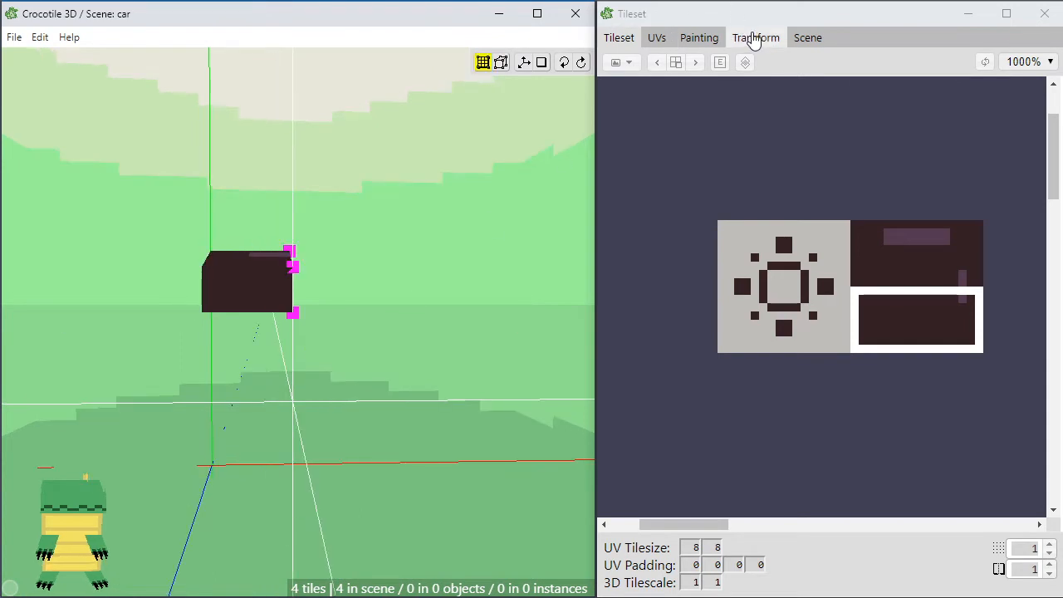
click(754, 38)
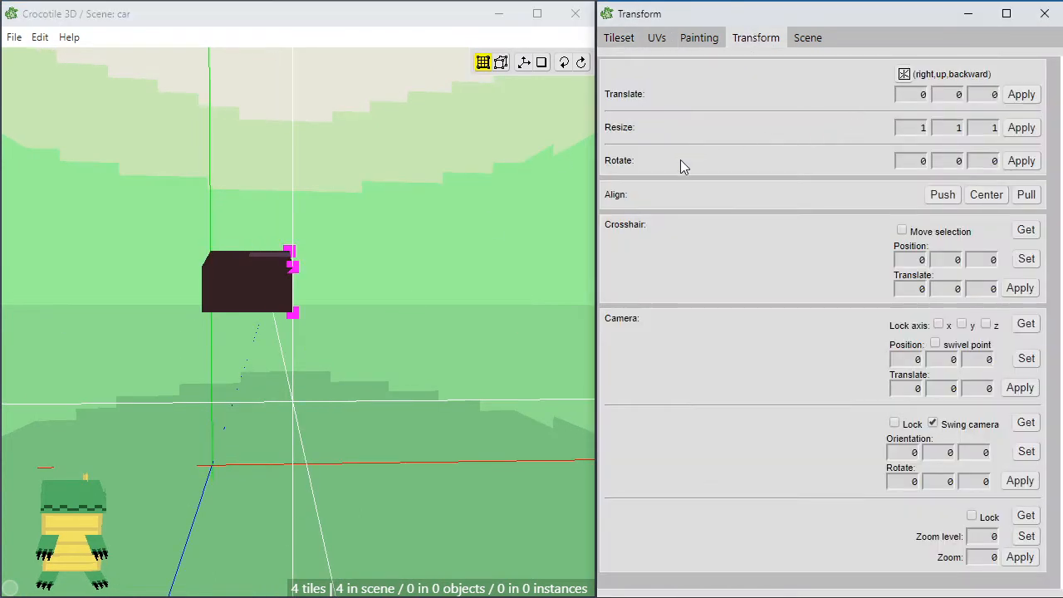
click(954, 160)
click(983, 161)
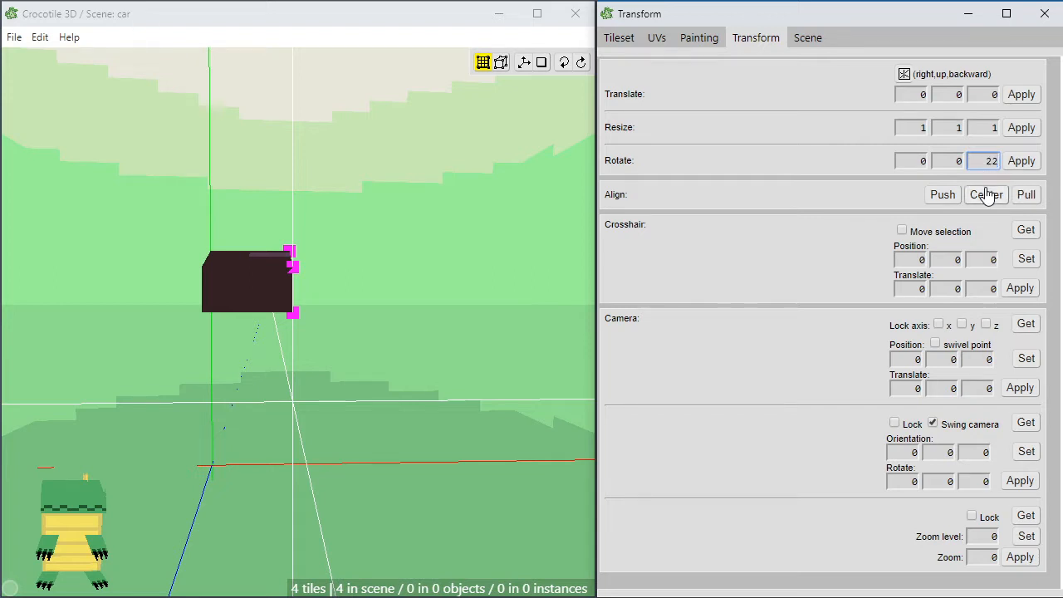
text(.5)
click(1021, 161)
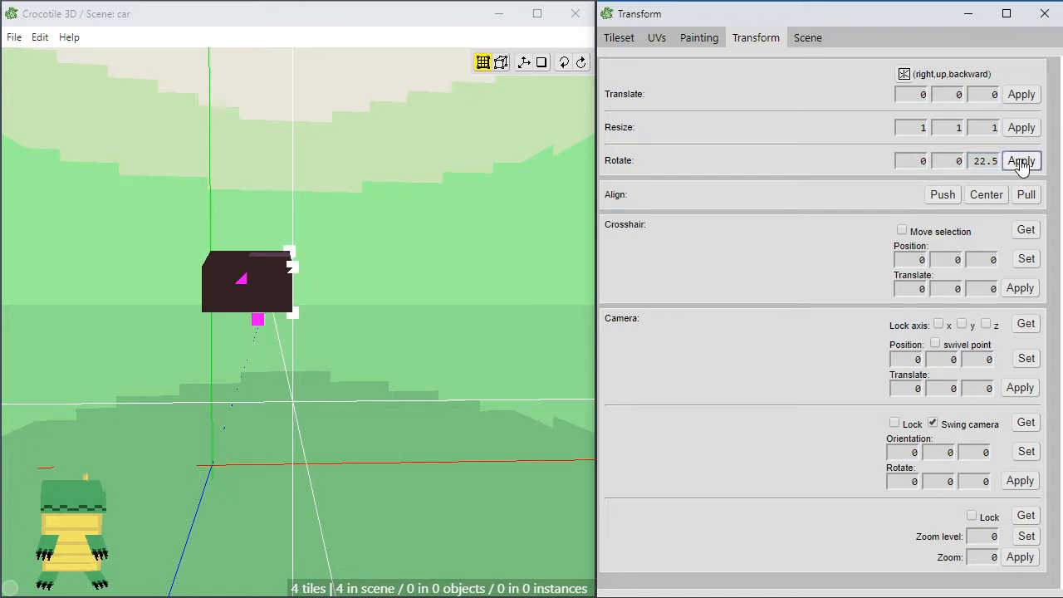
click(972, 163)
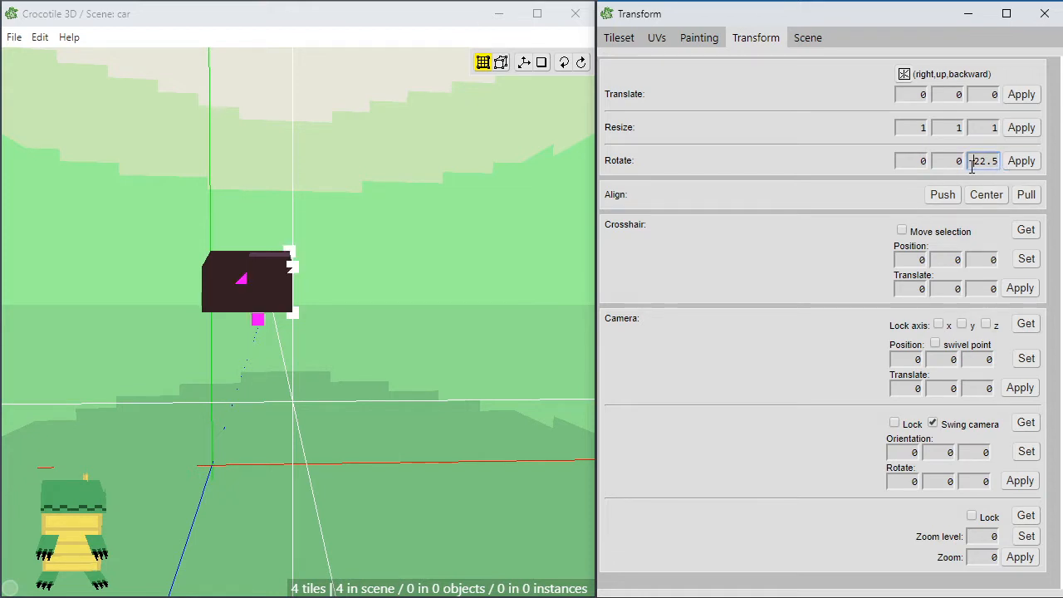
click(1019, 162)
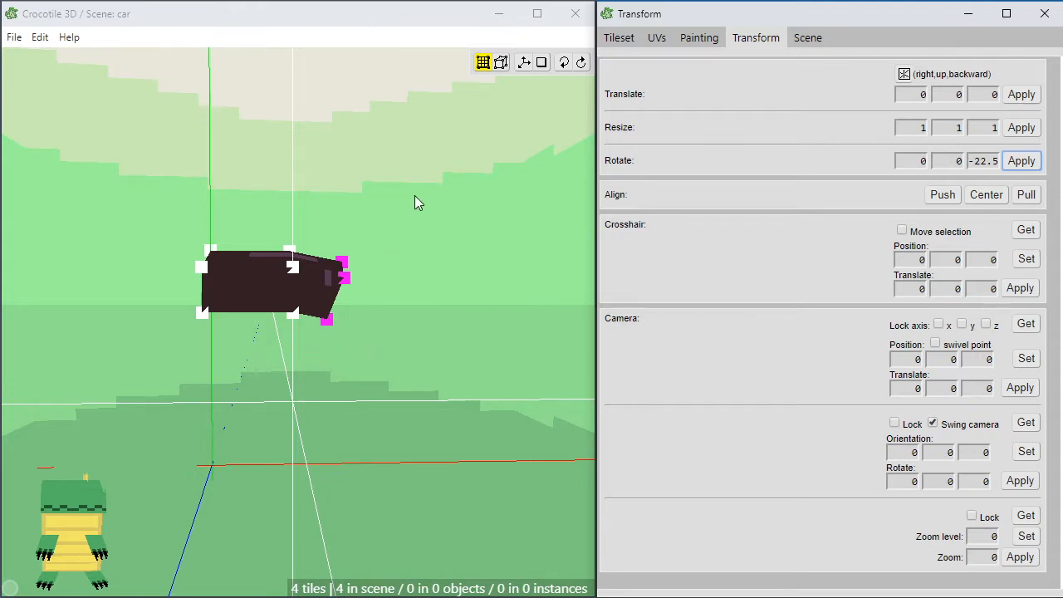
Select every vertex and move the whole tire section left and down toward the world origin
drag(425, 200, 130, 380)
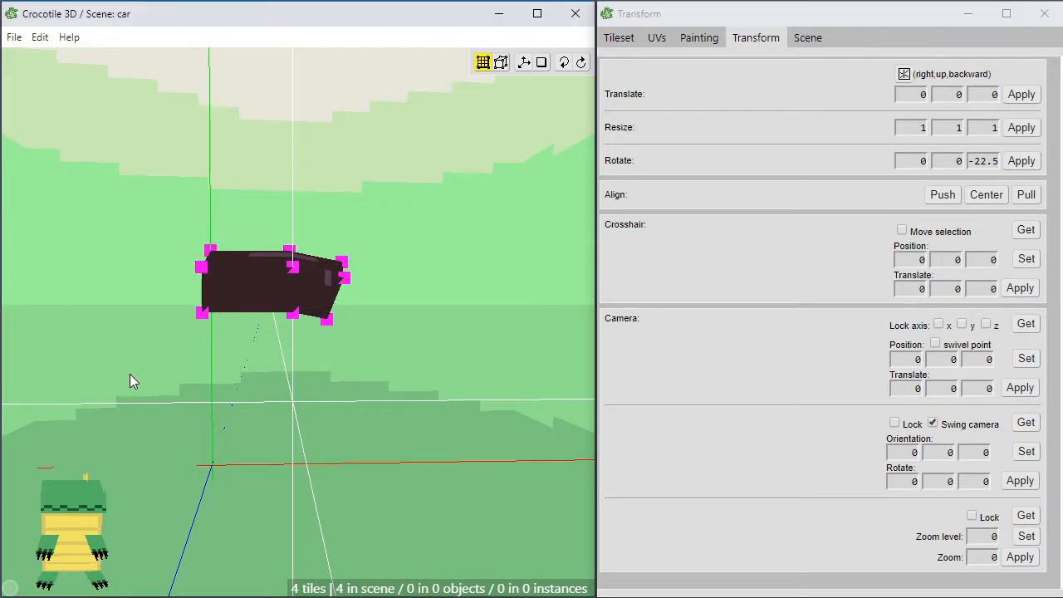
key(space)
drag(200, 399, 219, 347)
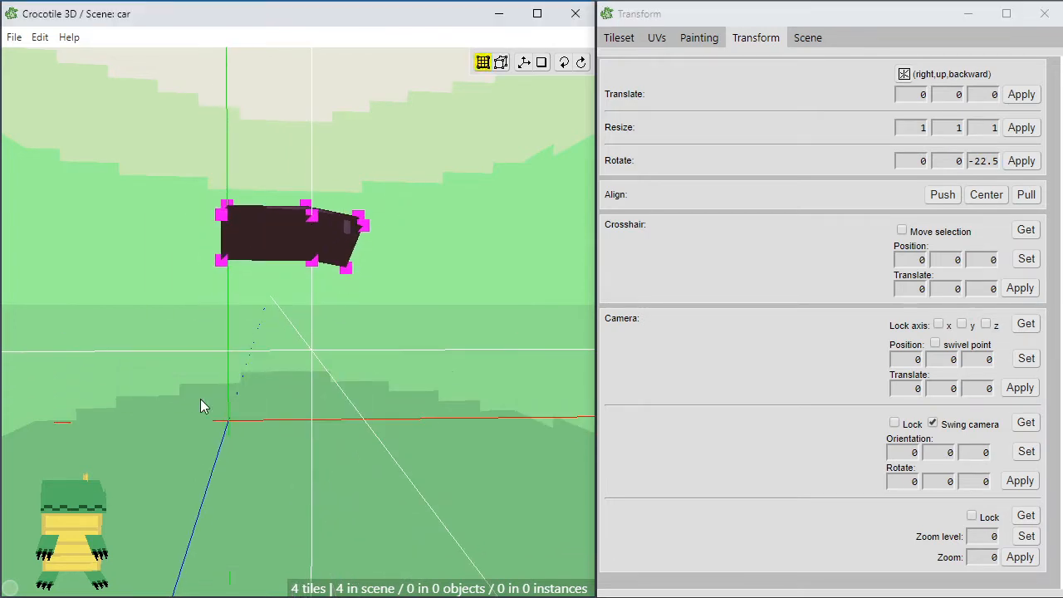
key(a)
key(a)
key(a)
key(a)
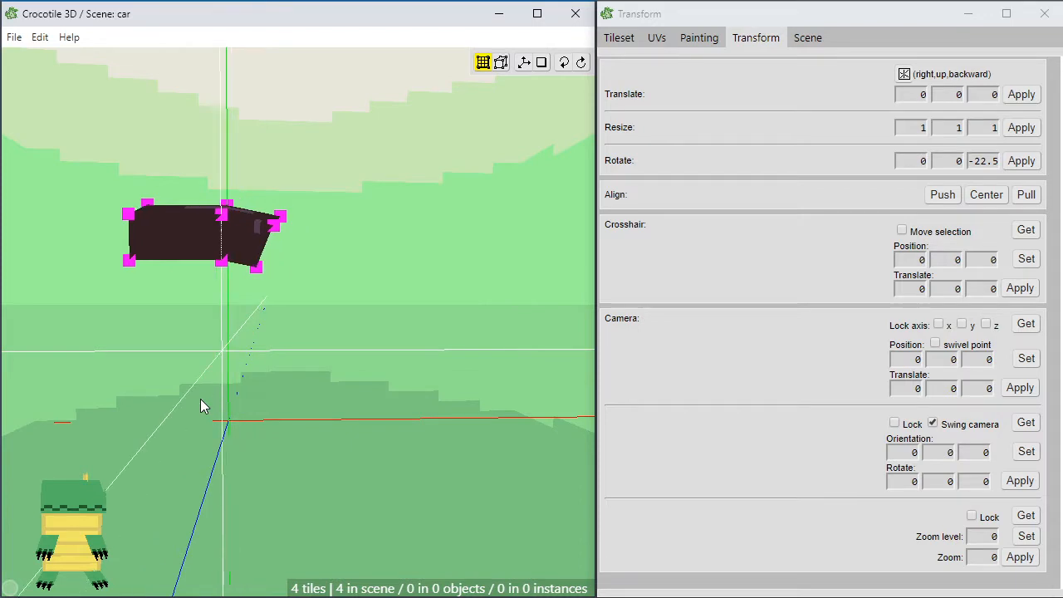
key(s)
key(s)
key(s)
key(s)
key(s)
key(s)
key(s)
key(s)
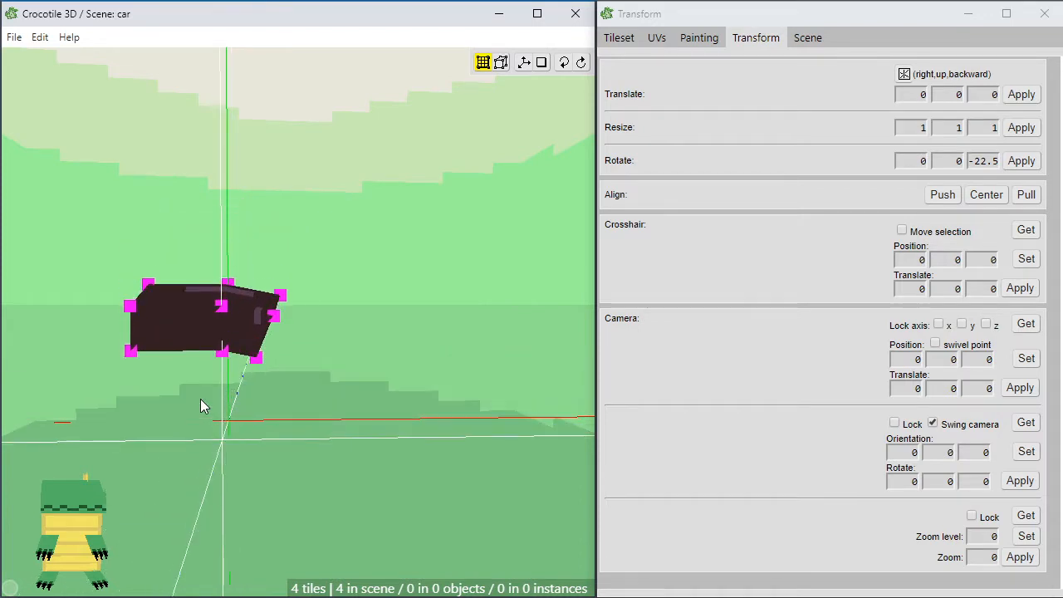
Move the tire section back in depth until the 3D cursor sits on the world origin, and clear the selection
key(space+w)
key(space+w)
key(space+w)
key(space+w)
key(space+w)
key(space+w)
key(space+w)
key(space+w)
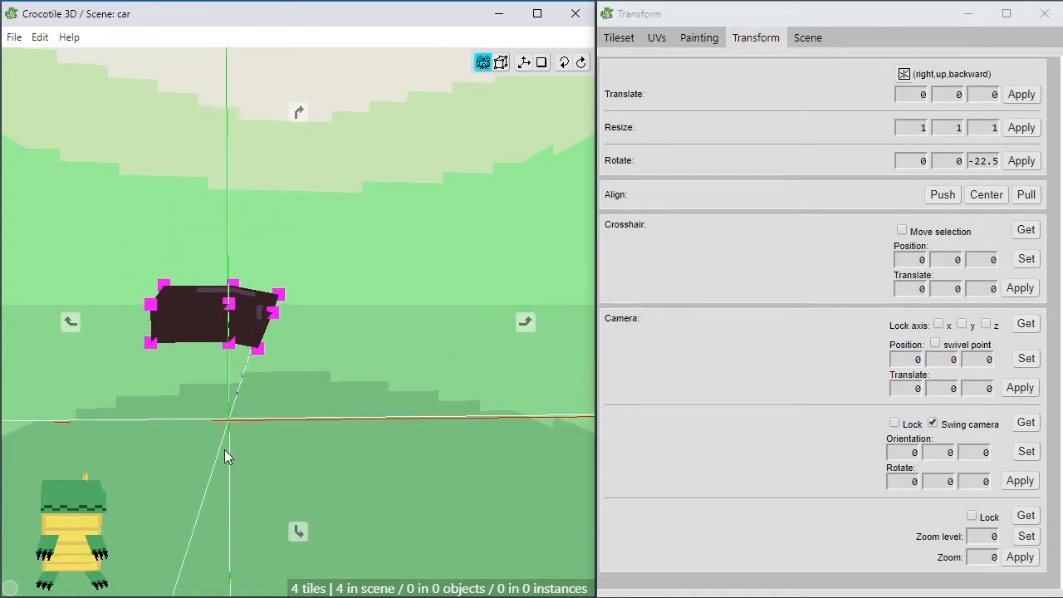
scroll(225, 450, up, 3)
middle_drag(225, 449, 391, 332)
middle_drag(320, 390, 206, 424)
scroll(290, 382, down, 2)
mouse_move(290, 382)
middle_down()
mouse_move(291, 368)
mouse_move(267, 374)
mouse_move(284, 395)
mouse_move(312, 380)
mouse_move(214, 389)
mouse_move(296, 384)
middle_up()
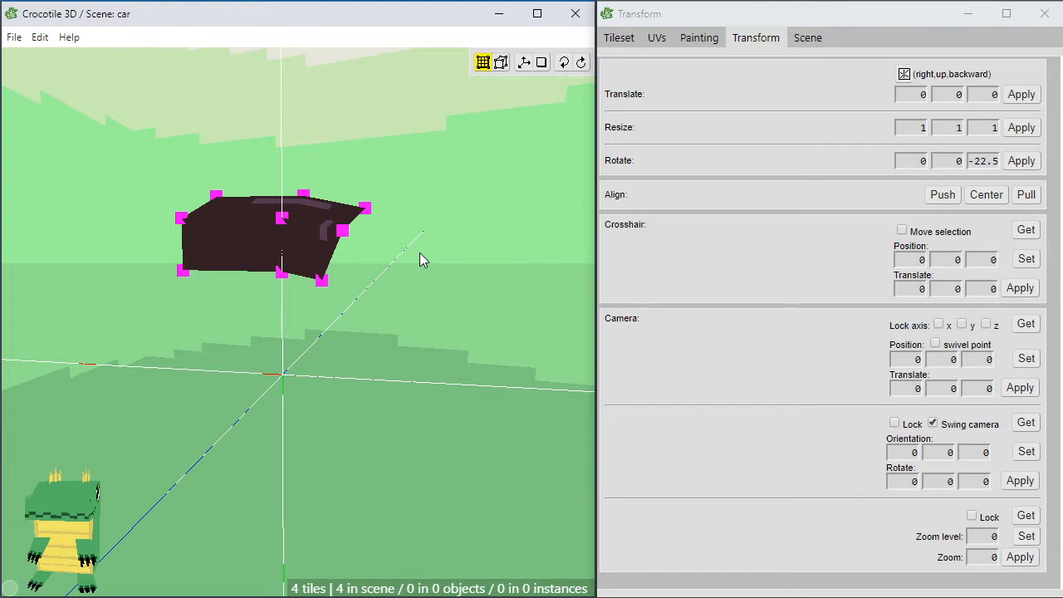
middle_drag(419, 254, 341, 327)
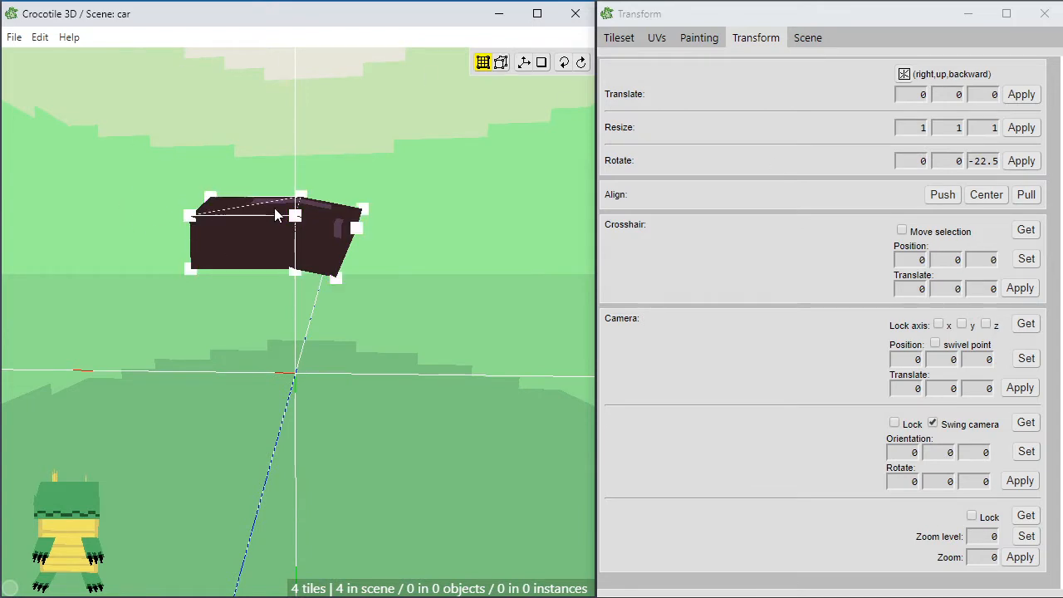
Select the left-hand column of three vertices and move it right onto the middle column
drag(158, 170, 234, 313)
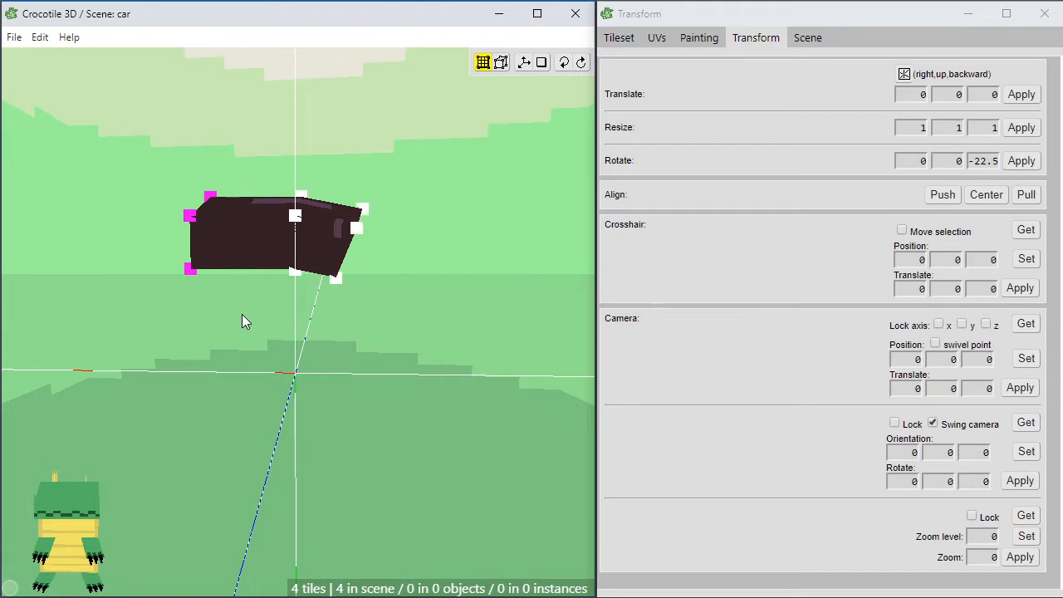
key(shift+d)
key(shift+d)
key(shift+d)
key(shift+d)
key(shift+d)
key(shift+d)
key(shift+d)
key(shift+d)
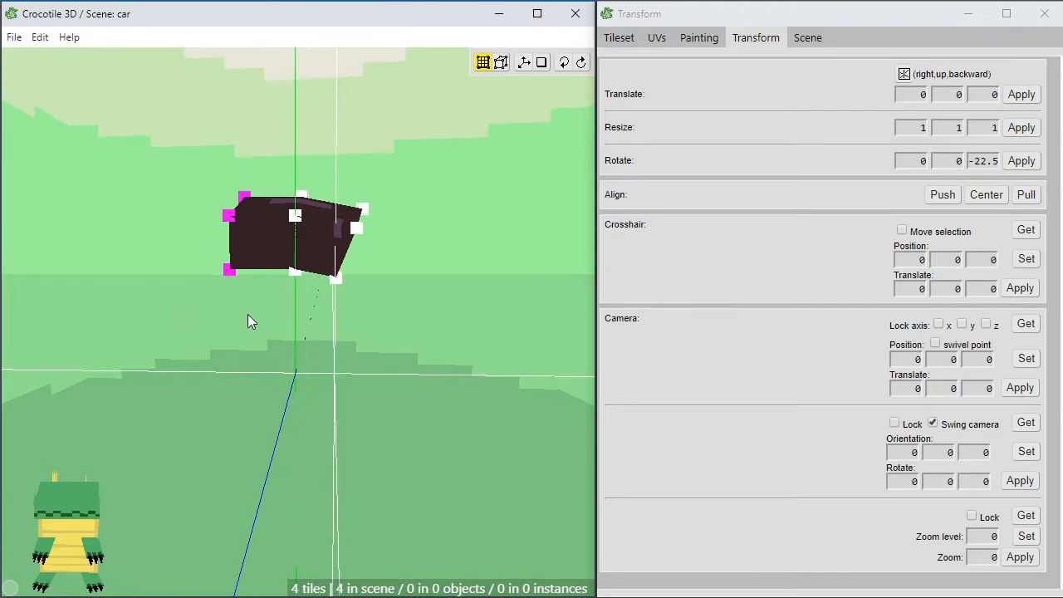
Move the 3D cursor left, back onto the world origin, without moving the vertices
key(a)
key(a)
key(a)
key(a)
key(a)
key(a)
key(a)
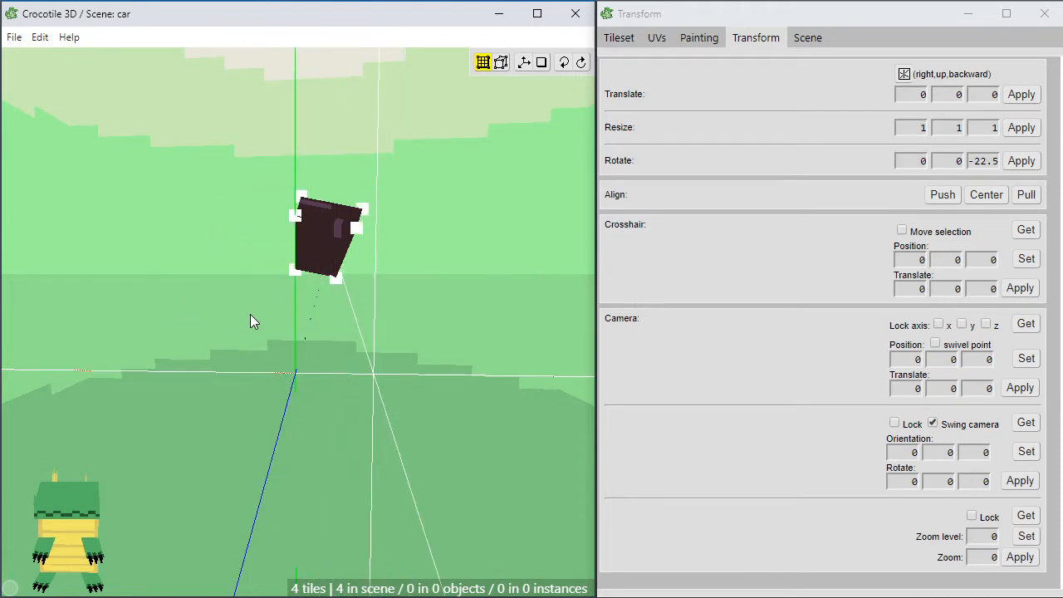
key(a)
Rotate the left half's collapsed vertices 22.5 degrees about the backward axis to mirror the slanted right half
key(space)
mouse_move(276, 342)
mouse_down()
mouse_move(333, 339)
mouse_move(278, 342)
mouse_up()
key(space)
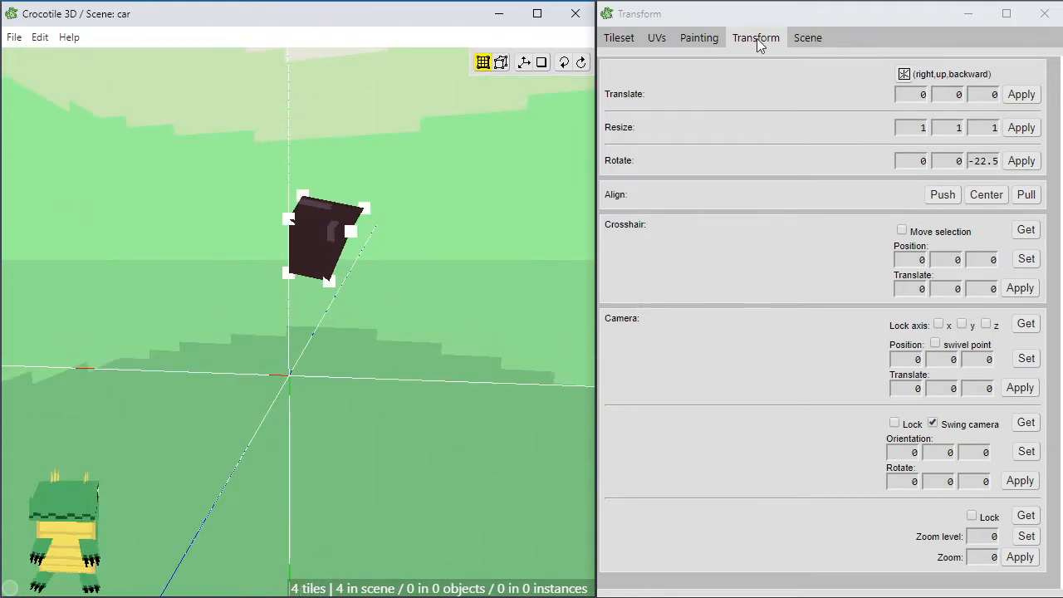
click(977, 161)
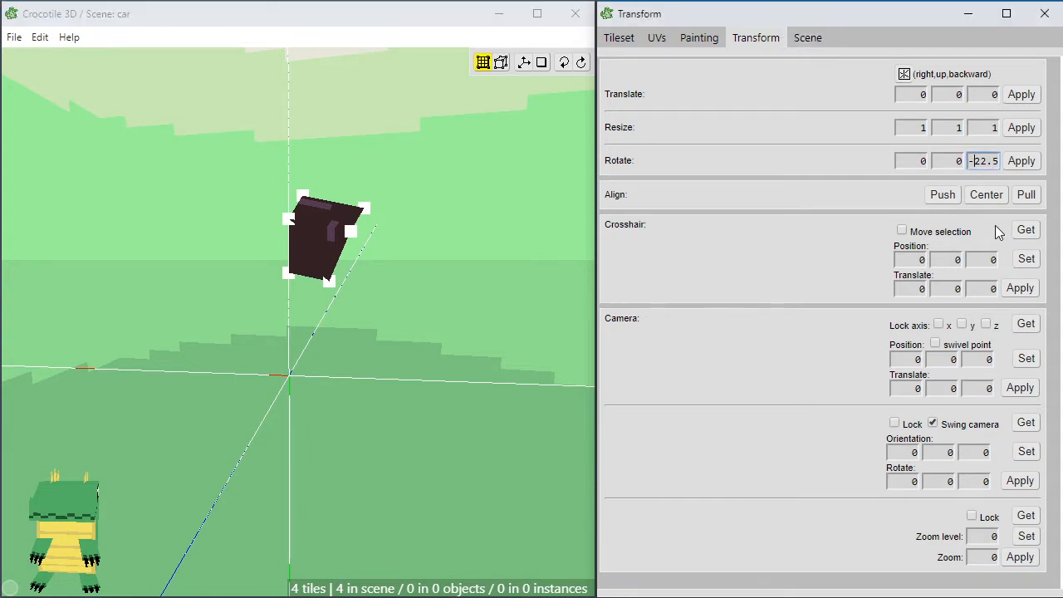
click(1032, 163)
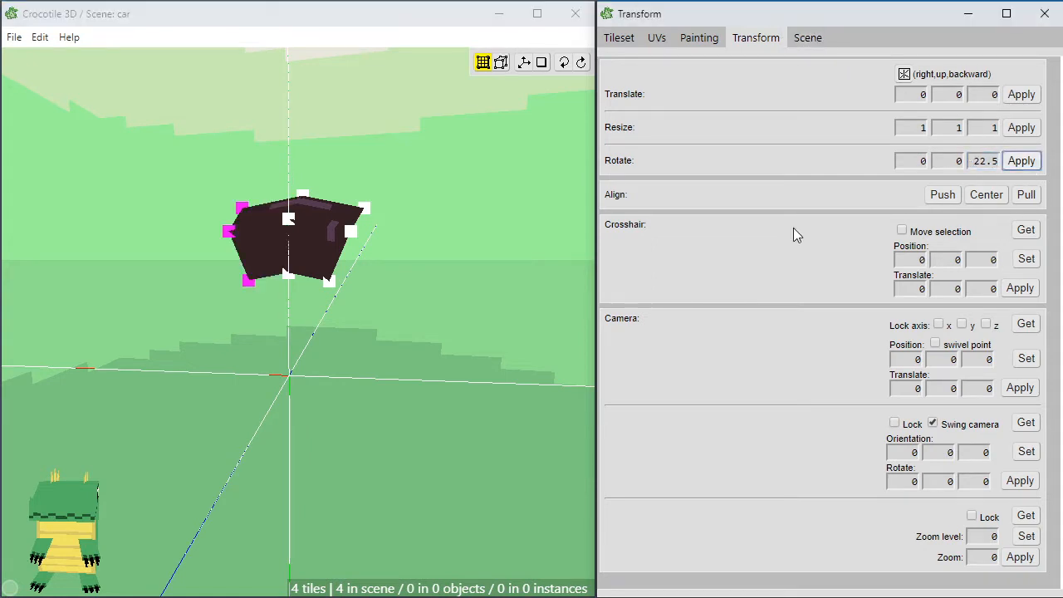
Clear the vertex selection and examine the bent tire section's symmetry from several angles
click(384, 373)
click(383, 365)
key(space)
mouse_move(382, 365)
mouse_down()
mouse_move(490, 369)
mouse_move(380, 385)
mouse_up()
key(space)
scroll(380, 384, up, 2)
key(space)
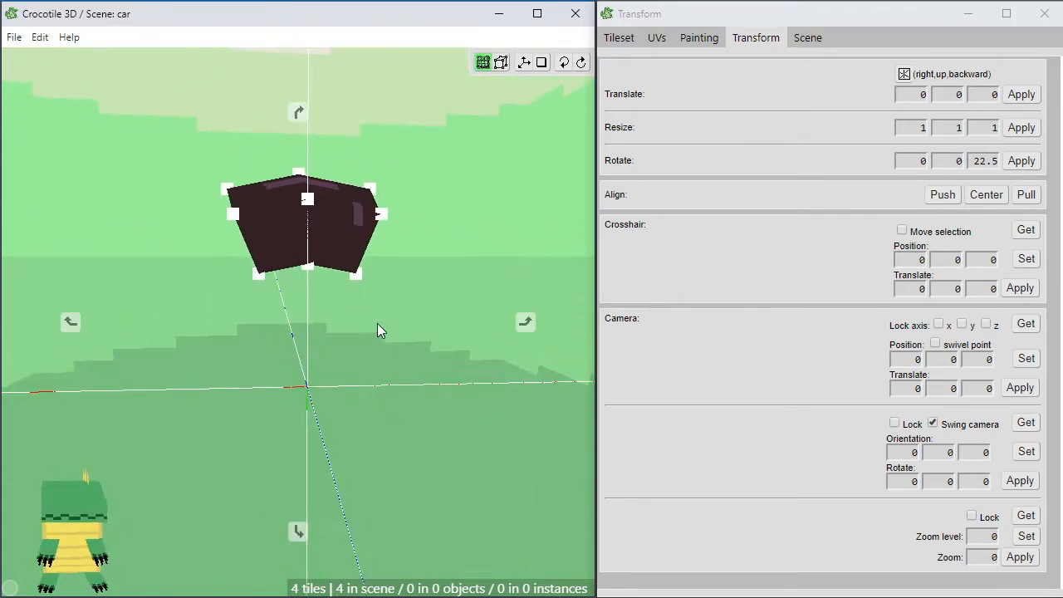
drag(257, 339, 294, 277)
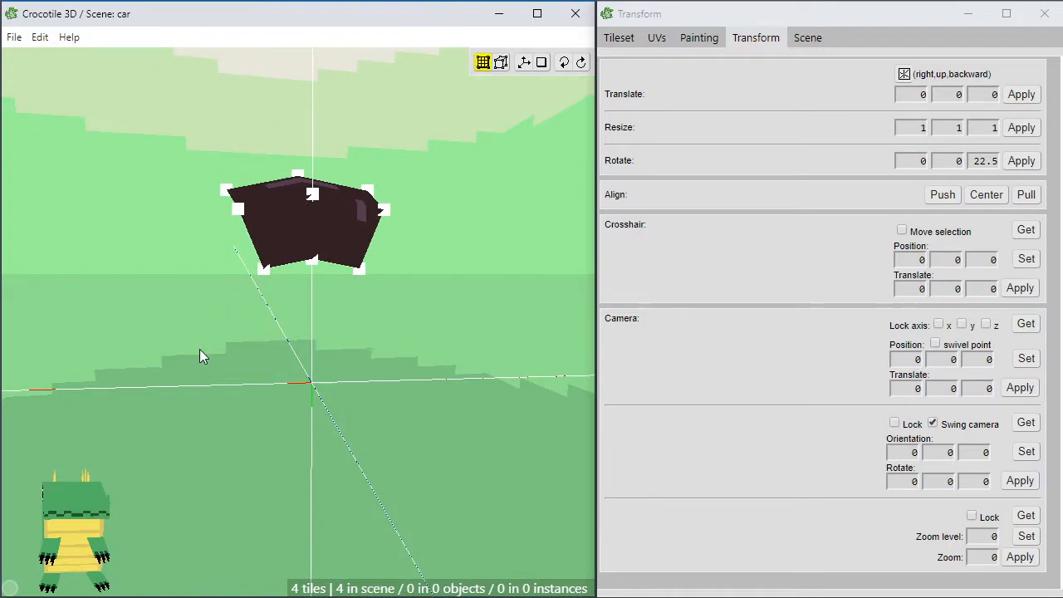
drag(407, 245, 233, 294)
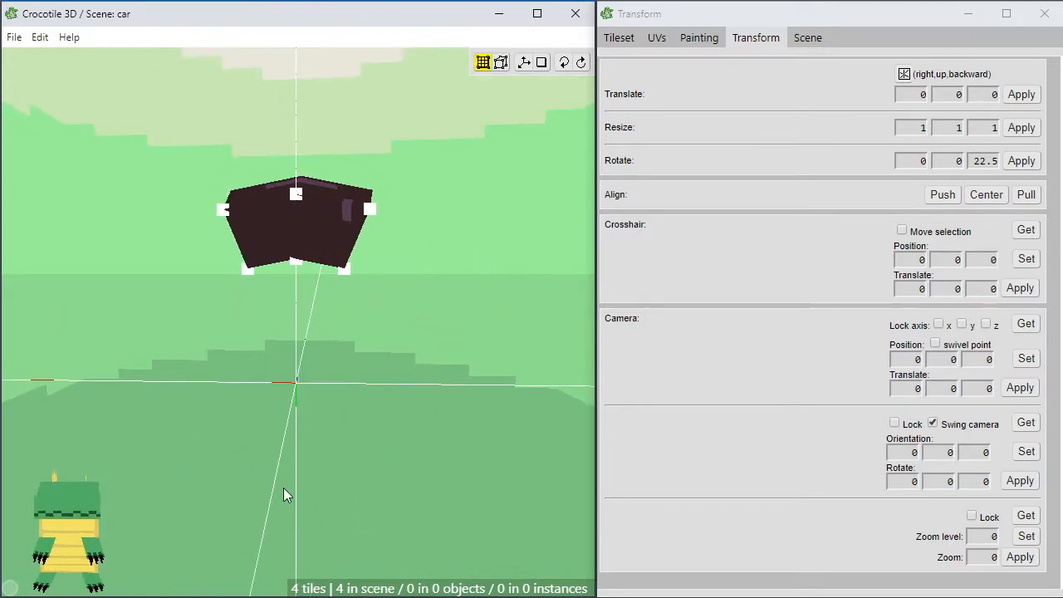
key(space)
drag(335, 433, 378, 435)
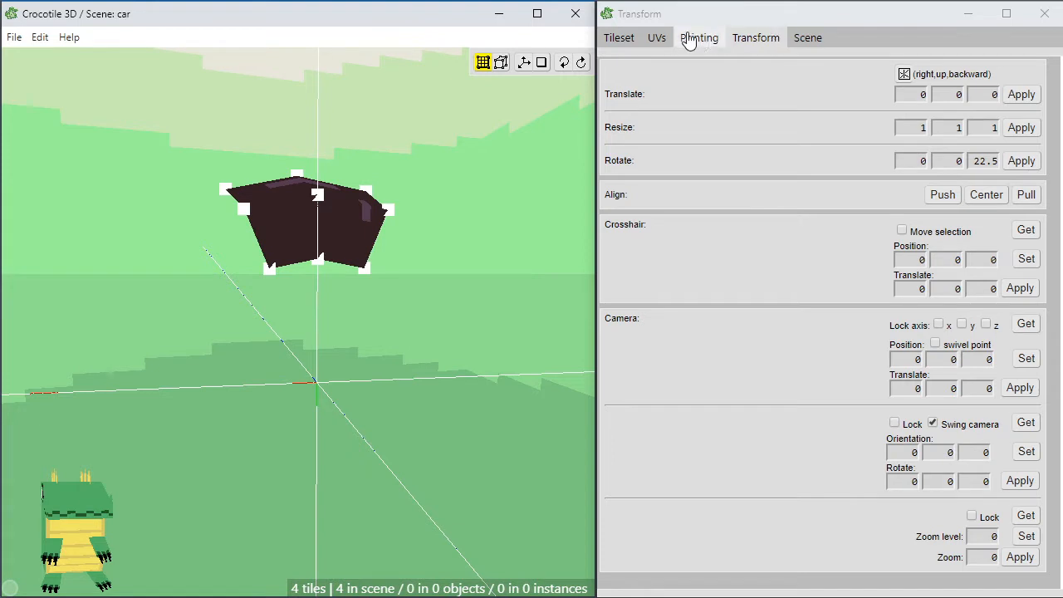
Bring up the tileset and select both front side faces of the tire section
click(629, 38)
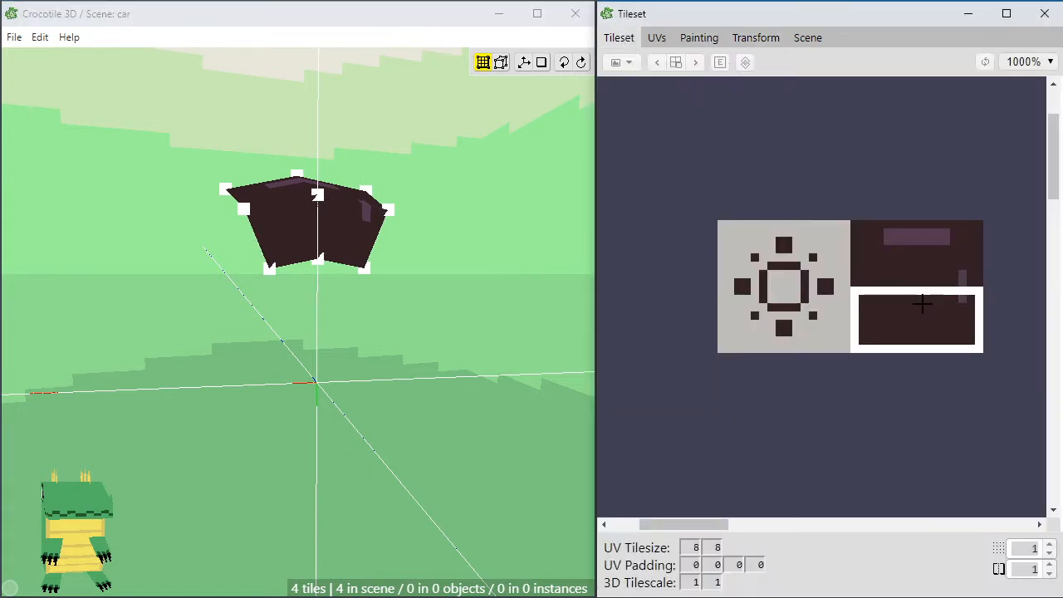
click(337, 230)
shift+click(312, 239)
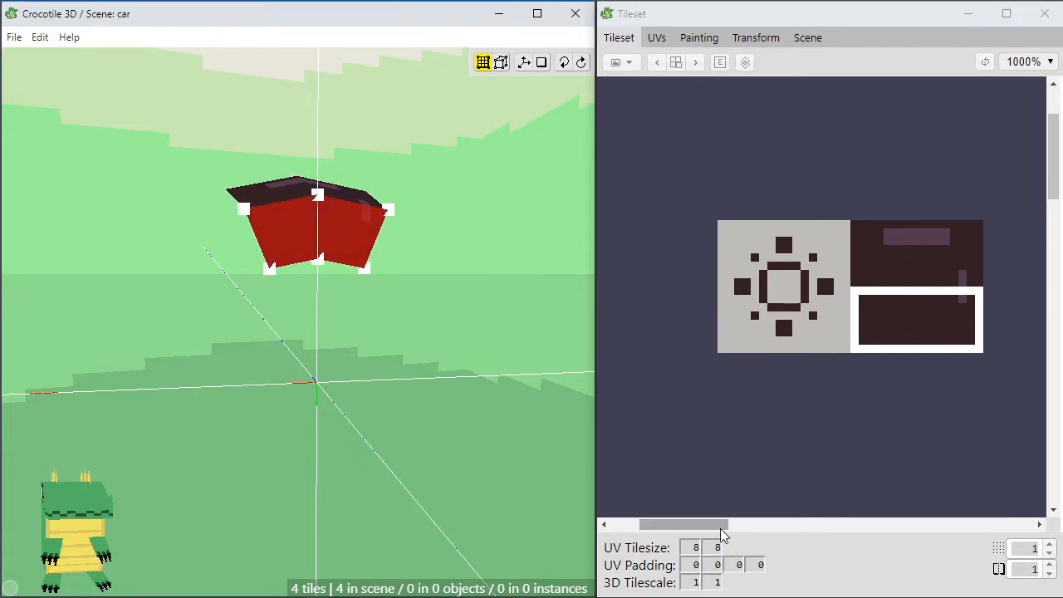
Move the grey hub texture two tiles up and two tiles left, away from the dark tire texture
drag(719, 526, 695, 527)
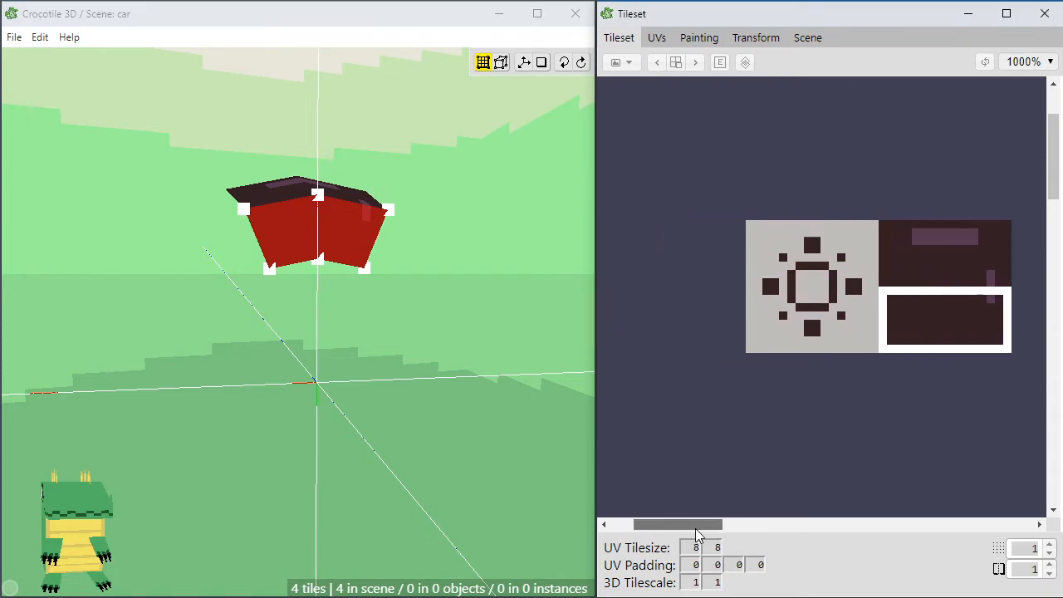
drag(761, 242, 822, 314)
drag(773, 273, 676, 199)
click(706, 284)
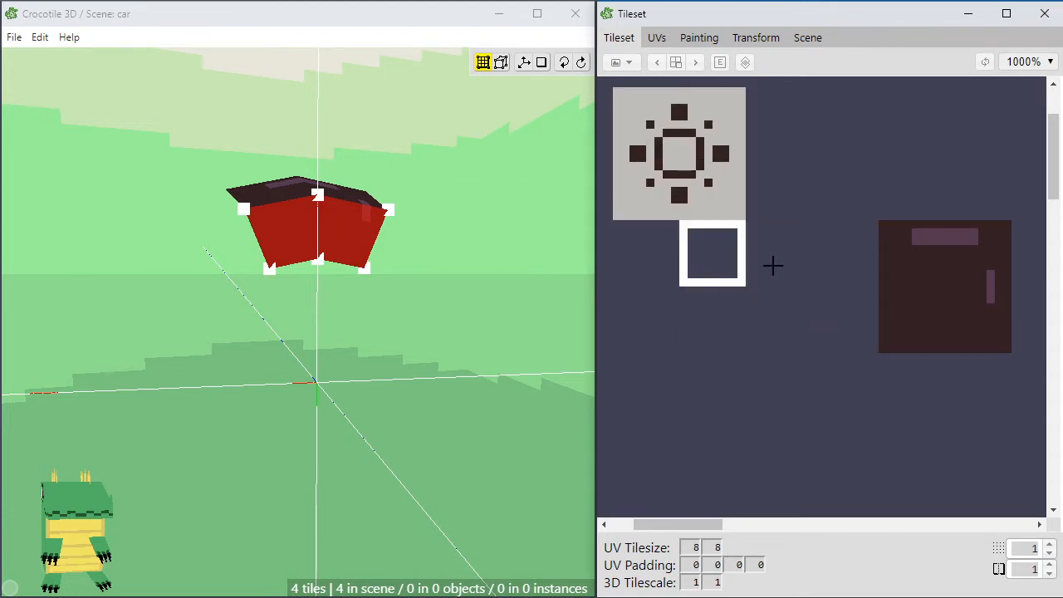
click(883, 225)
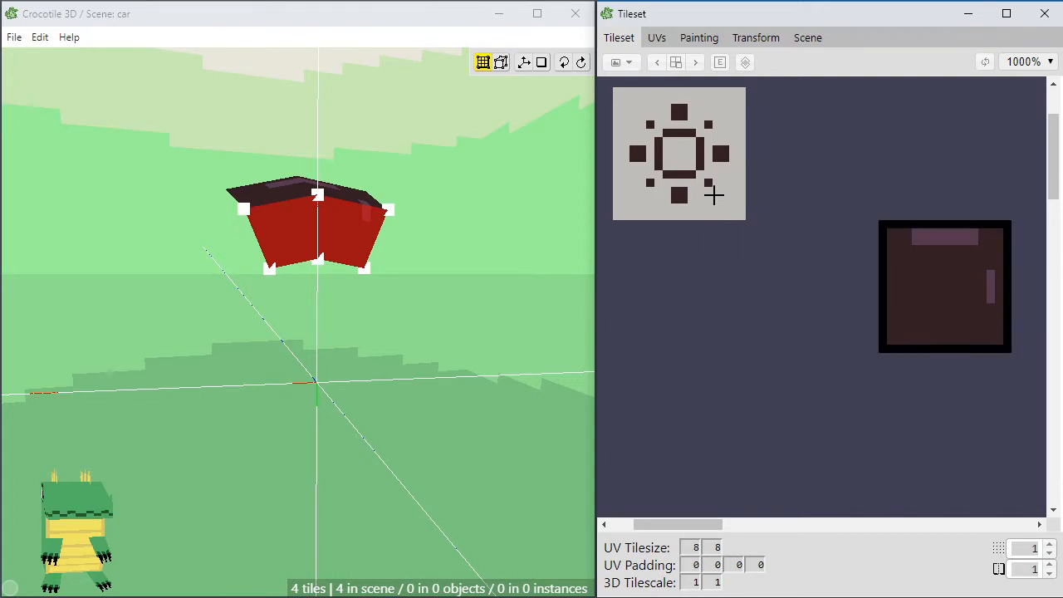
scroll(714, 195, down, 3)
drag(714, 195, 1048, 436)
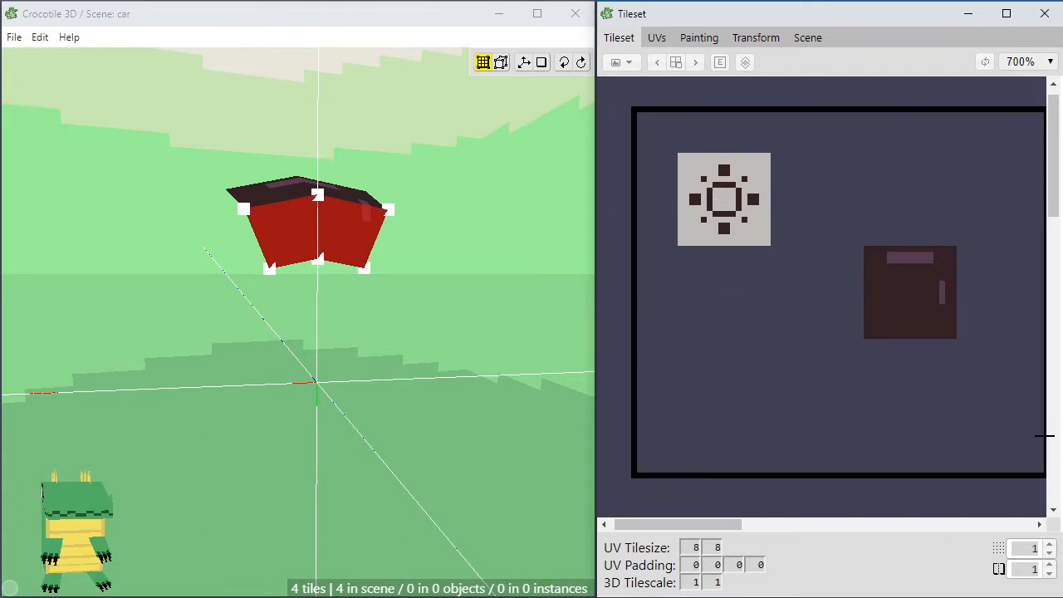
click(815, 342)
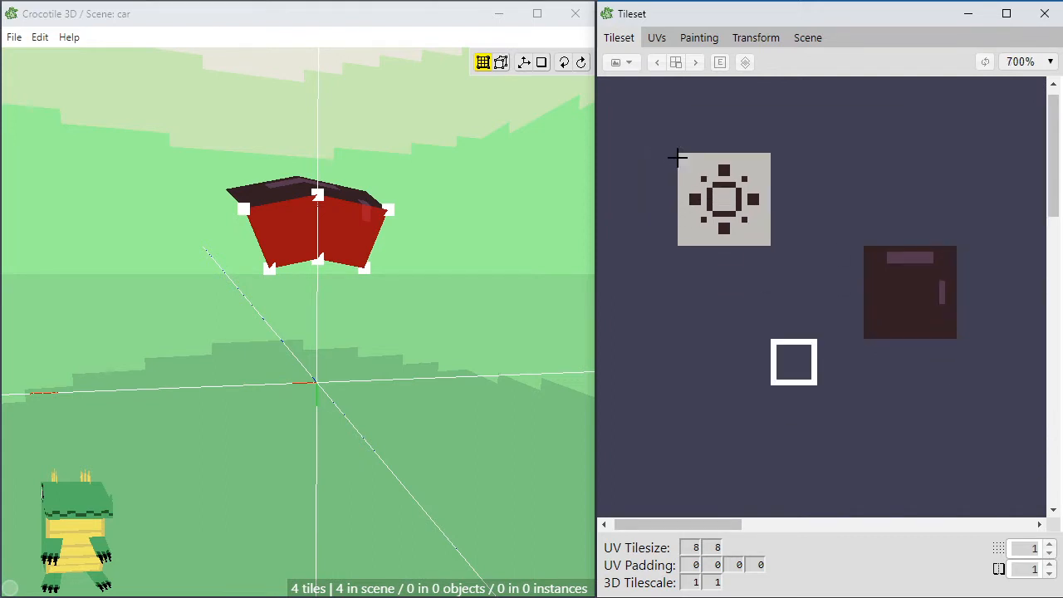
drag(677, 158, 931, 454)
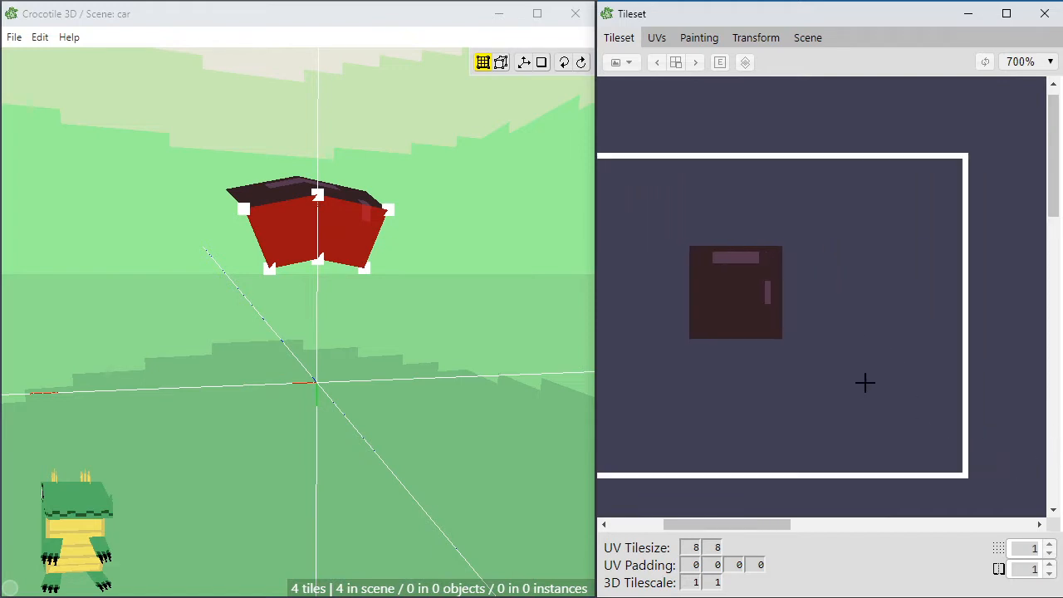
Copy the tire texture and place a duplicate directly on each side of it, forming a strip of three in the texture painting
click(747, 38)
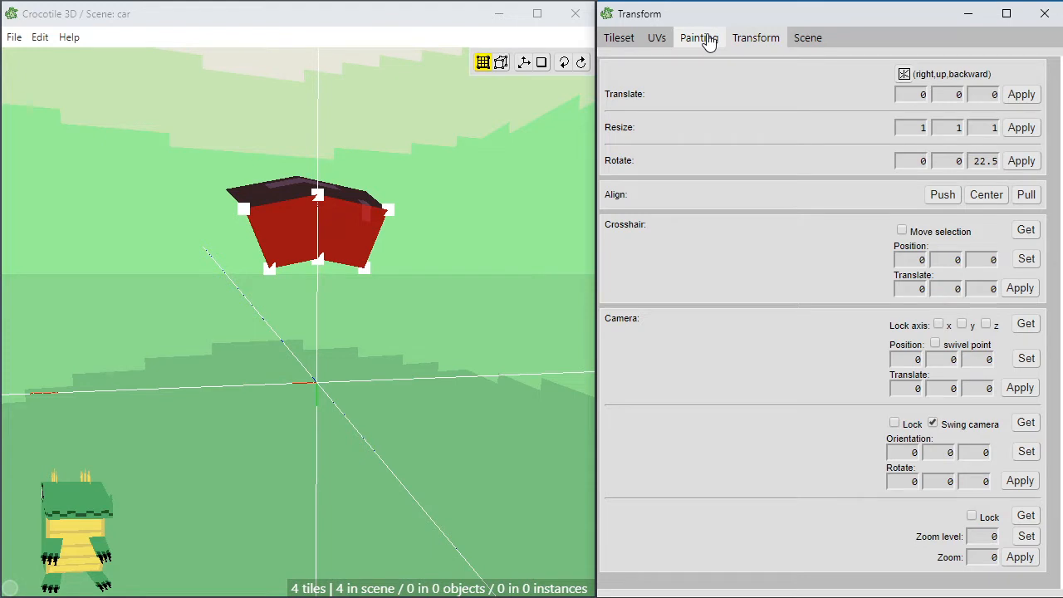
click(706, 39)
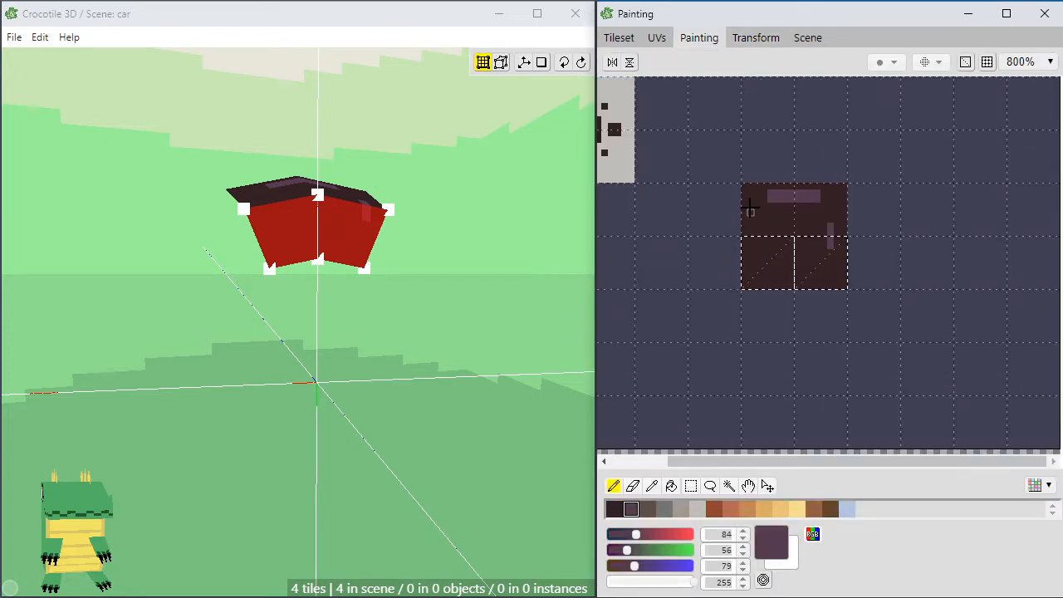
key(m)
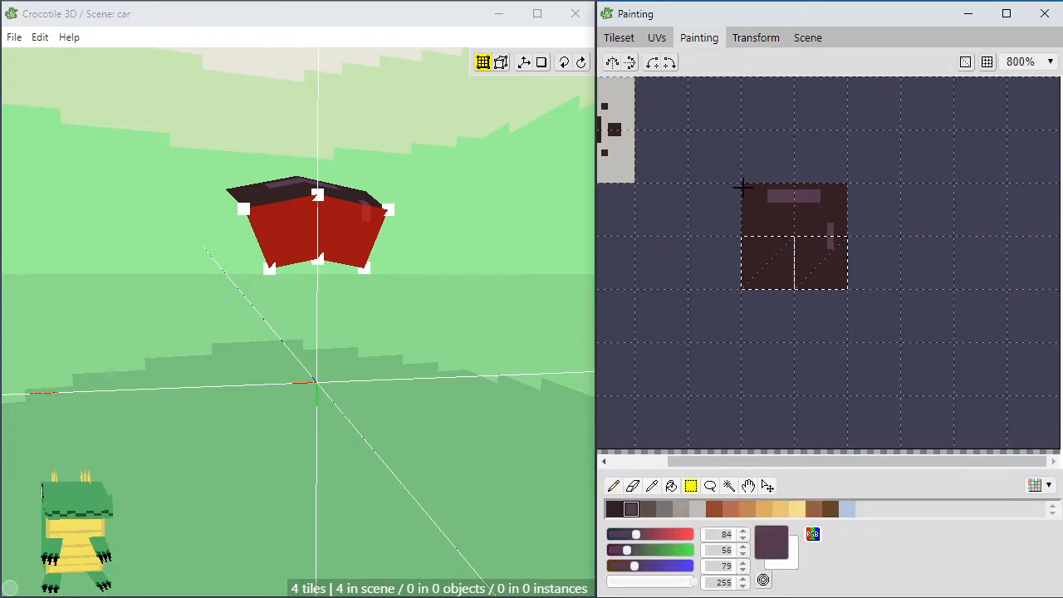
drag(741, 188, 844, 285)
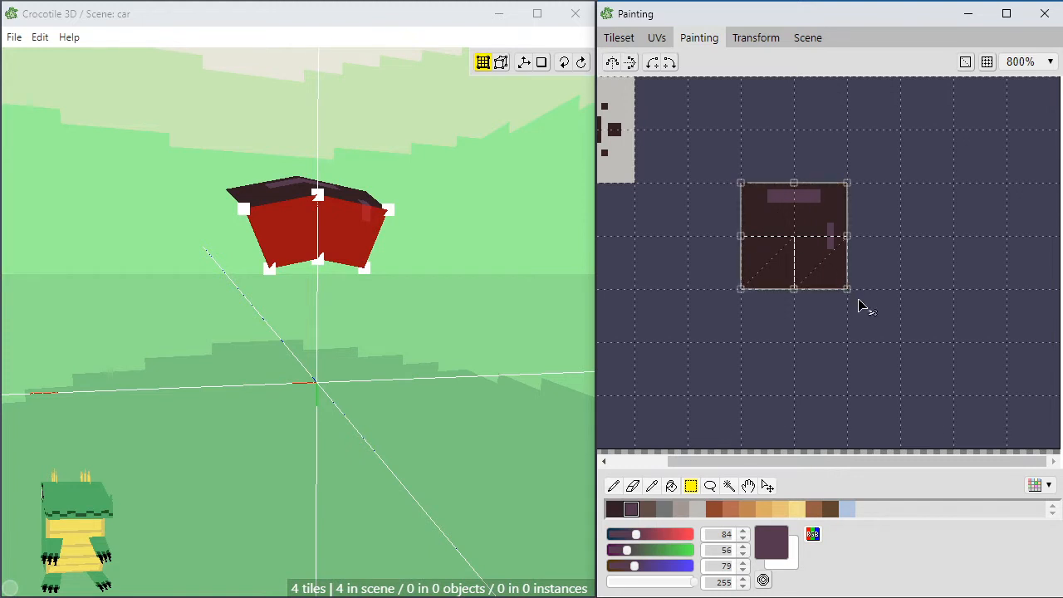
drag(819, 249, 911, 242)
click(854, 240)
key(ctrl+v)
click(883, 336)
key(space)
drag(735, 336, 753, 329)
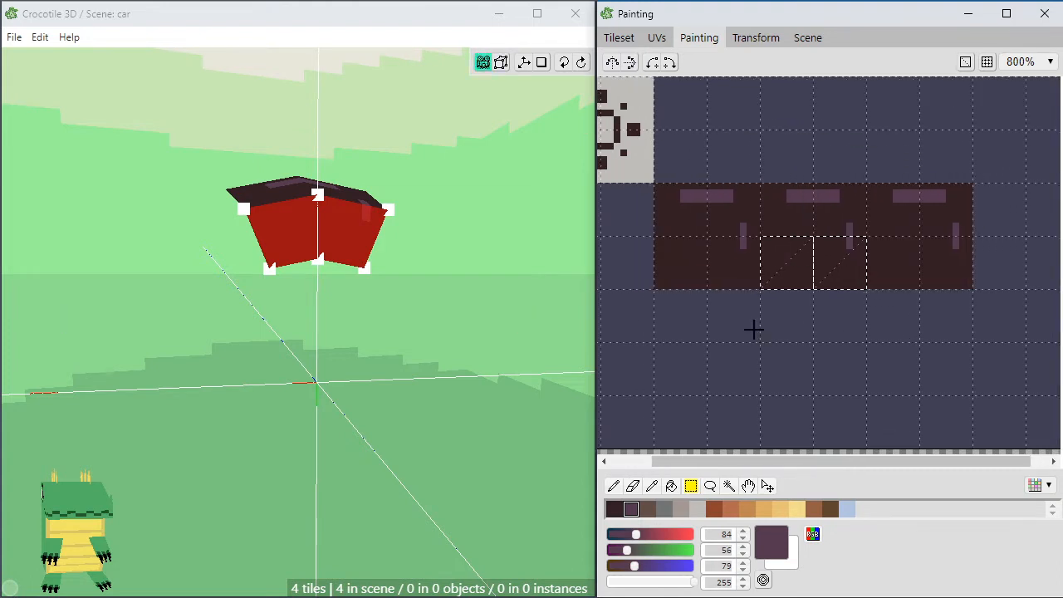
Mix a lighter purple with RGB 111, 89, 106 and pencil it over the middle tire texture's upper highlight
key(b)
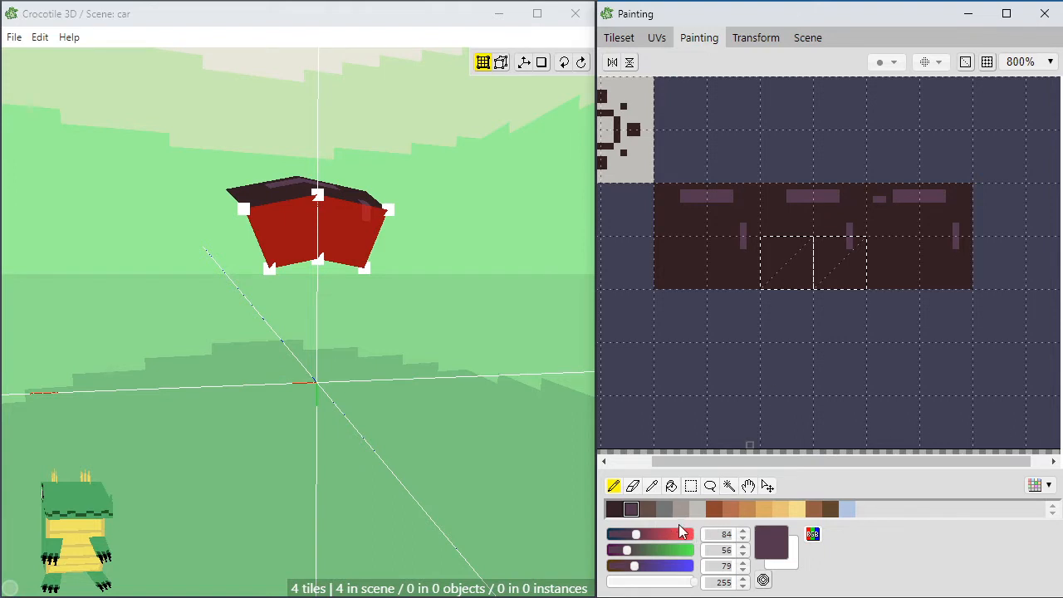
click(638, 550)
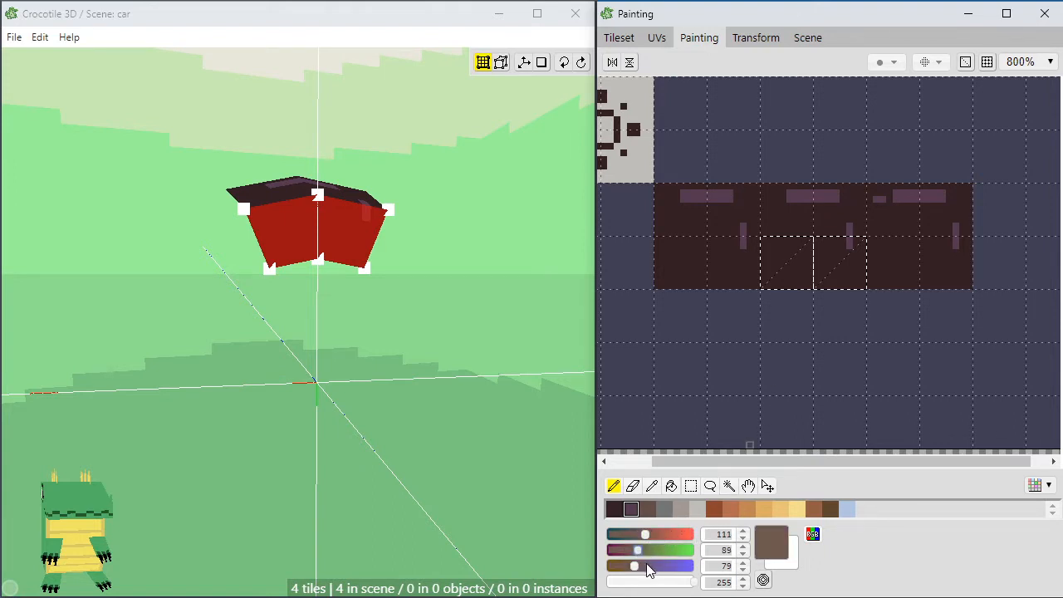
click(643, 565)
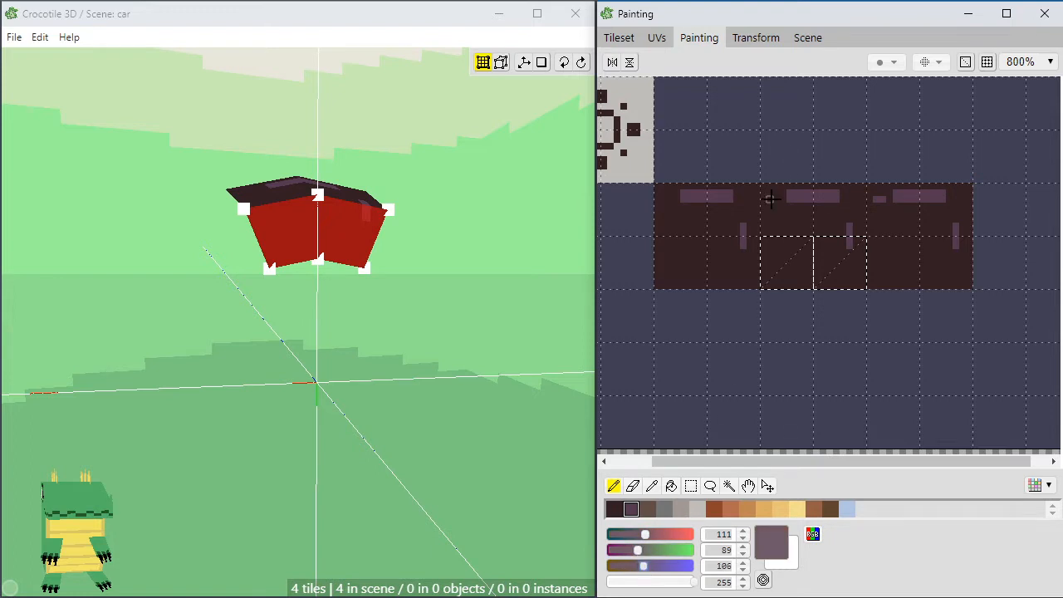
mouse_move(771, 199)
mouse_down()
mouse_move(851, 198)
mouse_move(724, 201)
mouse_move(739, 192)
mouse_up()
Join the upper highlights with the darker purple from the texture, and scatter lighter purple pixels beside the central highlight
alt+click(723, 191)
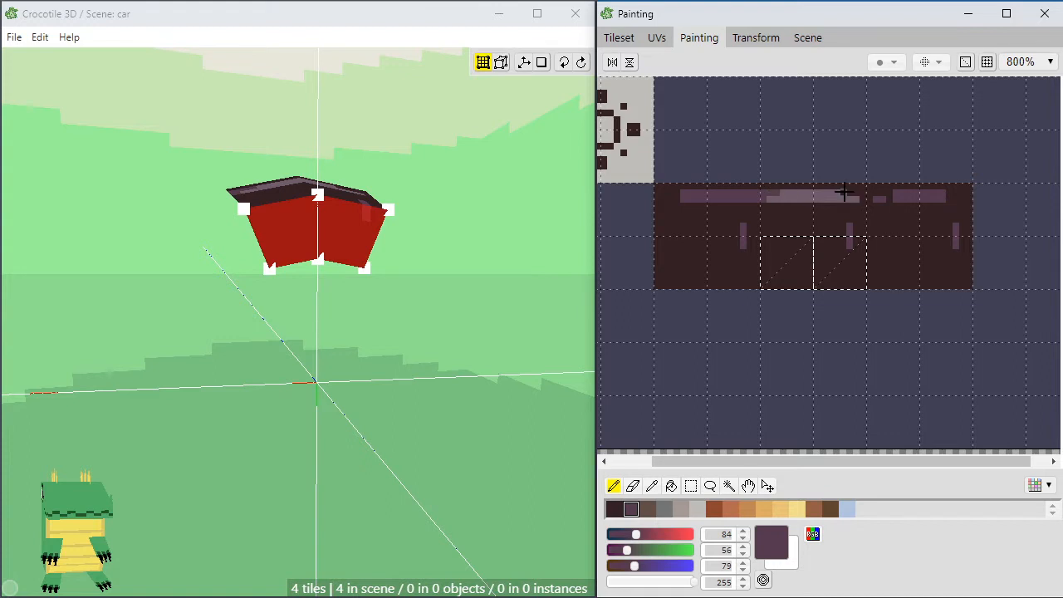
drag(844, 192, 885, 192)
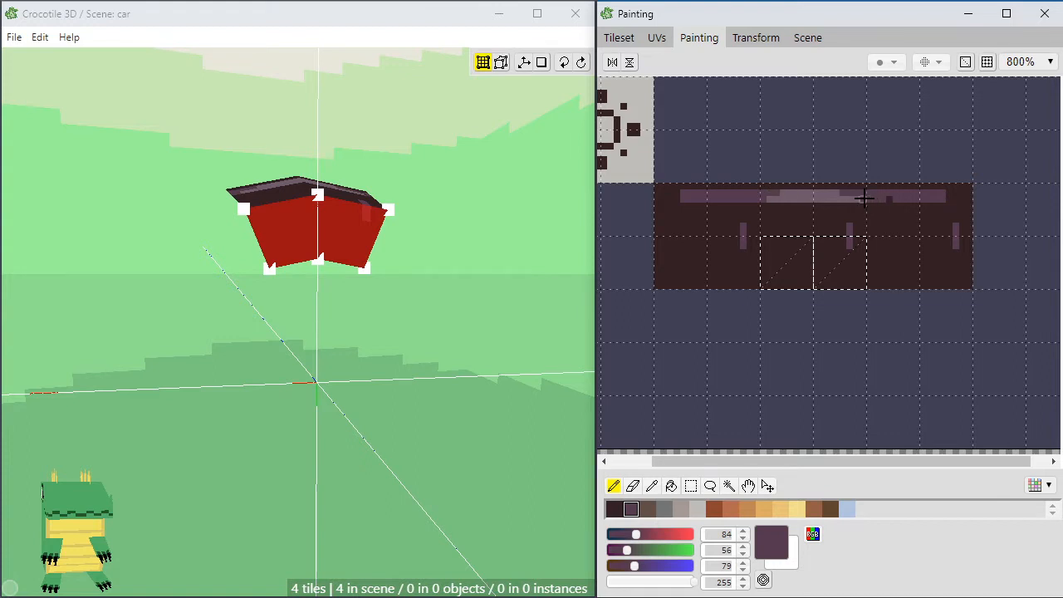
alt+click(841, 191)
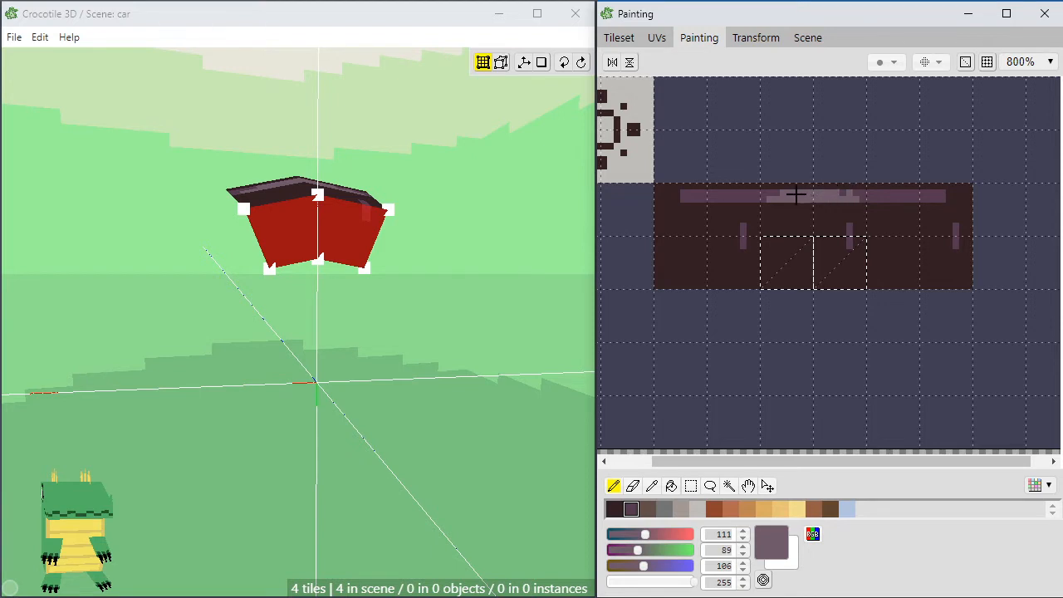
click(751, 193)
key(space)
drag(814, 314, 839, 323)
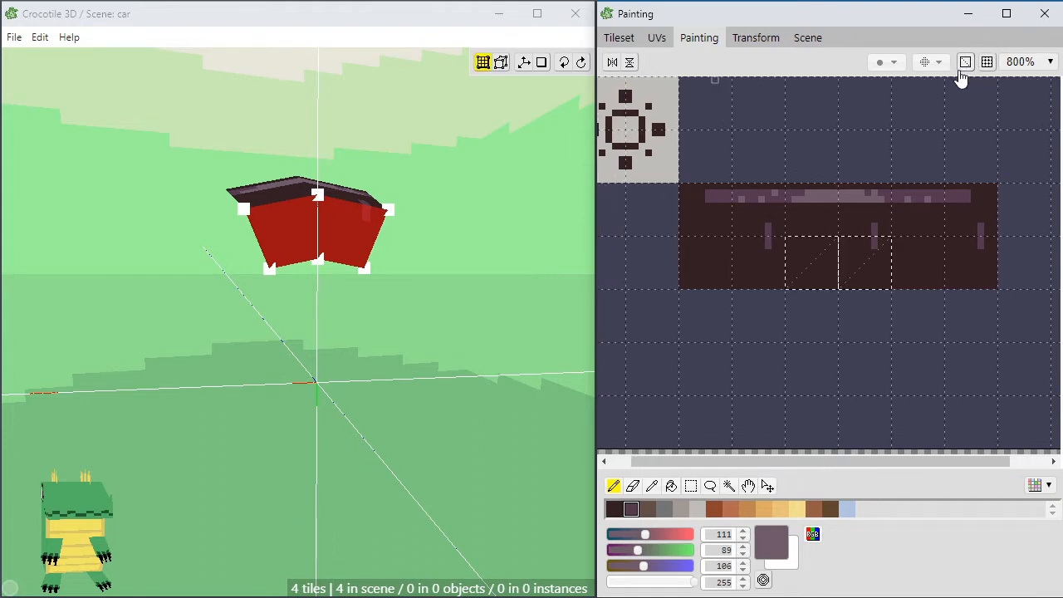
Examine the repainted highlight on the tire section from the front and from above
click(656, 38)
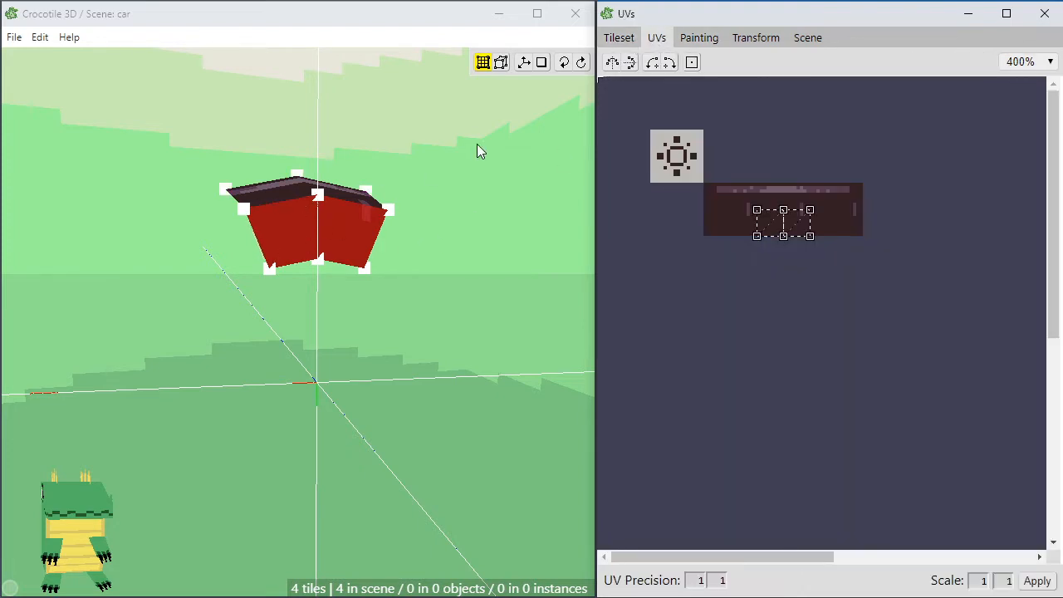
click(621, 39)
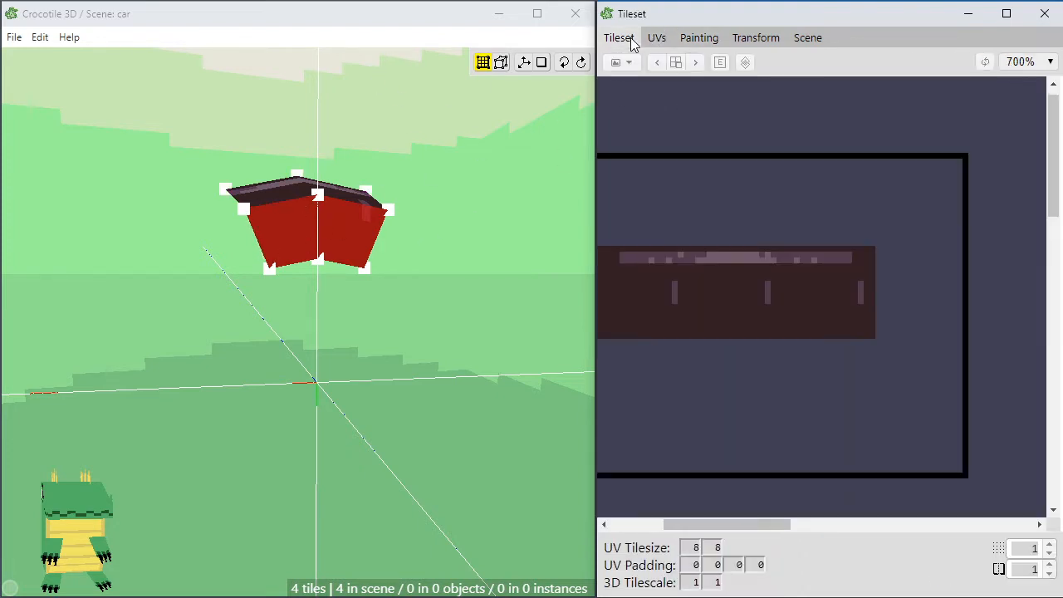
key(space)
right_drag(383, 340, 427, 390)
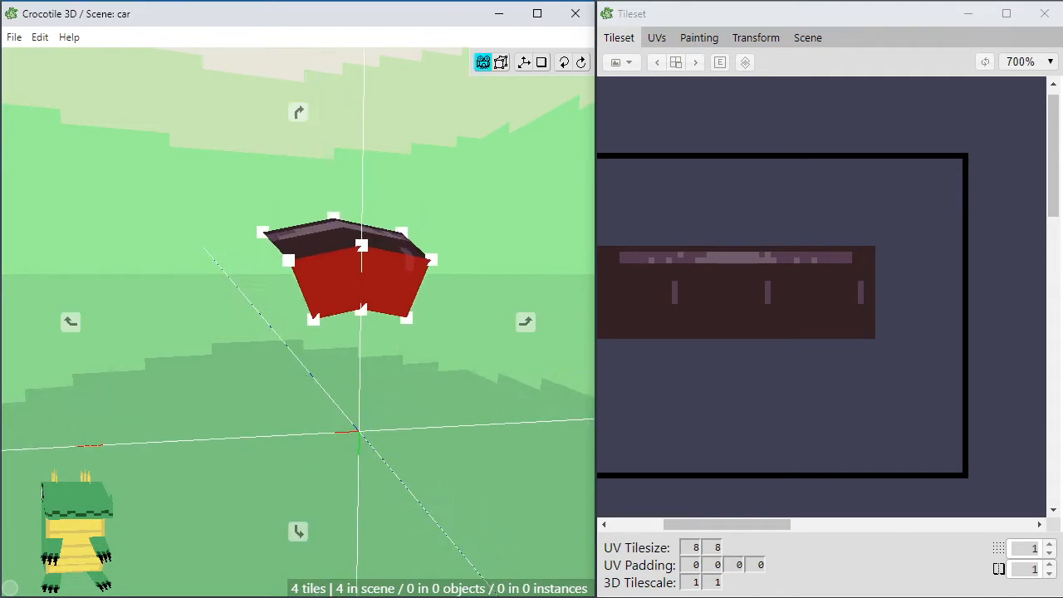
drag(427, 390, 357, 423)
drag(232, 241, 304, 264)
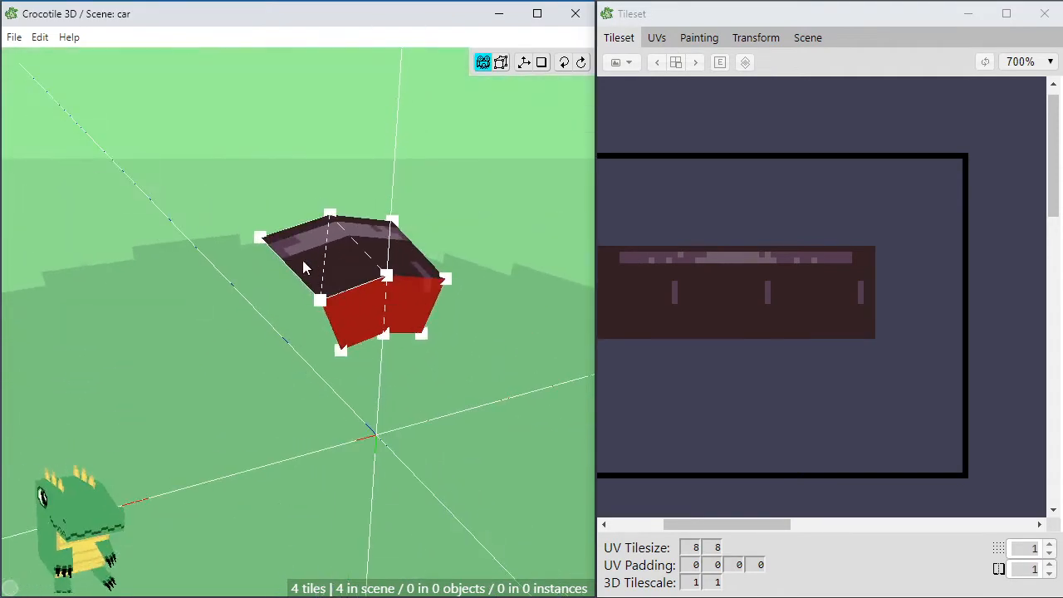
key(space)
key(space)
drag(448, 332, 399, 312)
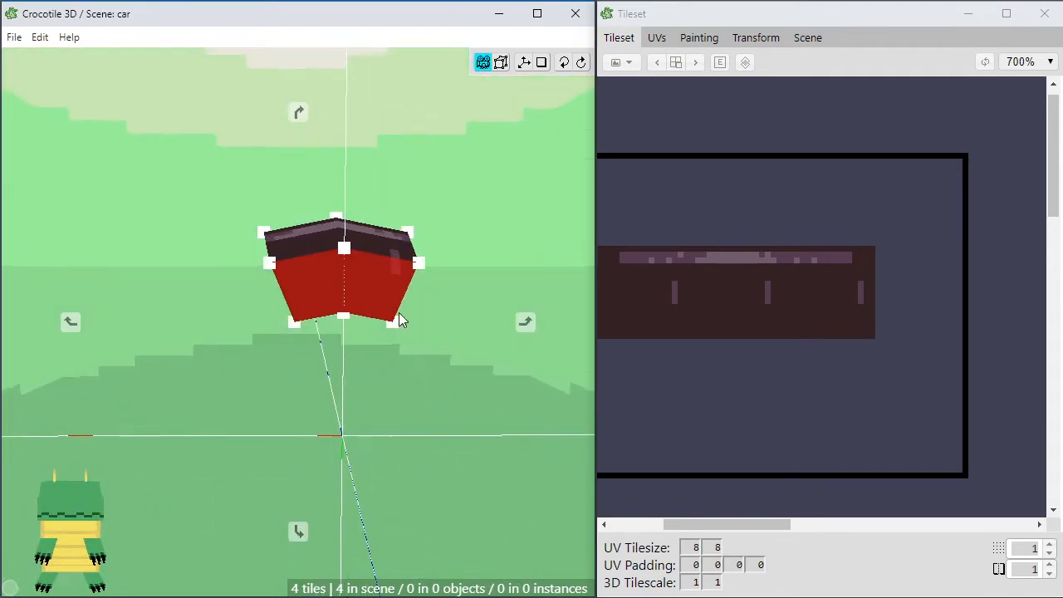
key(space)
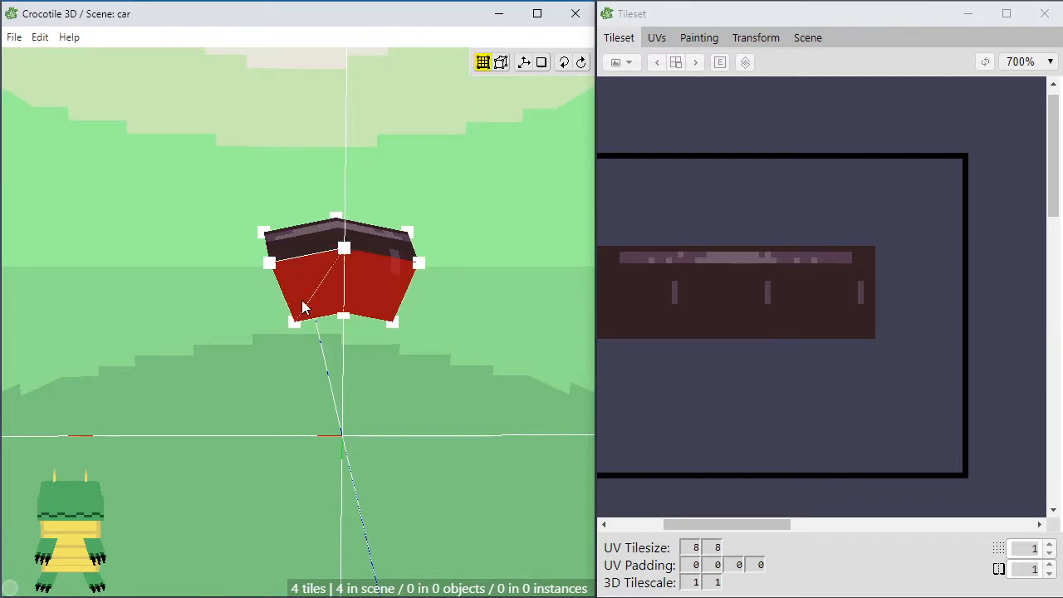
key(space)
drag(304, 307, 309, 258)
key(space)
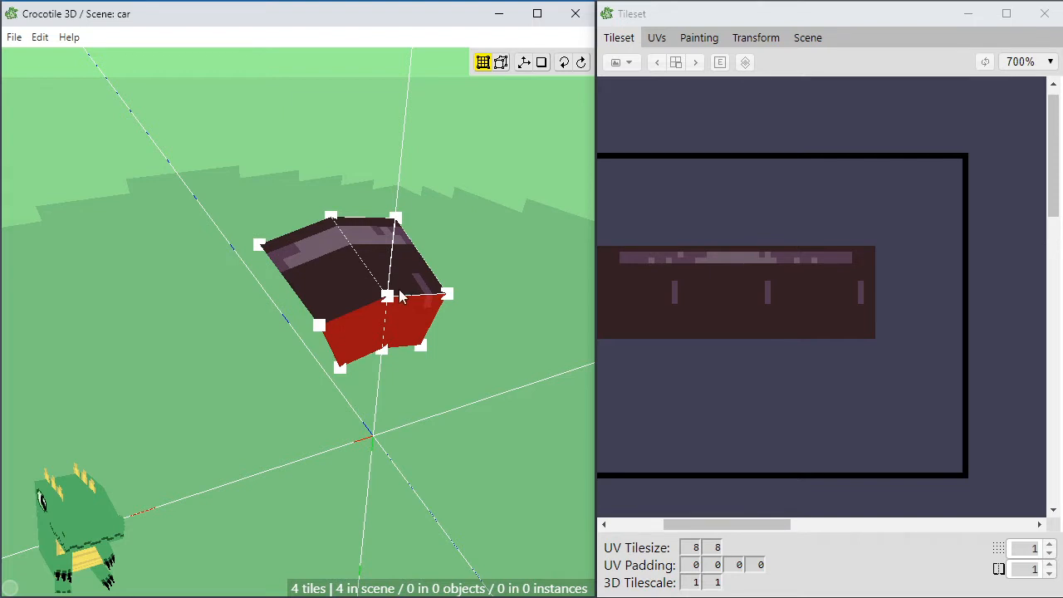
Select the tire section's four tiles from the front view and duplicate them in place
key(space)
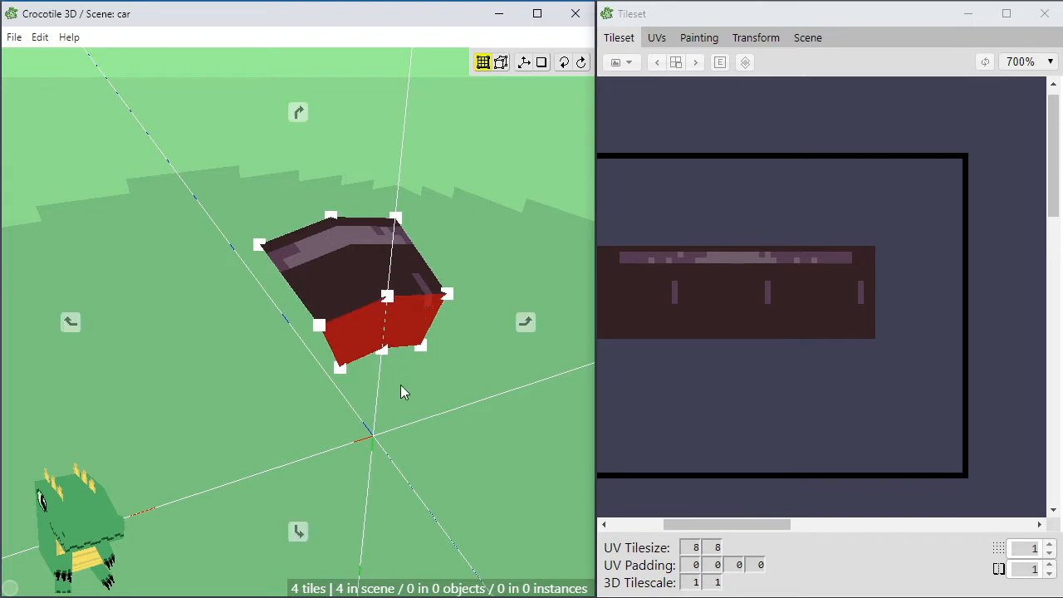
mouse_move(404, 392)
mouse_down()
mouse_move(348, 370)
mouse_move(378, 349)
mouse_move(400, 383)
mouse_up()
right_drag(400, 383, 385, 373)
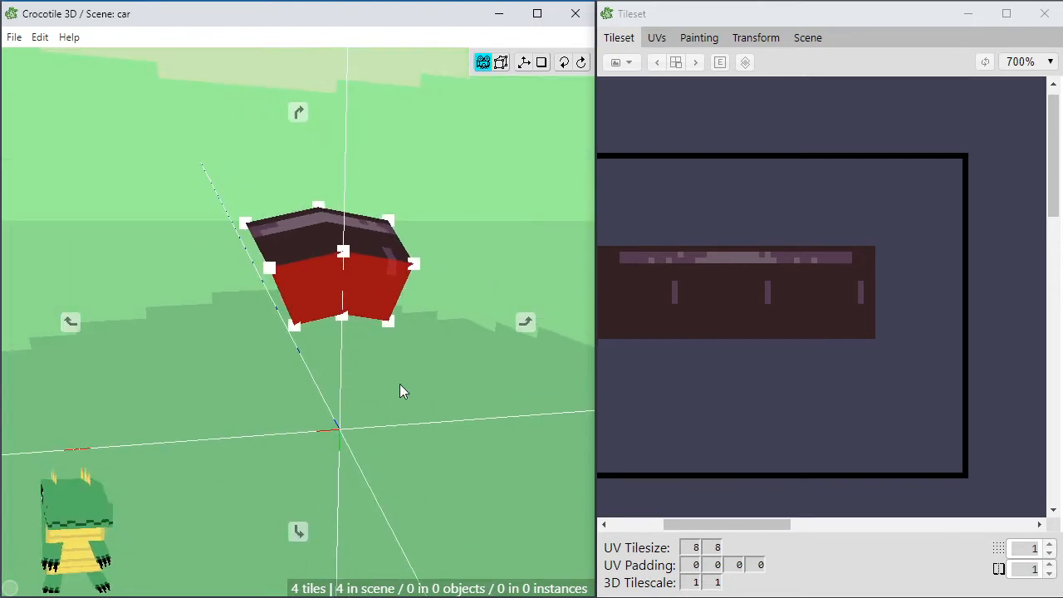
mouse_move(405, 384)
mouse_down()
mouse_move(374, 378)
mouse_move(411, 382)
mouse_move(405, 370)
mouse_move(363, 388)
mouse_move(416, 368)
mouse_up()
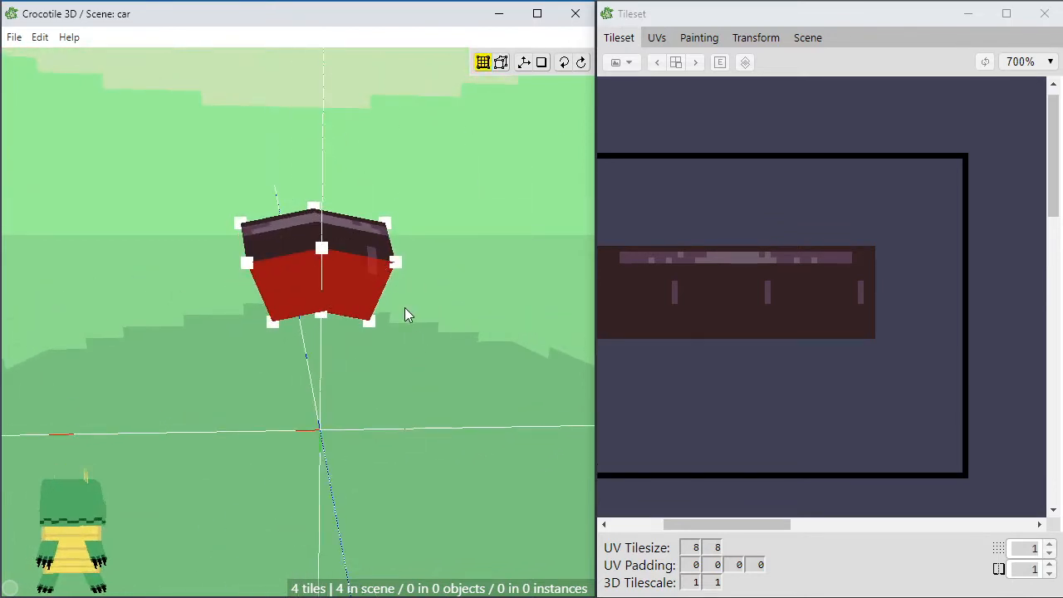
key(v)
key(space)
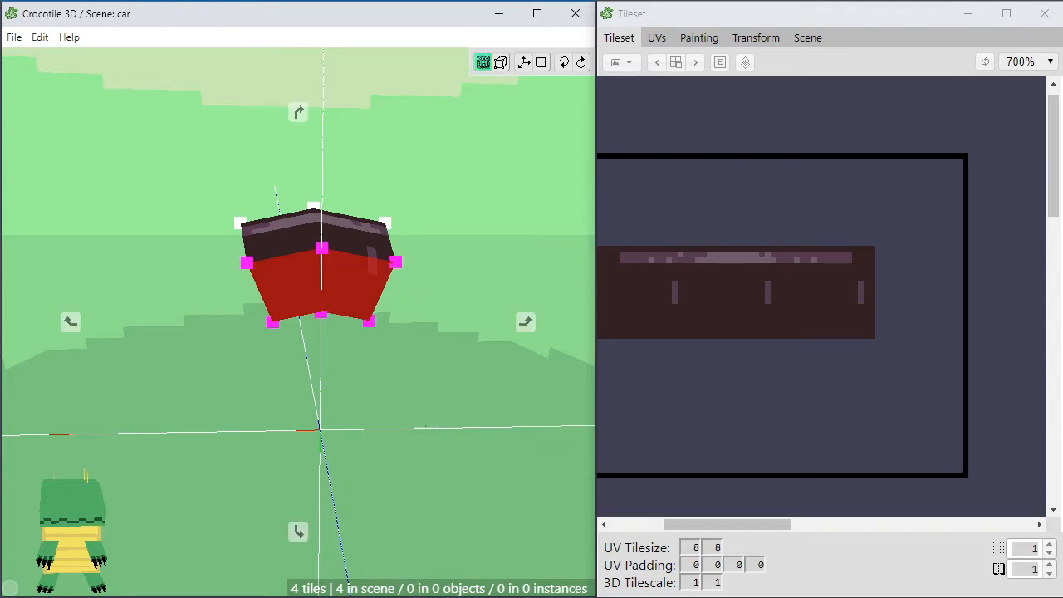
mouse_move(407, 414)
mouse_down()
mouse_move(386, 417)
mouse_move(415, 400)
mouse_move(425, 407)
mouse_move(392, 435)
mouse_move(402, 424)
mouse_up()
click(414, 416)
right_click(415, 416)
key(ctrl+a)
key(space)
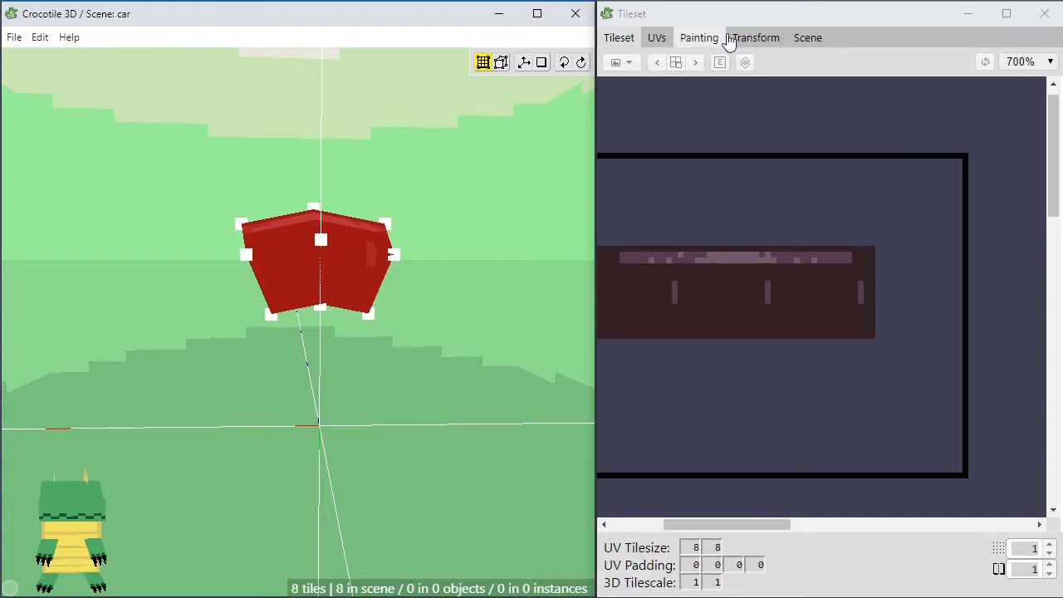
Rotate the duplicated tire section by 22.5 degrees on the third axis twice, placing it against the original's left end
click(754, 37)
click(1019, 162)
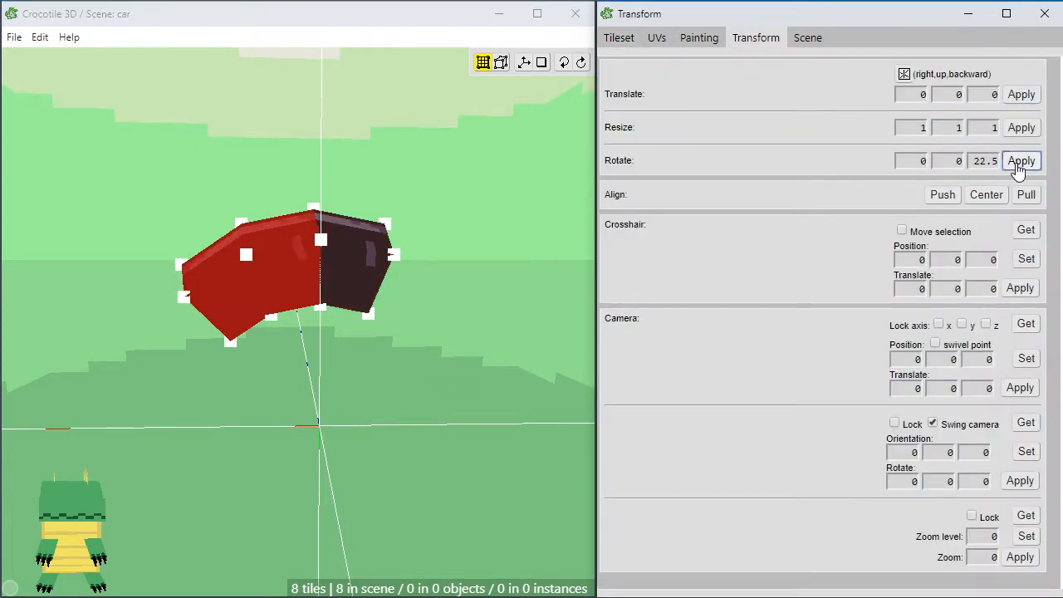
click(1019, 163)
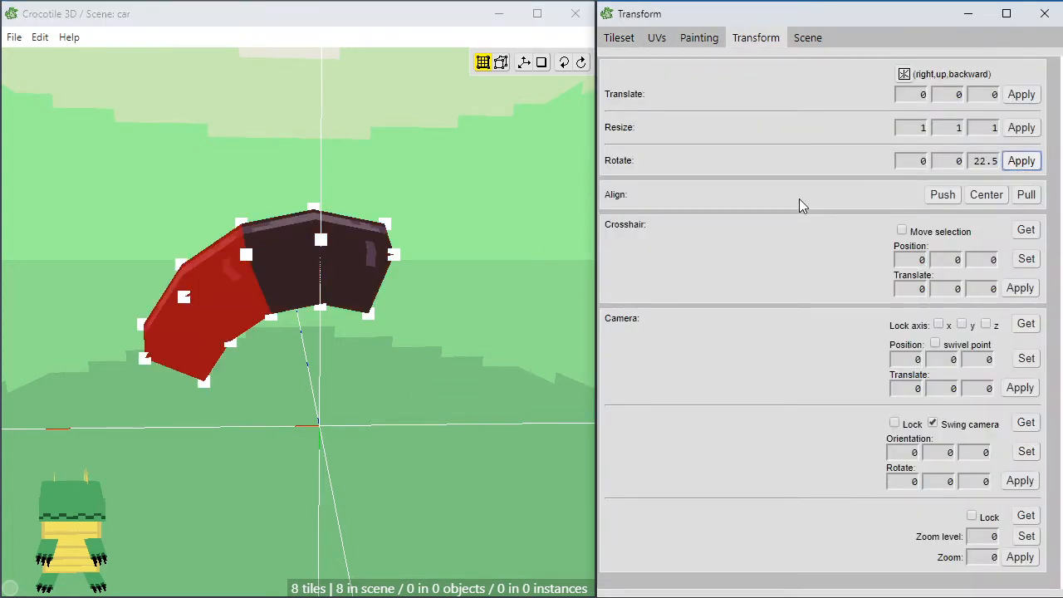
Examine how the highlights run across the two joined tire sections
click(413, 392)
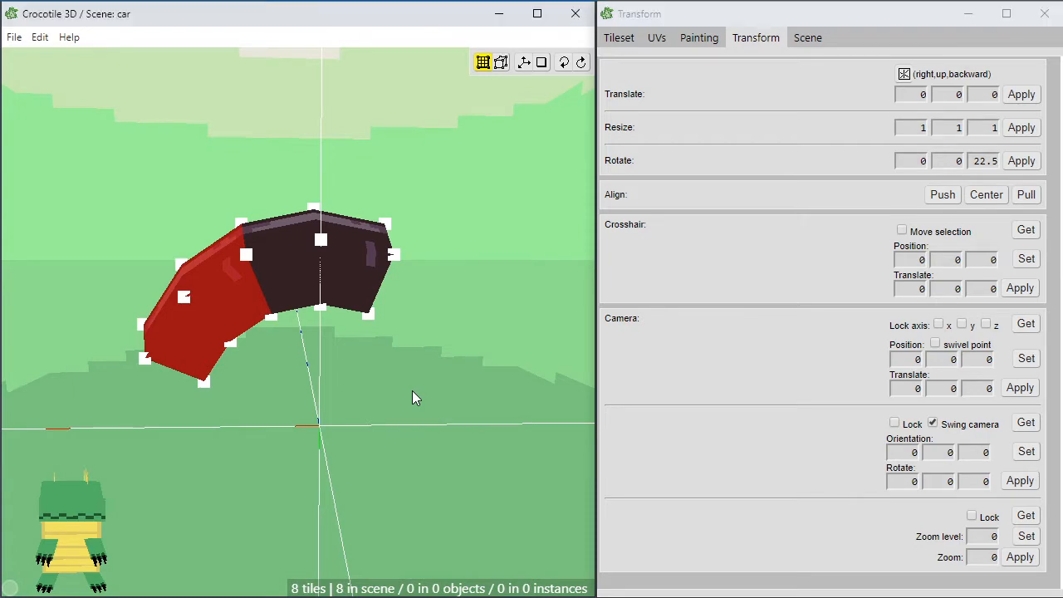
click(331, 405)
key(space)
mouse_move(332, 405)
mouse_down()
mouse_move(415, 449)
mouse_move(320, 407)
mouse_move(329, 411)
mouse_up()
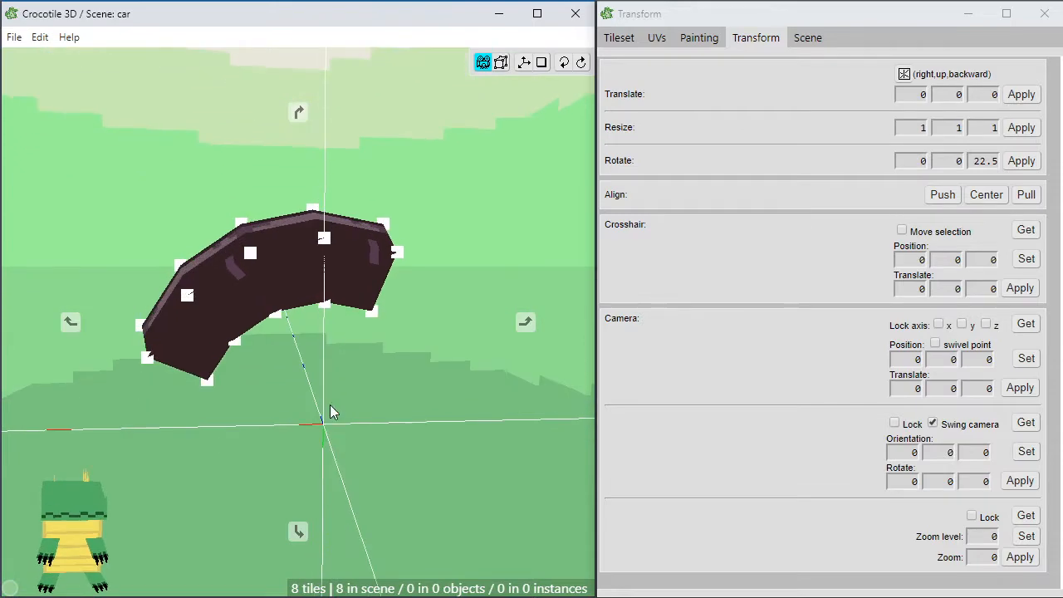
key(space)
drag(111, 250, 170, 322)
key(space)
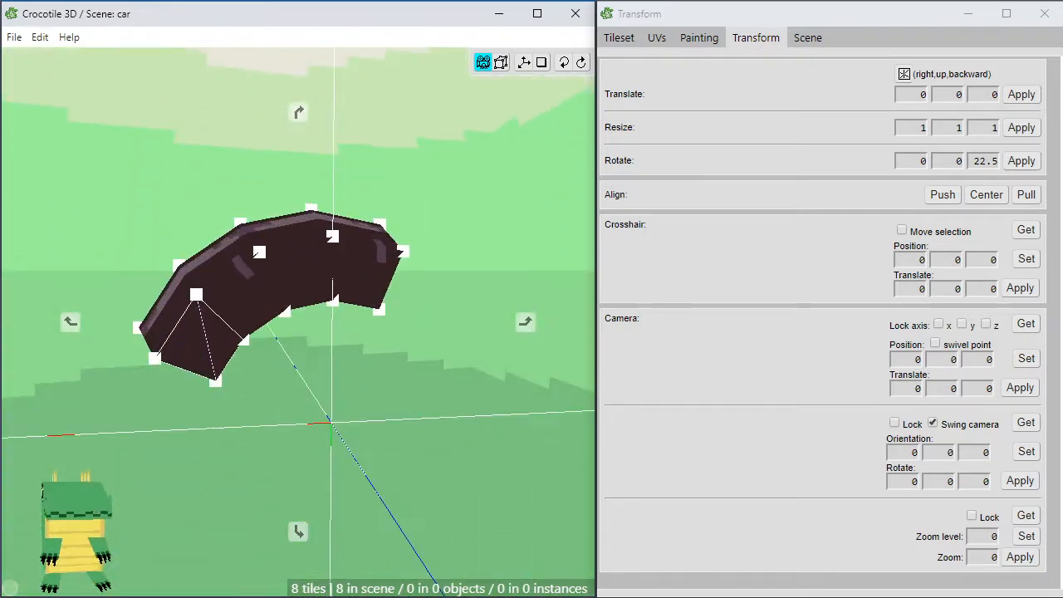
Select the left tire section and shift its UVs one tile left onto the first texture of the strip
key(space)
drag(115, 262, 217, 339)
key(space)
key(space)
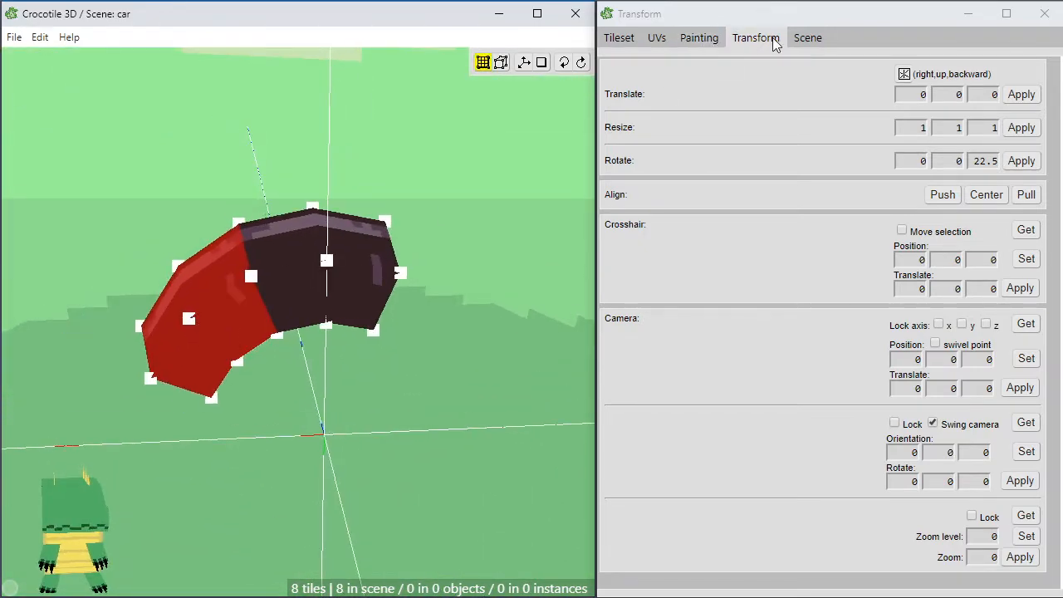
click(657, 43)
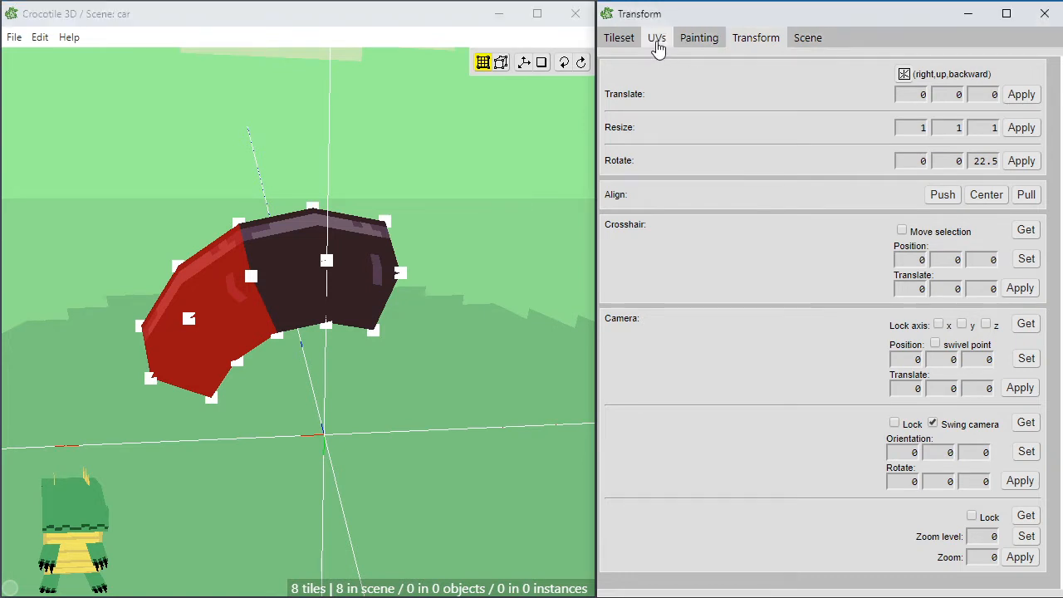
scroll(731, 220, up, 3)
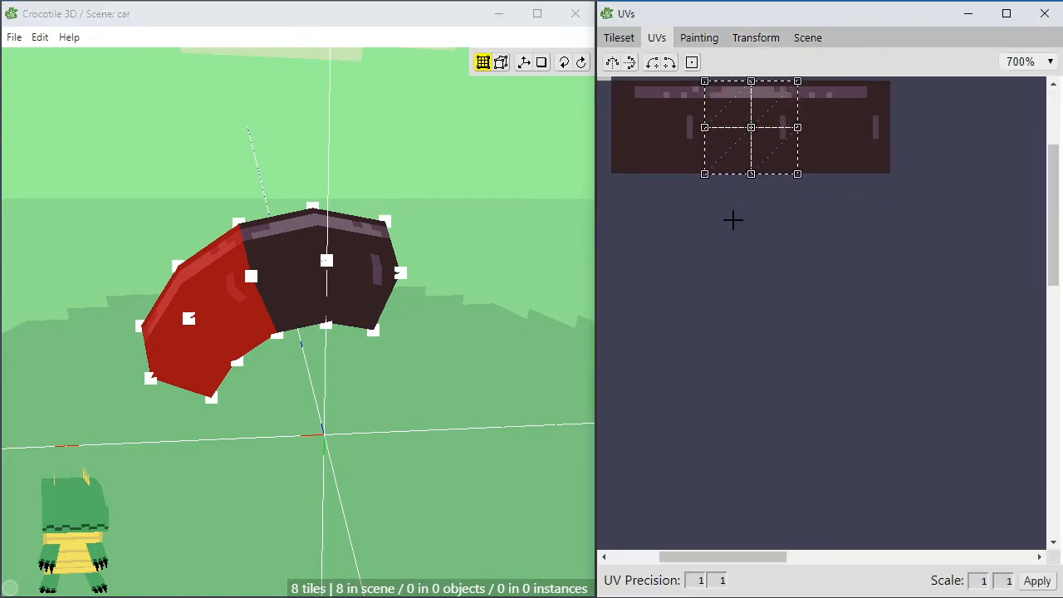
key(space)
drag(695, 202, 820, 386)
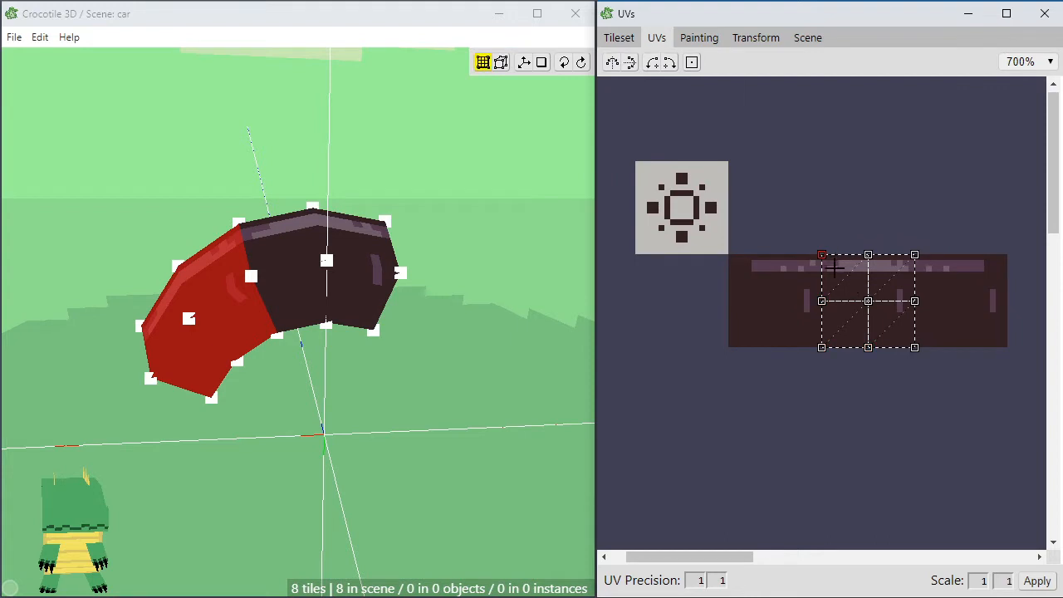
drag(797, 230, 936, 370)
drag(892, 330, 799, 329)
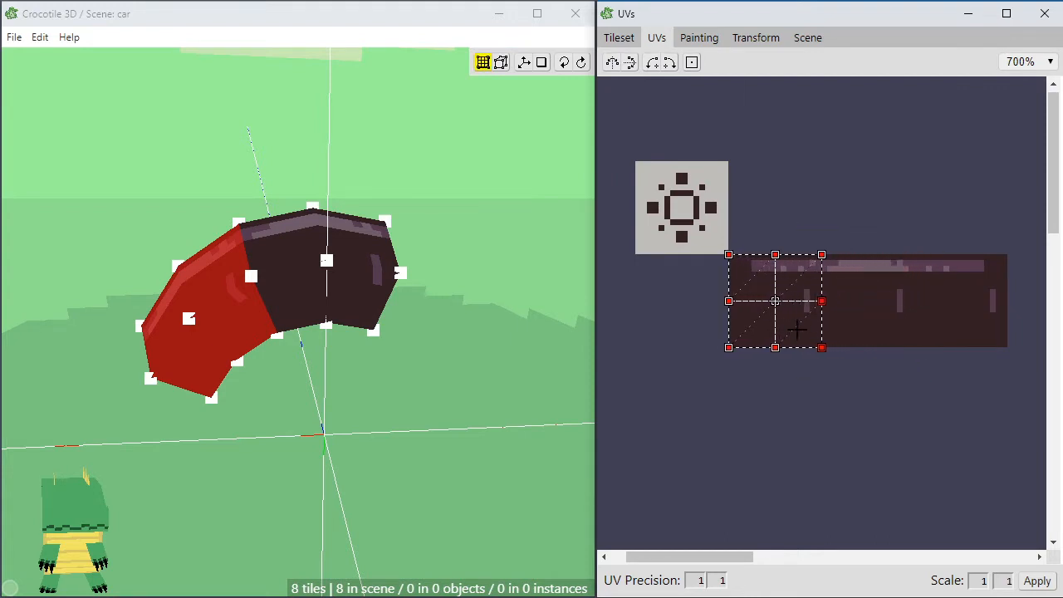
Examine the remapped highlight where the left tire section meets the original one
key(space)
drag(220, 309, 321, 388)
key(space)
key(space)
click(361, 425)
scroll(363, 418, down, 1)
key(space)
drag(363, 417, 389, 316)
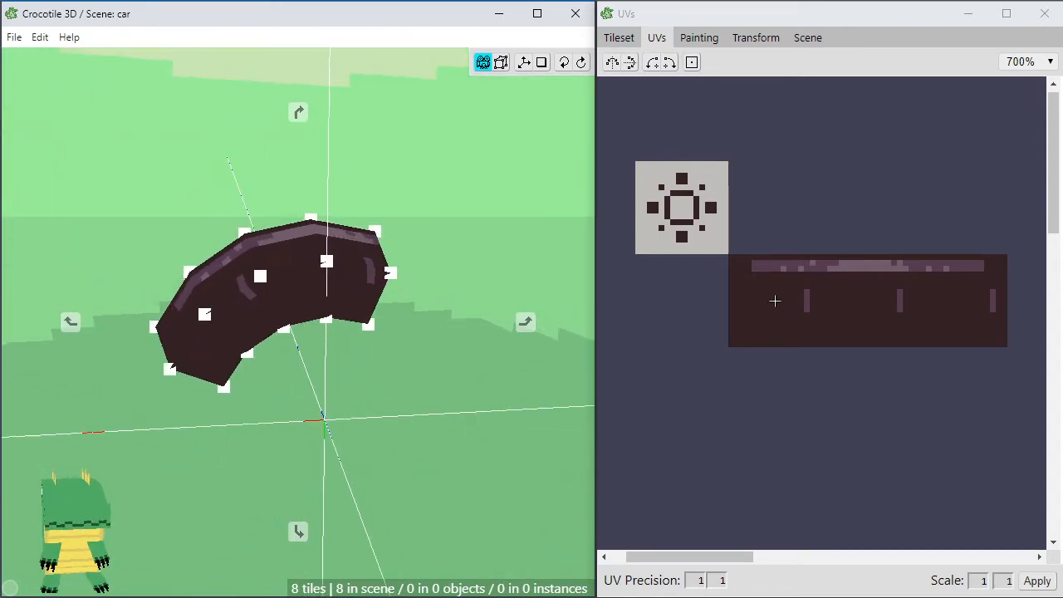
key(space)
drag(403, 395, 427, 387)
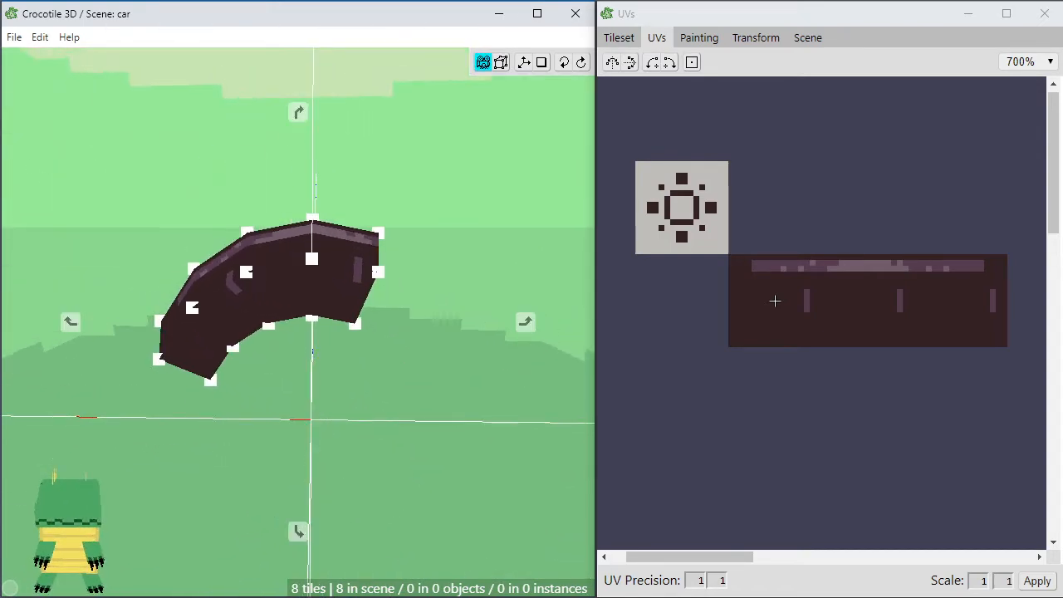
Duplicate the original tire section in place and rotate the copy by -22.5 degrees on the third axis twice
drag(436, 176, 309, 316)
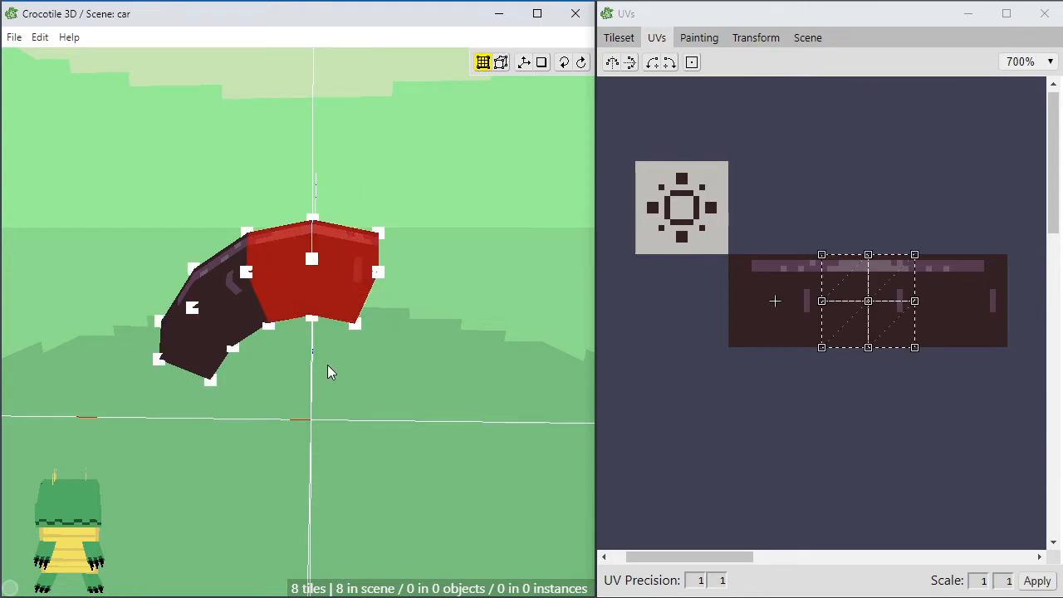
key(ctrl+v)
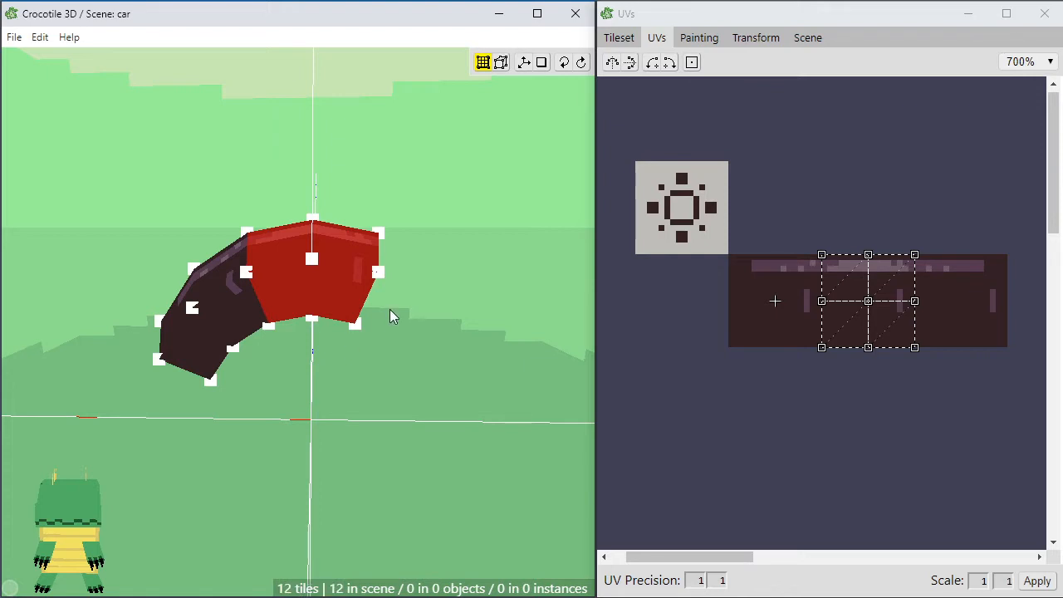
click(752, 38)
click(804, 38)
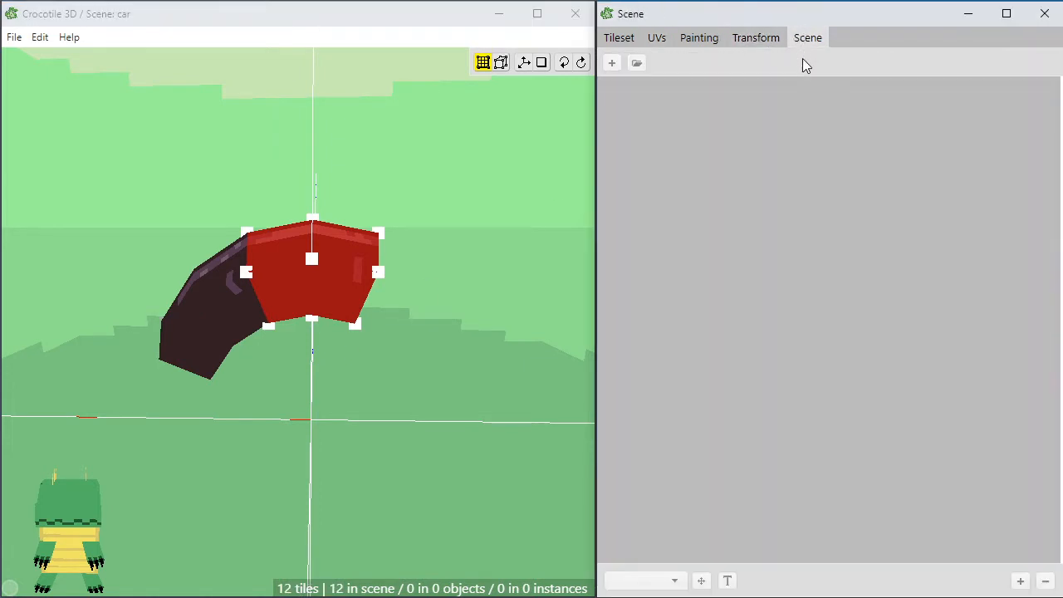
click(754, 38)
click(974, 169)
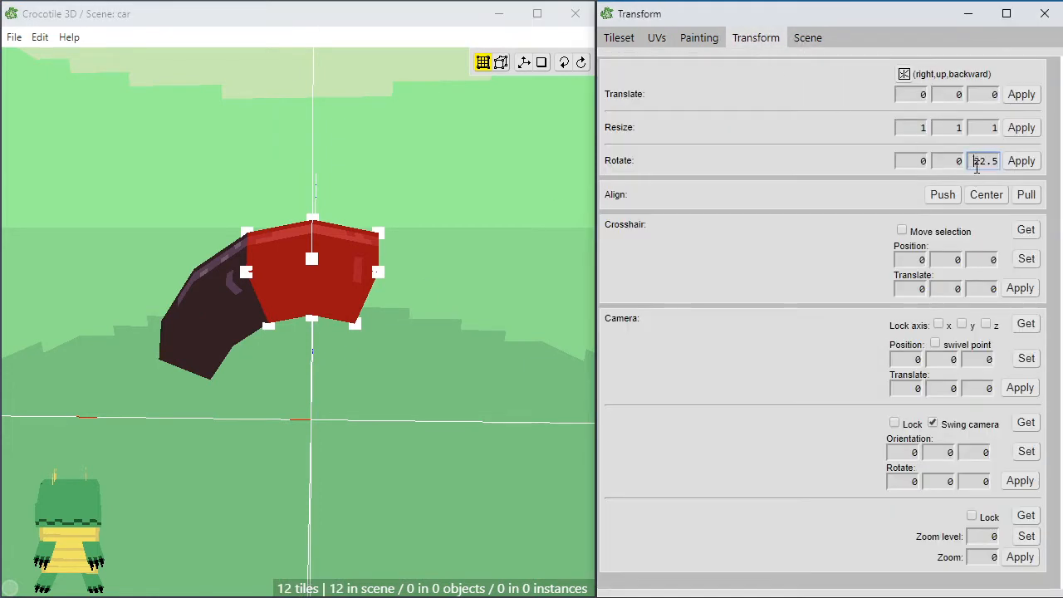
click(1022, 161)
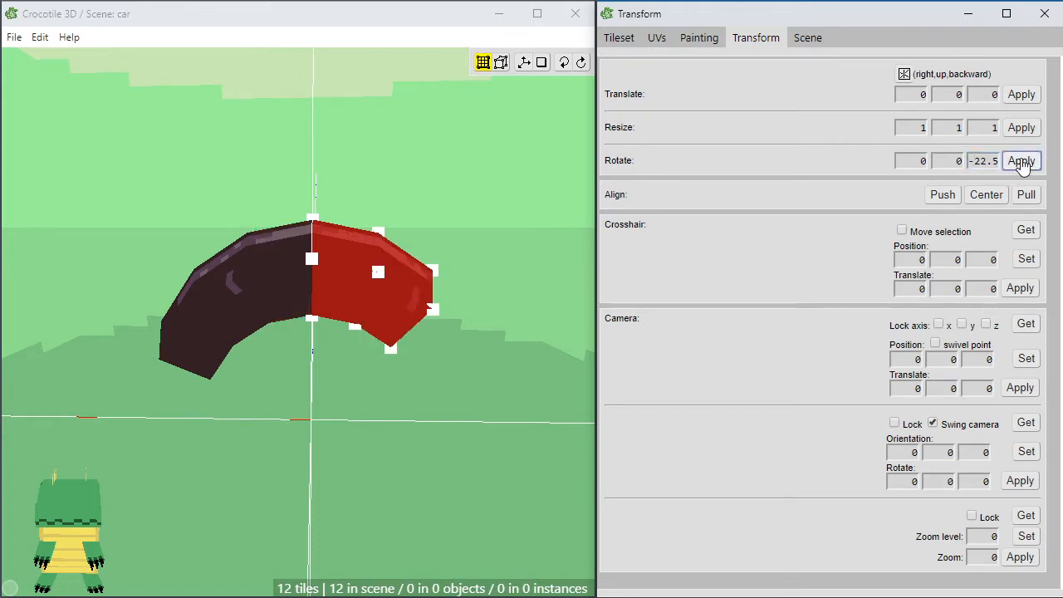
click(1021, 161)
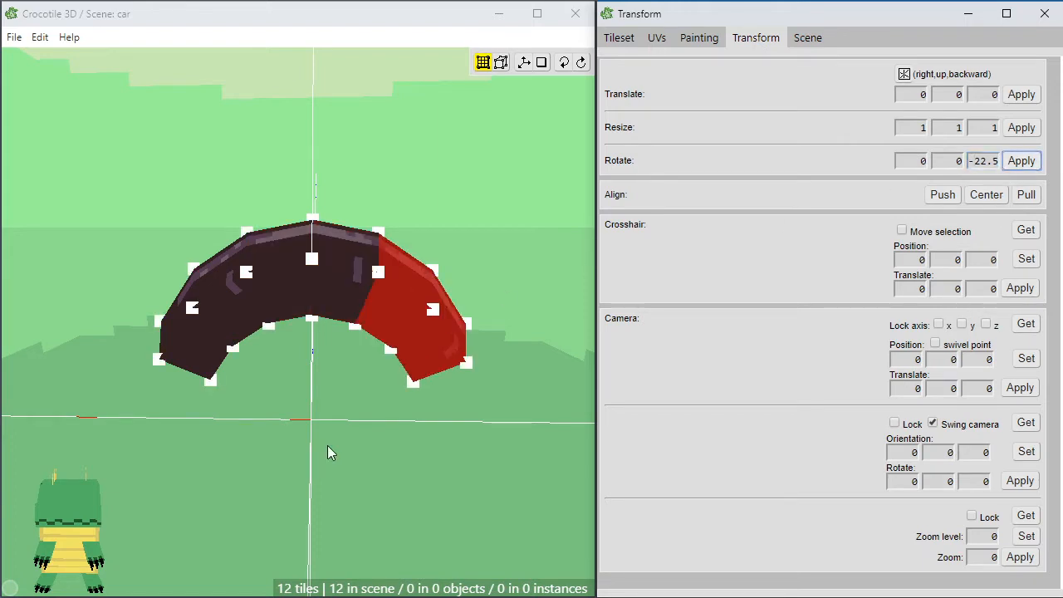
Select the new right tire section and shift its UVs one tile right onto the last texture of the strip
click(327, 445)
middle_drag(364, 406, 366, 375)
drag(523, 235, 417, 339)
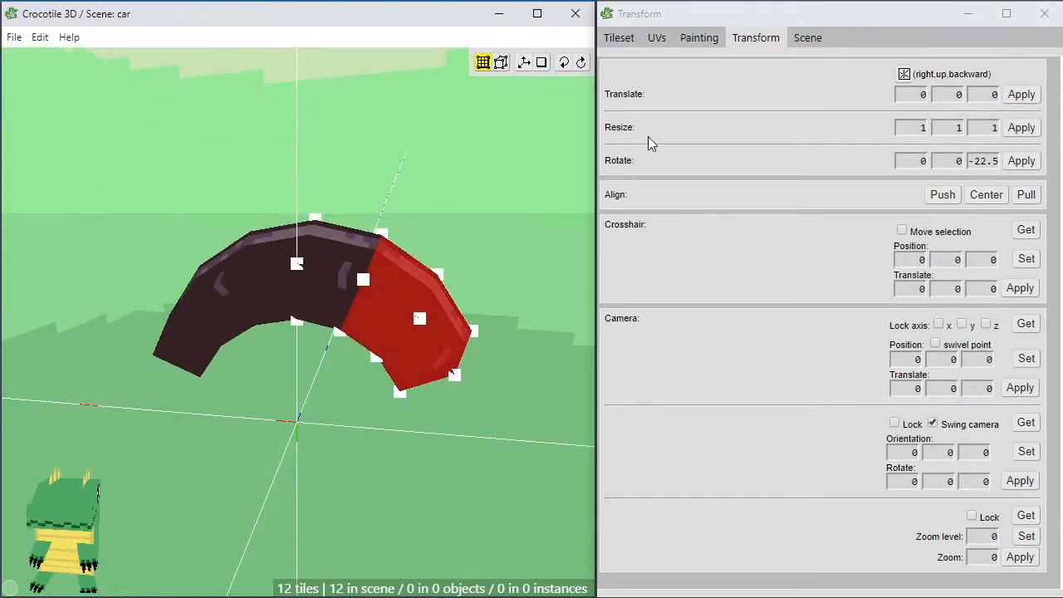
click(700, 38)
click(656, 38)
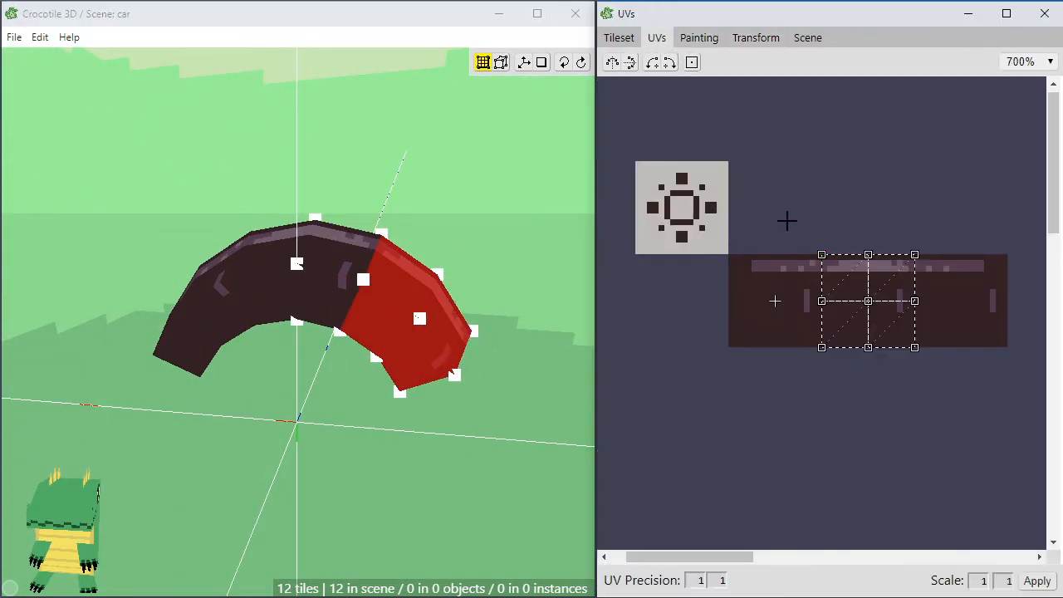
drag(786, 220, 937, 384)
drag(901, 324, 993, 320)
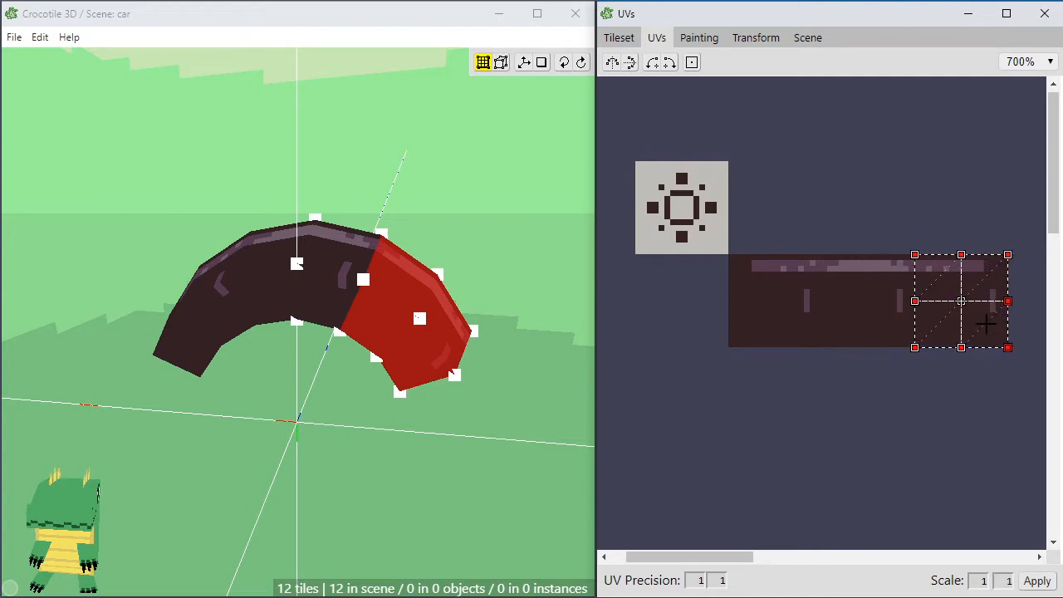
Examine the three-section tire arch from the front and from farther away
click(499, 401)
click(499, 400)
key(space)
drag(486, 419, 383, 442)
scroll(335, 384, down, 2)
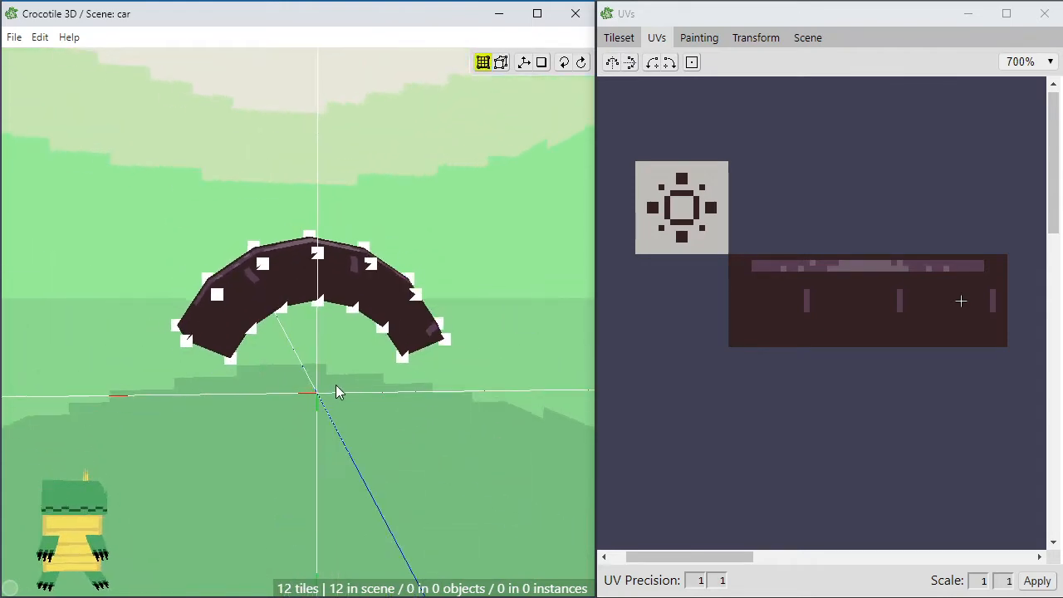
key(space)
drag(336, 384, 339, 420)
key(space)
scroll(349, 379, down, 5)
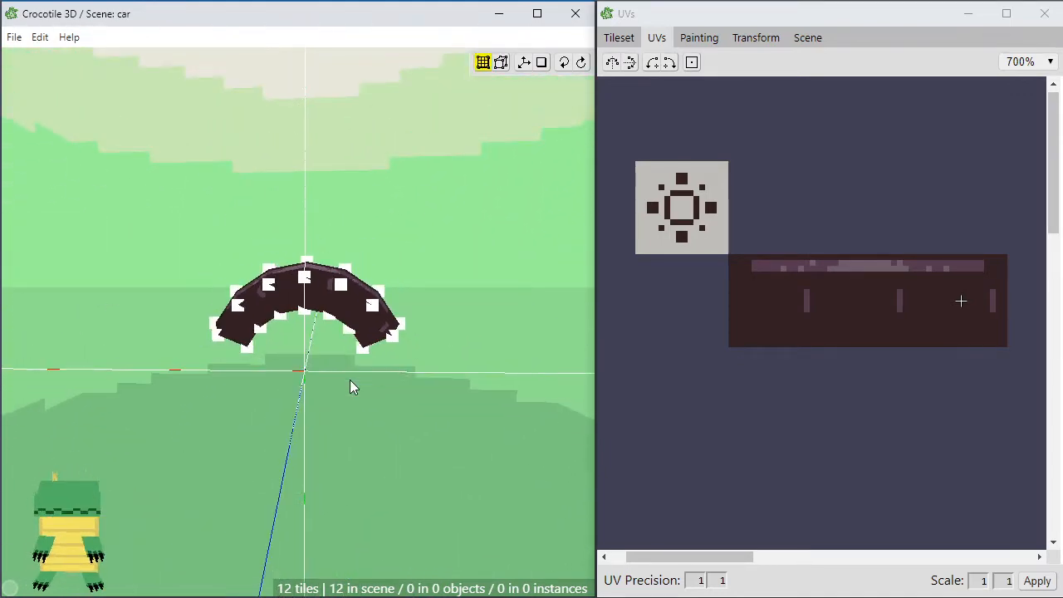
Inspect the arch's upper and side highlights up close from several angles
click(459, 349)
click(365, 322)
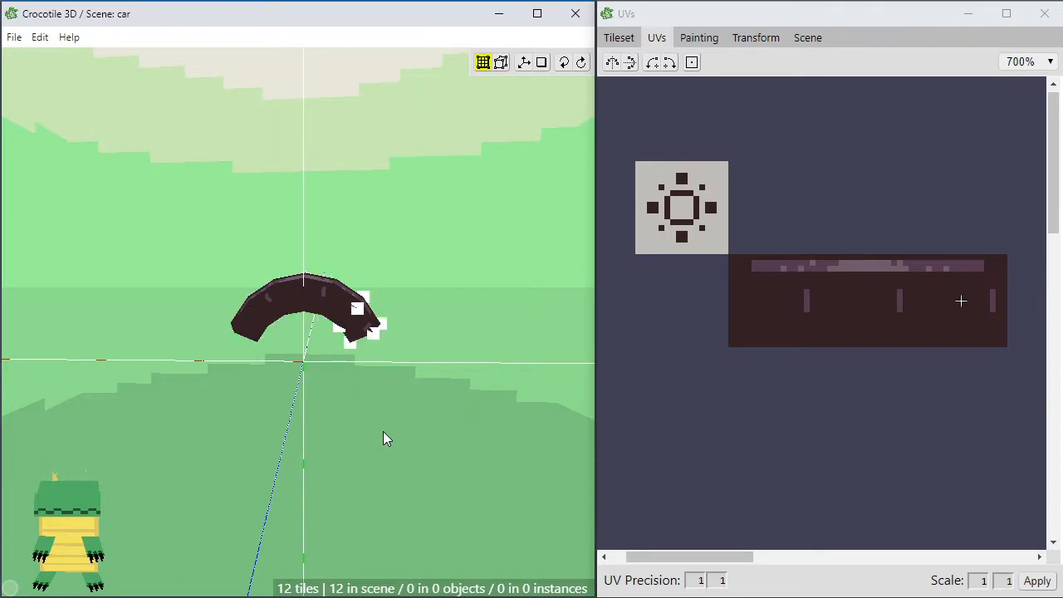
scroll(382, 429, up, 5)
key(l)
key(space)
right_drag(383, 429, 361, 421)
right_drag(383, 348, 385, 372)
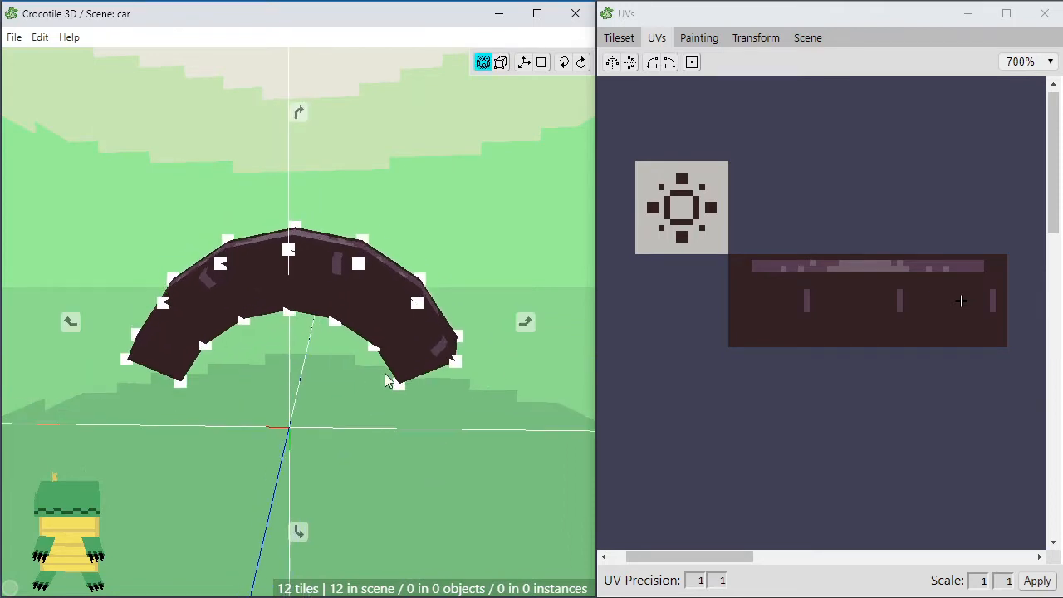
drag(384, 373, 442, 385)
drag(361, 406, 346, 403)
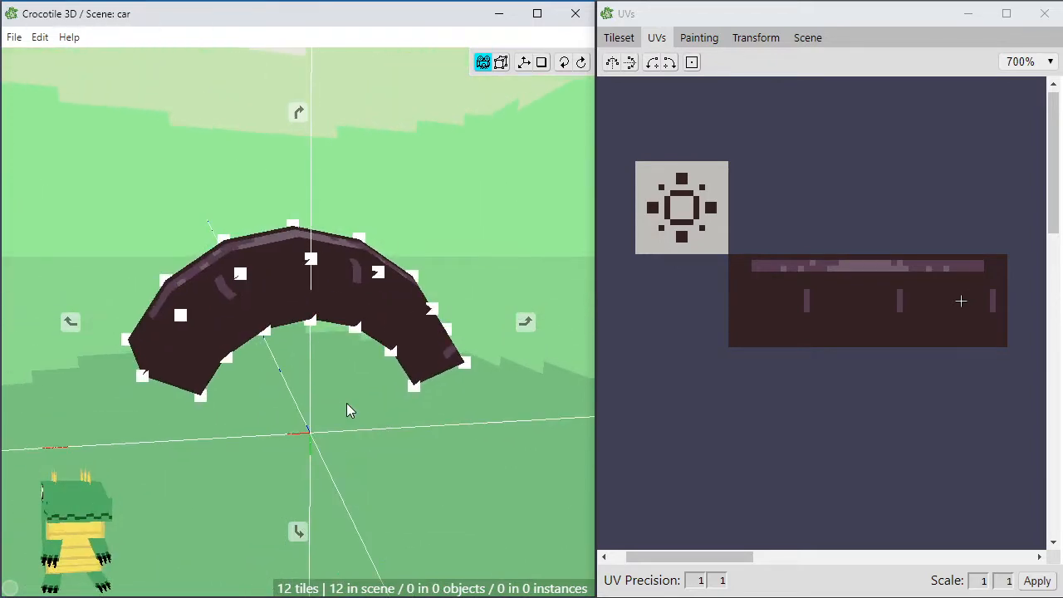
key(space)
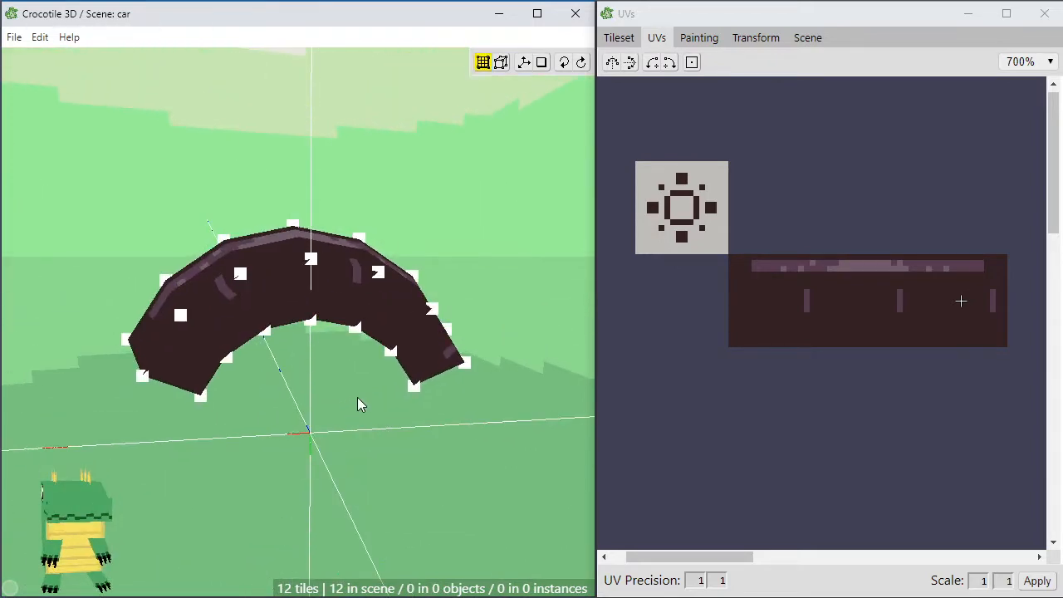
key(space)
drag(437, 192, 442, 186)
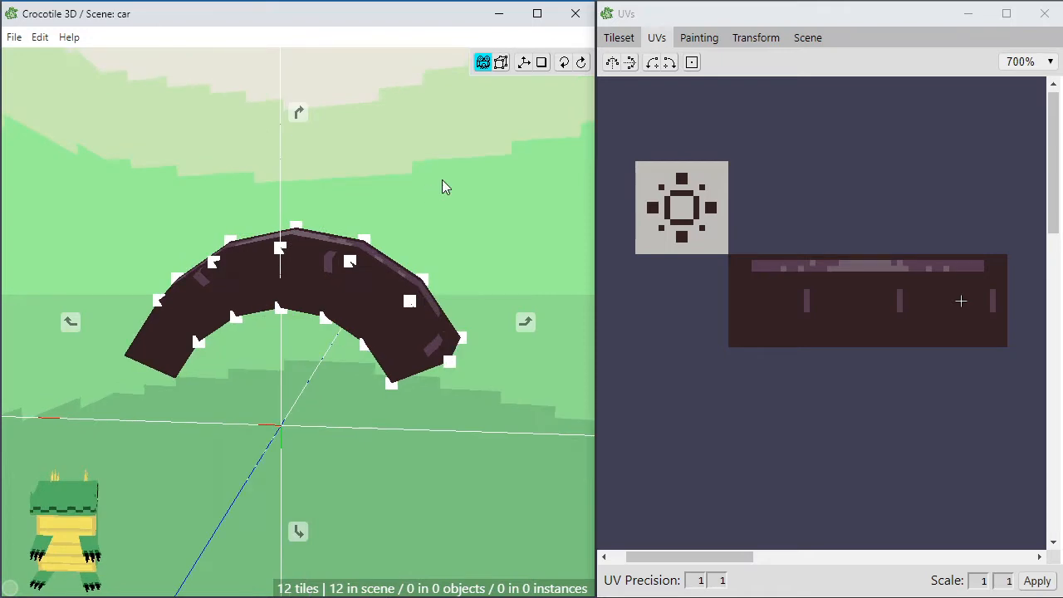
mouse_move(439, 231)
mouse_down()
mouse_move(491, 212)
mouse_move(444, 214)
mouse_move(438, 236)
mouse_up()
key(space)
Select the tileset row containing the tire strip and fill its empty areas on both sides with the base dark brown (51, 31, 36)
drag(747, 558, 781, 565)
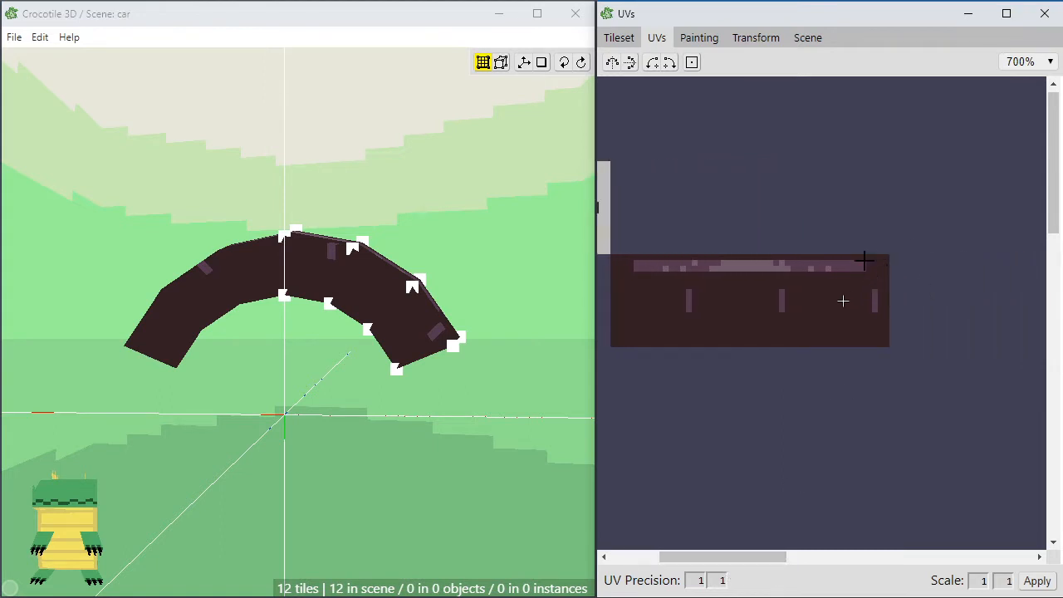
click(619, 38)
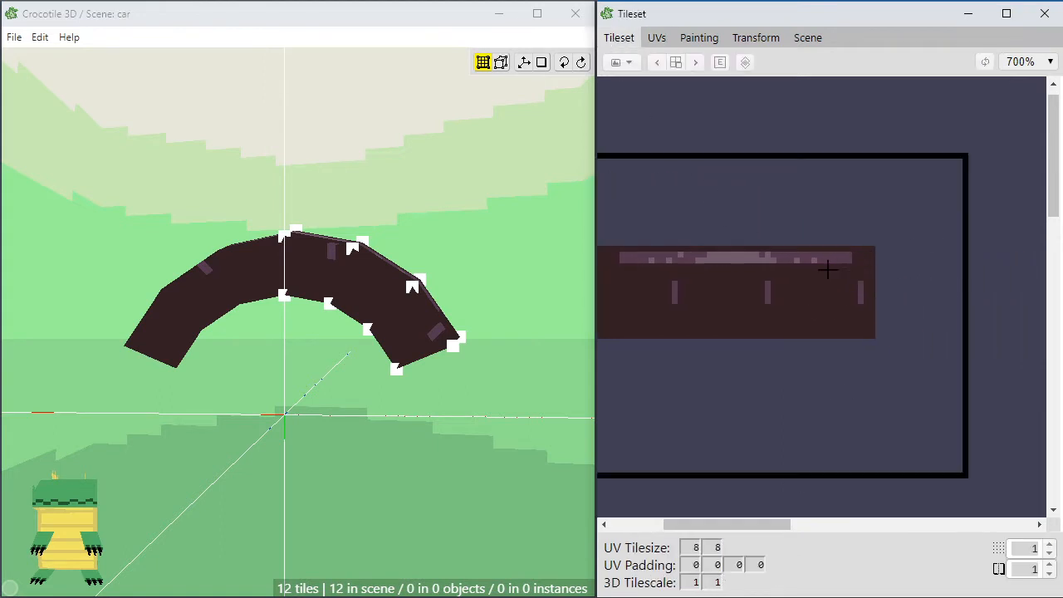
scroll(752, 277, down, 2)
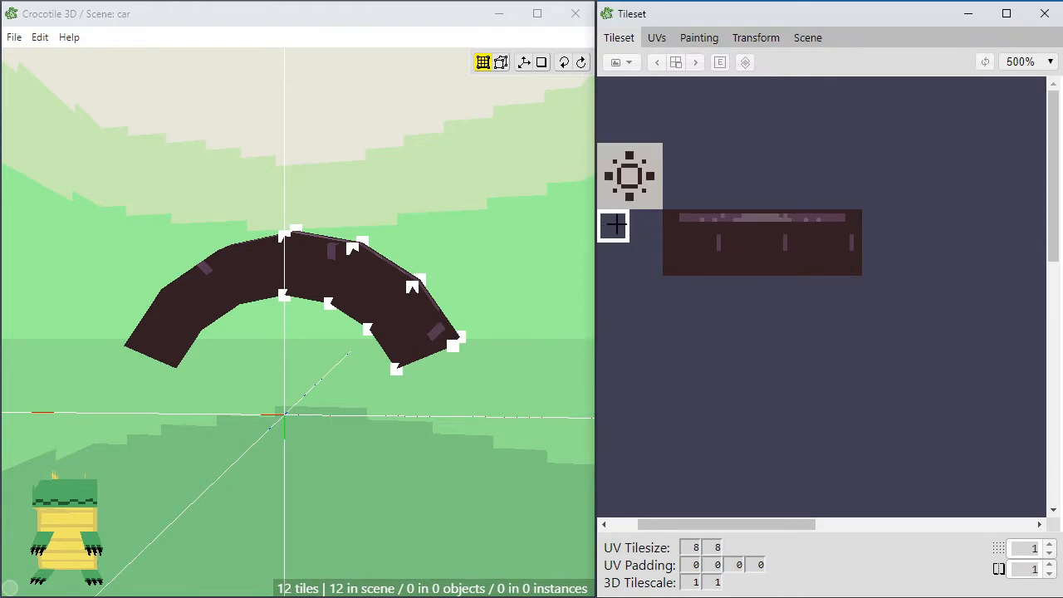
drag(615, 225, 975, 260)
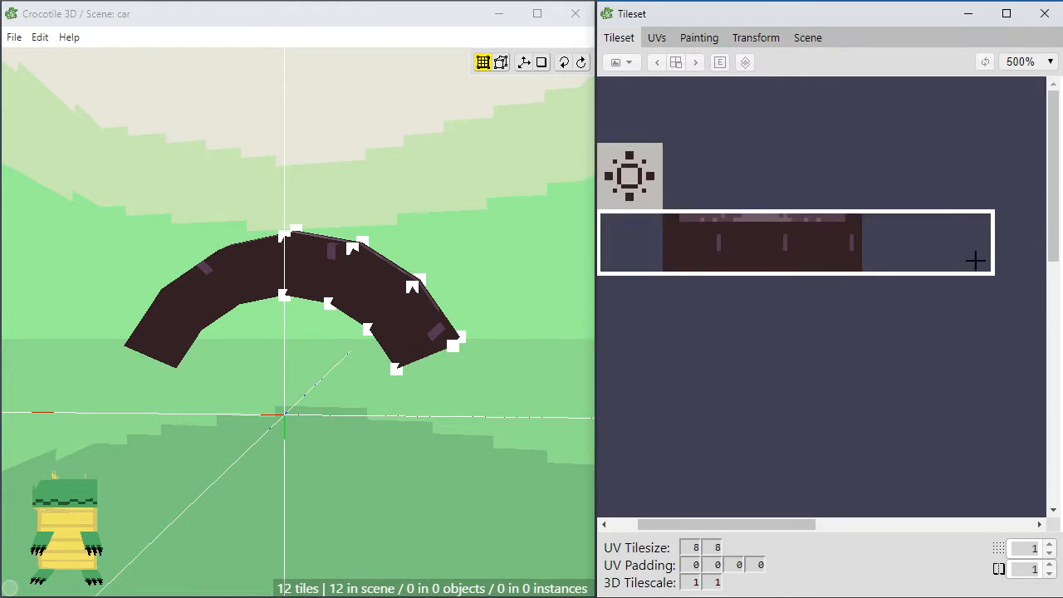
click(702, 37)
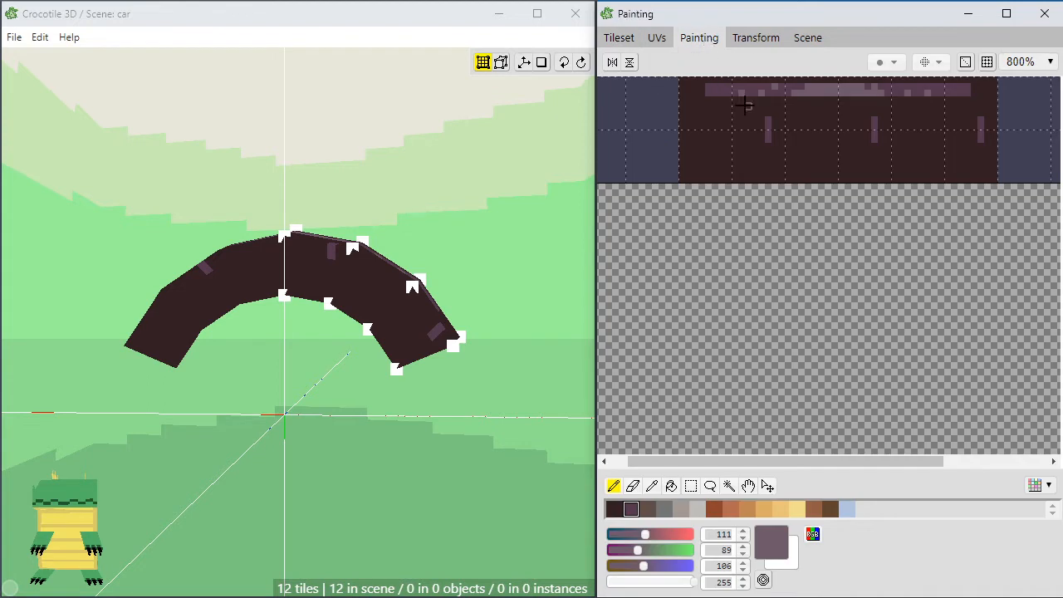
scroll(723, 137, down, 2)
key(g)
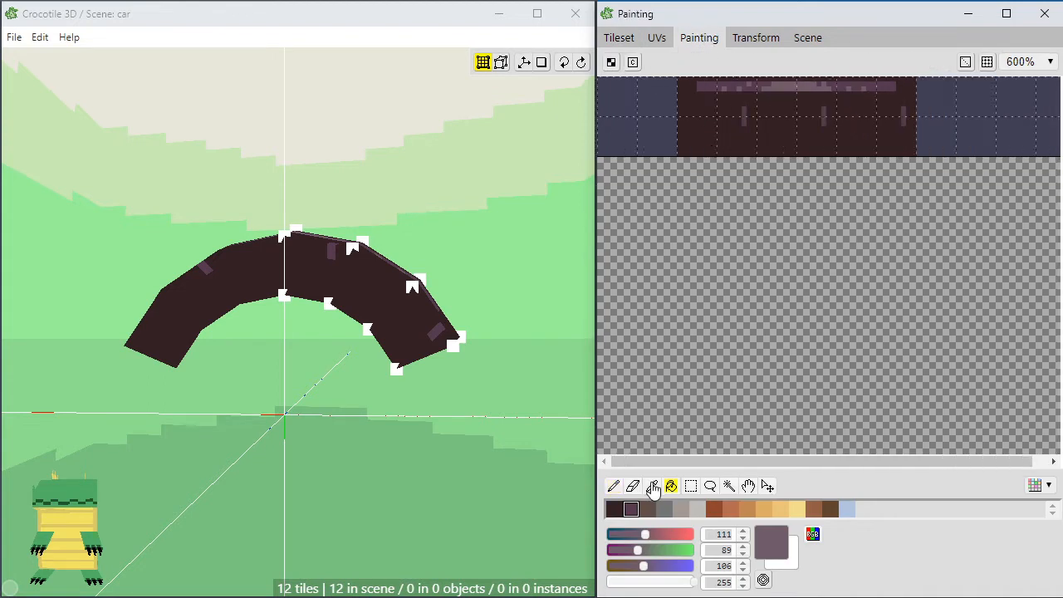
alt+click(689, 141)
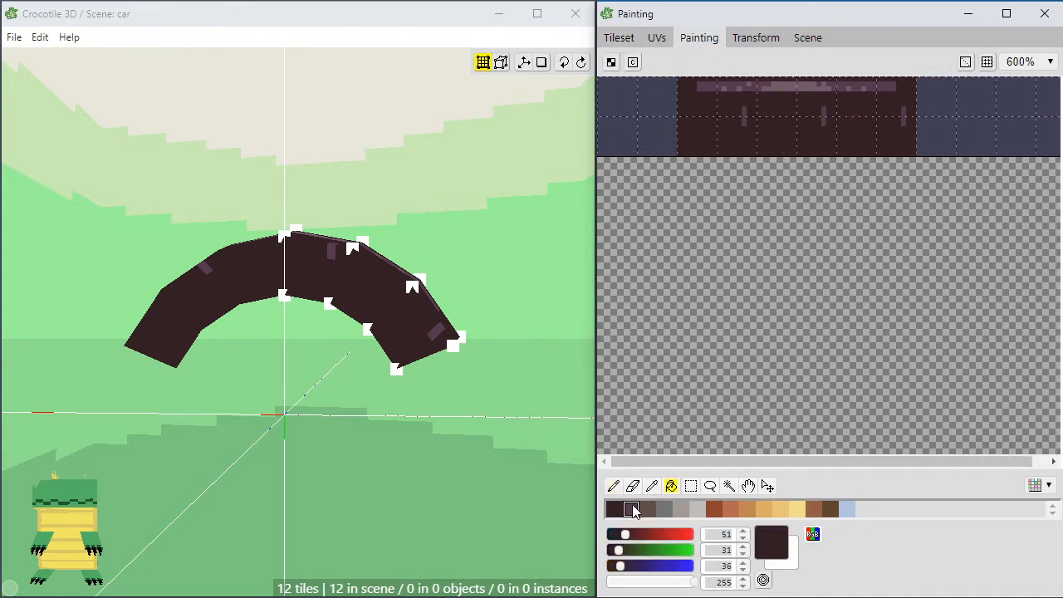
click(646, 140)
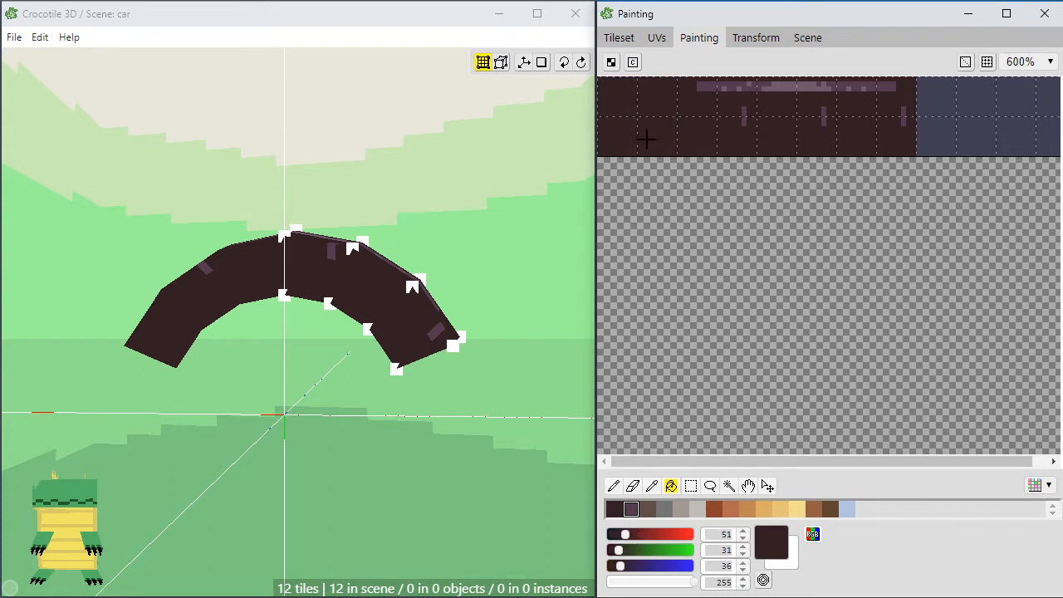
click(967, 120)
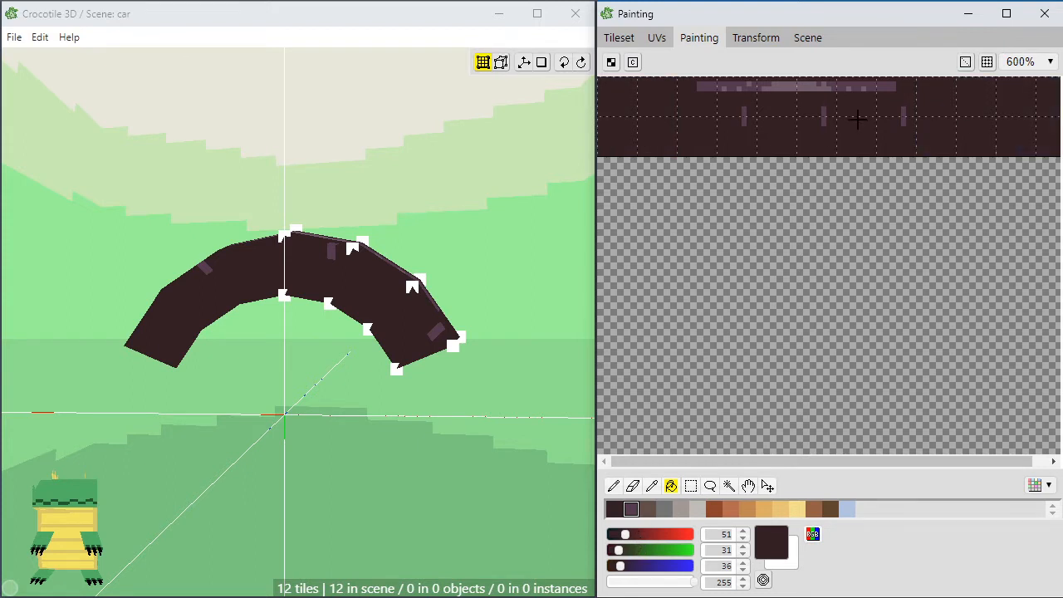
Pencil scattered purple pixels (84, 56, 79) beyond both ends of the tire strip's upper highlight to fade it out
alt+click(886, 82)
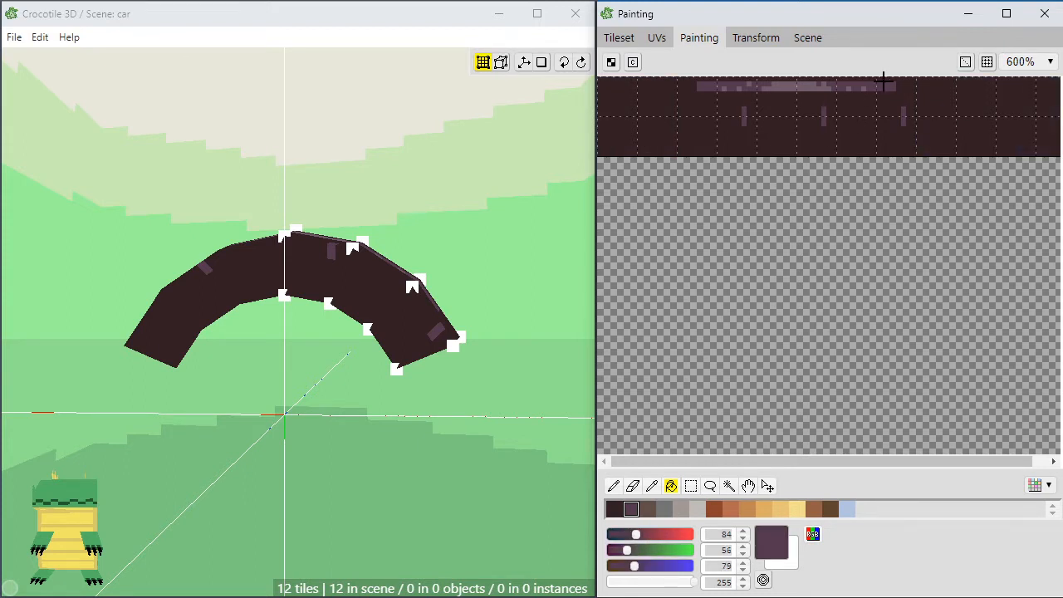
key(b)
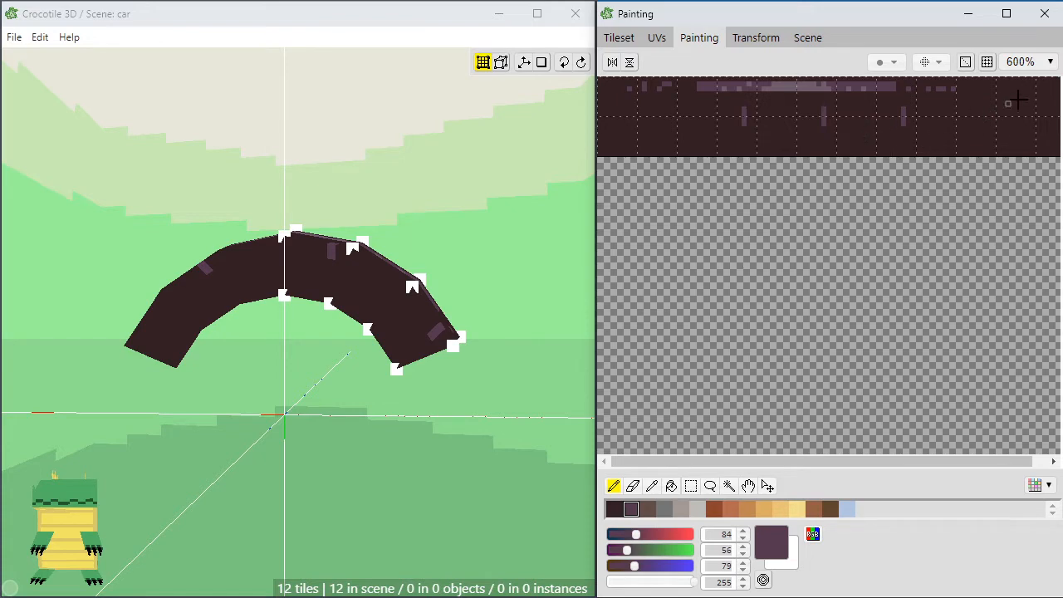
drag(968, 459, 982, 462)
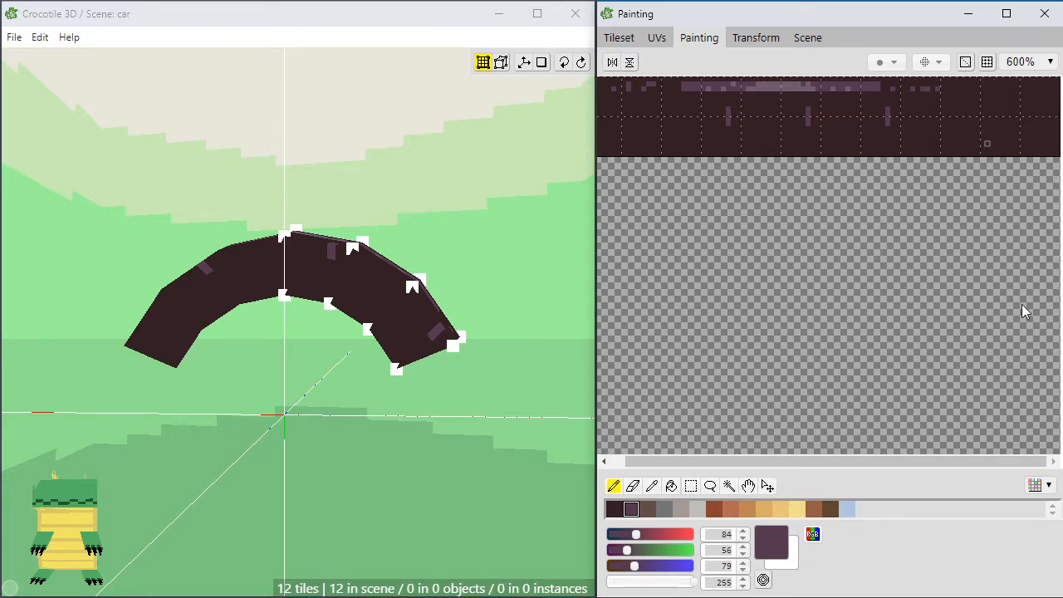
Mix a darker brown (31, 21, 26) and fill the strip's last 16-pixel-wide texture with it, starting from a vertical boundary line
click(613, 512)
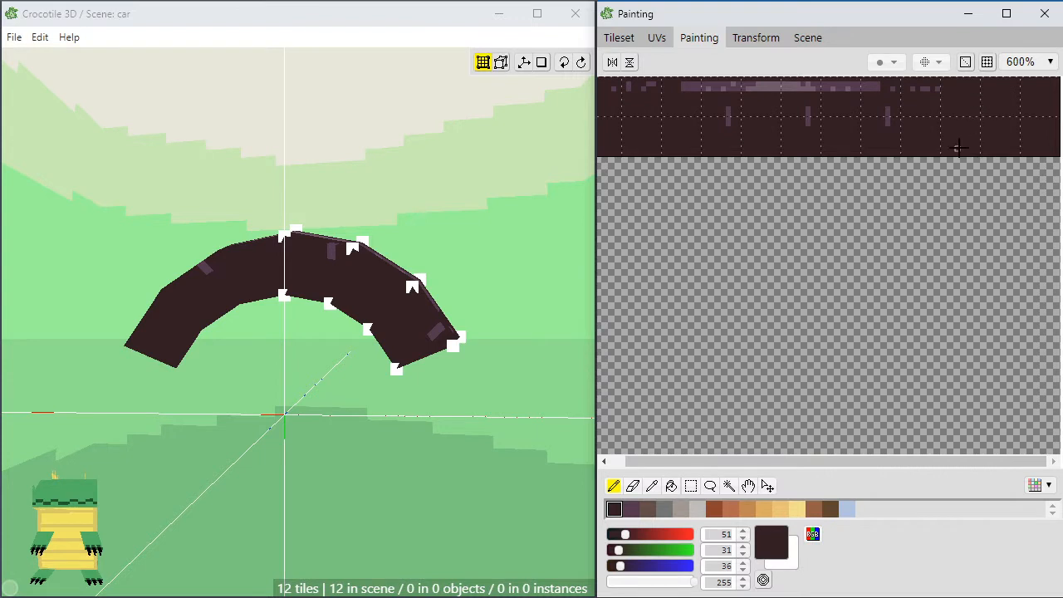
drag(624, 534, 616, 566)
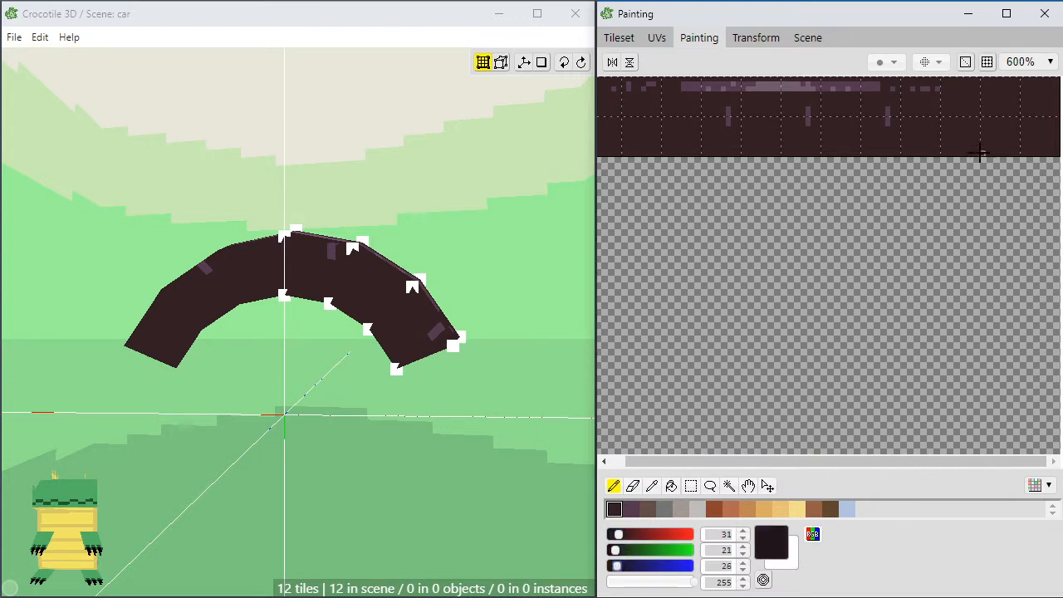
drag(981, 153, 982, 80)
key(f)
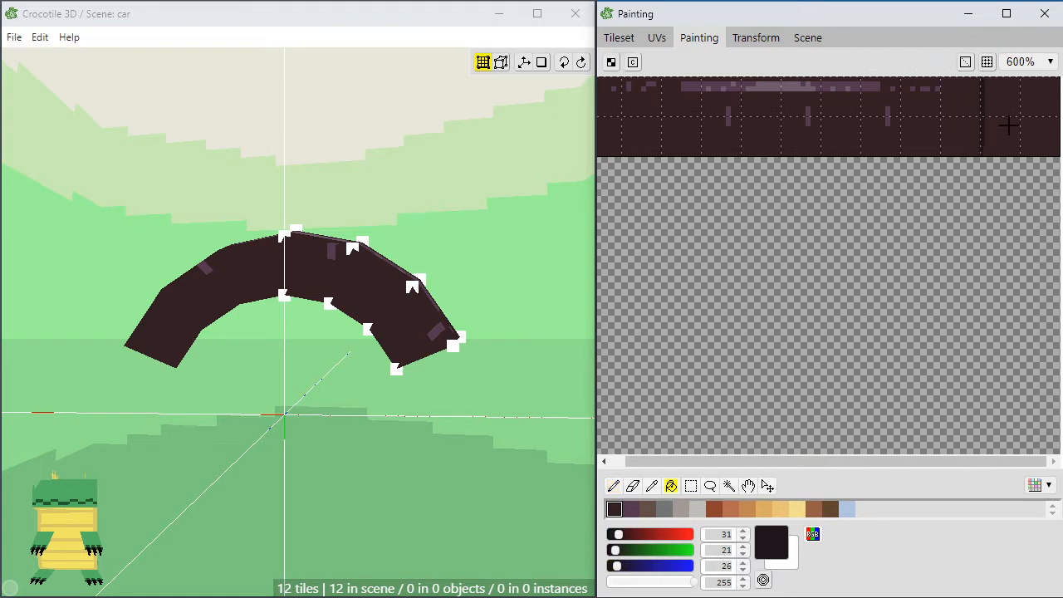
click(1002, 117)
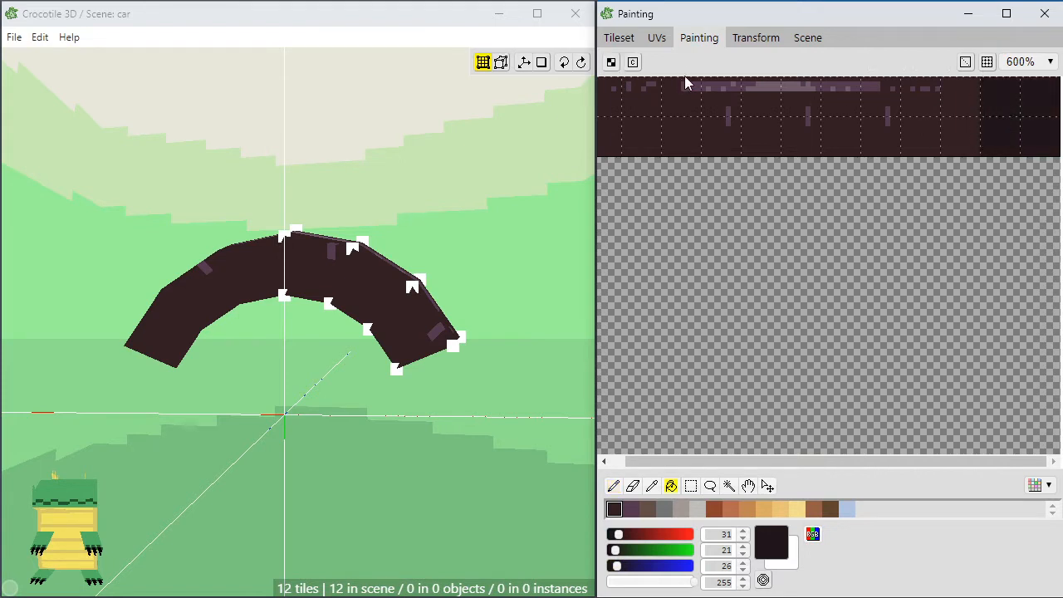
Sample the base brown (51, 31, 36), pencil a faint streak across the dark texture's upper-left tile, and select that tile in the tileset
key(b)
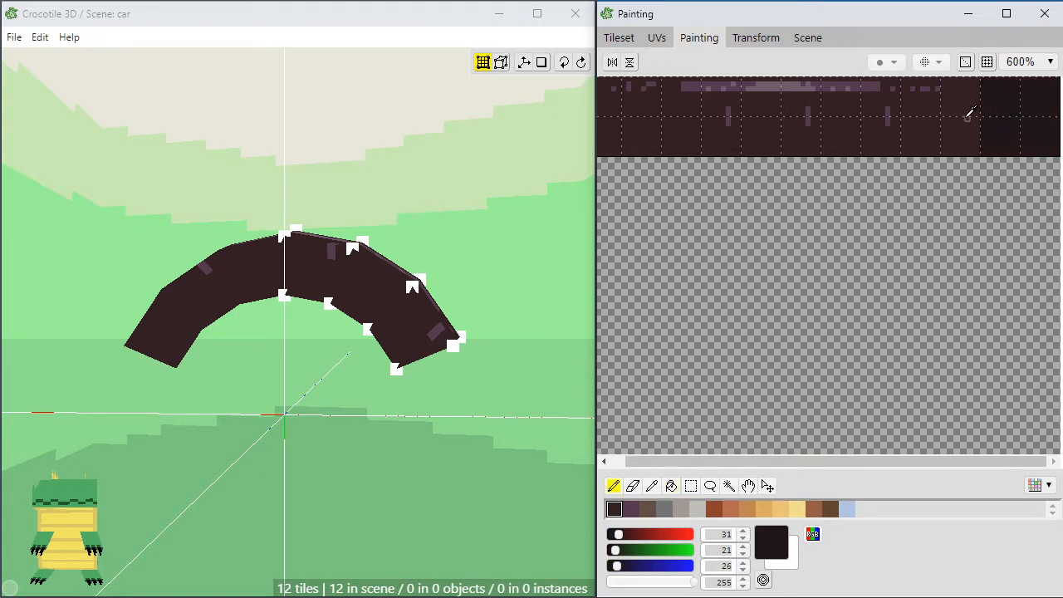
alt+click(965, 121)
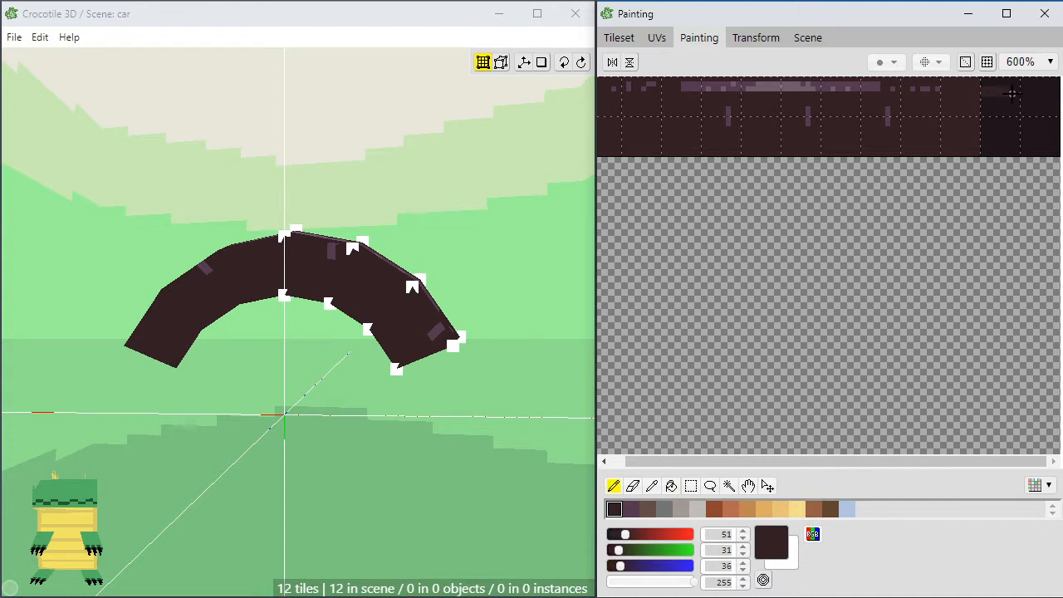
click(619, 38)
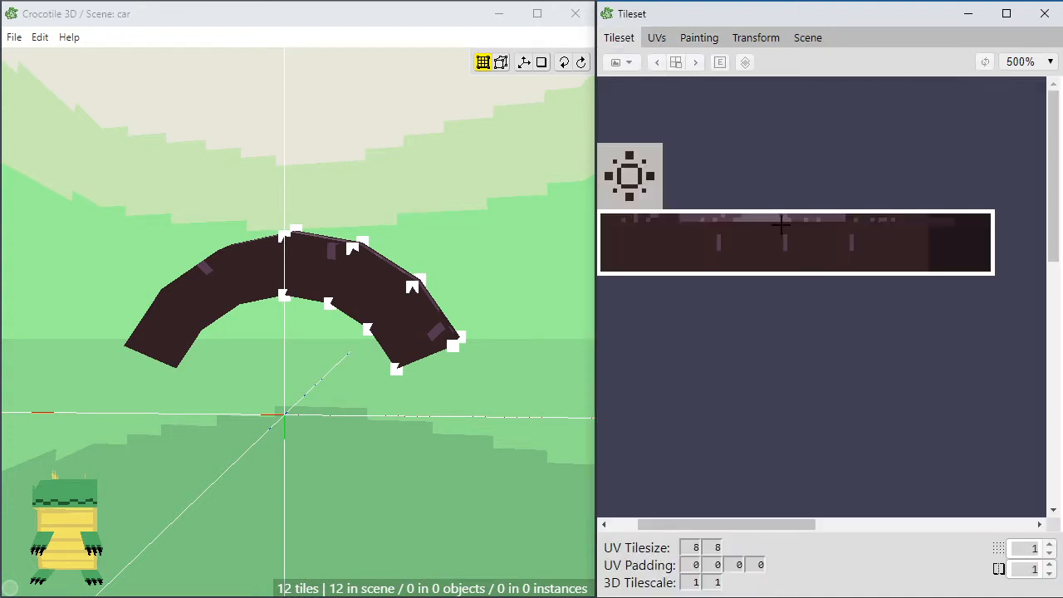
click(955, 250)
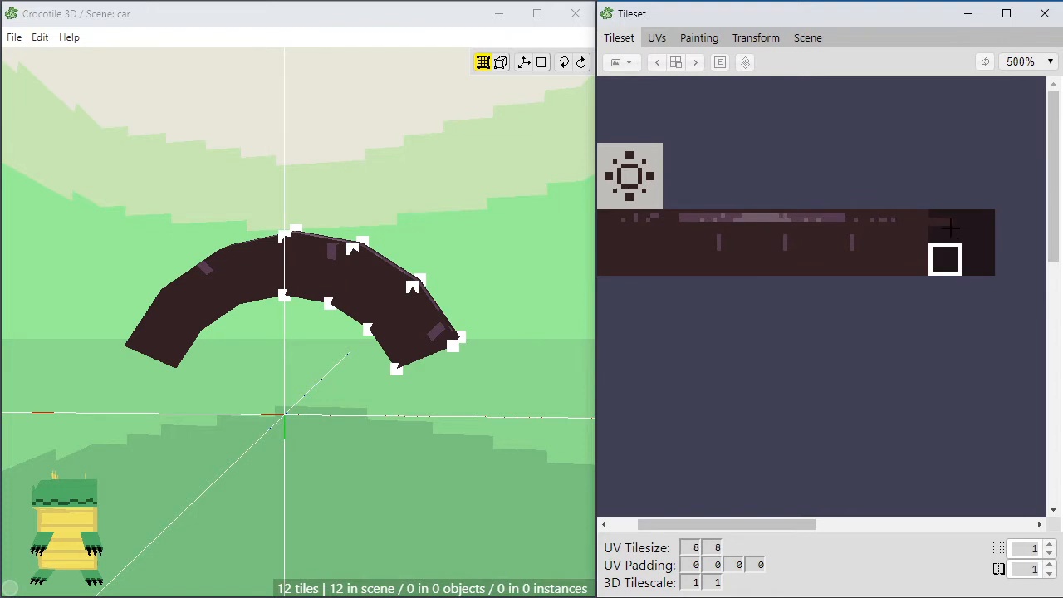
click(950, 227)
Duplicate the whole tire arch in place and rotate the copy by -22.5 degrees on the third axis repeatedly until it continues from the arch's right end
key(ctrl+a)
click(363, 194)
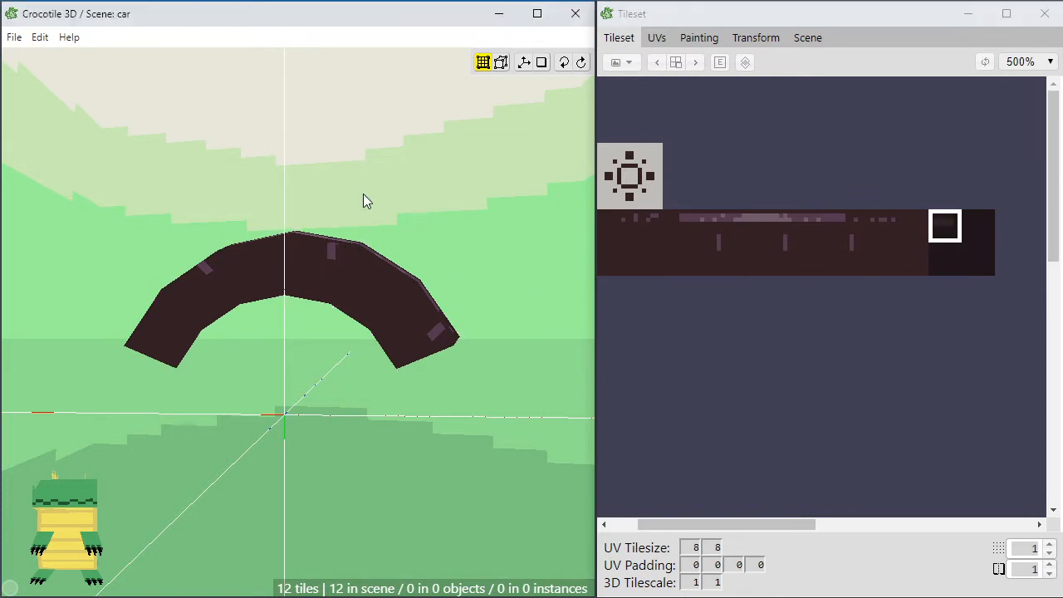
key(ctrl+a)
mouse_move(308, 326)
middle_down()
mouse_move(357, 374)
mouse_move(319, 322)
mouse_move(319, 334)
middle_up()
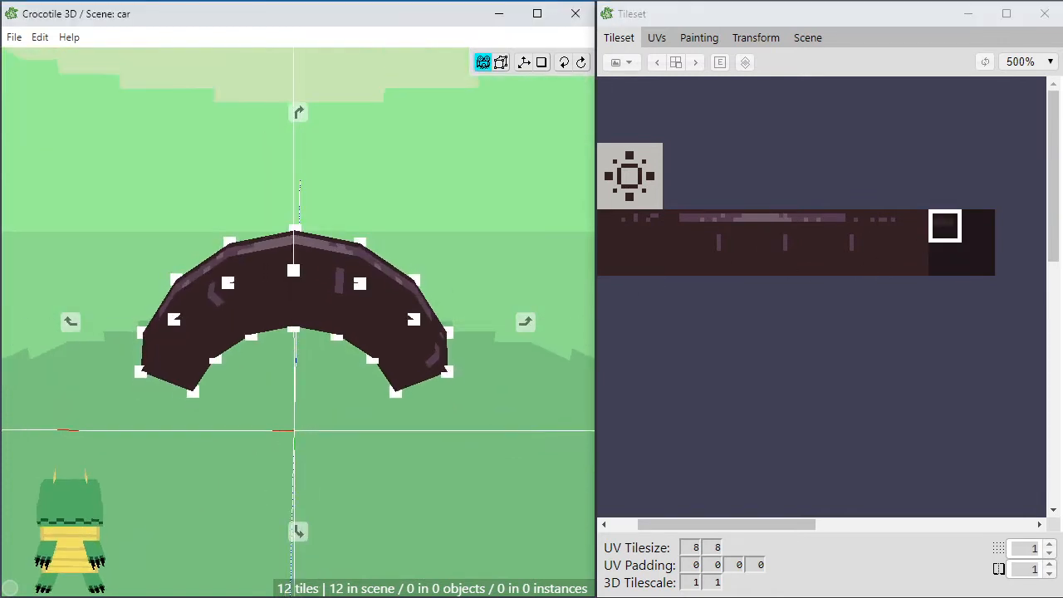
right_drag(307, 325, 316, 303)
drag(376, 396, 485, 395)
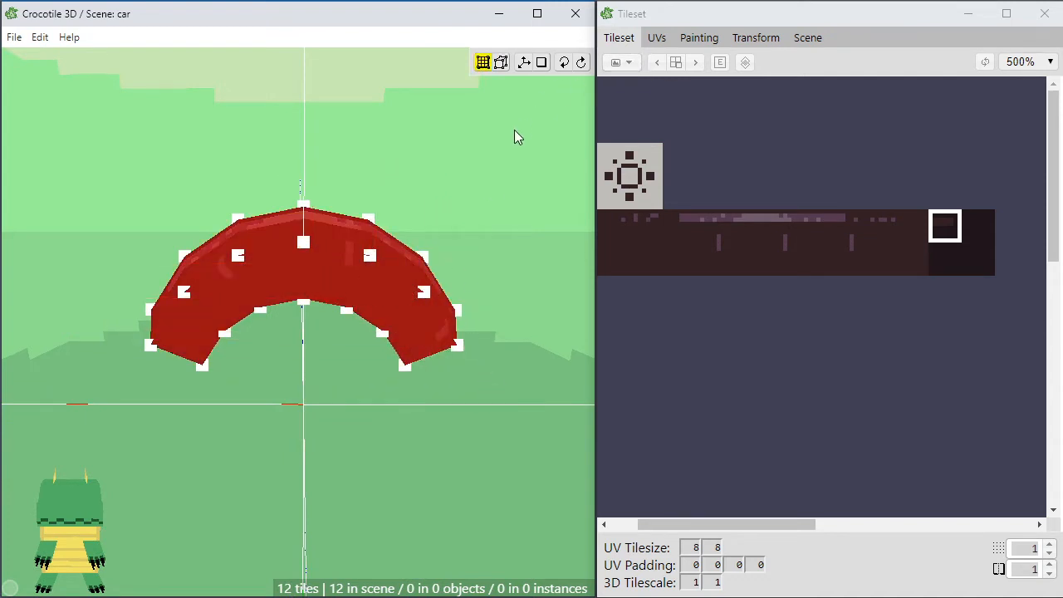
click(752, 38)
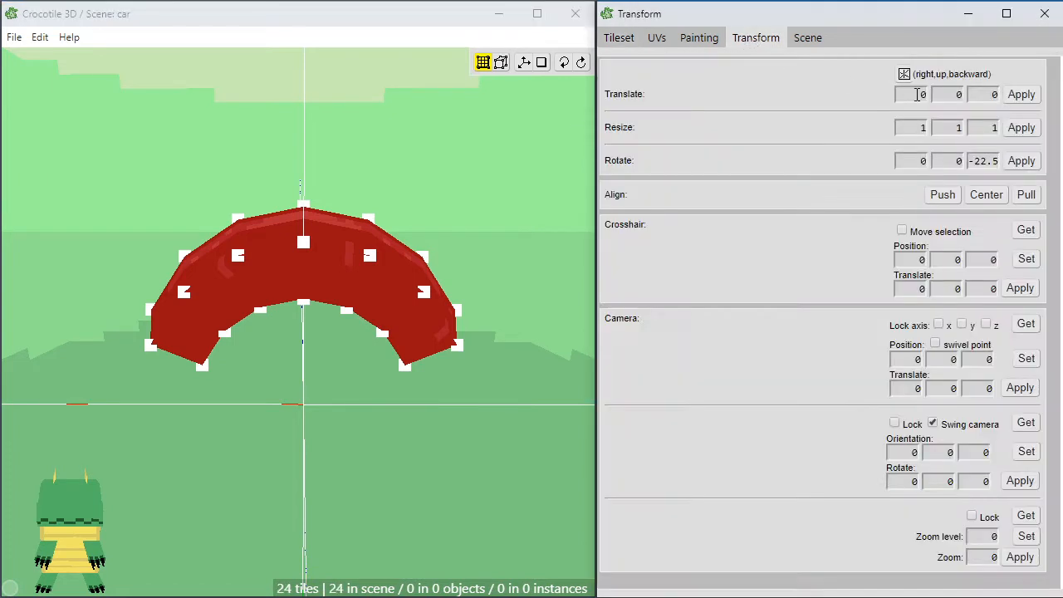
click(1022, 161)
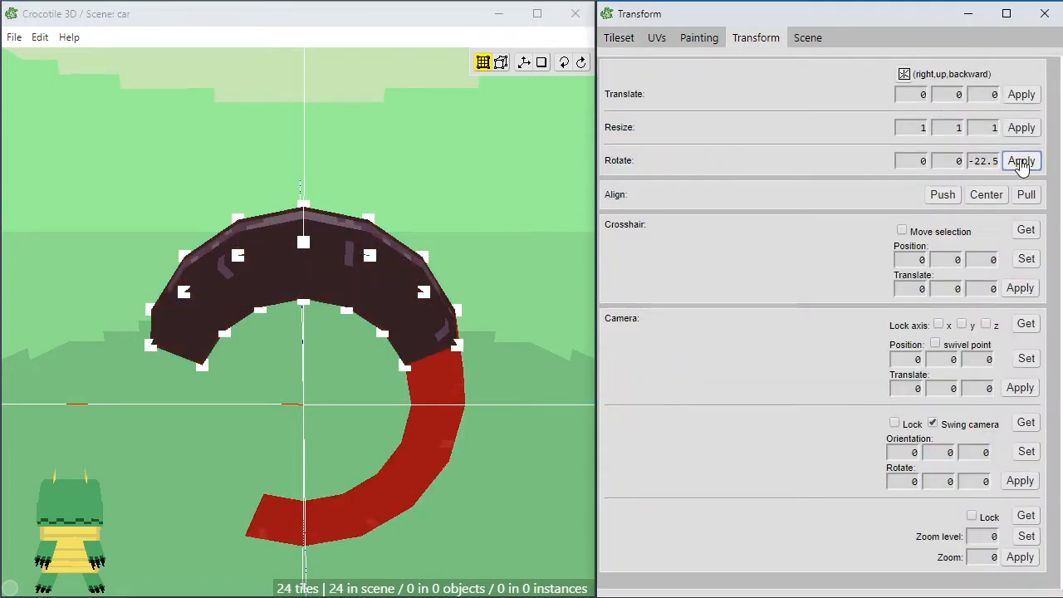
Select all UVs of the copied lower arch and shift them six 8-pixel tiles right, beginning on the strip's last brown texture
click(516, 420)
key(space)
drag(509, 461, 496, 486)
click(663, 41)
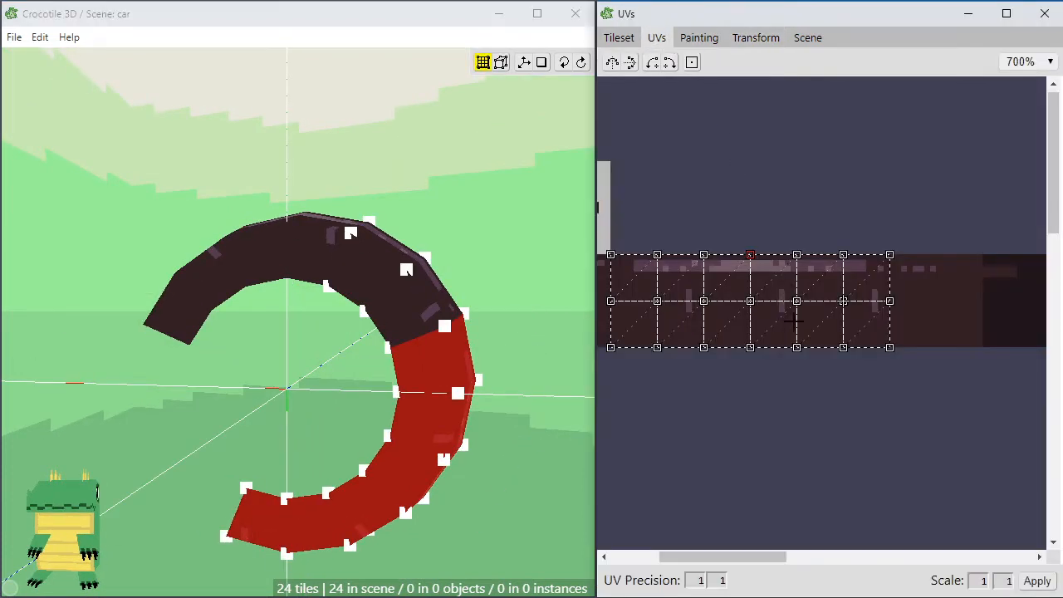
scroll(791, 361, down, 2)
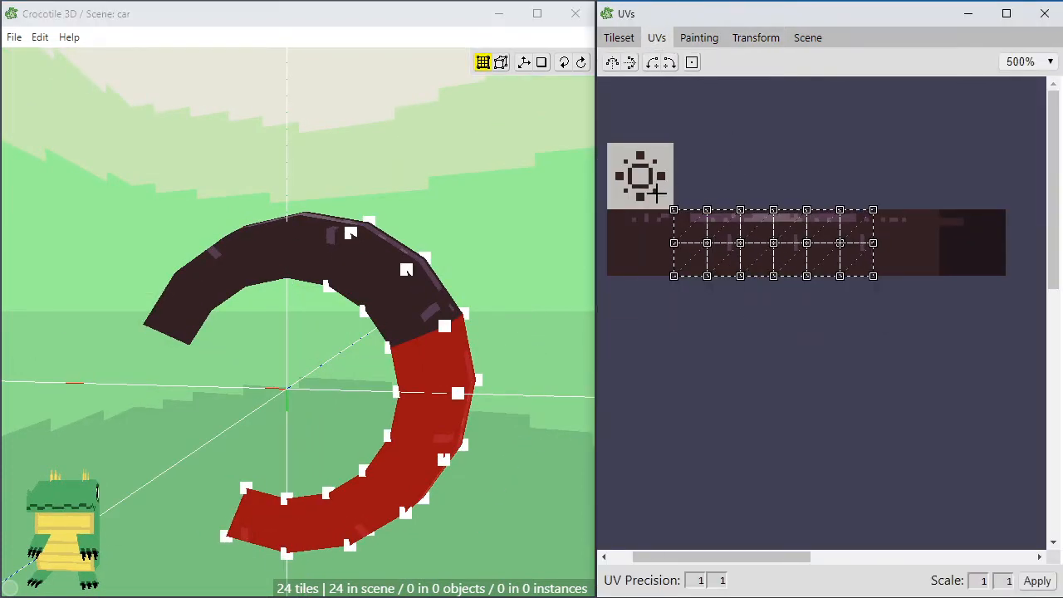
drag(656, 192, 899, 306)
drag(729, 263, 920, 266)
Examine how the shifted UVs of the lower arch line up with the brown, dark and empty parts of the texture strip
key(space)
drag(928, 354, 847, 355)
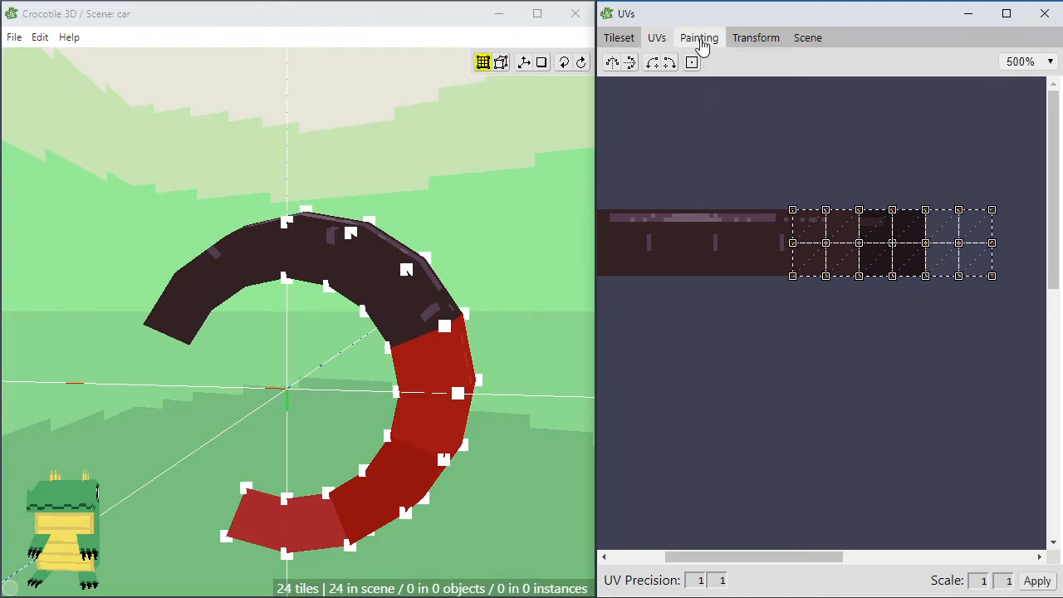
key(space)
drag(737, 332, 875, 340)
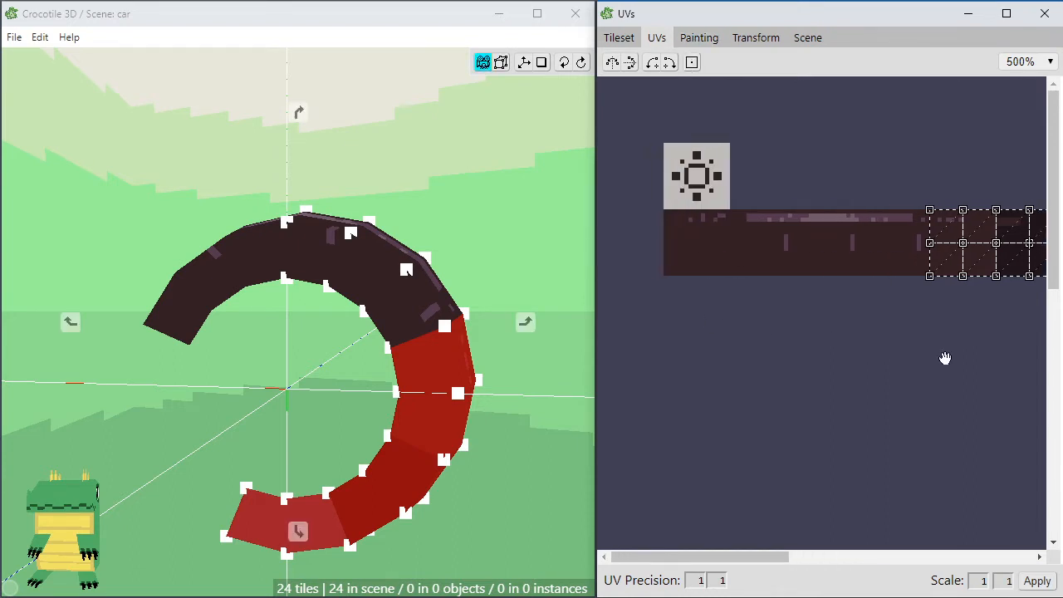
key(space)
drag(938, 351, 762, 359)
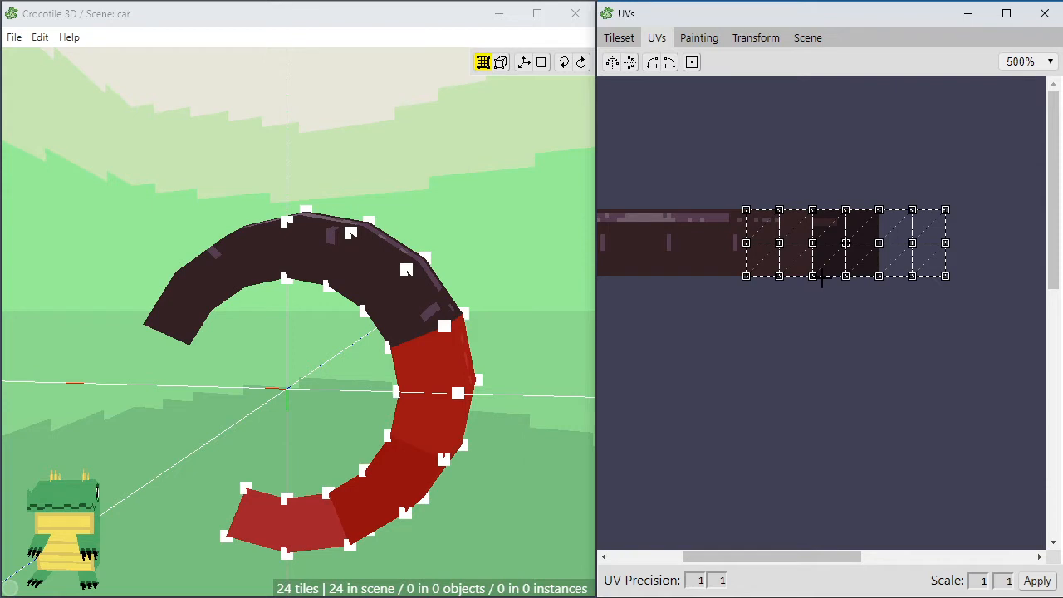
middle_drag(690, 241, 754, 327)
scroll(850, 323, down, 1)
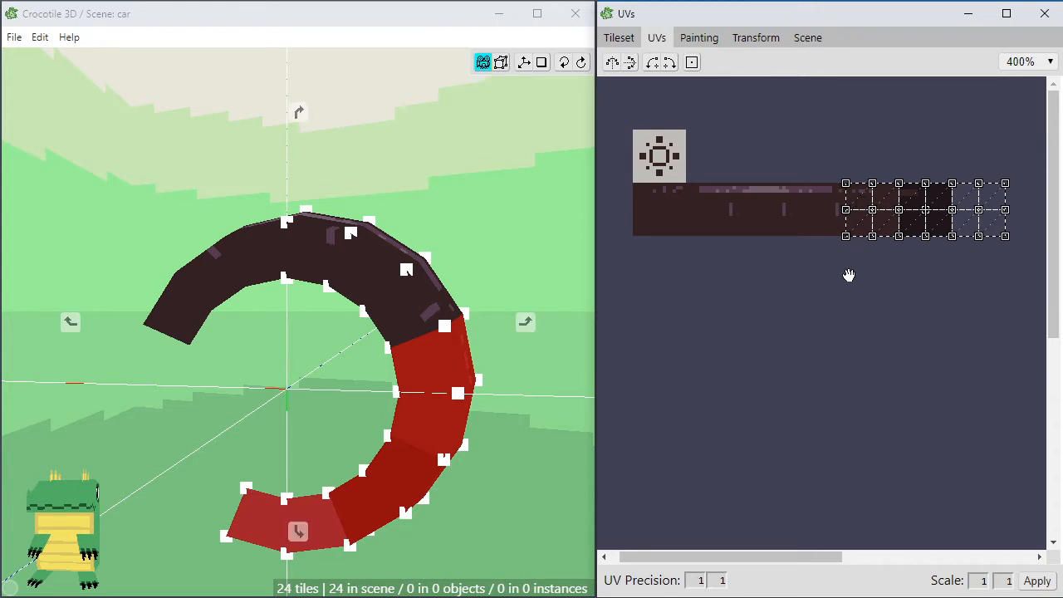
right_drag(850, 275, 857, 309)
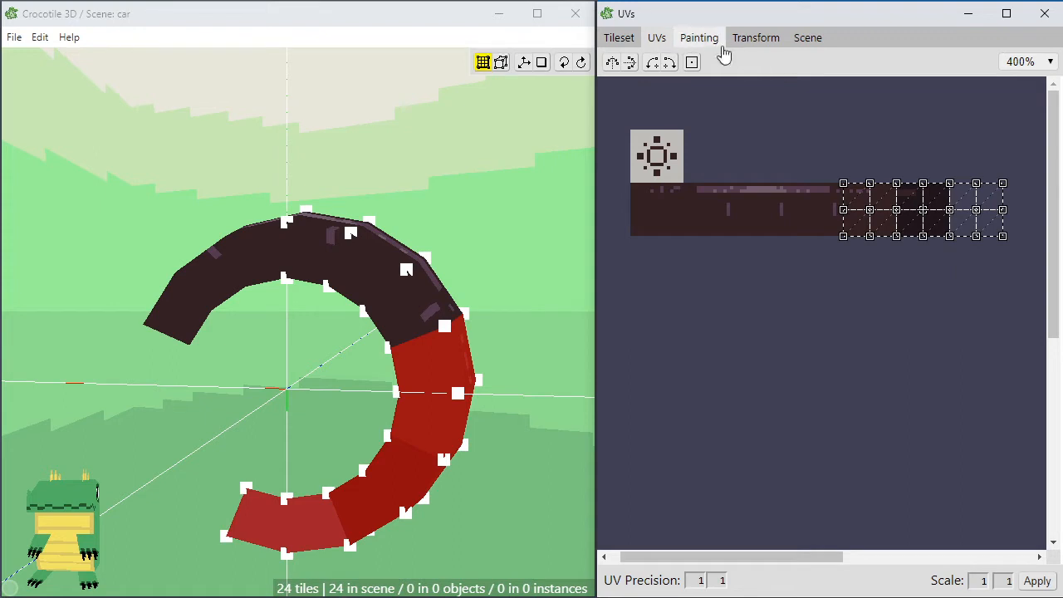
Select the tileset region around the texture strip, including the empty tiles beyond its dark end, and open it for painting
click(699, 39)
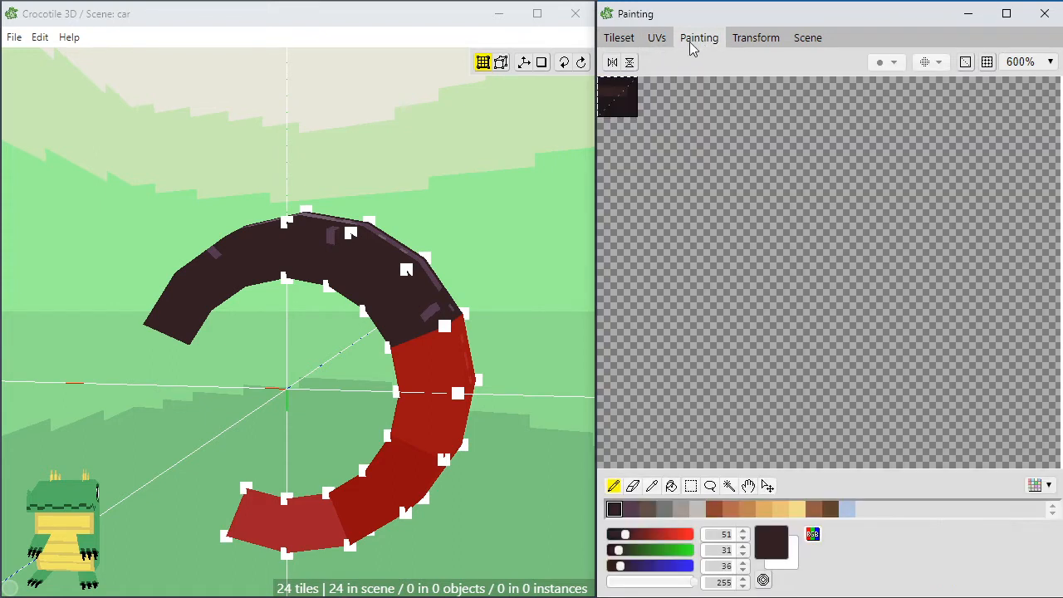
click(656, 39)
click(621, 40)
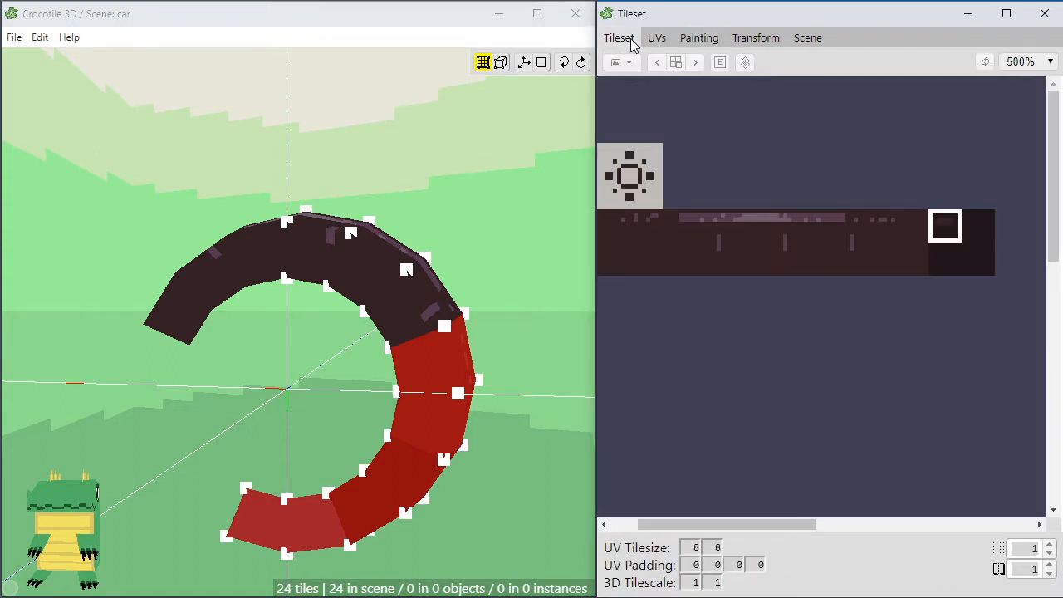
scroll(900, 230, down, 1)
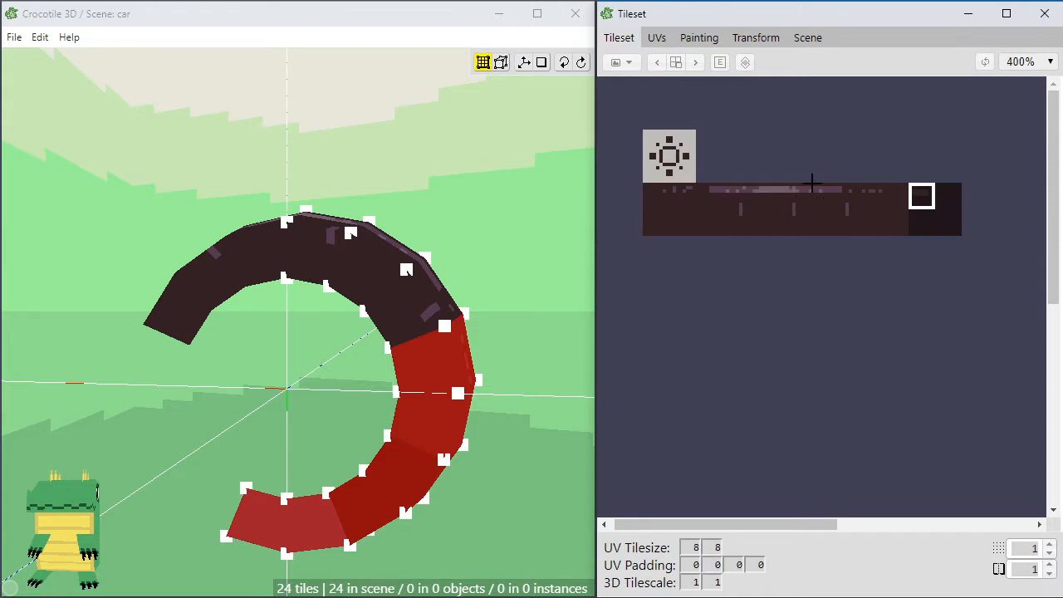
mouse_move(638, 131)
mouse_down()
mouse_move(1045, 289)
mouse_move(892, 286)
mouse_move(1034, 289)
mouse_move(1016, 299)
mouse_up()
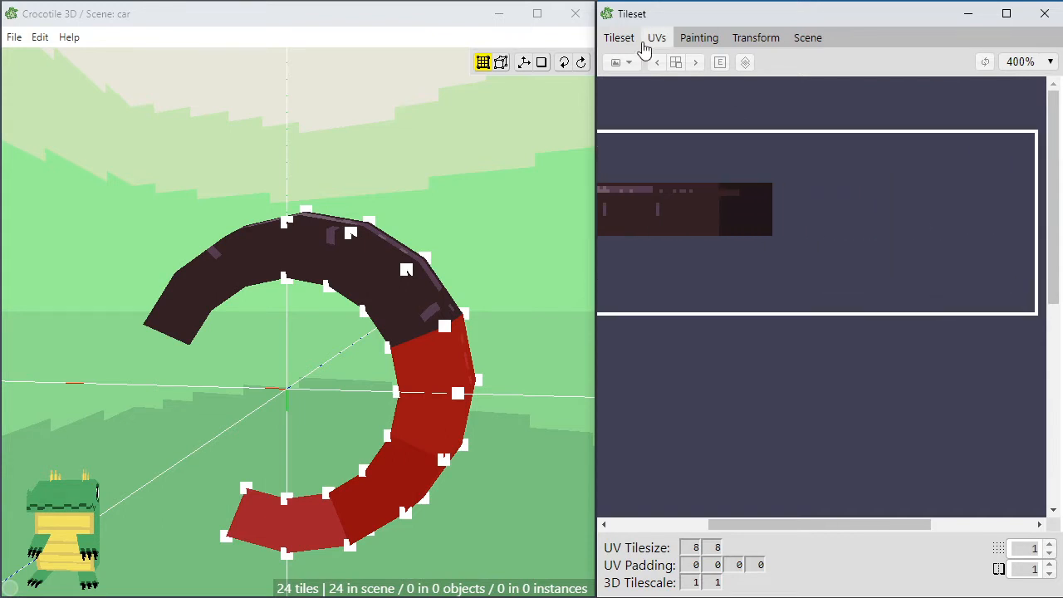
click(698, 38)
scroll(932, 221, down, 1)
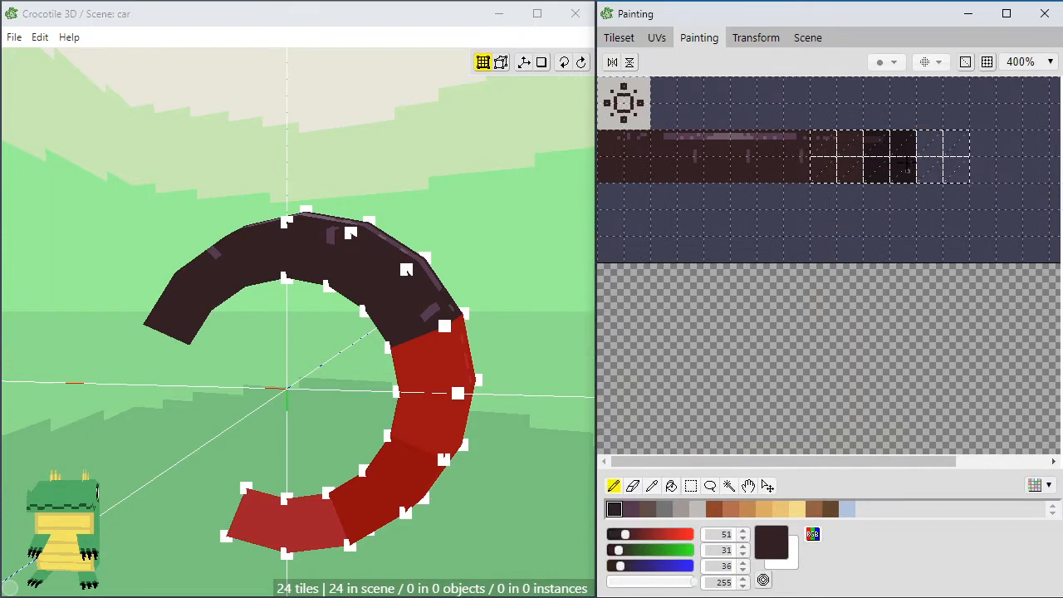
Fill the empty 2-by-2-tile block at the strip's dark end with the sampled dark colour (31, 21, 26) and return to the tileset
key(m)
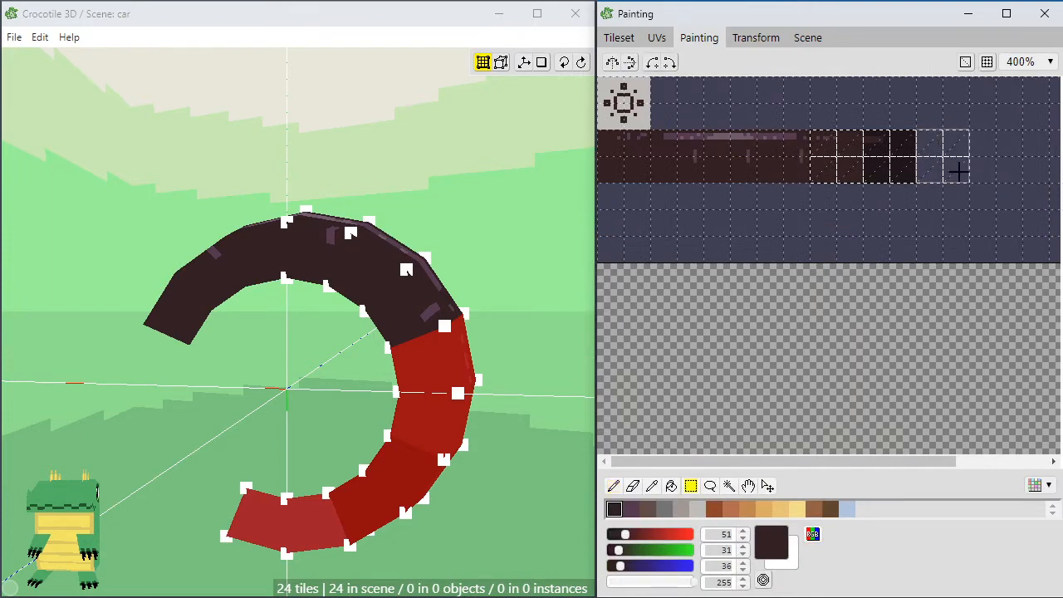
drag(968, 179, 969, 182)
key(g)
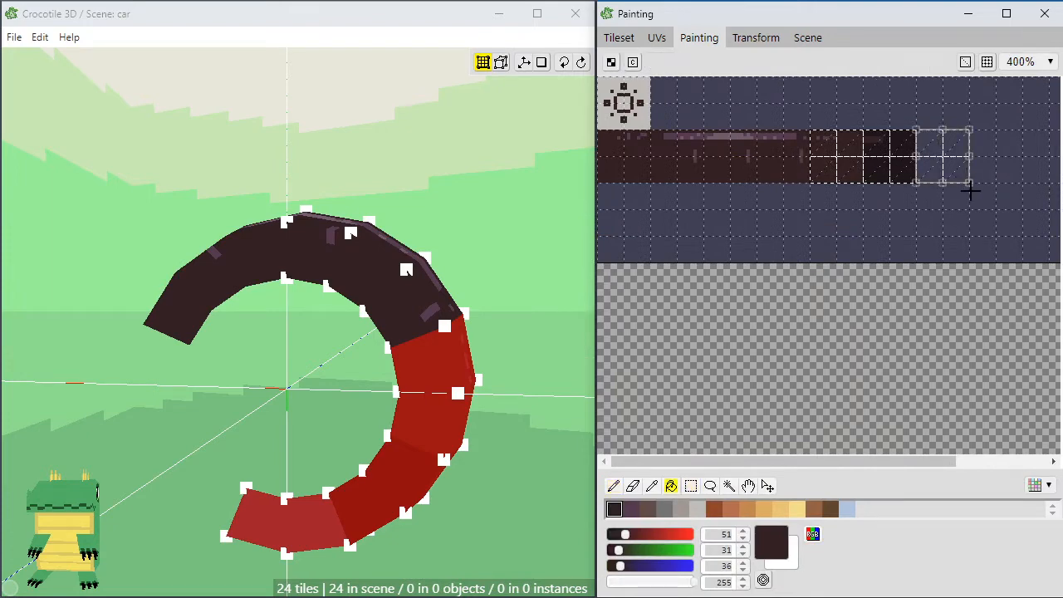
alt+click(906, 164)
click(940, 176)
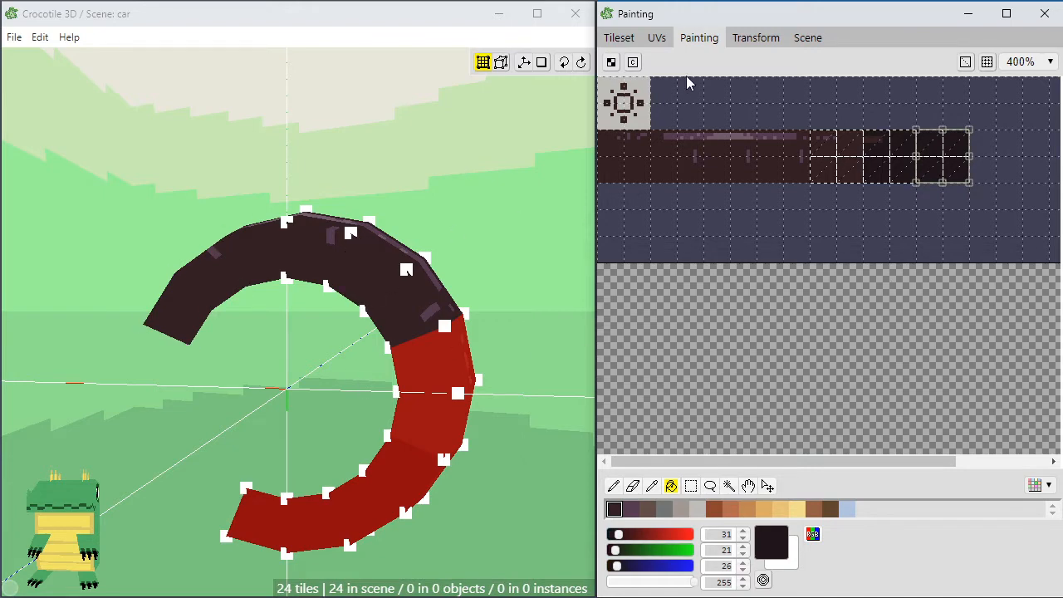
click(628, 42)
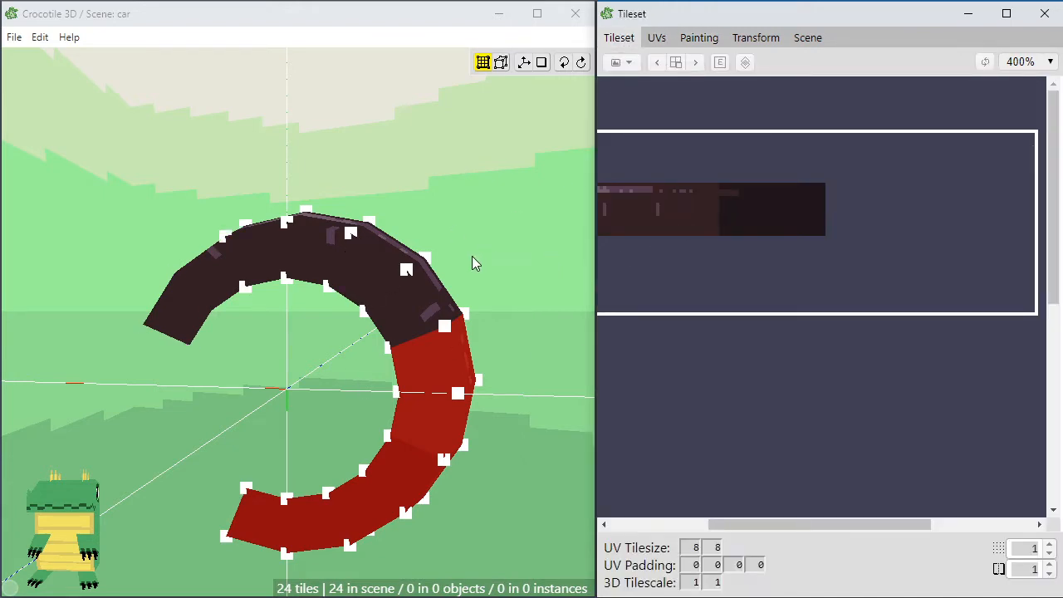
Clear the selection of the copied lower arch and face the tire ring straight on
click(331, 374)
key(space)
drag(287, 410, 300, 412)
key(space)
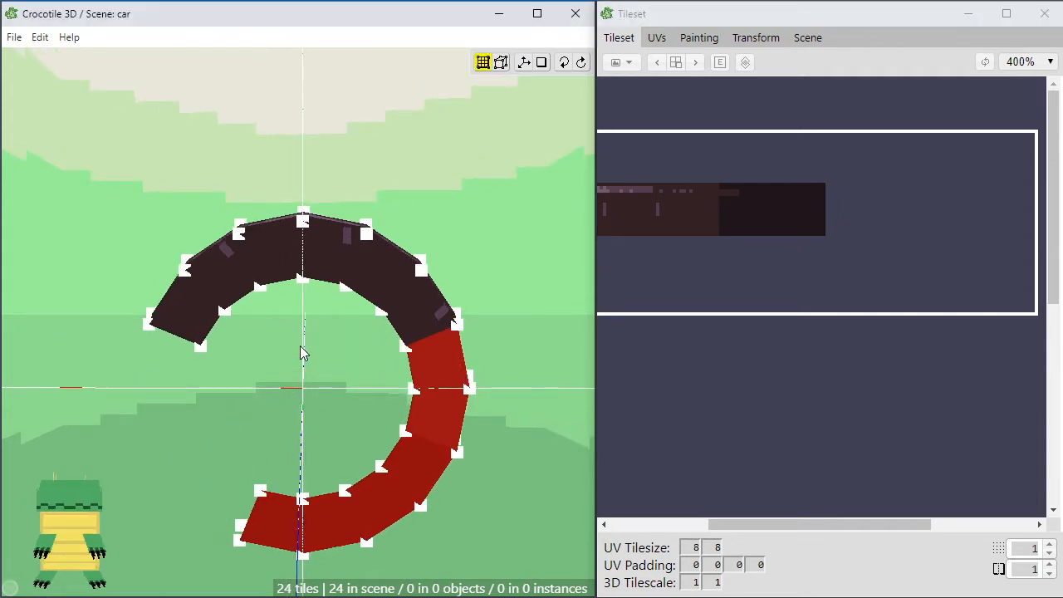
click(302, 353)
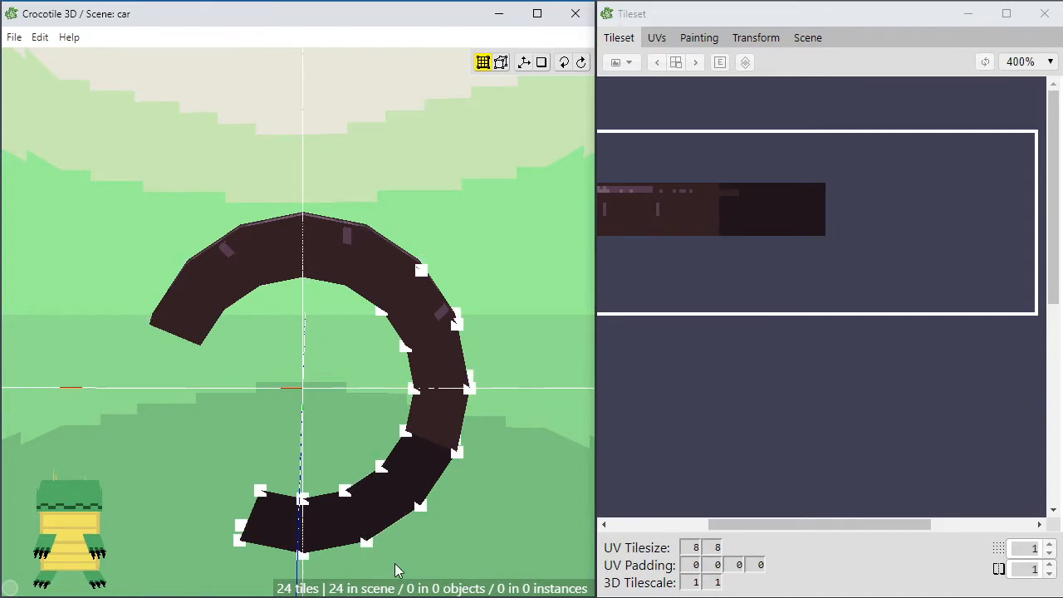
Duplicate the tire's four lower-right segments in place and mirror the copy horizontally to close the gap on the ring's left side
drag(401, 563, 490, 354)
key(space)
mouse_move(415, 440)
mouse_down()
mouse_move(434, 443)
mouse_move(407, 441)
mouse_up()
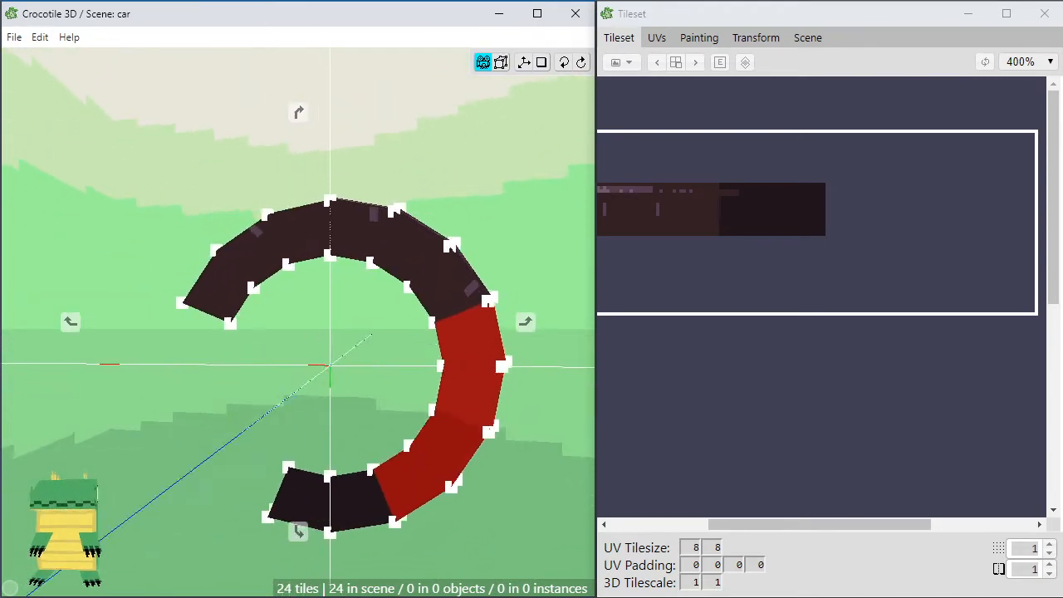
key(space)
key(ctrl+v)
key(f)
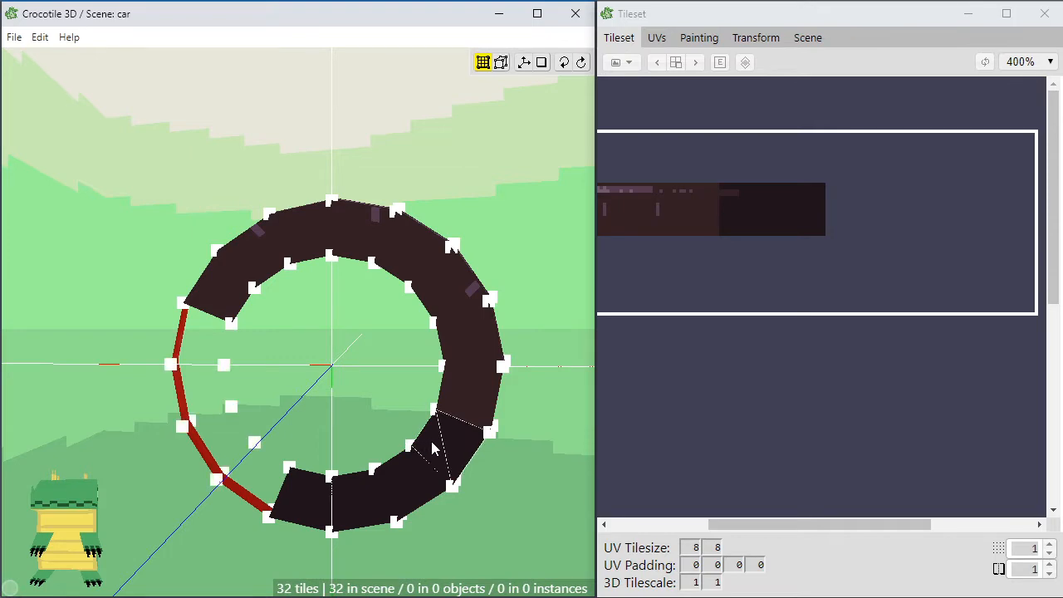
key(f)
key(space)
drag(191, 387, 266, 394)
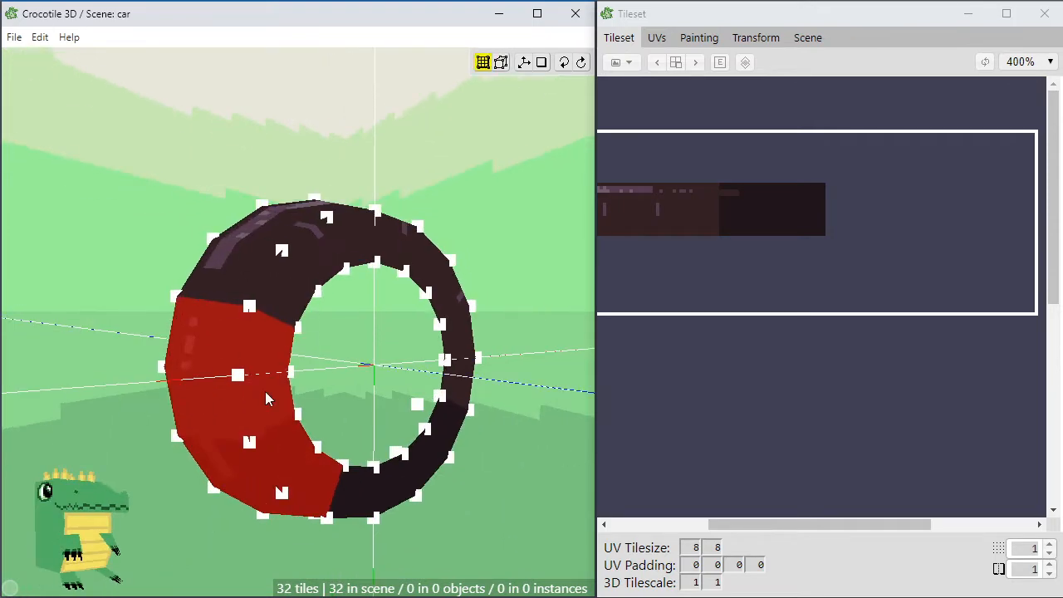
key(Escape)
Examine the closed tire ring from the front, the side and oblique angles, checking its shading, tread highlights and center opening
scroll(423, 475, down, 2)
key(space)
drag(423, 487, 145, 490)
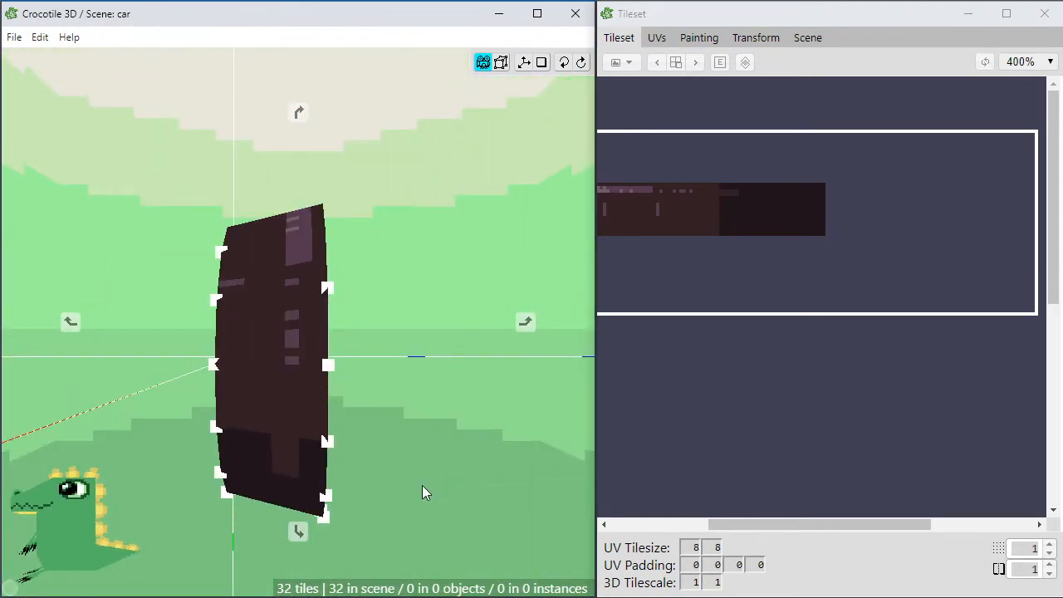
drag(393, 365, 435, 362)
key(space)
scroll(317, 335, down, 2)
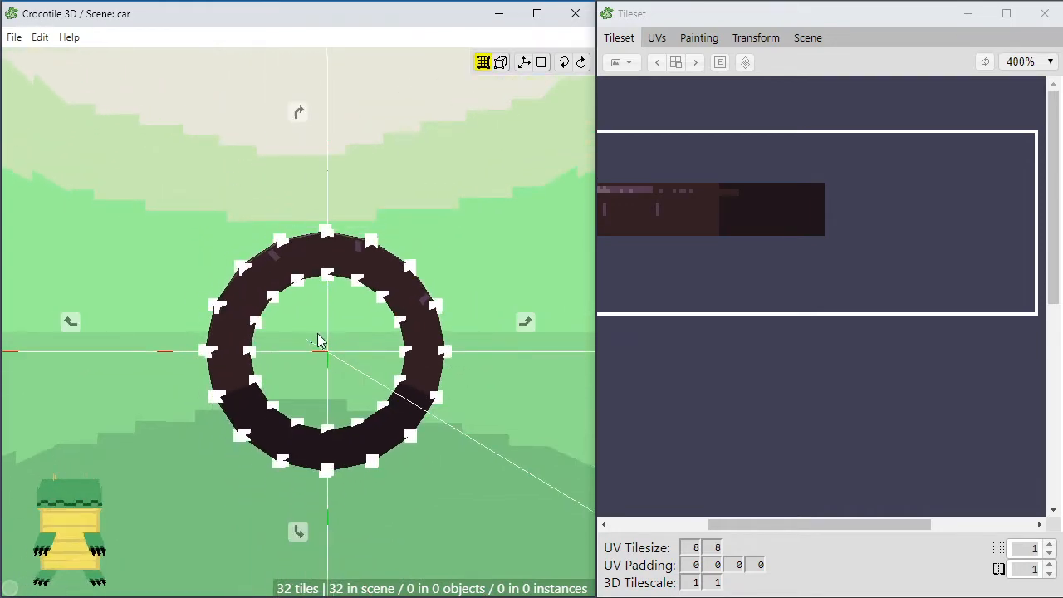
key(space)
scroll(303, 344, up, 2)
drag(297, 346, 394, 365)
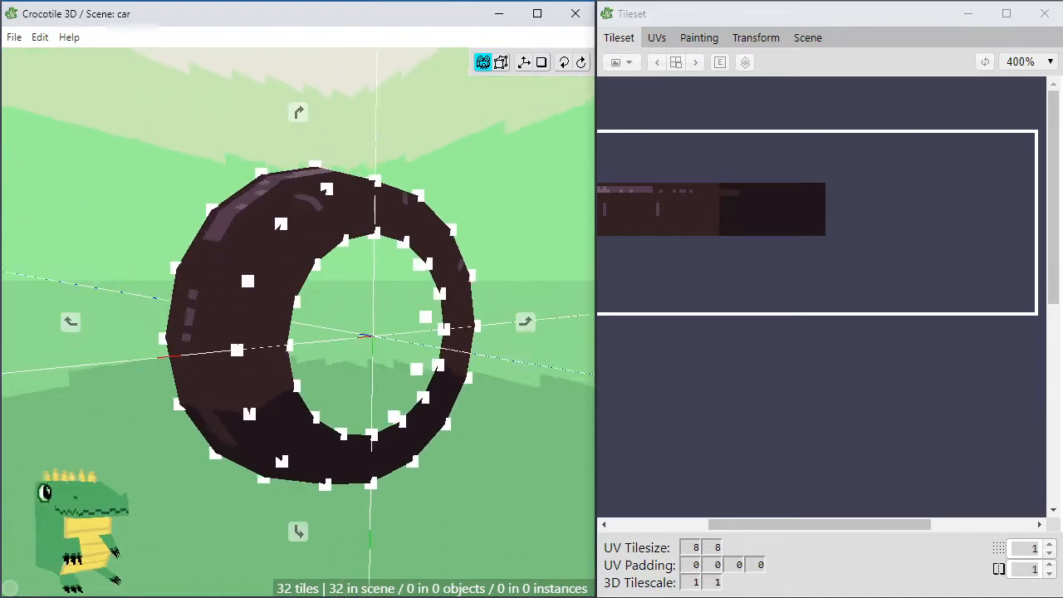
right_drag(318, 324, 330, 325)
scroll(330, 325, down, 5)
scroll(324, 347, up, 5)
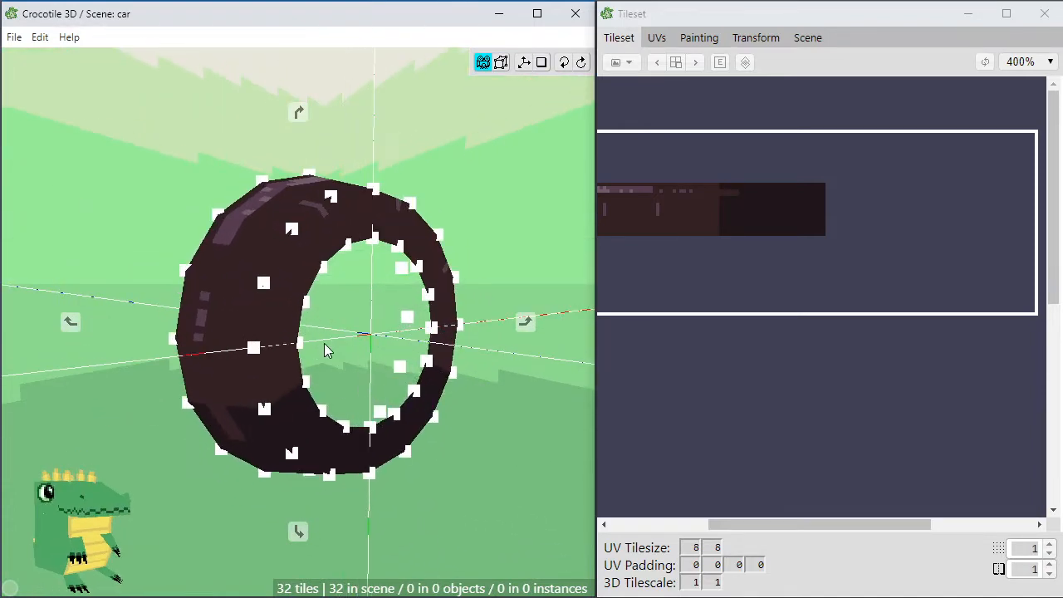
mouse_move(350, 371)
right_down()
mouse_move(305, 372)
mouse_move(452, 367)
mouse_move(349, 377)
right_up()
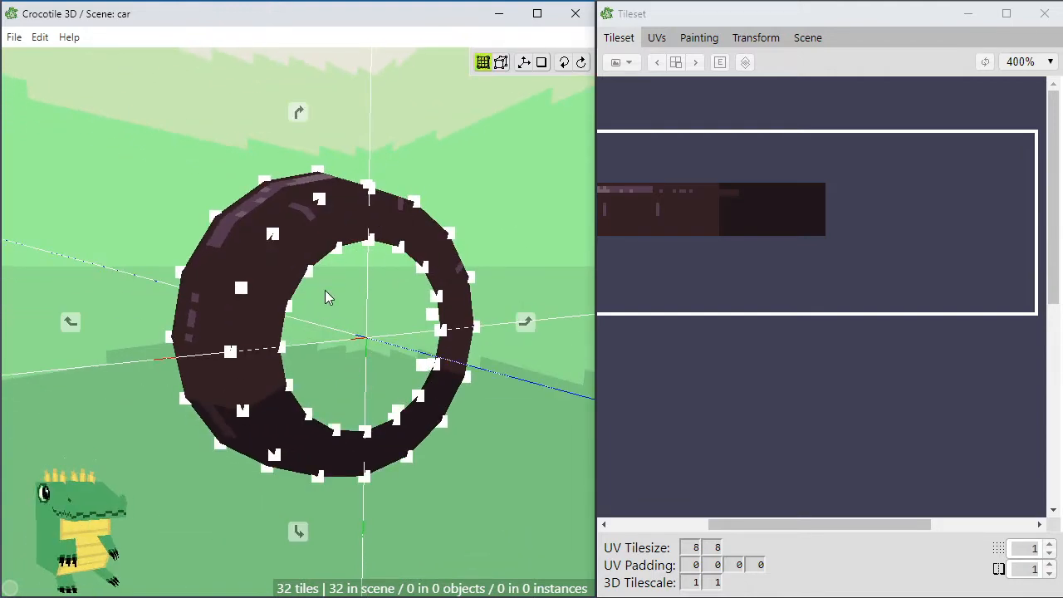
right_drag(325, 290, 344, 340)
scroll(327, 313, up, 4)
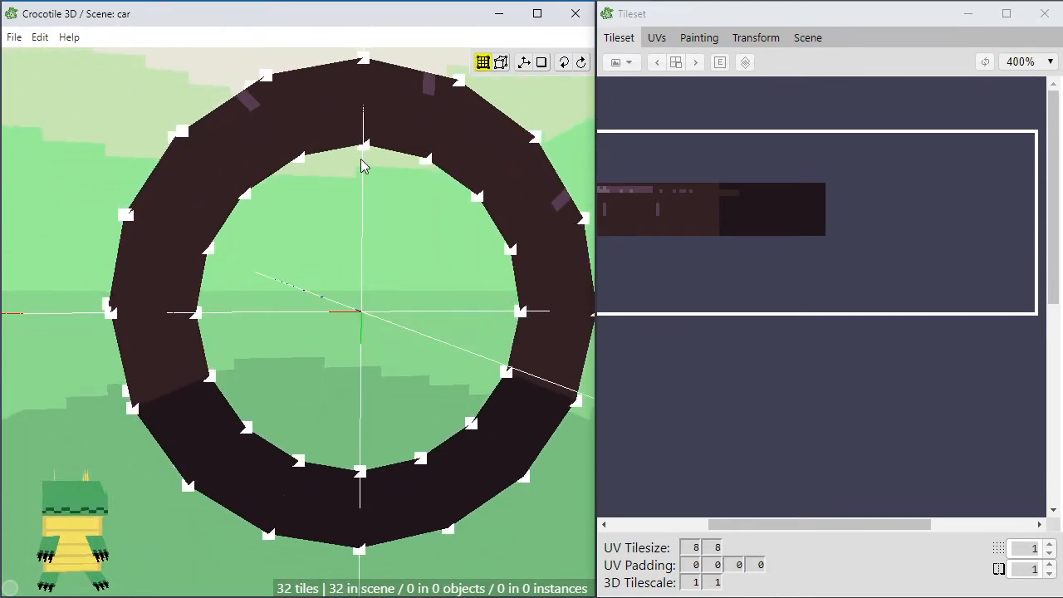
right_drag(357, 292, 366, 290)
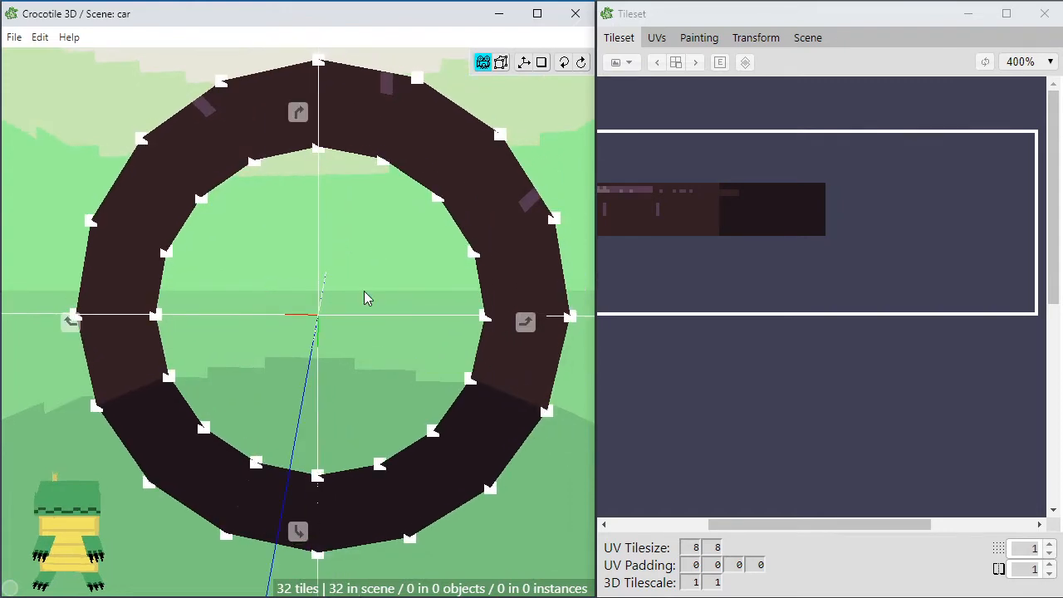
scroll(363, 290, up, 1)
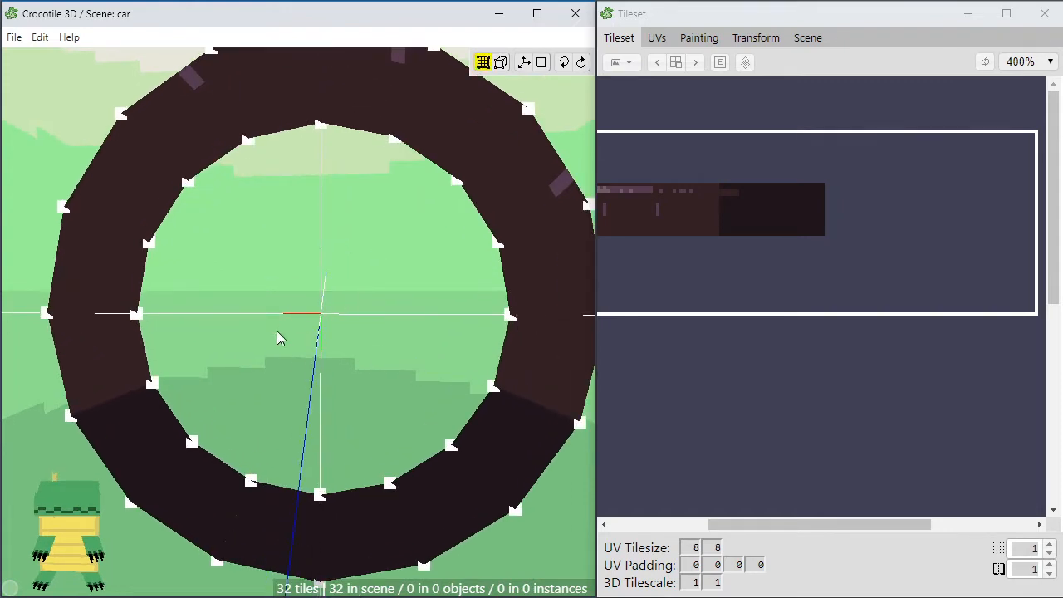
right_drag(276, 330, 344, 231)
right_drag(394, 287, 379, 290)
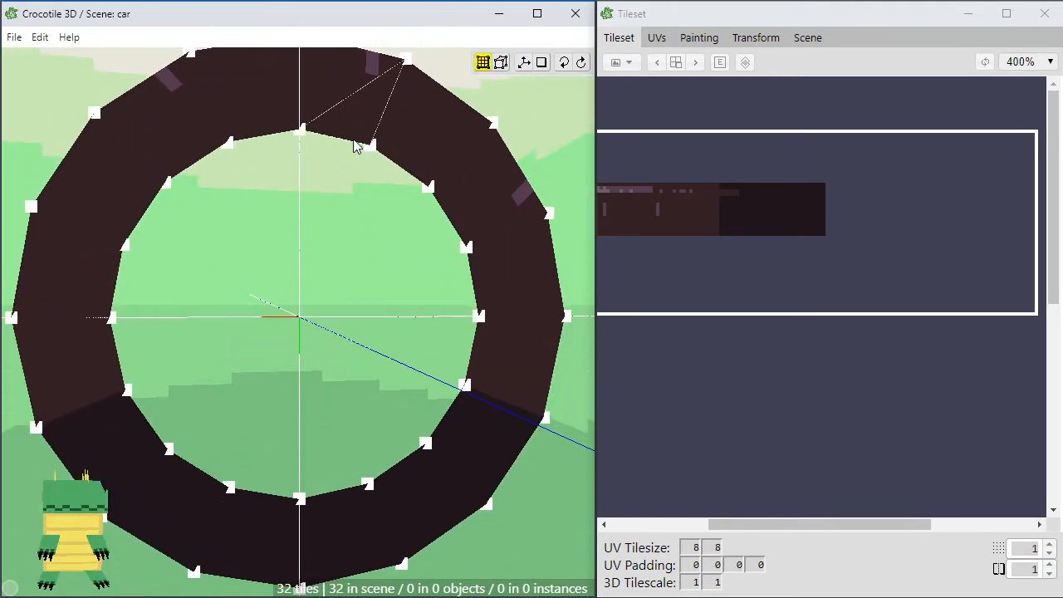
Select the tire's side face just right of the top center and check which tile of the strip its UVs occupy
click(630, 218)
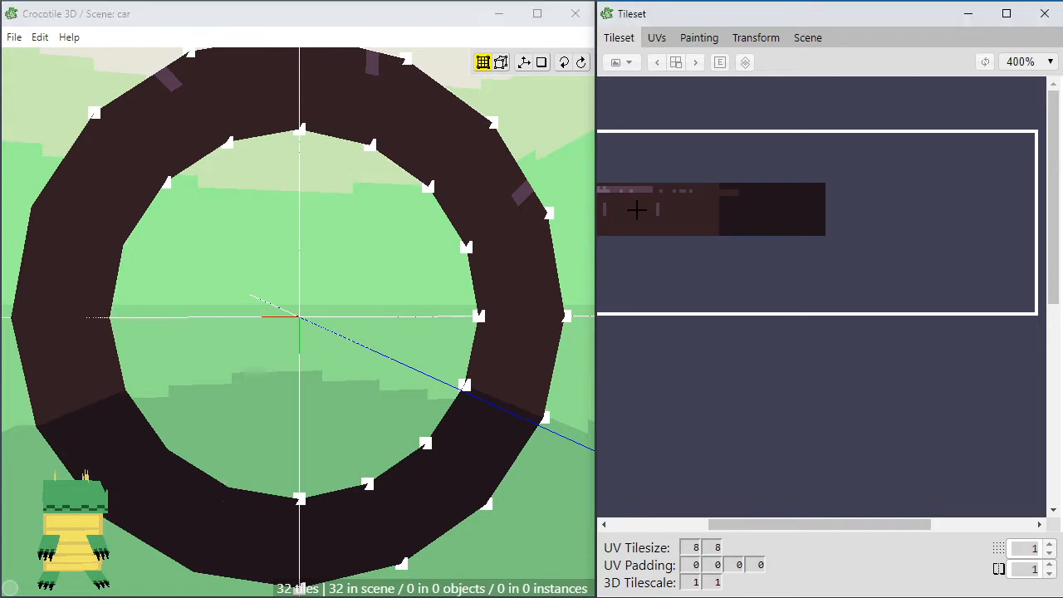
drag(731, 532, 626, 531)
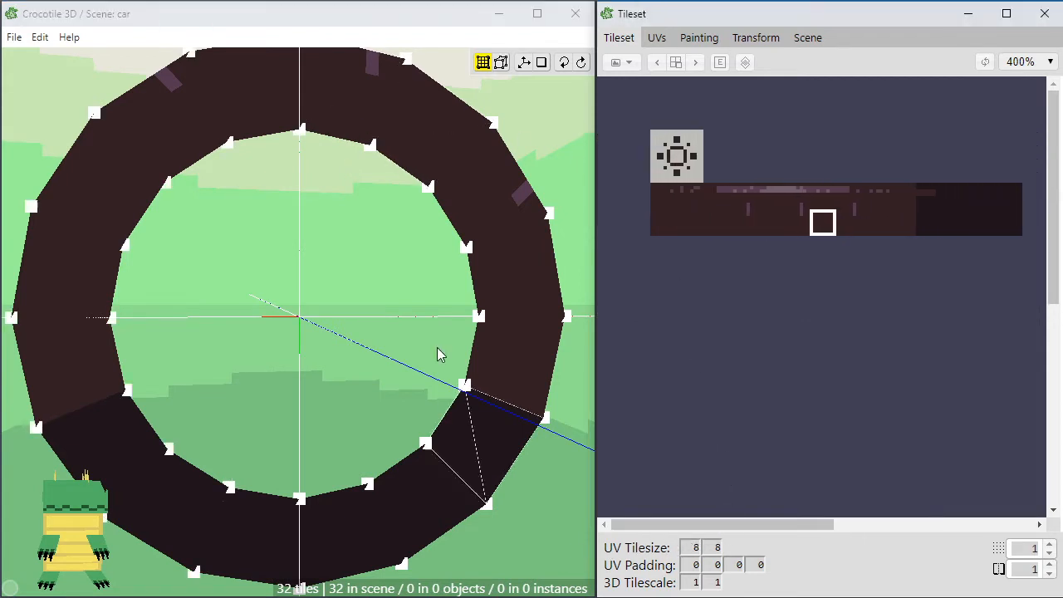
click(358, 92)
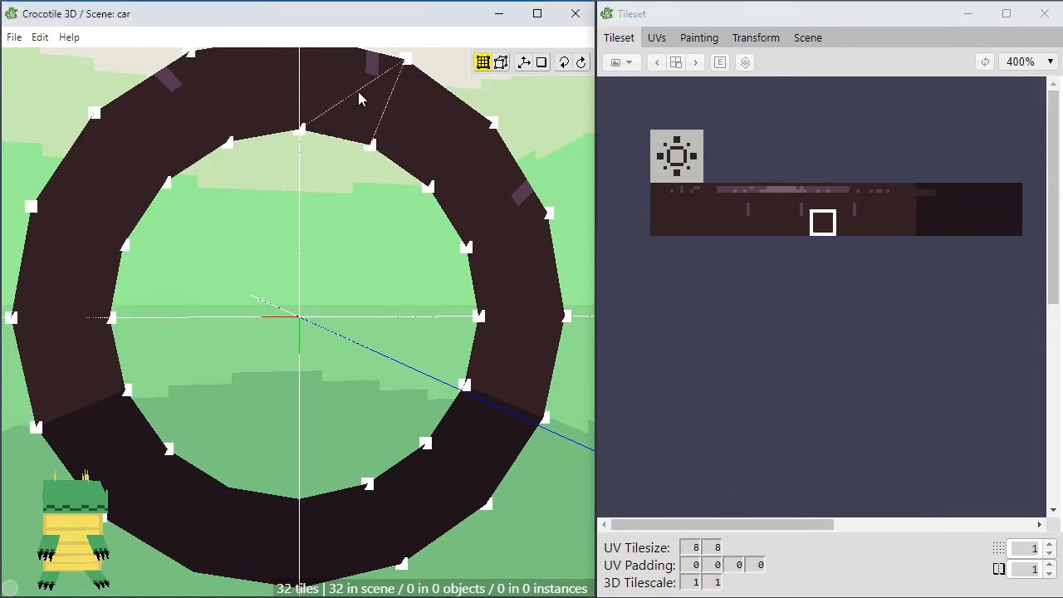
click(656, 38)
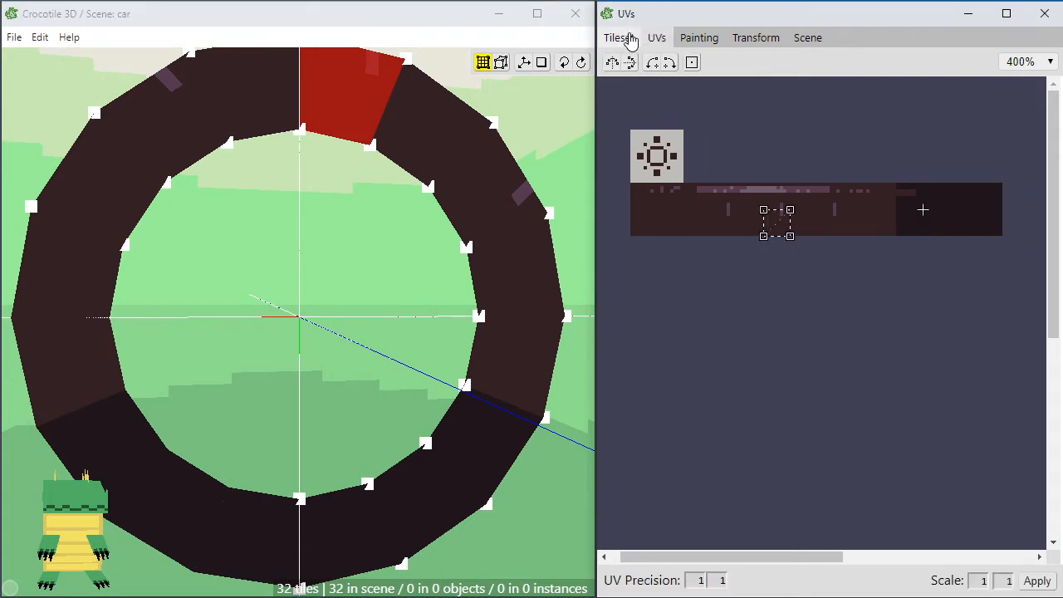
click(629, 39)
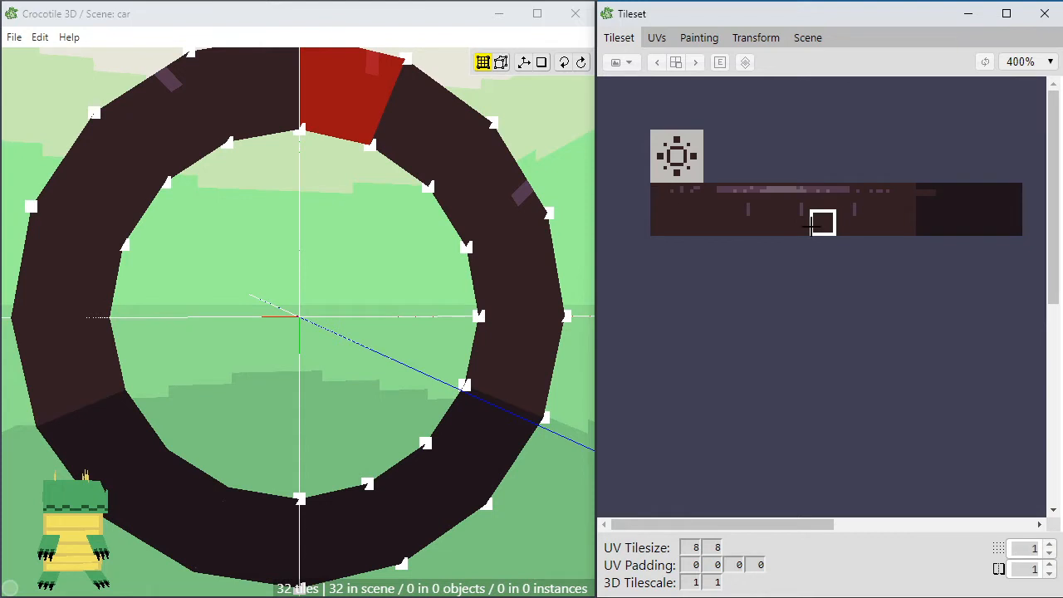
Select the tileset region covering the icon, the whole strip and the empty rows beneath it, and open it for painting
click(779, 221)
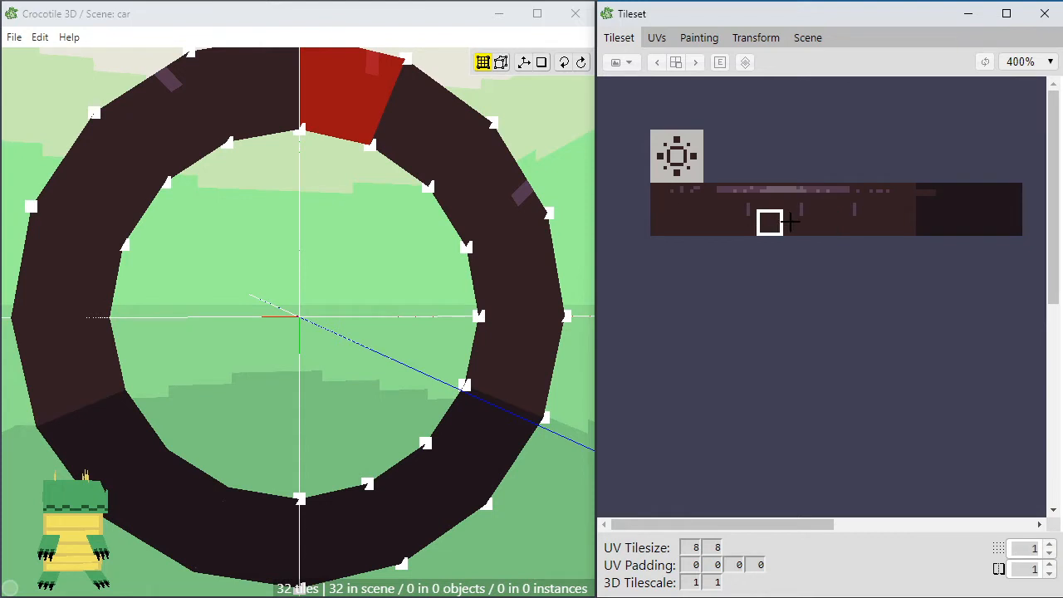
click(798, 221)
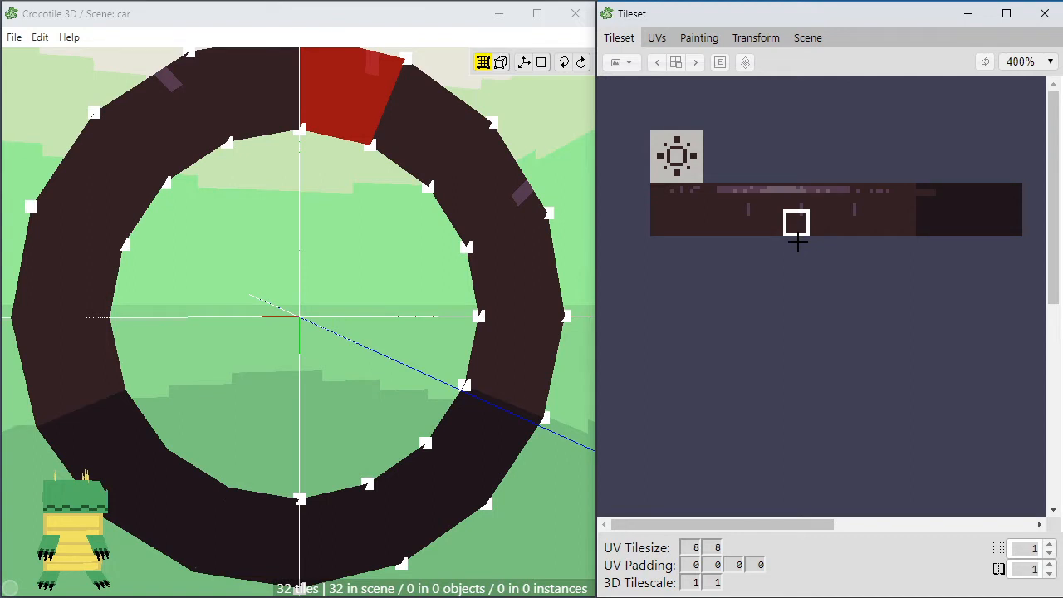
click(793, 249)
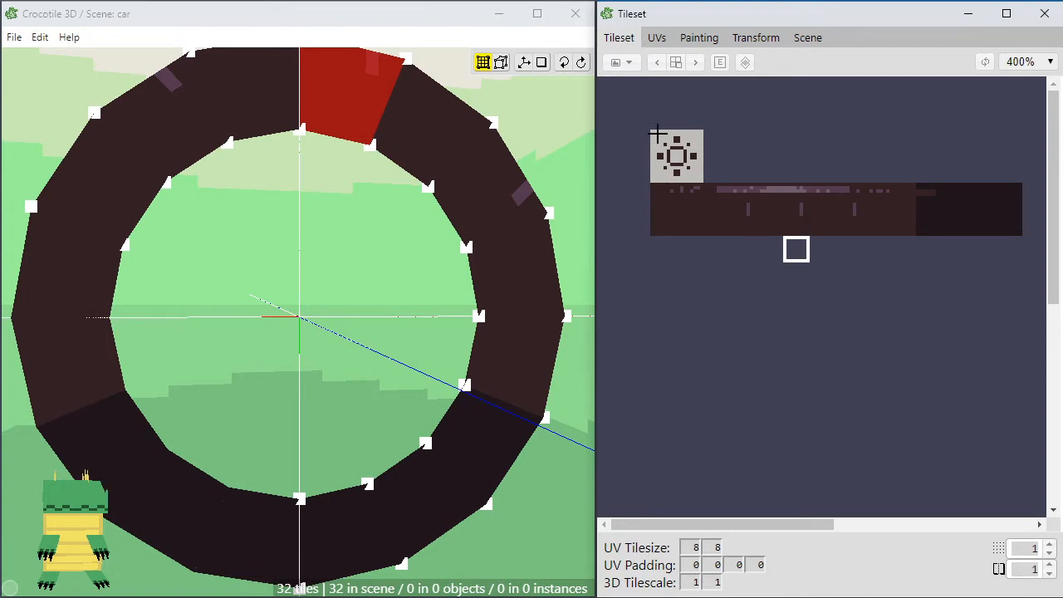
mouse_move(656, 132)
mouse_down()
mouse_move(1003, 261)
mouse_move(1022, 290)
mouse_up()
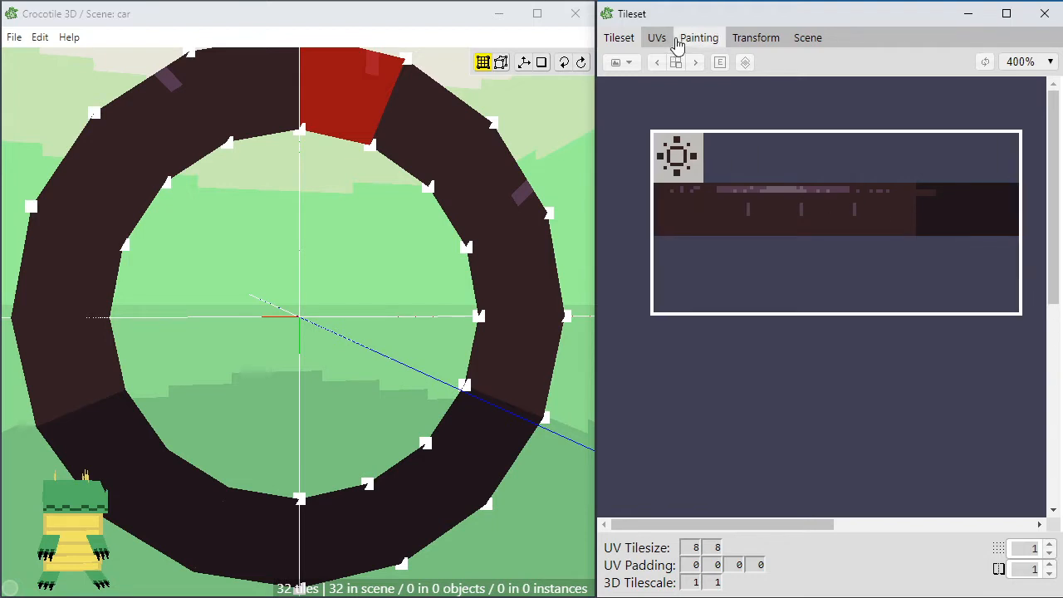
click(678, 42)
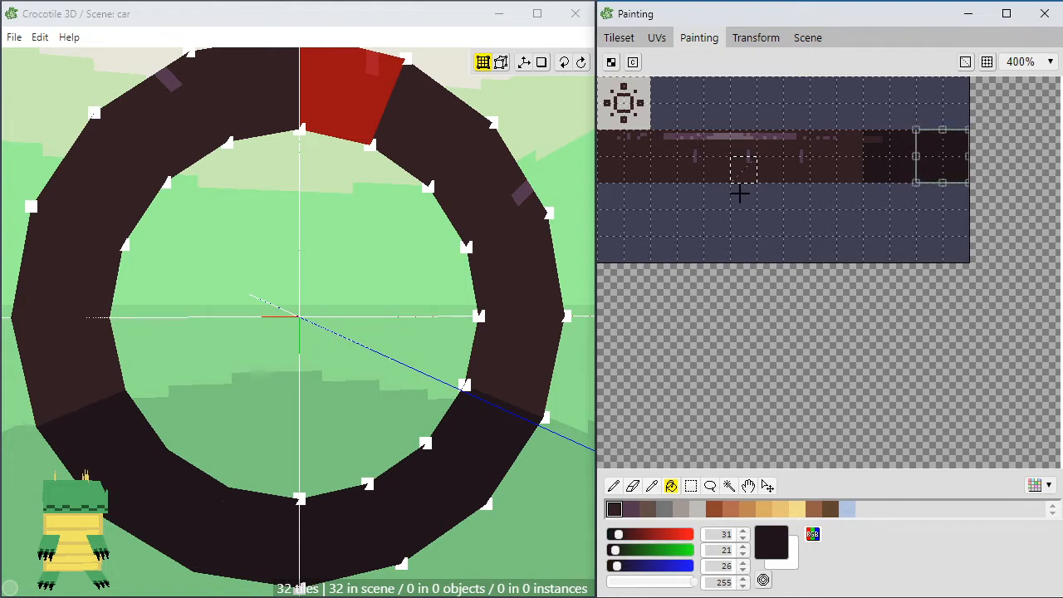
Fill a 2-by-2-tile square directly below the tire strip with the light grey of the icon's background
key(m)
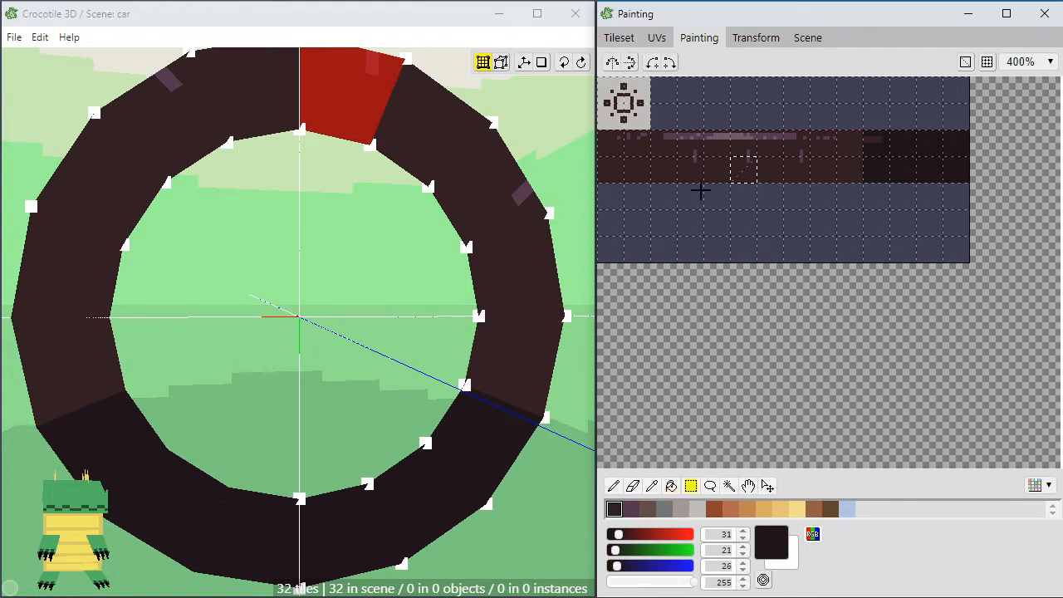
drag(708, 187, 749, 228)
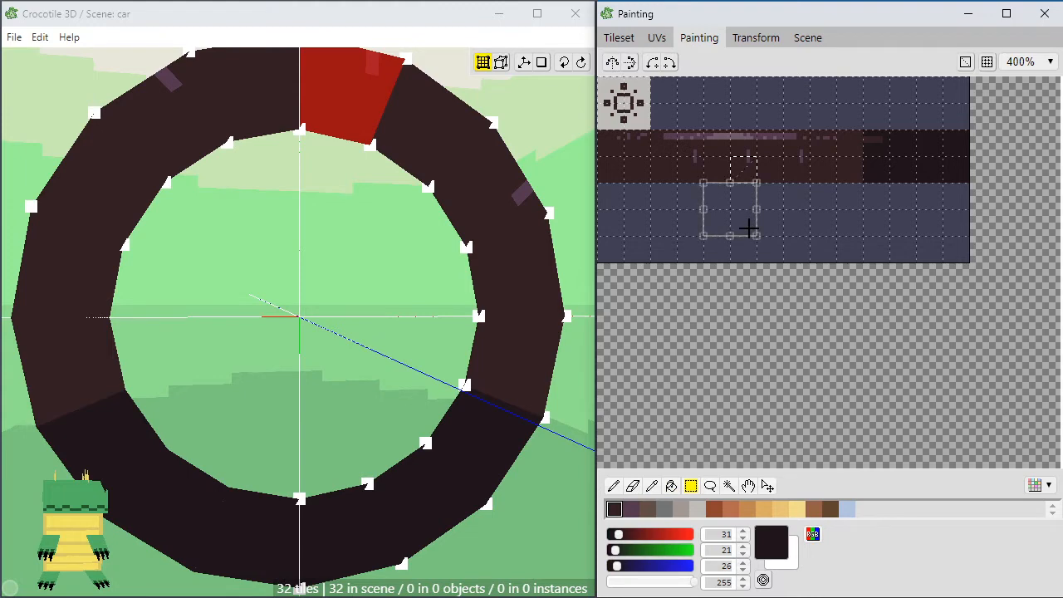
key(g)
alt+click(641, 111)
click(735, 212)
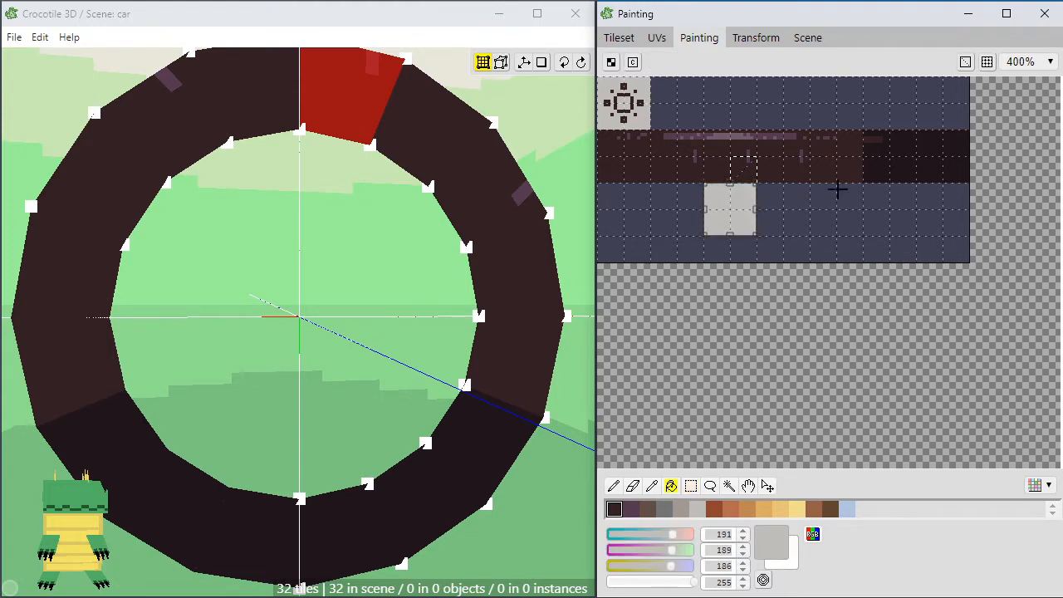
Paint two horizontal dark grey (115, 117, 117) stripes across the light square: a thin one near its top and a two-pixel one just above its middle
key(b)
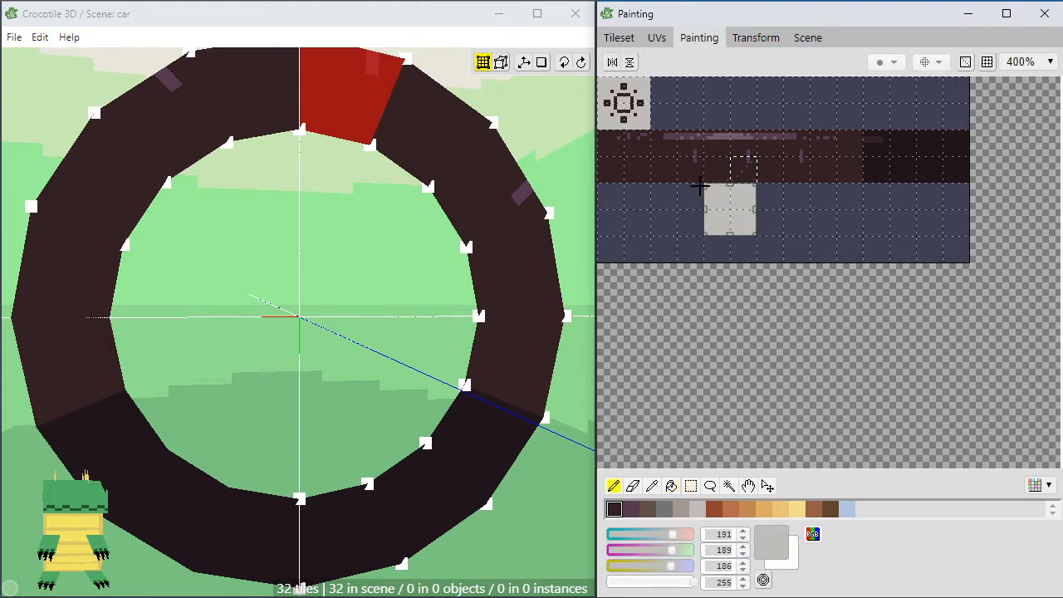
scroll(700, 146, up, 1)
drag(712, 185, 837, 215)
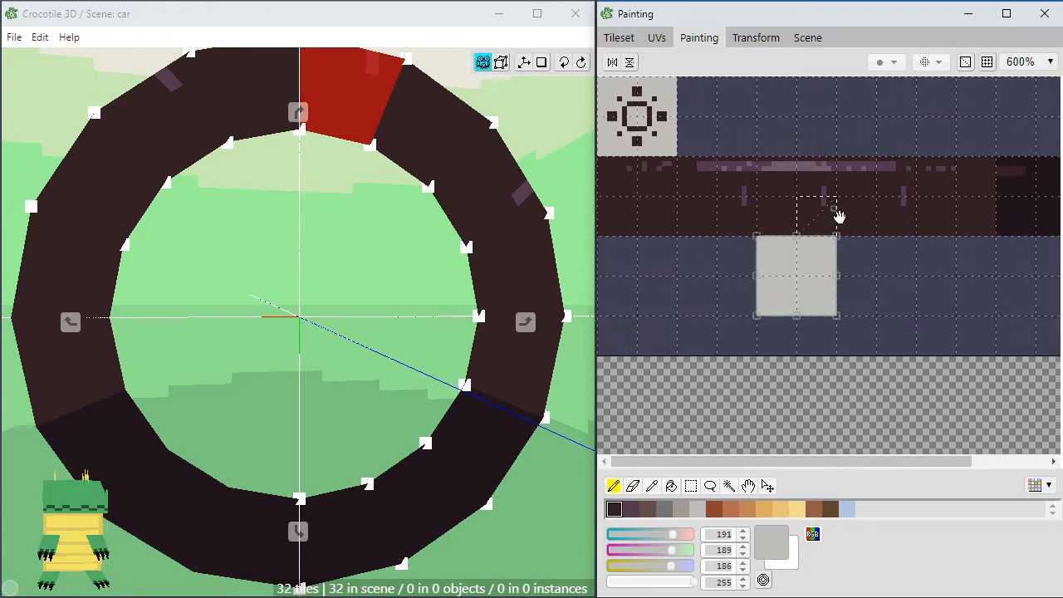
click(752, 204)
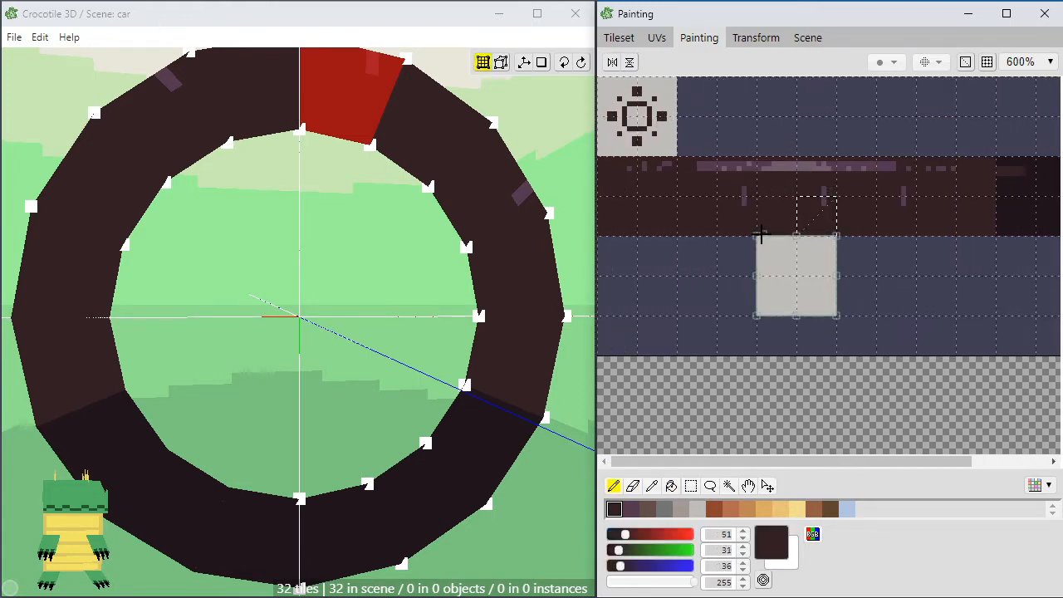
click(664, 509)
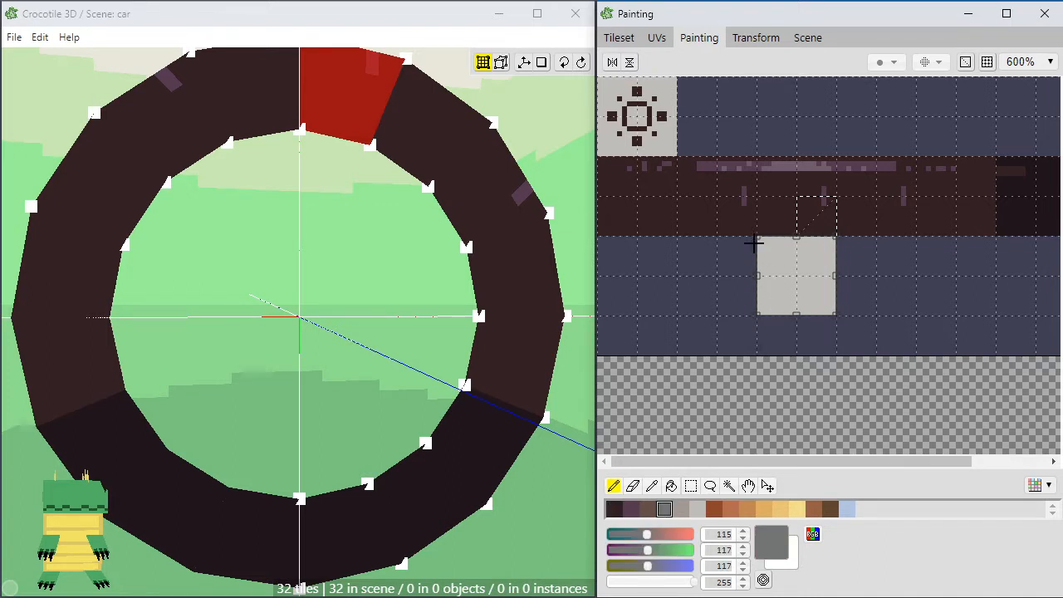
drag(753, 243, 861, 240)
drag(755, 275, 842, 273)
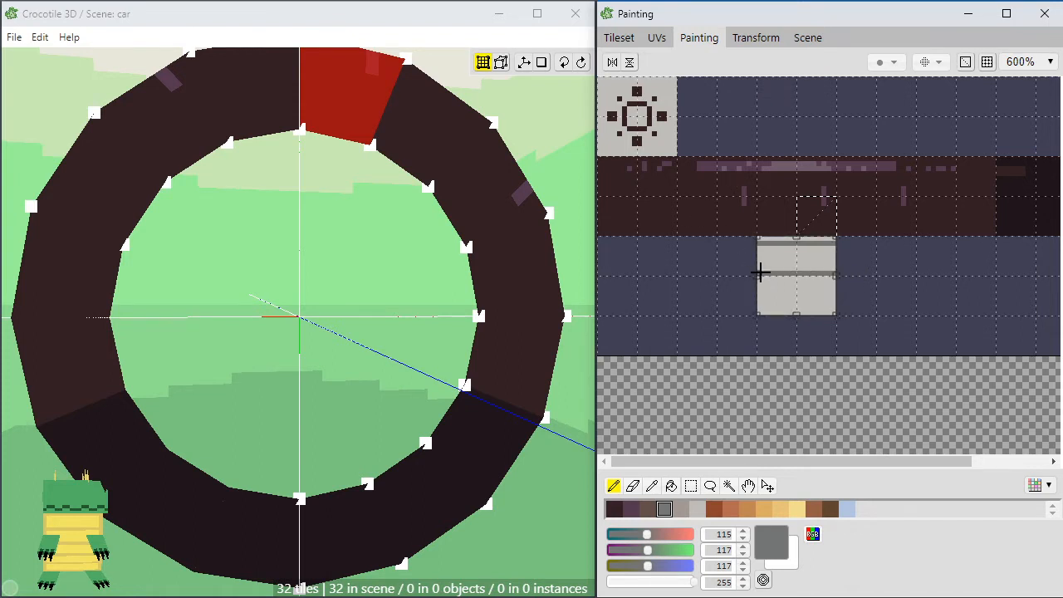
drag(757, 269, 943, 268)
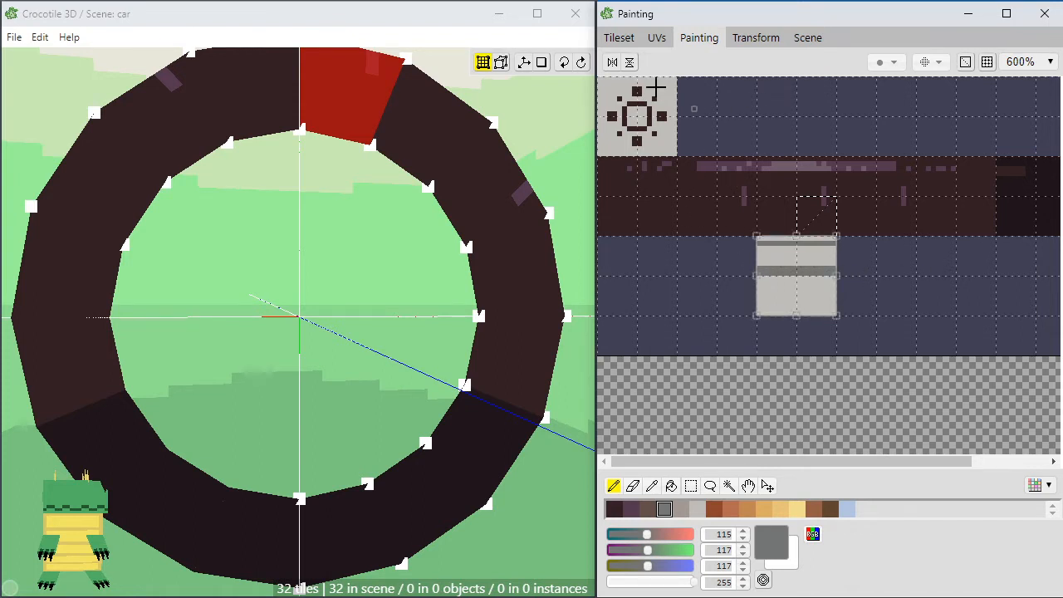
Select the upper two tiles of the striped grey square in the tileset as the drawing tile
click(619, 37)
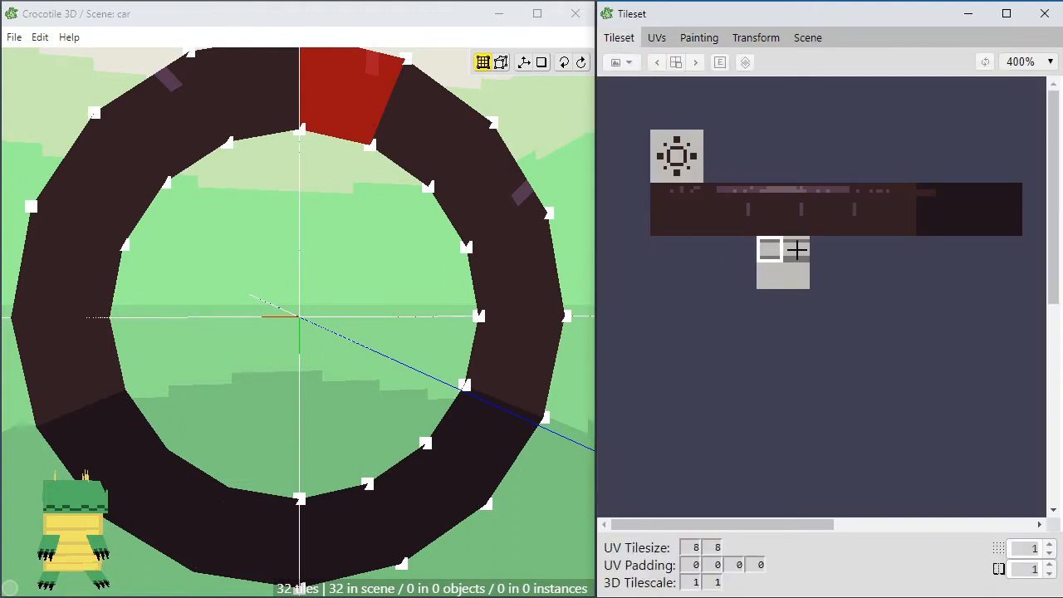
click(797, 250)
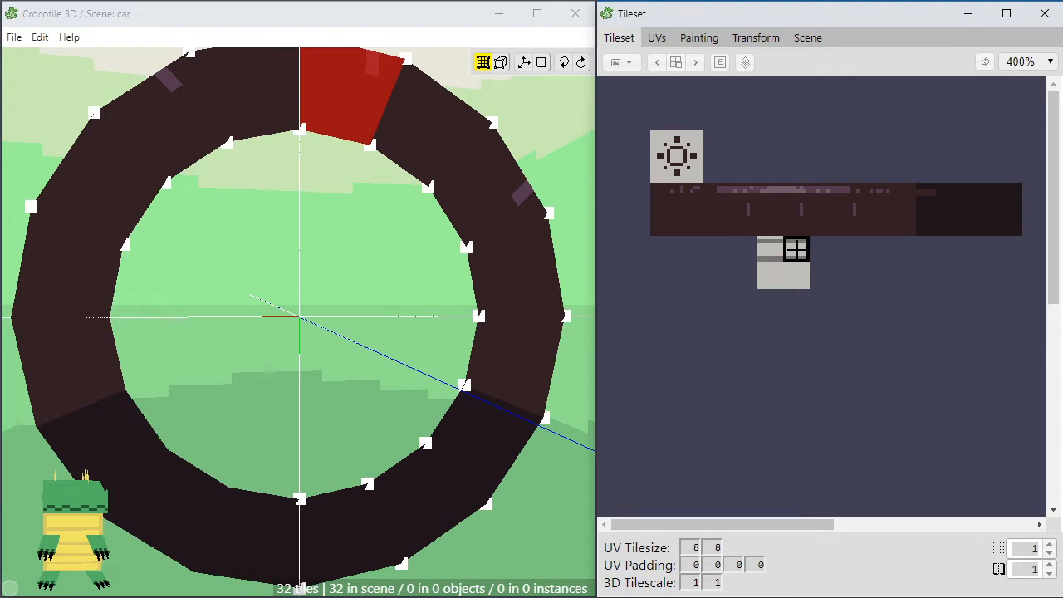
drag(800, 250, 772, 249)
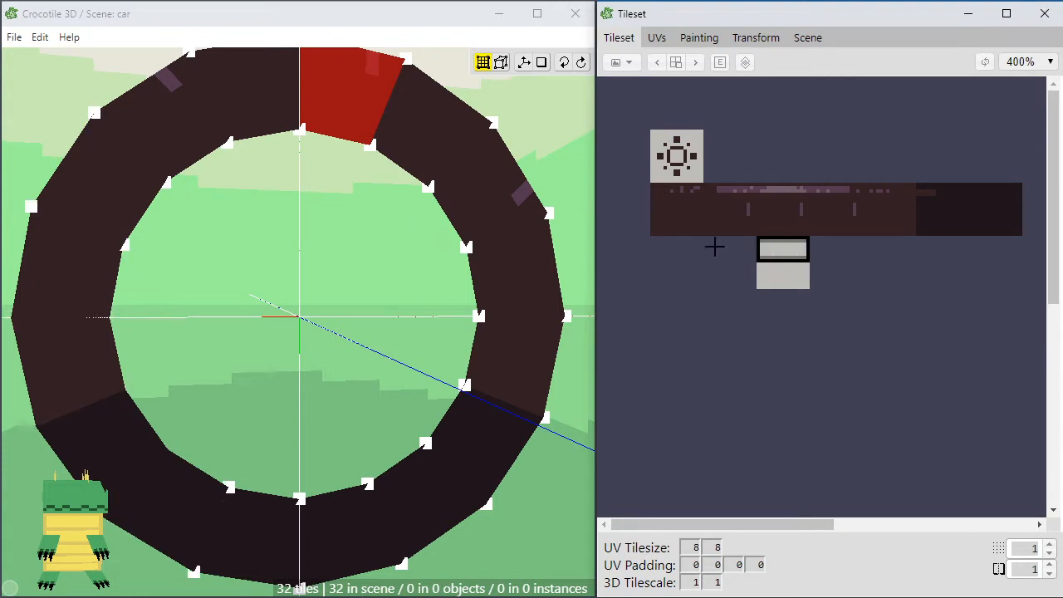
Try out the striped grey tile inside the wheel opening, shifted left to center it, and delete it
key(Tab)
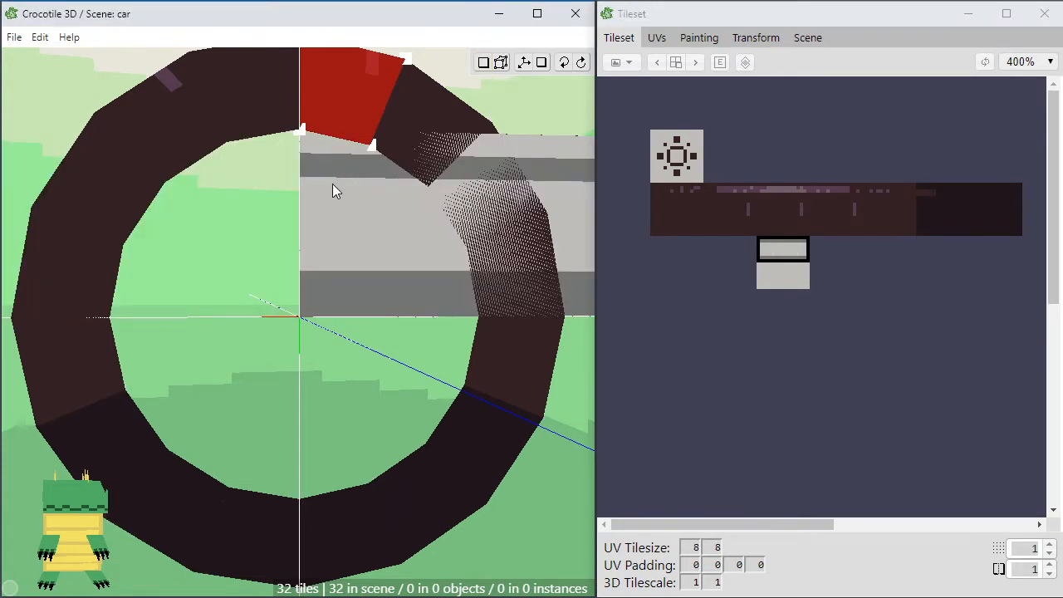
click(334, 186)
key(Tab)
click(434, 248)
key(Left)
key(Left)
key(ctrl+z)
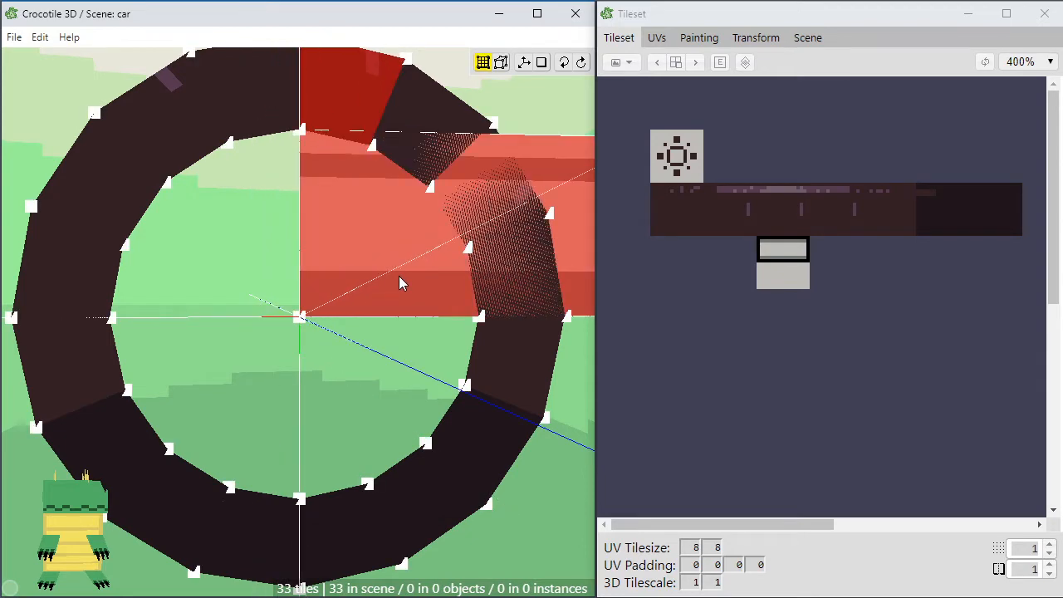
click(375, 113)
mouse_move(359, 191)
middle_down()
mouse_move(357, 216)
mouse_move(358, 196)
middle_up()
key(Left)
key(Left)
key(Left)
key(Left)
key(Left)
key(Left)
key(Left)
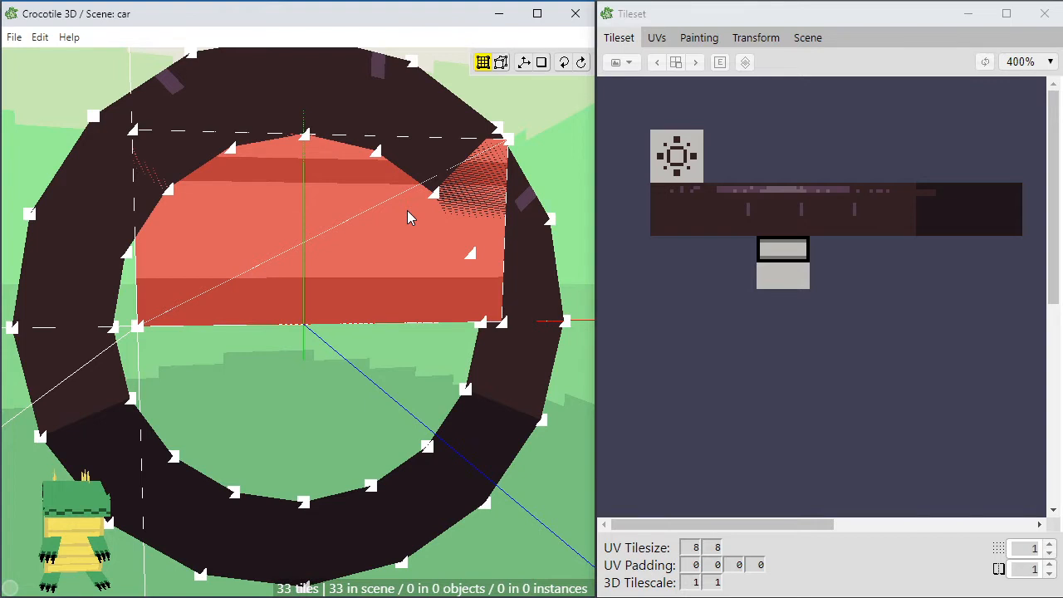
key(Delete)
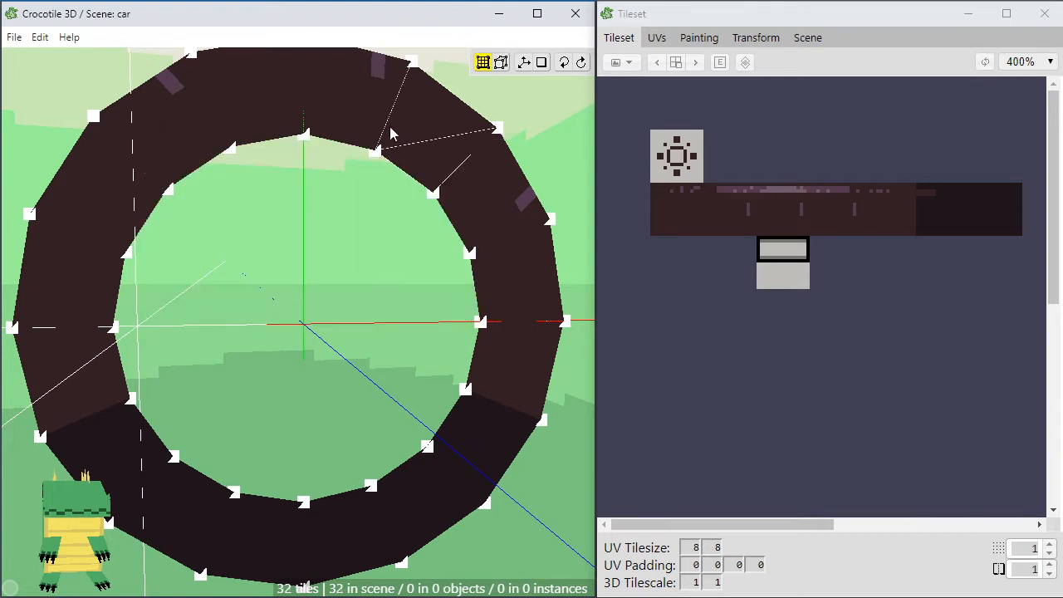
Duplicate the tire's two top-center side faces in place and undo the vertical mirroring of the copy
click(366, 125)
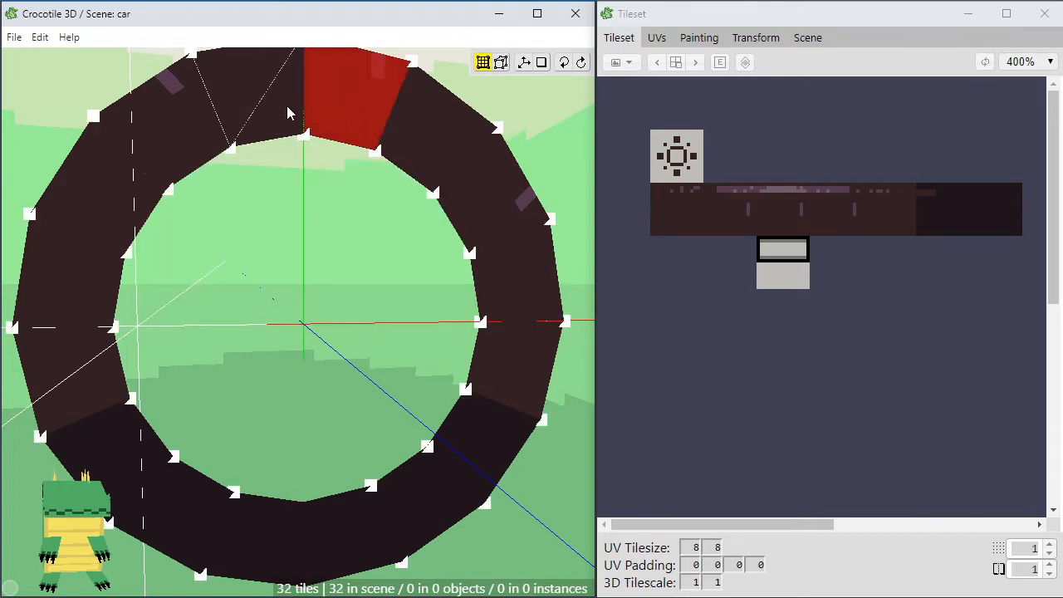
shift+click(286, 106)
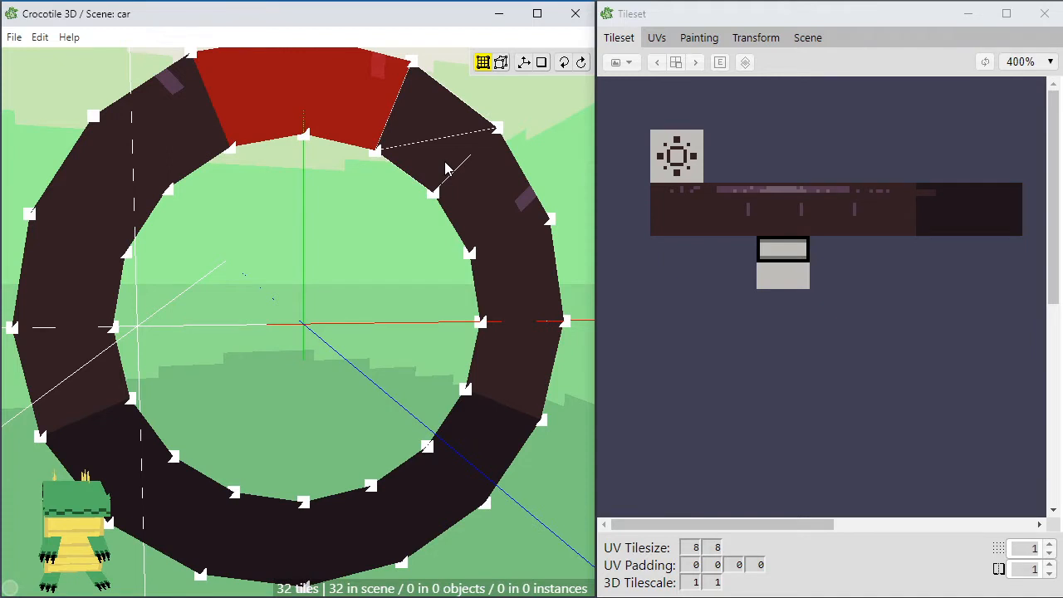
click(385, 169)
key(r)
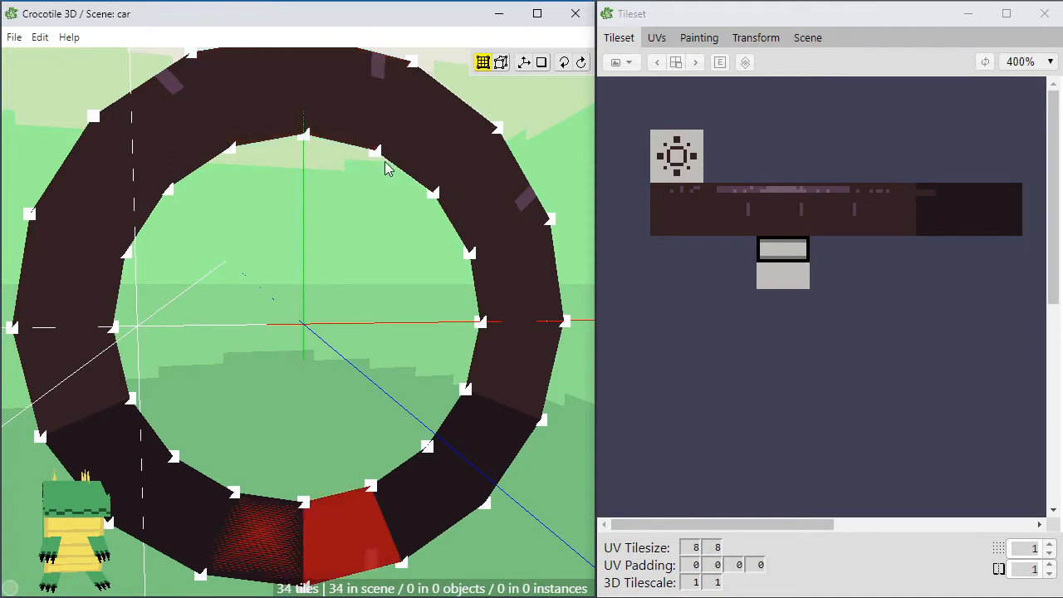
click(371, 198)
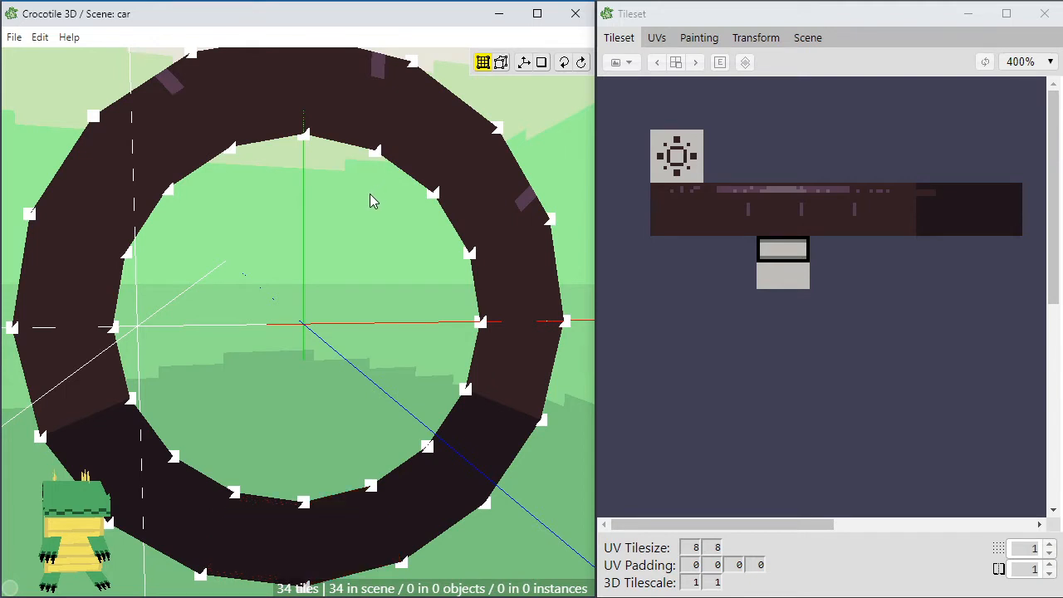
key(ctrl+z)
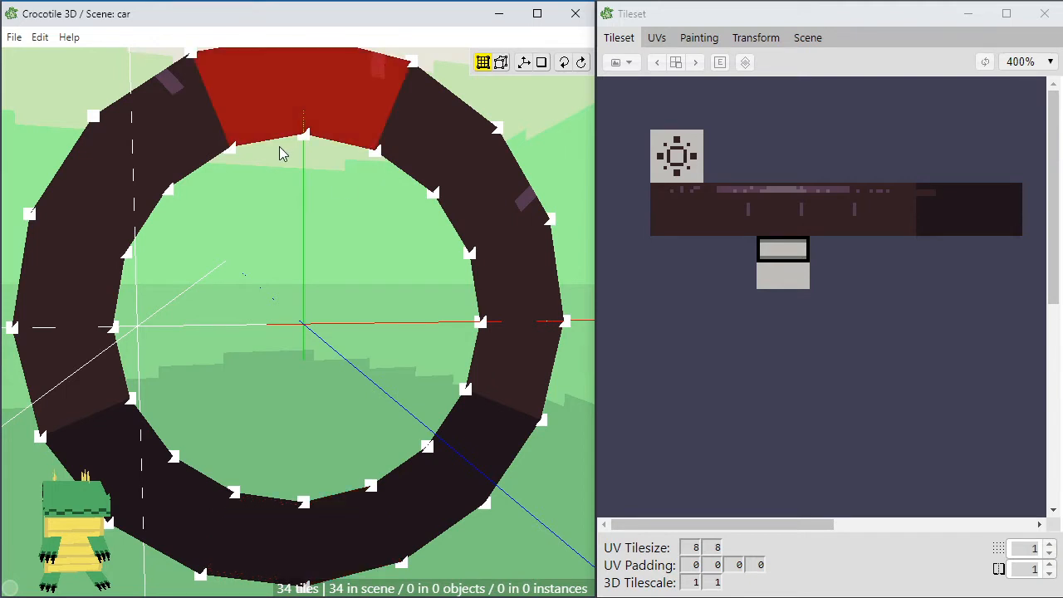
Try mirroring the duplicated faces vertically with two inner-edge vertices selected, and undo it
key(space)
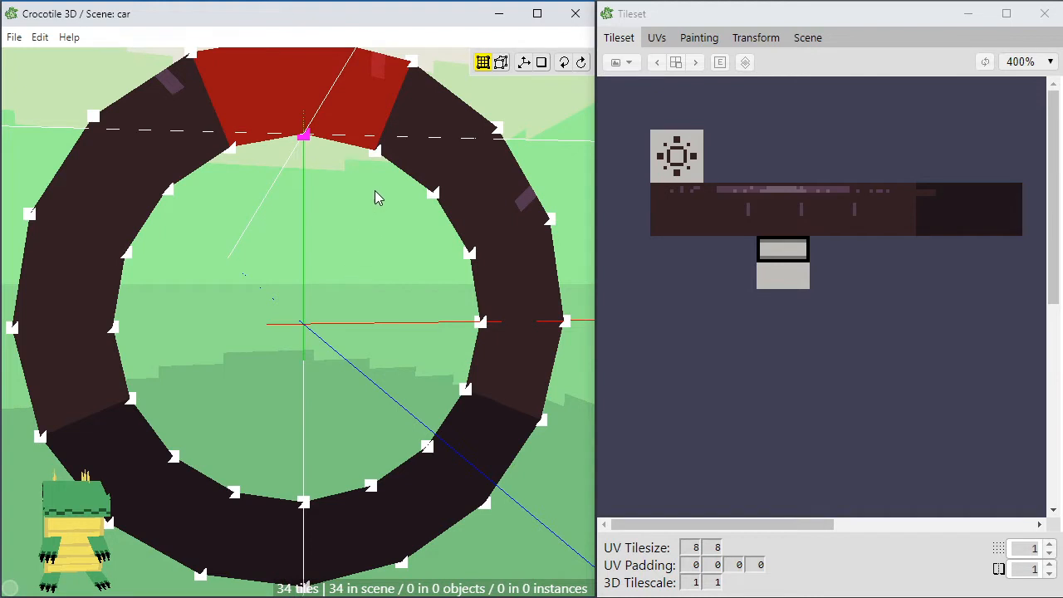
shift+click(375, 152)
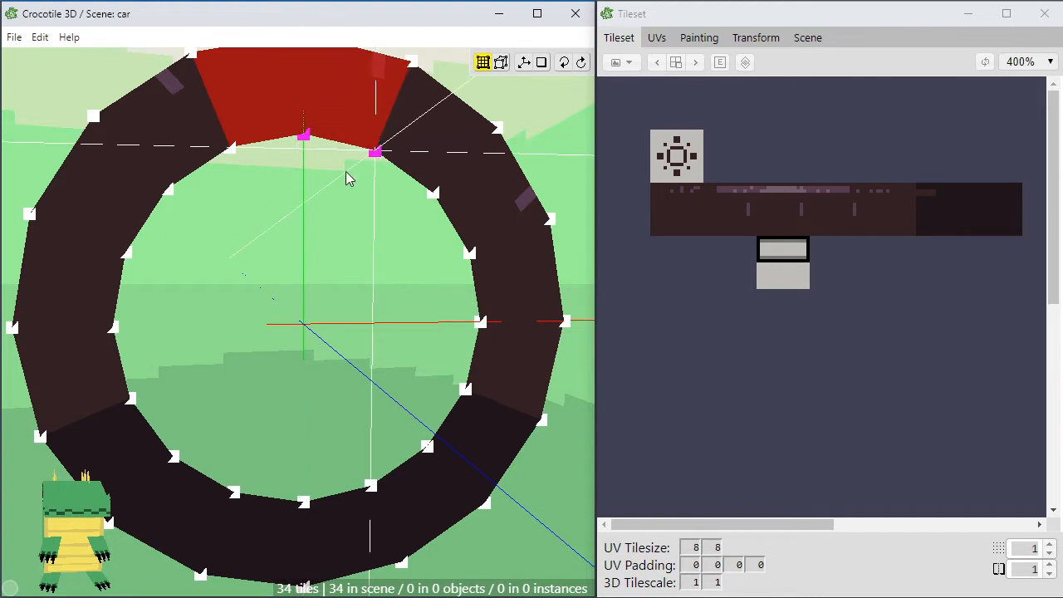
key(v)
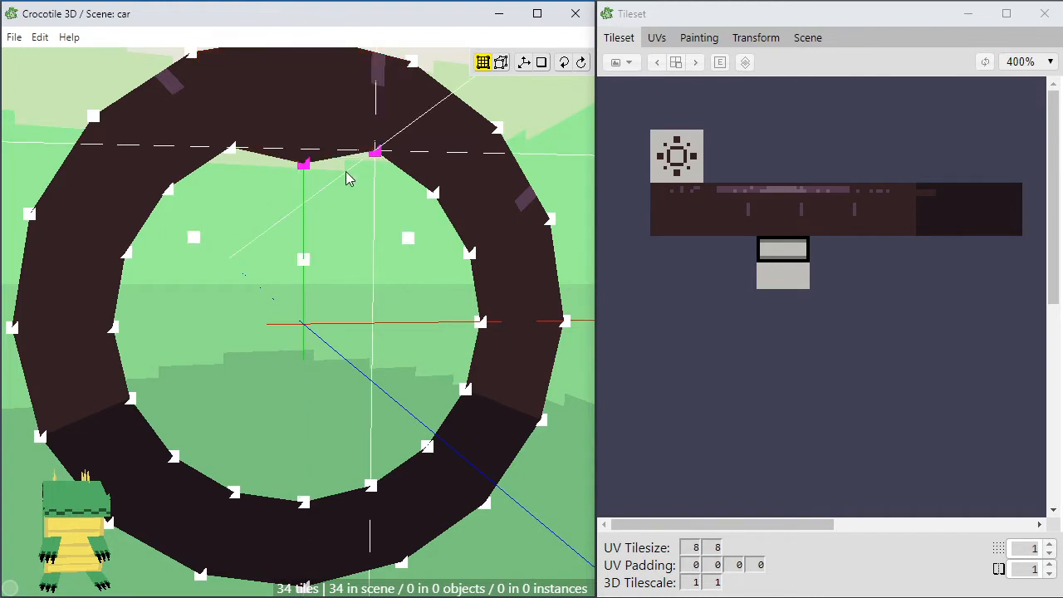
key(ctrl+z)
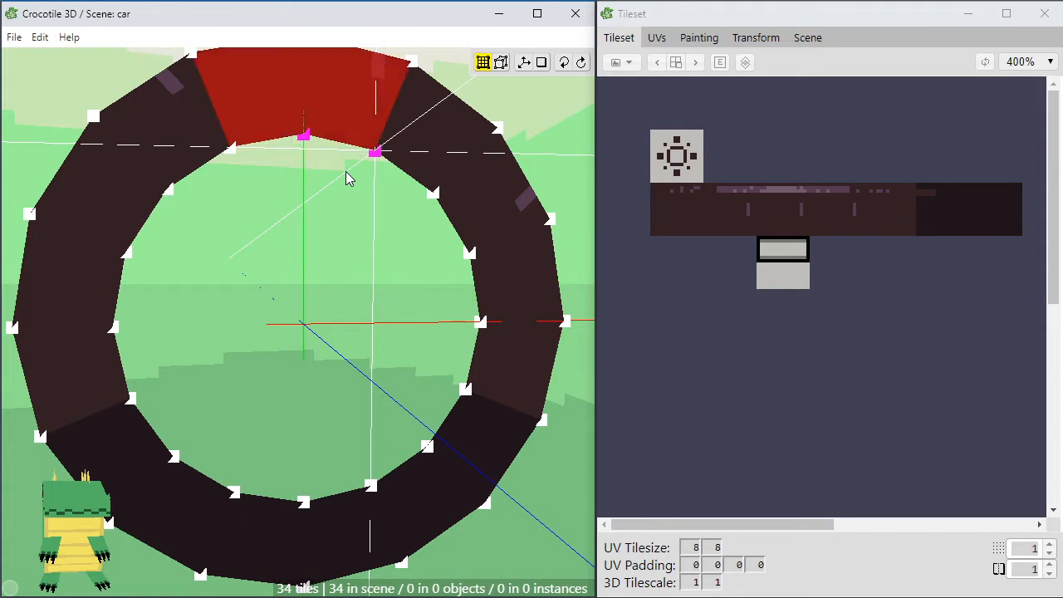
Mirror the duplicated faces vertically about the inner-edge vertex just right of the top center, placing them inside the ring opening
shift+click(308, 134)
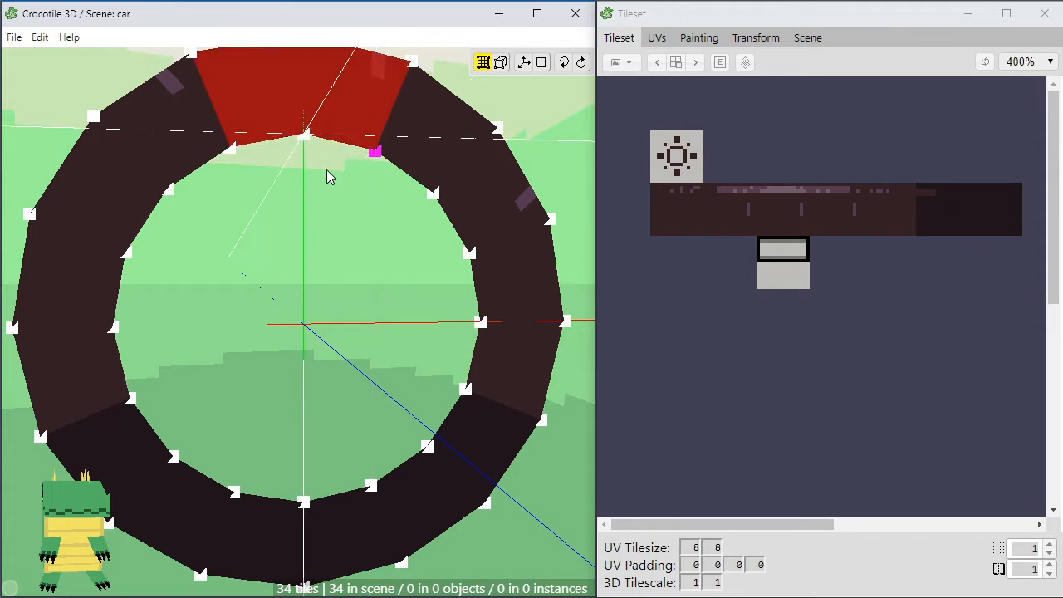
click(375, 153)
click(366, 201)
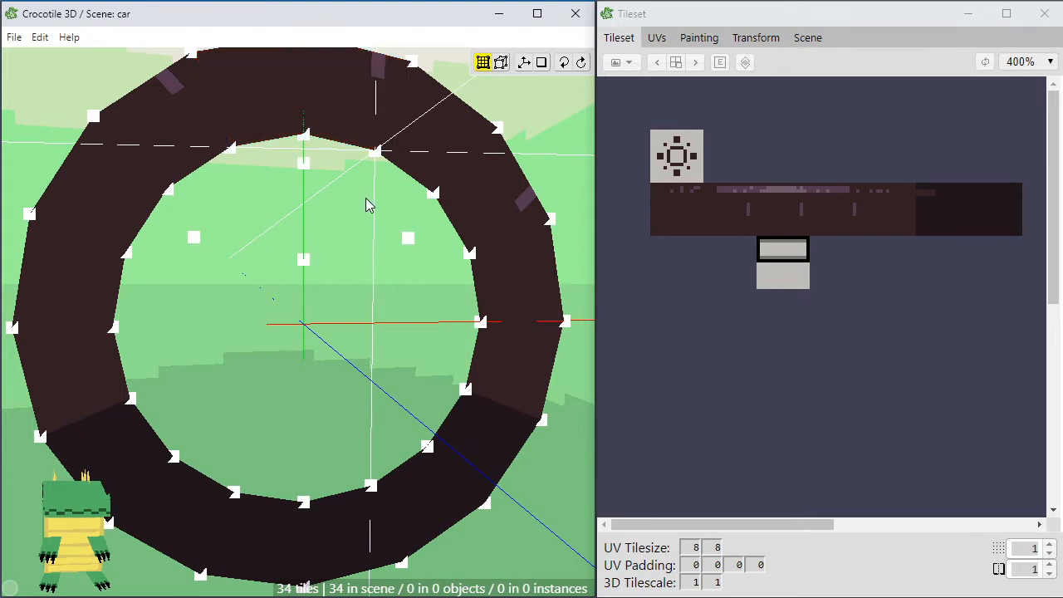
click(366, 200)
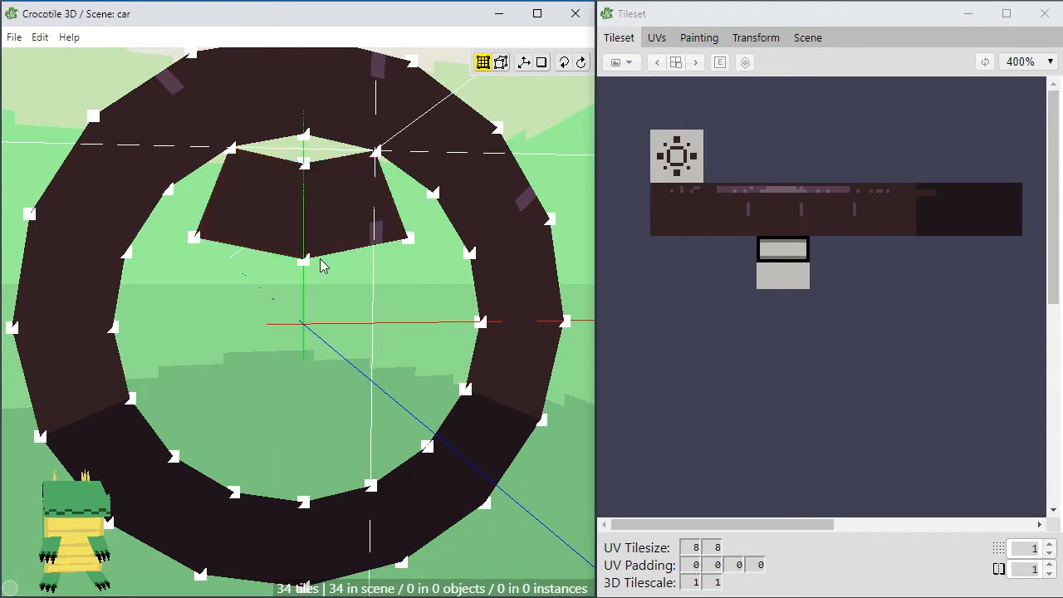
Try raising the mirrored copy's center vertices toward the ring's inner edge, and return them to their place
scroll(322, 265, up, 1)
key(space)
drag(322, 265, 322, 376)
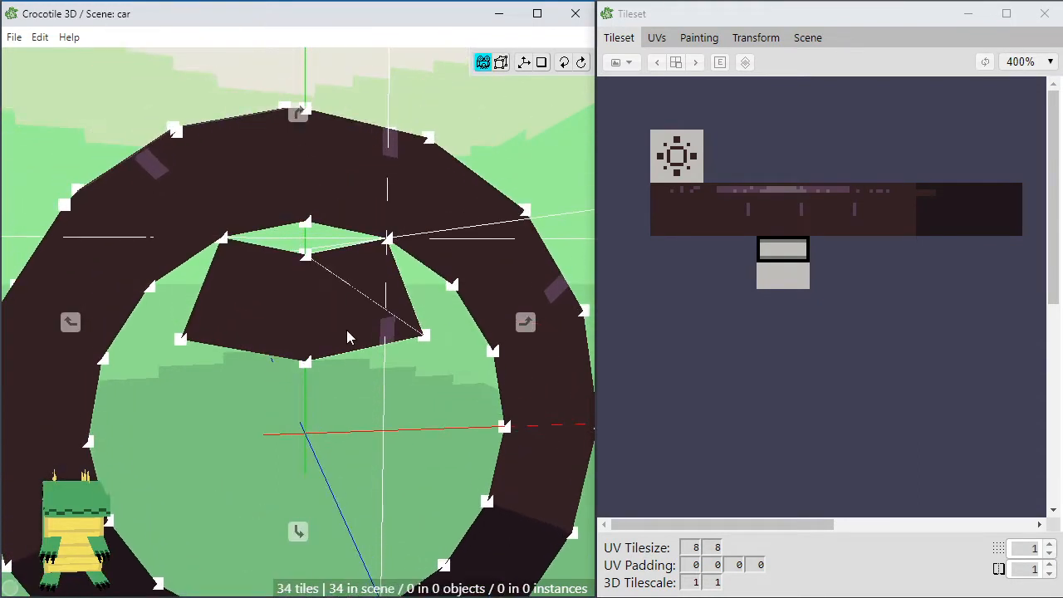
mouse_move(349, 332)
mouse_down()
mouse_move(340, 362)
mouse_move(330, 208)
mouse_move(339, 257)
mouse_up()
key(Up)
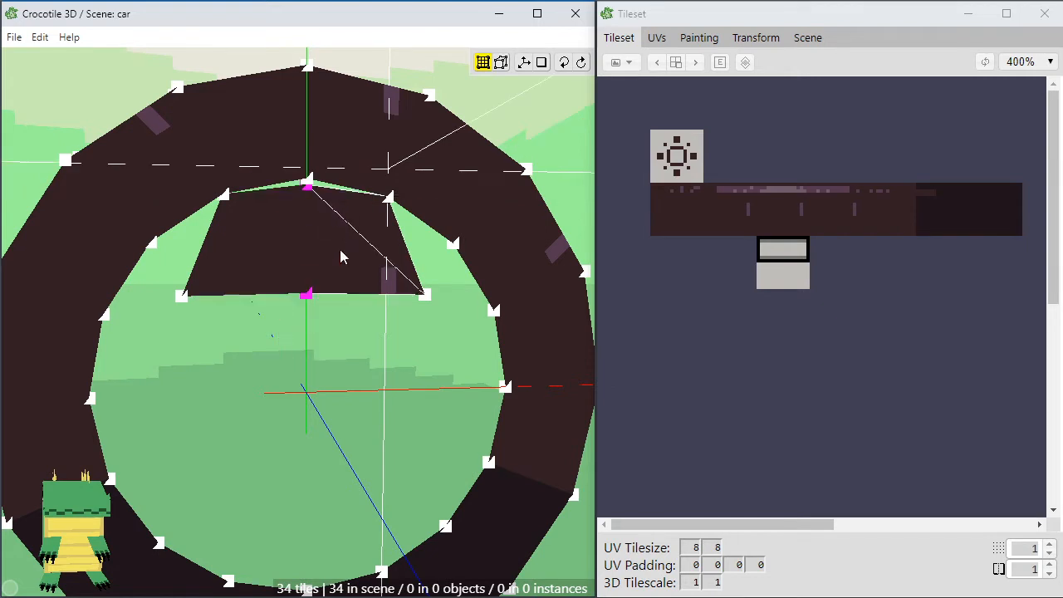
key(Down)
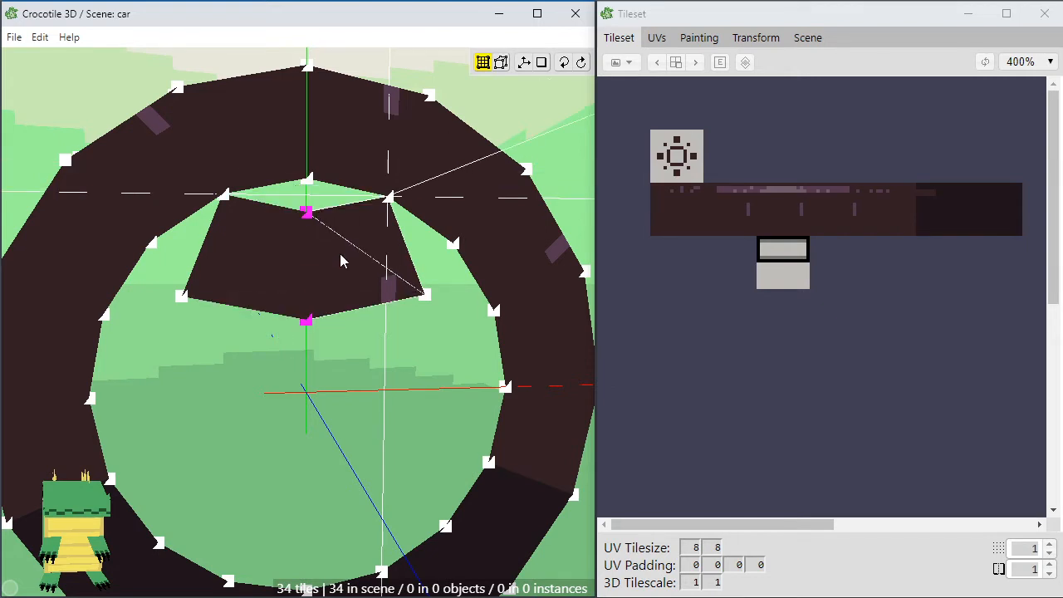
key(Up)
key(Down)
click(339, 254)
Move the mirrored copy's upper center vertex up onto the ring's top inner vertex to close the gap
key(space)
drag(335, 368, 270, 361)
right_drag(335, 387, 365, 396)
key(space)
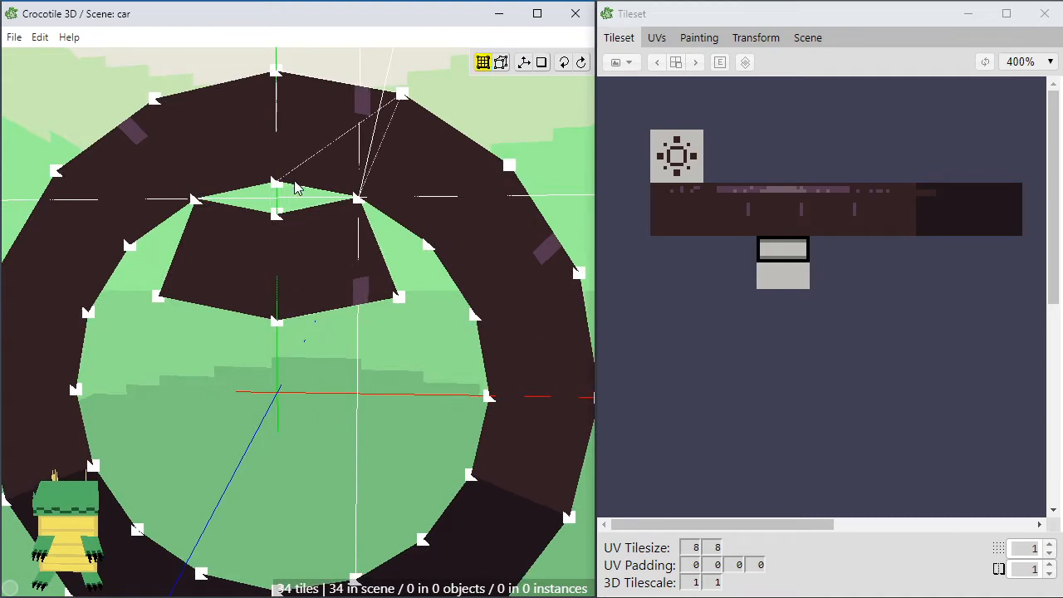
key(space)
right_drag(270, 198, 302, 223)
mouse_move(302, 223)
mouse_down()
mouse_move(307, 264)
mouse_move(319, 218)
mouse_move(257, 239)
mouse_move(304, 230)
mouse_up()
right_drag(302, 224, 267, 205)
key(space)
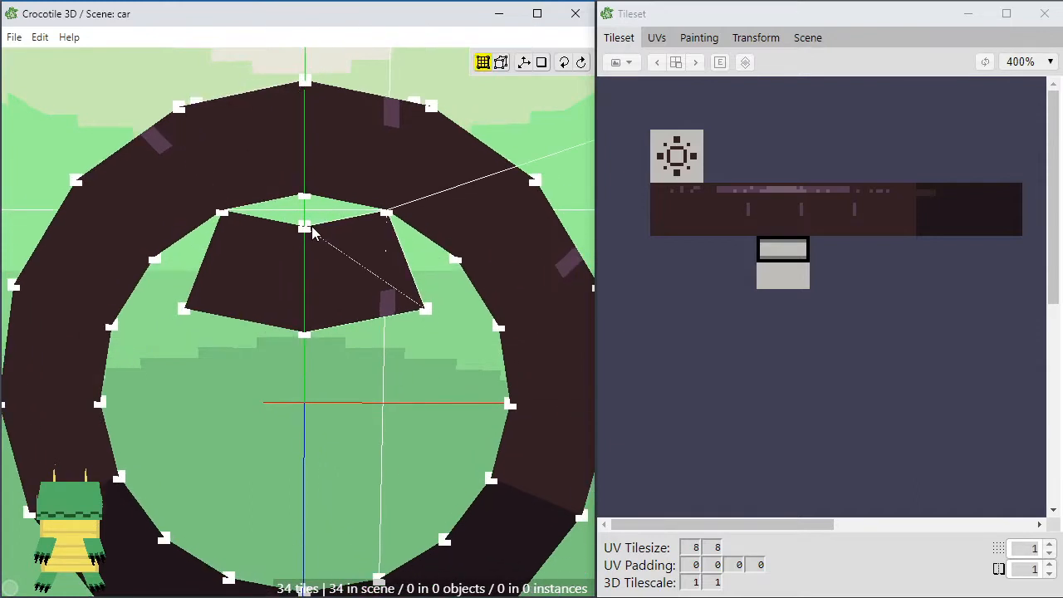
click(307, 226)
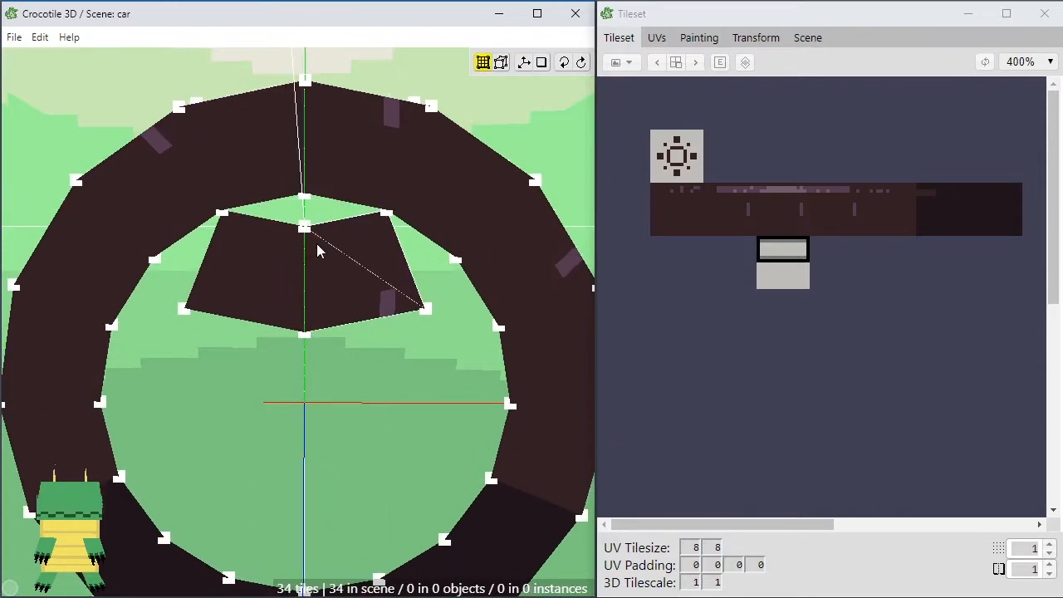
drag(304, 230, 303, 195)
key(space)
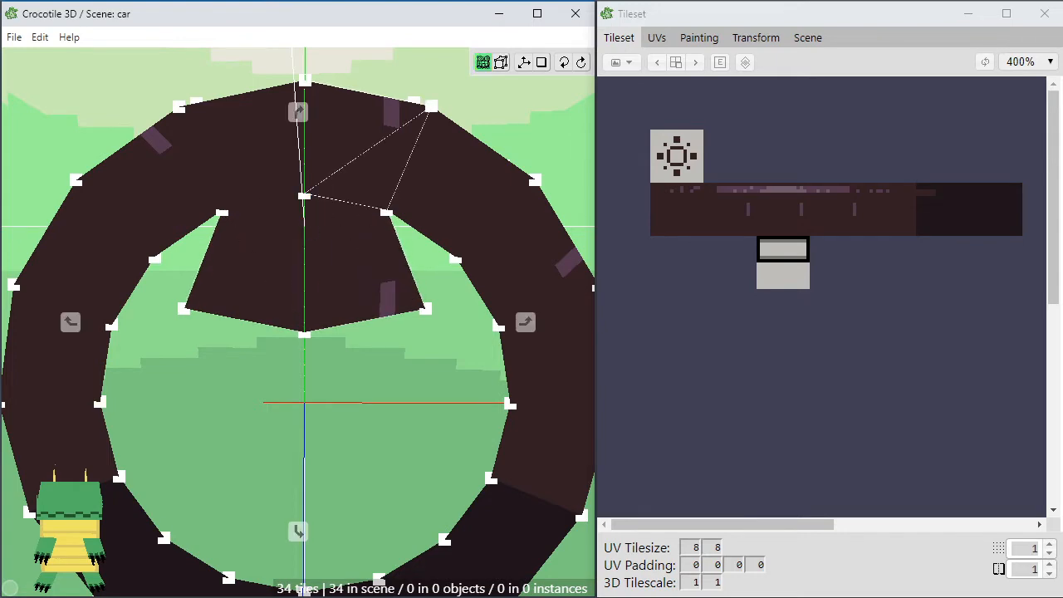
Try raising the mirrored copy's bottom center vertex level with its two lower corner vertices, and undo it
mouse_move(274, 342)
mouse_down()
mouse_move(324, 332)
mouse_move(274, 343)
mouse_up()
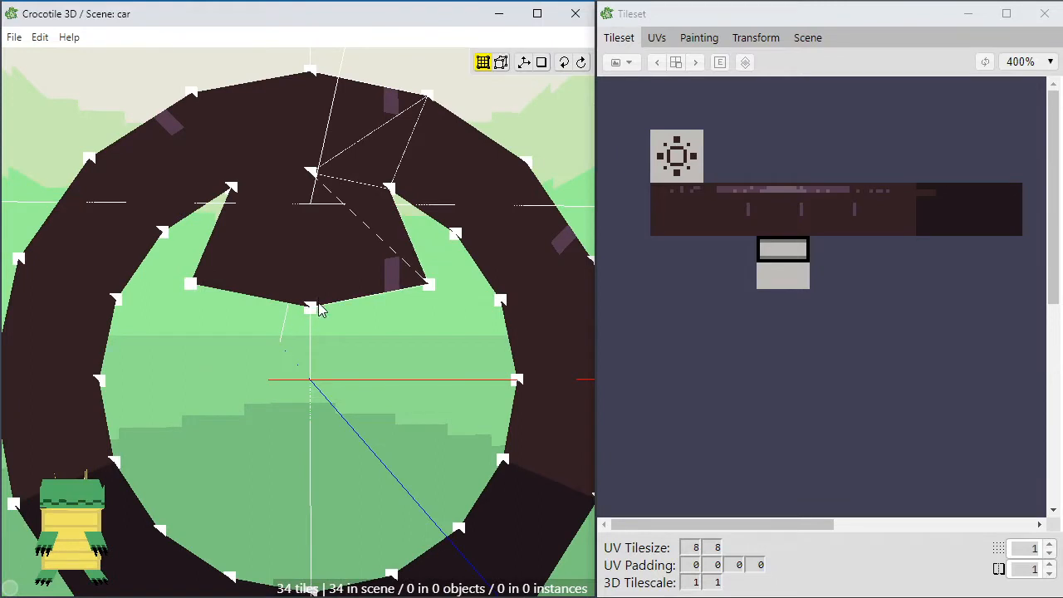
drag(319, 306, 363, 369)
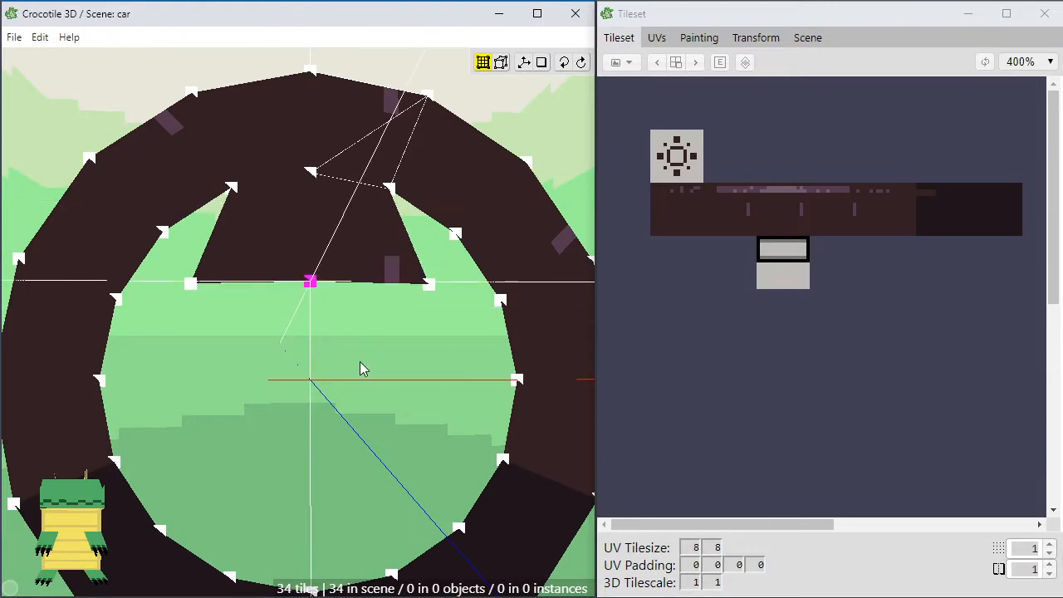
key(ctrl+z)
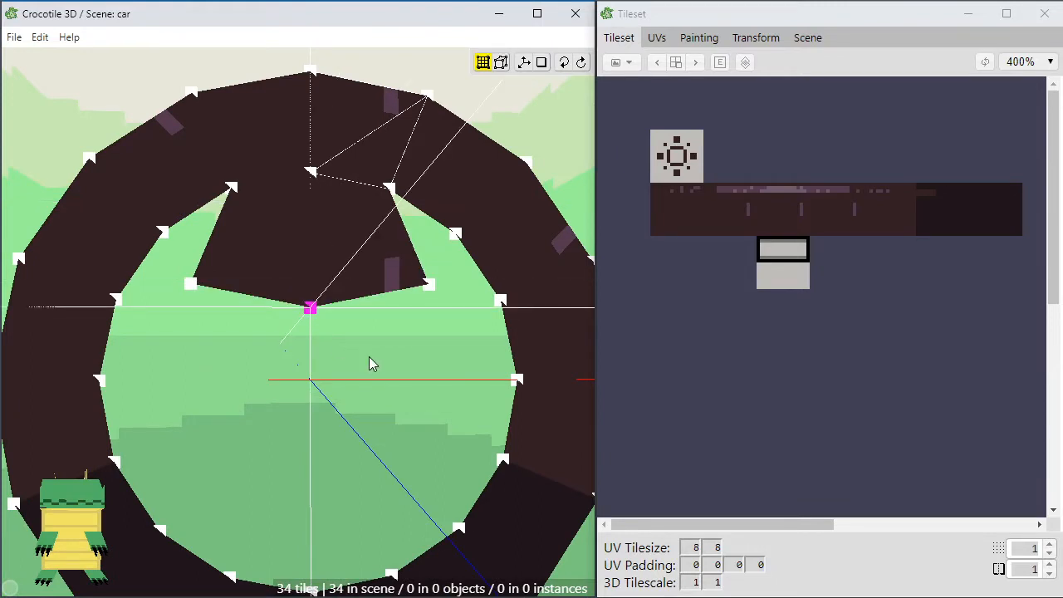
Move the mirrored copy's bottom center vertex straight up, above the level of its two lower corner vertices
key(space)
drag(417, 387, 334, 408)
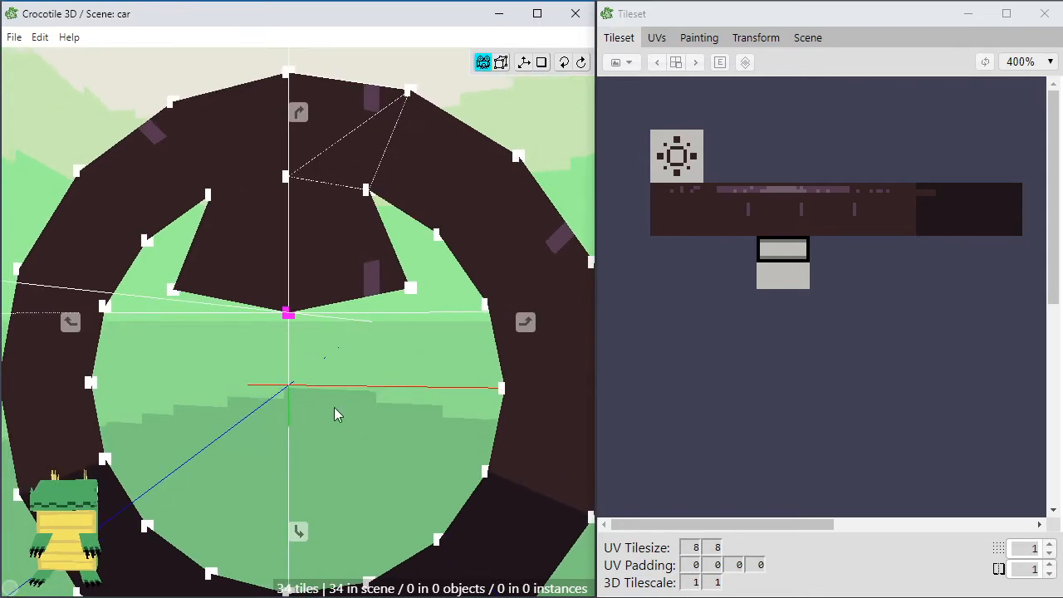
right_drag(335, 407, 372, 398)
mouse_move(371, 399)
mouse_down()
mouse_move(187, 411)
mouse_move(309, 413)
mouse_move(348, 361)
mouse_up()
key(space)
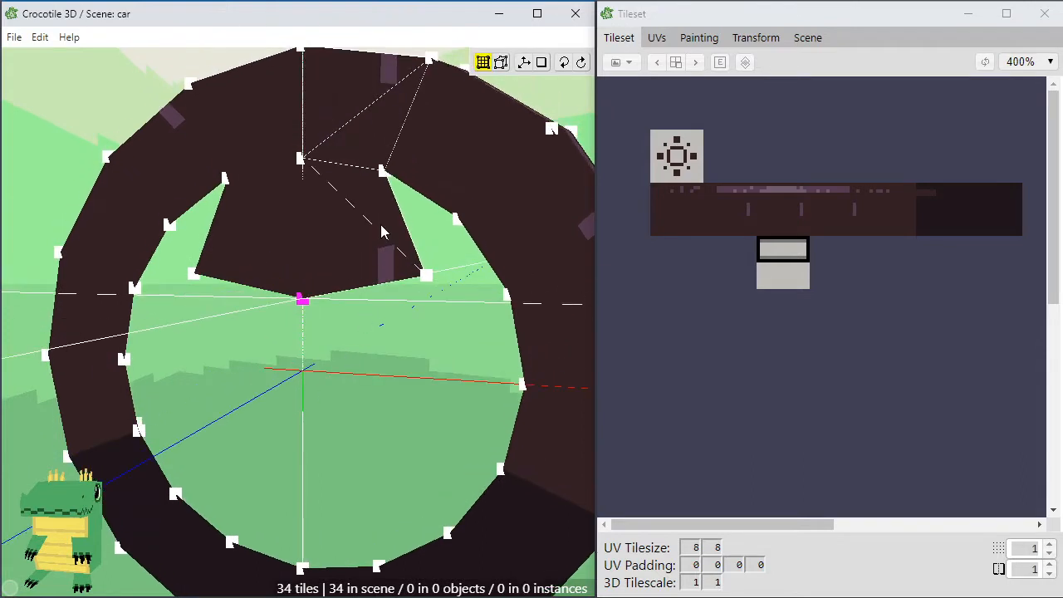
key(w)
key(w)
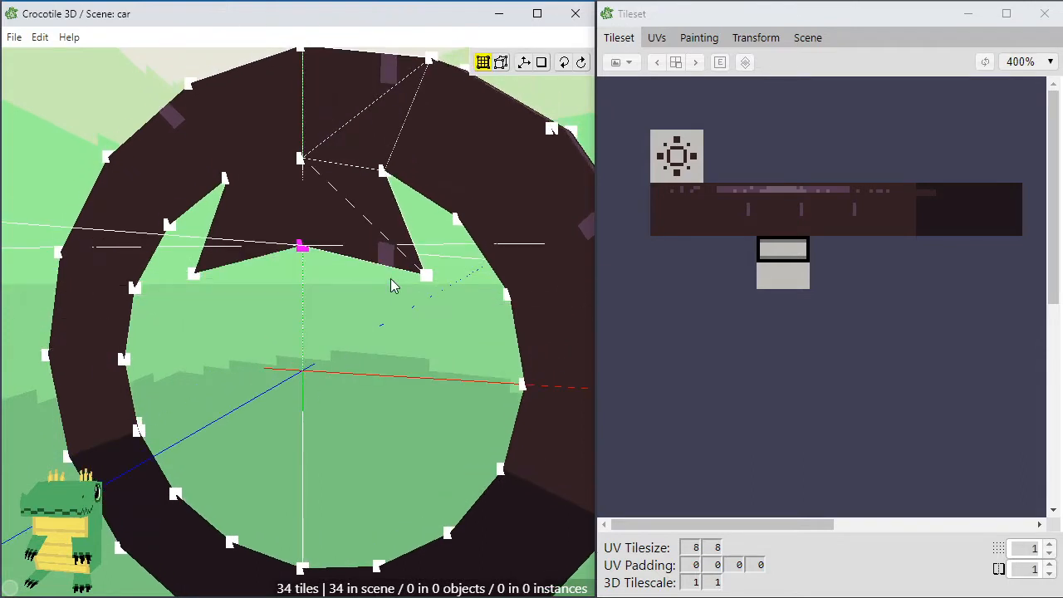
Move the mirrored copy's lower right corner vertex inward and up, level with the bottom center vertex
key(space)
drag(330, 319, 368, 317)
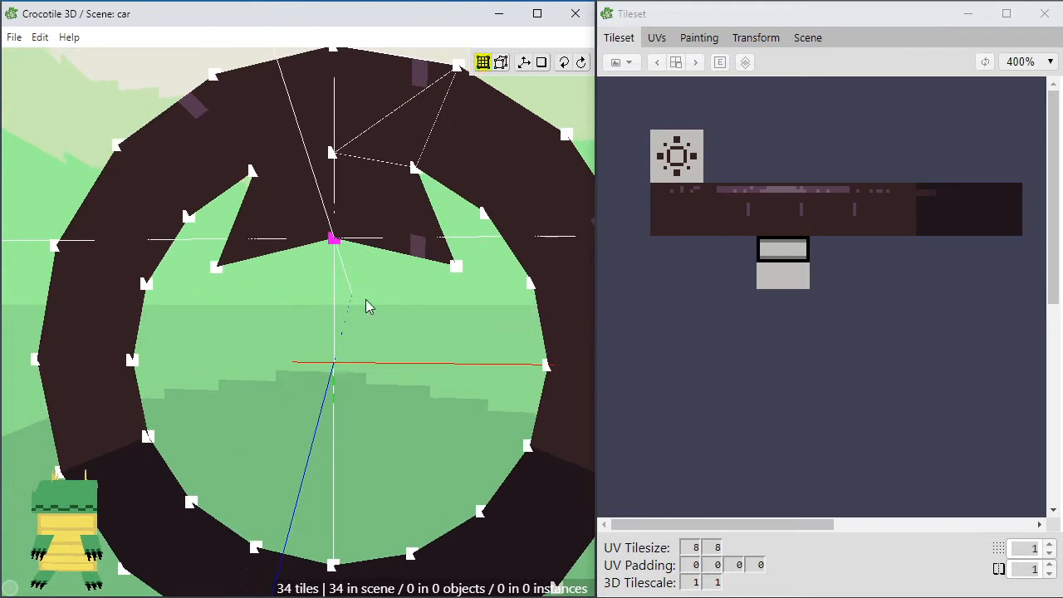
click(439, 252)
click(456, 265)
key(a)
key(a)
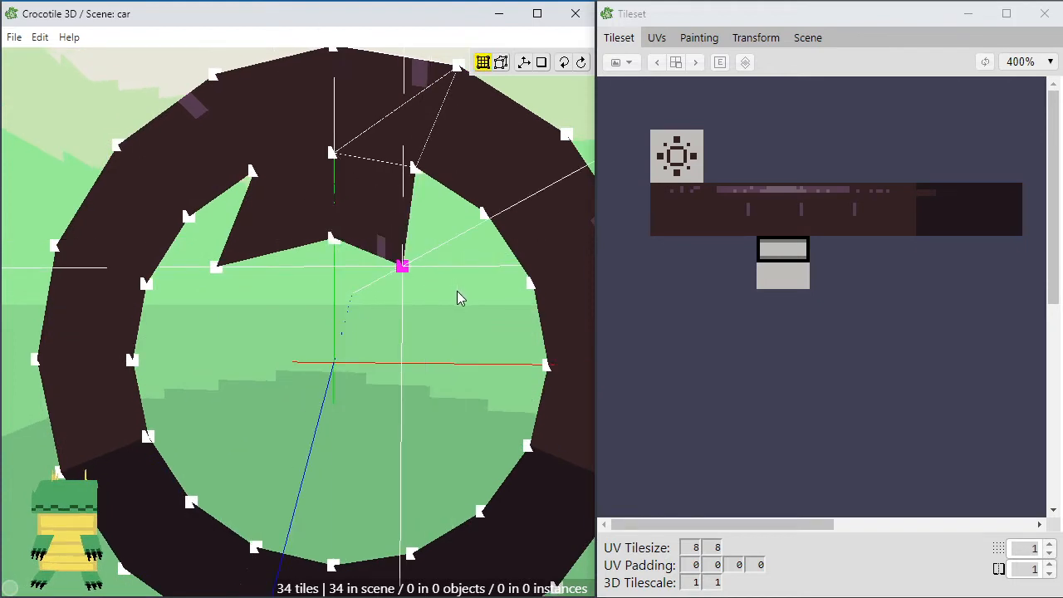
key(w)
Move the mirrored copy's lower left corner vertex inward and up, level with the bottom center vertex
click(317, 277)
click(221, 267)
key(d)
key(d)
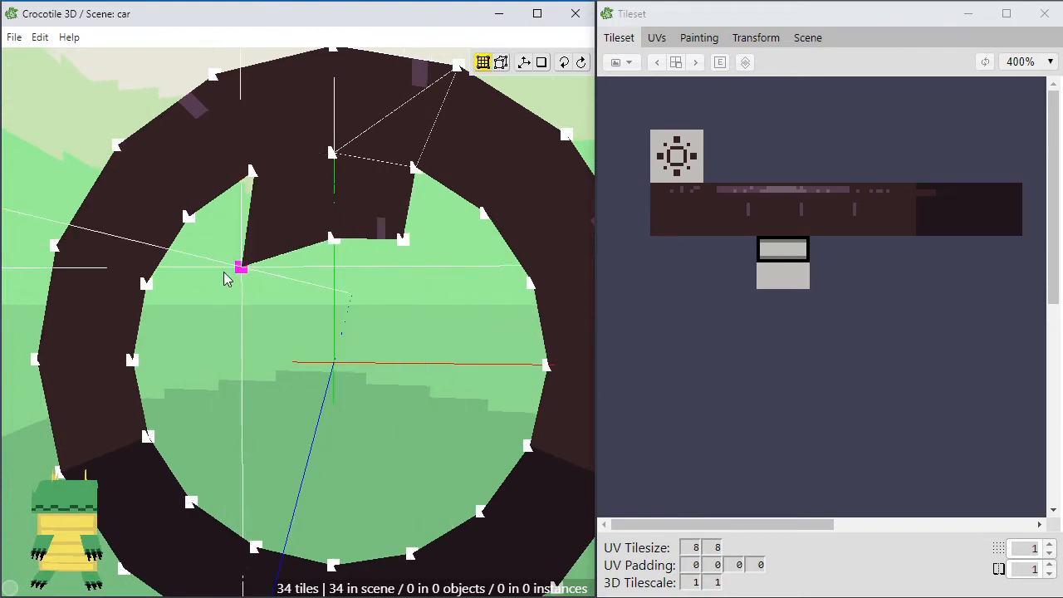
key(w)
click(330, 293)
Select the two mirrored faces and shift all their UVs down onto the striped grey tile
key(space)
drag(330, 293, 300, 226)
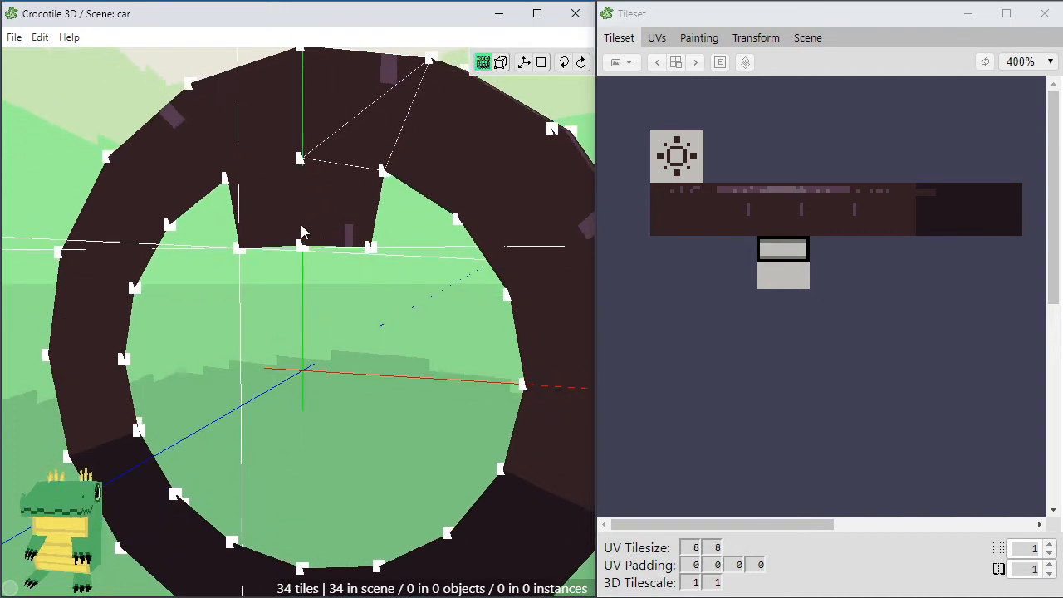
click(297, 220)
shift+click(329, 199)
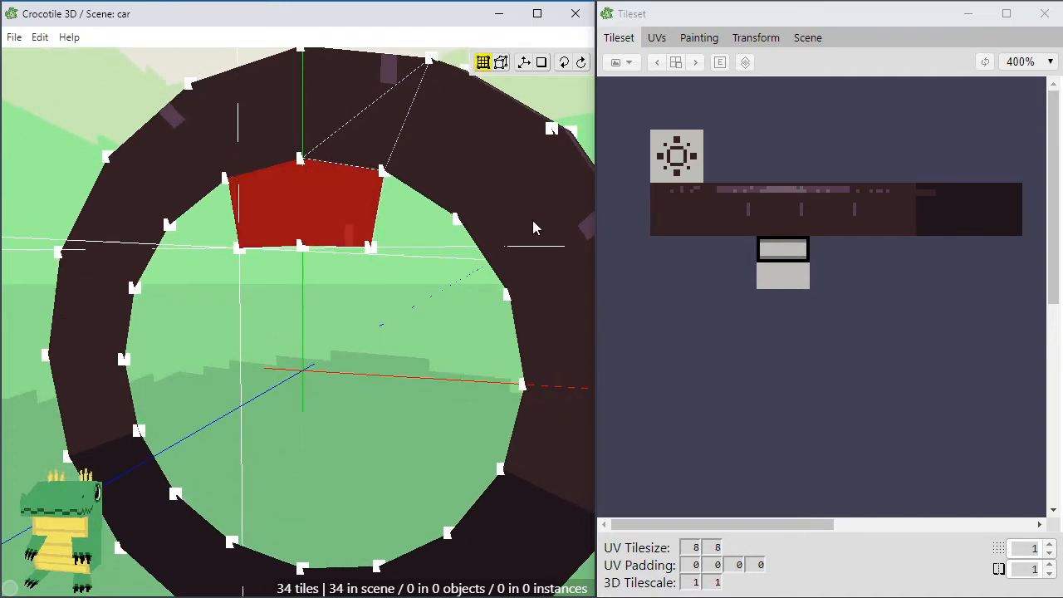
click(664, 37)
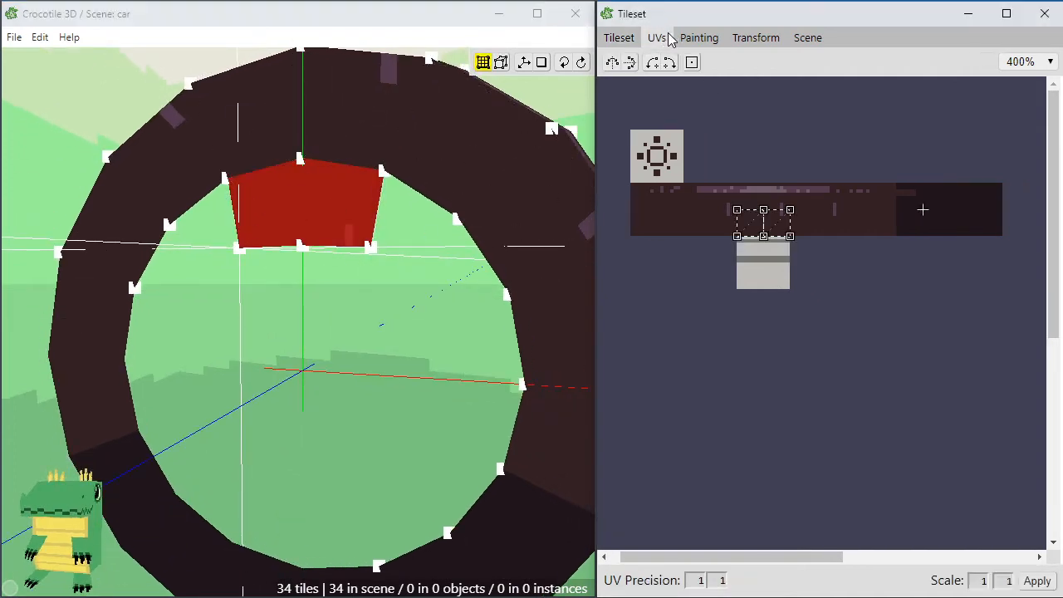
drag(728, 196, 818, 245)
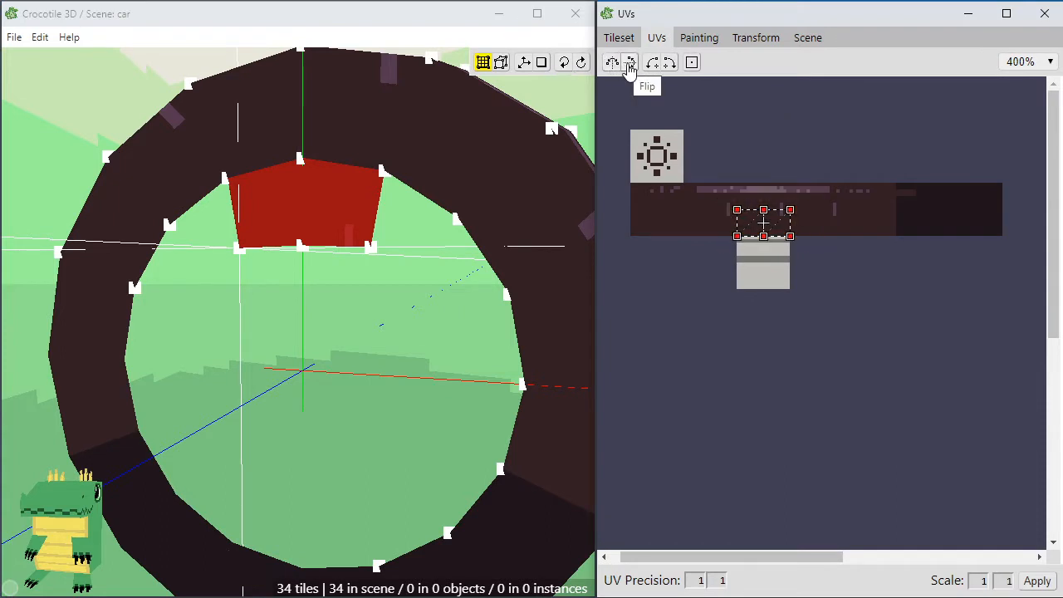
drag(752, 224, 752, 250)
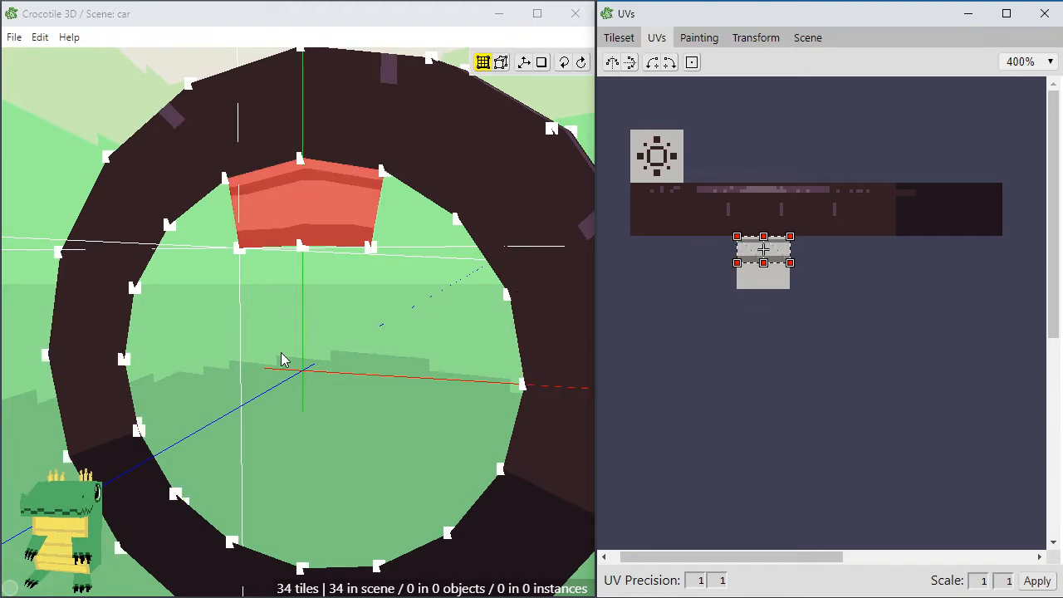
Deselect the faces and examine the grey textured rim segment inside the tire ring
click(295, 281)
key(space)
mouse_move(344, 347)
mouse_down()
mouse_move(440, 340)
mouse_move(340, 356)
mouse_move(237, 338)
mouse_move(344, 341)
mouse_up()
key(space)
mouse_move(408, 228)
mouse_down()
mouse_move(492, 238)
mouse_move(408, 228)
mouse_up()
key(space)
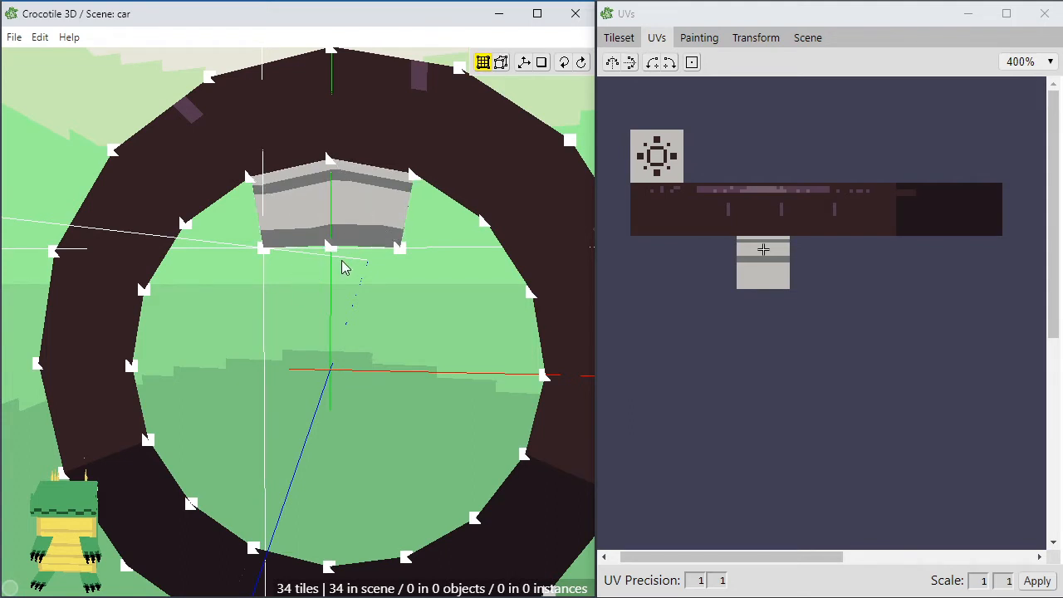
key(space)
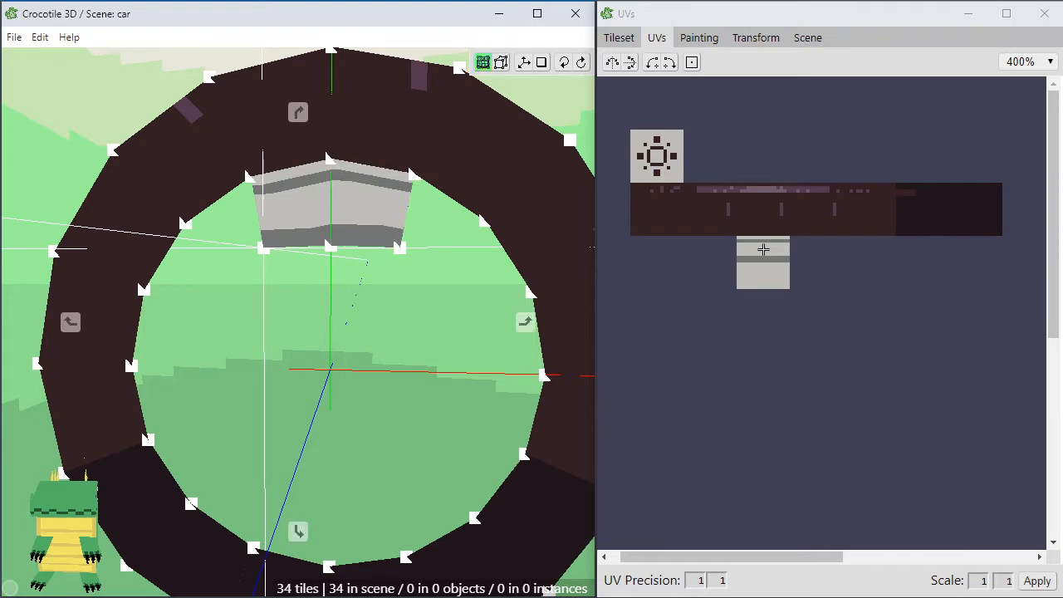
drag(359, 247, 350, 290)
key(space)
drag(256, 296, 432, 230)
scroll(393, 296, up, 2)
key(space)
mouse_move(393, 289)
mouse_down()
mouse_move(376, 293)
mouse_move(385, 291)
mouse_up()
key(space)
click(386, 292)
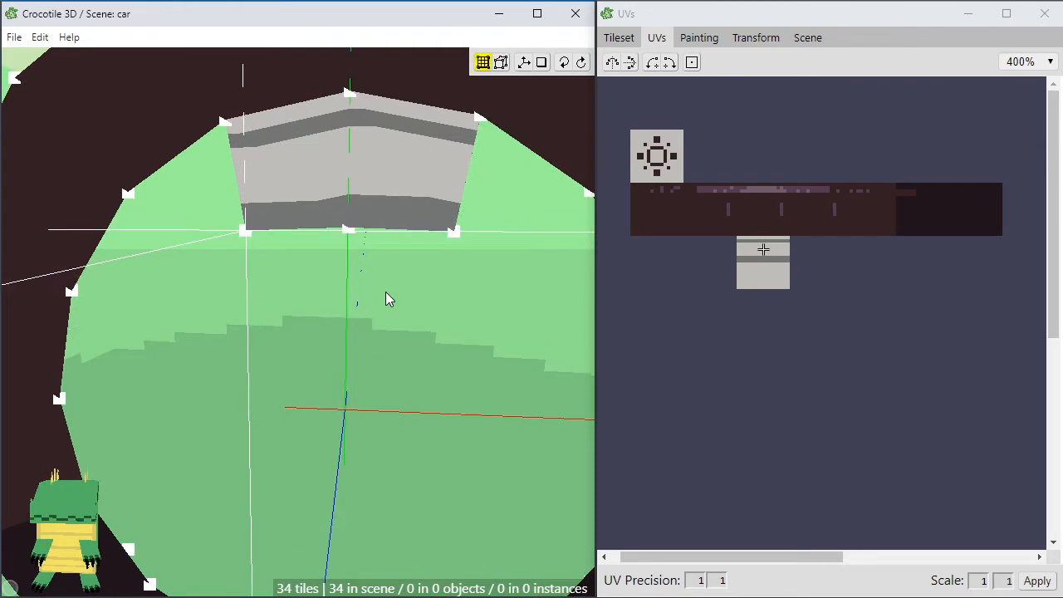
Select the rim segment's bottom center vertex and get the crosshair's position values
click(349, 232)
key(space)
mouse_move(375, 300)
mouse_down()
mouse_move(377, 291)
mouse_move(375, 300)
mouse_up()
key(space)
scroll(370, 280, down, 3)
scroll(370, 279, up, 3)
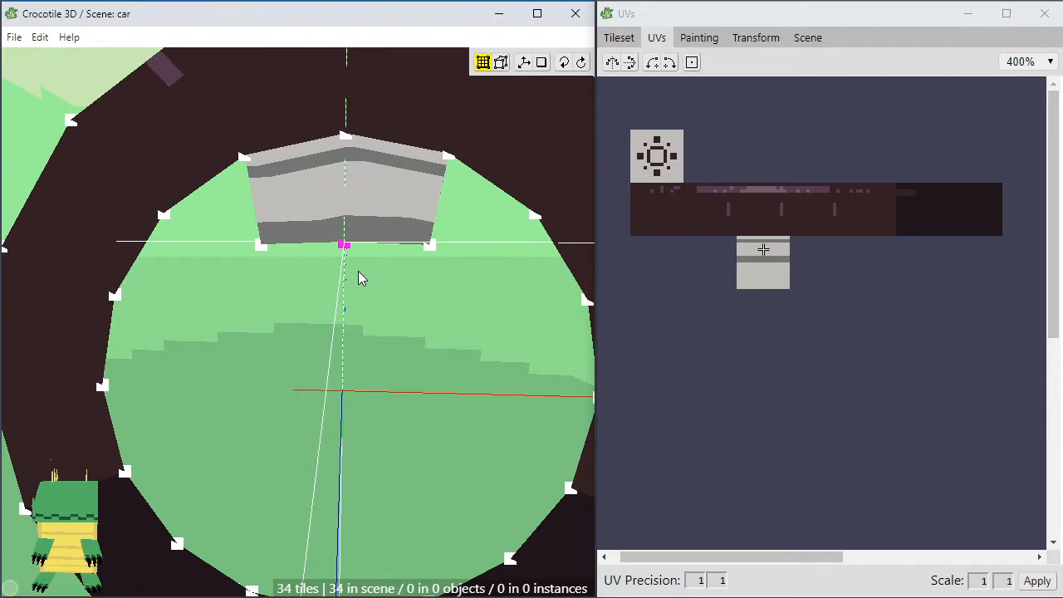
key(space)
drag(371, 280, 332, 368)
key(s)
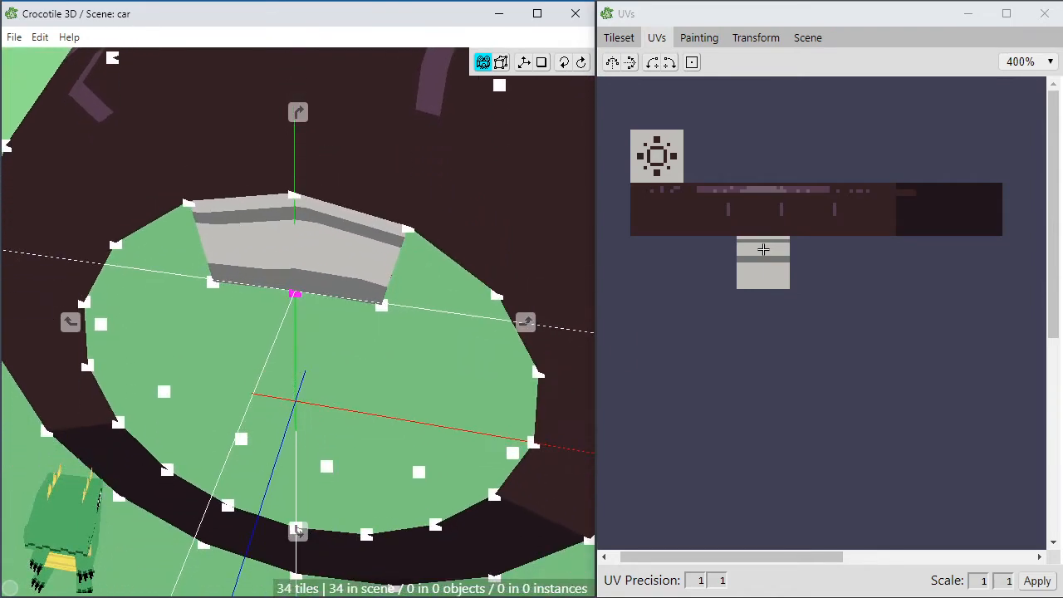
middle_drag(326, 380, 324, 371)
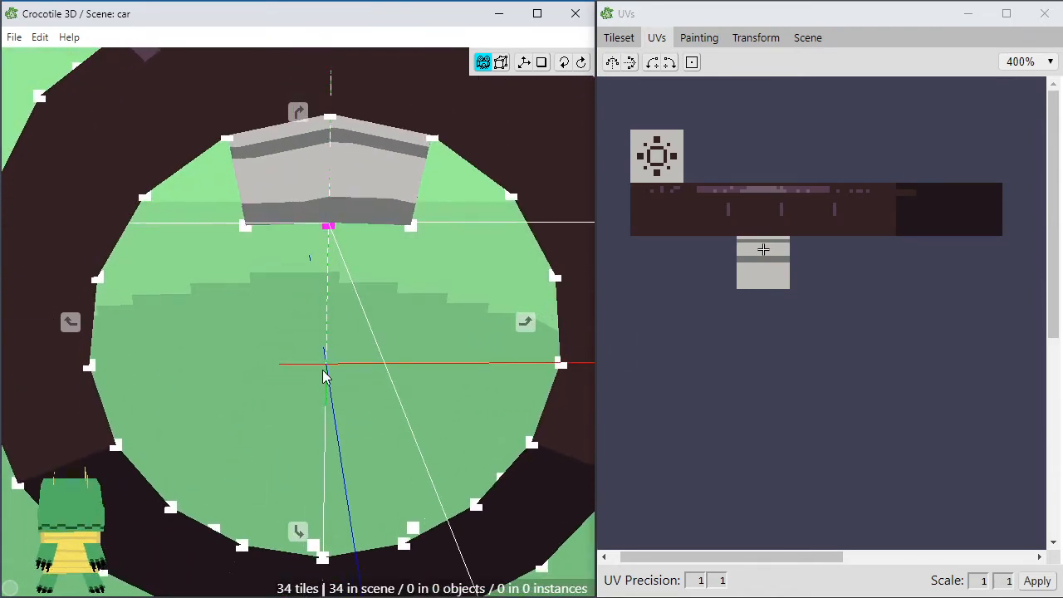
scroll(325, 368, up, 3)
right_drag(346, 335, 337, 323)
right_drag(336, 271, 281, 397)
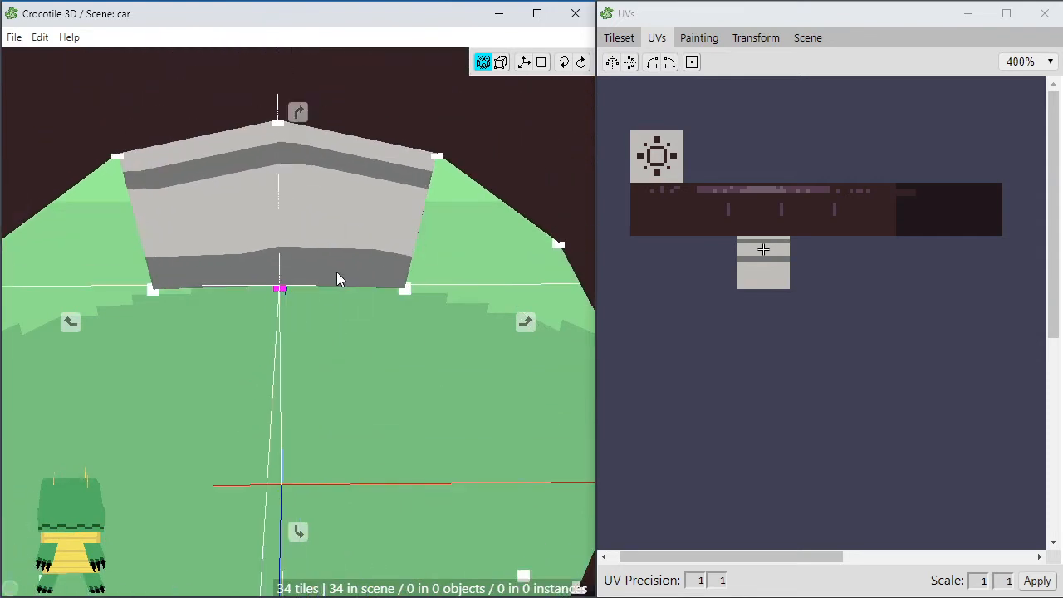
click(279, 290)
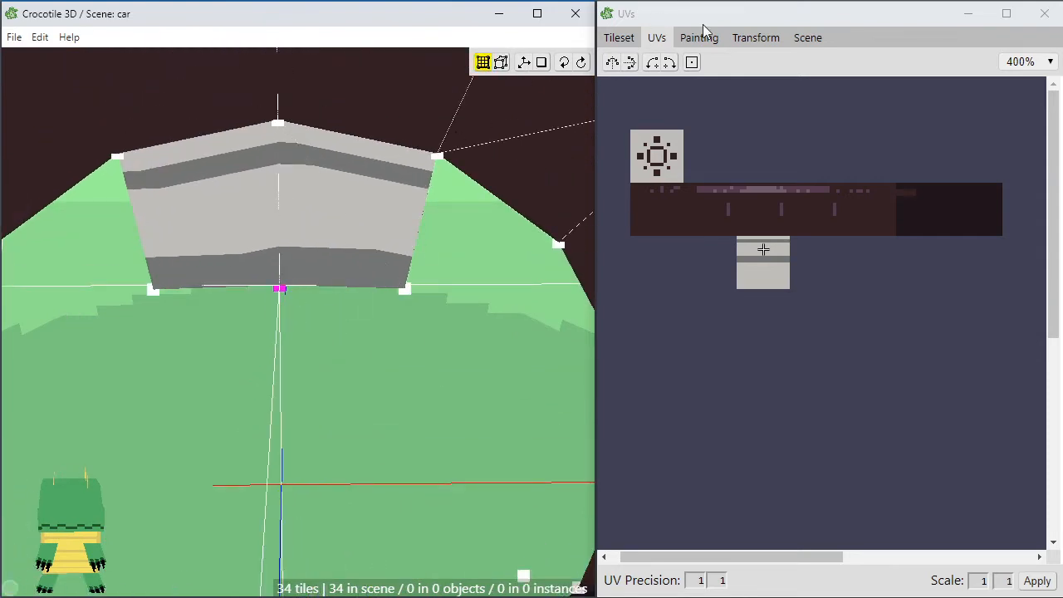
click(754, 37)
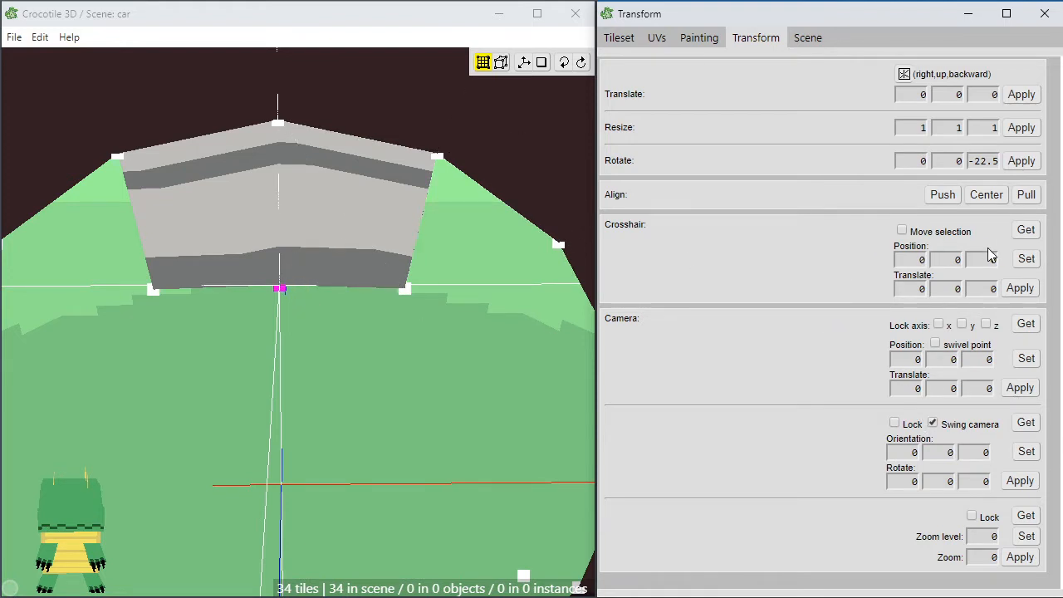
click(1026, 230)
Align the rim segment's bottom center vertex to the grid and get the new crosshair position
right_click(296, 319)
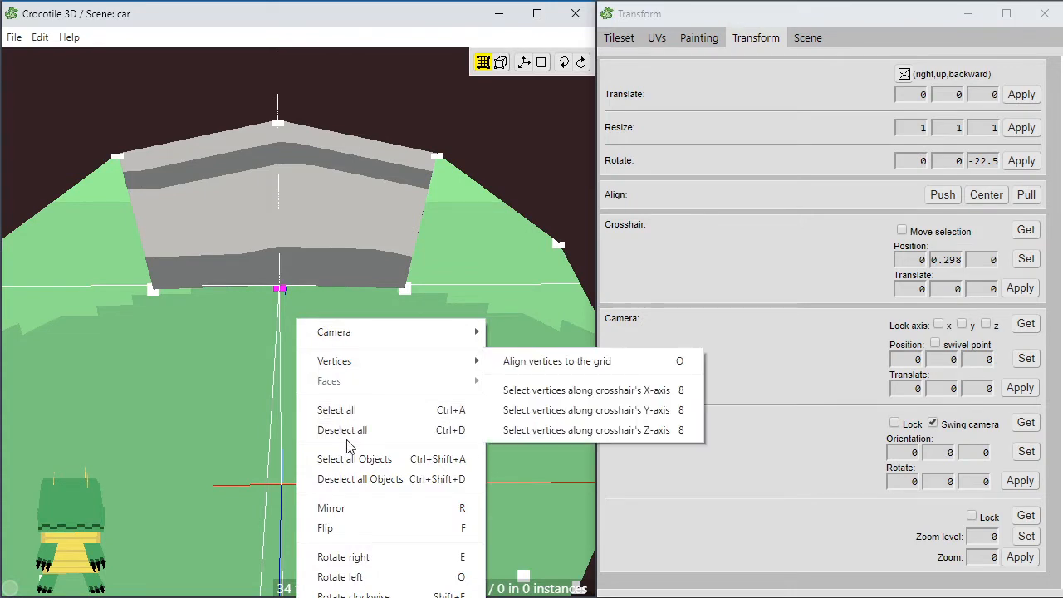
mouse_move(374, 360)
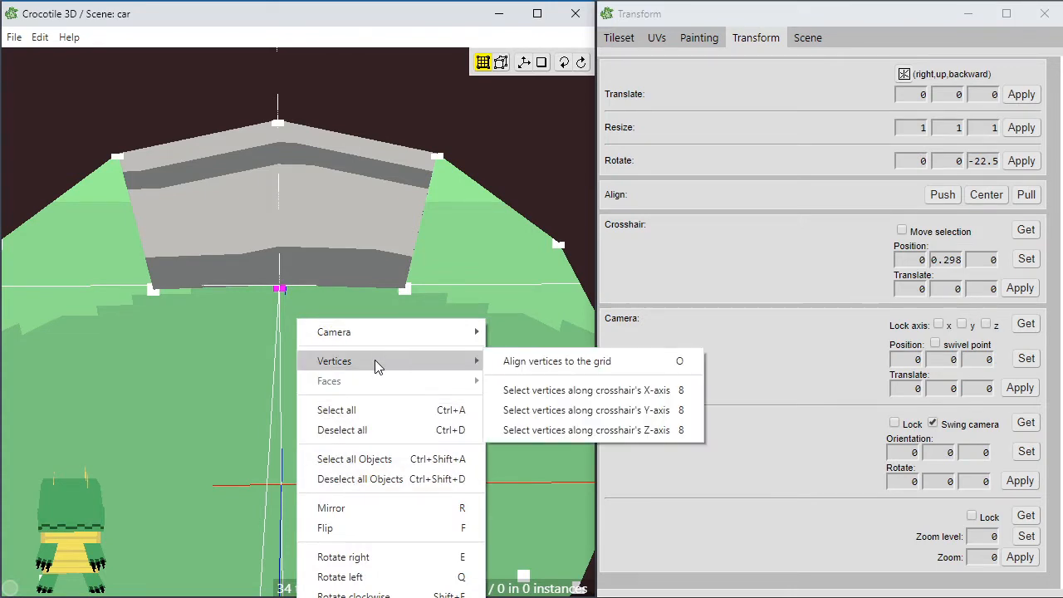
click(557, 362)
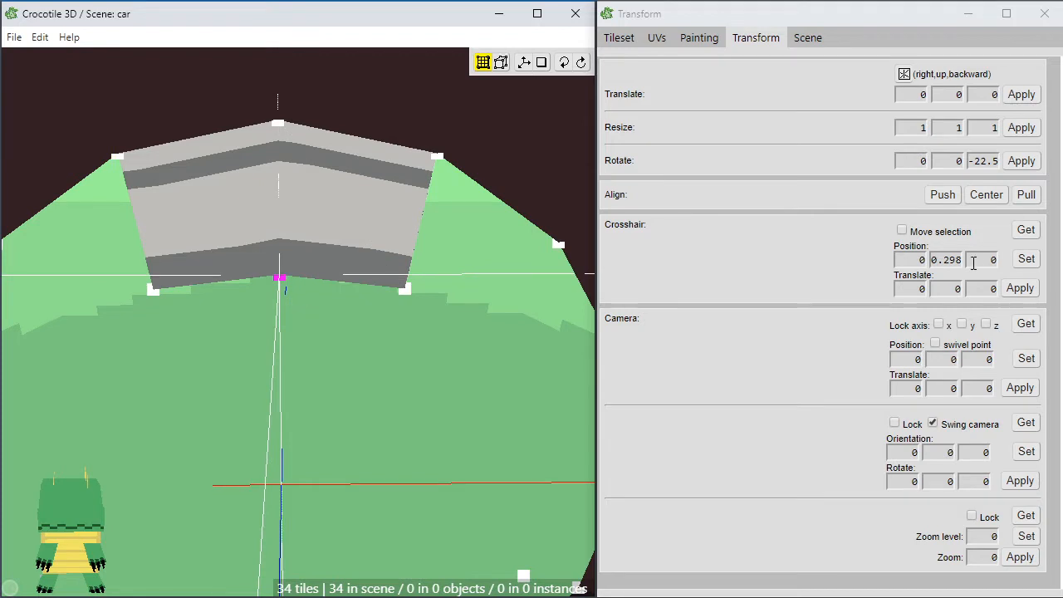
click(1023, 238)
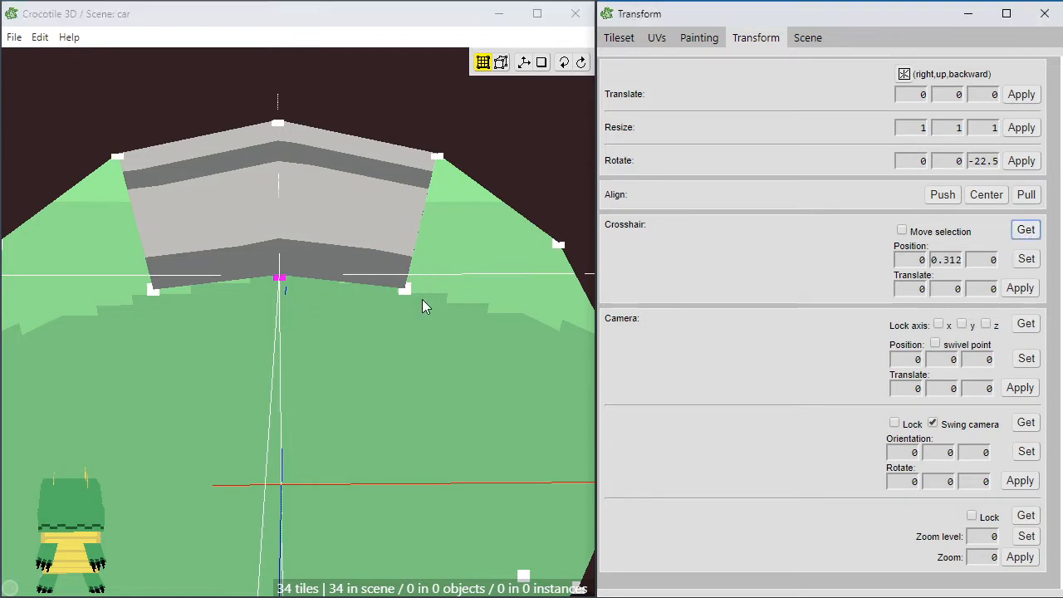
Select the rim segment's two lower corner vertices, align them to the grid, and clear the selection
click(391, 332)
click(391, 332)
drag(413, 314, 378, 268)
shift+drag(186, 312, 142, 274)
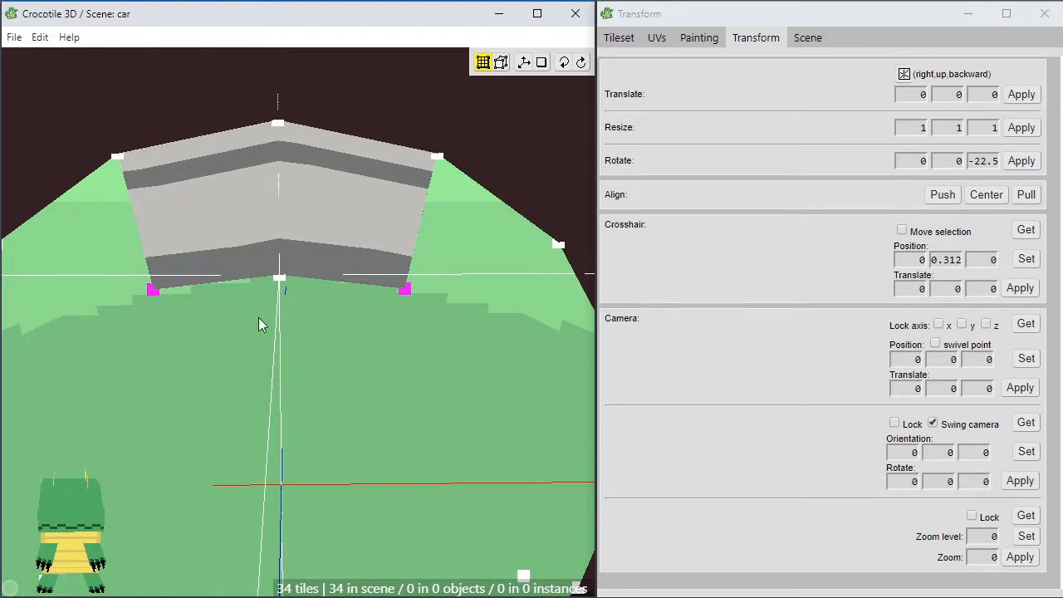
key(Up)
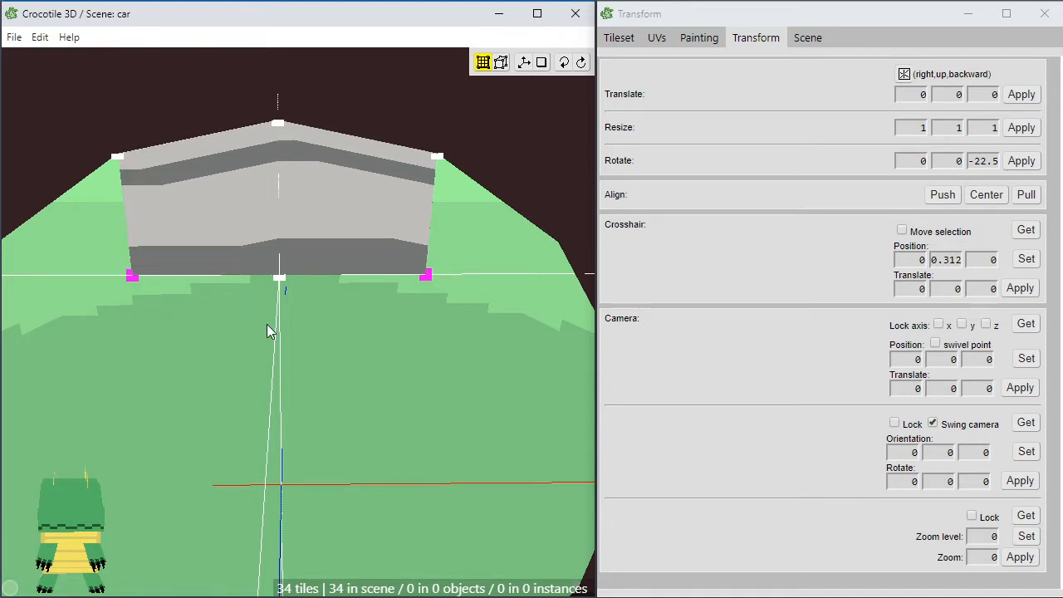
click(267, 324)
Flip the triangulation diagonal of the rim segment's left face so its stripes mirror the right face, and deselect it
scroll(282, 322, down, 3)
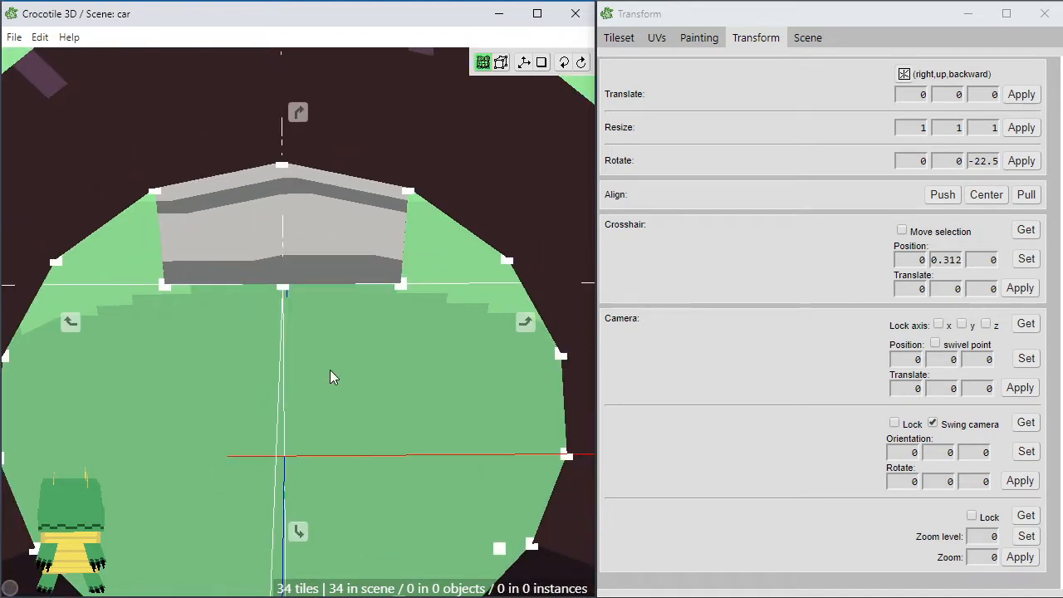
right_drag(330, 370, 330, 269)
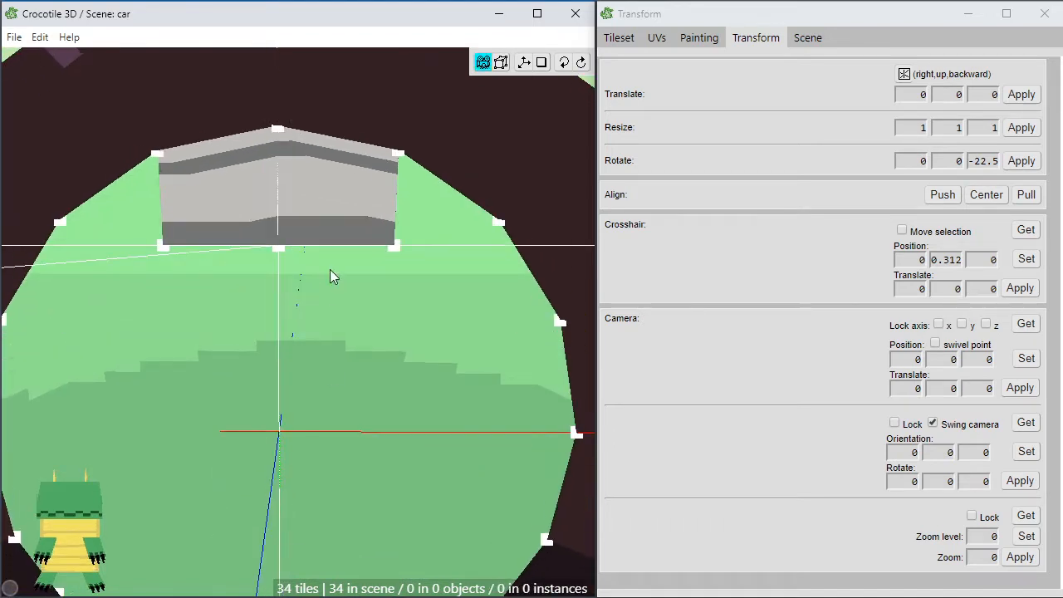
click(246, 204)
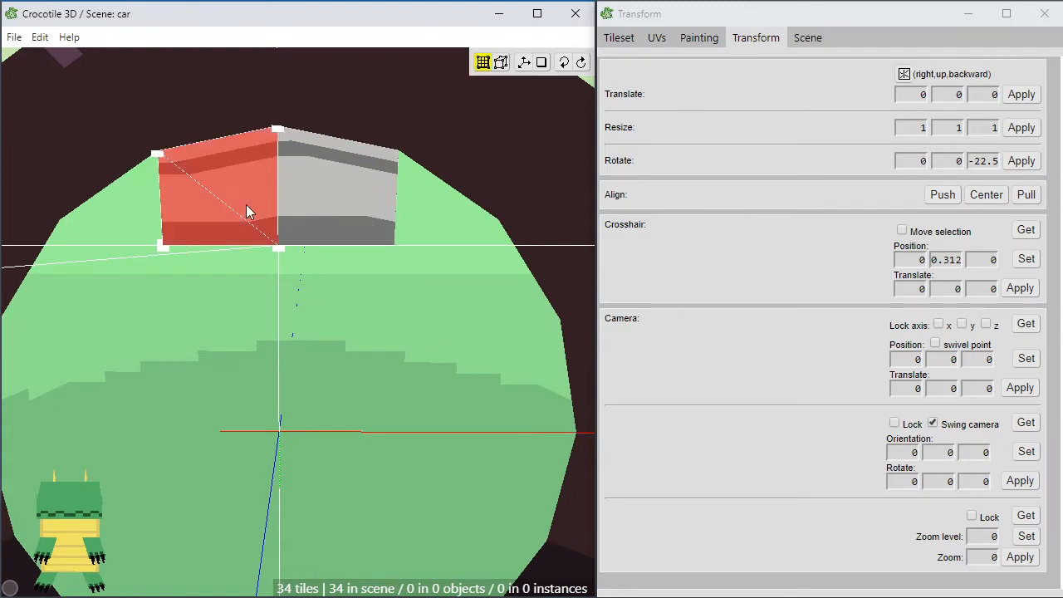
key(v)
key(v)
key(t)
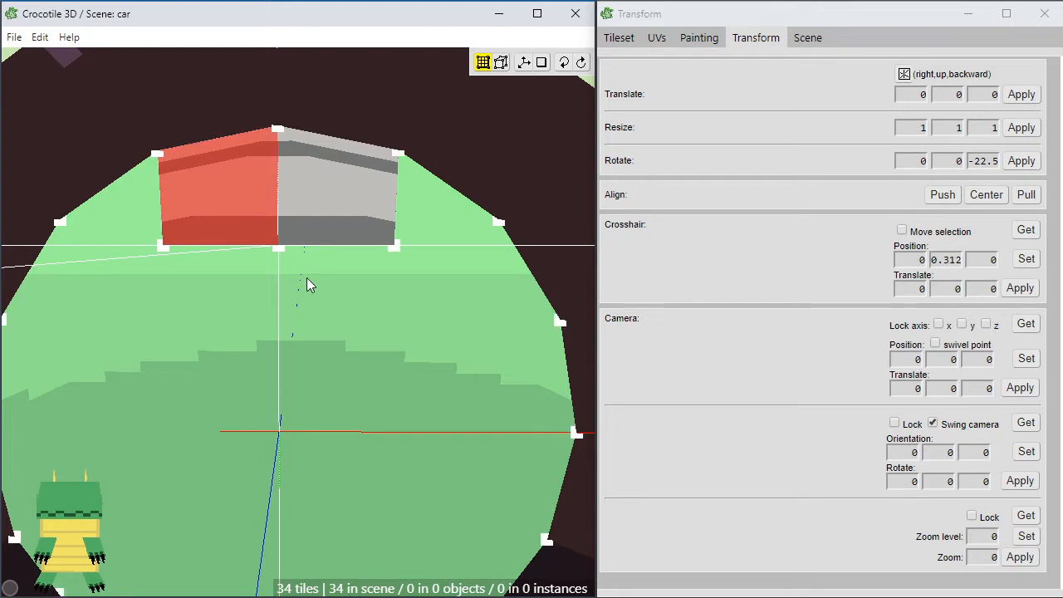
key(Escape)
Move the rim segment's lower right corner vertex inward onto its bottom center vertex
middle_drag(330, 335, 313, 253)
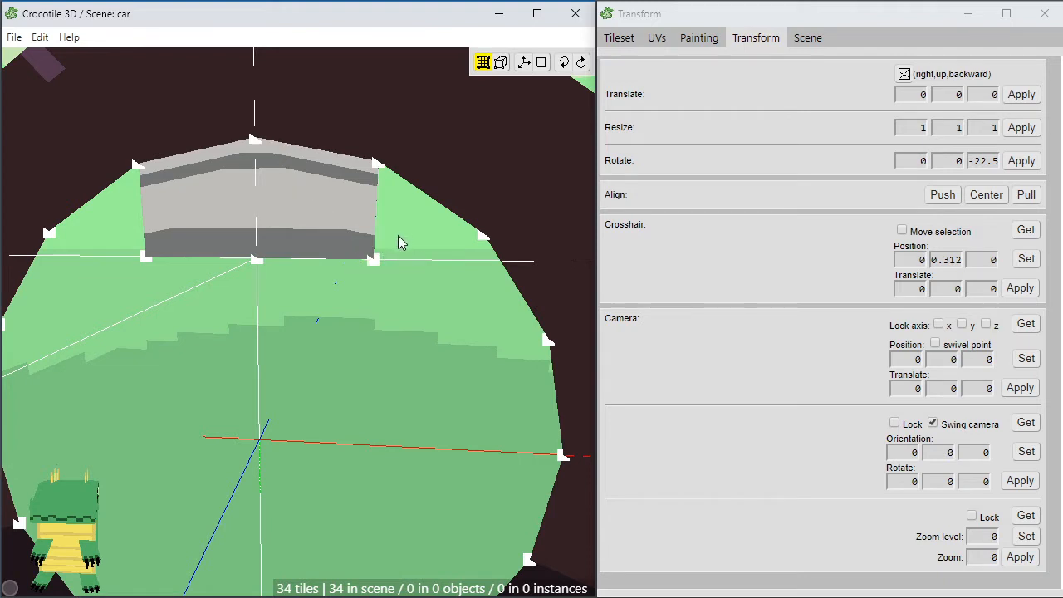
key(a)
key(a)
key(a)
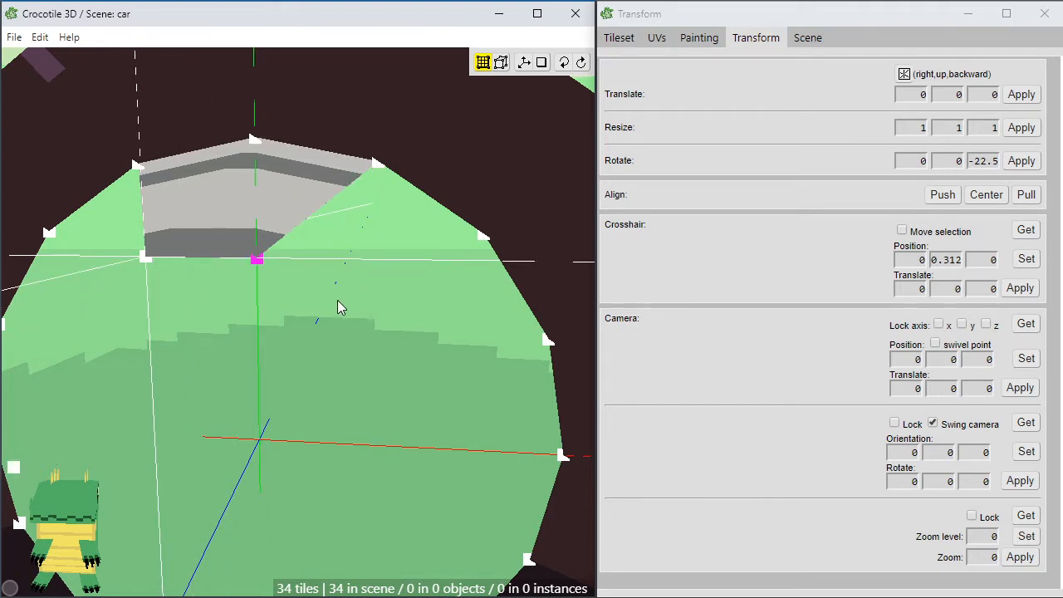
Place the crosshair at the wheel's center, rotate the moved vertex -22.5 degrees around it on the third axis, and clear the selection
key(d)
key(d)
key(d)
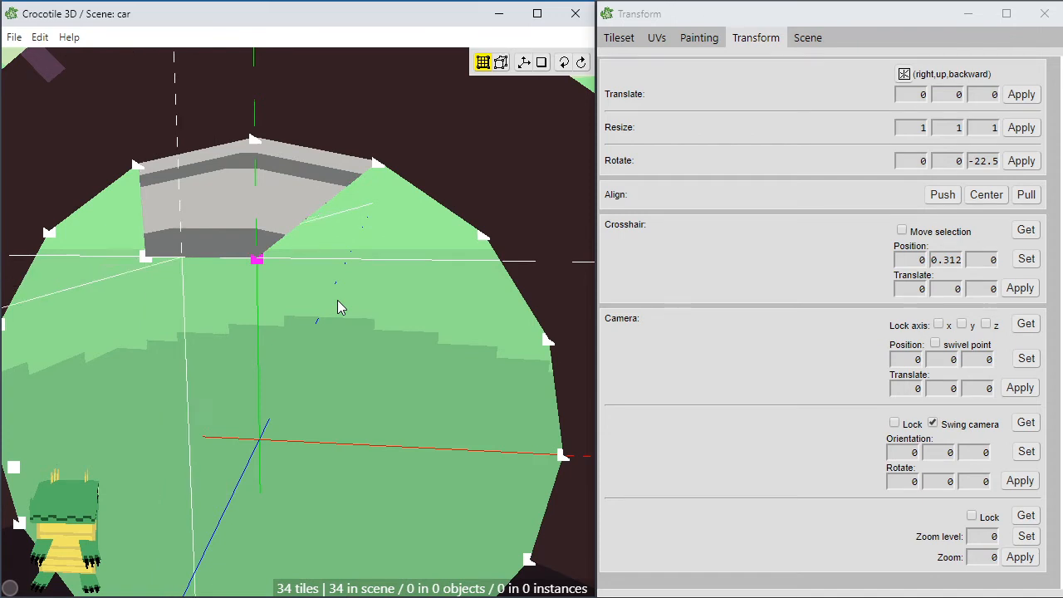
key(s)
key(s)
key(s)
key(s)
key(s)
key(space)
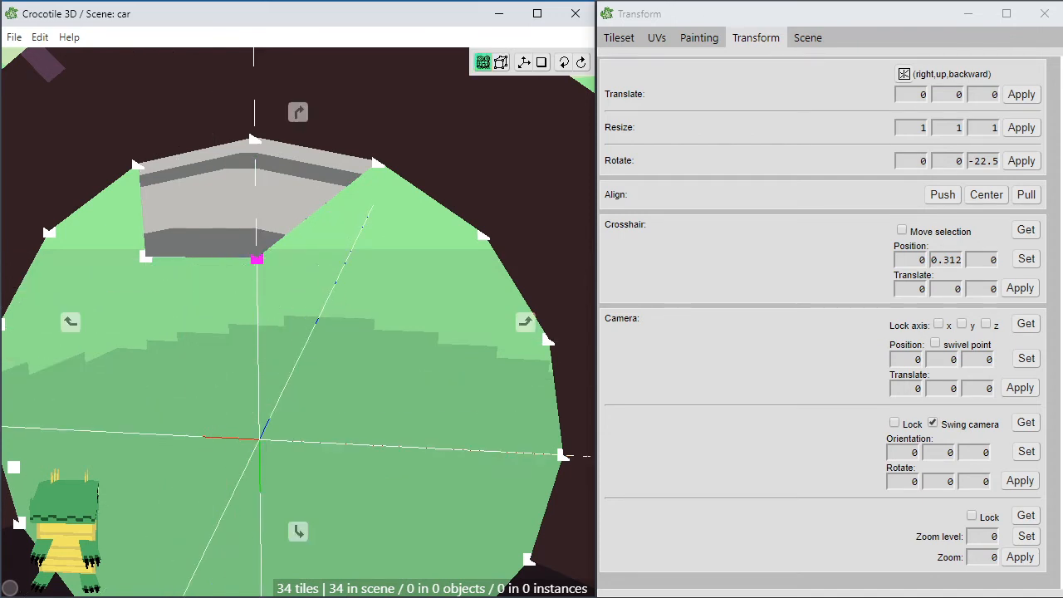
drag(340, 301, 362, 320)
key(space)
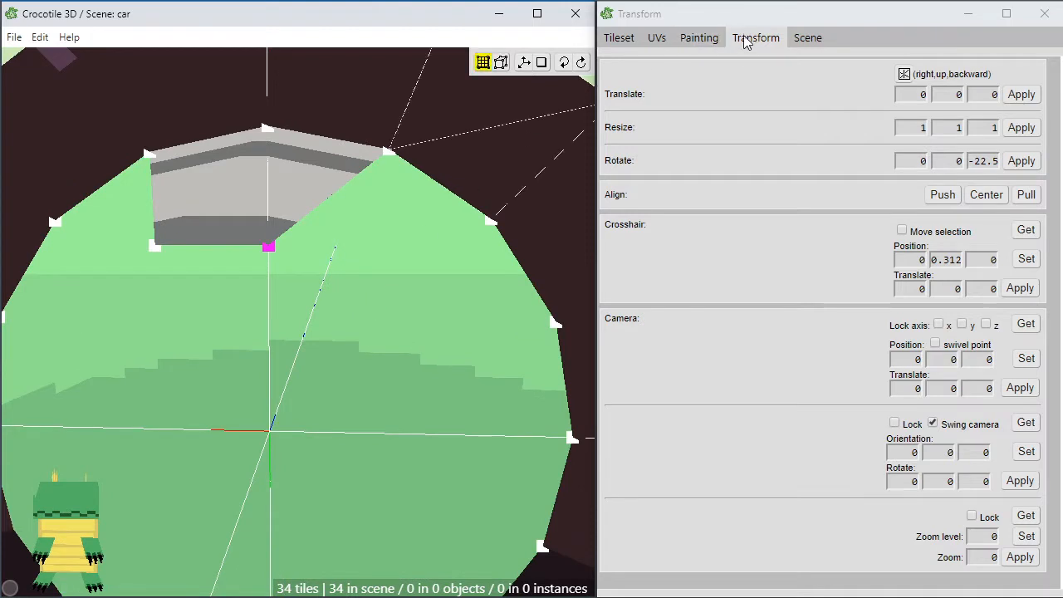
click(1019, 163)
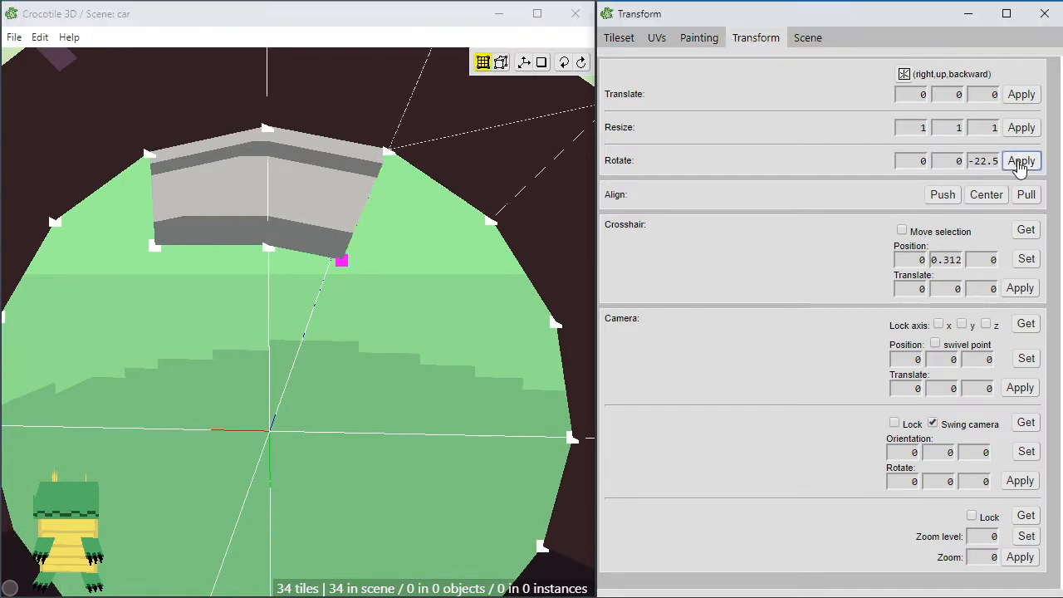
click(475, 292)
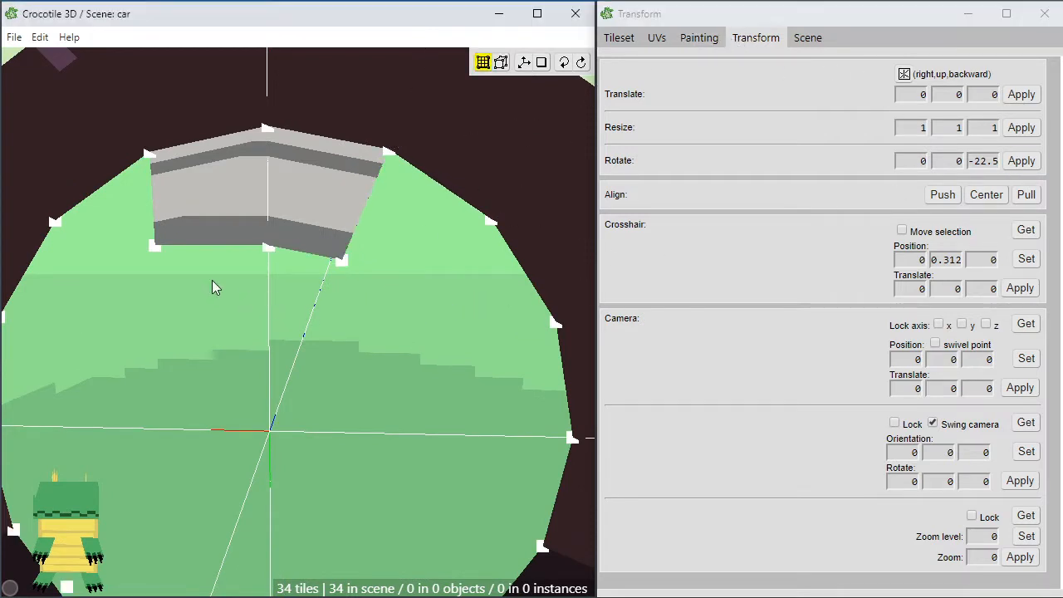
Select the rim segment's lower left corner vertex and move it onto the bottom center vertex
click(158, 247)
key(d)
key(d)
key(d)
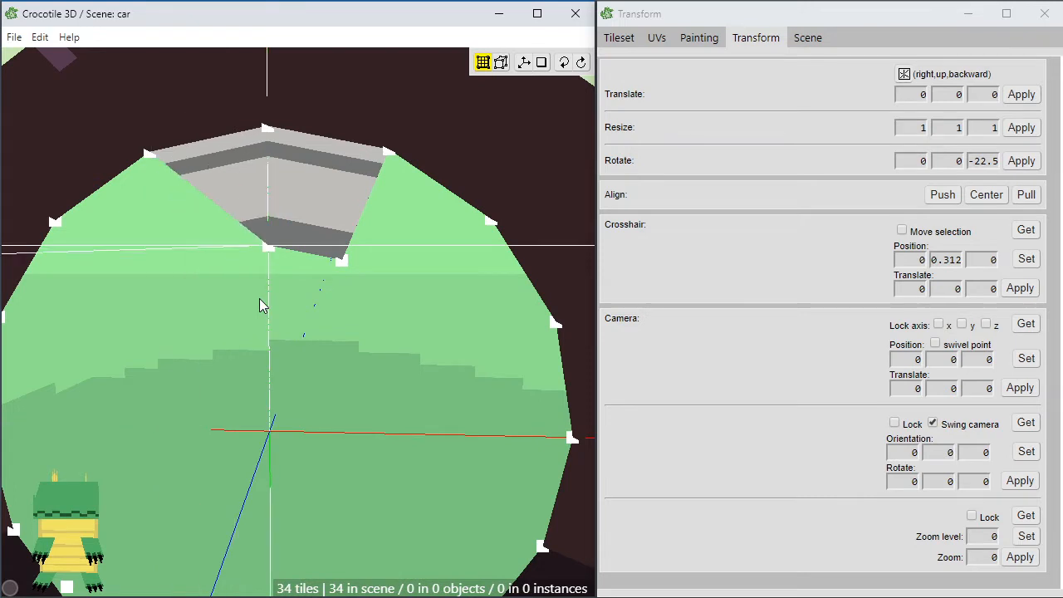
Return the crosshair to the wheel's center, rotate the left face's moved vertex 22.5 degrees around it, and deselect it
key(s)
key(s)
key(s)
key(s)
key(s)
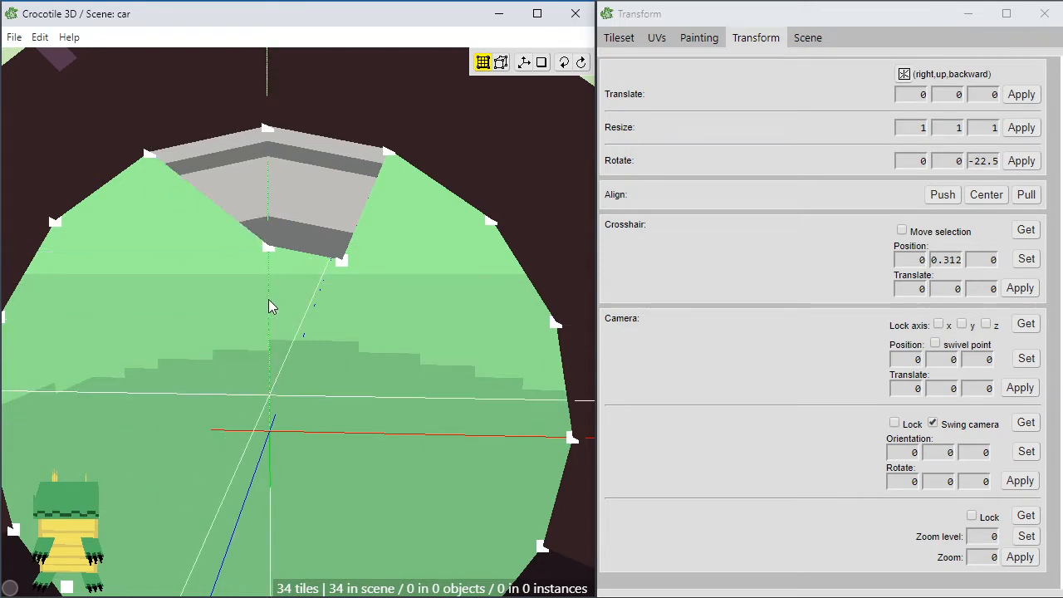
click(979, 161)
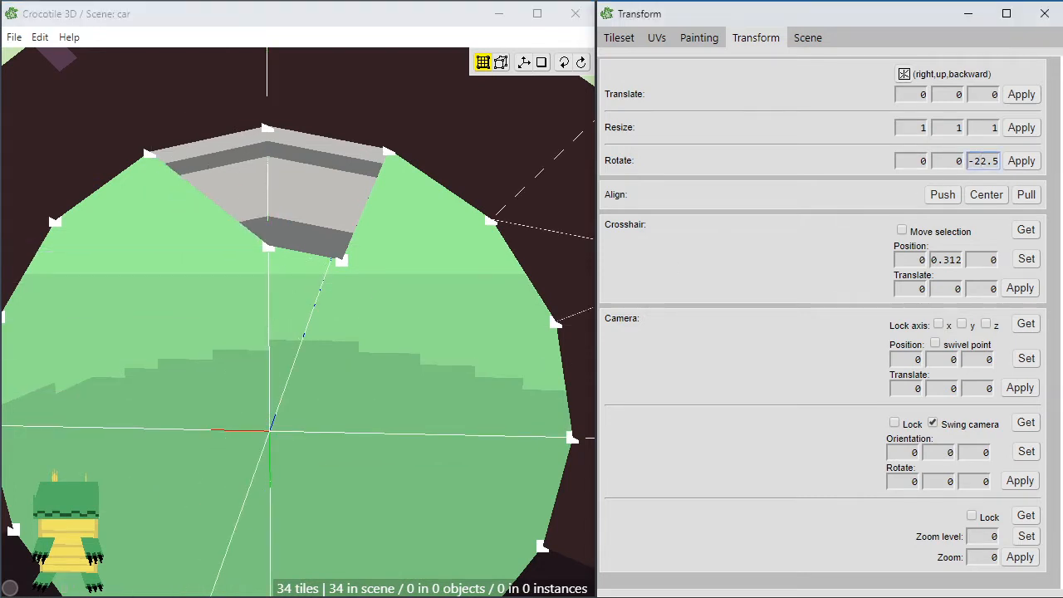
key(BackSpace)
click(1022, 161)
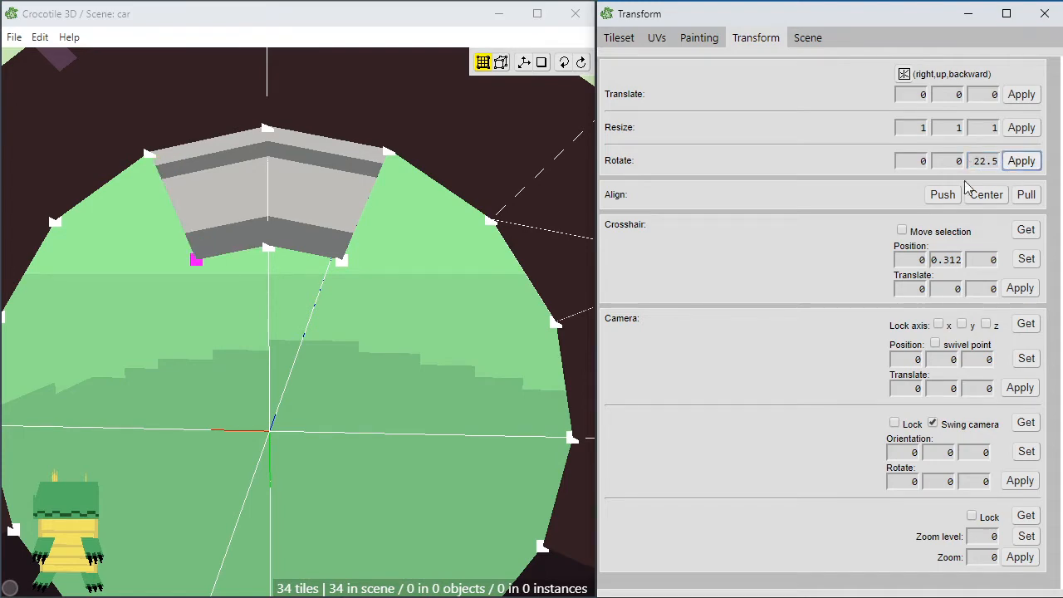
click(342, 345)
scroll(321, 382, down, 6)
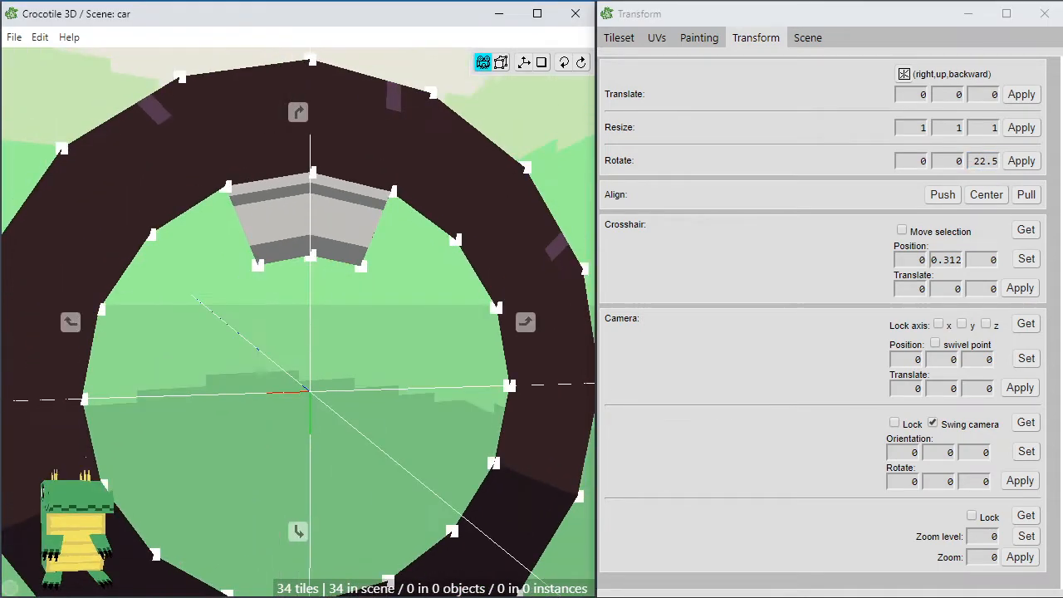
scroll(320, 371, down, 4)
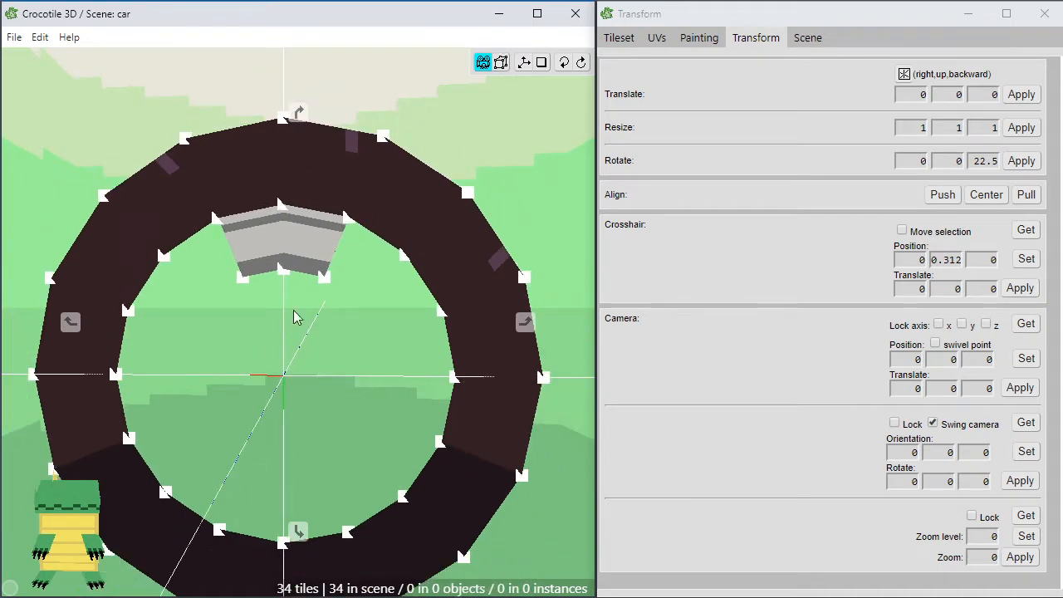
mouse_move(320, 371)
mouse_down()
mouse_move(259, 368)
mouse_move(322, 365)
mouse_up()
drag(353, 260, 227, 325)
key(space)
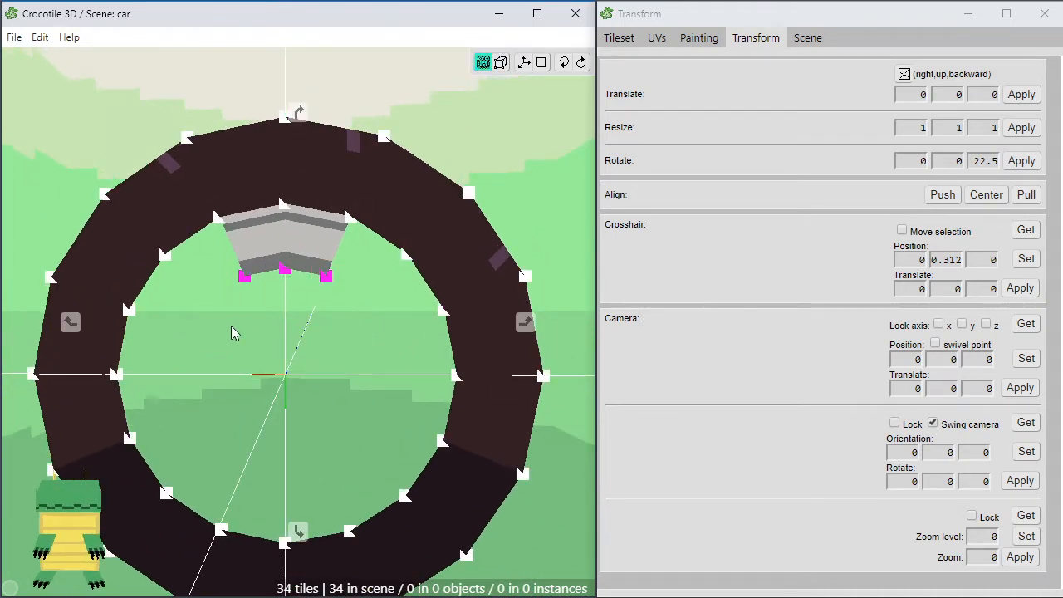
drag(274, 353, 287, 373)
key(space)
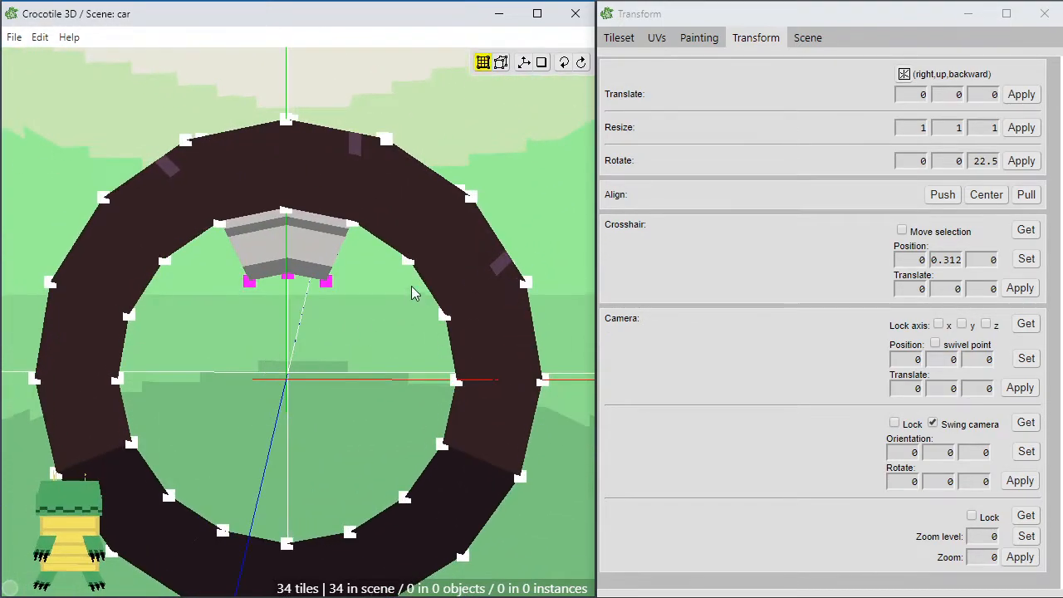
click(345, 382)
Select both rim faces, duplicate them, and rotate the copy around the wheel's center in 22.5 degree increments until it adjoins the original
key(space)
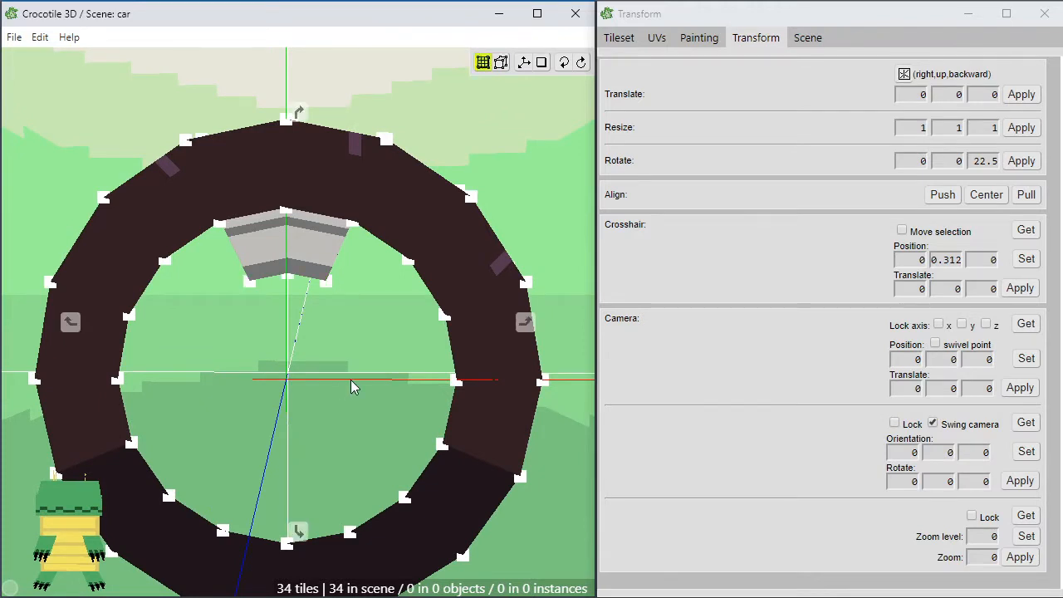
mouse_move(350, 379)
mouse_down()
mouse_move(328, 384)
mouse_move(331, 375)
mouse_up()
click(309, 237)
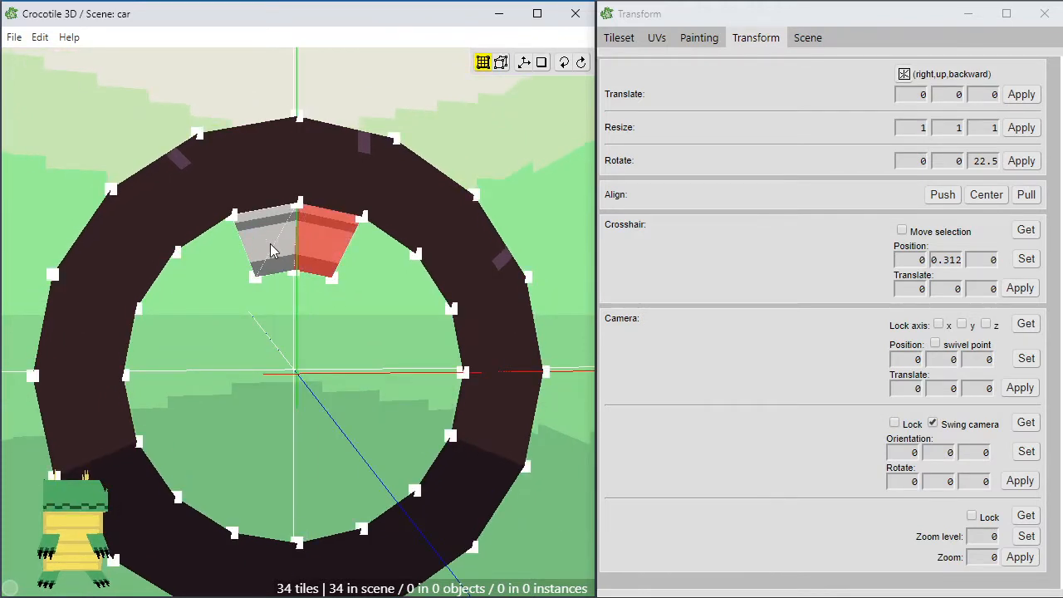
shift+click(271, 243)
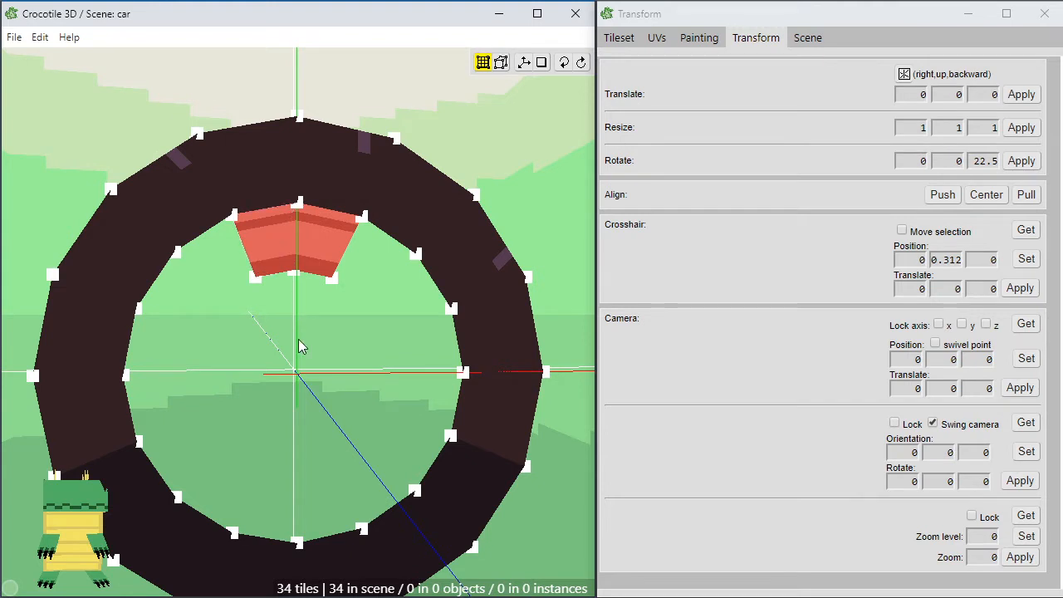
right_drag(309, 405, 314, 407)
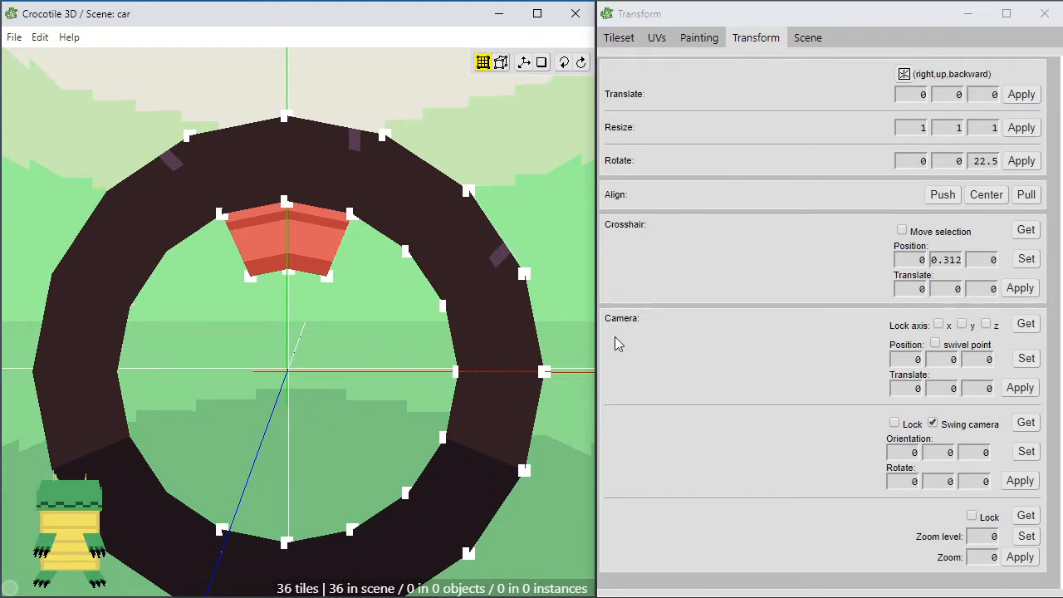
click(1020, 162)
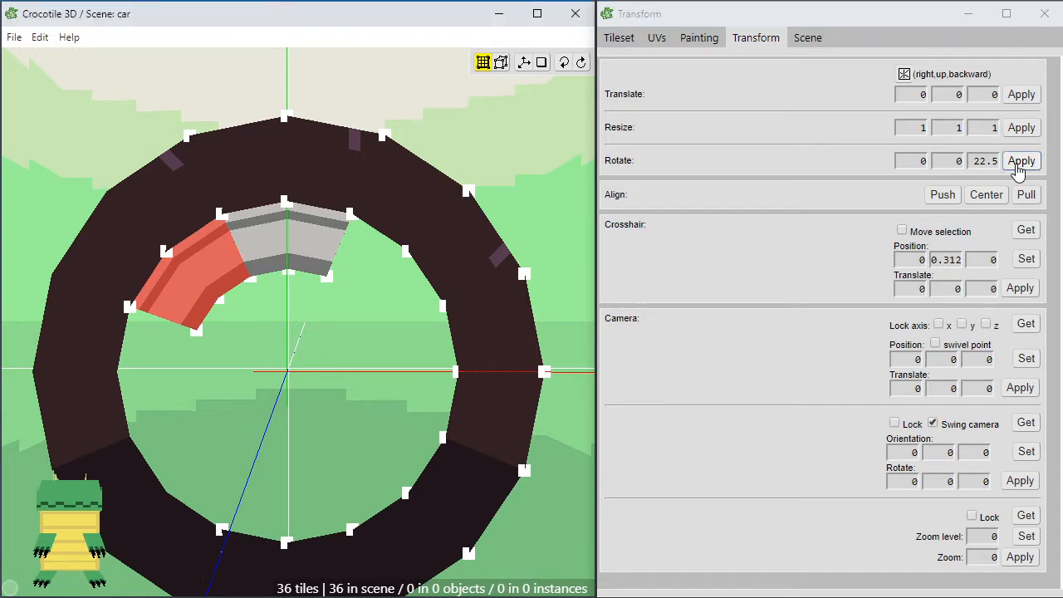
Duplicate all four rim faces and rotate the copy 90 degrees around the wheel's center in 22.5 degree increments
mouse_move(255, 329)
shift+mouse_down()
mouse_move(300, 265)
mouse_move(321, 261)
shift+mouse_up()
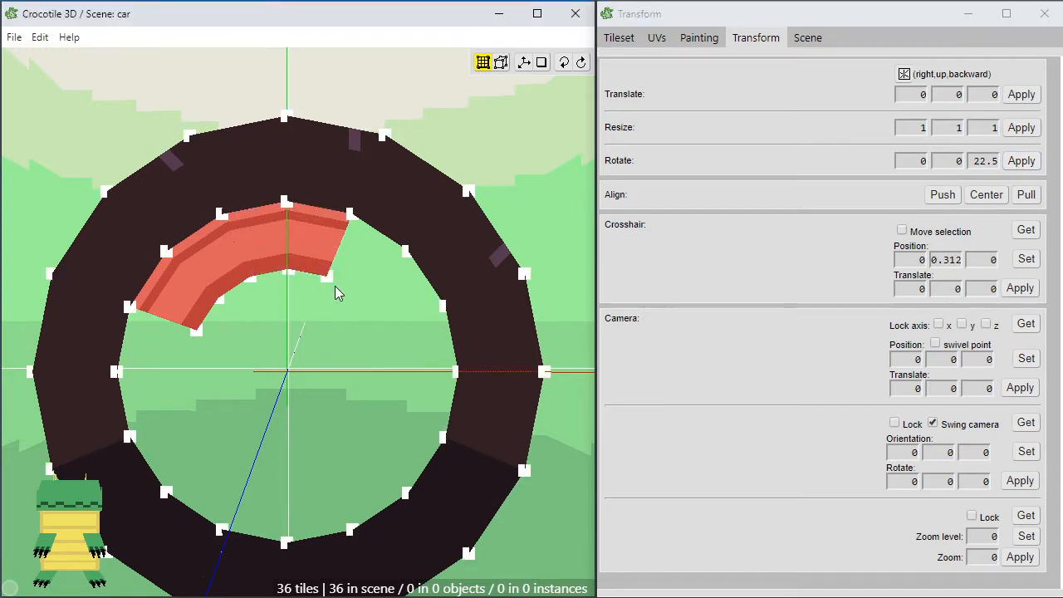
click(1020, 165)
click(1019, 164)
click(1019, 164)
click(1020, 164)
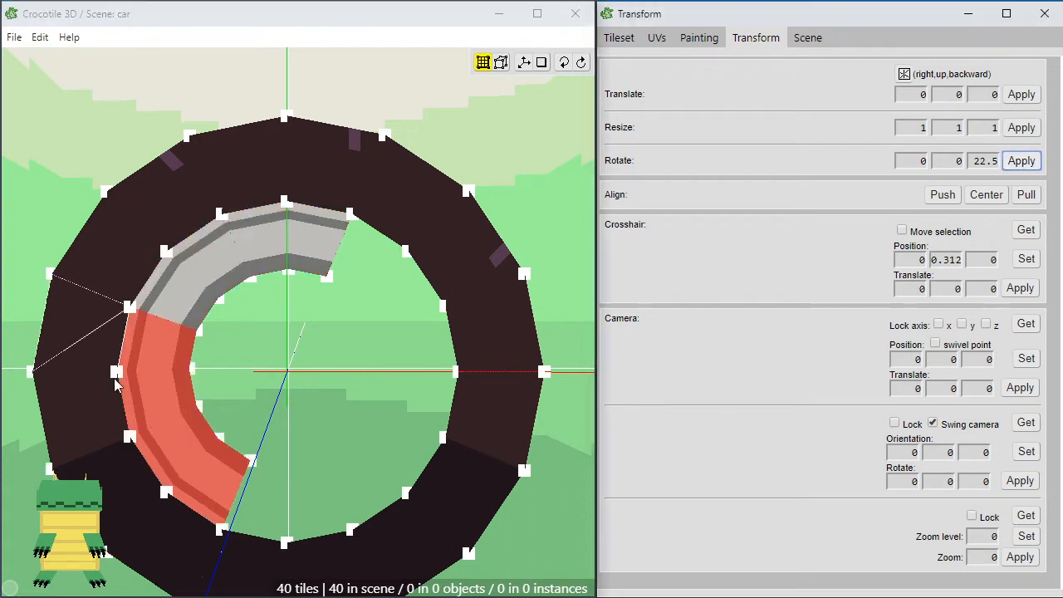
Duplicate all eight rim faces, rotate the copy 180 degrees in 22.5 degree increments to close the ring, and clear the selection
click(384, 355)
shift+drag(257, 279, 198, 265)
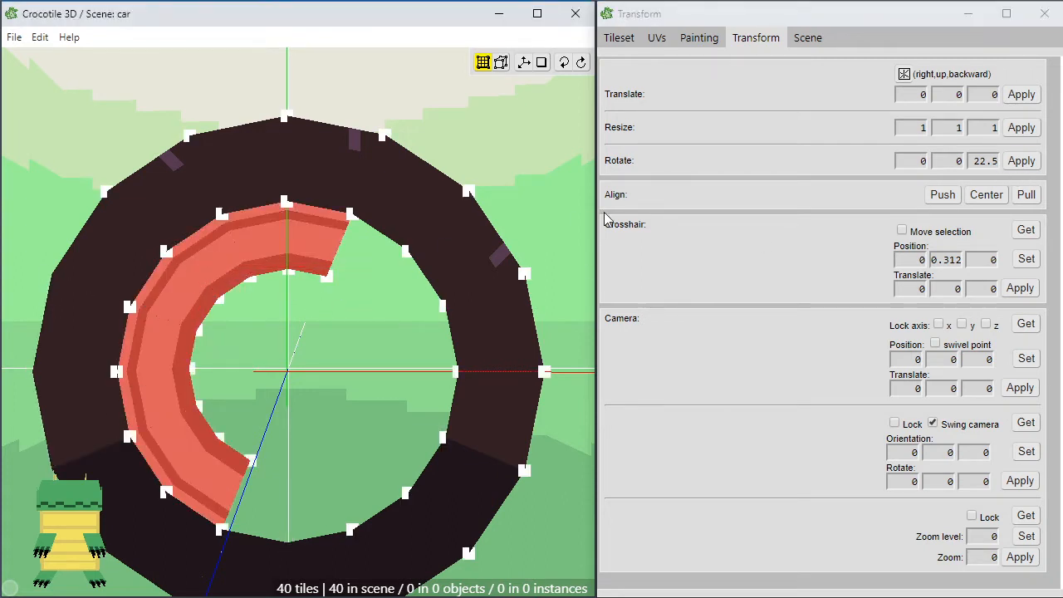
click(1019, 164)
click(1020, 164)
click(1019, 165)
click(1020, 164)
click(1019, 165)
click(1019, 164)
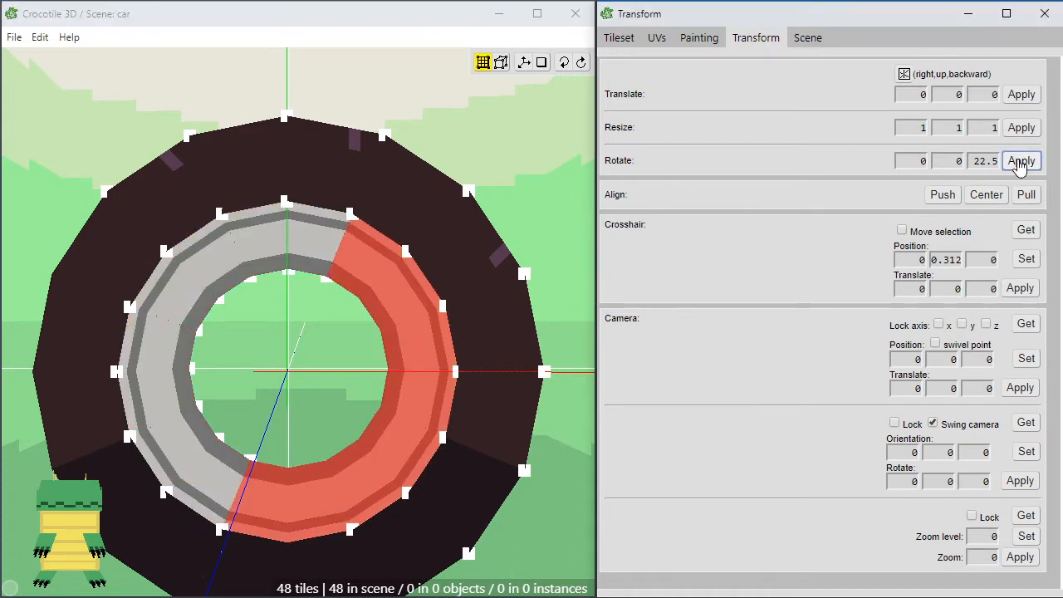
click(301, 420)
click(301, 420)
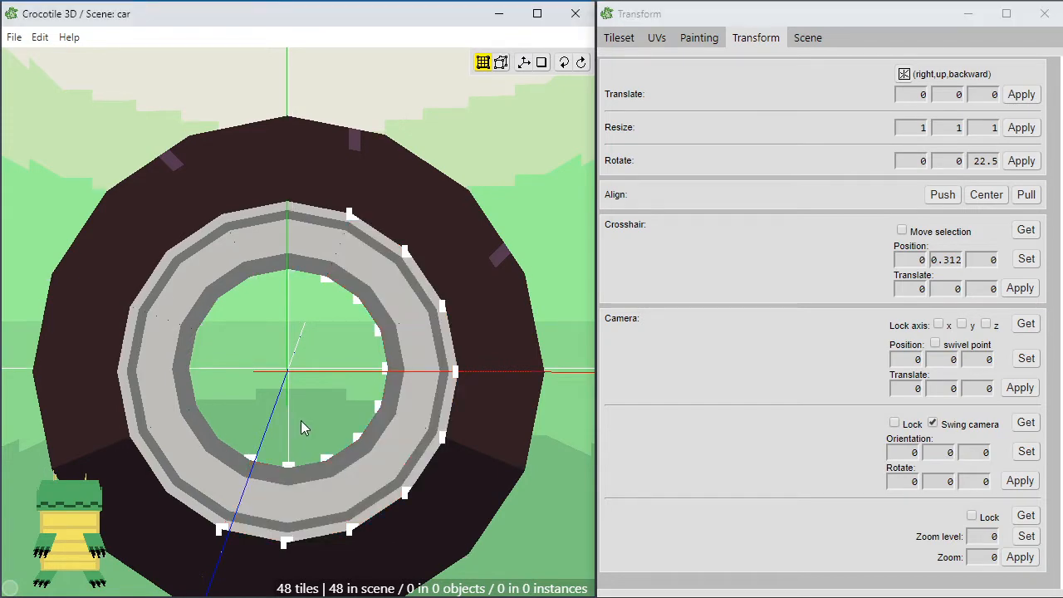
click(301, 418)
Examine the tire and the closed rim ring from an angle and from the front
key(space)
drag(300, 418, 419, 407)
scroll(418, 406, down, 4)
key(space)
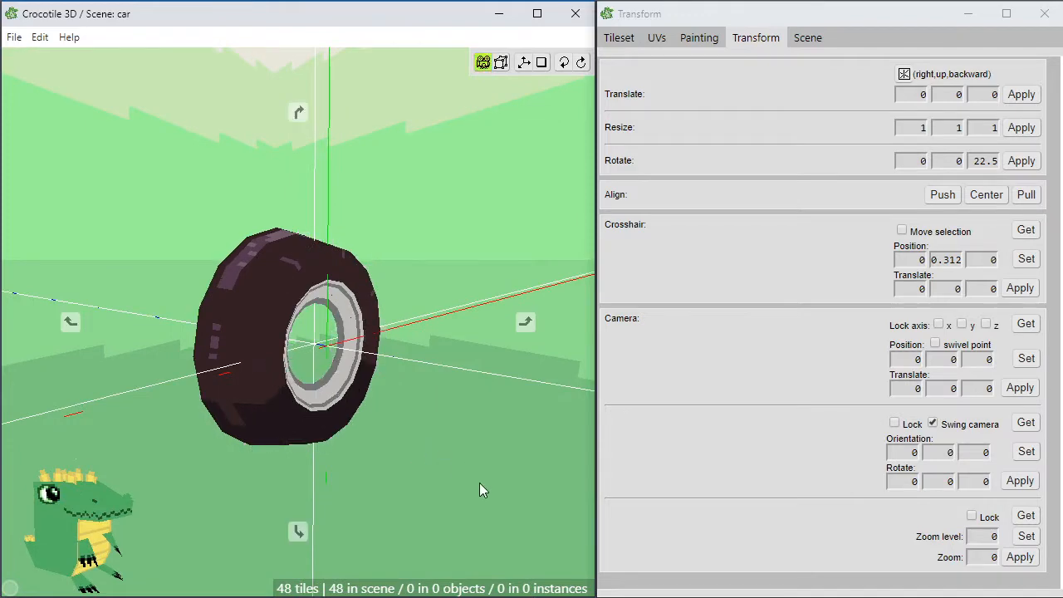
key(space)
drag(479, 483, 455, 505)
key(space)
scroll(464, 496, up, 3)
key(space)
drag(523, 419, 459, 412)
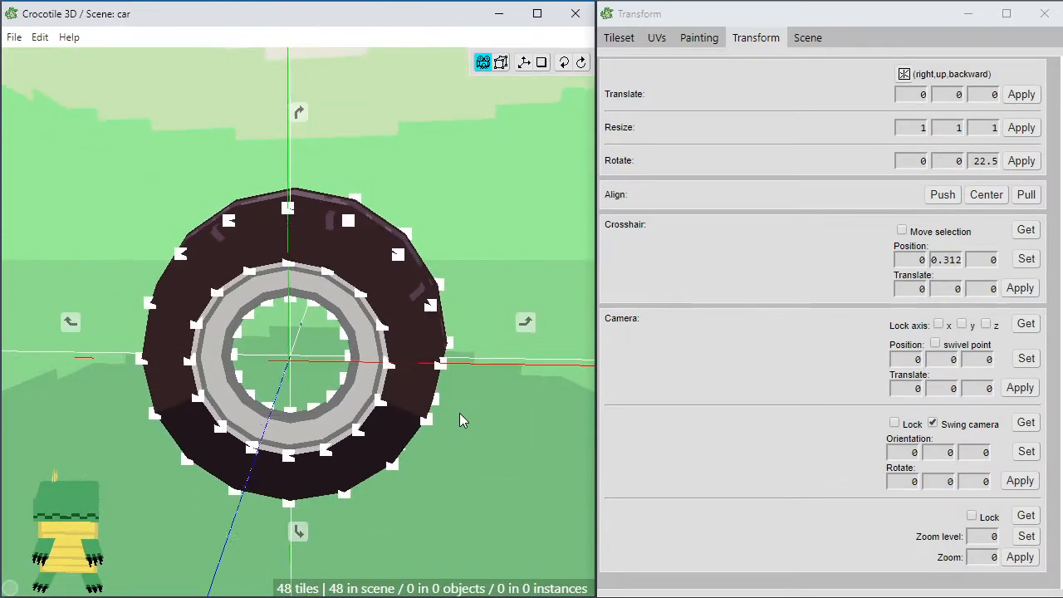
scroll(459, 412, up, 2)
key(space)
key(space)
middle_drag(262, 359, 239, 369)
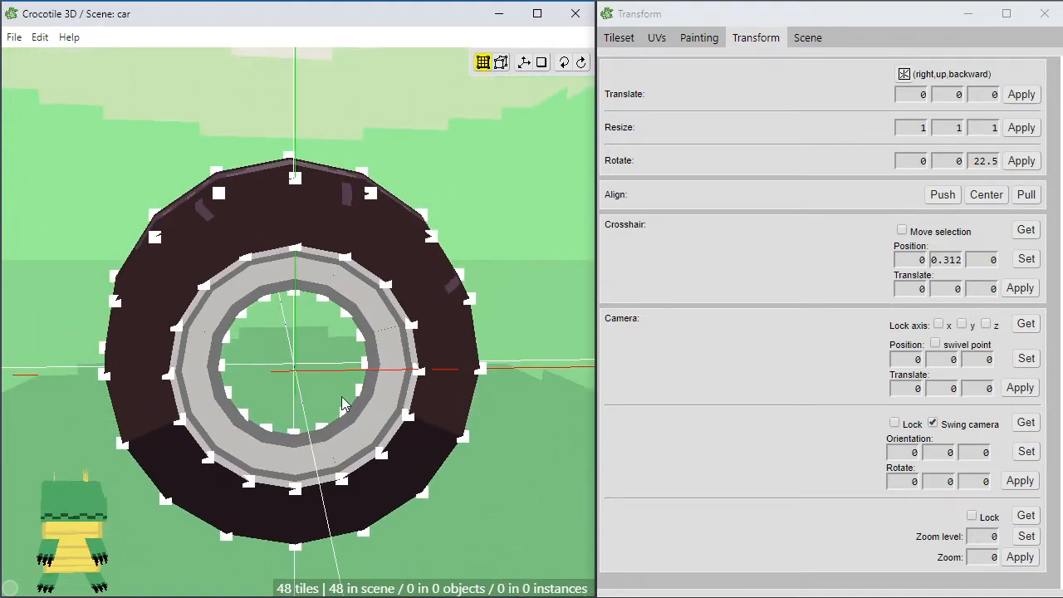
scroll(286, 397, up, 3)
middle_drag(287, 397, 231, 315)
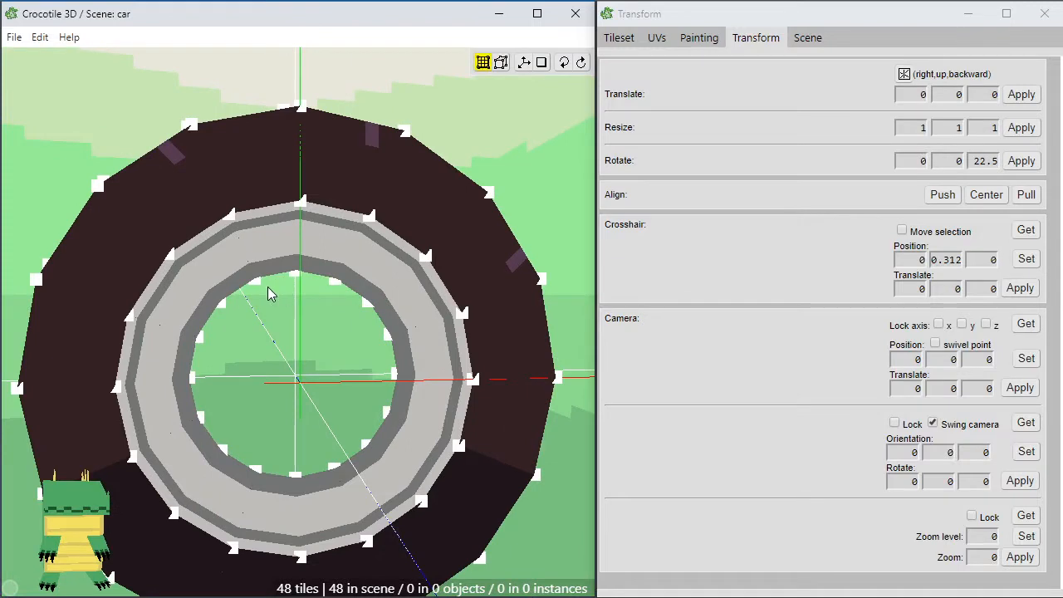
Place the tile with the dark dotted ring pattern from the tileset behind the rim opening
click(629, 24)
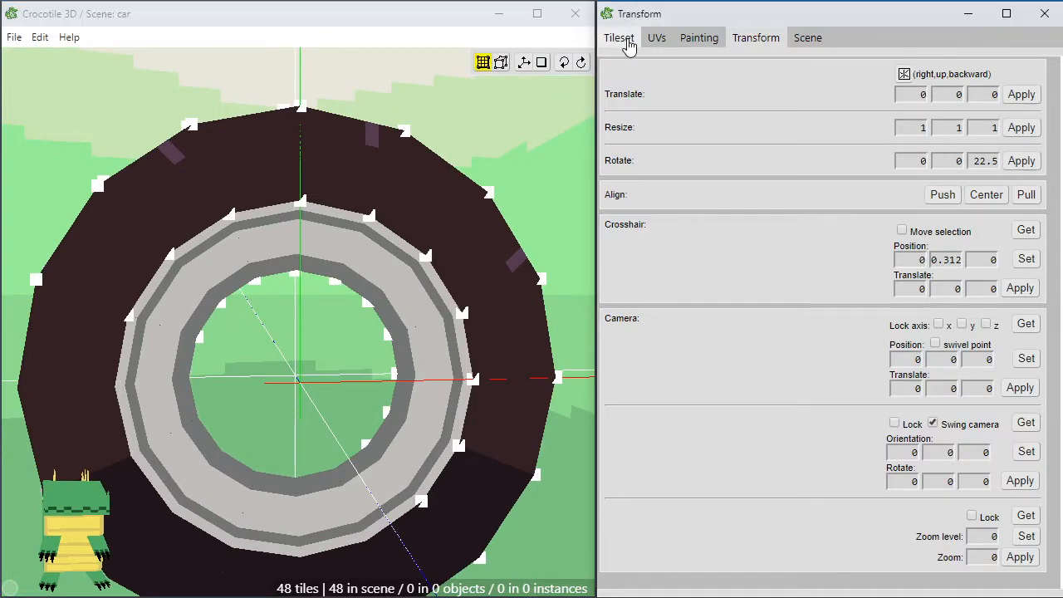
click(631, 38)
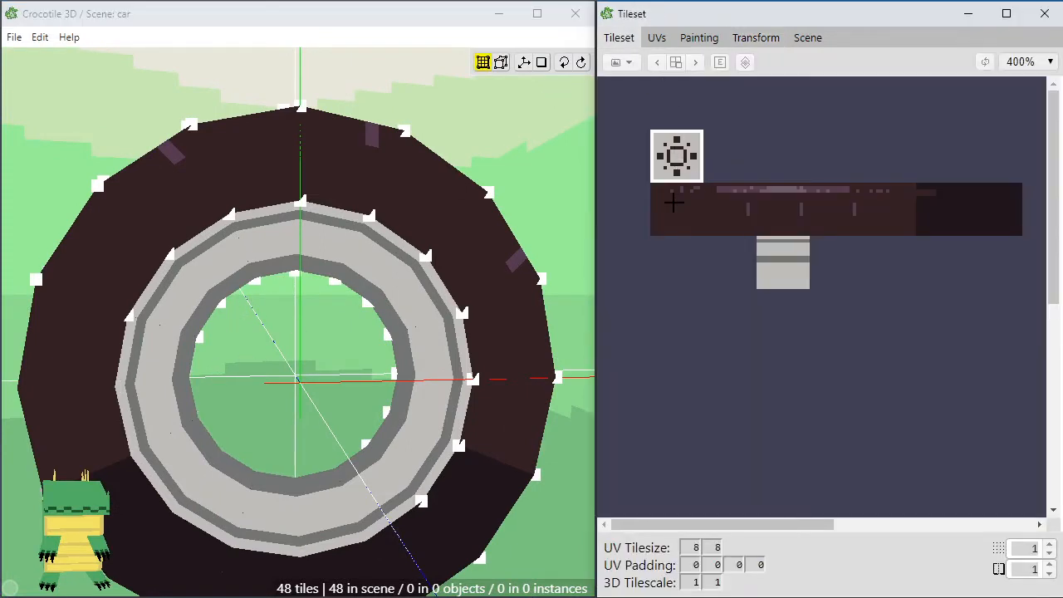
key(Tab)
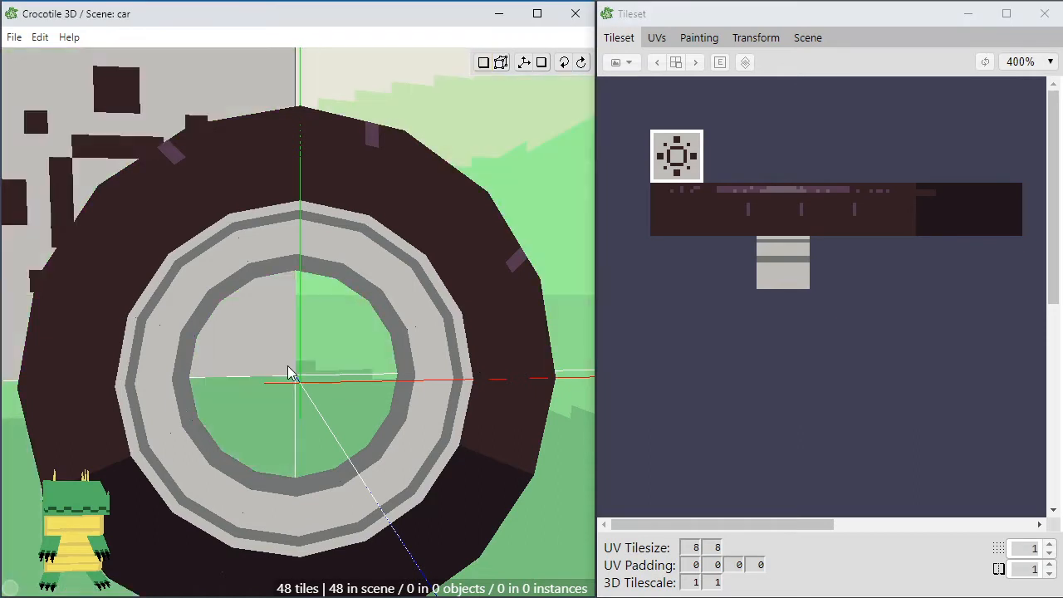
click(268, 336)
Select the placed hub tile and move it right and down until its ring pattern is centered in the rim opening
key(Tab)
key(3)
click(285, 341)
key(d)
key(d)
key(d)
key(d)
key(d)
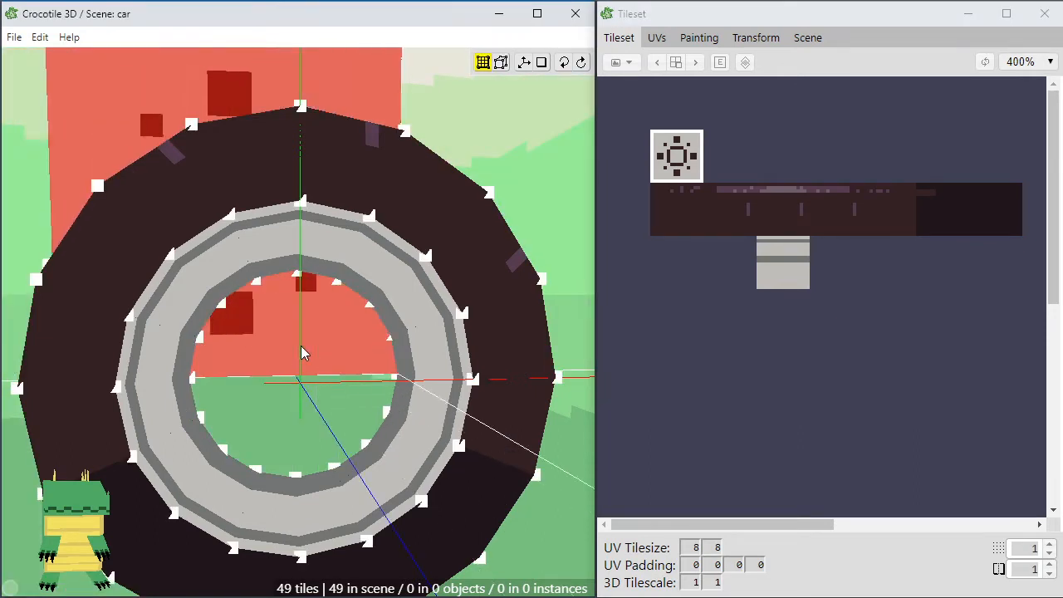
key(d)
key(d)
key(s)
key(s)
key(s)
key(s)
key(d)
key(d)
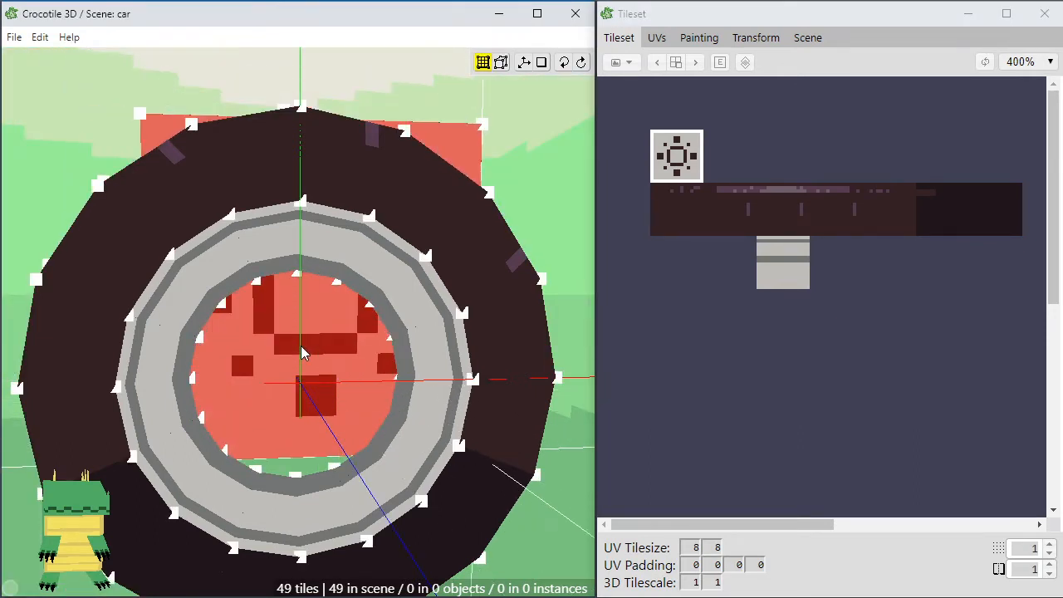
key(a)
key(s)
key(s)
key(s)
key(s)
key(s)
key(w)
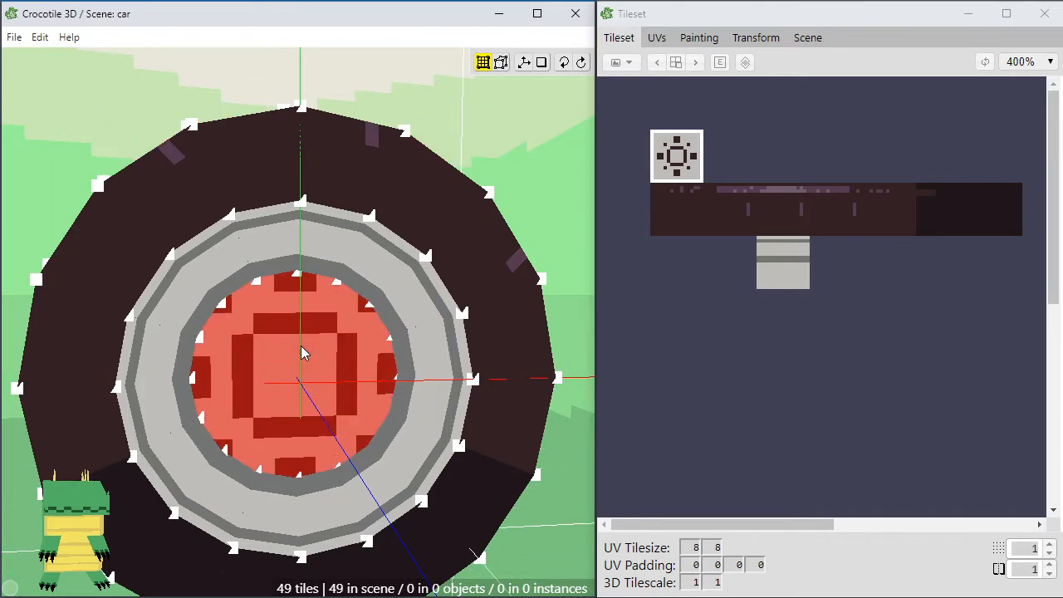
Clear the hub tile's selection and examine how its ring pattern sits within the rim opening
key(space)
drag(344, 413, 330, 382)
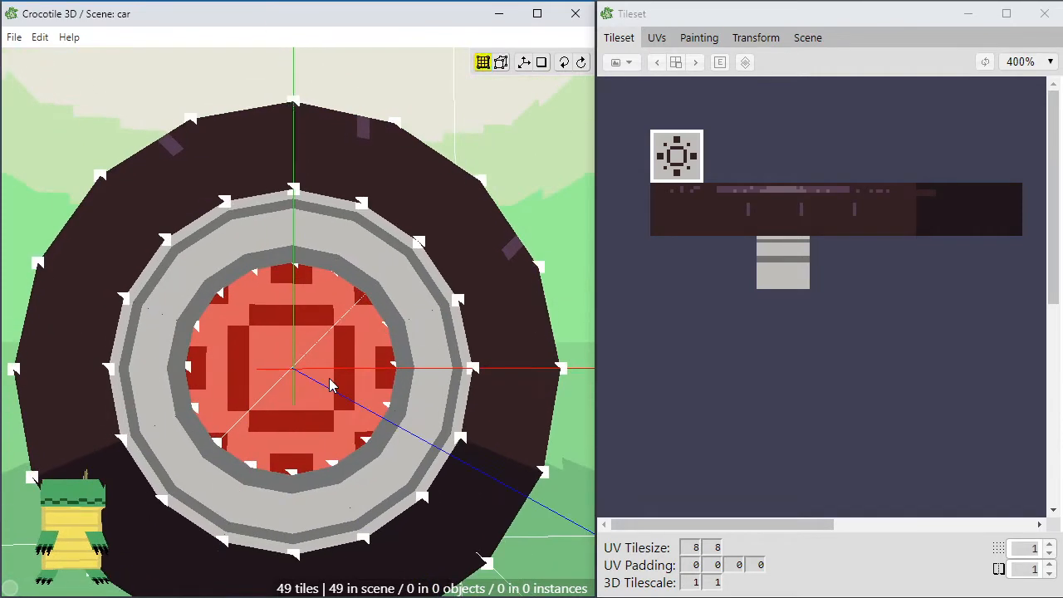
right_click(332, 384)
scroll(334, 388, down, 3)
scroll(335, 384, down, 2)
key(space)
scroll(409, 490, up, 5)
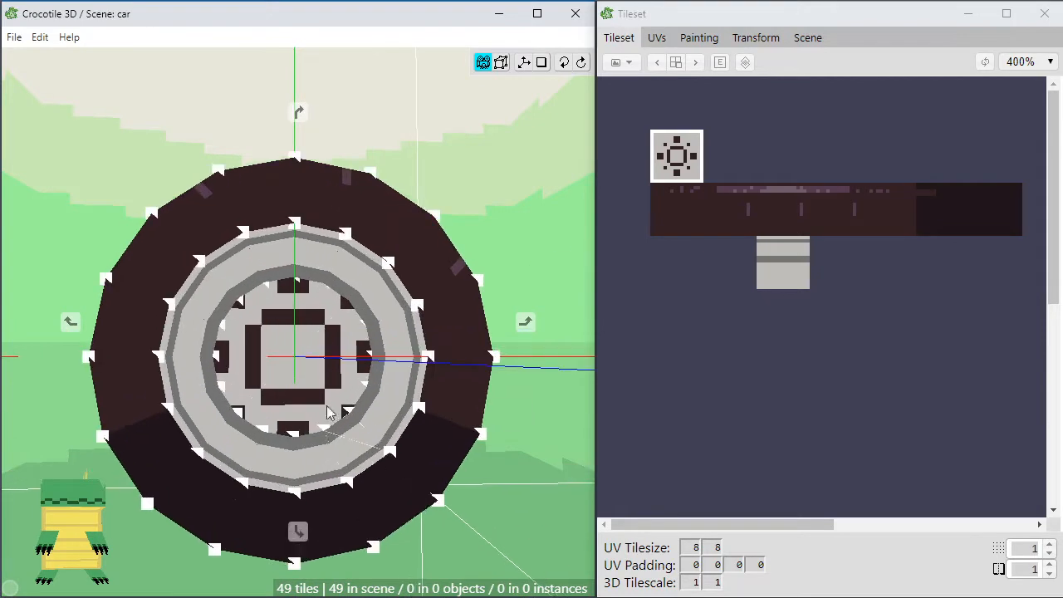
key(space)
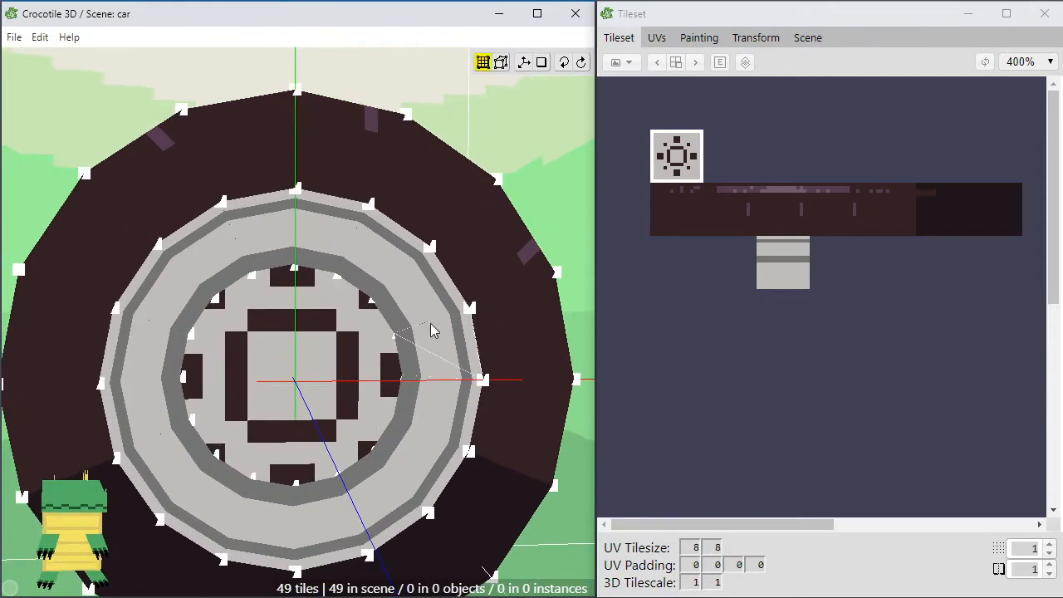
Place the crosshair at the center of the hub and reselect the hub tile behind the rim
click(290, 386)
key(space)
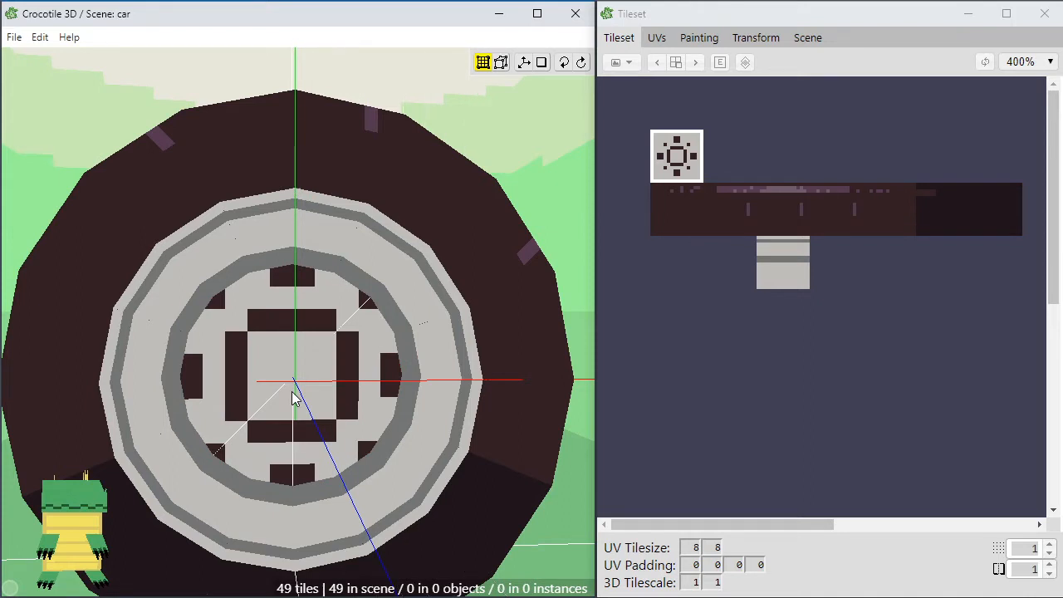
key(v)
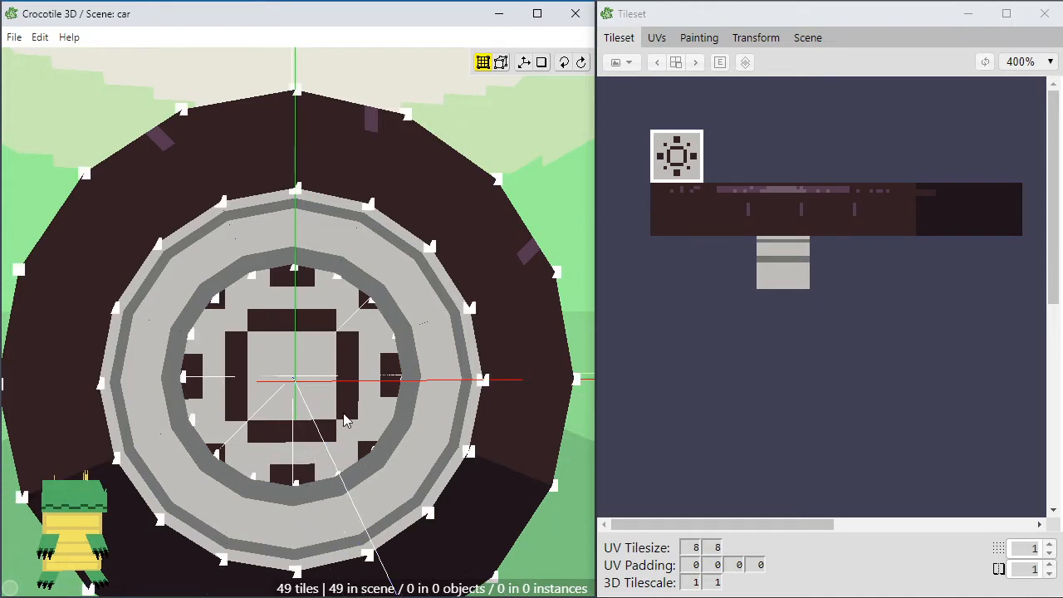
scroll(338, 421, up, 5)
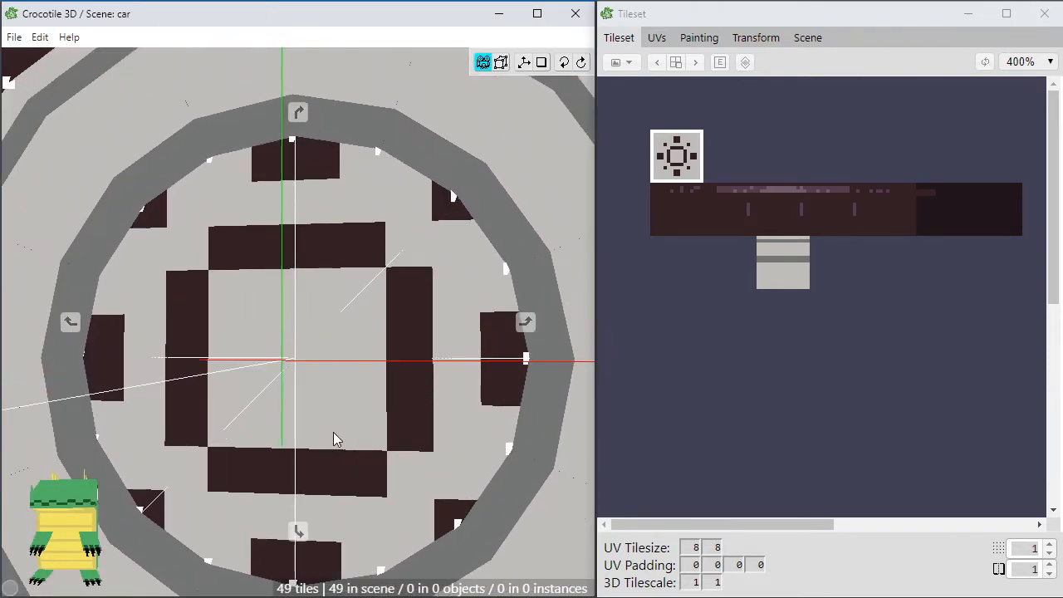
mouse_move(333, 432)
right_down()
mouse_move(351, 438)
mouse_move(283, 450)
mouse_move(246, 440)
mouse_move(333, 432)
right_up()
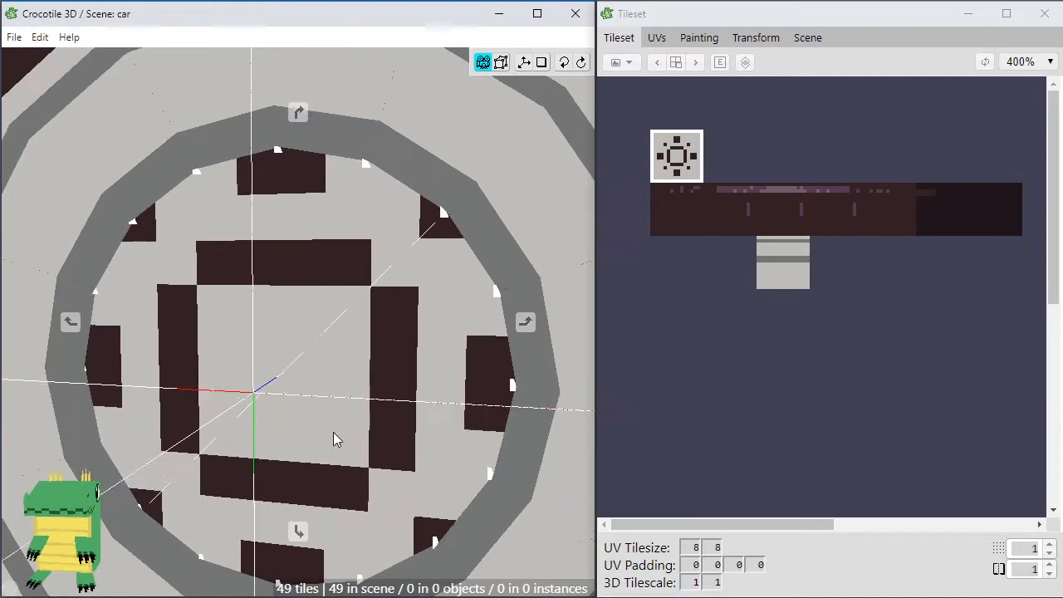
key(x)
right_drag(386, 363, 358, 414)
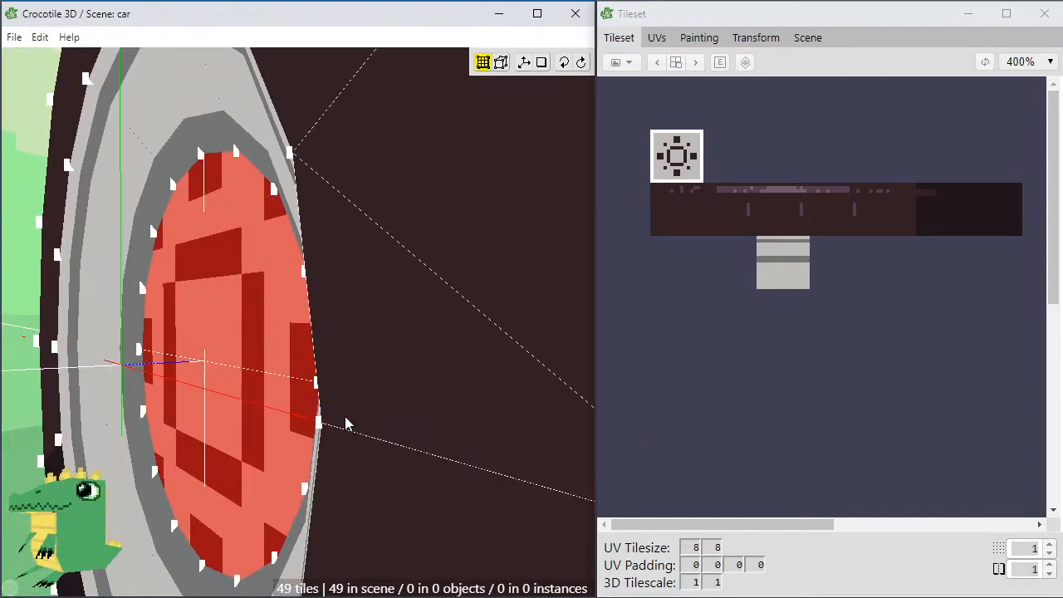
right_click(332, 425)
right_drag(333, 425, 415, 422)
Resize the hub tile by 0.9 on all three axes, applying the scaling three times
click(752, 38)
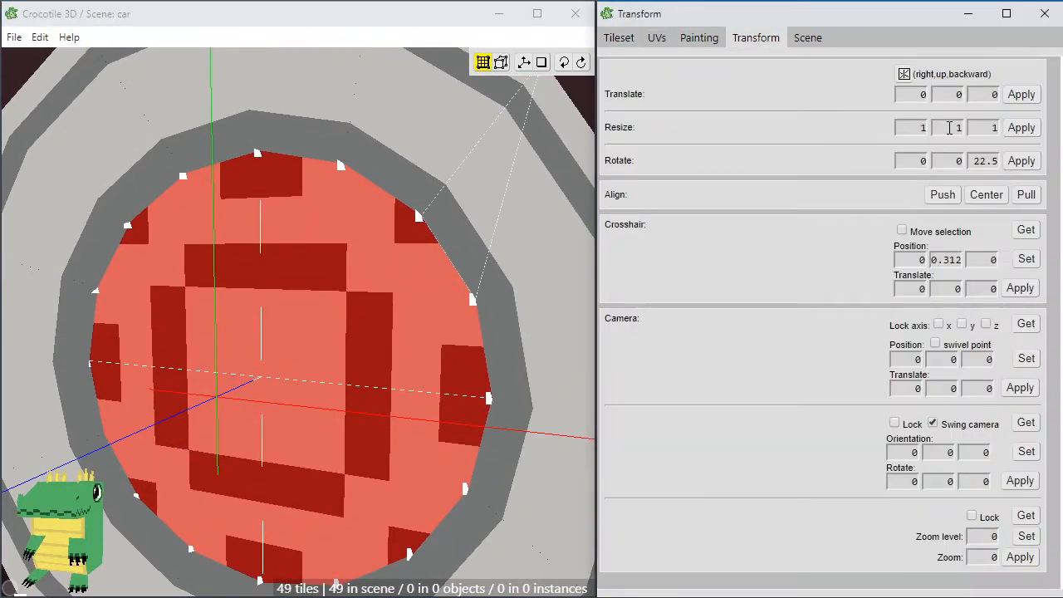
click(956, 127)
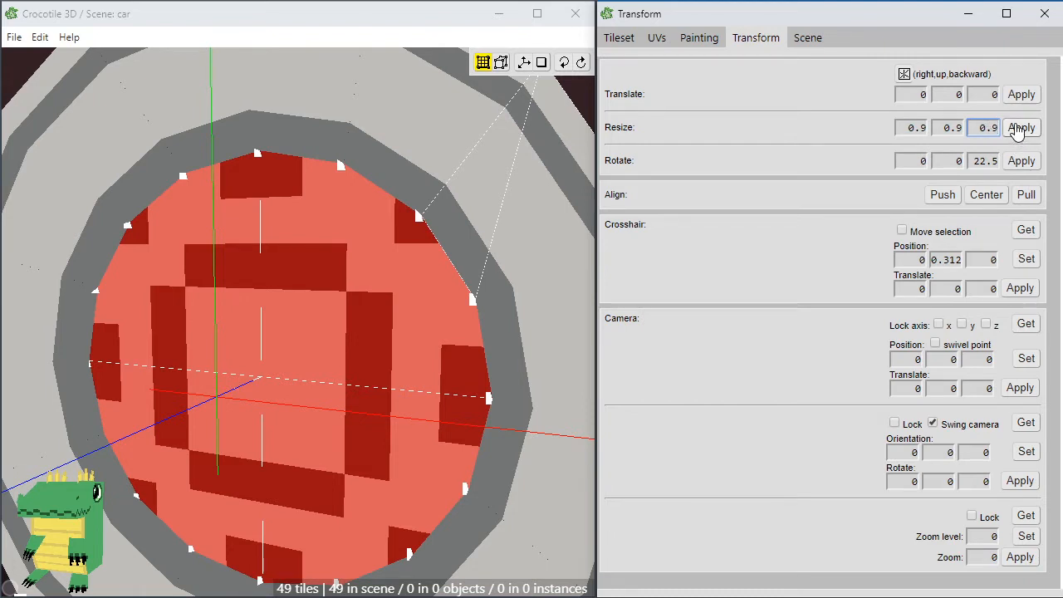
click(1020, 129)
click(1020, 128)
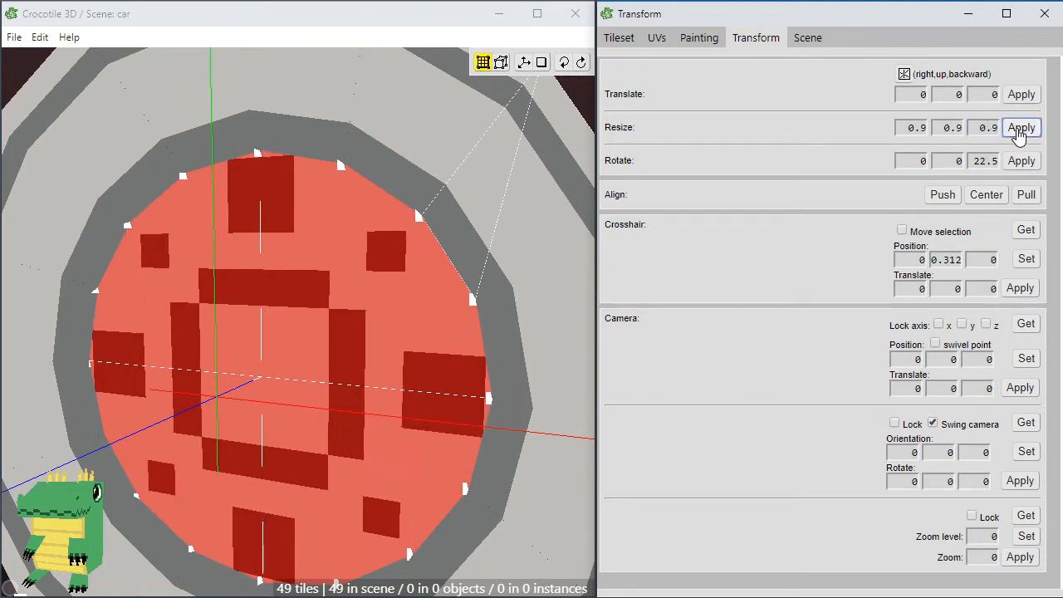
click(1020, 128)
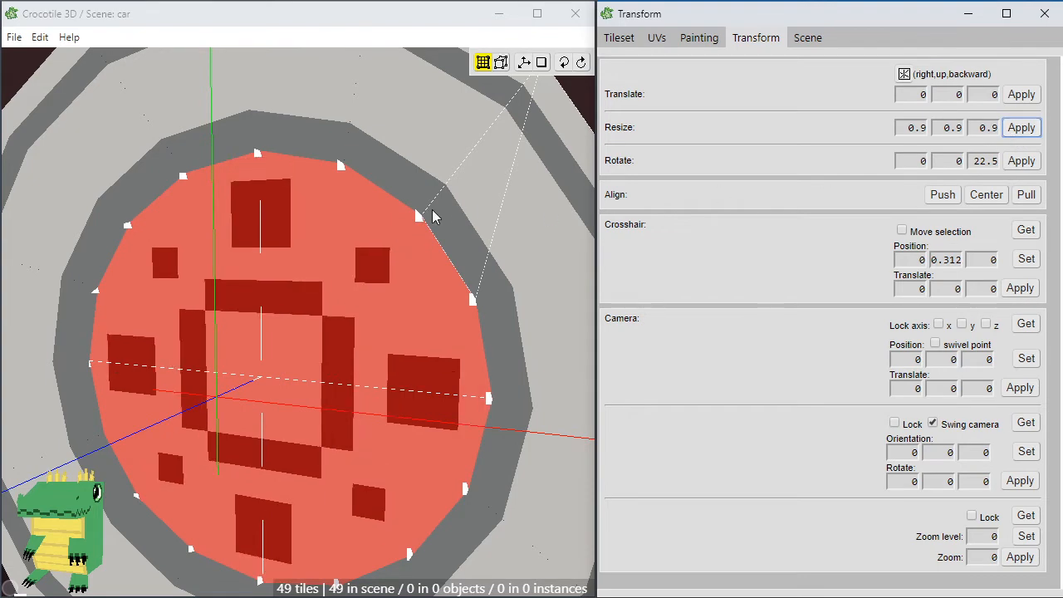
Clear the hub selection and examine the wheel from the front and at an angle
scroll(413, 246, down, 4)
click(412, 246)
key(space)
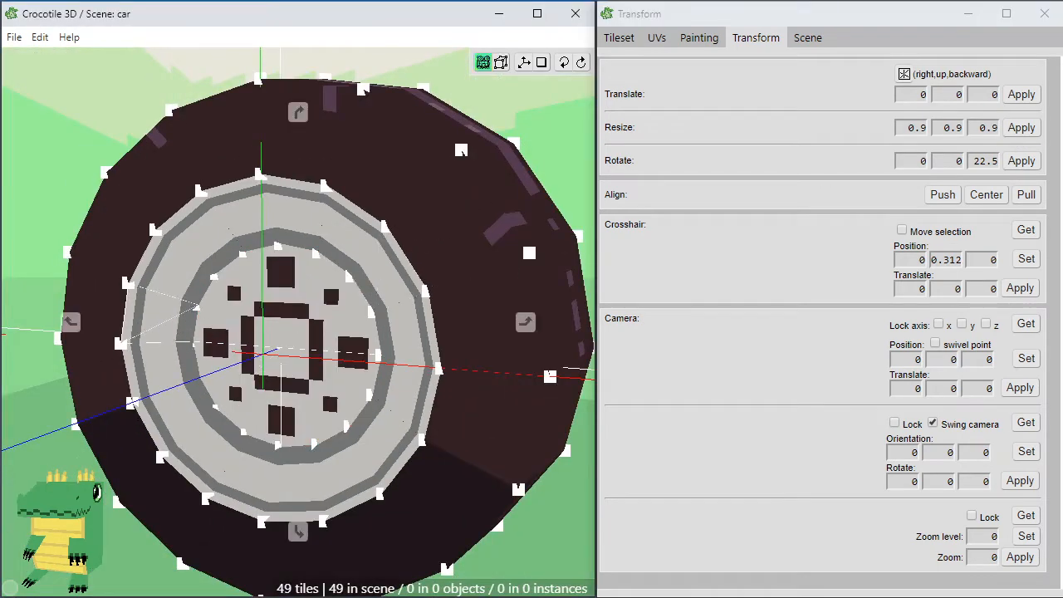
scroll(192, 319, down, 5)
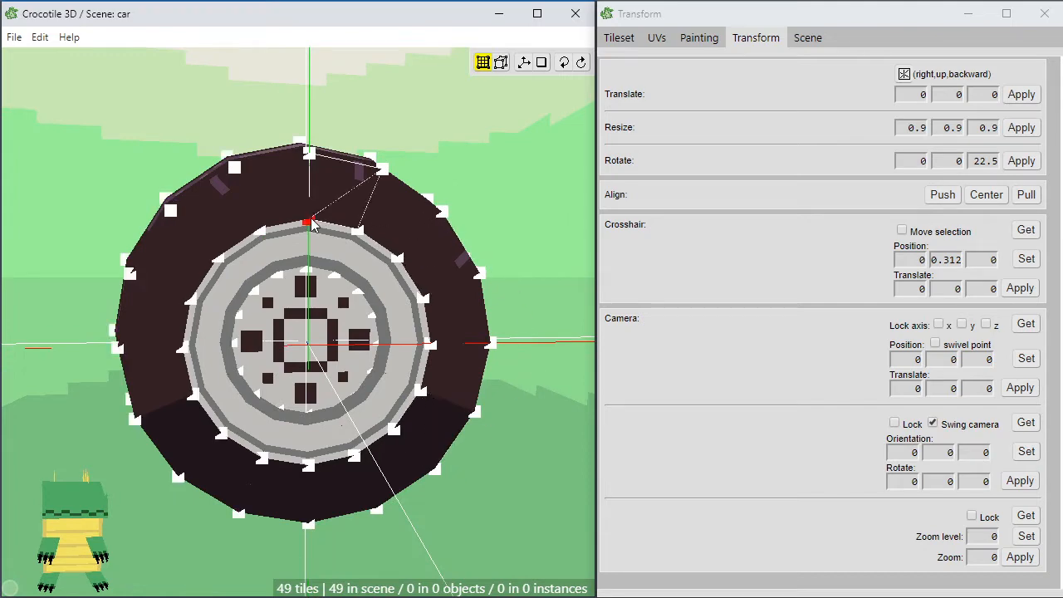
key(space)
drag(150, 332, 240, 358)
scroll(215, 366, down, 5)
mouse_move(469, 501)
mouse_down()
mouse_move(249, 516)
mouse_move(479, 509)
mouse_up()
scroll(478, 508, up, 3)
key(space)
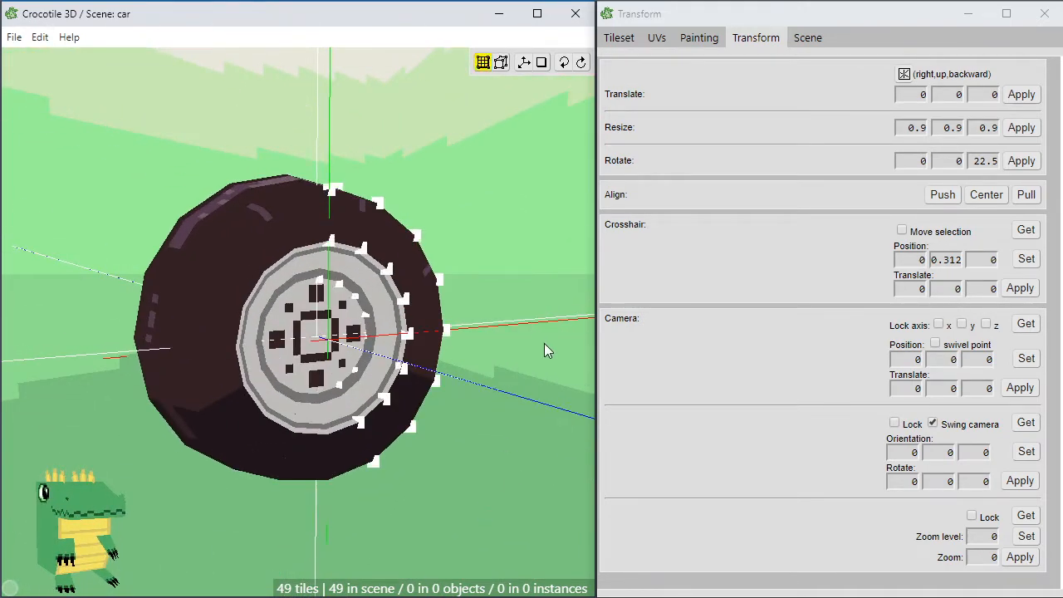
Examine the tire's proportions relative to the rim from the front at several distances
key(space)
drag(464, 434, 365, 437)
key(space)
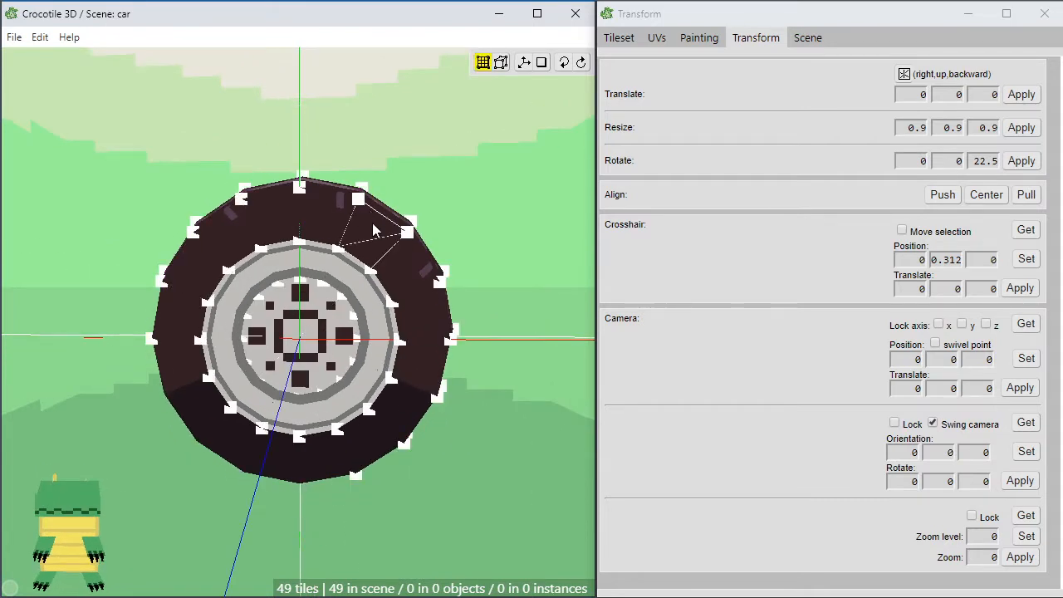
scroll(512, 341, down, 2)
key(space)
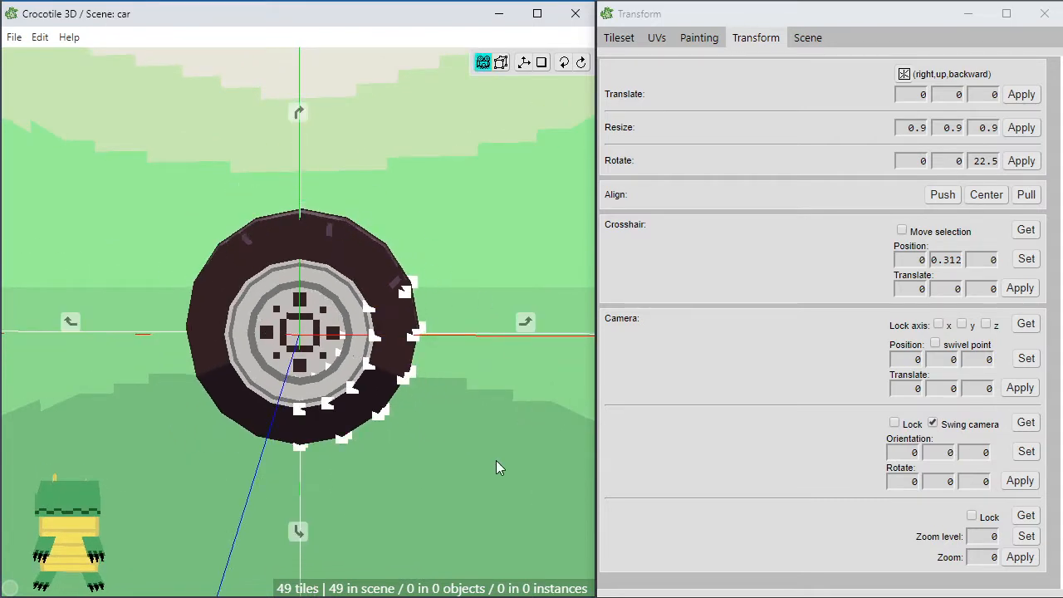
scroll(465, 465, down, 1)
scroll(444, 490, up, 1)
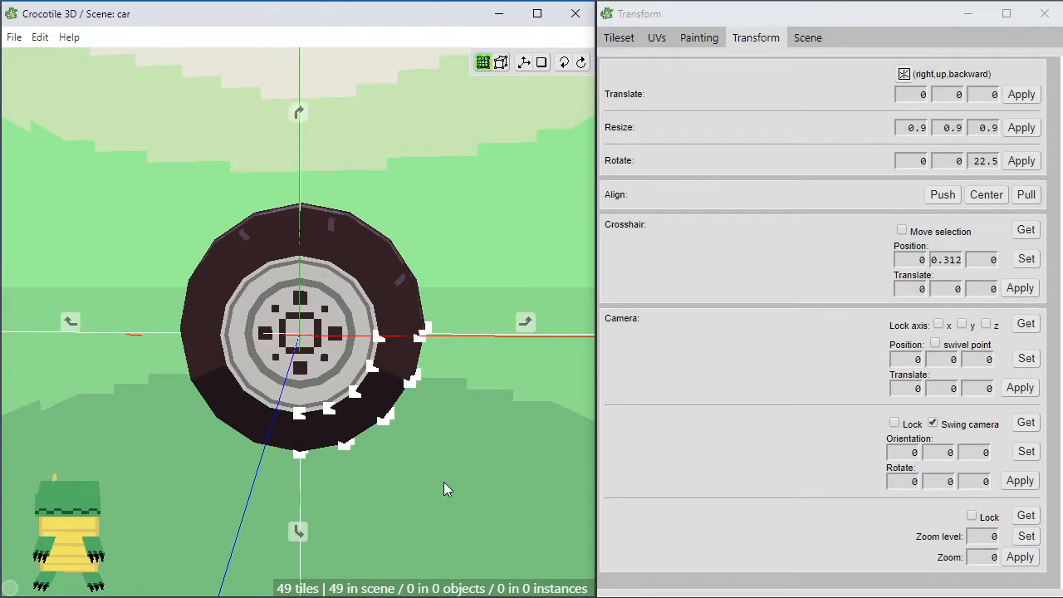
key(space)
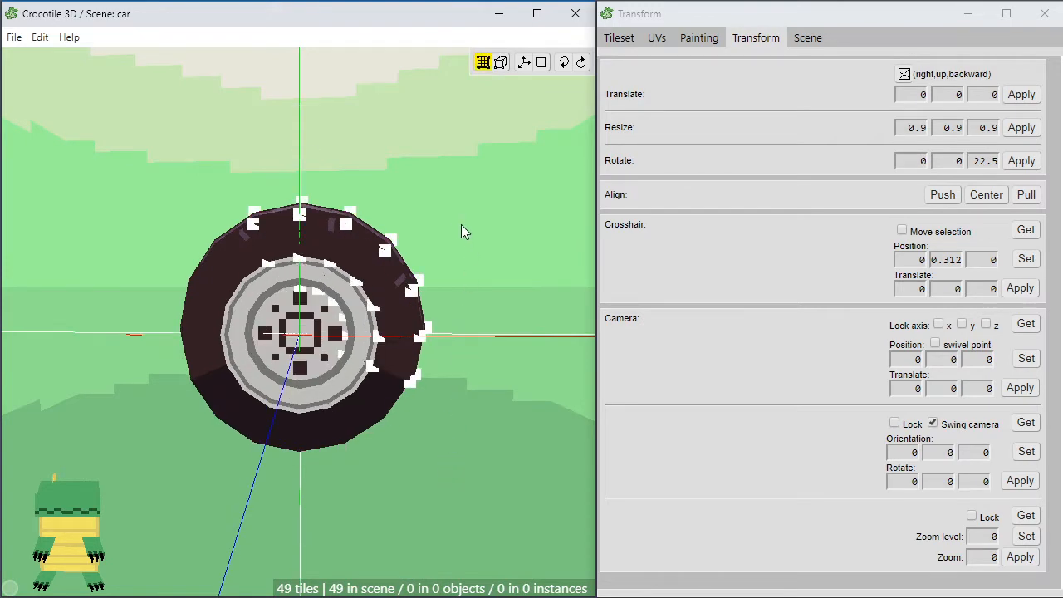
scroll(451, 226, down, 1)
scroll(451, 241, up, 2)
key(space)
mouse_move(451, 334)
mouse_down()
mouse_move(374, 340)
mouse_move(452, 336)
mouse_up()
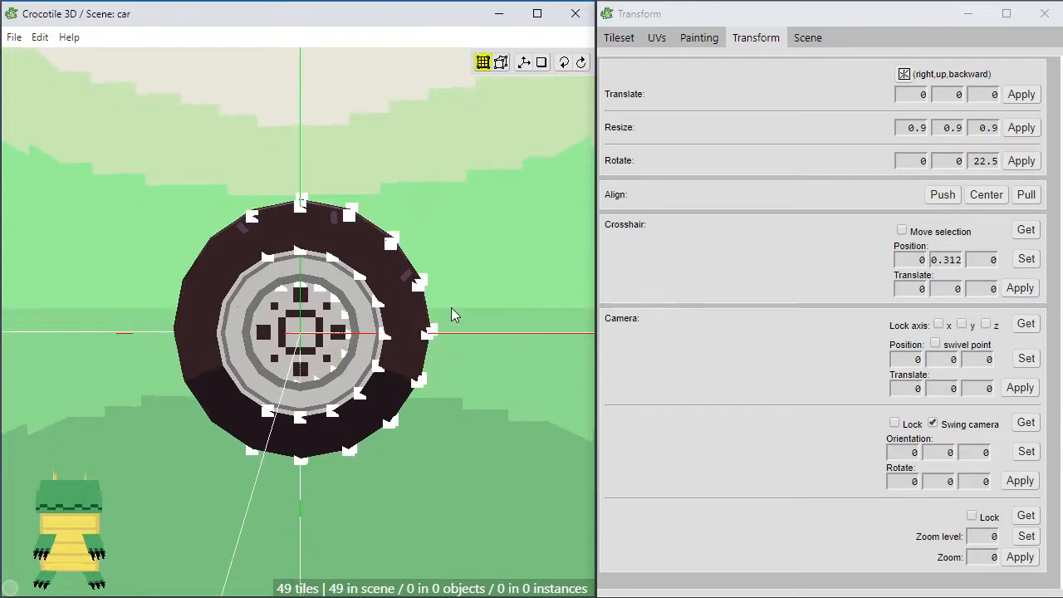
Select all front and rear vertices around the tire's outer circumference, leaving the rim and hub vertices unselected
scroll(458, 293, up, 2)
drag(532, 214, 428, 480)
drag(520, 81, 384, 253)
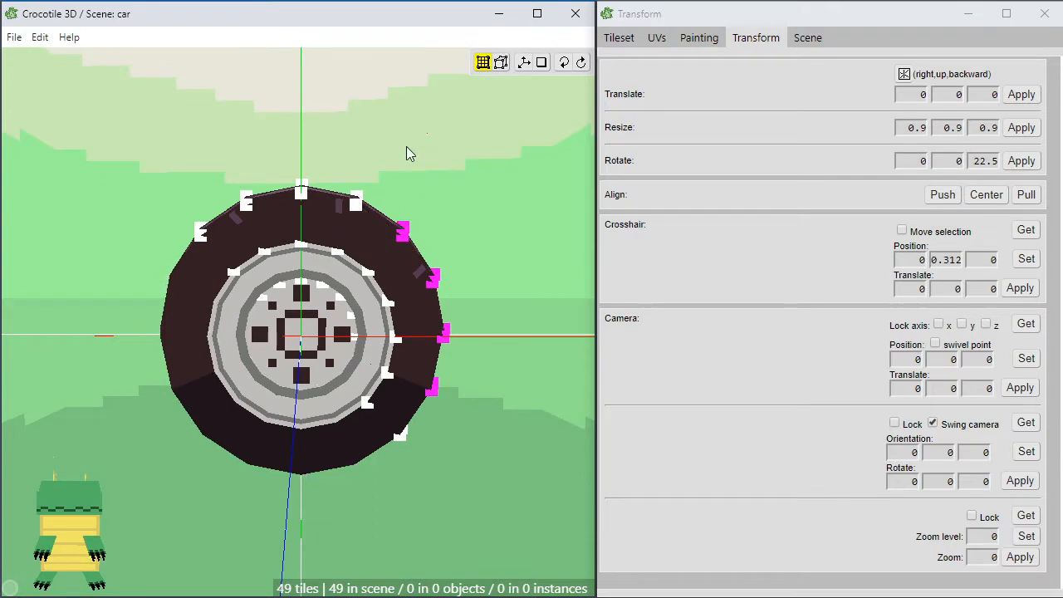
drag(428, 133, 295, 209)
drag(301, 137, 231, 217)
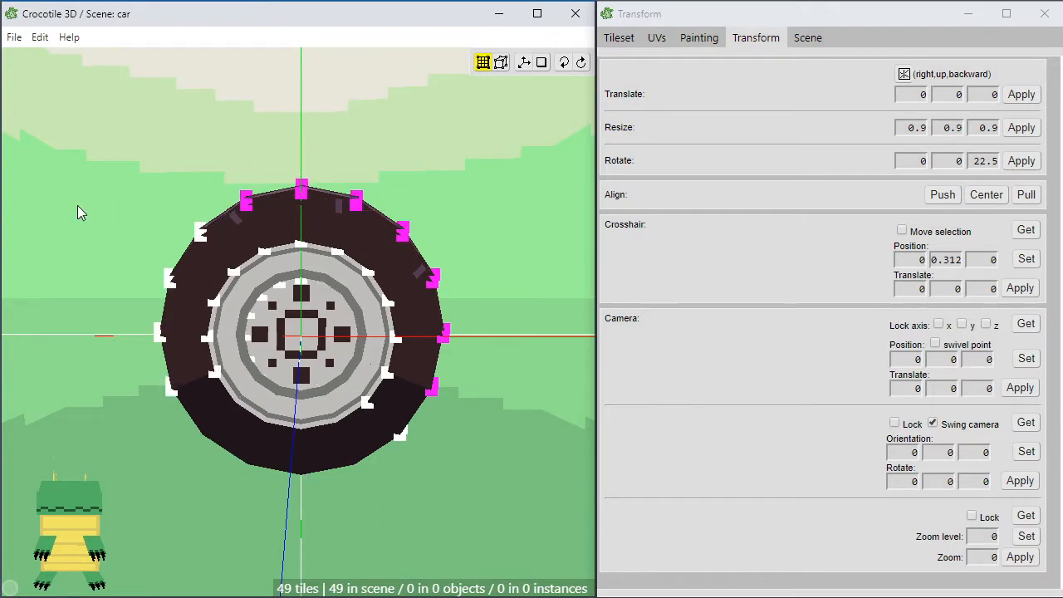
drag(78, 207, 201, 249)
drag(121, 251, 176, 367)
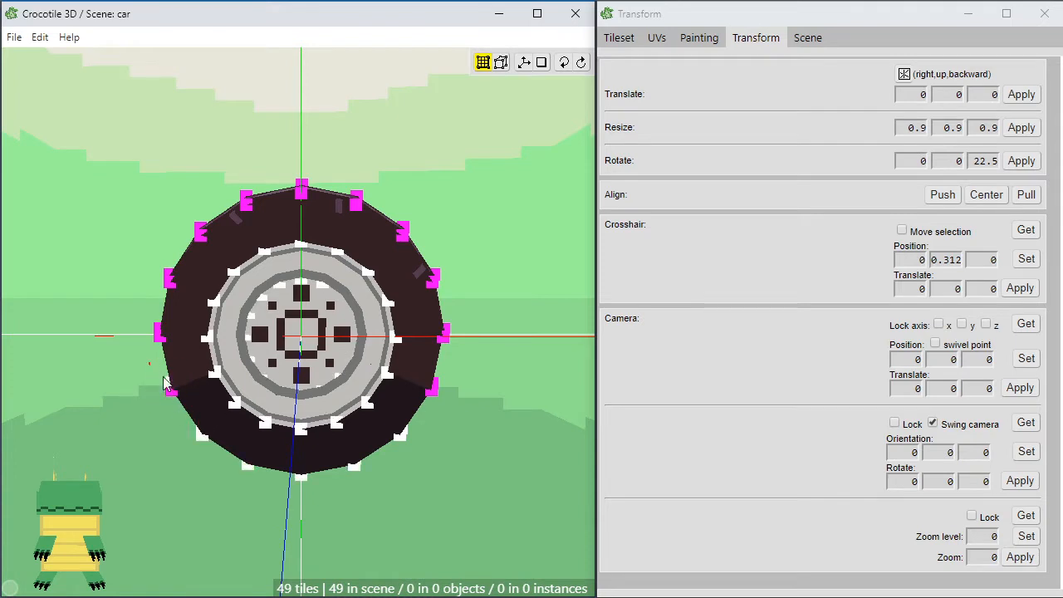
drag(212, 428, 391, 418)
key(space)
drag(391, 418, 412, 498)
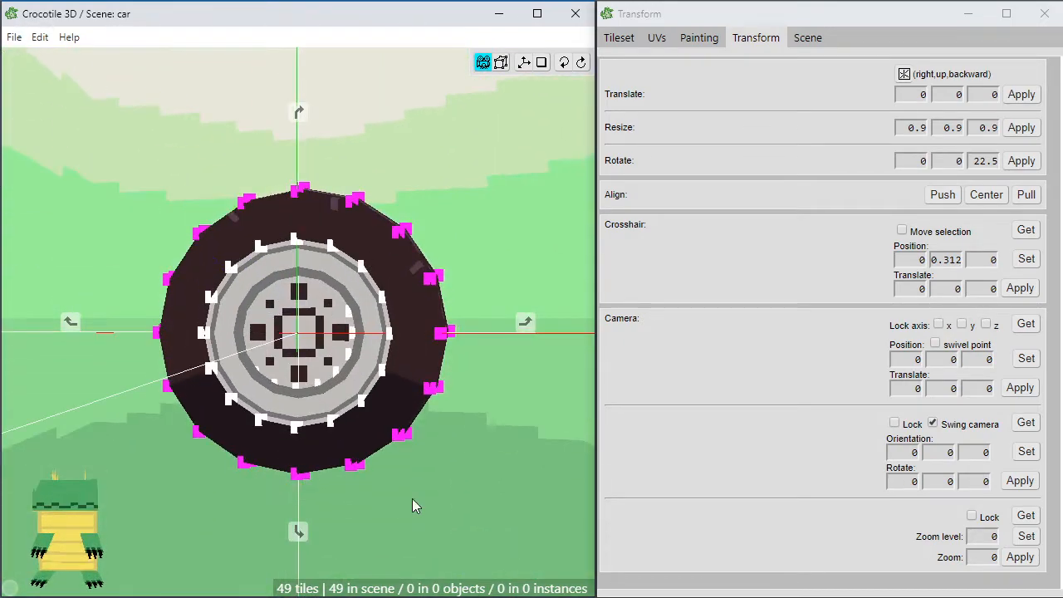
Try to make the tire thinner by resizing the selected outer vertices by 0.9, 0.9 and 1
scroll(421, 451, up, 3)
key(space)
mouse_move(420, 451)
mouse_down()
mouse_move(295, 444)
mouse_move(433, 453)
mouse_up()
key(space)
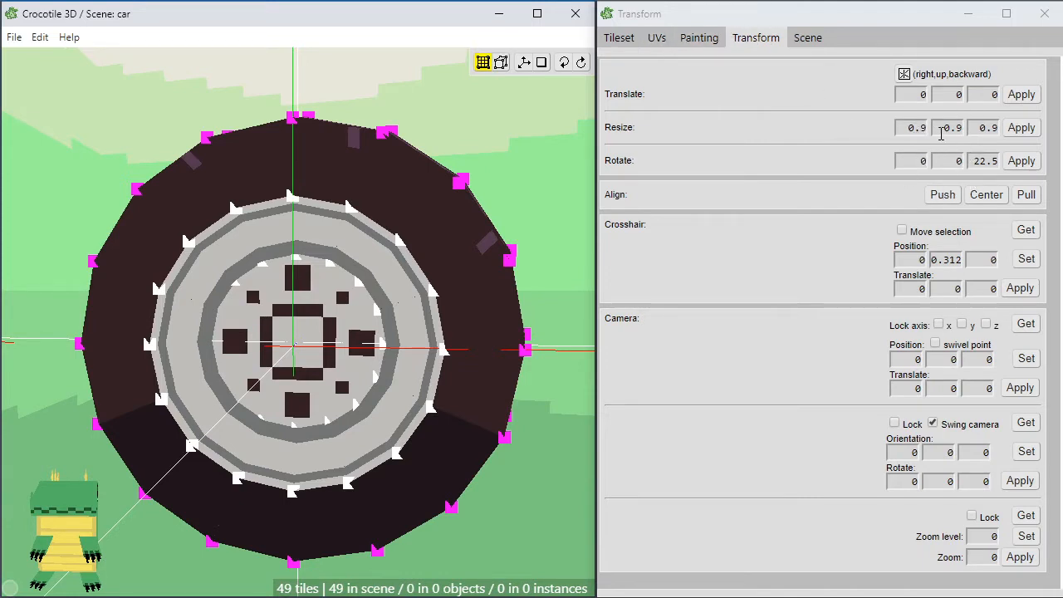
click(978, 127)
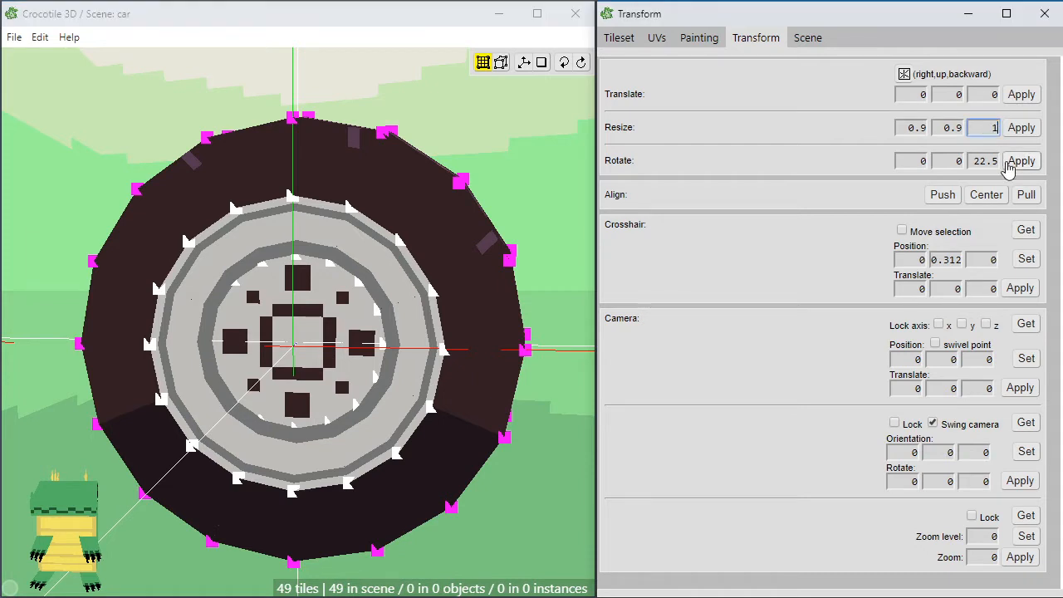
click(1024, 129)
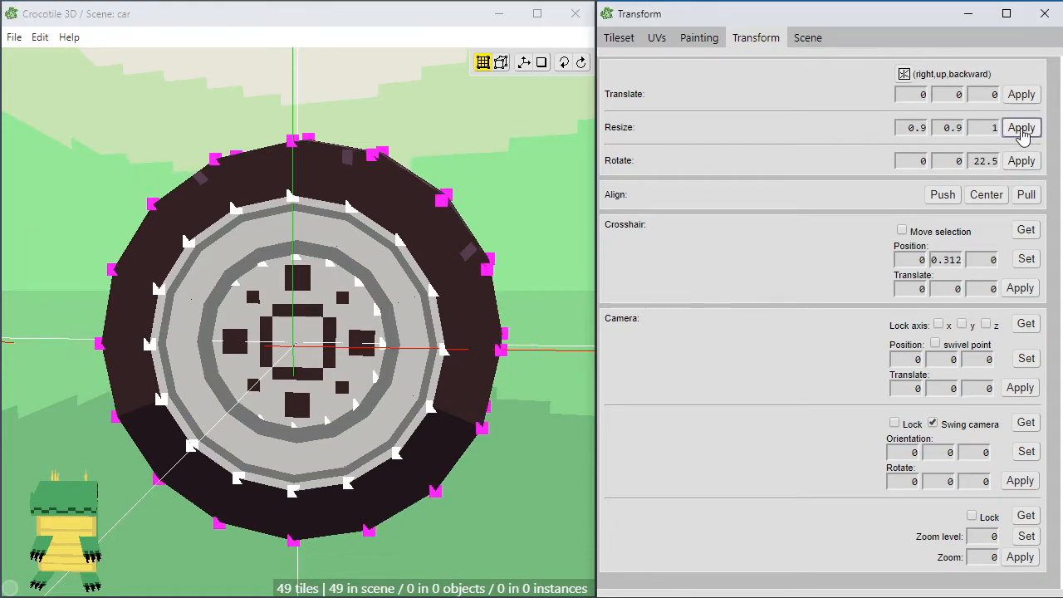
Examine the thinner tire from both sides and from the front at several distances
right_drag(545, 422, 474, 424)
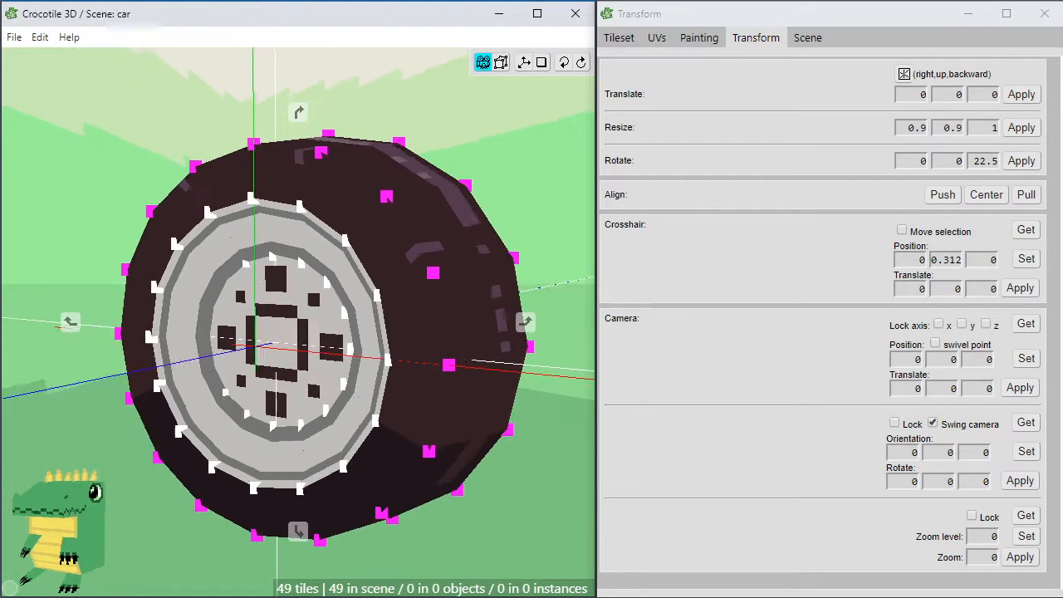
scroll(544, 422, down, 3)
right_drag(544, 423, 586, 416)
scroll(401, 472, down, 3)
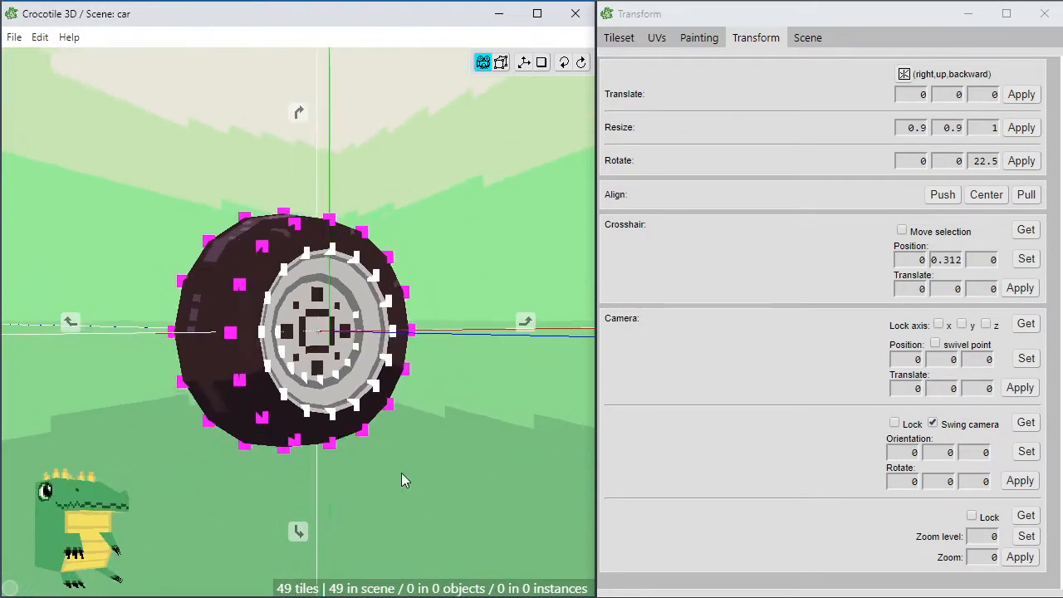
right_drag(438, 368, 411, 384)
right_drag(486, 458, 436, 470)
scroll(457, 460, down, 2)
scroll(448, 472, up, 1)
scroll(447, 465, up, 2)
scroll(438, 467, down, 3)
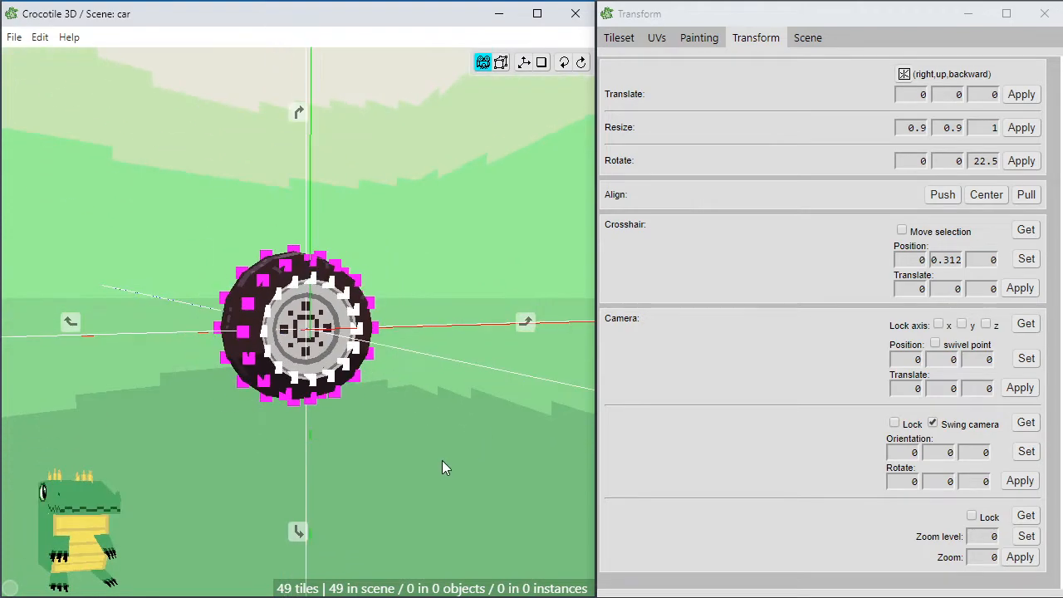
key(space)
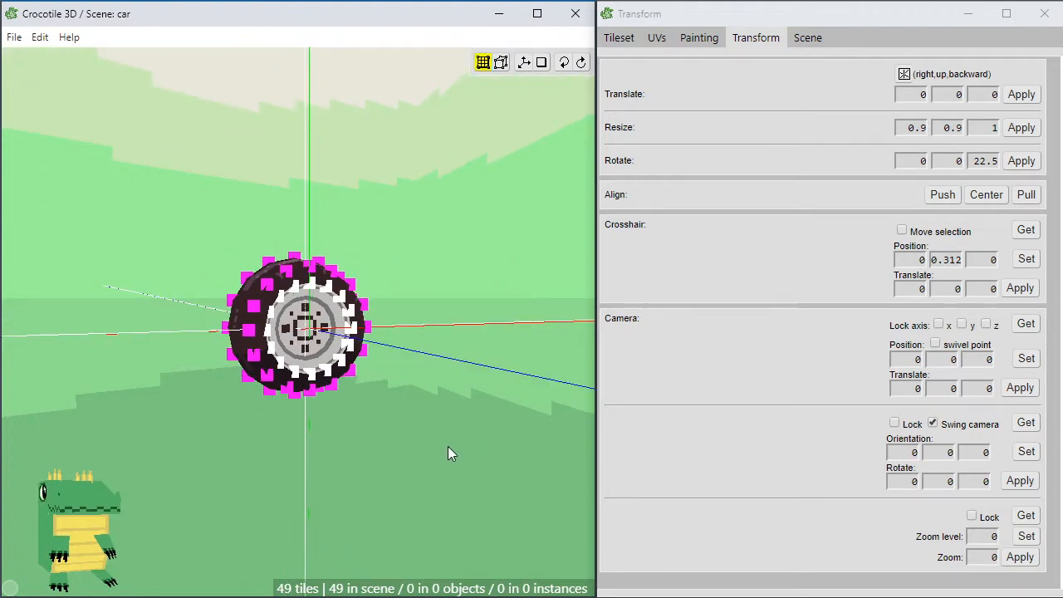
scroll(432, 474, up, 1)
scroll(437, 470, down, 1)
scroll(450, 463, up, 4)
right_drag(452, 462, 442, 462)
Undo the tire resize, redo it to compare both thicknesses, and undo it again
key(ctrl+z)
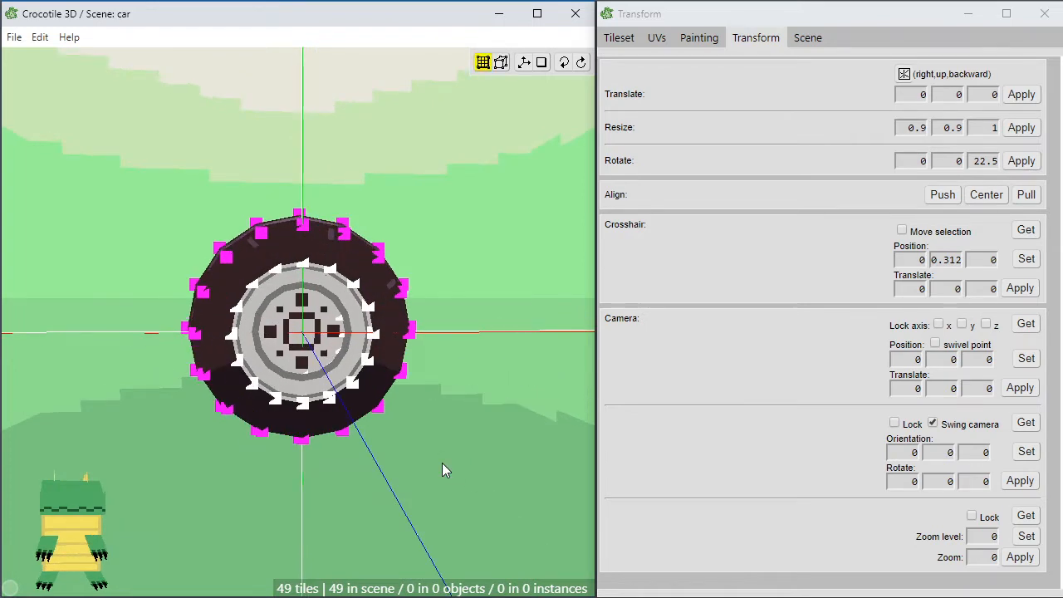
key(ctrl+y)
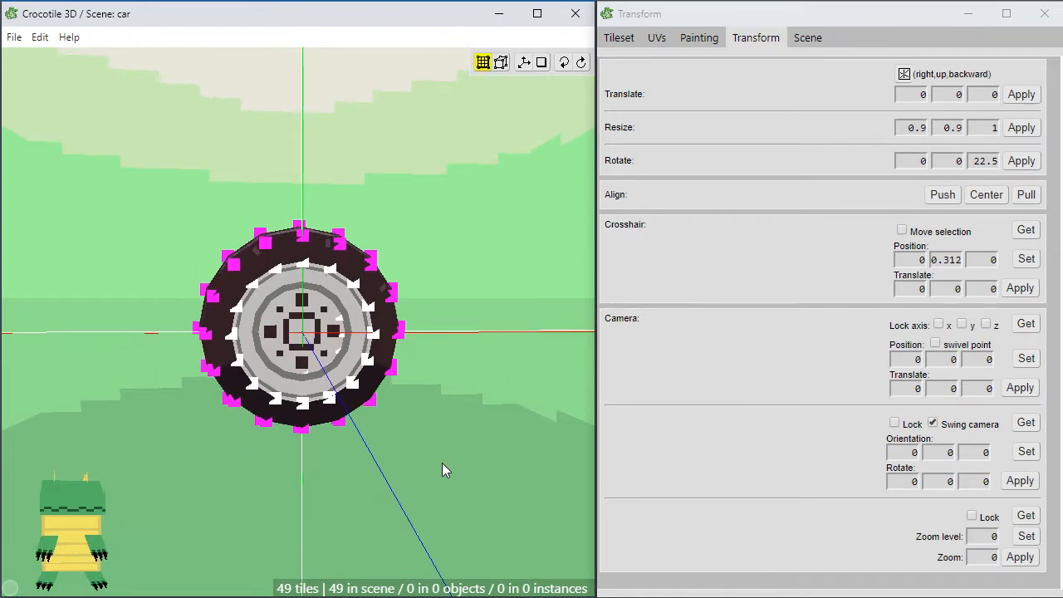
key(ctrl+z)
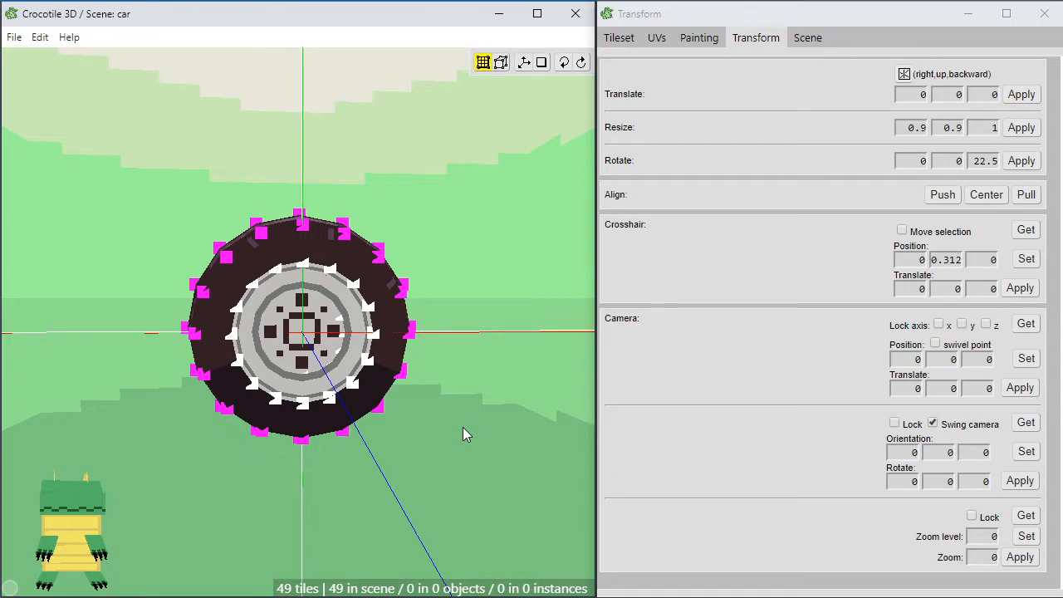
Deselect the front outer tire vertices so that only the rear outer edge stays selected
right_drag(462, 429, 443, 259)
drag(399, 240, 315, 476)
right_drag(498, 451, 449, 451)
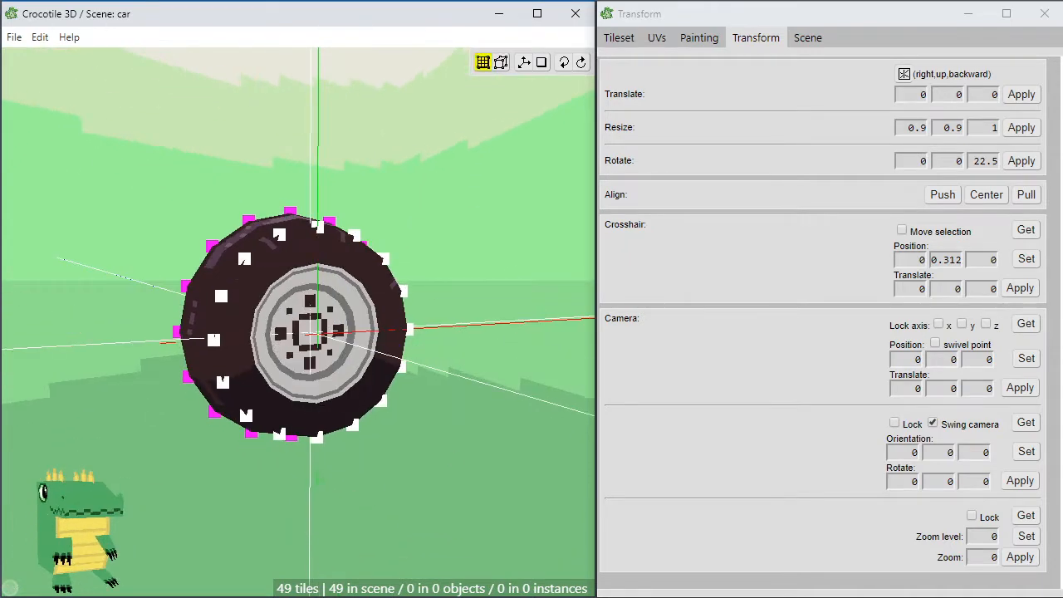
Try to taper the tire by resizing its rear outer edge vertices by 0.9, 0.9 and 1, and undo the attempt
click(1020, 162)
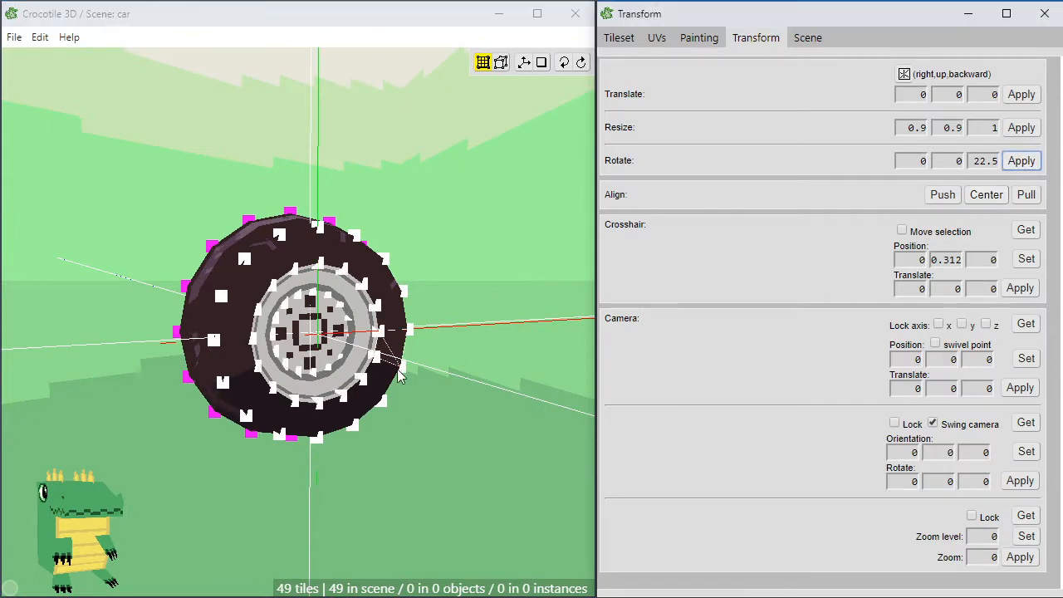
right_drag(398, 376, 468, 432)
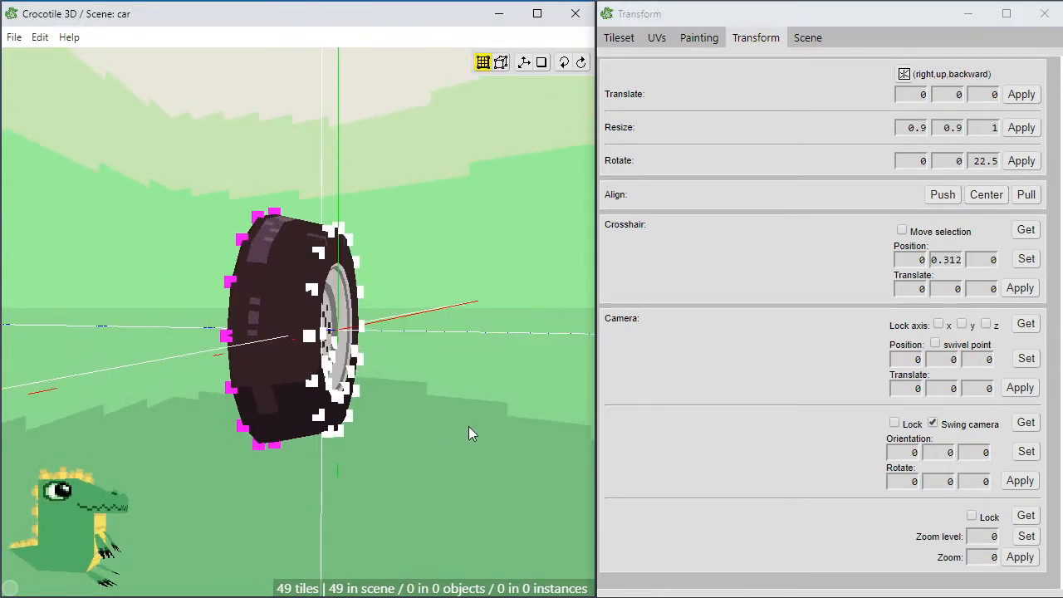
click(1021, 129)
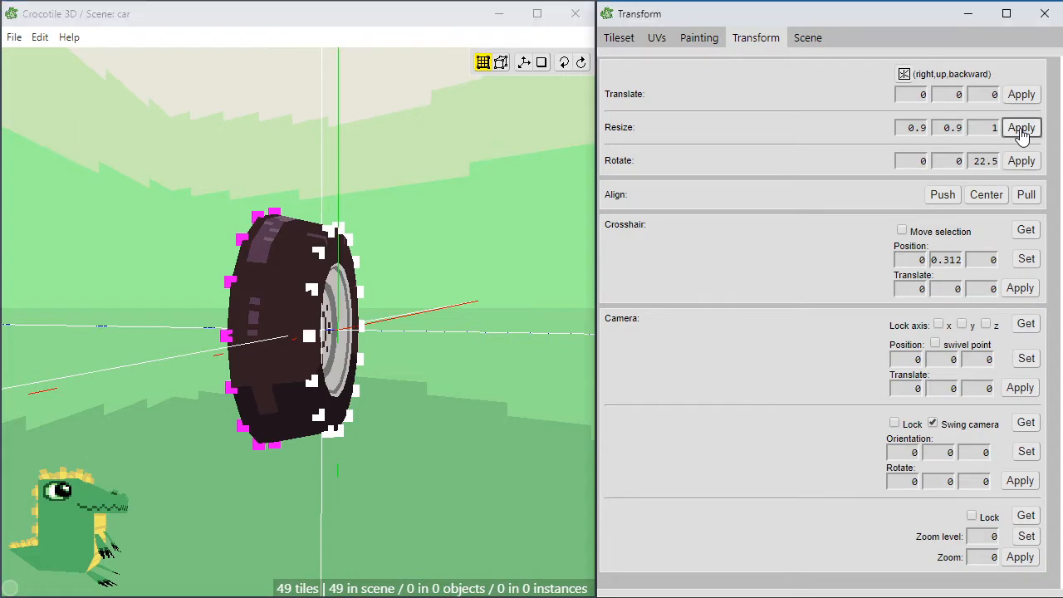
click(483, 62)
right_drag(466, 444, 422, 492)
scroll(403, 448, up, 3)
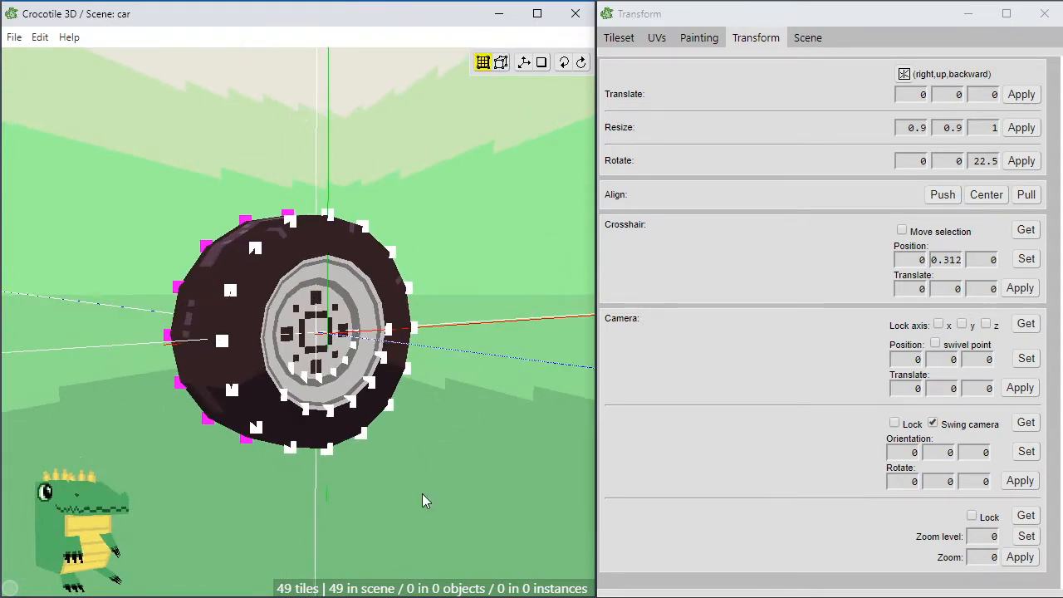
key(ctrl+z)
key(ctrl+z)
Select the tire's rear outer edge vertices and shift them three steps toward the front to narrow the tread
right_drag(420, 491, 436, 459)
scroll(426, 447, down, 4)
scroll(404, 460, up, 3)
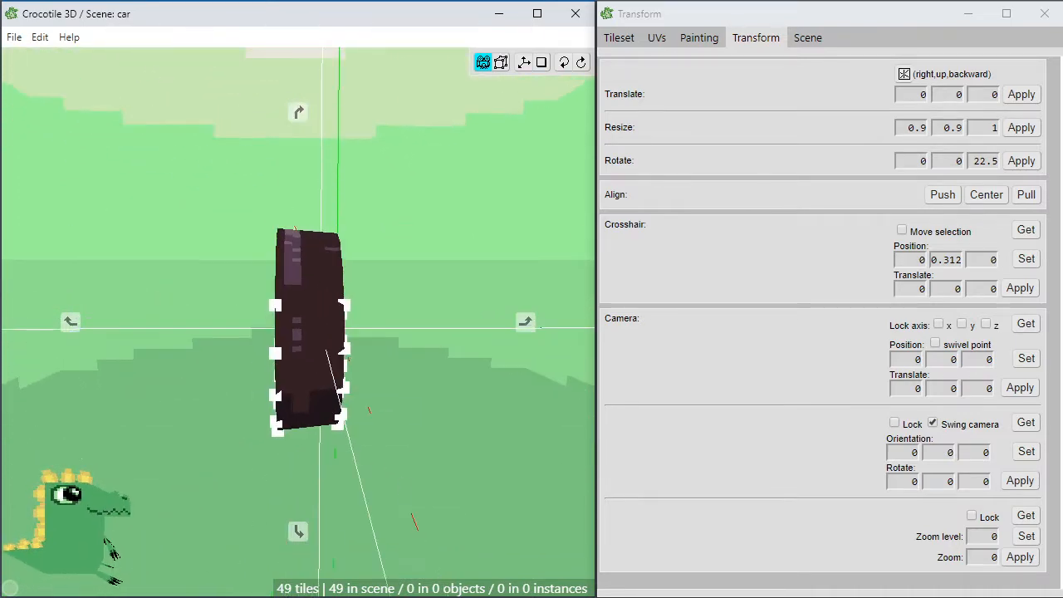
drag(226, 176, 297, 464)
key(d)
key(d)
key(d)
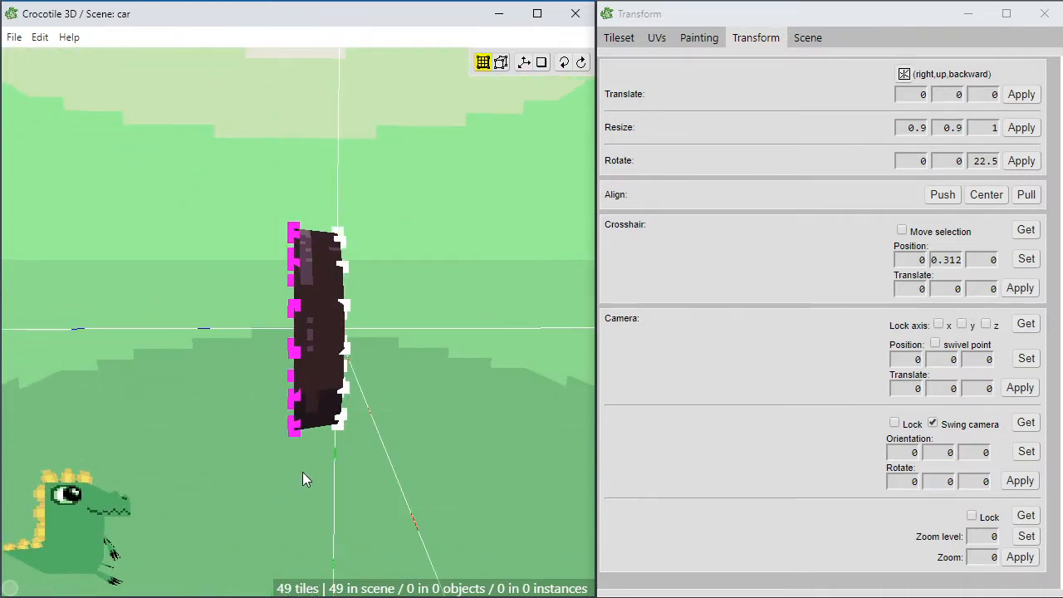
click(342, 456)
Select all the tread tiles around the tire's circumference
key(space)
right_drag(413, 447, 378, 438)
key(space)
right_drag(192, 196, 196, 229)
scroll(192, 196, up, 3)
key(space)
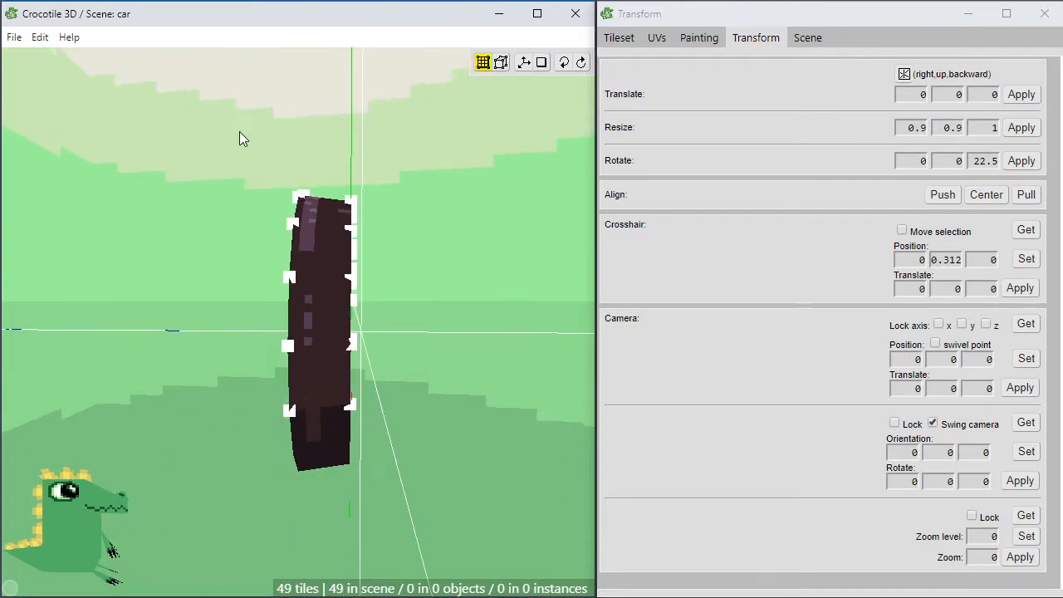
drag(246, 164, 274, 357)
drag(226, 128, 322, 521)
Place the crosshair on the tread's topmost rear vertex, and duplicate the tread tiles as a flipped copy extending behind it
key(space)
right_drag(322, 520, 116, 519)
right_drag(282, 303, 360, 282)
key(space)
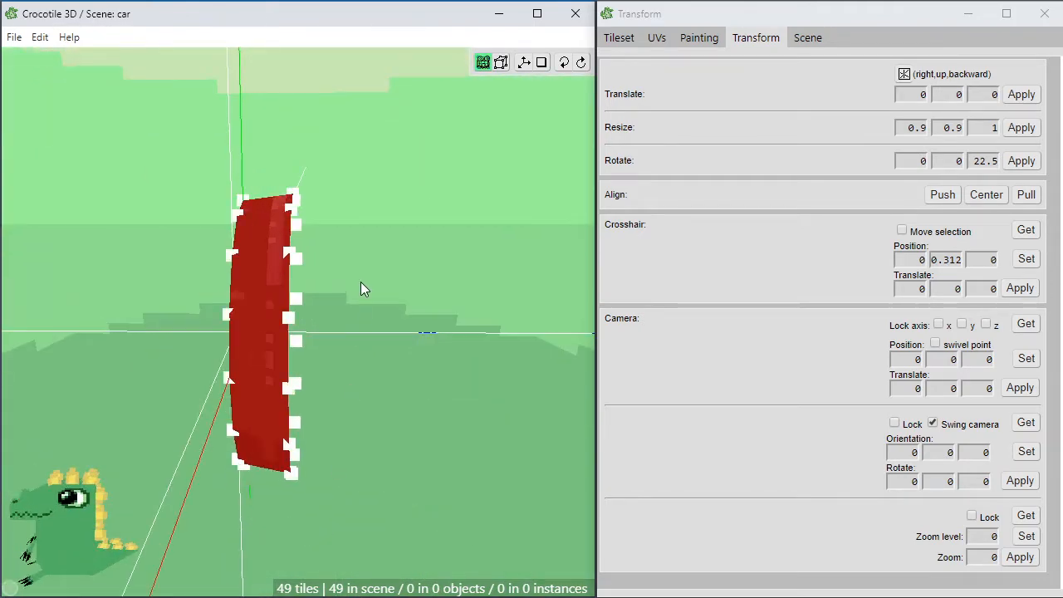
click(292, 197)
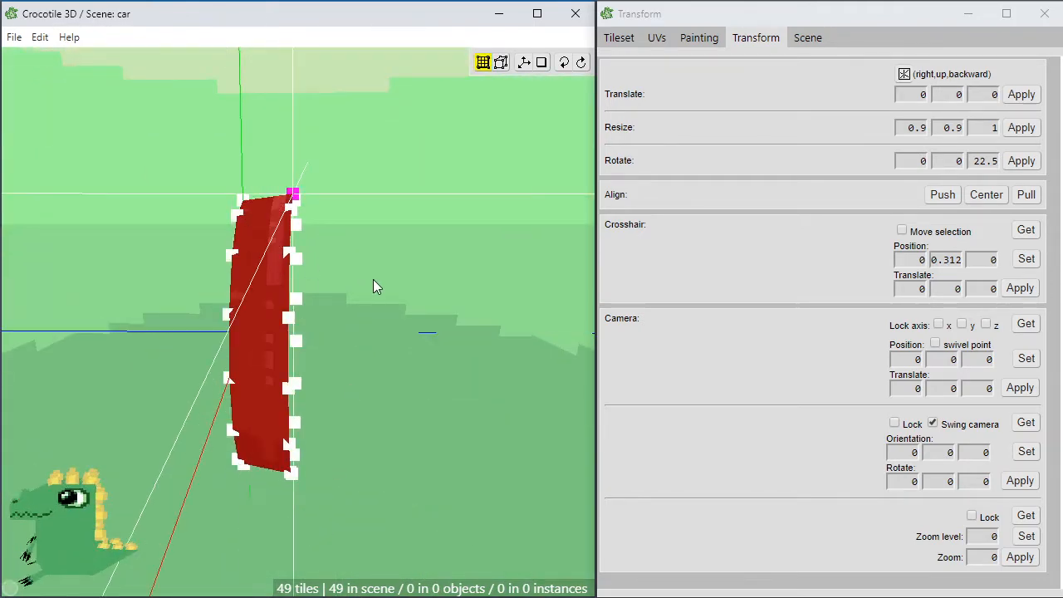
key(ctrl+c)
key(ctrl+v)
key(f)
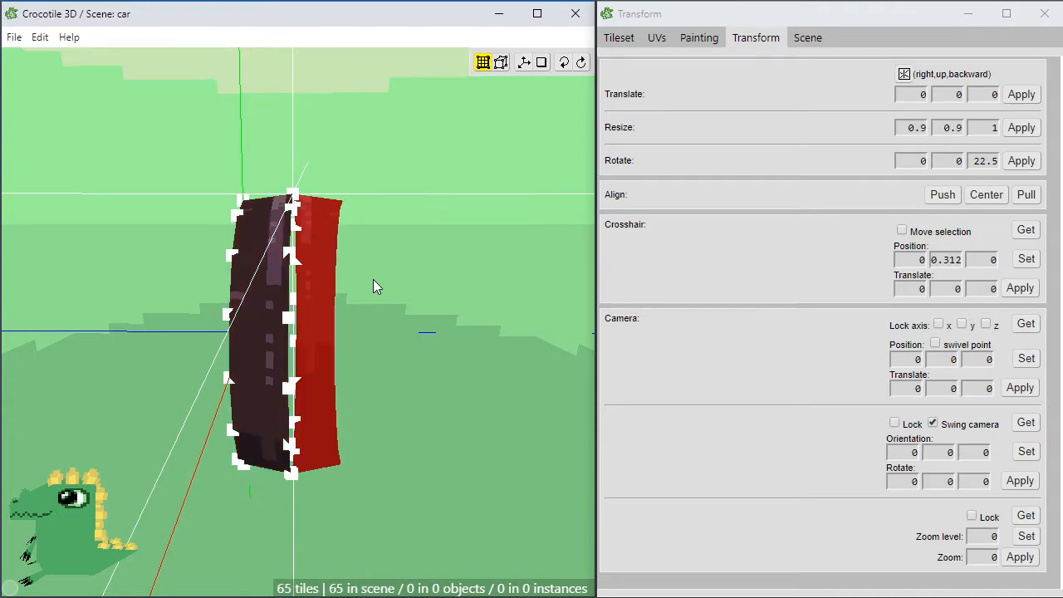
Deselect the tread copy and examine the widened wheel from several angles
key(space)
drag(426, 308, 353, 326)
right_click(445, 342)
key(space)
middle_drag(581, 395, 409, 429)
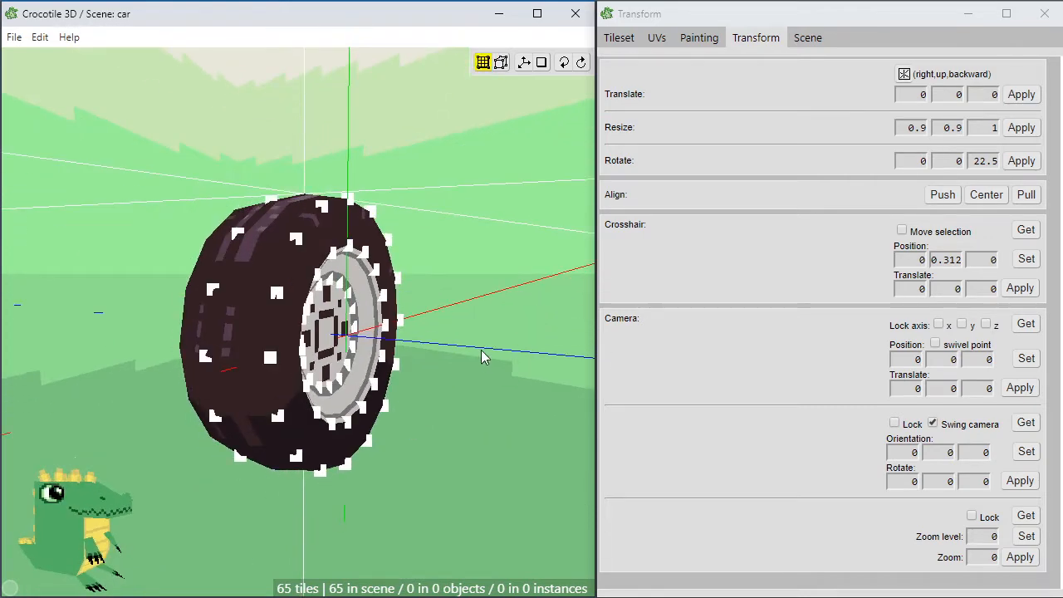
middle_drag(482, 357, 468, 318)
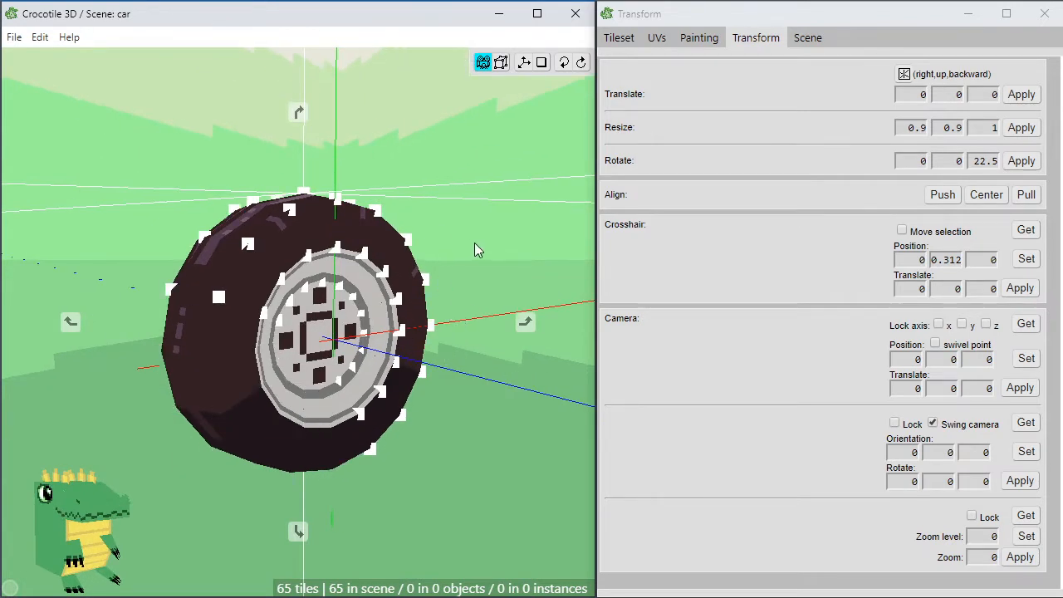
middle_drag(475, 249, 175, 255)
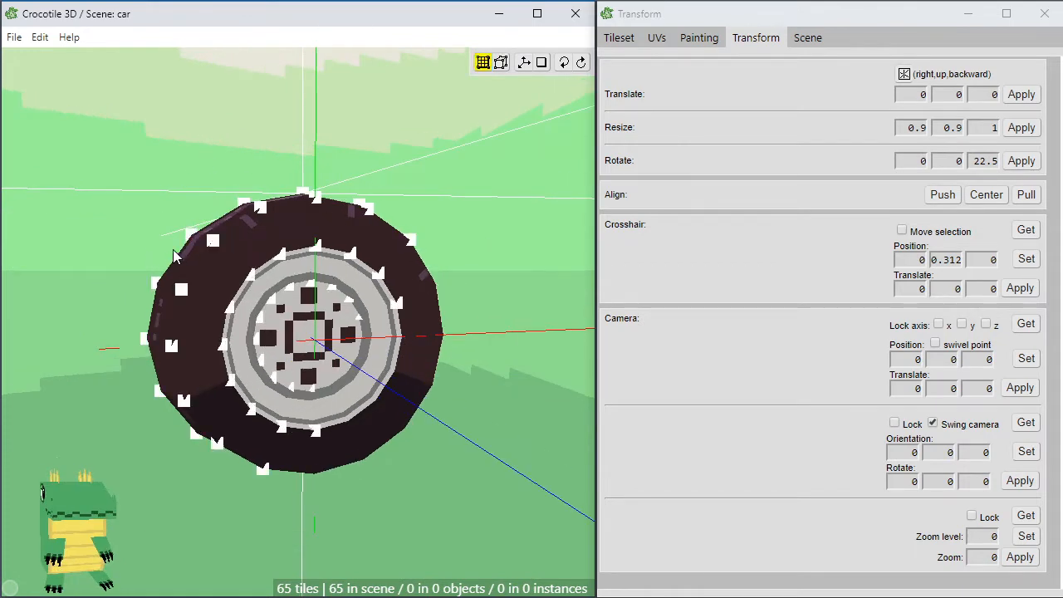
Select all tiles of the wheel and create an object from them
drag(114, 166, 475, 492)
middle_drag(477, 517, 297, 359)
right_click(189, 196)
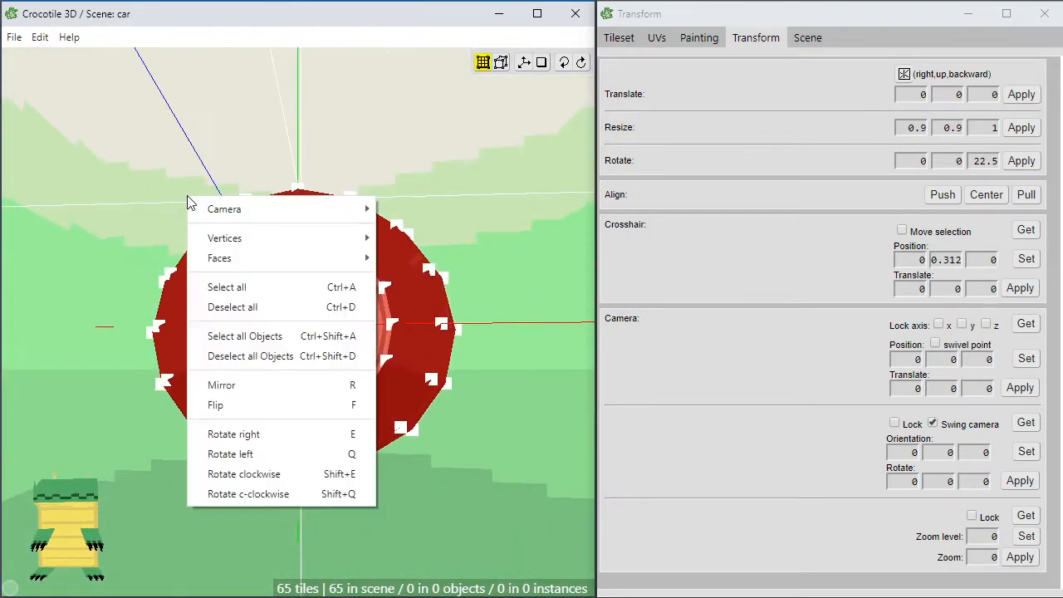
mouse_move(259, 259)
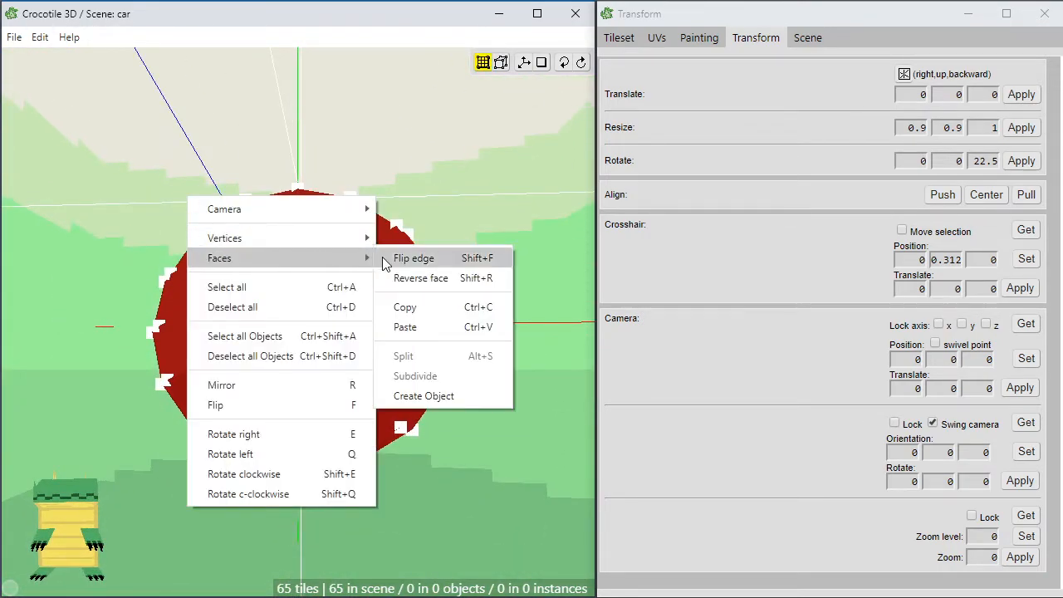
click(434, 399)
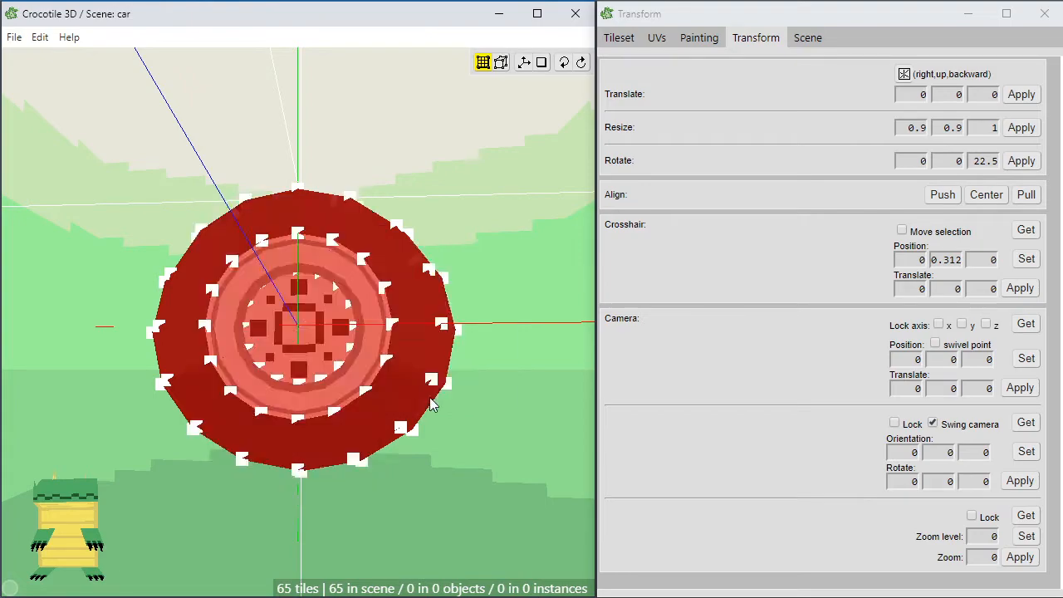
Try to turn all the wheel's tiles into a single object
key(space)
drag(335, 413, 264, 422)
mouse_move(334, 360)
mouse_down()
mouse_move(258, 378)
mouse_move(335, 361)
mouse_up()
key(space)
key(Tab)
key(ctrl+a)
key(ctrl+a)
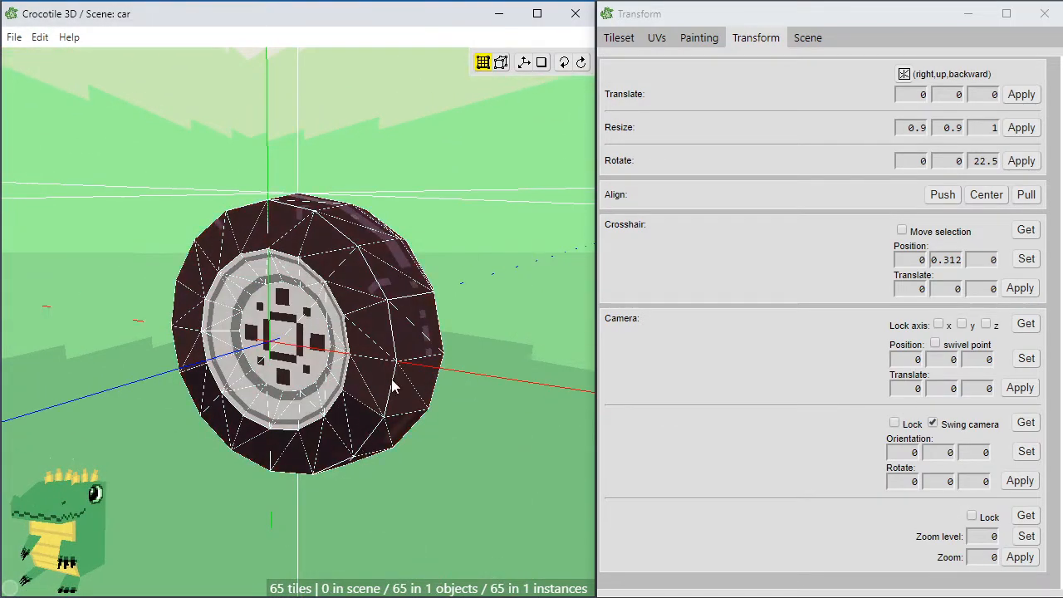
key(ctrl+a)
scroll(260, 251, up, 3)
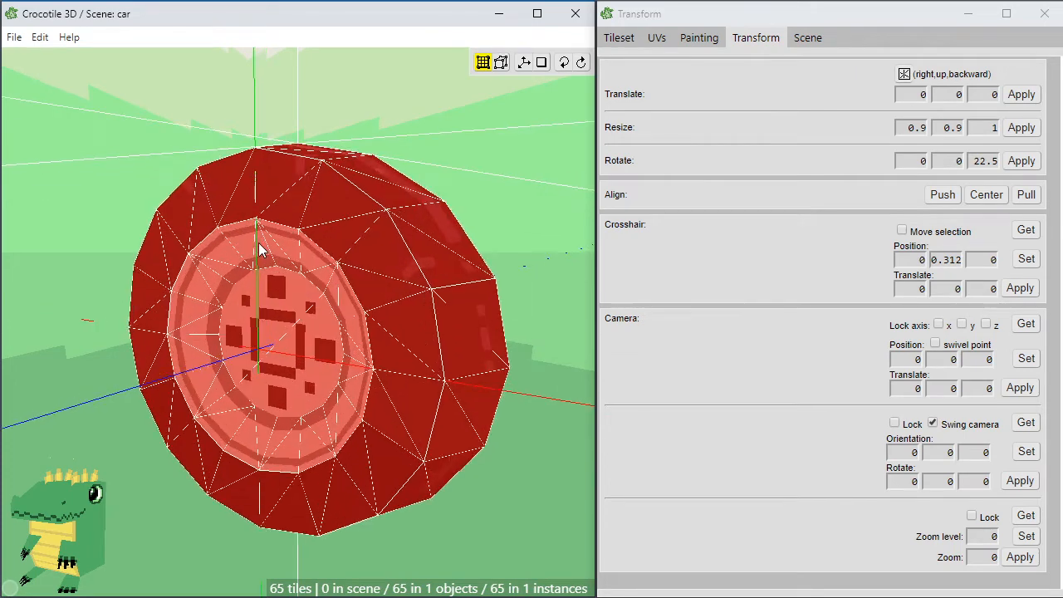
Lower the crosshair from the top of the tire to the height of the wheel's center
key(space)
drag(260, 258, 293, 162)
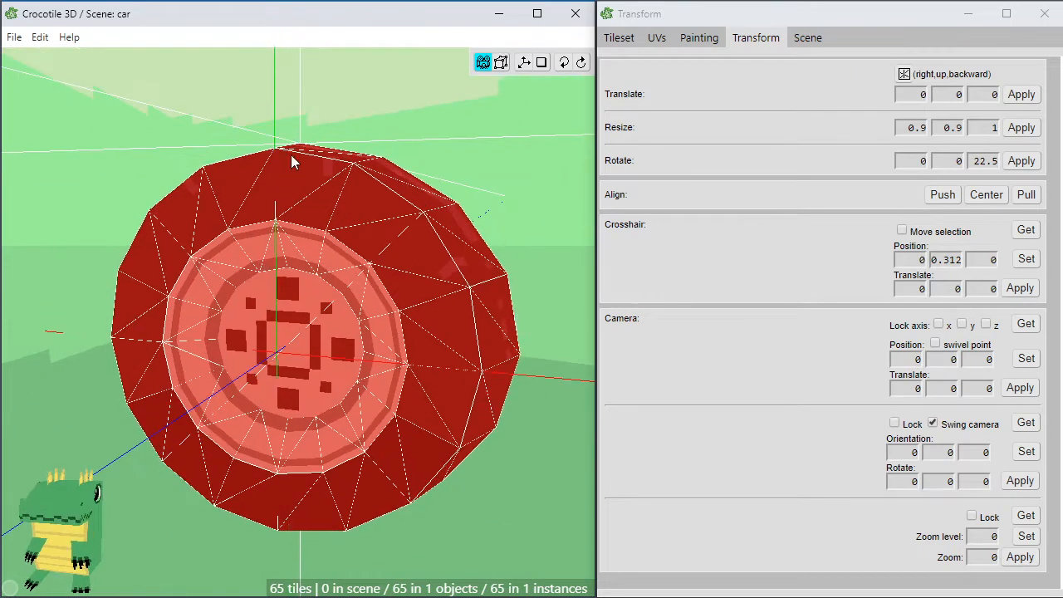
key(space)
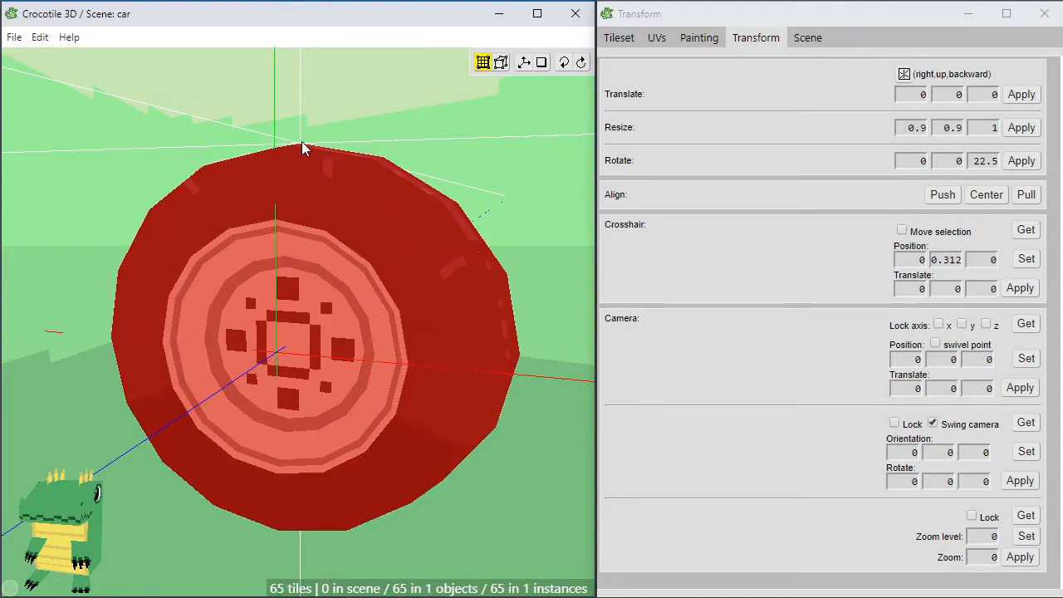
key(space)
drag(338, 199, 282, 220)
drag(337, 149, 318, 148)
key(space)
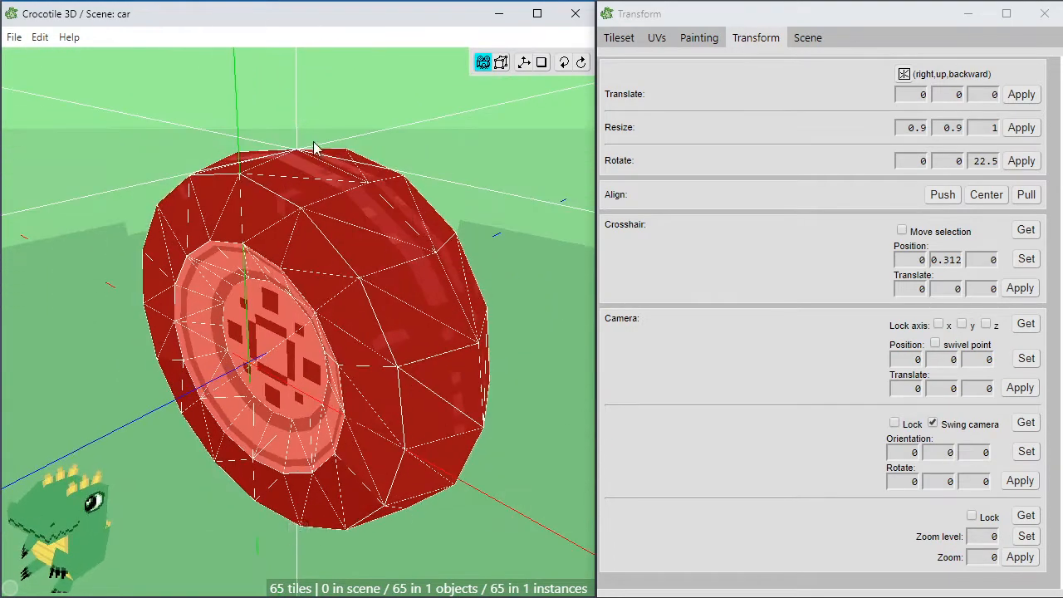
key(space)
mouse_move(306, 223)
mouse_down()
mouse_move(328, 224)
mouse_move(307, 225)
mouse_up()
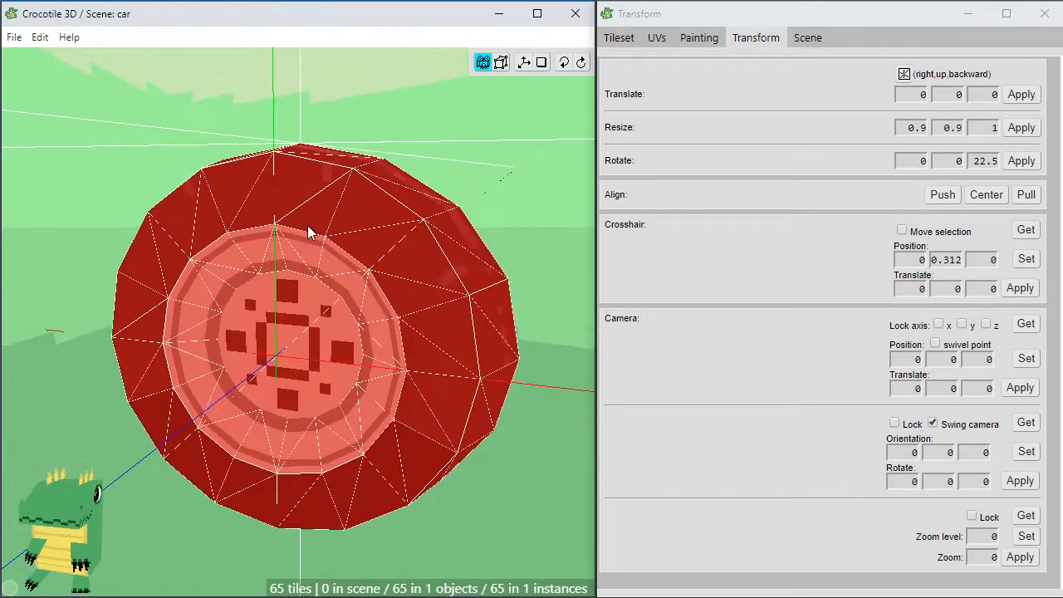
key(s)
key(s)
key(s)
key(s)
key(s)
key(s)
key(s)
key(s)
key(s)
key(s)
key(s)
key(s)
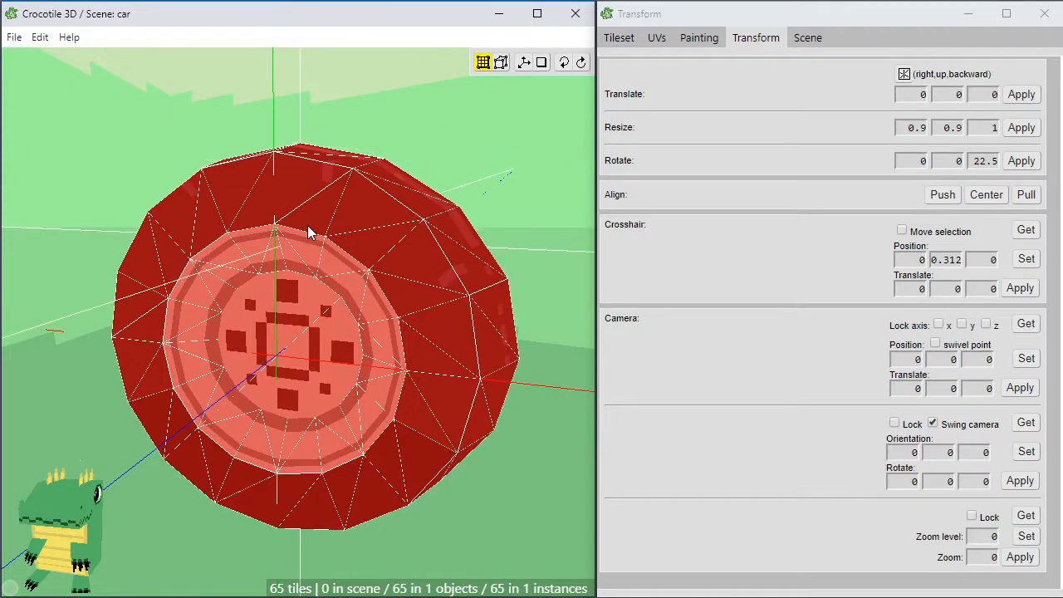
key(s)
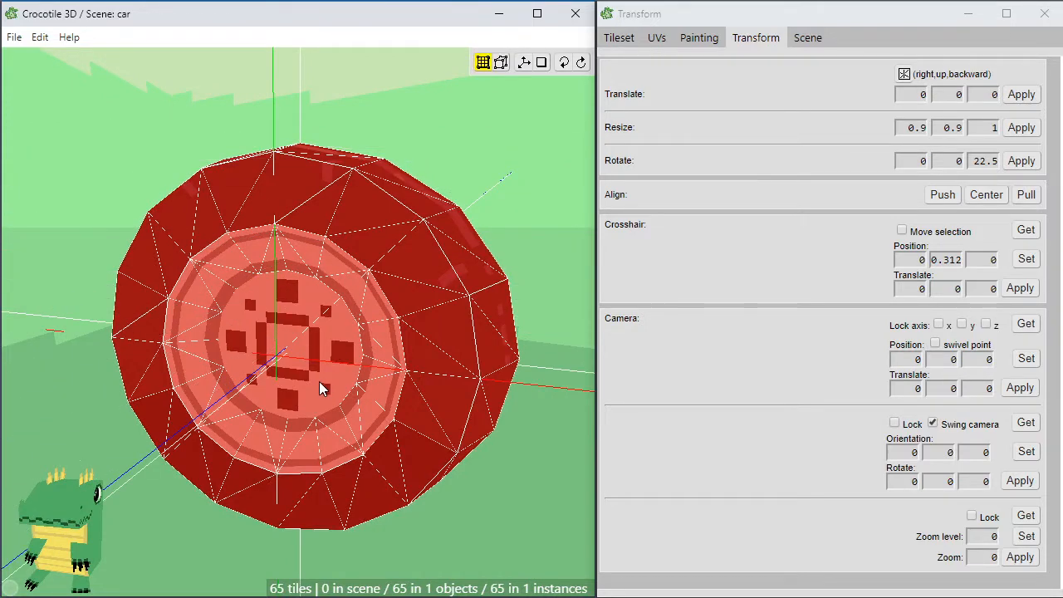
Examine how the crosshair lines up with the hubcap's center, resetting the camera position to 0, 0, 0
key(space)
drag(319, 381, 398, 369)
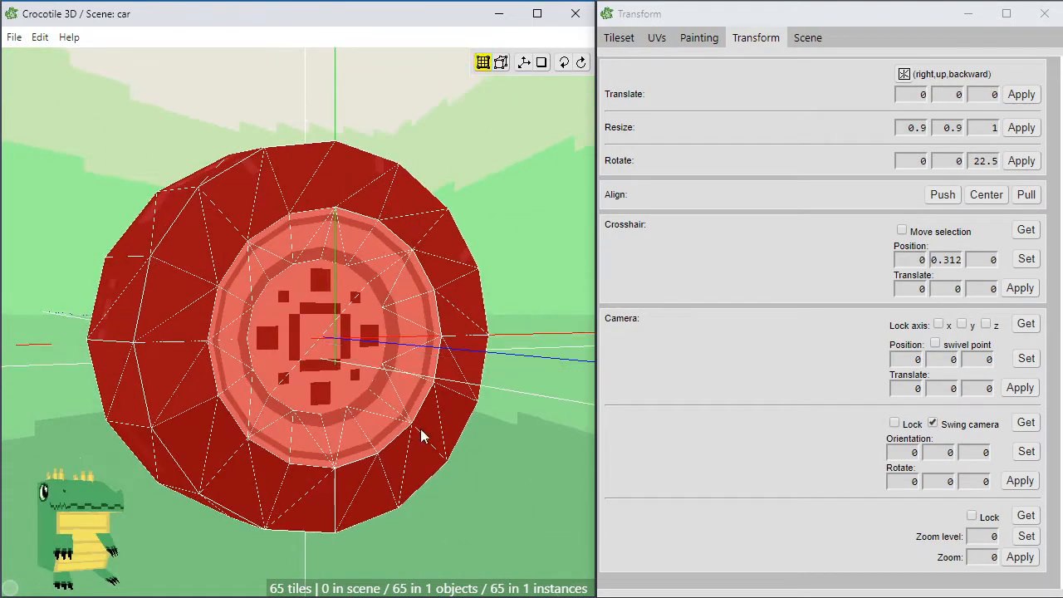
scroll(449, 423, up, 5)
drag(448, 417, 412, 454)
scroll(393, 449, up, 3)
scroll(393, 449, up, 1)
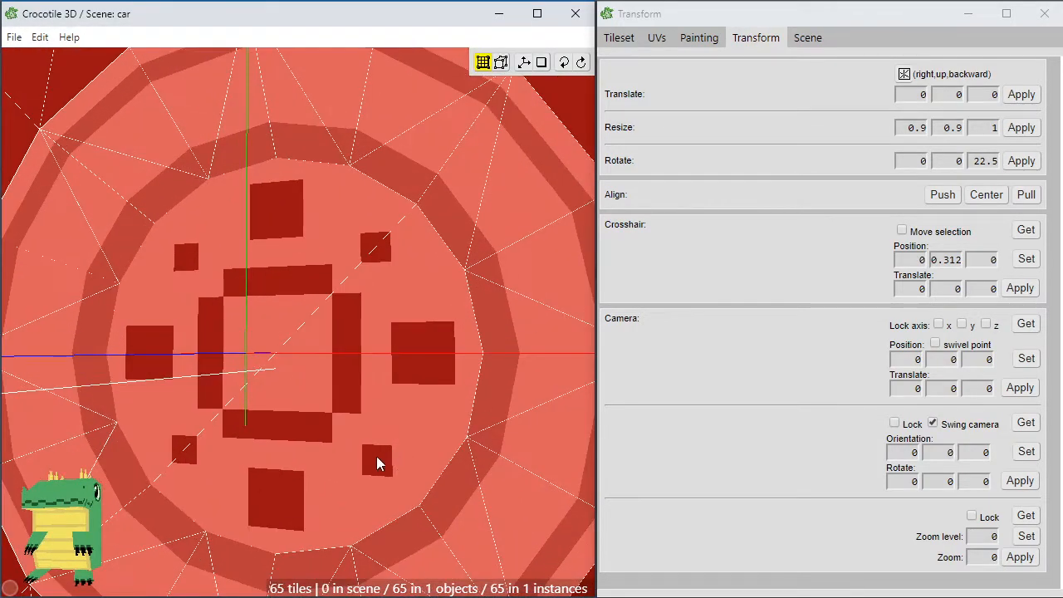
key(space)
right_drag(363, 458, 378, 456)
key(space)
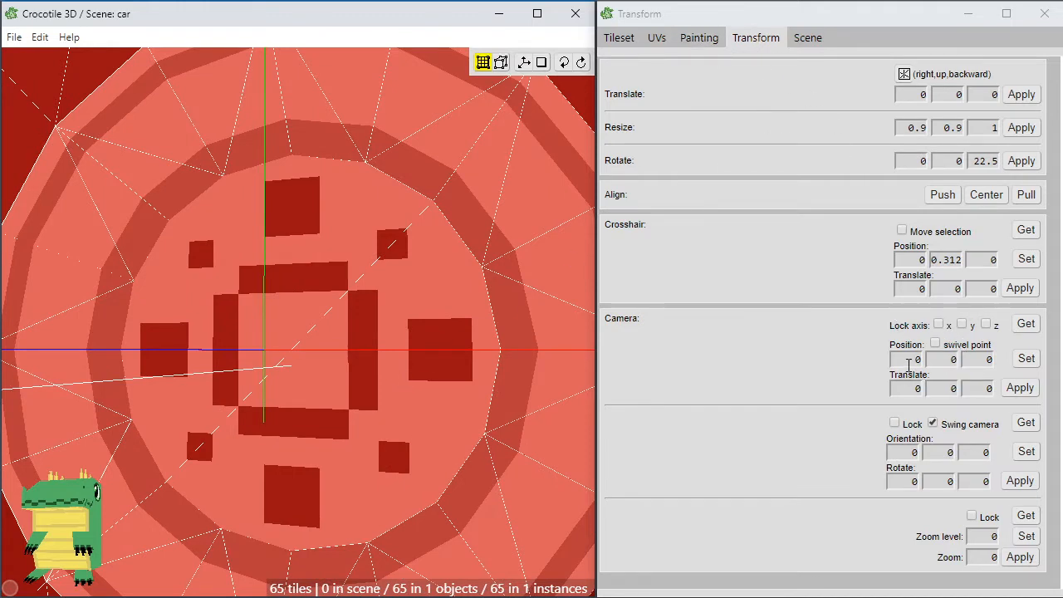
click(1028, 365)
scroll(89, 234, down, 8)
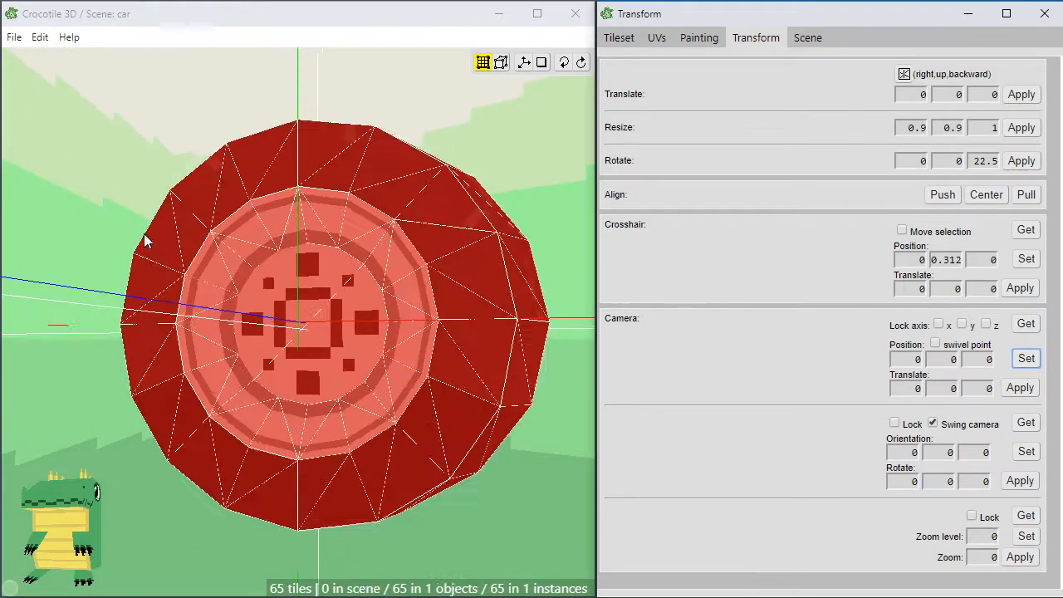
Undo the object creation and make all the wheel's tiles into an object again
click(386, 280)
key(ctrl+z)
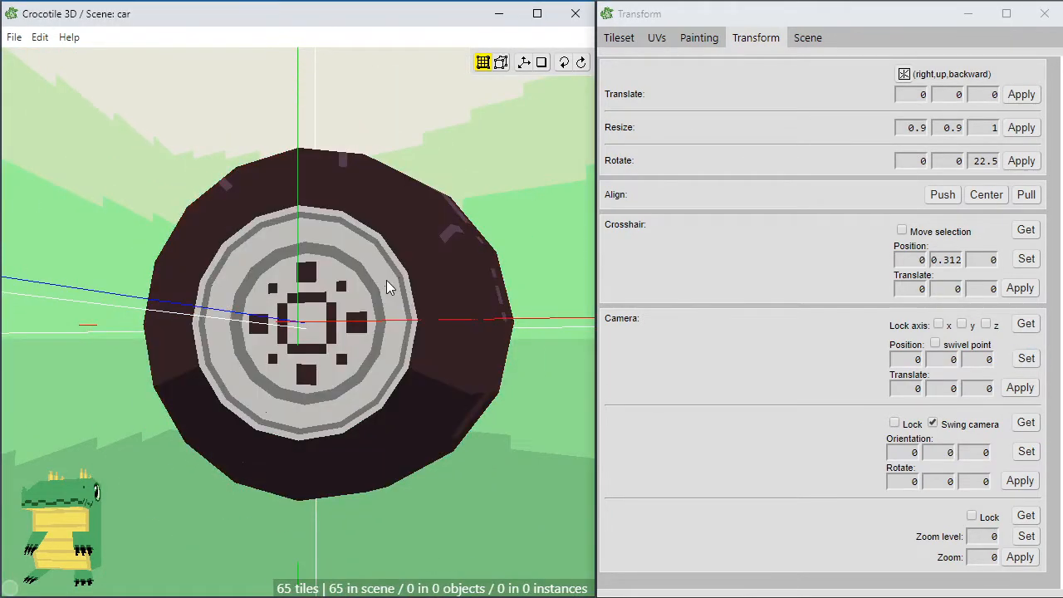
key(ctrl+a)
key(space)
drag(371, 385, 298, 404)
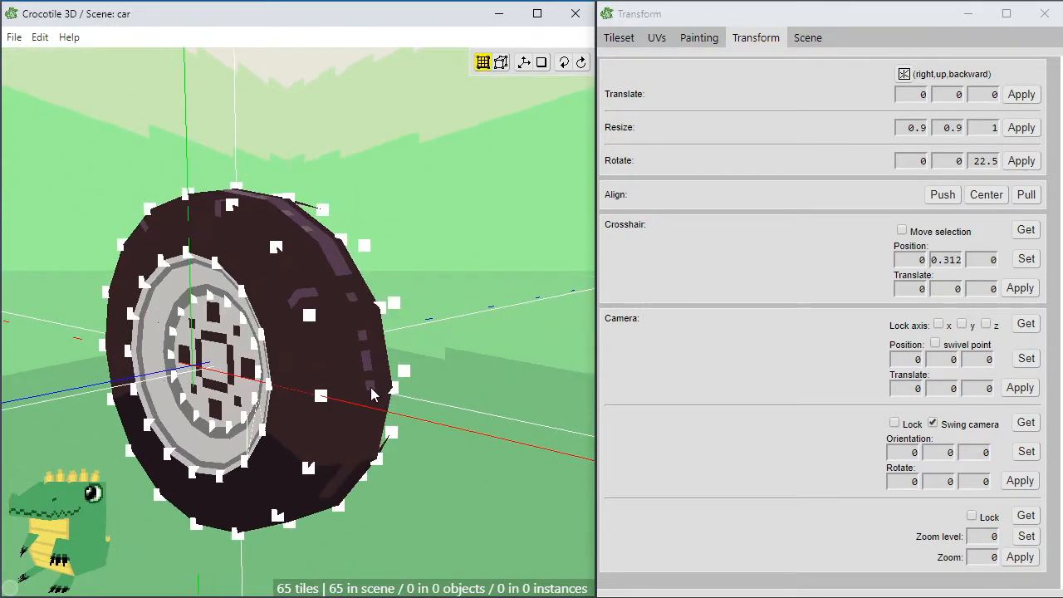
key(o)
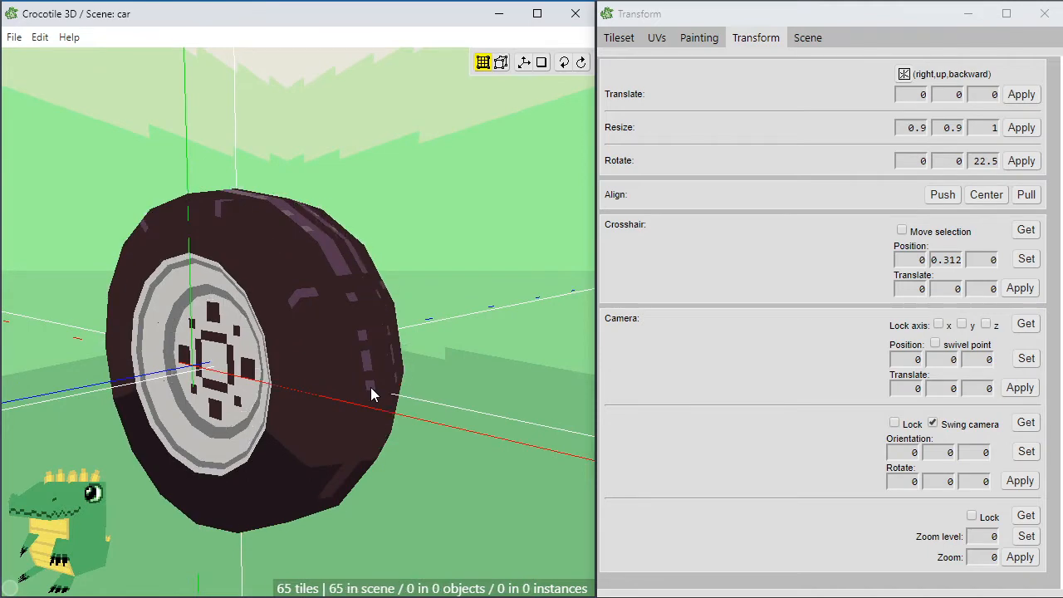
click(277, 432)
Set the crosshair position to 0, 0, 0 at the middle of the wheel
scroll(280, 440, up, 3)
key(space)
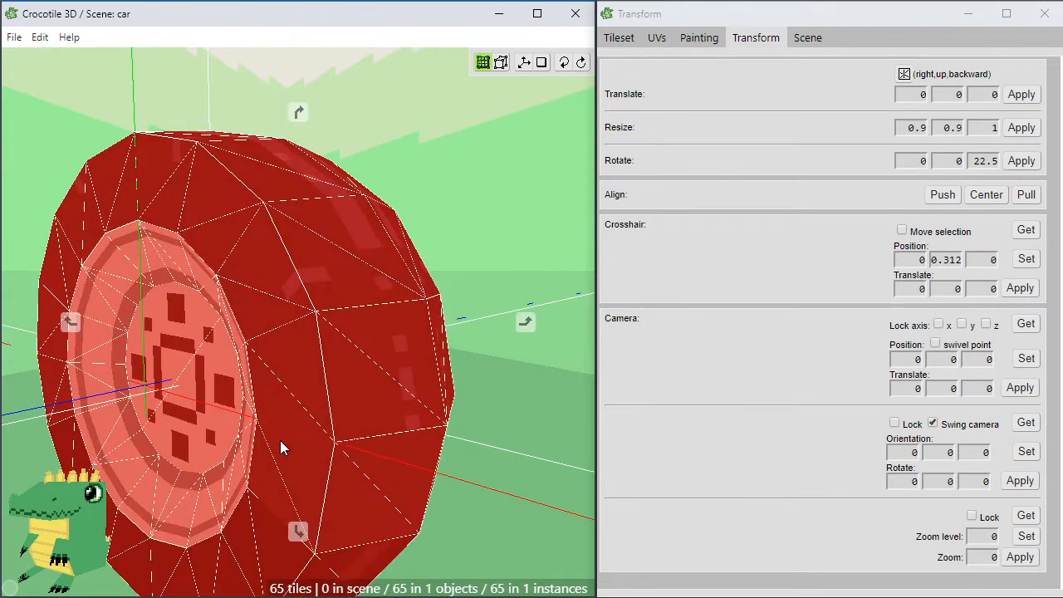
drag(280, 440, 261, 428)
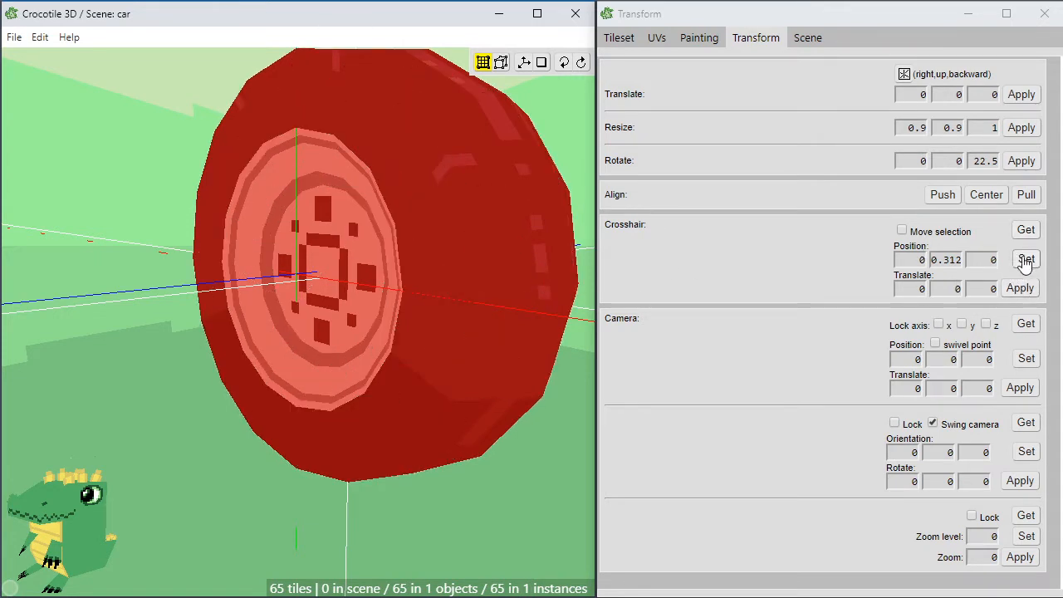
click(955, 260)
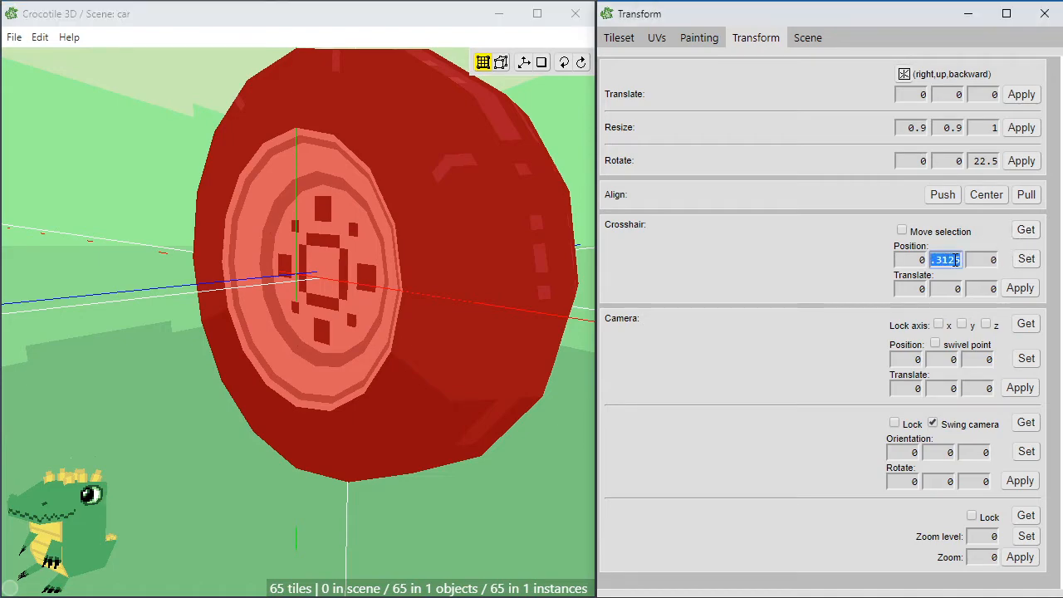
click(1029, 262)
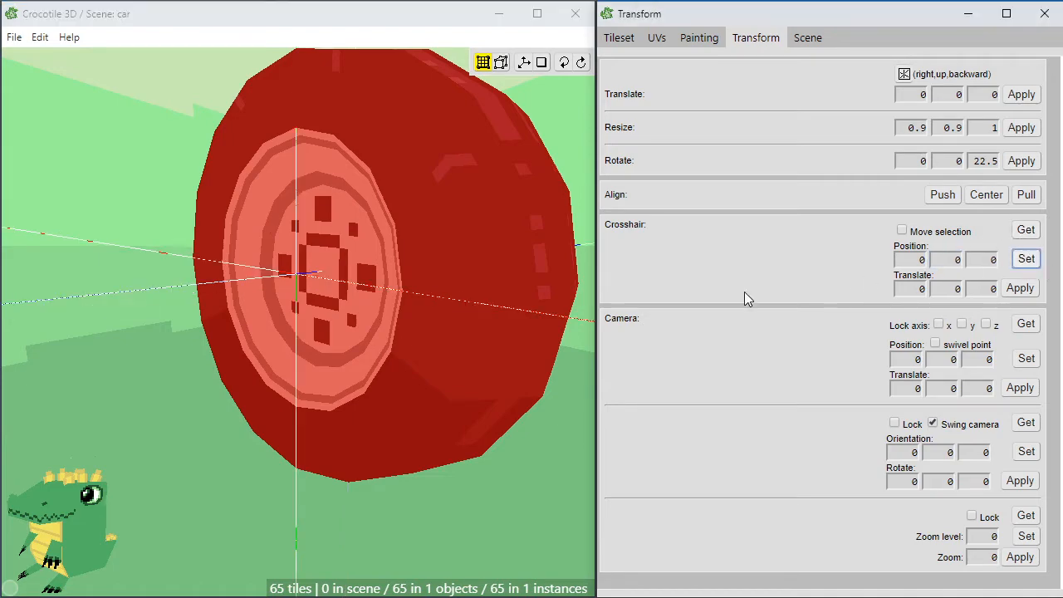
Open the wheel object for editing with its vertices displayed
key(space)
mouse_move(378, 325)
mouse_down()
mouse_move(419, 330)
mouse_move(397, 328)
mouse_up()
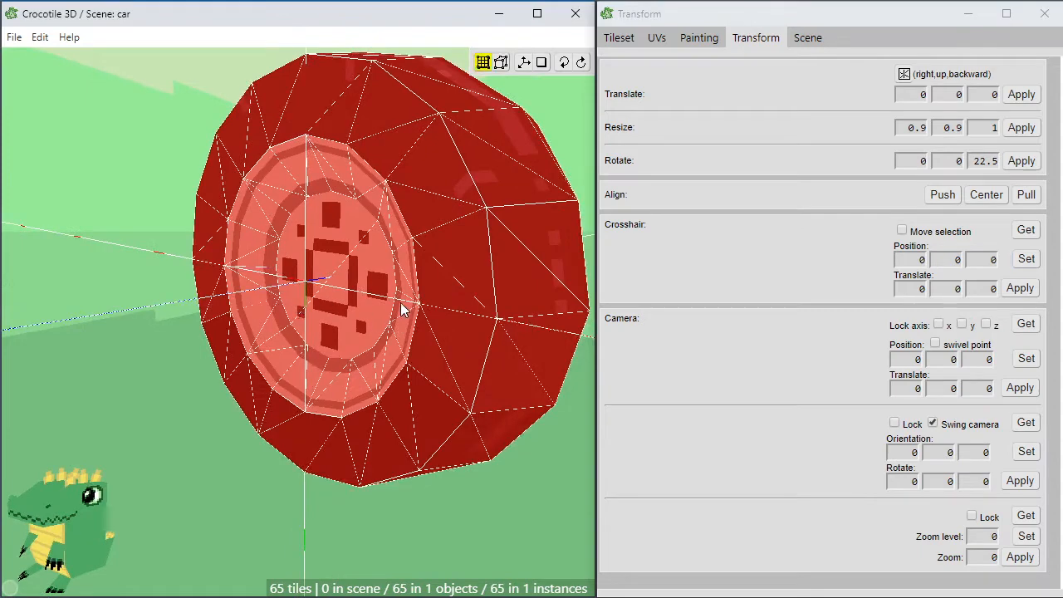
click(420, 253)
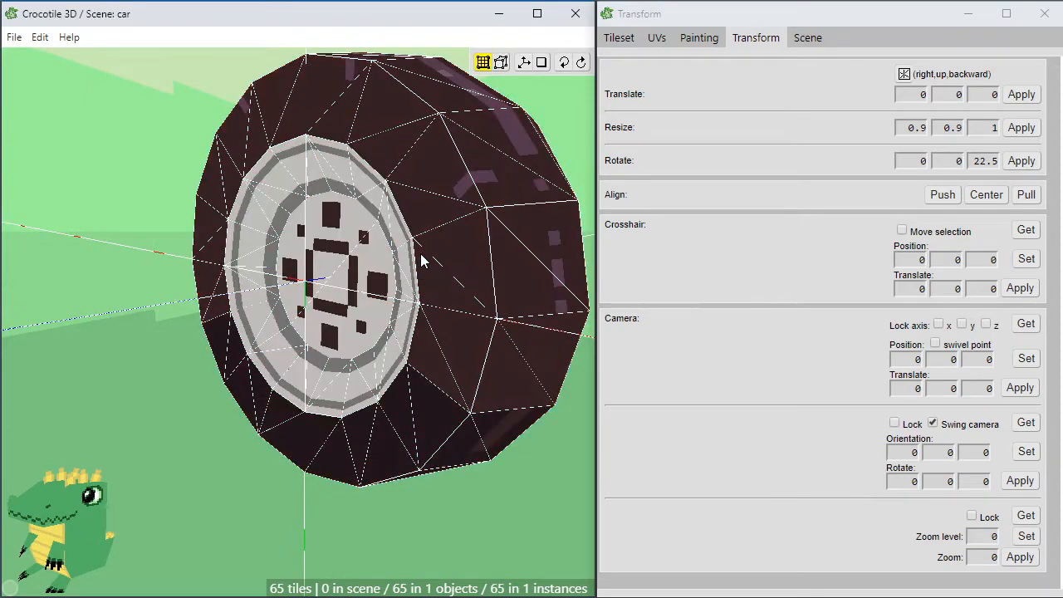
double_click(420, 253)
key(v)
key(space)
right_drag(422, 269, 369, 307)
key(space)
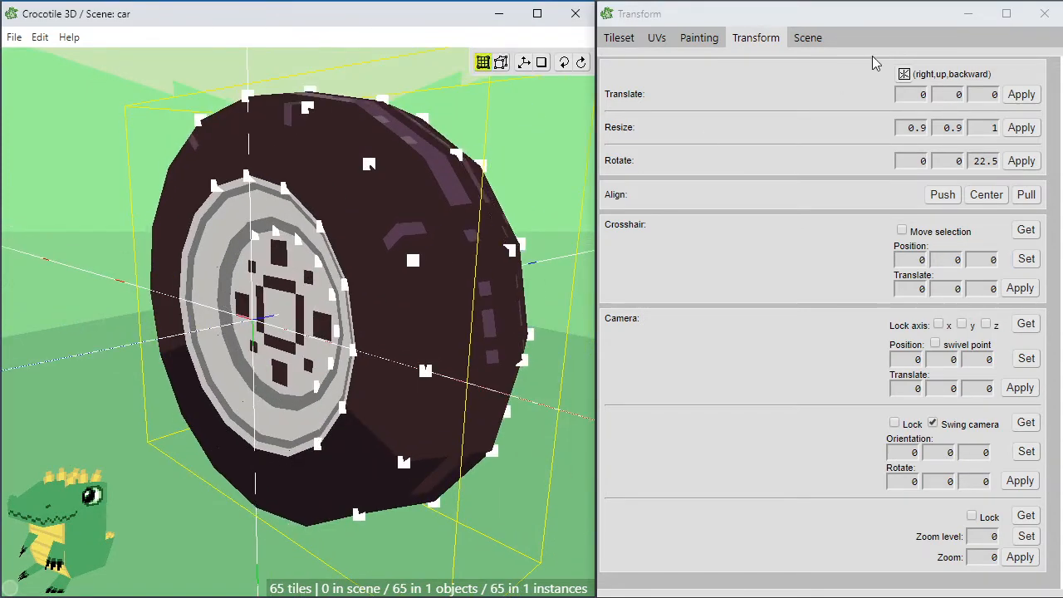
Choose the wheel object's origin point as the active point in the scene settings
click(807, 39)
double_click(667, 95)
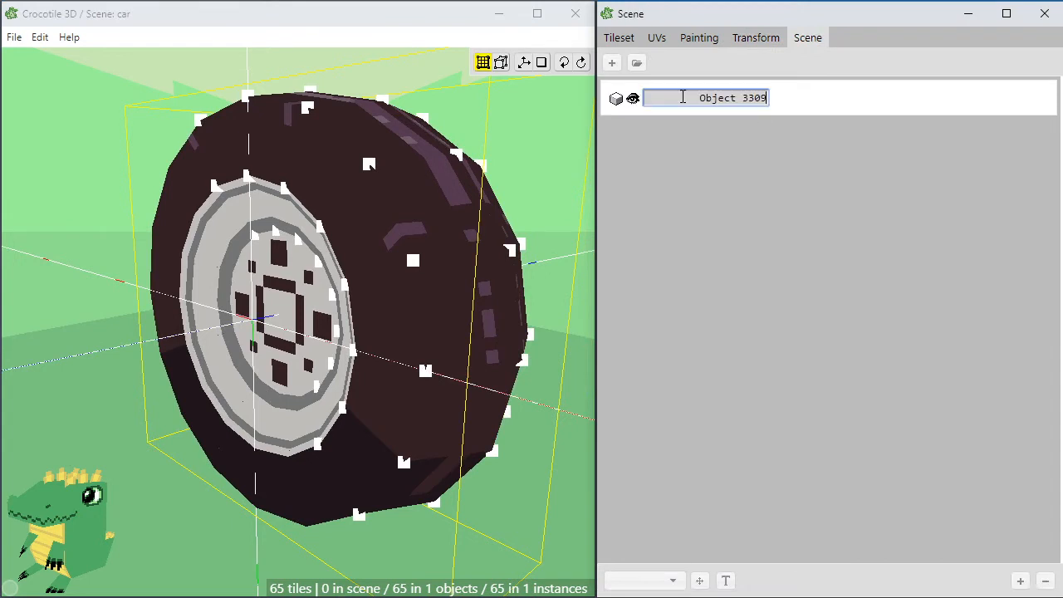
click(722, 151)
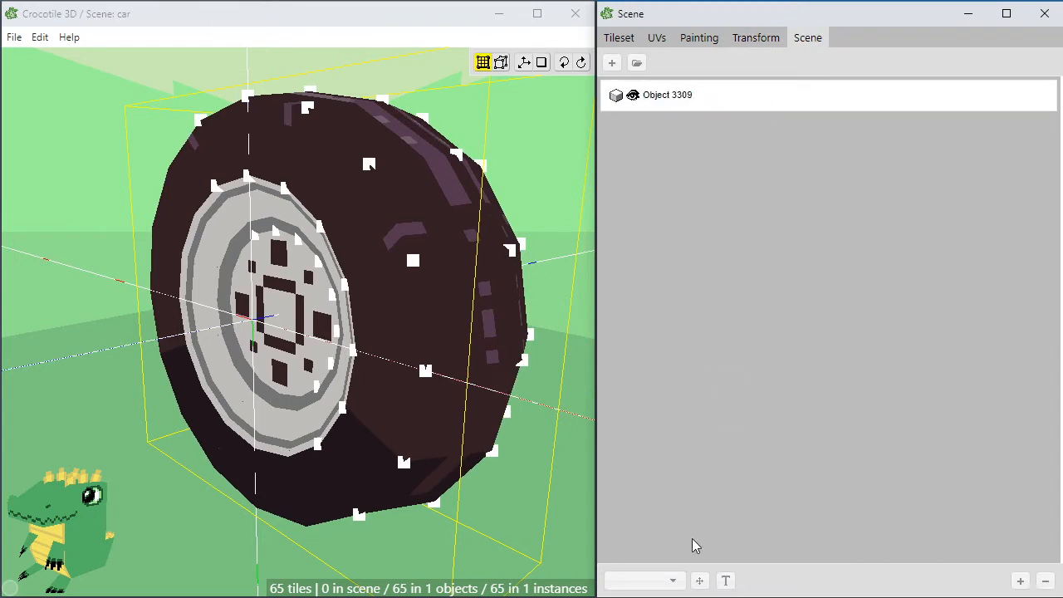
click(672, 581)
click(659, 568)
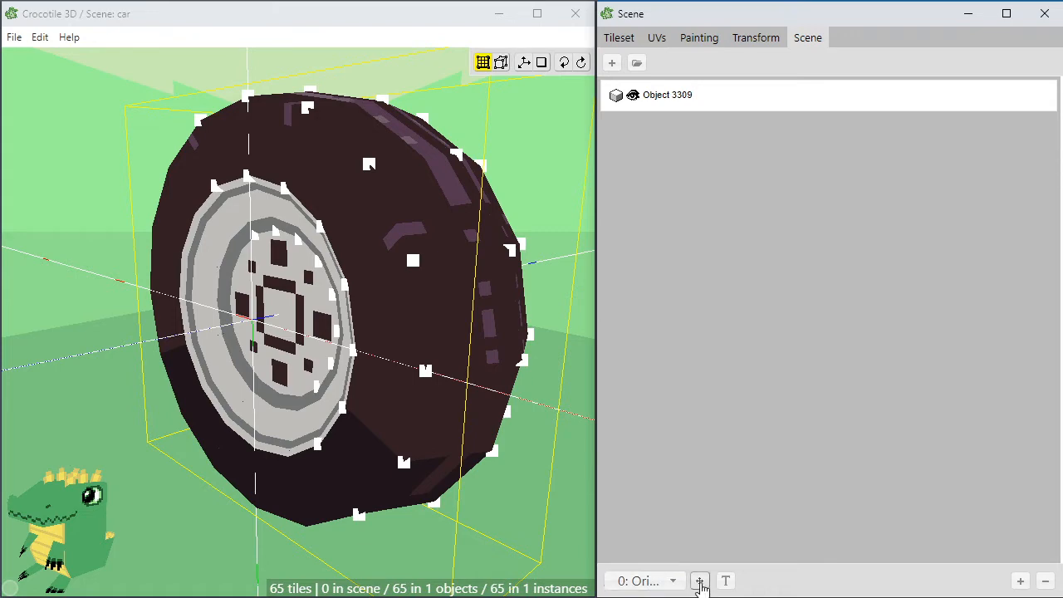
Examine where the object's origin point sits relative to the wheel's hub and tire
key(ctrl+v)
drag(348, 365, 415, 372)
scroll(422, 371, up, 3)
scroll(415, 375, up, 2)
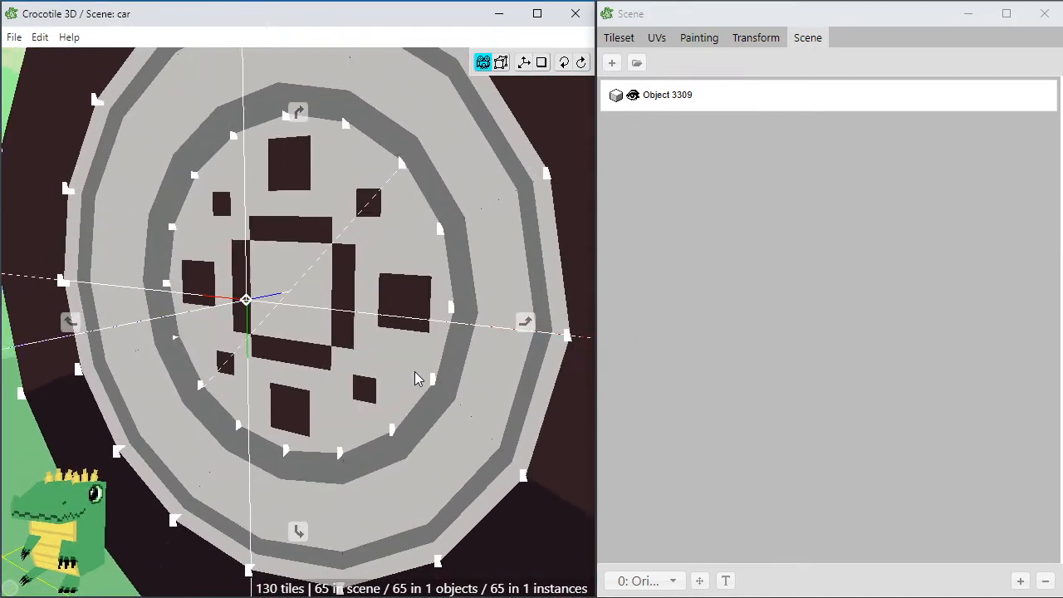
key(space)
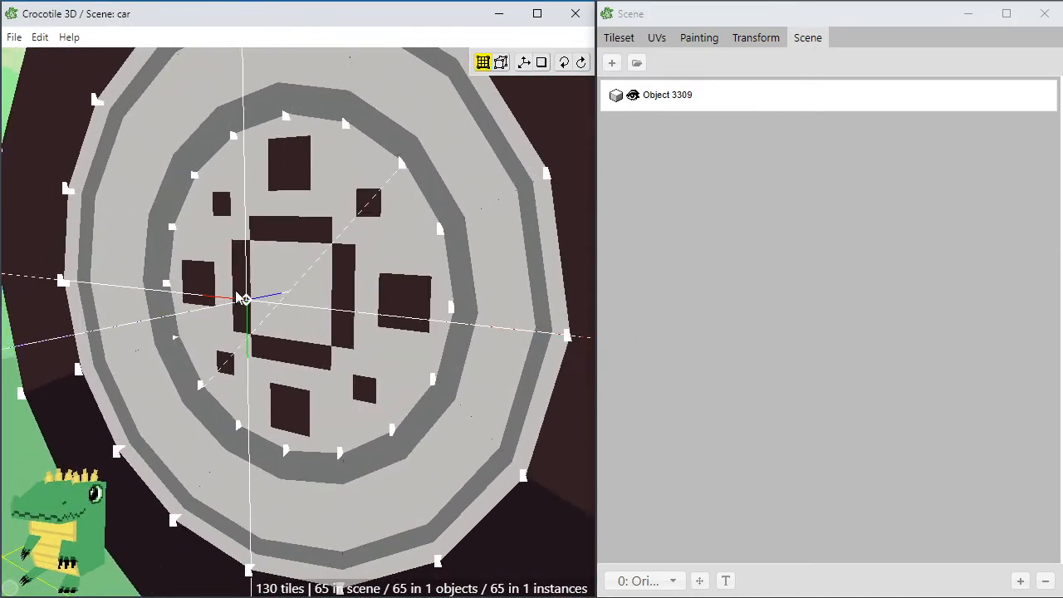
key(space)
mouse_move(233, 334)
mouse_down()
mouse_move(291, 336)
mouse_move(212, 338)
mouse_up()
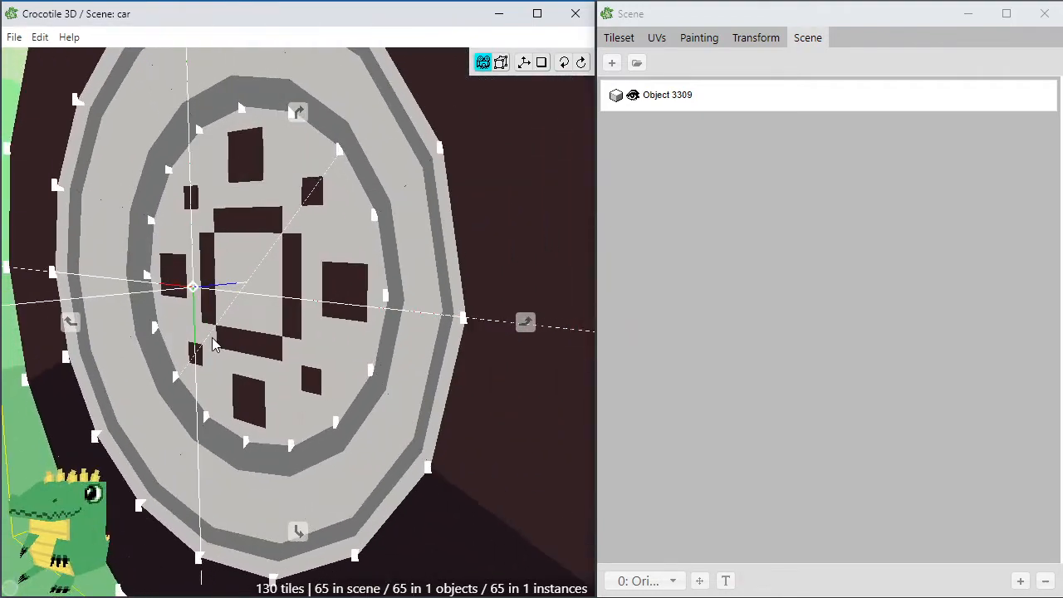
scroll(225, 323, down, 2)
drag(345, 357, 276, 362)
scroll(276, 362, down, 3)
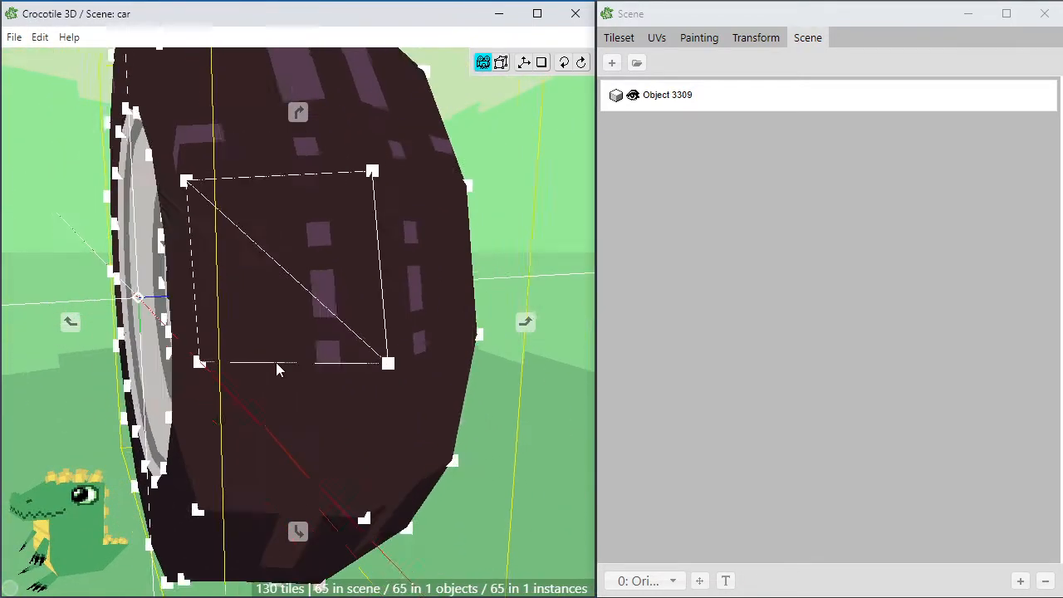
drag(203, 390, 247, 392)
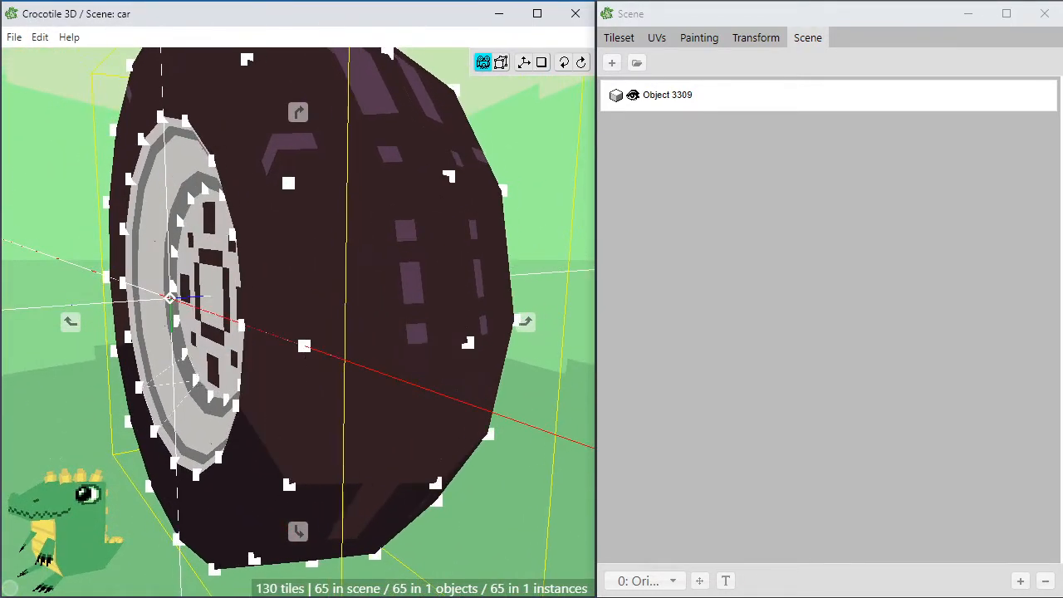
drag(157, 373, 217, 369)
key(space)
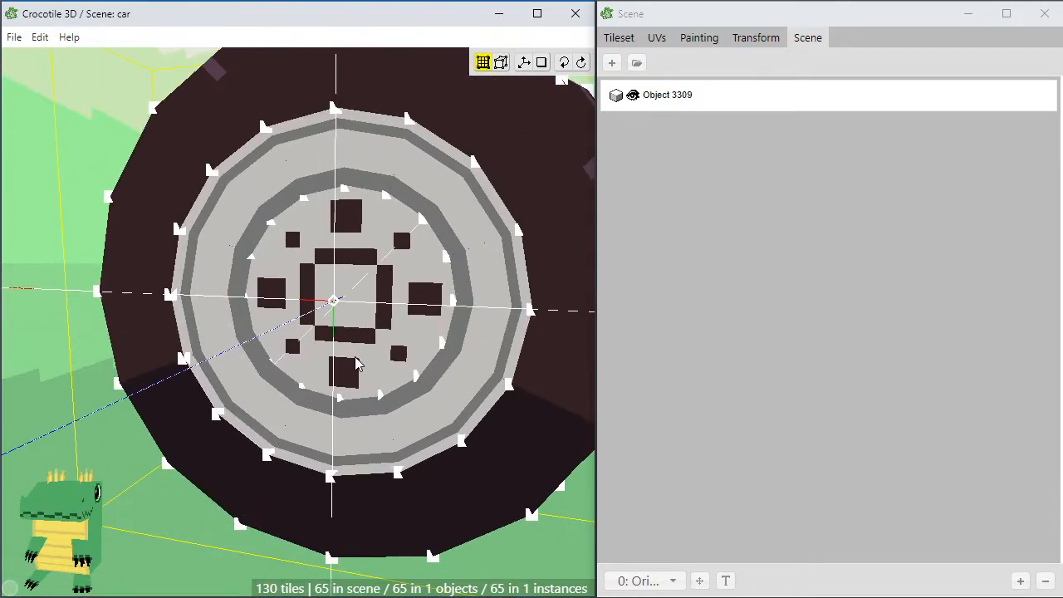
Move the crosshair inward to the hub's center and place the object's origin point at the crosshair
key(w)
key(s)
key(space)
mouse_move(393, 391)
mouse_down()
mouse_move(355, 394)
mouse_move(395, 391)
mouse_up()
key(space)
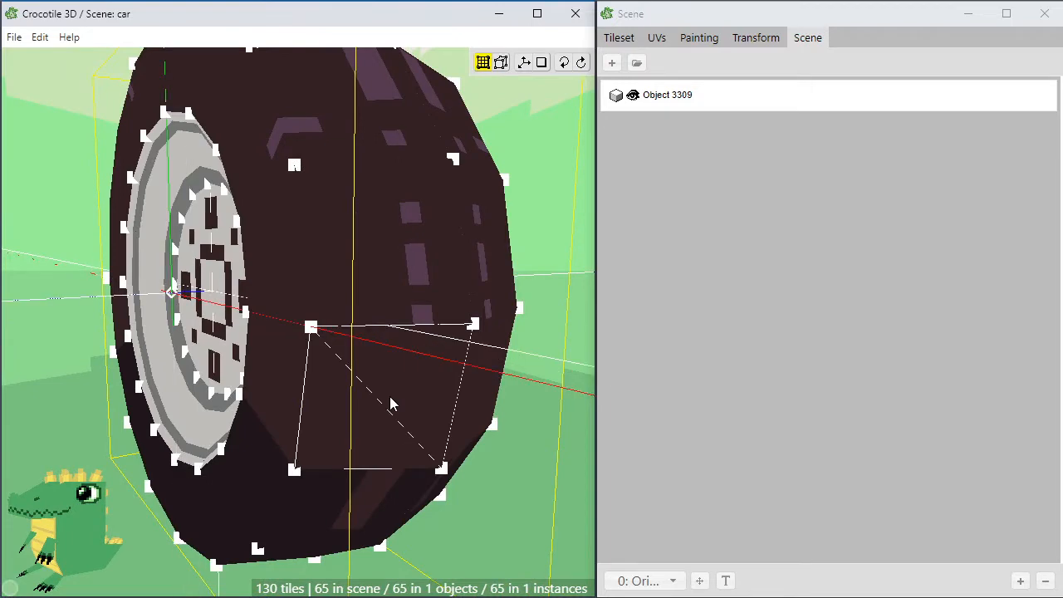
click(700, 586)
key(space)
drag(278, 415, 340, 413)
scroll(378, 403, down, 3)
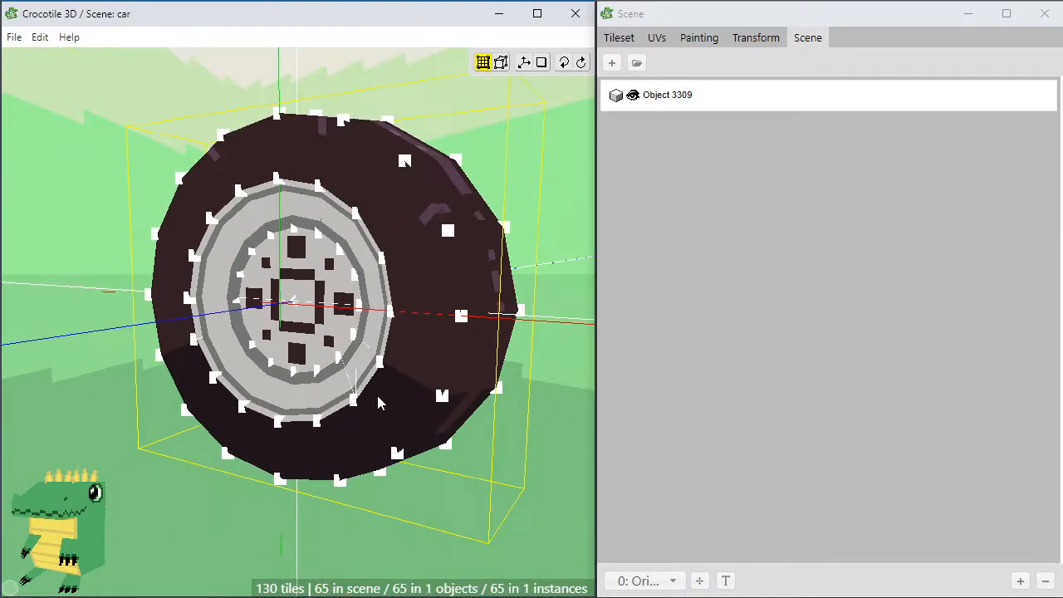
Leave the wheel object's edit mode and clear the selection
key(Tab)
click(311, 362)
key(space)
drag(310, 362, 407, 395)
drag(389, 333, 423, 325)
right_drag(423, 325, 335, 332)
key(Tab)
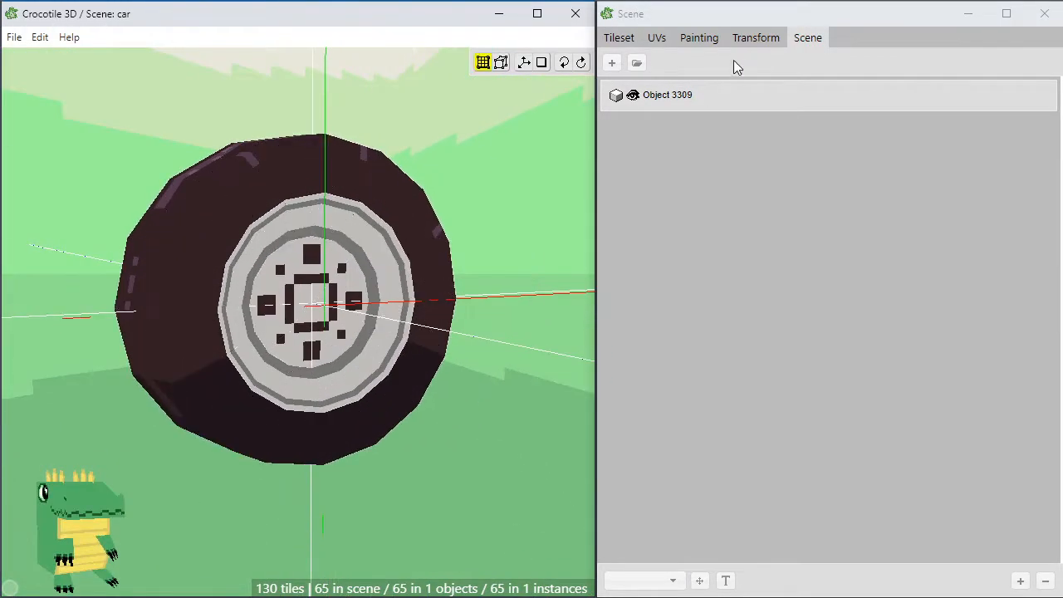
Rename the wheel's object in the scene list to "wheel"
click(681, 94)
double_click(681, 94)
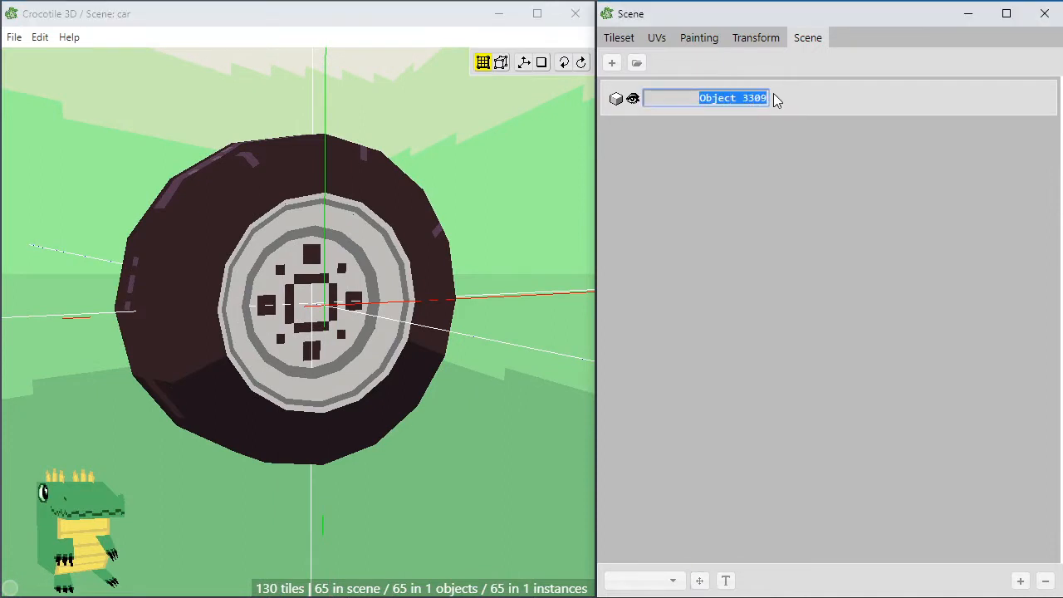
text(wheel)
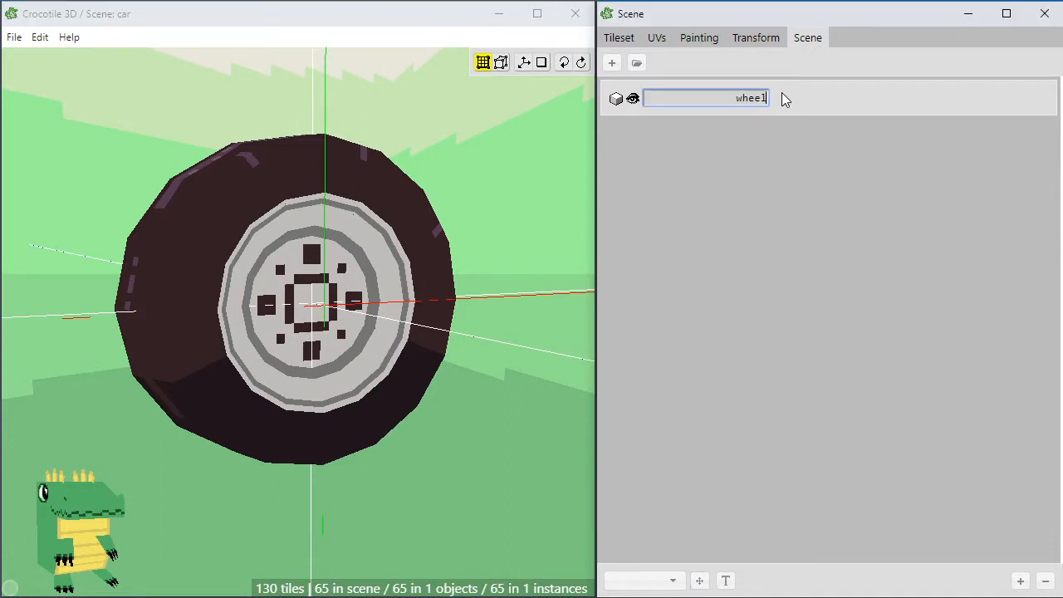
key(Return)
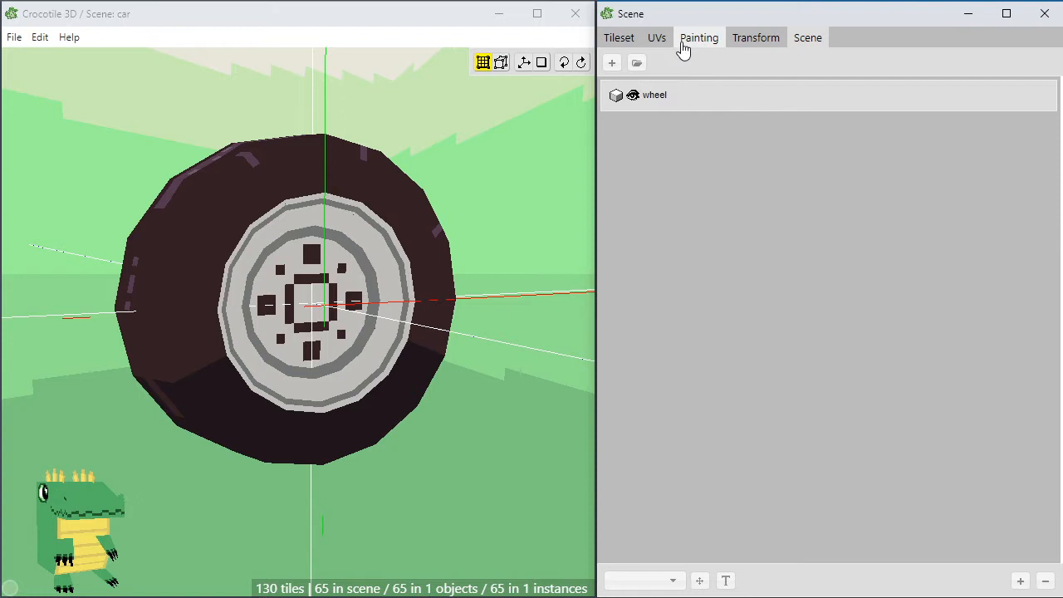
Return to the tileset and examine the wheel in the viewport from several angles and distances
click(623, 40)
click(484, 130)
scroll(483, 131, down, 3)
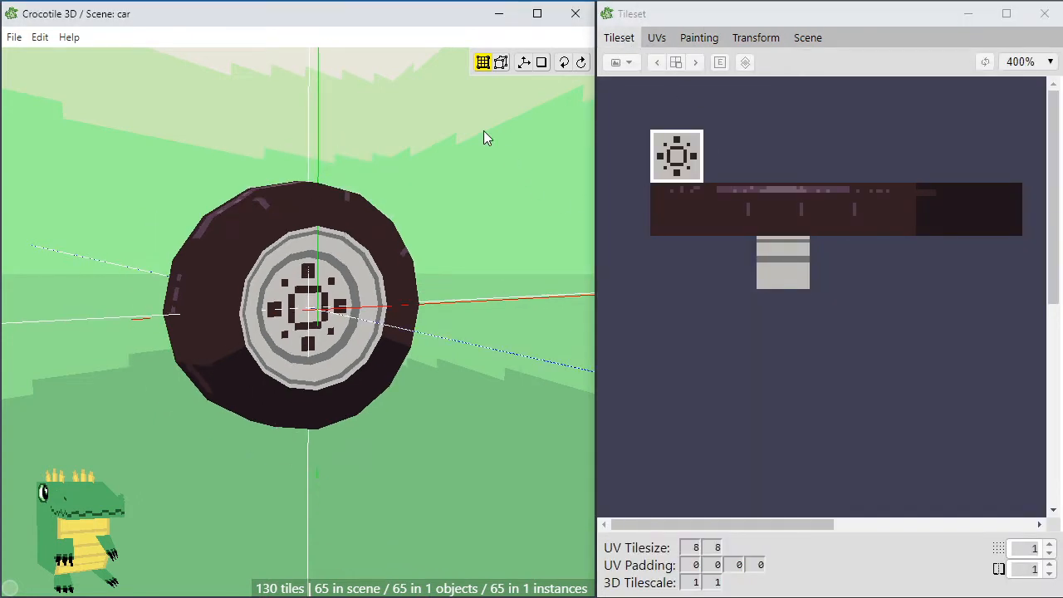
key(space)
right_drag(462, 143, 530, 183)
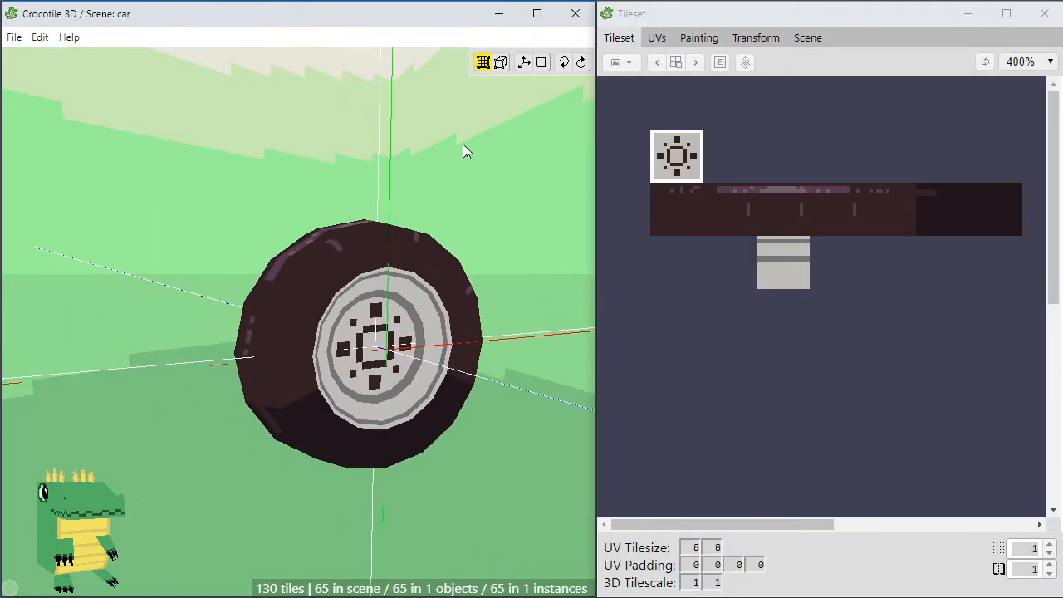
scroll(448, 157, down, 2)
key(space)
right_drag(423, 224, 389, 232)
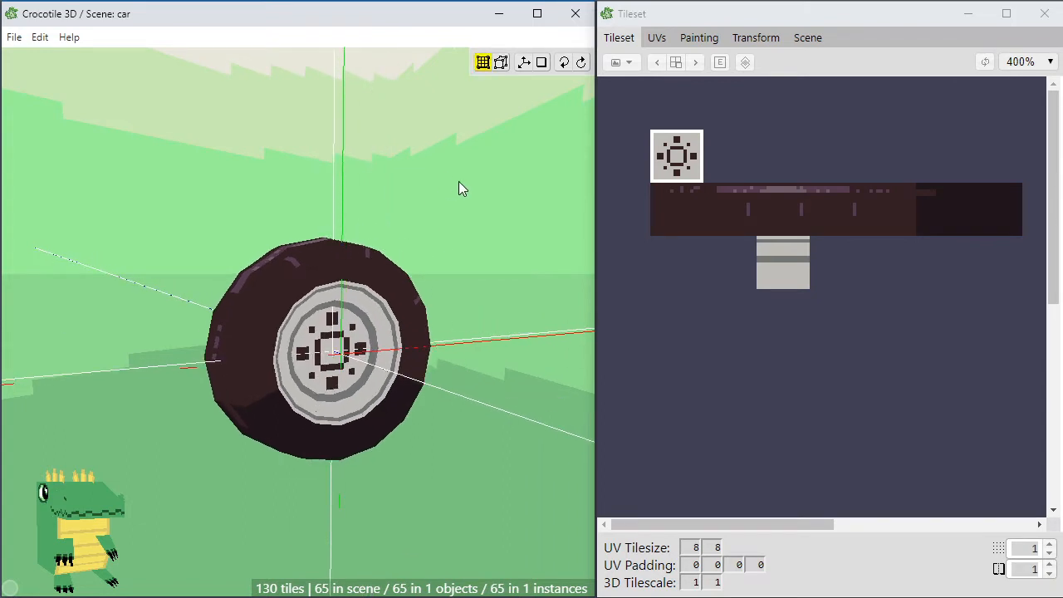
key(space)
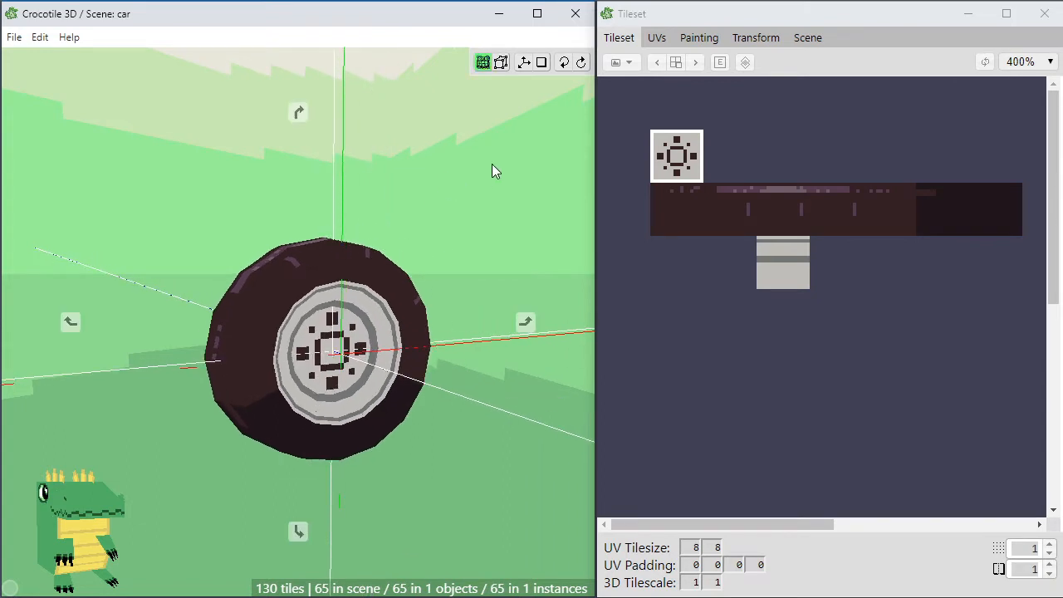
drag(493, 169, 363, 230)
mouse_move(360, 225)
right_down()
mouse_move(379, 233)
mouse_move(342, 214)
right_up()
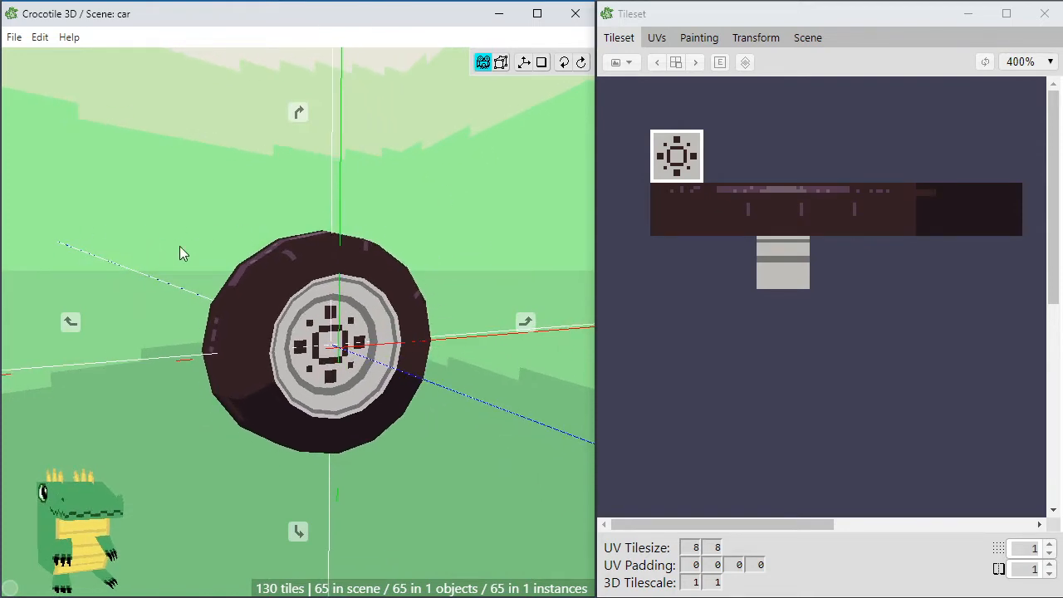
mouse_move(179, 247)
mouse_down()
mouse_move(282, 246)
mouse_move(7, 252)
mouse_move(184, 254)
mouse_up()
key(z)
right_drag(184, 255, 172, 252)
middle_drag(345, 299, 346, 276)
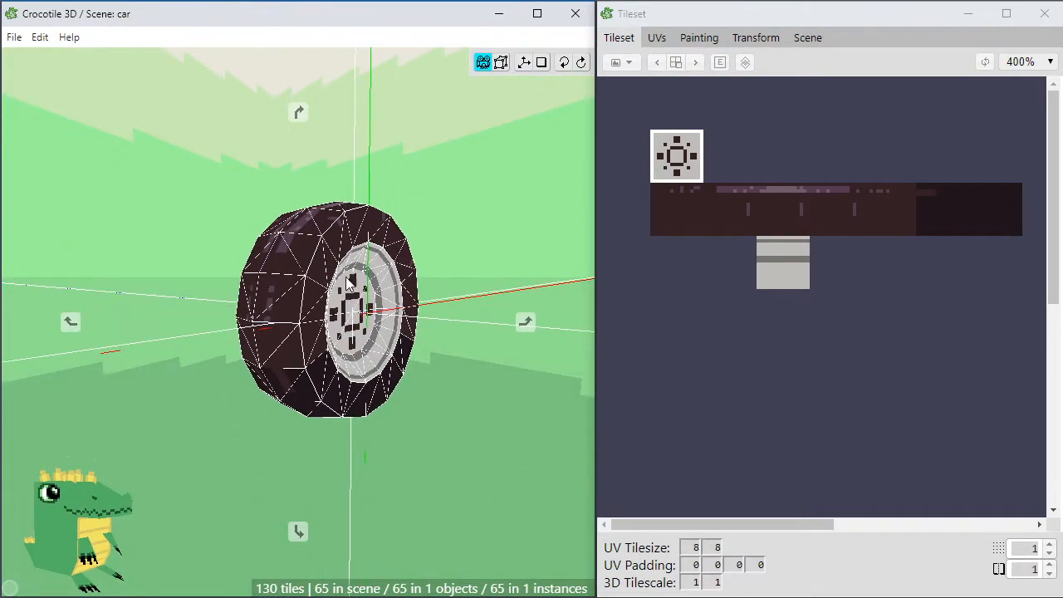
mouse_move(346, 276)
right_down()
mouse_move(334, 284)
mouse_move(344, 295)
right_up()
key(z)
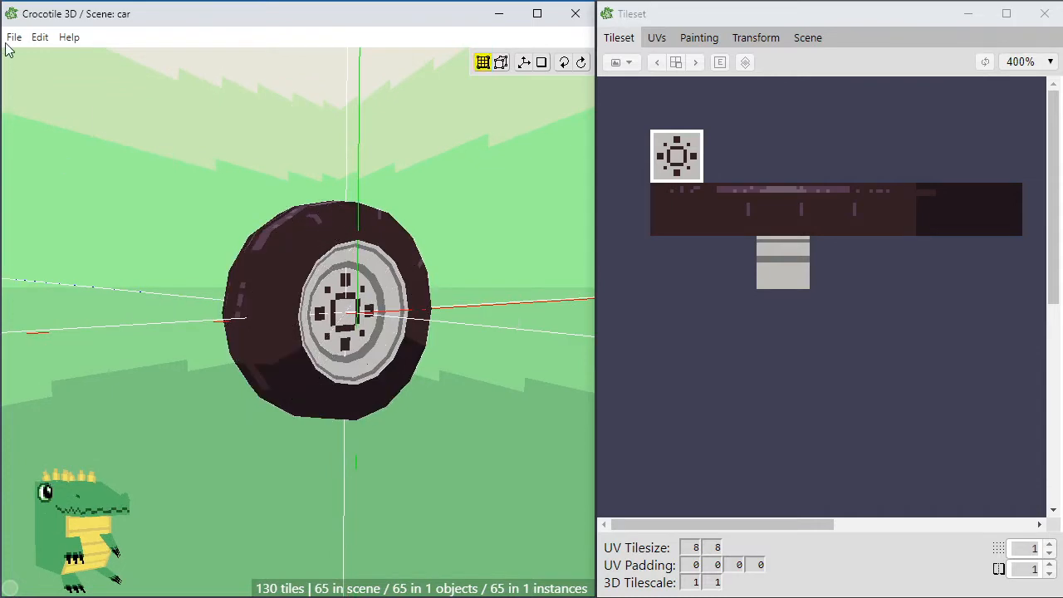
key(z)
key(z)
key(z)
middle_drag(422, 304, 407, 303)
key(Tab)
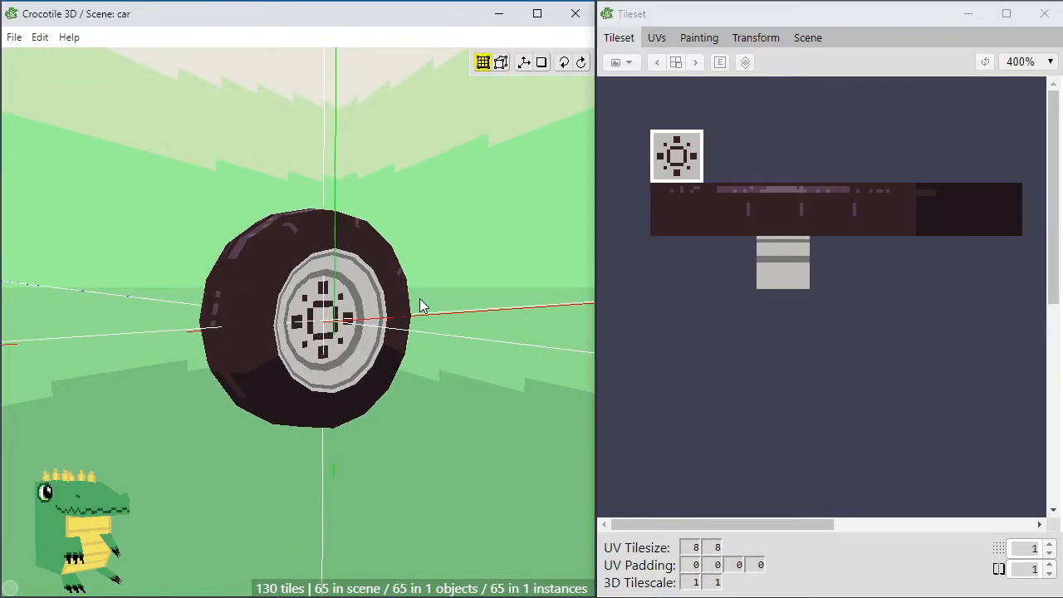
right_drag(419, 298, 420, 334)
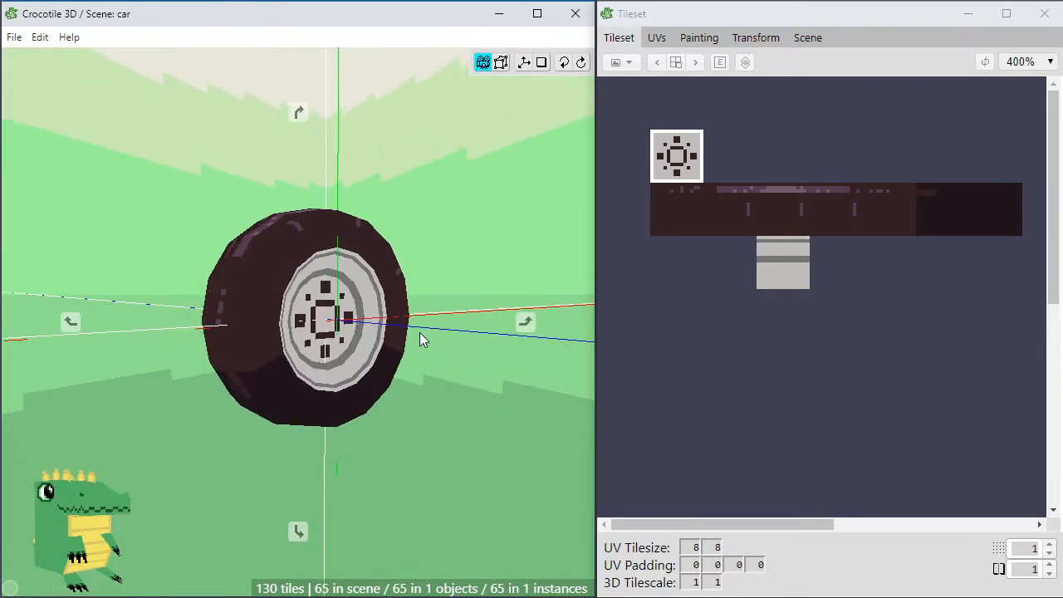
Pick a dark tire tile in the tileset, remove the wheel's loose tiles from the scene while keeping the wheel object, and enter draw mode
click(736, 197)
click(736, 217)
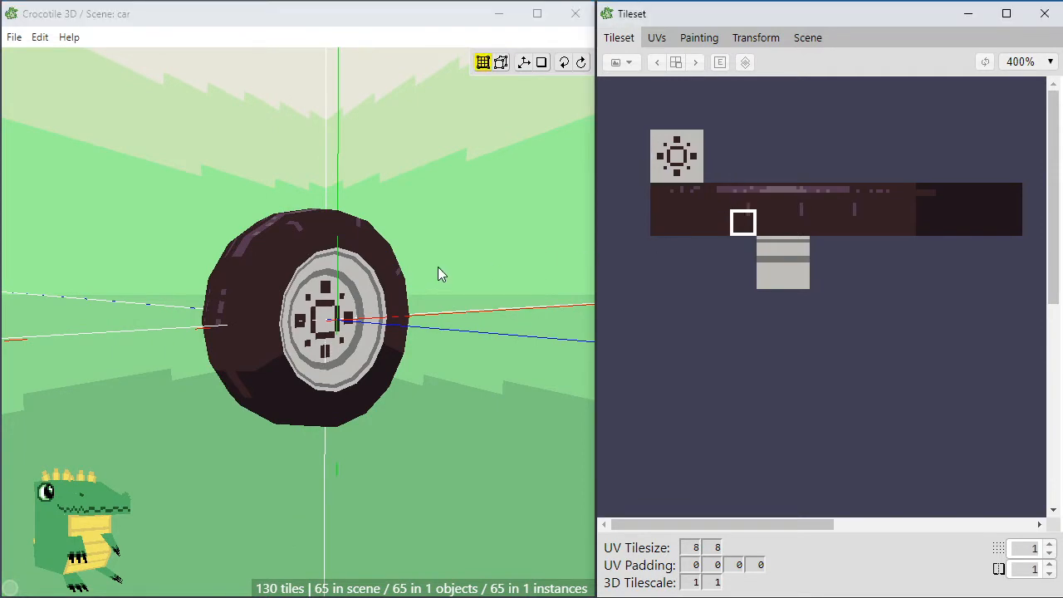
click(437, 267)
key(Tab)
right_drag(154, 235, 373, 355)
mouse_move(374, 350)
mouse_down()
mouse_move(308, 298)
mouse_move(247, 278)
mouse_move(360, 264)
mouse_up()
right_drag(363, 321, 426, 327)
key(space)
mouse_move(322, 195)
mouse_down()
mouse_move(249, 249)
mouse_move(283, 270)
mouse_up()
right_drag(283, 270, 292, 262)
scroll(293, 261, up, 3)
right_drag(422, 352, 445, 352)
scroll(695, 206, down, 1)
scroll(695, 193, up, 1)
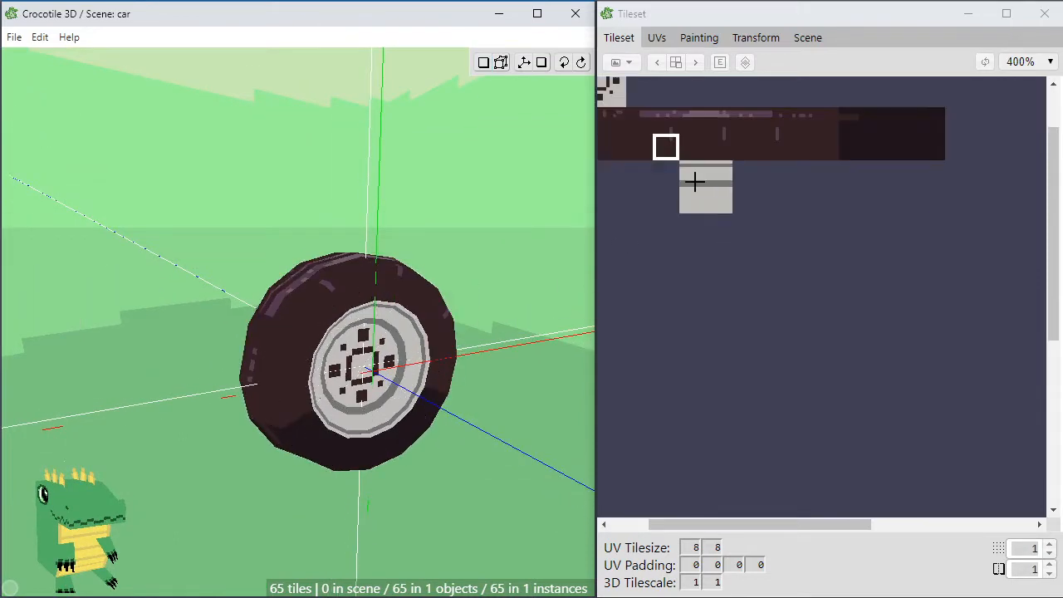
Examine the wheel object from the front and at an angle, comparing its size with the tile preview
click(699, 37)
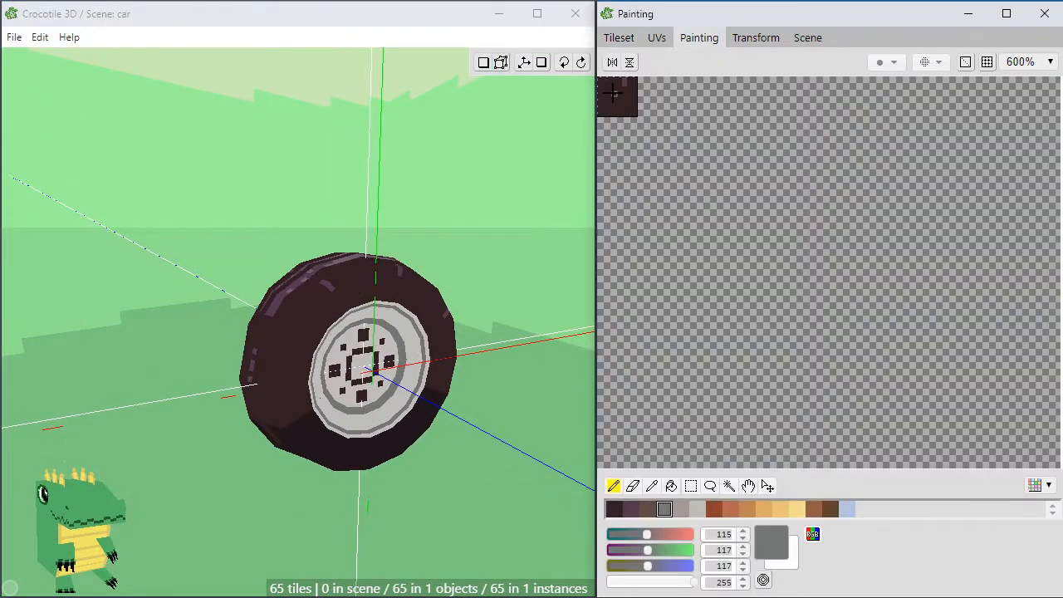
click(627, 41)
mouse_move(647, 139)
middle_down()
mouse_move(659, 135)
mouse_move(831, 305)
middle_up()
key(space)
right_drag(489, 402, 465, 364)
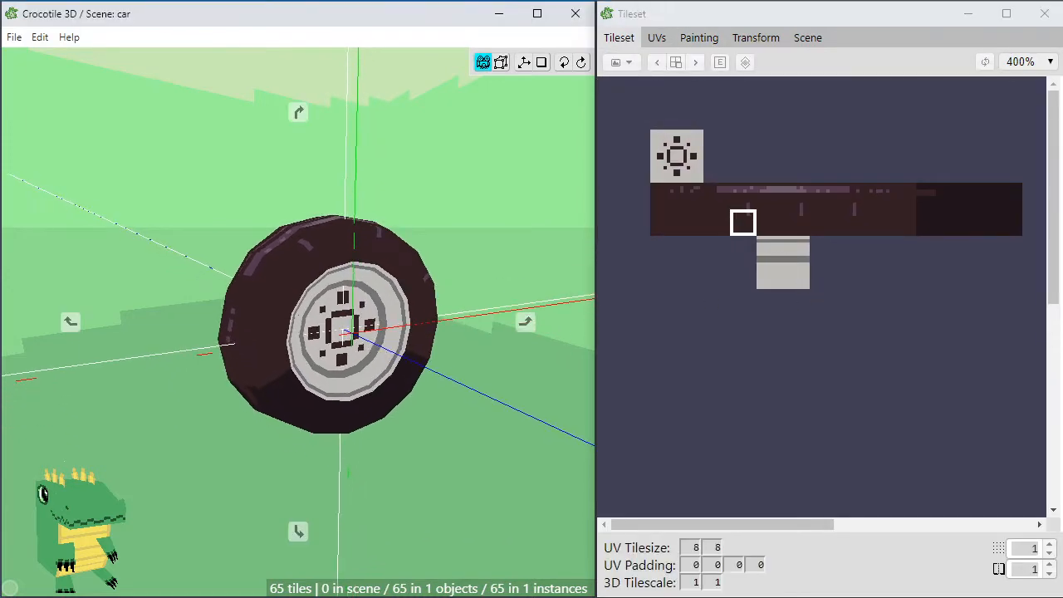
mouse_move(488, 399)
mouse_down()
mouse_move(415, 397)
mouse_move(471, 400)
mouse_up()
right_drag(471, 400, 395, 389)
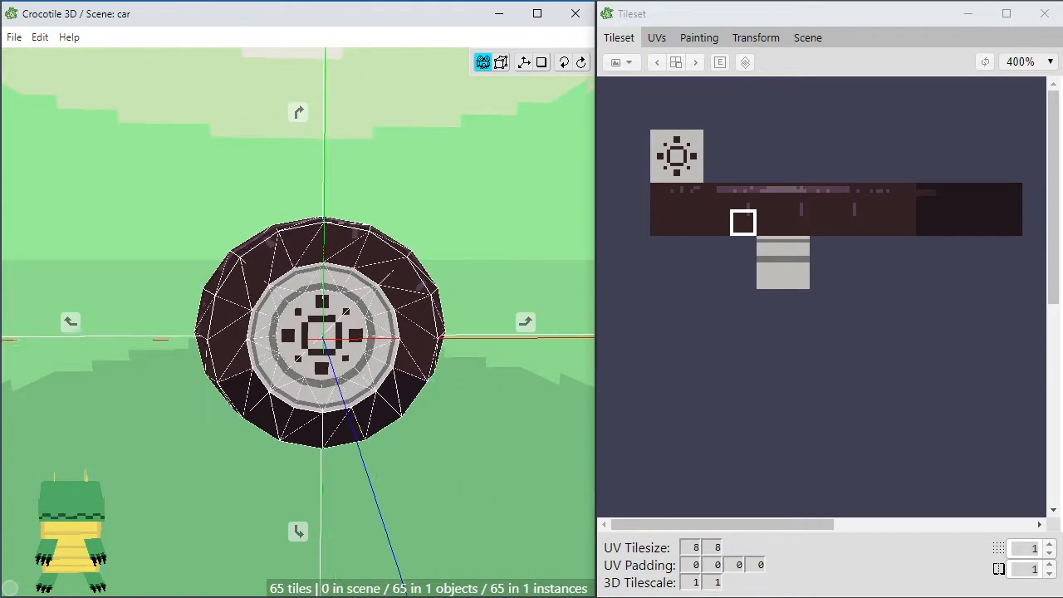
drag(394, 389, 432, 391)
scroll(749, 252, down, 1)
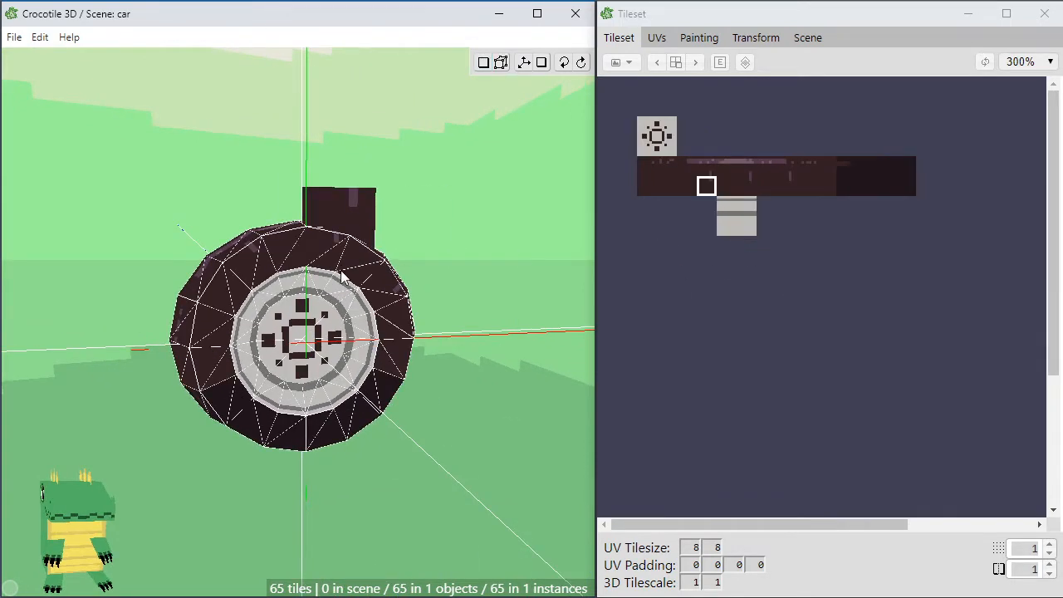
scroll(233, 275, down, 5)
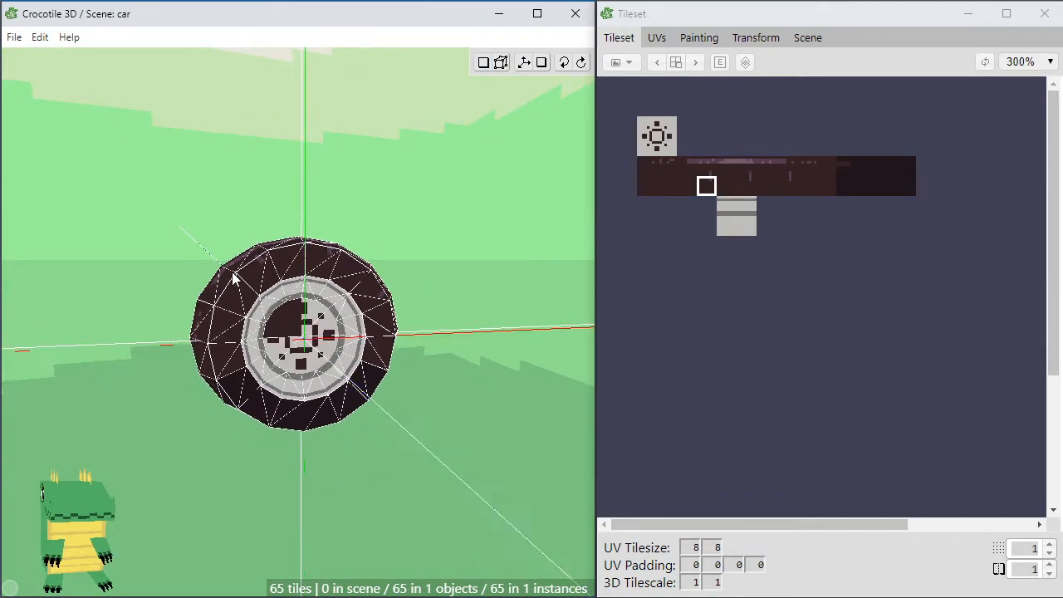
scroll(232, 275, down, 2)
key(space)
right_drag(524, 310, 489, 320)
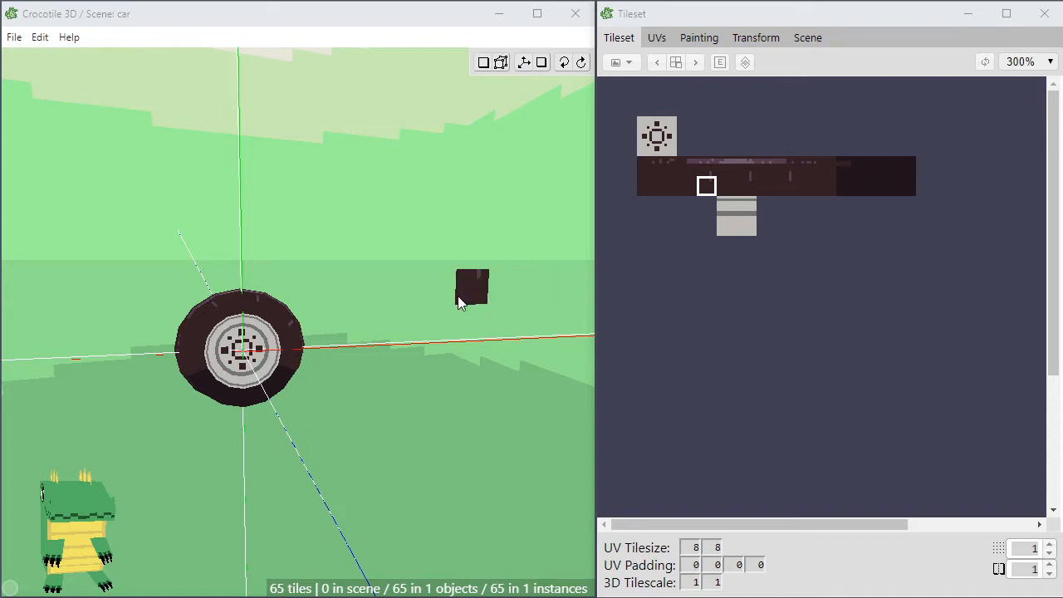
key(space)
drag(385, 329, 396, 329)
right_drag(341, 359, 361, 356)
scroll(361, 356, up, 3)
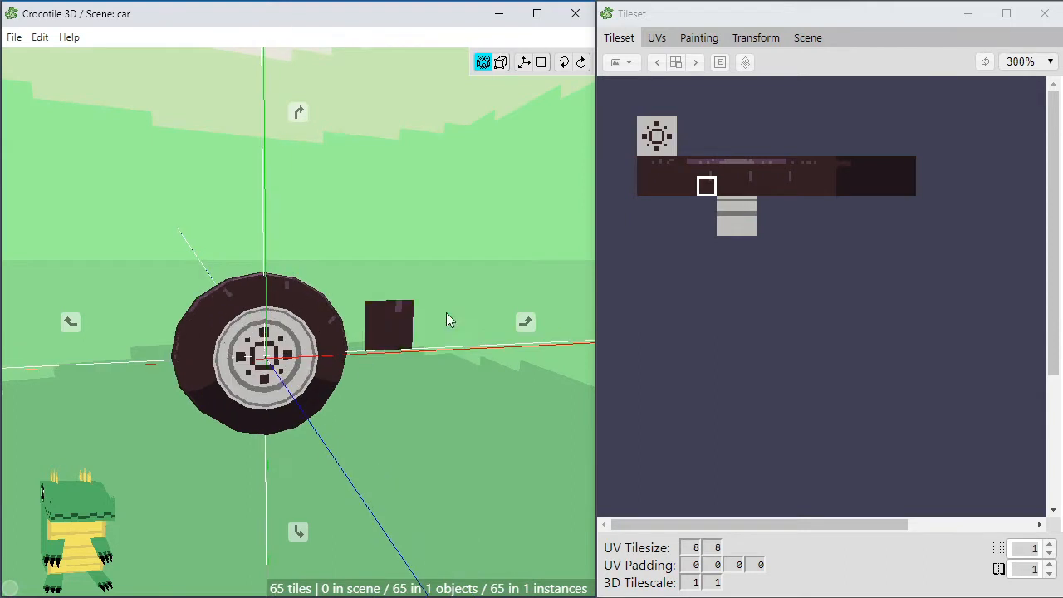
scroll(614, 125, down, 2)
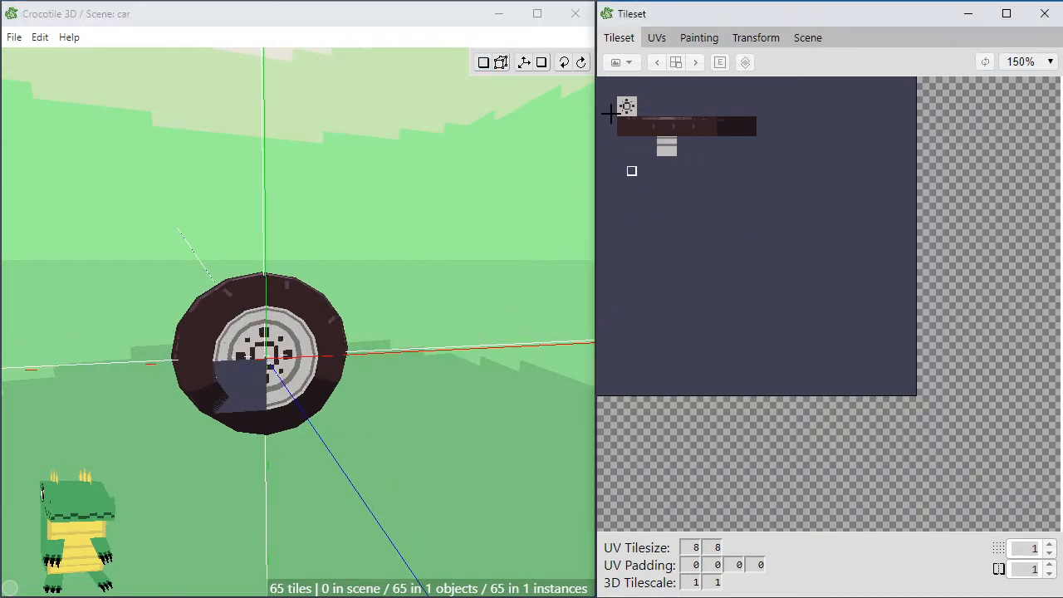
Open the tileset for painting and clear the rectangular selection on the tire texture
mouse_move(596, 76)
mouse_down()
mouse_move(816, 219)
mouse_move(864, 294)
mouse_up()
click(700, 39)
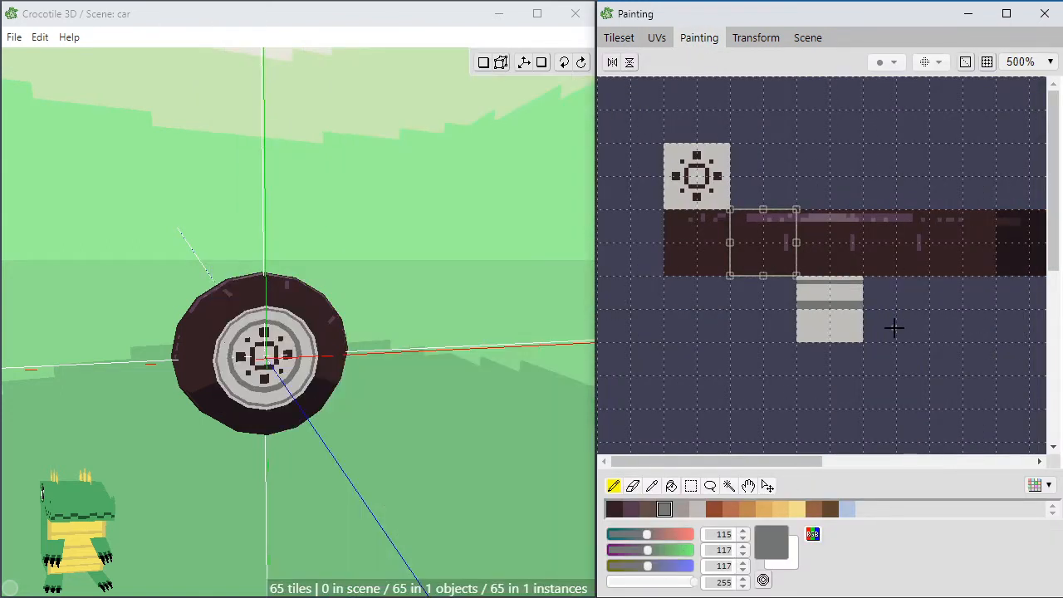
scroll(892, 327, down, 1)
key(Tab)
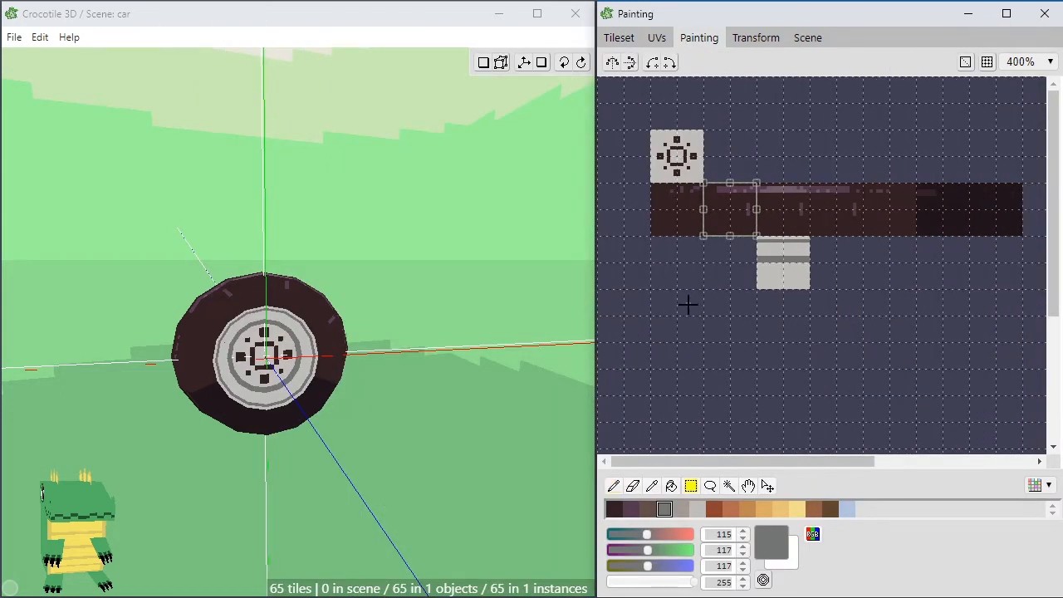
drag(778, 363, 790, 286)
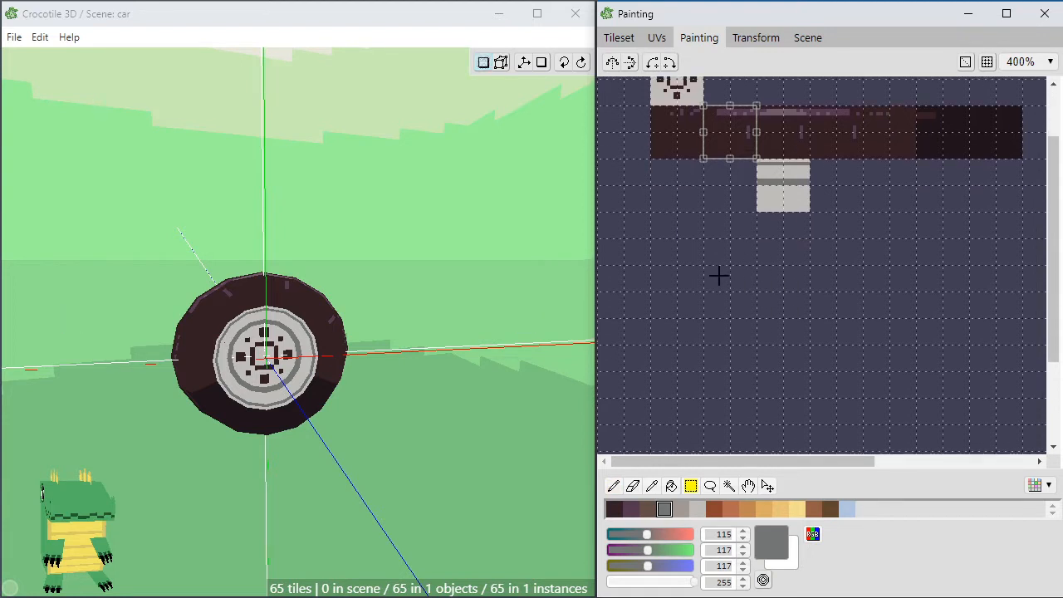
click(720, 275)
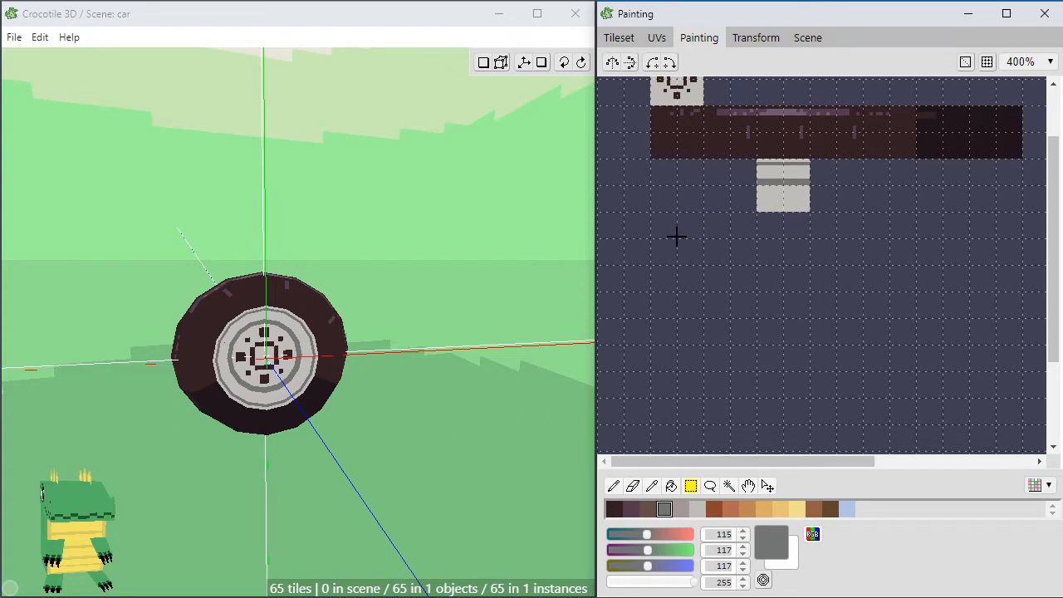
drag(657, 245, 727, 300)
drag(742, 314, 742, 314)
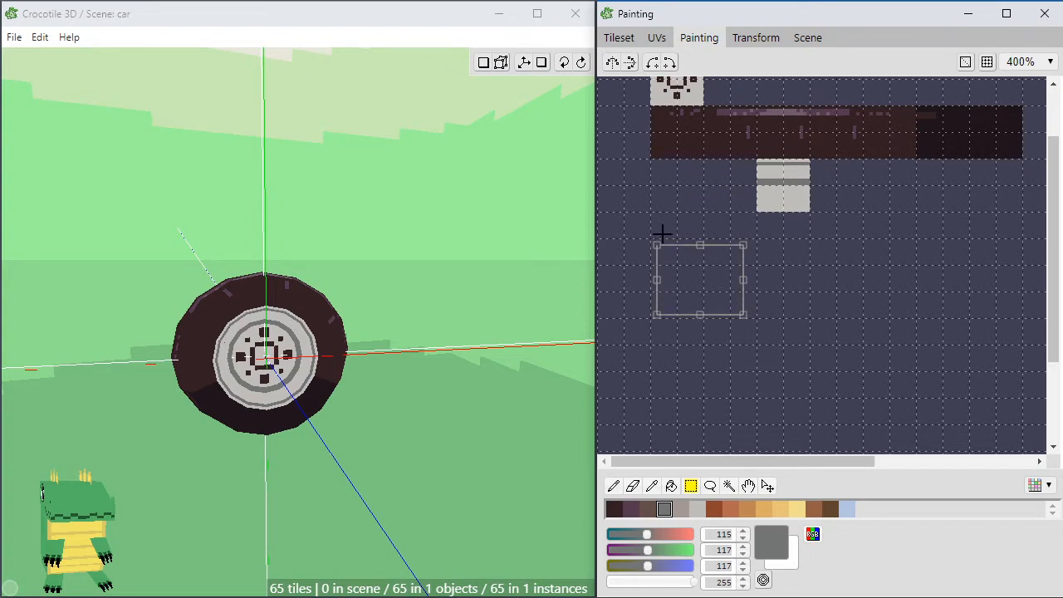
click(663, 233)
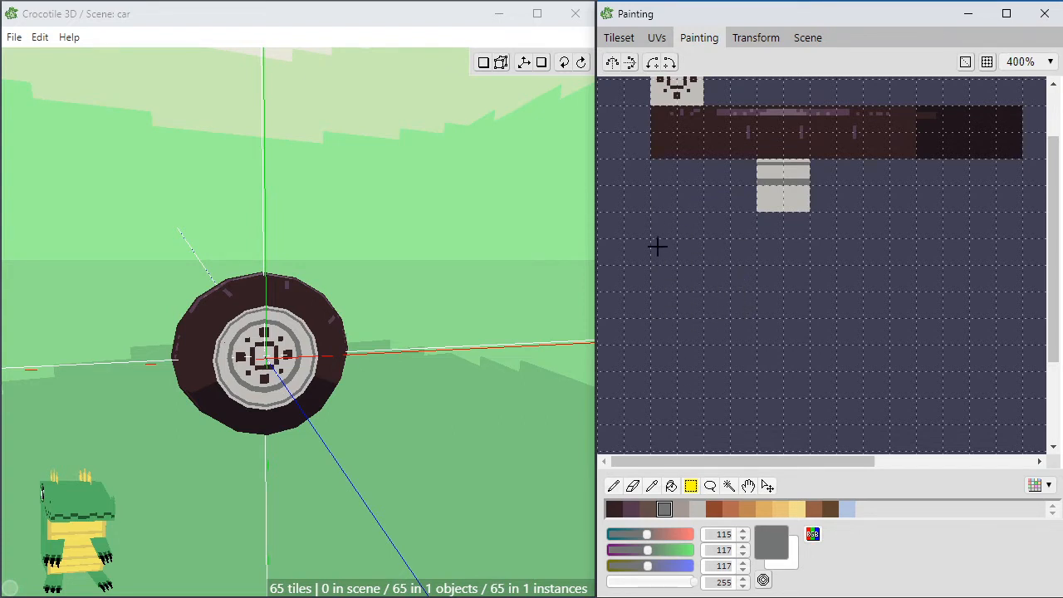
Select an empty area 8 by 4 grid cells below the wheel textures and fill it with pale yellow (242, 222, 143)
drag(653, 263, 862, 371)
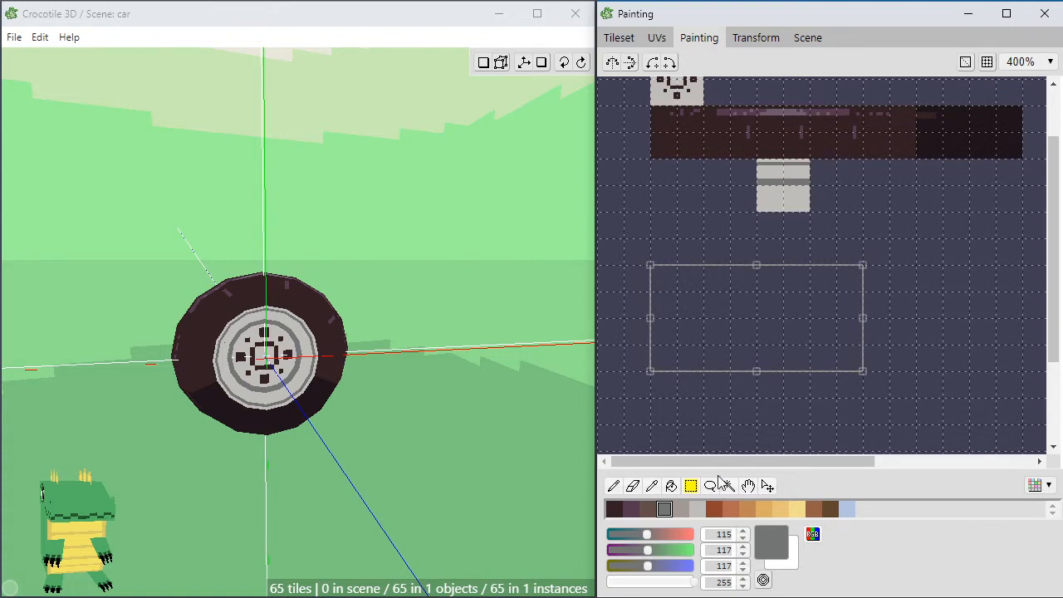
click(796, 508)
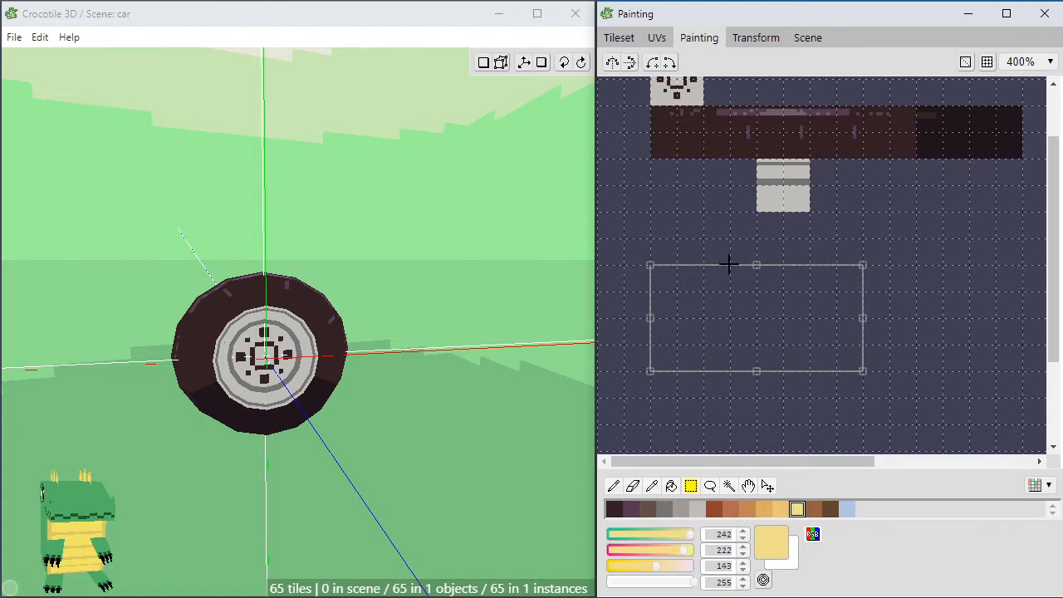
key(f)
click(712, 300)
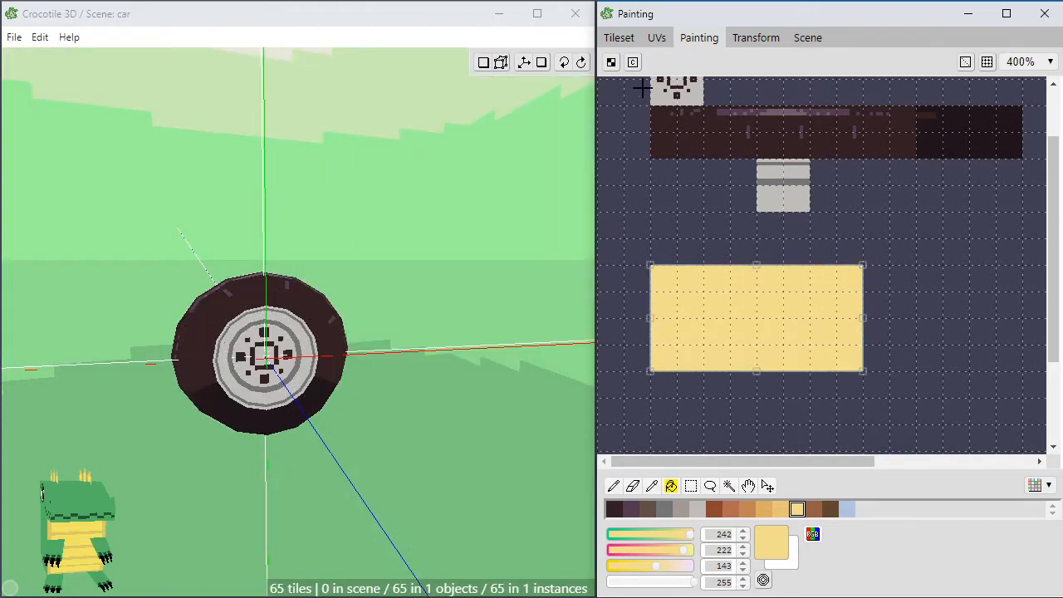
Pencil a tan (232, 196, 122) shading band along the lower edge of the pale yellow rectangle and paint over the stray strokes
key(b)
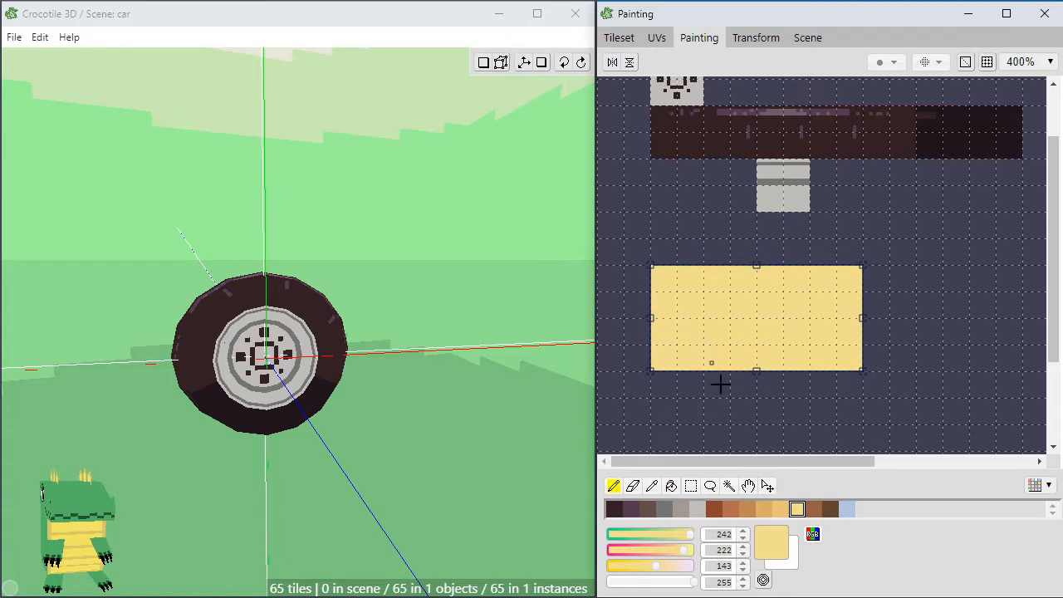
click(779, 508)
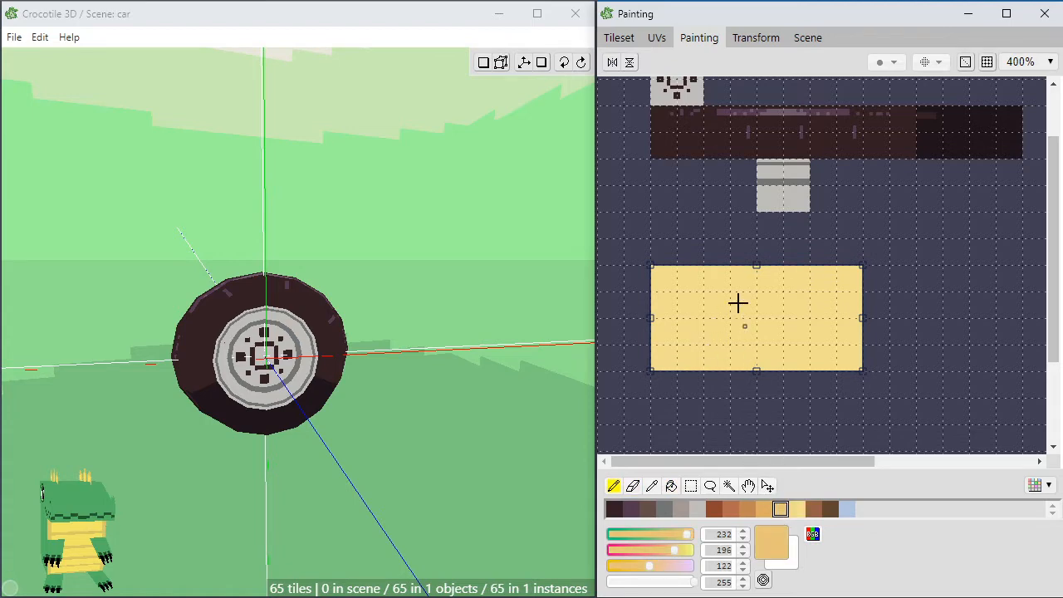
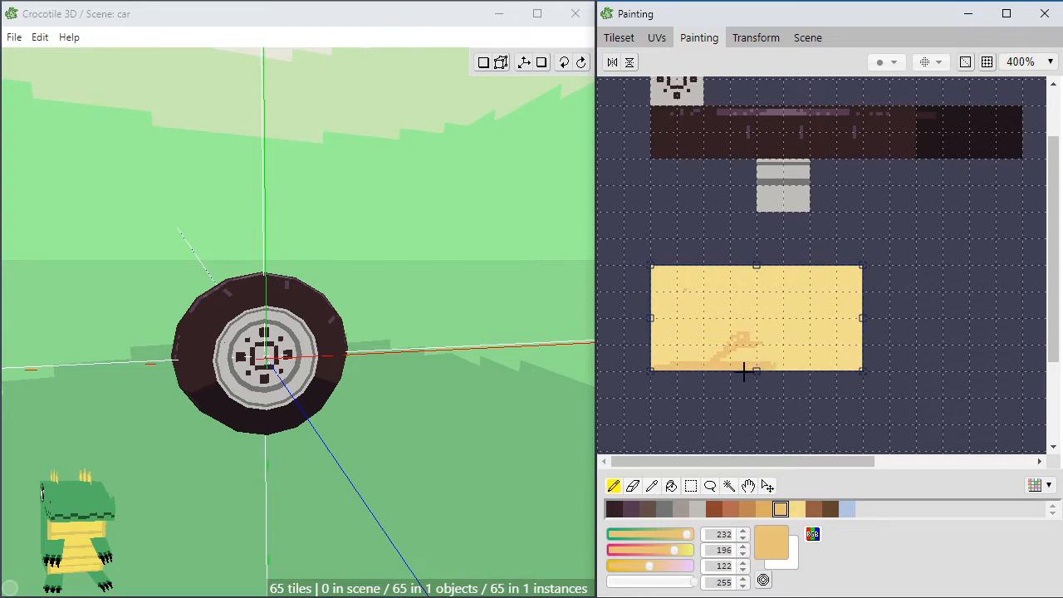
alt+click(699, 358)
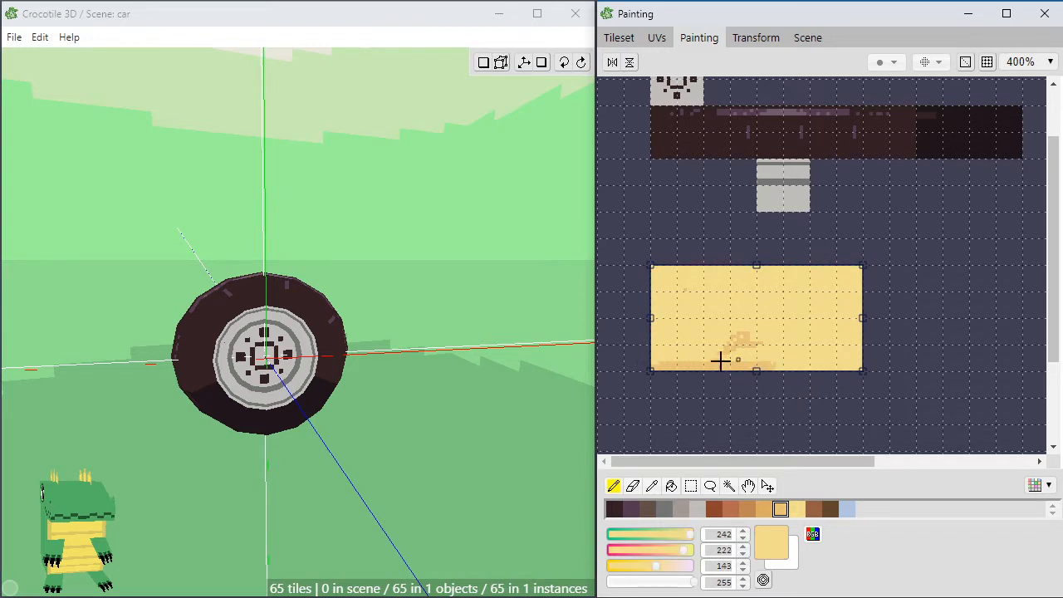
mouse_move(698, 356)
mouse_down()
mouse_move(769, 342)
mouse_move(732, 338)
mouse_move(696, 362)
mouse_up()
alt+click(747, 363)
key(space)
scroll(752, 370, up, 4)
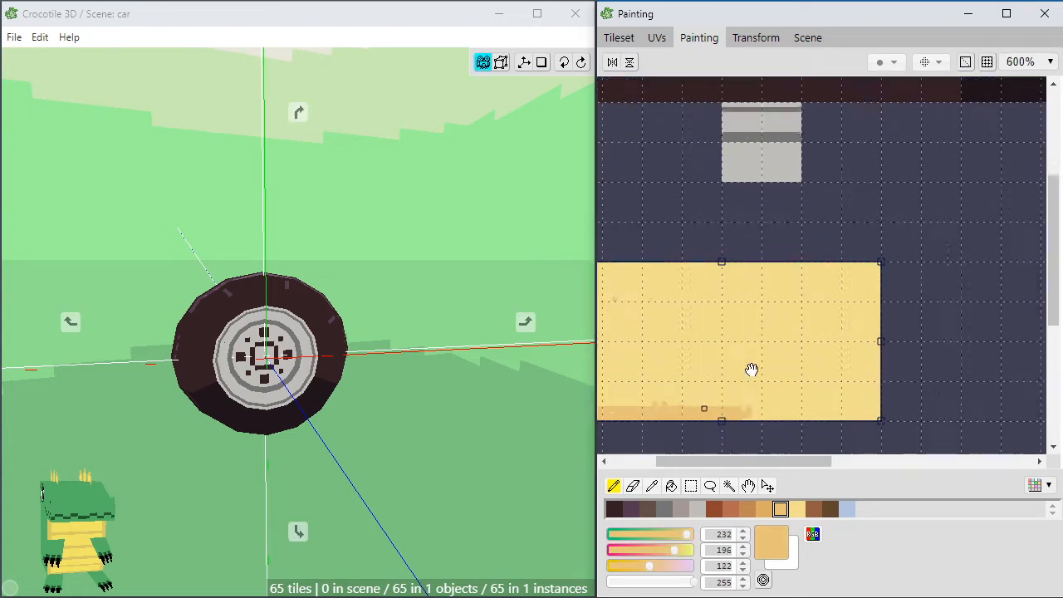
scroll(627, 363, down, 1)
key(space)
mouse_move(743, 371)
mouse_down()
mouse_move(785, 351)
mouse_move(770, 335)
mouse_up()
Recolor the band to grey-brown (176, 159, 122), square off its left end and remove the stray pixels above it
drag(672, 550, 667, 534)
click(671, 485)
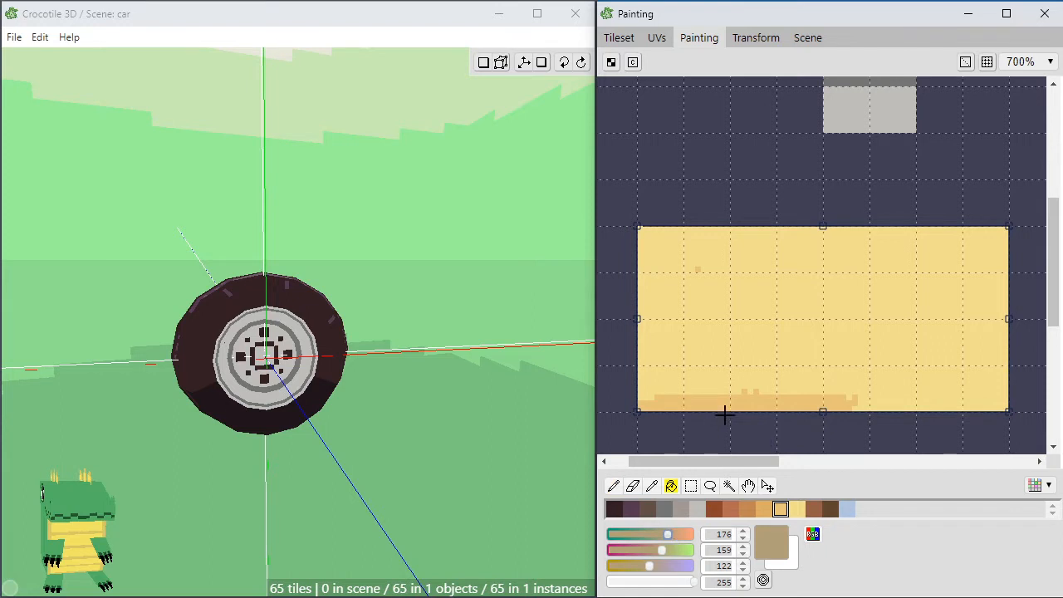
click(728, 406)
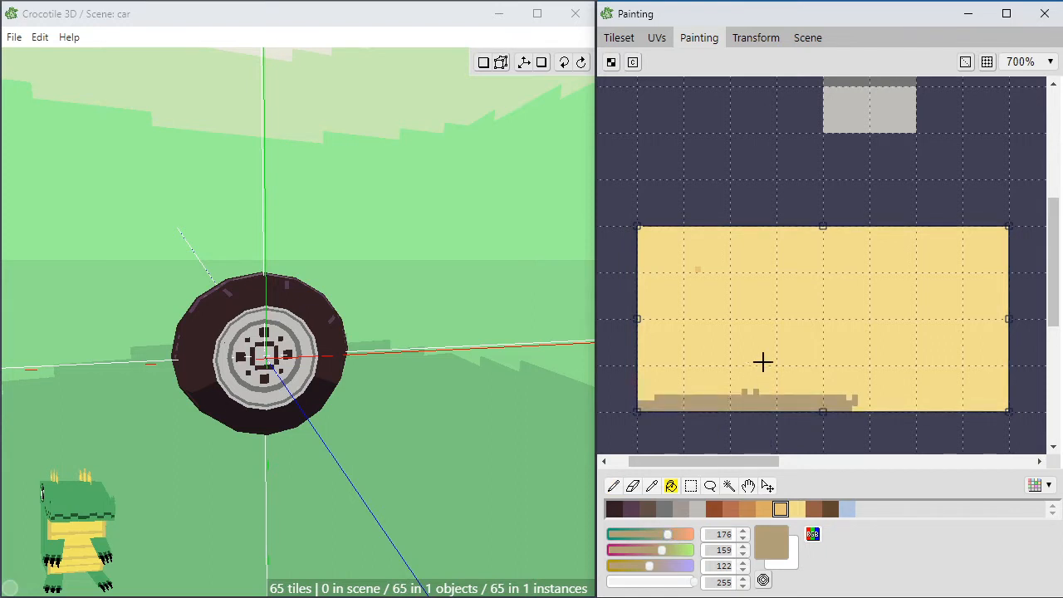
key(b)
drag(658, 398, 639, 399)
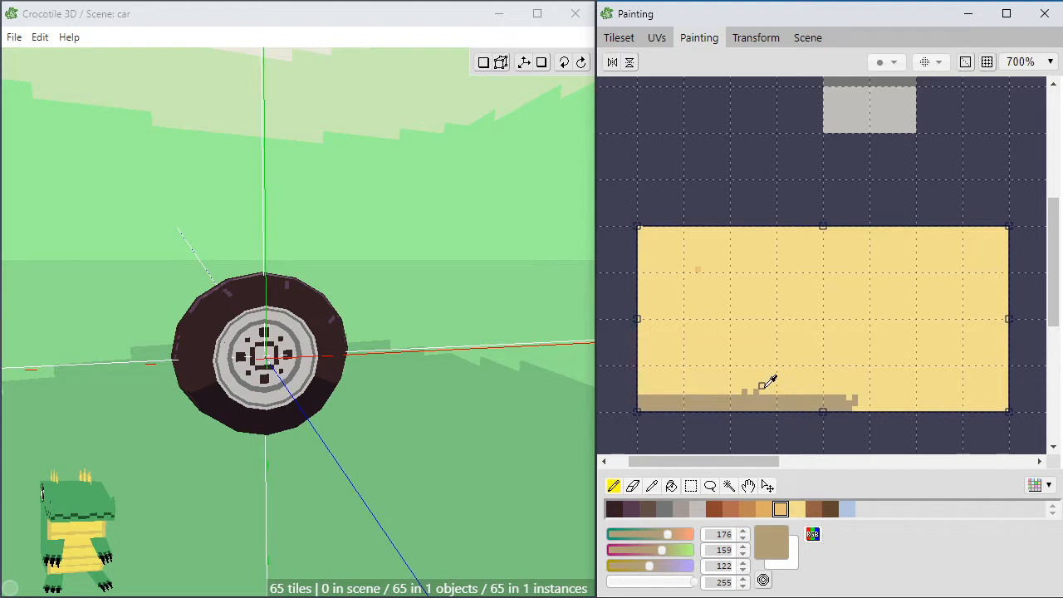
alt+click(762, 386)
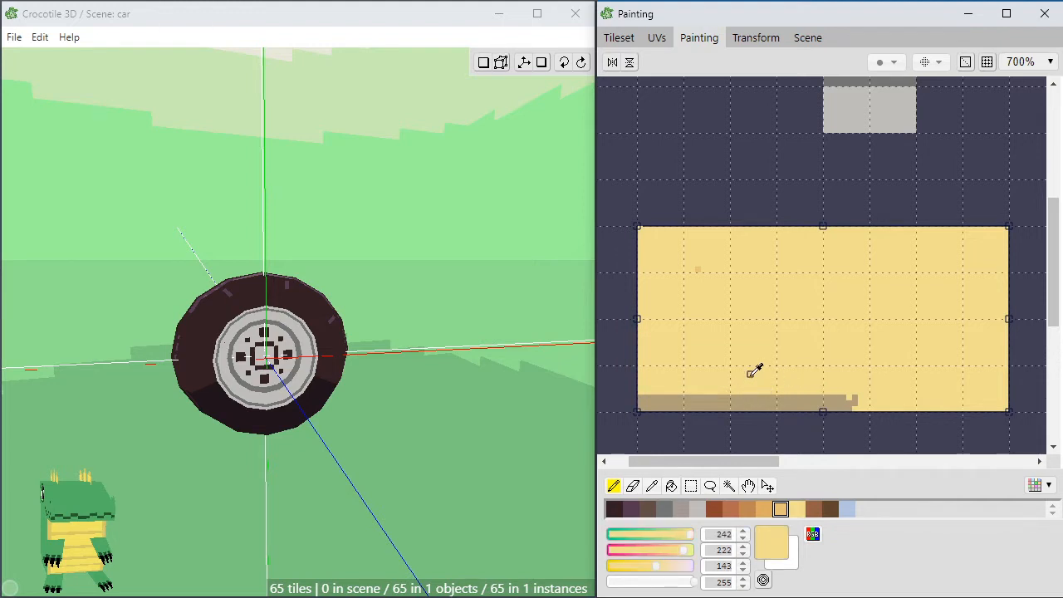
Fill the pale yellow area with a duller yellow (224, 204, 143)
drag(684, 550, 677, 553)
click(683, 535)
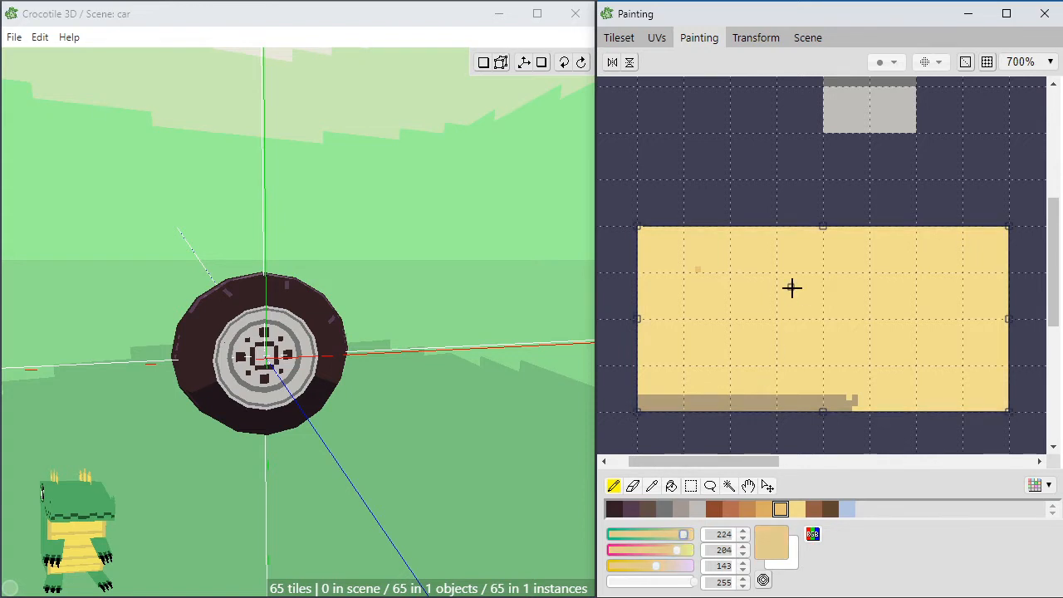
key(g)
click(789, 312)
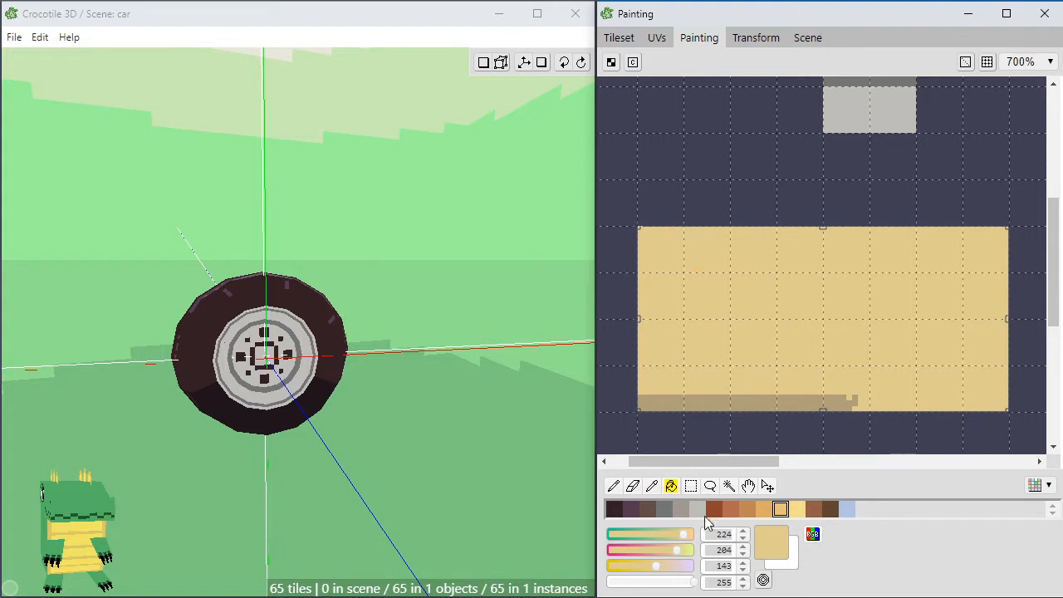
Recolor the main area light blue (149, 180, 207) and the lower band slate blue (120, 140, 166)
mouse_move(653, 566)
mouse_down()
mouse_move(680, 568)
mouse_move(659, 535)
mouse_move(664, 566)
mouse_move(659, 549)
mouse_up()
click(767, 374)
drag(659, 535, 649, 535)
click(720, 403)
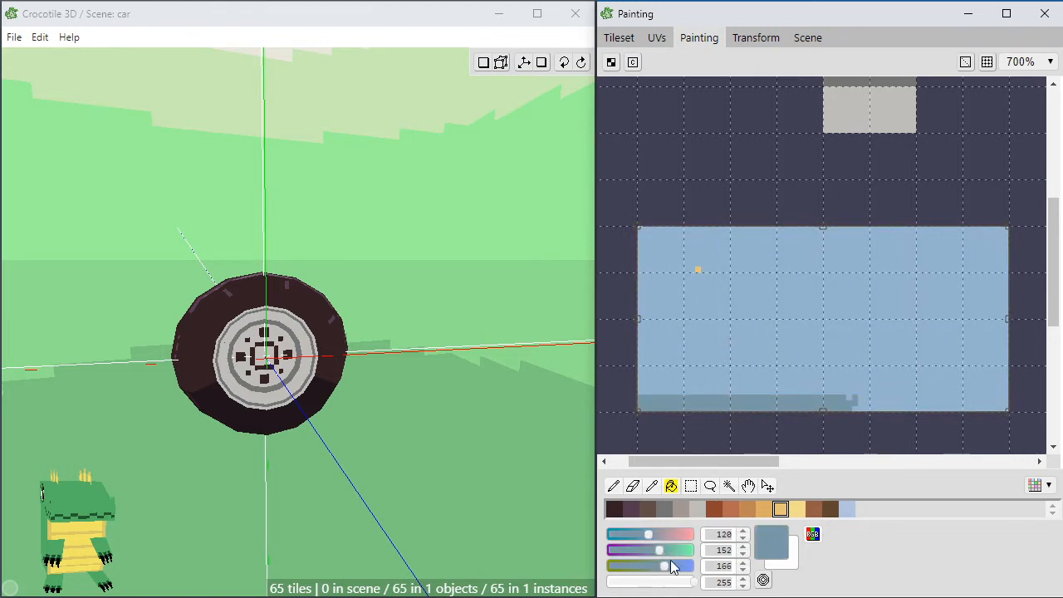
drag(653, 555, 650, 554)
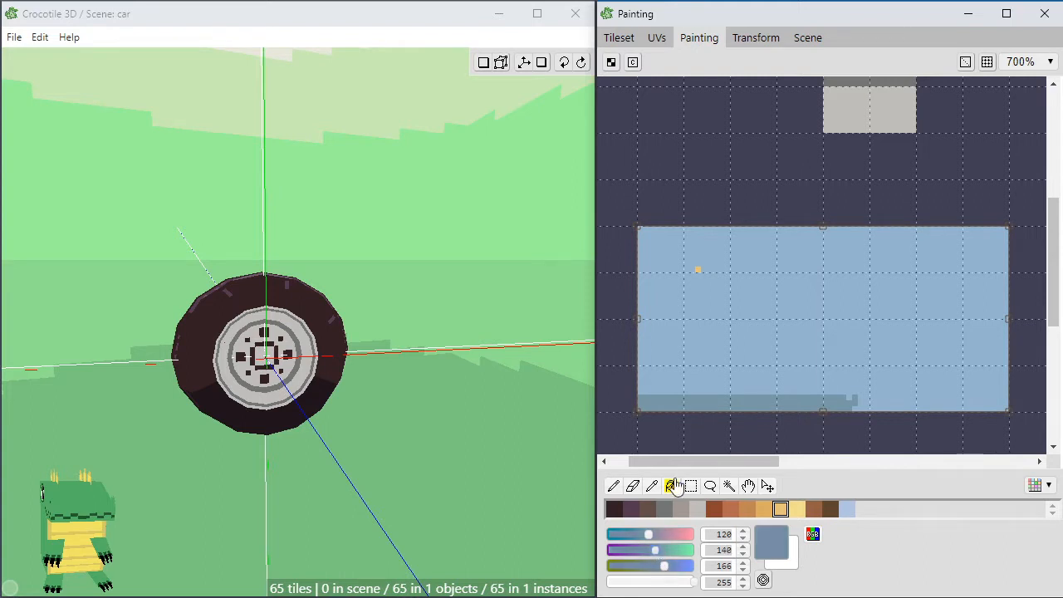
Paint a short slate-blue dash over the leftover orange pixel in the texture's upper left and sample the light blue
key(b)
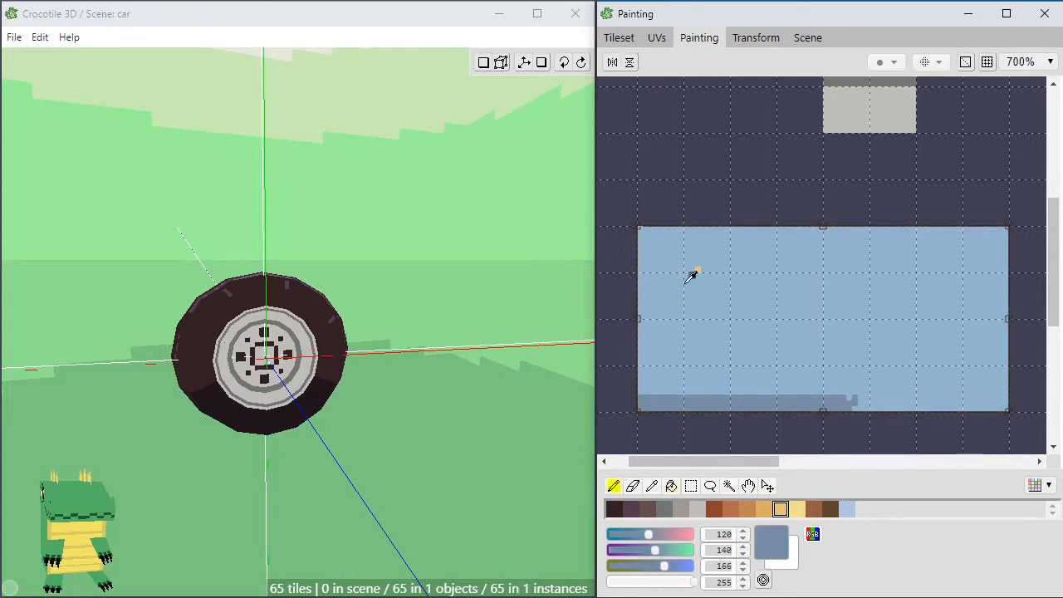
click(695, 271)
alt+click(695, 275)
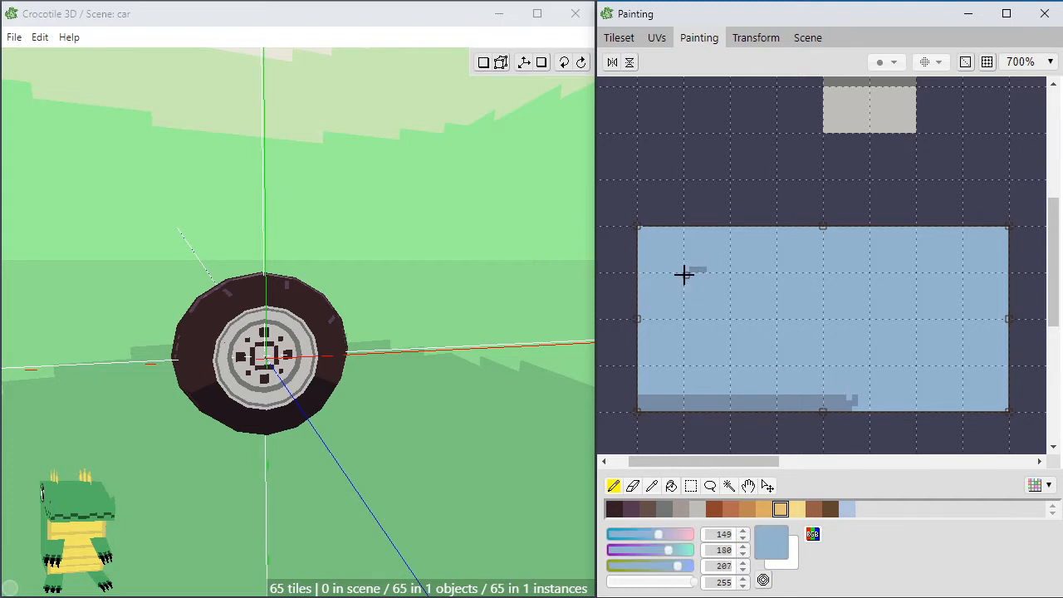
Pick a 2 by 2 tile block from the blue texture's lower edge, including the dark band, and place it above the wheel
click(622, 38)
click(625, 196)
scroll(626, 196, up, 4)
key(space)
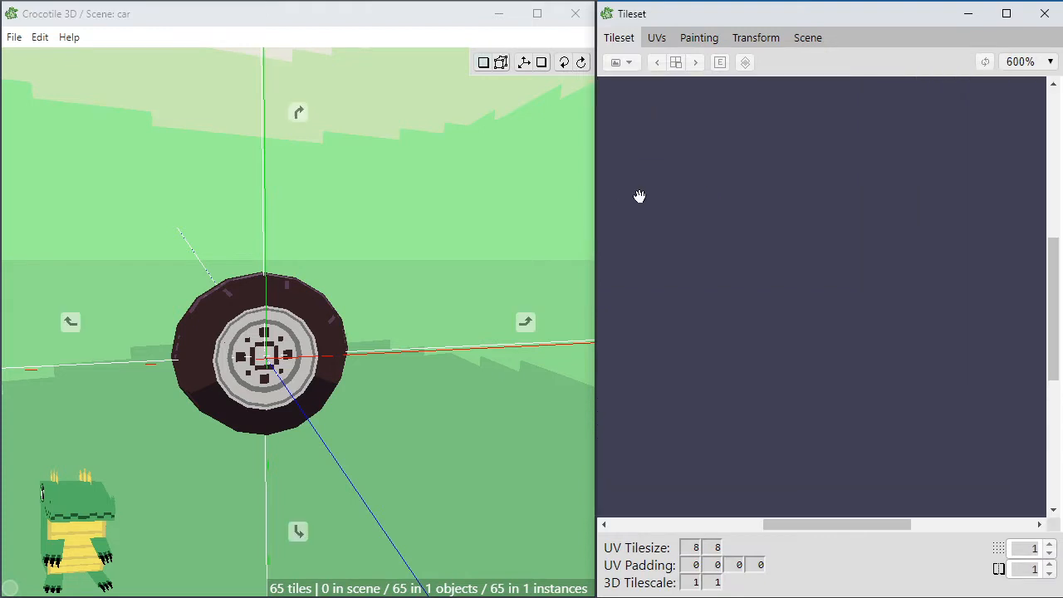
drag(639, 196, 1051, 304)
drag(780, 238, 901, 308)
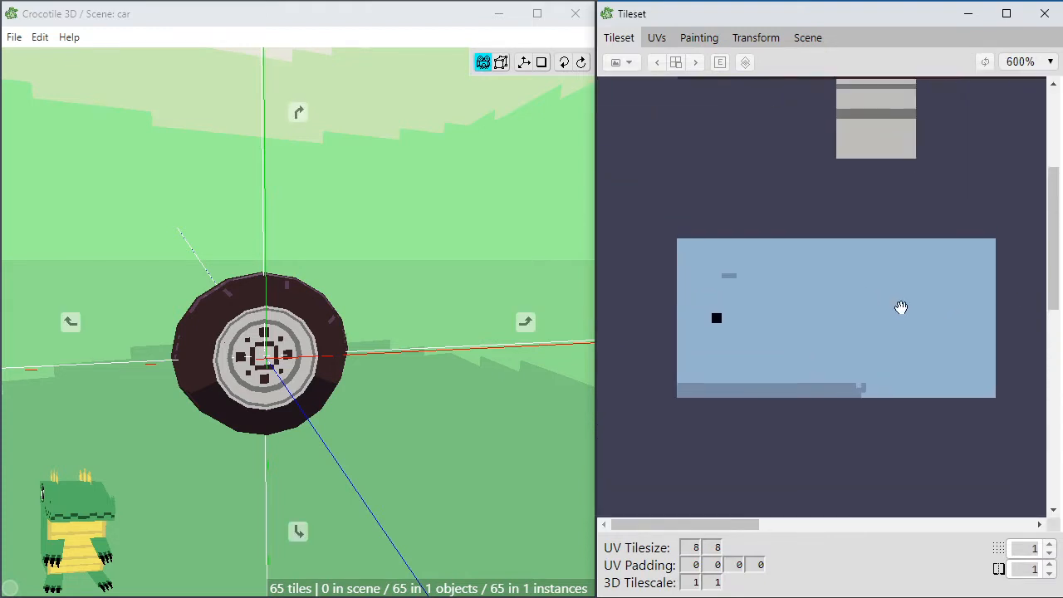
click(776, 378)
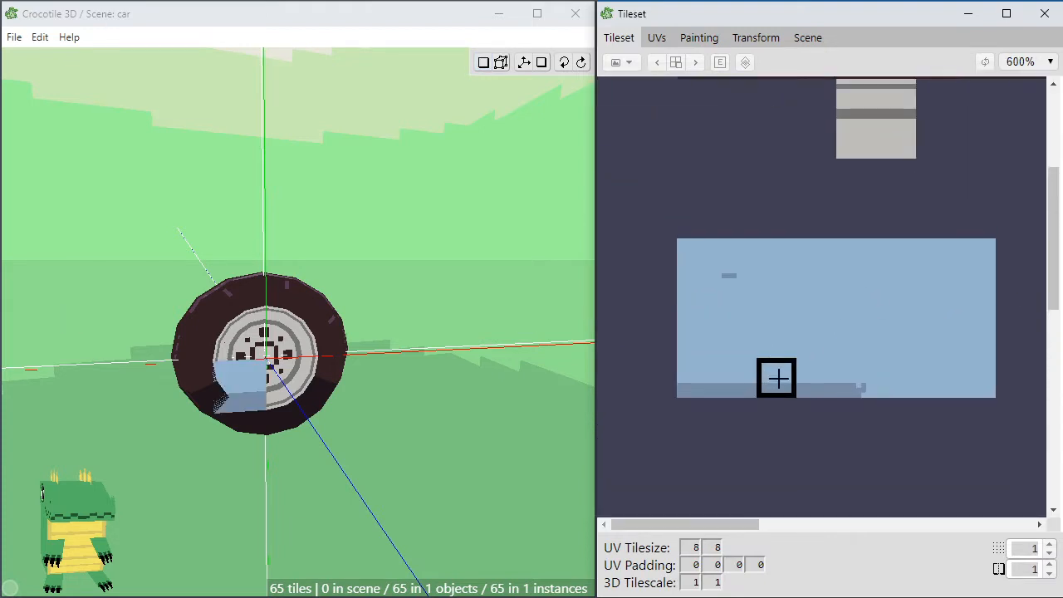
drag(795, 376, 812, 349)
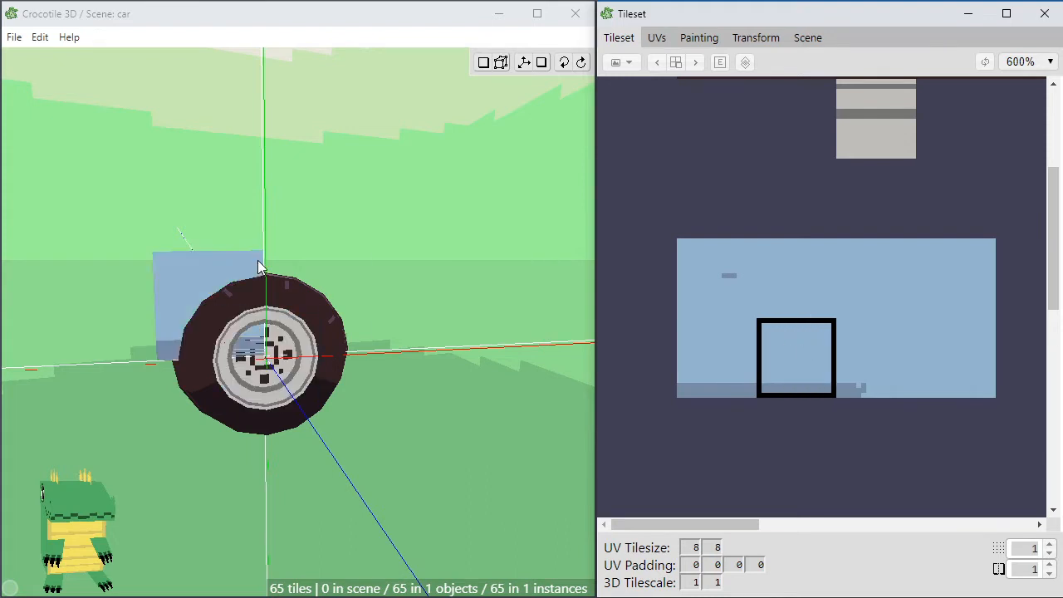
click(284, 221)
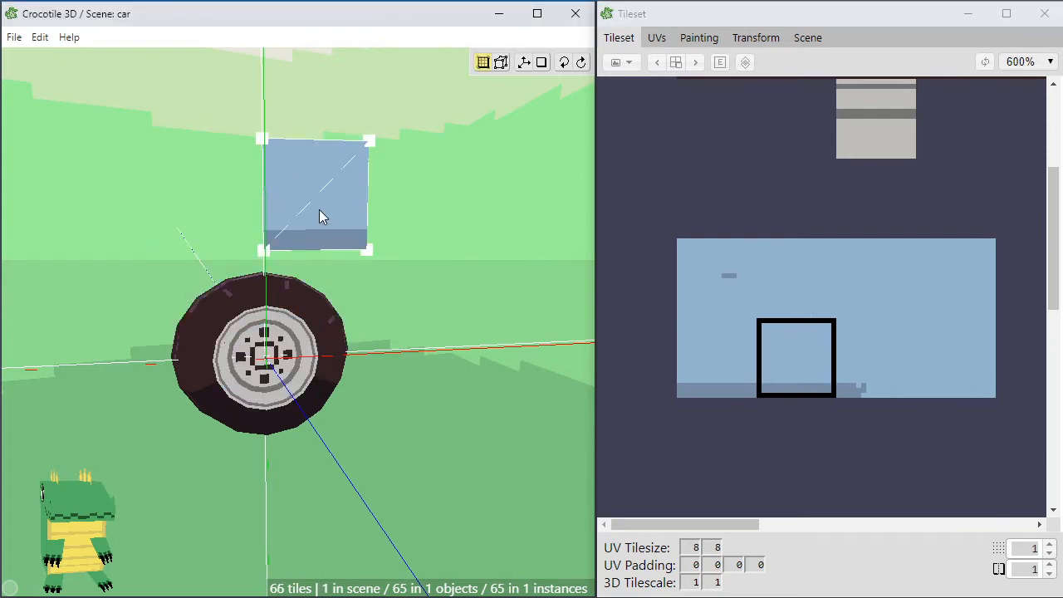
Enter edit mode and shift the blue tile left and slightly down so it is centered just above the wheel
key(Tab)
key(a)
key(a)
key(a)
key(a)
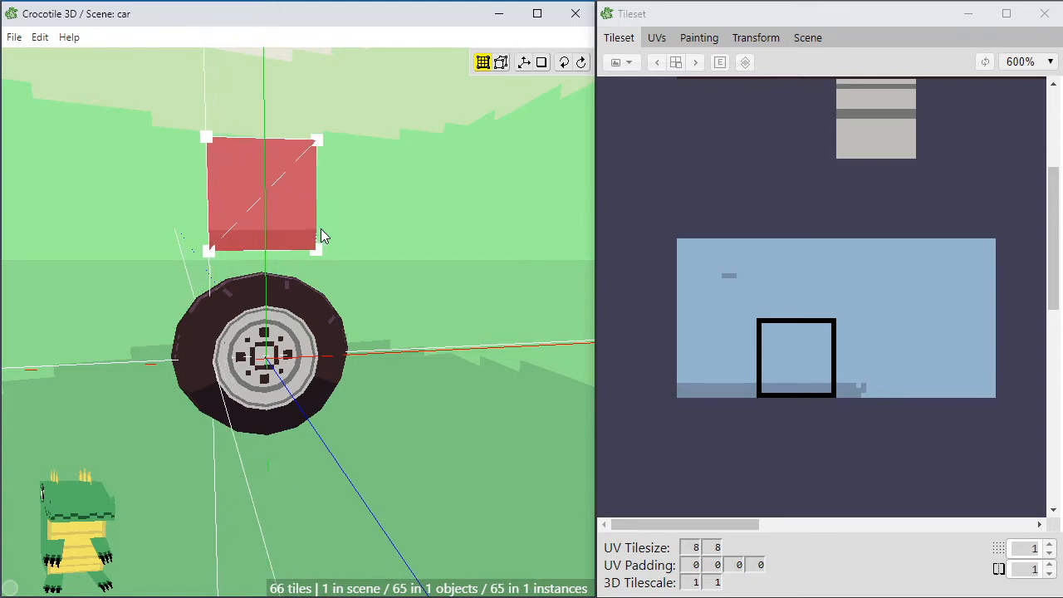
key(s)
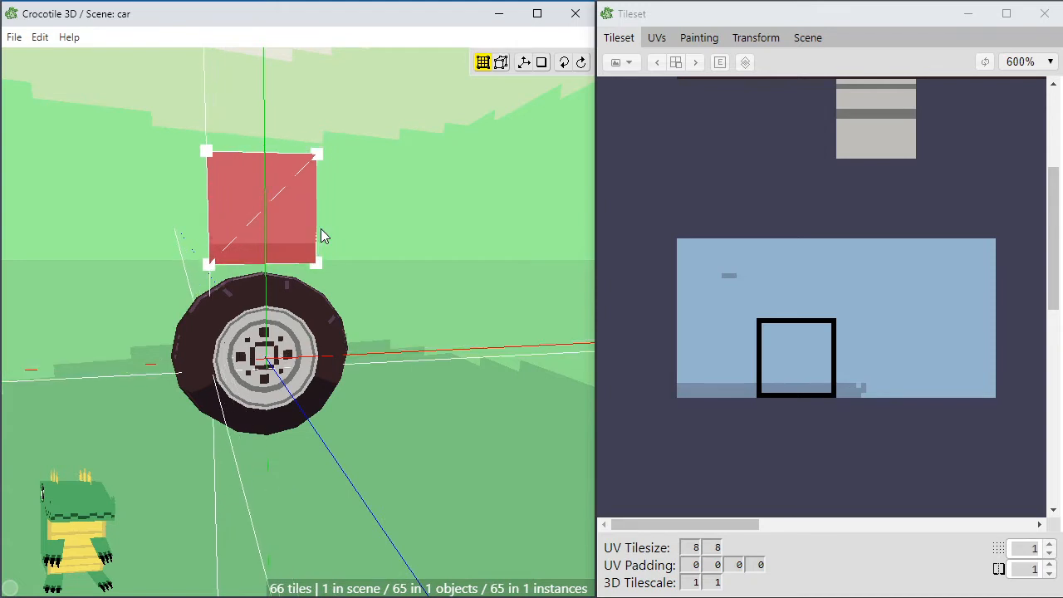
Split the blue tile across its middle into an upper and a lower half
scroll(321, 249, up, 1)
key(space)
drag(322, 258, 274, 260)
right_drag(341, 237, 353, 322)
key(ctrl+r)
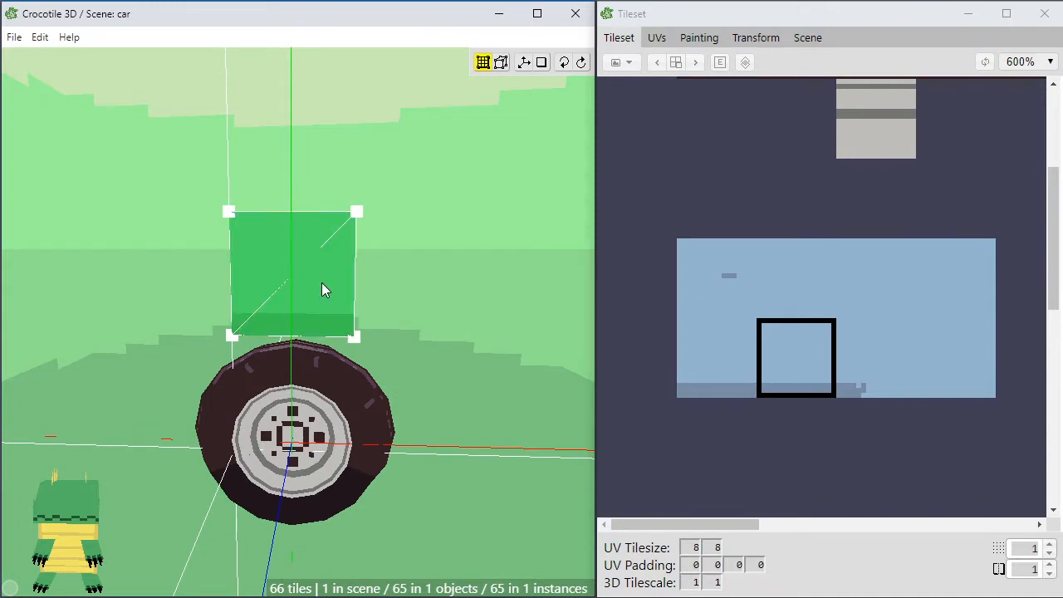
click(242, 278)
key(Escape)
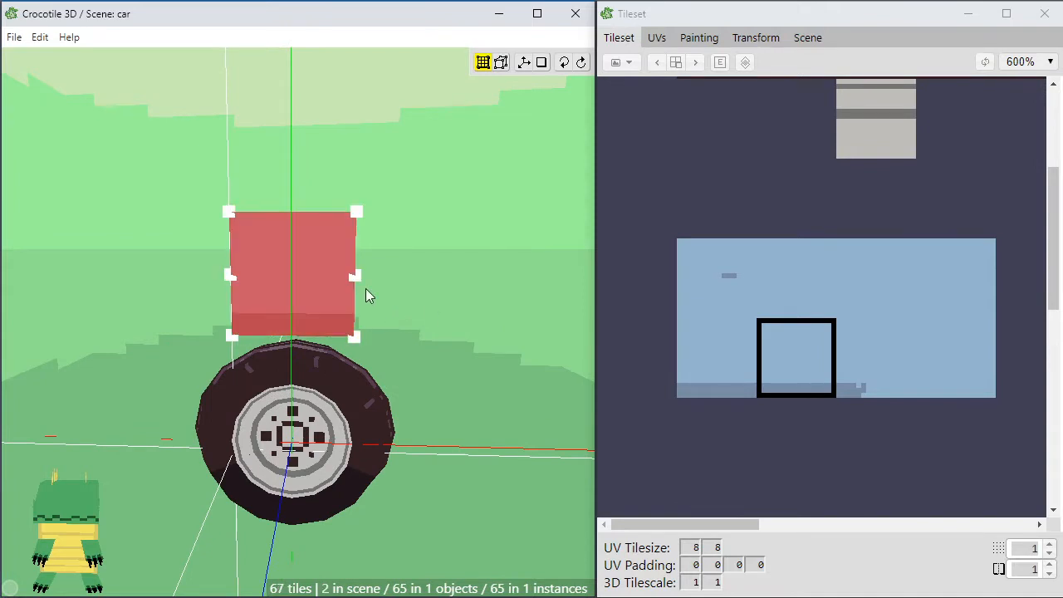
Select the two top vertices of the blue panel and move them inward over the tire
click(354, 255)
middle_drag(358, 254, 241, 259)
drag(415, 328, 397, 308)
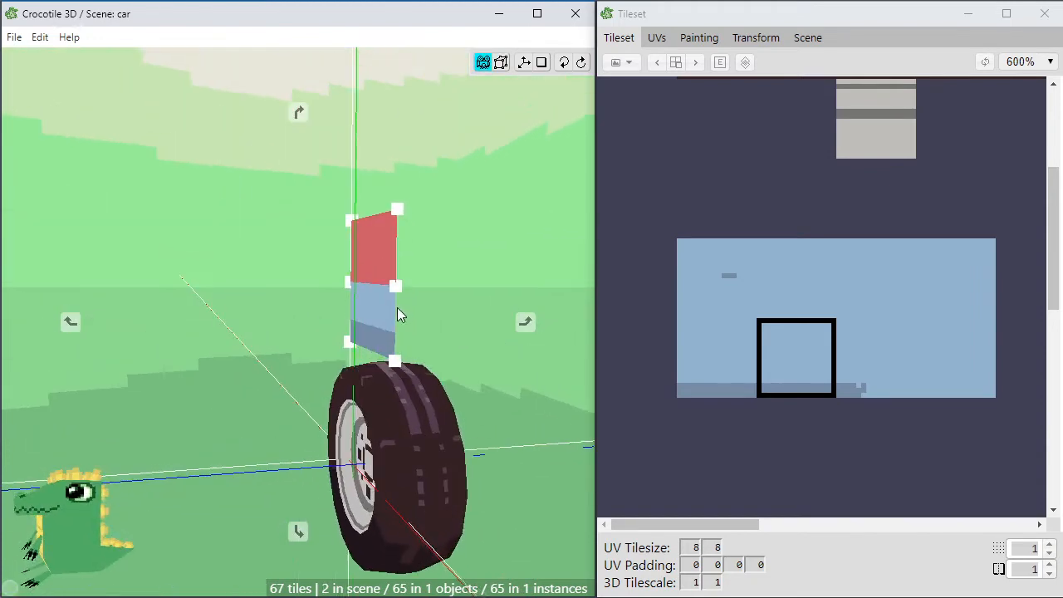
drag(469, 161, 264, 246)
key(d)
key(d)
key(d)
key(d)
key(d)
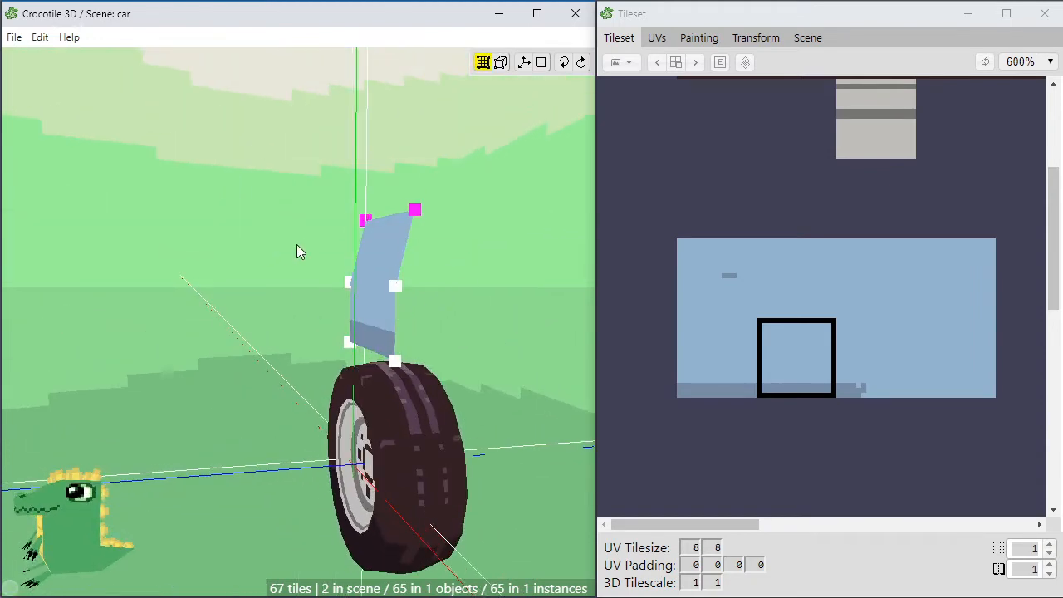
Lower the top vertices and move them further inward so the upper half slopes back over the tire
key(s)
key(s)
key(s)
key(s)
key(s)
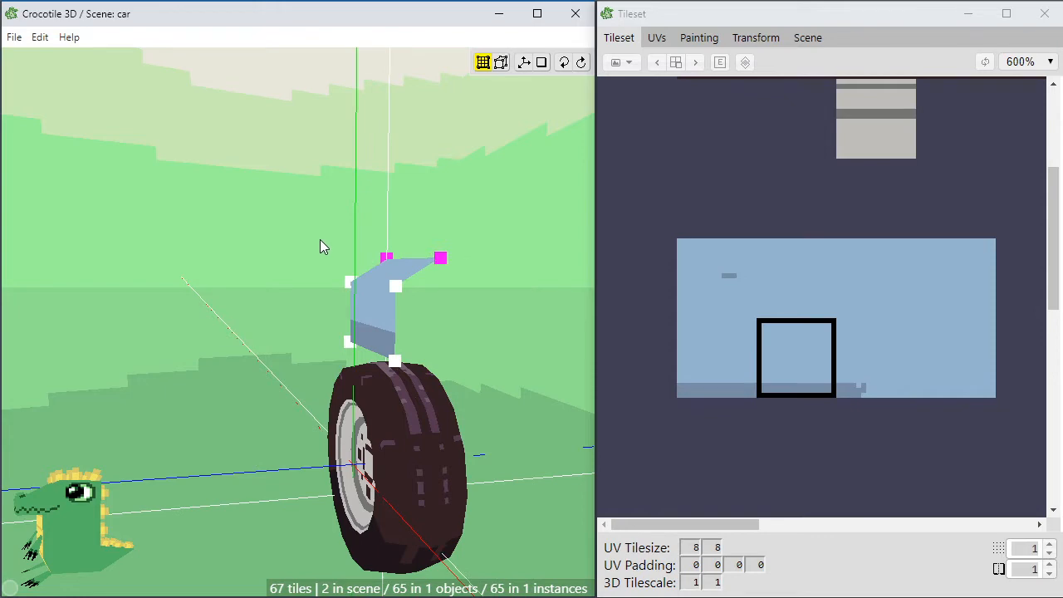
key(d)
key(w)
key(w)
click(306, 273)
middle_drag(304, 275, 424, 270)
drag(305, 296, 331, 292)
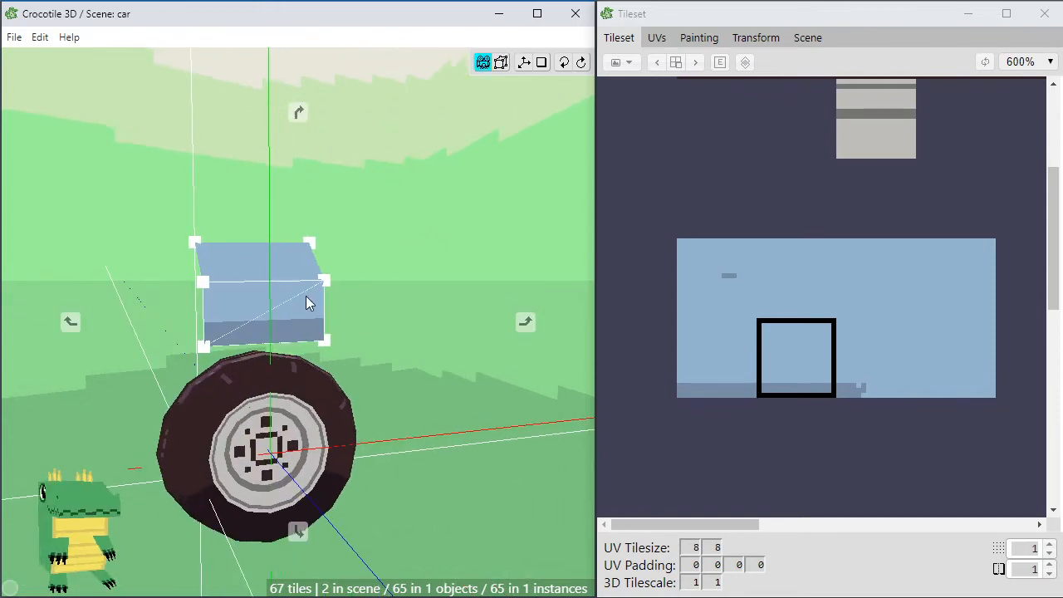
Select the panel's middle row of vertices and move it slightly outward so the fender bulges
key(space)
key(space)
drag(379, 261, 492, 304)
key(space)
drag(361, 184, 242, 323)
click(380, 304)
Examine the bent fender panel from the side and front against the wheel
key(space)
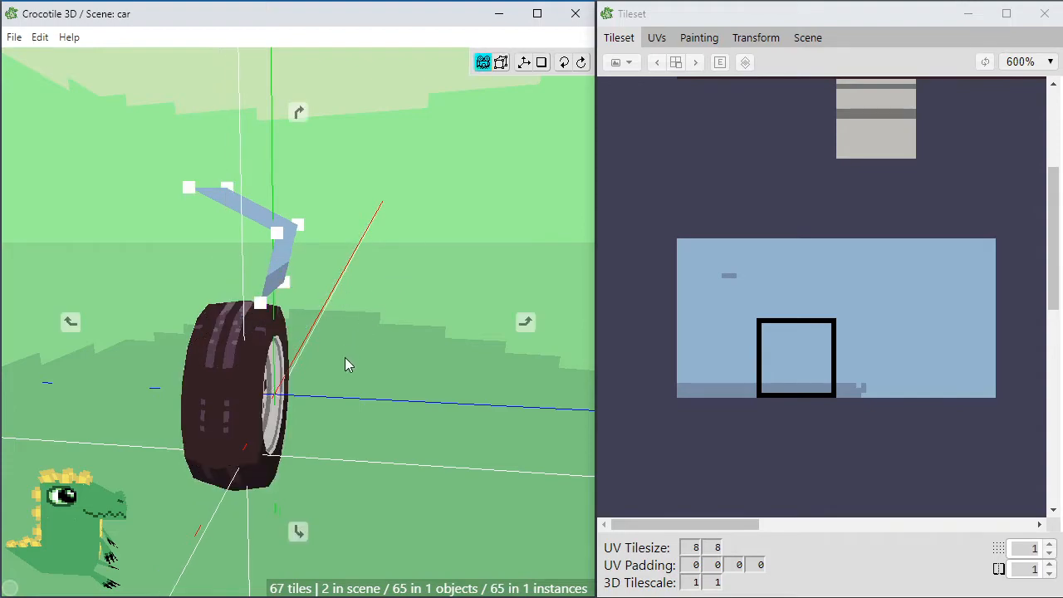
drag(345, 357, 207, 353)
drag(411, 403, 448, 395)
drag(381, 387, 498, 378)
right_drag(382, 386, 320, 372)
key(space)
key(space)
drag(386, 333, 349, 290)
key(space)
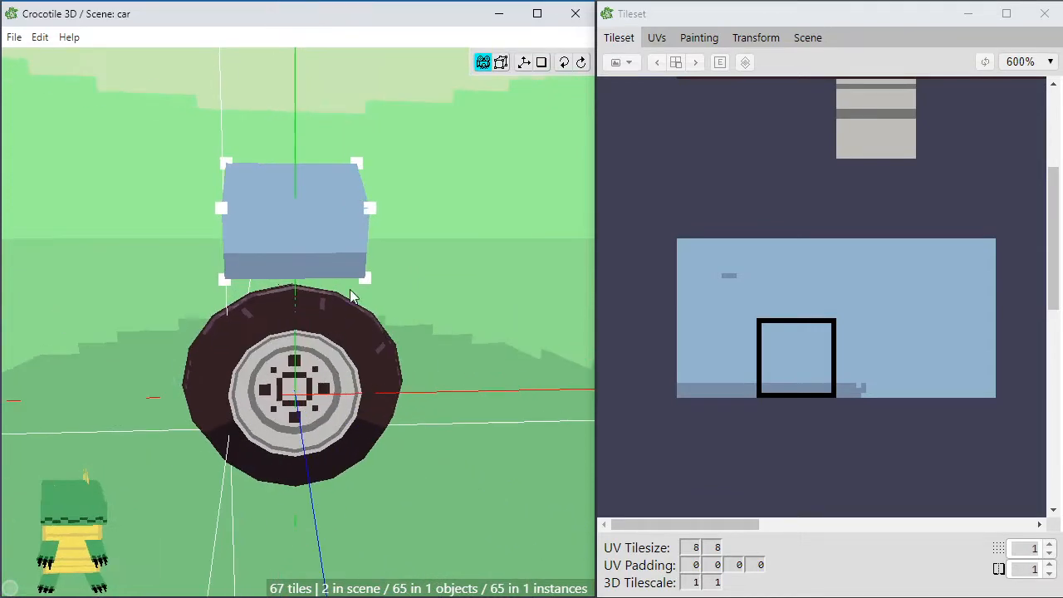
Select the panel's left upper and middle vertices and move them three steps left and two steps down
drag(221, 213, 240, 232)
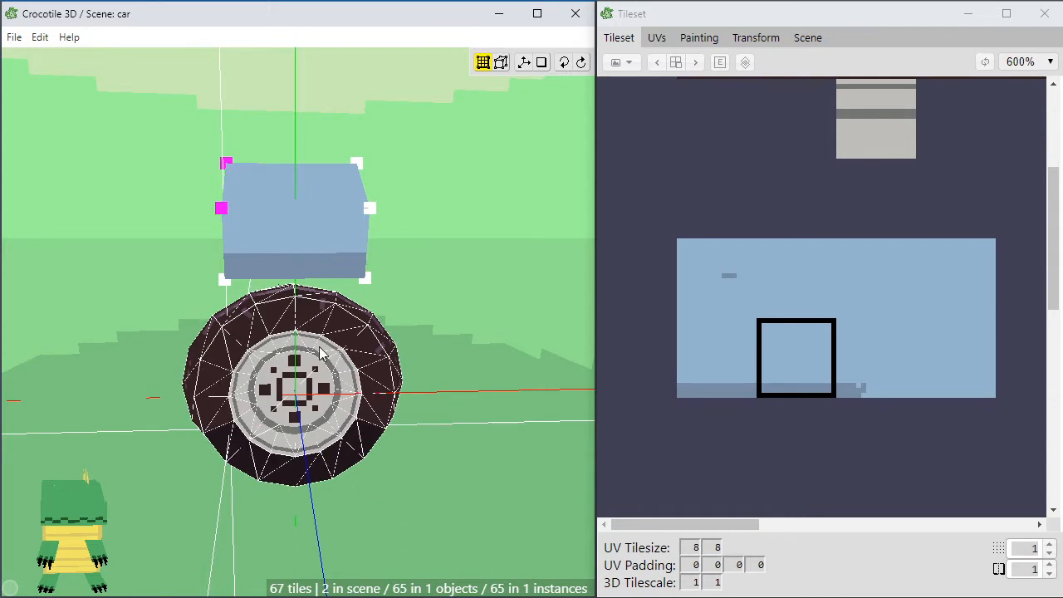
key(a)
key(a)
key(a)
key(s)
key(s)
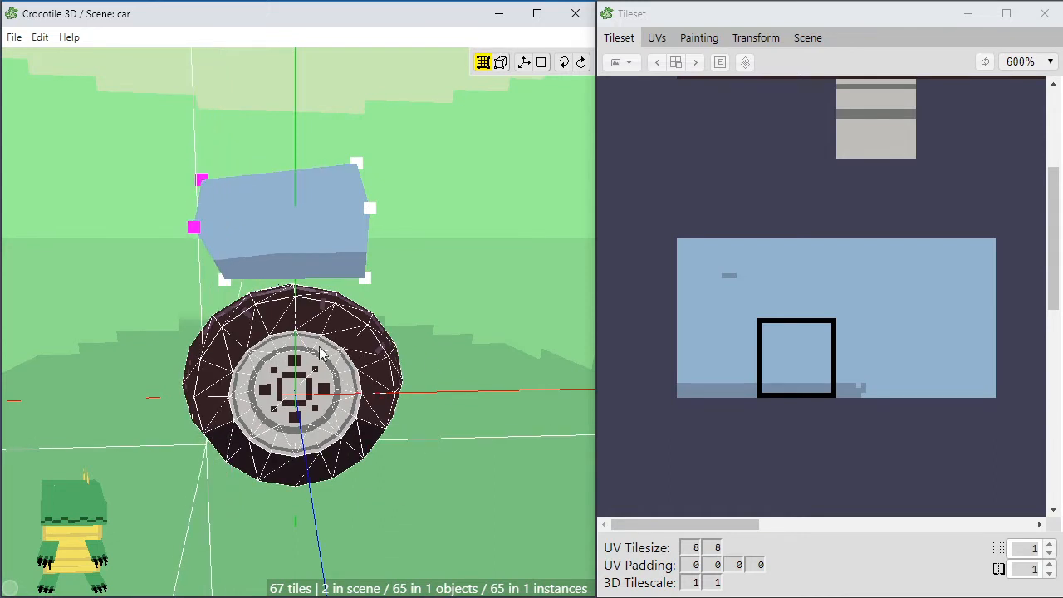
click(320, 347)
Select the whole fender panel and shift it left until its right edge lines up with the wheel's center
key(space)
drag(253, 404, 308, 407)
drag(413, 125, 157, 291)
key(a)
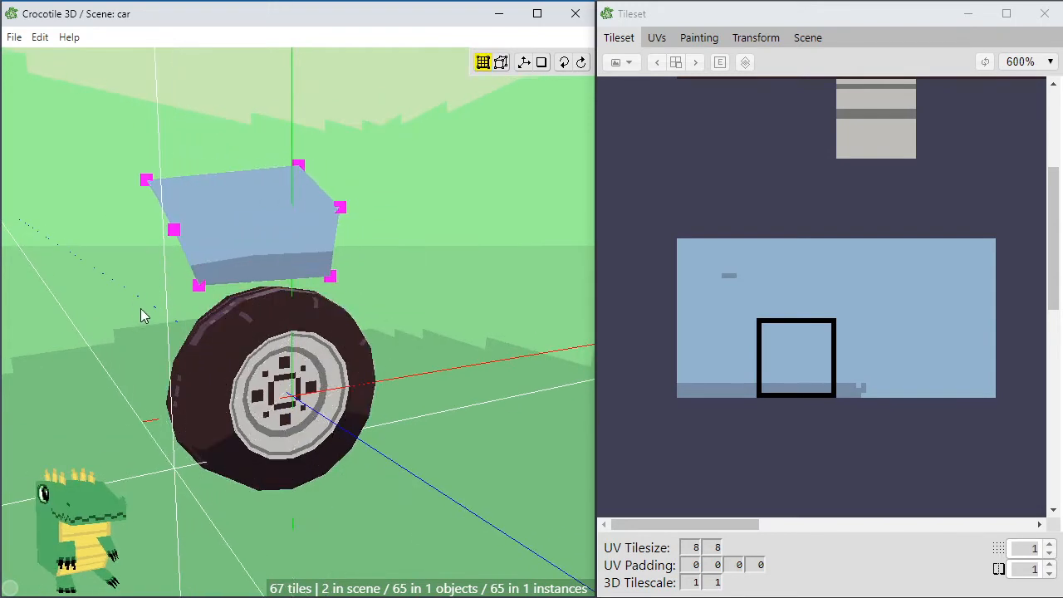
key(a)
key(a)
key(a)
key(space)
drag(312, 365, 281, 368)
key(a)
key(a)
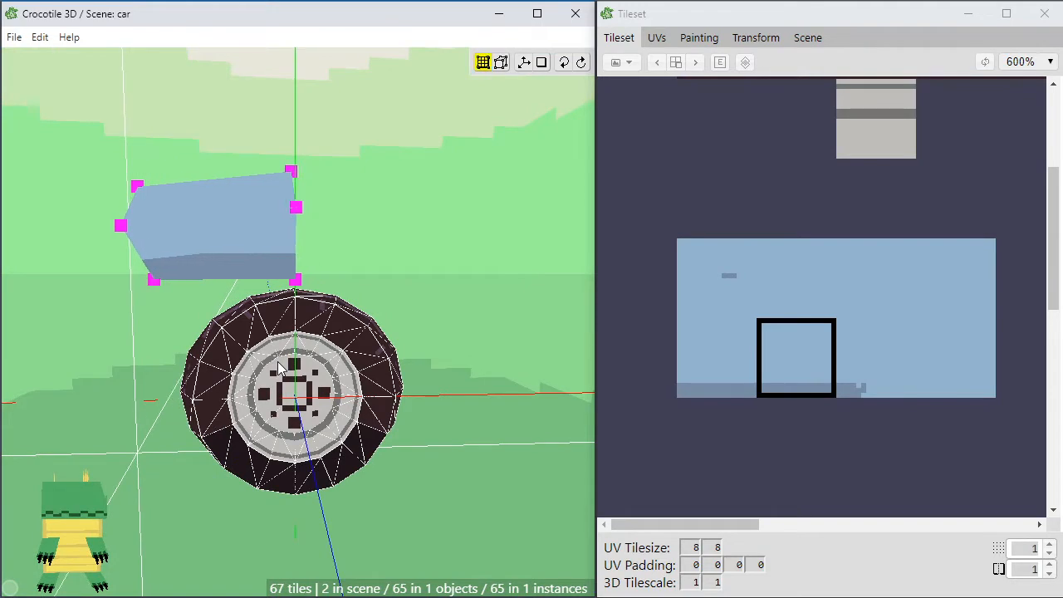
click(278, 364)
Lower the three vertices at the fender panel's left end so it slopes down along the tire
drag(67, 151, 190, 306)
key(s)
key(s)
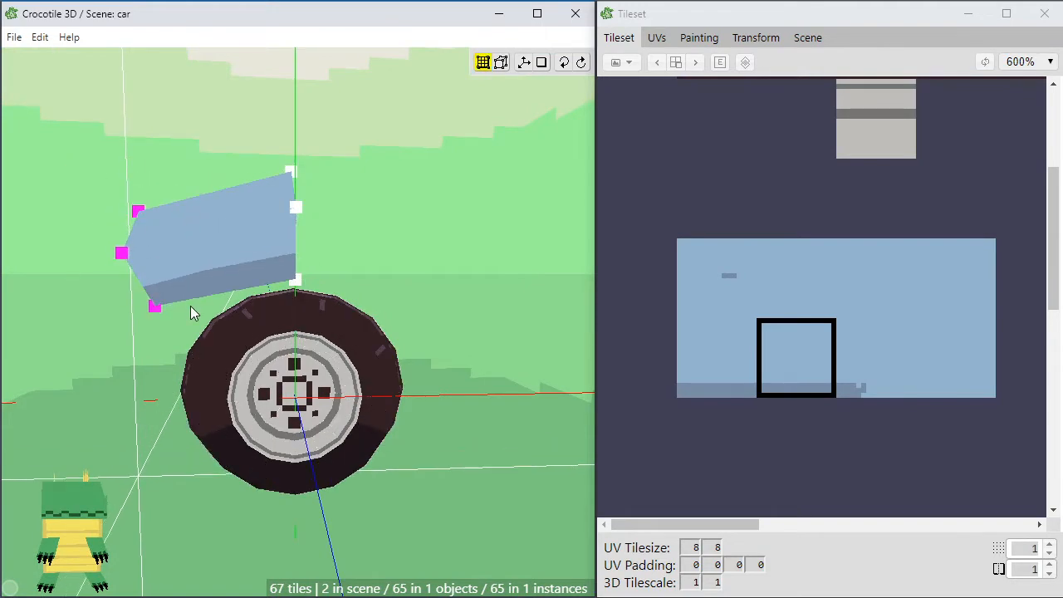
Move the fender panel's lower left vertex right so the bottom edge sits just above the tire
key(space)
drag(183, 366, 196, 337)
key(space)
click(201, 314)
key(d)
key(d)
click(219, 365)
key(space)
key(a)
key(space)
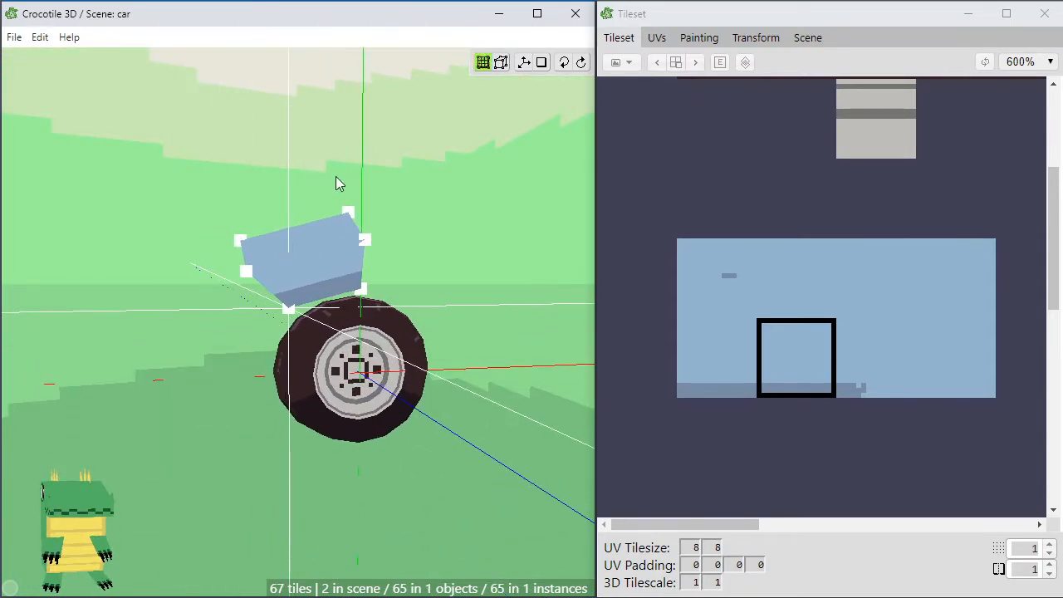
Duplicate the fender panel, place the copy against its left end slightly lower, and join their lower vertices above the tire
drag(201, 198, 299, 320)
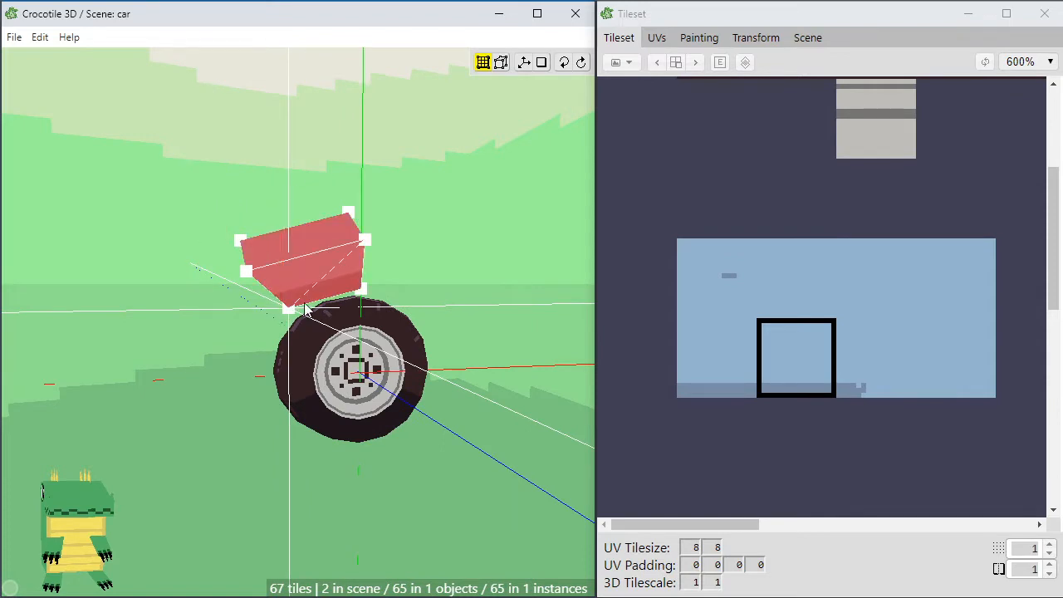
key(ctrl+v)
key(a)
key(a)
key(a)
key(a)
key(a)
key(a)
key(a)
key(a)
key(a)
key(a)
key(a)
key(a)
key(a)
key(a)
key(a)
key(a)
key(s)
key(s)
key(s)
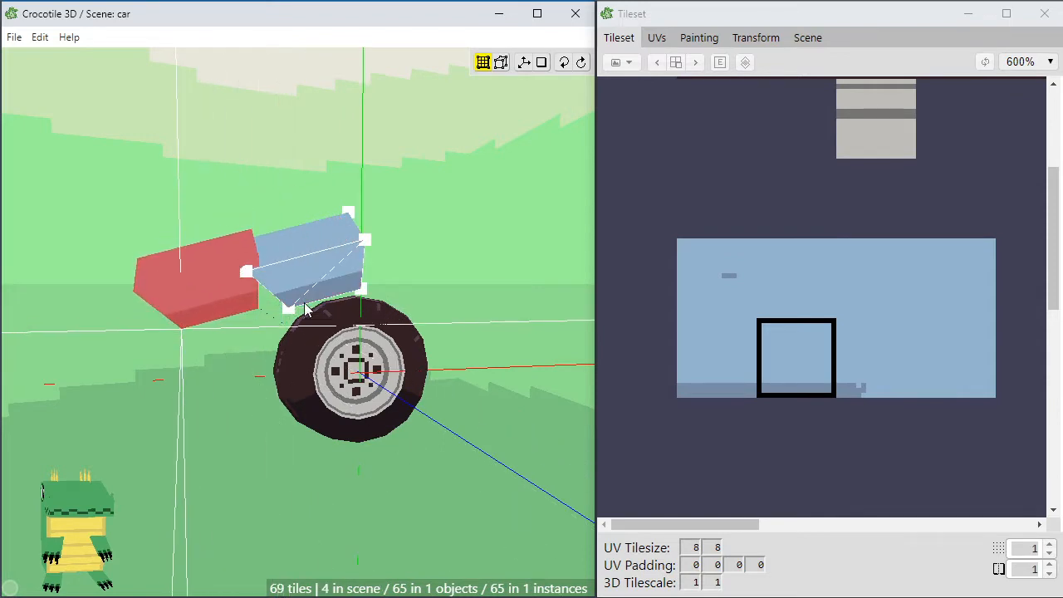
key(s)
key(s)
key(a)
key(w)
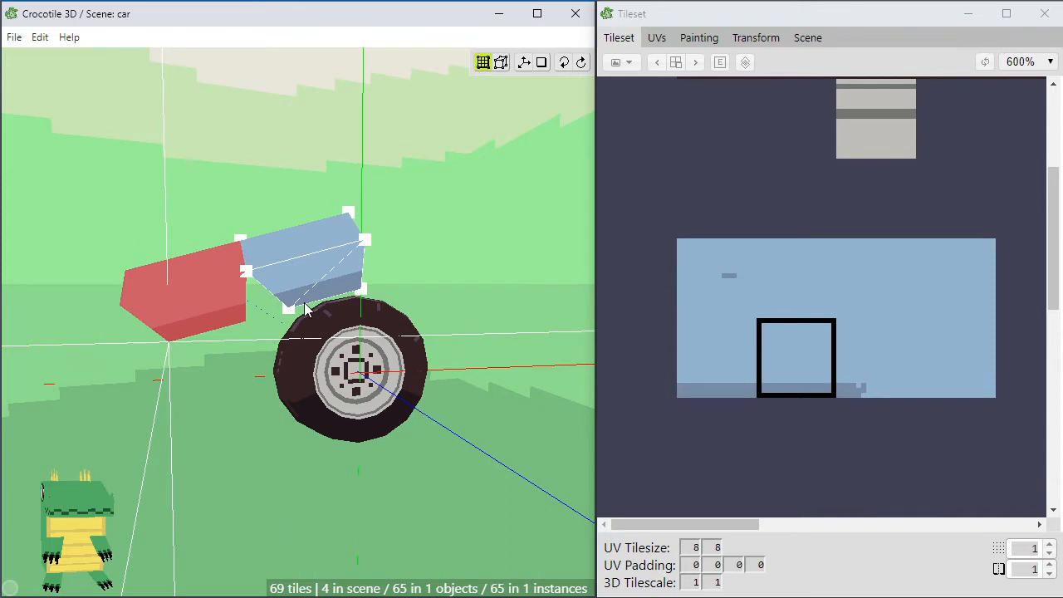
click(304, 303)
drag(247, 318, 288, 308)
Lower the three vertices at the copied panel's left end and move them right toward the wheel
drag(117, 312, 191, 375)
key(d)
key(s)
key(s)
key(s)
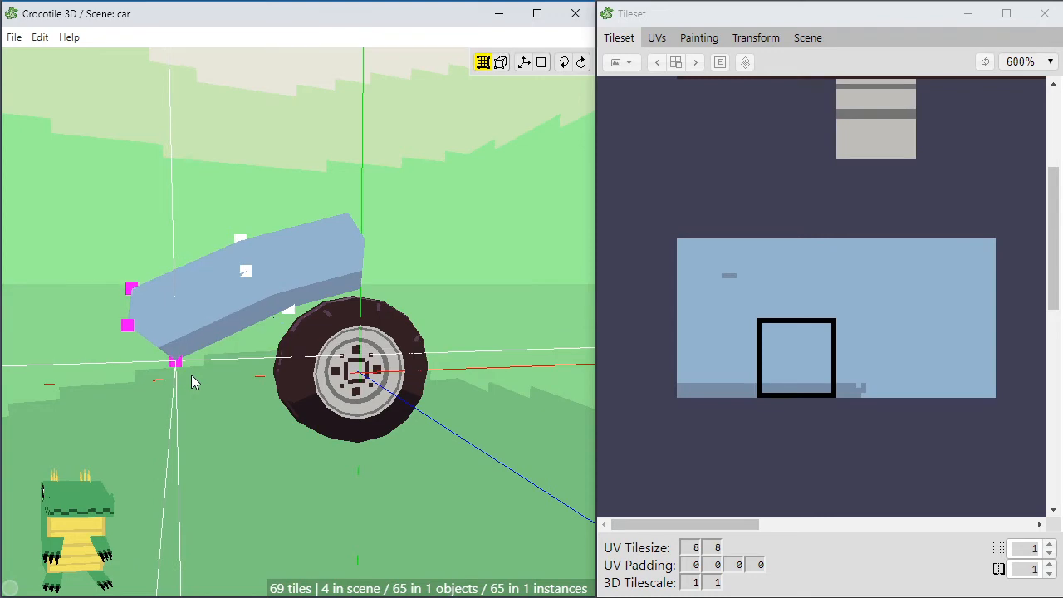
key(s)
key(d)
key(d)
key(d)
key(d)
key(d)
click(191, 374)
Raise the copied panel's upper left vertex and shift it slightly left to continue the fender's top line
key(space)
drag(191, 375, 149, 369)
drag(241, 361, 312, 347)
mouse_move(299, 324)
middle_down()
mouse_move(208, 315)
mouse_move(270, 357)
mouse_move(291, 333)
middle_up()
middle_drag(184, 321, 183, 320)
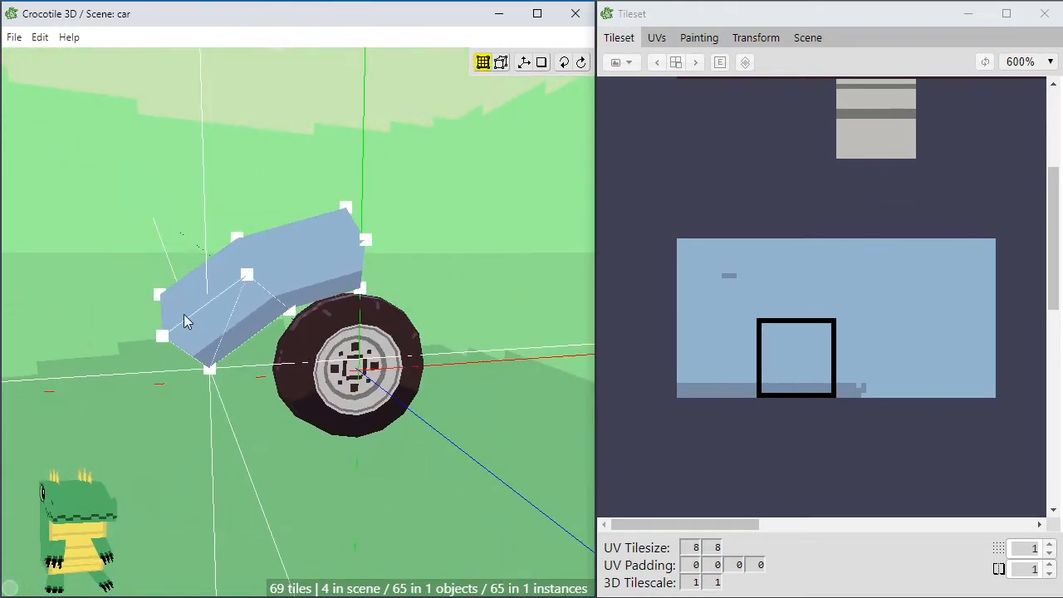
drag(122, 271, 169, 303)
key(w)
key(w)
key(w)
key(w)
key(w)
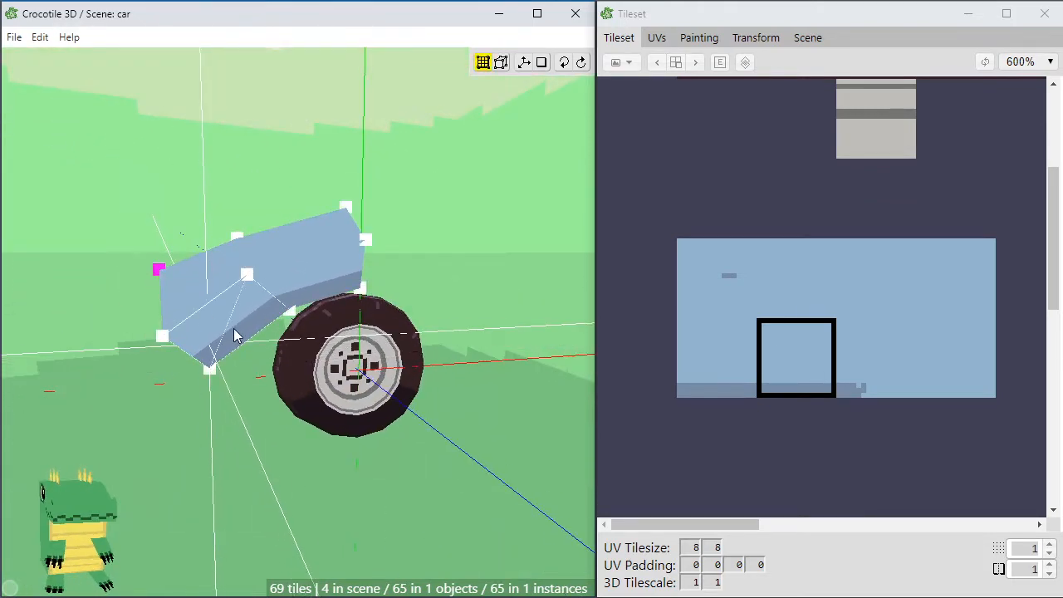
key(a)
Move the copied panel's bottom vertex right so its shaded edge follows the front of the tire
middle_drag(235, 336, 264, 336)
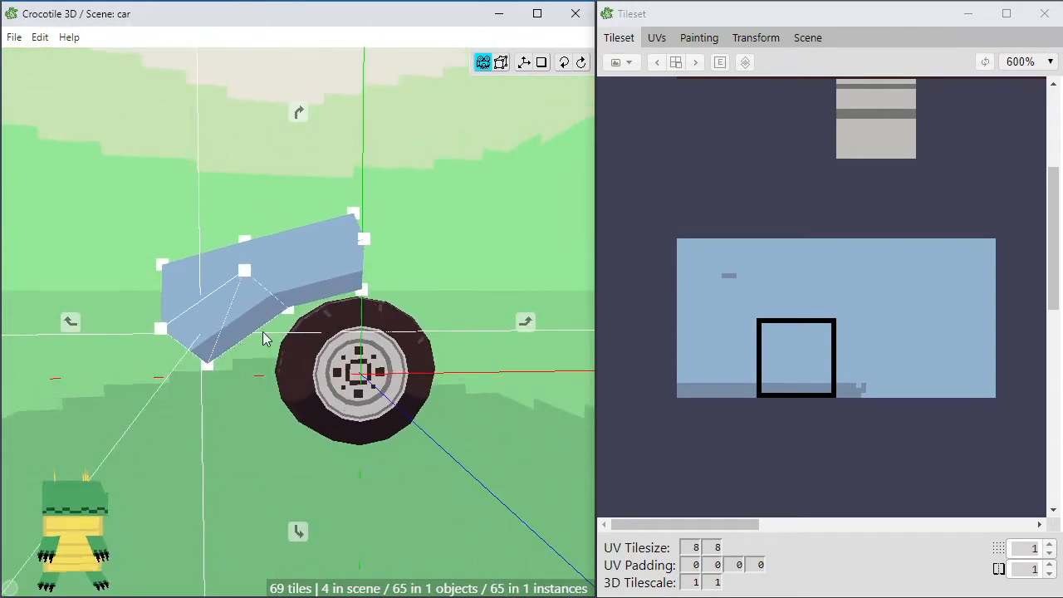
middle_drag(222, 374, 207, 378)
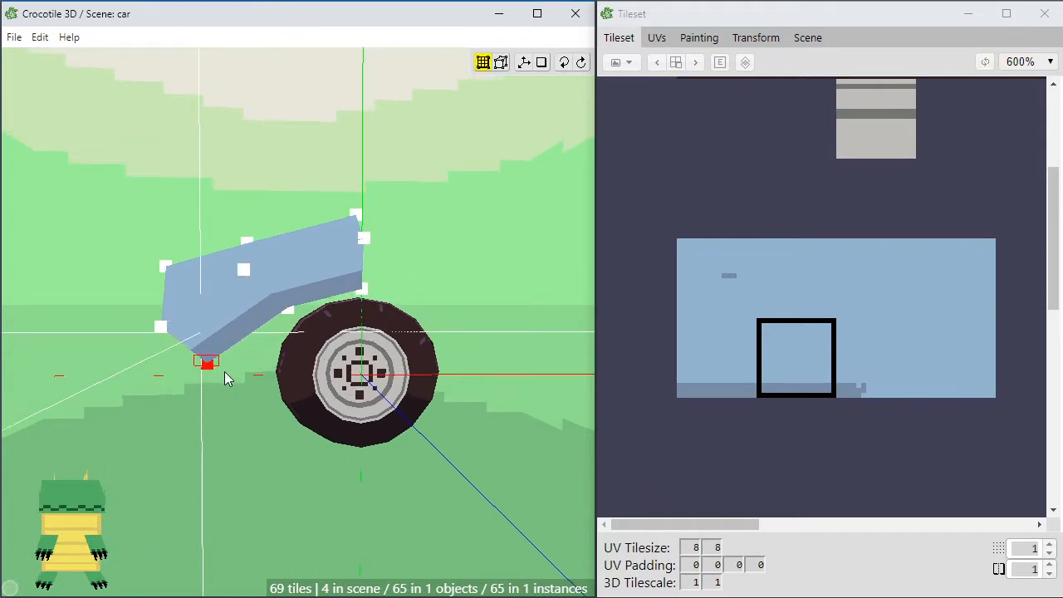
drag(228, 379, 232, 384)
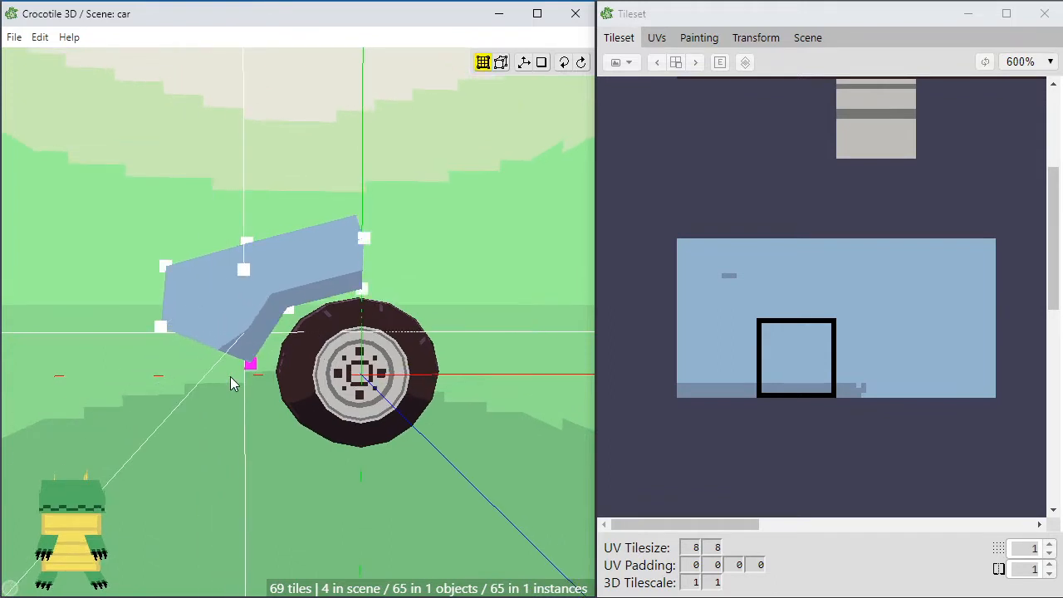
middle_drag(232, 383, 235, 353)
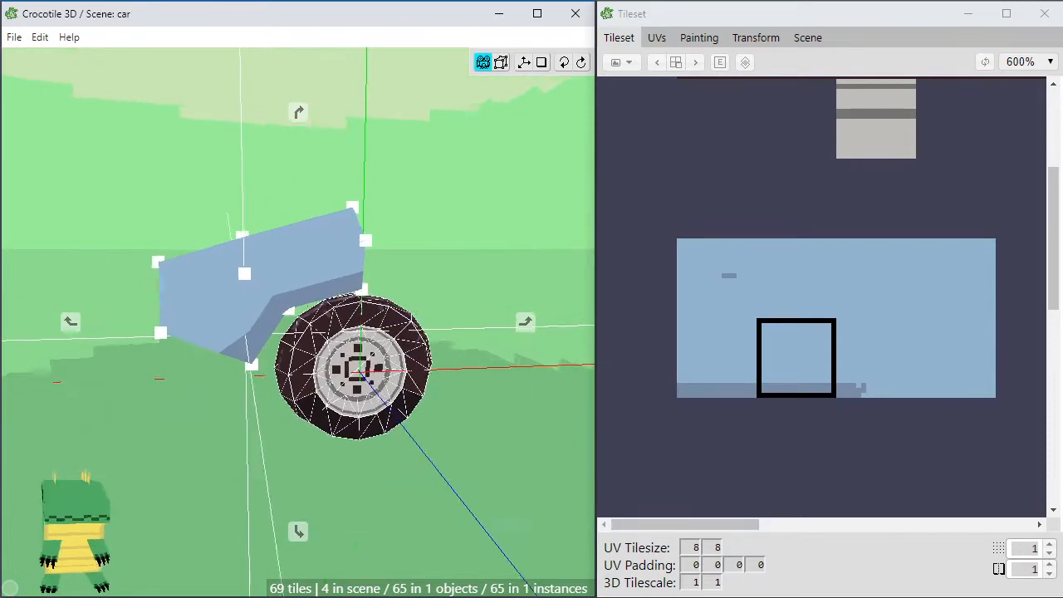
middle_drag(359, 309, 344, 304)
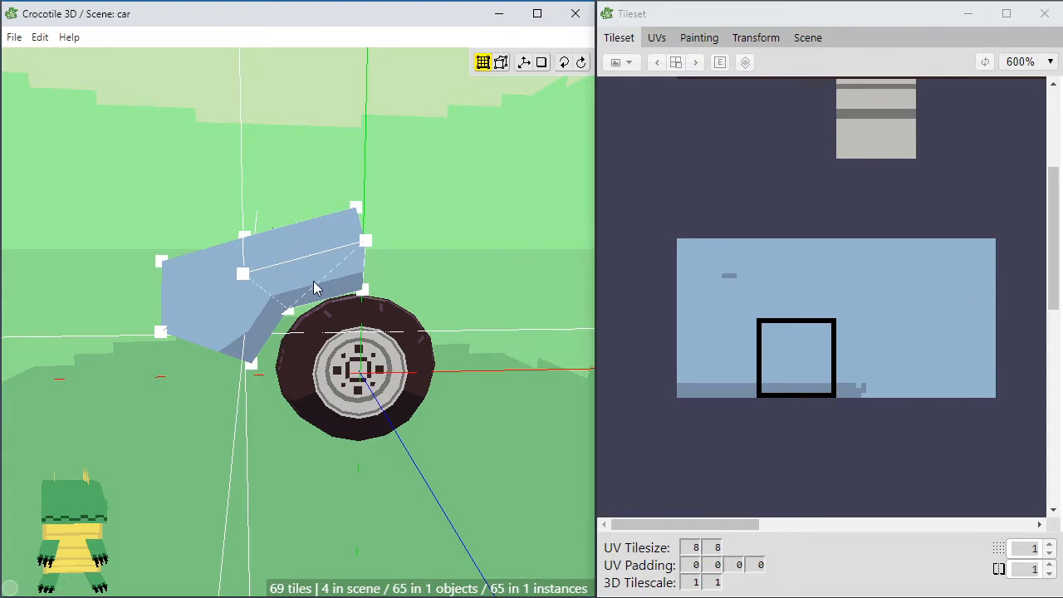
Examine the fender's middle and lower vertices from the front and side against the wheel
middle_drag(314, 288, 200, 324)
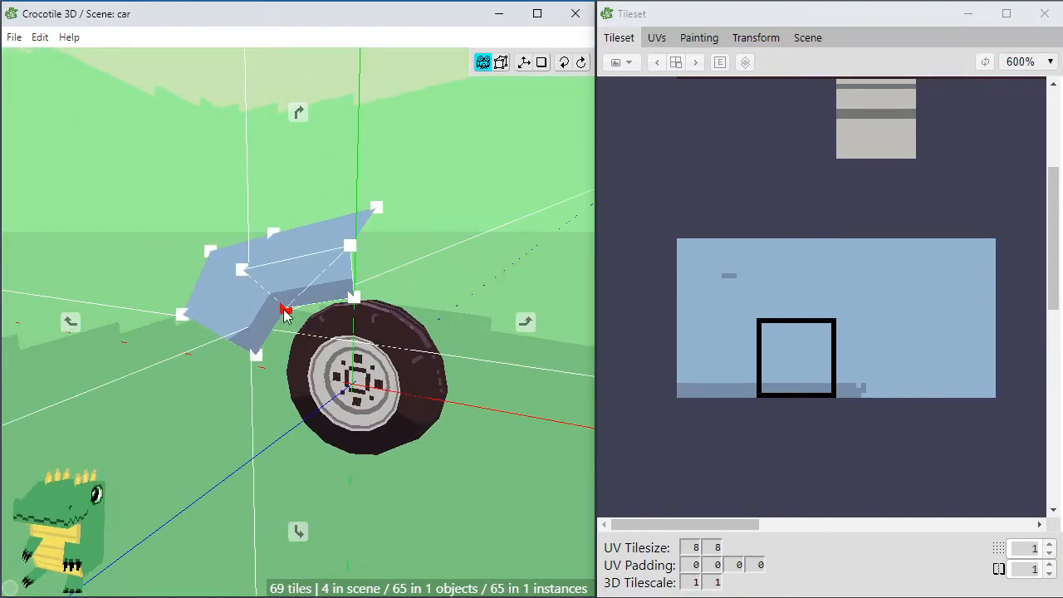
middle_drag(307, 382, 282, 384)
click(300, 308)
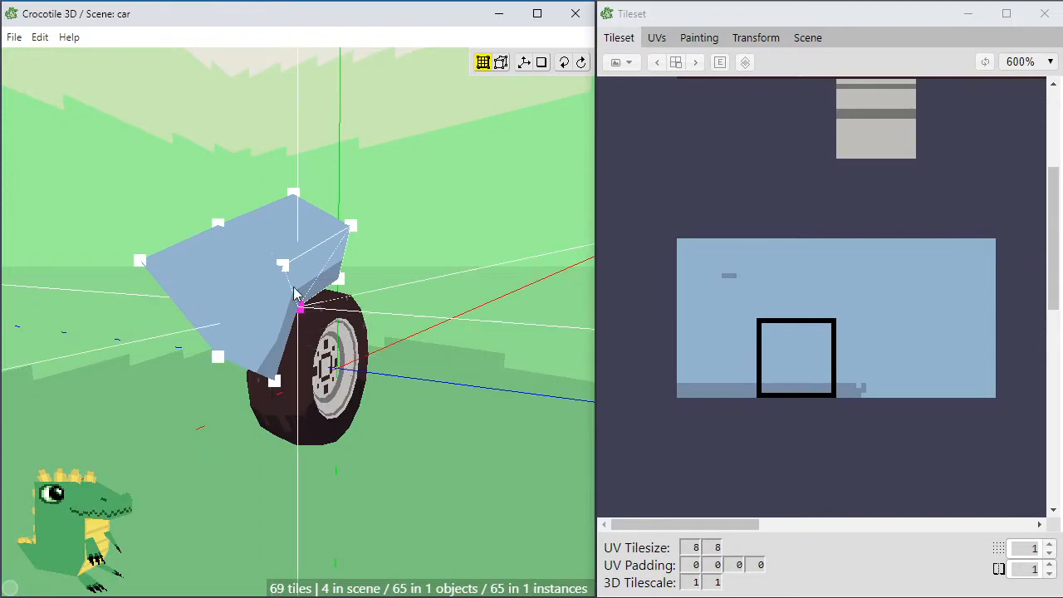
middle_drag(283, 280, 305, 345)
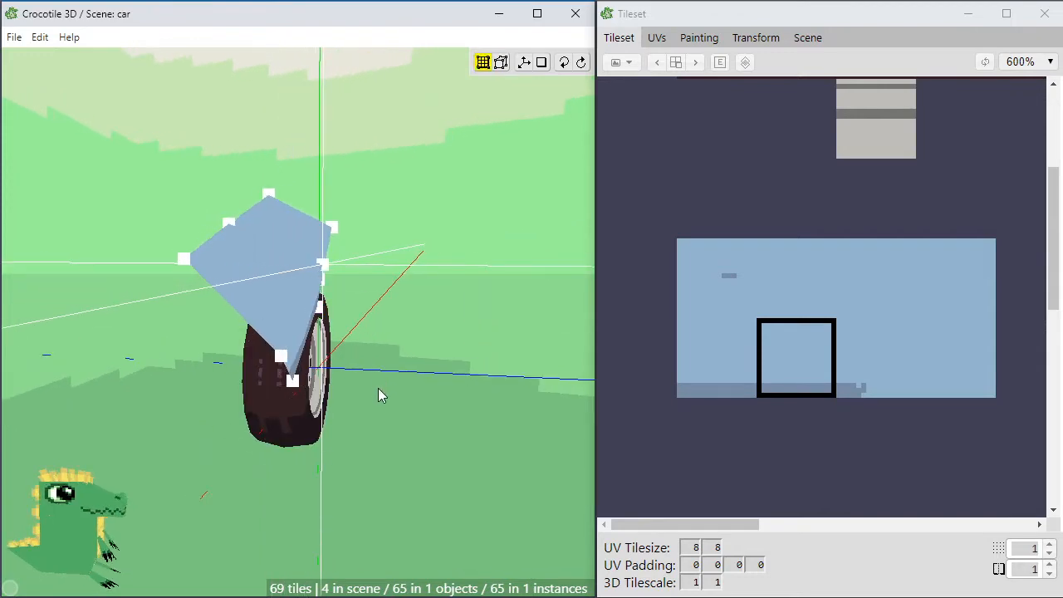
middle_drag(379, 389, 257, 360)
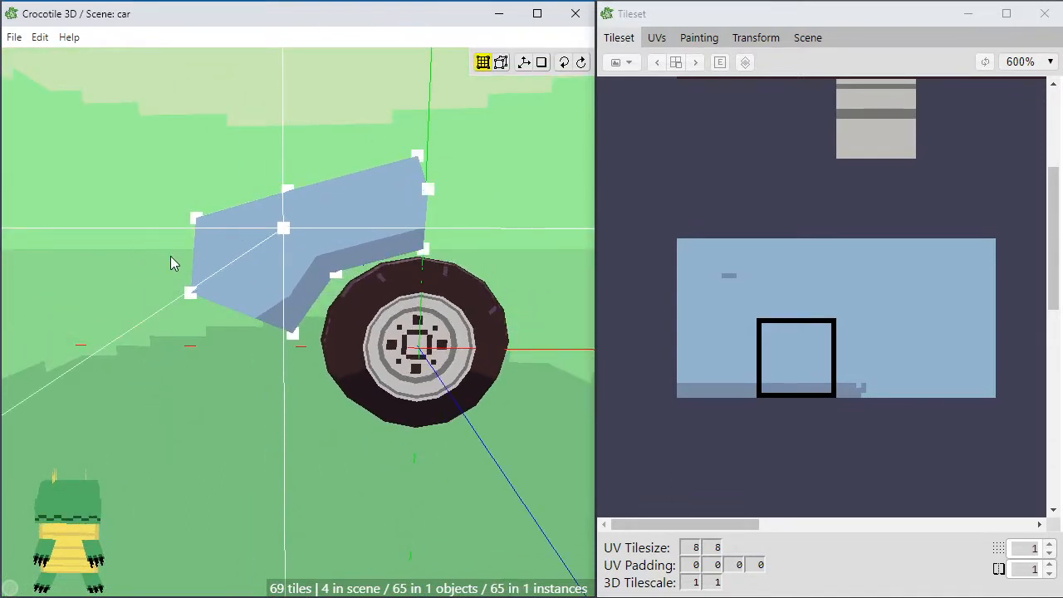
Duplicate the second fender panel and move the copy left and down until its upper right corner meets the original's upper left corner
drag(142, 242, 231, 321)
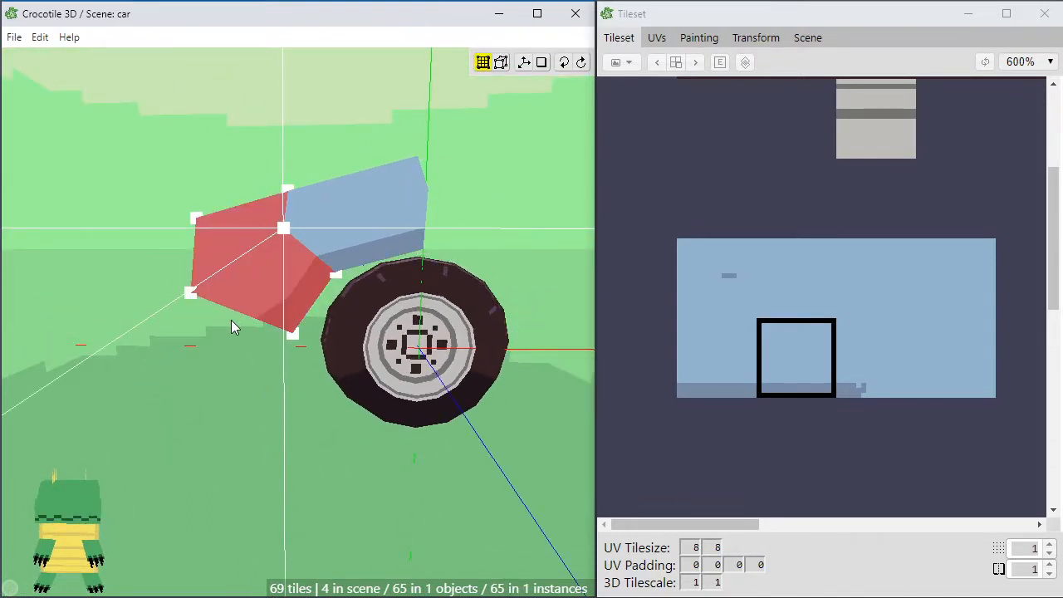
key(ctrl+v)
key(a)
key(a)
key(a)
key(a)
key(a)
key(a)
key(a)
key(a)
key(a)
key(a)
key(a)
key(a)
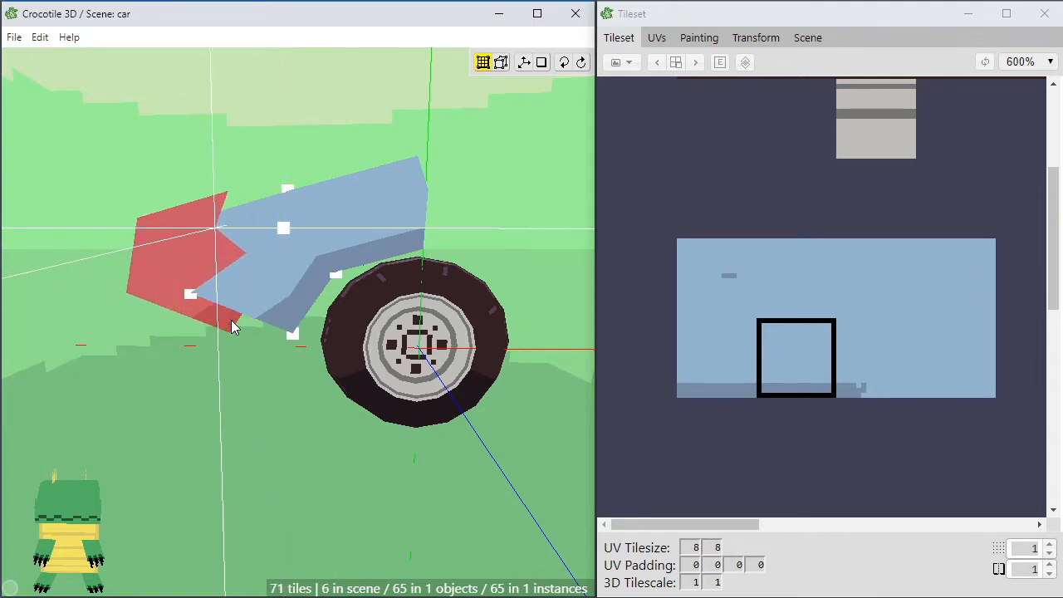
key(s)
key(s)
key(s)
key(s)
key(d)
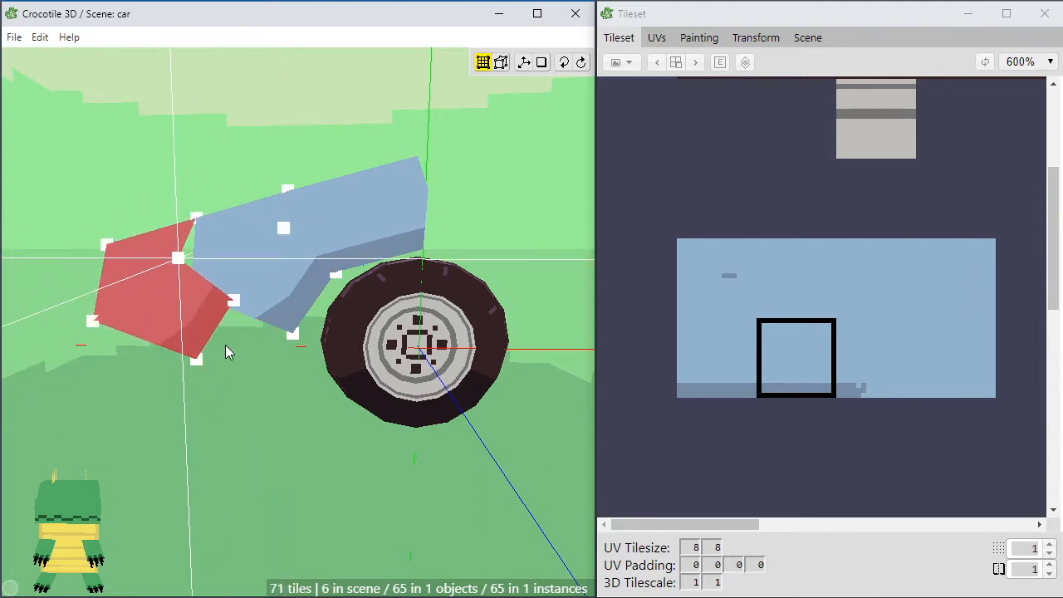
Join the third panel's middle and lower right vertices to the matching left vertices of the second panel
click(225, 345)
drag(232, 305, 293, 335)
drag(179, 258, 195, 296)
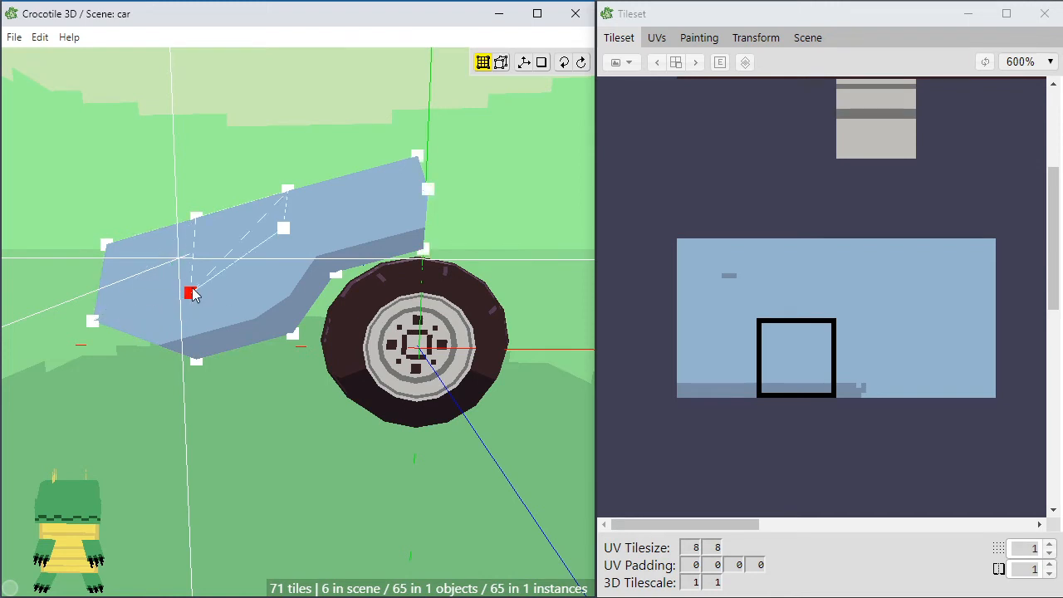
Lower the third panel's upper left vertex three steps and shift it one step right
key(space)
drag(133, 349, 181, 363)
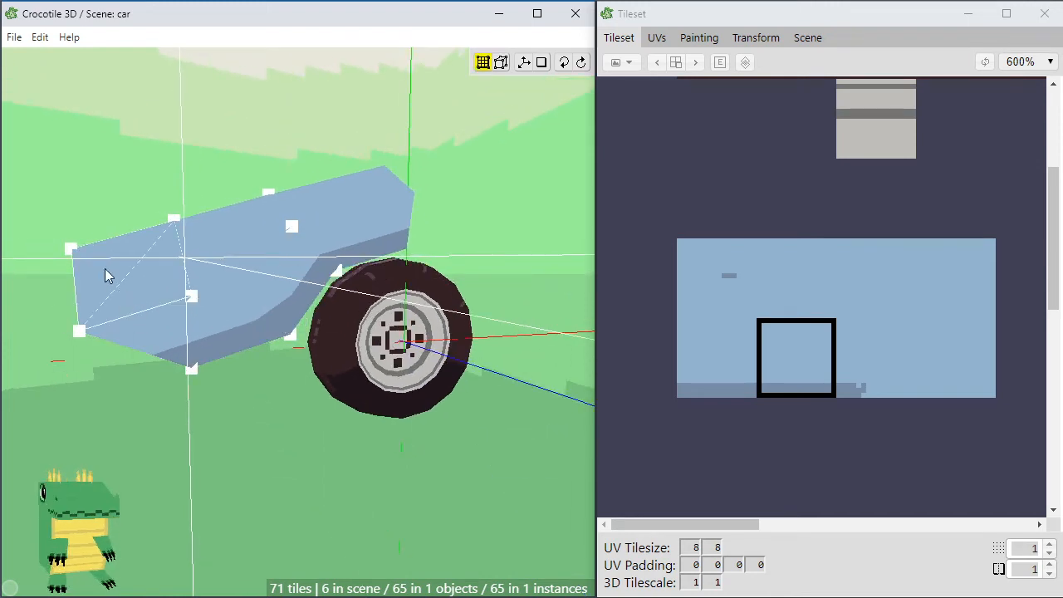
drag(69, 276, 92, 287)
key(d)
key(s)
key(s)
key(s)
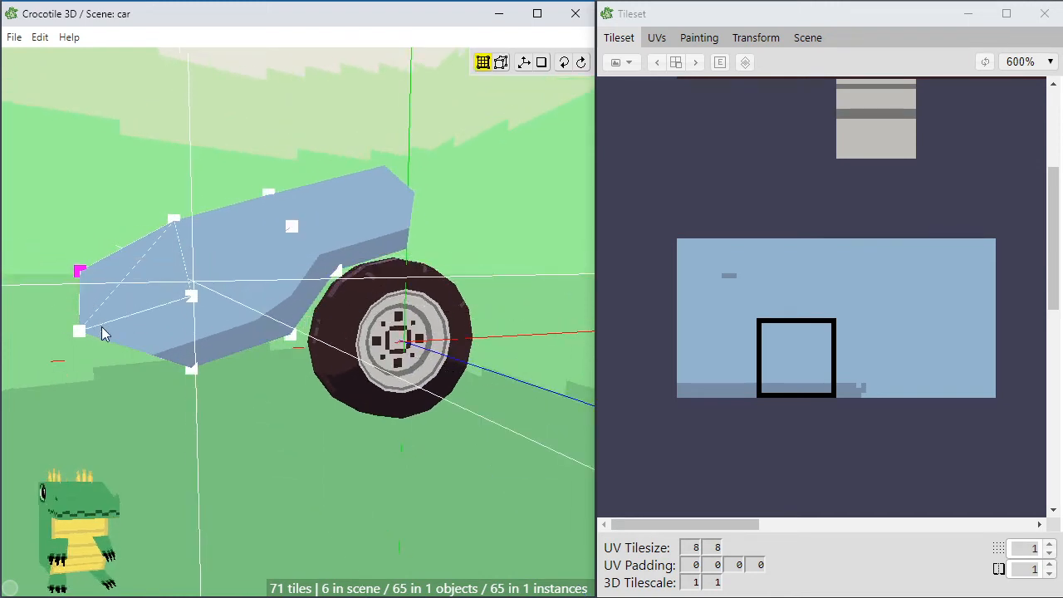
Move the third panel's bottom vertex right until it sits below the fender's tire-side corner
click(192, 358)
drag(103, 375, 244, 353)
key(d)
key(d)
key(d)
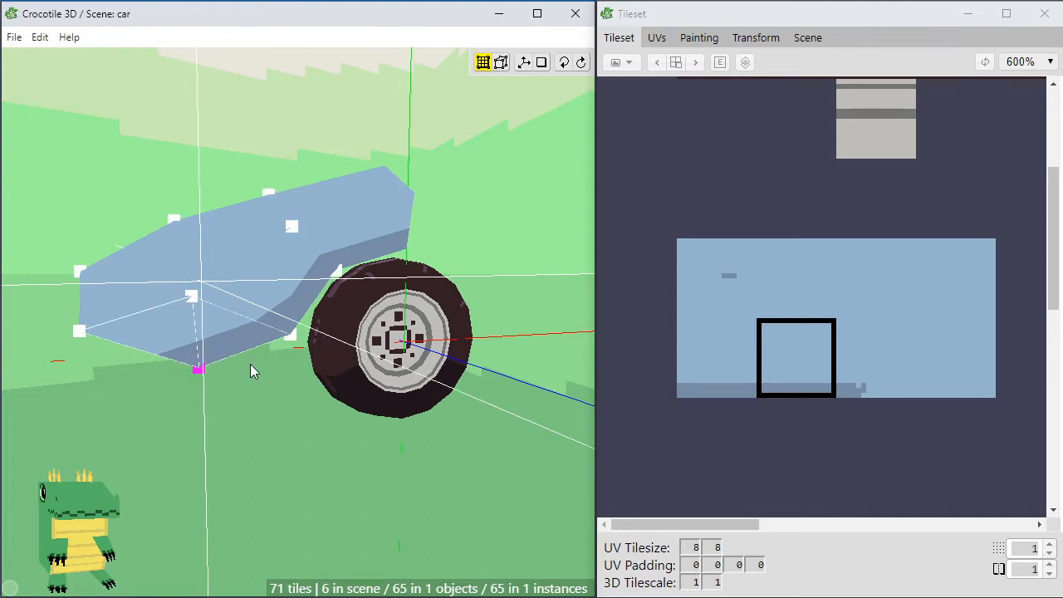
key(d)
key(d)
key(d)
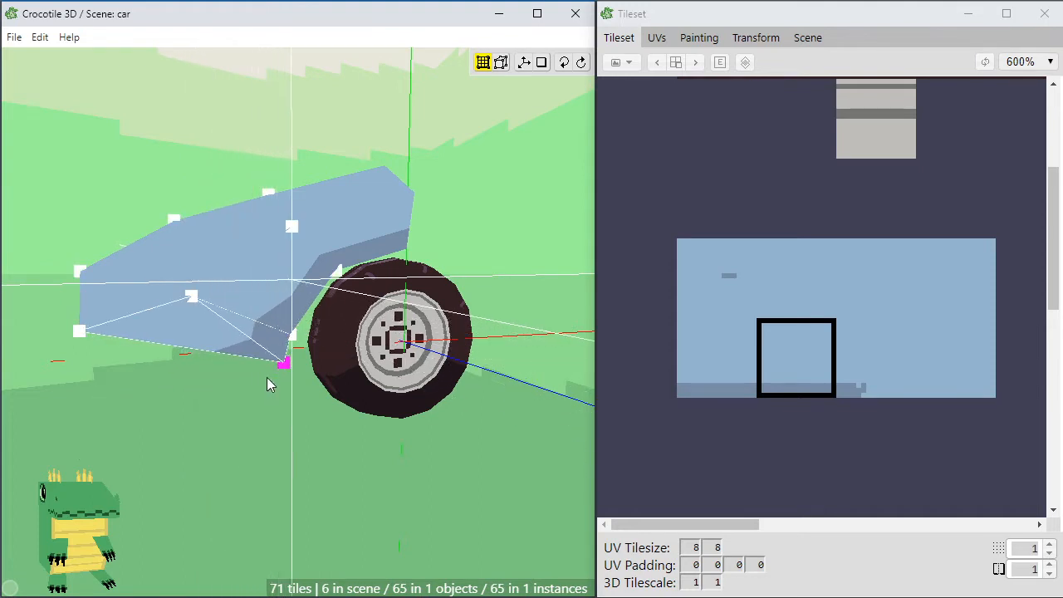
key(d)
Move the vertex at the third panel's lower left right and down to level it with the fender's bottom corner
drag(66, 308, 106, 352)
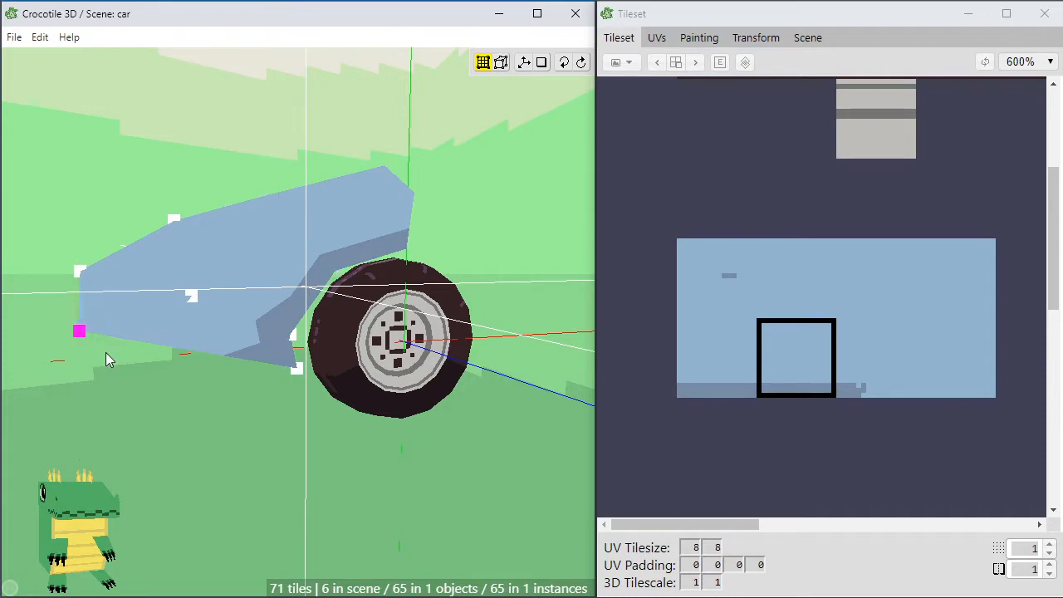
key(d)
key(d)
key(d)
key(d)
key(d)
key(d)
key(d)
key(d)
key(d)
key(d)
key(d)
key(d)
key(d)
key(s)
key(s)
key(s)
key(s)
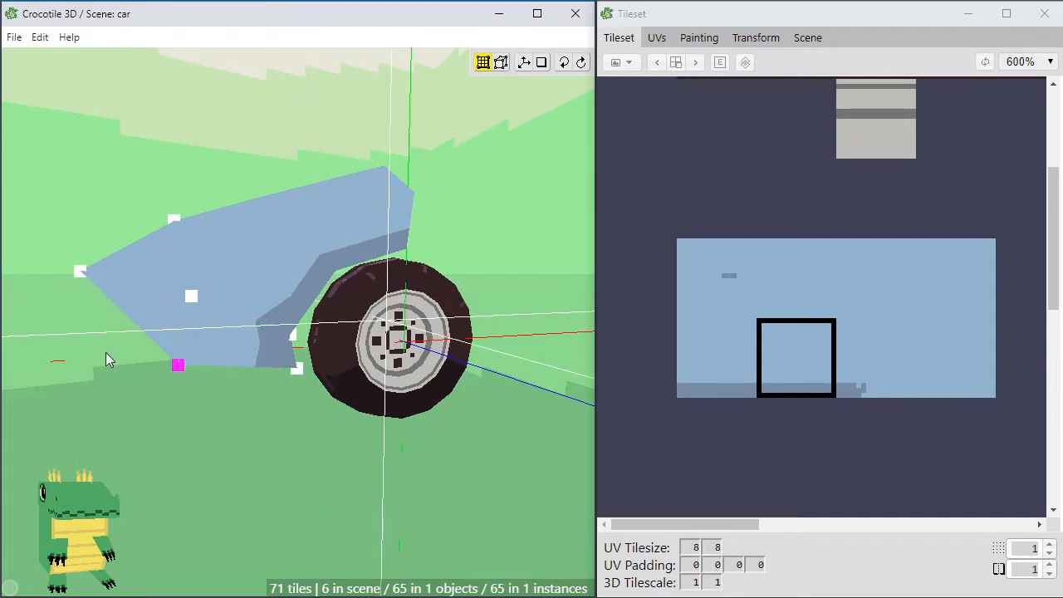
click(105, 352)
Separate the front face's lower vertex from the fender's bottom corner and move it left and up below the front tip
key(space)
drag(172, 255, 164, 319)
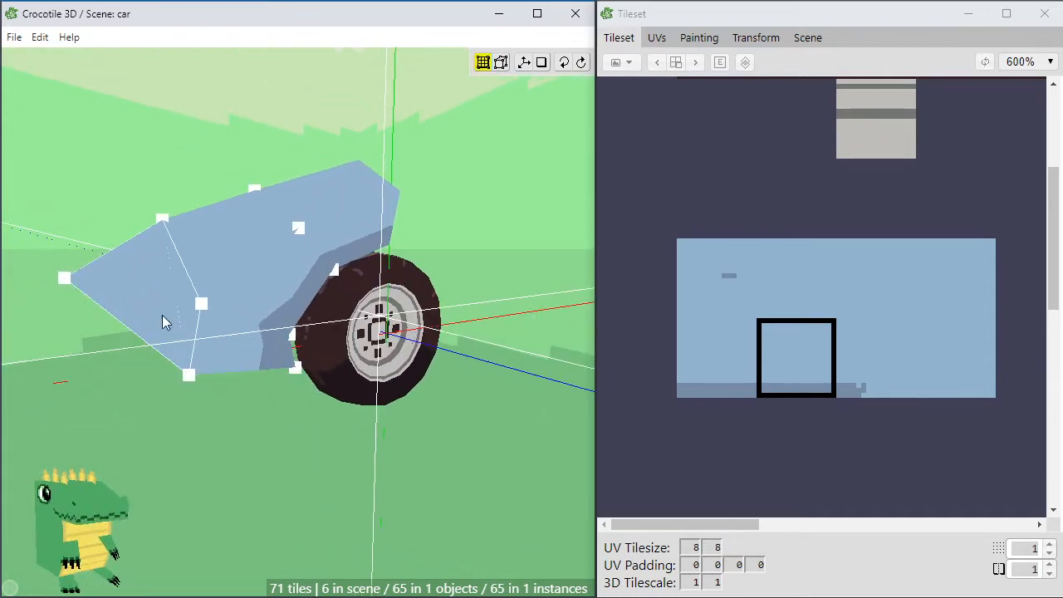
click(164, 320)
click(182, 354)
key(a)
key(a)
key(a)
key(w)
key(w)
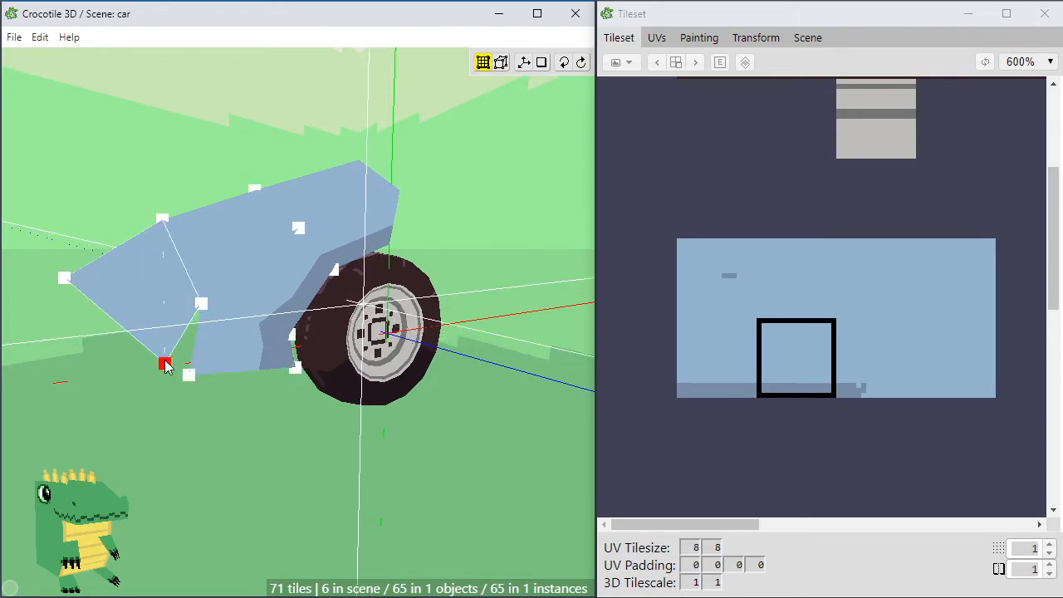
drag(164, 363, 104, 329)
Nudge the front face's lower vertex one step left
key(space)
drag(142, 379, 95, 375)
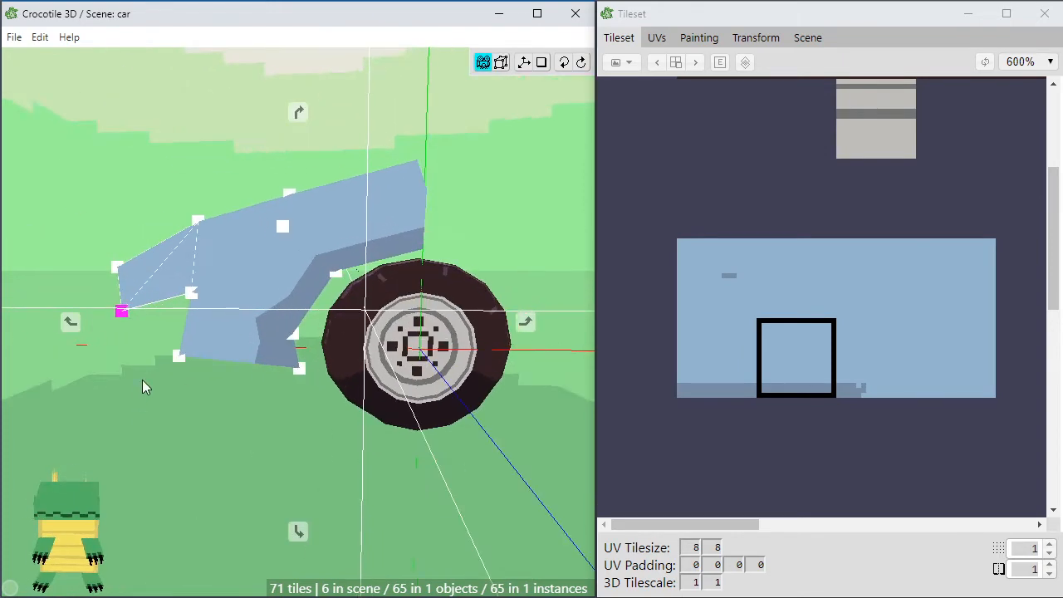
right_drag(142, 379, 197, 391)
scroll(142, 380, up, 2)
key(space)
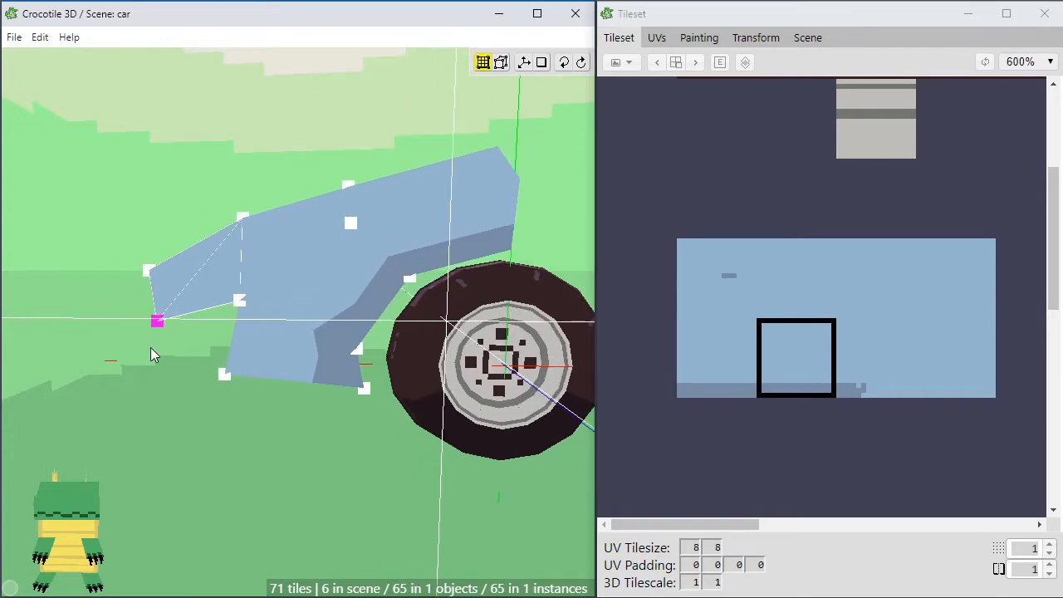
key(space)
drag(151, 348, 170, 362)
key(space)
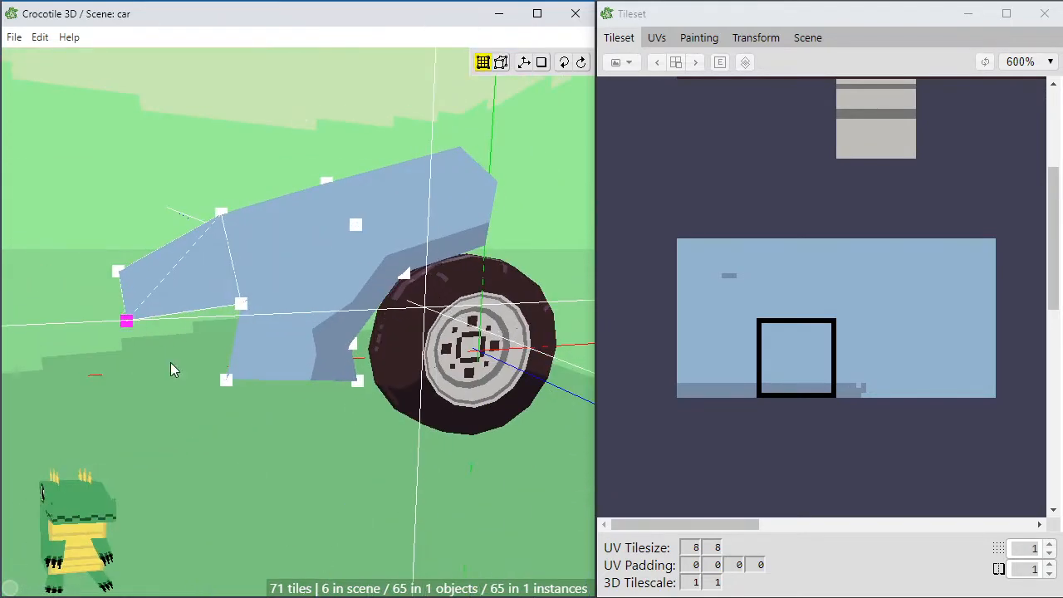
key(a)
click(232, 317)
Examine the complete fender shape around the wheel from several angles and distances
key(space)
scroll(248, 329, down, 6)
drag(424, 400, 380, 402)
scroll(419, 398, down, 3)
key(Return)
right_drag(379, 403, 338, 384)
right_drag(454, 413, 447, 407)
drag(447, 407, 561, 376)
drag(498, 390, 359, 390)
scroll(421, 407, up, 3)
key(Return)
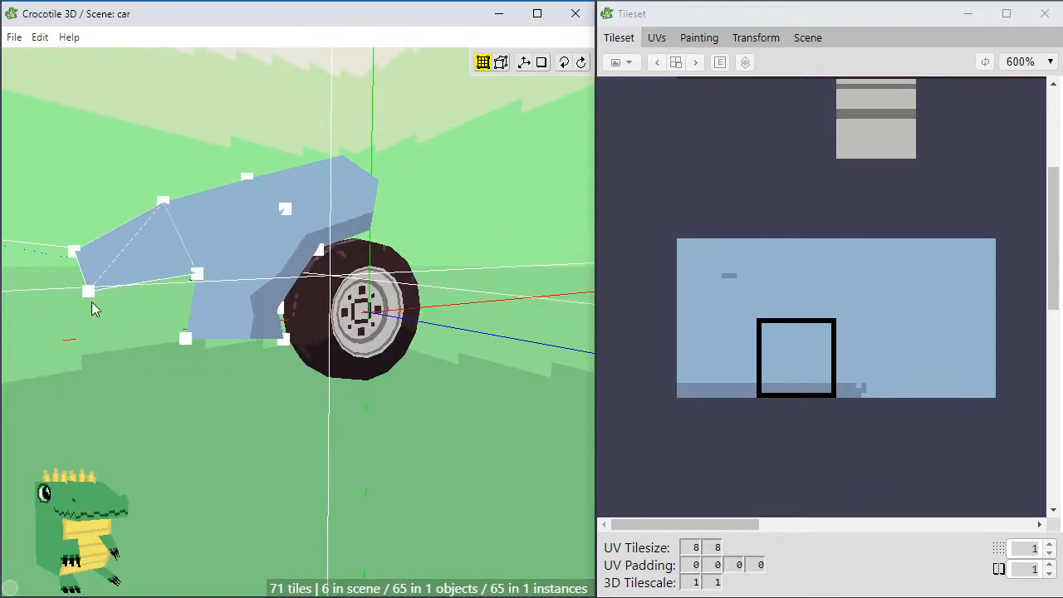
Move the front face's lower vertex up and back toward the wheel
click(91, 300)
key(w)
key(d)
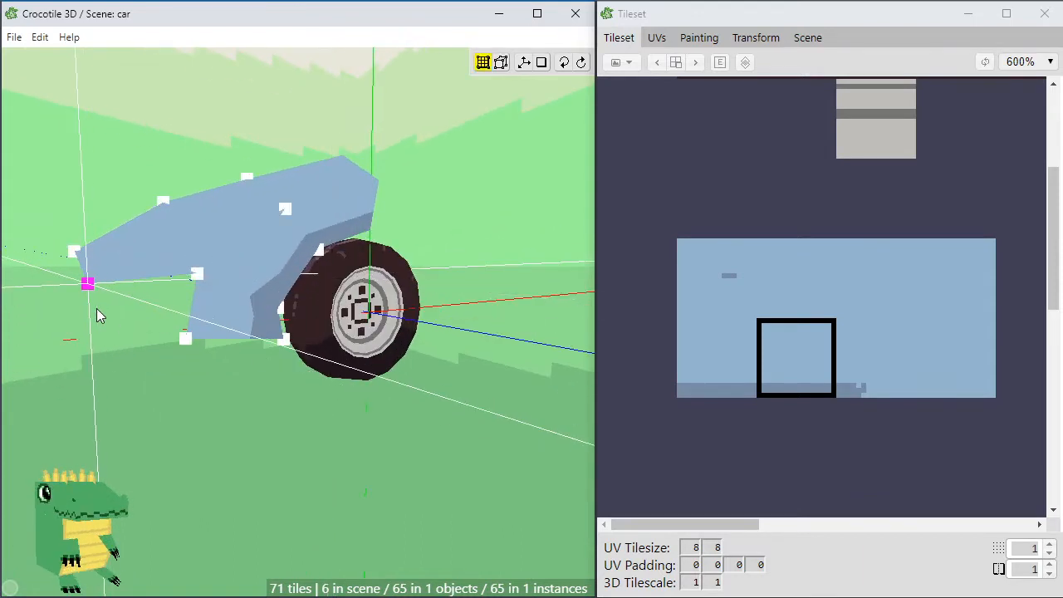
key(space)
drag(96, 308, 278, 313)
drag(195, 316, 74, 329)
key(space)
mouse_move(315, 416)
mouse_down()
mouse_move(334, 410)
mouse_move(325, 401)
mouse_up()
key(d)
key(space)
Examine the front of the fender and its lower edge from several angles
key(space)
drag(255, 289, 249, 313)
key(space)
drag(313, 280, 282, 286)
key(space)
click(283, 286)
key(space)
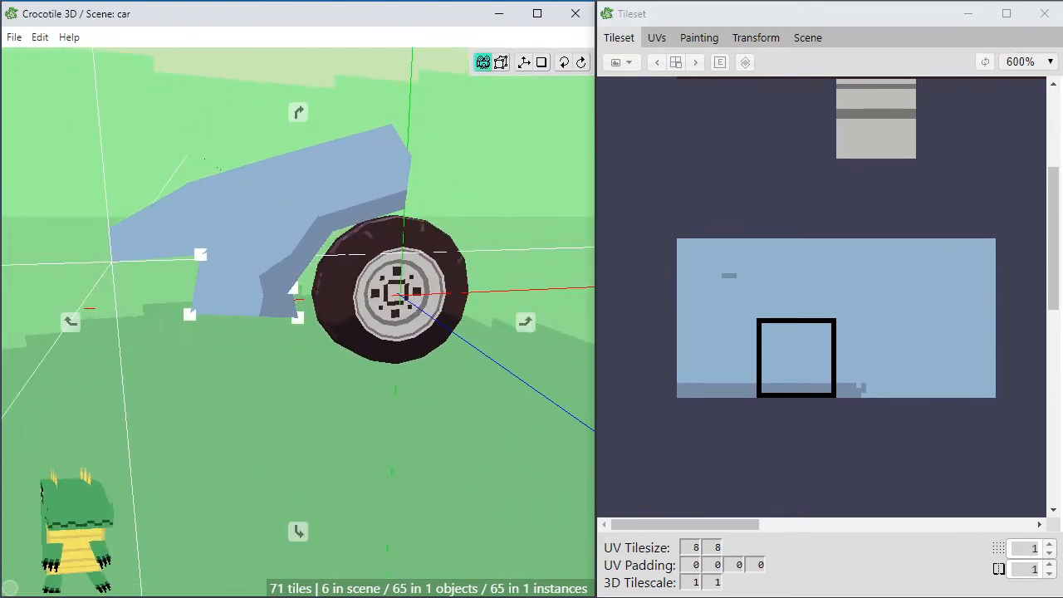
drag(270, 361, 228, 375)
shift+click(283, 241)
drag(282, 240, 272, 243)
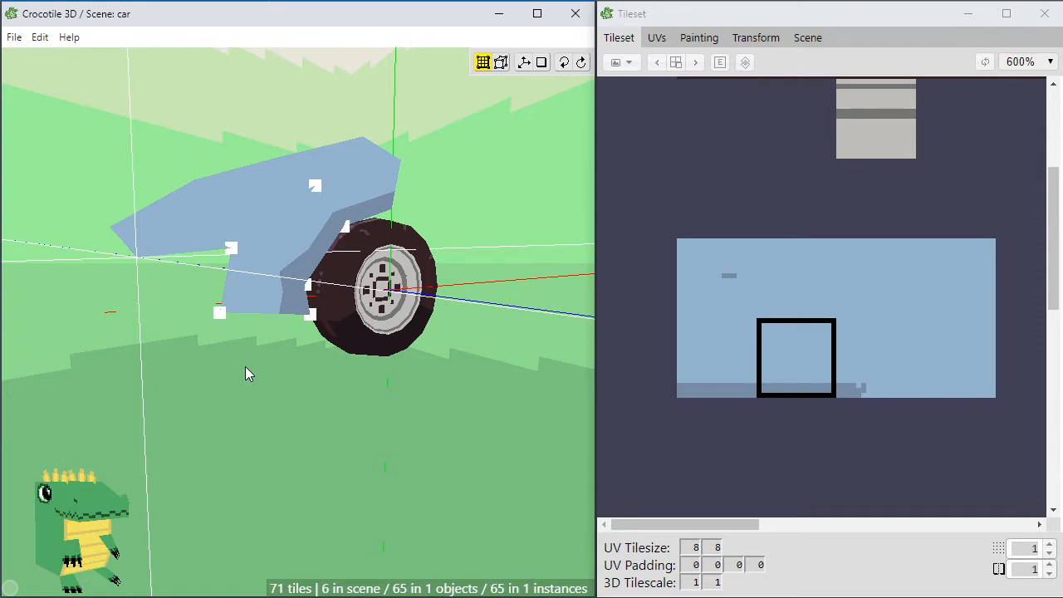
shift+click(207, 220)
click(271, 394)
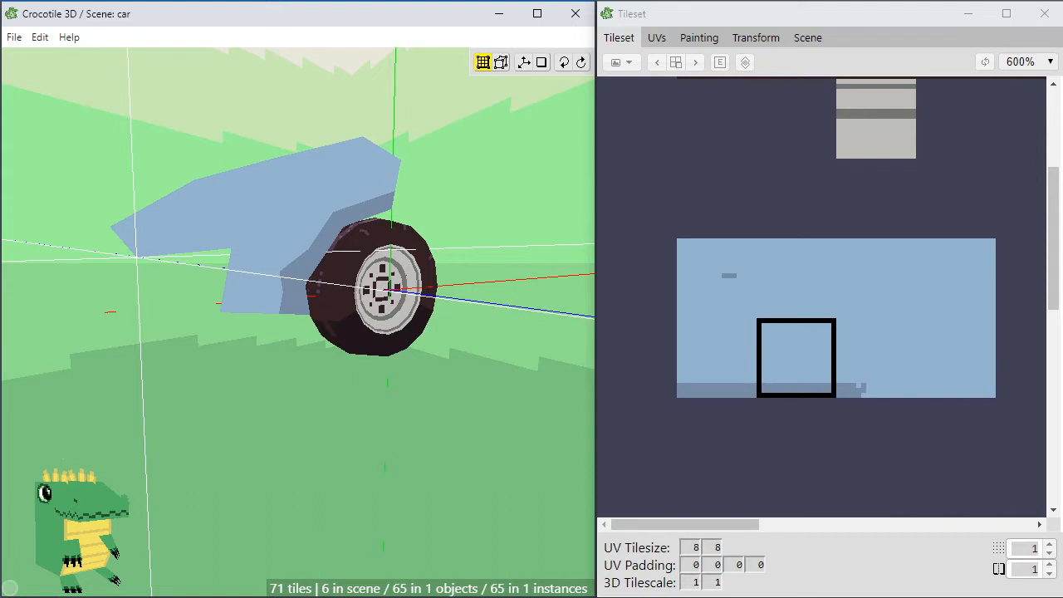
key(w)
key(c)
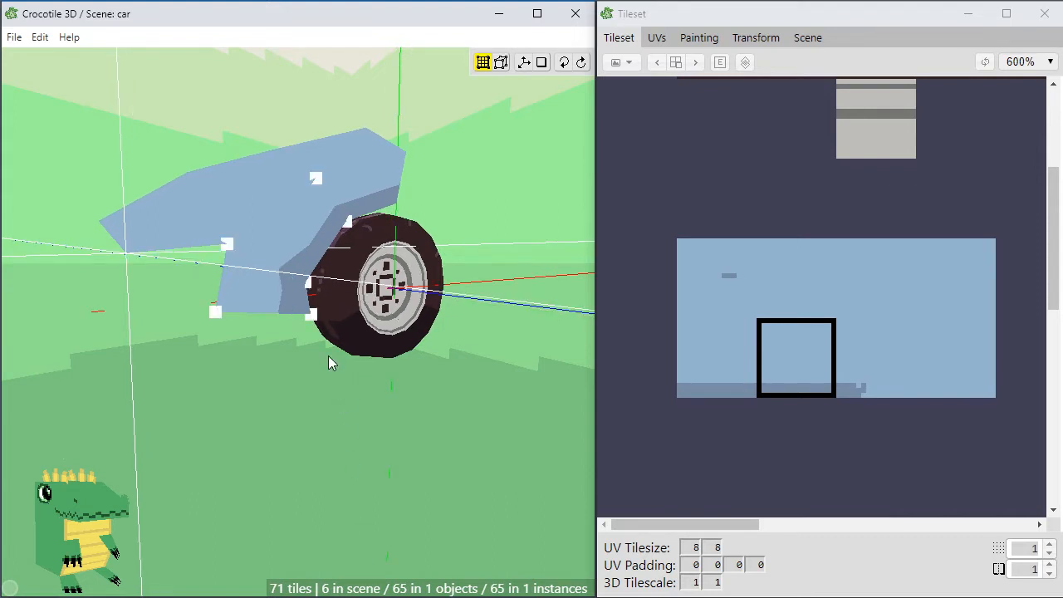
key(space)
drag(328, 356, 350, 382)
key(w)
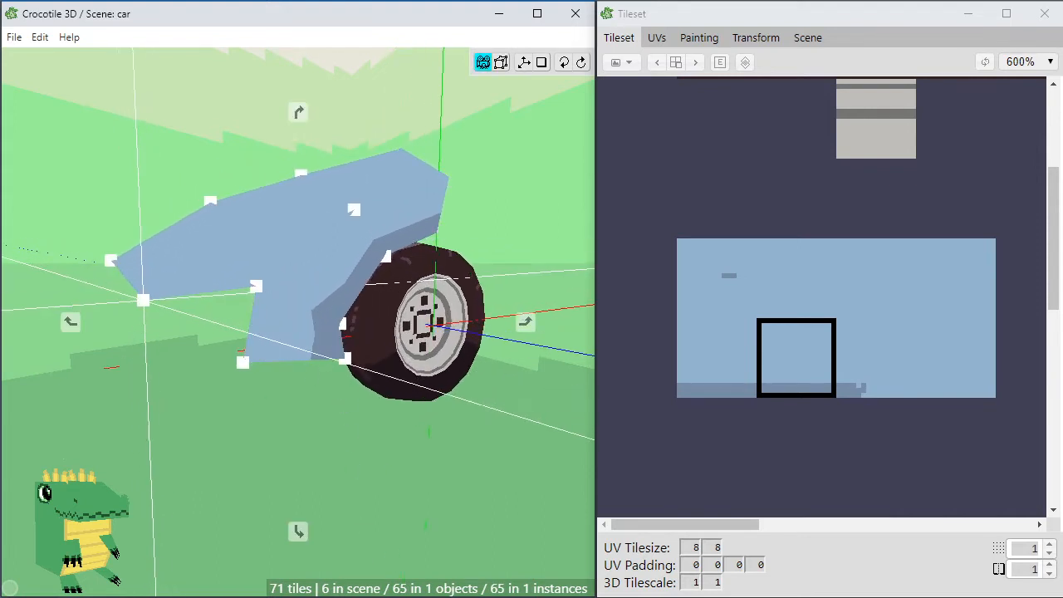
key(a)
key(space)
Duplicate the lower fender panel in front of the wheel and move the copy forward, clear of the original
click(300, 339)
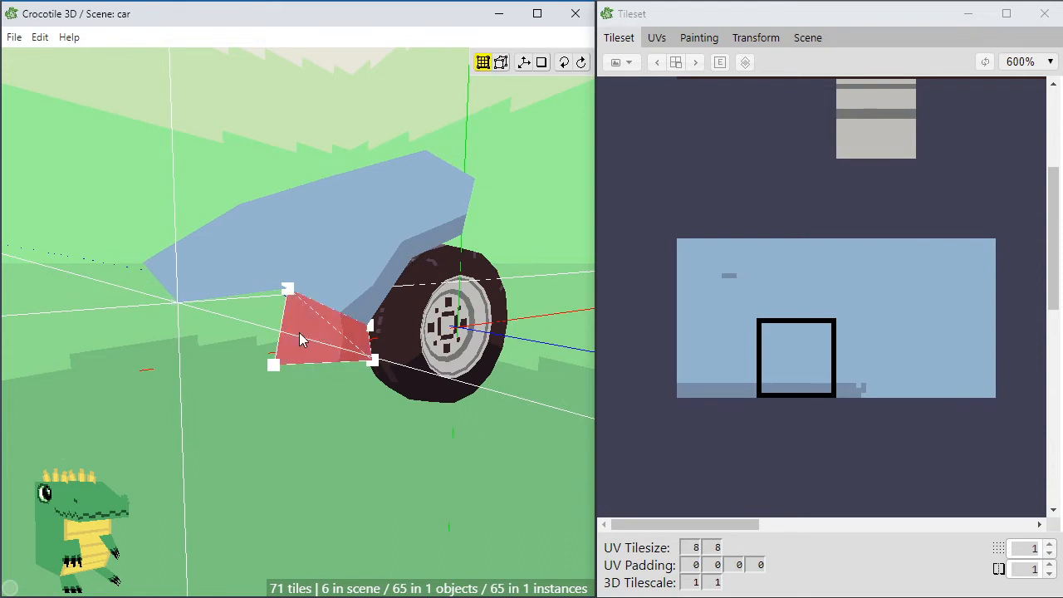
key(Left)
key(Left)
key(Left)
key(Left)
key(Left)
key(Left)
key(Left)
key(Left)
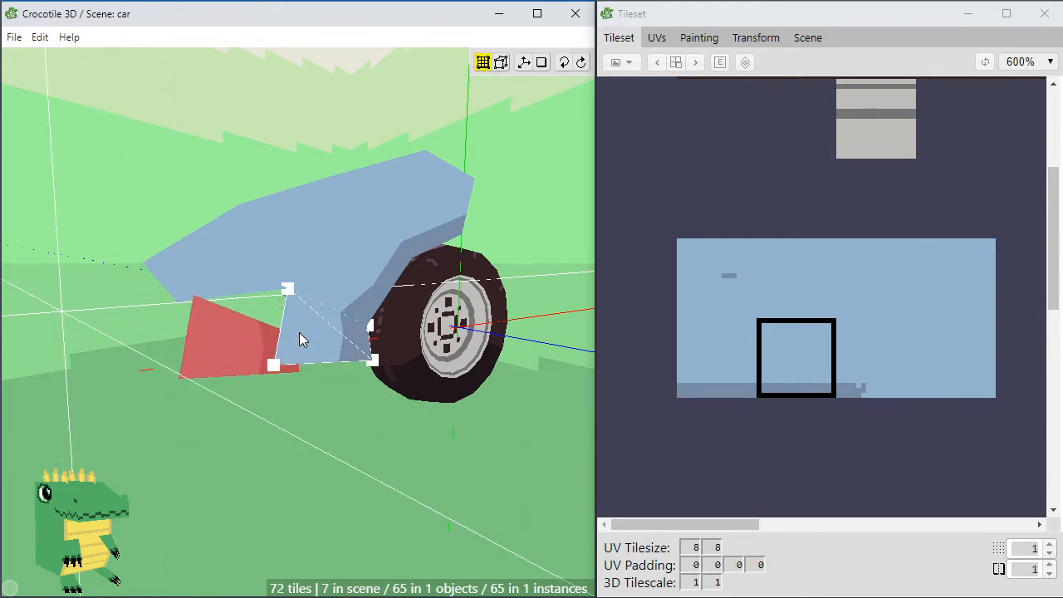
key(space)
drag(353, 438, 314, 444)
key(Left)
key(Left)
key(Left)
key(Left)
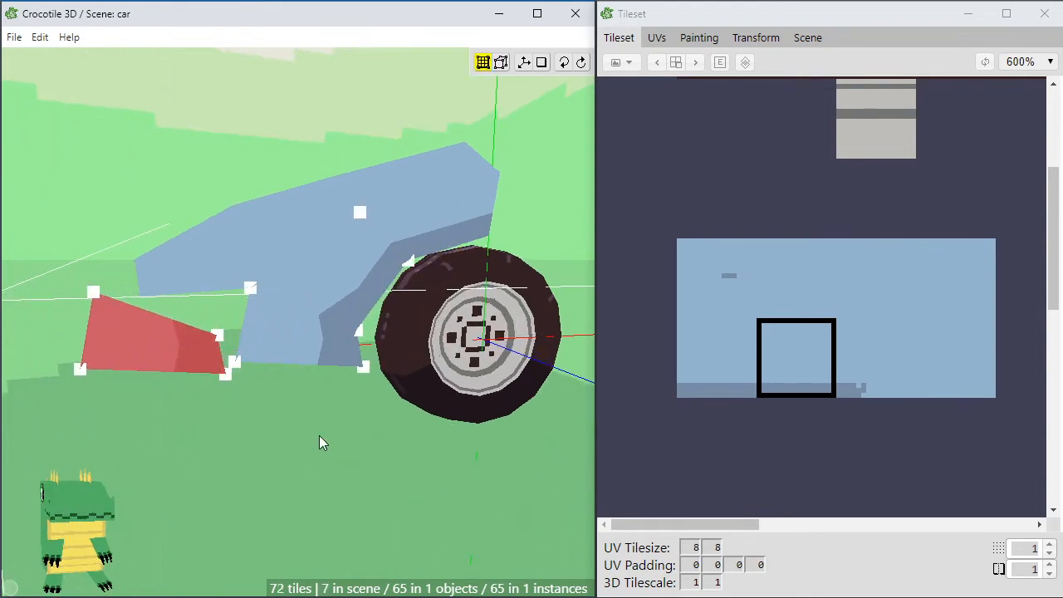
Reshape the copy by pulling one rear vertex forward and snapping two others to the ends of the fender's lower front edge
key(space)
drag(222, 370, 135, 387)
drag(218, 343, 235, 361)
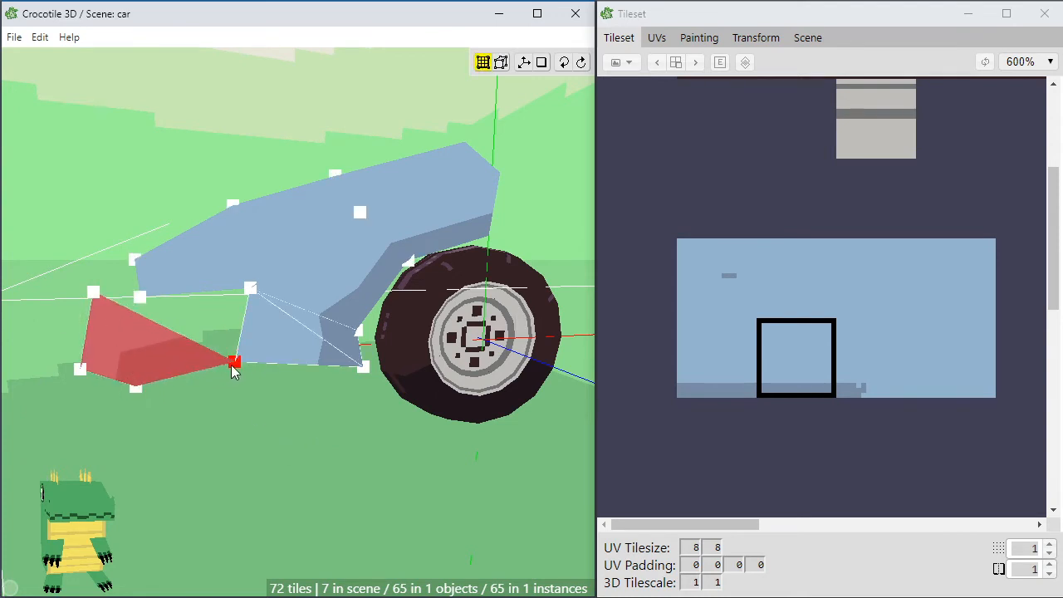
drag(93, 296, 250, 288)
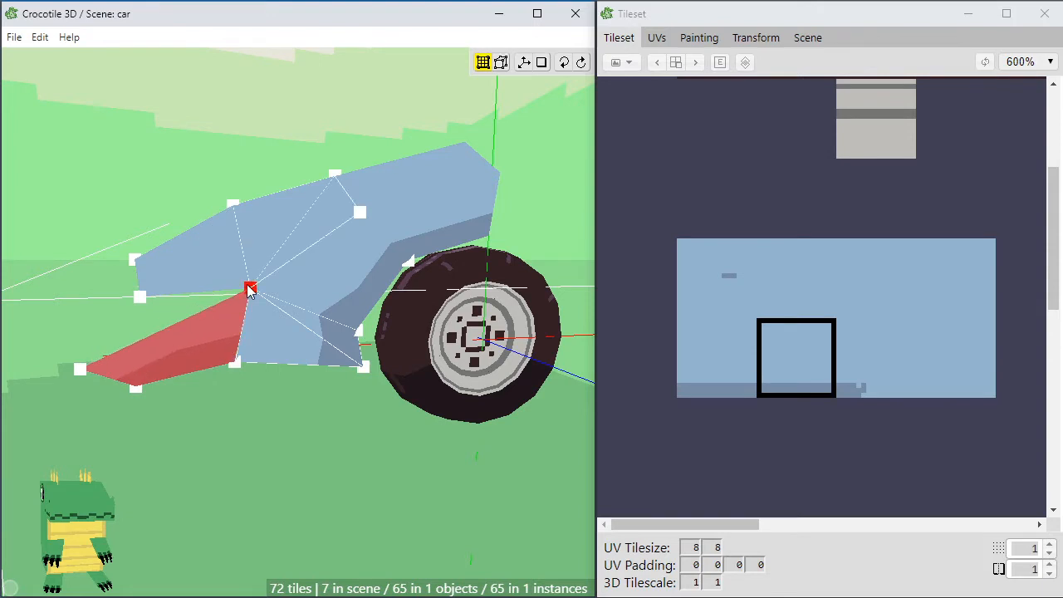
Shift the new lower front panel's bottom vertex inward, checking its position from the front
key(space)
key(space)
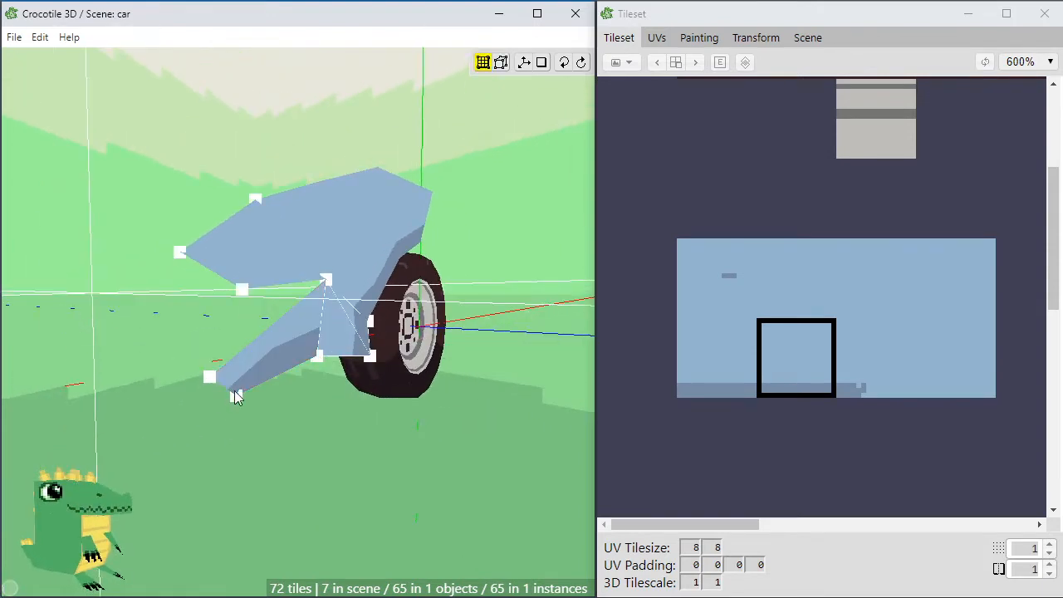
click(236, 397)
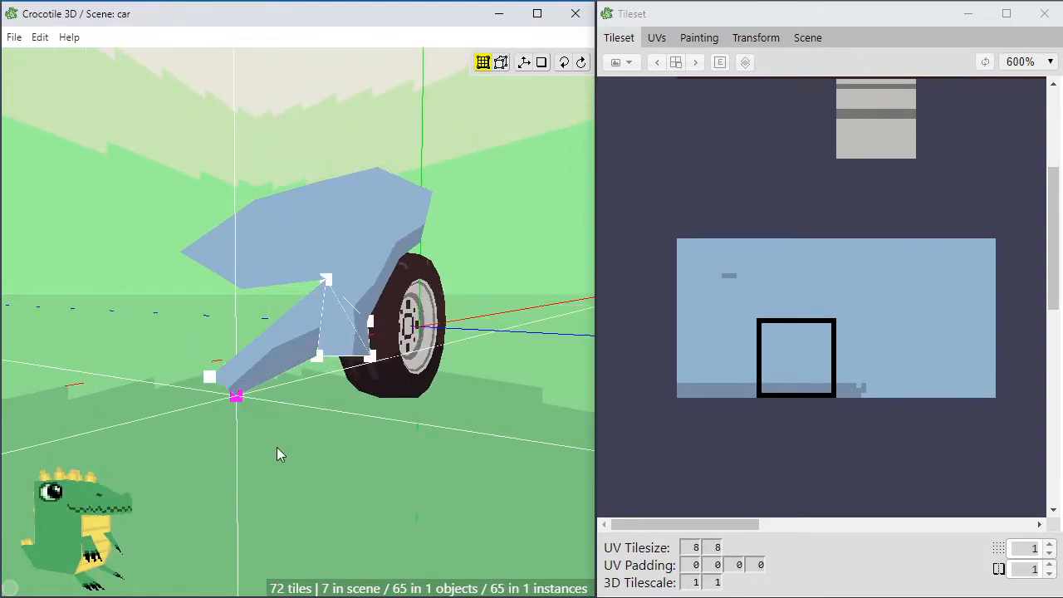
key(d)
key(d)
key(d)
key(space)
drag(276, 447, 301, 421)
key(space)
key(d)
key(a)
key(w)
key(d)
click(392, 416)
key(space)
key(space)
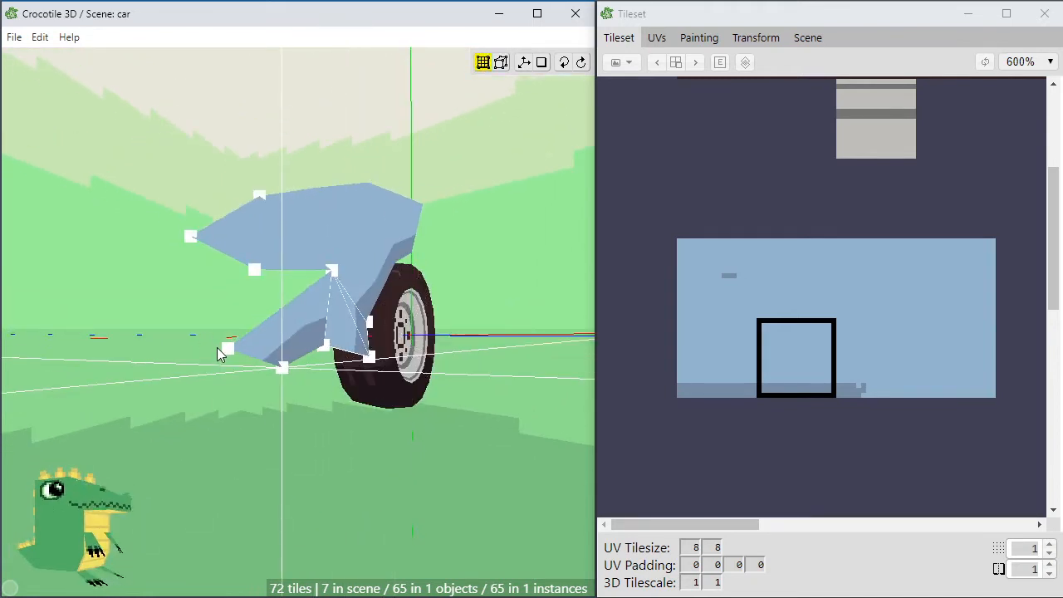
Move the lower front panel's upper front vertex up and inward, beneath the front tip of the fender
click(228, 349)
key(space)
drag(328, 371, 247, 398)
key(space)
key(d)
key(d)
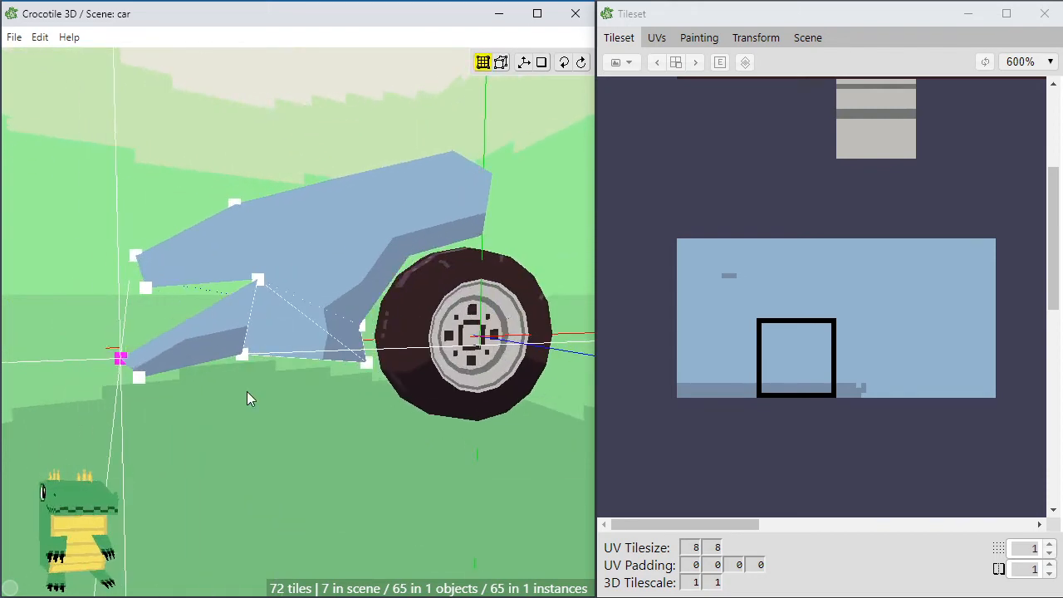
key(w)
key(w)
key(w)
key(d)
key(d)
key(a)
key(d)
key(d)
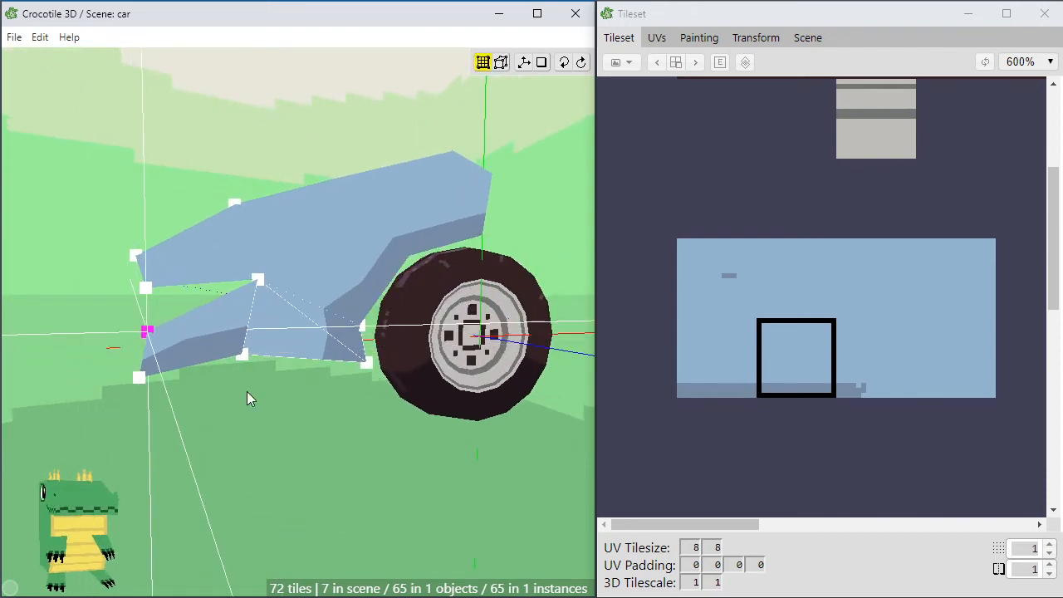
key(d)
Move the fender's bottom front corner down and forward to straighten the lower edge of the front panels
key(space)
drag(252, 389, 255, 435)
key(space)
key(space)
key(space)
key(a)
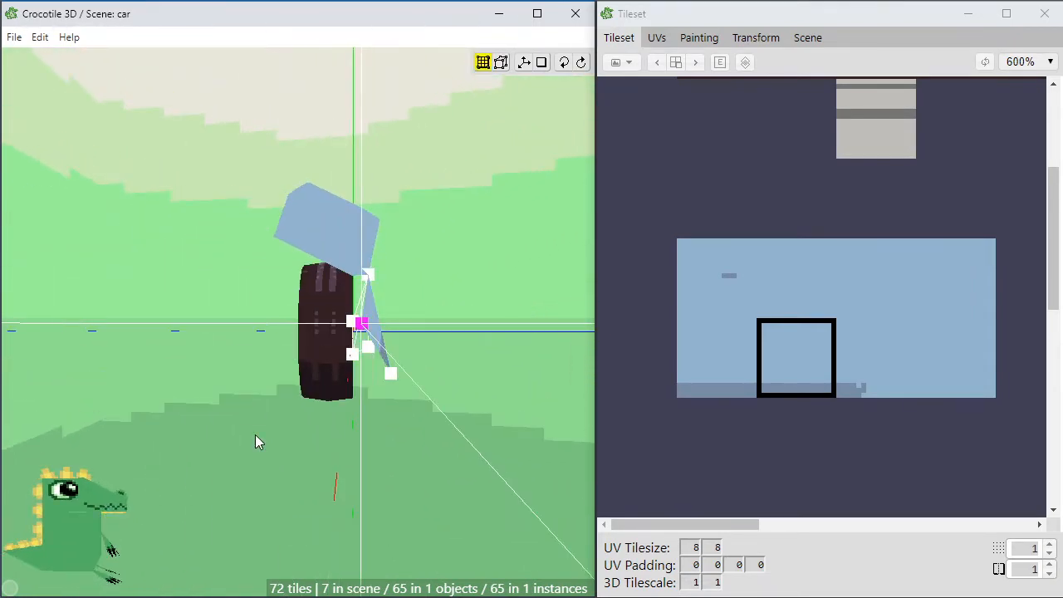
ctrl+click(368, 396)
key(space)
drag(368, 396, 334, 413)
key(space)
click(304, 340)
click(313, 362)
key(space)
mouse_move(209, 374)
mouse_down()
mouse_move(214, 395)
mouse_move(208, 362)
mouse_move(210, 377)
mouse_up()
key(space)
click(214, 345)
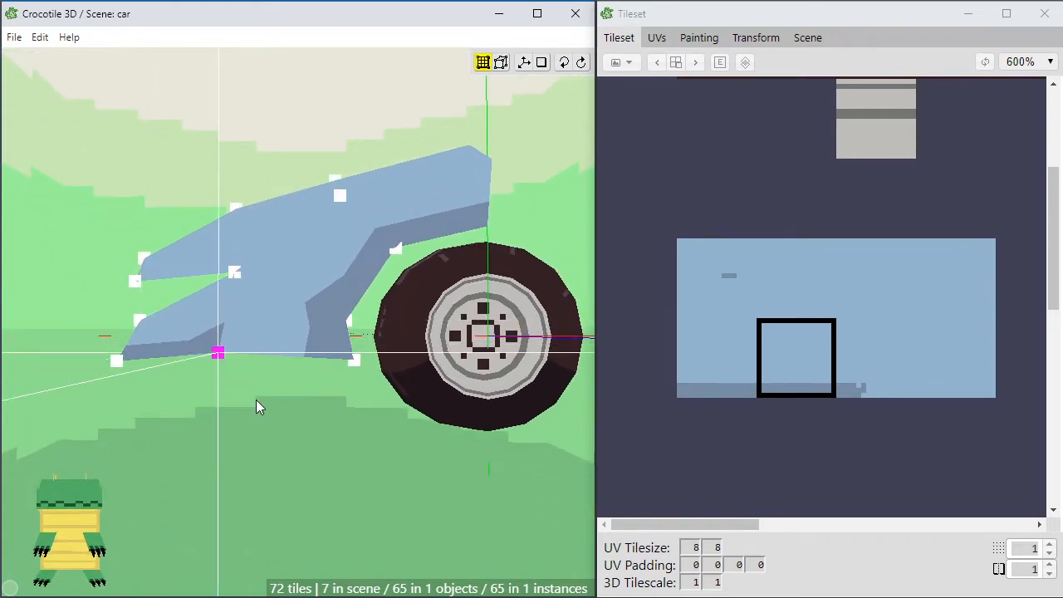
key(space)
drag(271, 440, 295, 460)
key(space)
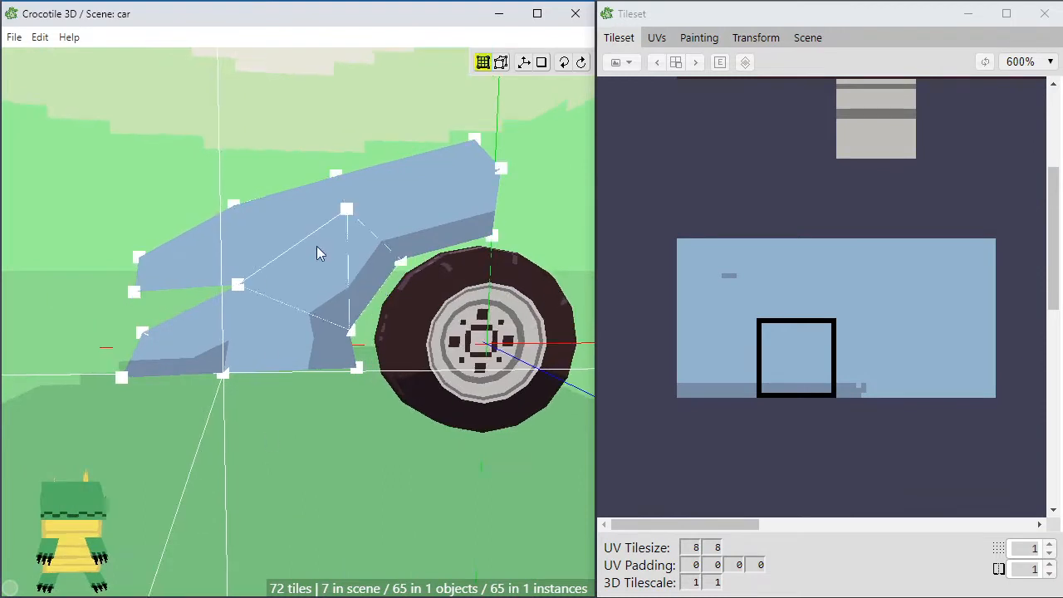
Select the front fender panels and check their UV layout over the light-blue texture area
drag(73, 183, 174, 234)
drag(109, 193, 280, 350)
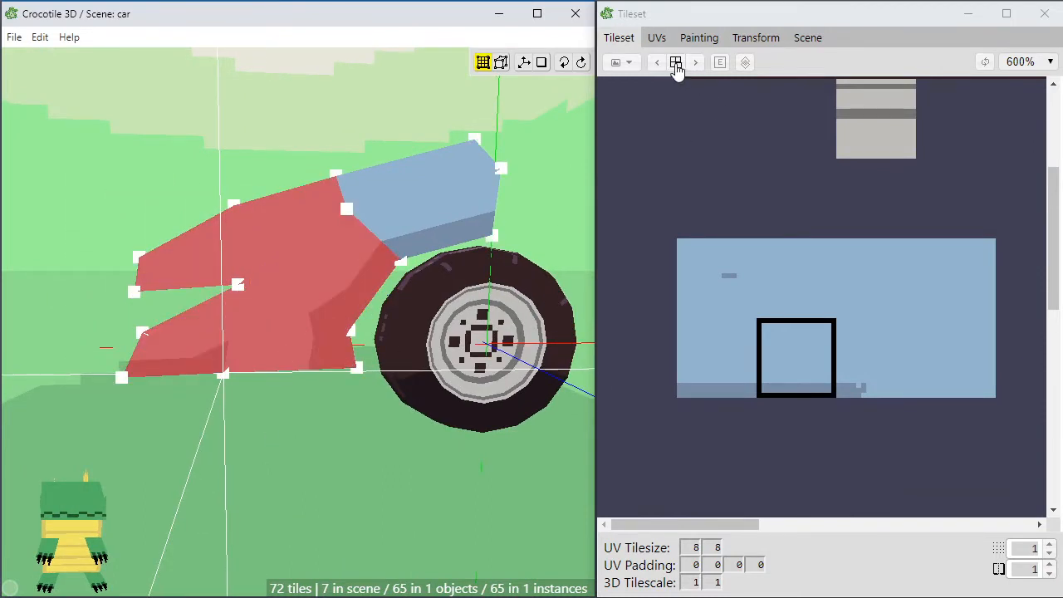
click(657, 38)
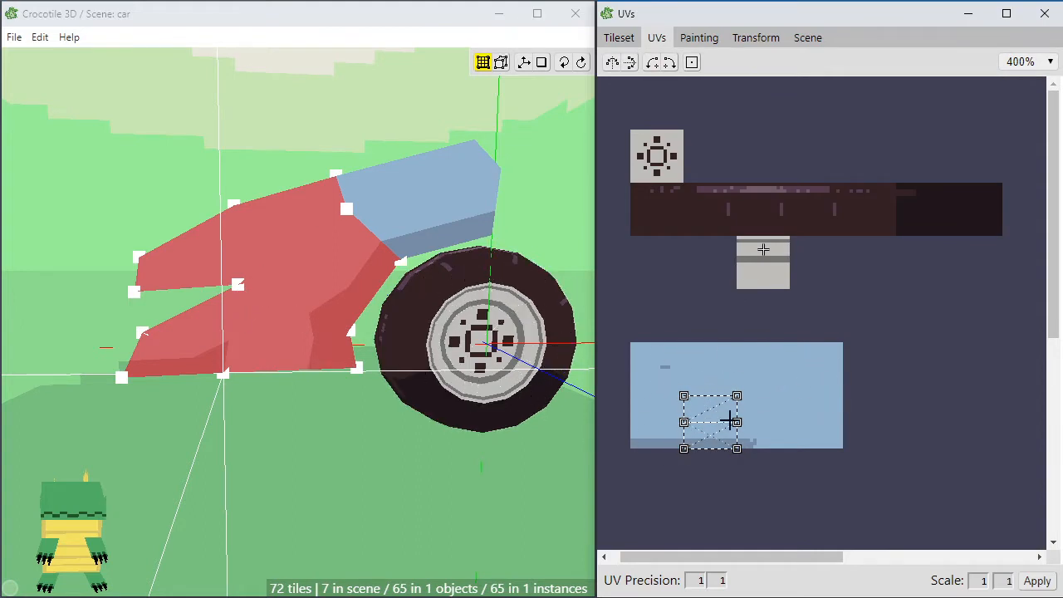
click(263, 423)
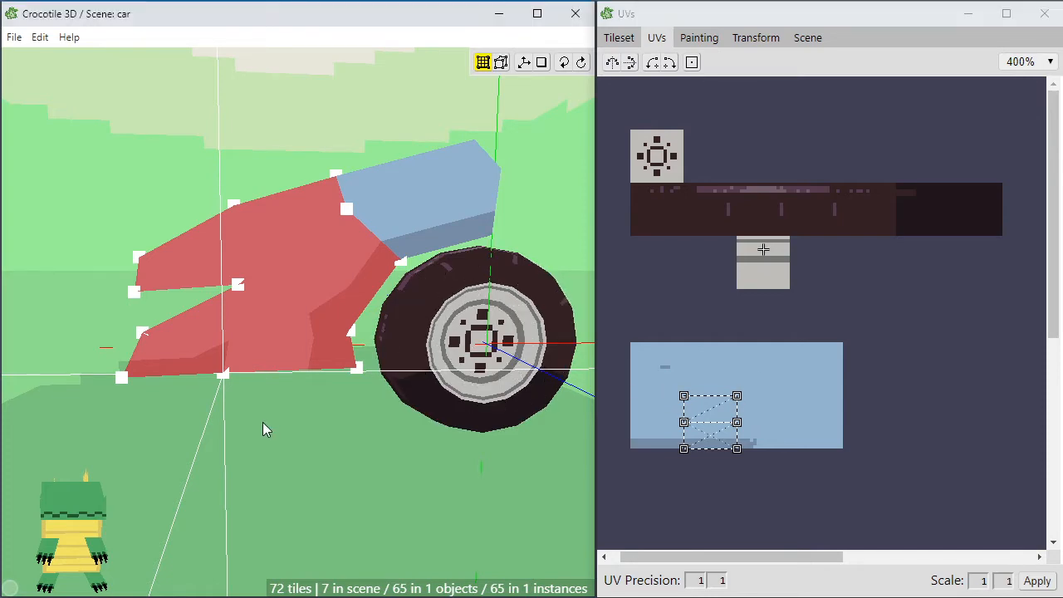
click(263, 423)
Examine the opening between the upper and lower front panels from several angles
key(space)
drag(170, 445, 245, 440)
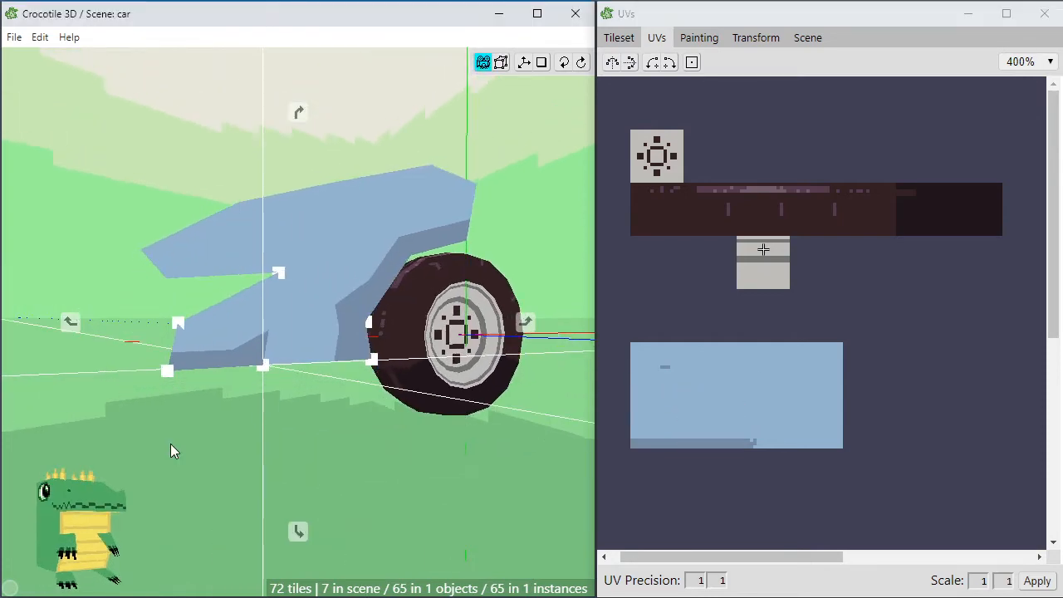
drag(201, 397, 227, 397)
key(space)
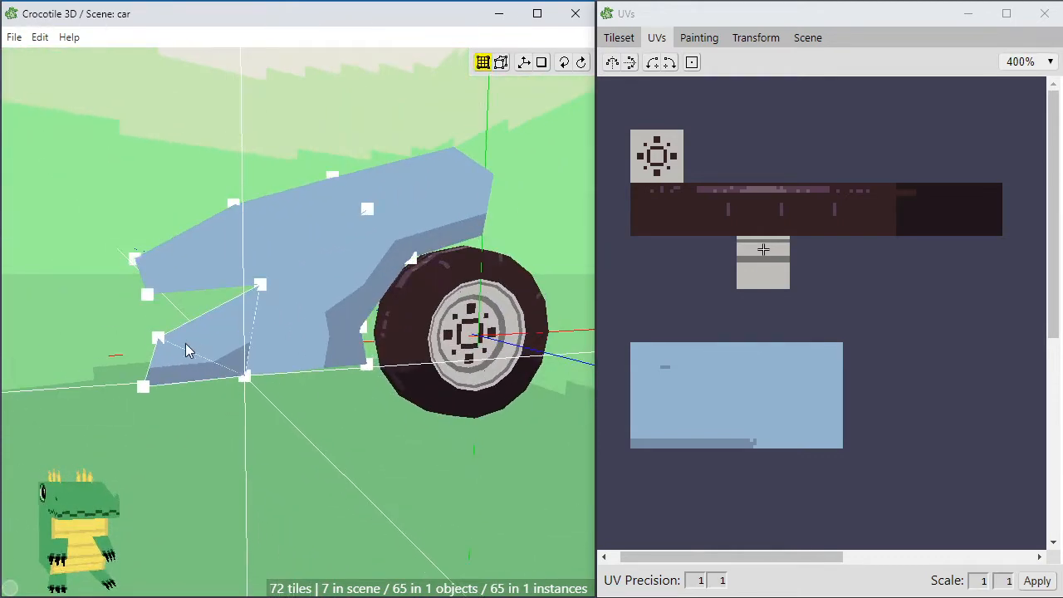
key(space)
drag(169, 357, 233, 343)
key(space)
key(space)
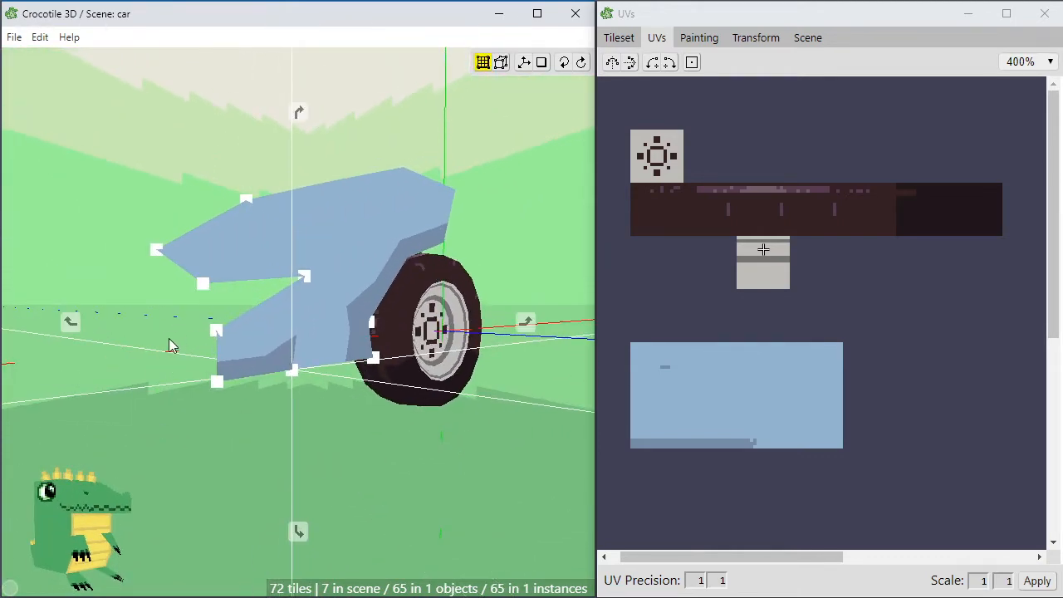
scroll(168, 338, up, 4)
key(space)
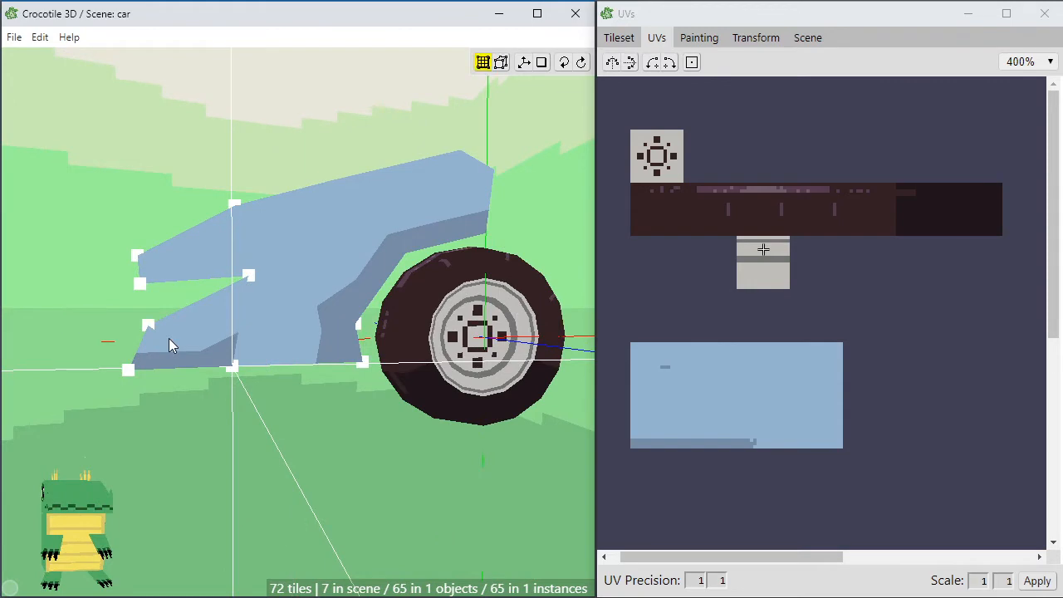
key(space)
drag(169, 338, 266, 332)
drag(365, 274, 197, 237)
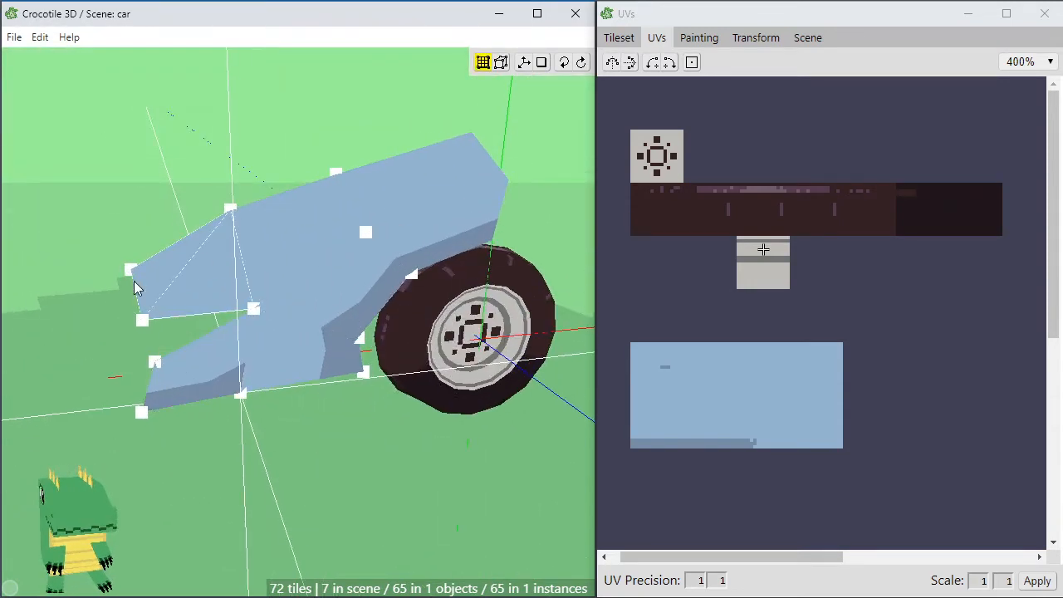
mouse_move(108, 249)
mouse_down()
mouse_move(127, 267)
mouse_move(116, 263)
mouse_up()
drag(159, 324, 208, 309)
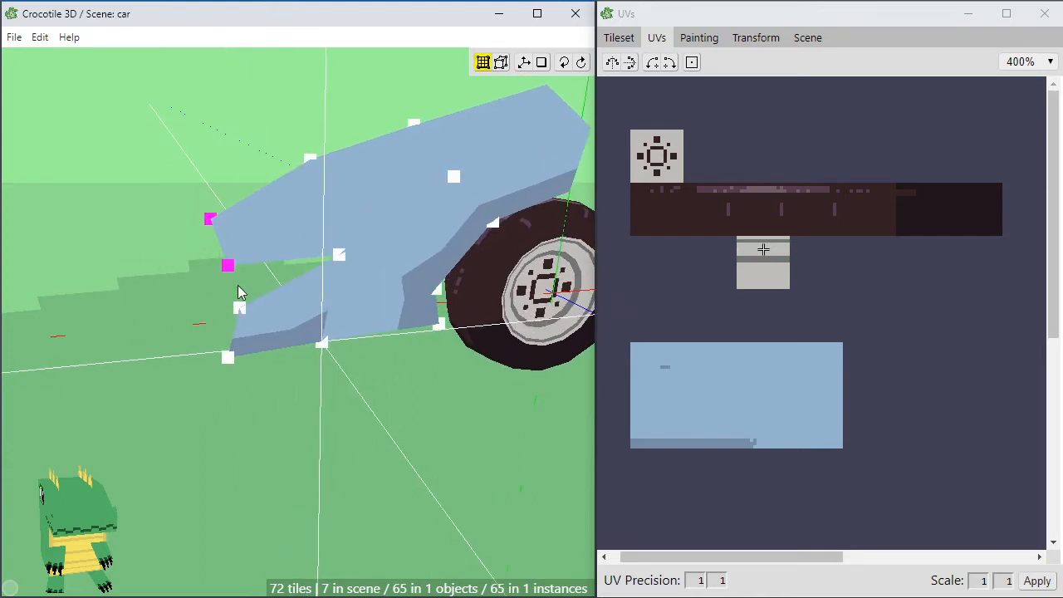
Duplicate the three upper fender panels and move the copies inward, beside the originals
click(253, 239)
drag(254, 239, 312, 229)
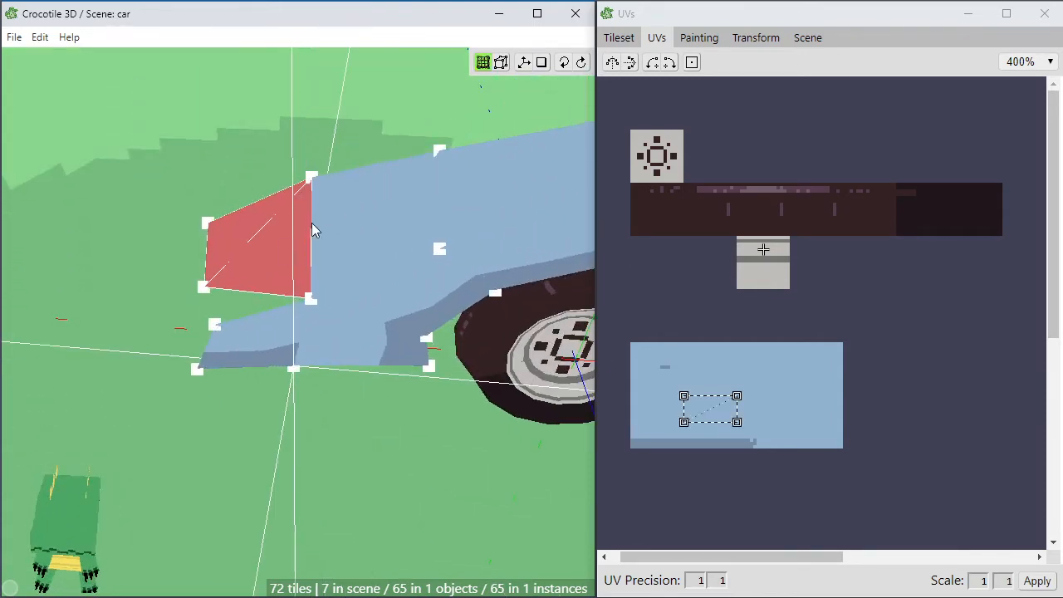
shift+click(387, 224)
drag(387, 223, 316, 278)
scroll(365, 230, down, 3)
key(ctrl+v)
key(w)
key(space)
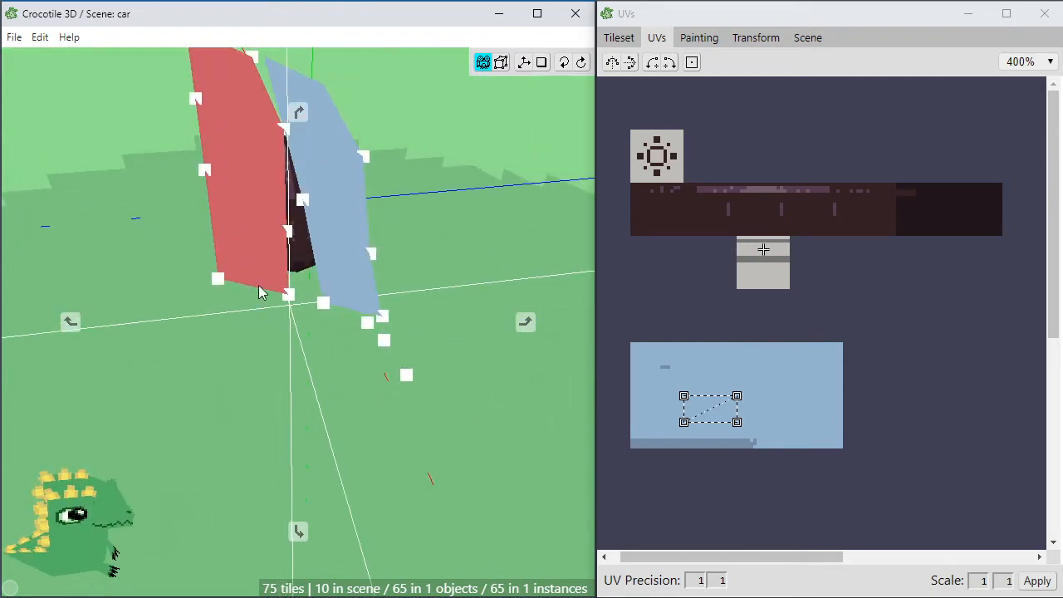
scroll(260, 292, up, 2)
right_drag(252, 158, 247, 249)
key(Escape)
drag(328, 261, 257, 264)
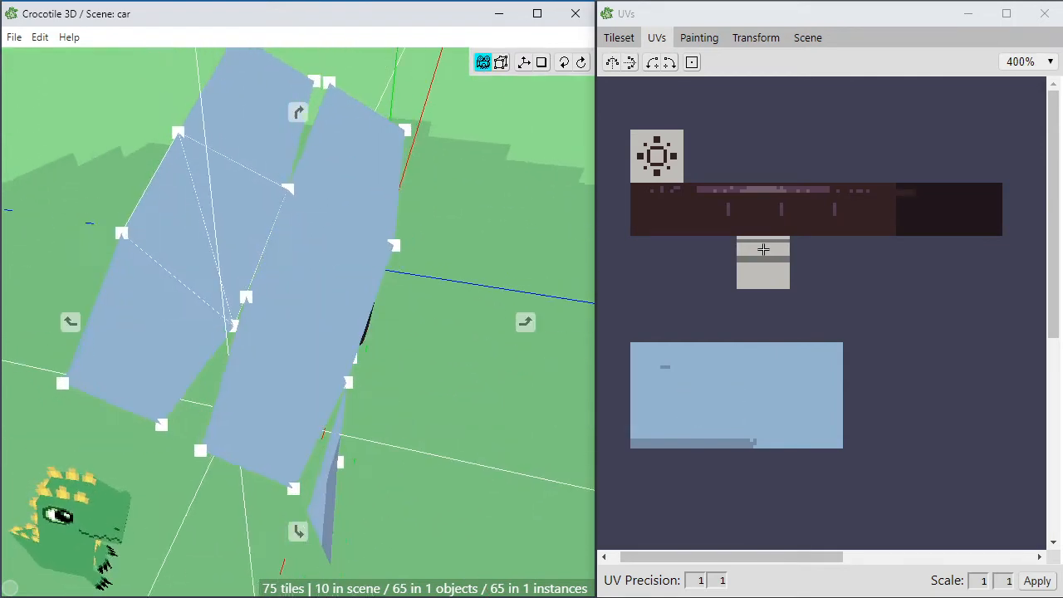
Snap the near-edge vertices of the copied panels onto the fender's upper edge to start the hood
key(Tab)
drag(308, 84, 329, 82)
key(space)
drag(219, 233, 252, 182)
key(space)
mouse_move(264, 308)
mouse_down()
mouse_move(256, 276)
mouse_move(258, 313)
mouse_up()
key(space)
key(space)
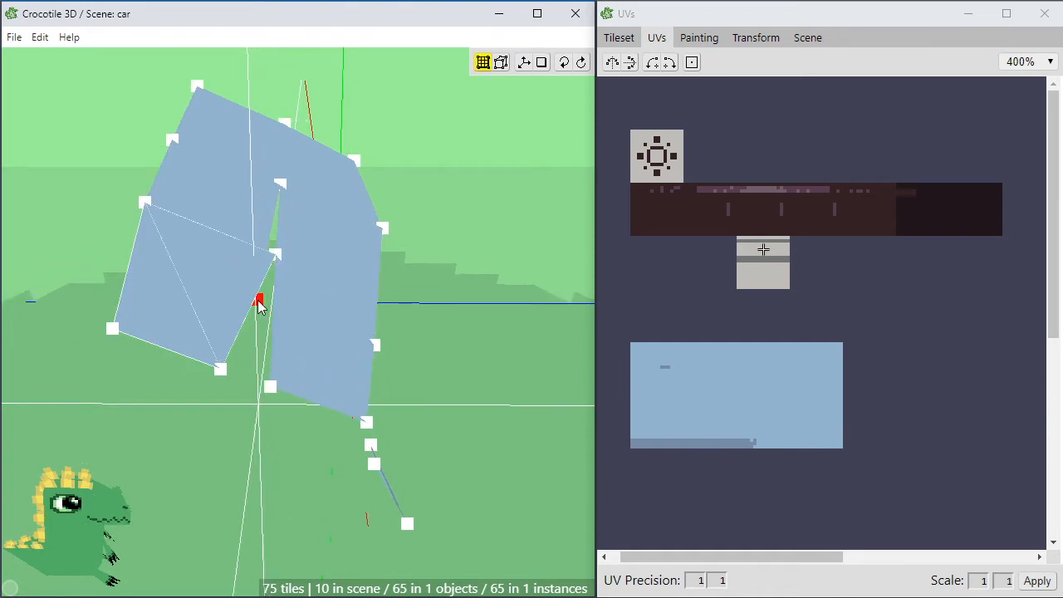
Move the middle hood panel's loose near-edge vertex up onto the fender's edge to close the gap
click(258, 302)
key(d)
key(w)
key(w)
key(w)
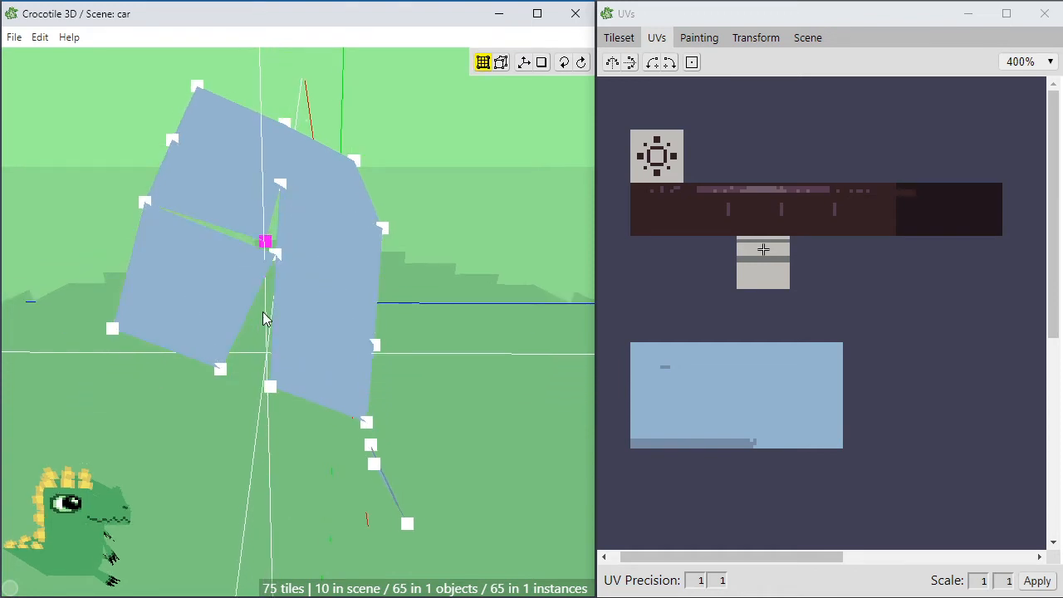
key(a)
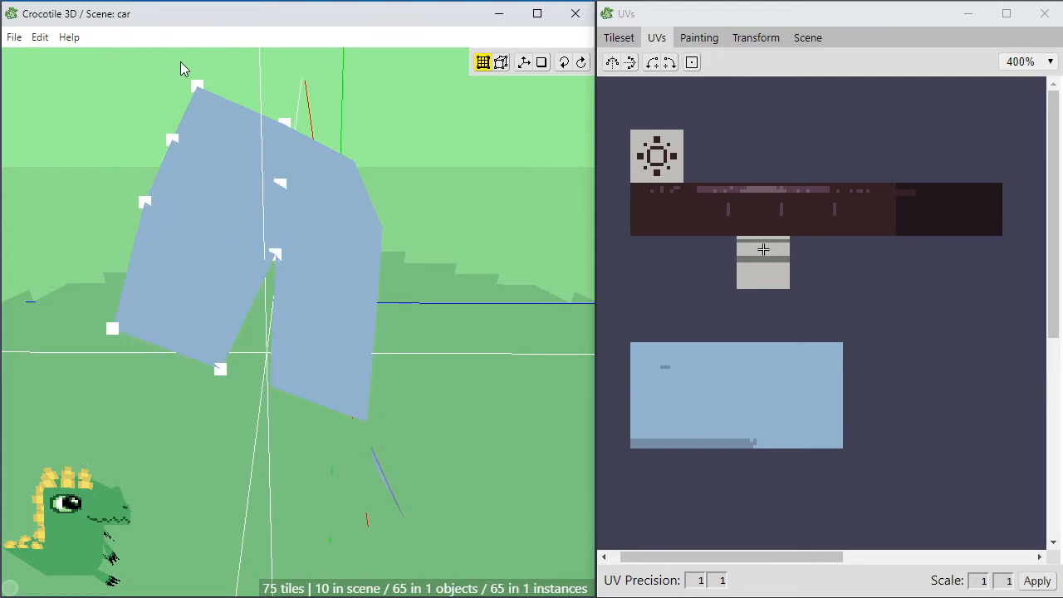
Lower the hood's three rear outer-edge vertices level with the matching vertices on the fender's edge
drag(183, 149, 235, 227)
key(s)
key(s)
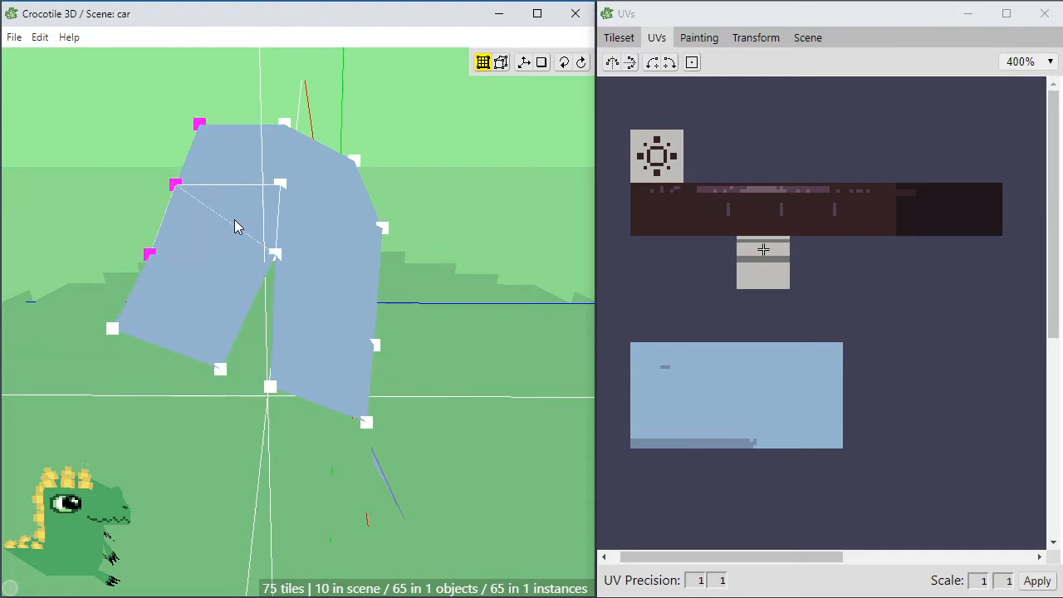
Lower the hood's front inner corner vertex so the front edge runs level
click(107, 320)
middle_drag(166, 364, 159, 365)
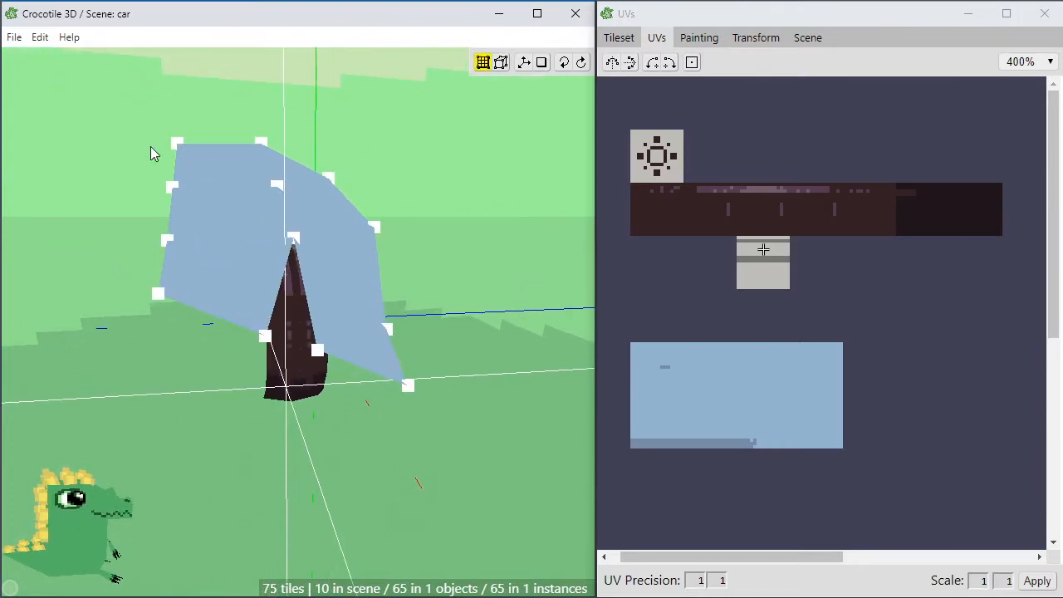
drag(165, 304, 217, 342)
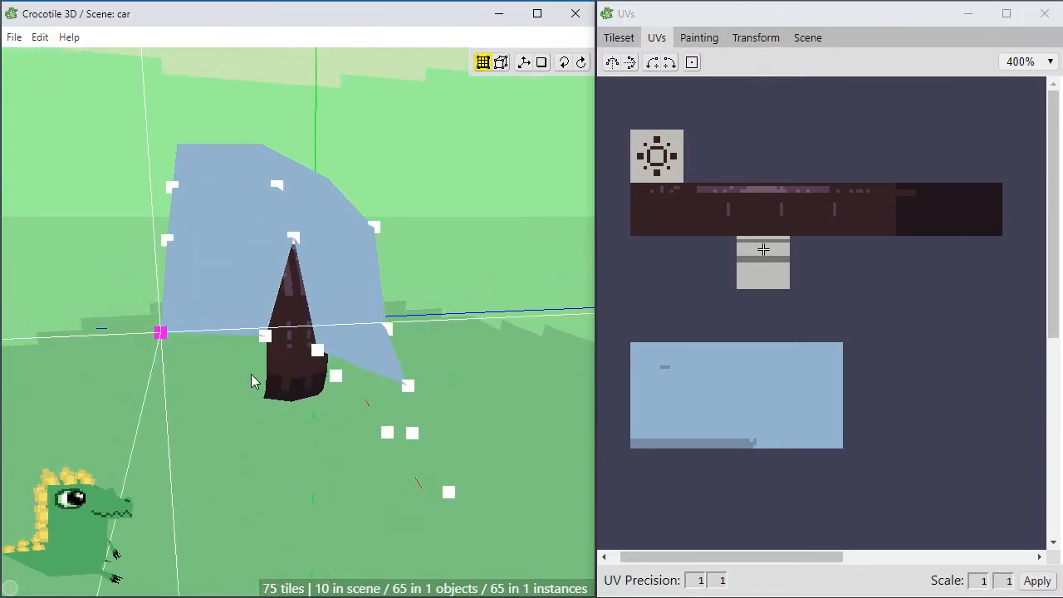
middle_drag(252, 405, 253, 406)
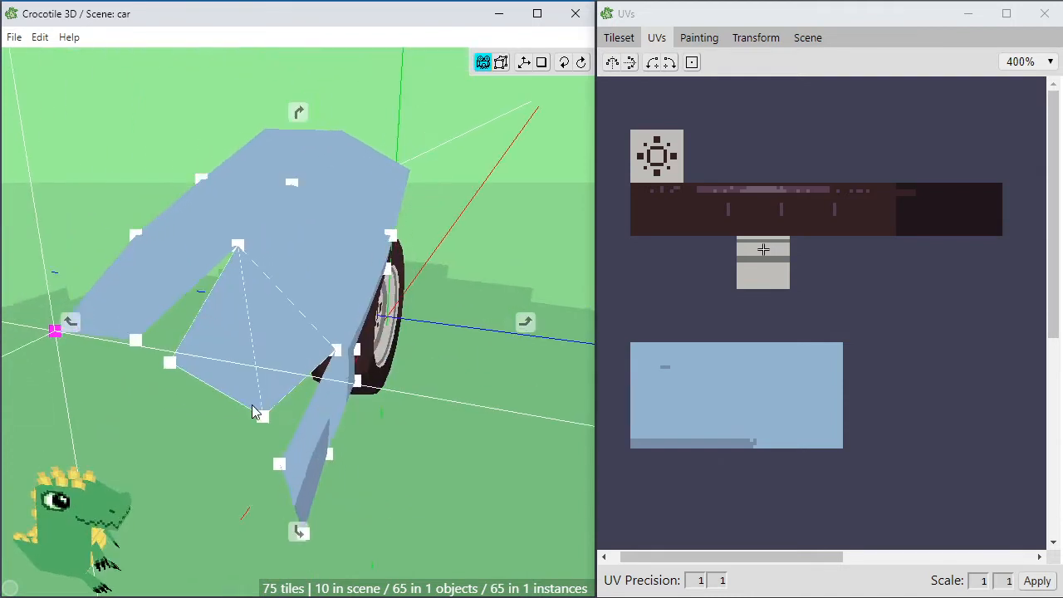
Move the inner hood panel's loose front vertex onto the neighbouring panel's corner to close the gap
click(266, 342)
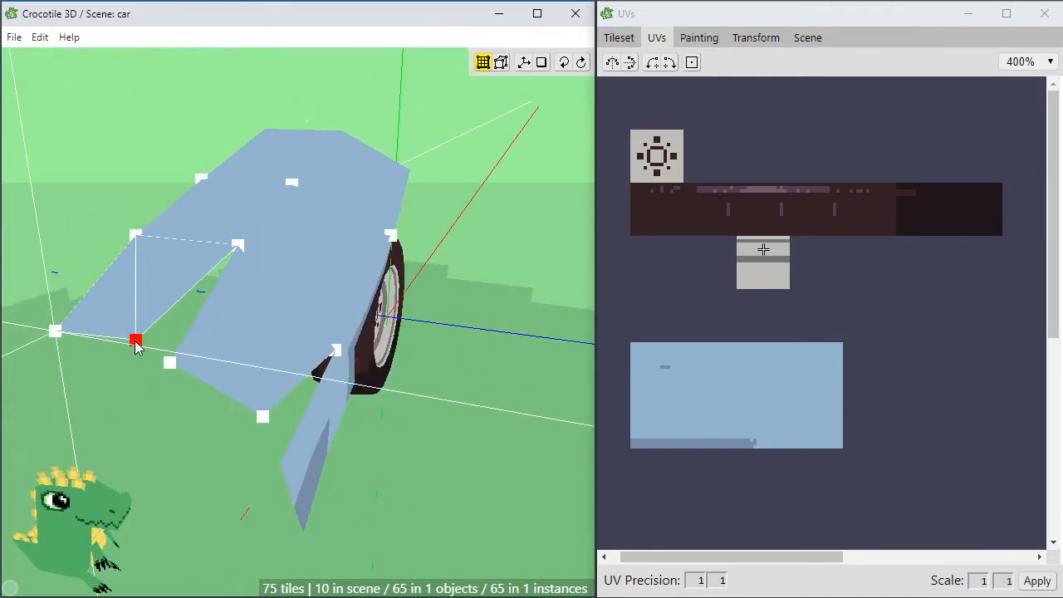
click(136, 343)
middle_drag(138, 343, 254, 324)
drag(252, 329, 297, 337)
Examine the joined hood and fender from the side, front and above the wheel
middle_drag(280, 474, 274, 378)
scroll(271, 374, down, 1)
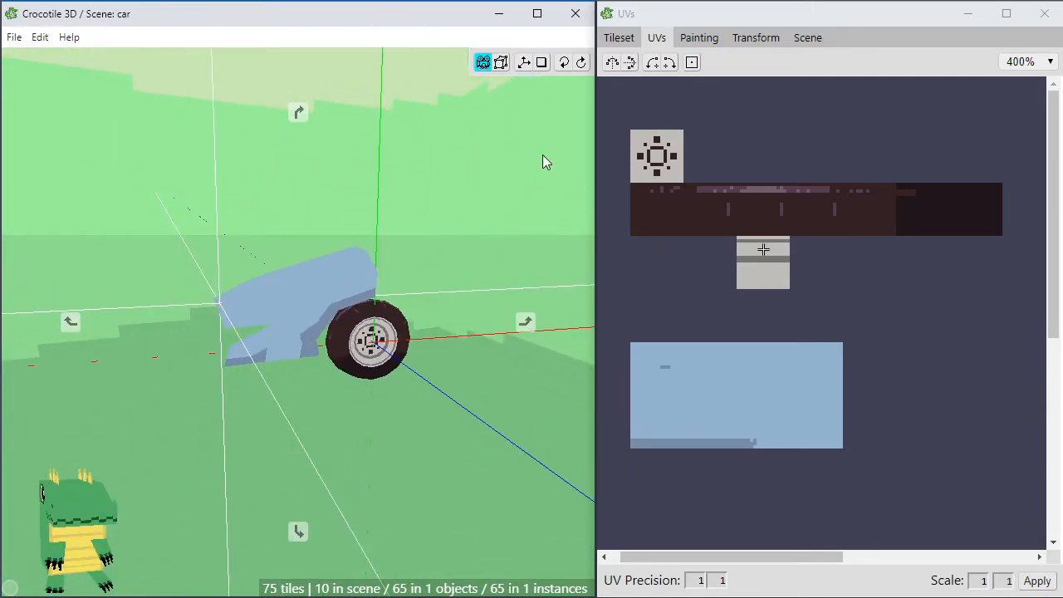
scroll(372, 349, down, 1)
mouse_move(383, 428)
middle_down()
mouse_move(300, 424)
mouse_move(380, 427)
middle_up()
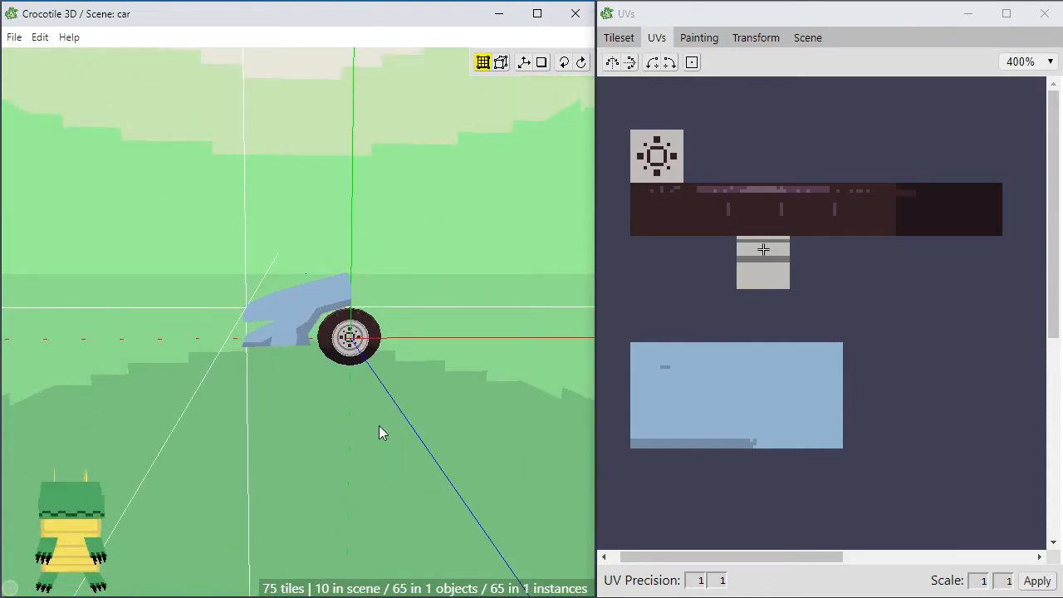
scroll(365, 426, up, 4)
middle_drag(295, 359, 277, 352)
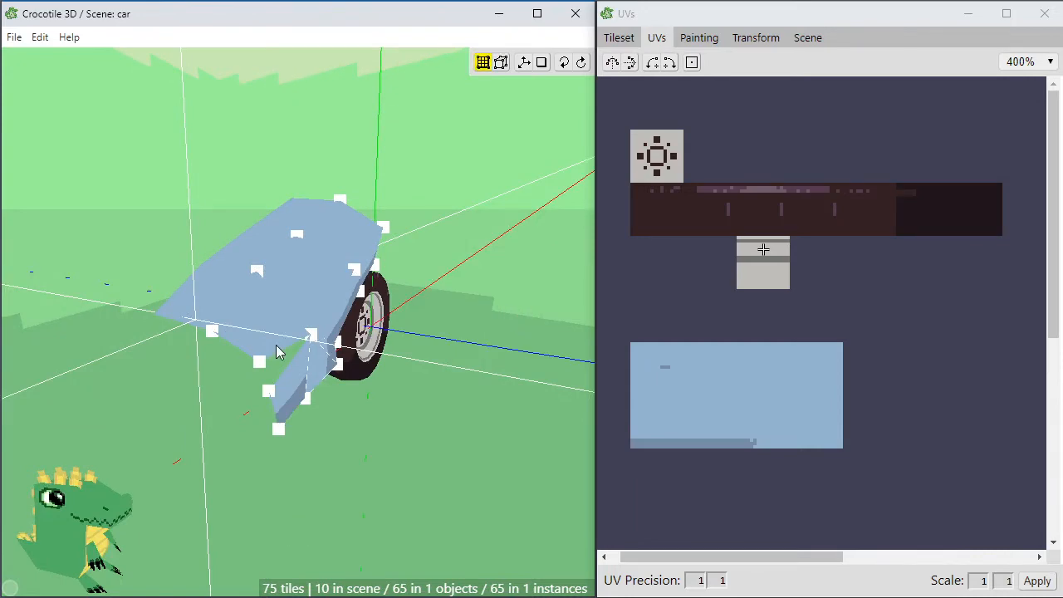
middle_drag(276, 349, 277, 342)
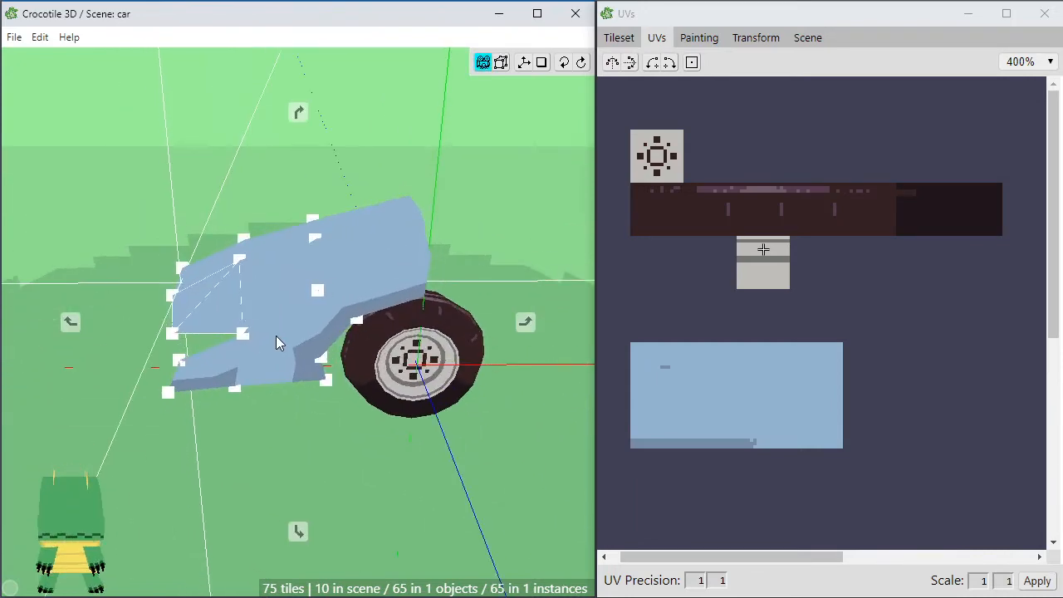
middle_drag(352, 309, 263, 444)
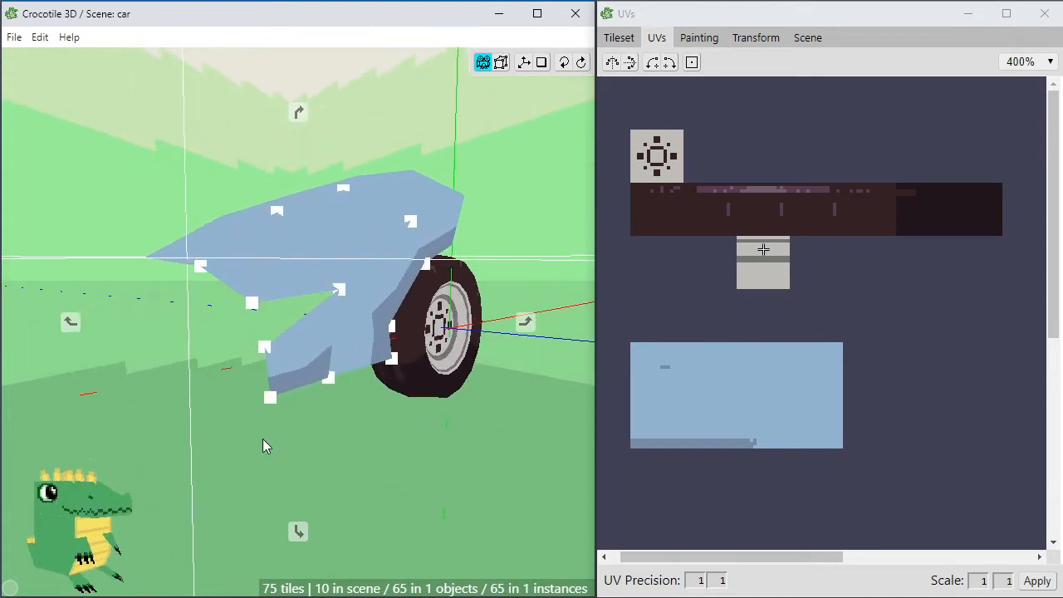
Duplicate the fender's lower front panel, turn it crosswise and mirror it in front of the fender as a bumper piece
click(286, 369)
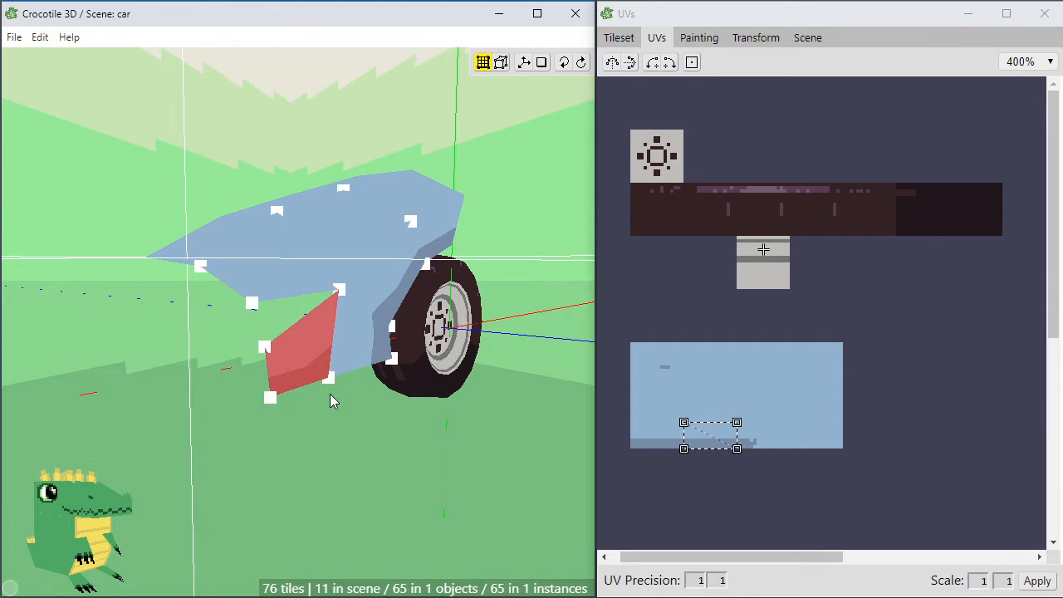
key(Delete)
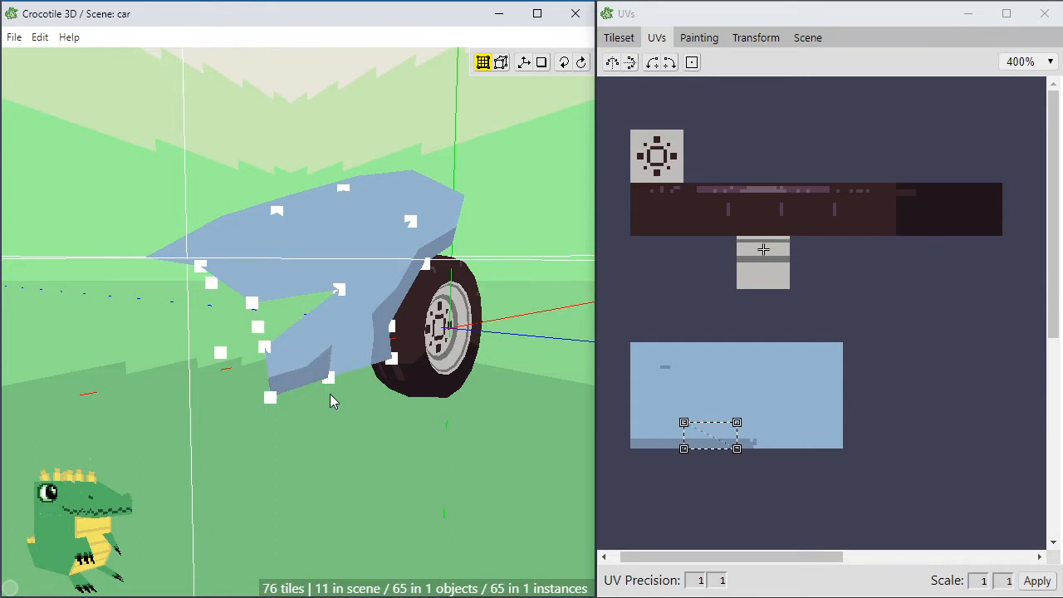
key(n)
middle_drag(330, 394, 264, 394)
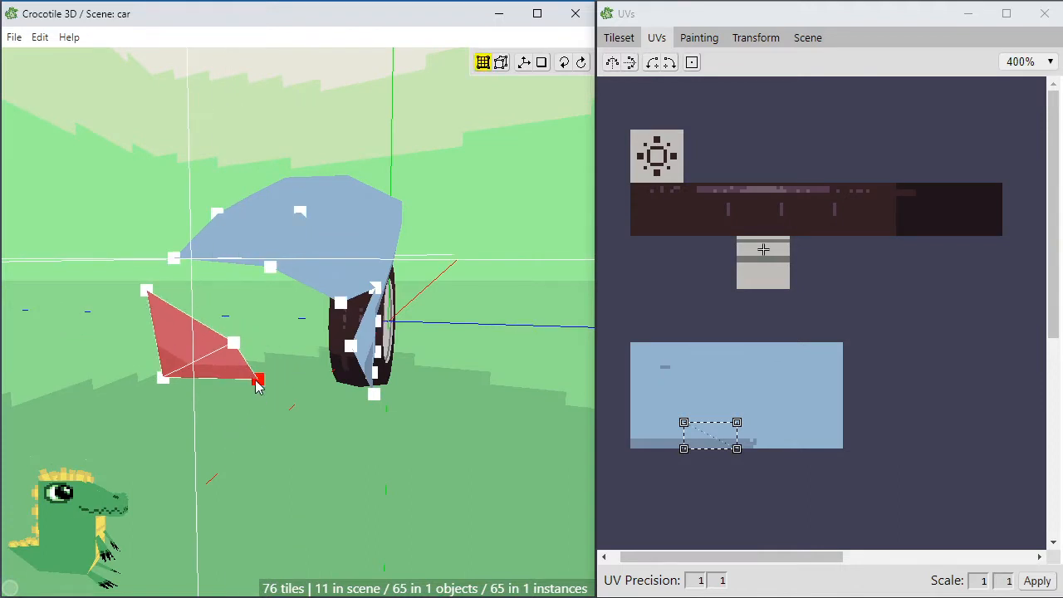
key(f)
key(n)
middle_drag(293, 388, 240, 378)
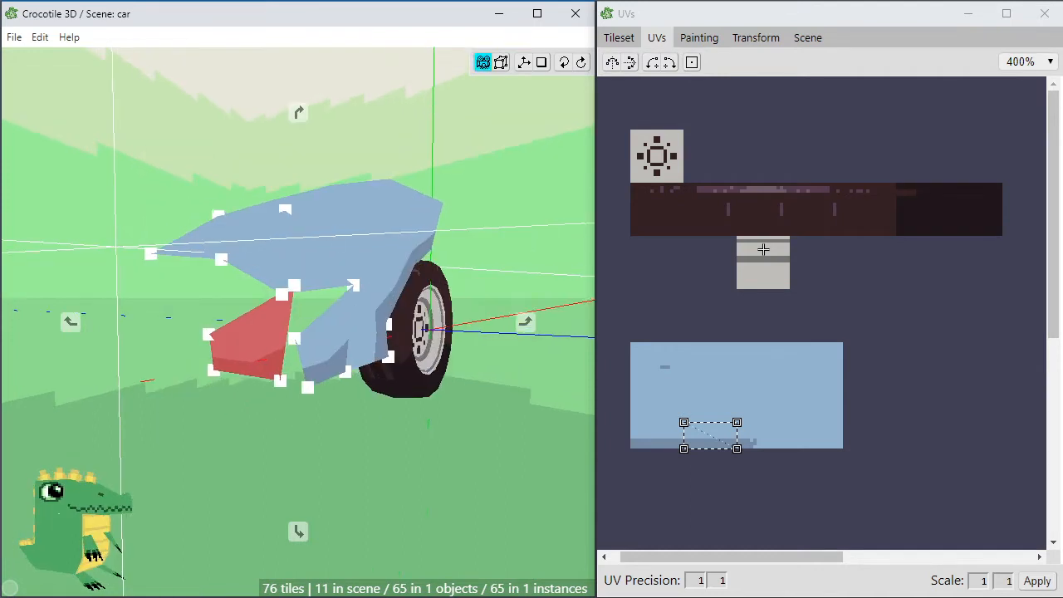
Snap the bumper piece's outer vertices onto the fender's lower front corners
key(Escape)
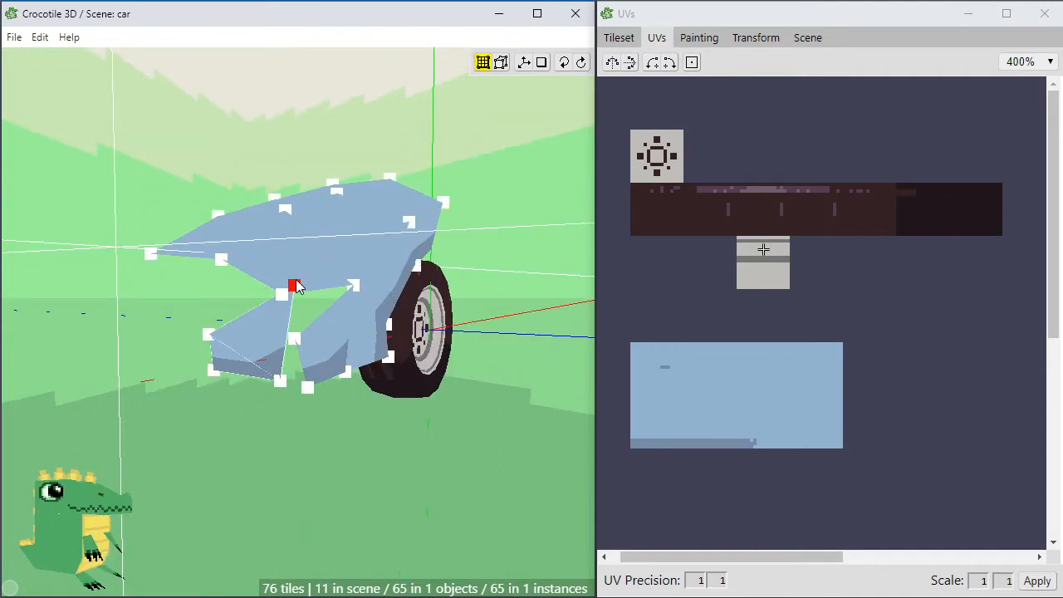
drag(297, 286, 310, 388)
key(space)
drag(281, 428, 290, 449)
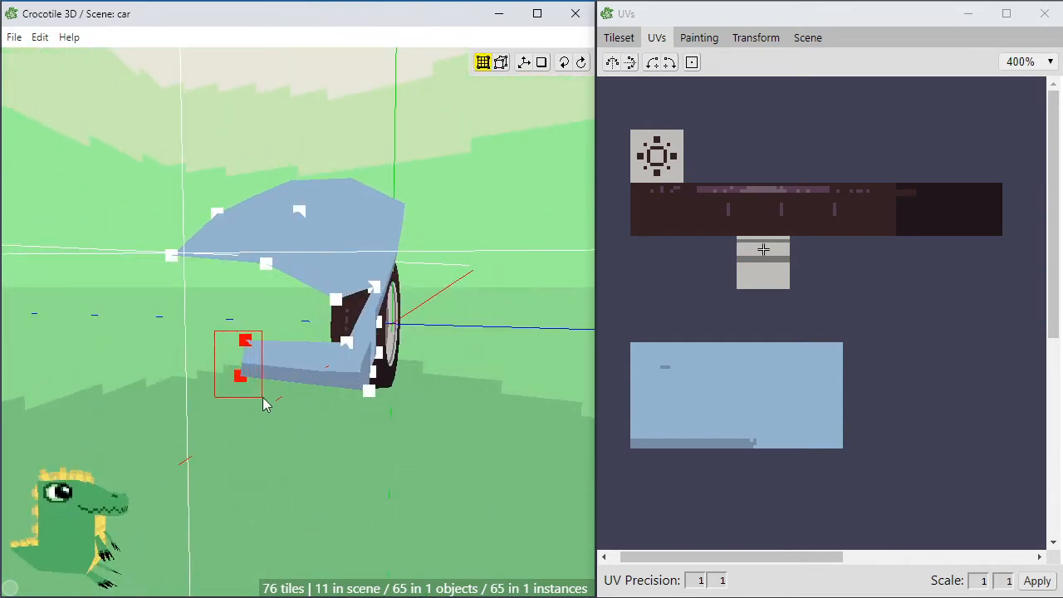
Select the bumper panel's two inner end vertices and shift them forward so the bumper angles out from the fender
drag(263, 397, 208, 408)
key(space)
key(a)
key(w)
key(space)
key(space)
click(184, 408)
key(space)
key(space)
scroll(222, 369, up, 3)
key(space)
drag(223, 368, 312, 384)
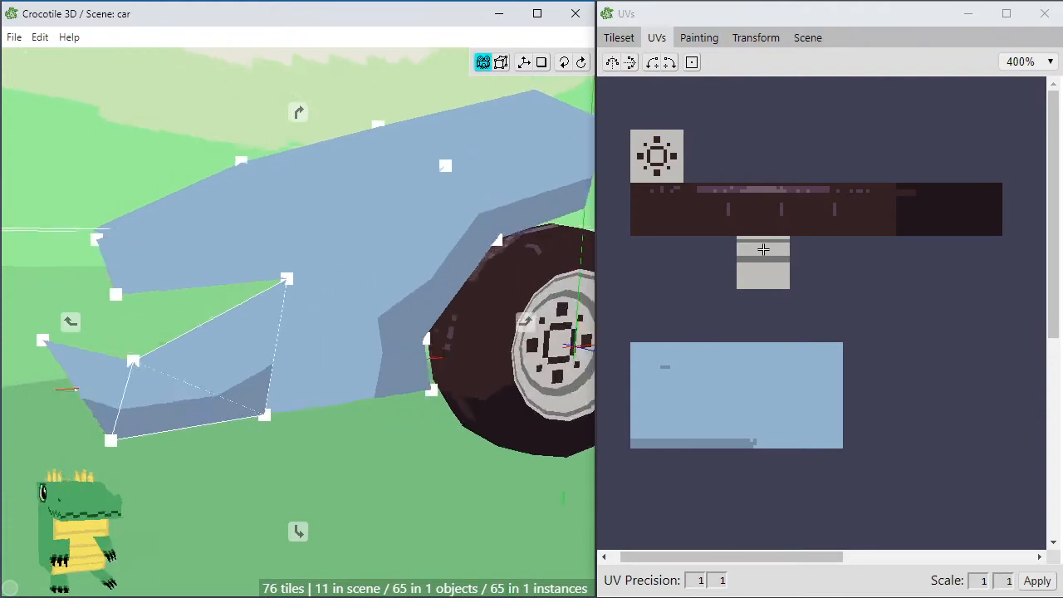
Move the bumper's upper inner vertex rearward so its front face slopes back
drag(153, 382, 196, 438)
click(159, 383)
key(space)
key(d)
key(d)
key(d)
key(d)
click(198, 422)
key(space)
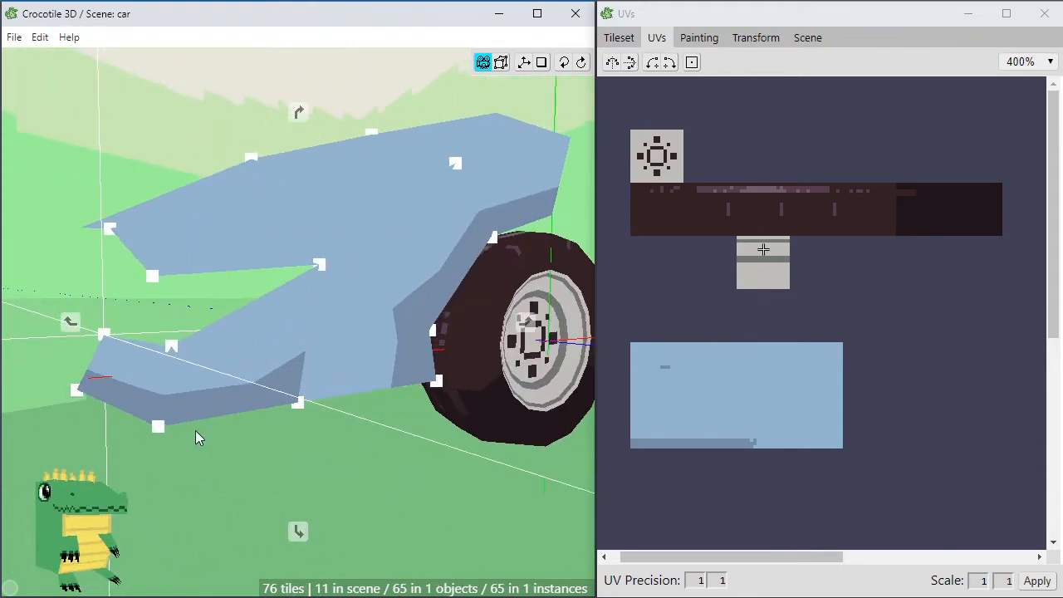
Raise the fender's upper side panel at its front lower corner vertex toward the hood's front edge
key(space)
mouse_move(222, 385)
mouse_down()
mouse_move(324, 385)
mouse_move(237, 374)
mouse_up()
click(329, 297)
key(w)
key(w)
key(w)
key(w)
key(w)
key(space)
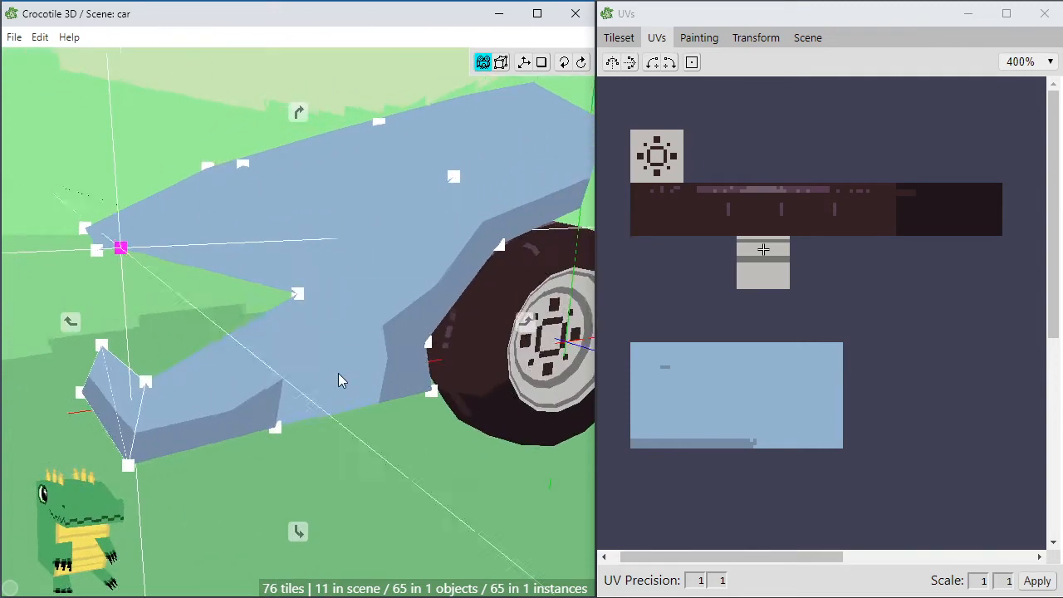
key(space)
click(339, 373)
Raise the upper side panel's middle lower vertex away from the lower fender panels to widen the side opening
scroll(347, 349, down, 4)
key(space)
drag(311, 400, 294, 382)
key(space)
scroll(321, 401, up, 3)
key(space)
key(space)
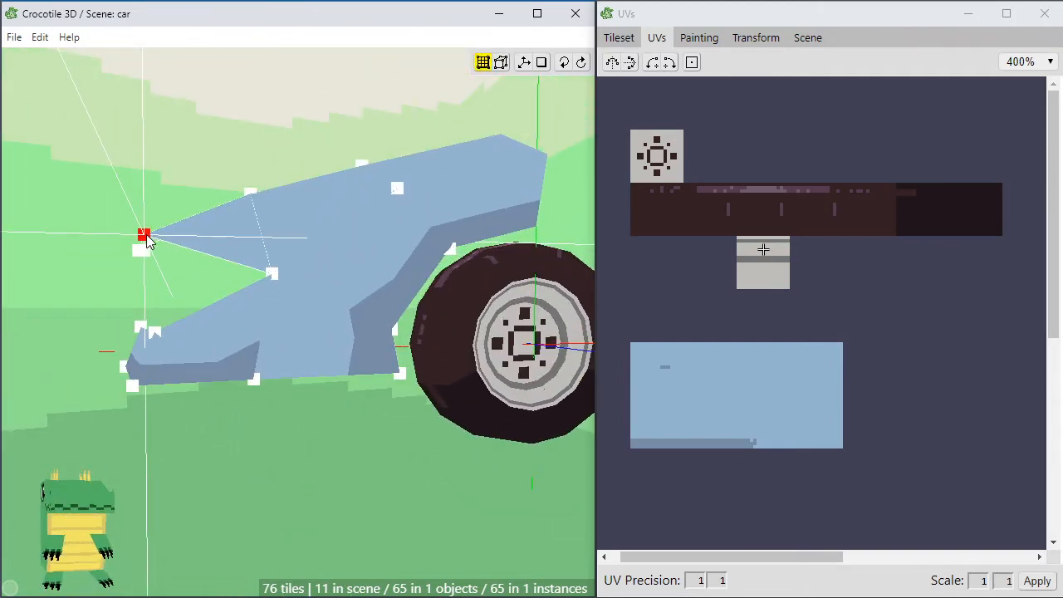
drag(147, 236, 265, 276)
key(space)
key(space)
middle_drag(390, 278, 324, 280)
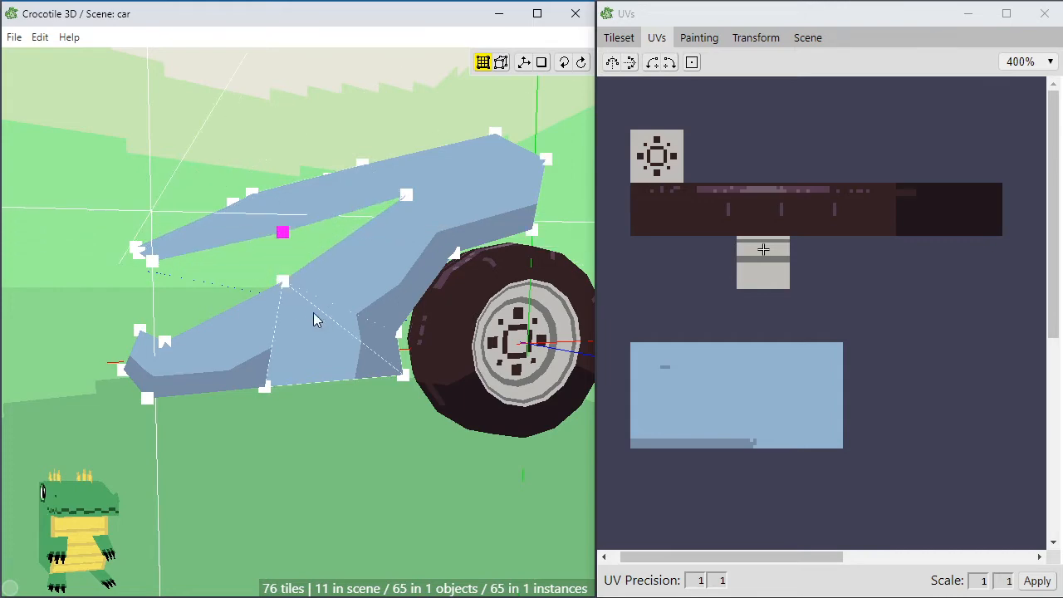
Duplicate the two front hood panels and move the copies forward and down ahead of the hood
middle_drag(314, 313, 304, 356)
middle_drag(342, 269, 309, 262)
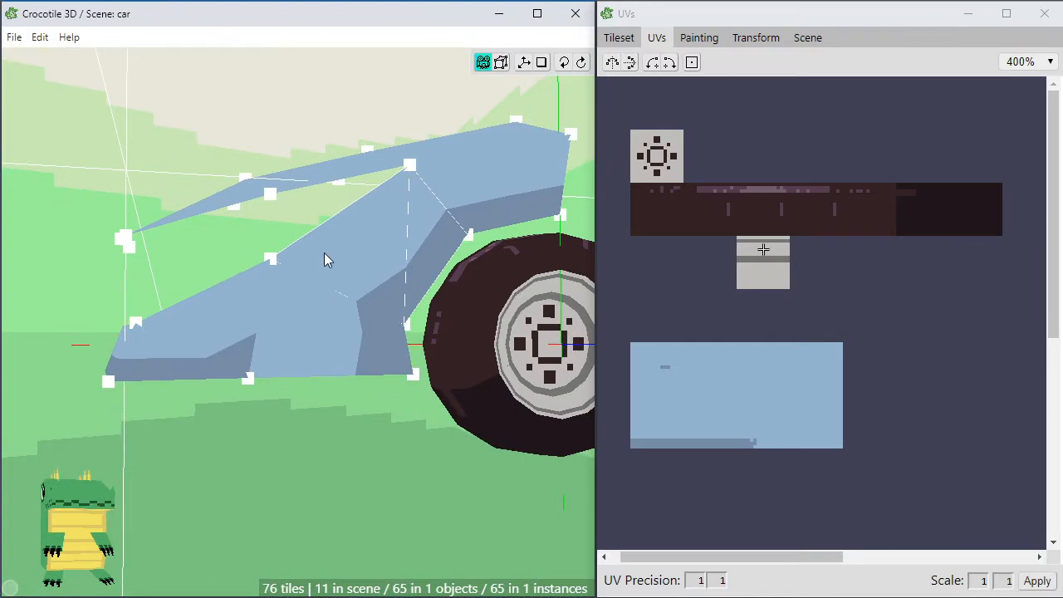
middle_drag(164, 237, 176, 260)
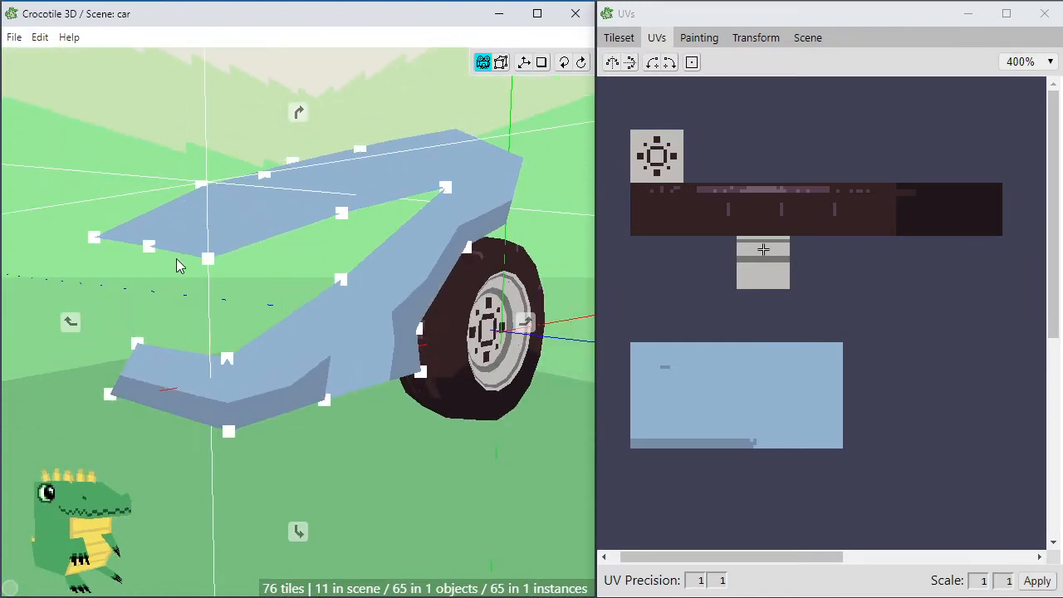
middle_drag(278, 285, 237, 249)
click(280, 259)
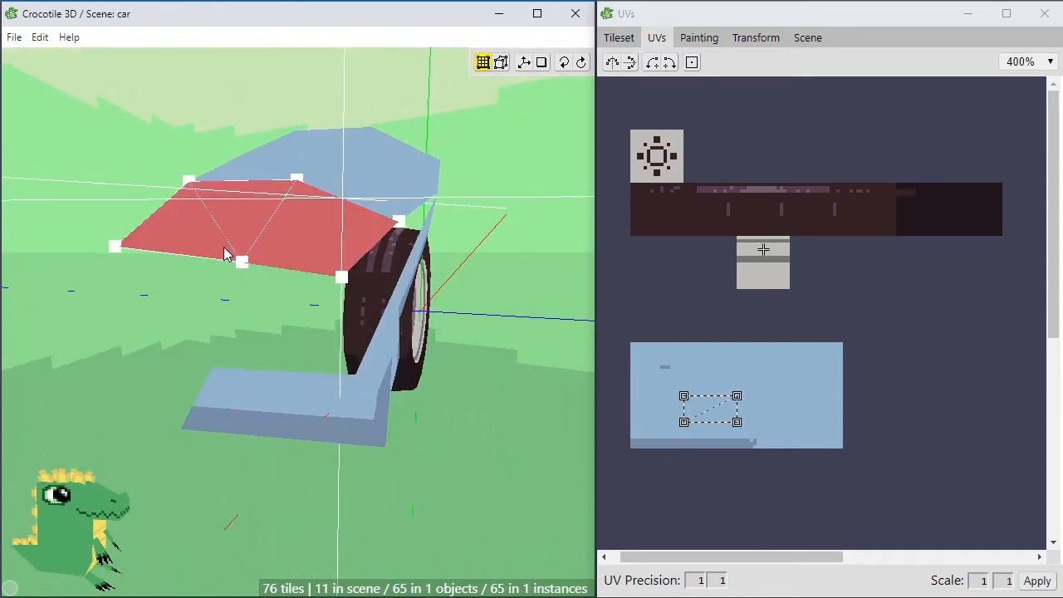
key(a)
key(a)
key(a)
key(a)
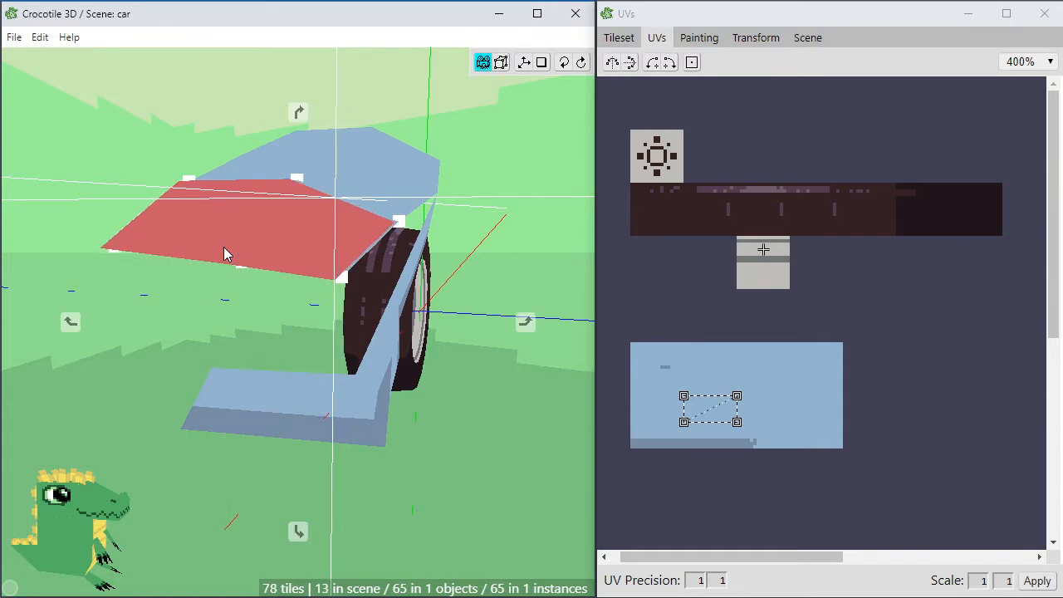
key(q)
key(q)
key(q)
key(q)
key(q)
key(q)
key(q)
key(q)
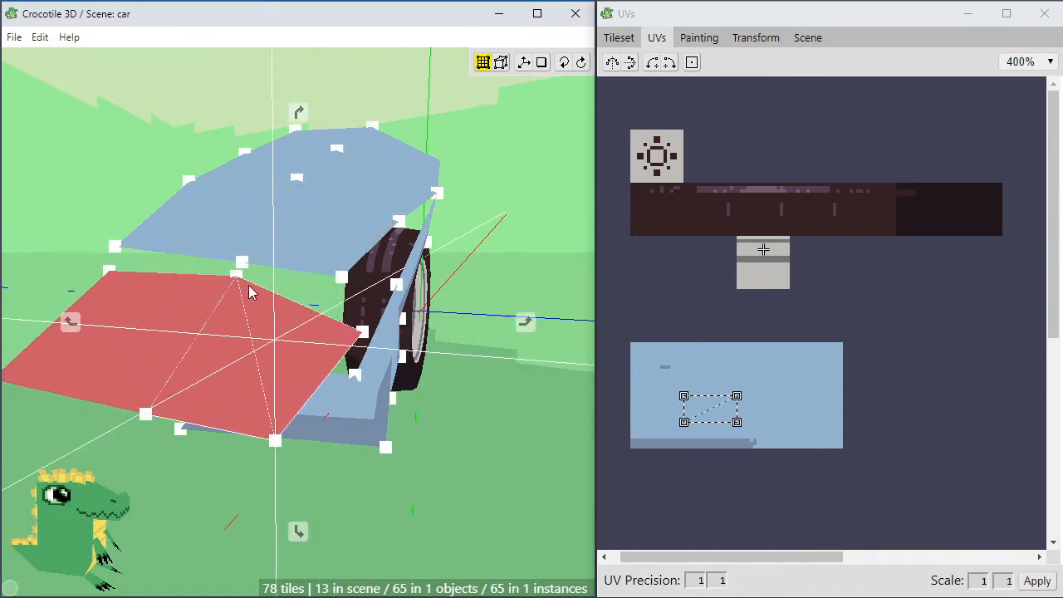
key(w)
key(e)
Snap the copied panels' rear outer and inner vertices onto the hood's front edge
click(338, 316)
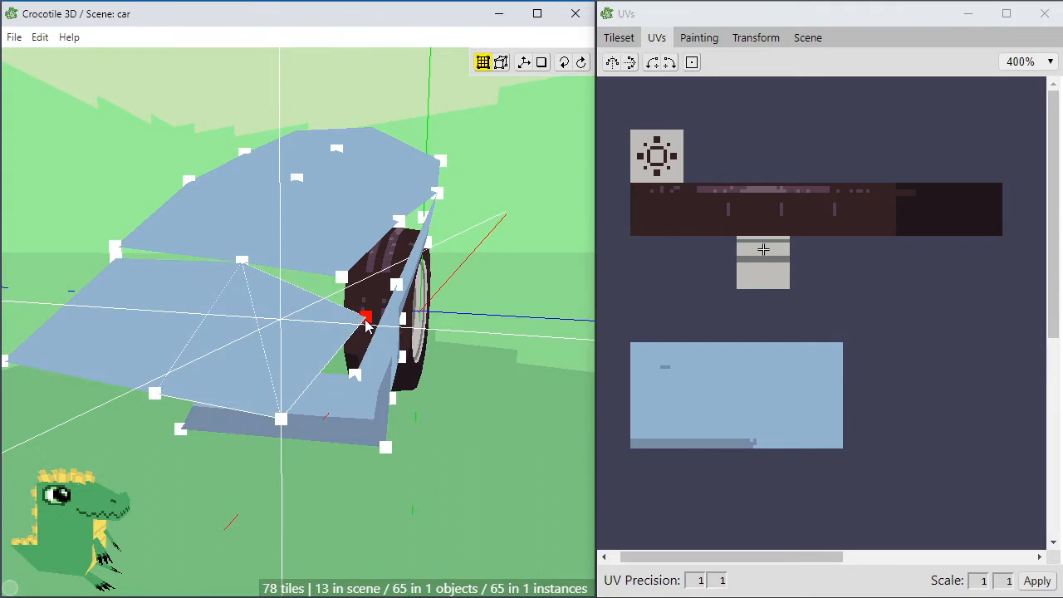
drag(342, 284, 342, 276)
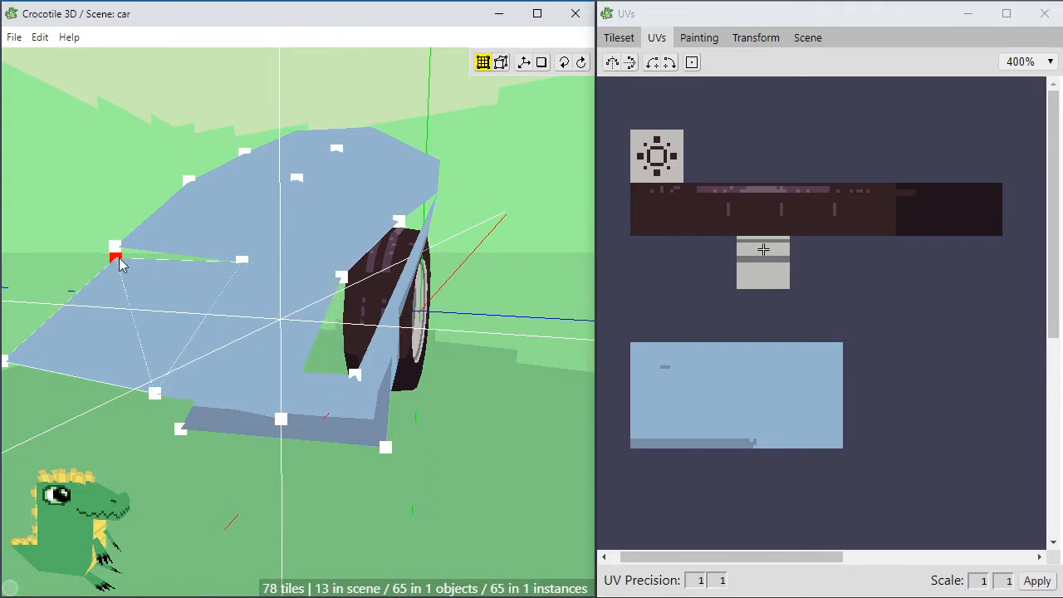
drag(119, 258, 107, 260)
click(117, 379)
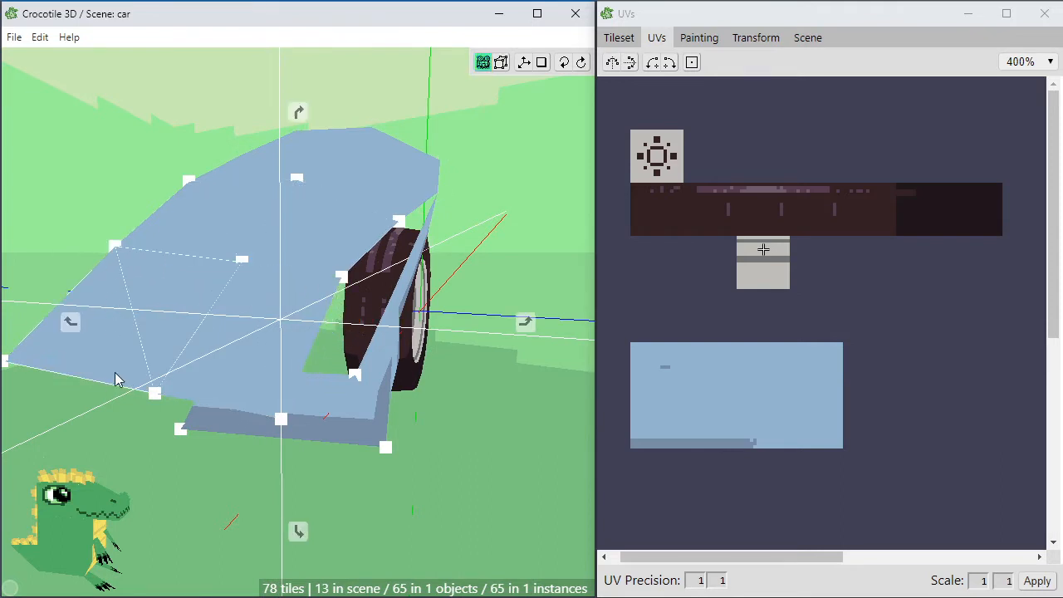
Turn on the Wireframe display in the general settings
click(100, 111)
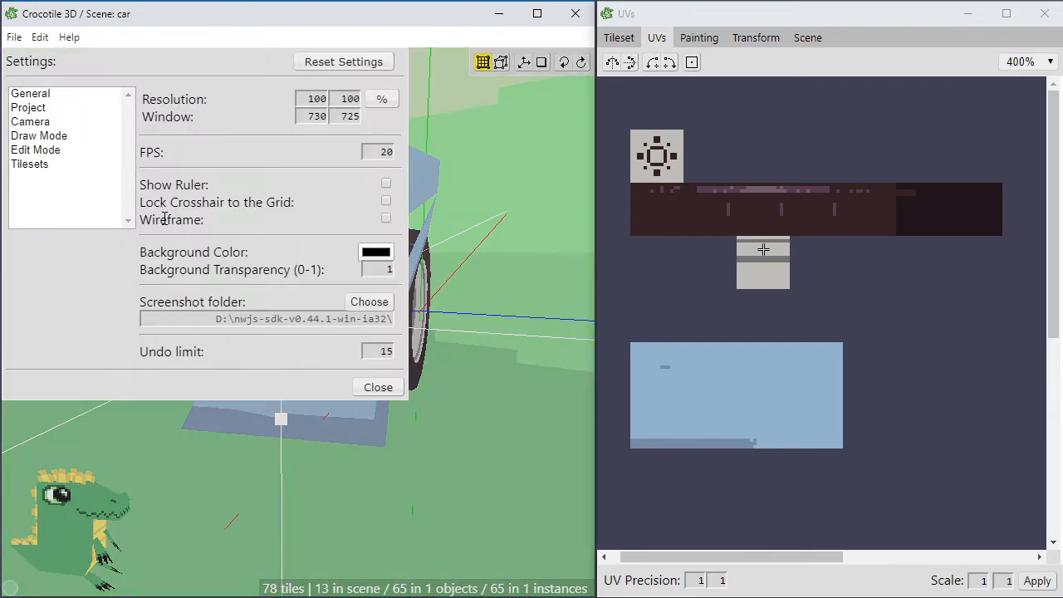
click(385, 221)
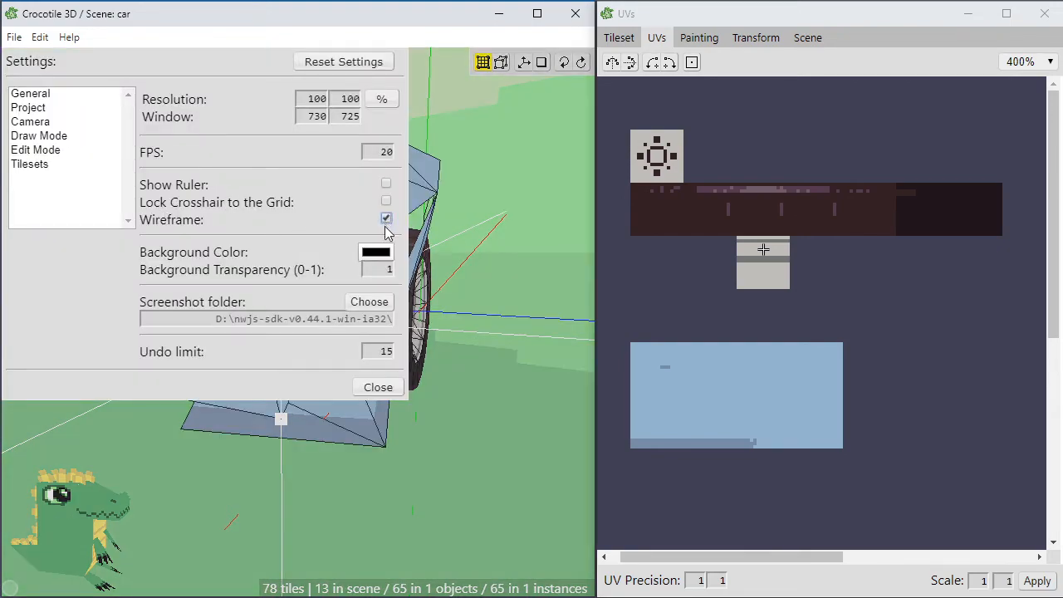
click(379, 387)
Move the three front-edge vertices of the new hood panels rearward toward the bumper to form a steep nose face
key(space)
right_drag(378, 364, 528, 357)
key(space)
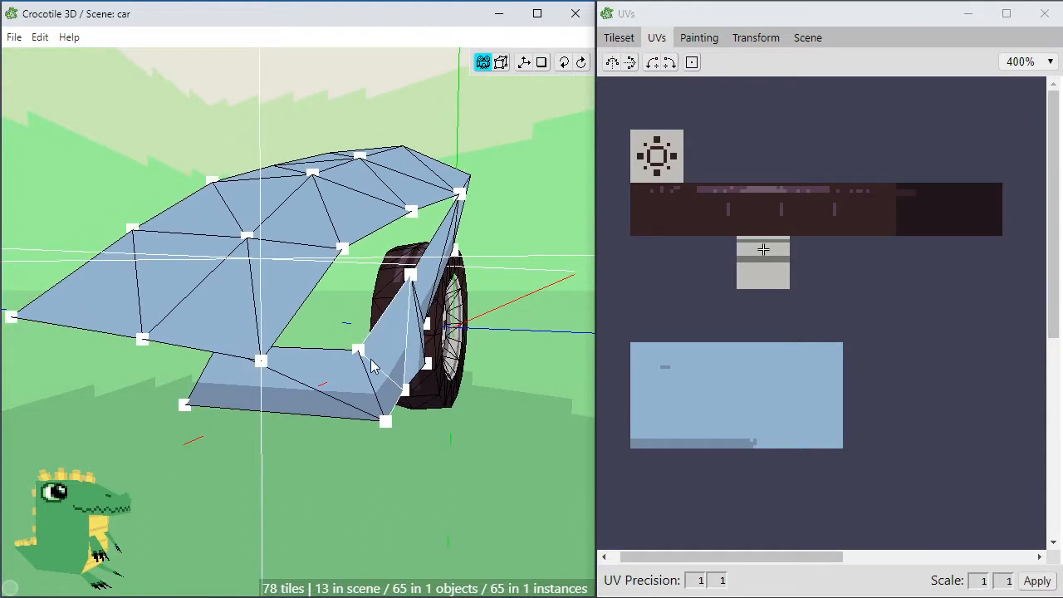
click(260, 362)
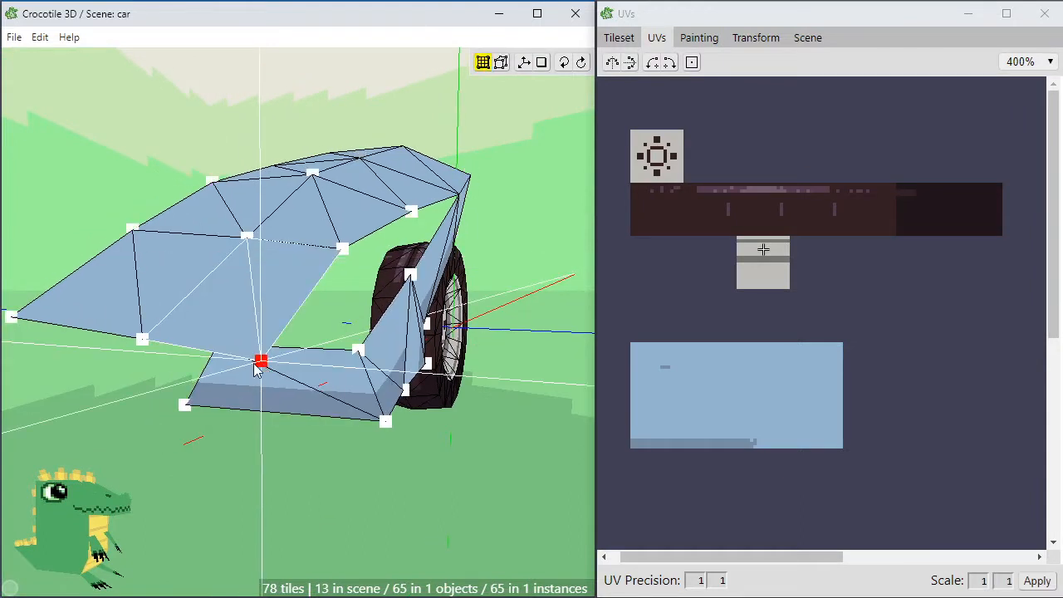
shift+click(143, 340)
shift+click(14, 319)
key(d)
key(d)
key(d)
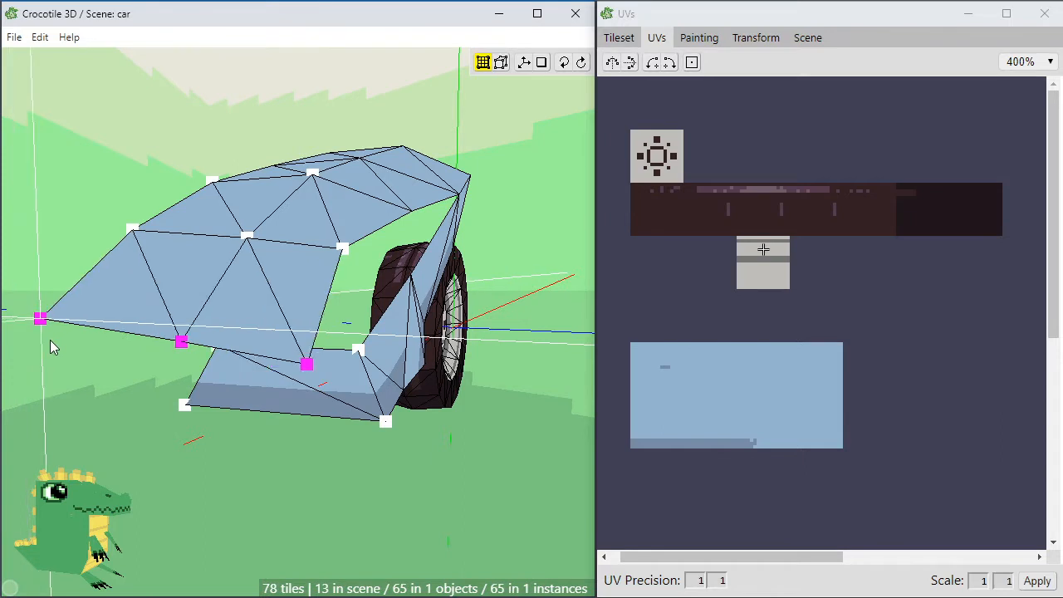
key(space)
key(w)
key(w)
key(w)
key(w)
key(w)
key(w)
key(w)
key(w)
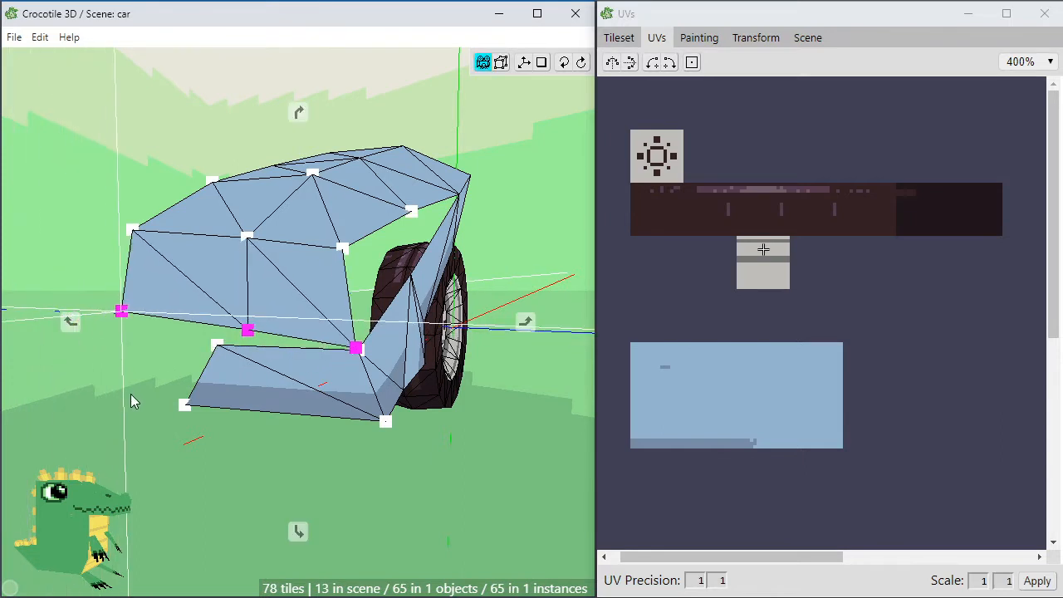
key(w)
key(a)
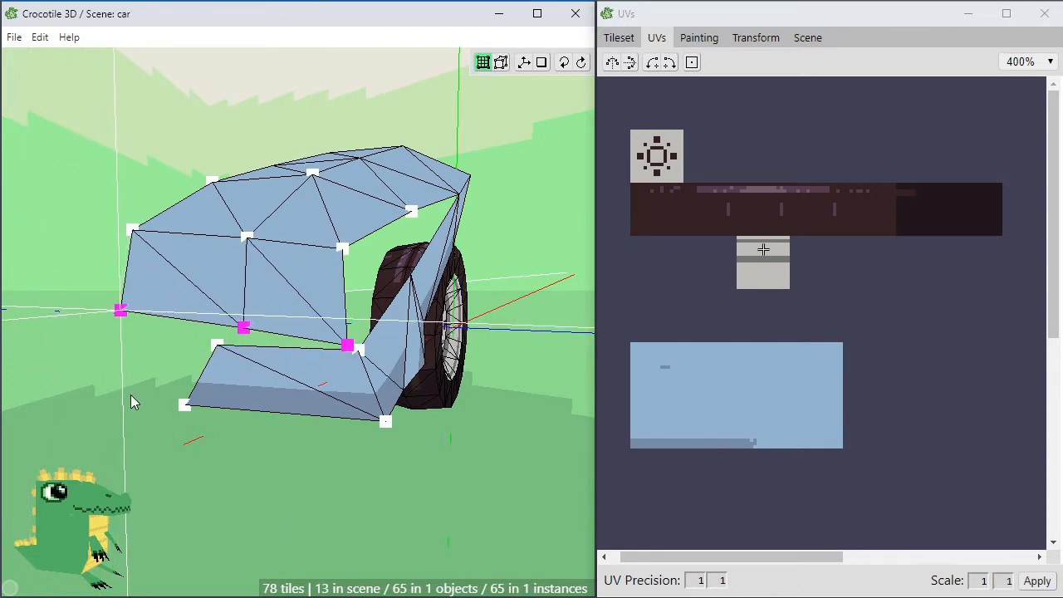
Move the three lower vertices of the nose panels rearward so the outer one meets the bumper's upper outer corner
key(f)
key(w)
key(w)
key(w)
key(w)
key(w)
key(space)
key(a)
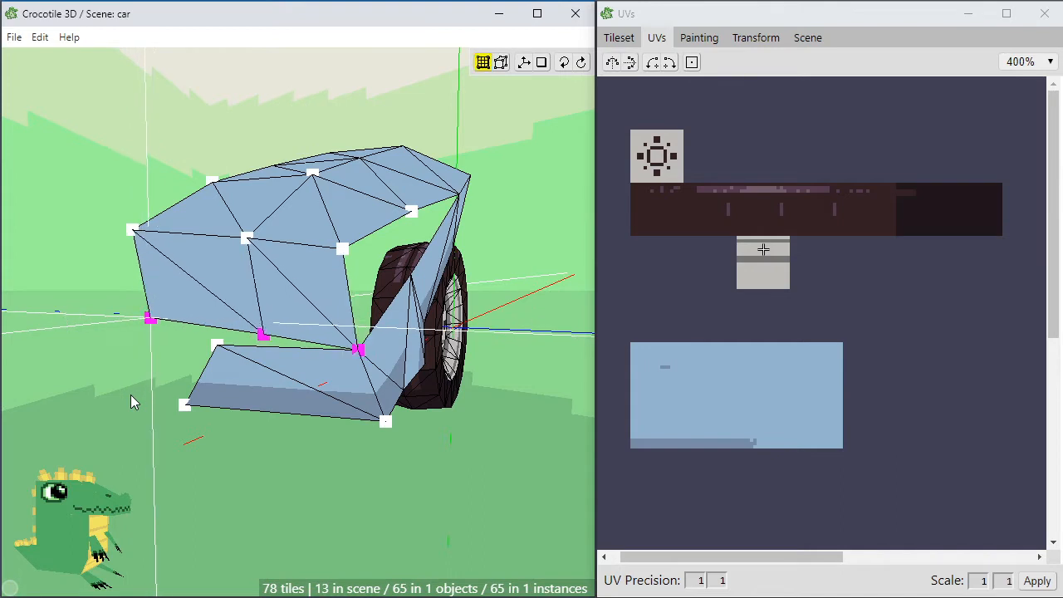
click(130, 394)
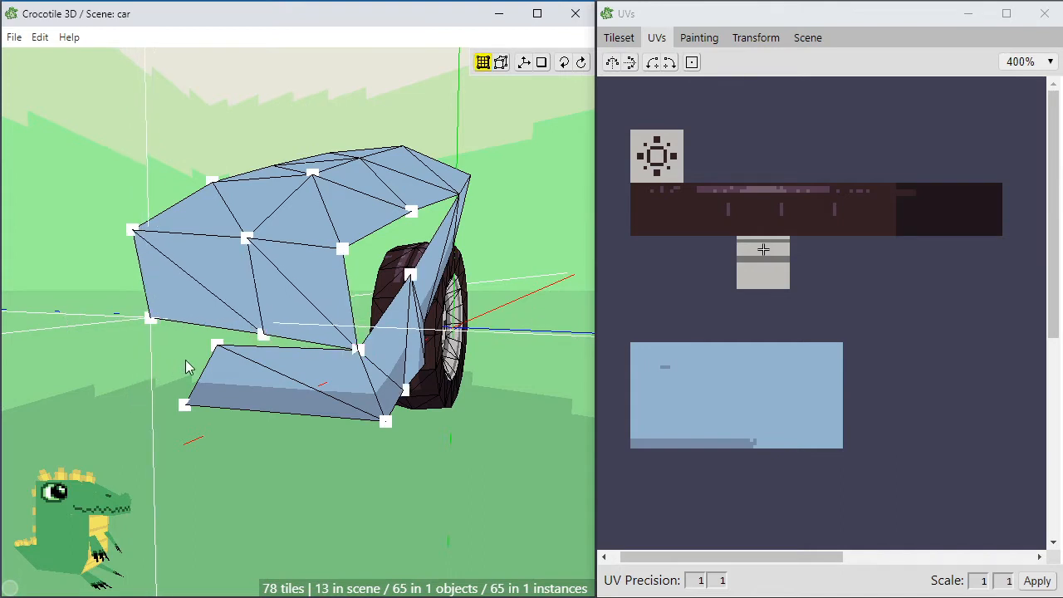
Move the nose's lower middle vertex toward the centreline to meet the bumper panel's upper inner corner
click(264, 336)
key(a)
key(a)
key(a)
key(a)
key(f)
key(a)
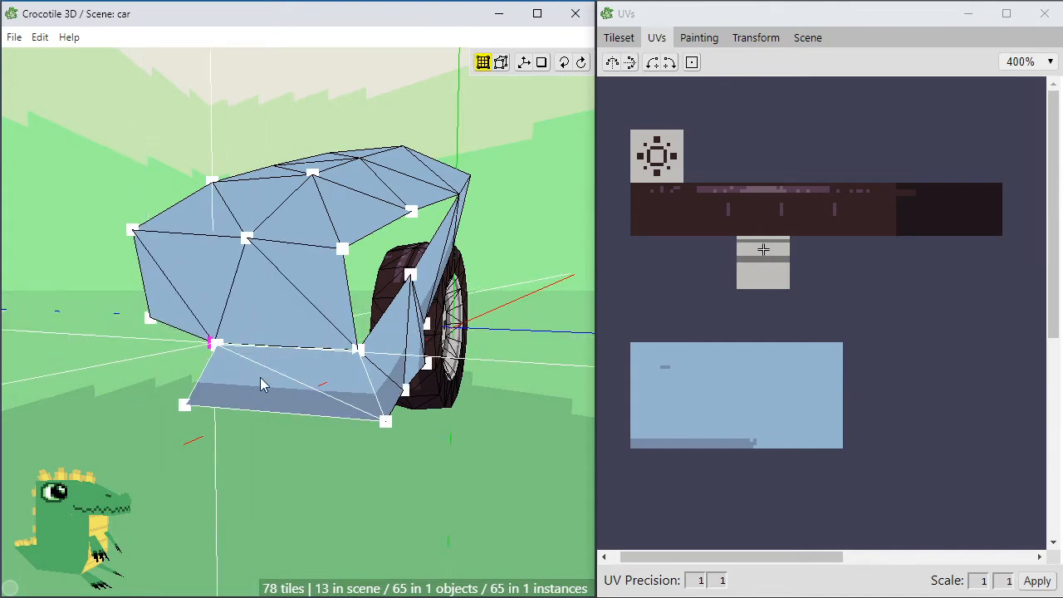
key(space)
key(s)
key(s)
key(space)
key(d)
key(d)
key(space)
key(w)
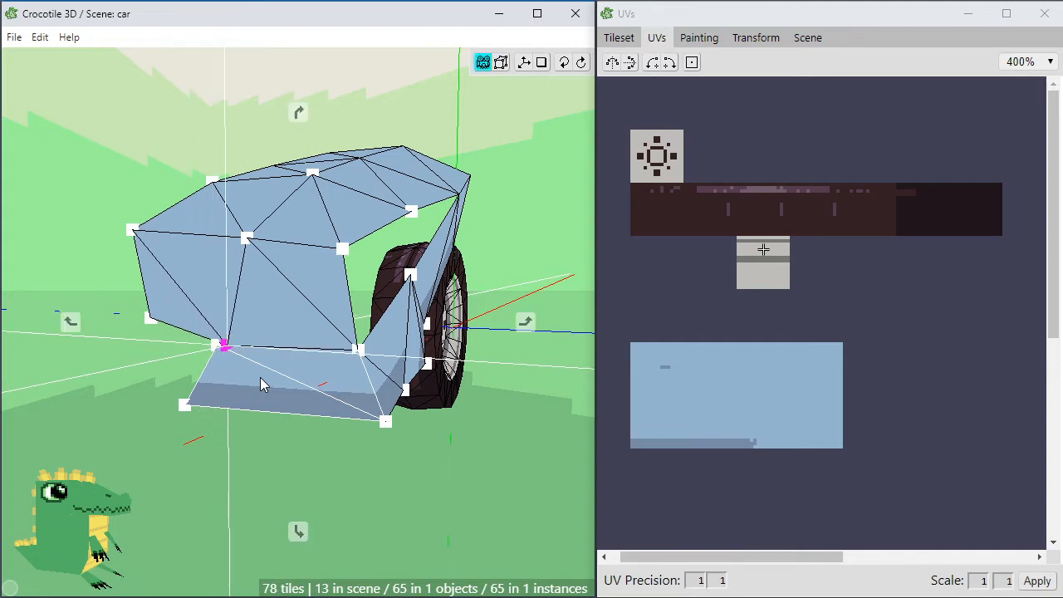
key(space)
key(a)
Move the nose's lower centreline vertex rearward into line with the neighbouring lower middle vertex
click(90, 357)
key(space)
mouse_move(90, 357)
mouse_down()
mouse_move(10, 359)
mouse_move(107, 356)
mouse_up()
key(space)
key(space)
drag(186, 326, 58, 328)
key(space)
key(s)
key(s)
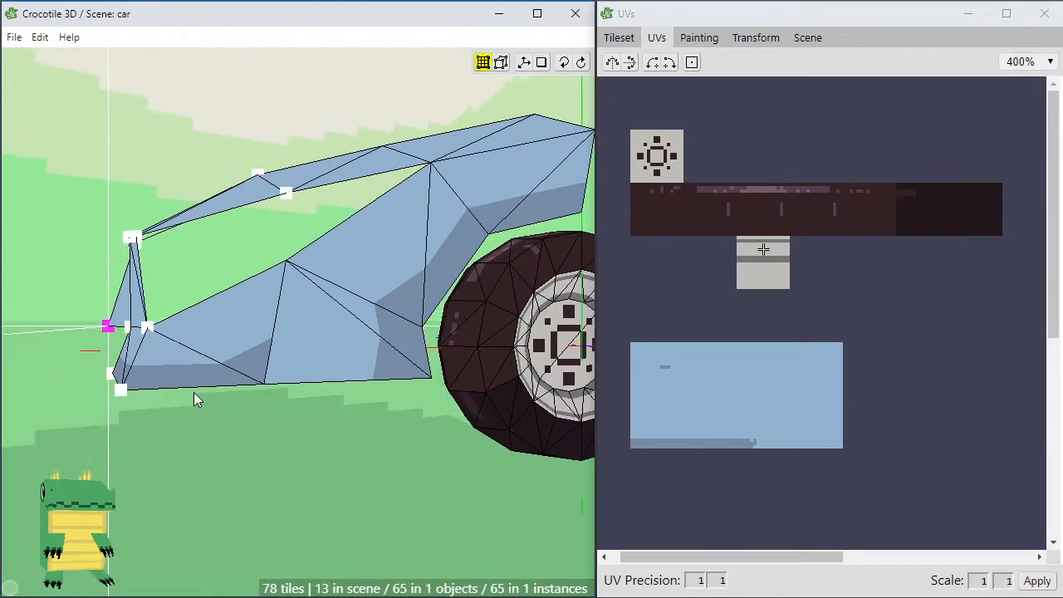
key(d)
key(d)
key(space)
drag(193, 392, 201, 396)
drag(50, 282, 187, 279)
key(space)
click(187, 280)
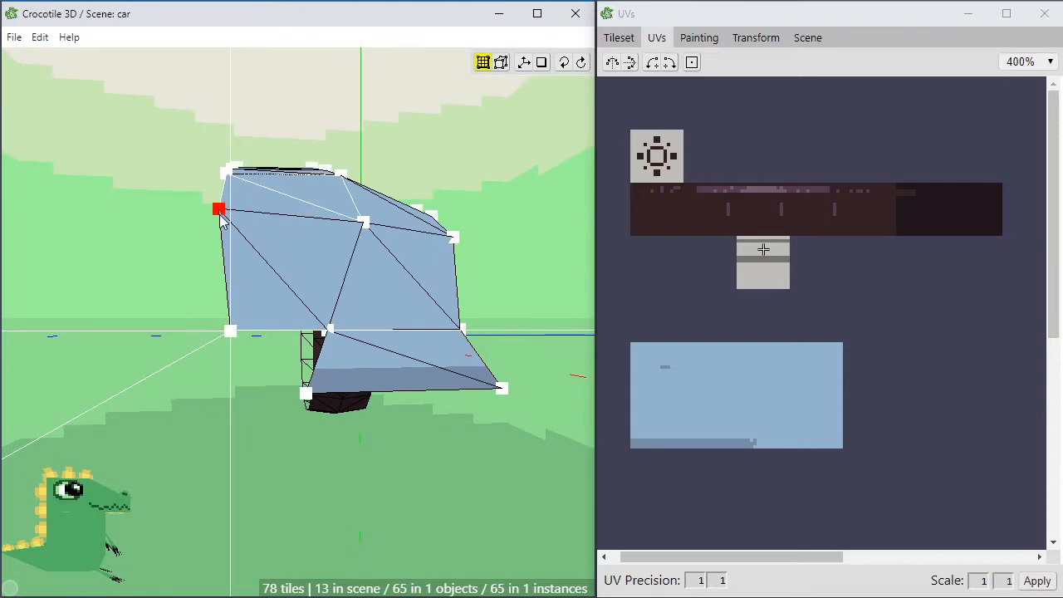
Move the nose's upper centreline vertex slightly forward to round the front edge of the hood
click(220, 212)
key(space)
drag(220, 214, 58, 271)
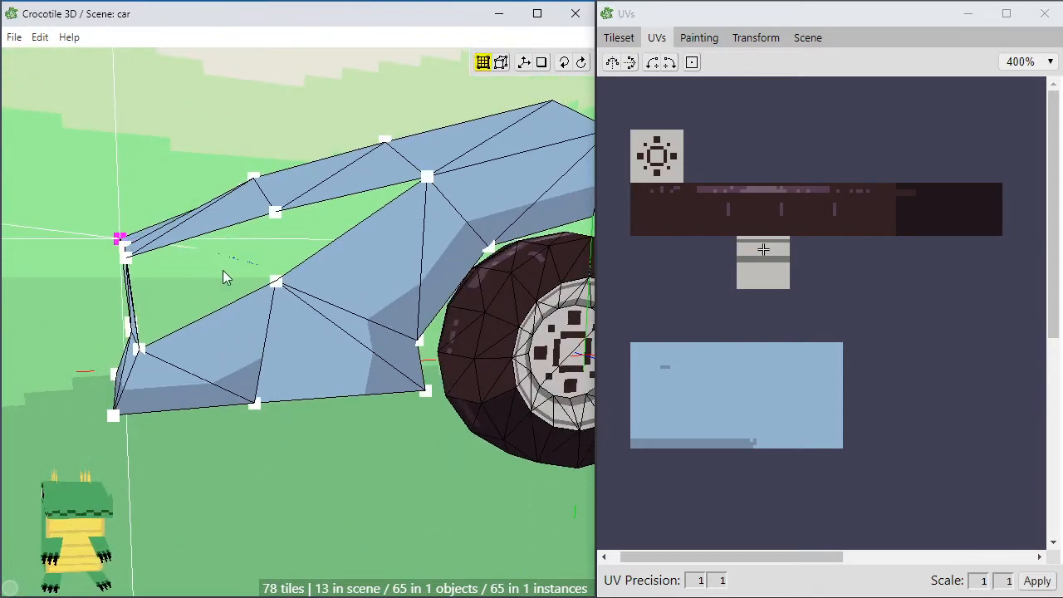
key(space)
drag(214, 302, 260, 467)
Examine the reshaped nose and bumper from the side and from the front corner
scroll(237, 379, down, 4)
click(237, 379)
middle_drag(300, 412, 199, 398)
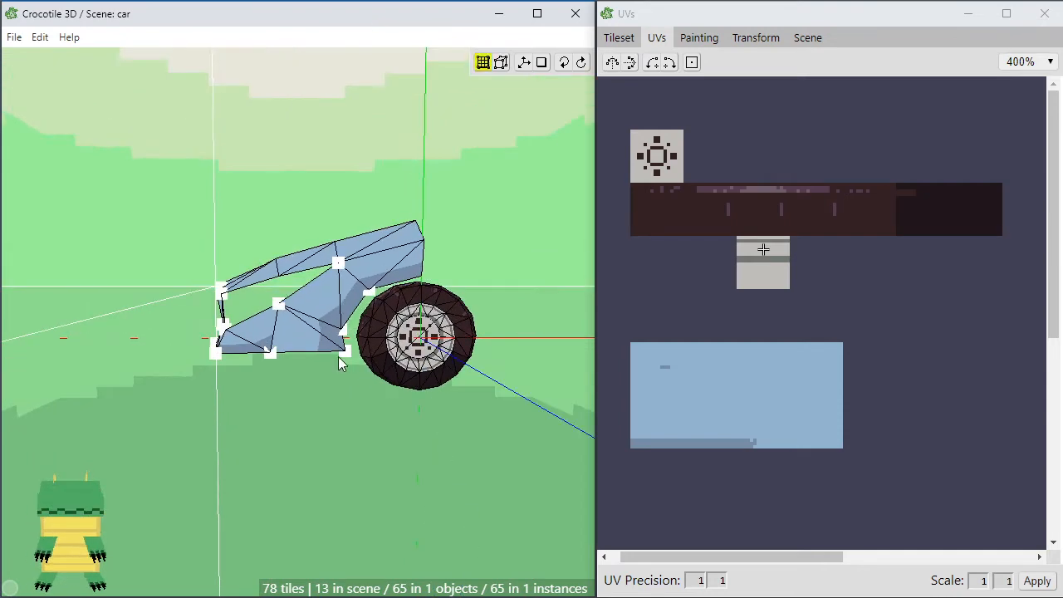
middle_drag(371, 374, 353, 349)
click(334, 475)
middle_drag(323, 473, 440, 494)
middle_drag(332, 407, 347, 408)
key(Return)
scroll(328, 343, up, 2)
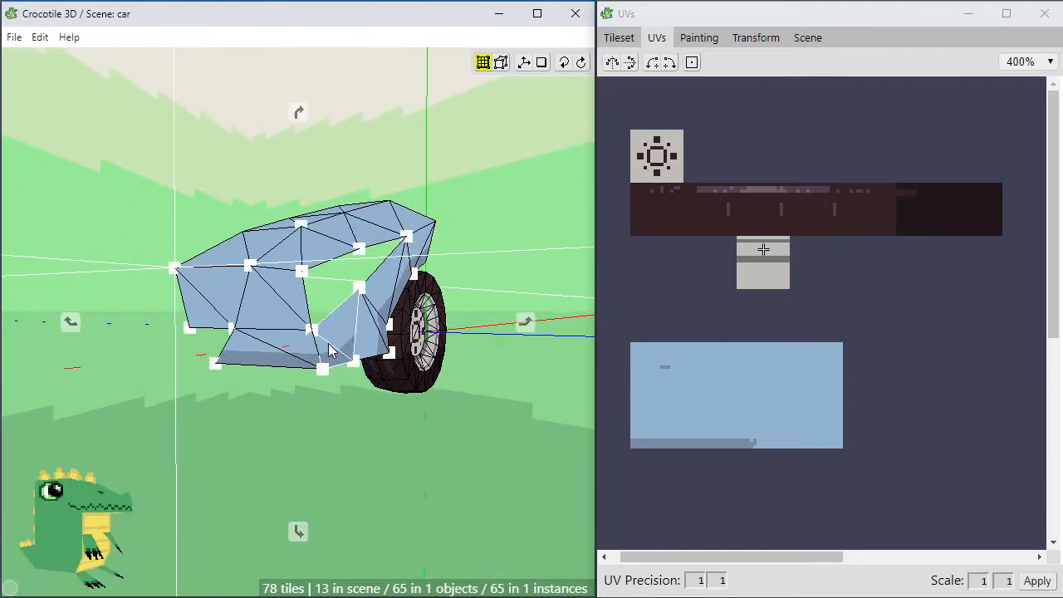
middle_drag(328, 343, 268, 365)
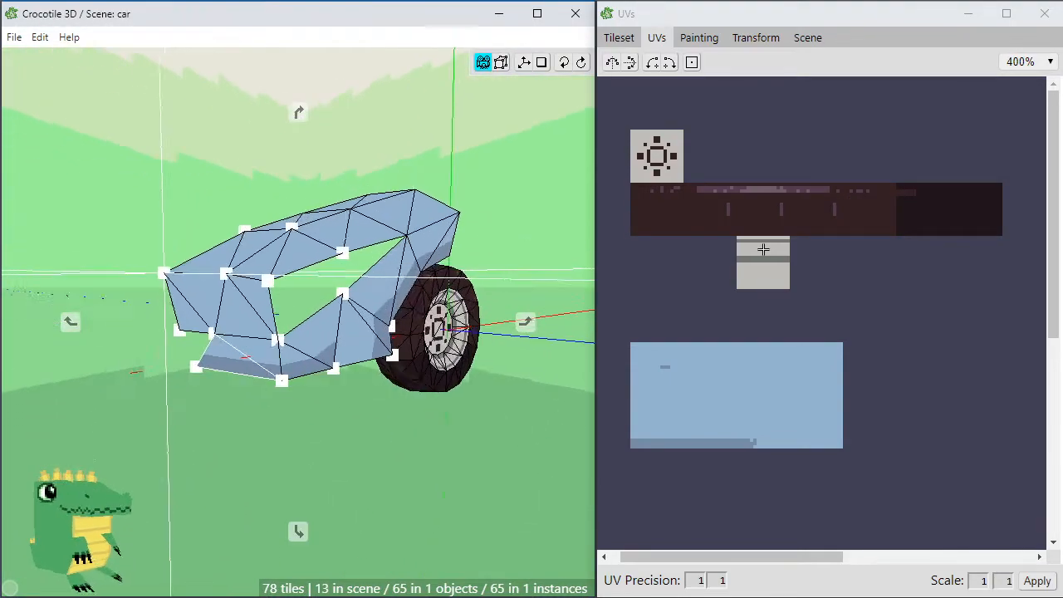
scroll(269, 365, up, 2)
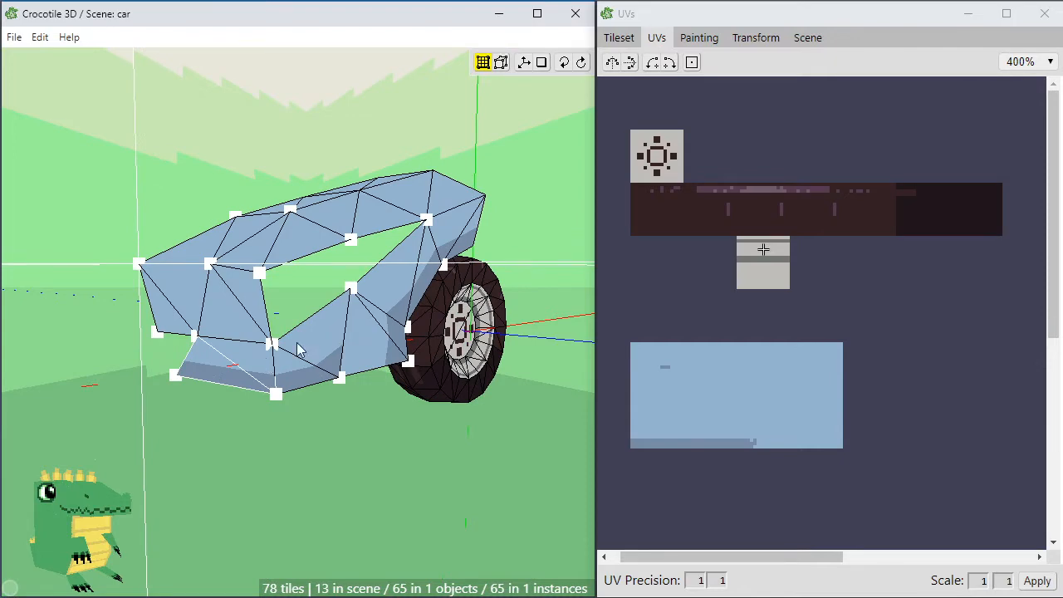
Adjust the nose's upper middle vertex between the centreline and the outer hood corner
middle_drag(211, 324, 323, 241)
drag(325, 244, 316, 246)
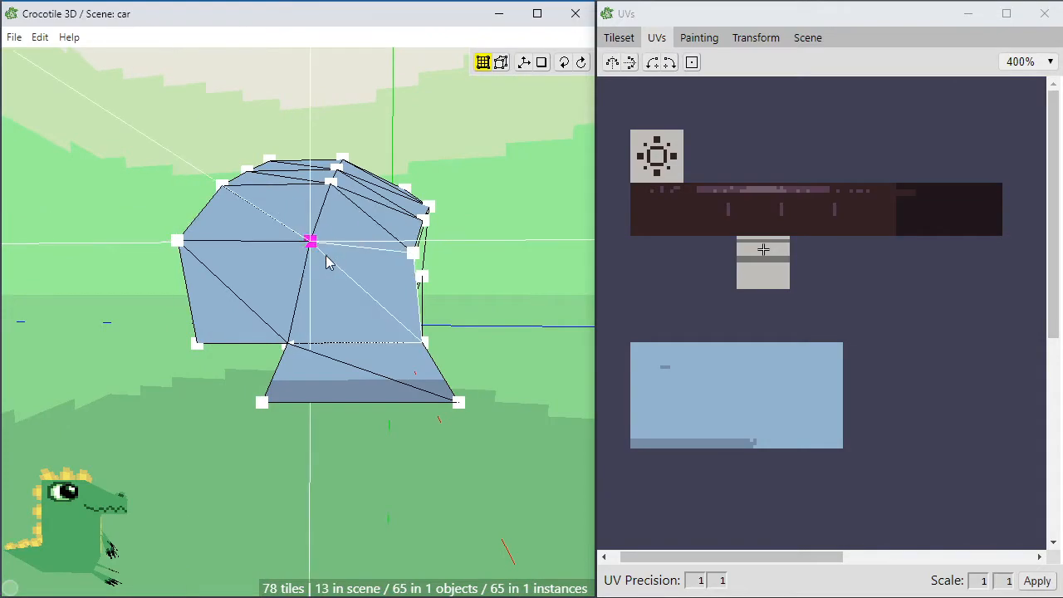
middle_drag(340, 291, 216, 328)
middle_drag(349, 337, 289, 396)
Move the bumper panel's lower and upper inner vertices outward, keeping the nose's lower middle vertex joined to the upper one
drag(291, 401, 304, 420)
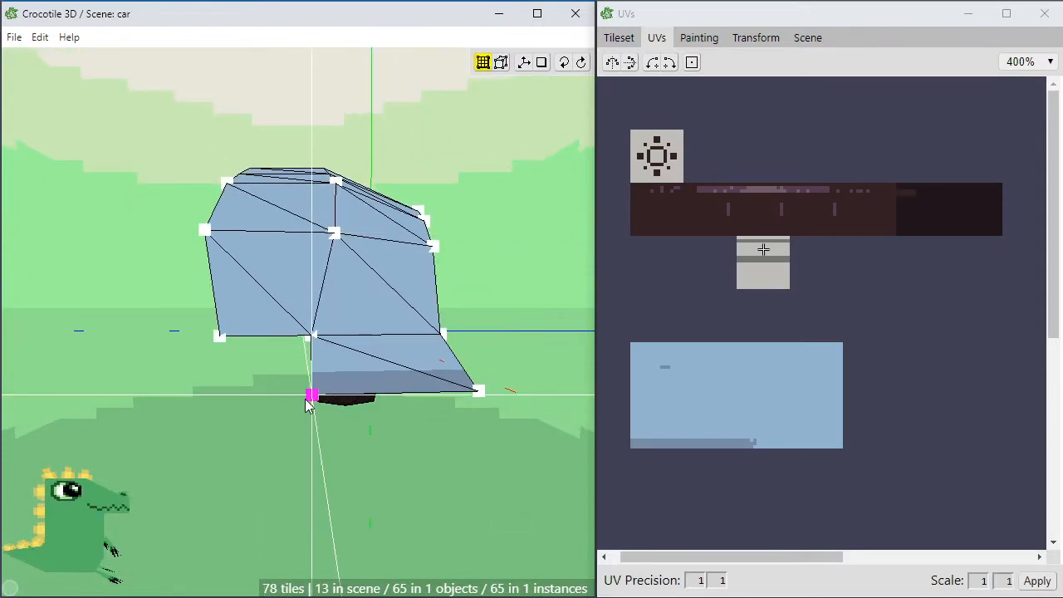
drag(312, 339, 331, 354)
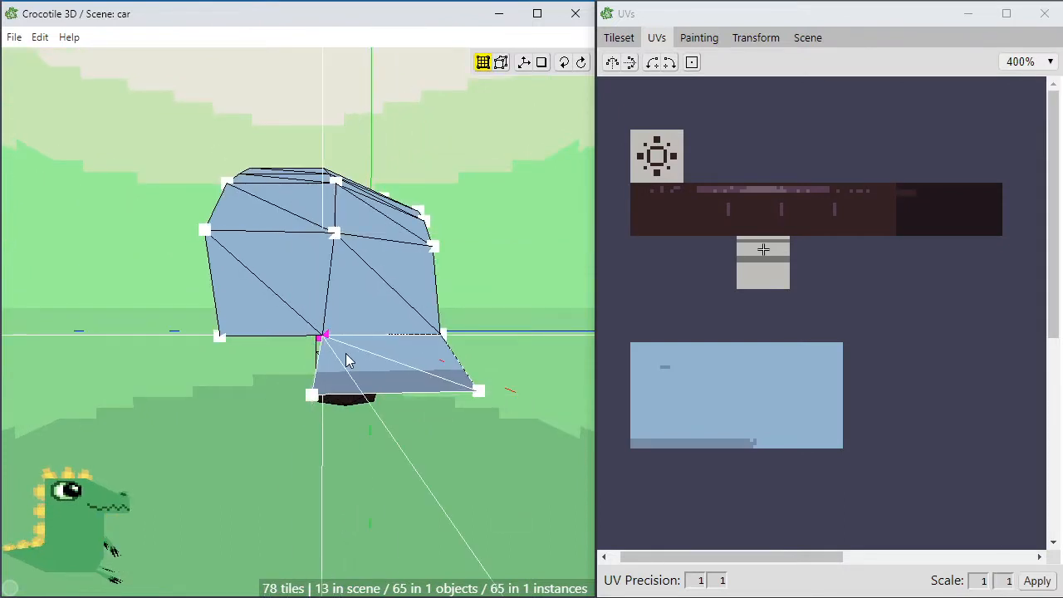
middle_drag(332, 354, 369, 447)
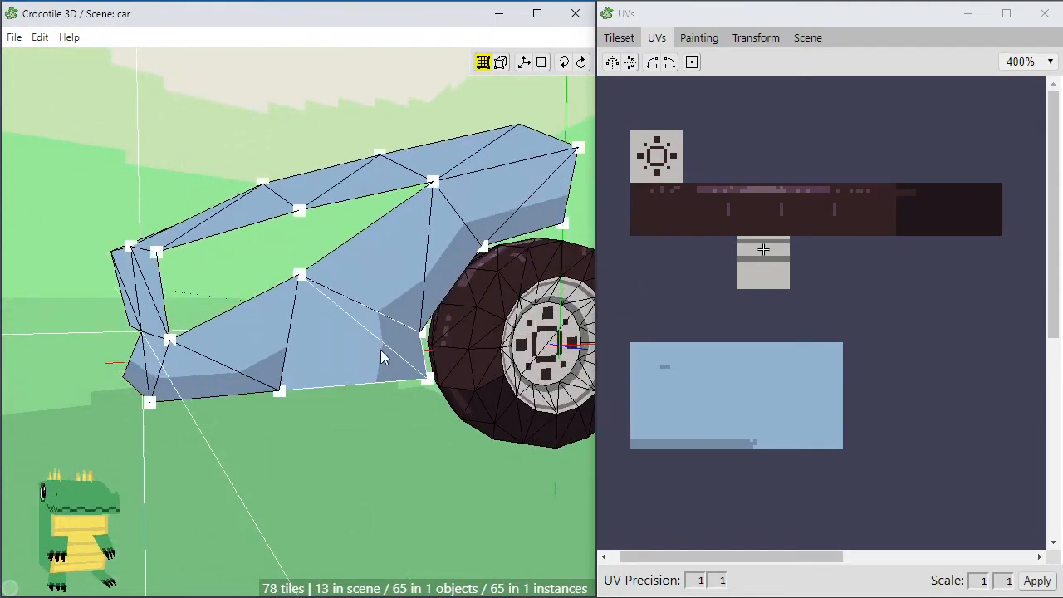
Duplicate the front bumper panel and move the copy beside it toward the car's centreline
click(382, 357)
middle_drag(381, 356, 268, 412)
middle_drag(368, 422, 365, 332)
click(342, 431)
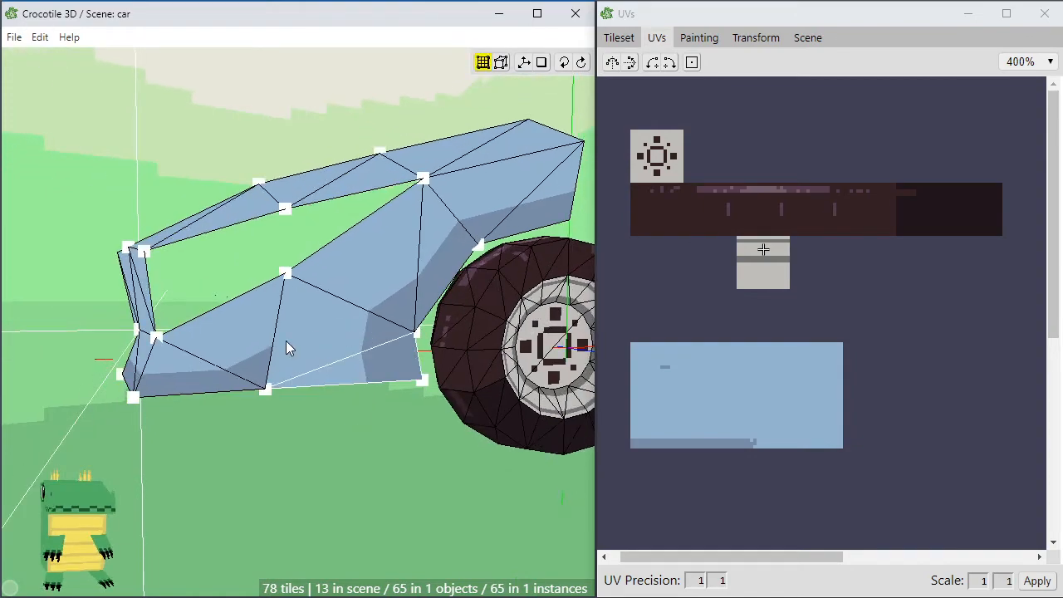
middle_drag(286, 341, 327, 390)
scroll(235, 354, down, 2)
click(387, 356)
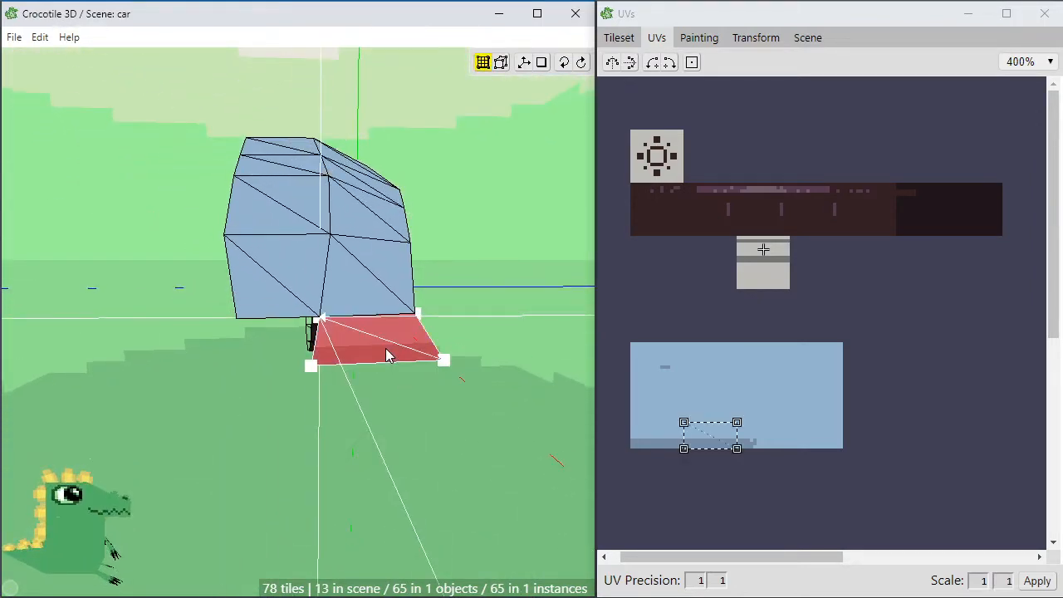
key(a)
key(a)
key(a)
key(a)
key(a)
key(a)
key(a)
key(a)
key(a)
key(a)
key(a)
key(a)
key(a)
key(a)
key(a)
key(a)
key(a)
key(a)
key(a)
key(a)
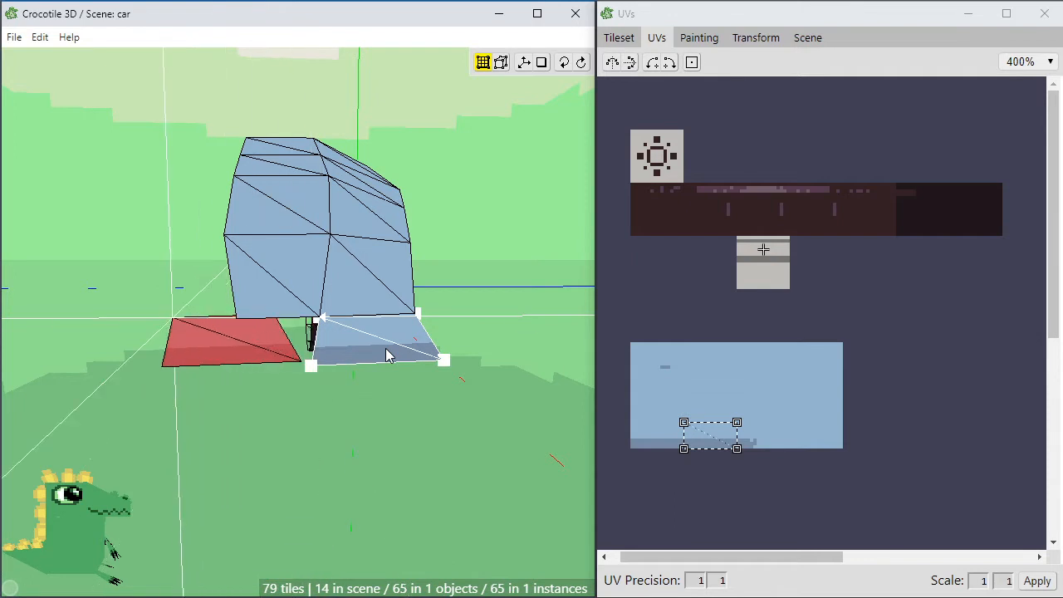
key(s)
key(s)
key(space)
key(s)
key(s)
key(d)
key(space)
key(Escape)
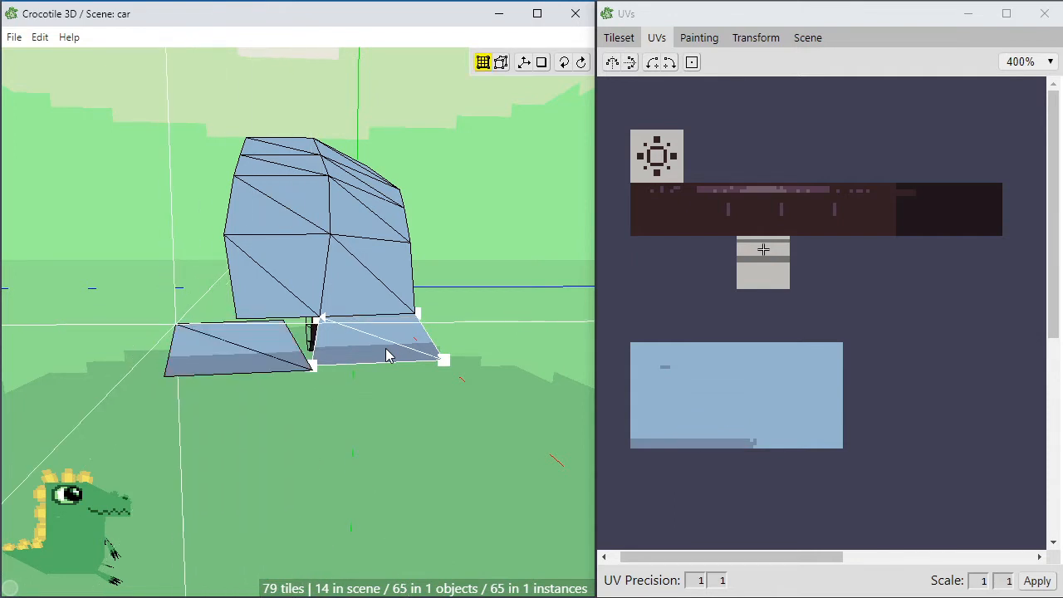
Snap the copied bumper panel's outer vertices to the original panel's inner edge and its upper inner vertex to the nose's lower centreline vertex
scroll(230, 430, up, 3)
mouse_move(324, 407)
mouse_down()
mouse_move(304, 404)
mouse_move(319, 398)
mouse_up()
drag(276, 324, 335, 316)
drag(93, 330, 198, 324)
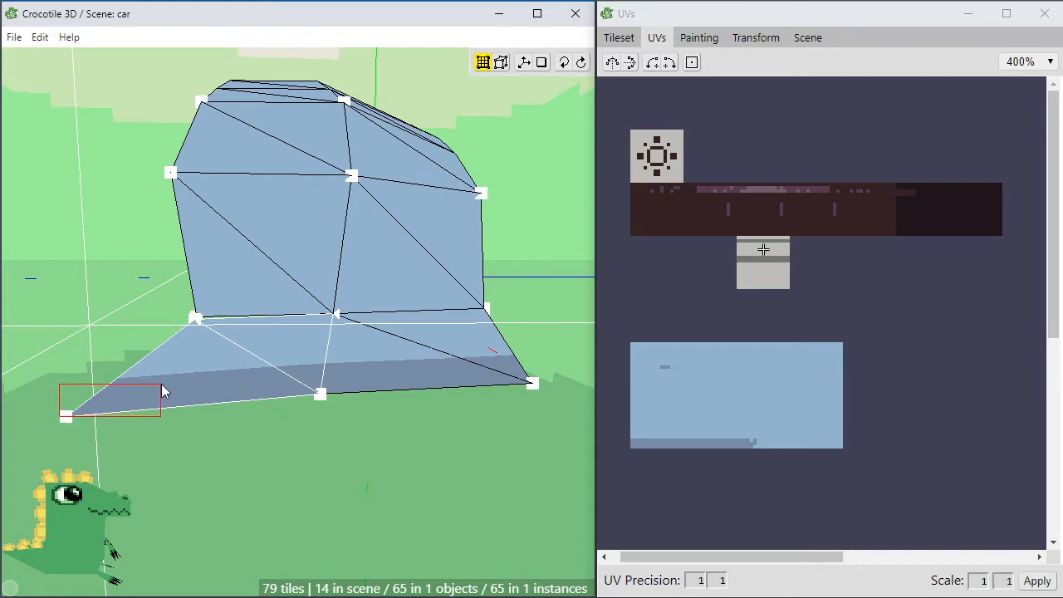
mouse_move(193, 323)
mouse_down()
mouse_move(166, 336)
mouse_move(197, 319)
mouse_up()
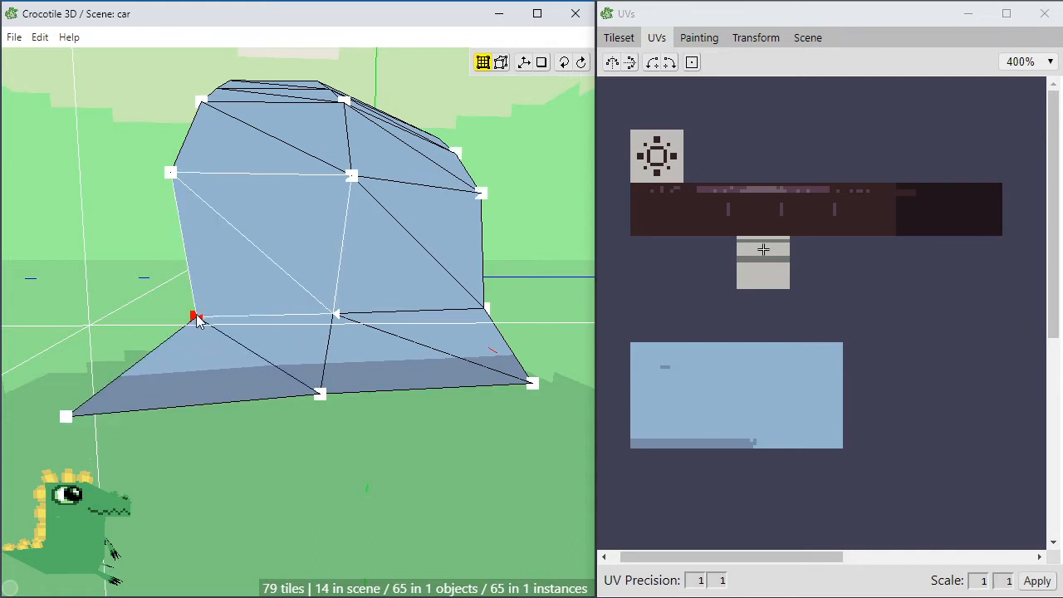
Move the copied bumper panel's lower inner vertex outward and up so it sits beneath the nose's lower centreline corner
click(68, 416)
key(d)
key(d)
key(d)
key(d)
key(d)
key(d)
key(d)
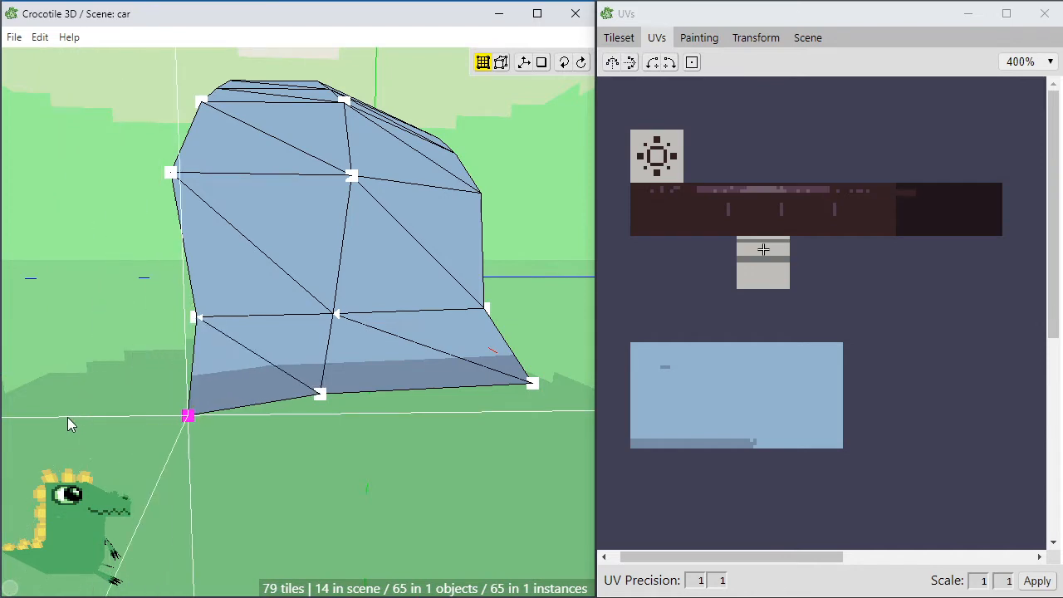
key(space)
key(w)
key(w)
key(space)
key(w)
key(space)
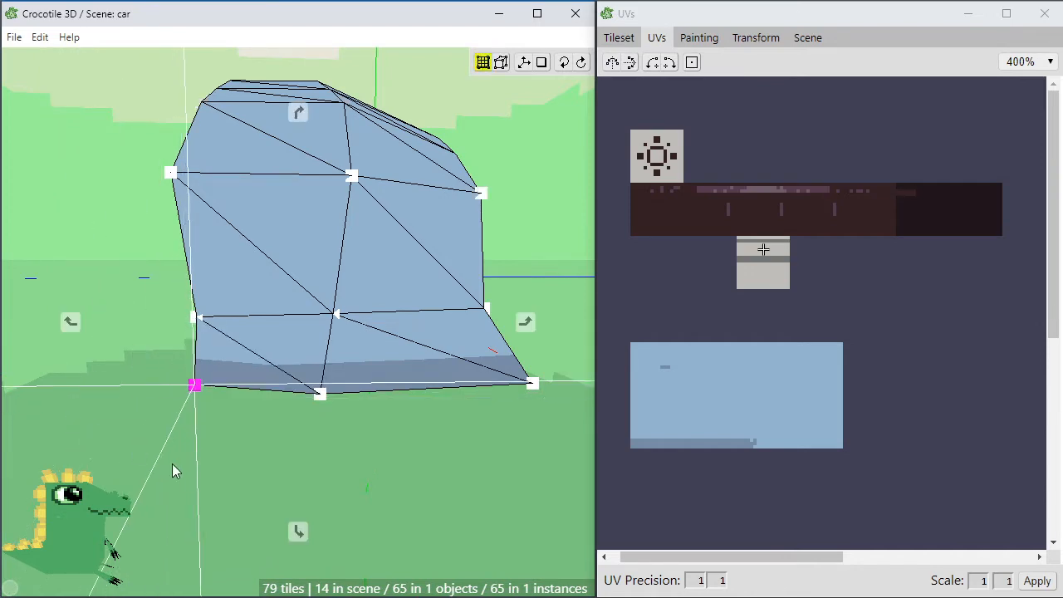
Examine the completed bumper and nose from the side and the front corner
right_drag(172, 463, 104, 461)
key(s)
right_drag(164, 440, 211, 420)
click(211, 419)
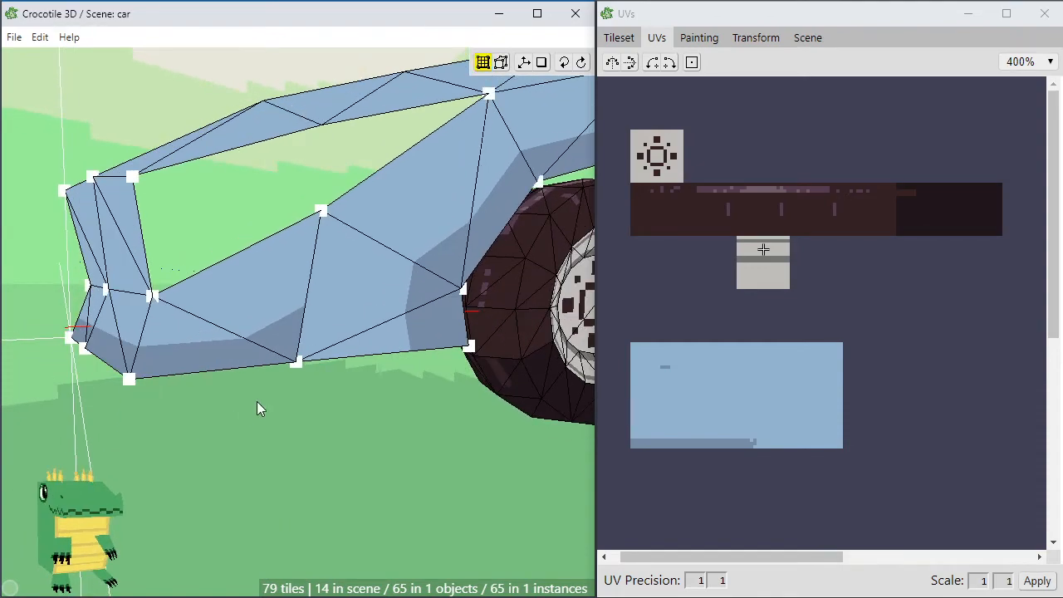
scroll(274, 393, down, 3)
key(space)
right_drag(275, 394, 284, 418)
scroll(228, 410, down, 2)
scroll(228, 411, down, 1)
key(space)
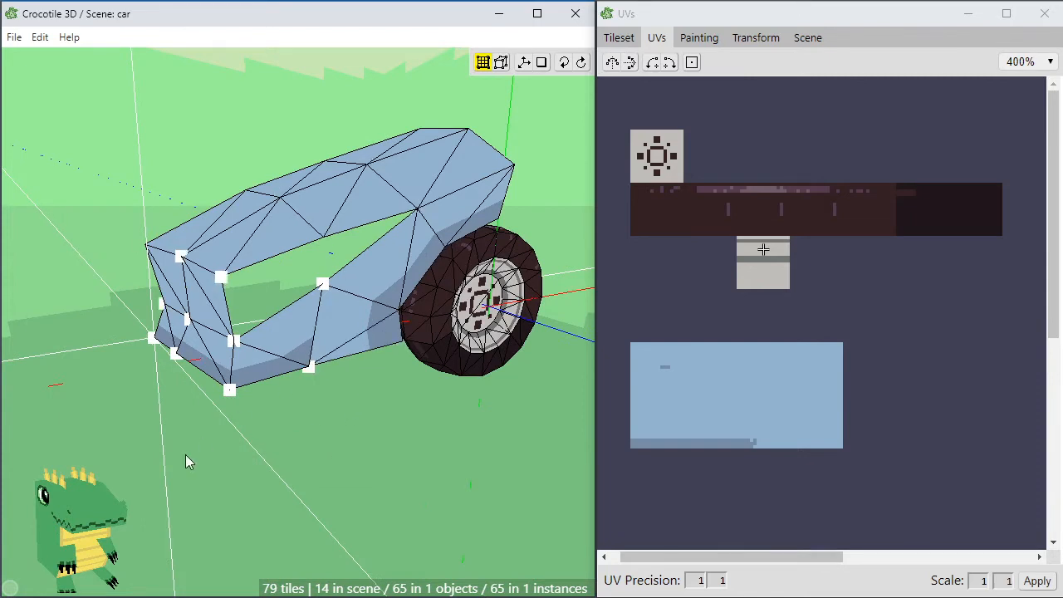
key(ctrl+a)
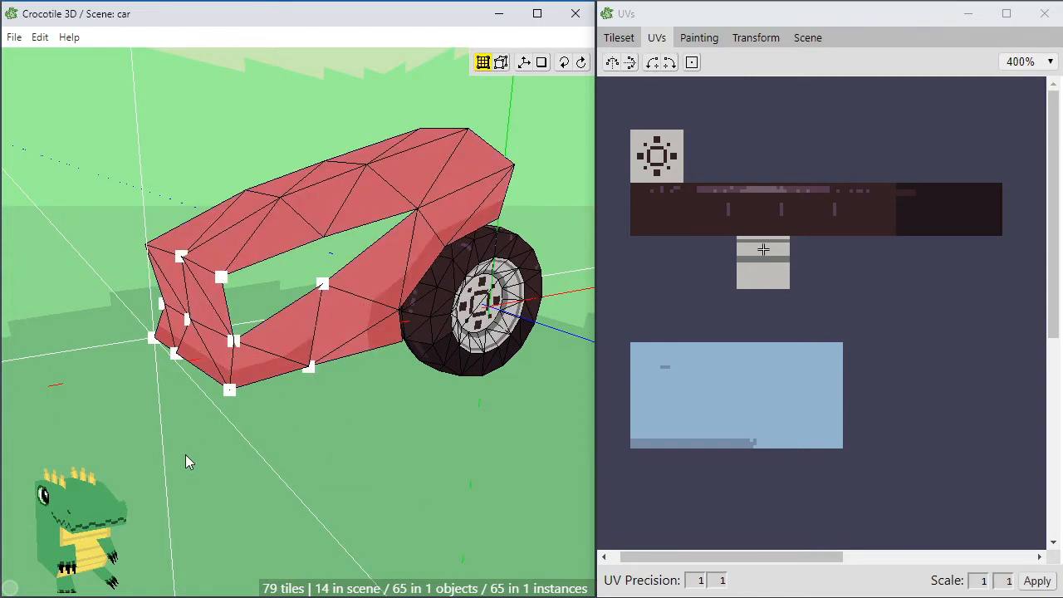
key(space)
drag(256, 248, 394, 298)
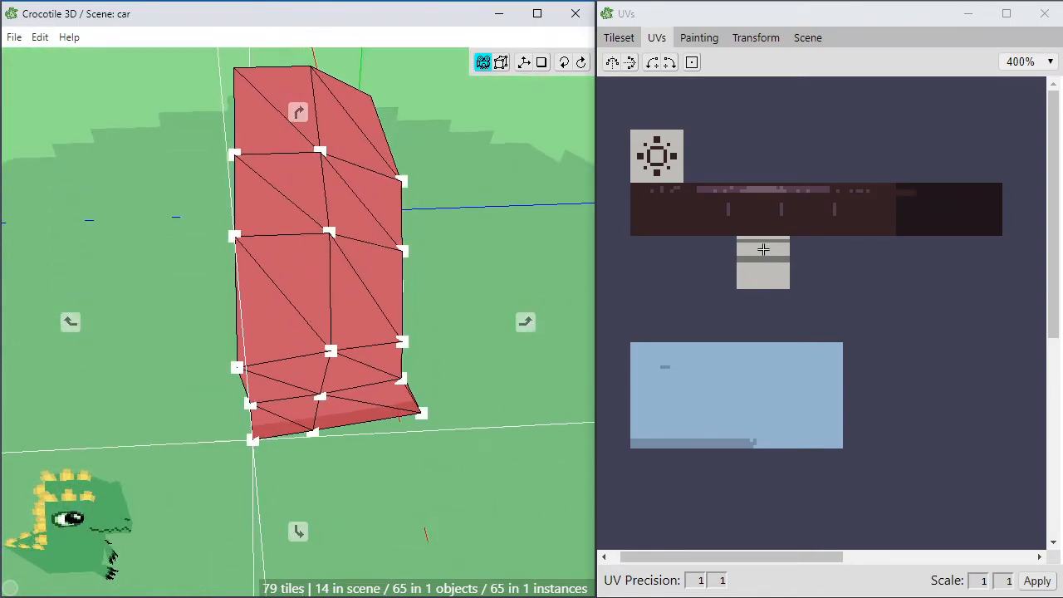
key(space)
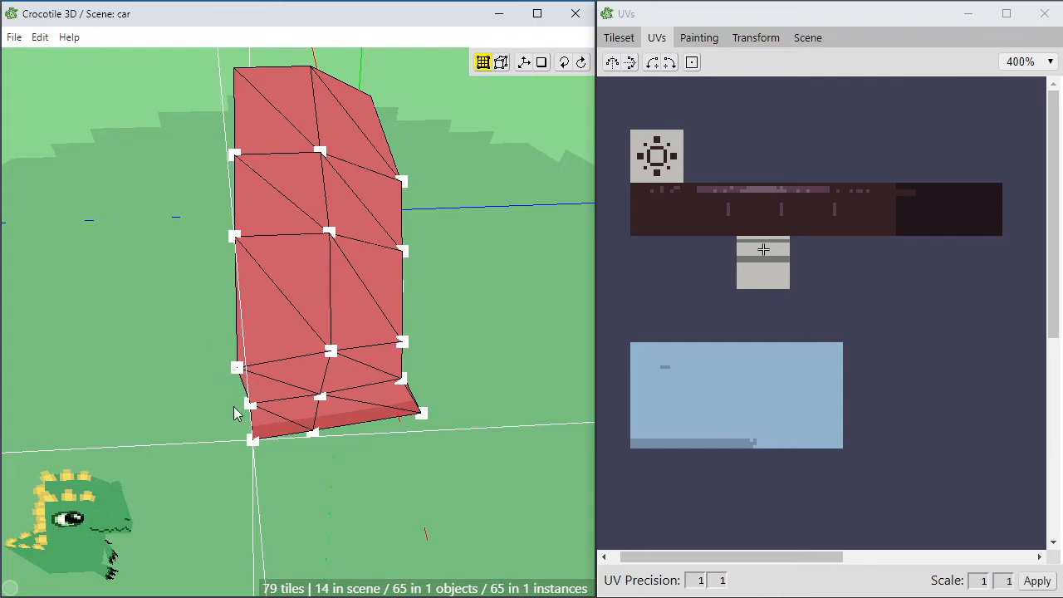
key(space)
drag(235, 414, 253, 442)
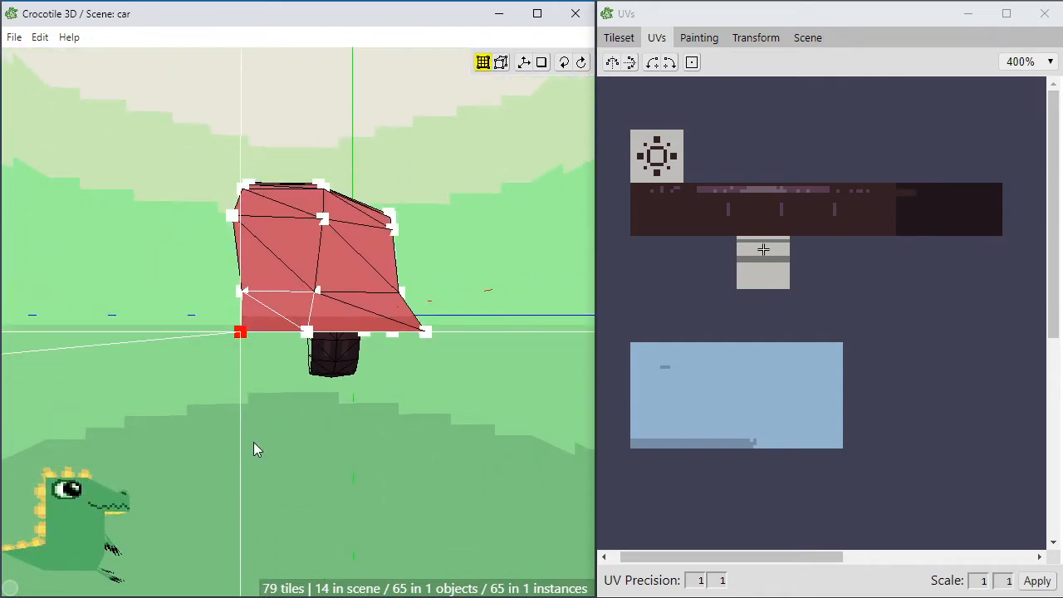
key(Escape)
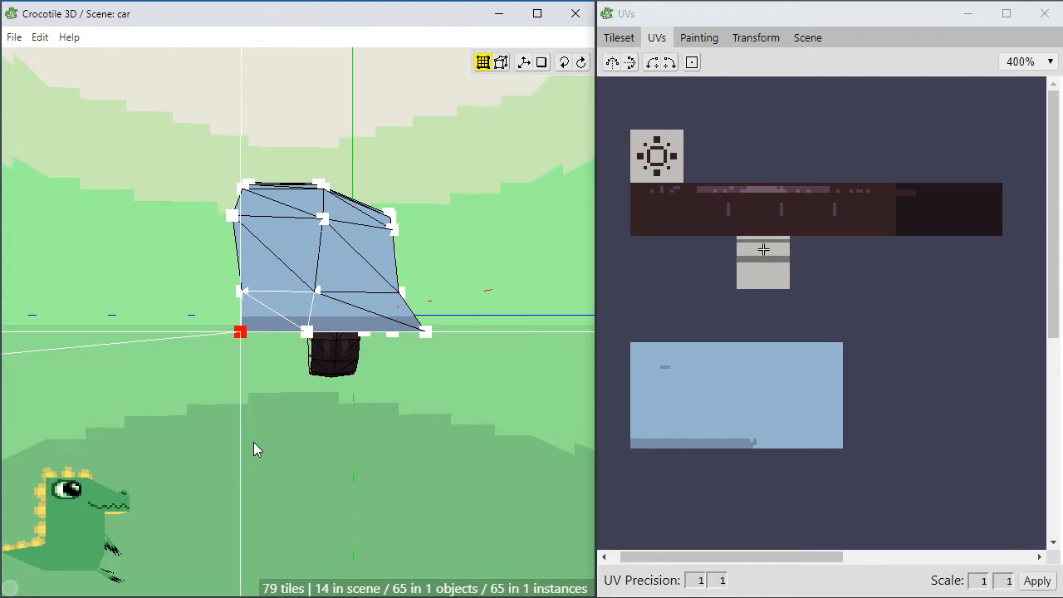
Select all the light-blue body panel faces of the half front end and create a separate object from them
key(ctrl+a)
key(ctrl+a)
key(ctrl+a)
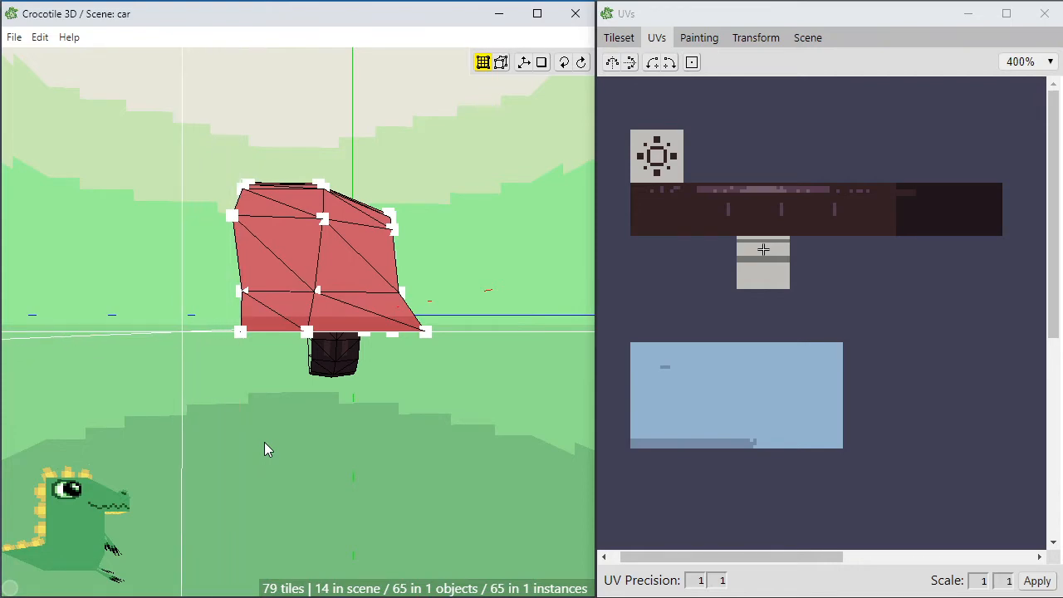
key(space)
drag(264, 441, 247, 432)
scroll(235, 392, down, 5)
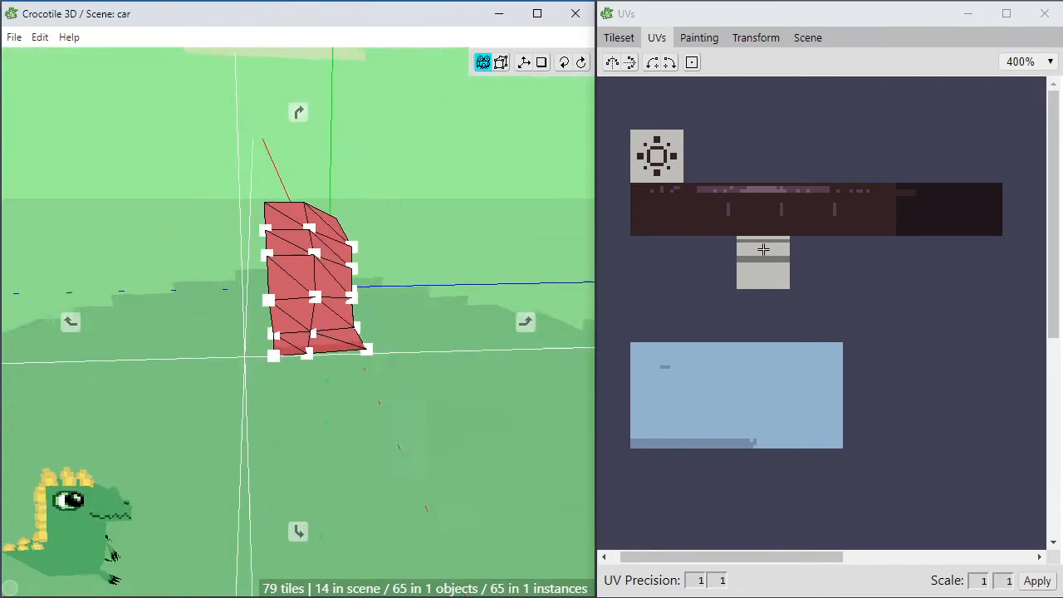
drag(236, 392, 258, 423)
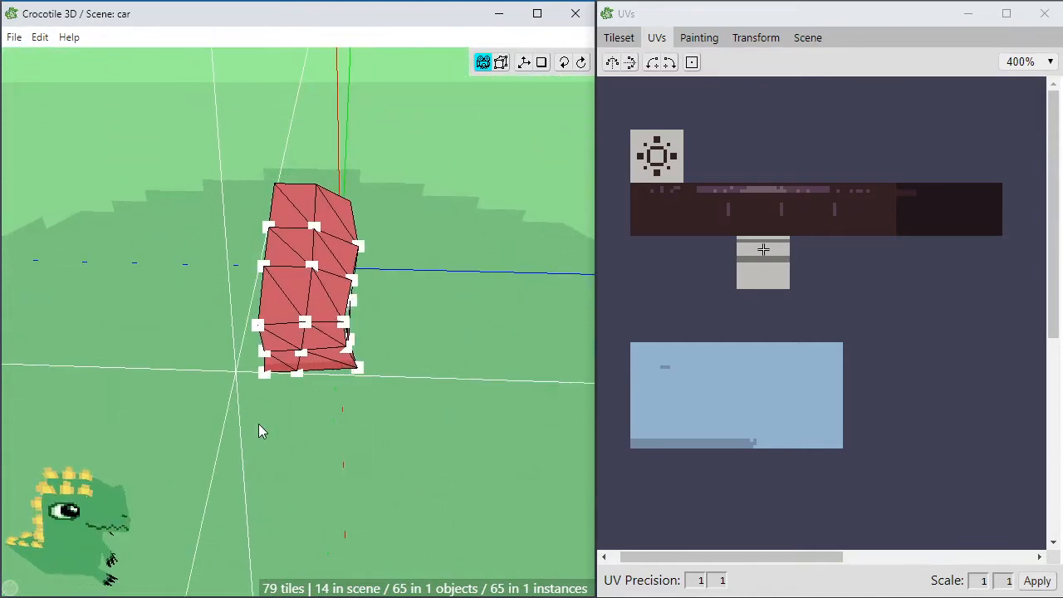
key(space)
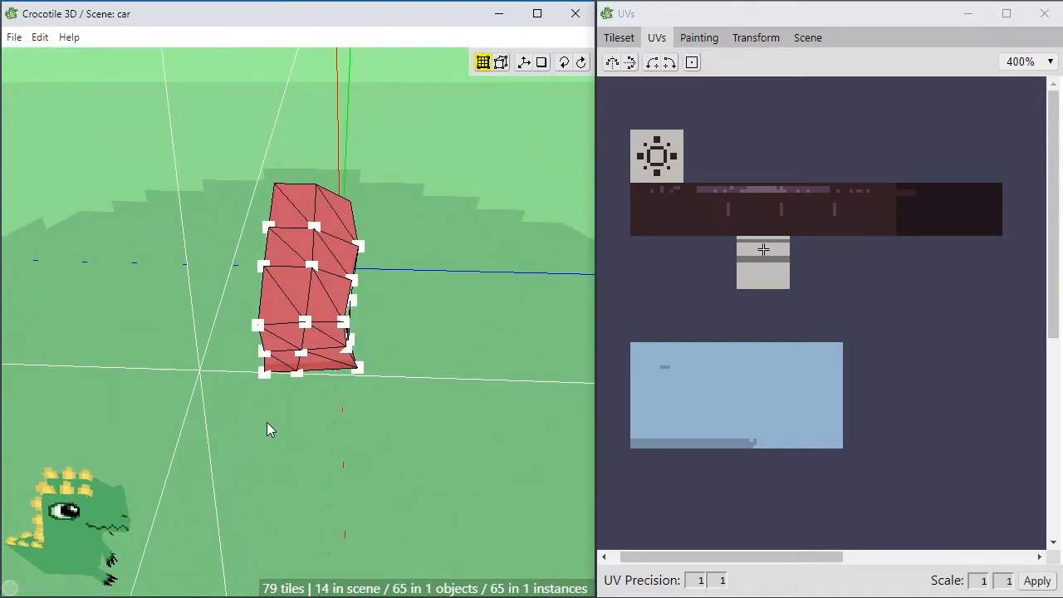
key(space)
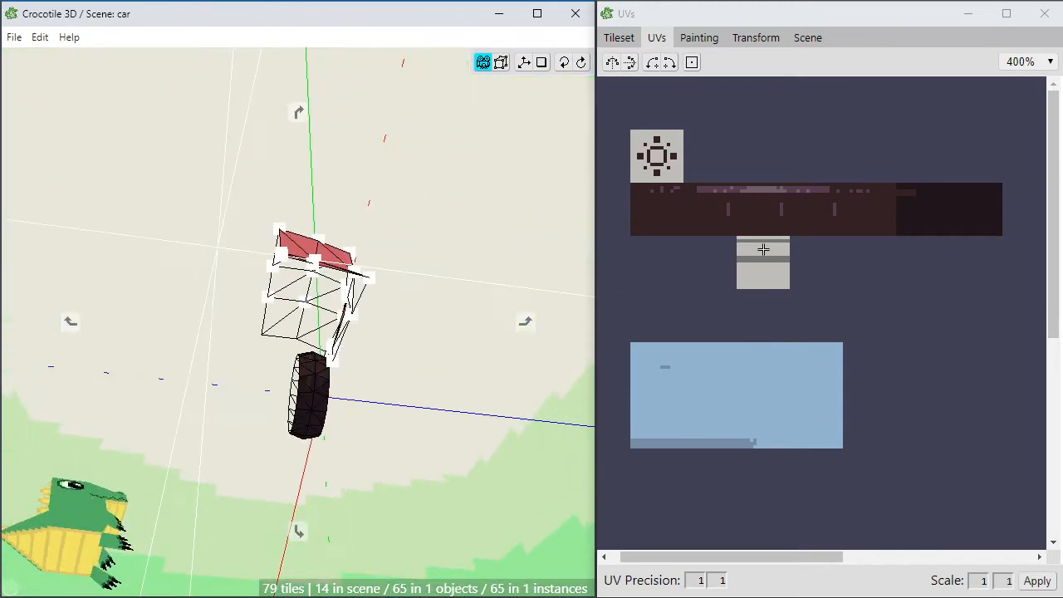
key(space)
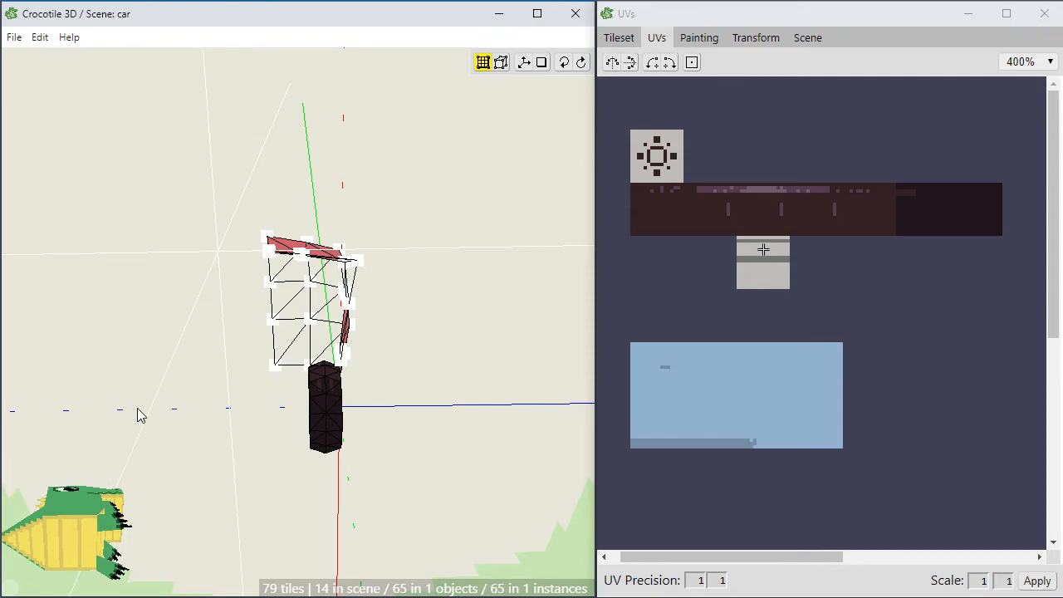
key(space)
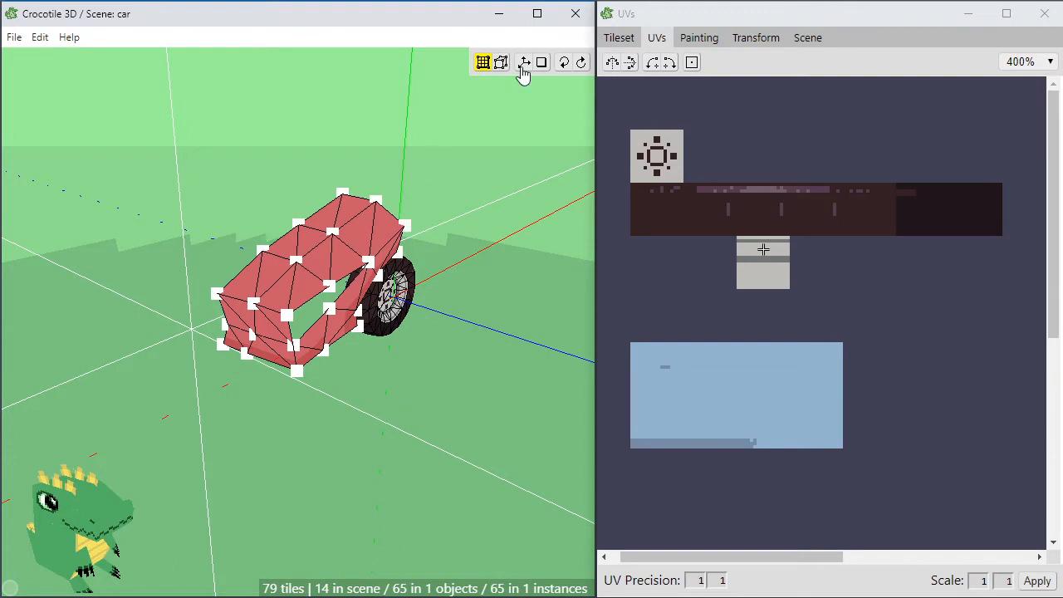
right_click(178, 168)
mouse_move(233, 230)
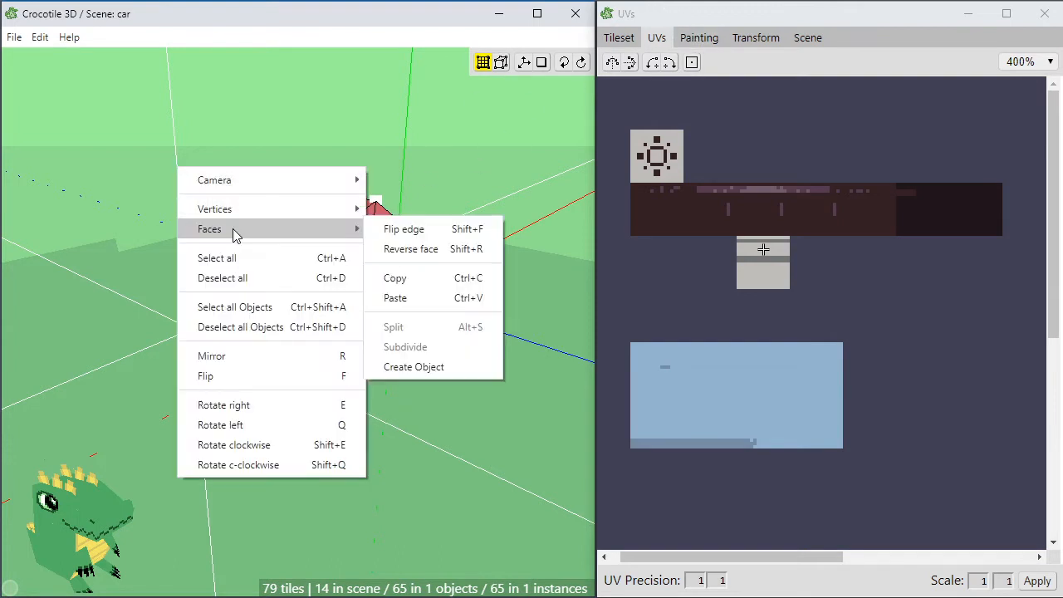
click(463, 369)
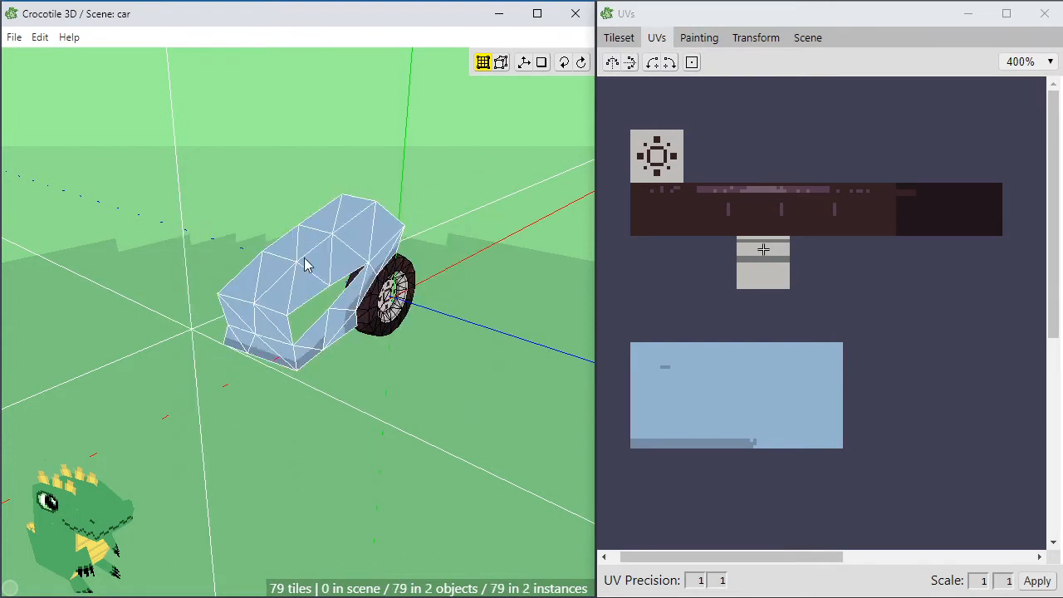
Rename the newly created object in the scene's object list as body
click(805, 46)
double_click(656, 126)
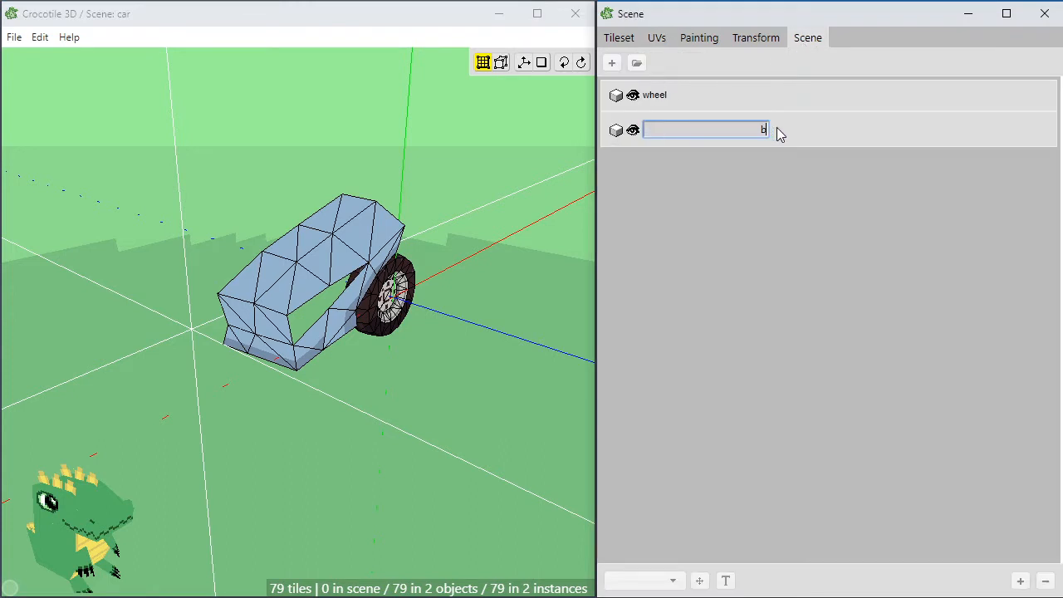
key(Return)
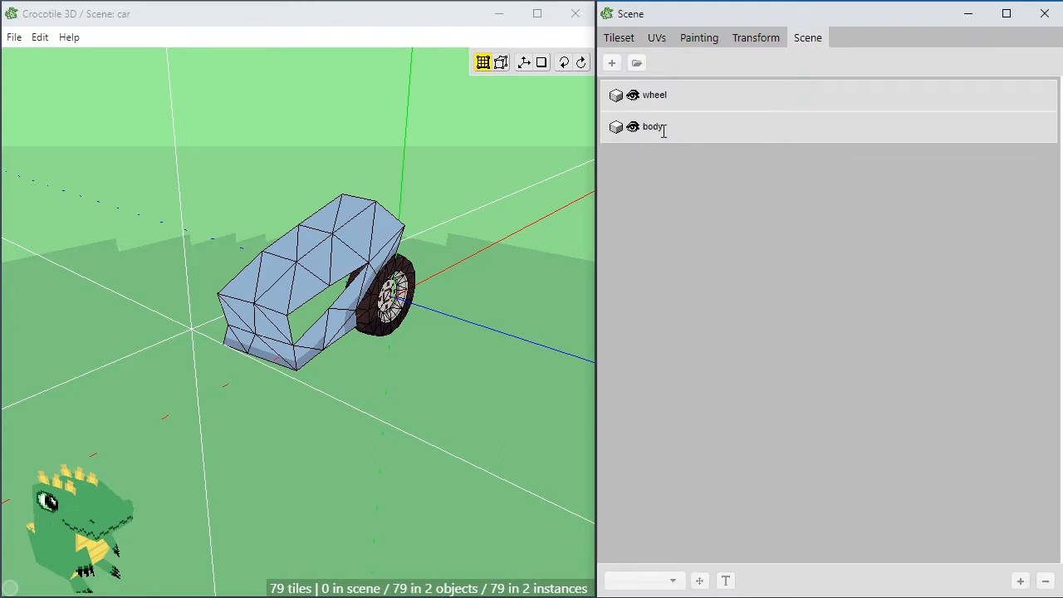
Enable mirroring along the Z axis in the body object's properties
double_click(719, 132)
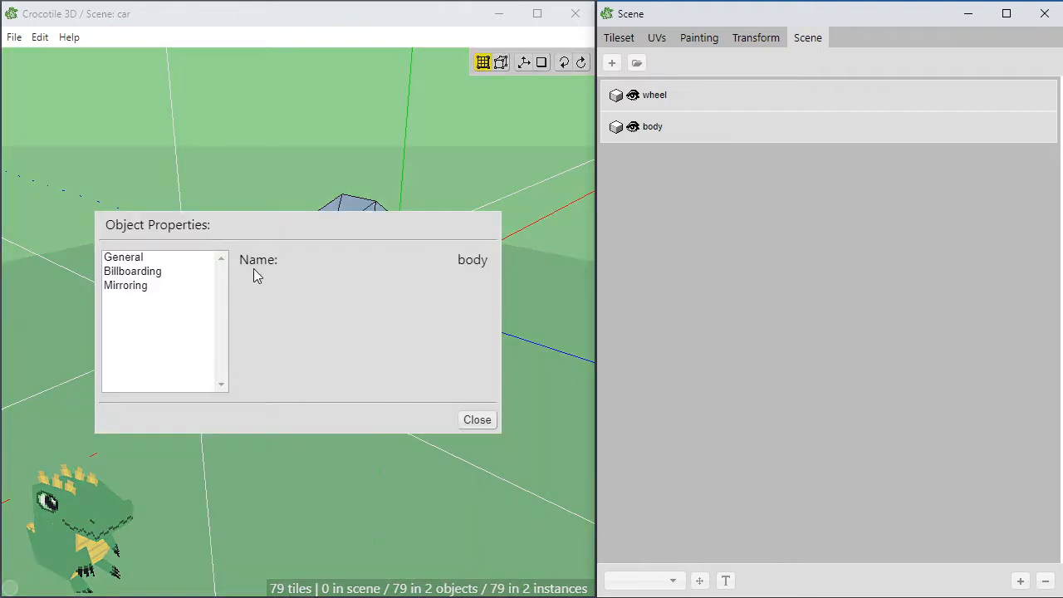
click(154, 272)
click(163, 285)
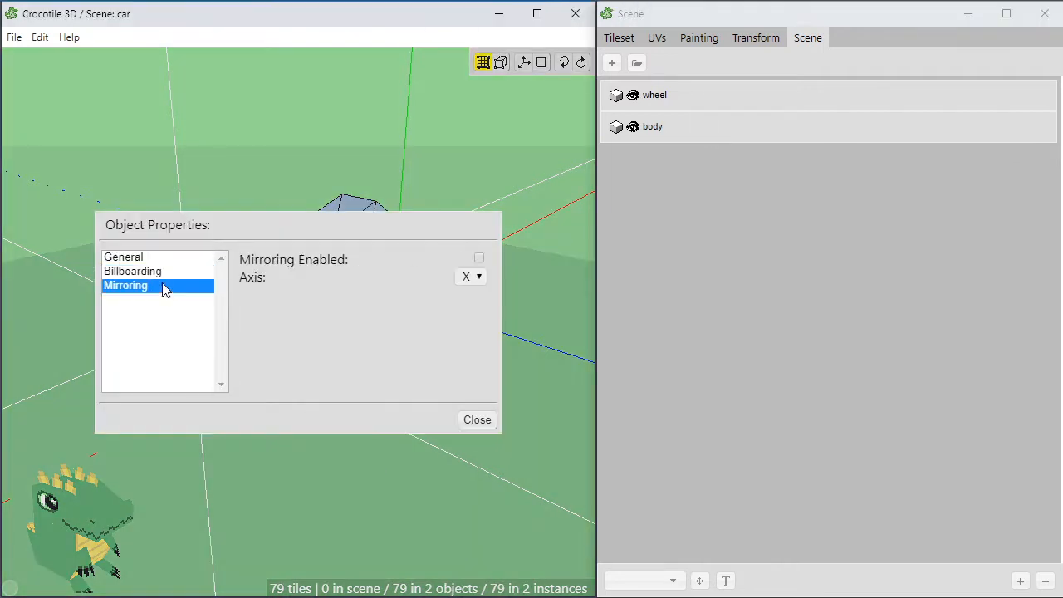
drag(437, 257, 433, 340)
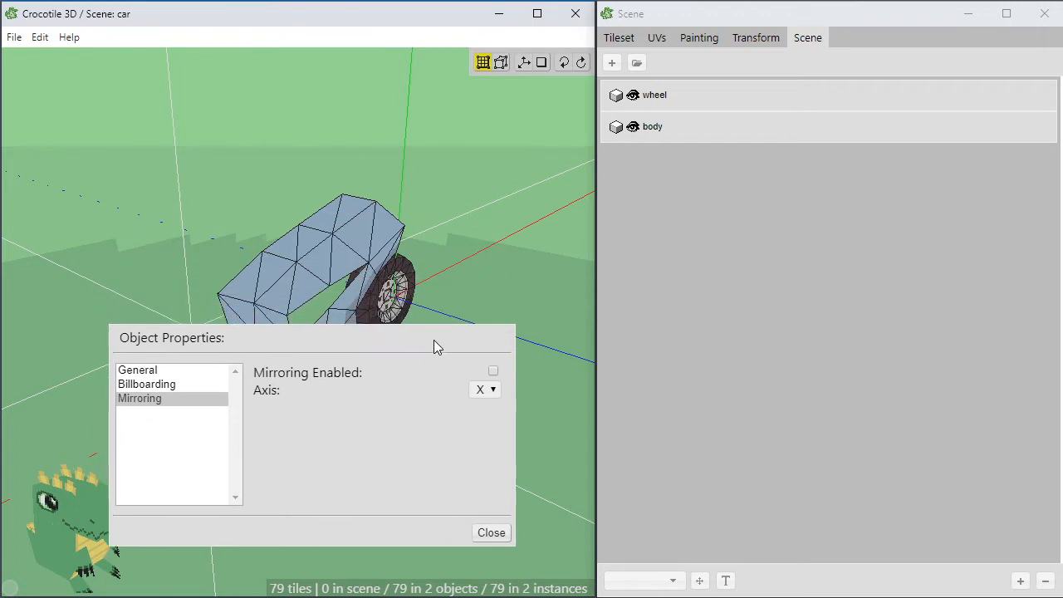
click(493, 371)
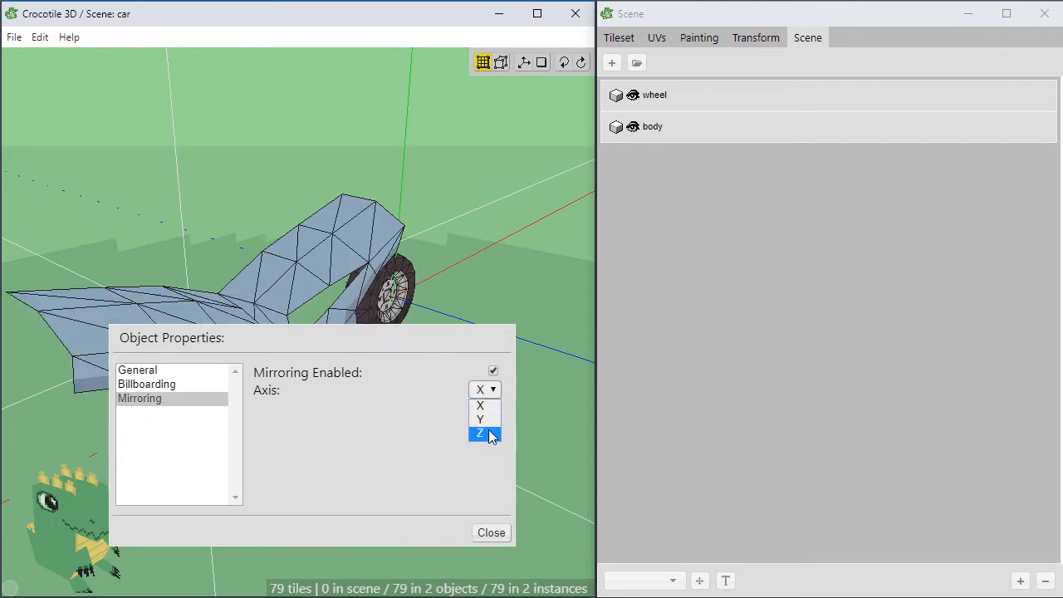
click(485, 434)
click(487, 535)
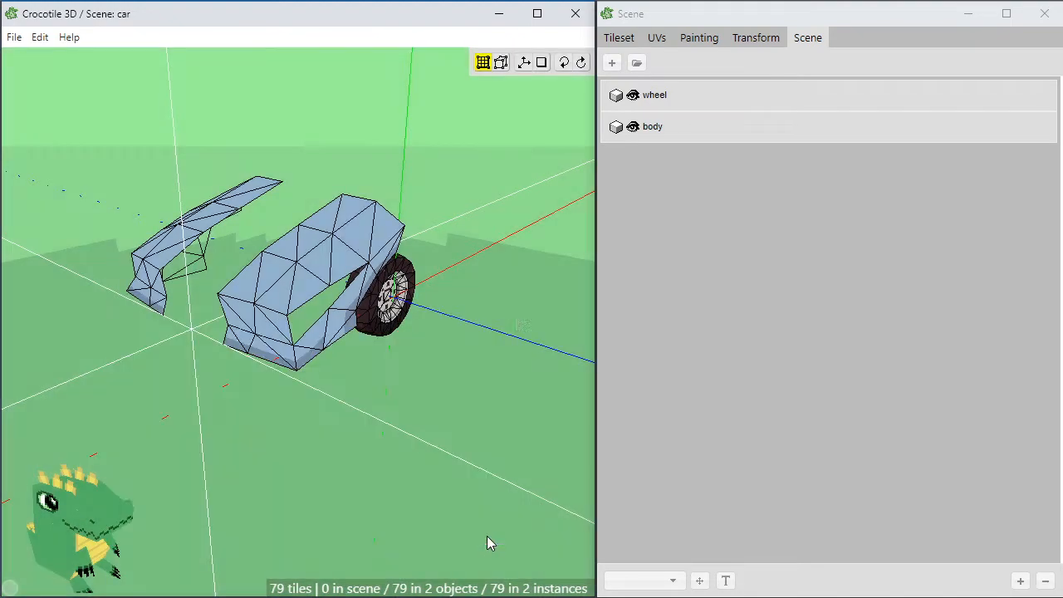
Select the mirrored body instance from the front and choose 0: Origin as its active point
key(space)
drag(487, 537, 544, 399)
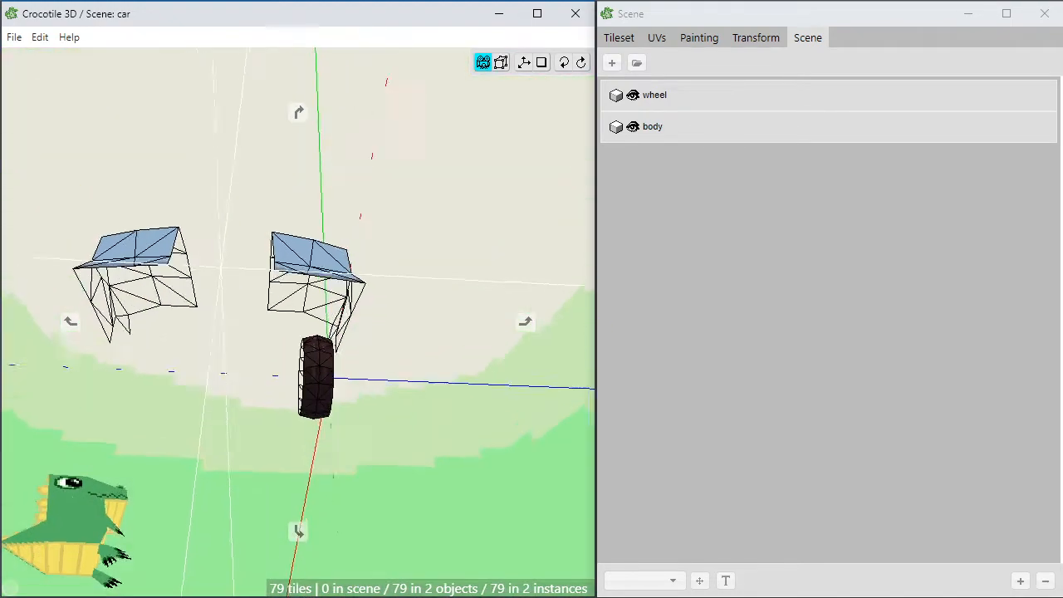
drag(366, 249, 285, 396)
scroll(277, 397, down, 4)
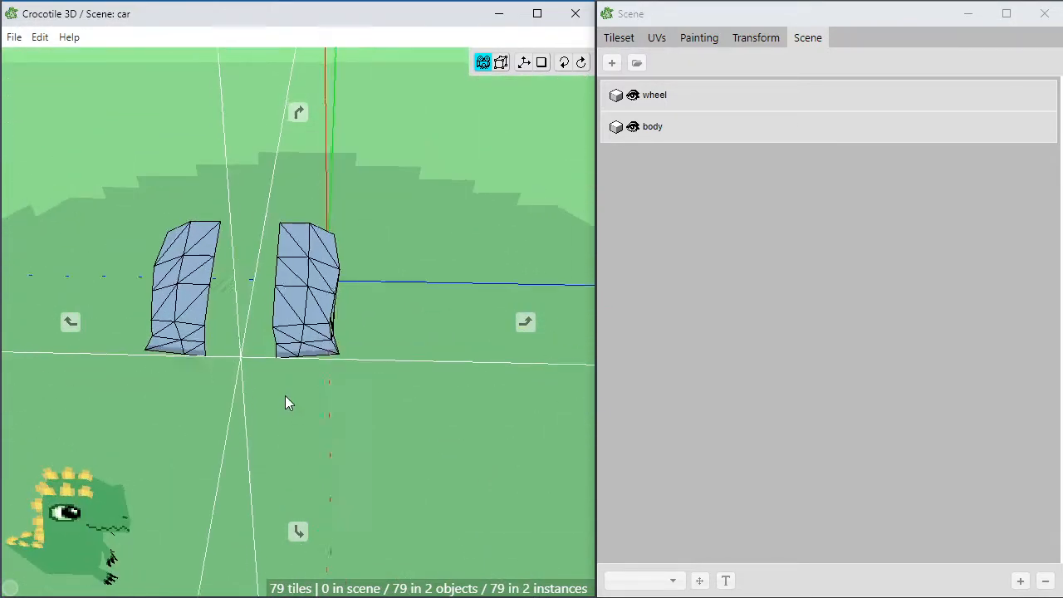
scroll(285, 395, up, 2)
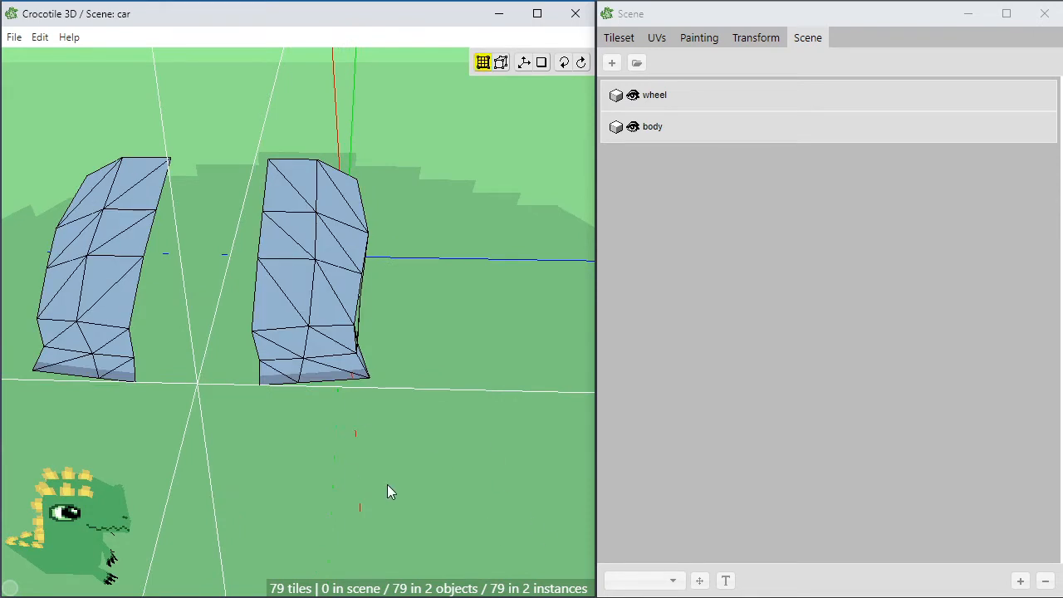
click(640, 584)
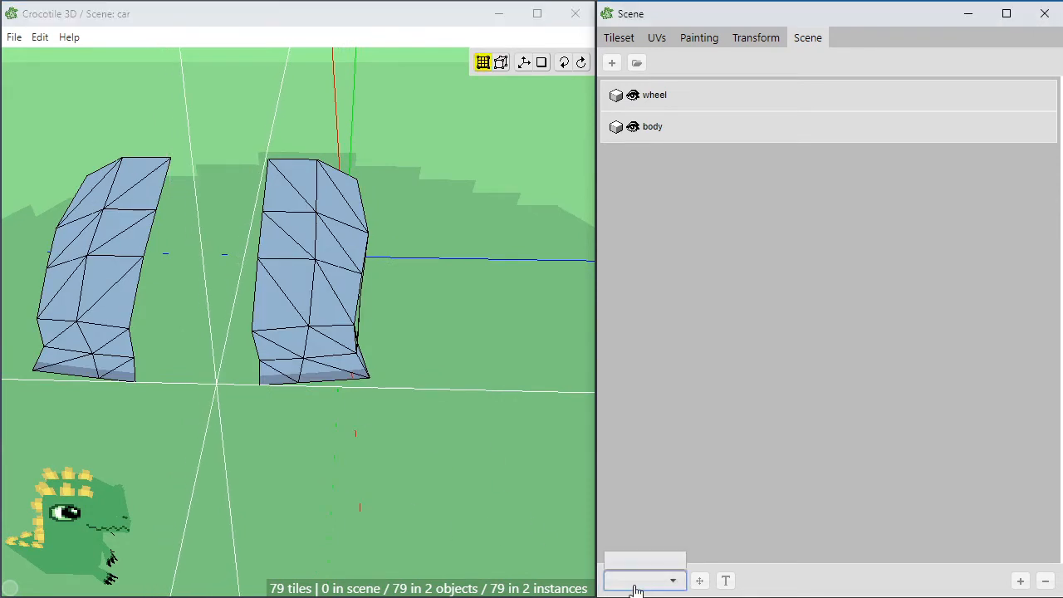
click(324, 361)
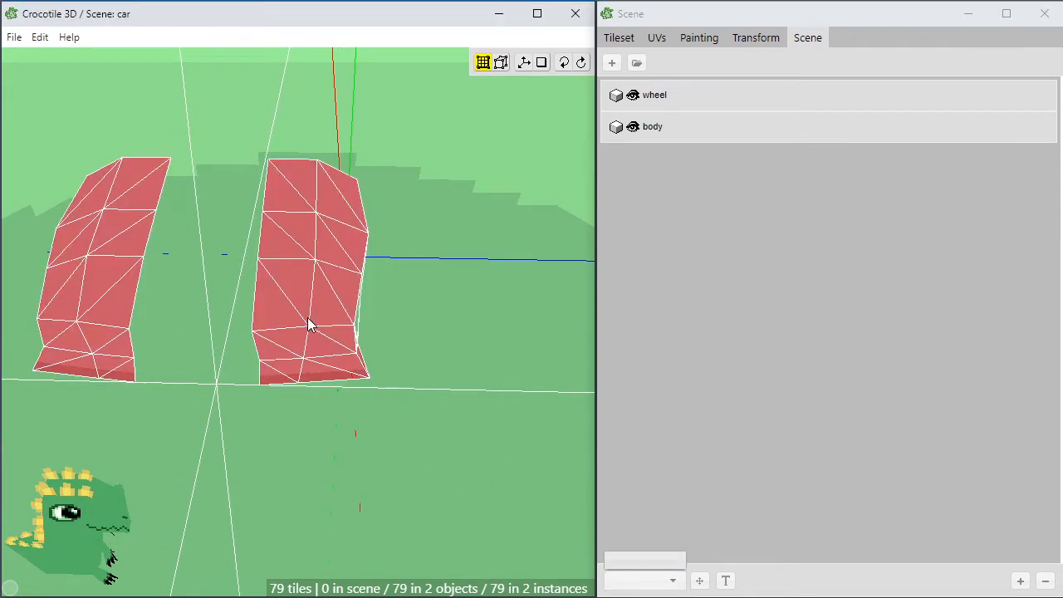
click(309, 324)
click(670, 584)
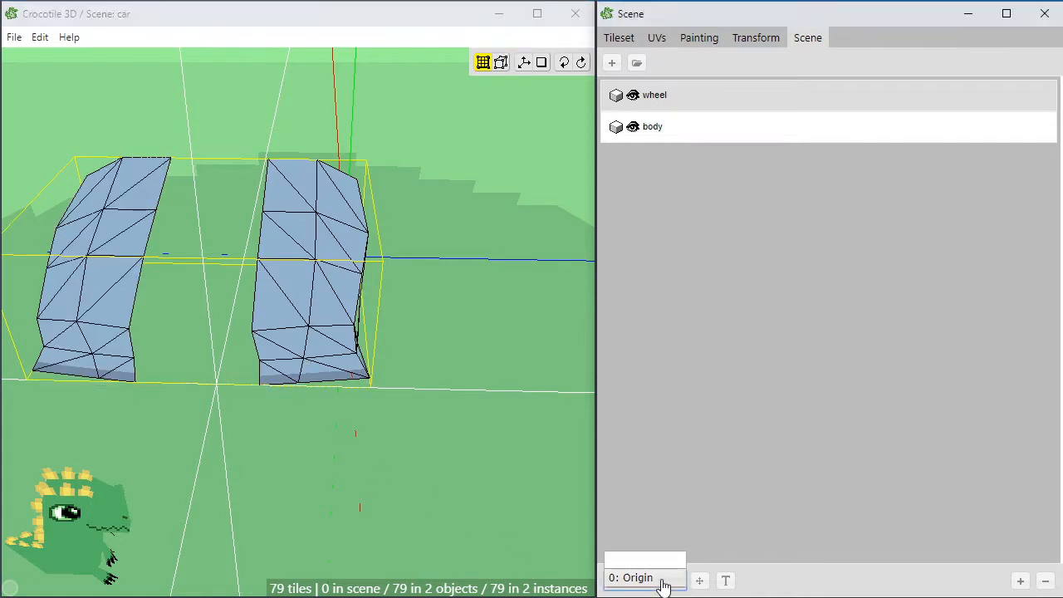
click(213, 447)
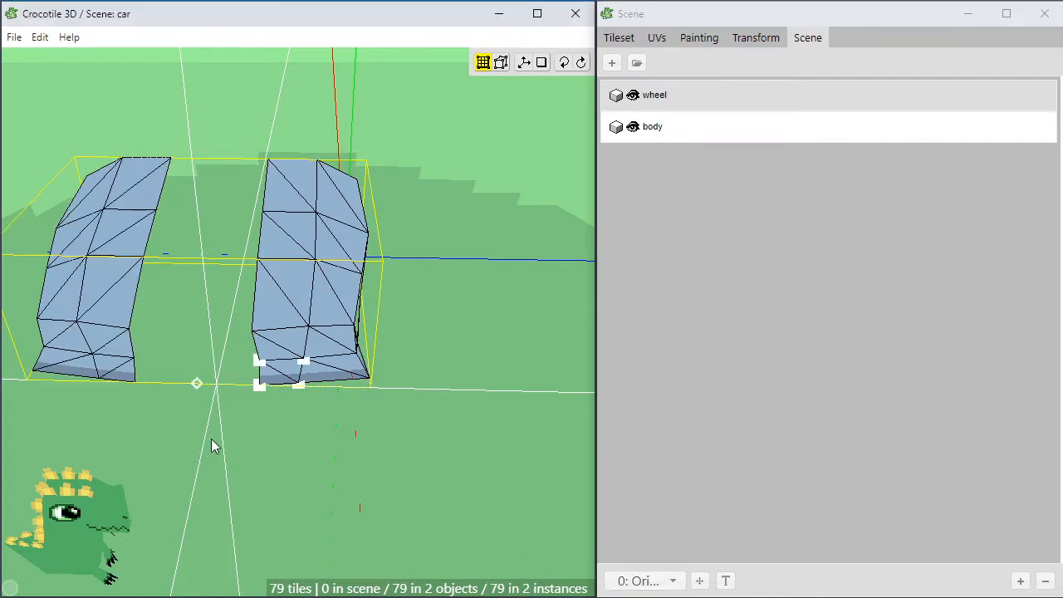
Move the body's origin to the 3D cursor closer to the modelled half, then fine-tune its position between the mirrored halves
click(700, 582)
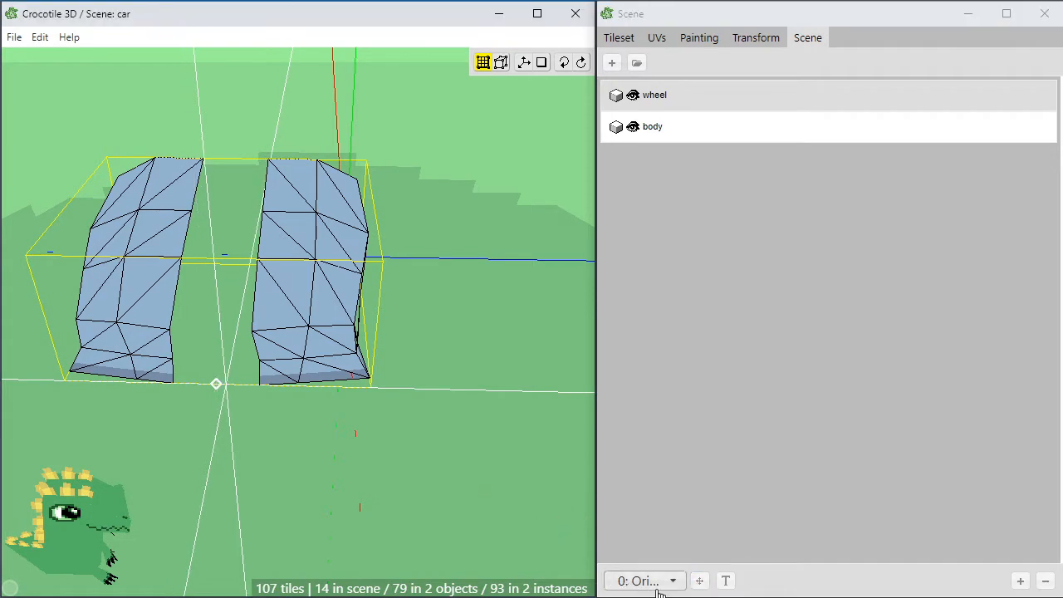
click(698, 582)
key(space)
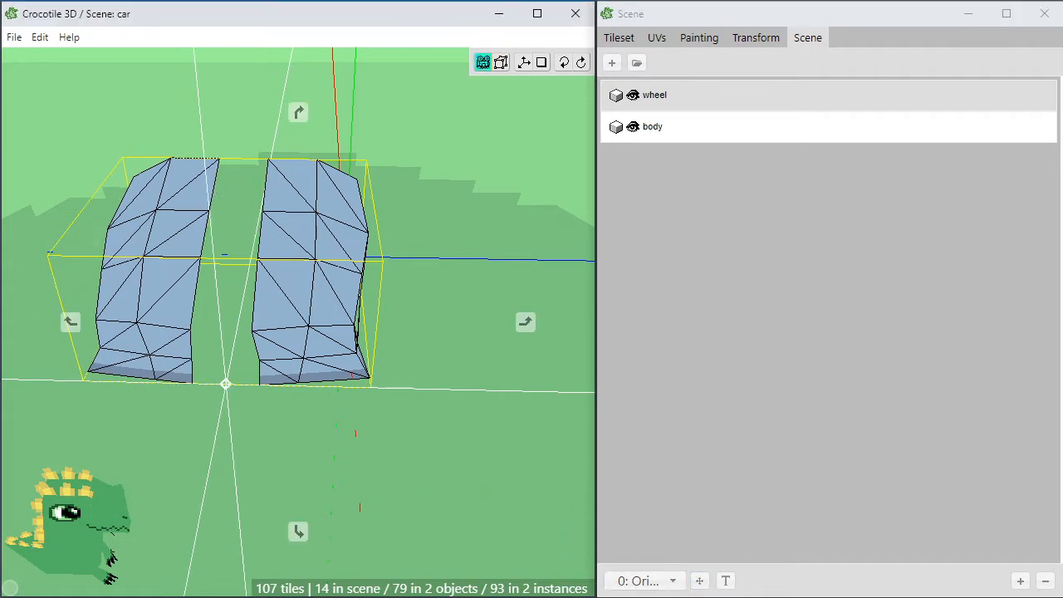
drag(404, 485, 407, 253)
scroll(395, 520, down, 3)
drag(395, 521, 292, 578)
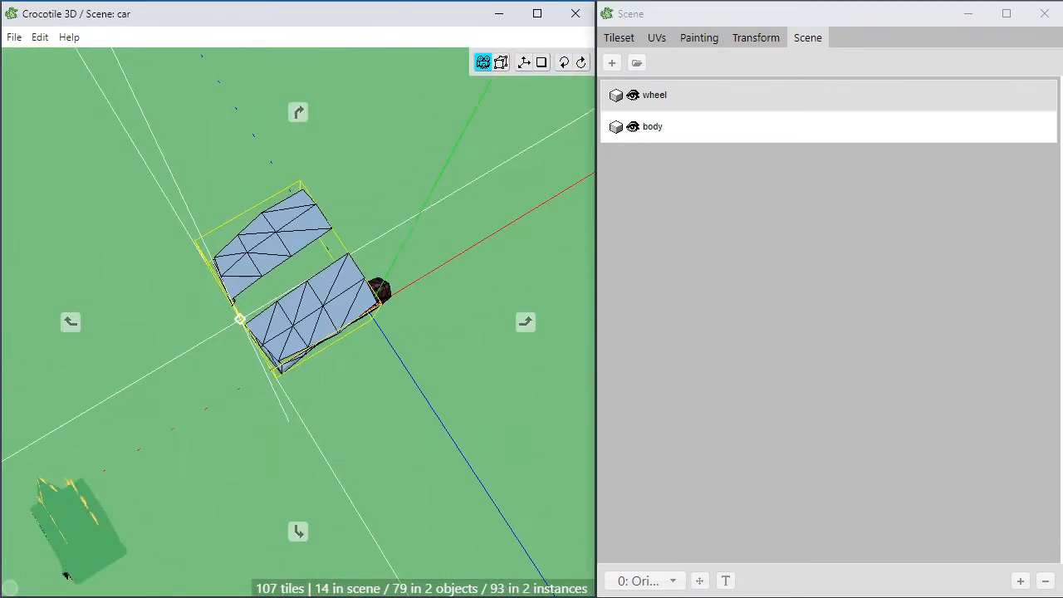
mouse_move(362, 405)
mouse_down()
mouse_move(338, 385)
mouse_move(387, 414)
mouse_move(364, 340)
mouse_move(425, 331)
mouse_move(388, 342)
mouse_move(361, 398)
mouse_move(279, 357)
mouse_move(271, 324)
mouse_move(312, 374)
mouse_move(357, 397)
mouse_move(380, 365)
mouse_move(364, 292)
mouse_move(361, 357)
mouse_move(330, 380)
mouse_move(300, 367)
mouse_move(360, 398)
mouse_up()
scroll(360, 398, up, 4)
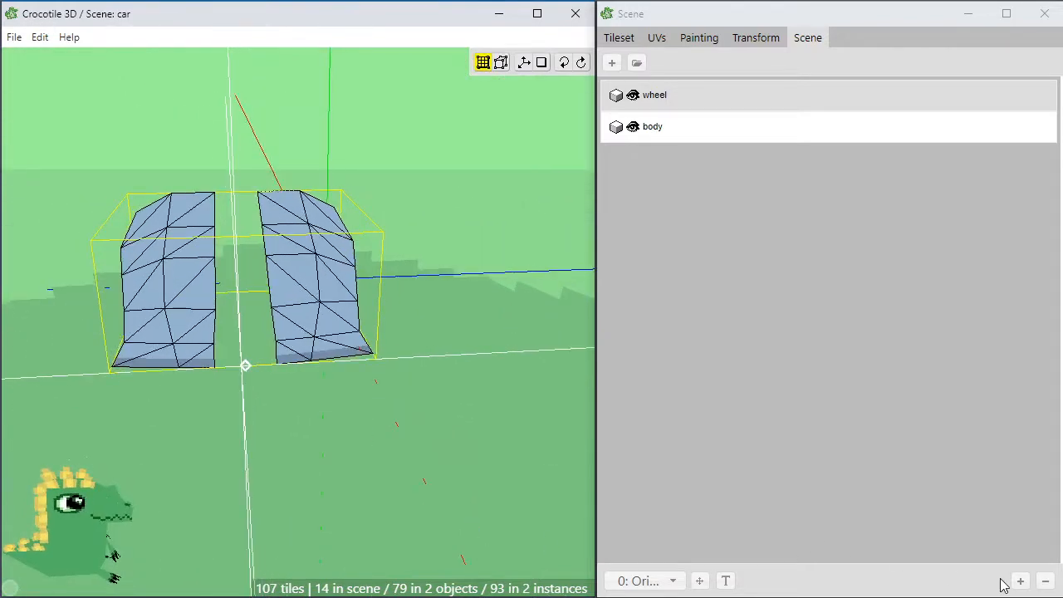
click(700, 584)
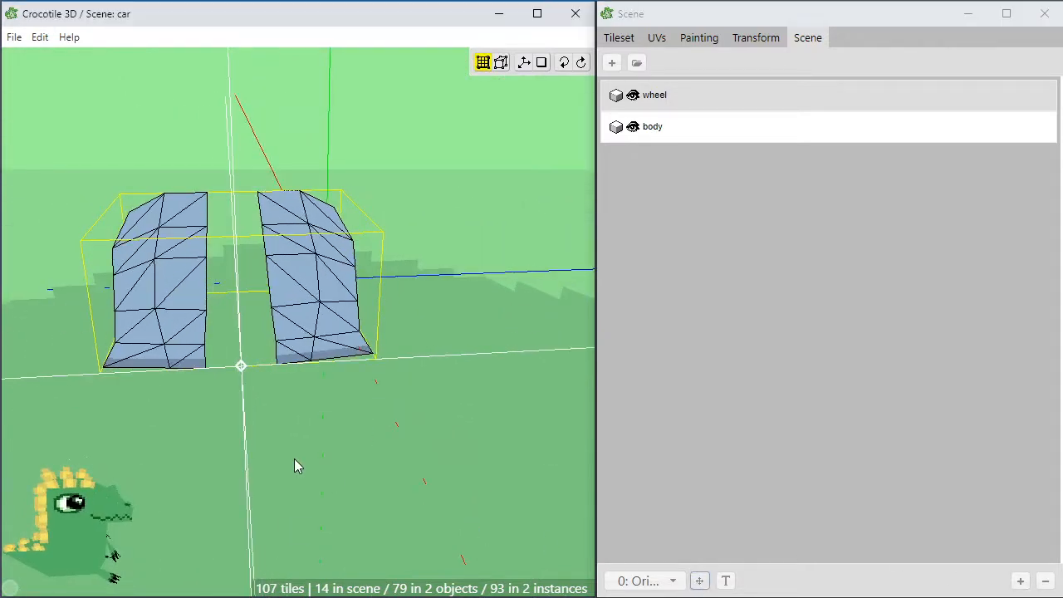
Select the vertices along the body's inner edge and move them sideways to the mirror plane so the nose halves meet
mouse_move(293, 458)
mouse_down()
mouse_move(303, 374)
mouse_move(314, 455)
mouse_up()
mouse_move(314, 455)
middle_down()
mouse_move(241, 472)
mouse_move(236, 528)
mouse_move(226, 453)
mouse_move(306, 453)
middle_up()
scroll(303, 455, up, 3)
middle_drag(305, 370, 404, 392)
scroll(206, 395, up, 3)
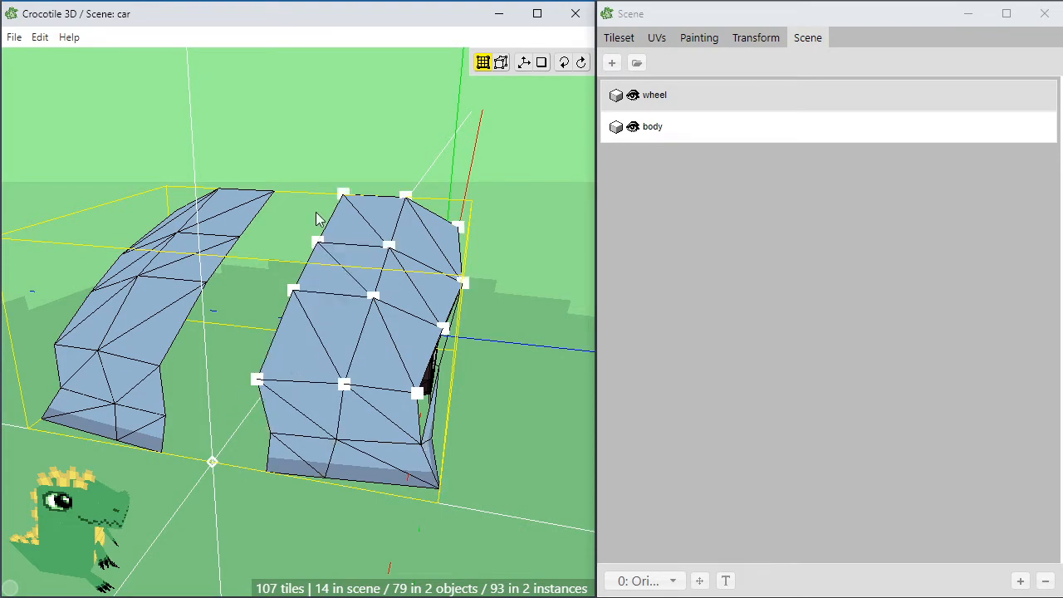
middle_drag(315, 218, 293, 208)
drag(276, 166, 329, 497)
key(a)
key(a)
key(a)
key(a)
key(a)
key(a)
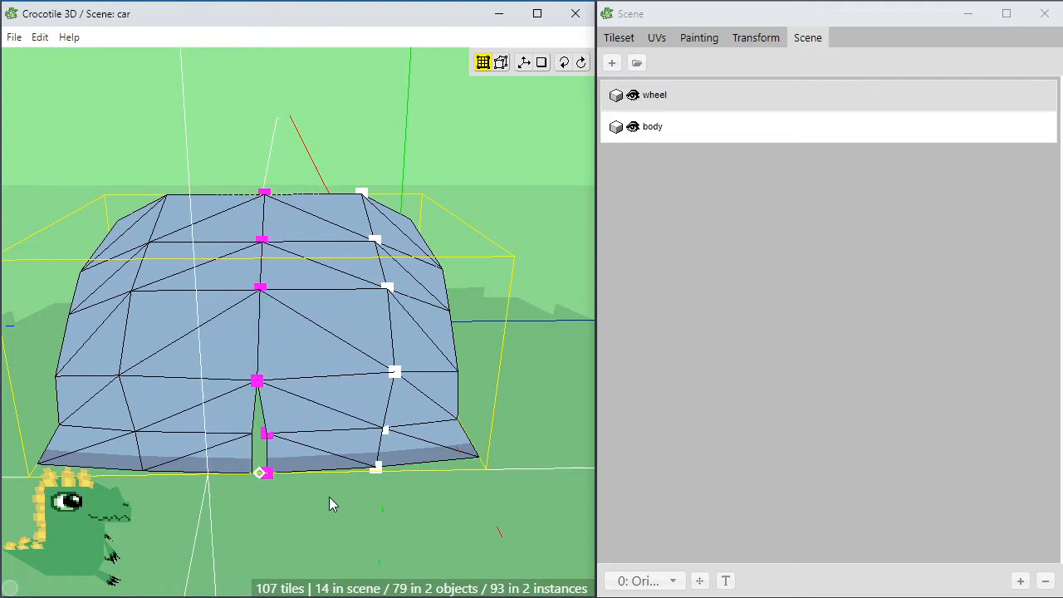
Move the bumper's two inner vertices onto the mirror plane to close the gap beneath the nose
click(329, 496)
drag(302, 512, 259, 408)
key(a)
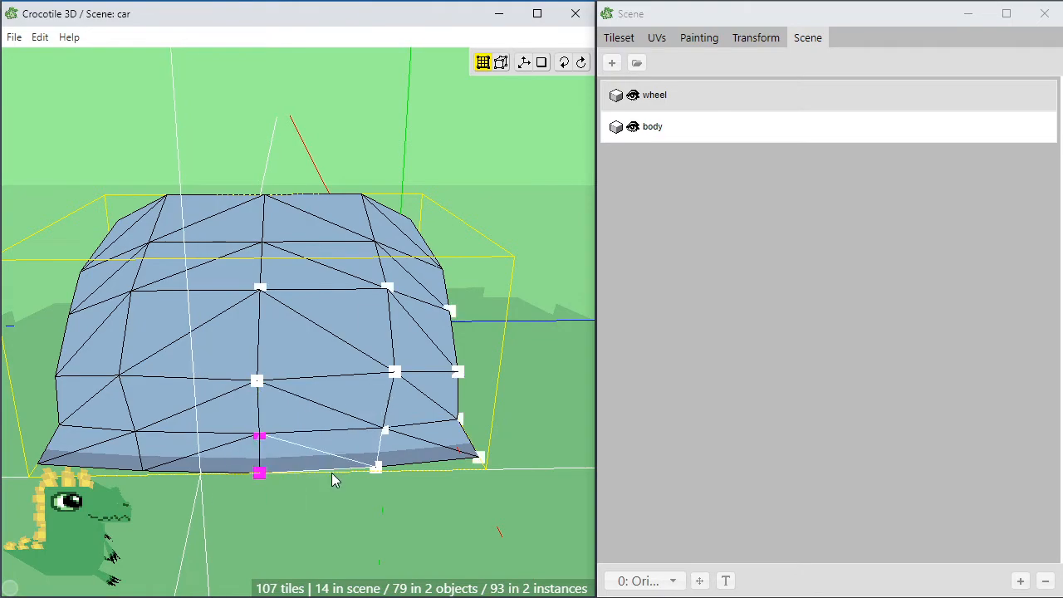
click(398, 530)
Examine the mirrored front end from the side, the front corner and the front
key(space)
drag(398, 530, 349, 402)
scroll(381, 483, down, 4)
scroll(350, 403, down, 2)
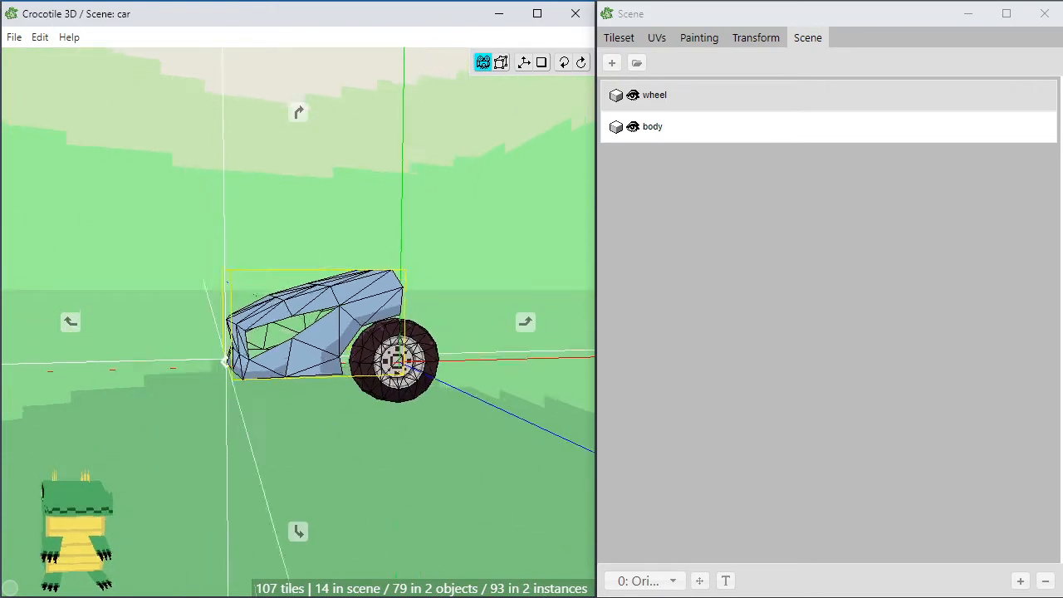
mouse_move(224, 362)
mouse_down()
mouse_move(263, 394)
mouse_move(227, 367)
mouse_up()
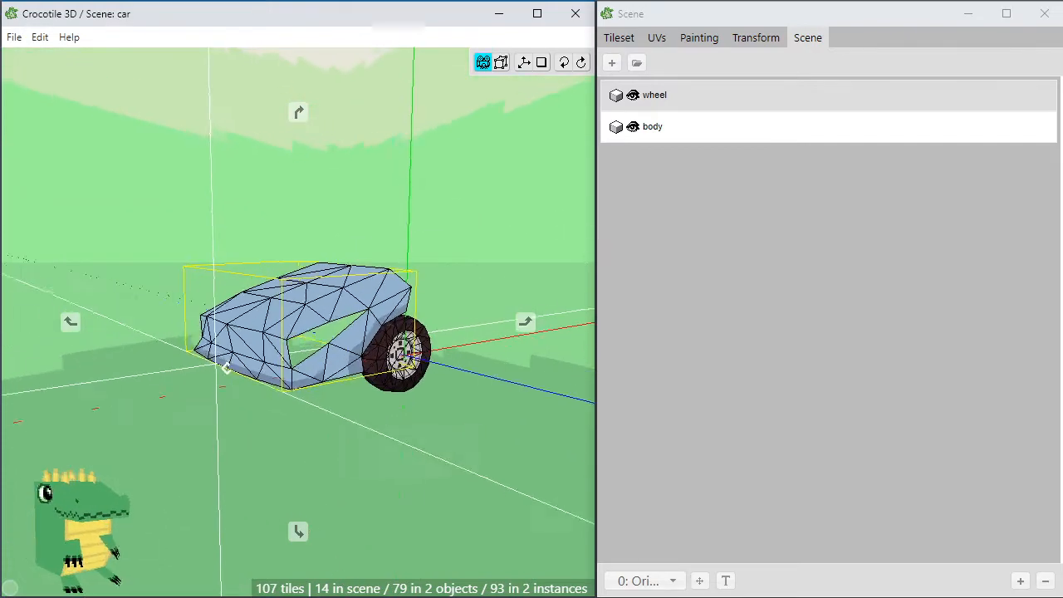
mouse_move(357, 420)
mouse_down()
mouse_move(322, 405)
mouse_move(319, 425)
mouse_move(341, 419)
mouse_move(320, 407)
mouse_move(441, 450)
mouse_move(397, 415)
mouse_move(456, 444)
mouse_move(357, 415)
mouse_move(365, 412)
mouse_up()
scroll(318, 426, up, 3)
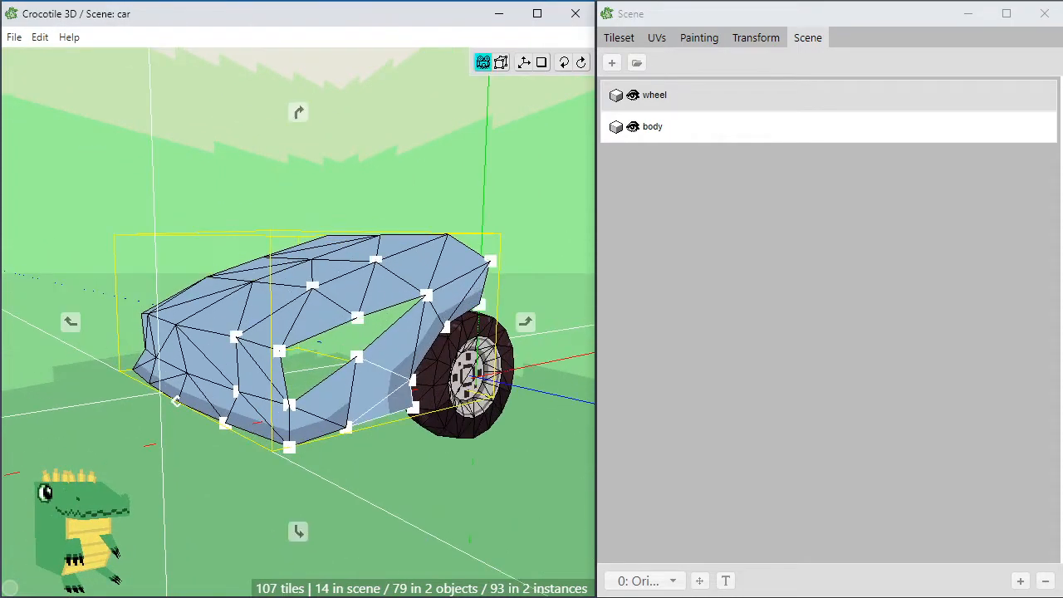
middle_drag(365, 412, 358, 442)
click(348, 389)
drag(349, 389, 249, 379)
drag(189, 413, 337, 397)
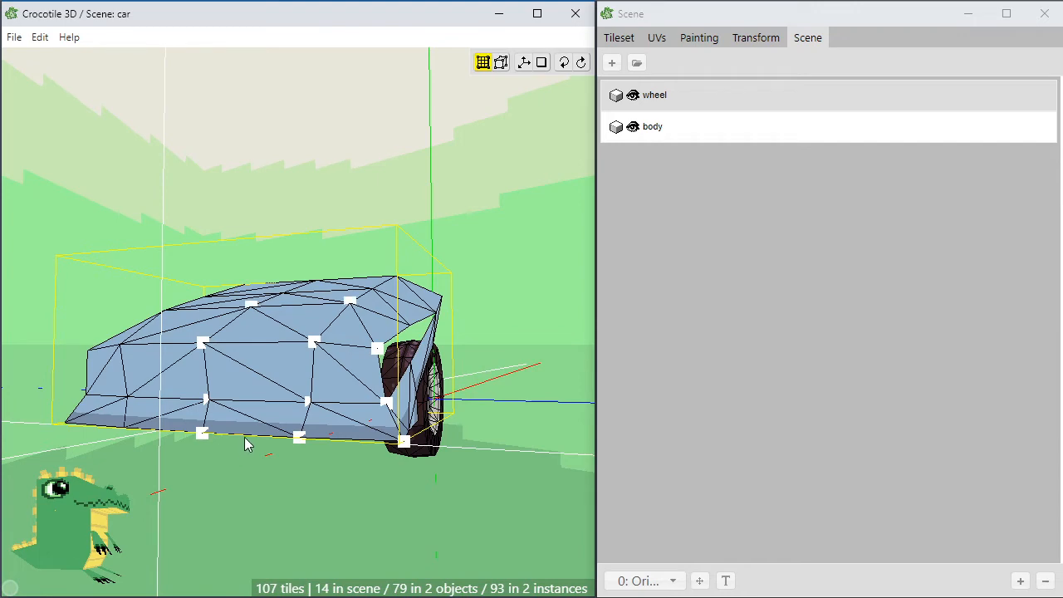
Examine the wheel opening, bumper and nose of the mirrored body from both corners and the front
middle_drag(254, 397, 201, 412)
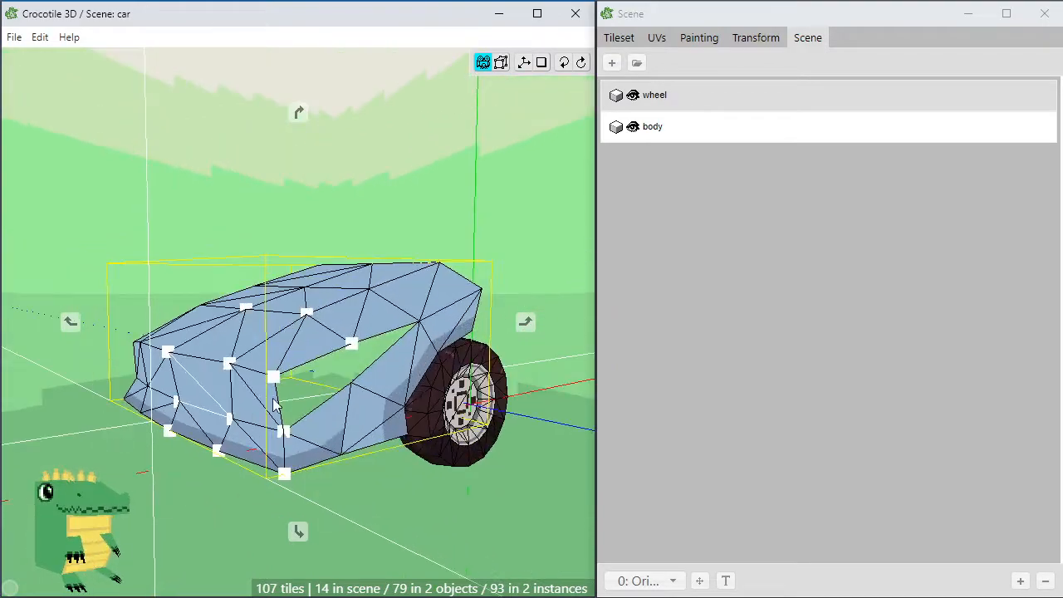
shift+click(349, 417)
middle_drag(349, 416, 199, 387)
key(Tab)
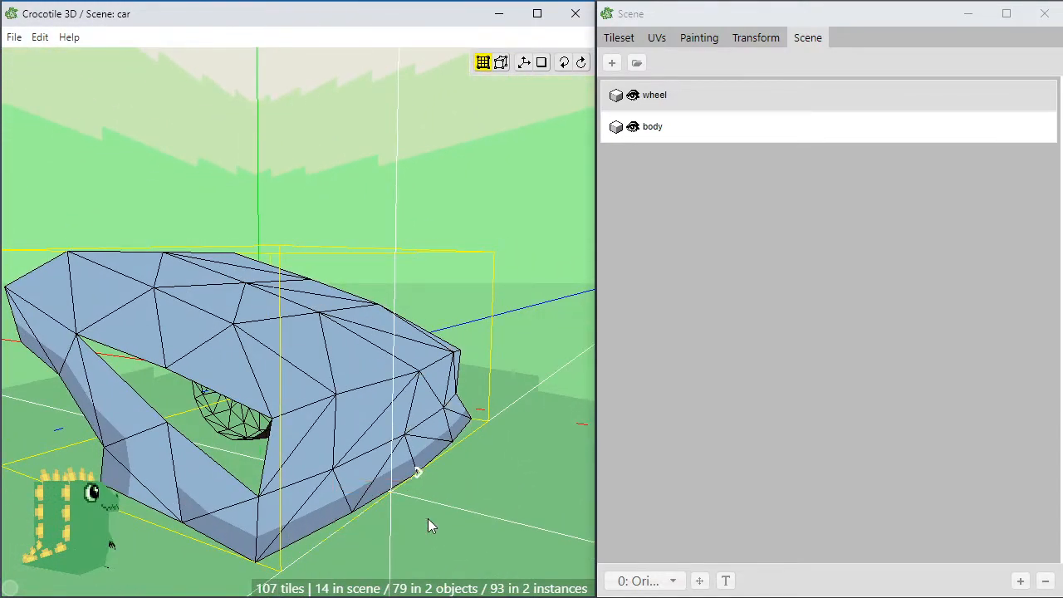
middle_drag(428, 519, 290, 517)
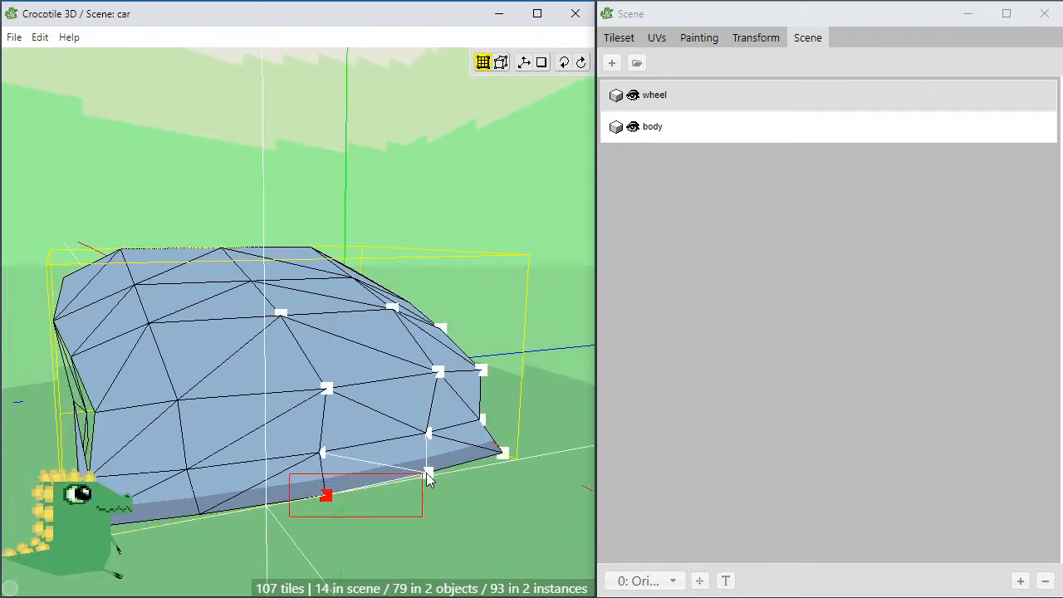
drag(426, 472, 451, 471)
mouse_move(442, 515)
middle_down()
mouse_move(362, 514)
mouse_move(440, 528)
middle_up()
middle_drag(338, 517, 265, 181)
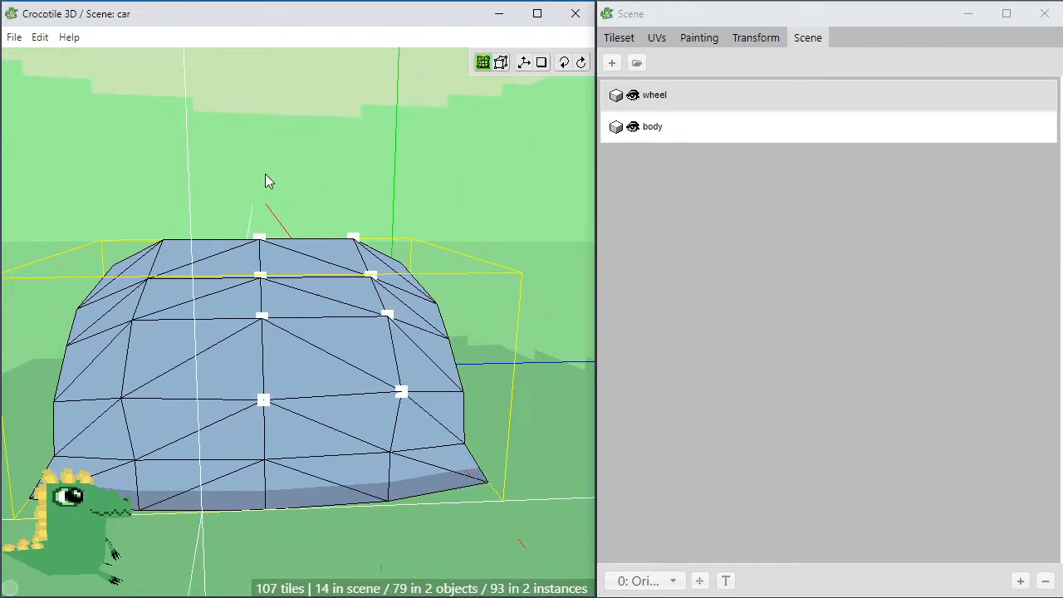
Select the vertices along the body's centreline and move them sideways away from the mirror plane to open a gap
drag(291, 178, 205, 572)
key(g)
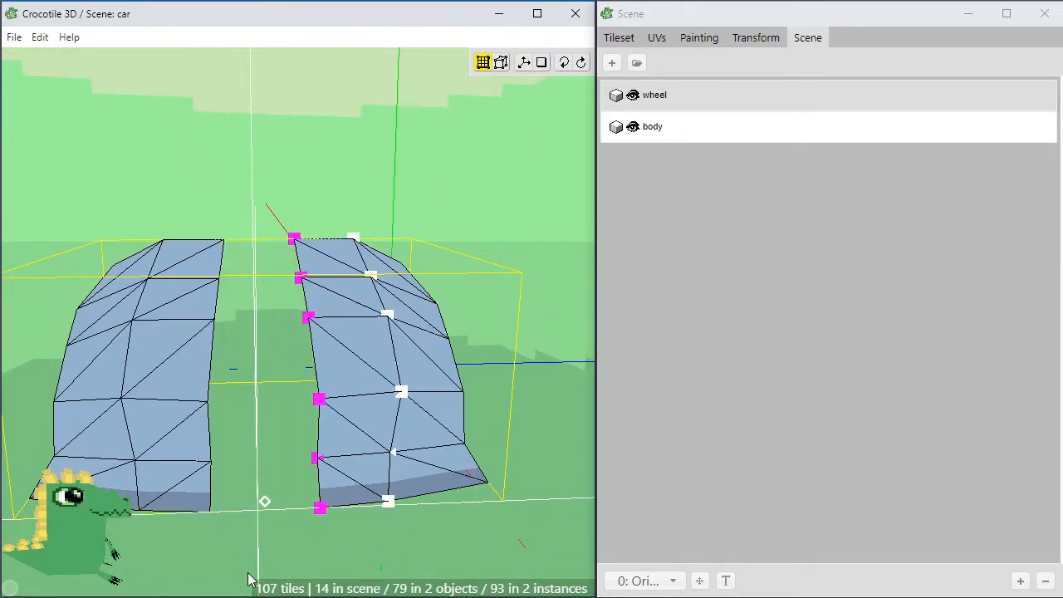
key(d)
key(a)
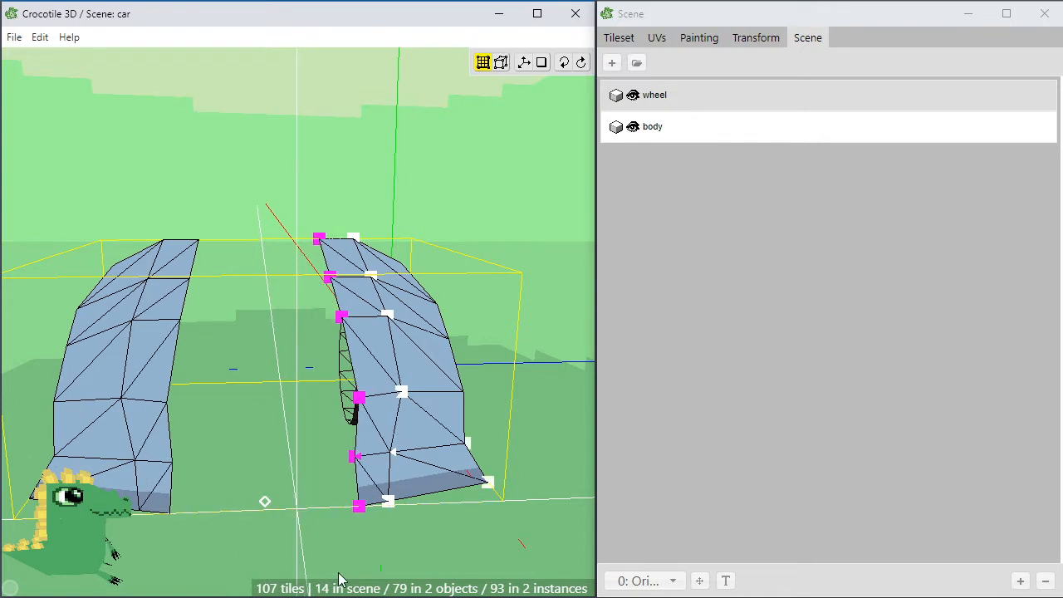
click(354, 522)
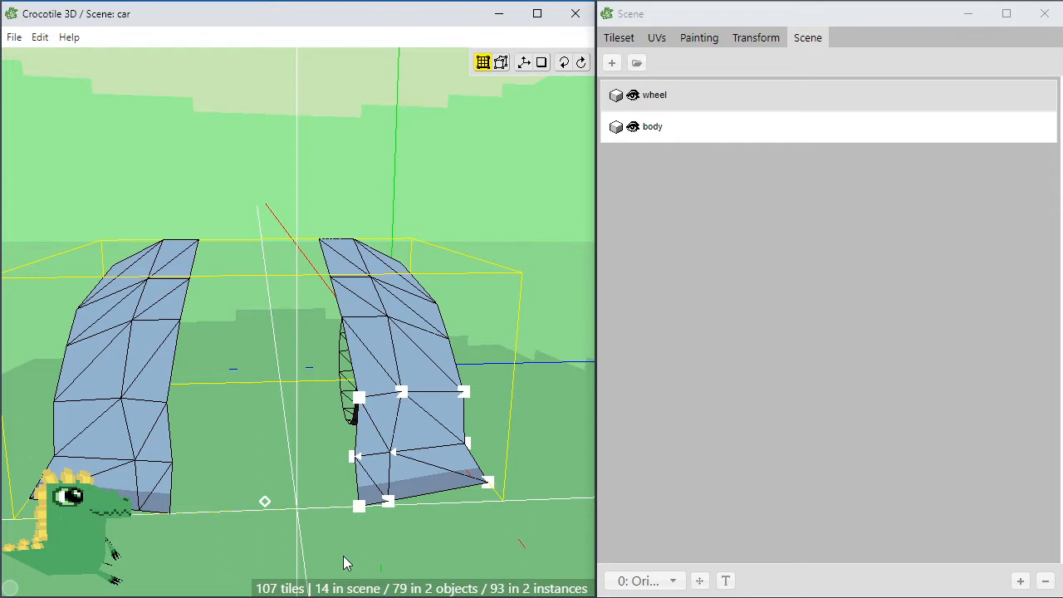
Select the faces of the body's inner strip, paste a copy of them and move it towards the mirror plane
mouse_move(349, 270)
mouse_down()
mouse_move(373, 371)
mouse_move(372, 446)
mouse_up()
drag(371, 486, 304, 314)
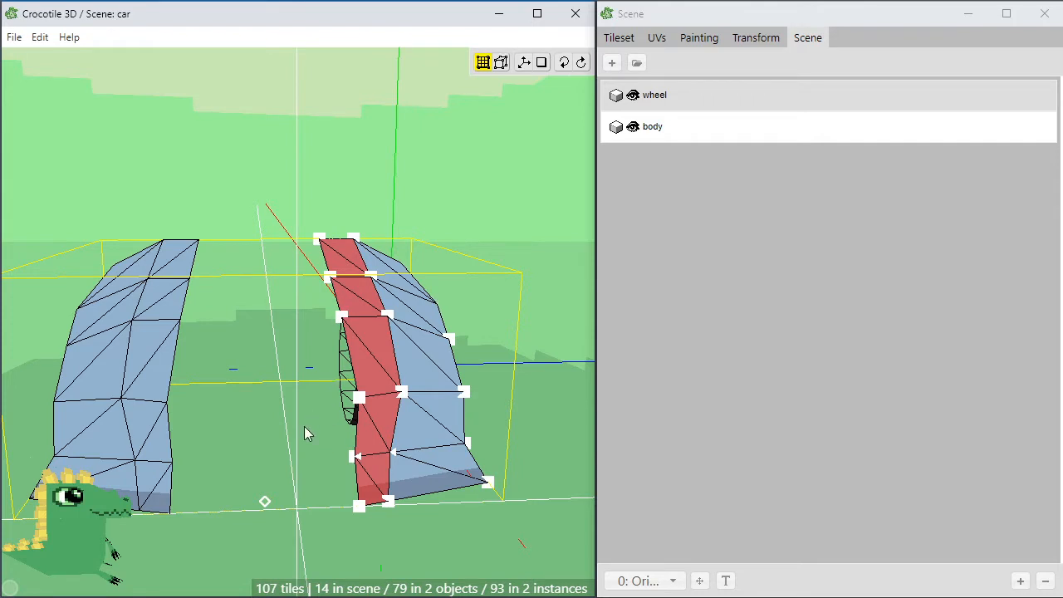
key(ctrl+v)
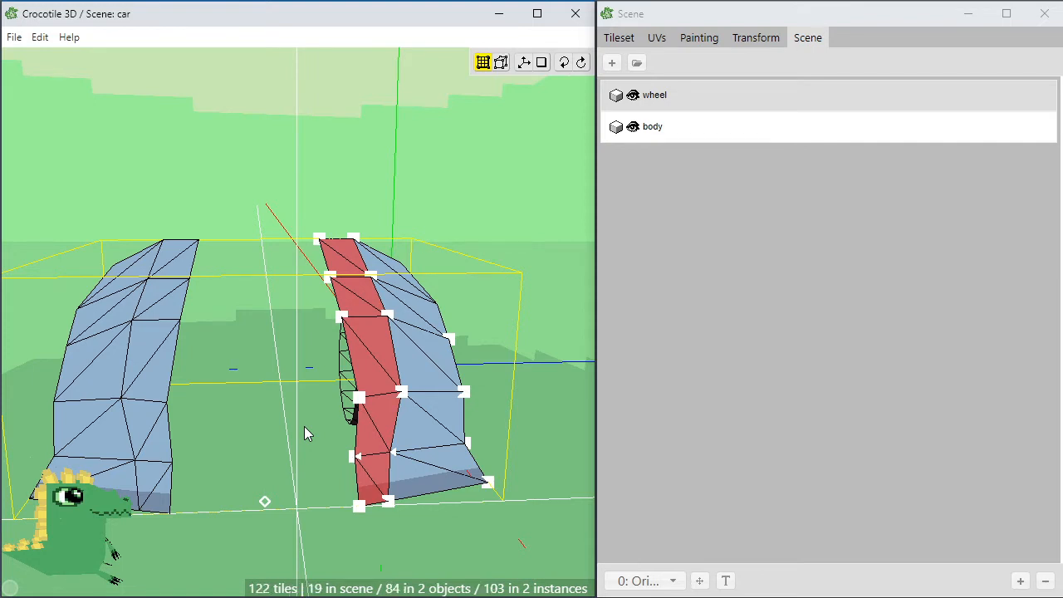
key(shift+a)
key(shift+a)
key(shift+a)
key(shift+a)
key(shift+a)
key(shift+a)
key(shift+a)
key(shift+a)
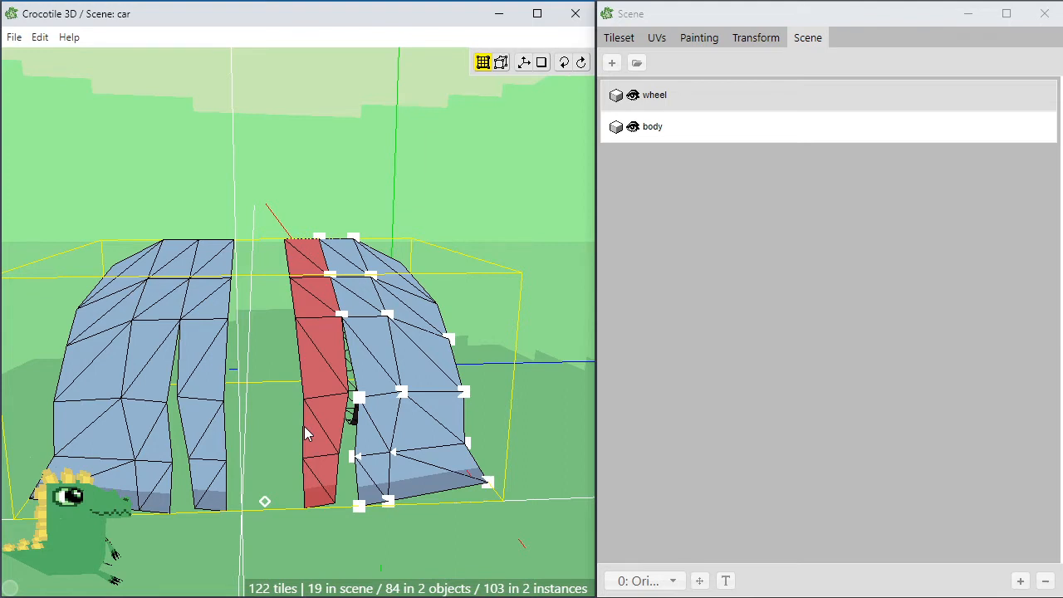
Paste another copy of the inner strip and move it further towards the mirror plane
key(ctrl+v)
key(shift+a)
key(shift+a)
key(shift+a)
key(shift+a)
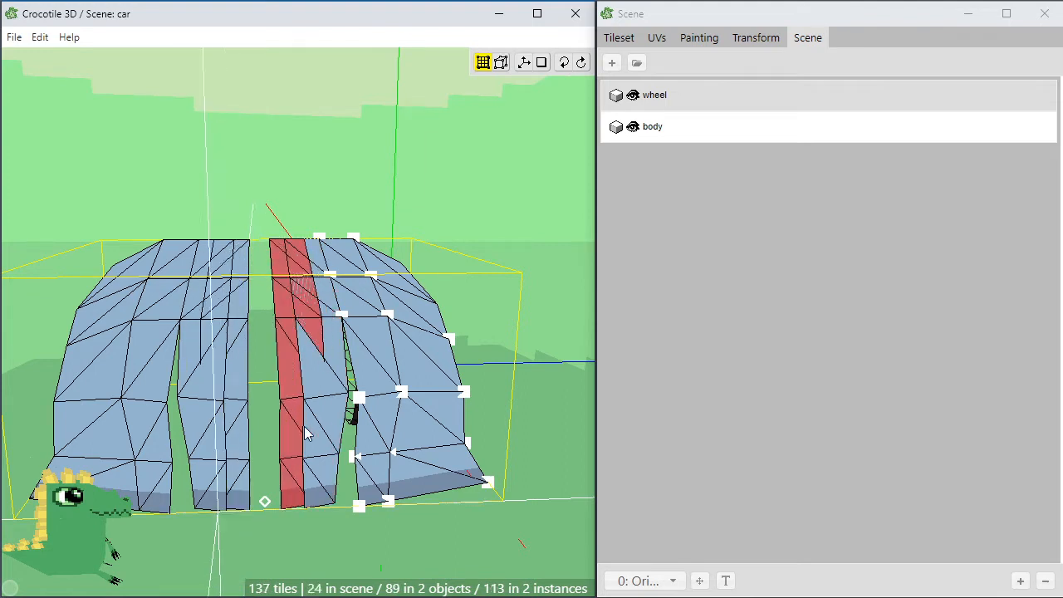
Undo both pasted strips and their sideways moves, stepping through the edit history to the state with the open gap
key(ctrl+z)
key(ctrl+z)
key(ctrl+z)
key(ctrl+z)
key(ctrl+z)
key(ctrl+z)
key(ctrl+z)
key(ctrl+z)
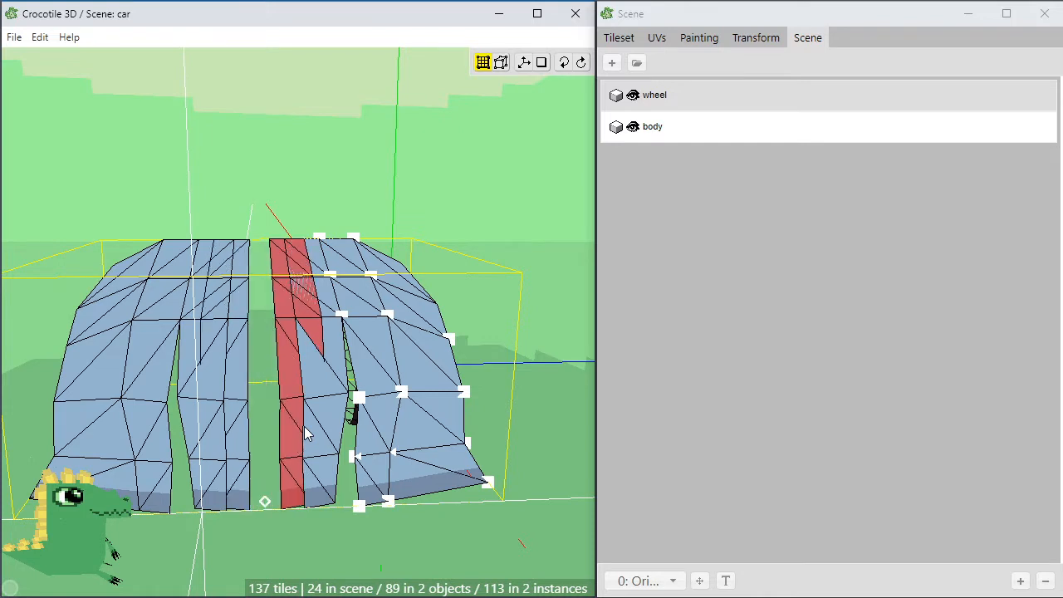
key(ctrl+z)
key(ctrl+z)
key(ctrl+z)
key(ctrl+z)
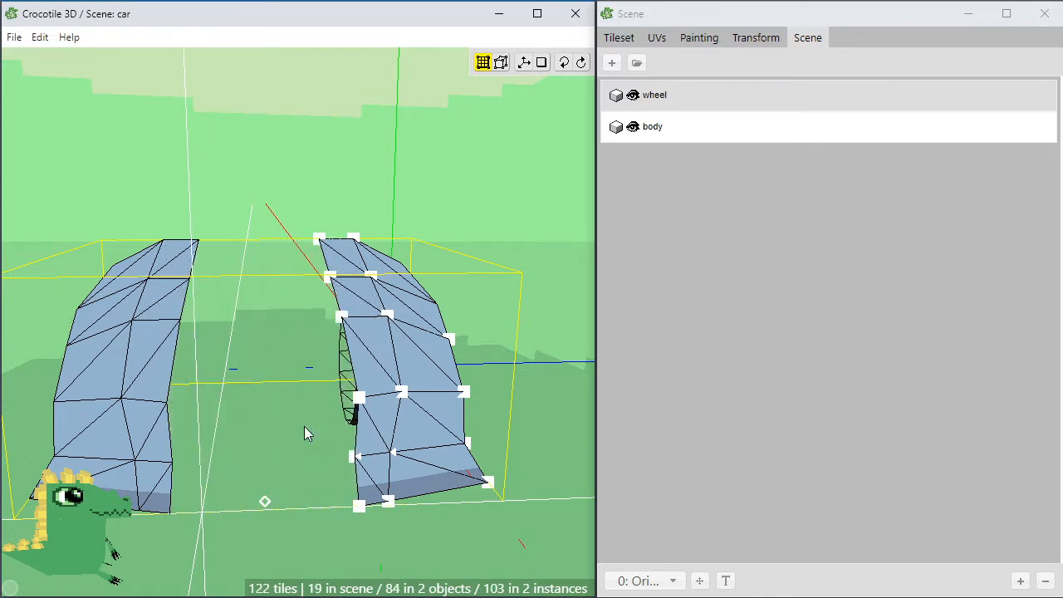
key(ctrl+y)
key(ctrl+y)
key(ctrl+z)
key(ctrl+z)
key(ctrl+z)
key(ctrl+z)
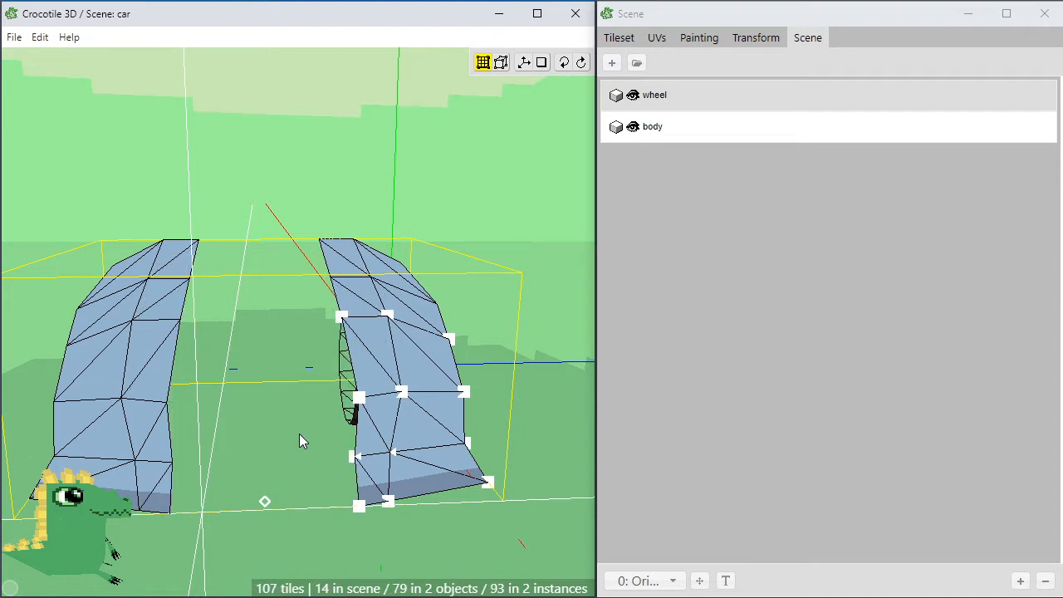
key(ctrl+y)
key(ctrl+y)
key(ctrl+y)
key(ctrl+y)
key(ctrl+y)
Select the vertices along the body's inner edge and move them back to the mirror plane to close the centre gap
key(space)
drag(294, 265, 259, 254)
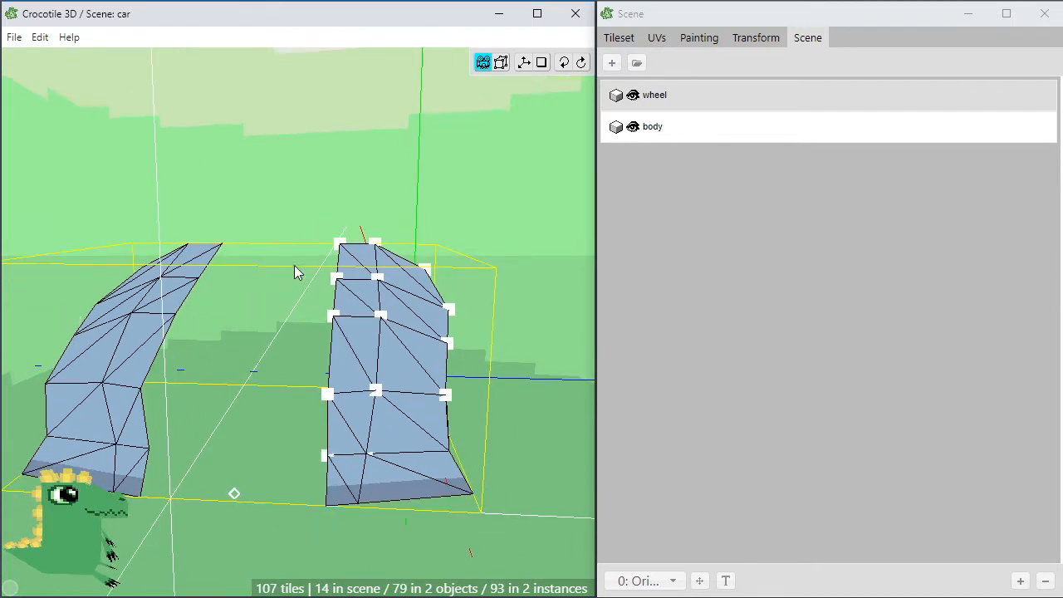
drag(307, 389, 342, 531)
key(a)
key(a)
key(a)
key(a)
key(a)
key(a)
key(a)
key(a)
key(a)
key(a)
key(a)
key(a)
key(a)
key(a)
key(a)
key(a)
key(a)
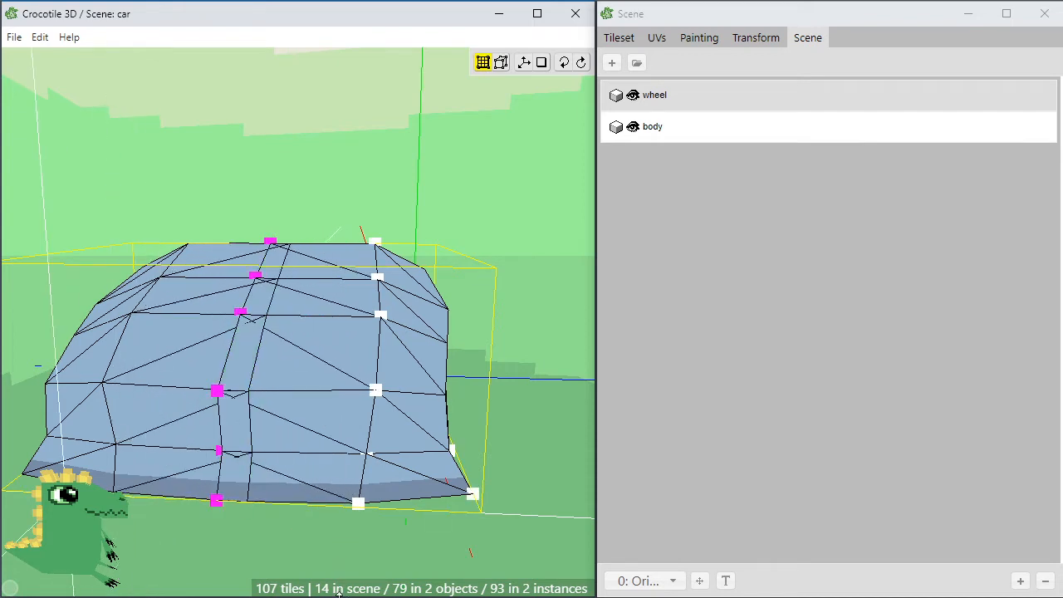
key(d)
key(d)
key(d)
key(a)
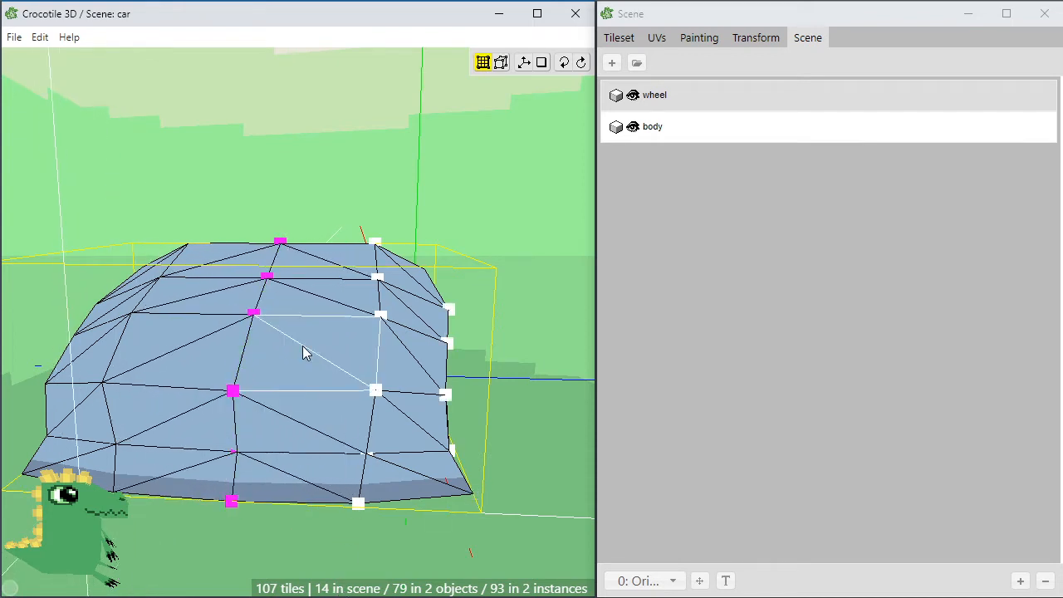
Select the faces of the strip beside the centreline and cut a lengthwise edge line near its outer edge from hood to bumper
key(space)
click(292, 332)
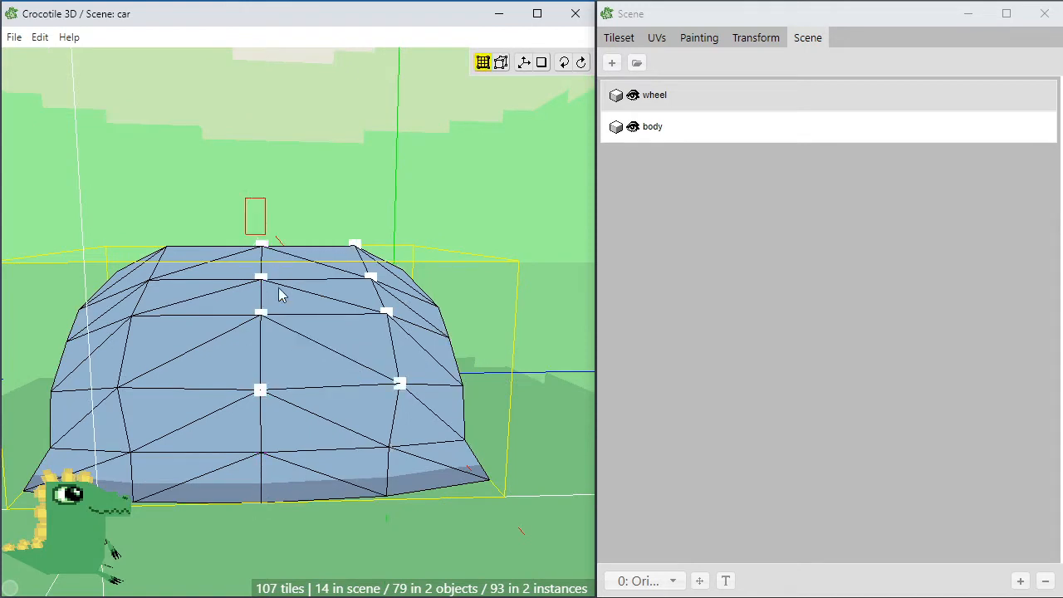
right_drag(279, 294, 313, 544)
key(ctrl+c)
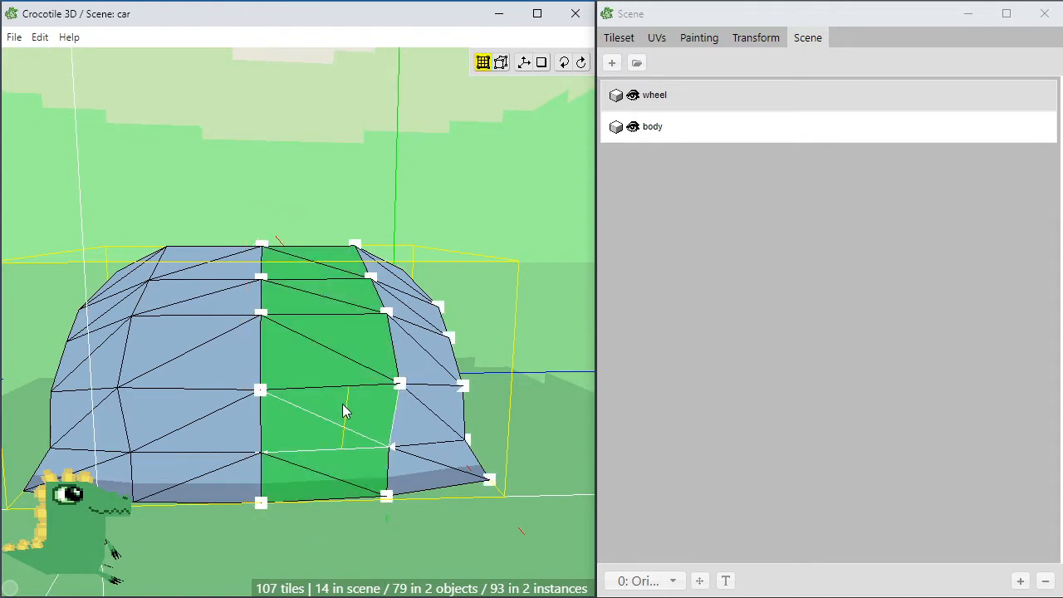
key(space)
click(332, 403)
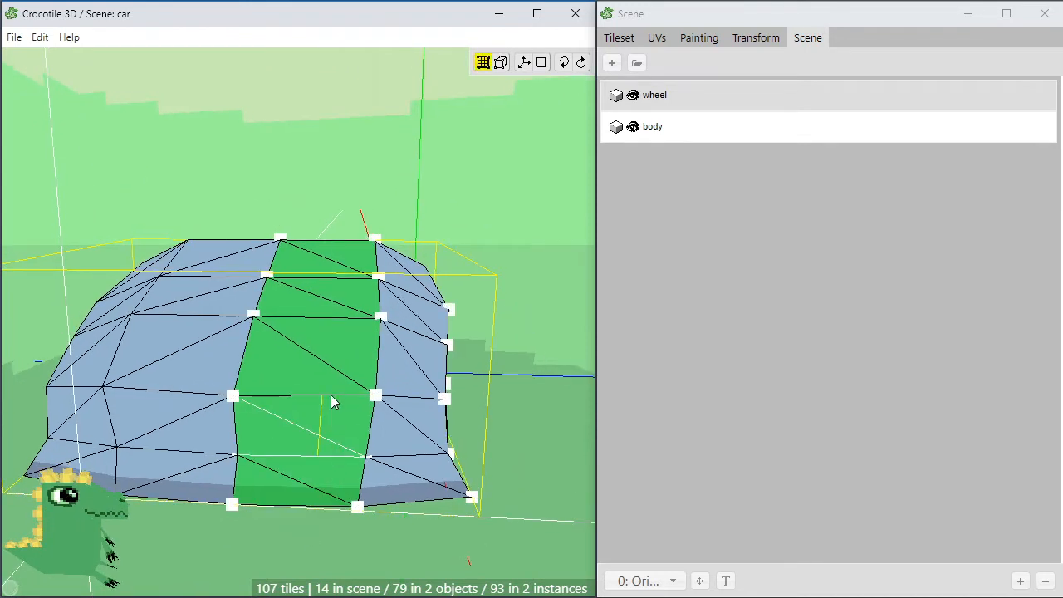
click(349, 278)
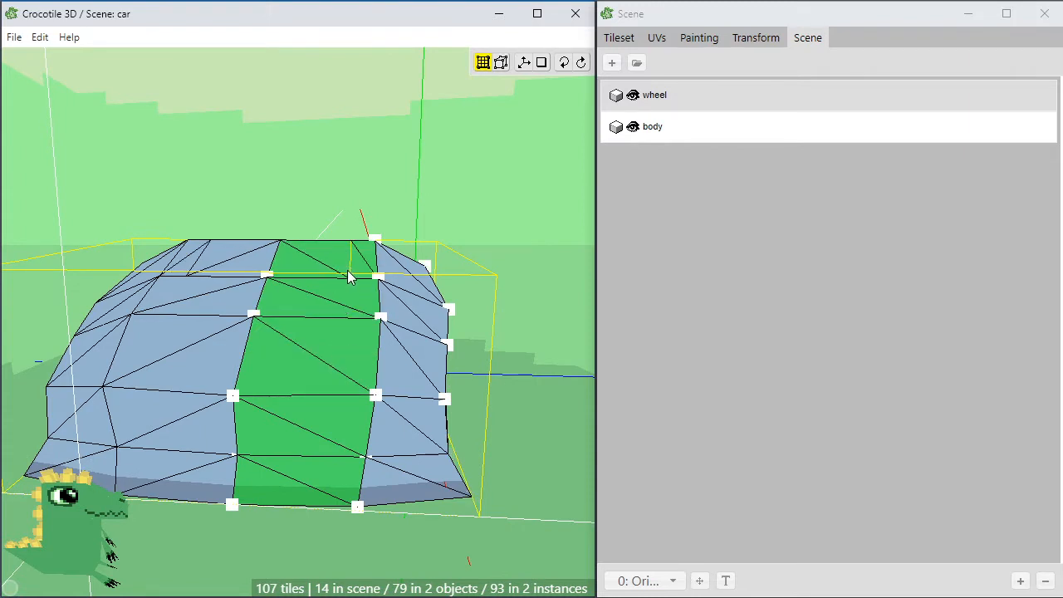
click(349, 316)
click(340, 393)
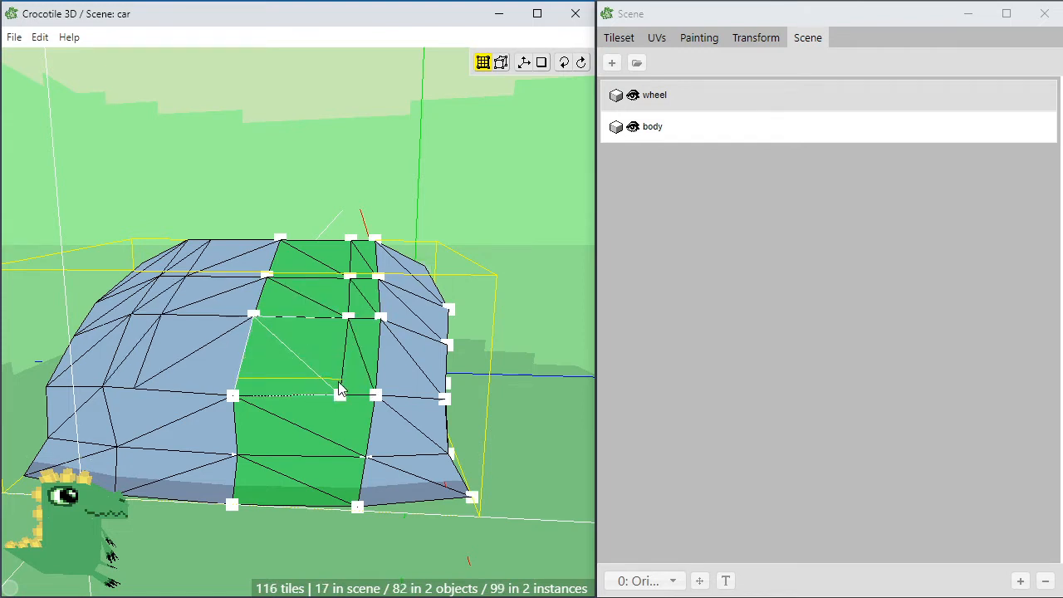
click(329, 457)
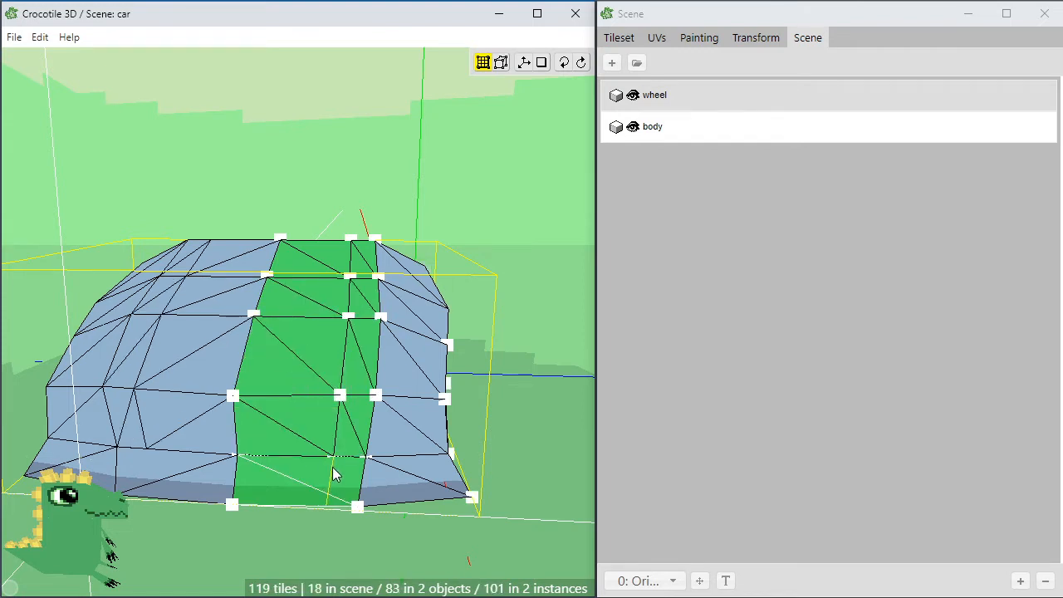
click(329, 473)
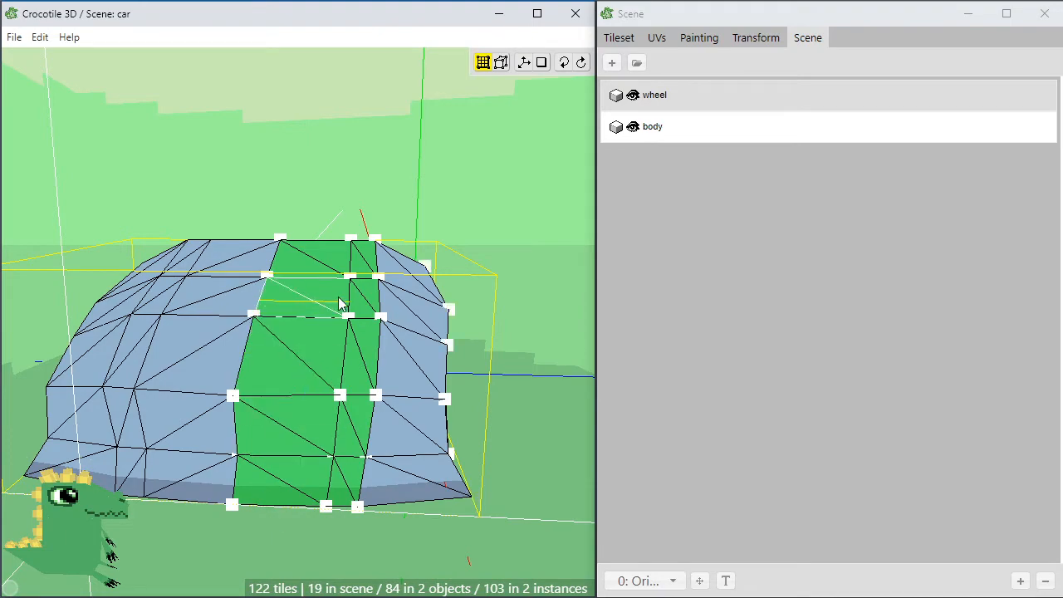
middle_drag(336, 444, 313, 451)
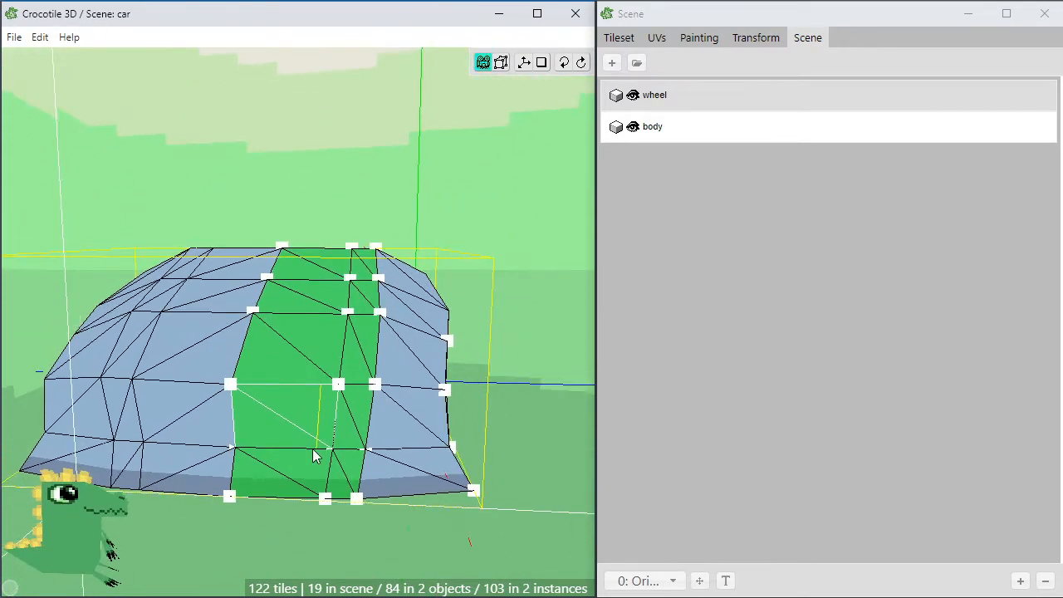
key(Escape)
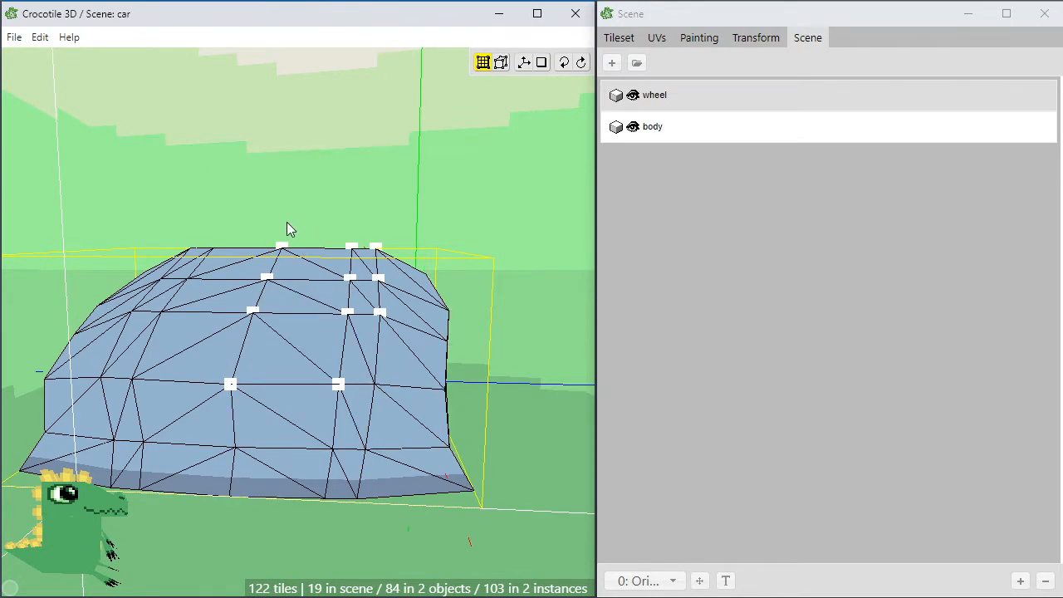
drag(274, 201, 246, 570)
key(space)
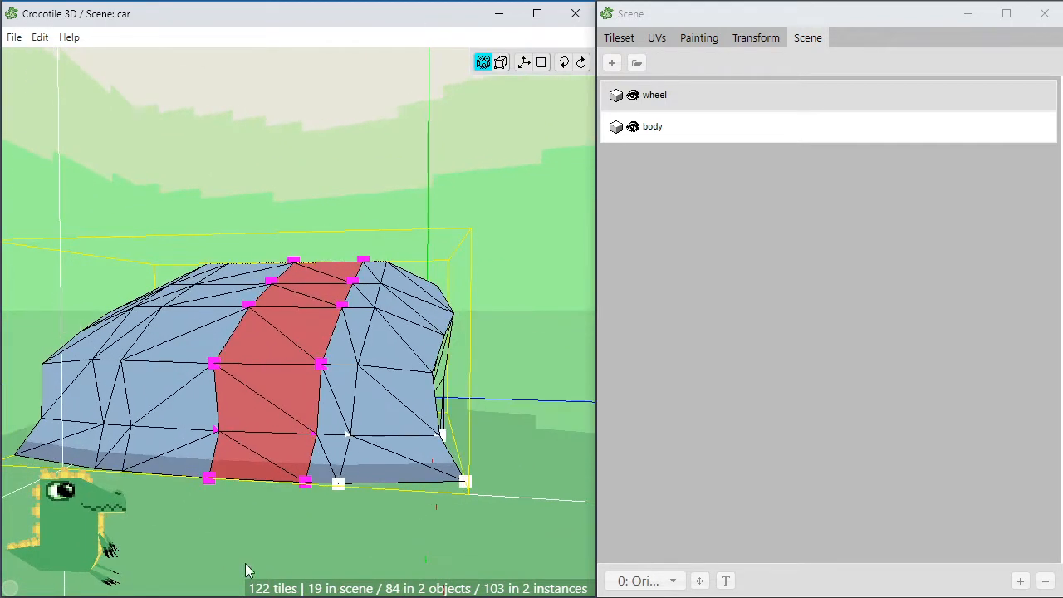
click(283, 490)
click(294, 471)
key(space)
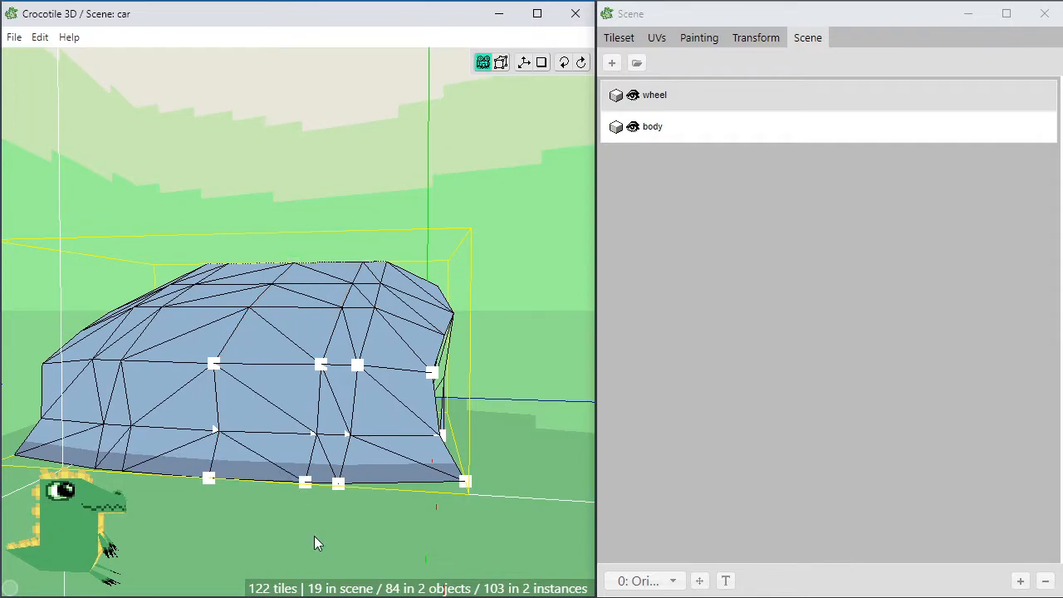
drag(313, 537, 340, 359)
key(space)
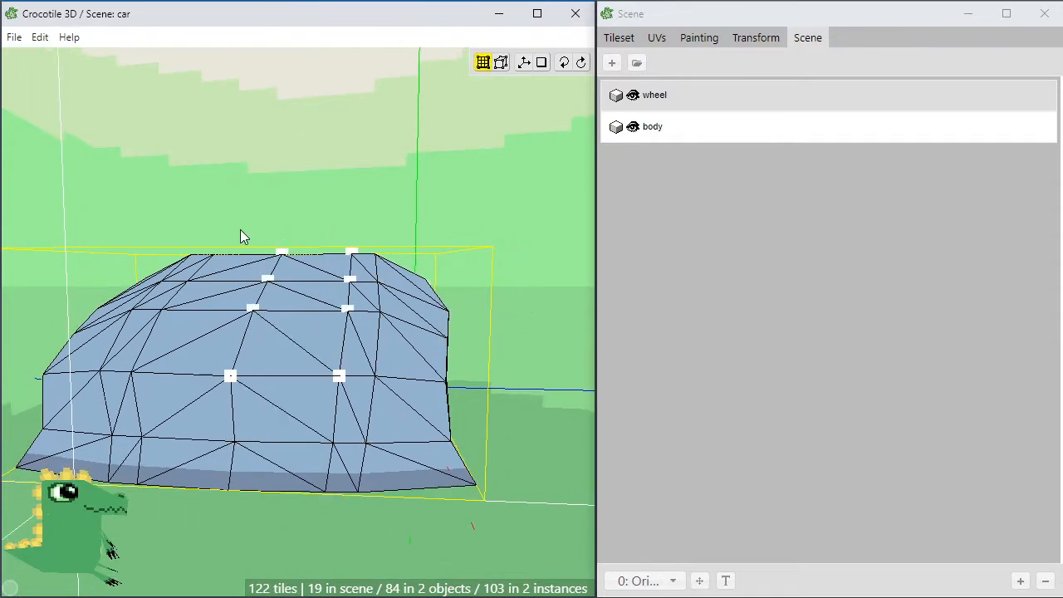
Select the upper hood vertices on the centreline and the new edge line, and lower them below the neighbouring outer edge
drag(231, 225, 368, 380)
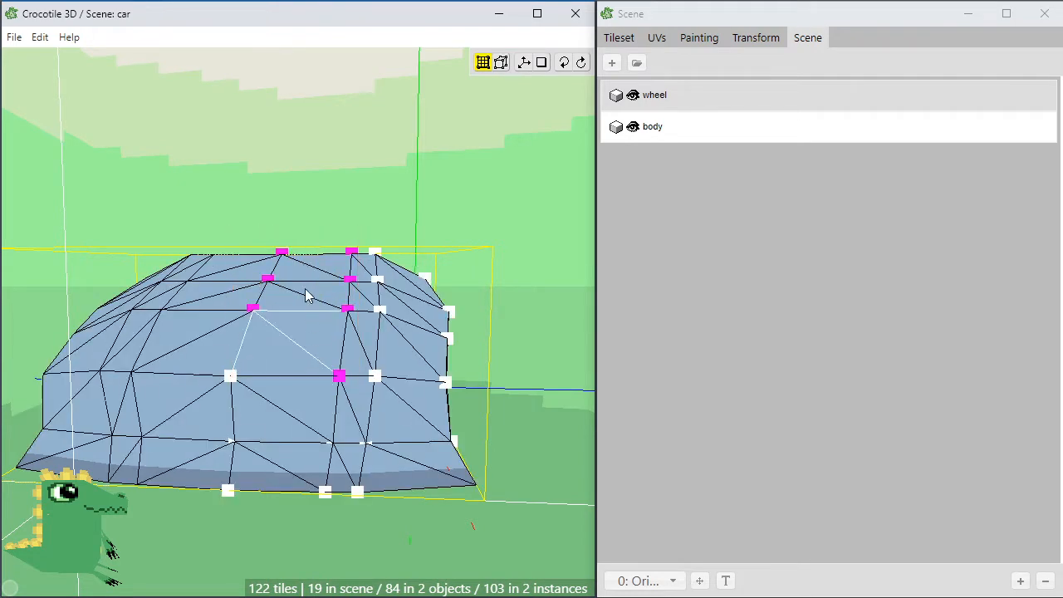
drag(307, 215, 303, 262)
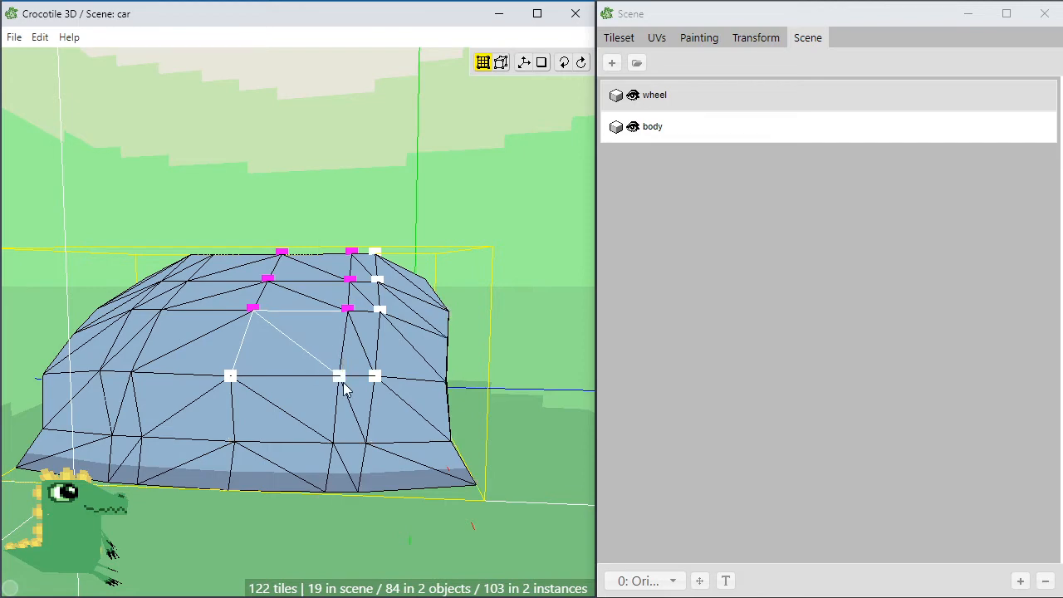
key(Down)
right_drag(358, 459, 361, 257)
drag(359, 251, 326, 300)
Select the rearmost vertex of the hood's raised crease and move it slightly outward
drag(316, 179, 404, 332)
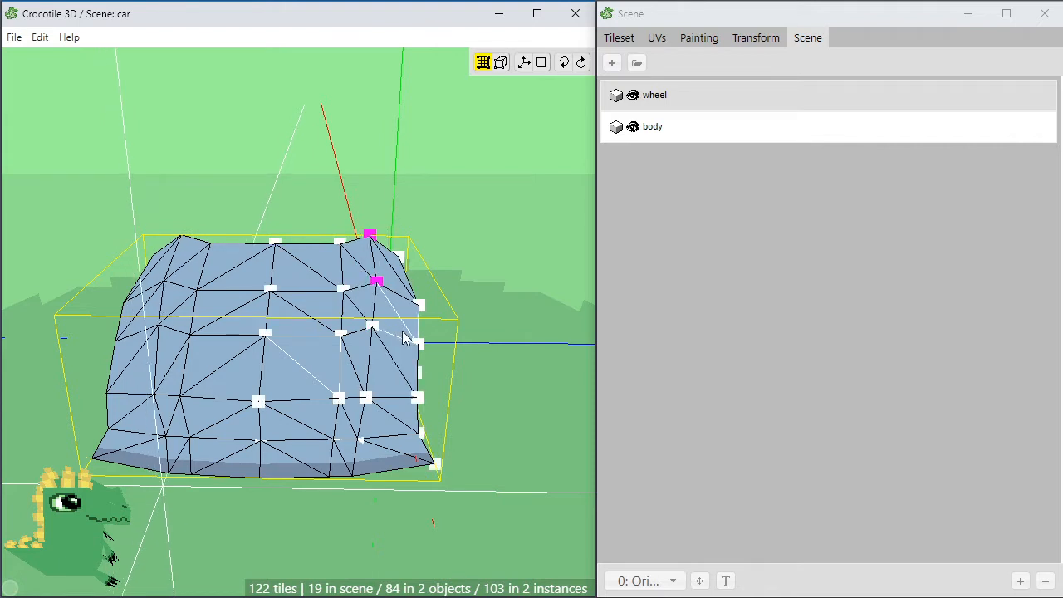
click(379, 218)
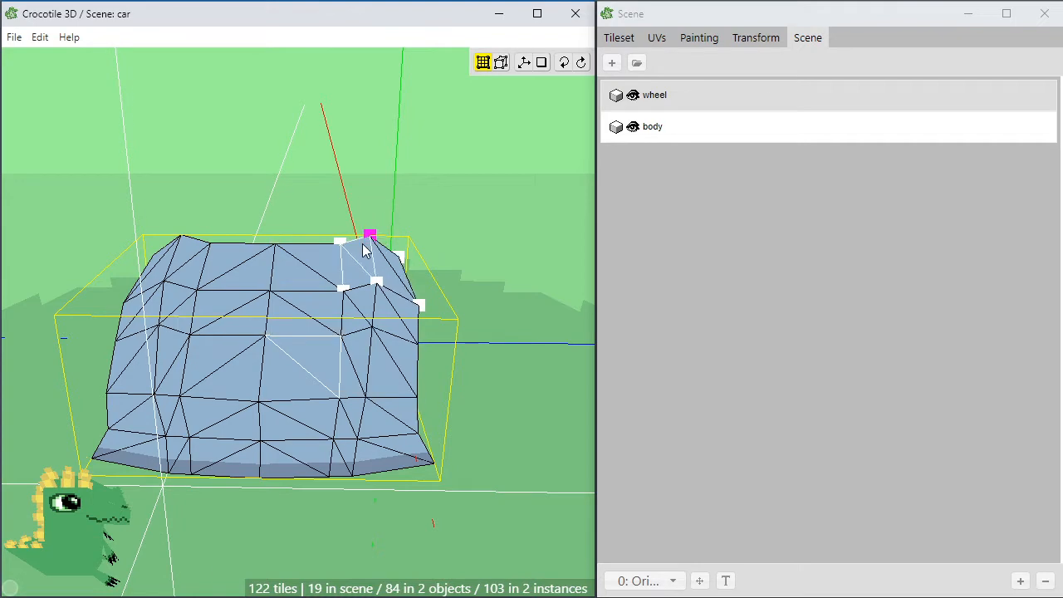
drag(363, 249, 446, 256)
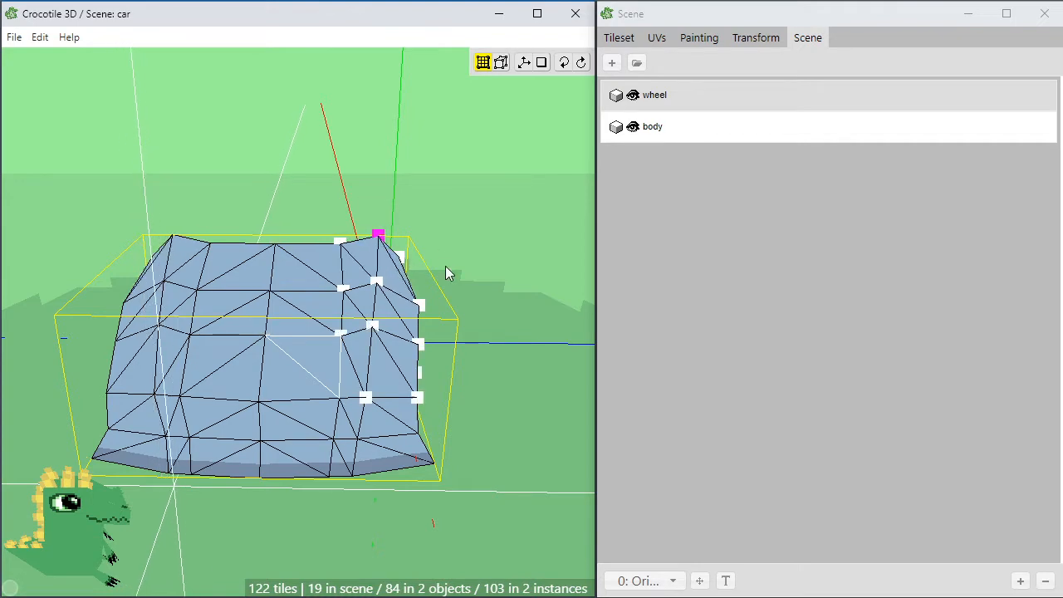
right_drag(445, 332, 443, 291)
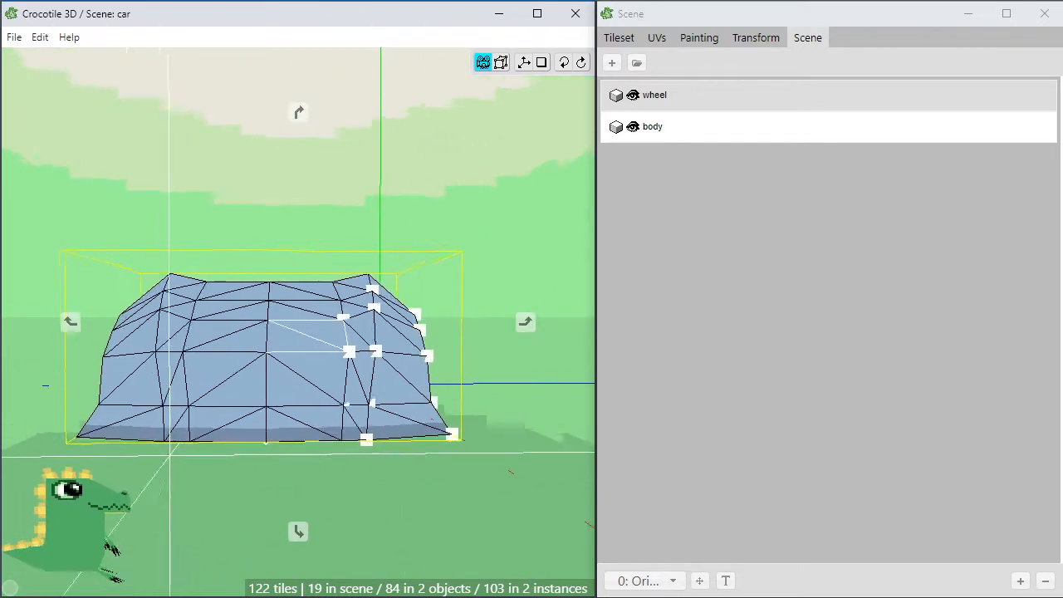
Select the two edge-line vertices on the nose's upper edge and move them inward toward the centreline
right_drag(357, 348, 351, 422)
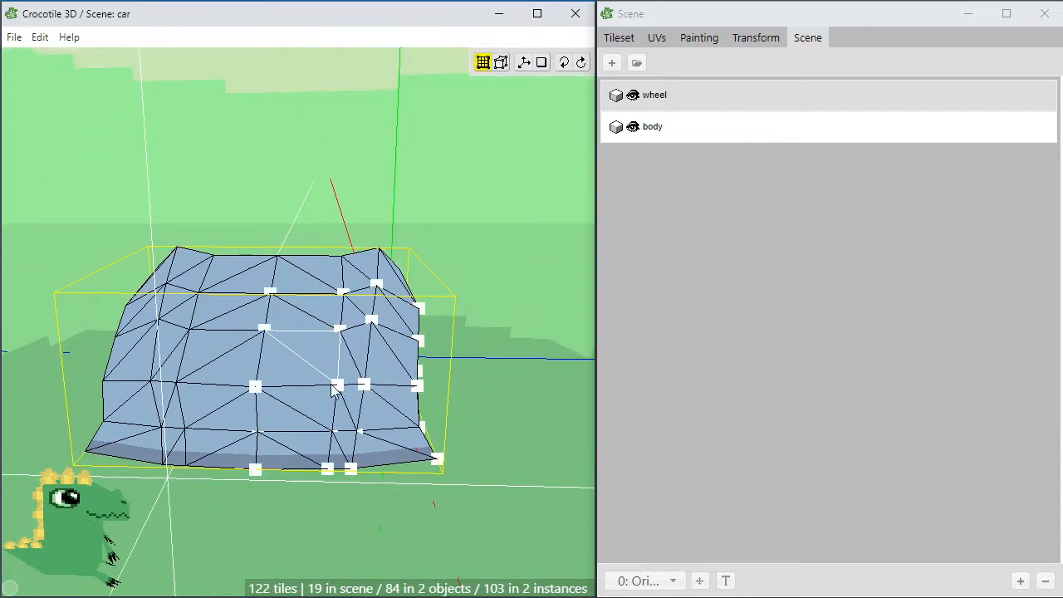
drag(332, 390, 382, 413)
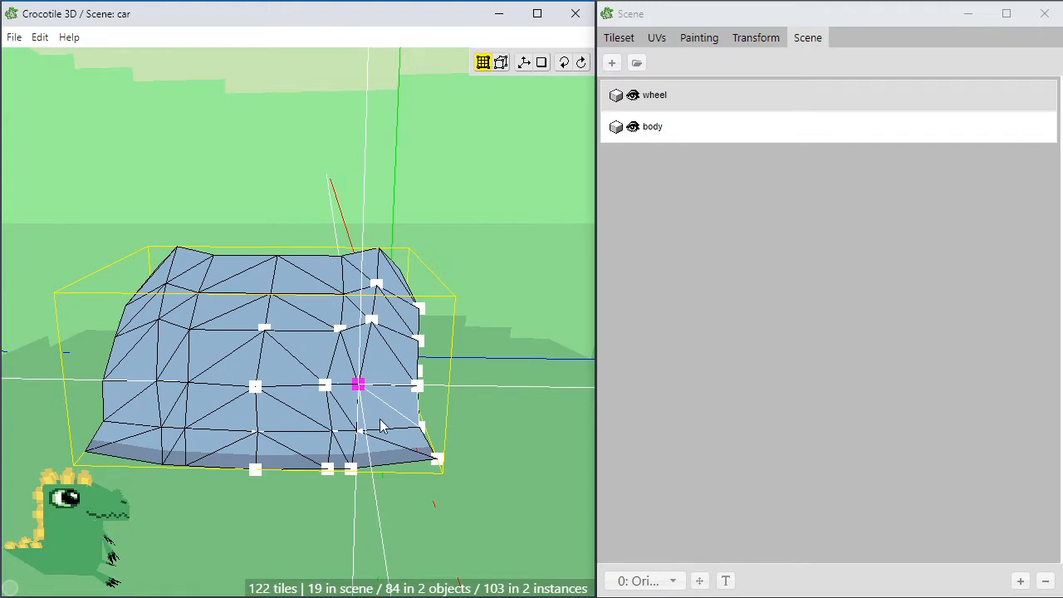
drag(318, 449, 316, 450)
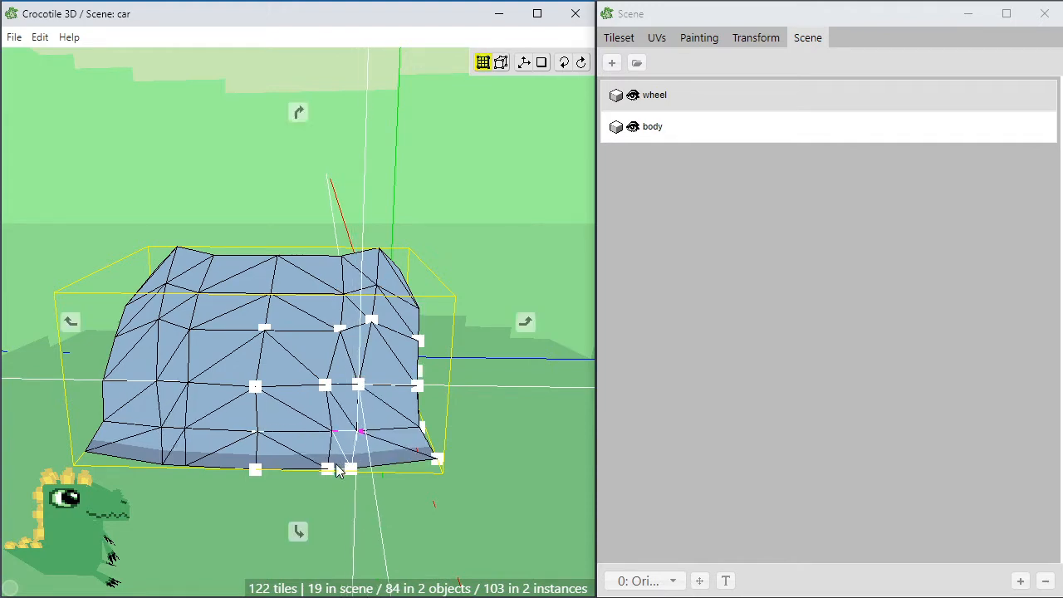
mouse_move(337, 471)
right_down()
mouse_move(335, 445)
mouse_move(334, 462)
right_up()
key(d)
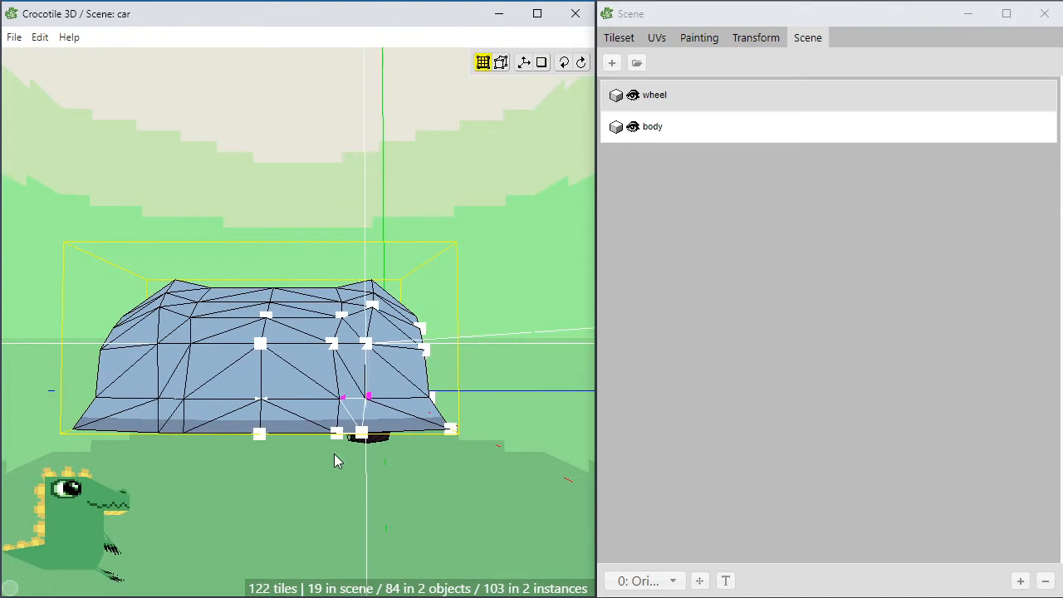
click(334, 454)
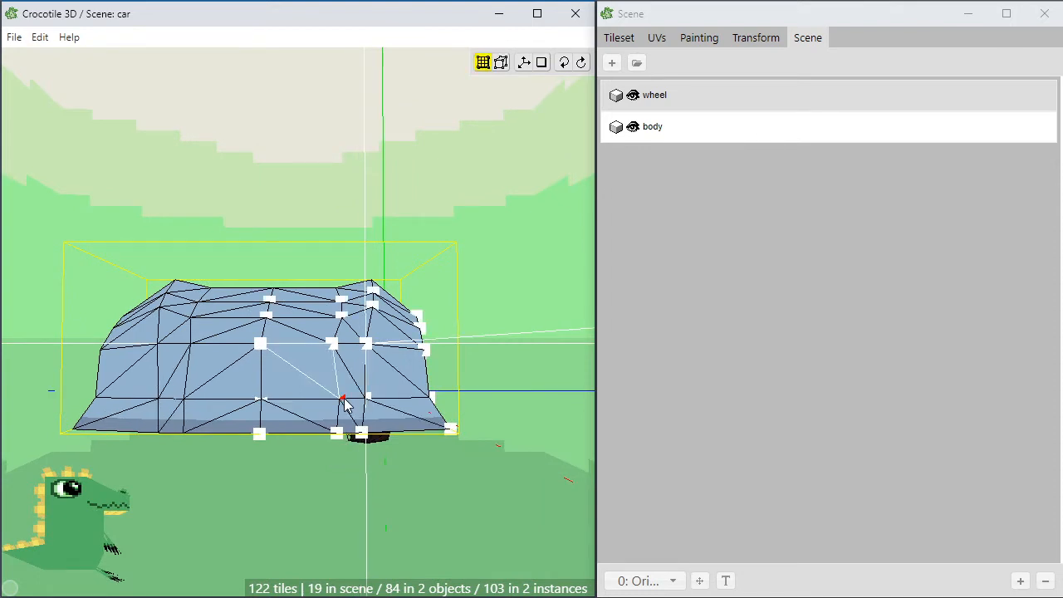
Move the inner edge line's vertices in the row above the bumper and on its bottom edge inward toward the centreline
click(343, 398)
key(a)
key(a)
key(d)
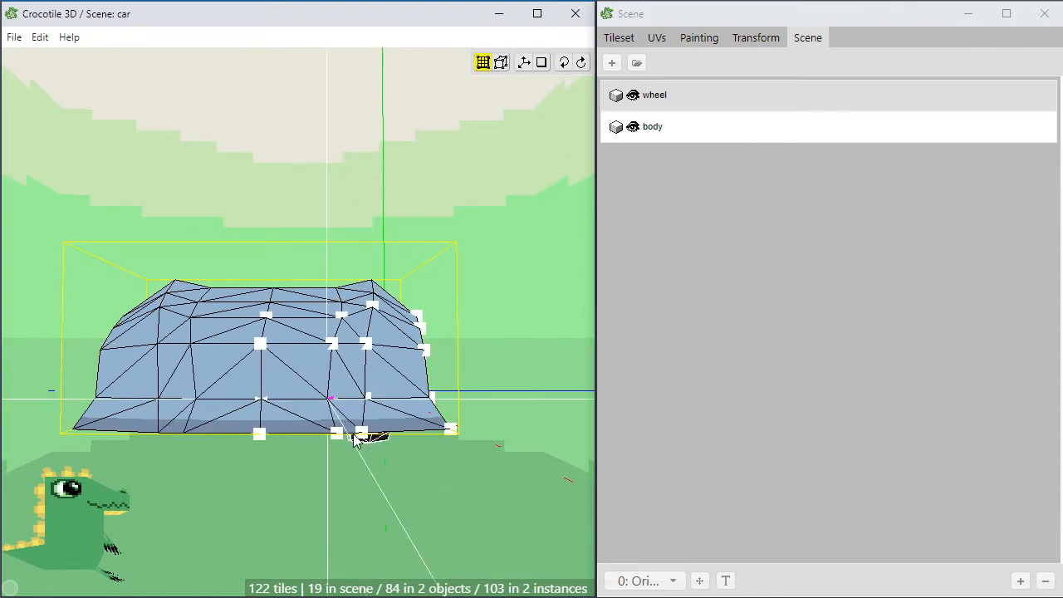
click(338, 439)
key(a)
key(a)
Select the inner and outer edge-line vertices on the nose's upper edge in turn and fine-tune their positions
click(366, 454)
key(space)
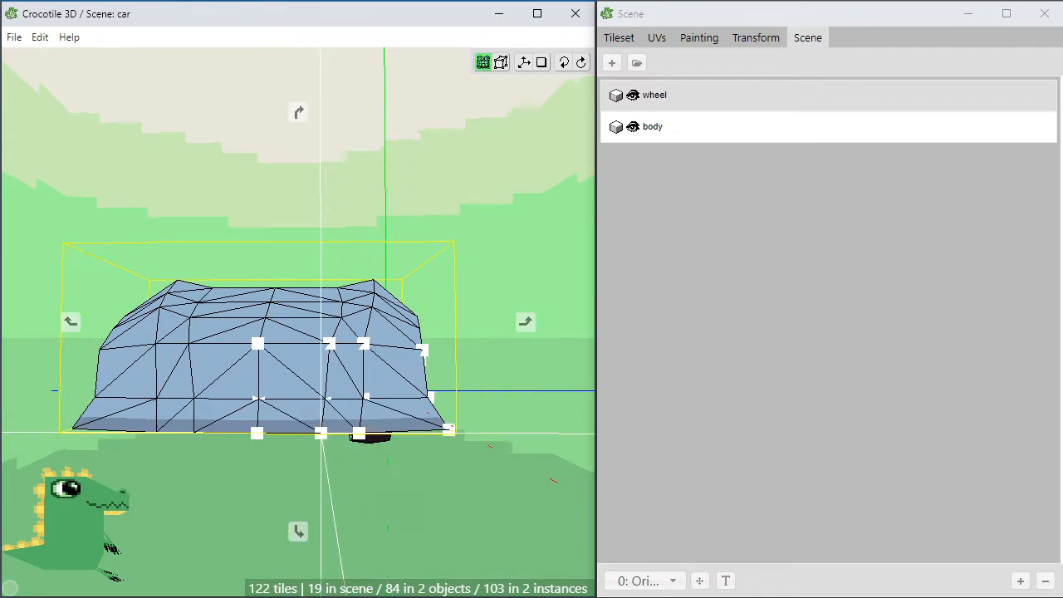
drag(366, 453, 290, 386)
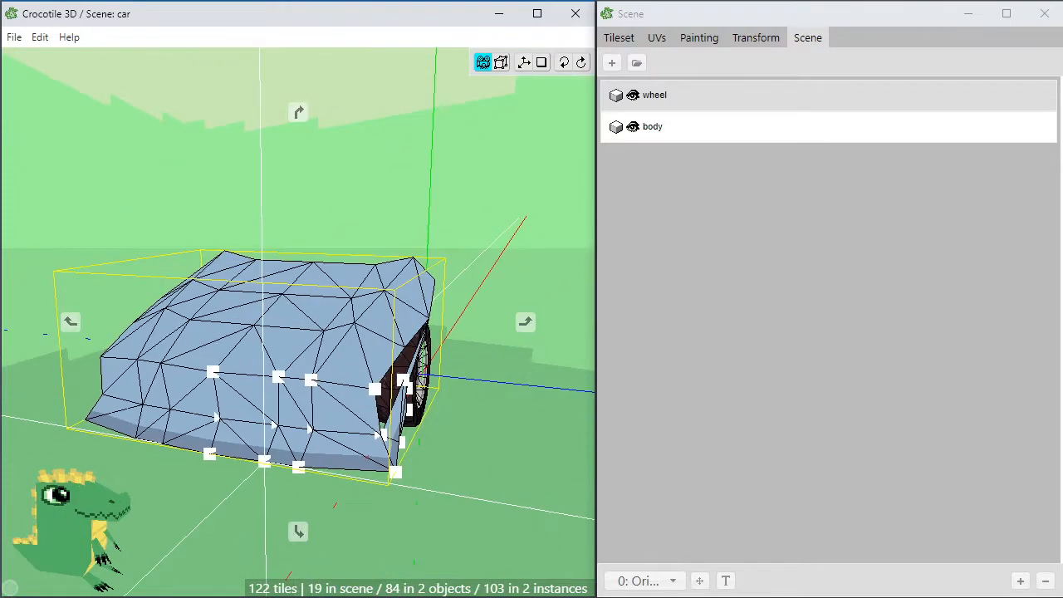
key(space)
click(282, 380)
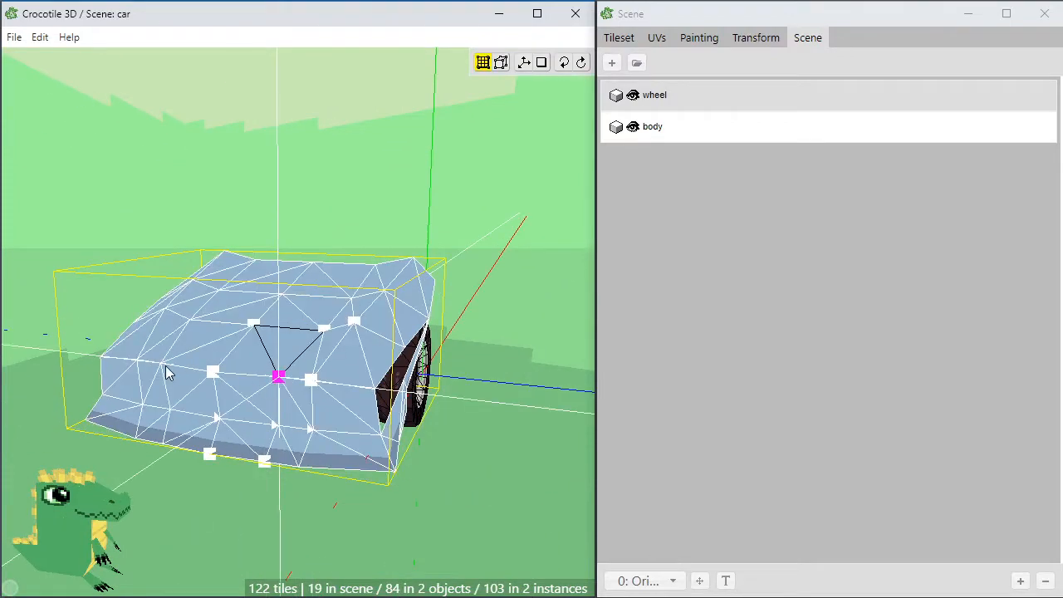
key(space)
drag(282, 380, 337, 362)
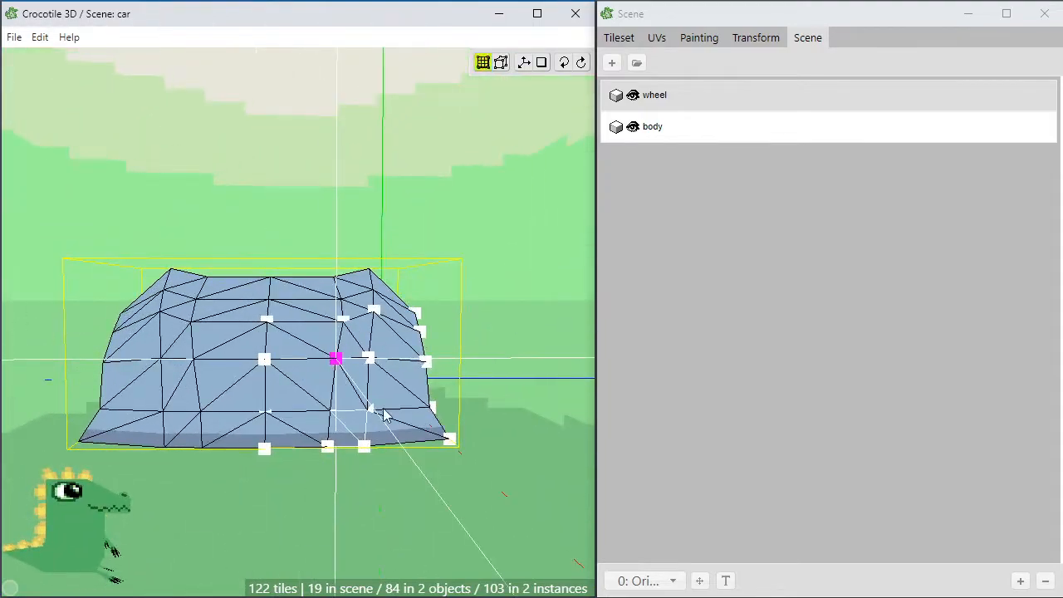
key(space)
drag(384, 415, 451, 459)
scroll(375, 415, up, 2)
key(space)
click(418, 394)
key(s)
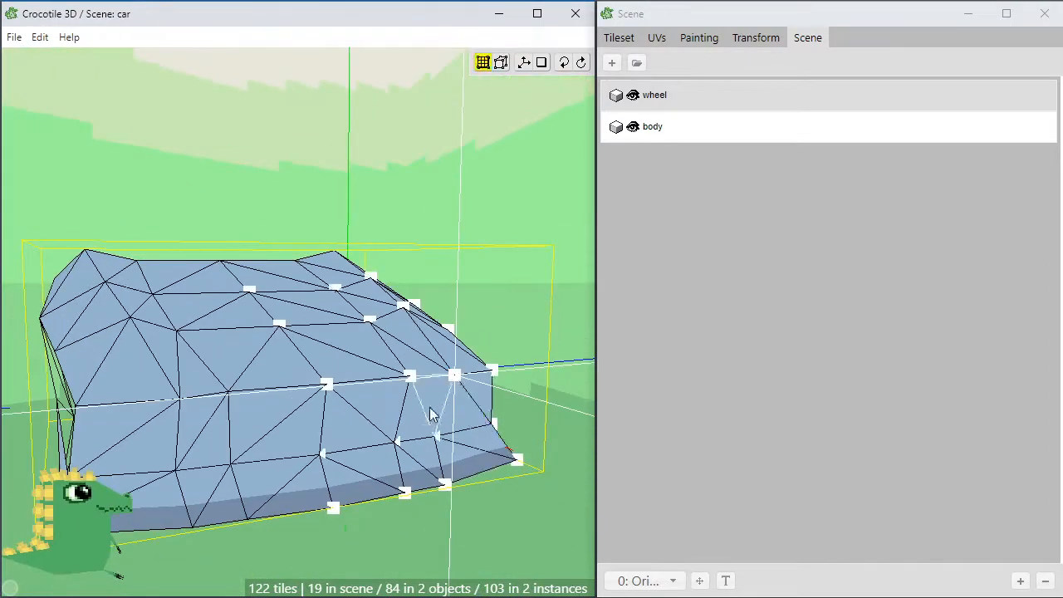
Select the bumper's bottom outer corner vertex and move it inward, close below the nose corner
key(space)
right_click(330, 394)
key(space)
drag(390, 406, 237, 465)
drag(345, 507, 451, 303)
key(space)
key(space)
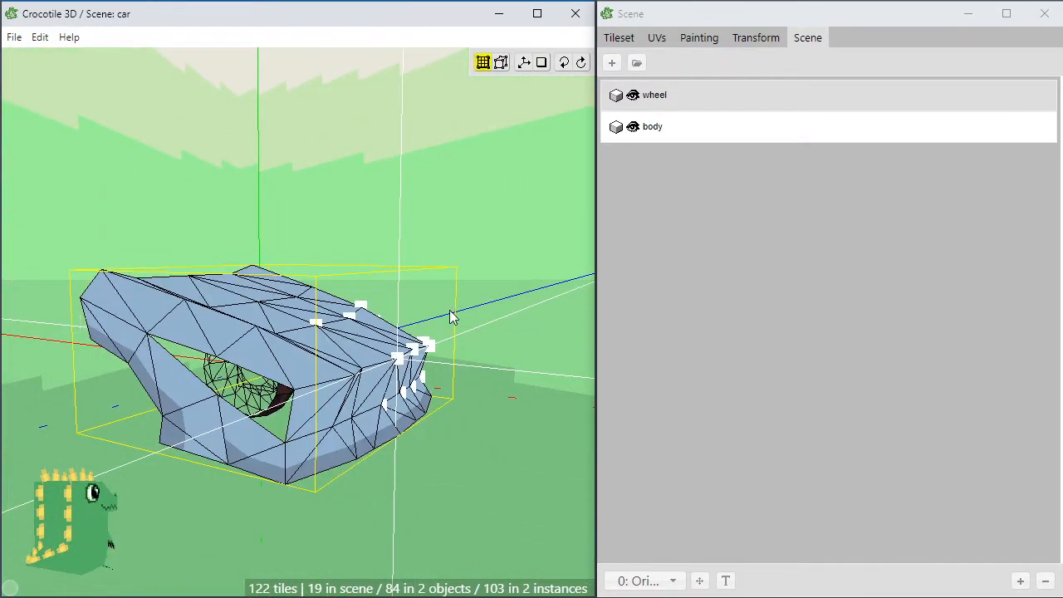
drag(531, 465, 425, 449)
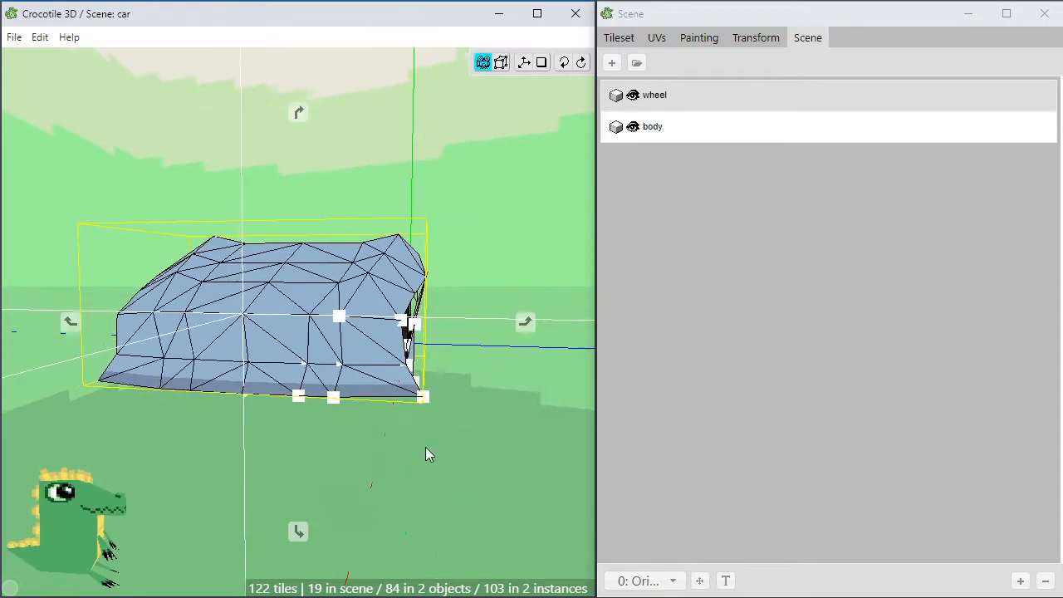
key(a)
key(a)
key(a)
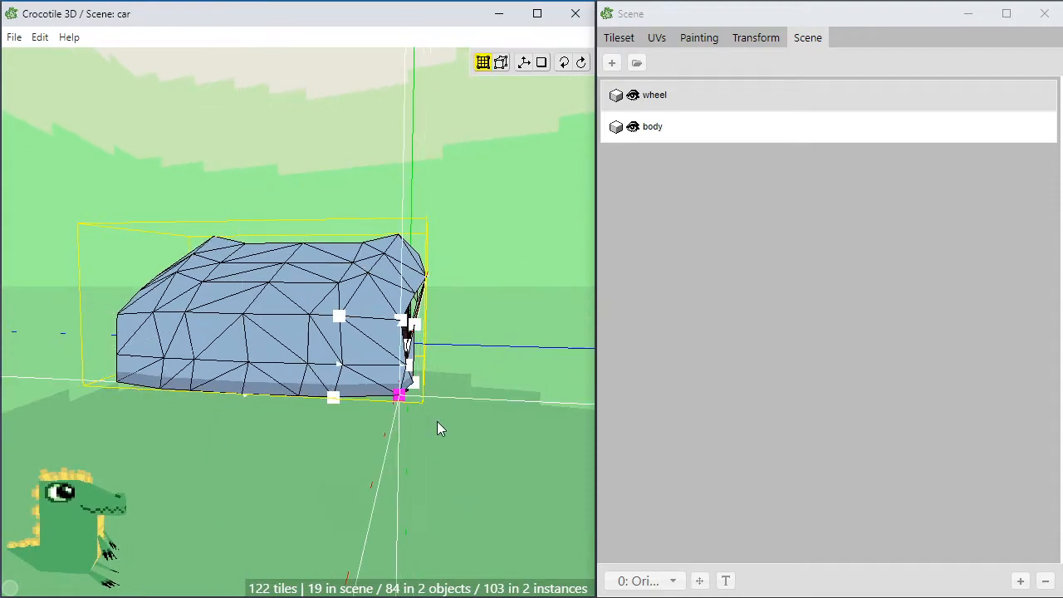
key(space)
mouse_move(411, 460)
mouse_down()
mouse_move(331, 457)
mouse_move(434, 470)
mouse_move(455, 458)
mouse_move(386, 460)
mouse_move(440, 460)
mouse_move(410, 474)
mouse_move(330, 473)
mouse_move(419, 483)
mouse_up()
key(space)
key(d)
Select the outer corner vertex just above the bumper and move it inward, narrower than the bottom corner
key(space)
key(space)
click(428, 474)
key(space)
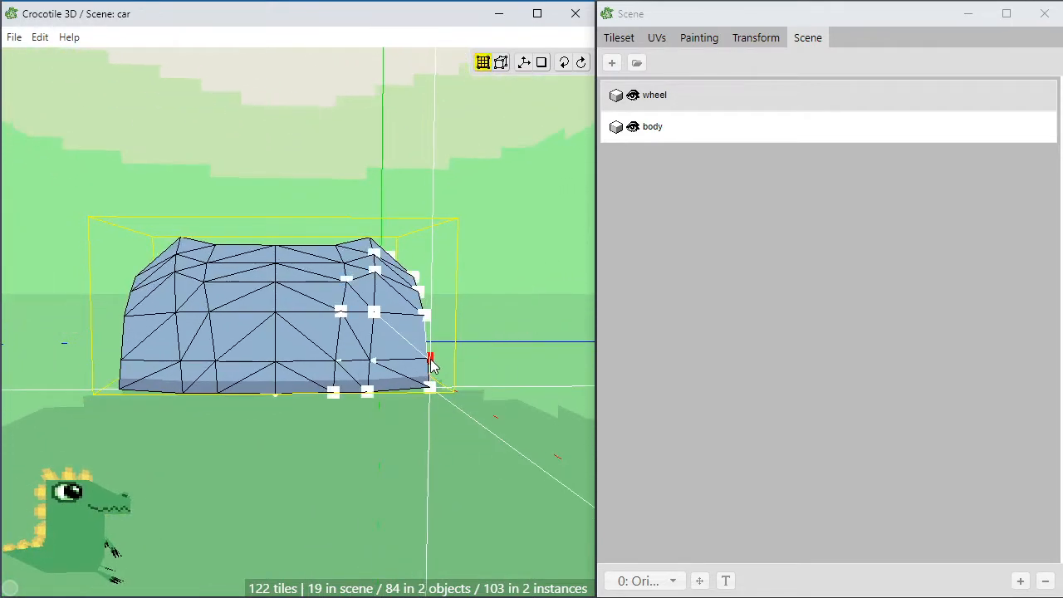
key(a)
key(d)
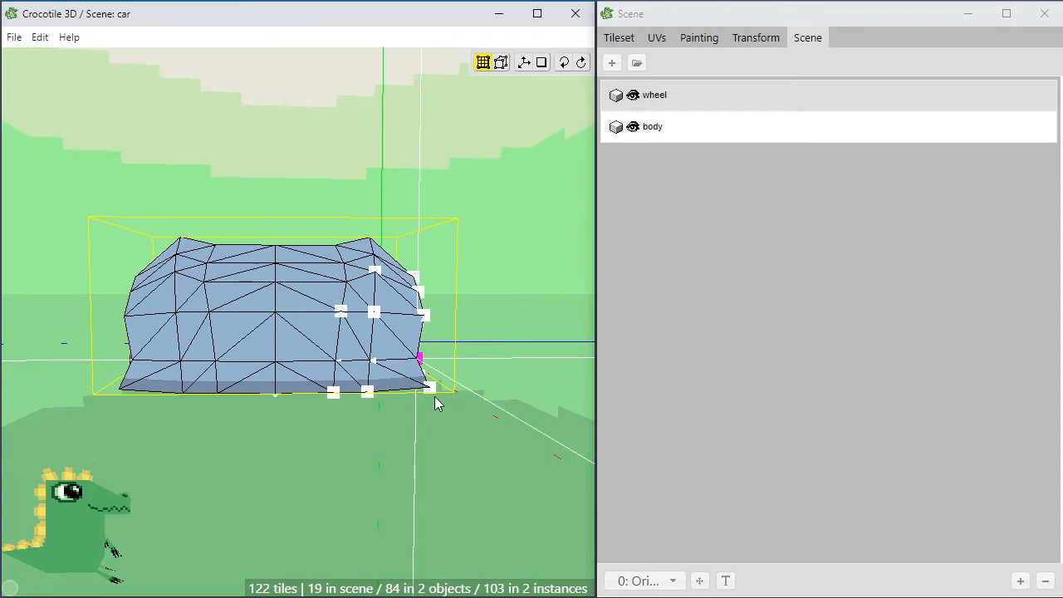
Select the outer crease vertex on the nose's upper edge and move it slightly outward toward the corner
click(435, 422)
key(space)
drag(435, 421, 413, 378)
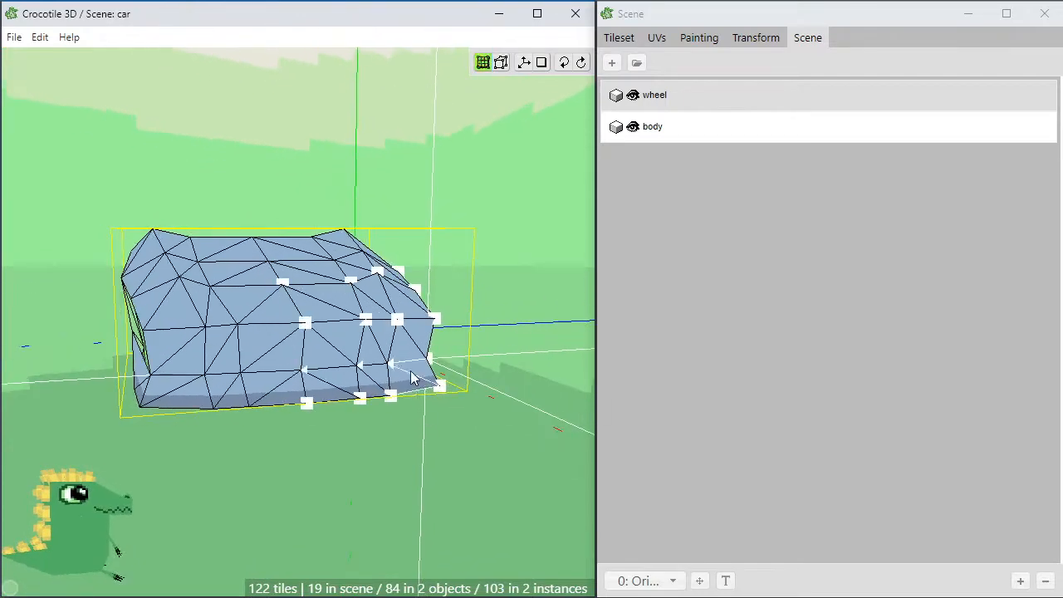
click(398, 328)
key(w)
key(w)
key(w)
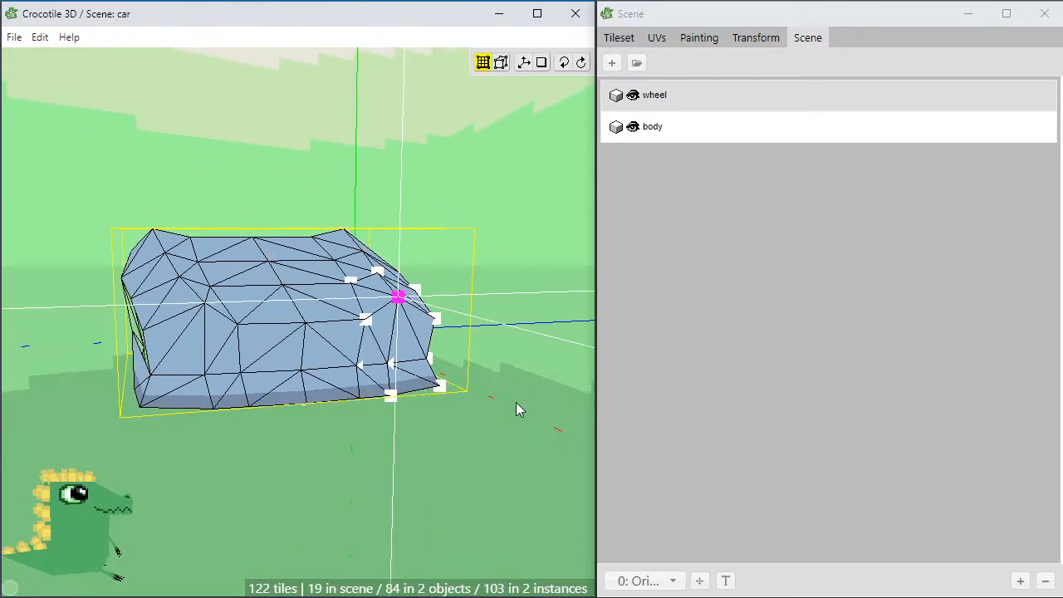
key(d)
key(d)
mouse_move(434, 467)
mouse_down()
mouse_move(531, 486)
mouse_move(519, 465)
mouse_move(544, 503)
mouse_move(573, 494)
mouse_move(552, 460)
mouse_move(431, 469)
mouse_up()
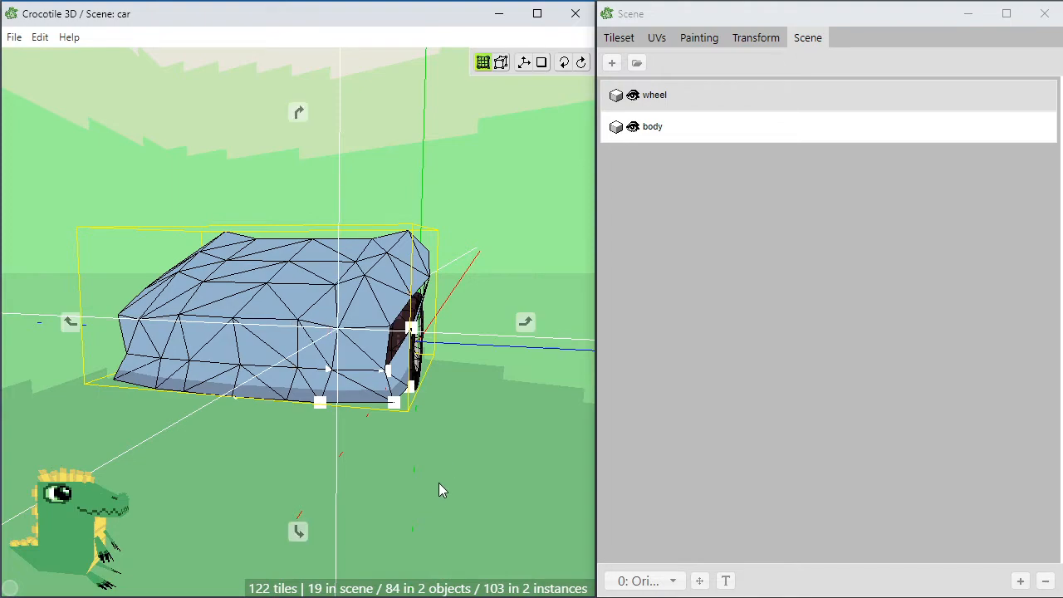
drag(438, 482, 446, 398)
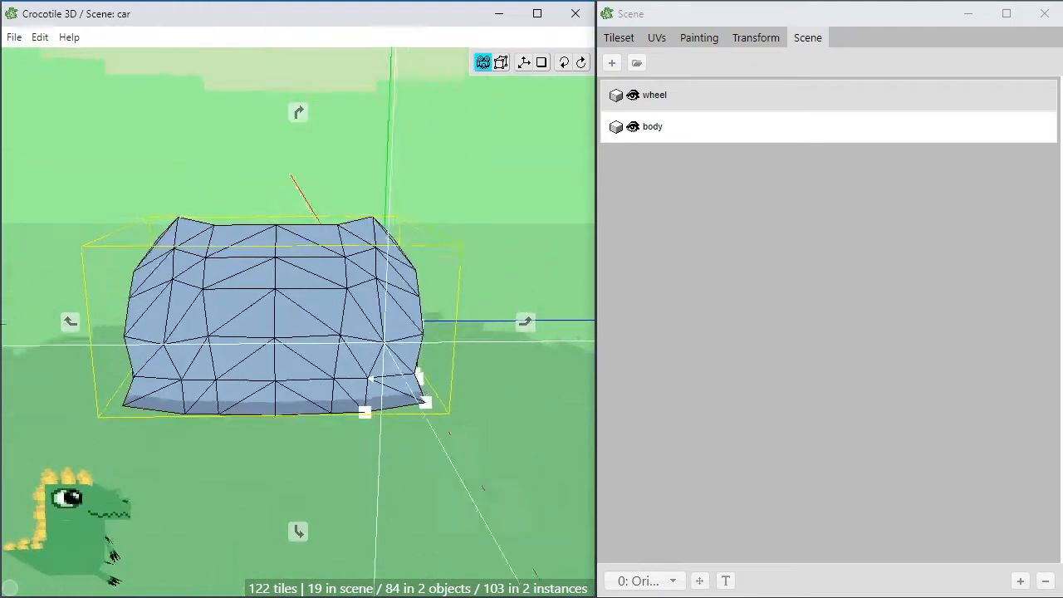
Examine the hood strips, the nose and the side opening ahead of the wheel from several angles
scroll(446, 396, up, 4)
click(392, 321)
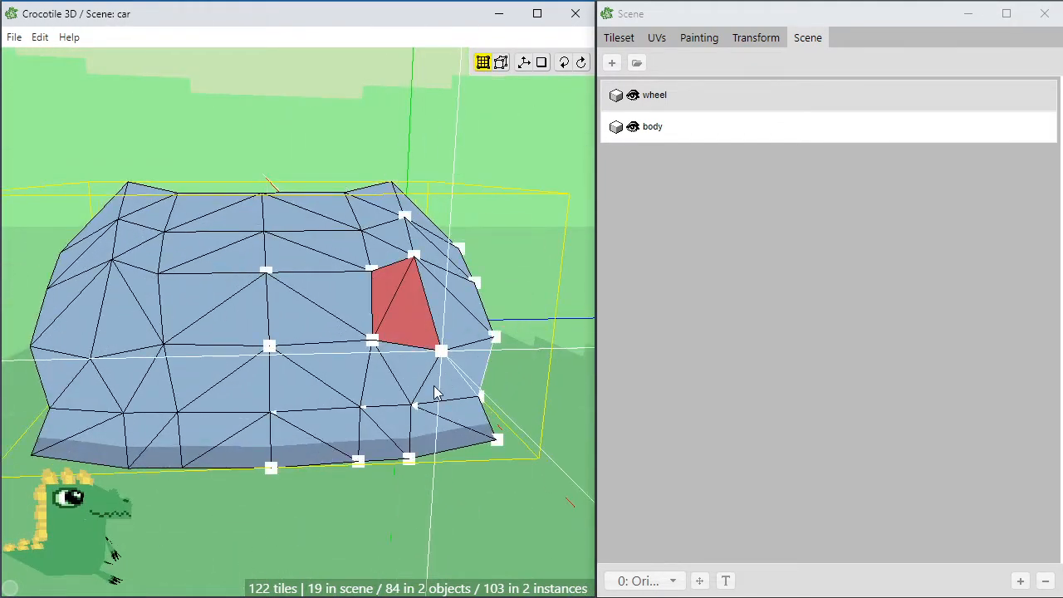
drag(475, 441, 419, 478)
click(426, 405)
drag(325, 332, 318, 194)
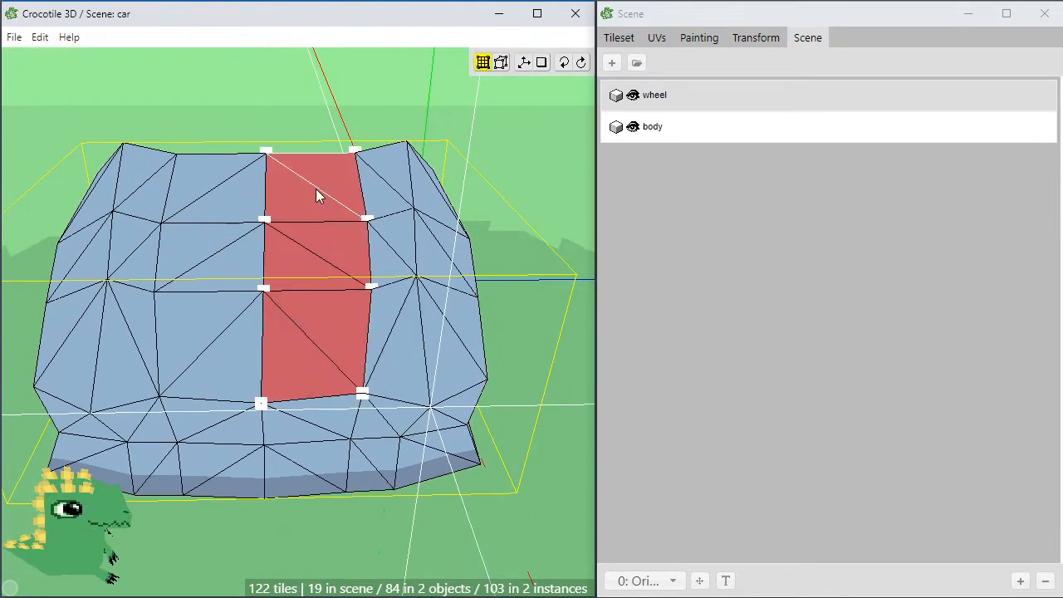
right_click(398, 351)
scroll(365, 415, down, 2)
drag(330, 473, 271, 559)
middle_drag(392, 388, 453, 357)
middle_drag(409, 396, 440, 456)
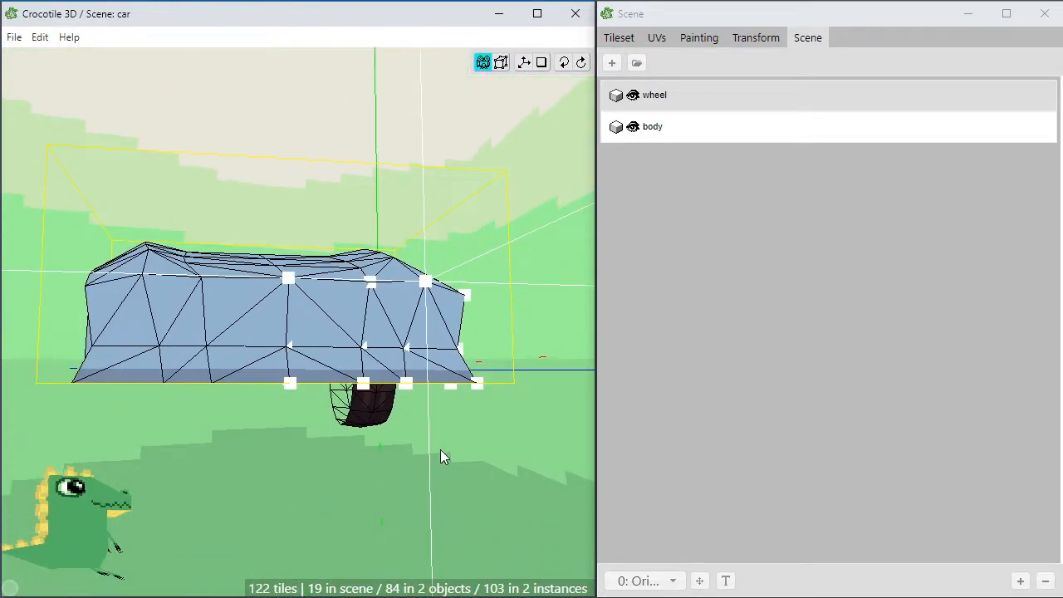
mouse_move(395, 401)
middle_down()
mouse_move(389, 427)
mouse_move(299, 436)
mouse_move(404, 398)
middle_up()
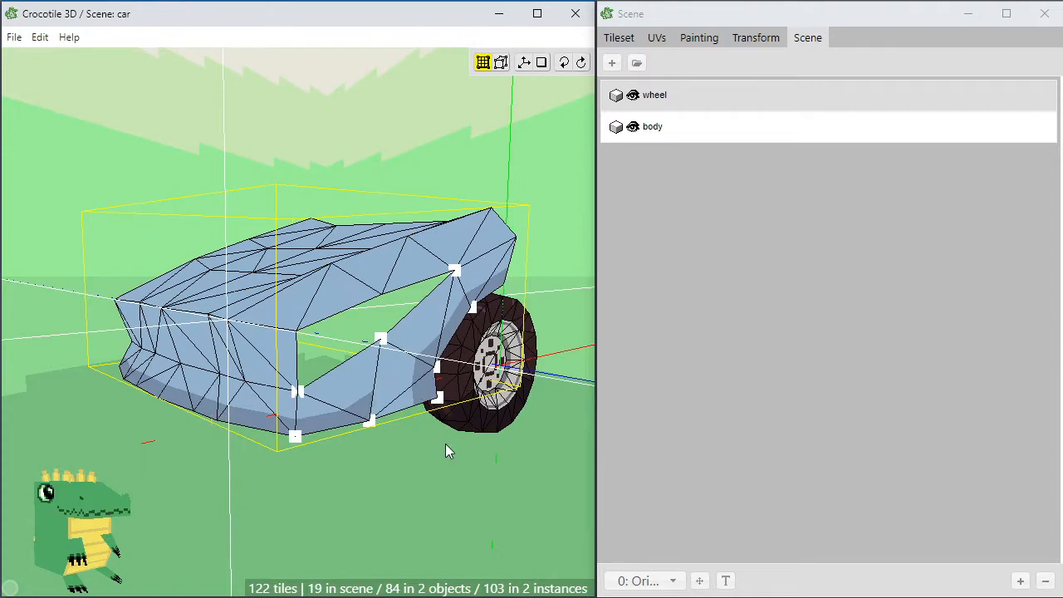
middle_drag(345, 453, 290, 421)
middle_drag(354, 425, 474, 424)
middle_drag(375, 371, 432, 322)
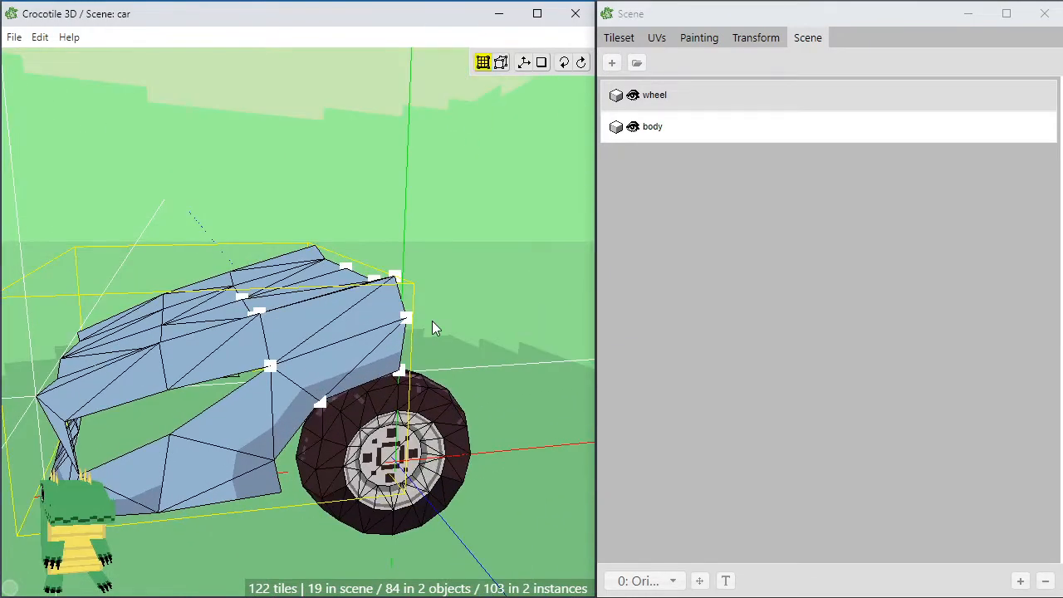
key(space)
scroll(432, 321, up, 1)
right_drag(432, 321, 404, 324)
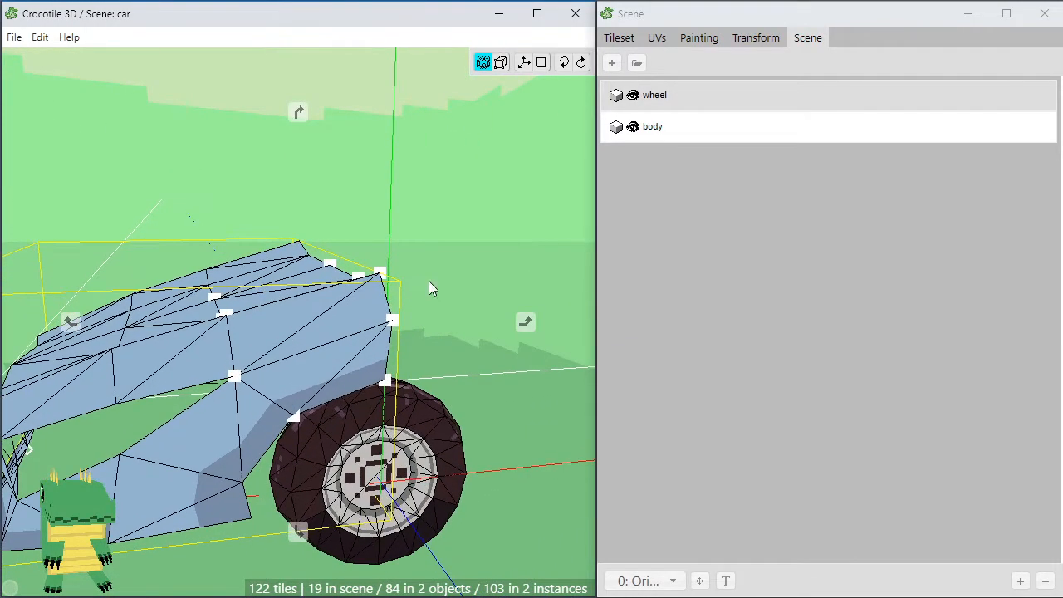
drag(429, 280, 241, 382)
key(space)
right_drag(241, 382, 269, 340)
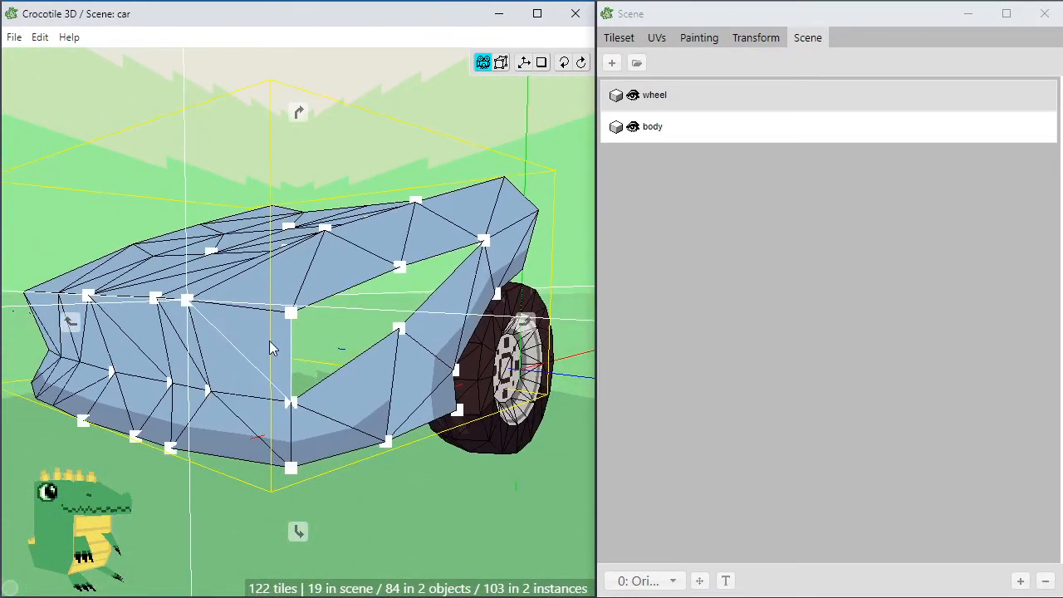
key(space)
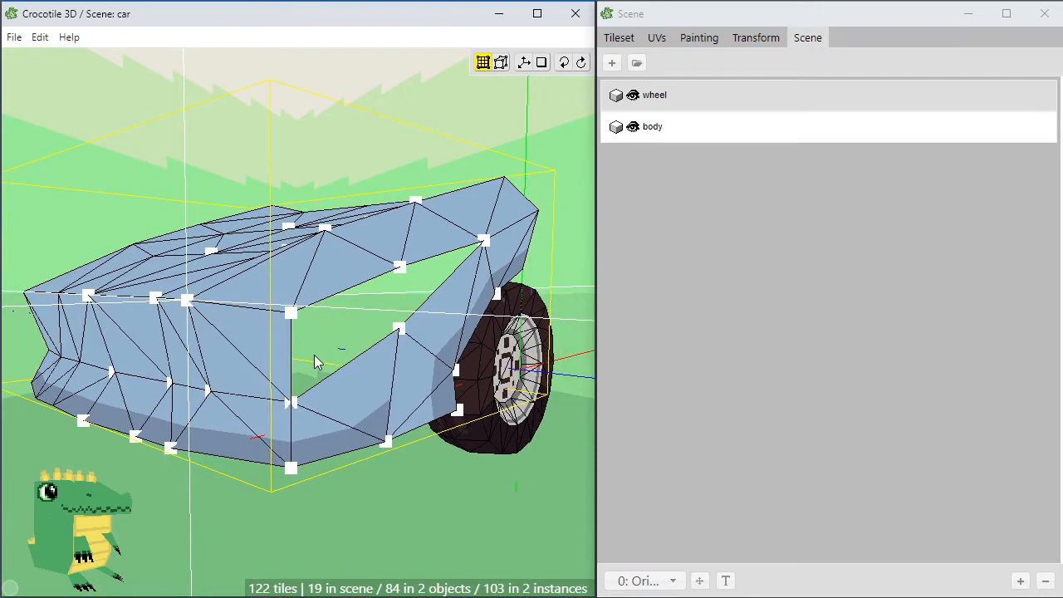
drag(342, 334, 315, 357)
right_drag(319, 385, 321, 370)
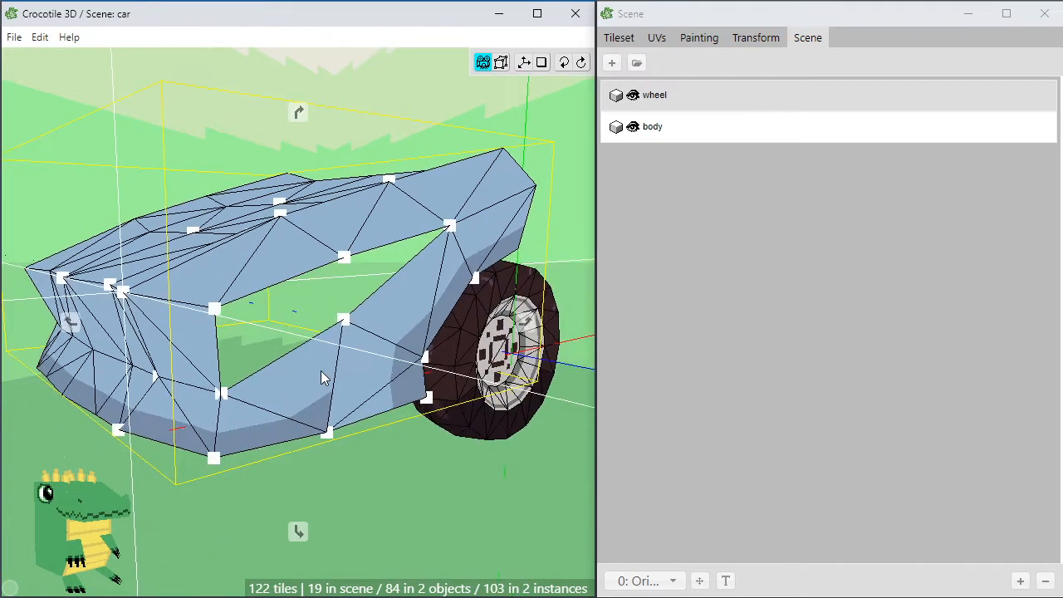
key(space)
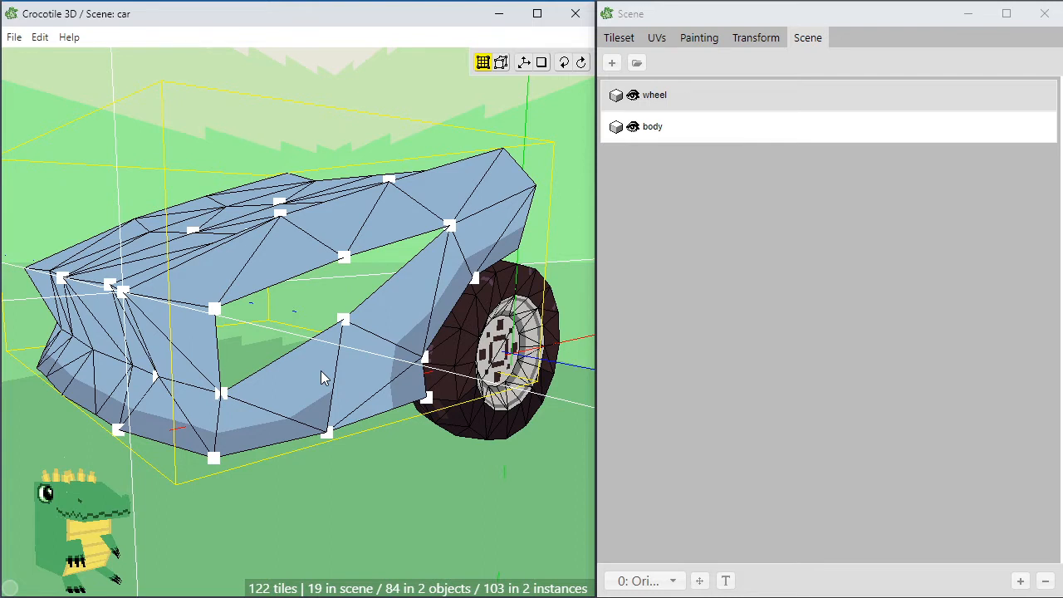
Duplicate the face below the side opening and snap the copy's four corners to the surrounding vertices to close the opening's front part
key(space)
drag(313, 357, 257, 336)
scroll(296, 335, up, 2)
key(space)
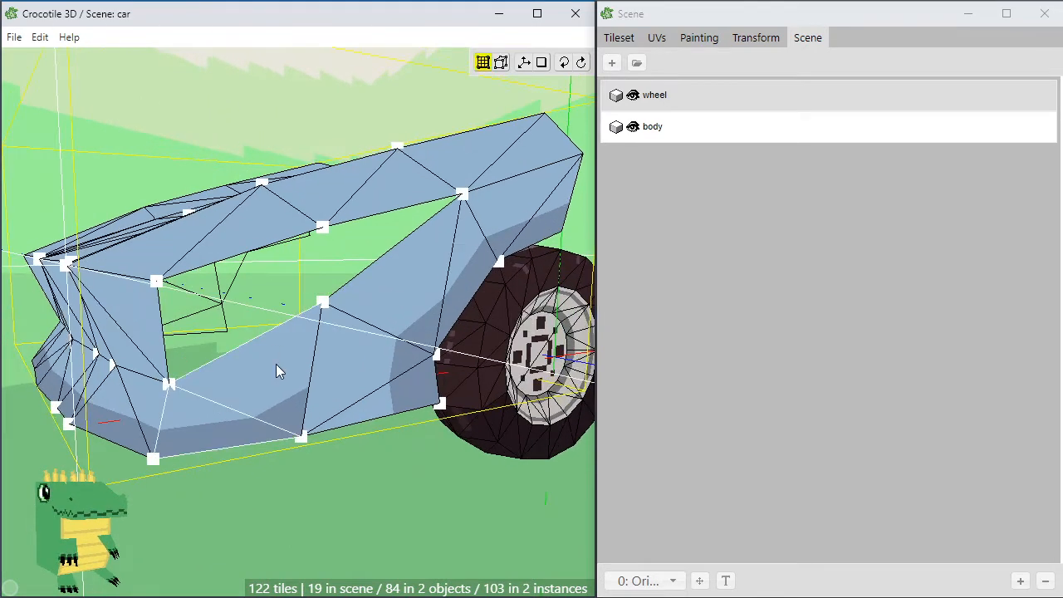
click(276, 371)
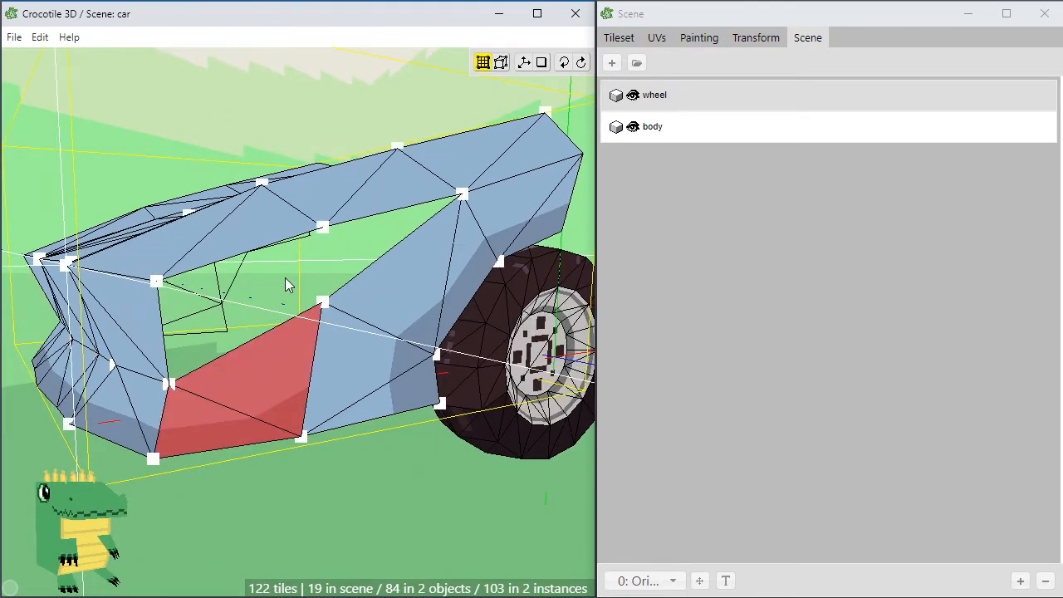
key(ctrl+v)
ctrl+scroll(285, 277, up, 3)
drag(342, 308, 322, 231)
drag(182, 396, 160, 286)
click(345, 463)
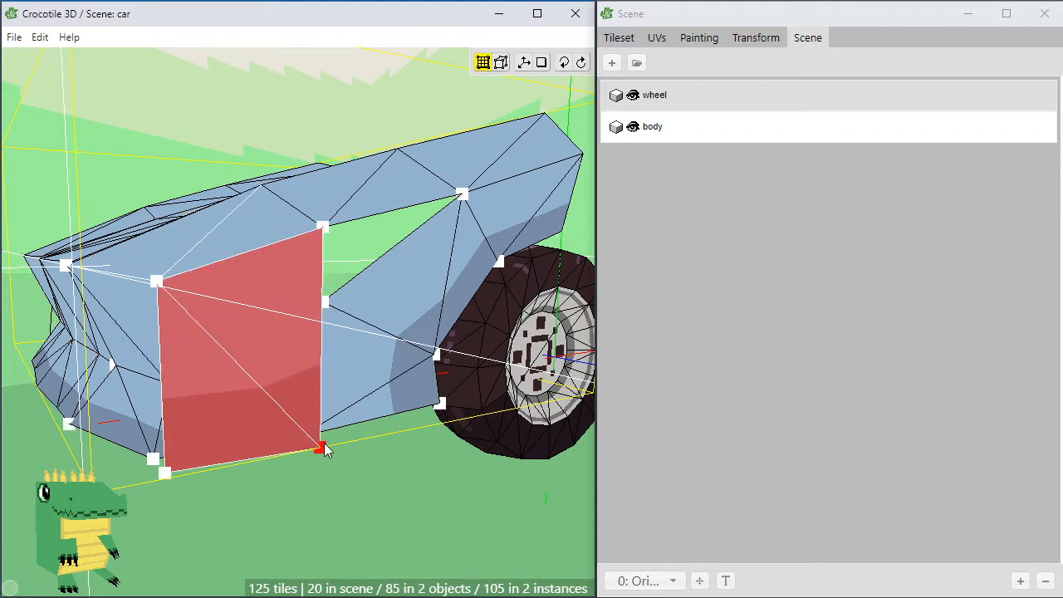
drag(324, 449, 324, 302)
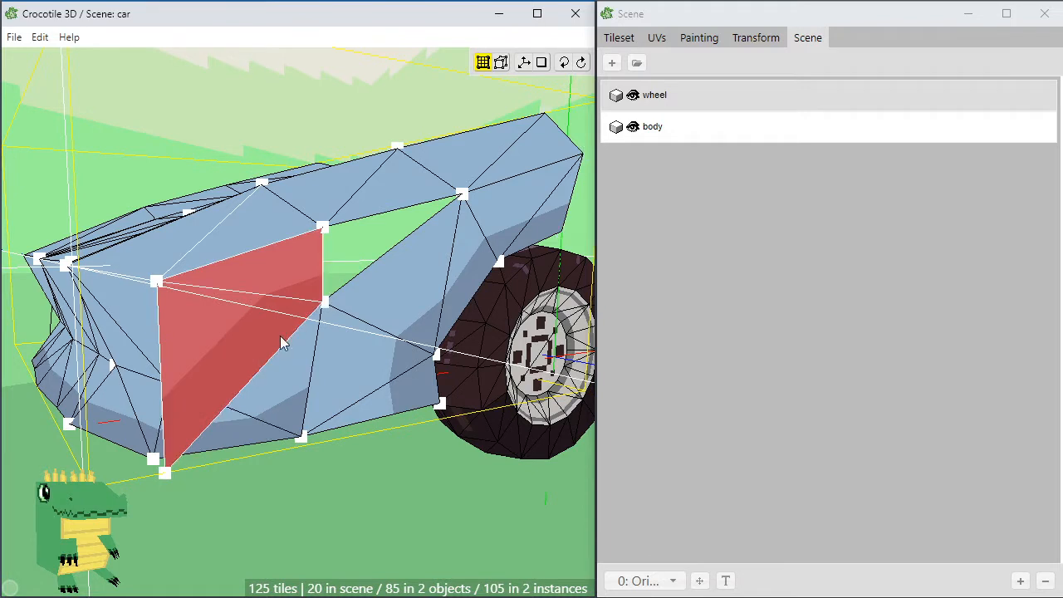
drag(166, 483, 173, 382)
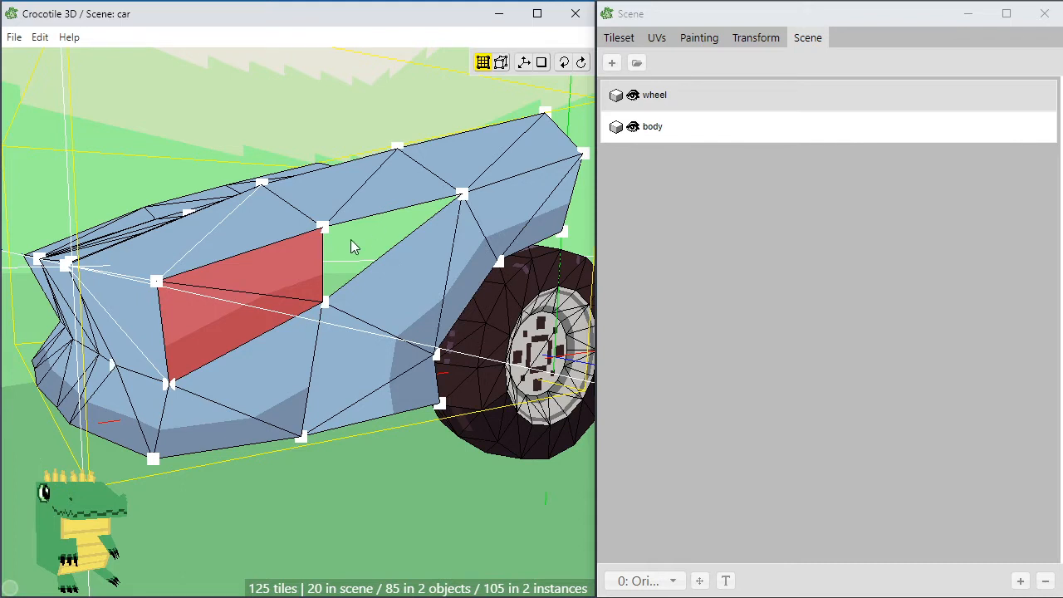
Duplicate the face in the side opening and snap the copy's corners to the surrounding vertices to close the opening's rear part
key(d)
key(d)
key(d)
key(d)
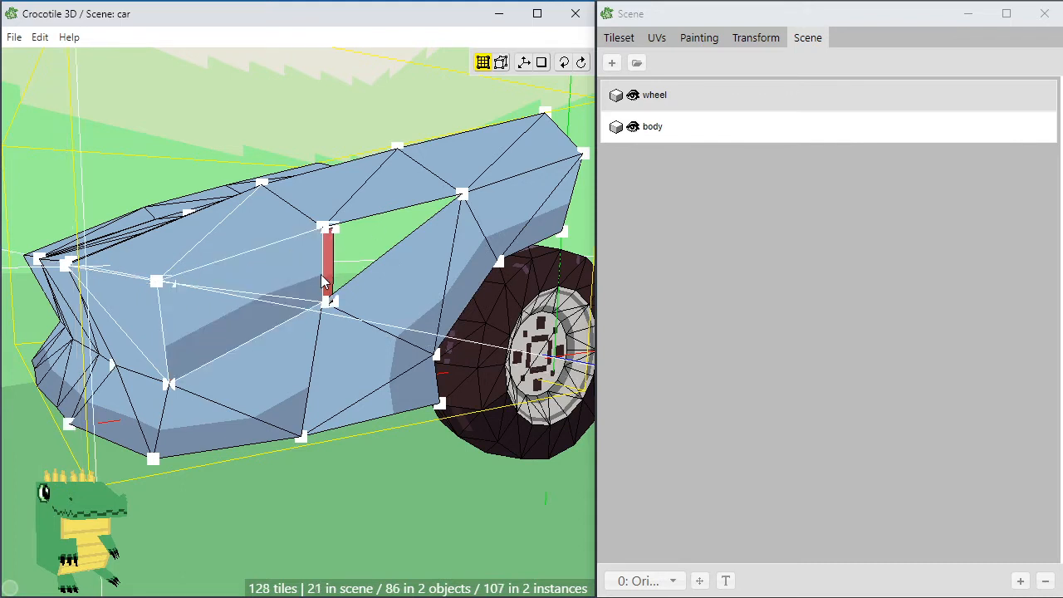
drag(355, 230, 463, 196)
click(184, 283)
key(d)
drag(214, 271, 328, 234)
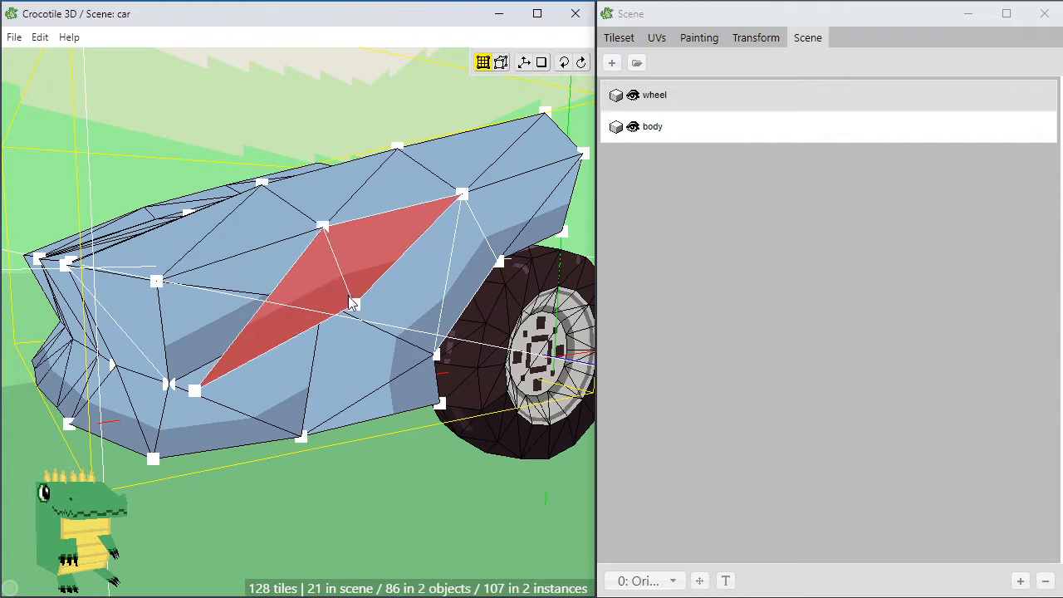
drag(354, 307, 327, 304)
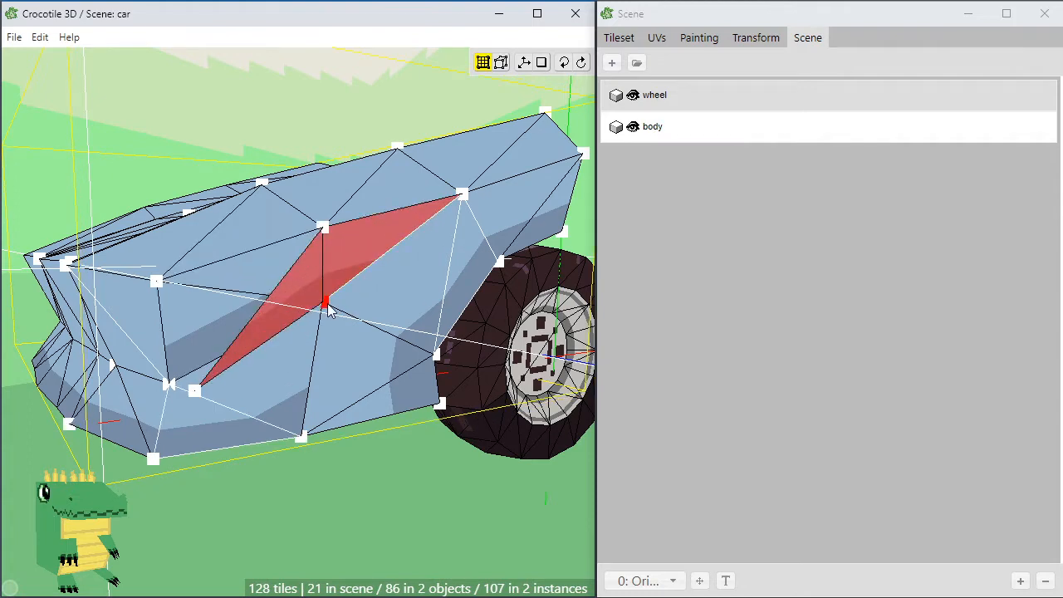
click(195, 391)
drag(200, 397, 327, 309)
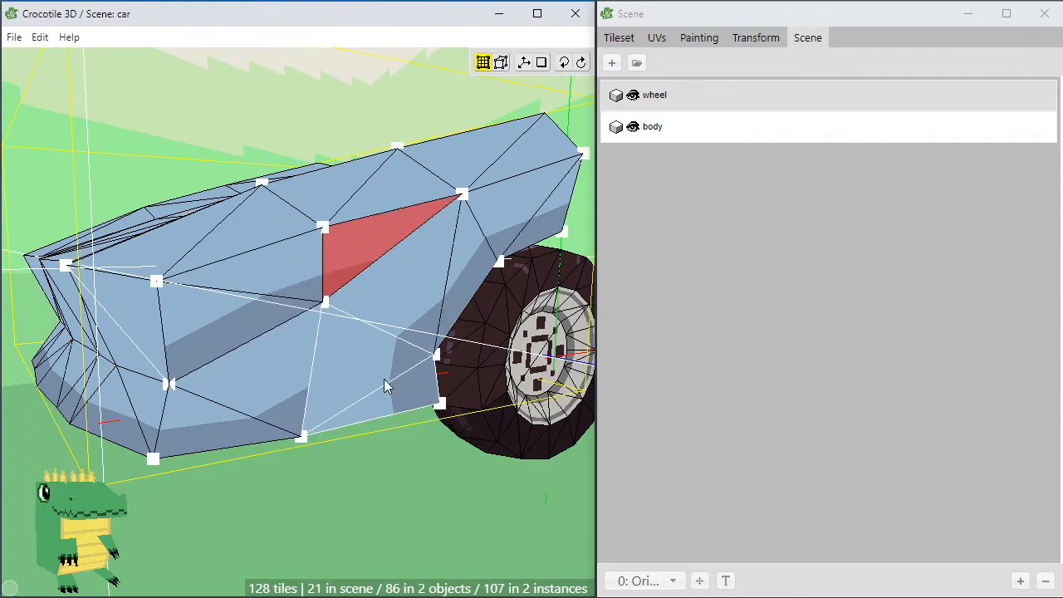
Select all faces of the modelled front body half and bring their stacked UVs into view in the UV editor
right_drag(384, 385, 349, 328)
click(319, 418)
scroll(309, 380, down, 3)
mouse_move(309, 380)
right_down()
mouse_move(415, 365)
mouse_move(289, 375)
right_up()
click(289, 374)
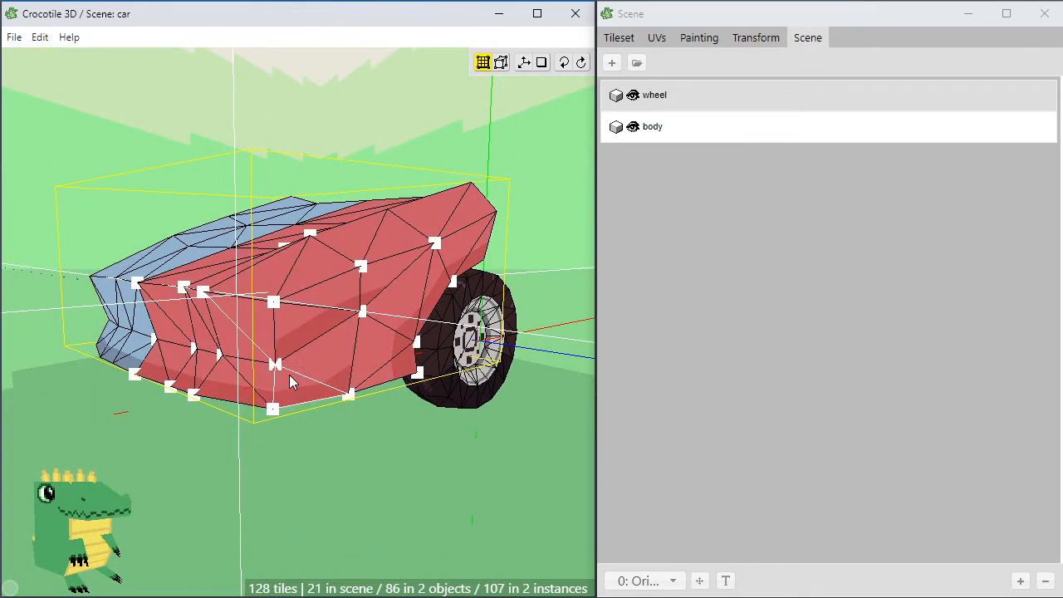
click(660, 39)
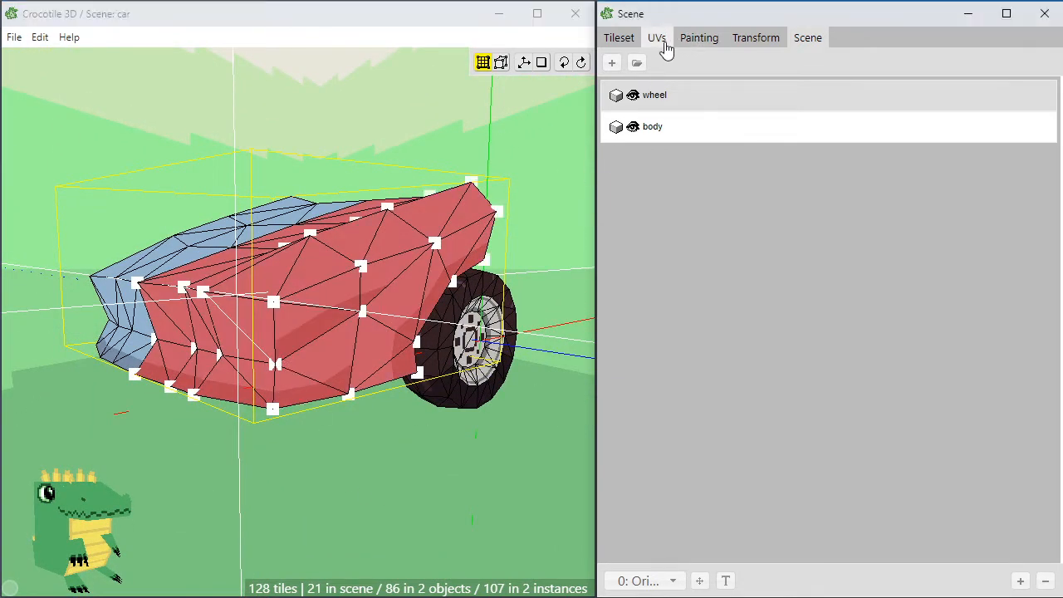
scroll(678, 420, up, 3)
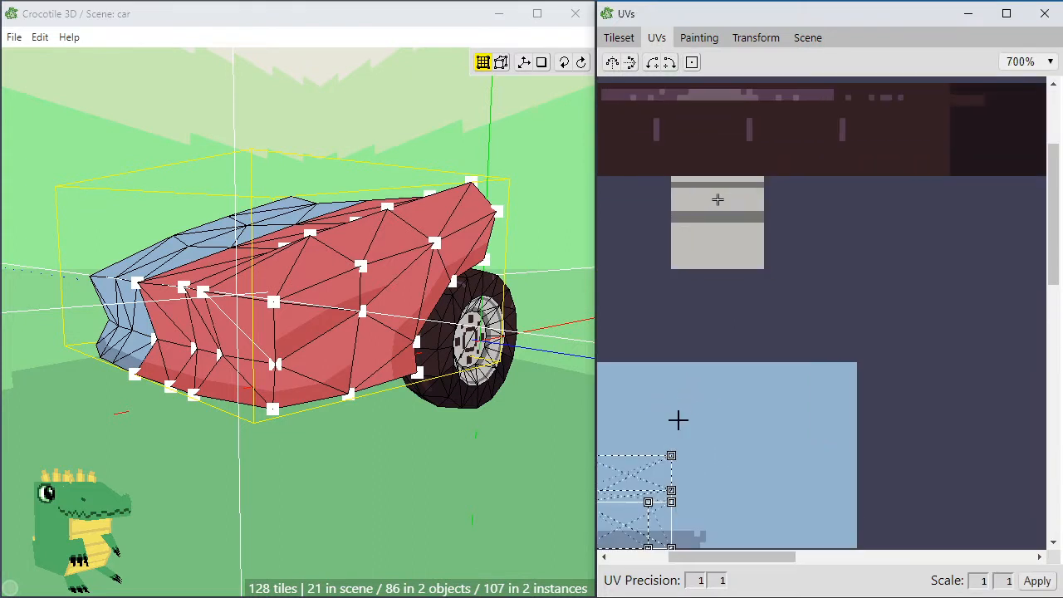
middle_drag(683, 427, 873, 328)
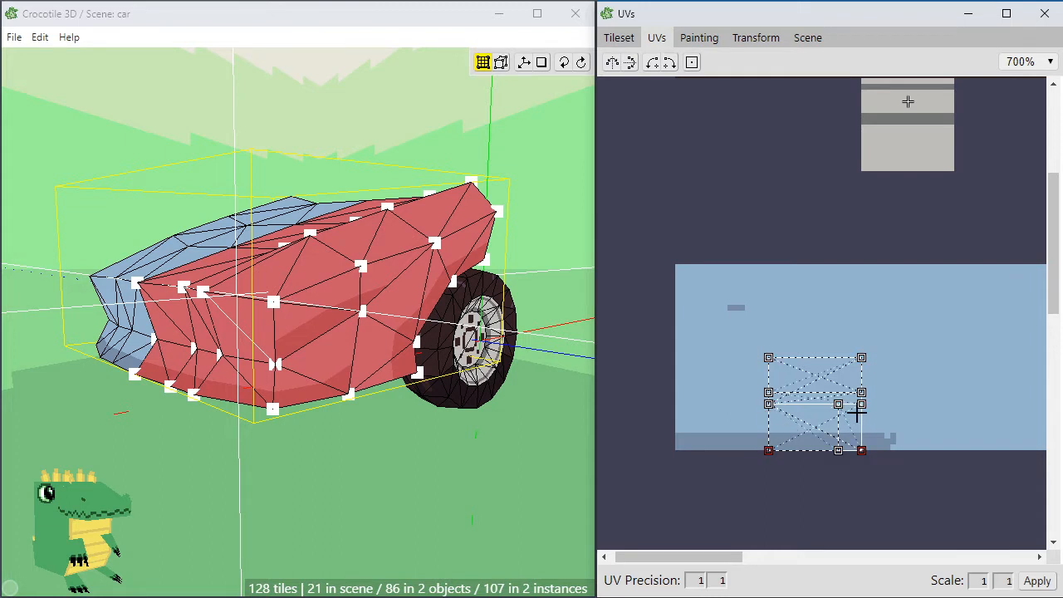
Pull the front centre face's UV rectangle out of the stack and place it across the blue texture's left edge
click(809, 373)
drag(809, 373, 811, 235)
click(722, 285)
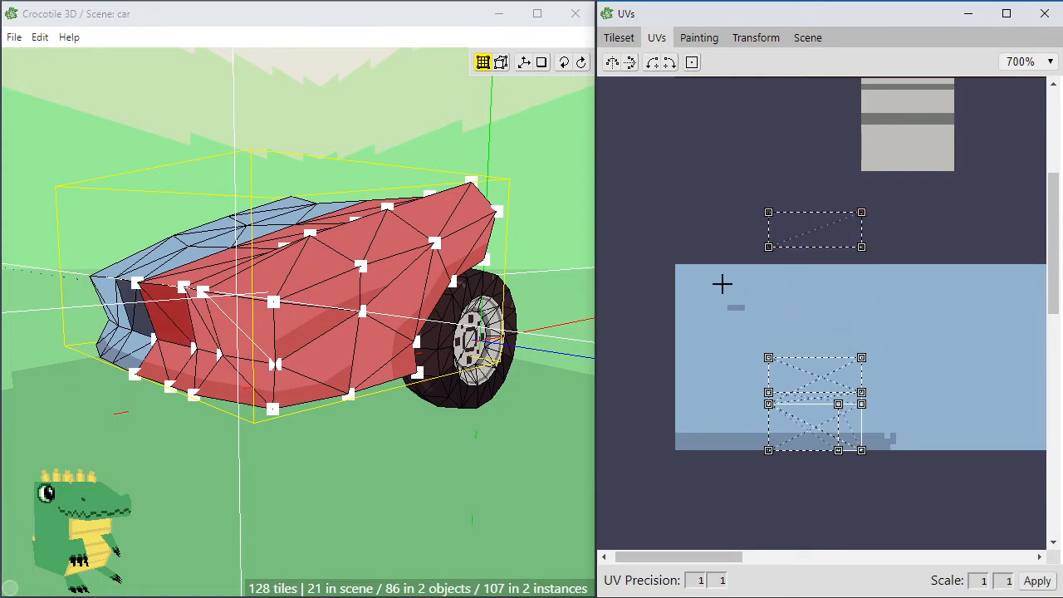
key(space)
drag(337, 473, 409, 475)
click(825, 229)
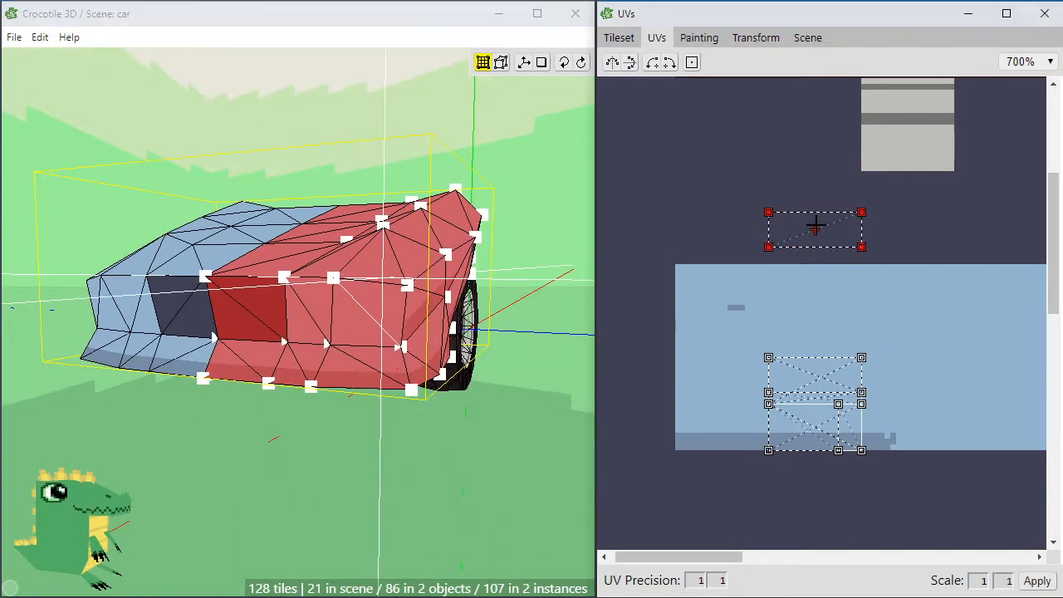
drag(806, 230, 700, 328)
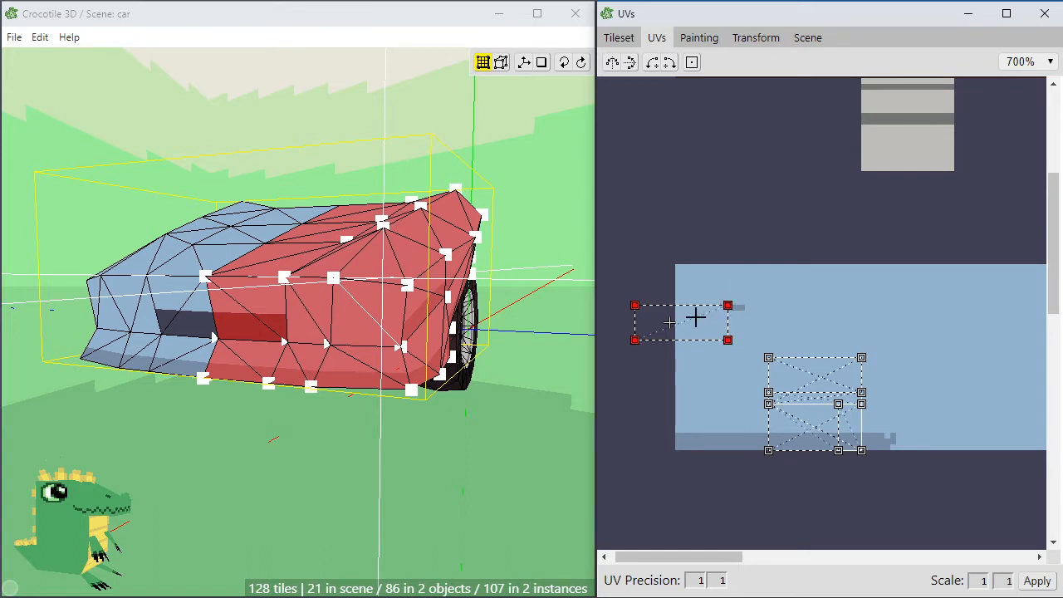
drag(701, 316, 699, 321)
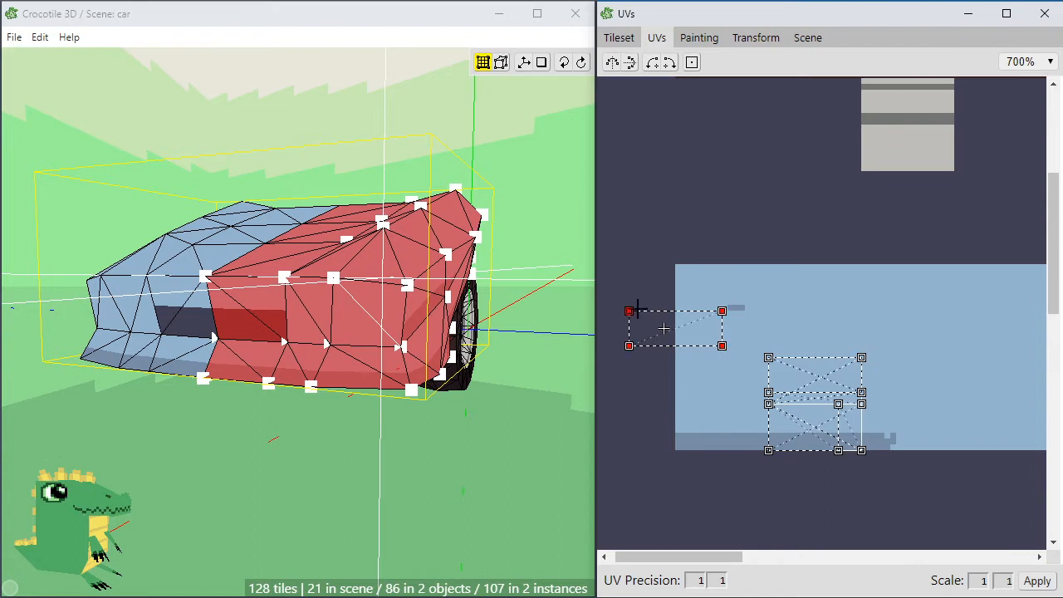
drag(638, 309, 617, 316)
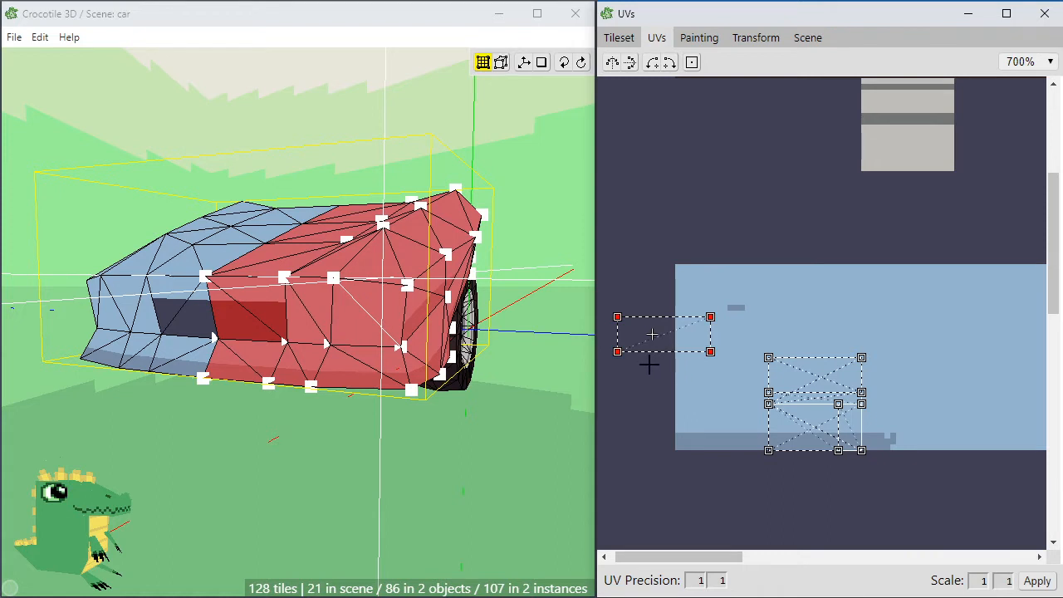
Move the first hood face's UV rectangle out of the stack and join it to the front face's UVs near the texture's top edge
shift+click(810, 369)
drag(810, 370, 783, 257)
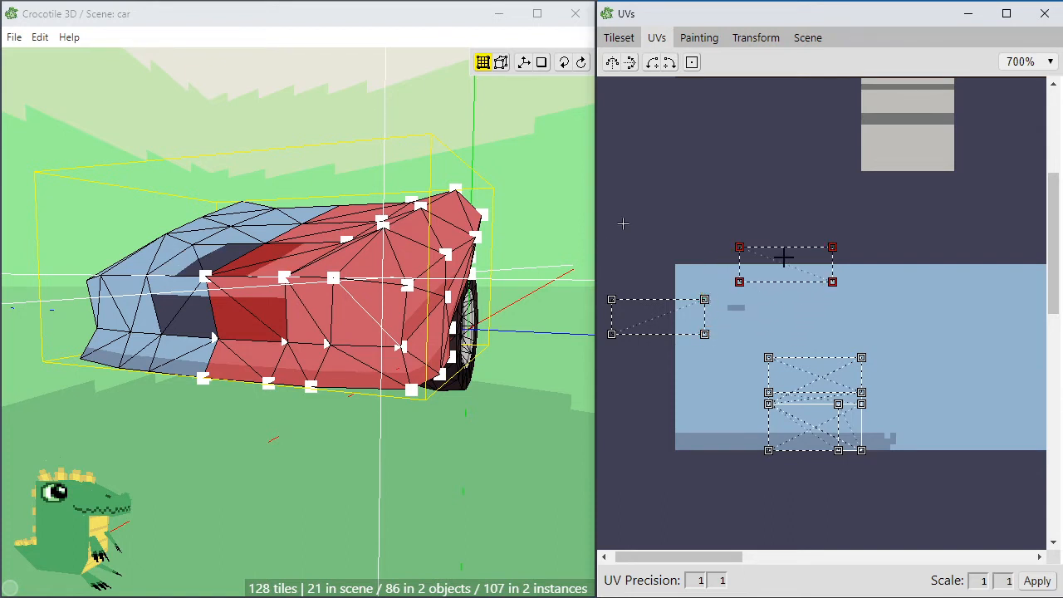
drag(679, 304, 688, 277)
click(769, 255)
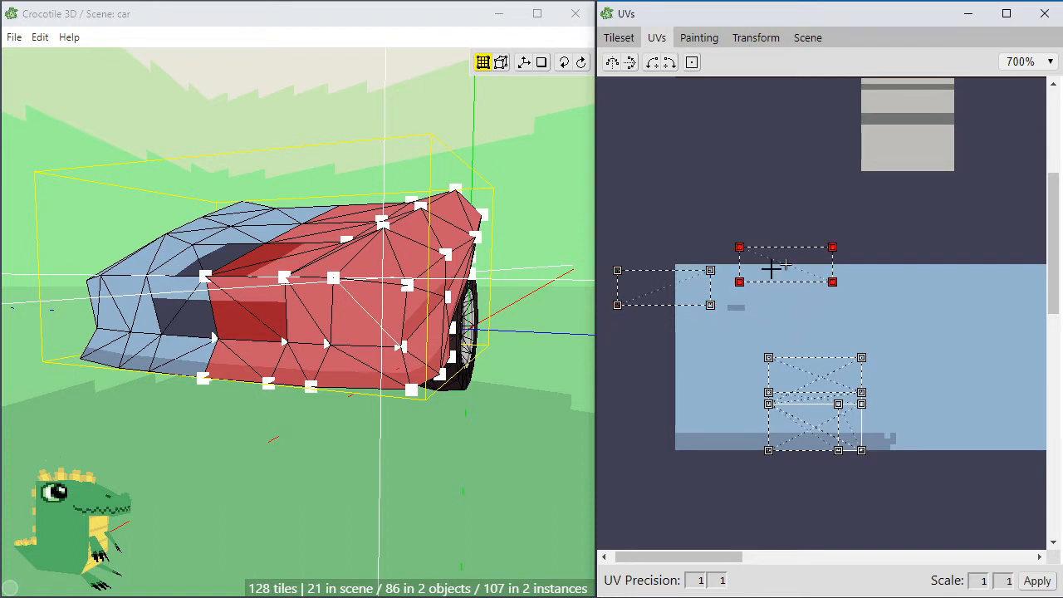
drag(771, 268, 743, 291)
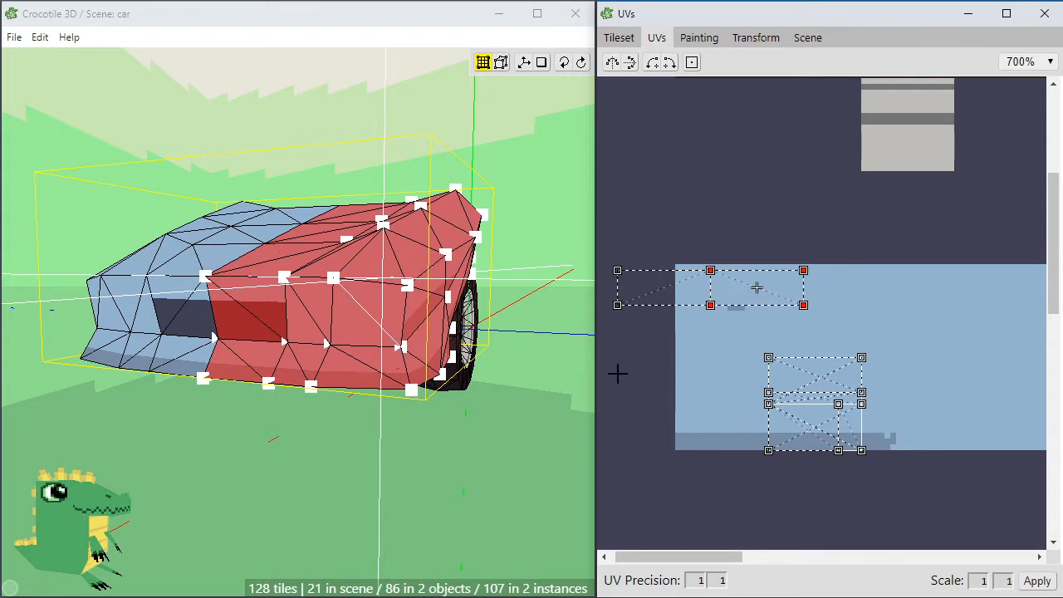
Pull two more UV rectangles from the stack and append them to the upper row, making a row of four
drag(799, 360, 828, 287)
click(797, 368)
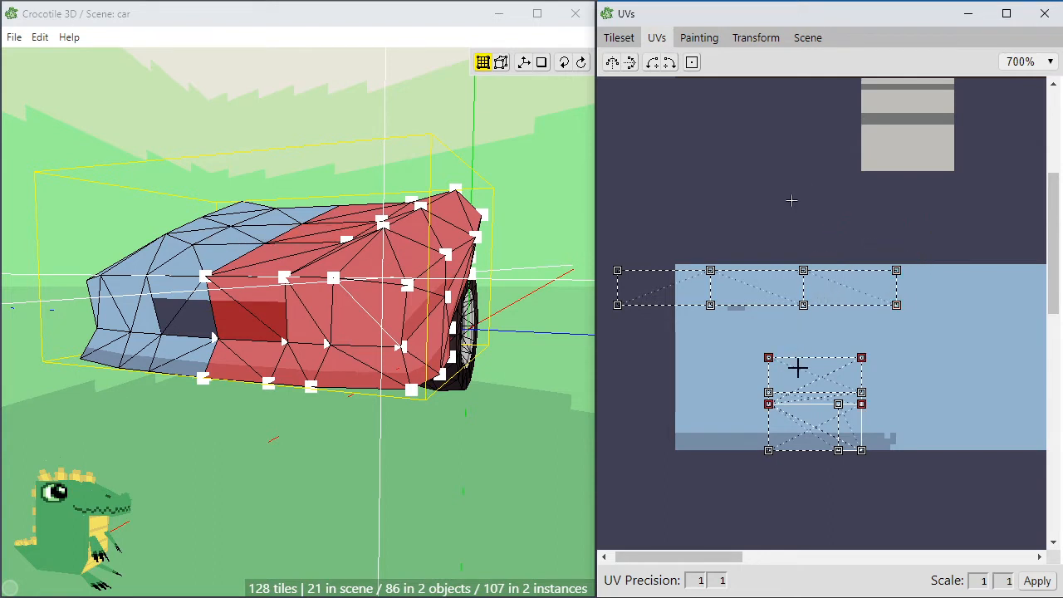
drag(797, 368, 937, 294)
click(797, 480)
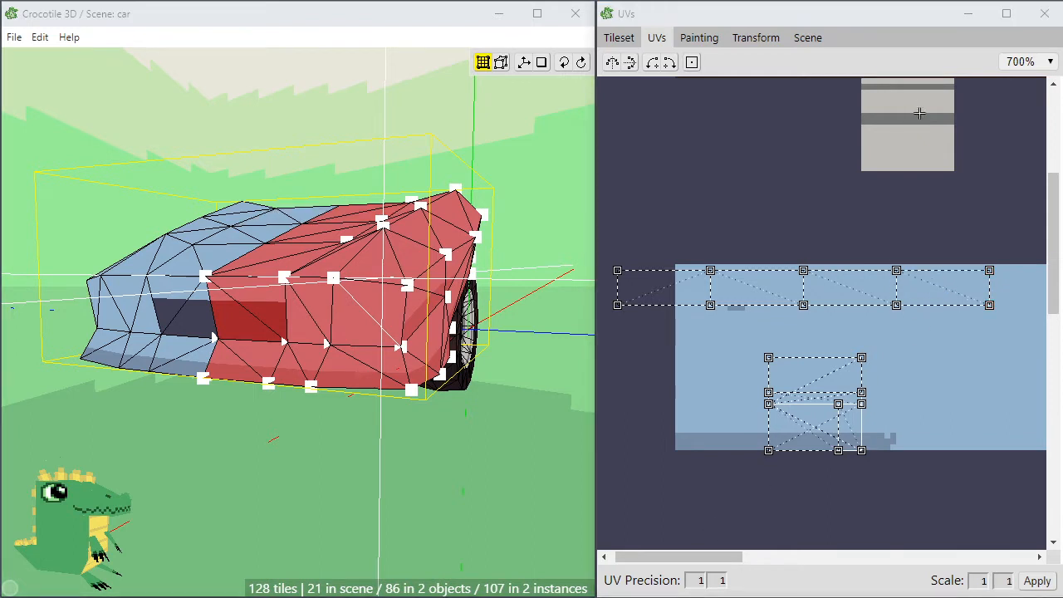
click(703, 332)
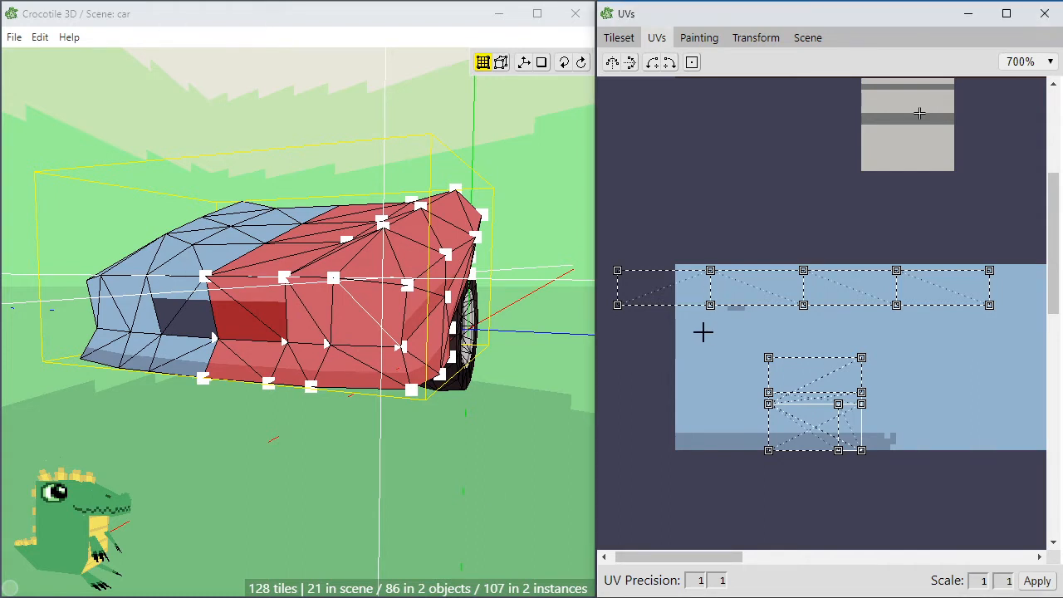
Pull three taller UV rectangles from the stack and line them up edge to edge as a second row below the first
click(823, 382)
drag(798, 376, 760, 246)
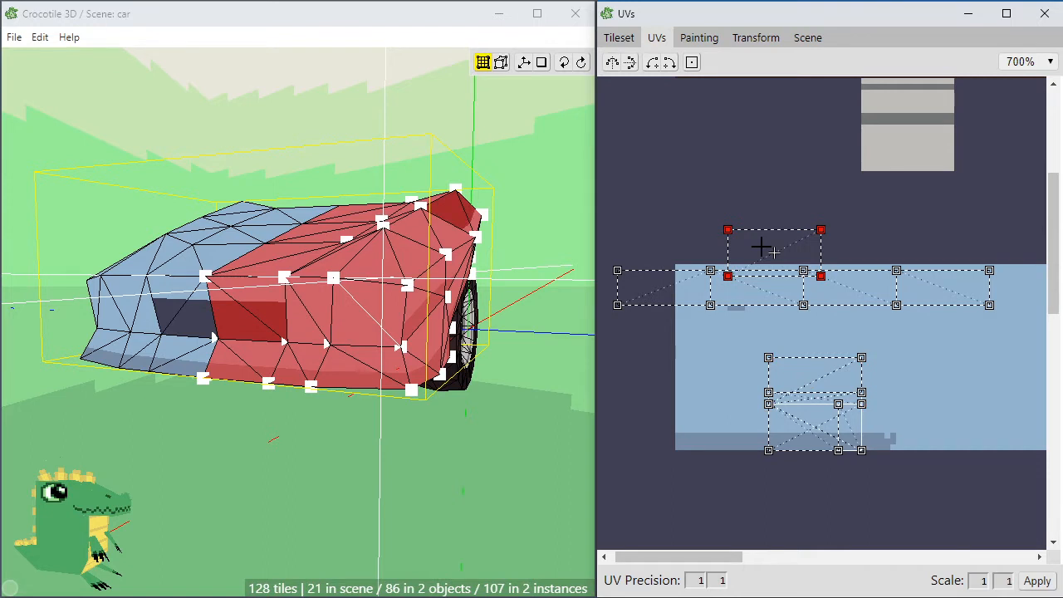
drag(760, 247, 918, 383)
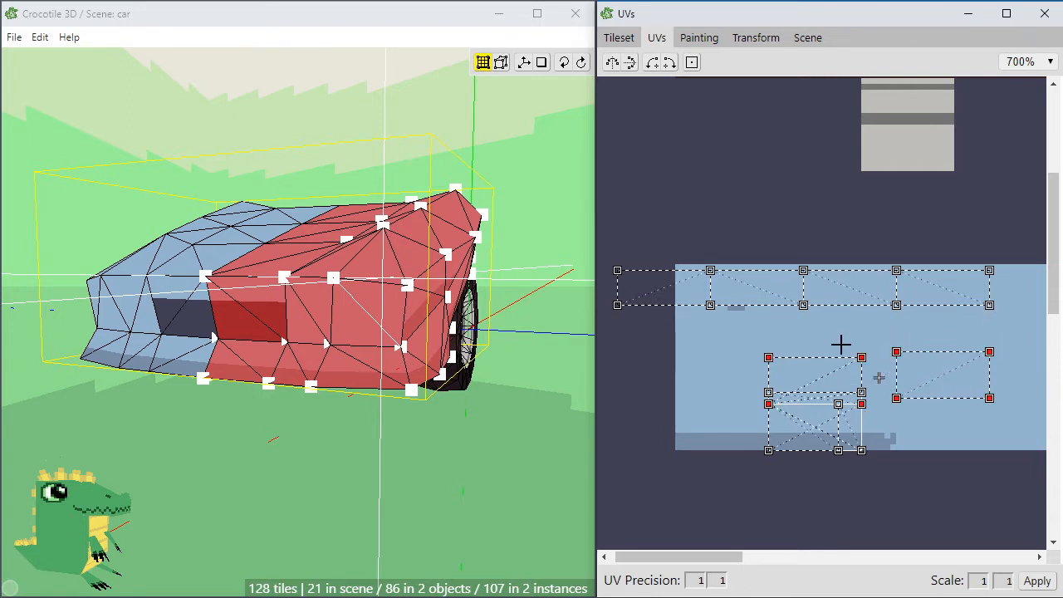
drag(825, 370, 861, 366)
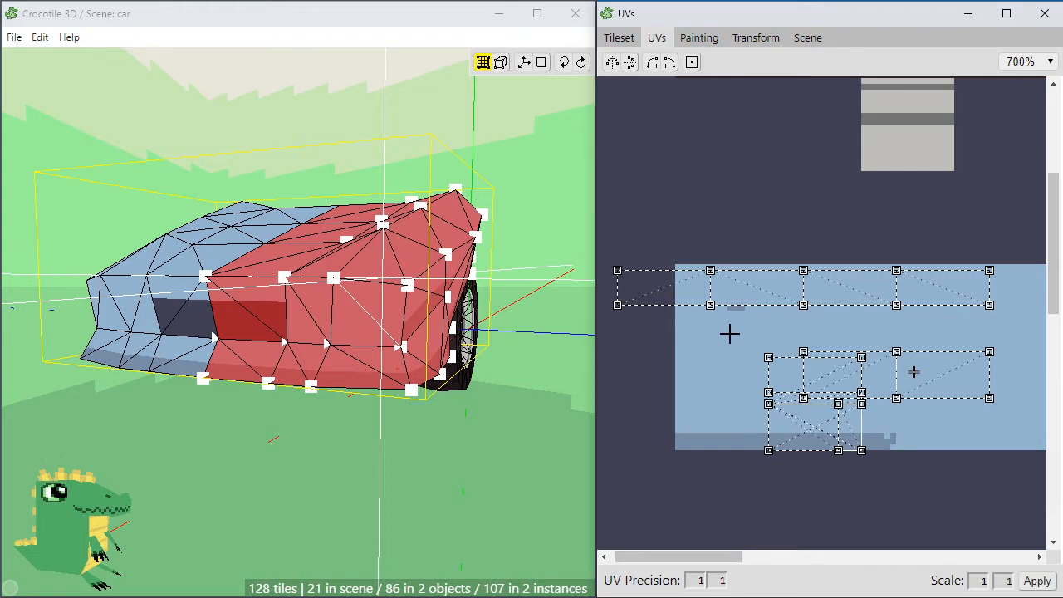
drag(770, 365, 726, 361)
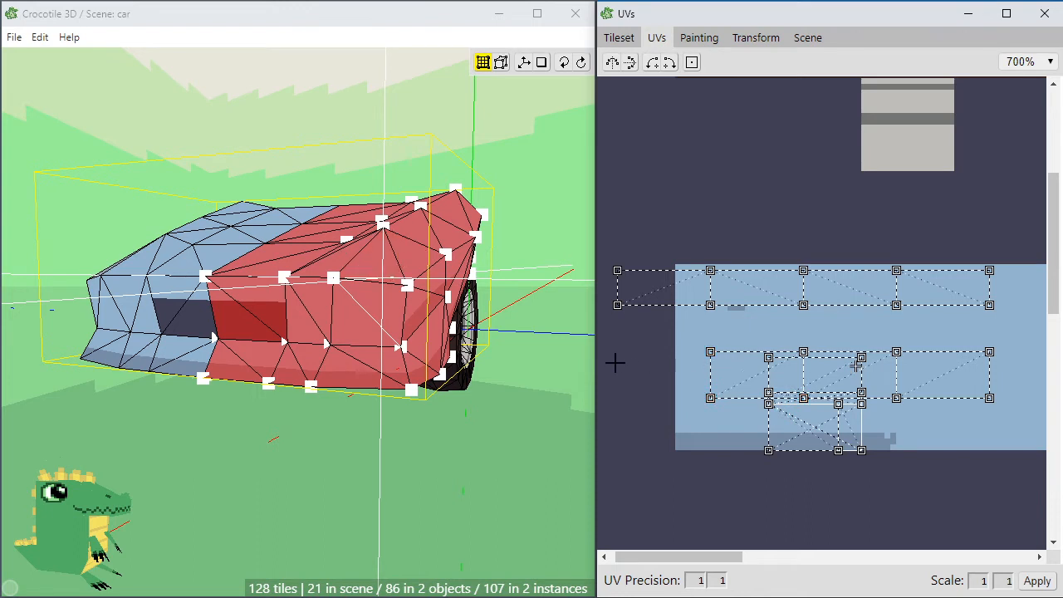
Move the UV rectangle of the side face ahead of the wheel out of the stack to the empty area below the blue texture
click(835, 403)
drag(808, 433, 839, 504)
click(828, 315)
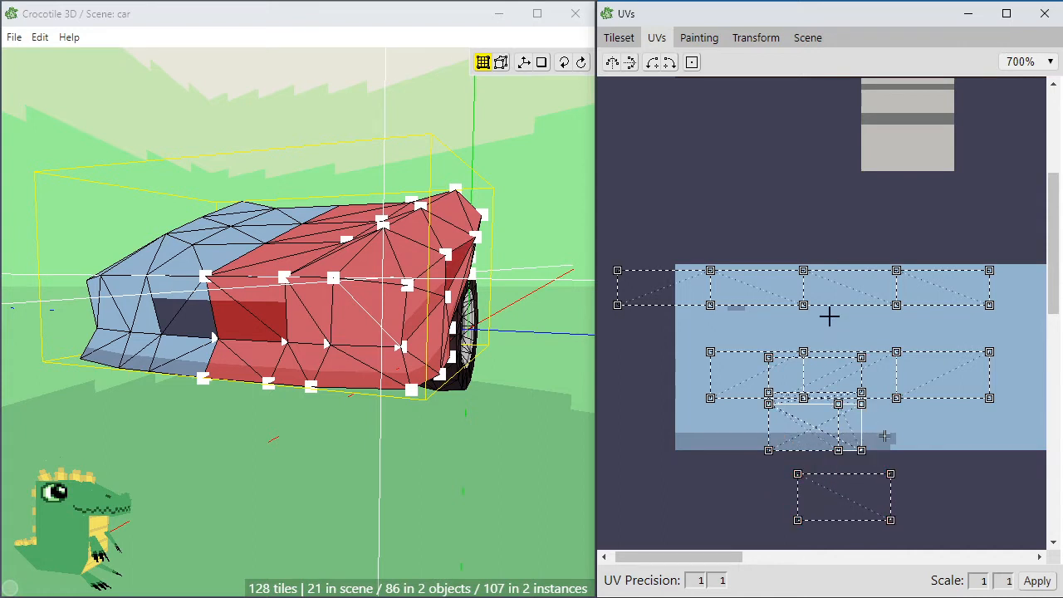
click(828, 281)
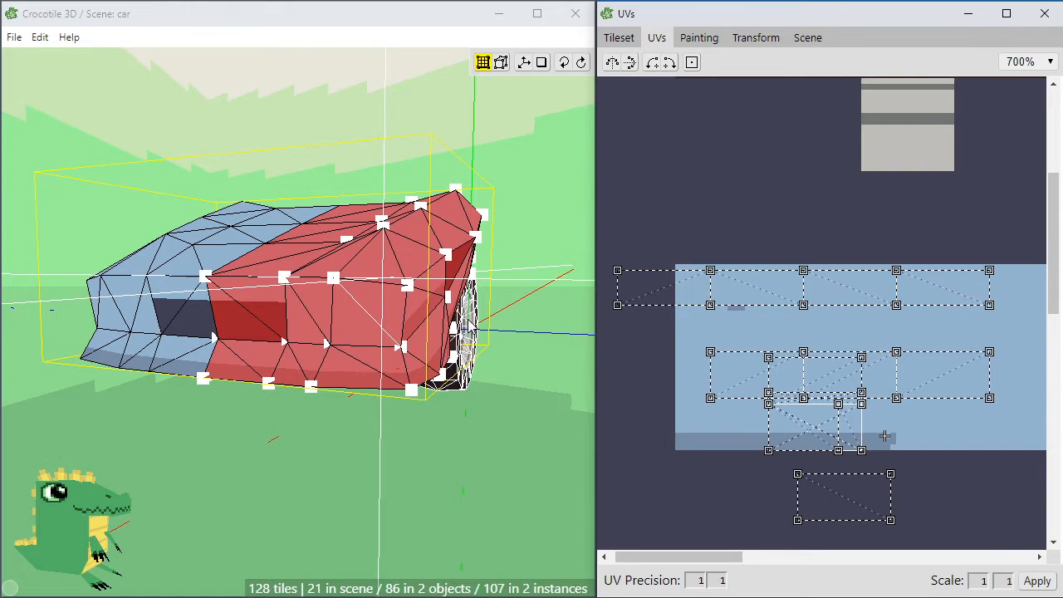
click(616, 306)
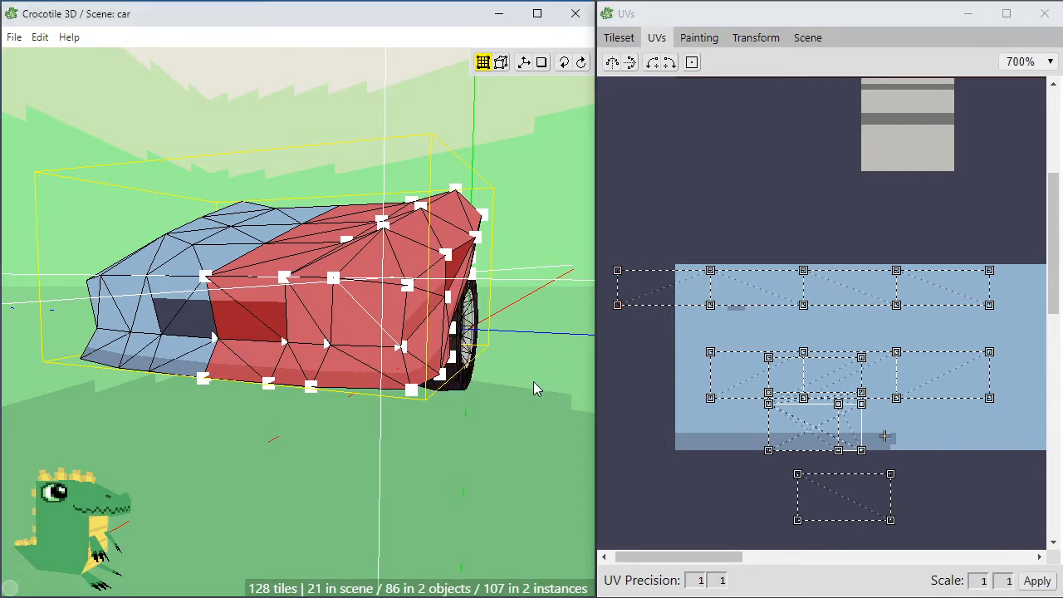
Select all UV rectangles of both rows and shift them up together, clearing space above the remaining stack
key(space)
drag(496, 406, 444, 436)
key(space)
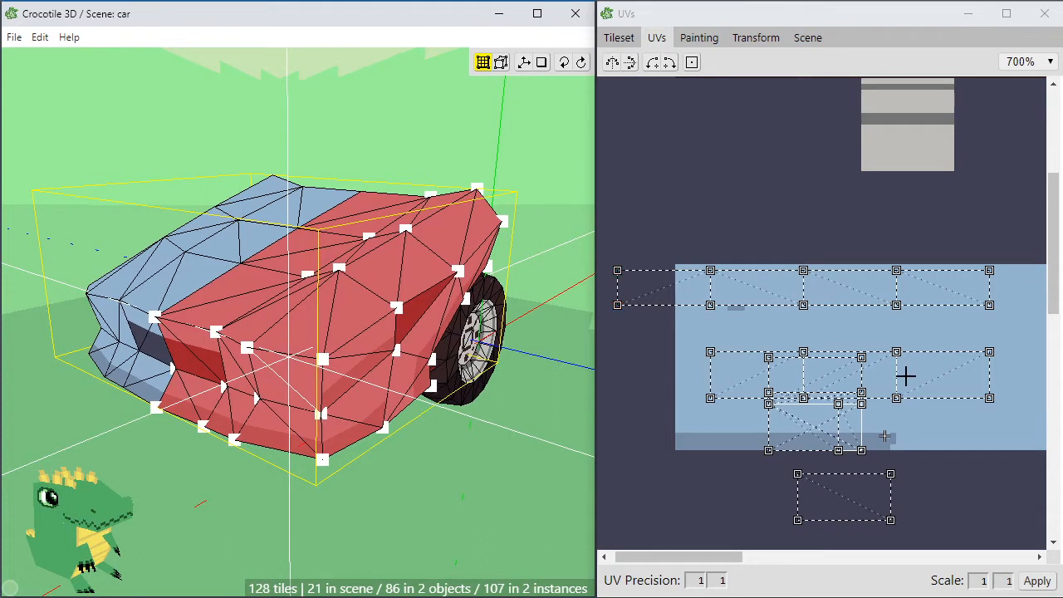
click(877, 374)
shift+click(728, 373)
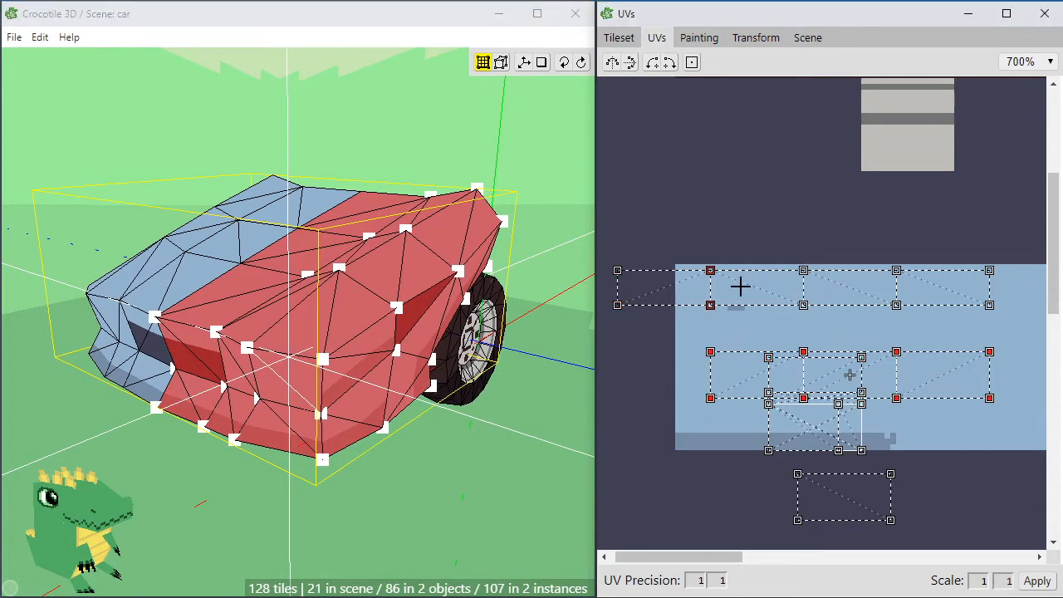
shift+click(740, 287)
shift+click(660, 289)
key(Up)
key(Up)
key(Up)
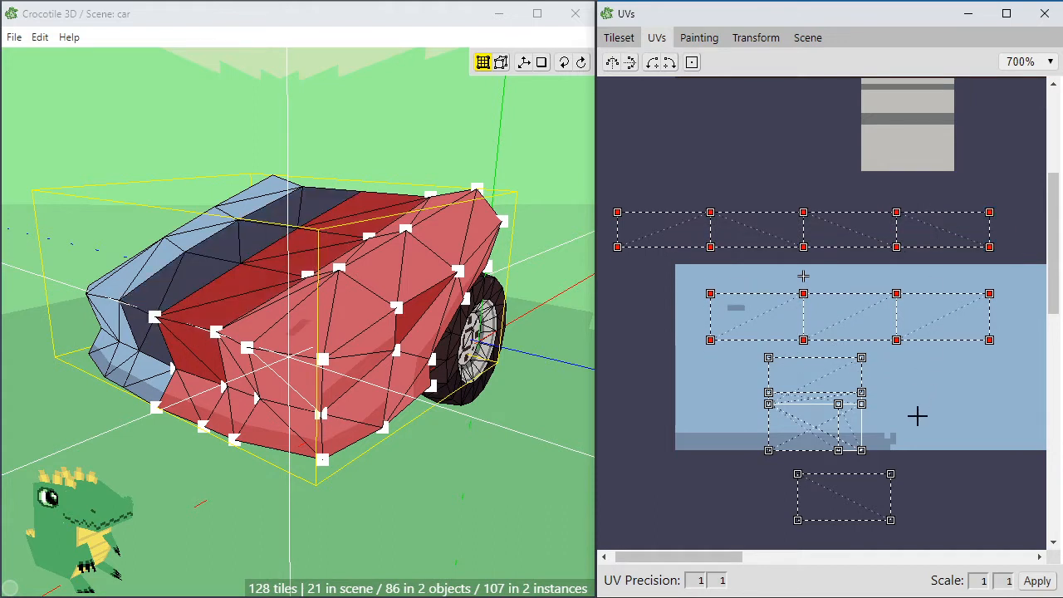
Pull another UV rectangle from the stack and attach it to the second row's left end
click(777, 376)
drag(793, 372, 667, 365)
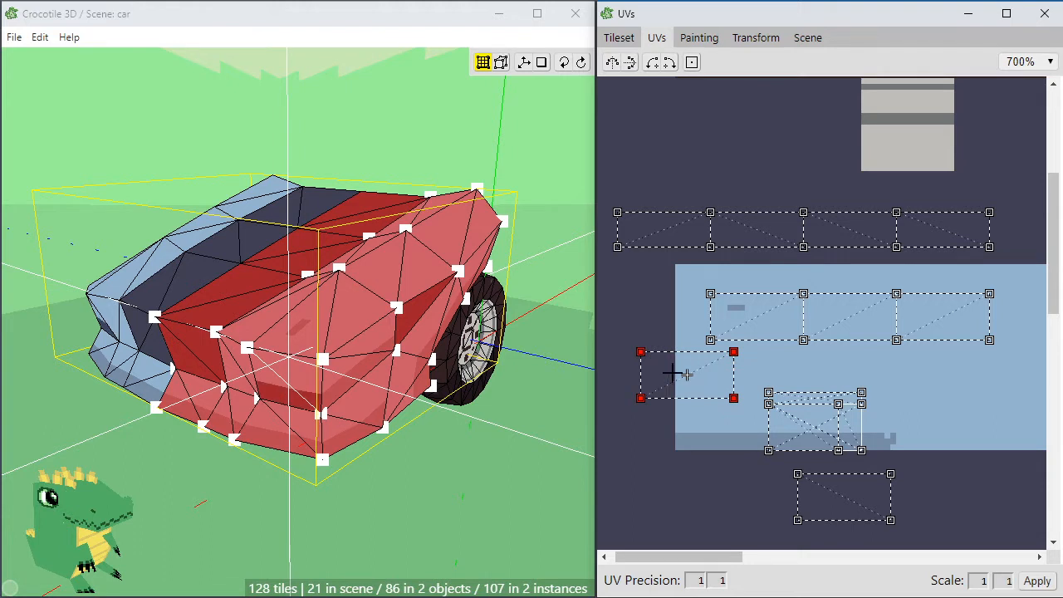
drag(672, 372, 648, 312)
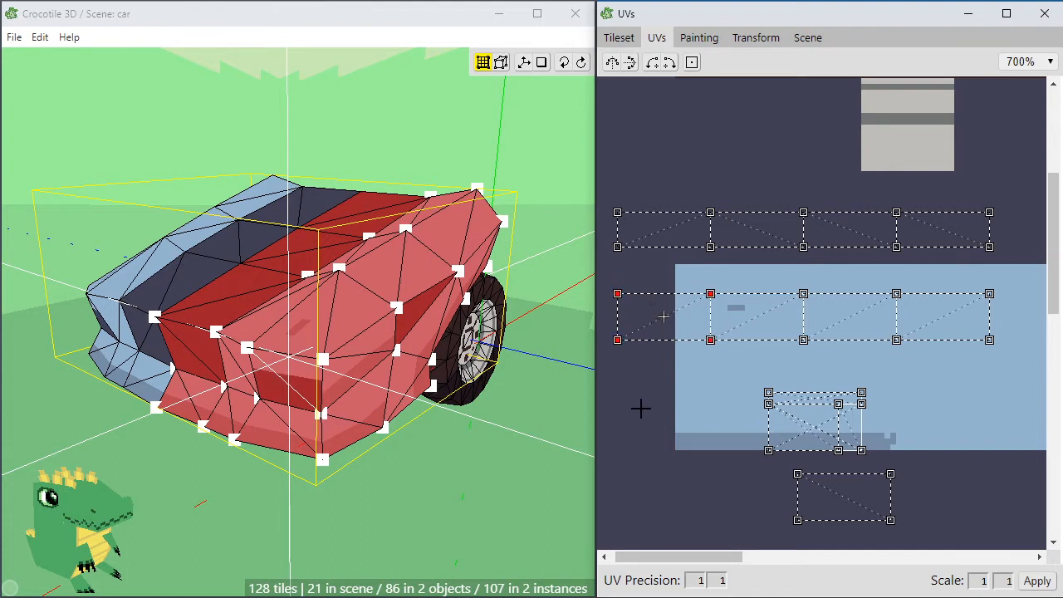
Pull three thin UV strips from the stack and line them up along the second row's upper edge, starting at its left end
drag(813, 397, 657, 288)
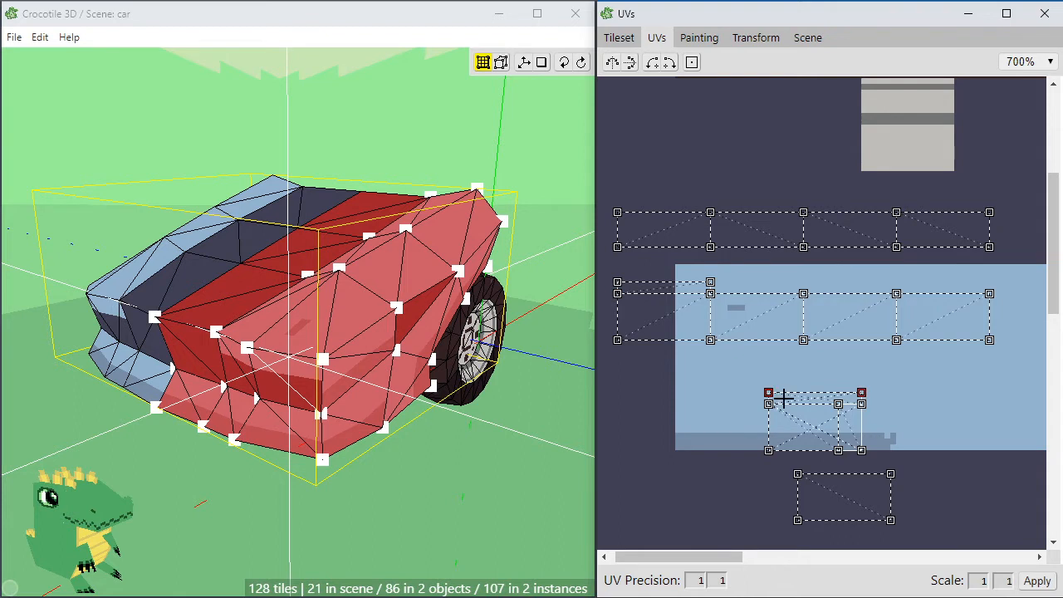
drag(783, 399, 738, 294)
drag(784, 395, 831, 286)
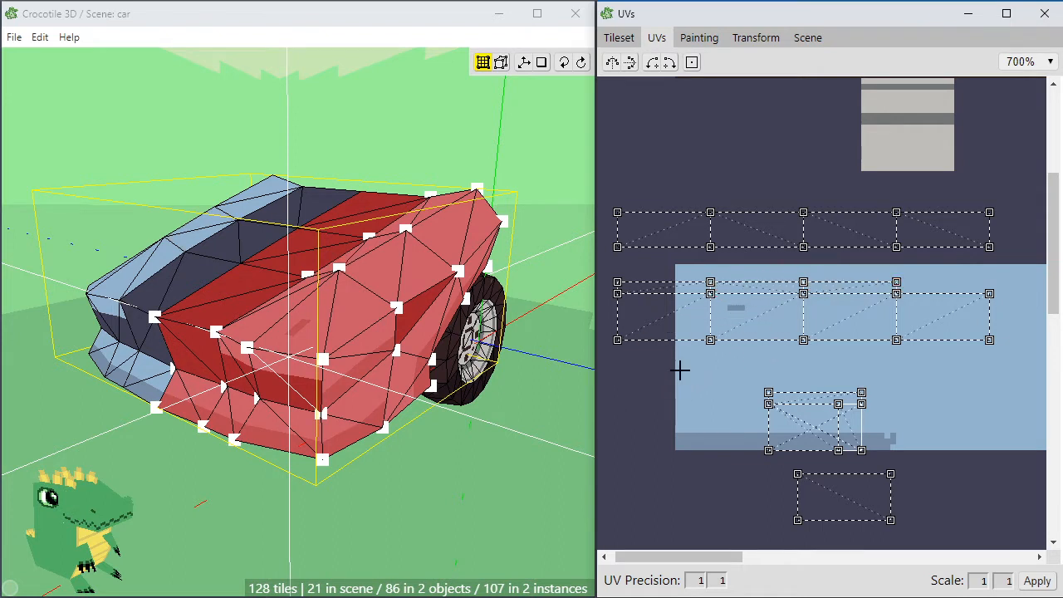
click(675, 326)
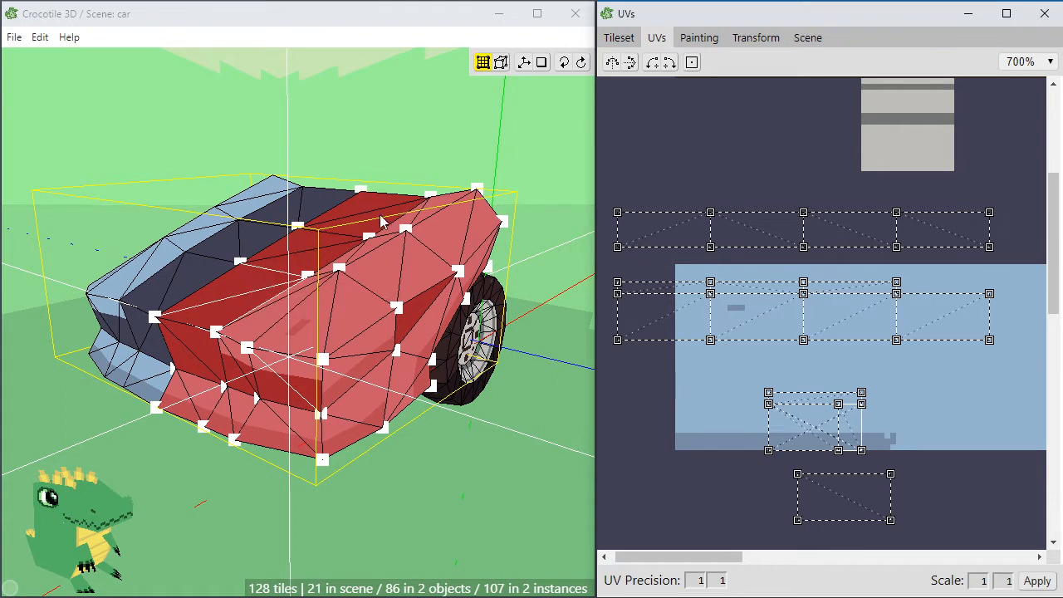
Pull the remaining thin UV strip from the stack and attach it to the right end of the strips above the second row
click(743, 389)
mouse_move(788, 397)
mouse_down()
mouse_move(780, 362)
mouse_move(780, 373)
mouse_move(706, 373)
mouse_move(767, 392)
mouse_move(769, 403)
mouse_up()
drag(714, 378, 651, 380)
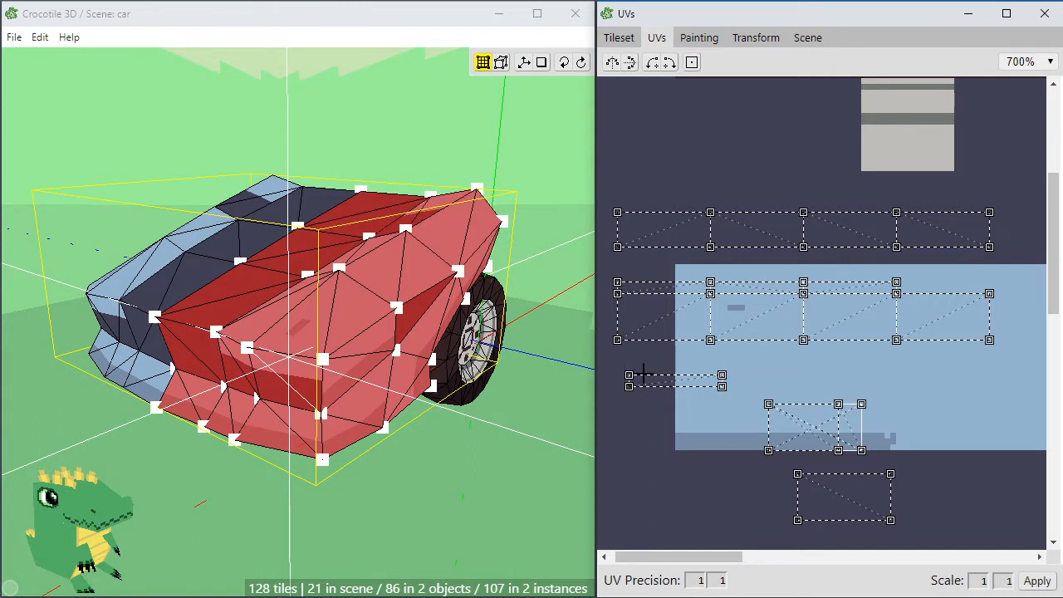
drag(657, 381, 913, 294)
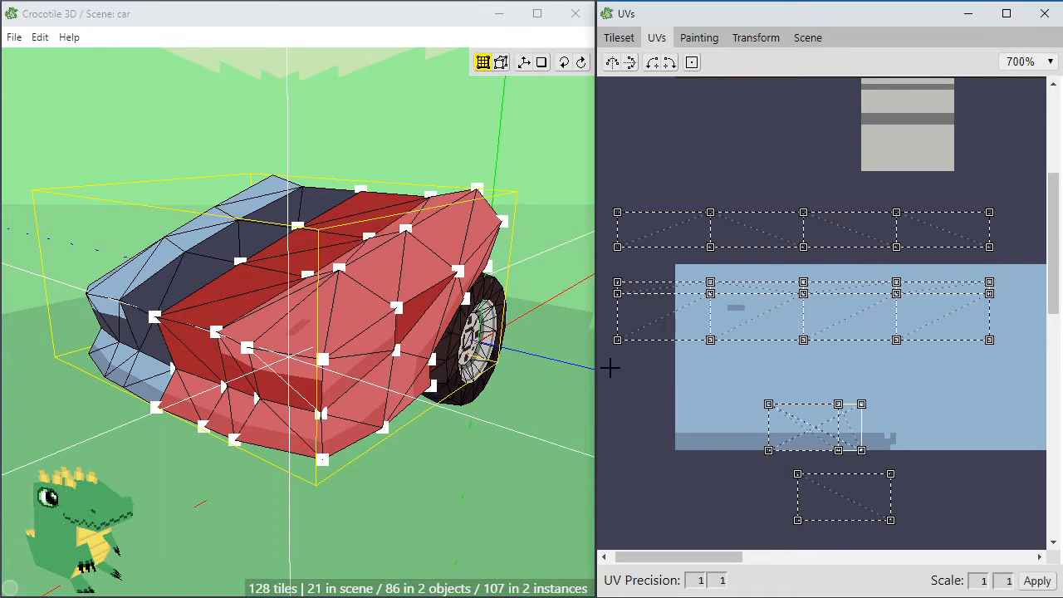
Attach a UV rectangle from the stack beneath the second row's second rectangle and place a narrower one at the top row's left end
drag(798, 415, 667, 380)
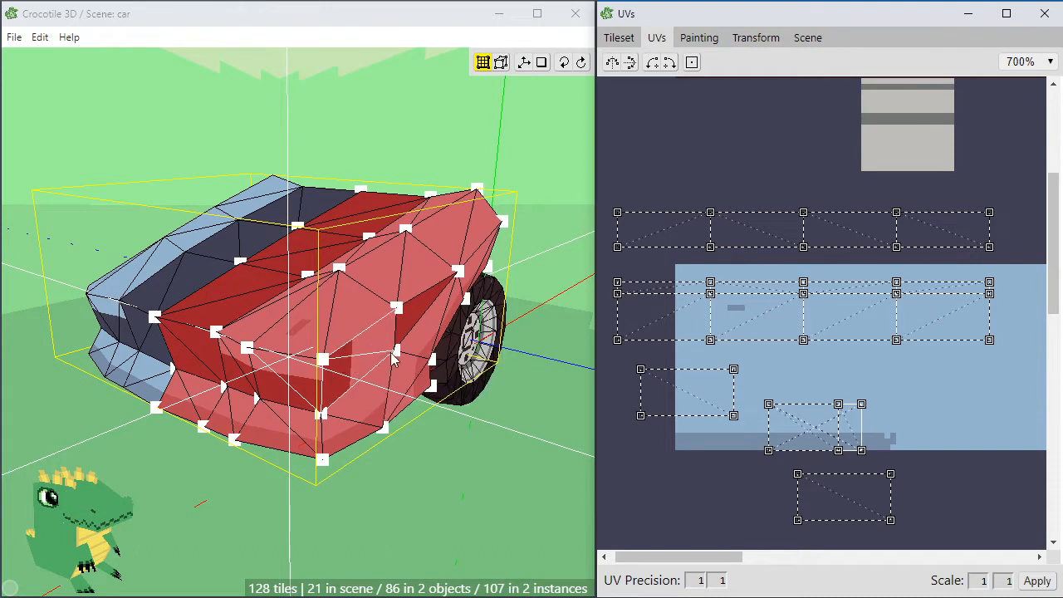
drag(664, 380, 738, 354)
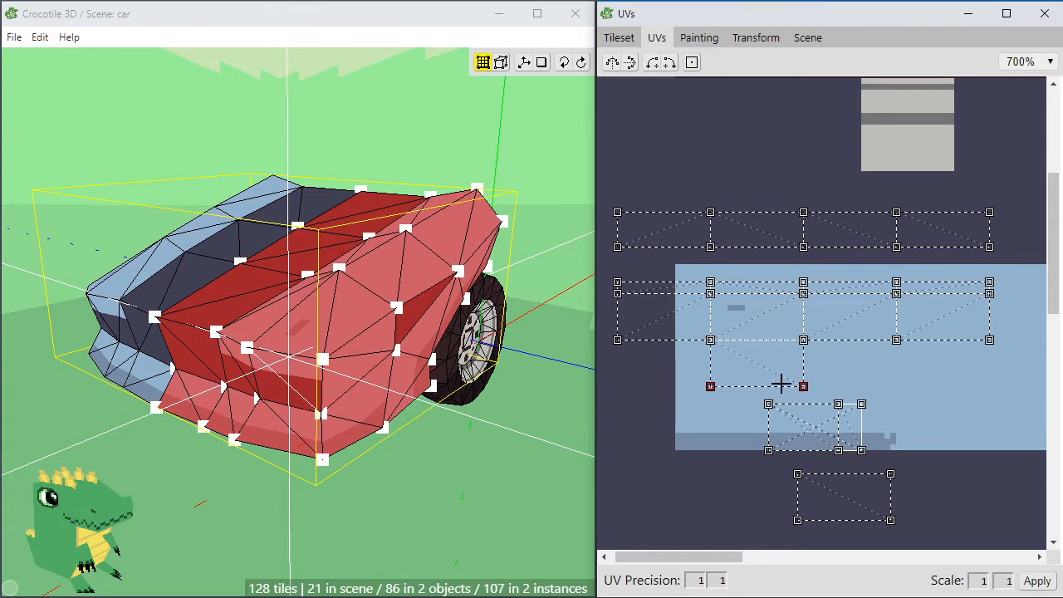
drag(789, 415, 617, 237)
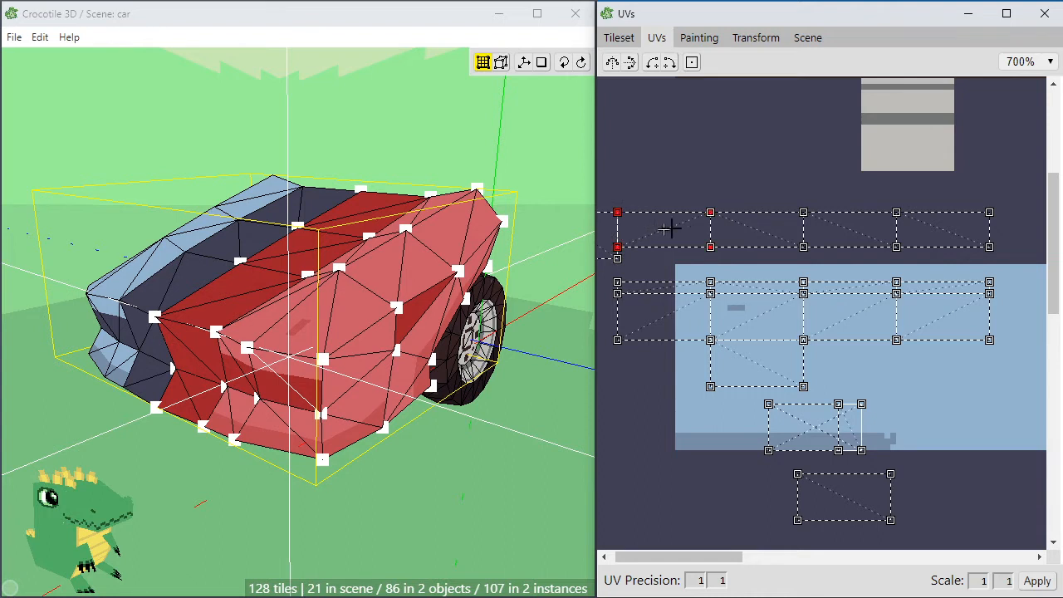
Shift both UV rows with their attached pieces right and slightly up, and reattach the narrower rectangle to the top row's left end
shift+click(865, 230)
shift+click(933, 229)
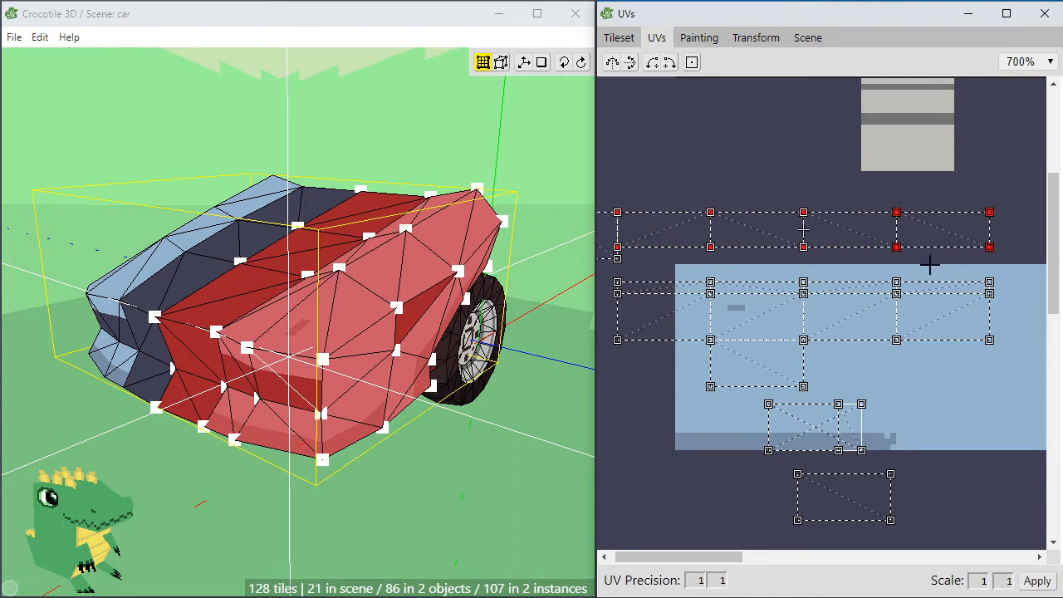
shift+click(930, 314)
drag(1008, 277, 602, 391)
drag(671, 323, 755, 310)
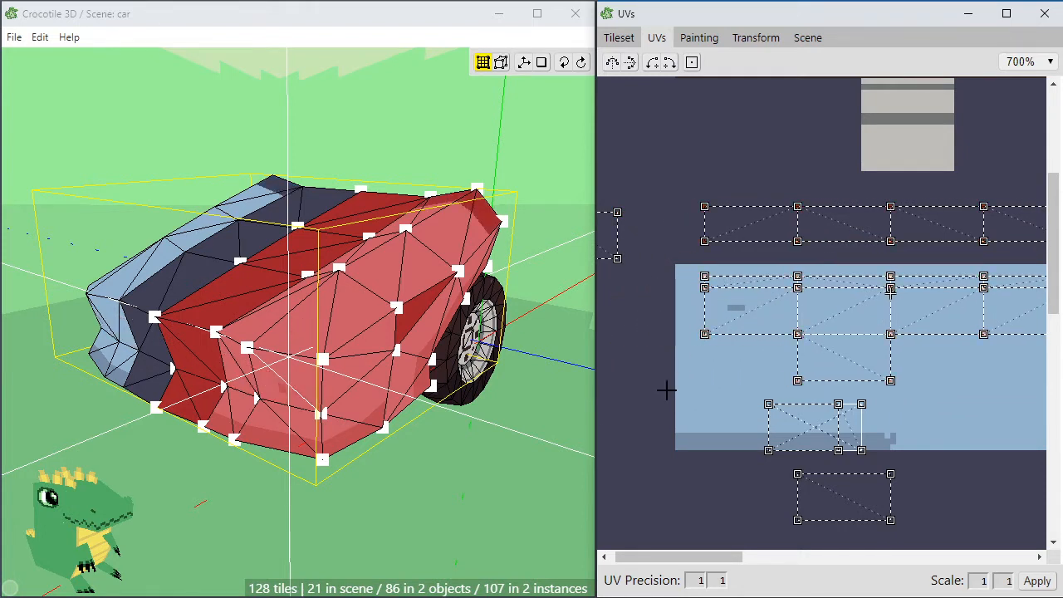
drag(604, 237, 692, 227)
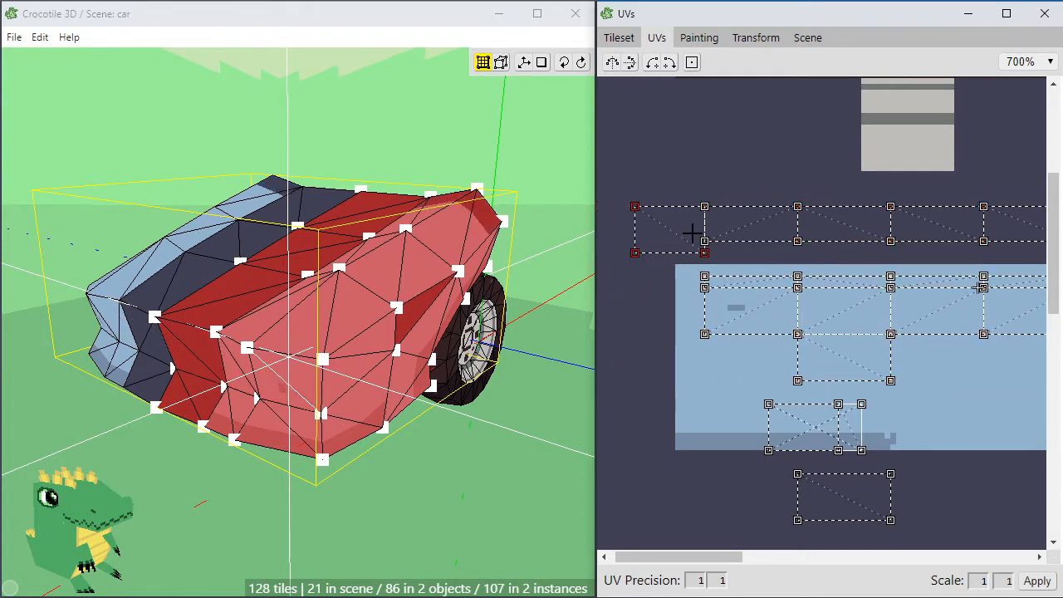
click(659, 285)
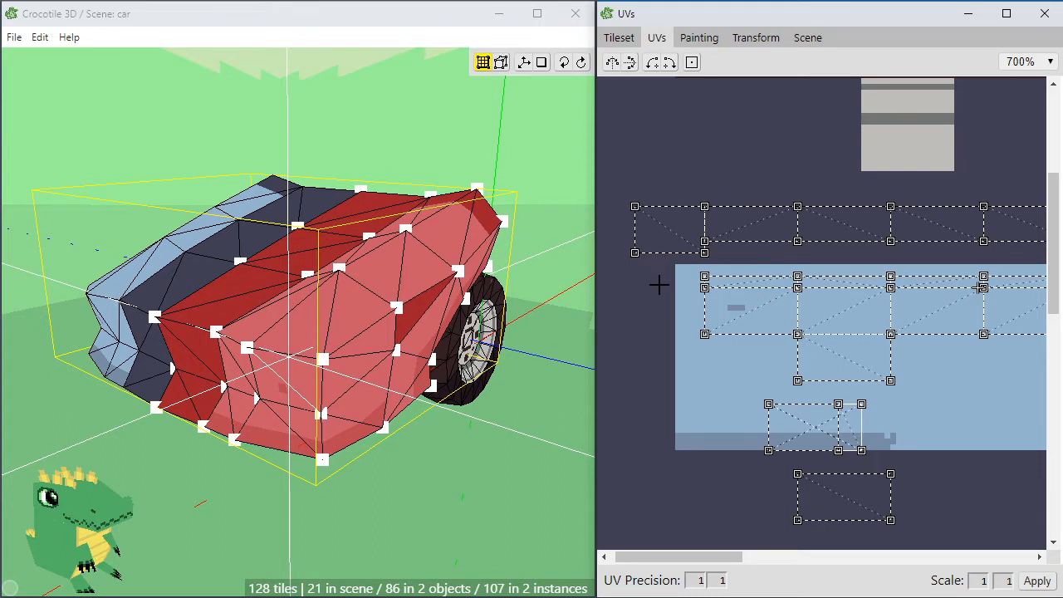
Pull two more UV rectangles from the stack, placing one beneath the second row's fourth rectangle and the other below its third
click(807, 430)
drag(801, 426, 1018, 357)
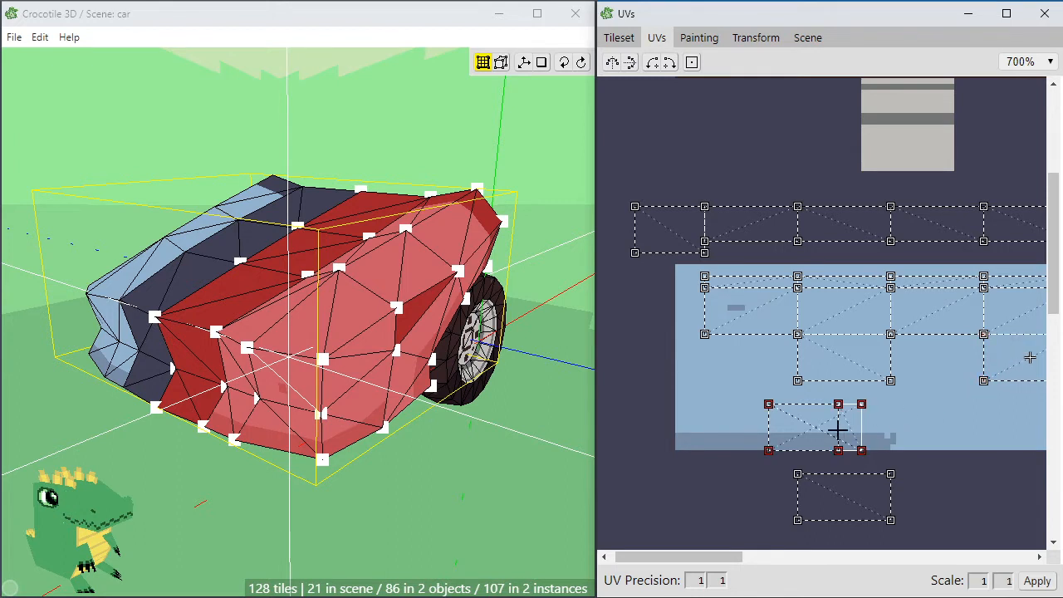
drag(837, 427, 937, 391)
click(939, 454)
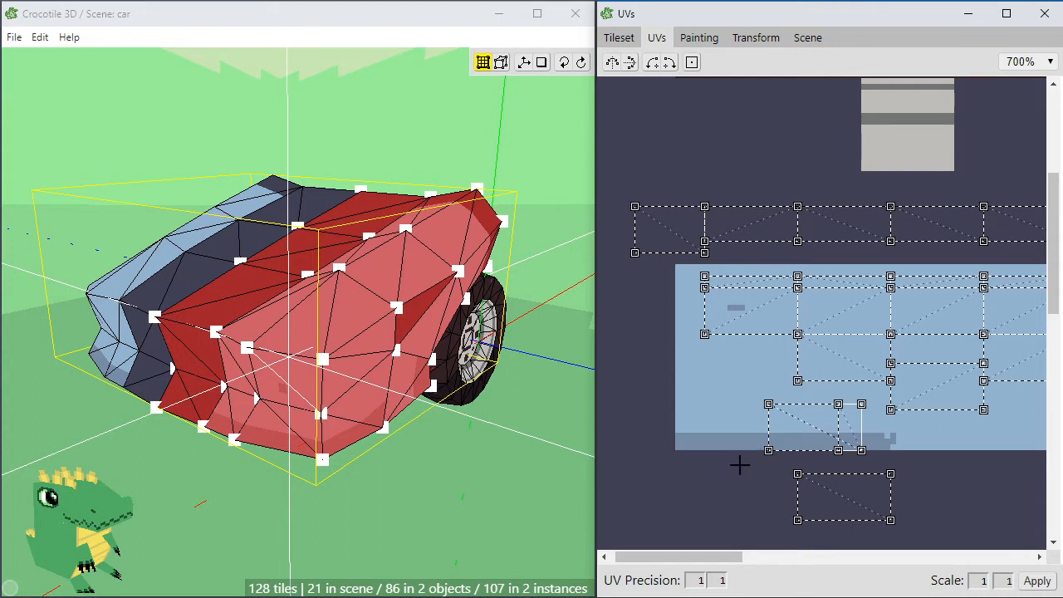
Move another UV rectangle from the stack directly beneath the one placed below the second row's third rectangle, and select it
drag(777, 427, 932, 440)
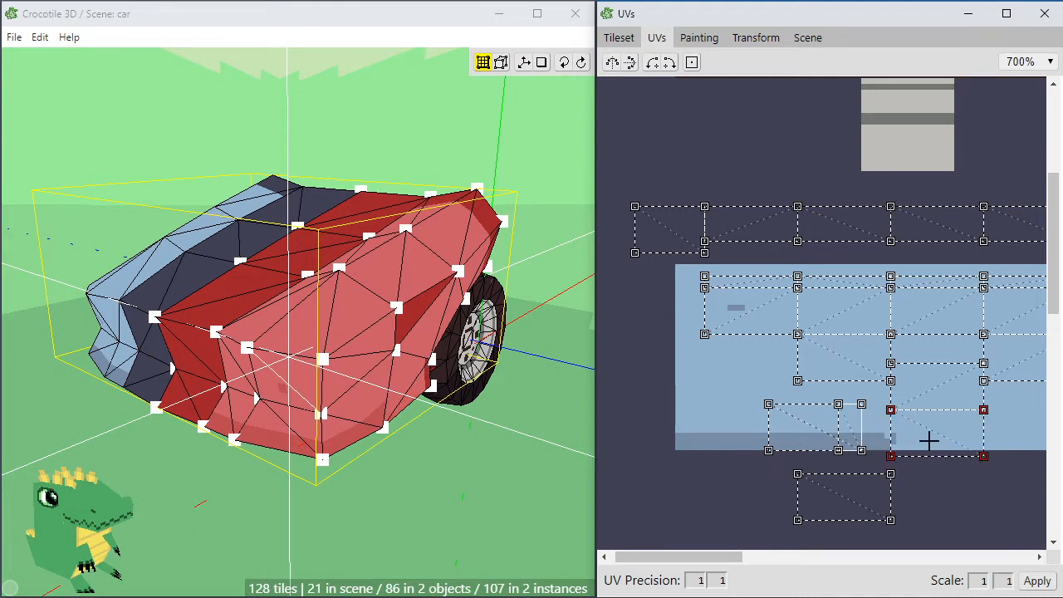
drag(928, 441, 943, 386)
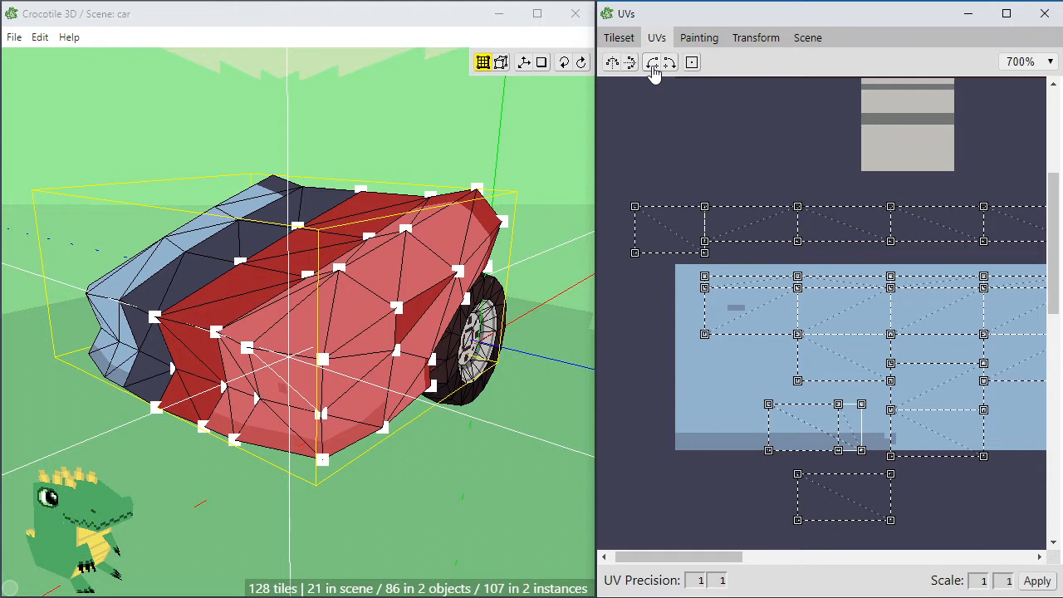
click(936, 433)
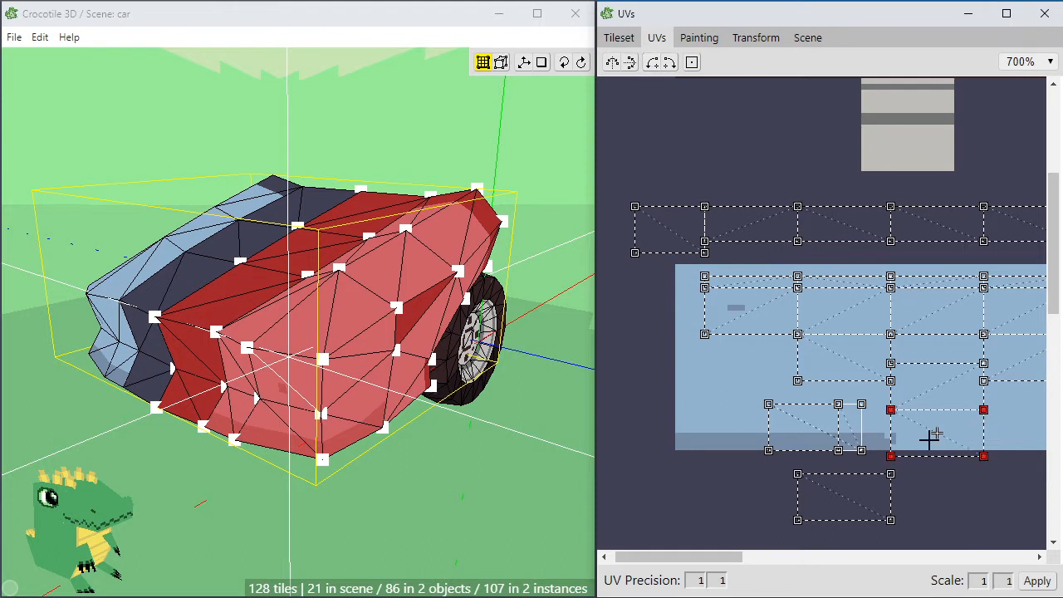
Rotate two lower UV tiles by 90 degrees, nudging the first down and fitting the second against the left end of the grid
click(652, 66)
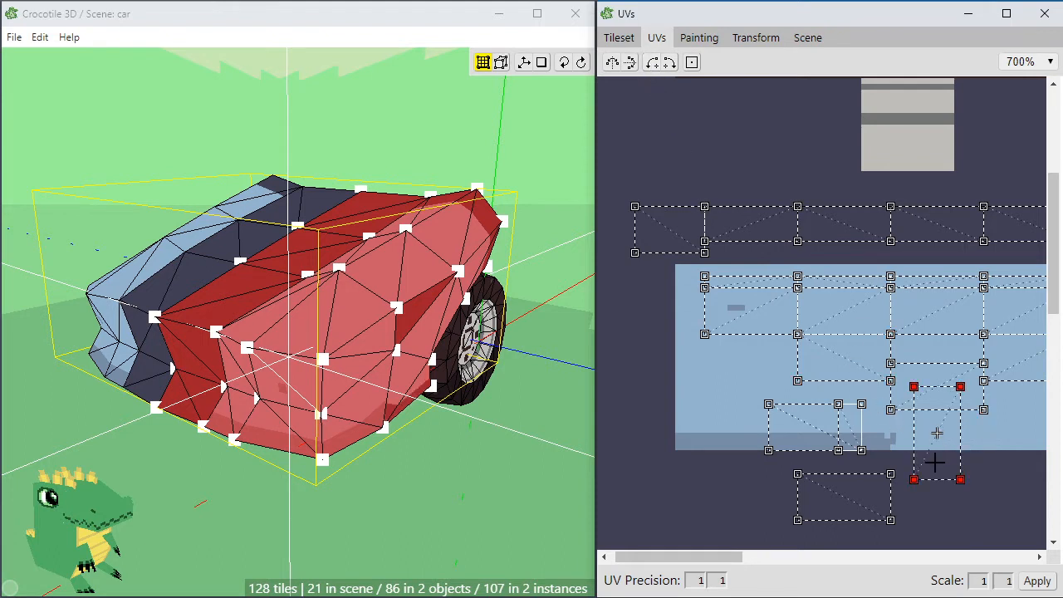
mouse_move(934, 463)
mouse_down()
mouse_move(950, 493)
mouse_move(911, 484)
mouse_move(938, 464)
mouse_up()
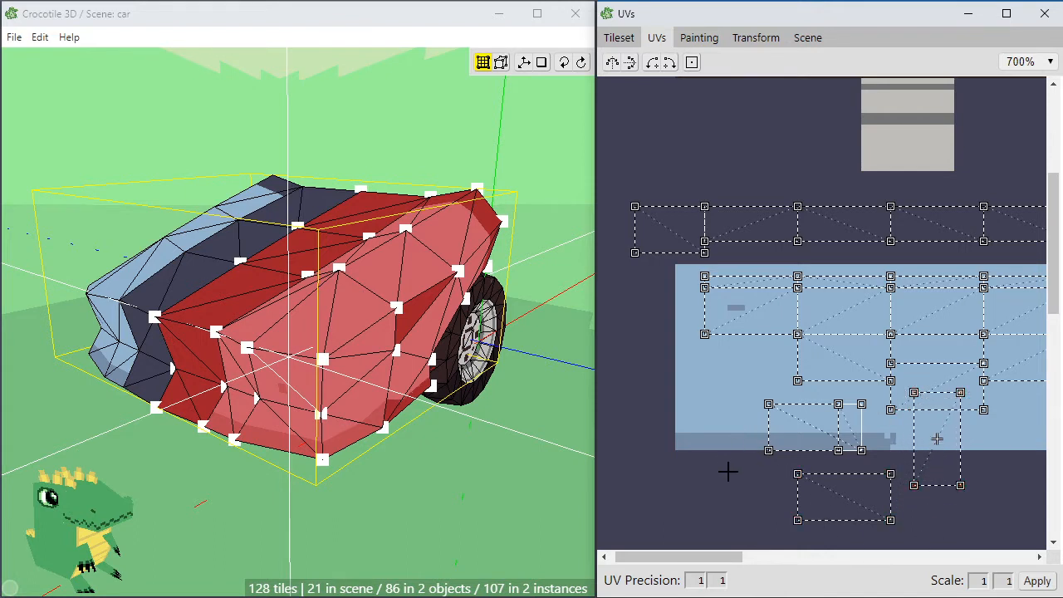
drag(788, 425, 679, 376)
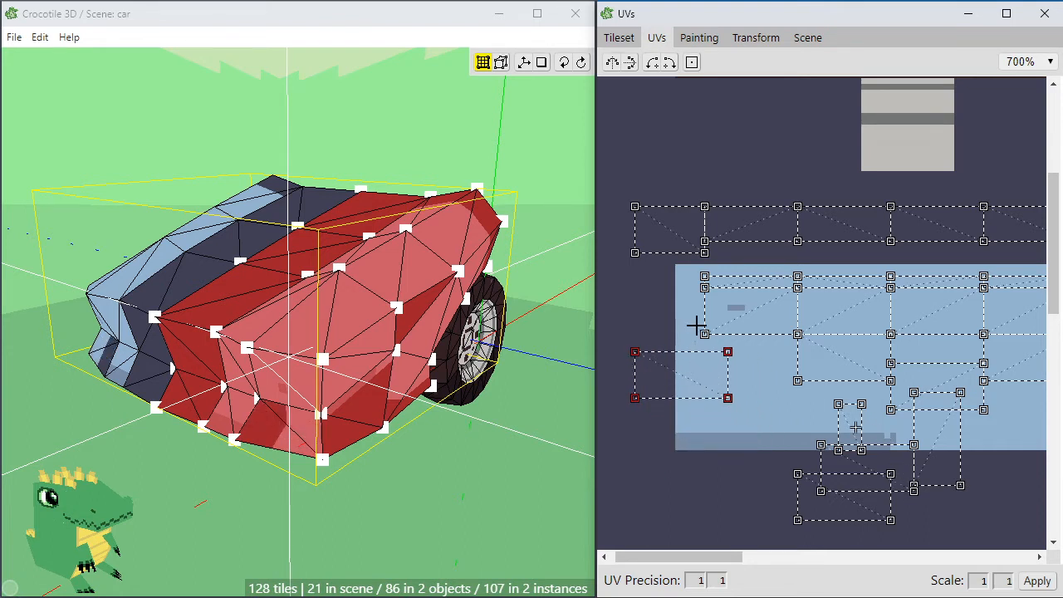
click(697, 103)
click(677, 374)
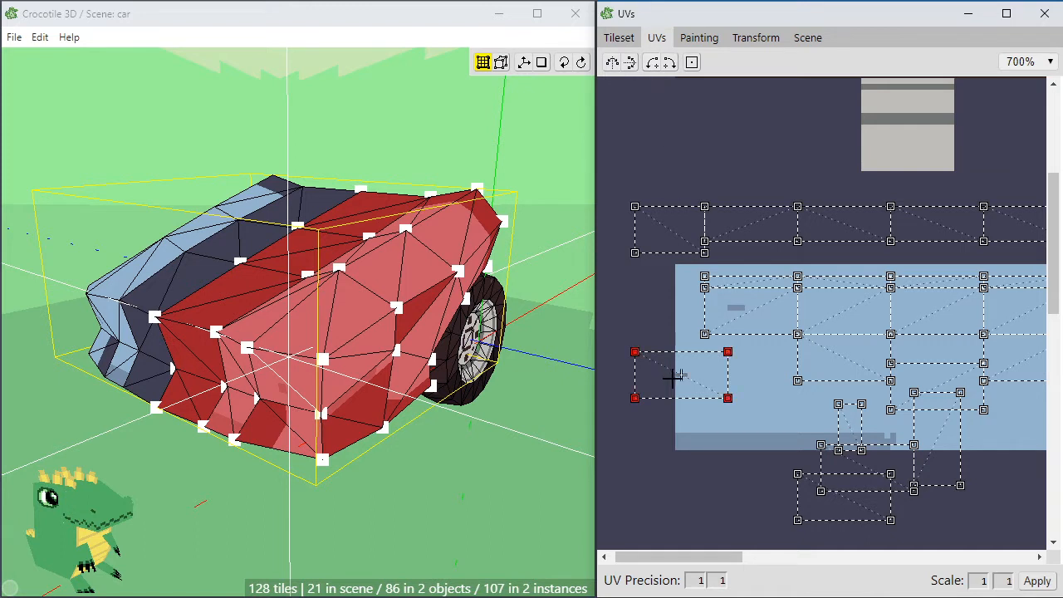
click(653, 63)
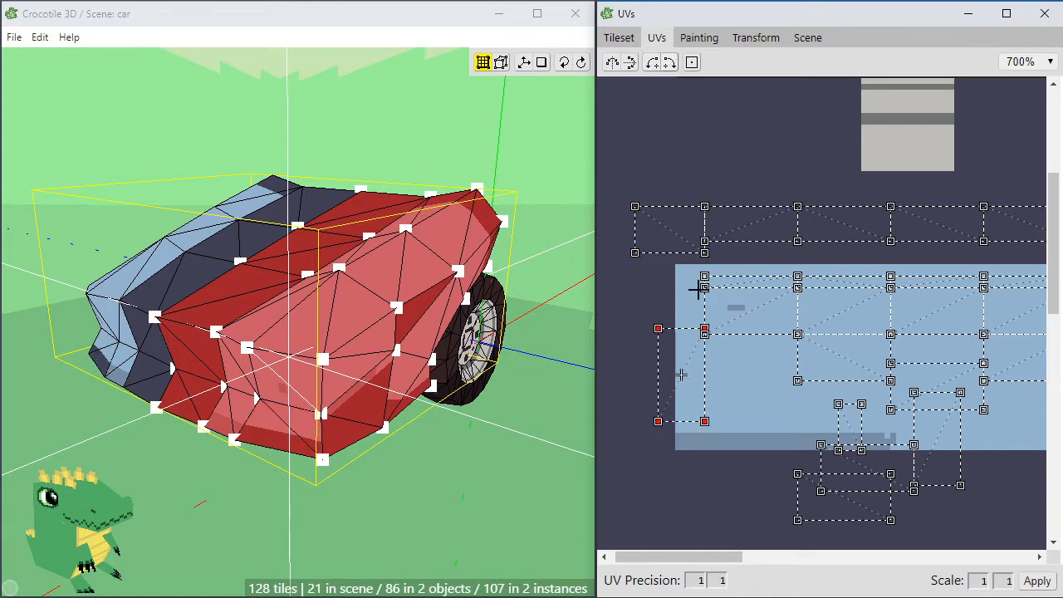
drag(683, 387, 684, 347)
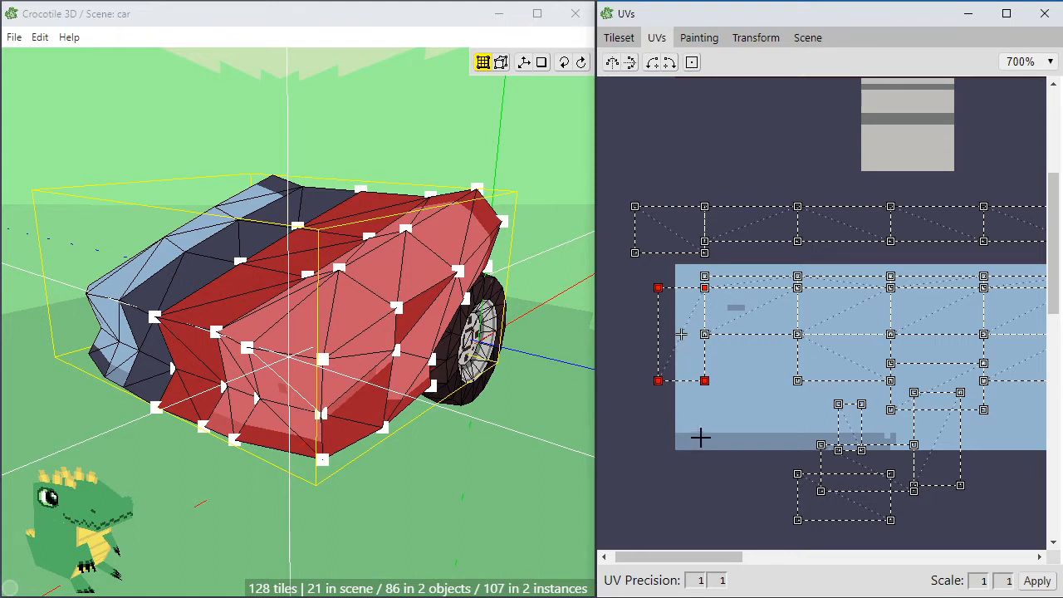
Move the lowest loose UV tile up onto the grid and nudge the tile at the blue texture's lower edge slightly up
drag(810, 491, 922, 349)
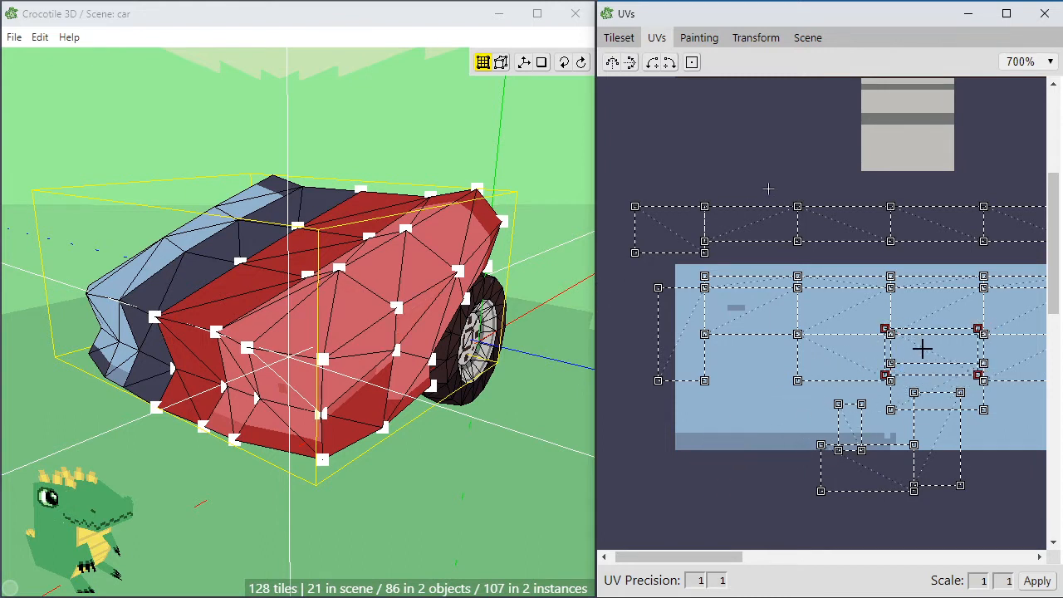
mouse_move(852, 477)
mouse_down()
mouse_move(823, 481)
mouse_move(774, 460)
mouse_move(859, 473)
mouse_up()
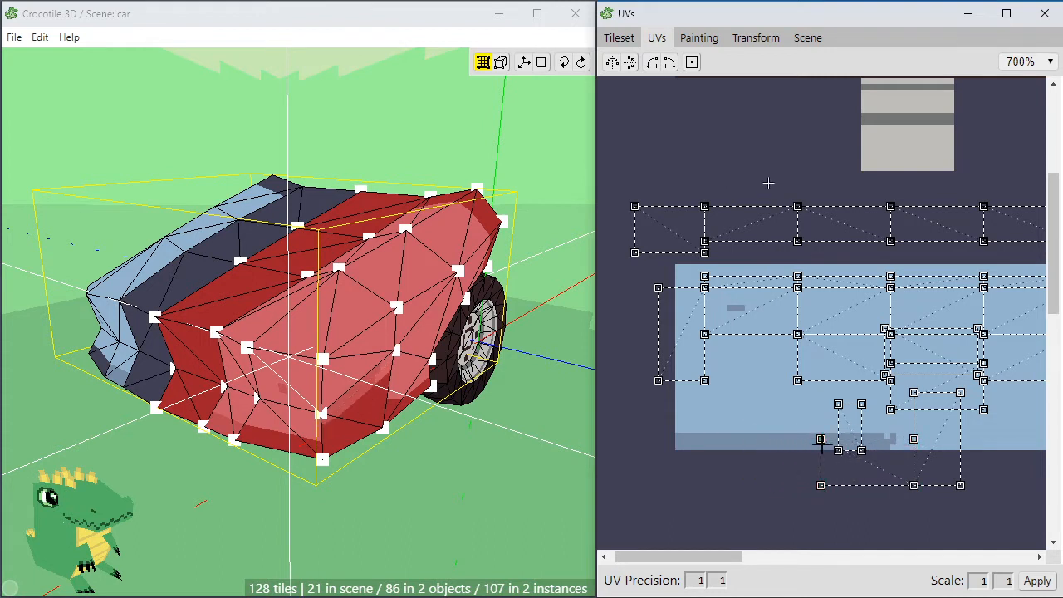
Move the small narrow UV tile to the blue texture's upper-left corner and rotate it by 90 degrees
drag(841, 422, 671, 269)
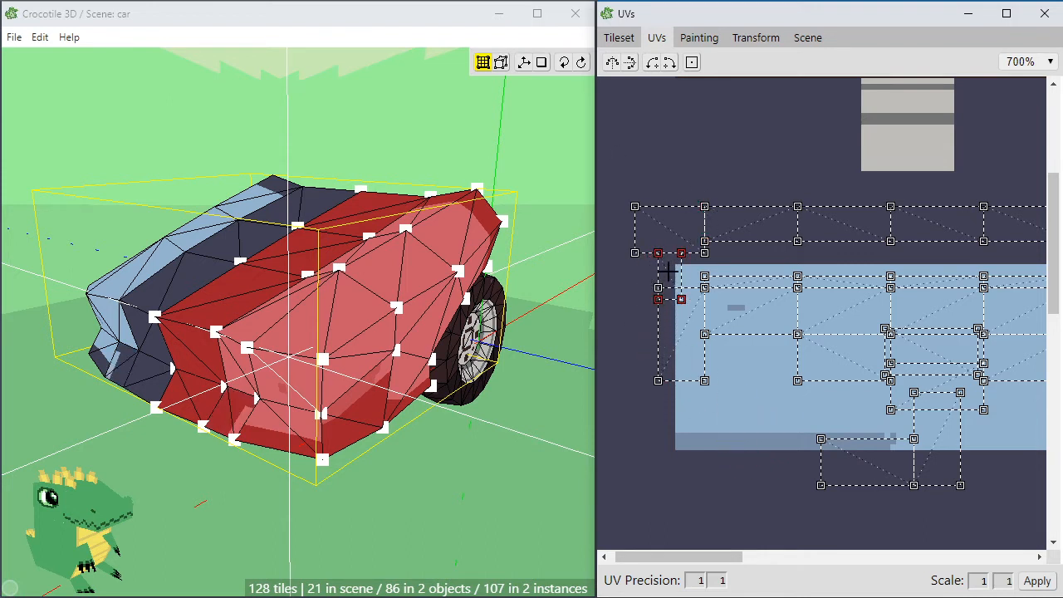
click(669, 266)
click(652, 68)
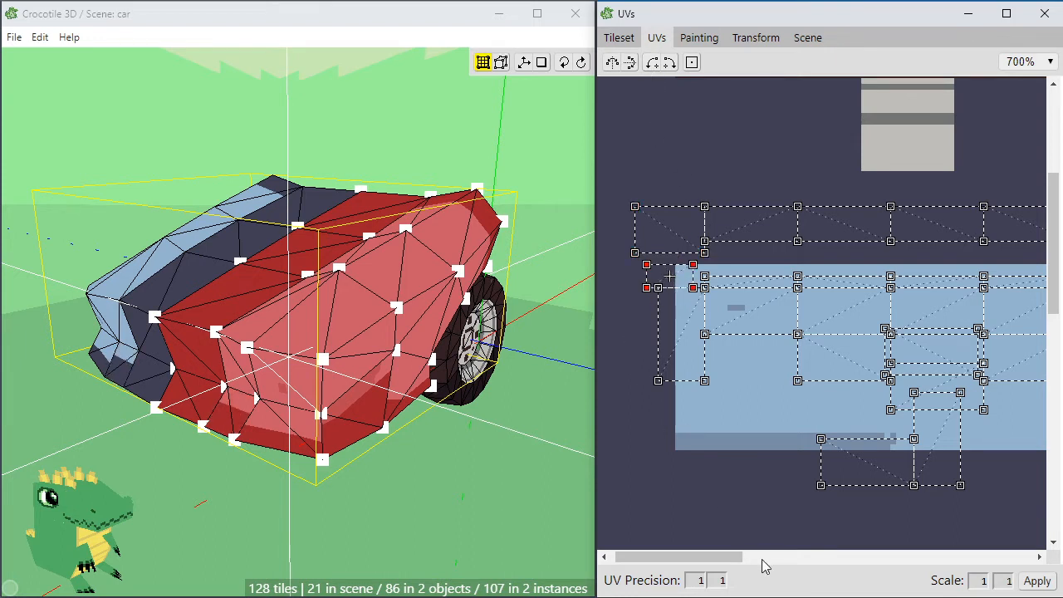
mouse_move(733, 557)
mouse_down()
mouse_move(750, 563)
mouse_move(736, 571)
mouse_up()
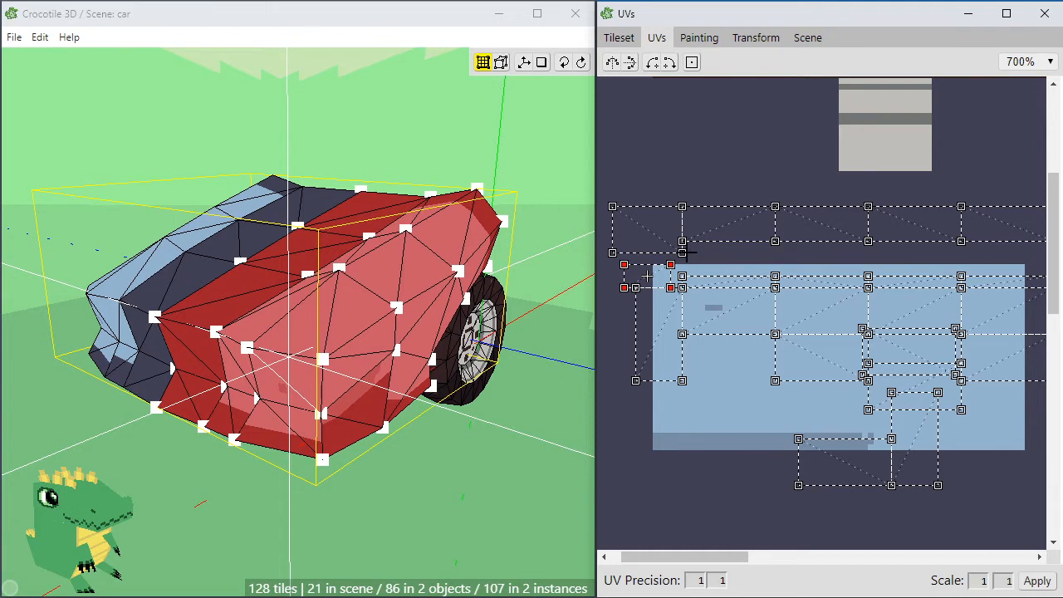
Level the lower edge of the upper strip's leftmost tile and snap the small tile's corners to the adjoining grid tiles
drag(681, 252, 681, 241)
drag(612, 253, 612, 241)
click(646, 274)
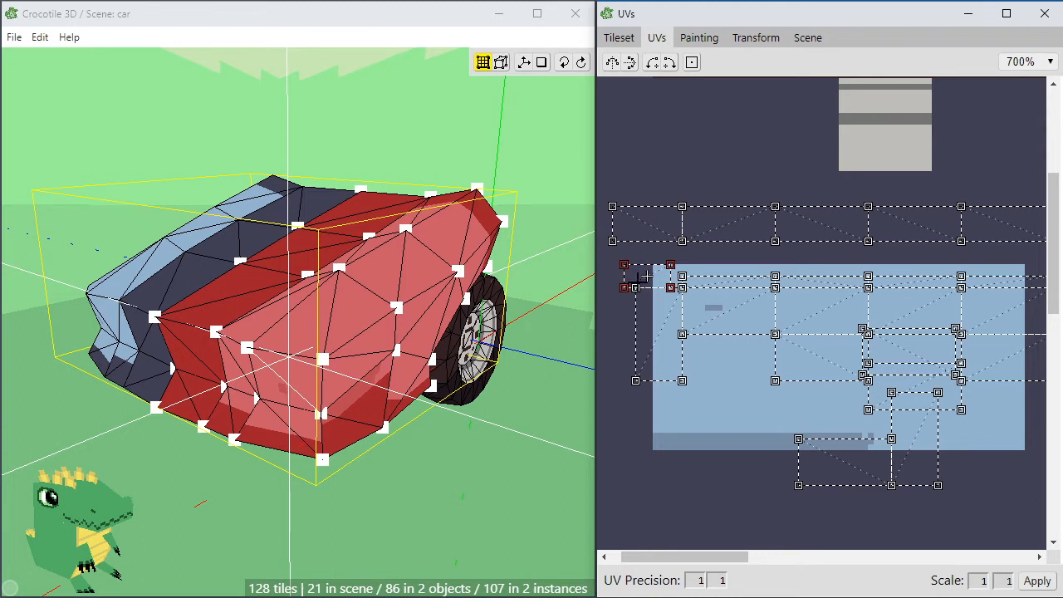
drag(669, 264, 681, 289)
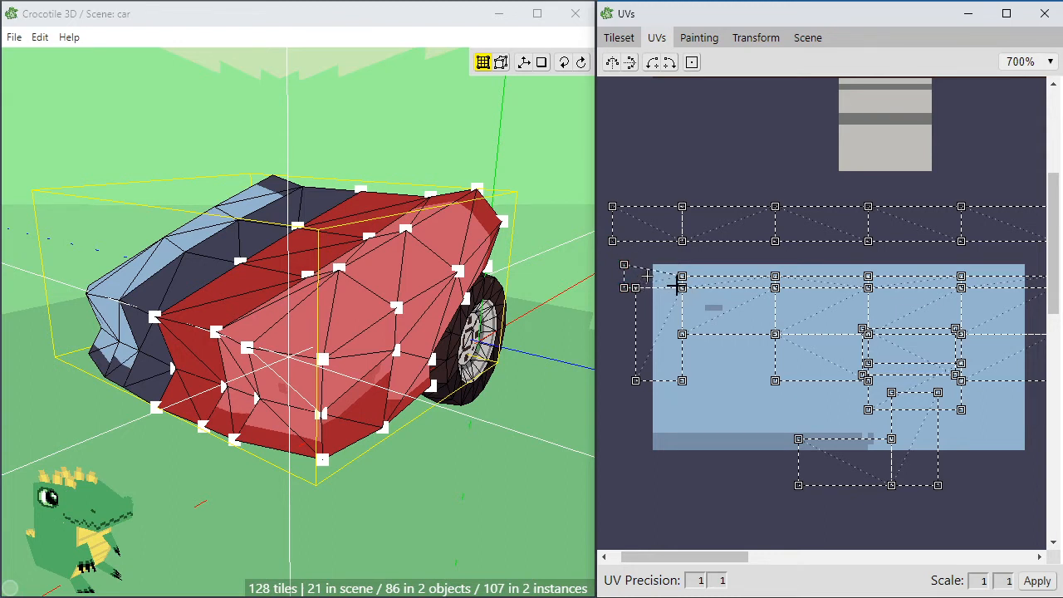
click(652, 289)
click(623, 266)
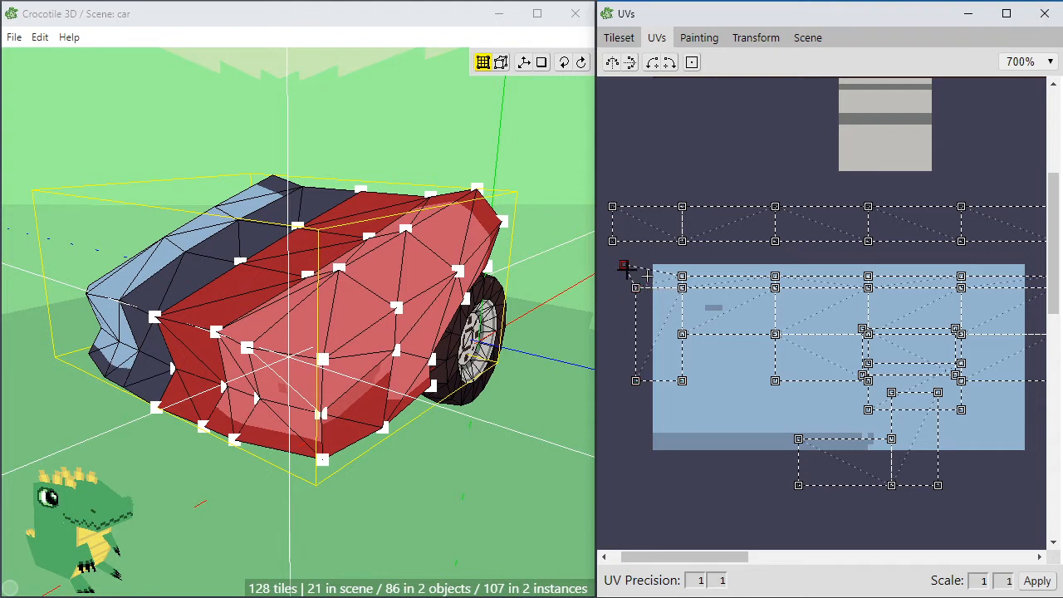
drag(624, 267, 633, 274)
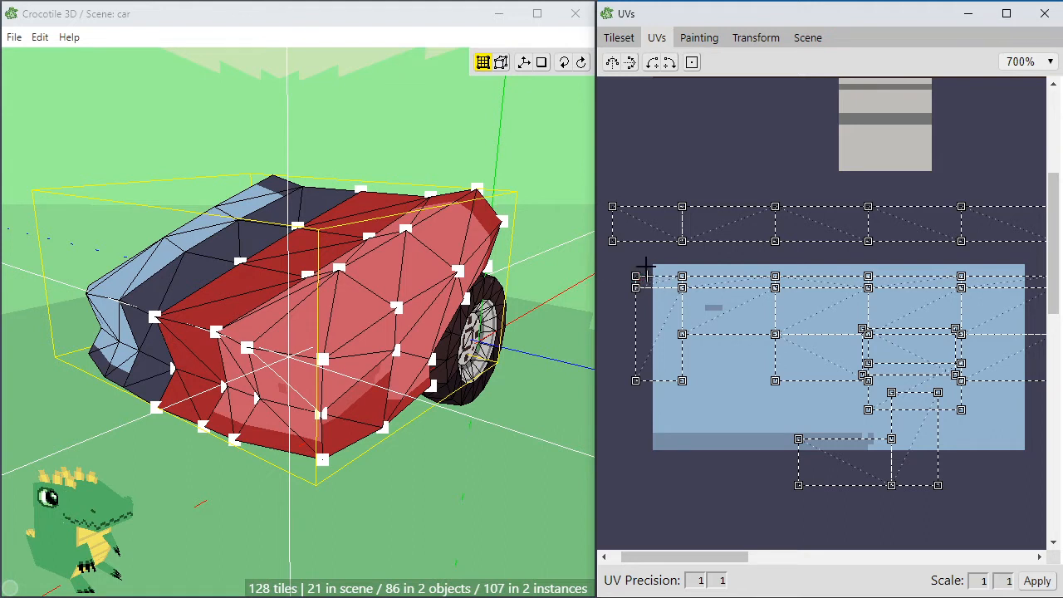
Align the upper UV strip's left end with the grid below and move the whole strip down against the grid
scroll(646, 265, down, 1)
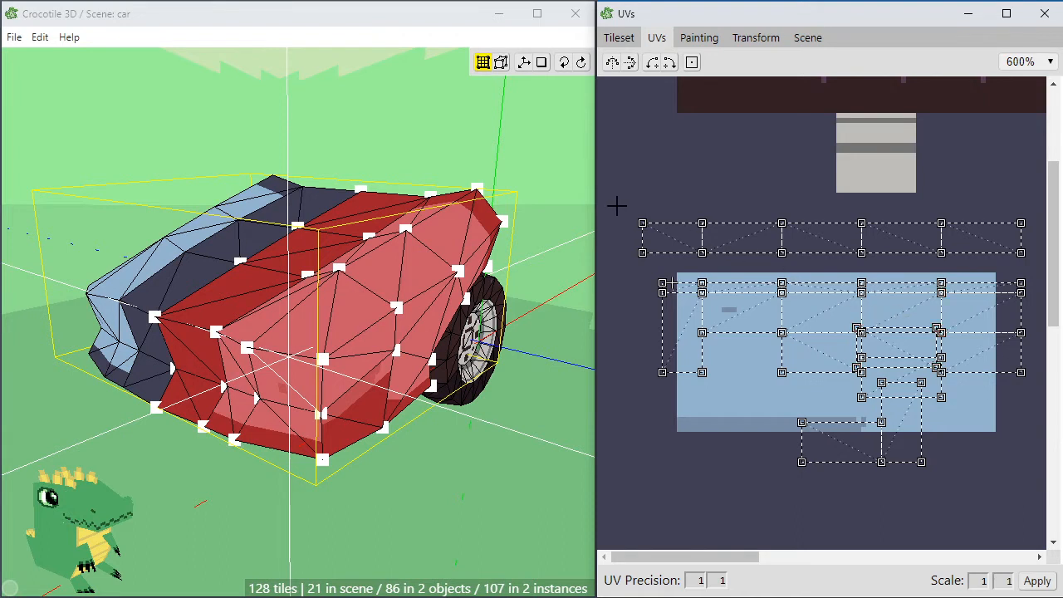
drag(617, 204, 651, 254)
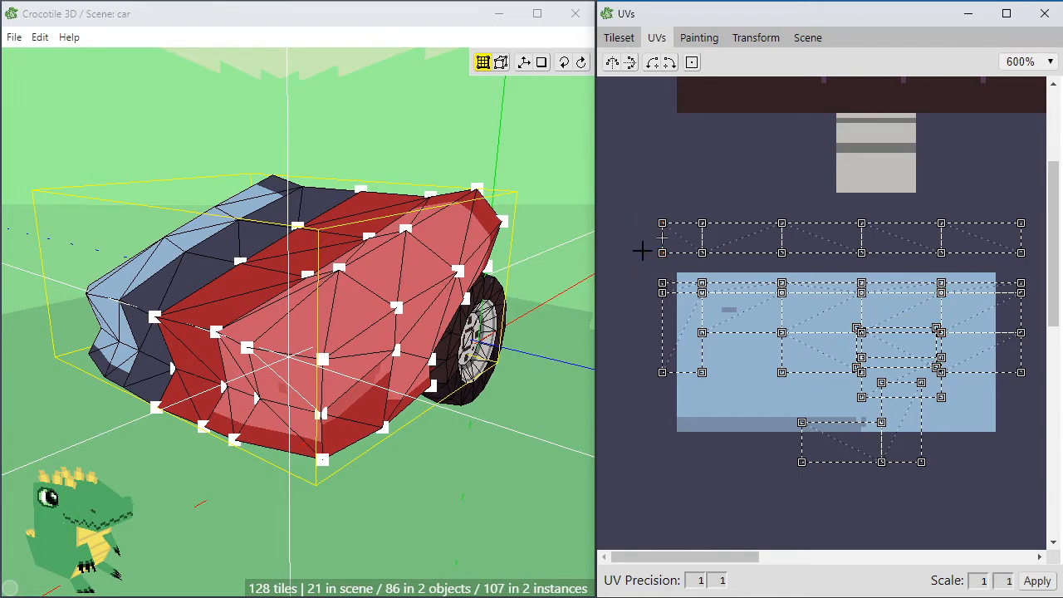
drag(631, 205, 990, 271)
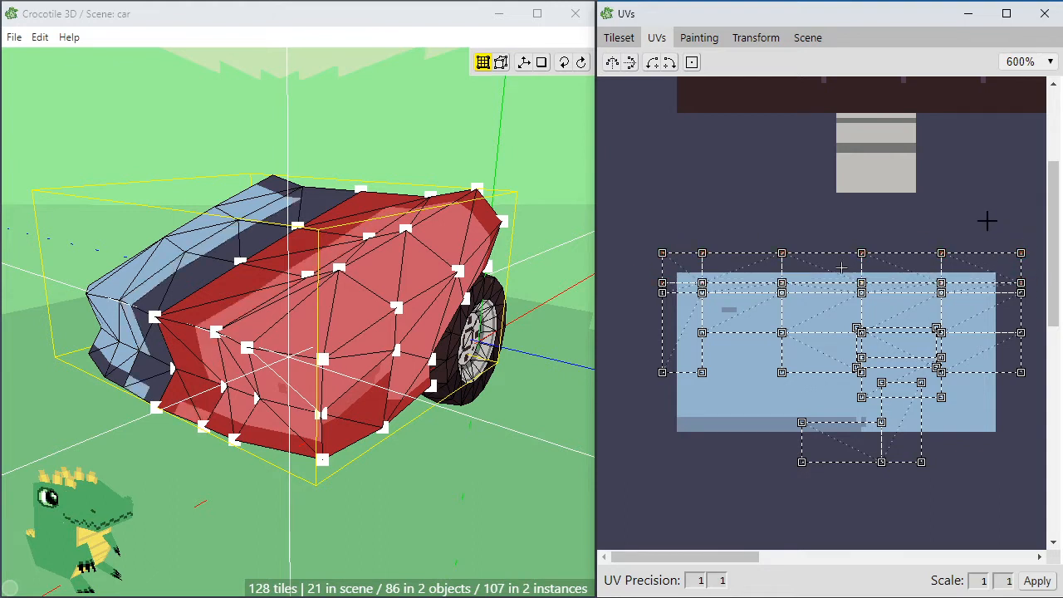
Shorten the grid's leftmost tall UV tile by raising its lower edge to the neighbouring row line
scroll(760, 359, up, 1)
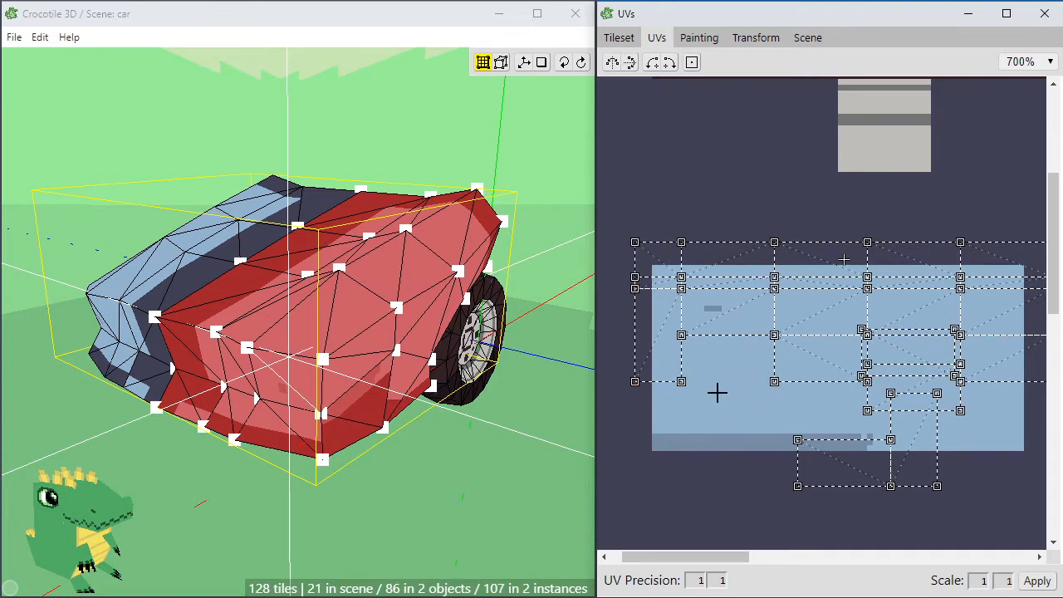
drag(715, 357, 696, 335)
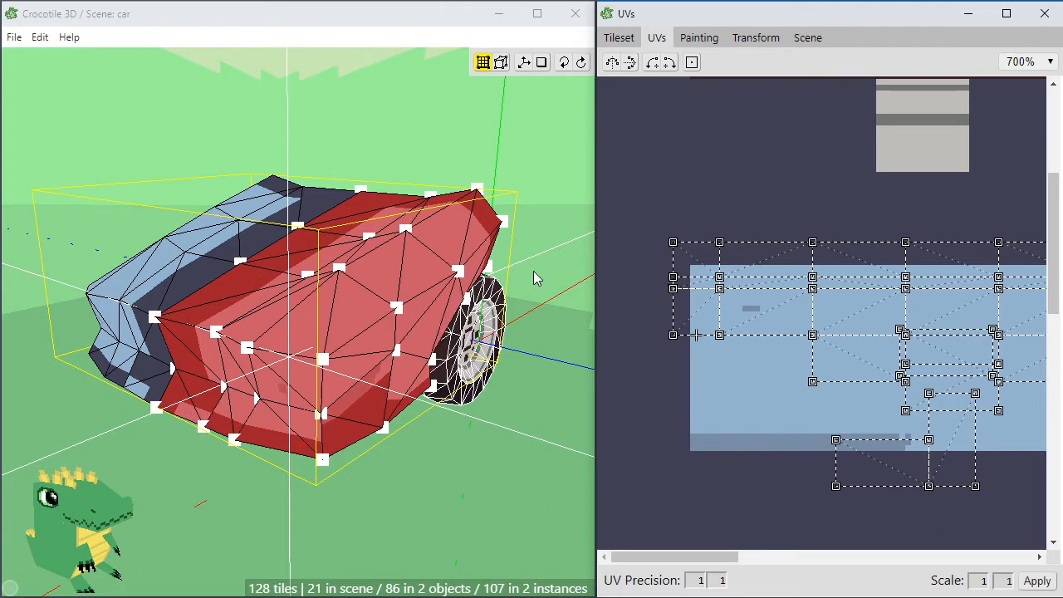
Rotate the upper strip's leftmost UV tile by 90 degrees and snap its corners back to the neighbouring tiles
click(696, 253)
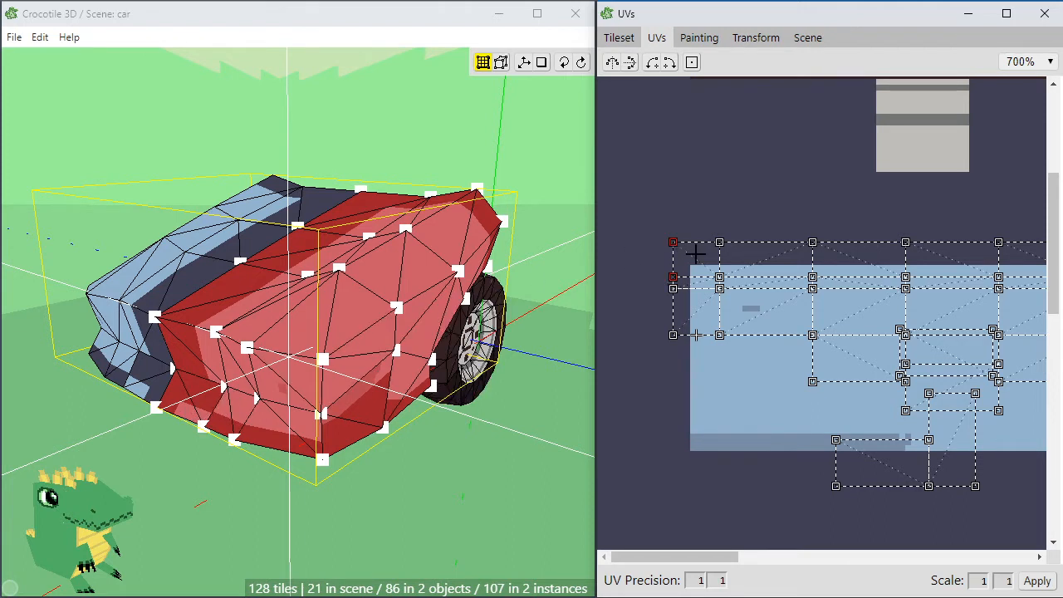
click(670, 64)
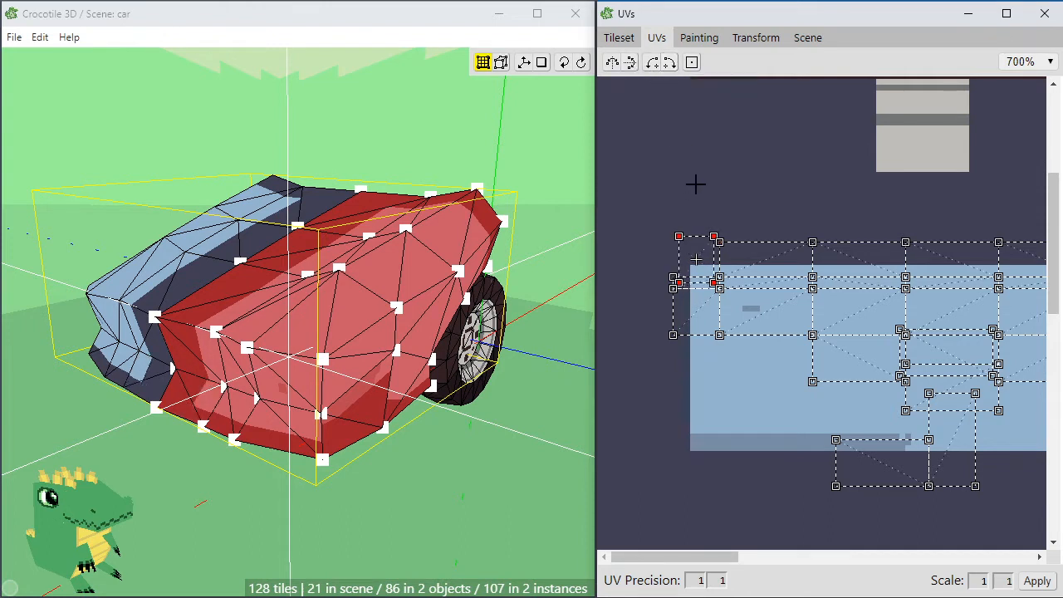
drag(695, 255, 667, 232)
click(718, 214)
click(706, 230)
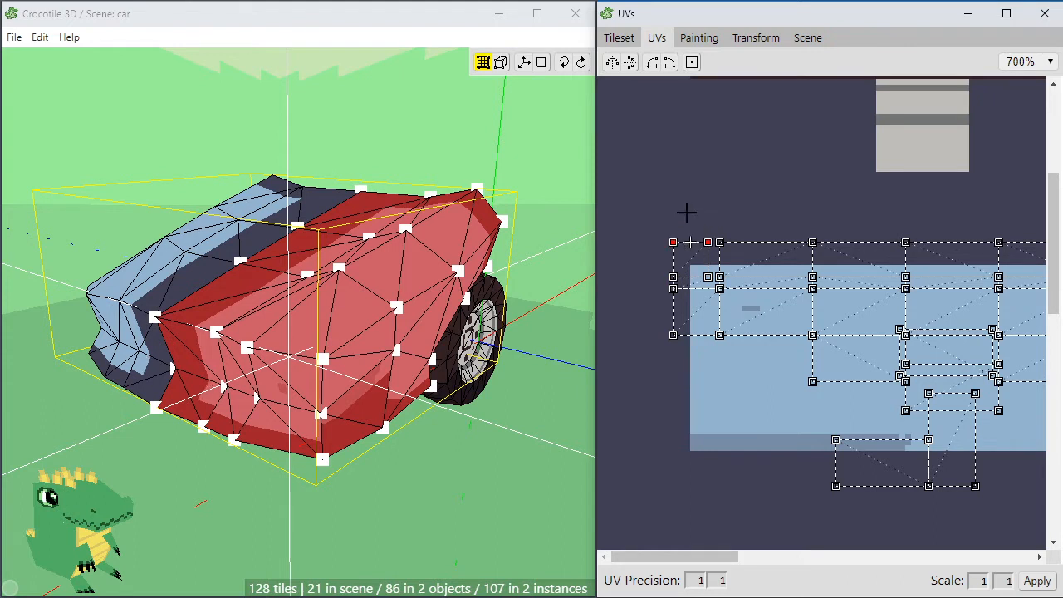
mouse_move(704, 274)
mouse_down()
mouse_move(712, 288)
mouse_move(719, 276)
mouse_up()
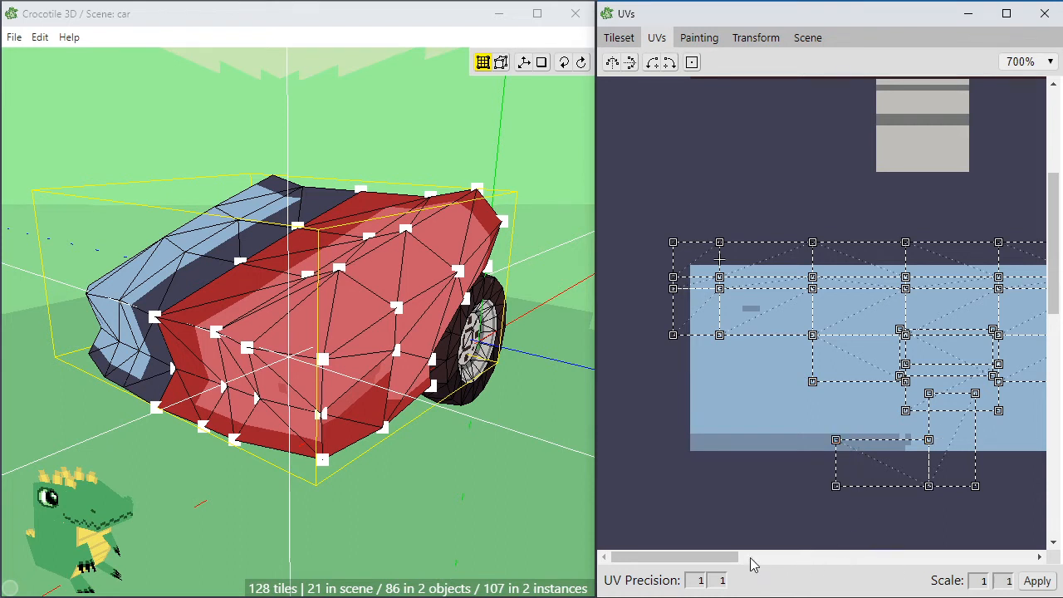
Reshape the loose UV tile overlapping the grid and fit its corners to the surrounding grid vertices
drag(727, 562, 752, 562)
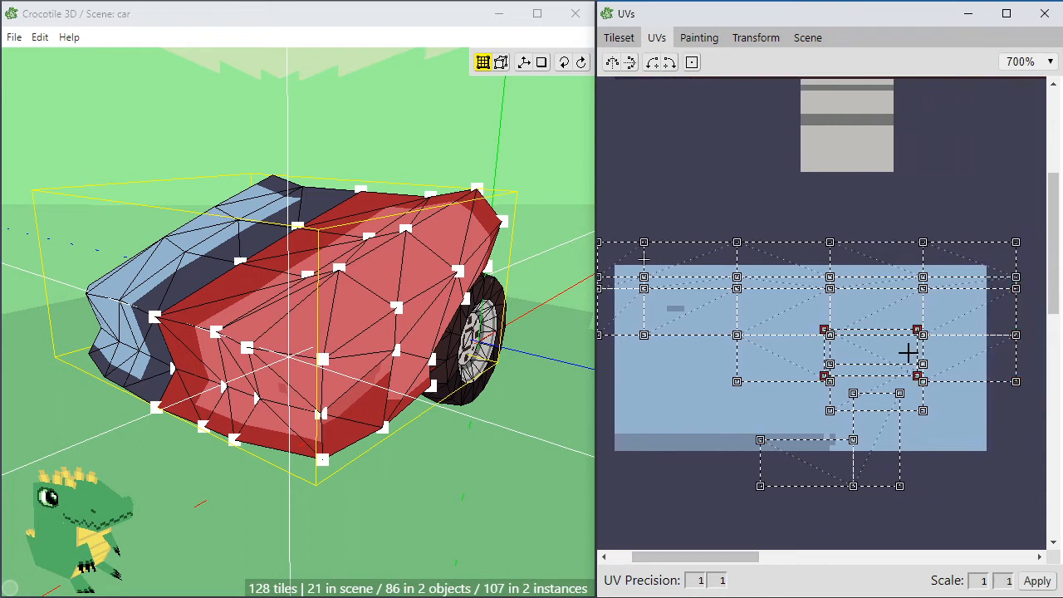
drag(903, 354, 911, 359)
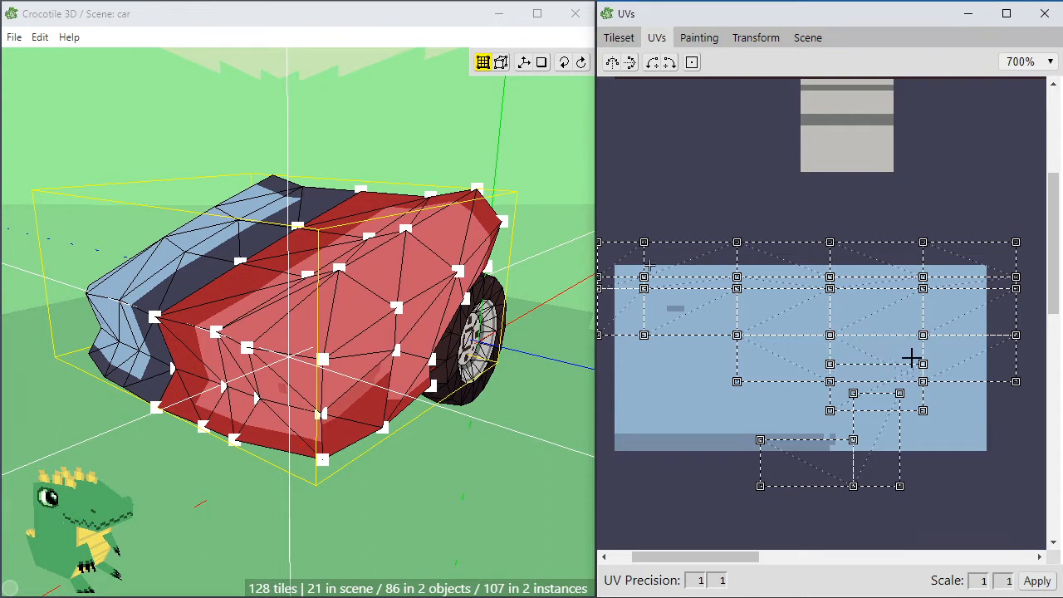
drag(911, 358, 1008, 409)
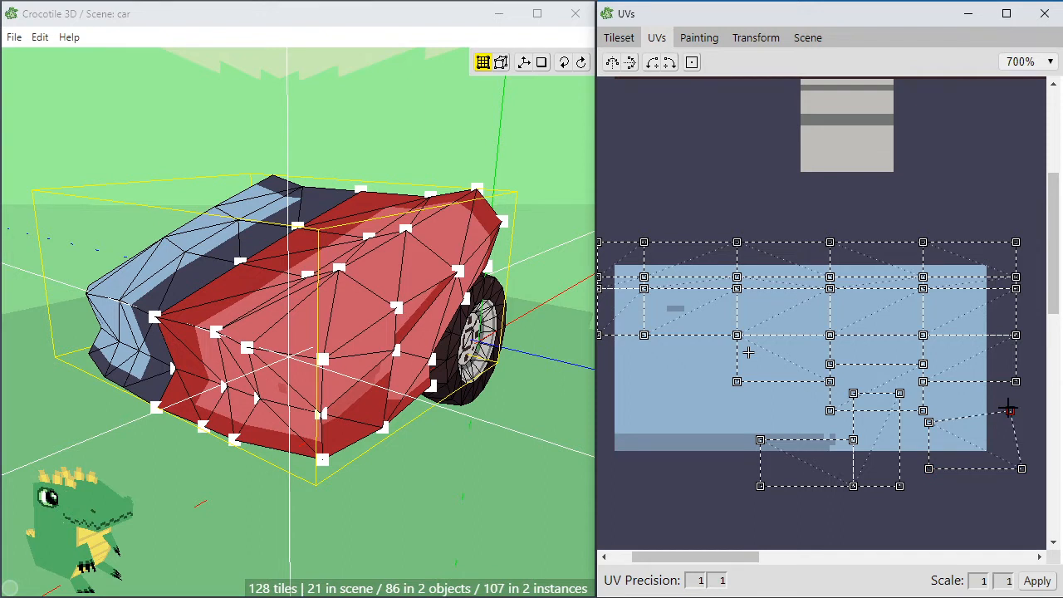
drag(1007, 408, 821, 358)
drag(856, 314, 867, 341)
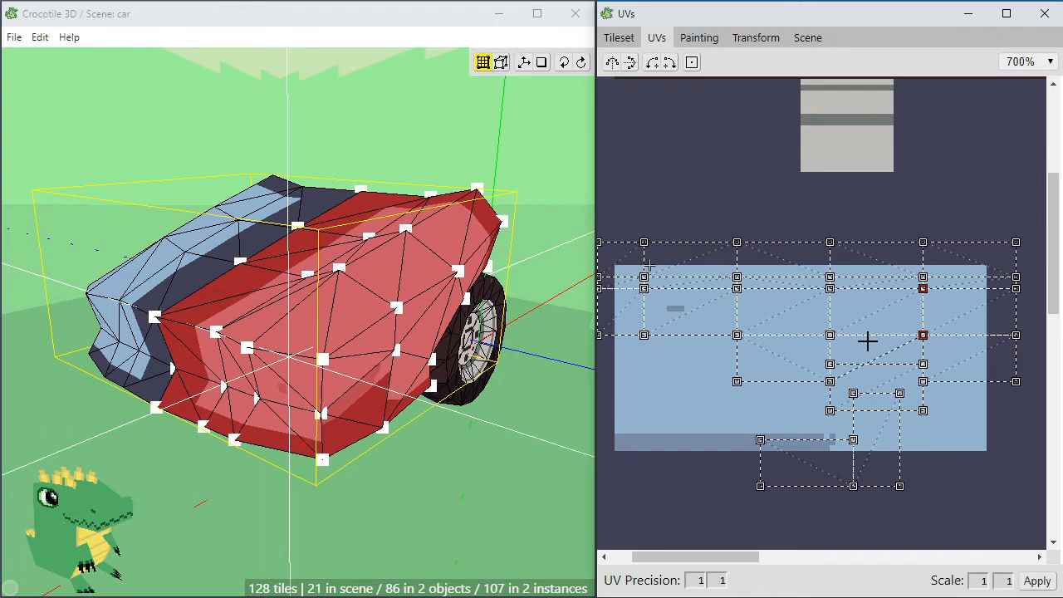
Move the UV tile below the grid up and reshape it, snapping its corners to the grid and pulling one to a point underneath
click(987, 459)
click(878, 381)
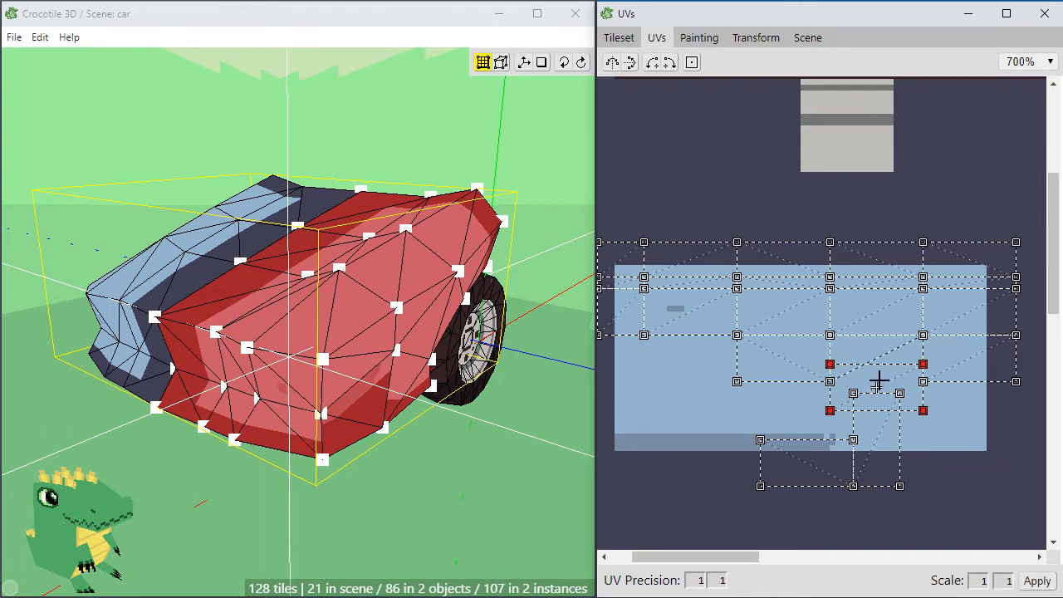
mouse_move(871, 379)
mouse_down()
mouse_move(932, 399)
mouse_move(961, 432)
mouse_move(861, 347)
mouse_move(866, 363)
mouse_move(876, 358)
mouse_up()
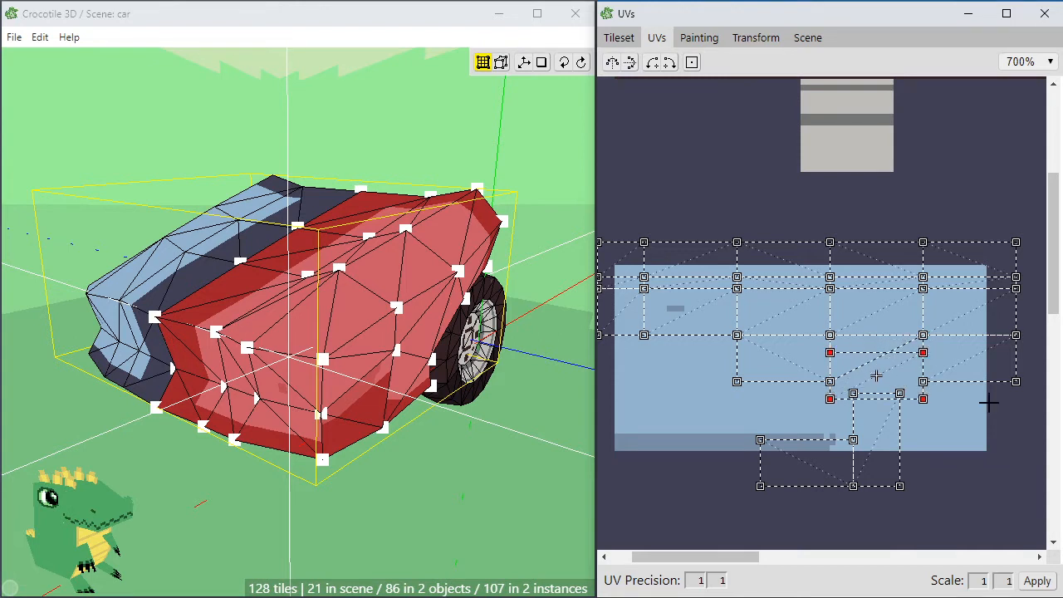
drag(922, 355, 922, 336)
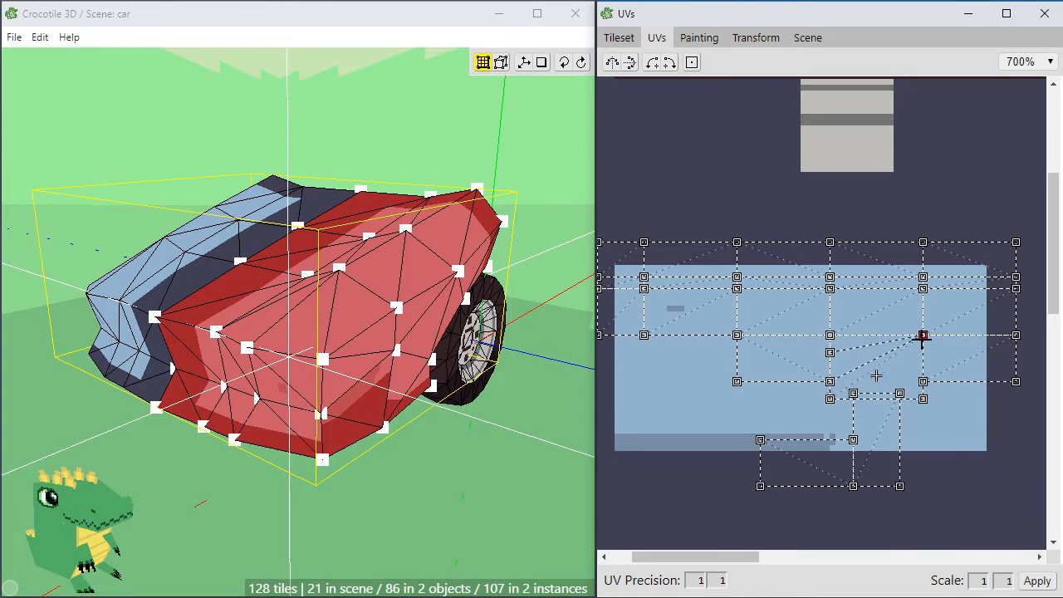
click(830, 352)
drag(830, 353, 830, 416)
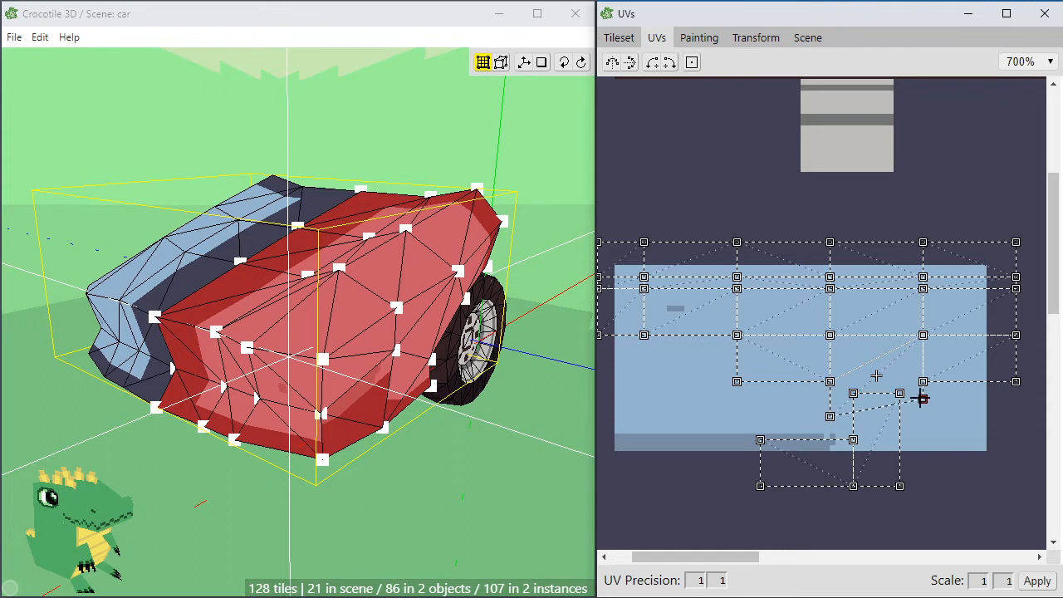
drag(921, 398, 921, 388)
drag(831, 415, 876, 416)
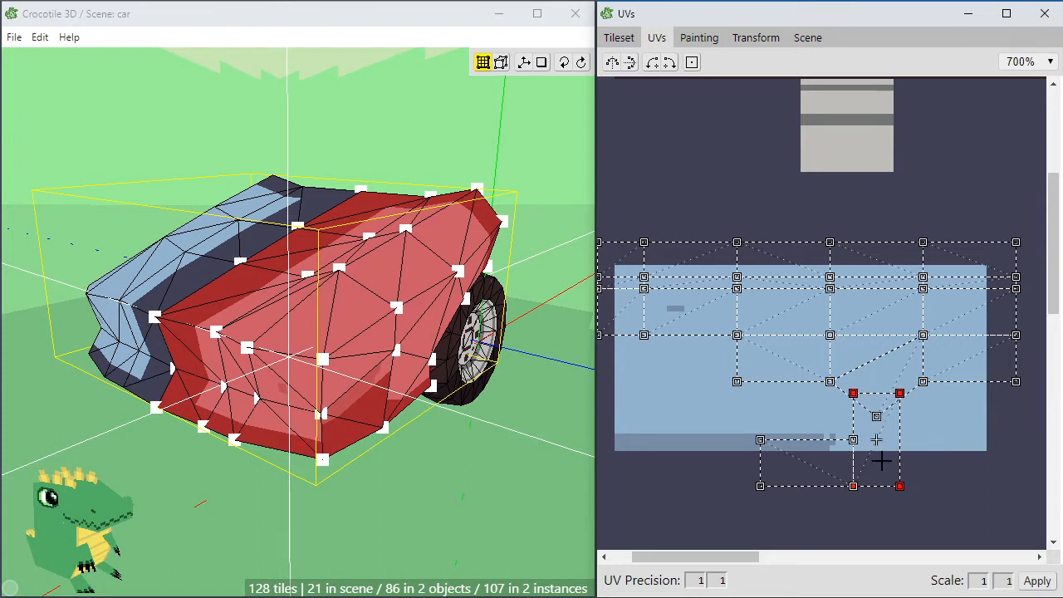
Fit the loose UV tiles below the grid to its lower vertices, ending their lower edges on the blue texture's bottom edge
drag(882, 460, 856, 487)
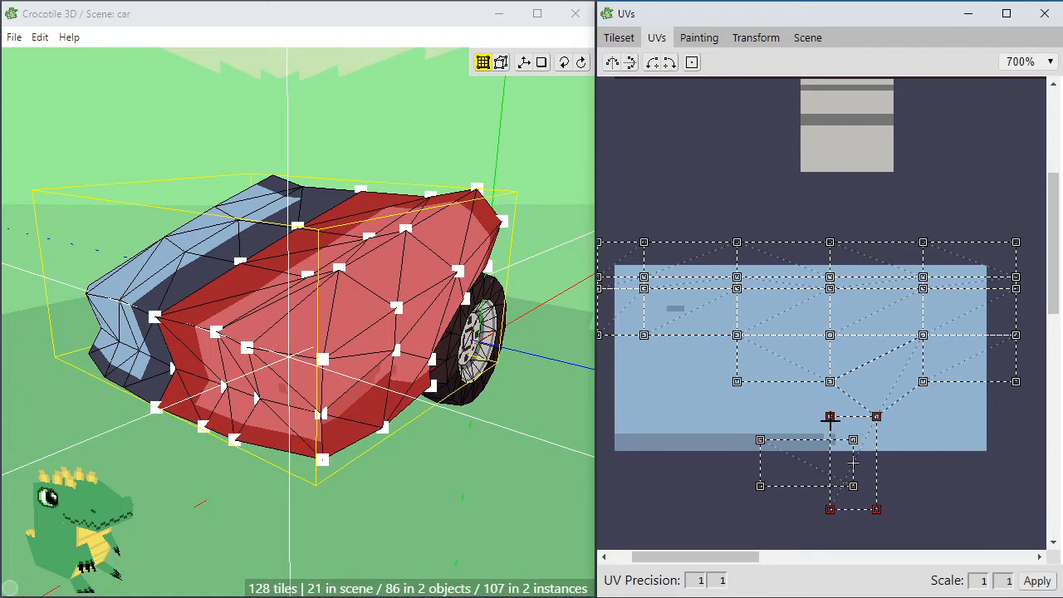
drag(829, 418, 829, 382)
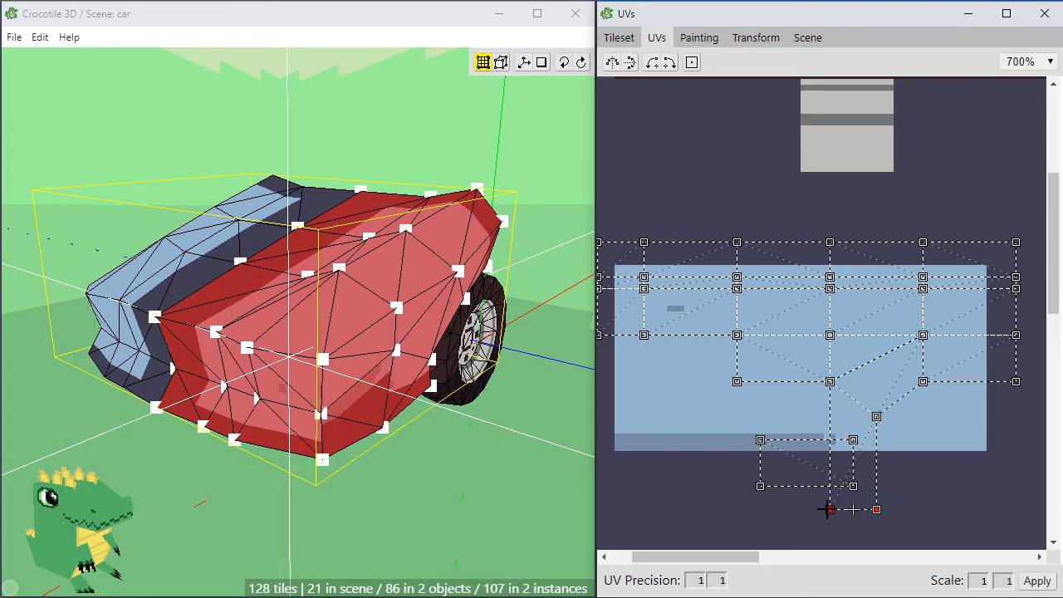
drag(829, 509, 791, 432)
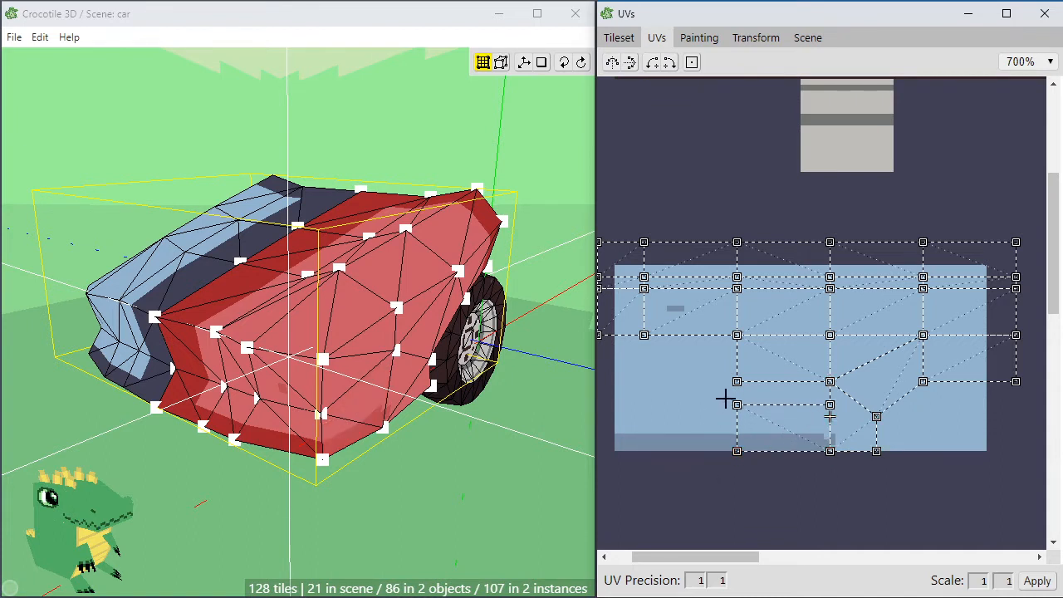
drag(725, 399, 831, 383)
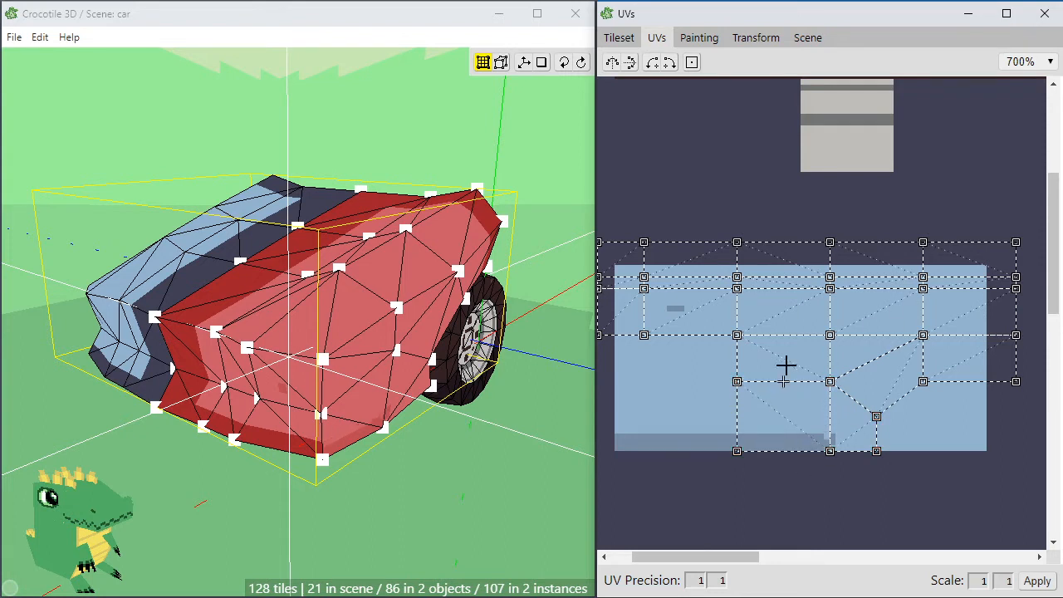
Shift all UV rows except the lowest down until the grid's upper edge meets the blue texture's top edge
drag(742, 558, 736, 562)
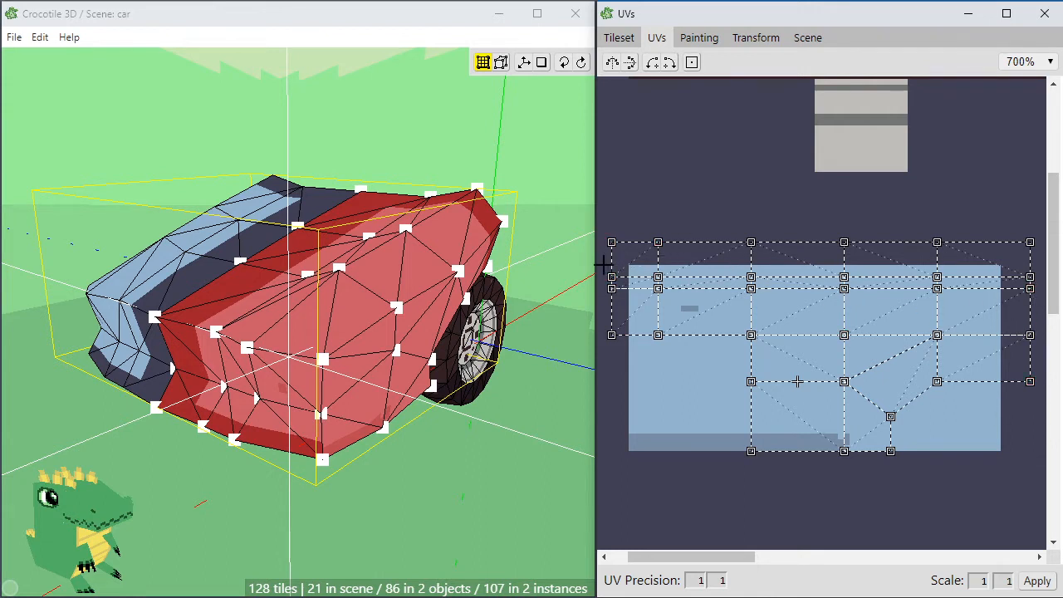
drag(605, 227, 941, 427)
drag(777, 558, 741, 565)
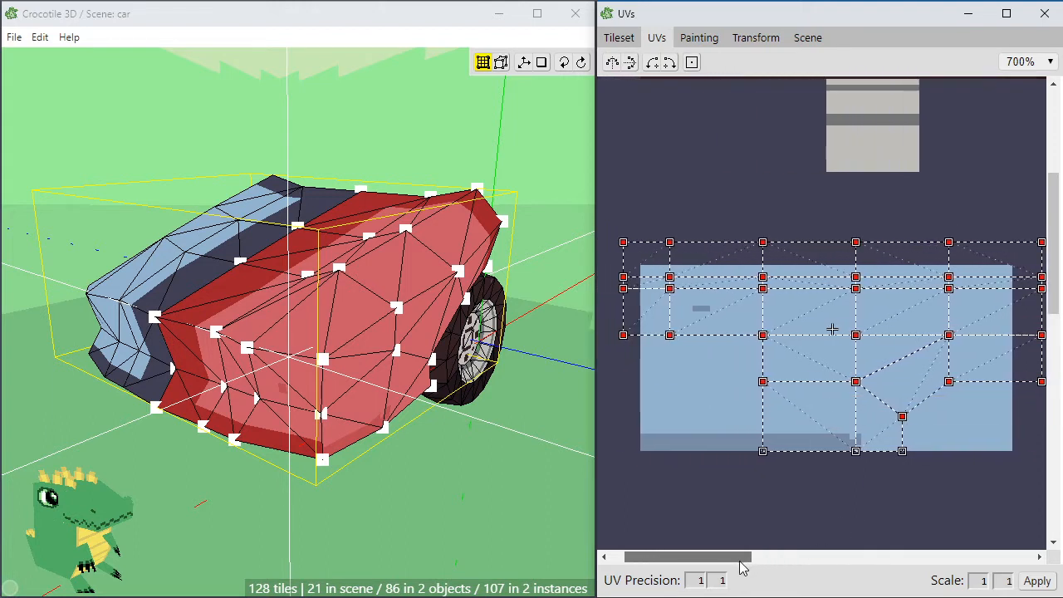
key(Down)
key(Down)
key(Down)
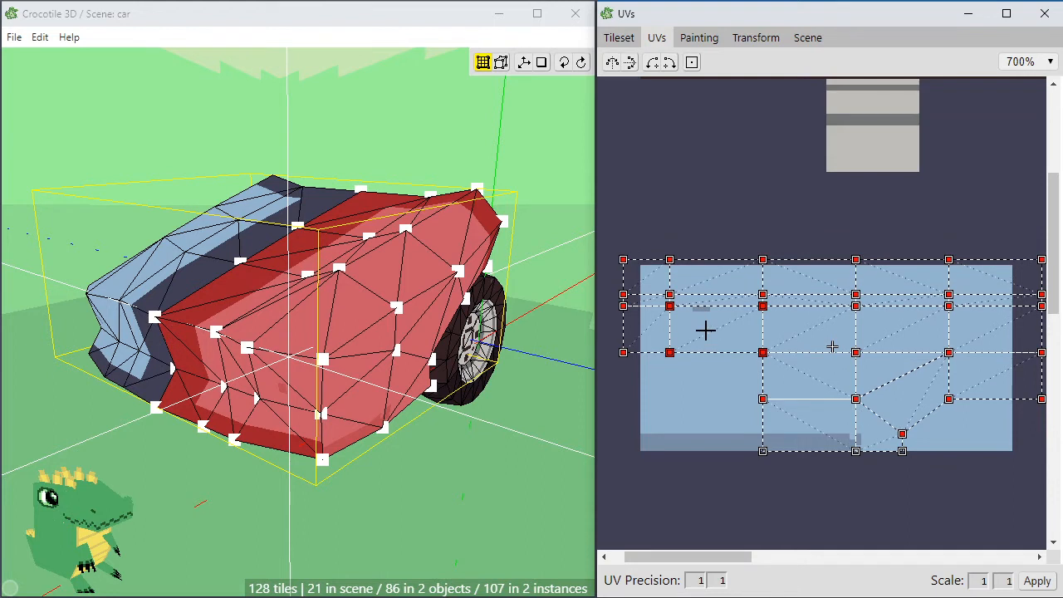
key(Down)
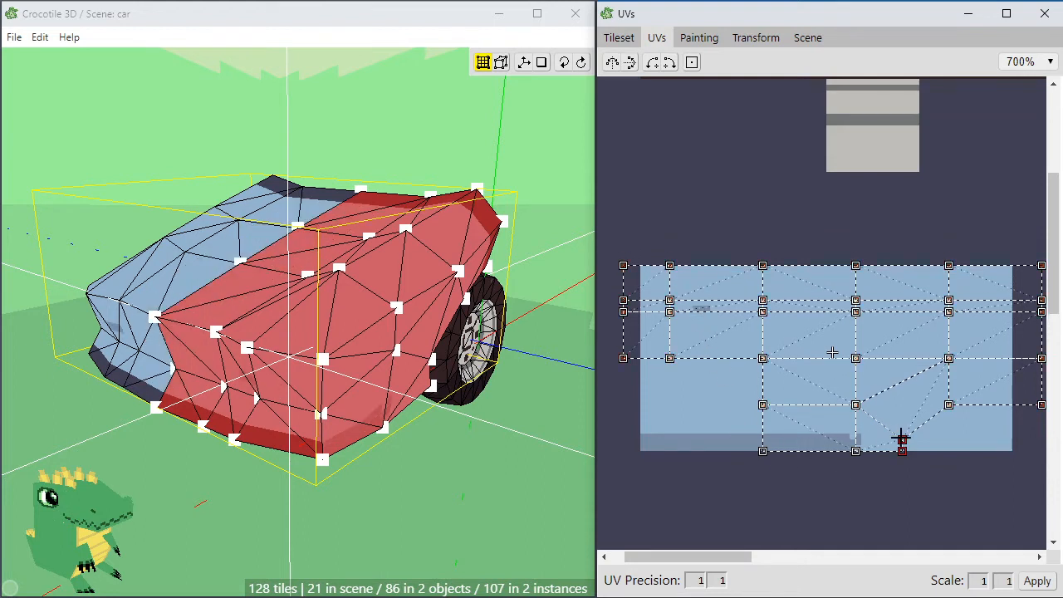
Raise the pointed lower UV vertex slightly and shift the two leftmost vertex columns right to the blue texture's left edge
click(693, 65)
mouse_move(903, 439)
mouse_down()
mouse_move(906, 418)
mouse_move(903, 428)
mouse_up()
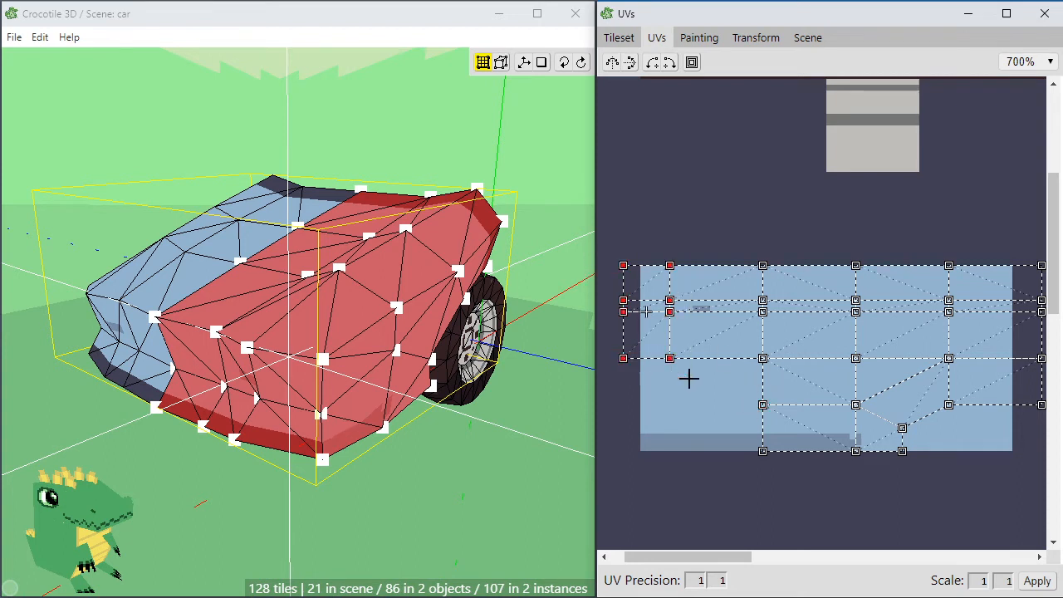
drag(654, 352, 672, 353)
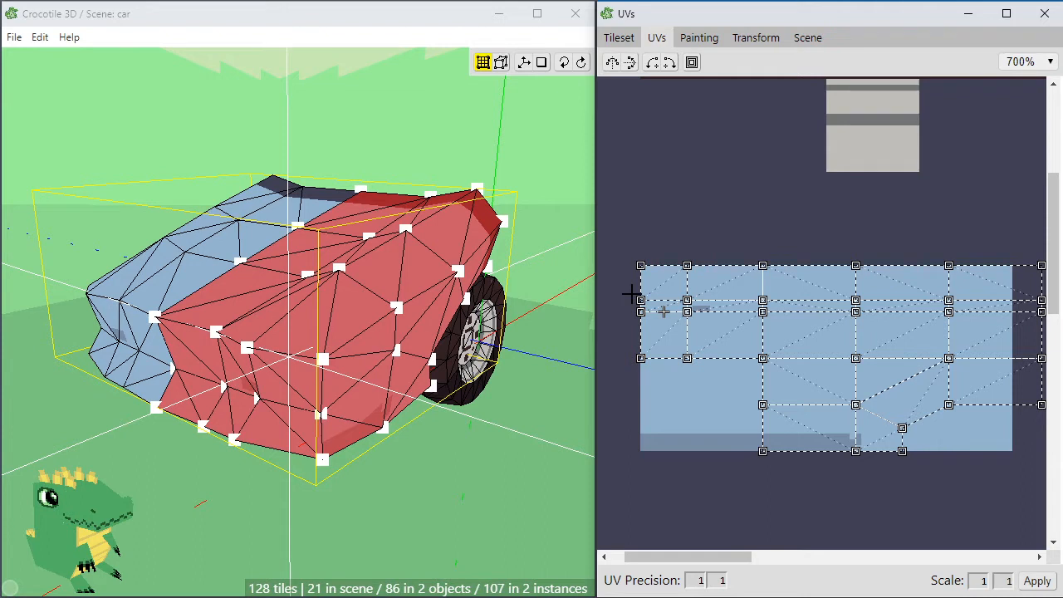
Lower the third row of UV vertices across the full width of the grid to heighten the narrow strip
drag(621, 306, 1045, 322)
middle_drag(1038, 324, 916, 327)
drag(738, 557, 664, 570)
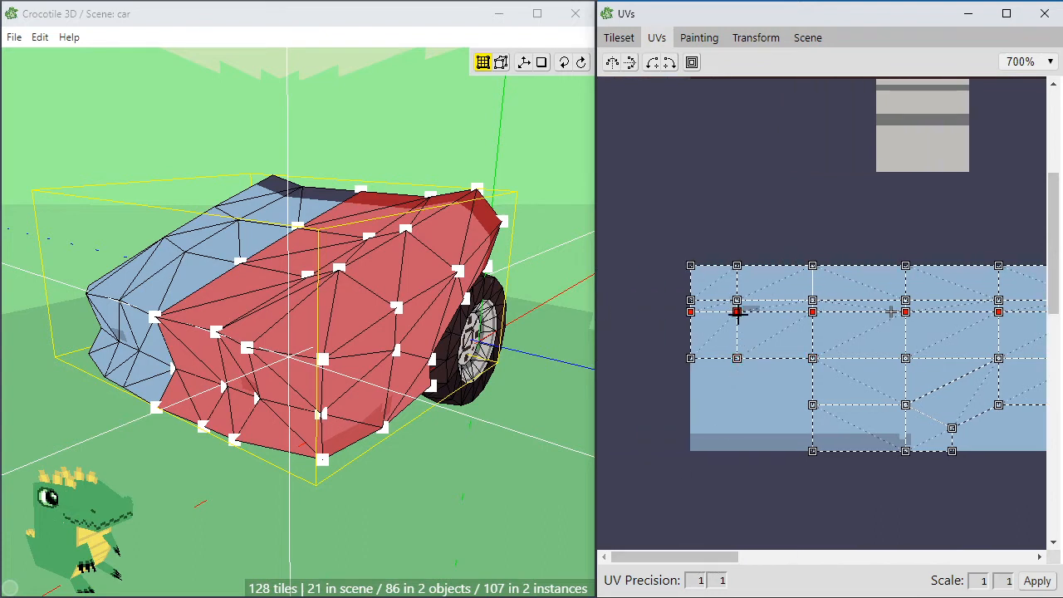
drag(736, 311, 736, 323)
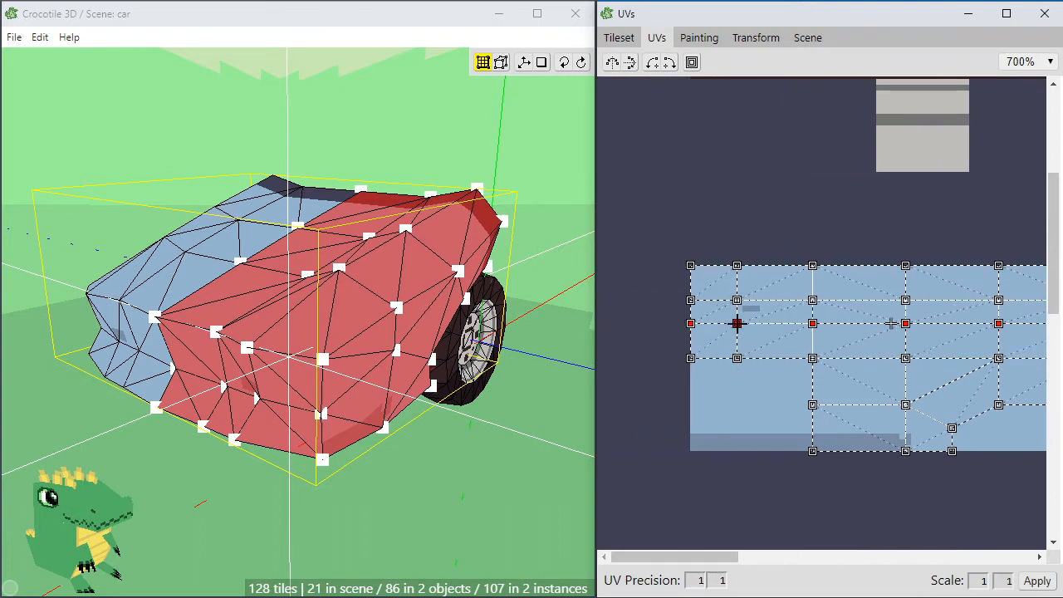
click(672, 336)
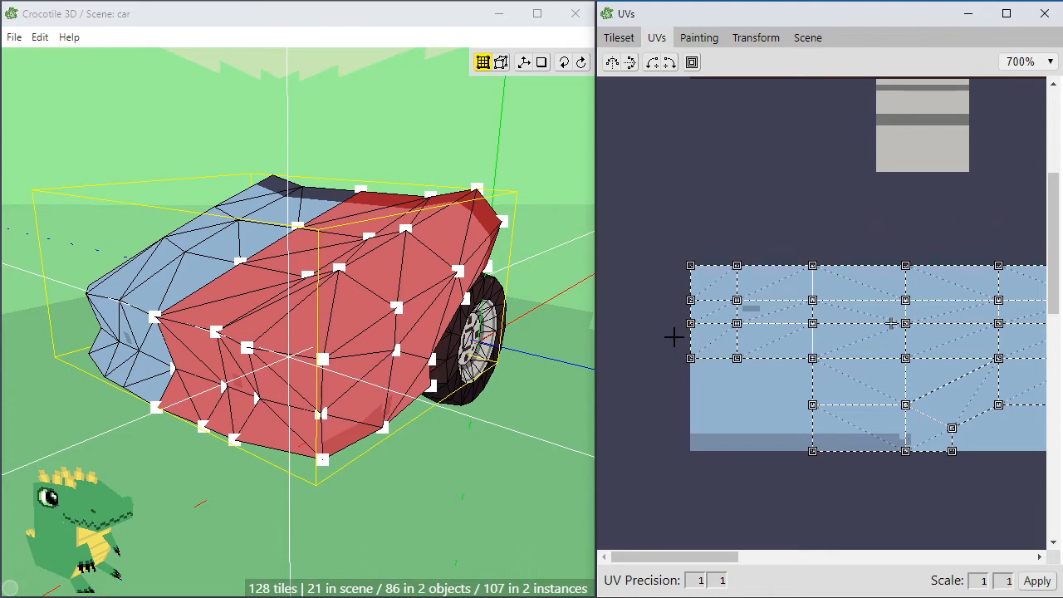
Lower the second, third and fourth UV vertex rows together and check the car body from the front and side
drag(667, 289, 968, 373)
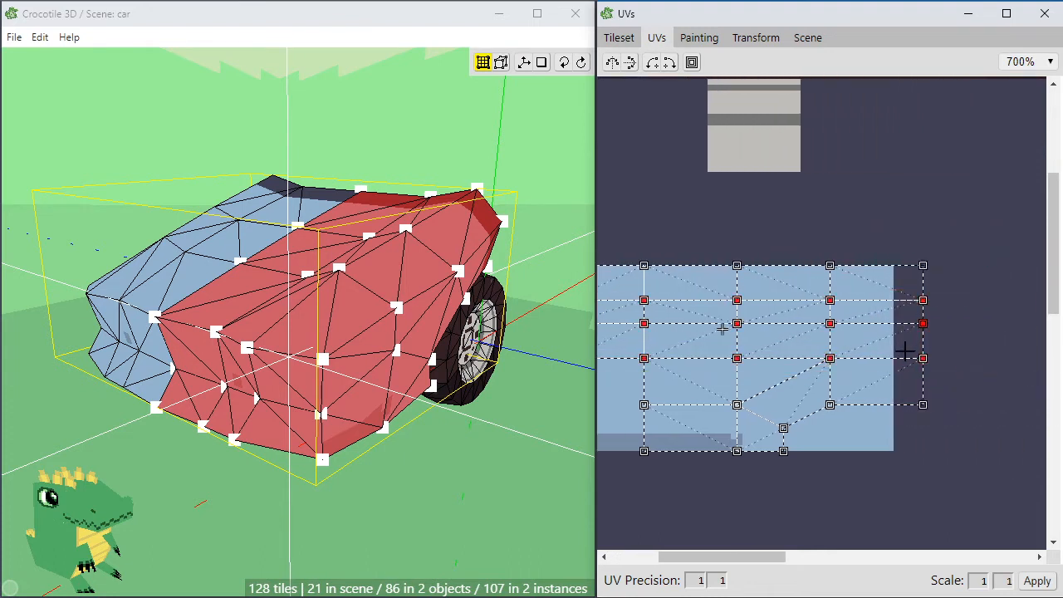
drag(904, 355, 904, 366)
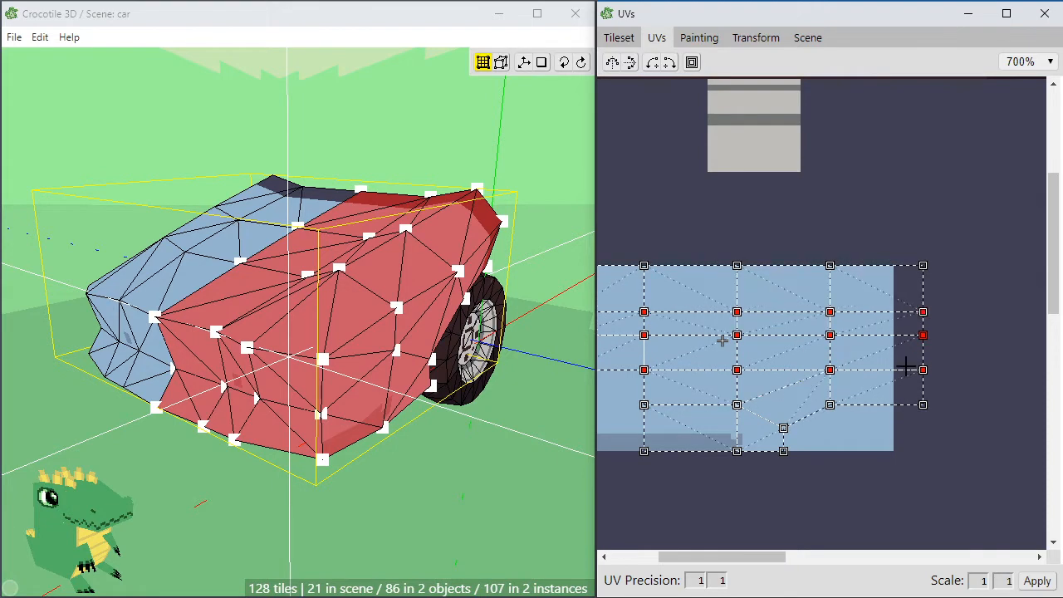
click(379, 161)
key(space)
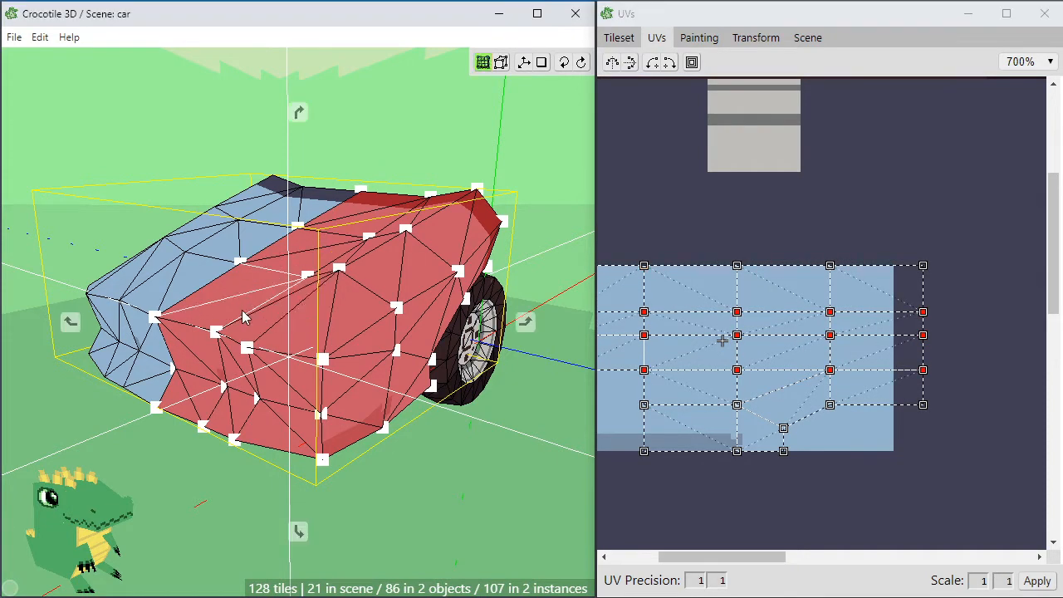
drag(245, 316, 368, 320)
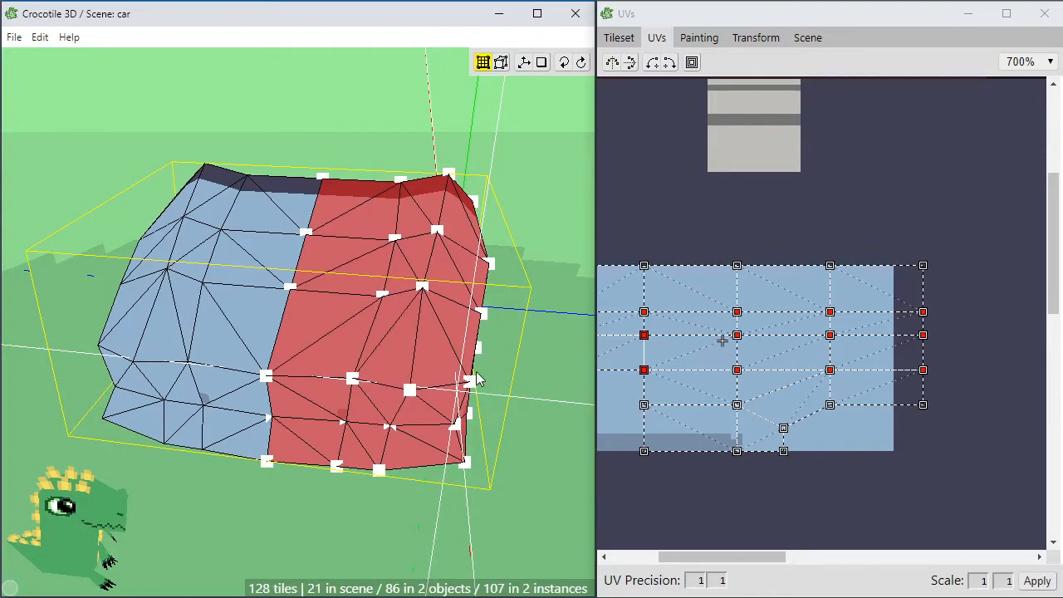
key(space)
drag(476, 372, 332, 361)
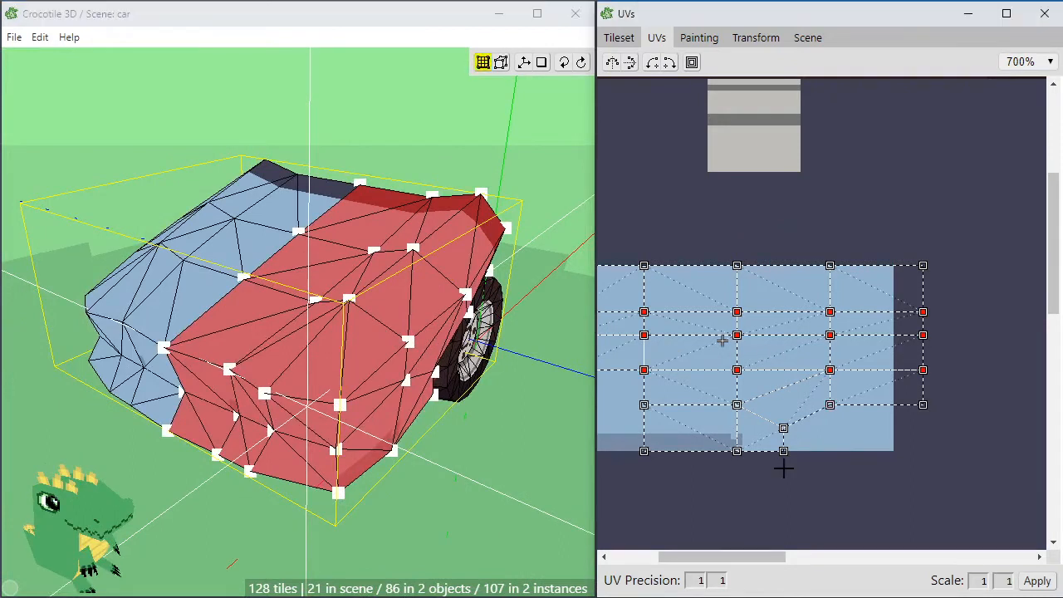
Shift the third UV column and everything right of it left until the grid ends at the blue texture's right edge
drag(758, 556, 728, 557)
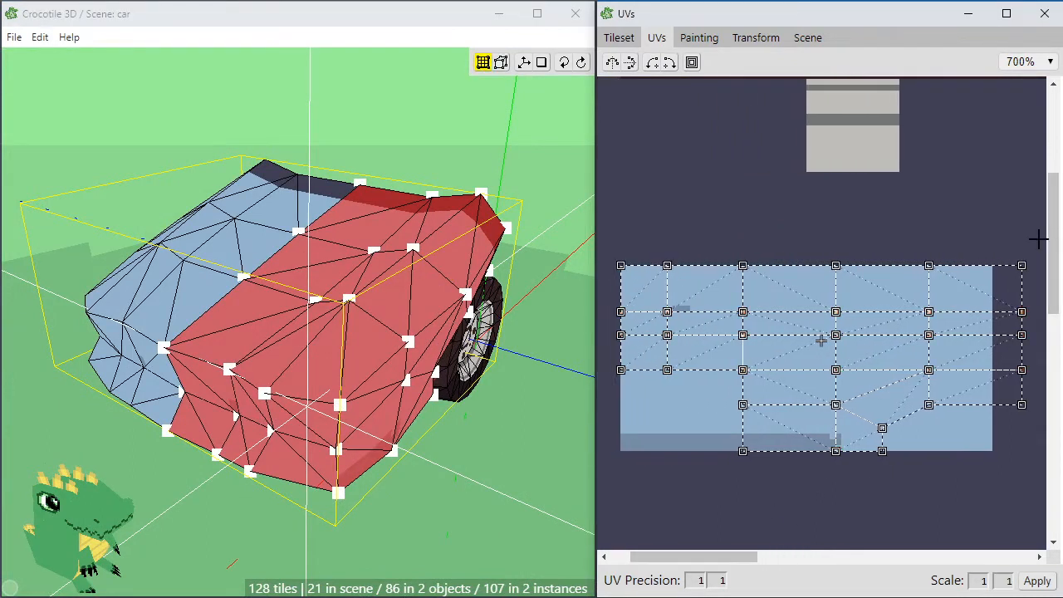
drag(1038, 239, 699, 487)
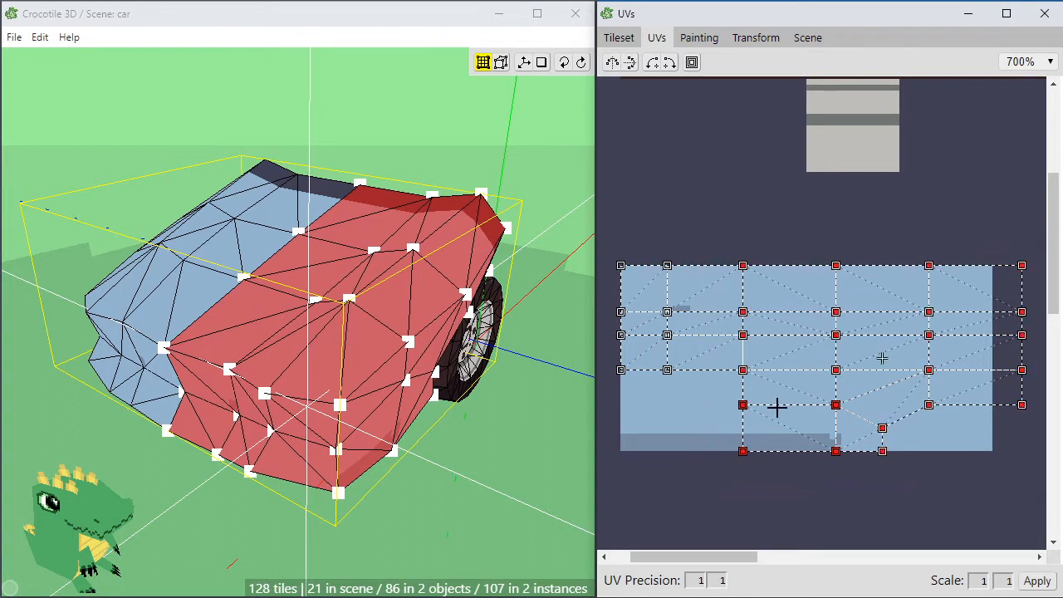
drag(777, 406, 750, 410)
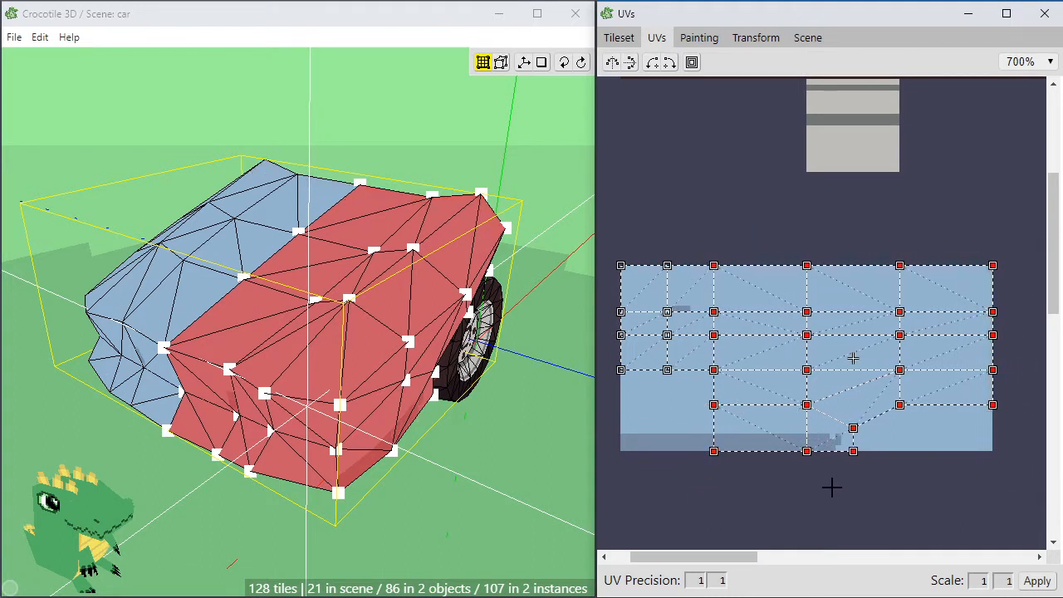
Narrow the third and fourth UV tile columns by shifting the vertices to the right of each one left
drag(999, 270, 776, 465)
drag(845, 390, 820, 392)
click(814, 484)
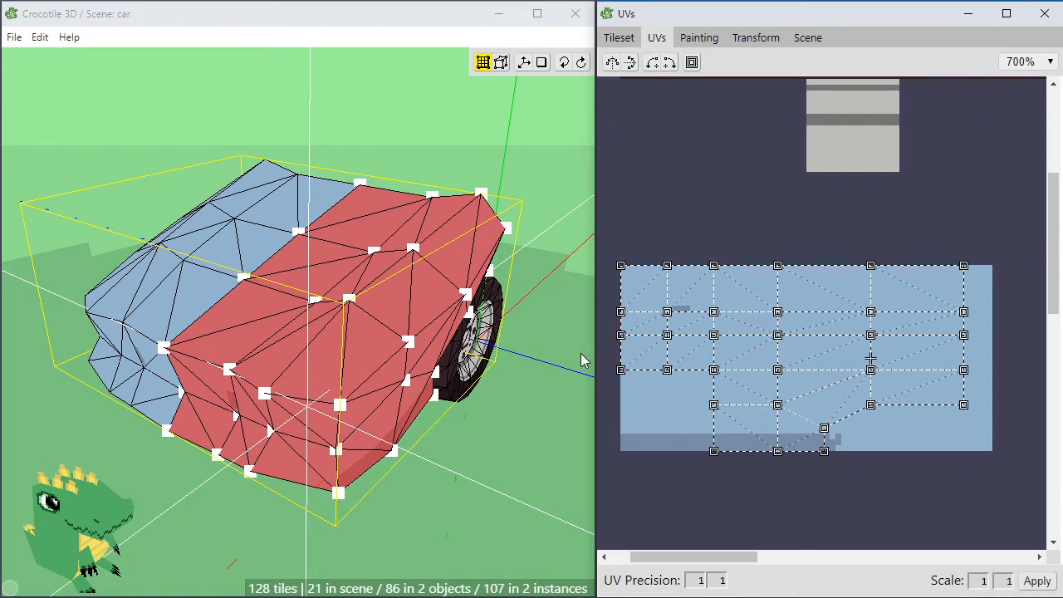
click(1016, 237)
drag(997, 230, 873, 390)
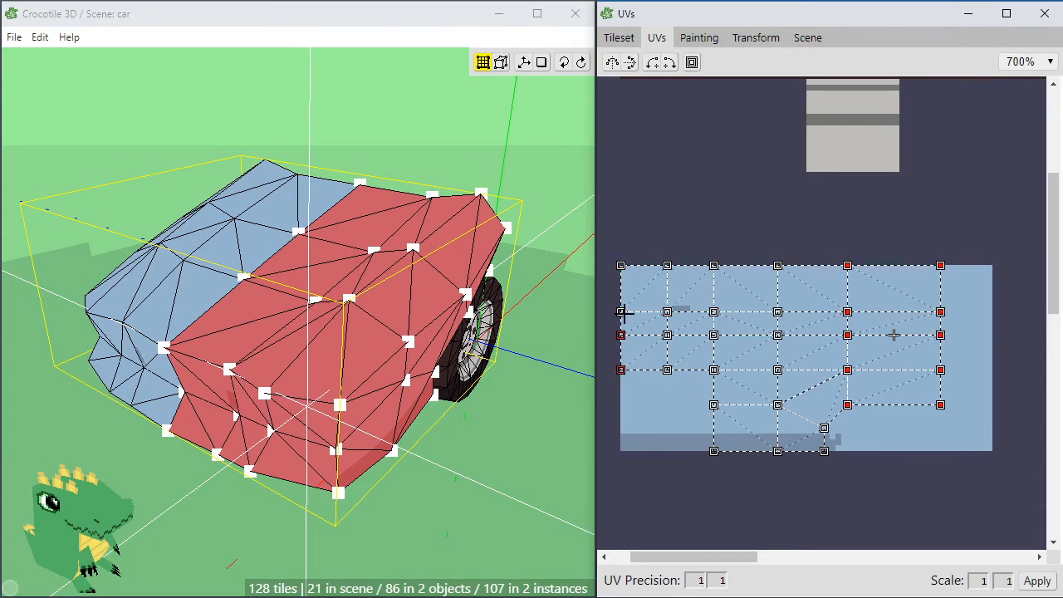
Narrow the first UV tile column by shifting every vertex except the leftmost column left
mouse_move(509, 491)
middle_down()
mouse_move(581, 433)
mouse_move(499, 477)
middle_up()
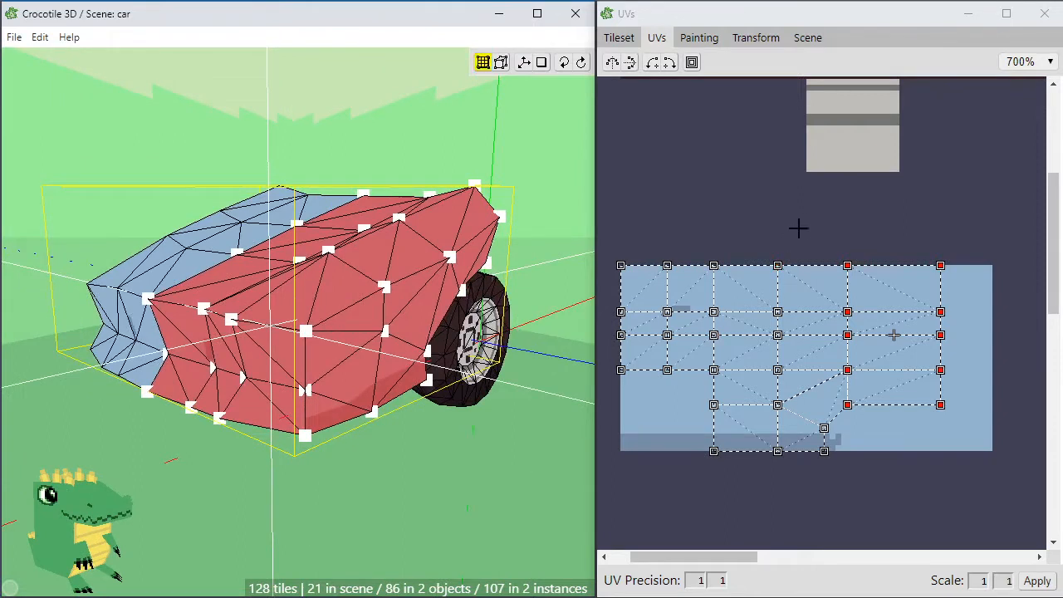
drag(981, 227, 645, 484)
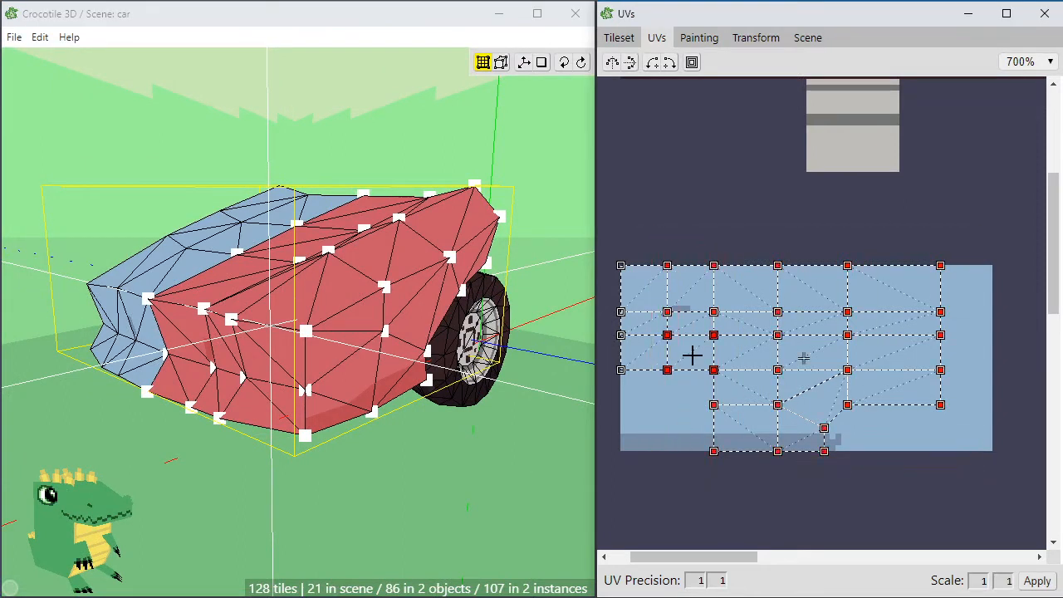
drag(690, 353, 677, 356)
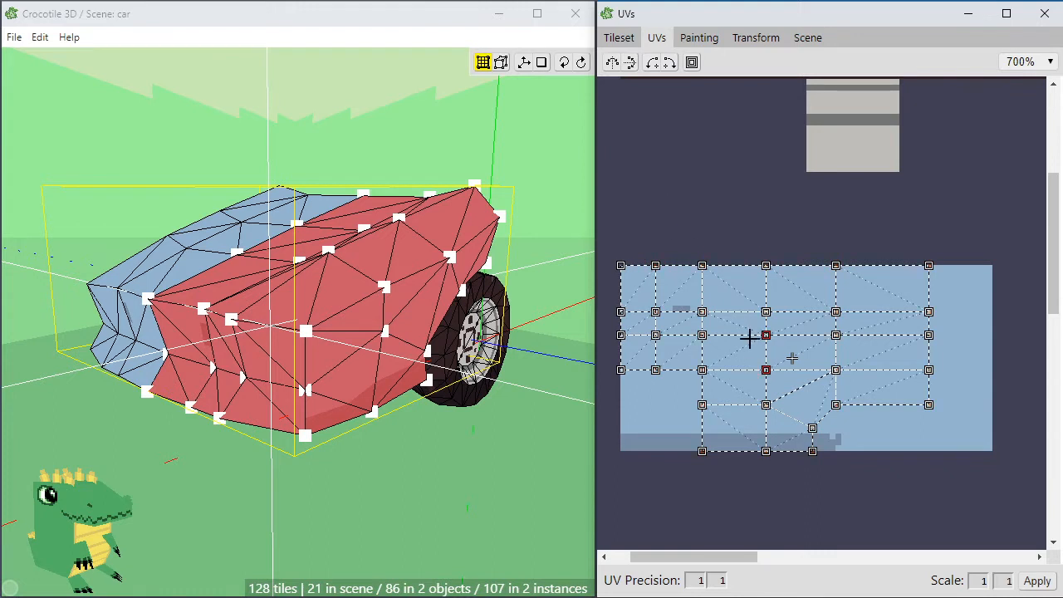
Lower the UV vertex rows between the grid's top row and its lowest vertices slightly to heighten the first tile row
click(656, 370)
click(741, 471)
click(763, 348)
click(762, 373)
drag(987, 294, 611, 418)
drag(731, 391, 730, 399)
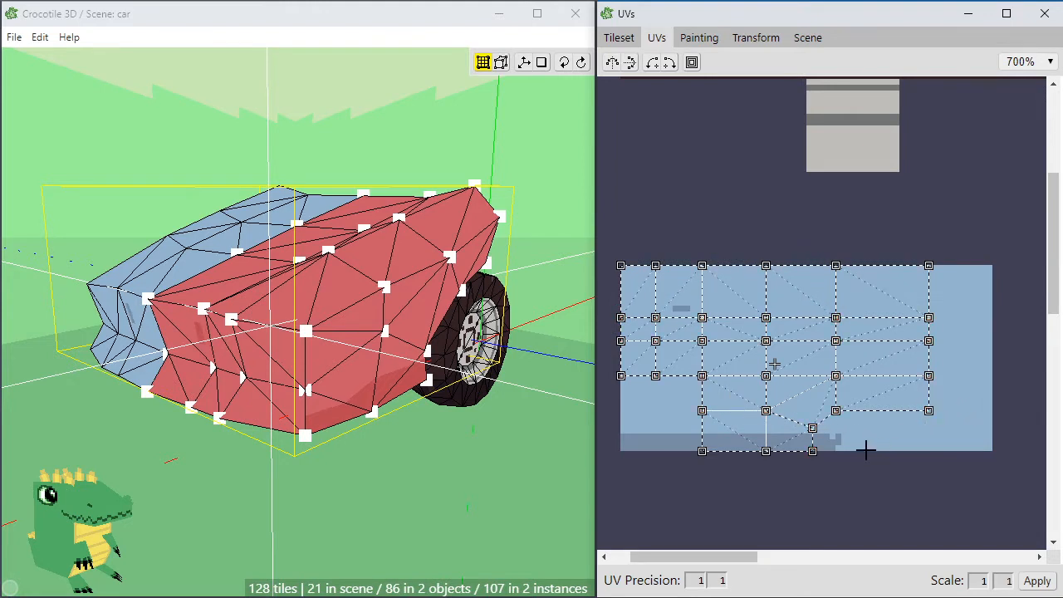
Narrow the last UV tile column by moving its right edge left, and pull its left edge's upper vertices left into a taper
drag(941, 329, 869, 442)
drag(929, 316, 876, 316)
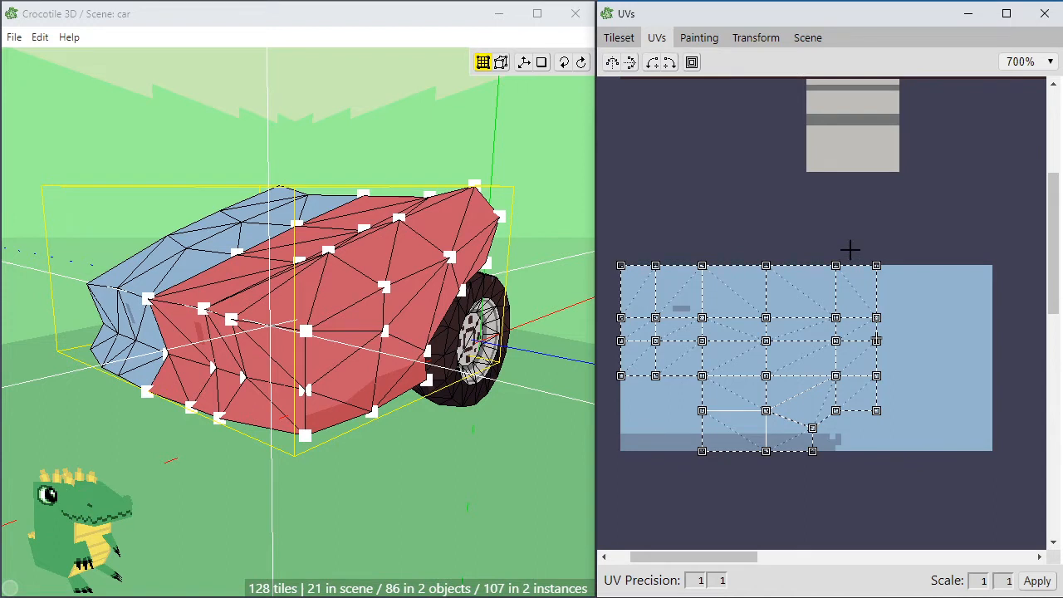
drag(849, 249, 829, 375)
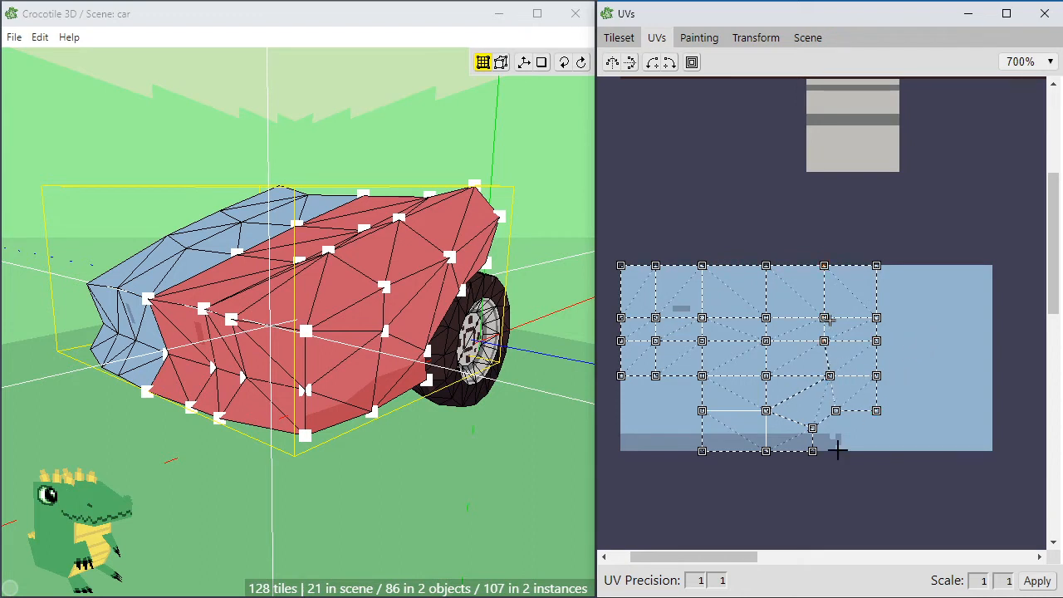
scroll(886, 446, up, 2)
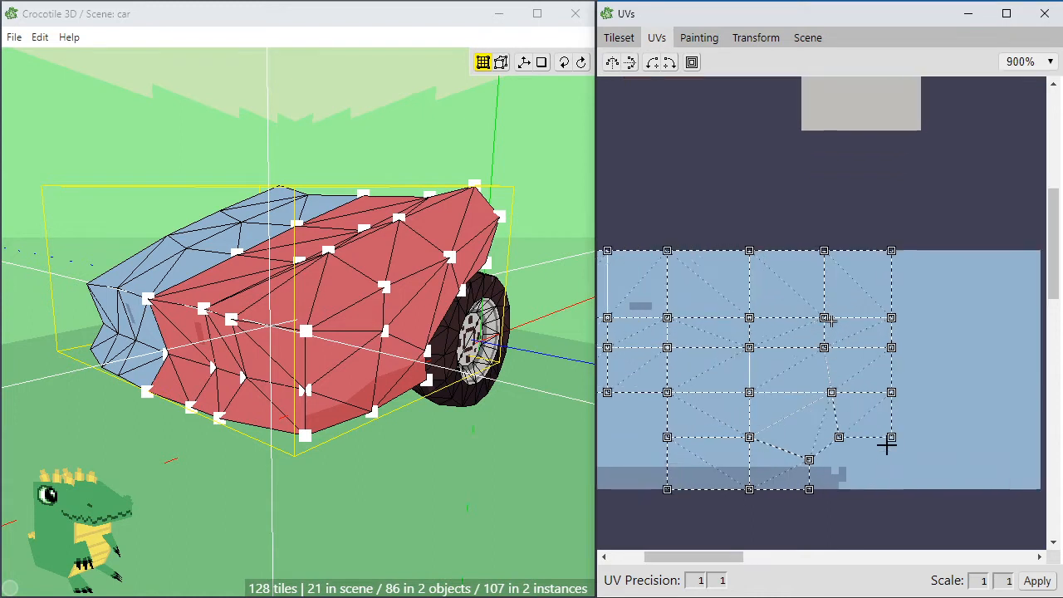
drag(850, 454, 899, 434)
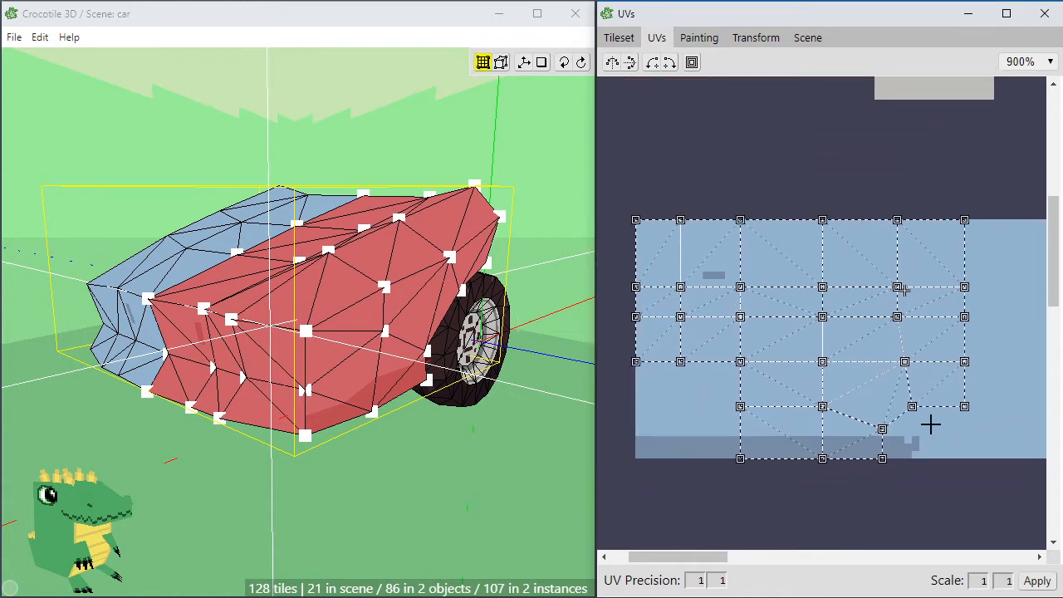
drag(854, 385, 716, 483)
Inspect the car body from a higher angle, look at the painting canvas and bring up the tileset view
click(348, 476)
key(space)
key(space)
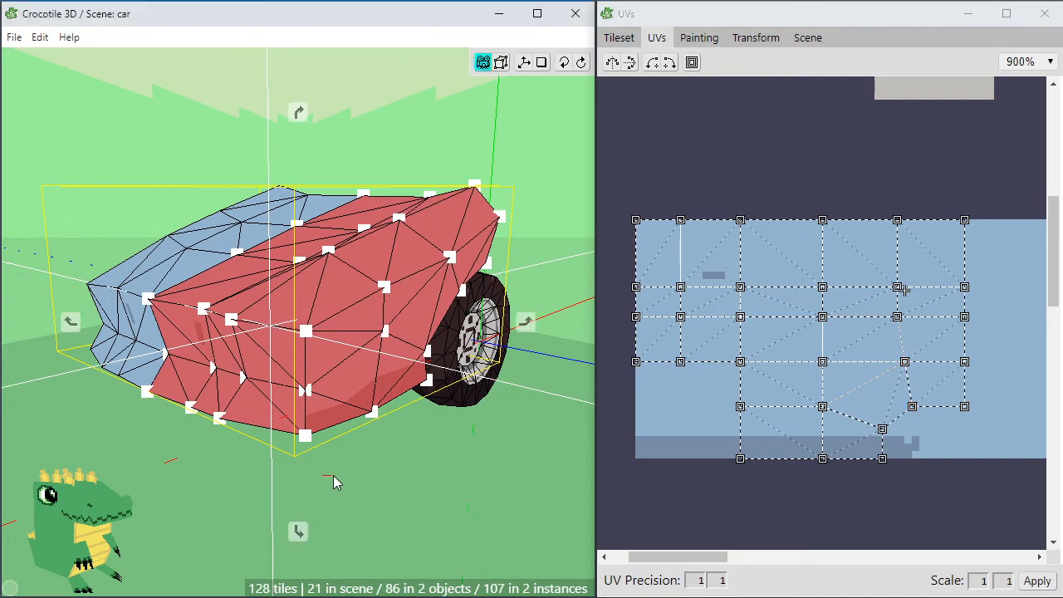
drag(333, 475, 329, 508)
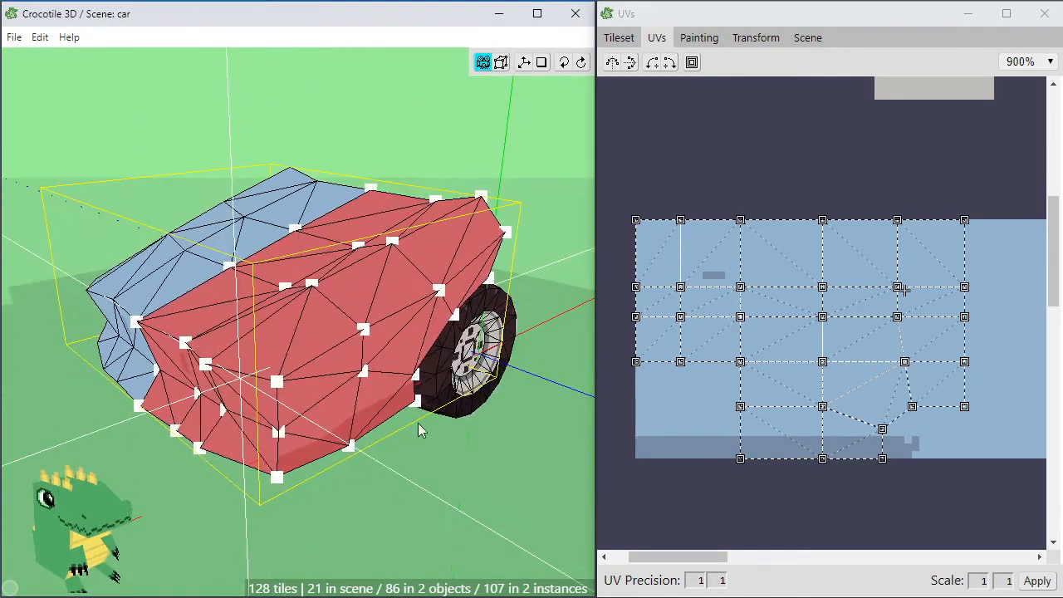
click(697, 39)
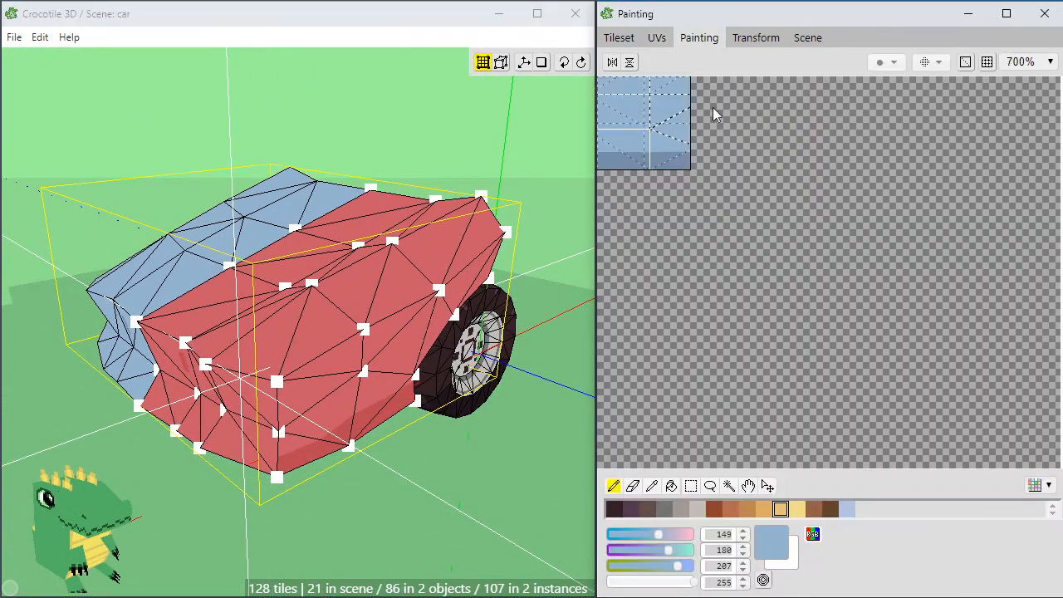
click(619, 38)
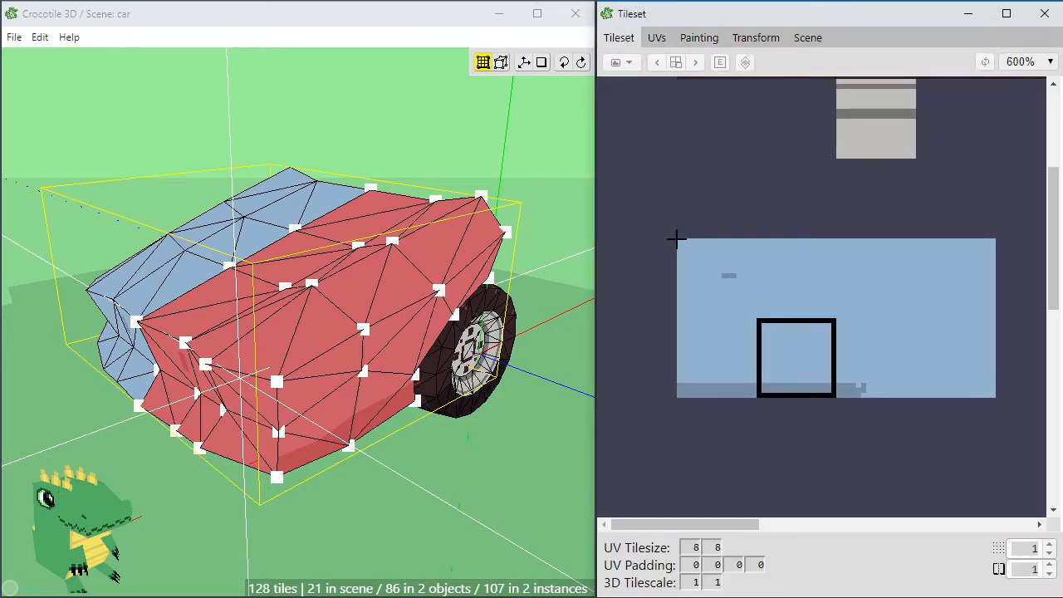
Load the whole blue texture area plus a one-tile margin around it onto the painting canvas and hide the tile grid
drag(677, 239, 987, 394)
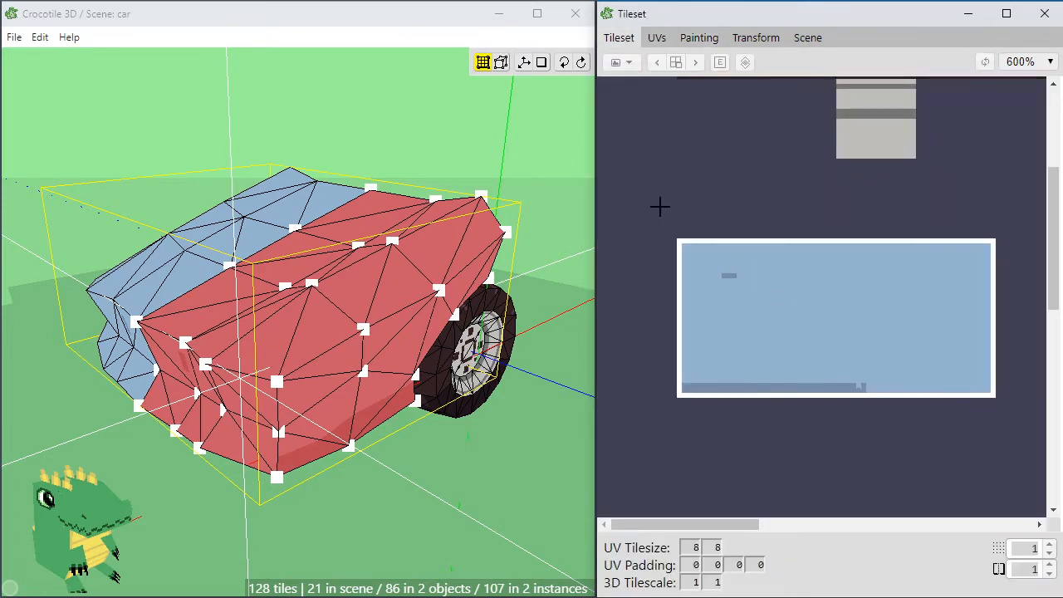
drag(647, 198, 1021, 422)
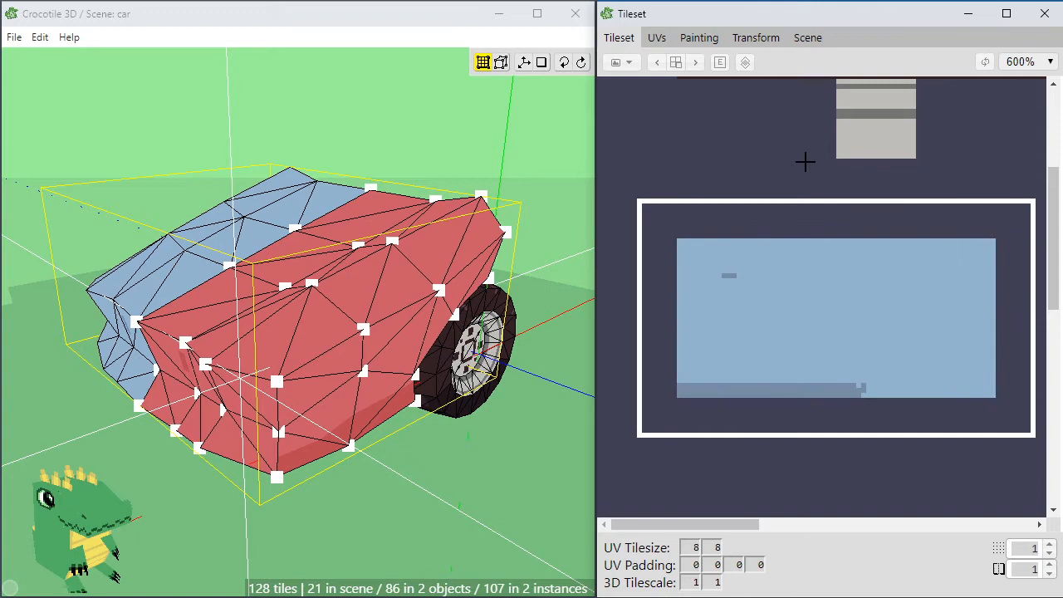
click(696, 38)
scroll(695, 247, up, 2)
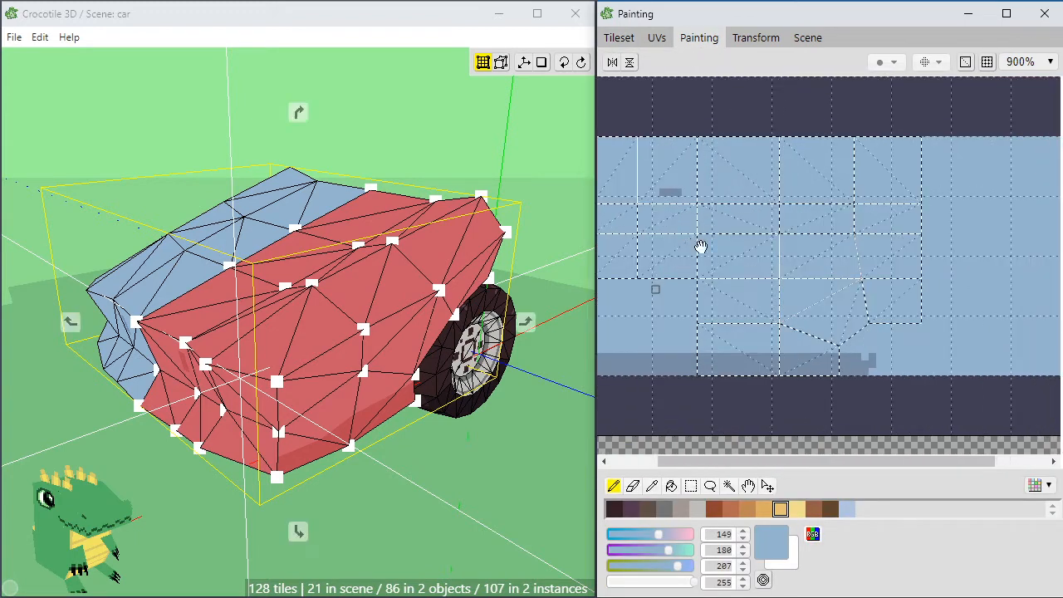
middle_drag(700, 244, 750, 248)
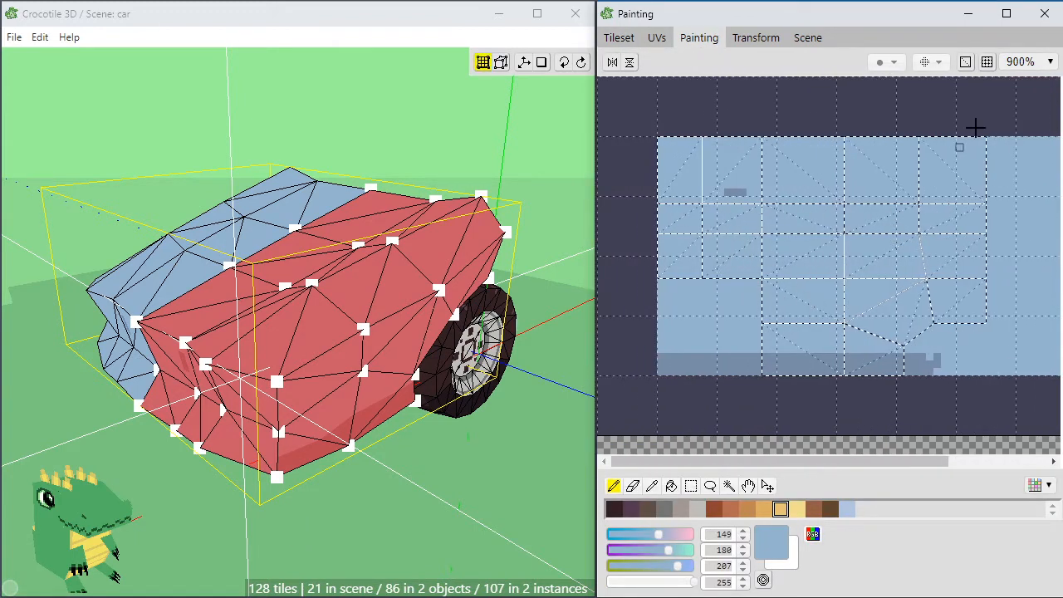
click(987, 64)
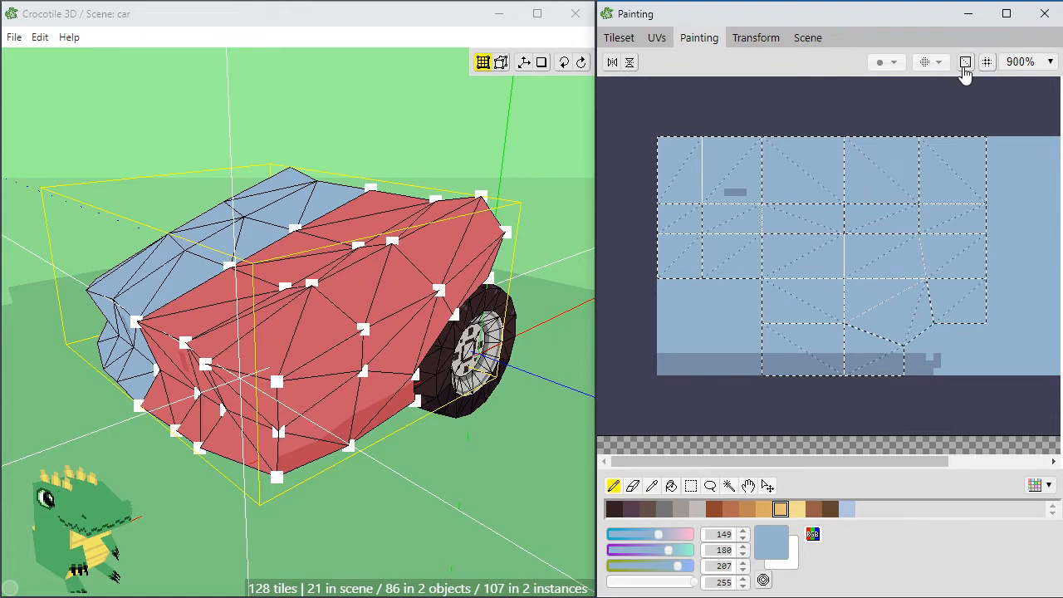
Toggle the UV triangle lines over the blue texture off and on to compare the two displays
click(964, 63)
click(965, 64)
click(966, 65)
click(965, 65)
click(966, 64)
click(966, 65)
Sample the darker blue (120, 140, 166) from the bottom strip and paint a stepped outline along the wheel arch's UV edge
key(space)
key(alt)
alt+click(893, 355)
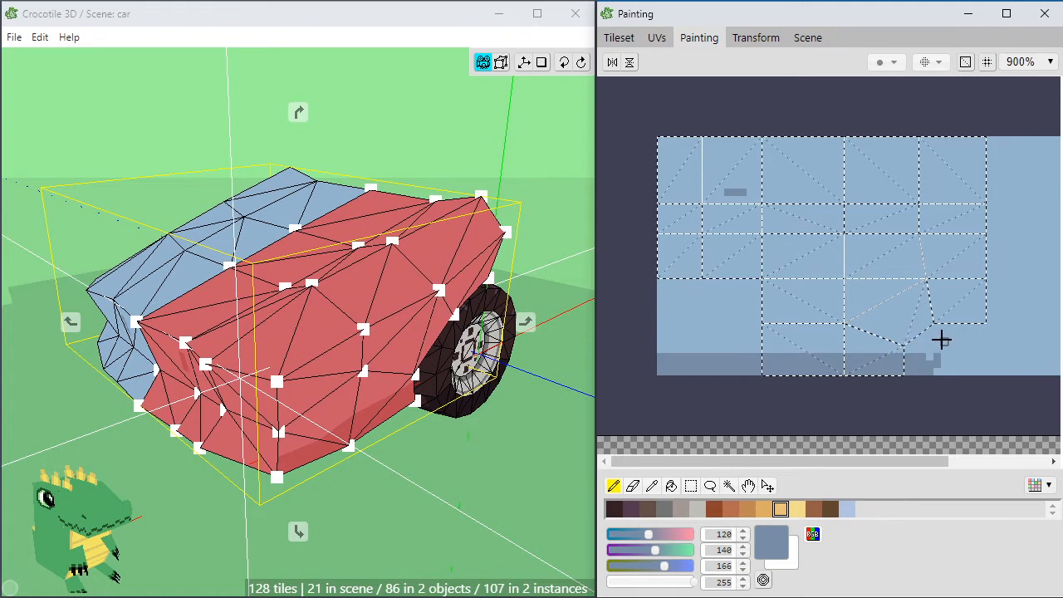
mouse_move(901, 361)
mouse_down()
mouse_move(901, 351)
mouse_move(892, 358)
mouse_move(932, 317)
mouse_move(970, 318)
mouse_move(917, 349)
mouse_up()
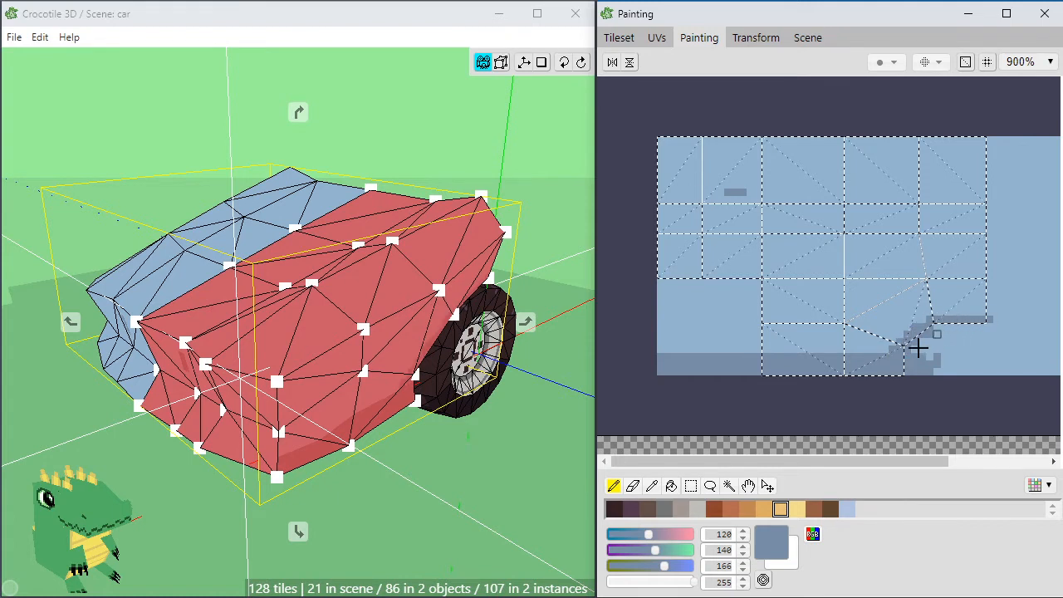
mouse_move(474, 487)
mouse_down()
mouse_move(407, 465)
mouse_move(440, 478)
mouse_up()
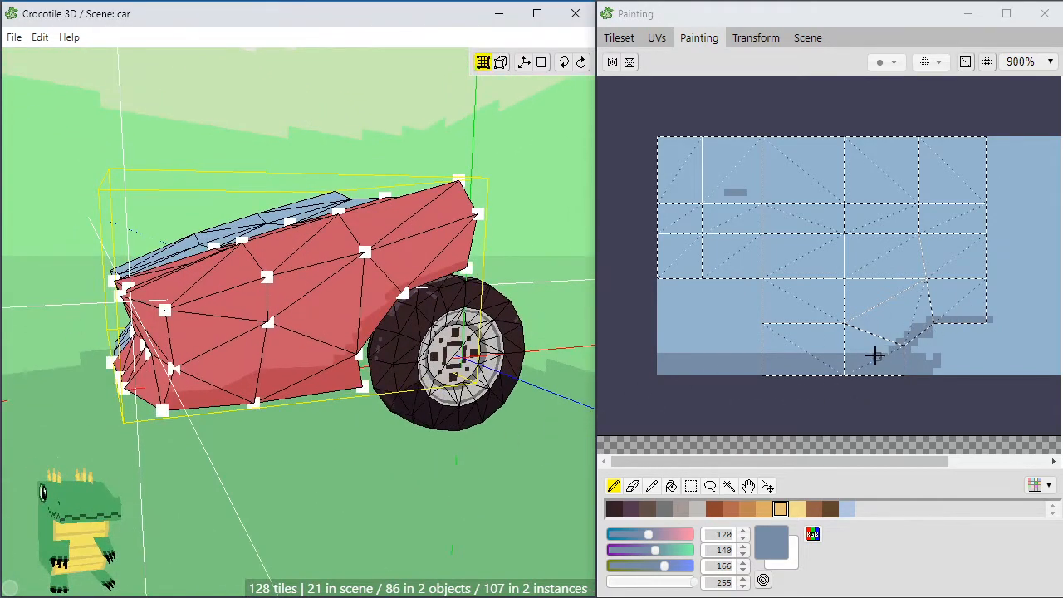
click(902, 351)
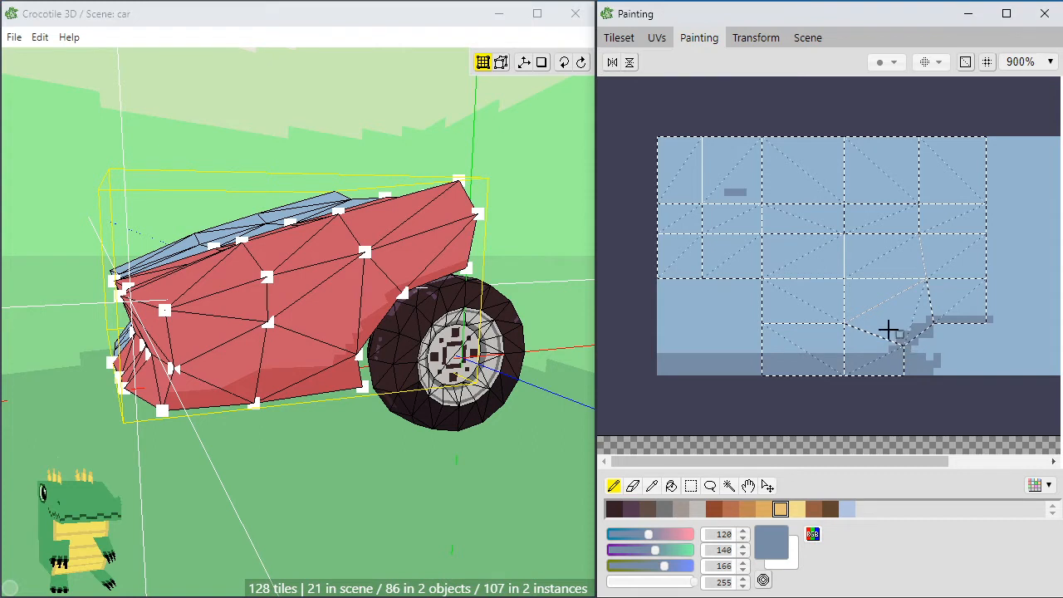
Paint a stepped diagonal body line above the wheel arch and continue it horizontally across the lower front side tiles
drag(835, 323, 920, 272)
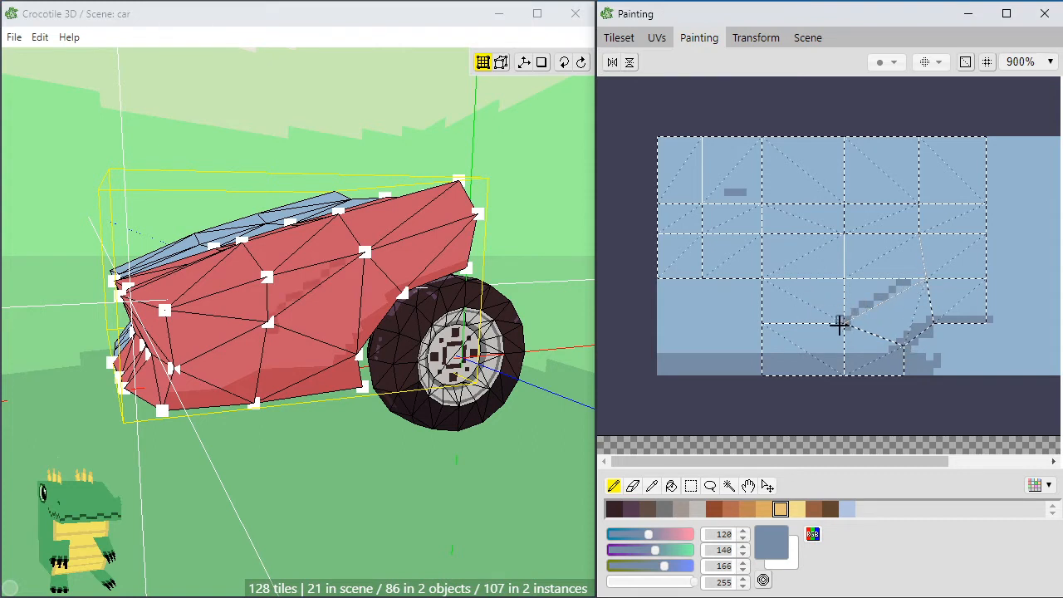
mouse_move(839, 323)
mouse_down()
mouse_move(762, 328)
mouse_move(808, 331)
mouse_up()
key(space)
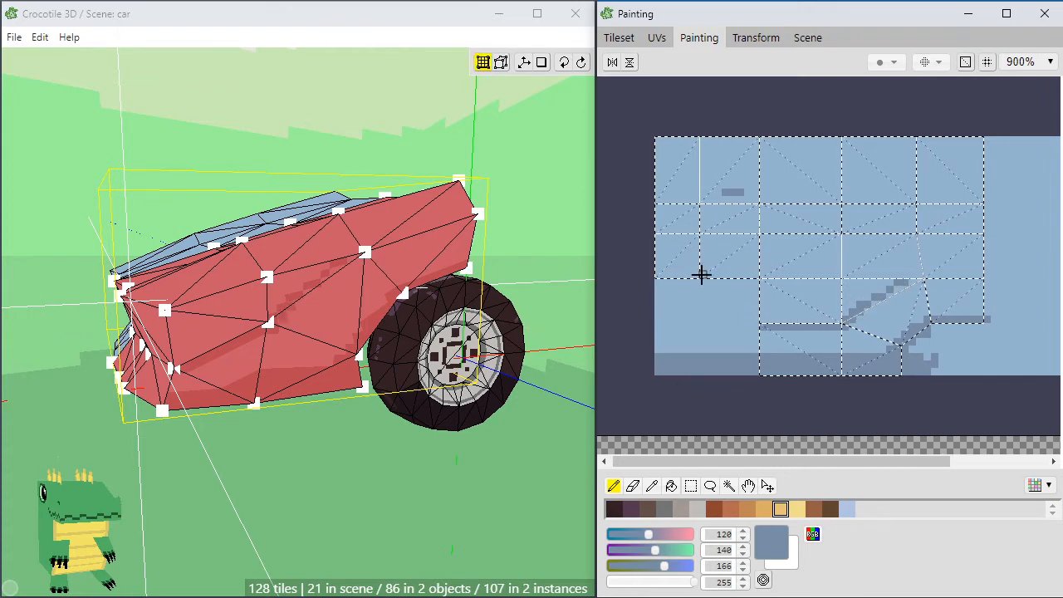
click(411, 438)
key(space)
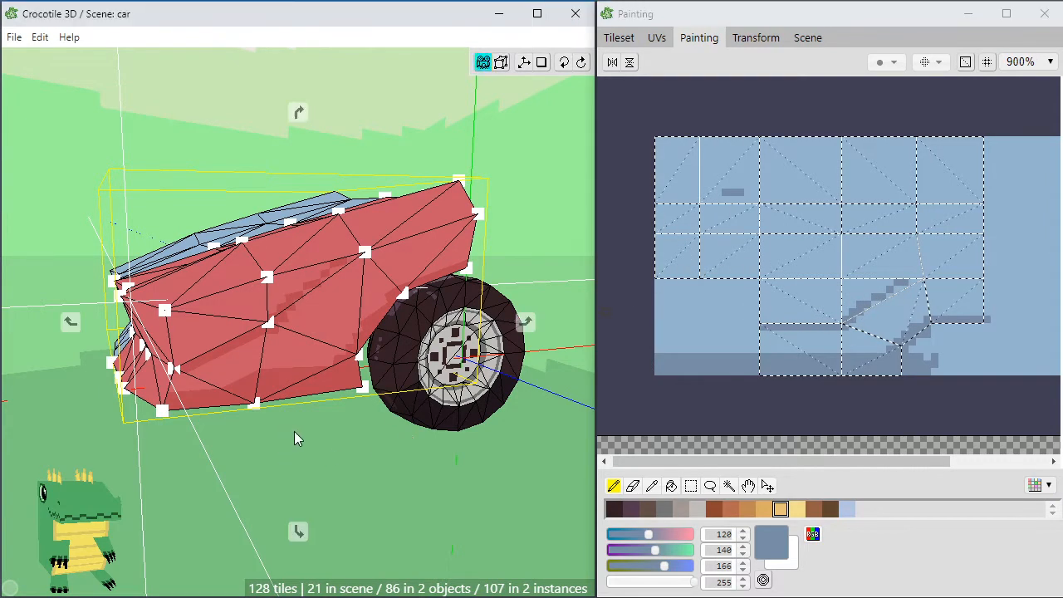
mouse_move(297, 439)
mouse_down()
mouse_move(357, 437)
mouse_move(343, 438)
mouse_up()
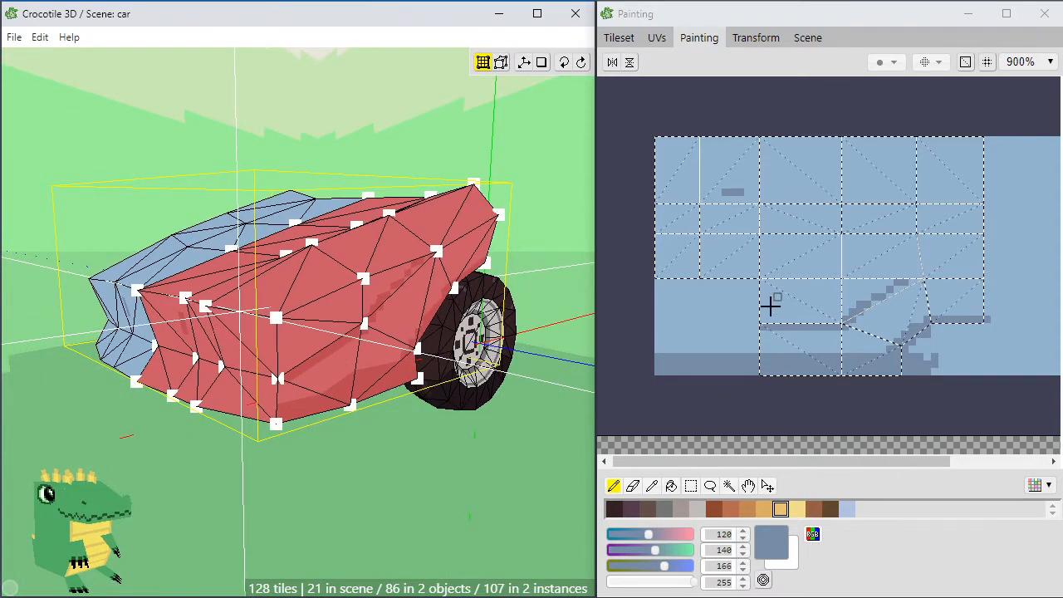
Paint a vertical bumper line beside the first UV column's inner edge and a small dark rectangle for the lower front light
drag(695, 280, 696, 141)
key(space)
mouse_move(235, 470)
mouse_down()
mouse_move(332, 465)
mouse_move(260, 462)
mouse_up()
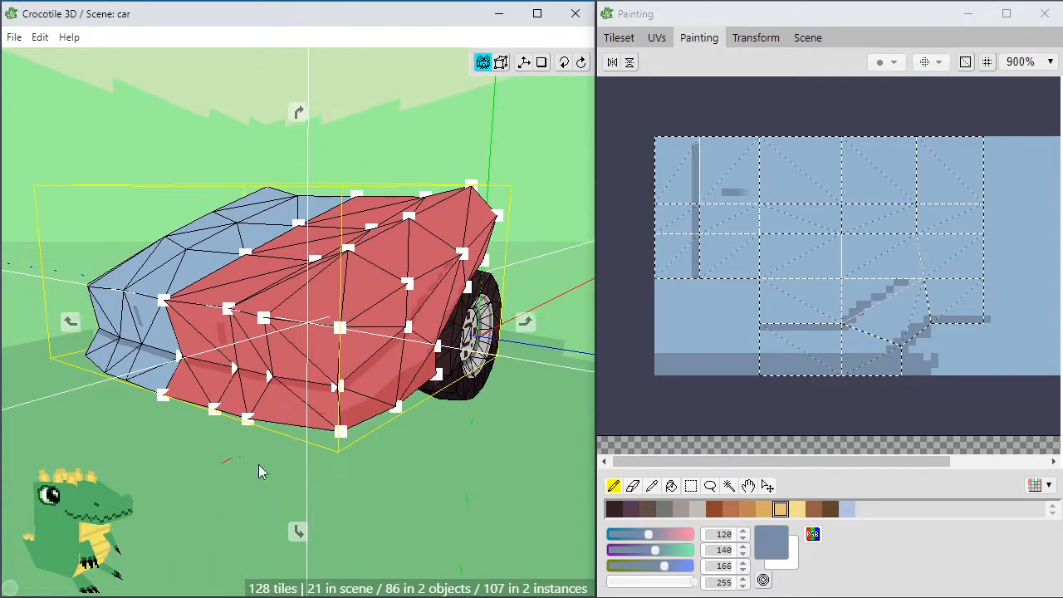
click(702, 143)
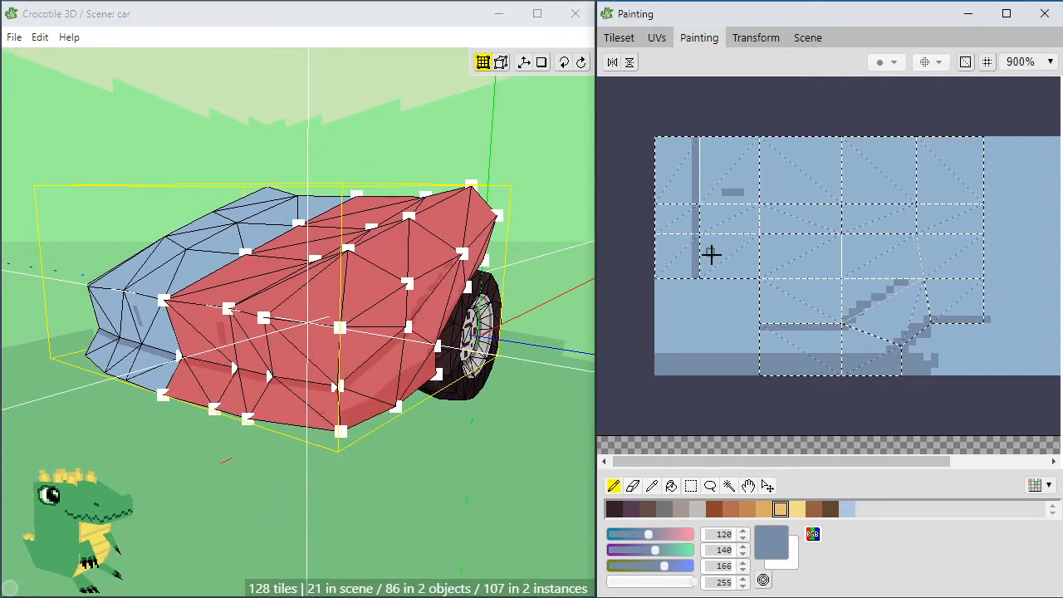
mouse_move(714, 264)
mouse_down()
mouse_move(707, 245)
mouse_move(716, 250)
mouse_up()
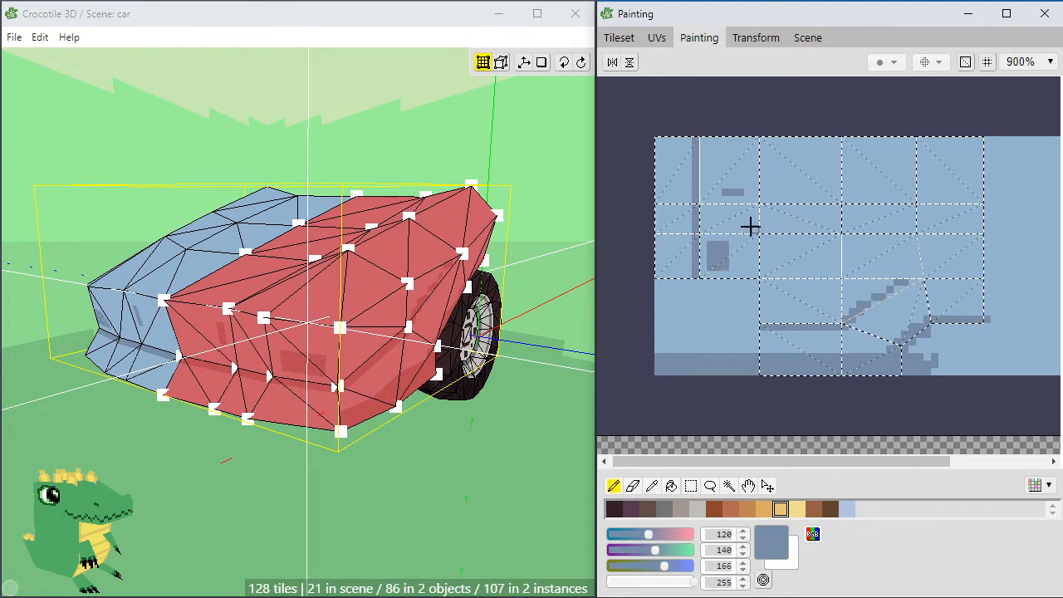
Set the paint colour to 224, 222, 219 and paint a headlight with a stepped, sloping edge around the front corner tiles
drag(655, 550, 681, 566)
click(688, 535)
click(684, 549)
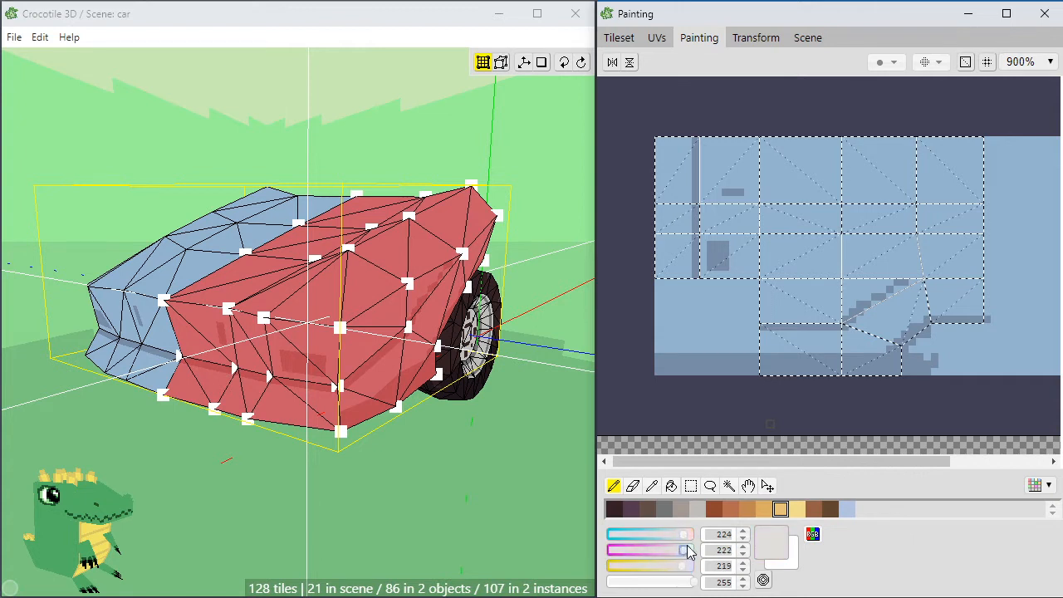
mouse_move(761, 266)
mouse_down()
mouse_move(757, 242)
mouse_move(780, 244)
mouse_move(769, 264)
mouse_move(800, 249)
mouse_move(791, 258)
mouse_up()
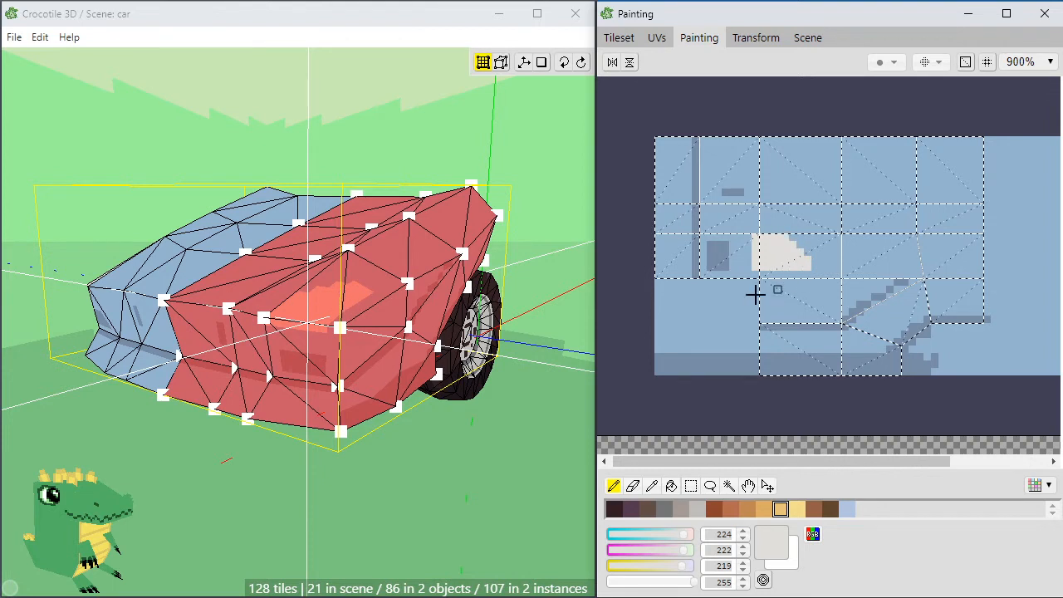
click(813, 267)
mouse_move(755, 276)
mouse_down()
mouse_move(817, 275)
mouse_move(754, 288)
mouse_move(805, 288)
mouse_move(749, 267)
mouse_move(746, 284)
mouse_move(745, 240)
mouse_move(745, 252)
mouse_up()
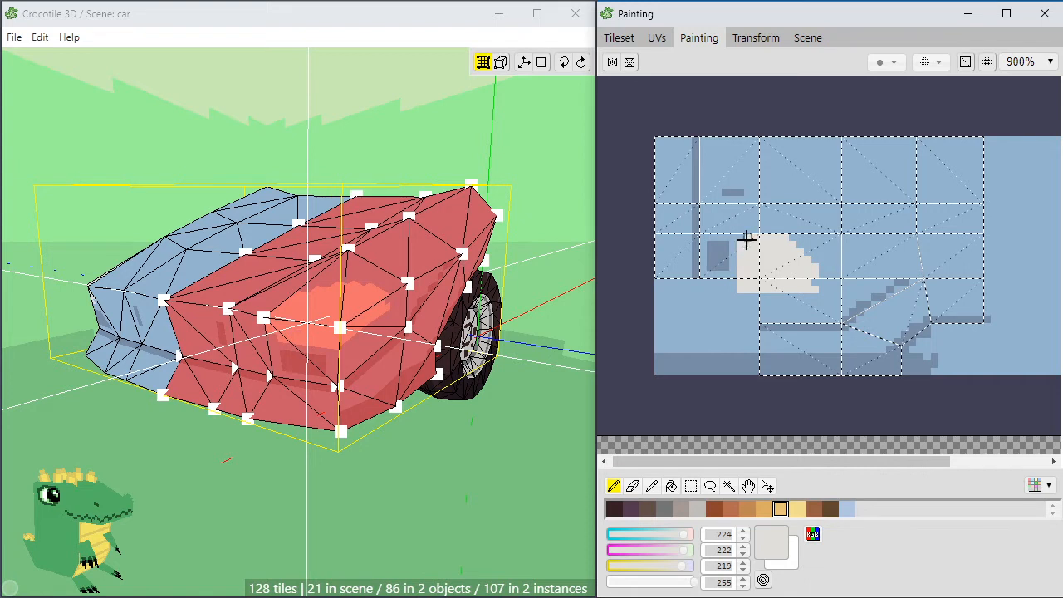
click(740, 238)
click(817, 284)
Inspect the painted headlight and body lines on the car model from above and from the front
key(space)
click(410, 465)
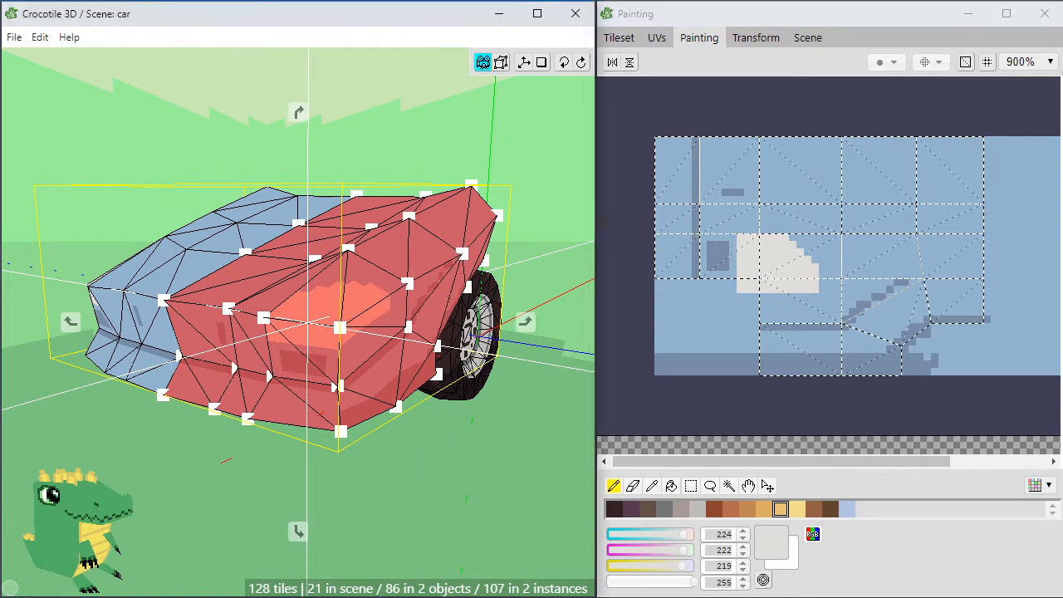
drag(411, 465, 548, 523)
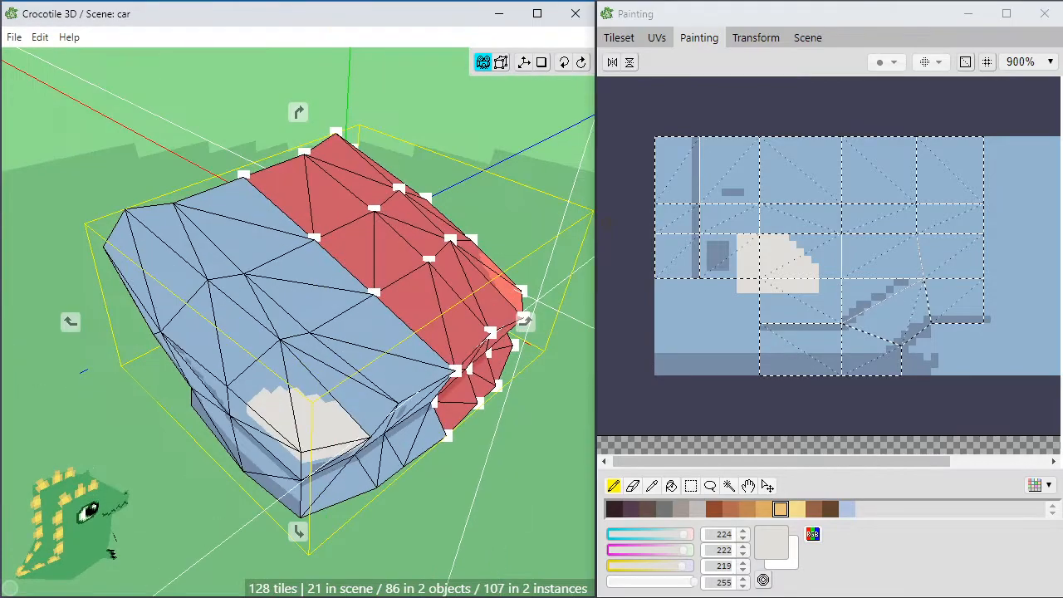
scroll(346, 430, down, 5)
drag(357, 506, 305, 415)
scroll(345, 407, up, 4)
Clear the face selection on the car body and bring its front corner into closer view
key(space)
key(ctrl+z)
key(space)
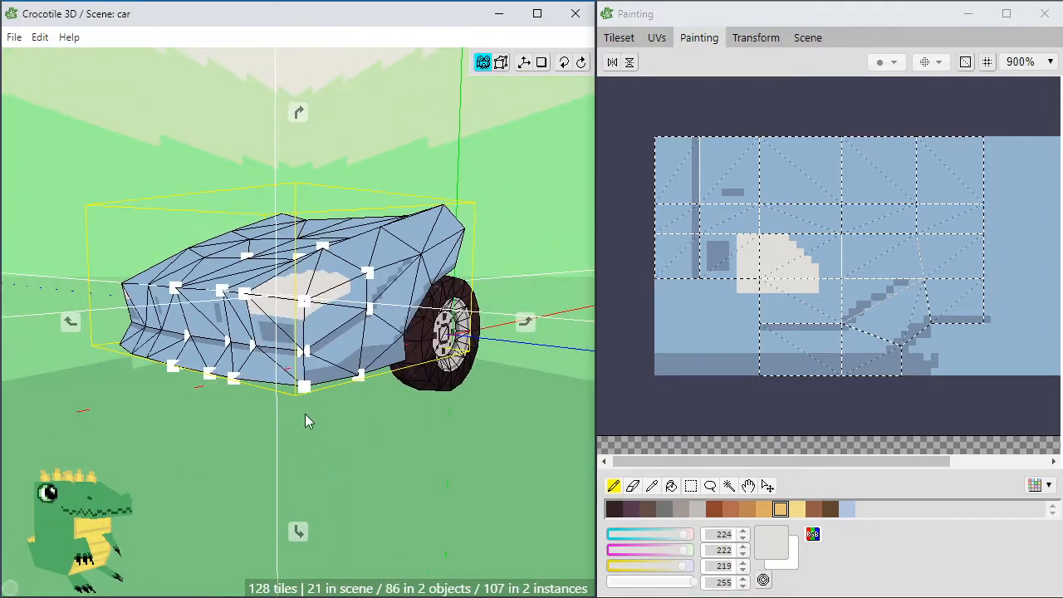
key(space)
key(ctrl+z)
key(space)
mouse_move(297, 322)
middle_down()
mouse_move(237, 301)
mouse_move(416, 297)
mouse_move(326, 312)
mouse_move(345, 465)
mouse_move(399, 467)
middle_up()
key(ctrl+d)
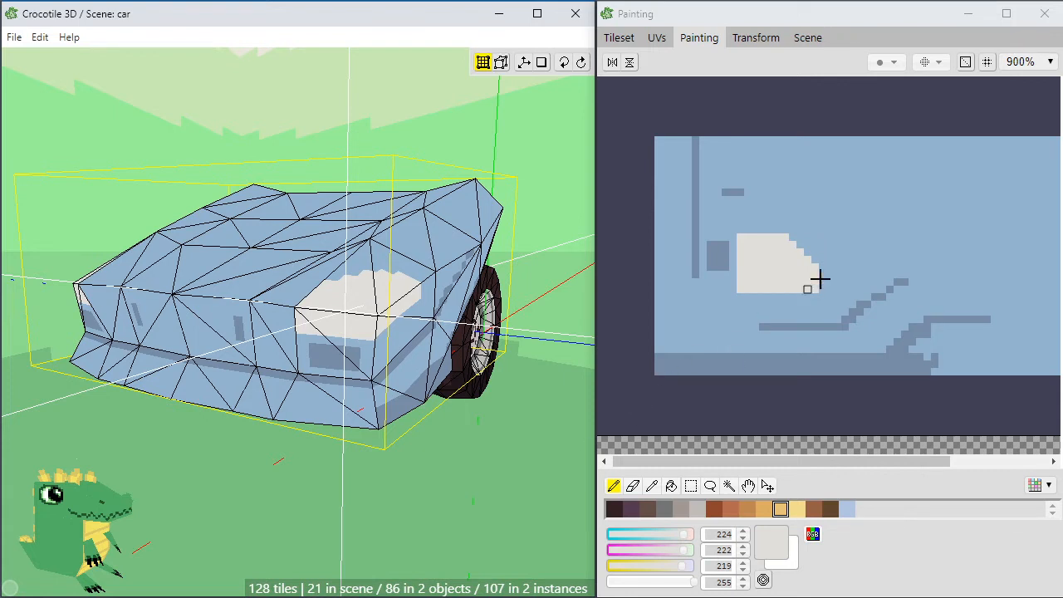
Sample the darker blue (120, 140, 166) and paint a vertical grille band from above the headlight to the texture's top edge
right_click(717, 265)
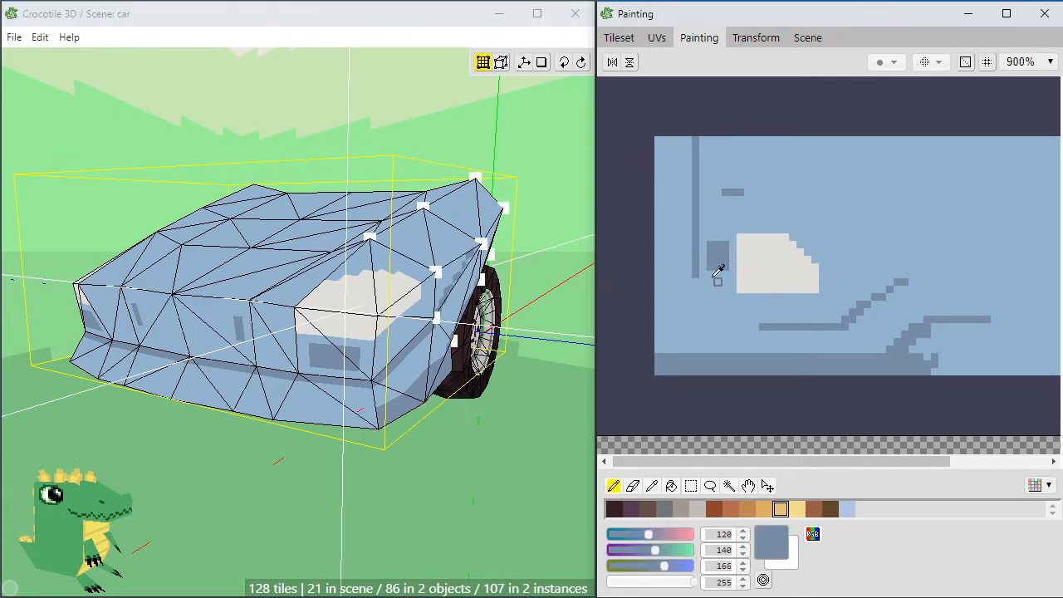
mouse_move(710, 215)
mouse_down()
mouse_move(714, 171)
mouse_move(711, 193)
mouse_move(729, 197)
mouse_up()
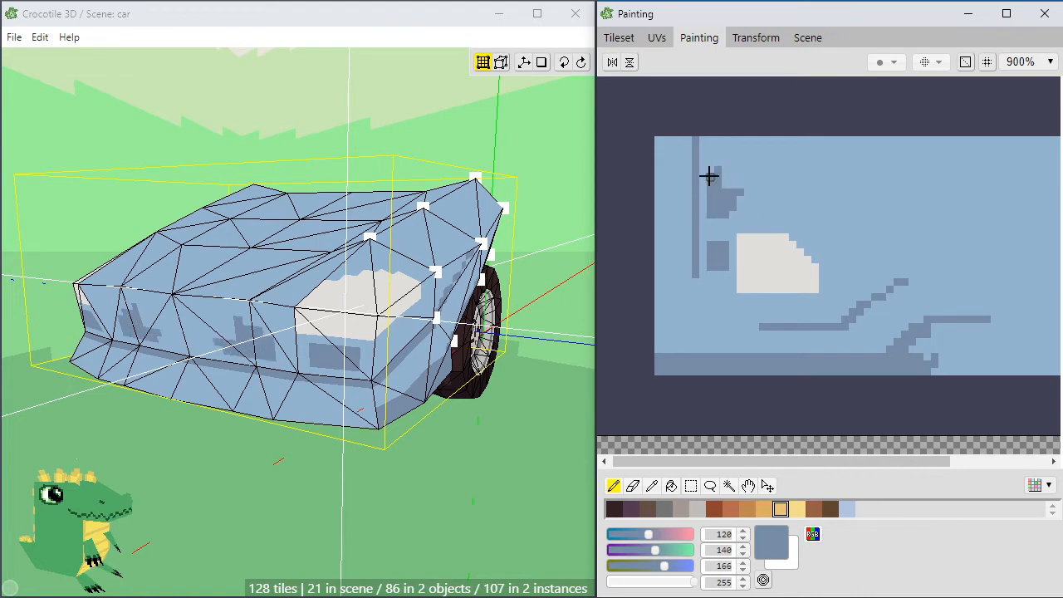
mouse_move(722, 201)
mouse_down()
mouse_move(722, 142)
mouse_move(712, 171)
mouse_move(719, 150)
mouse_up()
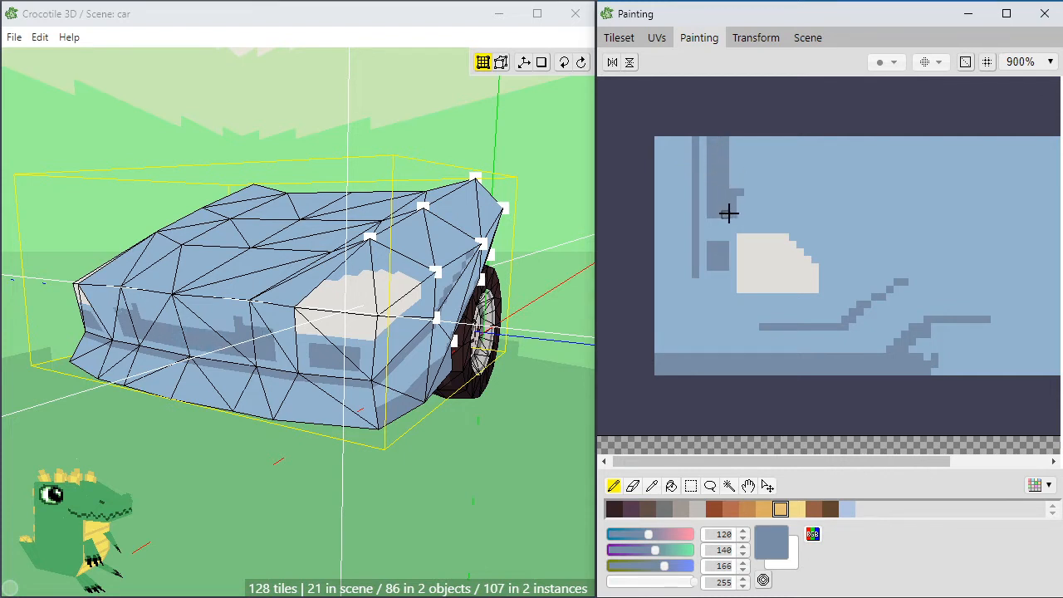
Paint a long horizontal hood crease line from the grille band's lower end across the texture above the headlight
drag(736, 215, 814, 213)
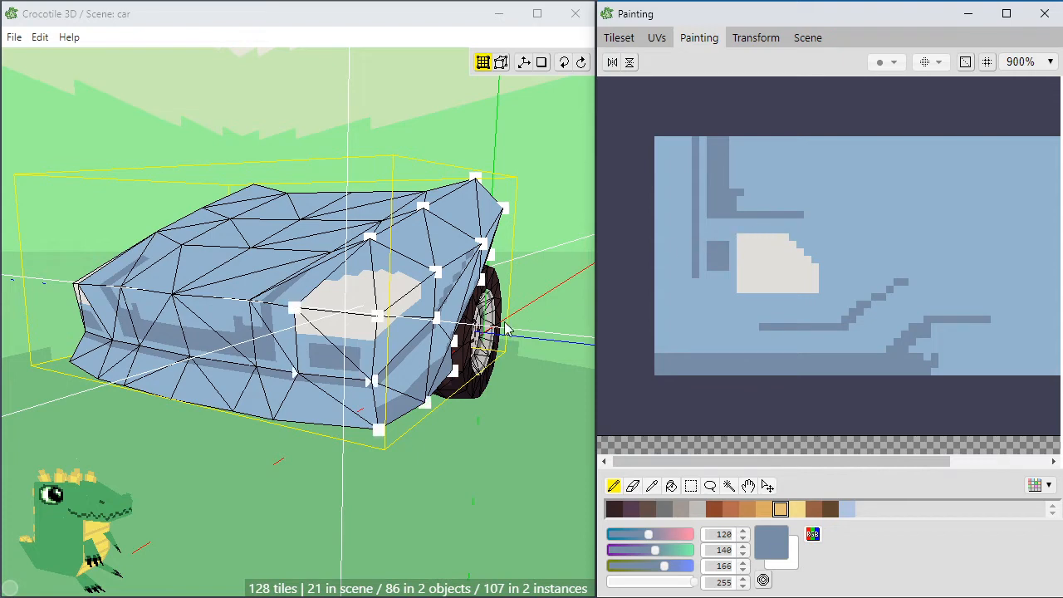
click(546, 315)
key(space)
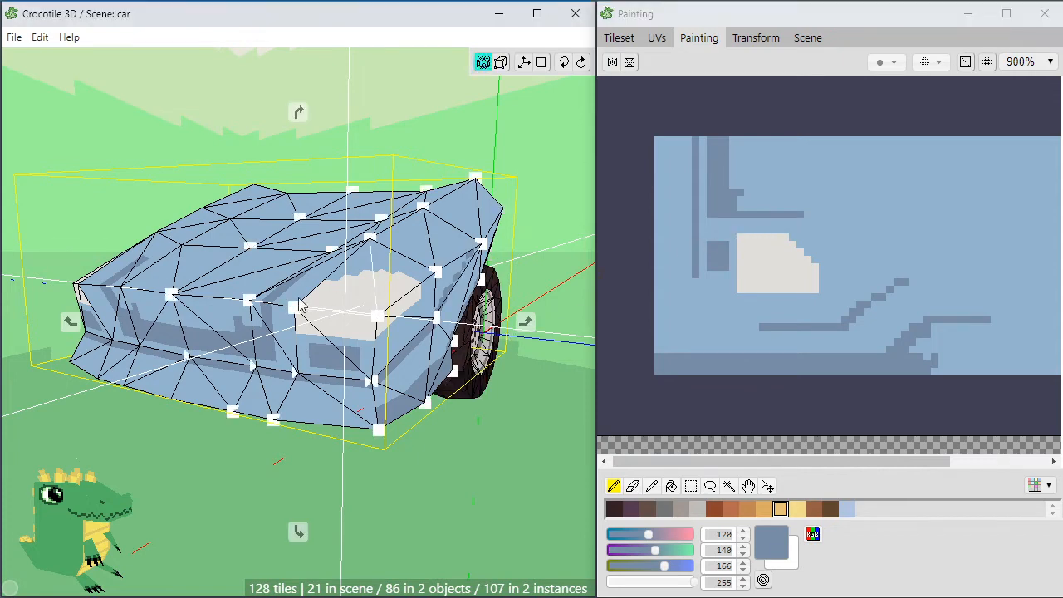
mouse_move(286, 320)
mouse_down()
mouse_move(353, 365)
mouse_move(379, 320)
mouse_up()
key(space)
drag(799, 215, 957, 218)
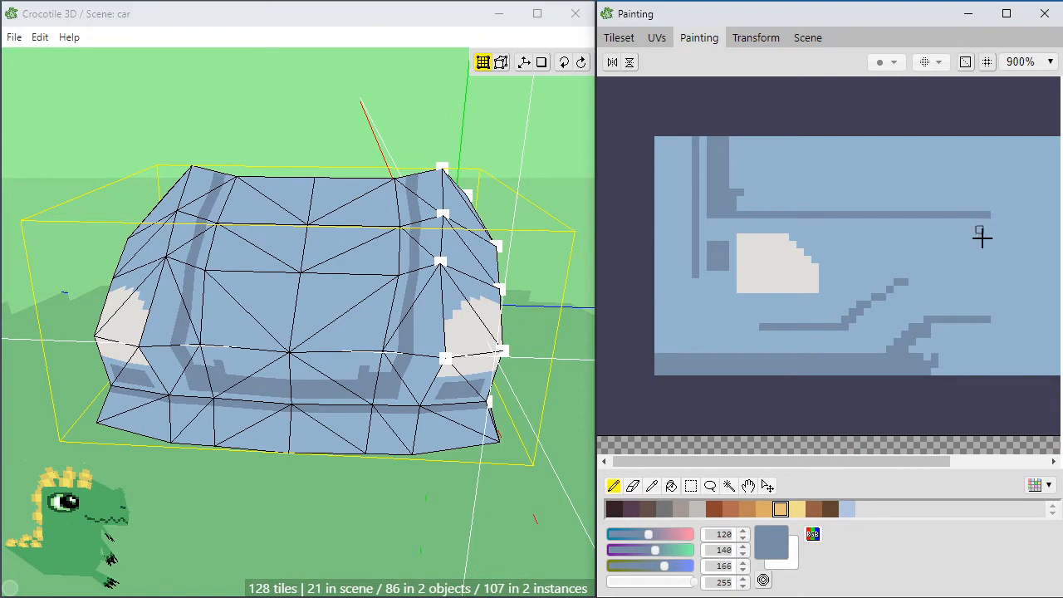
Thicken the front part of the hood crease with stepped rows above it, checking the shape from the car's front
key(space)
click(544, 343)
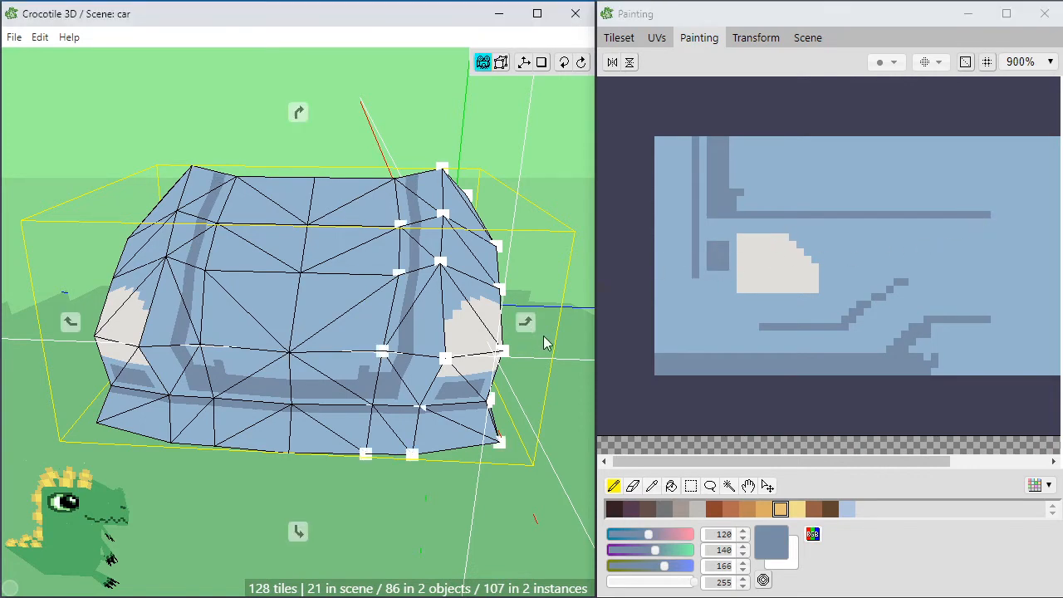
key(space)
key(space)
mouse_move(539, 337)
mouse_down()
mouse_move(573, 312)
mouse_move(552, 279)
mouse_move(527, 316)
mouse_up()
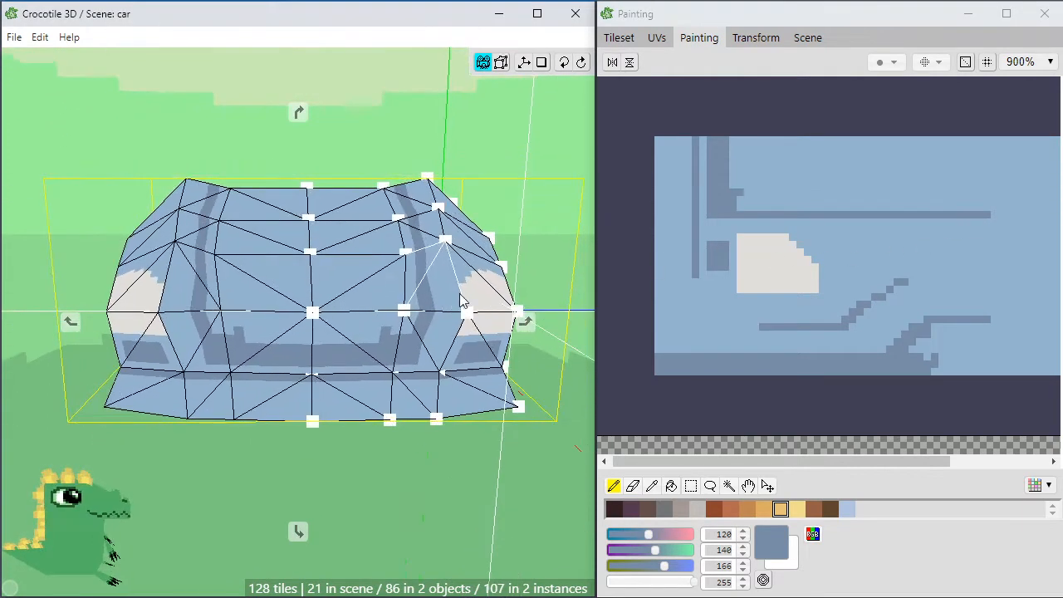
key(space)
click(734, 204)
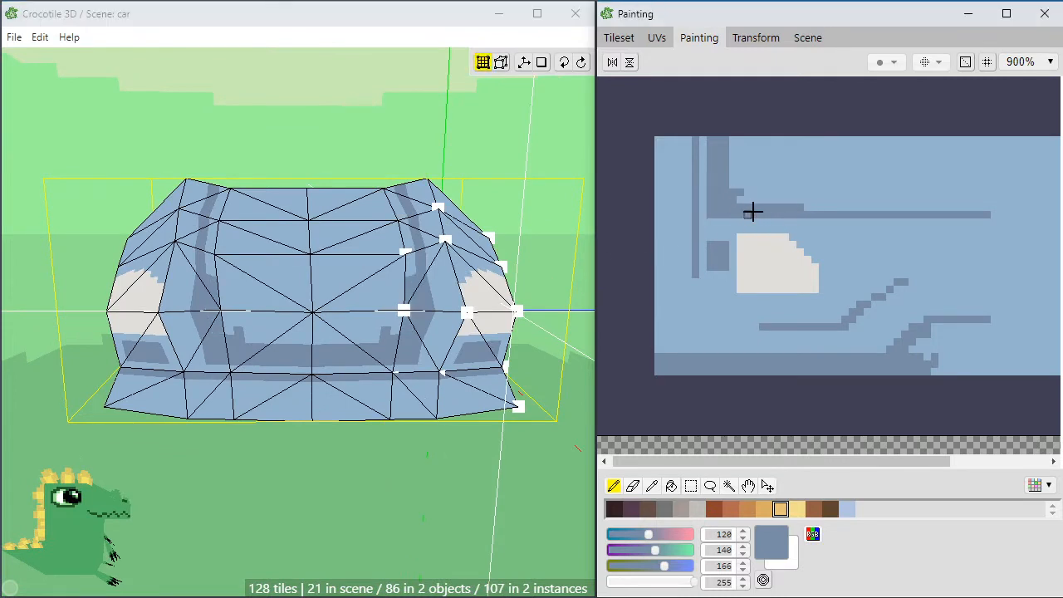
mouse_move(795, 207)
mouse_down()
mouse_move(830, 206)
mouse_move(754, 199)
mouse_up()
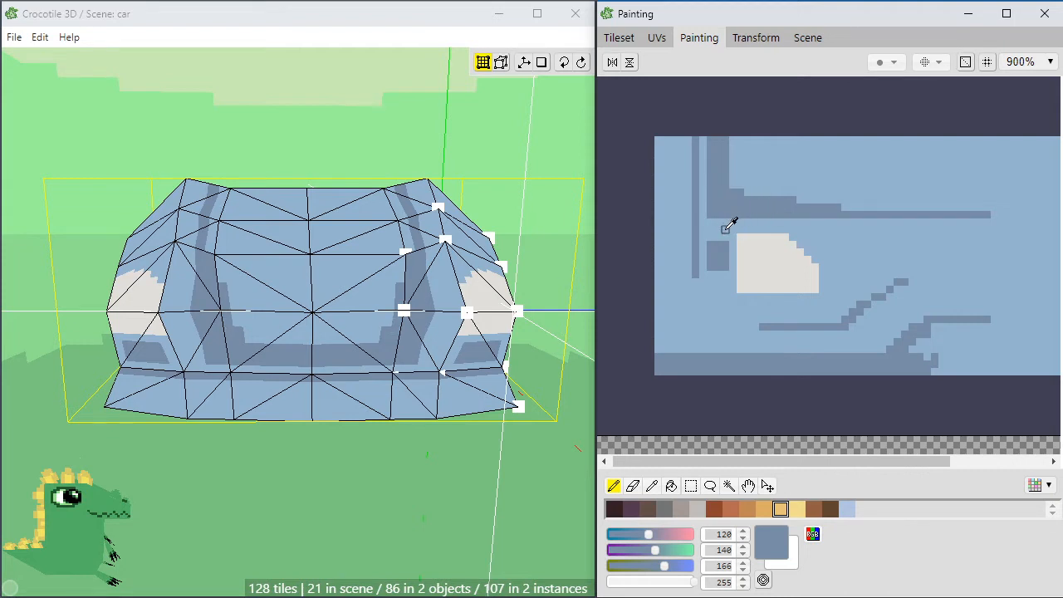
Sample the light blue (149, 180, 207) and paint over the surplus dark pixels beneath the stepped hood crease and grille band
alt+click(725, 230)
drag(832, 216, 703, 209)
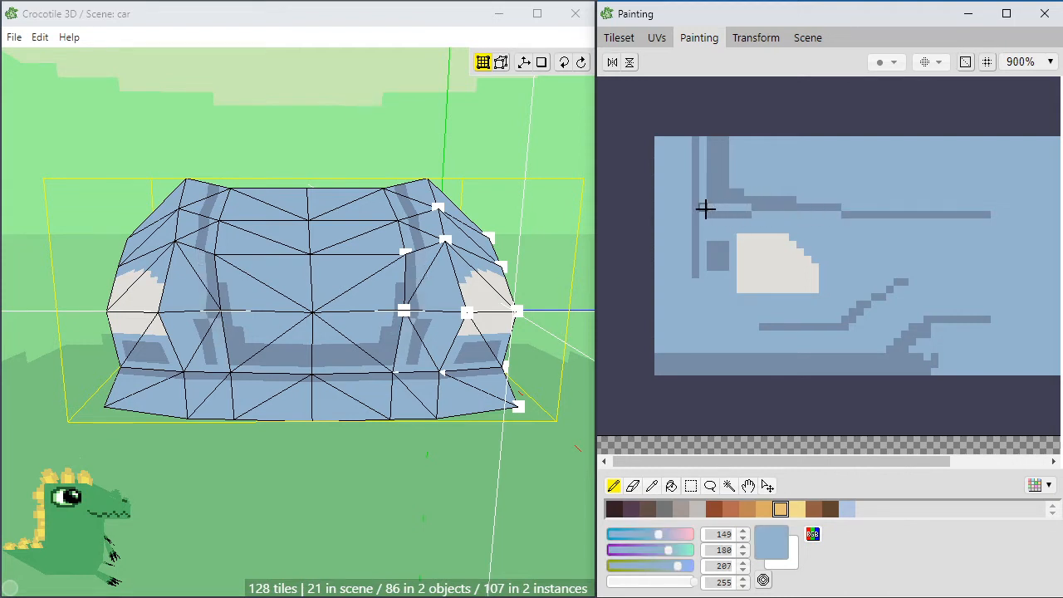
drag(789, 210, 717, 199)
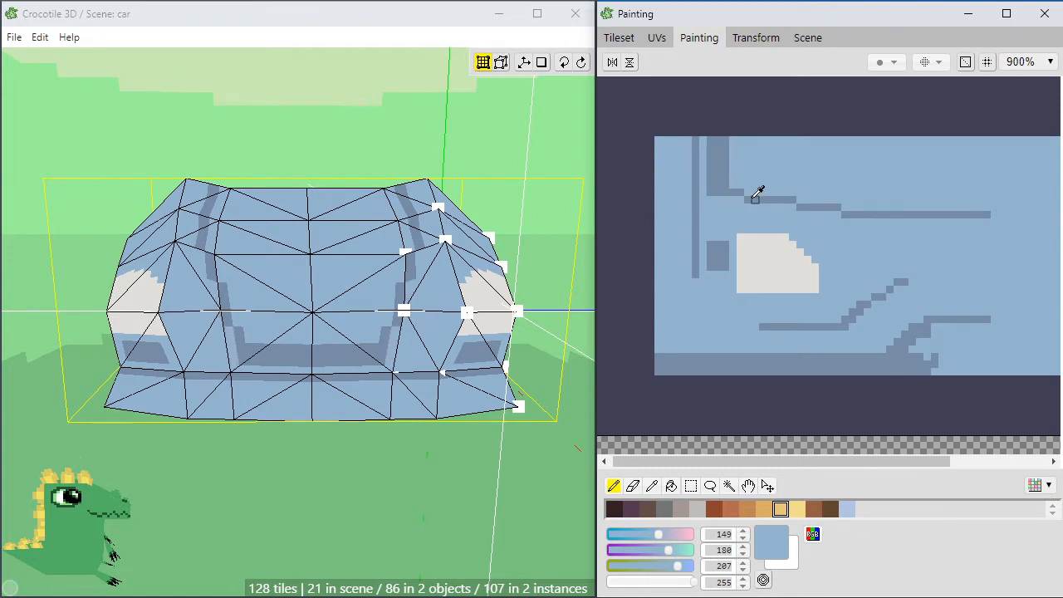
Paint a dark blue vertical line from the hood crease to the texture's top edge and an off-white (224, 222, 219) strip beside it
alt+click(755, 197)
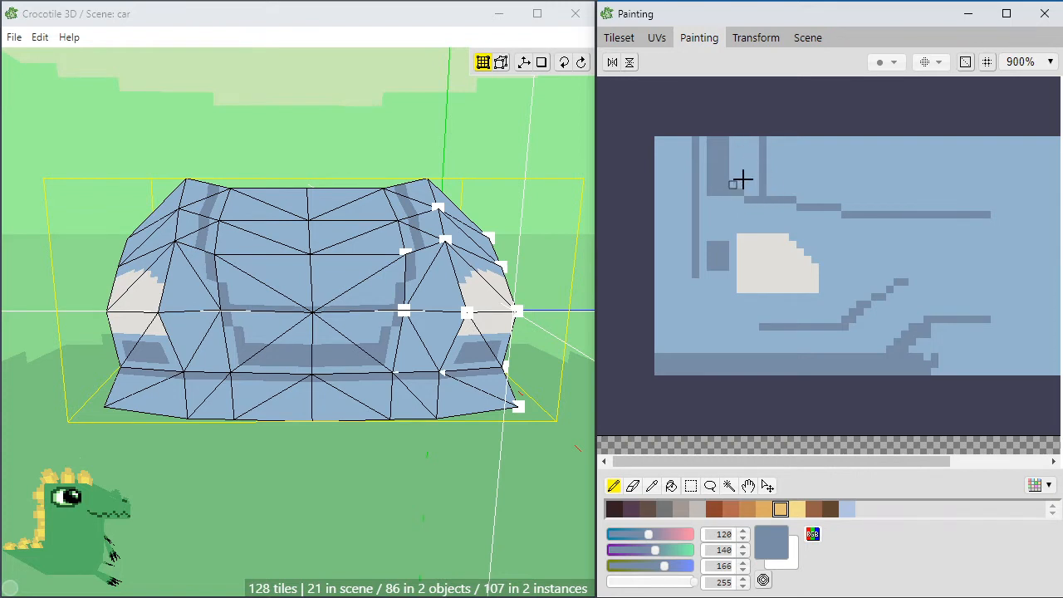
alt+click(758, 256)
drag(759, 196, 762, 139)
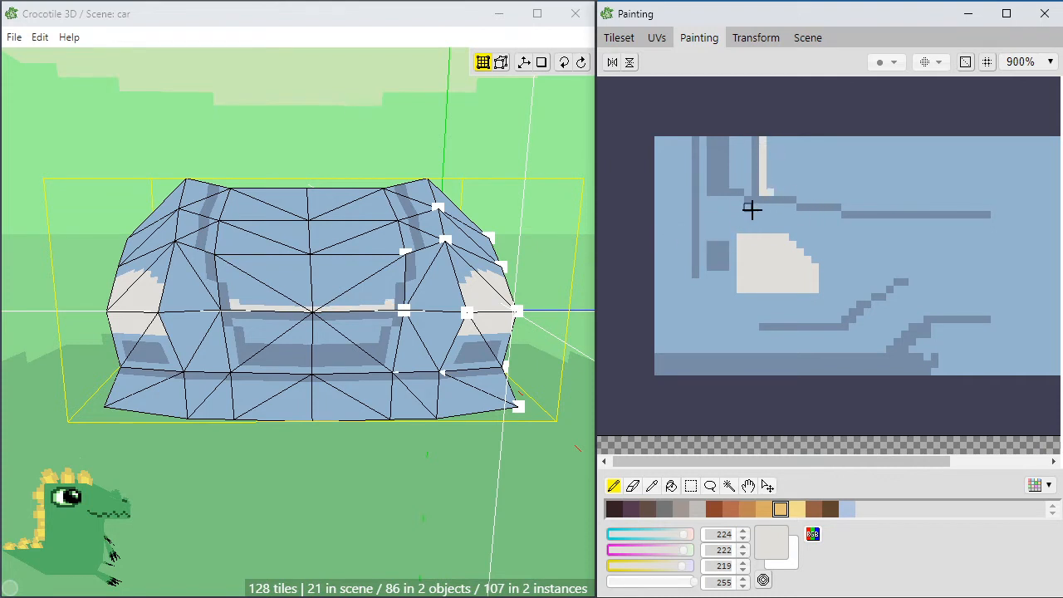
Widen the dark grille band by one column and cover the pixels linking it to the hood crease with light blue (149, 180, 207)
alt+click(741, 189)
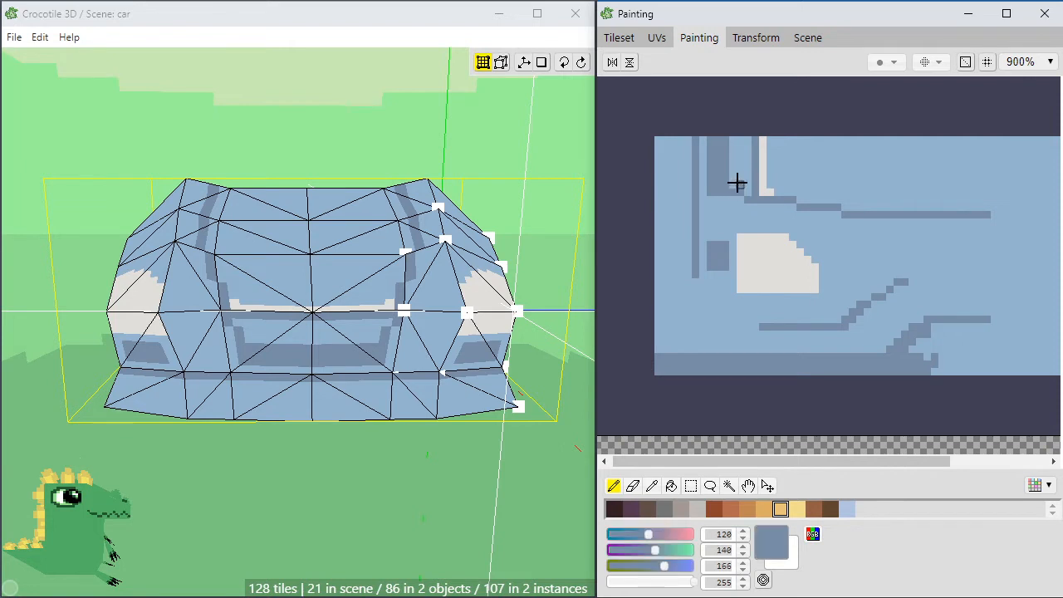
mouse_move(737, 183)
mouse_down()
mouse_move(736, 142)
mouse_move(741, 181)
mouse_up()
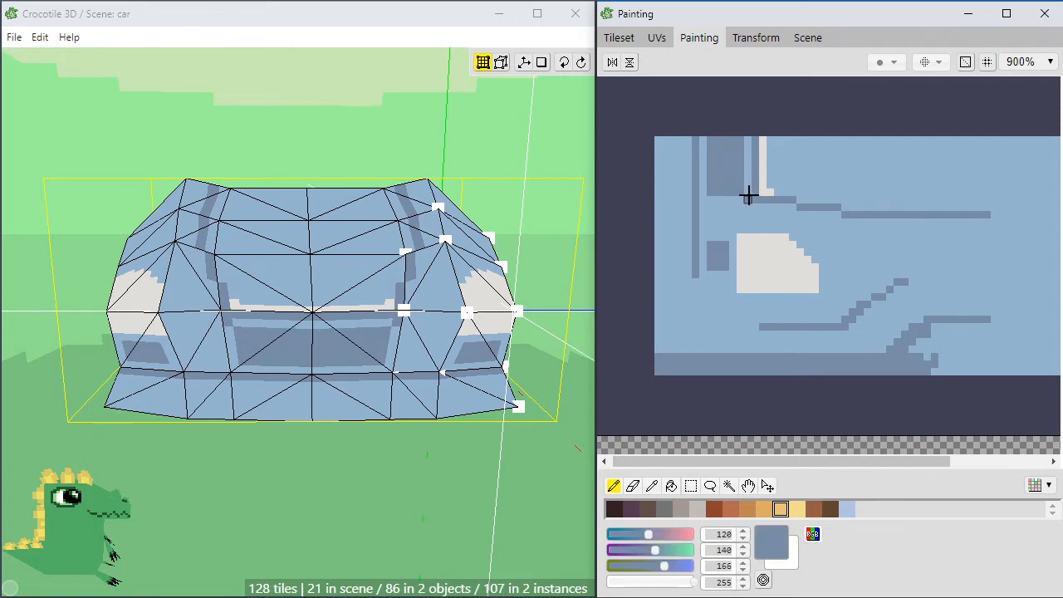
alt+click(748, 194)
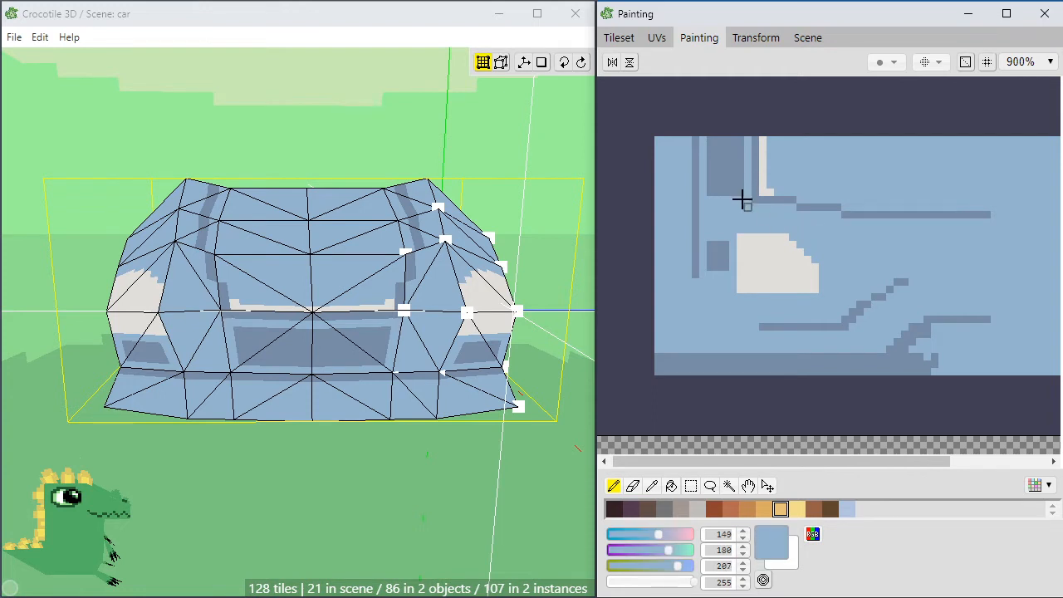
drag(742, 201, 740, 147)
key(ctrl+z)
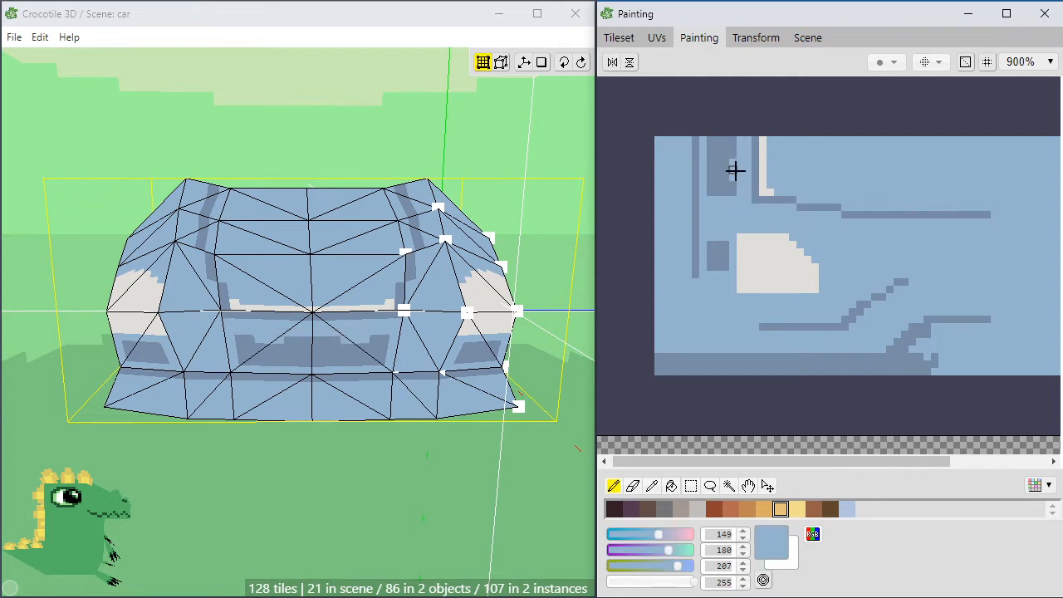
alt+click(719, 170)
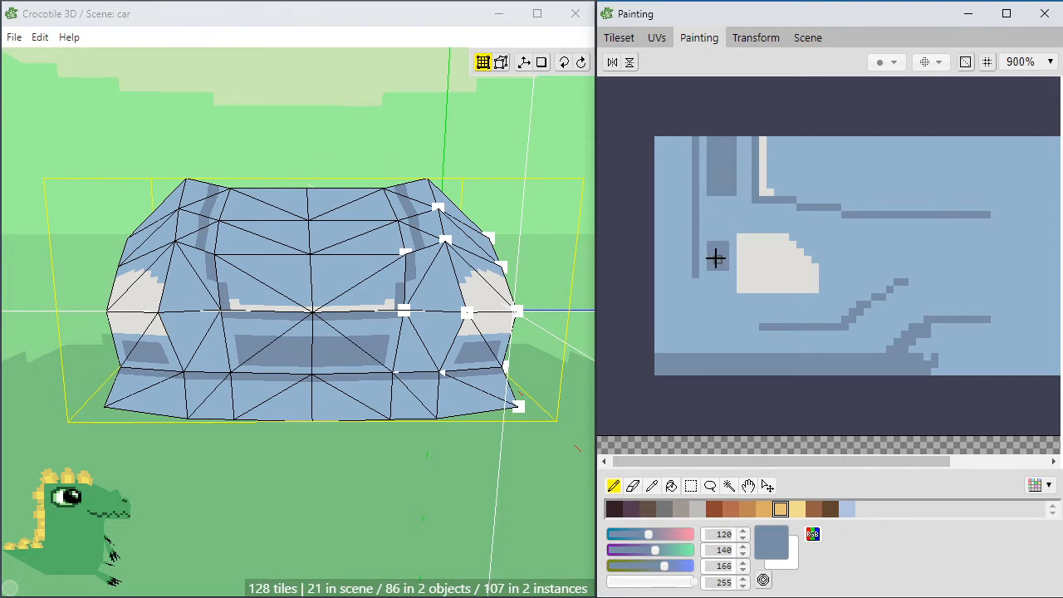
Paint an off-white bumper block across the dark bumper line plus a vertical strip near the texture's front edge, with dark pixels bordering the block
alt+click(750, 241)
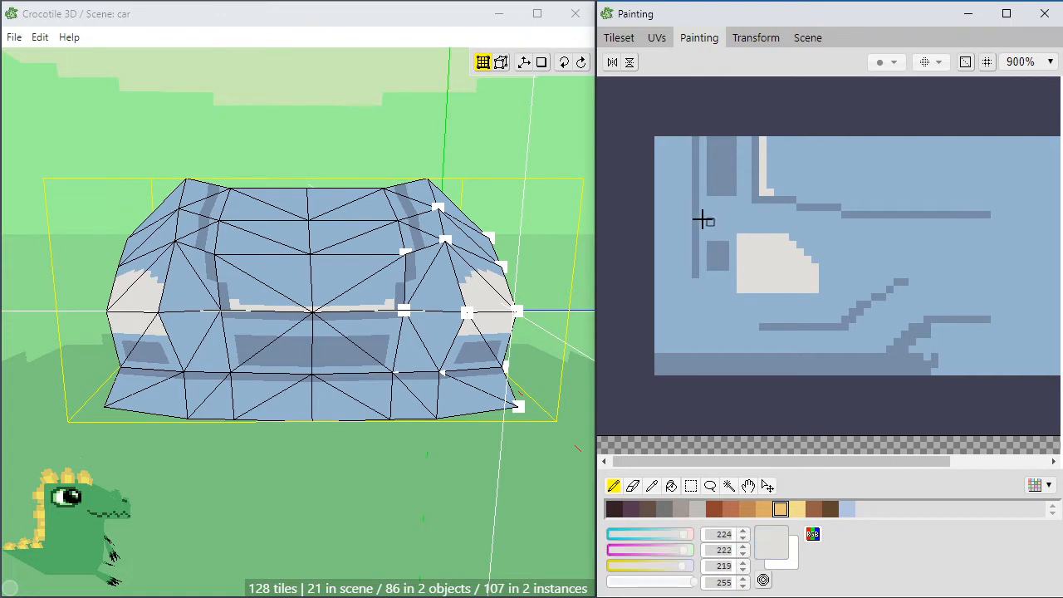
mouse_move(702, 221)
mouse_down()
mouse_move(694, 222)
mouse_move(702, 219)
mouse_up()
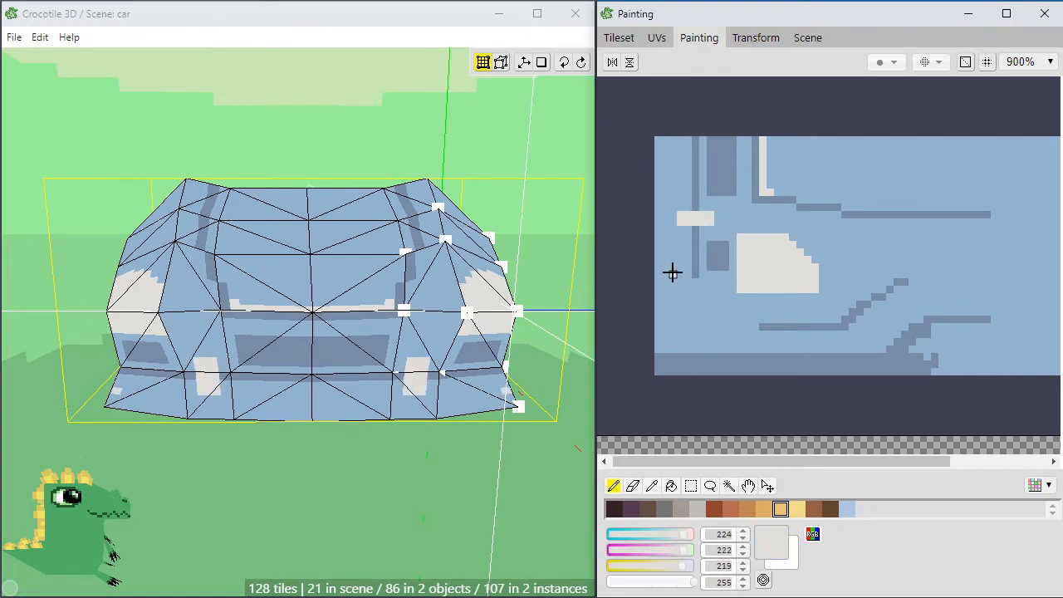
drag(673, 272, 671, 147)
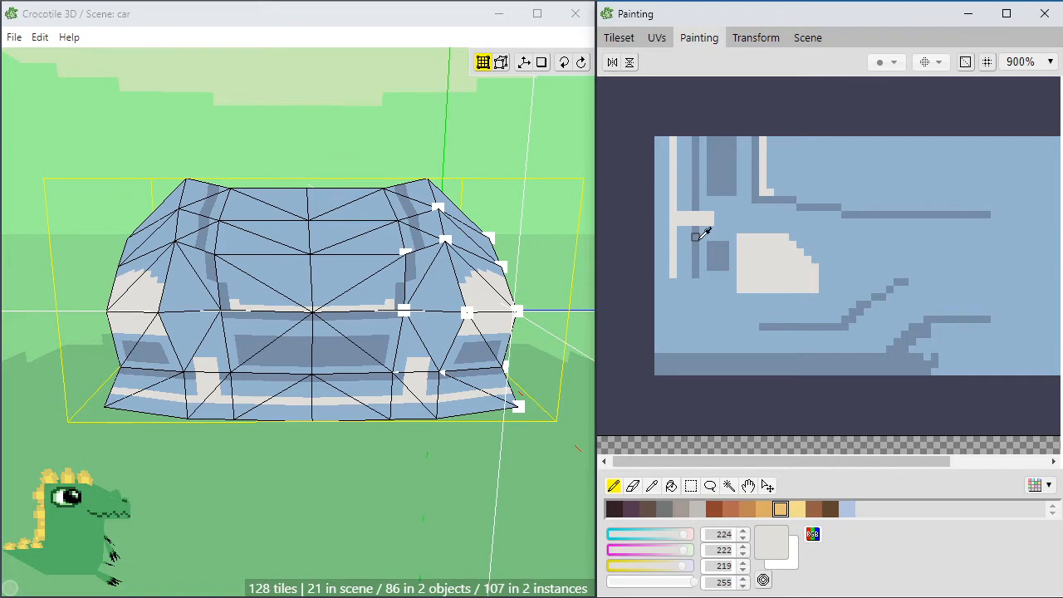
alt+click(696, 236)
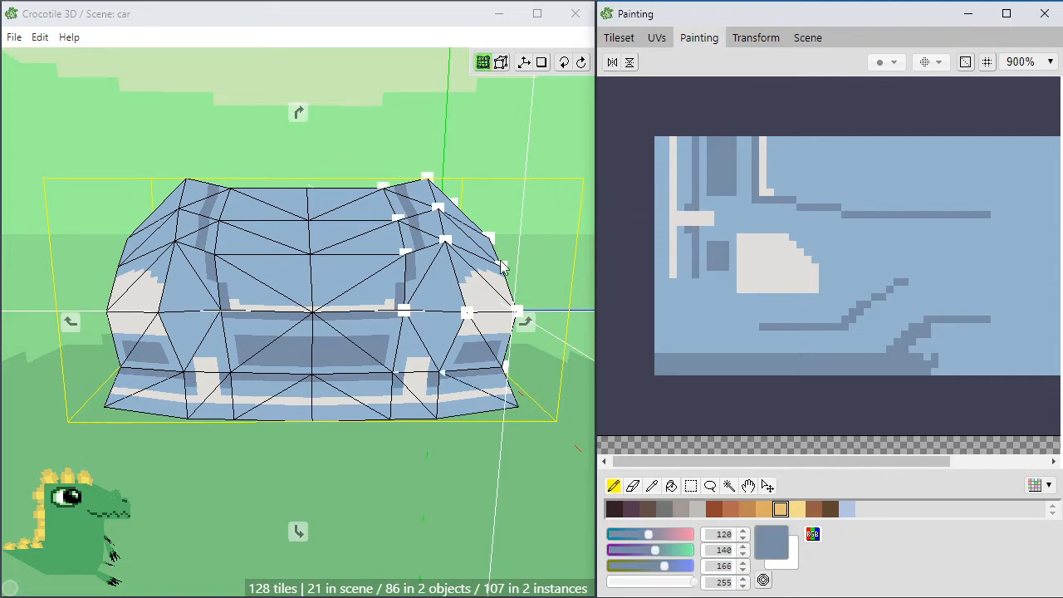
Check the painted bumper and grille on the 3D model from a front three-quarter view and save the scene
key(space)
drag(514, 332, 418, 434)
scroll(446, 416, down, 4)
key(space)
key(space)
scroll(430, 447, up, 3)
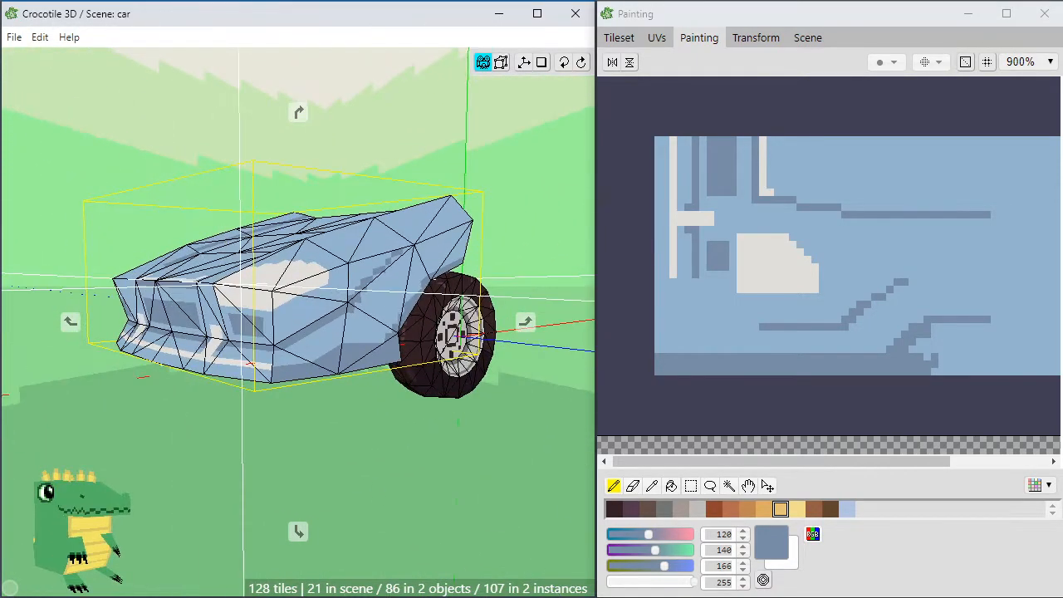
scroll(419, 434, down, 3)
key(space)
drag(337, 458, 350, 463)
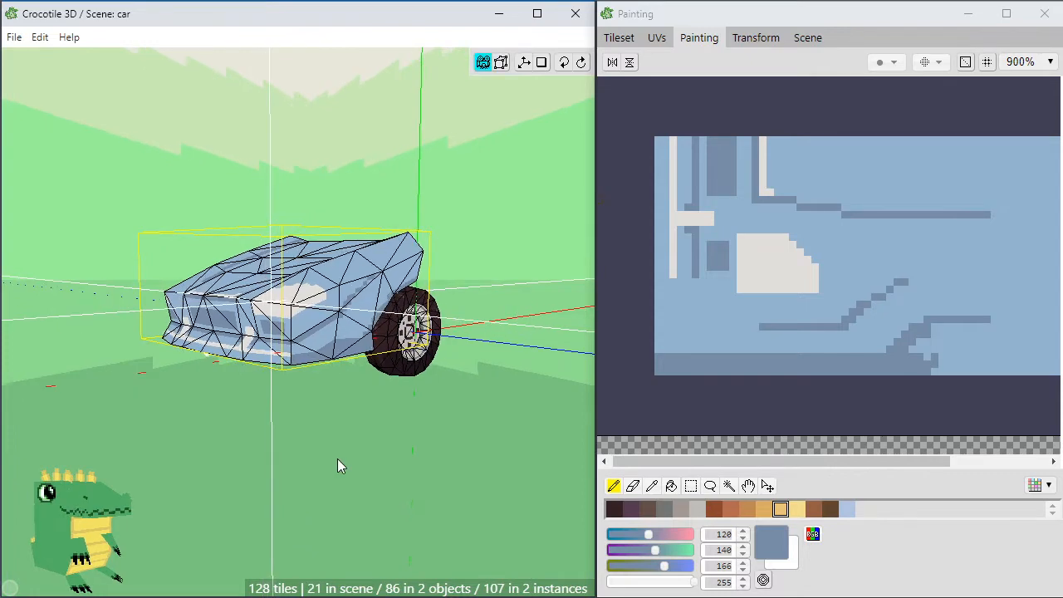
click(337, 458)
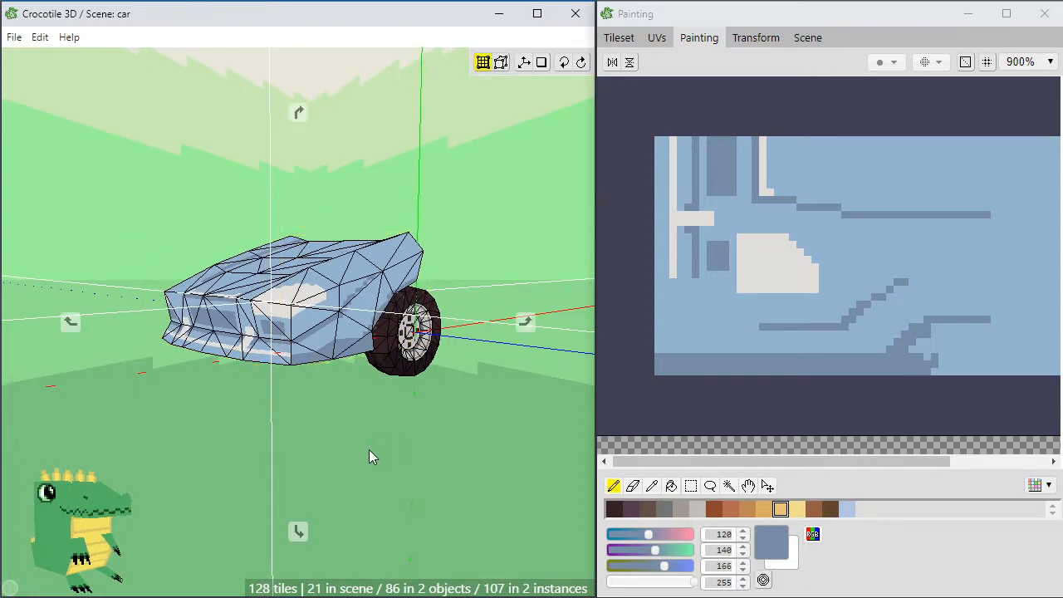
key(ctrl+s)
Examine the car body's proportions and painted details from the front, above and the side
key(space)
drag(367, 425, 449, 424)
scroll(364, 410, down, 2)
scroll(363, 410, up, 3)
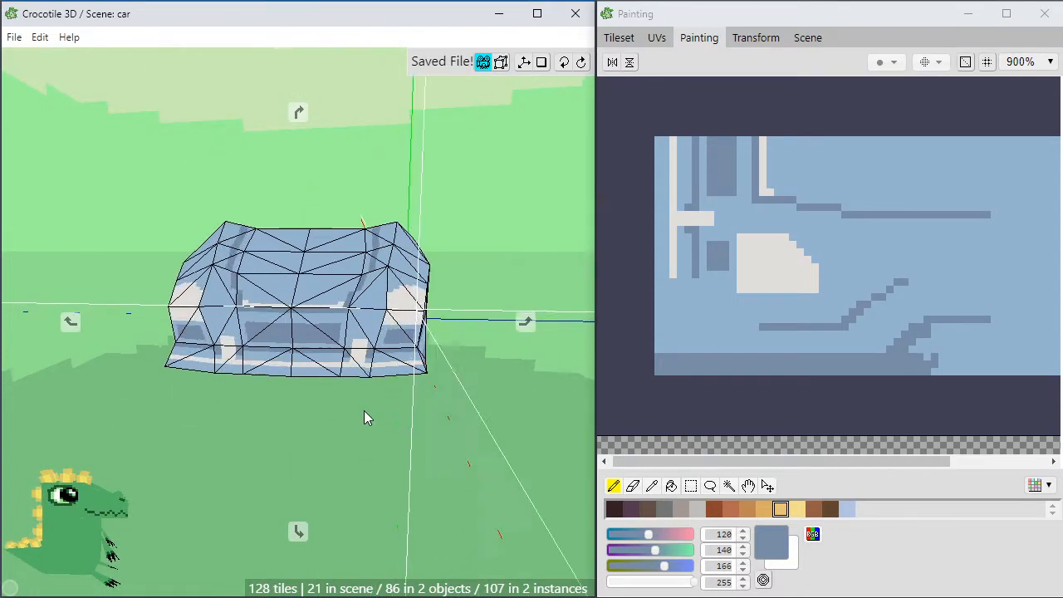
drag(364, 410, 258, 385)
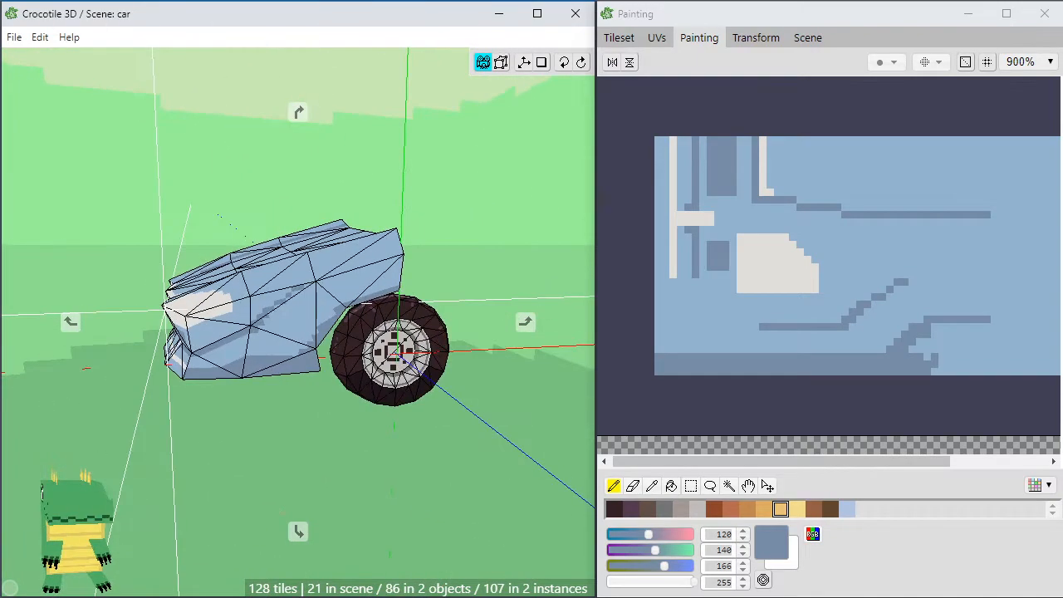
key(space)
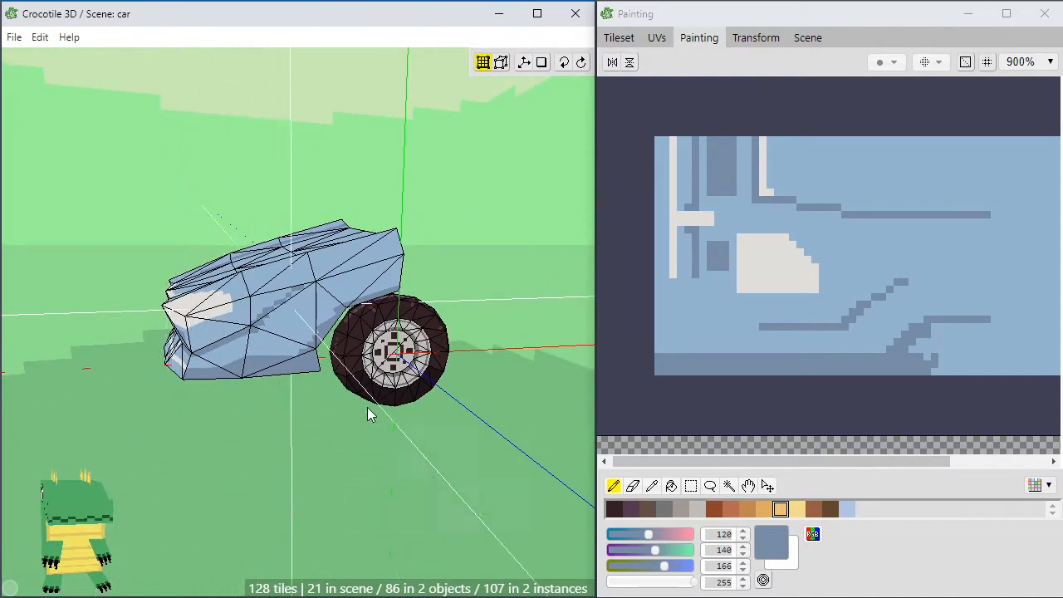
key(space)
drag(378, 388, 382, 337)
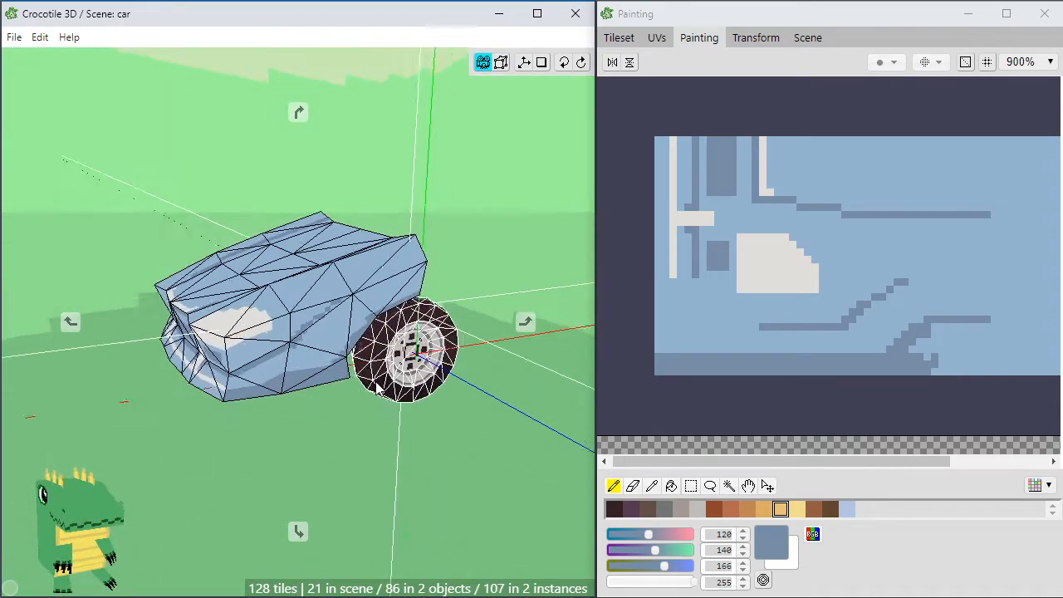
scroll(379, 332, up, 1)
right_drag(380, 332, 367, 376)
drag(368, 376, 373, 287)
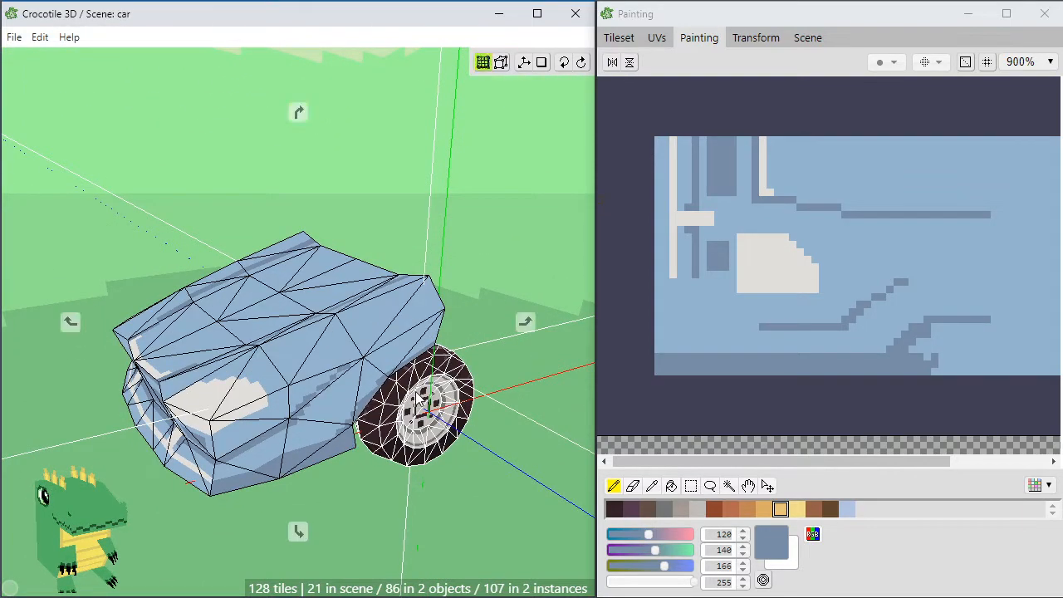
drag(412, 386, 336, 334)
mouse_move(407, 335)
mouse_down()
mouse_move(478, 376)
mouse_move(421, 346)
mouse_up()
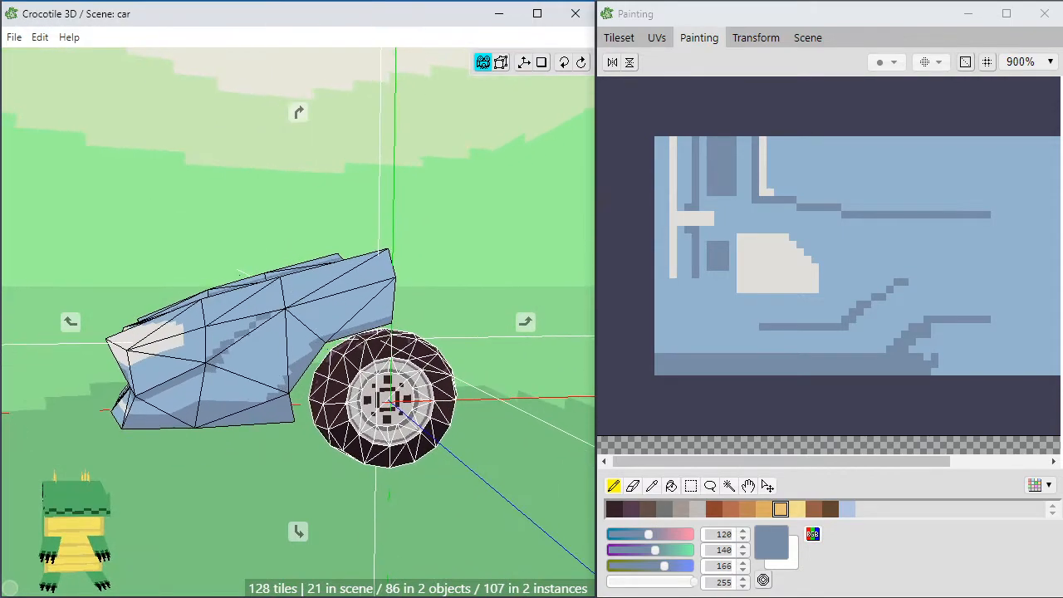
scroll(394, 311, up, 2)
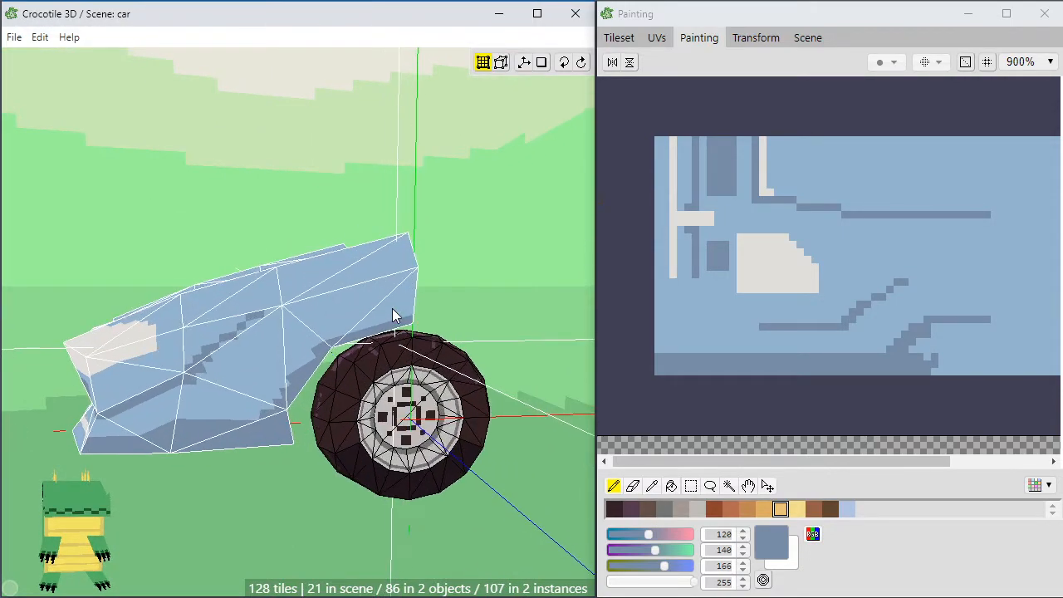
Lower the rear upper corner vertex of the car body slightly and check the profile from the side
drag(393, 313, 507, 357)
drag(448, 274, 349, 266)
scroll(400, 270, up, 1)
double_click(417, 290)
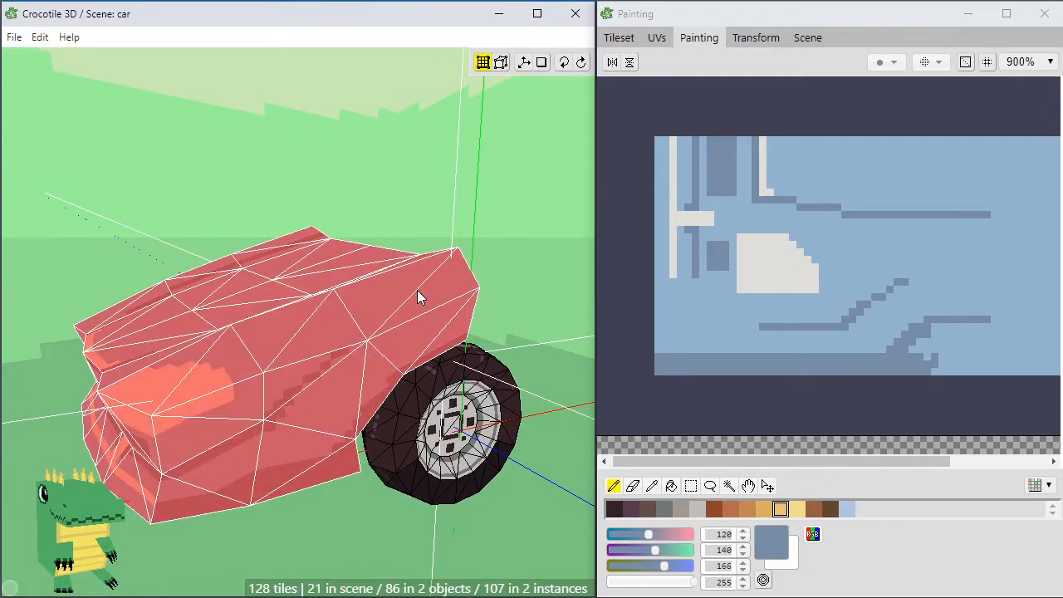
click(458, 247)
click(457, 248)
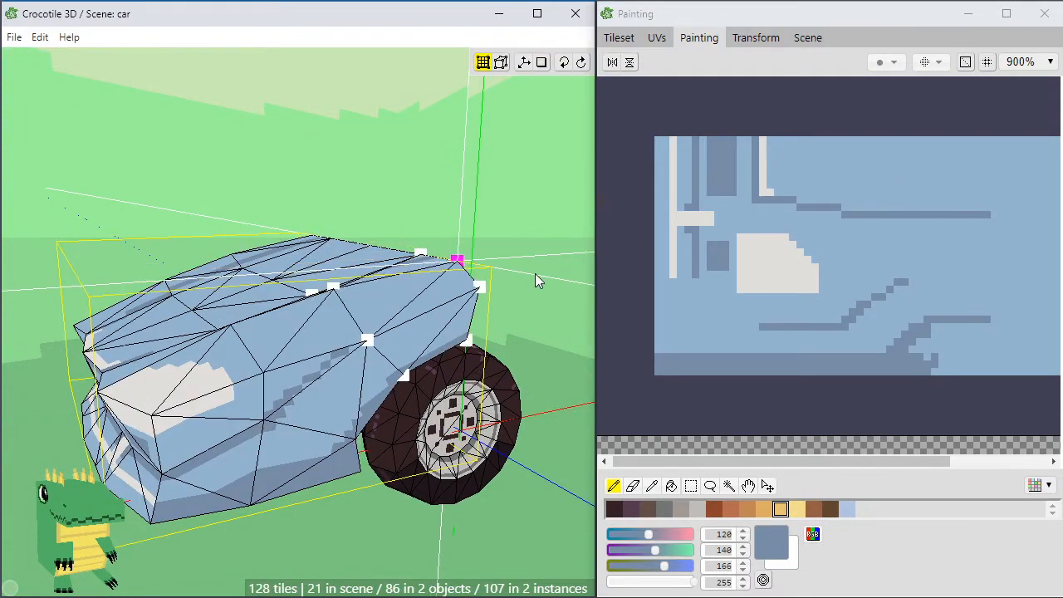
key(space)
drag(535, 273, 452, 328)
click(535, 274)
key(space)
key(space)
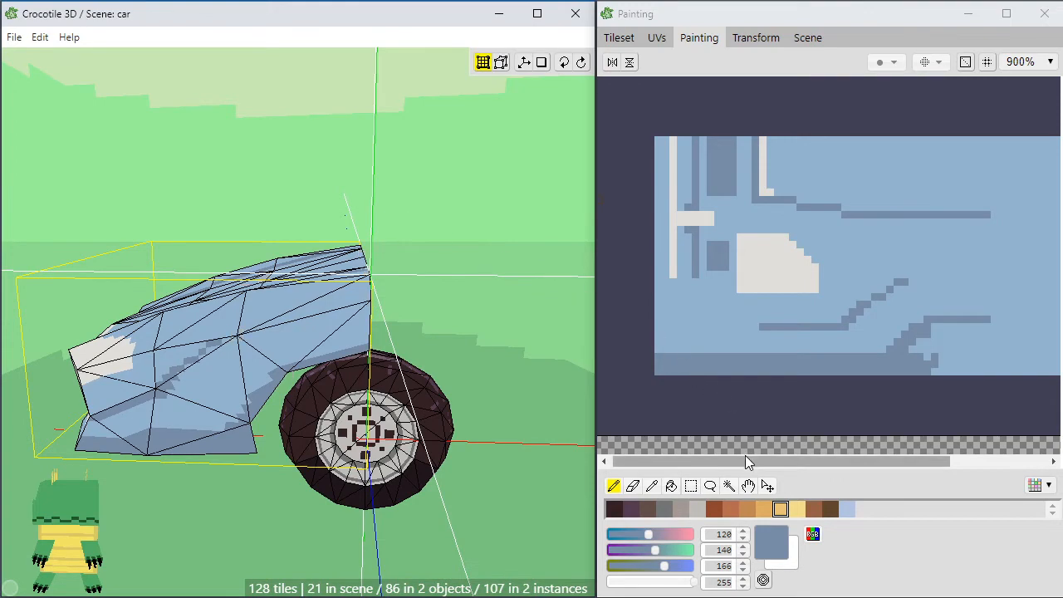
Duplicate the body's rear tiles above the wheel and shift the copy backward along the car's length
drag(745, 459, 790, 456)
scroll(785, 387, down, 2)
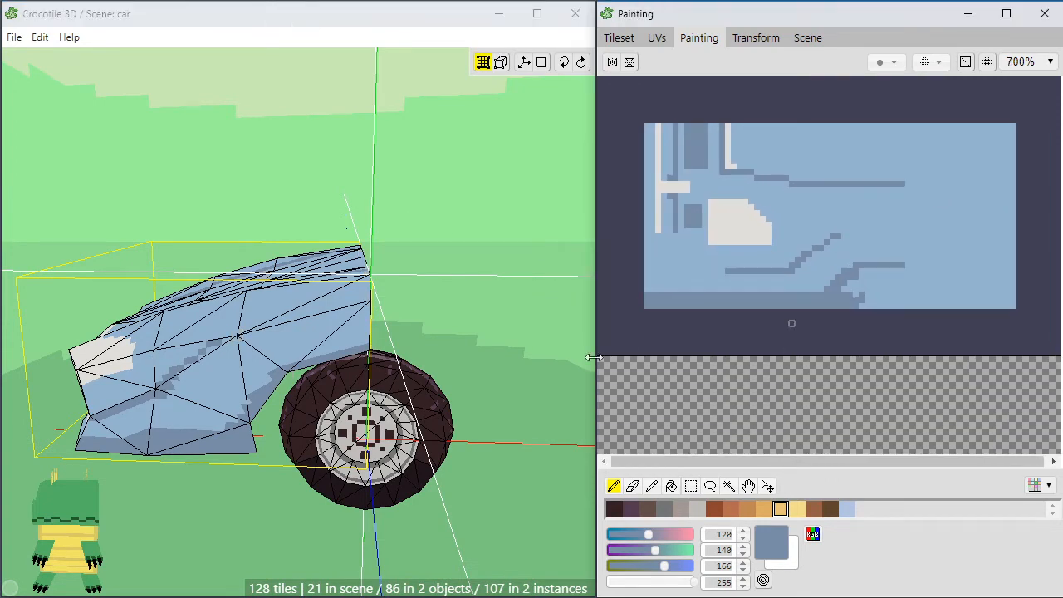
click(468, 306)
key(space)
drag(467, 305, 368, 375)
key(space)
click(426, 182)
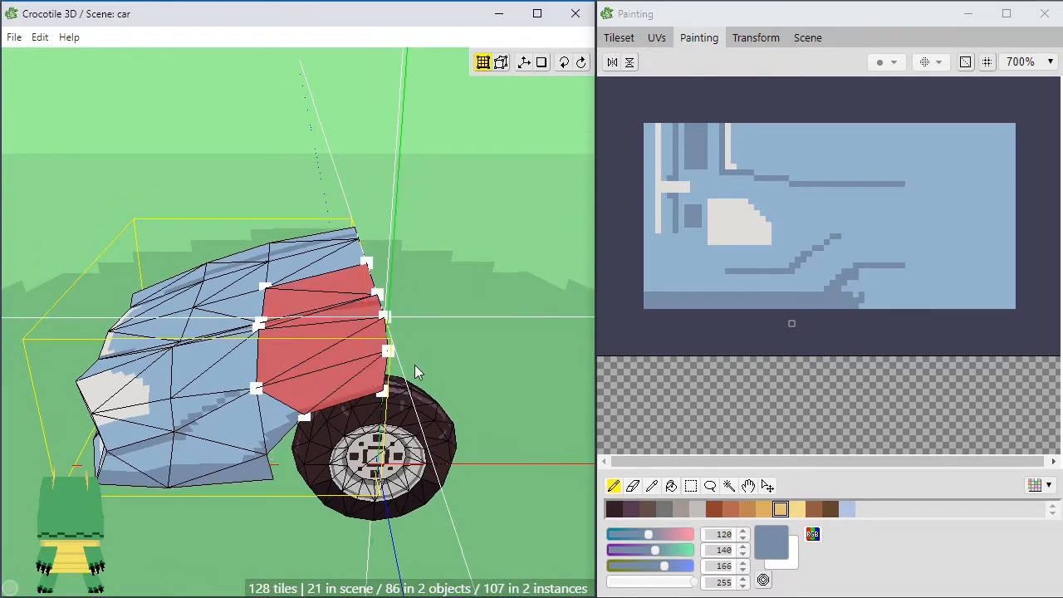
key(ctrl+v)
key(d)
key(d)
key(d)
key(d)
key(d)
key(d)
key(d)
key(d)
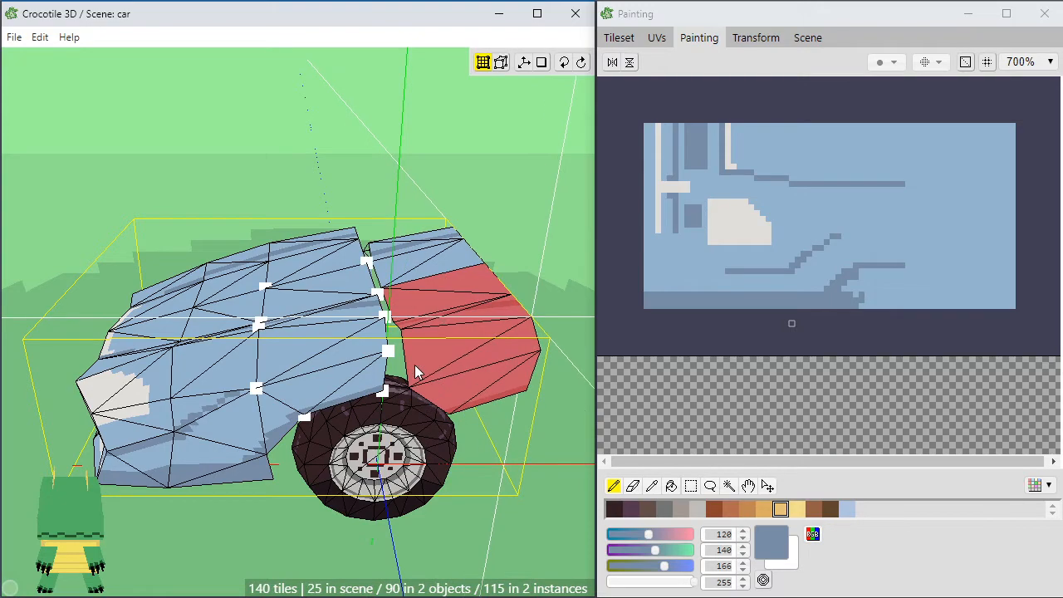
Check the copied section from the side, clear the selection and save the scene
key(space)
drag(415, 365, 439, 348)
scroll(438, 348, up, 4)
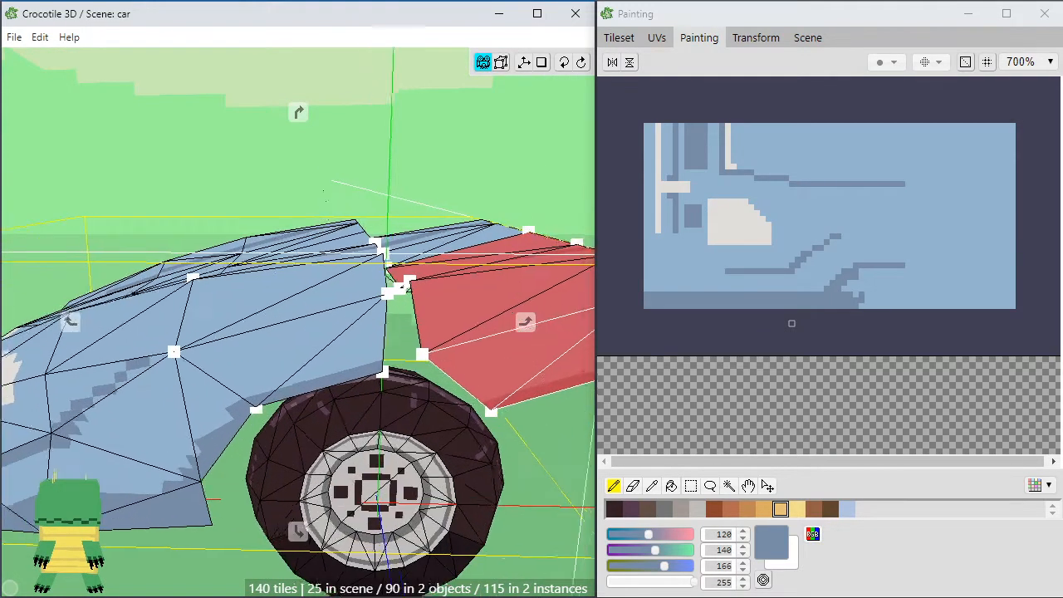
right_drag(438, 347, 366, 404)
key(space)
key(Escape)
key(ctrl+s)
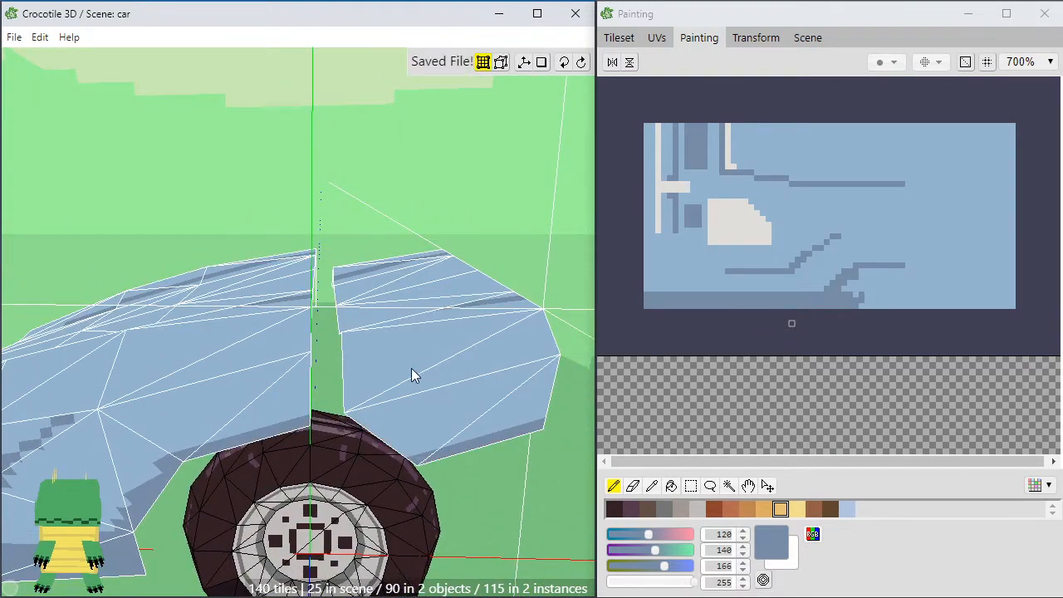
Move the copied section's lower front vertex forward and outward onto the body's rear lower corner above the wheel
key(ctrl+a)
key(v)
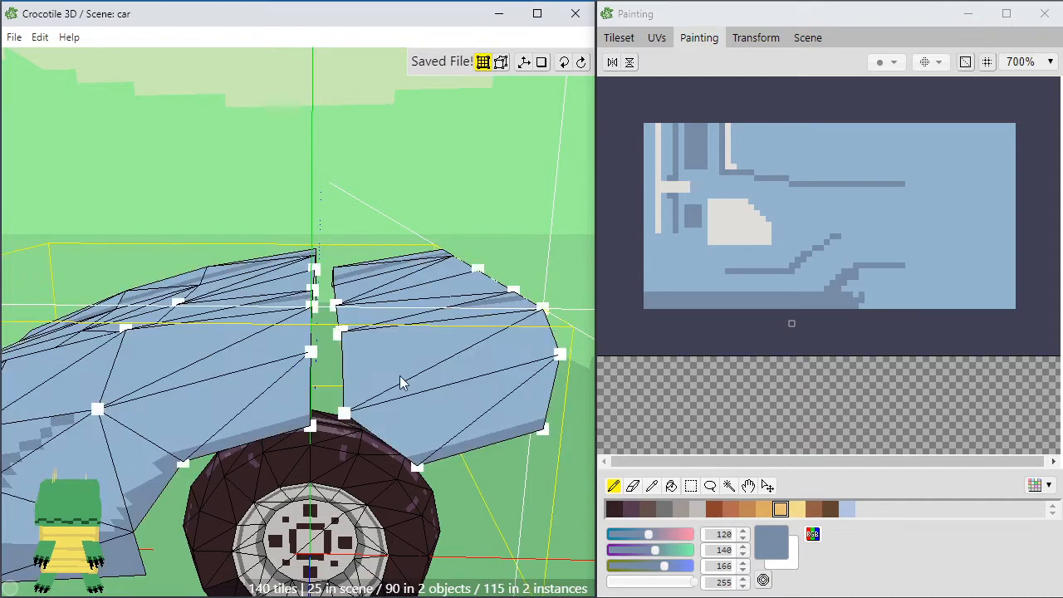
click(346, 415)
key(c)
key(a)
key(a)
key(space)
key(q)
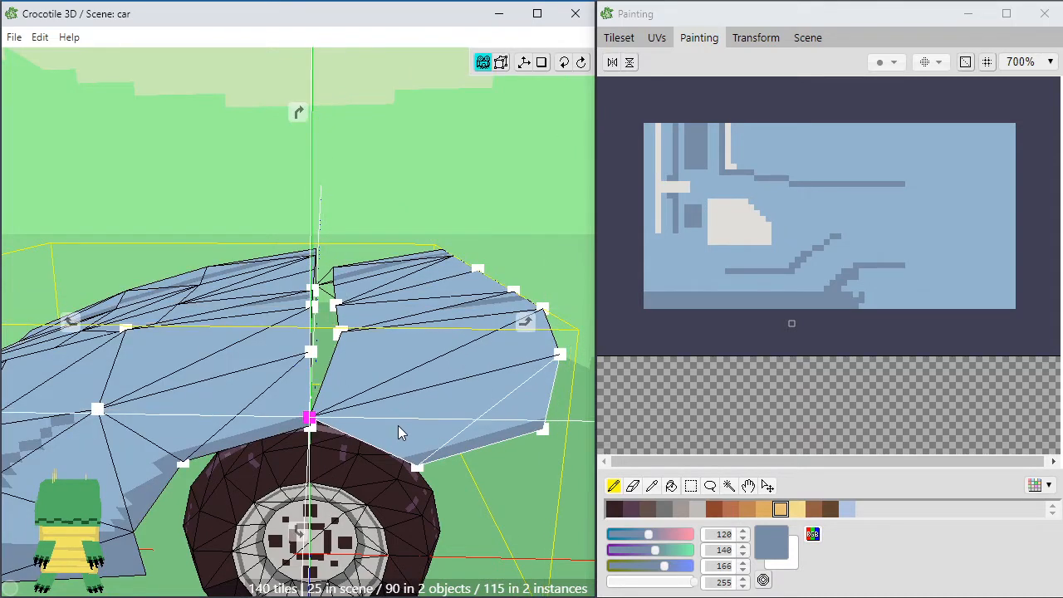
drag(397, 432, 384, 455)
key(w)
key(w)
key(w)
key(w)
key(w)
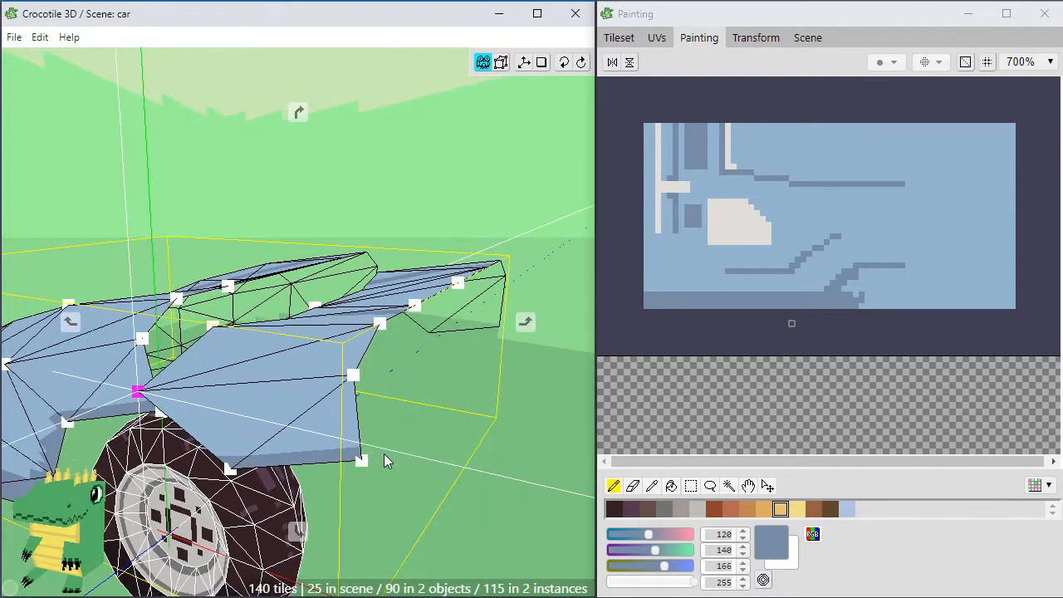
key(q)
key(q)
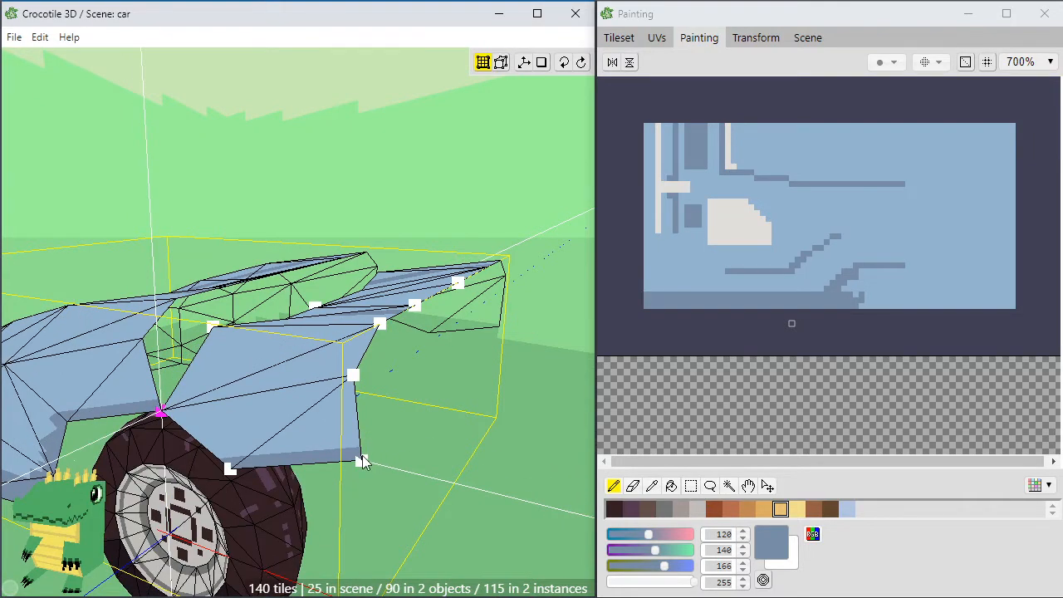
Move the copied section's front side vertex onto the body's rear side vertex above the wheel
click(209, 329)
key(space)
drag(212, 332, 204, 378)
key(space)
key(e)
key(e)
key(e)
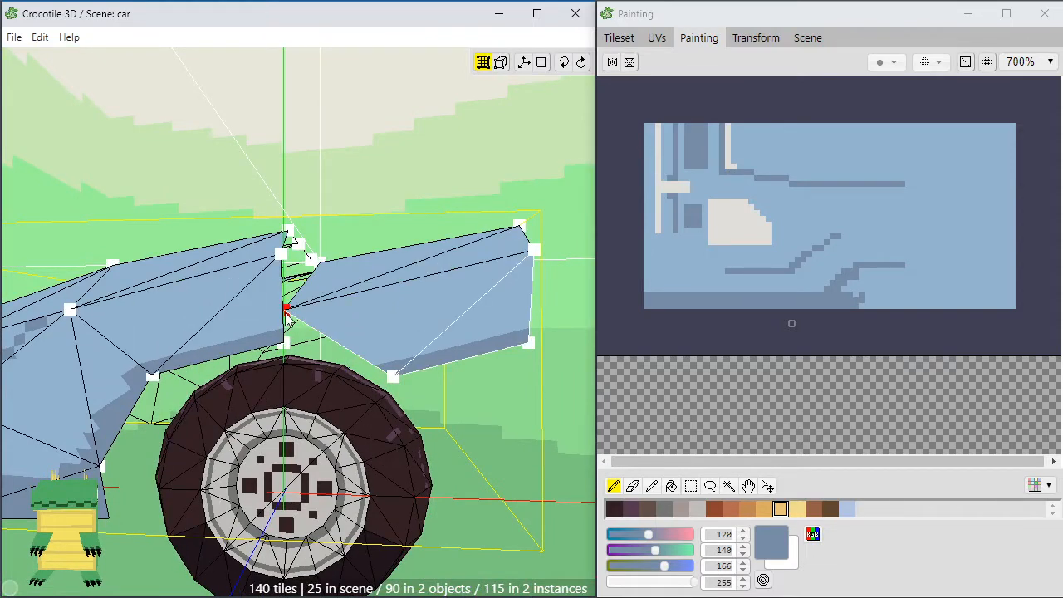
key(e)
key(e)
key(e)
key(e)
key(e)
key(space)
drag(302, 331, 299, 336)
key(space)
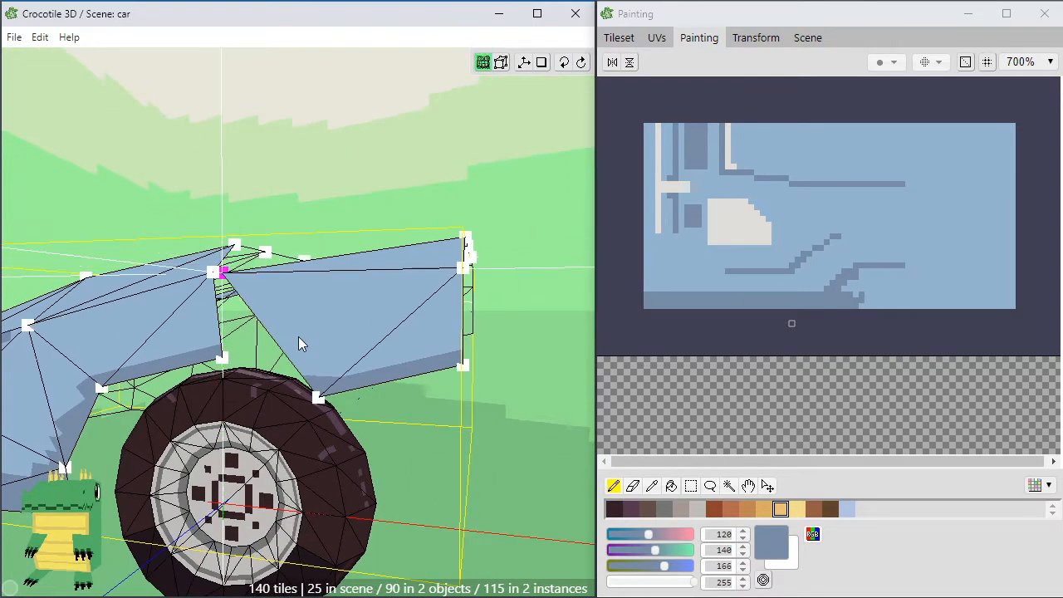
key(space)
key(s)
key(s)
key(space)
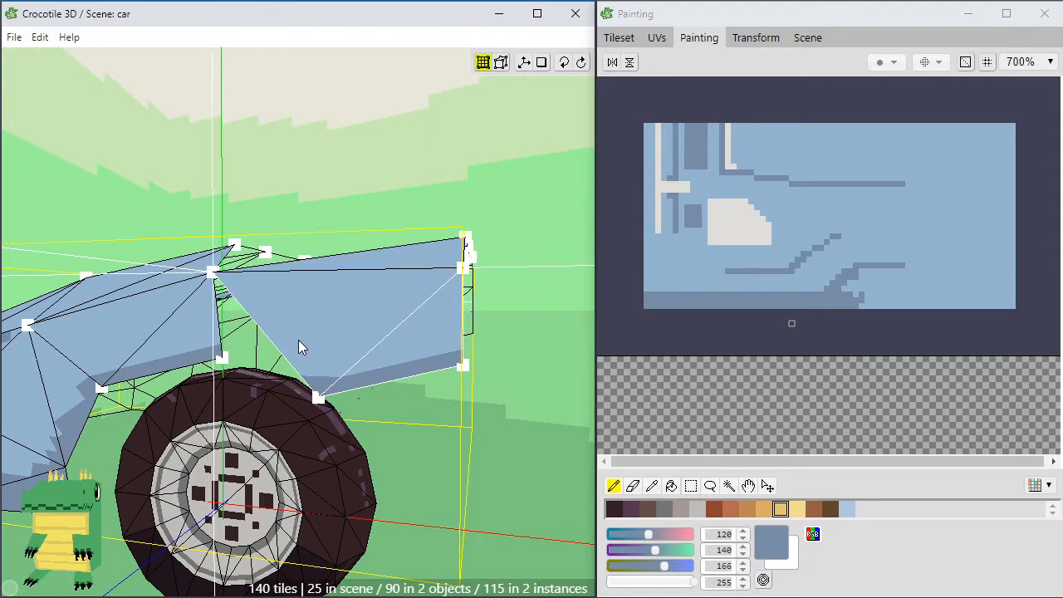
Move the copied section's lower front vertex forward and up onto the body's rear lower corner above the wheel
click(319, 399)
key(a)
key(a)
key(a)
key(a)
key(a)
key(a)
key(a)
key(a)
key(a)
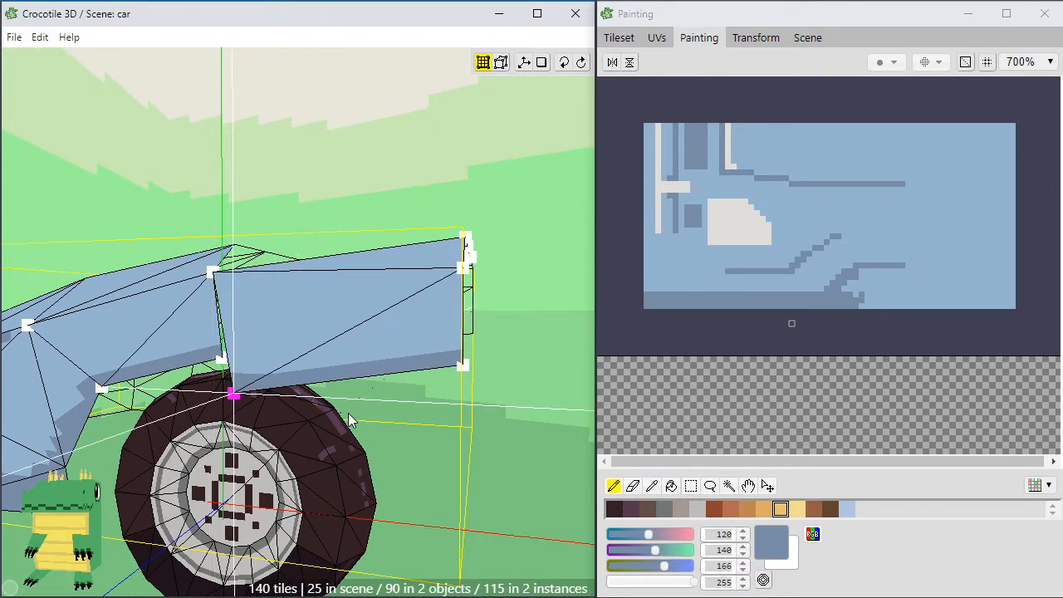
key(e)
key(e)
key(e)
key(space)
key(space)
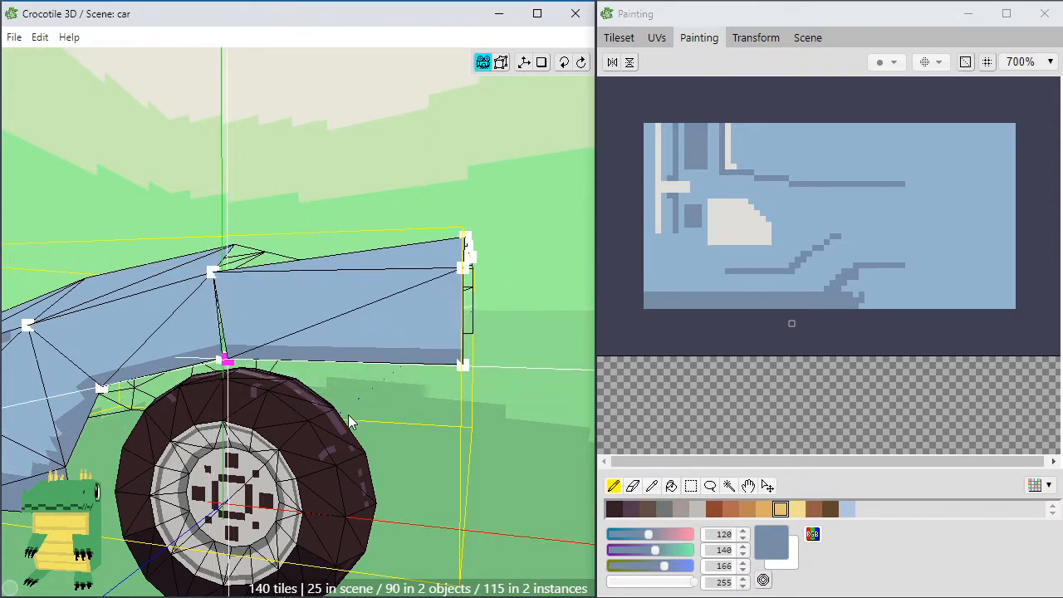
key(a)
key(space)
drag(348, 412, 314, 470)
key(space)
key(space)
key(space)
Try to raise two of the copied section's upper front vertices and shift them forward toward the body's rear edge
click(342, 342)
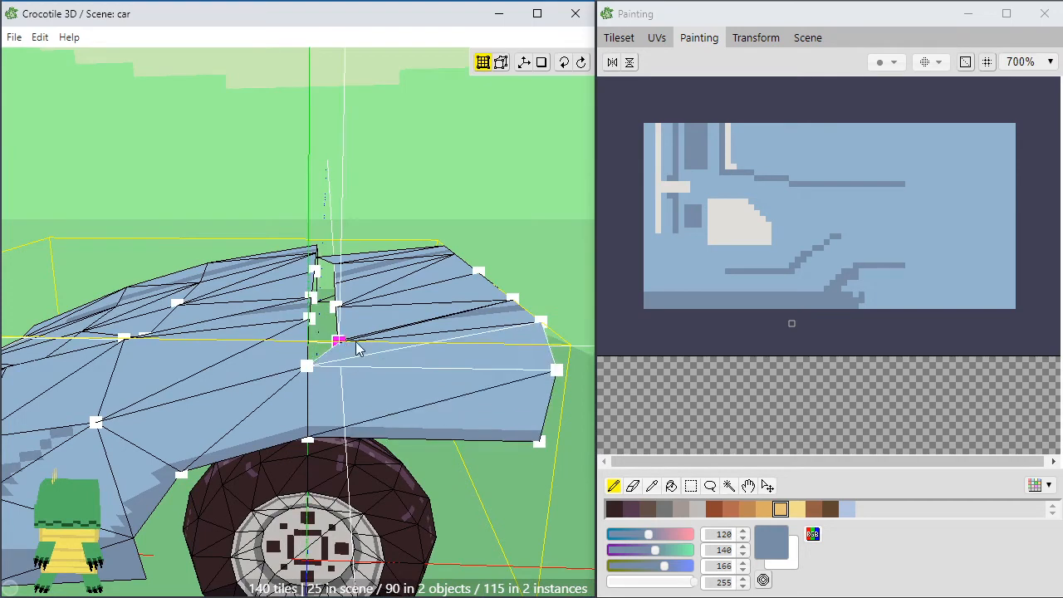
drag(348, 317, 333, 347)
key(w)
key(w)
key(w)
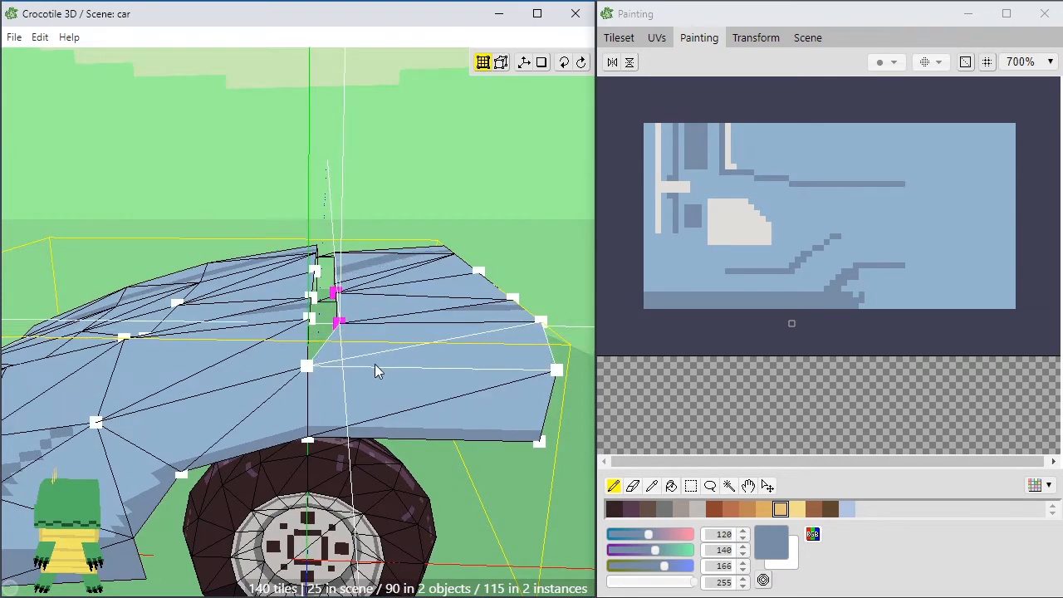
key(a)
key(a)
key(a)
key(s)
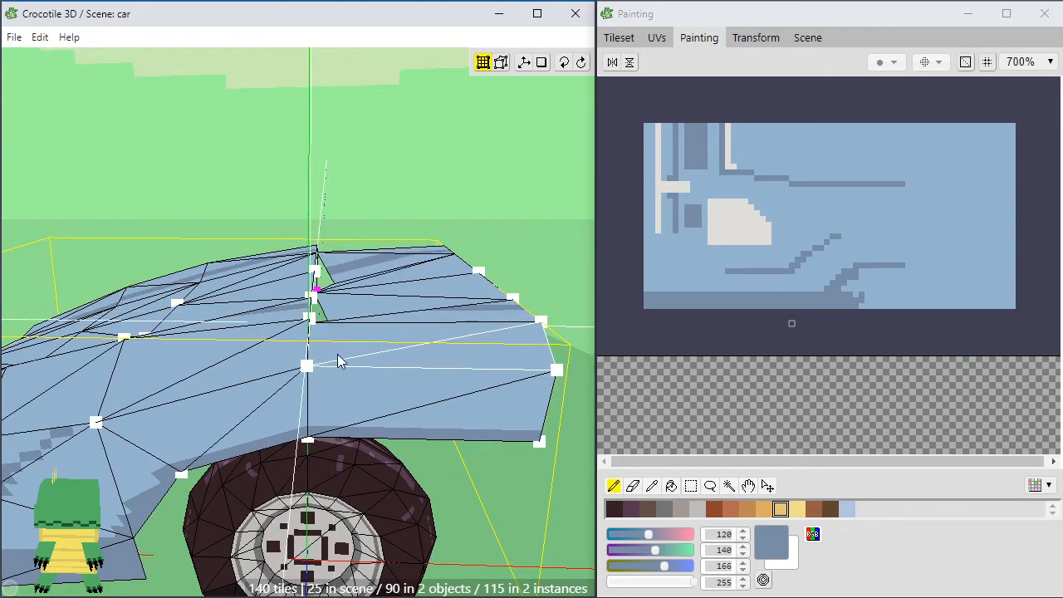
scroll(338, 357, up, 3)
key(space)
mouse_move(339, 357)
mouse_down()
mouse_move(330, 420)
mouse_move(338, 350)
mouse_up()
key(space)
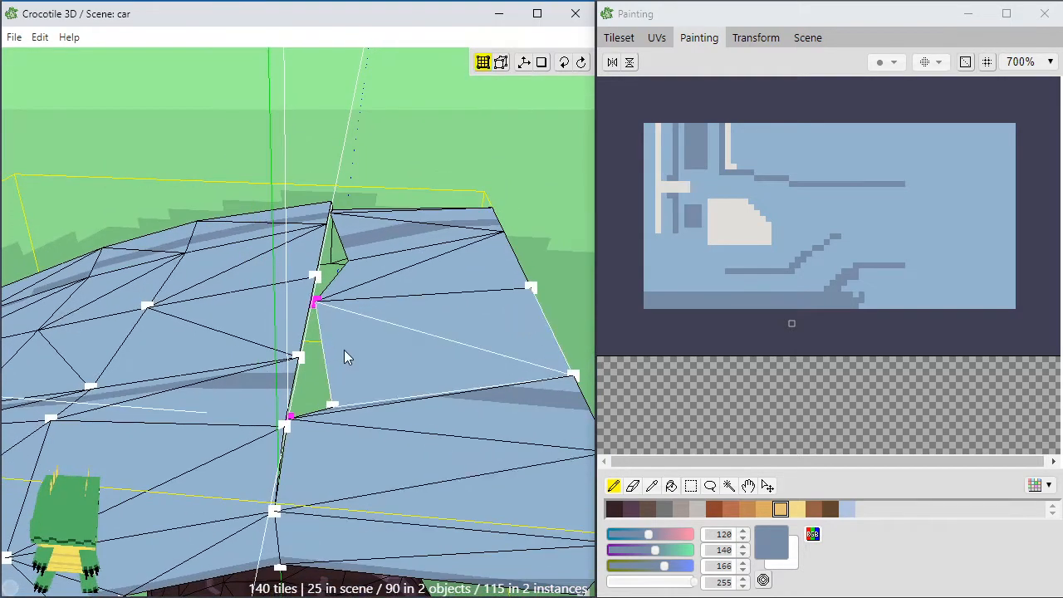
Shift the two upper front vertices backward again and undo their last moves
key(d)
key(d)
key(d)
key(s)
key(s)
key(s)
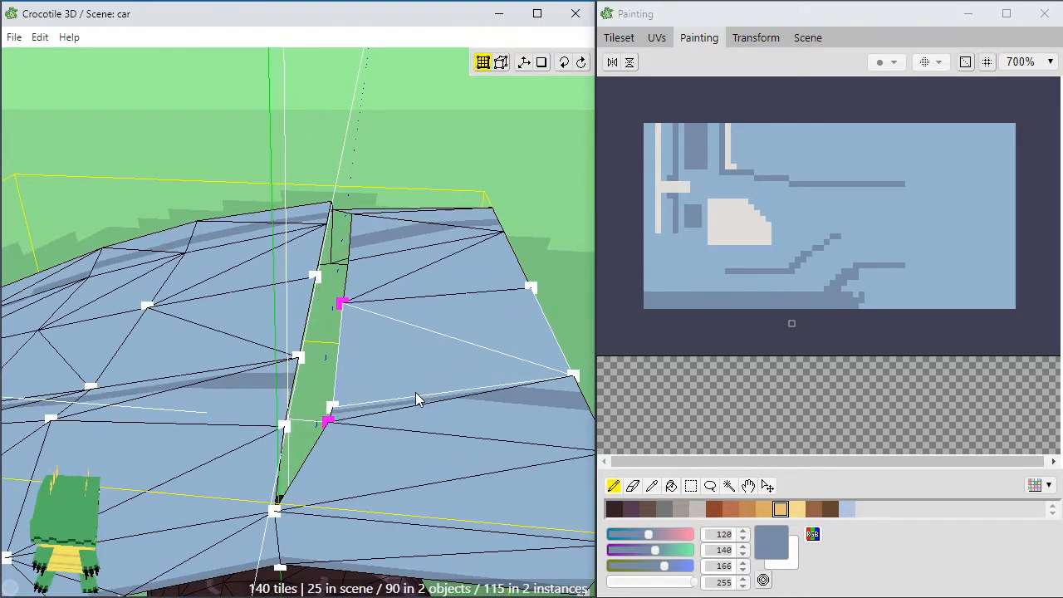
key(ctrl+z)
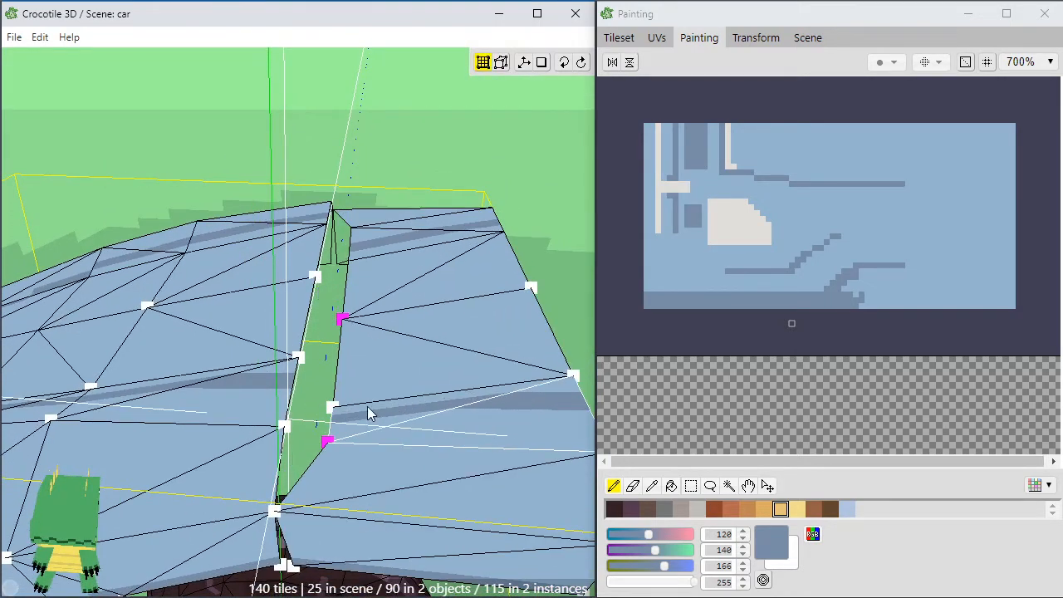
key(ctrl+z)
Add the missed vertex between the two selected ones and raise all three upper front vertices of the copied section
shift+click(337, 411)
key(w)
key(w)
key(w)
key(w)
key(w)
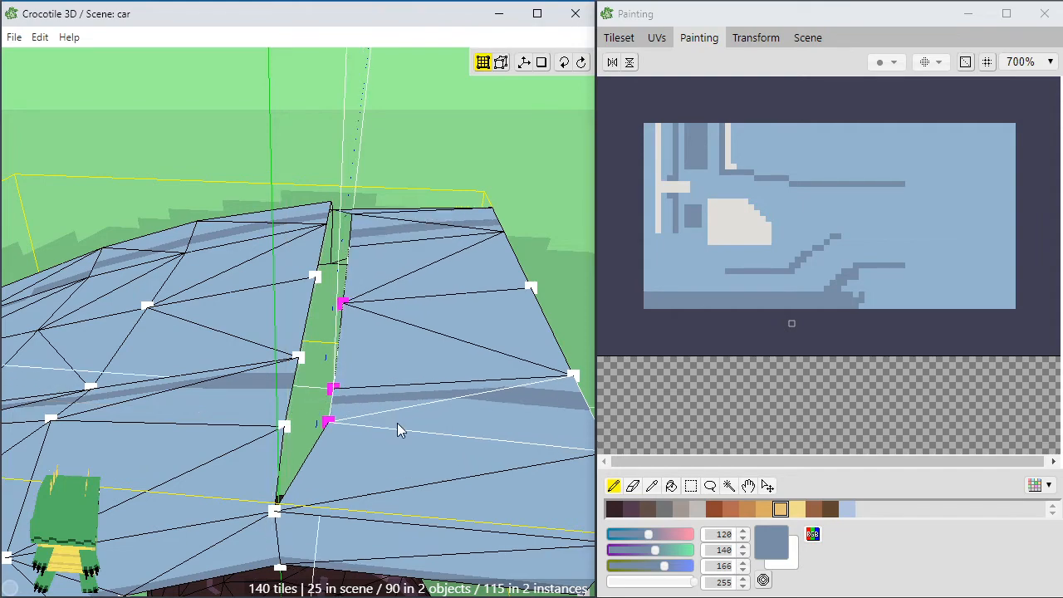
Shift the three upper front vertices forward and fit them onto the matching vertices of the body's rear edge
key(a)
key(a)
key(a)
middle_drag(397, 423, 515, 416)
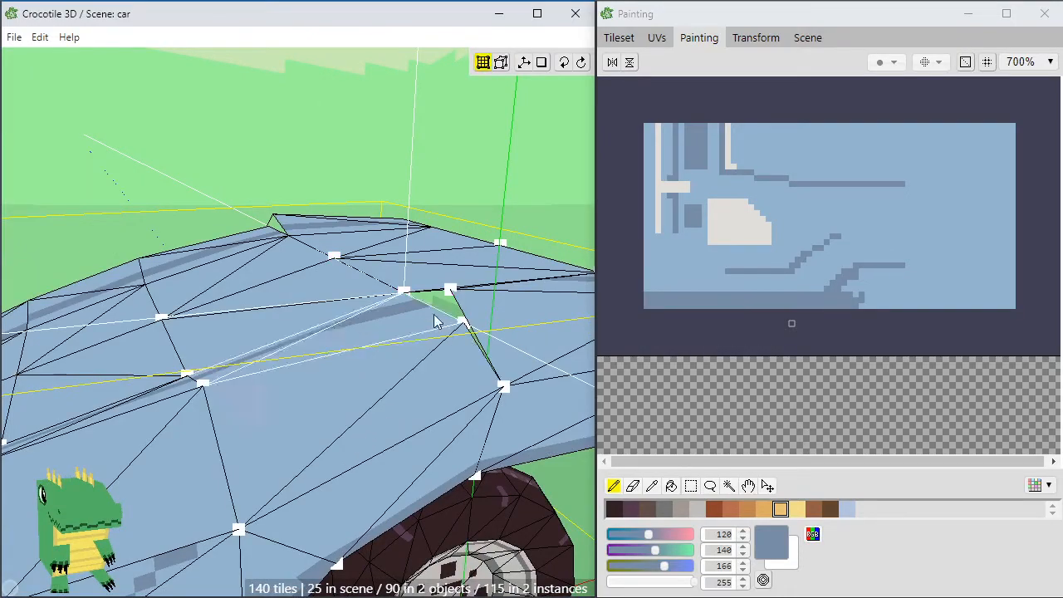
drag(453, 295, 475, 362)
key(space)
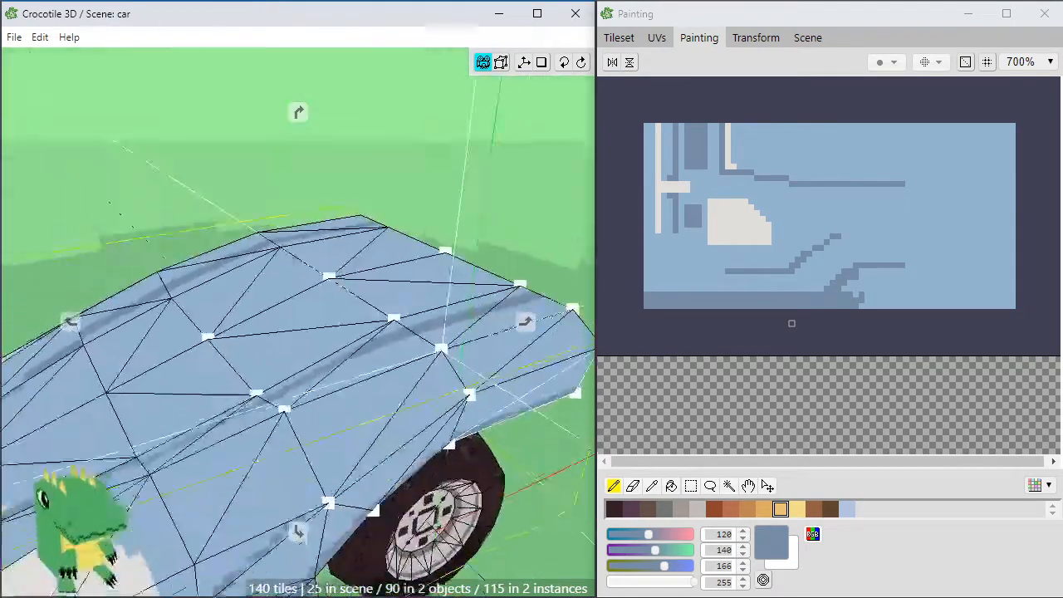
key(space)
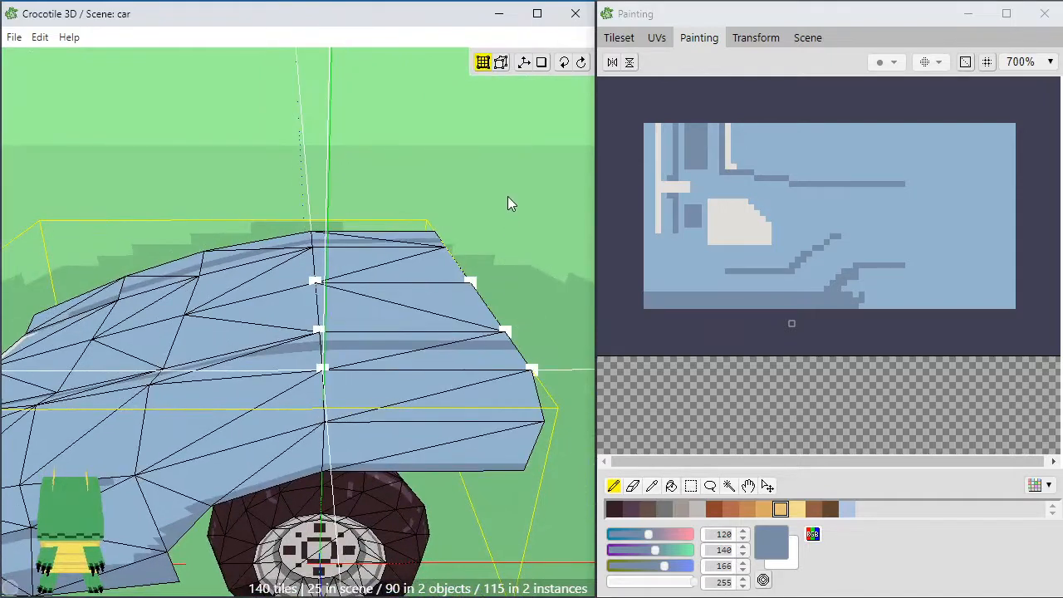
Pull the two upper rear vertices of the copied section forward, close behind the joined edge
key(space)
key(space)
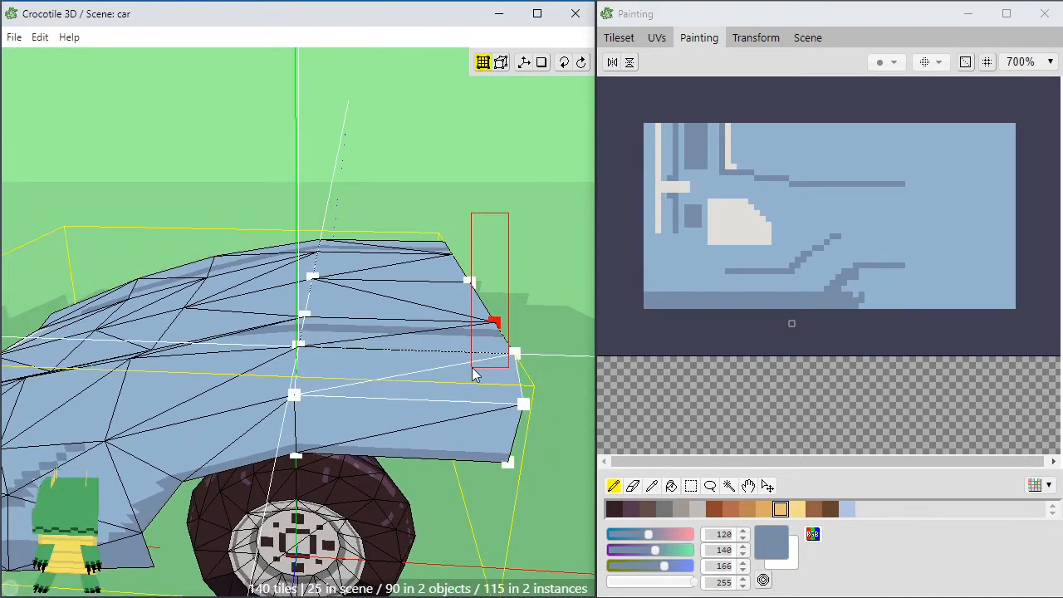
key(a)
key(a)
key(a)
key(a)
key(a)
key(a)
key(a)
key(a)
key(a)
key(a)
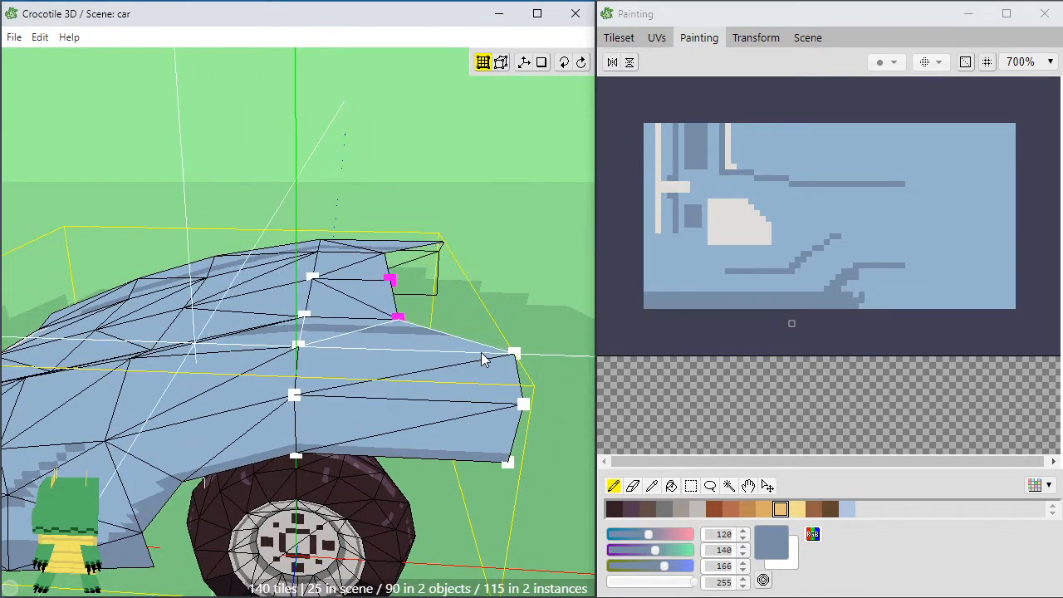
key(s)
key(s)
key(s)
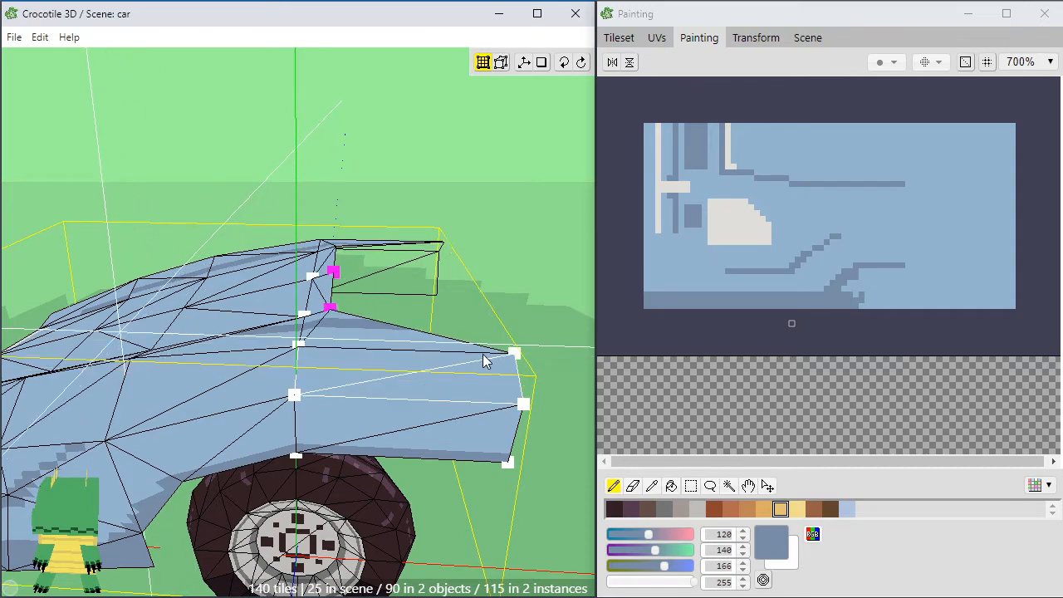
Shorten the section's side by pulling its three outer rear vertices forward over the wheel, then shifting them slightly back and down
key(space)
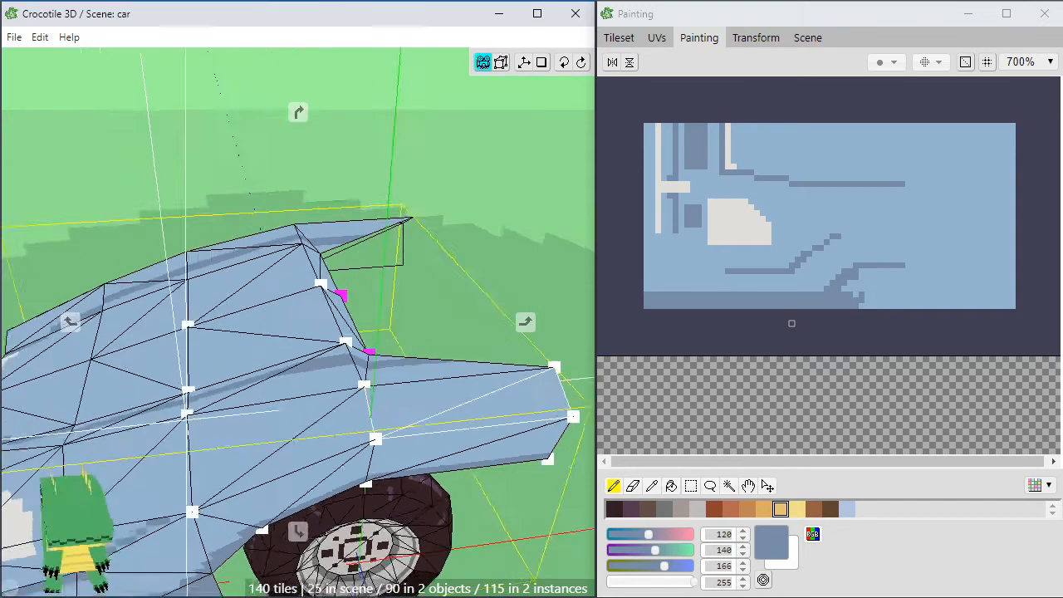
click(418, 394)
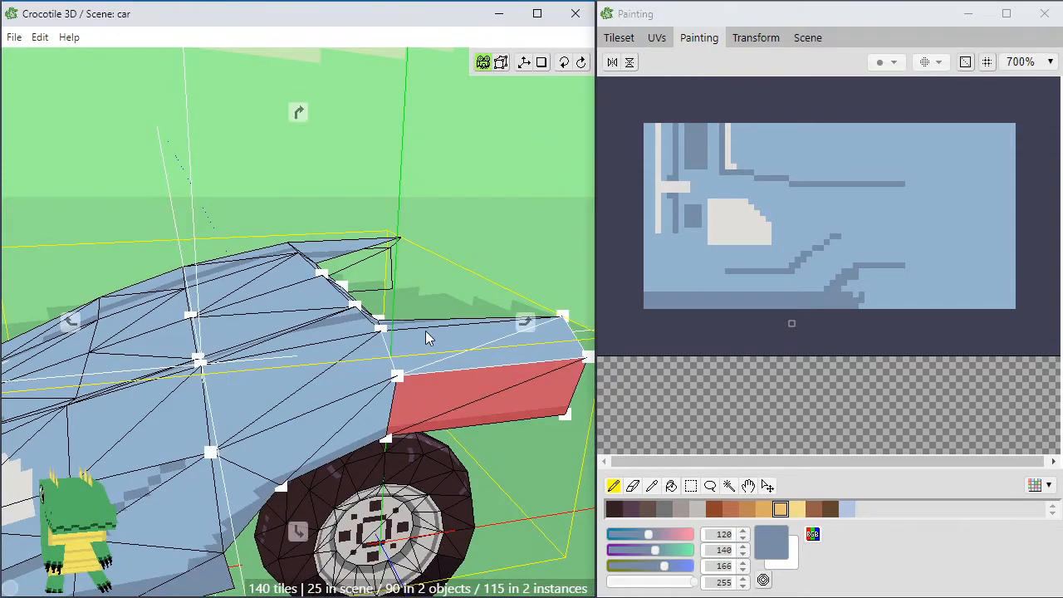
key(space)
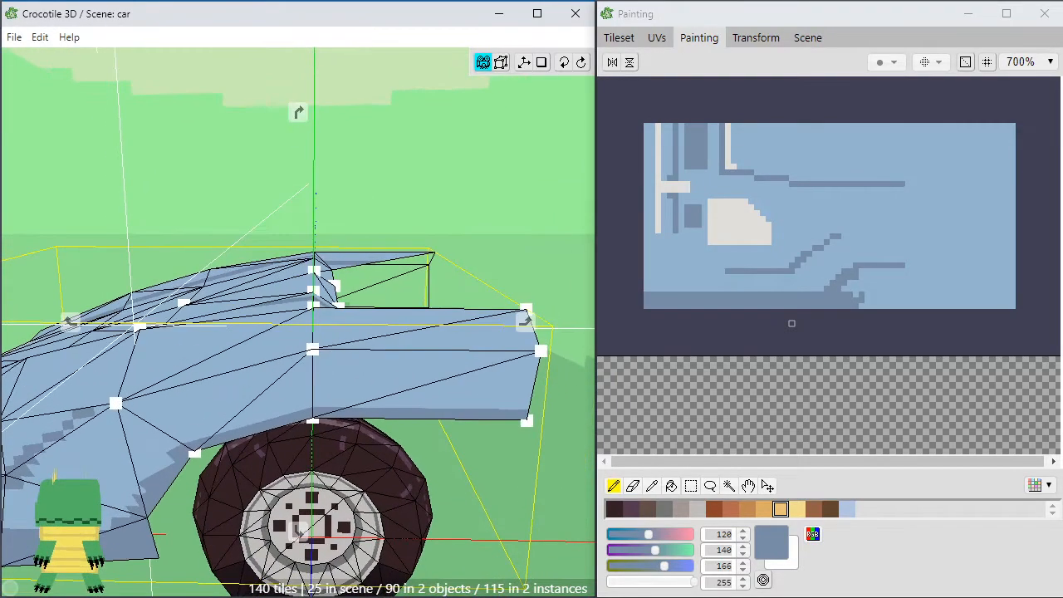
key(space)
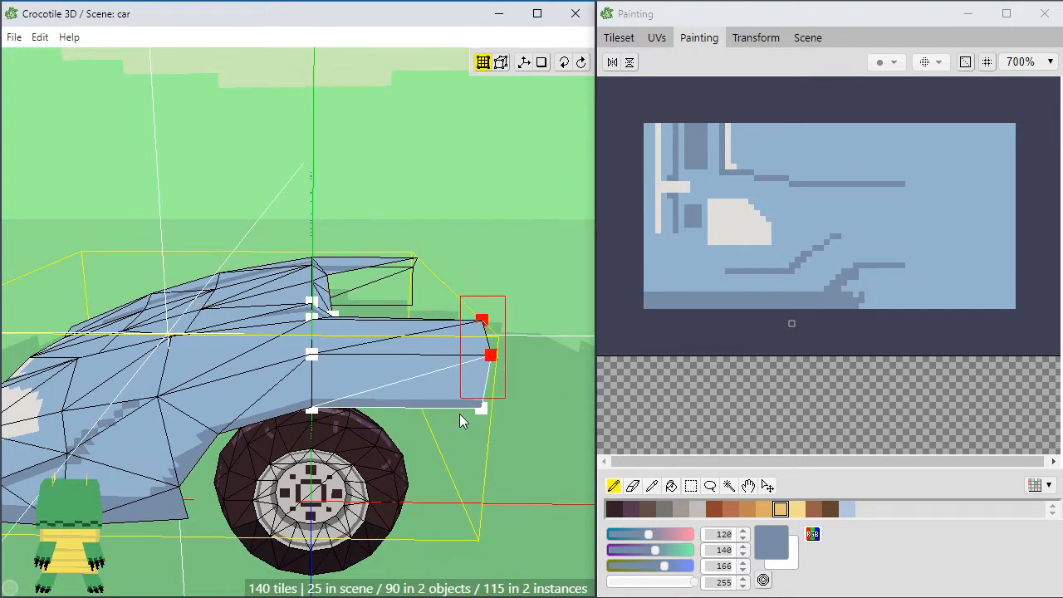
drag(459, 413, 459, 434)
key(a)
key(a)
key(a)
key(a)
key(a)
key(a)
key(a)
key(a)
key(a)
key(a)
key(a)
key(a)
key(a)
key(a)
key(a)
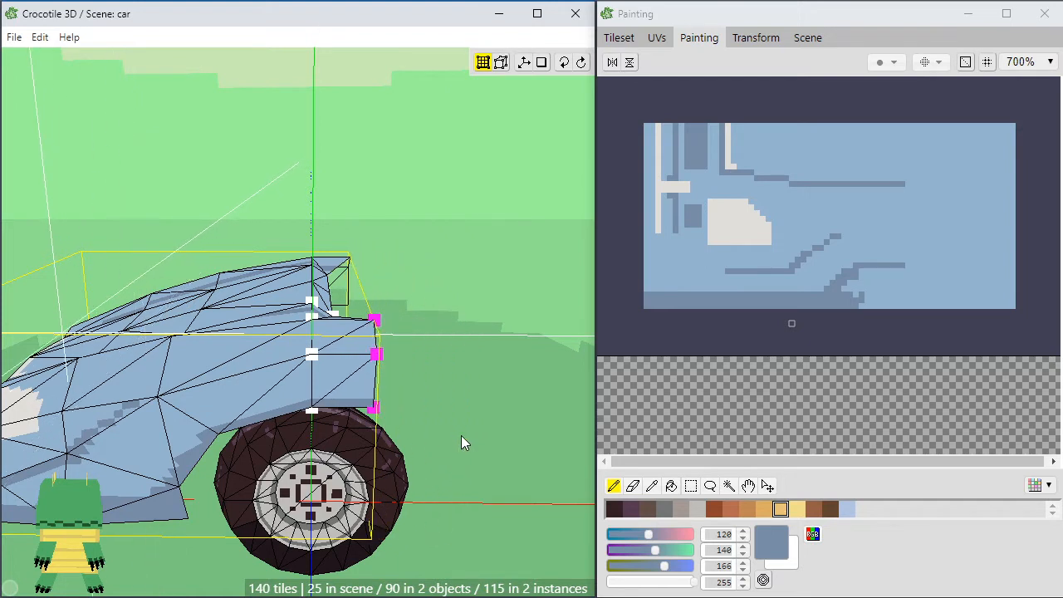
key(d)
key(d)
key(d)
key(d)
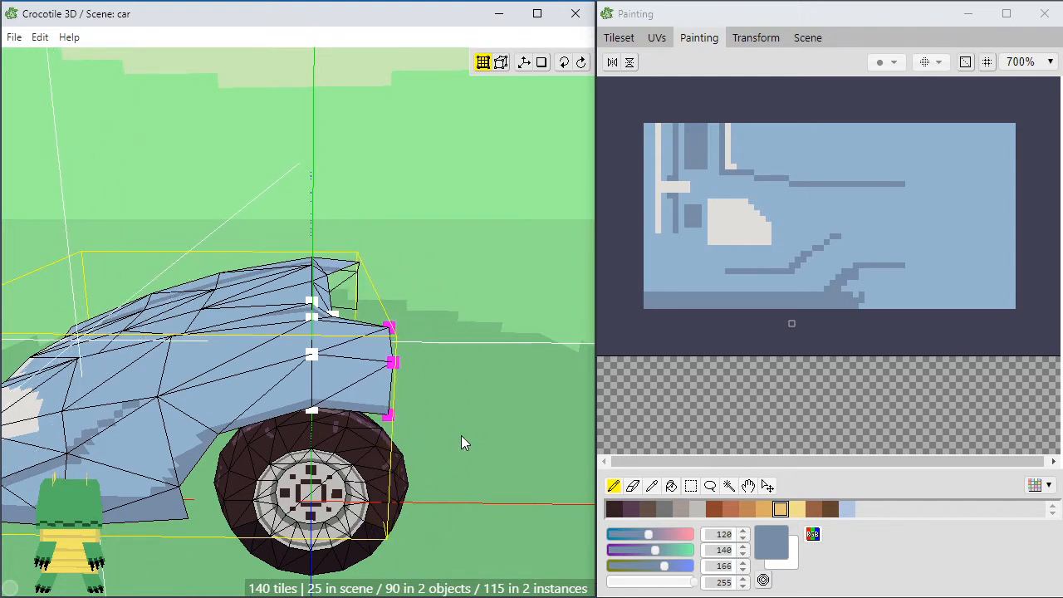
Select only the top outer rear vertex of the side and raise it
click(470, 375)
drag(374, 341, 396, 342)
key(w)
key(w)
key(w)
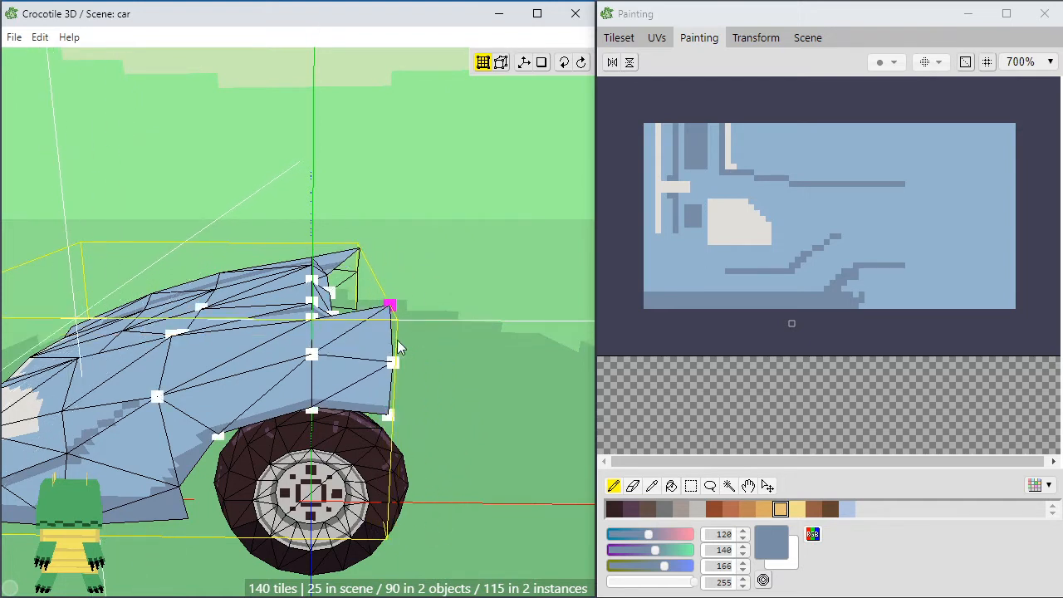
Collapse the upper side tile's inner rear vertex onto the body's rear edge vertex to make it a triangle, and inspect the shape
right_drag(400, 356, 317, 390)
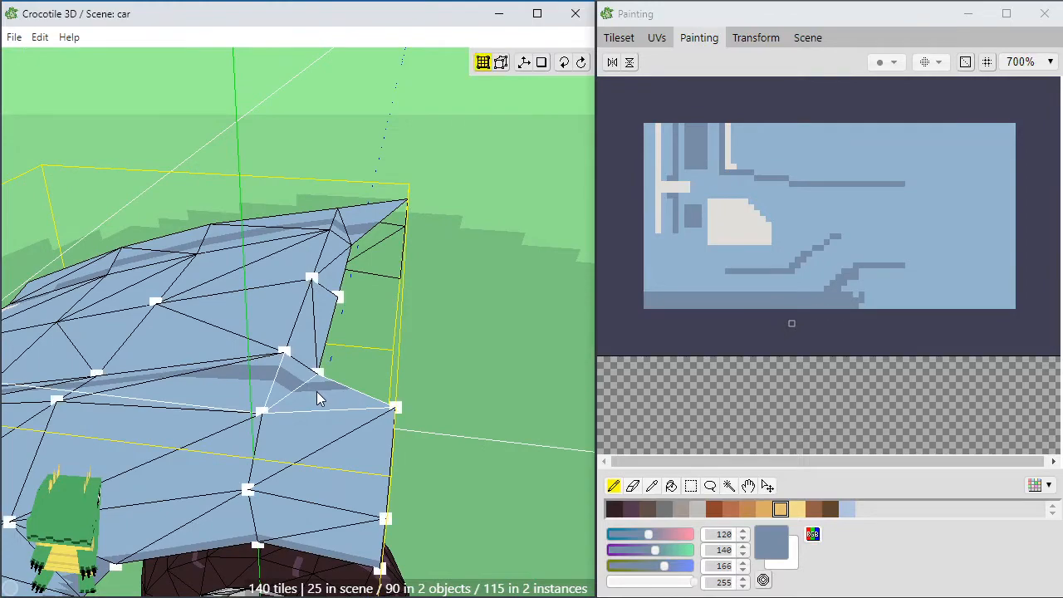
click(301, 404)
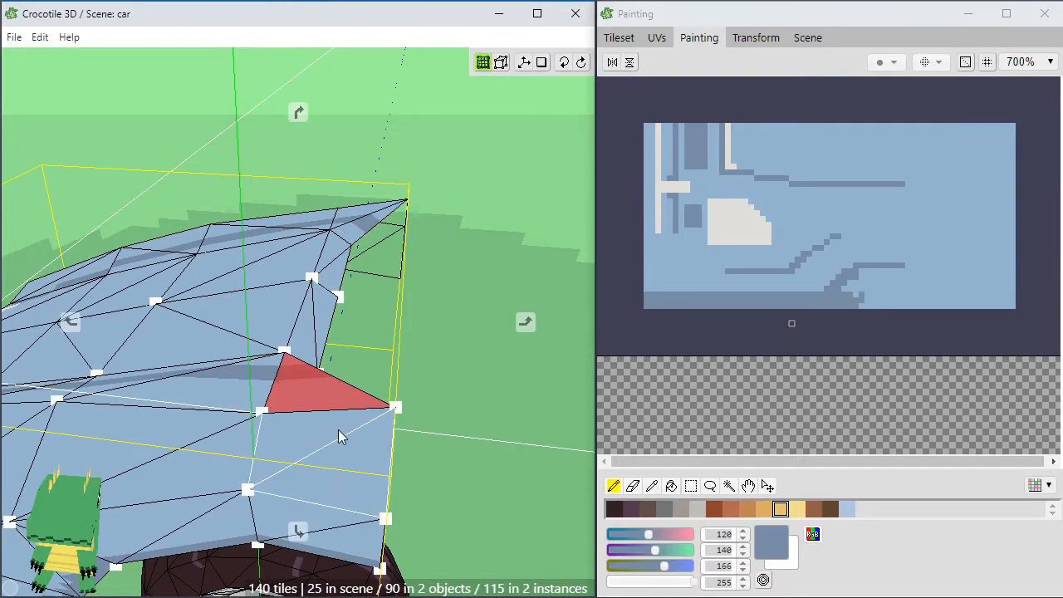
right_drag(338, 429, 270, 415)
click(340, 430)
right_drag(349, 433, 350, 380)
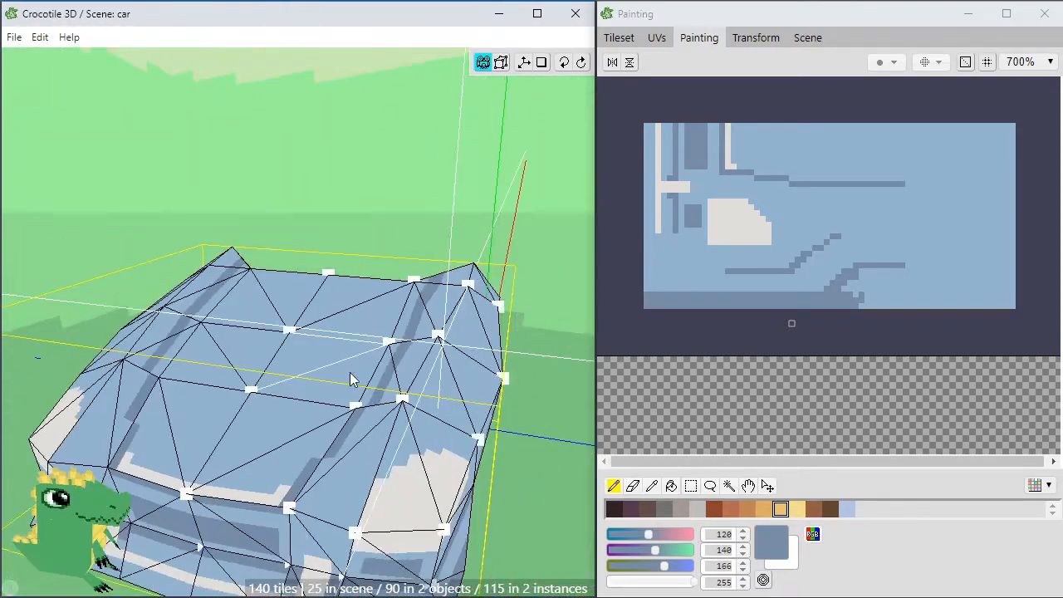
right_drag(461, 322, 286, 278)
right_drag(531, 287, 434, 293)
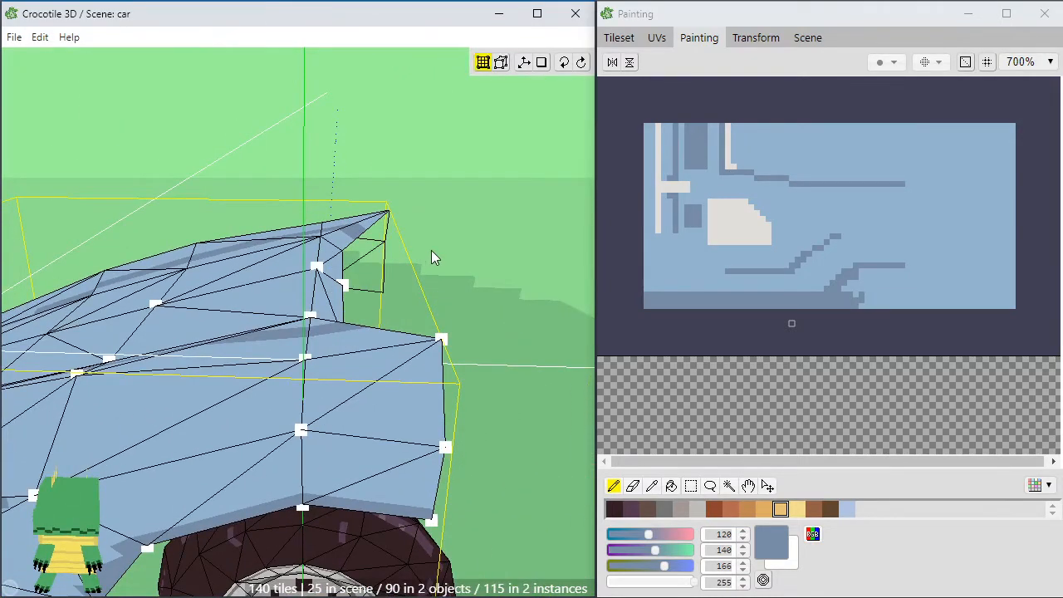
right_drag(431, 250, 369, 380)
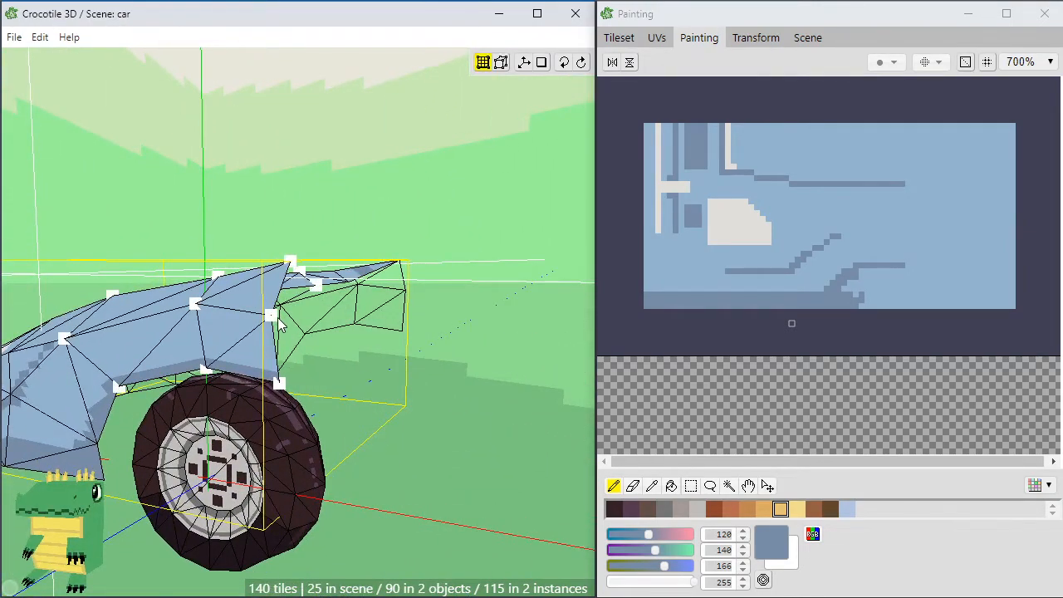
Move the middle outer rear vertex of the side outward and adjust its height
right_drag(279, 325, 517, 294)
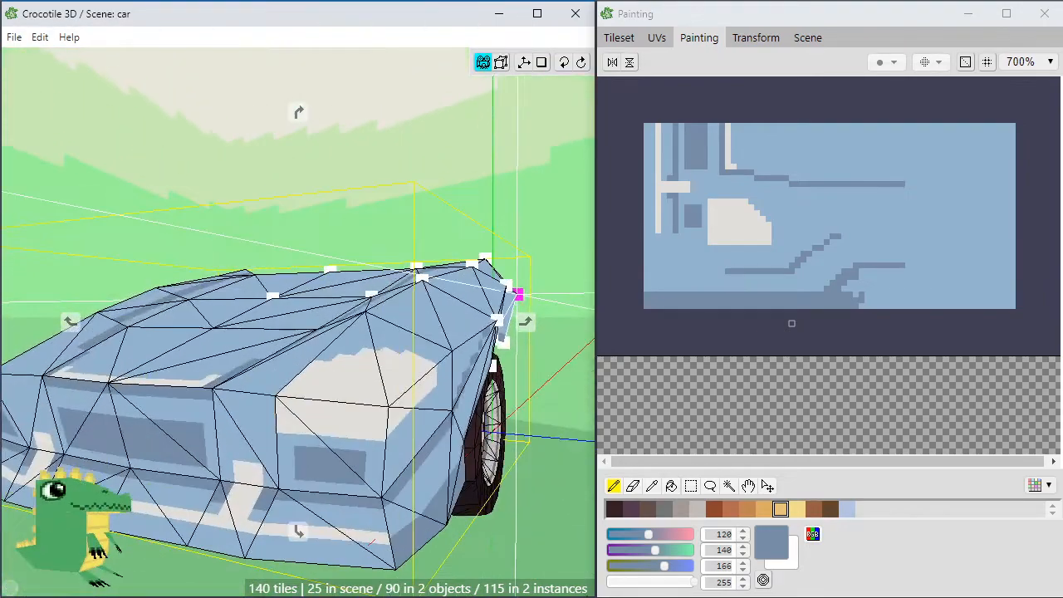
key(d)
key(w)
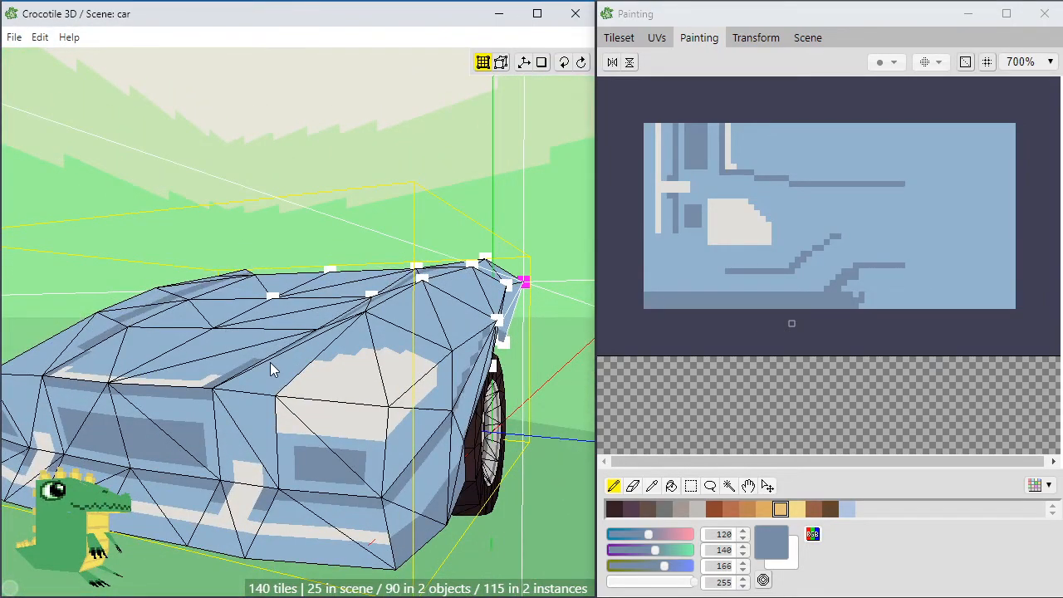
mouse_move(307, 370)
right_down()
mouse_move(191, 366)
mouse_move(317, 354)
right_up()
click(505, 308)
key(s)
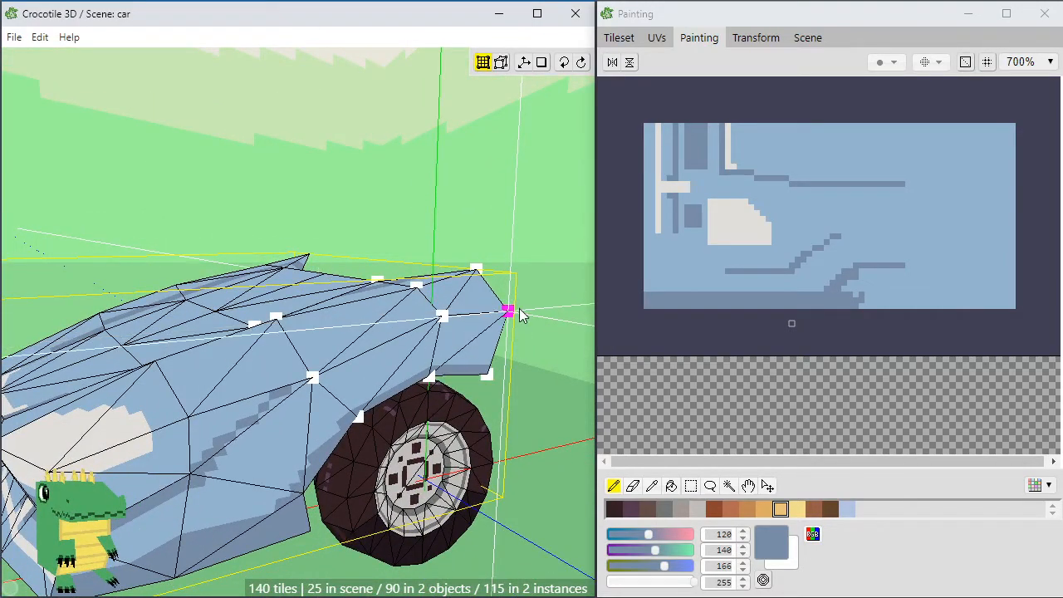
Duplicate the rearmost tiles of the body and move the copies rearward, leaving a gap behind the originals
mouse_move(529, 320)
right_down()
mouse_move(365, 324)
mouse_move(507, 315)
mouse_move(482, 396)
mouse_move(457, 392)
mouse_move(456, 346)
mouse_move(436, 342)
mouse_move(431, 399)
mouse_move(411, 432)
mouse_move(419, 408)
right_up()
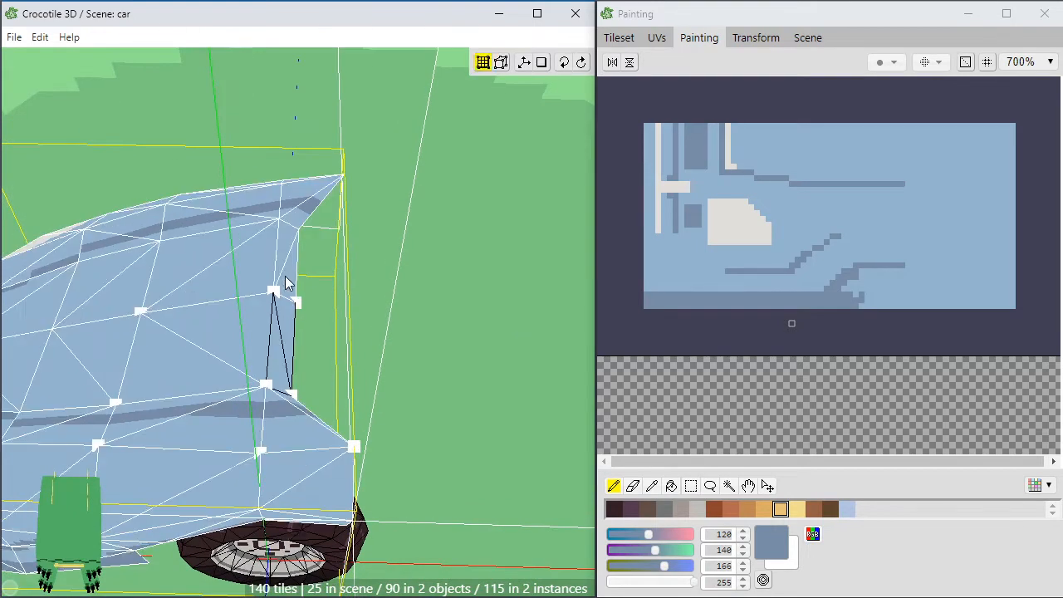
drag(440, 551, 319, 355)
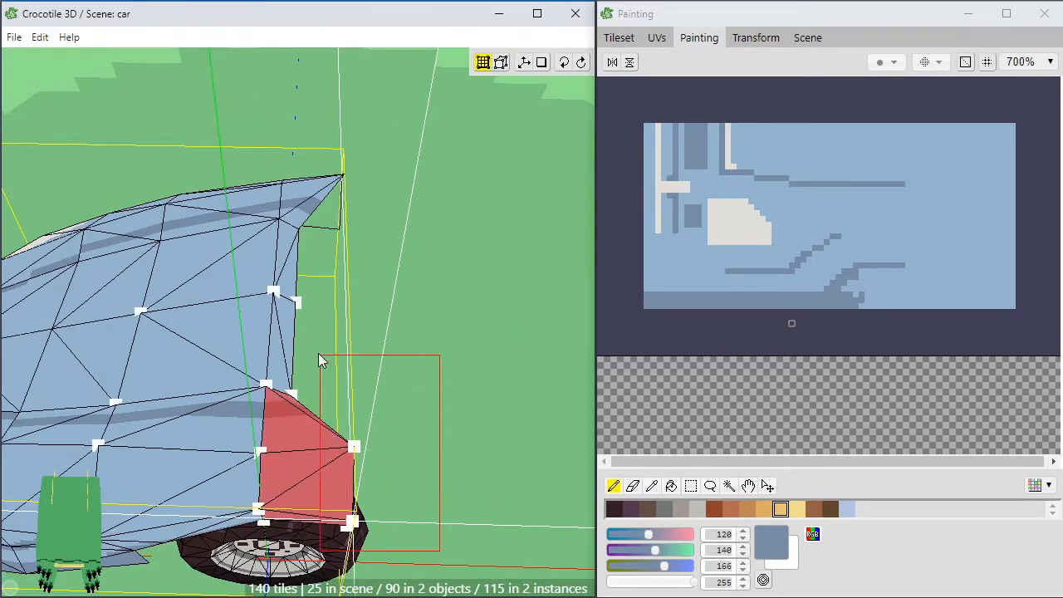
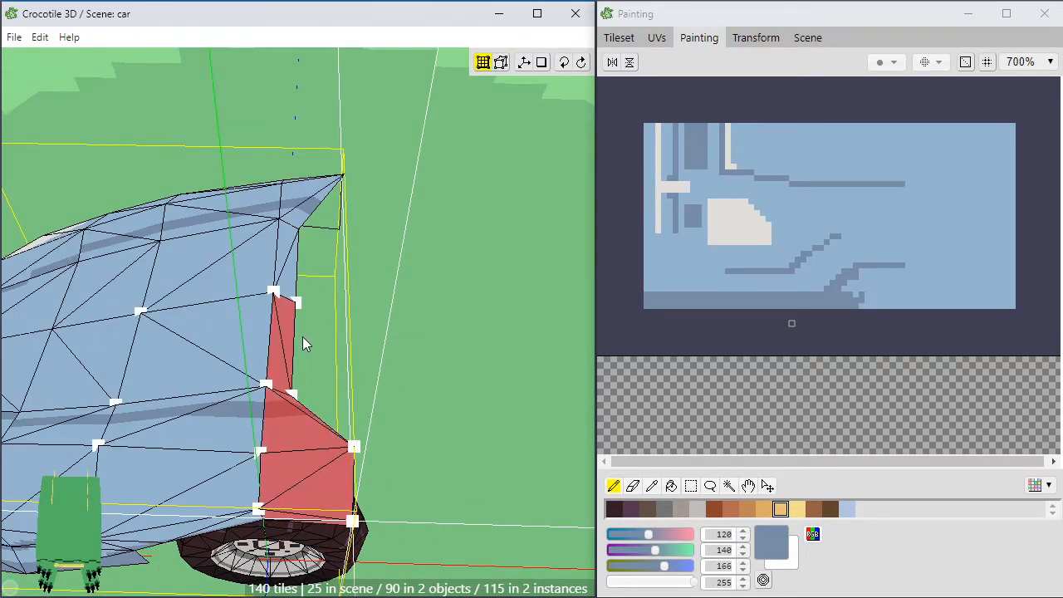
key(ctrl+v)
key(d)
key(d)
key(d)
key(d)
key(d)
key(d)
key(d)
key(d)
key(d)
key(d)
key(d)
key(d)
key(a)
key(a)
key(a)
key(a)
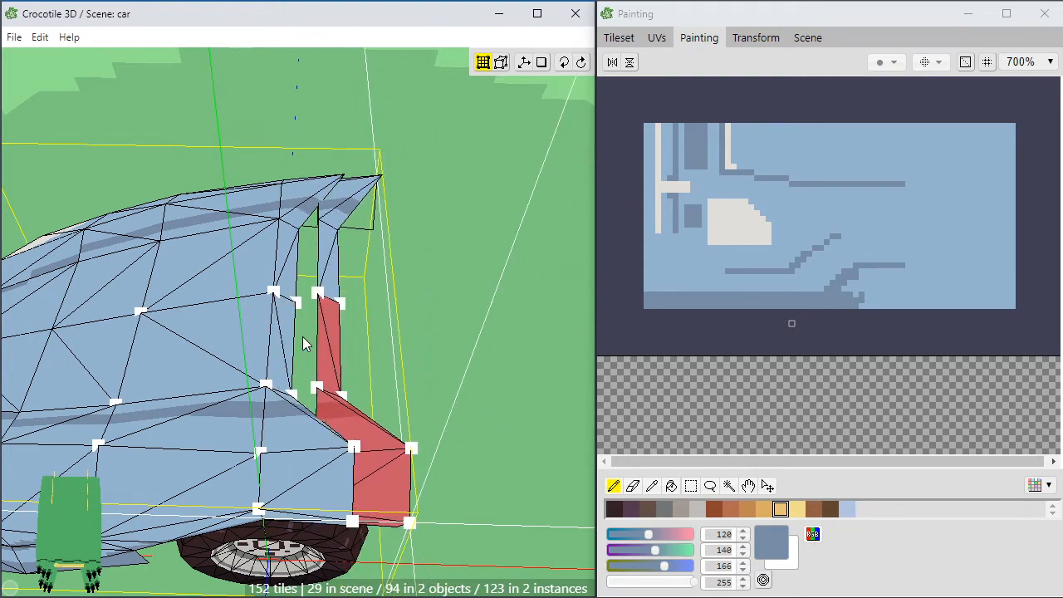
key(a)
key(d)
key(d)
key(d)
key(d)
key(d)
key(d)
key(d)
key(d)
key(a)
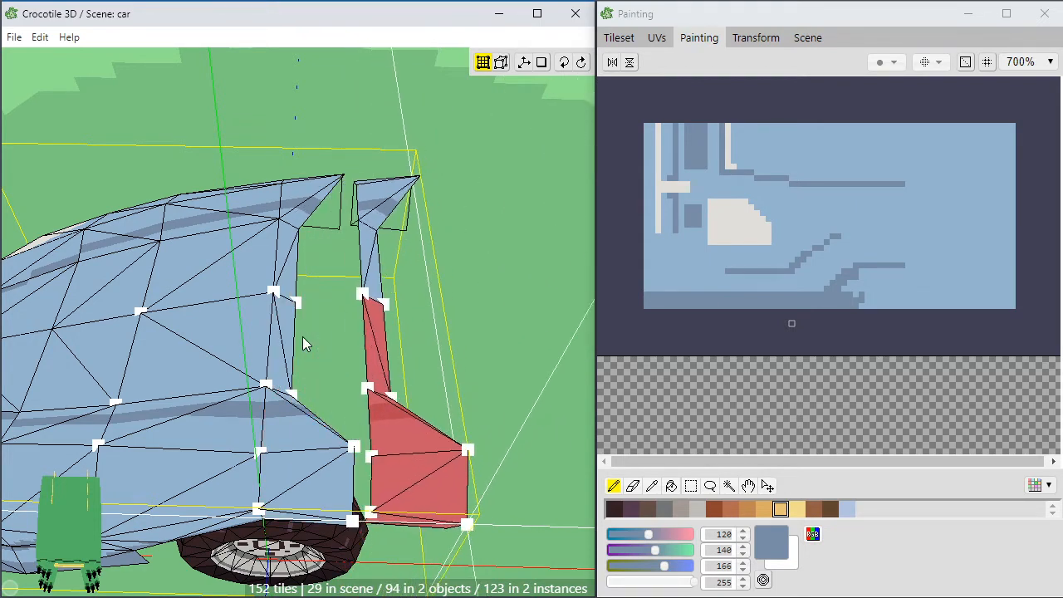
key(space)
drag(336, 429, 337, 430)
key(w)
key(w)
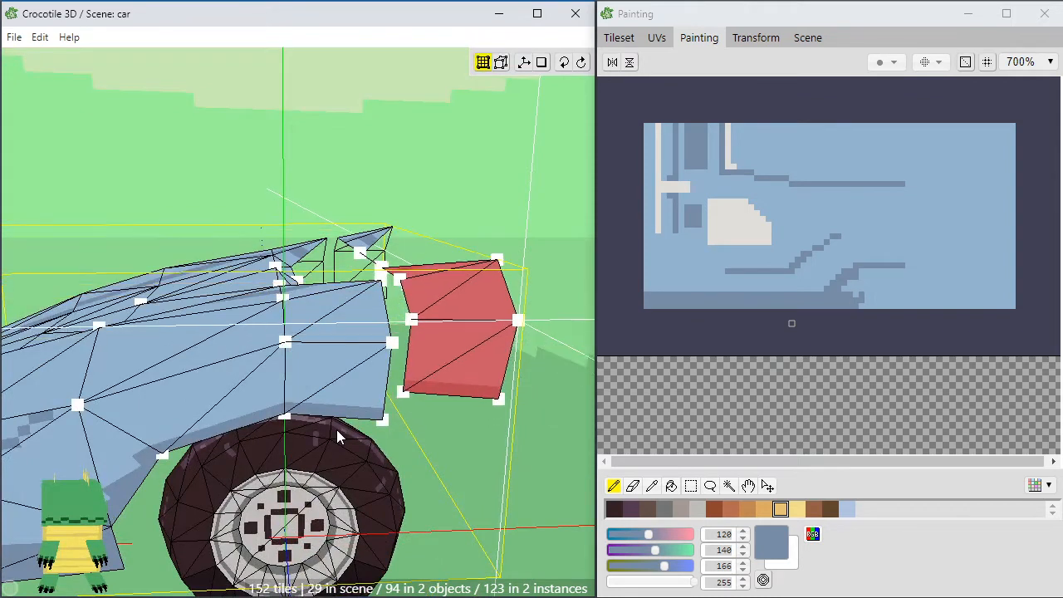
Join the copied side's middle, bottom and top front vertices to the matching rear edge vertices of the original side
key(Escape)
key(a)
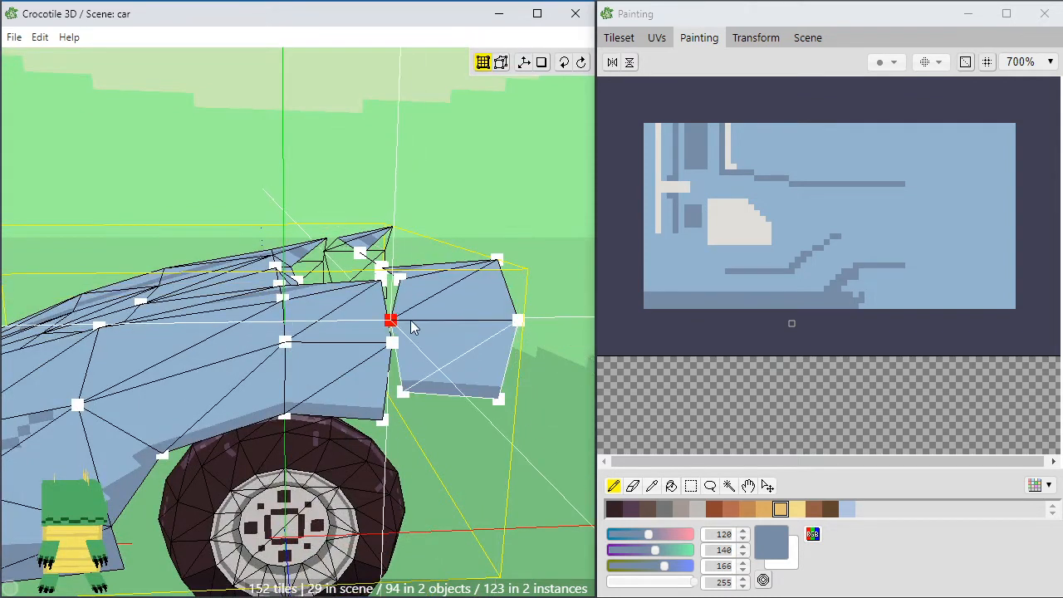
key(s)
key(space)
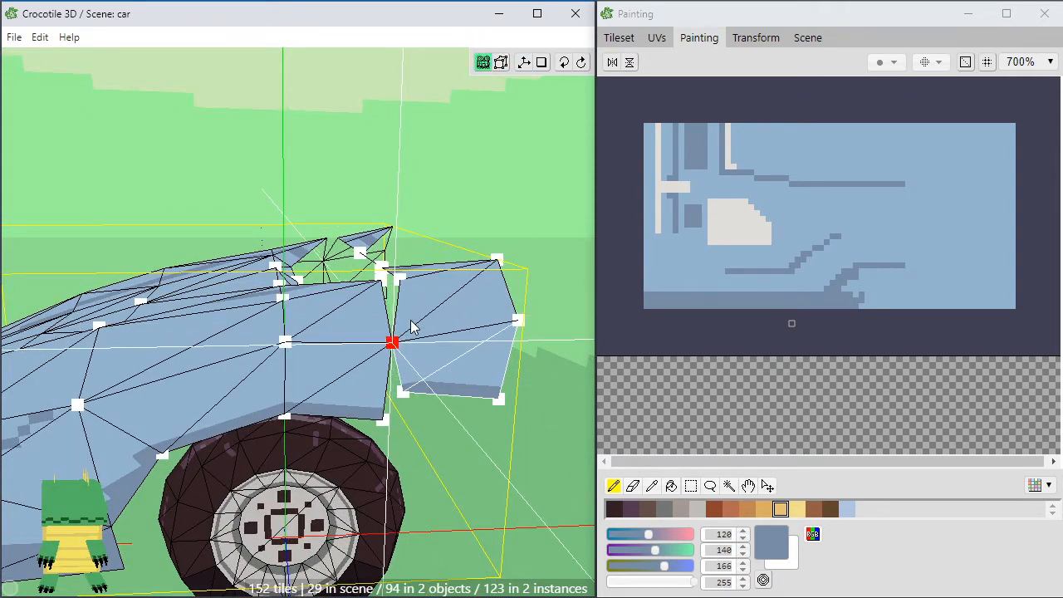
click(405, 401)
key(s)
key(s)
key(s)
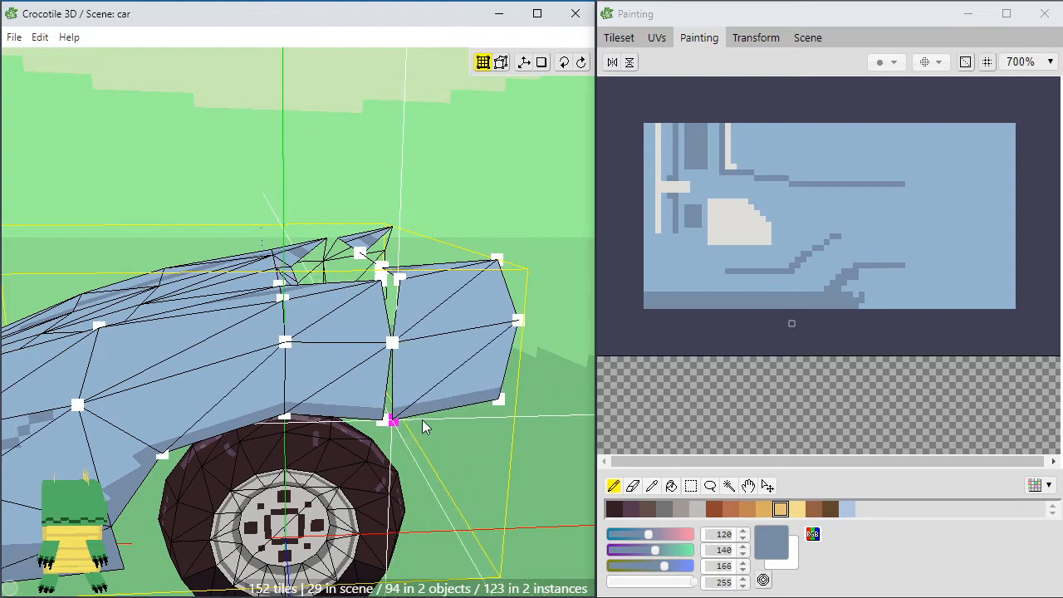
click(401, 286)
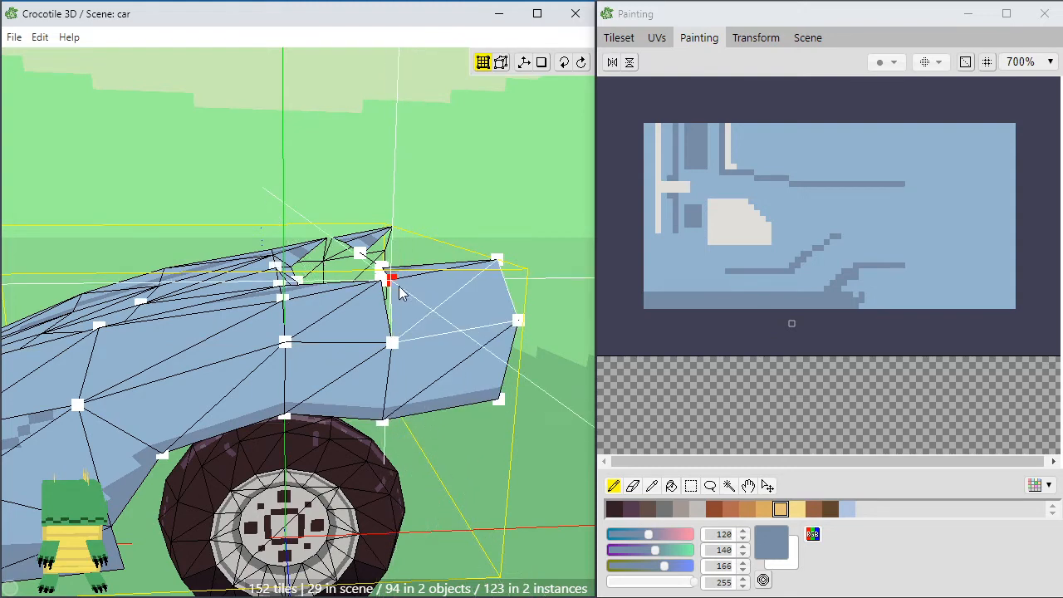
key(space)
drag(387, 306, 385, 307)
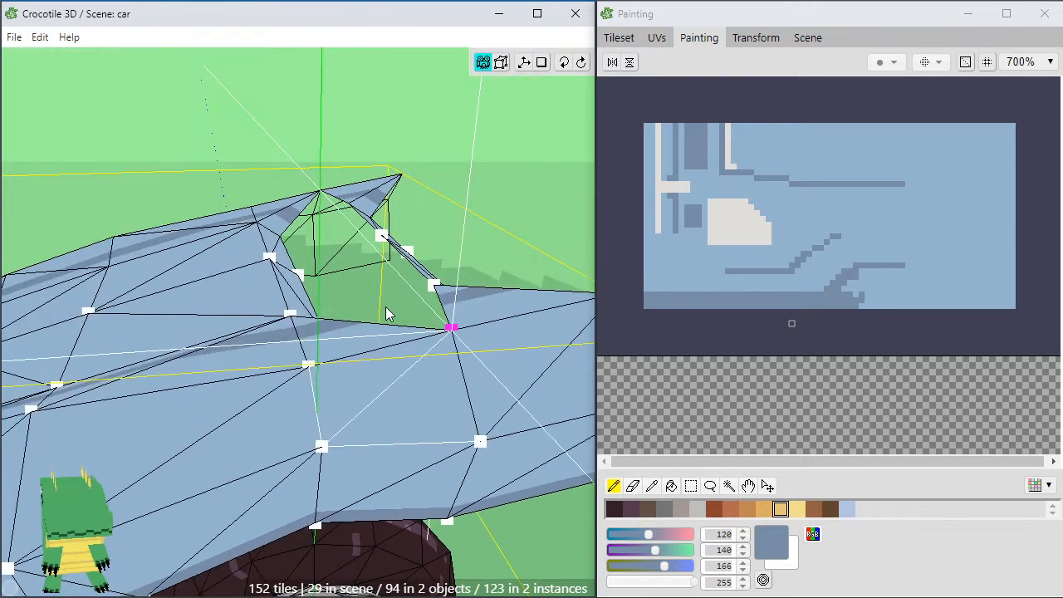
Move the copied upper tile's outer front vertex forward and down onto the body's rear edge
click(431, 291)
key(a)
key(a)
key(a)
key(a)
key(a)
key(a)
key(a)
key(a)
key(a)
key(a)
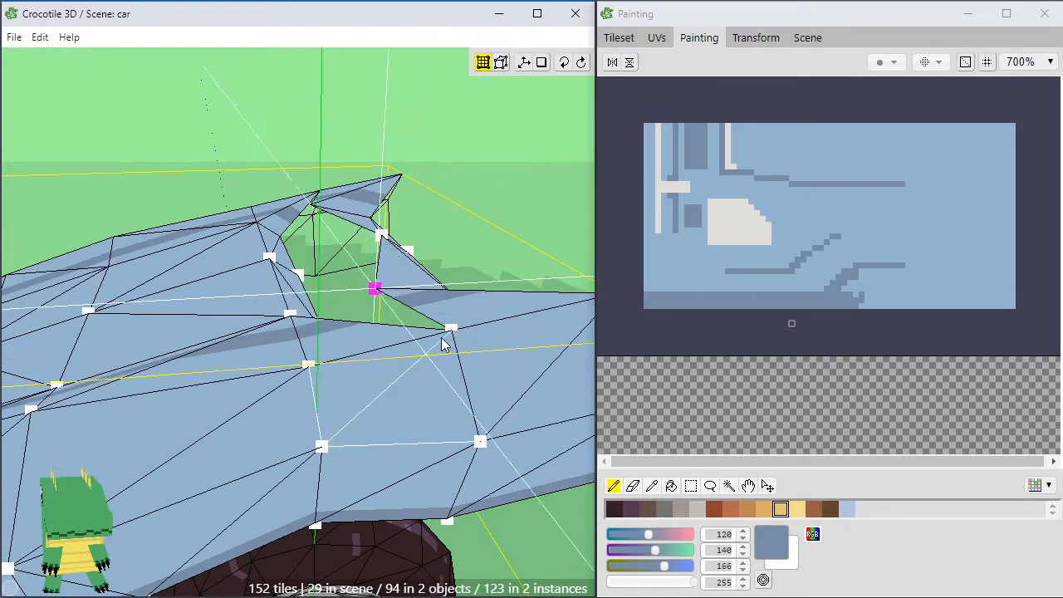
key(s)
key(s)
key(d)
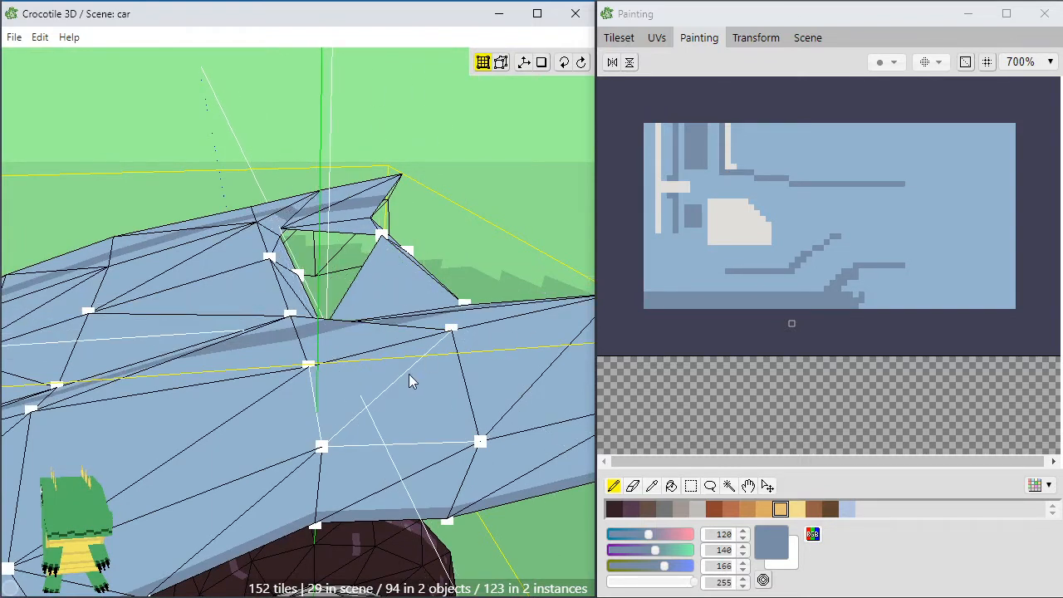
key(space)
key(s)
key(space)
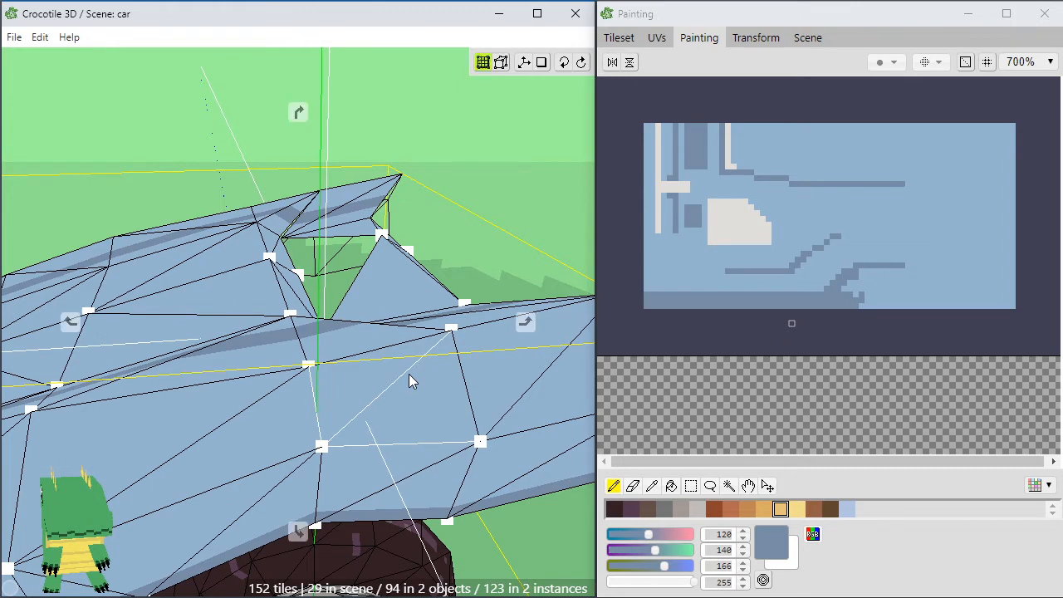
key(s)
key(space)
drag(408, 374, 387, 390)
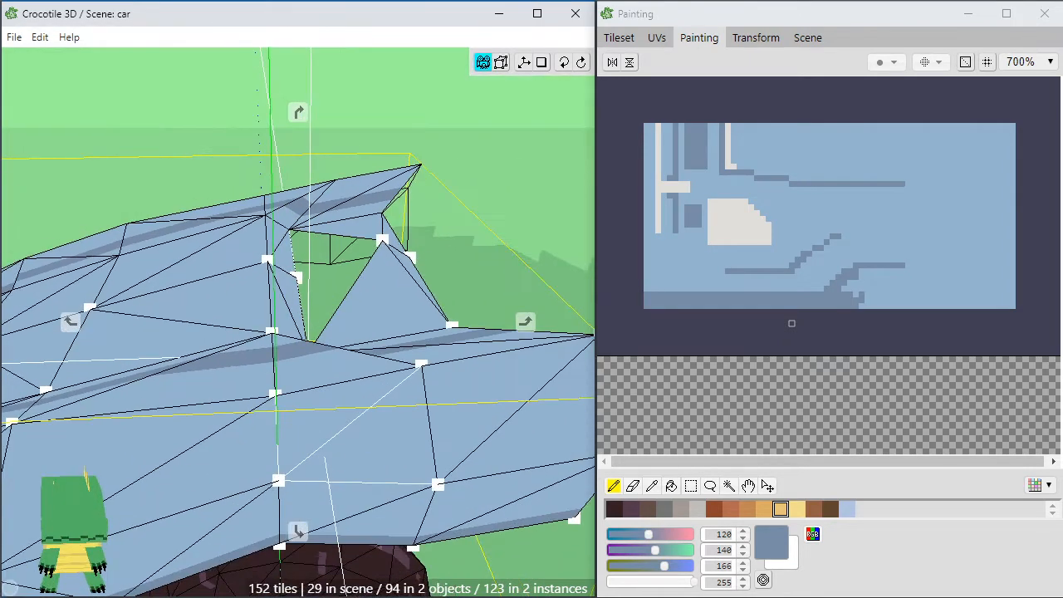
Move the copied upper tile's inner front vertex forward and down onto the body's rear edge to close the gap
click(386, 245)
key(a)
key(a)
key(a)
key(a)
key(a)
key(a)
key(a)
key(a)
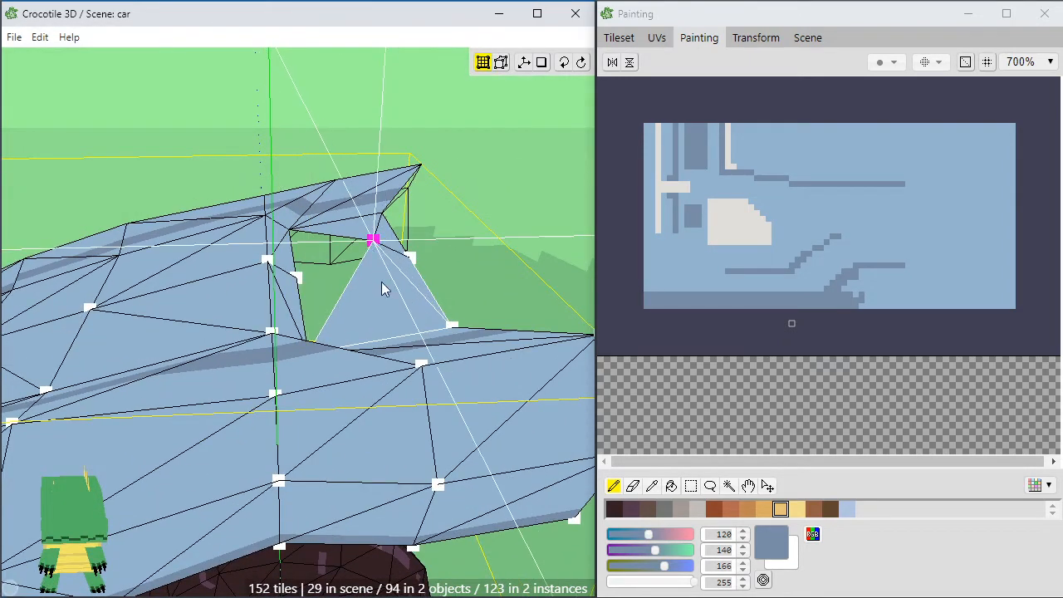
key(s)
key(s)
key(s)
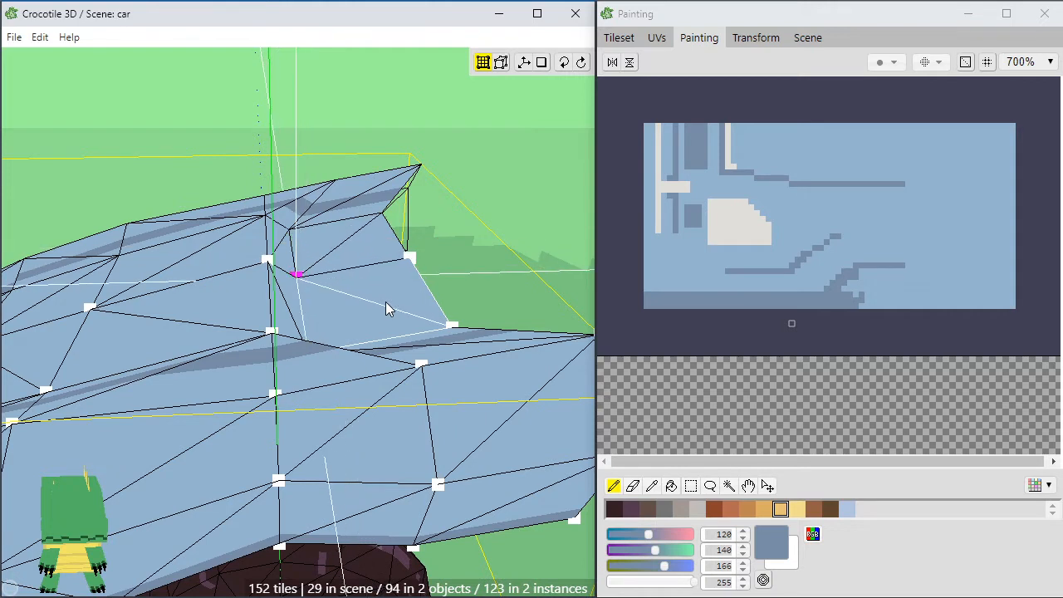
Raise the two inner rear vertices of the new section's top and shift them rearward
click(385, 302)
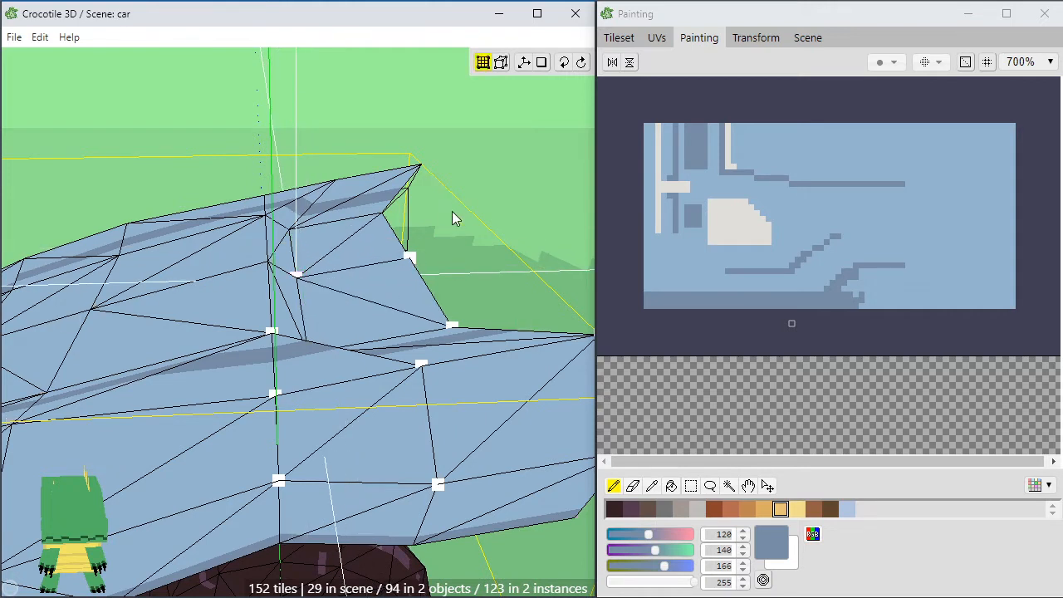
key(w)
key(w)
key(w)
key(w)
key(w)
key(w)
key(w)
key(w)
key(w)
key(w)
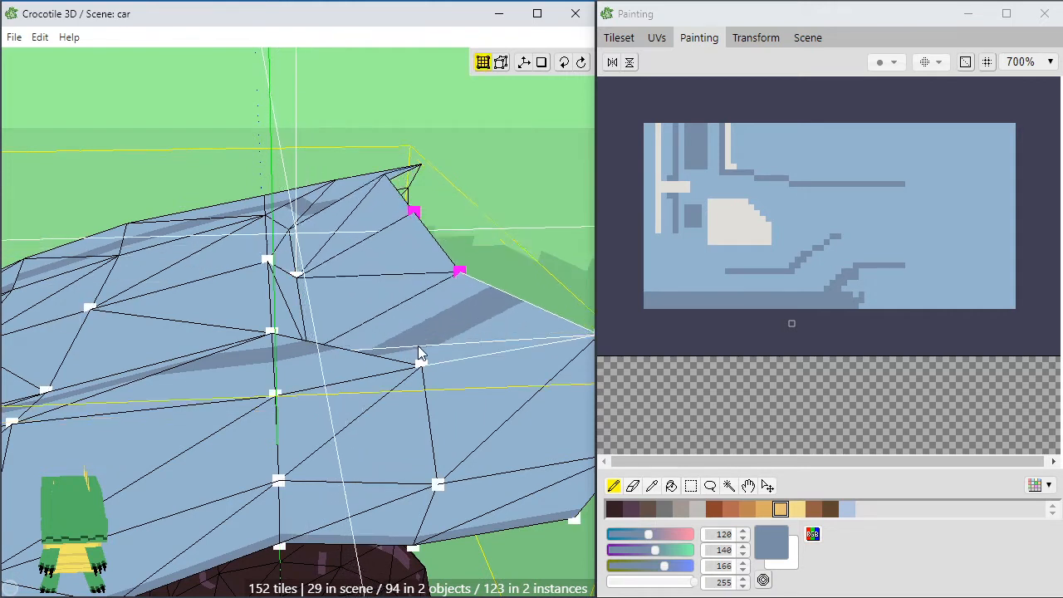
key(space)
mouse_move(421, 349)
mouse_down()
mouse_move(425, 330)
mouse_move(465, 353)
mouse_move(506, 357)
mouse_move(411, 349)
mouse_up()
scroll(427, 330, down, 3)
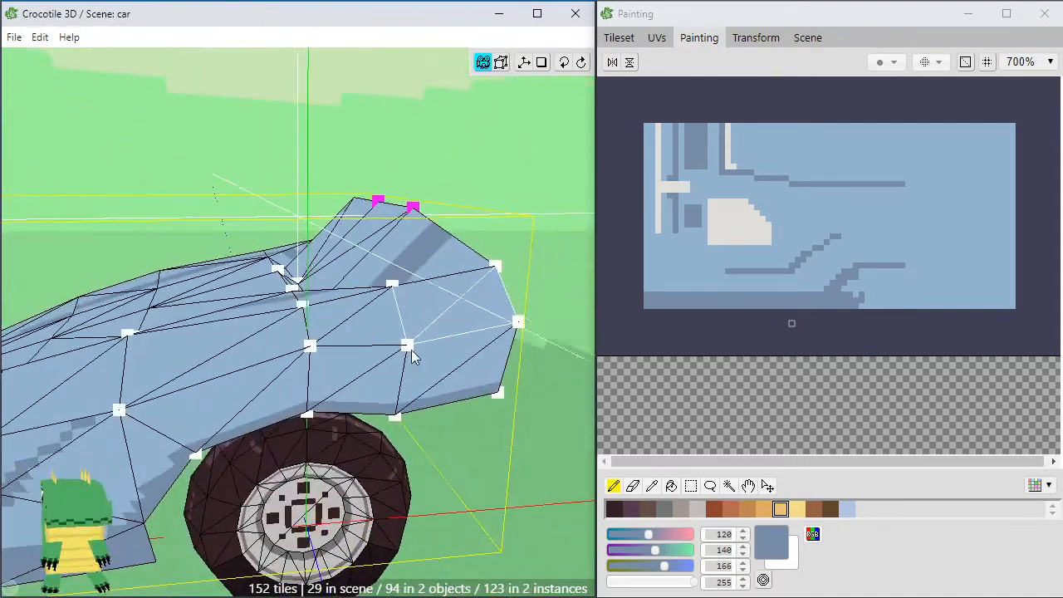
key(a)
key(Escape)
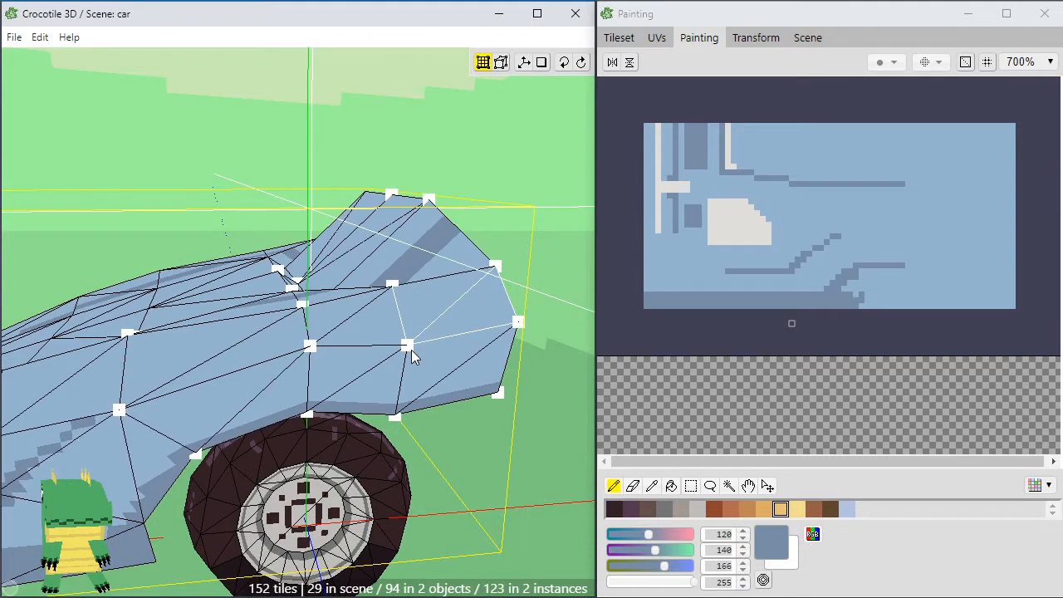
Select only the outer of the two raised top vertices and move it further rearward
click(434, 205)
key(d)
key(d)
key(d)
key(d)
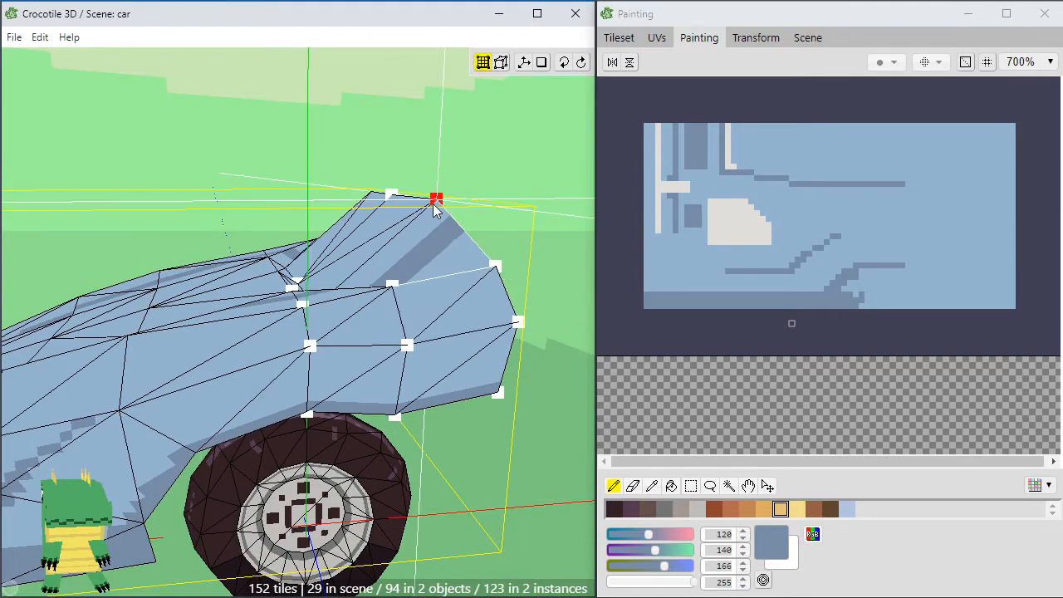
key(a)
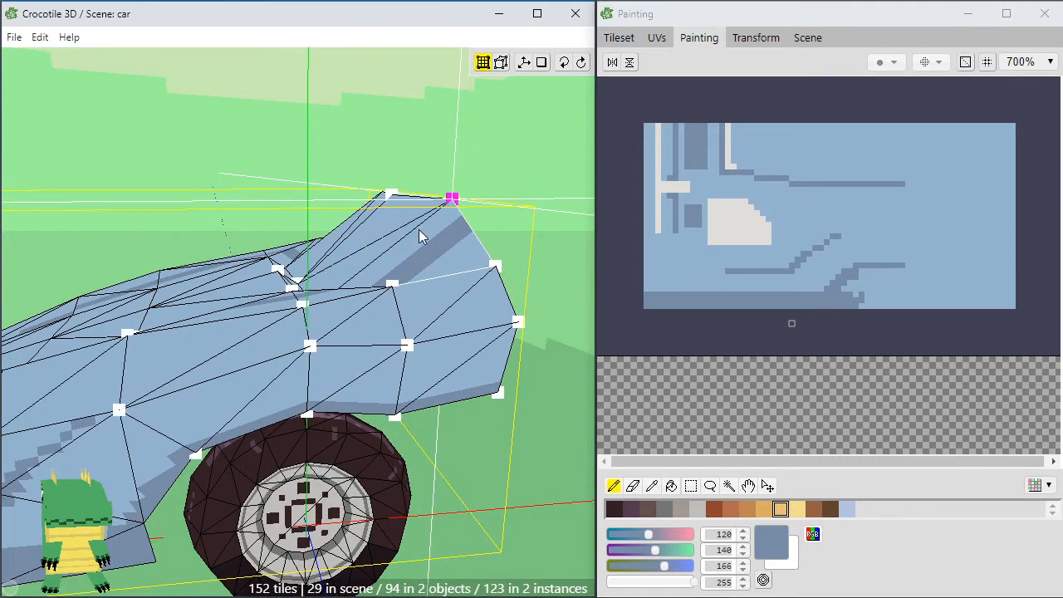
key(s)
middle_drag(415, 282, 401, 301)
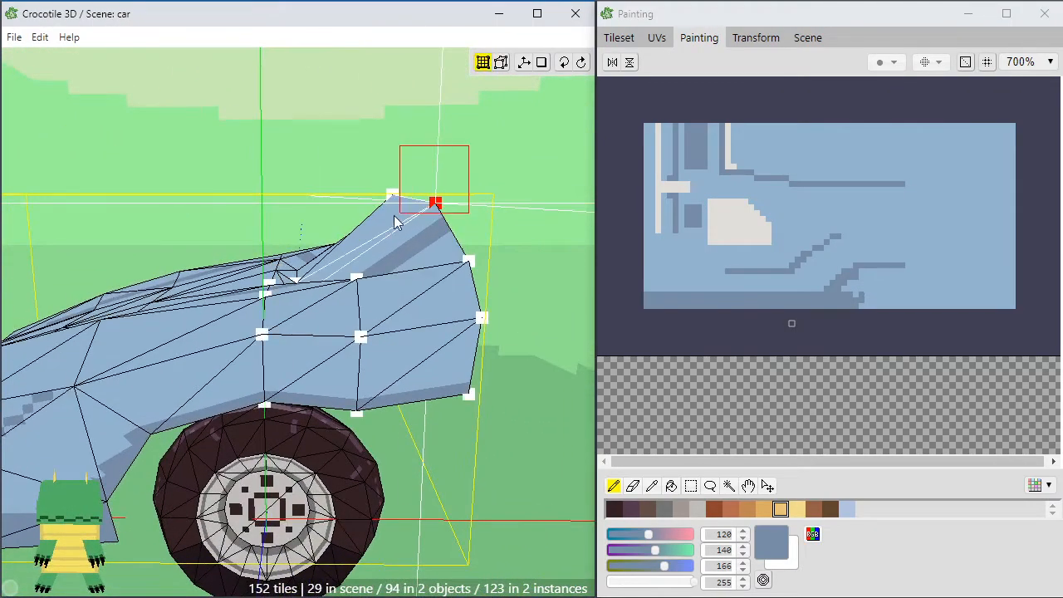
Select both raised top vertices together, lower them slightly and shift them rearward
drag(393, 215, 376, 220)
key(s)
key(s)
key(d)
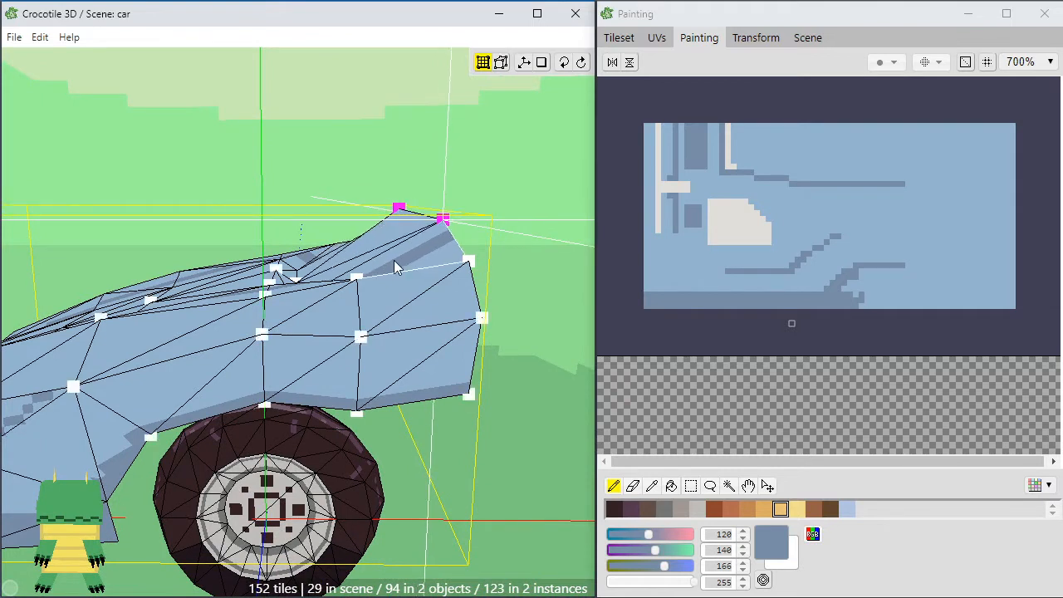
key(d)
key(a)
key(a)
key(d)
key(d)
key(d)
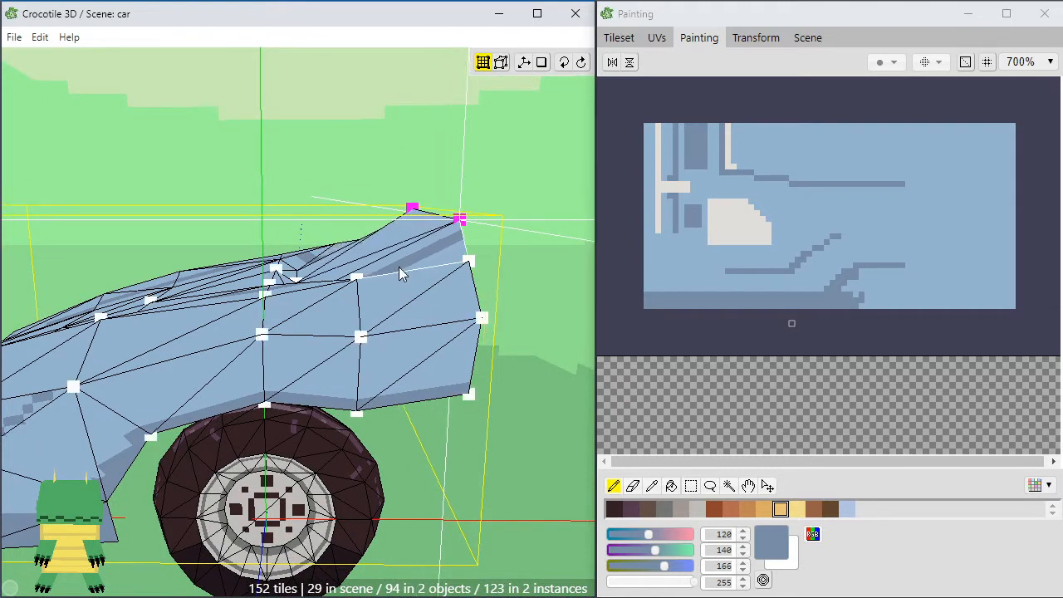
key(a)
Select the side's upper outer rear vertex, move it rearward and adjust its height
click(516, 262)
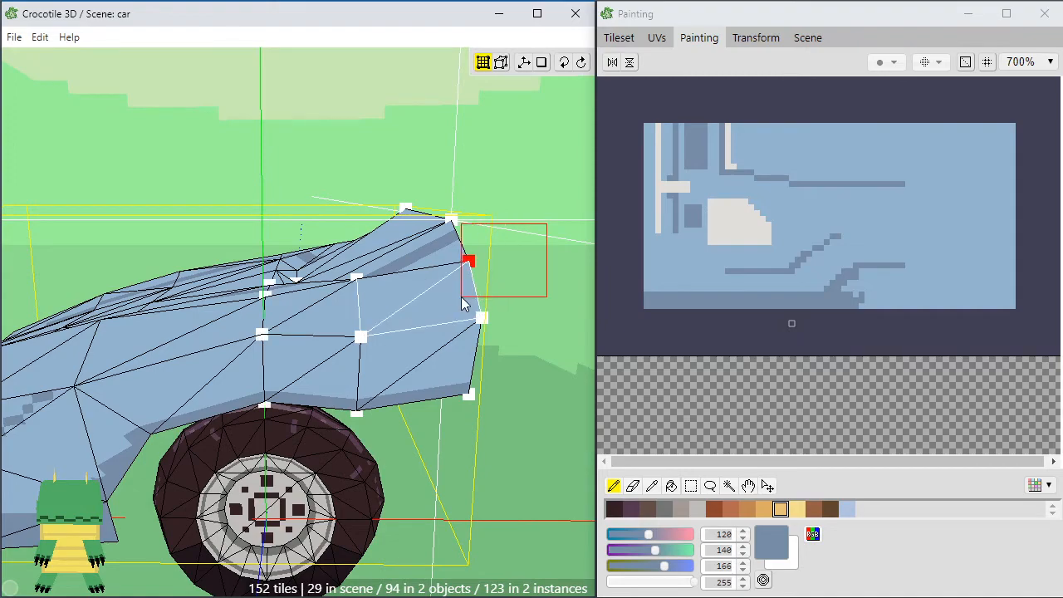
mouse_move(461, 297)
mouse_down()
mouse_move(498, 348)
mouse_move(548, 340)
mouse_move(540, 328)
mouse_move(332, 274)
mouse_move(290, 308)
mouse_move(431, 312)
mouse_up()
key(d)
key(d)
key(d)
key(s)
key(w)
key(w)
Check the tail from the rear and readjust how far the side's upper outer rear vertex extends rearward
key(space)
key(space)
mouse_move(272, 328)
mouse_down()
mouse_move(208, 366)
mouse_move(278, 330)
mouse_up()
click(418, 300)
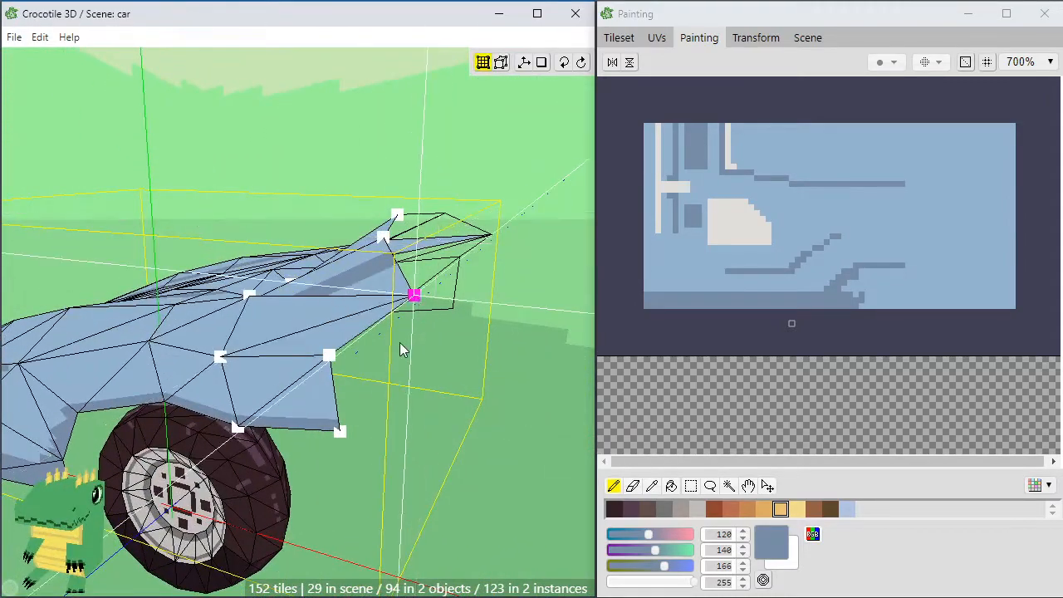
right_drag(399, 342, 436, 337)
key(space)
drag(418, 334, 498, 330)
drag(342, 415, 362, 411)
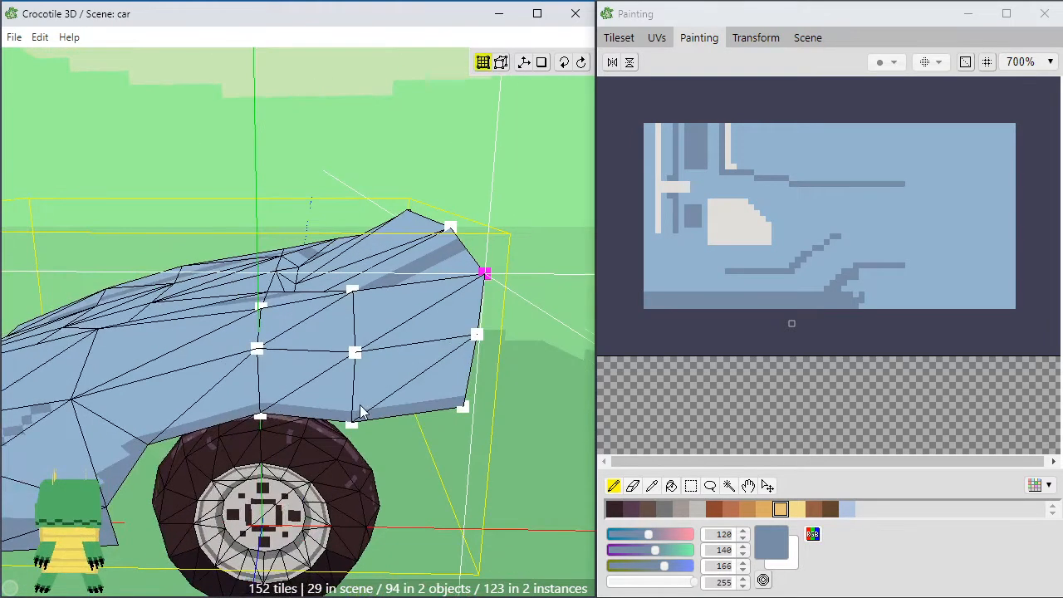
key(a)
key(a)
key(a)
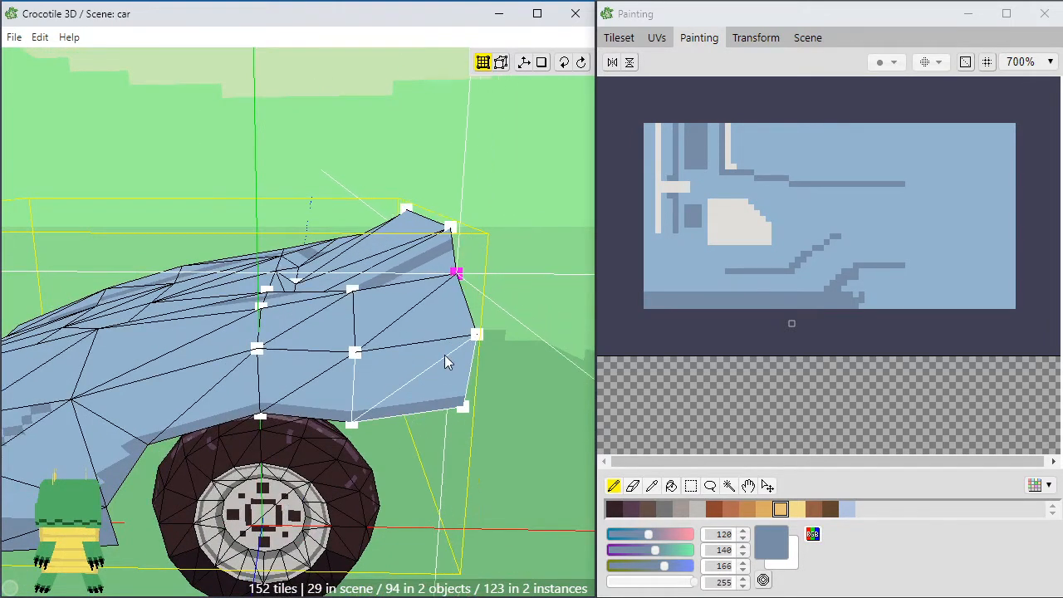
key(d)
key(d)
key(d)
key(d)
Try a lower height for the side's upper outer rear vertex, then return it to its raised position
click(460, 343)
key(space)
drag(460, 343, 462, 311)
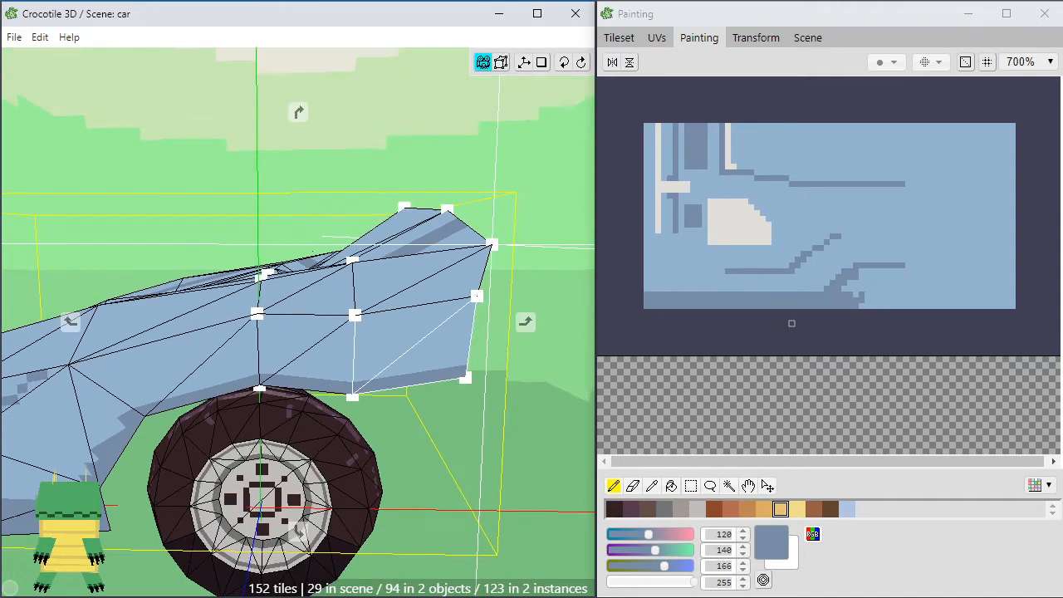
key(w)
key(w)
key(w)
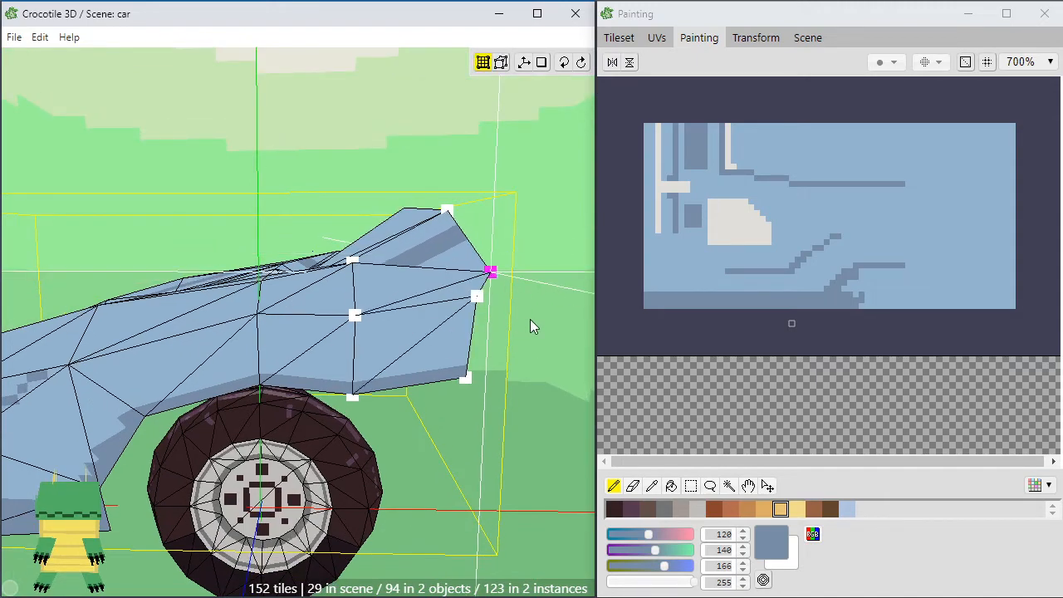
click(524, 331)
key(space)
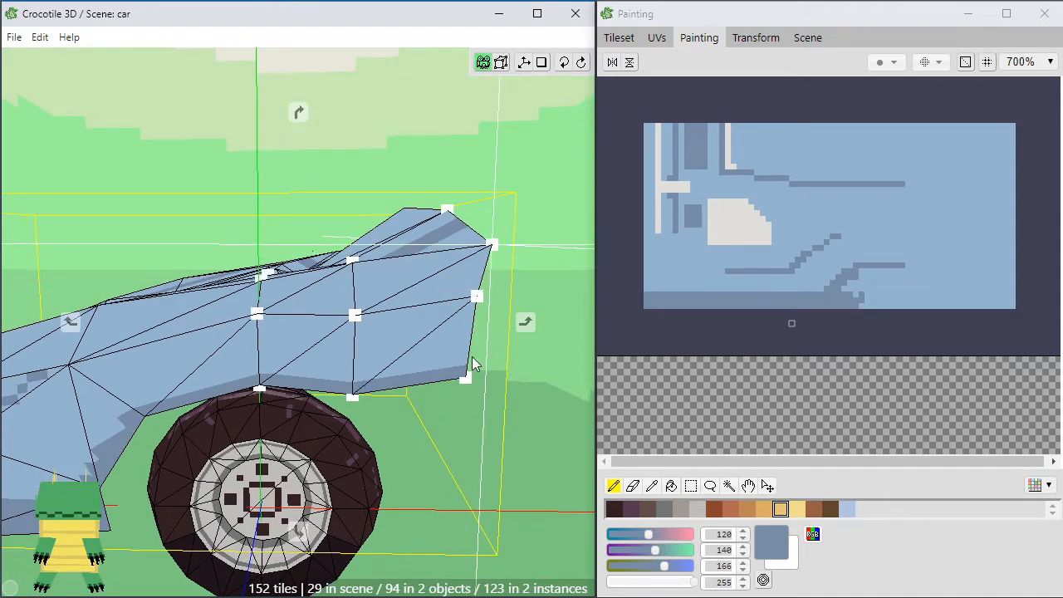
mouse_move(473, 364)
mouse_down()
mouse_move(336, 373)
mouse_move(448, 388)
mouse_move(511, 419)
mouse_move(544, 400)
mouse_move(531, 407)
mouse_move(452, 378)
mouse_move(498, 403)
mouse_move(544, 401)
mouse_move(581, 382)
mouse_move(539, 403)
mouse_move(432, 370)
mouse_move(470, 363)
mouse_up()
Select the side's middle outer rear vertex and adjust its height between the upper and lower corners
click(466, 263)
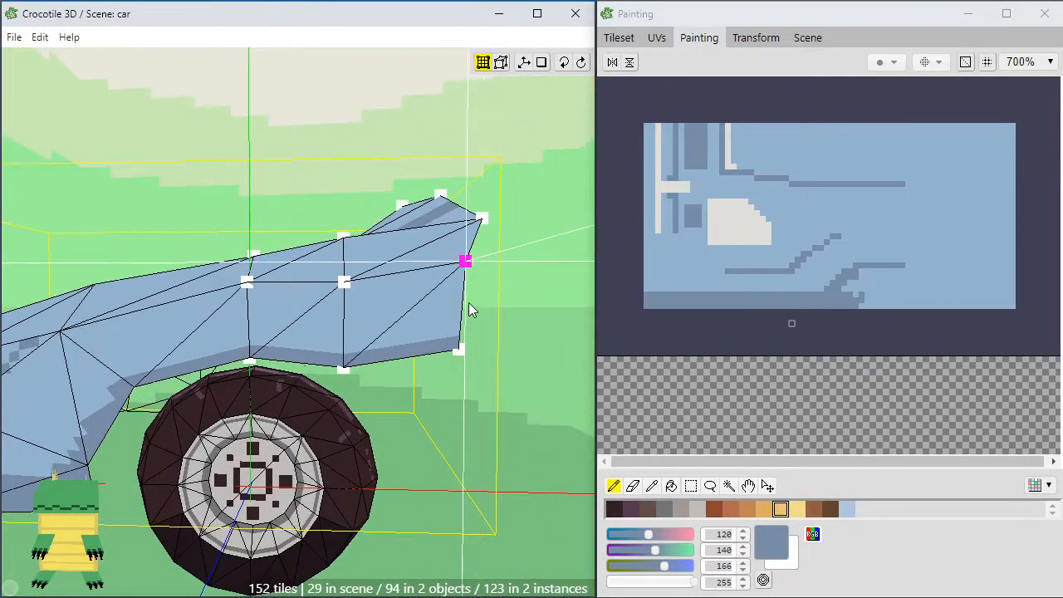
key(w)
key(w)
key(w)
key(w)
key(s)
key(s)
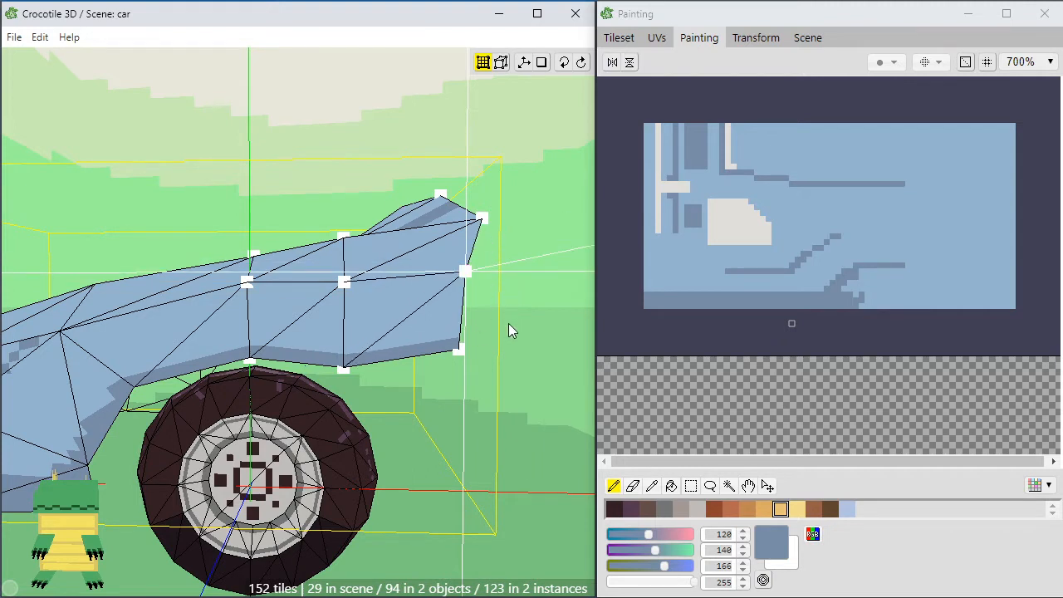
Select the side's lower rear vertex and move it forward and down toward the back of the wheel arch
drag(433, 371, 433, 371)
key(a)
key(a)
key(a)
key(s)
key(s)
key(s)
key(s)
key(s)
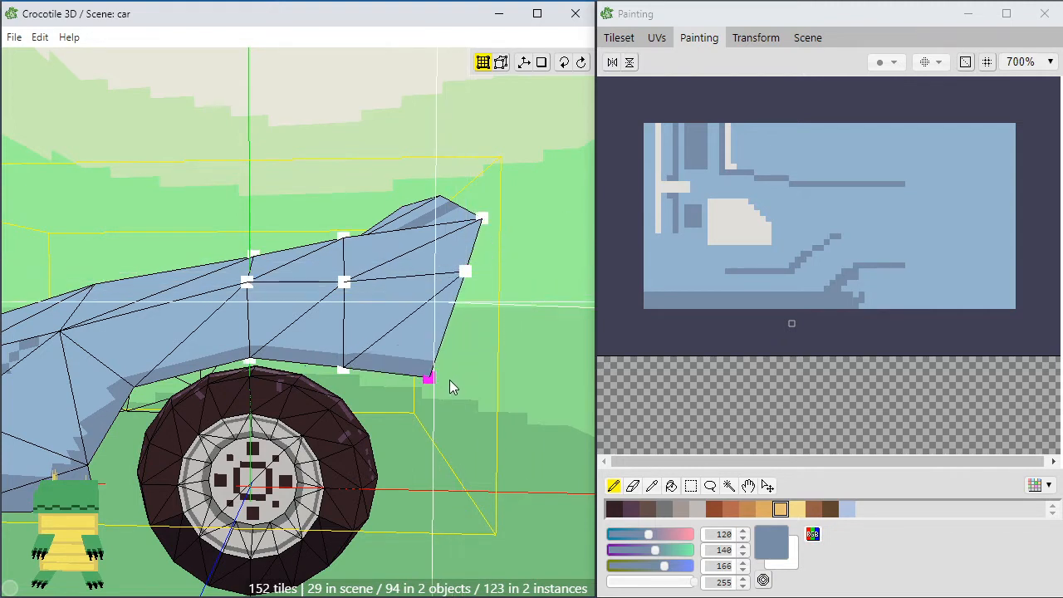
key(a)
key(a)
key(a)
key(a)
key(s)
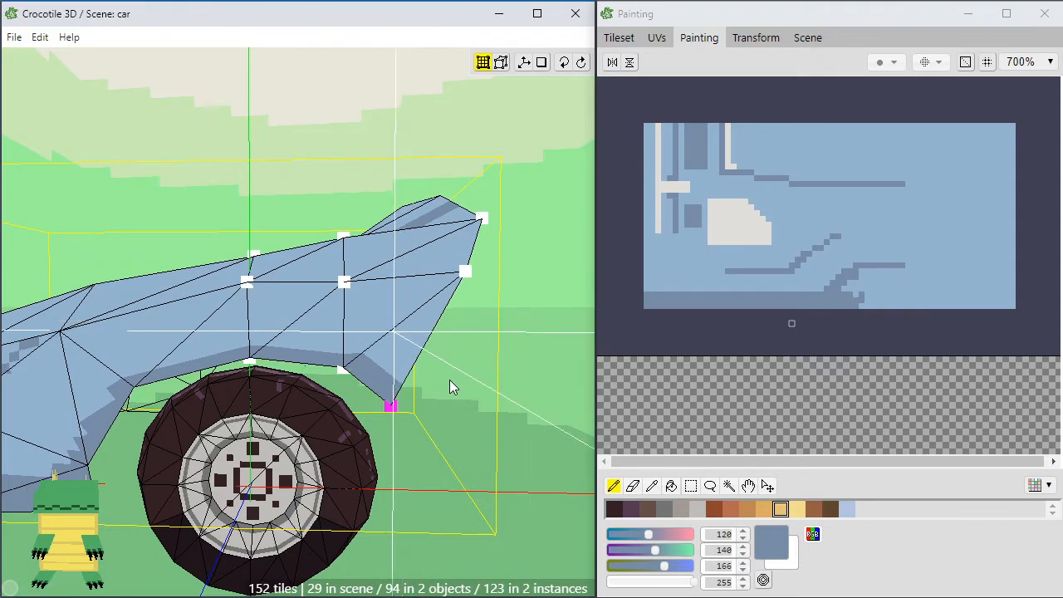
key(a)
key(d)
click(451, 377)
Select the side's middle outer rear vertex and move it down and slightly forward along the slanted rear edge
key(space)
scroll(451, 378, down, 3)
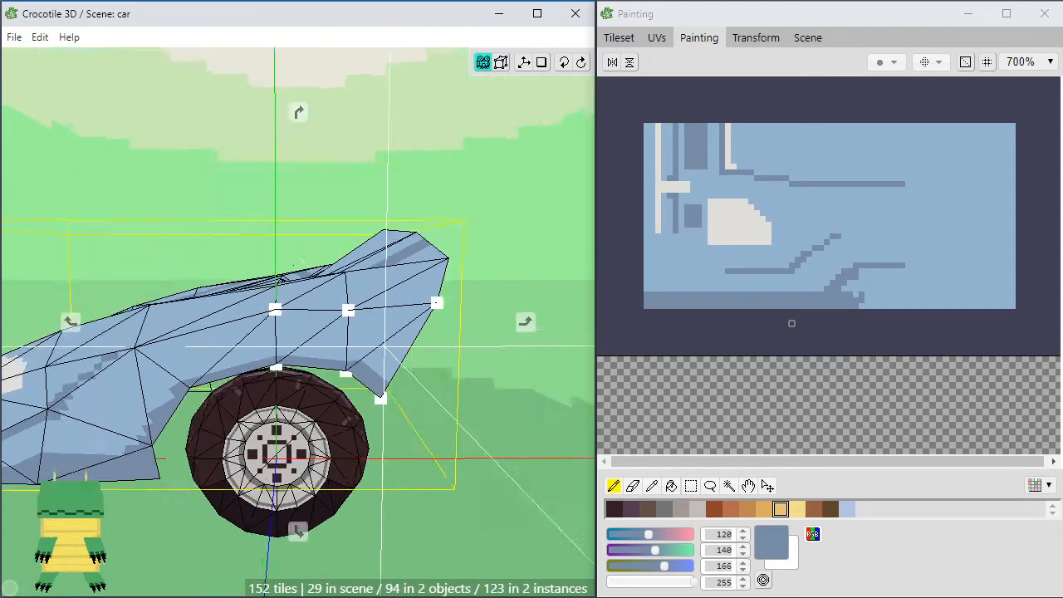
drag(452, 378, 531, 416)
drag(430, 415, 241, 353)
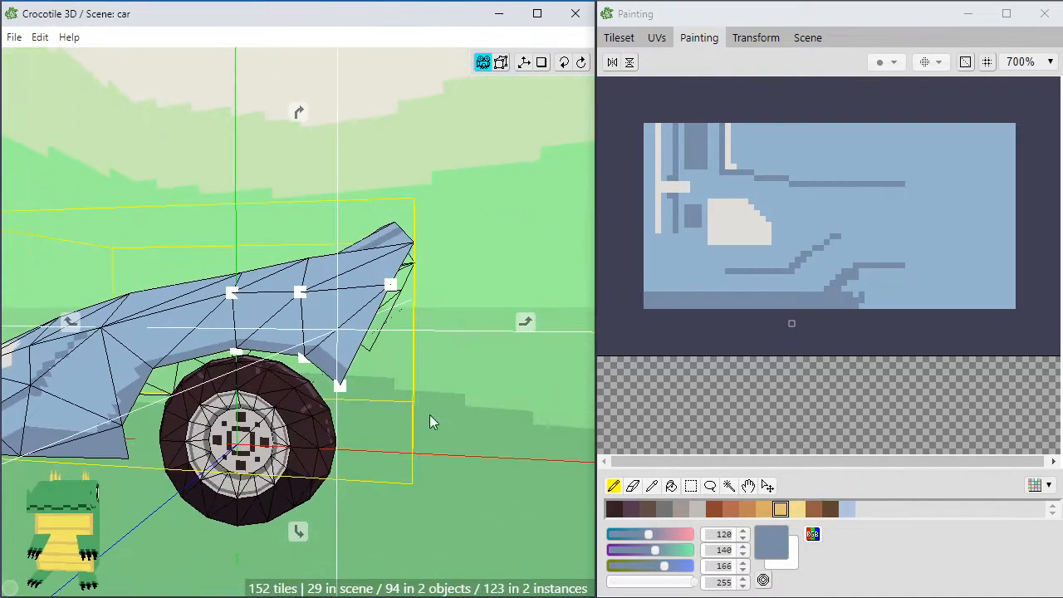
click(386, 288)
key(s)
key(s)
key(s)
key(a)
key(a)
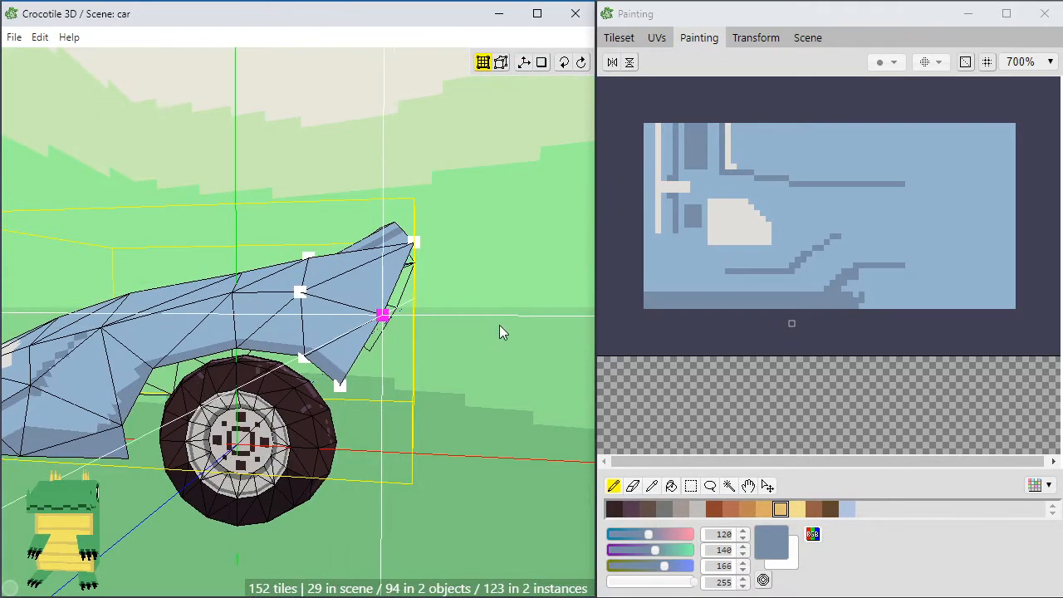
key(s)
key(s)
click(459, 347)
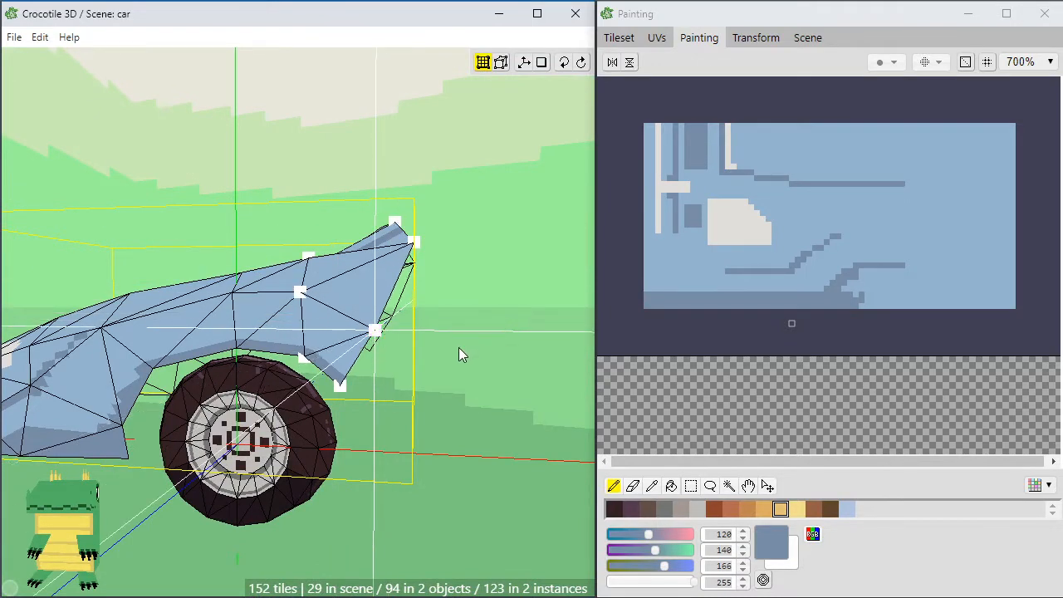
Examine the shape of the side's rear tiles and the tail from several angles
key(space)
drag(458, 347, 435, 358)
key(space)
click(356, 344)
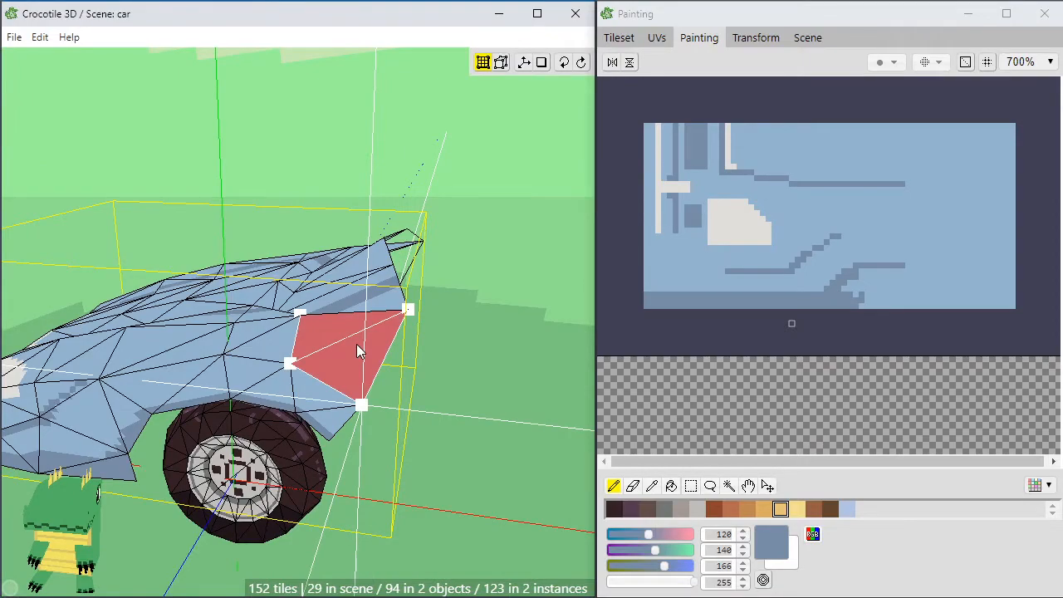
scroll(353, 371, up, 2)
key(space)
drag(353, 371, 278, 349)
key(space)
key(space)
key(space)
drag(440, 386, 420, 370)
click(401, 401)
scroll(401, 401, up, 2)
key(space)
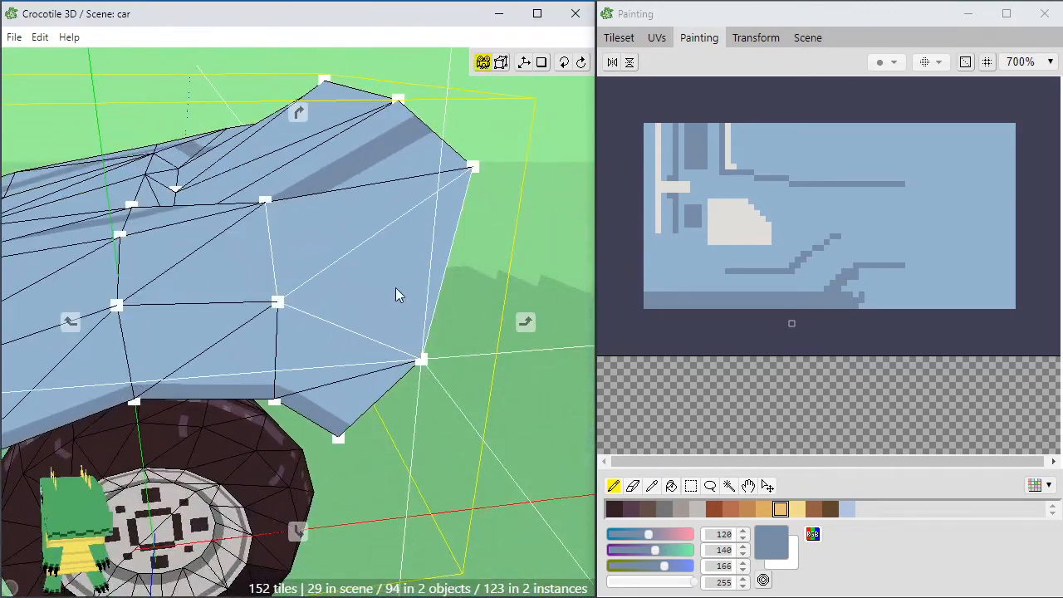
key(space)
drag(396, 287, 287, 248)
scroll(371, 261, down, 2)
drag(362, 282, 378, 309)
key(space)
drag(369, 266, 355, 292)
key(space)
Select the side's upper outer rear vertex, pull it forward beneath the raised tail, and check it from the front and side
drag(396, 214, 397, 215)
key(s)
key(a)
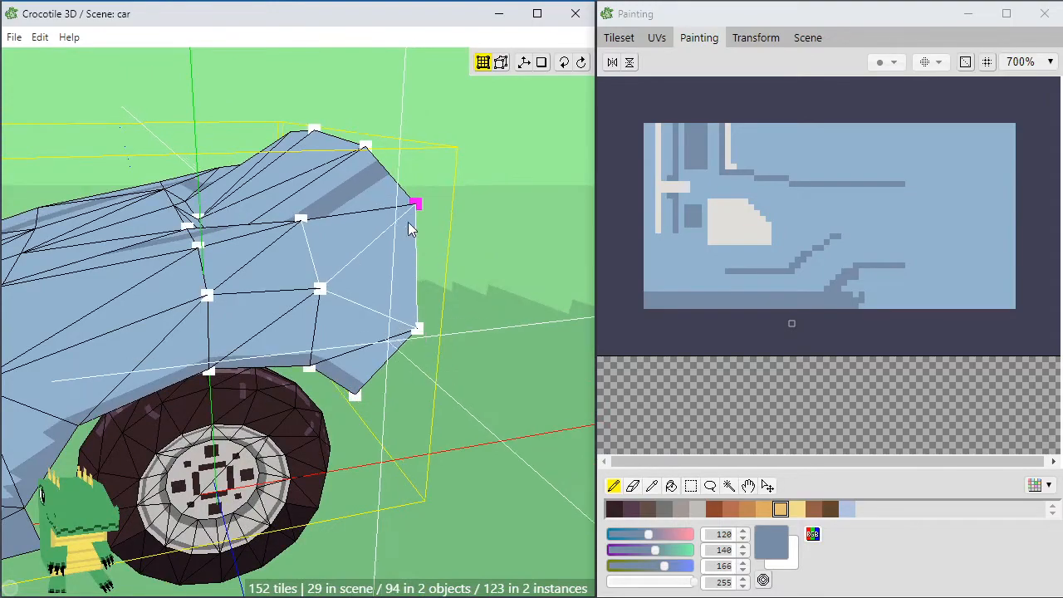
key(a)
key(a)
key(d)
key(space)
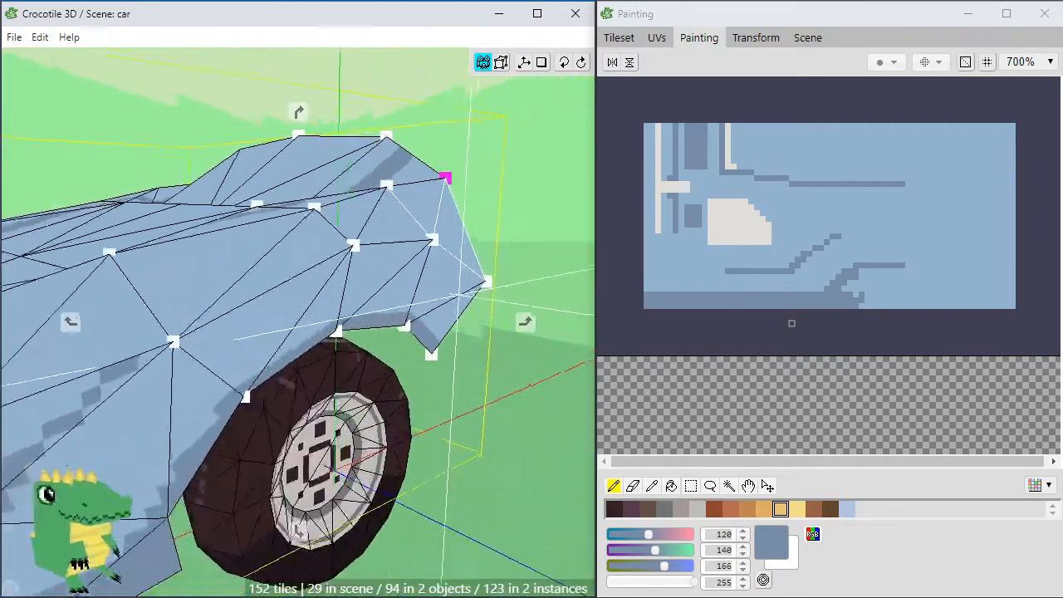
key(space)
key(space)
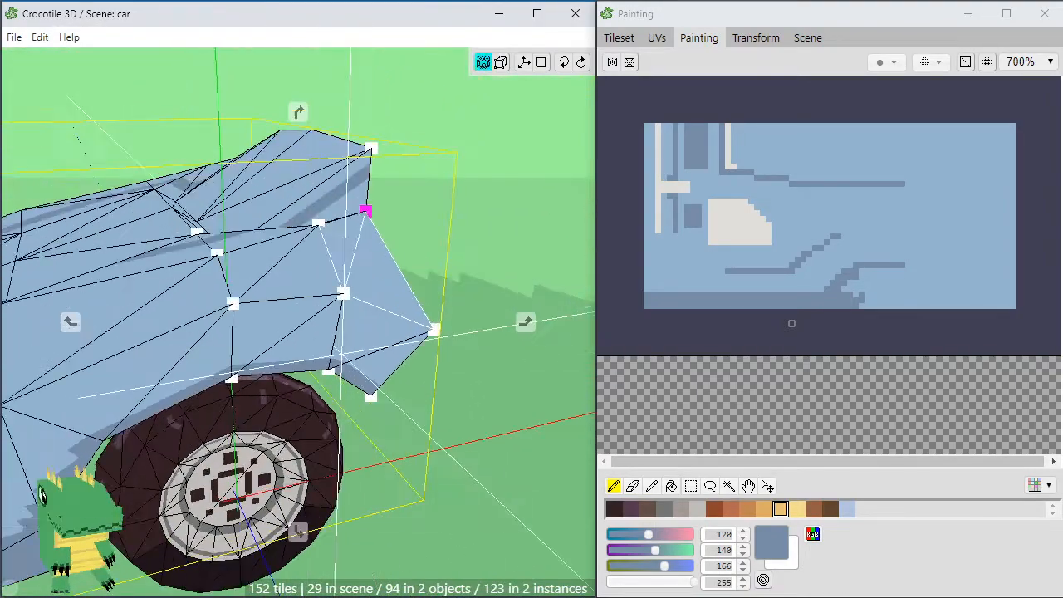
key(space)
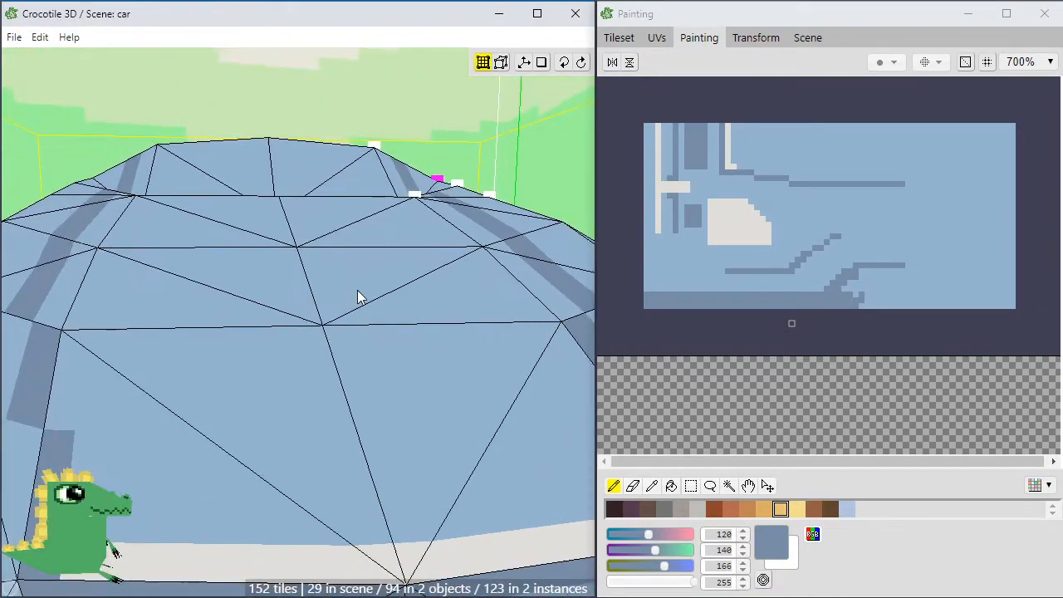
Move the side's middle outer rear vertex slightly forward and up
key(space)
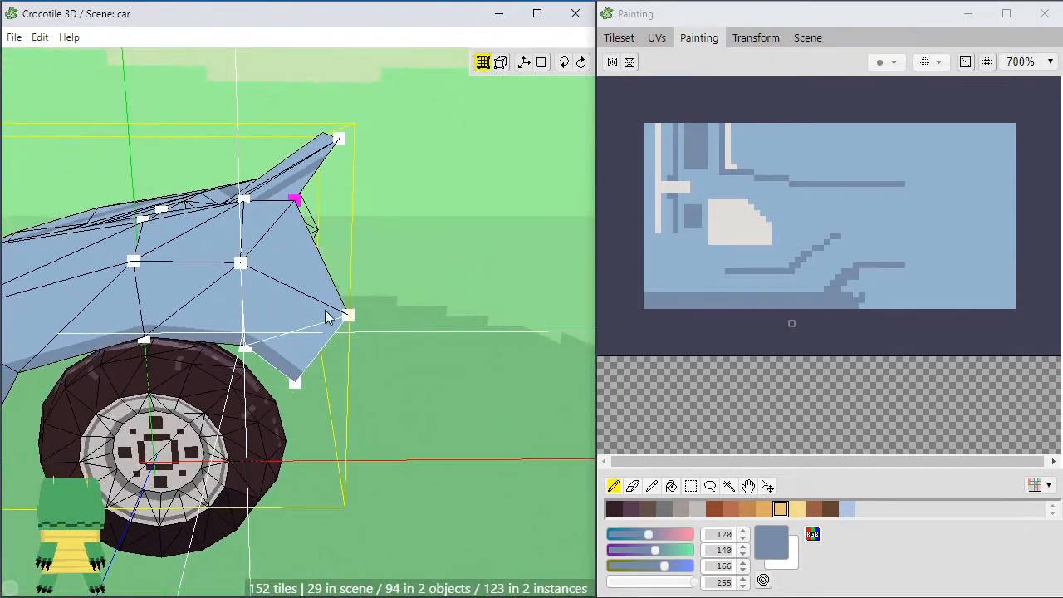
drag(364, 317, 359, 316)
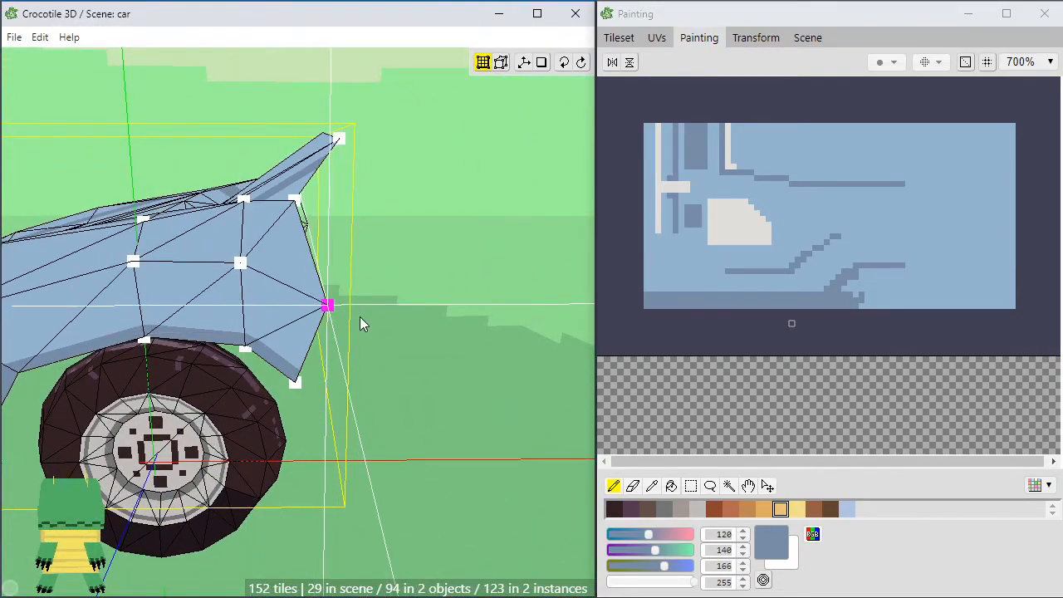
scroll(330, 337, up, 1)
Select the upper and lower rear side tiles, duplicate them, and move the copies rearward and down behind the originals
key(space)
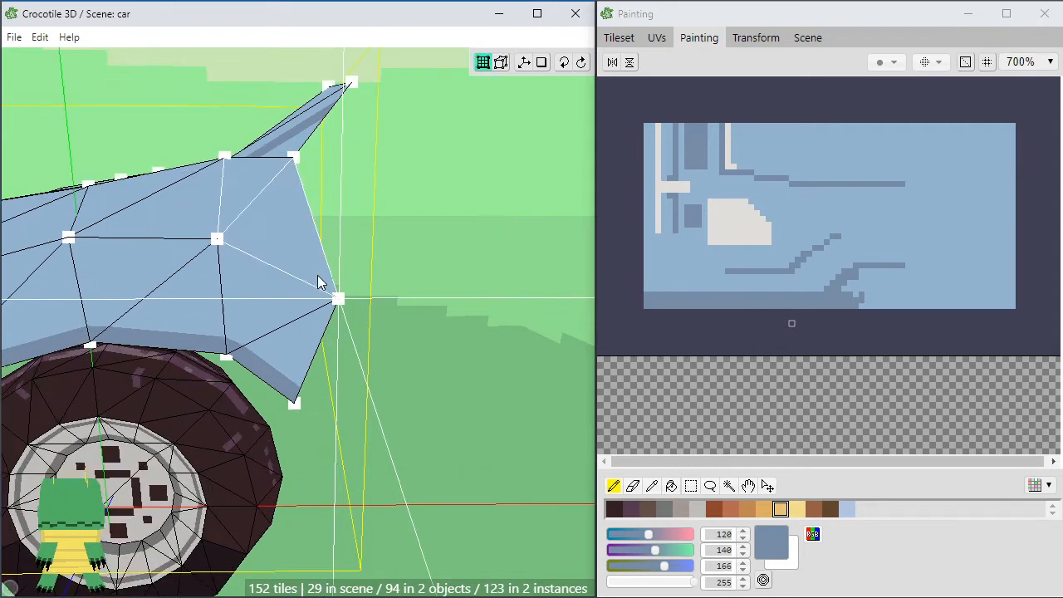
click(316, 276)
shift+click(299, 355)
key(ctrl+d)
key(d)
key(d)
key(d)
key(d)
key(d)
key(d)
key(d)
key(d)
key(d)
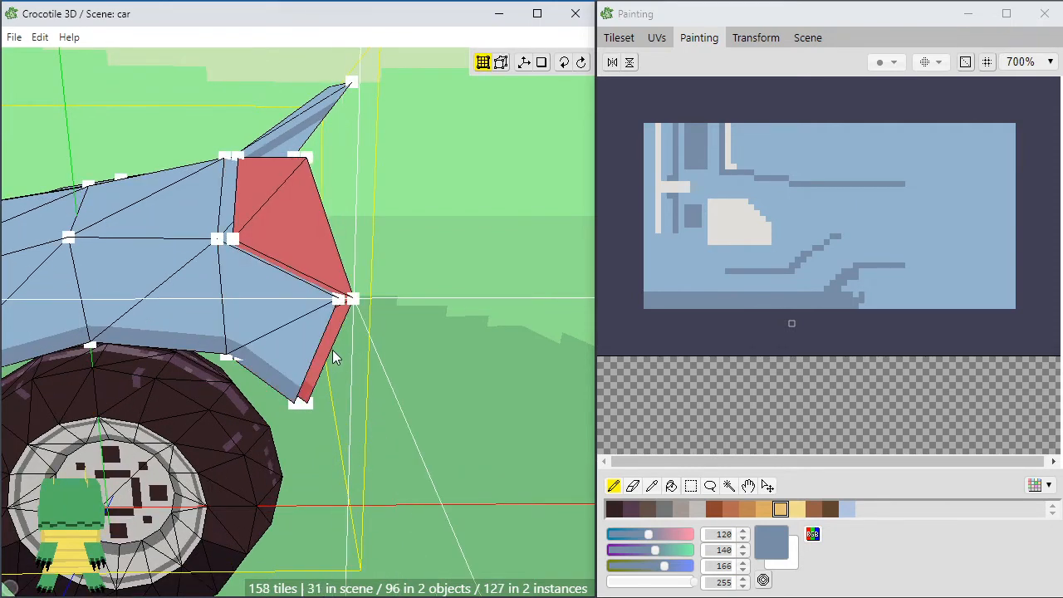
key(a)
key(s)
key(s)
key(s)
key(s)
key(s)
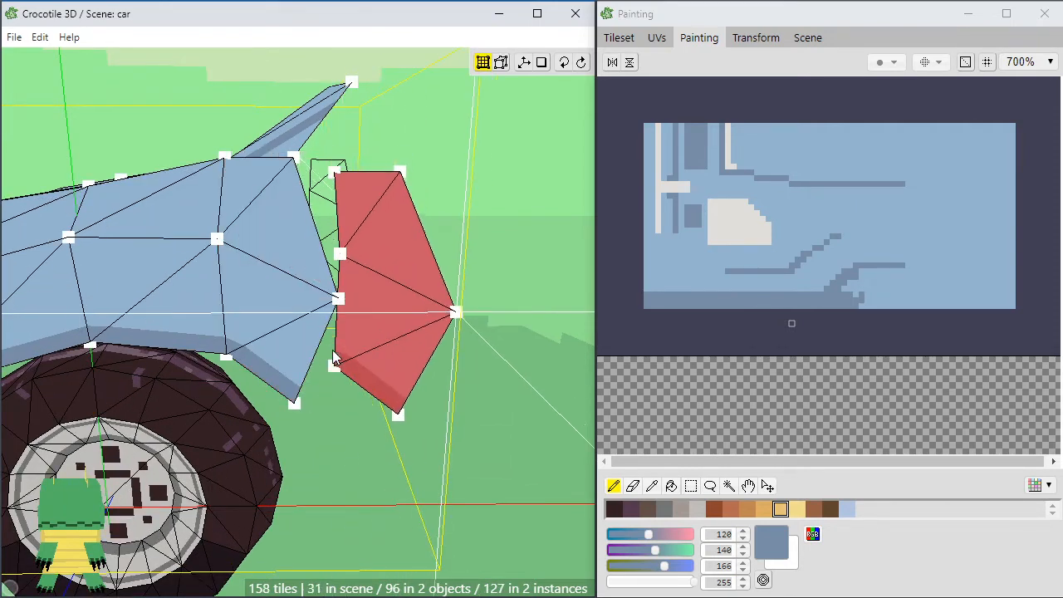
key(w)
key(shift+s)
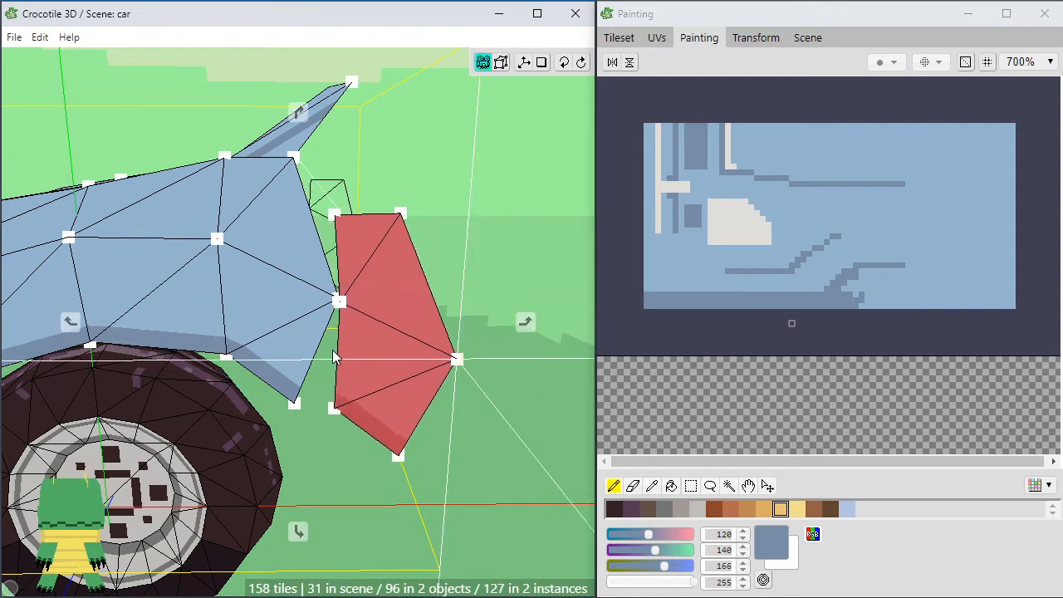
Join the duplicated tiles' front vertices to the matching rear-edge vertices of the original side tiles
key(shift+w)
click(332, 350)
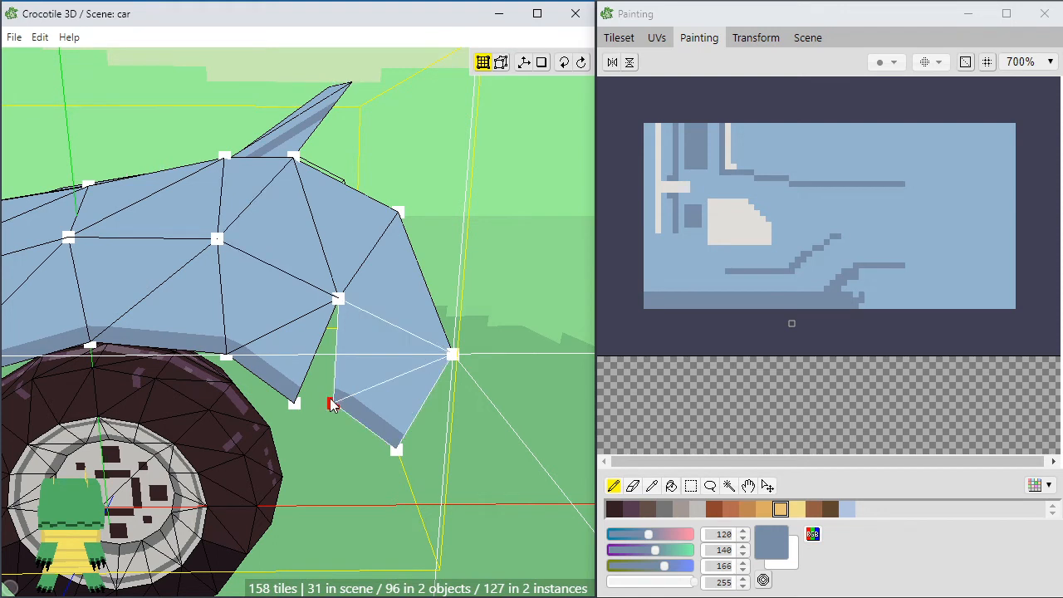
drag(305, 407, 295, 408)
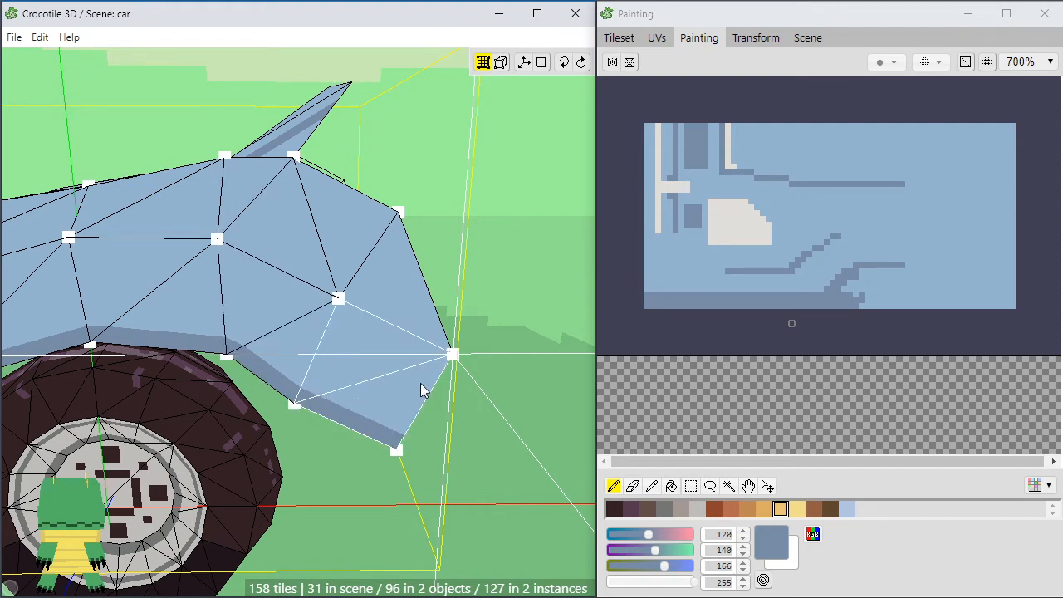
Shape the new tiles' rear edge to be nearly vertical by raising the lower vertex rearward and moving the middle vertex forward
drag(399, 457, 416, 459)
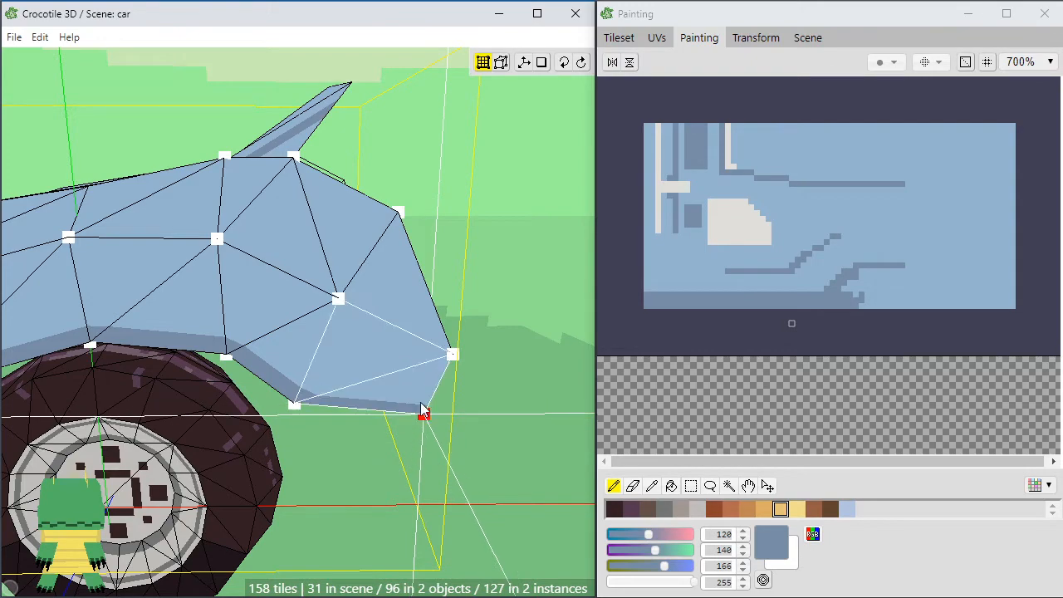
drag(488, 333, 431, 386)
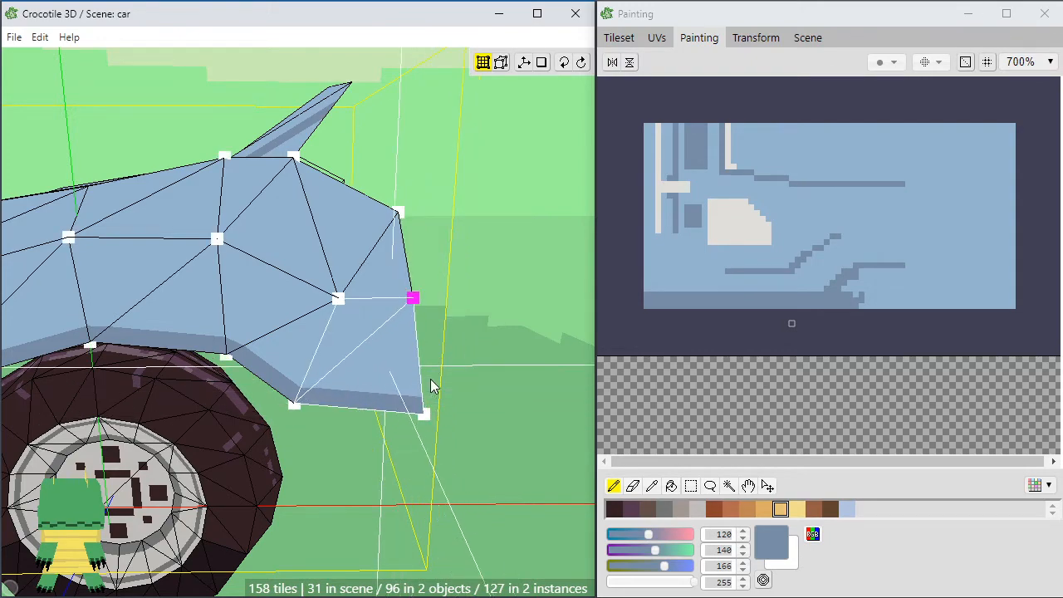
key(space)
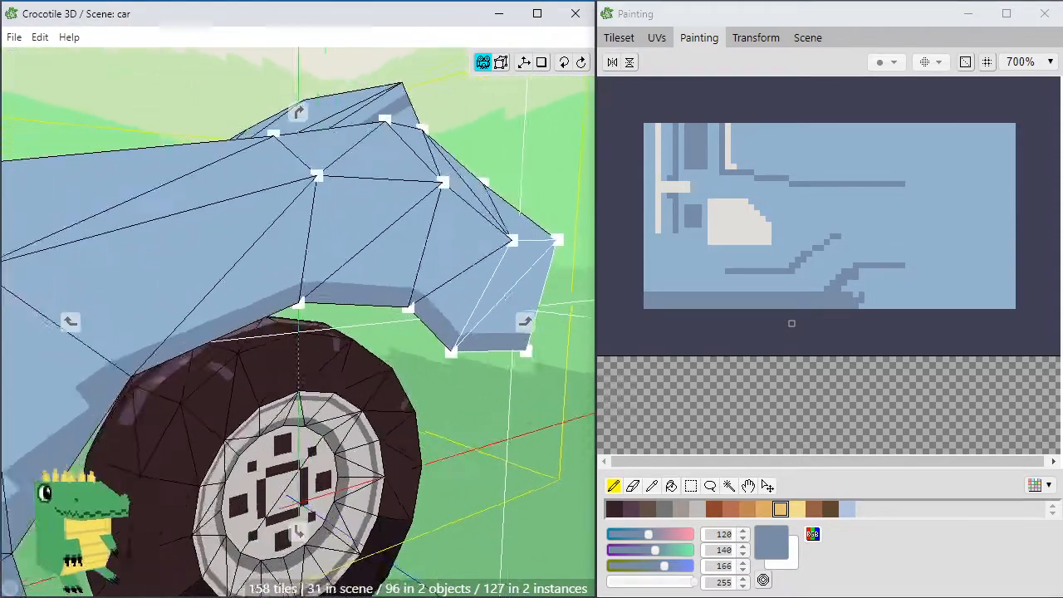
key(space)
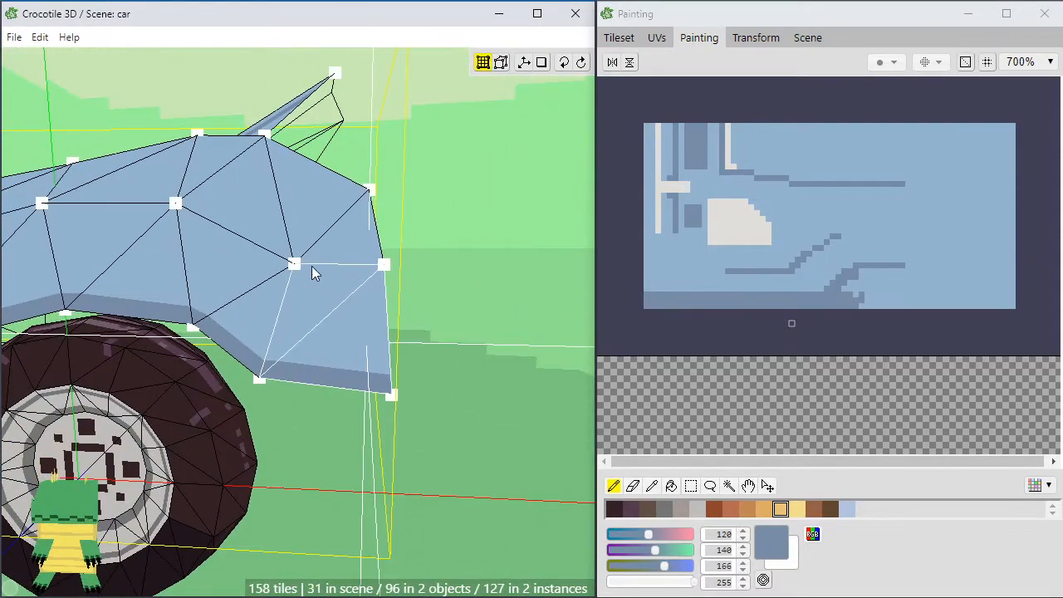
drag(389, 270, 397, 284)
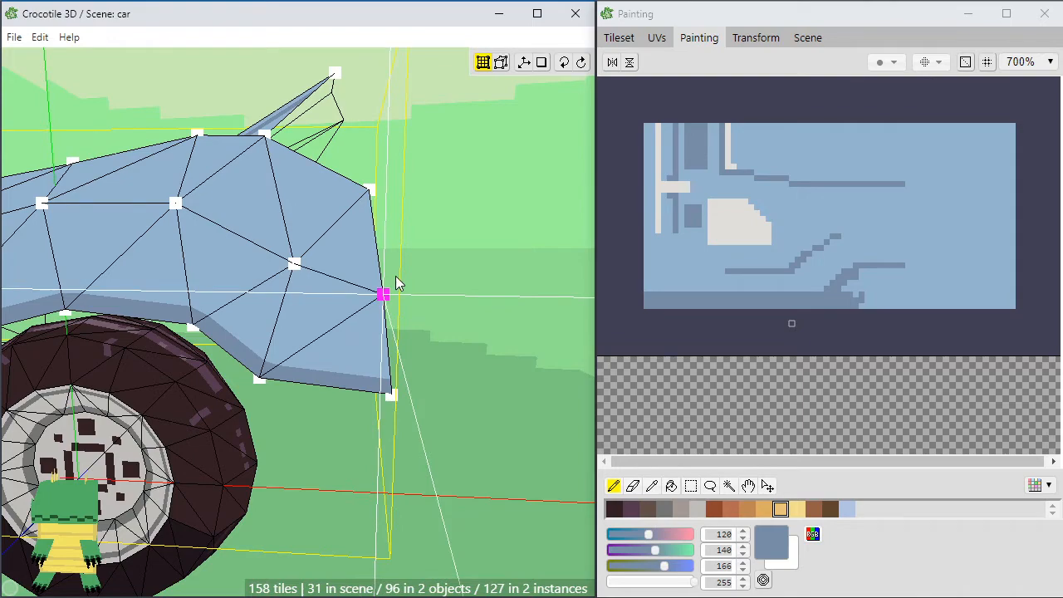
drag(392, 395, 406, 393)
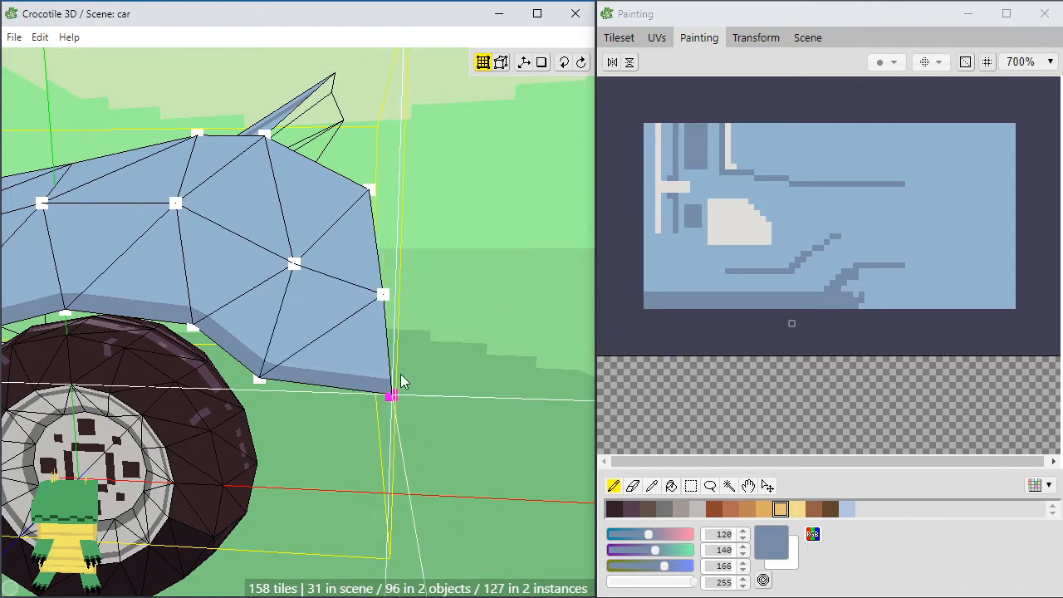
Select the two middle vertices of the new rear side tiles and raise them toward the side's middle row
right_drag(412, 266, 451, 290)
mouse_move(382, 287)
right_down()
mouse_move(353, 287)
mouse_move(382, 291)
right_up()
middle_drag(360, 166, 356, 221)
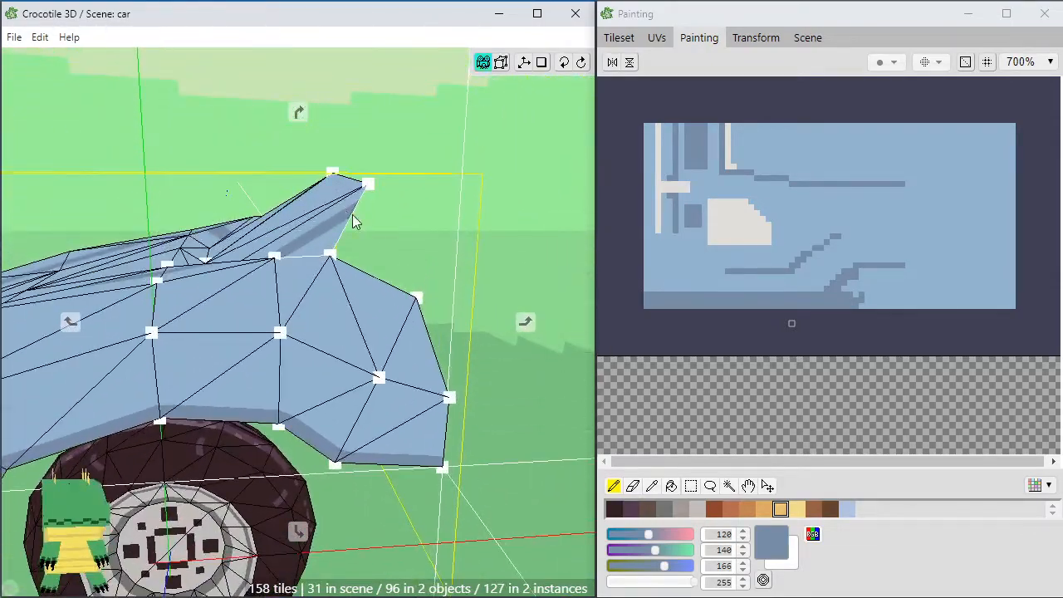
right_drag(356, 221, 344, 268)
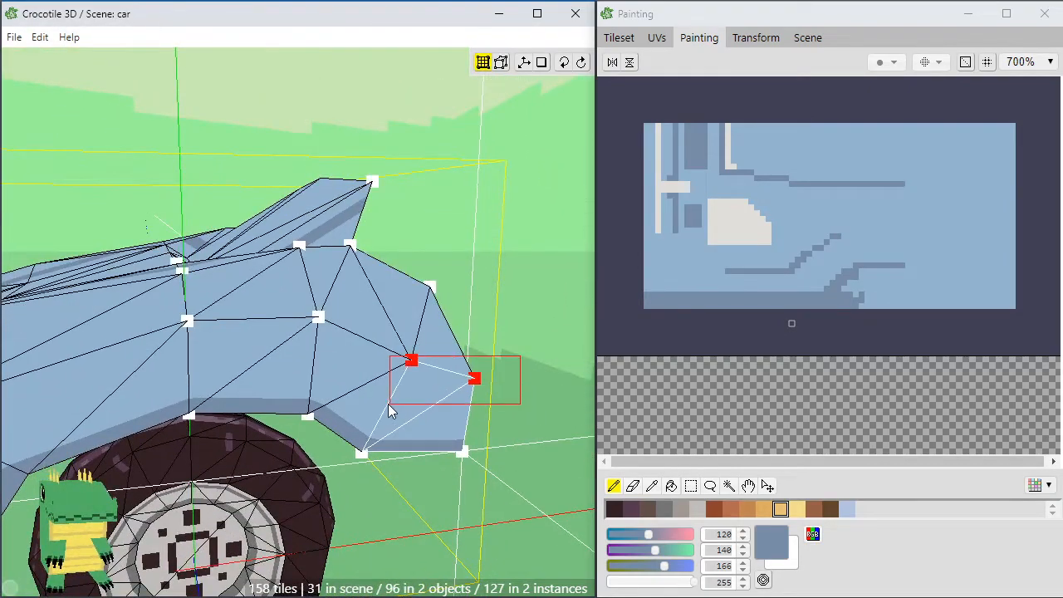
drag(388, 405, 388, 404)
key(w)
key(w)
mouse_move(412, 401)
right_down()
mouse_move(478, 402)
mouse_move(412, 401)
right_up()
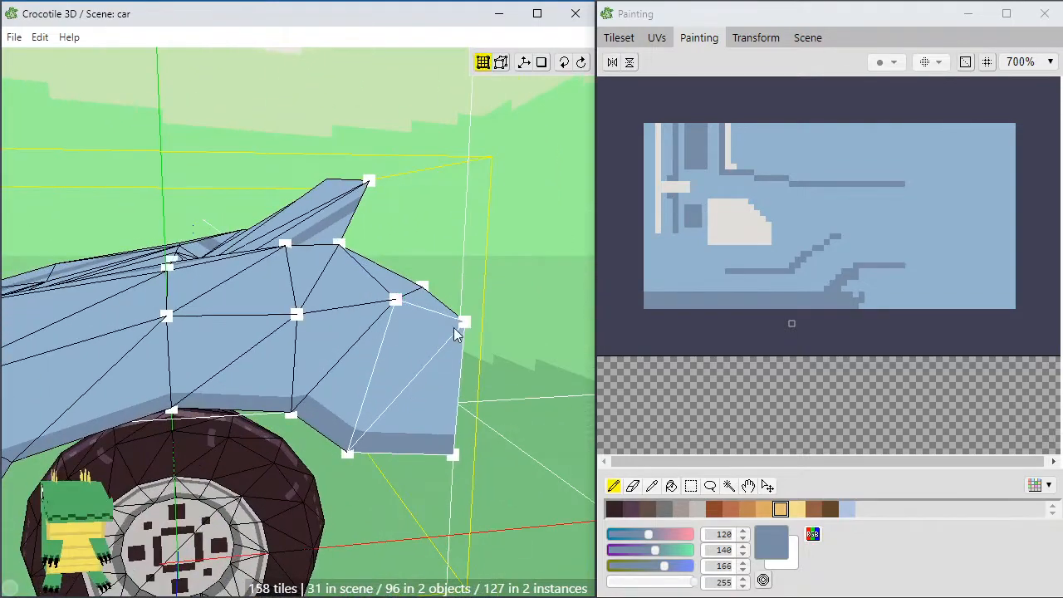
key(w)
mouse_move(417, 352)
mouse_down()
mouse_move(571, 357)
mouse_move(420, 345)
mouse_up()
key(d)
click(422, 342)
key(space)
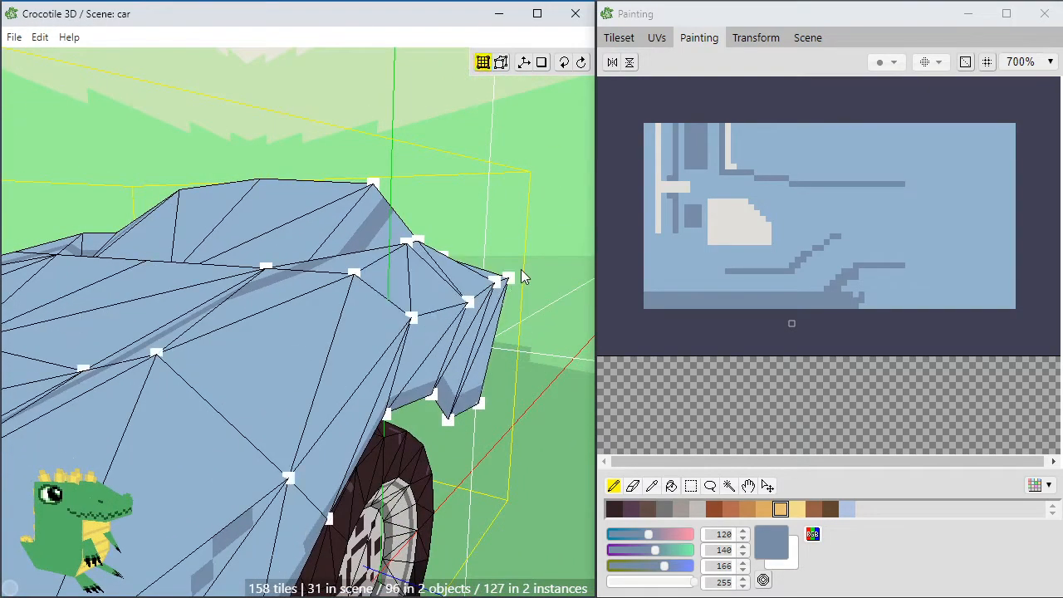
Align the rearmost middle vertex's height with the side's middle row and check the rear end from several angles
key(space)
drag(521, 287, 418, 357)
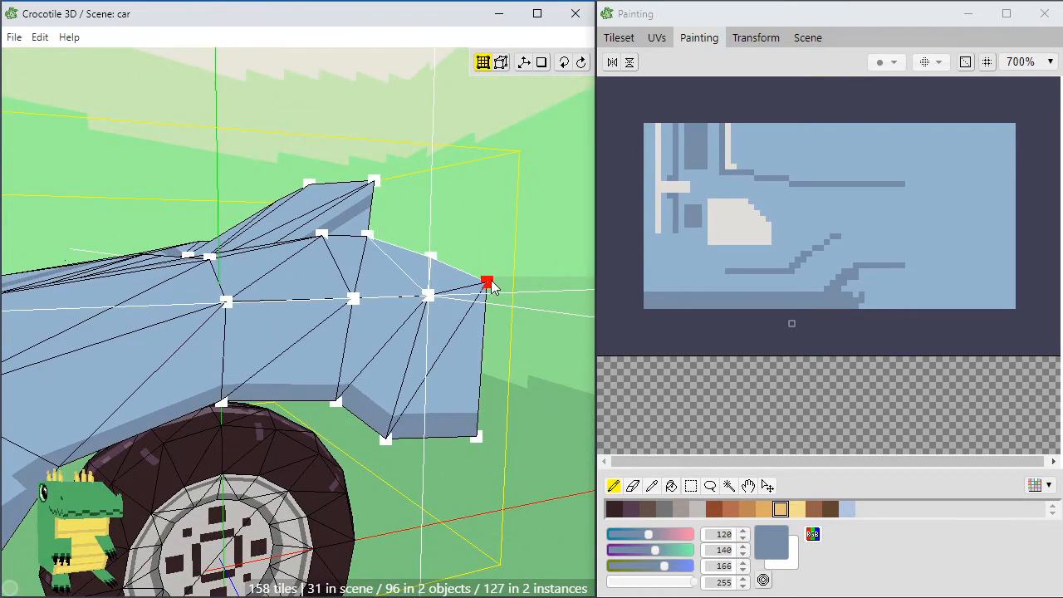
key(space)
scroll(403, 408, down, 10)
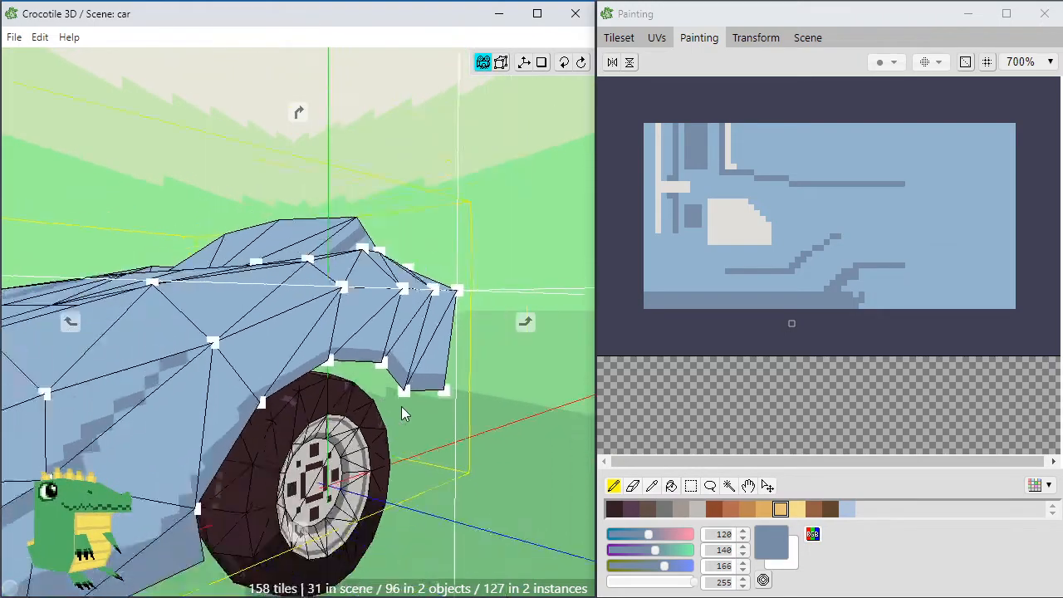
drag(403, 408, 374, 449)
scroll(374, 445, up, 10)
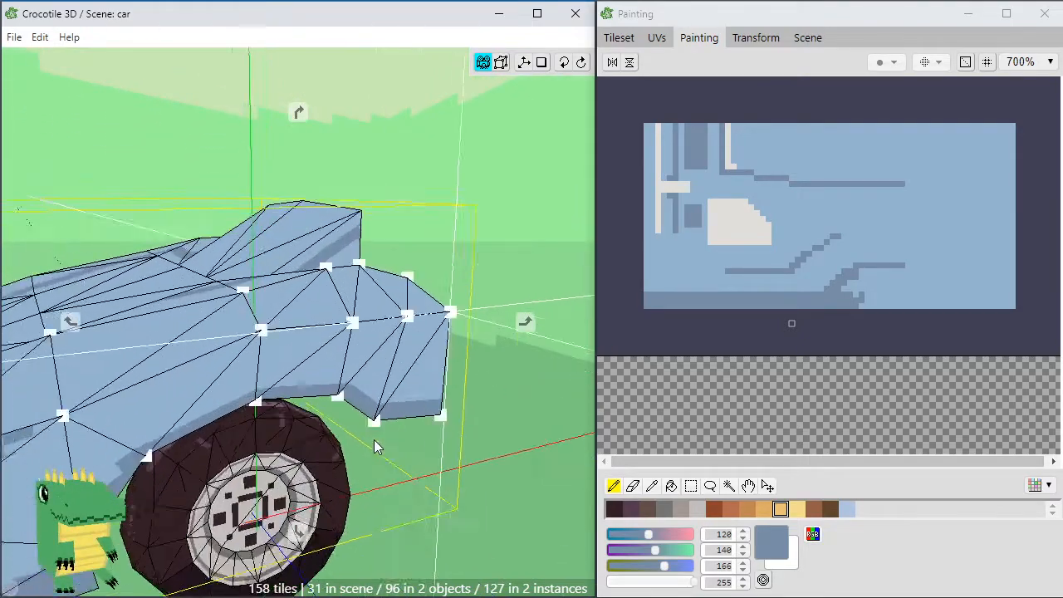
drag(309, 355, 299, 352)
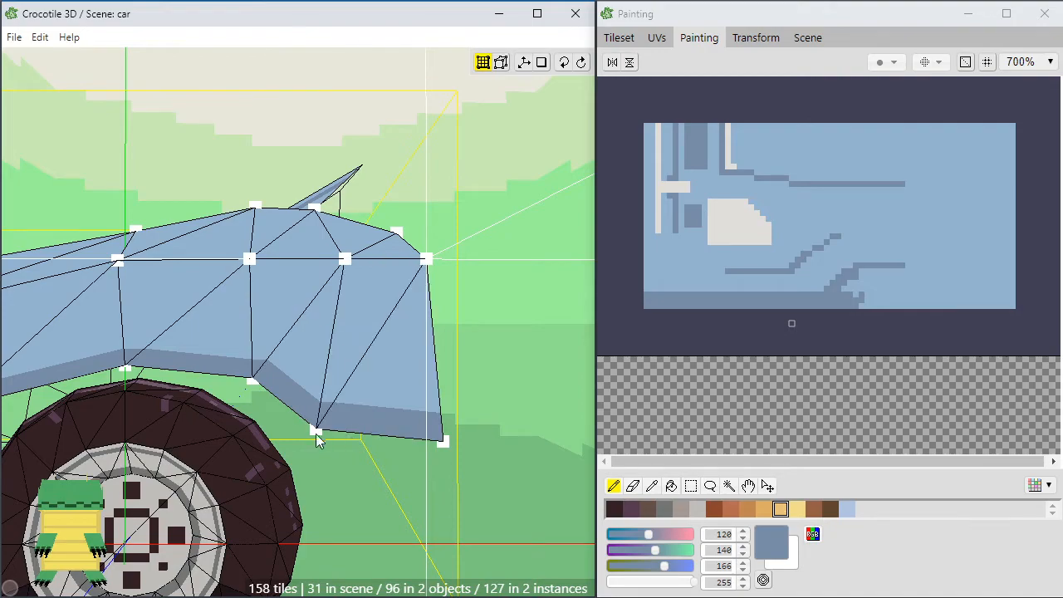
key(space)
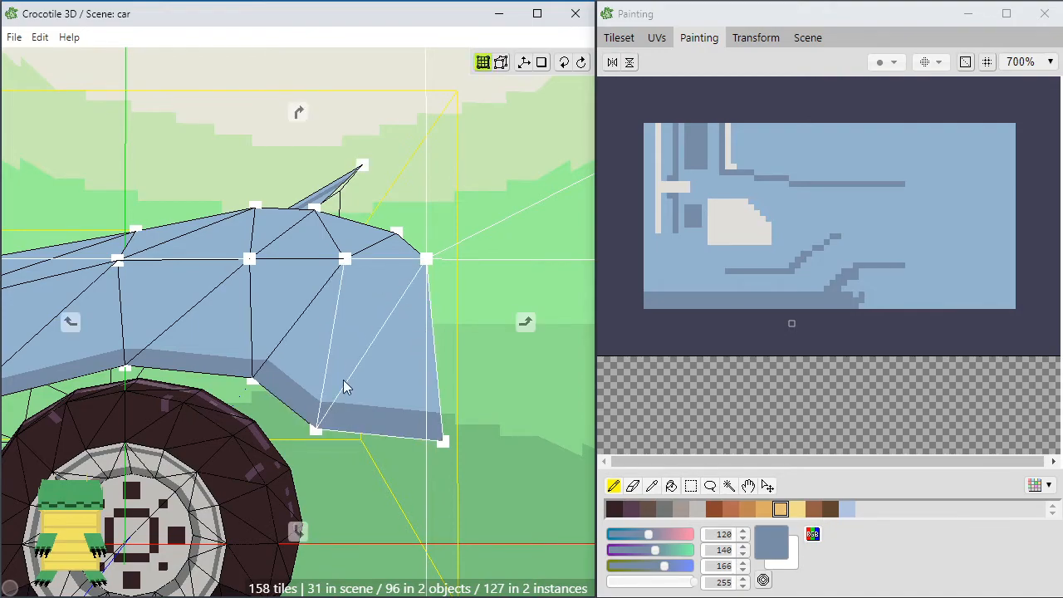
Move the lower vertex shared by the two rearmost side tiles rearward and up to smooth the panel's bottom edge
drag(343, 381, 312, 399)
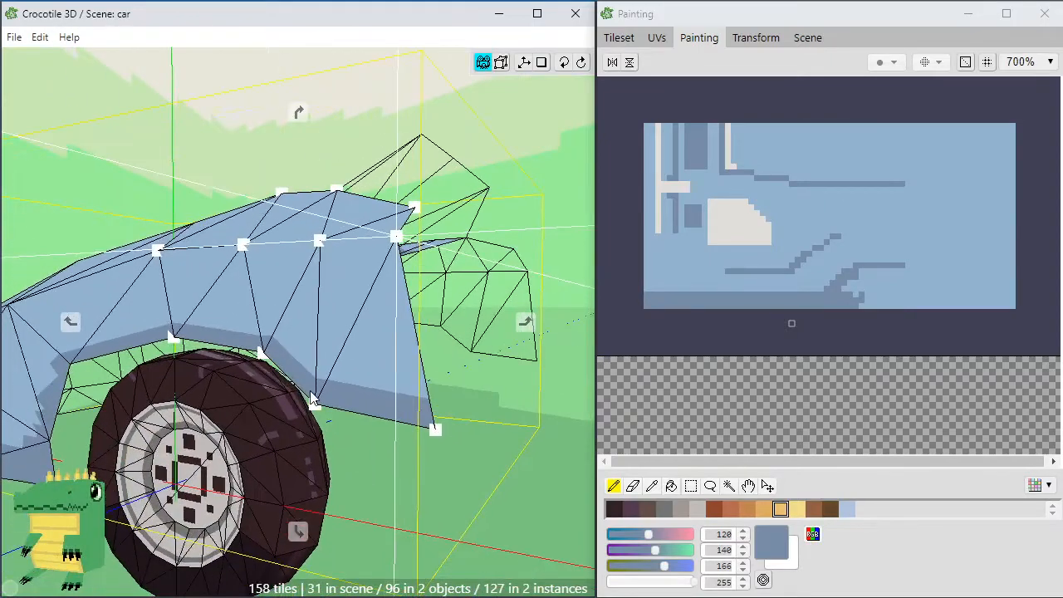
click(262, 353)
key(space)
drag(262, 353, 285, 365)
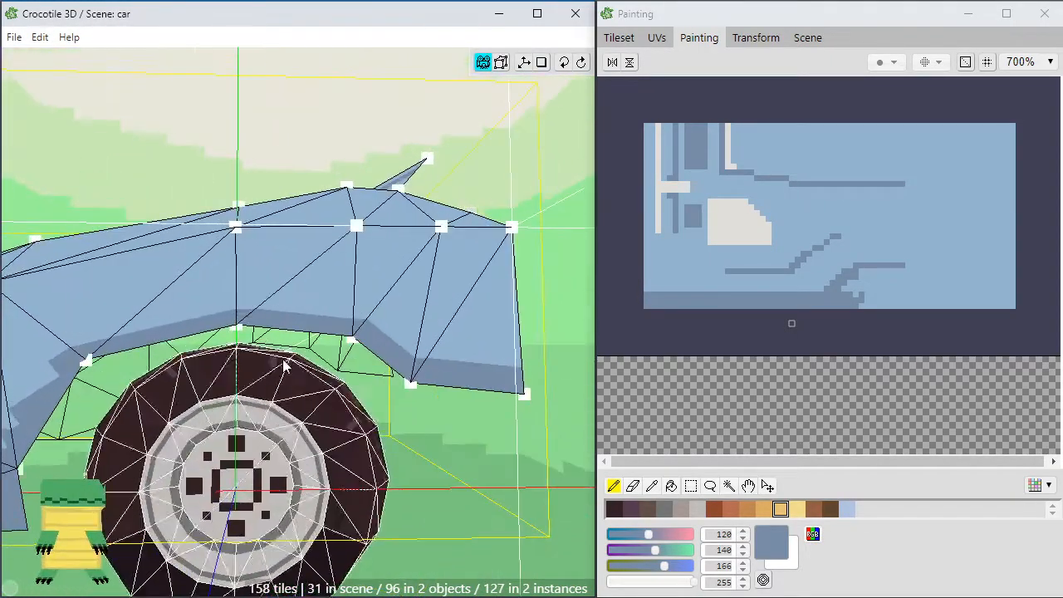
drag(409, 393, 431, 379)
key(d)
key(s)
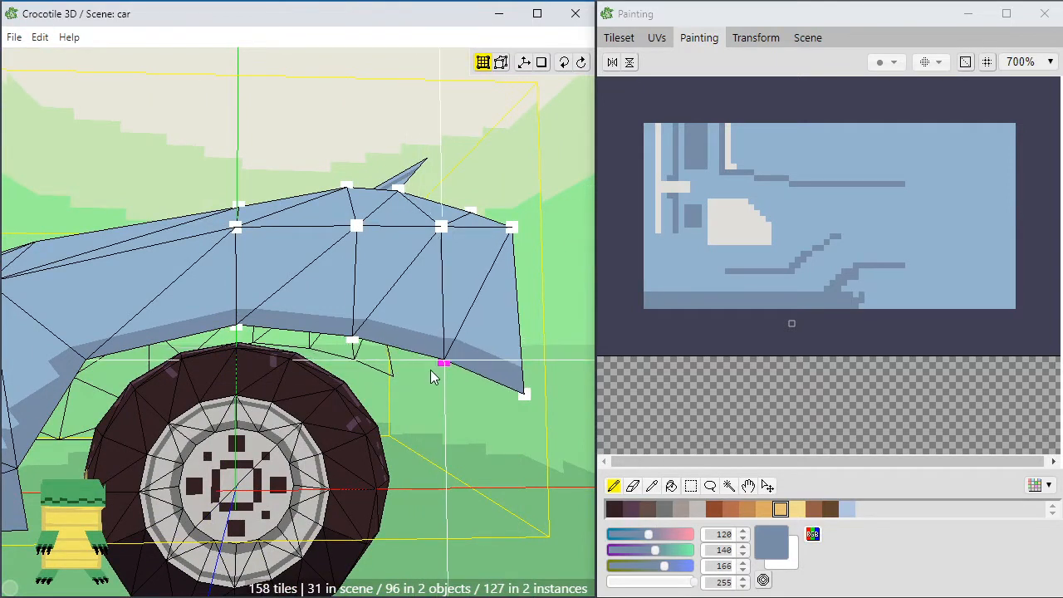
key(w)
scroll(418, 385, down, 3)
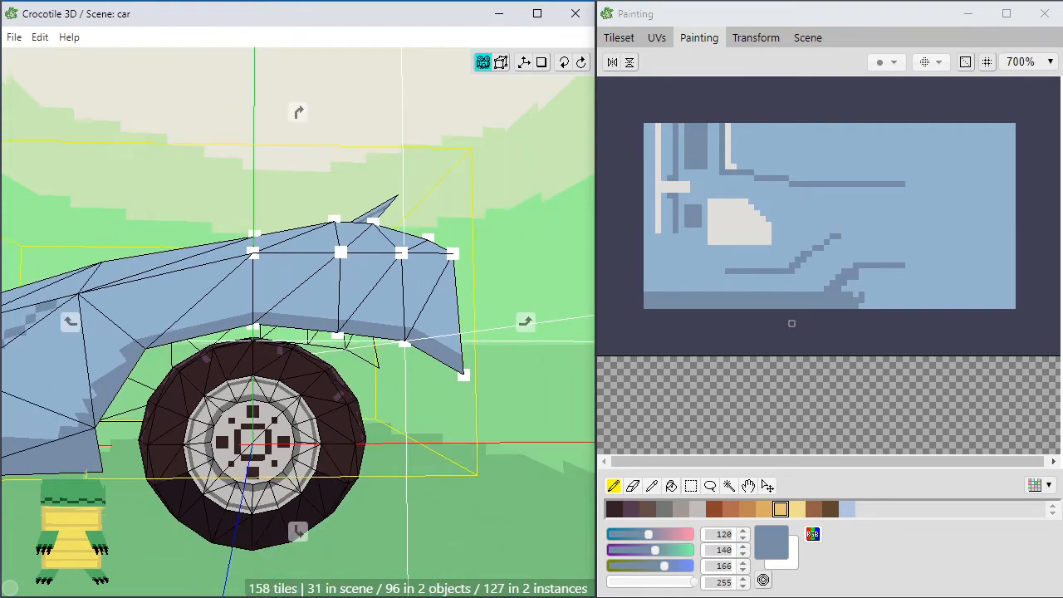
Raise the rearmost lower vertex of the side panel to continue the bottom edge's line and check the shape from several angles
drag(418, 385, 369, 425)
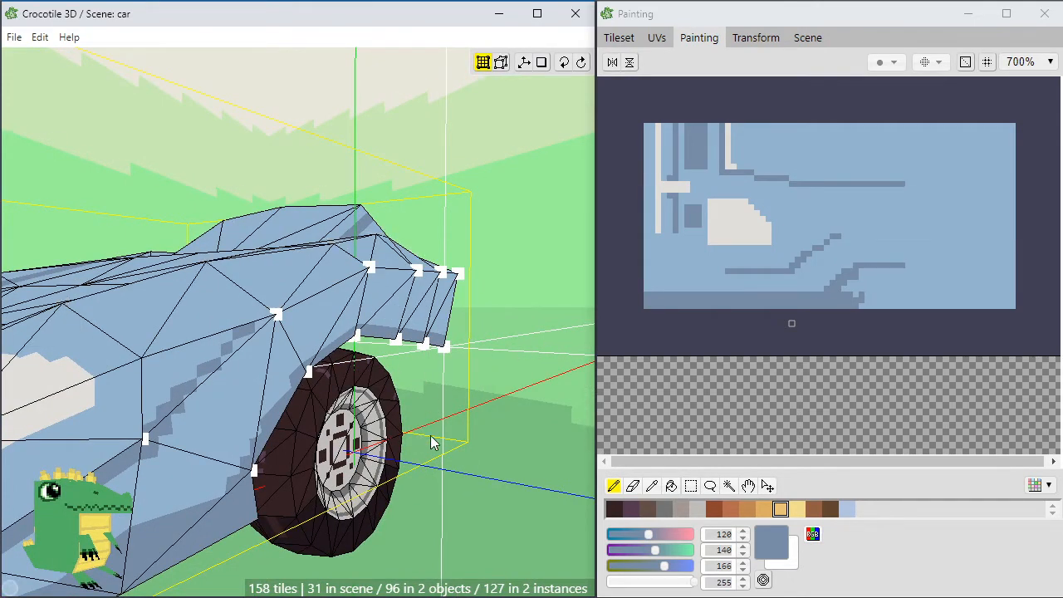
drag(440, 436, 380, 438)
scroll(379, 438, down, 6)
key(ctrl+z)
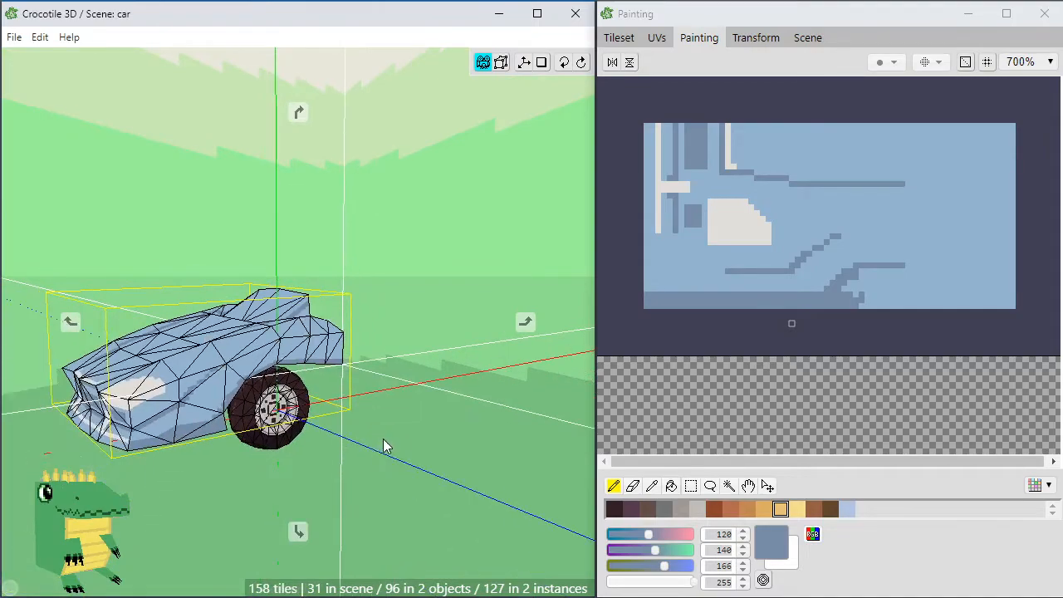
key(ctrl+z)
scroll(389, 434, up, 6)
key(ctrl+plus)
key(ctrl+plus)
mouse_move(443, 388)
middle_down()
mouse_move(495, 369)
mouse_move(425, 404)
mouse_move(430, 389)
mouse_move(403, 414)
mouse_move(431, 395)
mouse_move(440, 406)
middle_up()
key(ctrl+minus)
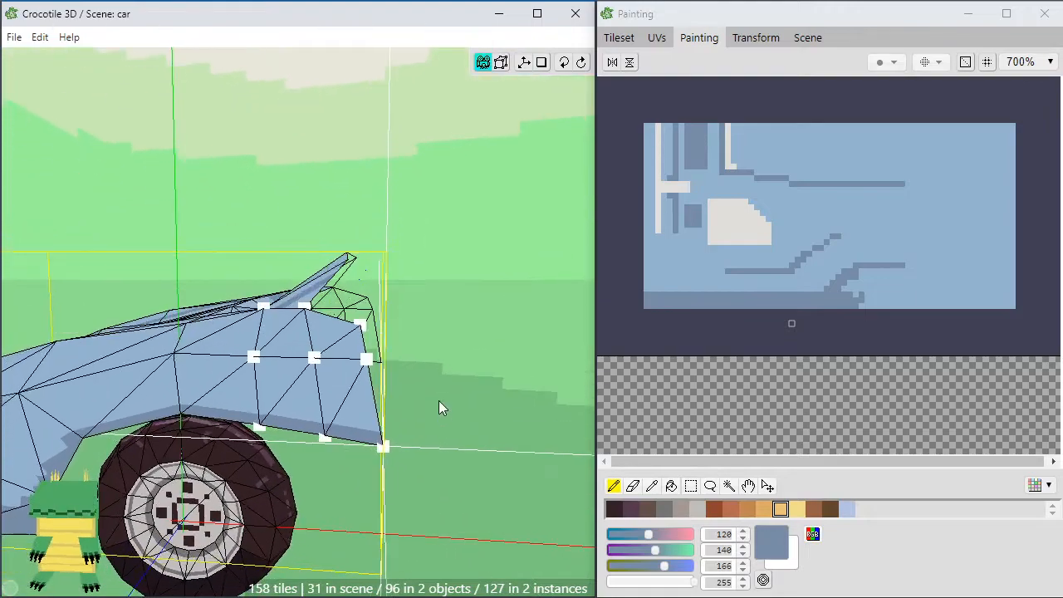
Straighten the raised tail's rear edge by moving its outer vertex rearward and the neighbouring inner vertex forward
middle_drag(349, 349, 349, 264)
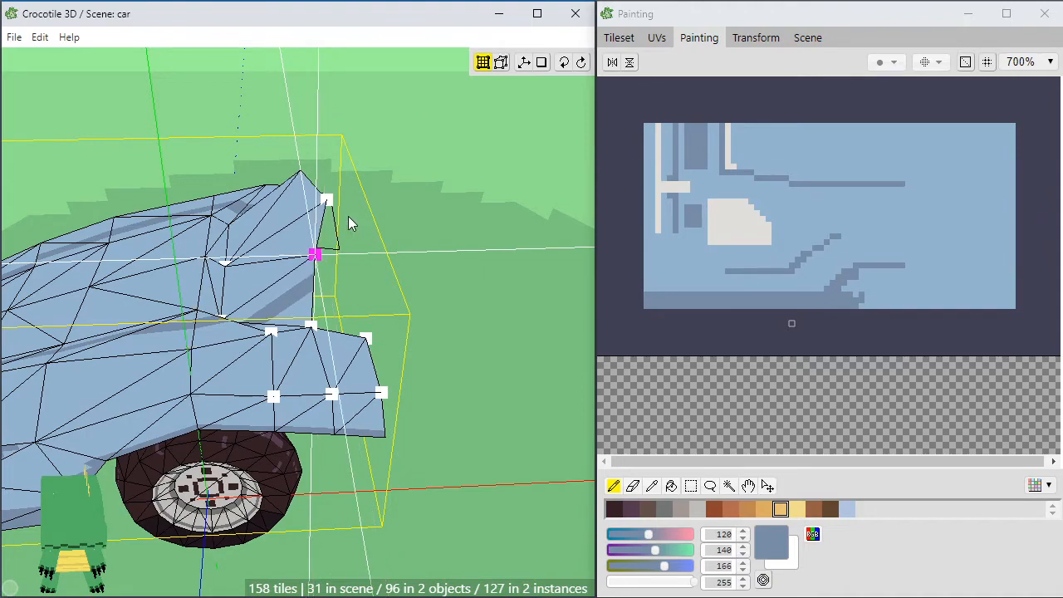
key(d)
key(d)
key(d)
shift+click(327, 203)
key(a)
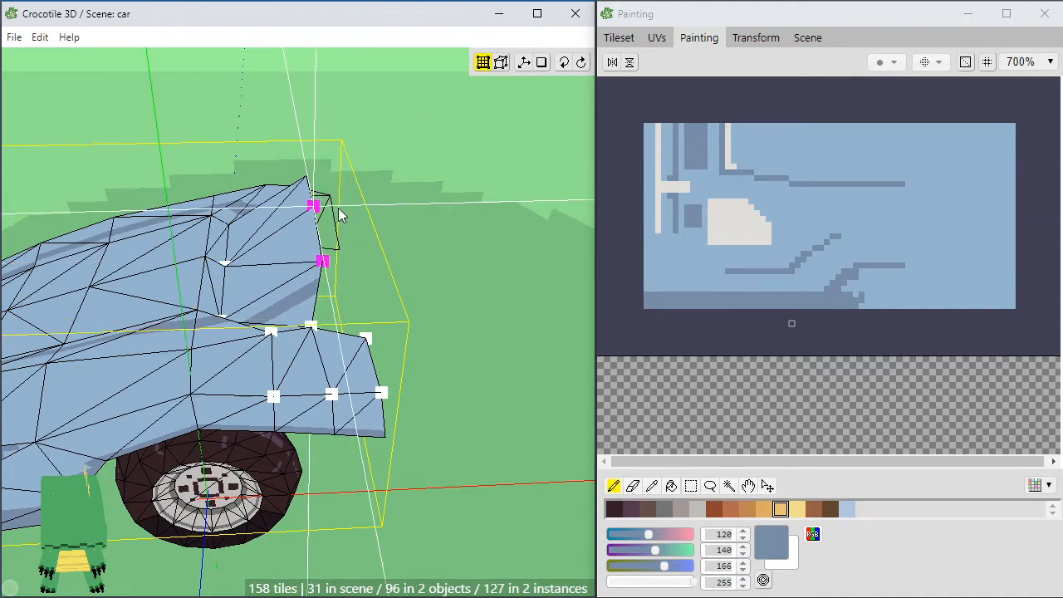
middle_drag(352, 240, 341, 355)
middle_drag(364, 239, 362, 291)
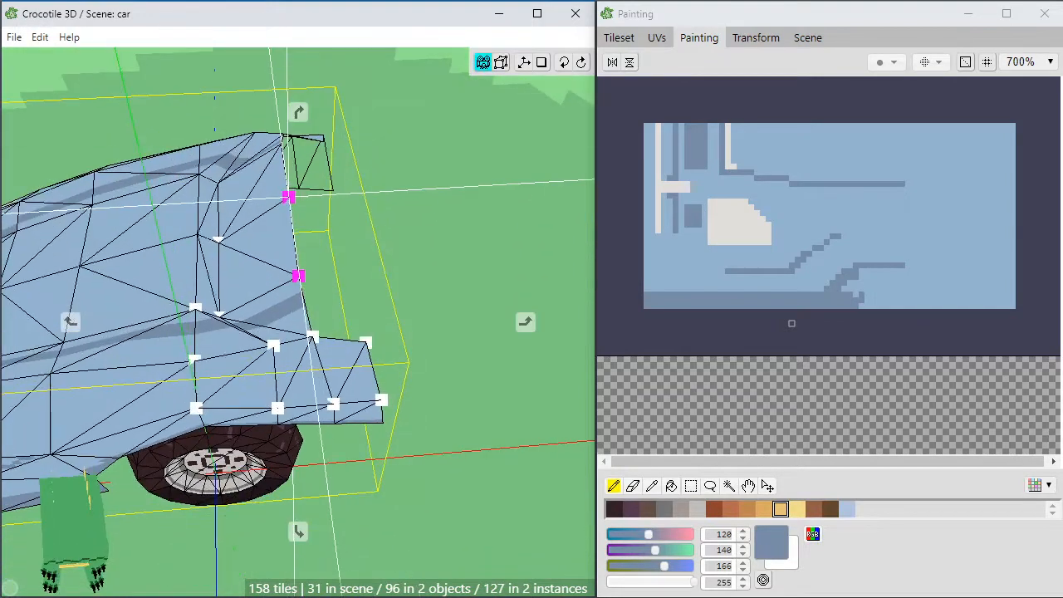
click(364, 240)
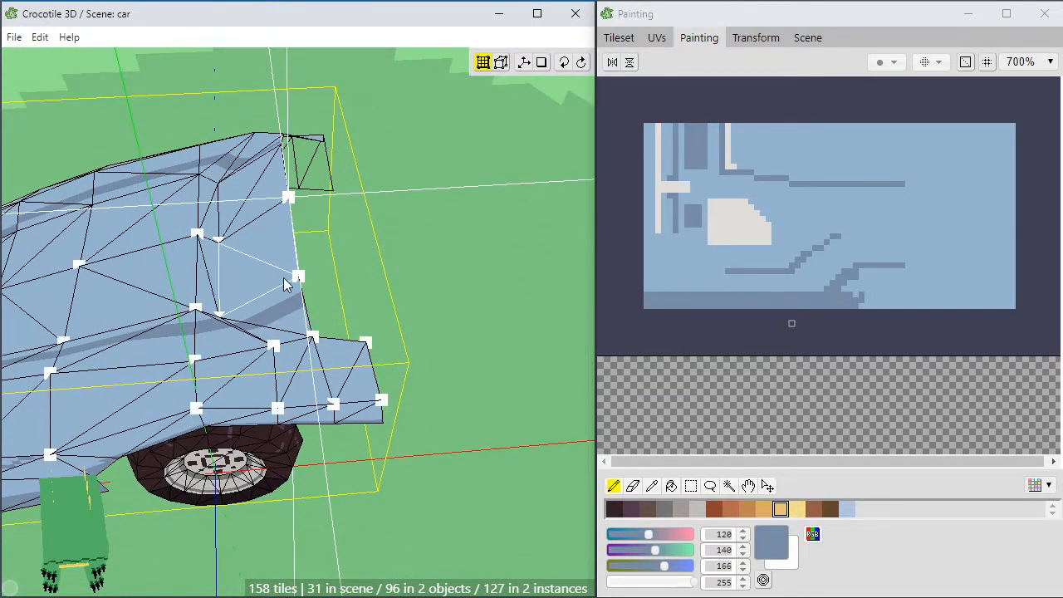
Duplicate the tiles along the tail's rear edge and move the copies rearward
drag(283, 314, 274, 248)
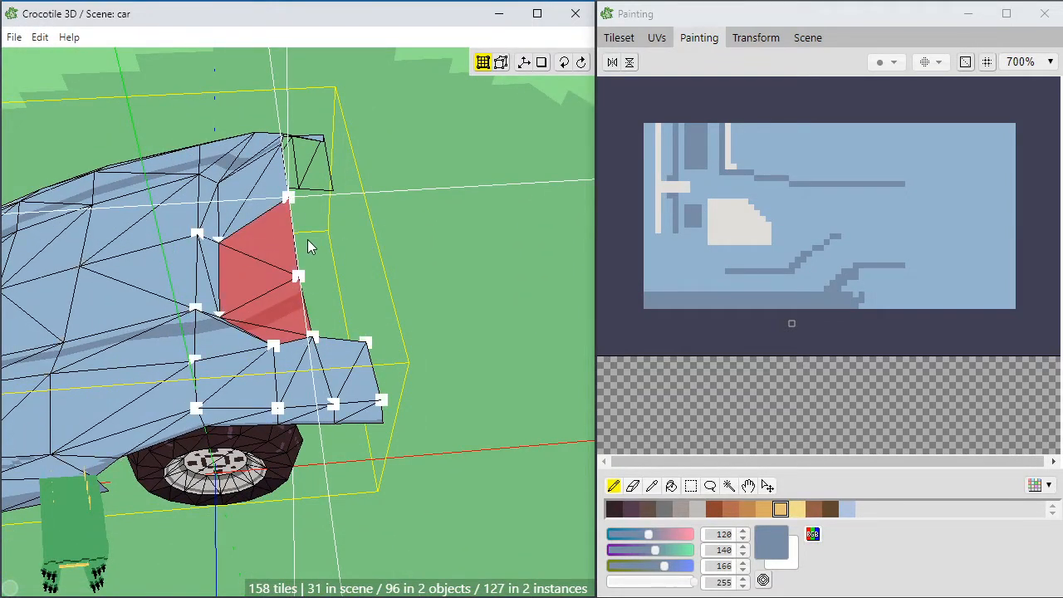
key(Tab)
key(d)
key(d)
key(d)
key(d)
key(d)
key(d)
key(d)
key(d)
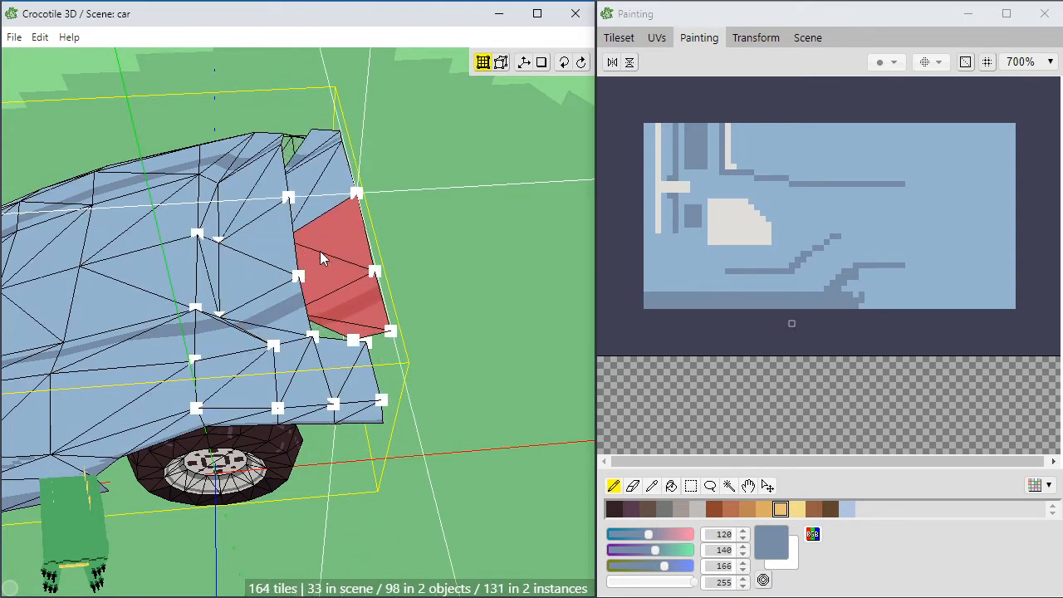
Raise the duplicated tail tiles above the rear end so they continue the tail's upward slope
drag(320, 251, 326, 178)
key(w)
key(w)
key(w)
key(w)
key(w)
key(w)
key(w)
key(w)
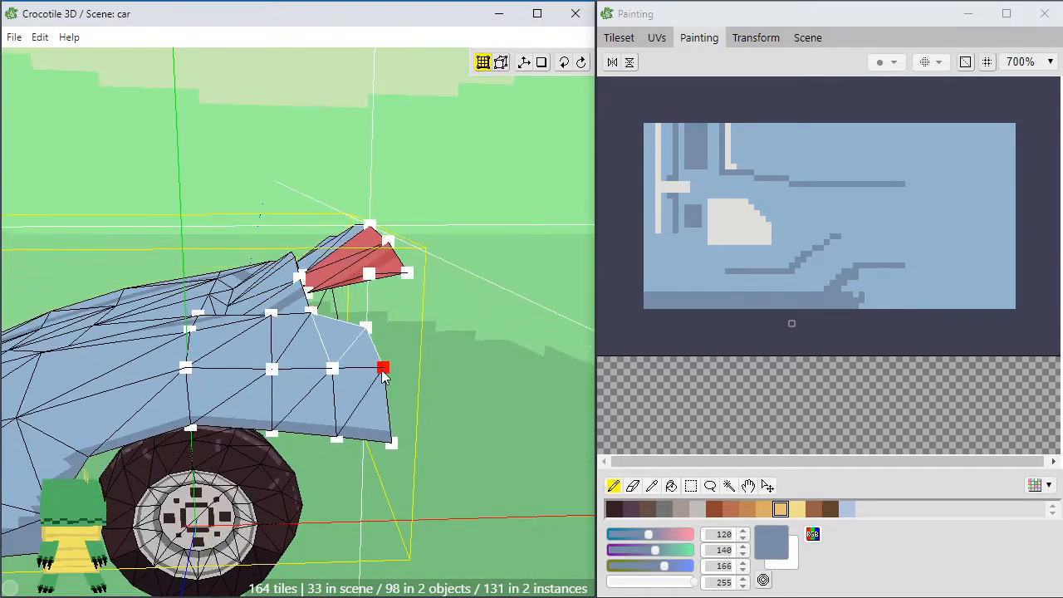
key(a)
drag(386, 373, 492, 369)
key(w)
key(s)
key(w)
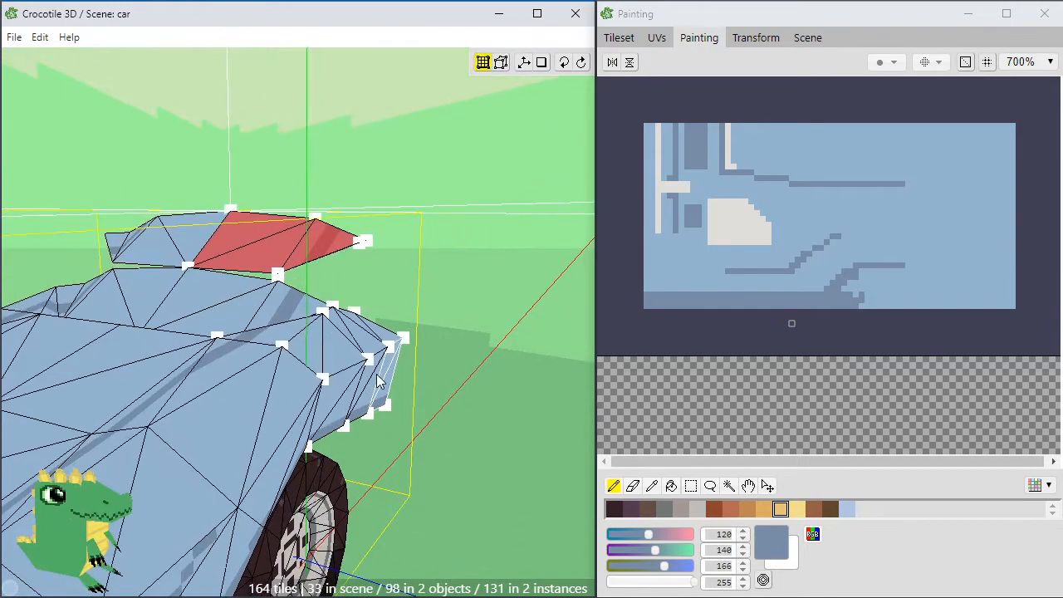
Join the duplicated tiles' front vertices to the tail's rear edge, bringing the outermost one down to the side panel's top vertex
click(367, 358)
click(277, 275)
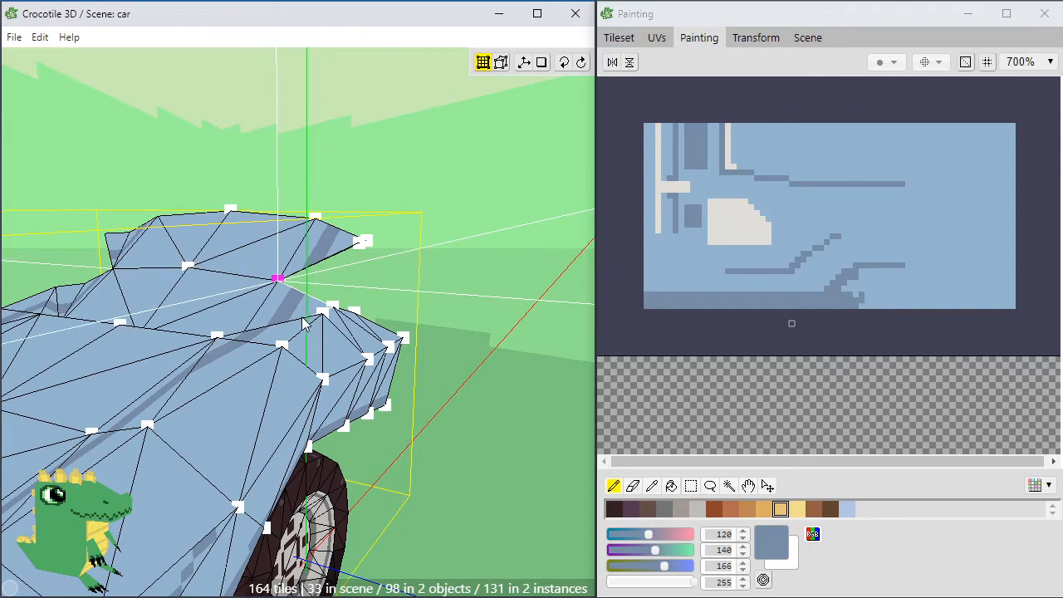
click(362, 248)
key(s)
key(s)
key(space)
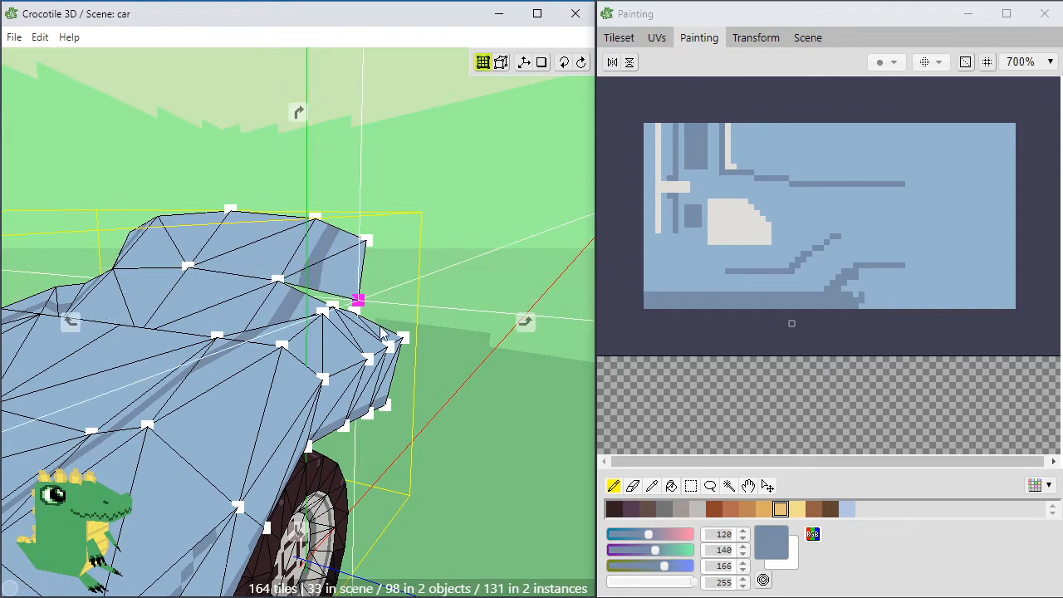
mouse_move(379, 318)
mouse_down()
mouse_move(312, 326)
mouse_move(378, 335)
mouse_up()
key(space)
key(a)
key(a)
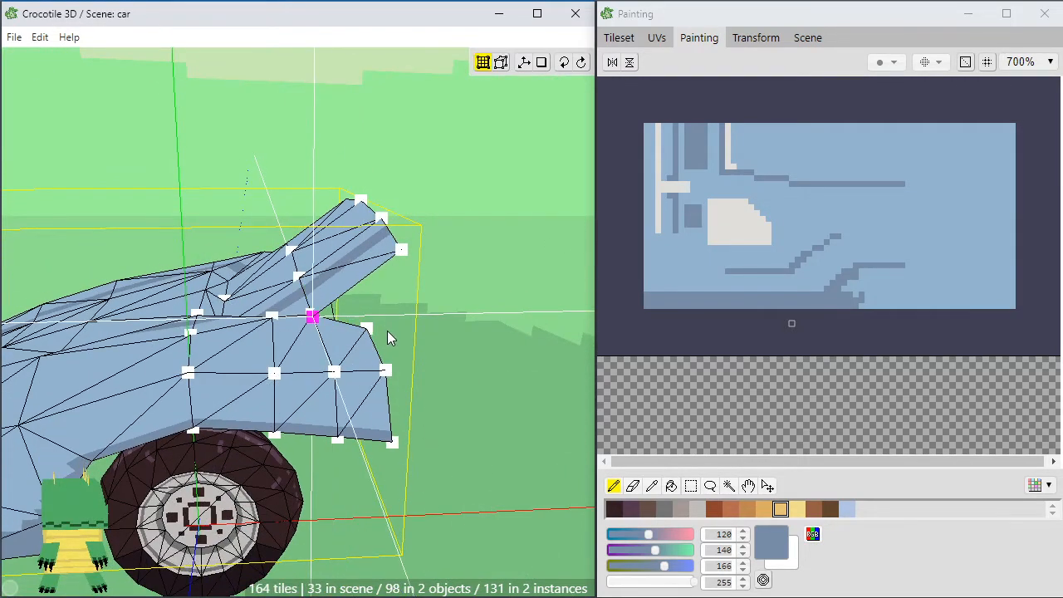
key(space)
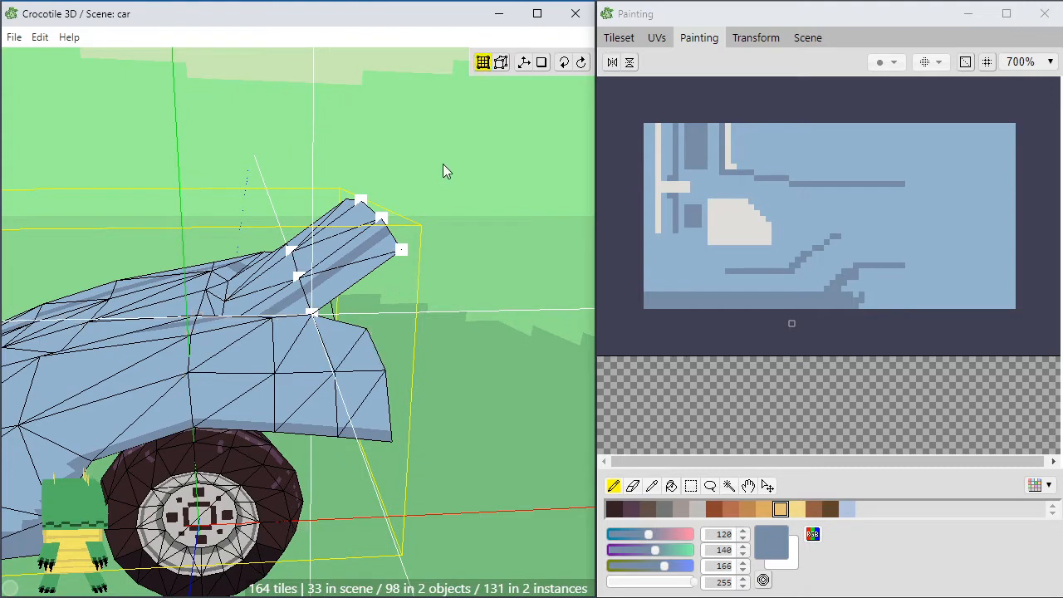
Select the three rear vertices of the new tail tiles and lower them slightly
drag(369, 283, 350, 286)
key(s)
key(s)
key(s)
key(w)
key(space)
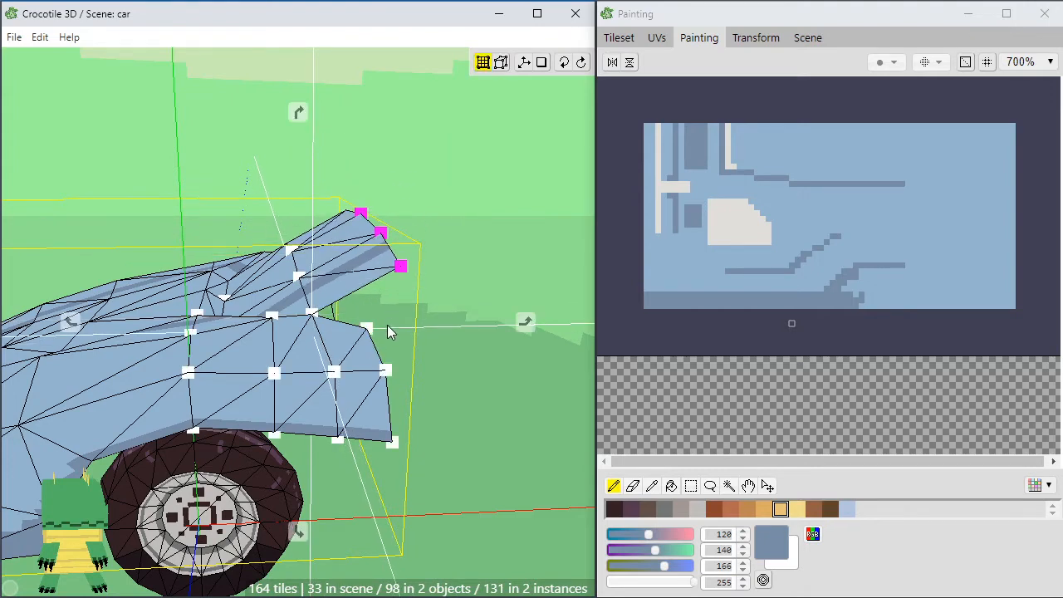
Move the new tail tiles' rear vertices farther rearward to lengthen the spoiler
drag(387, 325, 357, 291)
key(space)
key(d)
key(d)
key(d)
key(d)
key(w)
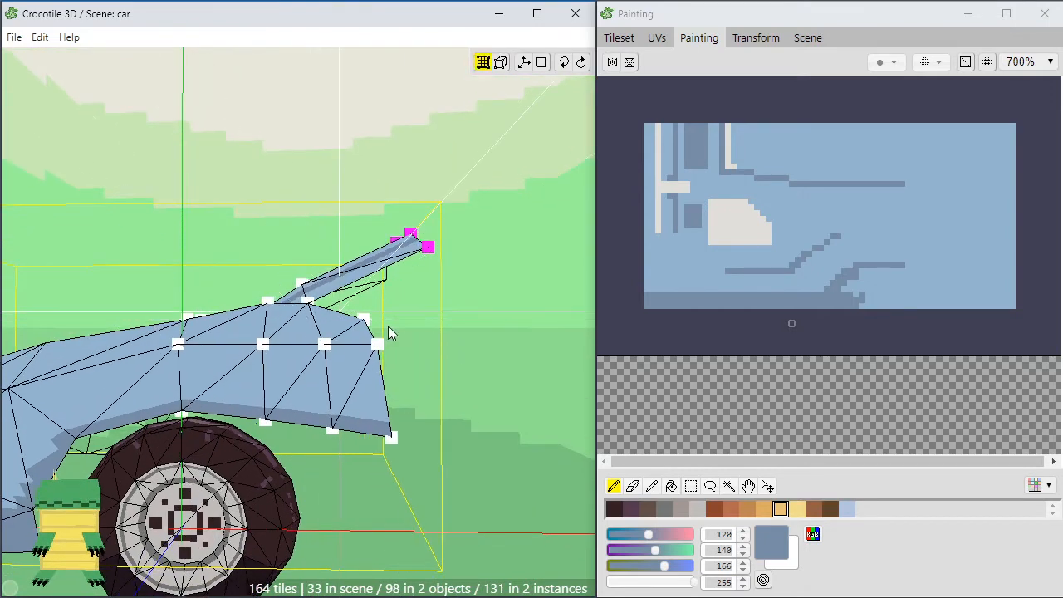
click(388, 331)
key(space)
Examine the extended tail and rear end from several angles and distances
drag(388, 331, 378, 307)
drag(320, 489, 203, 455)
scroll(274, 439, down, 3)
right_drag(203, 455, 332, 423)
drag(332, 424, 366, 461)
scroll(306, 447, up, 4)
drag(306, 447, 224, 431)
scroll(379, 374, up, 2)
drag(349, 378, 421, 391)
scroll(421, 391, up, 2)
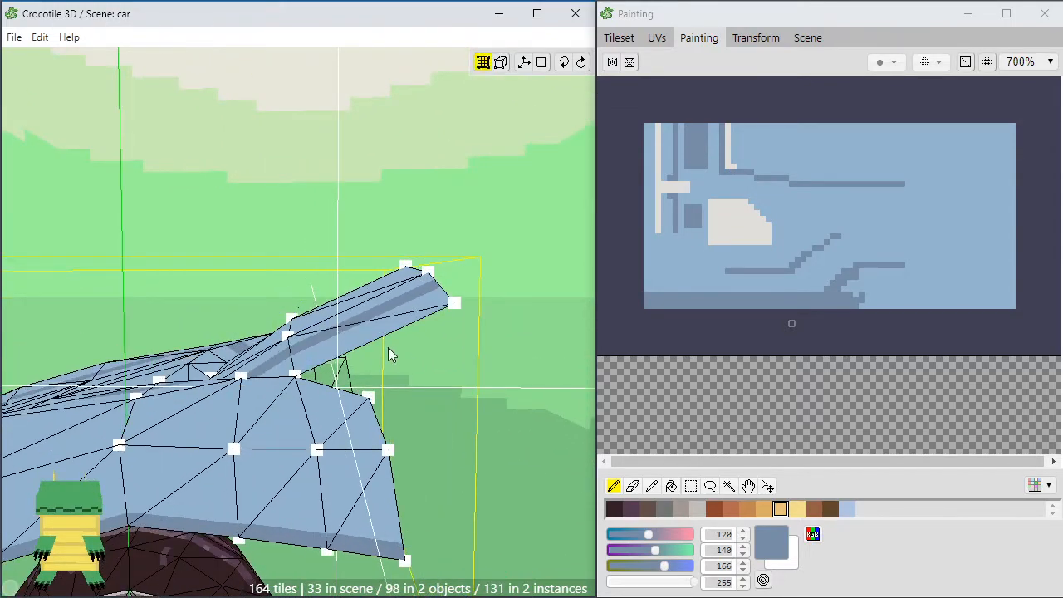
Duplicate the outermost rear tail tile and place the copy directly below it against its lower edge
click(367, 341)
key(d)
key(d)
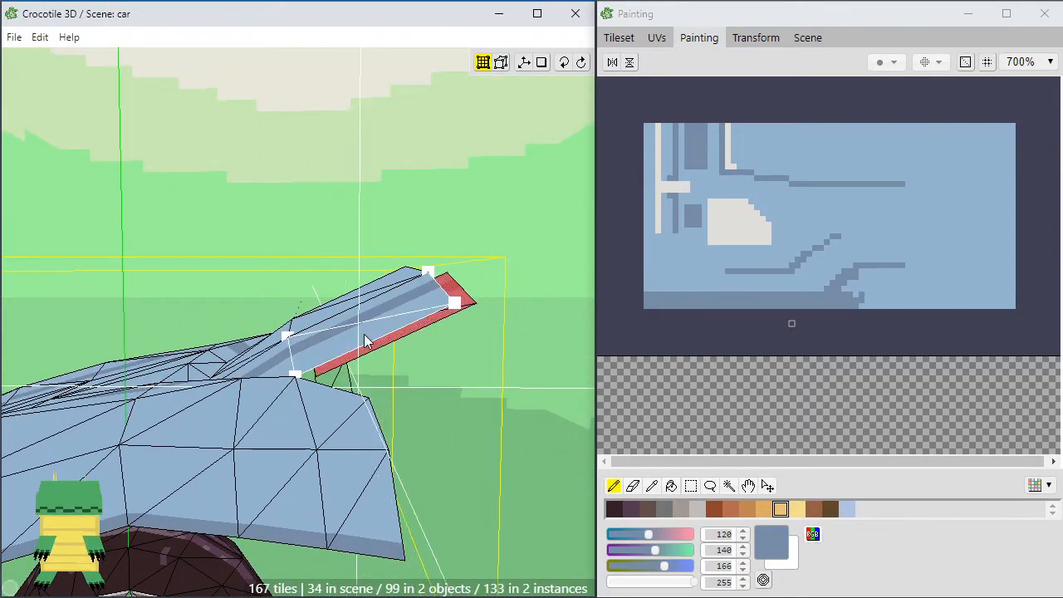
key(s)
key(s)
key(s)
key(s)
key(s)
key(a)
key(a)
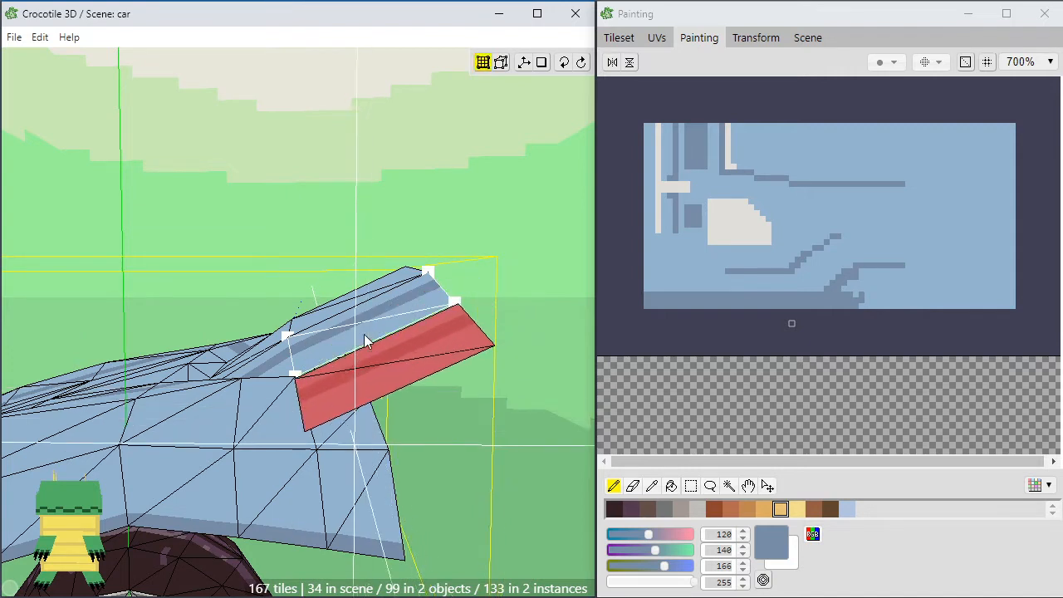
key(w)
key(d)
key(w)
key(s)
key(s)
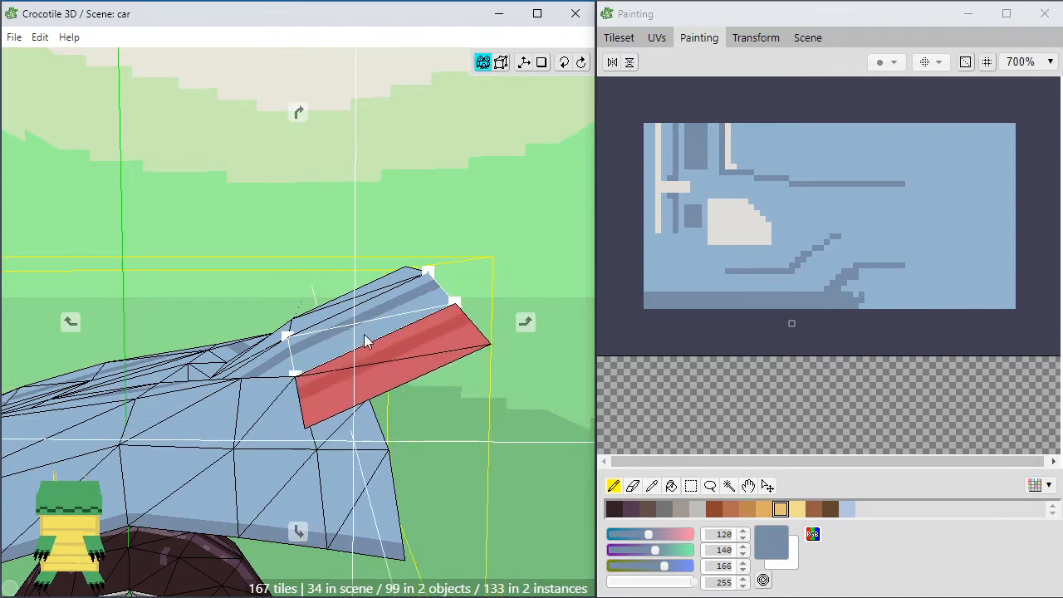
key(w)
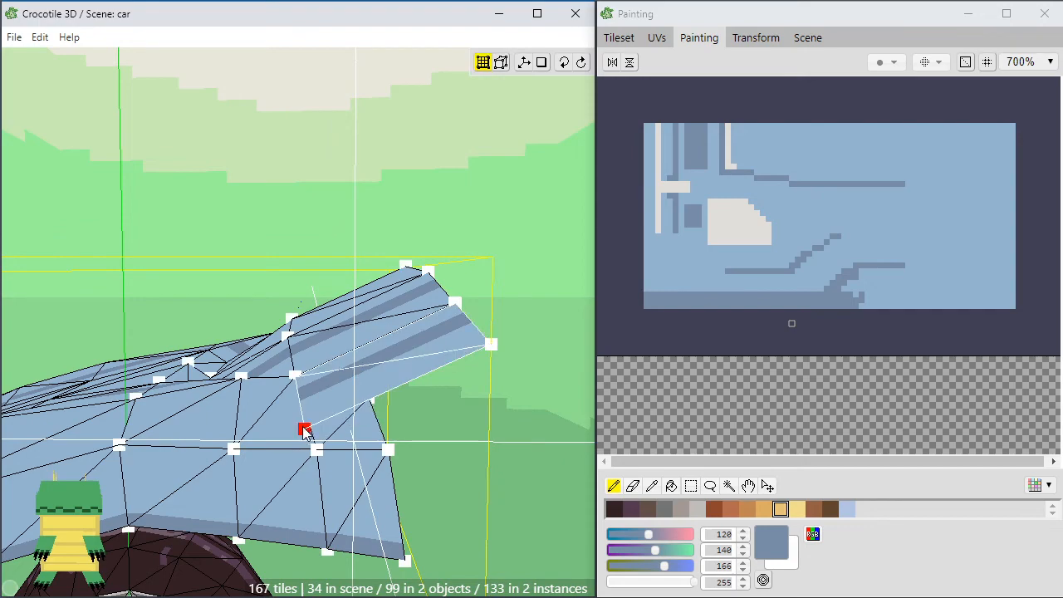
Join the copy's lower front vertex to the side panel's rear top corner and bring its lower rear vertex along the tail's curve
drag(367, 392, 372, 403)
right_drag(370, 403, 479, 424)
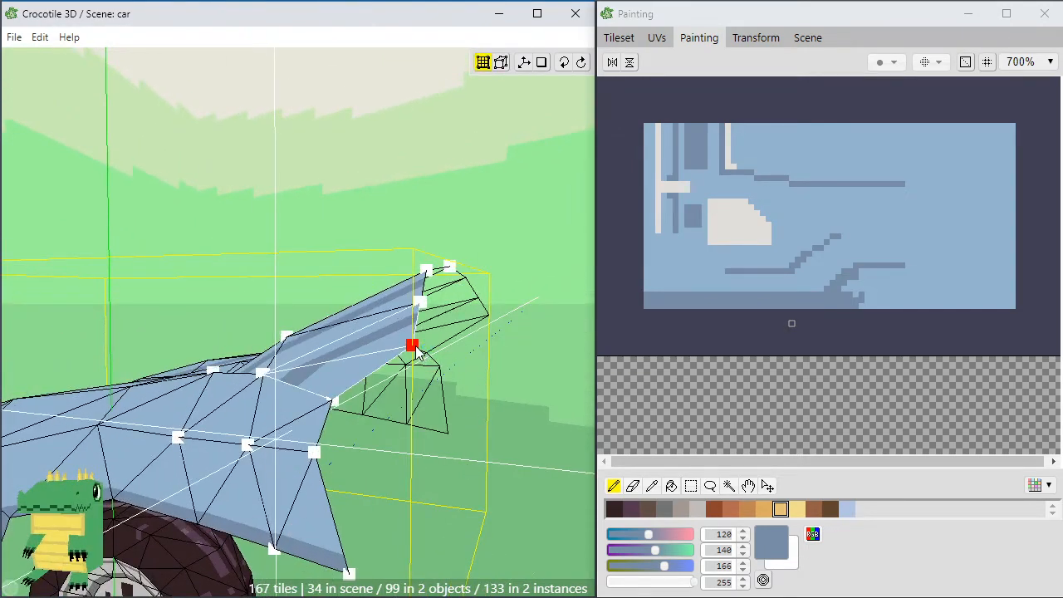
right_drag(418, 353, 398, 385)
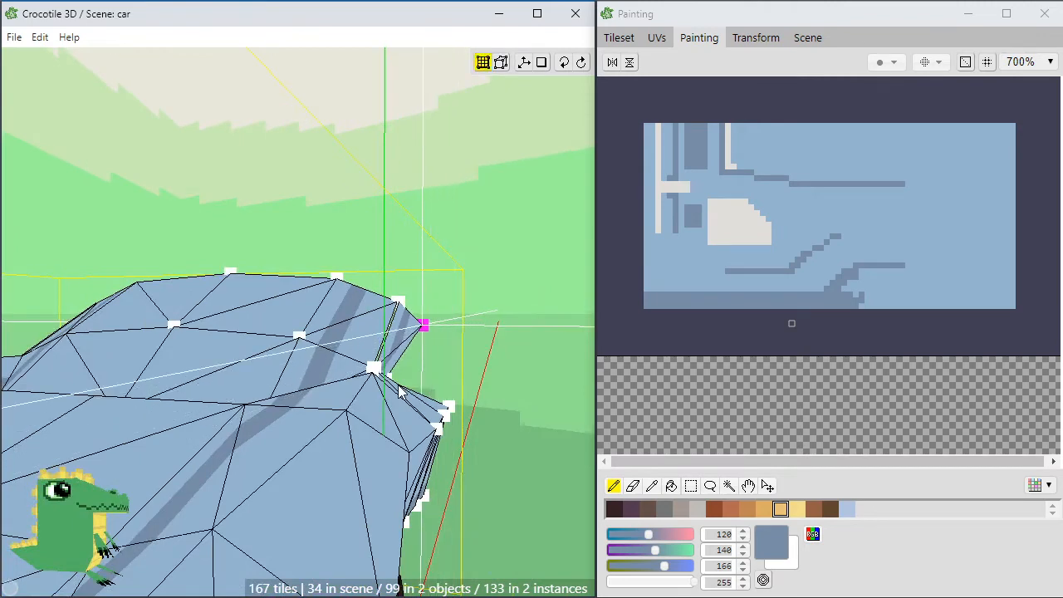
key(Tab)
key(Tab)
scroll(417, 368, up, 3)
right_drag(417, 368, 390, 391)
right_drag(607, 420, 470, 429)
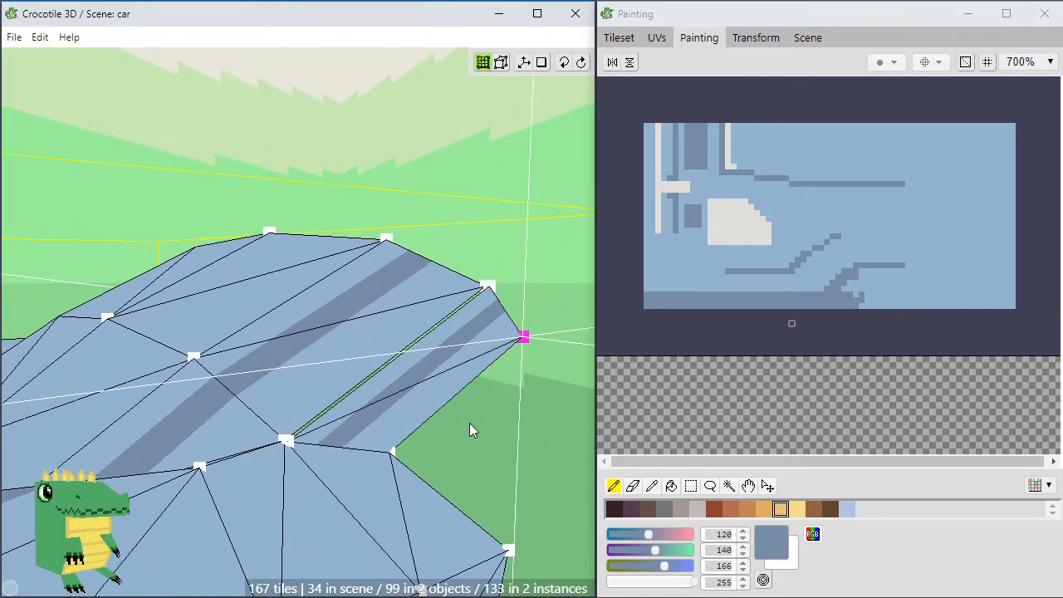
Join the copy's upper front and rear vertices to the adjoining tail tile to close the gap, and check the rear end
drag(291, 446, 330, 421)
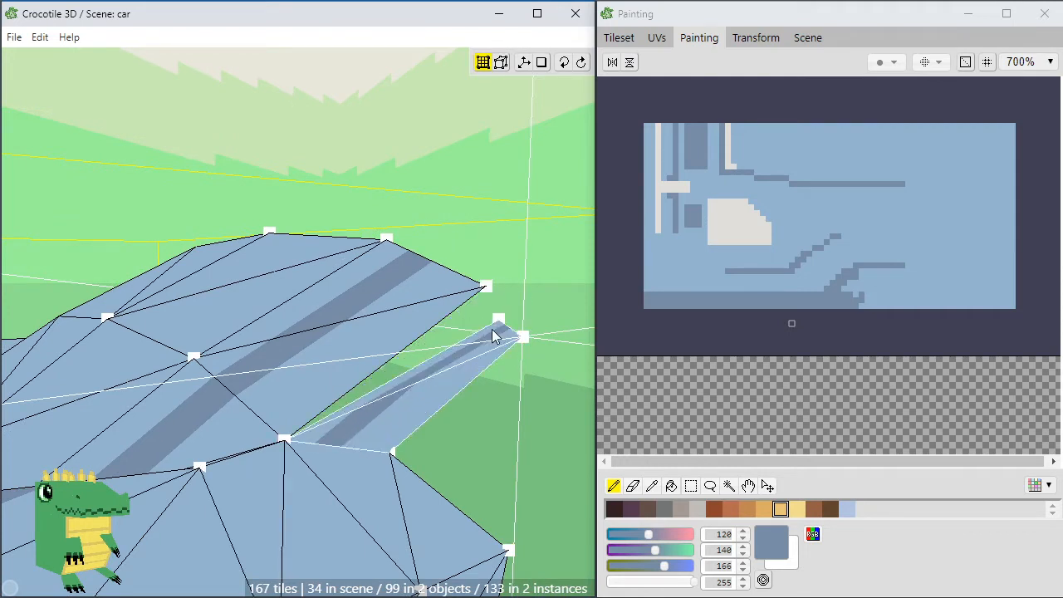
right_drag(539, 407, 170, 385)
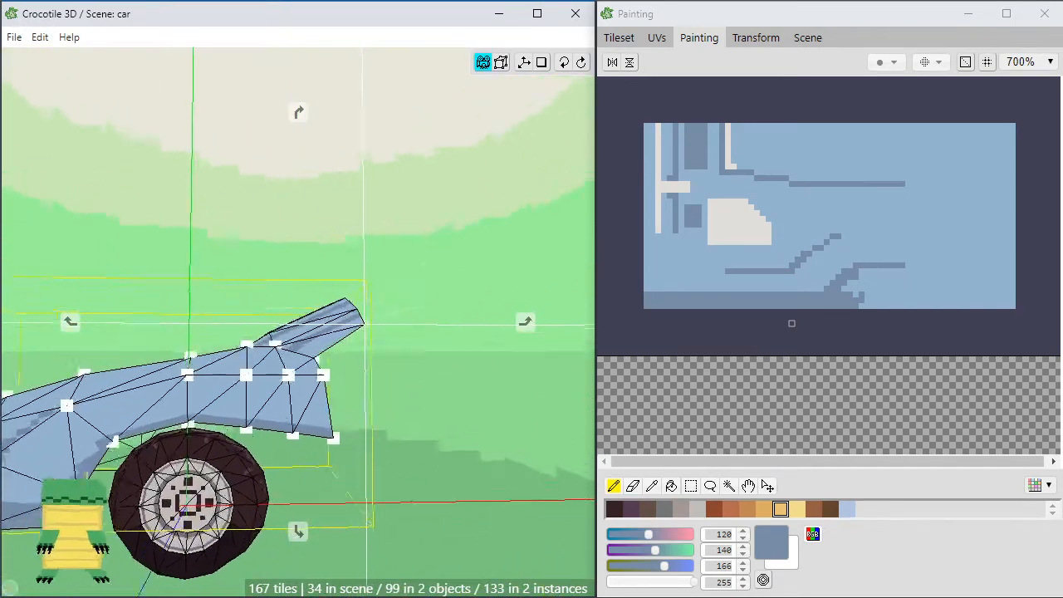
mouse_move(368, 437)
right_down()
mouse_move(445, 460)
mouse_move(368, 437)
right_up()
scroll(402, 365, up, 3)
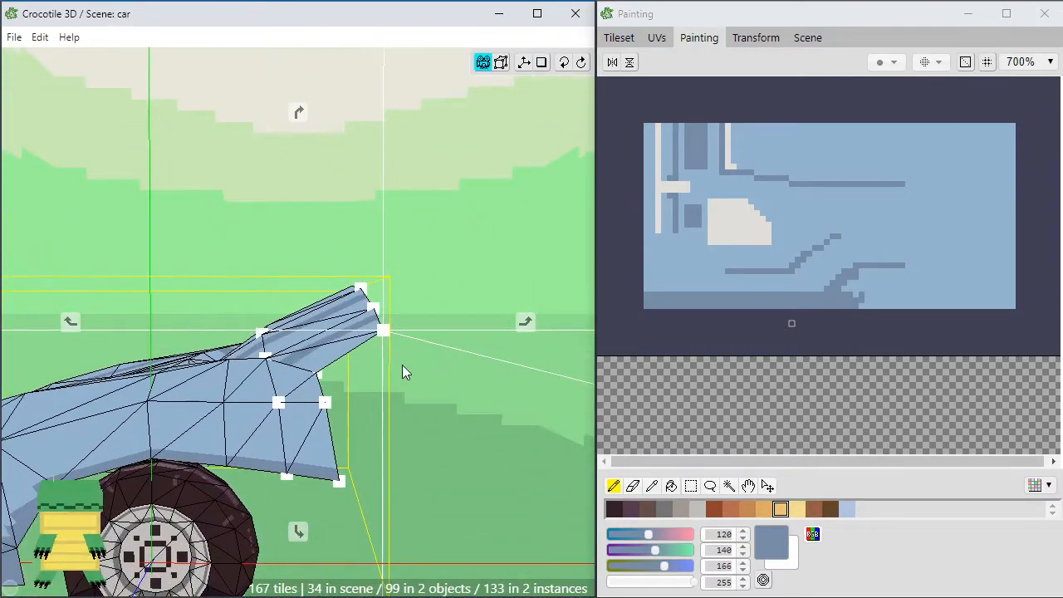
right_drag(402, 364, 367, 412)
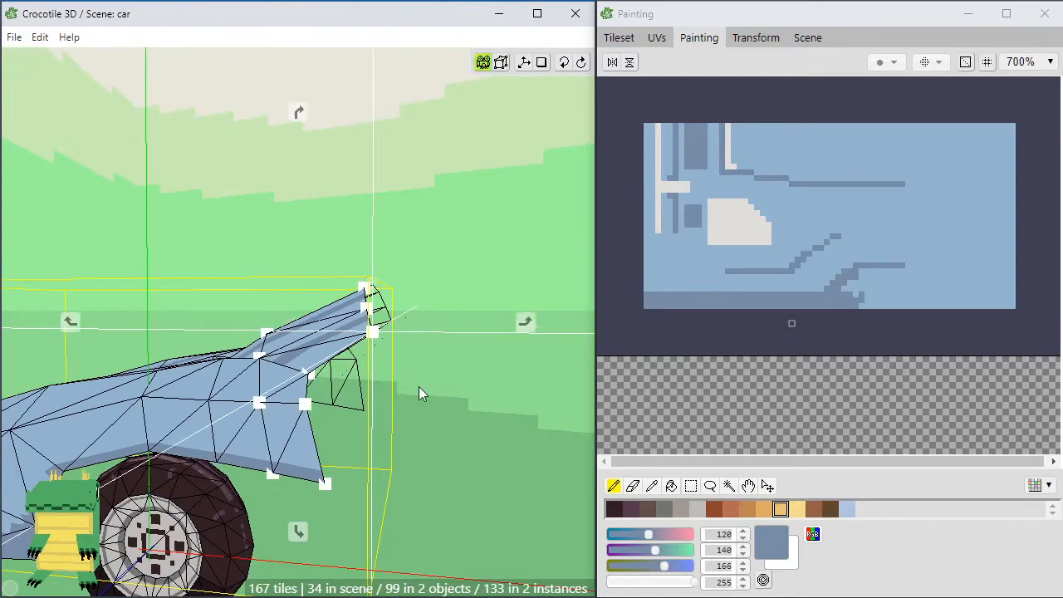
right_drag(419, 391, 441, 405)
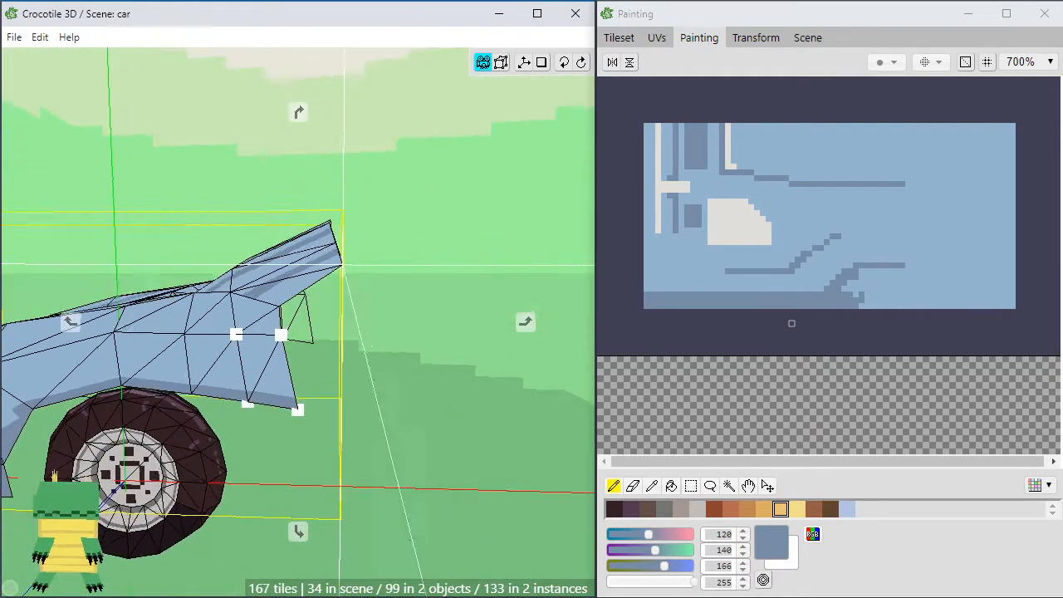
right_drag(394, 356, 411, 346)
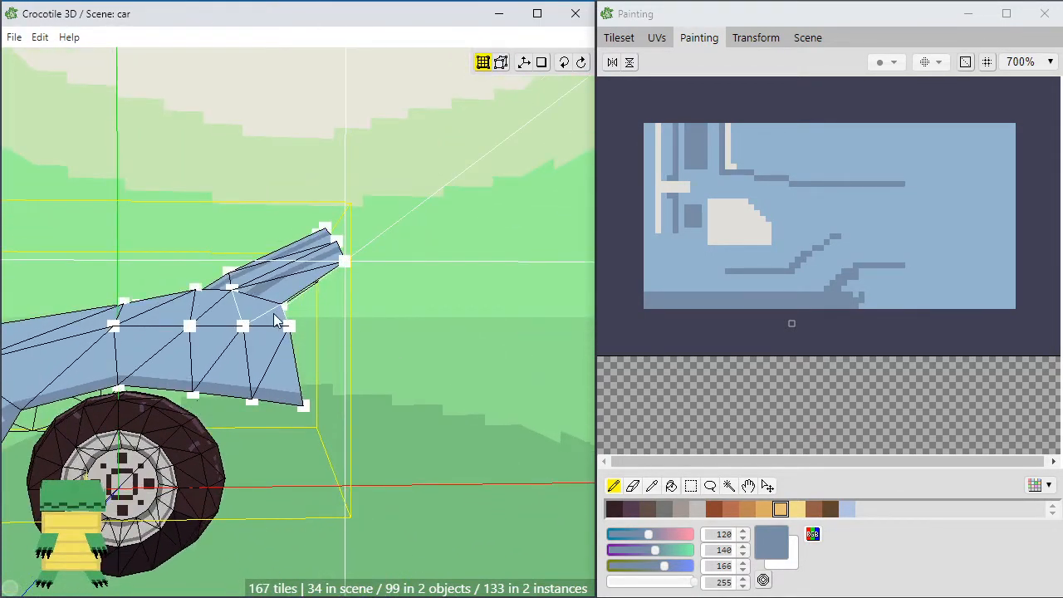
Duplicate the two rearmost side panel tiles and place the copy against the panel's rear edge, slightly lower
shift+click(274, 350)
key(ctrl+v)
key(d)
key(d)
key(d)
key(d)
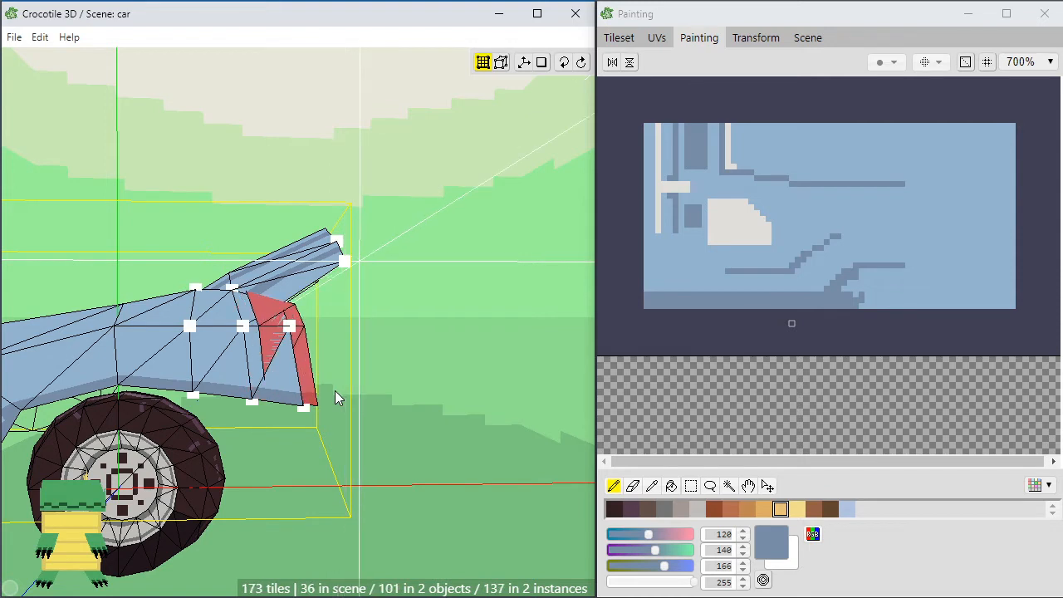
key(s)
key(s)
key(s)
key(a)
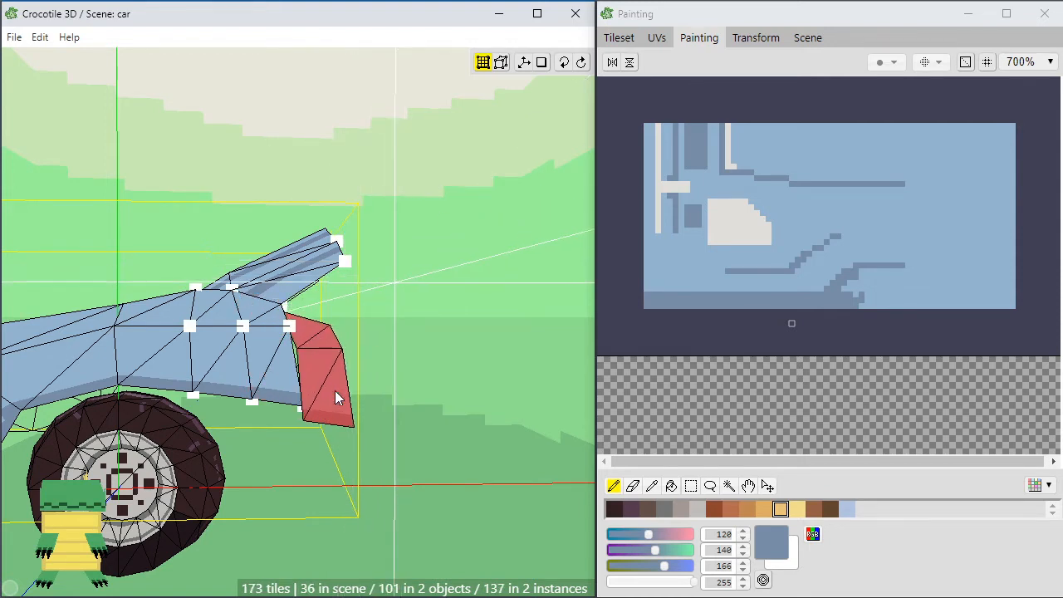
key(space)
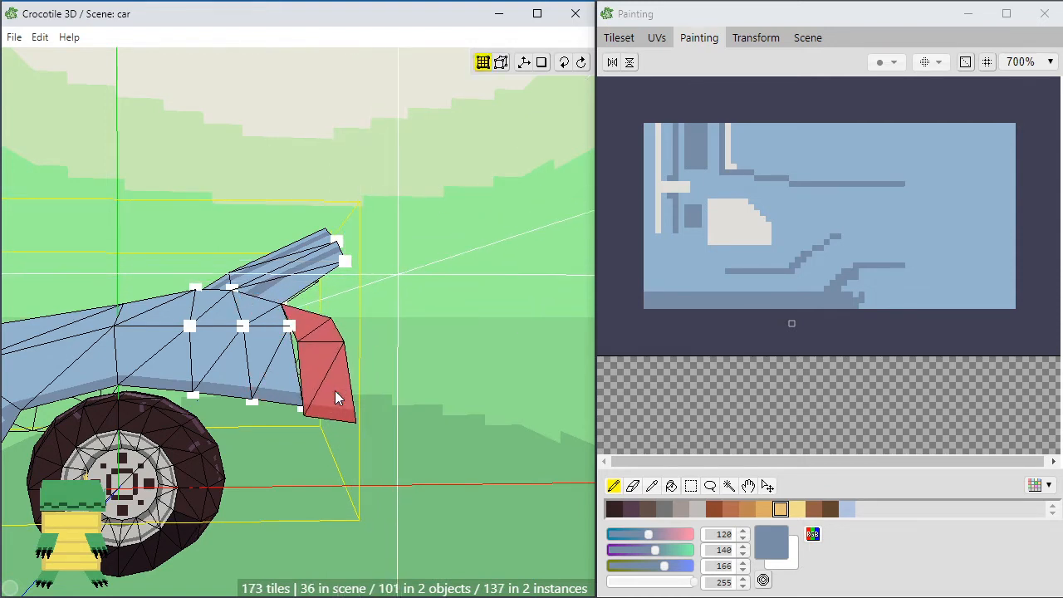
Join the copied panel's middle front vertex to the matching rear vertex of the side panel
key(space)
click(298, 343)
key(w)
key(a)
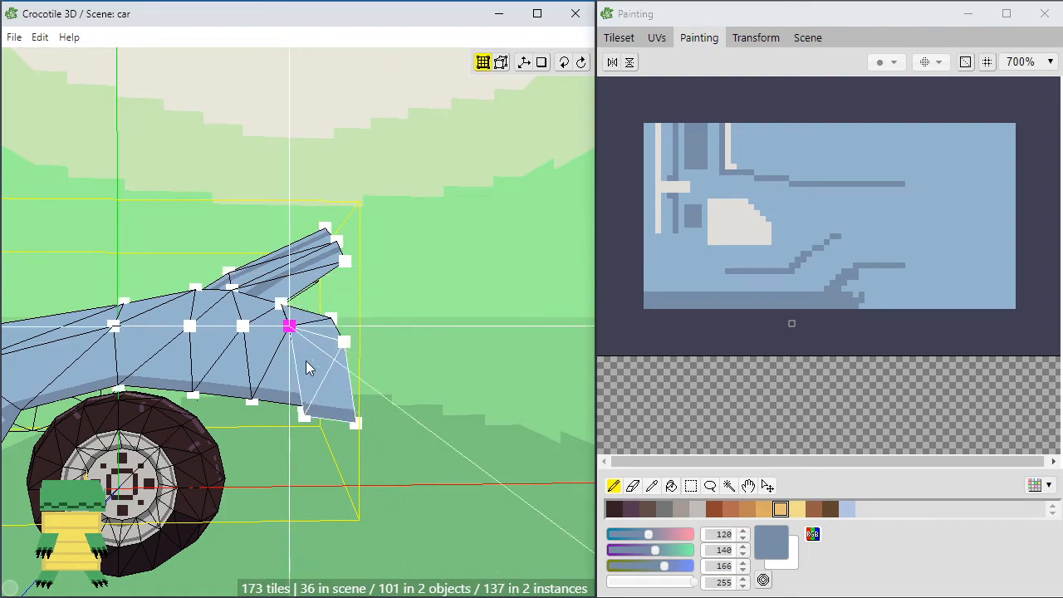
key(space)
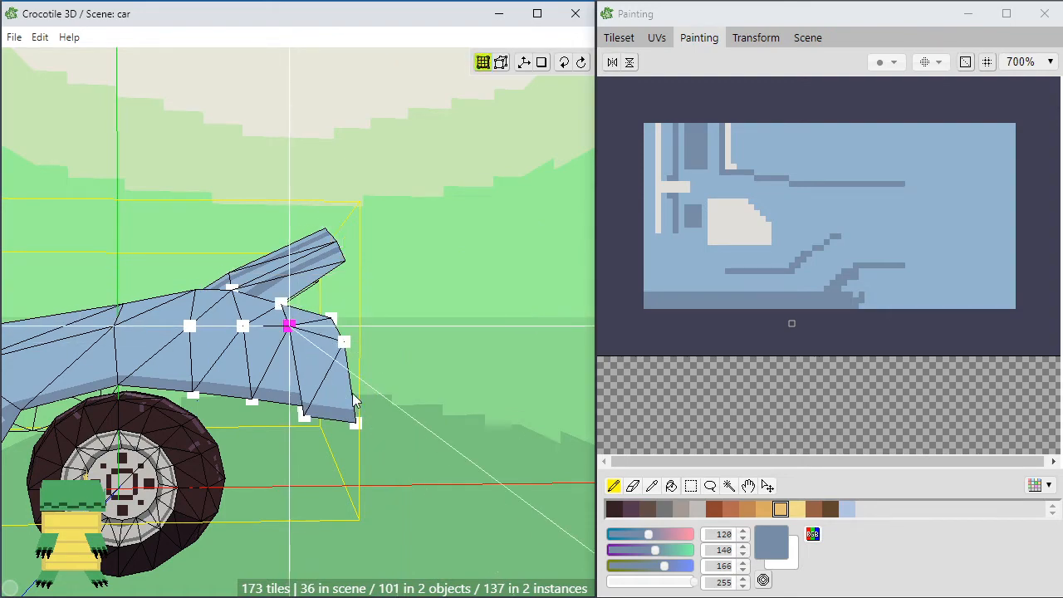
key(space)
Join the copied panel's upper and lower front vertices to the side panel's rear corners to close the gaps
drag(305, 361, 332, 372)
click(332, 372)
scroll(335, 380, up, 4)
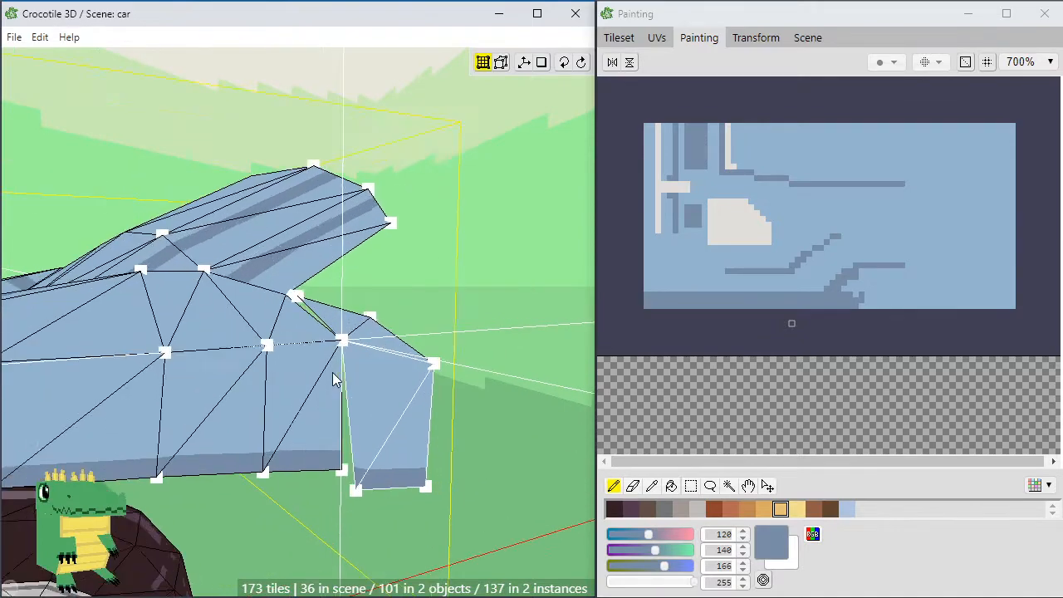
key(space)
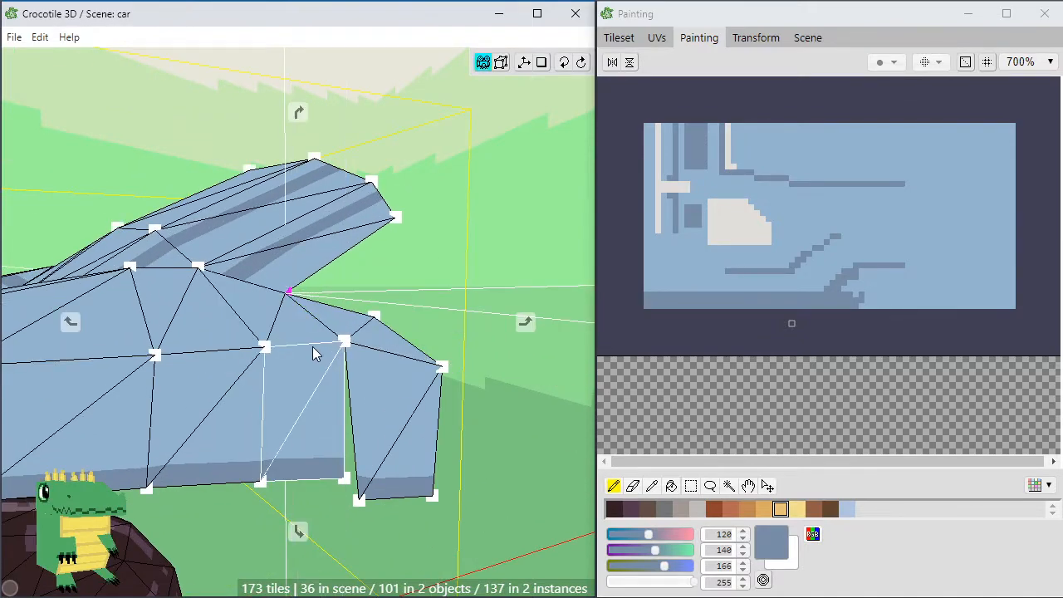
drag(312, 346, 314, 465)
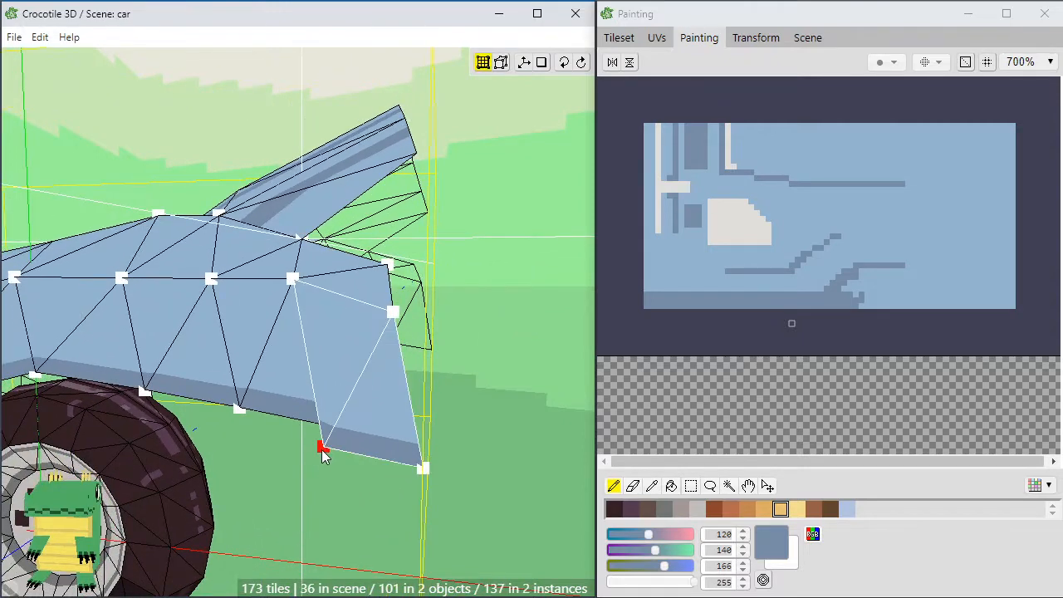
key(space)
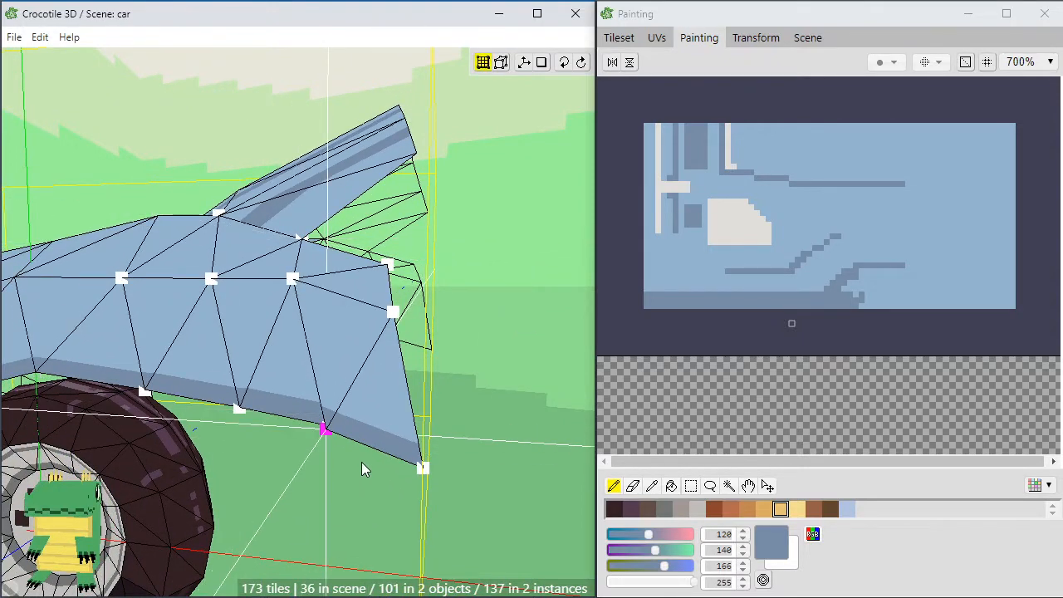
Pull the rear panel's three back vertices backward to lengthen it, and raise the lower back corner slightly
drag(362, 462, 406, 452)
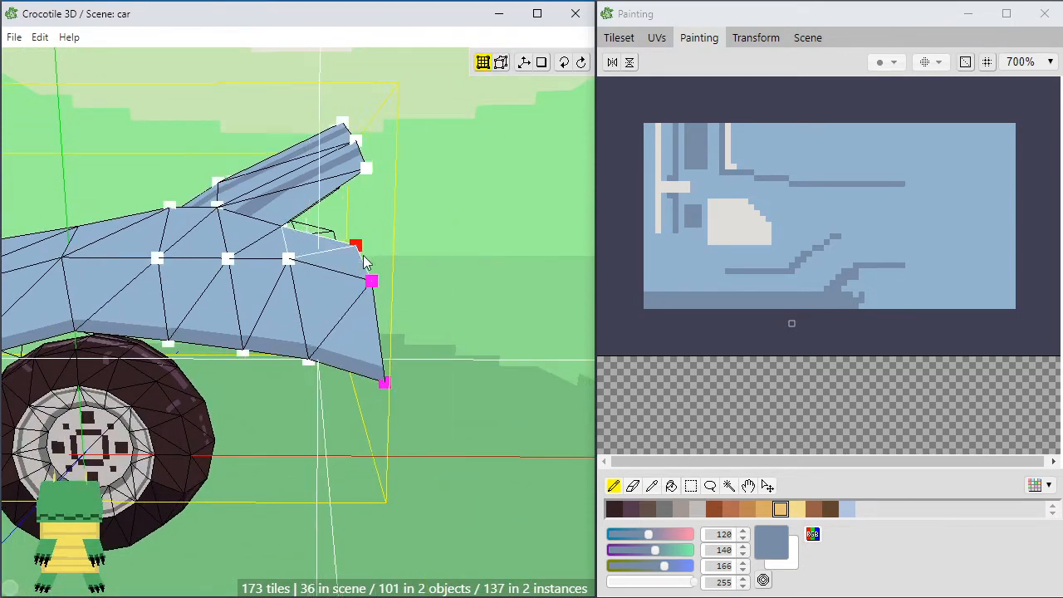
drag(366, 262, 379, 274)
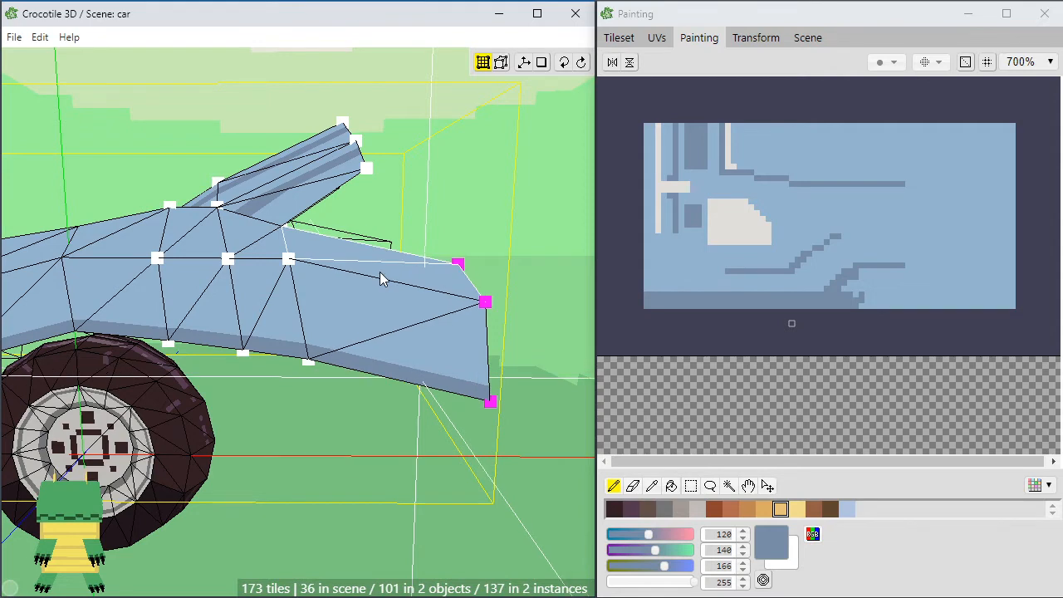
click(532, 413)
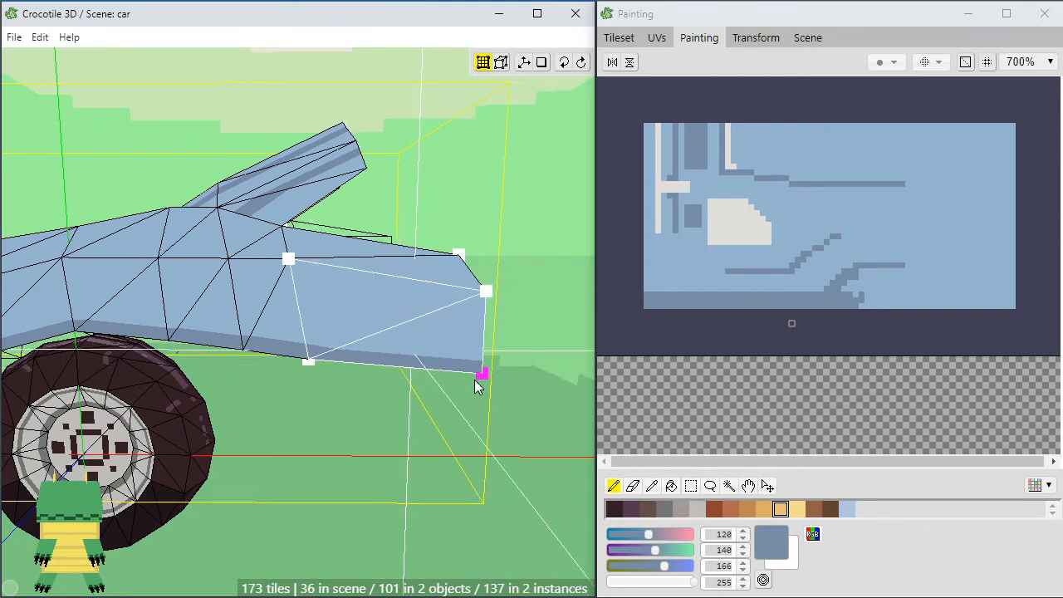
scroll(474, 380, down, 4)
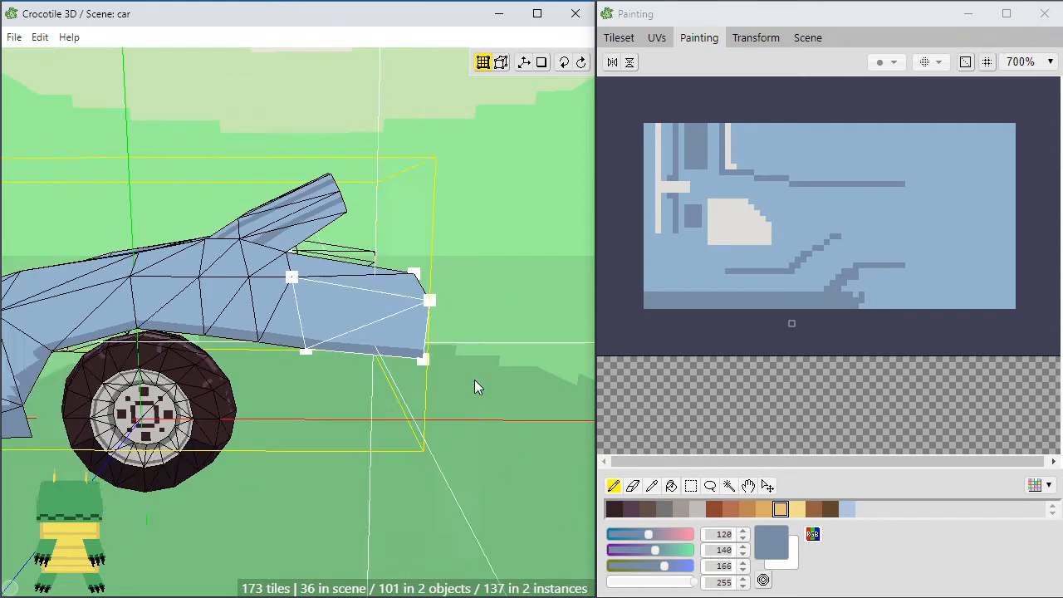
middle_drag(474, 379, 362, 326)
scroll(382, 413, down, 3)
Duplicate the upper rear panel tile upward and join it between the spoiler tip and the side panel's top edge
click(382, 412)
scroll(377, 412, up, 7)
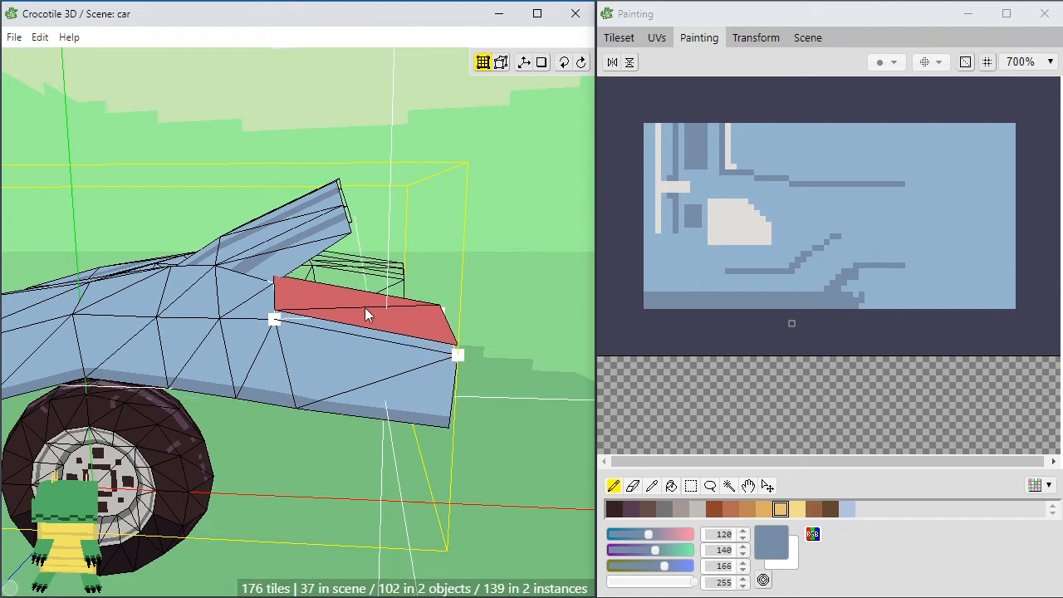
key(w)
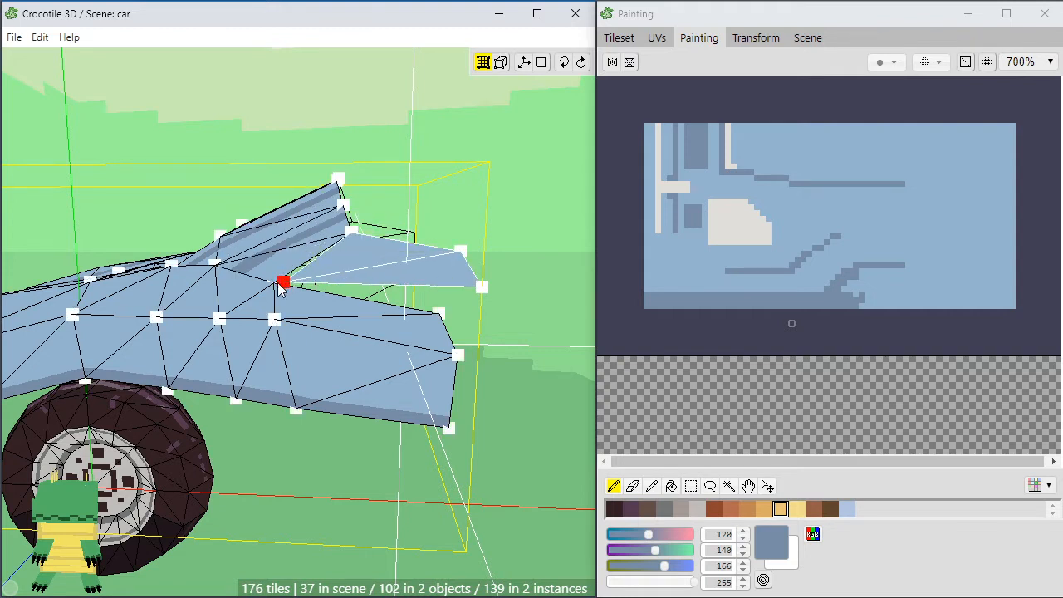
drag(280, 287, 447, 307)
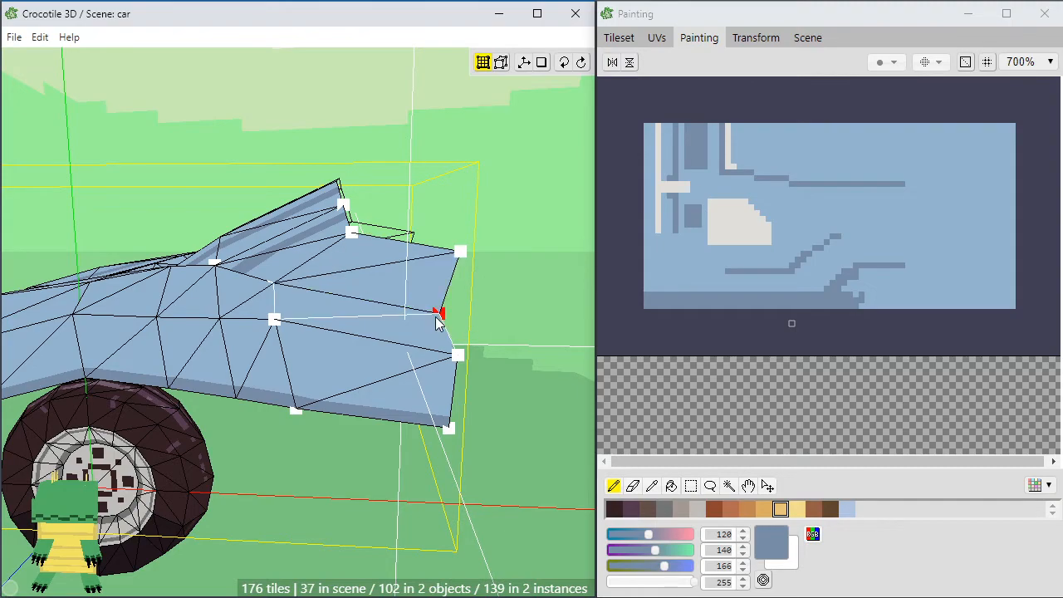
Examine the extended rear side panel and the new filler tile from several angles, including the car's front
mouse_move(406, 282)
right_down()
mouse_move(489, 332)
mouse_move(564, 290)
mouse_move(431, 295)
mouse_move(406, 281)
right_up()
key(f)
mouse_move(395, 332)
right_down()
mouse_move(449, 353)
mouse_move(395, 332)
right_up()
click(361, 404)
scroll(360, 404, down, 3)
right_drag(361, 404, 409, 406)
scroll(320, 415, down, 4)
click(321, 416)
drag(366, 253, 286, 465)
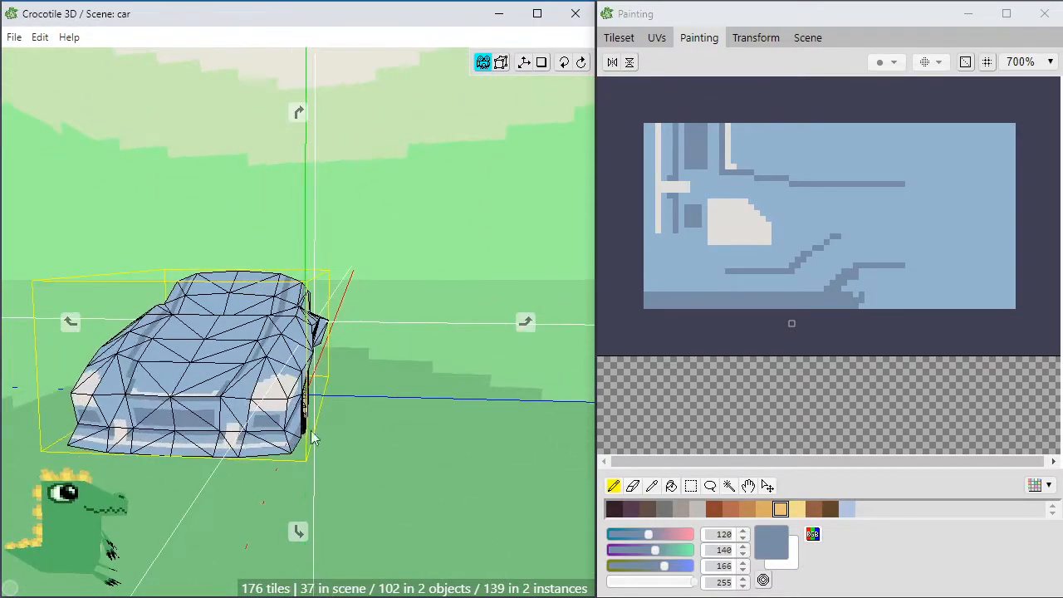
scroll(345, 404, up, 4)
Adjust the rear side panel's middle and lower vertices sideways so the panel curves with the body
right_drag(345, 403, 378, 363)
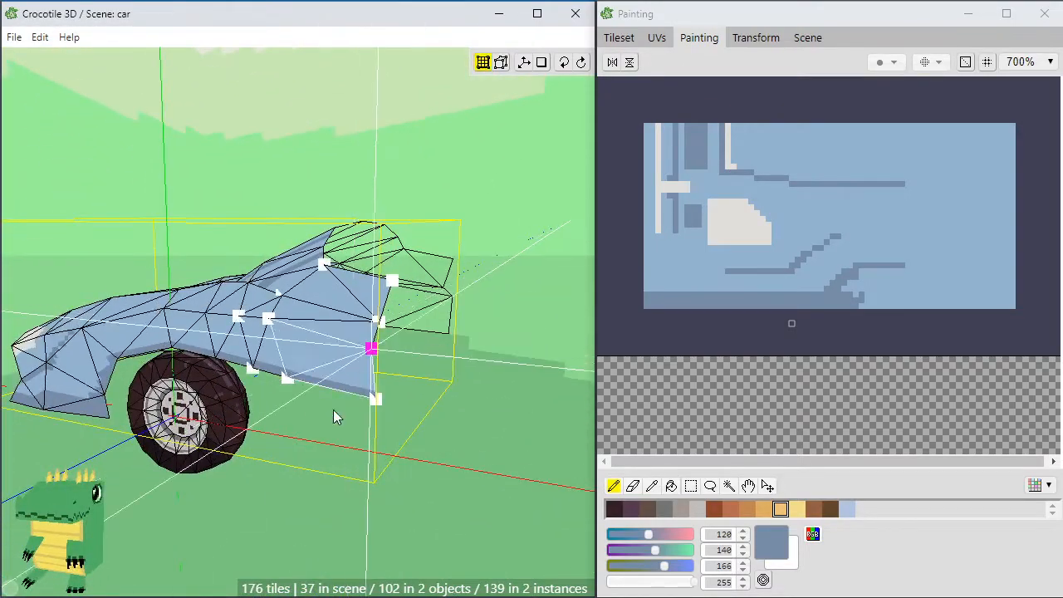
right_drag(333, 409, 332, 446)
key(a)
key(a)
key(d)
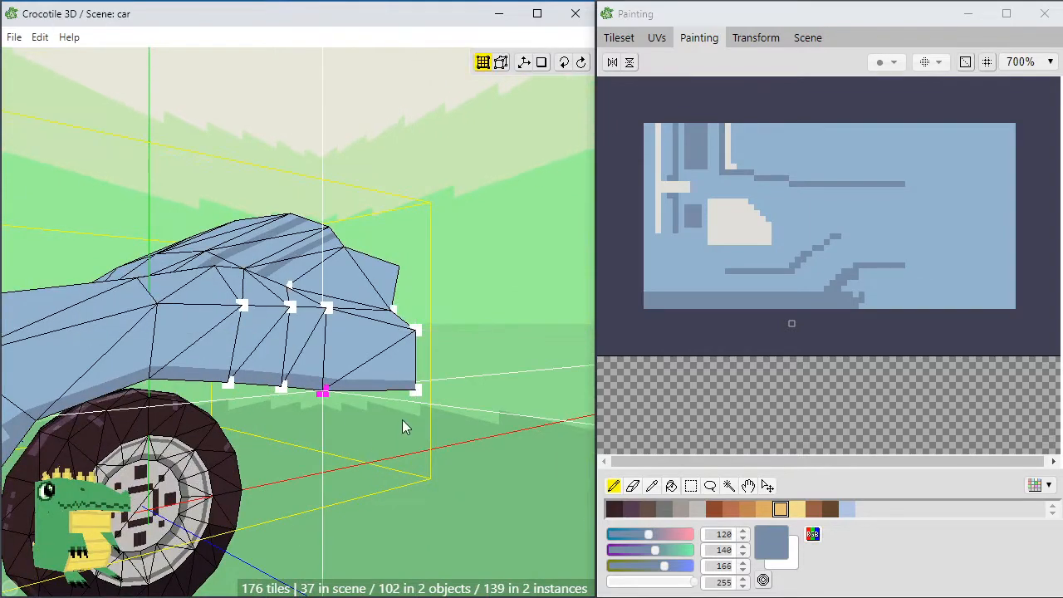
right_drag(400, 447, 335, 464)
click(367, 358)
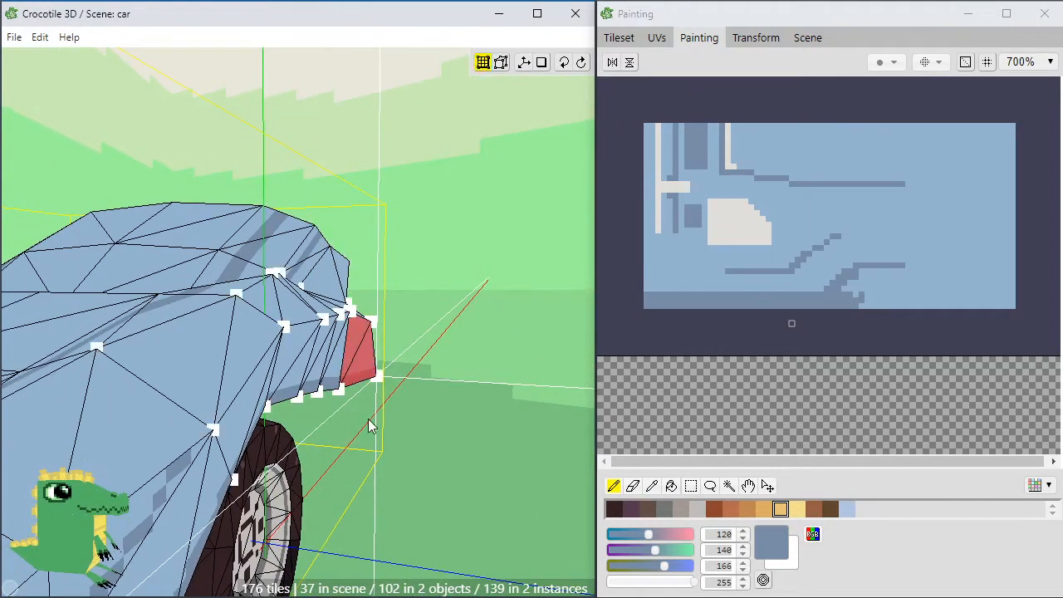
Refine the sideways placement of the rear panel's lower vertices and check the taper from behind
right_drag(368, 418, 314, 413)
drag(286, 408, 305, 415)
right_drag(339, 448, 266, 456)
right_drag(398, 457, 338, 445)
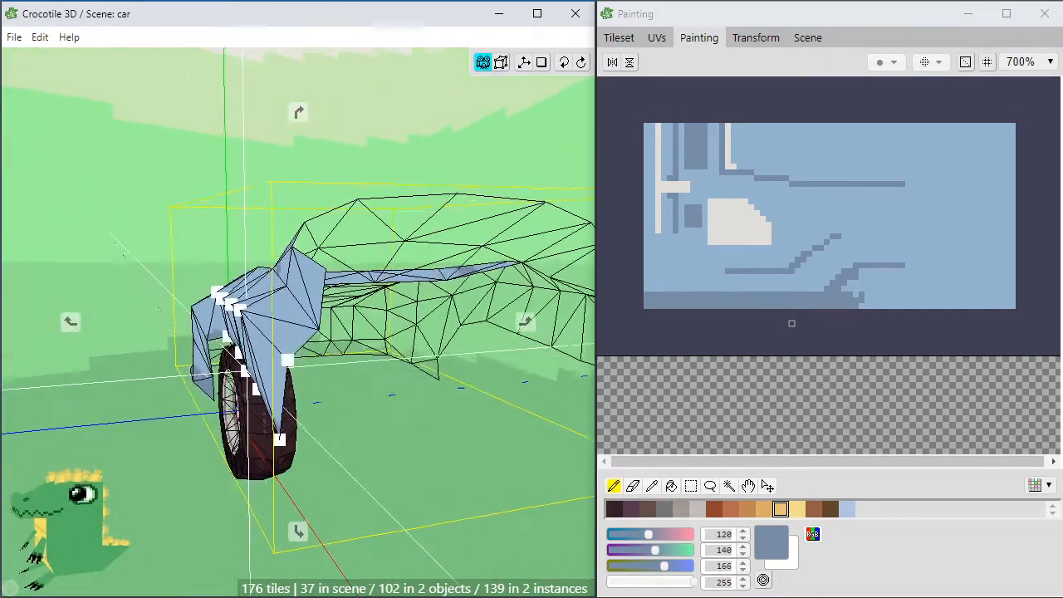
scroll(338, 445, down, 4)
right_drag(374, 503, 389, 473)
scroll(405, 431, up, 4)
key(space)
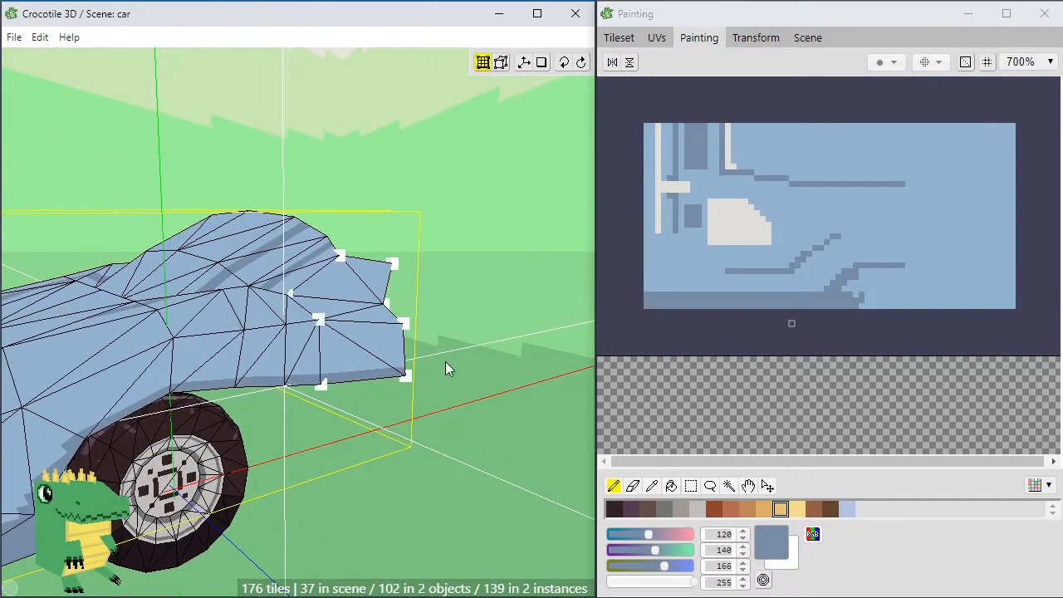
Raise the filler tile's upper rear vertex to about the height of the spoiler tip's lower corner
key(space)
right_drag(377, 378, 303, 353)
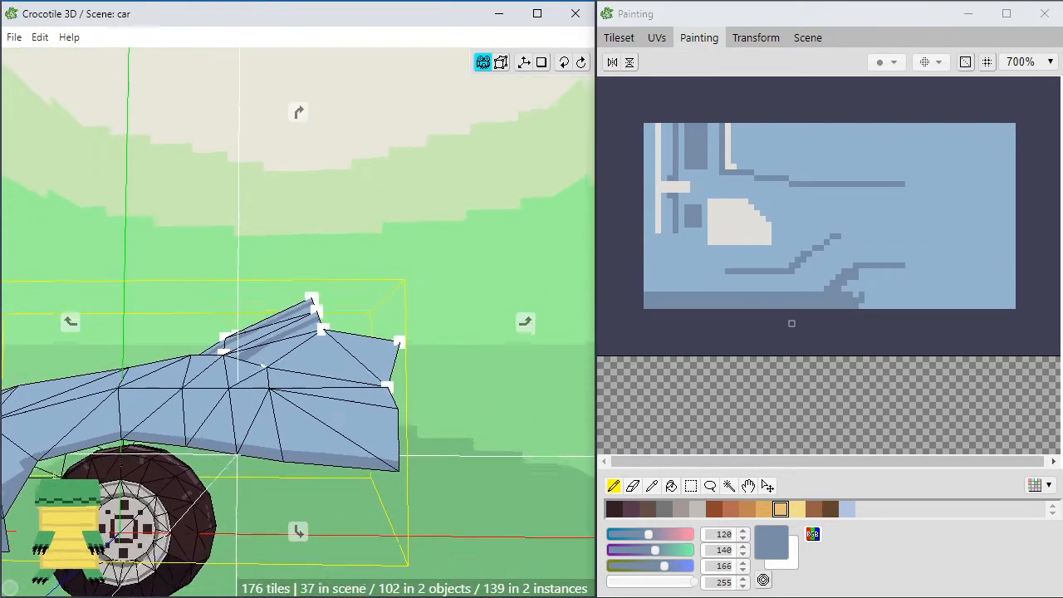
key(s)
click(415, 353)
key(space)
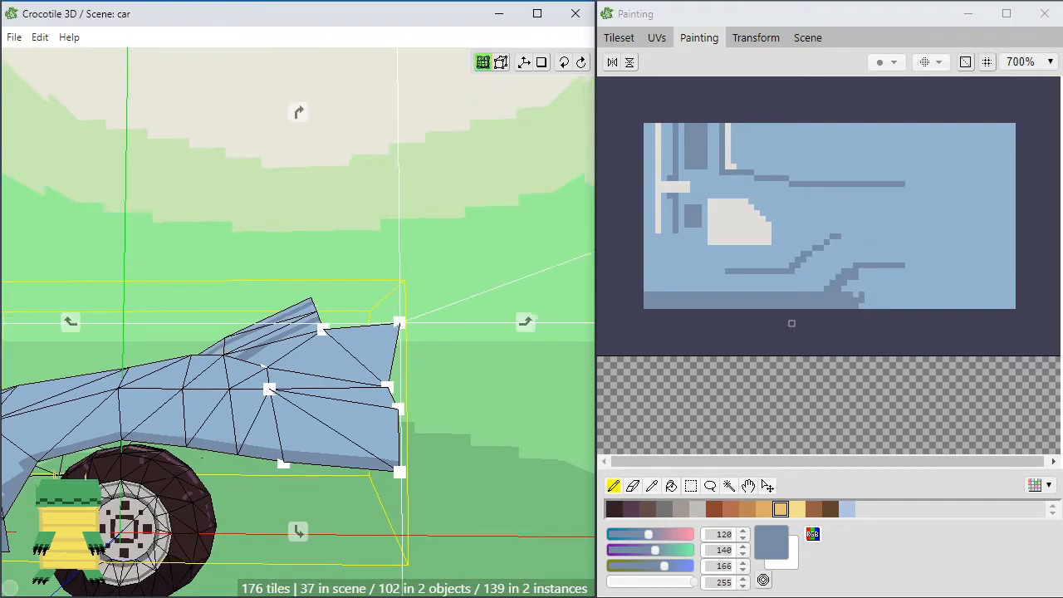
Adjust the vertex where the spoiler, filler tile and side panel meet, checking the shape from behind
right_drag(414, 352, 318, 336)
scroll(300, 440, up, 4)
key(ctrl+plus)
key(ctrl+plus)
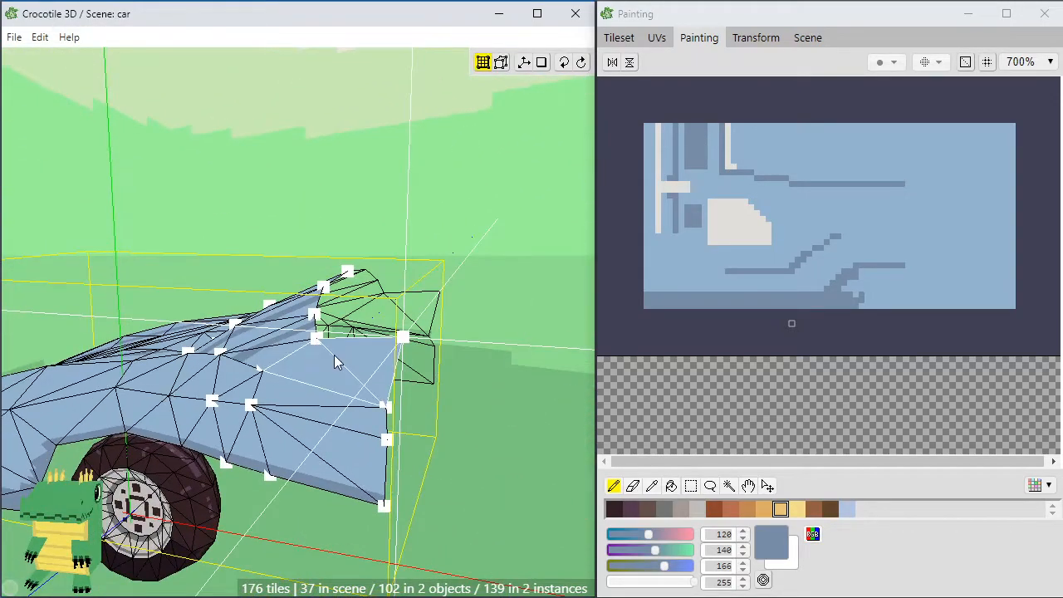
right_drag(308, 395, 317, 399)
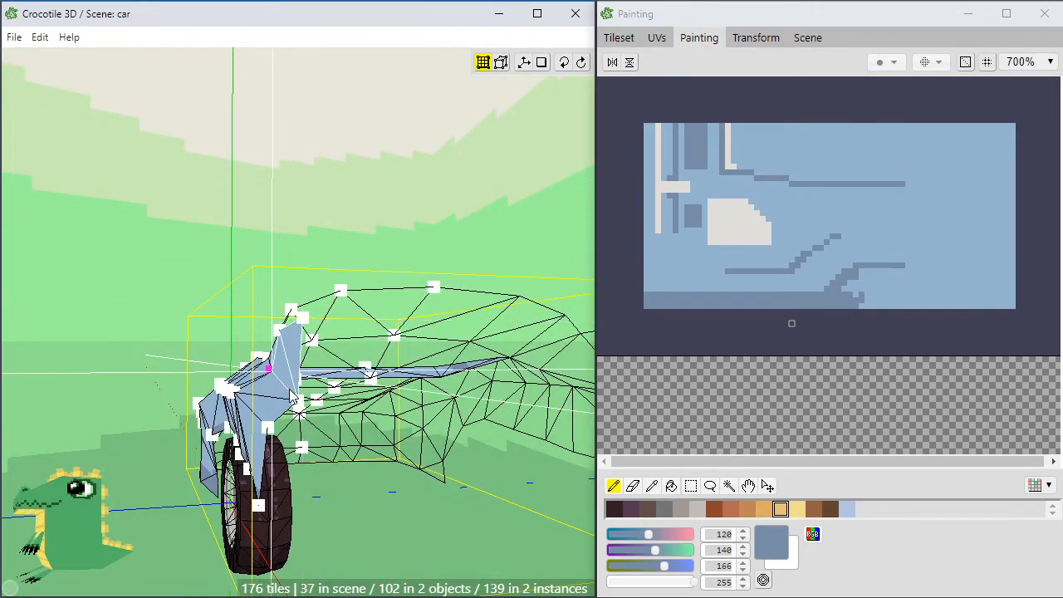
mouse_move(269, 368)
right_down()
mouse_move(258, 368)
mouse_move(306, 380)
mouse_move(318, 372)
mouse_move(307, 366)
mouse_move(348, 370)
mouse_move(309, 369)
mouse_move(309, 411)
right_up()
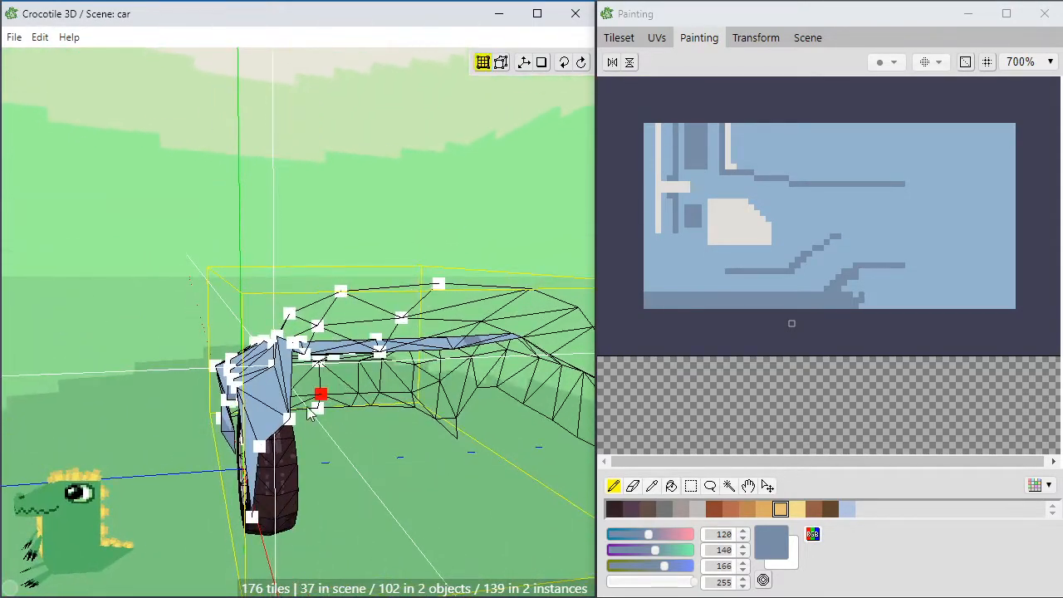
Examine the spoiler and rear side panels from above to compare their alignment with the body's outline
right_drag(300, 446, 433, 413)
scroll(455, 360, up, 2)
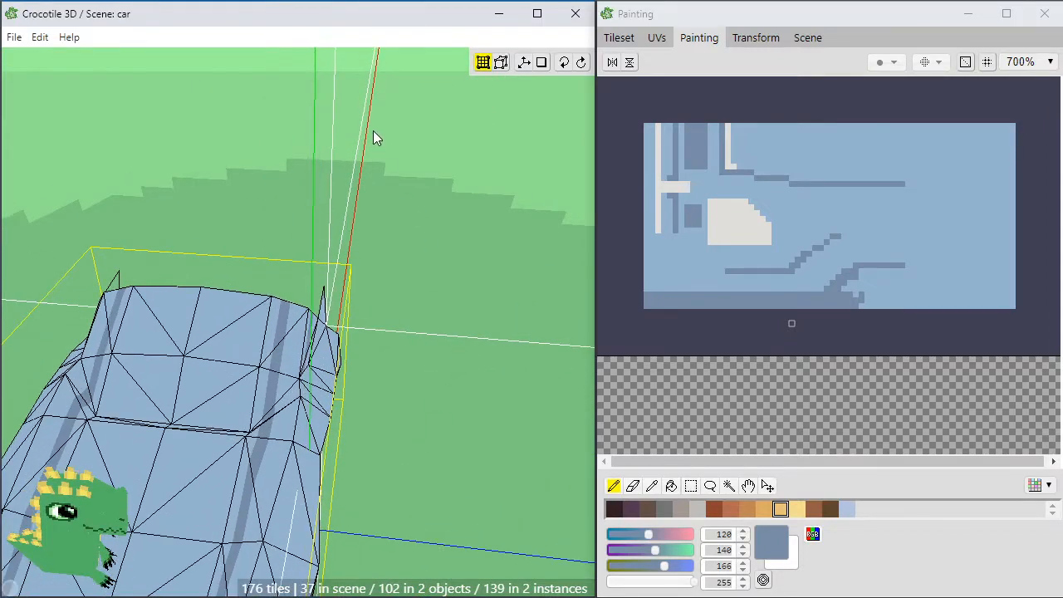
key(space)
mouse_move(462, 402)
mouse_down()
mouse_move(481, 428)
mouse_move(466, 403)
mouse_up()
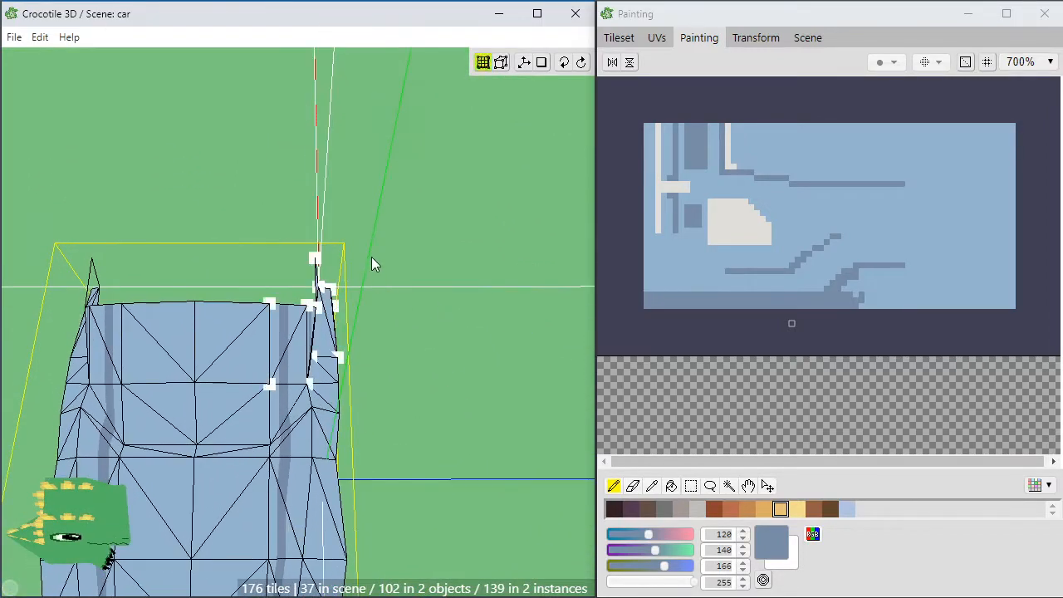
key(space)
right_drag(372, 256, 478, 166)
drag(411, 313, 421, 334)
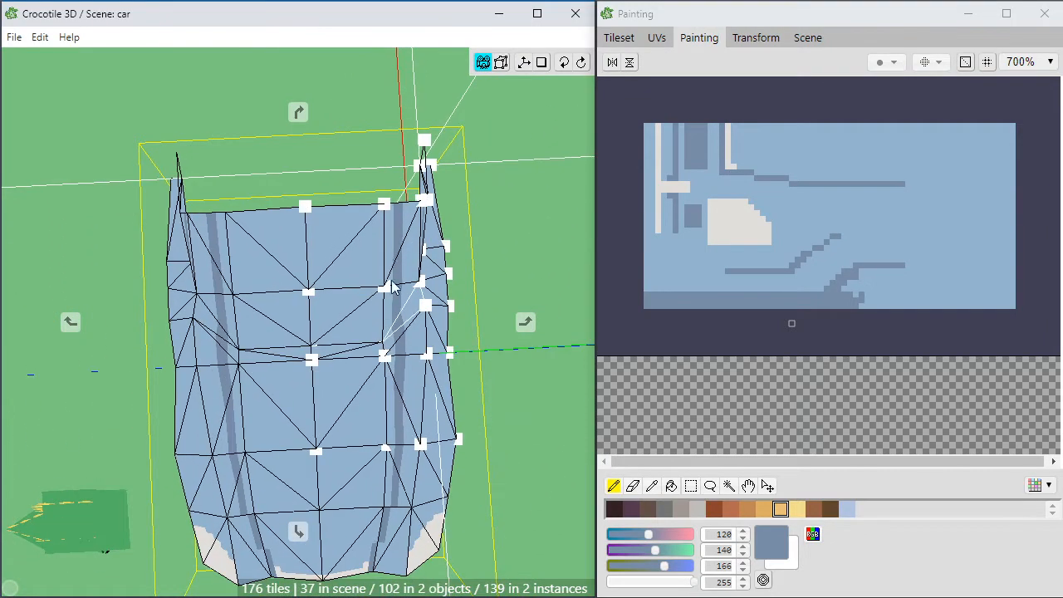
right_drag(392, 286, 367, 388)
mouse_move(401, 264)
mouse_down()
mouse_move(410, 282)
mouse_move(405, 265)
mouse_up()
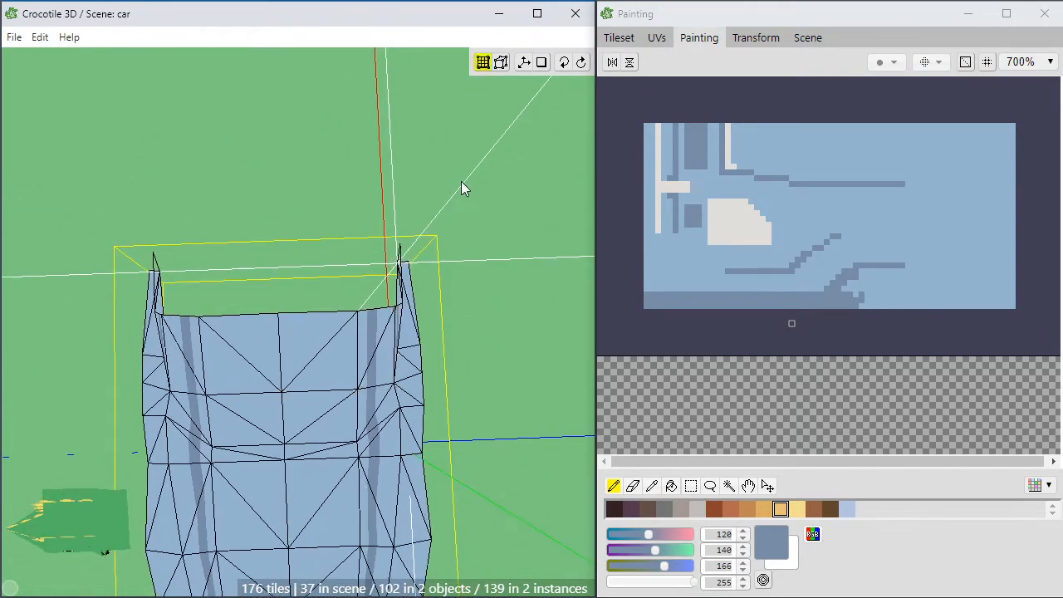
Move the spoiler's rear vertices inward toward the car's centre line and check the result from the front
drag(289, 321, 289, 321)
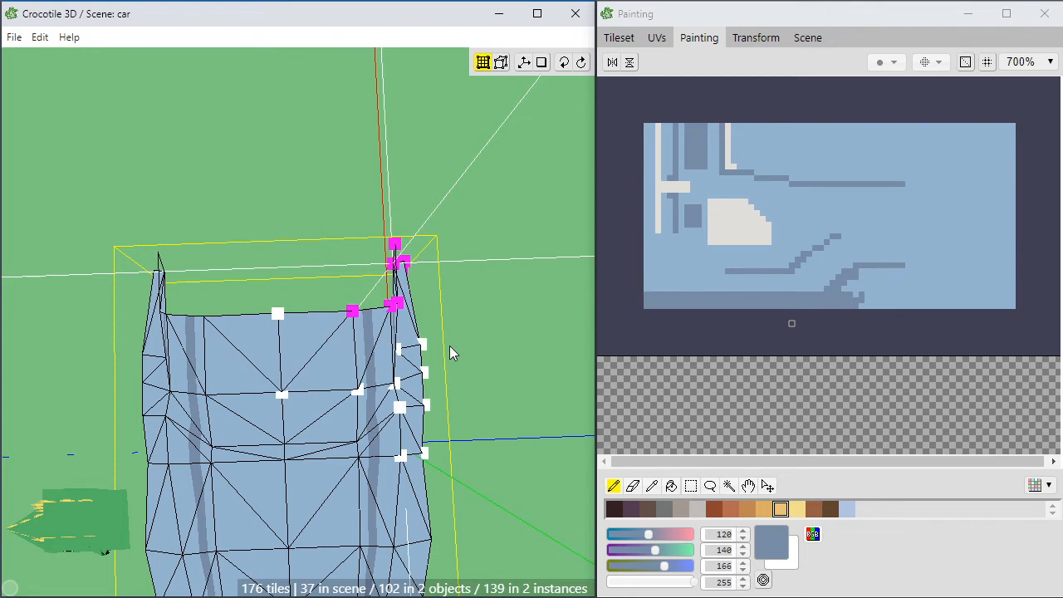
key(d)
key(a)
key(a)
key(d)
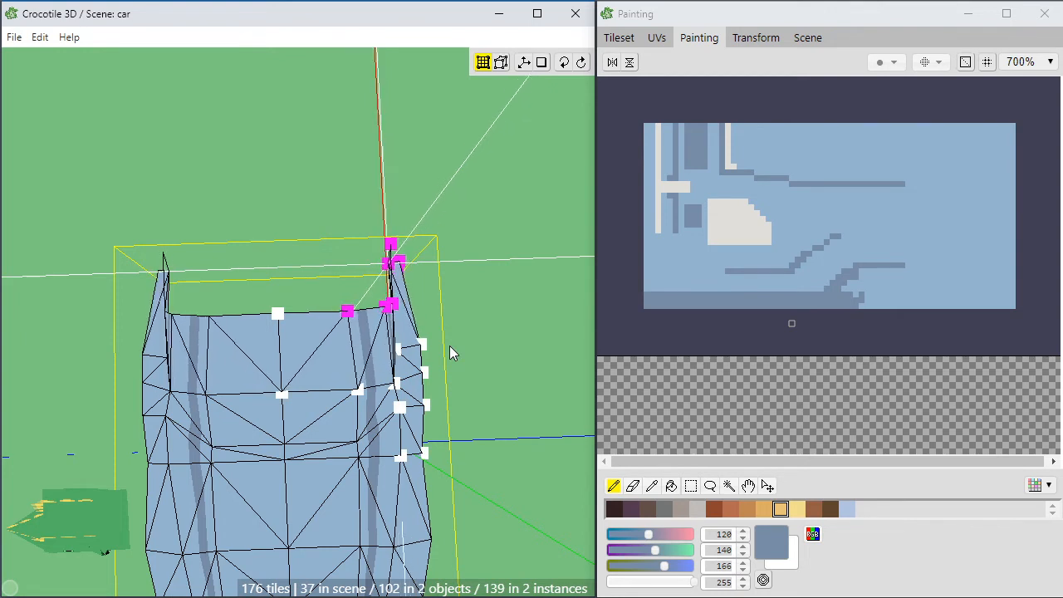
key(a)
key(d)
click(399, 359)
key(space)
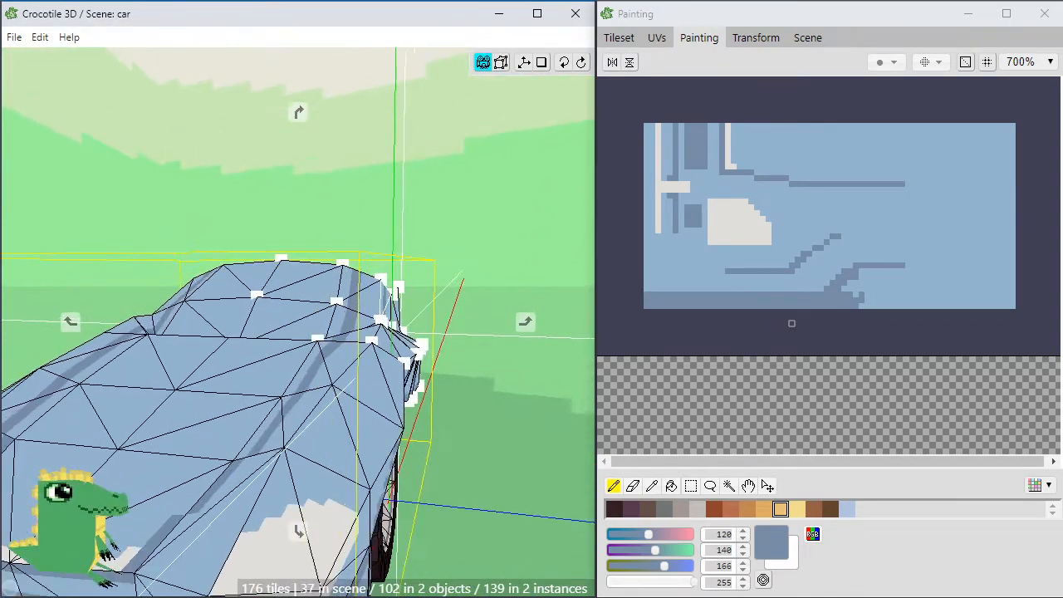
middle_drag(440, 390, 396, 376)
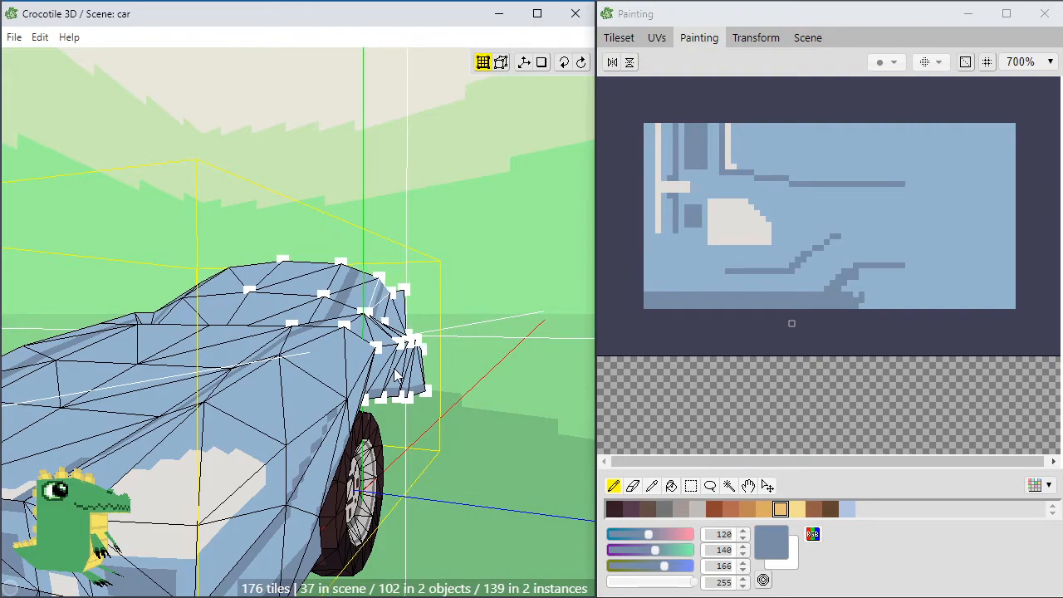
Duplicate the strip of tiles along the roof's rear edge and shift the copy toward the rear of the car
middle_drag(298, 322, 321, 374)
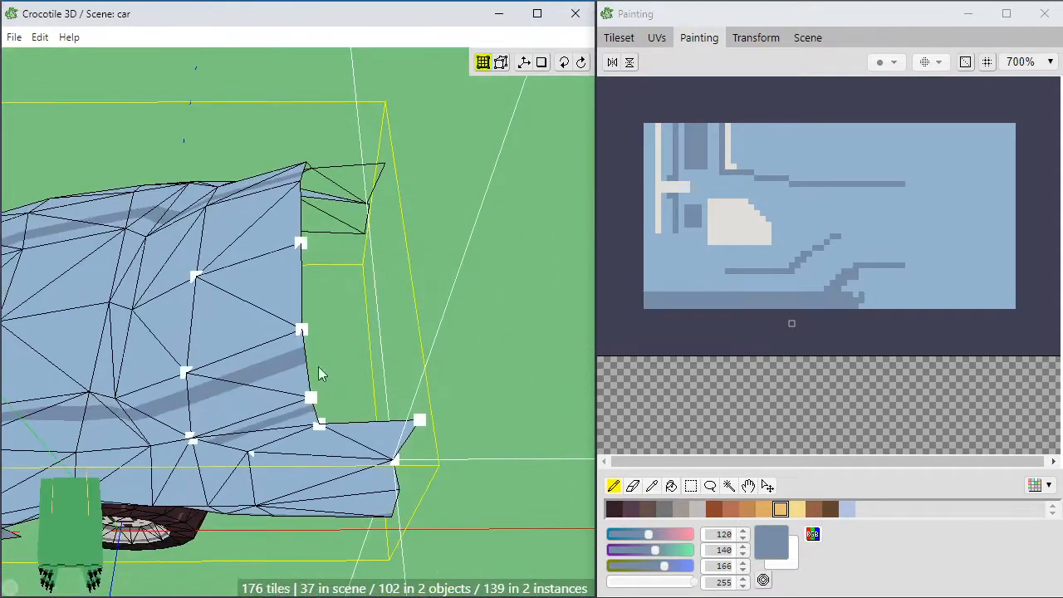
click(290, 416)
shift+click(276, 357)
shift+click(276, 349)
shift+click(269, 346)
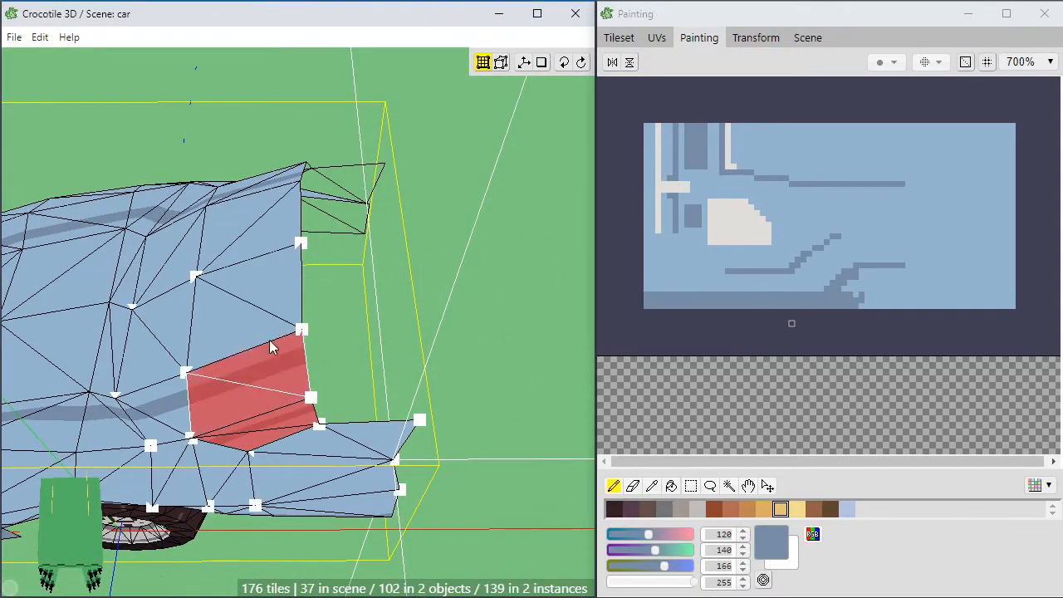
shift+click(267, 326)
middle_drag(376, 354, 404, 356)
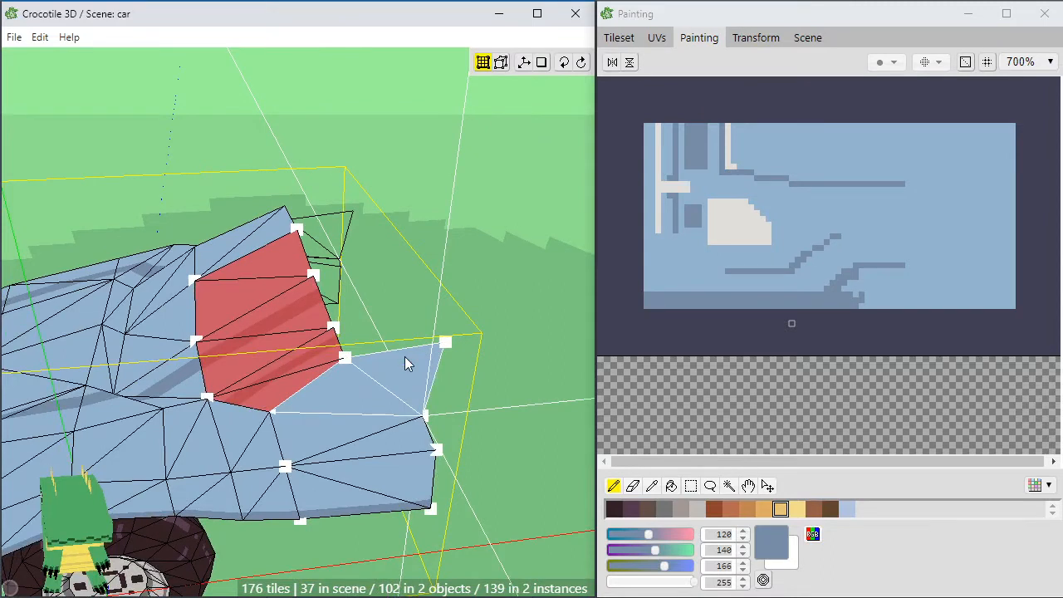
key(ctrl+c)
key(ctrl+v)
key(d)
key(d)
key(d)
key(d)
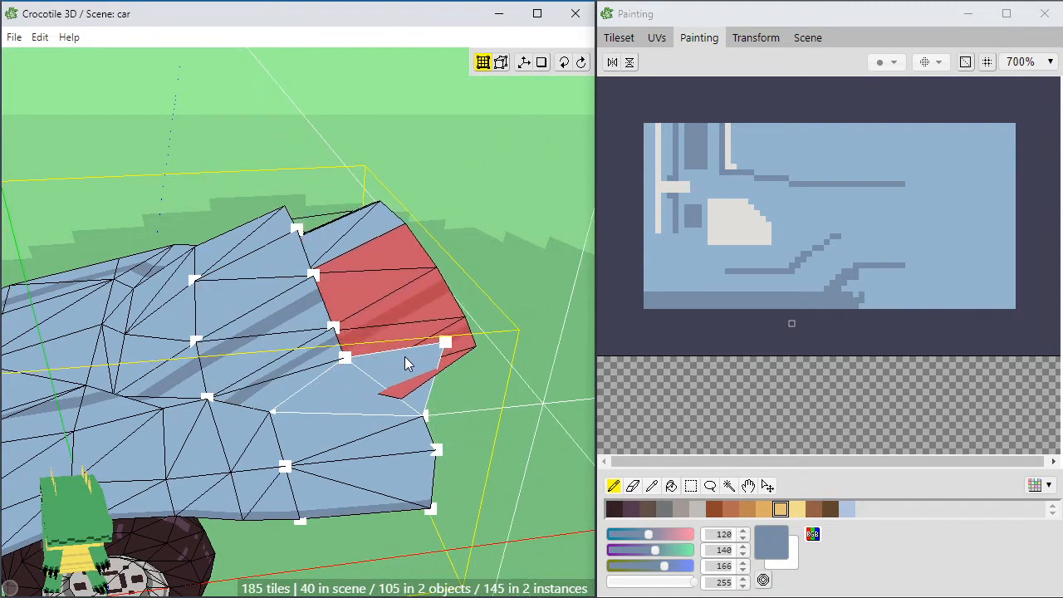
key(d)
key(d)
Raise the duplicated tile strip and nudge it forward until its front edge lines up with the roof's rear edge
key(w)
key(w)
key(w)
key(w)
key(a)
key(w)
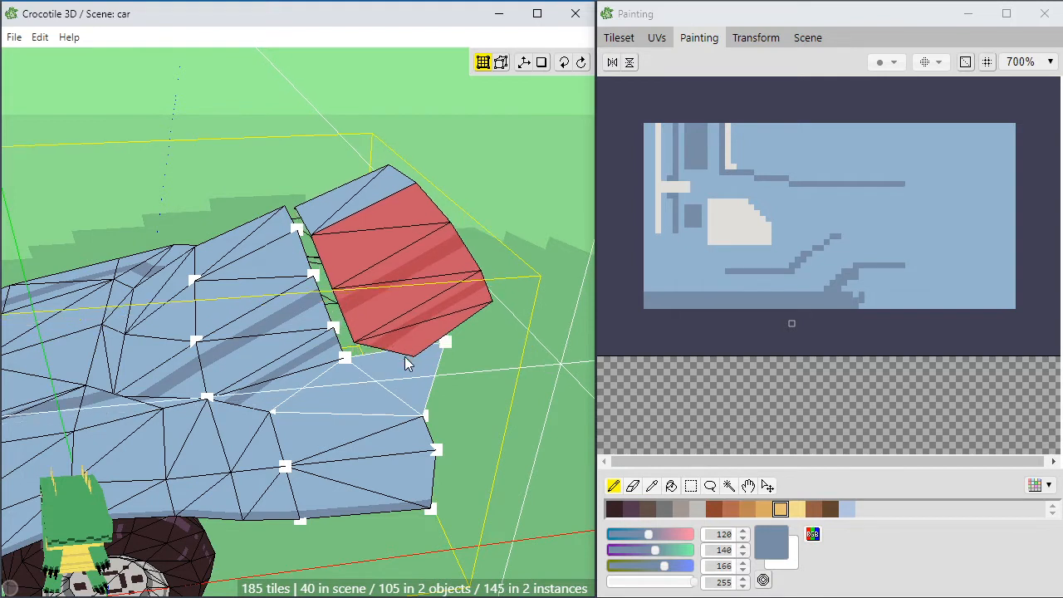
key(s)
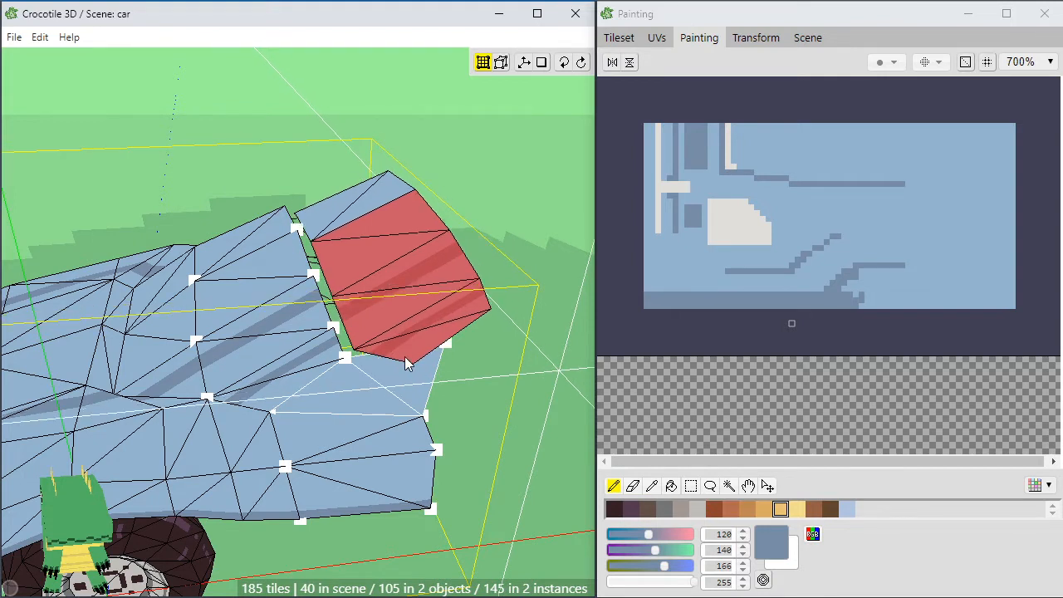
key(w)
key(a)
key(a)
key(w)
key(w)
key(s)
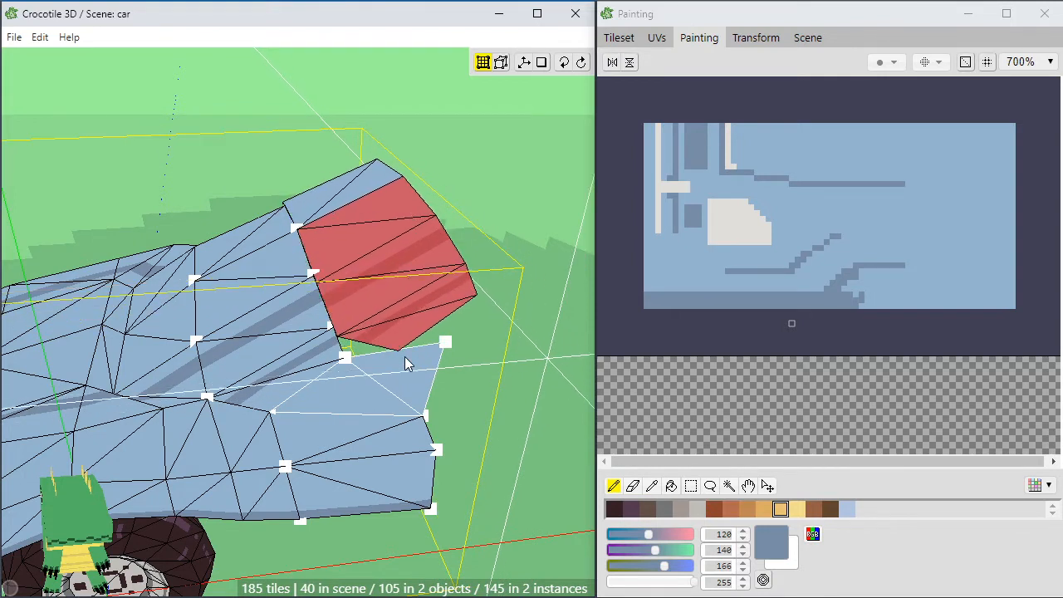
Align the duplicated strip's front vertices with the matching vertices on the roof's rear edge
key(Escape)
key(Tab)
key(space)
drag(405, 356, 374, 429)
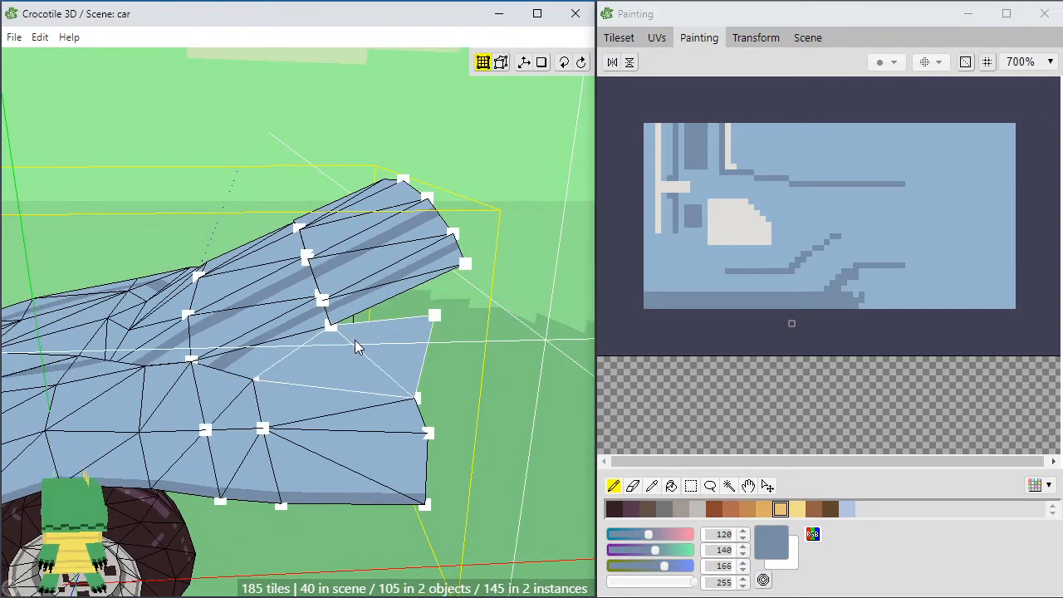
scroll(355, 347, up, 2)
key(space)
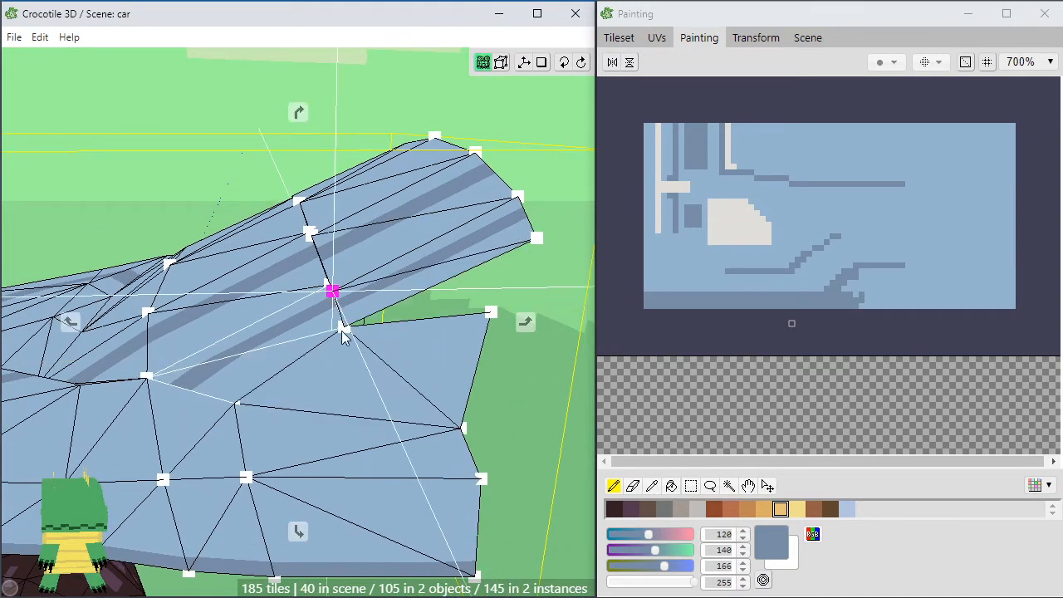
key(w)
key(a)
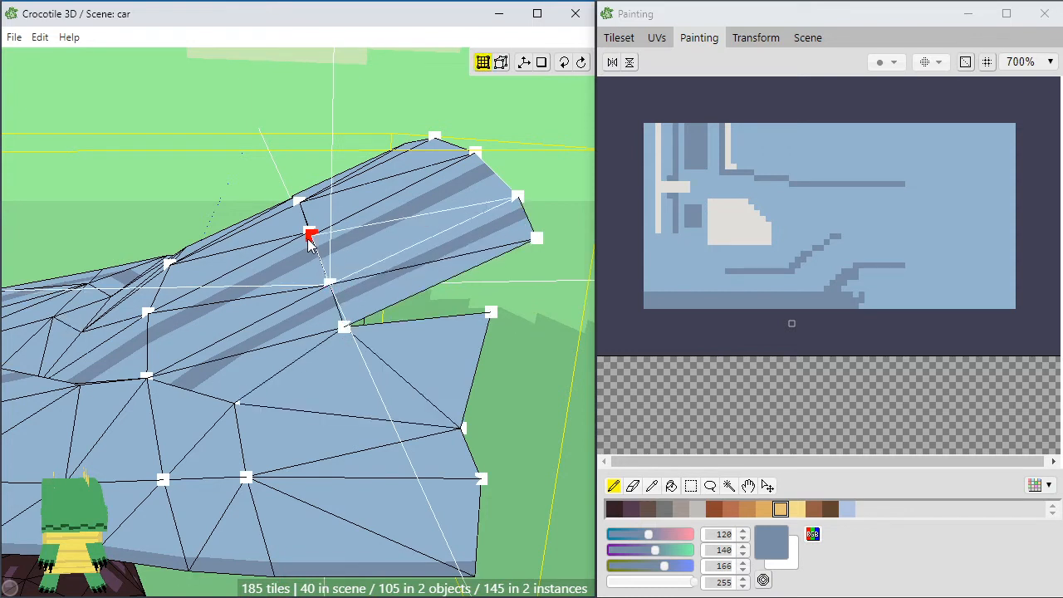
key(space)
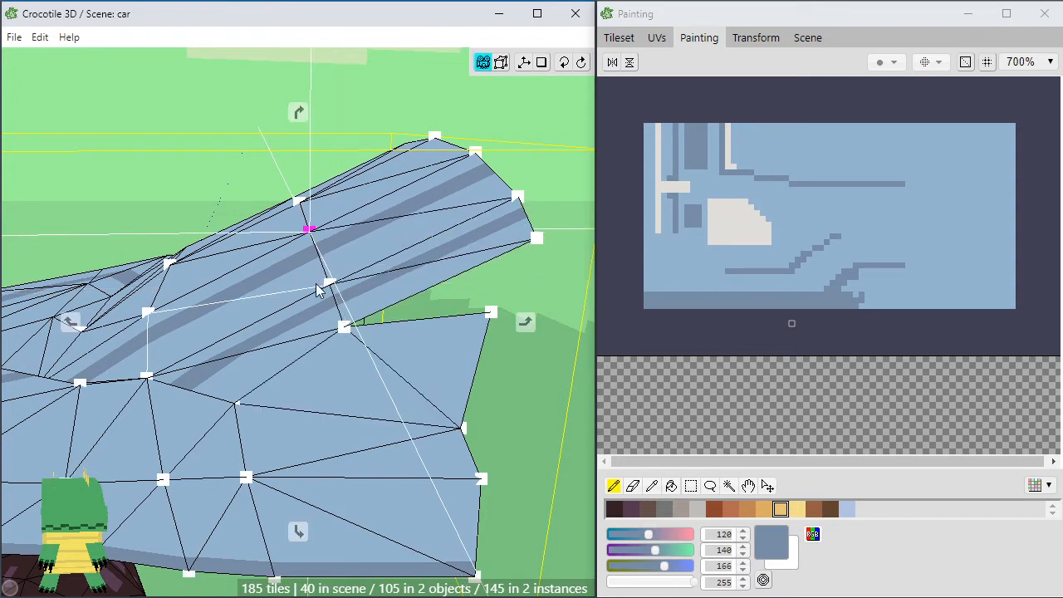
Join the duplicated strip's lower rear vertex to the upper rear tip of the side panel
right_drag(316, 291, 465, 202)
drag(541, 203, 505, 279)
scroll(504, 274, down, 3)
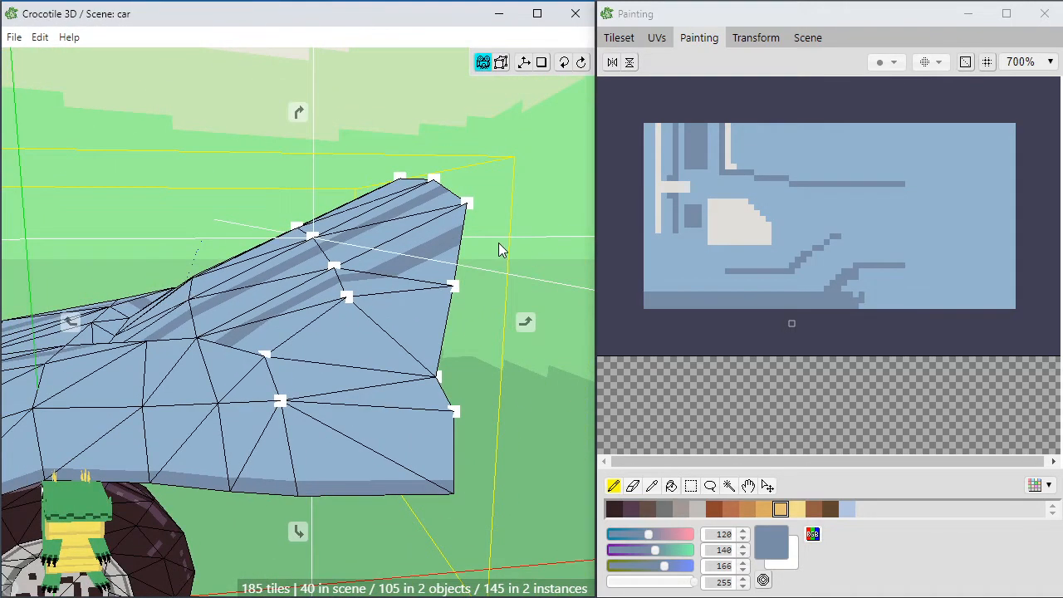
Lower the roof extension's three upper rear vertices to about the height of its front edge
middle_drag(498, 242, 484, 324)
drag(381, 295, 380, 296)
key(s)
key(s)
key(s)
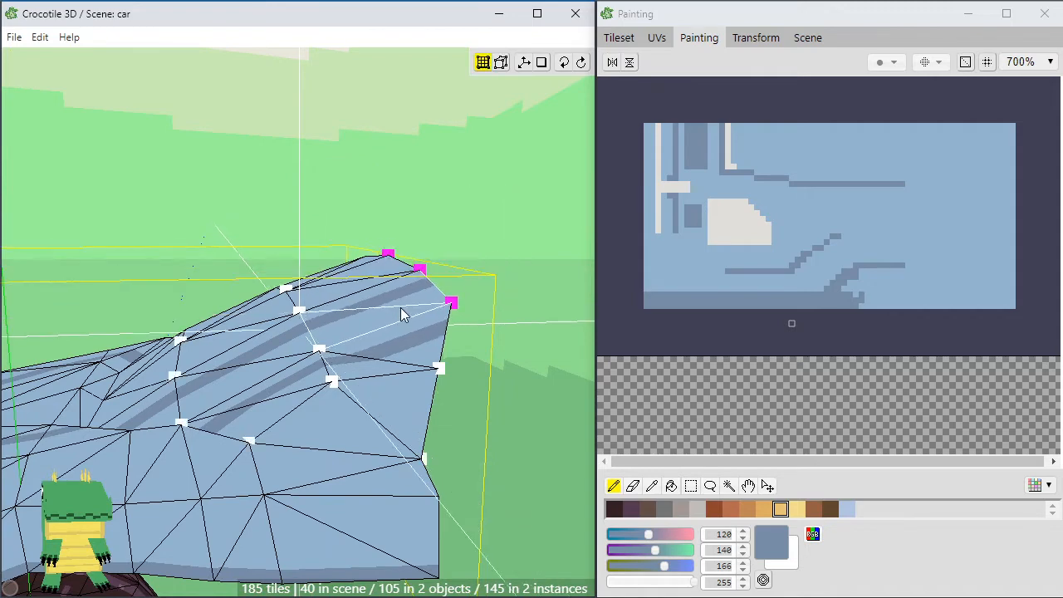
middle_drag(412, 370, 373, 401)
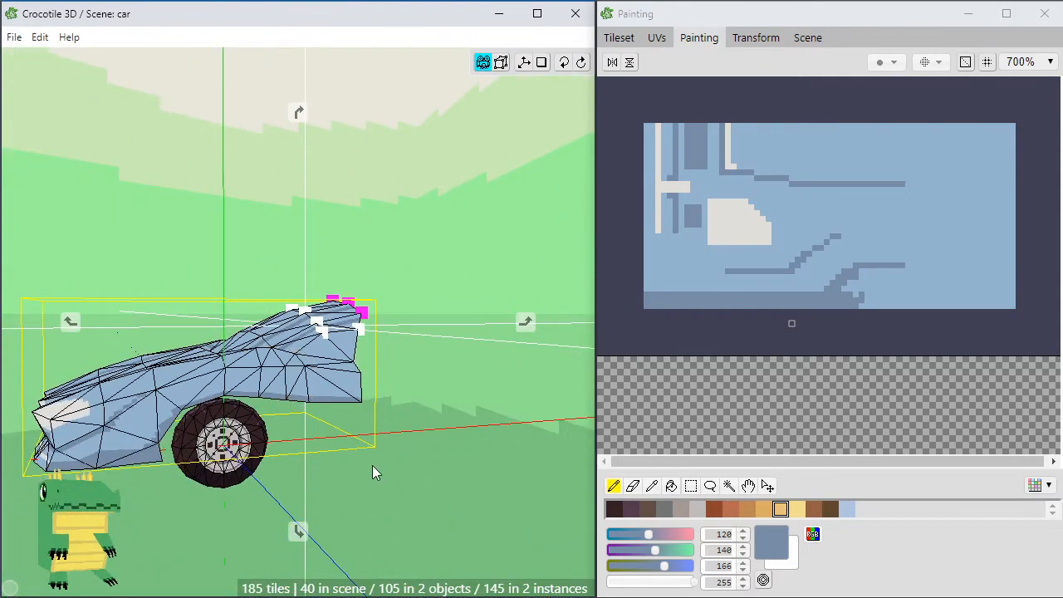
Lower all four vertices of the rear edge slightly, including the side panel's tip, and check the car's side profile
scroll(372, 472, up, 3)
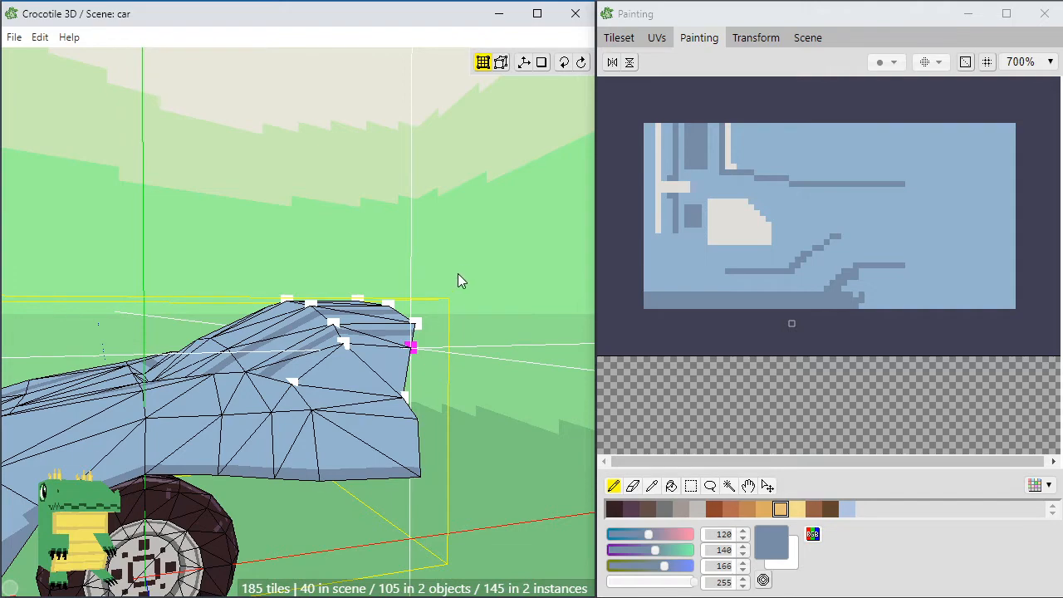
drag(350, 360, 350, 361)
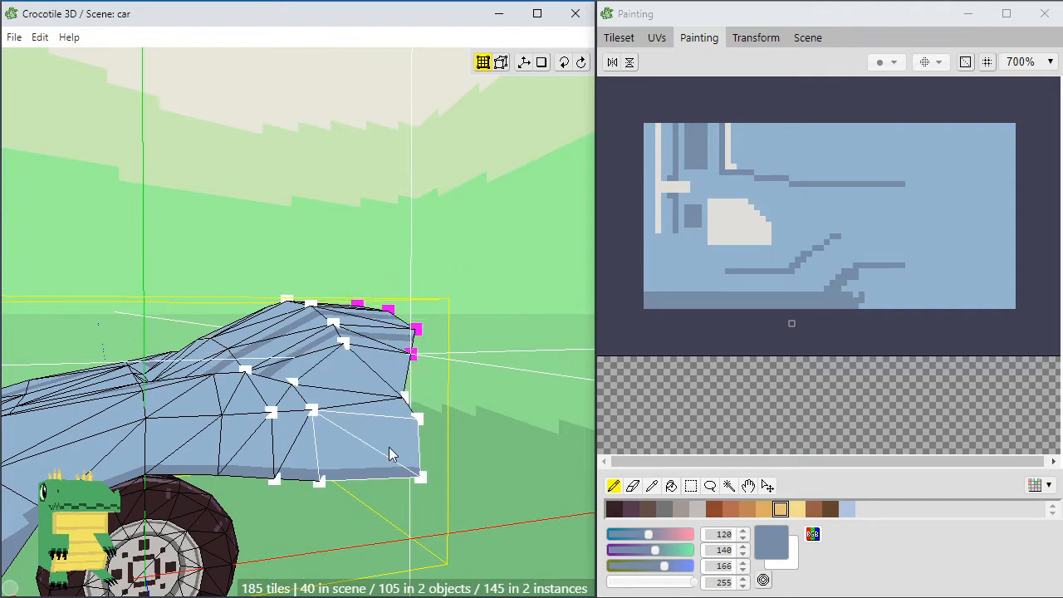
key(space)
drag(333, 446, 401, 429)
scroll(226, 444, down, 4)
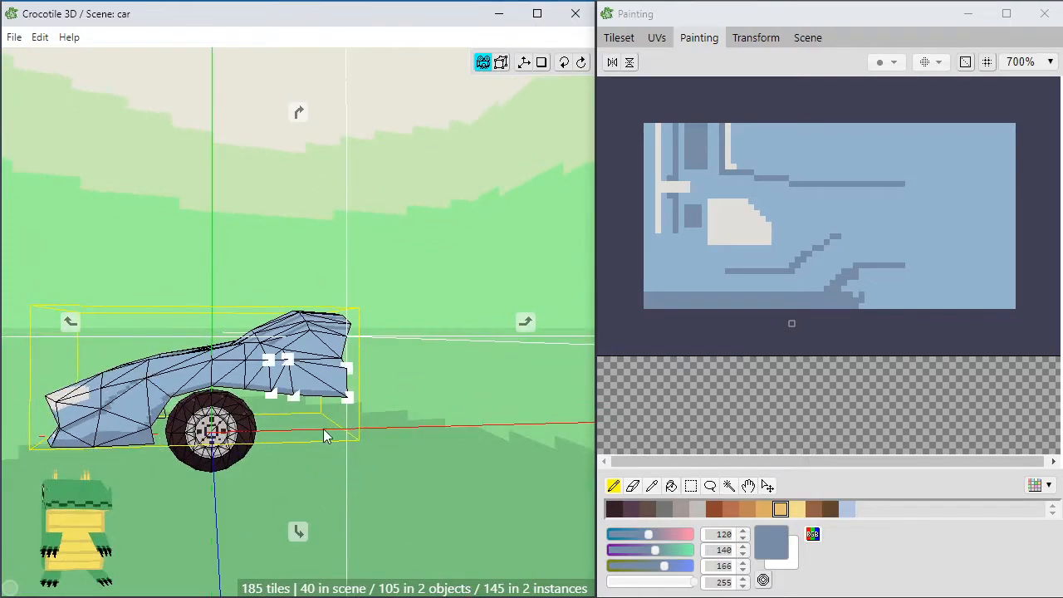
key(space)
key(space)
mouse_move(323, 428)
mouse_down()
mouse_move(291, 428)
mouse_move(452, 434)
mouse_move(353, 453)
mouse_move(307, 446)
mouse_move(287, 429)
mouse_move(353, 433)
mouse_move(337, 453)
mouse_move(370, 453)
mouse_move(334, 442)
mouse_up()
scroll(345, 436, up, 4)
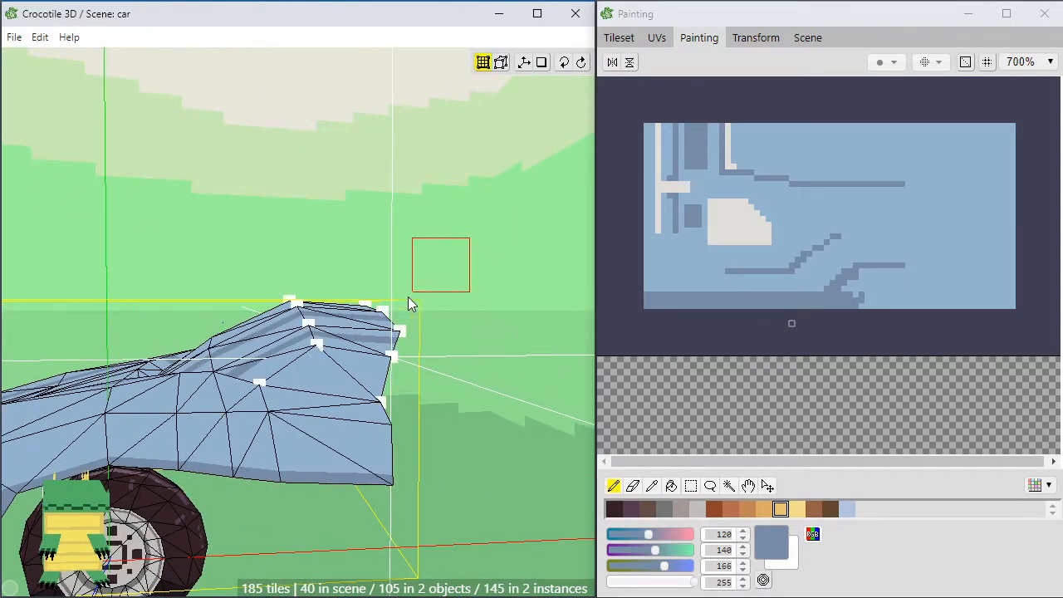
Raise the roof extension's three upper rear vertices and check the tail's profile from several angles
key(w)
key(w)
key(w)
key(w)
key(w)
drag(356, 337, 322, 318)
scroll(351, 356, down, 5)
drag(453, 366, 385, 411)
scroll(385, 411, up, 3)
scroll(385, 411, up, 4)
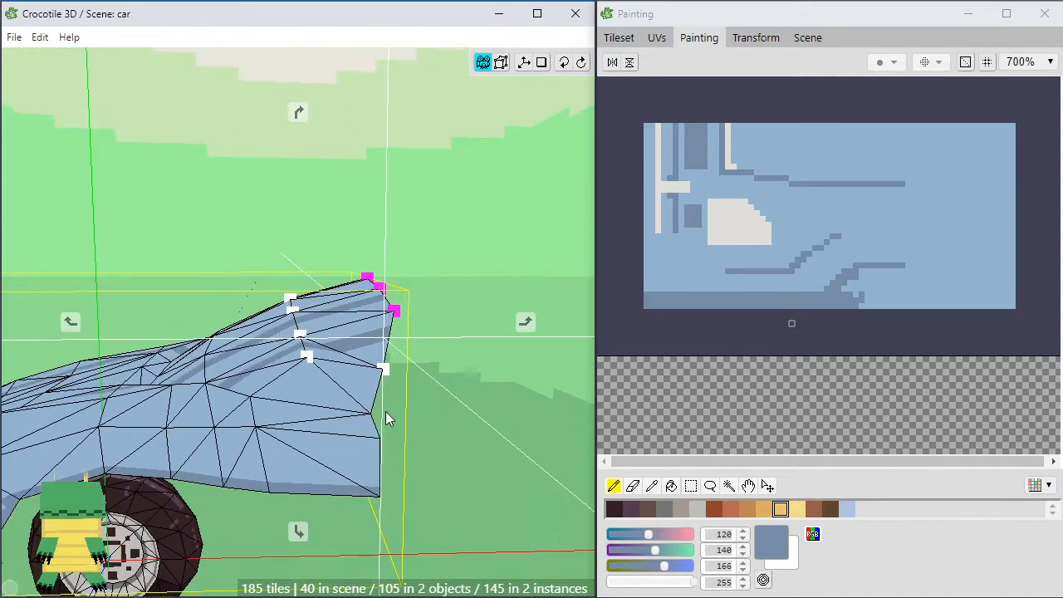
Shift the roof extension's three upper rear vertices rearward so they overhang the side panel
key(space)
key(d)
key(d)
key(d)
key(d)
key(d)
key(d)
key(d)
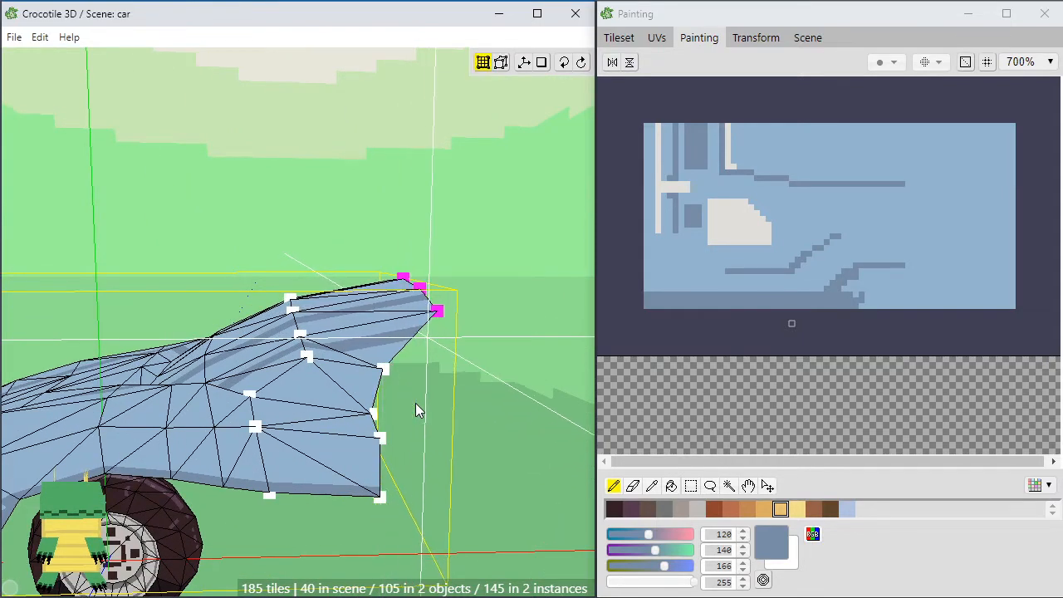
key(d)
Lower the upper vertices at the seam between the roof and its rear extension
click(415, 404)
key(space)
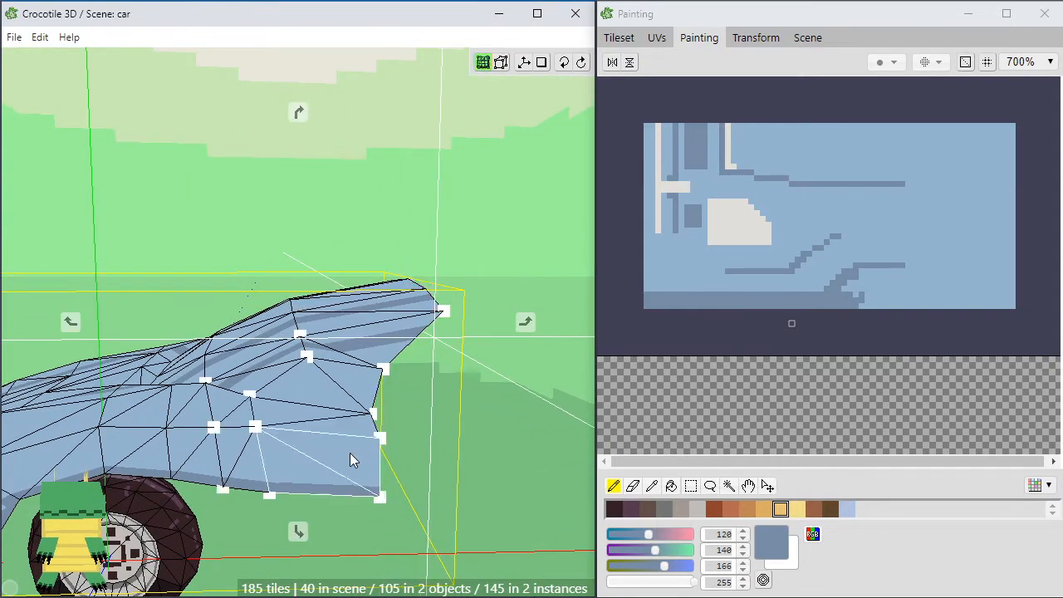
mouse_move(350, 453)
mouse_down()
mouse_move(375, 428)
mouse_move(384, 440)
mouse_move(349, 451)
mouse_up()
key(space)
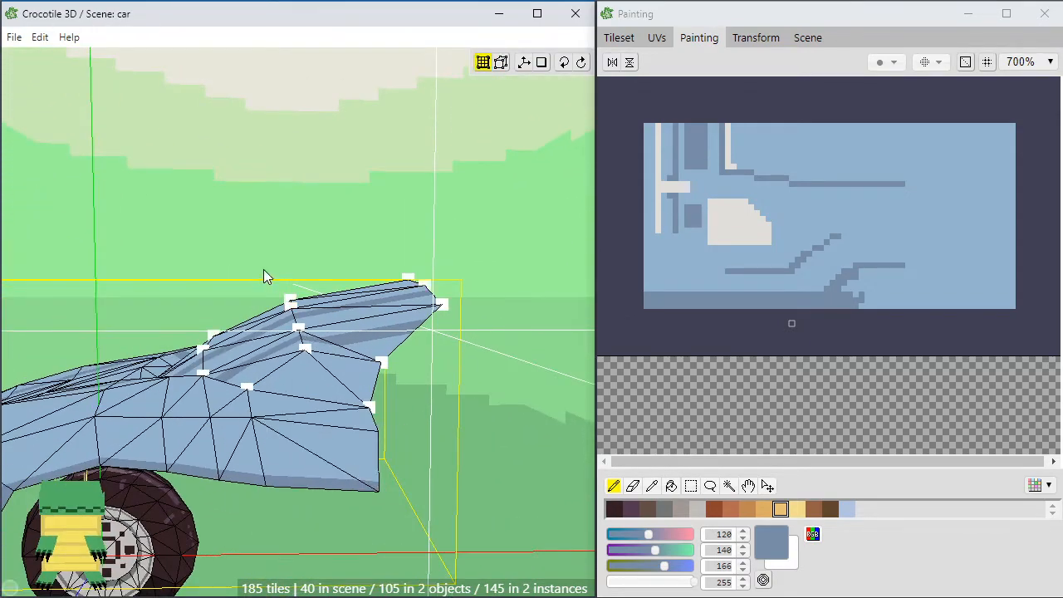
key(s)
key(s)
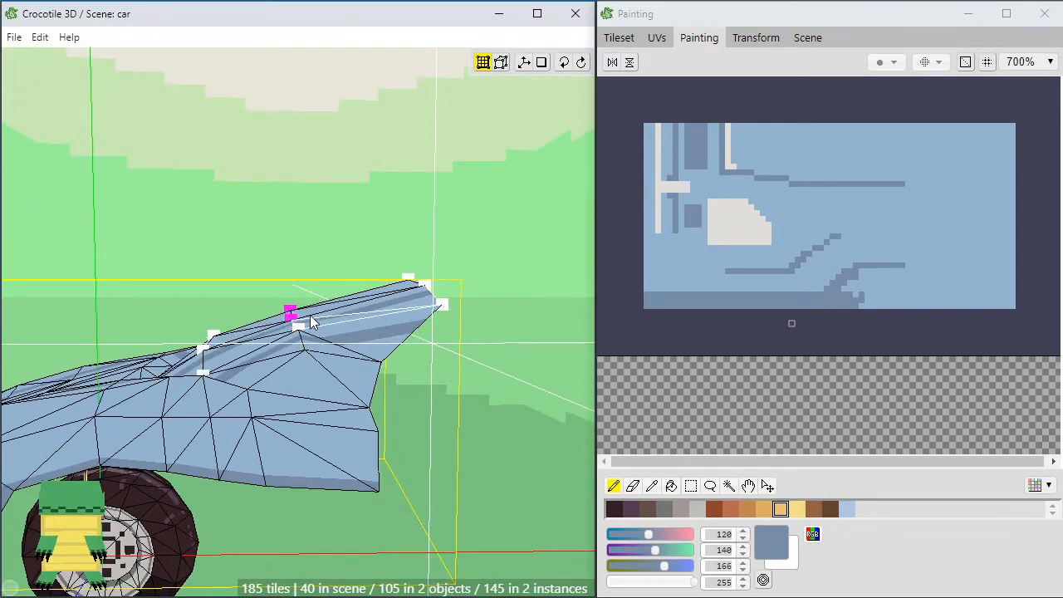
Review the tail's shape around the car and undo the latest vertex moves on the roof extension
key(space)
drag(325, 463, 398, 459)
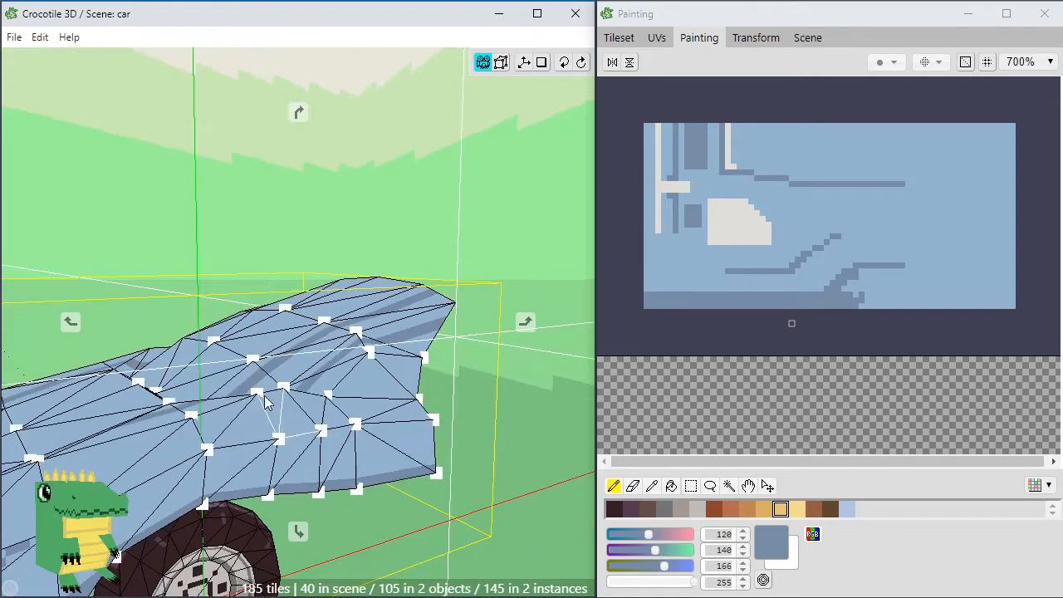
scroll(266, 414, down, 5)
drag(265, 415, 193, 414)
mouse_move(309, 502)
mouse_down()
mouse_move(387, 504)
mouse_move(306, 491)
mouse_move(365, 503)
mouse_move(452, 498)
mouse_move(362, 501)
mouse_move(328, 484)
mouse_up()
scroll(329, 484, up, 4)
key(space)
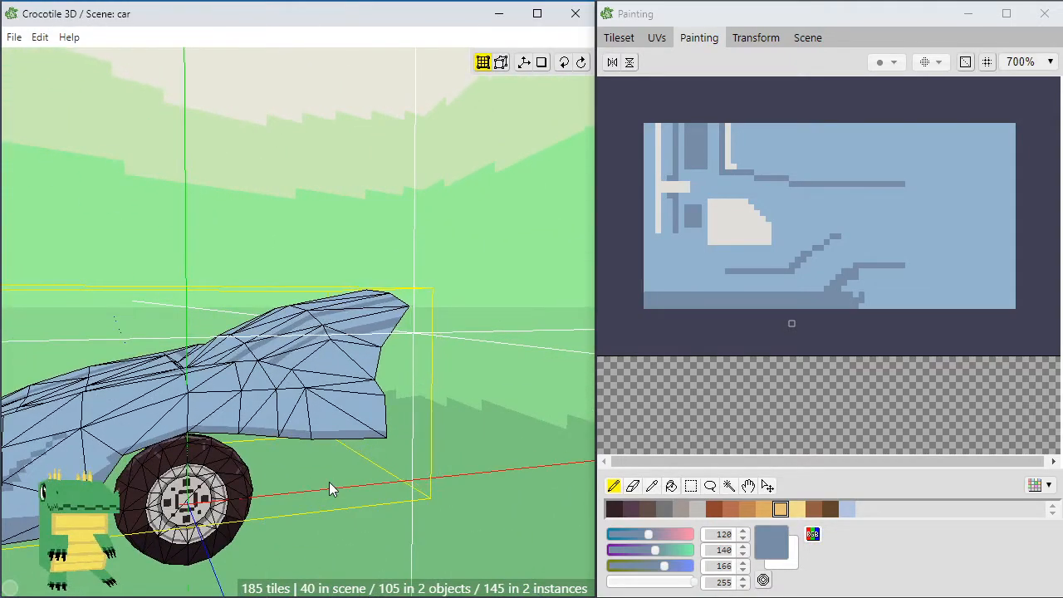
key(ctrl+z)
key(ctrl+z)
key(ctrl+z)
key(ctrl+z)
key(ctrl+z)
key(ctrl+z)
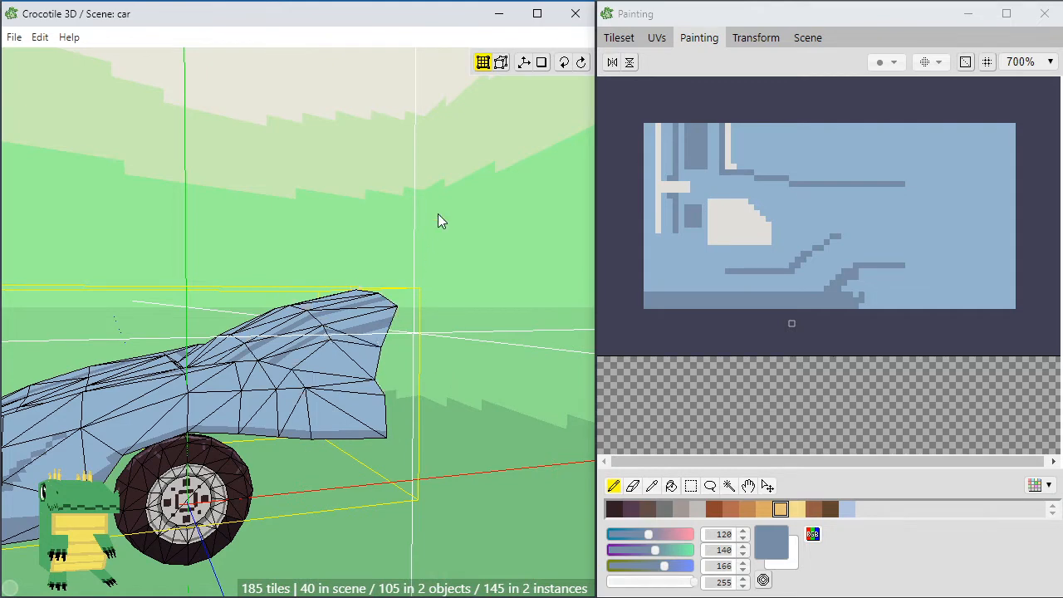
Lower the roof extension's three upper rear vertices, viewing the tail from the side
key(space)
drag(395, 362, 386, 407)
key(space)
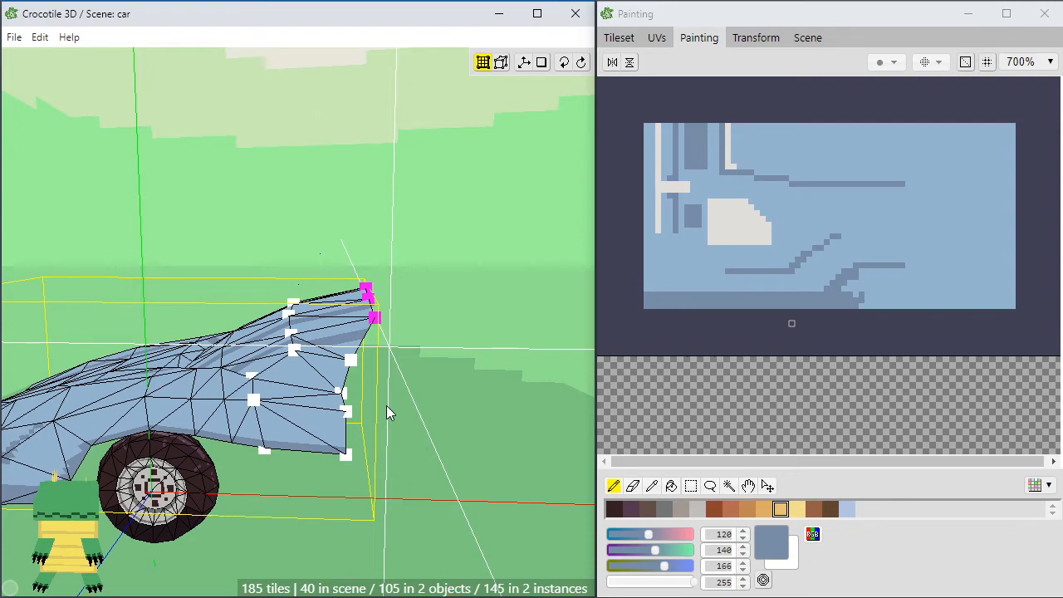
key(space)
scroll(294, 374, up, 3)
mouse_move(294, 373)
mouse_down()
mouse_move(352, 374)
mouse_move(357, 384)
mouse_move(347, 371)
mouse_move(293, 374)
mouse_up()
key(space)
key(s)
key(s)
key(s)
key(s)
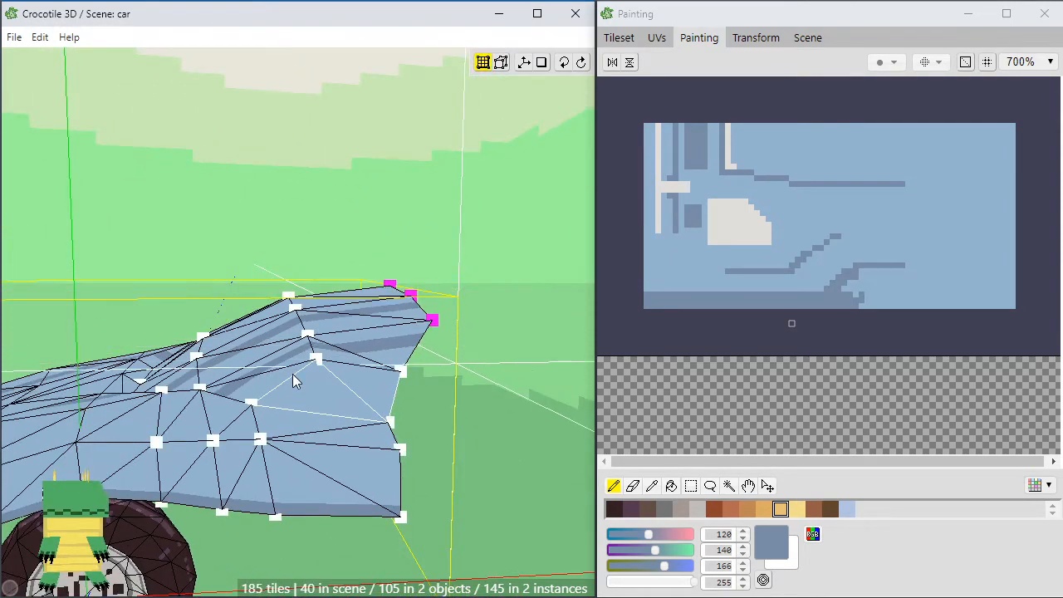
Move the three upper rear vertices forward to just ahead of the side panel's tip
key(a)
key(a)
key(a)
key(a)
key(a)
key(a)
key(d)
key(d)
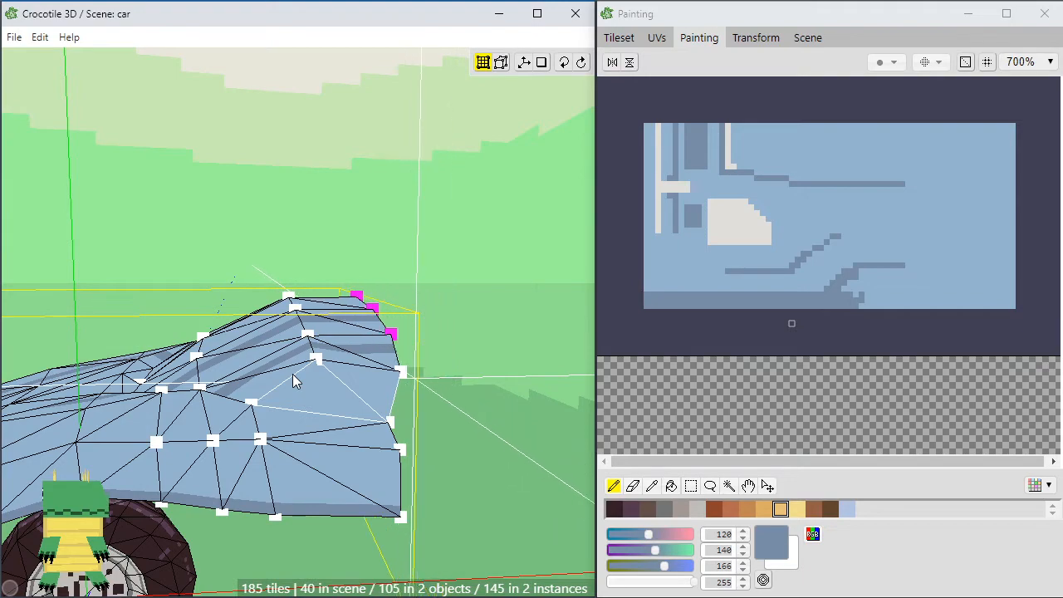
Examine the reshaped rear end from several angles and distances
click(292, 373)
key(space)
drag(292, 374, 264, 411)
scroll(285, 415, down, 4)
drag(448, 410, 299, 383)
key(space)
key(space)
scroll(382, 407, up, 4)
key(space)
Select the two upper vertices at the seam between the roof and its rear extension
drag(299, 323, 301, 325)
right_drag(311, 327, 313, 348)
key(space)
drag(378, 400, 287, 401)
key(space)
right_drag(276, 407, 274, 396)
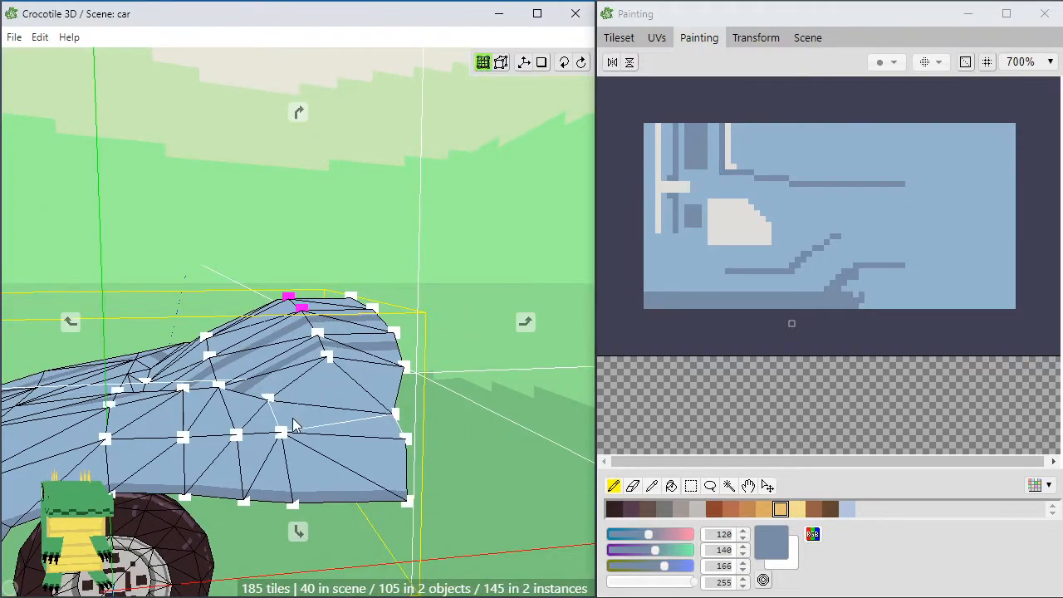
Examine the whole car from the front, side and rear to compare the roofline with the tail and side panels
key(space)
drag(292, 424, 275, 440)
scroll(287, 435, down, 3)
scroll(291, 448, down, 3)
key(space)
key(space)
drag(334, 361, 419, 395)
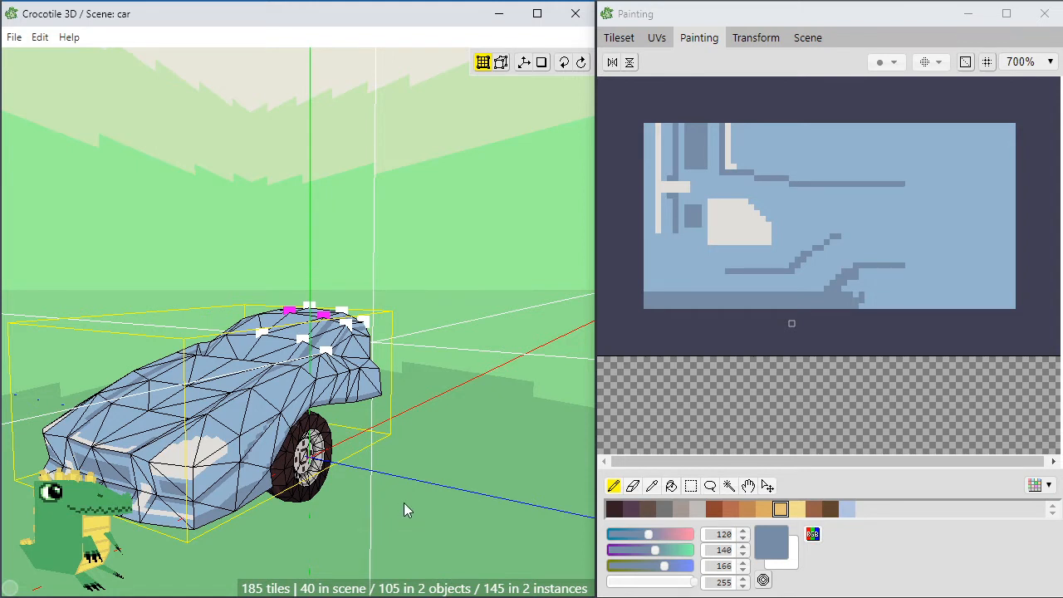
key(space)
drag(404, 502, 365, 500)
scroll(440, 503, up, 1)
right_drag(366, 500, 452, 498)
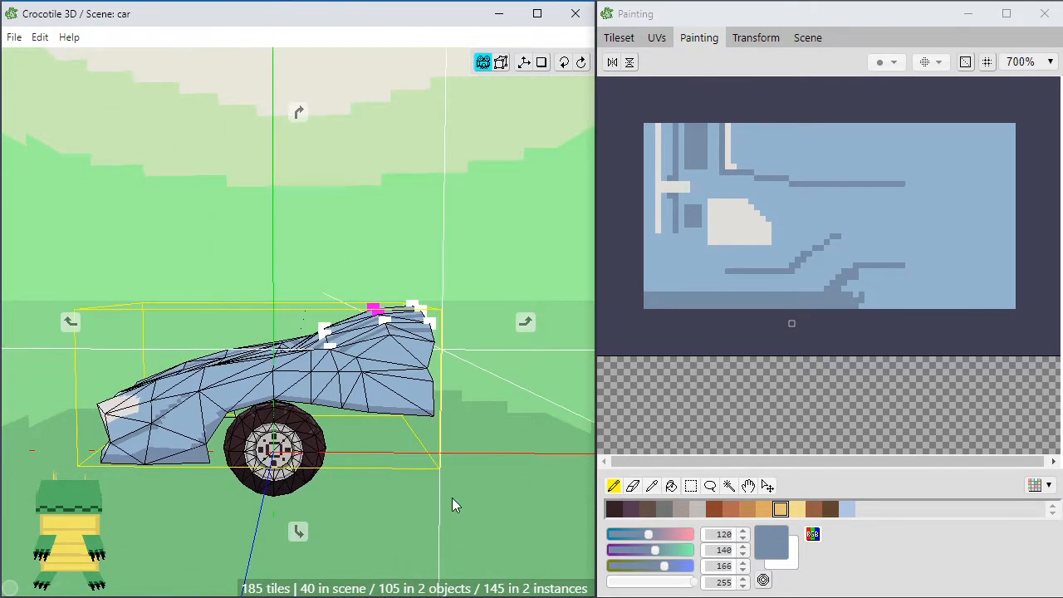
key(space)
scroll(206, 409, up, 1)
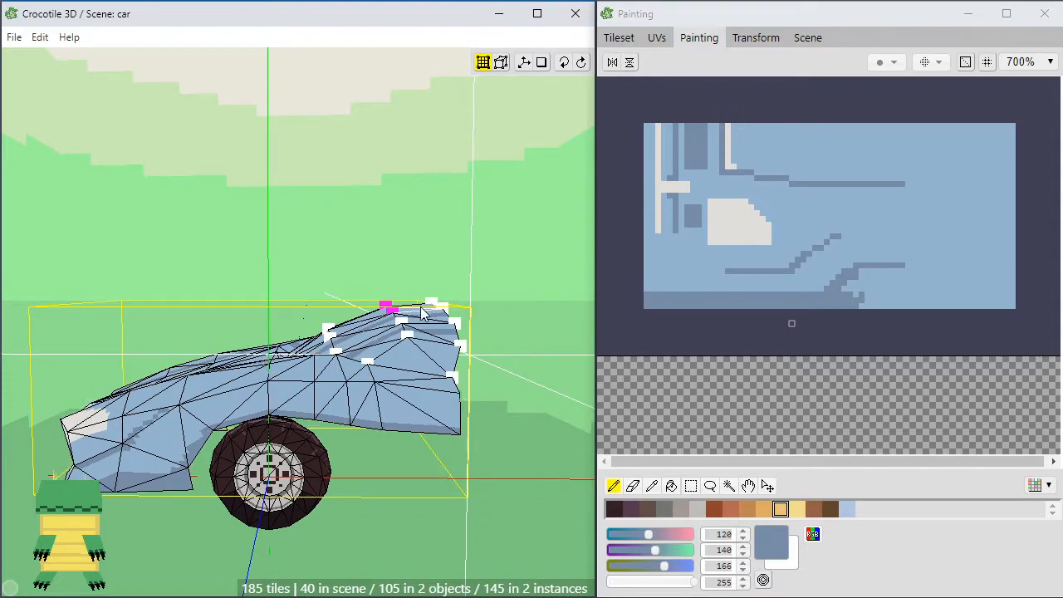
scroll(408, 386, up, 1)
key(space)
drag(408, 387, 509, 390)
drag(427, 467, 325, 463)
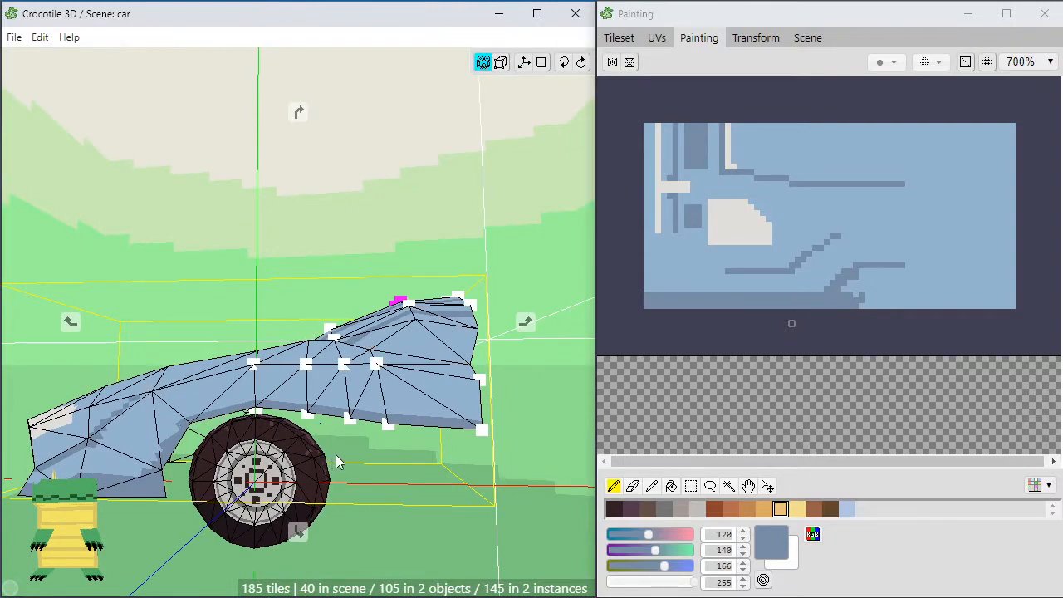
drag(325, 463, 432, 438)
key(space)
scroll(465, 390, up, 3)
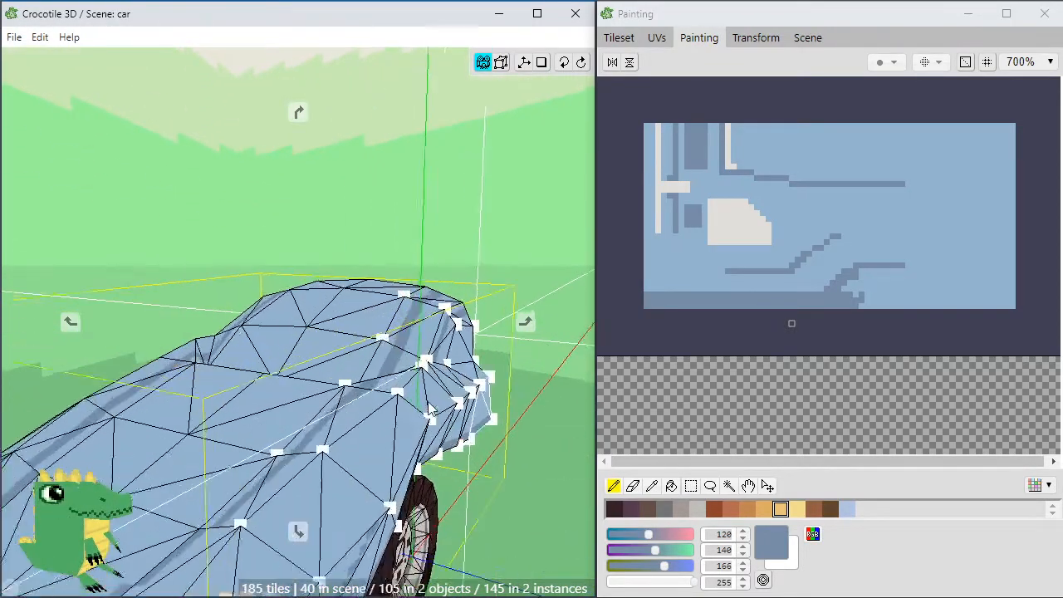
Select the vertices at the outer corner of the windshield base and lower them toward the side panel's upper edge
drag(544, 365, 425, 407)
key(space)
click(367, 338)
key(space)
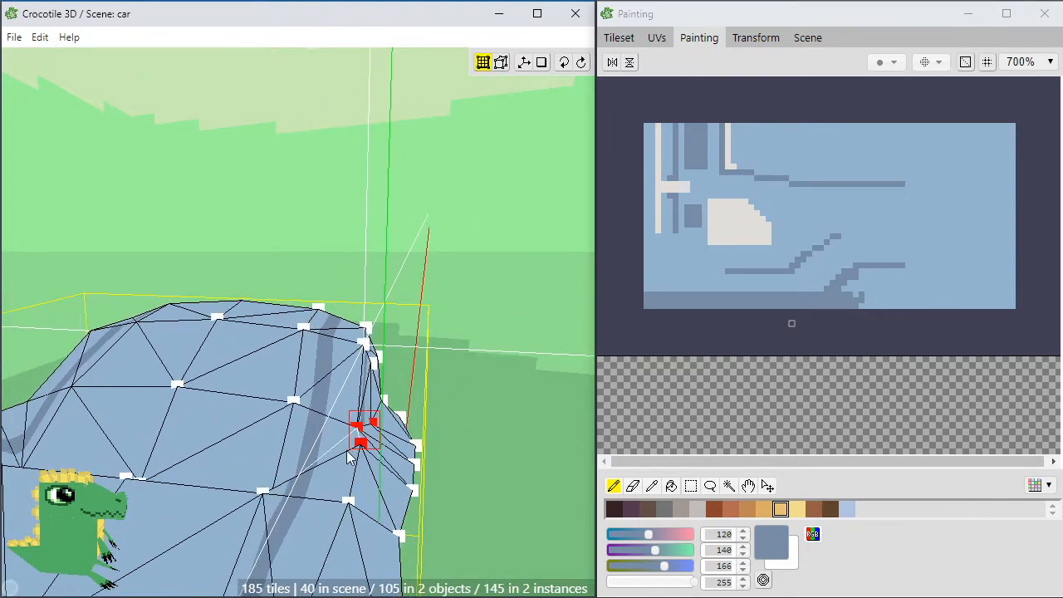
drag(347, 451, 346, 452)
drag(349, 451, 394, 403)
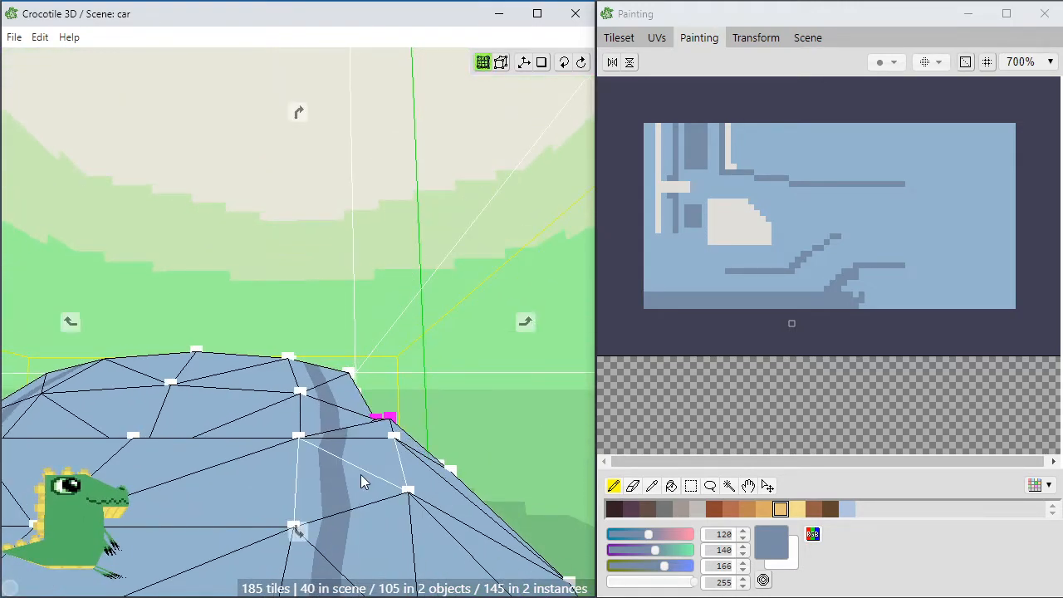
drag(361, 474, 402, 442)
key(space)
scroll(349, 465, down, 3)
key(space)
drag(407, 487, 396, 462)
scroll(396, 459, up, 4)
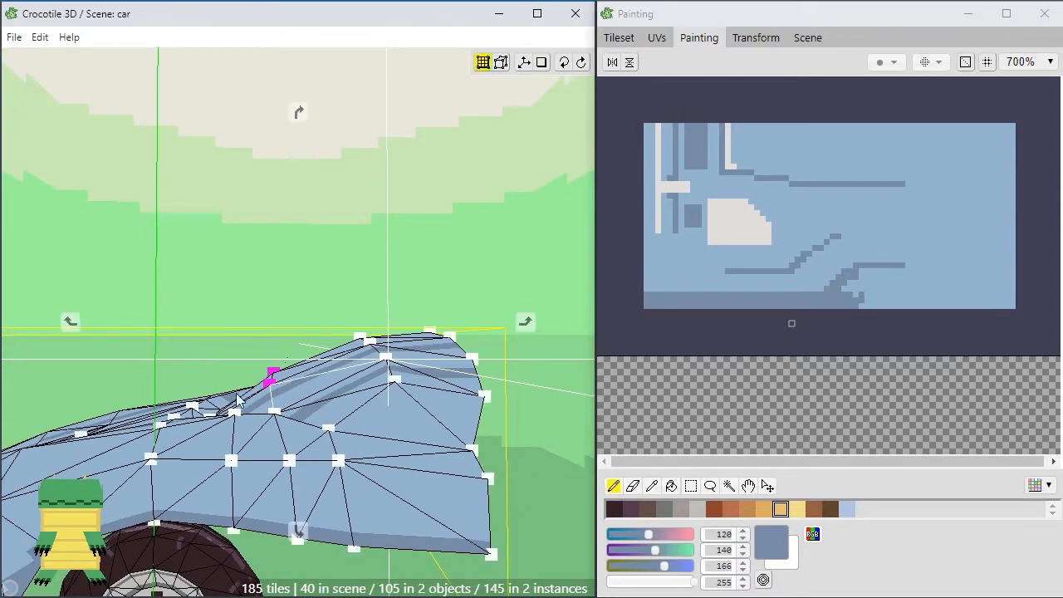
drag(238, 399, 197, 407)
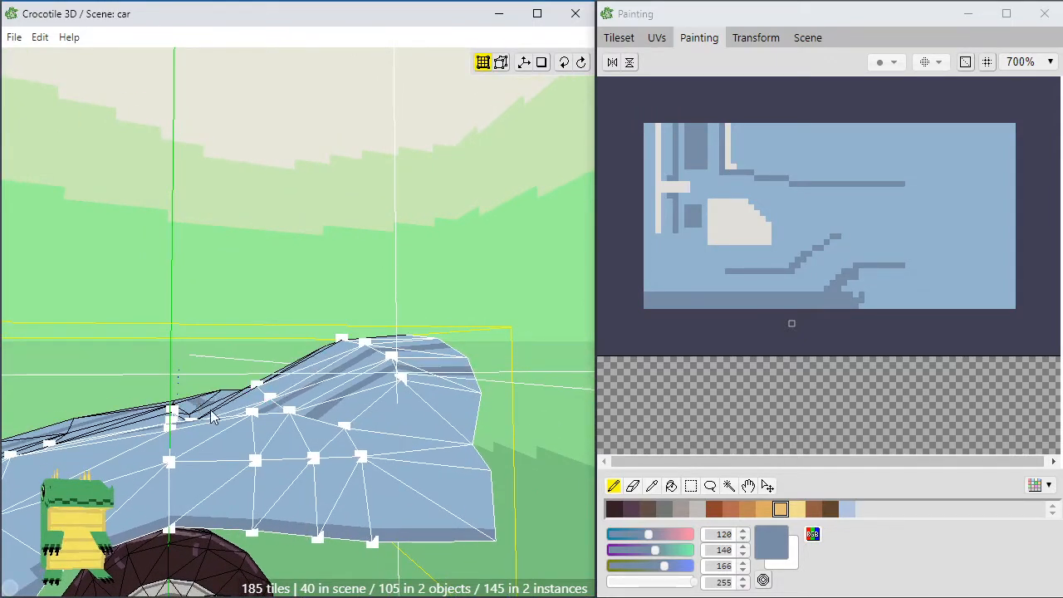
Examine the whole car body from the side, front and three-quarter view to judge the reshaped windshield base
key(space)
drag(211, 417, 274, 446)
scroll(276, 446, down, 3)
right_drag(260, 332, 415, 325)
scroll(299, 322, down, 5)
right_drag(224, 407, 304, 429)
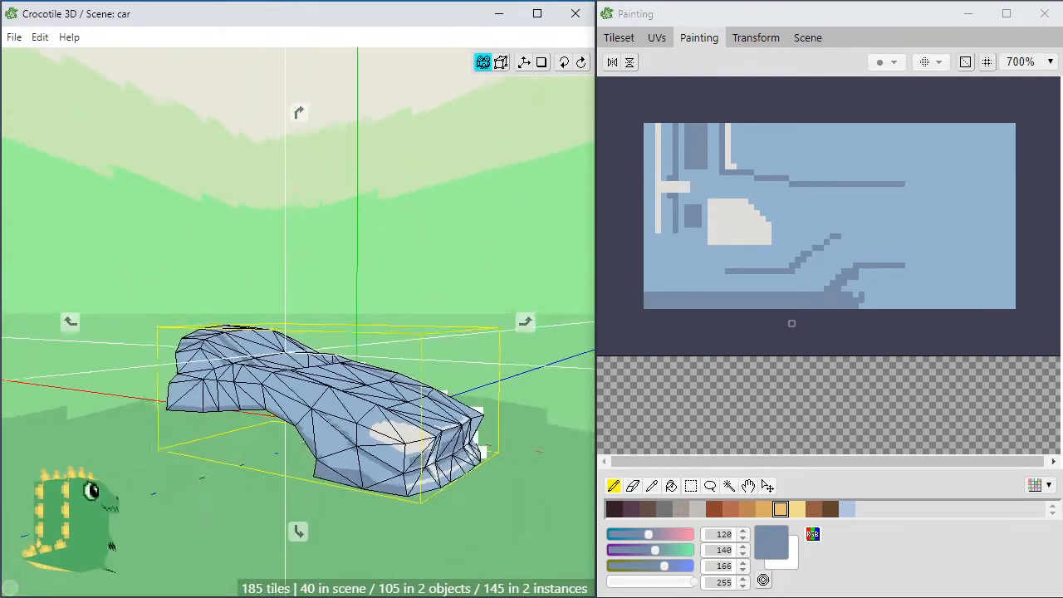
click(304, 430)
scroll(310, 439, up, 2)
middle_drag(311, 441, 311, 382)
right_drag(465, 438, 345, 453)
middle_drag(342, 448, 385, 459)
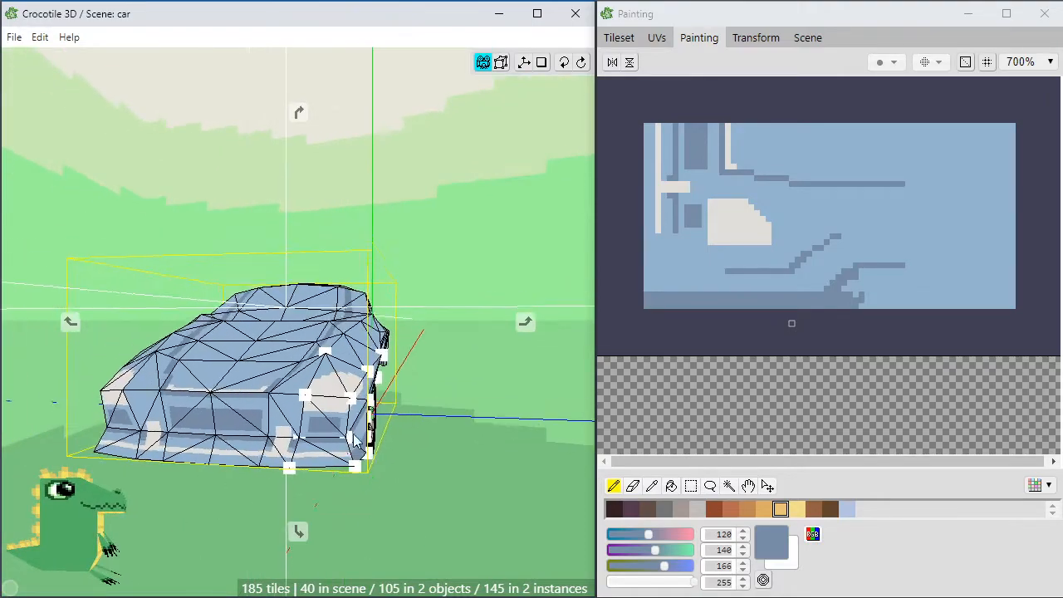
mouse_move(386, 460)
right_down()
mouse_move(315, 470)
mouse_move(283, 461)
mouse_move(393, 468)
mouse_move(216, 451)
mouse_move(527, 485)
mouse_move(632, 474)
mouse_move(389, 448)
mouse_move(425, 480)
mouse_move(372, 473)
mouse_move(478, 476)
mouse_move(422, 533)
mouse_move(378, 534)
mouse_move(385, 477)
right_up()
Reposition the side vertex just below the windshield's upper corner, save the scene and leave object editing
double_click(445, 413)
right_drag(444, 414, 440, 289)
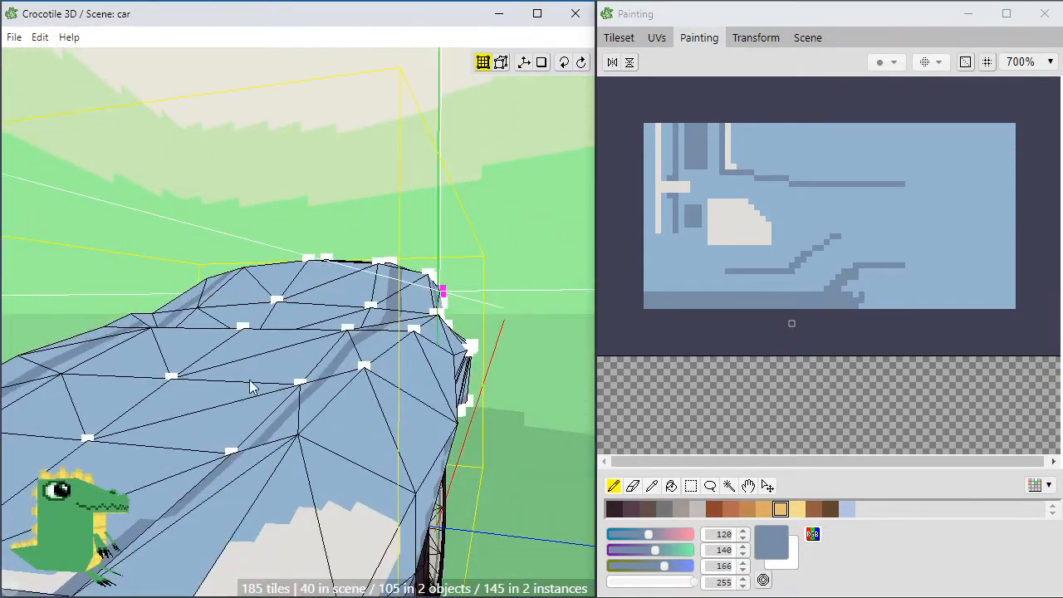
right_drag(415, 451, 449, 417)
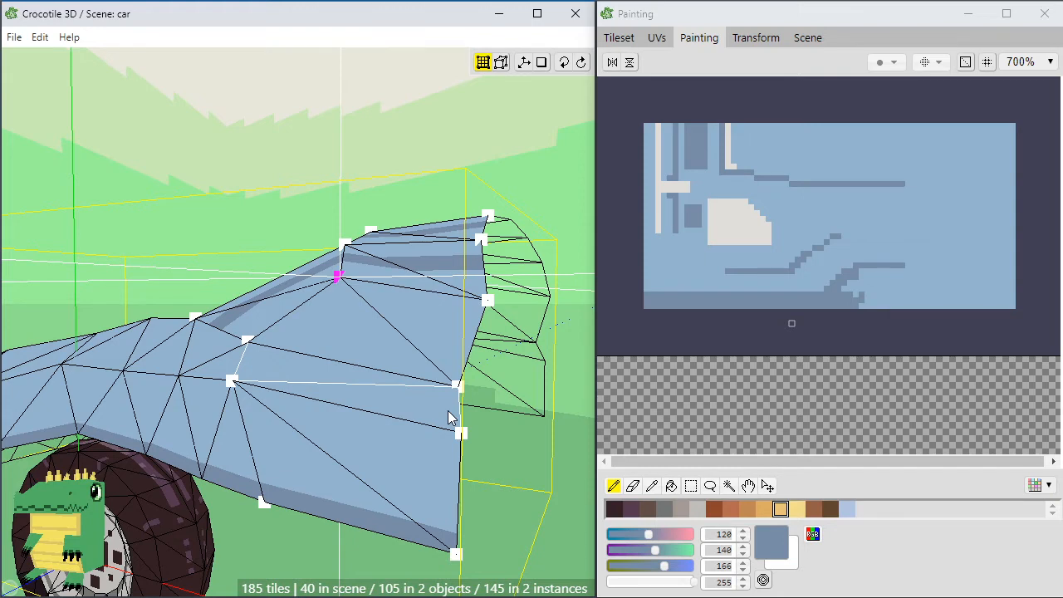
right_drag(449, 418, 415, 420)
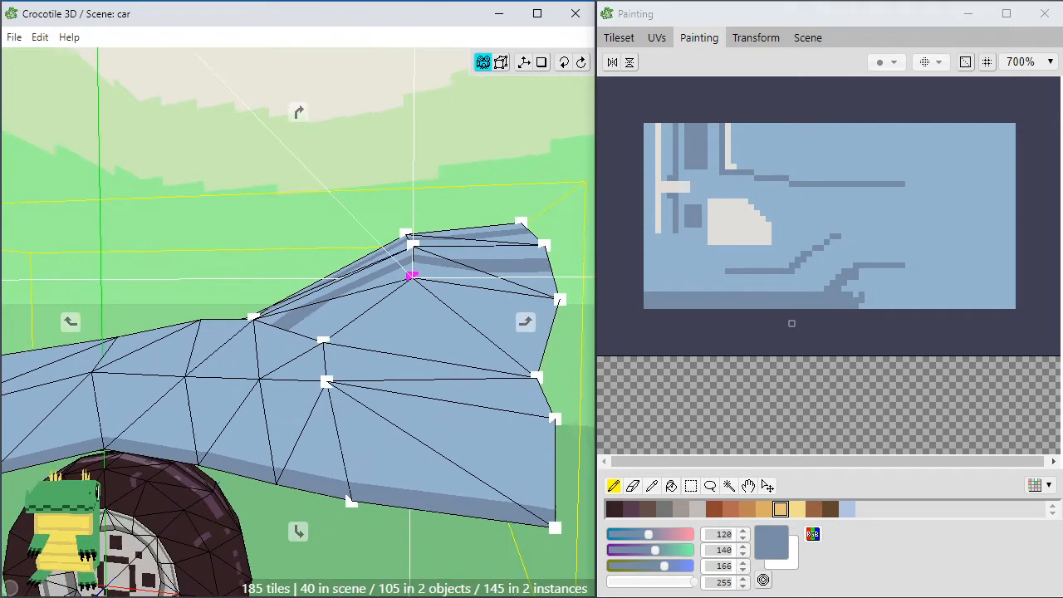
right_drag(486, 406, 486, 406)
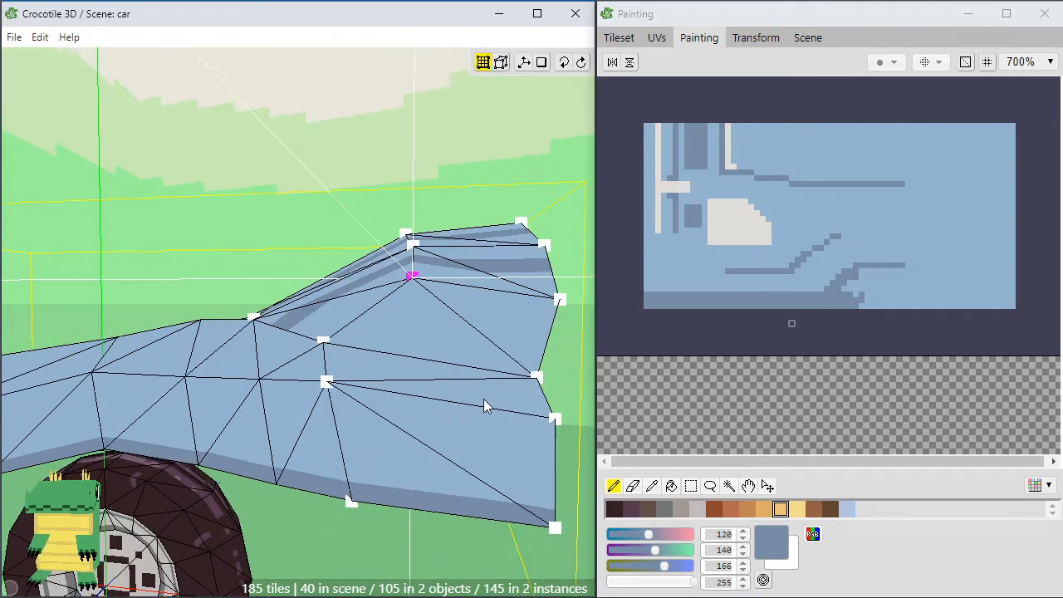
key(ctrl+s)
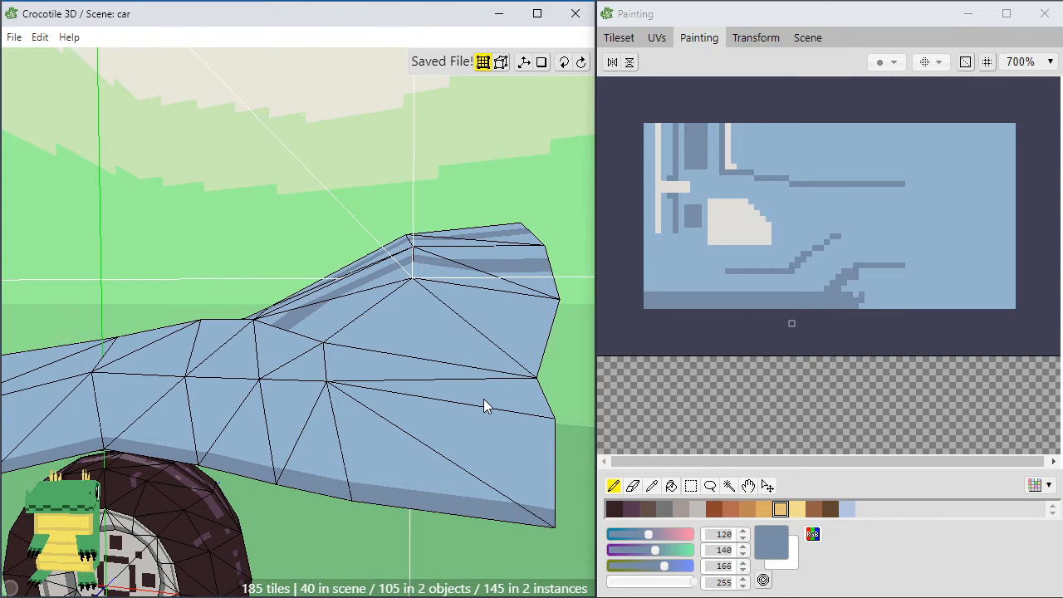
key(Tab)
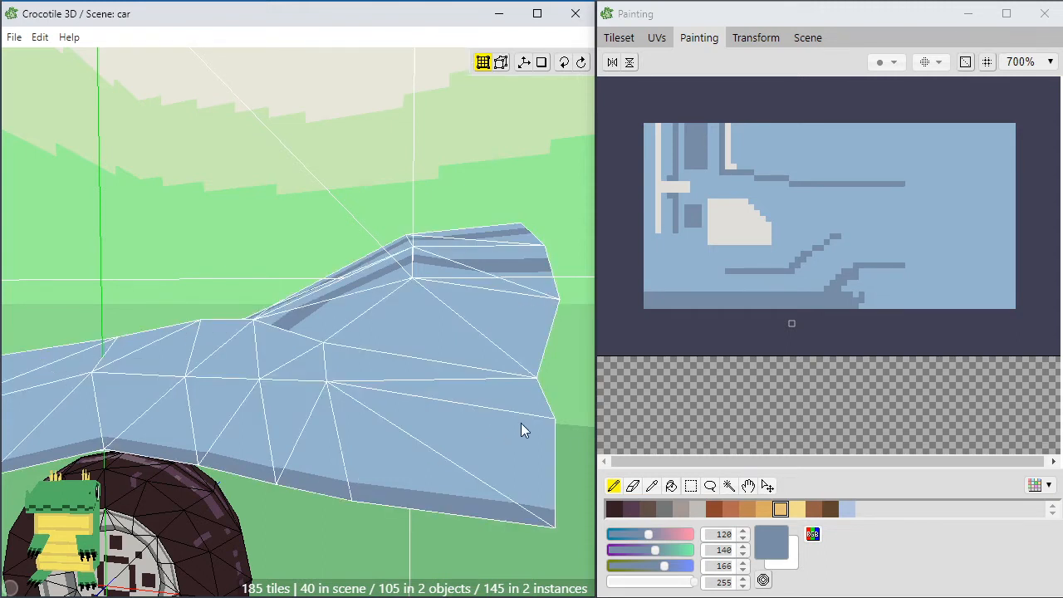
Examine the car body and front wheel from the side, low front and raised front angles
key(space)
drag(467, 383, 510, 381)
drag(407, 406, 404, 387)
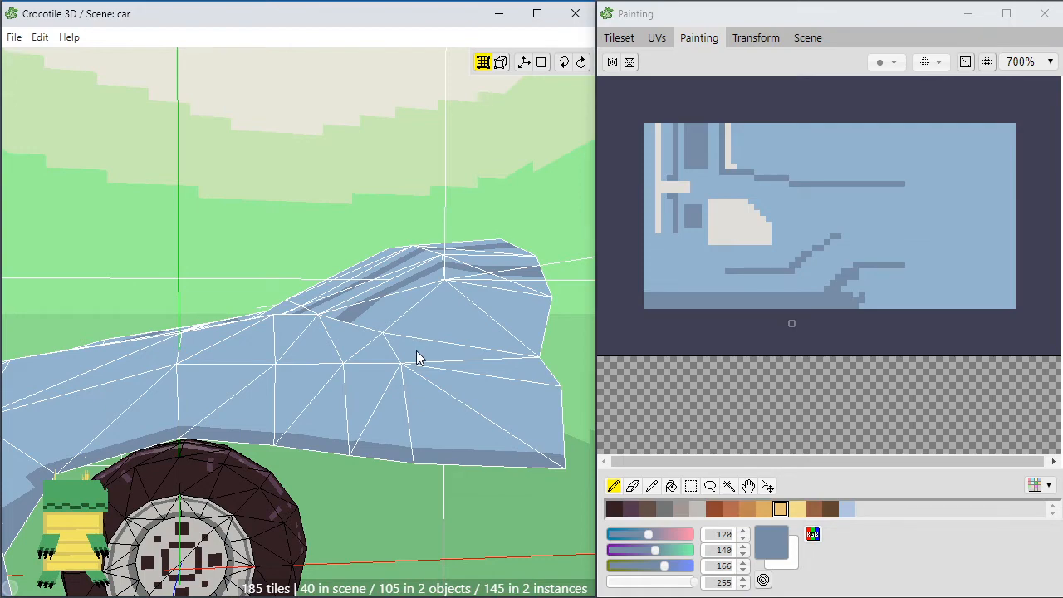
scroll(383, 342, down, 2)
key(space)
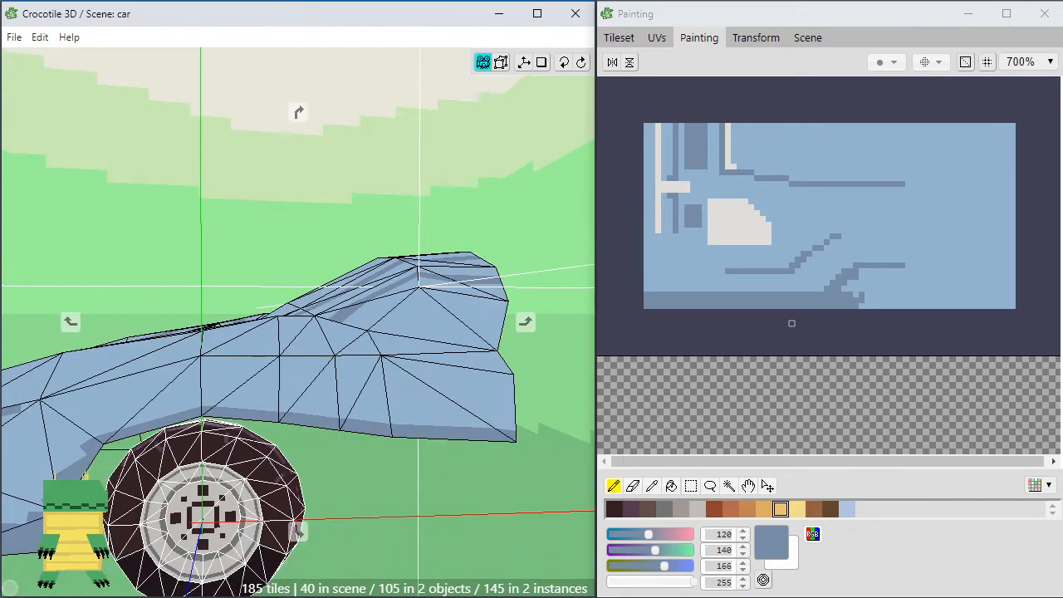
drag(379, 341, 440, 346)
drag(249, 464, 275, 465)
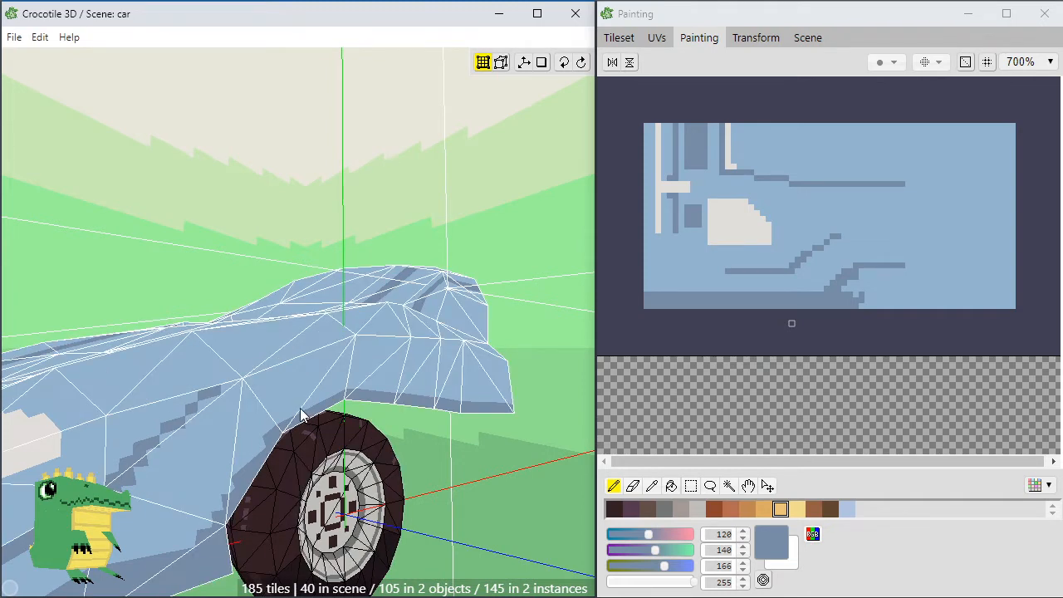
key(space)
drag(355, 407, 392, 407)
right_drag(338, 387, 376, 344)
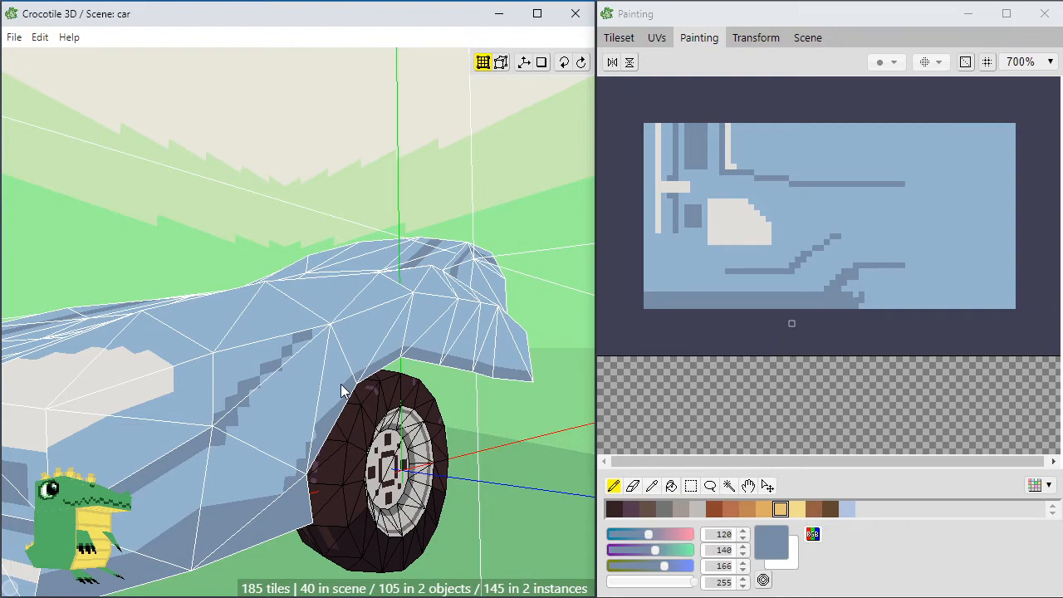
key(space)
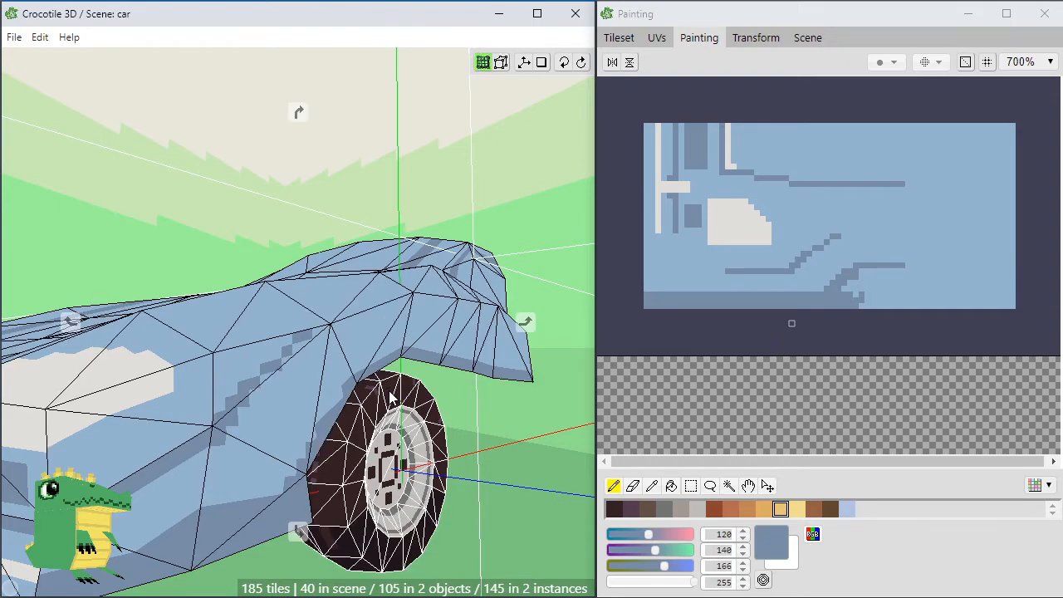
drag(391, 394, 368, 361)
key(space)
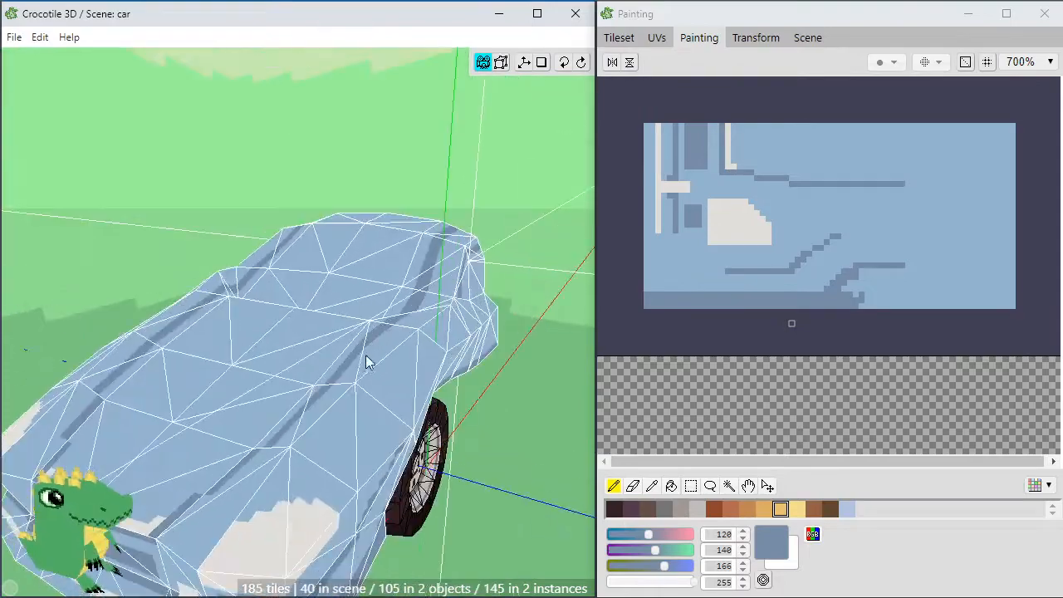
Save the scene and inspect the side profile around the windshield base and front wheel arch from both sides
key(space)
key(ctrl+s)
drag(493, 363, 615, 373)
scroll(468, 363, up, 1)
drag(373, 411, 427, 382)
scroll(415, 372, up, 2)
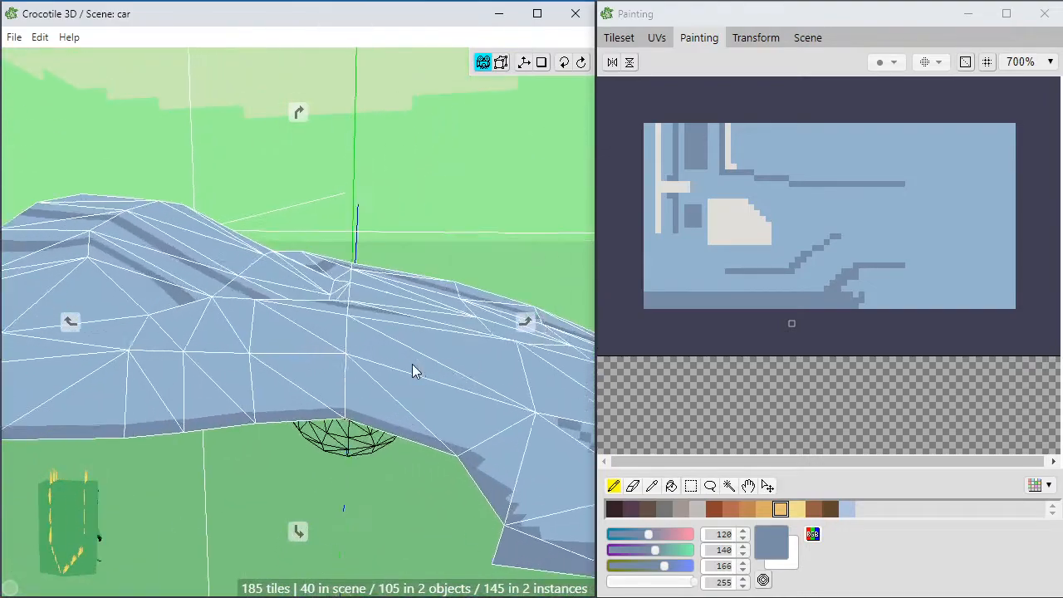
mouse_move(321, 370)
mouse_down()
mouse_move(357, 345)
mouse_move(352, 367)
mouse_move(249, 401)
mouse_move(300, 367)
mouse_up()
key(space)
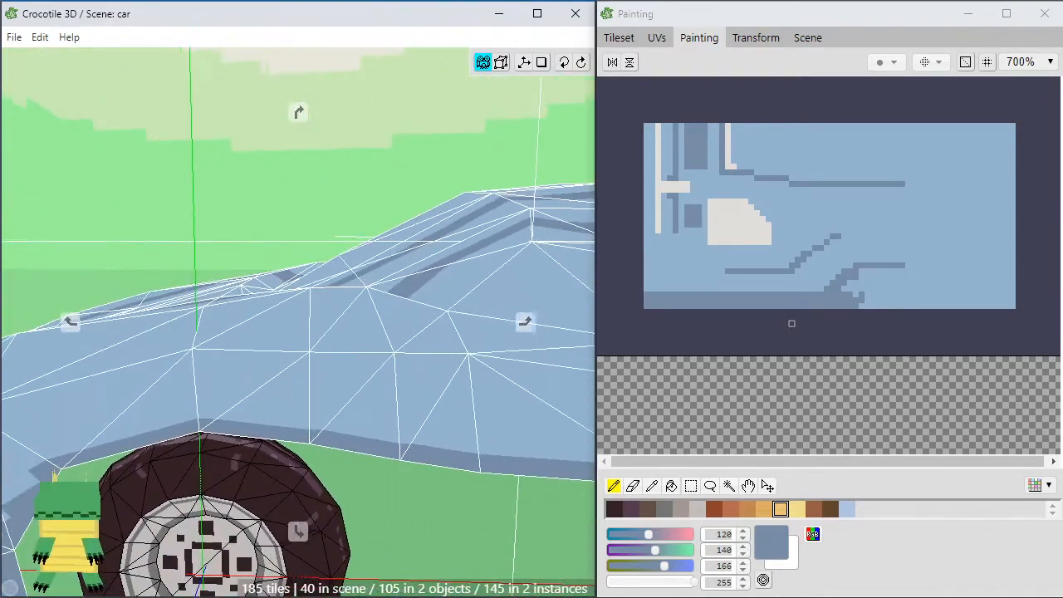
Reopen the car body for vertex editing and slightly lower the shoulder-line vertex just behind the front wheel
key(space)
click(302, 359)
key(Tab)
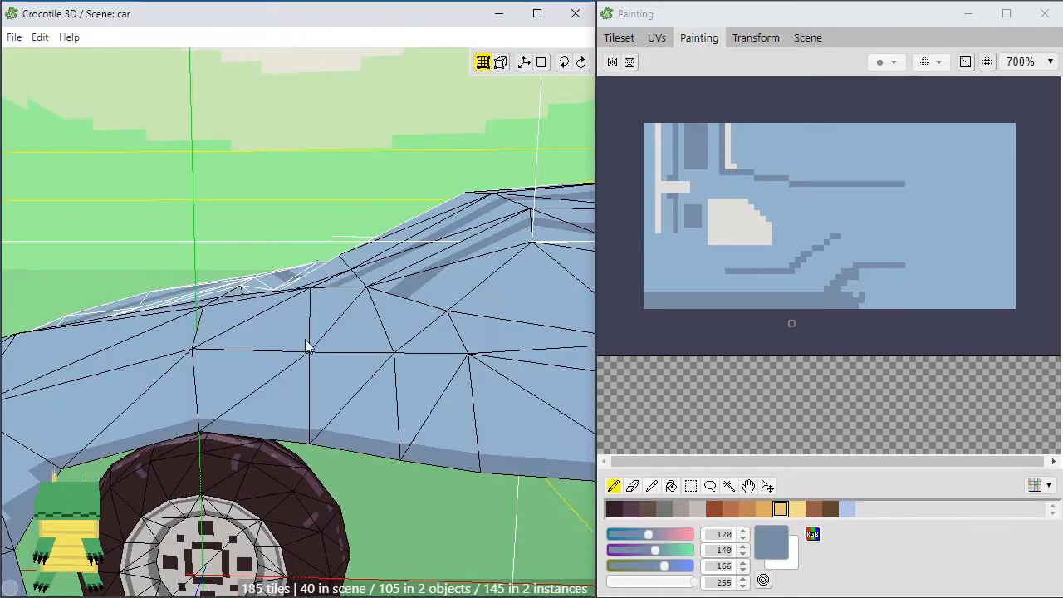
key(v)
click(307, 292)
right_click(306, 290)
key(s)
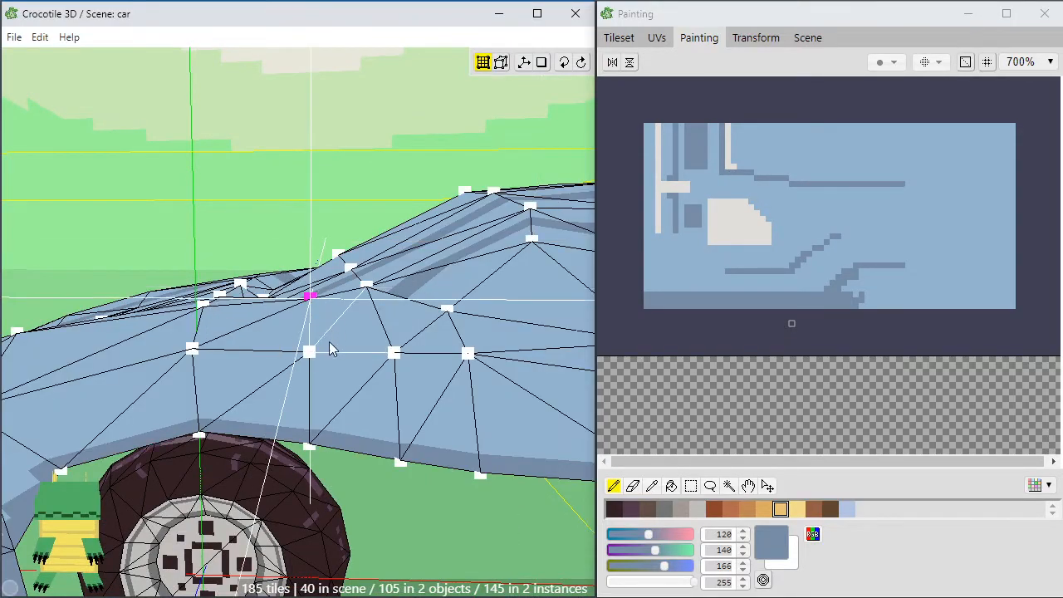
Clear the vertex selection and examine the adjusted shoulder line from a front three-quarter view
key(space)
drag(320, 366, 449, 390)
key(space)
click(301, 378)
scroll(302, 383, down, 2)
key(space)
key(space)
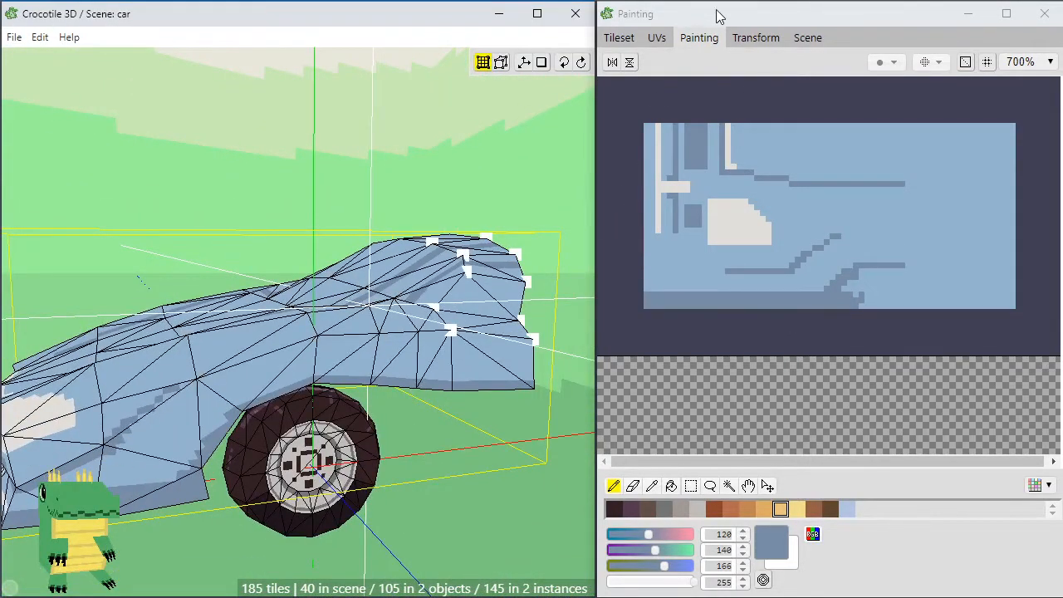
Show the tileset and set the UV tile size to 16 by 16
click(656, 40)
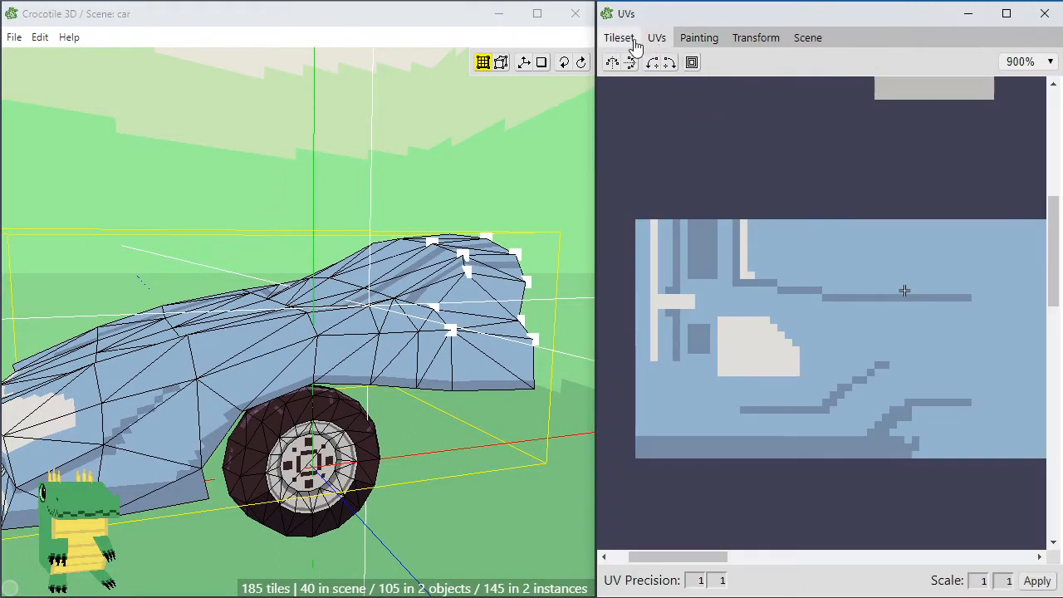
click(621, 40)
scroll(680, 178, down, 3)
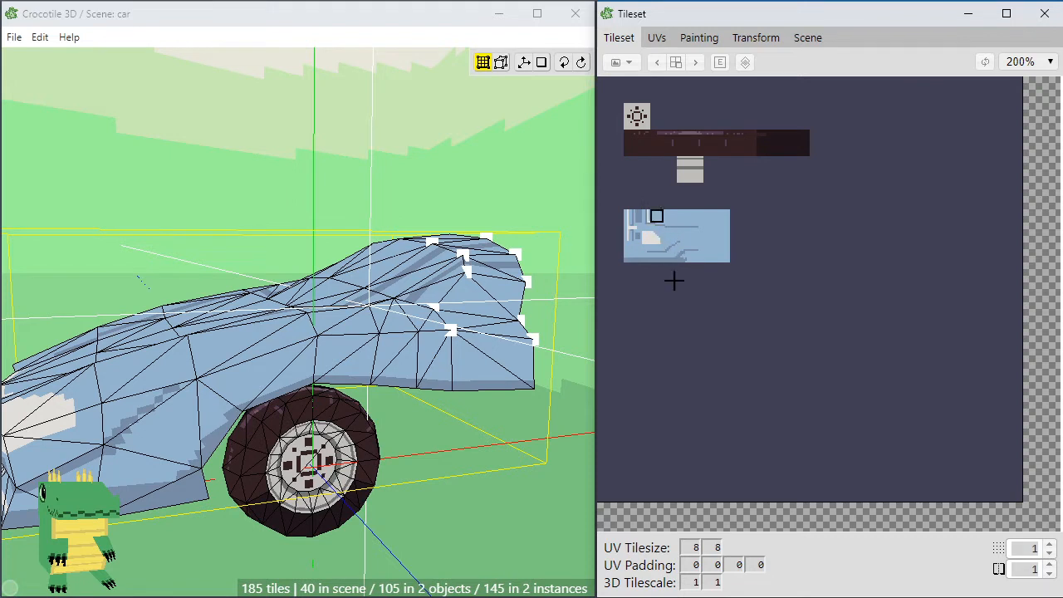
double_click(694, 548)
double_click(716, 548)
text(16)
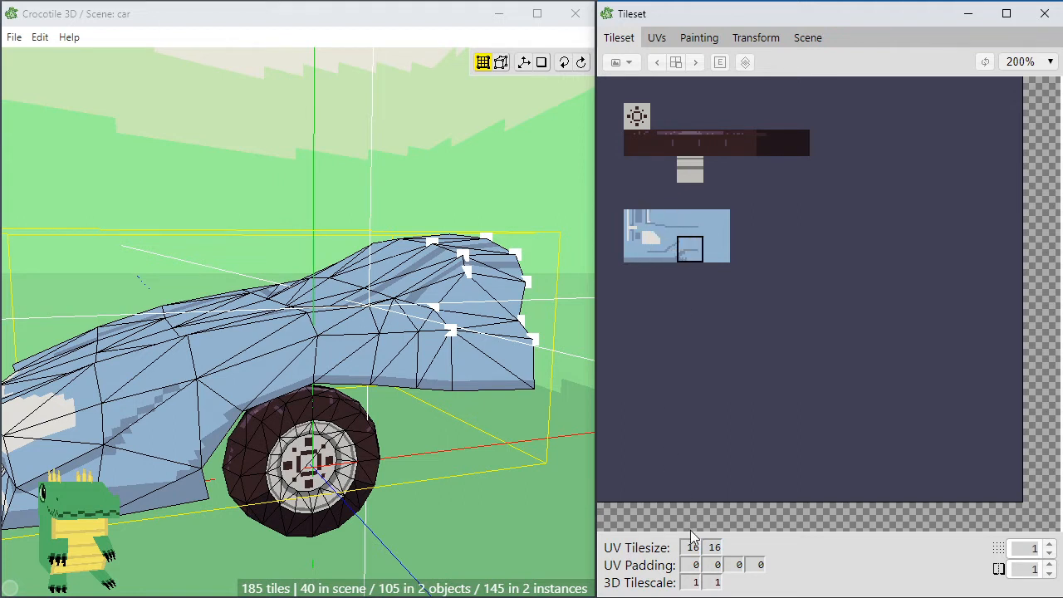
Restore the UV tile size to 8 by 8, pick the single tile at the headlight's upper edge and return to vertex editing
text(8)
click(715, 548)
drag(657, 228, 696, 284)
click(481, 60)
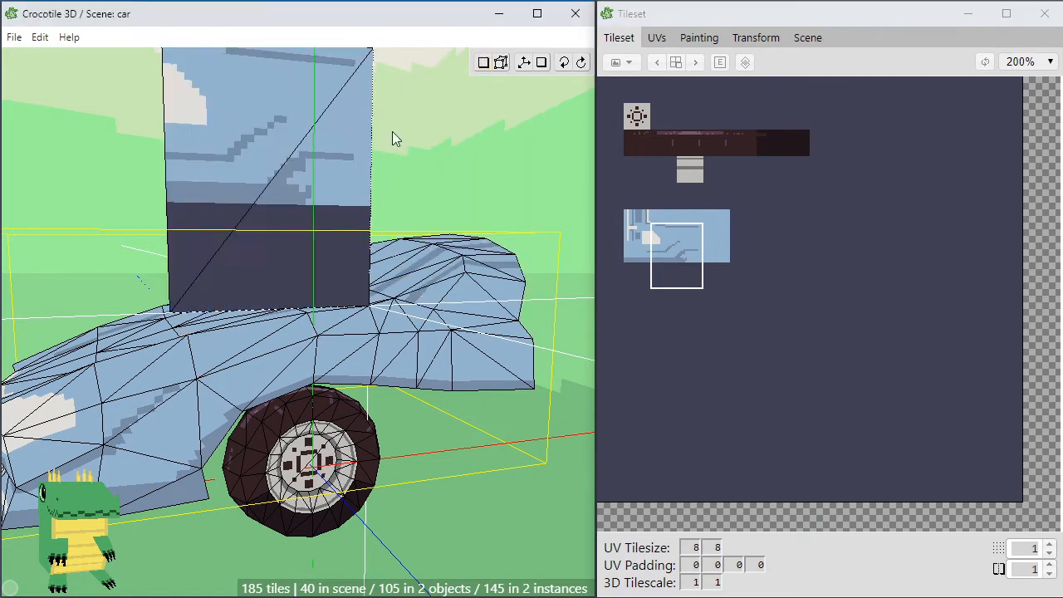
click(658, 229)
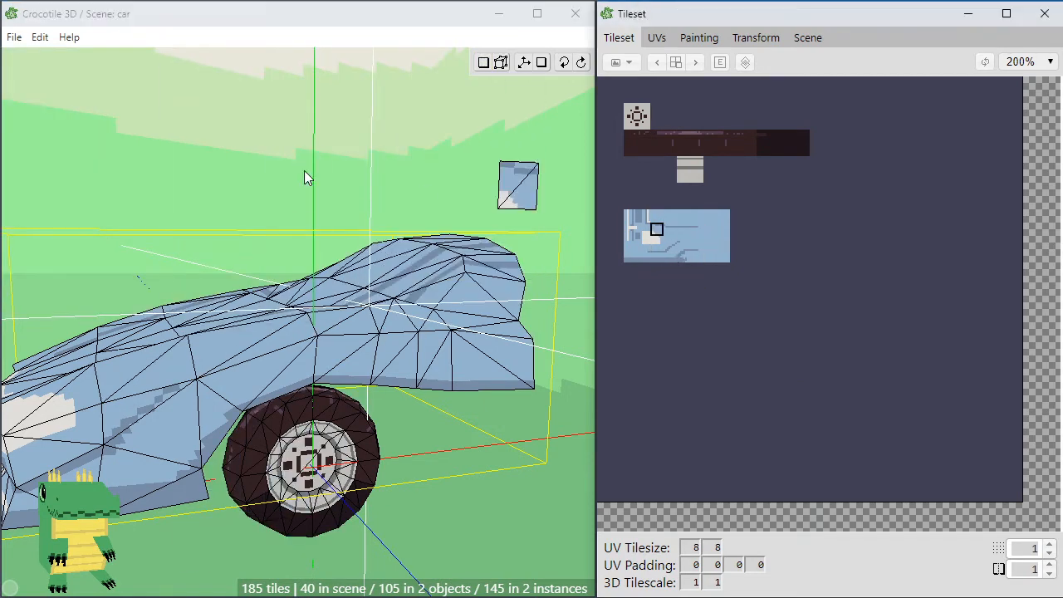
key(space)
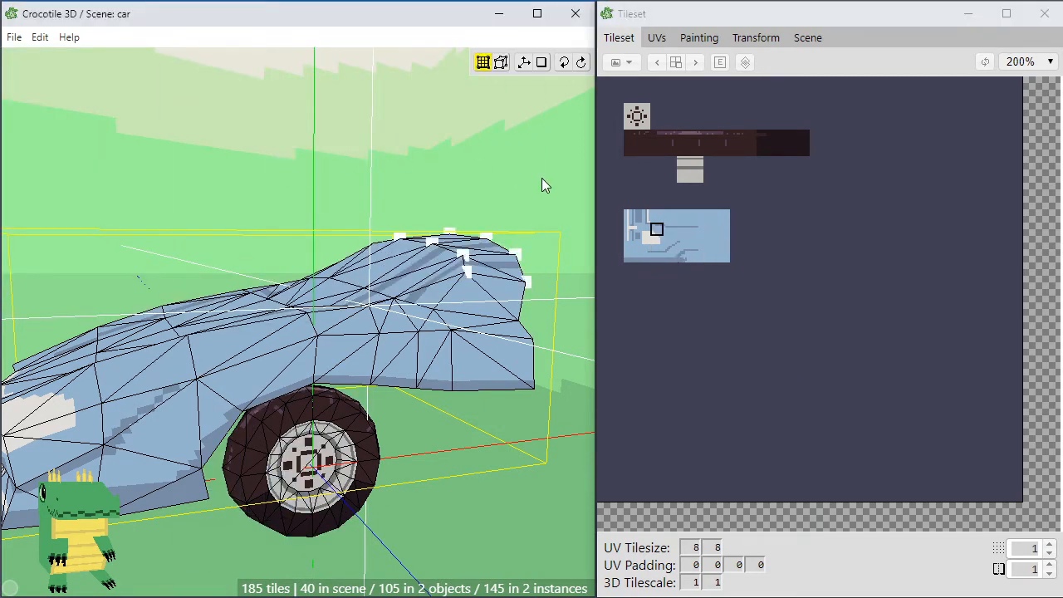
Show the UV layout and select the four-sided tile at the rear edge of the body side, just below the windshield area, with its front corner vertex
click(664, 39)
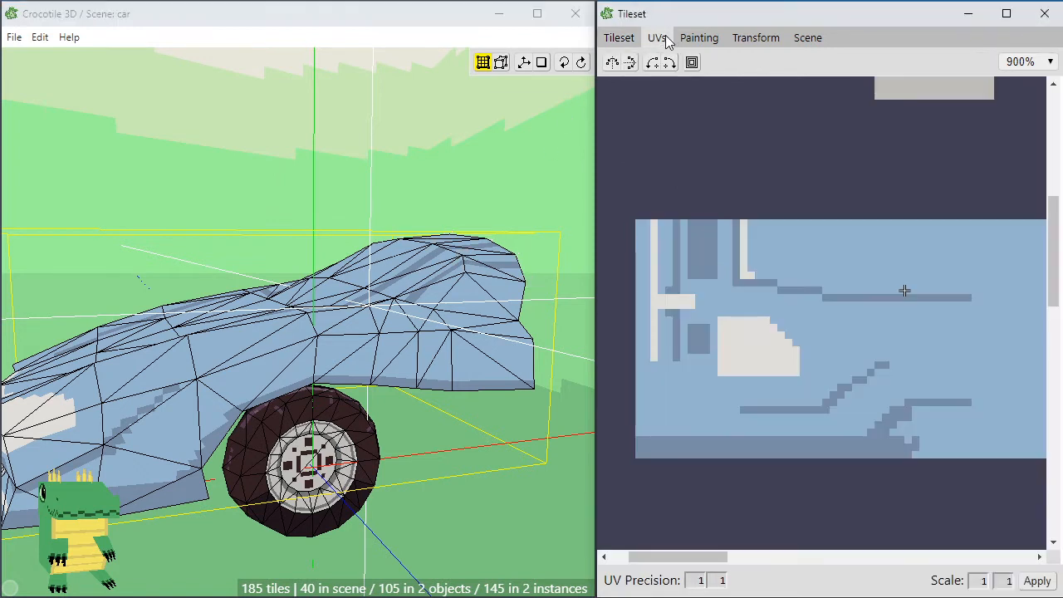
scroll(692, 305, down, 6)
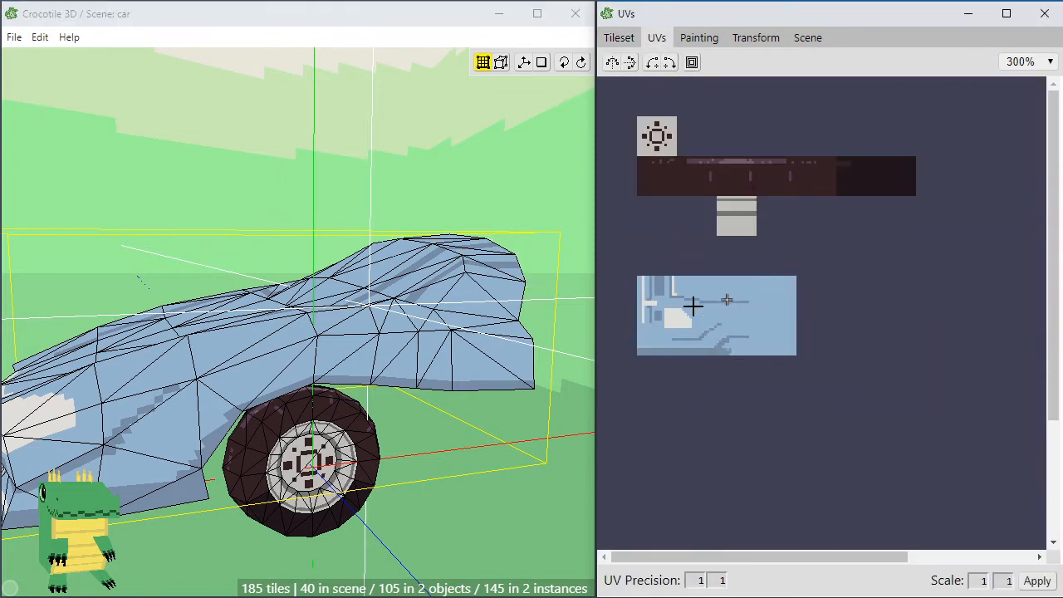
scroll(693, 306, down, 1)
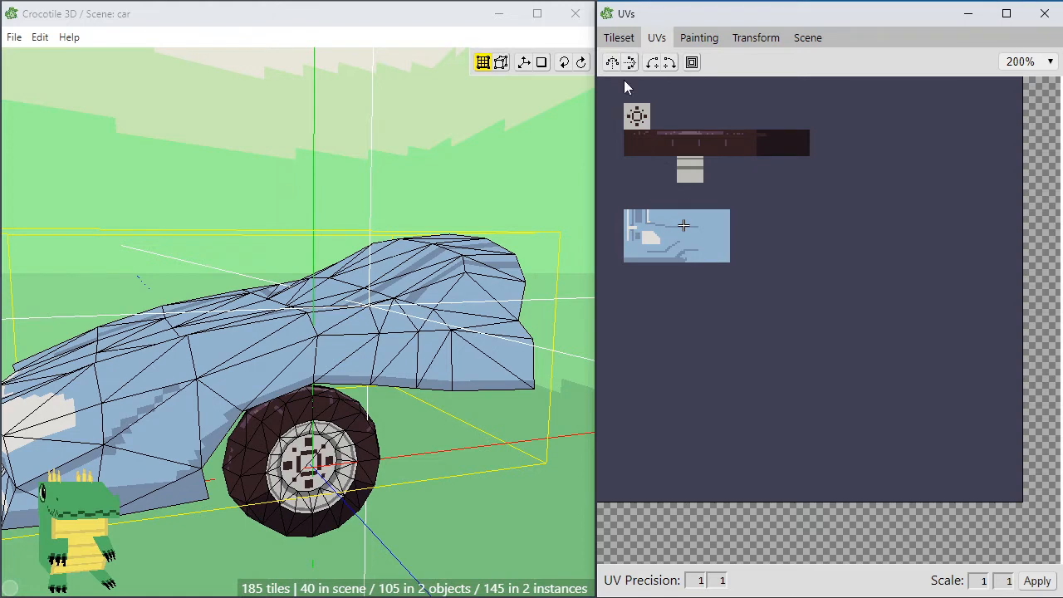
click(436, 311)
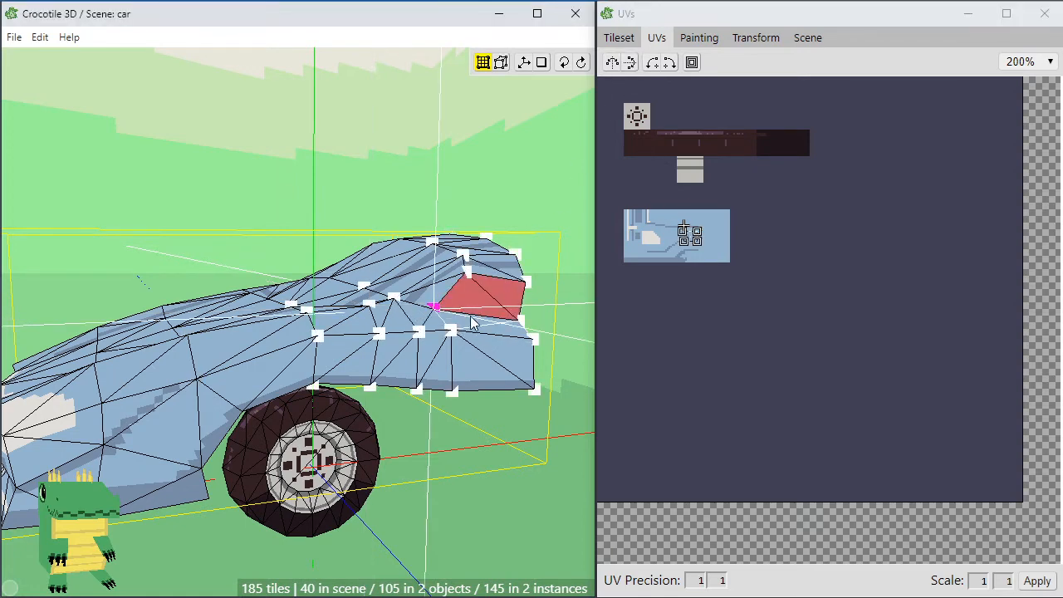
scroll(463, 311, up, 5)
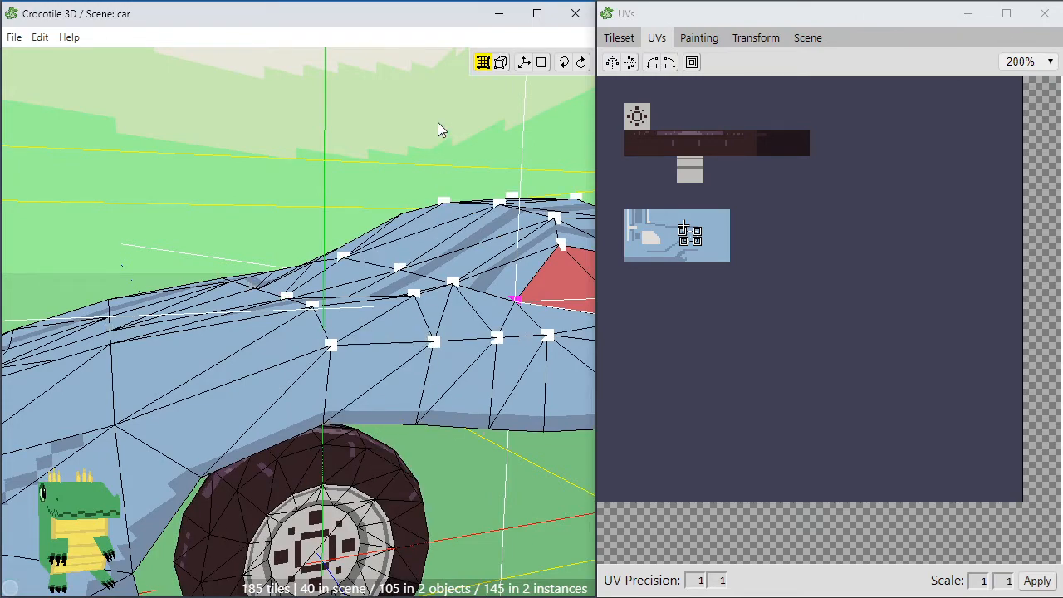
key(space)
drag(480, 150, 440, 153)
right_drag(479, 150, 400, 160)
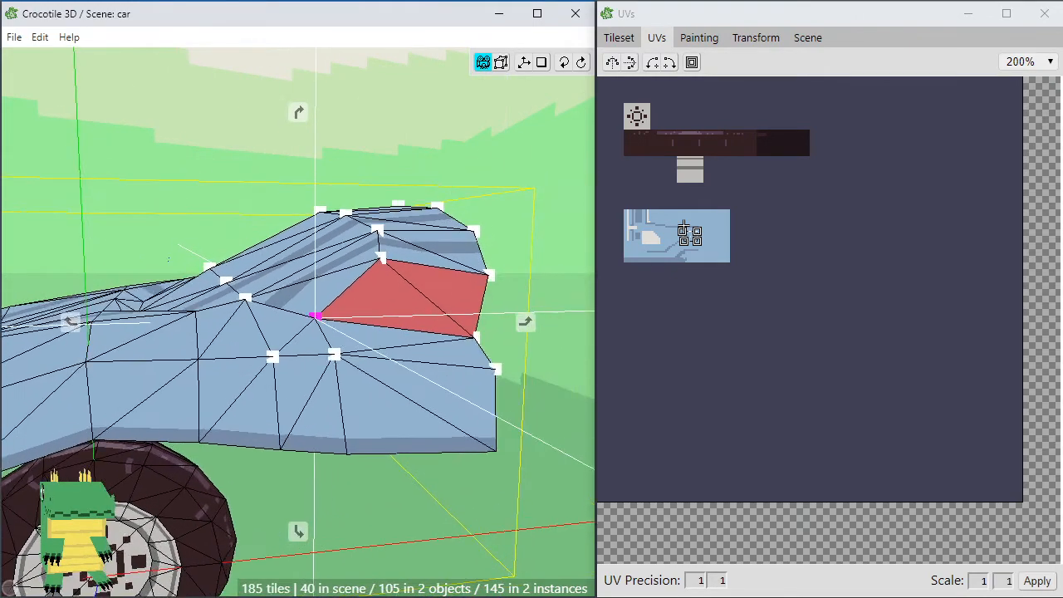
drag(400, 160, 415, 165)
key(space)
Examine the selected rear side tile's UVs up close on the blue body texture
scroll(700, 249, up, 2)
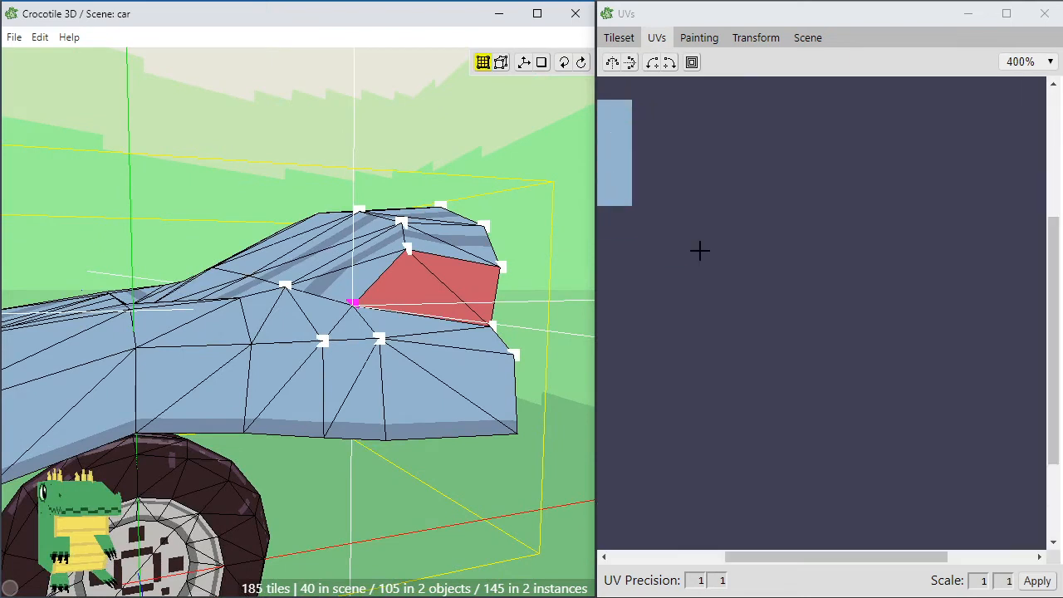
drag(794, 556, 667, 577)
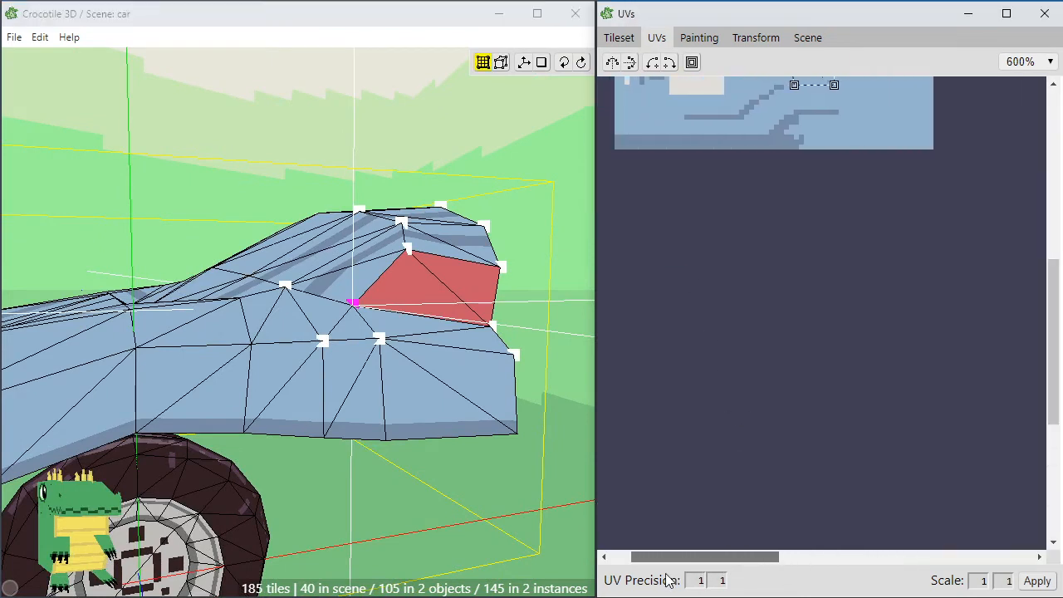
drag(1055, 306, 1055, 223)
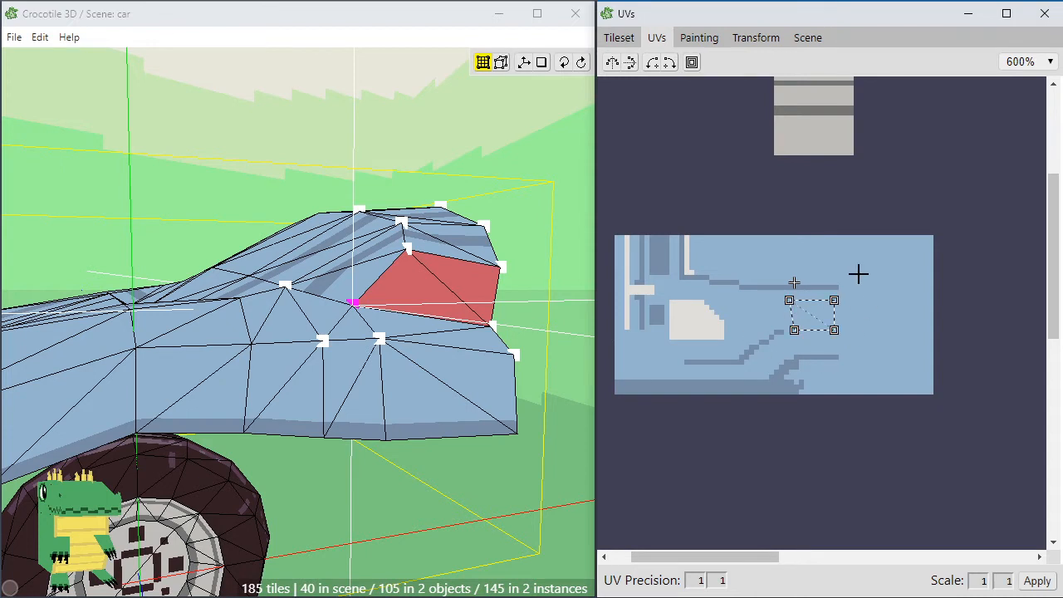
scroll(857, 274, down, 2)
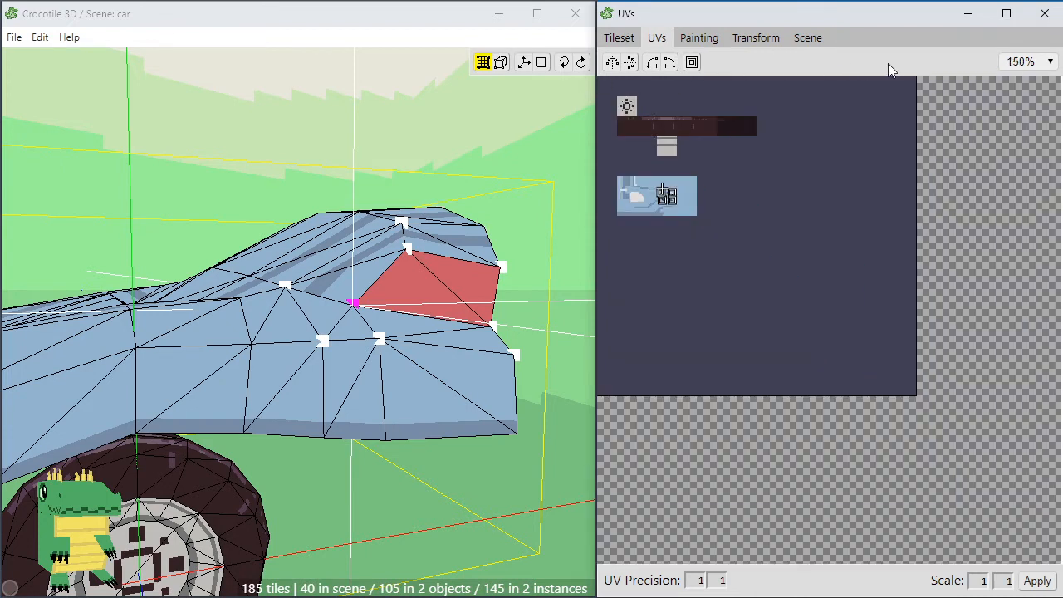
scroll(607, 112, up, 5)
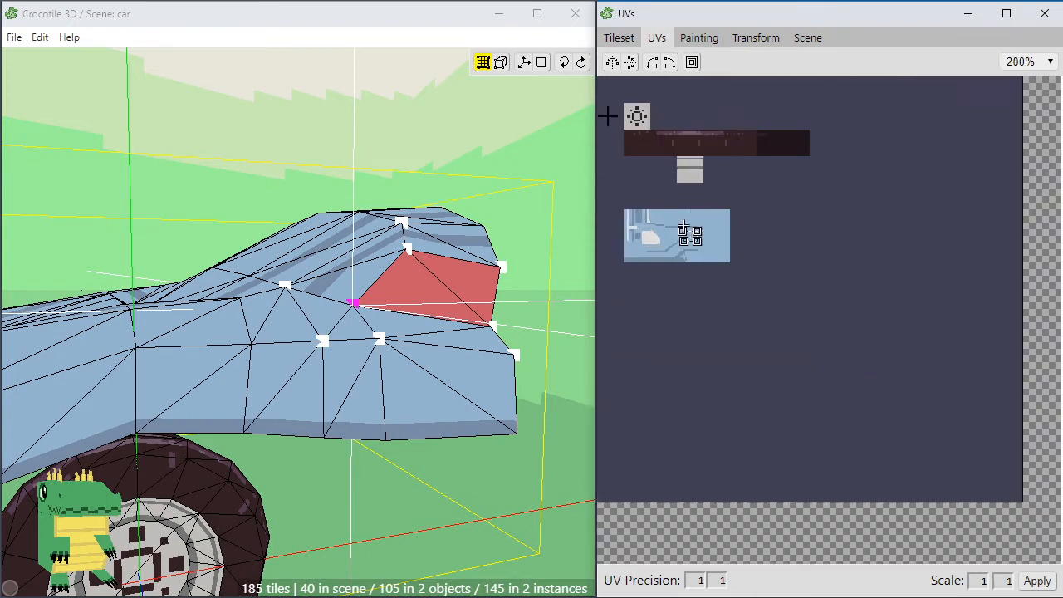
drag(797, 564, 667, 565)
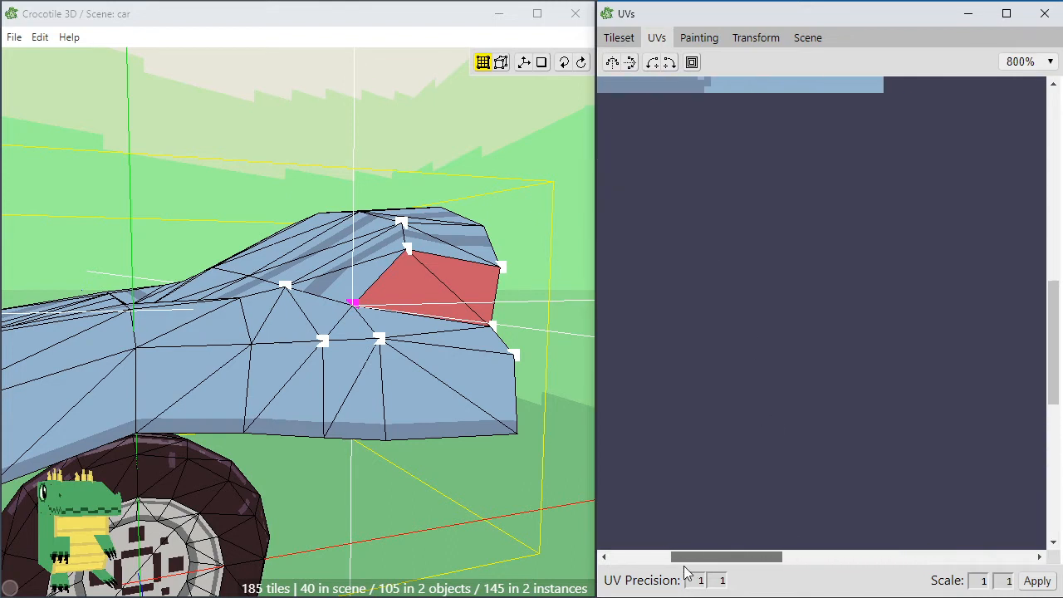
Examine the selected face's UV layout on the blue car body texture at different zoom levels
drag(1055, 357, 1056, 273)
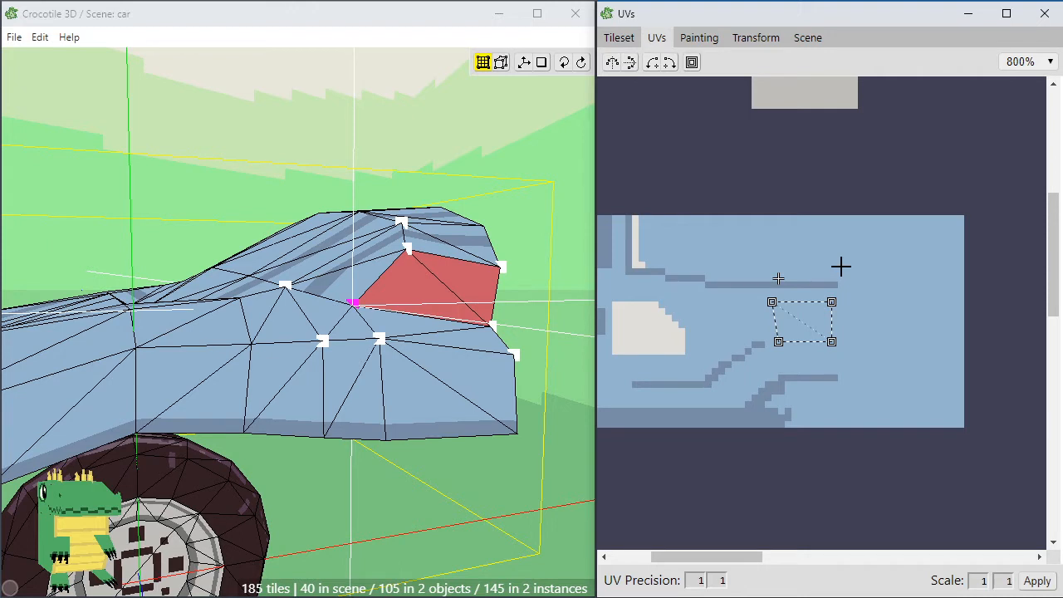
key(ctrl+a)
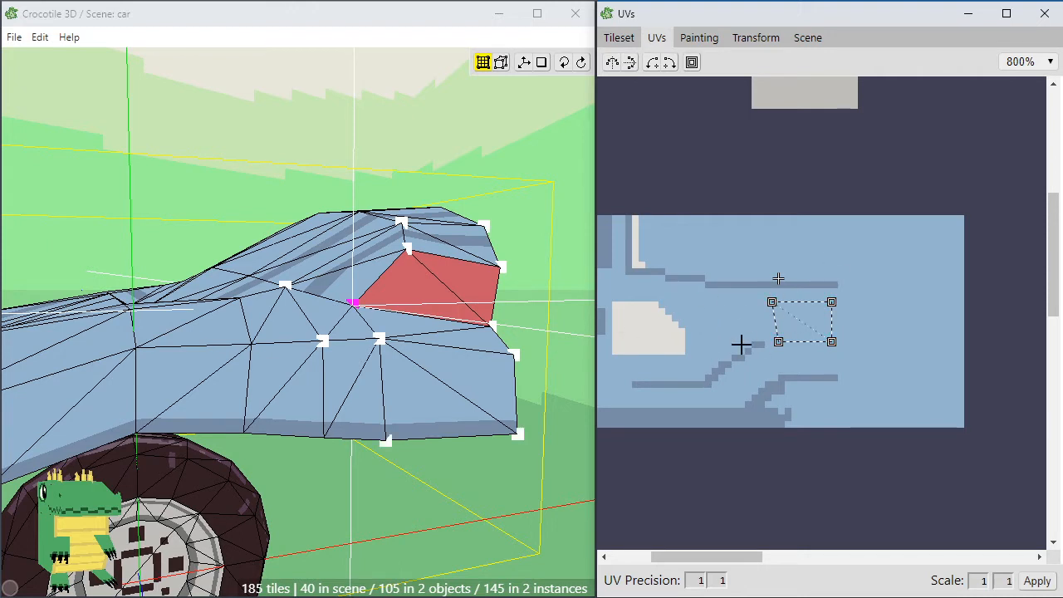
click(751, 353)
scroll(791, 339, down, 2)
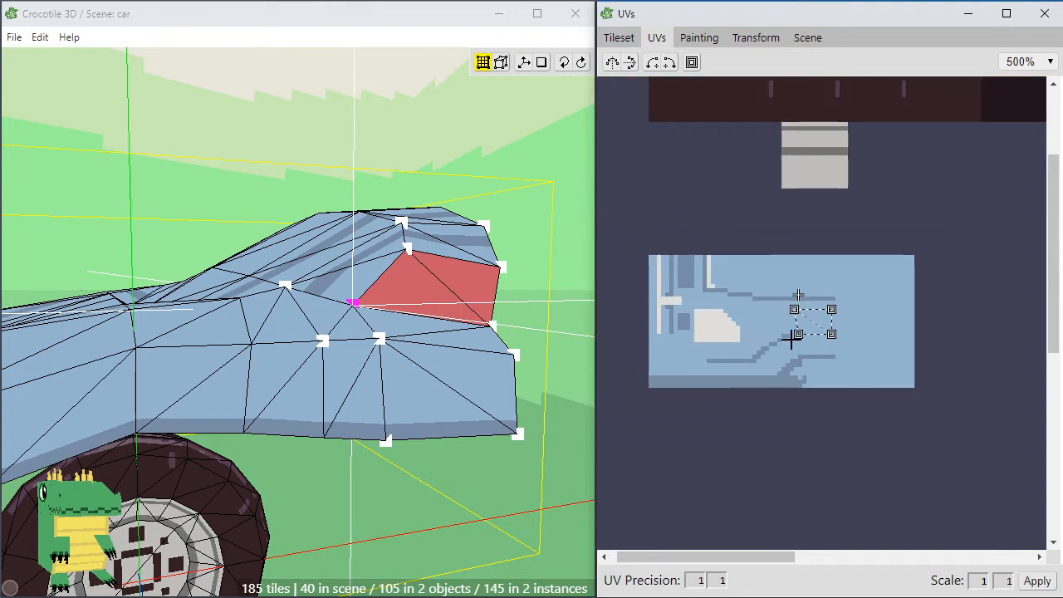
scroll(790, 338, down, 3)
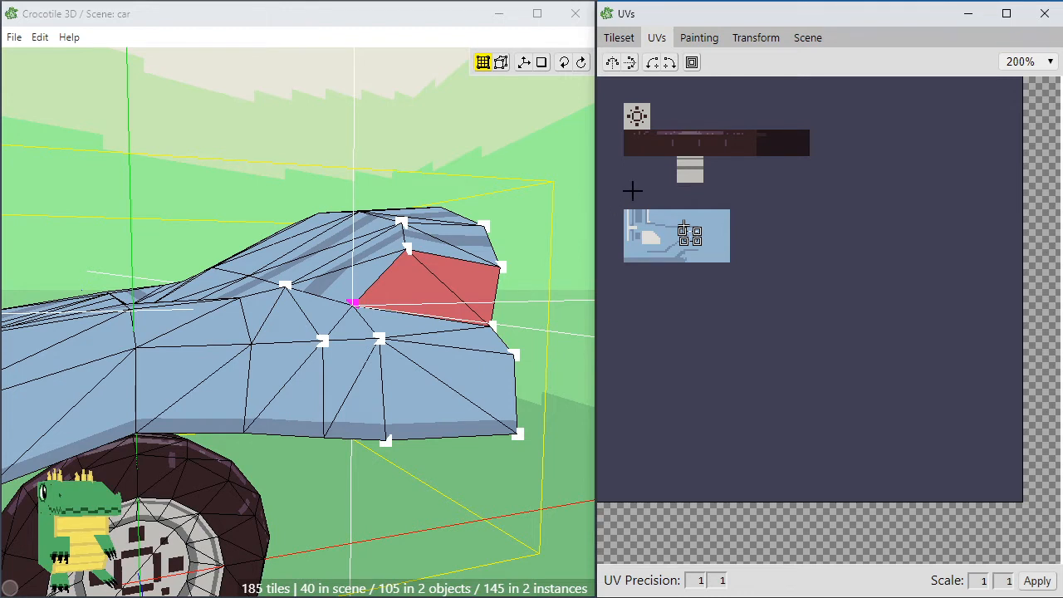
scroll(632, 191, up, 2)
scroll(632, 191, up, 2)
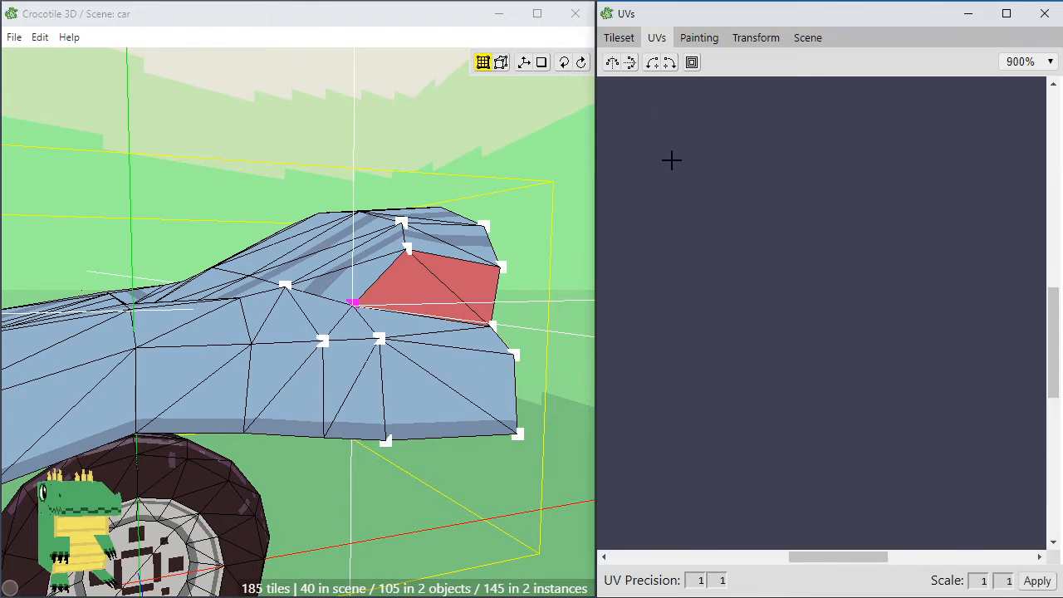
drag(691, 223, 971, 419)
mouse_move(606, 120)
mouse_down()
mouse_move(700, 235)
mouse_move(882, 264)
mouse_up()
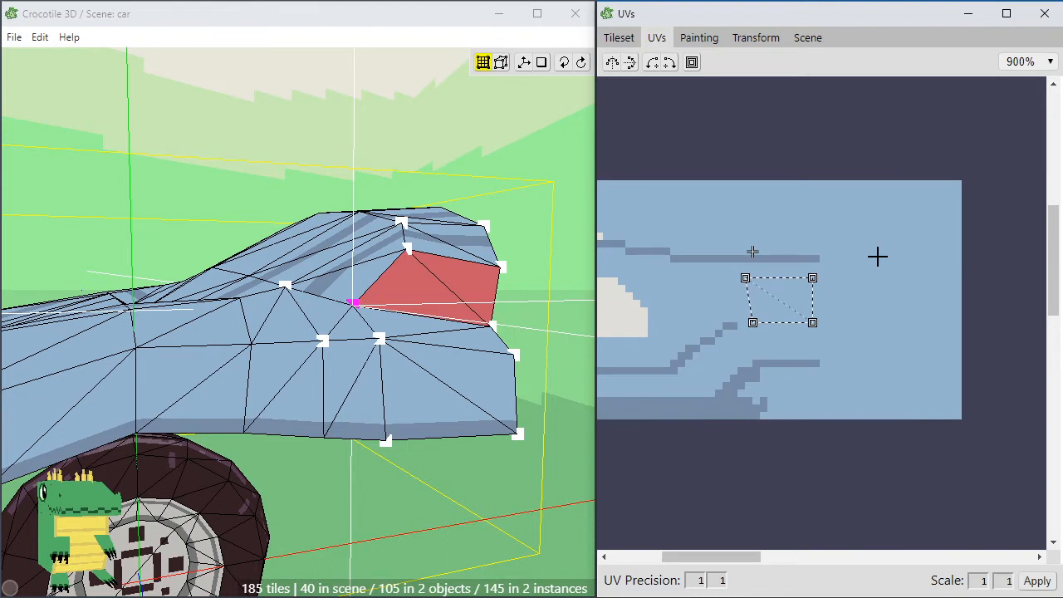
drag(766, 233, 842, 268)
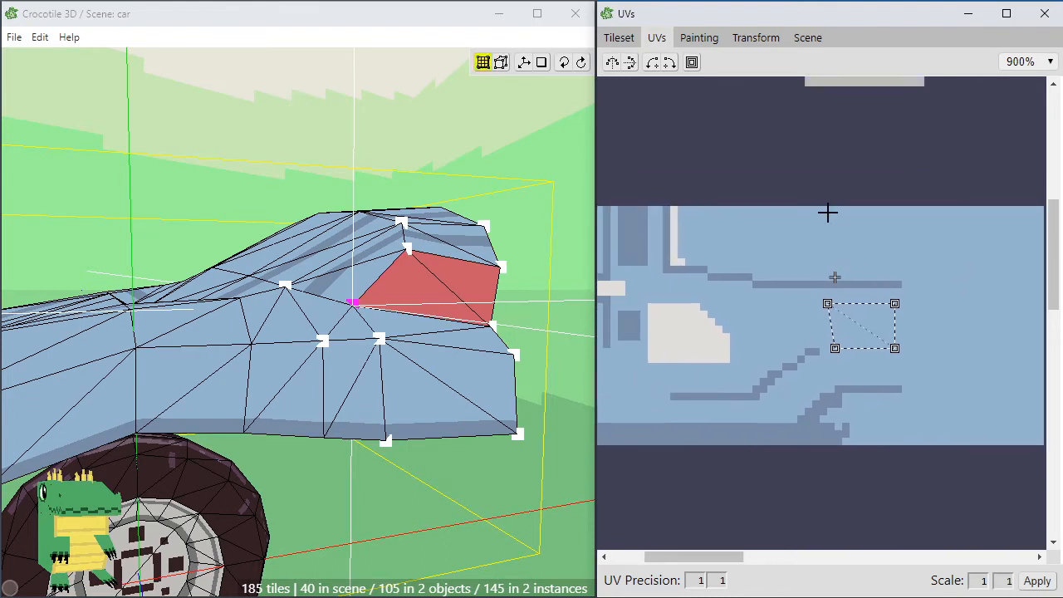
scroll(827, 212, down, 1)
scroll(827, 213, down, 2)
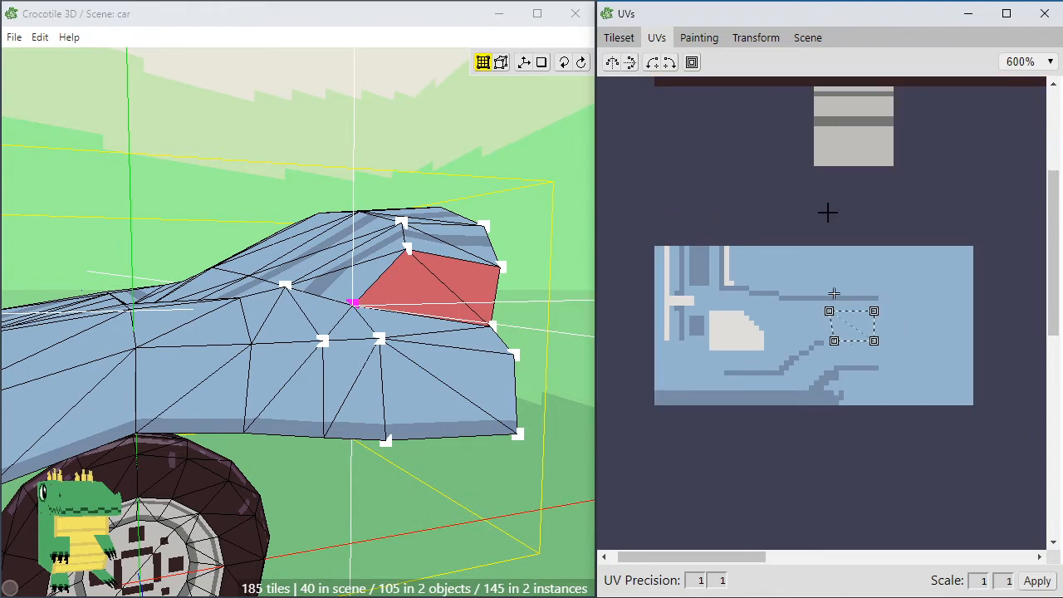
Add a blank opaque tileset sized in pixels, 1280 wide and 1280 high
click(614, 43)
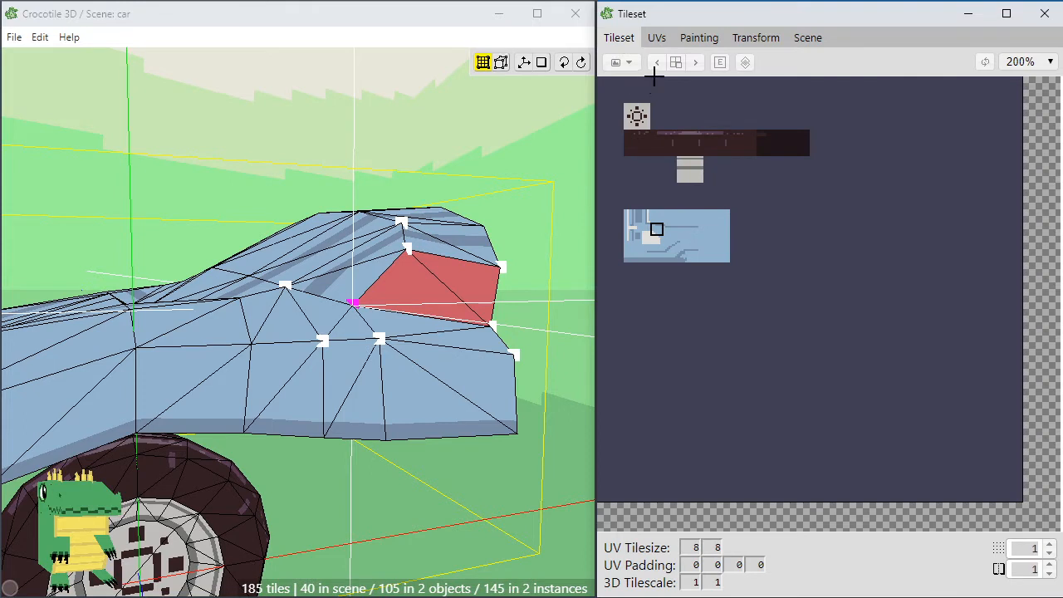
click(621, 62)
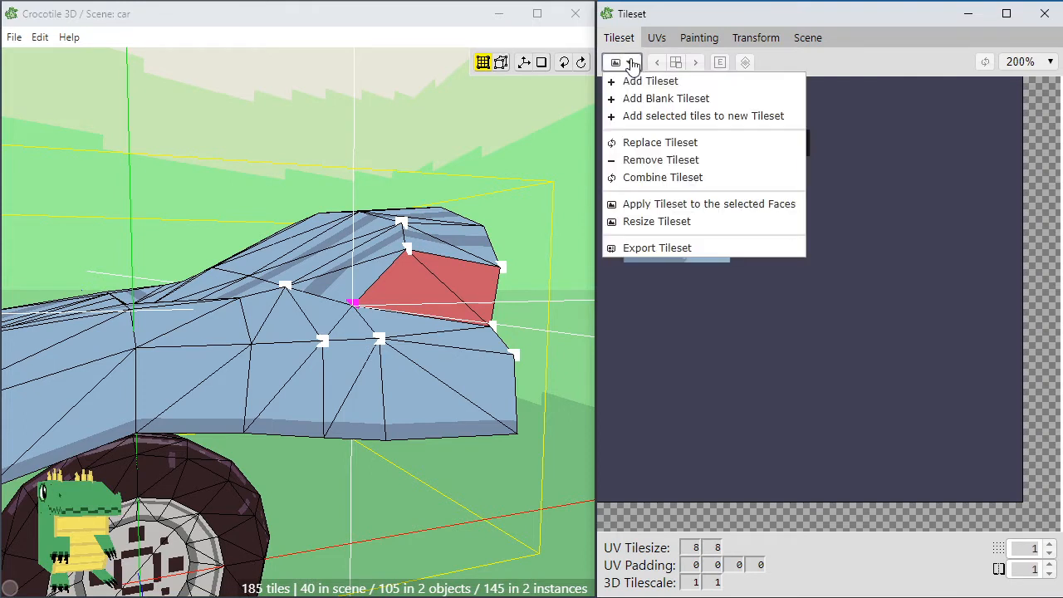
click(672, 100)
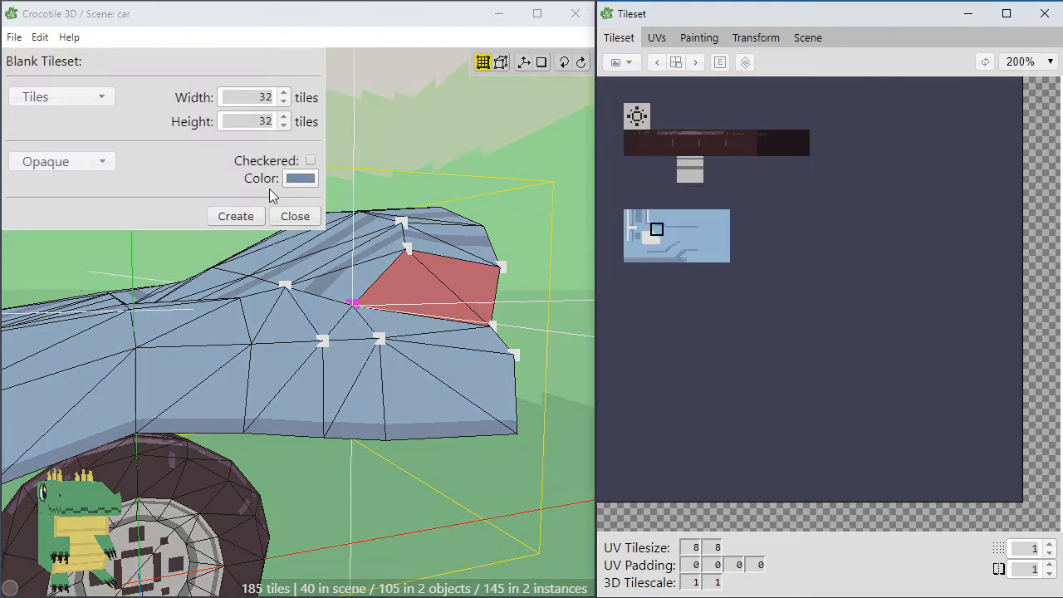
double_click(266, 97)
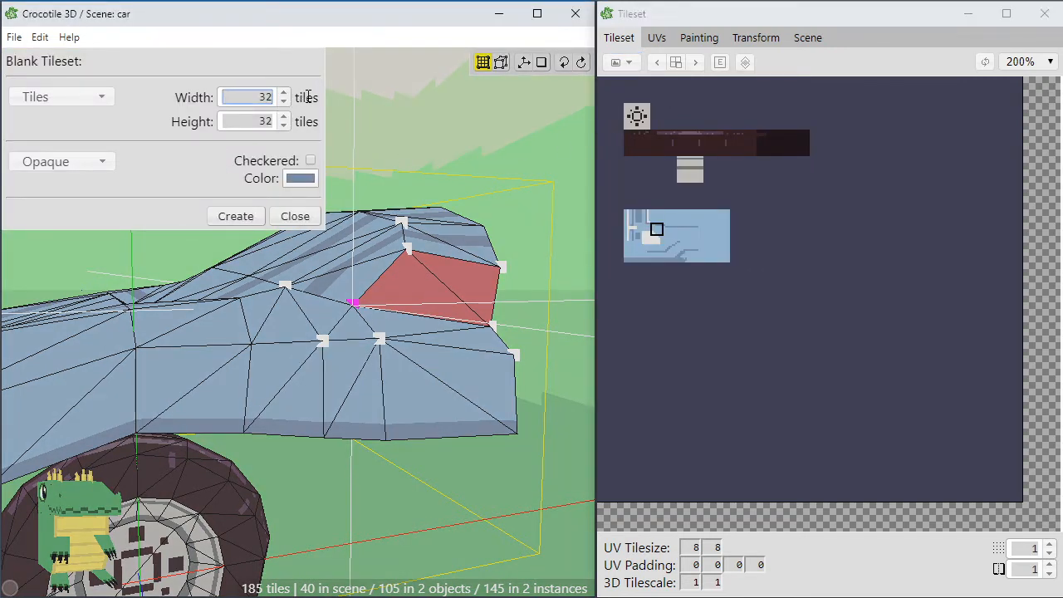
click(57, 98)
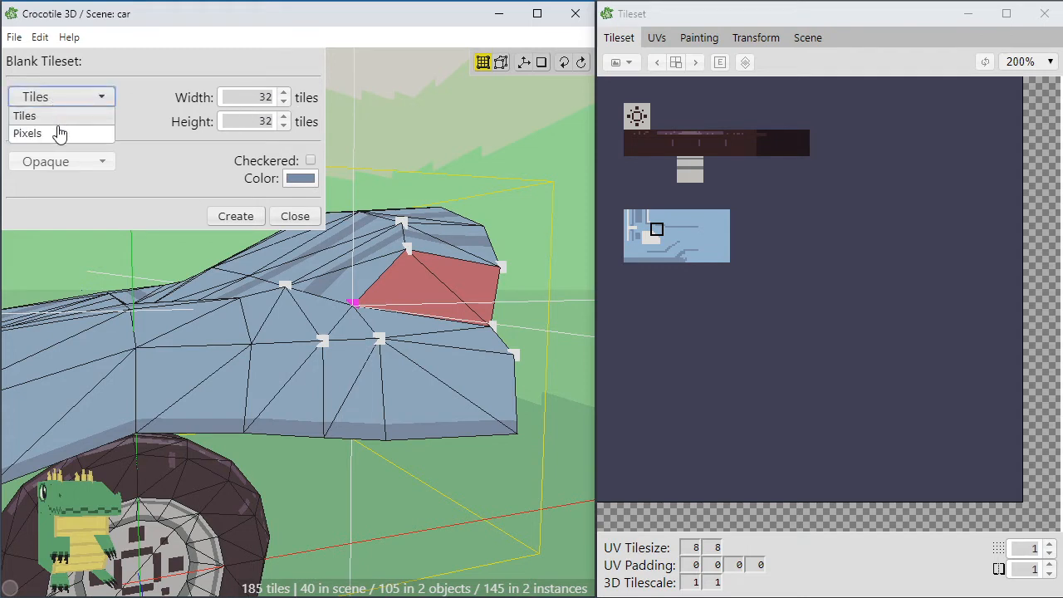
click(59, 134)
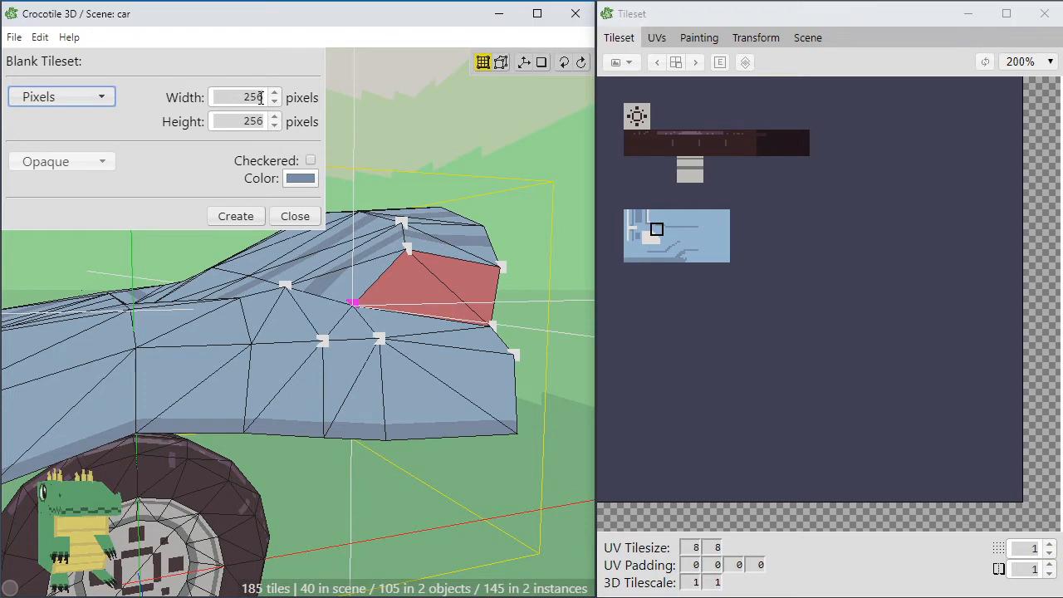
double_click(253, 98)
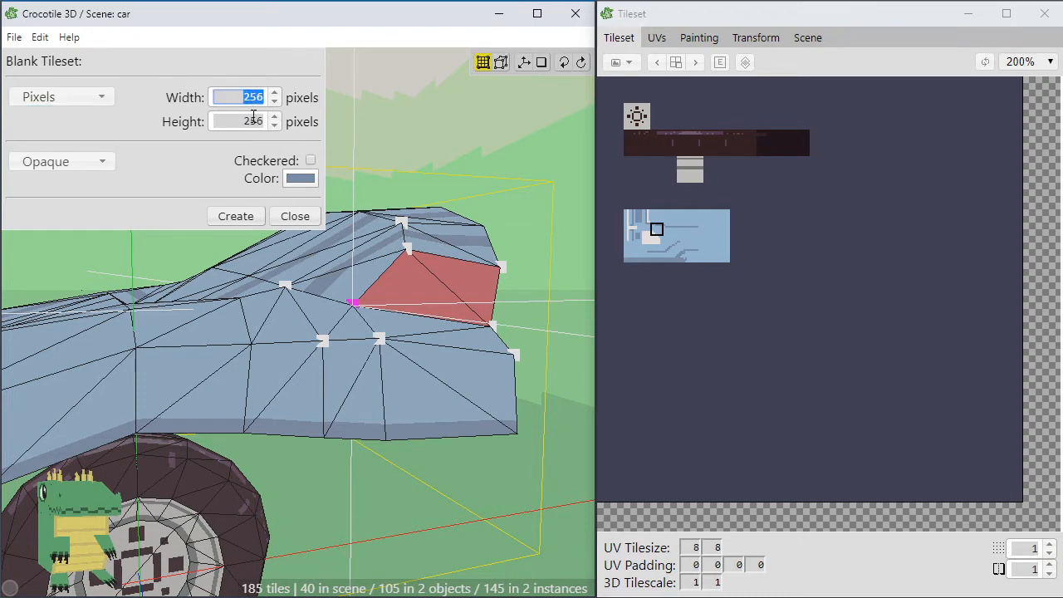
text(1280)
double_click(255, 121)
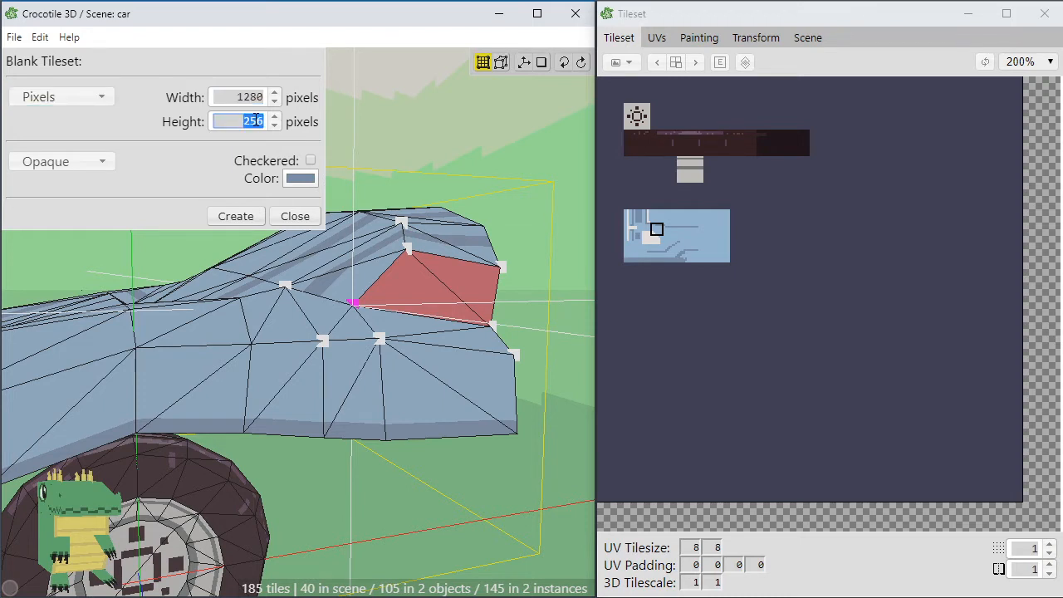
text(1280)
click(238, 215)
Examine the blank tileset's size at different zoom levels, comparing its tile outline with the car model
scroll(751, 150, down, 2)
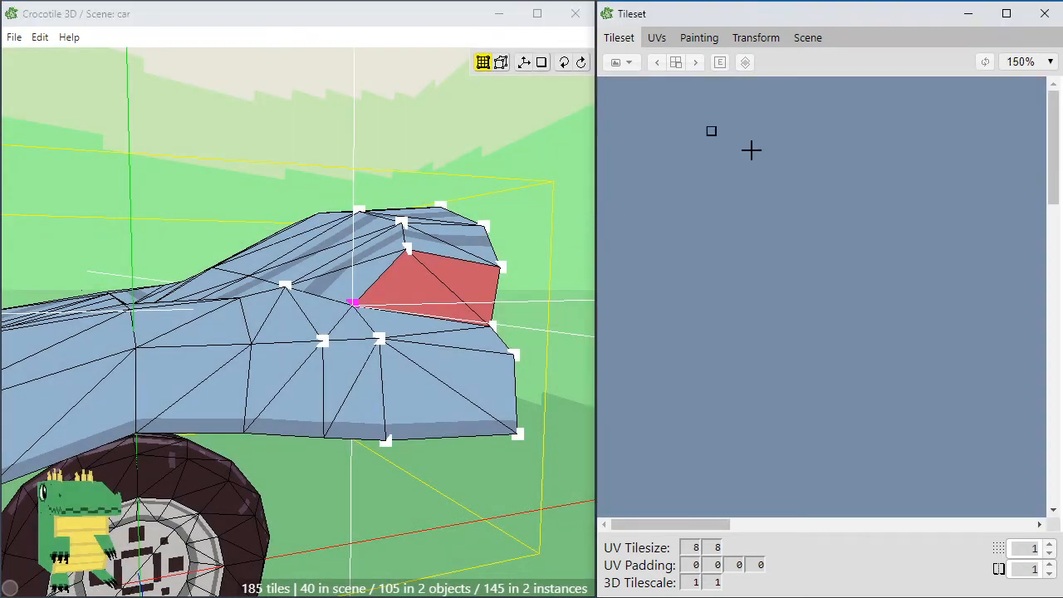
scroll(703, 189, up, 1)
scroll(702, 189, down, 1)
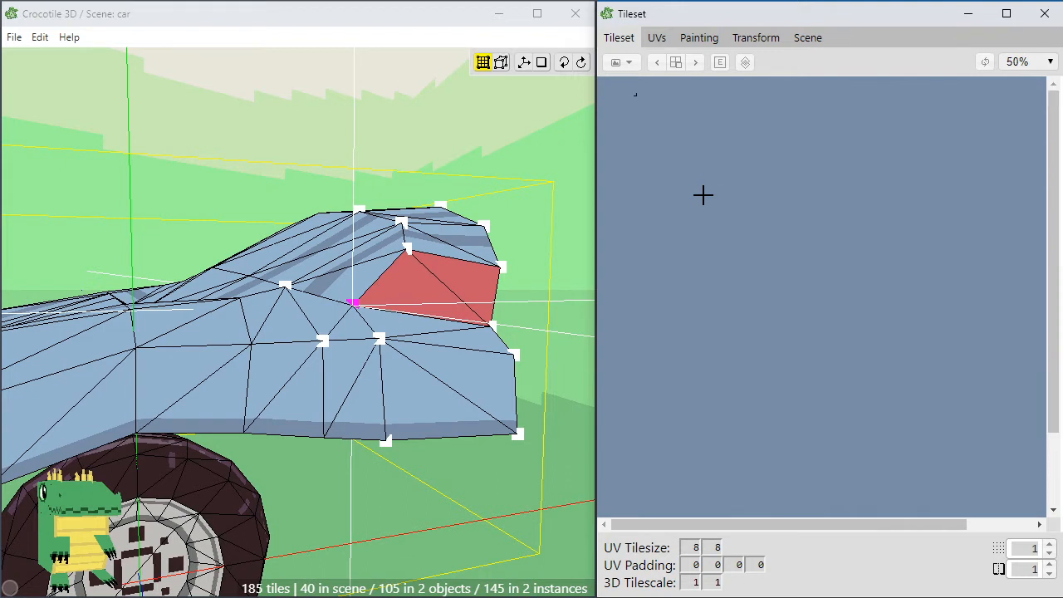
drag(729, 525, 819, 521)
drag(772, 329, 724, 252)
drag(693, 199, 758, 296)
drag(769, 523, 694, 530)
click(696, 164)
scroll(637, 123, up, 5)
key(space)
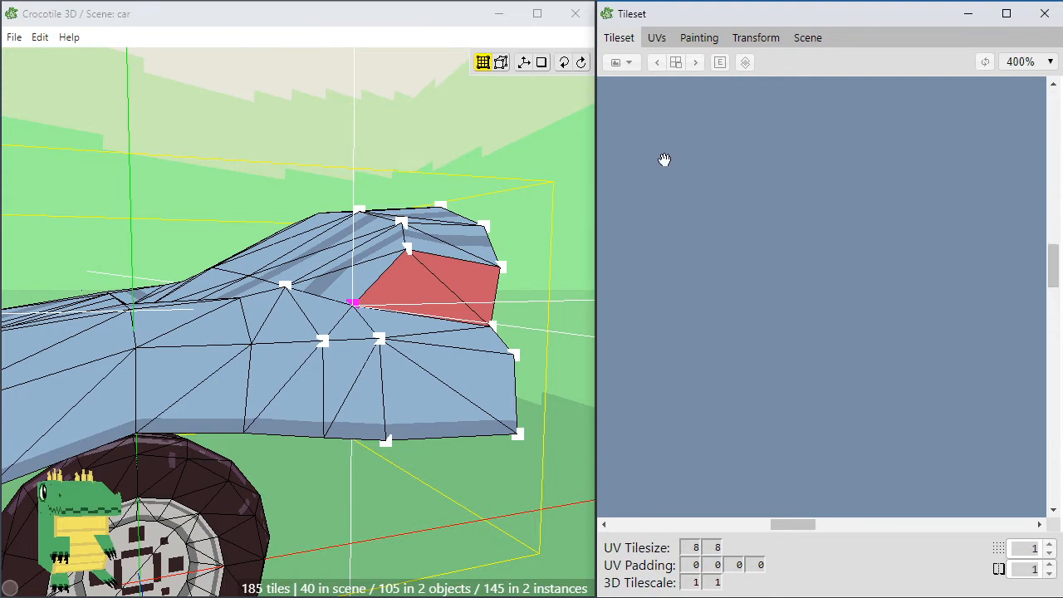
drag(664, 160, 991, 371)
drag(755, 171, 930, 375)
drag(496, 88, 531, 96)
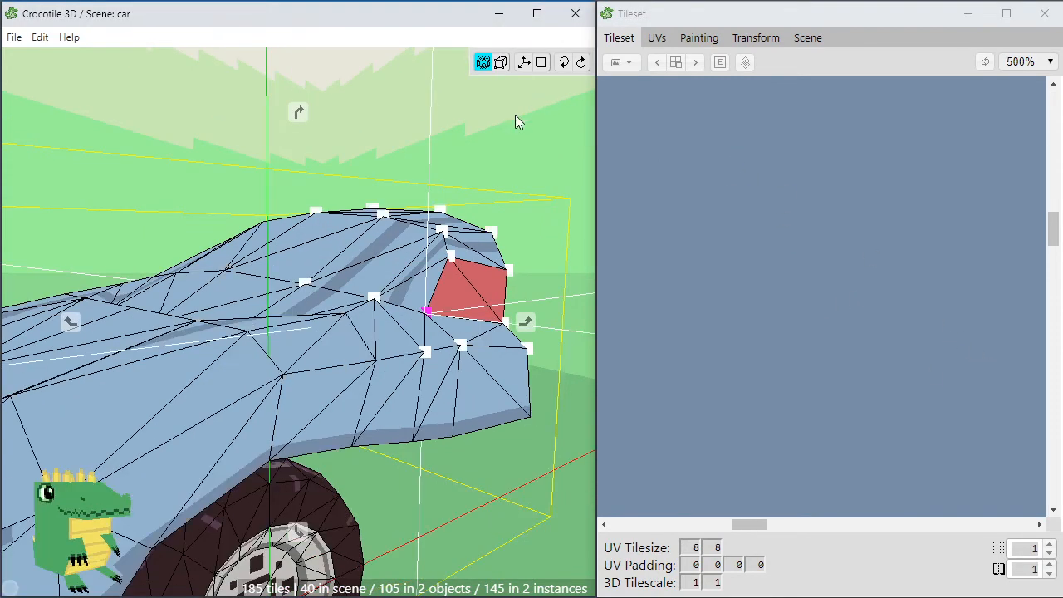
key(space)
scroll(697, 146, up, 1)
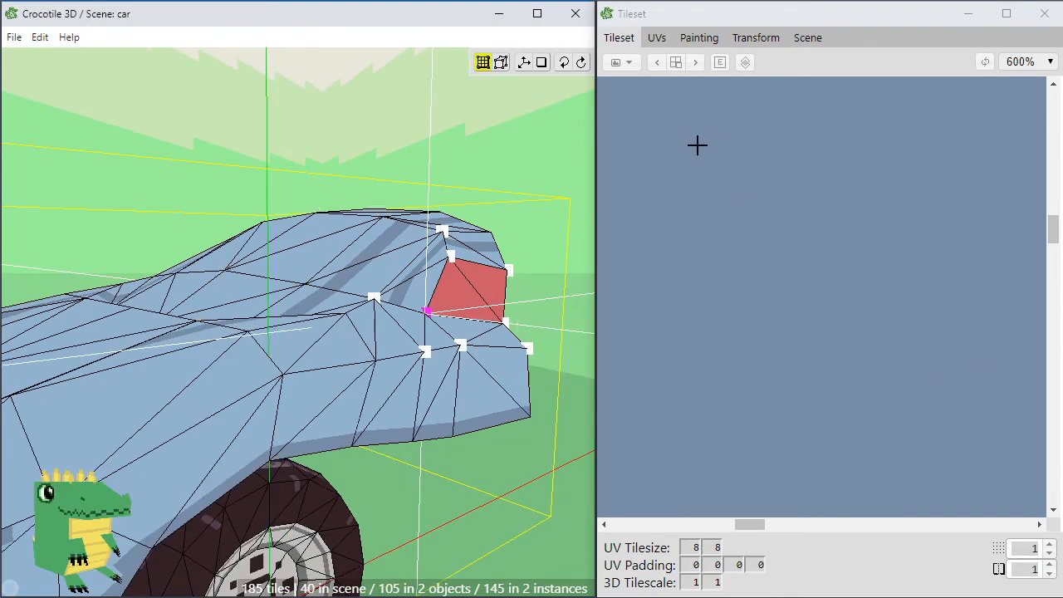
click(769, 401)
scroll(723, 397, up, 1)
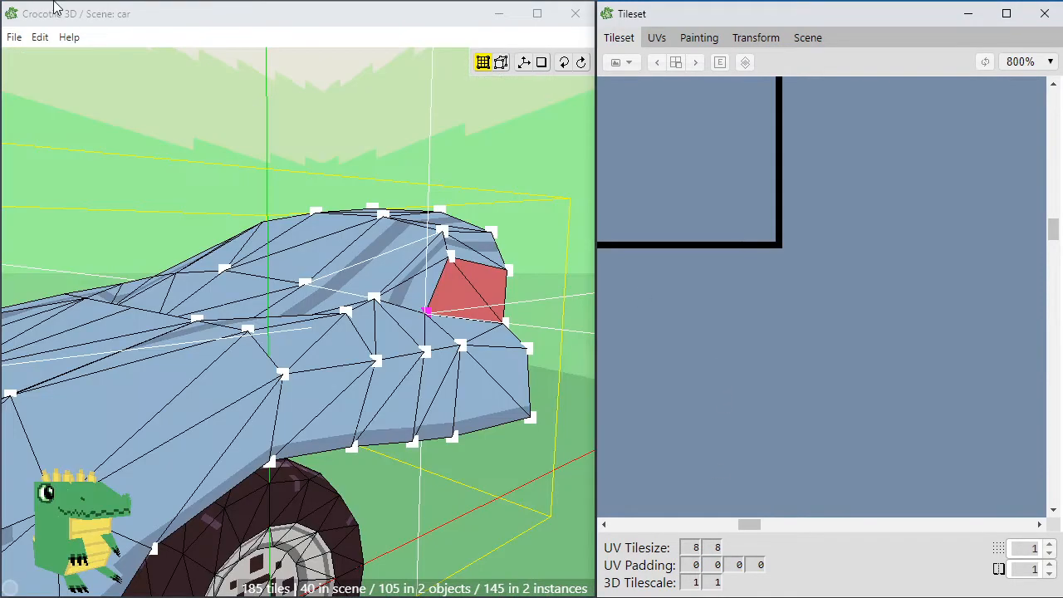
Remove the blank tileset and return to the car's texture tileset
click(615, 62)
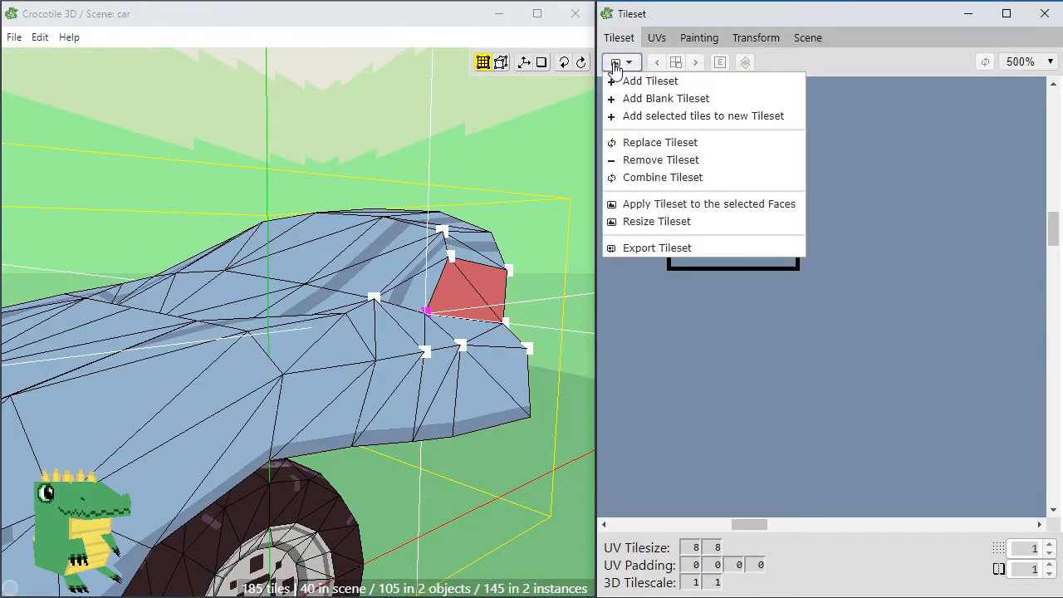
click(656, 159)
scroll(507, 133, down, 2)
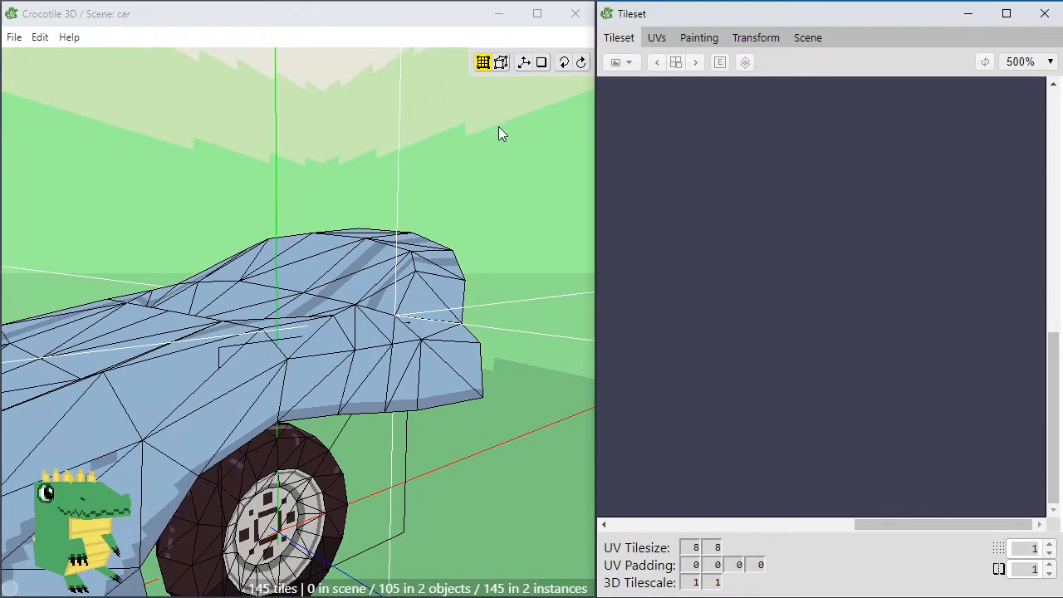
scroll(668, 158, down, 4)
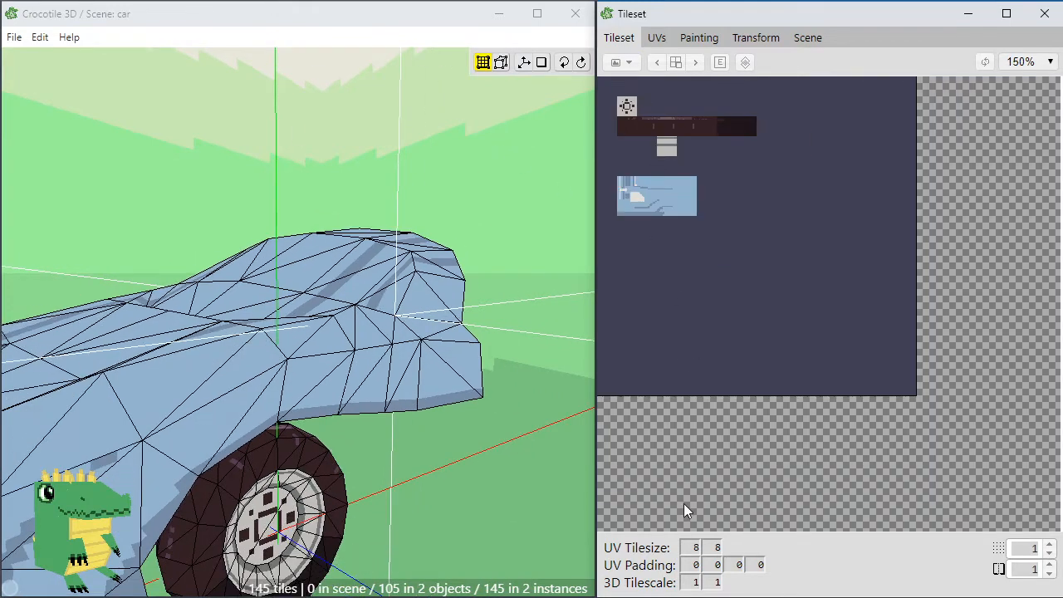
Set the UV tilesize to 64 by 64
double_click(695, 546)
text(64)
double_click(717, 548)
text(64)
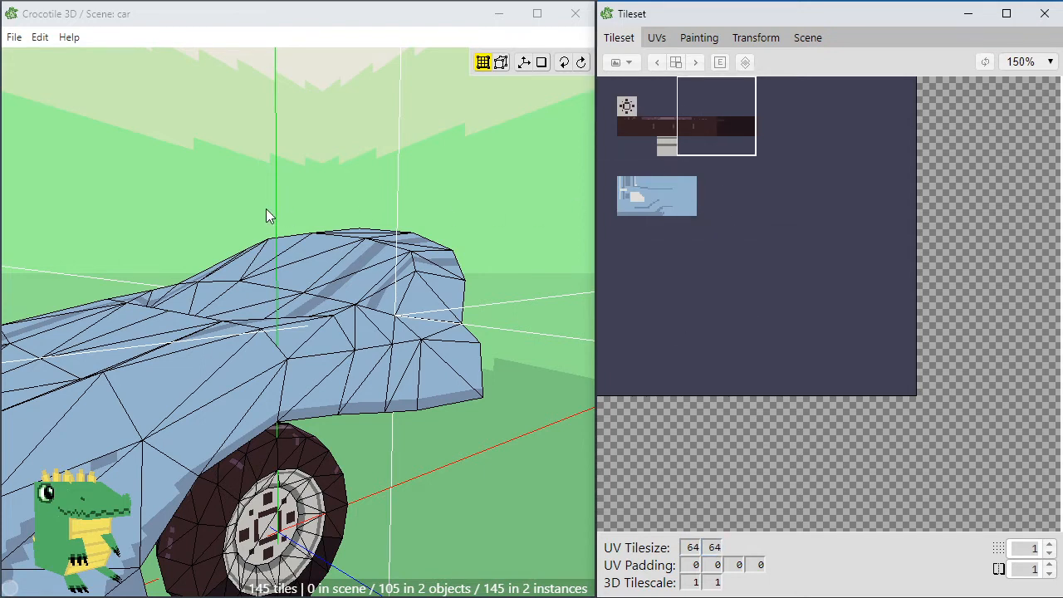
Switch to draw mode and pick different 64-pixel tiles from the tileset to preview against the car
key(Tab)
right_drag(362, 262, 362, 267)
scroll(361, 267, down, 4)
middle_drag(152, 463, 273, 343)
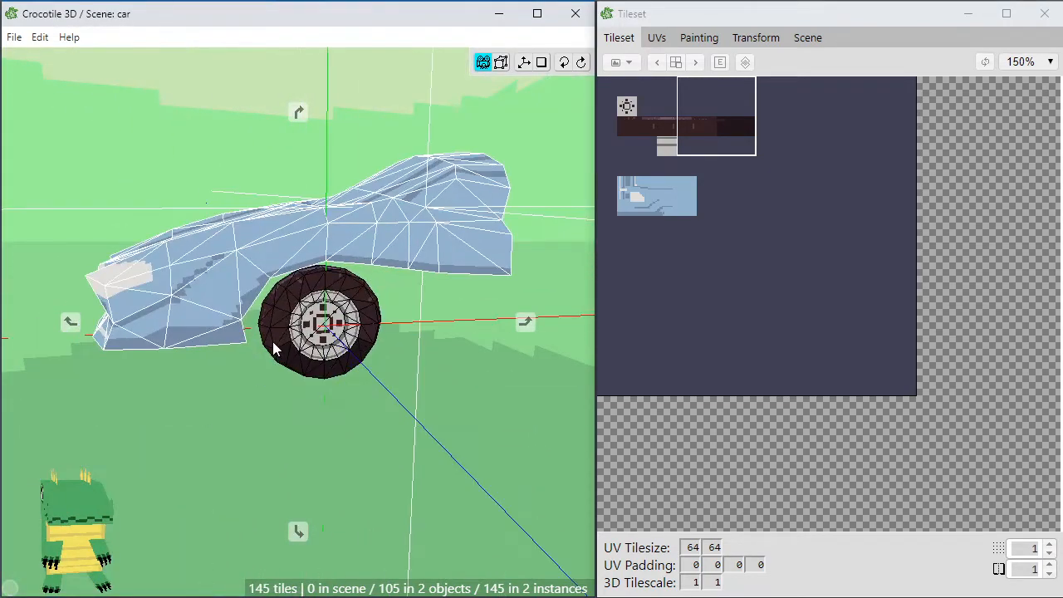
scroll(274, 349, down, 2)
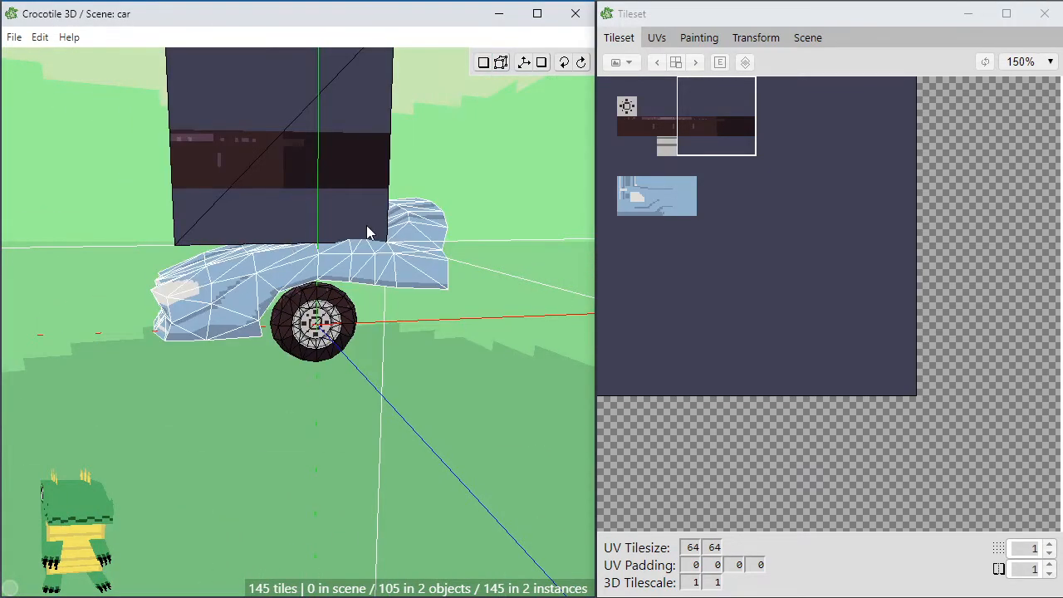
click(652, 146)
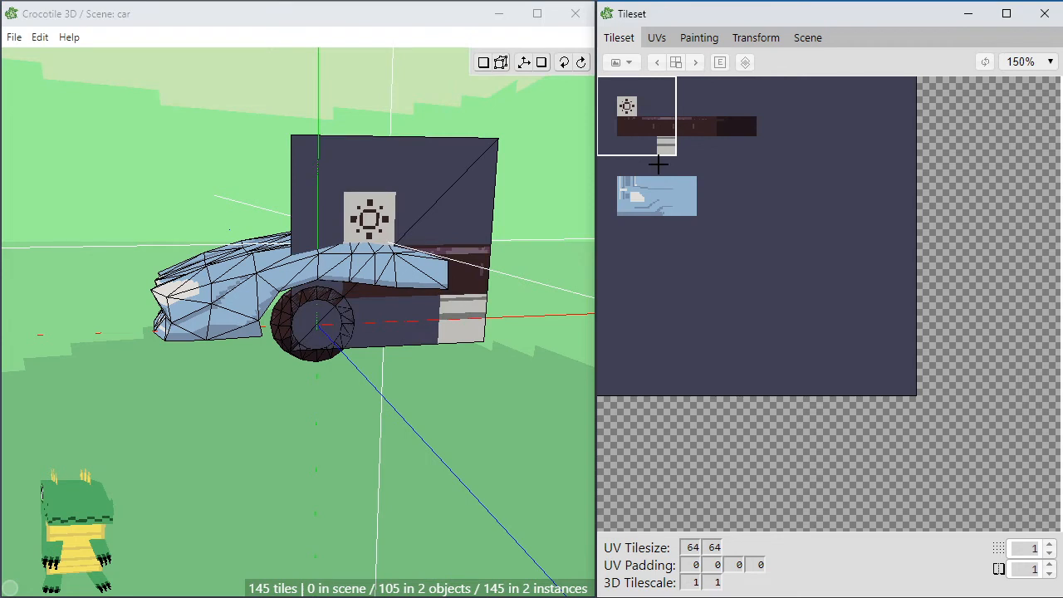
click(698, 194)
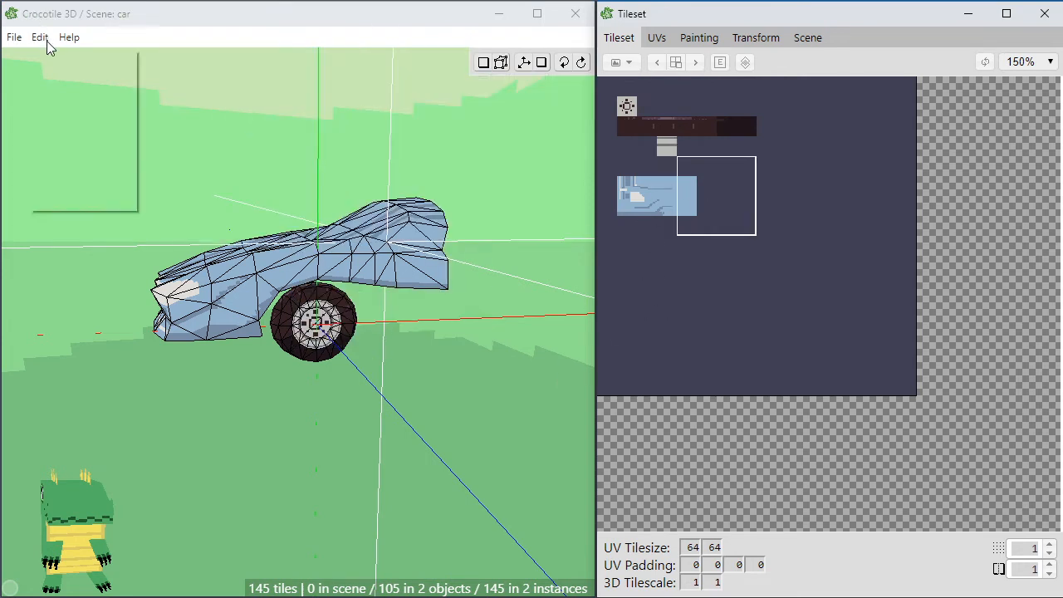
Check the Base Pixel Unit in the Project settings, leaving it as is
click(40, 36)
click(65, 110)
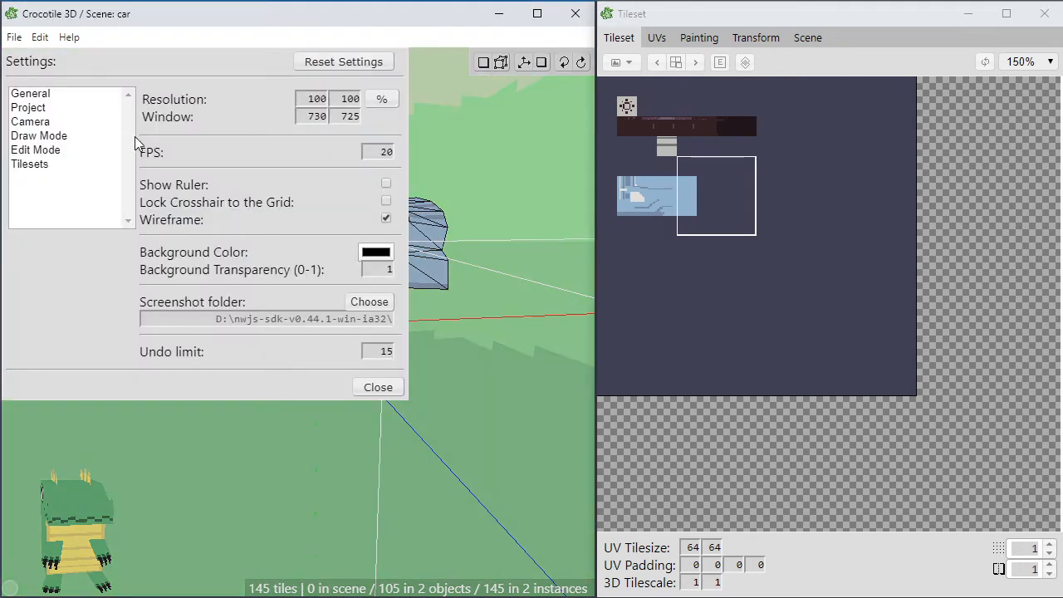
click(48, 108)
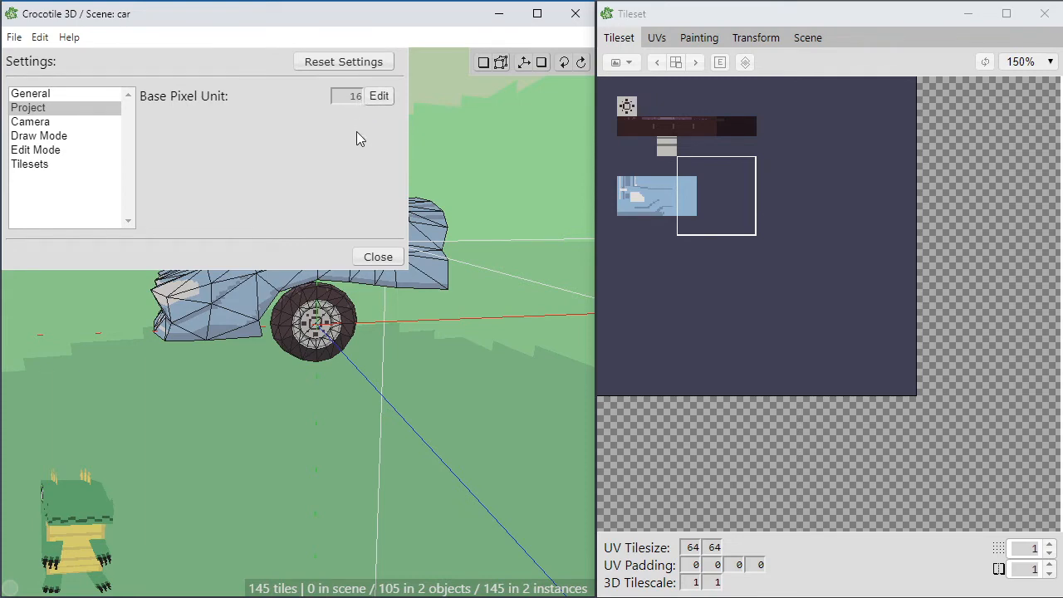
click(377, 258)
Compare the size of the 64-pixel body-texture tile preview with the car from several angles
scroll(380, 304, up, 5)
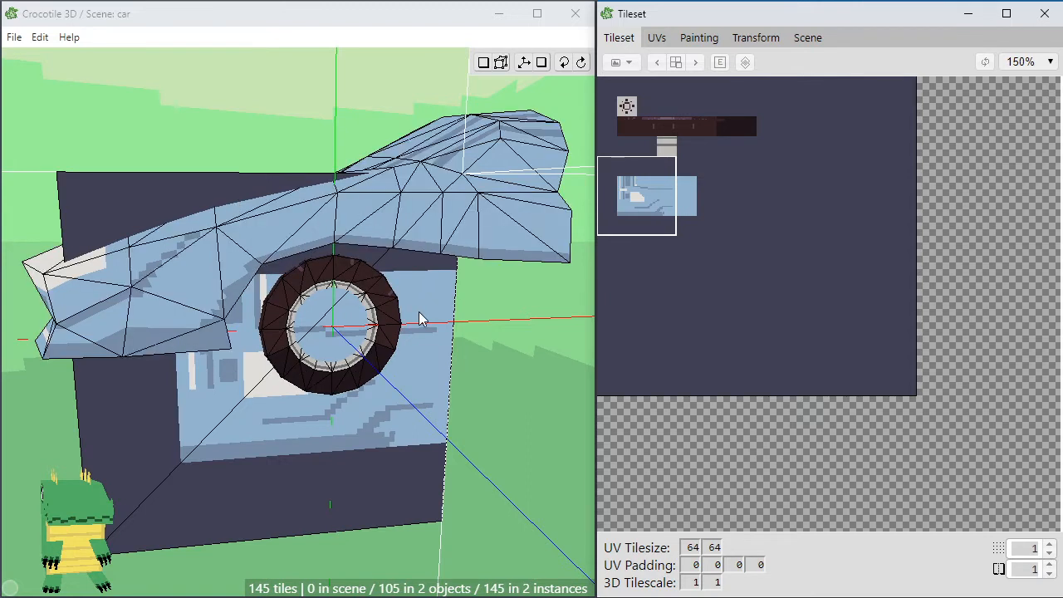
scroll(419, 313, down, 2)
key(space)
drag(432, 337, 309, 334)
drag(389, 349, 343, 390)
right_drag(344, 390, 405, 321)
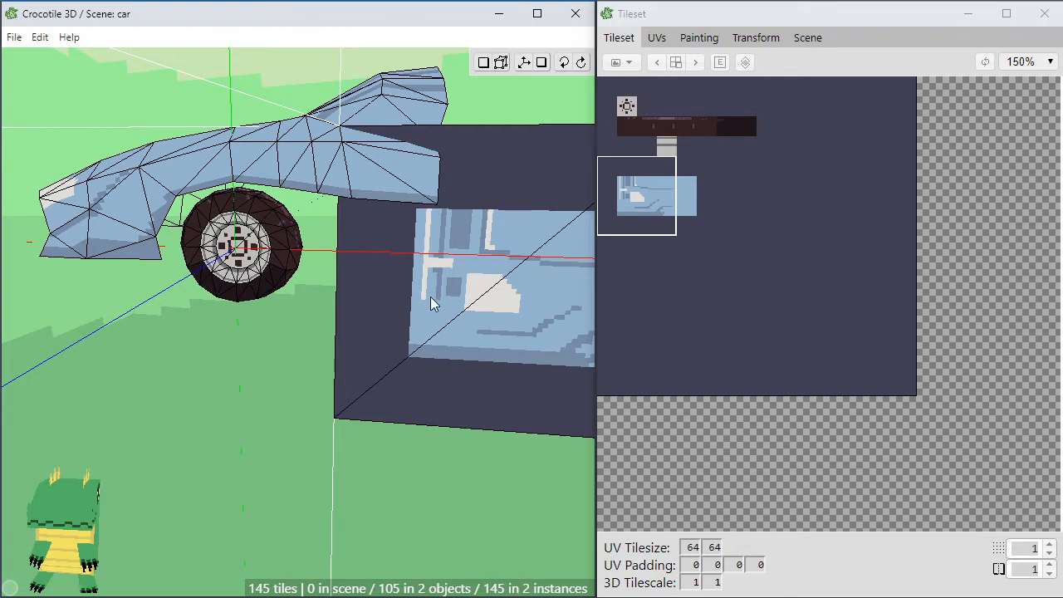
Set the UV tilesize to 8 by 8 and pick a small tile from the blue body texture
click(619, 191)
double_click(692, 549)
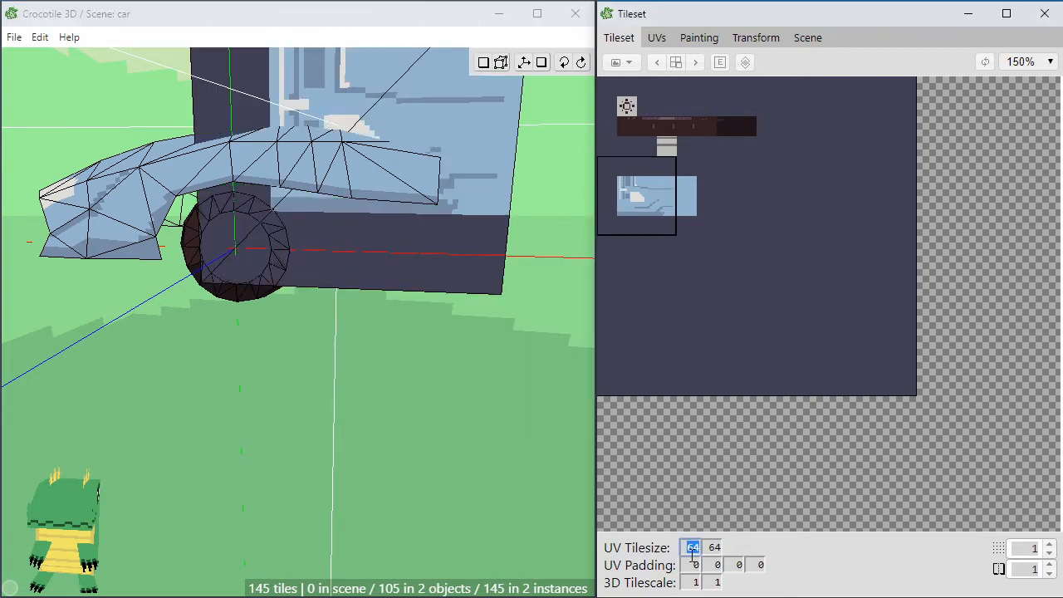
click(708, 550)
key(Return)
click(682, 196)
click(639, 190)
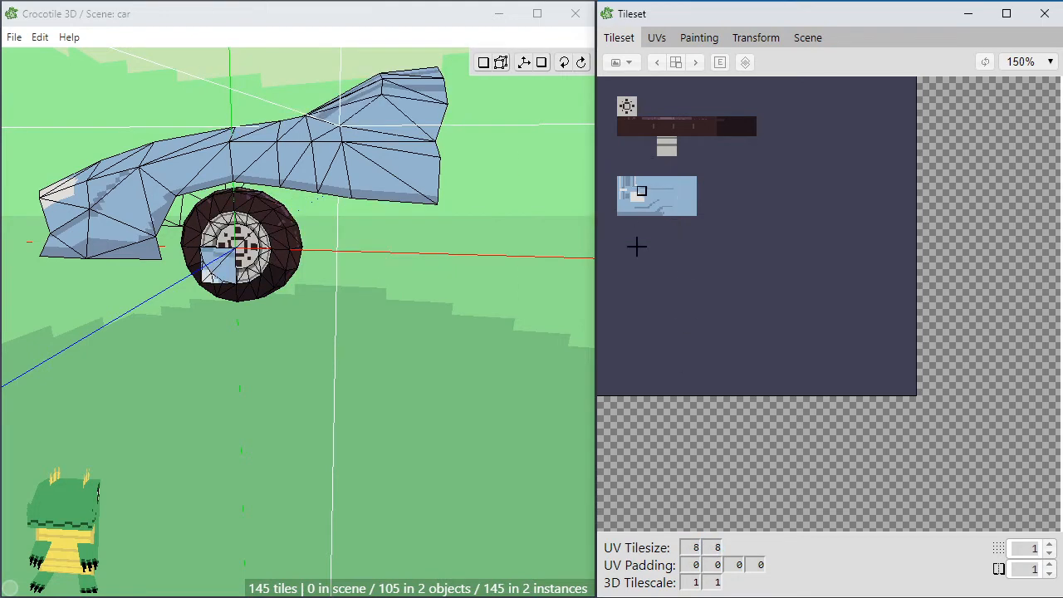
Place one 8-pixel tile just below the front wheel and save the project
scroll(230, 360, up, 5)
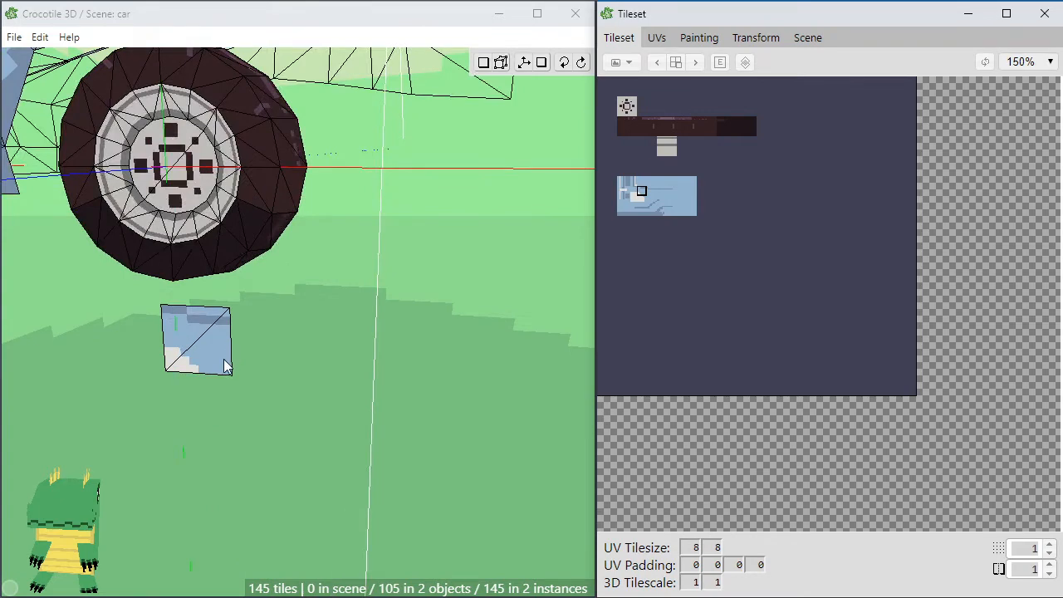
click(224, 360)
middle_drag(275, 470, 360, 425)
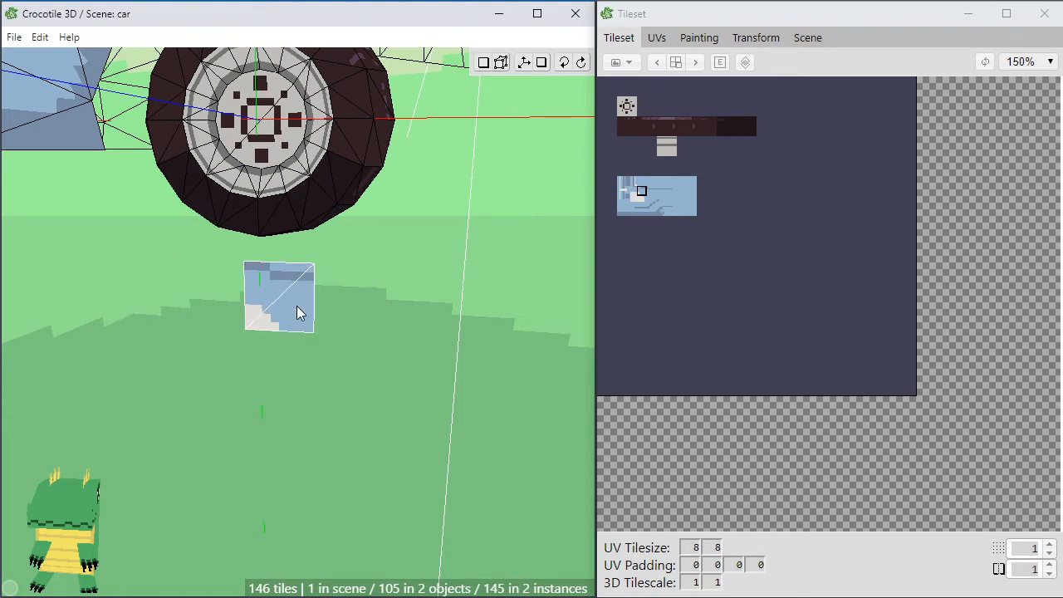
scroll(300, 303, down, 1)
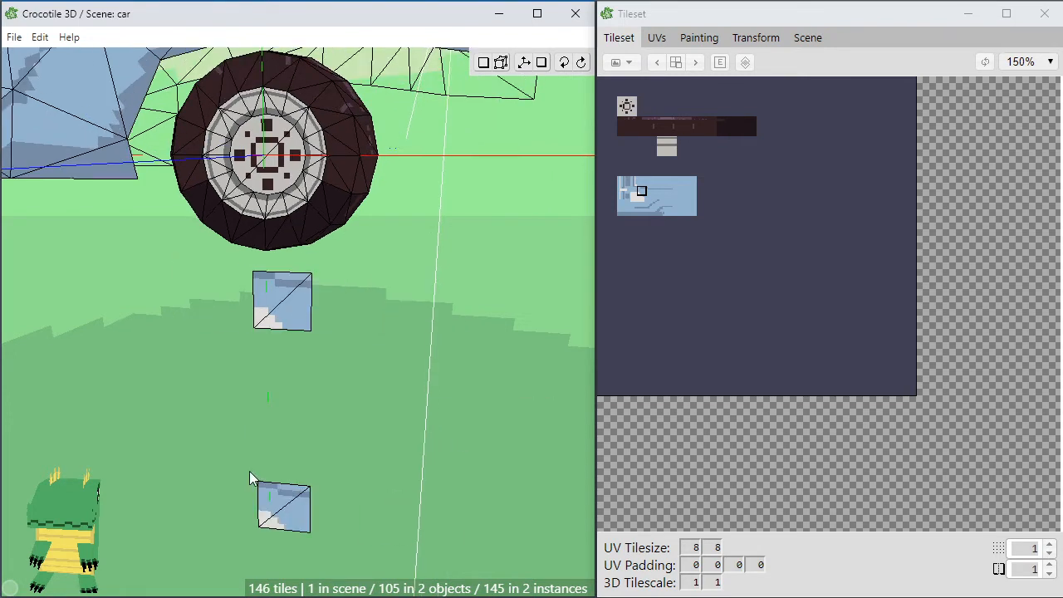
key(ctrl+s)
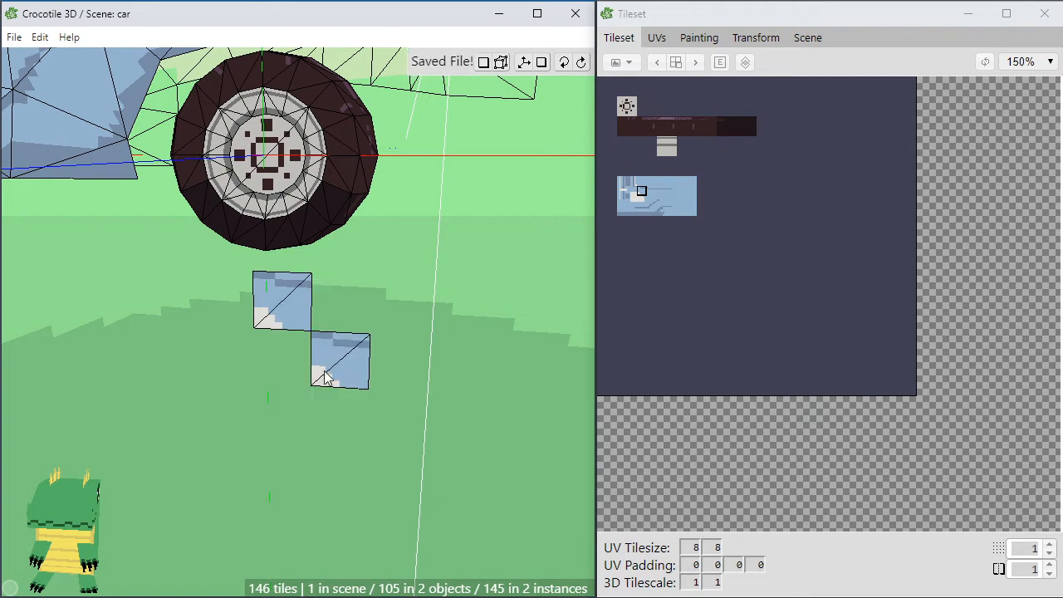
Change the Base Pixel Unit in the Project settings to 32 pixels per meter, with the scene resized
click(39, 37)
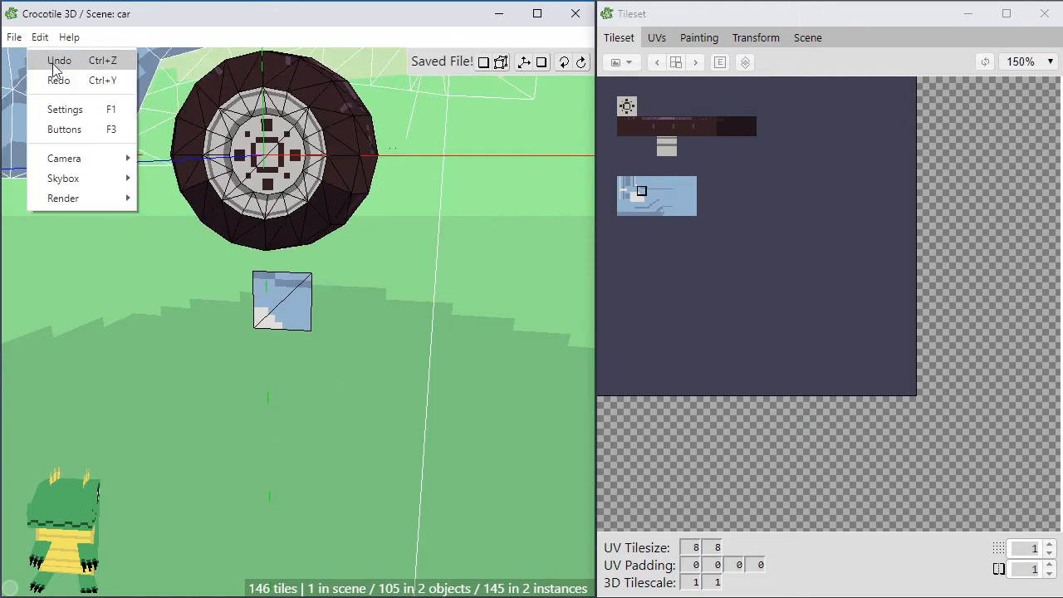
click(68, 108)
click(374, 98)
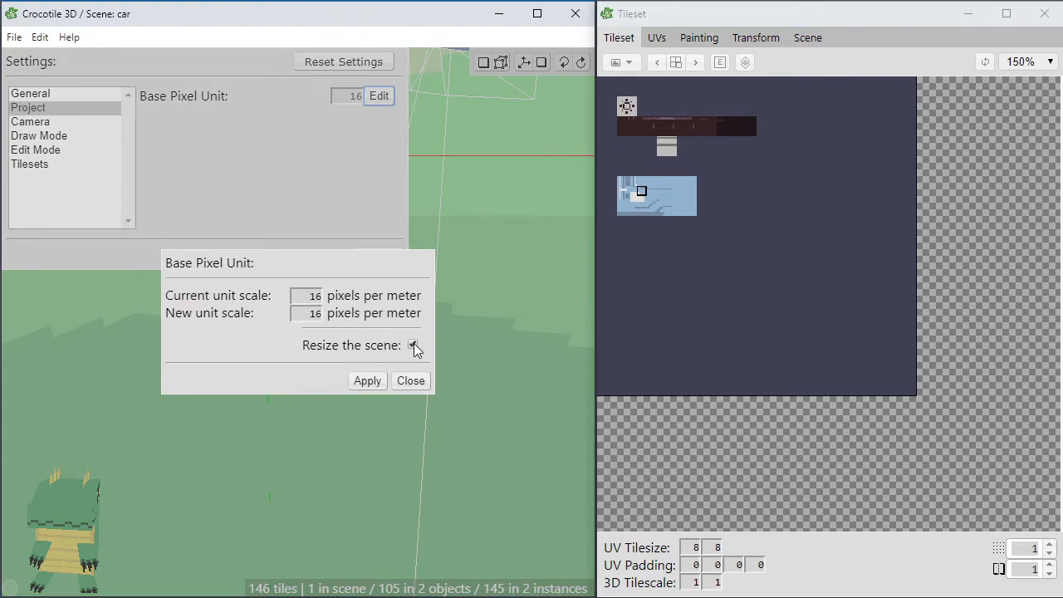
click(310, 313)
double_click(312, 313)
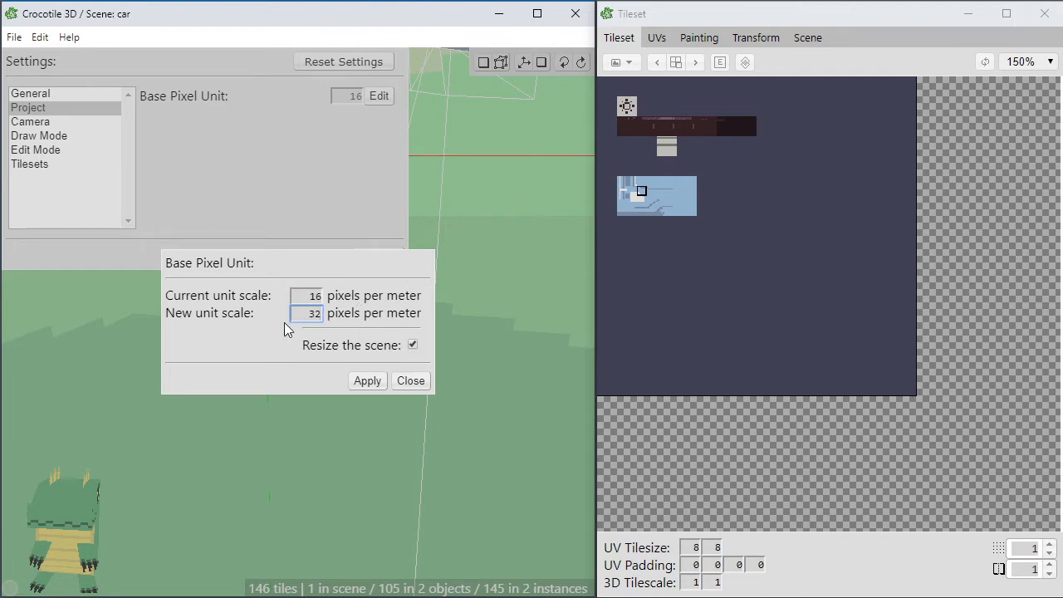
click(370, 384)
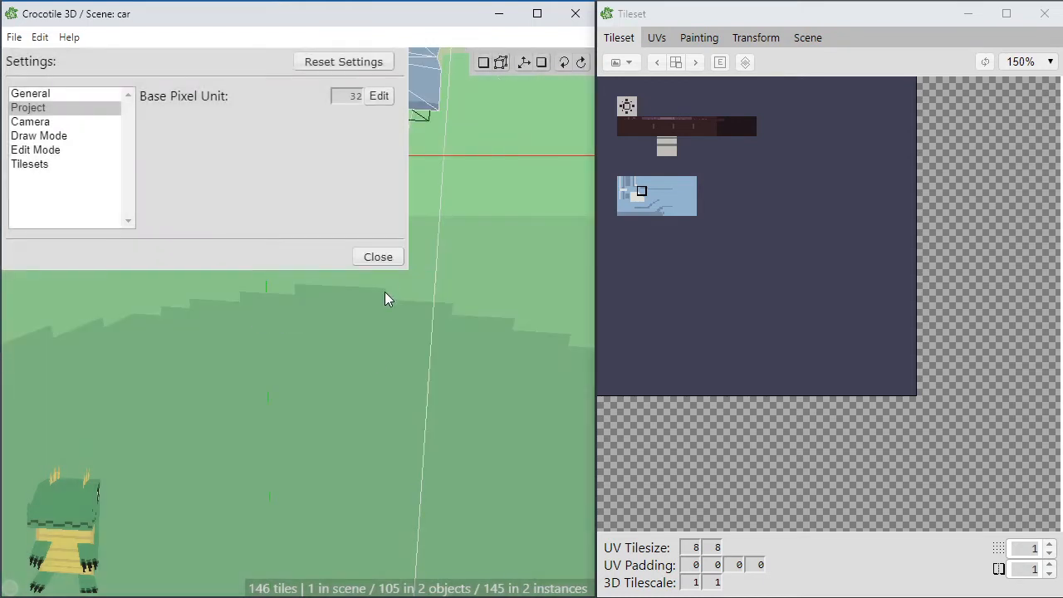
click(387, 255)
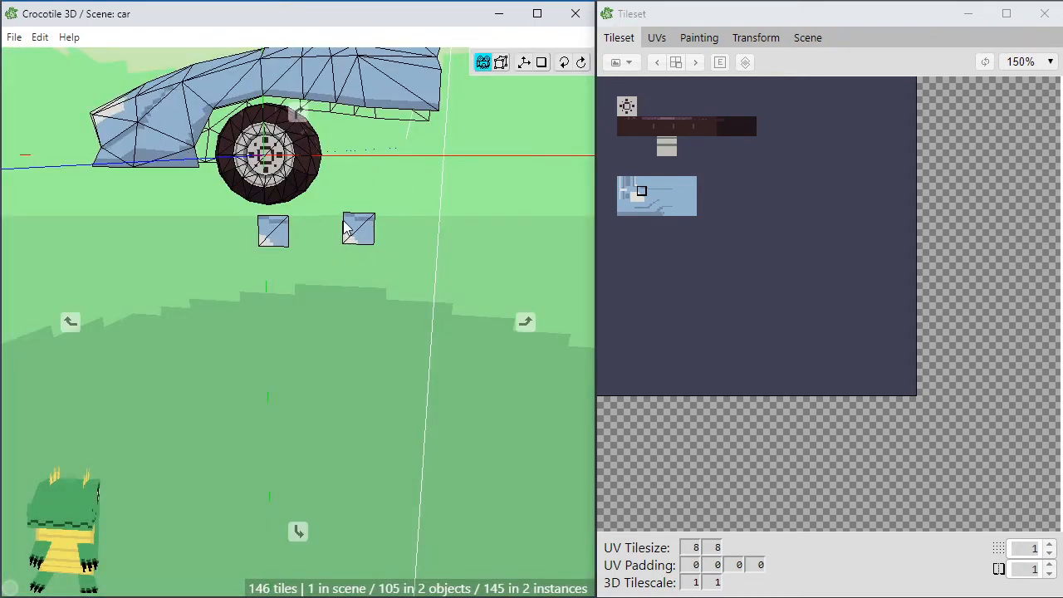
Pick a different 8-pixel tile from the blue body texture and compare its preview with the car and placed tile
middle_drag(345, 230, 334, 275)
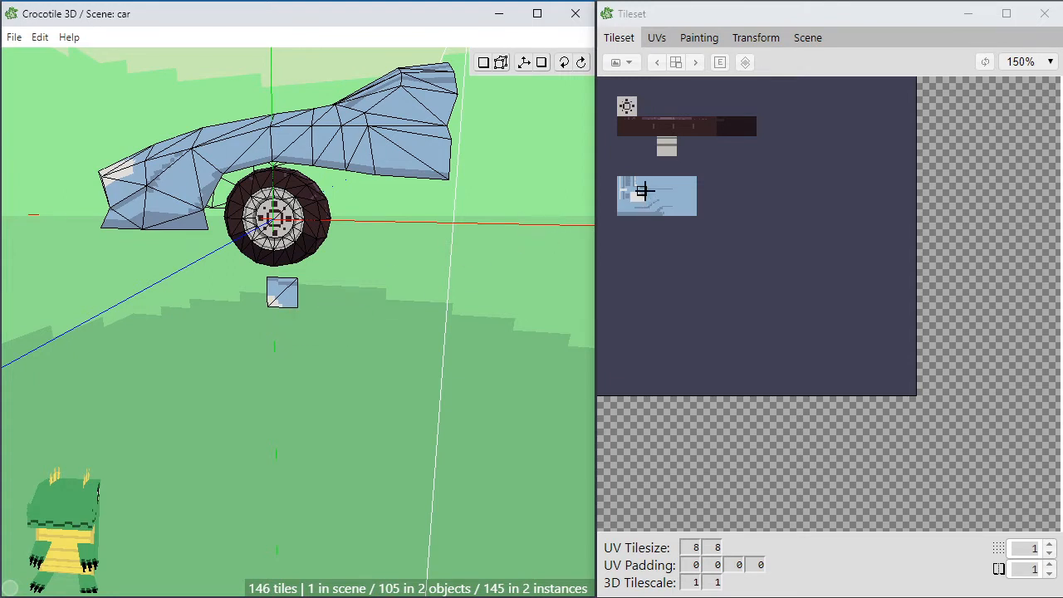
click(650, 197)
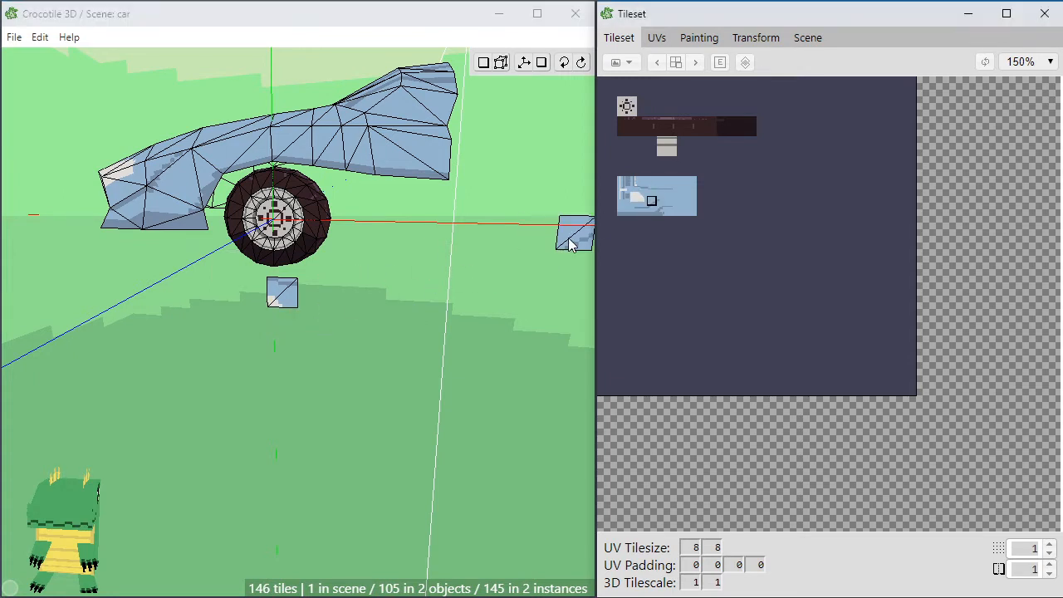
scroll(349, 235, up, 5)
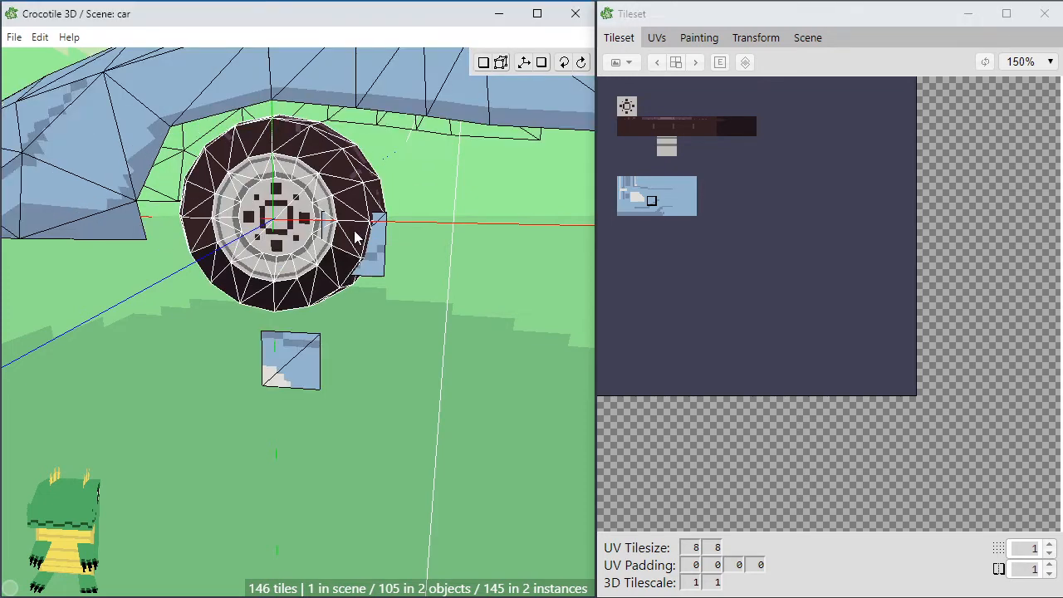
click(40, 38)
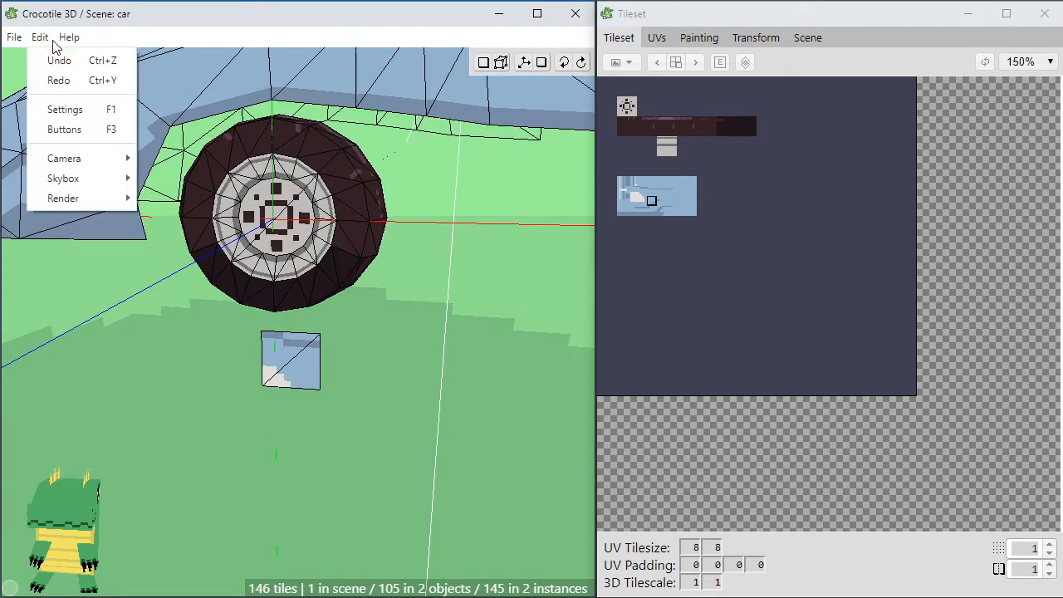
click(193, 28)
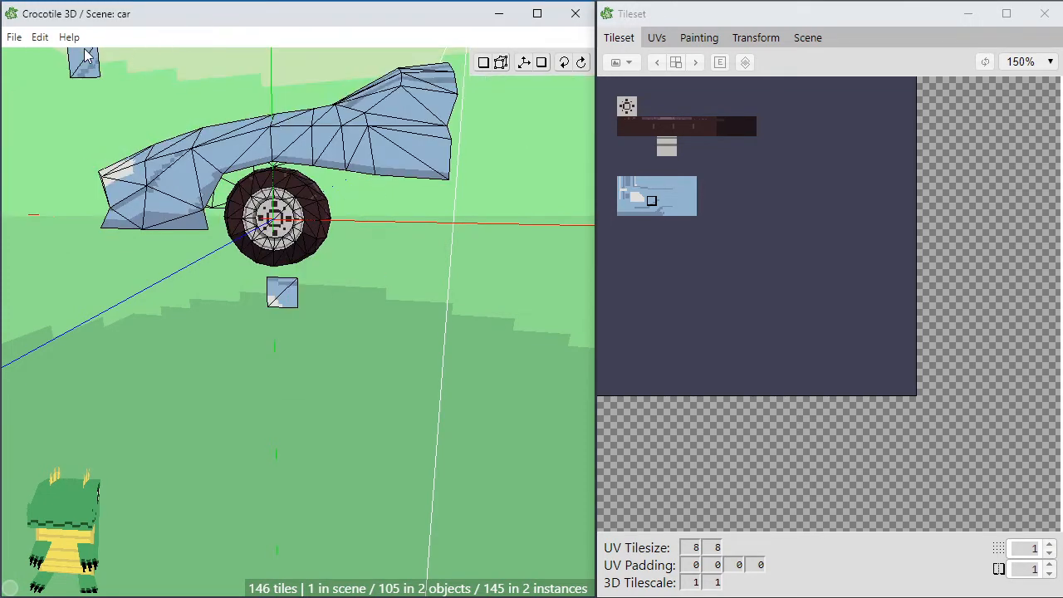
Set the Base Pixel Unit back to 16 pixels per meter with the scene resized
click(40, 37)
click(65, 106)
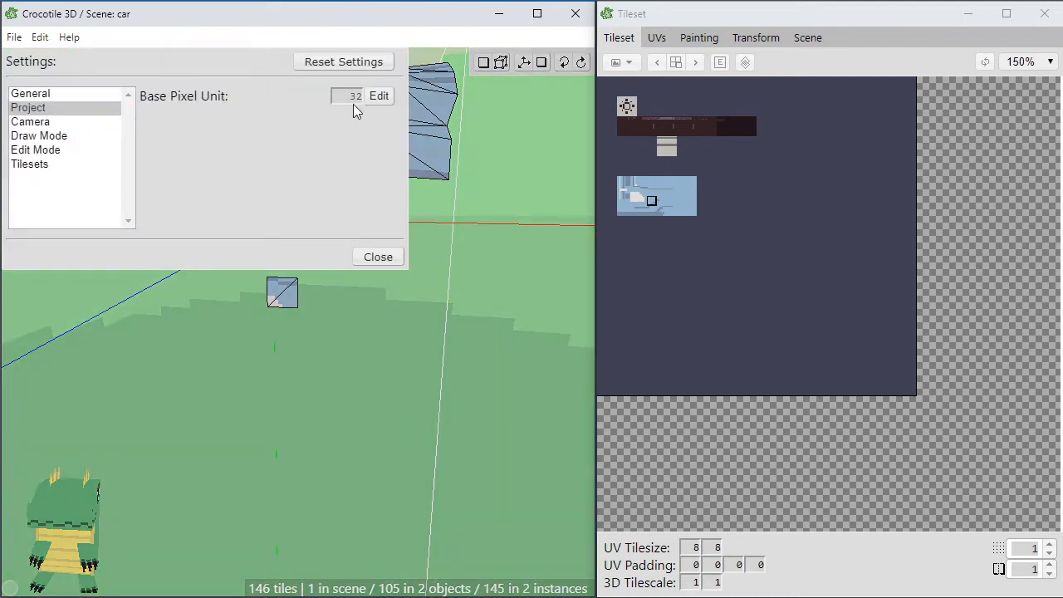
click(379, 96)
click(311, 314)
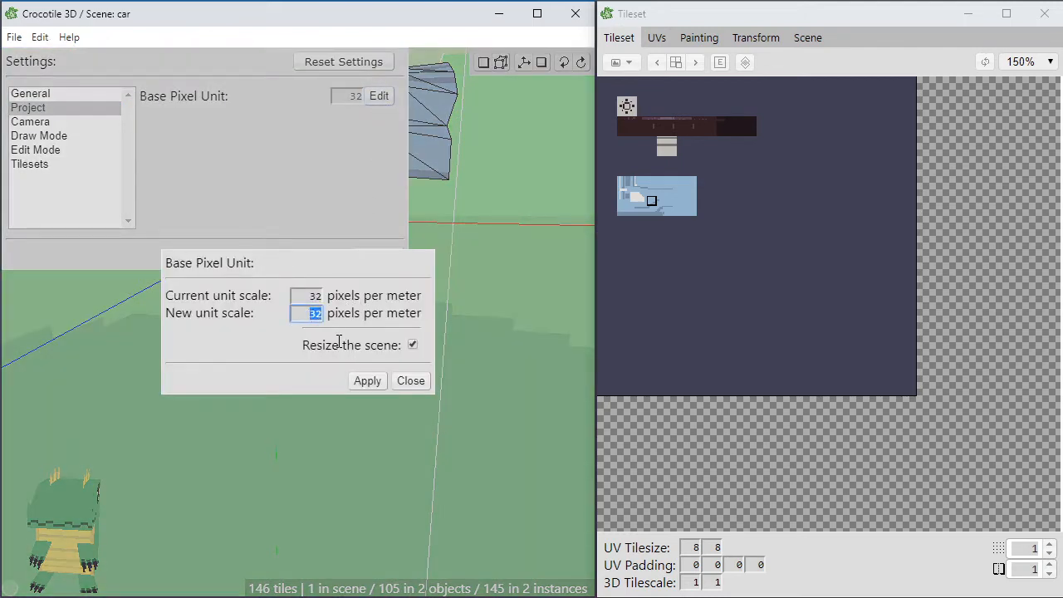
text(16)
click(368, 381)
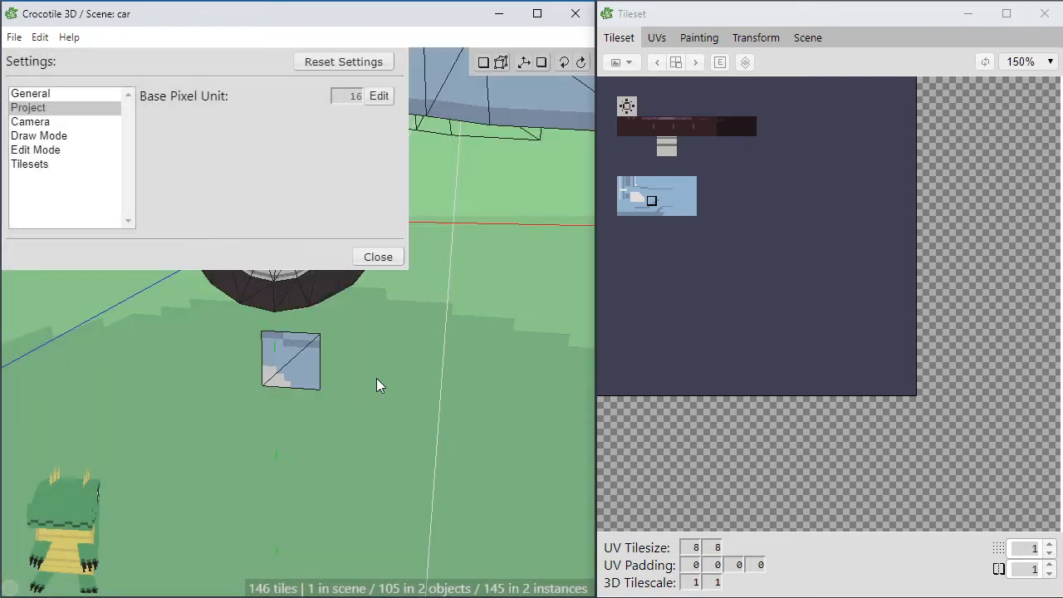
click(379, 256)
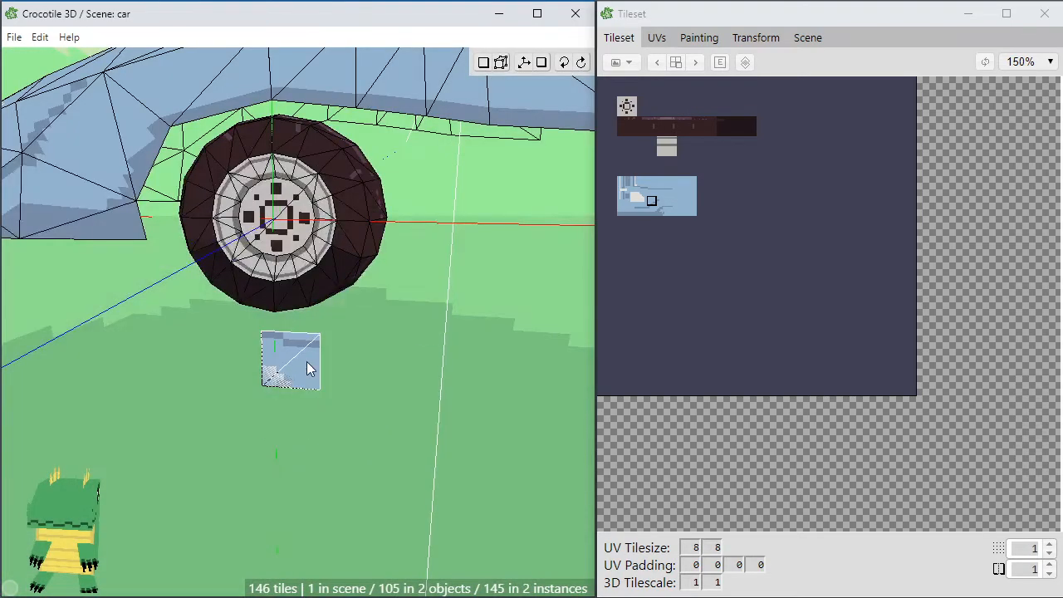
Place three more 8-pixel tiles next to the one below the front wheel, forming a 2 by 2 block
middle_drag(325, 428, 316, 377)
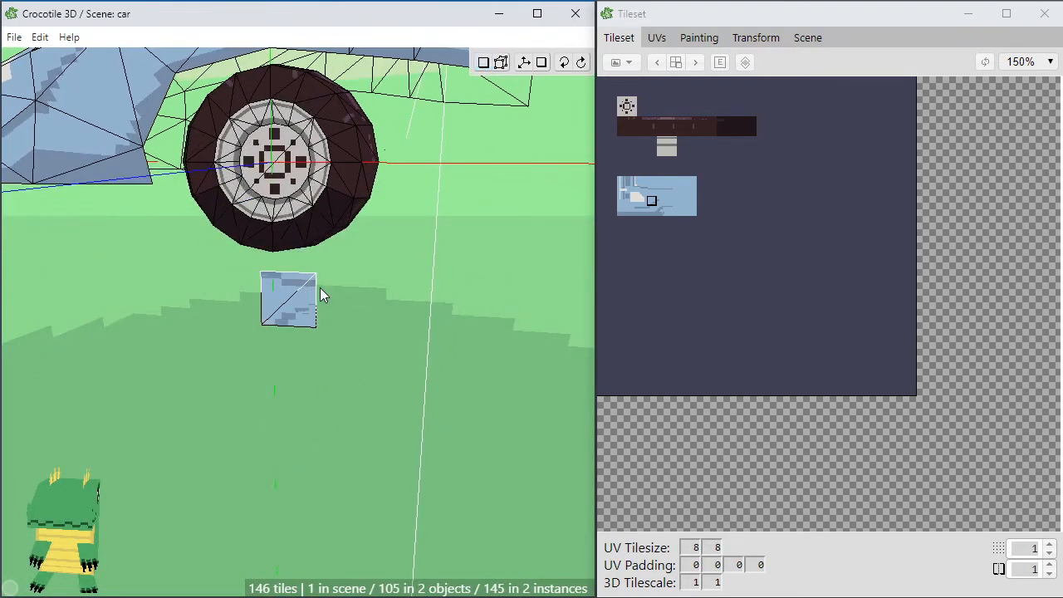
click(293, 374)
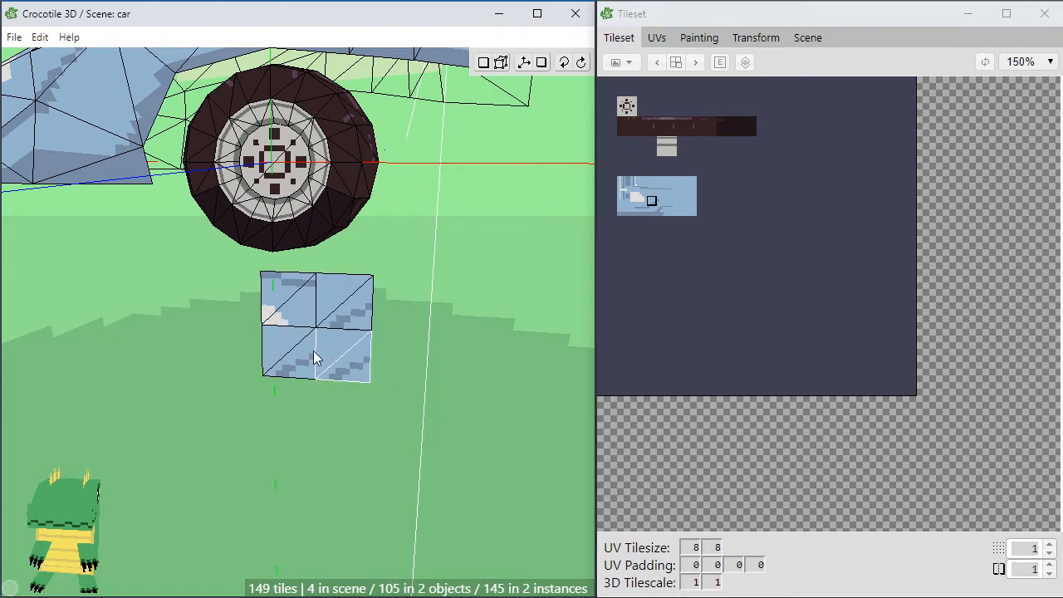
click(303, 306)
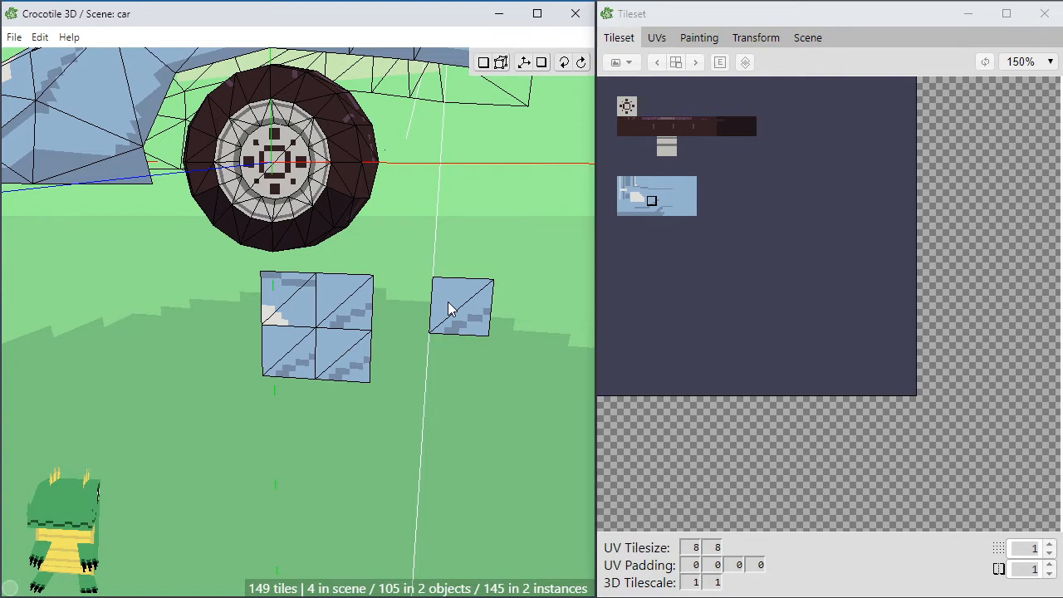
Remove the four test tiles below the front wheel
key(space)
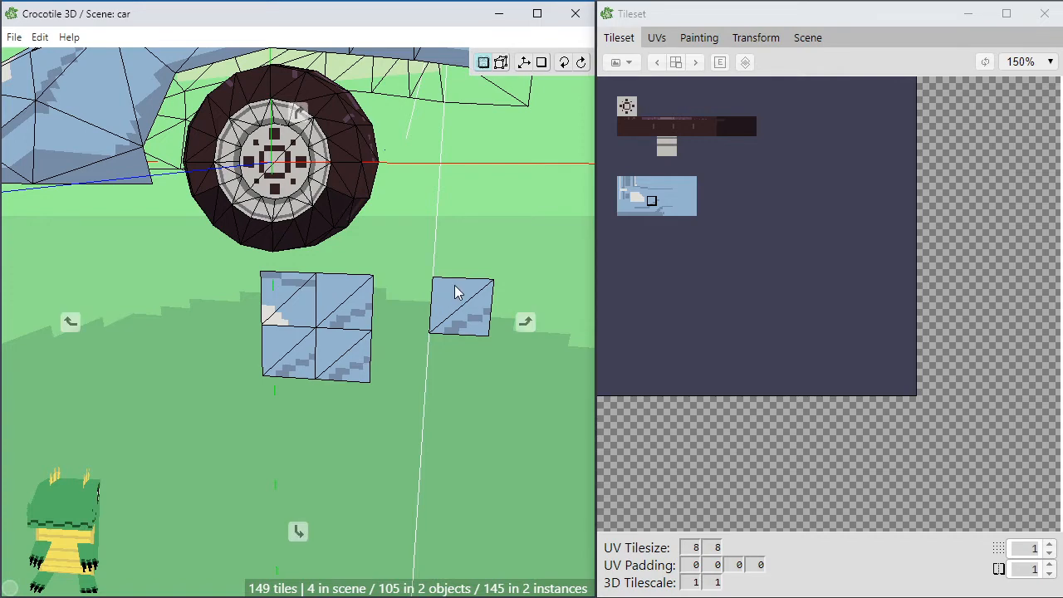
drag(457, 291, 414, 302)
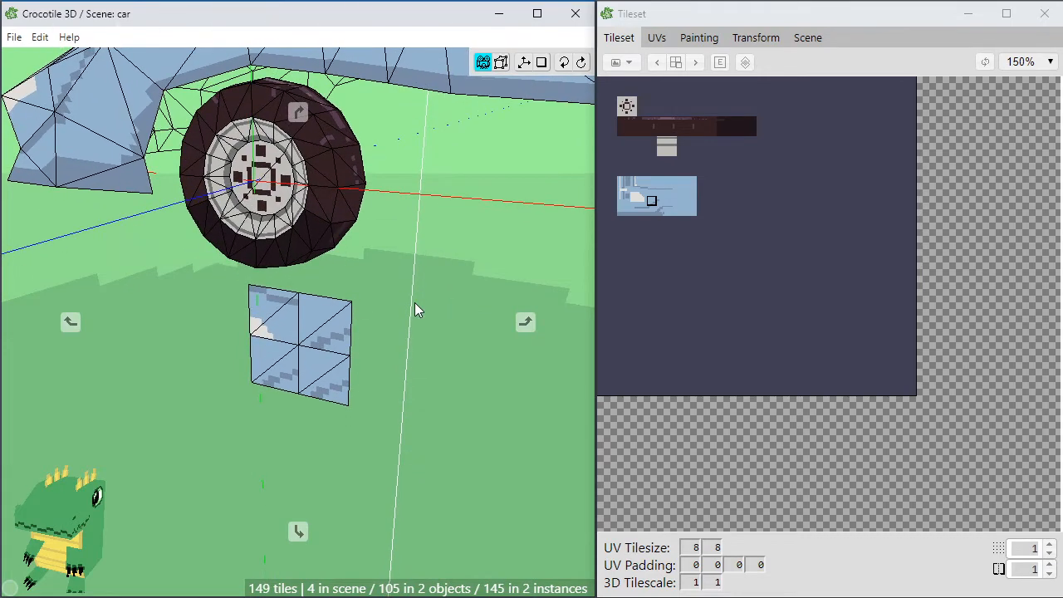
scroll(414, 303, down, 2)
drag(372, 336, 368, 355)
mouse_move(368, 354)
right_down()
mouse_move(361, 347)
mouse_move(286, 363)
mouse_move(345, 343)
mouse_move(339, 386)
right_up()
key(space)
scroll(346, 391, up, 2)
key(space)
drag(328, 241, 338, 249)
right_drag(337, 249, 339, 300)
drag(339, 300, 366, 304)
right_drag(408, 307, 383, 288)
drag(383, 288, 392, 294)
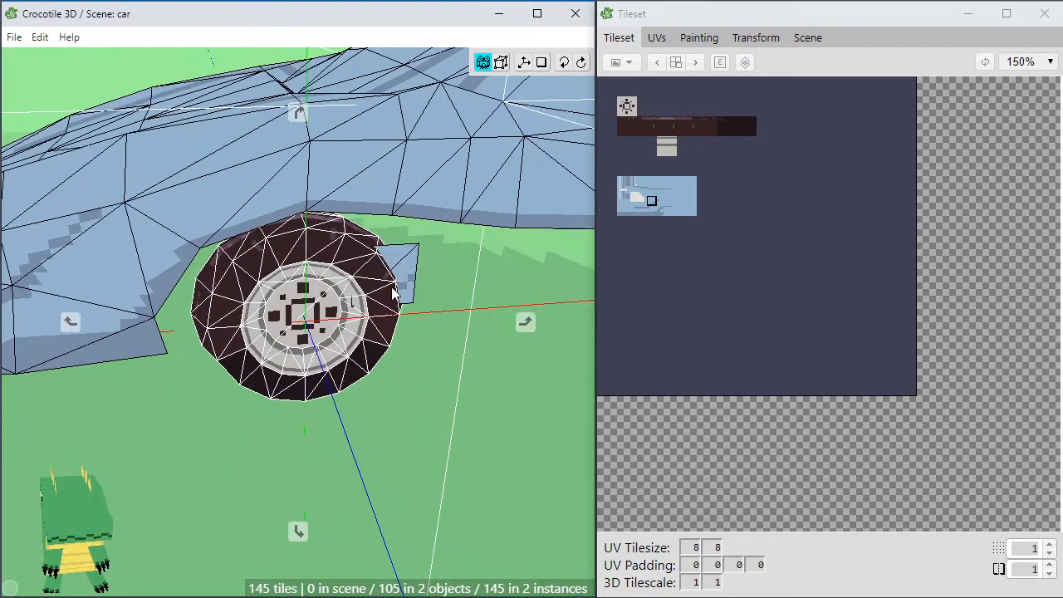
Examine the car body and front wheel from several angles against the 8-pixel tile preview
key(space)
key(space)
right_drag(485, 355, 453, 351)
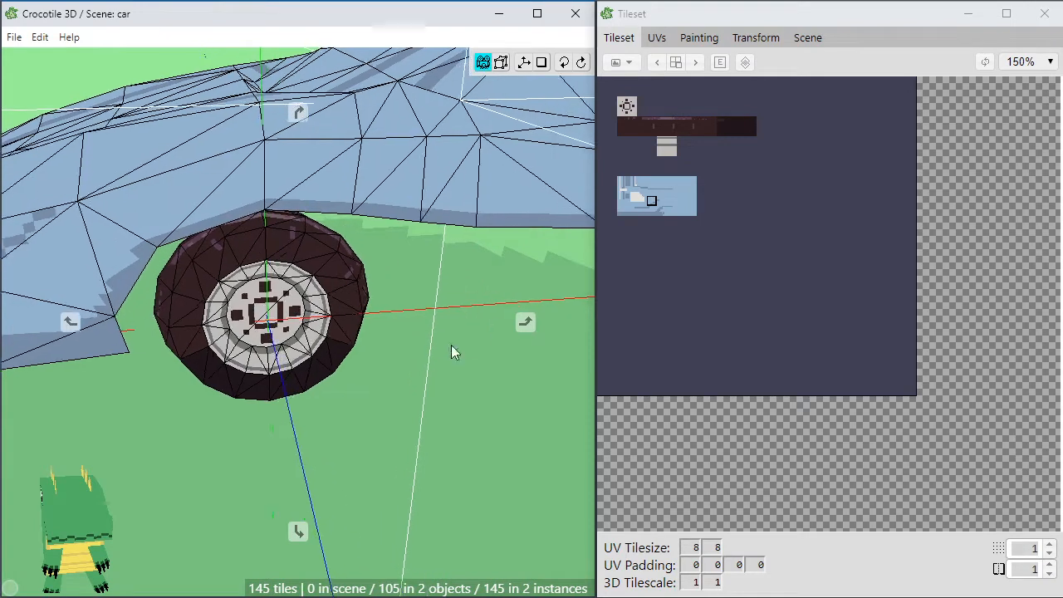
key(space)
scroll(429, 314, down, 5)
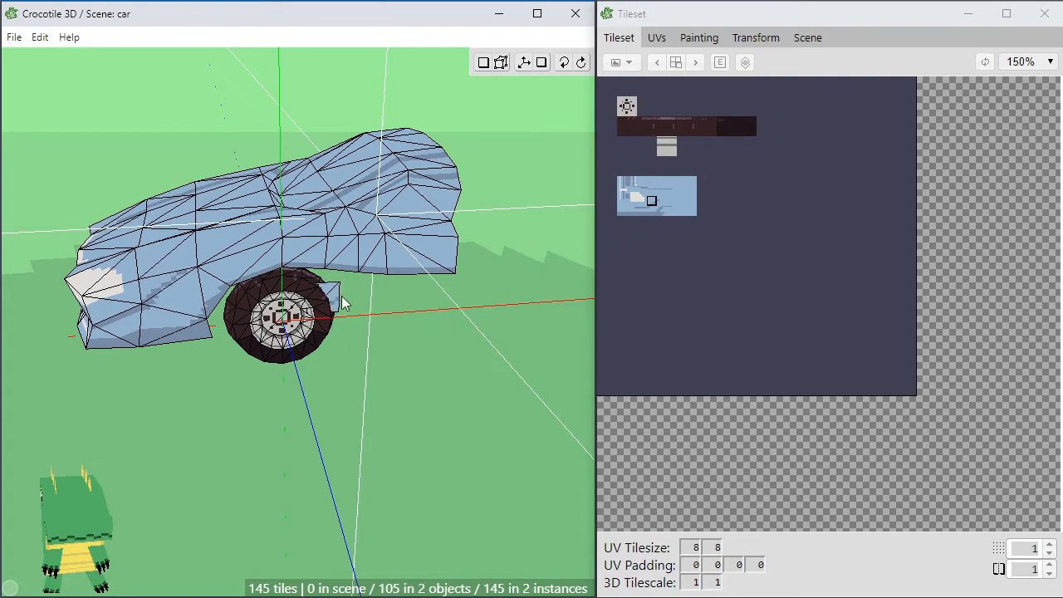
key(space)
drag(385, 322, 420, 323)
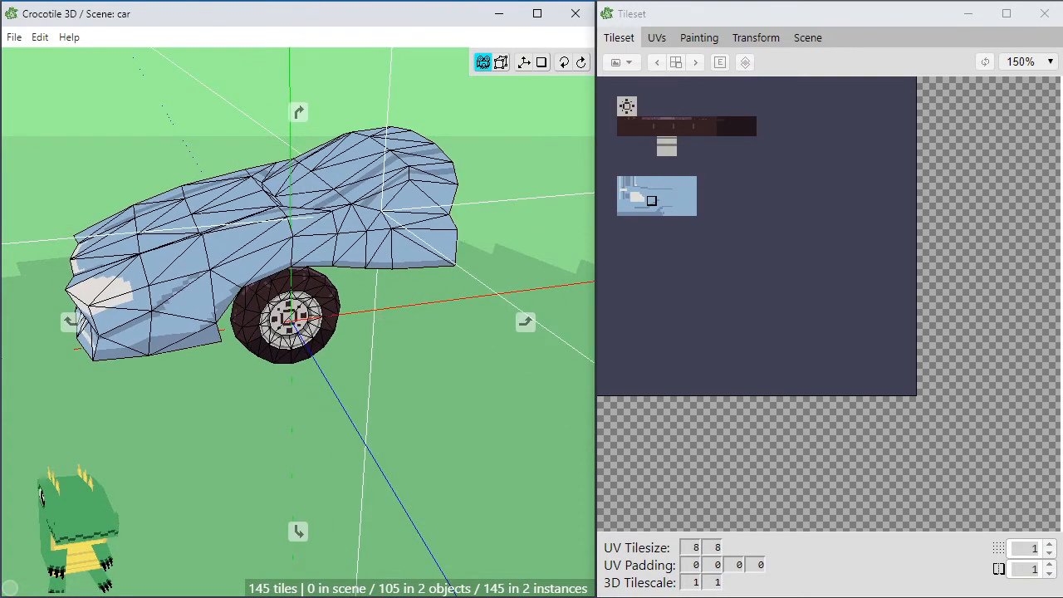
right_drag(379, 318, 368, 295)
scroll(380, 317, up, 3)
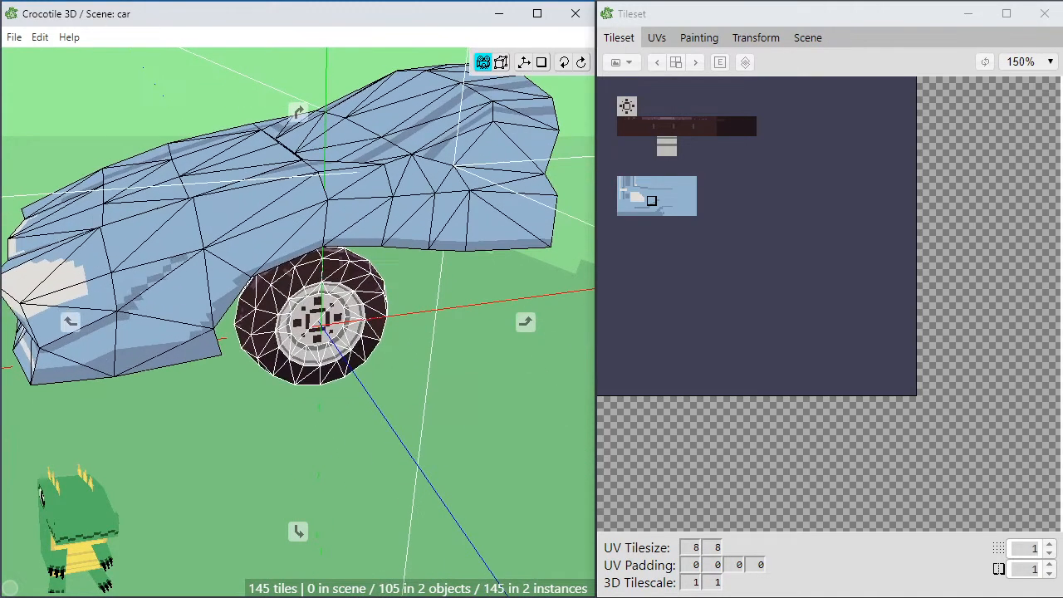
drag(367, 304, 396, 323)
right_drag(408, 297, 399, 326)
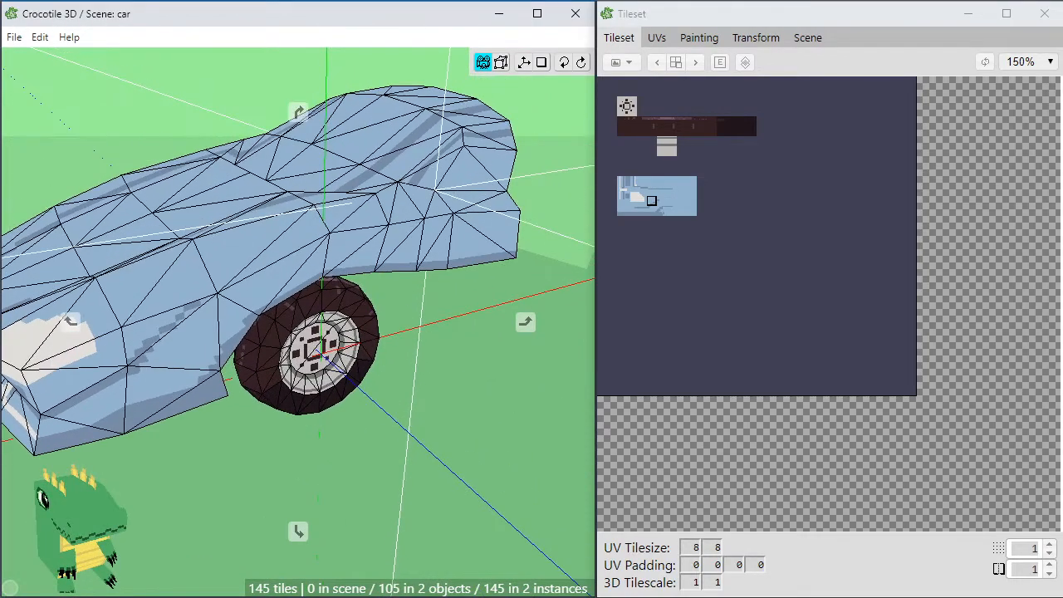
key(space)
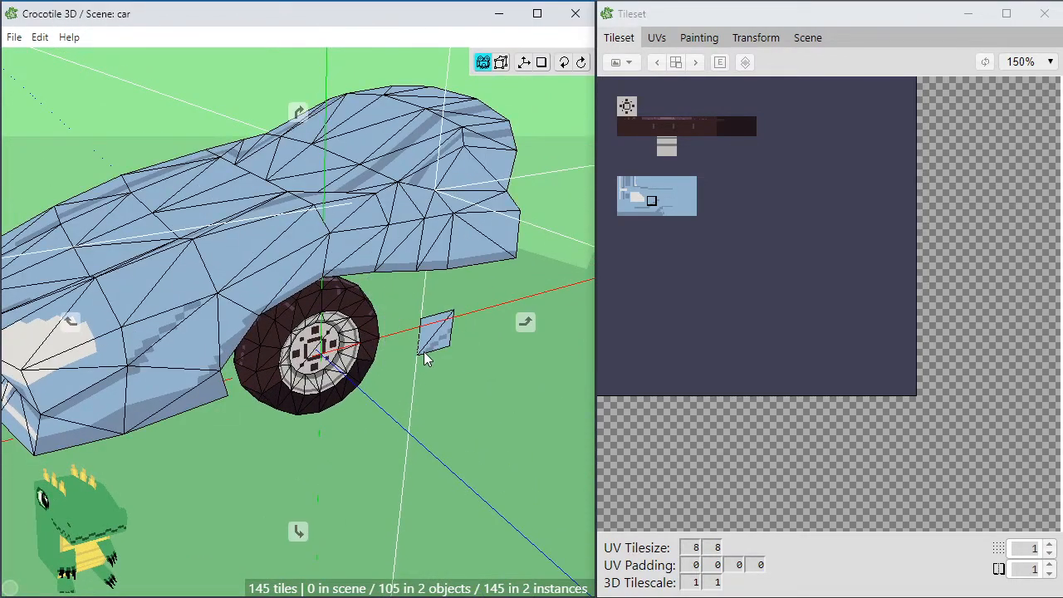
drag(427, 355, 357, 357)
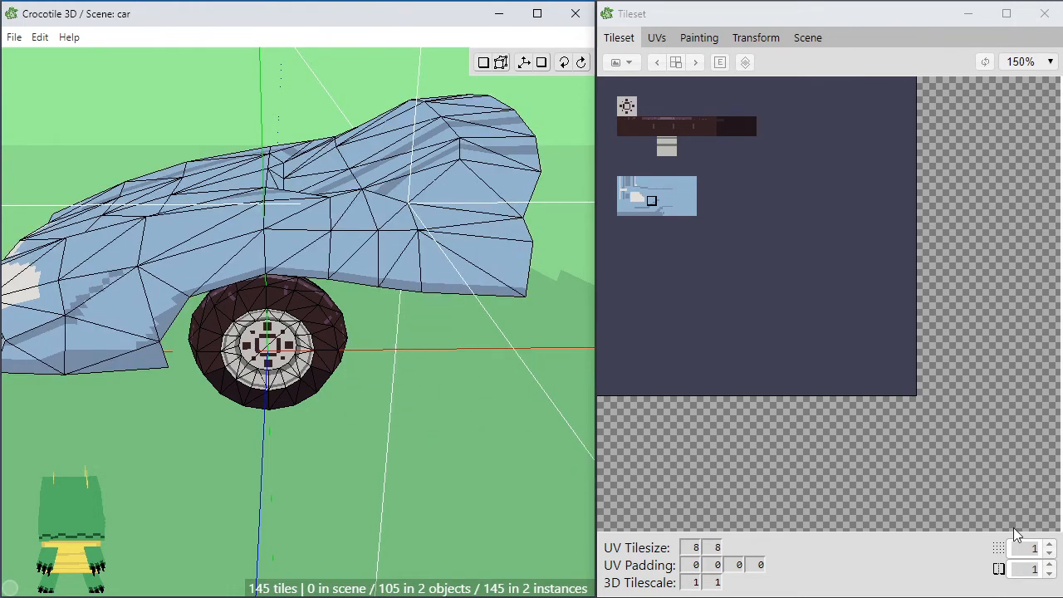
Set the grid subdivision to 4 for finer tile placement in the scene
click(1049, 545)
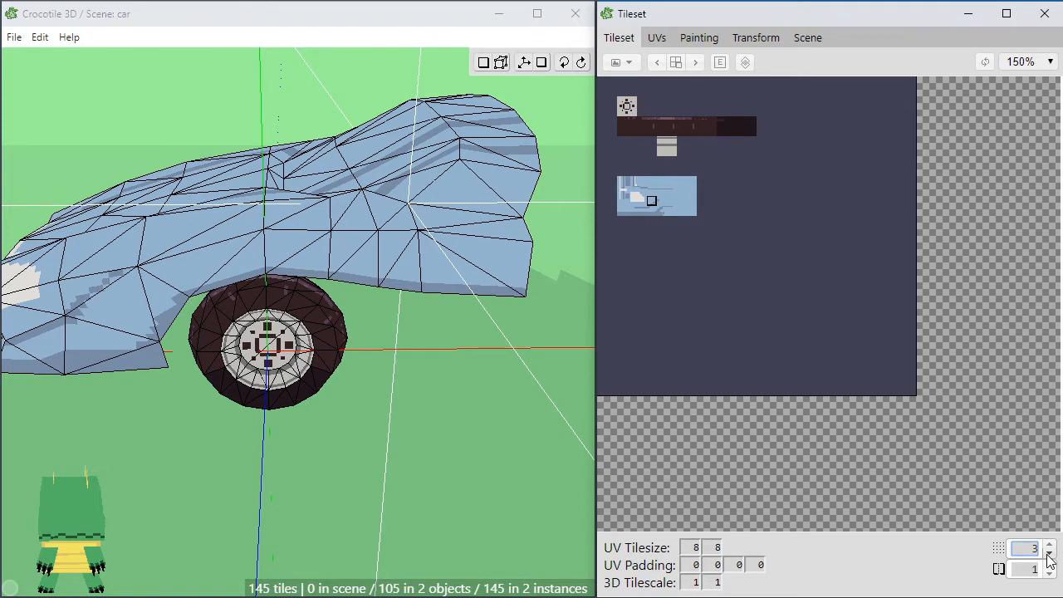
click(1049, 546)
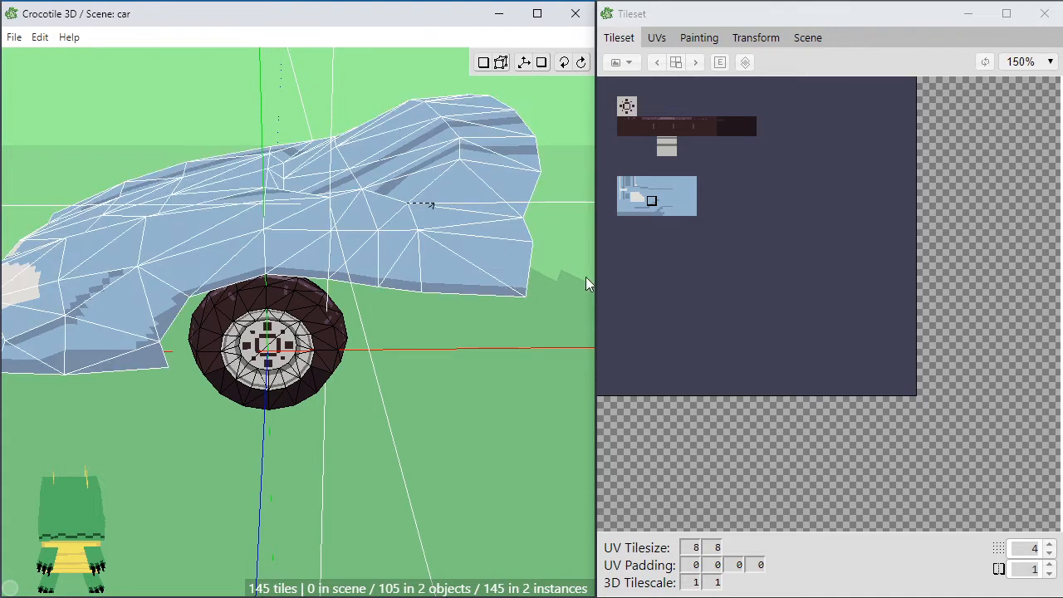
Set the grid subdivision to 1 and compare the tile preview's placement beside the front wheel
click(1050, 553)
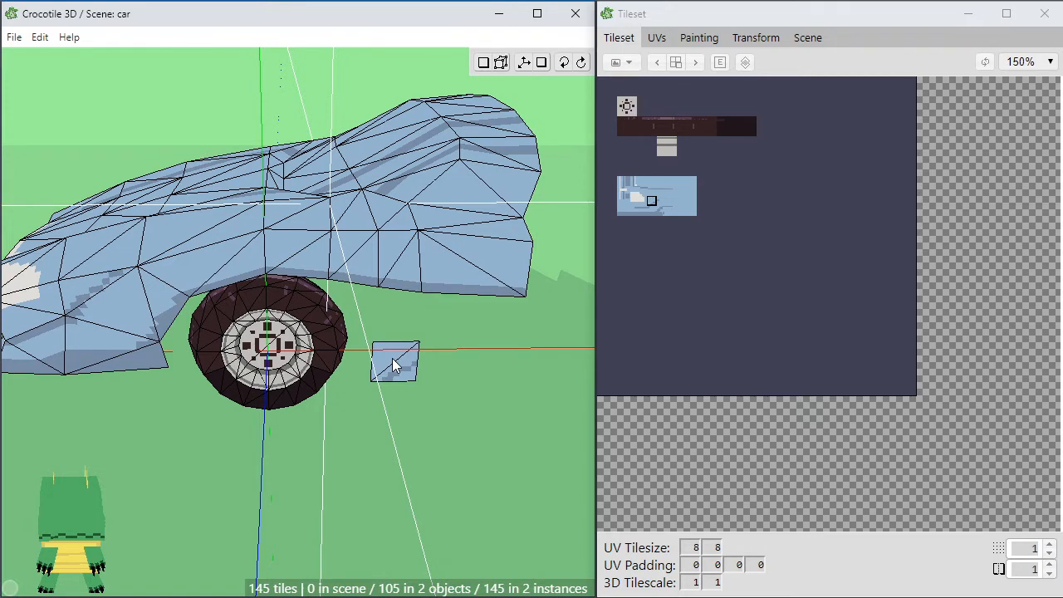
scroll(394, 365, up, 2)
key(space)
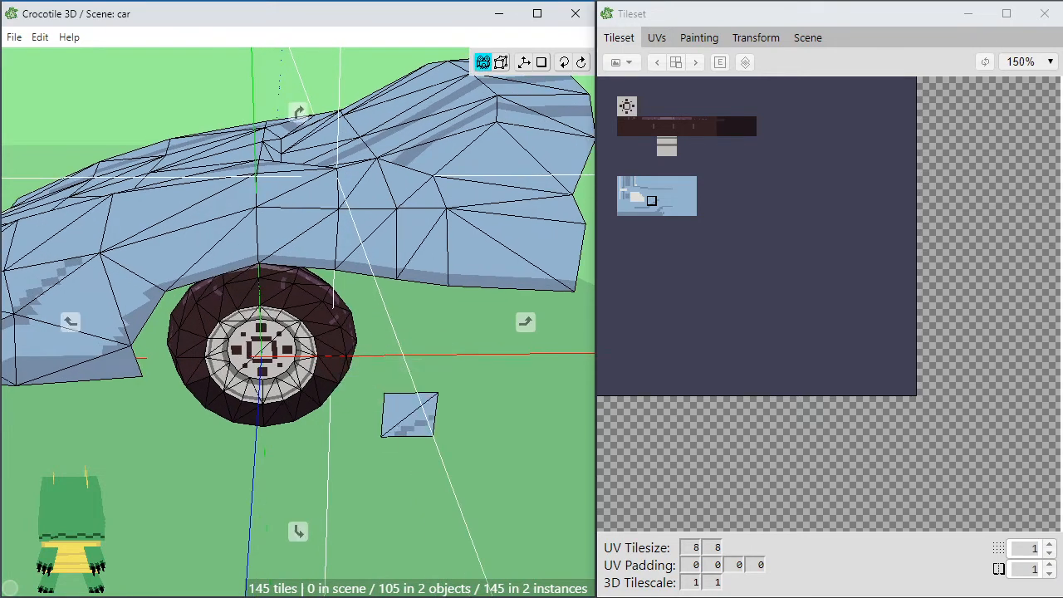
right_drag(392, 410, 361, 354)
key(space)
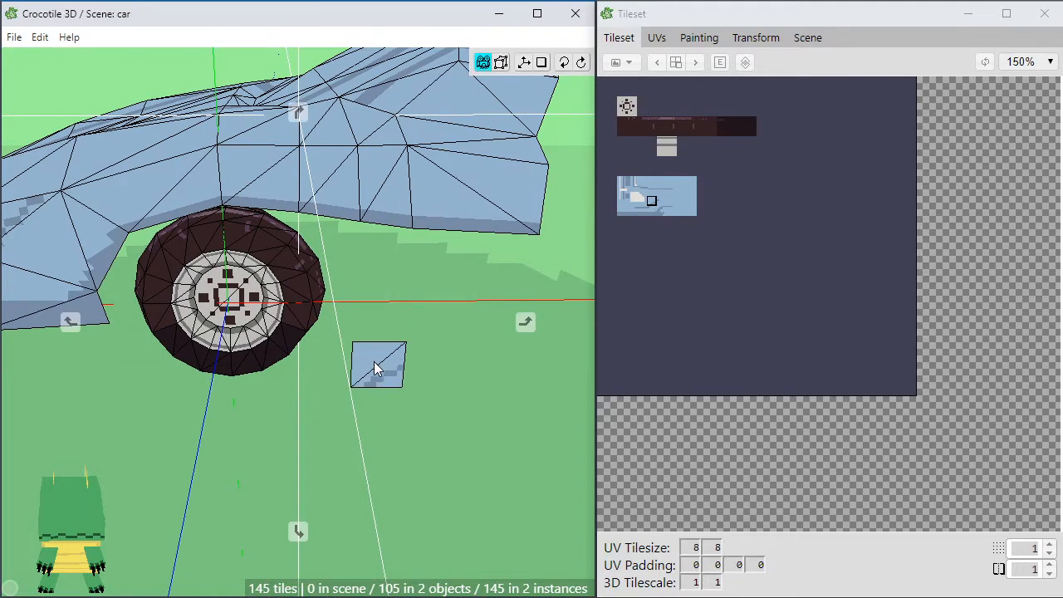
drag(374, 358, 367, 363)
scroll(367, 363, up, 1)
right_drag(343, 282, 362, 313)
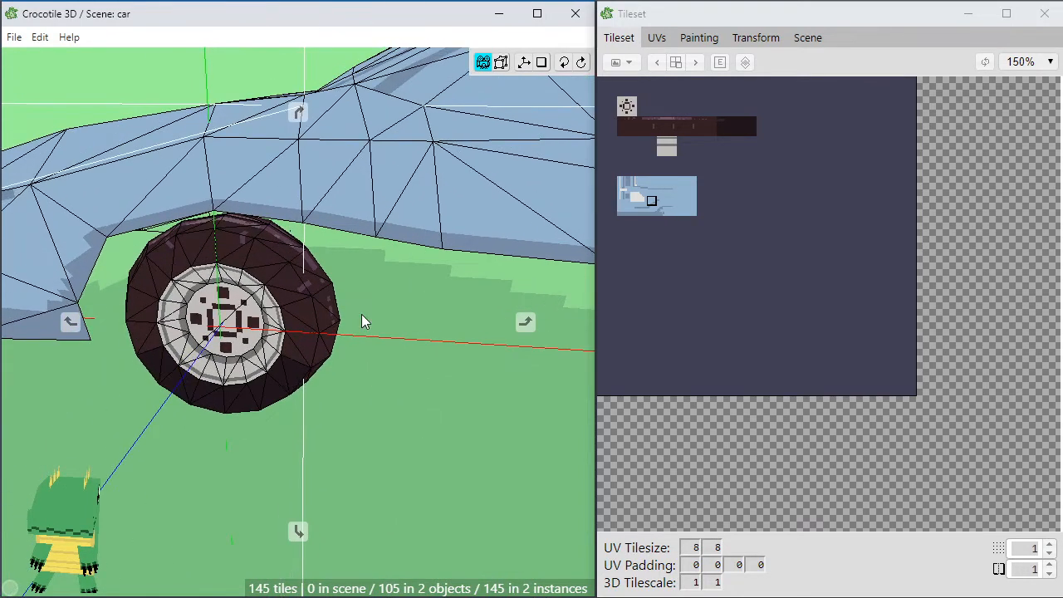
scroll(393, 280, down, 1)
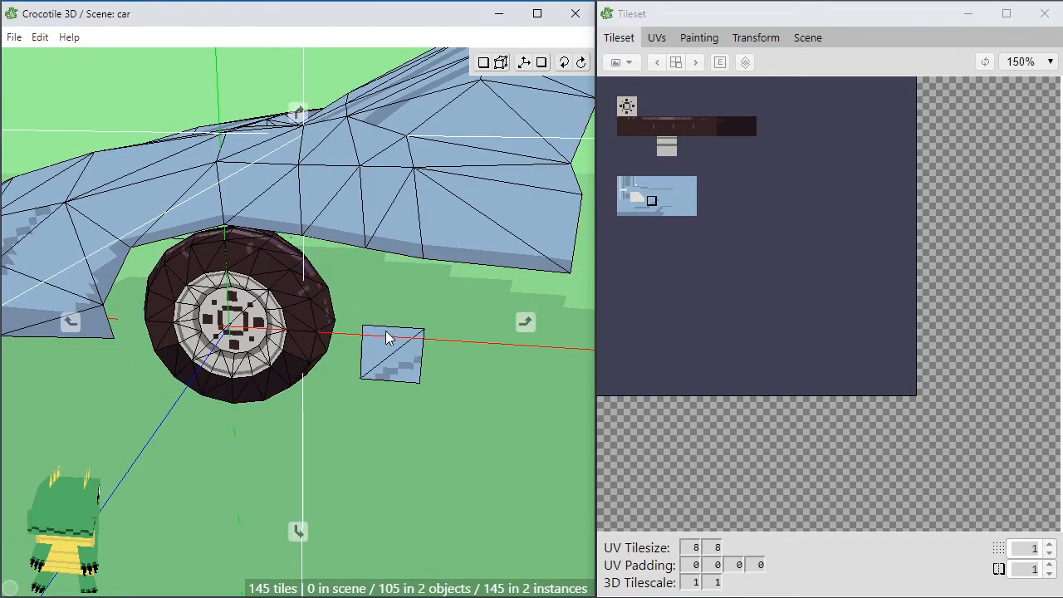
Examine the rear part of the car body and its side contours from several angles
drag(387, 333, 365, 231)
right_drag(366, 232, 309, 265)
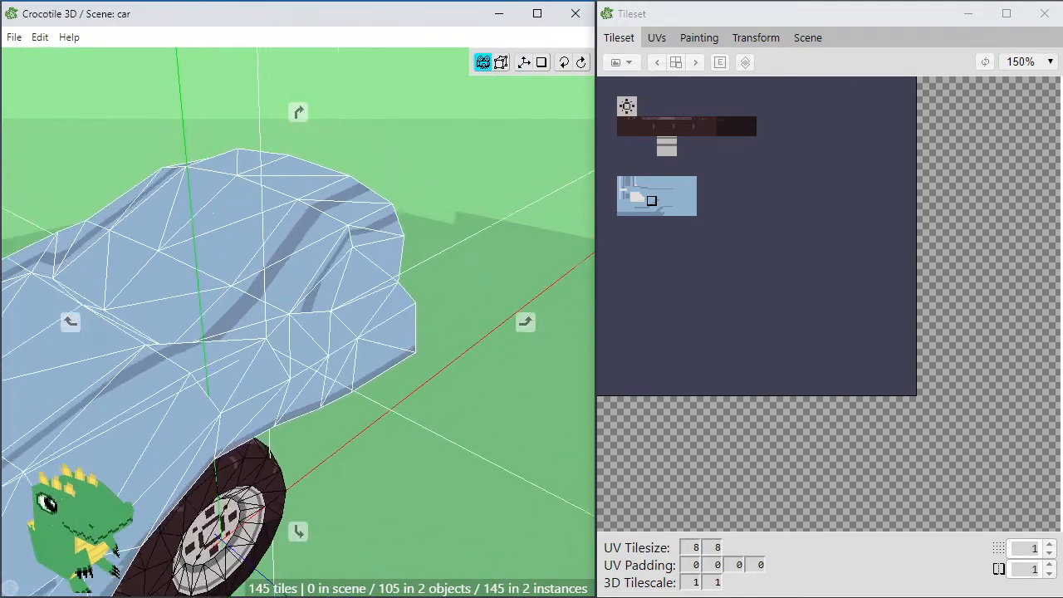
drag(357, 236, 299, 253)
key(space)
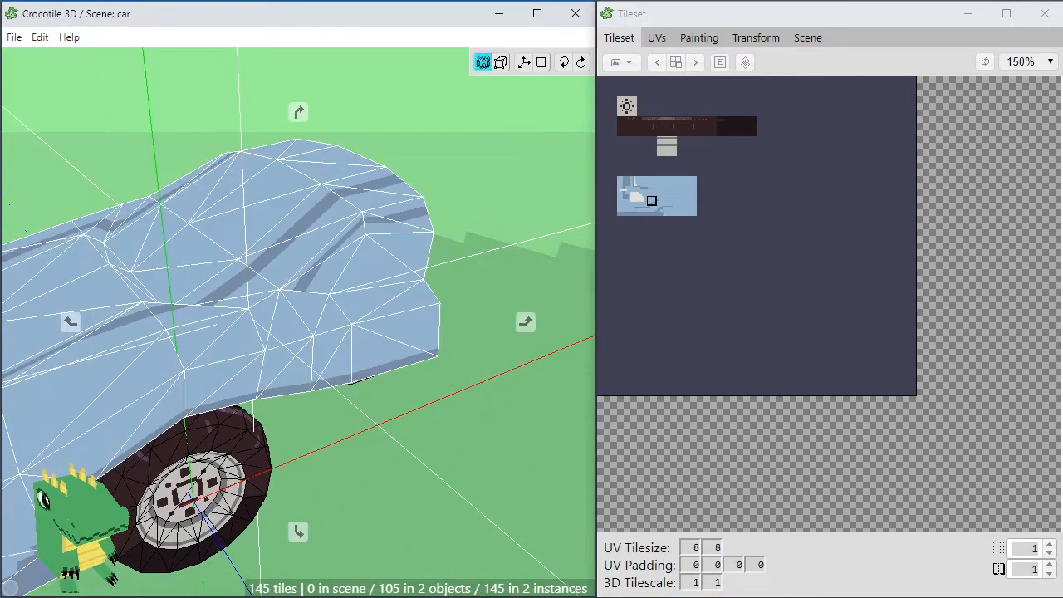
drag(380, 403, 362, 375)
scroll(363, 376, up, 3)
right_drag(372, 318, 413, 314)
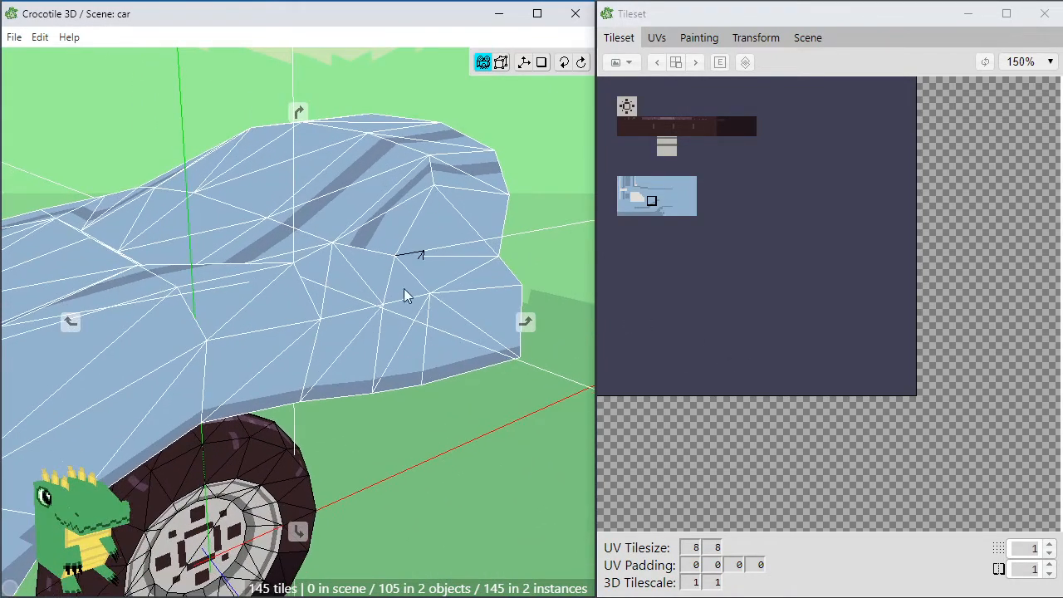
key(space)
scroll(422, 261, down, 1)
key(space)
drag(422, 261, 407, 305)
key(space)
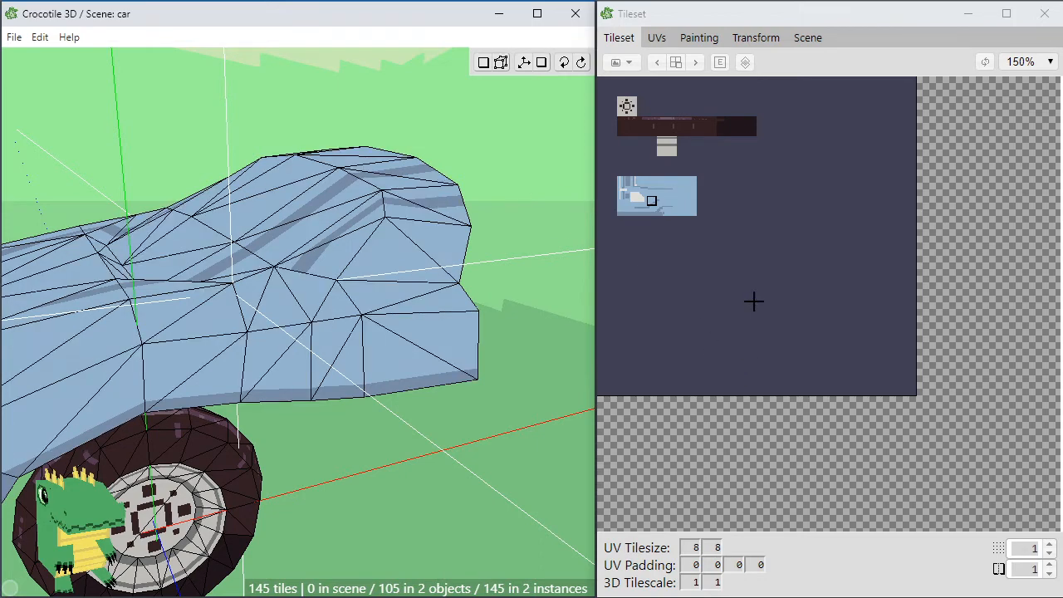
key(space)
mouse_move(437, 475)
mouse_down()
mouse_move(448, 463)
mouse_move(452, 471)
mouse_move(446, 446)
mouse_move(453, 490)
mouse_move(455, 481)
mouse_up()
scroll(454, 473, up, 1)
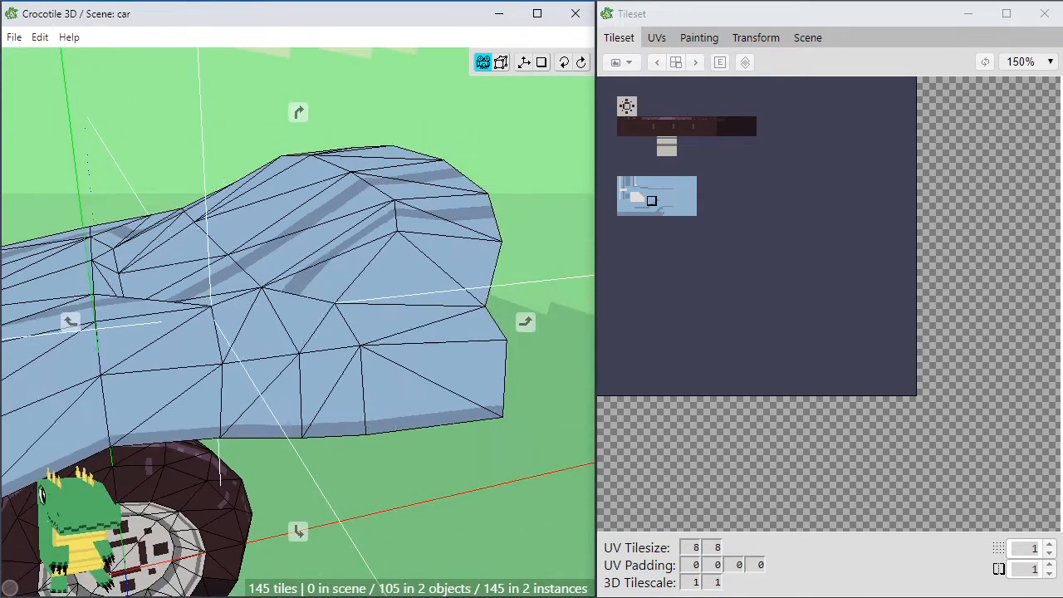
key(space)
drag(456, 327, 409, 362)
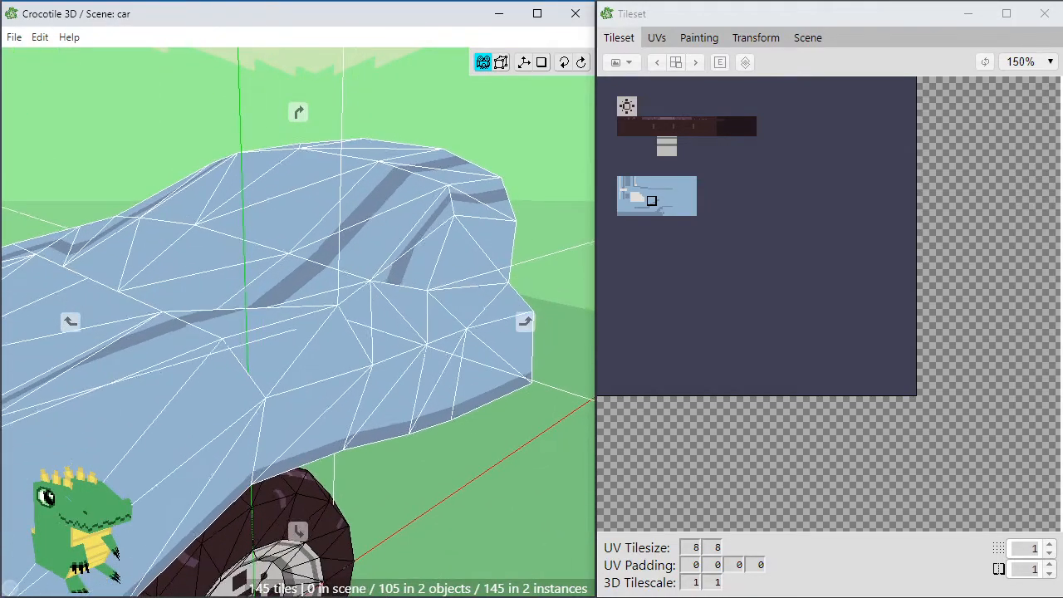
key(space)
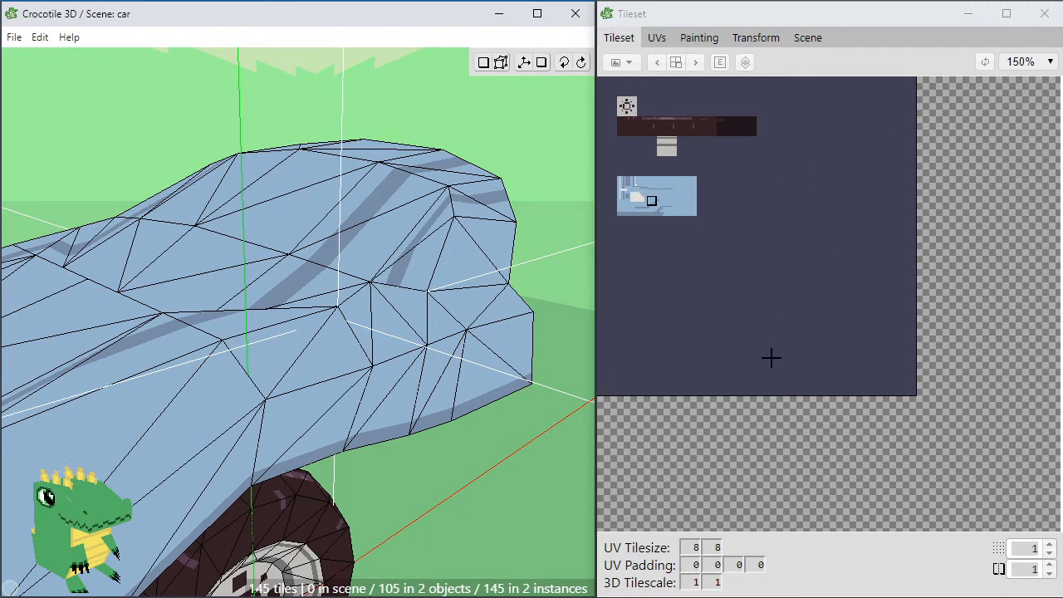
Examine the wheel, tyre and car body textures in the tileset
scroll(635, 221, up, 4)
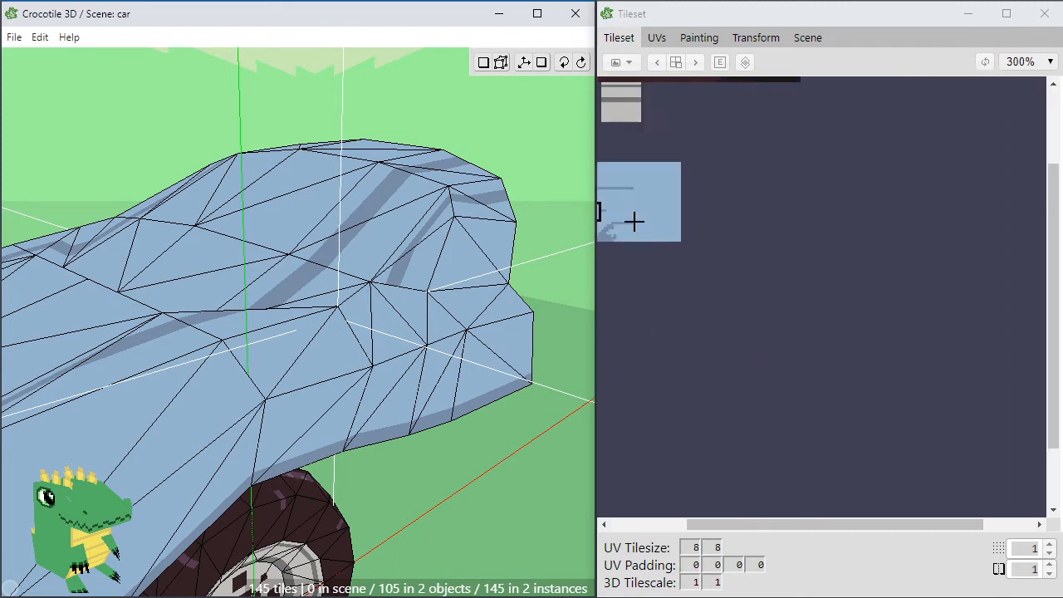
key(space)
click(645, 189)
key(space)
drag(638, 162, 930, 310)
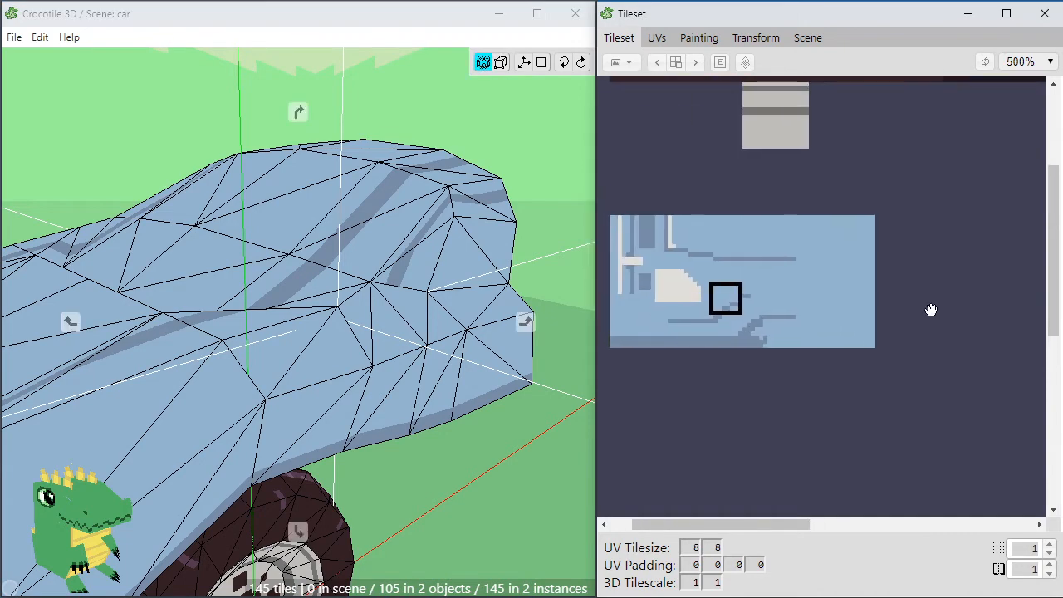
drag(741, 219, 835, 303)
drag(823, 246, 842, 364)
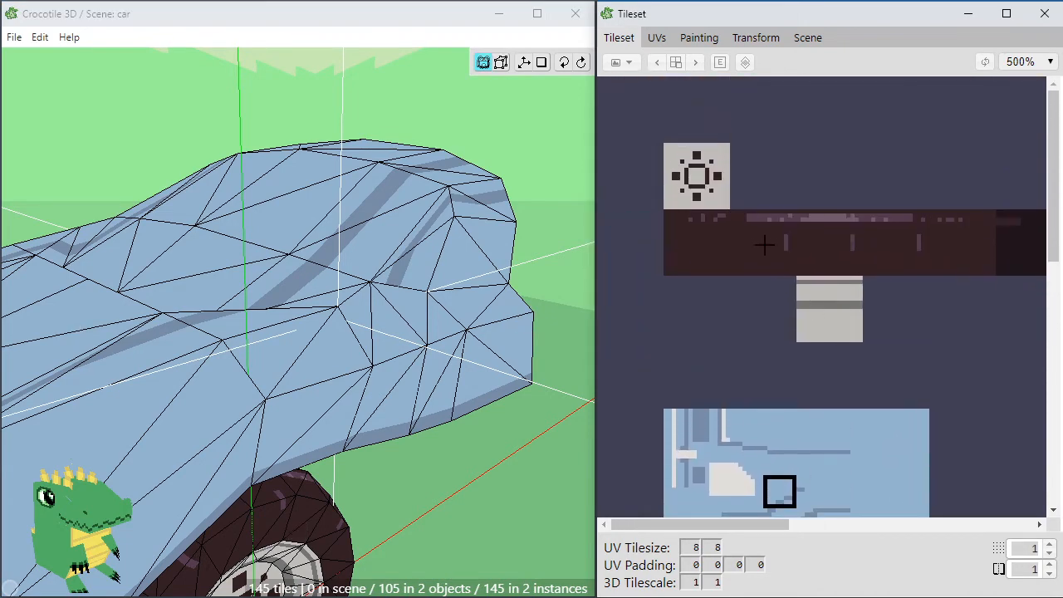
scroll(764, 243, down, 3)
click(604, 83)
drag(603, 83, 801, 260)
Pick the lower-left 8-pixel tile of the light grey striped block in the tileset
click(751, 299)
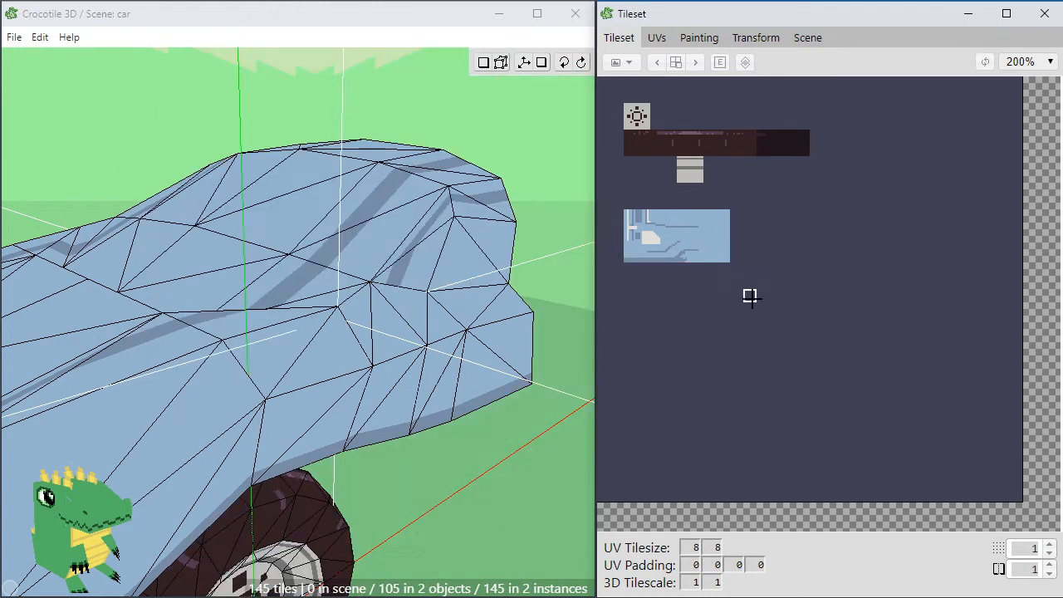
scroll(646, 162, up, 2)
key(space)
drag(652, 151, 882, 351)
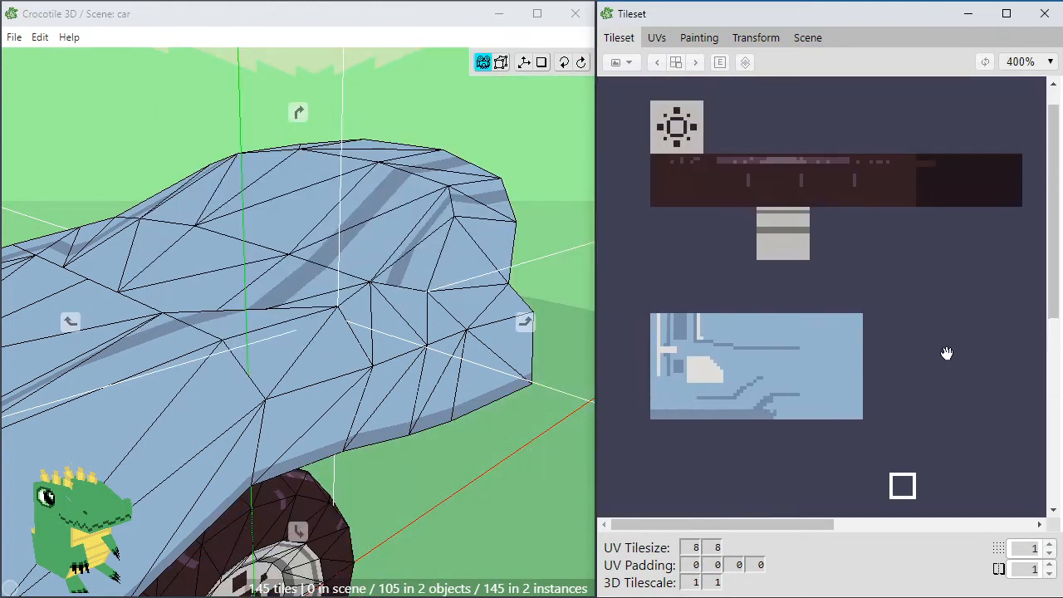
click(768, 251)
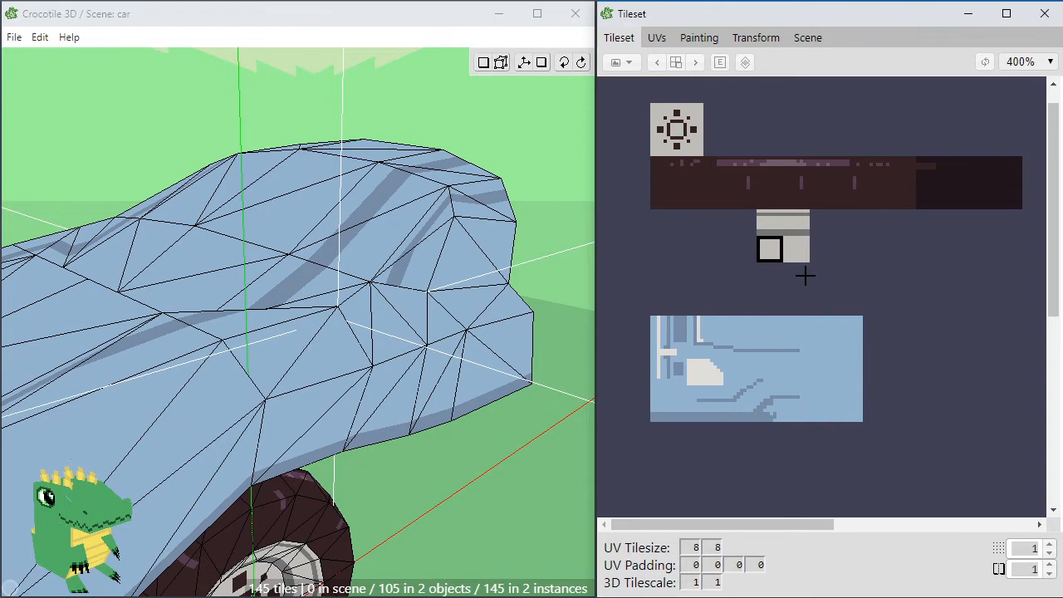
Examine the car body's side and rear against the grey 8-pixel tile preview
key(space)
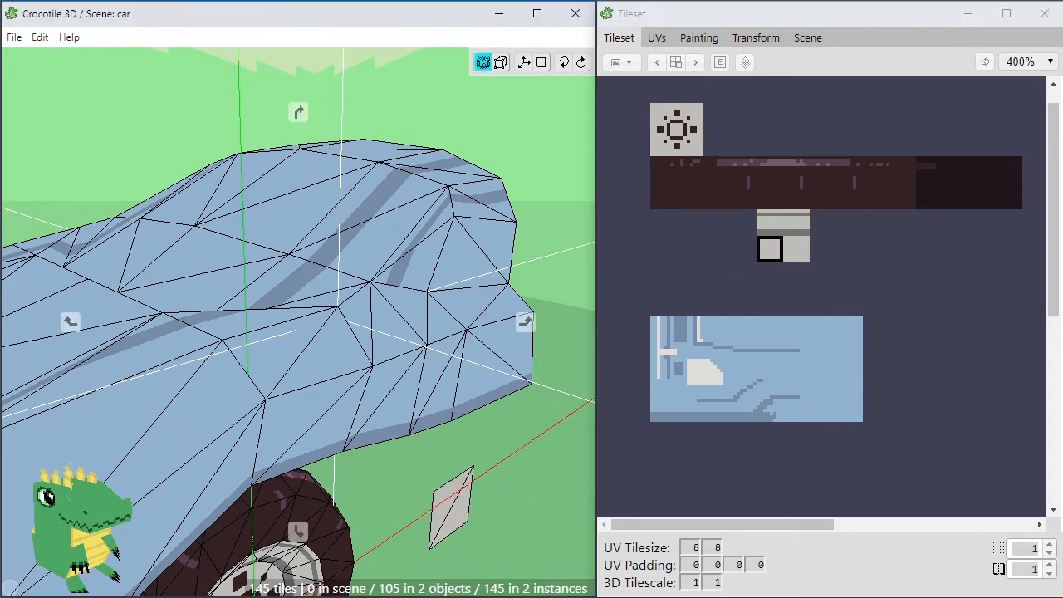
drag(502, 493, 455, 474)
scroll(456, 477, up, 1)
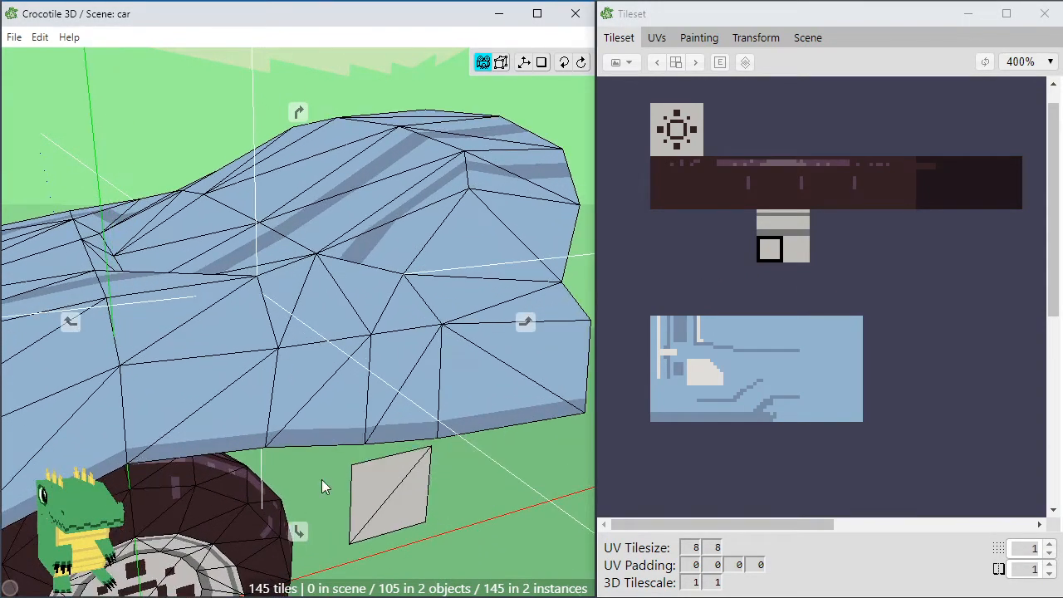
scroll(332, 448, down, 2)
middle_drag(334, 436, 335, 407)
key(e)
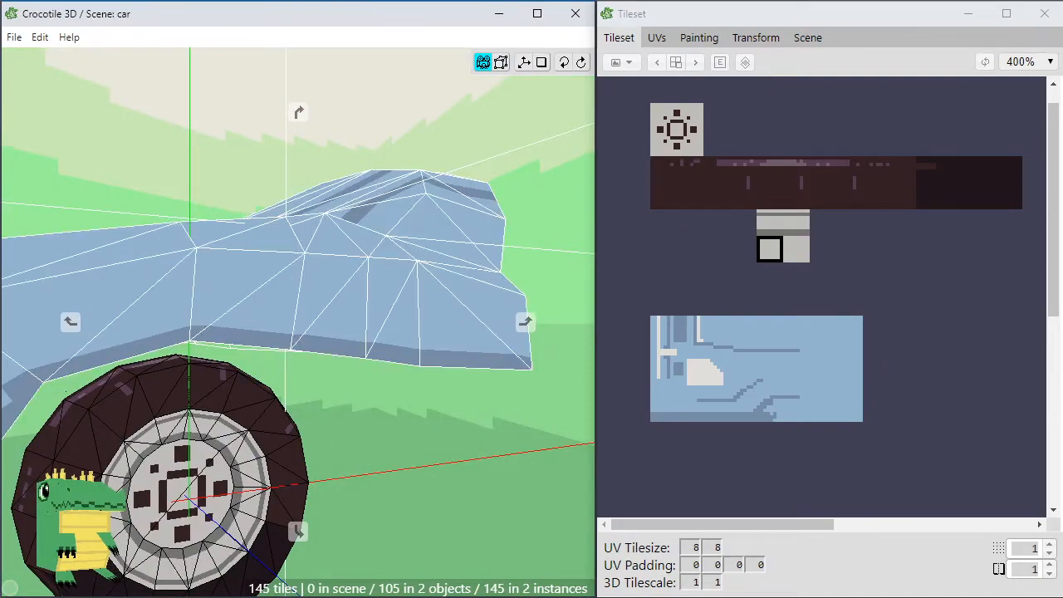
mouse_move(345, 363)
middle_down()
mouse_move(349, 384)
mouse_move(347, 353)
middle_up()
right_drag(327, 363, 362, 338)
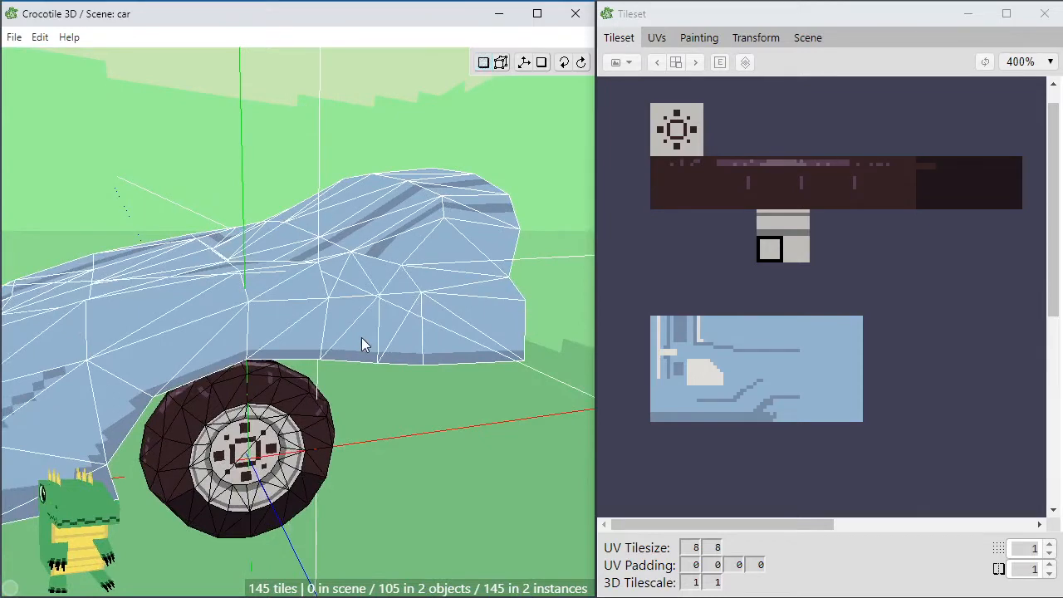
scroll(401, 353, down, 1)
right_drag(381, 407, 344, 344)
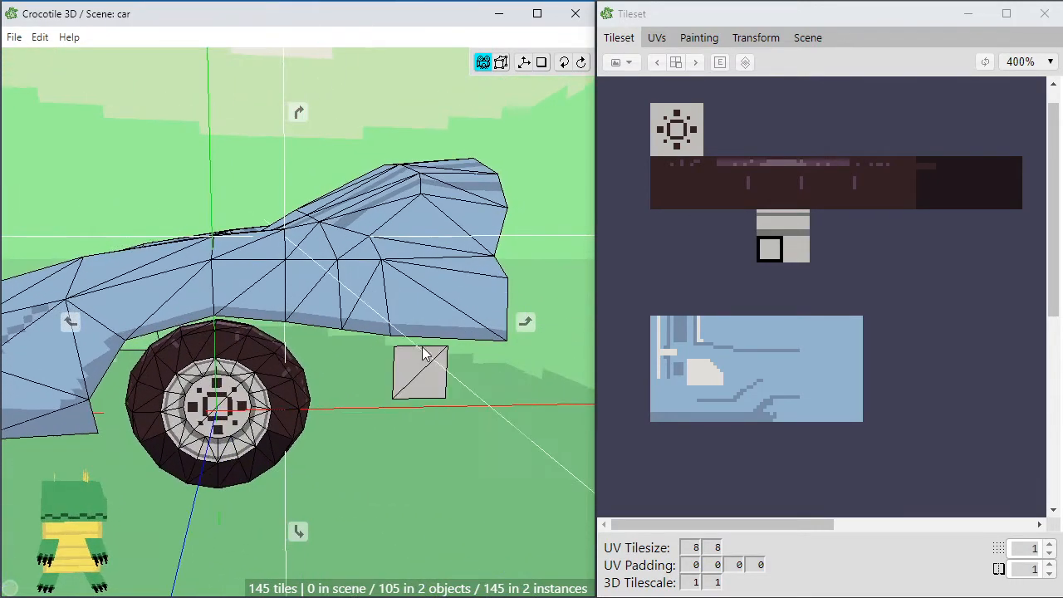
middle_drag(423, 350, 332, 389)
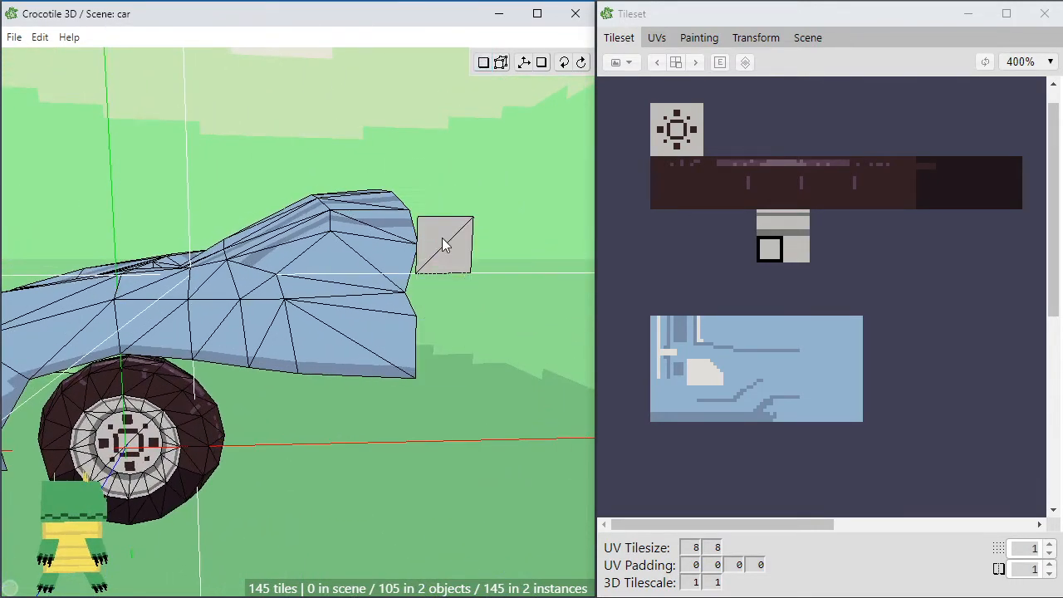
Open the car body object for vertex editing and save the project
key(Return)
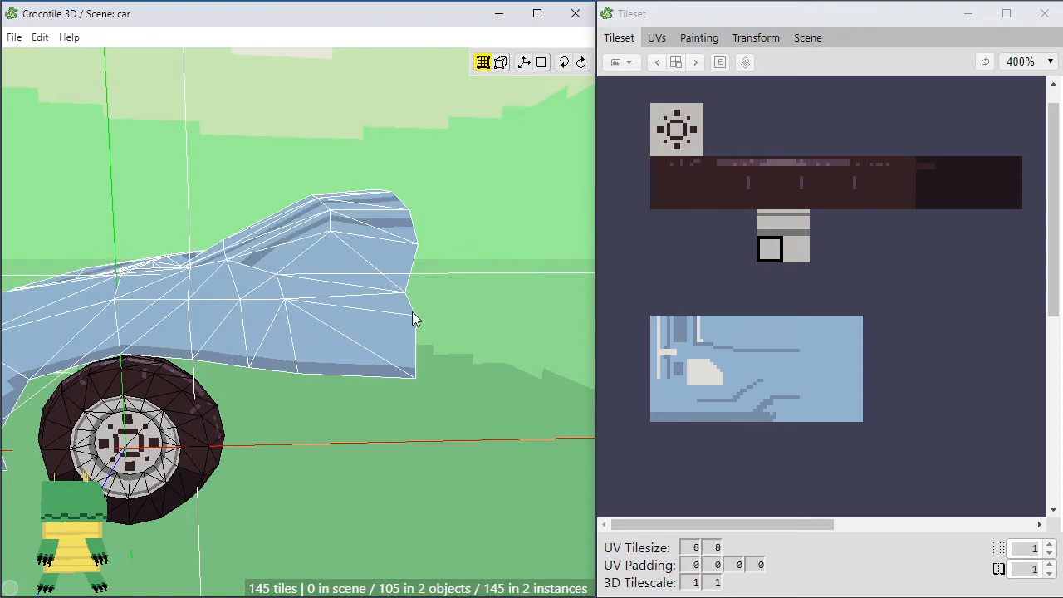
click(305, 305)
key(ctrl+s)
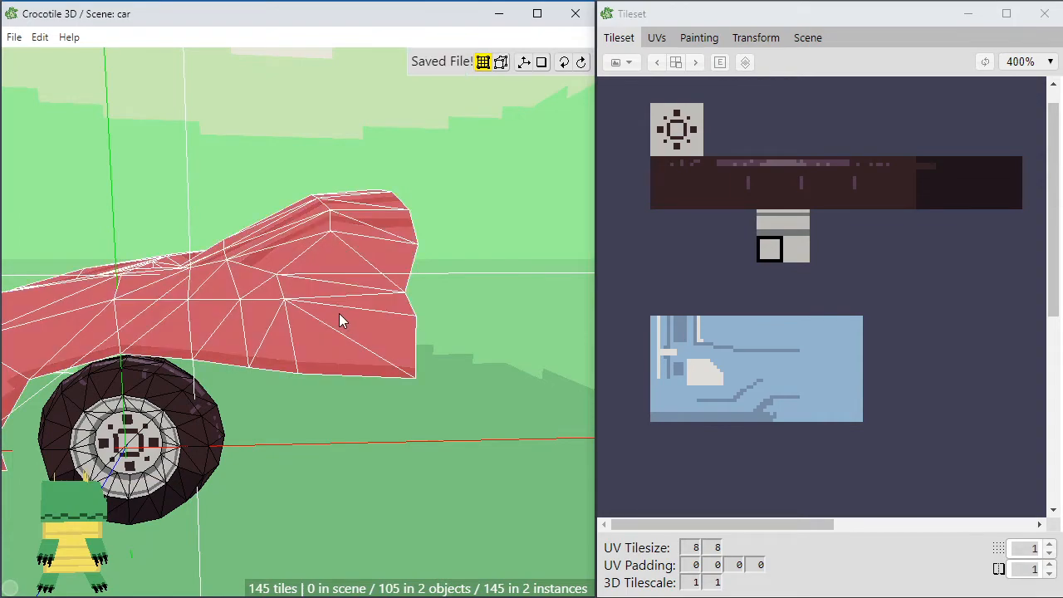
middle_drag(358, 335, 387, 334)
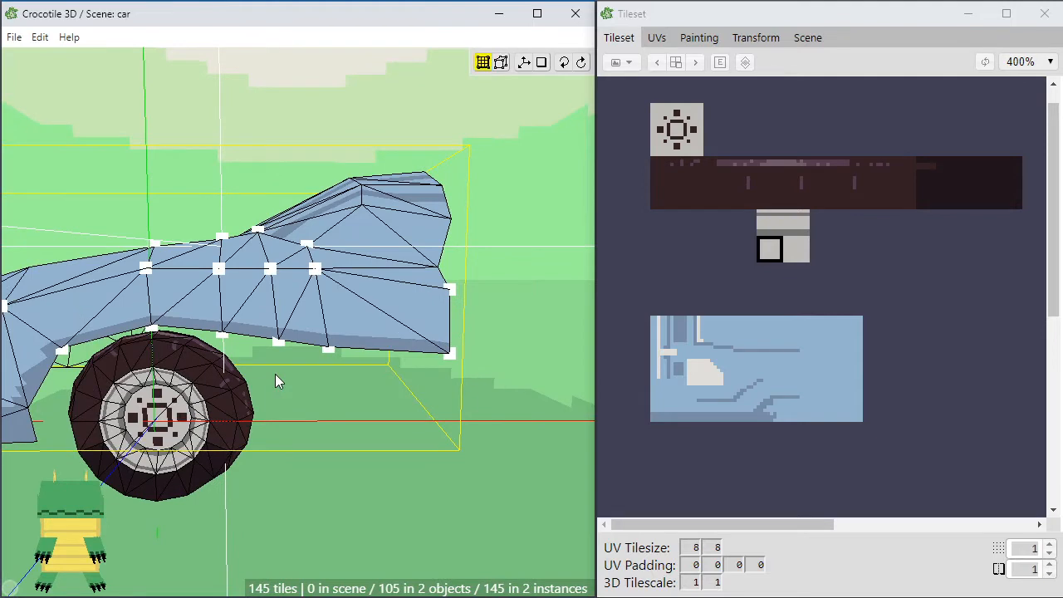
middle_drag(300, 312, 399, 373)
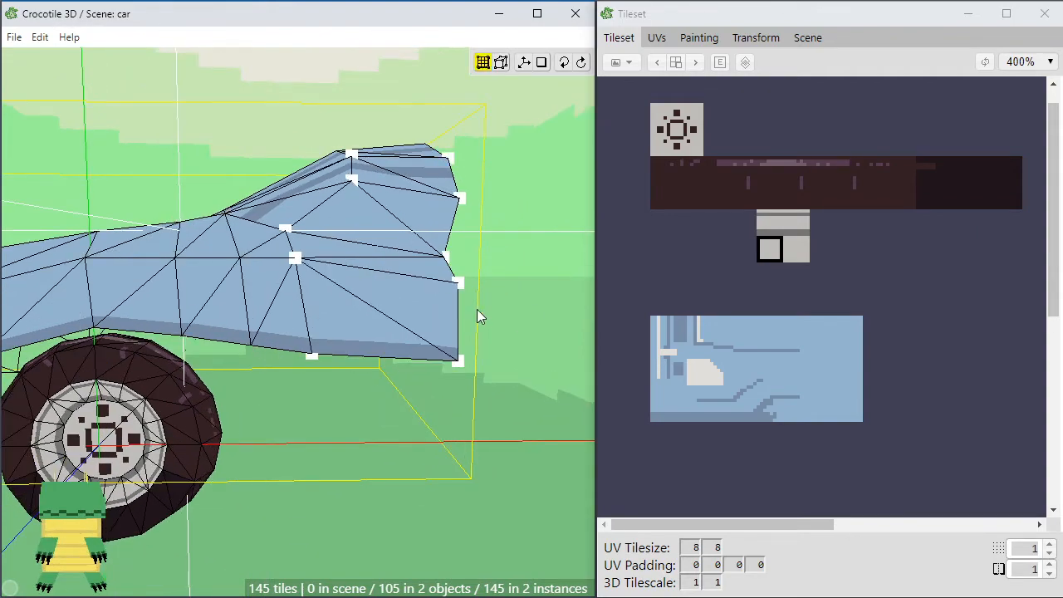
middle_drag(479, 315, 497, 285)
middle_drag(462, 352, 478, 191)
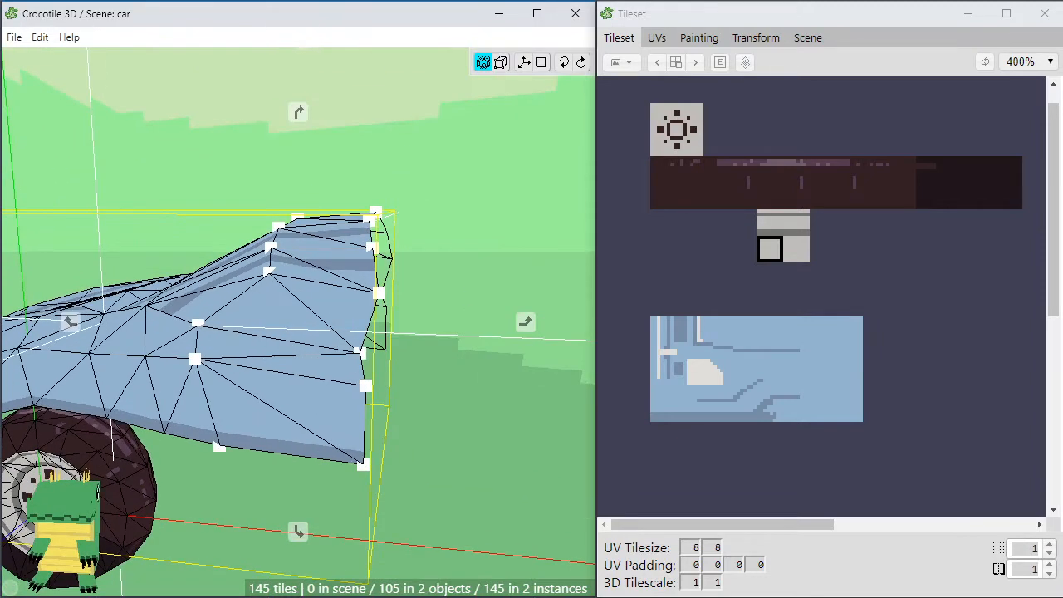
Duplicate the faces at the rear end of the car body and shift the copy backwards to extend the body
drag(478, 161, 484, 230)
drag(490, 183, 332, 459)
middle_drag(332, 459, 338, 480)
key(ctrl+v)
key(d)
key(d)
key(d)
key(d)
key(d)
key(d)
key(d)
key(d)
key(d)
key(d)
key(d)
key(d)
key(d)
key(d)
key(d)
key(d)
key(d)
key(d)
key(d)
key(d)
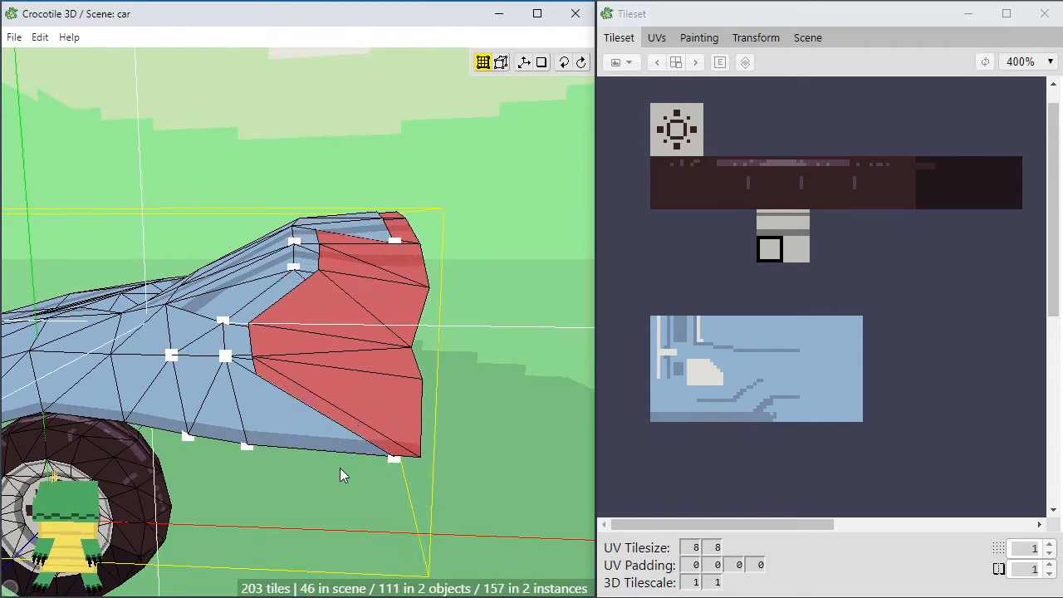
key(a)
key(a)
key(a)
key(a)
key(a)
key(a)
key(a)
key(a)
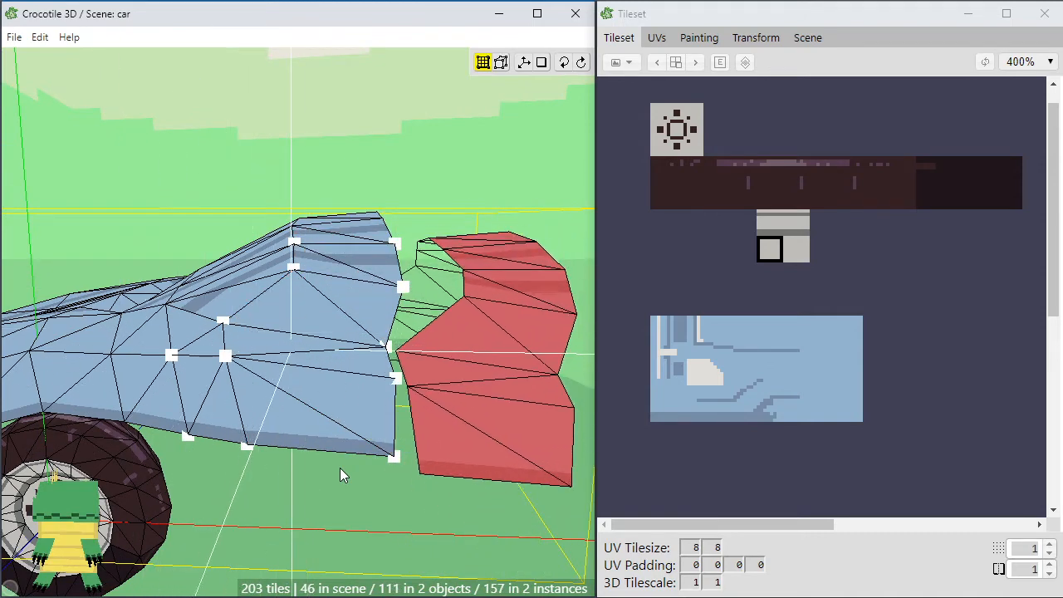
Move the copied rear section's upper front side vertex forward to meet the original body's rear edge
middle_drag(380, 435, 280, 411)
key(Escape)
click(360, 274)
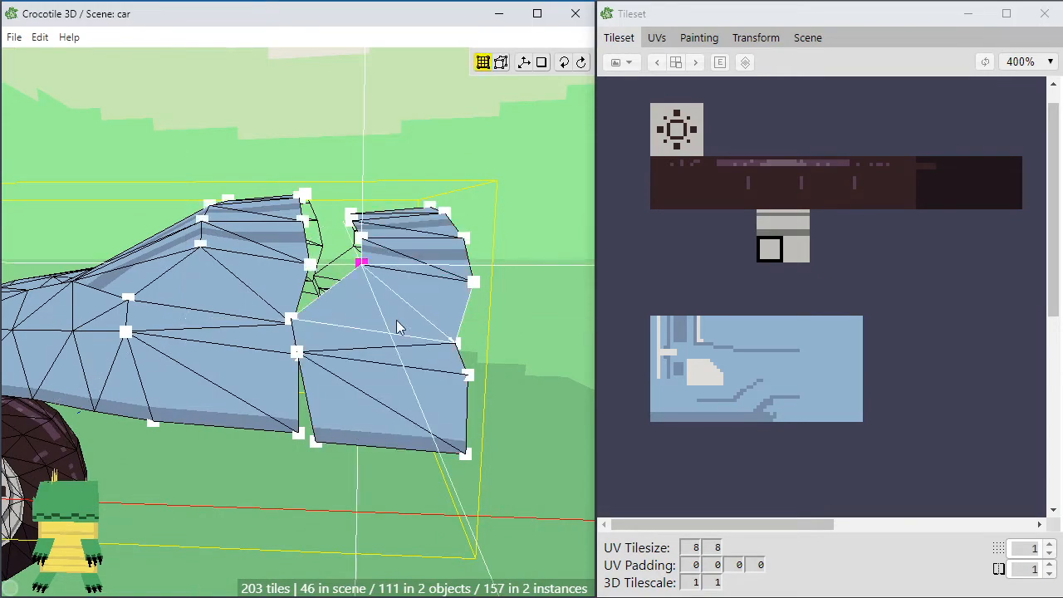
key(a)
key(a)
key(a)
key(a)
Align the copied section's middle front side vertex with the matching vertex on the original body's rear edge
right_drag(421, 343, 362, 371)
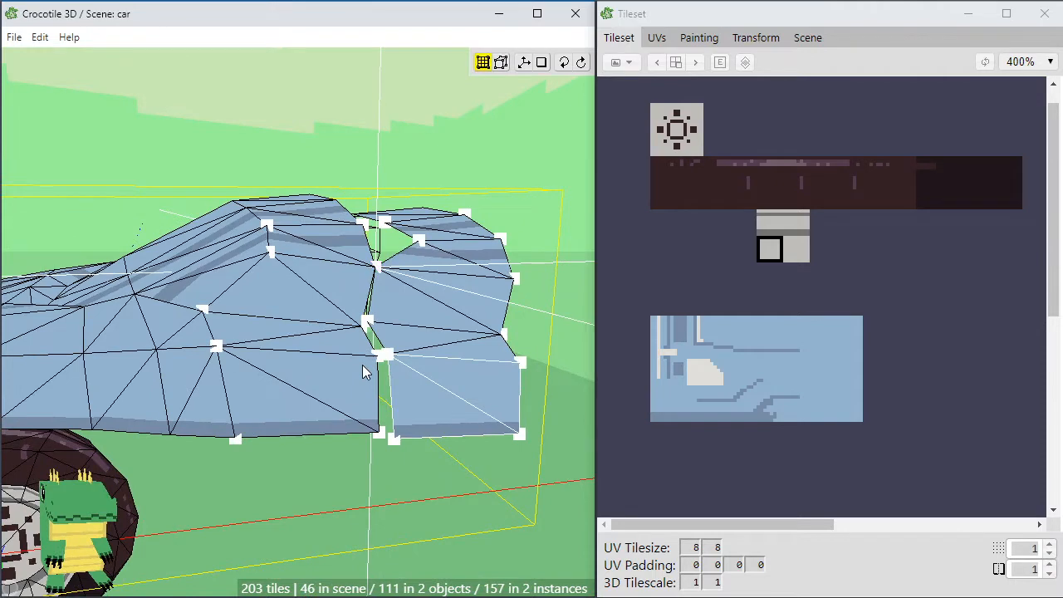
scroll(363, 366, up, 2)
middle_drag(361, 374, 353, 340)
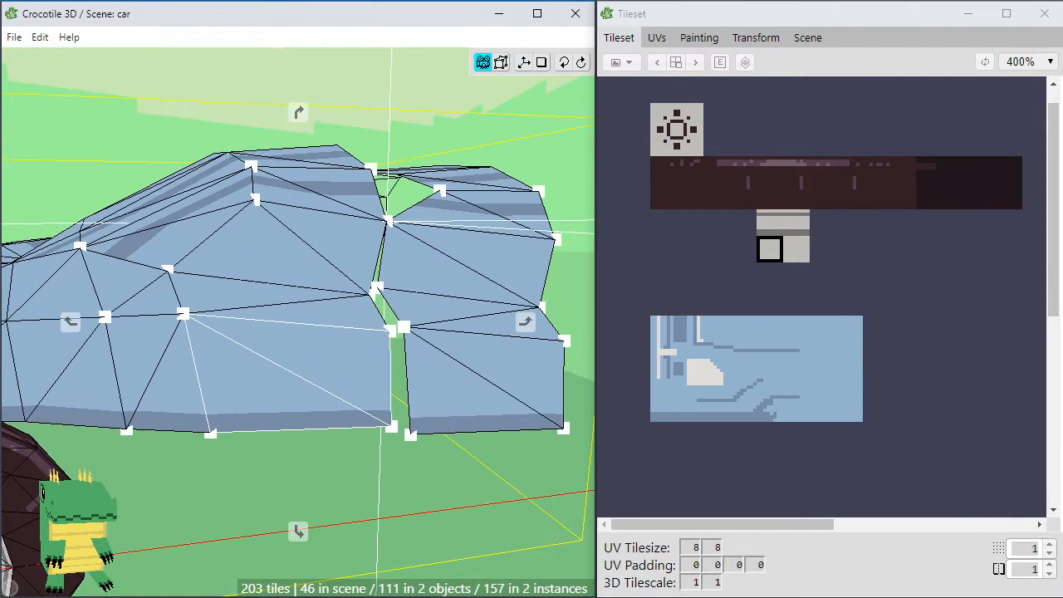
click(378, 289)
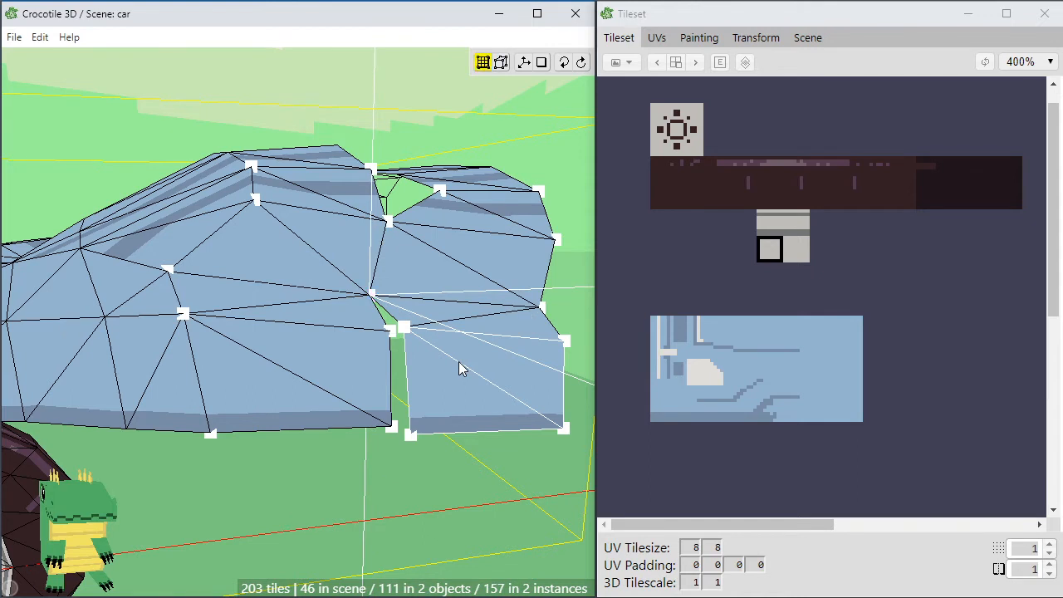
Align the copied section's lower and bottom front side vertices with the matching vertices on the original body's rear edge
drag(407, 335, 428, 360)
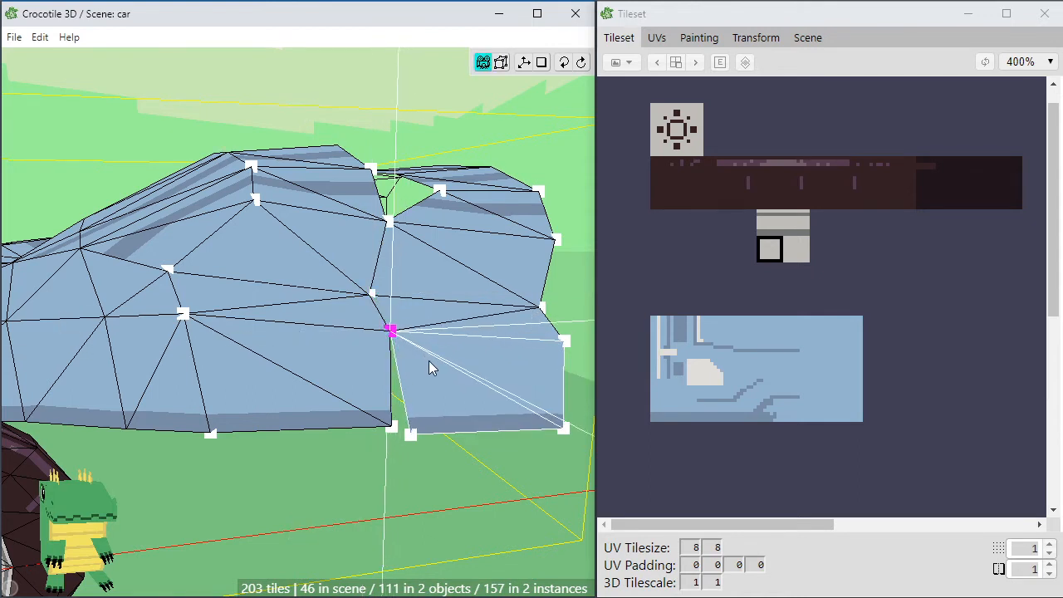
click(411, 432)
key(a)
key(w)
key(a)
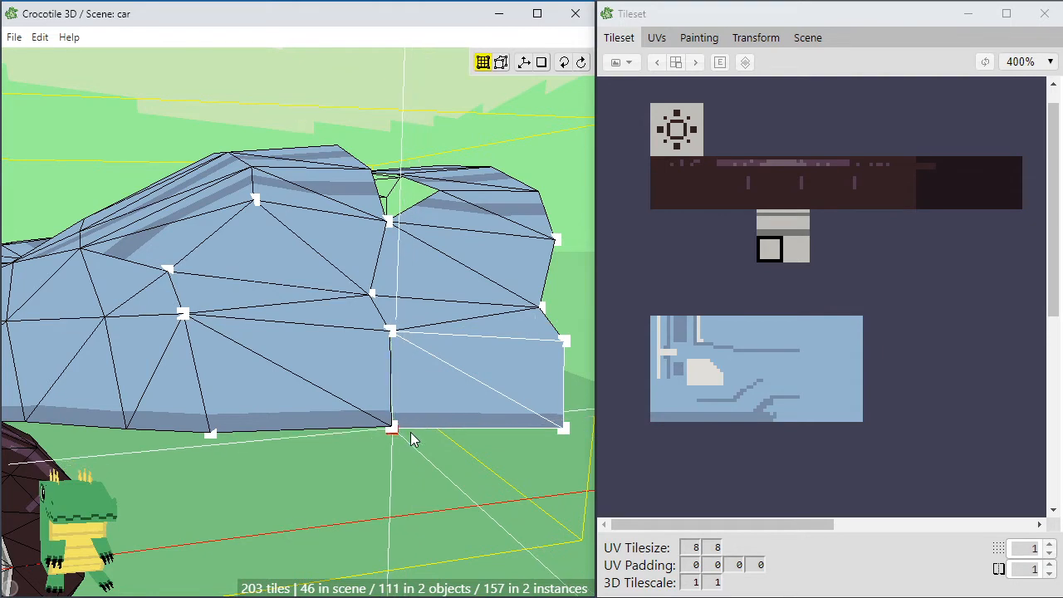
key(w)
key(s)
key(d)
key(w)
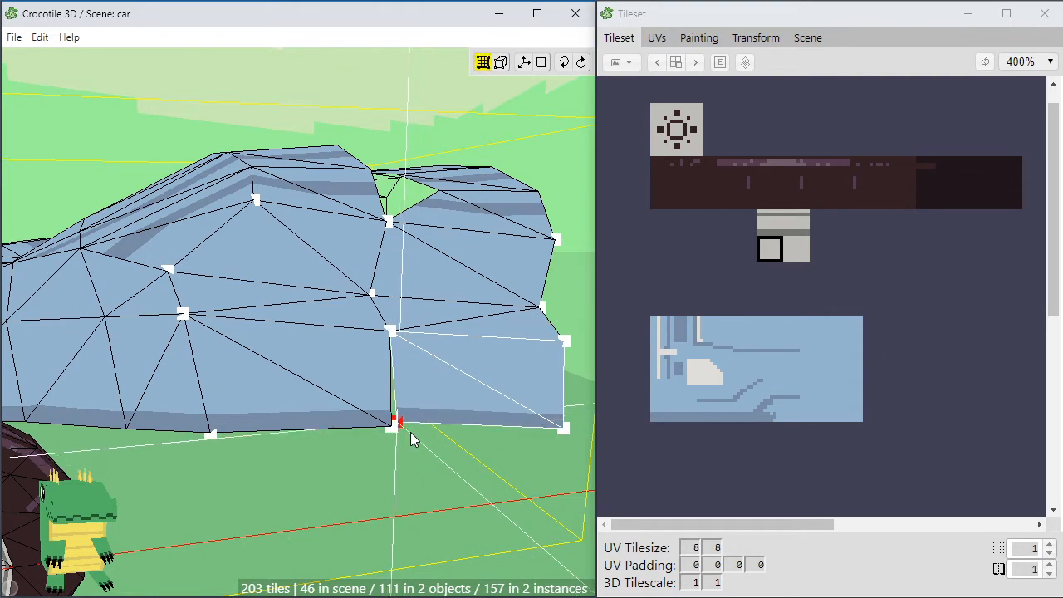
key(space)
drag(410, 432, 419, 469)
key(a)
key(space)
key(s)
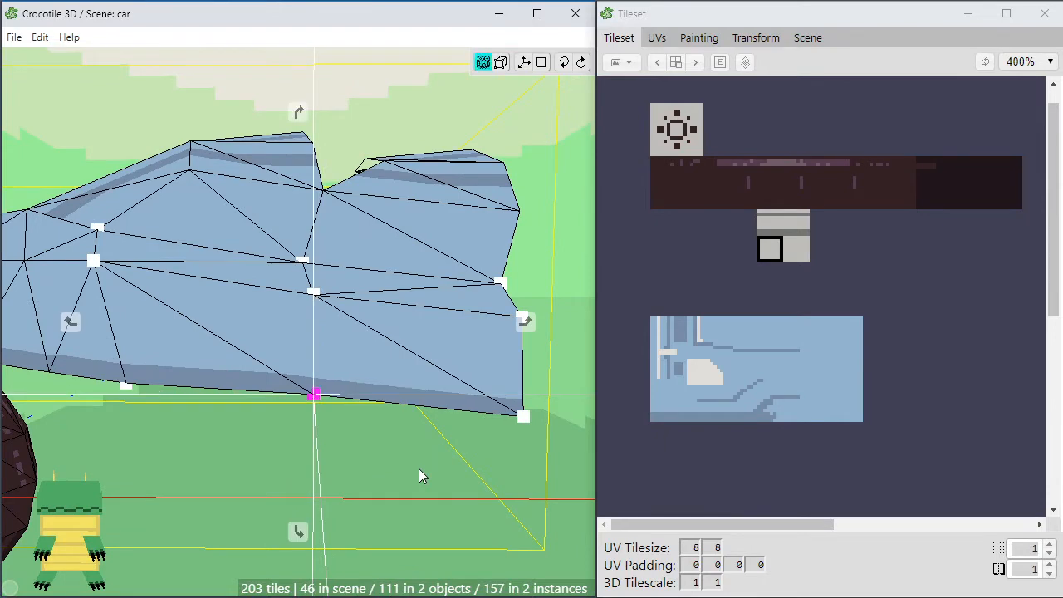
key(space)
Raise the bottom rear corner vertex of the copied section slightly
click(525, 420)
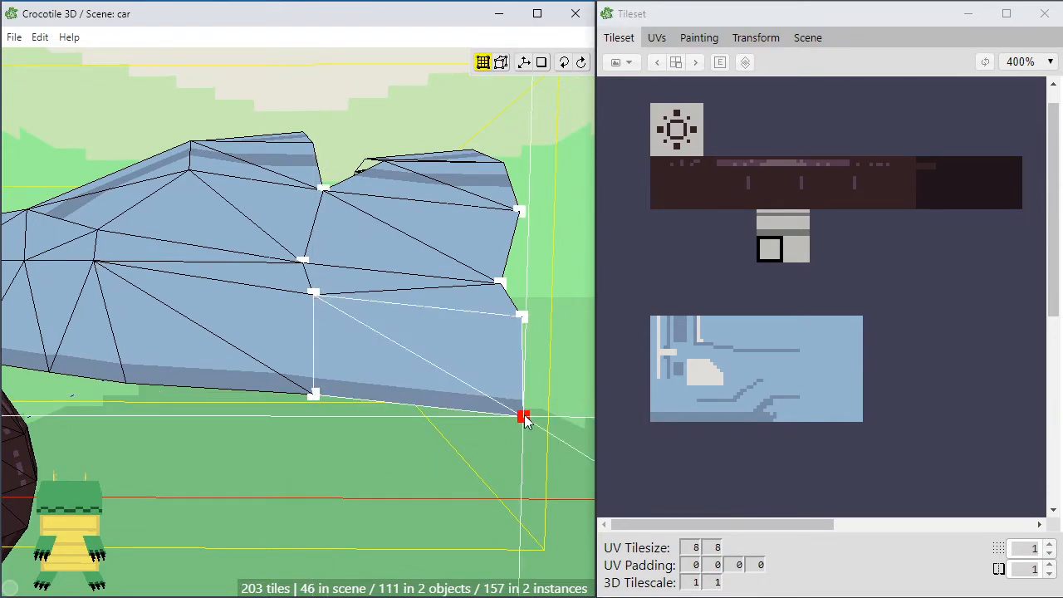
key(w)
key(space)
drag(525, 422, 398, 422)
drag(459, 444, 479, 452)
key(space)
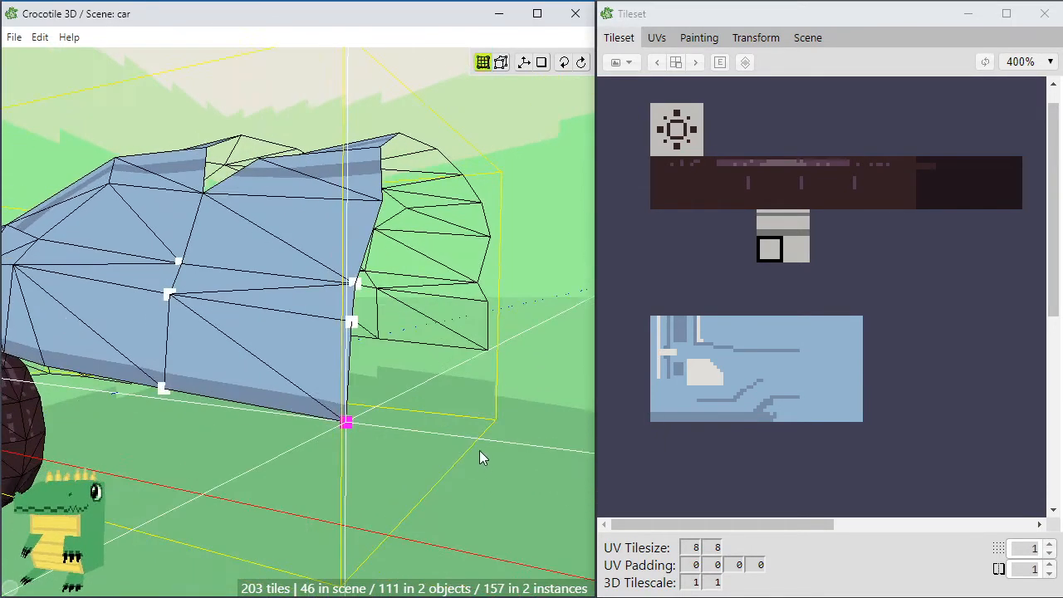
Move the copied section's shoulder vertex up and forward onto the matching vertex of the original body's rear edge
key(space)
drag(433, 357, 378, 303)
key(space)
click(373, 280)
key(a)
key(a)
key(a)
key(a)
key(a)
key(a)
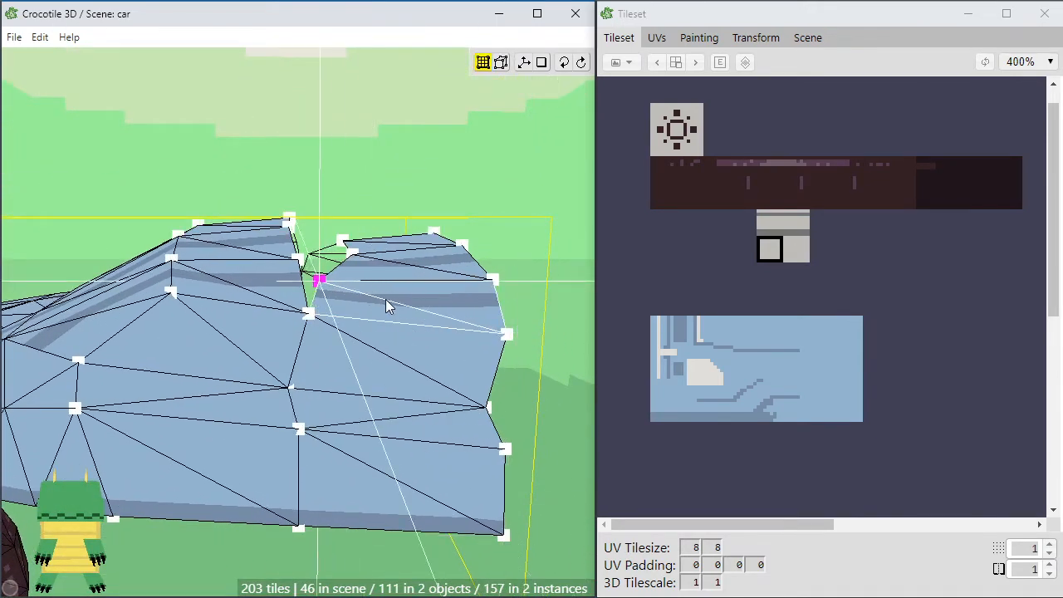
key(w)
key(w)
key(a)
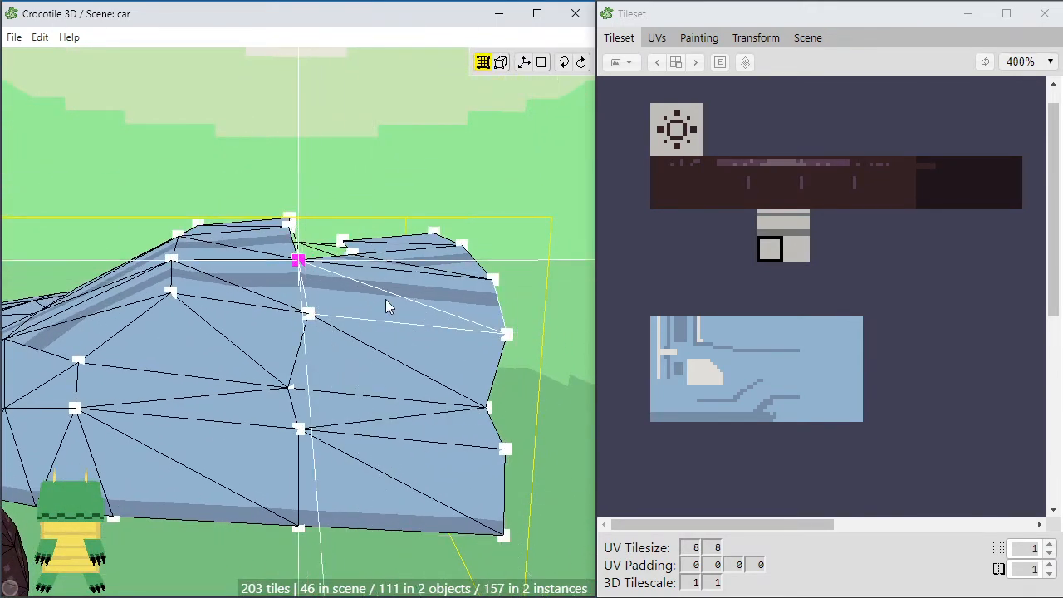
Move the copied section's front roofline vertex forward to meet the original roof's rear edge
scroll(375, 309, up, 3)
key(space)
drag(374, 308, 355, 331)
key(e)
key(space)
click(401, 273)
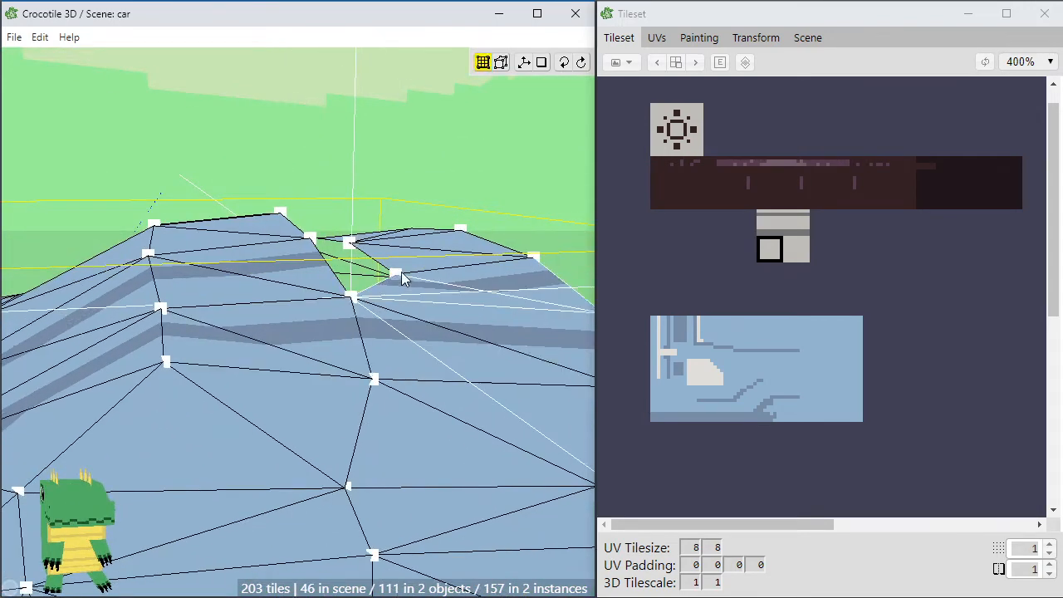
click(395, 271)
key(a)
key(a)
key(a)
key(a)
key(space)
drag(404, 309, 348, 259)
key(space)
key(e)
key(e)
key(a)
key(a)
key(a)
key(space)
key(space)
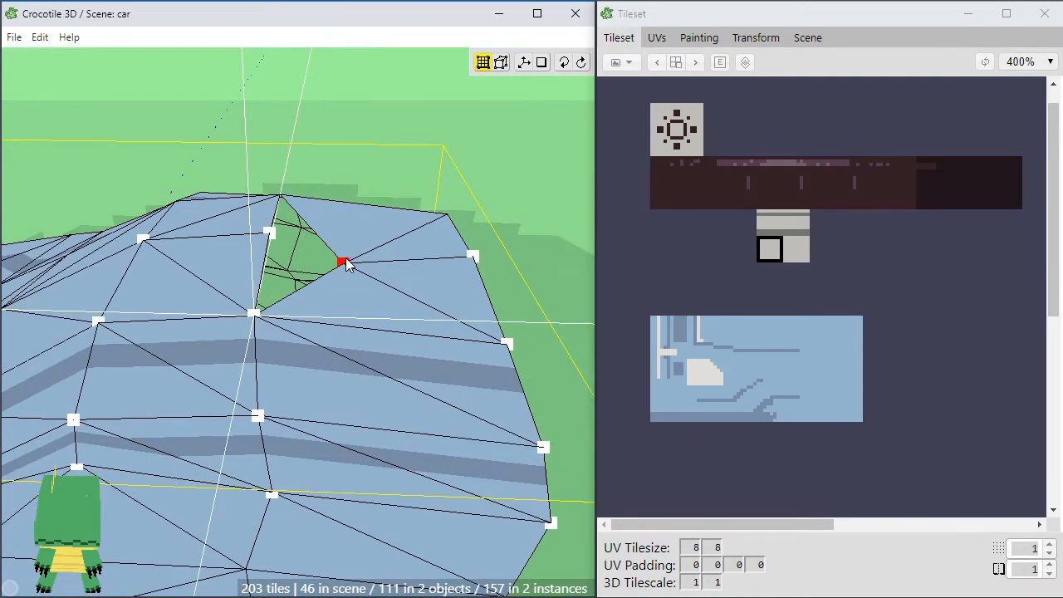
Close the remaining roof gap by moving the copied section's last open front vertex onto the original roof edge
click(348, 260)
key(a)
key(a)
key(a)
key(e)
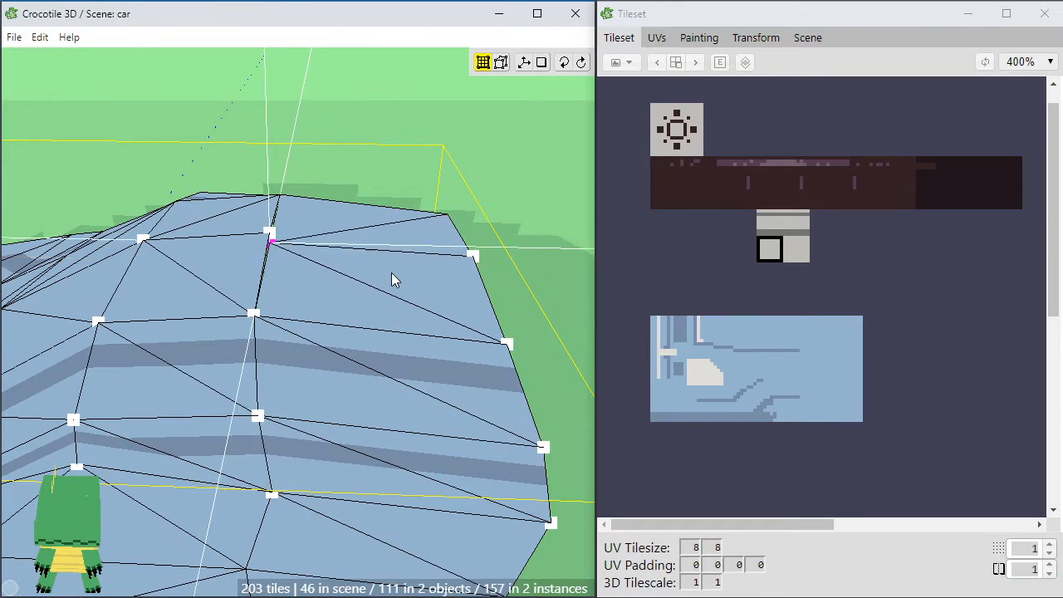
key(space)
drag(391, 272, 350, 375)
key(space)
key(space)
scroll(375, 347, down, 2)
key(space)
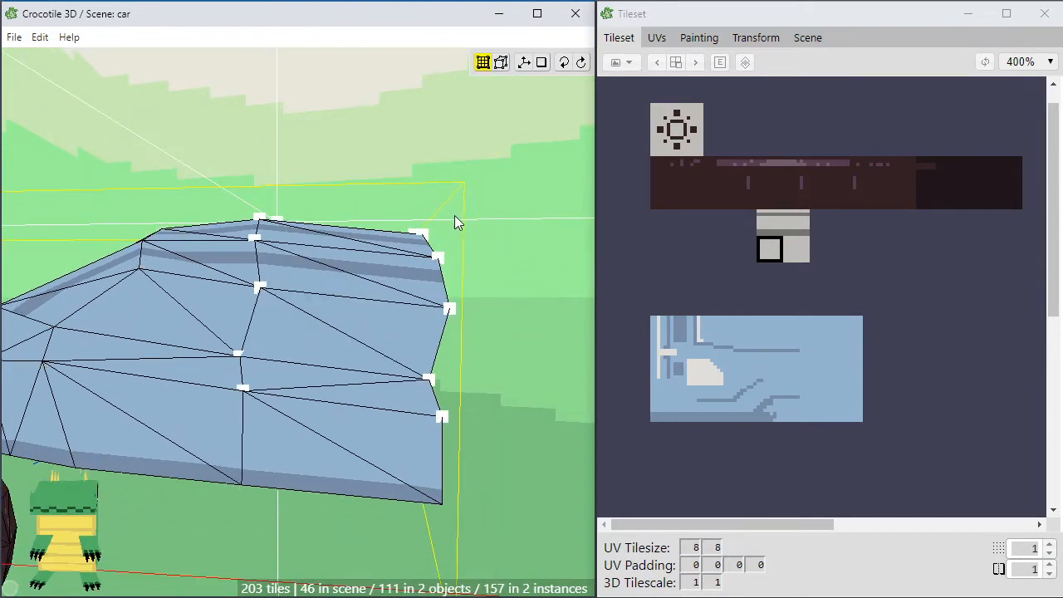
drag(460, 247, 402, 357)
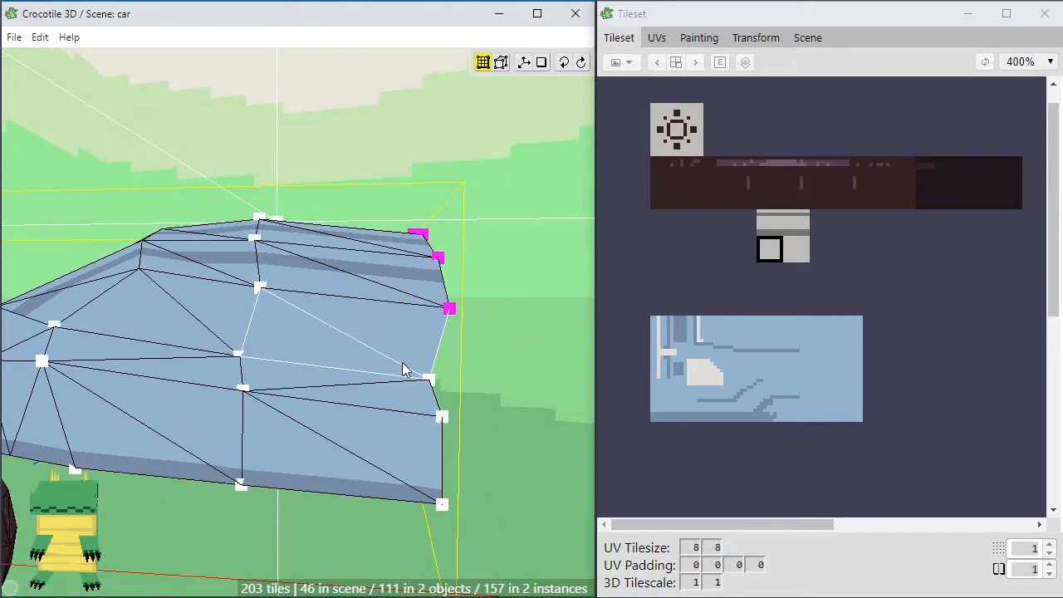
scroll(374, 393, down, 3)
key(space)
drag(344, 428, 393, 434)
key(space)
scroll(394, 434, down, 1)
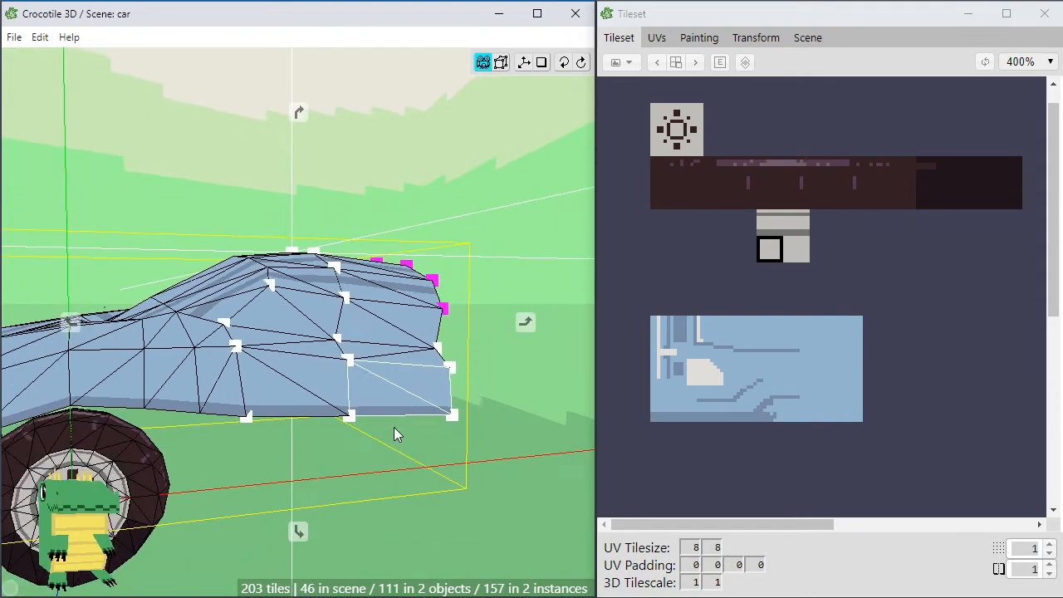
right_drag(393, 433, 382, 430)
mouse_move(382, 431)
mouse_down()
mouse_move(415, 432)
mouse_move(353, 422)
mouse_move(386, 440)
mouse_up()
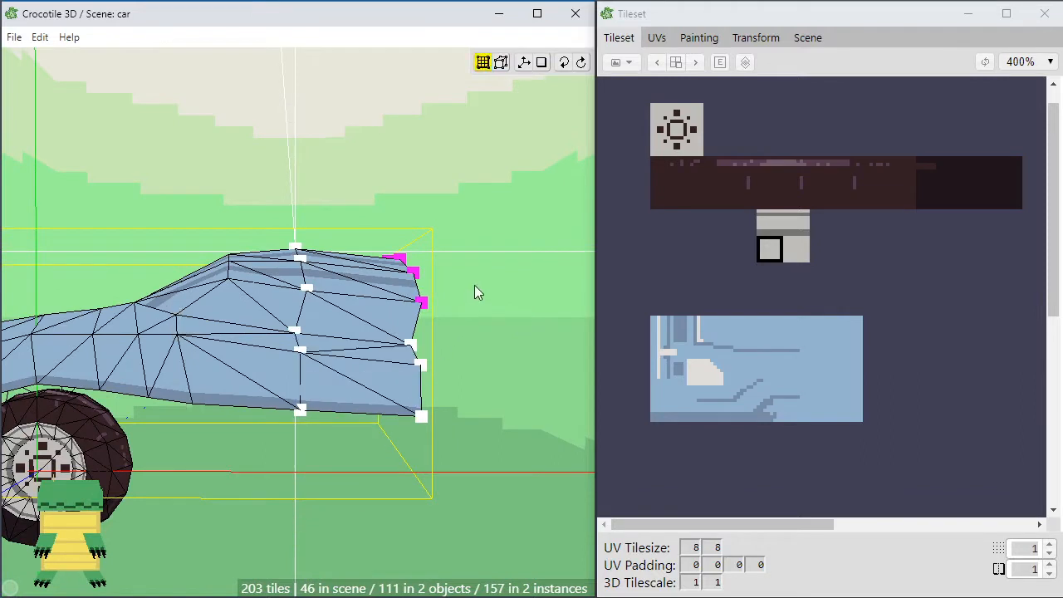
drag(451, 343, 400, 403)
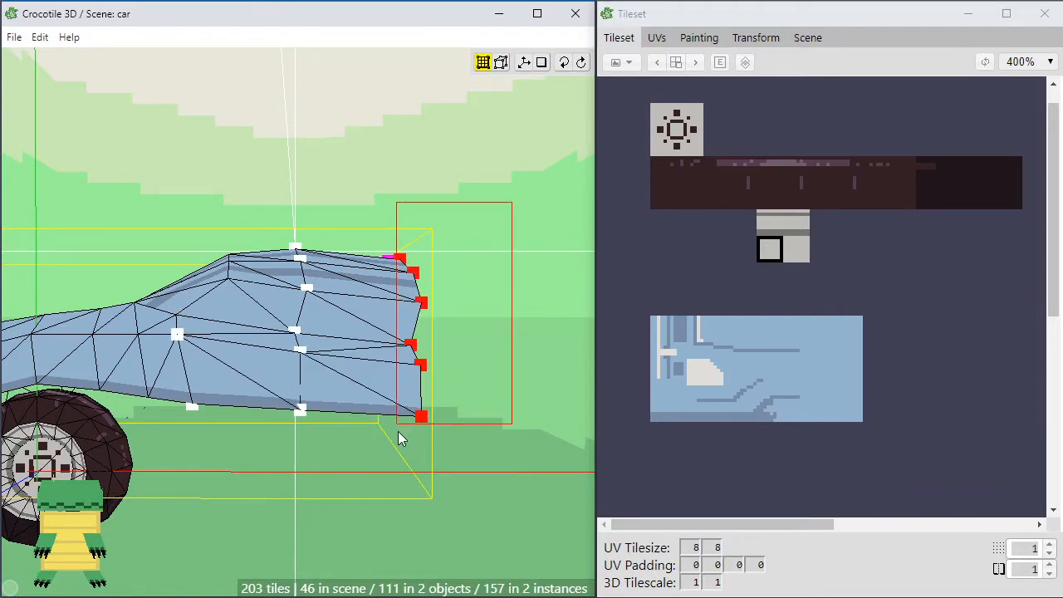
mouse_move(387, 443)
mouse_down()
mouse_move(407, 457)
mouse_move(362, 475)
mouse_move(387, 446)
mouse_up()
key(space)
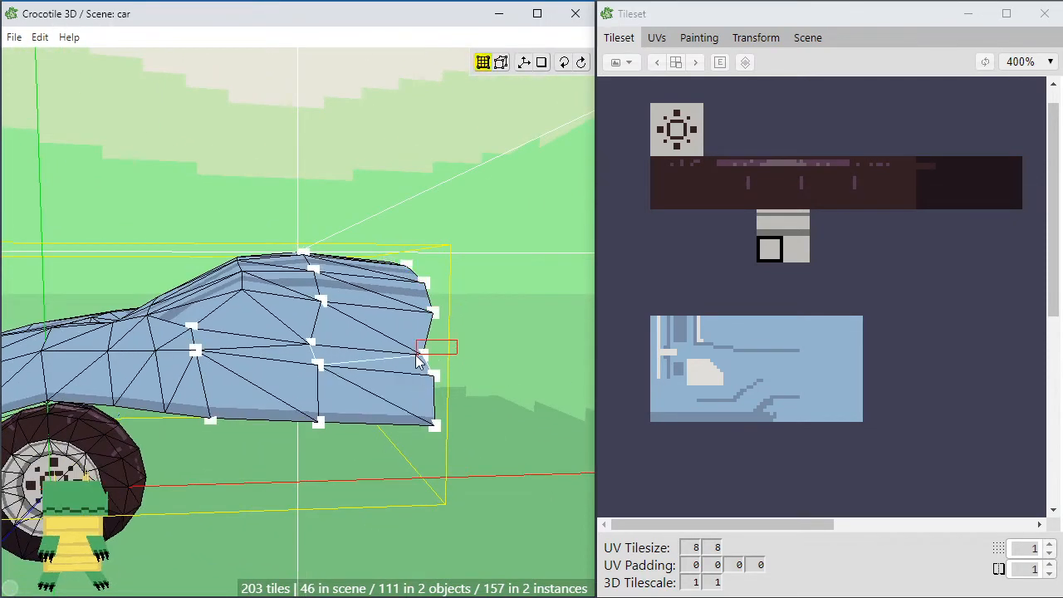
Raise the inset middle side vertices of the lengthened body's rear edge and clear the selection
drag(418, 358, 421, 323)
key(space)
drag(375, 374, 325, 463)
scroll(307, 442, down, 3)
key(Escape)
scroll(325, 463, up, 6)
scroll(325, 463, up, 1)
drag(325, 407, 290, 402)
key(space)
Try shifting the upper vertices of the seam between the original and copied sections forward towards the roof's front edge
drag(361, 201, 283, 319)
key(space)
drag(286, 319, 247, 353)
key(space)
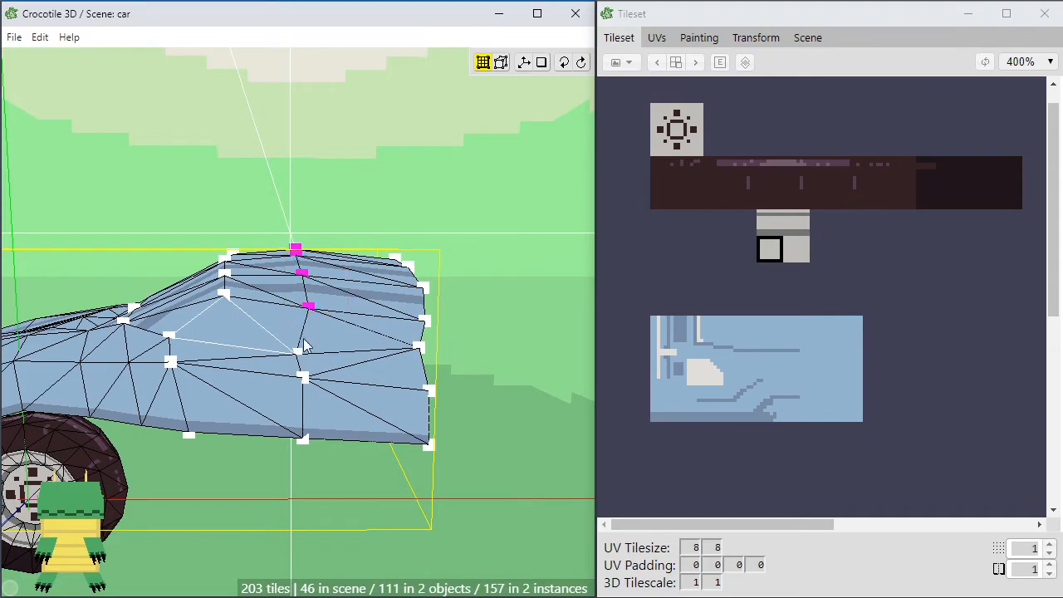
key(a)
key(a)
key(a)
key(a)
key(a)
key(a)
key(a)
key(a)
key(a)
key(a)
key(a)
key(a)
key(d)
key(d)
key(d)
key(space)
drag(249, 352, 230, 371)
key(space)
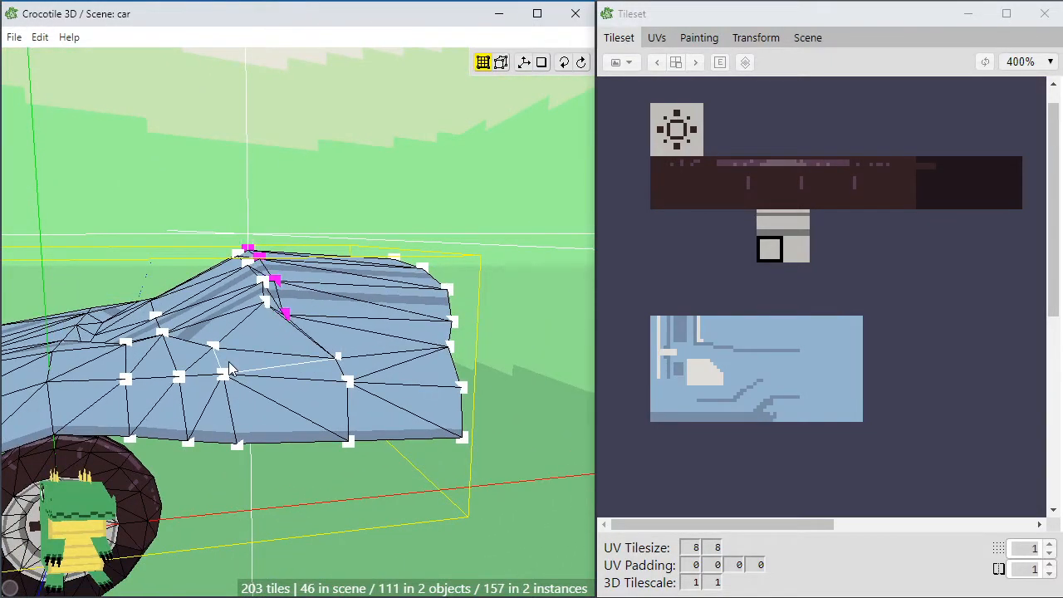
Move the upper seam vertices backwards until they line up with the lower seam vertices again
key(d)
key(d)
key(d)
key(d)
key(d)
key(d)
key(d)
key(d)
key(d)
key(d)
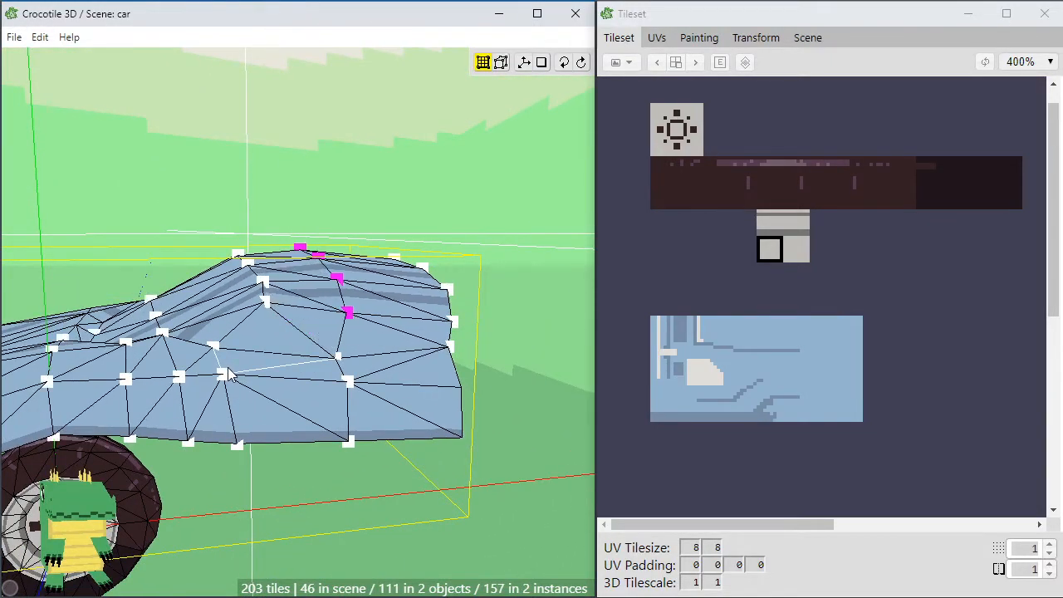
Examine the lengthened car body's shape and proportions from several angles and distances
key(space)
drag(229, 374, 279, 354)
key(space)
scroll(299, 334, down, 2)
key(space)
drag(314, 320, 285, 429)
right_drag(288, 428, 327, 413)
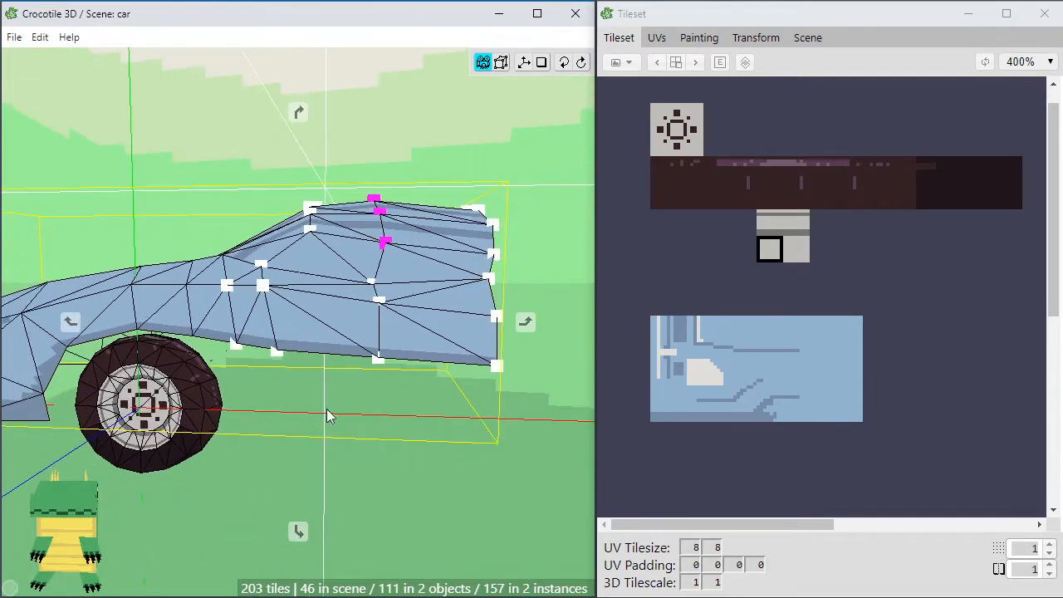
mouse_move(329, 414)
mouse_down()
mouse_move(348, 417)
mouse_move(327, 403)
mouse_up()
key(space)
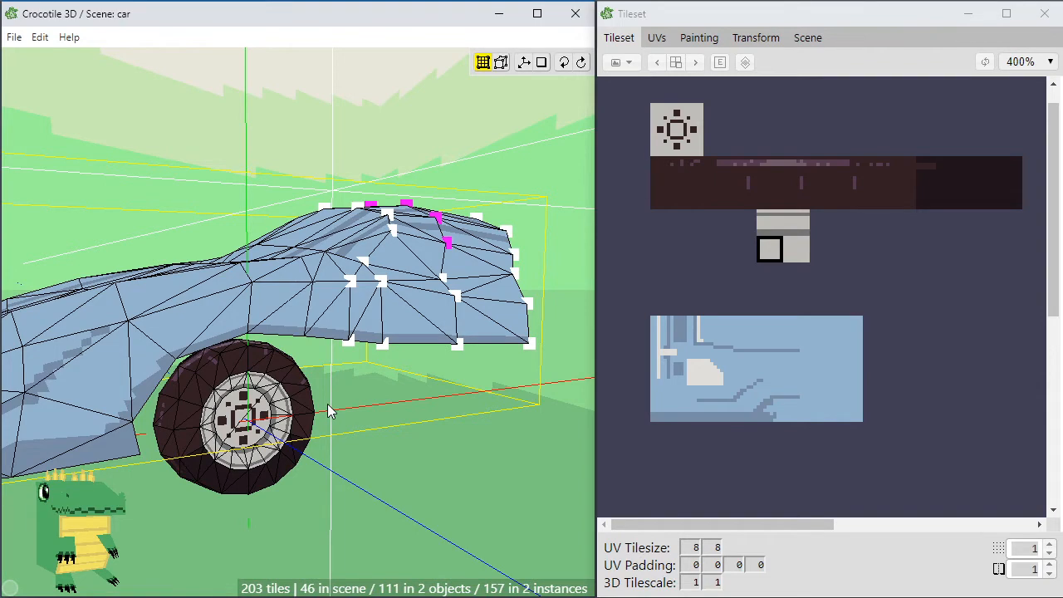
key(space)
drag(393, 418, 416, 405)
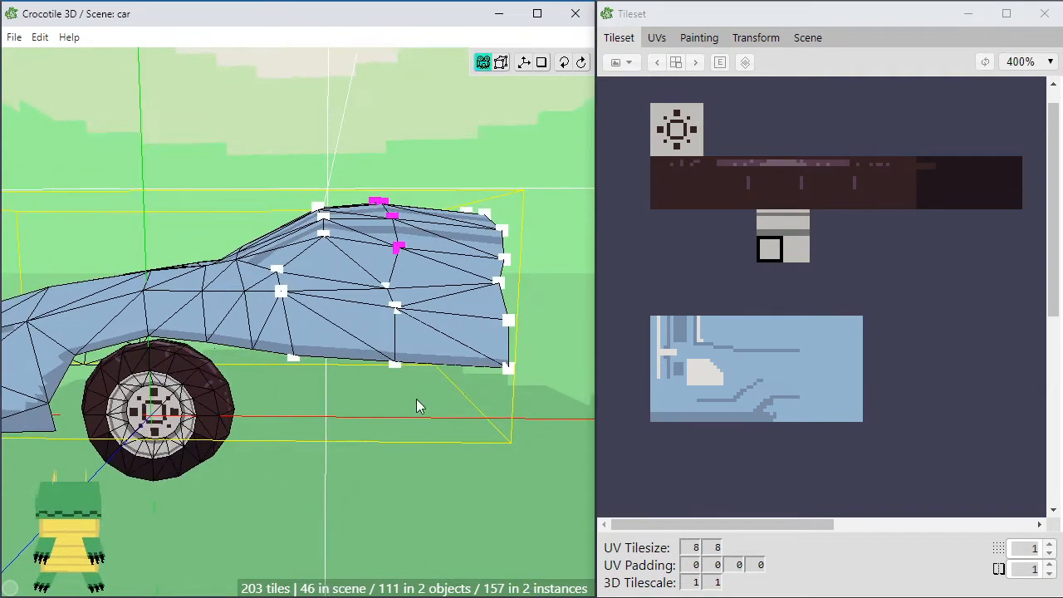
scroll(375, 448, down, 5)
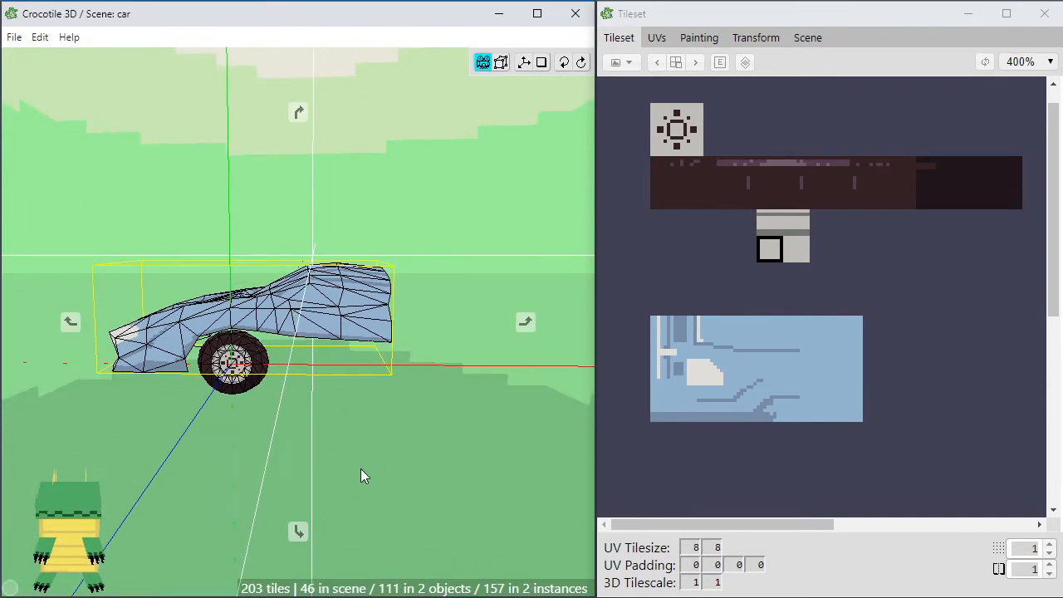
scroll(372, 463, up, 5)
key(space)
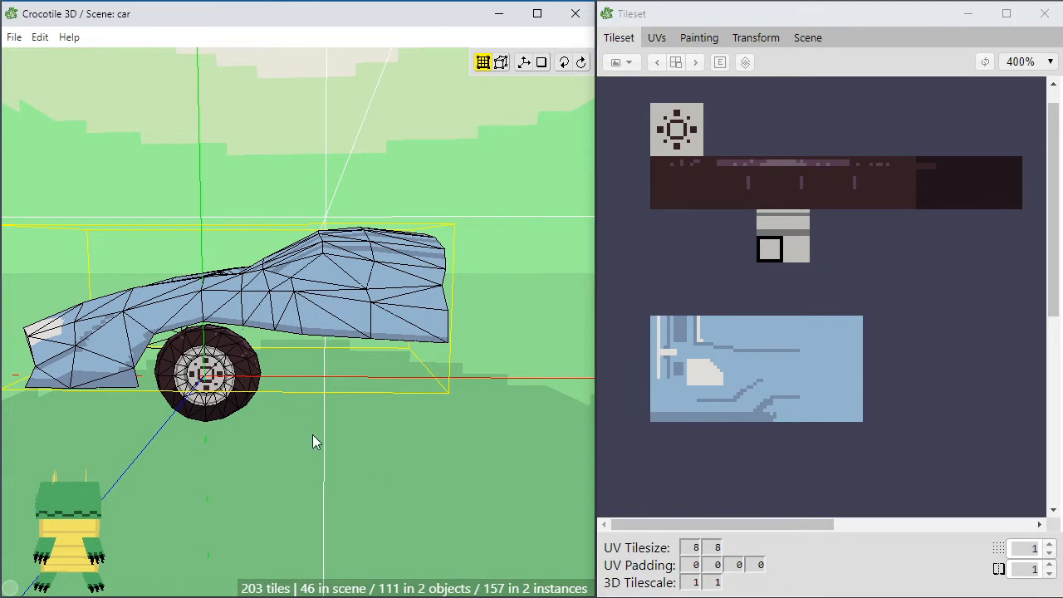
drag(346, 413, 275, 350)
click(301, 403)
mouse_move(330, 425)
mouse_down()
mouse_move(387, 397)
mouse_move(249, 382)
mouse_move(288, 359)
mouse_move(248, 381)
mouse_up()
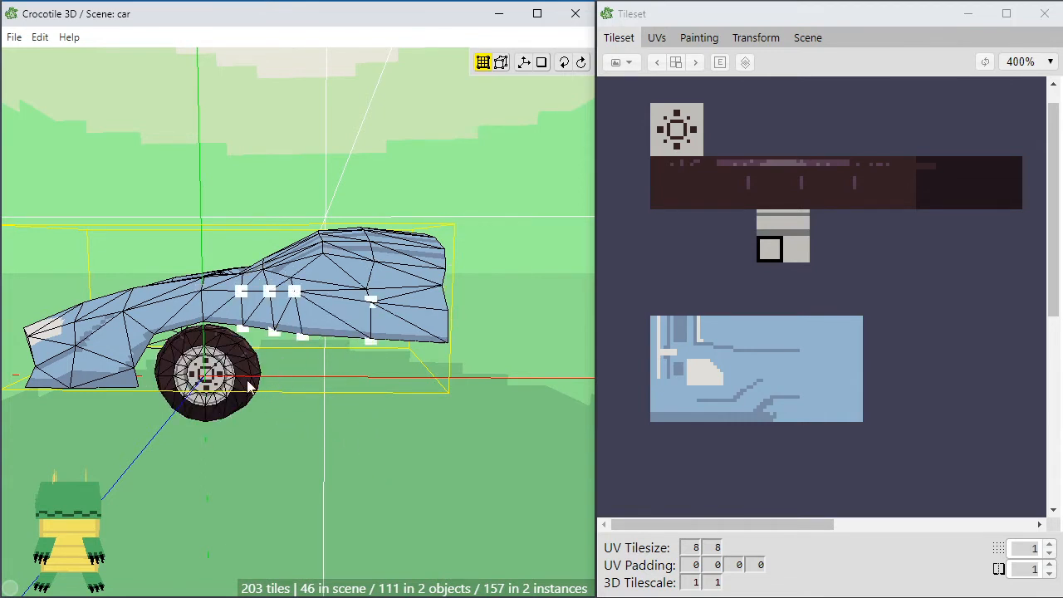
click(249, 386)
click(284, 406)
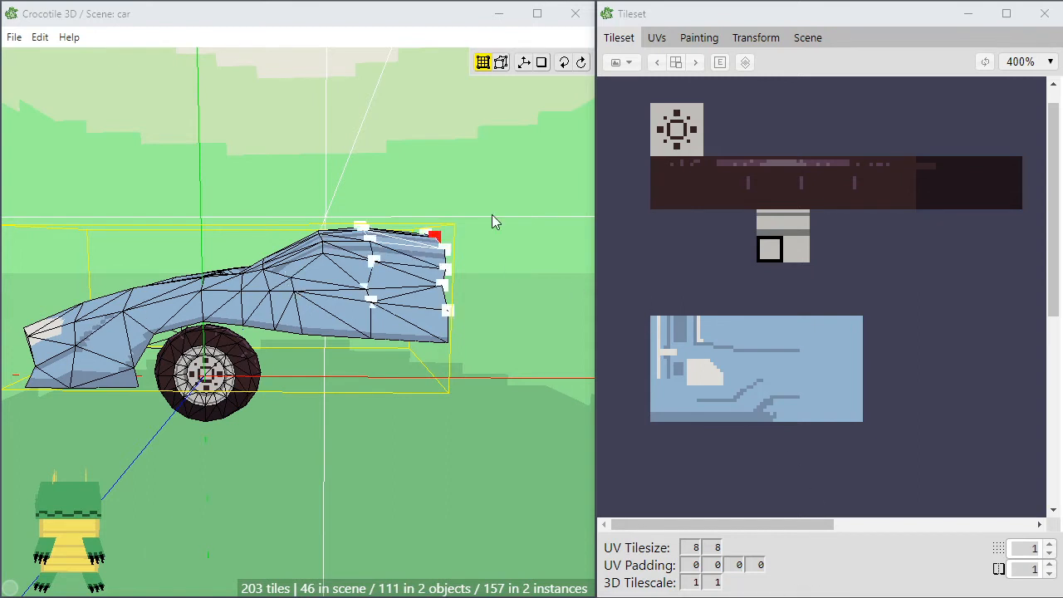
click(512, 209)
click(200, 597)
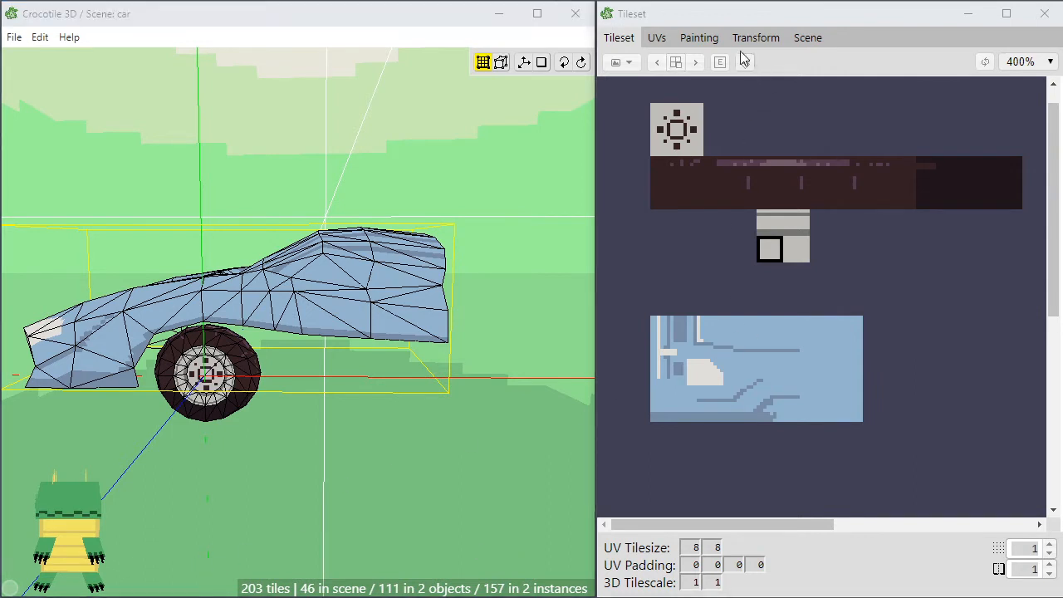
Finish editing the body object and choose the wheel object for placement in the scene
click(807, 37)
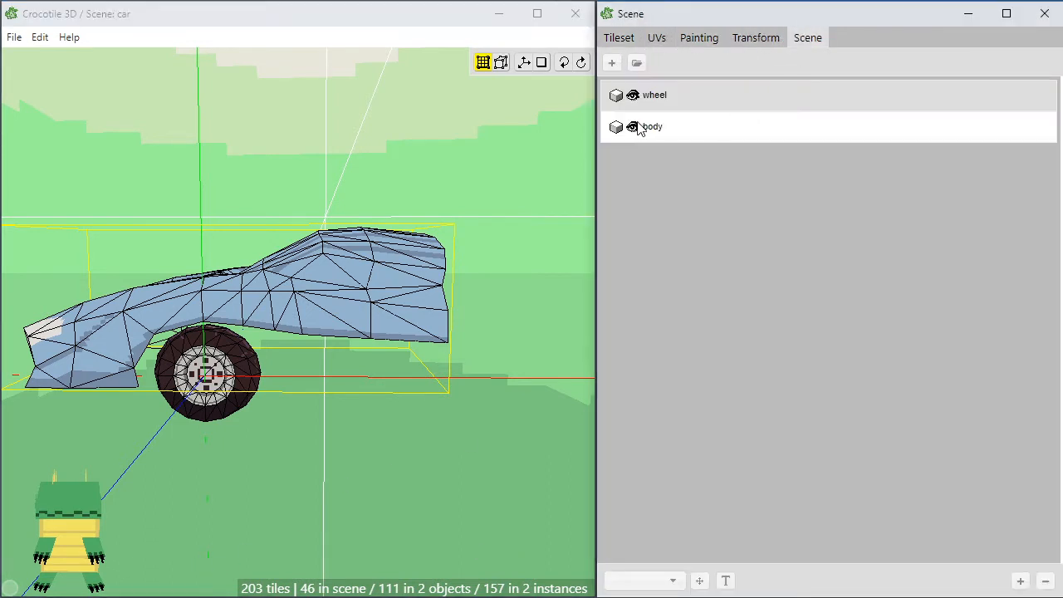
drag(659, 100, 402, 317)
key(Tab)
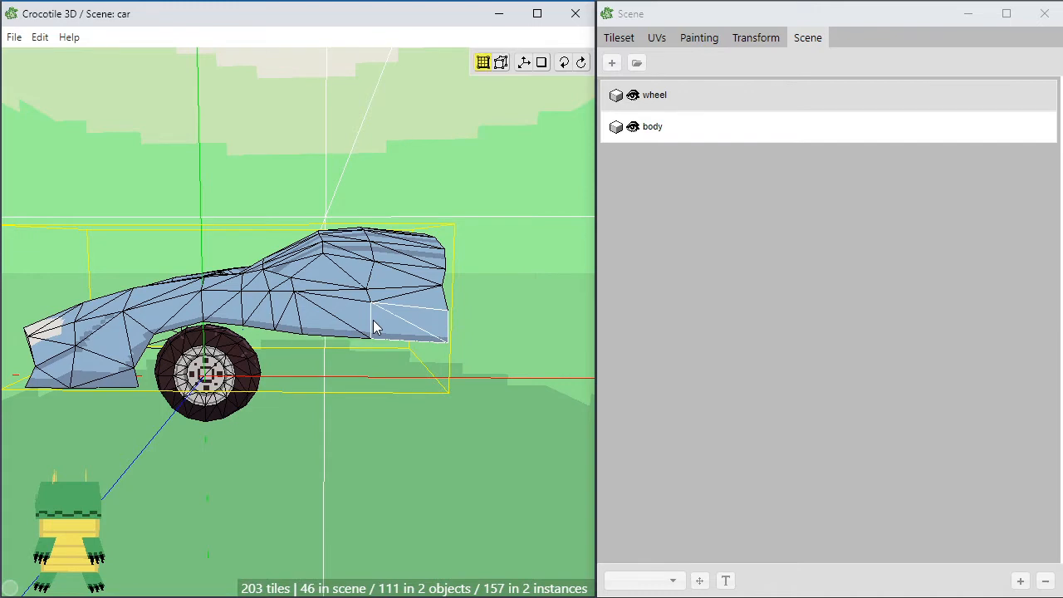
key(Return)
key(Tab)
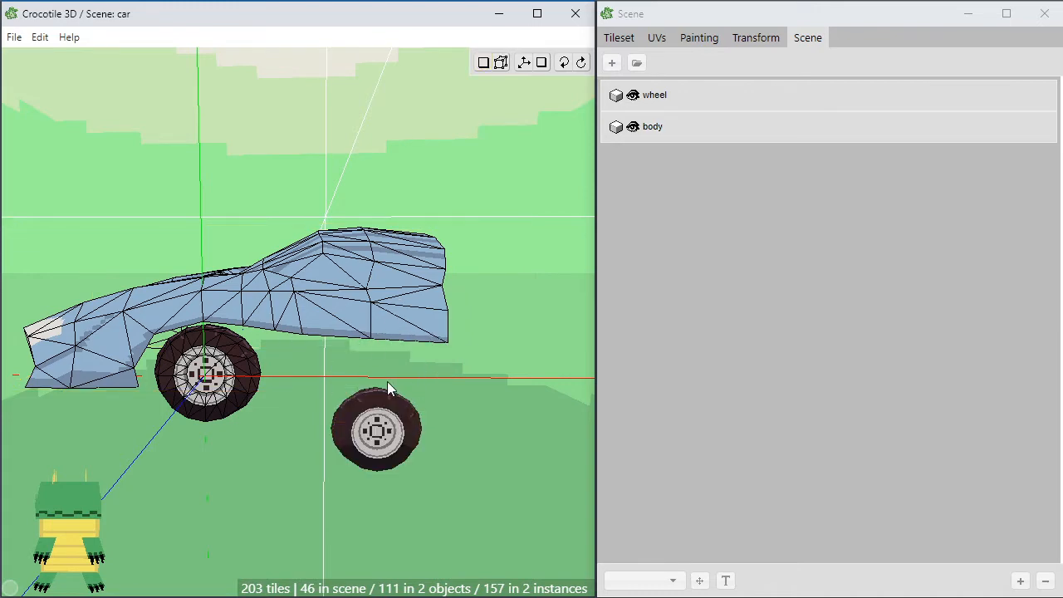
Move the crosshair to the existing front wheel instance
right_drag(369, 379, 359, 413)
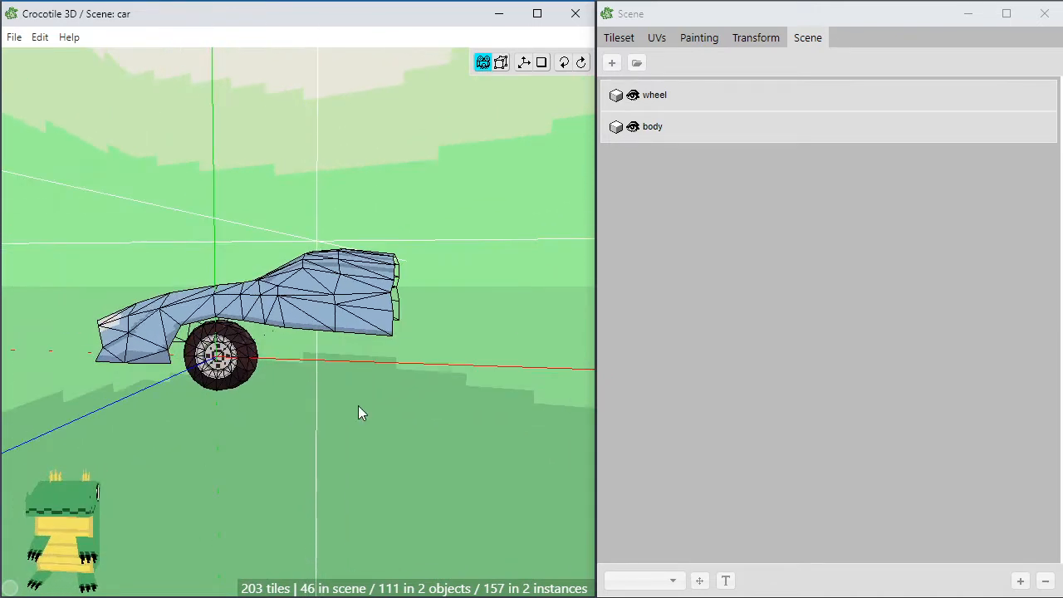
key(Tab)
click(236, 367)
right_click(235, 366)
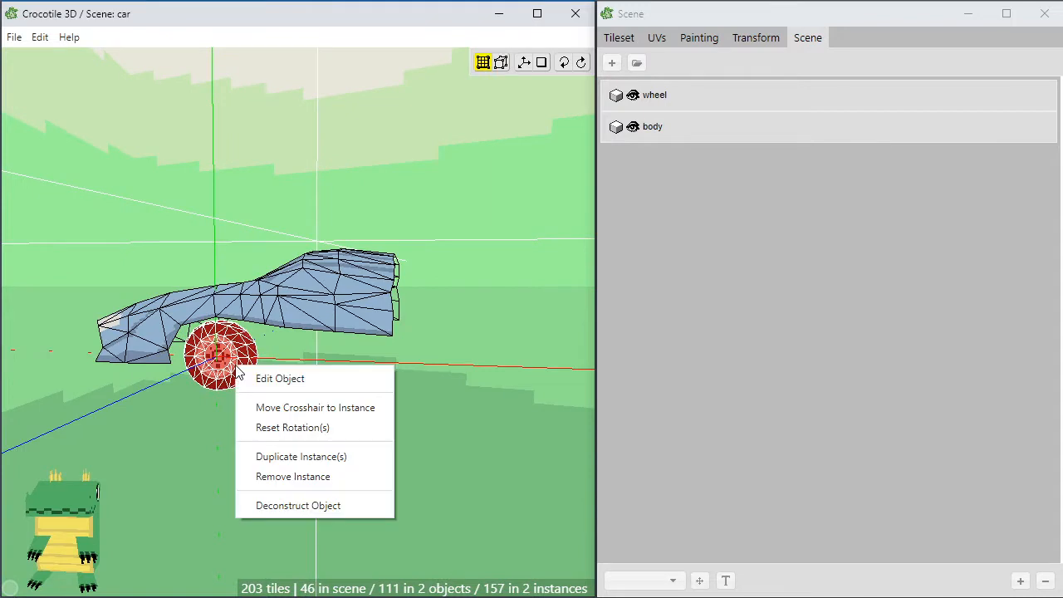
click(281, 413)
Place a rear wheel instance behind the body, level with the front wheel along the car's length
key(Tab)
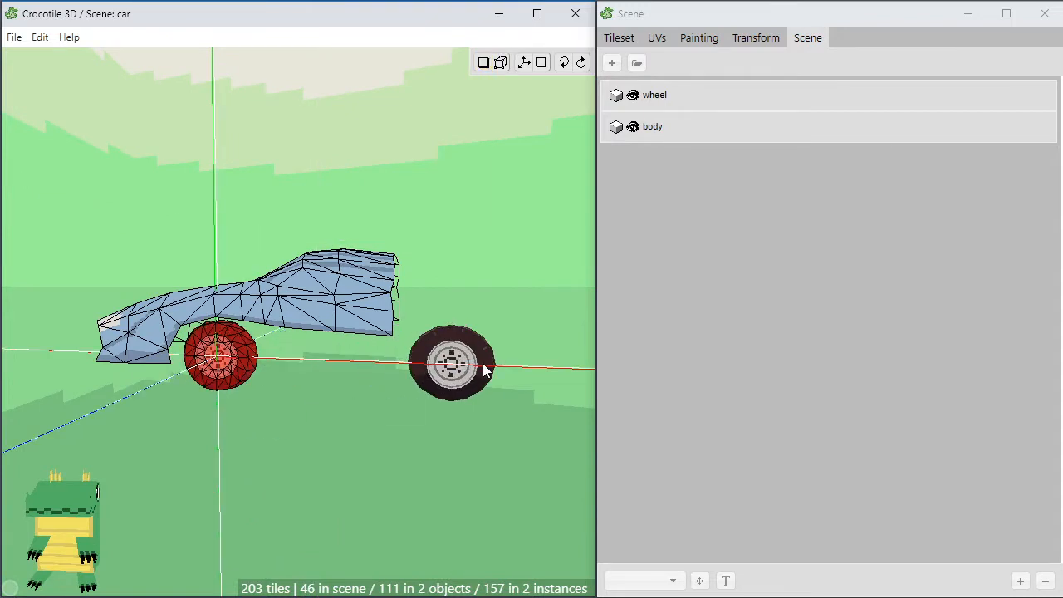
key(space)
drag(444, 354, 488, 348)
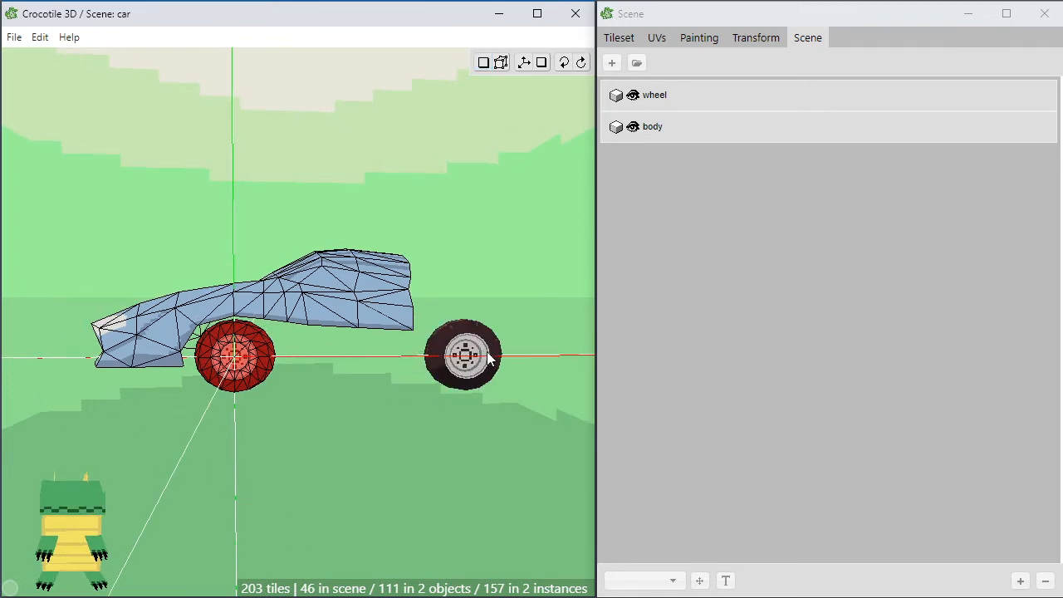
click(488, 357)
key(space)
drag(454, 439, 428, 439)
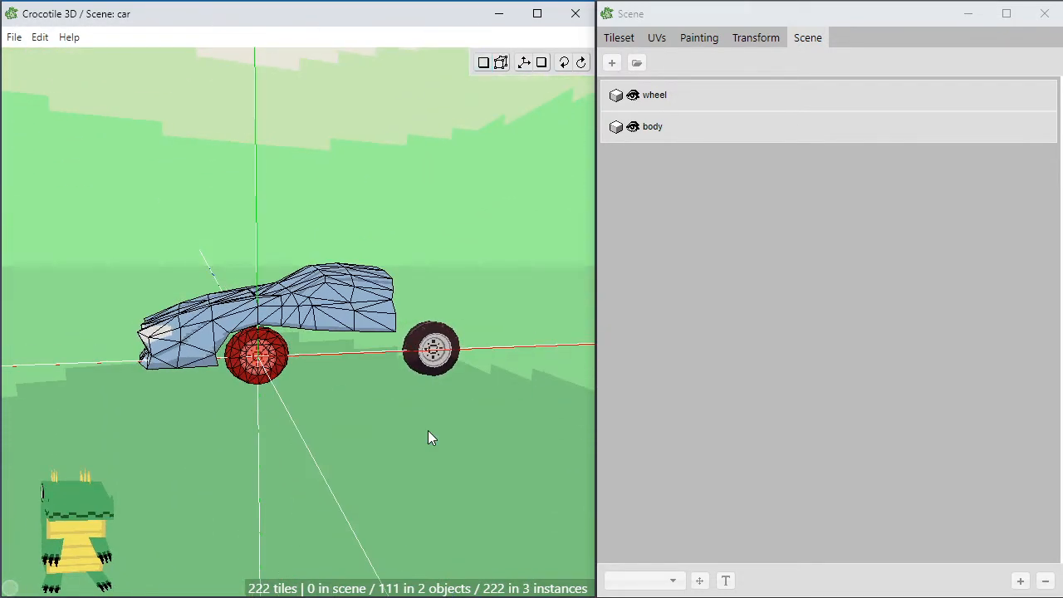
Examine the rear wheel's position relative to the body and the front wheel from several angles
key(space)
drag(397, 386, 370, 359)
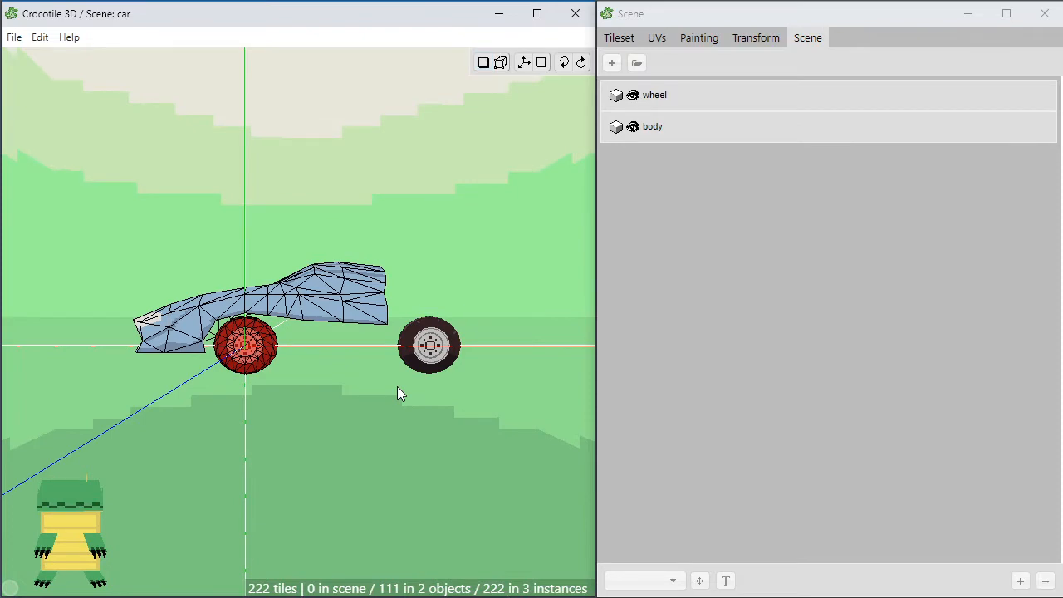
key(space)
mouse_move(387, 391)
mouse_down()
mouse_move(375, 394)
mouse_move(389, 398)
mouse_up()
scroll(375, 394, up, 3)
key(d)
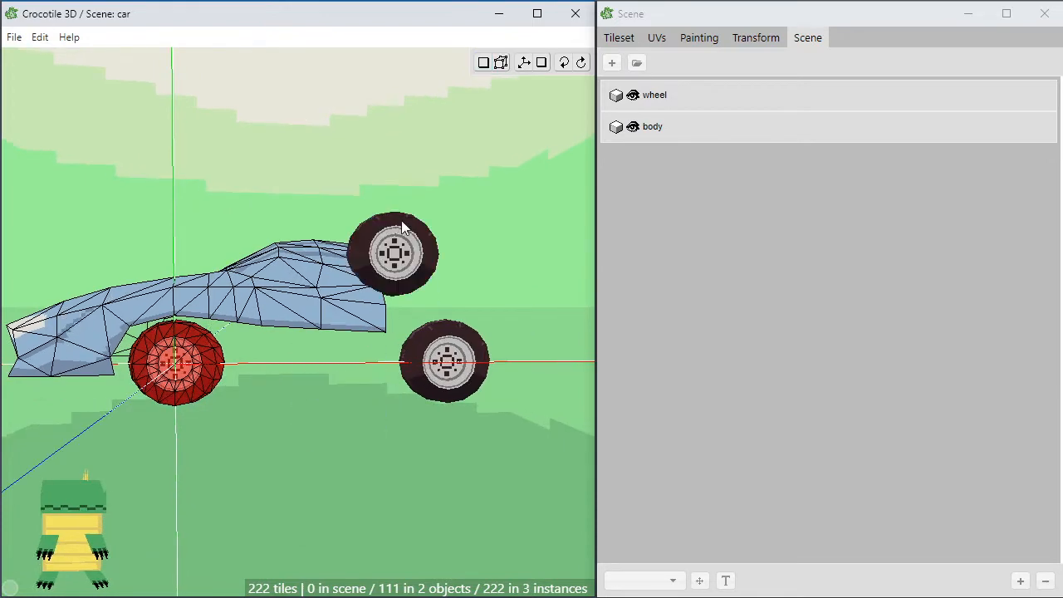
key(space)
mouse_move(406, 438)
mouse_down()
mouse_move(432, 436)
mouse_move(404, 451)
mouse_up()
key(space)
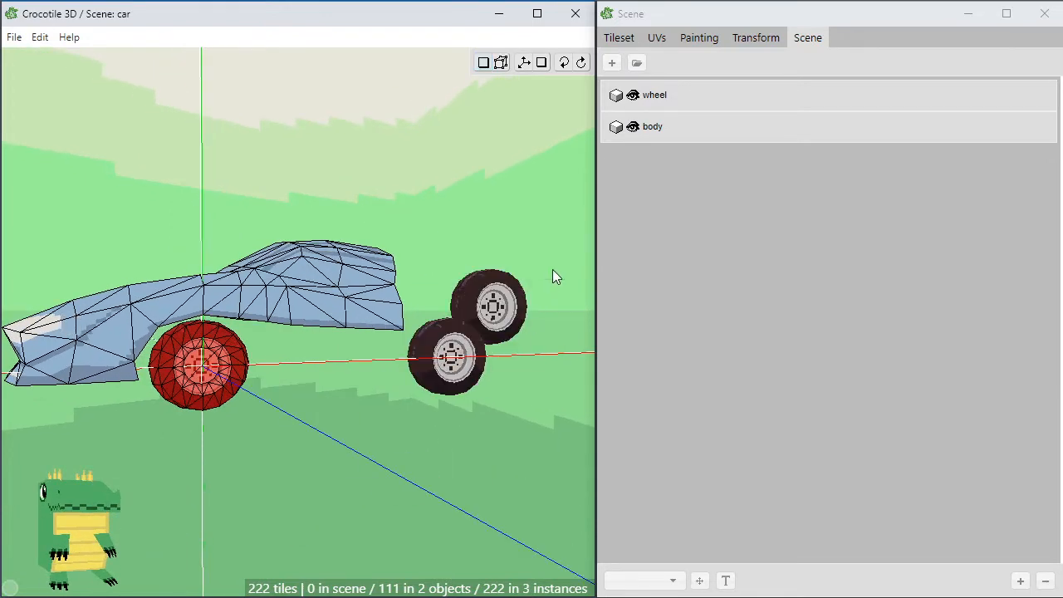
Stop placing wheels and open the body object for editing
click(624, 40)
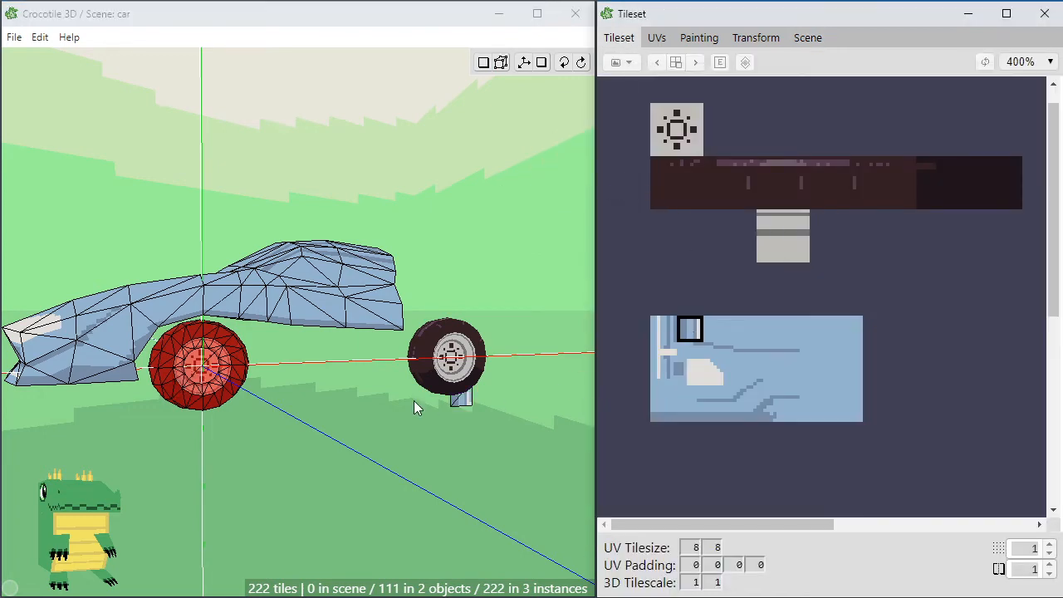
drag(363, 378, 400, 407)
key(space)
click(363, 378)
key(l)
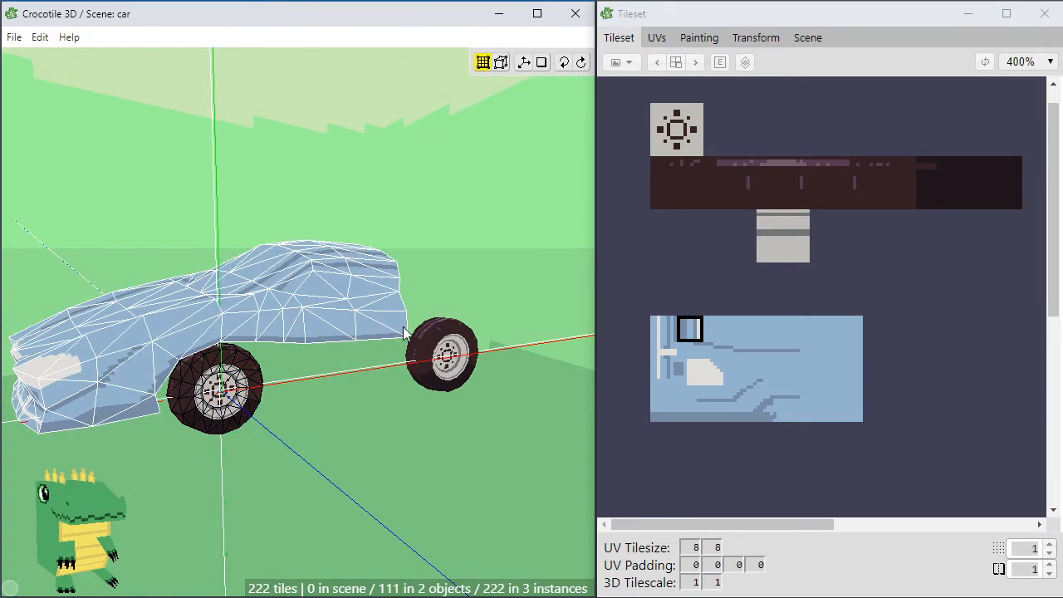
click(384, 323)
click(386, 412)
scroll(387, 412, up, 2)
key(space)
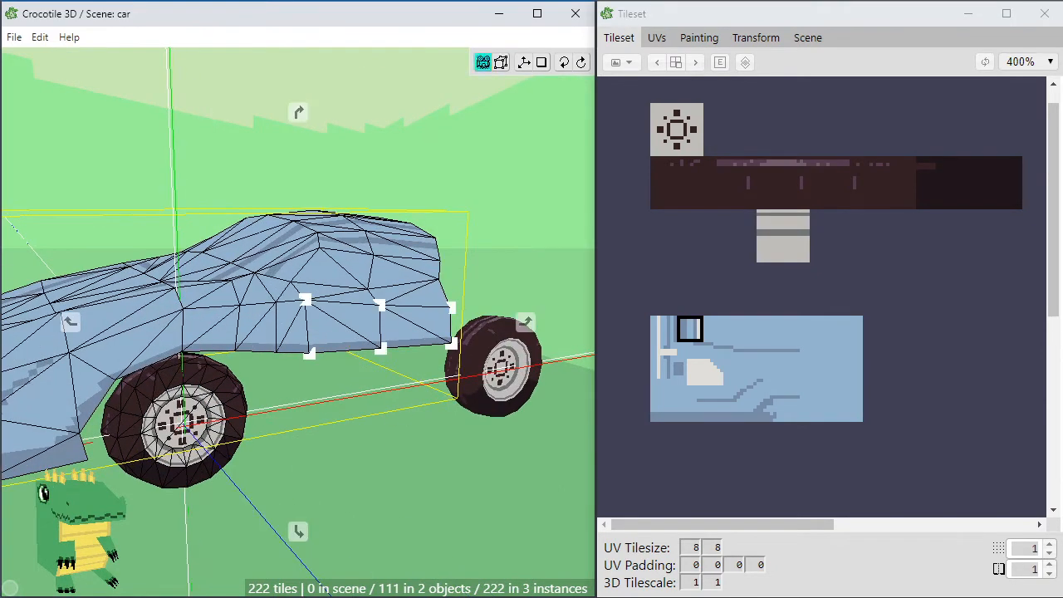
drag(386, 412, 397, 356)
Duplicate the body's rearmost section of faces and move the copy backwards until it meets the rear edge
click(375, 321)
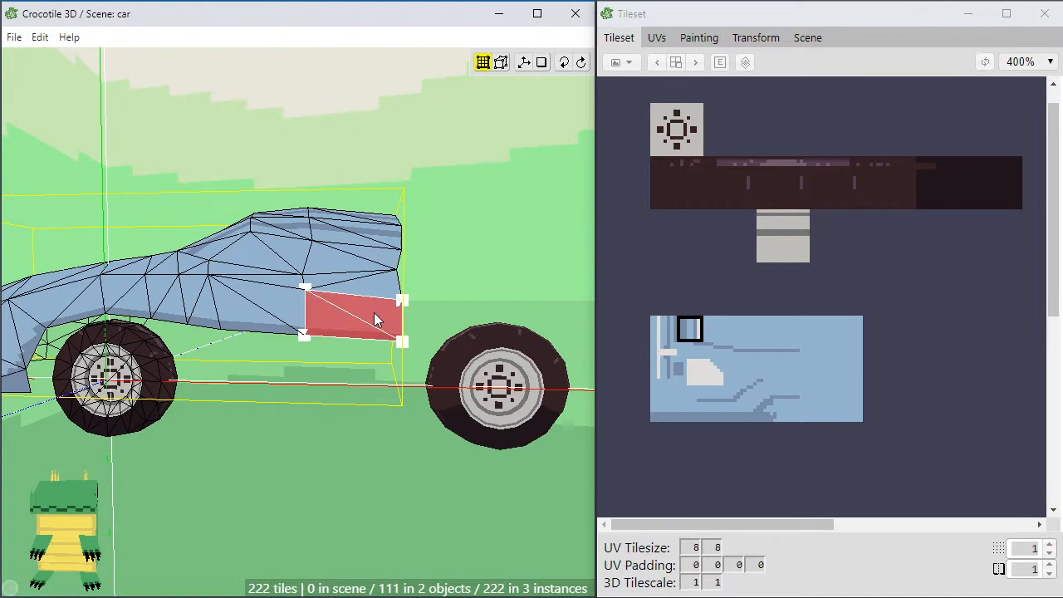
click(456, 261)
drag(498, 174, 371, 355)
key(ctrl+v)
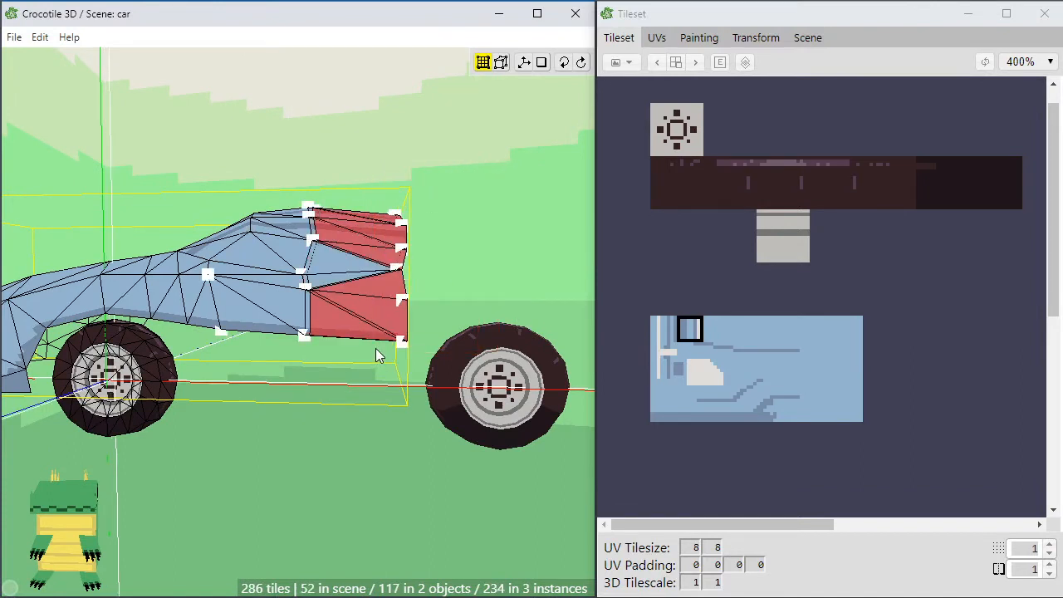
key(d)
key(d)
key(d)
key(d)
key(d)
key(d)
key(d)
key(d)
key(d)
key(d)
key(d)
key(d)
key(d)
key(d)
key(d)
key(d)
key(d)
key(a)
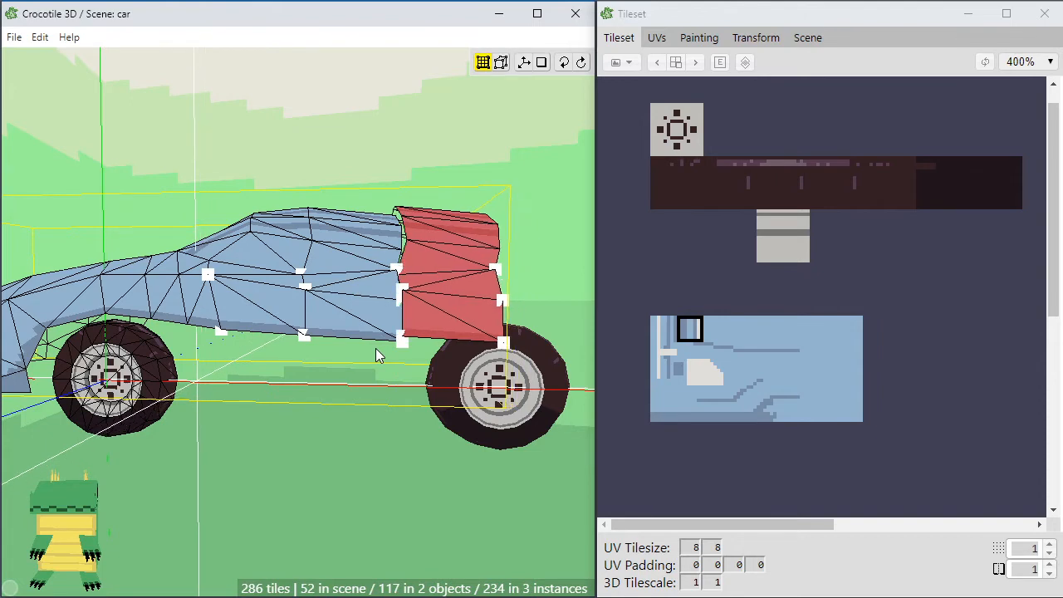
key(a)
key(d)
key(a)
Join the lower side vertices of the duplicated section to the body's former rear edge
key(space)
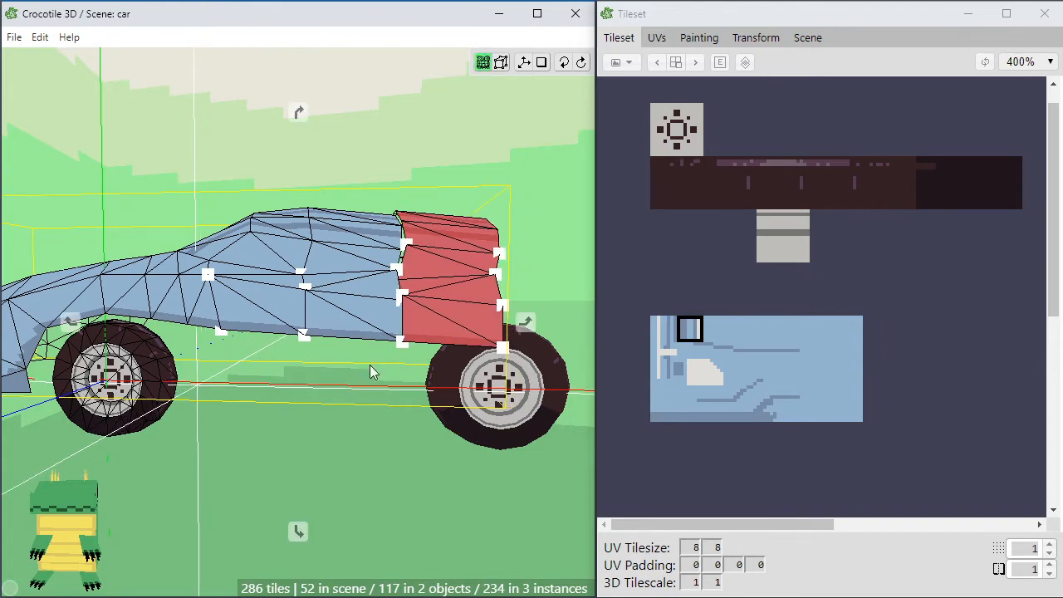
drag(370, 370, 377, 368)
scroll(378, 368, up, 3)
right_drag(494, 420, 453, 405)
key(space)
click(453, 406)
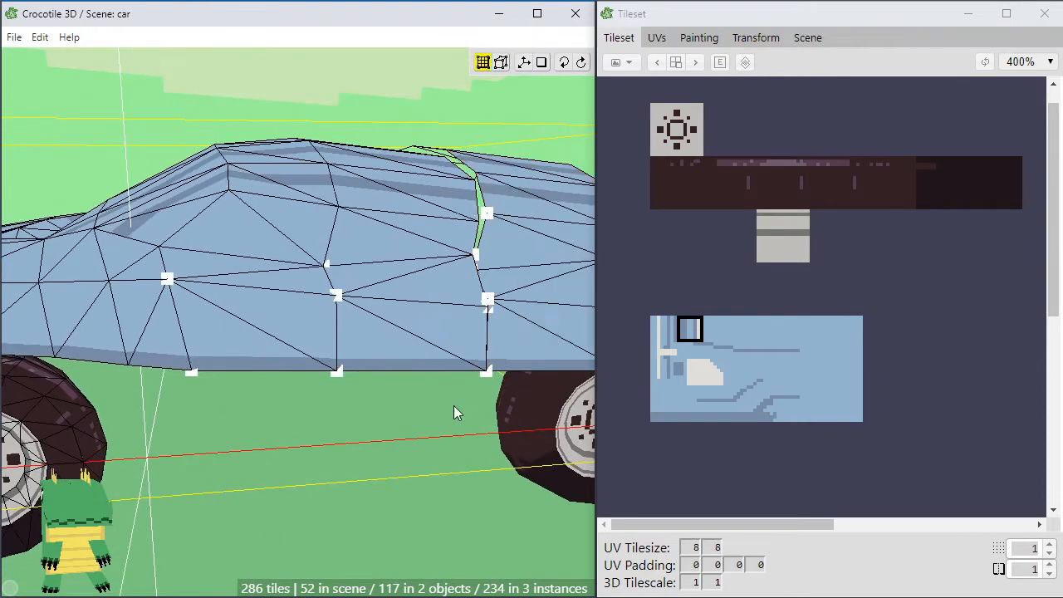
key(space)
drag(453, 405, 340, 326)
key(space)
key(space)
key(space)
drag(327, 282, 364, 311)
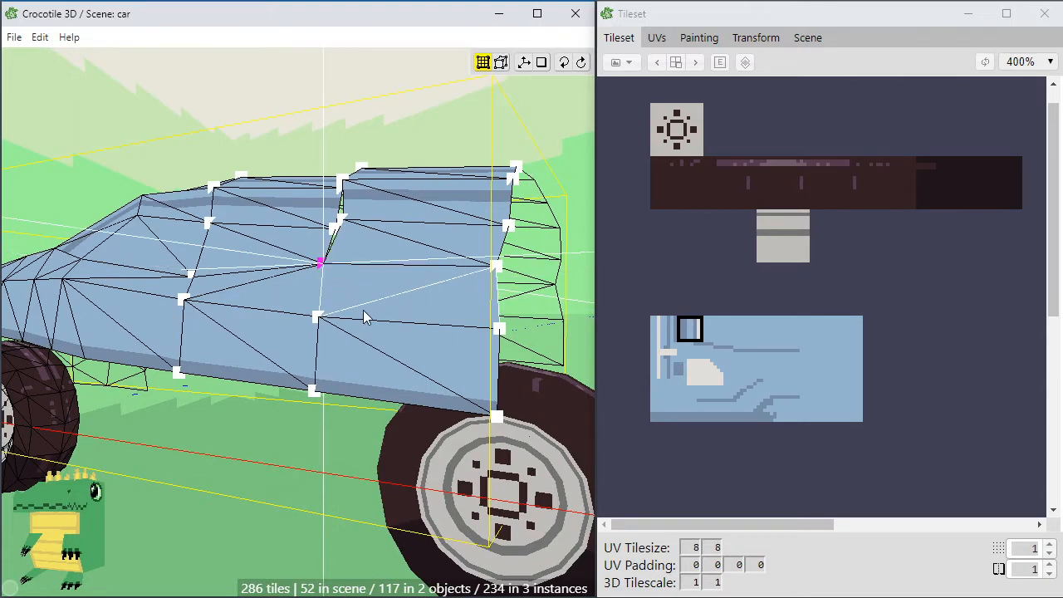
Join the remaining upper seam vertices so the roof gap between the body and the duplicated section closes
drag(340, 222, 403, 291)
key(space)
key(space)
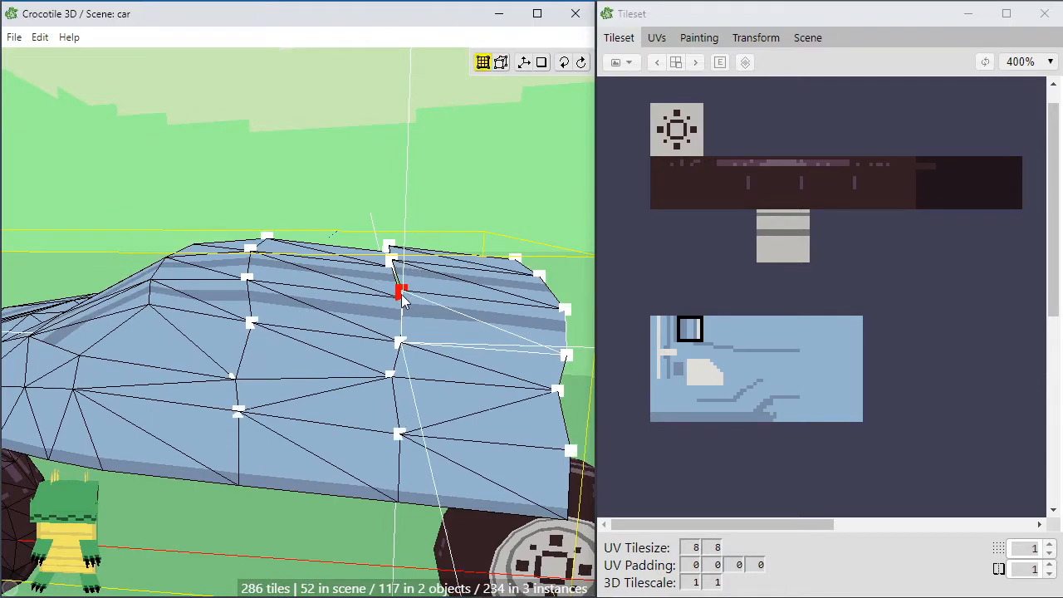
scroll(402, 297, up, 6)
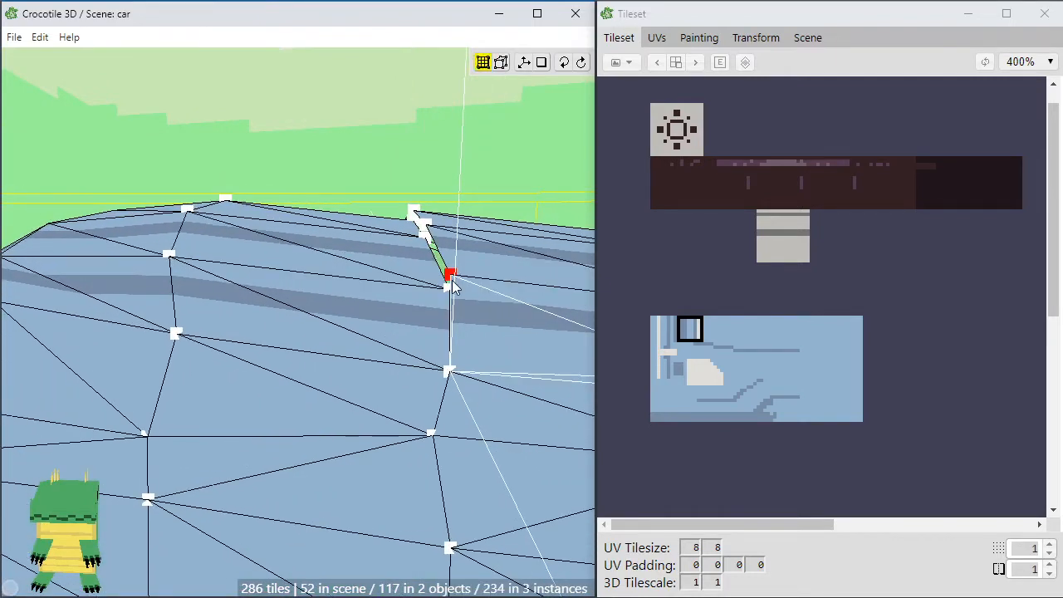
drag(453, 285, 483, 301)
drag(427, 229, 449, 230)
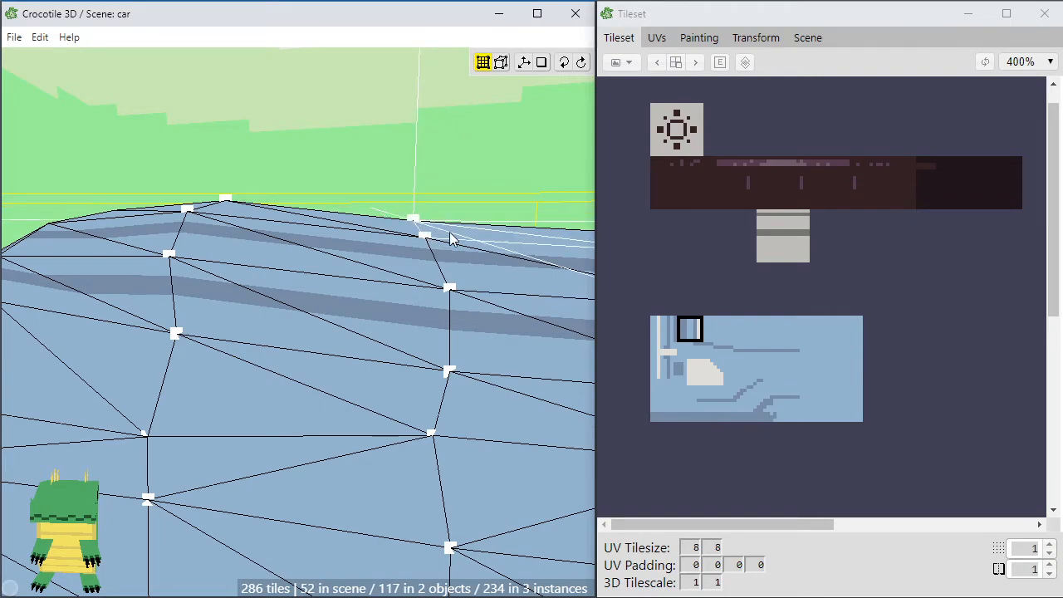
Duplicate the rear section above the wheel and attach the copy behind it
scroll(449, 236, down, 3)
middle_drag(389, 397, 366, 434)
scroll(366, 435, down, 2)
middle_drag(363, 503, 486, 166)
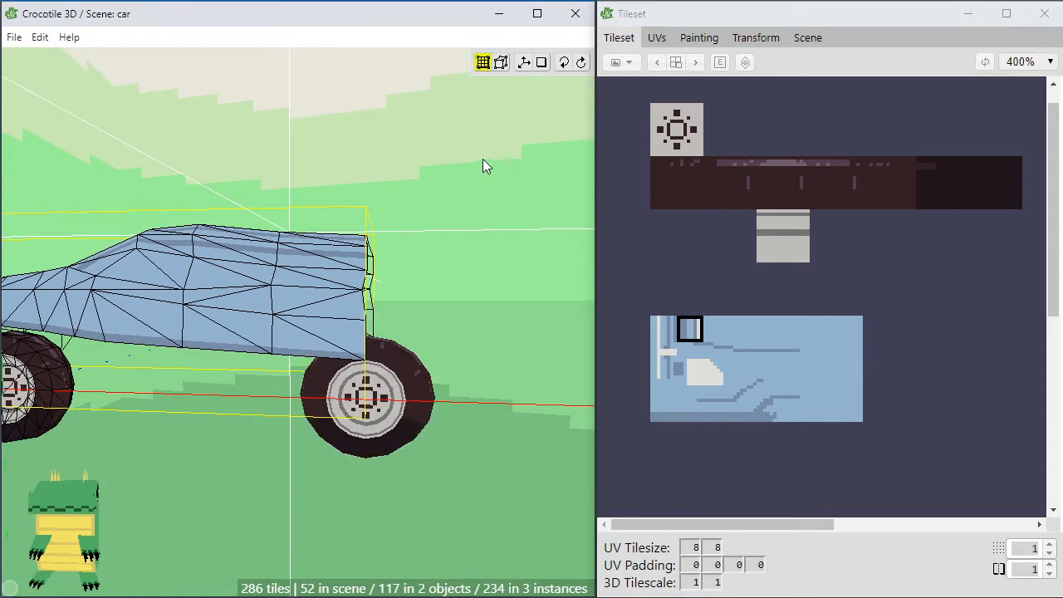
drag(463, 160, 359, 330)
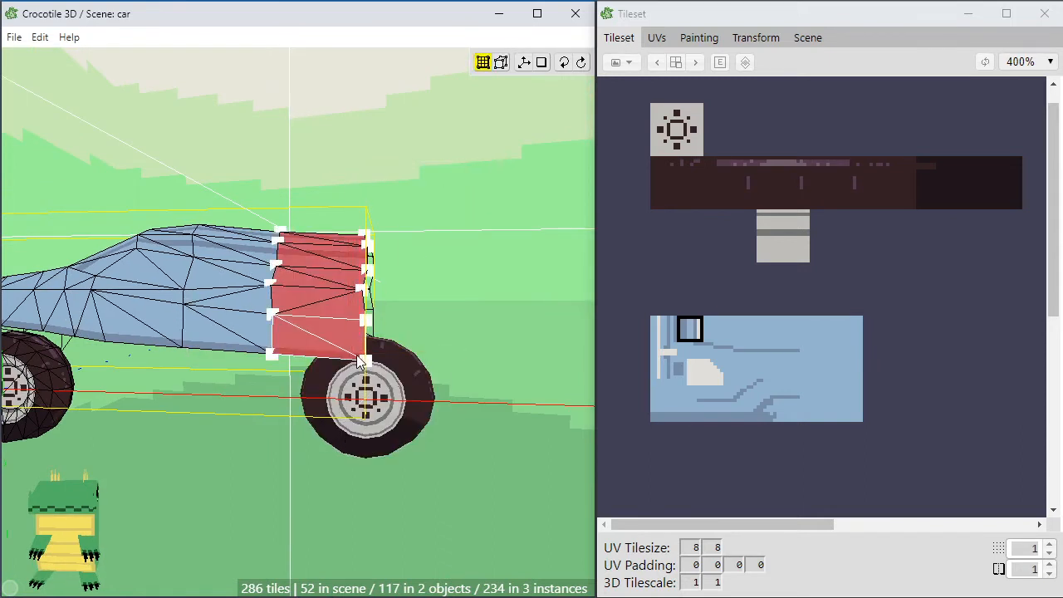
shift+drag(273, 353, 367, 359)
scroll(342, 400, up, 3)
mouse_move(341, 400)
middle_down()
mouse_move(365, 394)
mouse_move(362, 403)
middle_up()
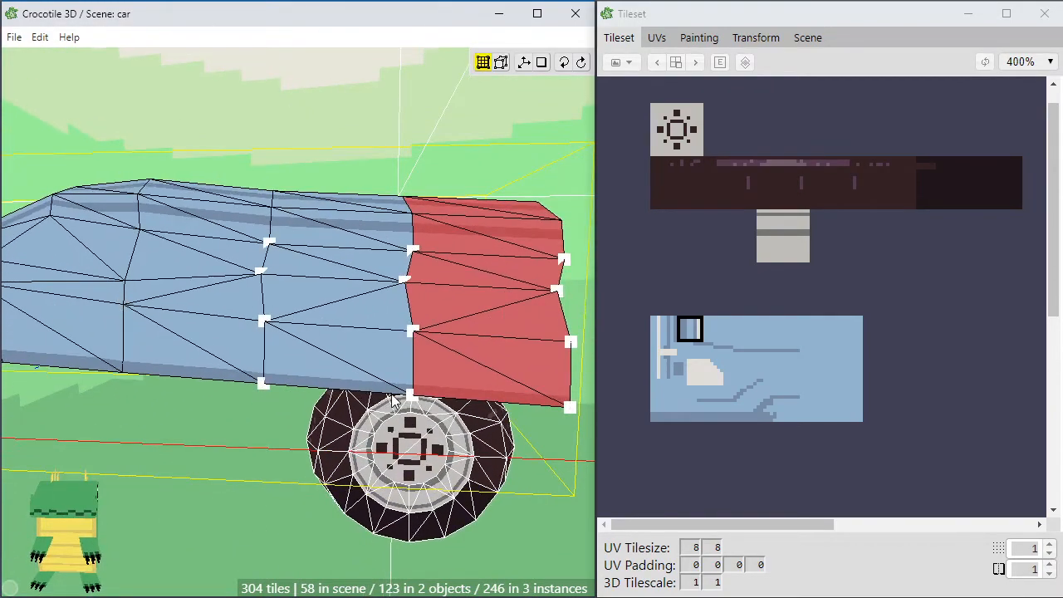
Duplicate the rearmost section once more and line the copy up with the body's rear edge
shift+drag(407, 395, 509, 403)
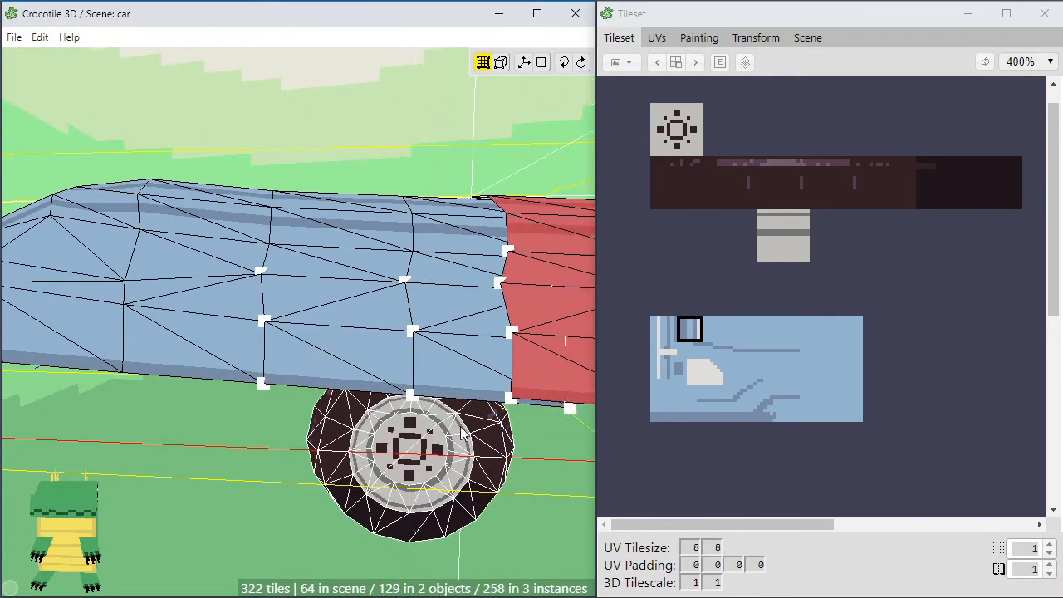
middle_drag(509, 404, 481, 433)
key(Right)
key(Right)
key(Right)
key(Right)
key(Right)
key(Right)
key(Right)
key(Right)
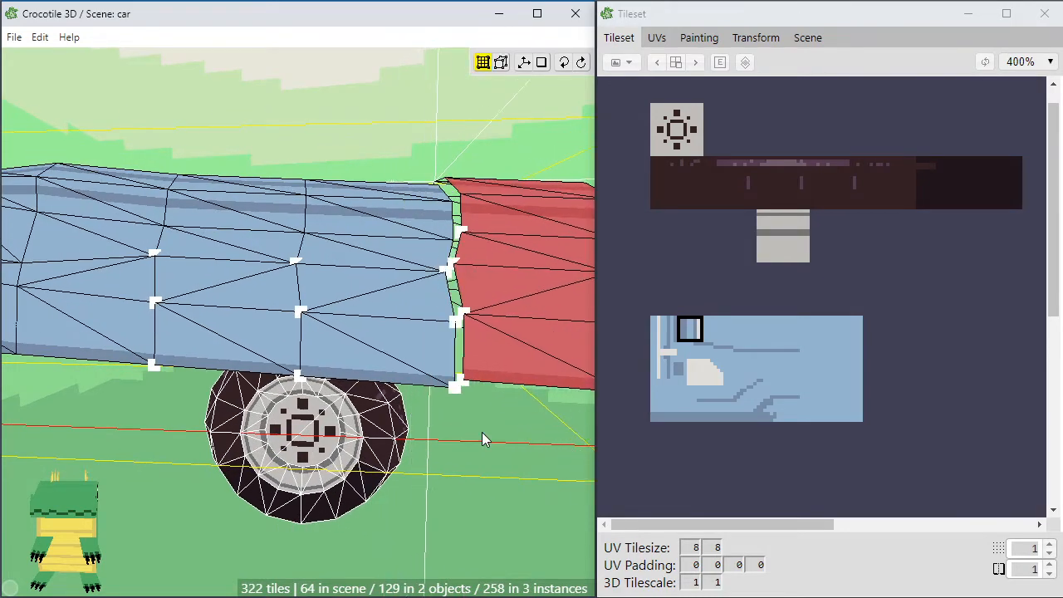
key(Left)
key(Left)
key(Down)
click(481, 432)
scroll(482, 431, down, 3)
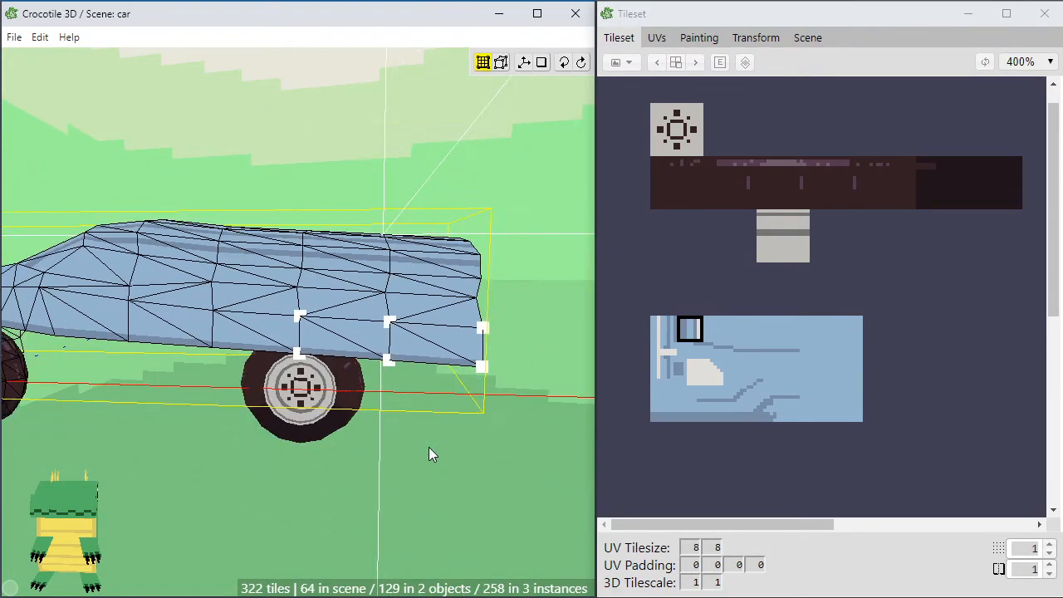
Move the lower side vertices above the rear wheel forwards and up, and the pair behind the wheel forwards
middle_drag(428, 446, 359, 472)
middle_drag(225, 503, 251, 450)
scroll(230, 486, down, 3)
middle_drag(43, 492, 84, 475)
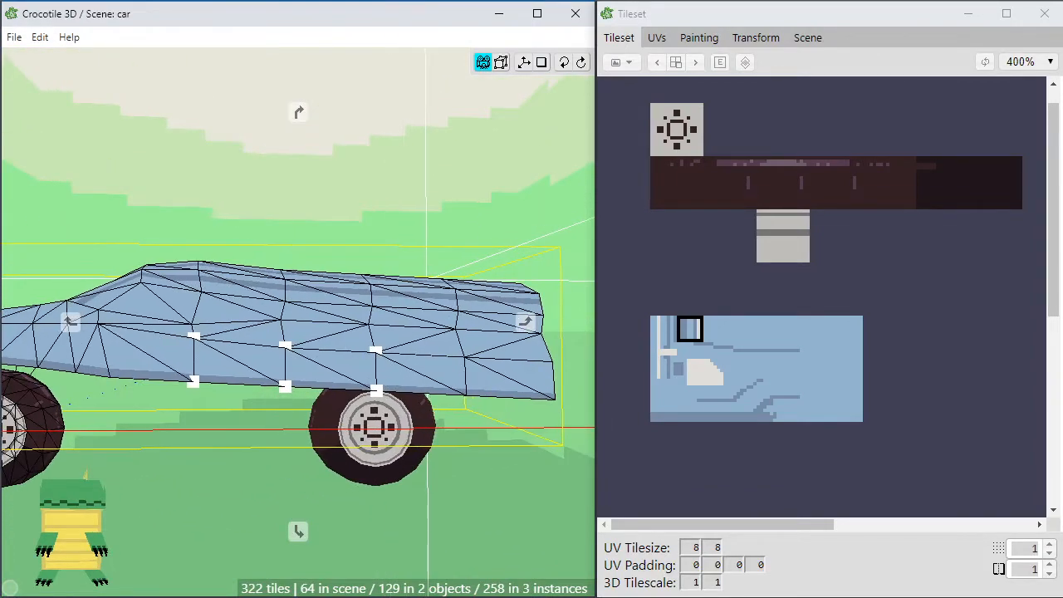
middle_drag(310, 408, 325, 428)
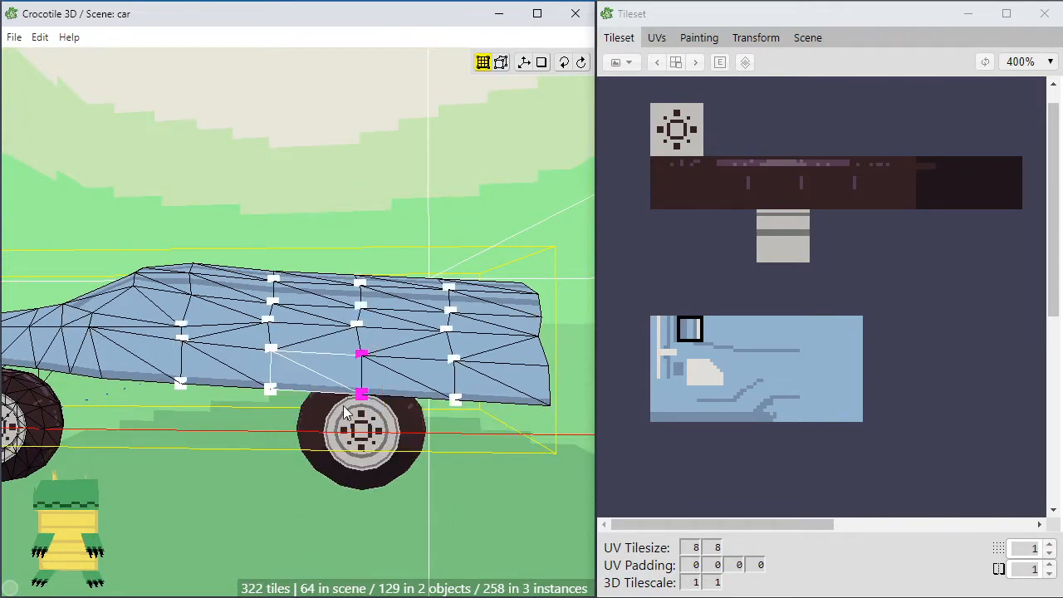
drag(347, 413, 333, 404)
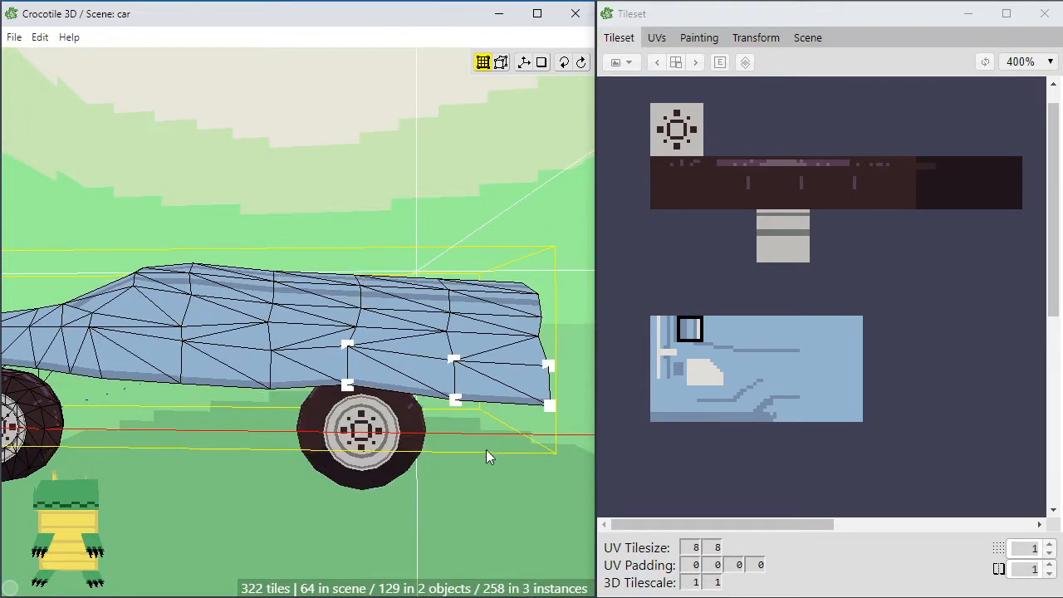
drag(446, 357, 486, 382)
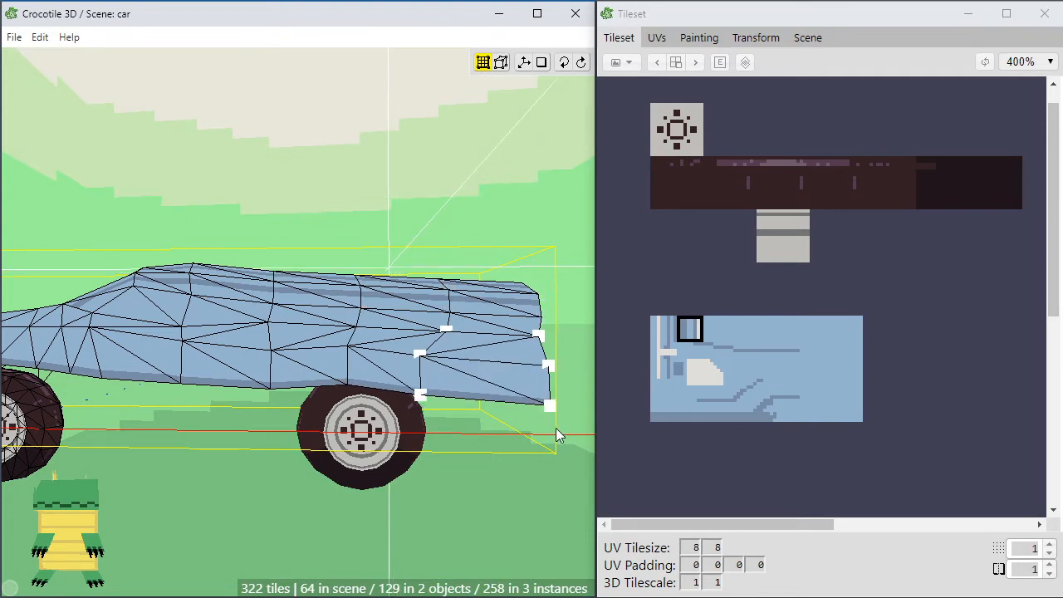
Move the two lower vertices at the body's rear end forwards and slightly down
drag(530, 356, 530, 357)
key(a)
key(a)
key(a)
key(a)
key(a)
key(a)
key(a)
key(a)
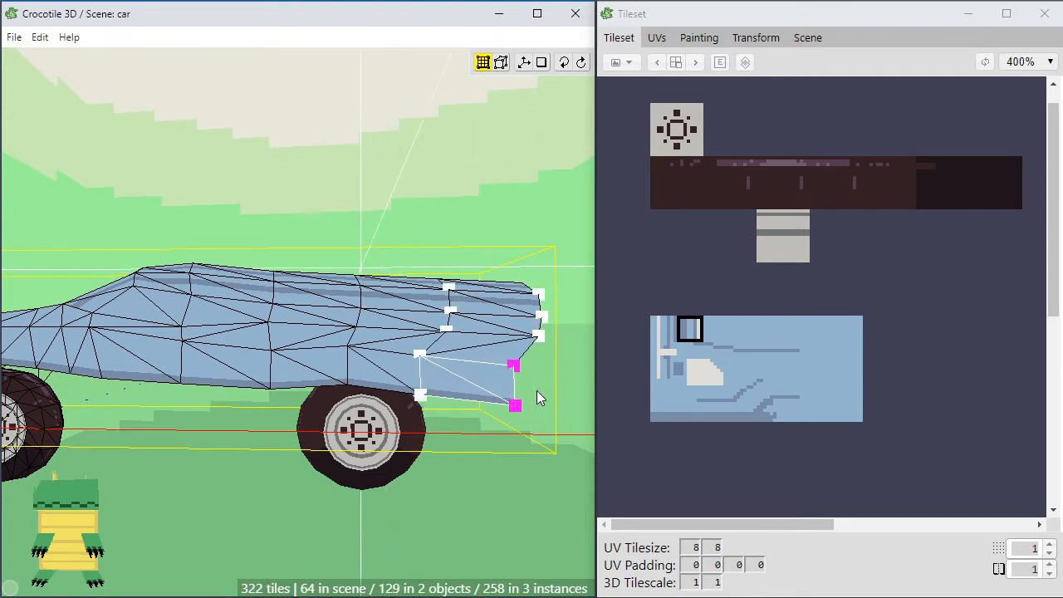
key(d)
key(d)
key(d)
key(d)
key(s)
key(a)
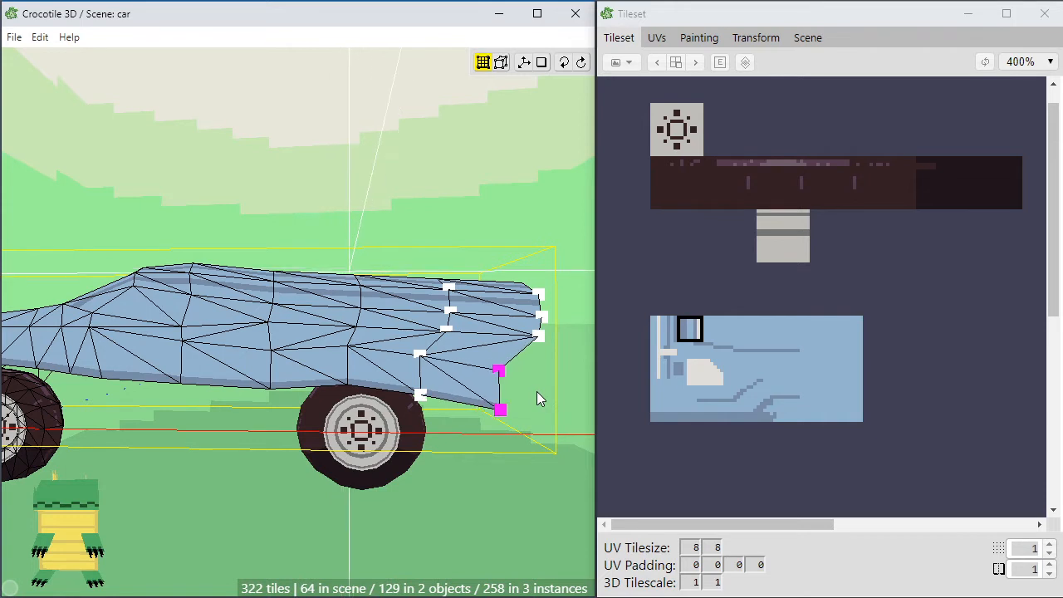
key(d)
click(537, 392)
Move the lowest rear corner vertex further forwards, close behind the rear wheel, to slant the tail
click(506, 406)
key(a)
key(a)
key(a)
key(a)
key(a)
key(a)
key(a)
key(a)
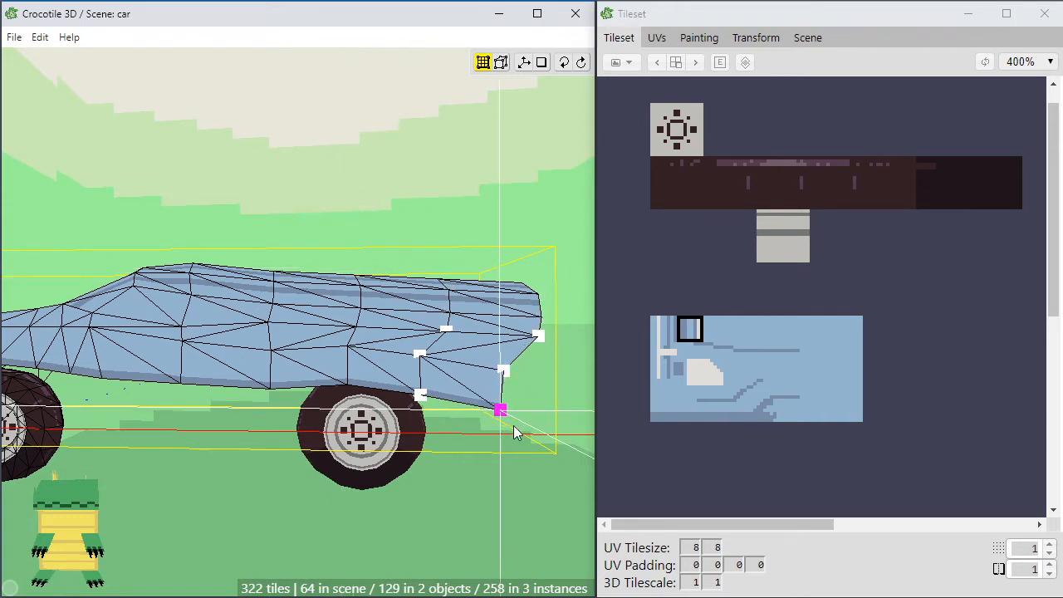
key(a)
key(a)
key(a)
key(a)
key(a)
key(d)
key(d)
key(d)
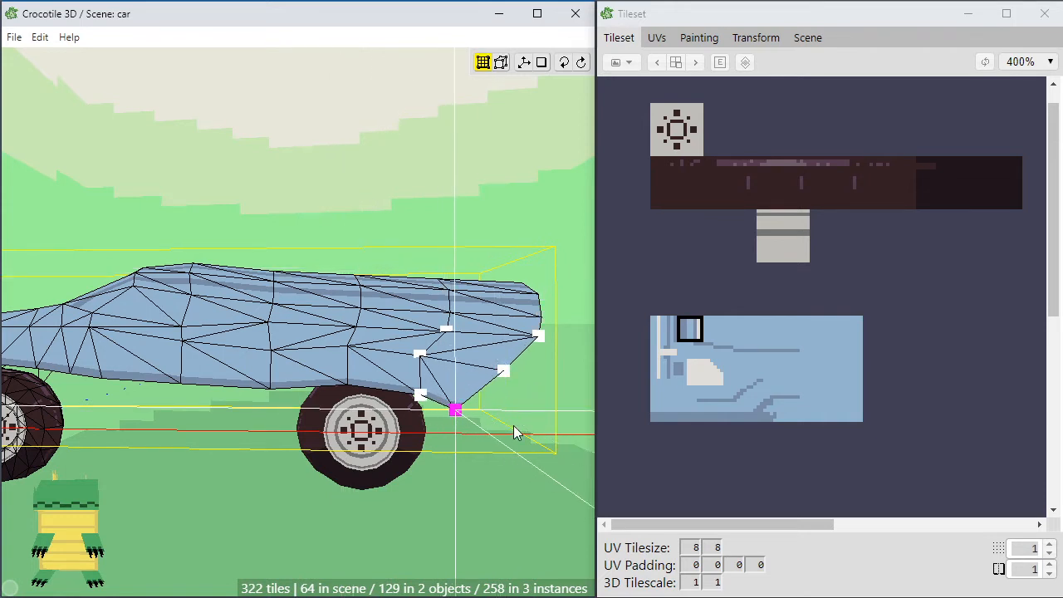
click(513, 426)
key(space)
drag(450, 422, 450, 469)
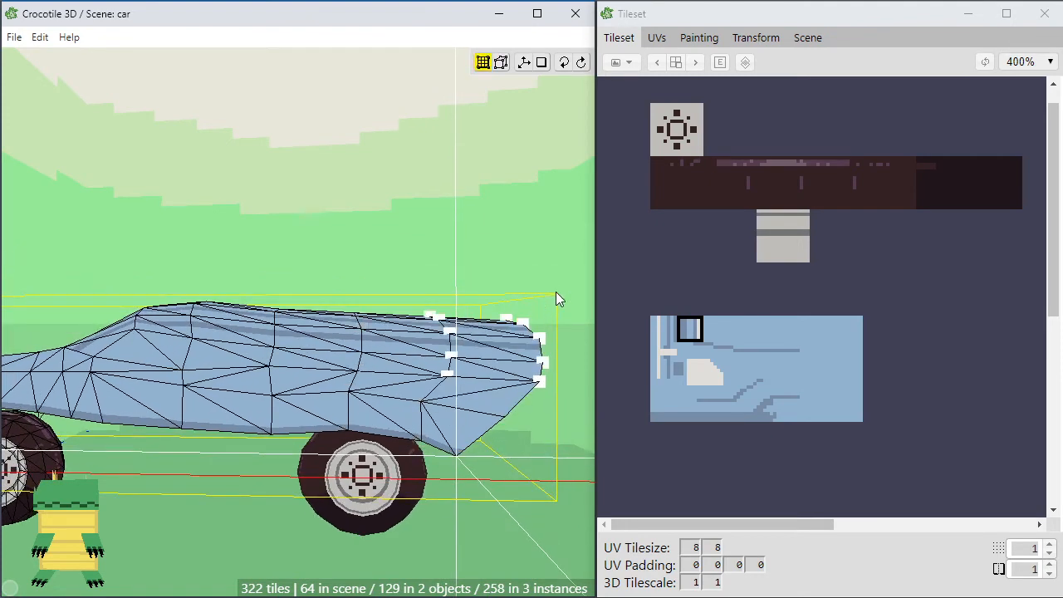
Move the upper vertices of the body's rear end forwards and slightly down, above the slanted tail corner
drag(557, 296, 480, 384)
key(a)
key(a)
key(a)
key(a)
key(a)
key(a)
key(a)
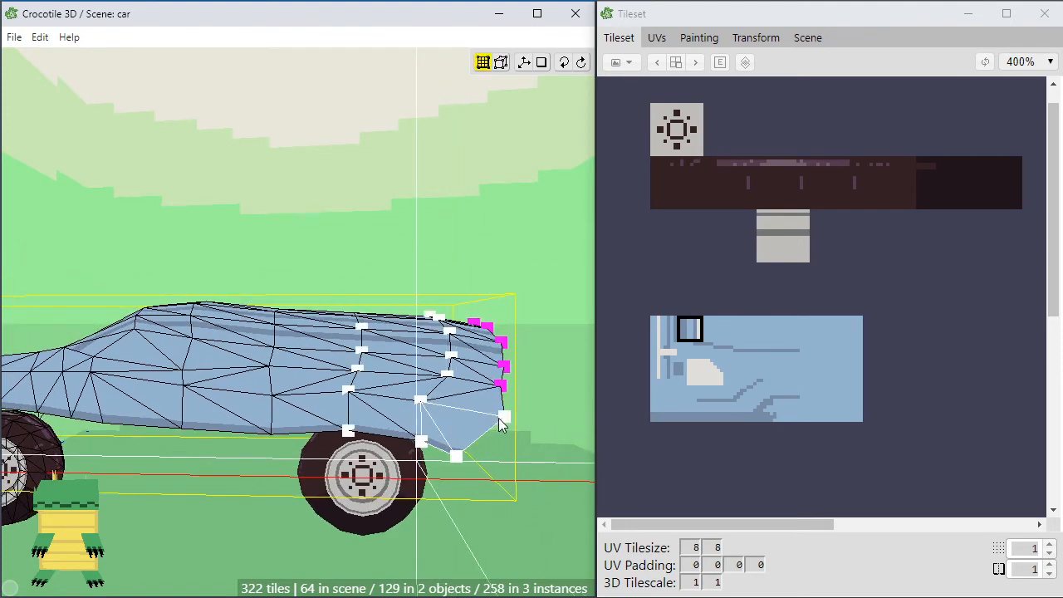
key(s)
key(s)
Move the upper vertex column just ahead of the rear end forwards and down to slope the tail
drag(466, 277, 427, 389)
key(a)
key(a)
key(a)
key(a)
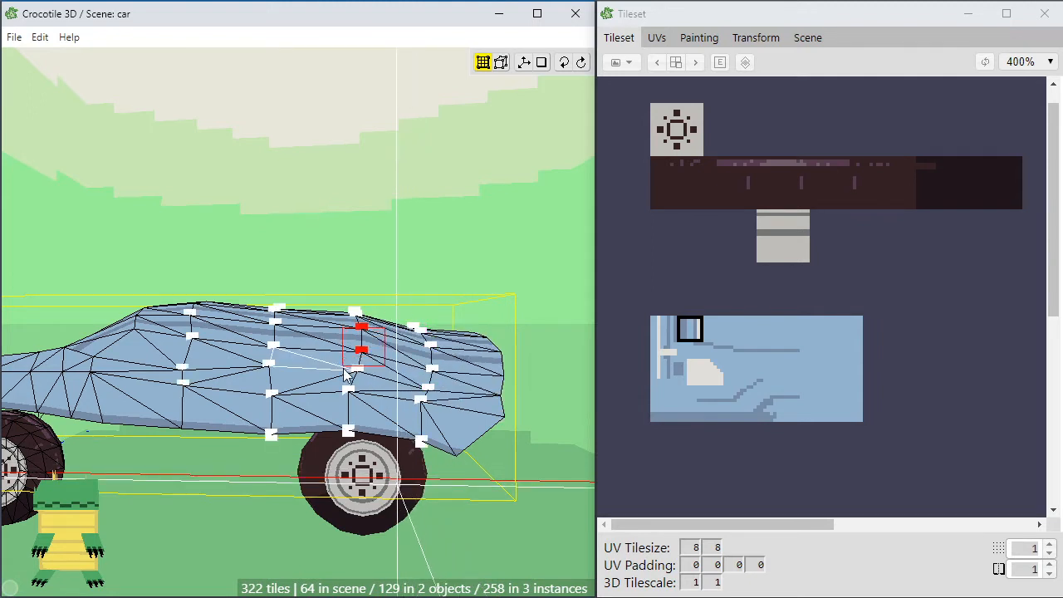
Move the upper side vertices above the rear wheel forwards and slightly down, and lower the top vertex of that column
key(a)
key(a)
key(a)
key(s)
key(s)
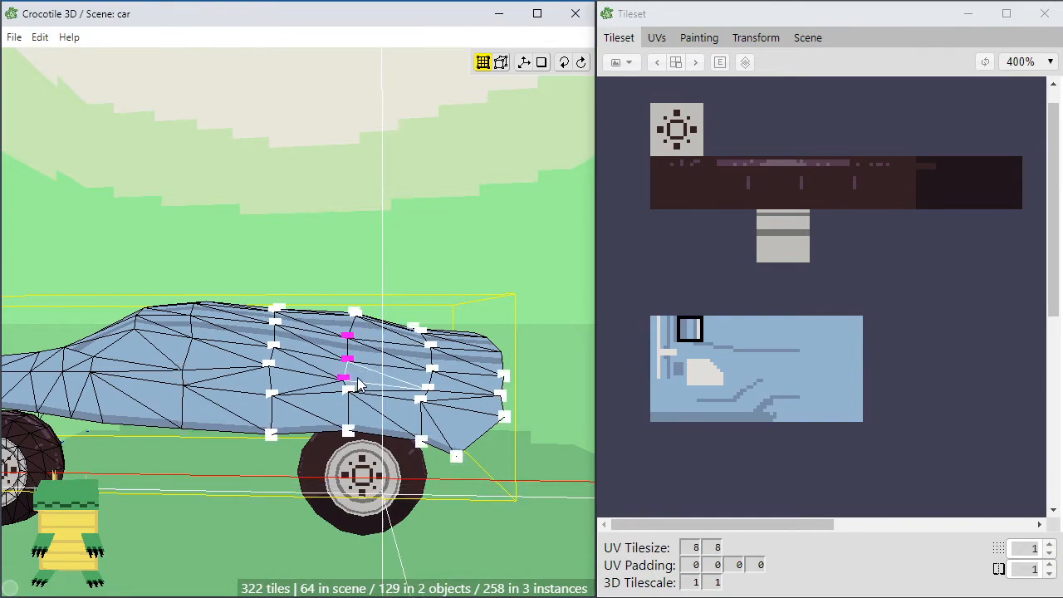
click(391, 299)
drag(392, 298, 343, 333)
key(s)
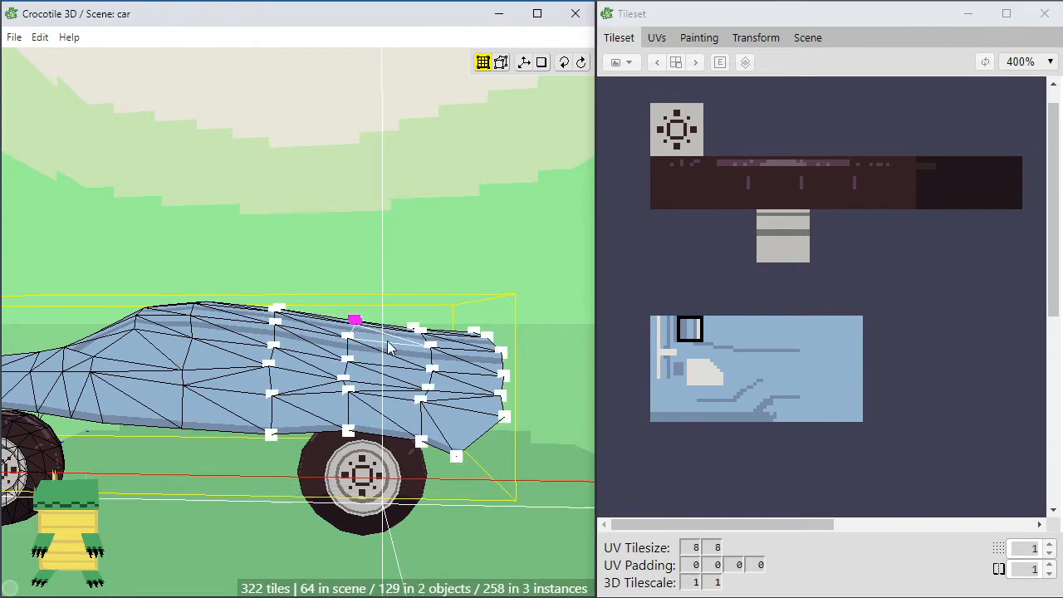
Shift the two upper side vertices above the rear wheel slightly further forwards
key(space)
drag(320, 377, 353, 381)
key(space)
key(a)
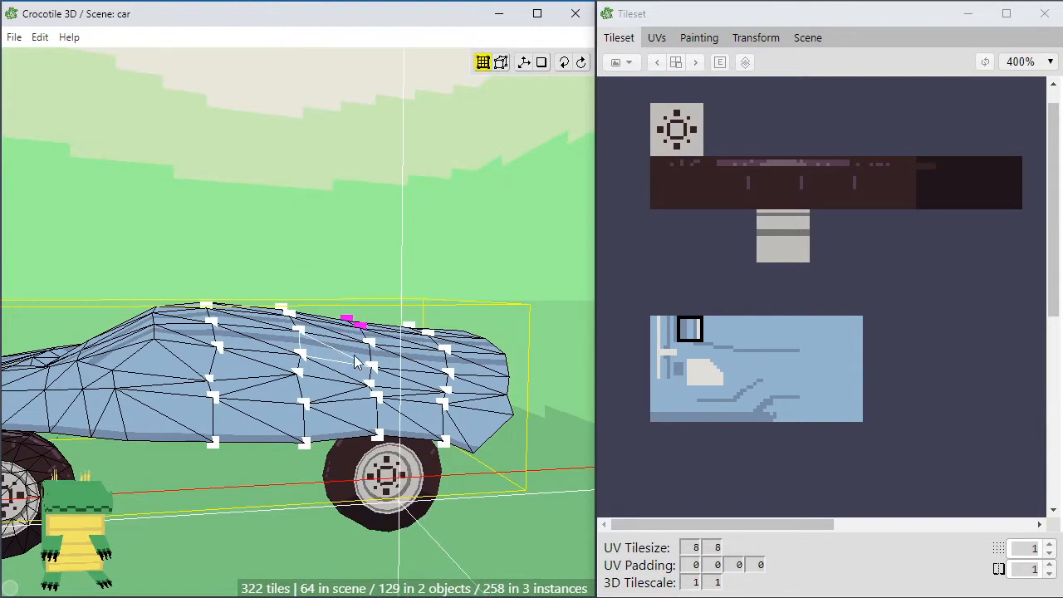
drag(360, 371, 361, 373)
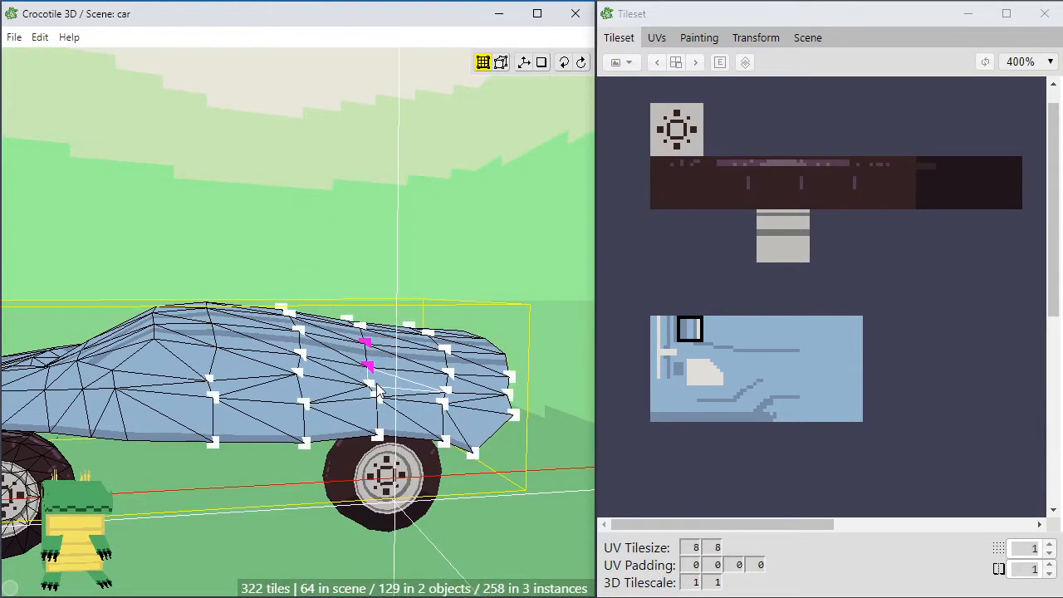
key(a)
key(a)
key(a)
key(d)
Lower the upper vertices of the body's last two columns to drop the tail's top edge
key(space)
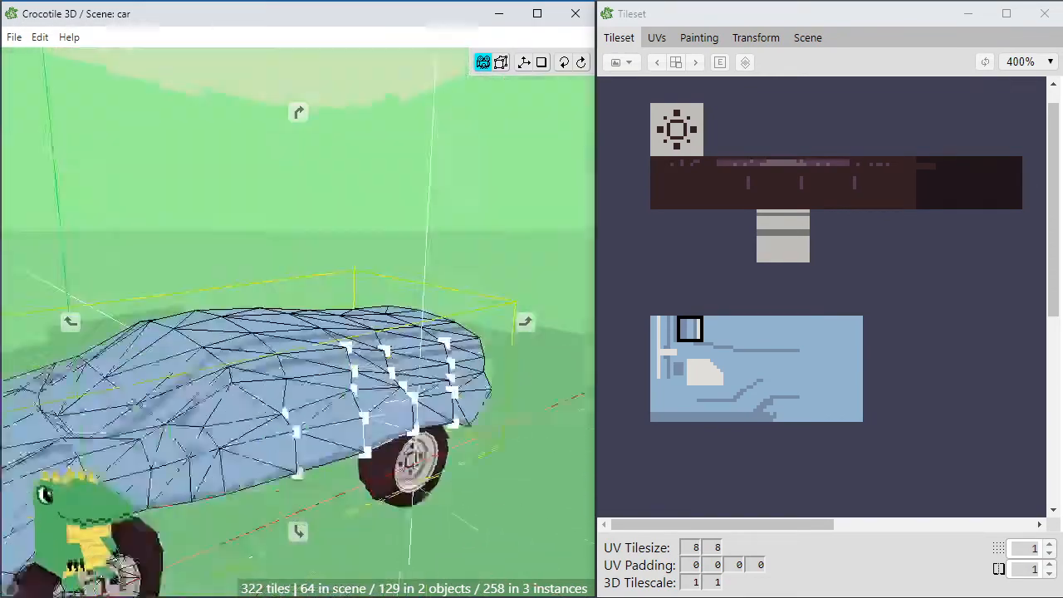
key(space)
click(526, 266)
drag(527, 266, 413, 350)
key(s)
key(s)
key(s)
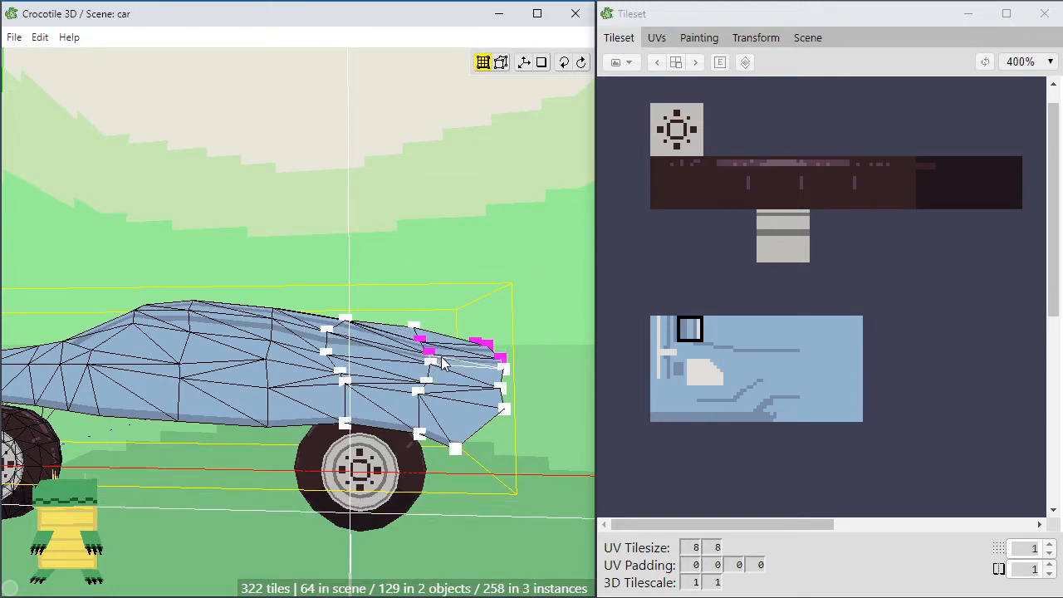
Lower the top vertices of the column just ahead of the rear end to level the rear deck
drag(486, 306, 396, 332)
key(s)
key(ctrl+d)
click(413, 331)
key(s)
key(s)
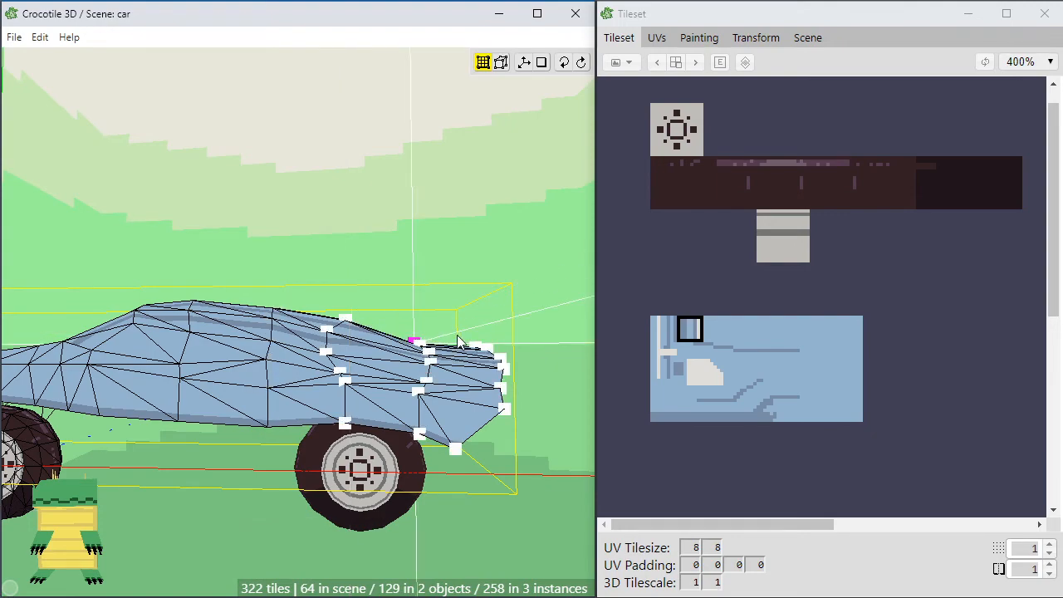
Examine the reshaped rear deck and tail from the side, from above and from behind
middle_drag(466, 307, 433, 298)
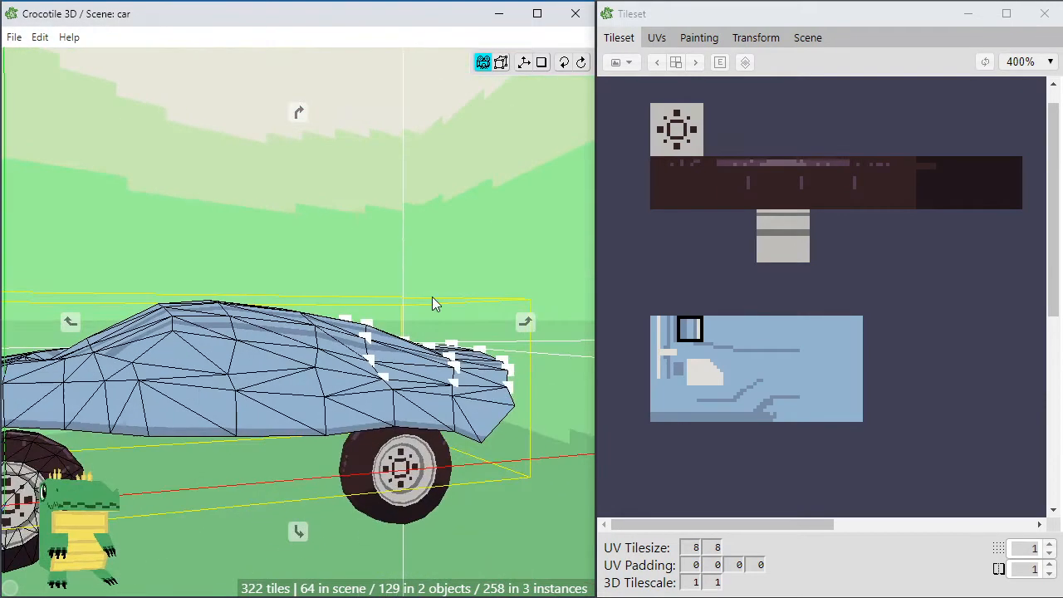
key(alt+Tab)
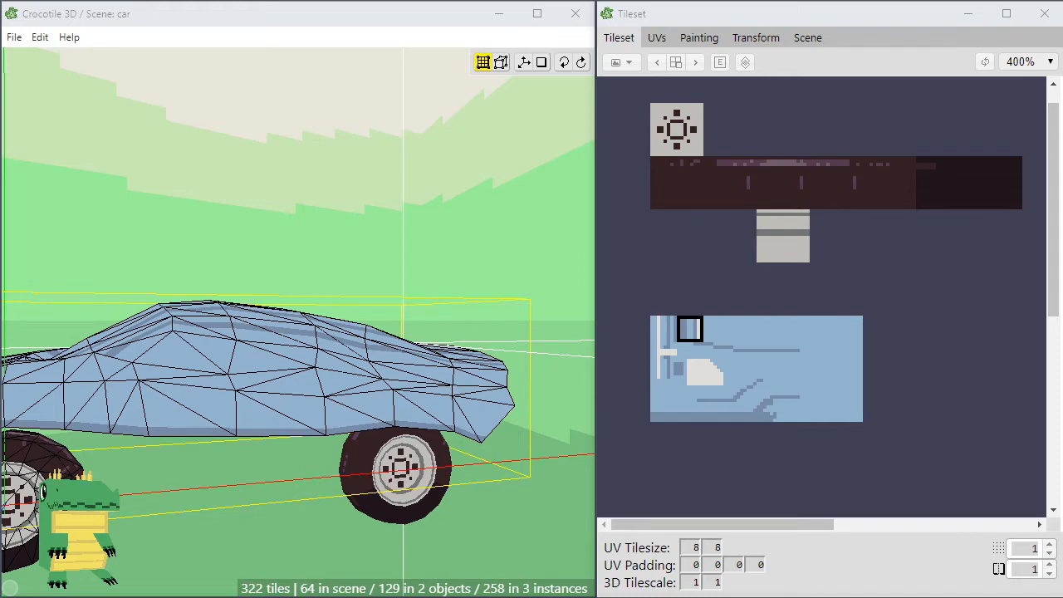
key(space)
drag(451, 273, 384, 308)
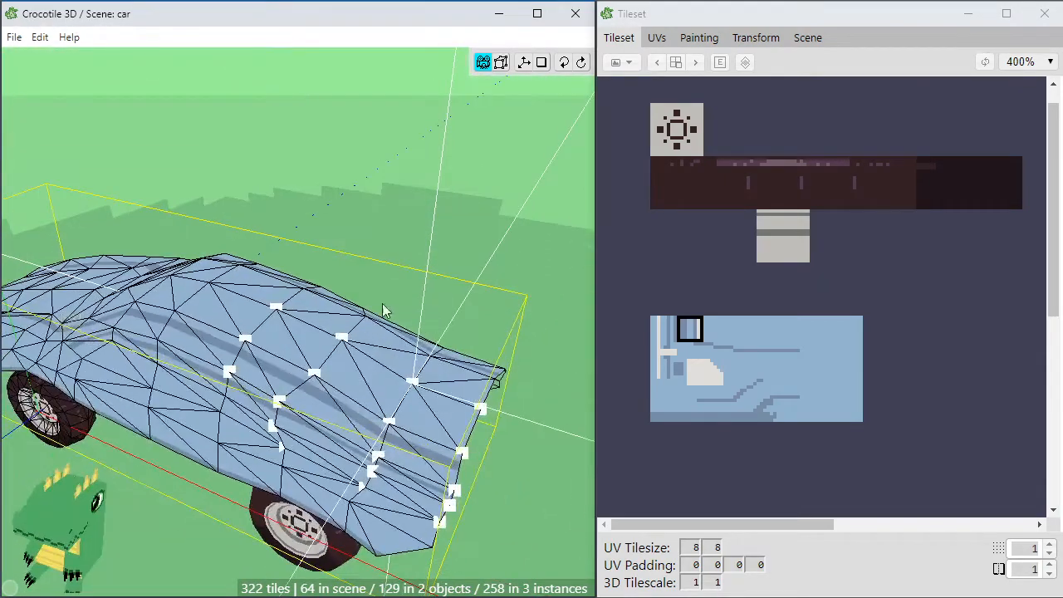
key(space)
key(space)
drag(345, 342, 465, 307)
drag(478, 303, 299, 424)
drag(299, 366, 445, 473)
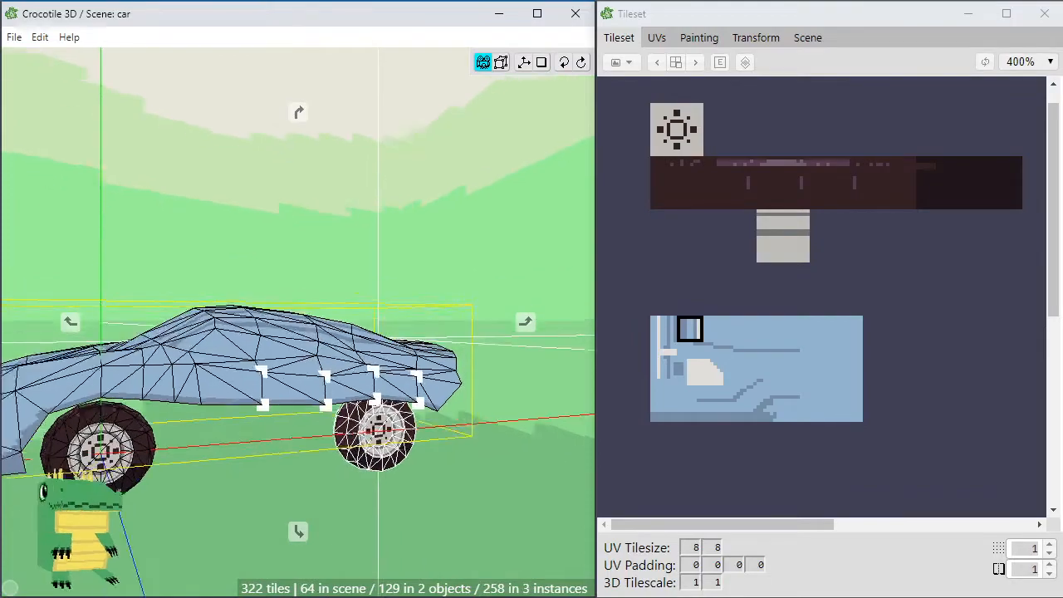
drag(366, 332, 394, 328)
drag(344, 357, 301, 326)
scroll(346, 332, down, 3)
middle_drag(369, 439, 344, 442)
scroll(381, 400, up, 3)
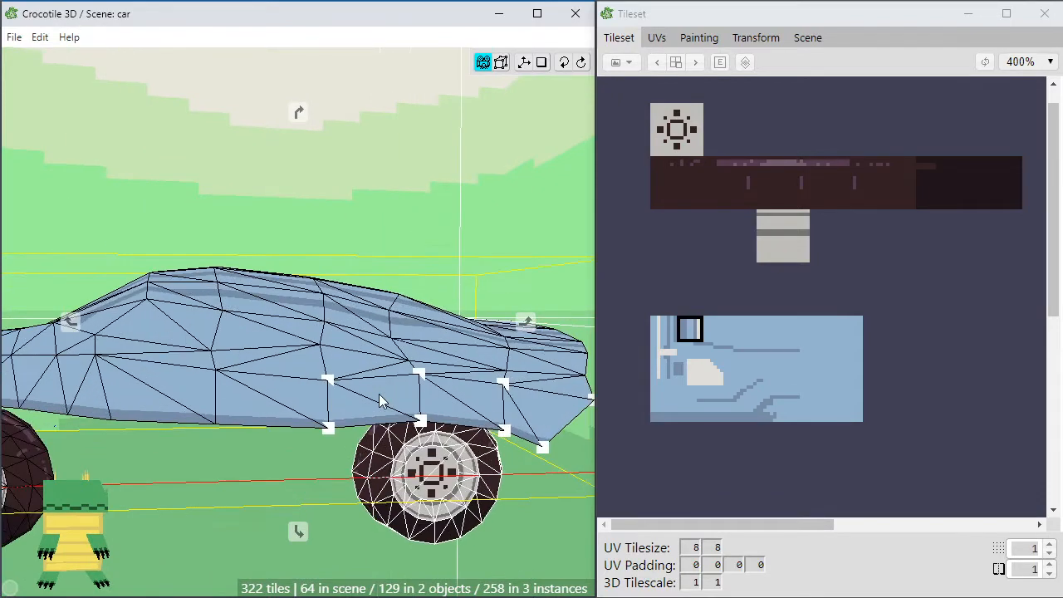
Lower the topmost vertices directly above the rear wheel to steepen the slope behind the roof
drag(380, 400, 372, 400)
scroll(372, 399, up, 2)
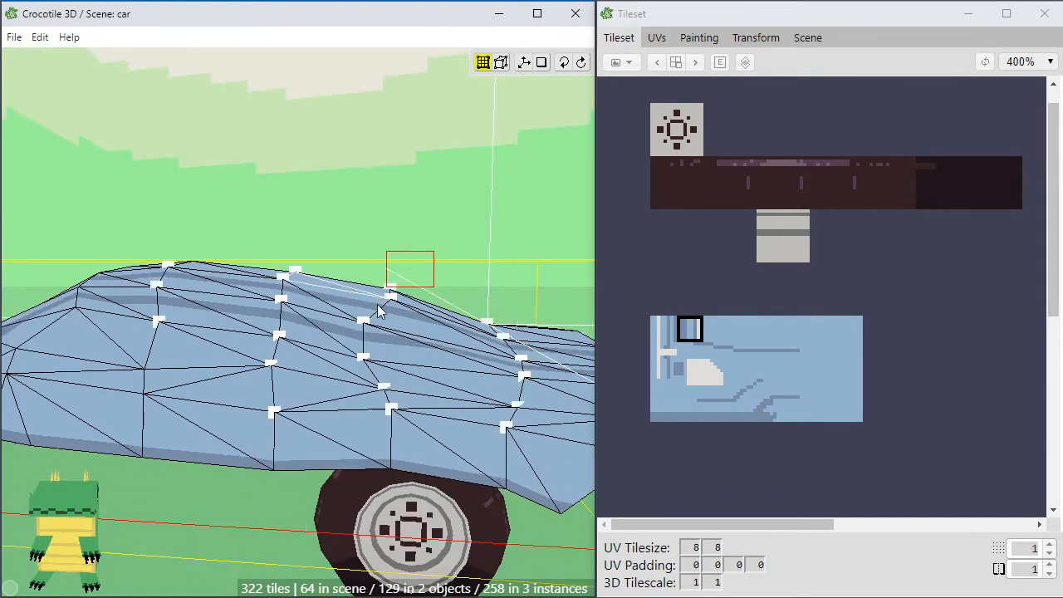
key(s)
key(s)
key(s)
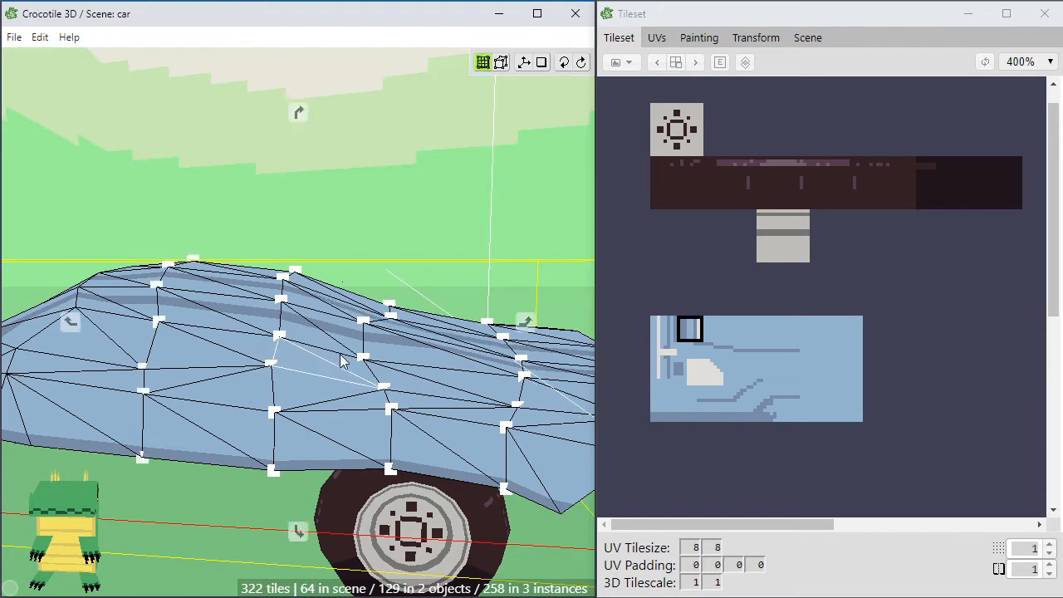
Shift the vertex at the base of the rear window slightly backwards and select the rear roof vertices above it
drag(341, 361, 365, 359)
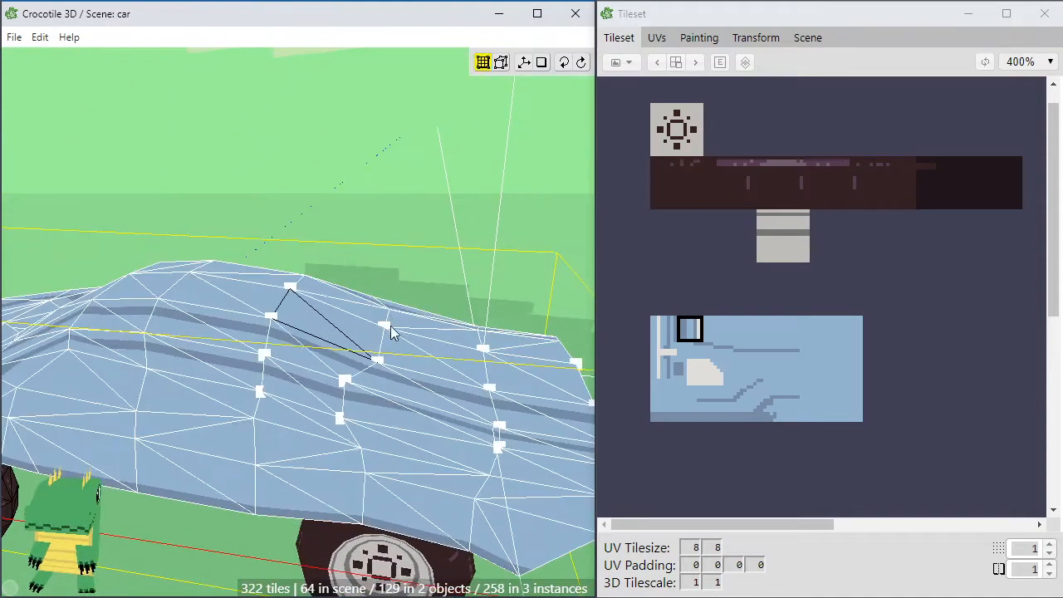
click(387, 326)
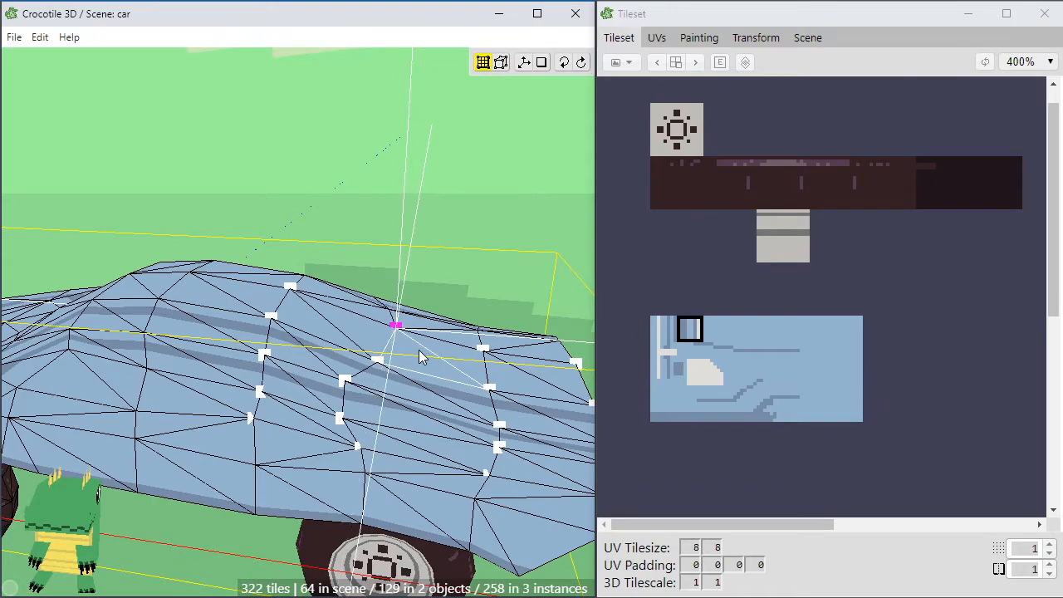
click(362, 241)
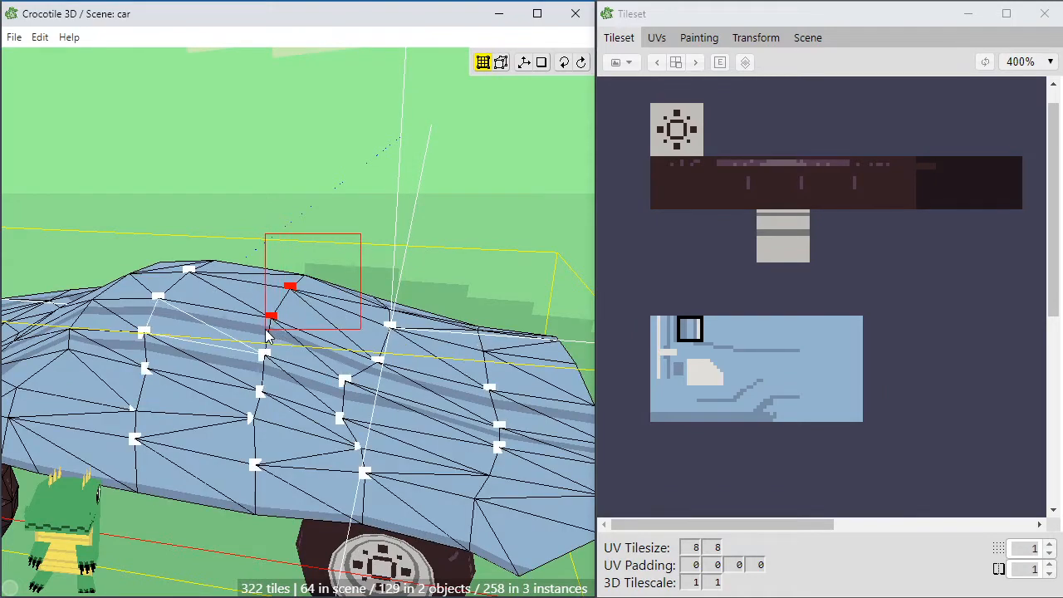
drag(266, 330, 264, 330)
drag(286, 353, 257, 345)
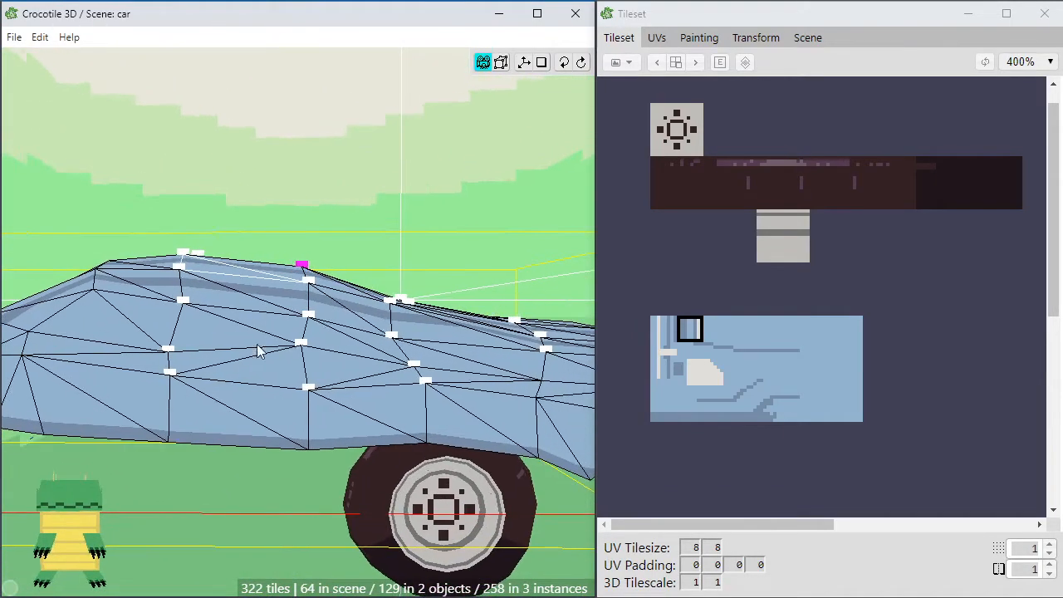
Move the two upper side vertices above the rear wheel backwards to straighten their column
drag(508, 268, 450, 291)
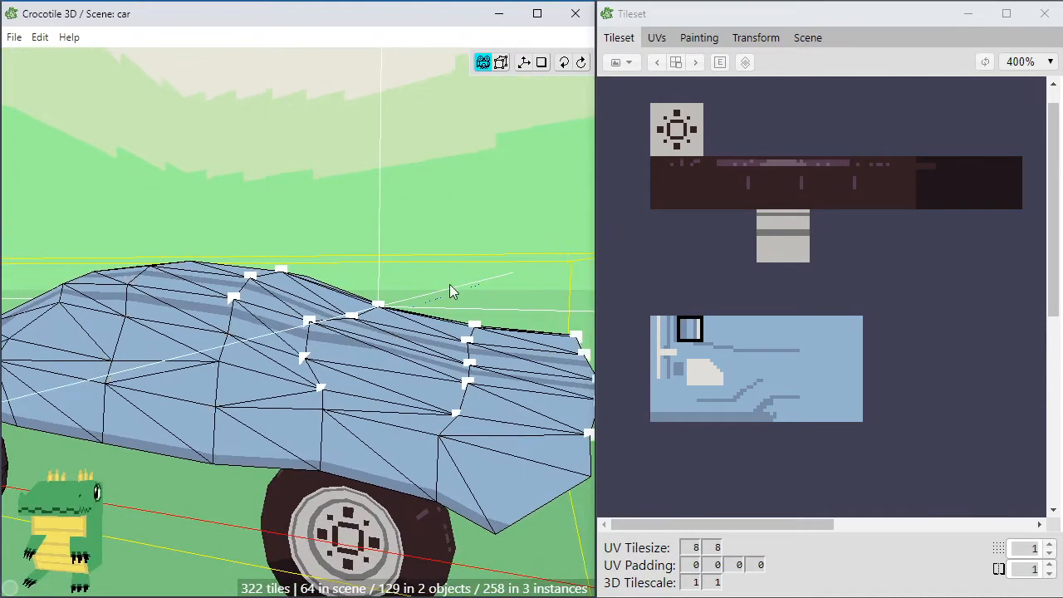
click(309, 323)
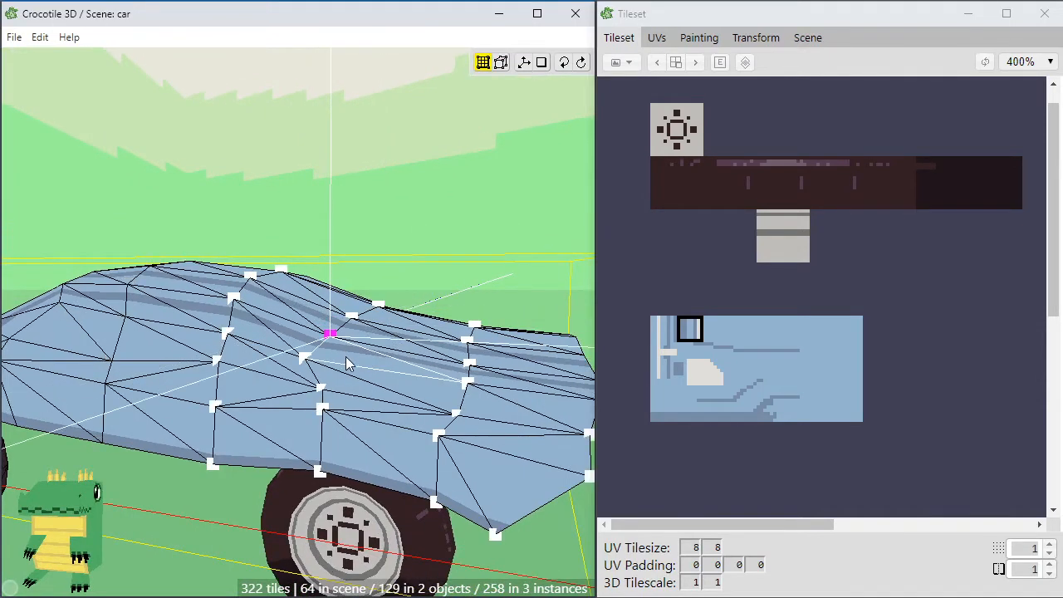
right_drag(341, 385, 365, 363)
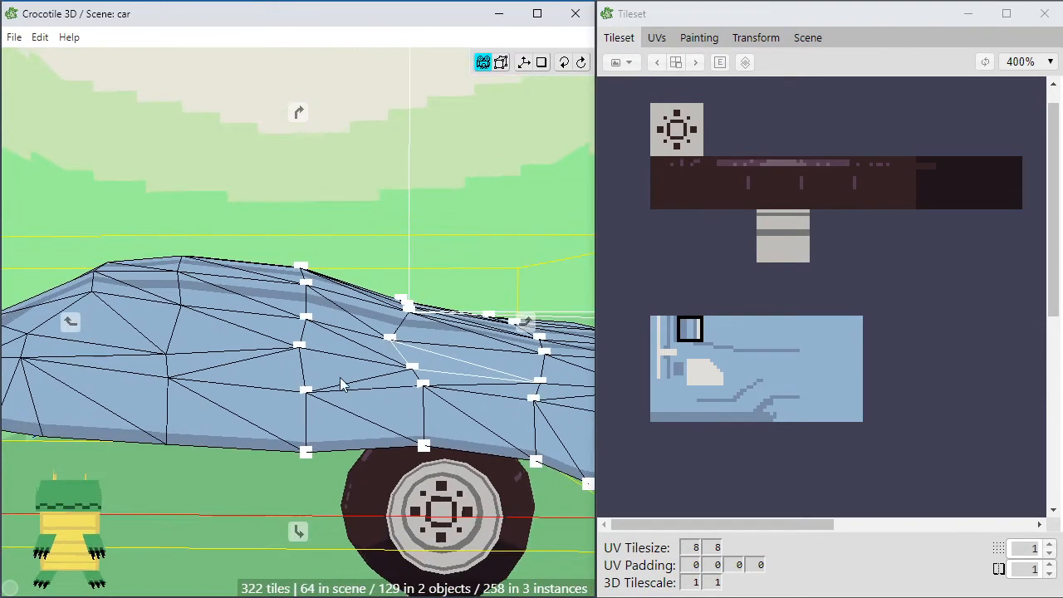
drag(390, 340, 443, 372)
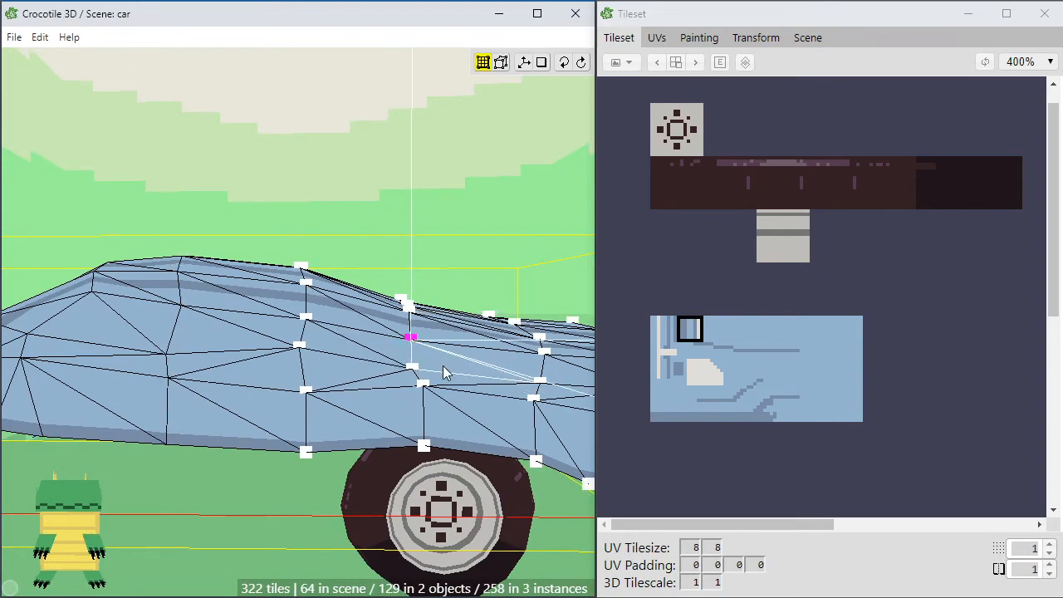
Lower the row of upper vertices at the base of the rear window to deepen the step behind the roof
right_drag(445, 389, 191, 312)
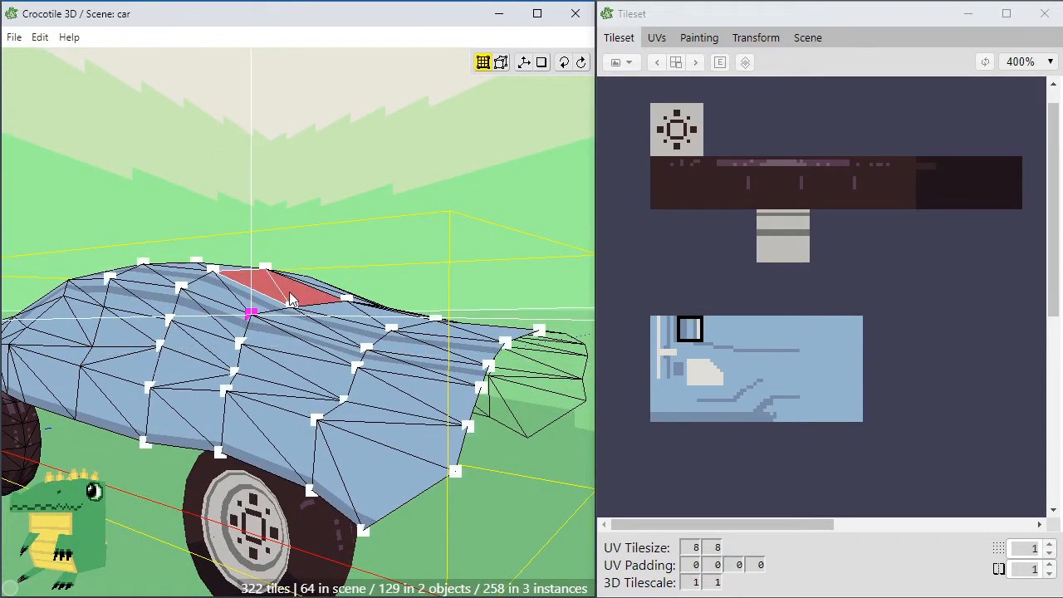
shift+click(347, 300)
right_drag(348, 307, 299, 374)
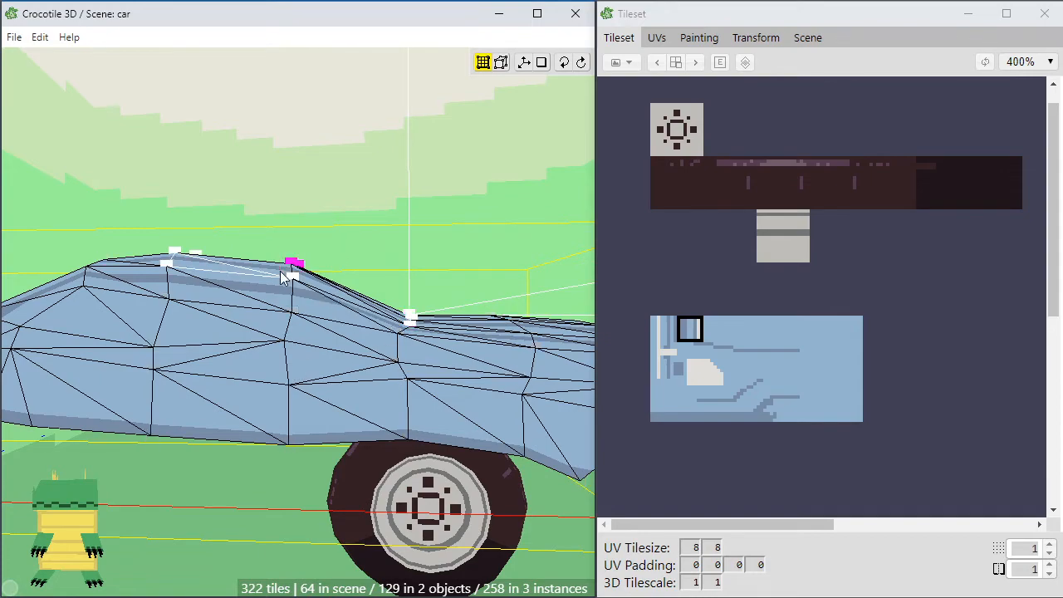
scroll(252, 321, down, 6)
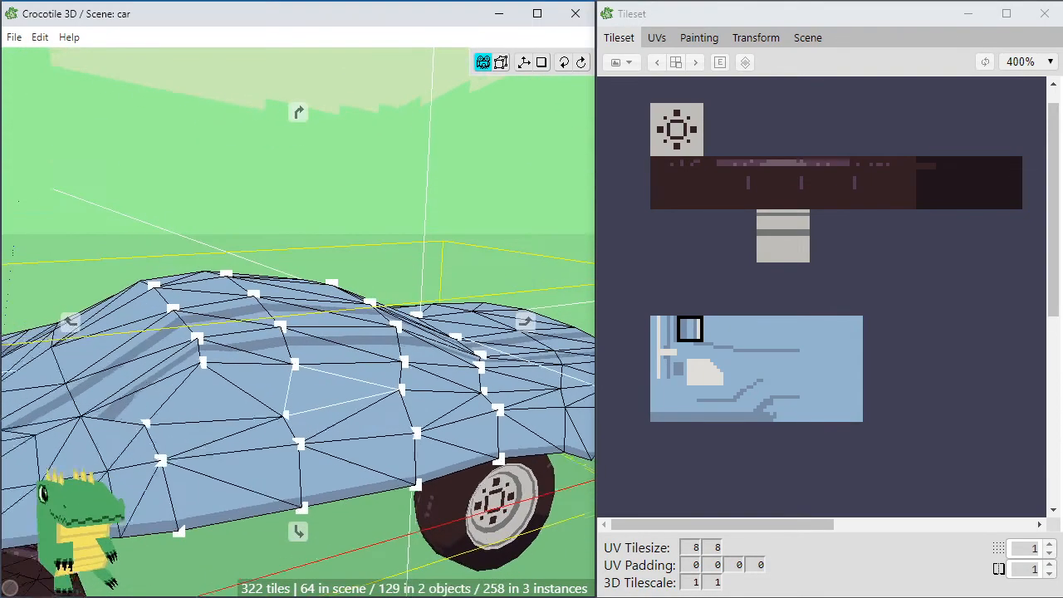
right_drag(261, 386, 241, 350)
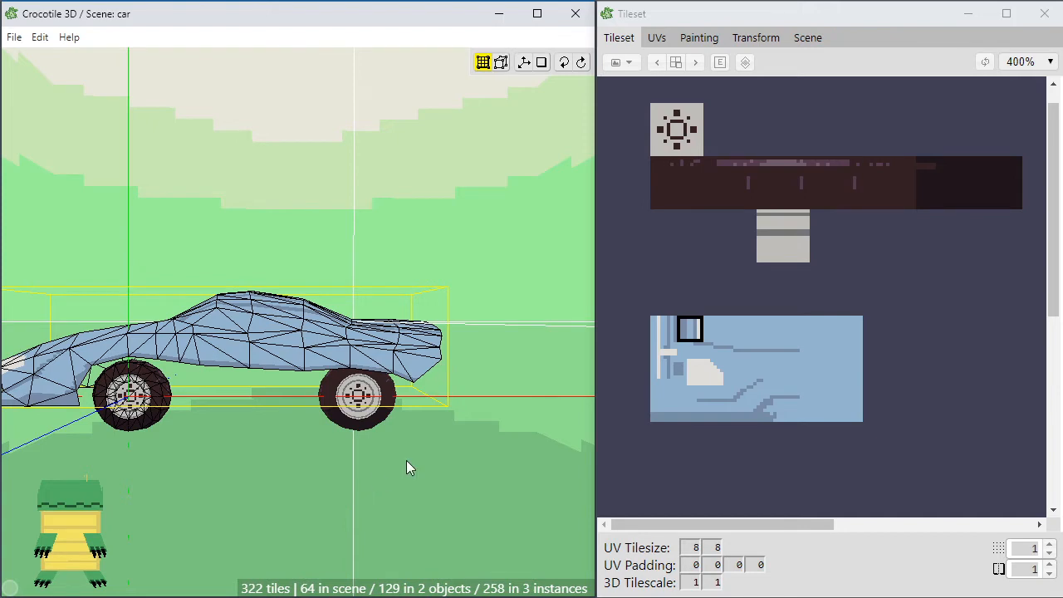
Raise the upper vertices above the rear wheel slightly to soften the step behind the roof
scroll(402, 390, up, 5)
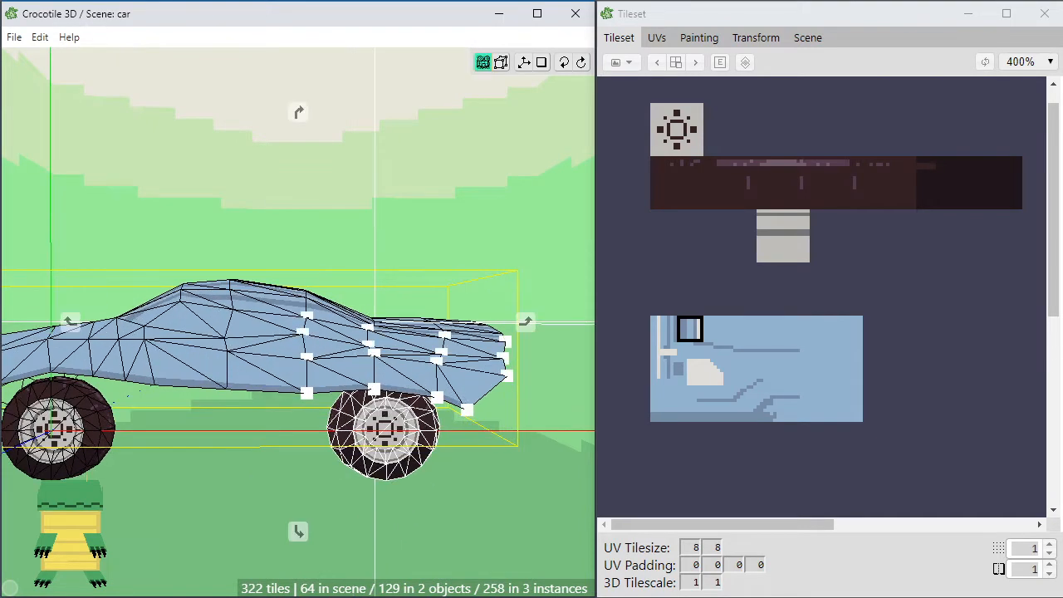
middle_drag(399, 319, 365, 335)
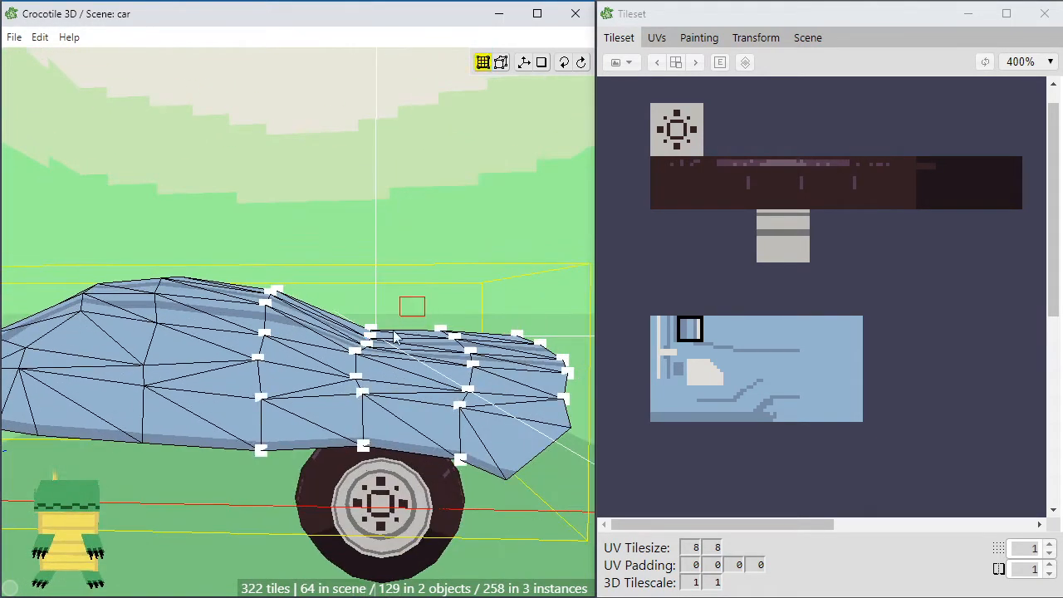
drag(350, 374, 352, 372)
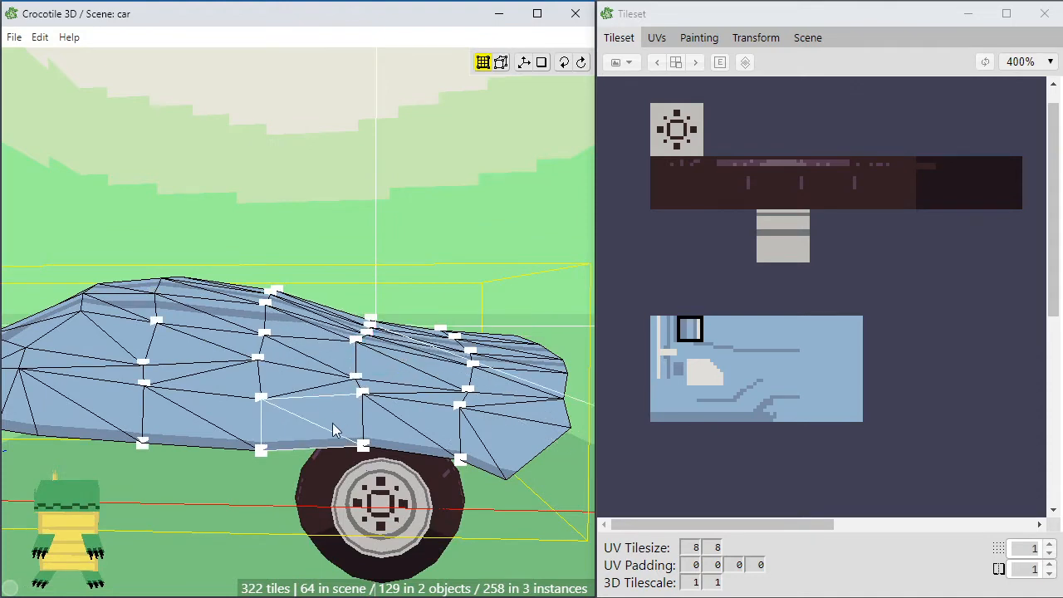
Examine the car's full side profile and the lower body edge around the rear wheel
scroll(283, 460, down, 6)
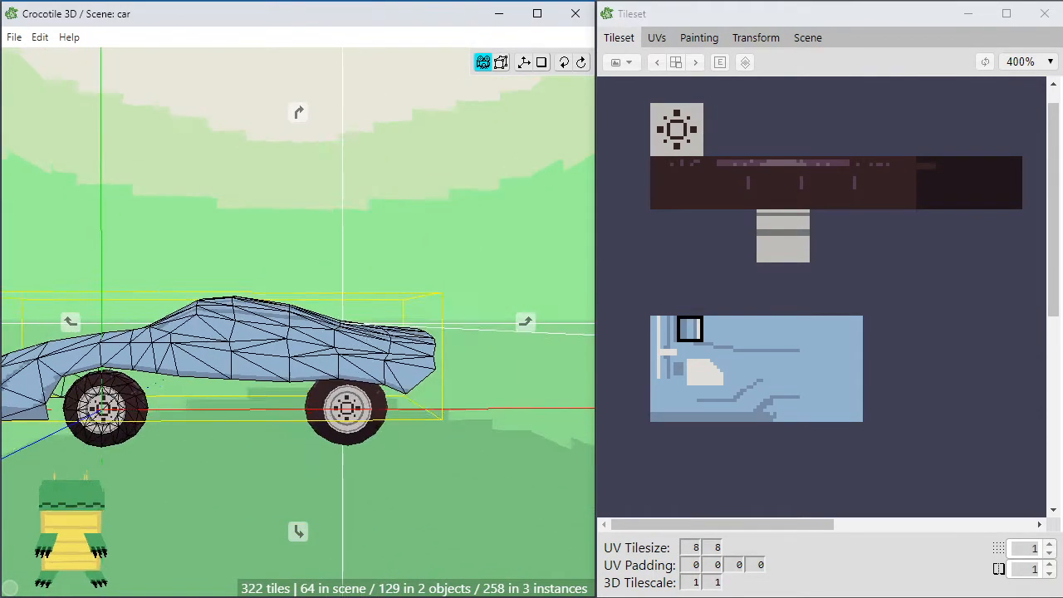
middle_drag(300, 320, 323, 323)
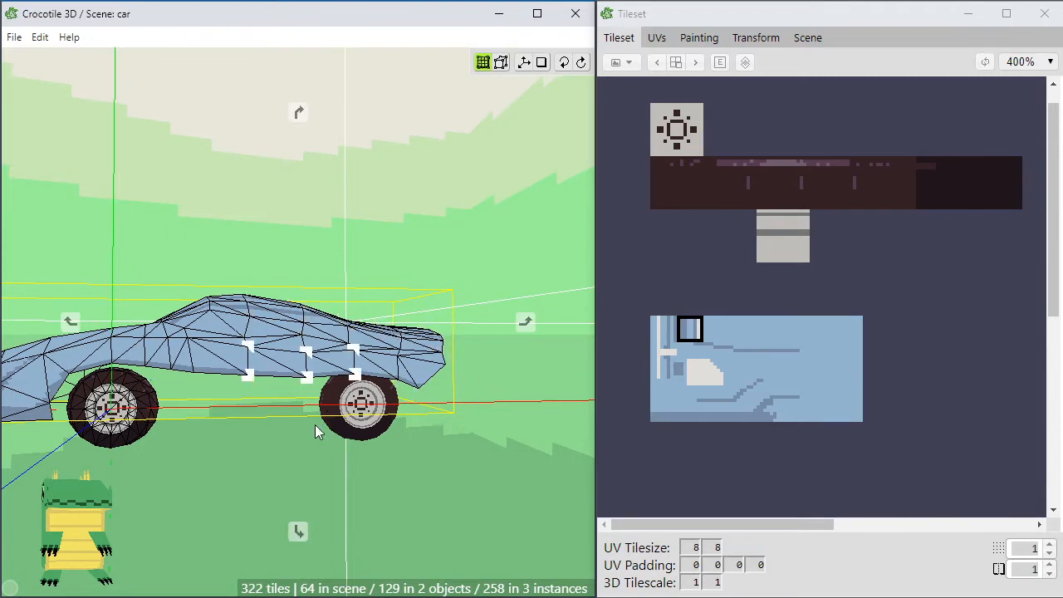
middle_drag(315, 432, 286, 435)
scroll(297, 427, down, 3)
key(Escape)
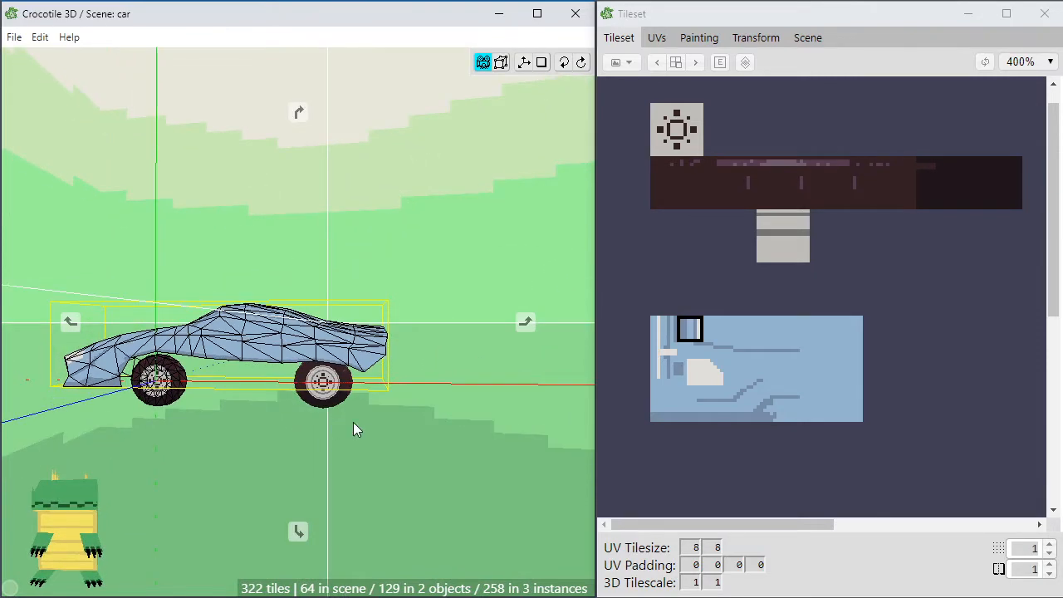
scroll(392, 434, up, 5)
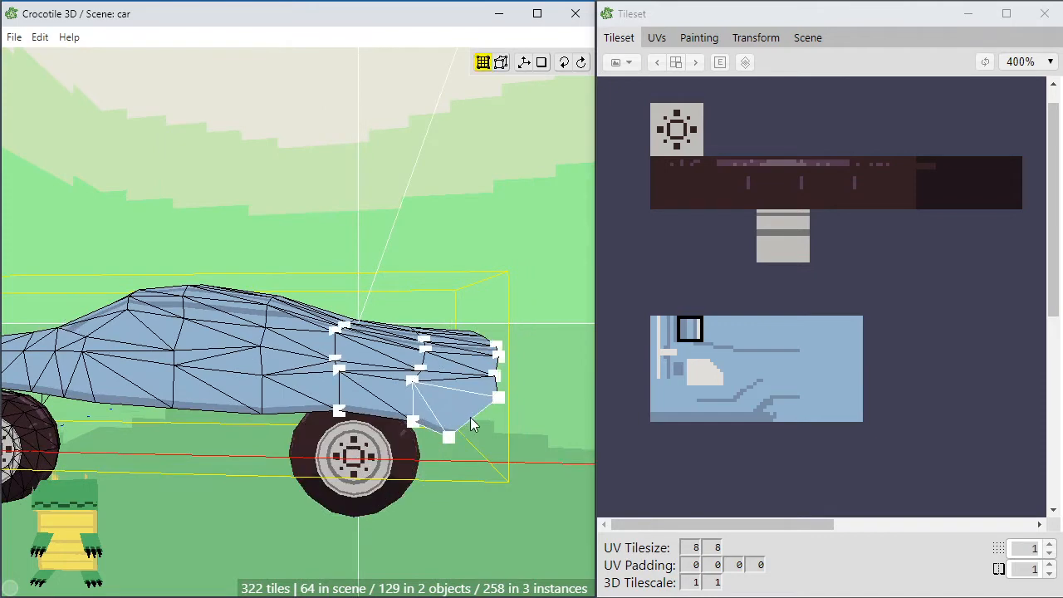
mouse_move(376, 460)
mouse_down()
mouse_move(311, 462)
mouse_move(375, 463)
mouse_up()
key(space)
drag(282, 505, 324, 471)
scroll(286, 474, down, 4)
scroll(340, 473, up, 5)
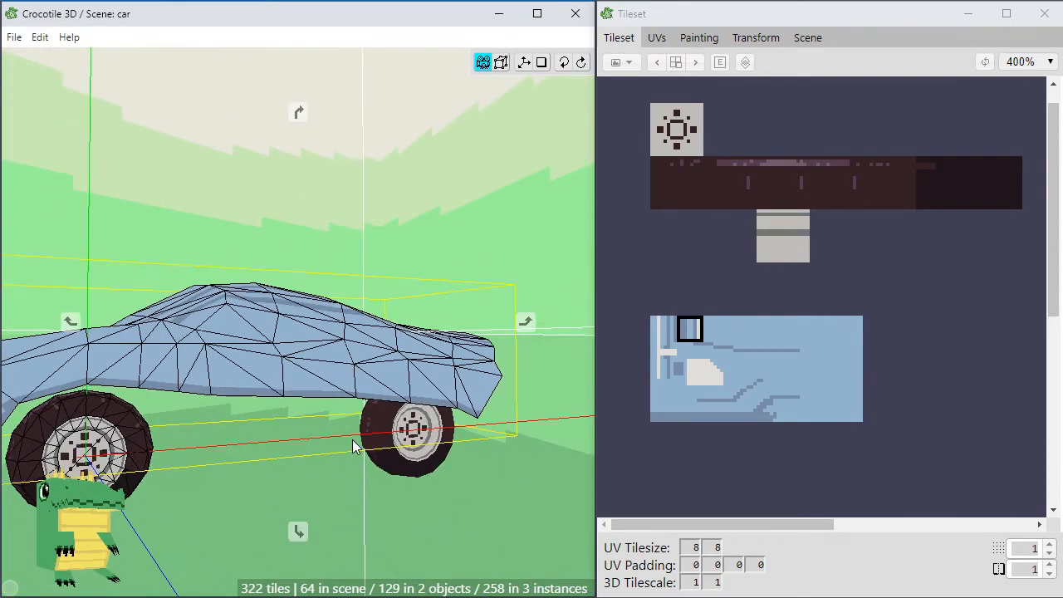
drag(336, 472, 311, 472)
key(space)
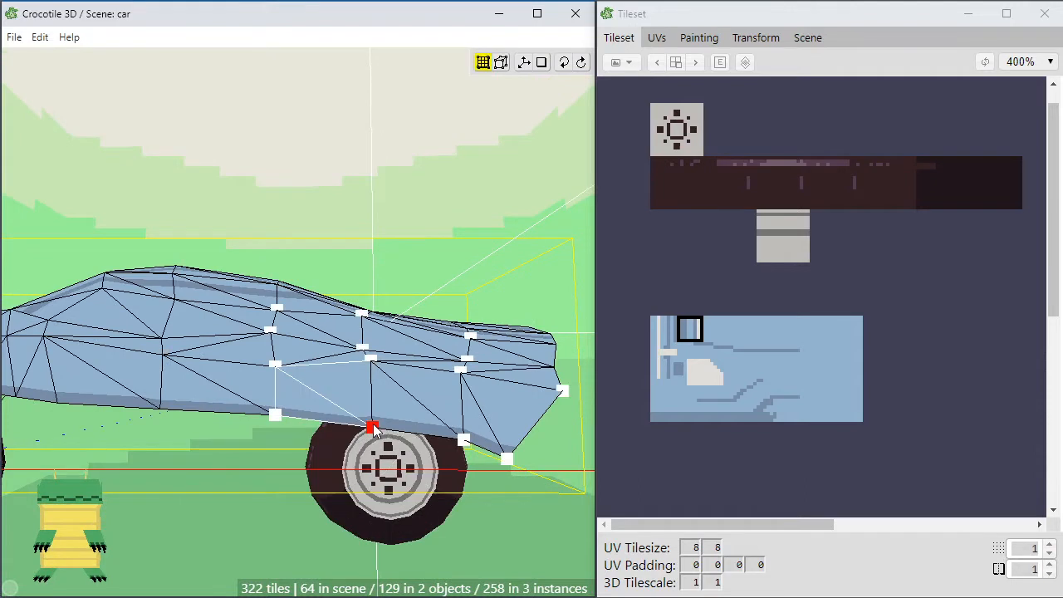
Raise the lower body edge vertex directly above the rear wheel up to the top of the tyre
click(374, 430)
key(w)
key(w)
key(w)
key(w)
key(w)
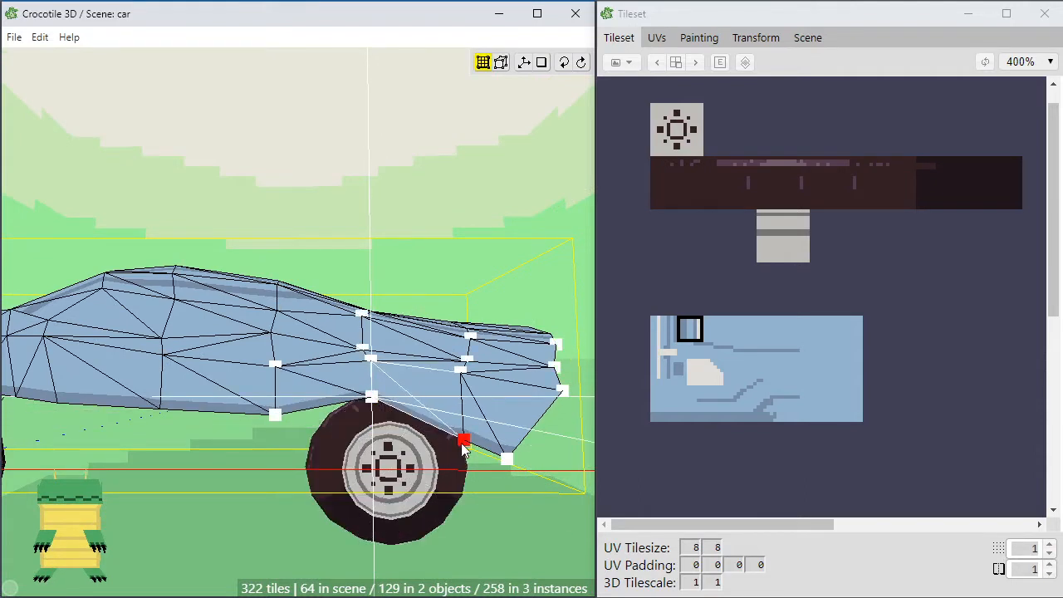
Move the lower edge vertex behind the rear wheel up and forward, and nudge the one above the wheel up, following the tyre
click(464, 442)
key(w)
key(w)
key(w)
key(w)
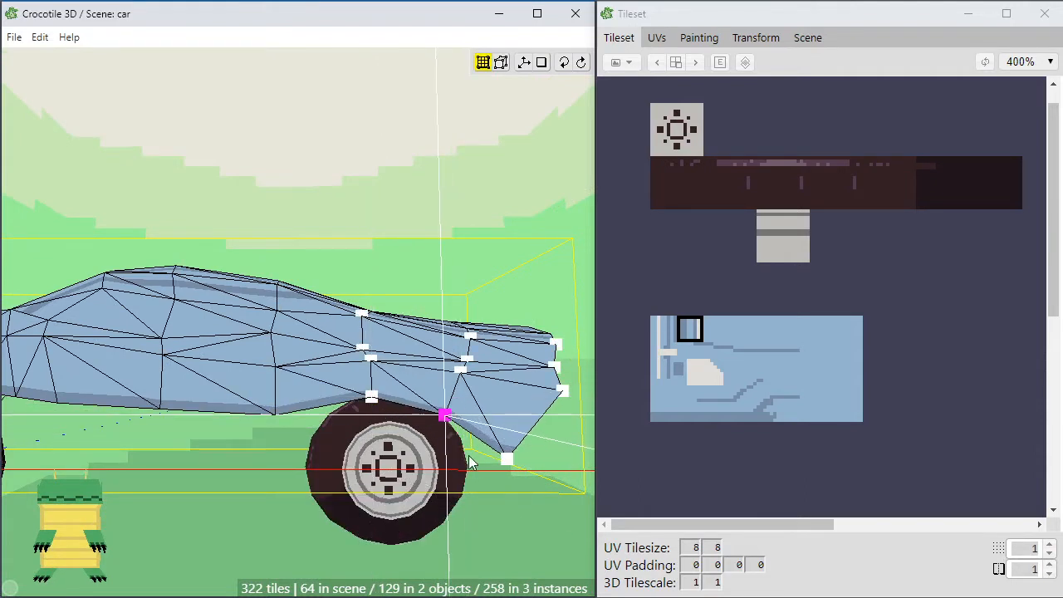
key(w)
click(371, 397)
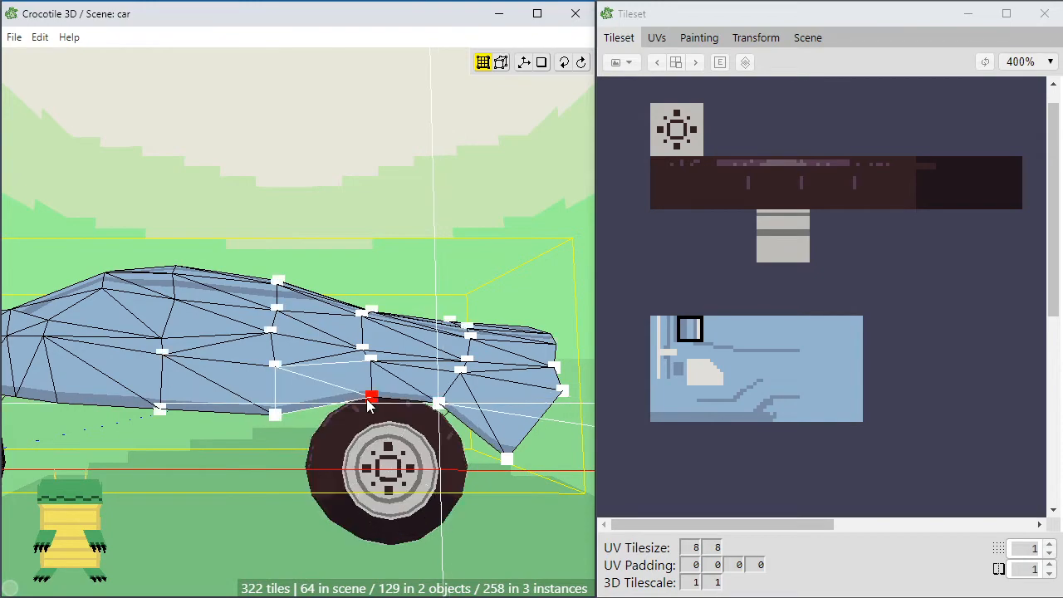
click(372, 398)
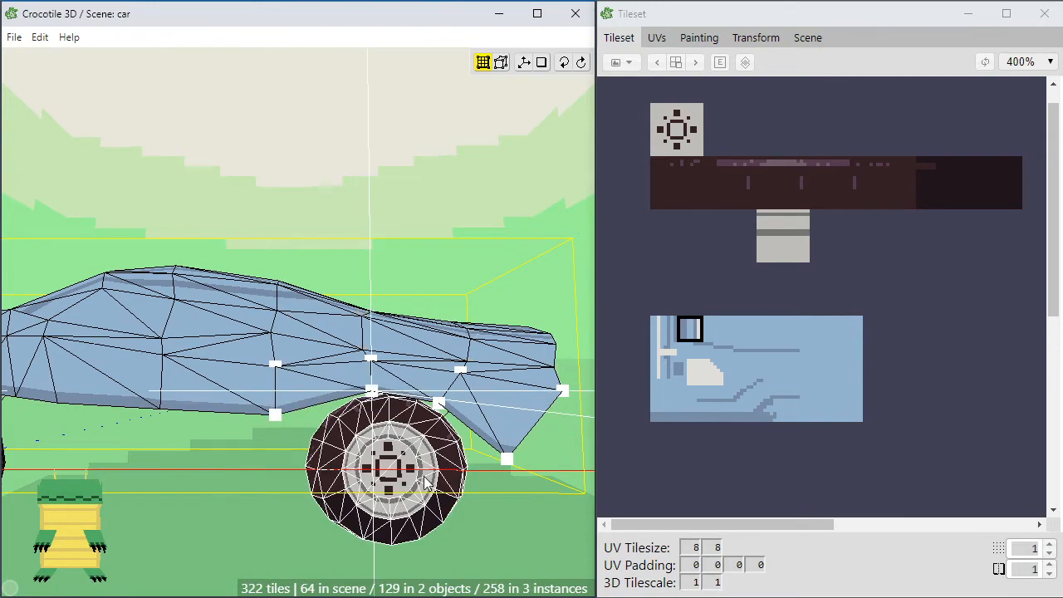
Lower the two bottom edge vertices just ahead of the rear wheel to deepen the side sill
key(space)
scroll(419, 484, down, 3)
mouse_move(268, 507)
mouse_down()
mouse_move(289, 529)
mouse_move(276, 508)
mouse_up()
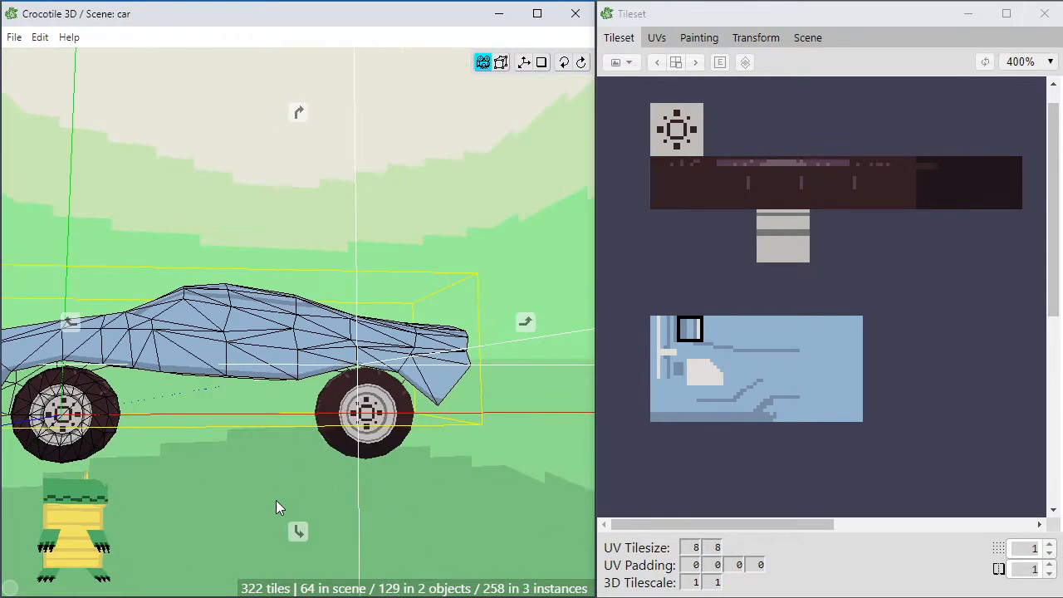
scroll(276, 507, up, 3)
mouse_move(296, 407)
mouse_down()
mouse_move(296, 418)
mouse_move(274, 426)
mouse_up()
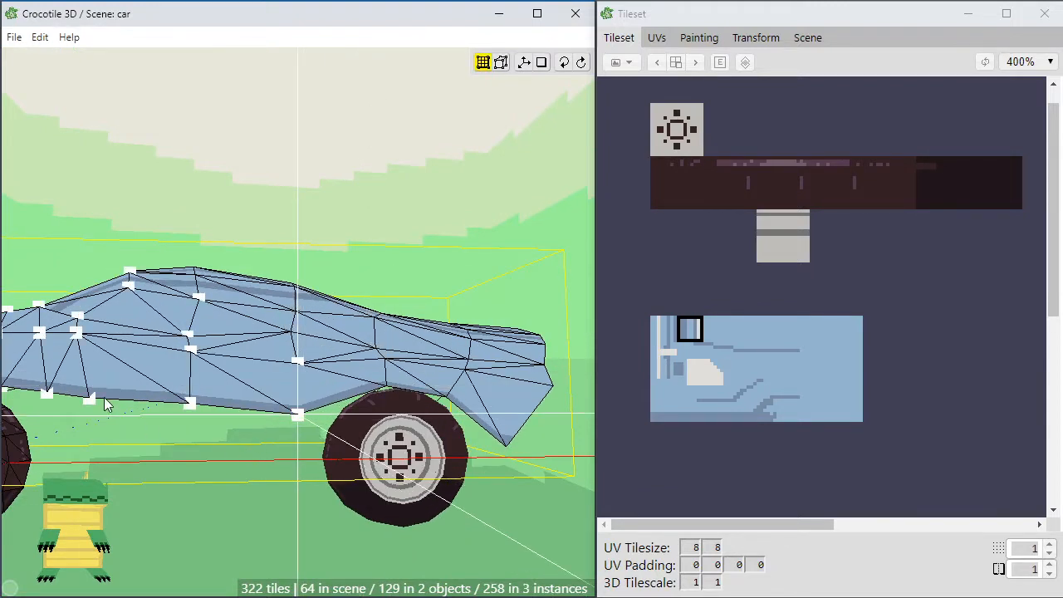
drag(189, 405, 208, 440)
Move the lowest tail vertex behind the rear wheel up and slightly forward to shorten the rear corner
key(space)
scroll(274, 478, down, 3)
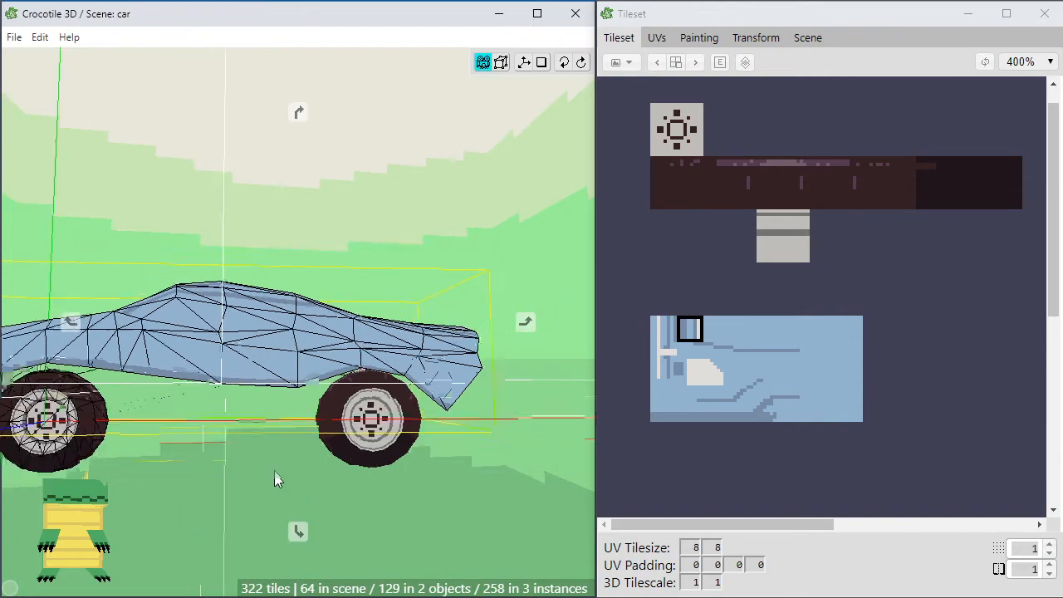
drag(275, 479, 304, 446)
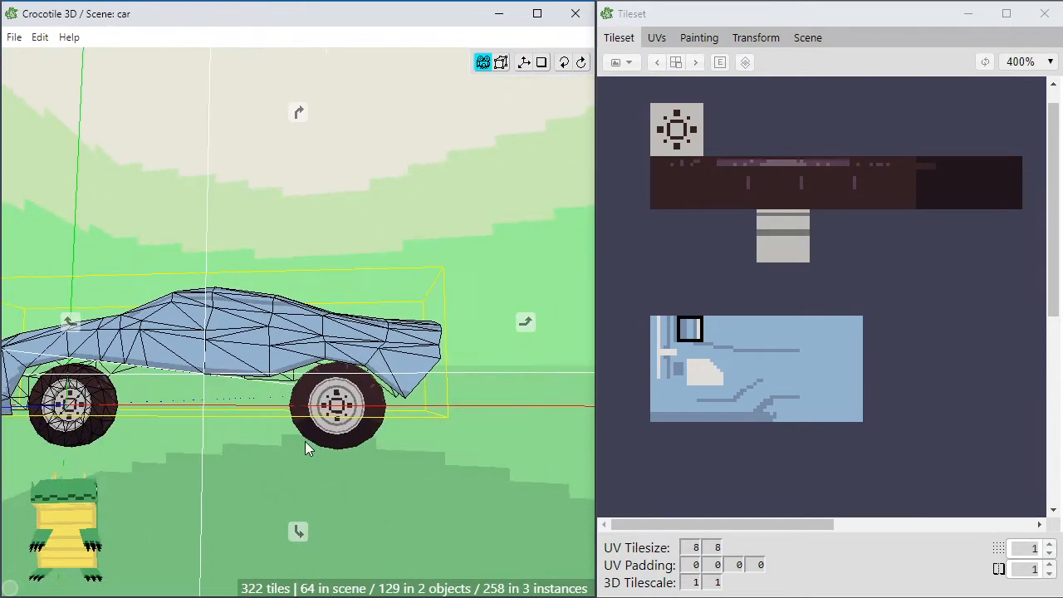
scroll(306, 446, up, 3)
key(space)
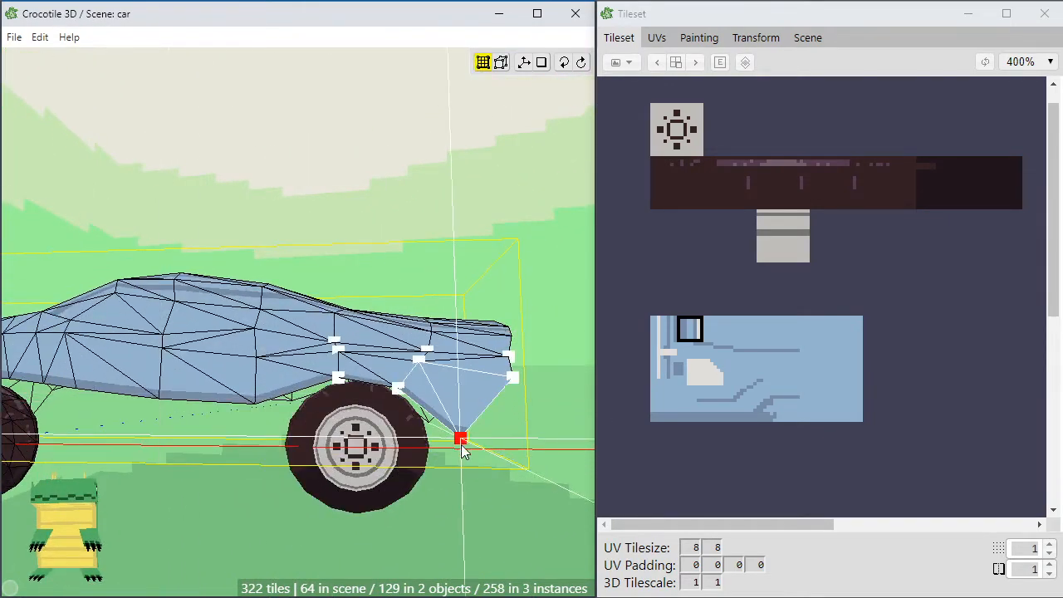
drag(463, 446, 475, 458)
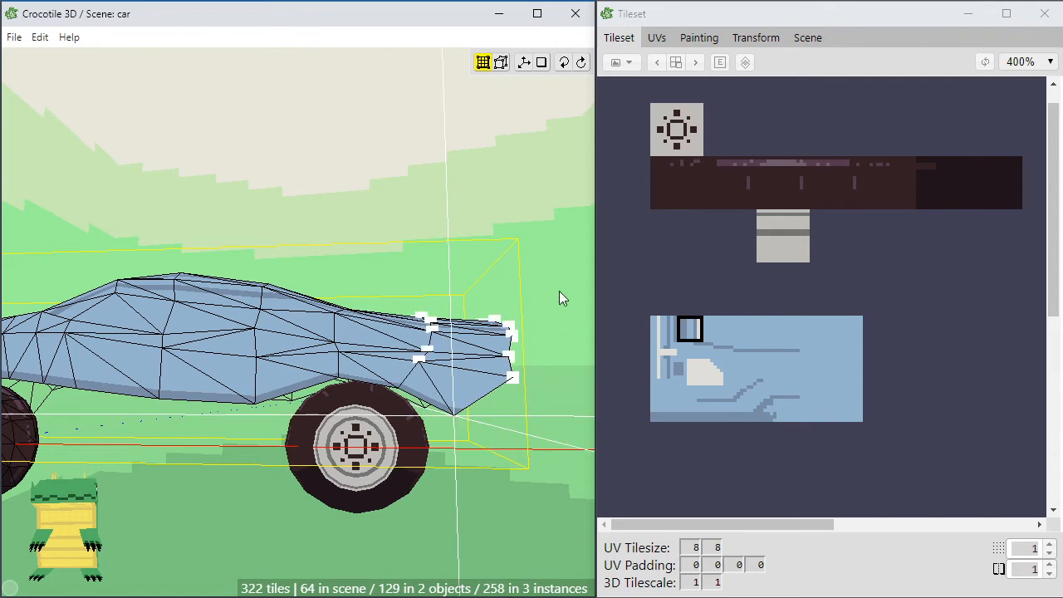
Move the lower vertices of the rear edge forward so that the tail slants inwards below the deck
key(a)
key(a)
key(a)
drag(455, 395, 496, 384)
click(478, 408)
key(a)
Move the four inner rear deck vertices in the last two rows backwards to round the tail edge seen from above
key(space)
scroll(488, 433, down, 3)
scroll(362, 459, down, 3)
scroll(403, 451, up, 5)
scroll(403, 453, up, 2)
key(space)
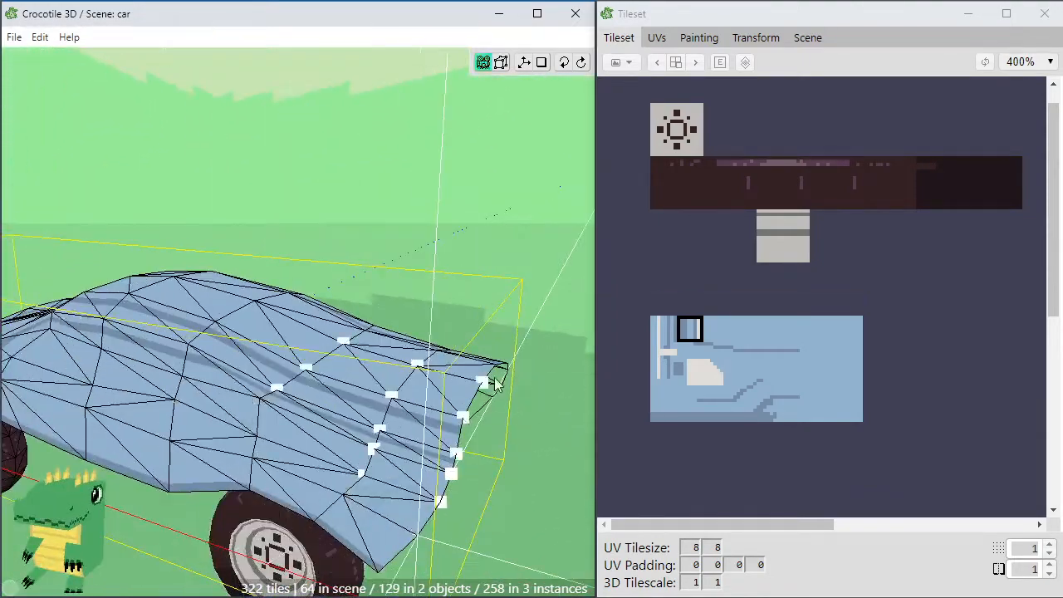
click(421, 371)
shift+click(481, 386)
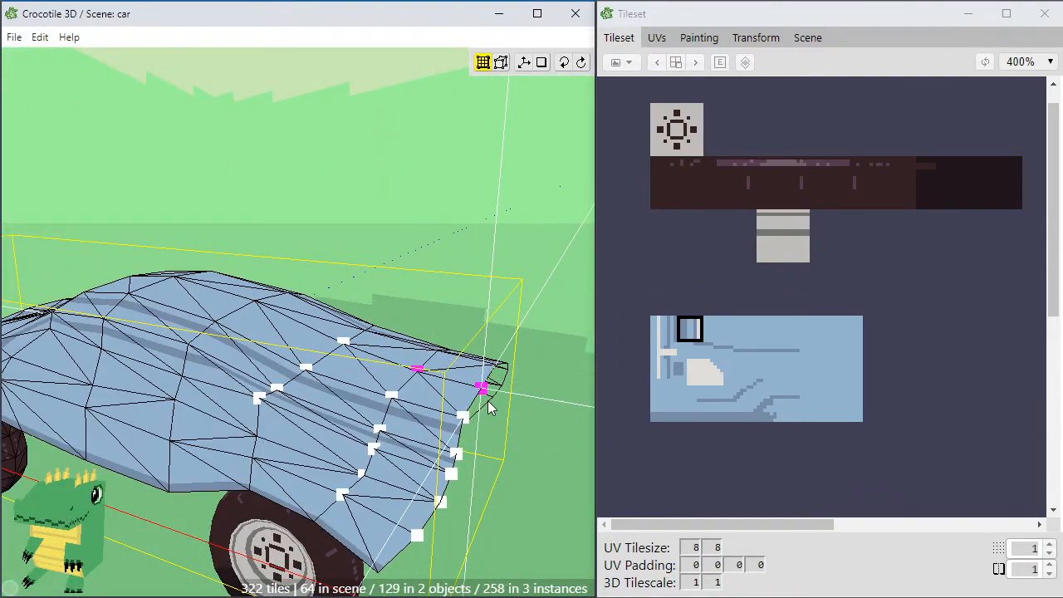
key(space)
drag(455, 459, 538, 407)
key(space)
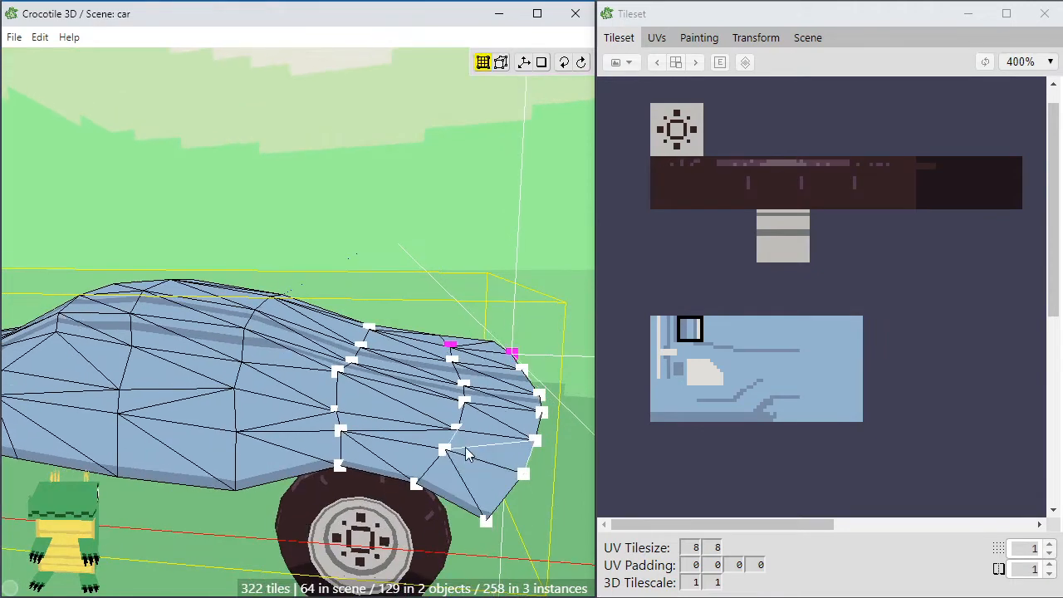
key(space)
drag(475, 448, 564, 505)
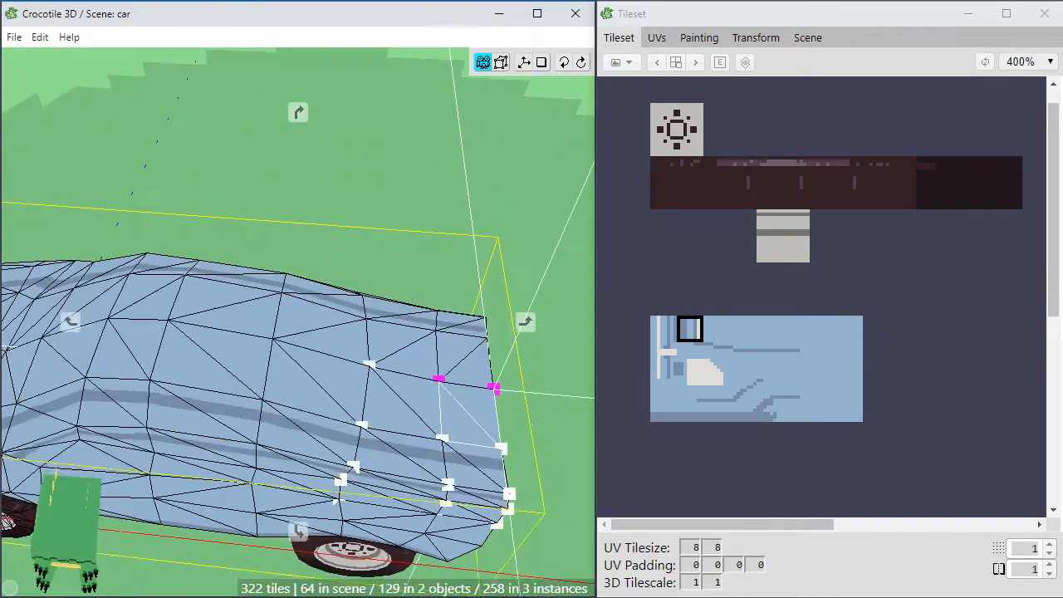
right_drag(565, 505, 475, 431)
key(space)
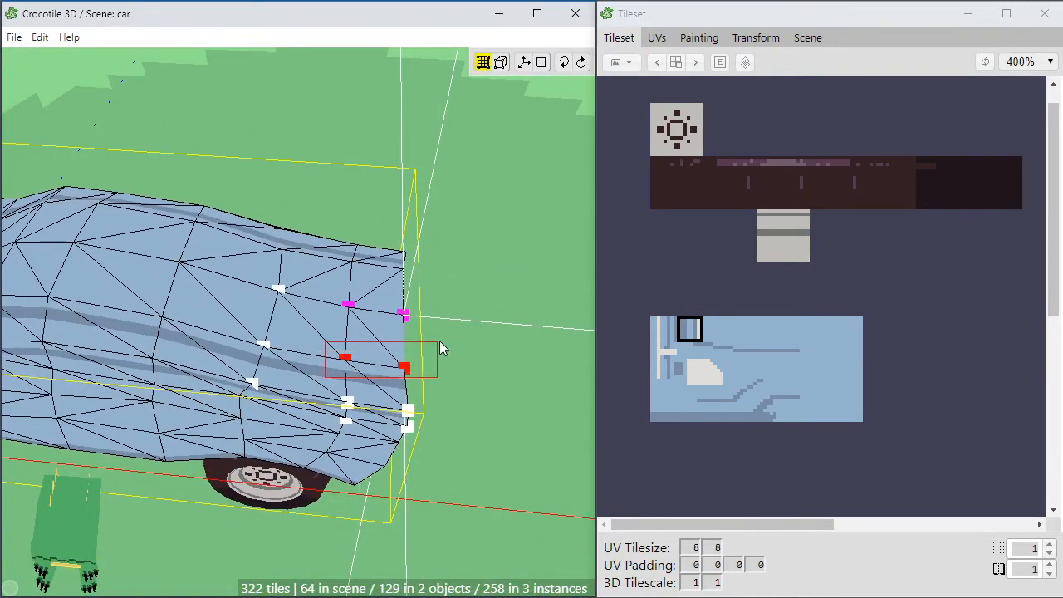
shift+drag(438, 342, 439, 341)
key(d)
key(d)
click(439, 351)
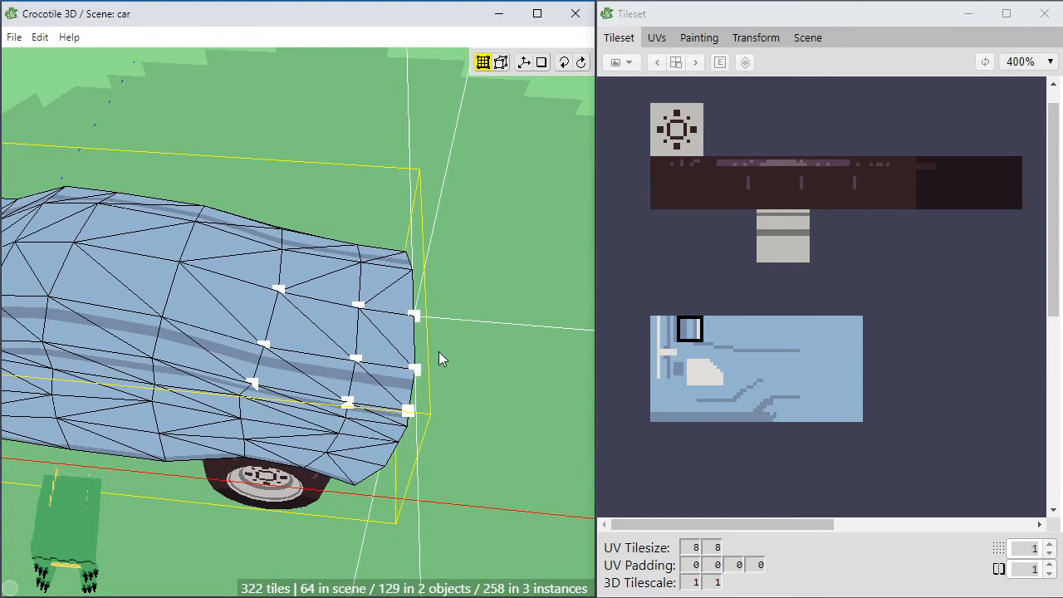
Straighten the vertex column behind the rear wheel by moving one shoulder vertex forward and the one above it backwards
key(space)
drag(435, 461, 437, 415)
key(space)
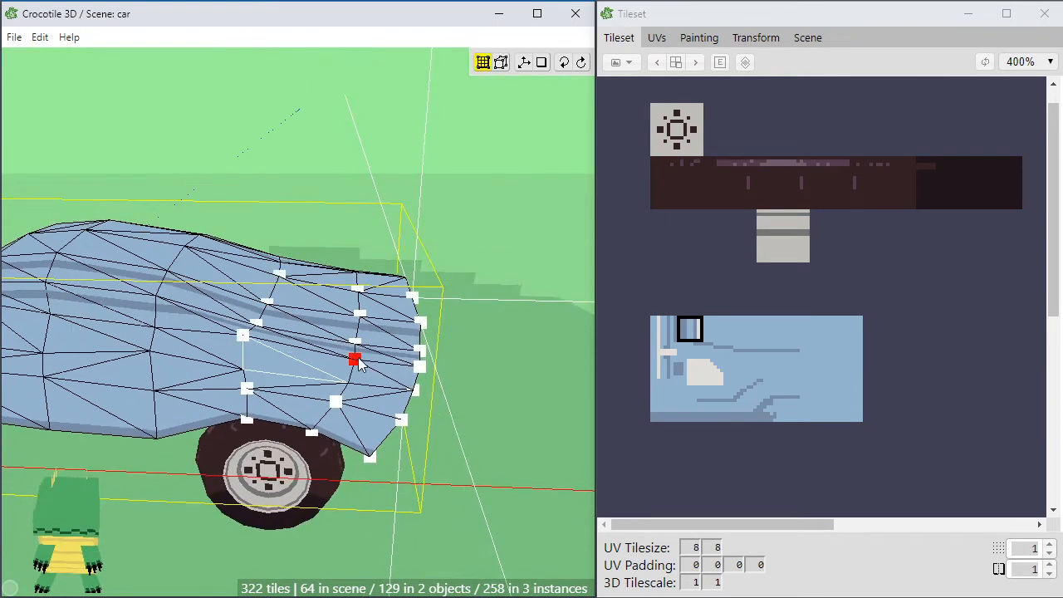
click(357, 361)
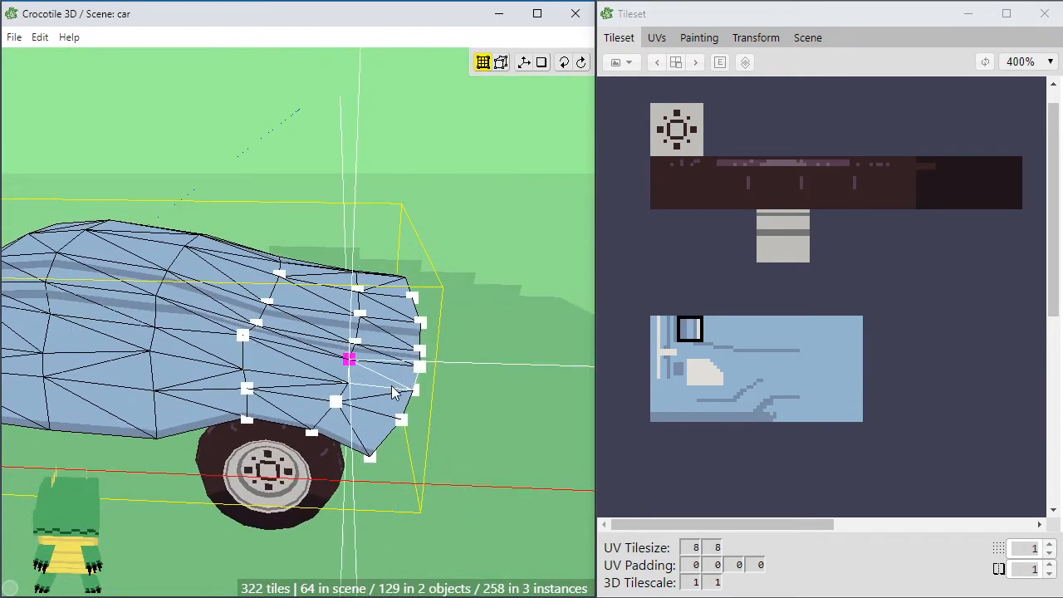
click(358, 347)
key(space)
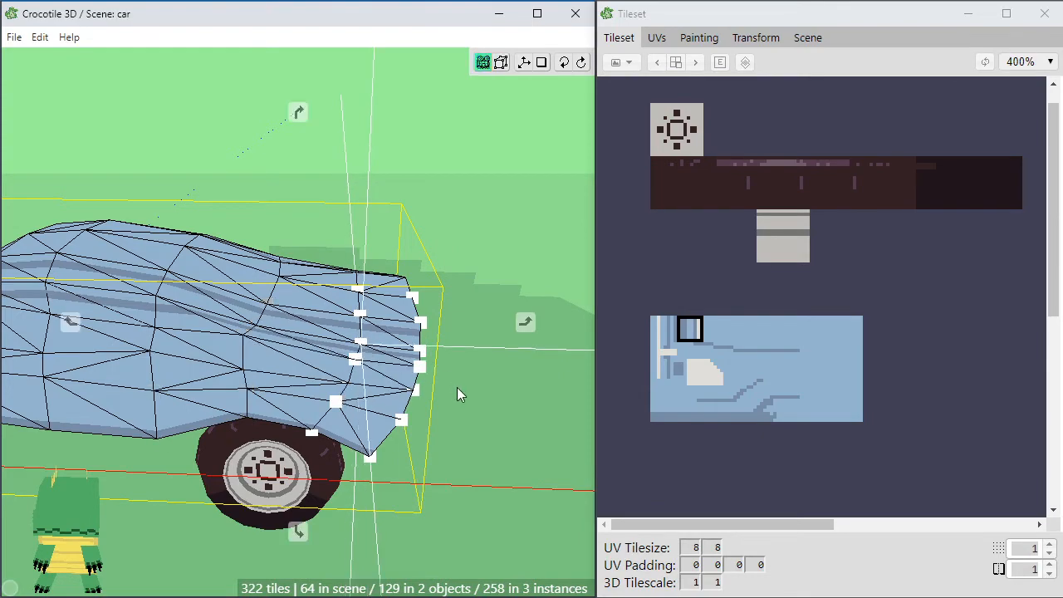
Select the shoulder and side vertices in the last two columns at the tail, down to the middle of the side
key(space)
drag(365, 353, 388, 462)
key(space)
key(space)
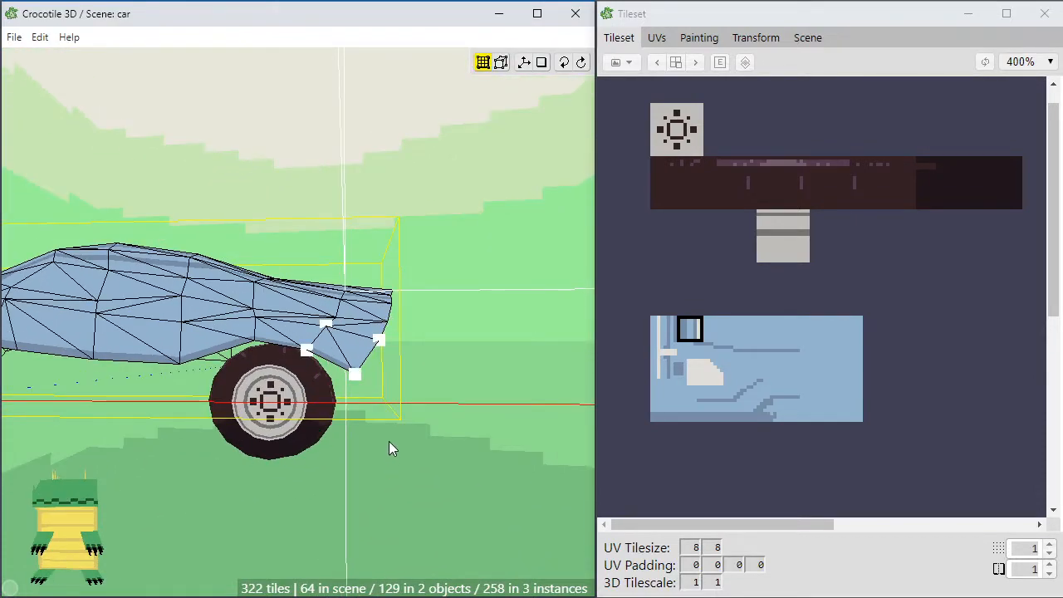
key(space)
drag(380, 444, 371, 353)
key(space)
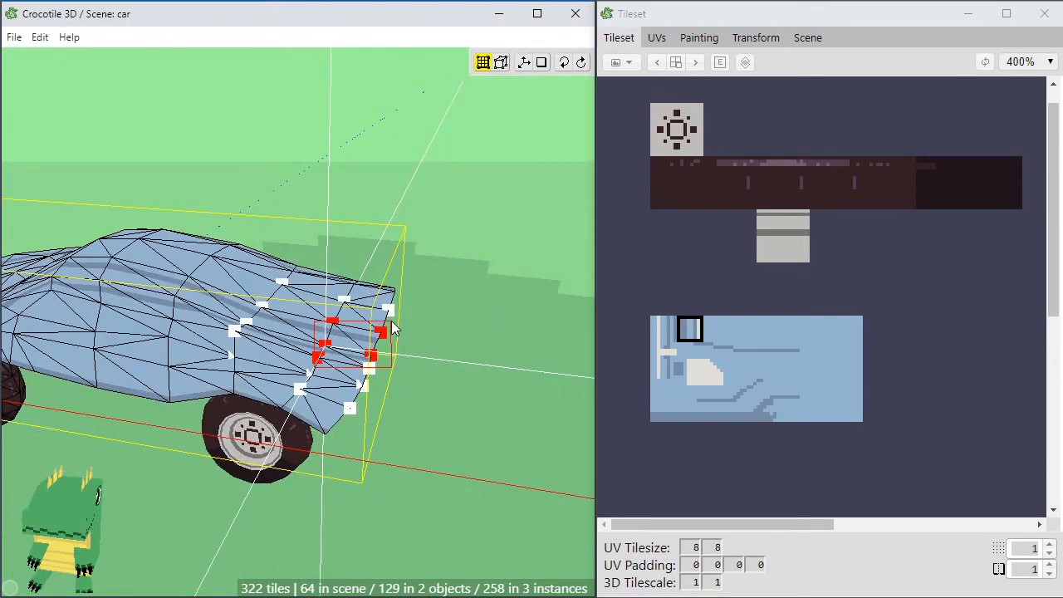
shift+click(369, 368)
key(space)
mouse_move(369, 368)
mouse_down()
mouse_move(419, 356)
mouse_move(333, 378)
mouse_move(319, 399)
mouse_move(363, 387)
mouse_up()
key(space)
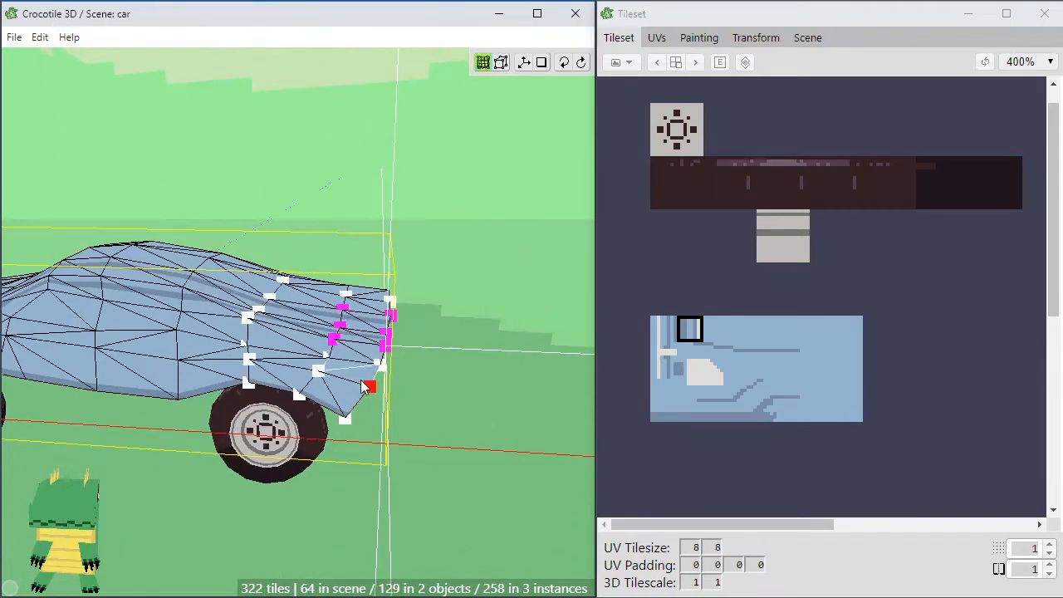
shift+click(377, 365)
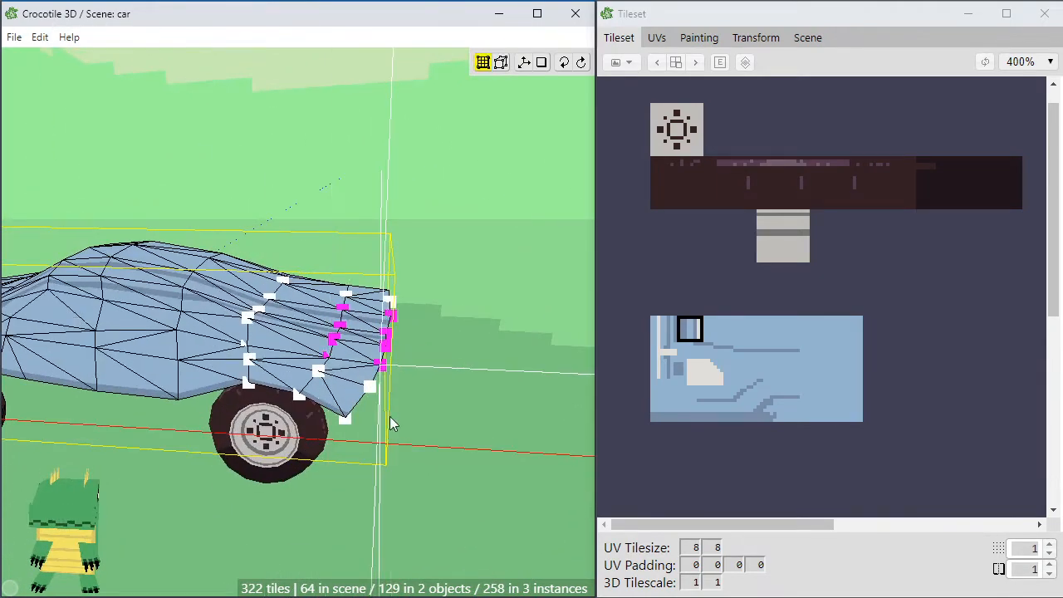
Shift three upper vertices of the rear edge inwards, towards the car's centre line
key(space)
drag(391, 436, 224, 452)
key(space)
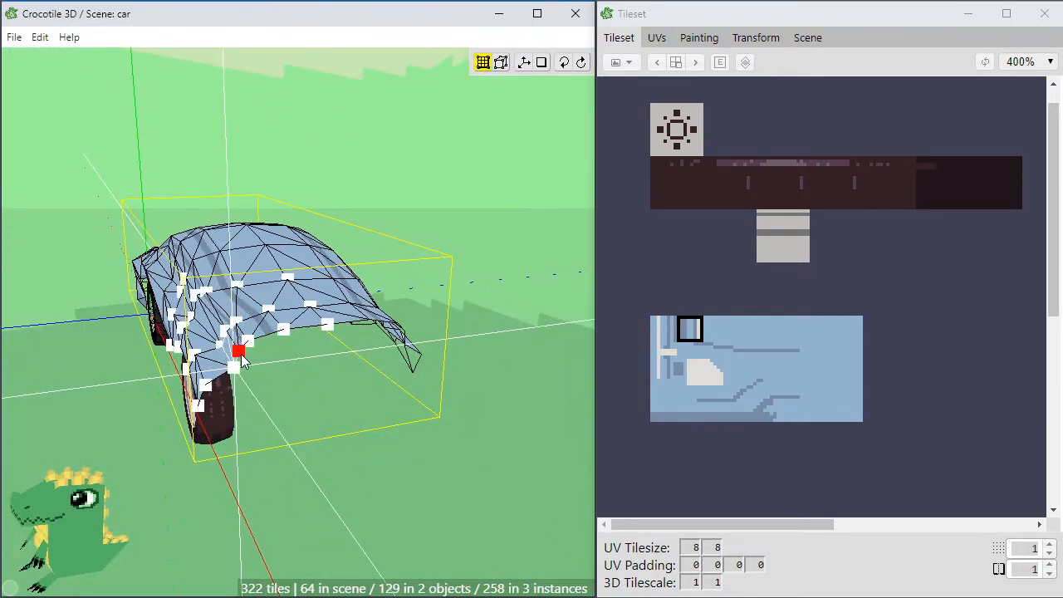
shift+click(240, 353)
shift+click(248, 341)
shift+click(283, 330)
key(d)
key(d)
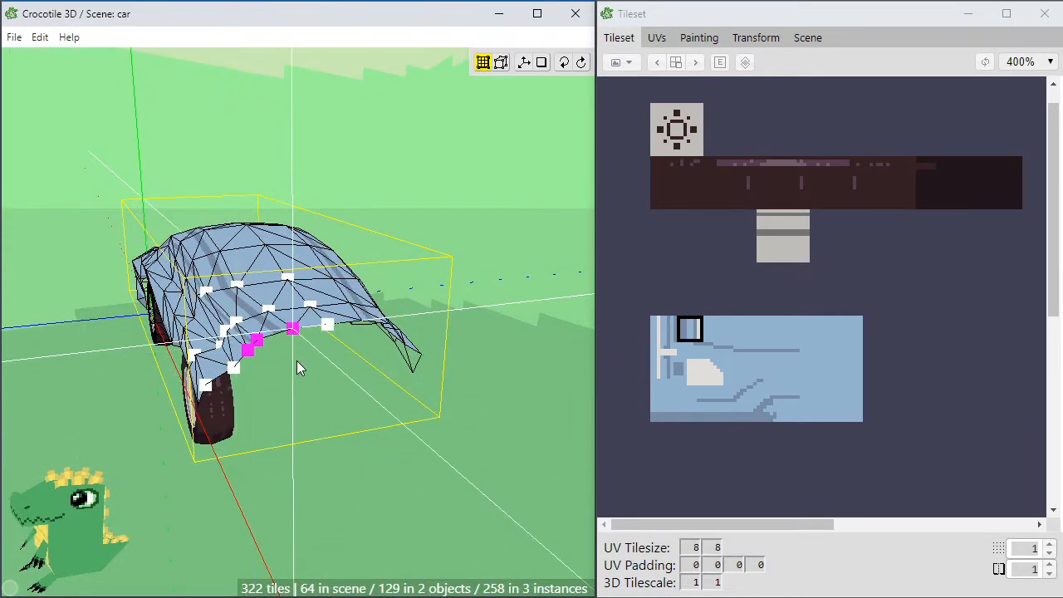
Examine the shape of the tail and rear deck from behind, from the side and from above
key(space)
drag(282, 407, 257, 398)
drag(519, 290, 448, 393)
scroll(431, 395, down, 3)
click(430, 395)
scroll(430, 395, down, 2)
right_drag(258, 440, 320, 370)
scroll(353, 389, up, 3)
right_drag(255, 419, 266, 425)
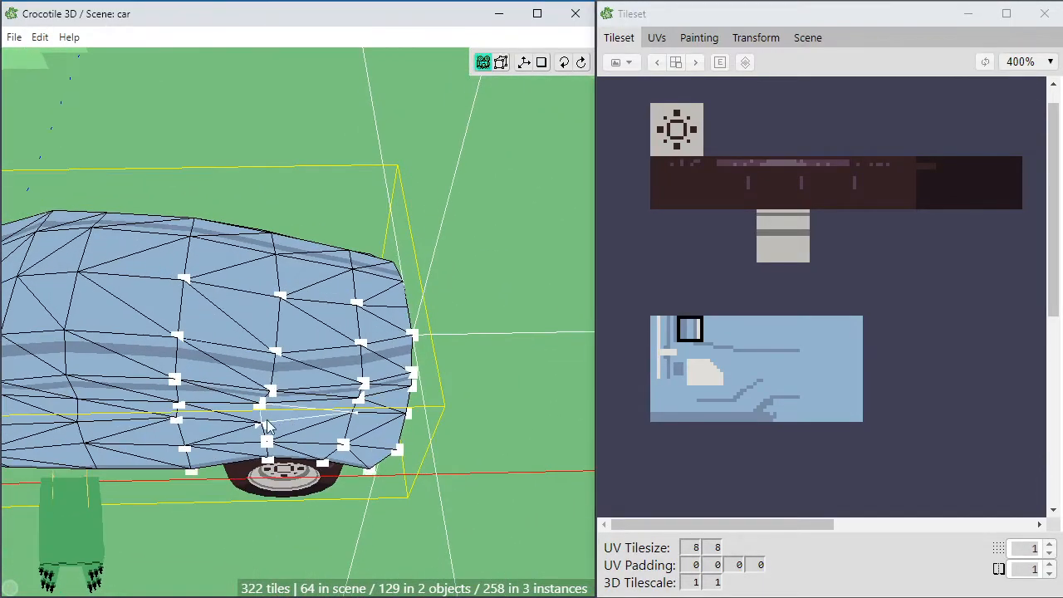
Raise the shoulder vertices above the rear wheel and the neighbouring deck vertex slightly
drag(290, 384, 290, 385)
key(r)
key(r)
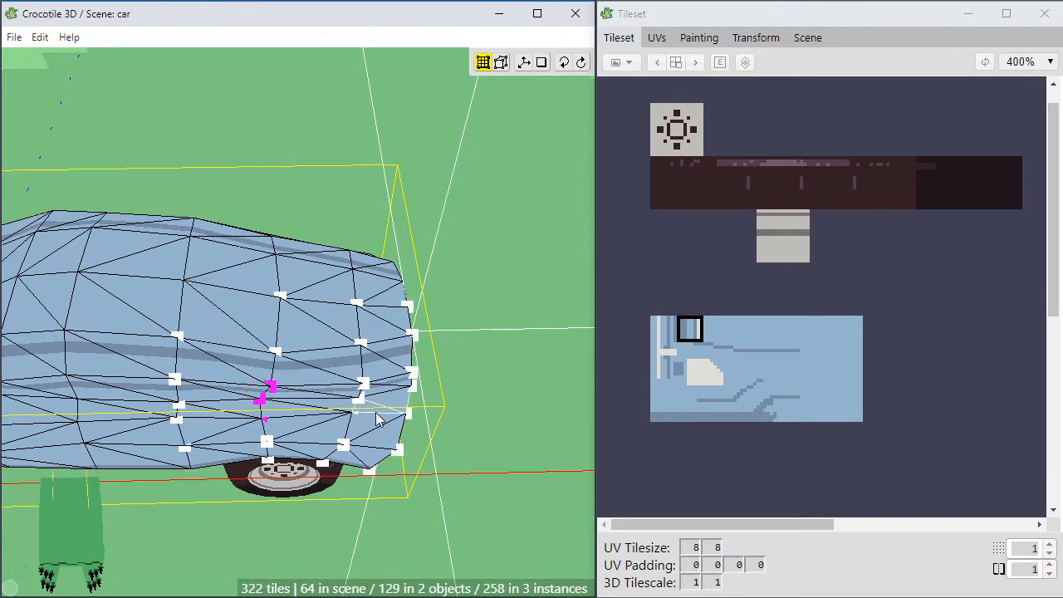
click(275, 352)
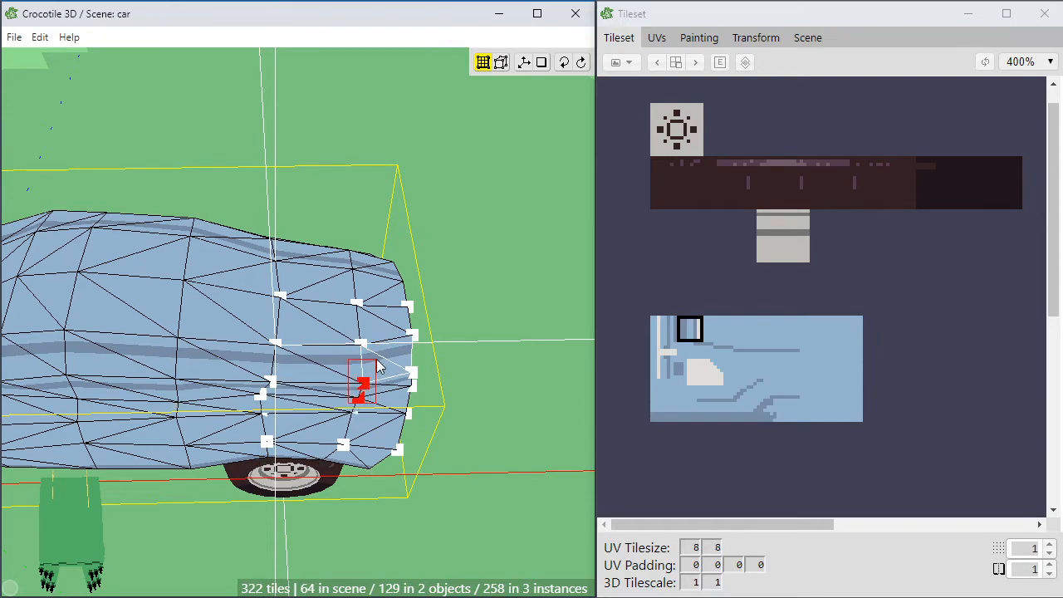
drag(378, 366, 380, 367)
Raise the side vertex behind the rear wheel to level it with the neighbouring vertex above the wheel
key(space)
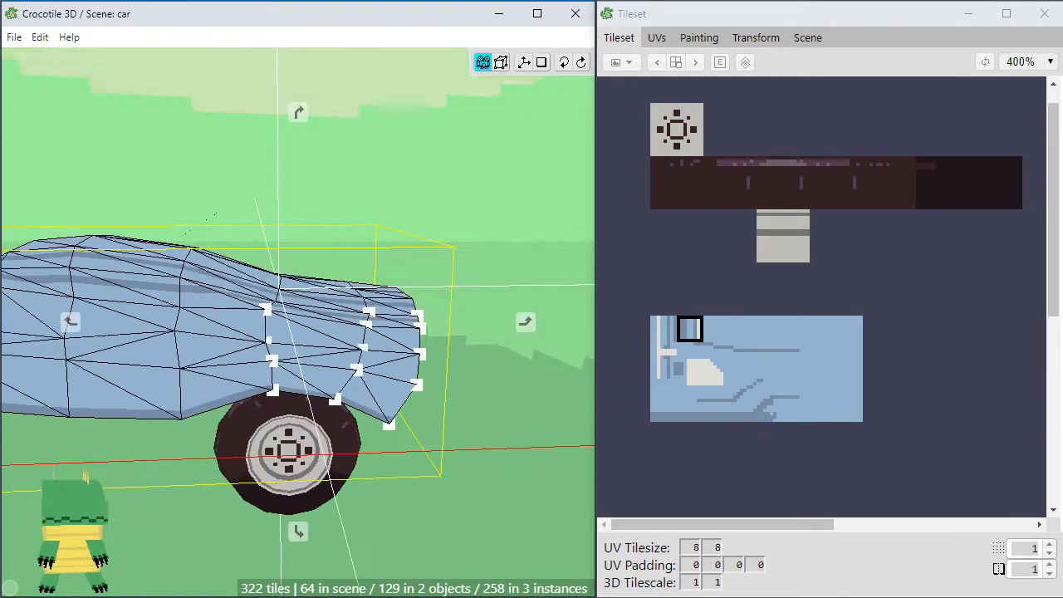
drag(166, 448, 398, 469)
scroll(455, 451, up, 2)
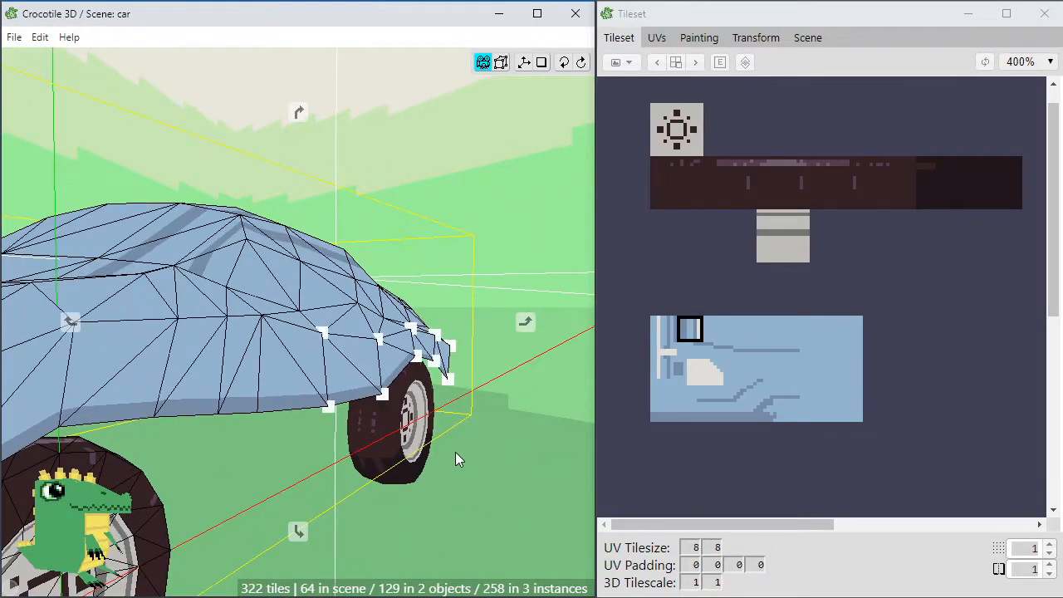
drag(455, 452, 370, 436)
key(space)
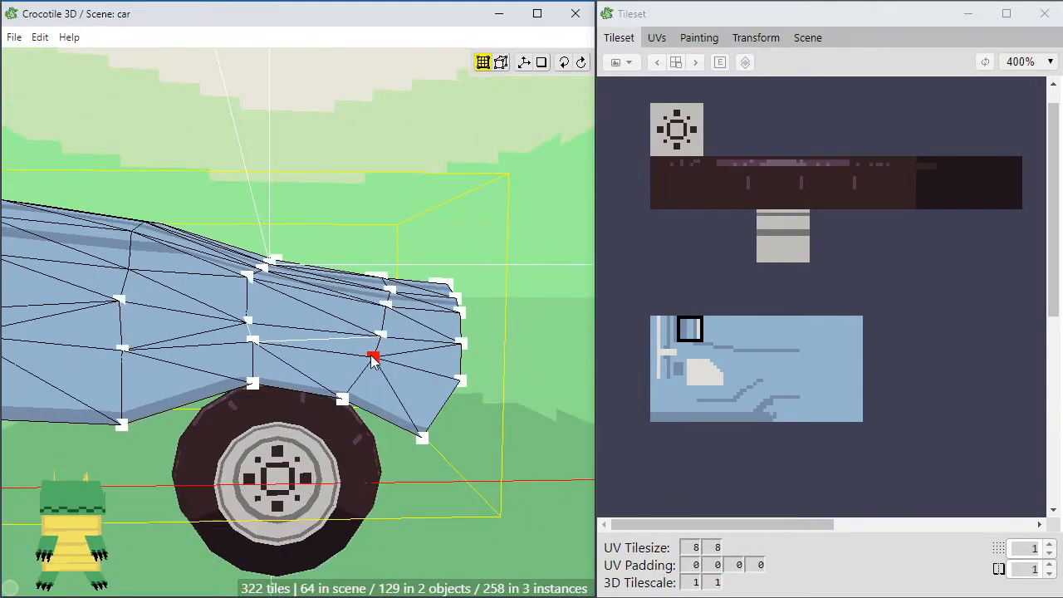
click(372, 355)
key(w)
key(w)
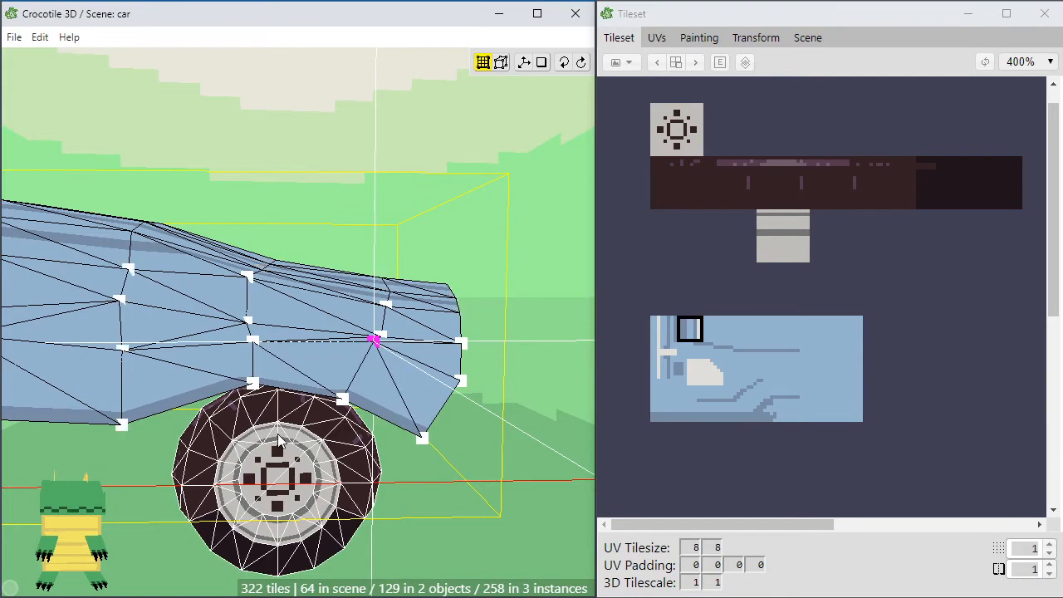
Move the four side vertices above the rear wheel arch outwards to widen the rear fender
click(275, 434)
key(space)
drag(275, 435, 241, 440)
key(space)
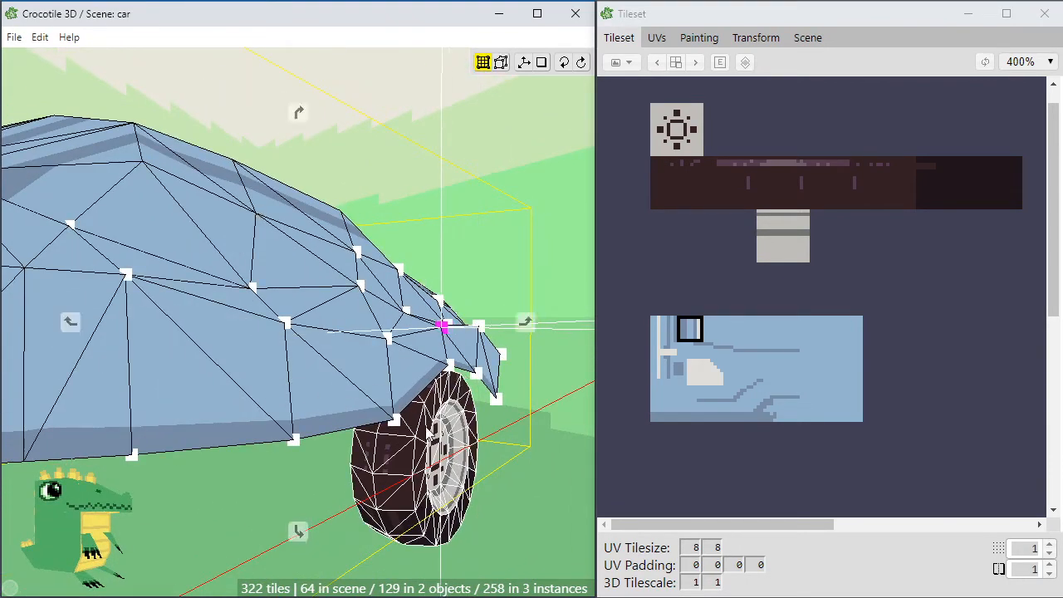
key(space)
drag(428, 432, 445, 457)
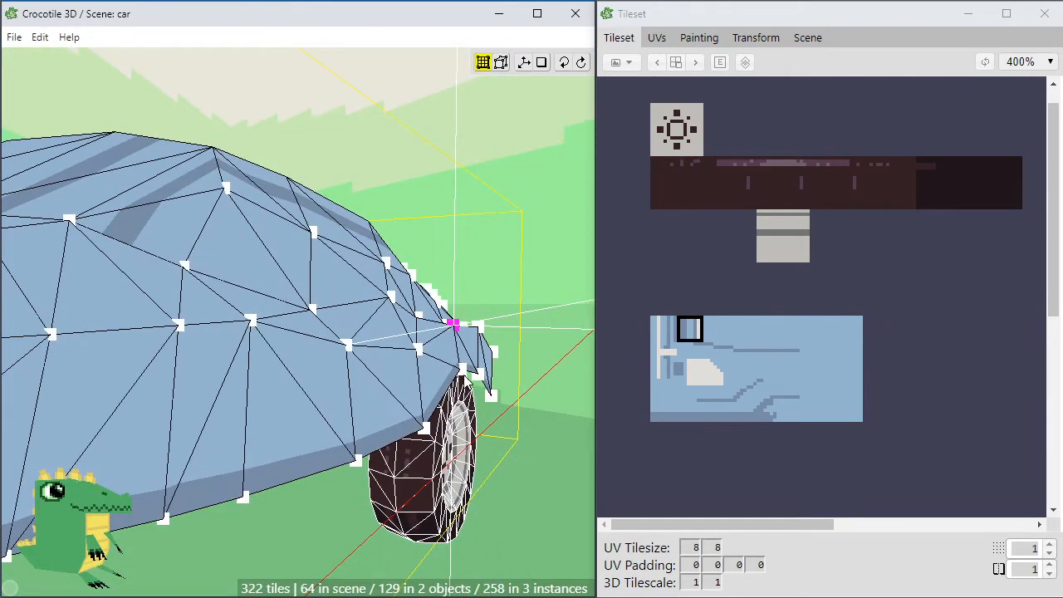
shift+click(471, 369)
shift+click(486, 374)
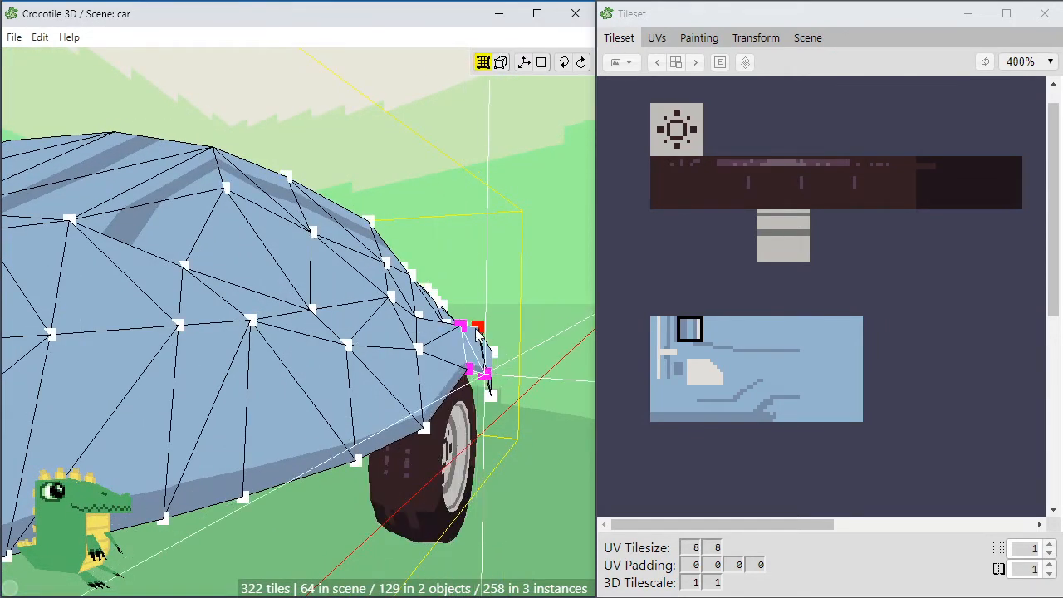
drag(511, 363, 529, 376)
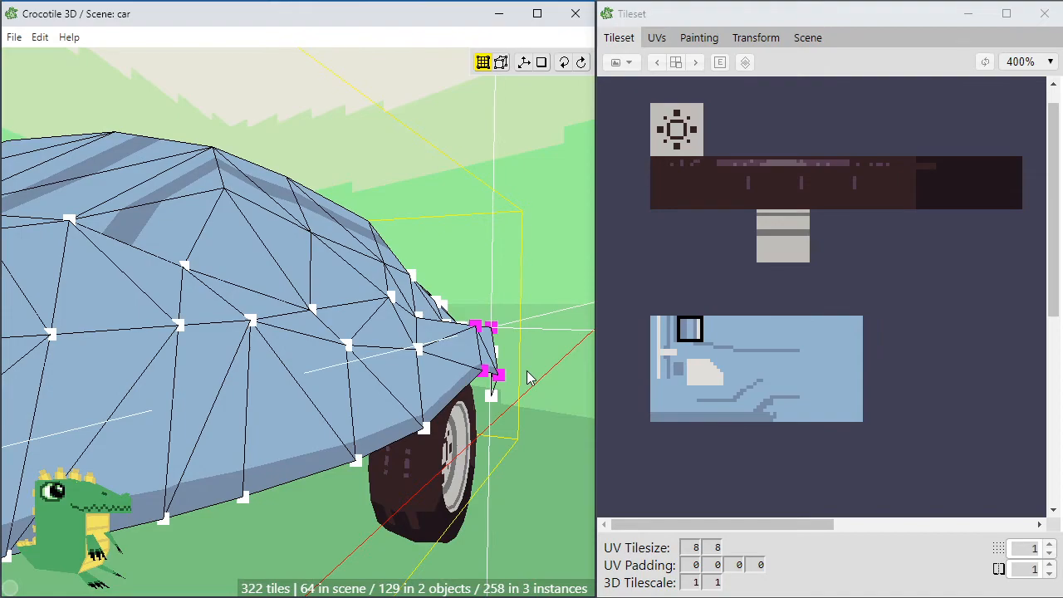
Adjust the side vertex just ahead of the rear wheel to follow the widened fender
key(space)
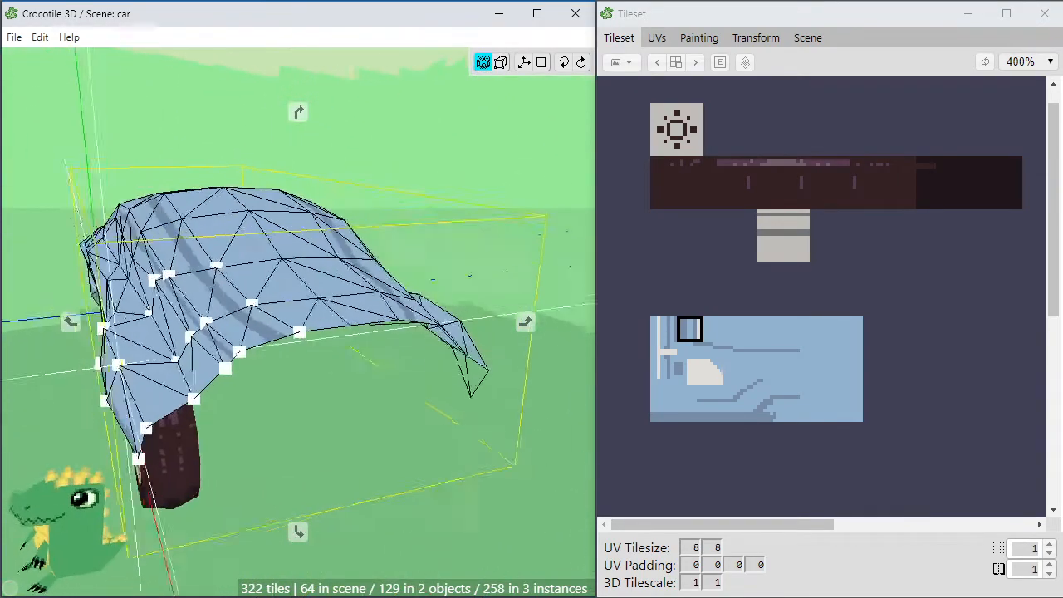
right_drag(401, 425, 573, 382)
scroll(402, 425, down, 4)
right_drag(347, 456, 415, 378)
scroll(340, 448, up, 3)
key(space)
drag(417, 377, 440, 424)
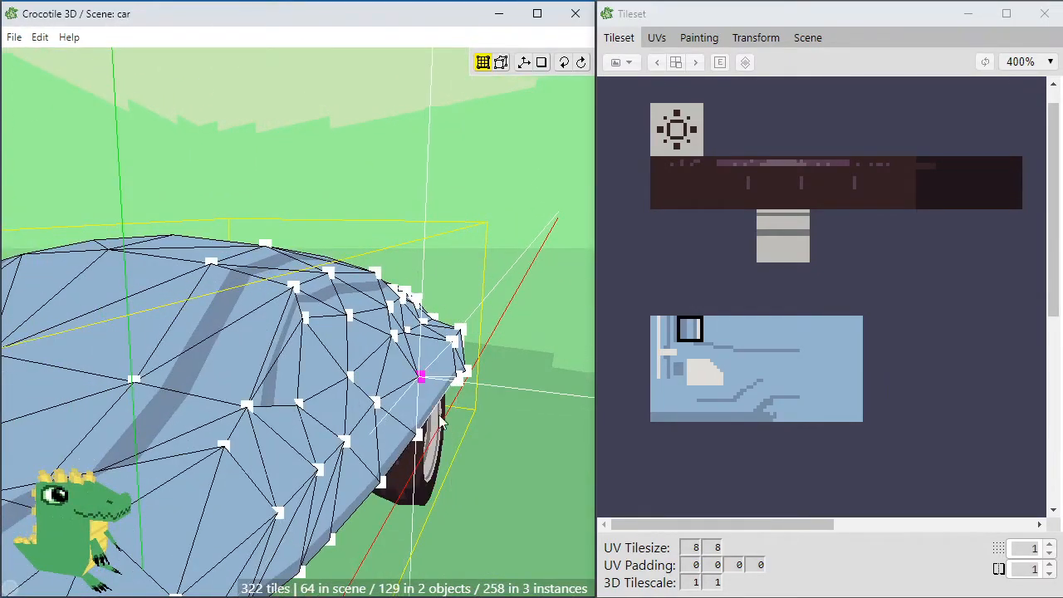
Examine the widened rear fender and the tail from the side
key(space)
right_drag(483, 478, 416, 444)
scroll(483, 478, down, 6)
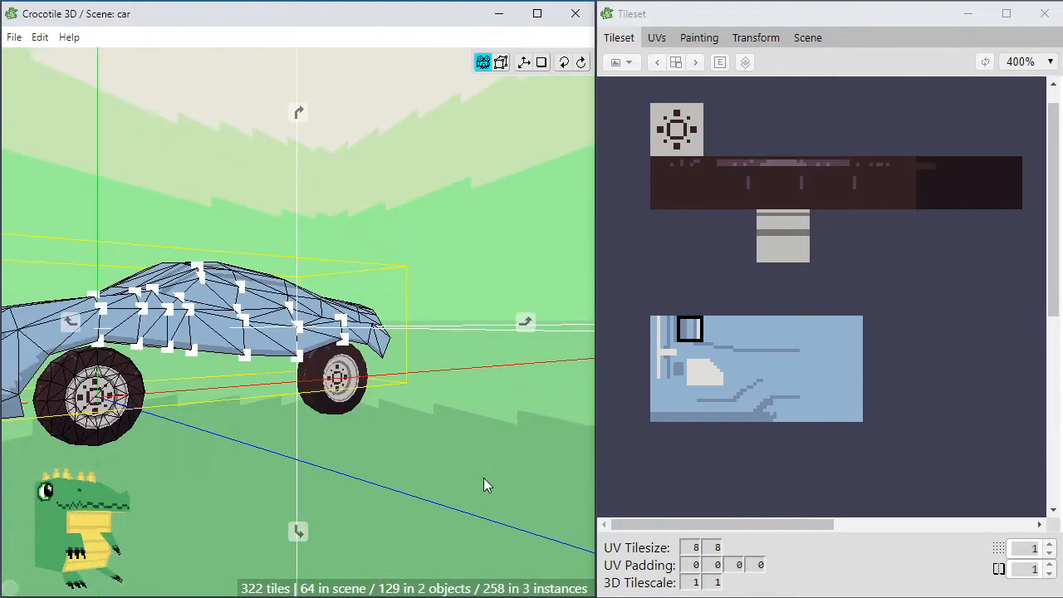
right_drag(483, 478, 586, 470)
right_drag(405, 485, 437, 391)
scroll(371, 440, up, 5)
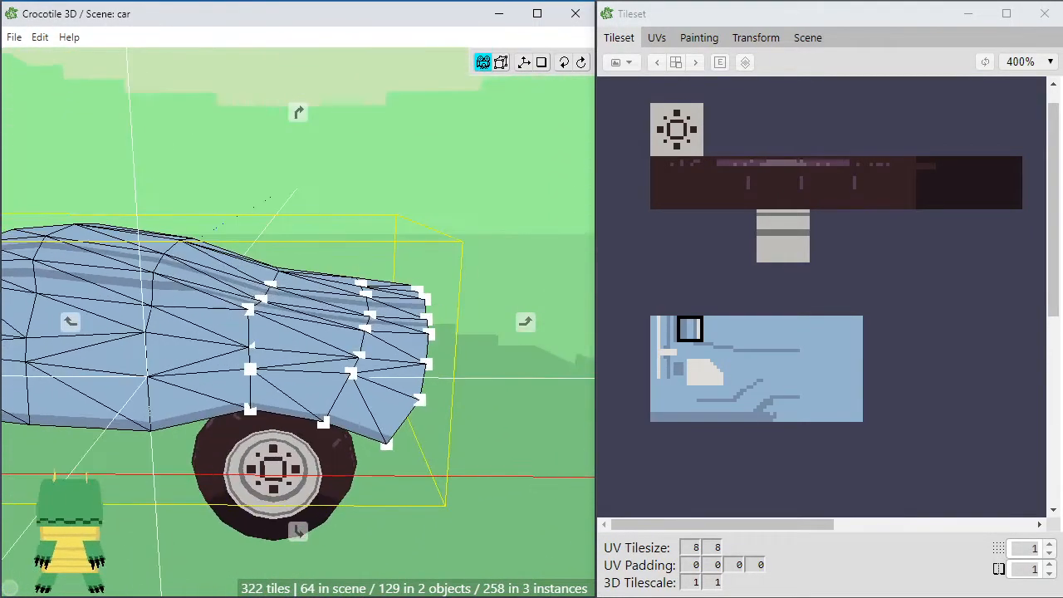
scroll(401, 357, up, 4)
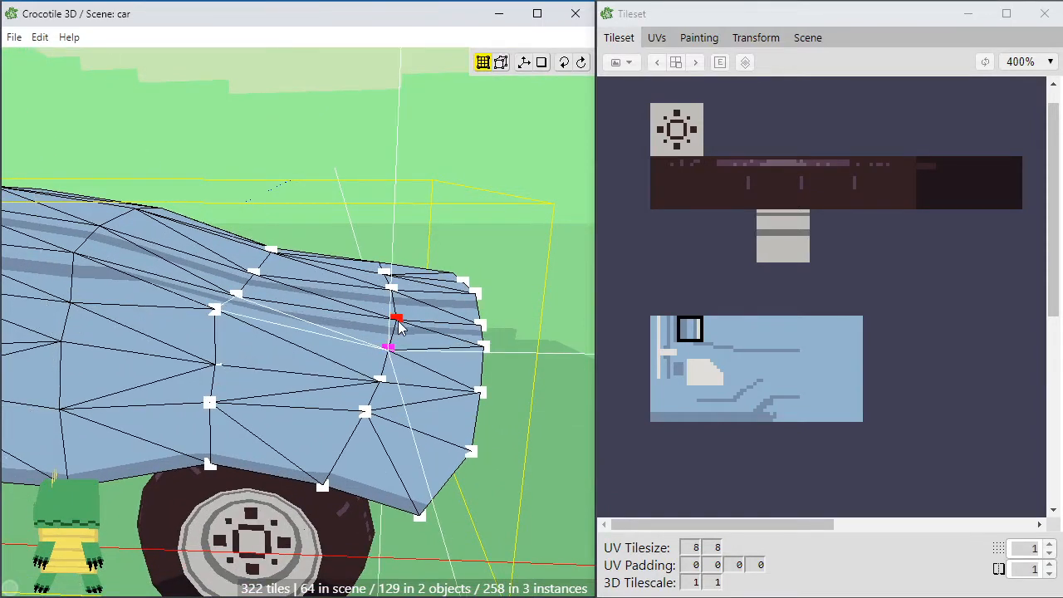
Raise the shoulder vertex behind the rear wheel closer to the deck vertex above it
key(space)
drag(401, 341, 261, 334)
click(217, 319)
key(space)
drag(341, 395, 415, 388)
key(w)
key(space)
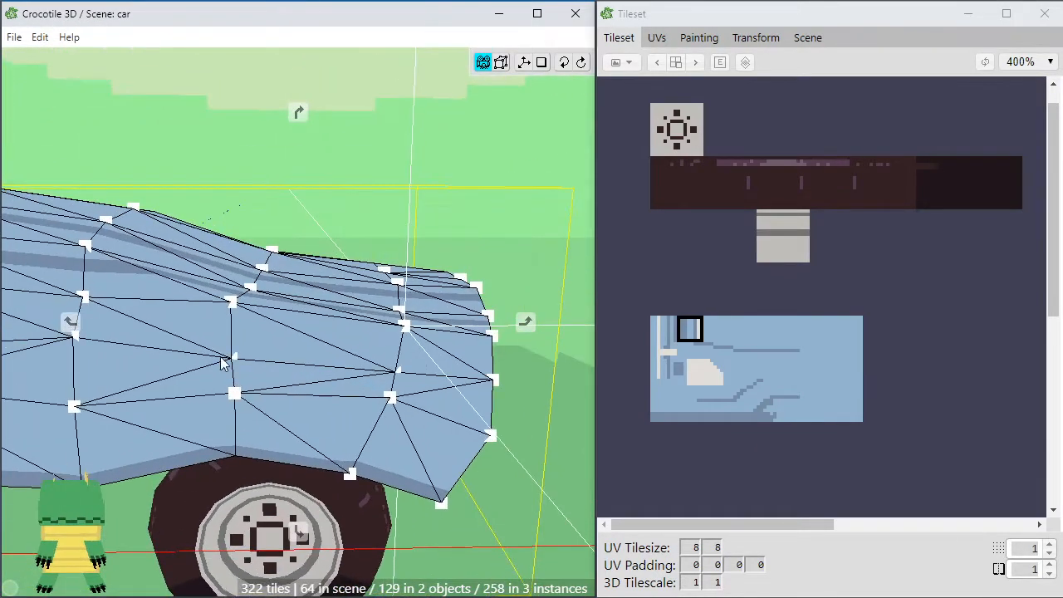
Move the centre vertex and its neighbour in the row ahead of the tail edge forwards along the rear deck
key(space)
drag(398, 311, 224, 336)
click(221, 316)
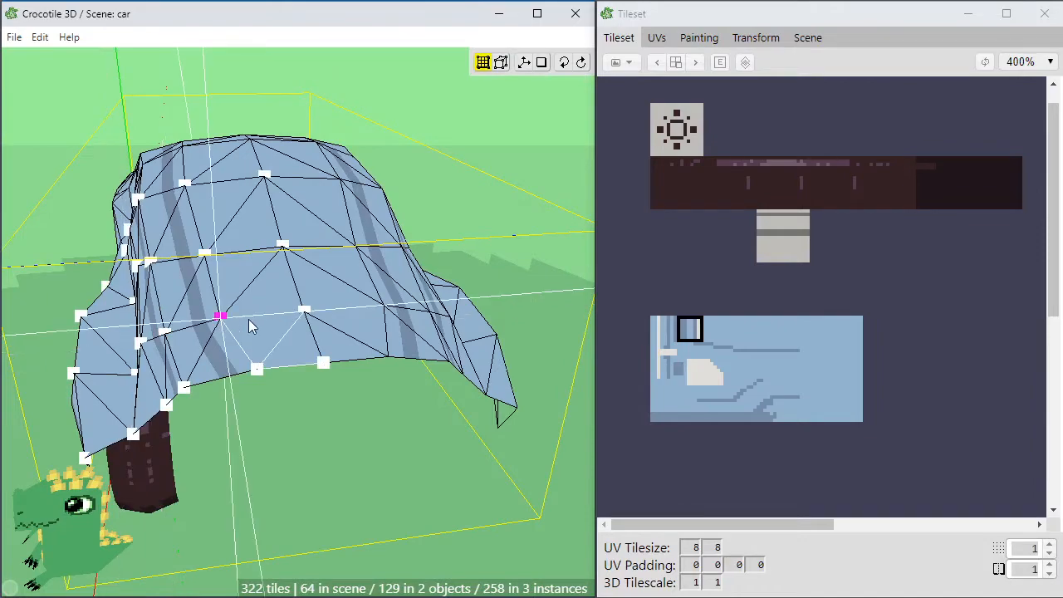
shift+click(304, 310)
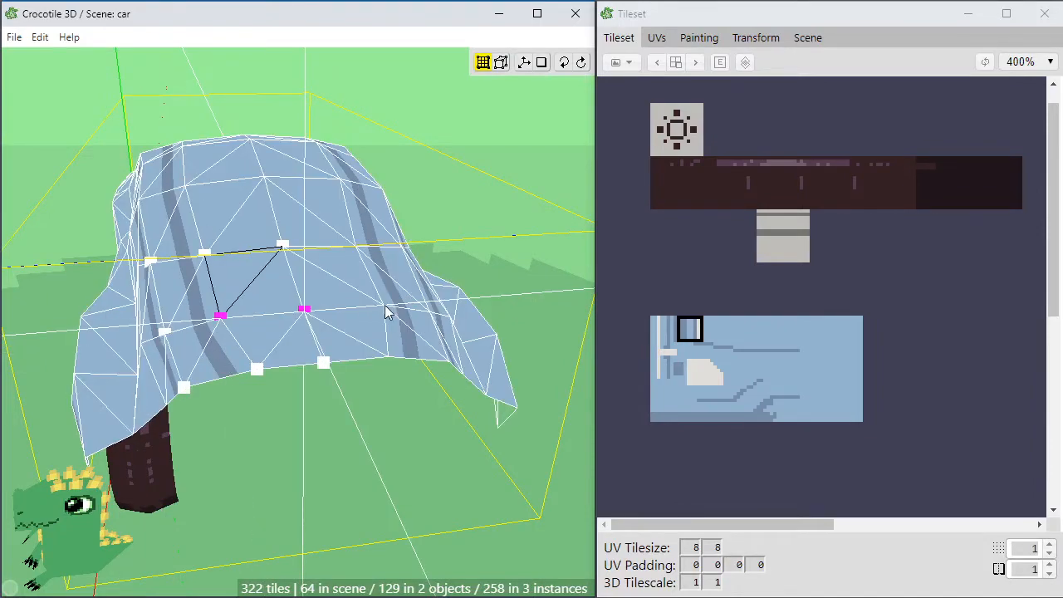
key(space)
key(space)
drag(339, 391, 424, 356)
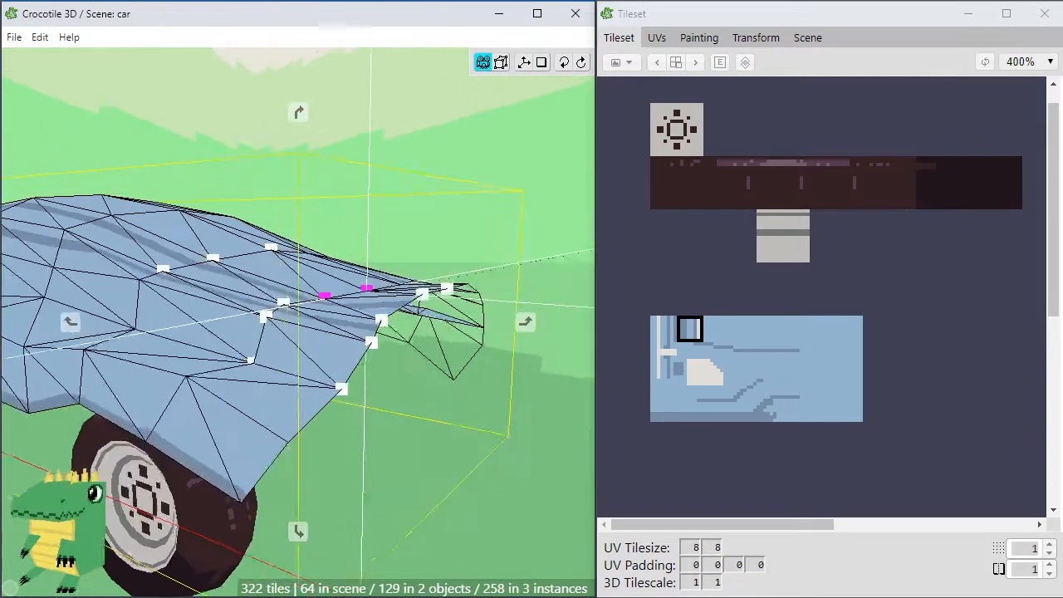
drag(237, 449, 262, 447)
key(space)
key(d)
key(a)
key(a)
key(space)
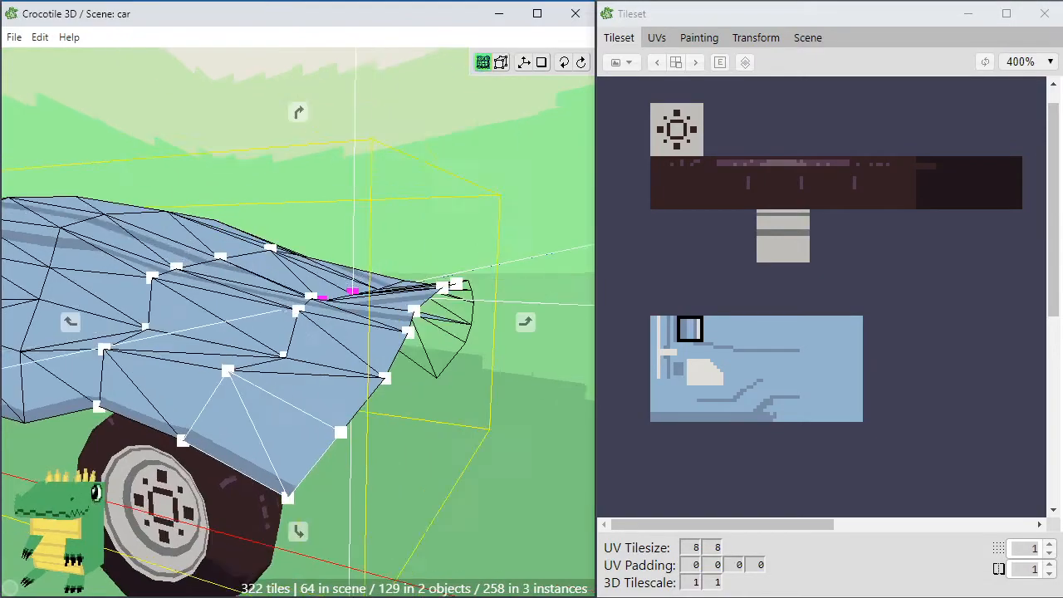
key(space)
drag(336, 435, 299, 447)
drag(221, 445, 260, 471)
key(space)
key(a)
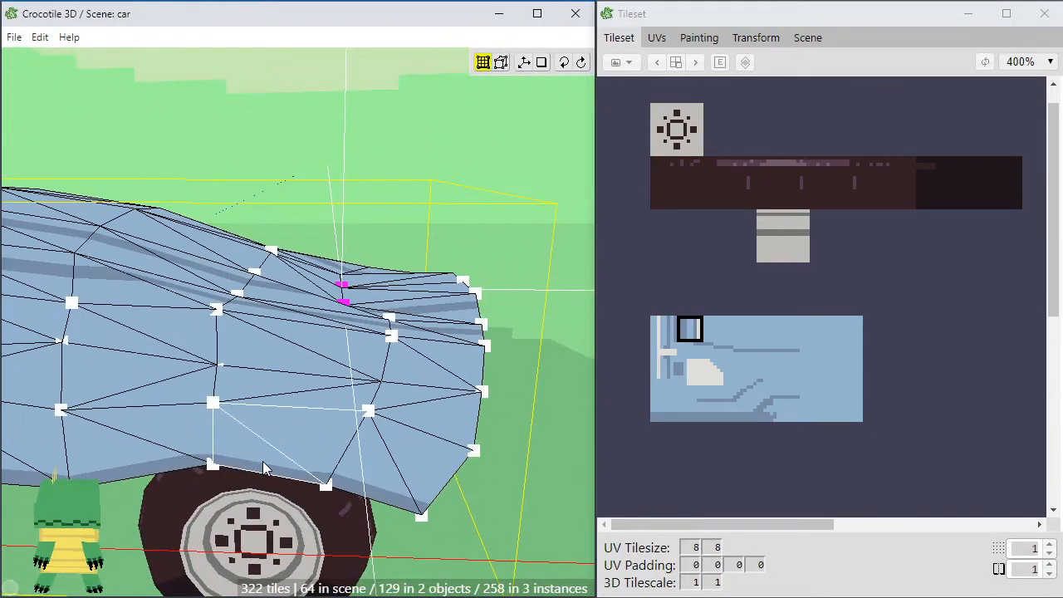
key(a)
key(d)
Clear the vertex selection and examine the proportions of the whole car body from the side
click(412, 349)
key(space)
drag(424, 342, 303, 411)
scroll(378, 387, down, 5)
key(Escape)
middle_drag(303, 411, 336, 334)
middle_drag(364, 427, 399, 376)
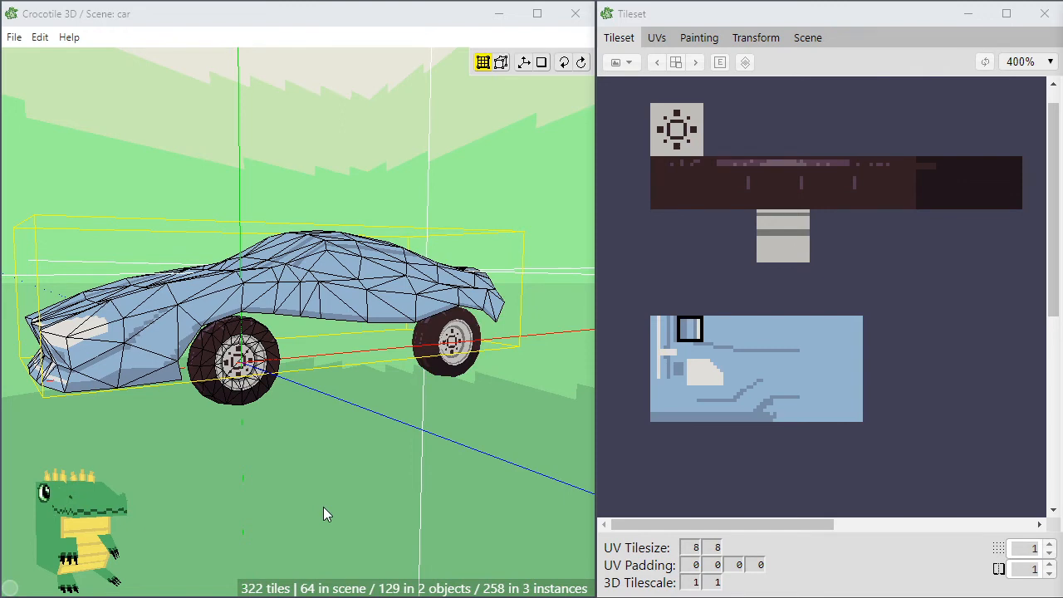
click(343, 446)
scroll(344, 440, up, 1)
key(space)
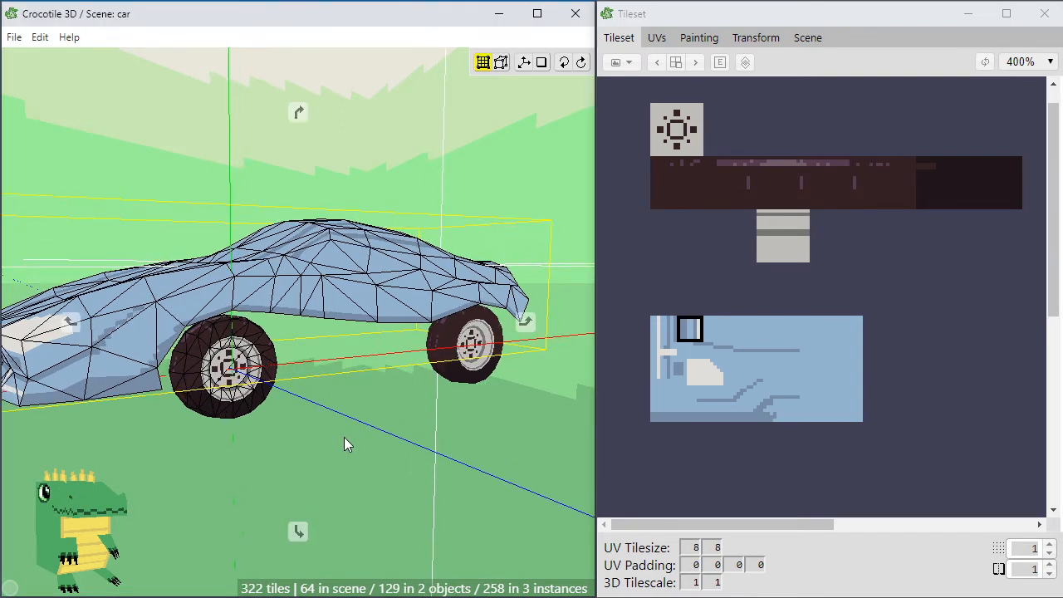
drag(343, 437, 293, 403)
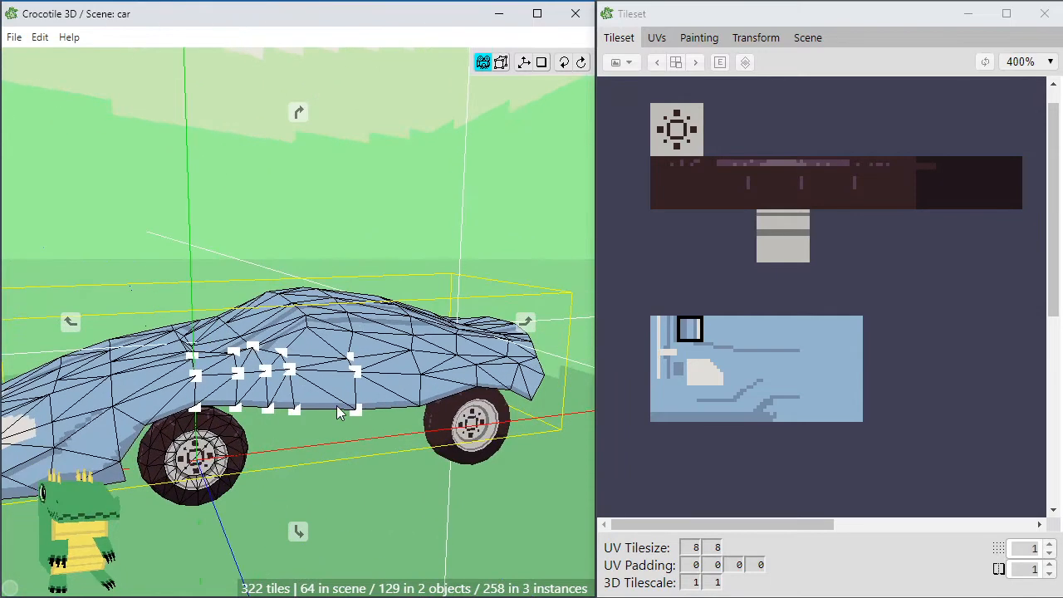
key(space)
key(ctrl+z)
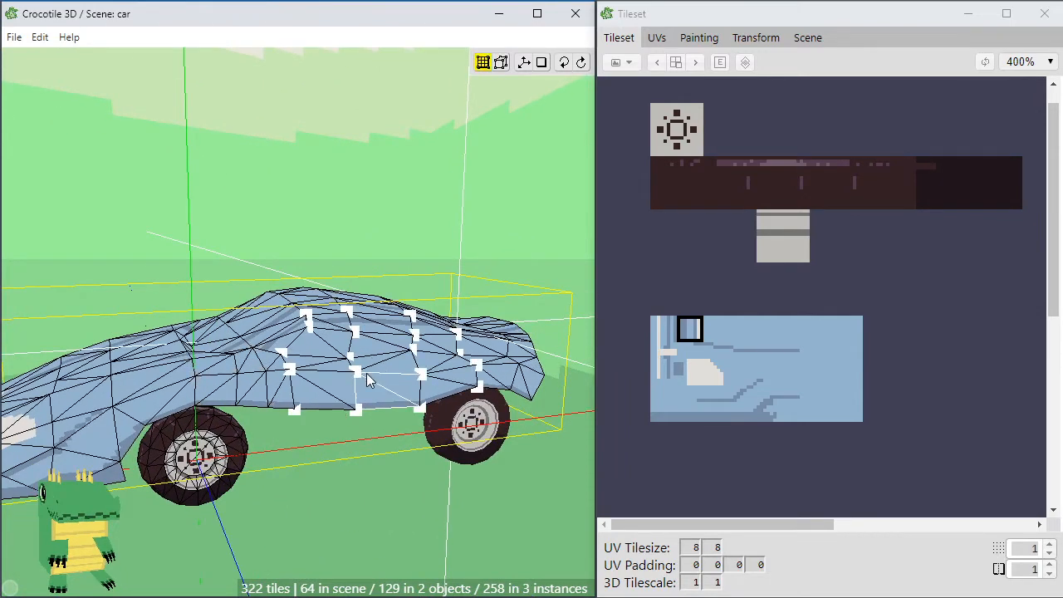
key(ctrl+z)
key(space)
key(ctrl+z)
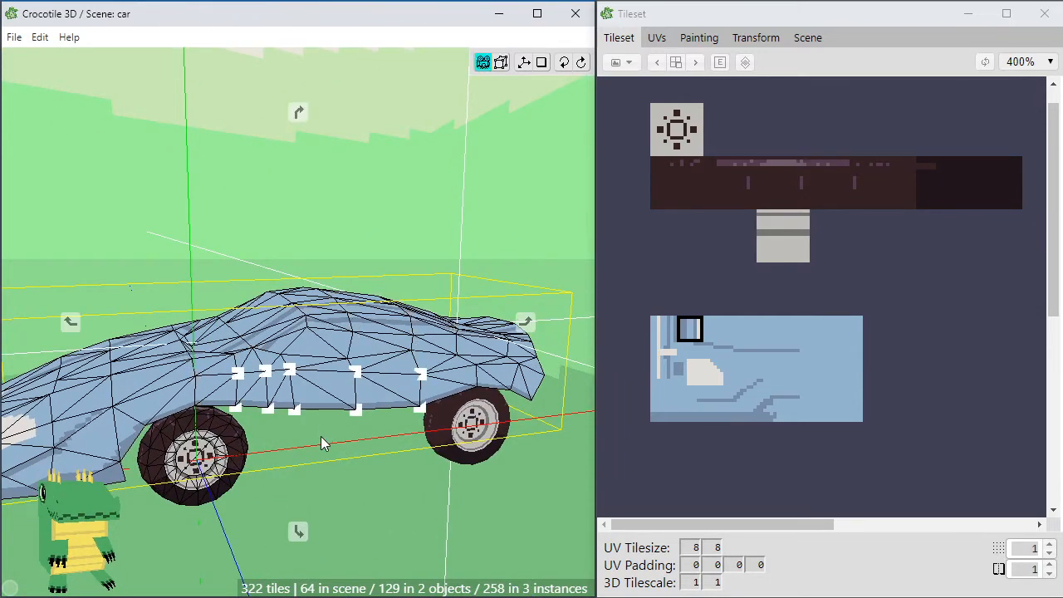
key(ctrl+z)
drag(323, 441, 282, 459)
key(ctrl+z)
key(space)
key(ctrl+z)
key(ctrl+z)
key(ctrl+z)
key(ctrl+z)
key(space)
scroll(329, 376, up, 1)
key(ctrl+z)
key(ctrl+z)
key(ctrl+z)
Save the car file
right_drag(282, 458, 287, 387)
key(ctrl+z)
right_drag(397, 441, 387, 423)
key(ctrl+z)
key(space)
click(387, 422)
key(ctrl+s)
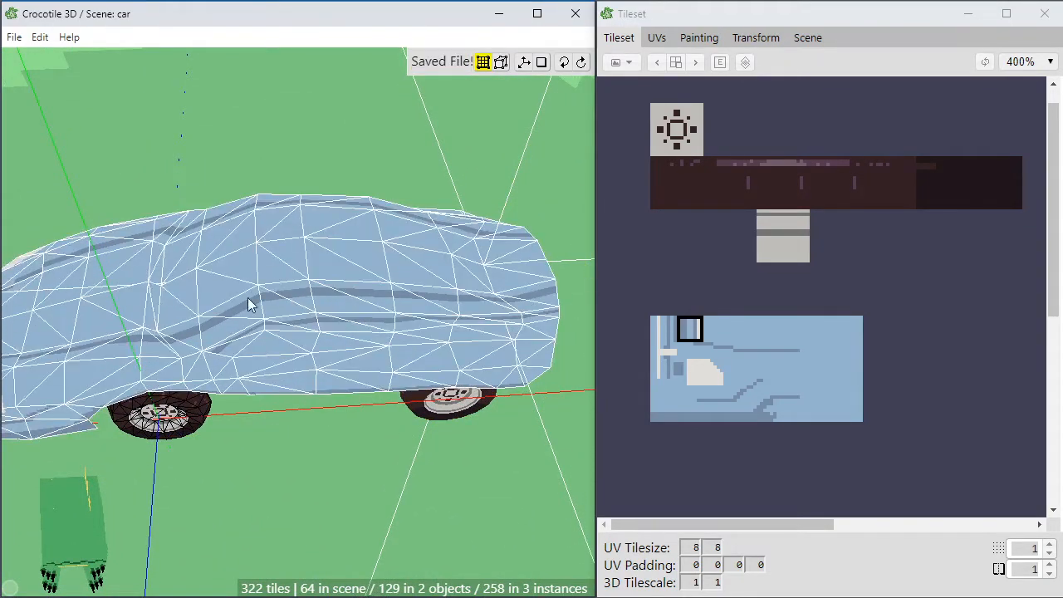
Select the car body object and open it for editing
key(space)
right_drag(247, 299, 267, 293)
click(278, 289)
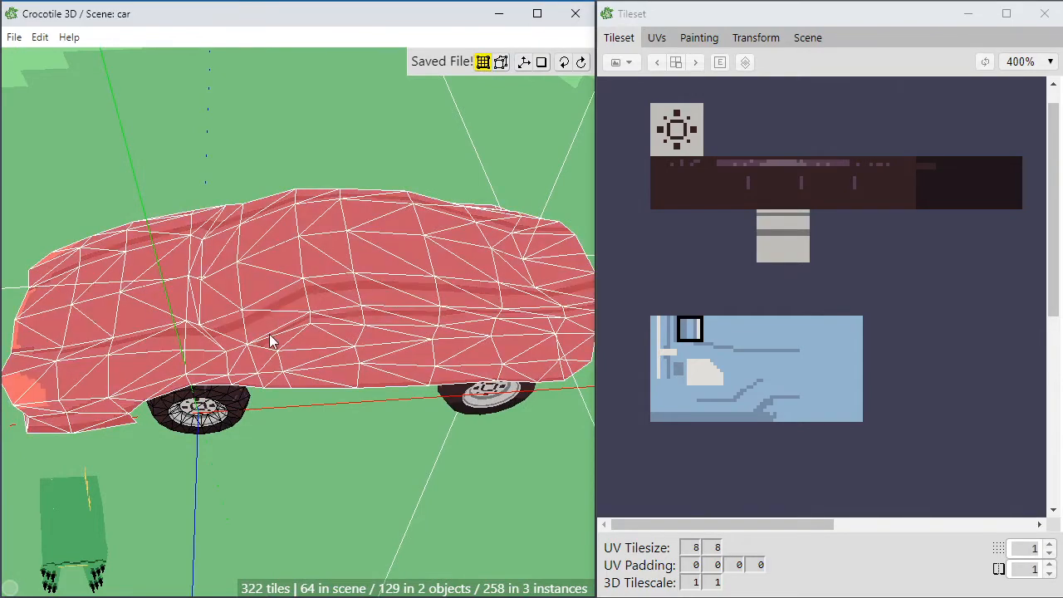
key(Return)
key(space)
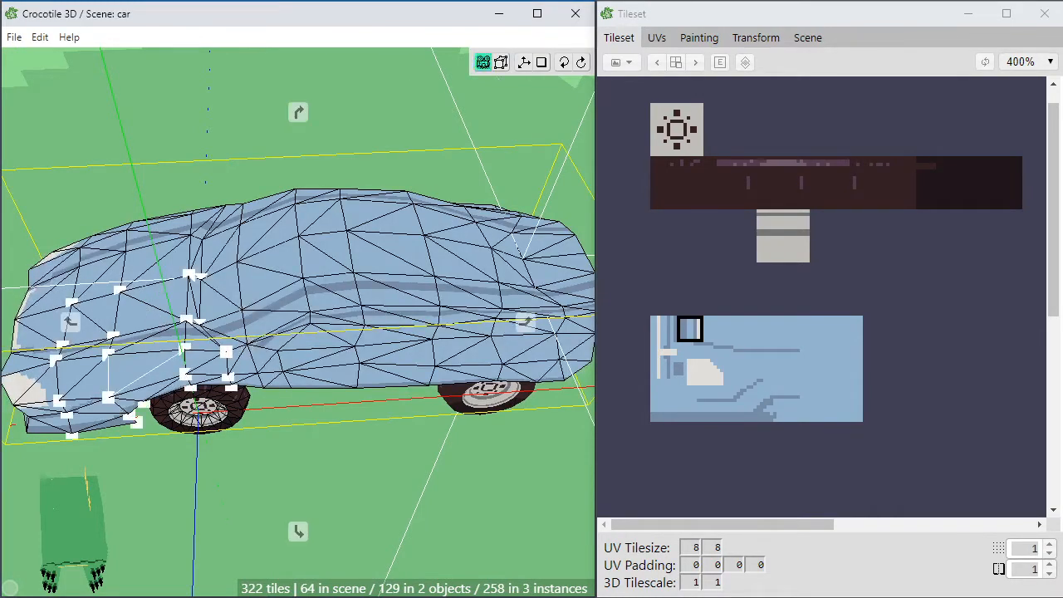
right_drag(147, 332, 220, 325)
key(space)
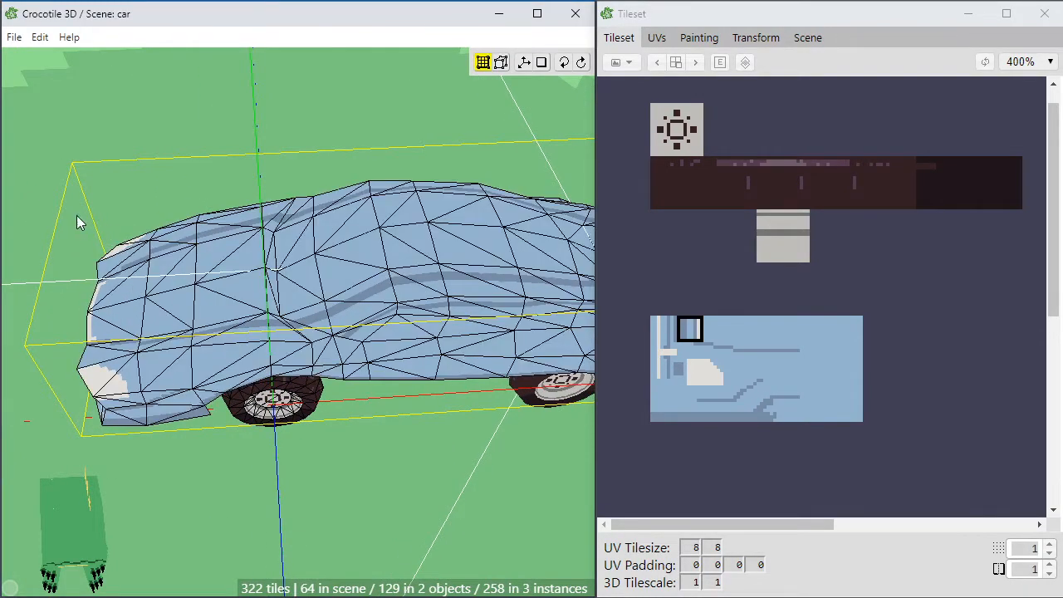
Select the faces of the car's front half ahead of the front wheel and display their UV layout
drag(104, 253, 276, 450)
key(space)
right_drag(276, 449, 300, 449)
key(space)
click(659, 25)
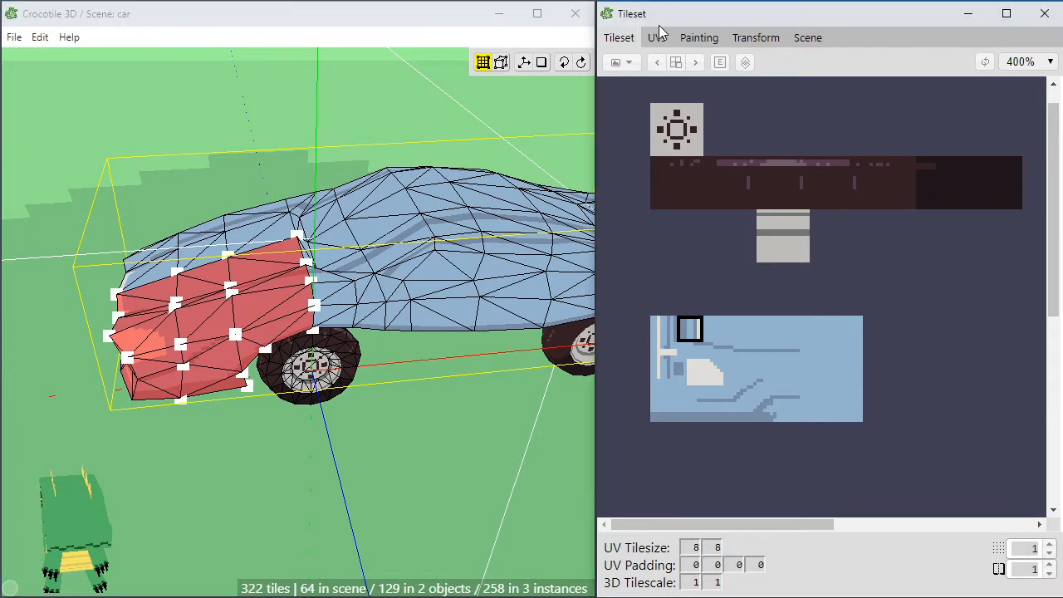
click(657, 38)
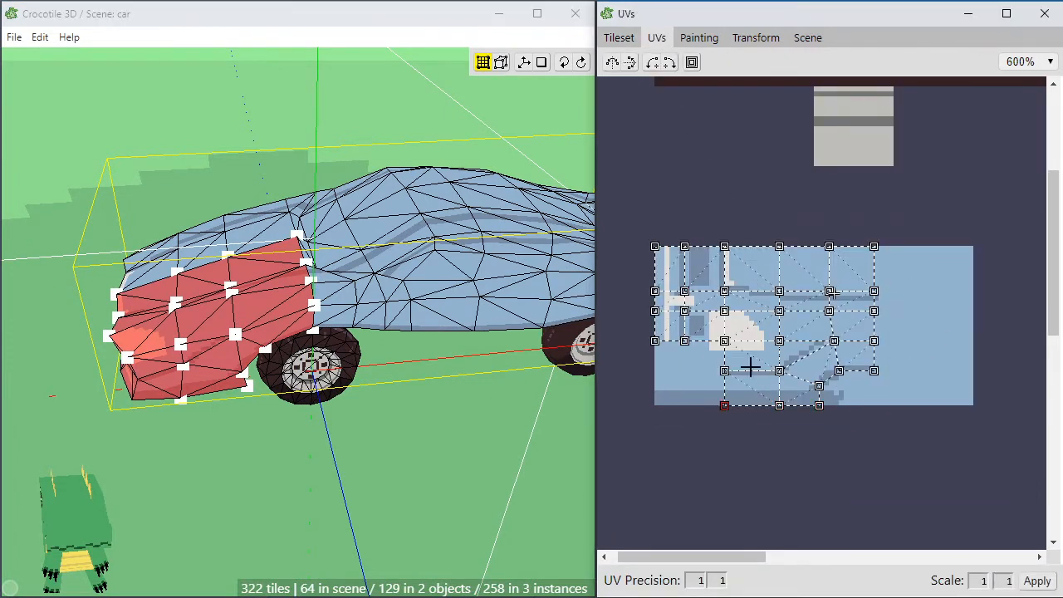
scroll(749, 366, up, 2)
right_drag(642, 421, 686, 423)
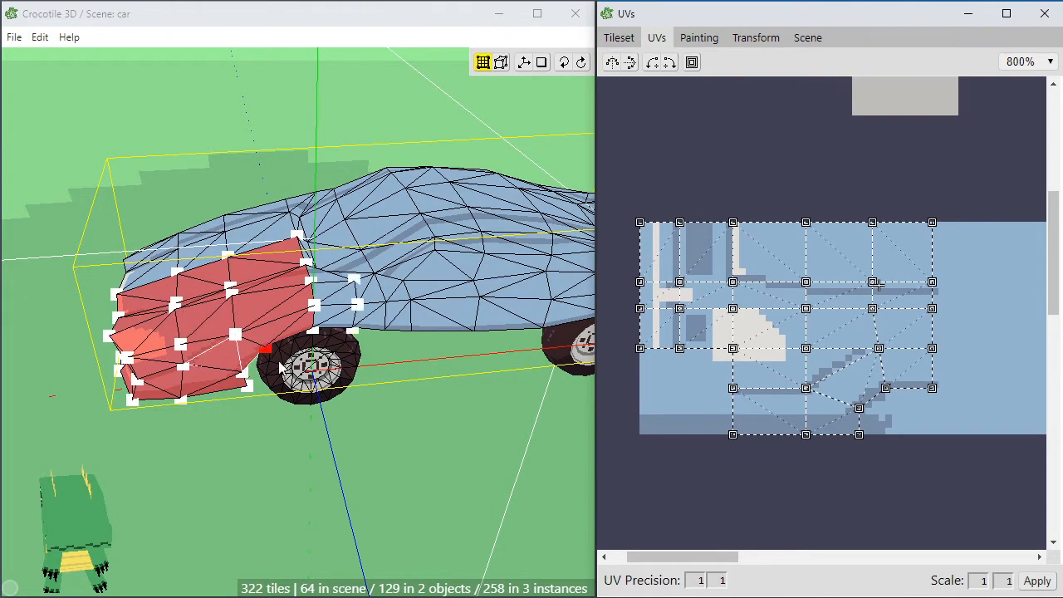
Examine the car's side around the front wheel arch and door
key(space)
drag(338, 410, 379, 454)
middle_drag(378, 453, 374, 435)
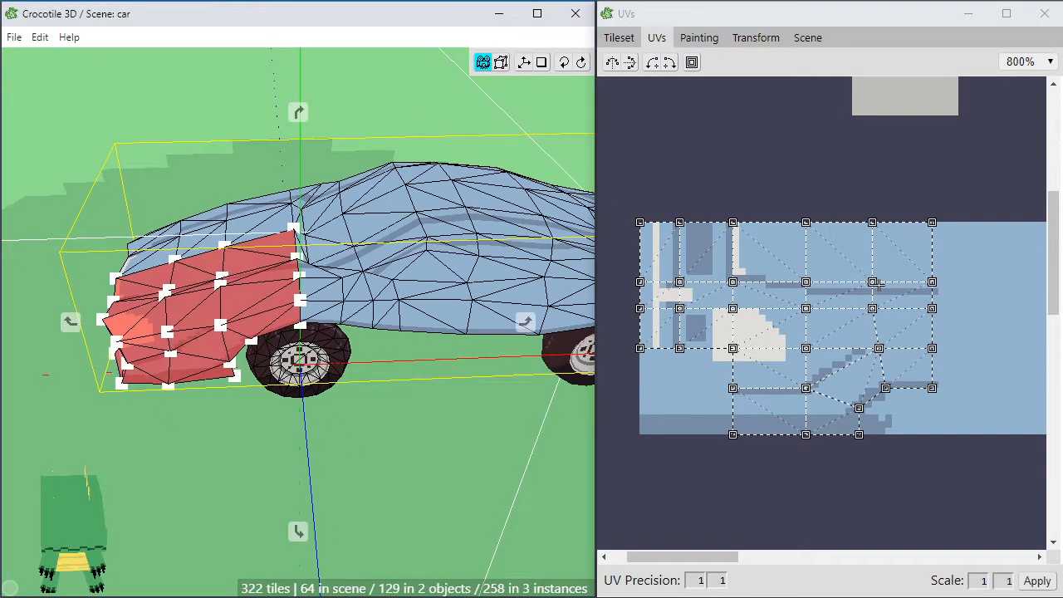
right_drag(373, 435, 383, 449)
scroll(384, 449, up, 3)
shift+drag(353, 332, 436, 301)
drag(384, 449, 401, 414)
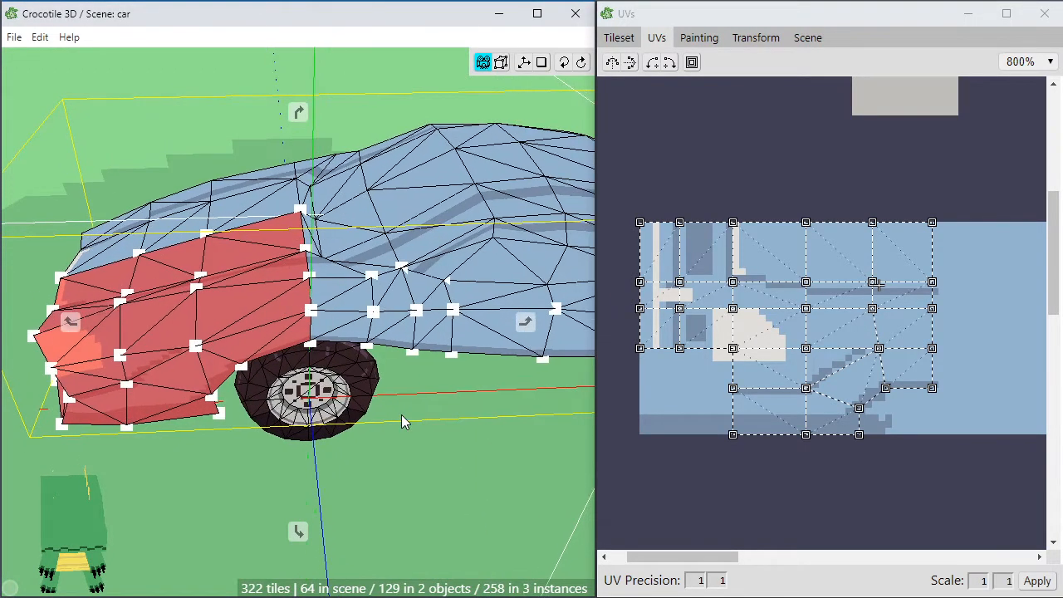
key(d)
key(space)
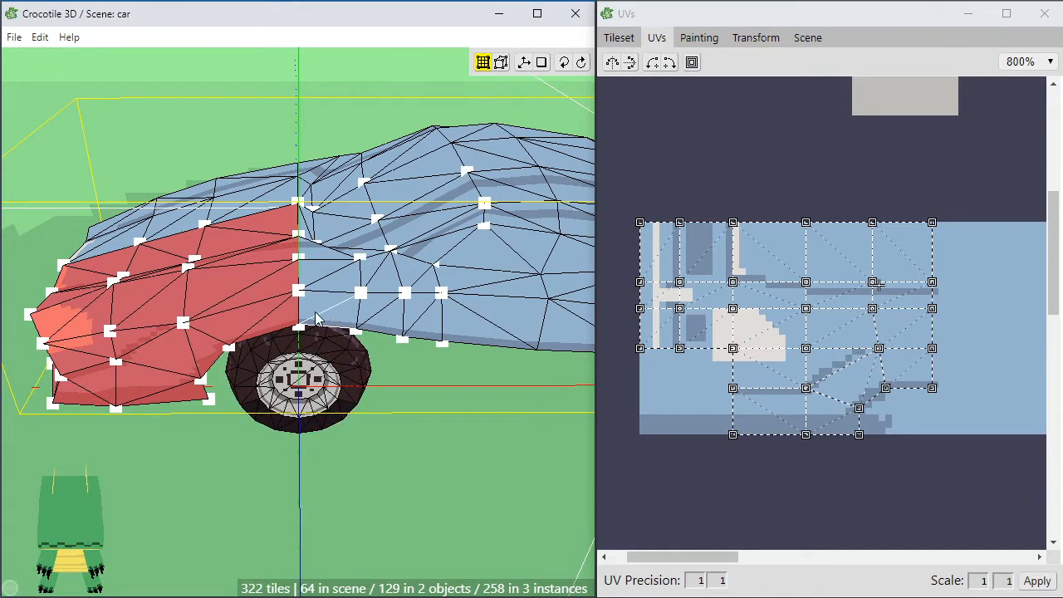
shift+click(318, 317)
shift+click(327, 278)
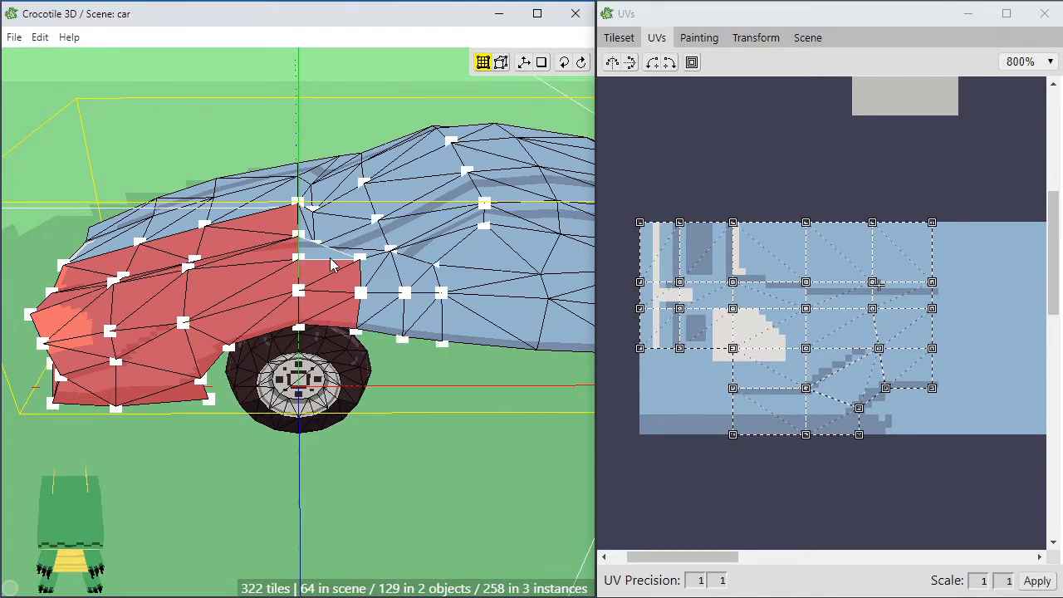
shift+click(330, 255)
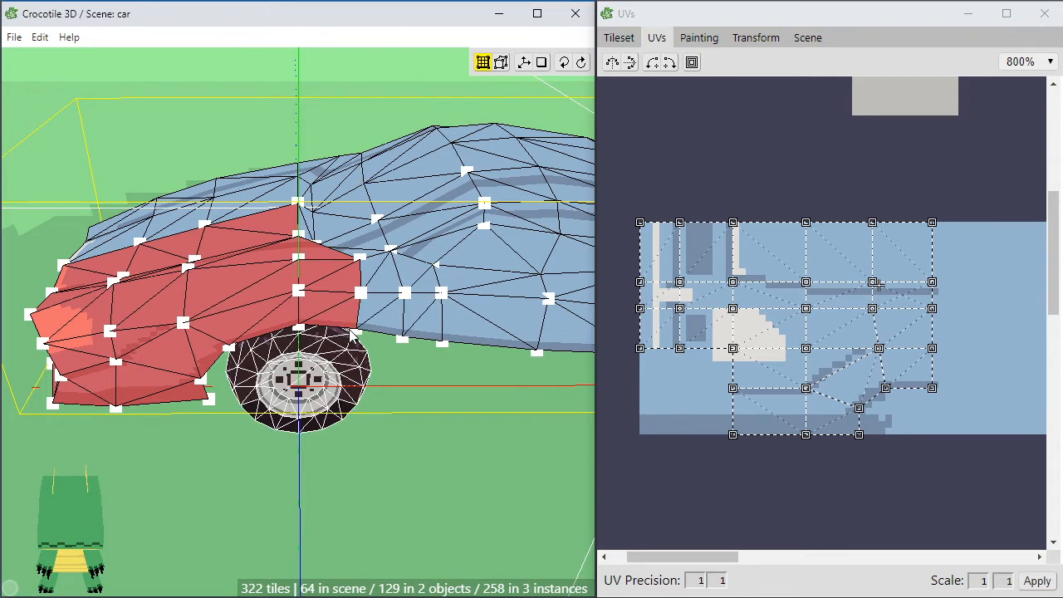
ctrl+click(339, 265)
ctrl+click(319, 252)
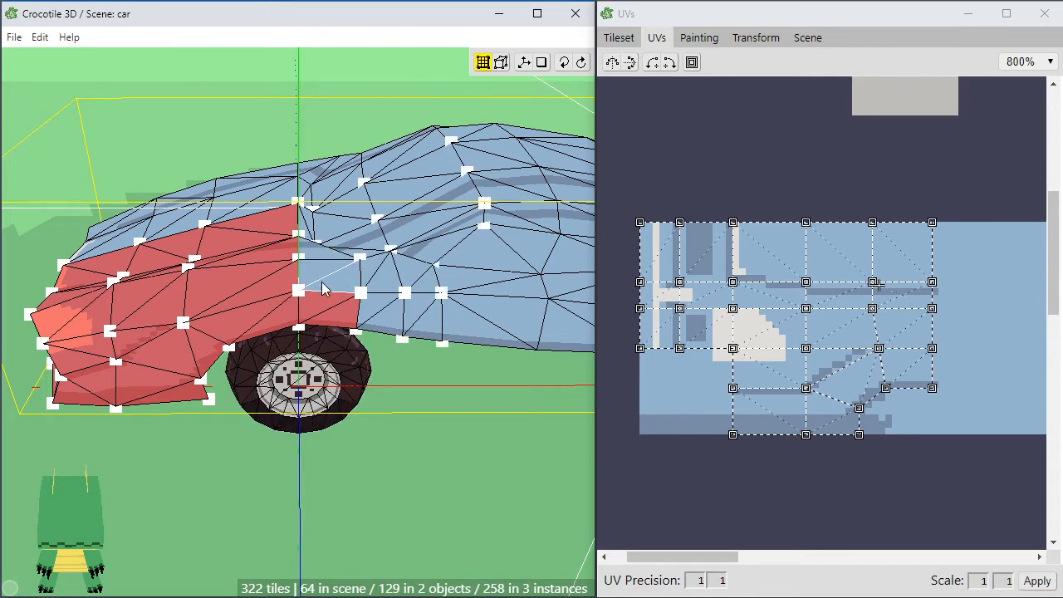
ctrl+click(321, 284)
ctrl+click(320, 304)
ctrl+click(322, 317)
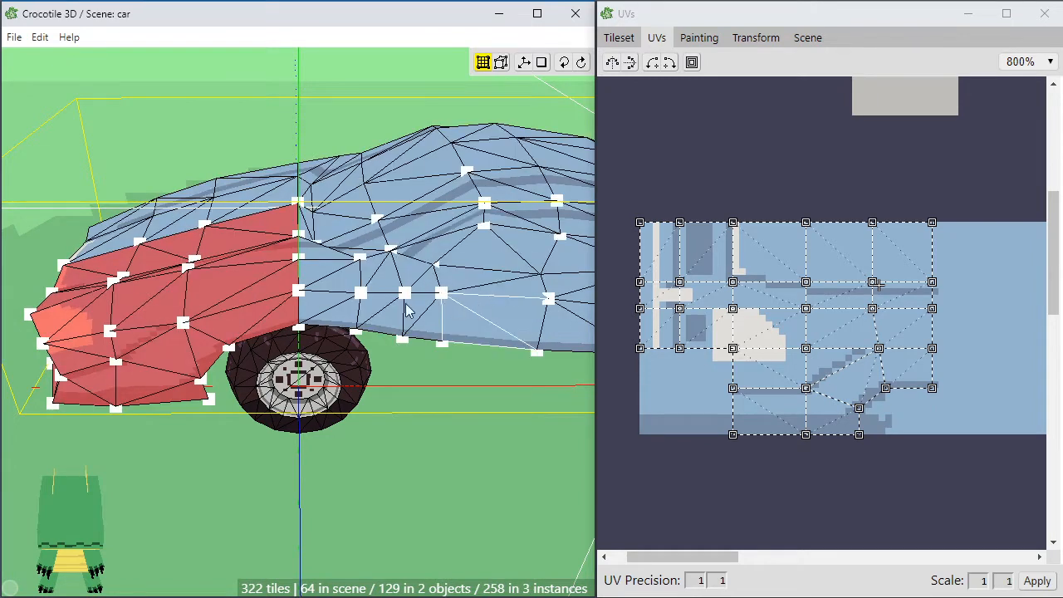
Add the side faces above and behind the front wheel, up to the middle of the door, to the selection
drag(305, 477, 501, 223)
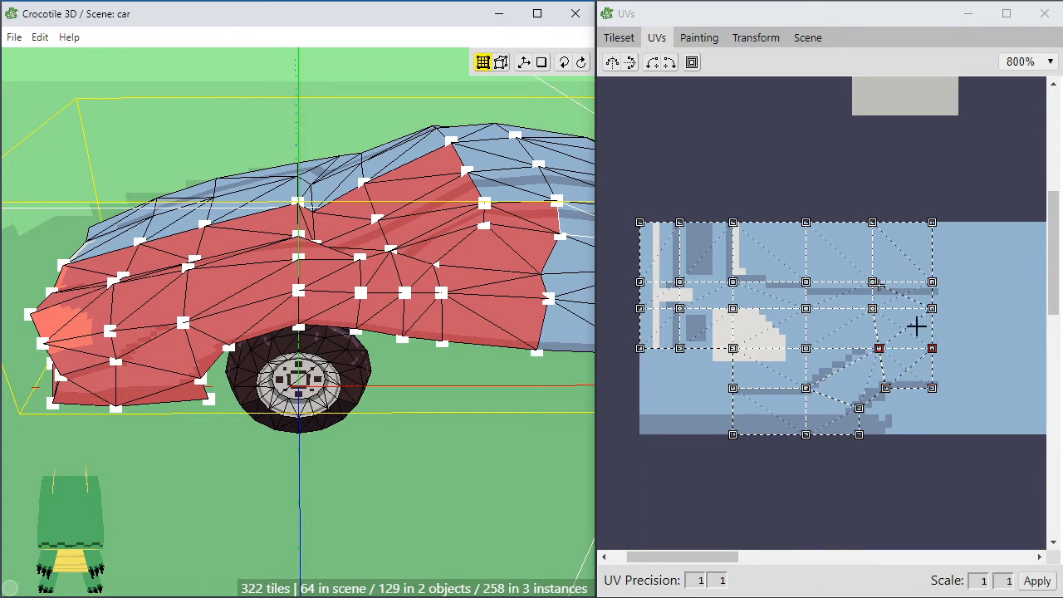
click(433, 450)
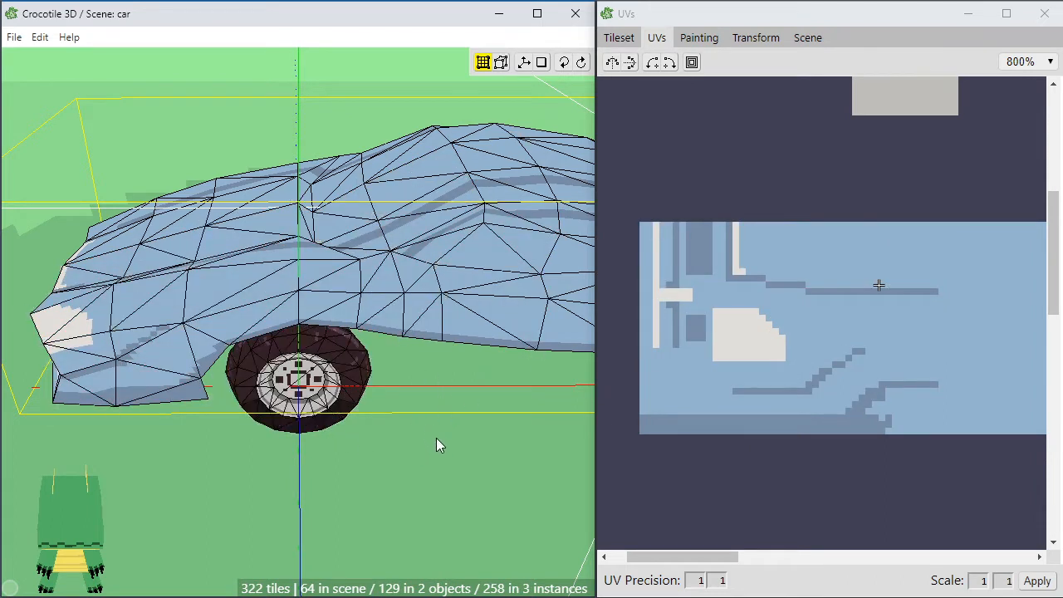
drag(435, 446, 503, 233)
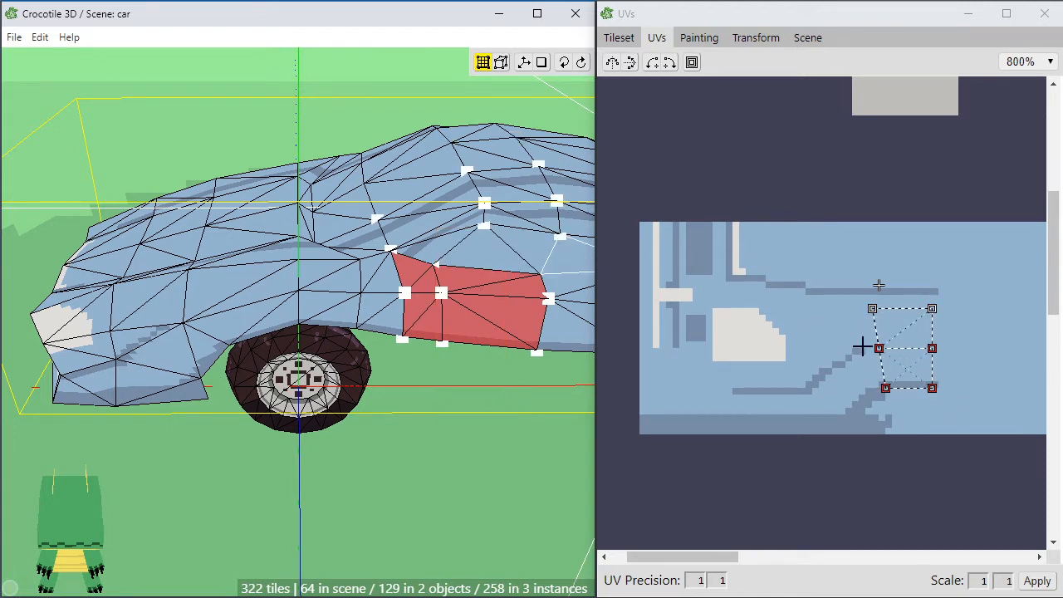
shift+click(491, 251)
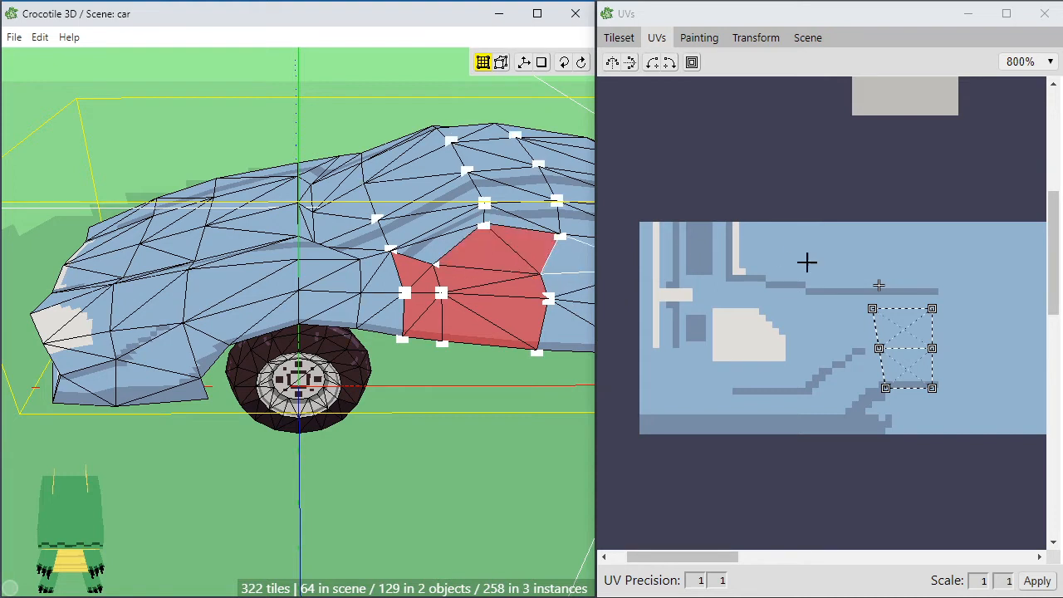
shift+click(469, 201)
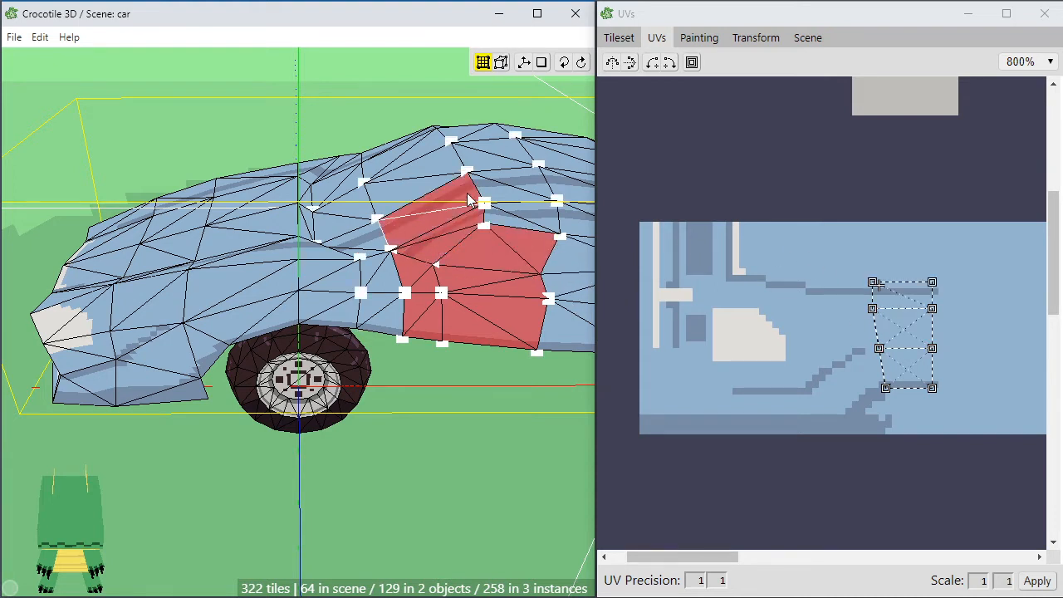
shift+click(503, 184)
shift+click(498, 214)
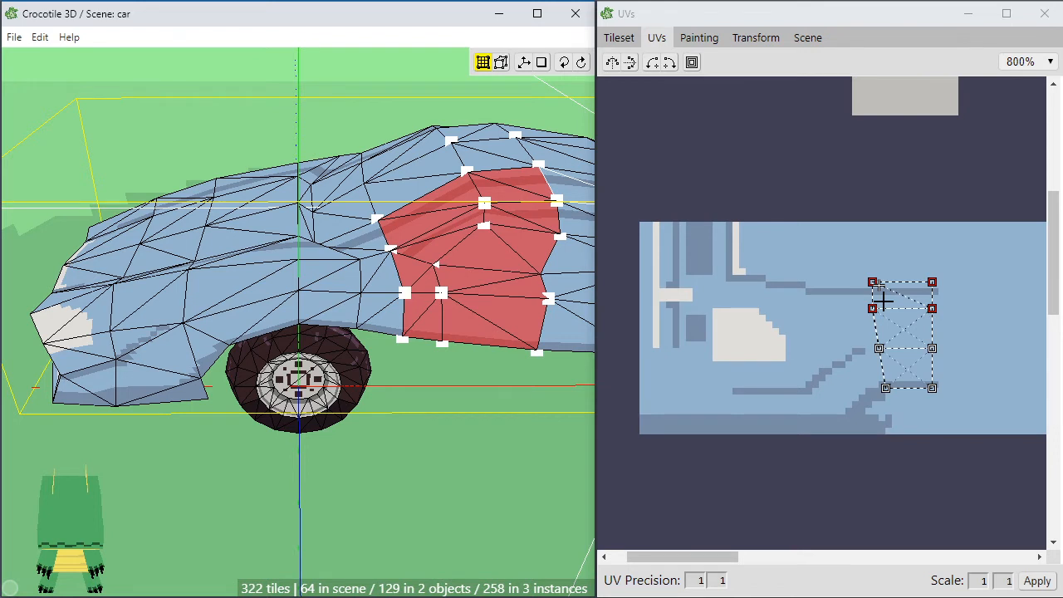
shift+click(381, 313)
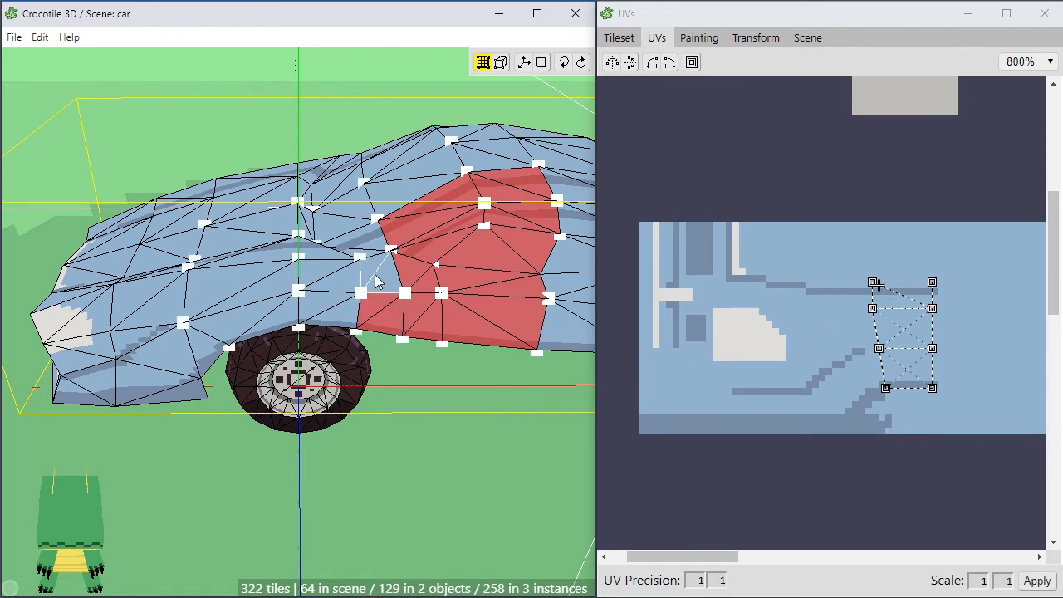
click(389, 344)
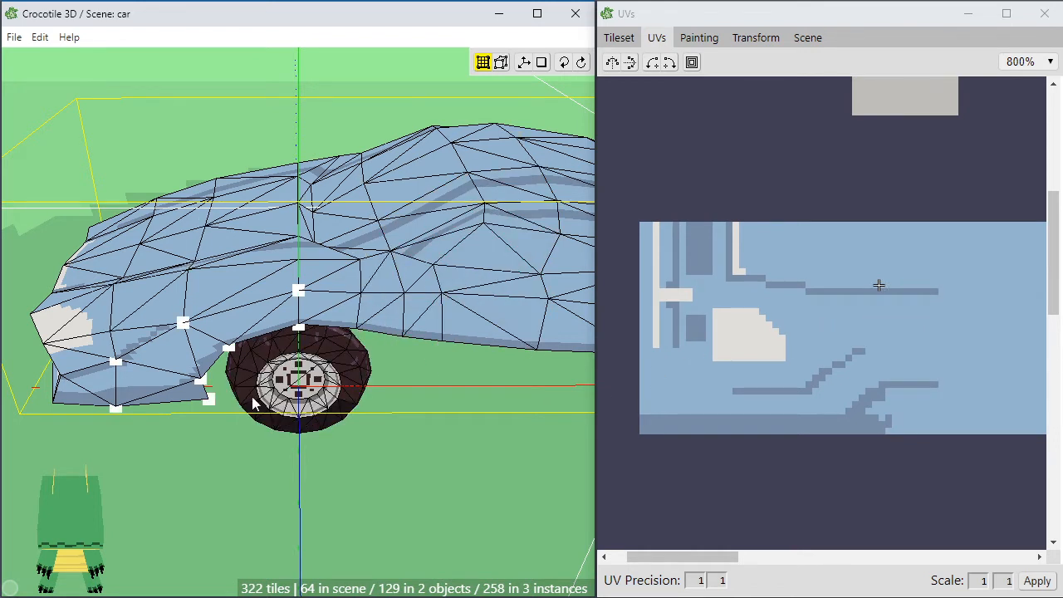
Select all the car's side faces from the front wheel's centre line back to the rear bumper
click(328, 309)
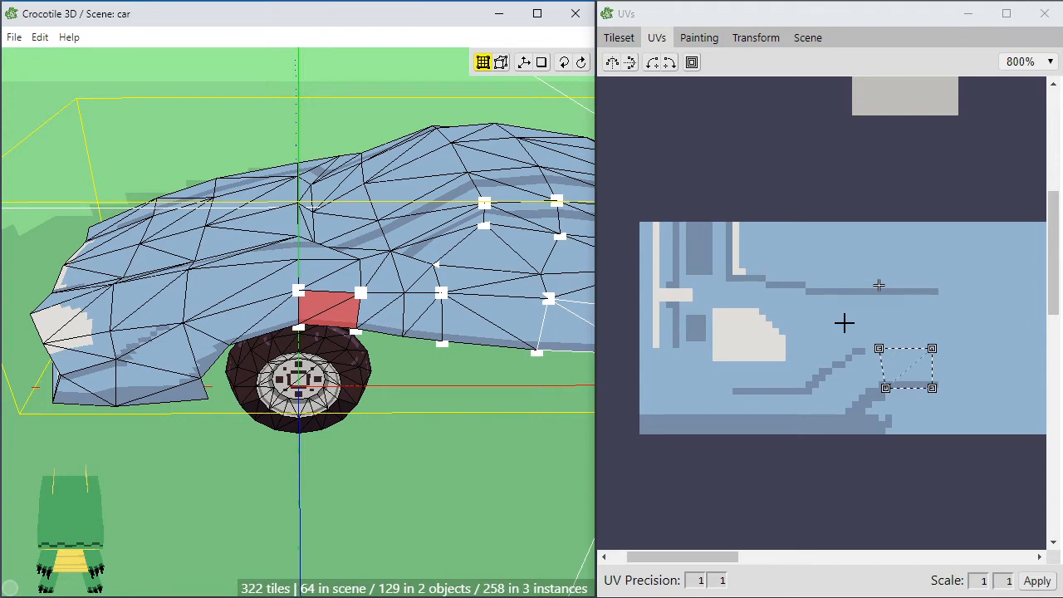
scroll(537, 387, down, 4)
key(space)
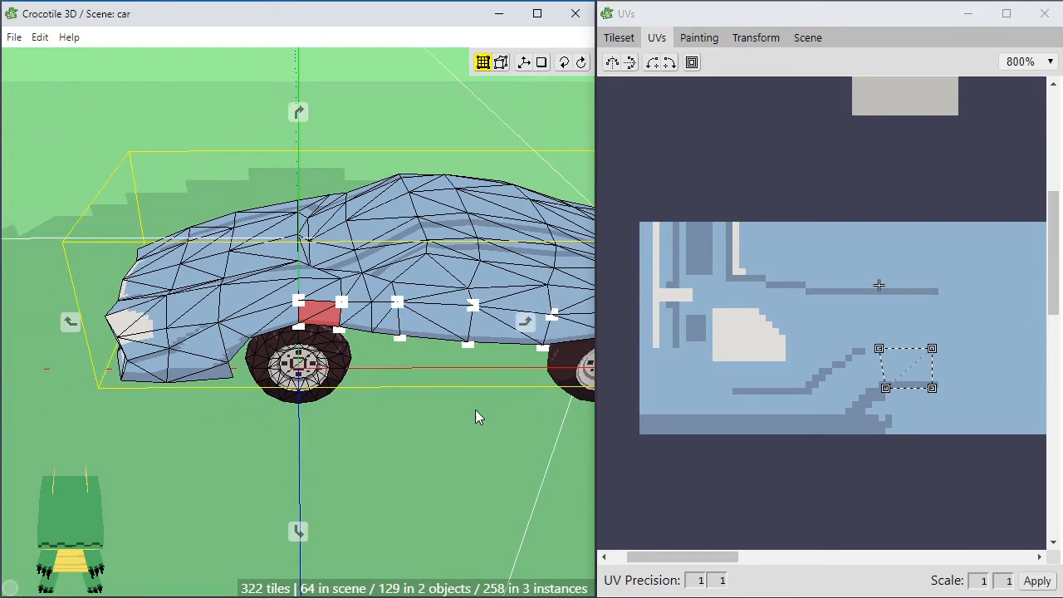
middle_drag(475, 410, 307, 404)
middle_drag(435, 422, 426, 421)
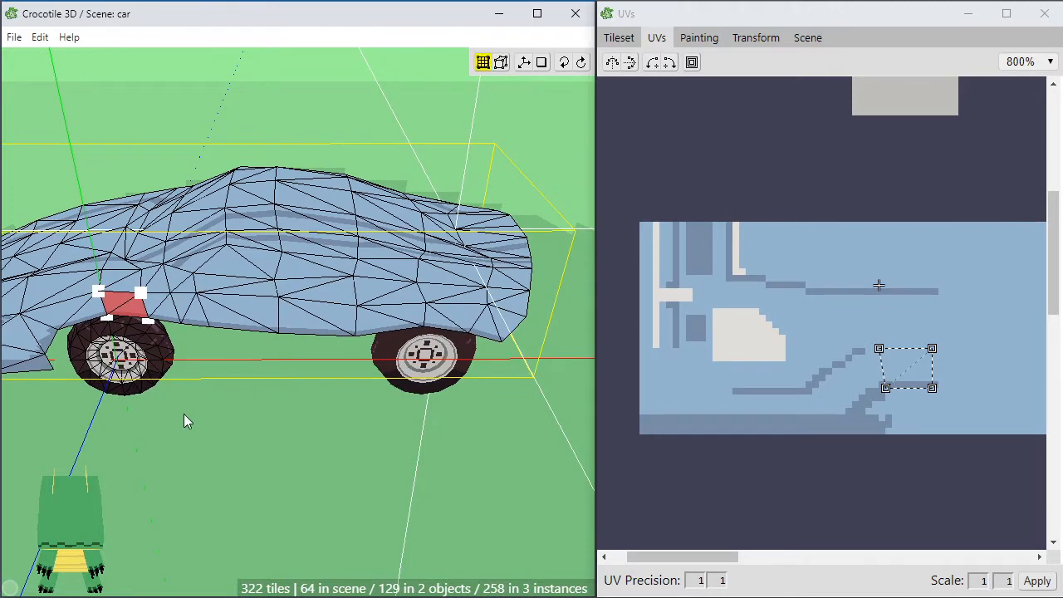
drag(124, 443, 562, 171)
key(space)
middle_drag(249, 381, 282, 378)
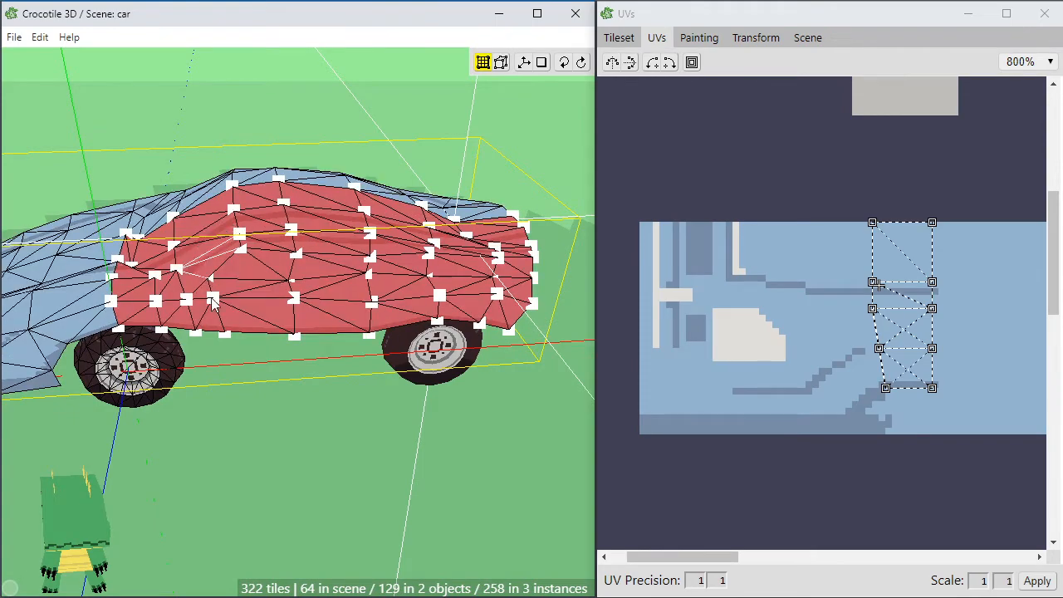
mouse_move(510, 355)
middle_down()
mouse_move(480, 360)
mouse_move(482, 336)
mouse_move(513, 340)
mouse_move(510, 352)
middle_up()
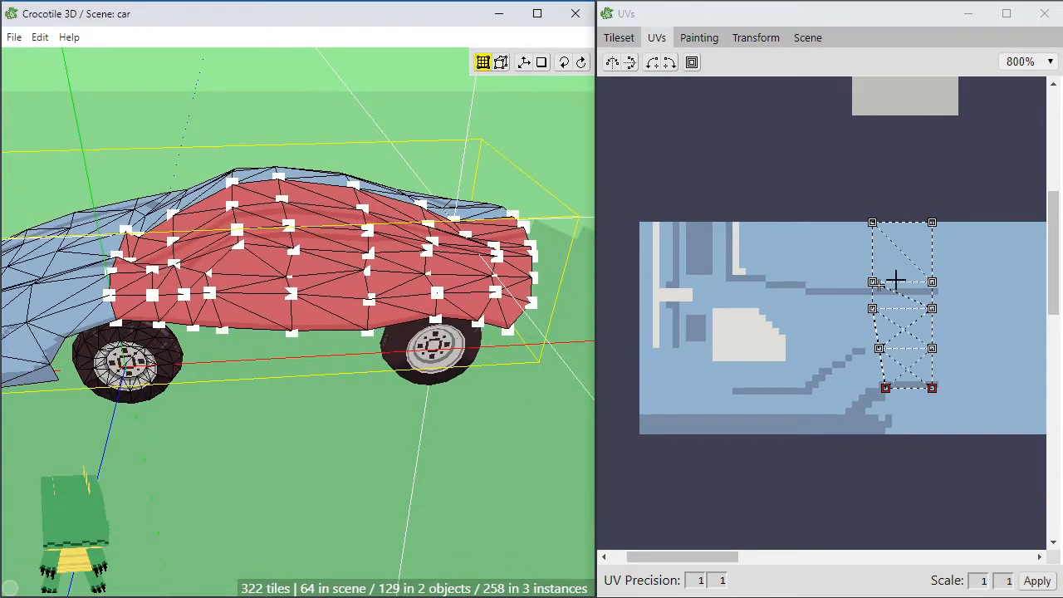
Select all UV points of the rear side faces and move them down onto the empty area below the body texture
drag(986, 189, 876, 401)
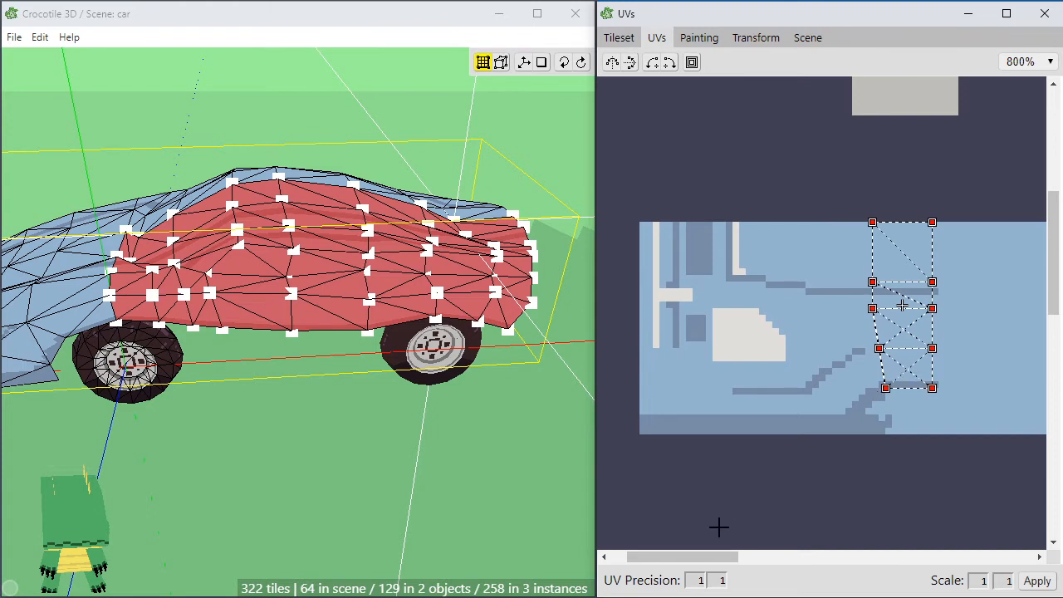
drag(904, 372, 911, 451)
drag(917, 380, 913, 479)
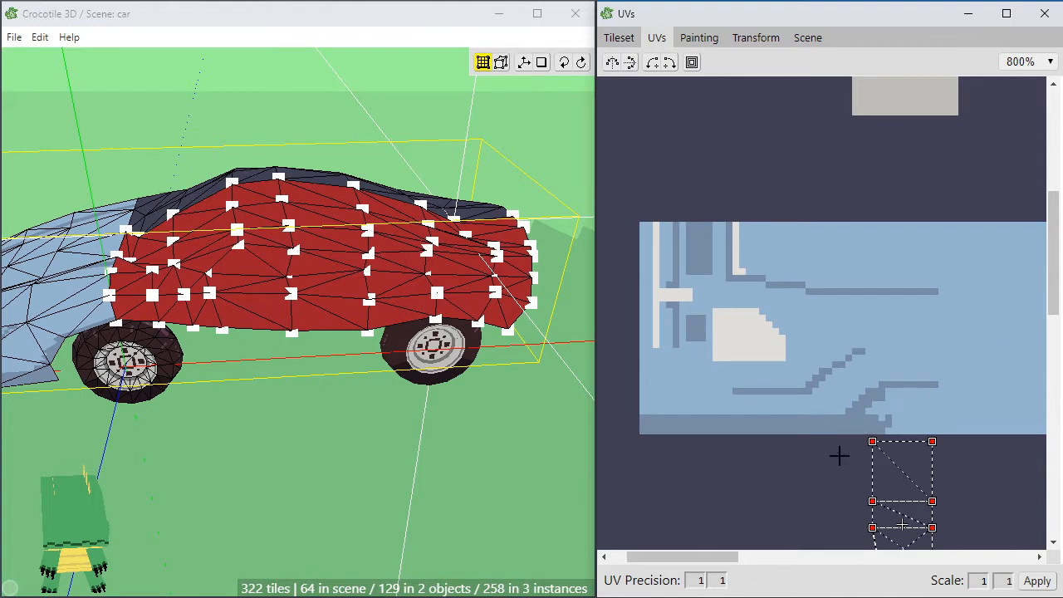
click(315, 438)
right_drag(258, 436, 389, 428)
key(g)
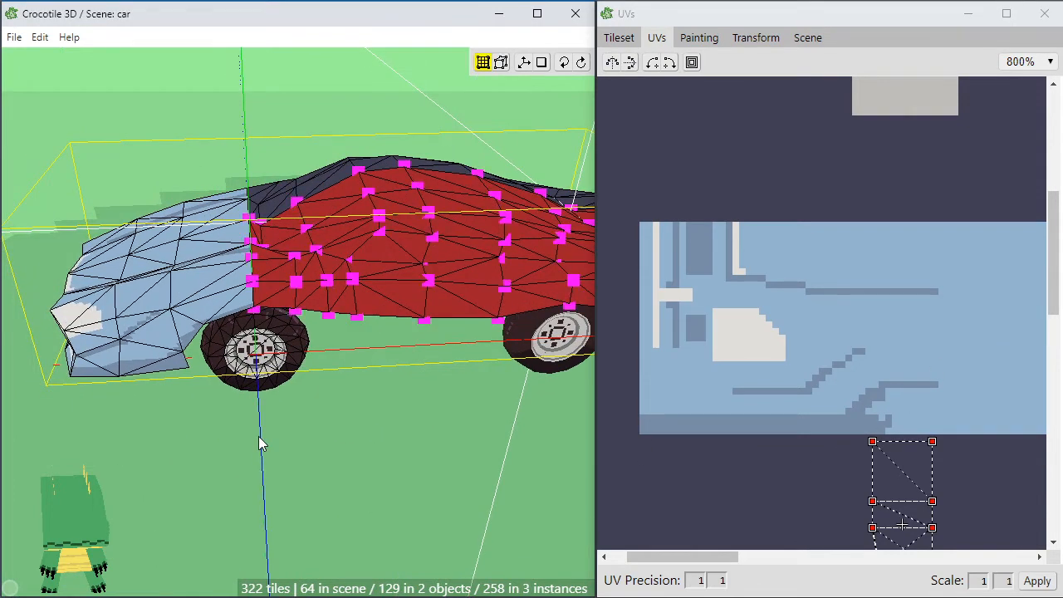
key(g)
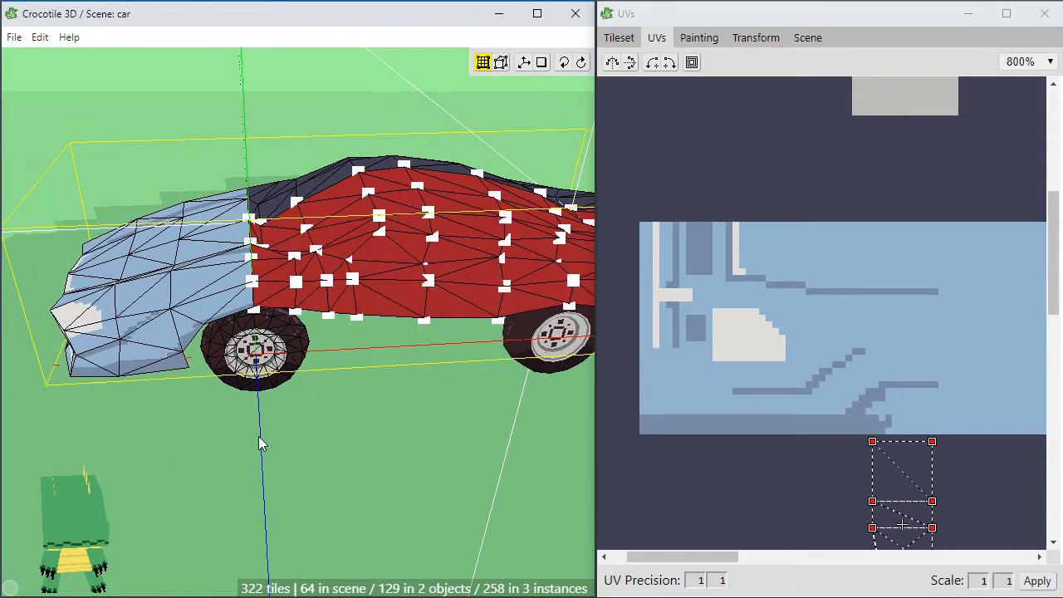
key(l)
key(space)
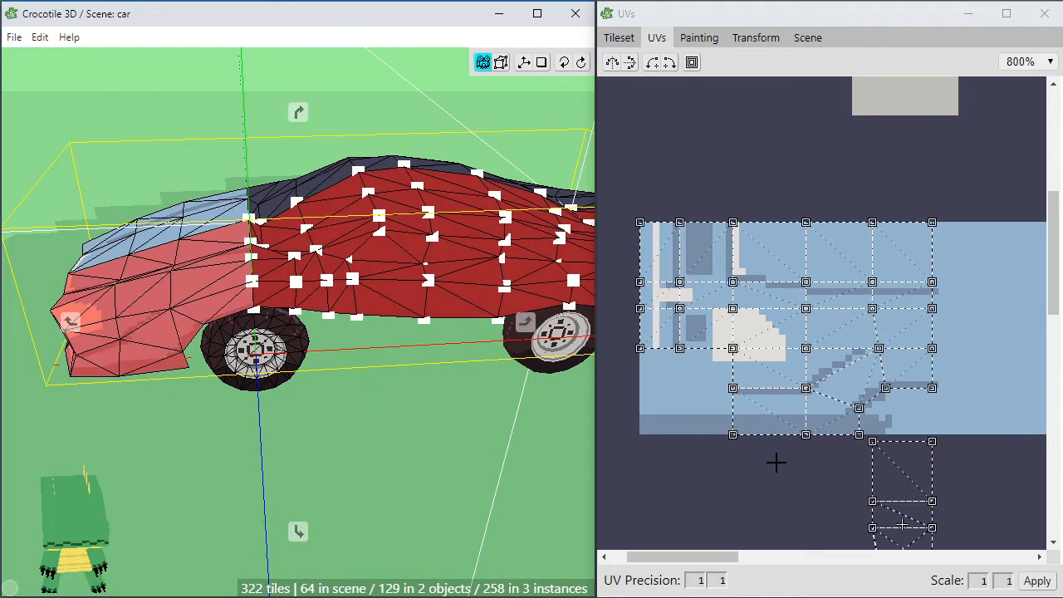
click(776, 447)
right_click(784, 398)
click(763, 461)
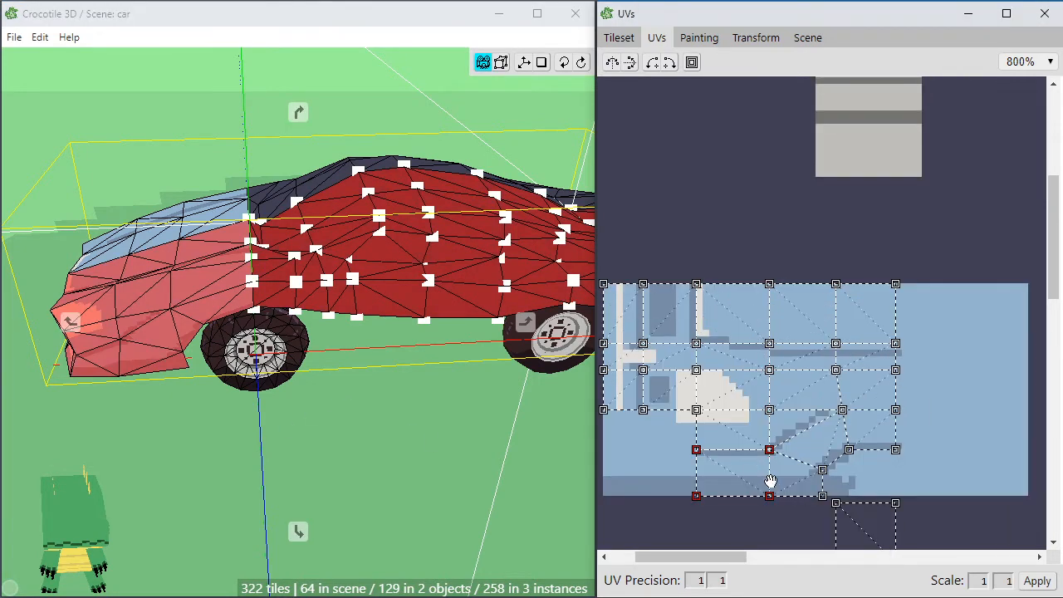
middle_drag(770, 482, 808, 287)
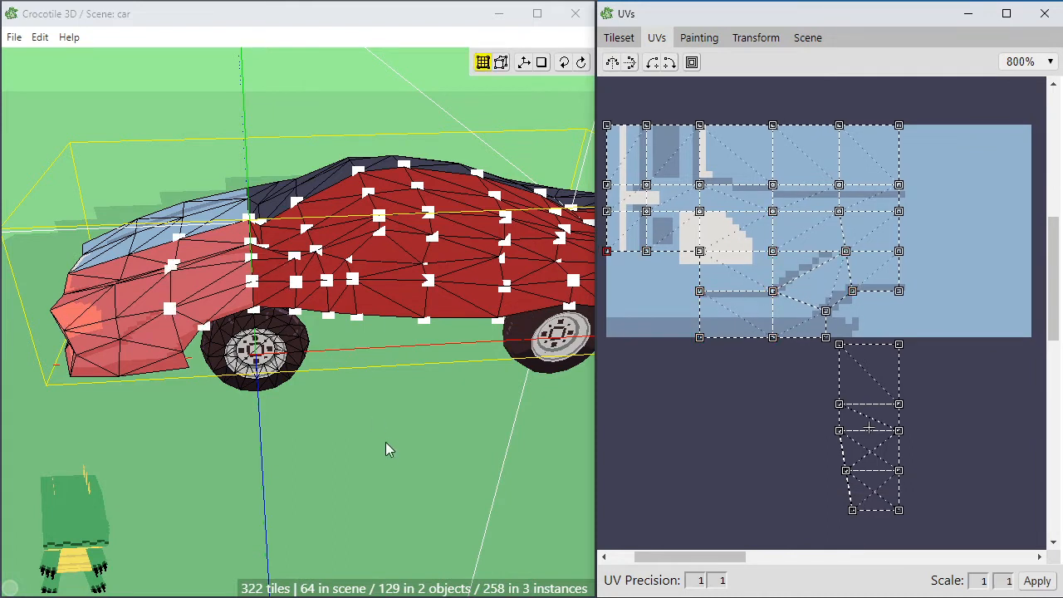
click(342, 482)
click(342, 481)
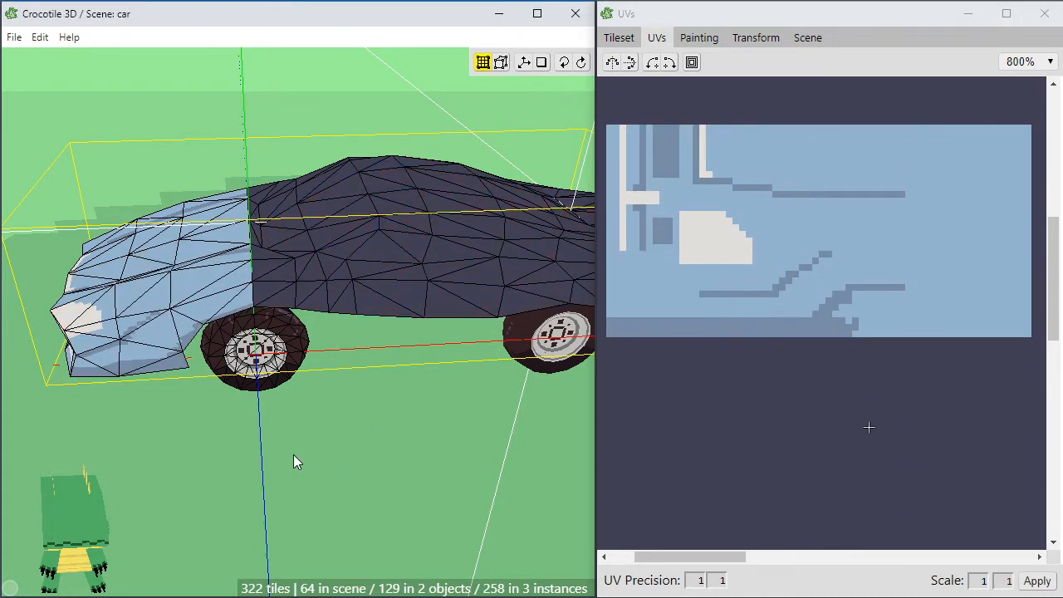
Select the side faces ahead of the front wheel's centre line and add the lowest face just behind it
drag(43, 422, 203, 224)
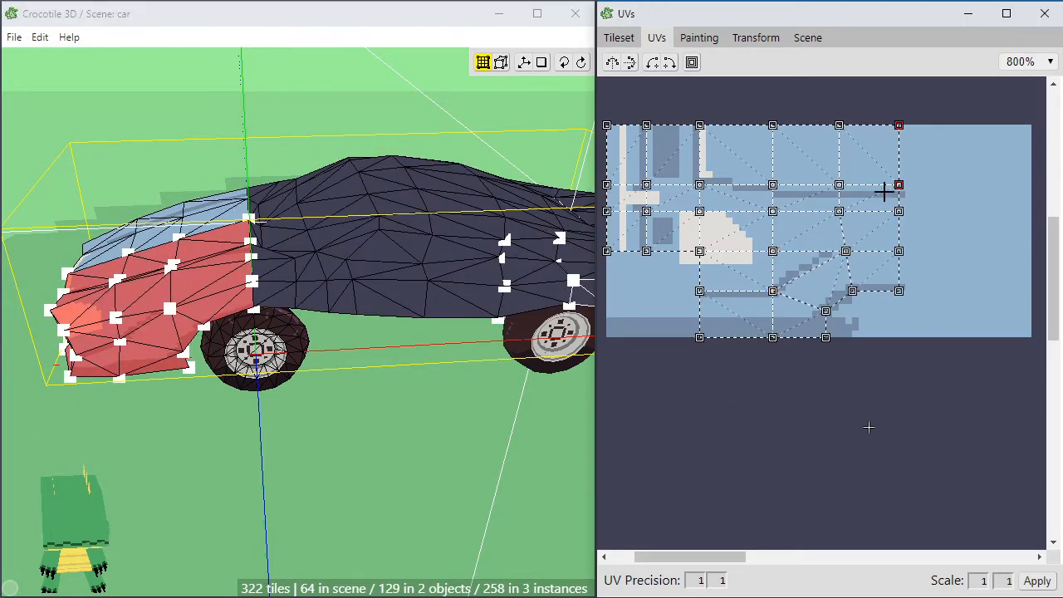
scroll(299, 327, up, 3)
key(space)
right_drag(300, 327, 338, 302)
click(338, 297)
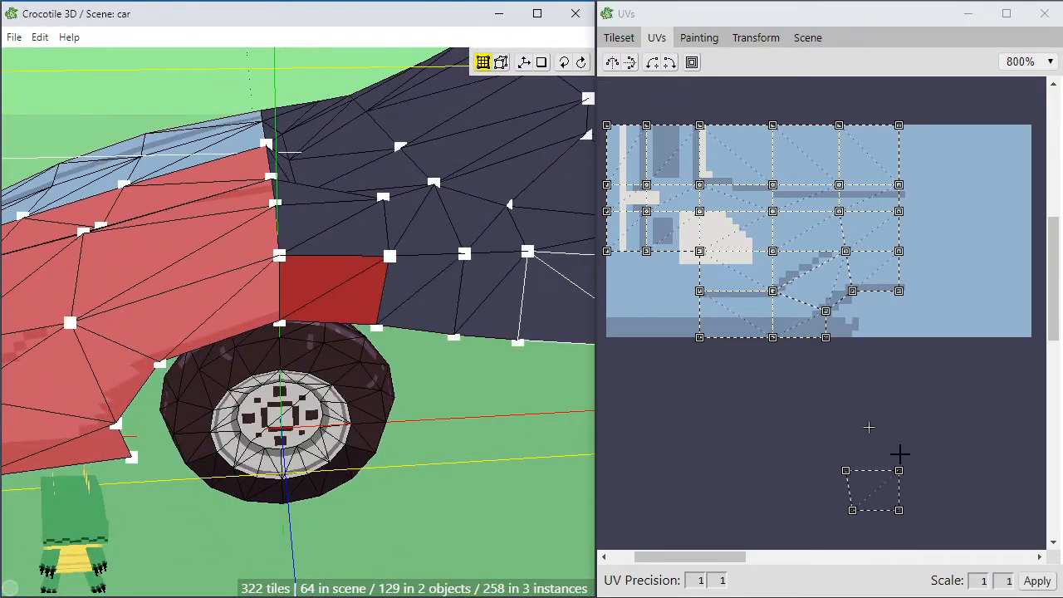
Move the added lowest face's UVs against the rear edge of the front layout's matching row and align their lower front corner
click(873, 480)
drag(870, 484, 928, 257)
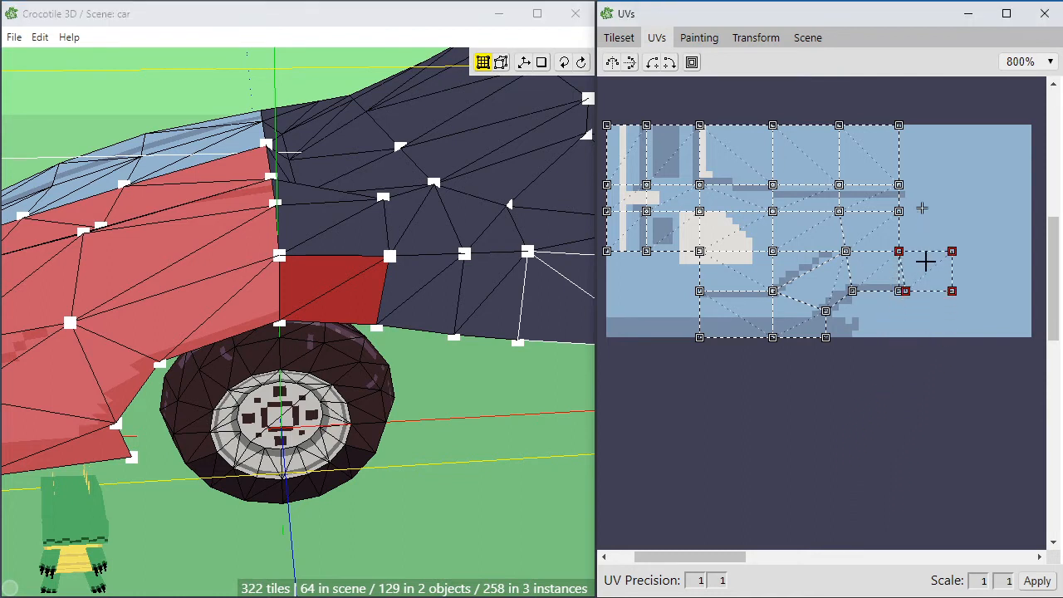
click(920, 358)
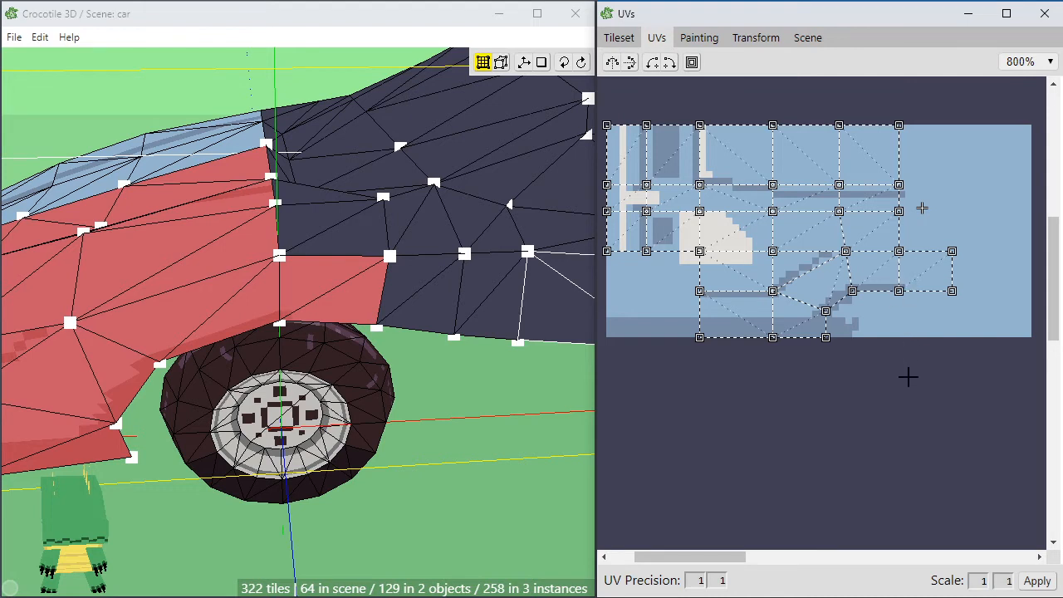
click(922, 273)
Add the face directly above, attach its UVs to the next row up, and align its upper rear corner with the column below
click(323, 234)
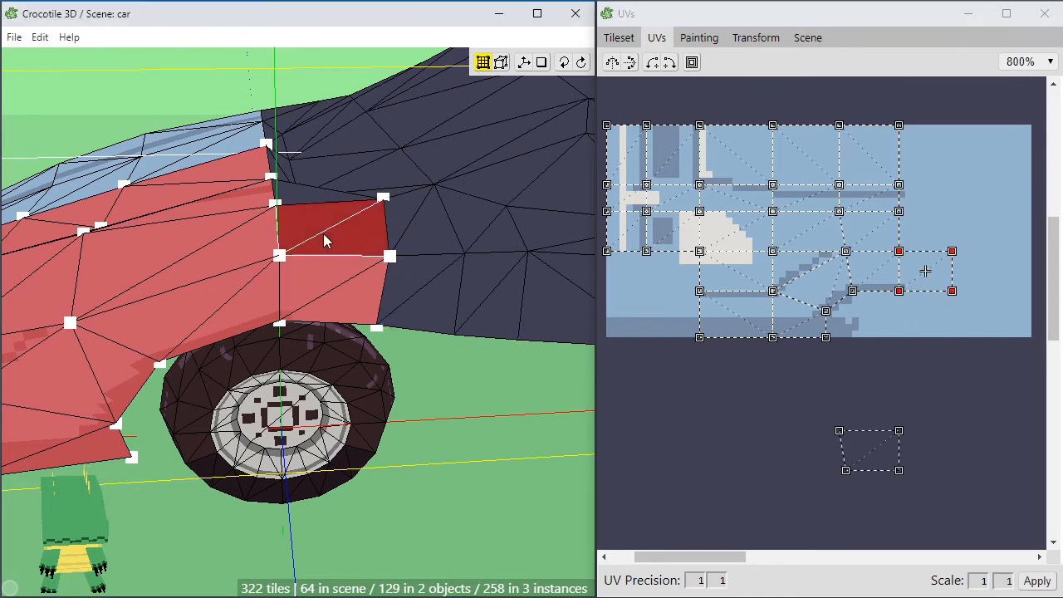
click(859, 368)
drag(859, 450, 908, 247)
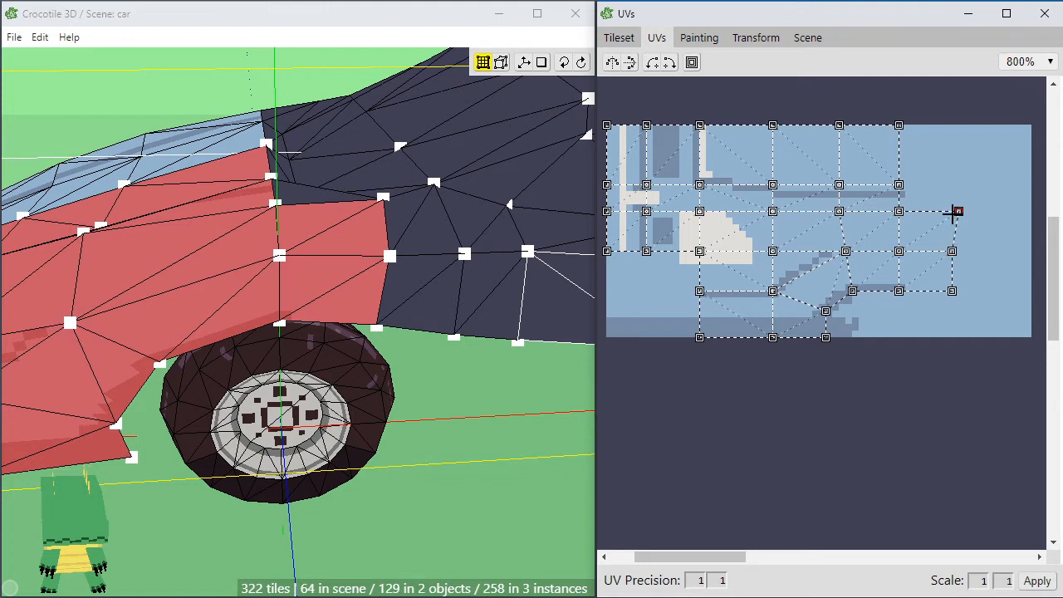
drag(955, 212, 926, 314)
Add the narrow fender face above that one and attach its UVs to the rear end of the narrow middle row
key(space)
drag(311, 236, 299, 355)
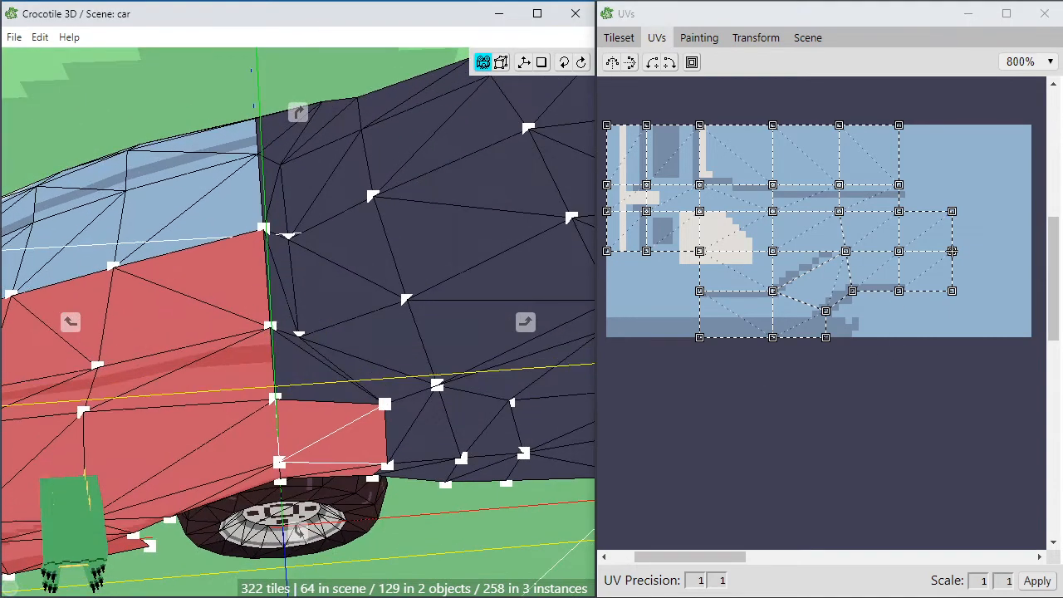
click(299, 354)
drag(871, 415, 930, 187)
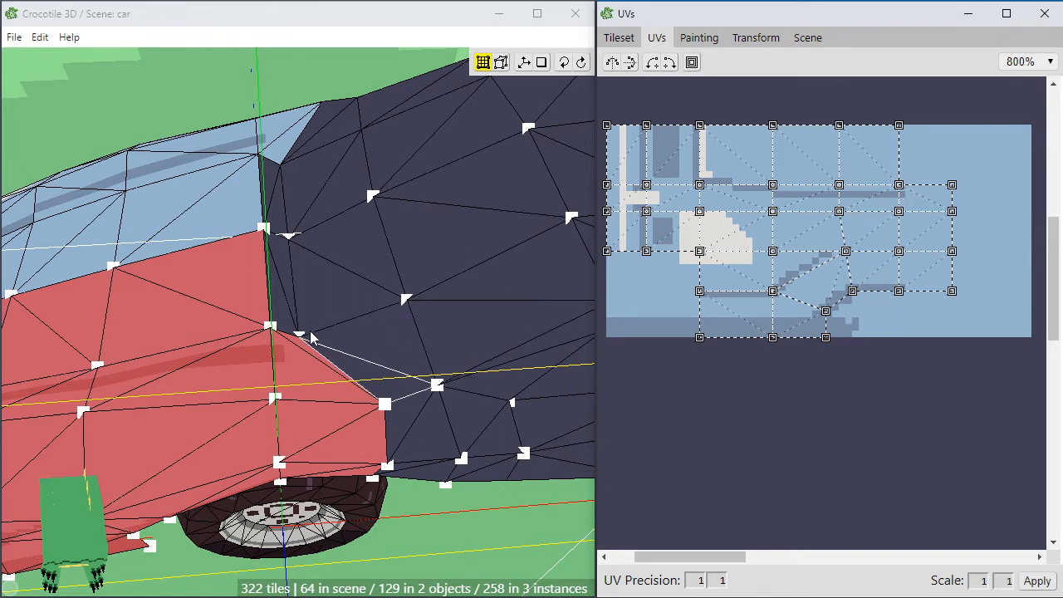
Add the thin upper fender face, attach its UVs to the top row's rear end, and align its rear corners with the column below
click(281, 287)
drag(864, 371, 951, 125)
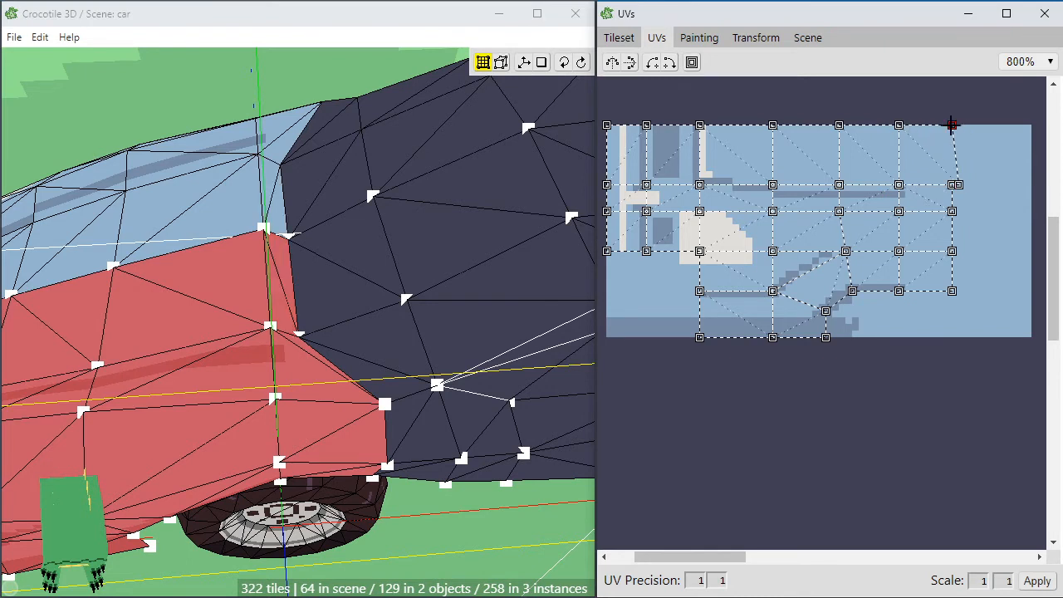
drag(955, 181, 951, 184)
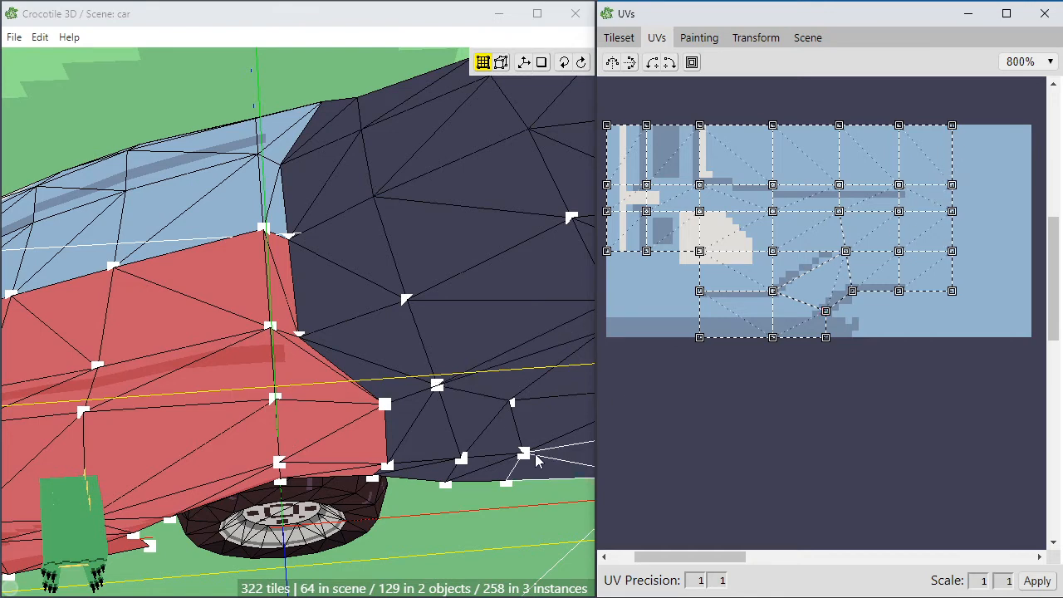
Add the side face behind the thin upper fender face and place its UVs next in the top row of the layout
middle_drag(537, 458, 441, 490)
right_drag(434, 503, 381, 426)
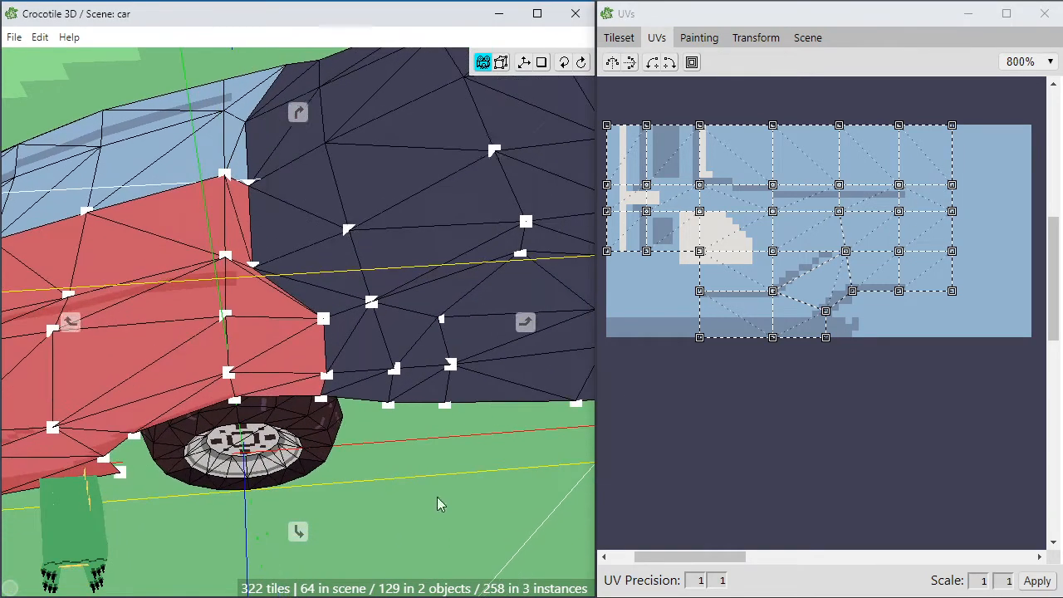
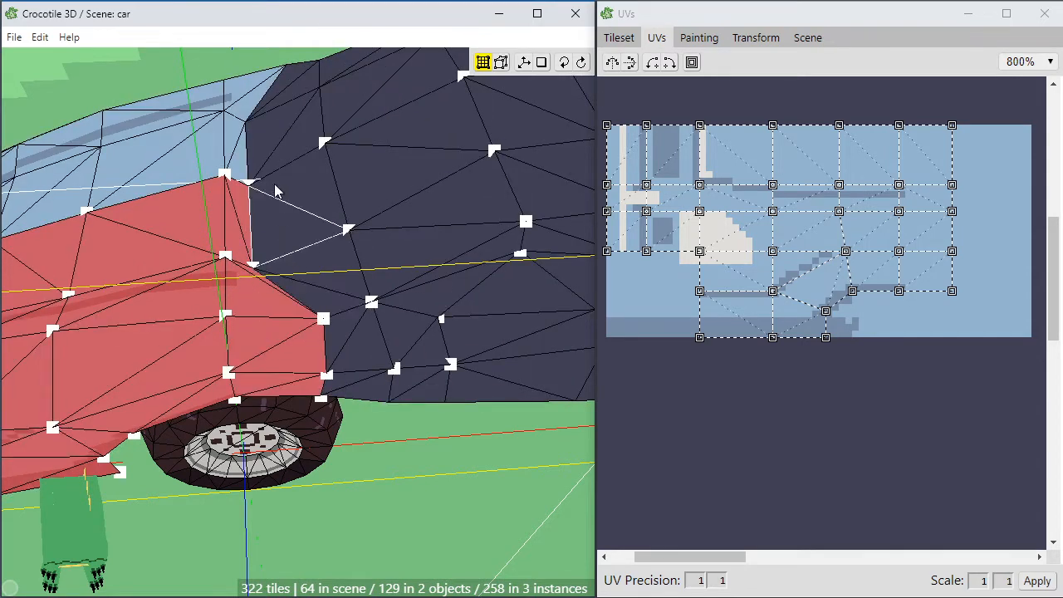
click(299, 235)
drag(842, 373, 966, 151)
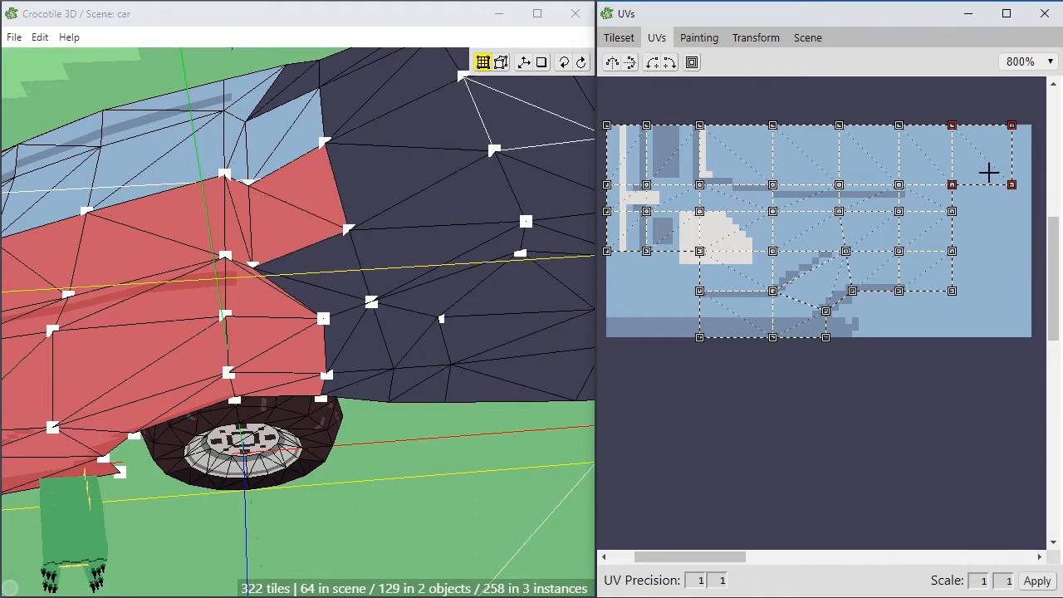
mouse_move(987, 158)
mouse_down()
mouse_move(985, 146)
mouse_move(980, 164)
mouse_up()
click(882, 225)
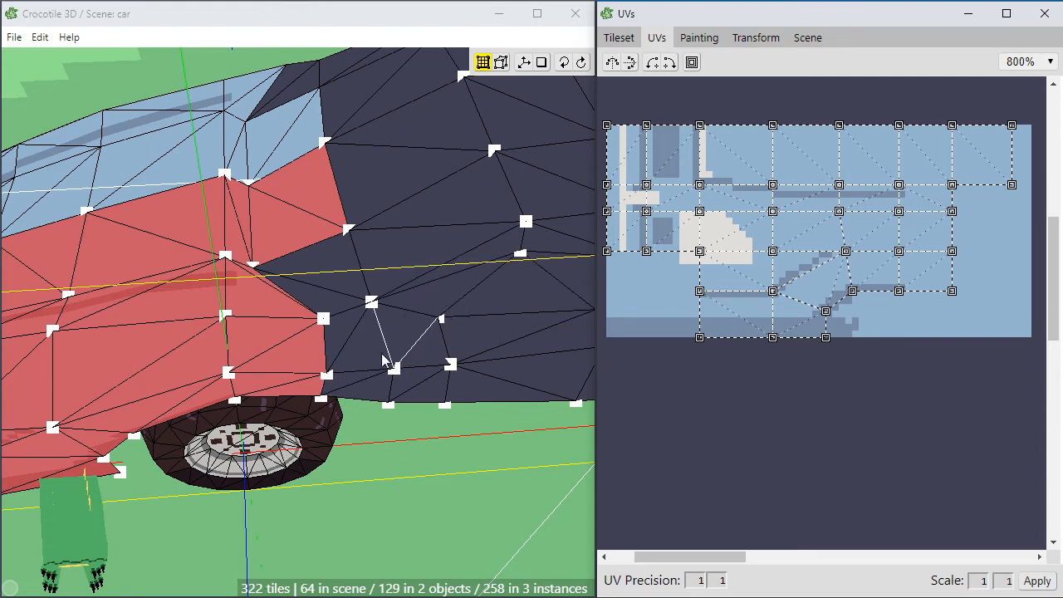
Add the next two side faces down the column and attach their UVs behind the narrow middle row and the row below it
click(324, 284)
click(877, 415)
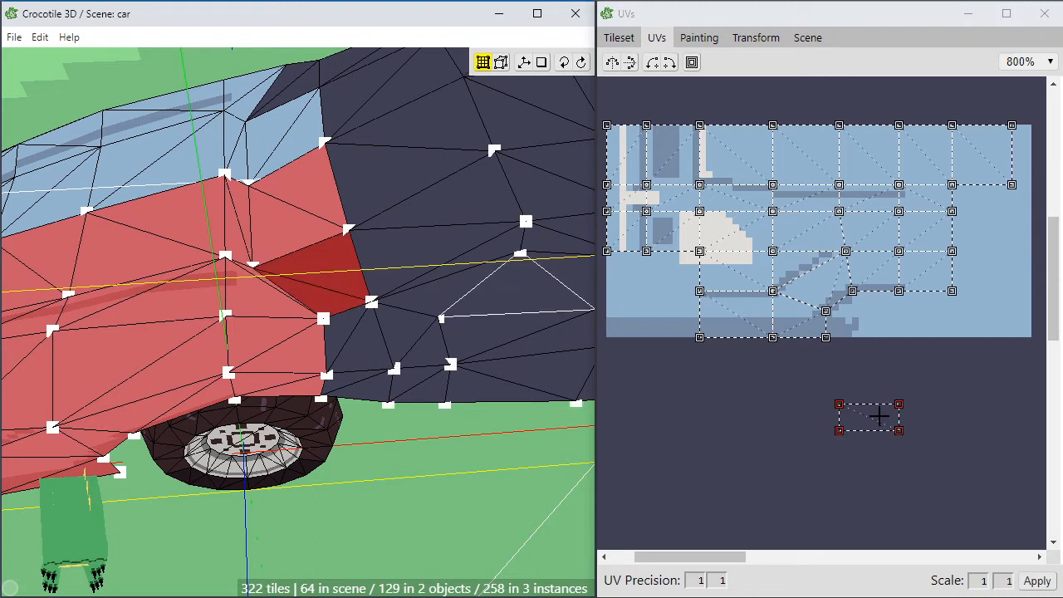
drag(877, 415, 988, 196)
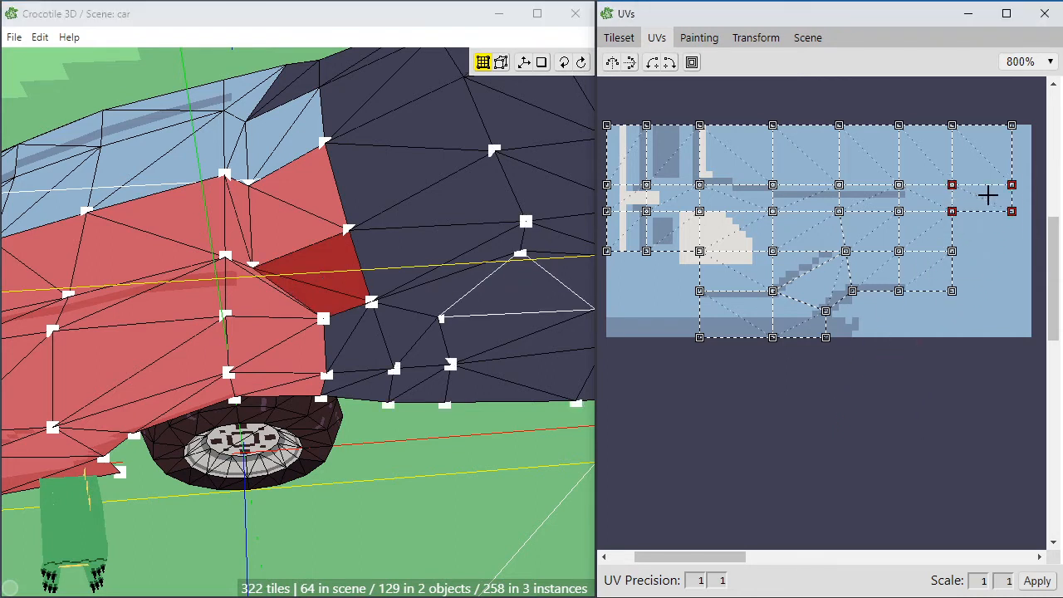
click(352, 339)
drag(864, 431, 975, 223)
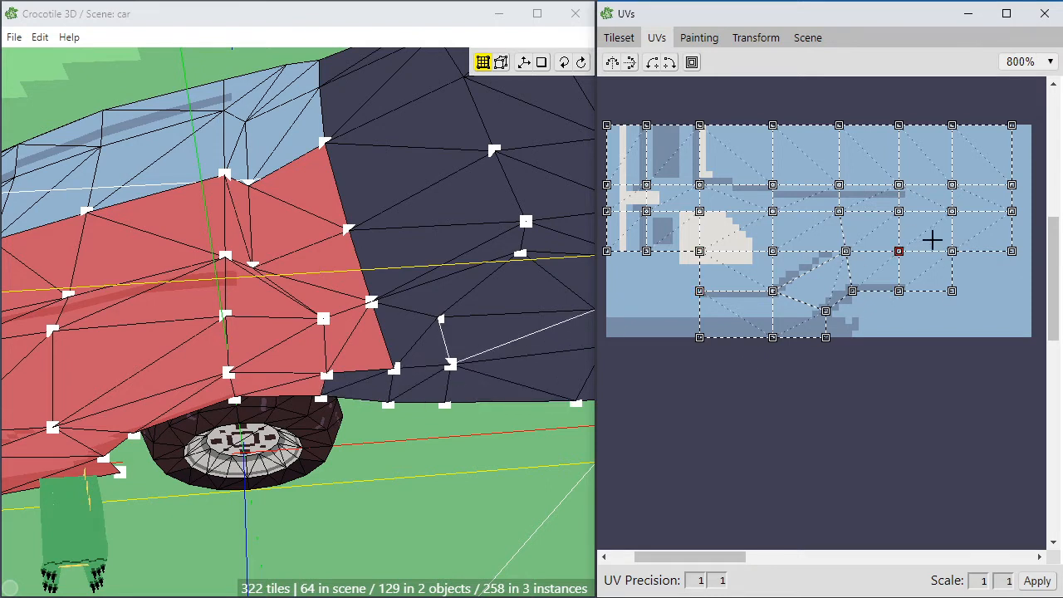
mouse_move(976, 236)
mouse_down()
mouse_move(1006, 232)
mouse_move(980, 241)
mouse_up()
Add the small lower side face behind the wheel arch and attach its UVs to the rear end of the next row down
click(357, 385)
drag(864, 490, 953, 255)
drag(961, 292, 952, 291)
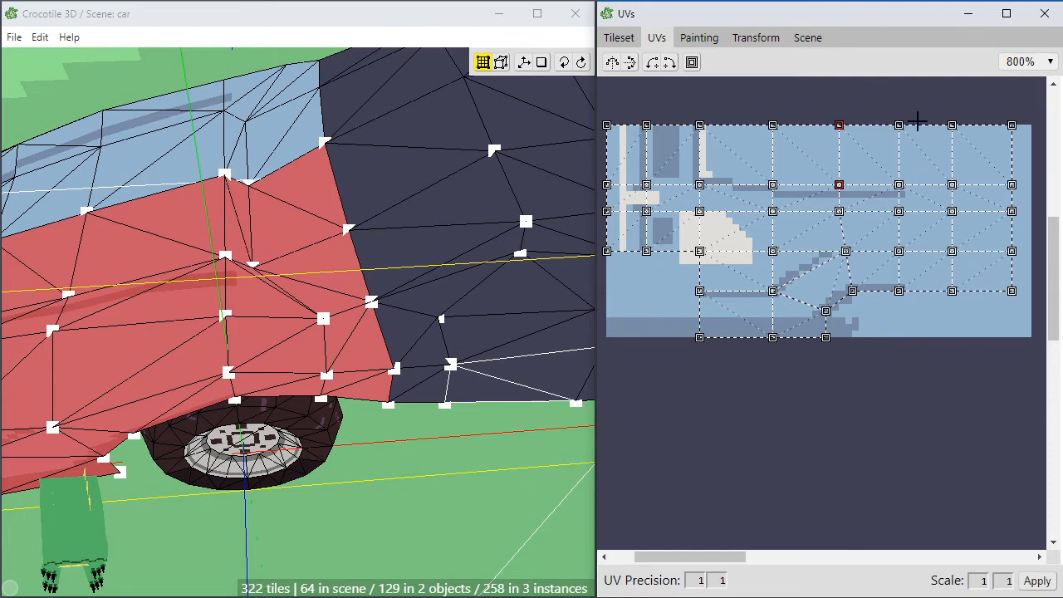
Narrow the two rearmost UV columns and pull the upper three points of the seam between them further toward the front
drag(1032, 104, 933, 322)
drag(964, 267, 944, 268)
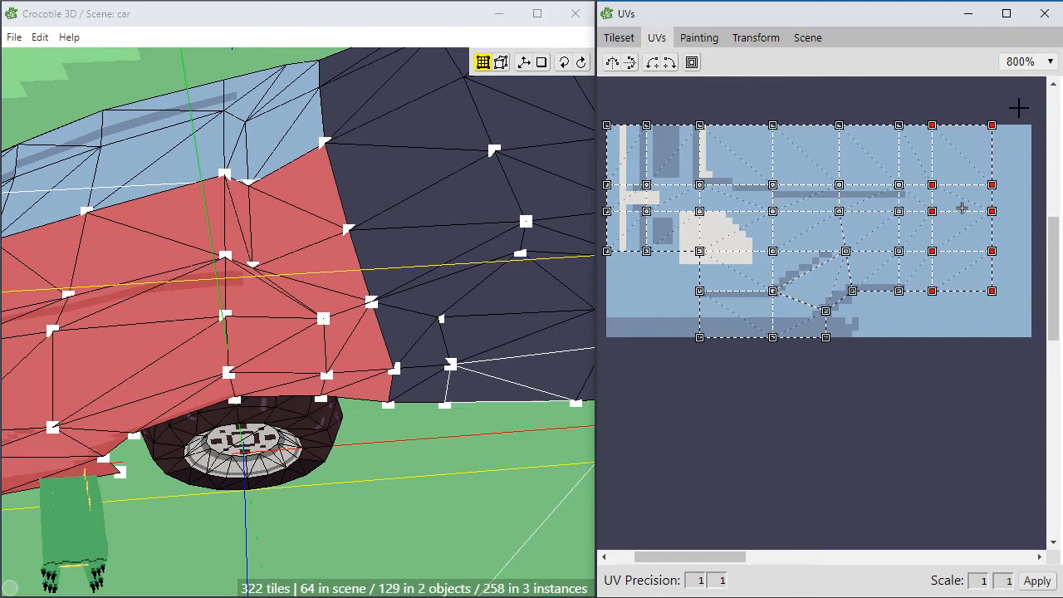
drag(1019, 108, 1014, 268)
drag(1013, 125, 978, 290)
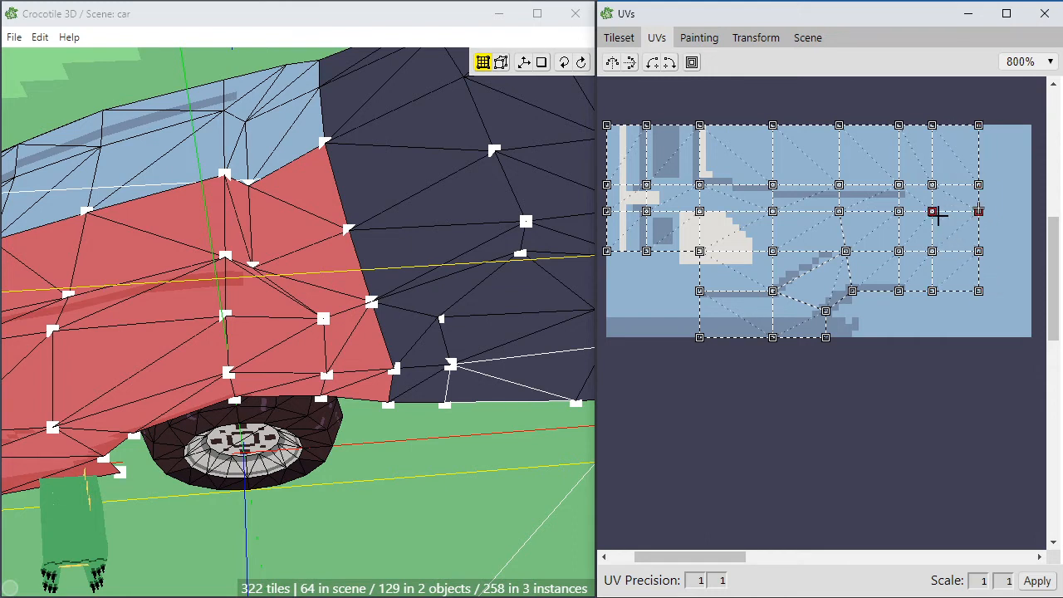
drag(958, 111, 912, 211)
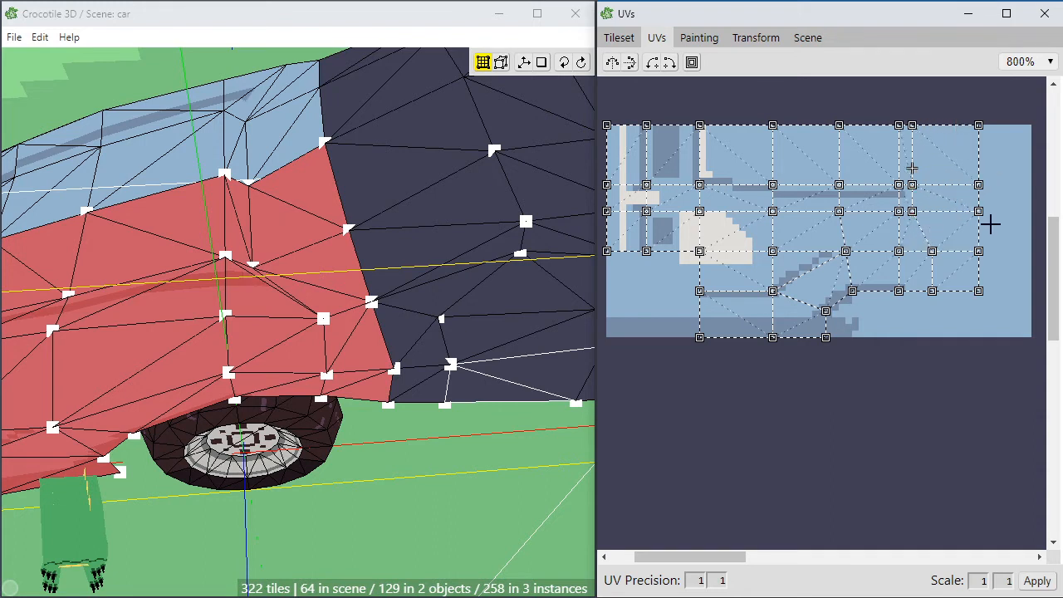
drag(1005, 126, 965, 299)
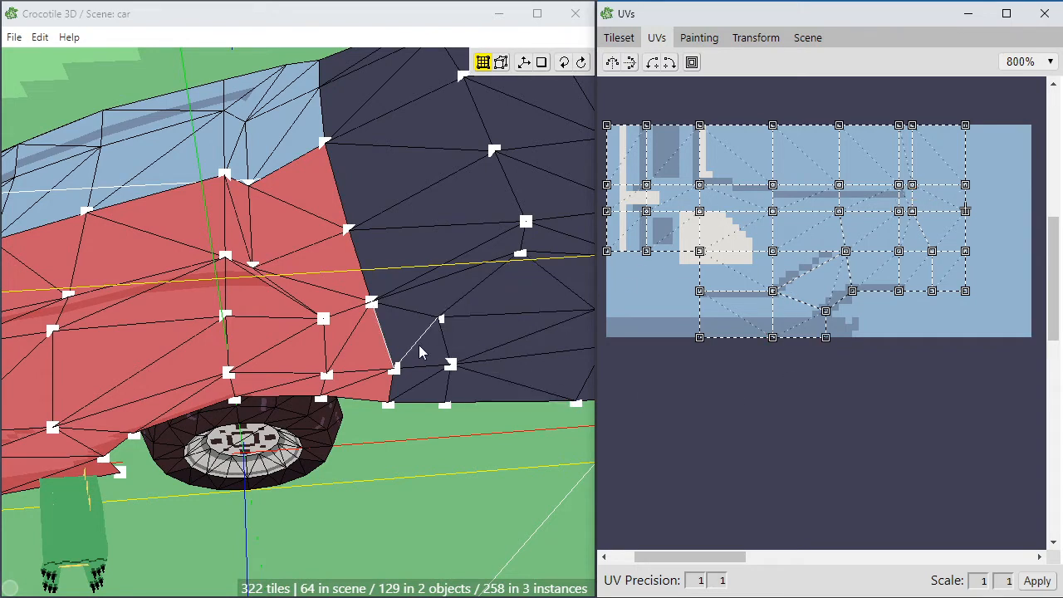
Add the next two side window faces and attach their UVs to the rear ends of the top row and the narrow middle row
shift+drag(360, 118, 440, 184)
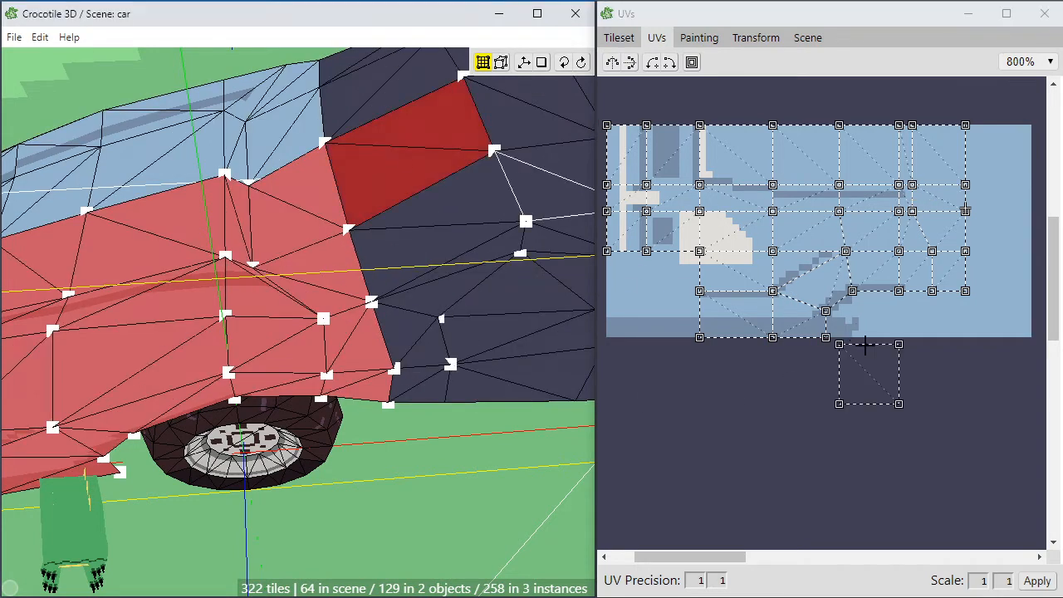
drag(862, 379, 991, 159)
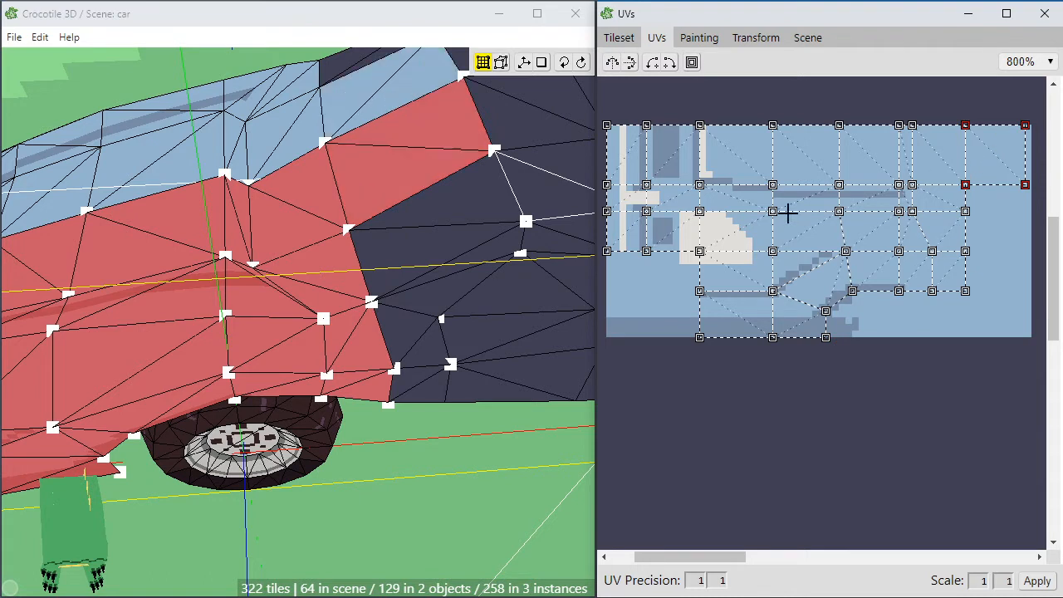
shift+click(416, 237)
drag(869, 415, 996, 197)
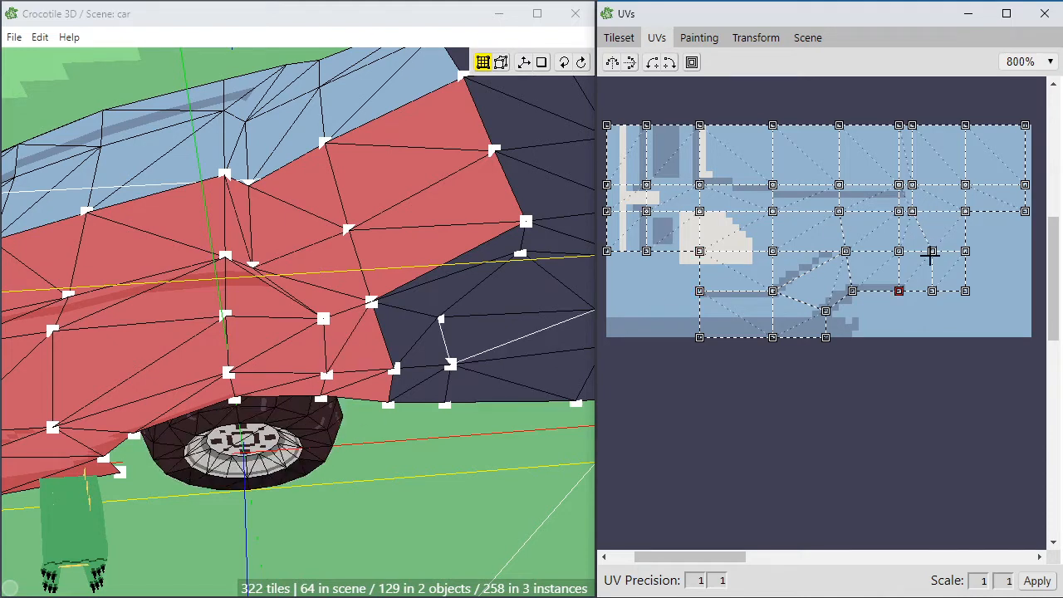
Load the whole body texture area for painting, sample the off-white, then outline and fill the side window across the upper rear faces
click(709, 45)
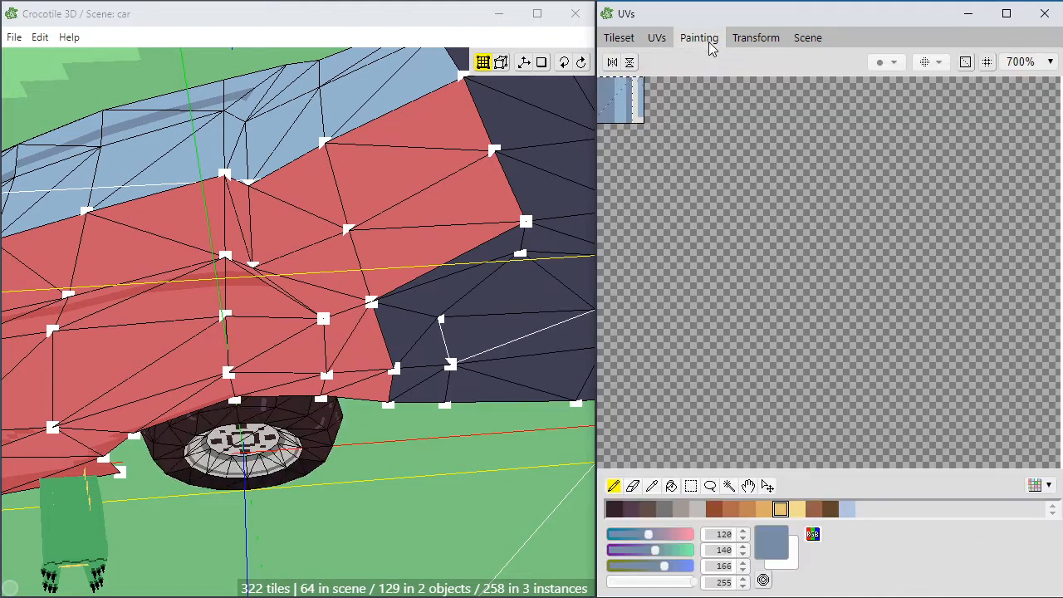
click(618, 39)
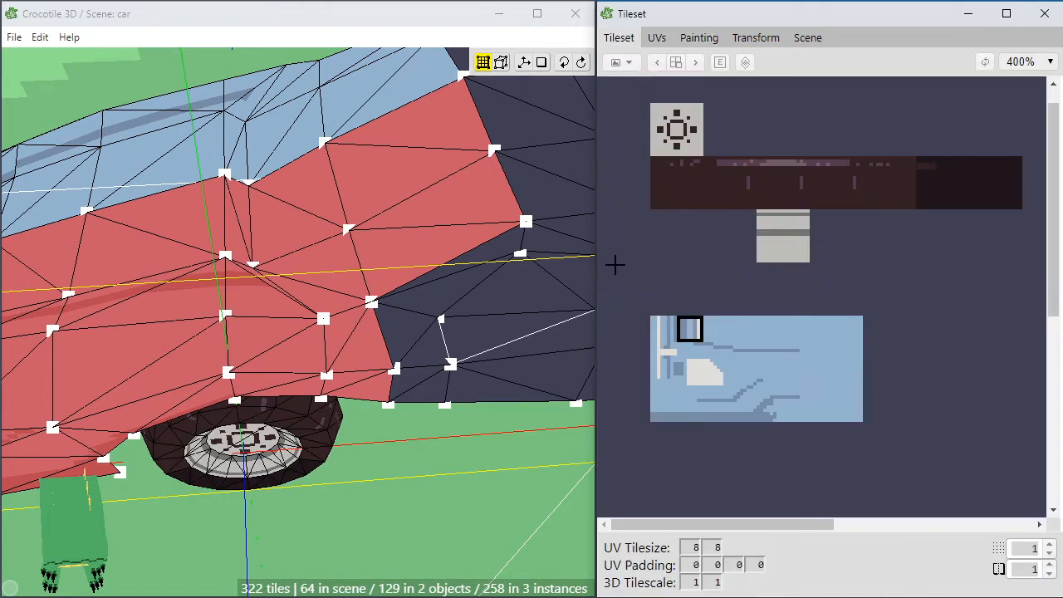
drag(615, 264, 896, 465)
click(699, 38)
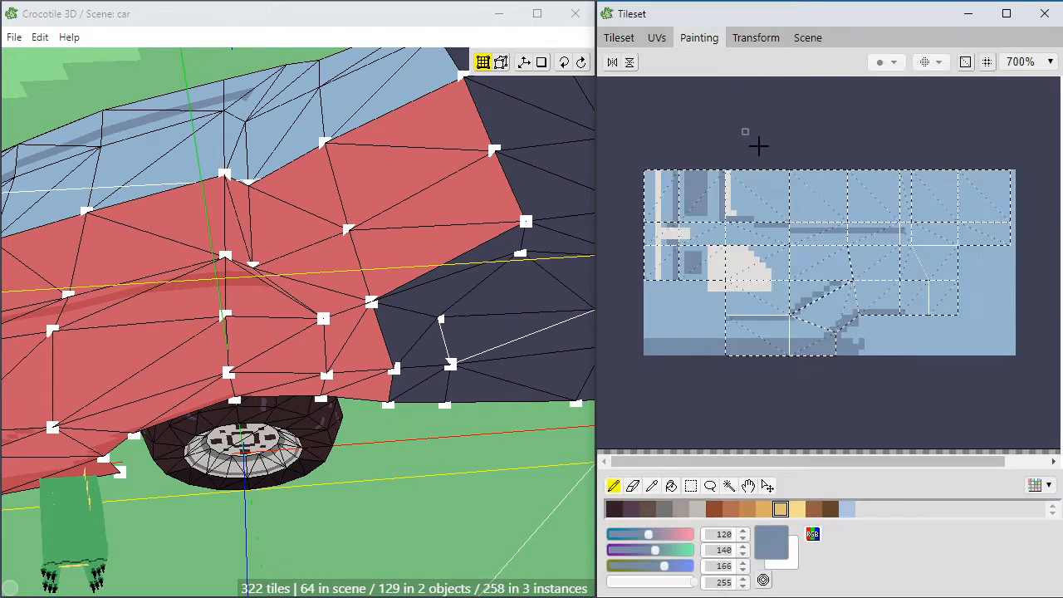
alt+click(757, 262)
mouse_move(950, 230)
mouse_down()
mouse_move(985, 230)
mouse_move(961, 238)
mouse_move(949, 230)
mouse_move(979, 235)
mouse_move(920, 226)
mouse_move(914, 174)
mouse_move(940, 235)
mouse_move(1005, 237)
mouse_move(1007, 172)
mouse_up()
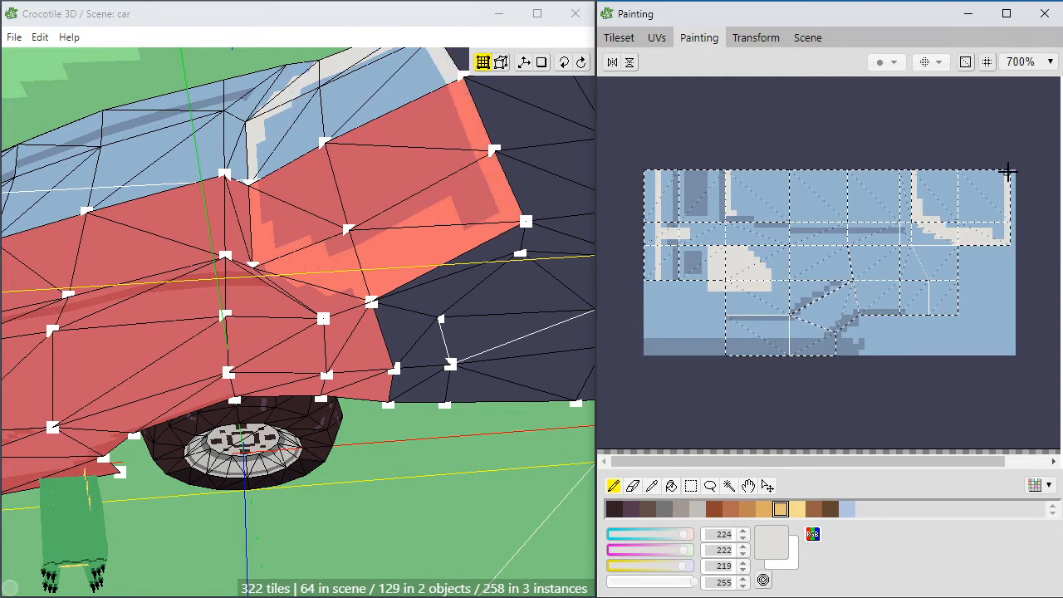
key(g)
click(949, 216)
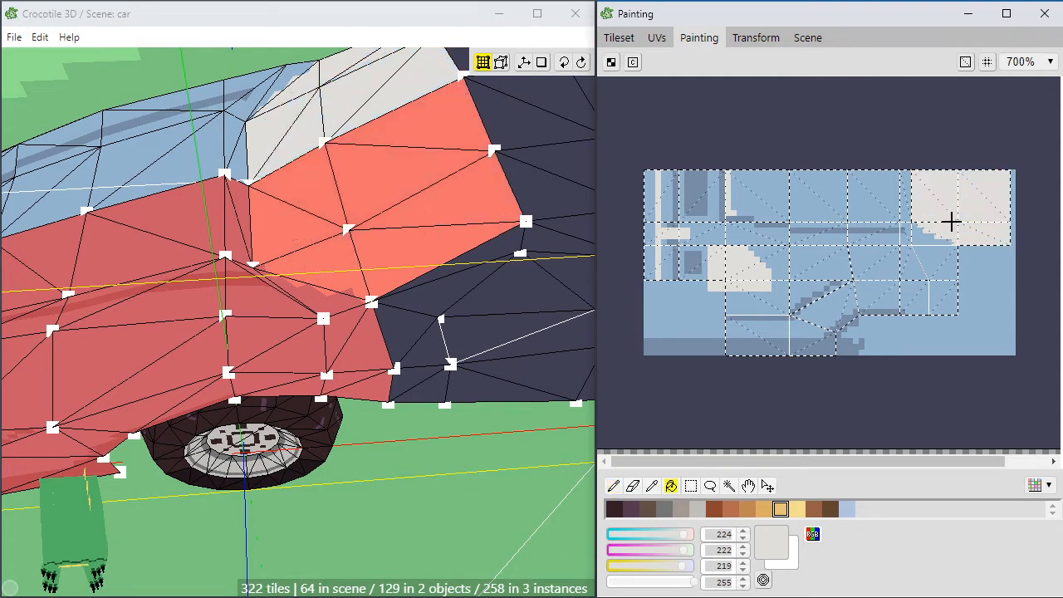
mouse_move(467, 474)
right_down()
mouse_move(441, 456)
mouse_move(418, 467)
mouse_move(451, 418)
right_up()
scroll(451, 417, up, 3)
right_drag(299, 111, 299, 110)
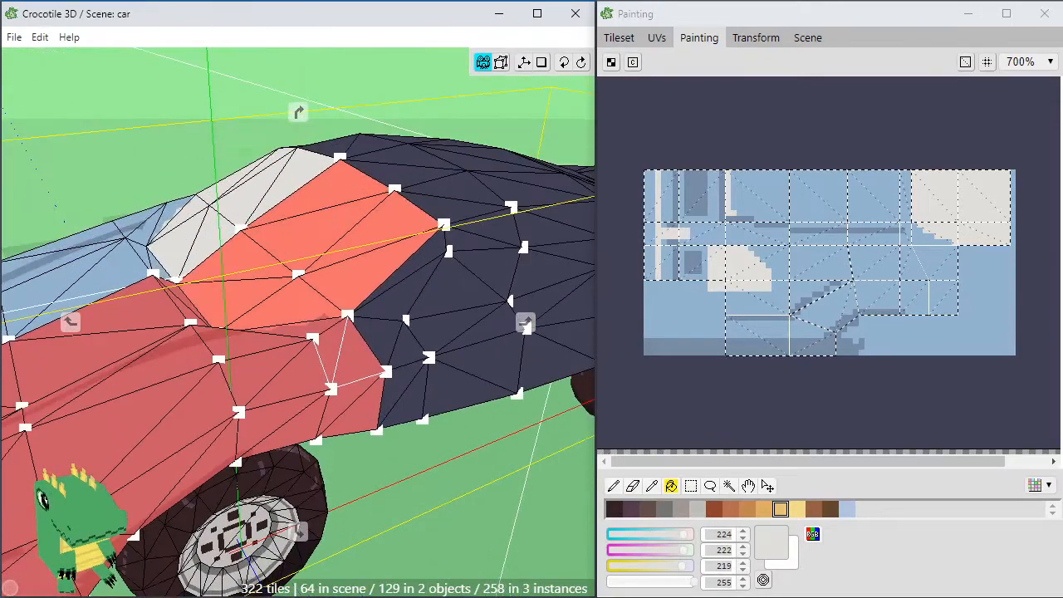
click(984, 259)
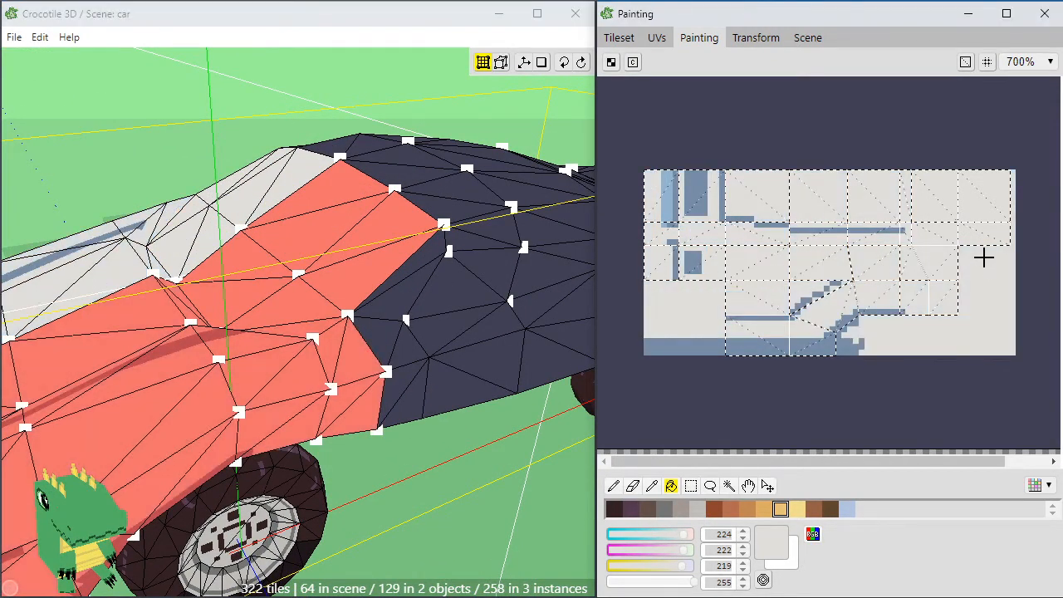
key(ctrl+z)
Sample the body blue (149, 180, 207) and pencil over the window's lowest pixel row with it
right_click(953, 241)
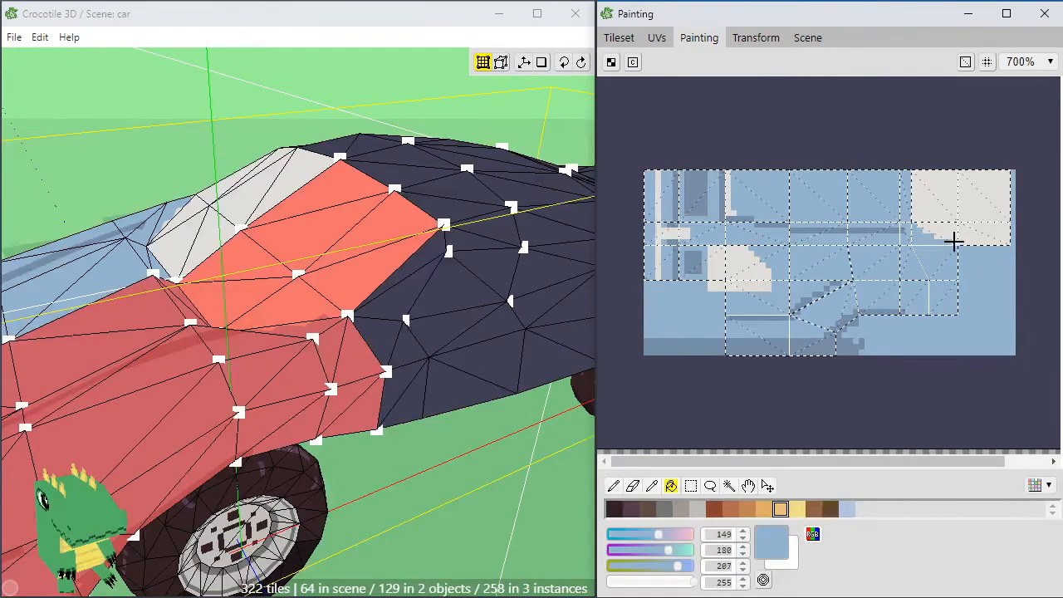
click(996, 241)
key(ctrl+z)
key(b)
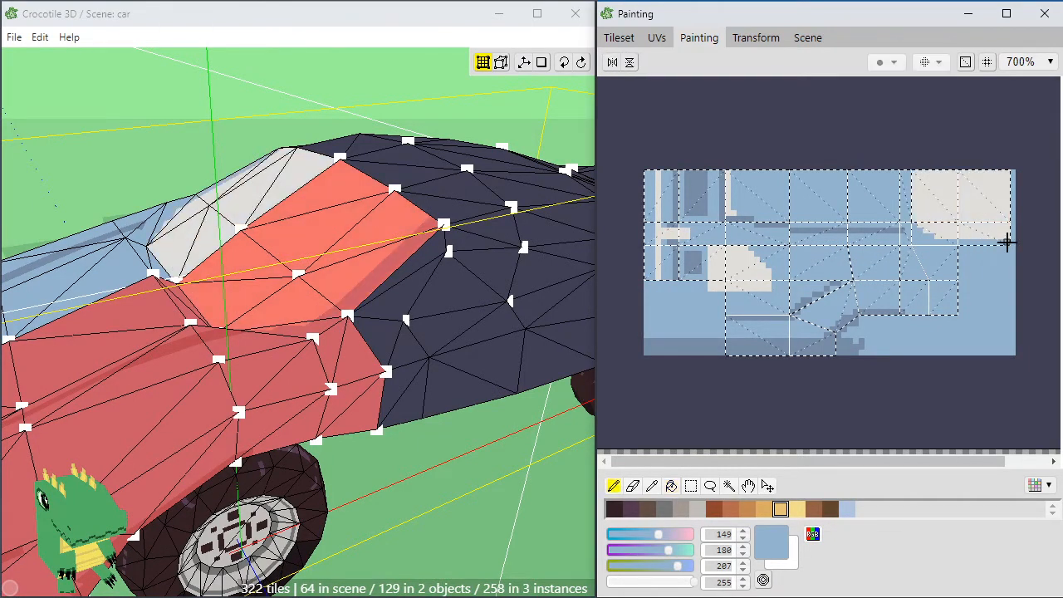
Add the thin side face below the window's rear end and attach its UVs under the rear end of the narrow middle row
right_drag(399, 506, 366, 435)
scroll(427, 411, down, 3)
scroll(345, 461, up, 2)
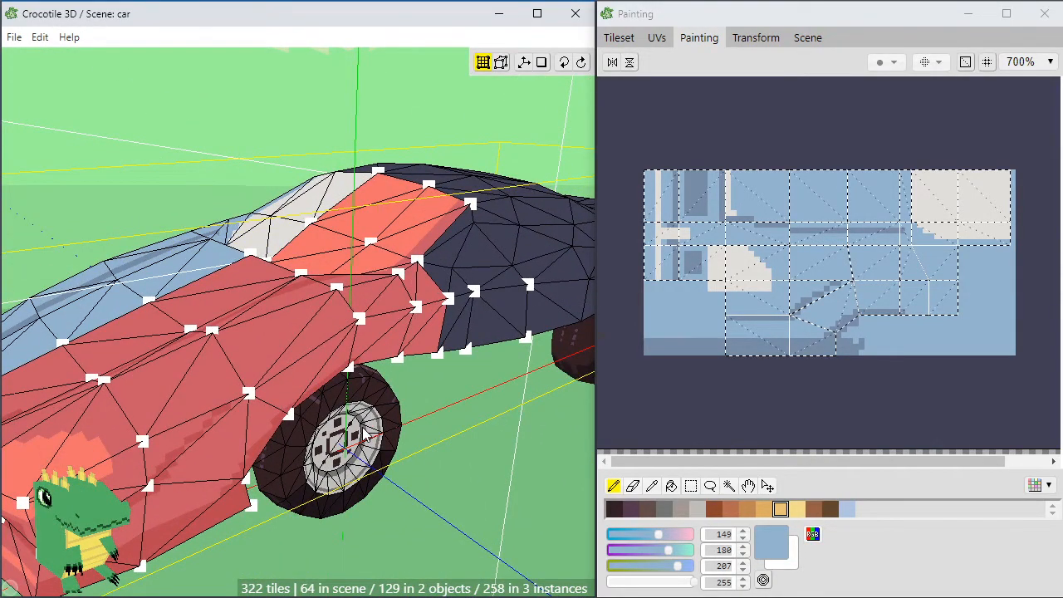
shift+drag(492, 243, 490, 329)
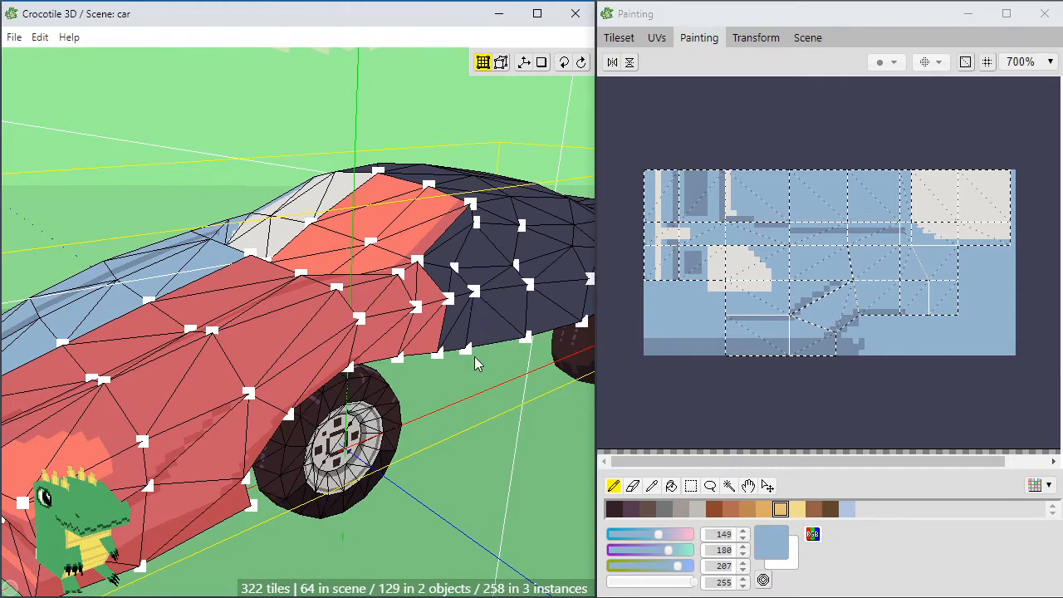
key(space)
right_drag(430, 386, 374, 383)
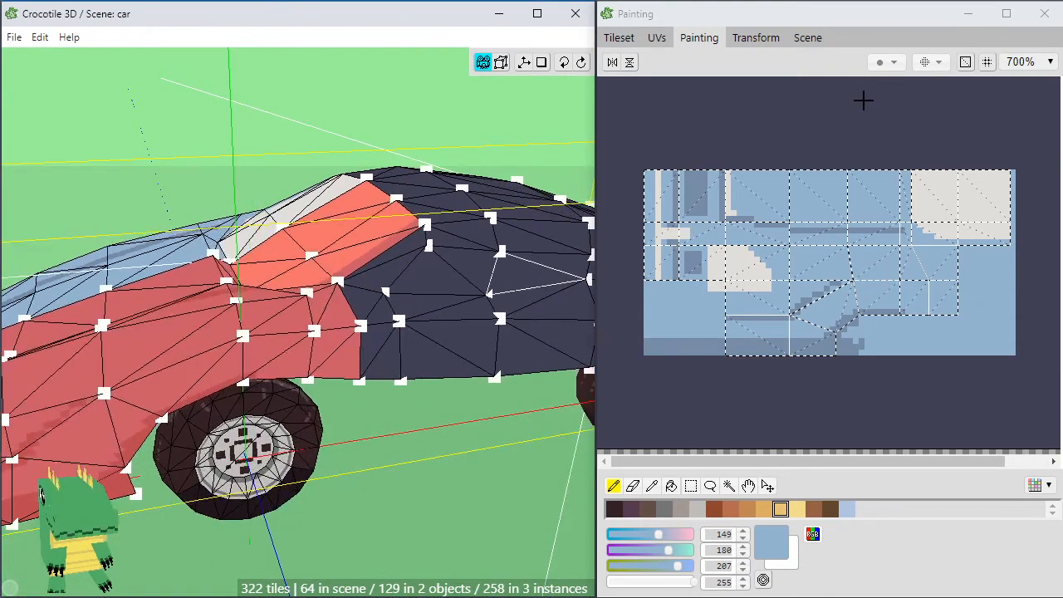
click(664, 41)
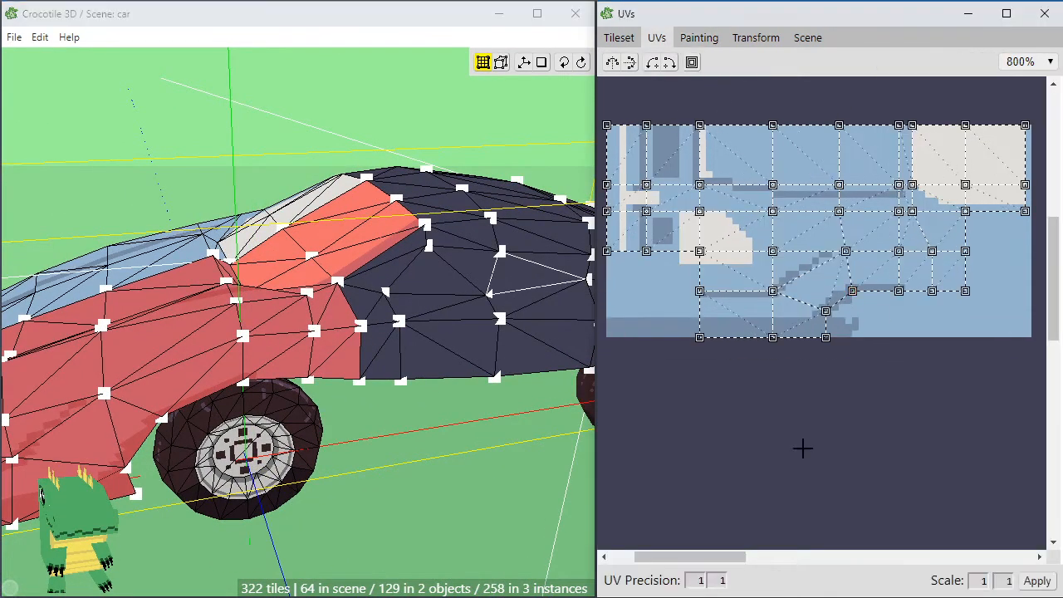
drag(728, 561, 756, 561)
click(386, 274)
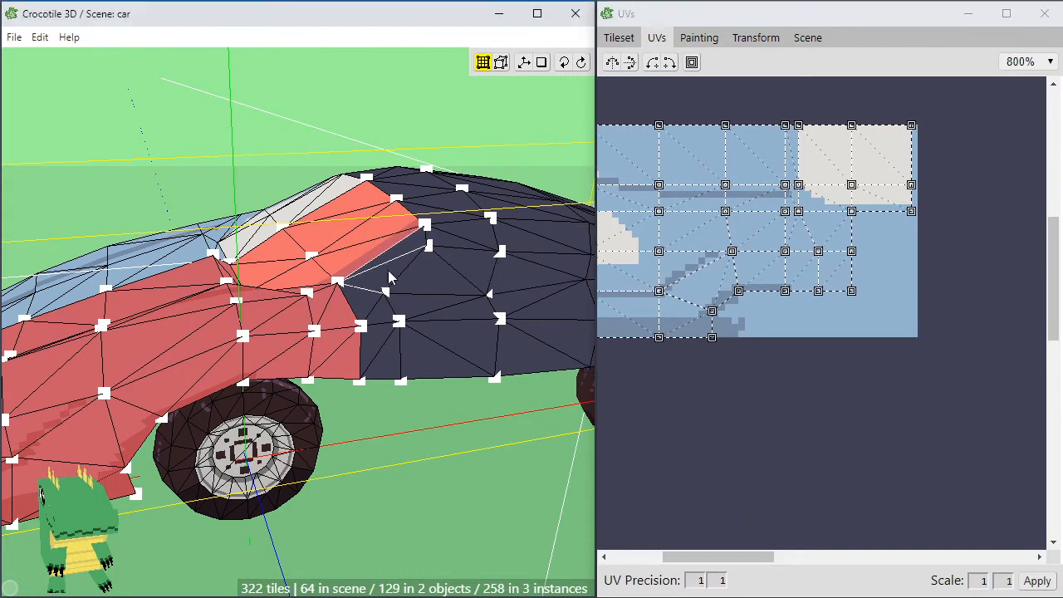
drag(754, 416, 851, 238)
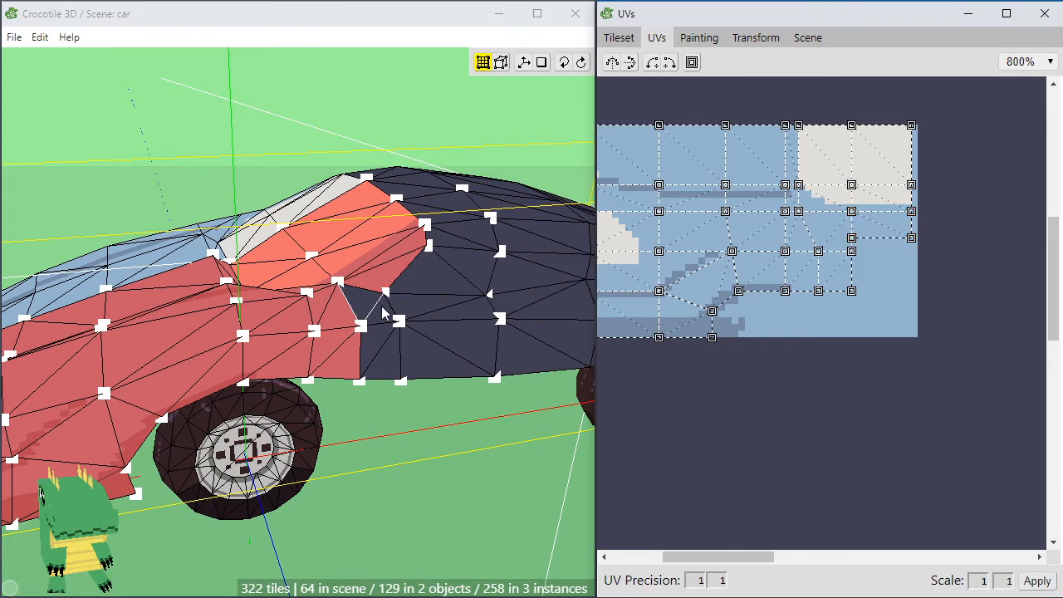
Reshape the thin face's UVs by shifting its lower front corner rearward and raising its lower rear corner slightly
scroll(387, 305, up, 1)
key(space)
mouse_move(398, 287)
mouse_down()
mouse_move(398, 325)
mouse_move(391, 296)
mouse_up()
scroll(384, 301, up, 2)
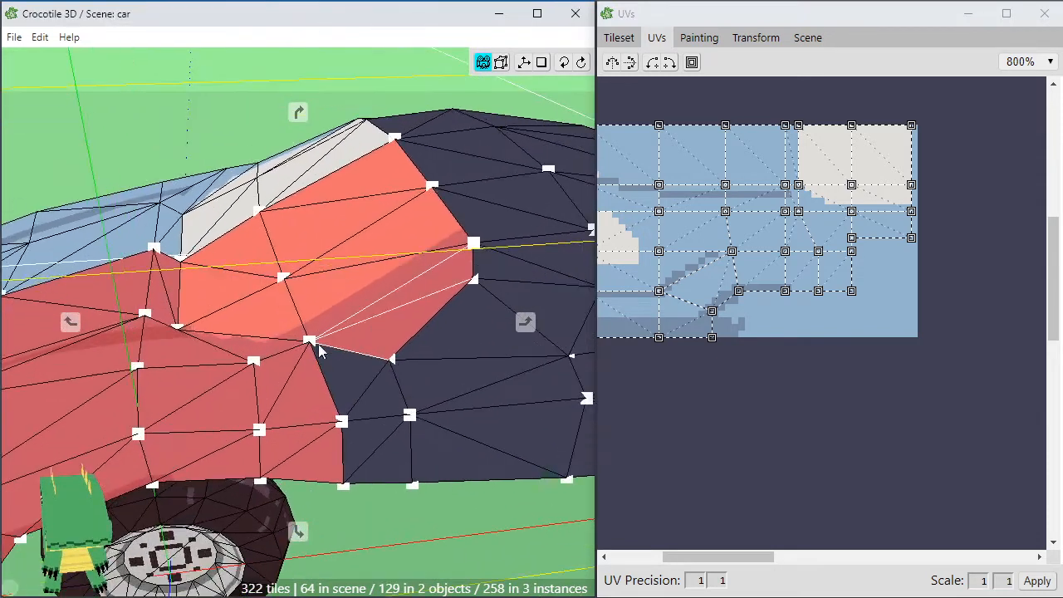
drag(852, 237, 870, 237)
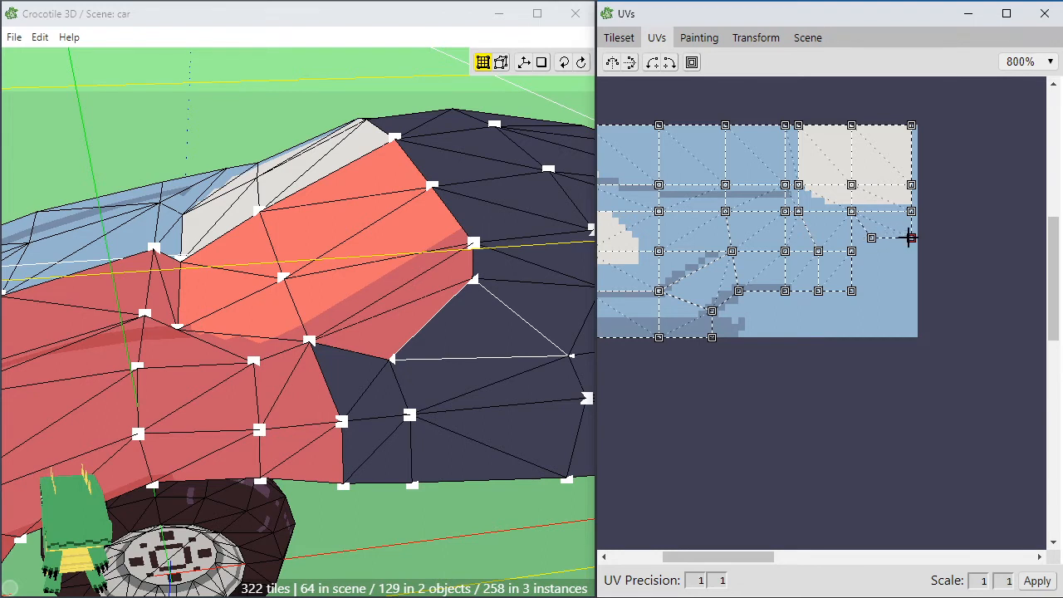
drag(912, 231, 910, 230)
Add the two small side faces below it, attach their UVs to the next two rows, and raise the thin face's lower UV corners
click(349, 377)
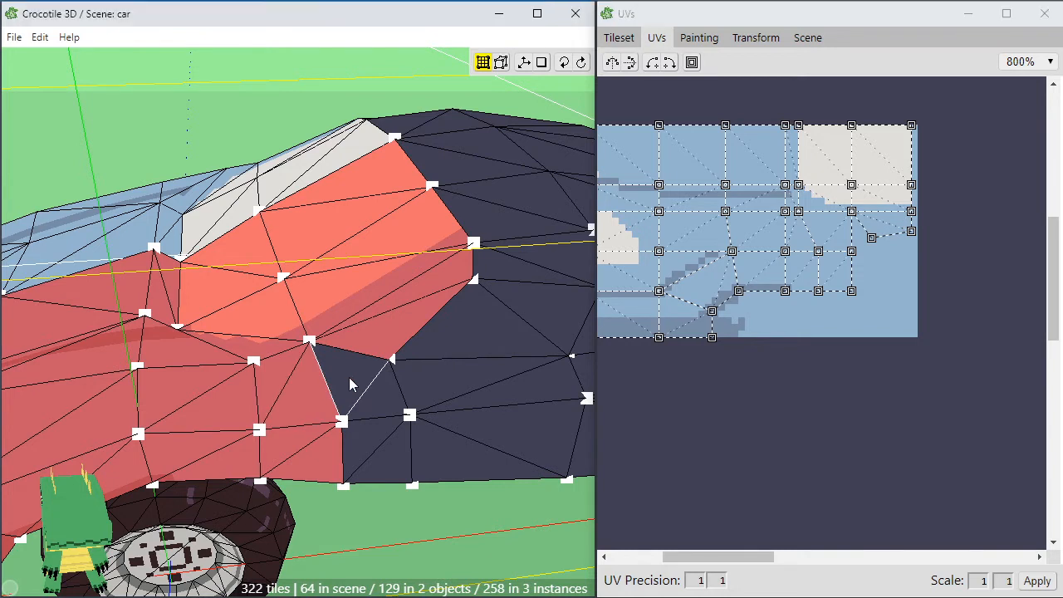
drag(750, 448, 851, 211)
drag(875, 292, 877, 242)
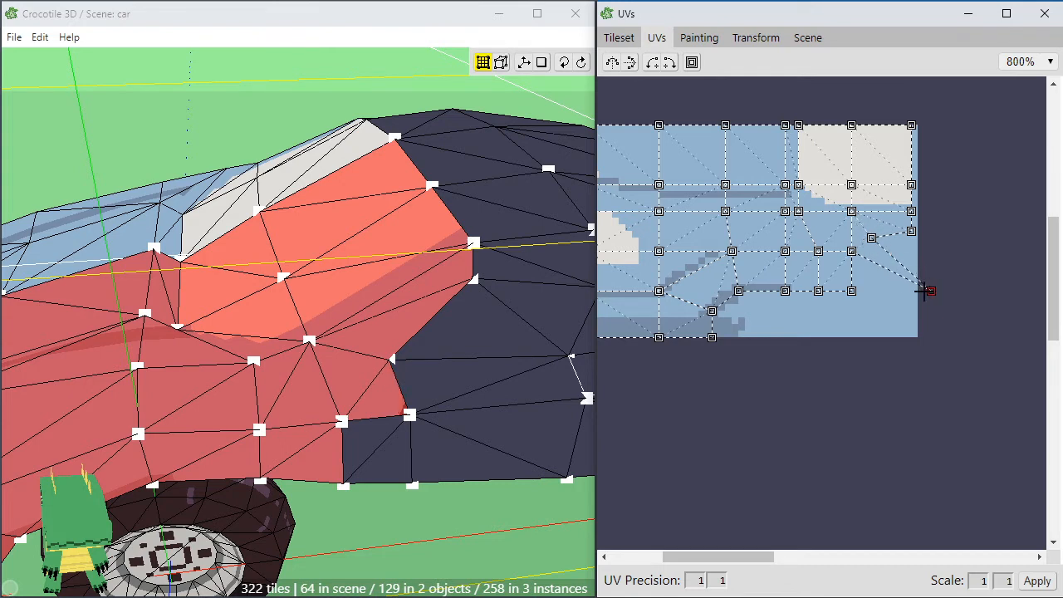
mouse_move(924, 289)
mouse_down()
mouse_move(870, 277)
mouse_move(871, 230)
mouse_move(911, 224)
mouse_up()
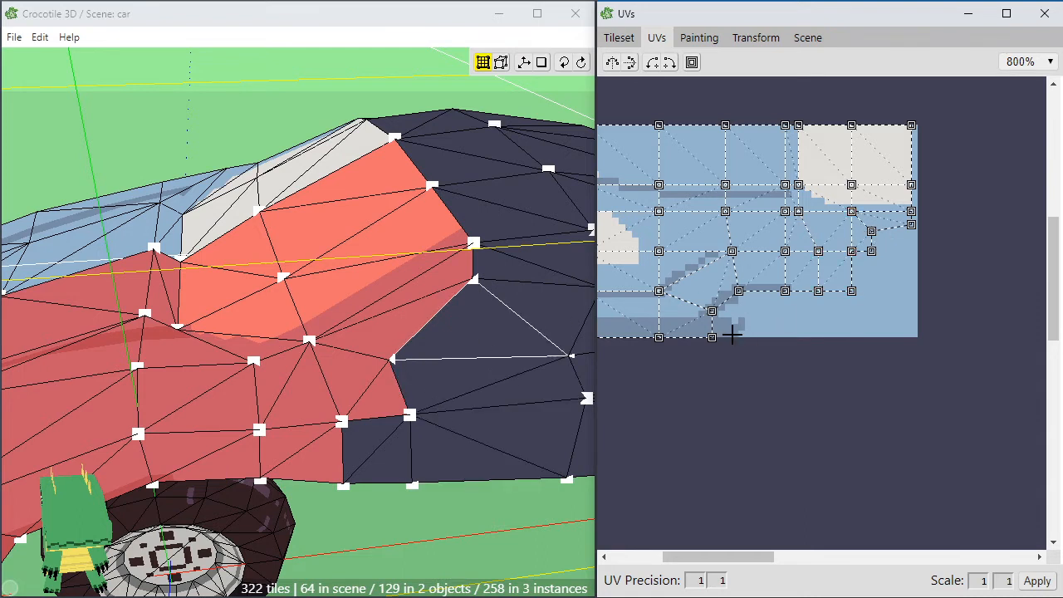
click(378, 457)
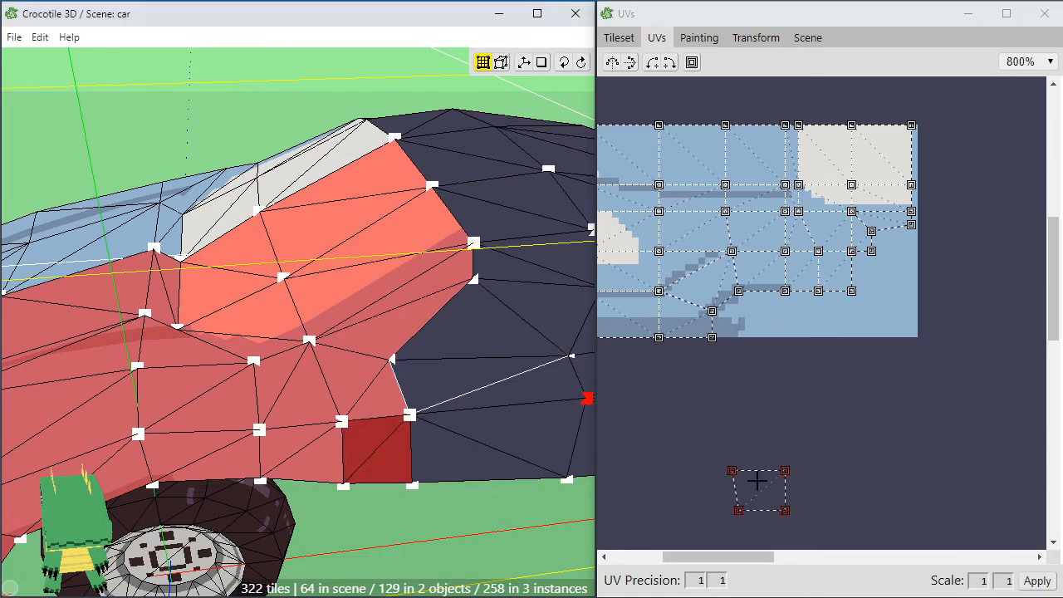
drag(757, 480, 871, 291)
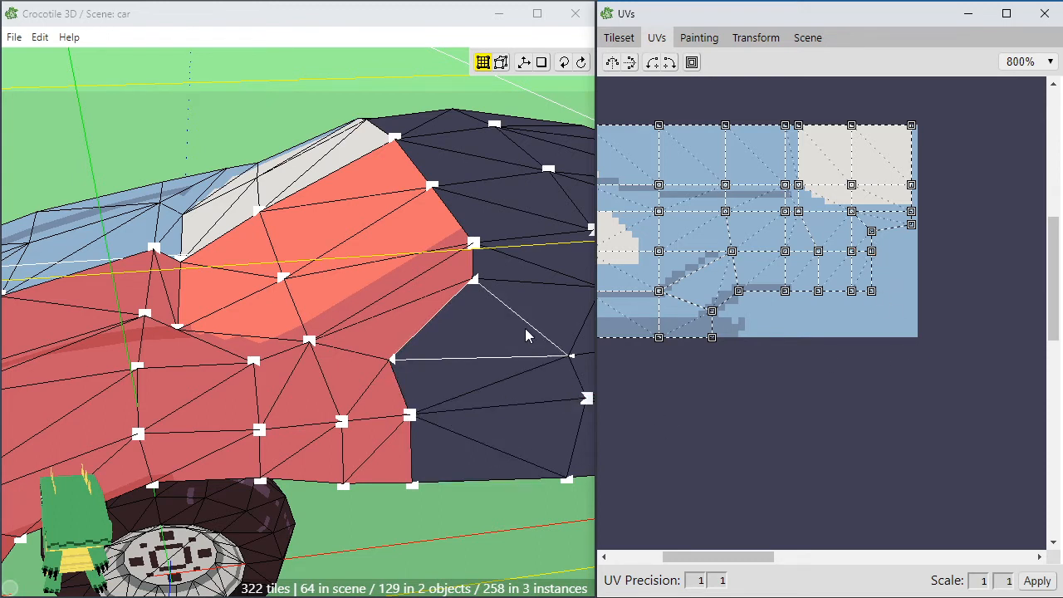
Add the large side face behind the thin face and attach its UVs' upper front corner to the thin face's upper rear corner
click(474, 331)
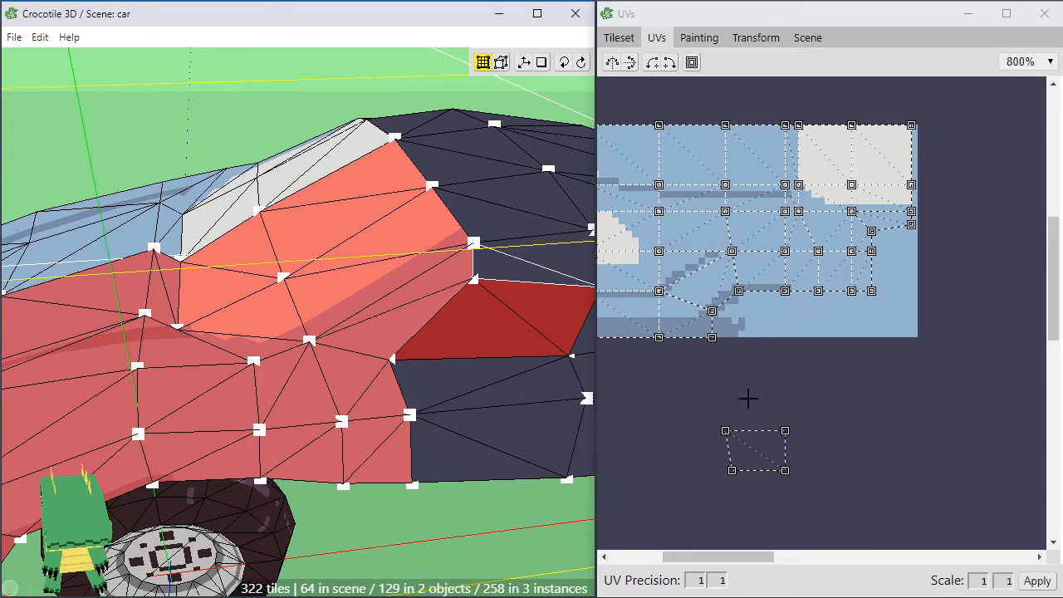
drag(751, 447, 926, 280)
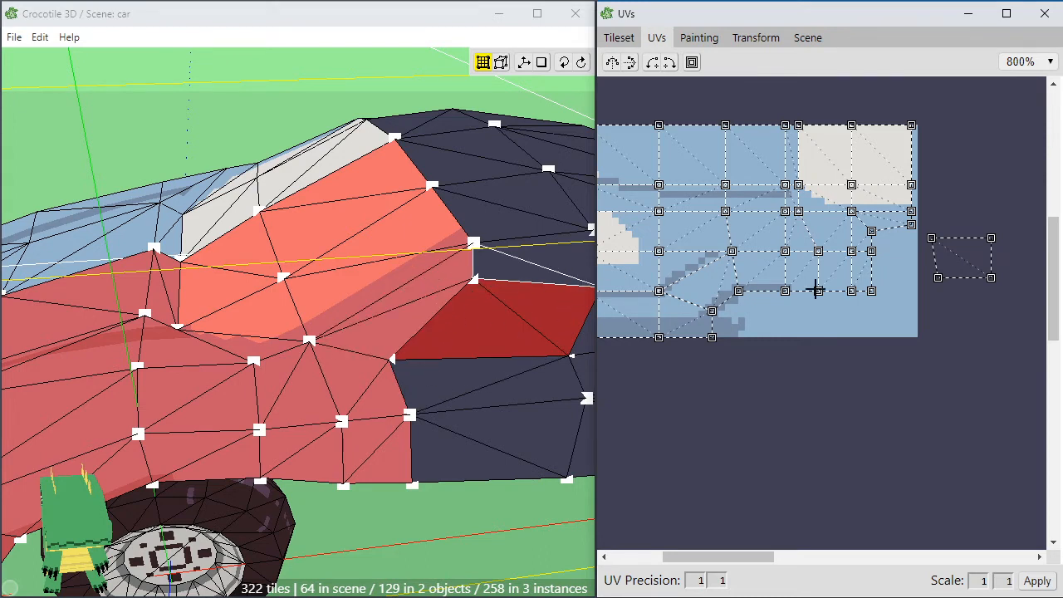
click(983, 256)
click(768, 277)
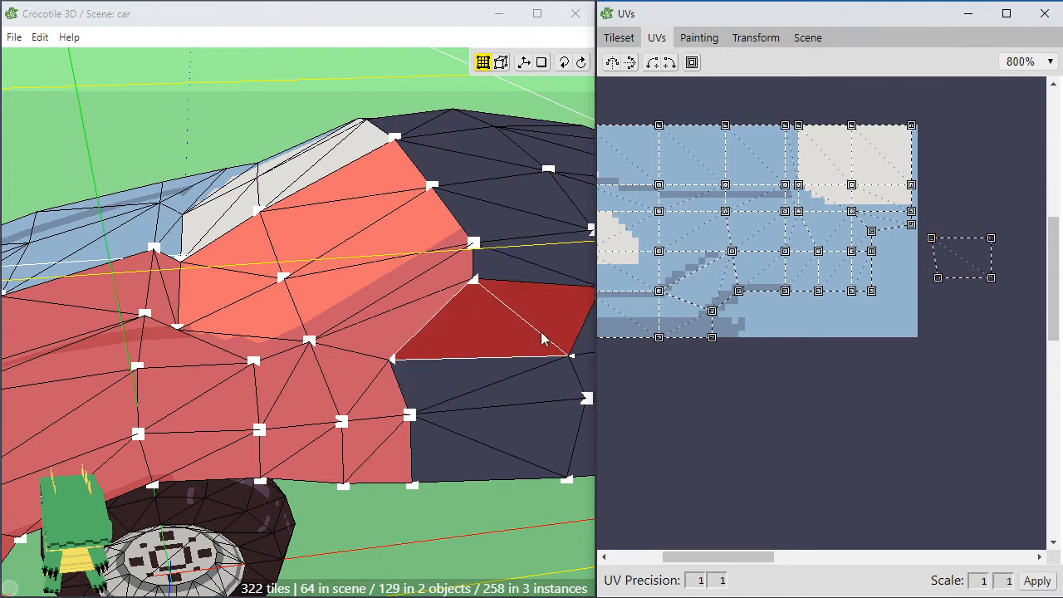
click(949, 257)
drag(948, 256, 922, 239)
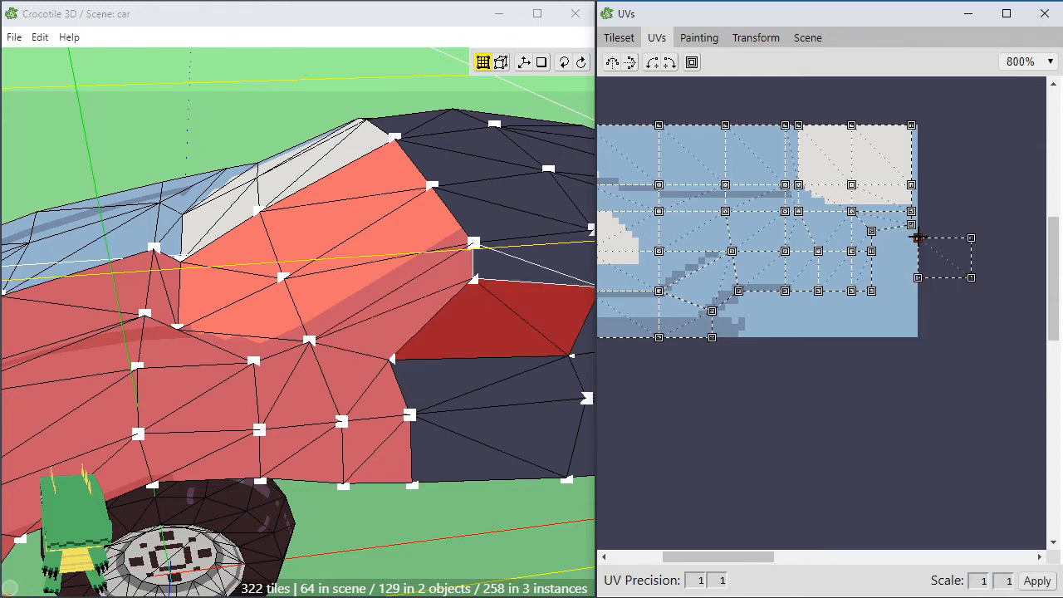
drag(918, 238, 911, 224)
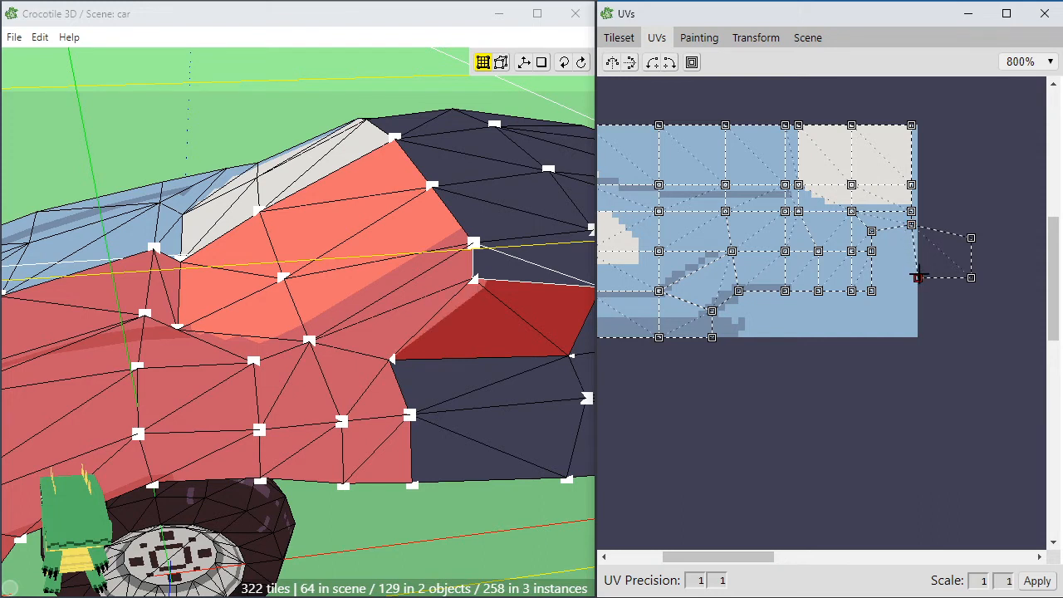
Square up the large face's UVs into a rectangle with its front edge vertically aligned with the window's rear edge
drag(917, 276, 871, 250)
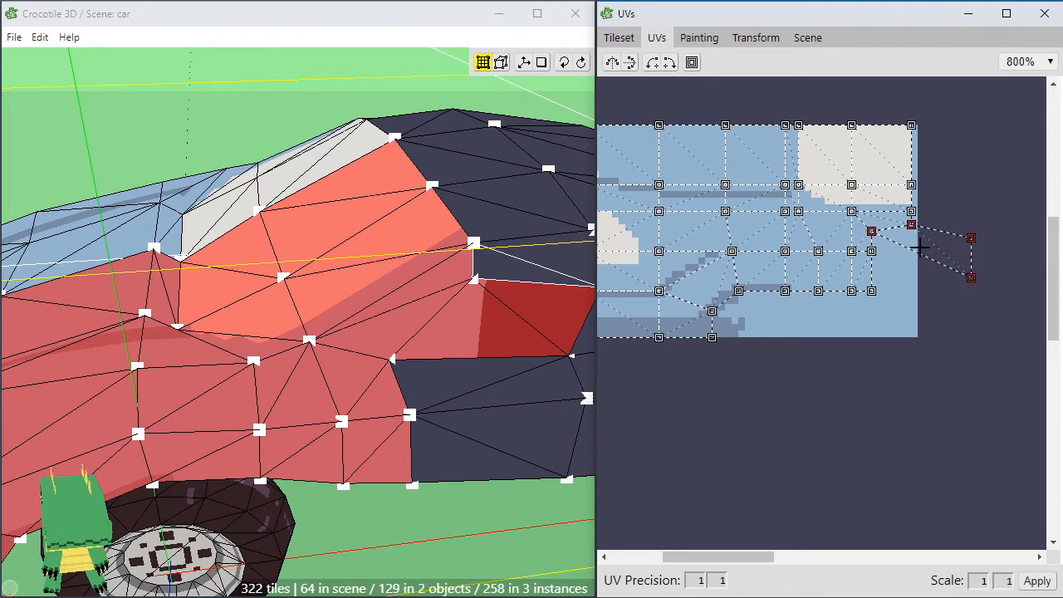
mouse_move(921, 247)
mouse_down()
mouse_move(944, 275)
mouse_move(899, 257)
mouse_move(937, 304)
mouse_move(923, 253)
mouse_up()
click(949, 280)
click(955, 336)
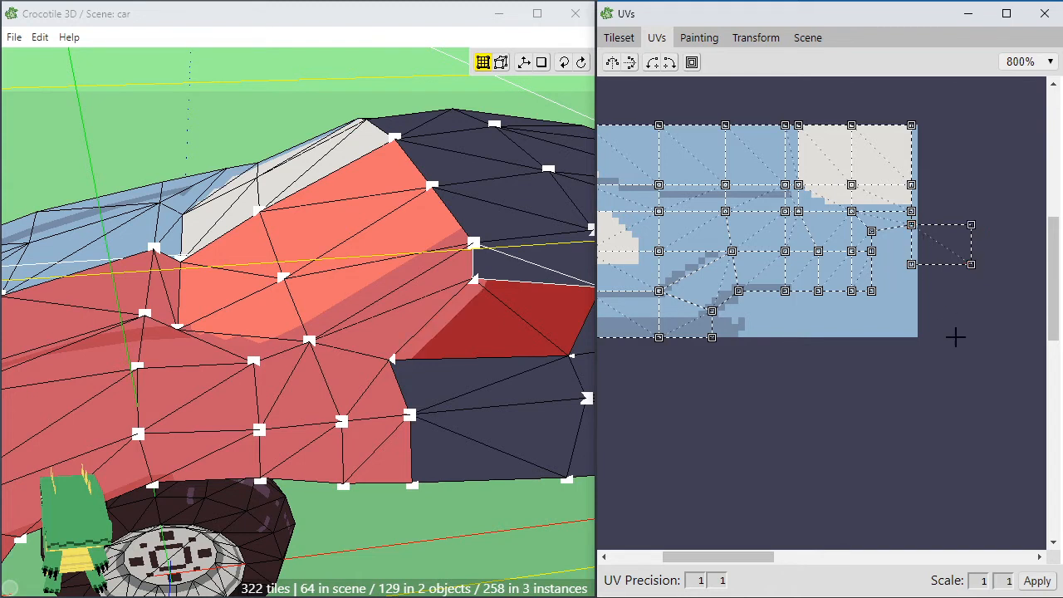
click(920, 243)
click(907, 288)
Add the narrow side face above the large one and attach its UVs to the rear end of the narrow middle row
click(546, 273)
drag(768, 438, 899, 207)
drag(969, 197, 970, 211)
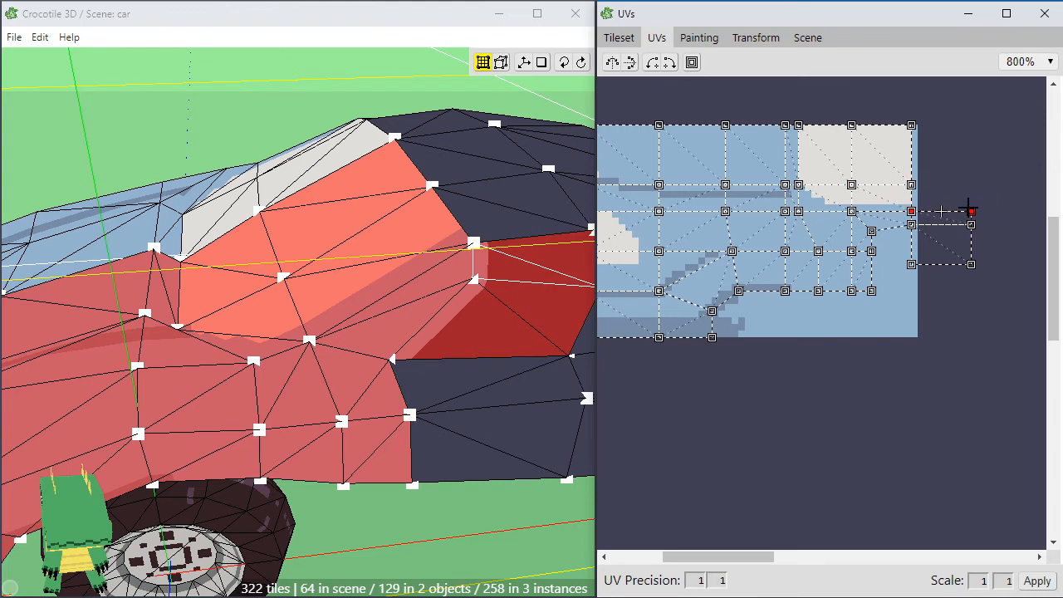
Add the two side faces above the narrow one and stack their UVs in the matching rows behind the window
shift+click(563, 200)
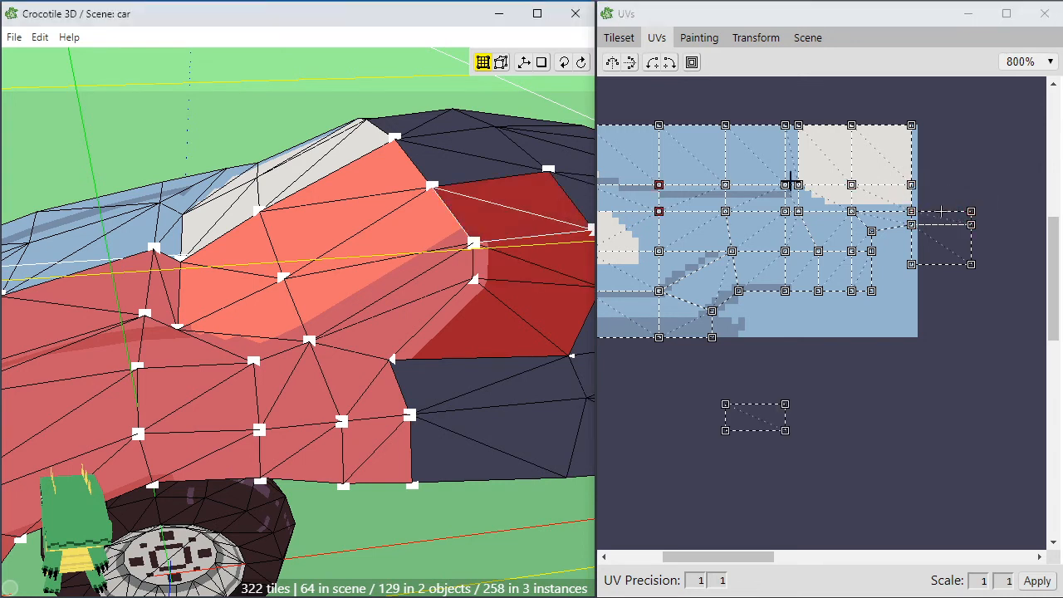
click(771, 411)
drag(773, 405, 957, 192)
click(481, 168)
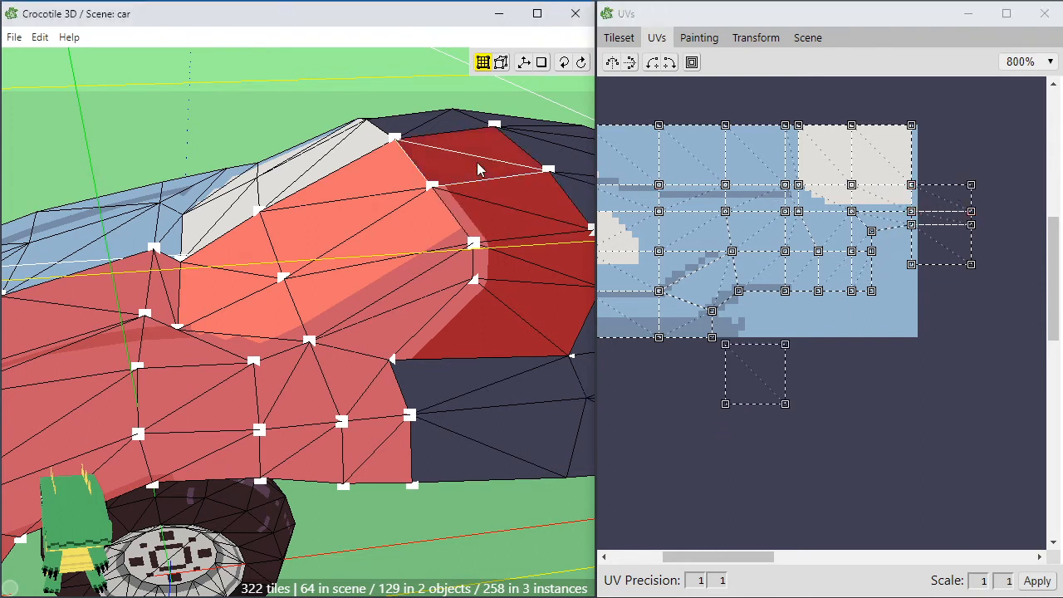
drag(759, 372, 943, 162)
click(869, 357)
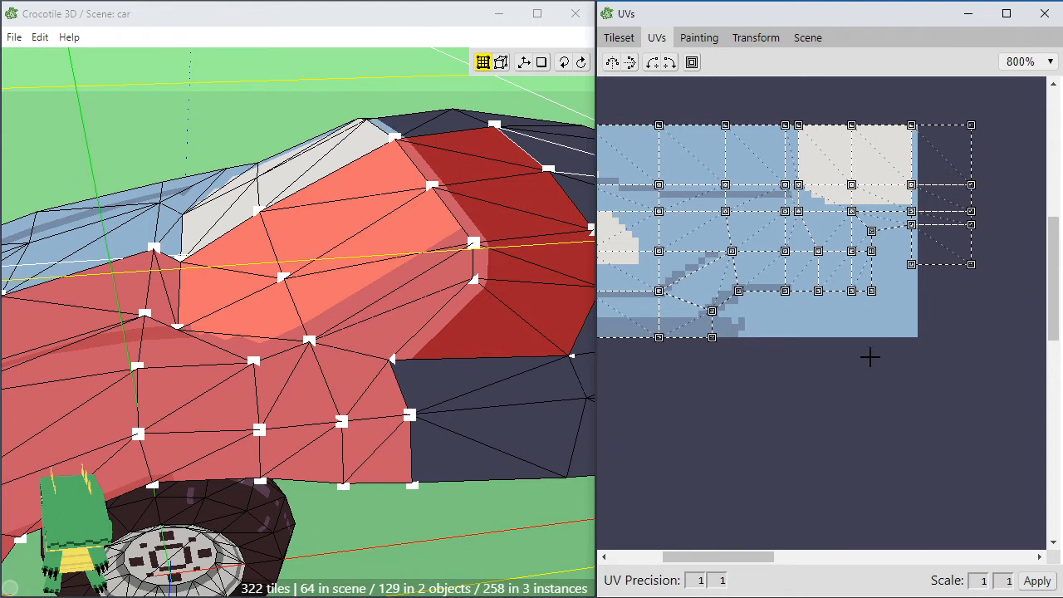
Add the two side faces below the large one, stack their UVs under it, and line up their front corners
click(507, 387)
drag(774, 449, 956, 294)
click(534, 443)
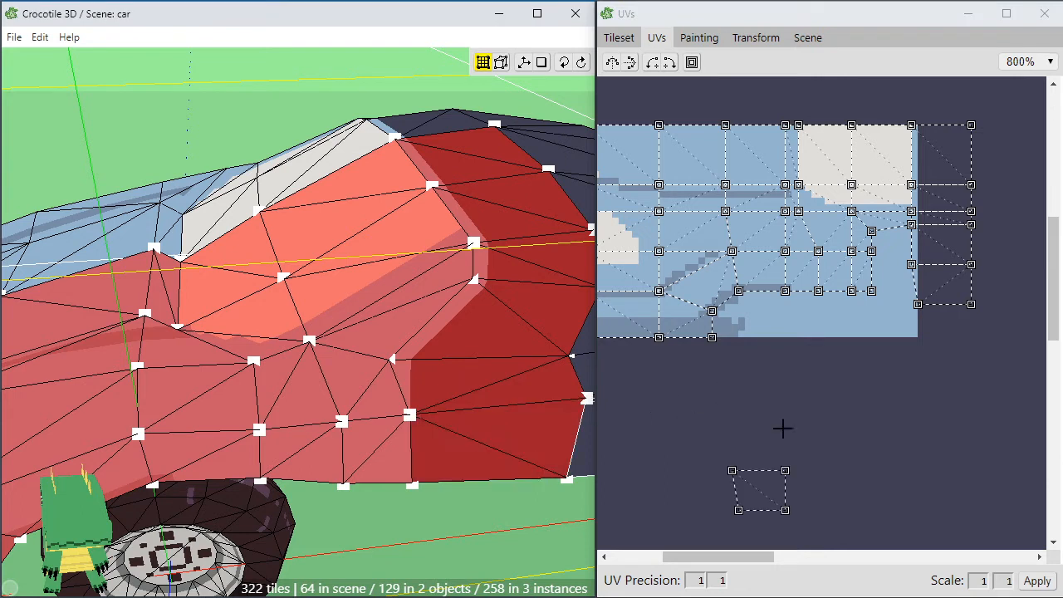
drag(763, 489, 911, 304)
drag(925, 345, 911, 344)
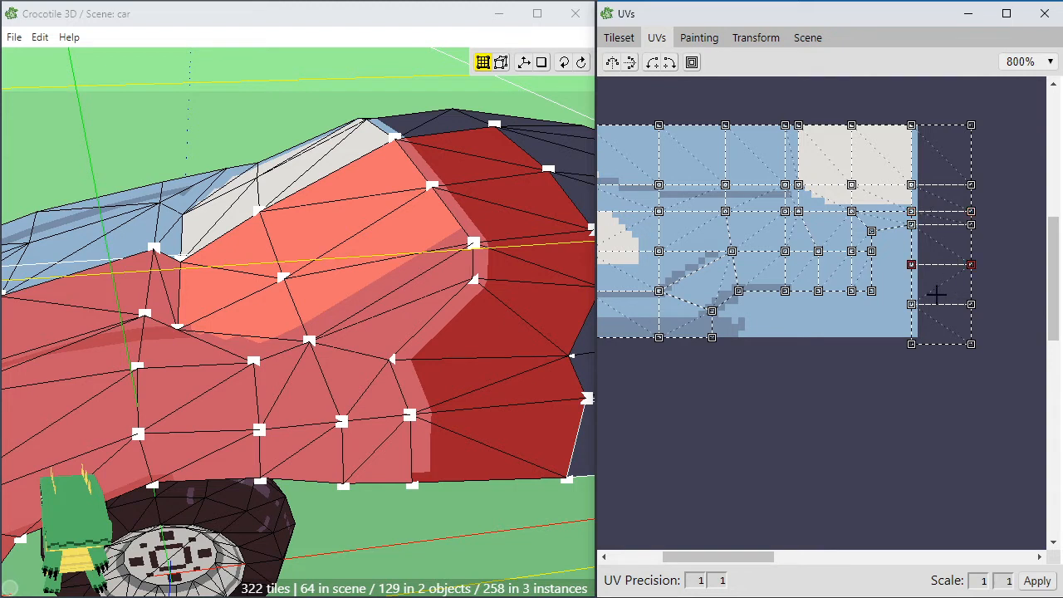
Raise the two lowest UV edges of the new column to the texture's bottom edge and lower the edge above them by one pixel
mouse_move(1015, 357)
mouse_down()
mouse_move(1018, 294)
mouse_move(974, 298)
mouse_up()
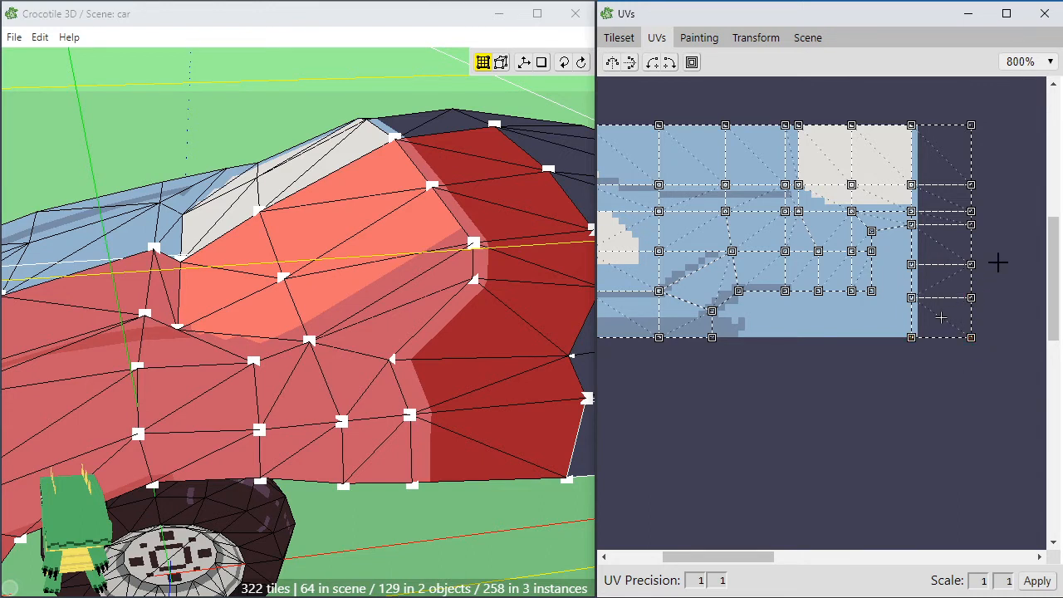
mouse_move(912, 272)
mouse_down()
mouse_move(901, 274)
mouse_move(911, 271)
mouse_up()
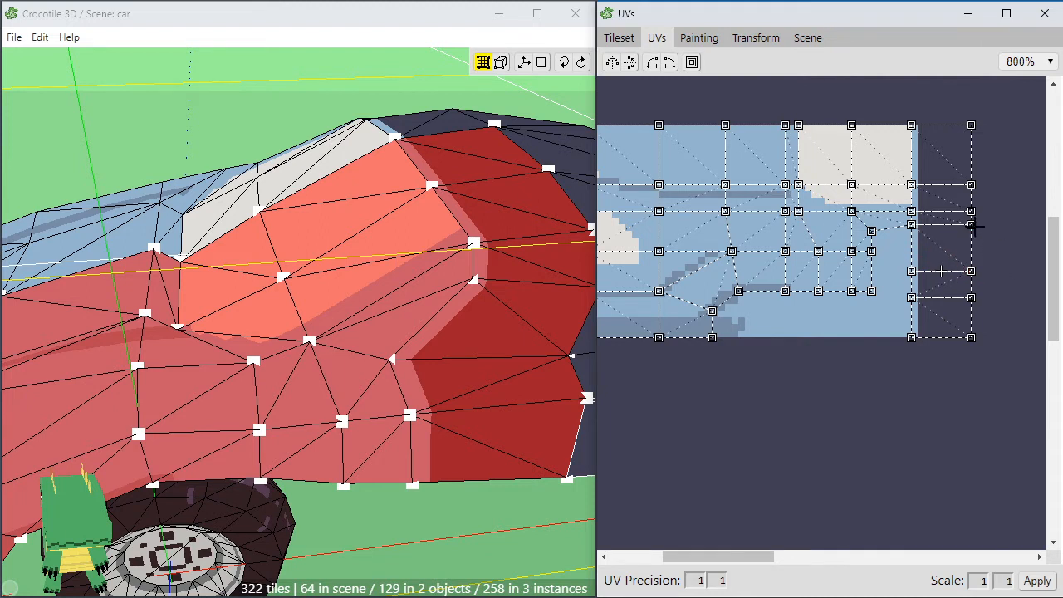
Shift the front corners of the new column's three lowest UV edges forward in a slope toward the existing layout
key(space)
right_drag(529, 444, 433, 438)
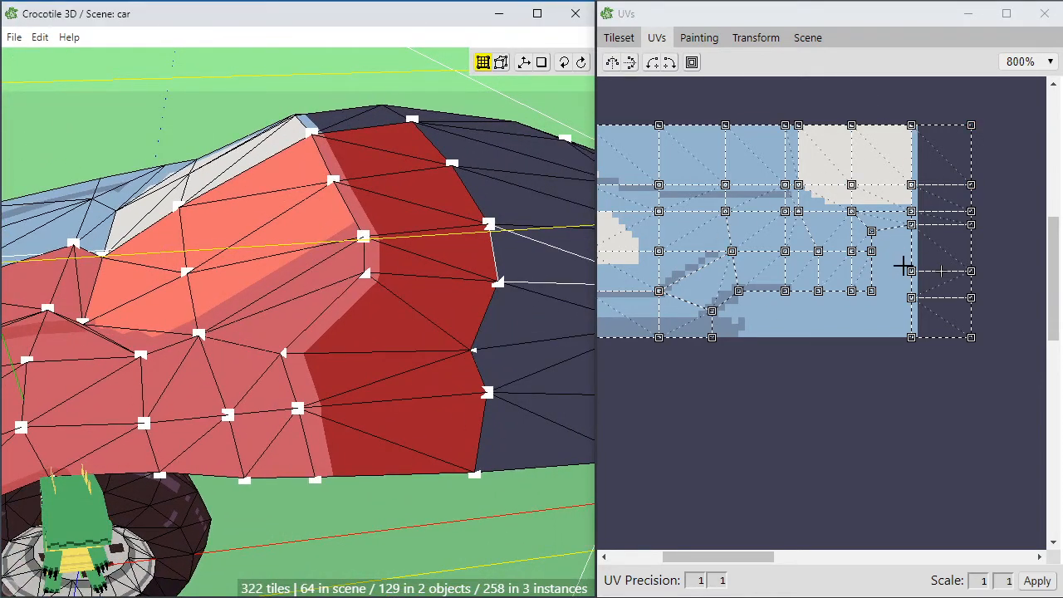
mouse_move(896, 254)
mouse_down()
mouse_move(922, 302)
mouse_move(883, 277)
mouse_up()
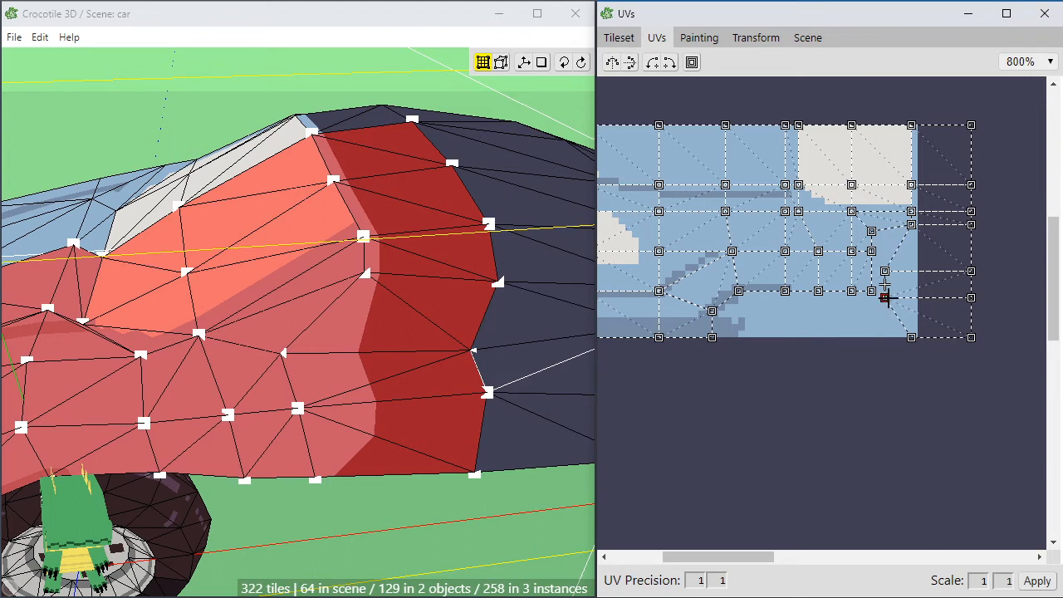
drag(885, 298, 891, 296)
click(904, 316)
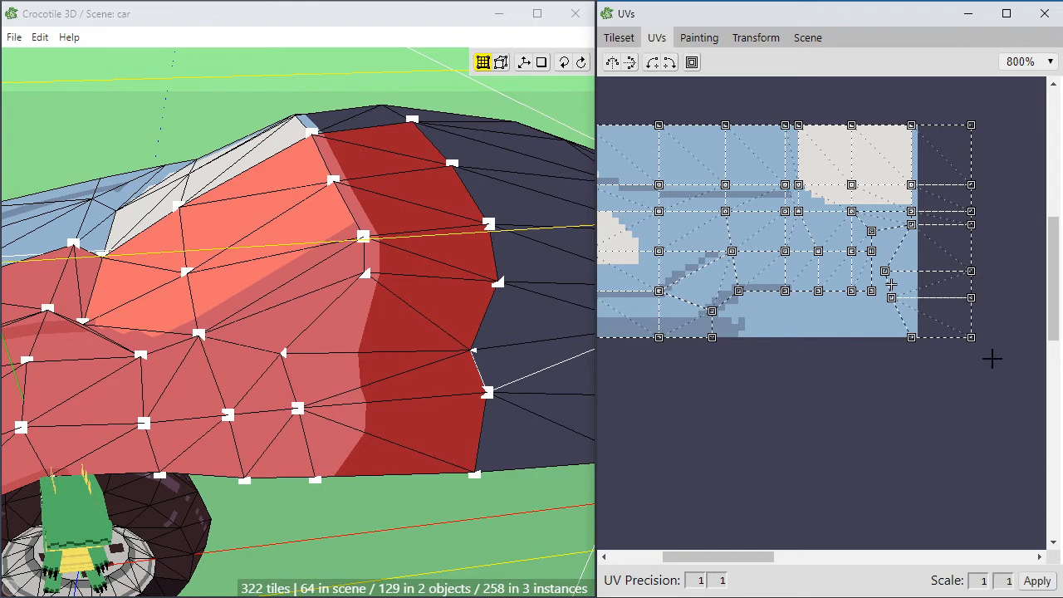
click(931, 332)
drag(905, 337, 898, 337)
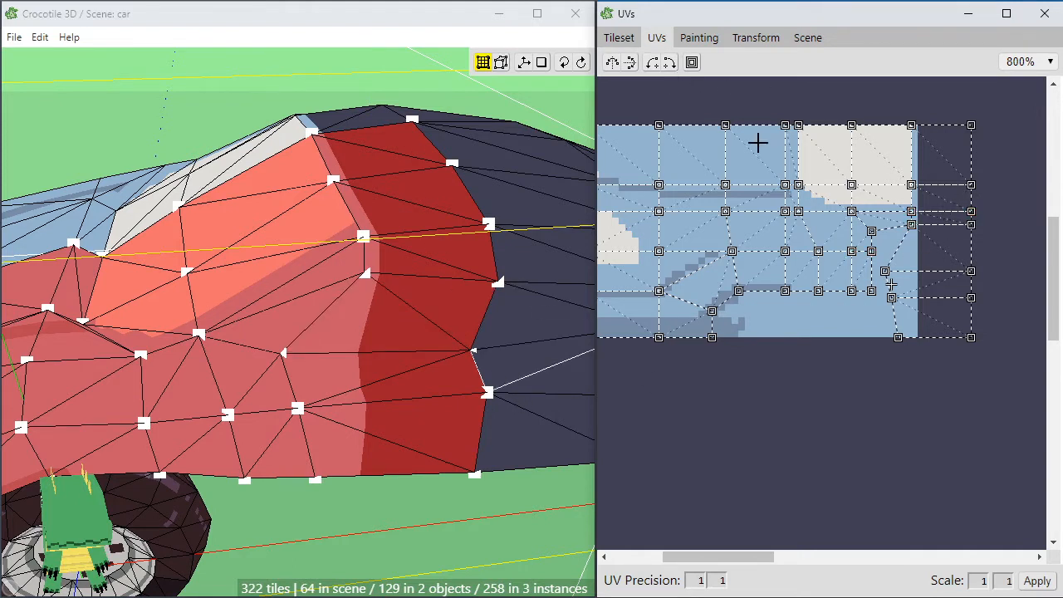
Select a wider tileset region that encloses the whole body texture and the empty space behind it for painting
click(627, 41)
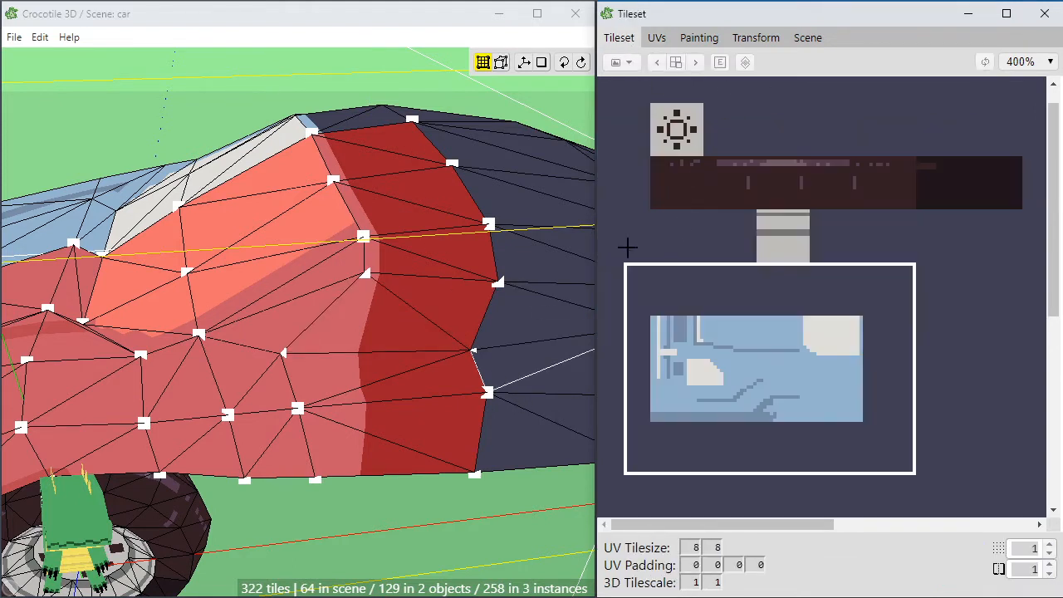
mouse_move(626, 247)
mouse_down()
mouse_move(1030, 496)
mouse_move(941, 501)
mouse_up()
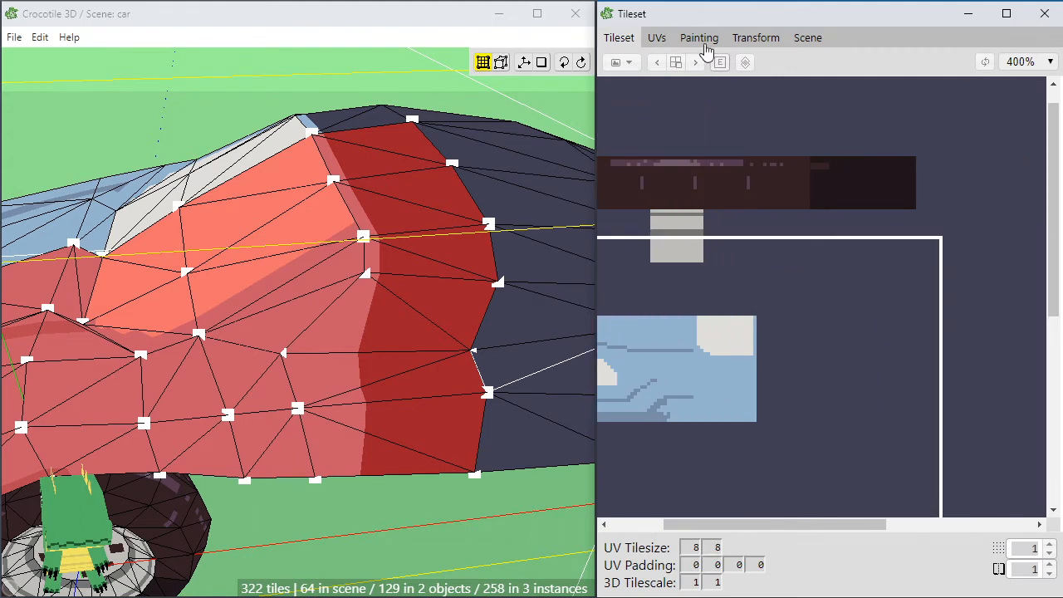
click(700, 42)
Marquee the empty area behind the body texture at its full height and fill it with the sampled body blue (149, 180, 207)
drag(793, 463, 931, 465)
scroll(895, 411, down, 1)
key(m)
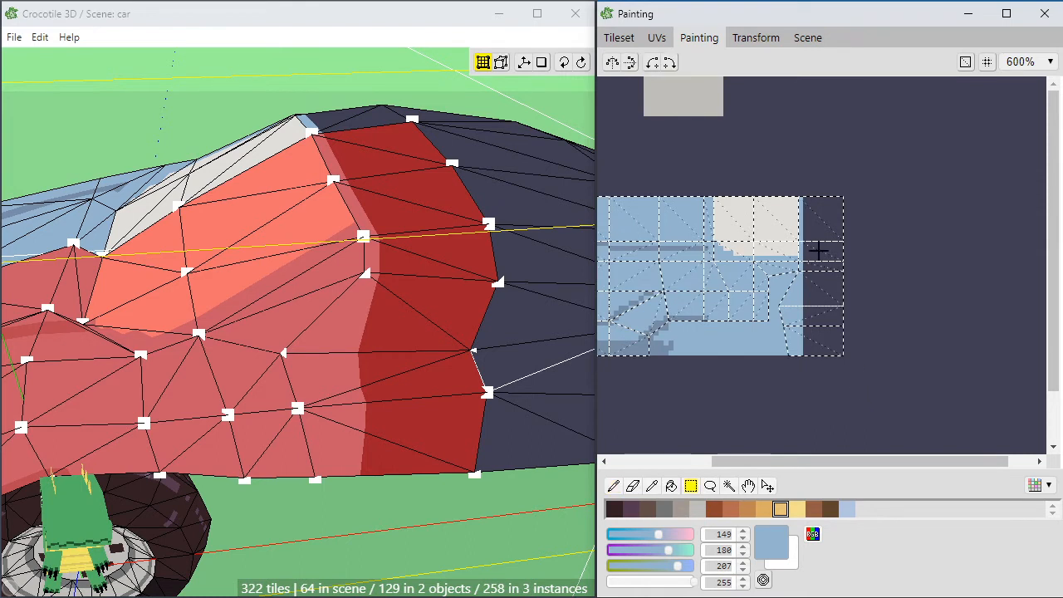
drag(804, 198, 992, 355)
key(g)
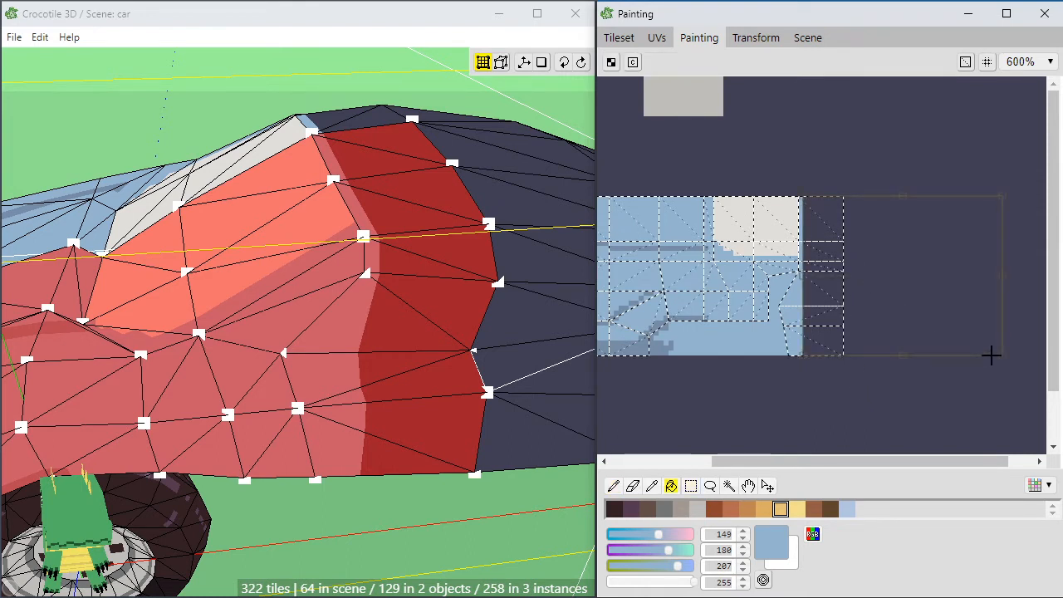
right_click(765, 337)
click(832, 332)
scroll(820, 339, up, 4)
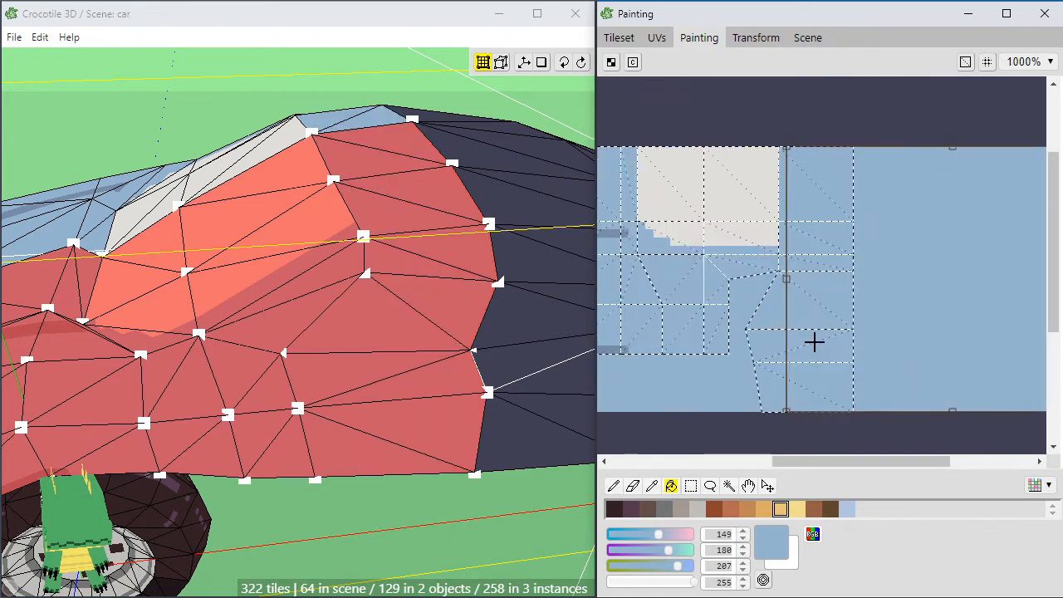
Sample the window's pale grey (224, 222, 219), pencil a second side window over the large face's UVs, and clear the marquee
key(b)
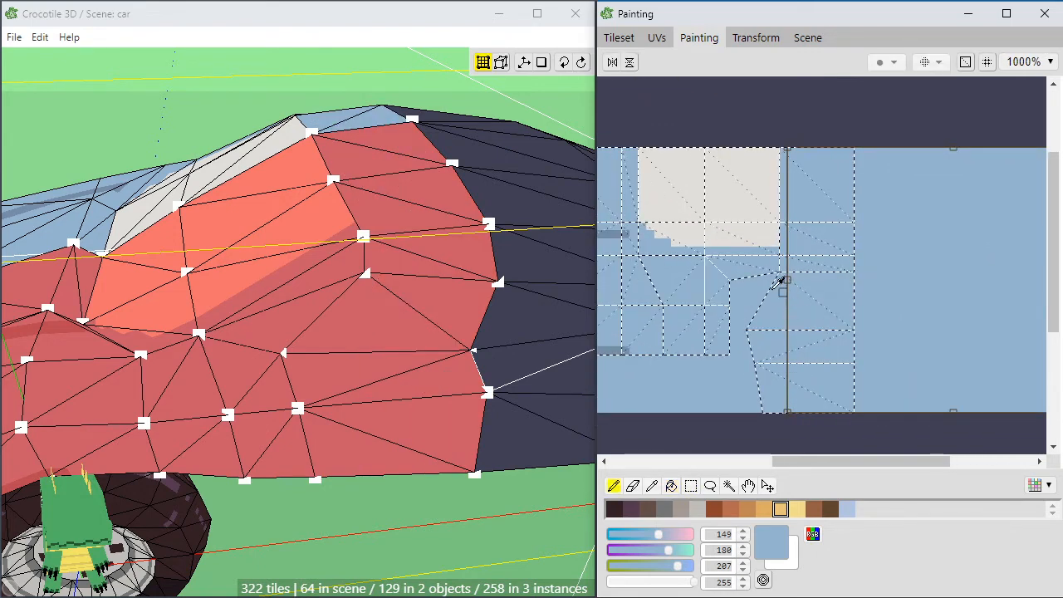
right_click(622, 232)
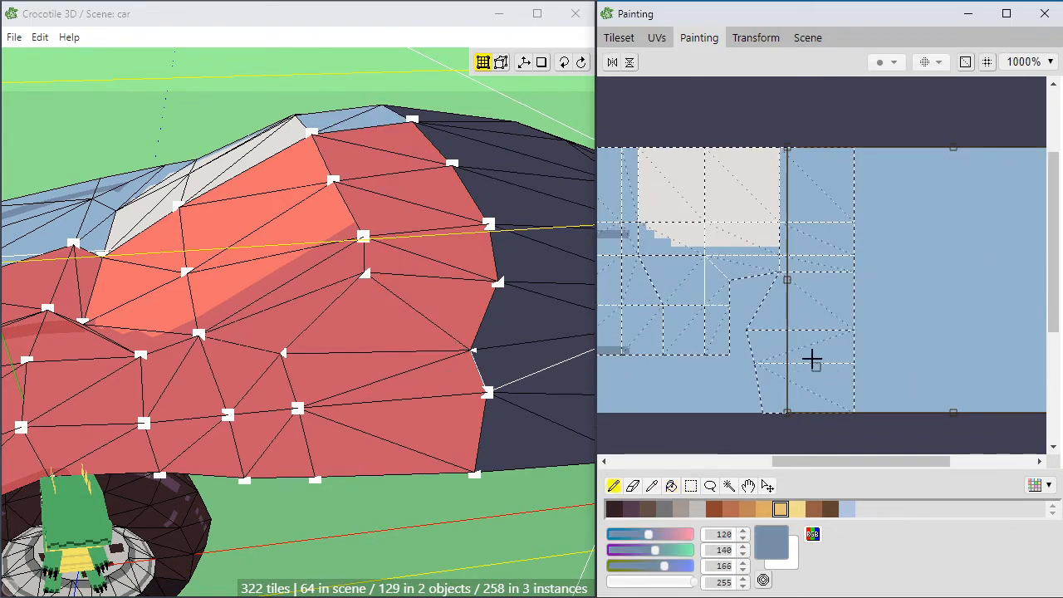
right_click(755, 223)
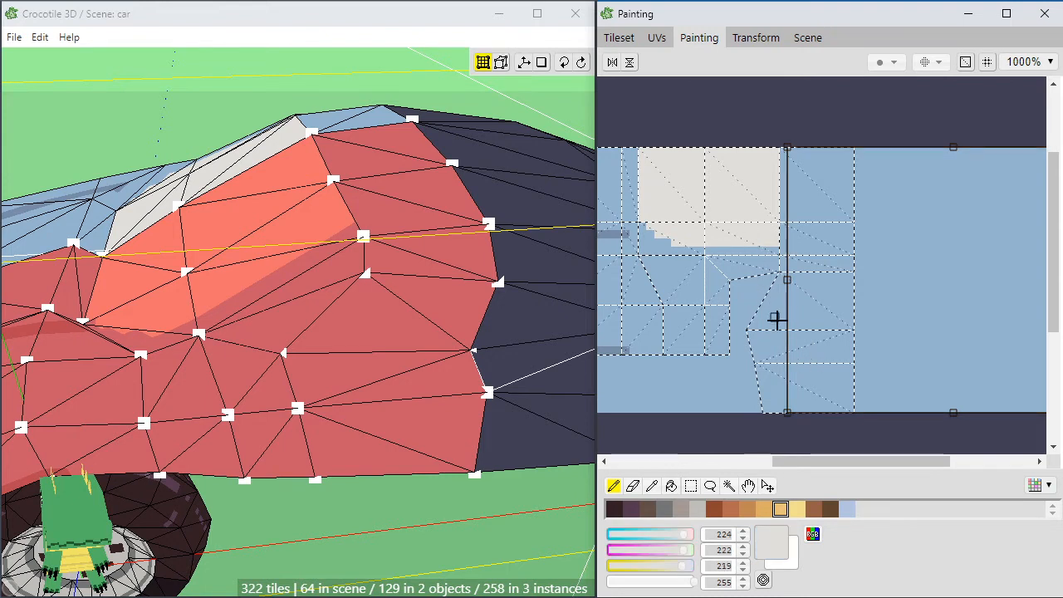
click(787, 307)
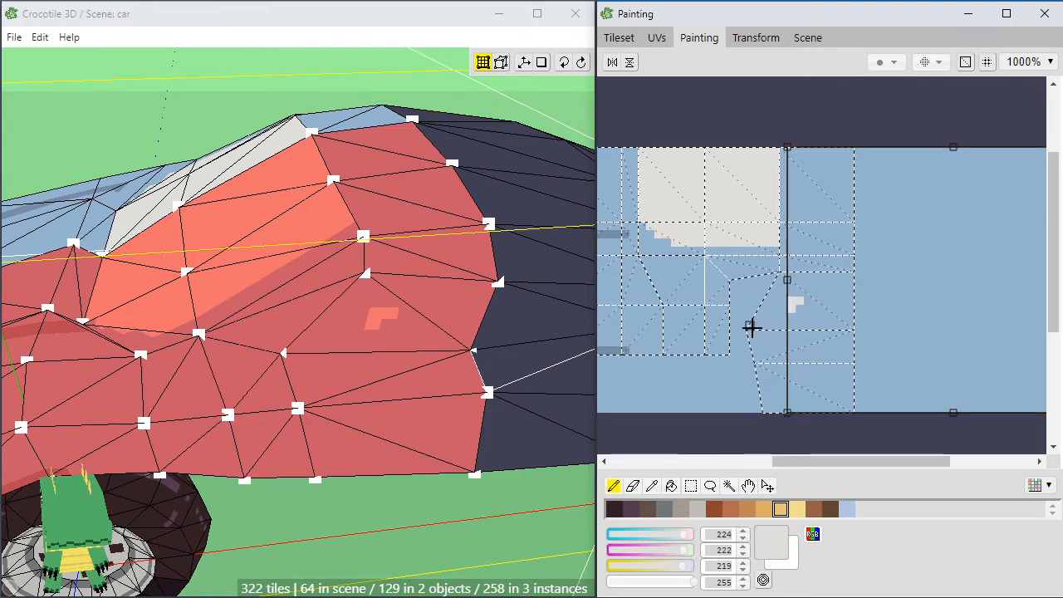
mouse_move(792, 325)
mouse_down()
mouse_move(812, 315)
mouse_move(752, 324)
mouse_move(783, 274)
mouse_move(850, 275)
mouse_move(854, 304)
mouse_move(836, 323)
mouse_move(759, 317)
mouse_move(816, 285)
mouse_move(849, 288)
mouse_move(827, 316)
mouse_move(832, 288)
mouse_move(846, 310)
mouse_up()
click(790, 315)
key(ctrl+d)
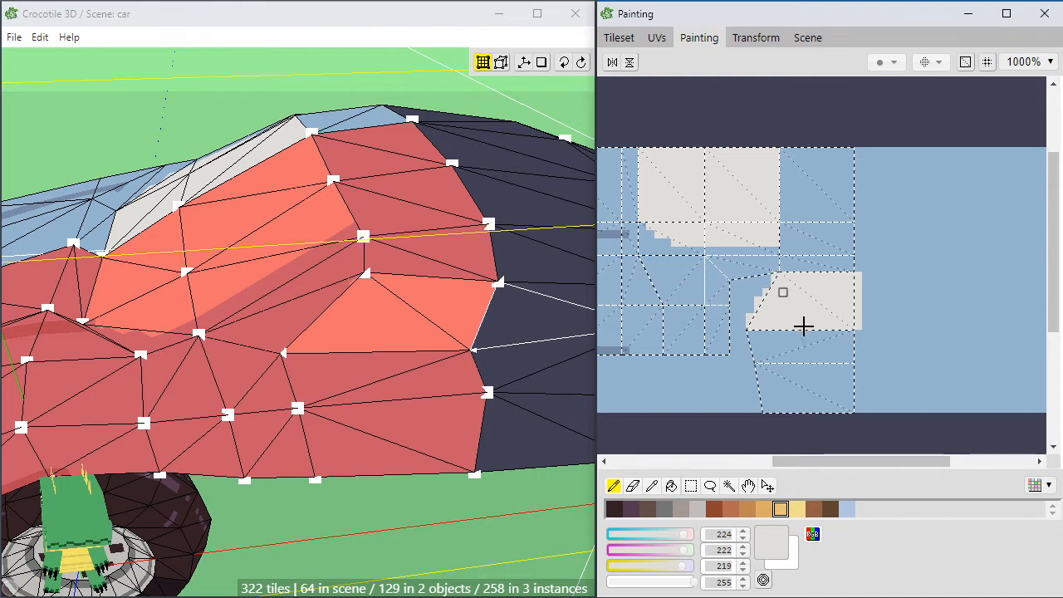
Examine the painted side windows and the new body faces on the car from several angles
key(space)
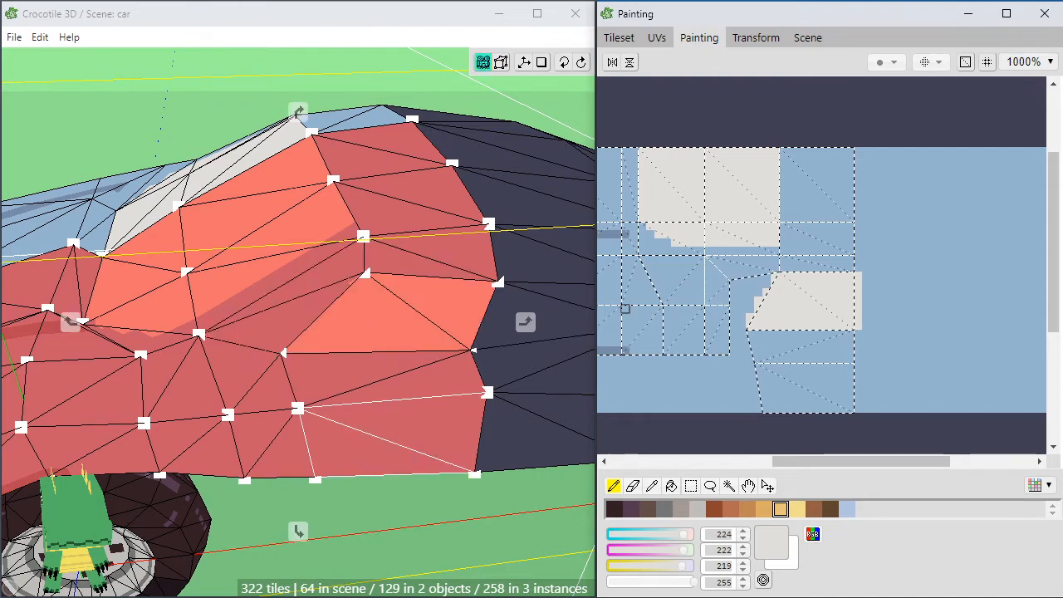
drag(424, 425, 357, 467)
drag(369, 388, 288, 534)
key(space)
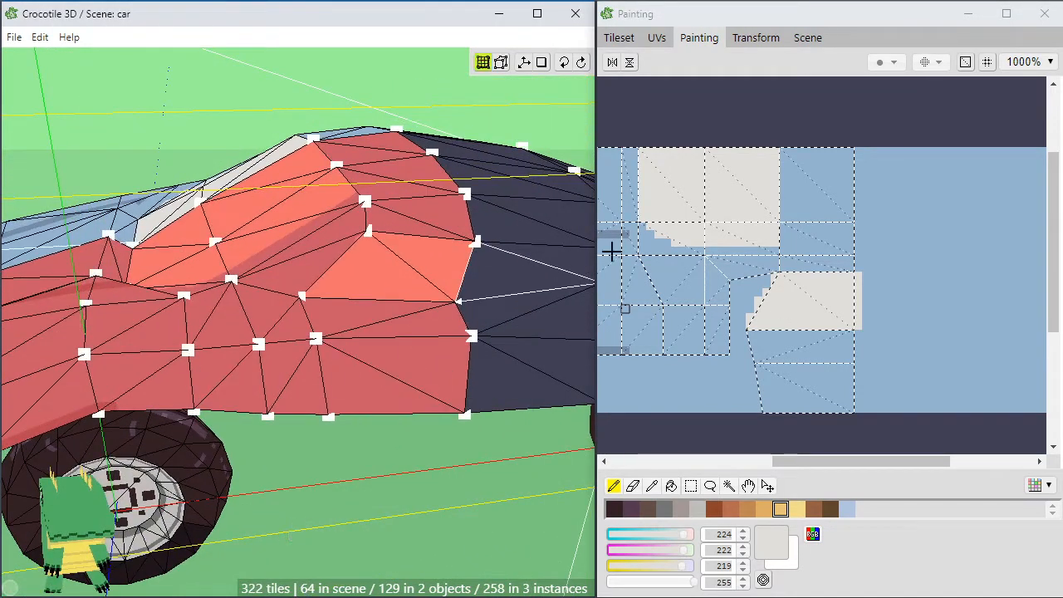
key(space)
drag(383, 268, 357, 270)
key(space)
click(278, 253)
key(space)
mouse_move(278, 252)
mouse_down()
mouse_move(357, 278)
mouse_move(270, 253)
mouse_up()
drag(242, 218, 278, 330)
key(space)
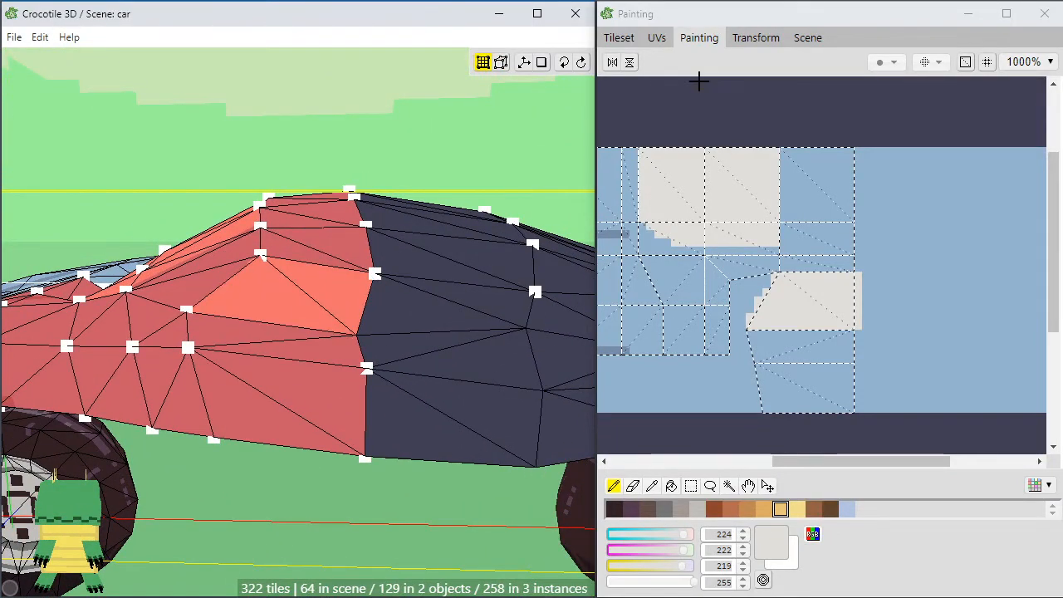
Clear the body face selection and pick the vertex at the second side window's upper rear corner
click(621, 38)
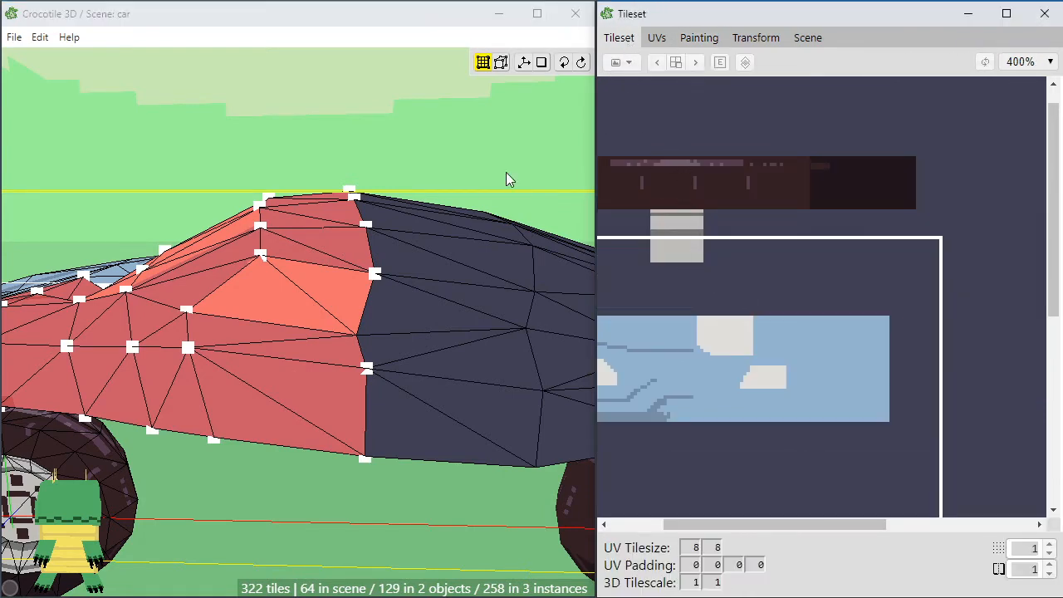
middle_drag(399, 179, 461, 181)
click(400, 179)
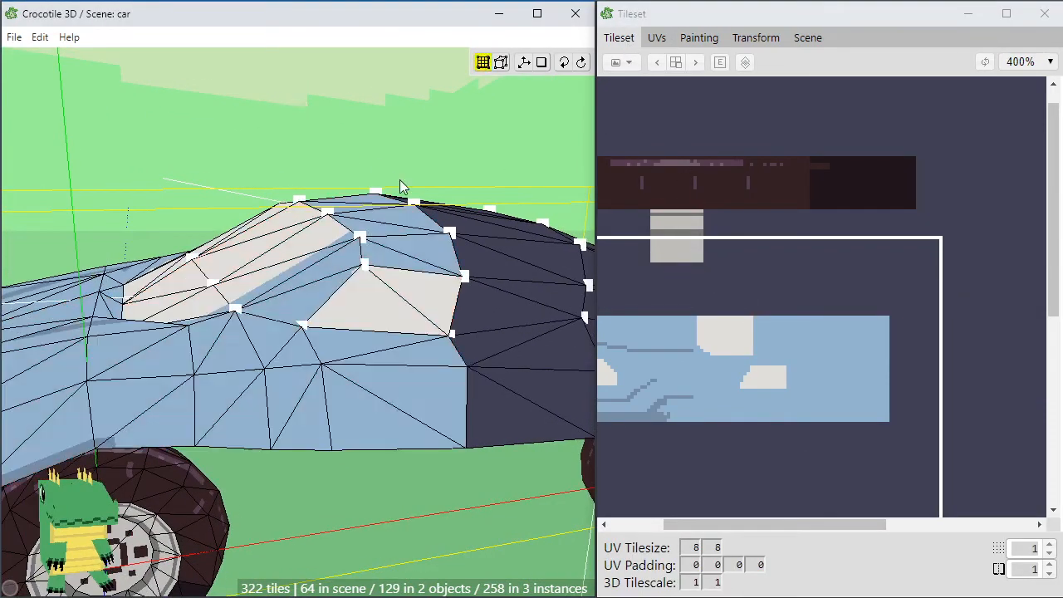
click(465, 270)
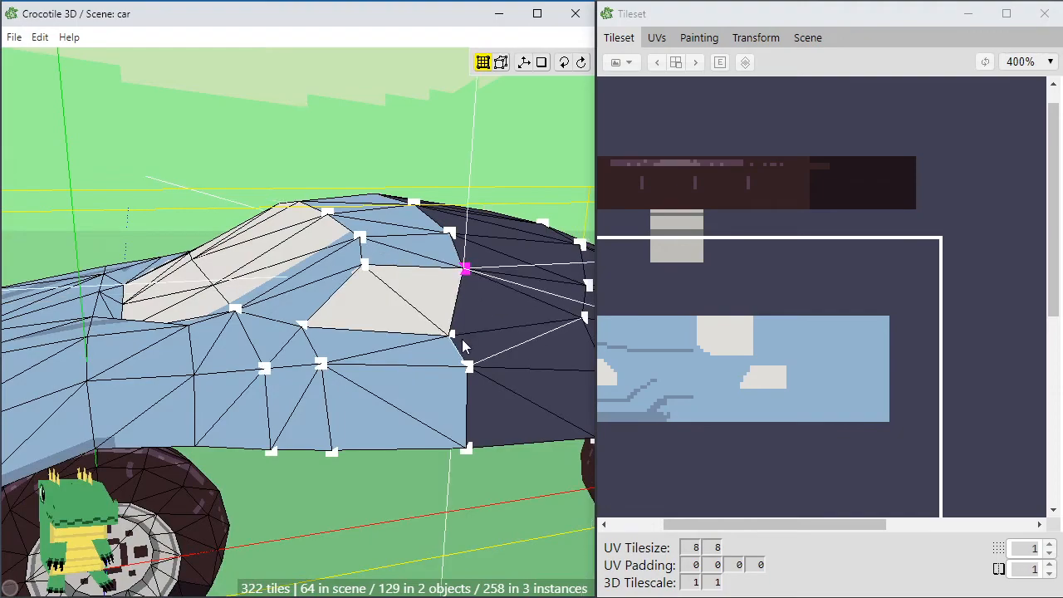
middle_drag(444, 344, 474, 322)
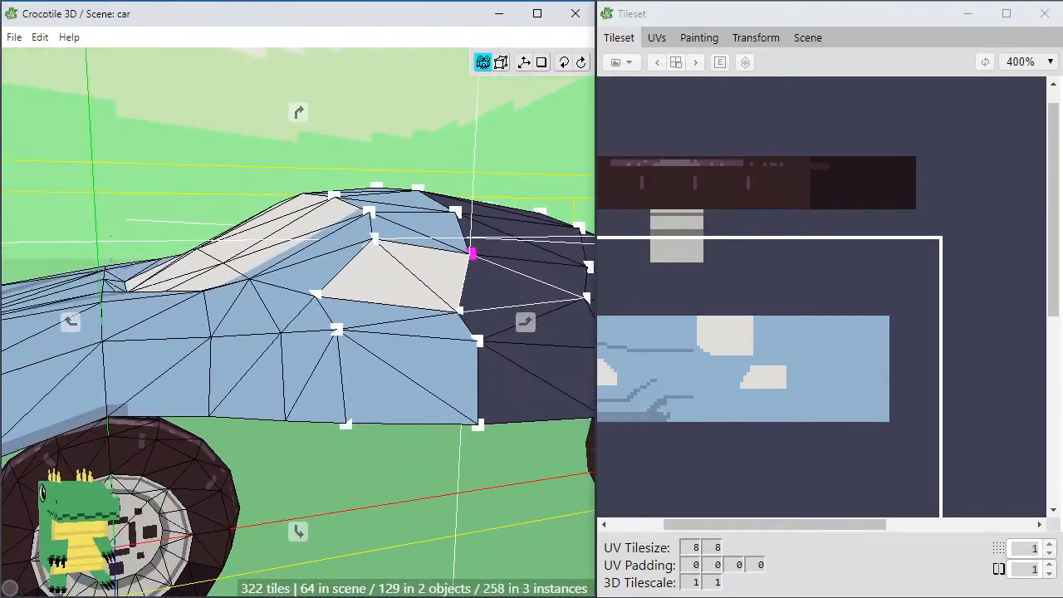
Pencil the second side window's pale grey (224, 222, 219) further upward and forward across the neighbouring body faces
scroll(444, 290, up, 4)
right_drag(448, 288, 333, 314)
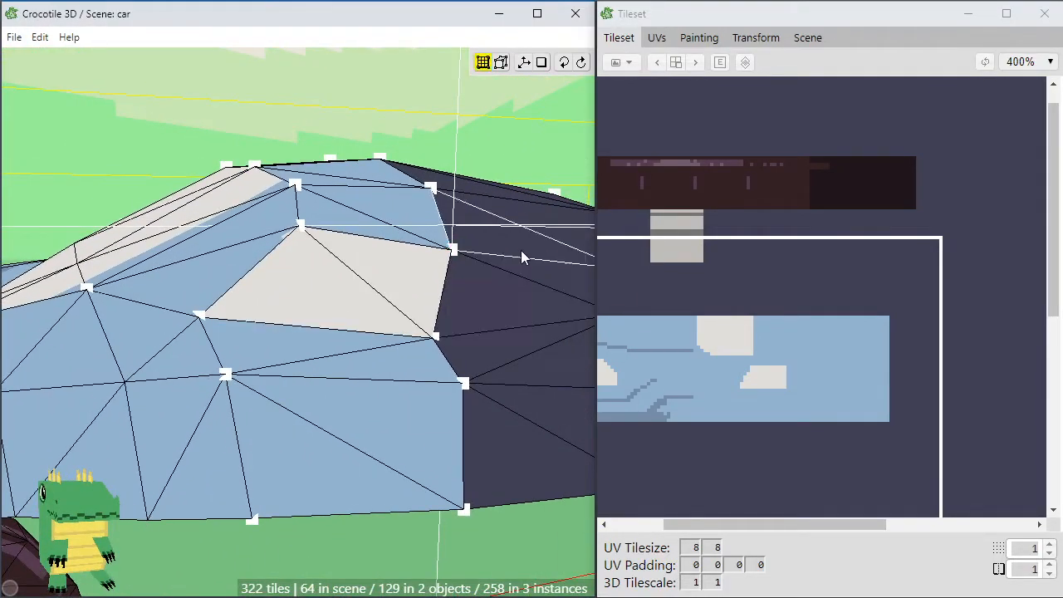
click(698, 39)
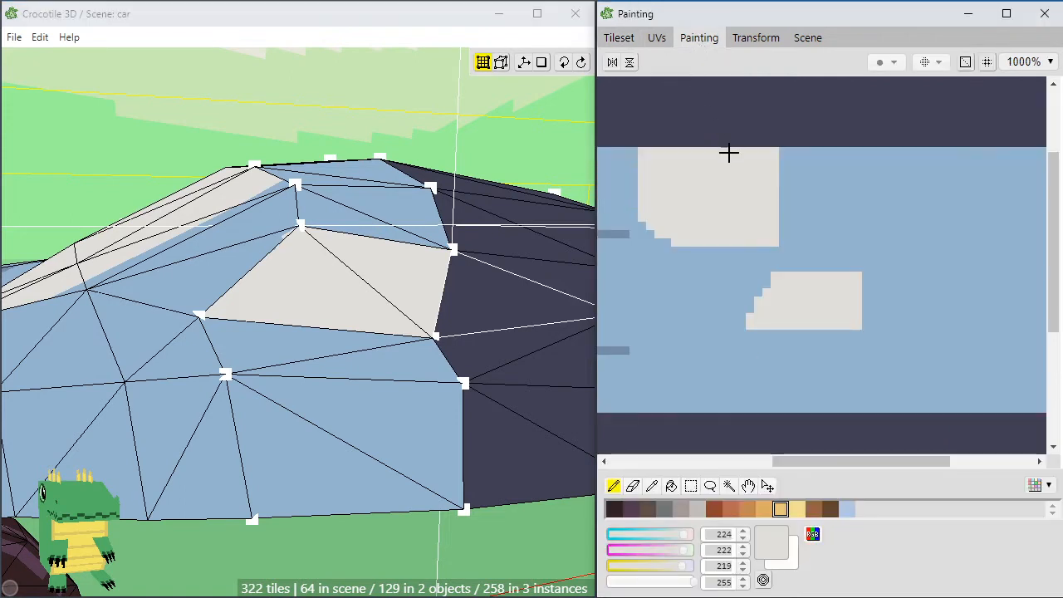
mouse_move(777, 259)
mouse_down()
mouse_move(860, 266)
mouse_move(786, 266)
mouse_move(771, 285)
mouse_move(764, 267)
mouse_move(710, 271)
mouse_move(783, 275)
mouse_move(756, 306)
mouse_up()
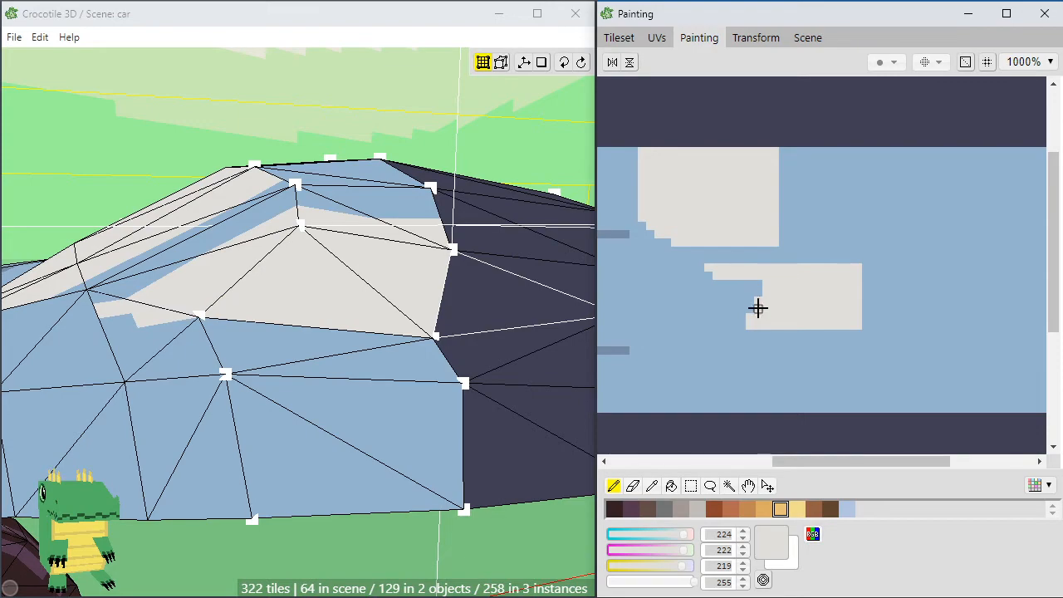
Examine the enlarged side window on the car from the front and side, and view its texture in the UV layout
click(434, 546)
key(space)
drag(434, 545, 379, 527)
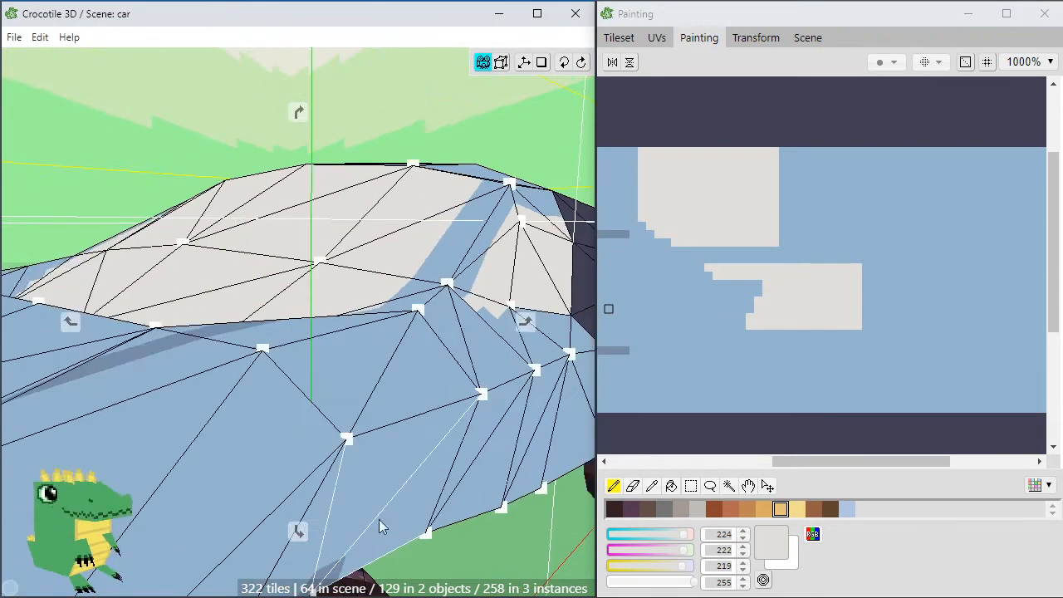
scroll(419, 421, down, 3)
scroll(451, 457, up, 4)
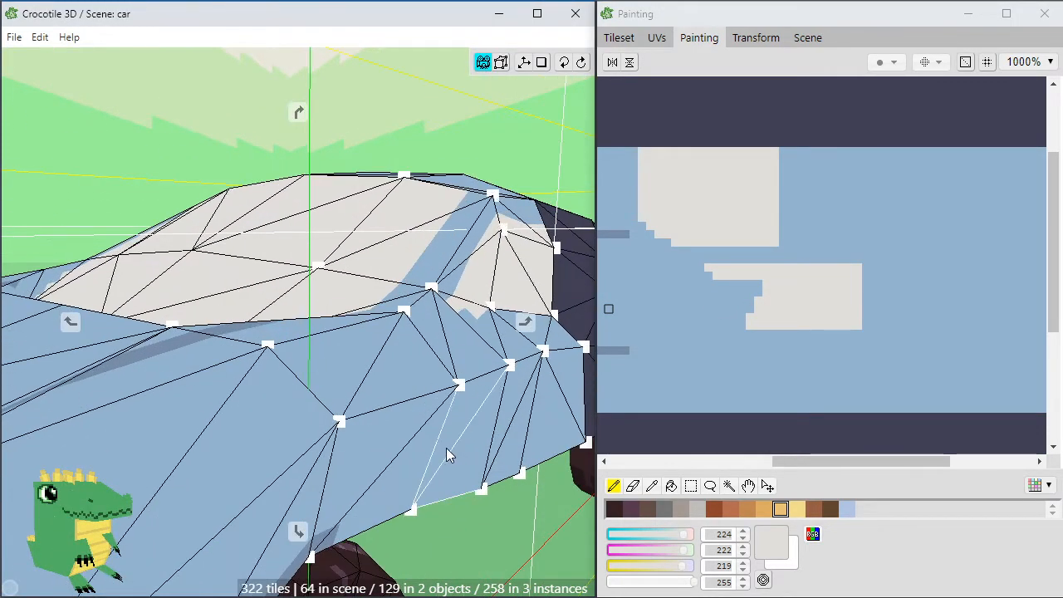
key(space)
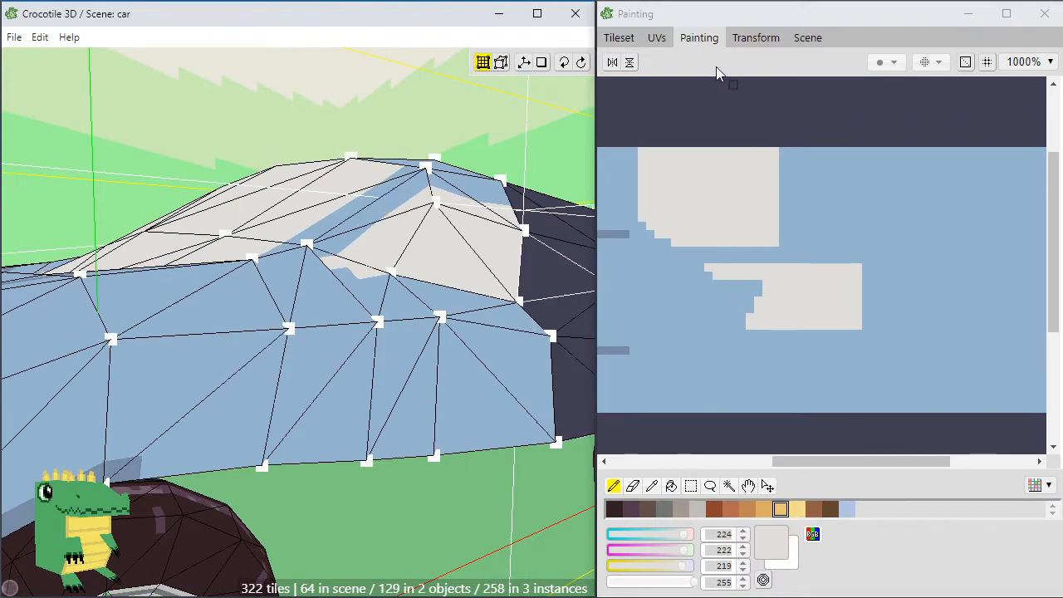
click(656, 38)
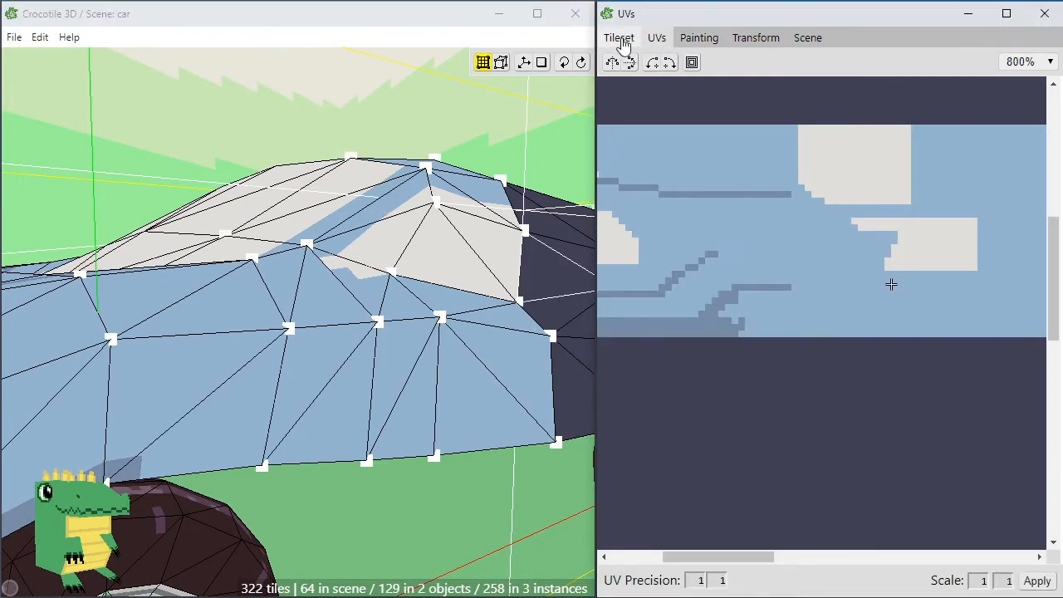
Select the two tiles between the windshield pillar and side window, and separate the upper tile's lower-left UV point from the lower tile's
click(368, 258)
shift+click(373, 292)
scroll(759, 299, up, 2)
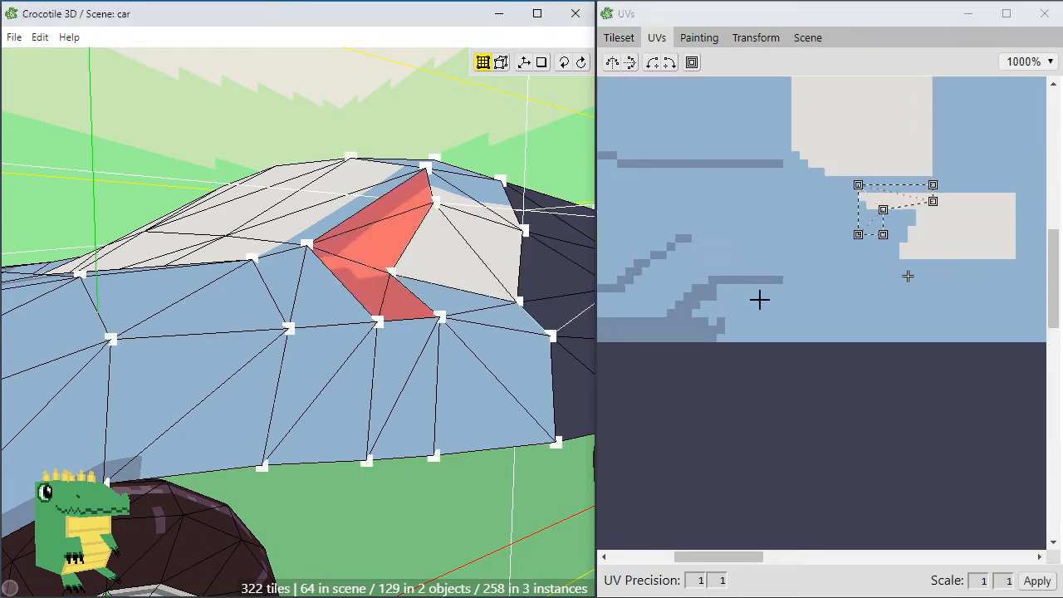
click(878, 270)
click(874, 203)
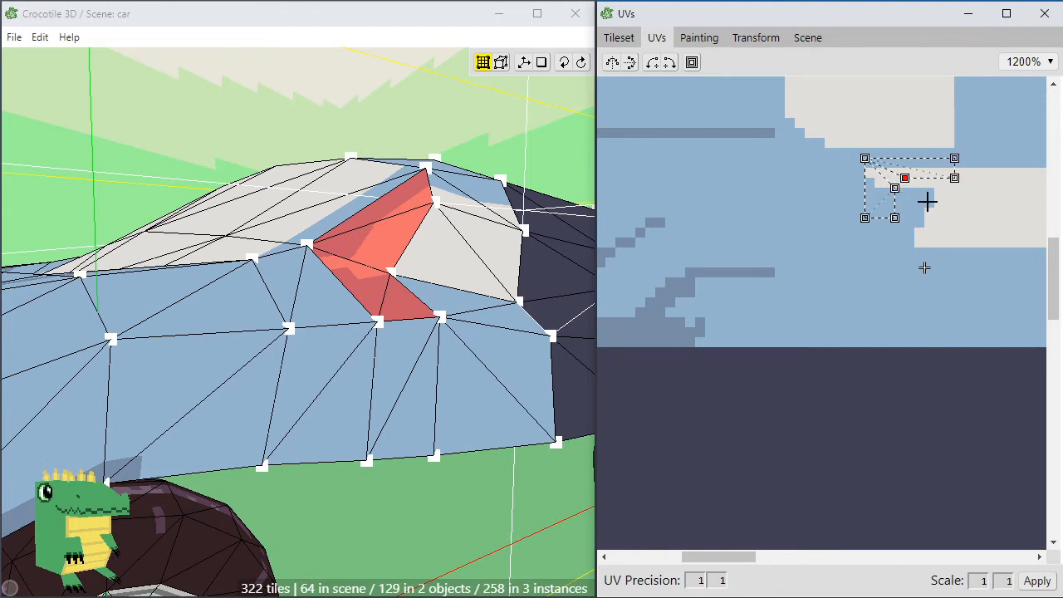
click(871, 190)
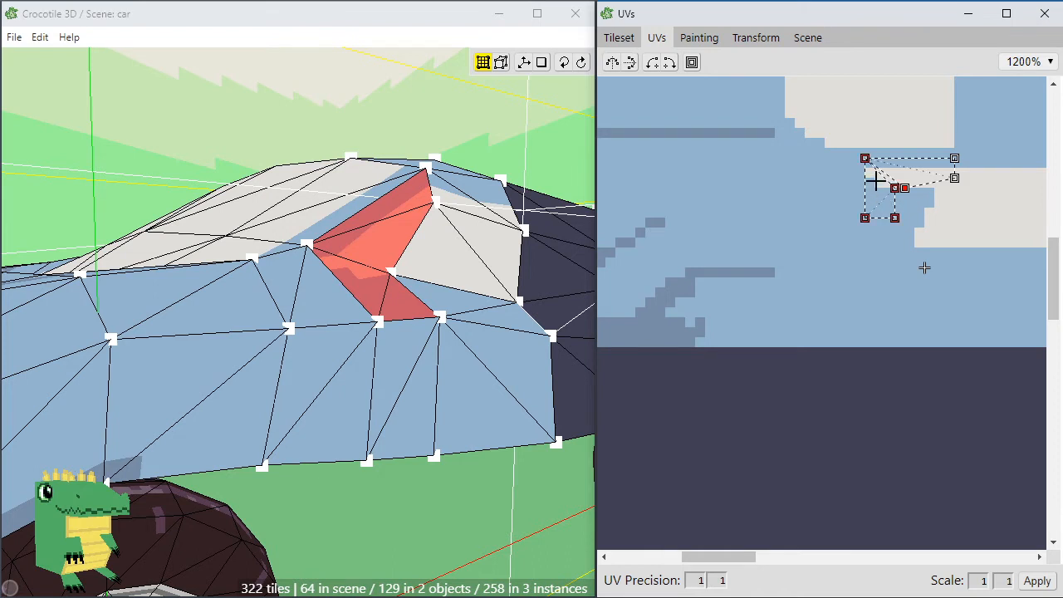
Move the upper tile's top-left UV point to the right until it sits directly above its lower-left point
click(876, 161)
key(ctrl+z)
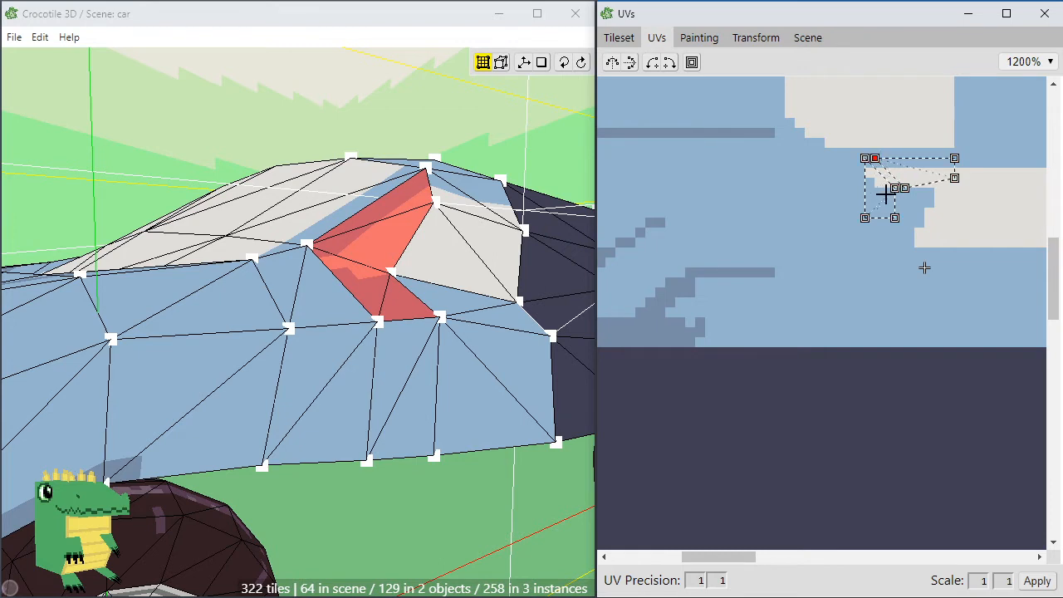
key(Right)
key(Right)
key(Right)
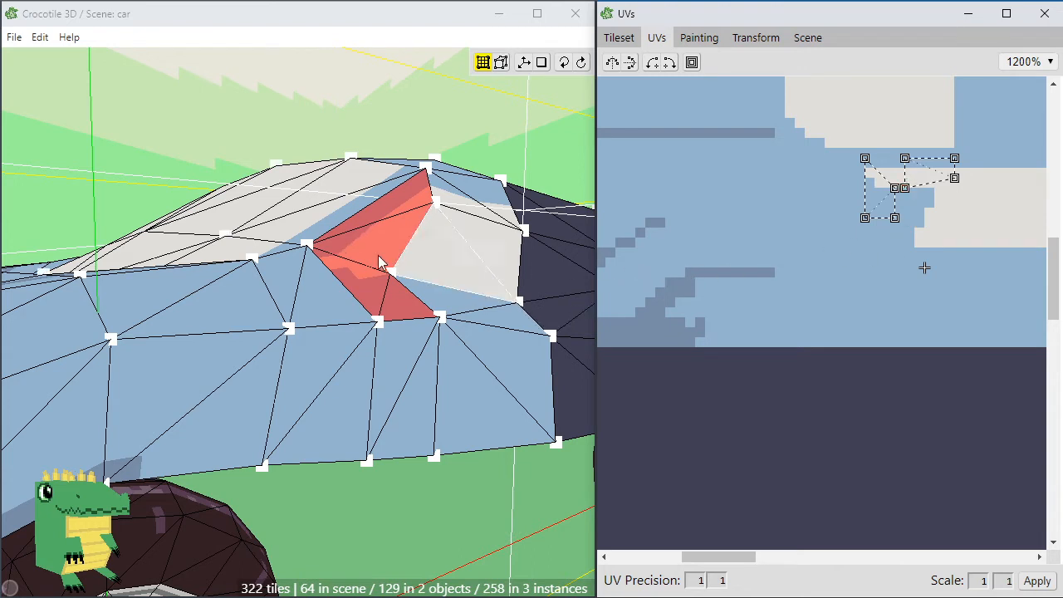
Sample the body blue (149, 180, 207) and paint over the light pixels on the lower tile's part of the texture
click(700, 39)
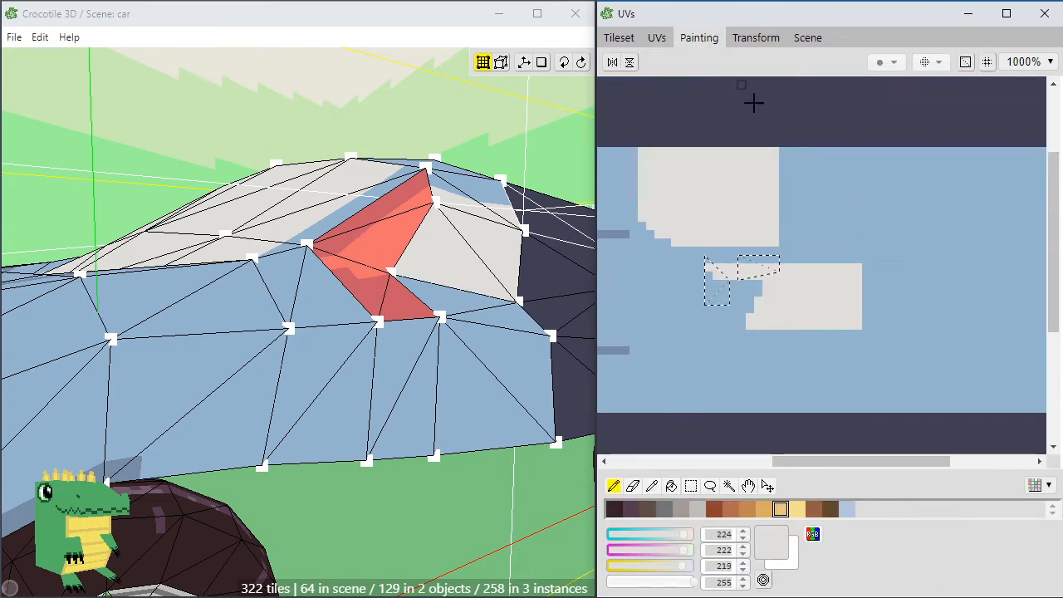
alt+click(735, 281)
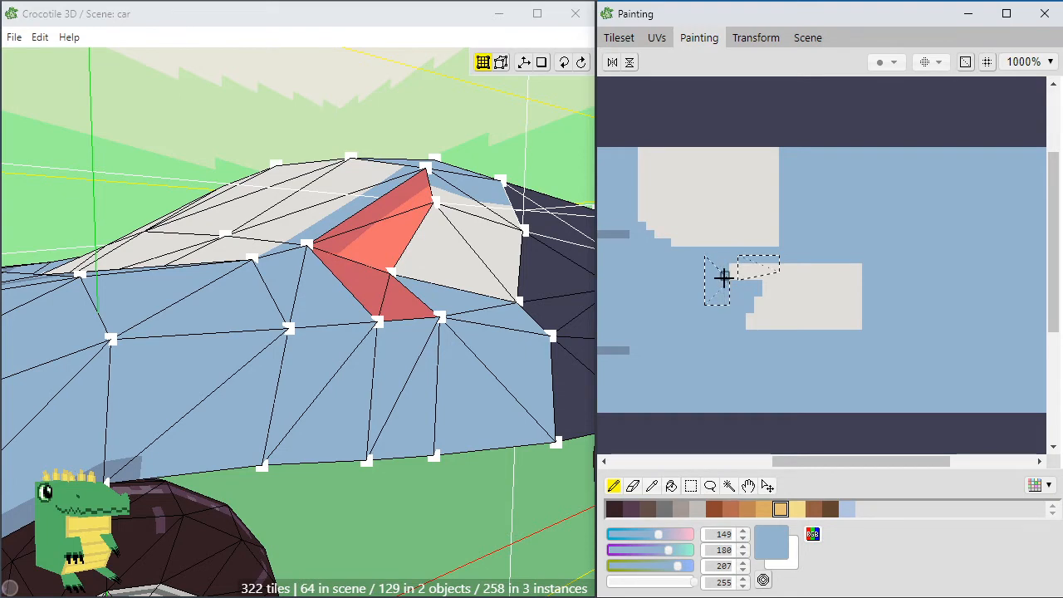
scroll(450, 437, down, 2)
middle_drag(451, 433, 169, 313)
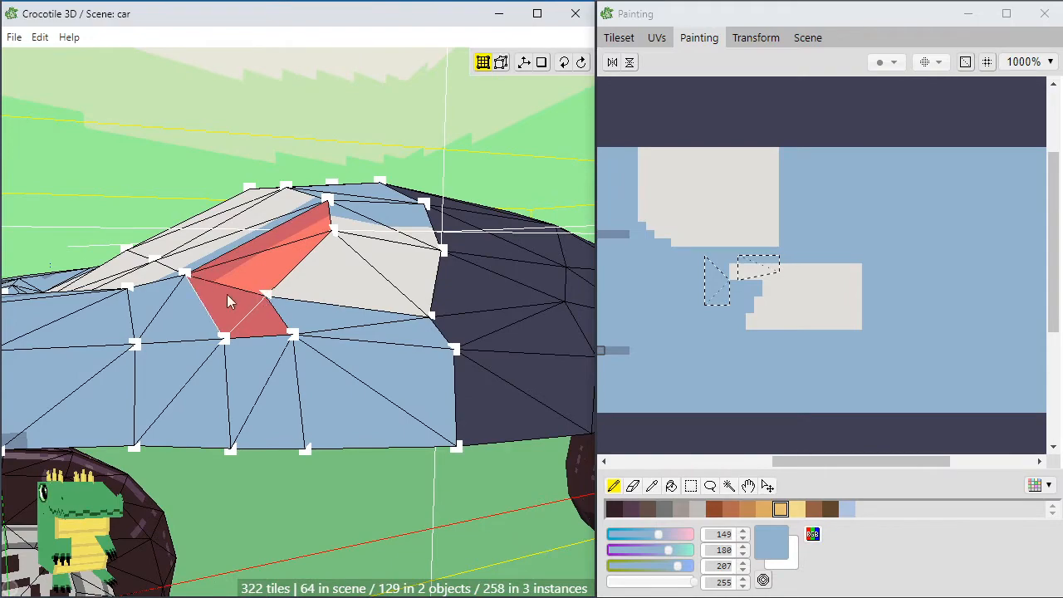
Examine the repainted pillar and side window area from several angles around the car
middle_drag(275, 373, 300, 399)
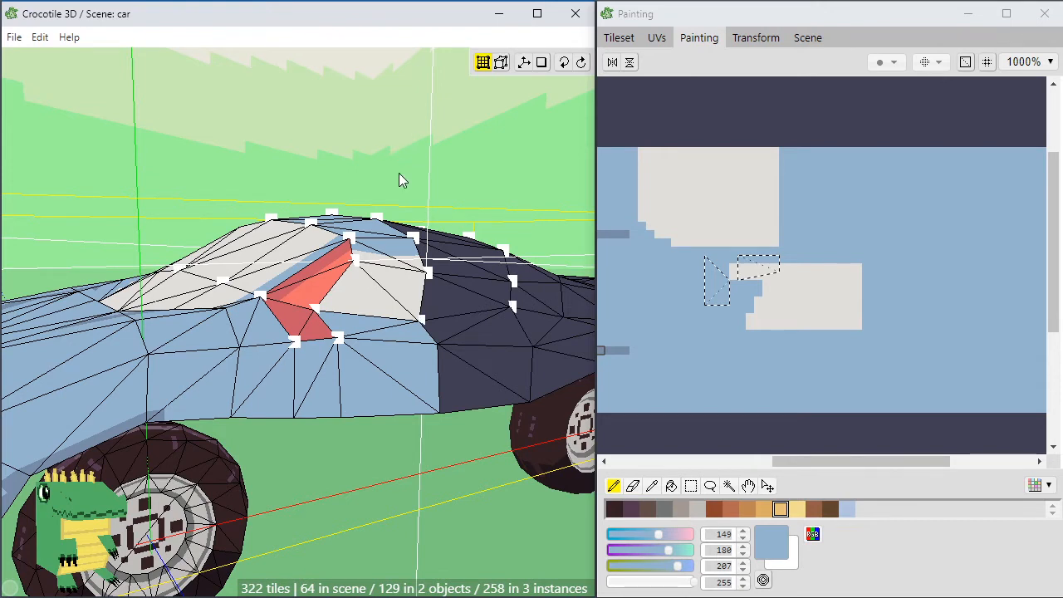
mouse_move(399, 180)
middle_down()
mouse_move(360, 479)
mouse_move(465, 483)
mouse_move(432, 486)
middle_up()
scroll(361, 482, down, 2)
scroll(372, 452, down, 1)
mouse_move(372, 452)
middle_down()
mouse_move(220, 447)
mouse_move(249, 523)
mouse_move(183, 531)
mouse_move(107, 457)
mouse_move(41, 452)
mouse_move(290, 465)
mouse_move(357, 490)
mouse_move(332, 432)
mouse_move(369, 408)
mouse_move(394, 437)
middle_up()
scroll(505, 430, up, 3)
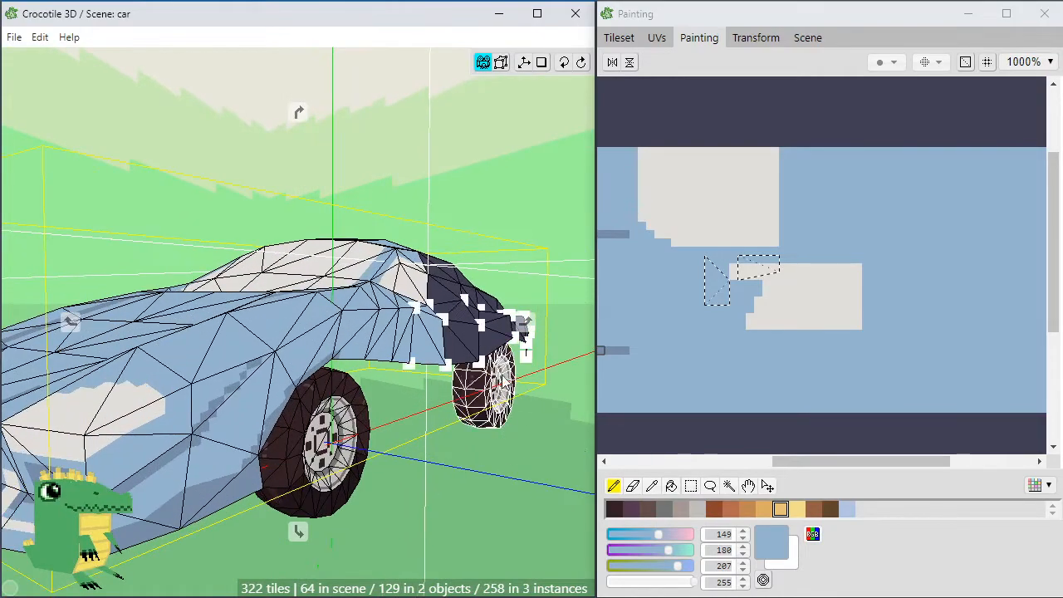
mouse_move(503, 380)
middle_down()
mouse_move(531, 415)
mouse_move(502, 377)
mouse_move(463, 378)
mouse_move(332, 294)
middle_up()
scroll(475, 395, up, 5)
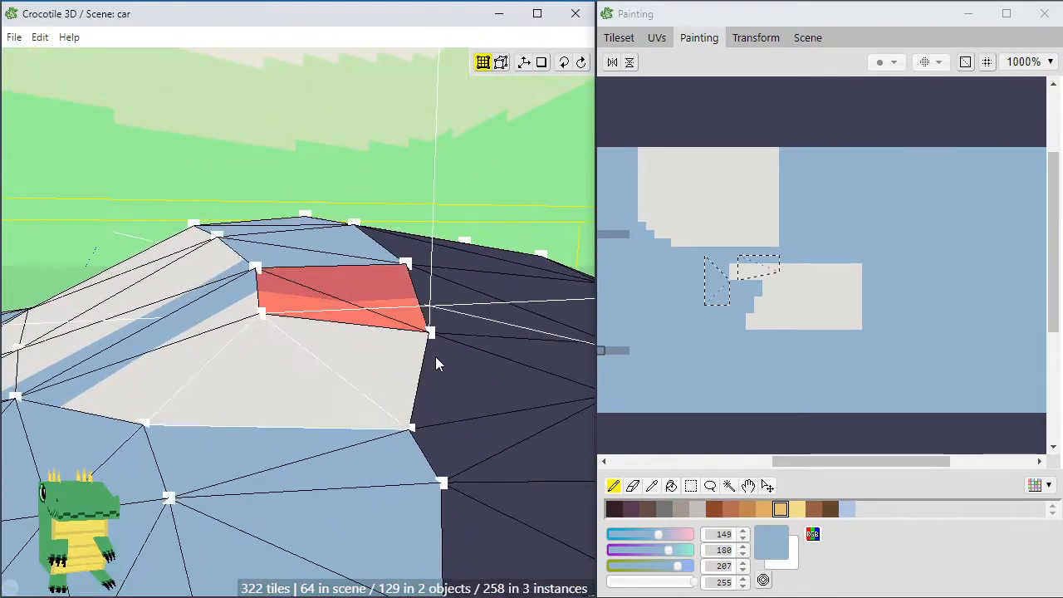
Flip the diagonal of the selected roof-edge tile above the rear of the side window and deselect it
key(t)
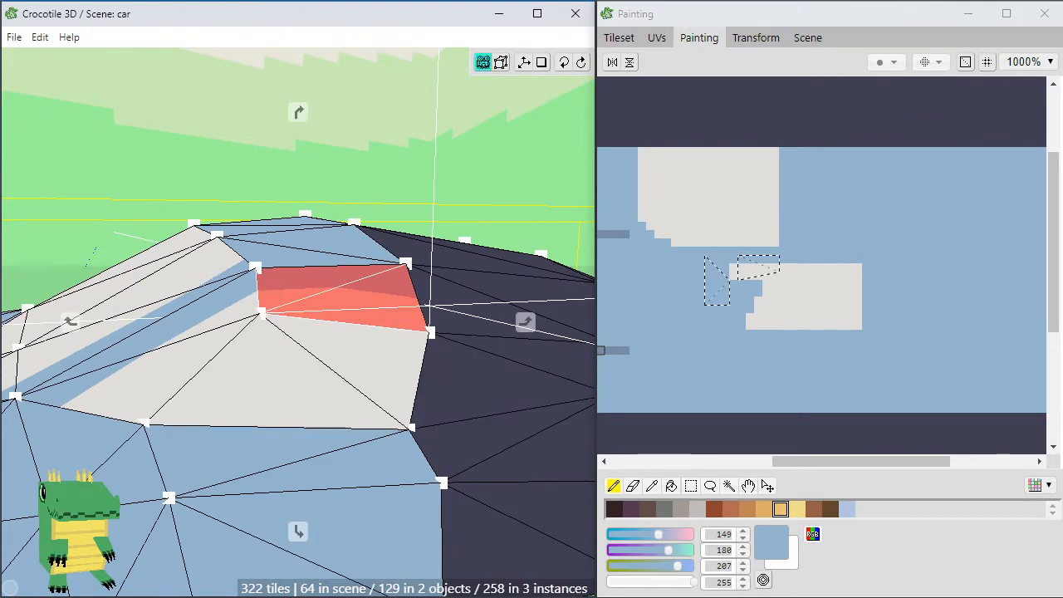
middle_drag(270, 319, 422, 293)
middle_drag(352, 349, 421, 336)
scroll(369, 176, down, 3)
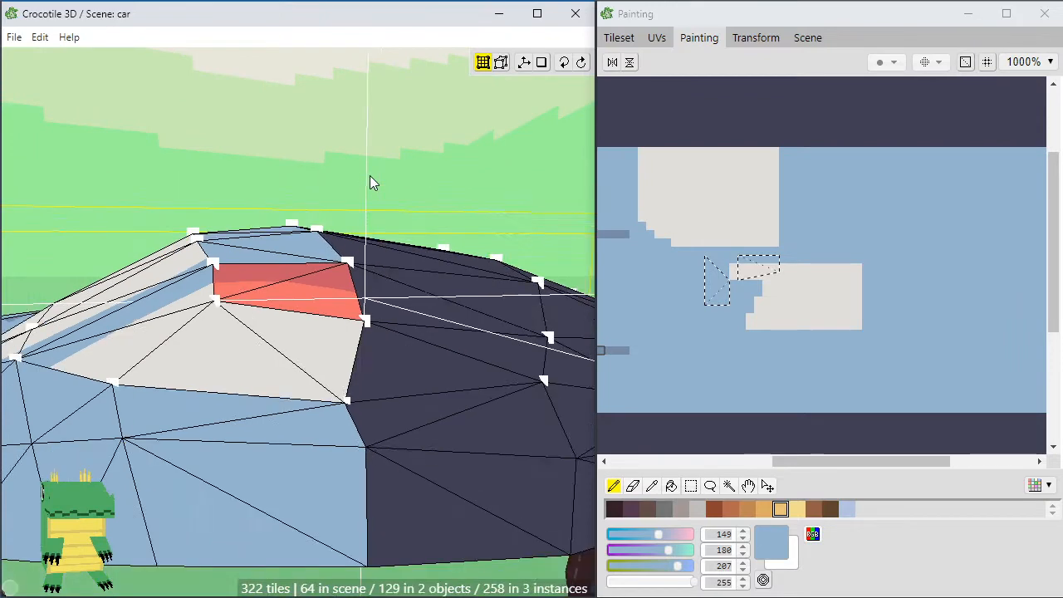
click(371, 233)
key(space)
middle_drag(266, 435, 286, 434)
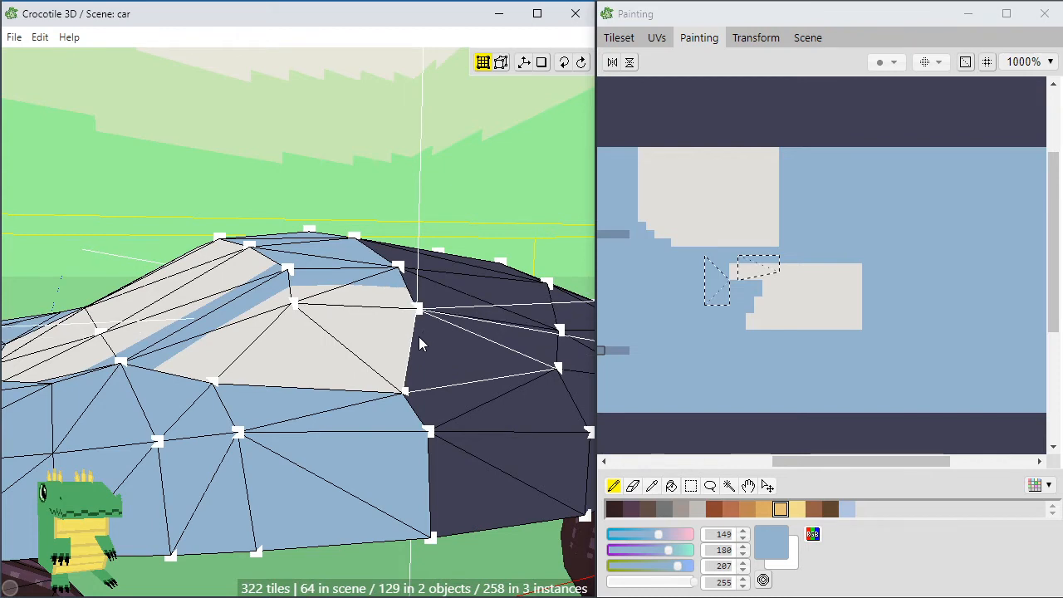
Examine the car's roof, side window, door and rear body from several angles
scroll(360, 291, up, 5)
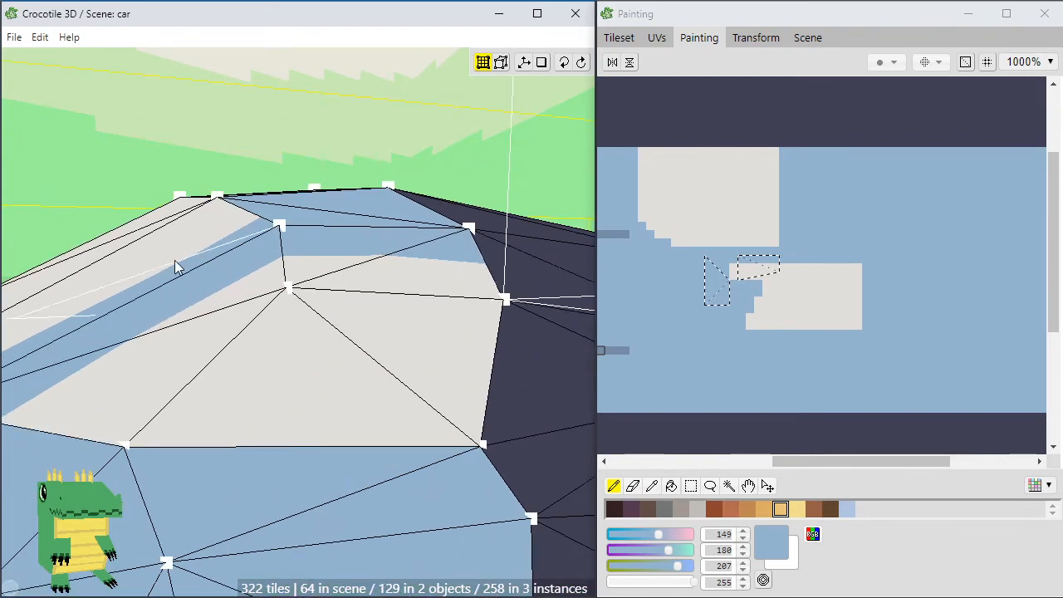
scroll(349, 268, down, 2)
middle_drag(351, 336, 326, 356)
scroll(326, 356, down, 2)
middle_drag(275, 388, 415, 382)
scroll(227, 417, down, 2)
middle_drag(226, 417, 415, 432)
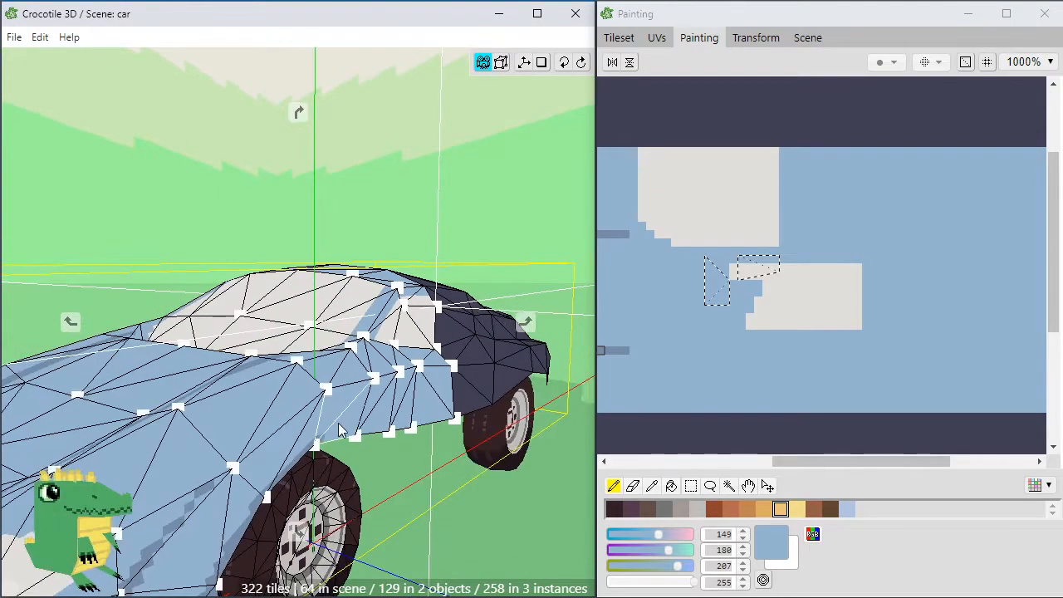
middle_drag(339, 430, 407, 399)
scroll(359, 421, up, 3)
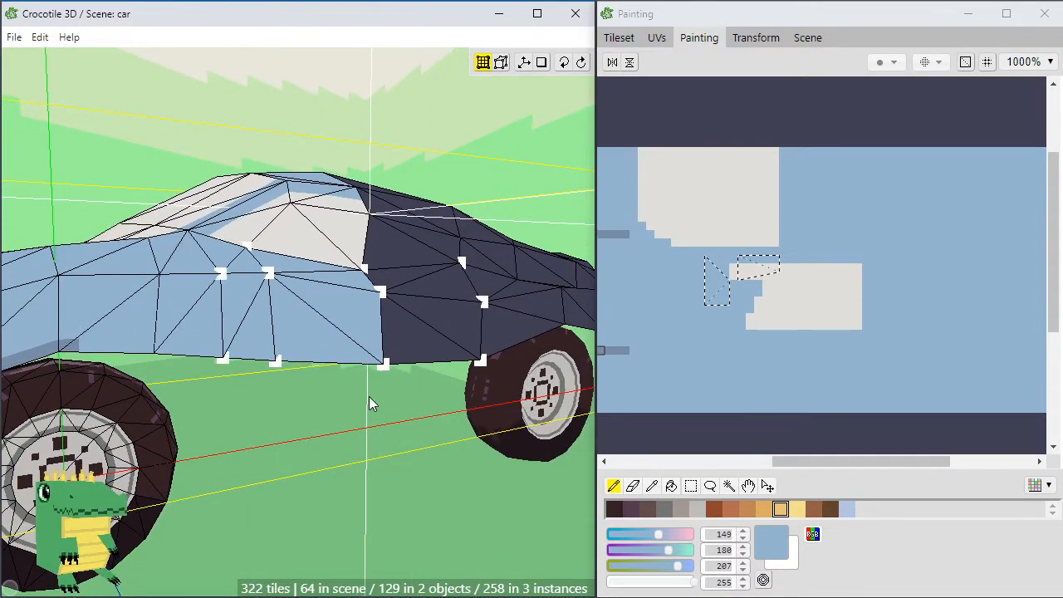
middle_drag(403, 386, 353, 374)
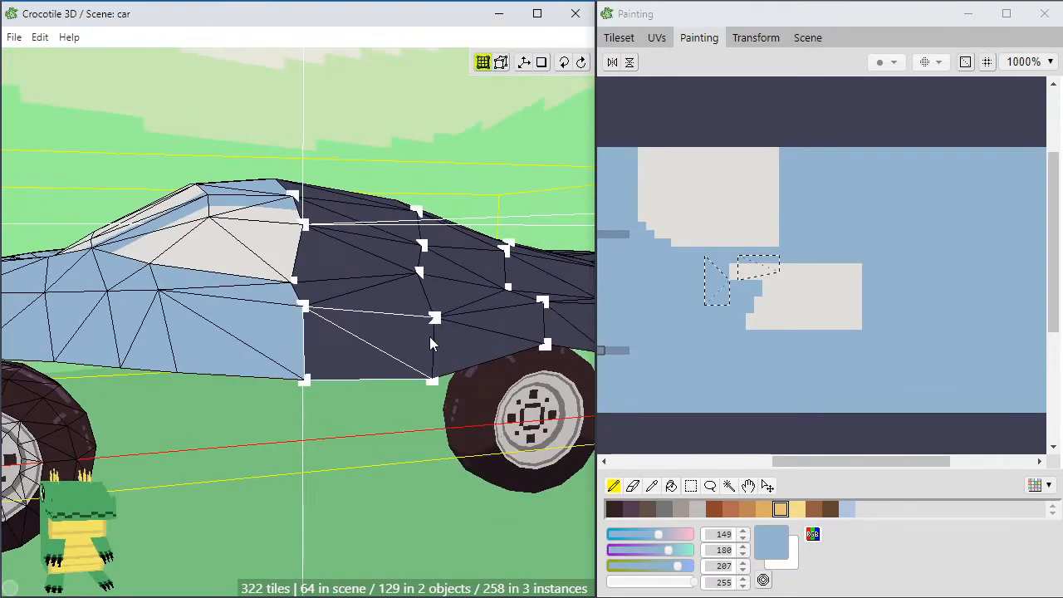
scroll(430, 337, down, 3)
middle_drag(440, 349, 397, 411)
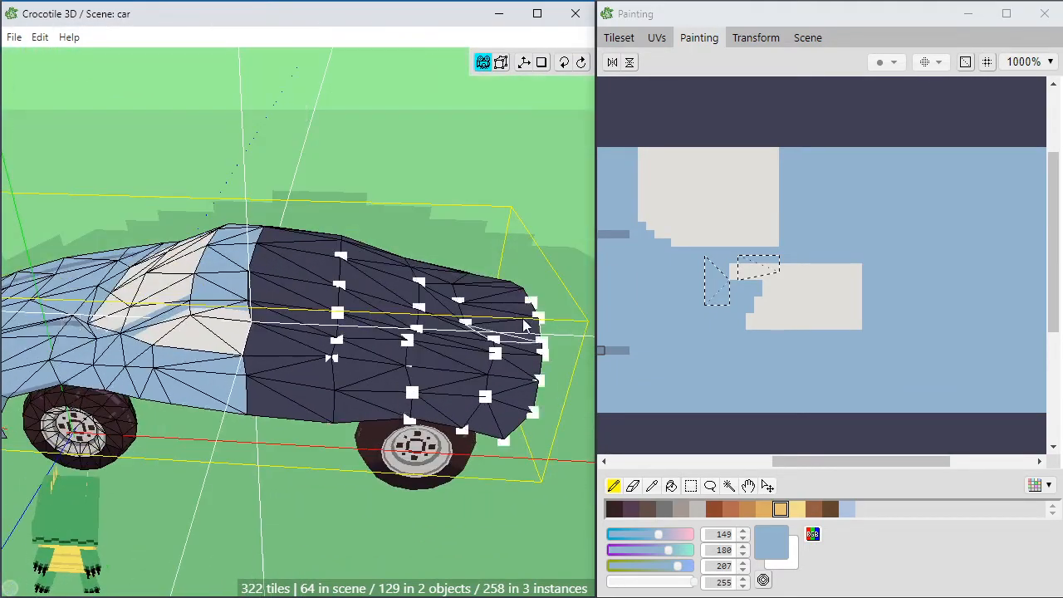
mouse_move(373, 361)
middle_down()
mouse_move(403, 364)
mouse_move(413, 424)
mouse_move(405, 307)
mouse_move(409, 317)
middle_up()
Clear the tile selection and save the car file
scroll(629, 297, down, 1)
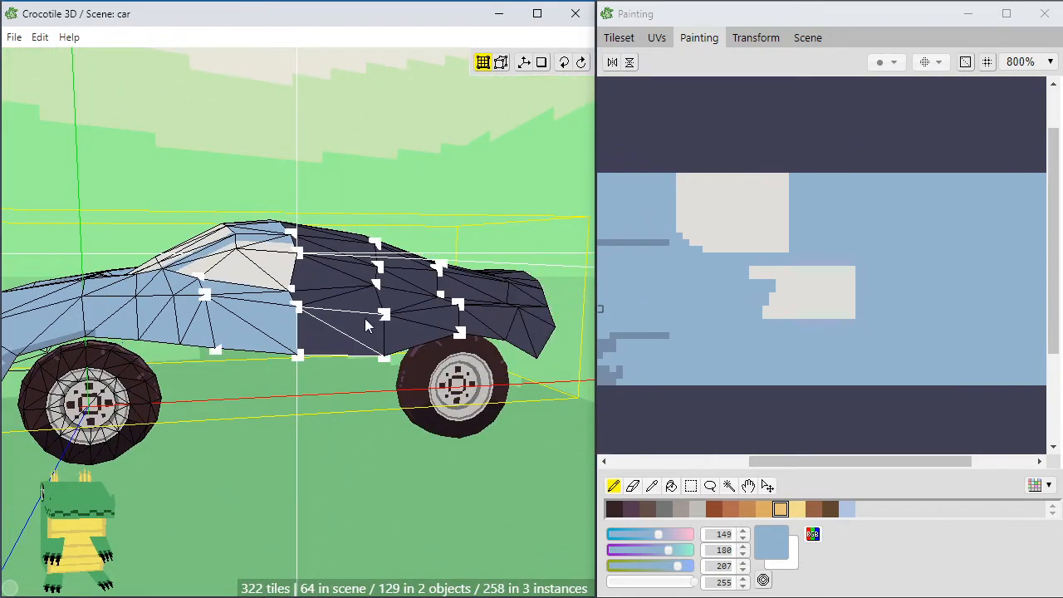
key(Escape)
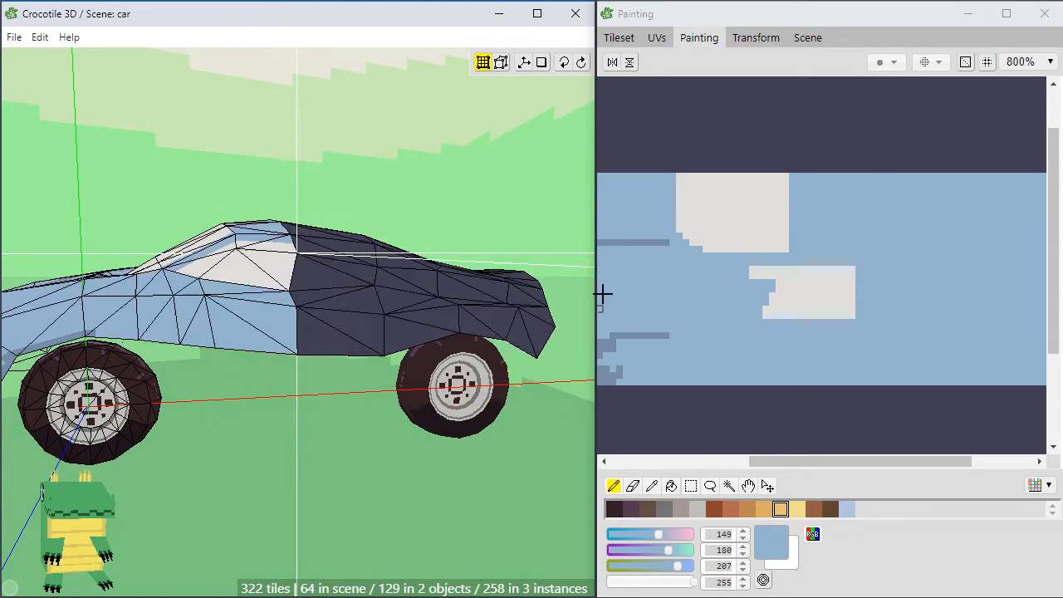
key(ctrl+s)
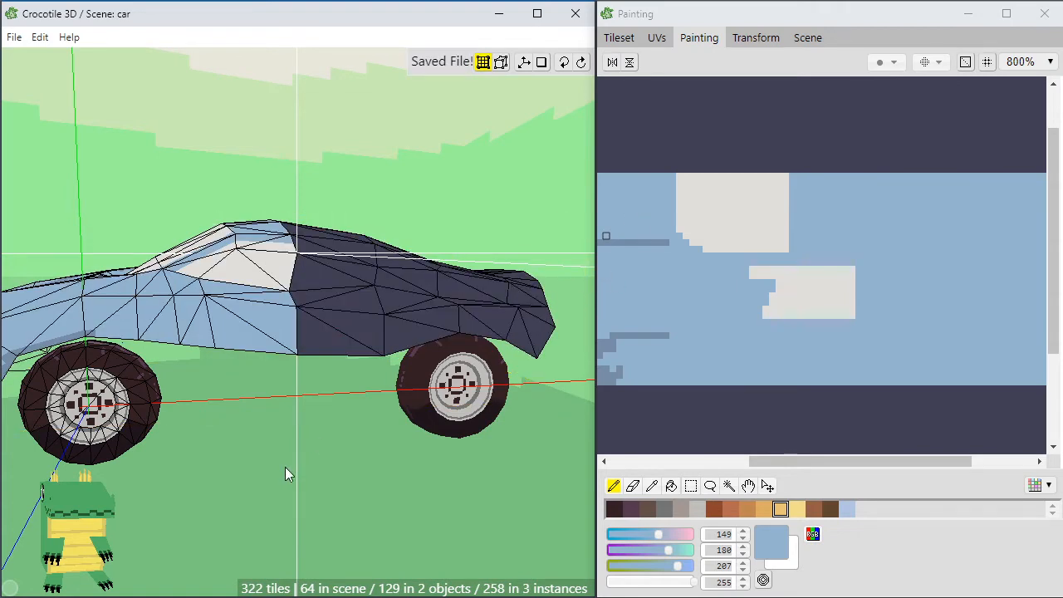
Select all connected tiles of the near half of the car body and display their UV layout over the texture
click(347, 293)
double_click(346, 286)
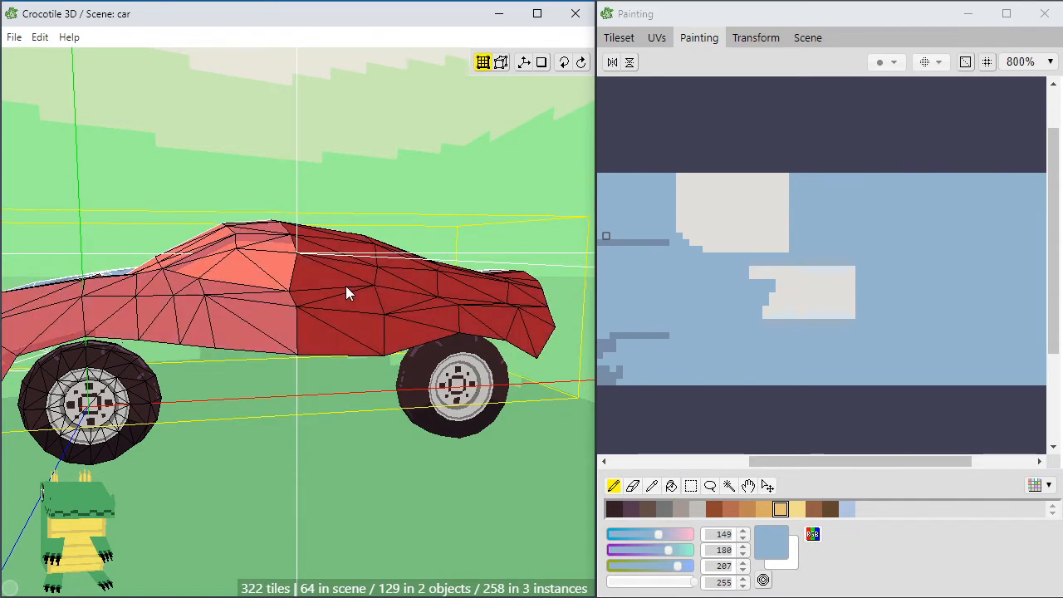
click(656, 38)
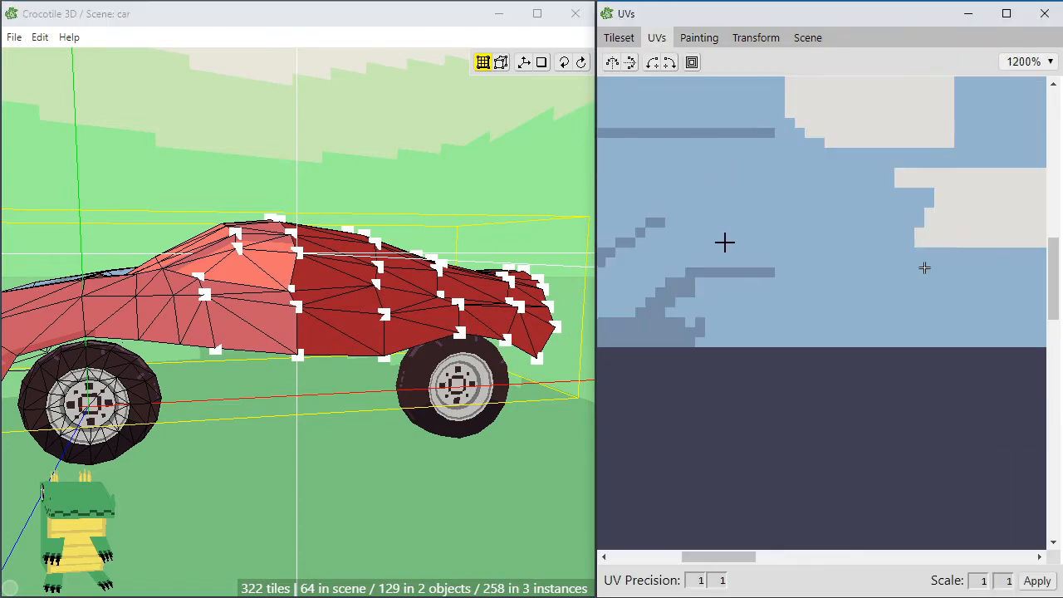
scroll(914, 274, down, 3)
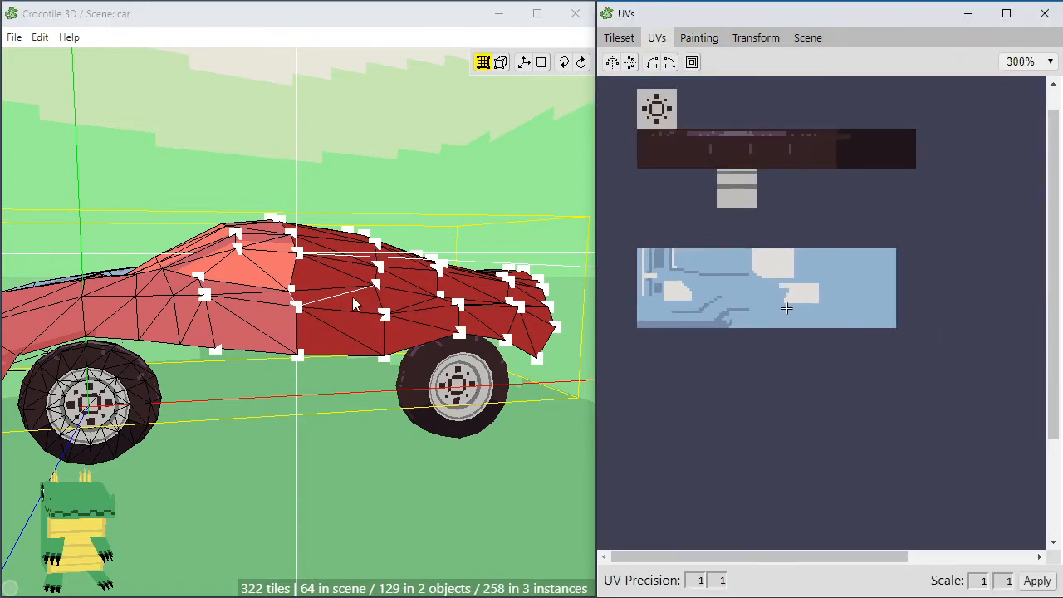
click(496, 184)
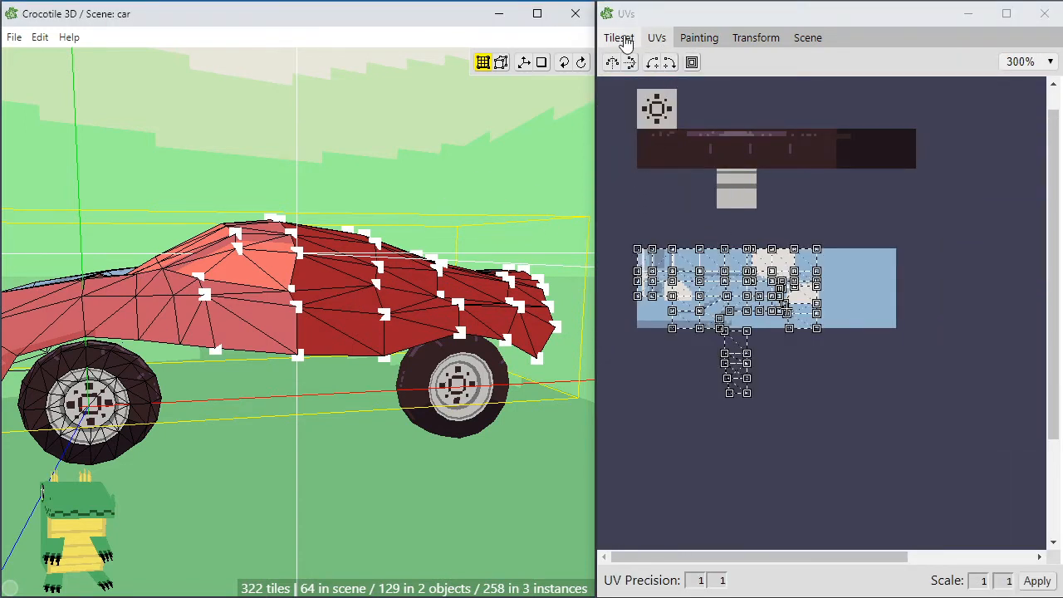
Mark the tileset region surrounding the blue car body texture
click(620, 38)
click(686, 405)
middle_drag(681, 429, 739, 350)
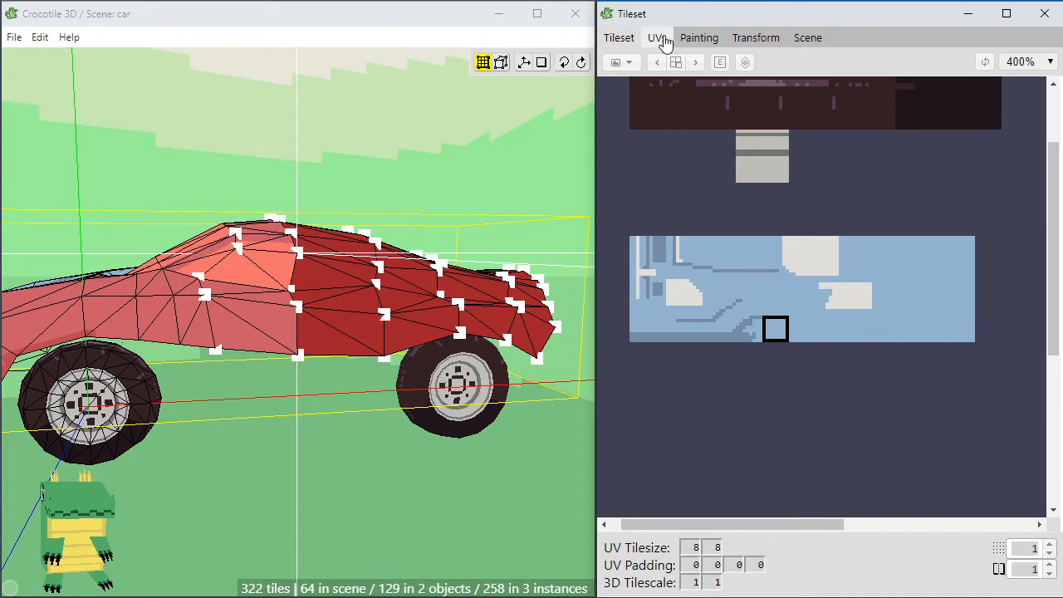
drag(604, 171, 997, 499)
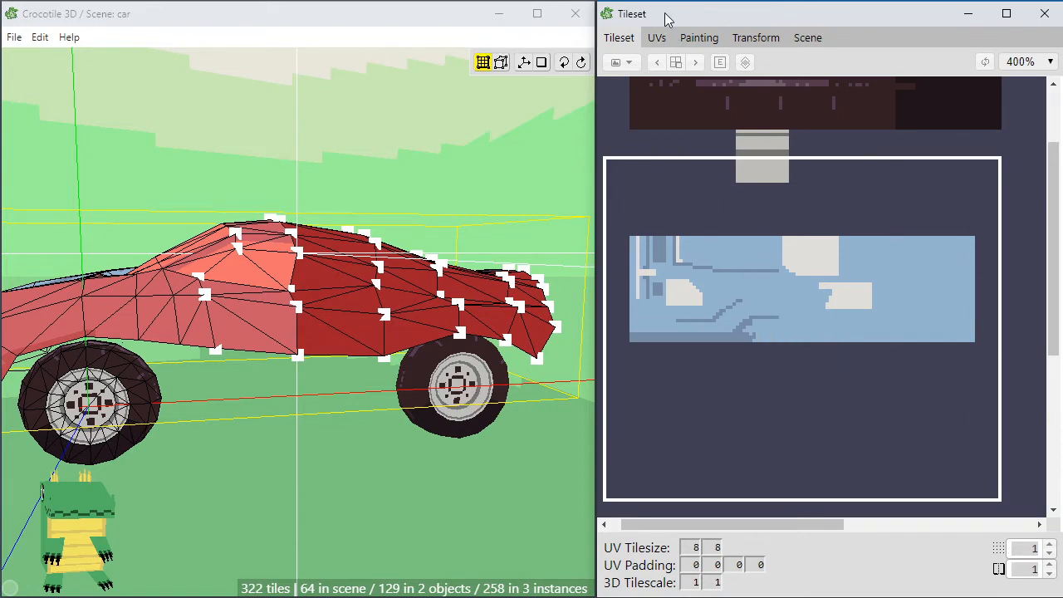
Marquee the empty texture area under the rear body's UVs, fill it with the body blue, and deselect the car tiles
click(698, 38)
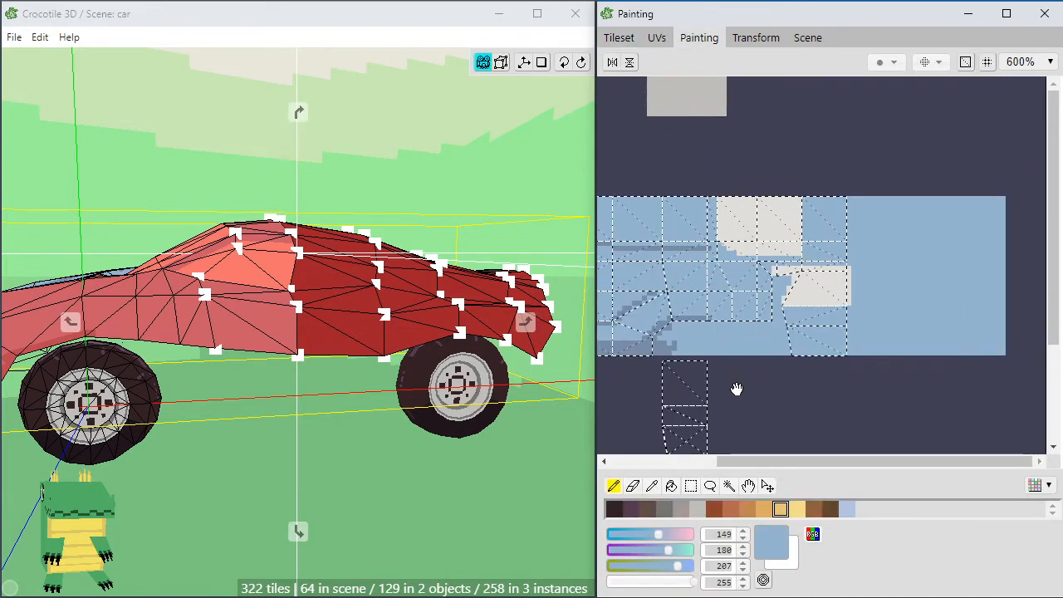
middle_drag(736, 388, 783, 324)
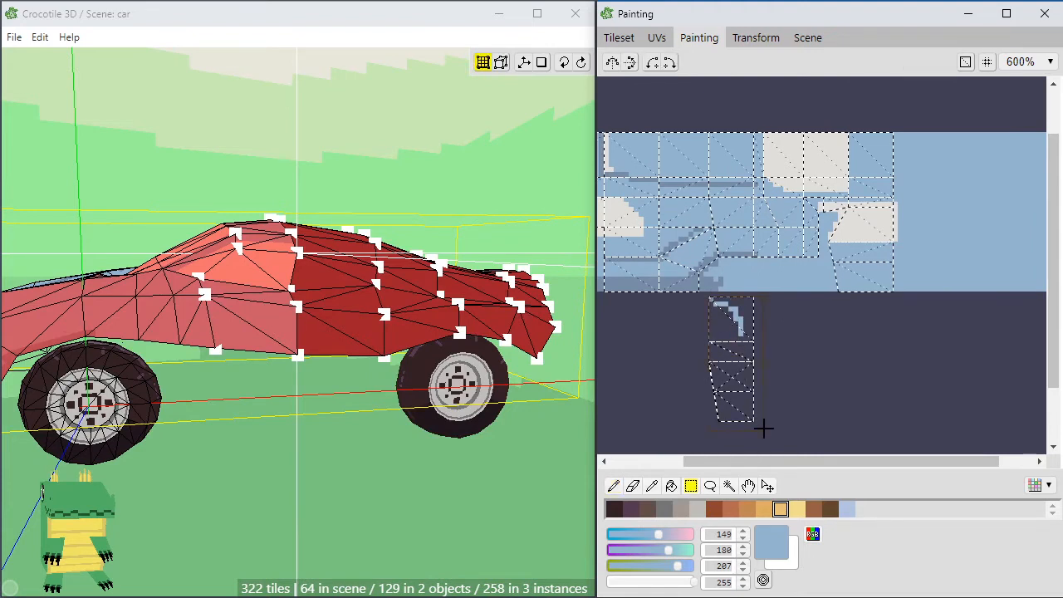
click(748, 307)
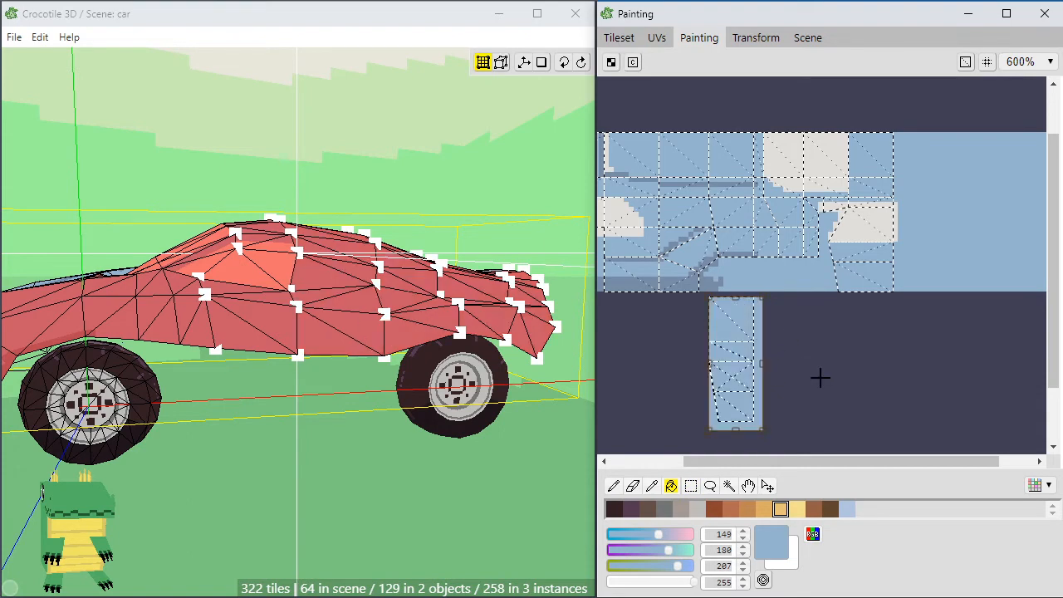
click(464, 235)
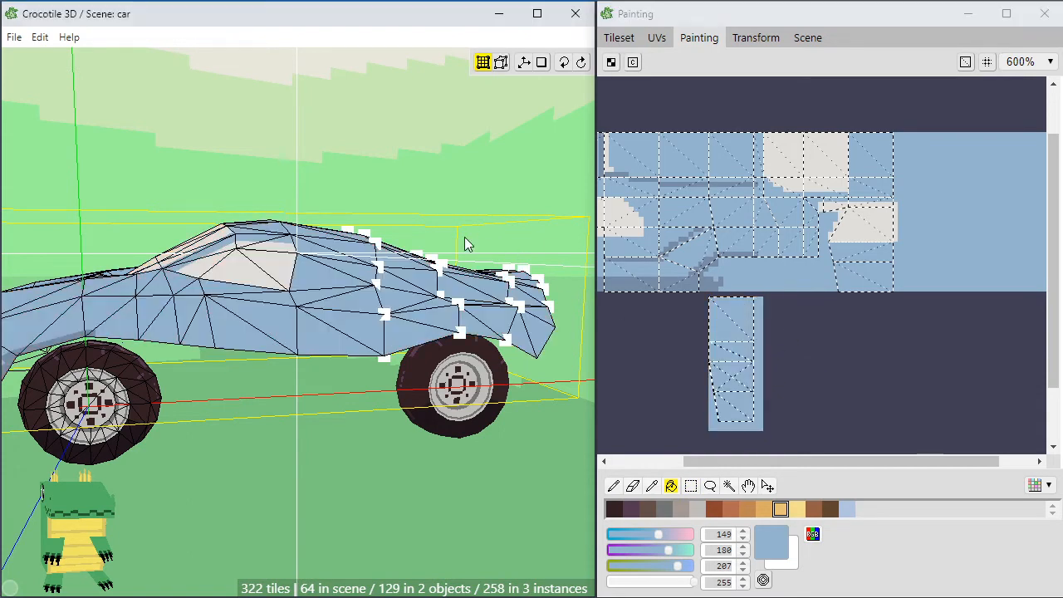
Examine the blue-filled rear side of the car body around the rear wheel
mouse_move(465, 235)
middle_down()
mouse_move(441, 259)
mouse_move(436, 306)
mouse_move(338, 270)
mouse_move(291, 269)
mouse_move(187, 320)
middle_up()
scroll(393, 291, up, 3)
mouse_move(440, 353)
middle_down()
mouse_move(552, 345)
mouse_move(561, 320)
mouse_move(541, 298)
mouse_move(531, 304)
middle_up()
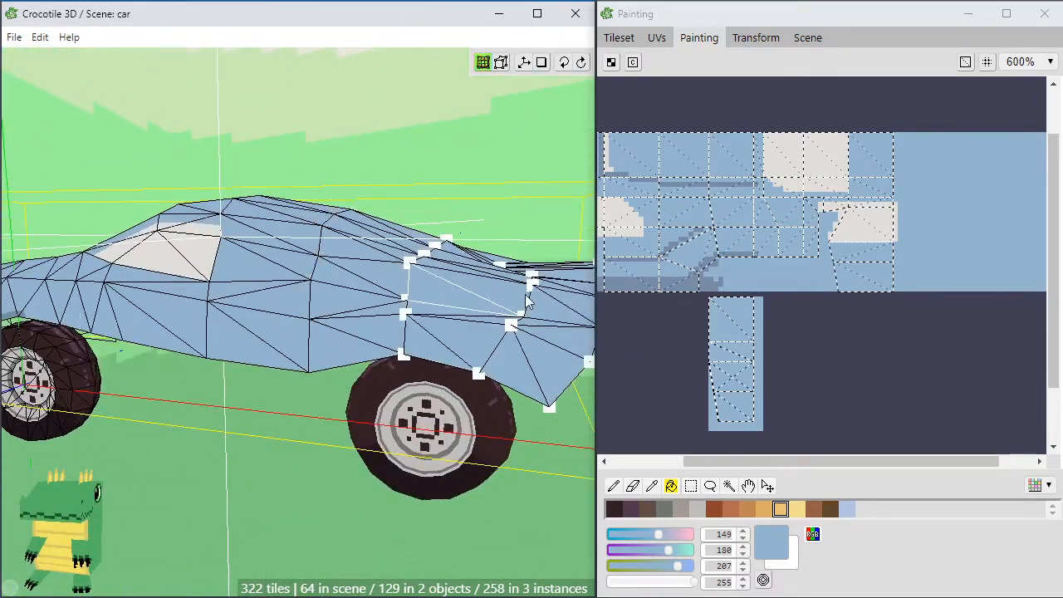
mouse_move(409, 265)
middle_down()
mouse_move(320, 353)
mouse_move(307, 387)
mouse_move(369, 303)
mouse_move(423, 257)
mouse_move(370, 256)
middle_up()
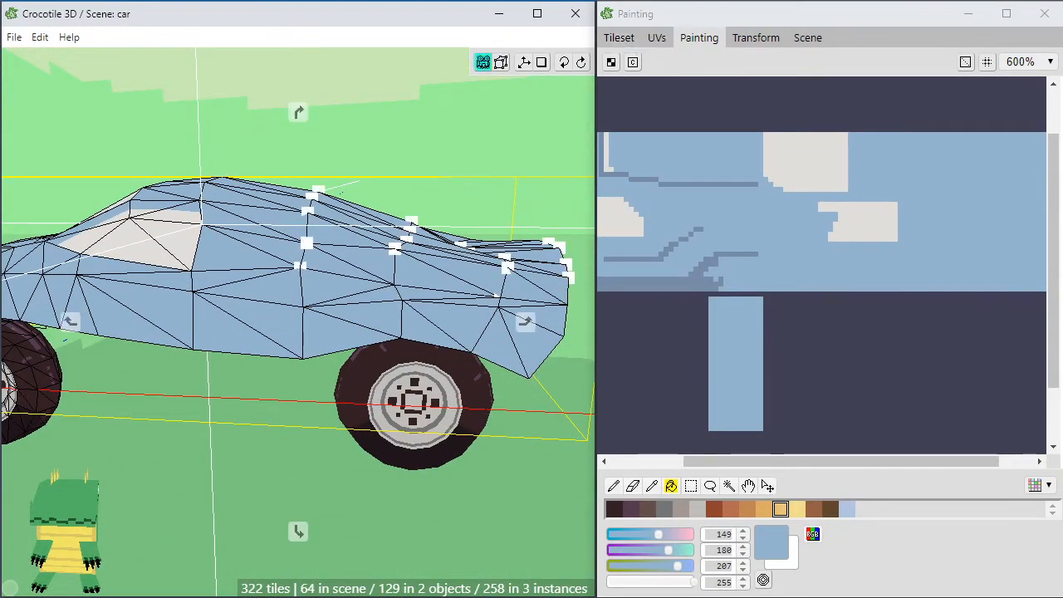
mouse_move(501, 177)
middle_down()
mouse_move(536, 178)
mouse_move(470, 182)
mouse_move(464, 278)
mouse_move(448, 228)
mouse_move(461, 184)
mouse_move(438, 181)
mouse_move(427, 226)
mouse_move(506, 198)
mouse_move(467, 187)
mouse_move(451, 223)
middle_up()
scroll(468, 187, up, 3)
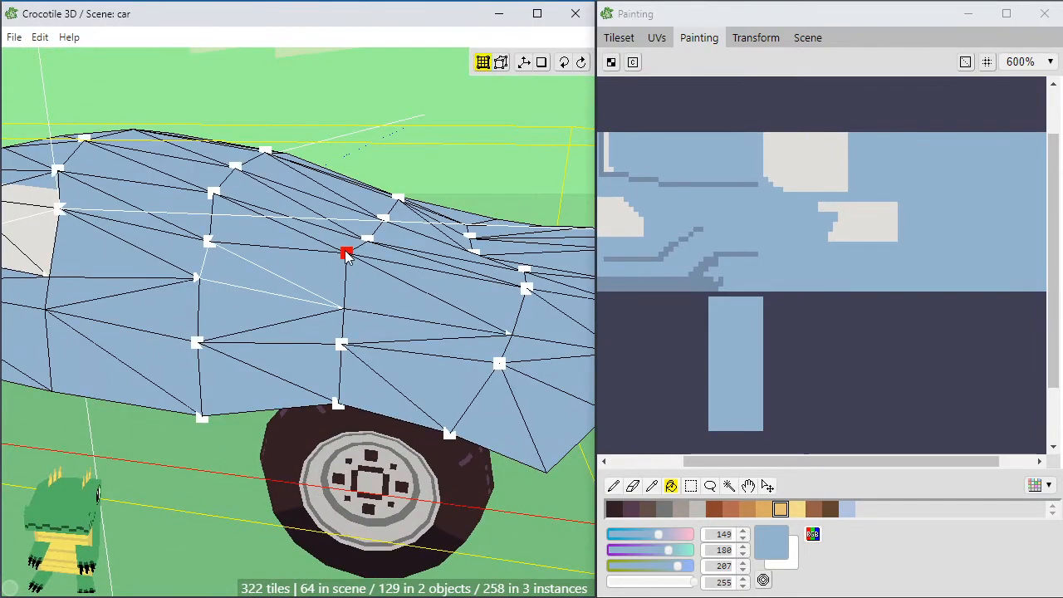
Adjust the vertex on the car body's side above the rear wheel
drag(347, 253, 397, 299)
middle_drag(397, 299, 368, 324)
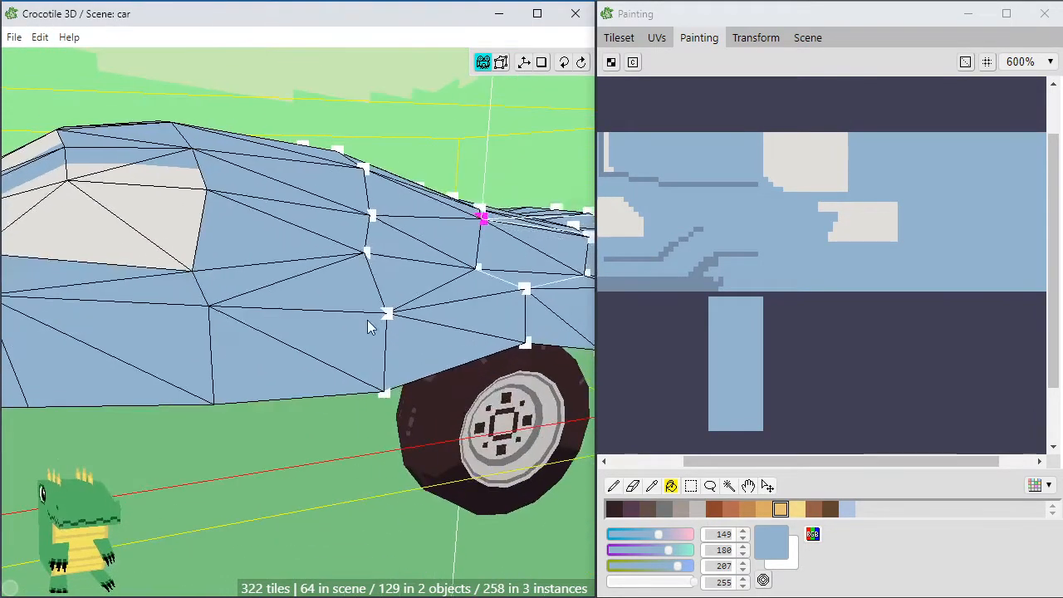
middle_drag(472, 310, 459, 255)
middle_drag(440, 290, 470, 268)
Select the middle tail-edge vertex and its neighbour on the car's rear and move them forward and slightly down
key(space)
drag(484, 252, 403, 292)
key(space)
drag(490, 279, 403, 345)
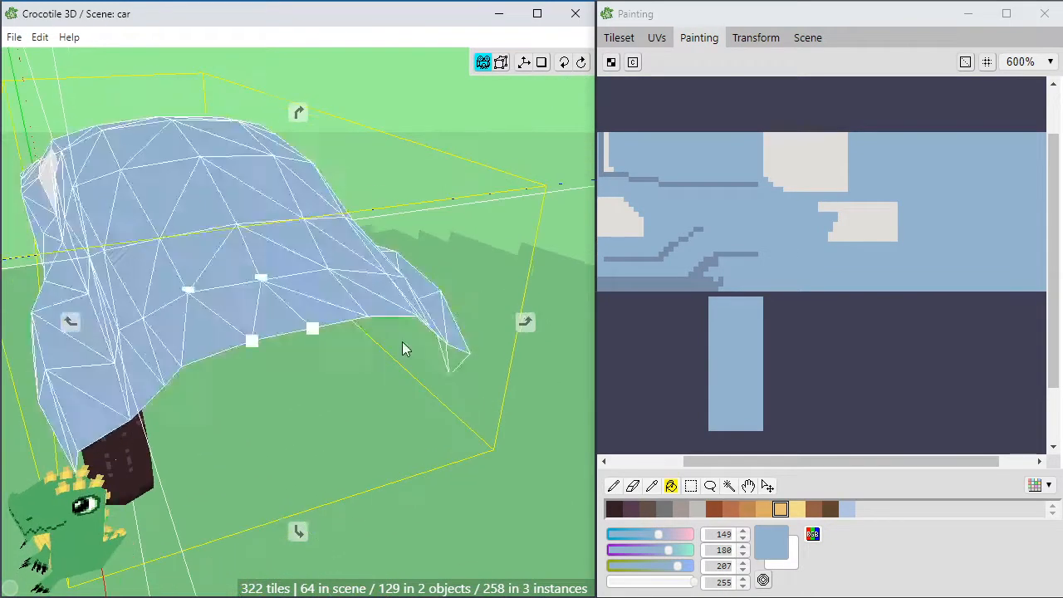
click(262, 336)
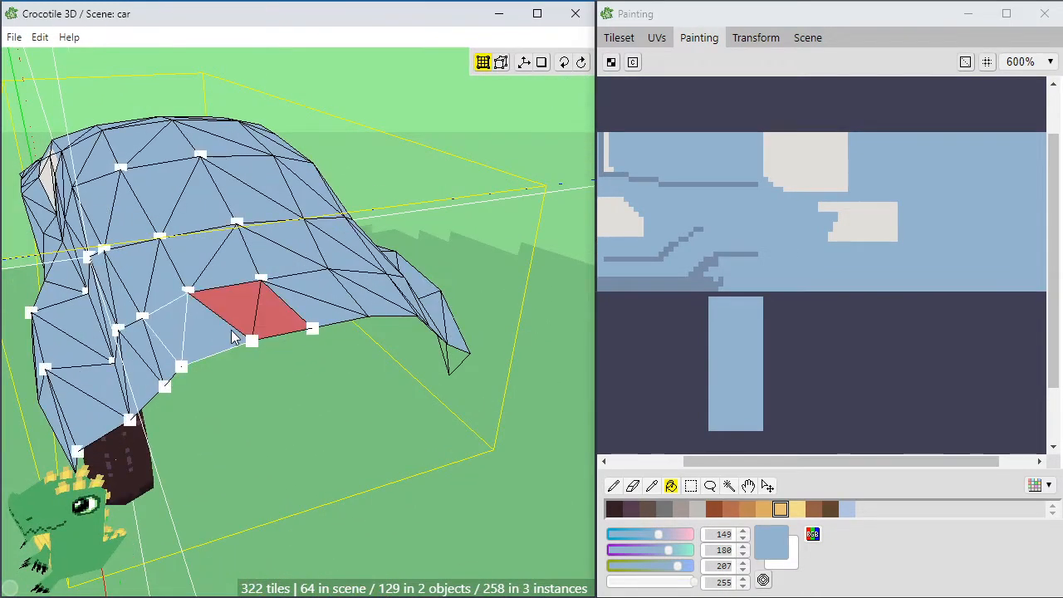
click(257, 345)
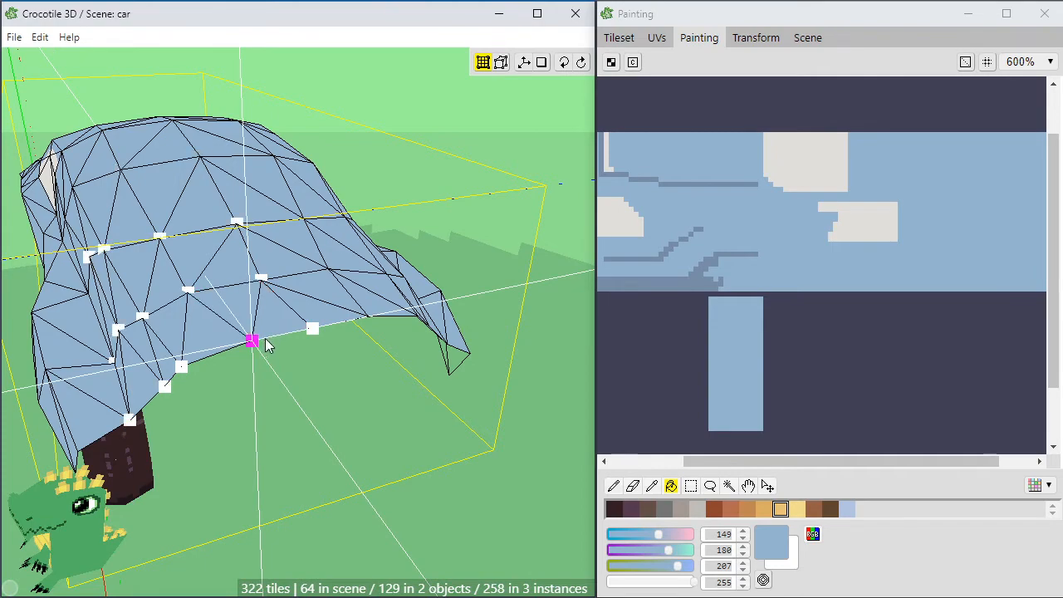
shift+click(312, 326)
key(space)
drag(290, 403, 380, 353)
key(a)
key(a)
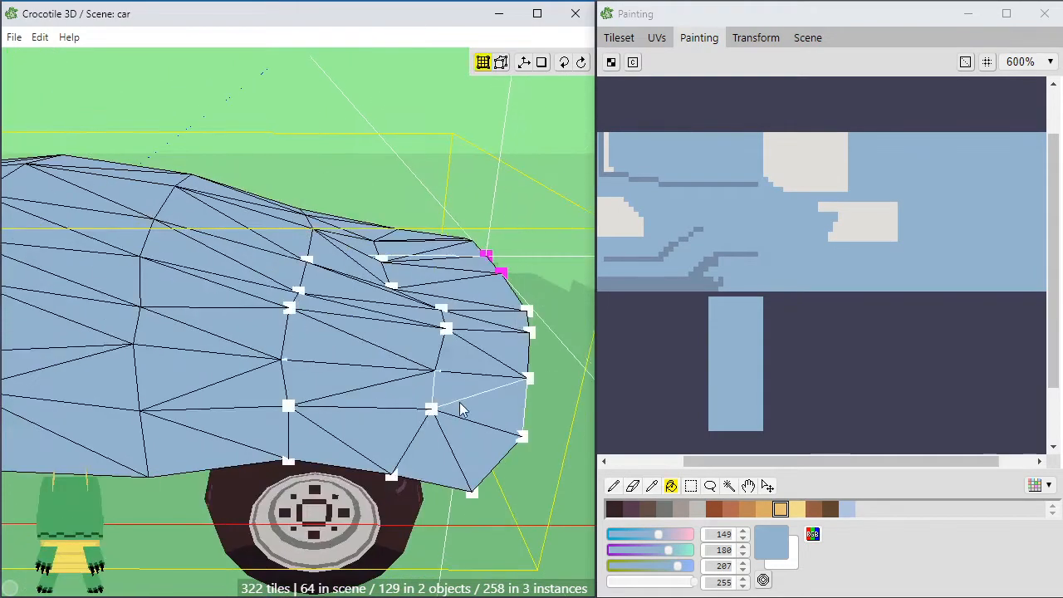
key(s)
key(s)
key(s)
key(s)
key(a)
key(a)
key(a)
key(space)
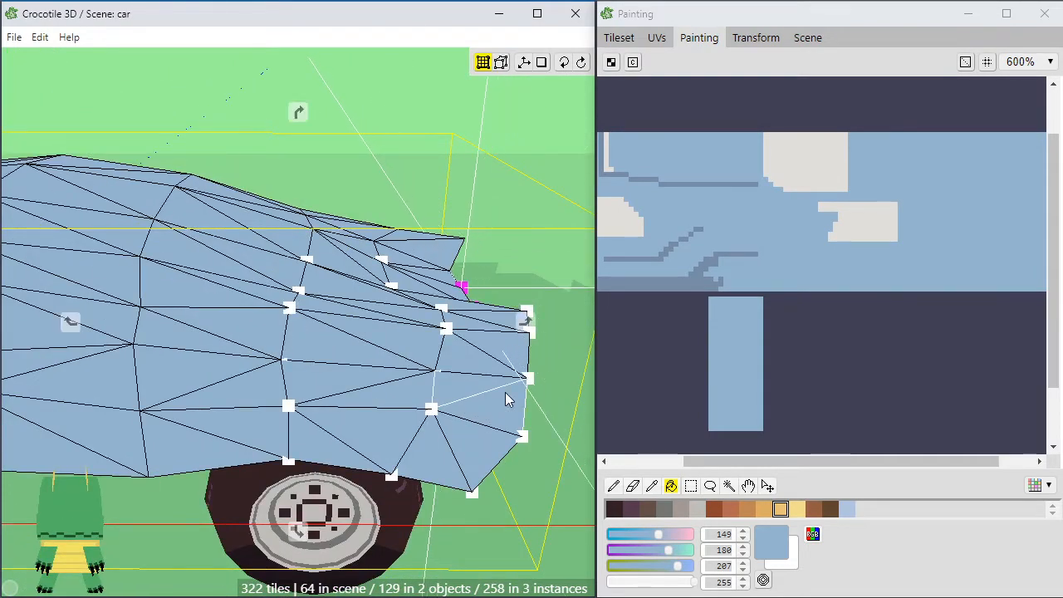
Examine the reshaped tail edge of the car from the side and from behind
drag(508, 399, 465, 433)
click(489, 403)
key(space)
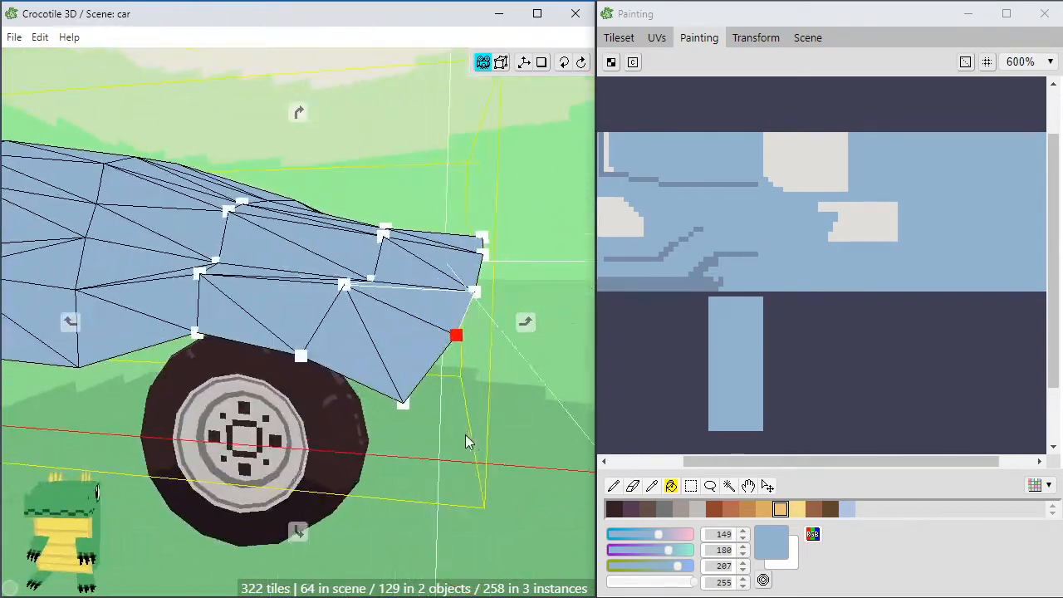
scroll(496, 394, down, 3)
mouse_move(357, 333)
mouse_down()
mouse_move(257, 357)
mouse_move(357, 432)
mouse_move(423, 366)
mouse_move(374, 328)
mouse_up()
middle_drag(465, 365, 351, 357)
shift+click(427, 417)
scroll(441, 357, up, 4)
key(space)
drag(437, 338, 540, 382)
drag(340, 255, 350, 260)
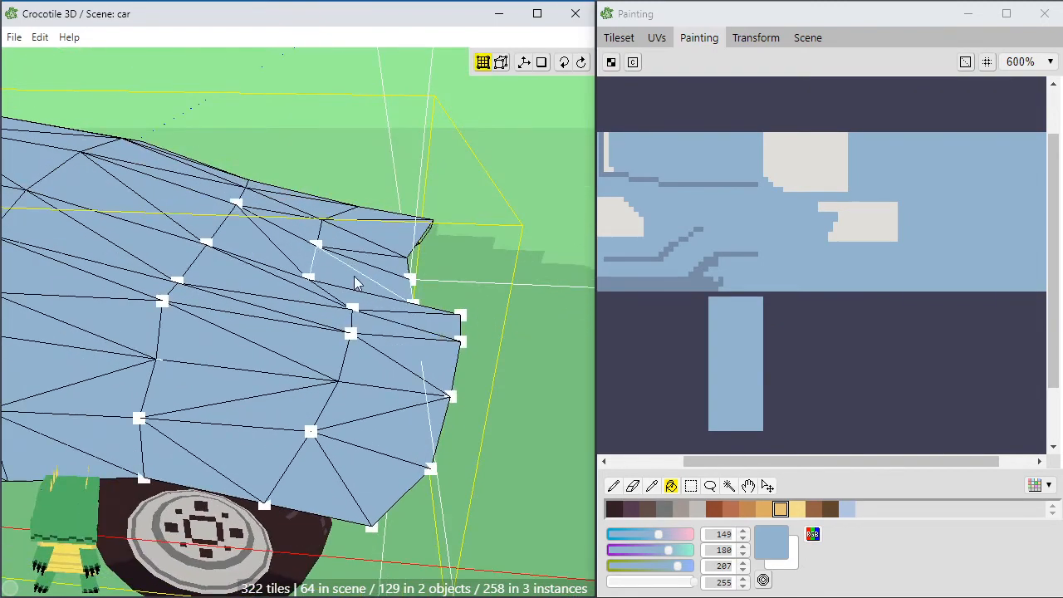
key(space)
mouse_move(435, 217)
mouse_down()
mouse_move(425, 262)
mouse_move(465, 244)
mouse_move(441, 236)
mouse_up()
drag(385, 277, 381, 314)
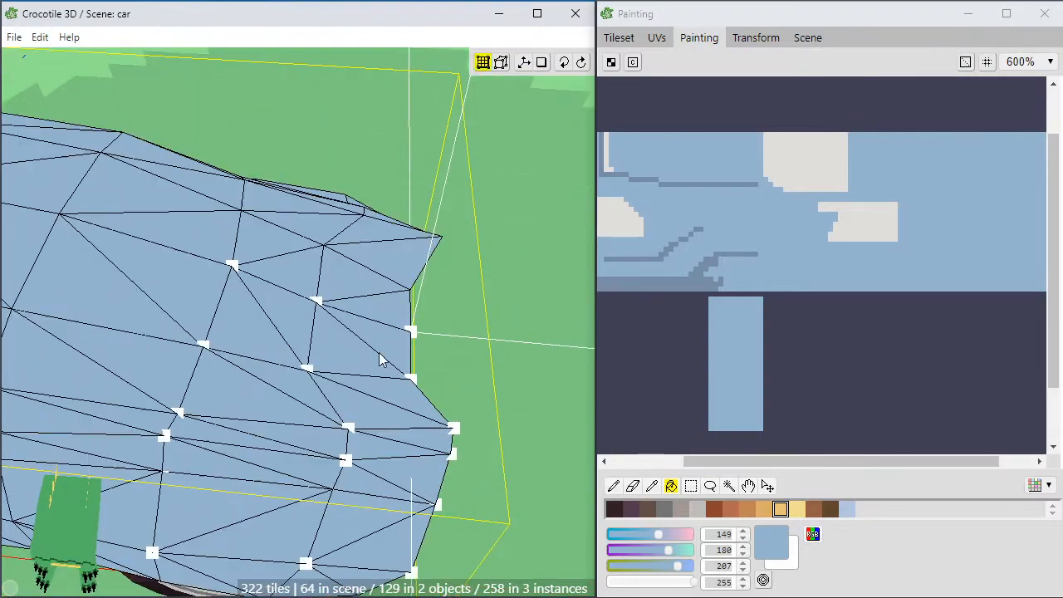
drag(380, 366, 403, 418)
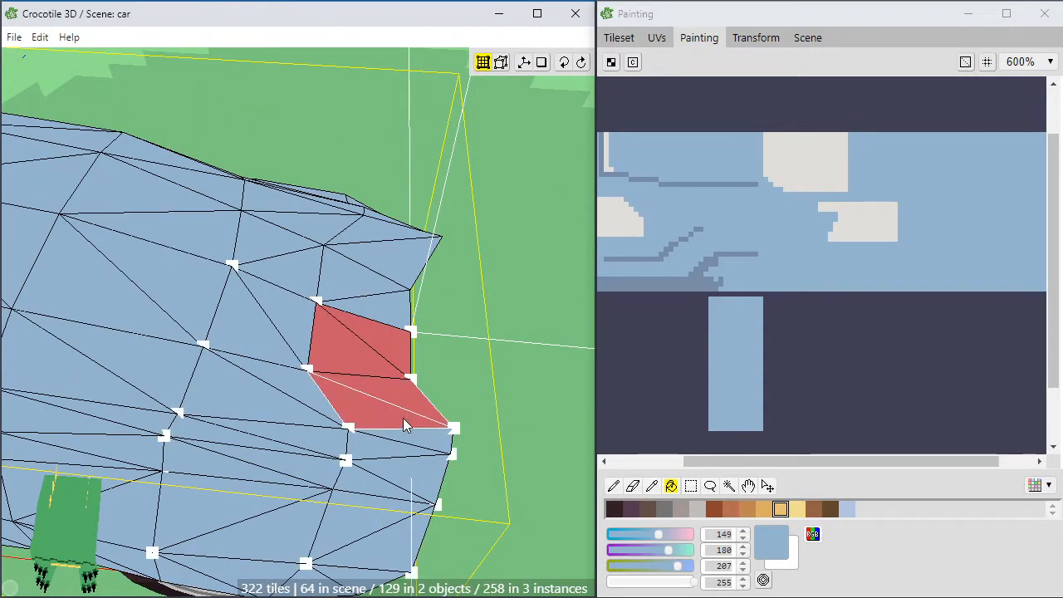
middle_drag(443, 416, 482, 386)
mouse_move(452, 440)
middle_down()
mouse_move(490, 365)
mouse_move(455, 434)
middle_up()
key(Escape)
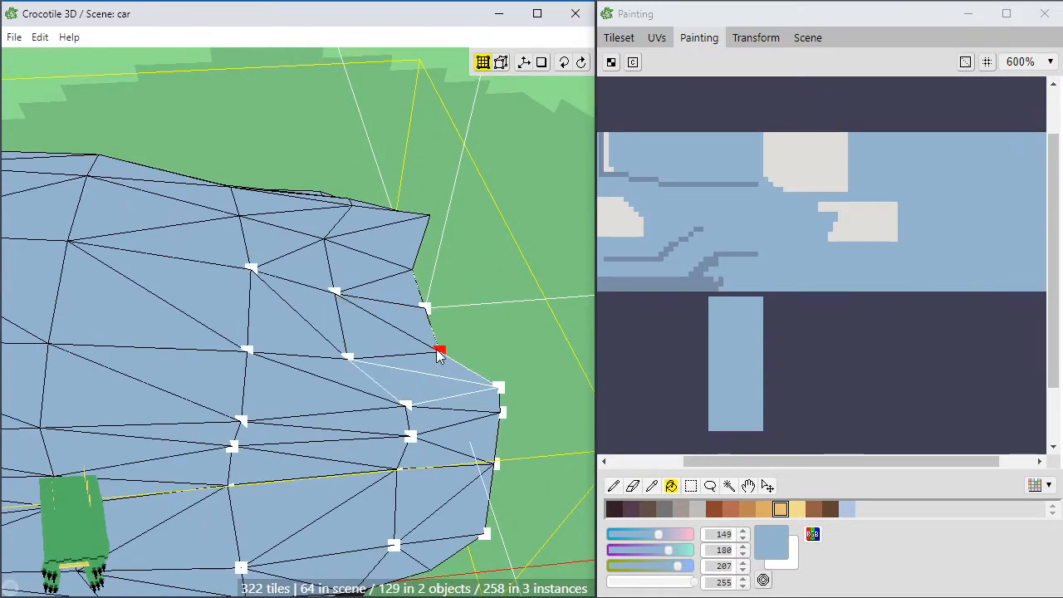
Move the tail-edge vertex beside the notch closer to the body's rear corner
drag(439, 354, 490, 390)
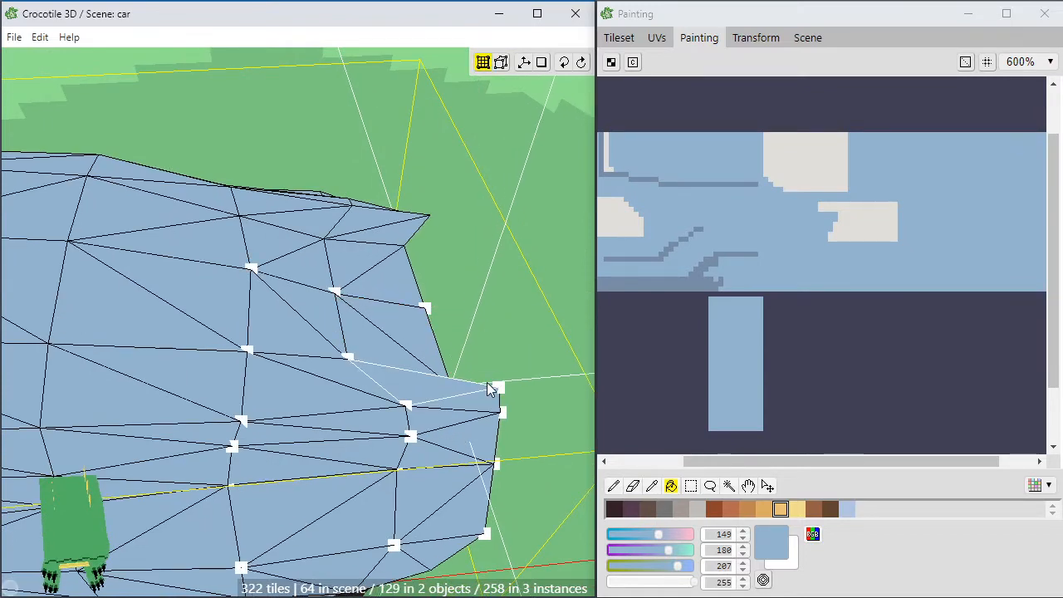
middle_drag(483, 403, 458, 433)
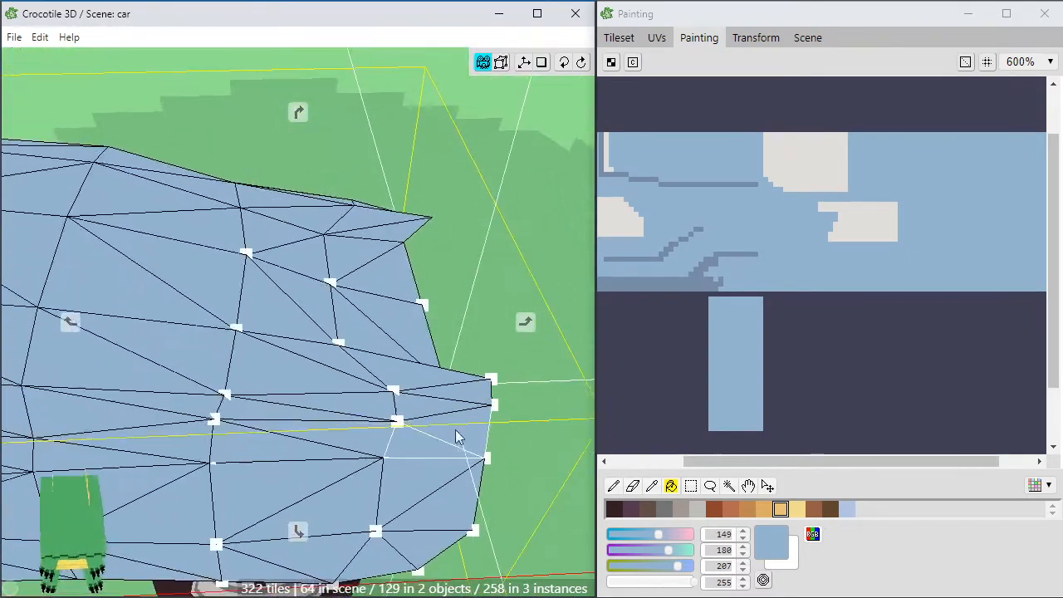
Duplicate the tail tile beside the notch rearward and lower the copy until it lines up with the tail edge
click(404, 332)
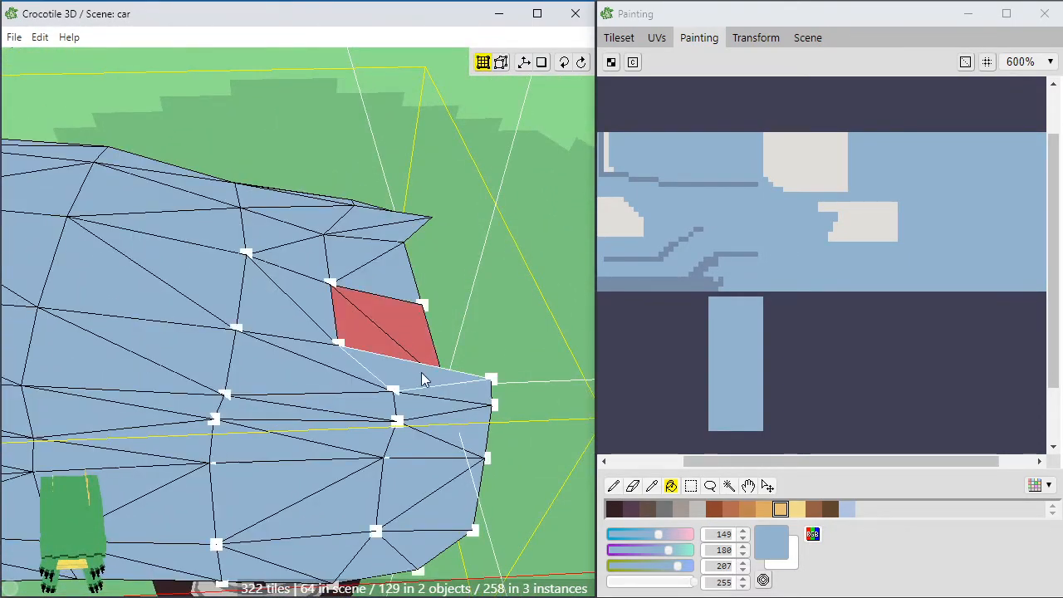
key(d)
key(d)
key(d)
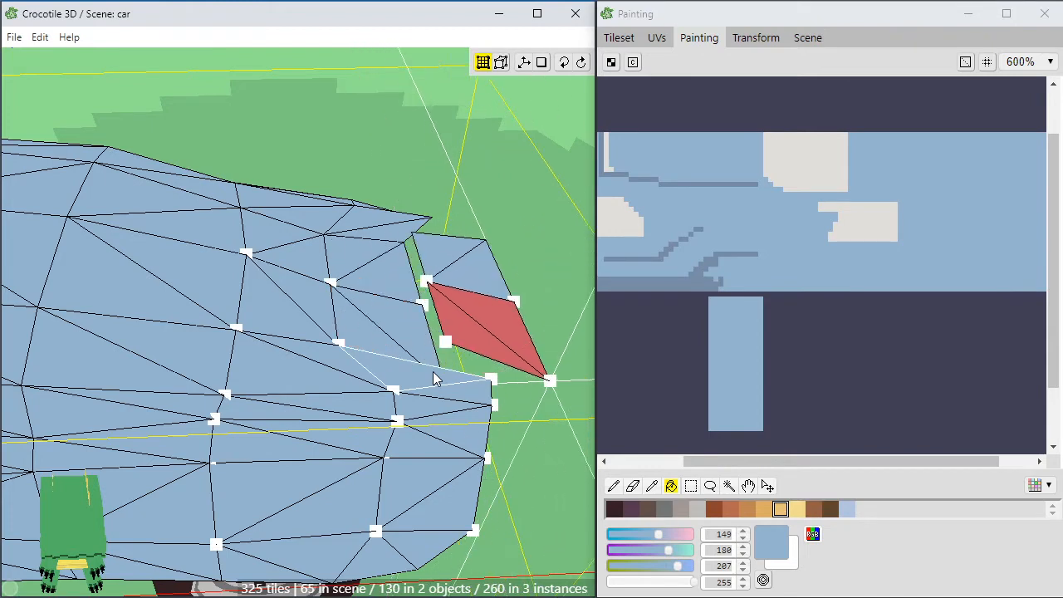
key(s)
key(s)
key(s)
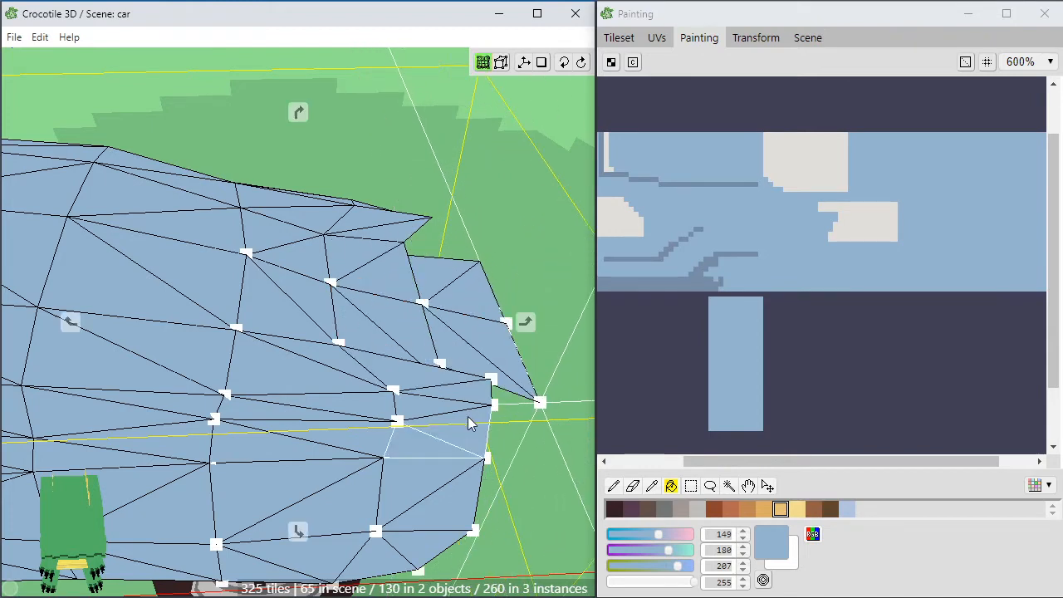
Raise the outer-edge vertices of the duplicated tail tile so it extends level behind the car
right_drag(467, 416, 464, 433)
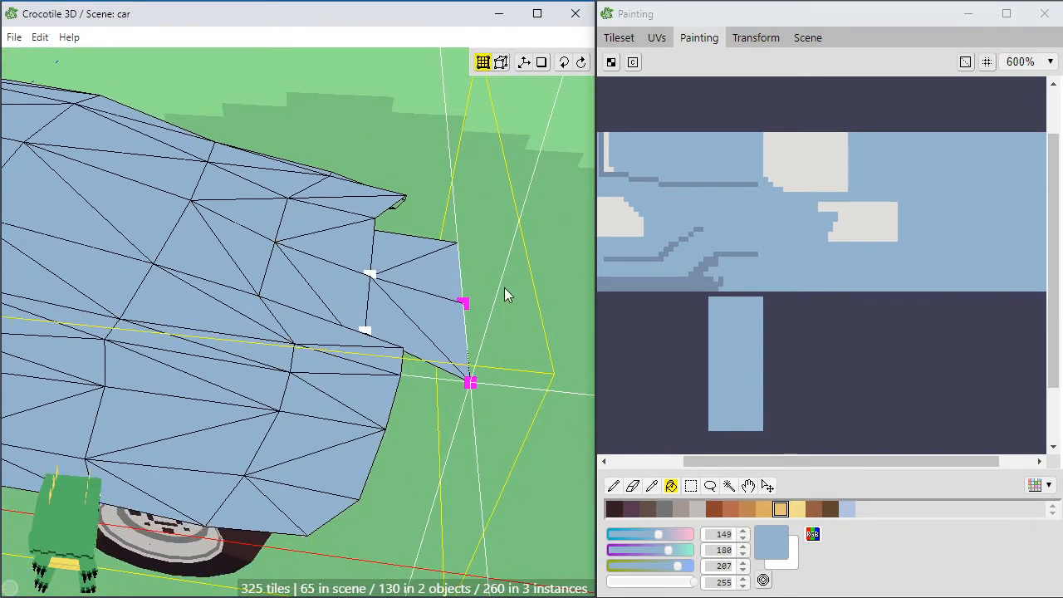
right_drag(505, 356, 309, 384)
click(340, 337)
scroll(309, 384, up, 4)
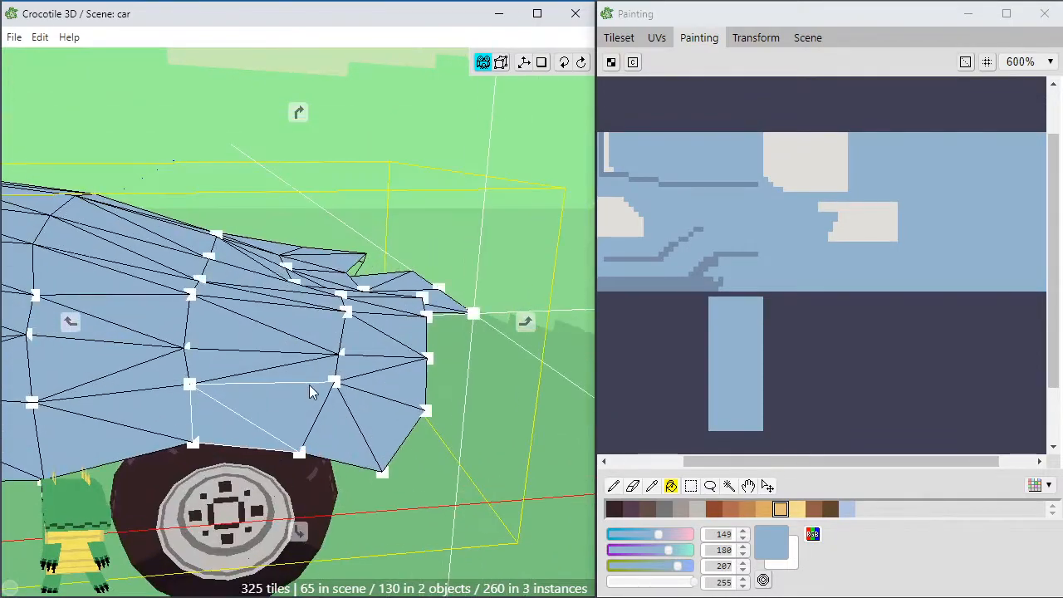
Lower the tail extension's inner vertex beside the body's rear corner
right_drag(309, 332, 285, 327)
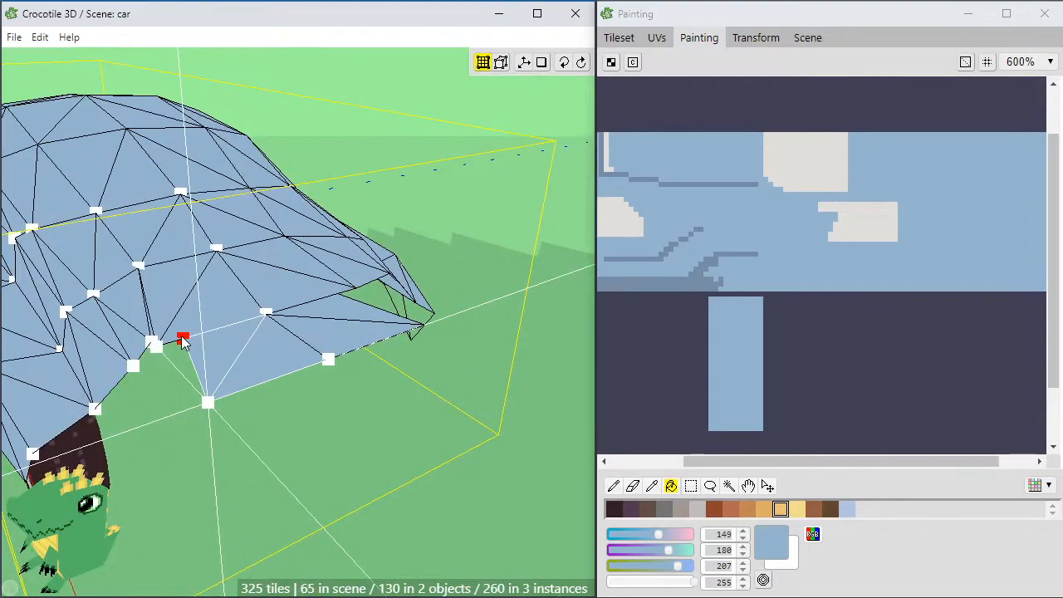
right_drag(203, 439, 415, 452)
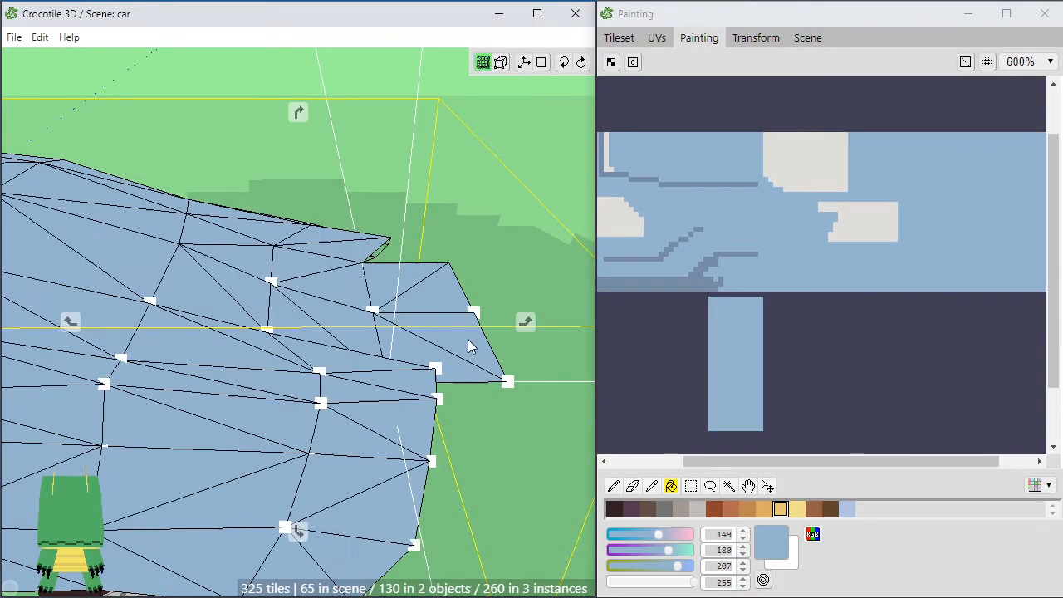
Select the three tiles at the rear upper side of the body and duplicate them to just behind the car
right_drag(470, 346, 274, 226)
right_drag(524, 321, 199, 280)
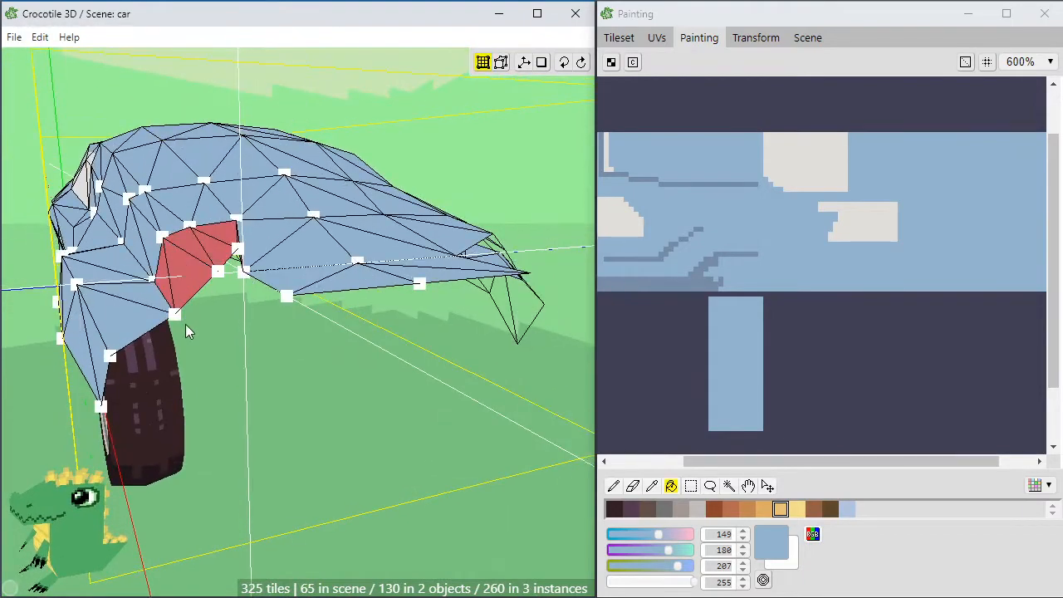
right_drag(185, 324, 174, 361)
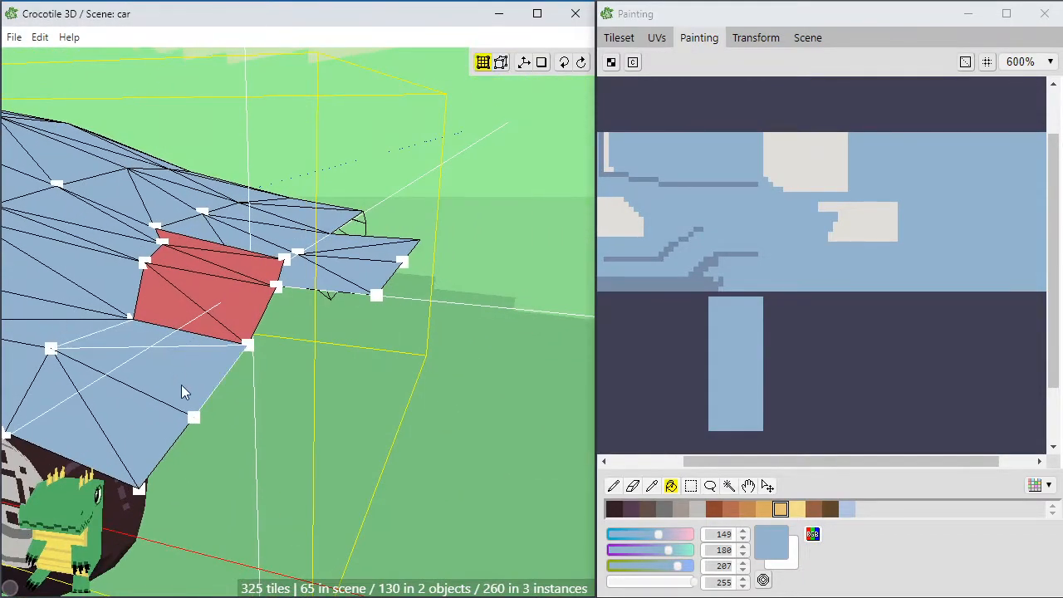
key(d)
key(d)
key(d)
key(d)
key(d)
key(d)
key(d)
key(d)
key(d)
key(d)
key(d)
key(d)
key(d)
key(d)
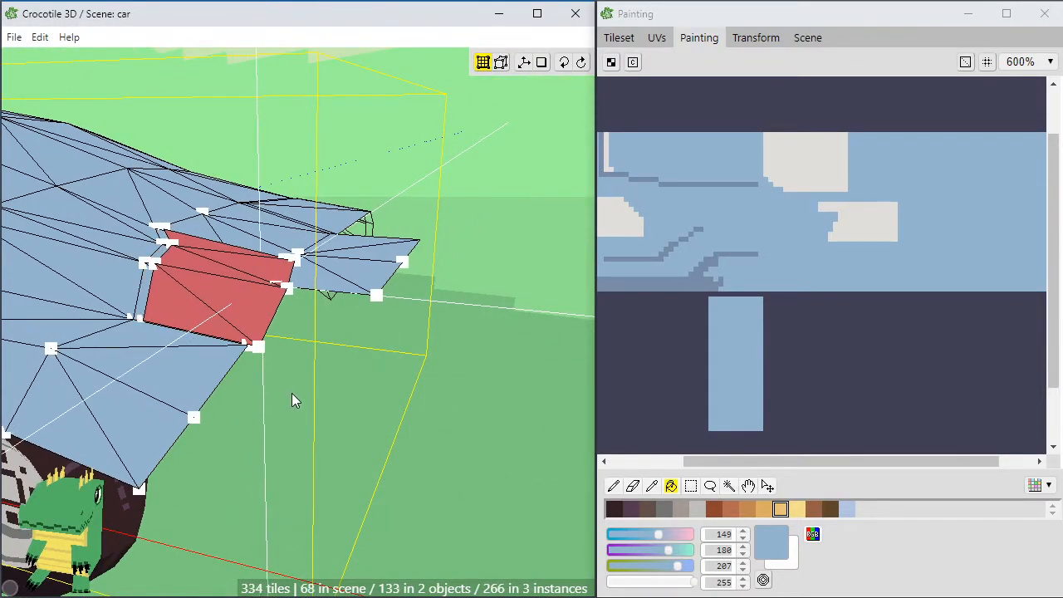
key(w)
key(w)
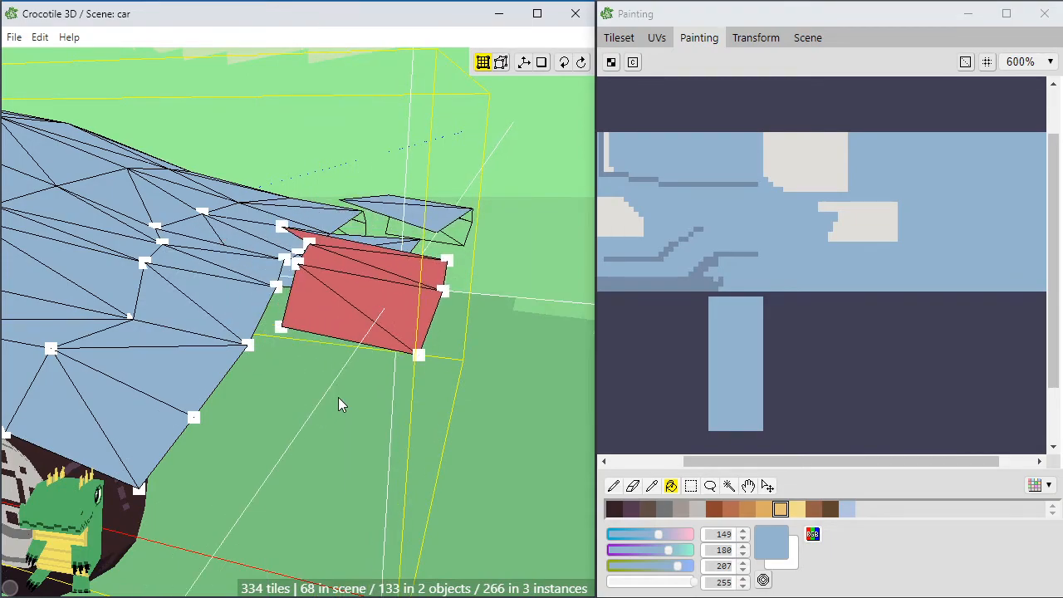
Reselect the three duplicated rear side tiles and raise them so their lower front corner meets the body's rear edge
click(346, 400)
right_drag(346, 399, 285, 299)
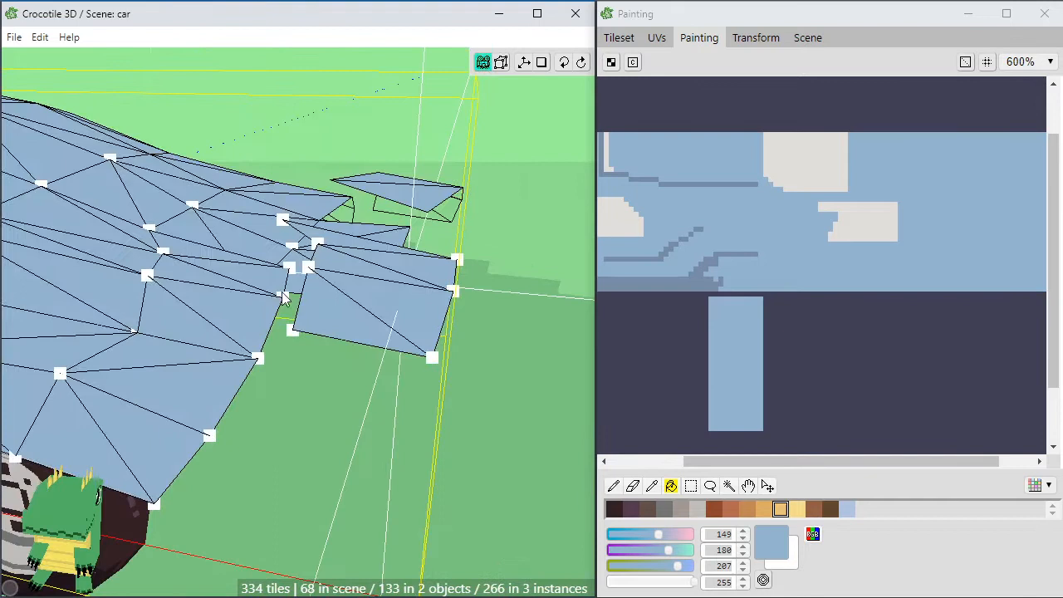
click(354, 312)
click(360, 281)
click(343, 241)
shift+click(344, 264)
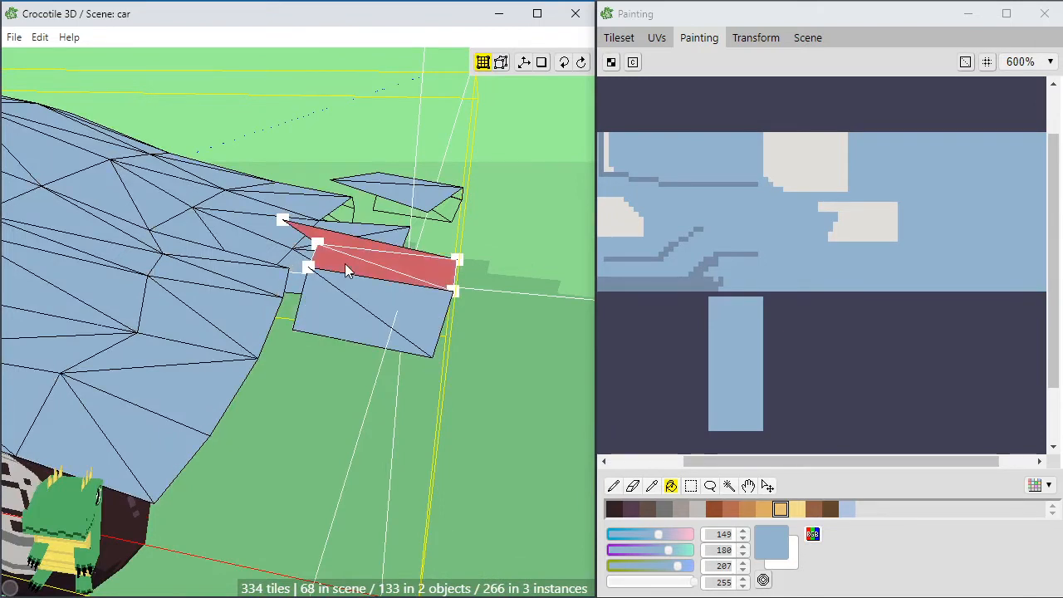
key(w)
key(w)
key(w)
key(s)
key(s)
key(s)
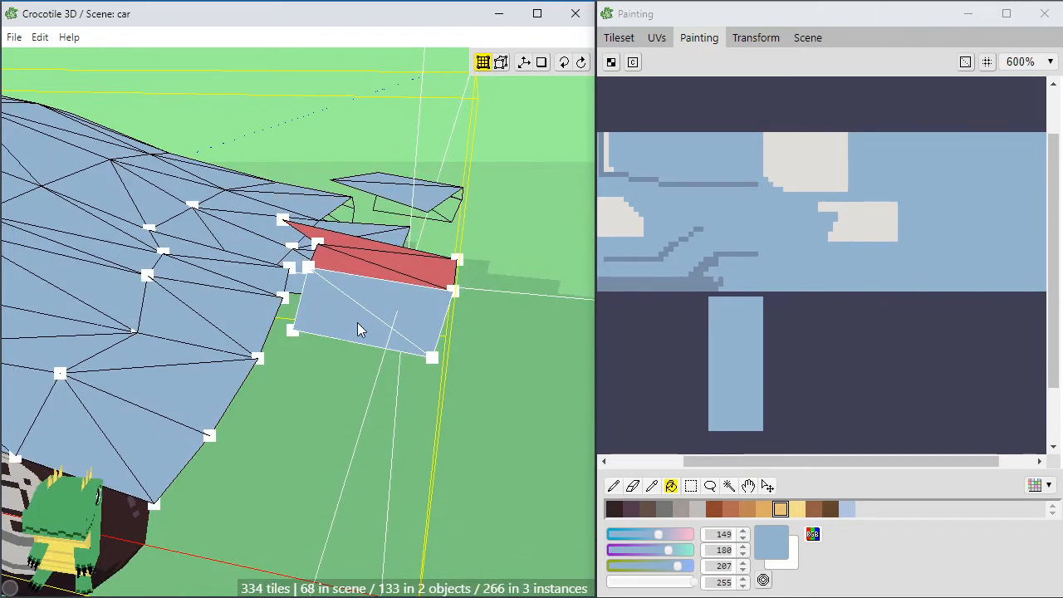
shift+click(357, 322)
key(w)
key(w)
key(w)
key(a)
click(365, 397)
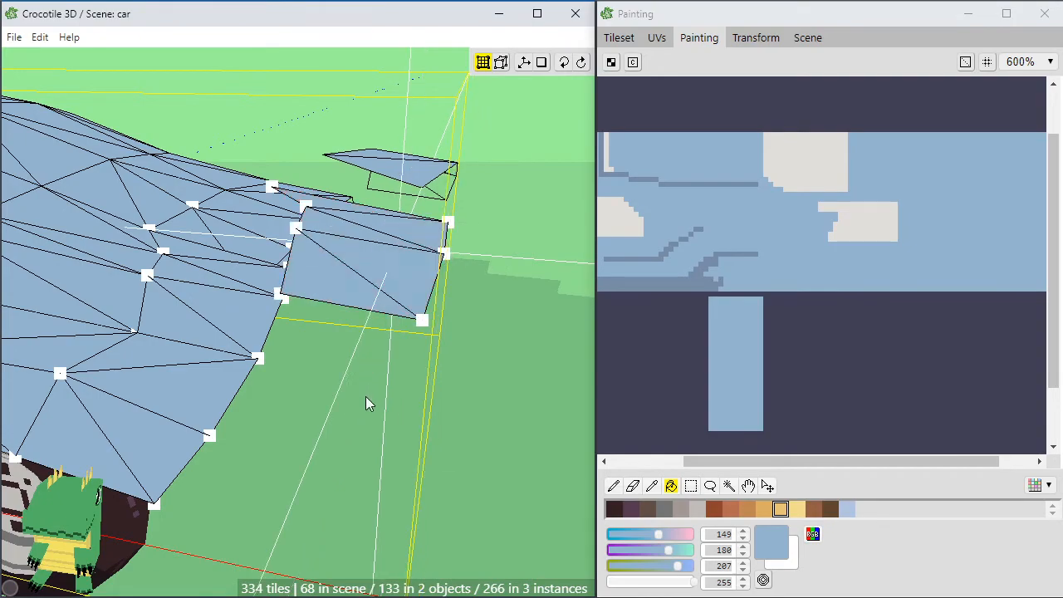
Select the three rear-end vertices of the duplicated side tiles and move them forward and up
key(space)
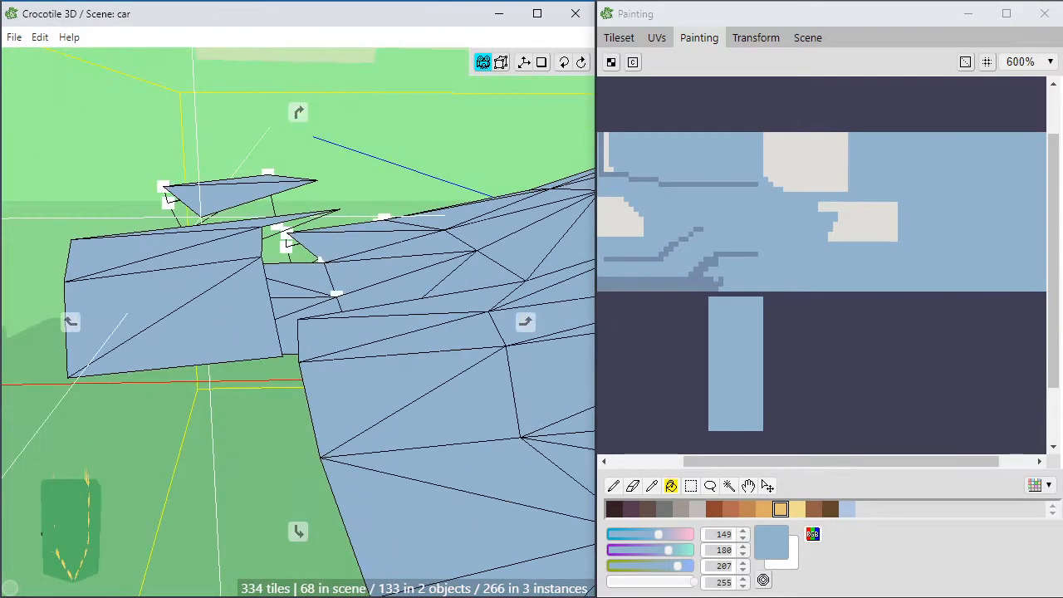
drag(317, 395, 284, 379)
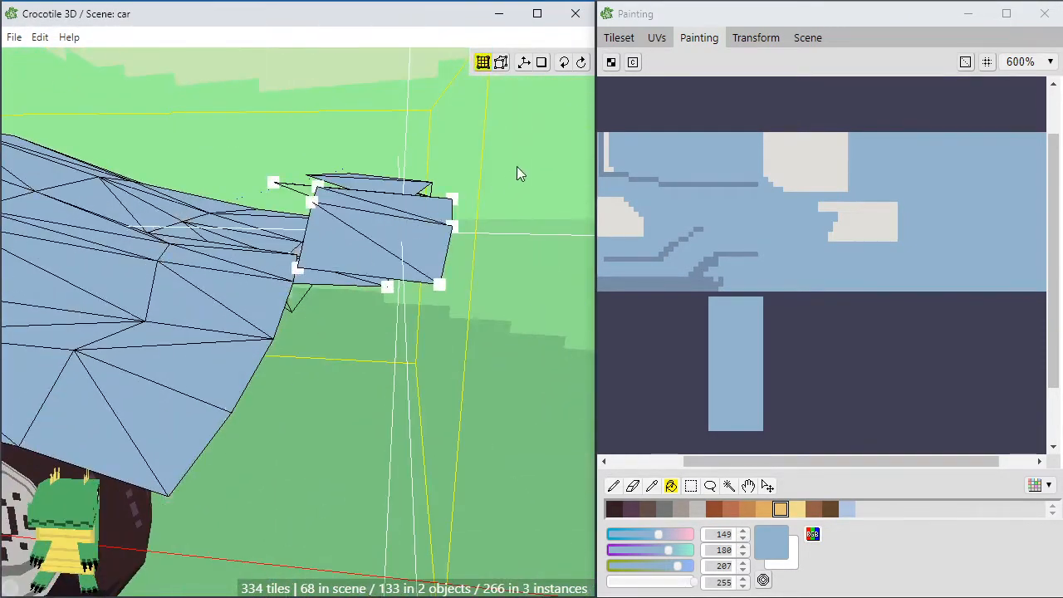
drag(430, 315, 430, 315)
key(a)
key(a)
key(a)
key(w)
key(w)
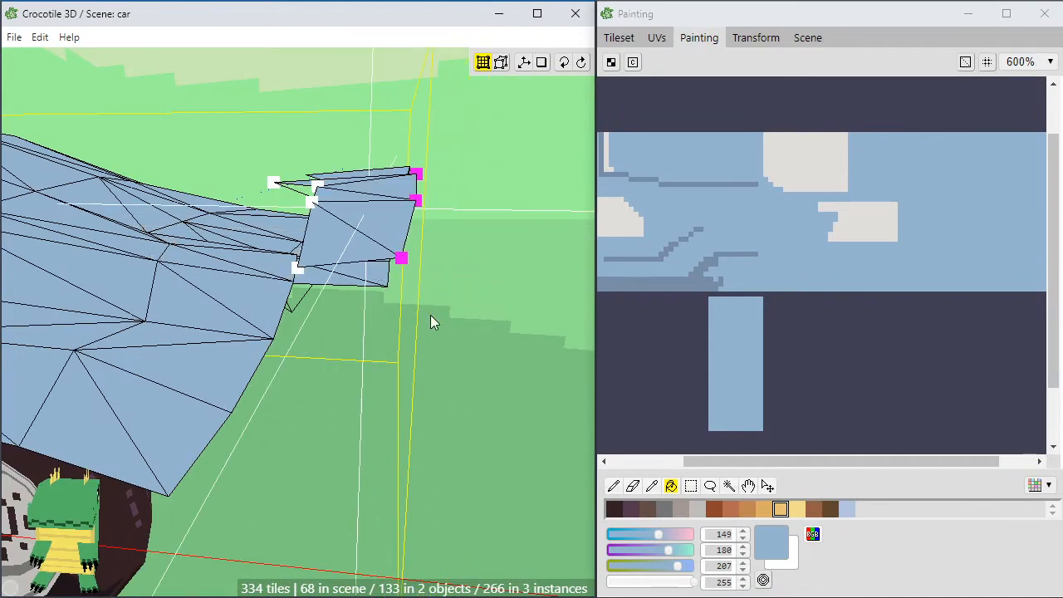
Move the inner front vertex of the duplicated side tiles rearward
key(space)
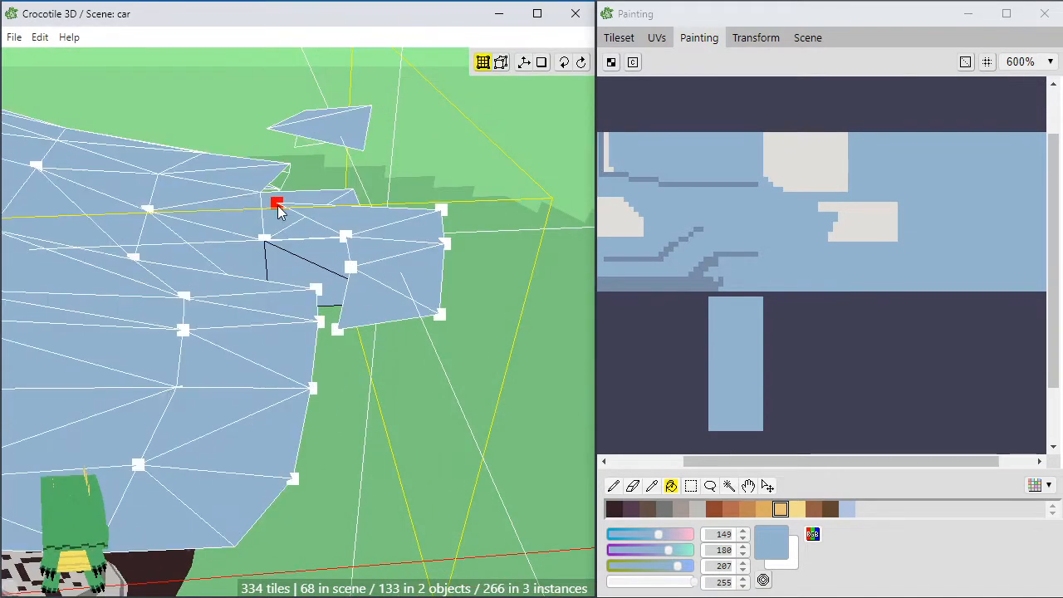
click(279, 206)
key(d)
key(d)
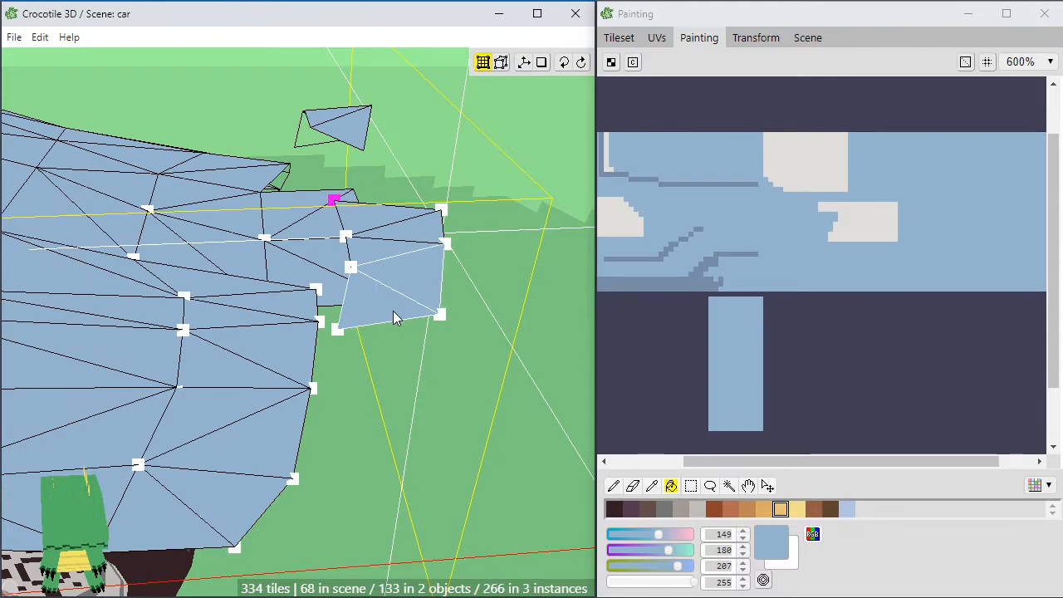
Raise the inner vertex at the rear end of the duplicated side tiles
key(space)
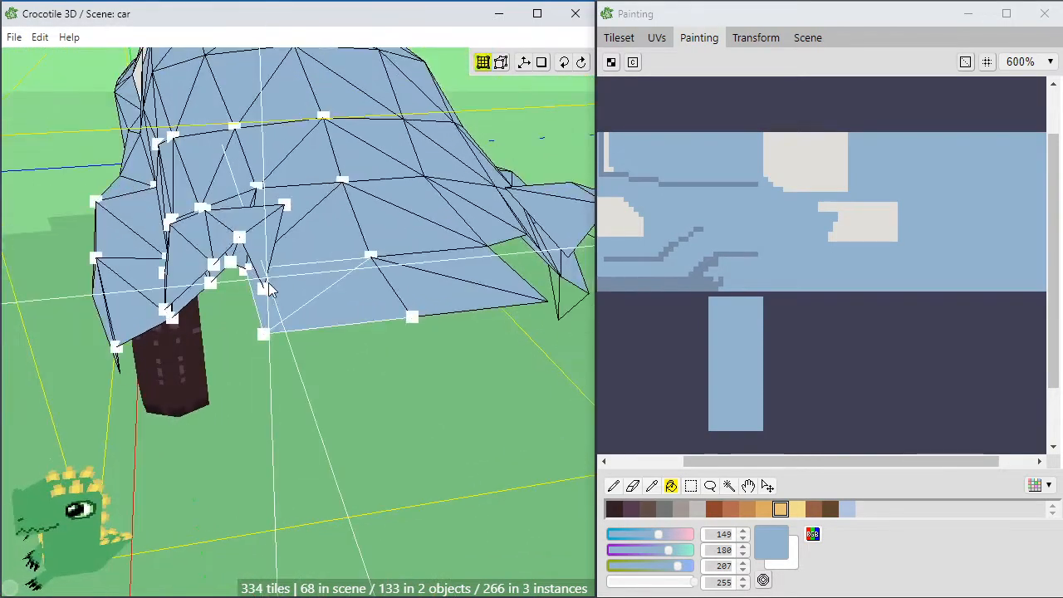
key(w)
key(w)
key(w)
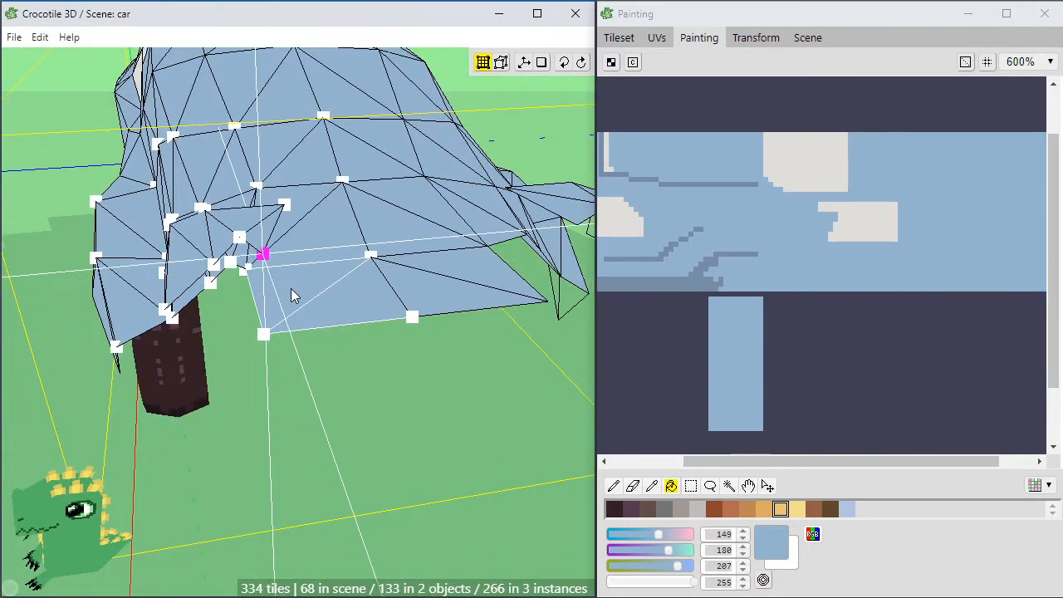
Adjust the upper and lower vertices at the inner end of the duplicated rear tiles to square off that end
key(d)
key(d)
key(d)
key(w)
key(space)
middle_drag(259, 325, 392, 271)
click(377, 278)
key(space)
key(a)
key(a)
key(w)
key(space)
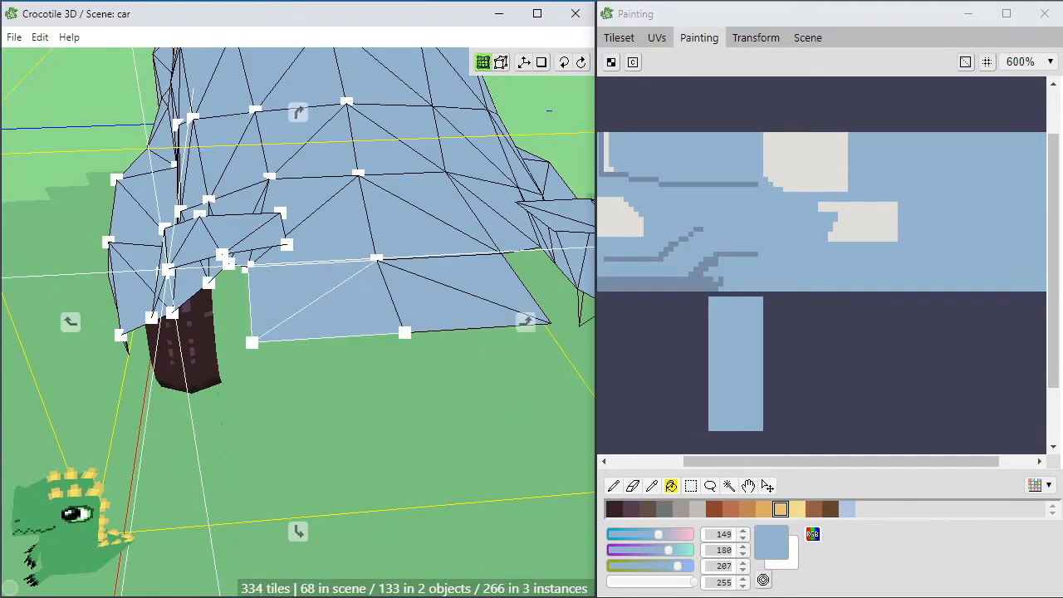
Select the two inner end vertices of the duplicated rear tiles and move them inward to the centre line, joining the mirrored half as a spoiler
middle_drag(286, 282, 286, 213)
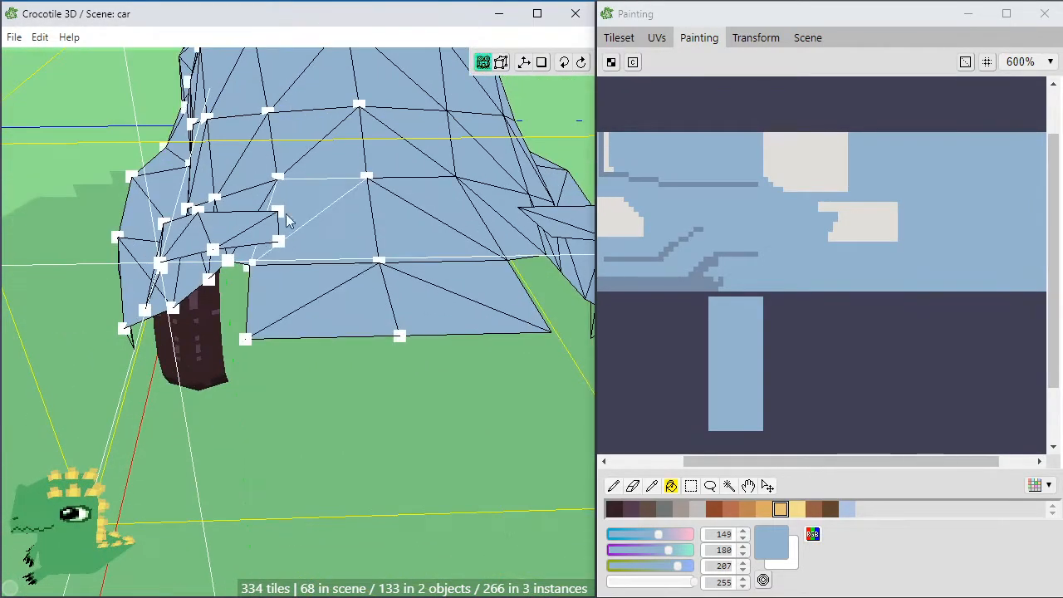
drag(257, 258, 258, 258)
key(d)
key(d)
key(d)
key(d)
key(d)
key(d)
key(d)
key(d)
key(d)
key(d)
key(d)
key(d)
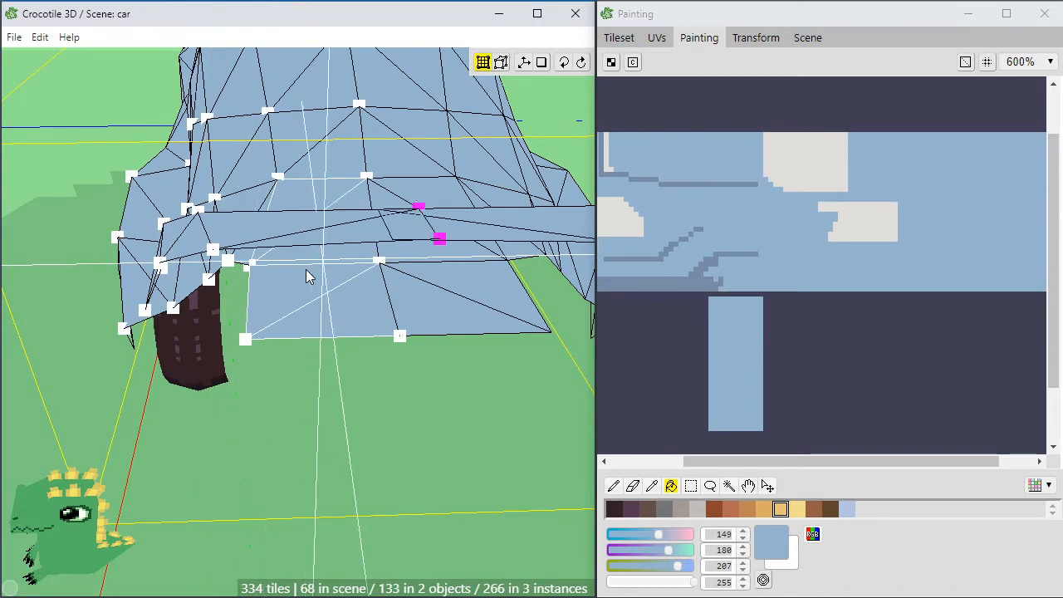
key(a)
key(a)
key(a)
key(d)
key(space)
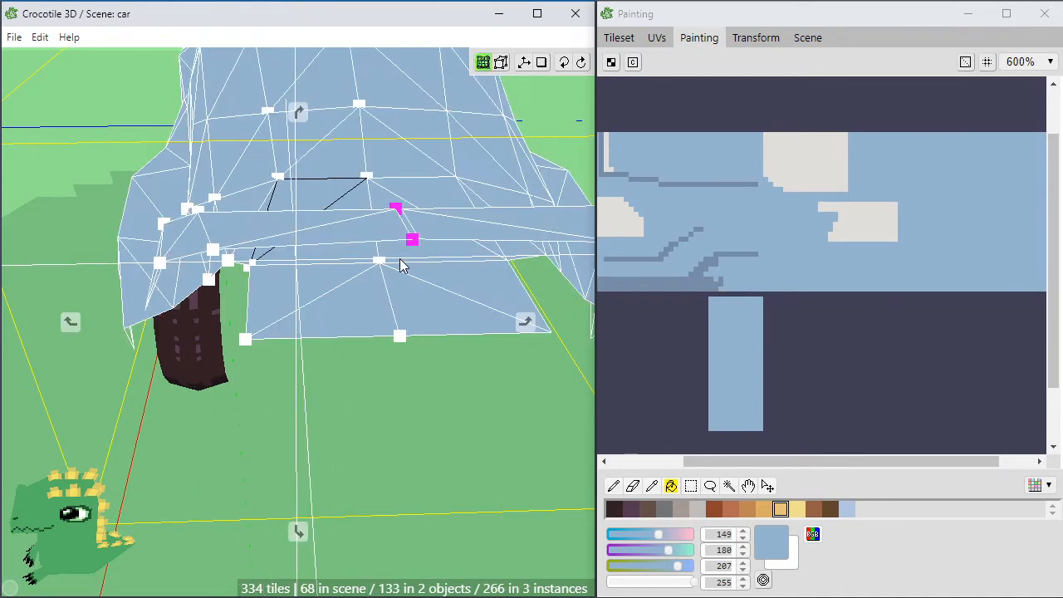
Move the rear centre vertex of the spoiler rearward so its middle matches the depth of its ends
middle_drag(306, 276, 402, 264)
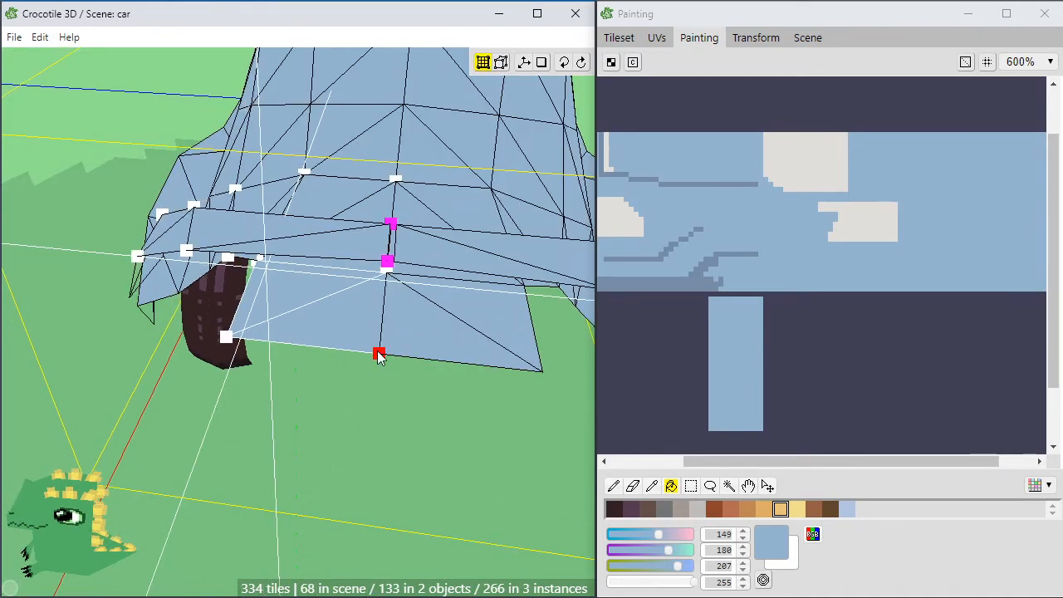
middle_drag(294, 382, 299, 378)
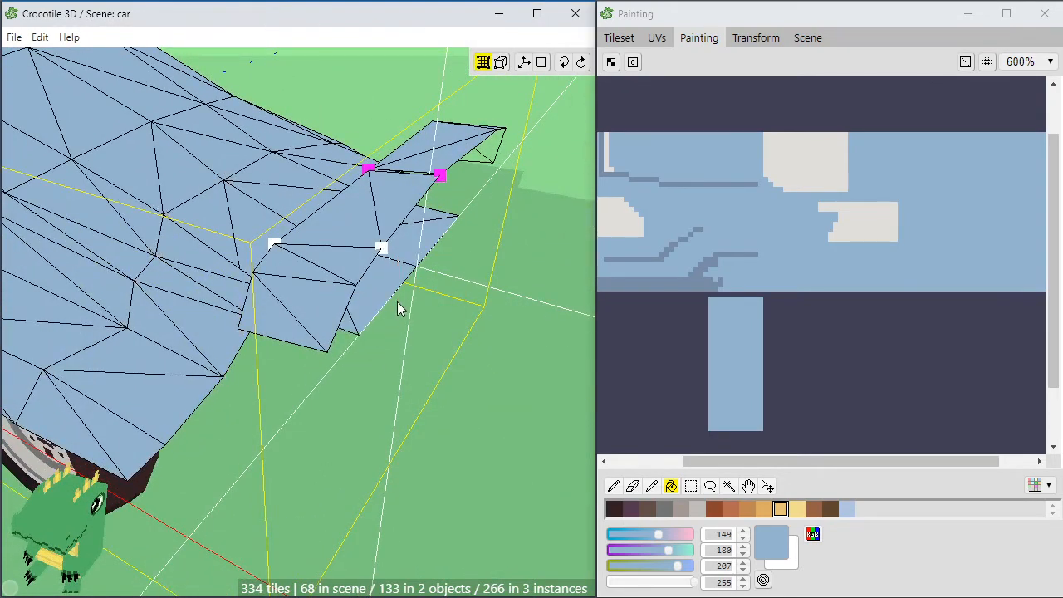
key(space)
drag(398, 308, 478, 291)
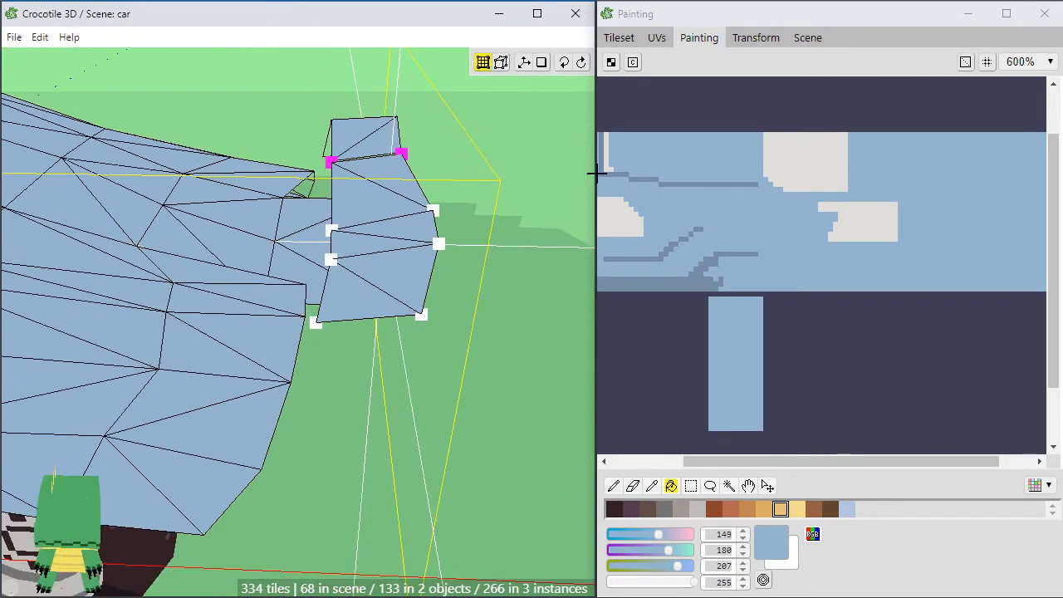
key(space)
drag(574, 202, 378, 299)
key(space)
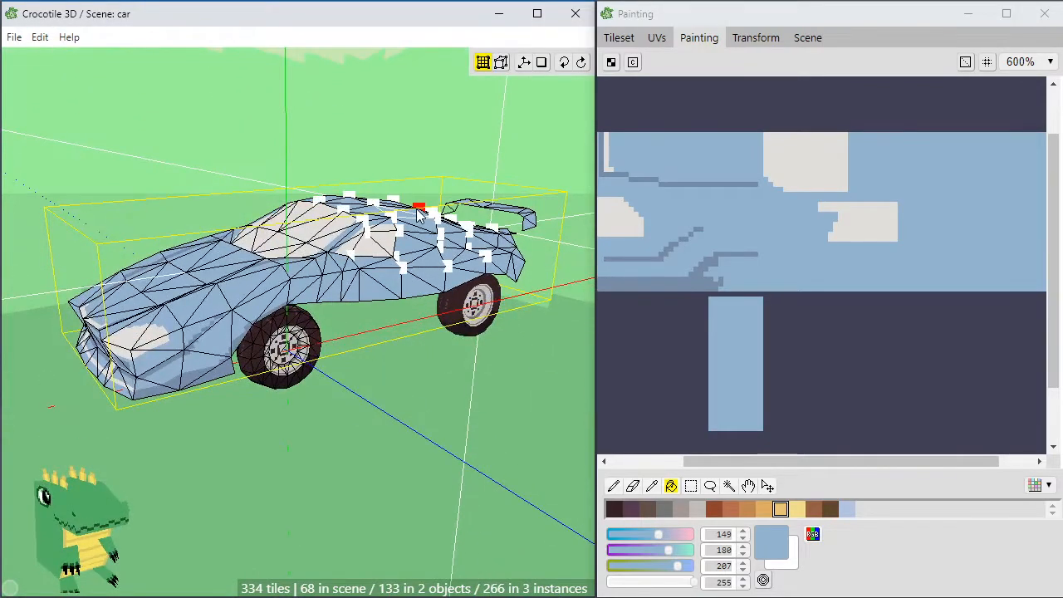
Examine the whole car with its rear spoiler from the front corner, the side and behind
middle_drag(375, 194, 309, 249)
right_drag(523, 297, 335, 321)
middle_drag(301, 306, 336, 340)
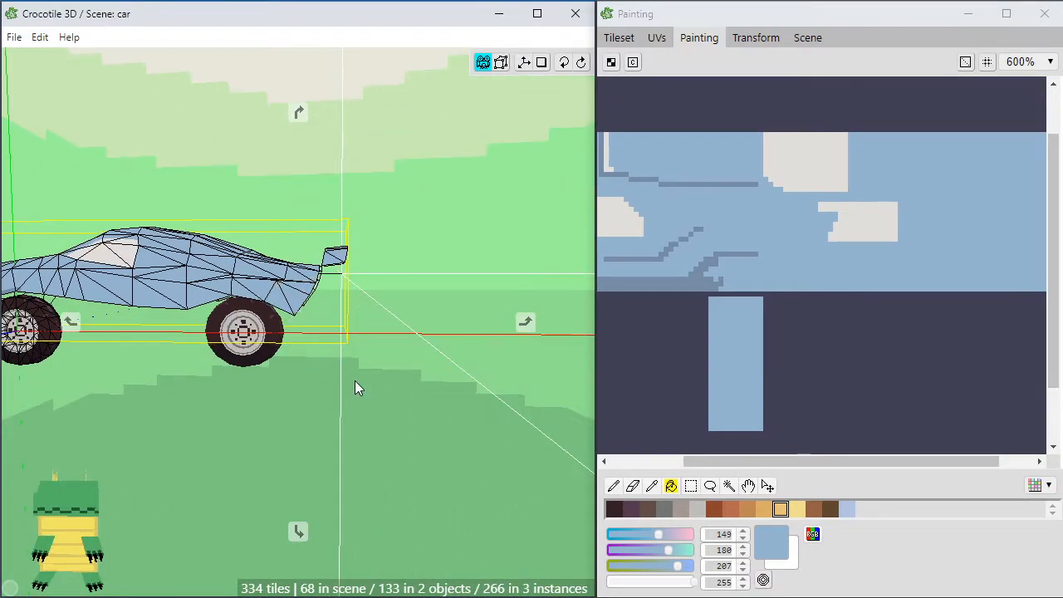
middle_drag(354, 380, 399, 384)
right_drag(399, 384, 532, 390)
middle_drag(532, 390, 516, 398)
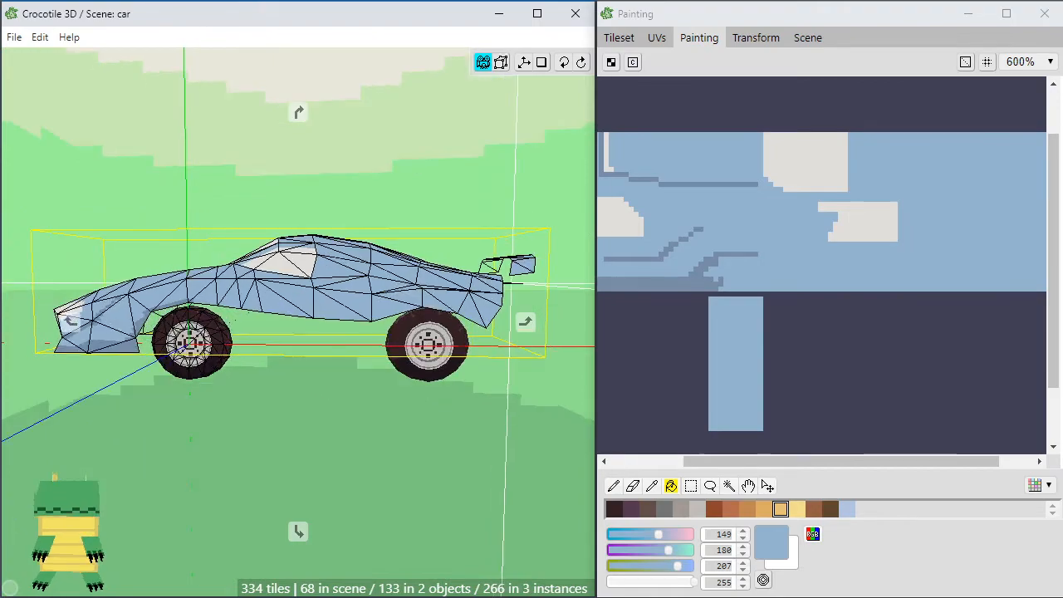
mouse_move(361, 319)
middle_down()
mouse_move(373, 365)
mouse_move(360, 318)
middle_up()
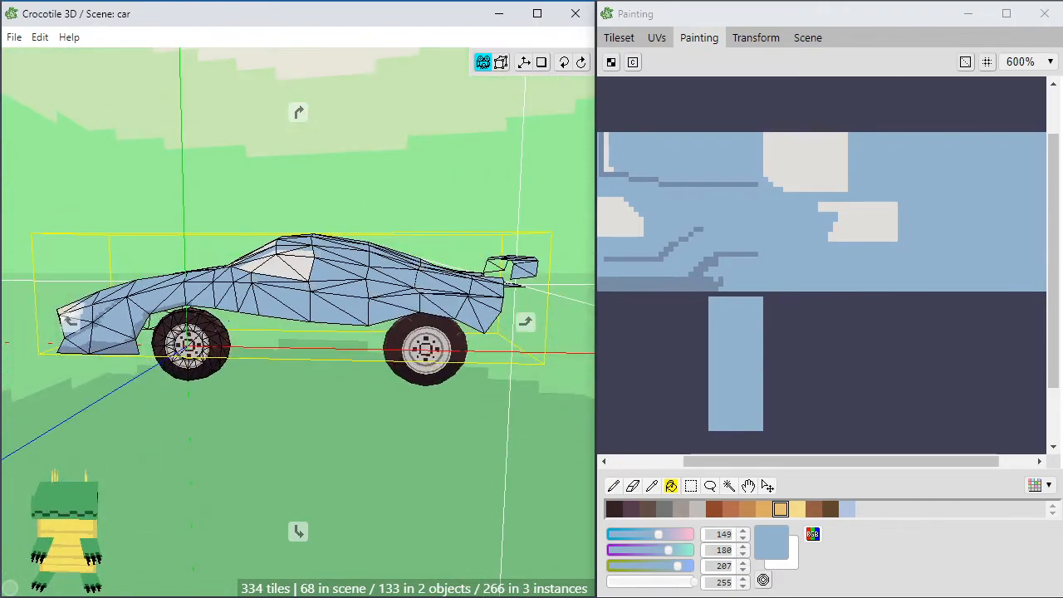
mouse_move(396, 368)
middle_down()
mouse_move(449, 370)
mouse_move(320, 386)
mouse_move(396, 368)
mouse_move(265, 375)
mouse_move(229, 416)
mouse_move(242, 436)
mouse_move(228, 357)
mouse_move(226, 412)
mouse_move(141, 436)
mouse_move(250, 374)
mouse_move(237, 391)
mouse_move(224, 353)
mouse_move(237, 324)
mouse_move(385, 370)
middle_up()
scroll(397, 368, up, 3)
scroll(385, 370, up, 3)
mouse_move(408, 299)
middle_down()
mouse_move(345, 320)
mouse_move(328, 285)
mouse_move(411, 282)
middle_up()
scroll(328, 290, down, 2)
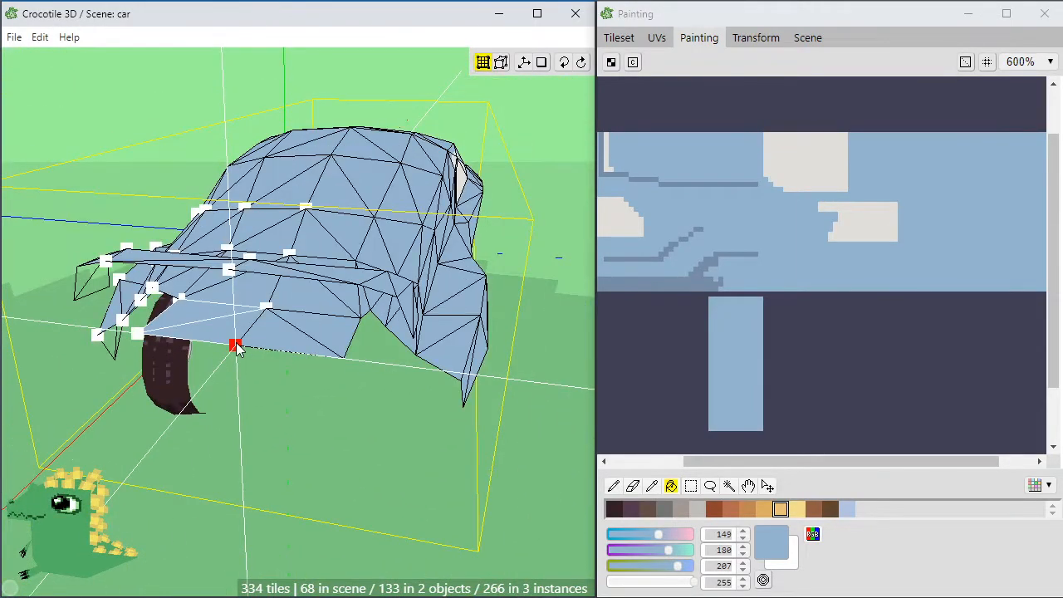
Create the spoiler's underside by duplicating its three tiles, flipping the copies and lowering them slightly
key(f)
middle_drag(254, 360, 187, 364)
scroll(254, 360, up, 2)
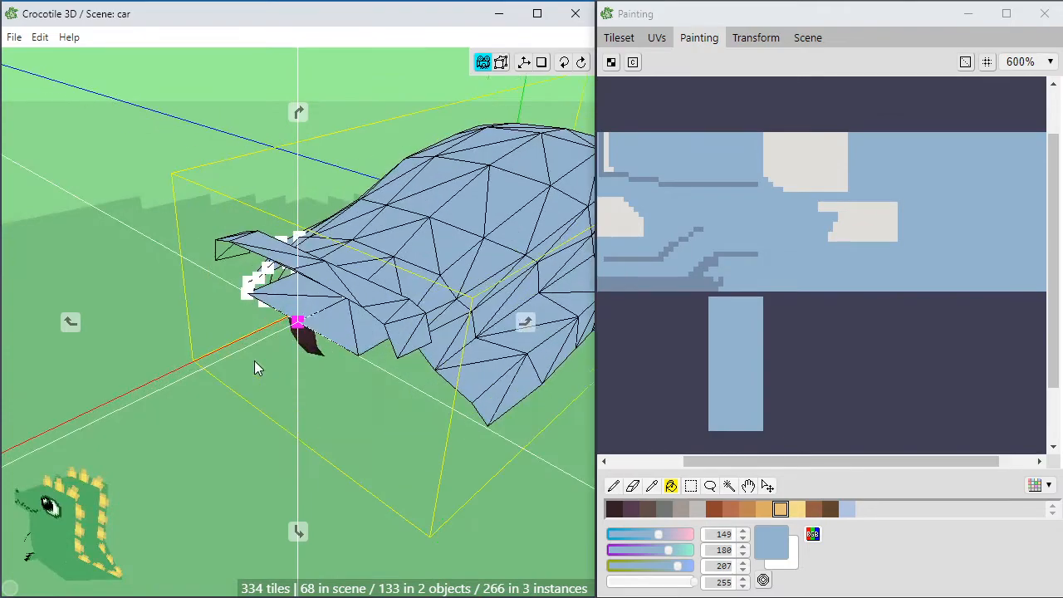
scroll(254, 361, up, 4)
middle_drag(254, 360, 319, 347)
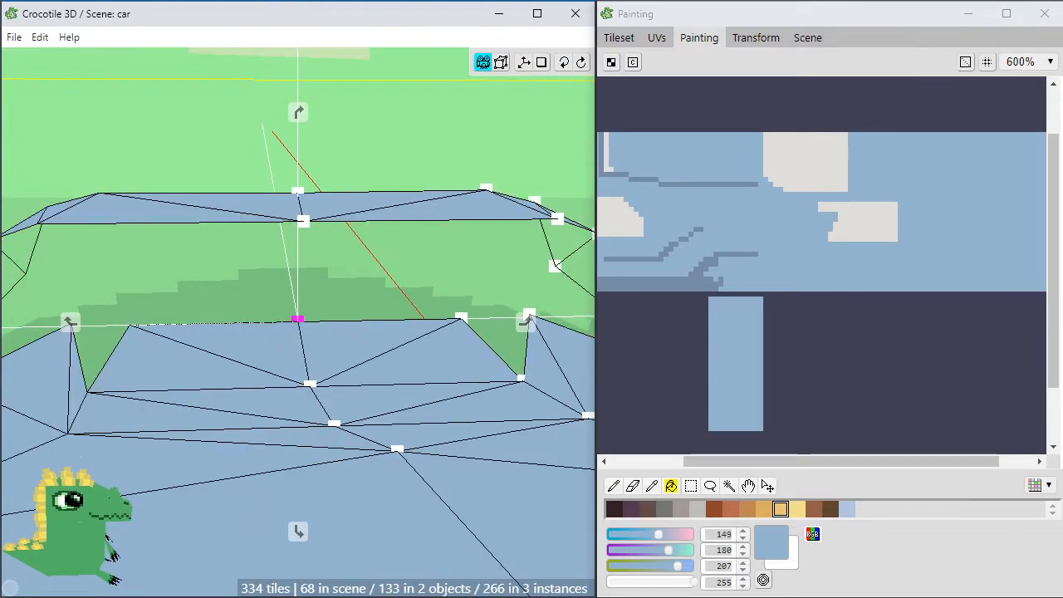
middle_drag(390, 281, 345, 274)
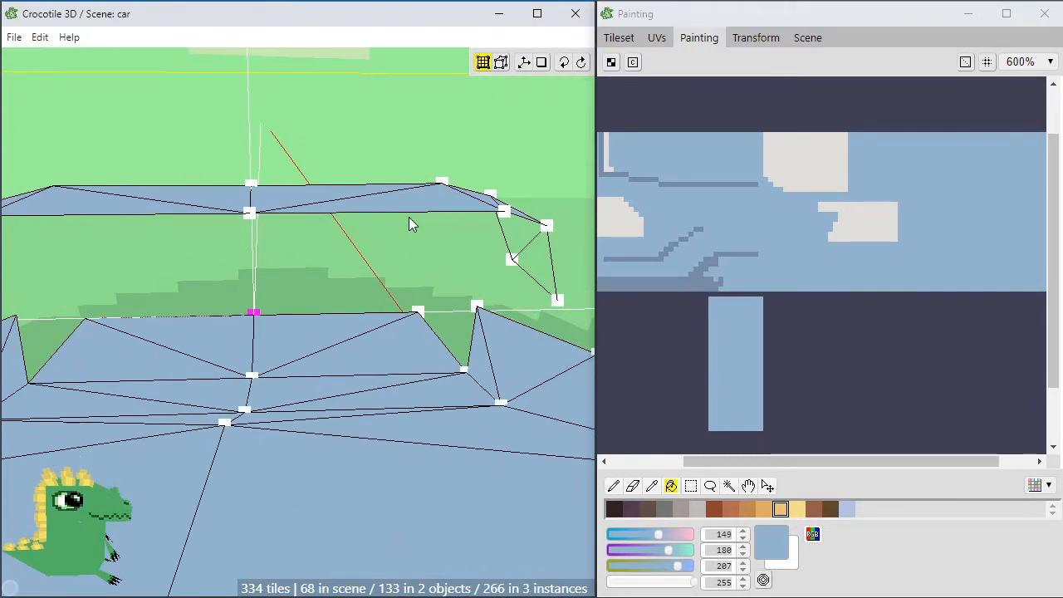
click(533, 280)
middle_drag(504, 275, 423, 253)
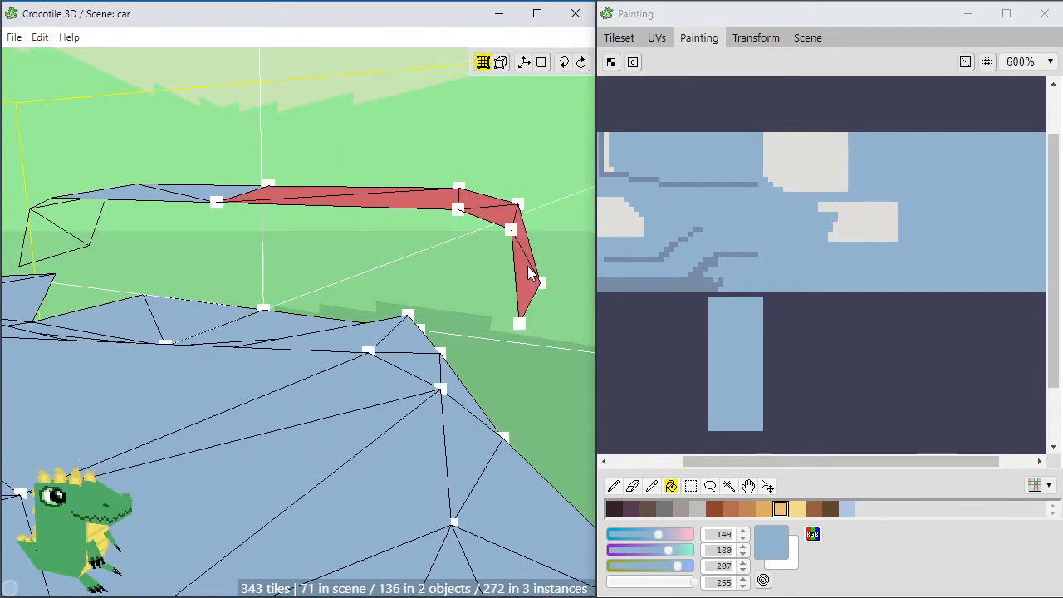
key(f)
key(s)
key(s)
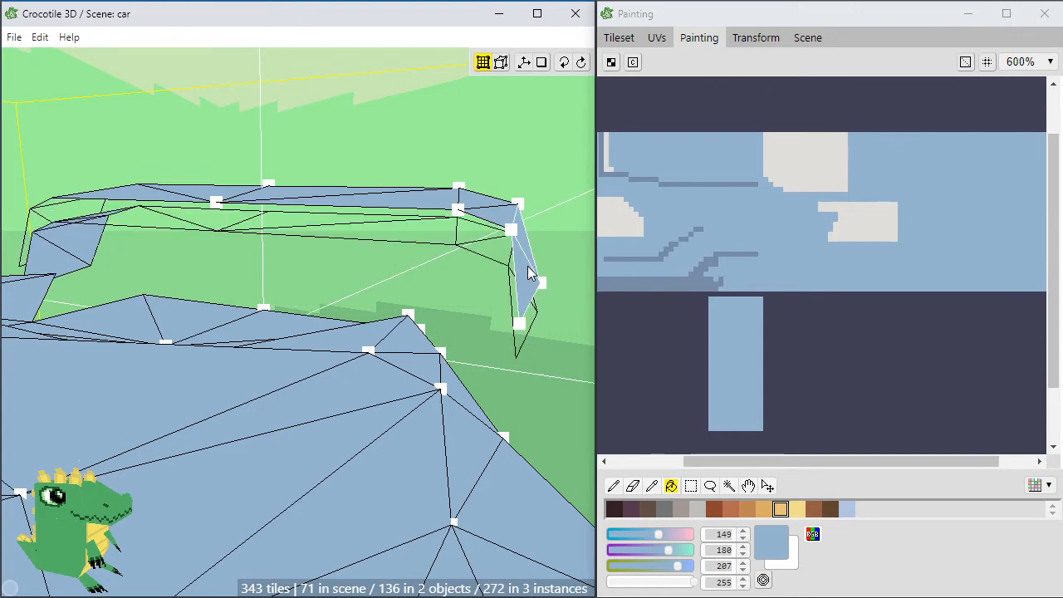
Shift the outer vertices of the spoiler's underside tiles inward to give the spoiler ends thickness
middle_drag(511, 316, 484, 278)
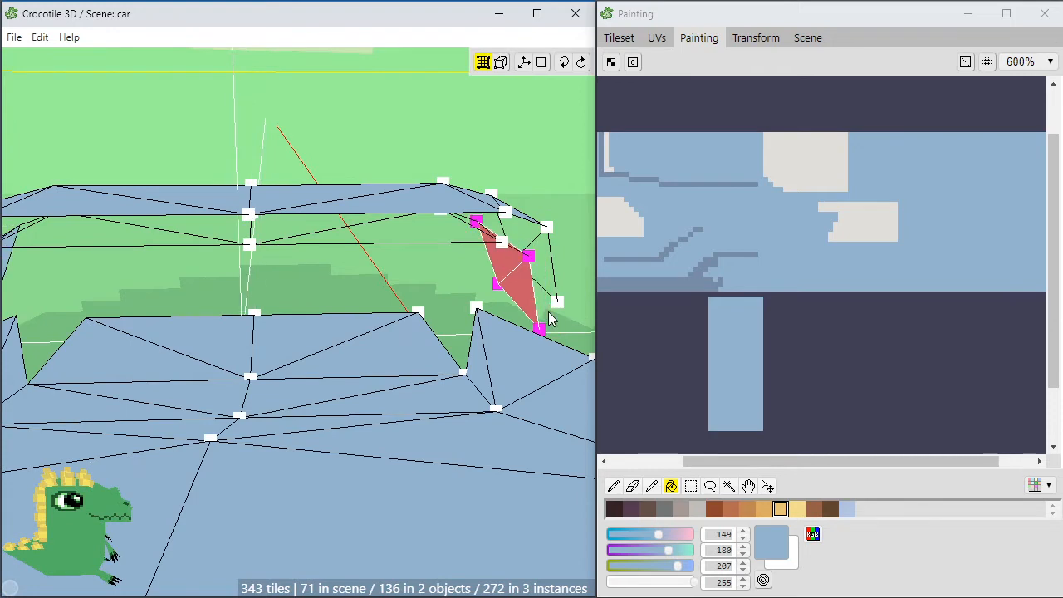
middle_drag(463, 318, 474, 241)
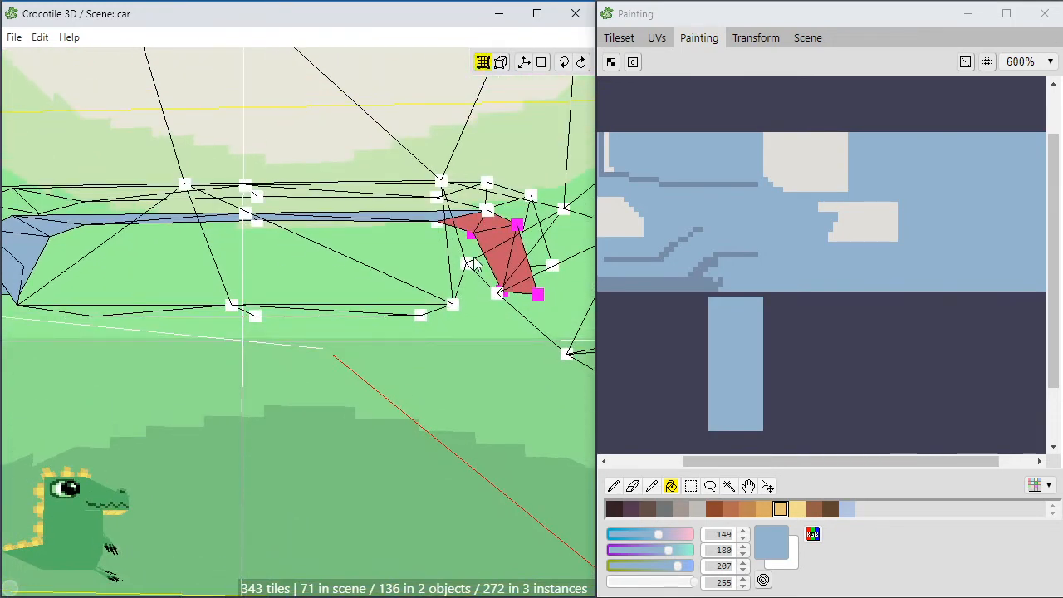
key(a)
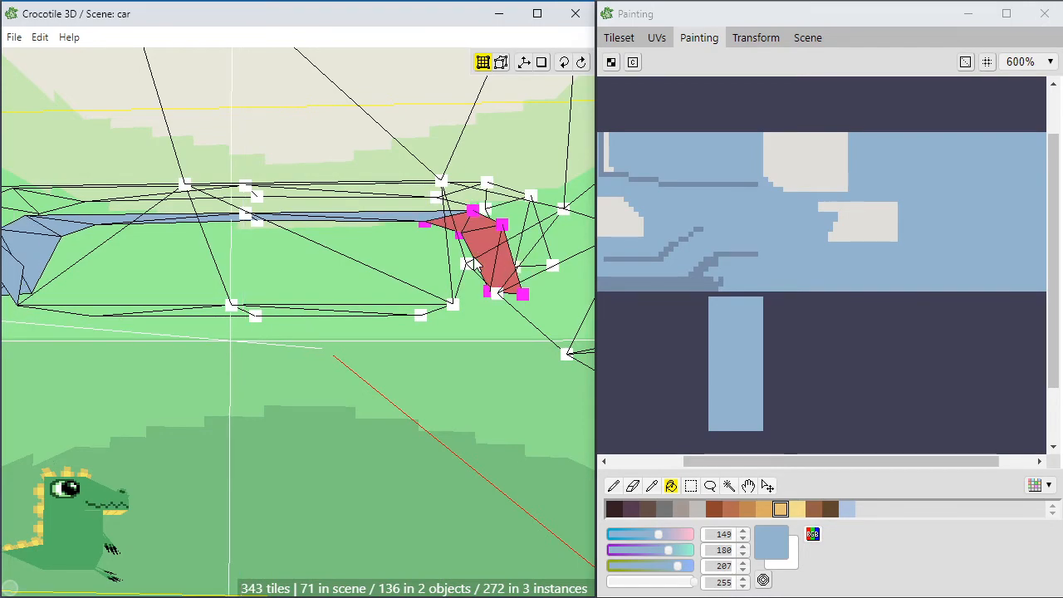
middle_drag(470, 262, 455, 279)
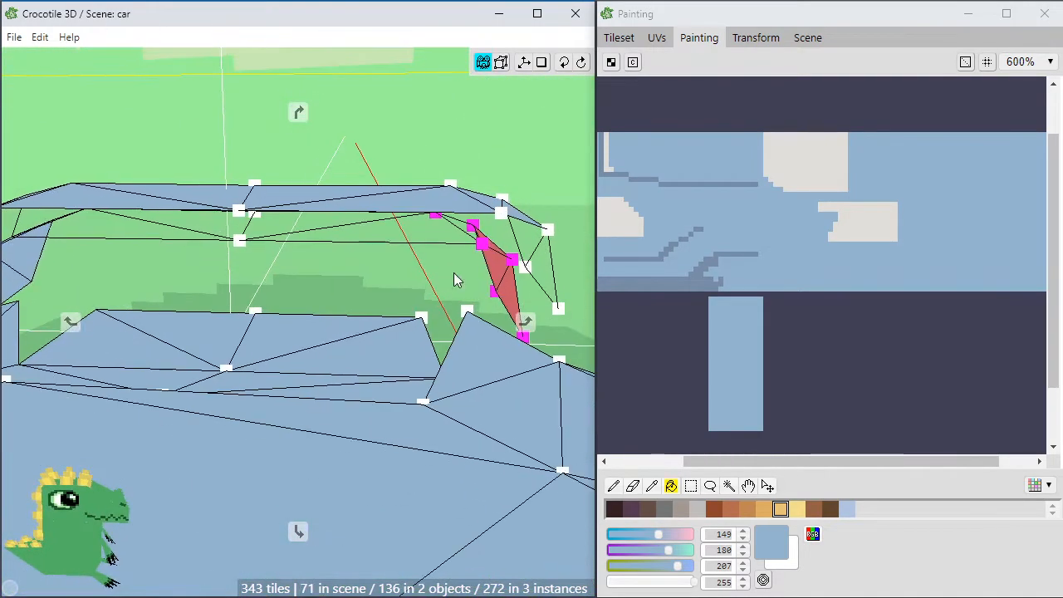
middle_drag(445, 362, 491, 393)
key(a)
key(d)
key(d)
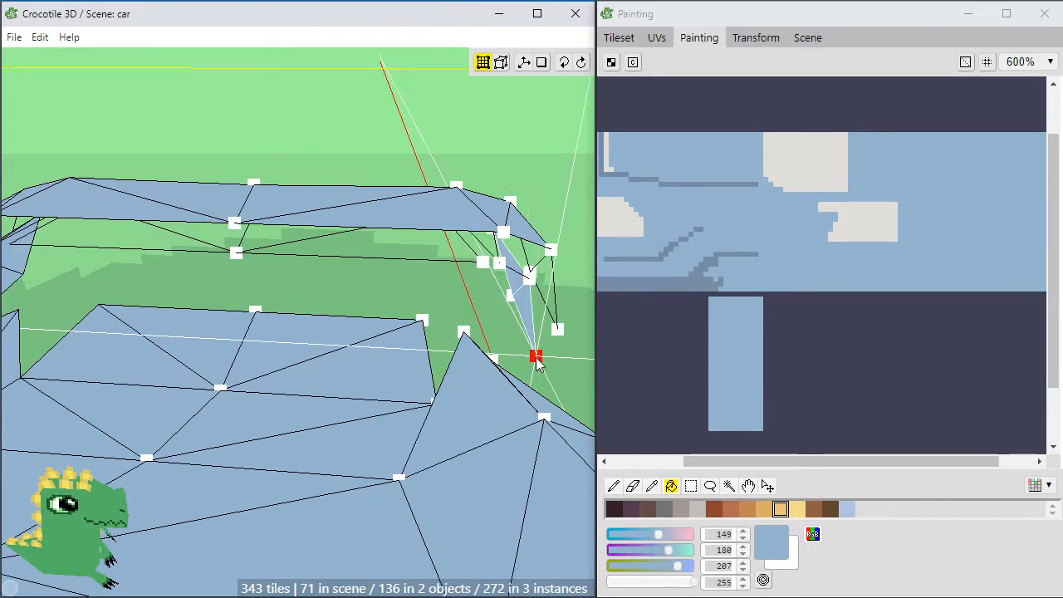
Move the lower front vertex of the spoiler's inner end tile to the rear corner of the body
middle_drag(527, 384, 586, 390)
middle_drag(497, 392, 16, 299)
key(d)
key(d)
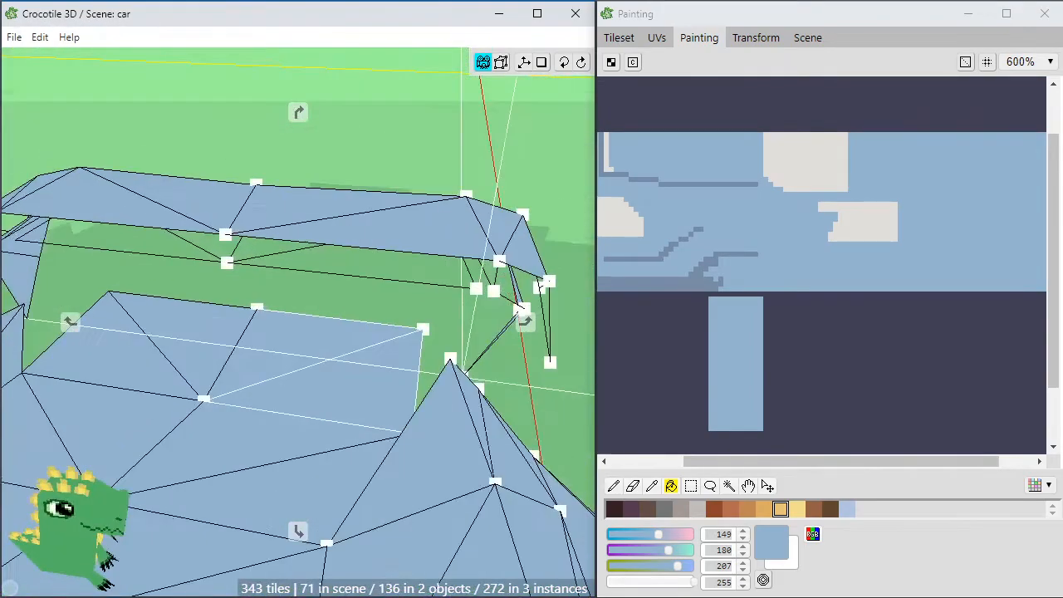
middle_drag(200, 291, 200, 299)
click(482, 398)
middle_drag(481, 398, 453, 370)
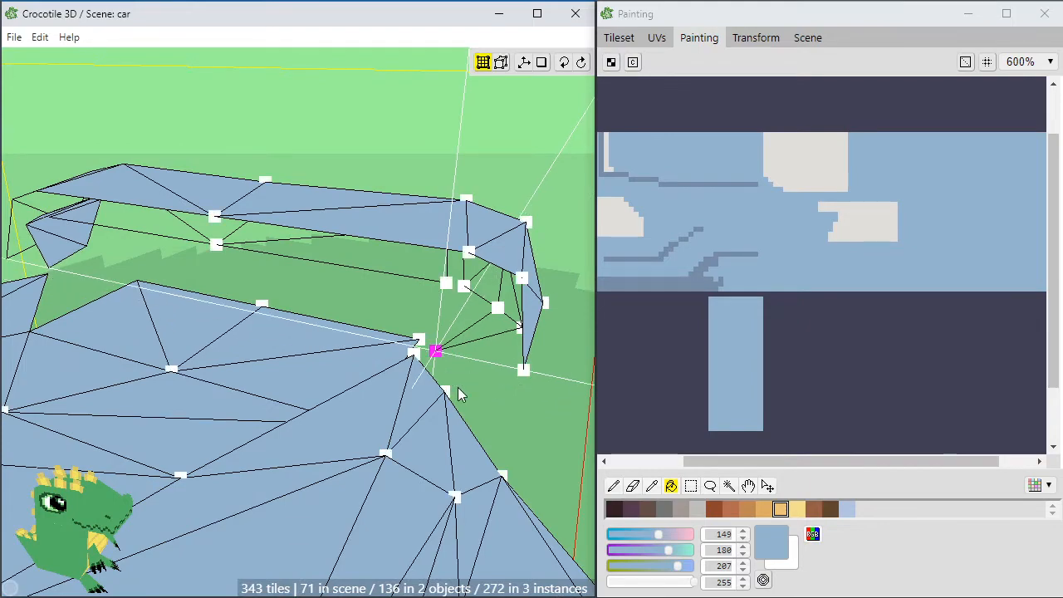
mouse_move(458, 387)
middle_down()
mouse_move(478, 366)
mouse_move(503, 374)
mouse_move(461, 394)
middle_up()
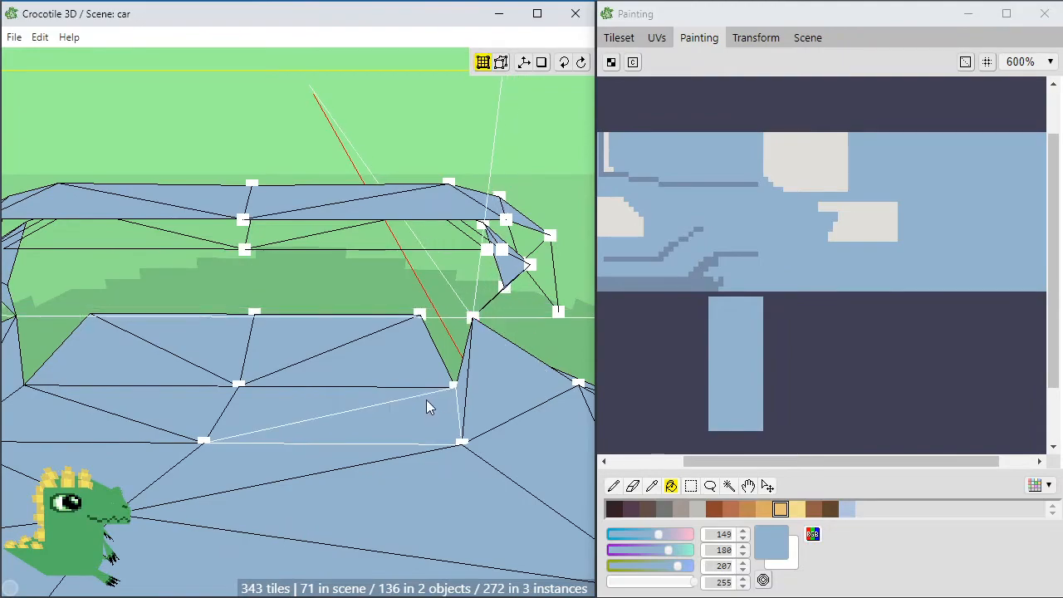
Close the gap in the spoiler's underside by joining the crossbar's outer vertices to the adjoining end-tile corners
mouse_move(427, 404)
middle_down()
mouse_move(473, 386)
mouse_move(362, 384)
mouse_move(411, 353)
mouse_move(387, 378)
mouse_move(407, 320)
mouse_move(428, 399)
middle_up()
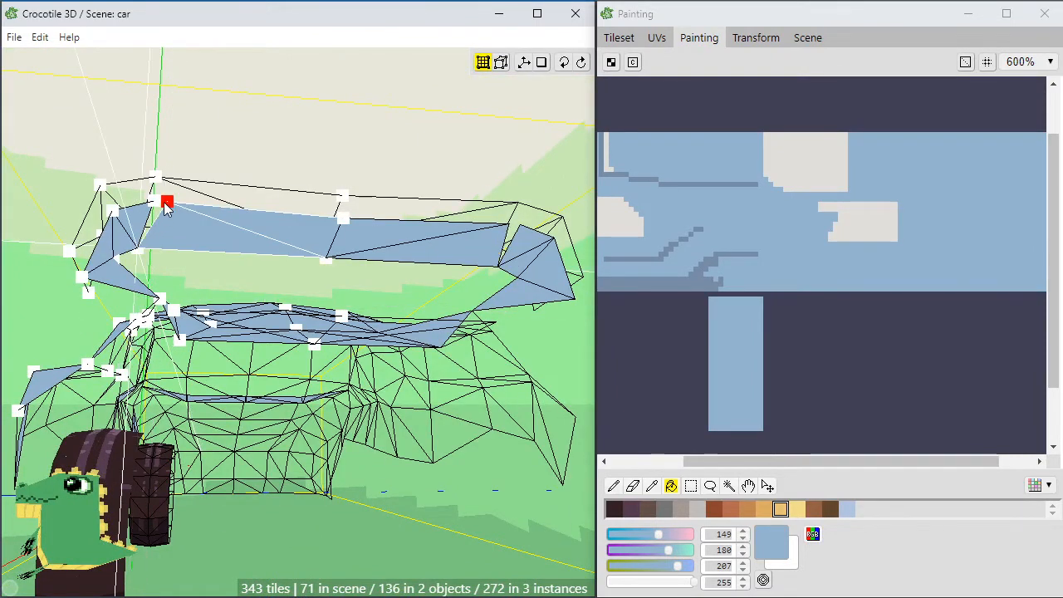
middle_drag(249, 307, 208, 328)
middle_drag(299, 286, 223, 265)
mouse_move(92, 225)
middle_down()
mouse_move(131, 214)
mouse_move(101, 224)
middle_up()
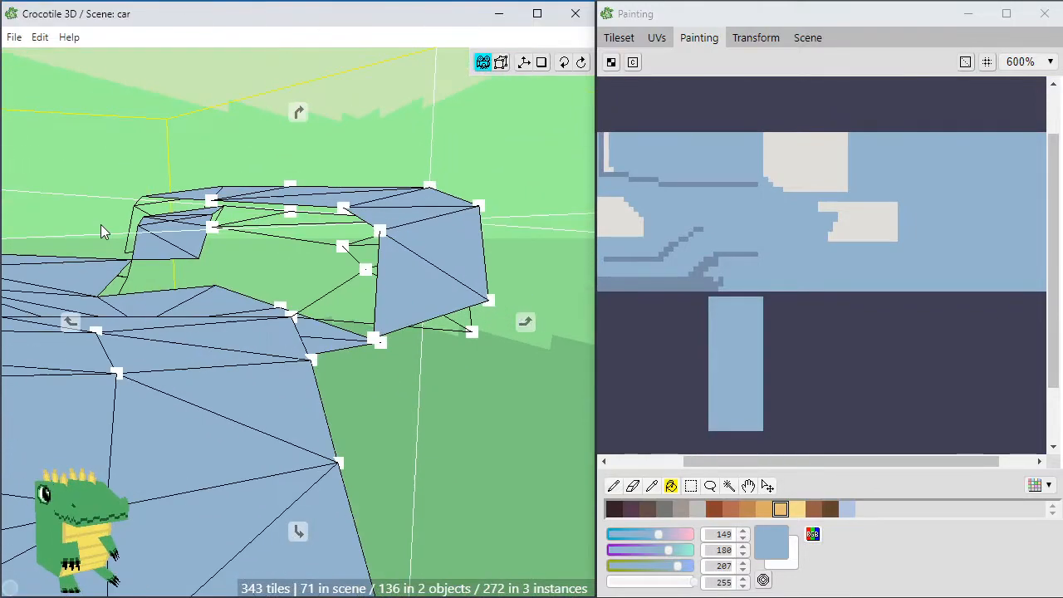
middle_drag(282, 316, 304, 311)
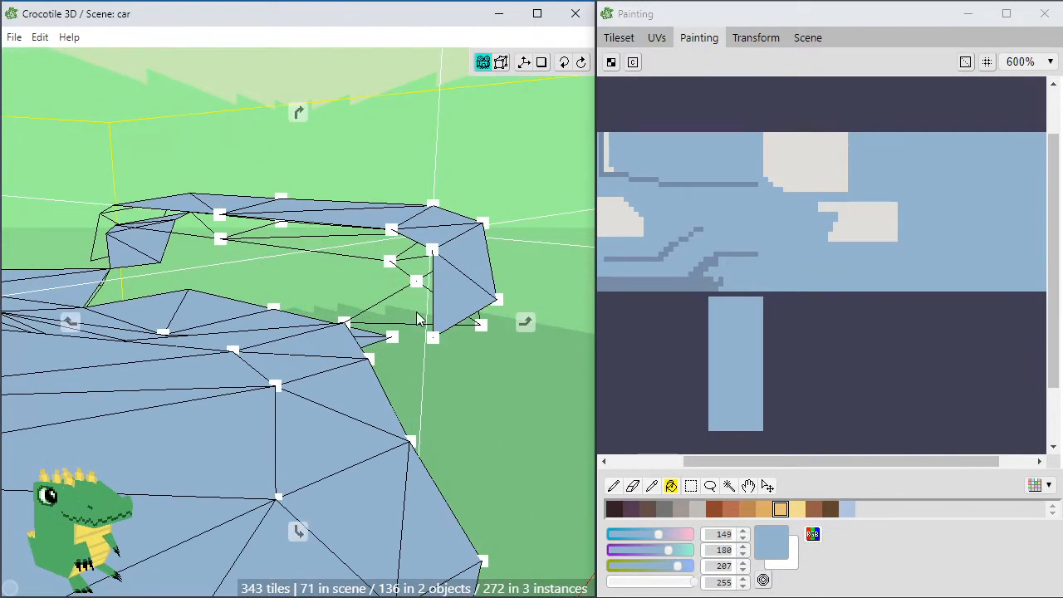
mouse_move(417, 314)
middle_down()
mouse_move(404, 324)
mouse_move(412, 314)
middle_up()
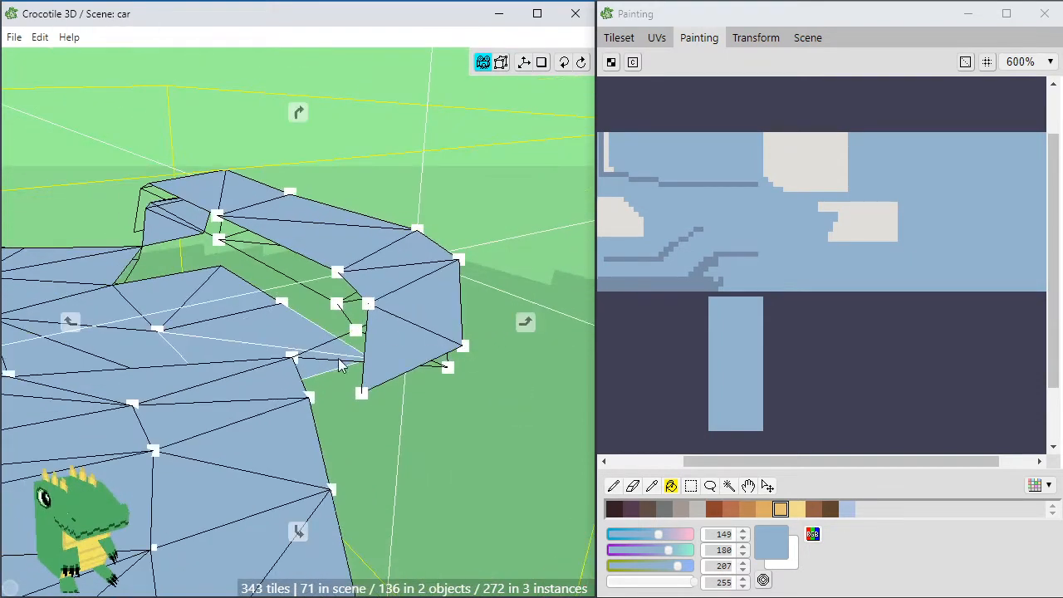
Duplicate the outer end tile of the spoiler and move the copy forward until it adjoins the original
click(402, 326)
key(shift+d)
key(a)
key(a)
key(a)
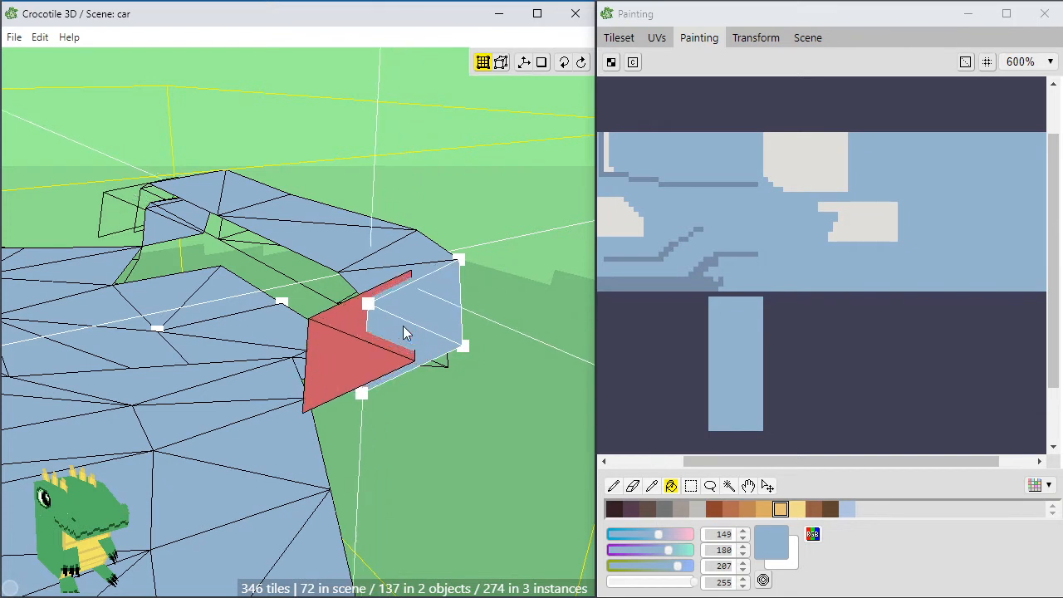
key(a)
key(f)
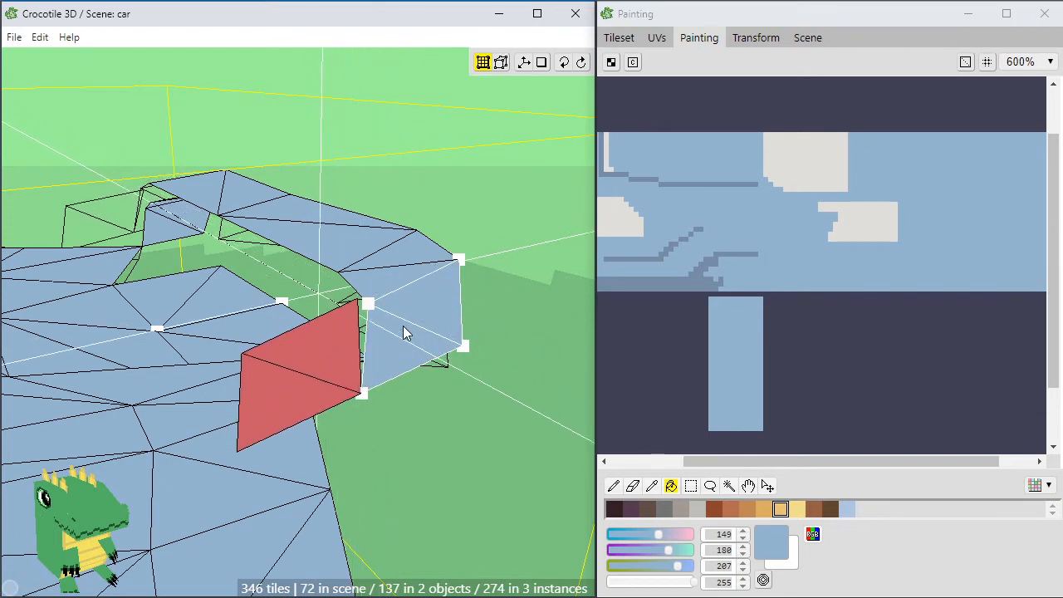
key(Escape)
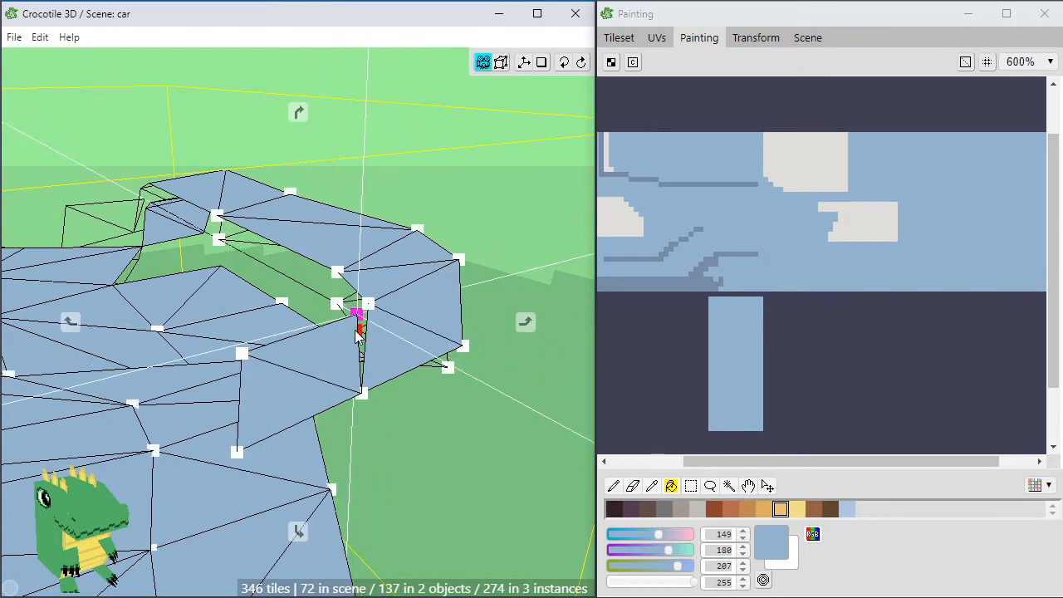
Move the forward vertices of the duplicated end tile onto the body's rear corner to connect the spoiler to the body
middle_drag(349, 341, 372, 330)
click(353, 332)
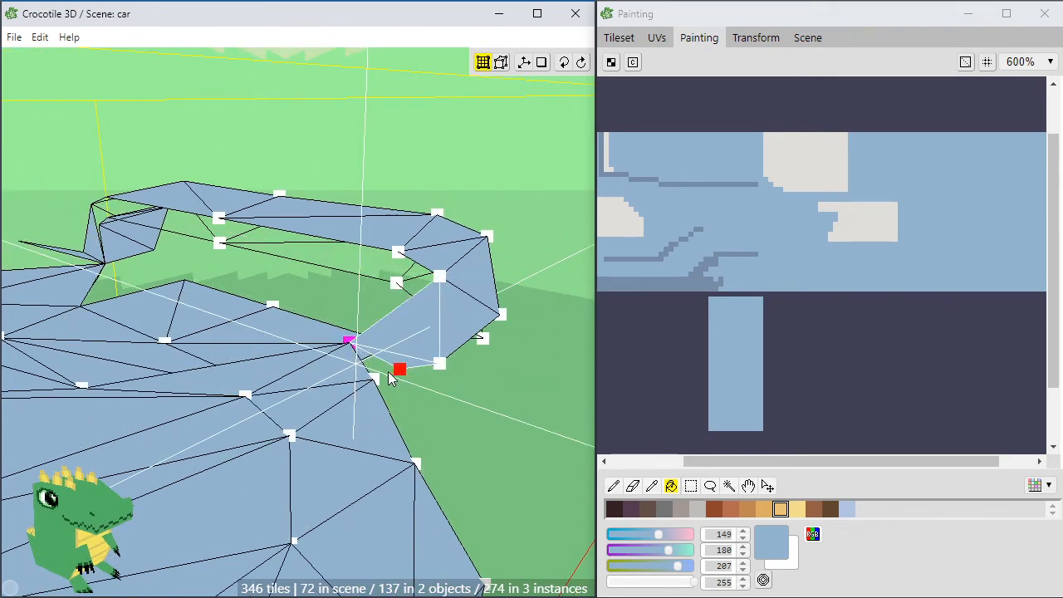
click(421, 396)
middle_drag(422, 396, 402, 417)
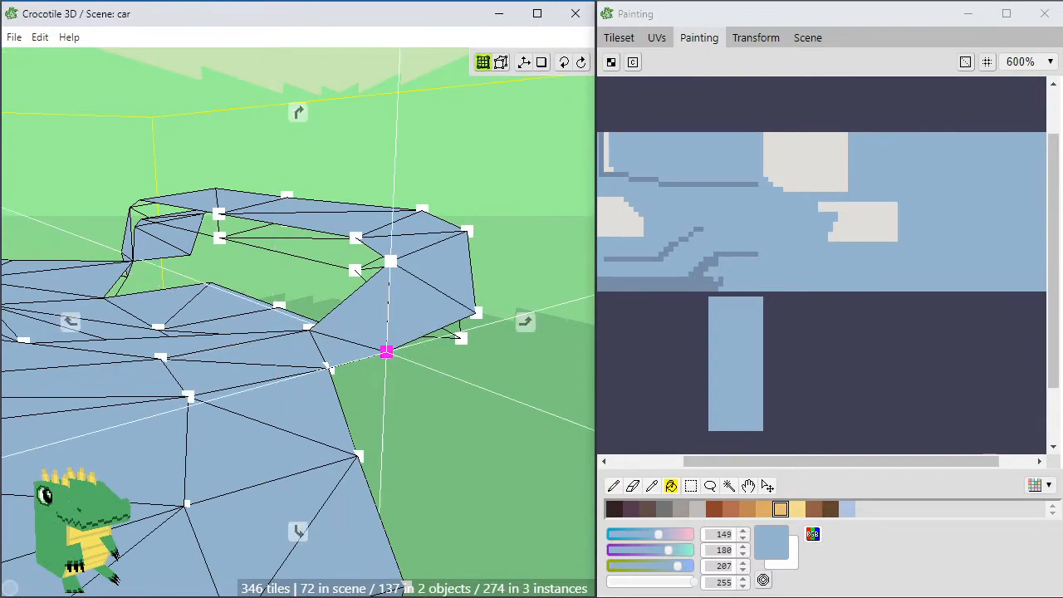
middle_drag(341, 398, 387, 398)
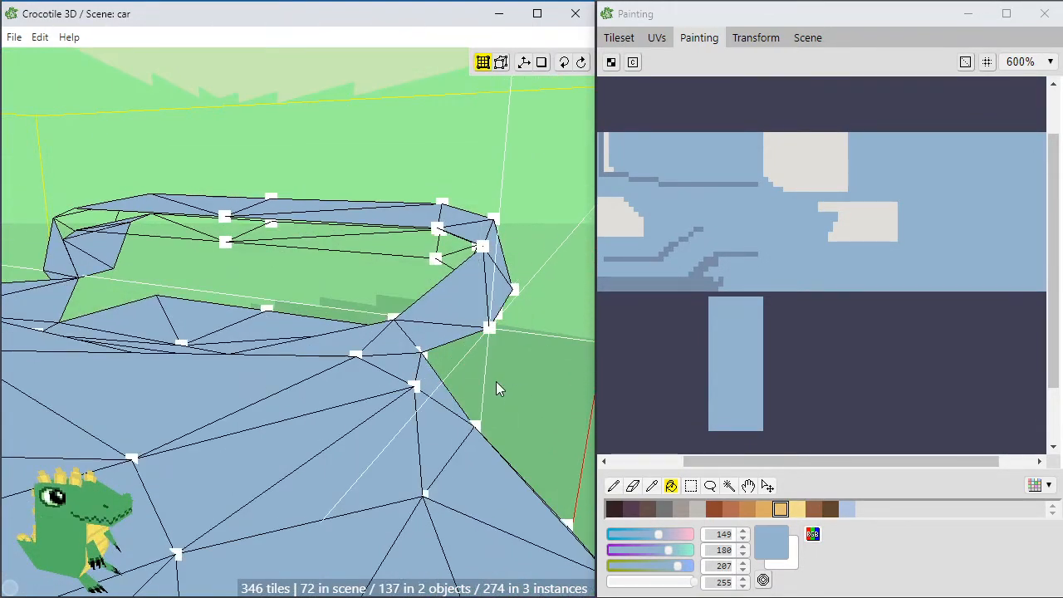
Move the upper front vertex of the connecting tile from the body onto the adjoining corner of the spoiler's inner end tile
middle_drag(498, 387, 395, 374)
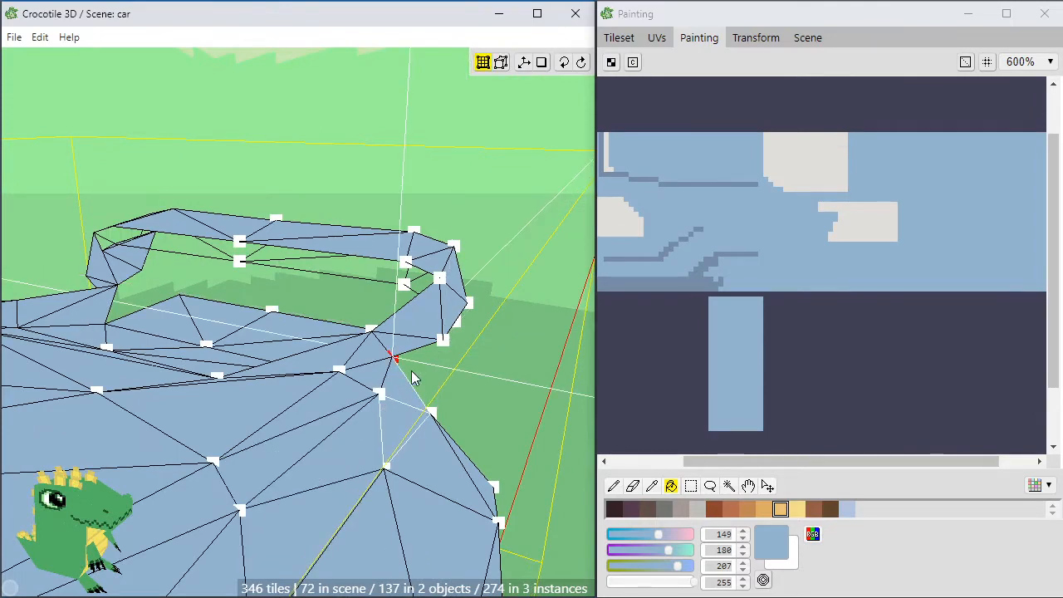
click(457, 404)
middle_drag(456, 403, 417, 339)
scroll(440, 432, down, 7)
scroll(441, 432, up, 8)
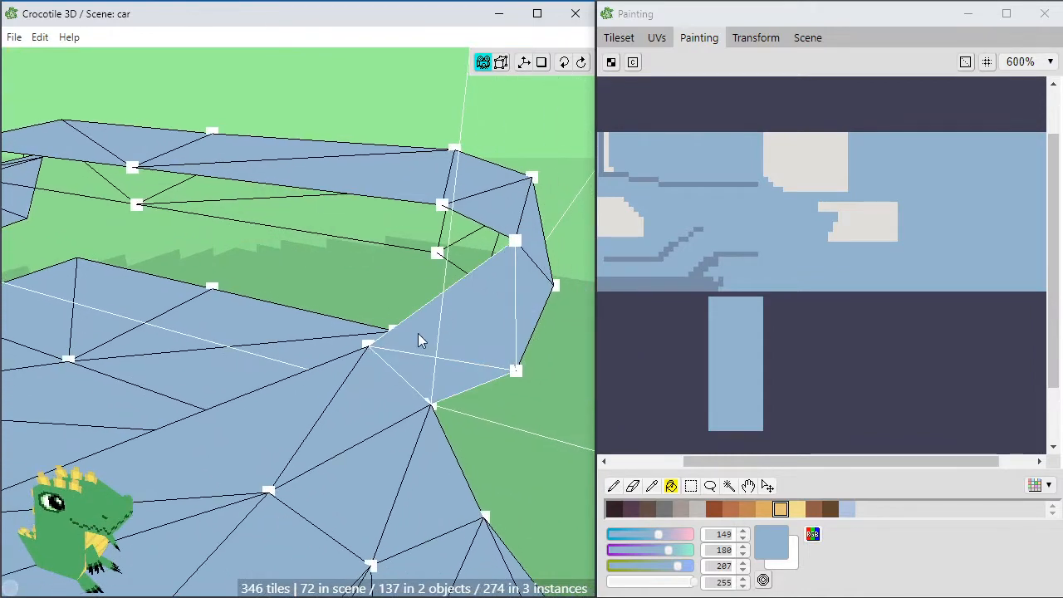
drag(380, 351, 458, 369)
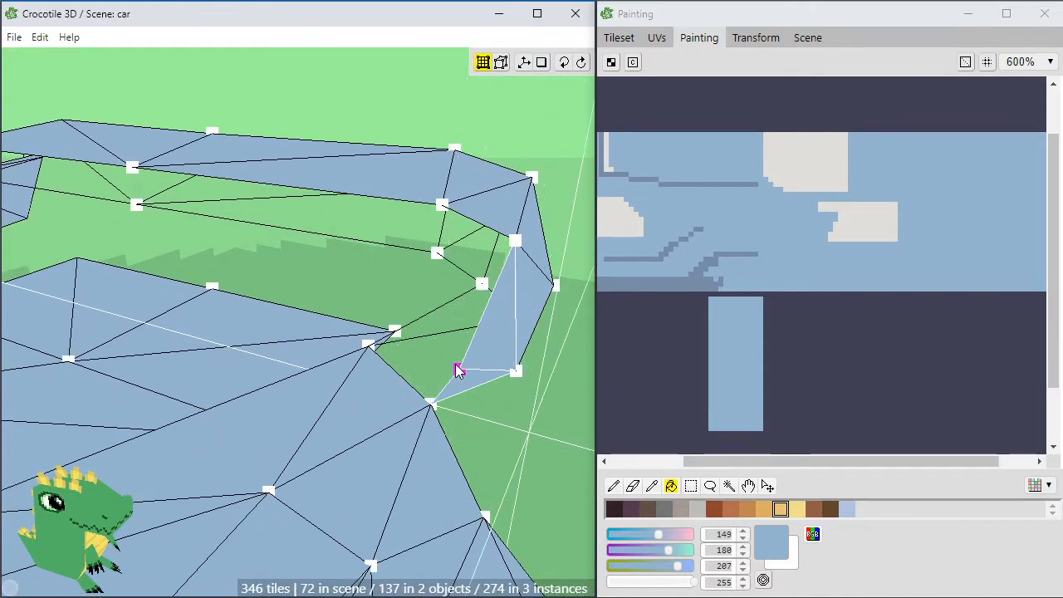
key(a)
key(s)
key(space)
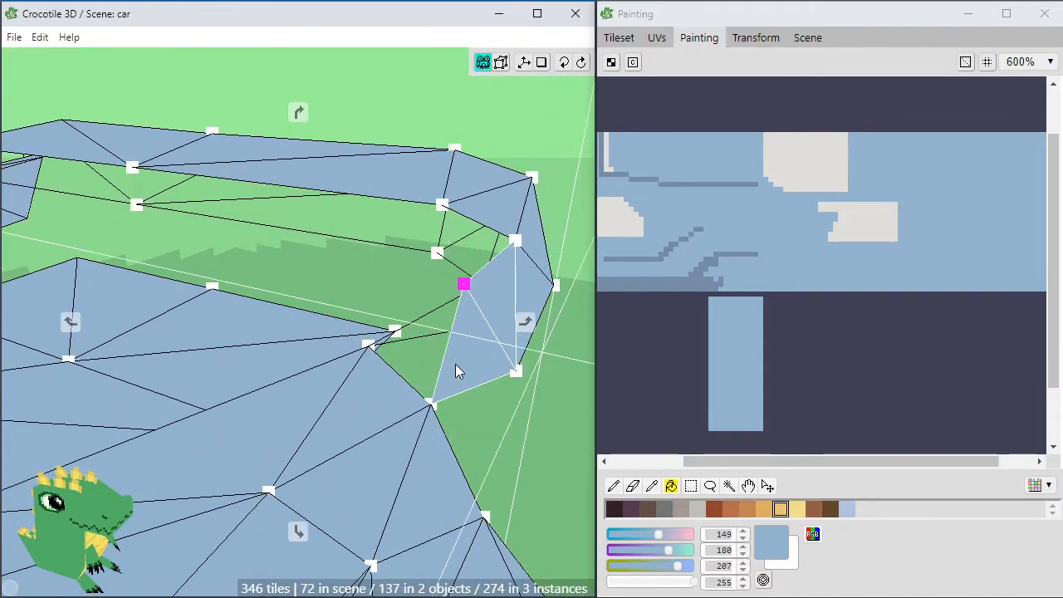
key(d)
key(space)
drag(455, 363, 492, 336)
key(space)
key(s)
key(space)
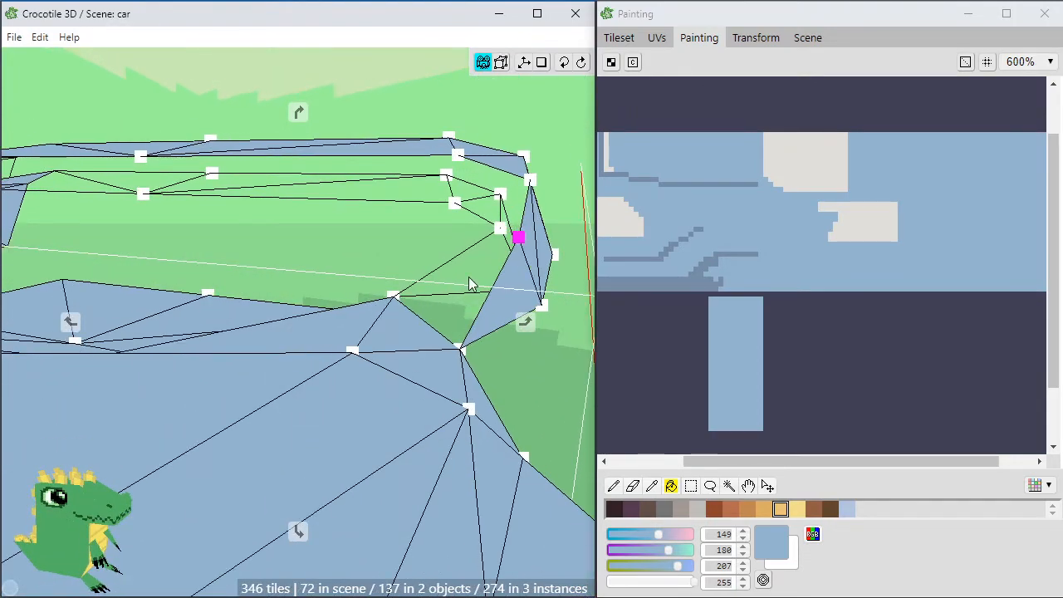
drag(471, 284, 348, 304)
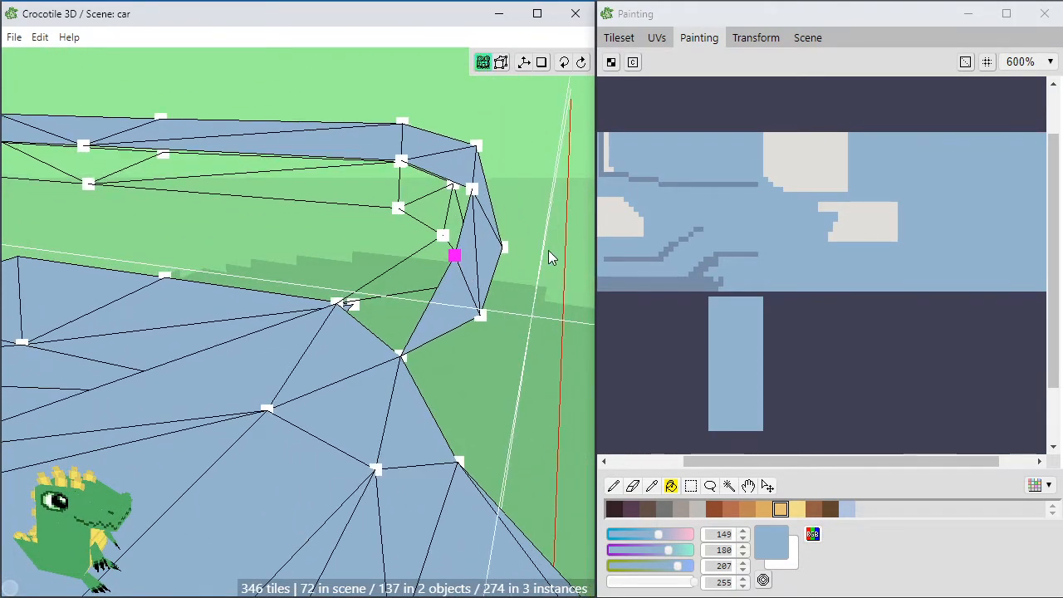
mouse_move(465, 278)
mouse_down()
mouse_move(490, 274)
mouse_move(382, 284)
mouse_move(482, 279)
mouse_up()
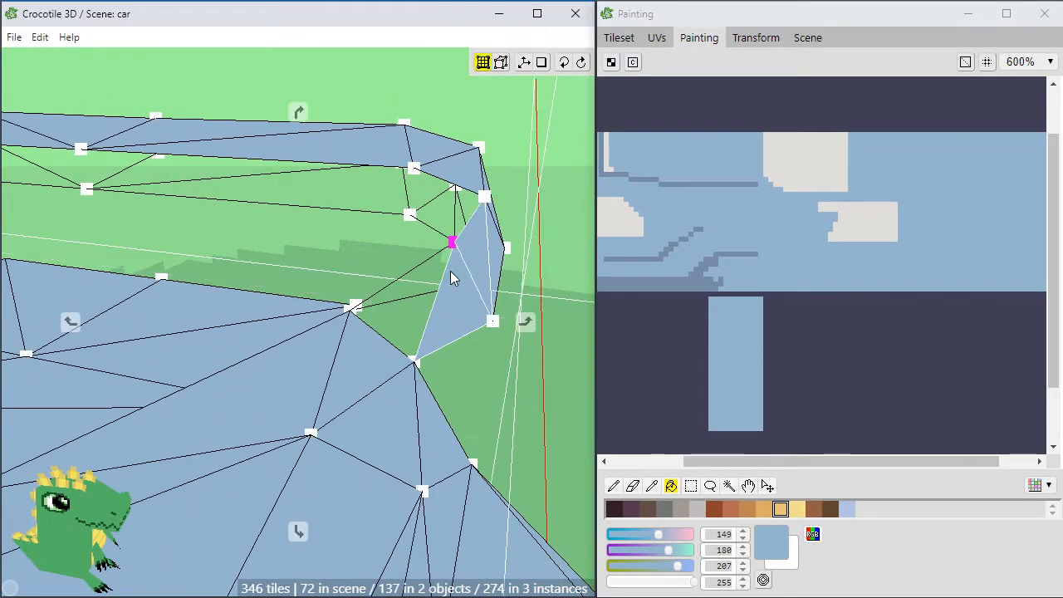
Pull the connecting tile's lower front vertex off the body's rear corner, back toward the spoiler end
drag(450, 271, 544, 307)
scroll(465, 364, down, 1)
drag(465, 308, 456, 362)
middle_drag(457, 362, 372, 377)
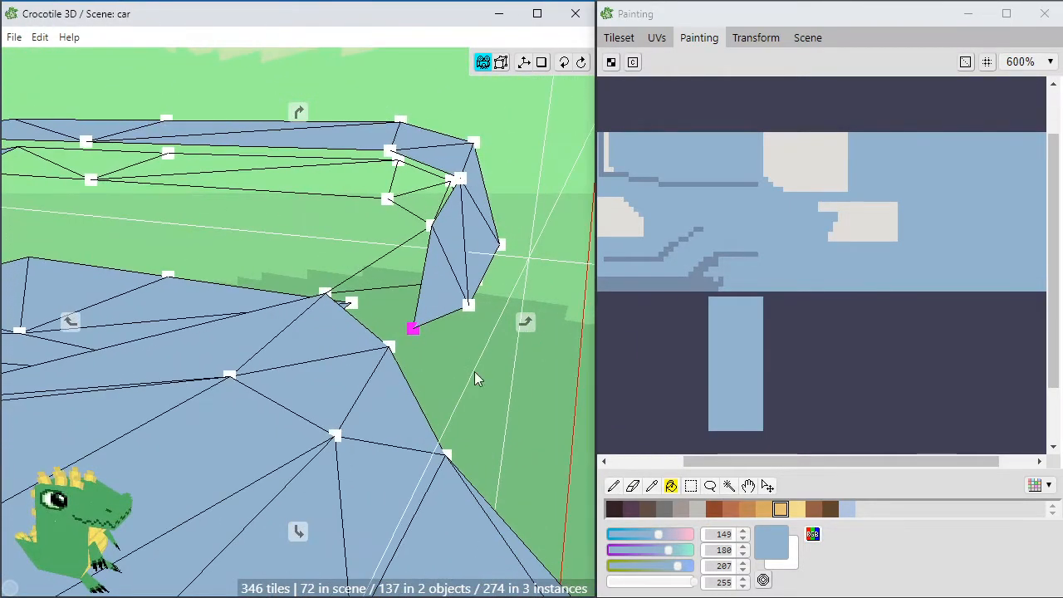
middle_drag(463, 380, 458, 374)
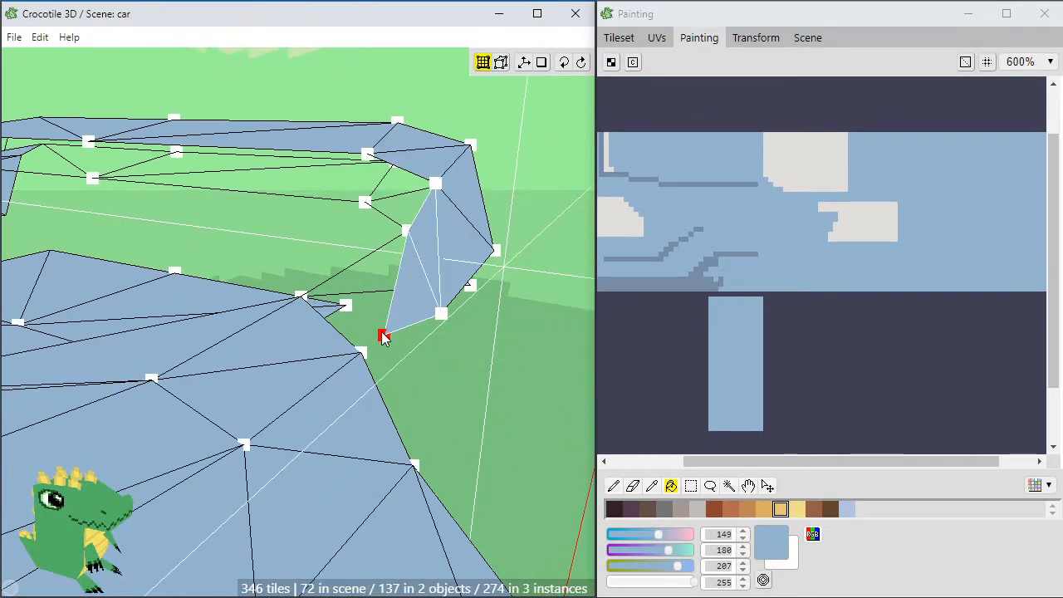
middle_drag(399, 363, 370, 358)
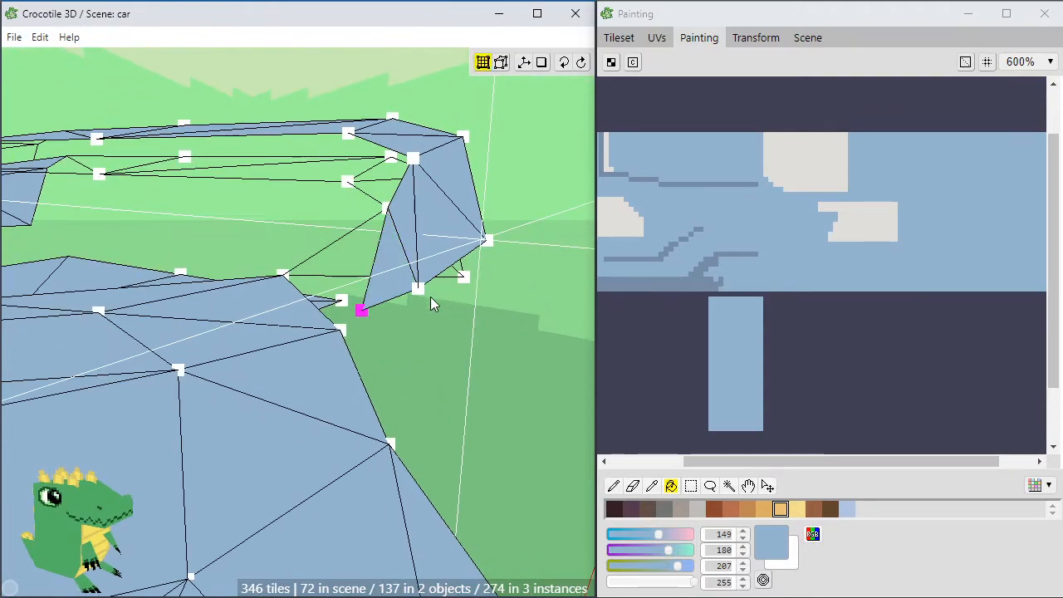
Shift the connecting tile's two lower vertices rearward and upward to form a narrow strip under the spoiler end
mouse_move(430, 303)
middle_down()
mouse_move(451, 339)
mouse_move(299, 315)
mouse_move(323, 314)
middle_up()
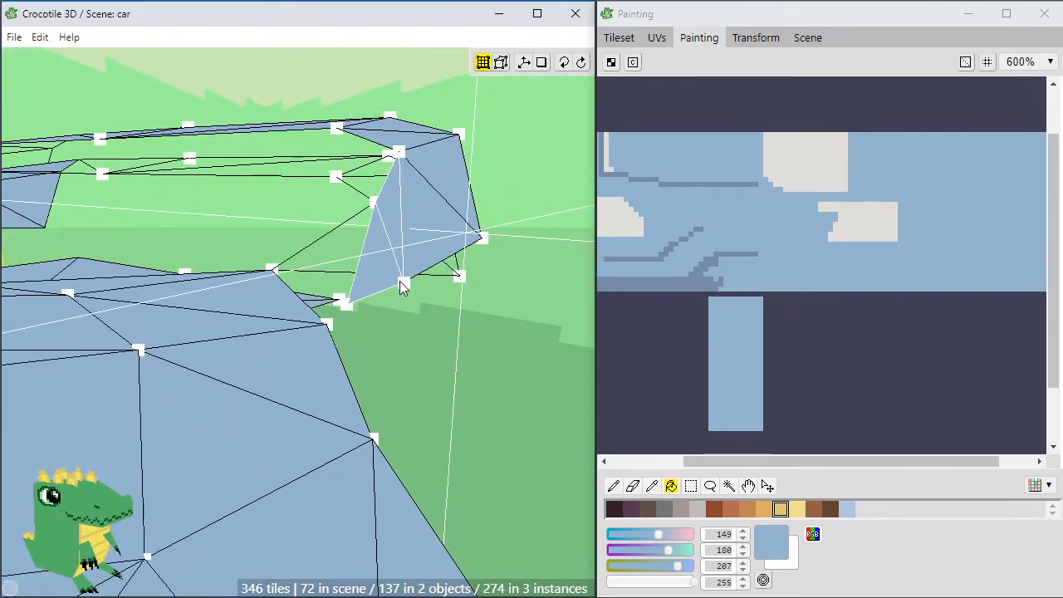
key(d)
key(a)
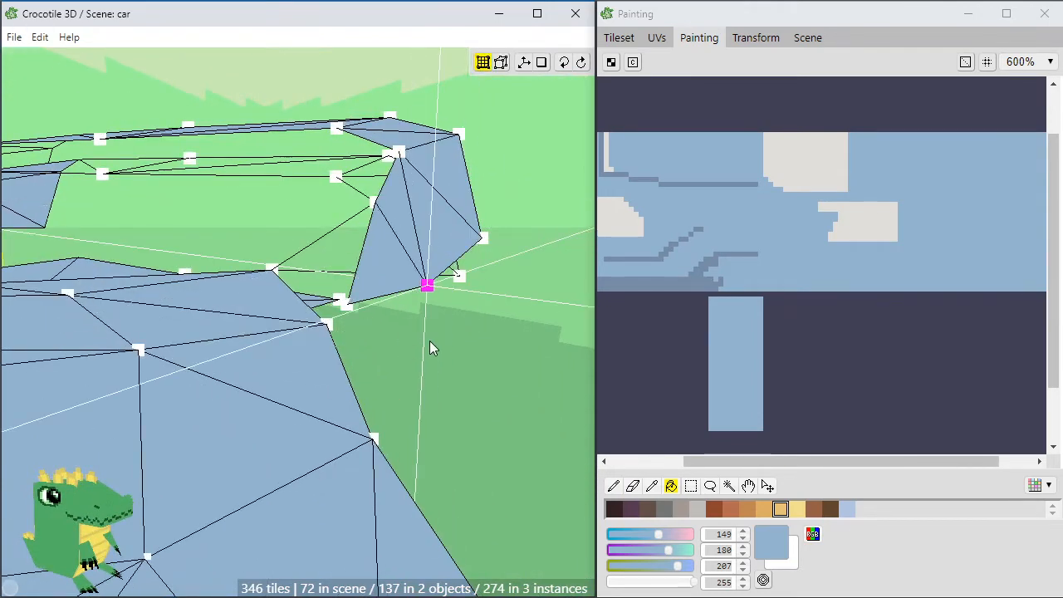
key(e)
click(344, 300)
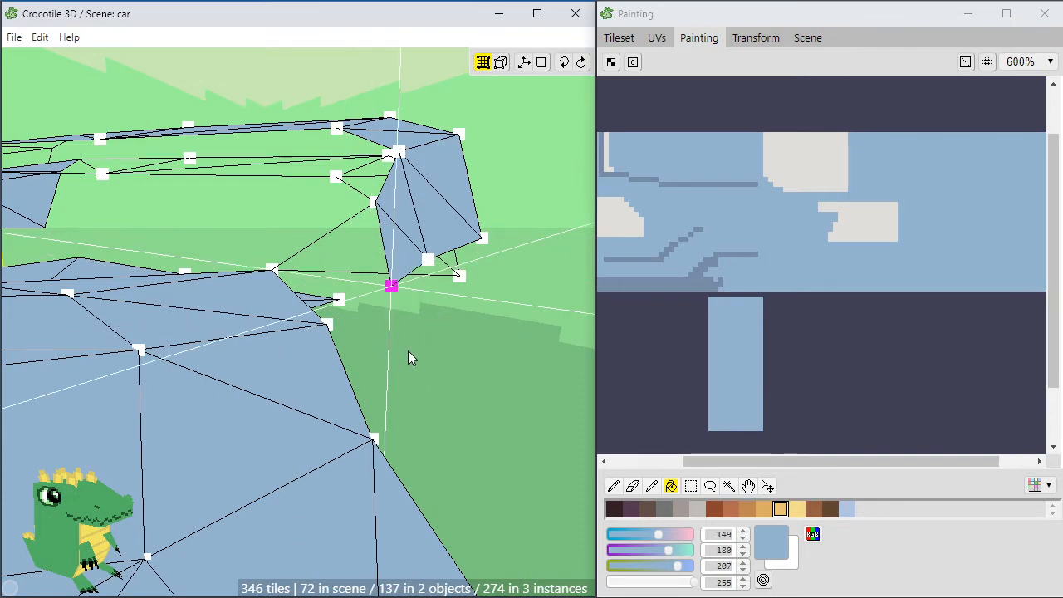
middle_drag(407, 350, 523, 344)
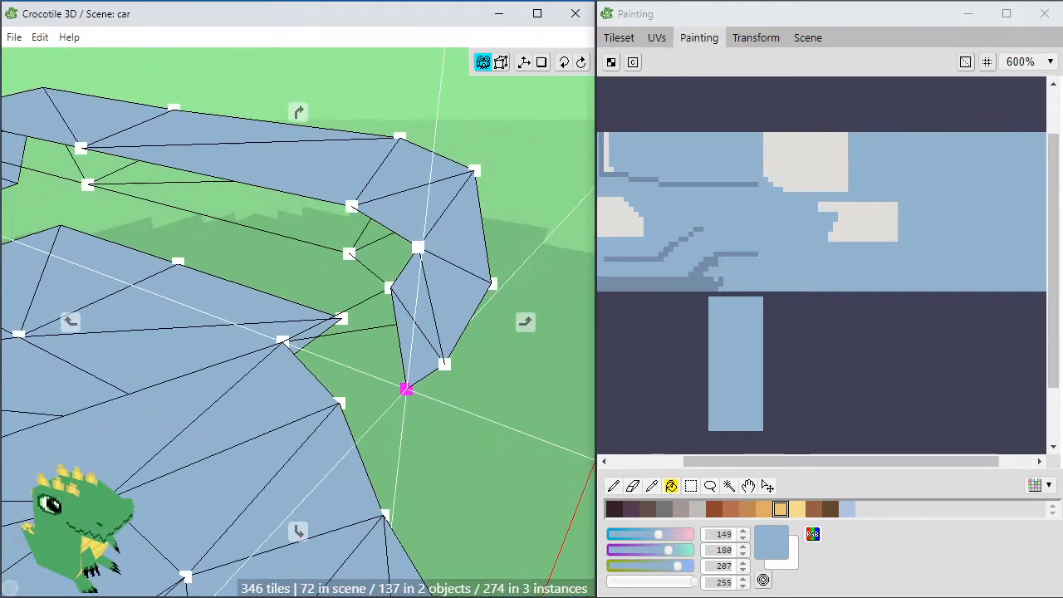
mouse_move(419, 426)
middle_down()
mouse_move(502, 420)
mouse_move(403, 398)
mouse_move(395, 406)
mouse_move(413, 420)
middle_up()
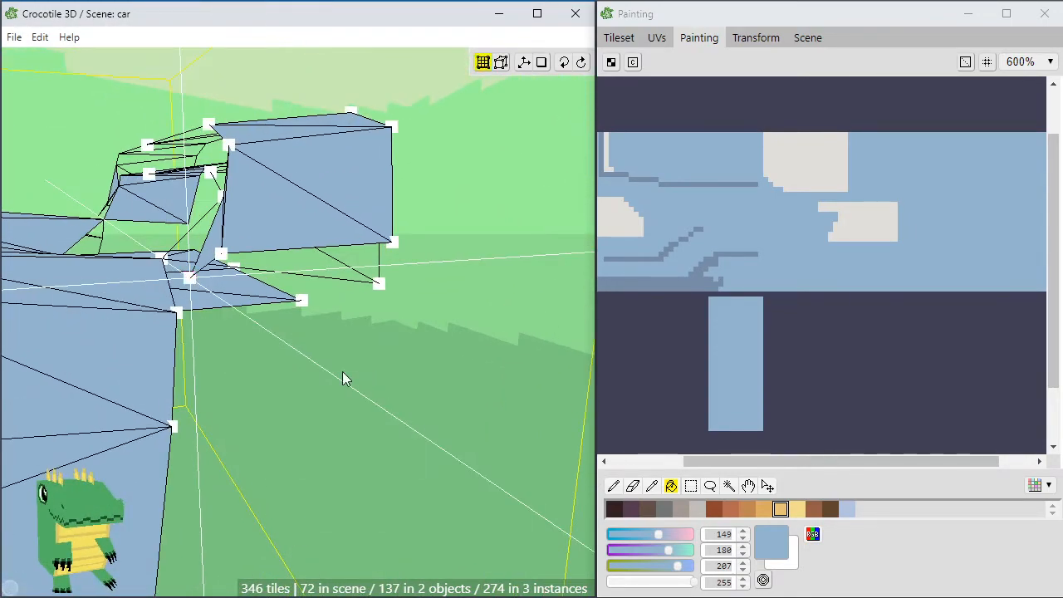
middle_drag(339, 369, 375, 367)
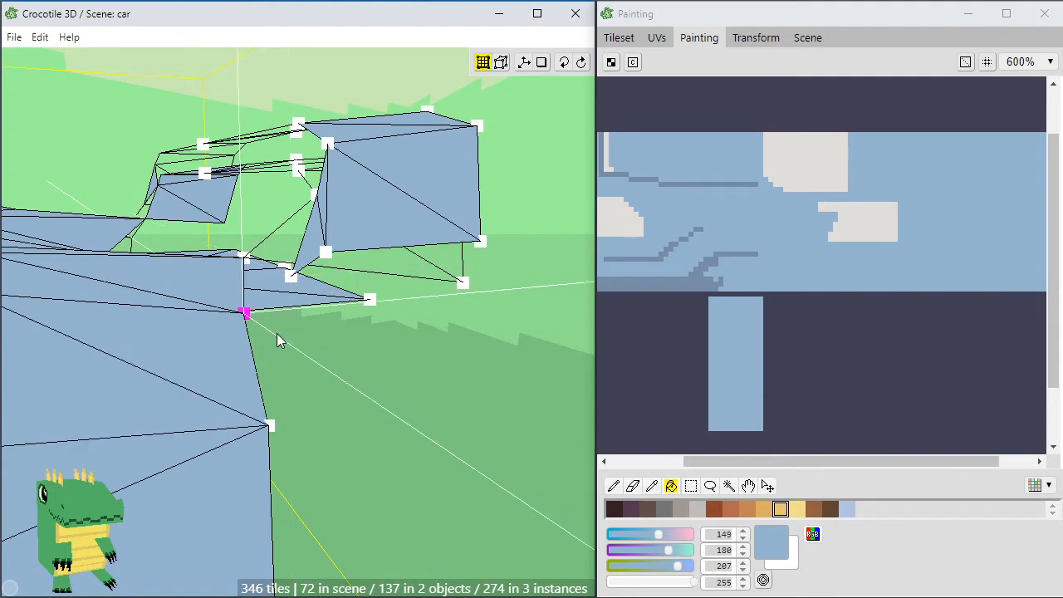
middle_drag(321, 398, 247, 339)
middle_drag(381, 359, 398, 375)
scroll(394, 388, up, 4)
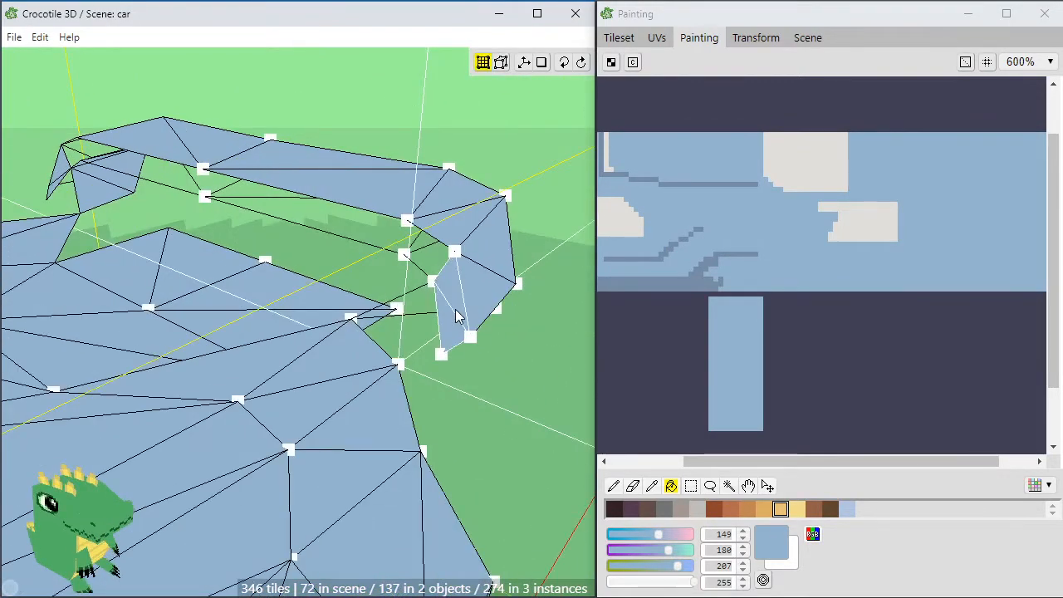
Duplicate the narrow connecting tile and fit the copy's vertices between the spoiler strip and the two vertices at the body's rear corner
key(ctrl+v)
key(a)
key(a)
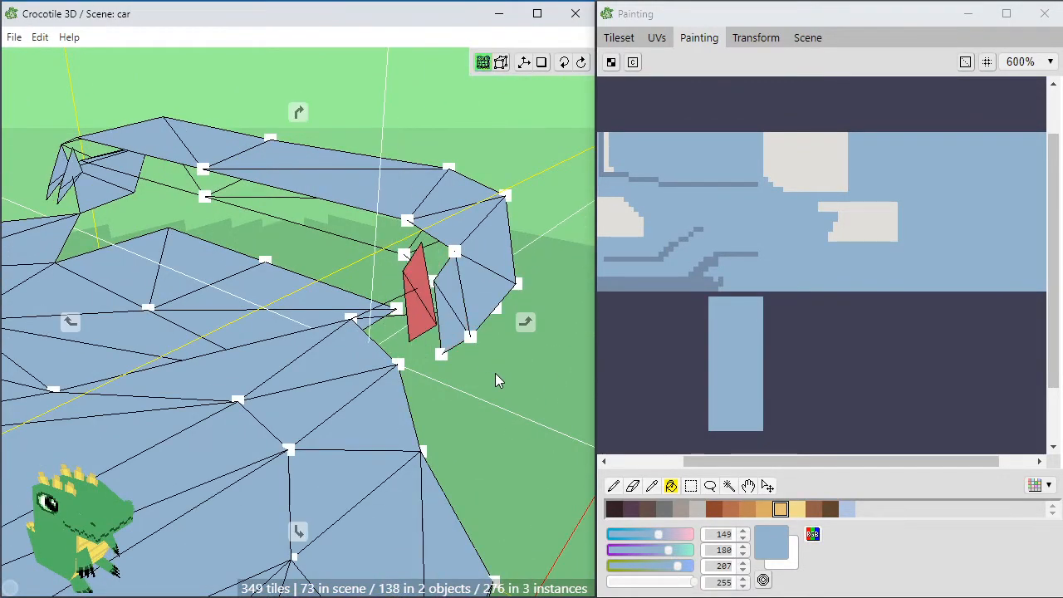
key(a)
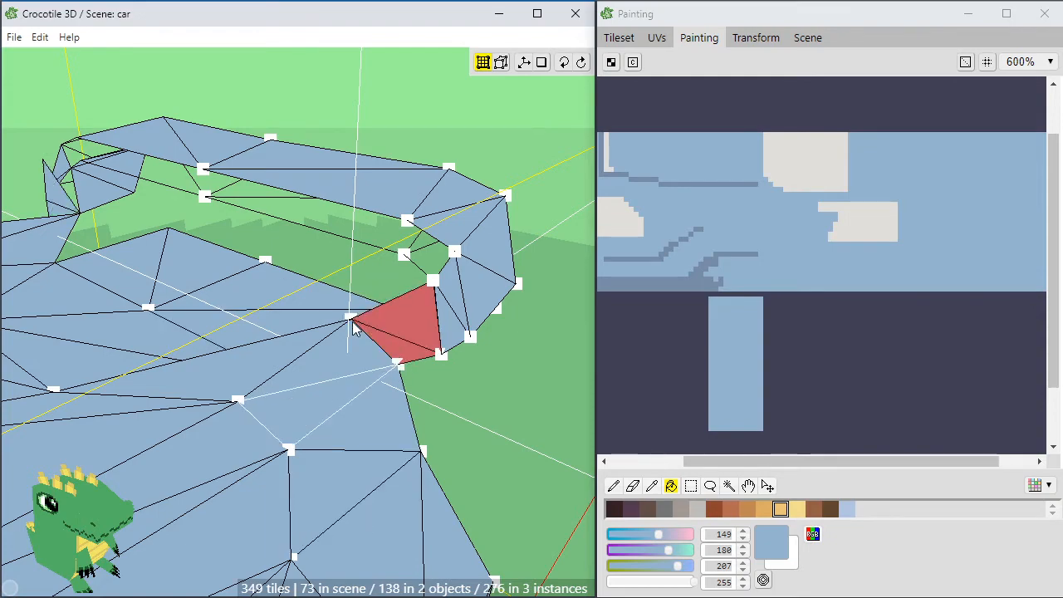
key(space)
drag(360, 353, 604, 283)
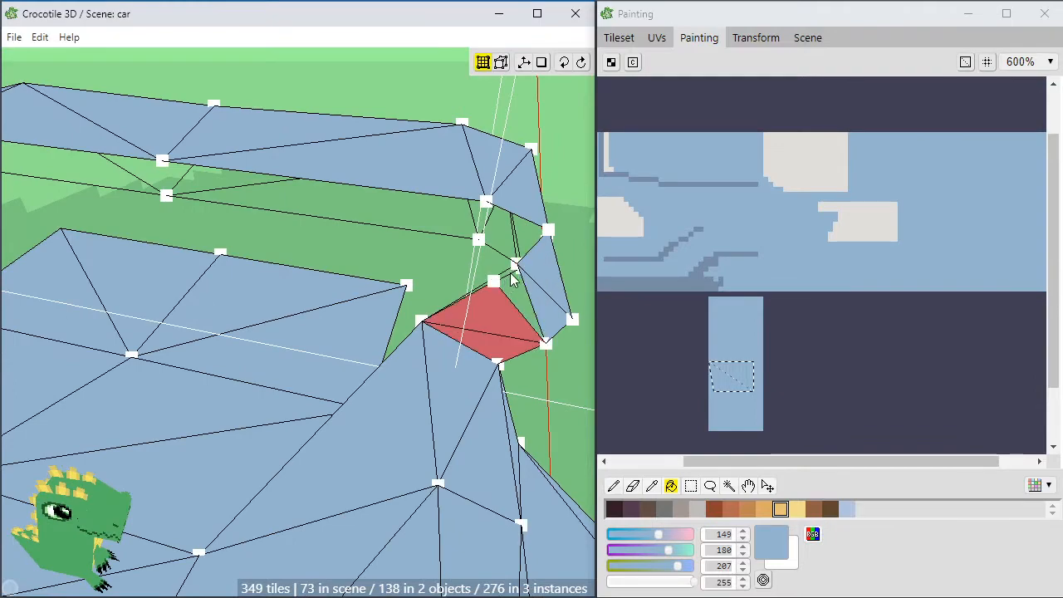
key(space)
drag(516, 264, 478, 321)
key(space)
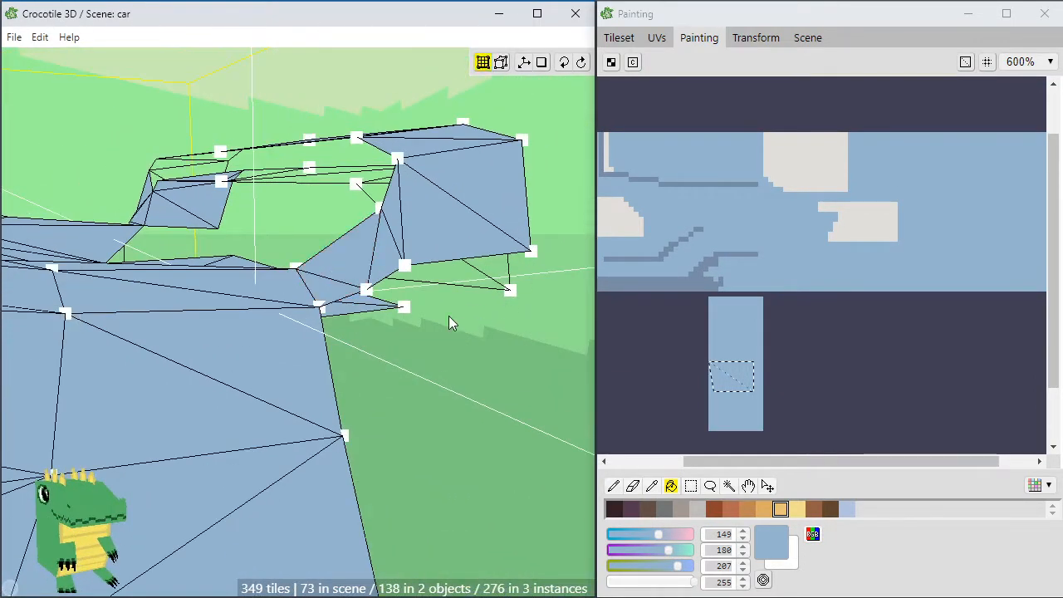
Move the two body corner vertices at the base of the spoiler connection slightly toward the front of the car
drag(377, 343, 221, 371)
scroll(304, 399, down, 3)
scroll(257, 416, up, 3)
drag(276, 409, 283, 409)
scroll(283, 410, down, 6)
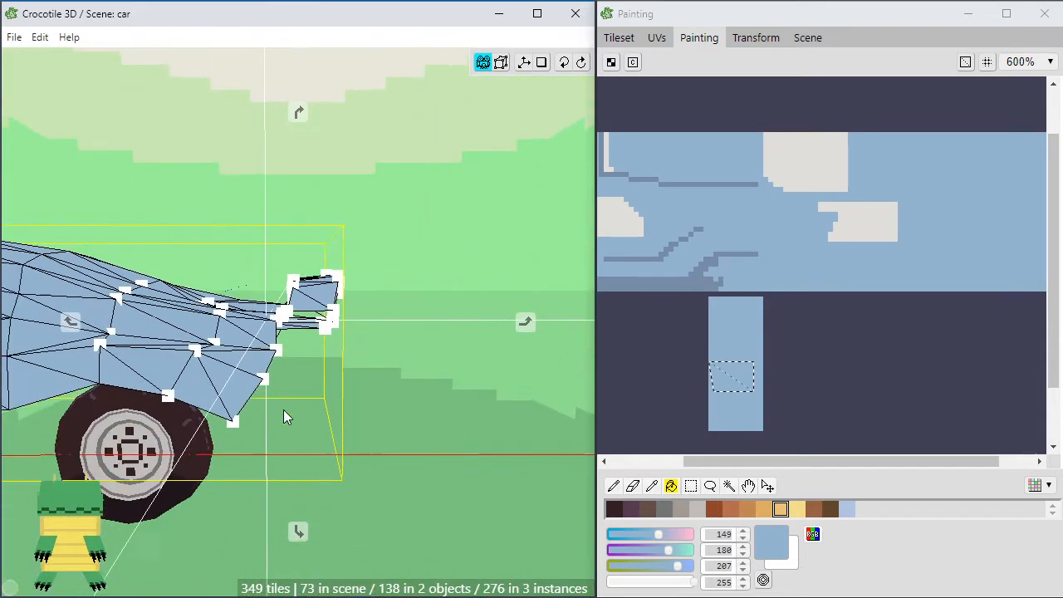
right_drag(283, 409, 418, 379)
scroll(371, 291, up, 6)
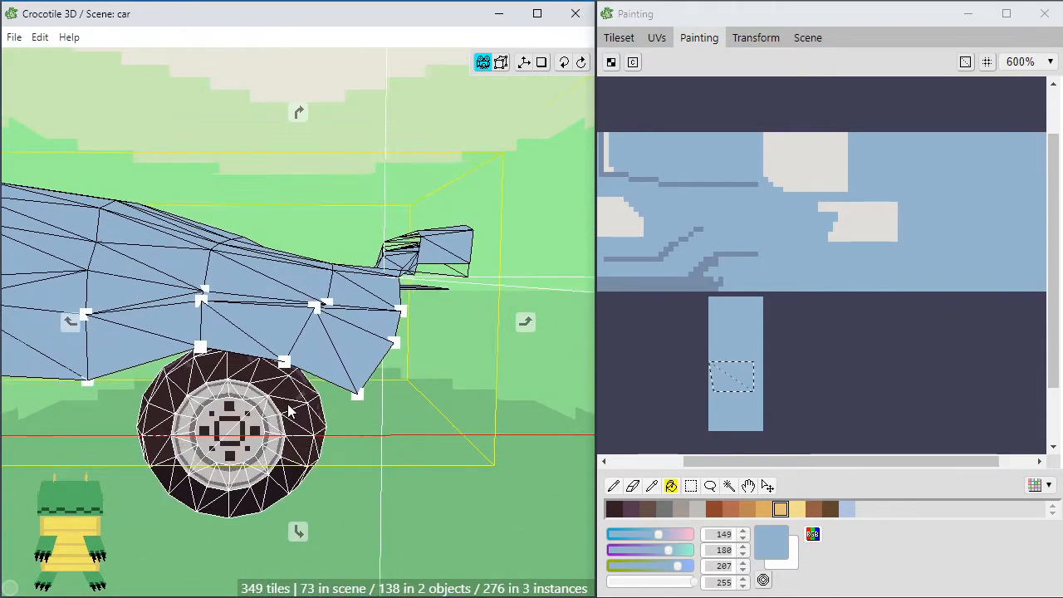
scroll(371, 290, up, 3)
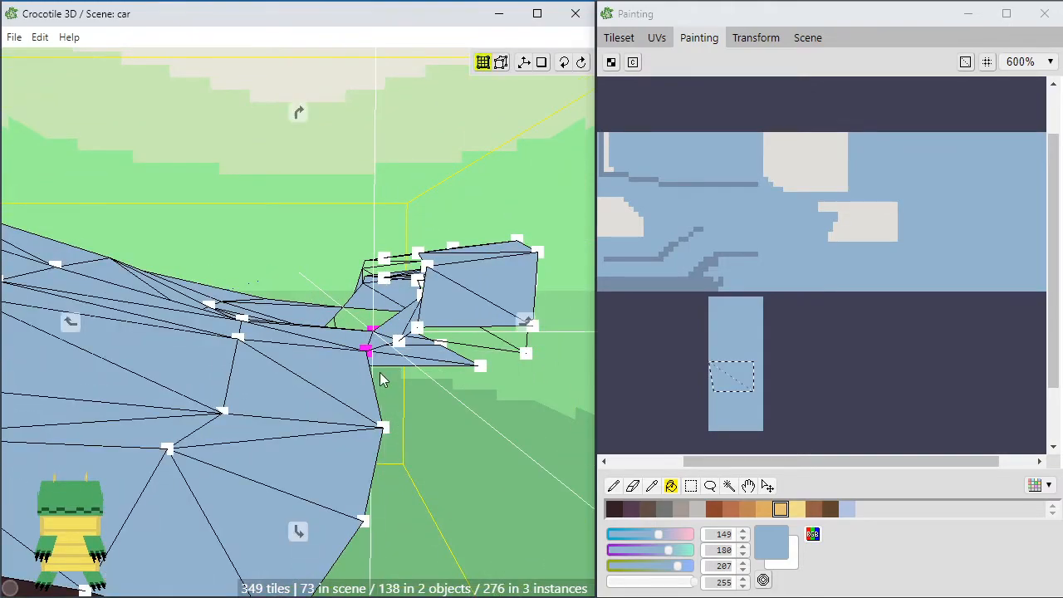
drag(381, 373, 383, 453)
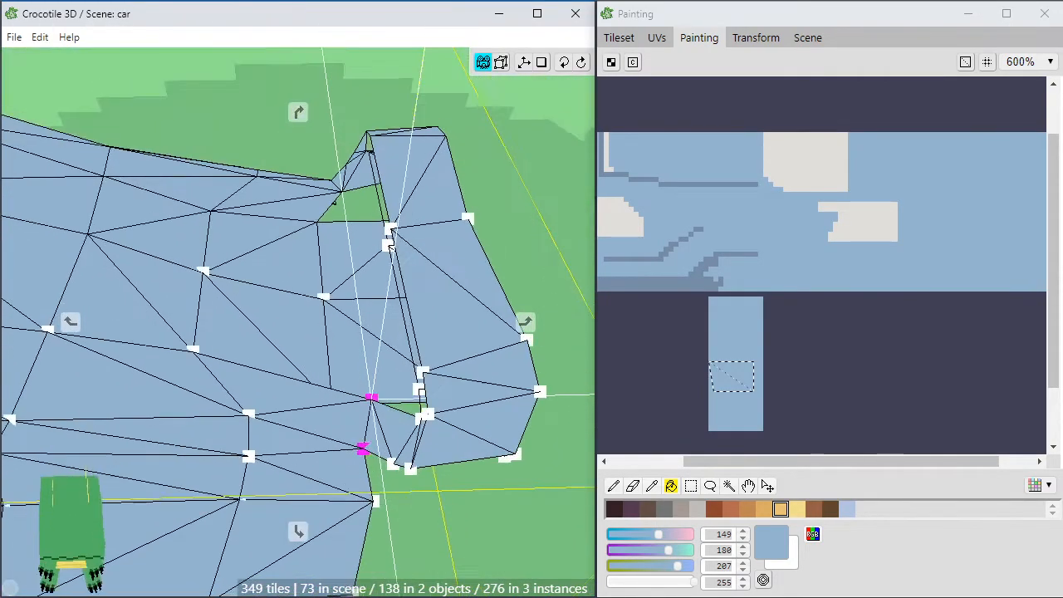
drag(388, 243, 387, 376)
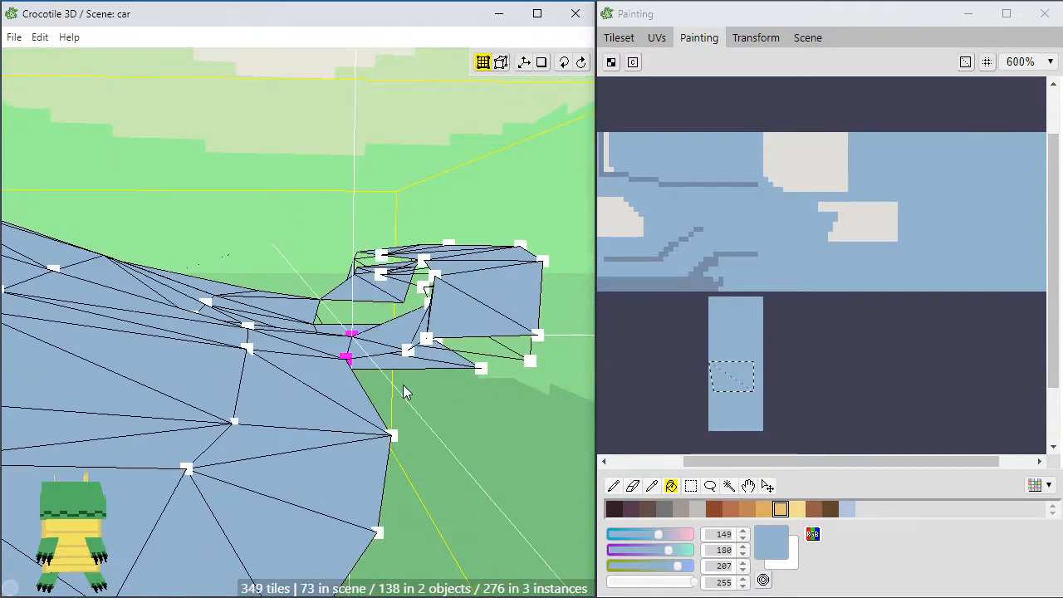
click(396, 399)
drag(365, 386, 358, 419)
scroll(357, 419, up, 2)
middle_drag(407, 237, 436, 315)
key(f)
scroll(382, 299, up, 2)
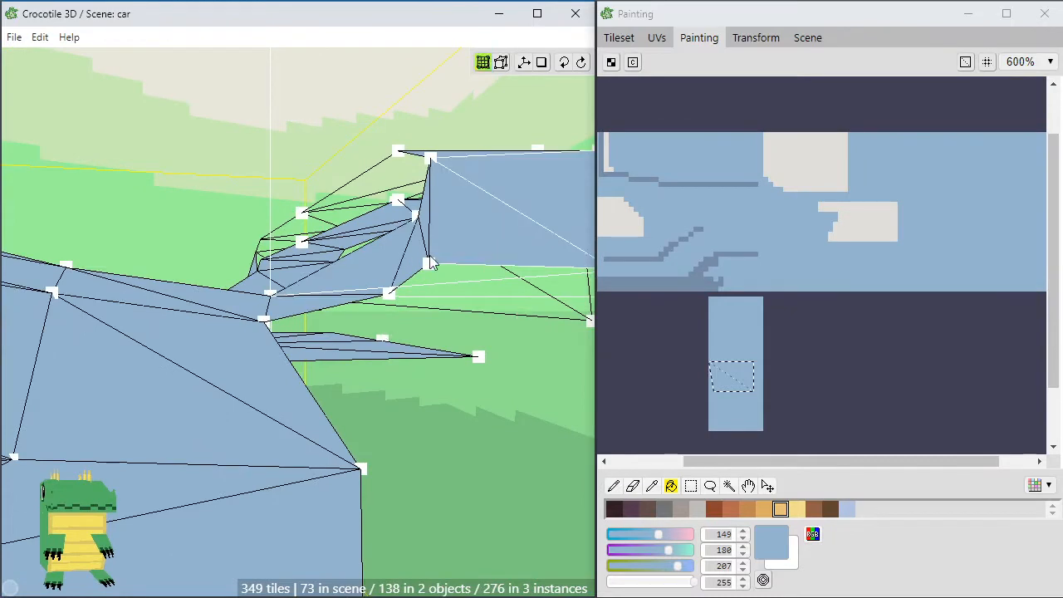
Duplicate the upper tiles of the spoiler's crossbar and its outer bend, and lower the copy beneath the originals
mouse_move(339, 305)
middle_down()
mouse_move(407, 305)
mouse_move(335, 304)
mouse_move(348, 356)
middle_up()
middle_drag(349, 176, 350, 207)
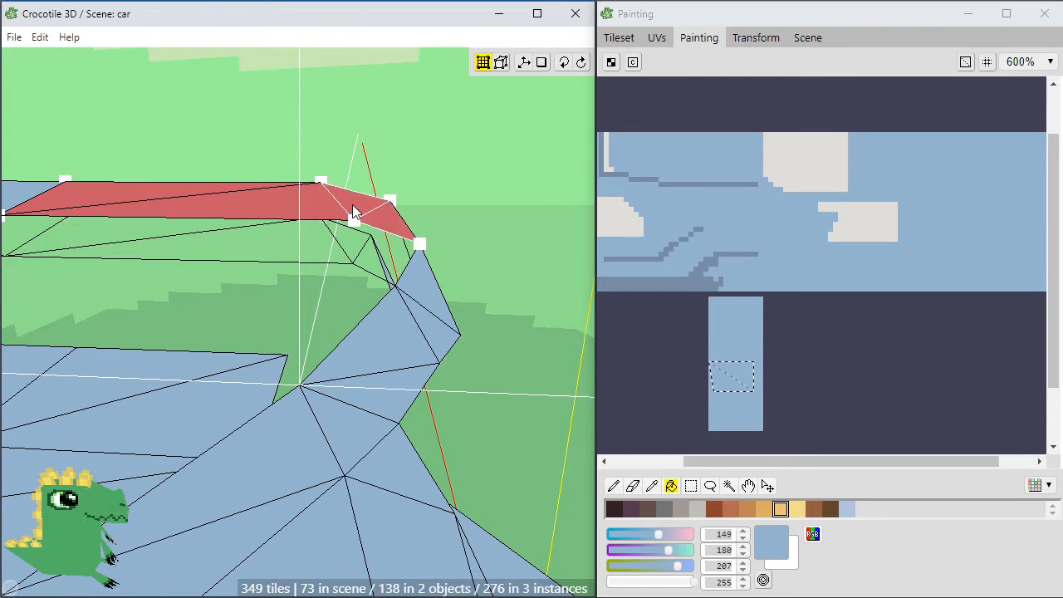
click(352, 212)
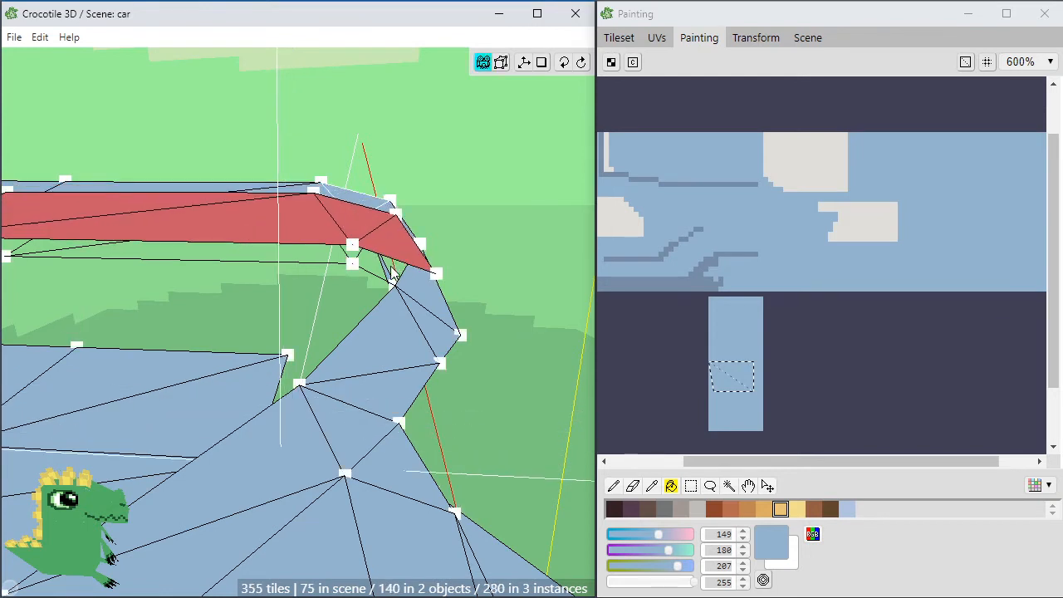
key(s)
key(s)
key(w)
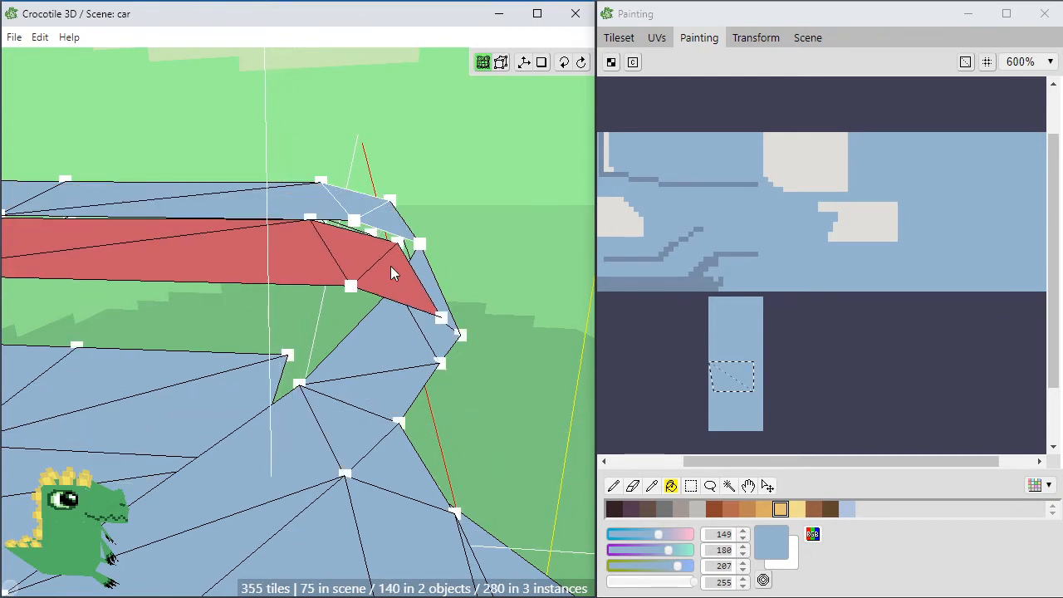
Join the upper vertices of the duplicated tiles to the front edge of the spoiler's top surface
right_drag(324, 277, 225, 298)
key(a)
key(s)
key(w)
key(d)
click(363, 242)
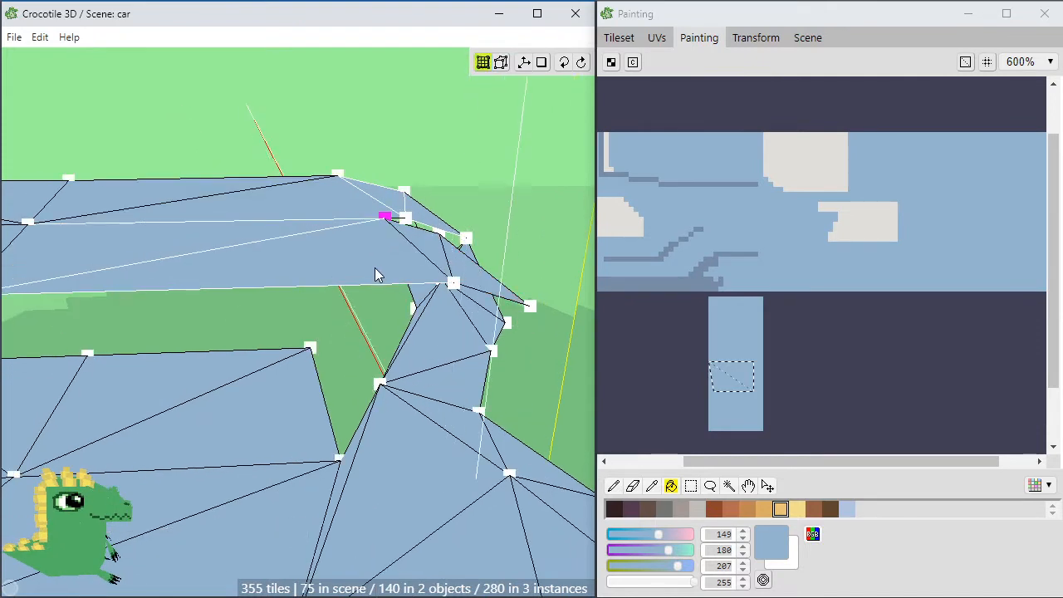
right_drag(376, 268, 501, 273)
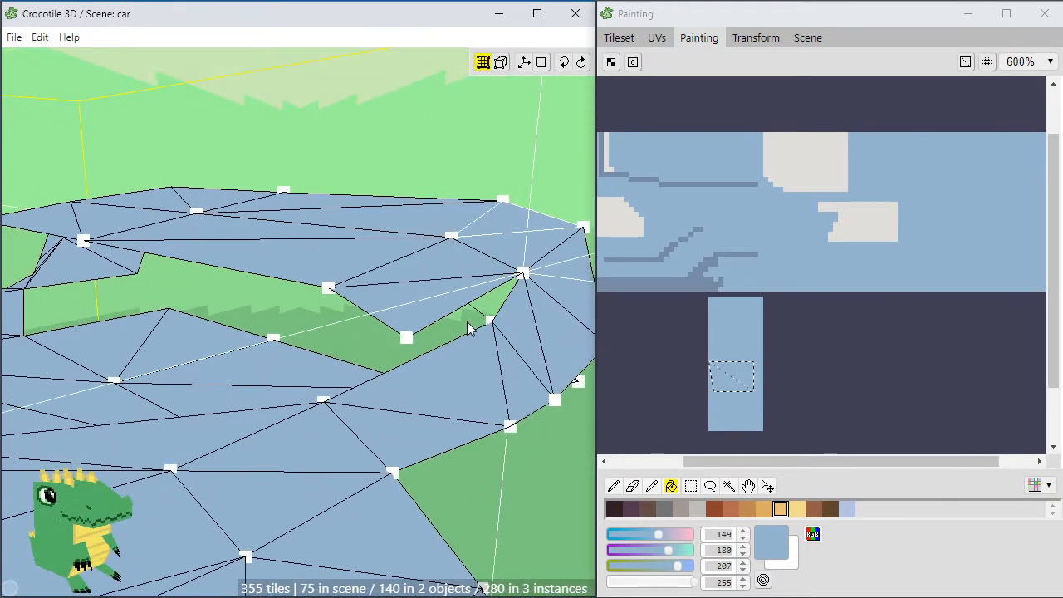
Move the three lower vertices of the duplicated tiles onto the underside's front edge to close the spoiler's front face
shift+click(328, 289)
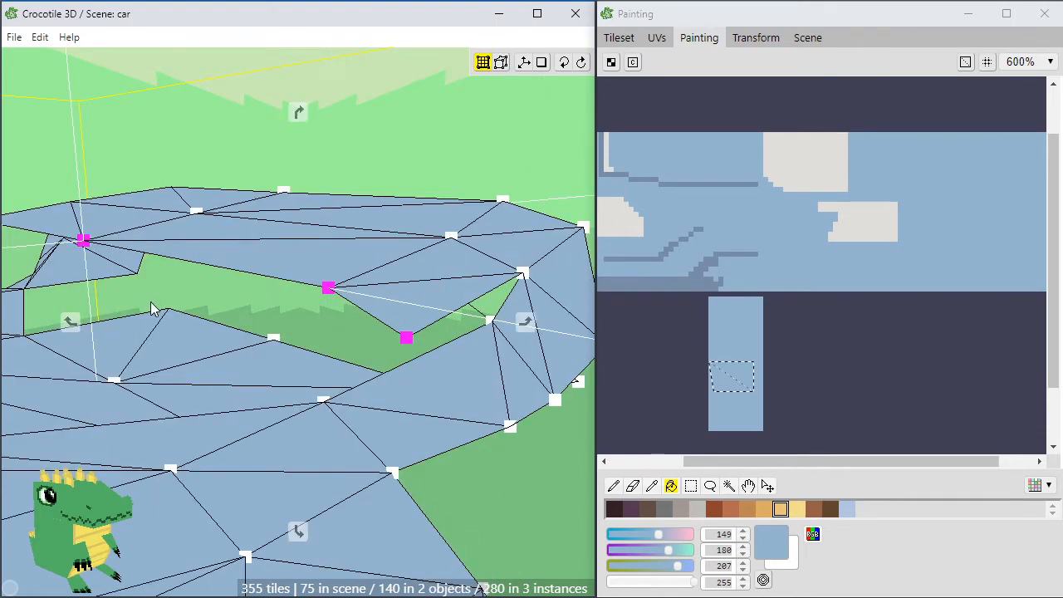
key(w)
key(w)
key(s)
key(s)
key(d)
key(d)
key(d)
key(d)
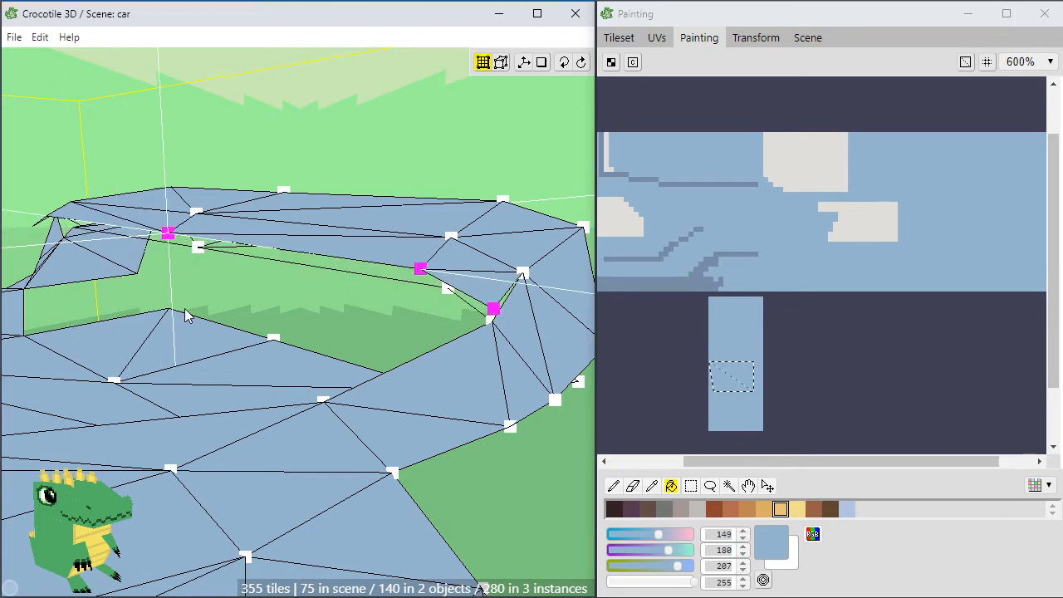
key(q)
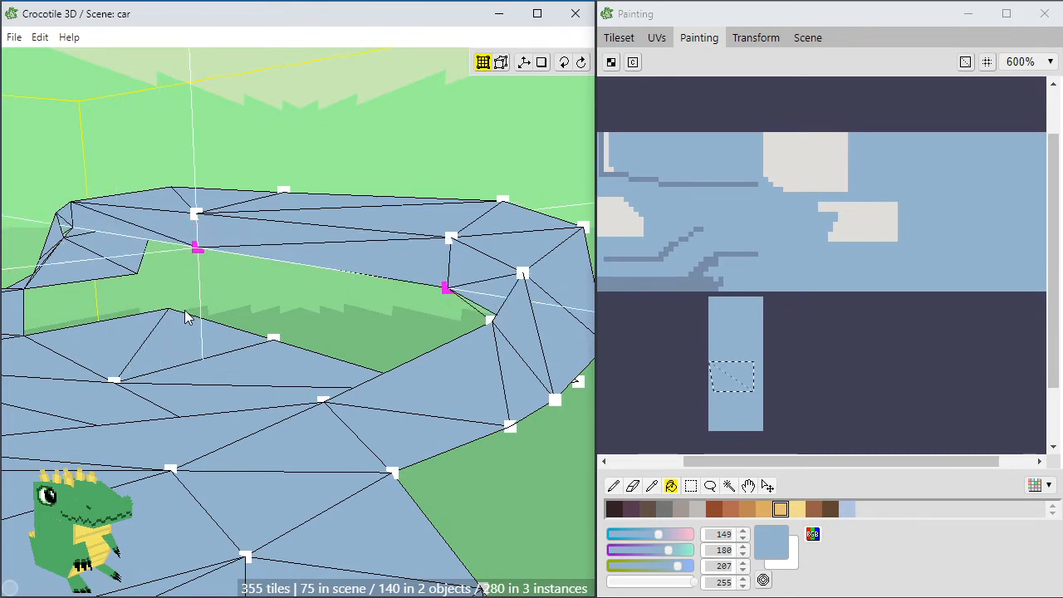
Fit the front face's lower bend vertex to the adjoining underside corner at the spoiler's outer end
click(386, 310)
key(space)
drag(386, 309, 445, 303)
key(space)
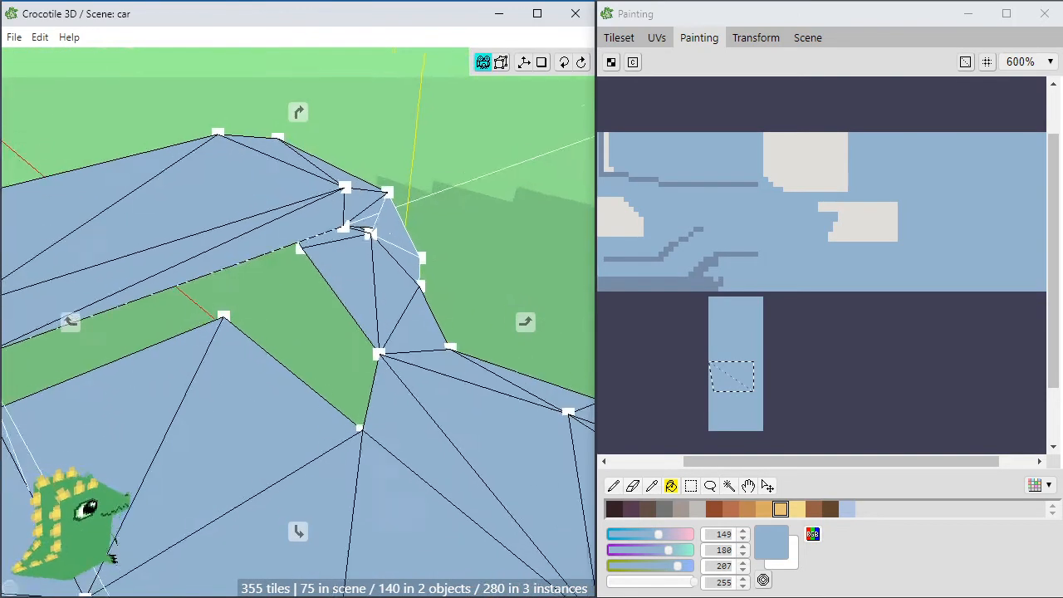
drag(422, 257, 396, 244)
key(space)
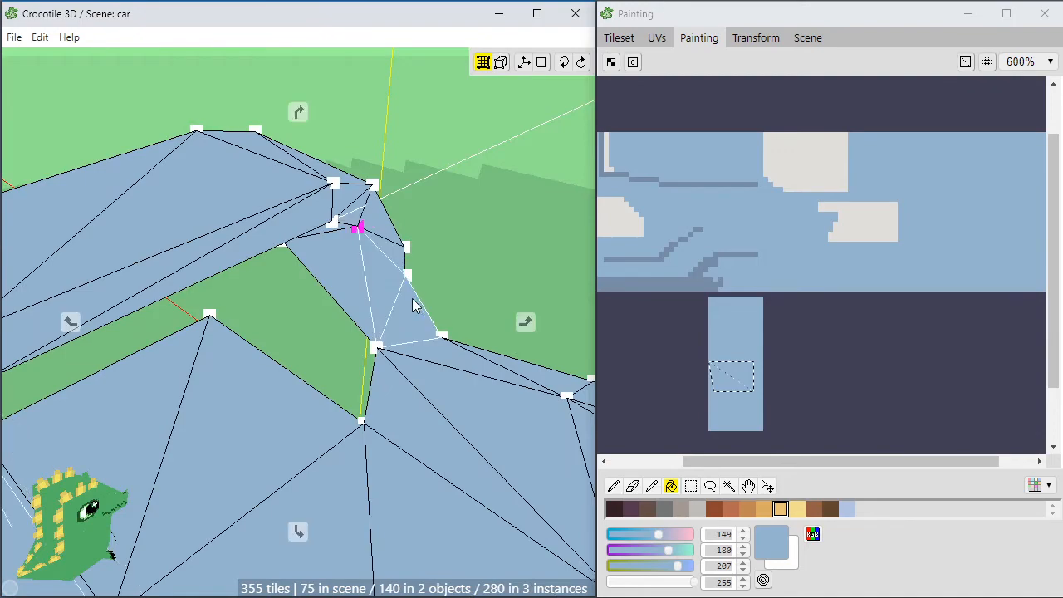
Shift the three upper vertices of the spoiler's front face rearward and slightly down
drag(412, 298, 532, 331)
key(space)
click(429, 330)
key(space)
mouse_move(429, 331)
mouse_down()
mouse_move(499, 333)
mouse_move(349, 315)
mouse_move(315, 324)
mouse_move(436, 363)
mouse_move(299, 412)
mouse_move(266, 391)
mouse_move(280, 398)
mouse_move(401, 340)
mouse_move(345, 455)
mouse_up()
scroll(345, 451, up, 5)
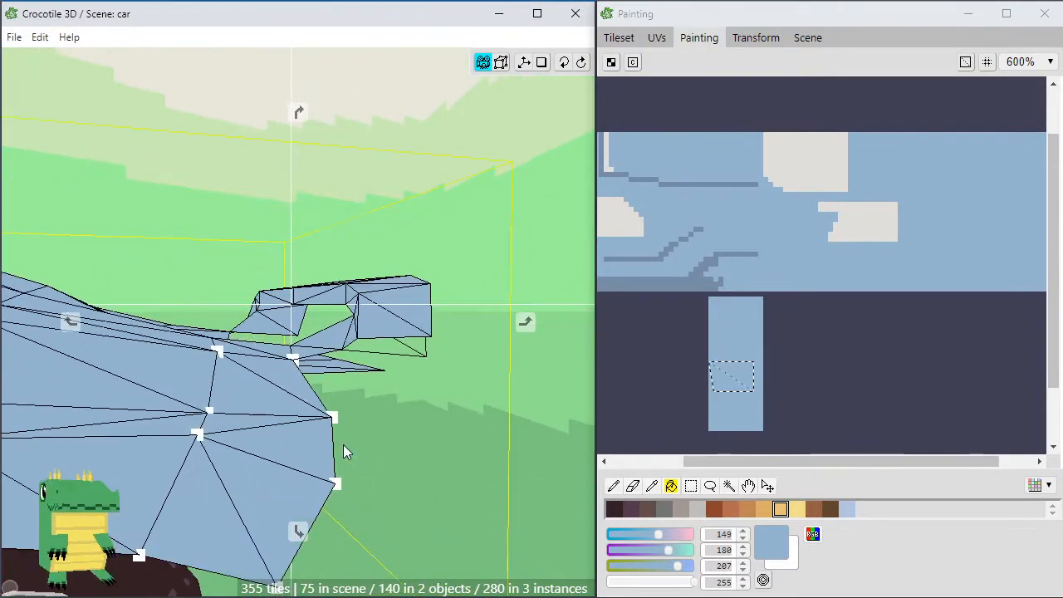
mouse_move(344, 450)
middle_down()
mouse_move(346, 371)
mouse_move(357, 375)
mouse_move(328, 370)
mouse_move(353, 330)
middle_up()
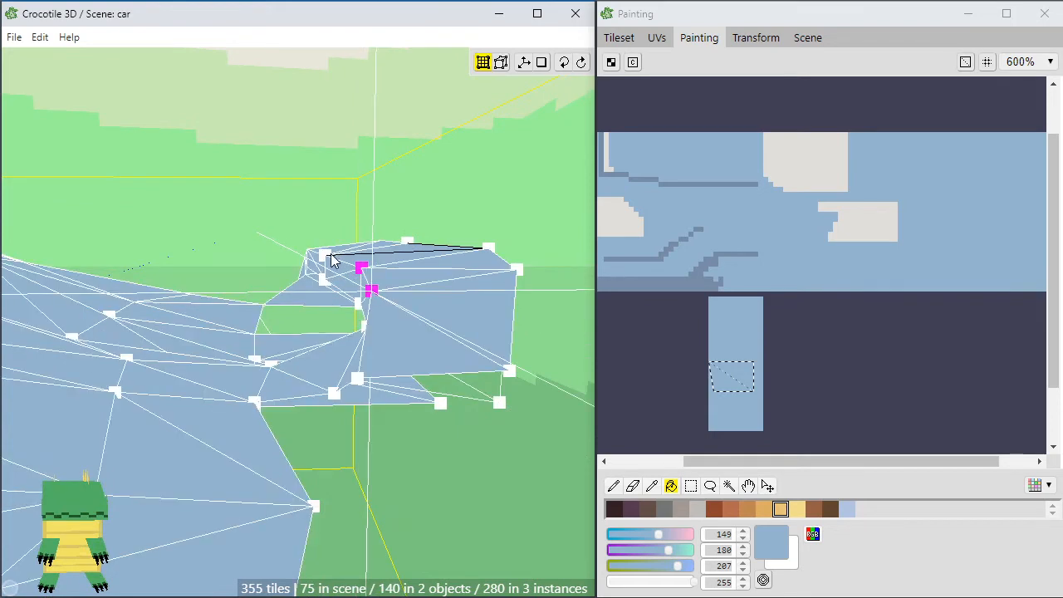
key(s)
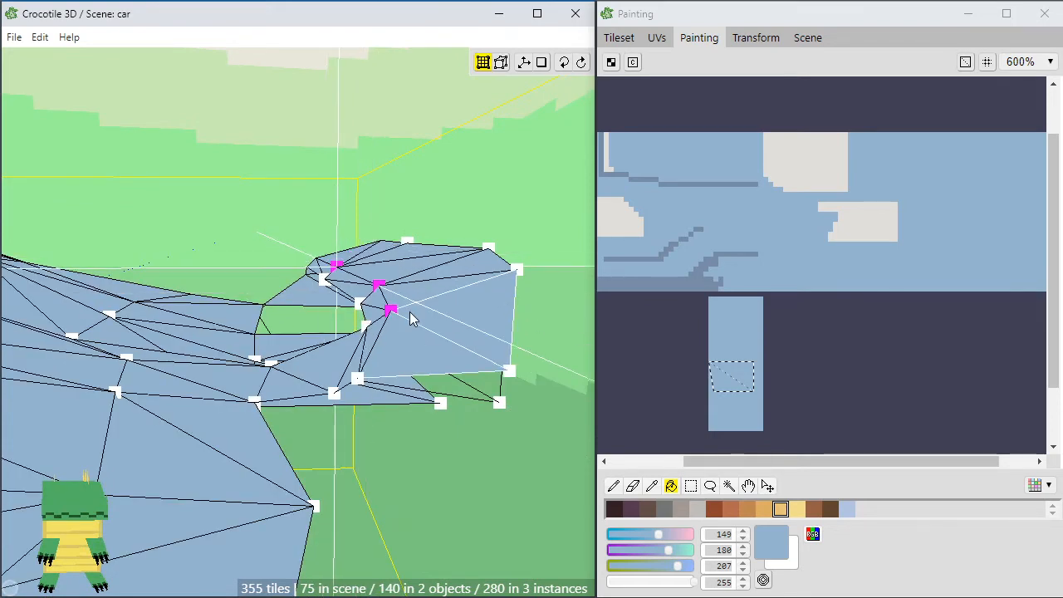
mouse_move(410, 326)
middle_down()
mouse_move(380, 492)
mouse_move(347, 318)
mouse_move(336, 423)
mouse_move(262, 378)
mouse_move(316, 382)
middle_up()
scroll(337, 423, down, 2)
click(337, 423)
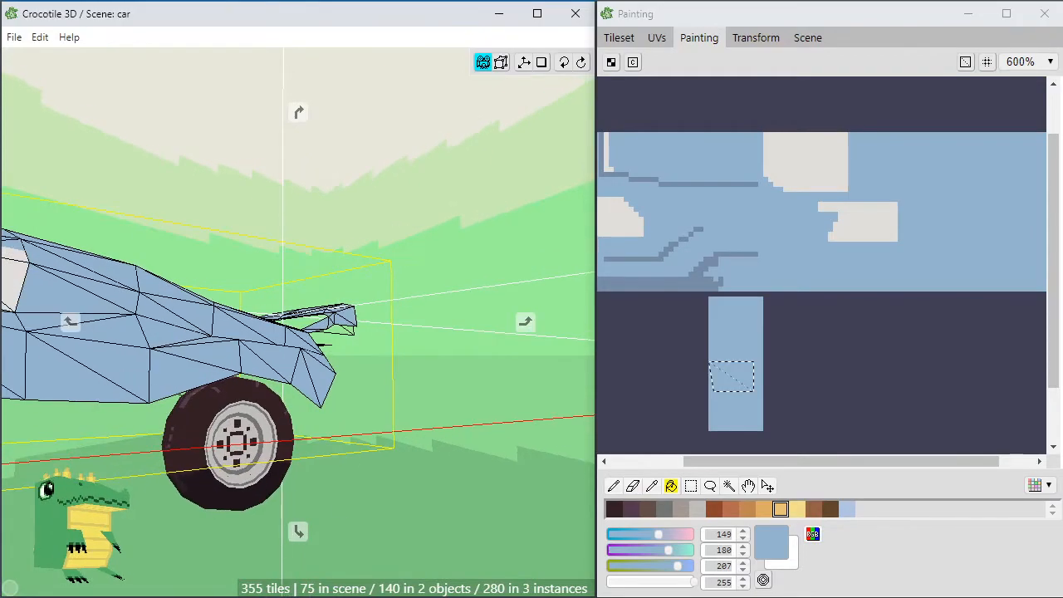
Duplicate the tiles of the spoiler's front face and move the copy back to the spoiler's rear edge
mouse_move(325, 462)
middle_down()
mouse_move(328, 415)
mouse_move(323, 459)
mouse_move(322, 446)
middle_up()
scroll(322, 446, up, 6)
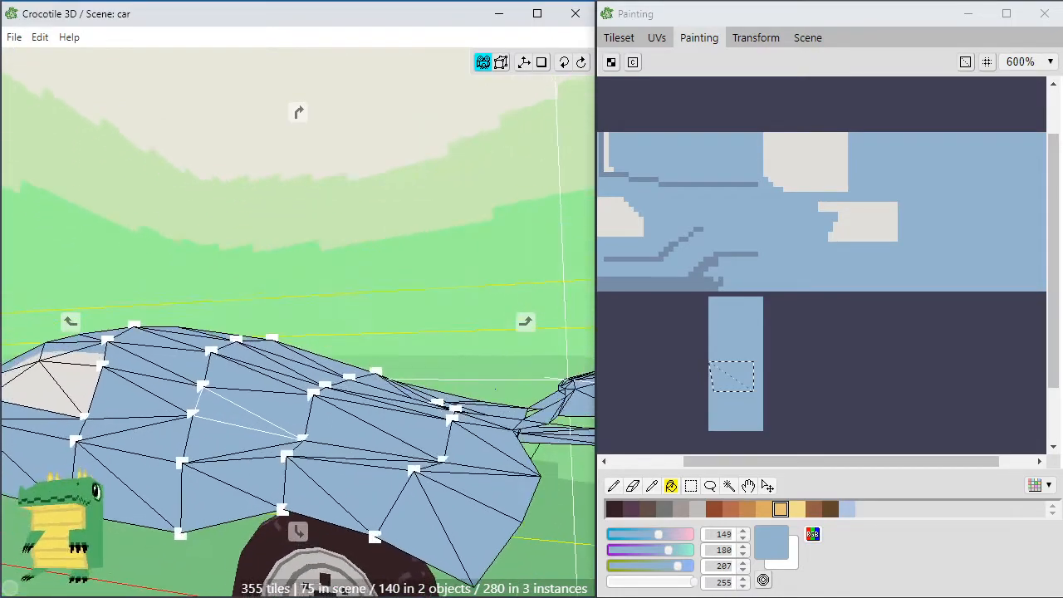
right_drag(422, 394, 287, 365)
mouse_move(287, 365)
middle_down()
mouse_move(371, 410)
mouse_move(369, 392)
mouse_move(389, 402)
mouse_move(439, 482)
mouse_move(363, 402)
mouse_move(170, 428)
mouse_move(440, 485)
middle_up()
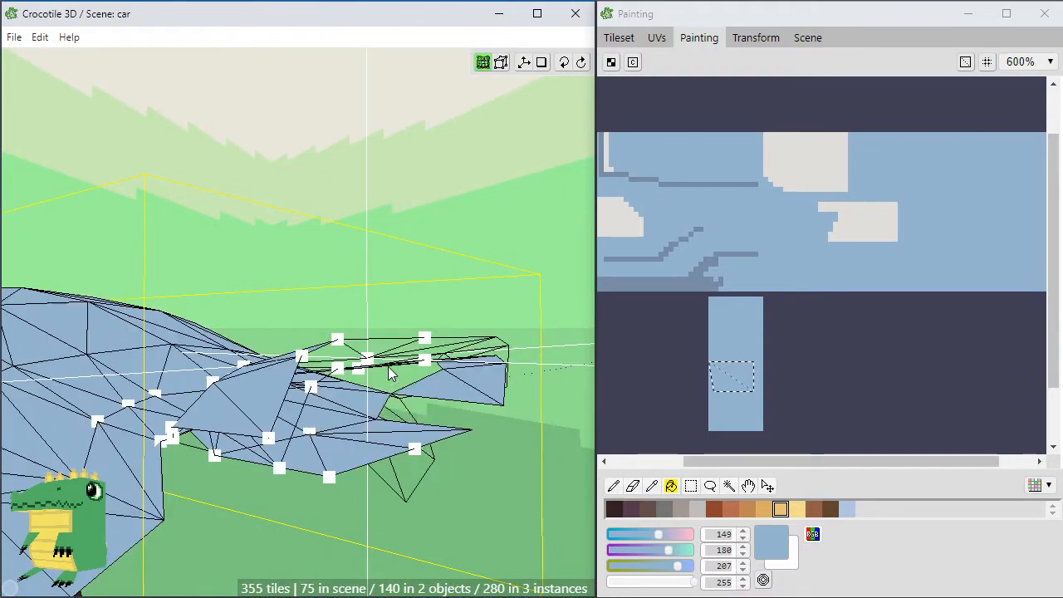
mouse_move(347, 378)
middle_down()
mouse_move(241, 370)
mouse_move(523, 375)
middle_up()
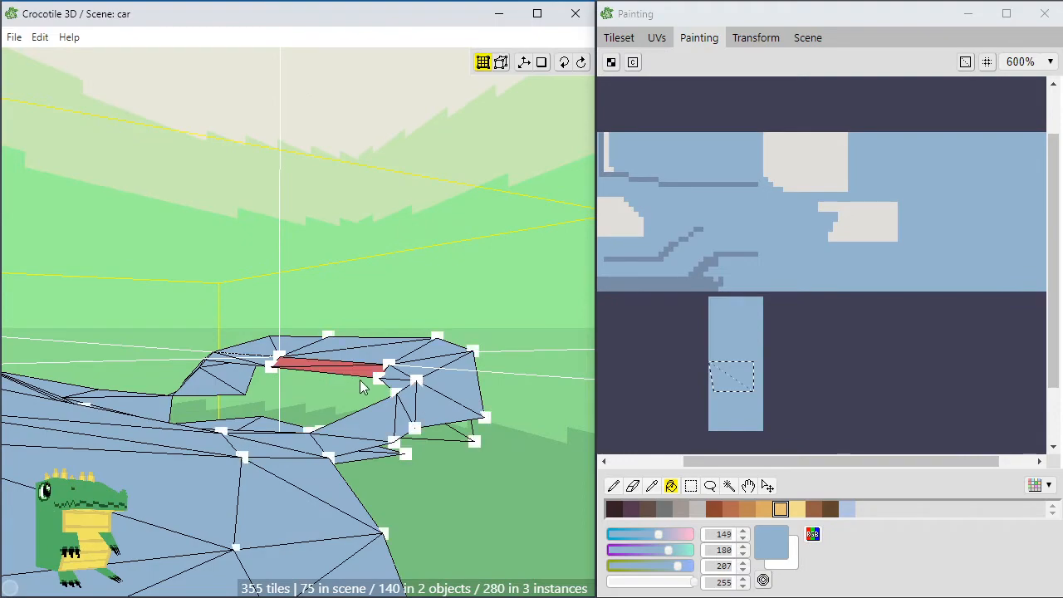
click(473, 441)
middle_drag(473, 442, 422, 475)
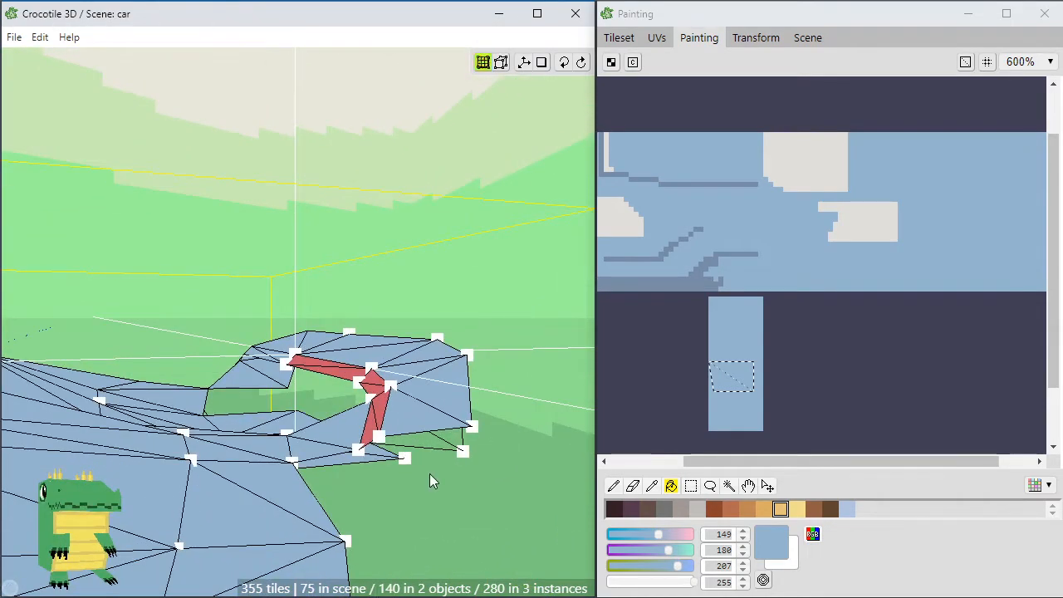
key(ctrl+v)
key(d)
key(d)
key(d)
key(d)
key(d)
key(d)
key(d)
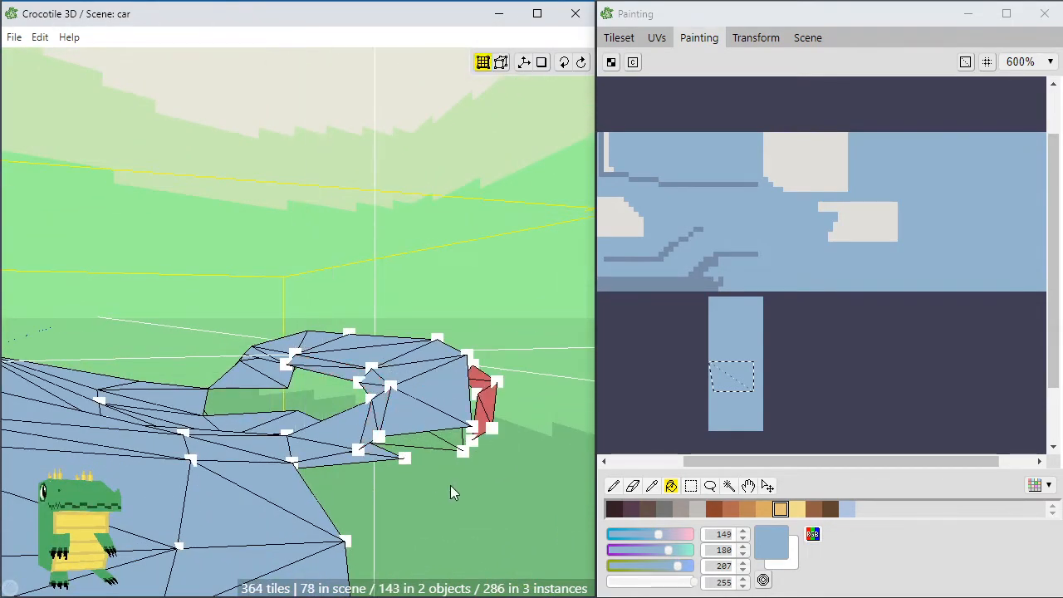
Position the copied tiles slightly behind the spoiler's rear edge, clear of the existing vertices
mouse_move(450, 485)
middle_down()
mouse_move(397, 481)
mouse_move(487, 479)
mouse_move(434, 495)
middle_up()
key(w)
key(w)
key(a)
key(a)
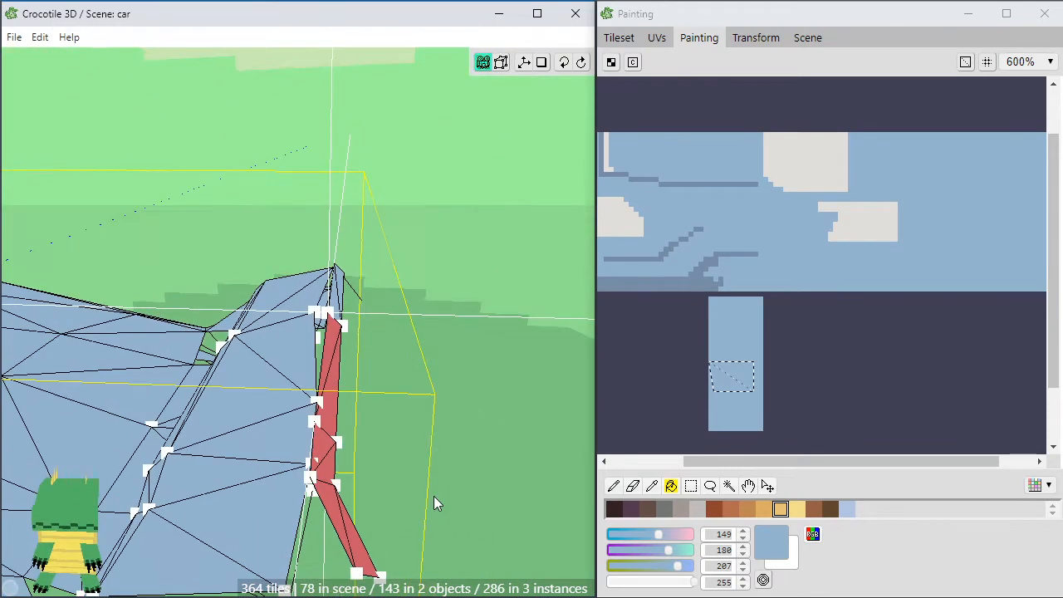
key(d)
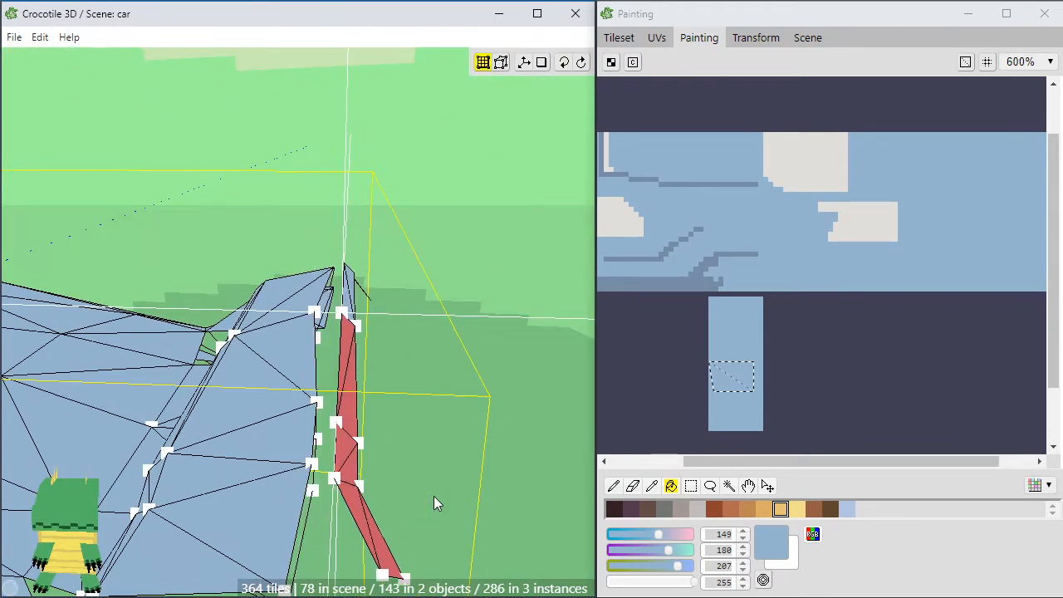
Join the copied crossbar tiles' vertices to the upper and lower vertices of the spoiler's rear edge
click(431, 420)
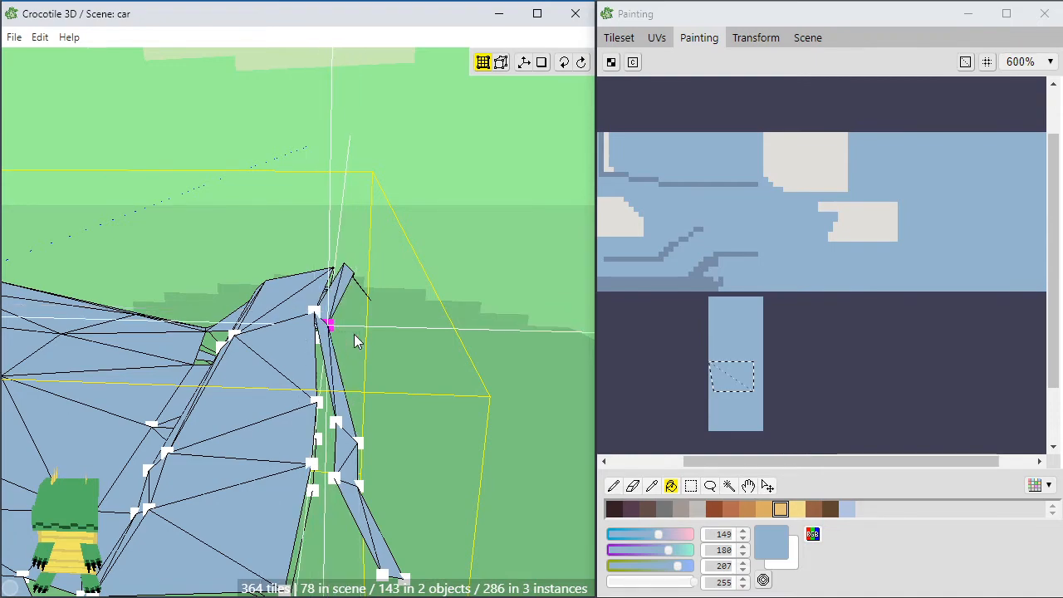
middle_drag(417, 407, 255, 411)
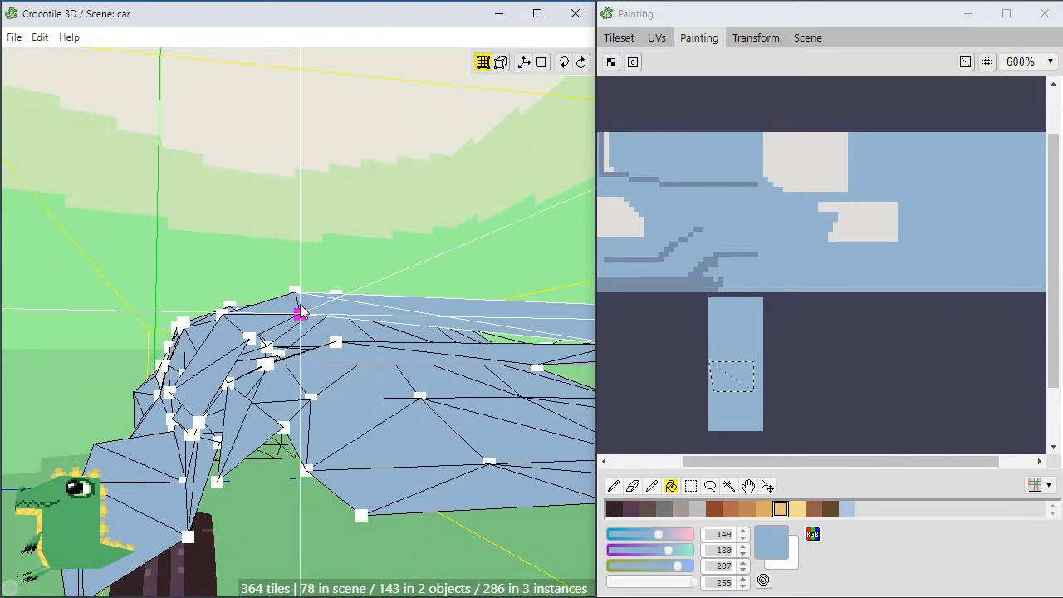
key(d)
middle_drag(449, 398, 449, 397)
key(s)
key(a)
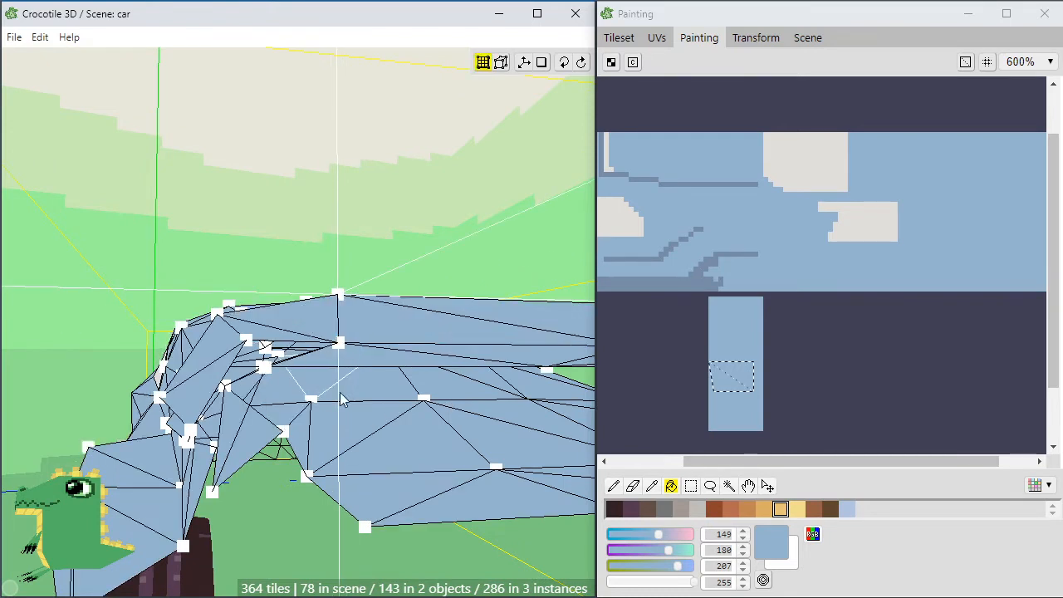
Move the copied tiles' outer bend vertices onto the rear corners of the spoiler's side
middle_drag(343, 400, 311, 378)
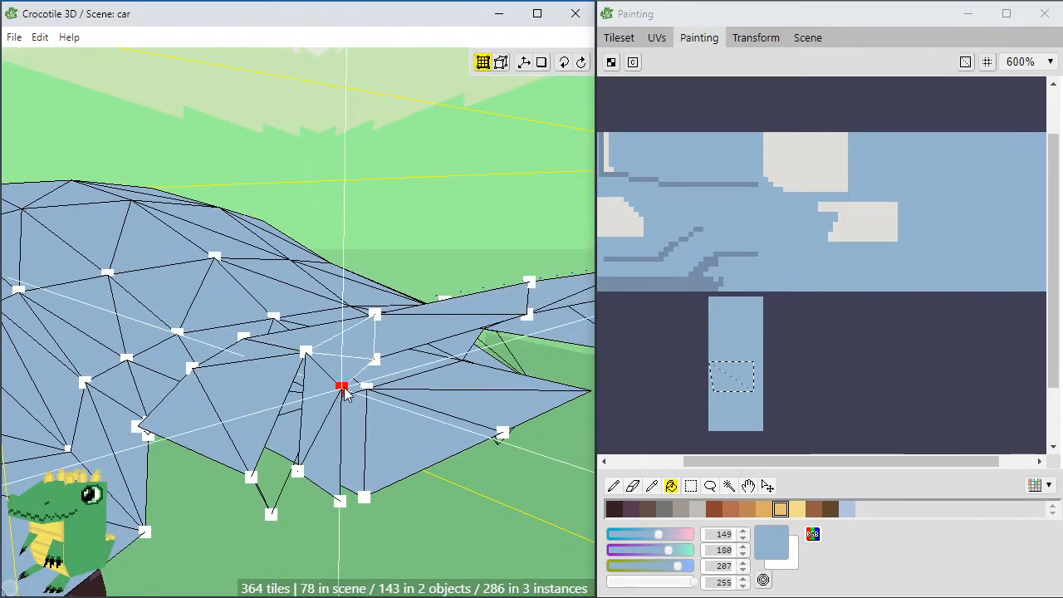
key(d)
key(s)
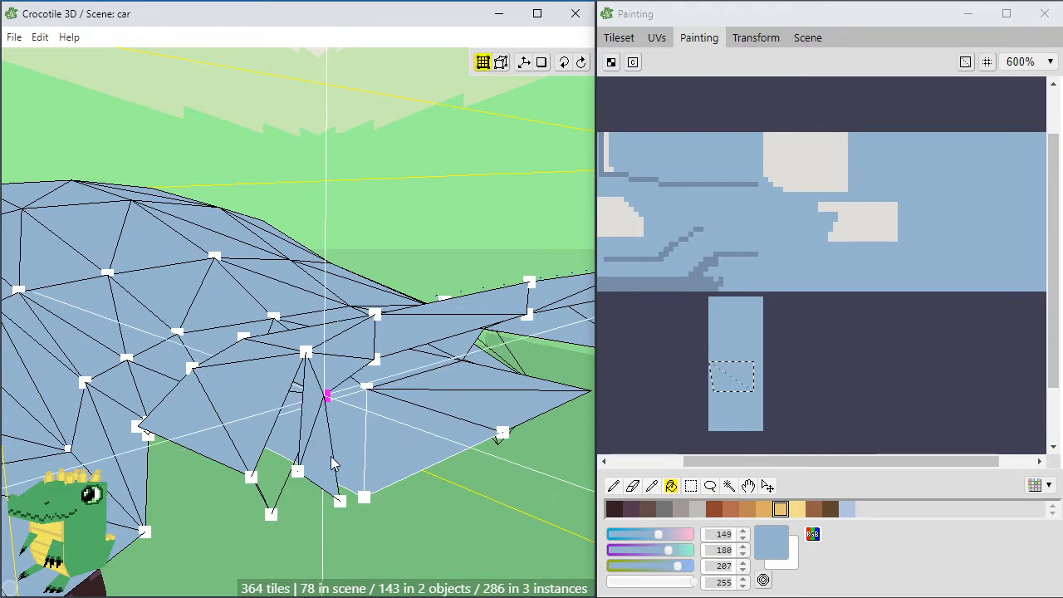
click(300, 471)
middle_drag(301, 471, 304, 516)
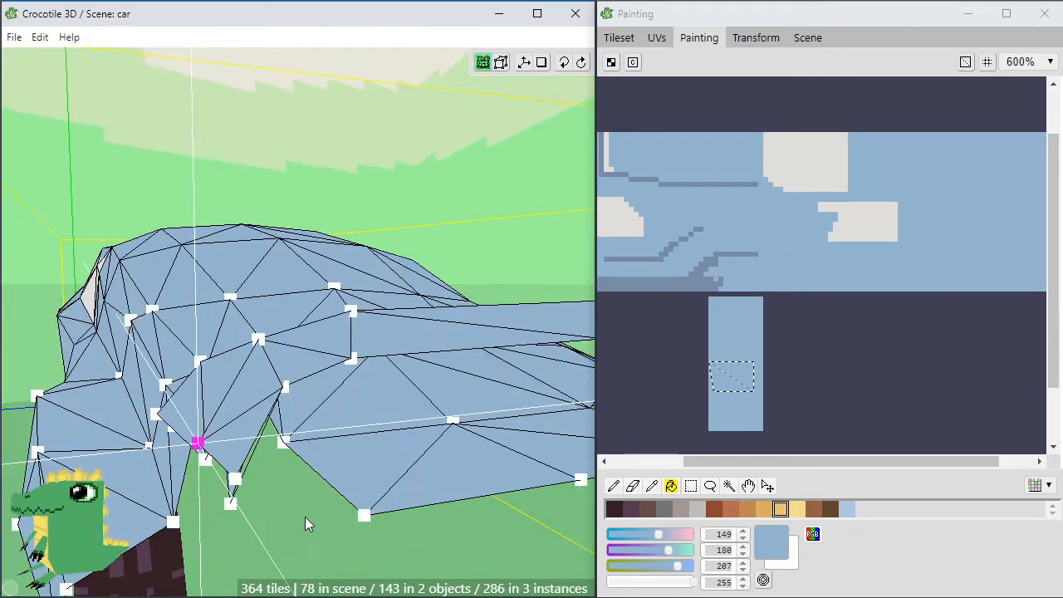
key(w)
key(s)
key(d)
key(shift+w)
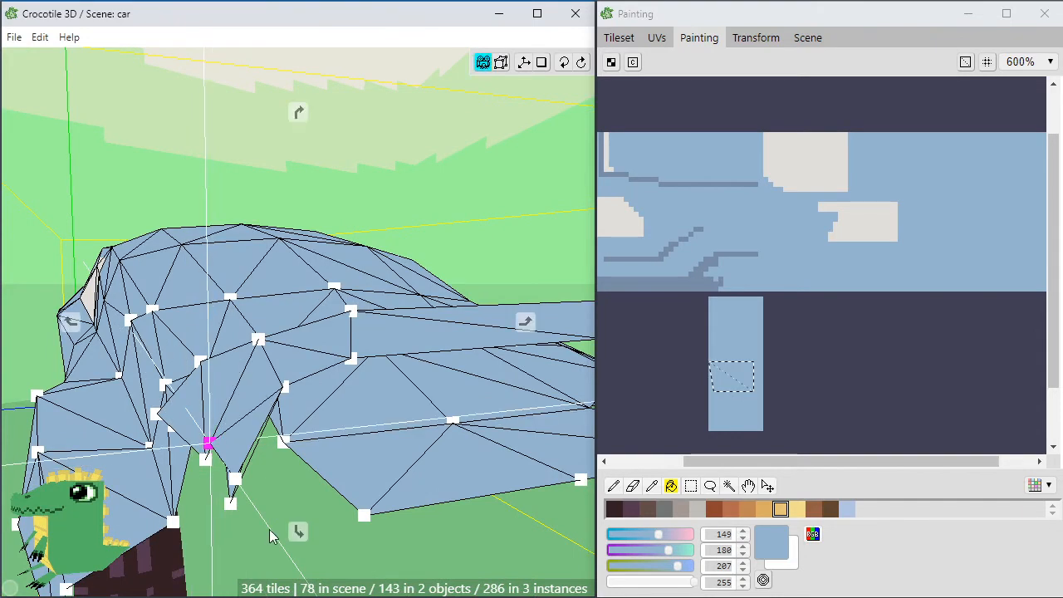
key(shift+w)
key(s)
Move the end vertex of the copied tiles down to the base of the spoiler's outer side
mouse_move(269, 529)
middle_down()
mouse_move(297, 519)
mouse_move(299, 488)
middle_up()
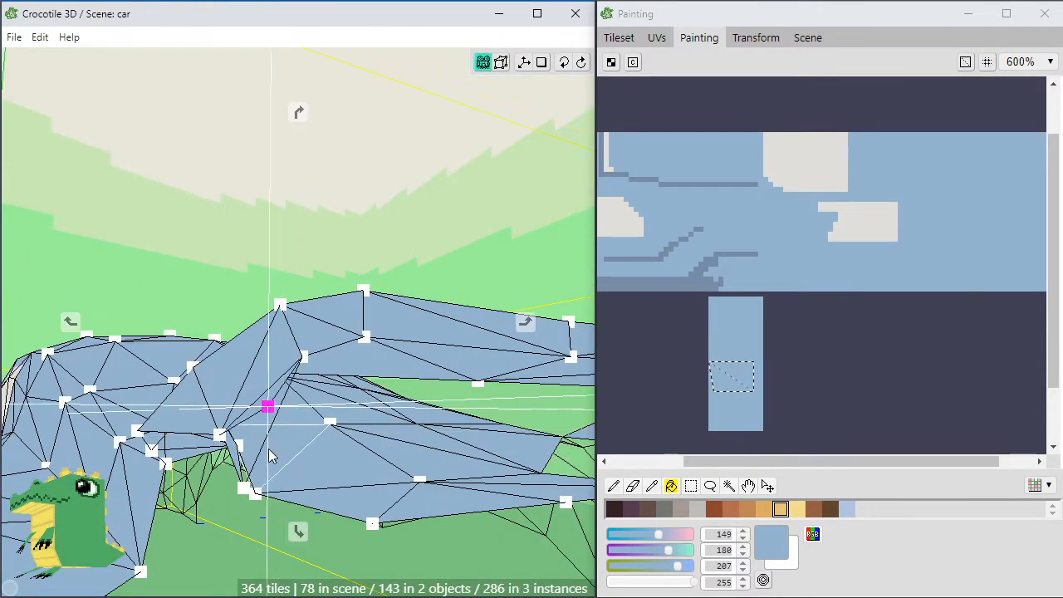
key(s)
key(s)
key(s)
key(d)
mouse_move(266, 471)
middle_down()
mouse_move(365, 490)
mouse_move(290, 465)
mouse_move(249, 474)
middle_up()
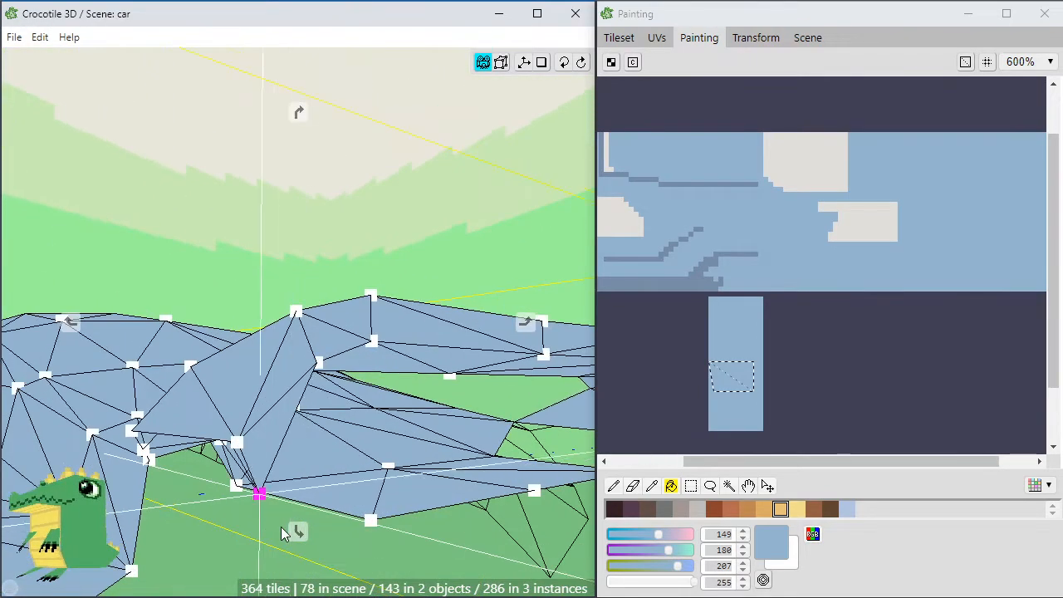
Adjust the middle vertex of the spoiler's rear edge from above and save the scene
middle_drag(280, 527, 108, 498)
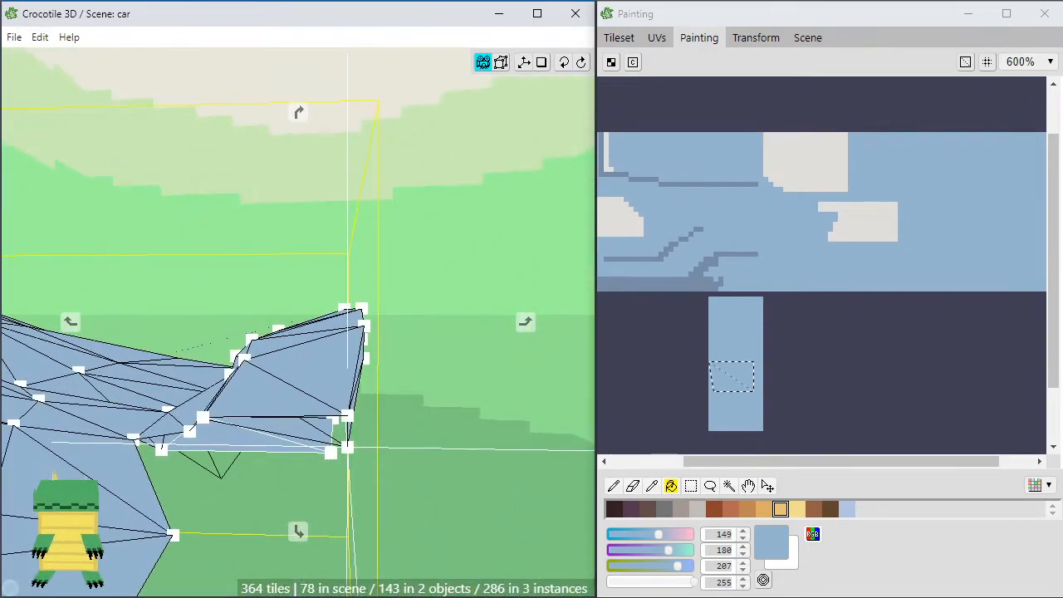
mouse_move(490, 262)
middle_down()
mouse_move(440, 258)
mouse_move(456, 191)
mouse_move(490, 149)
mouse_move(423, 307)
mouse_move(390, 341)
mouse_move(357, 241)
middle_up()
middle_drag(477, 427, 394, 415)
scroll(477, 427, down, 3)
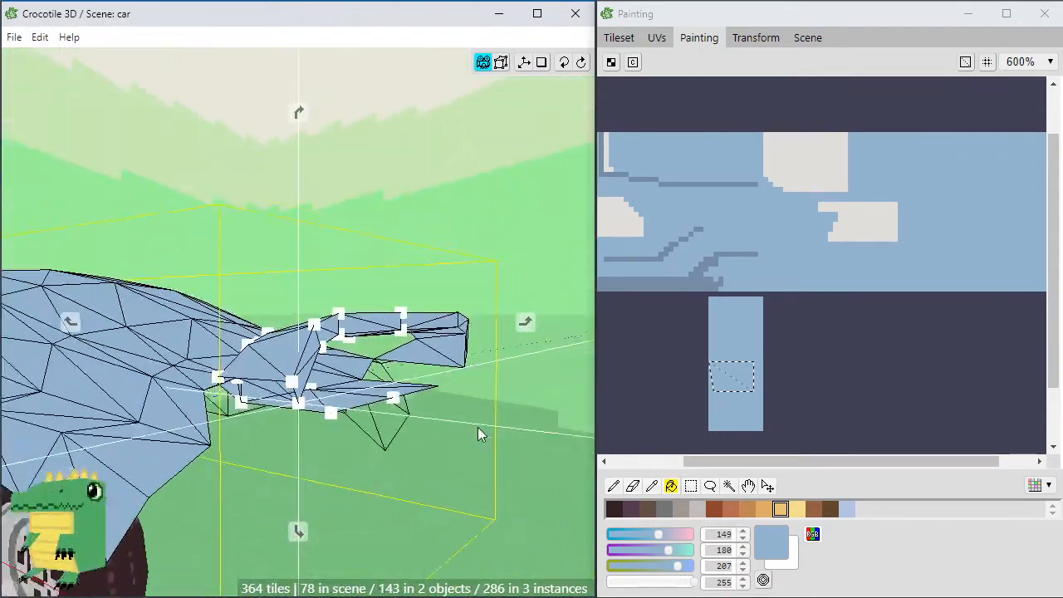
mouse_move(477, 427)
middle_down()
mouse_move(457, 489)
mouse_move(492, 398)
middle_up()
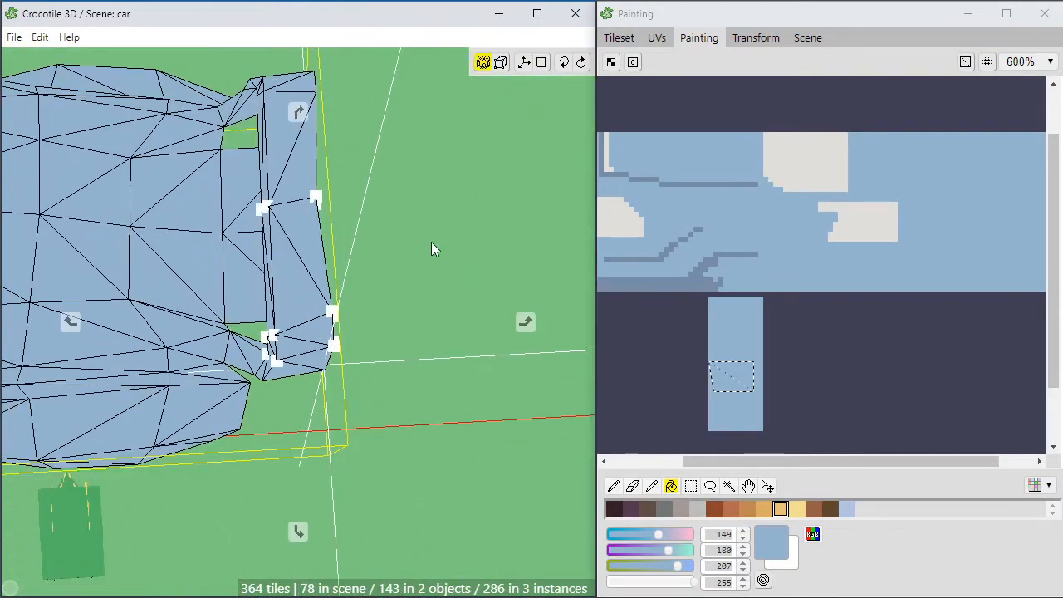
middle_drag(431, 248, 448, 266)
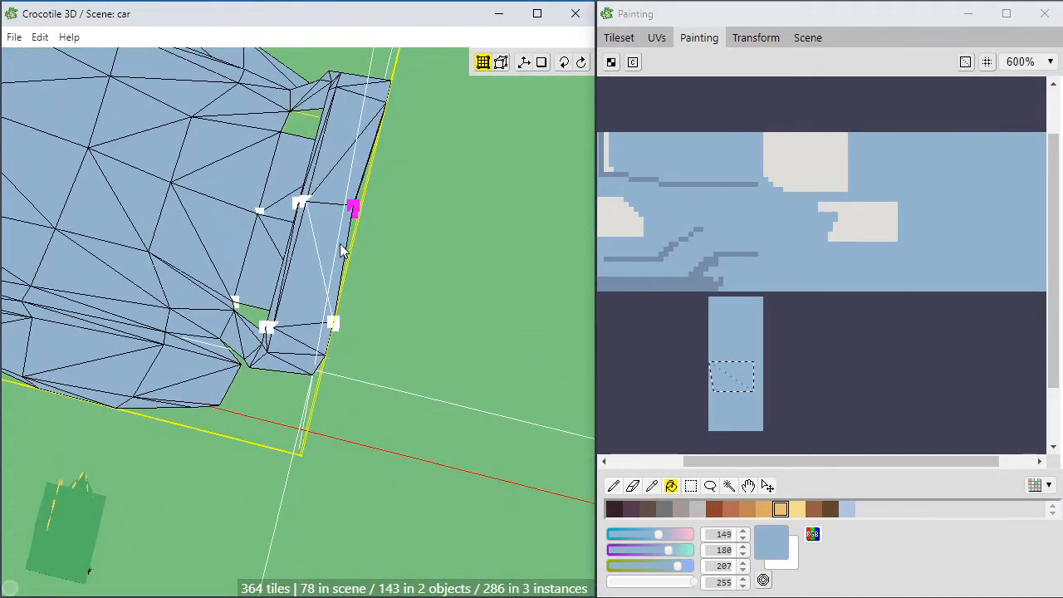
mouse_move(420, 325)
middle_down()
mouse_move(426, 318)
mouse_move(382, 399)
mouse_move(347, 419)
middle_up()
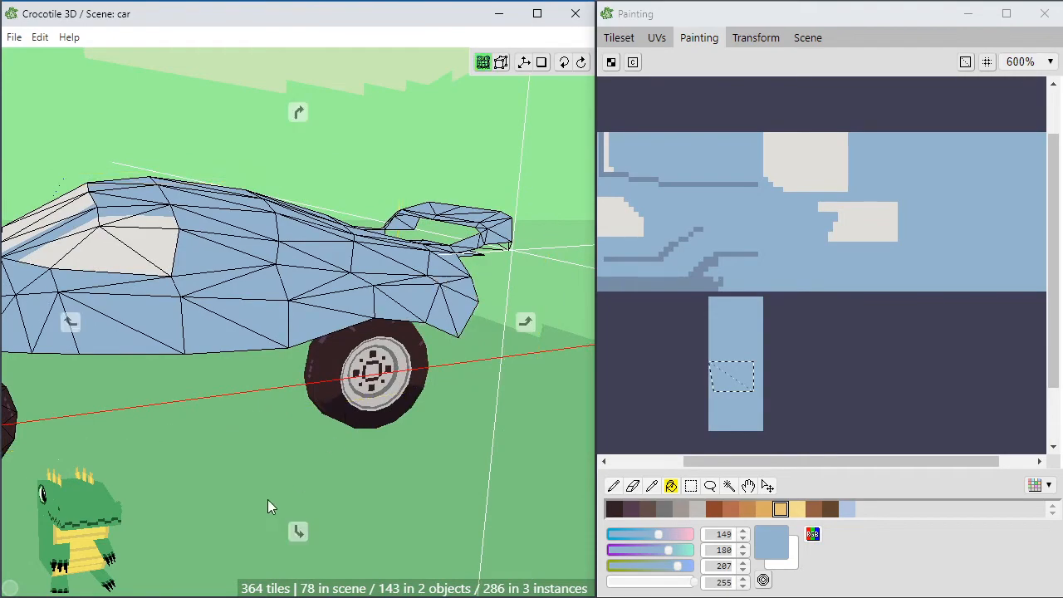
key(ctrl+s)
Examine the whole car from above and the spoiler and rear end from the side and behind
middle_drag(268, 499, 430, 375)
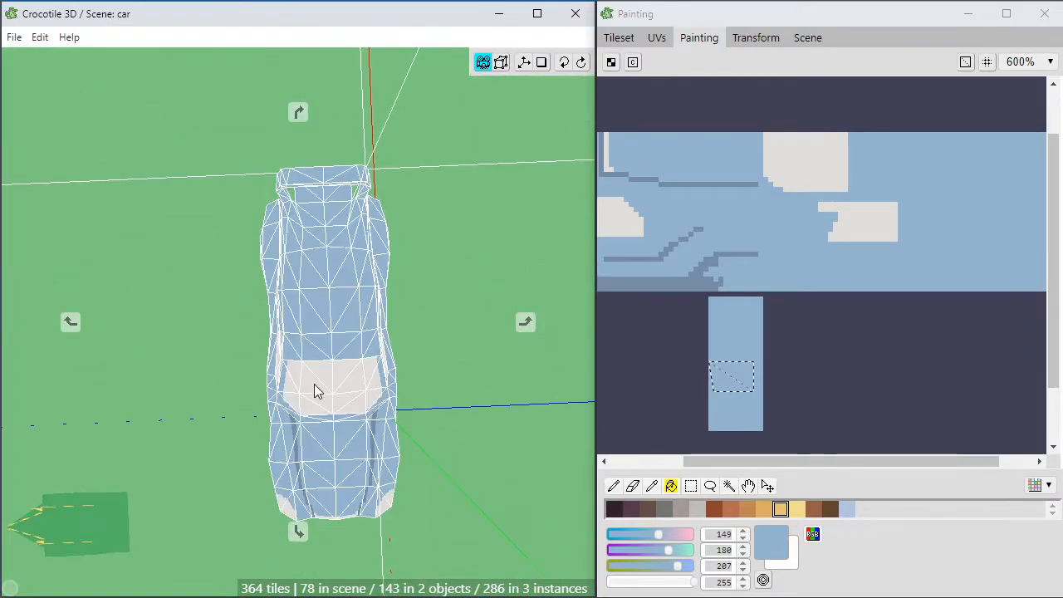
scroll(206, 475, down, 3)
middle_drag(249, 399, 249, 432)
scroll(214, 430, up, 4)
middle_drag(332, 349, 552, 360)
middle_drag(282, 332, 307, 342)
middle_drag(382, 339, 346, 329)
scroll(365, 311, up, 5)
middle_drag(383, 293, 250, 301)
middle_drag(502, 291, 199, 369)
scroll(366, 291, up, 4)
scroll(311, 322, up, 2)
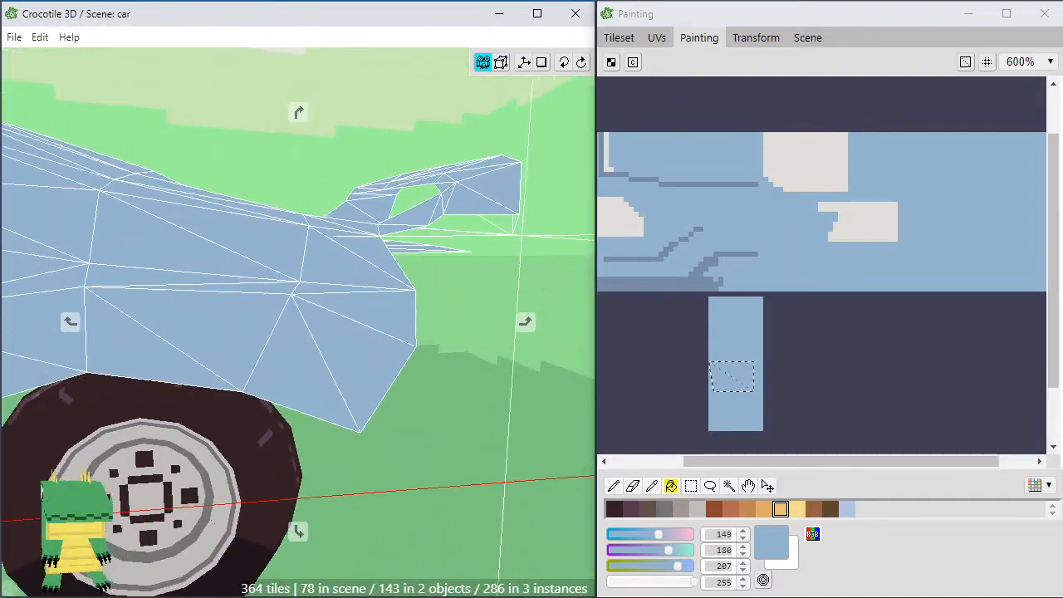
right_drag(332, 282, 384, 283)
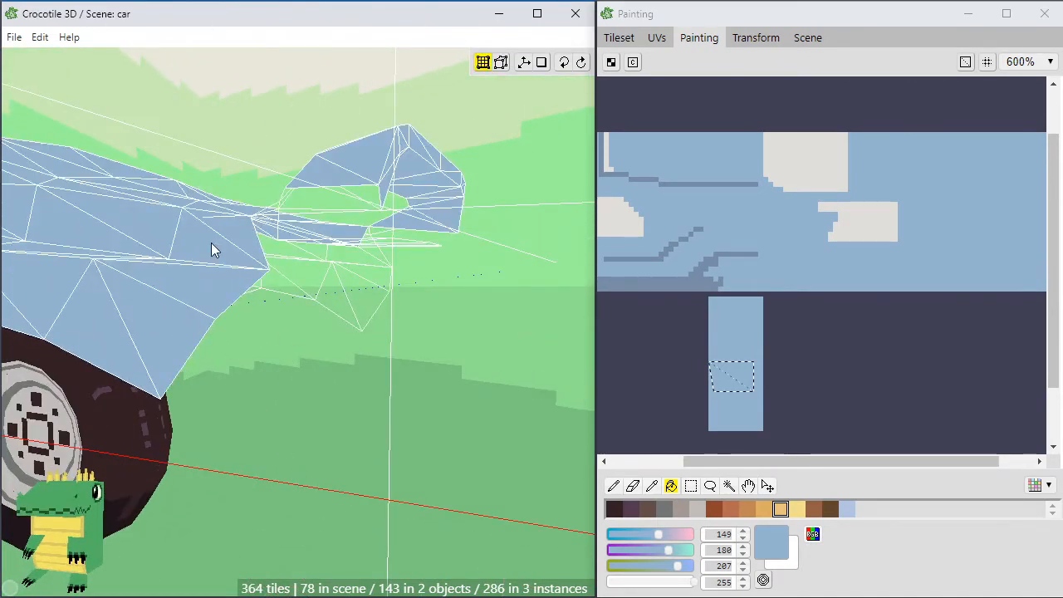
right_drag(183, 304, 343, 374)
Duplicate the outer tile of the body's rear lip below the spoiler, and move the copy outward and up
click(246, 340)
key(Tab)
scroll(383, 345, down, 1)
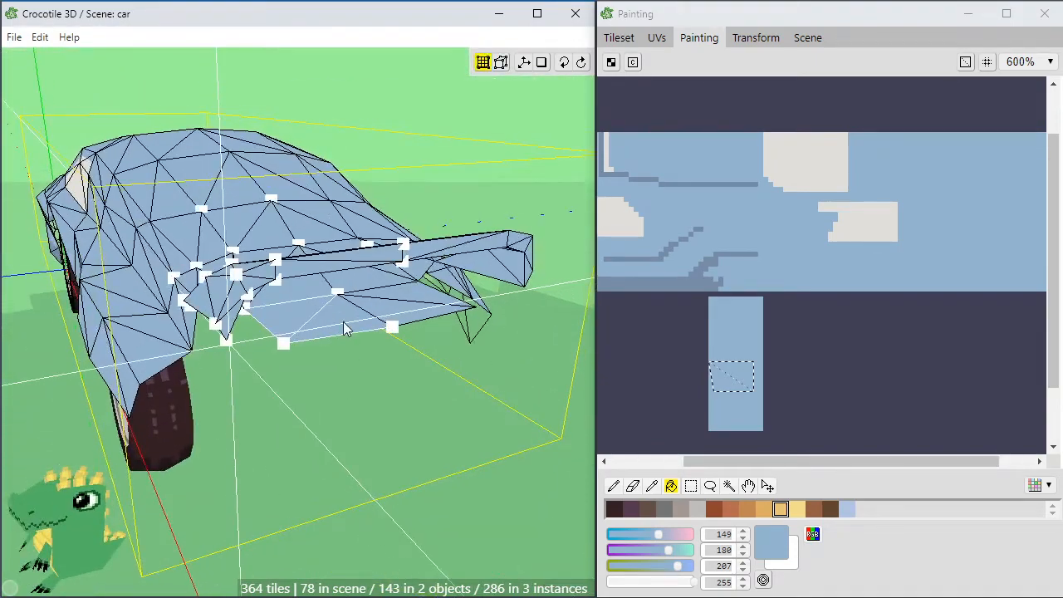
click(343, 322)
right_drag(415, 366, 282, 366)
scroll(328, 372, up, 1)
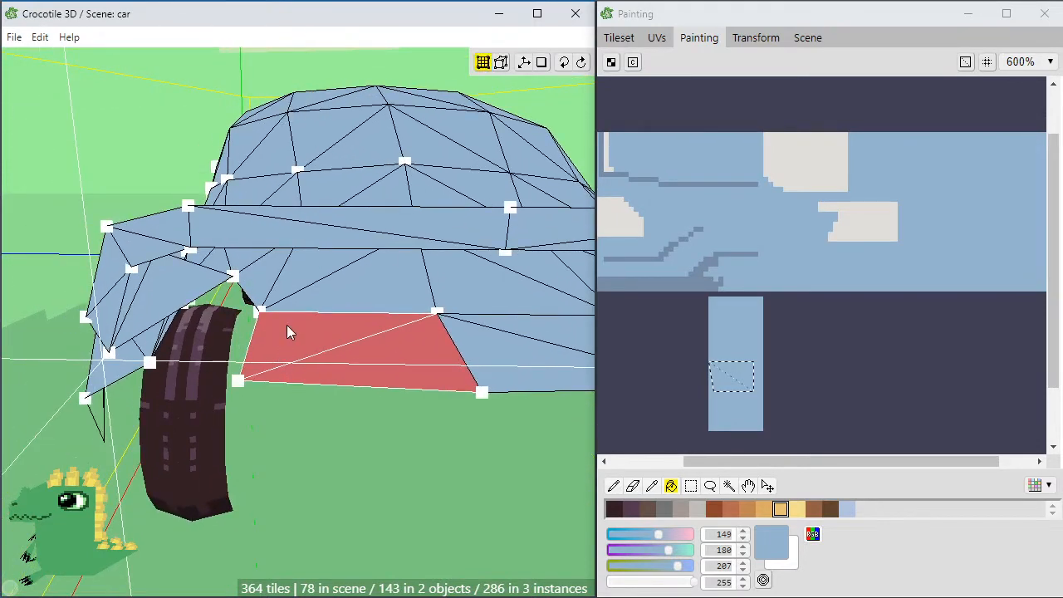
key(ctrl+c)
key(ctrl+v)
key(a)
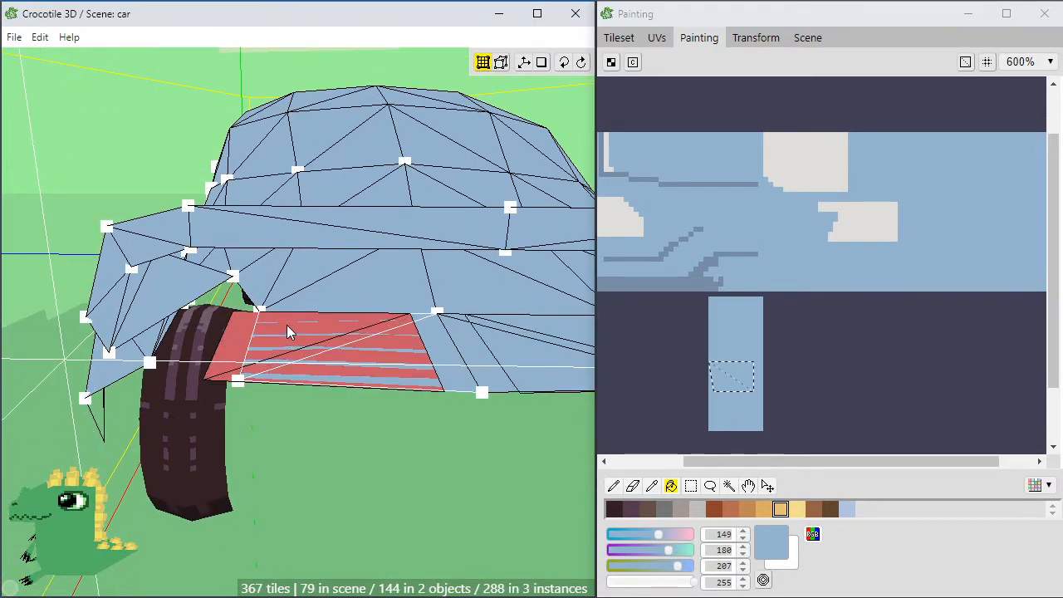
key(w)
key(w)
right_click(287, 325)
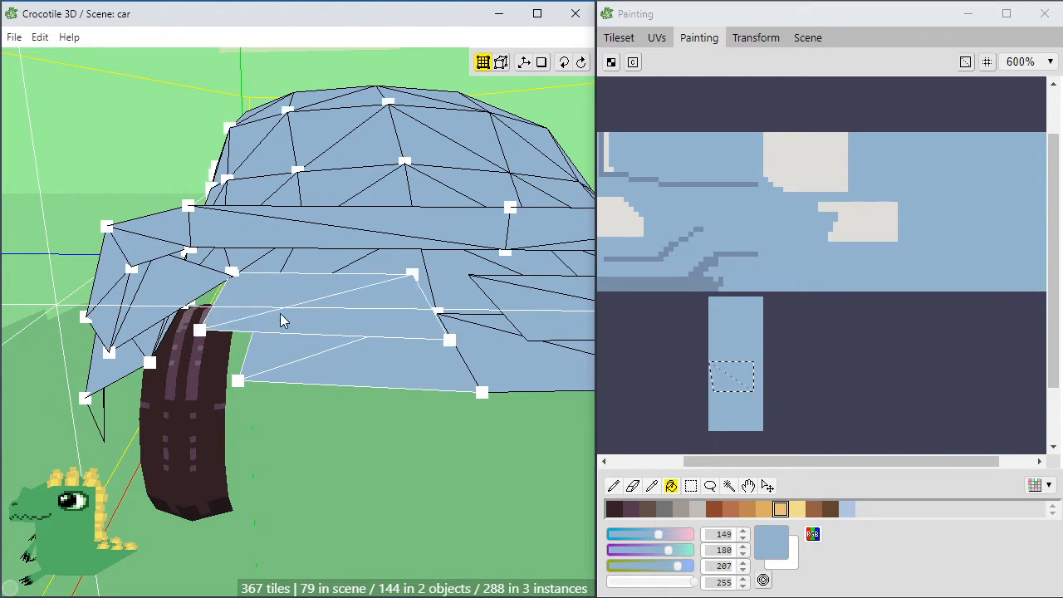
Move the copied tile of the body's rear lip farther rearward below the spoiler
click(280, 313)
key(space)
key(s)
key(w)
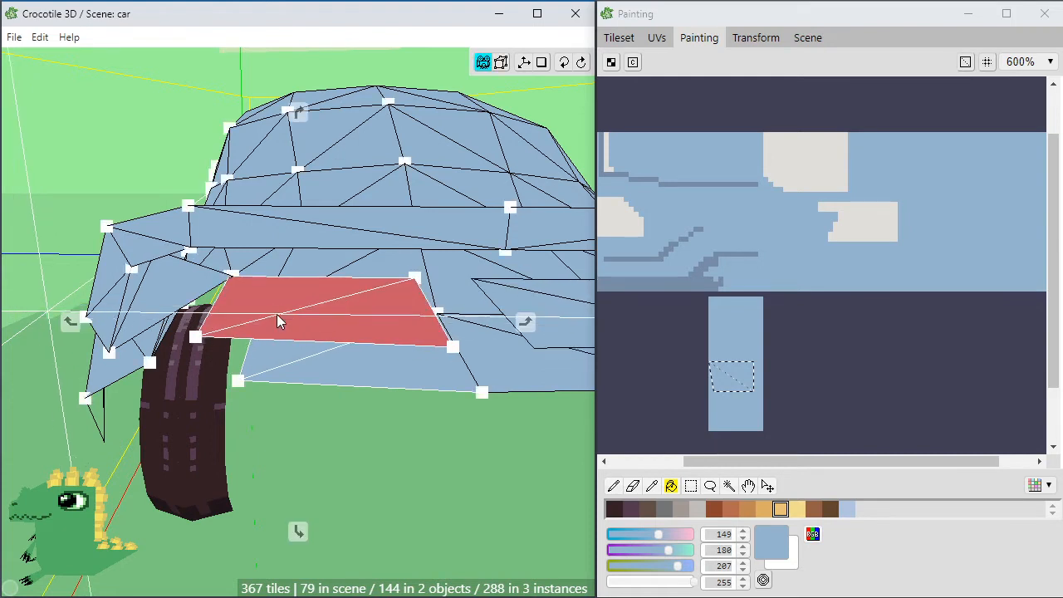
key(s)
key(s)
key(space)
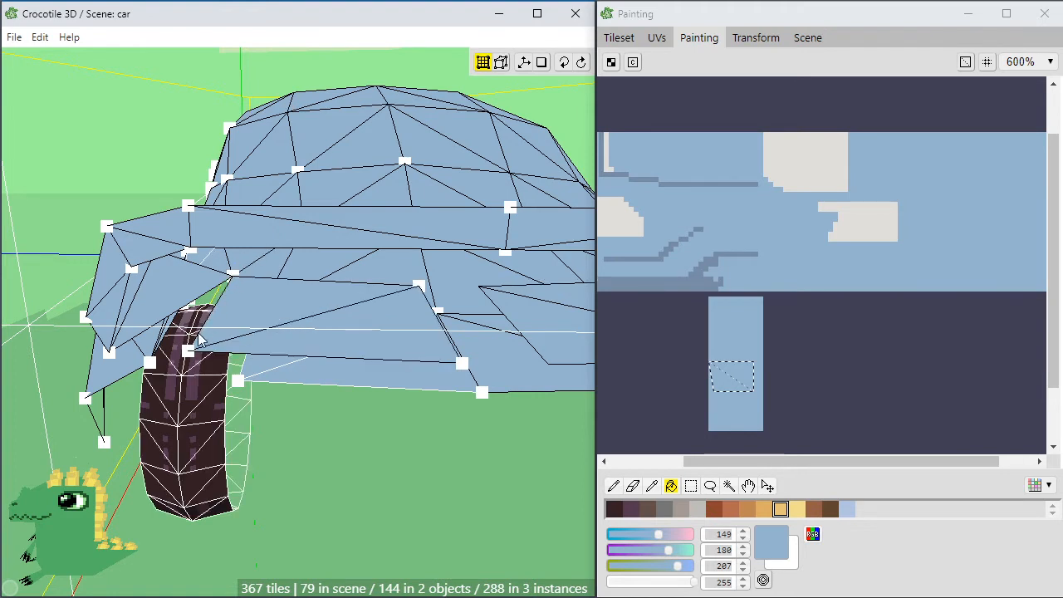
Snap the copied tile's corners to the spoiler's outer side and the body's rear lip to close the gap between them
drag(192, 354, 128, 367)
key(space)
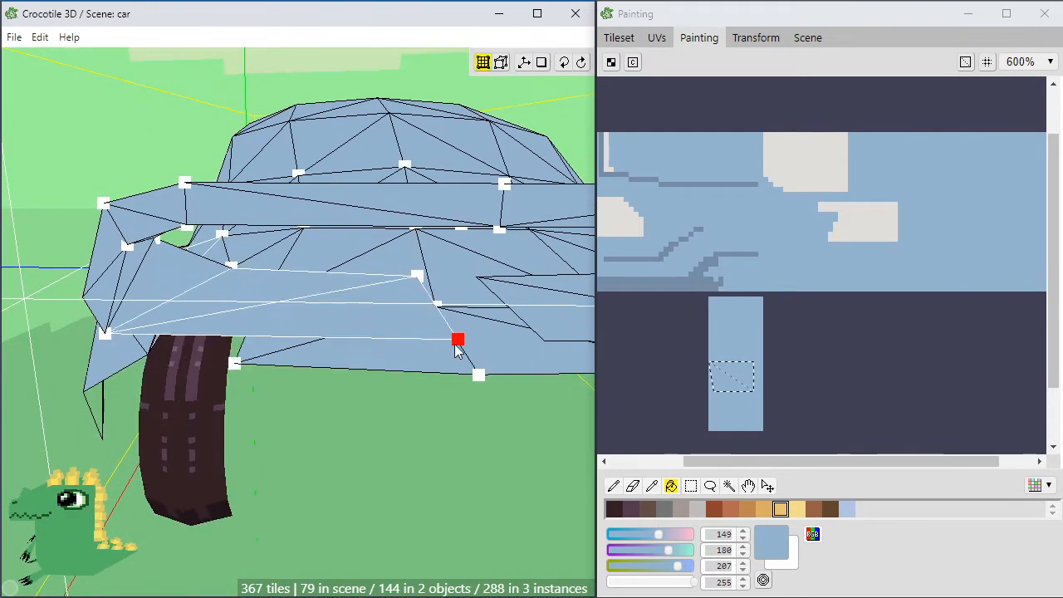
drag(458, 347, 235, 371)
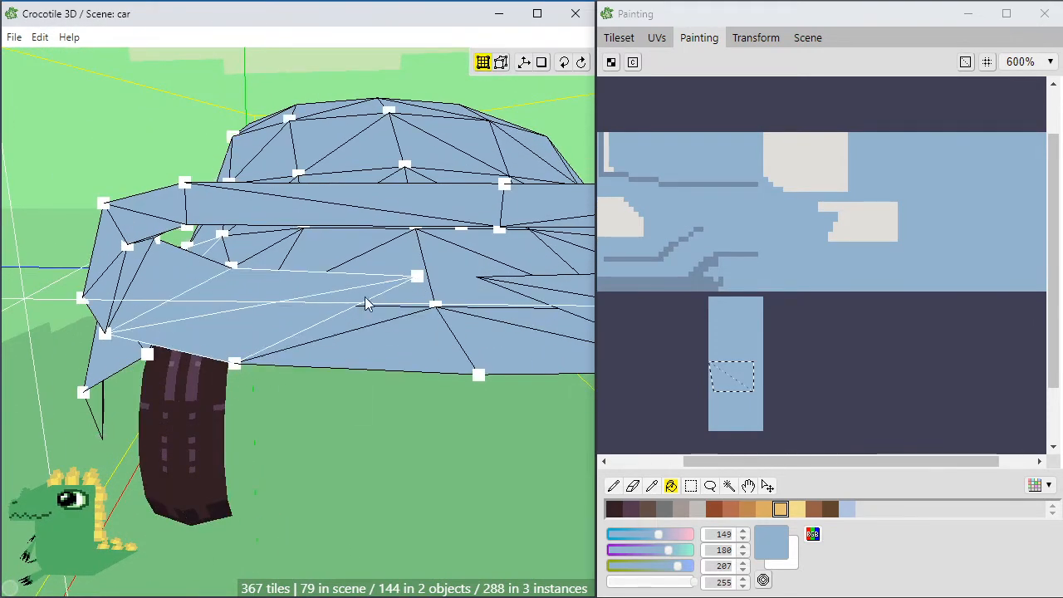
drag(417, 276, 254, 358)
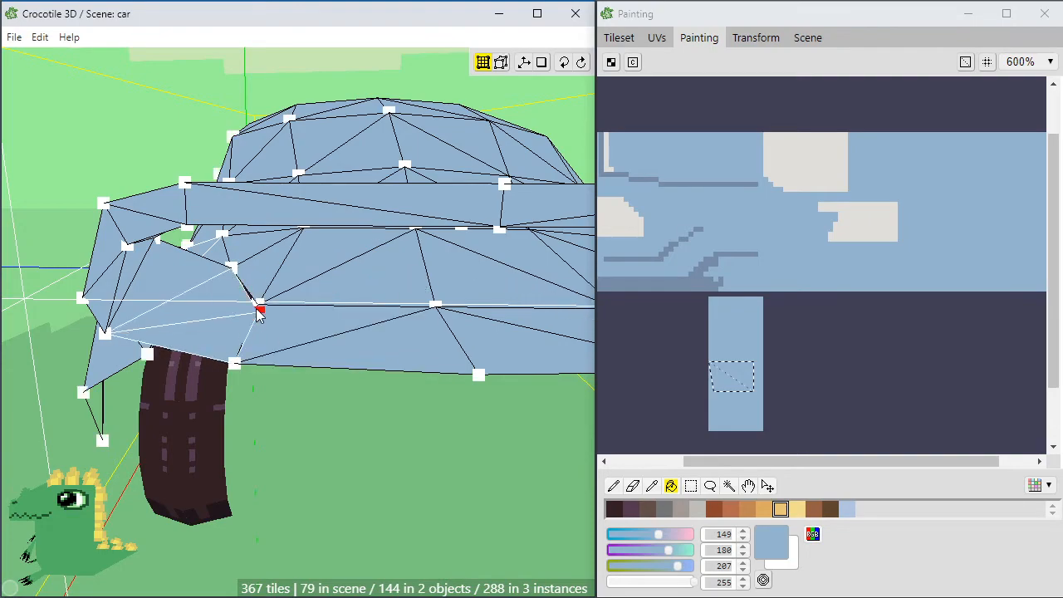
Examine the rear fender and the spoiler's outer side from behind and from the side
key(space)
drag(189, 342, 236, 338)
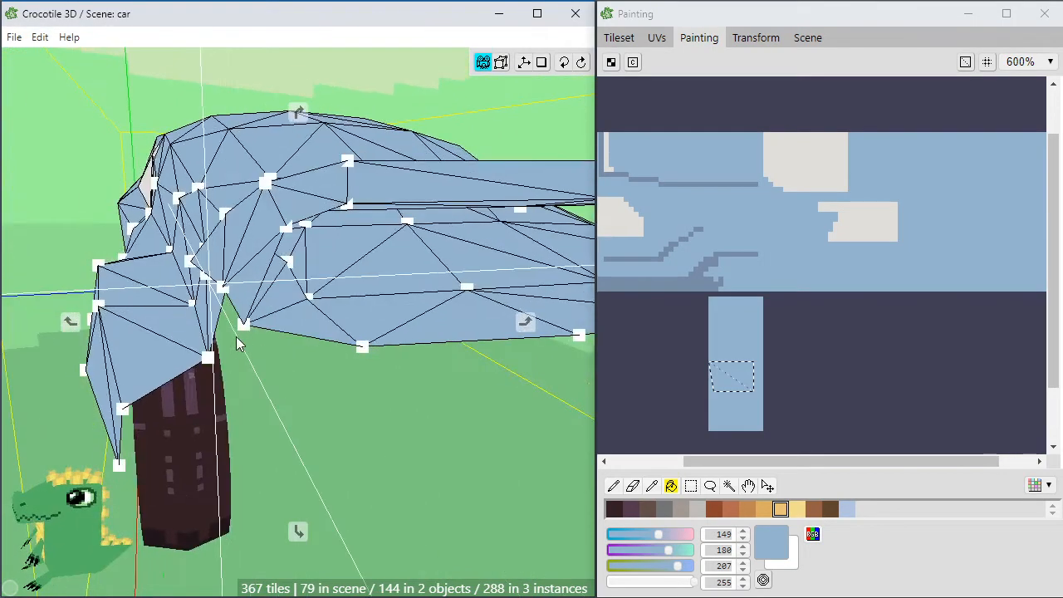
scroll(299, 374, down, 1)
drag(304, 376, 482, 324)
key(space)
key(space)
drag(365, 353, 490, 372)
key(space)
scroll(342, 378, up, 3)
key(space)
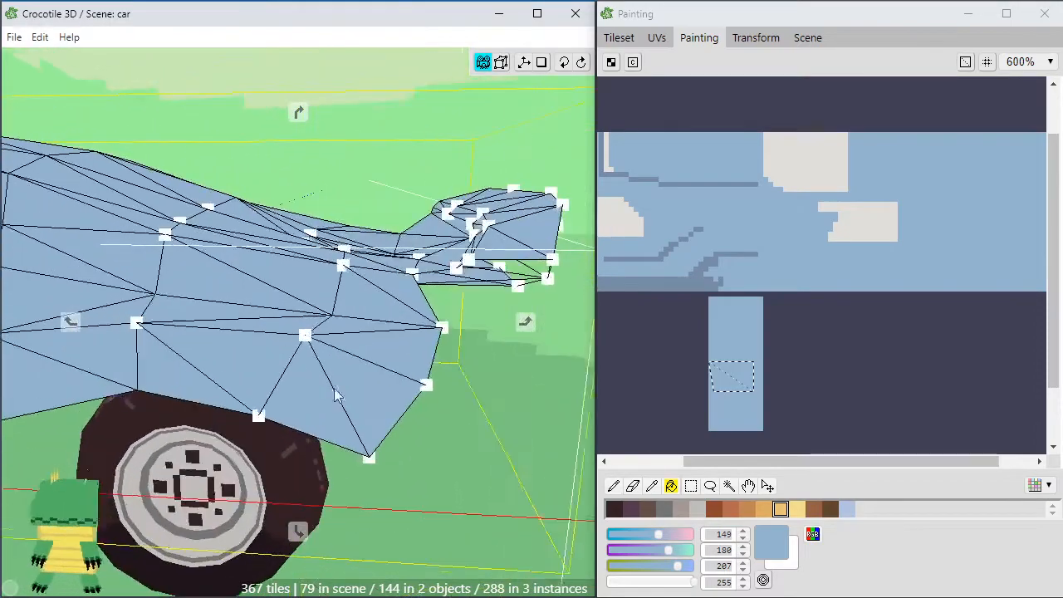
mouse_move(338, 385)
right_down()
mouse_move(289, 383)
mouse_move(331, 382)
right_up()
key(space)
drag(369, 302, 341, 296)
mouse_move(392, 323)
mouse_down()
mouse_move(391, 301)
mouse_move(408, 313)
mouse_up()
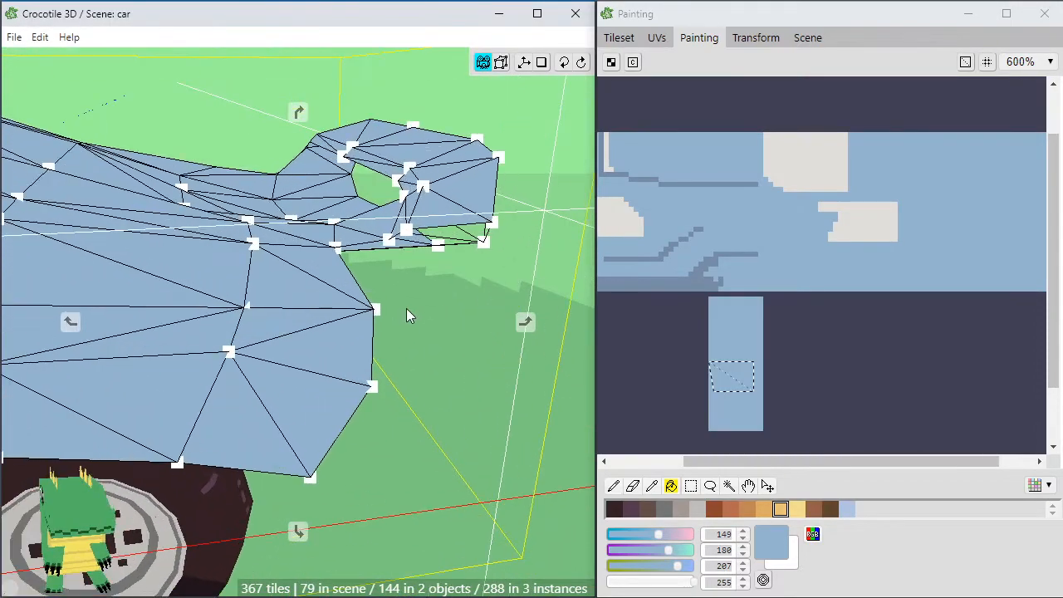
key(space)
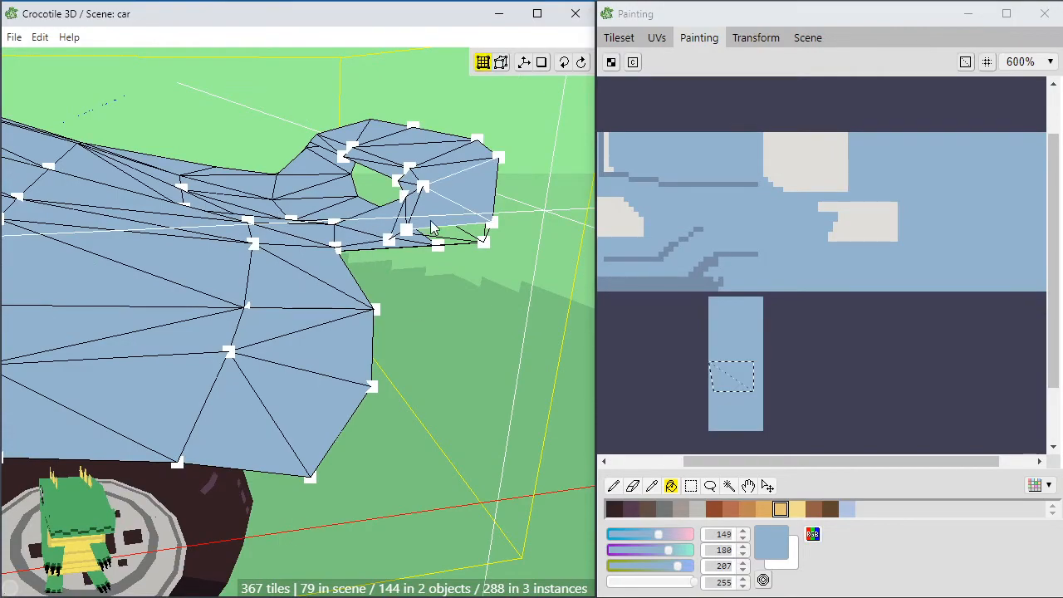
key(space)
drag(404, 231, 429, 314)
drag(448, 206, 482, 246)
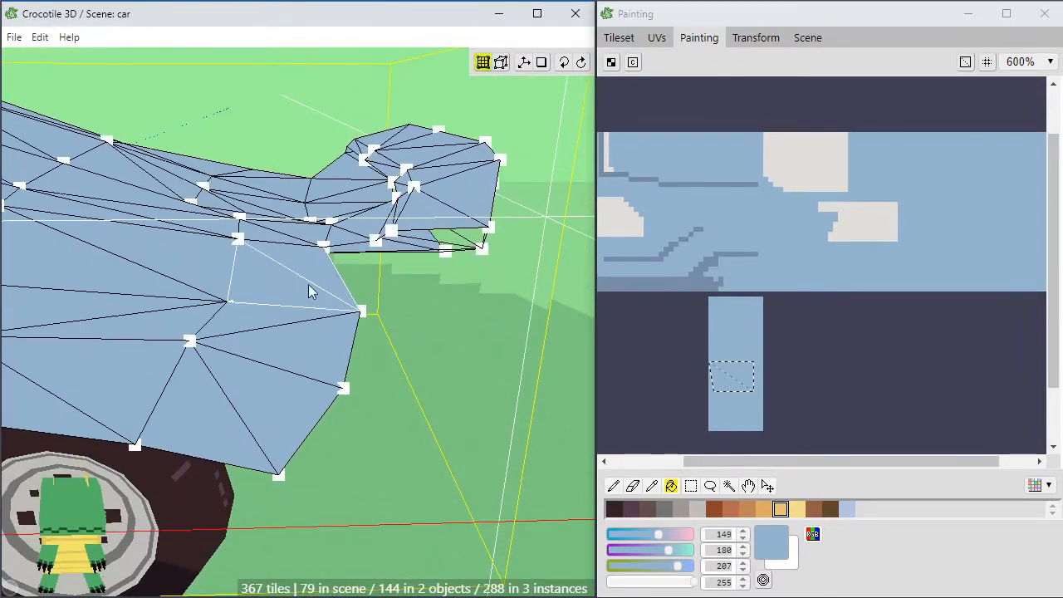
Duplicate the tiles along the fender's rear edge behind the wheel, and move the copy rearward and slightly down
mouse_move(309, 290)
mouse_down()
mouse_move(324, 282)
mouse_move(330, 331)
mouse_move(291, 397)
mouse_up()
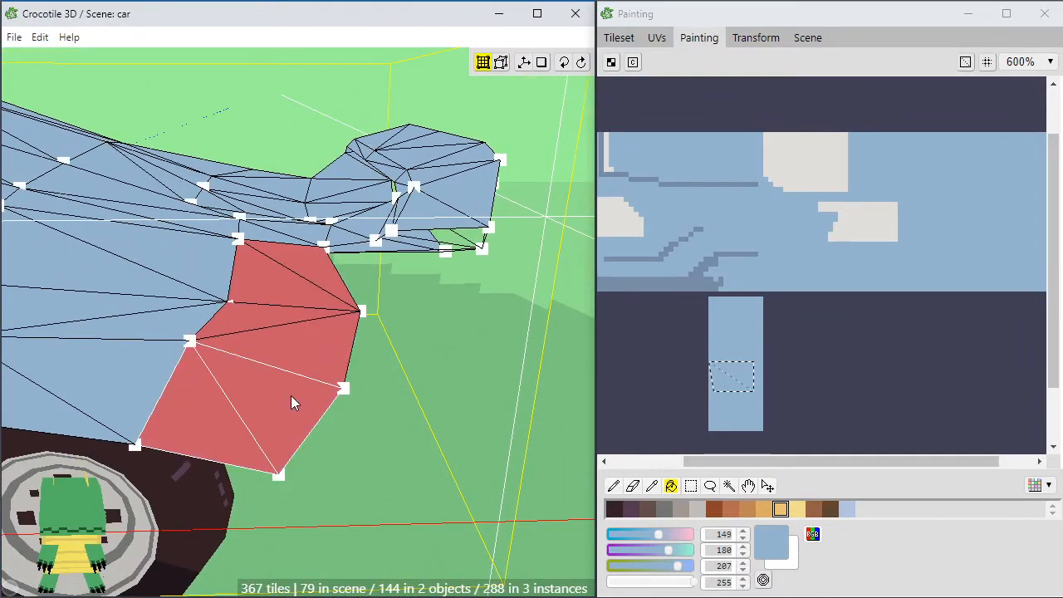
key(shift+d)
key(d)
key(d)
key(d)
key(d)
key(d)
key(d)
key(d)
key(d)
key(d)
key(d)
key(d)
key(d)
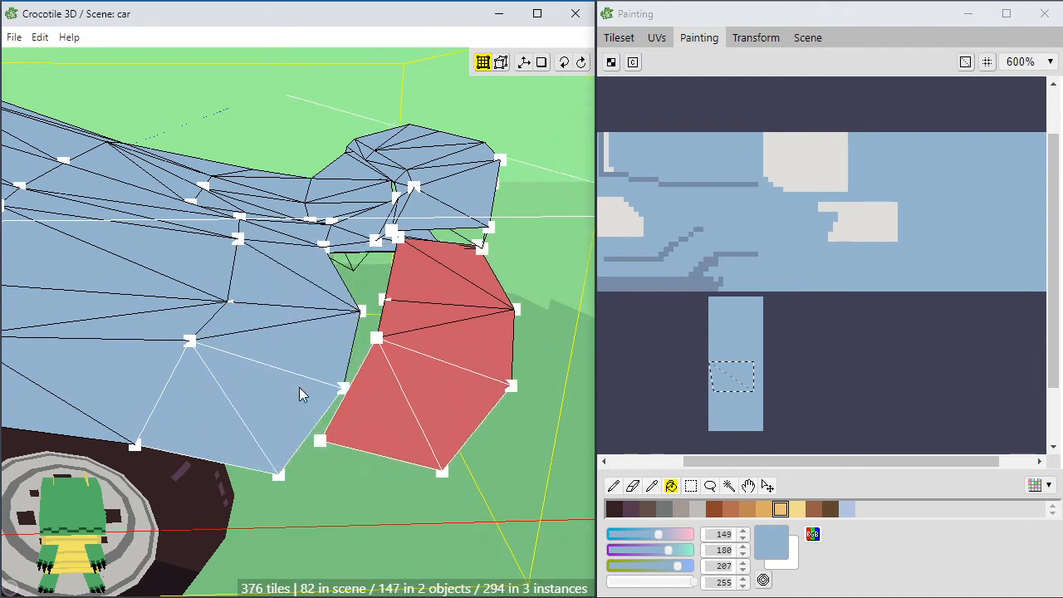
key(s)
key(s)
key(s)
key(Escape)
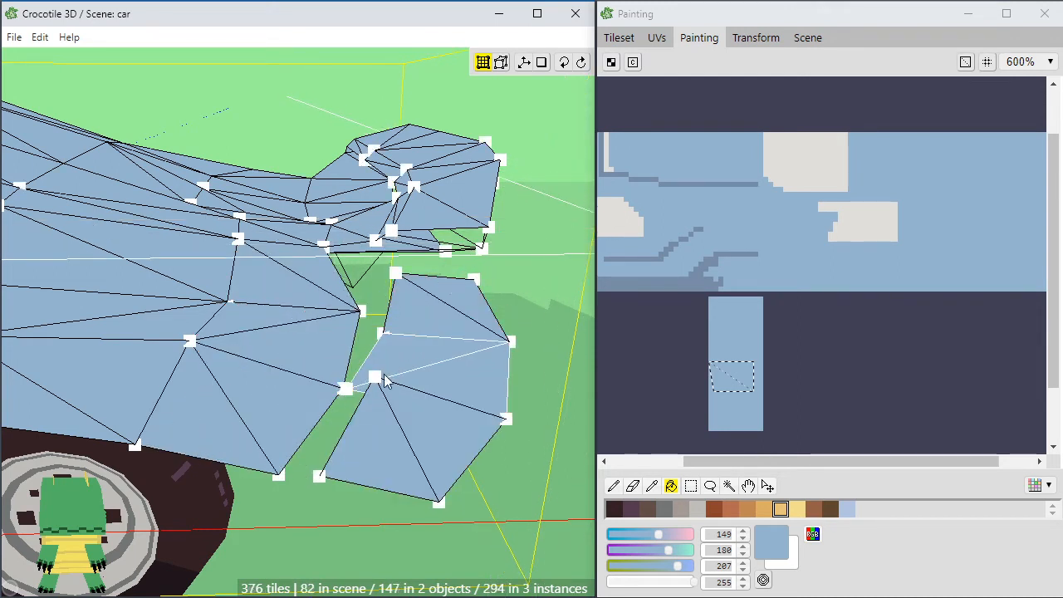
Snap the front vertices of the copied fender tiles to the body's rear edge to close the gap
drag(384, 379, 363, 427)
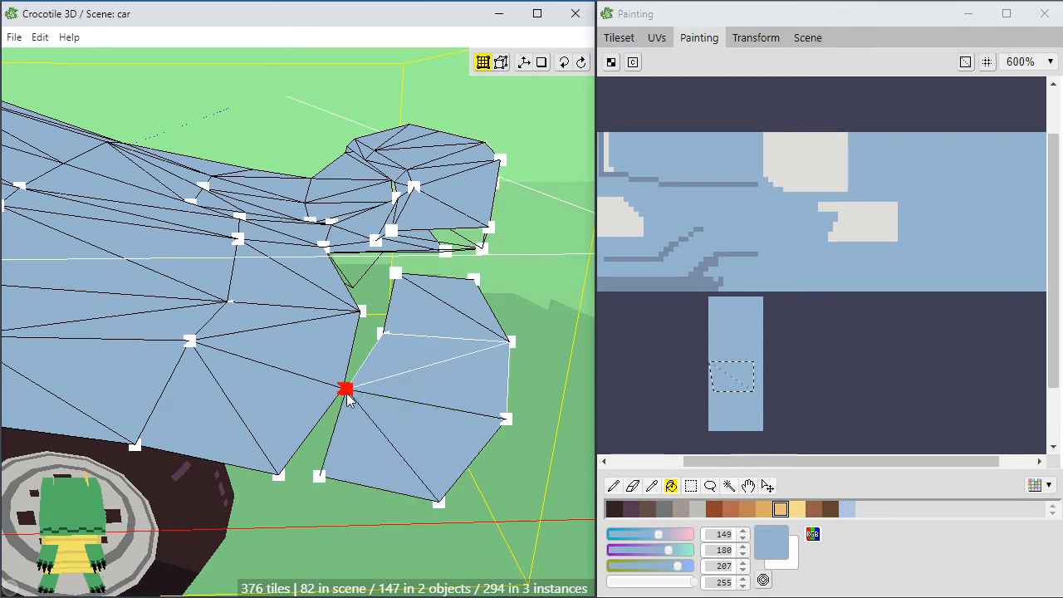
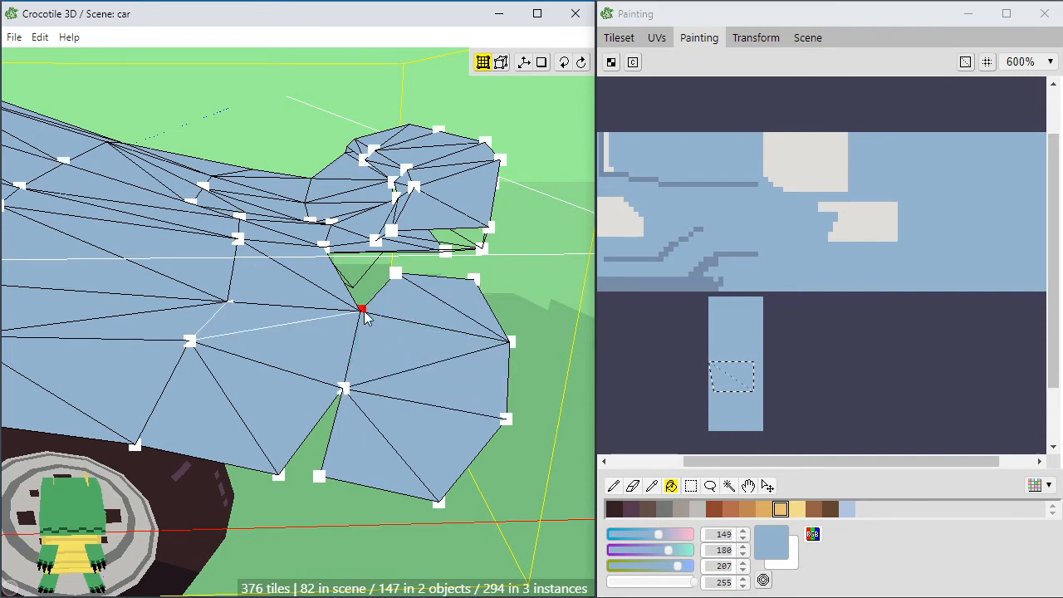
drag(321, 478, 282, 480)
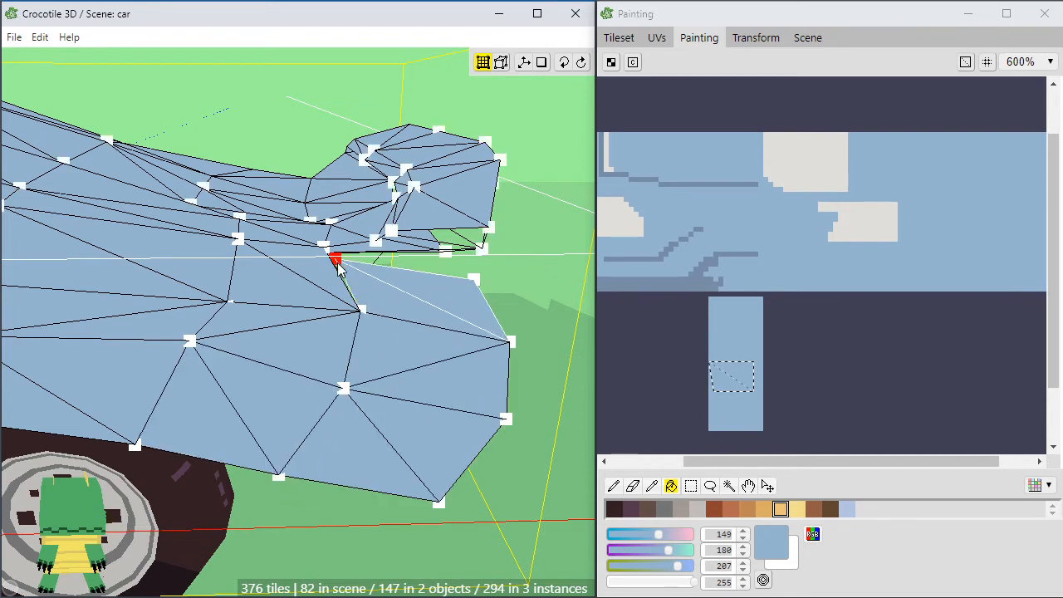
Move the upper rear vertex of the new fender tiles forward, closer to the body
middle_drag(318, 262, 338, 307)
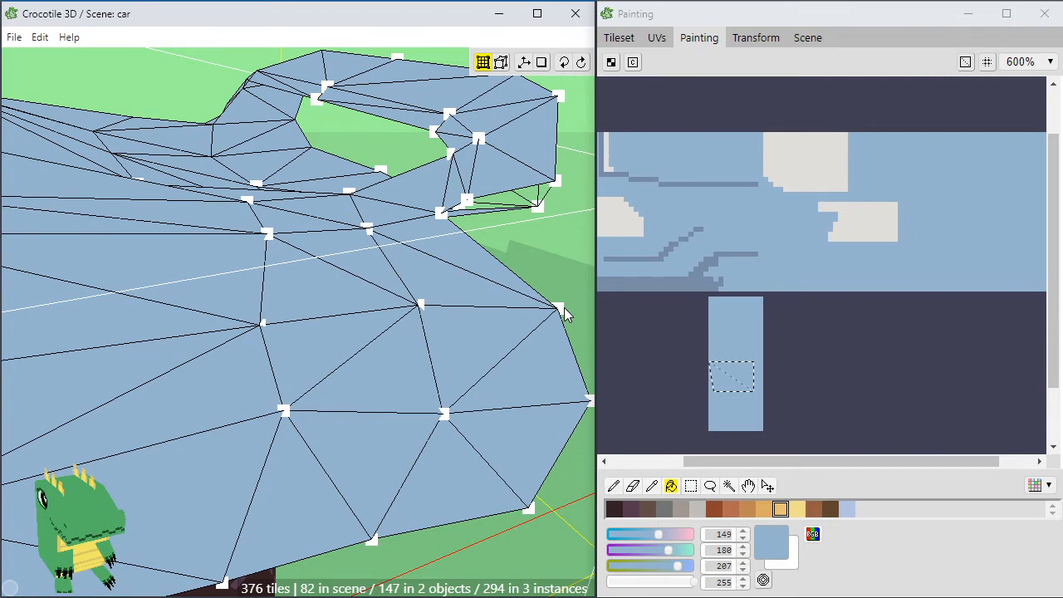
drag(564, 308, 563, 347)
key(w)
key(w)
key(w)
key(w)
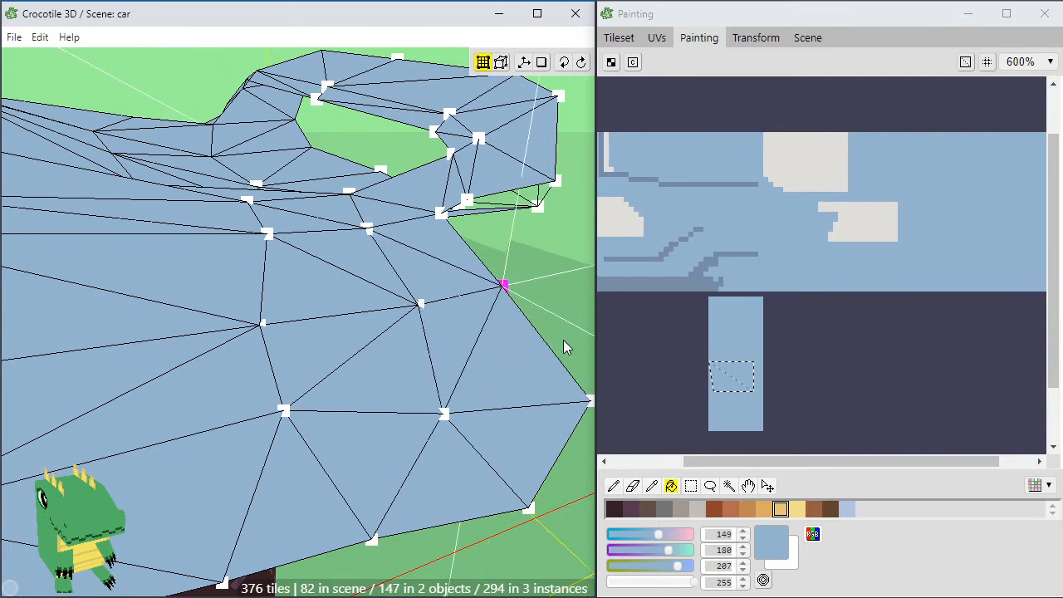
key(a)
key(a)
key(a)
Move the middle vertex of the fender's rear edge forward to slope the tail in below the spoiler
middle_drag(564, 341, 421, 413)
key(a)
click(485, 420)
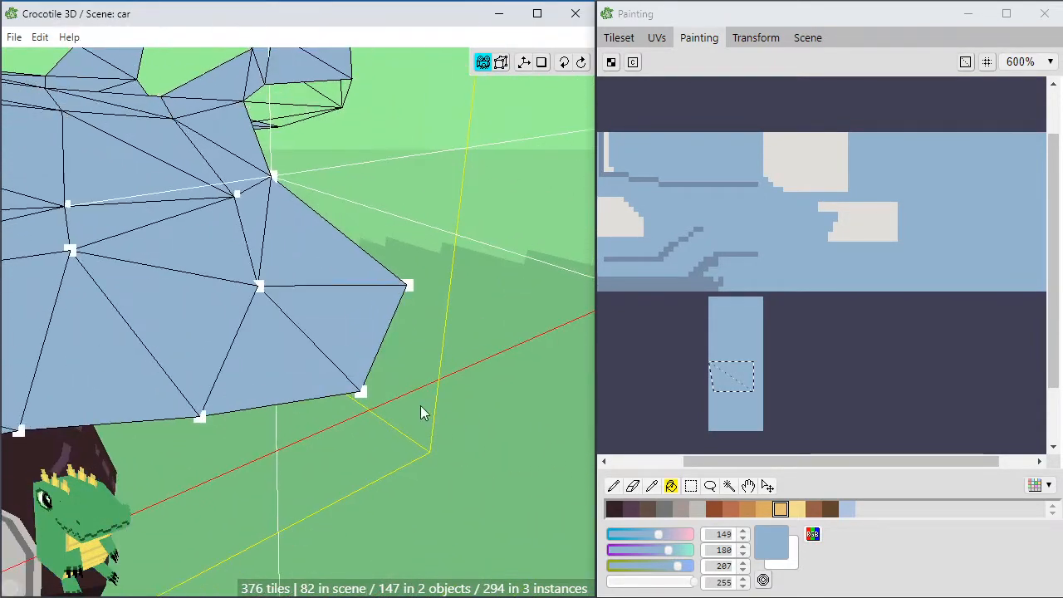
click(411, 285)
key(a)
key(a)
key(a)
key(a)
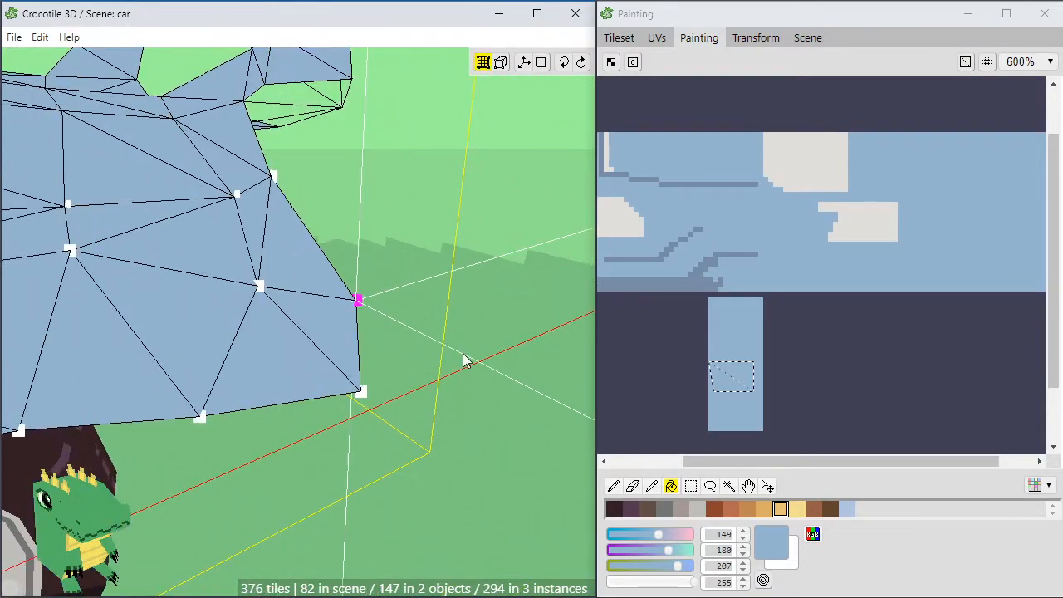
key(d)
key(d)
key(d)
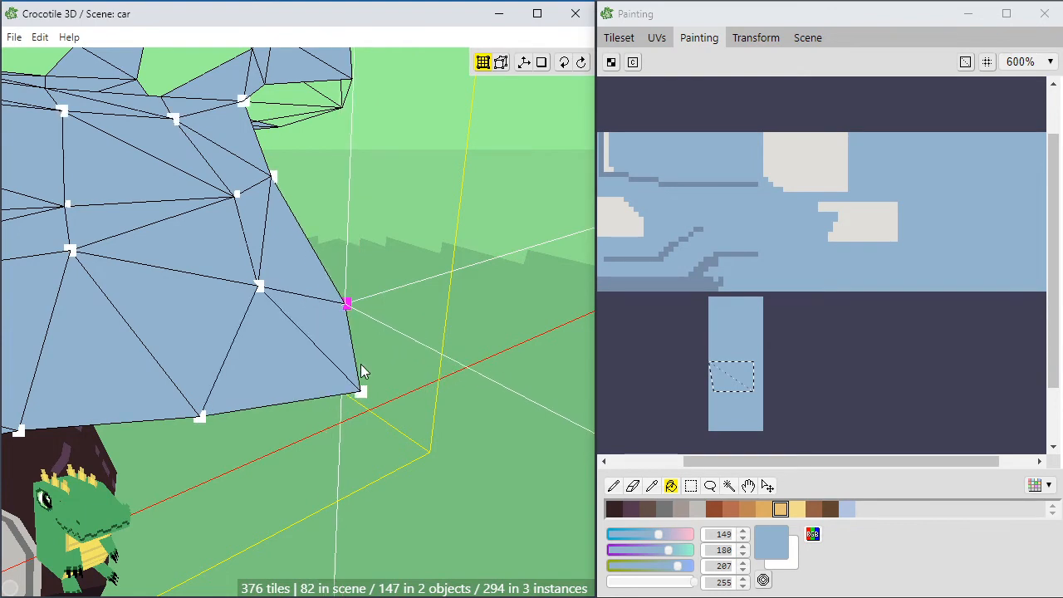
key(w)
key(w)
key(w)
key(w)
key(w)
key(a)
key(a)
key(s)
key(s)
key(s)
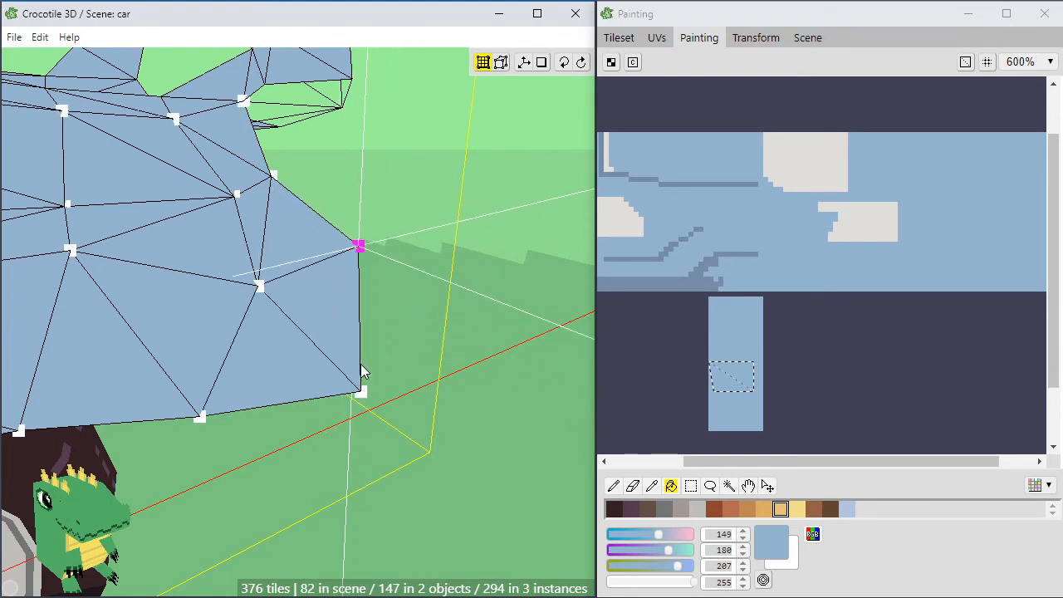
Reshape the rear wheel arch by moving its two rear vertices to follow the tire's curve
key(space)
drag(349, 371, 321, 404)
scroll(317, 403, down, 4)
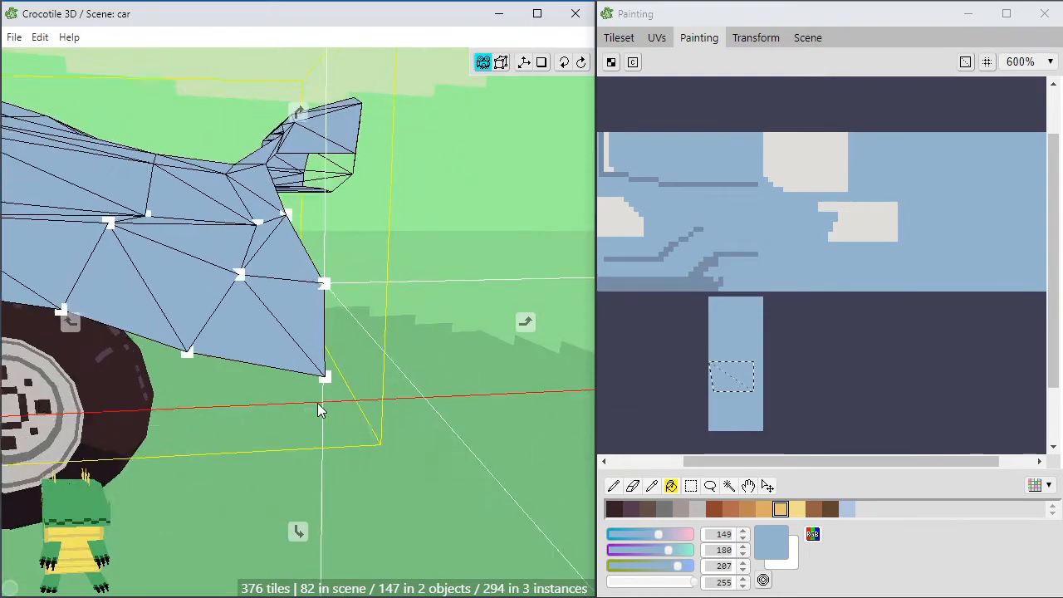
right_drag(317, 403, 454, 405)
drag(321, 231, 341, 356)
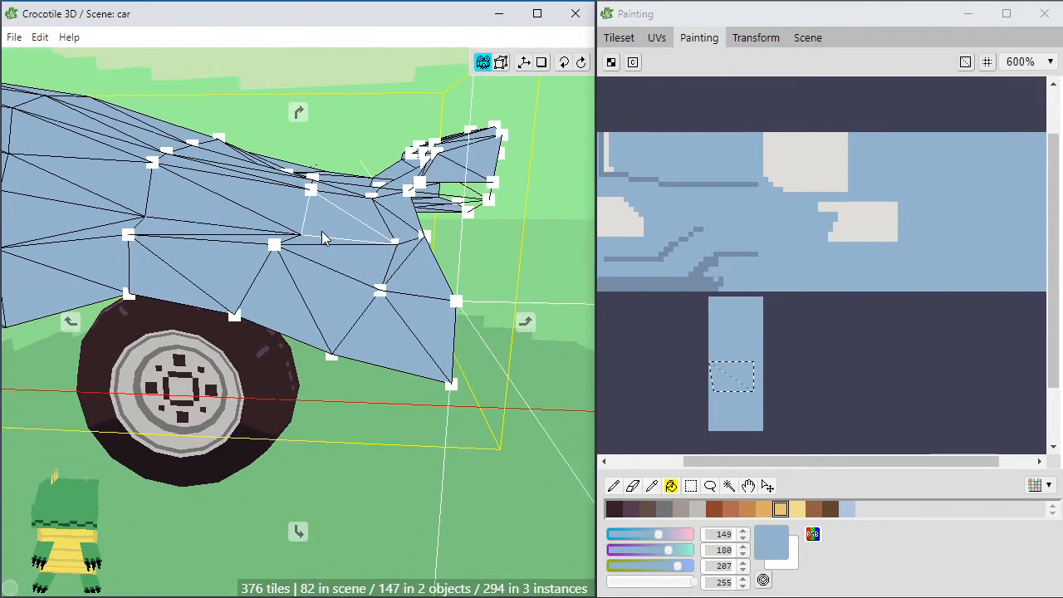
scroll(341, 356, down, 3)
right_drag(341, 356, 350, 381)
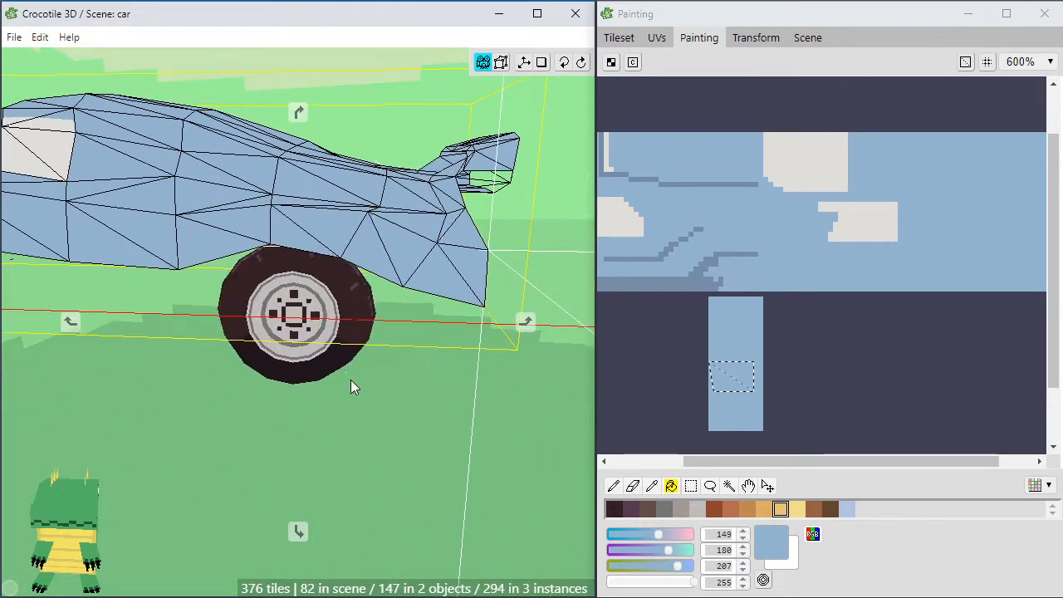
scroll(399, 347, up, 3)
drag(400, 345, 416, 322)
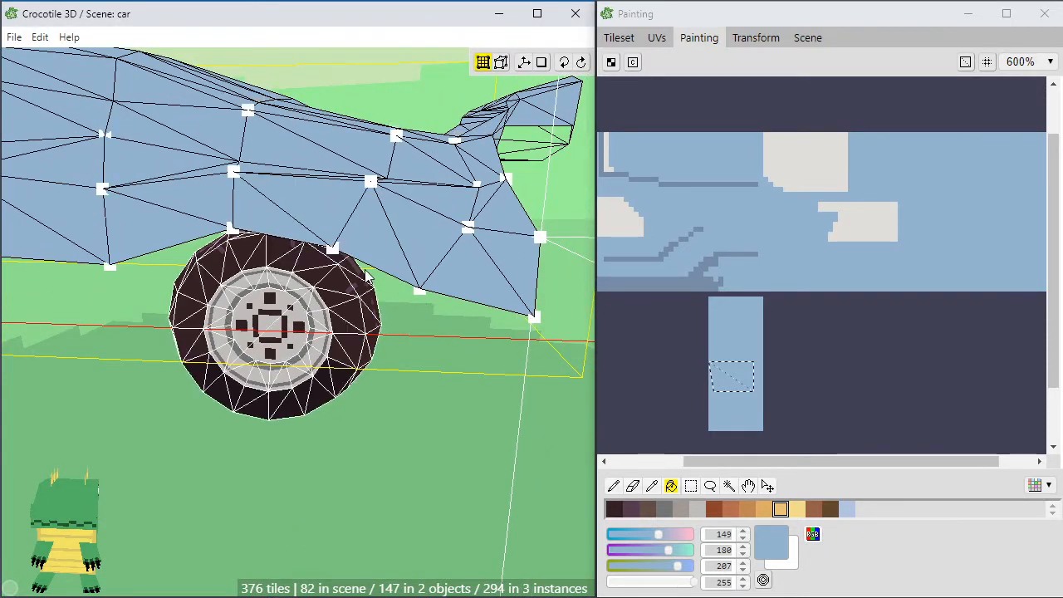
drag(332, 247, 359, 266)
drag(408, 292, 468, 313)
Nudge the vertex in the middle of the rear fender, behind the wheel, to smooth the side surface
key(space)
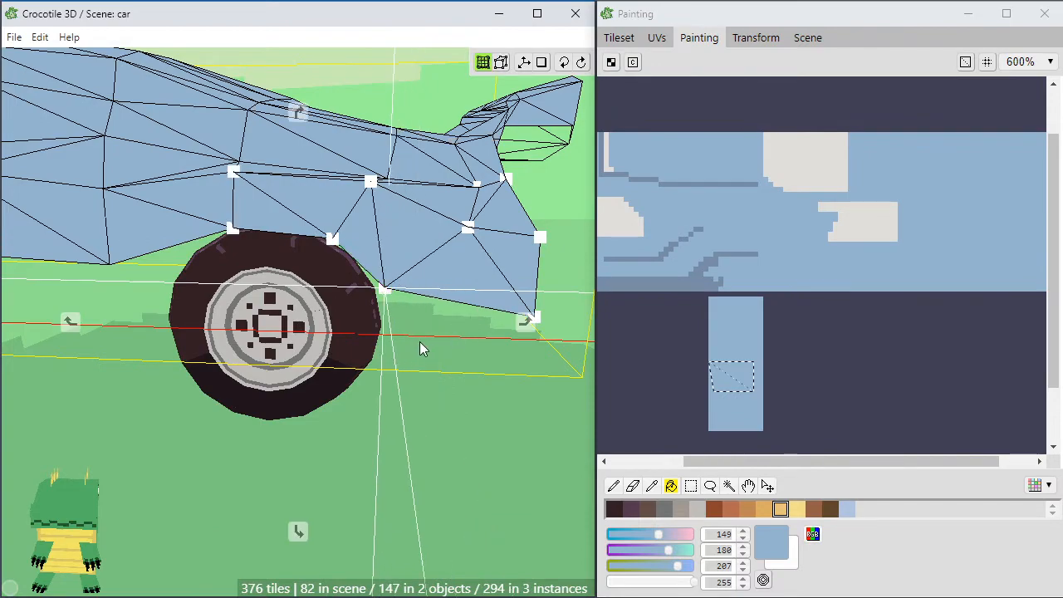
scroll(406, 361, down, 3)
mouse_move(406, 361)
mouse_down()
mouse_move(490, 358)
mouse_move(392, 367)
mouse_up()
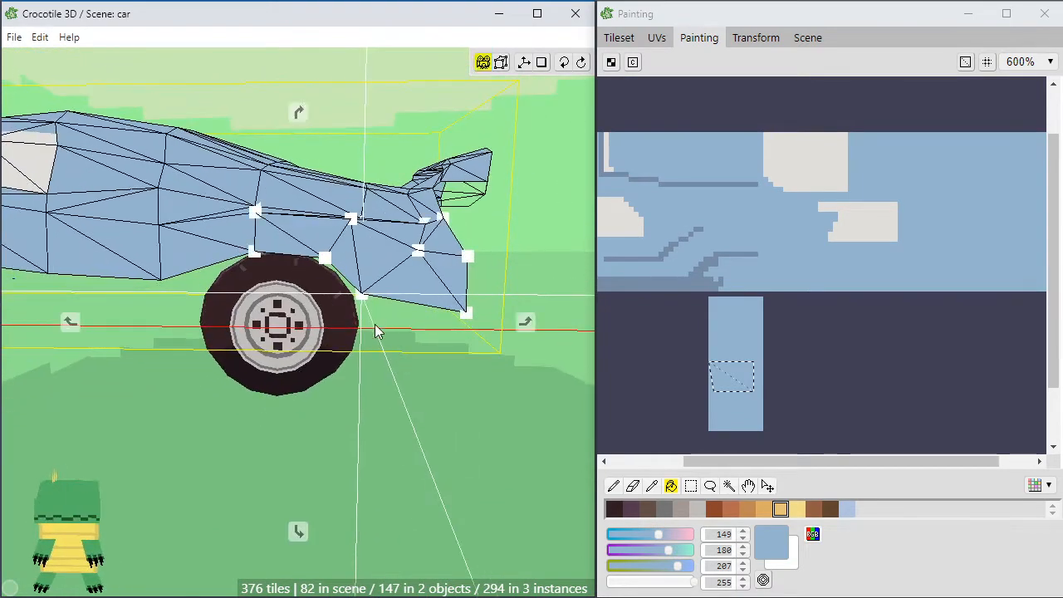
mouse_move(374, 331)
mouse_down()
mouse_move(337, 320)
mouse_move(359, 305)
mouse_move(391, 315)
mouse_move(380, 297)
mouse_move(404, 278)
mouse_move(372, 307)
mouse_move(415, 291)
mouse_move(258, 284)
mouse_move(385, 291)
mouse_move(316, 312)
mouse_move(383, 315)
mouse_move(332, 315)
mouse_move(370, 316)
mouse_up()
key(space)
scroll(380, 297, up, 3)
key(space)
key(space)
key(space)
key(space)
click(328, 230)
key(a)
key(a)
key(a)
key(space)
key(space)
key(d)
key(d)
key(space)
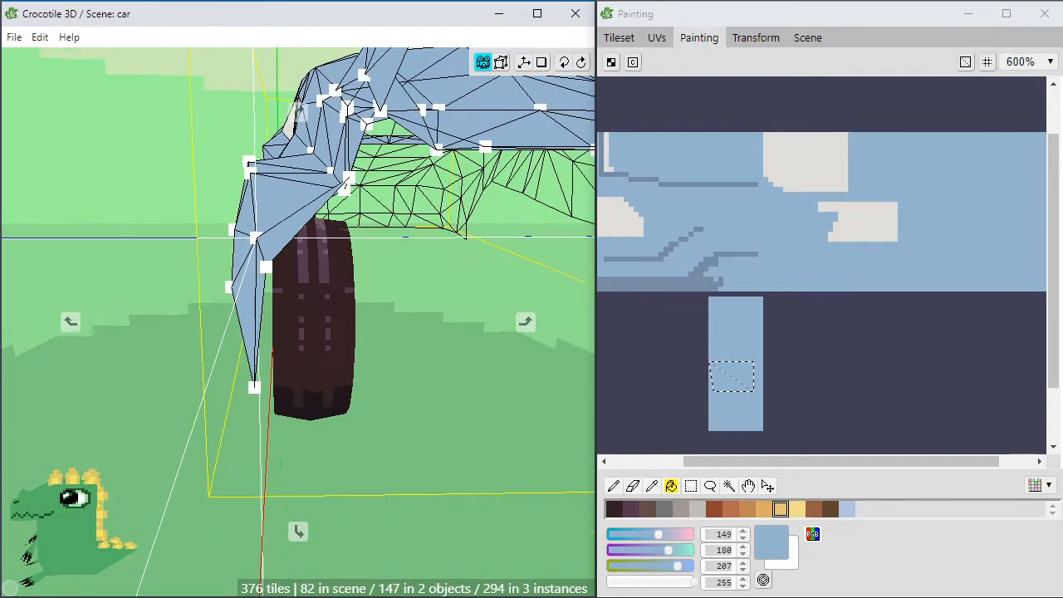
Move the wheel arch's lower rear vertex inward, toward the tire
click(231, 288)
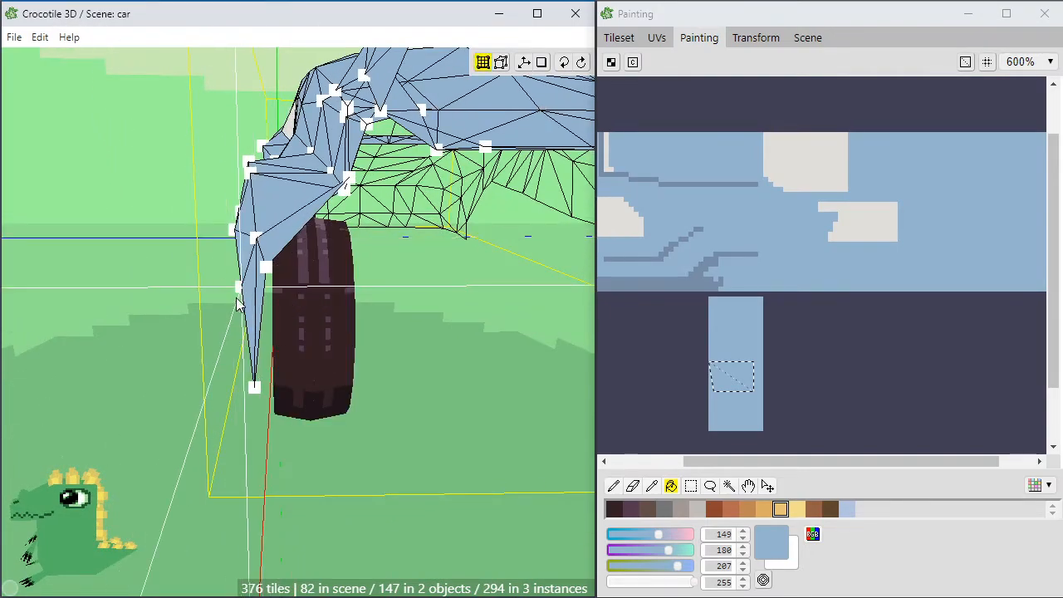
key(space)
drag(237, 305, 338, 247)
scroll(333, 323, up, 2)
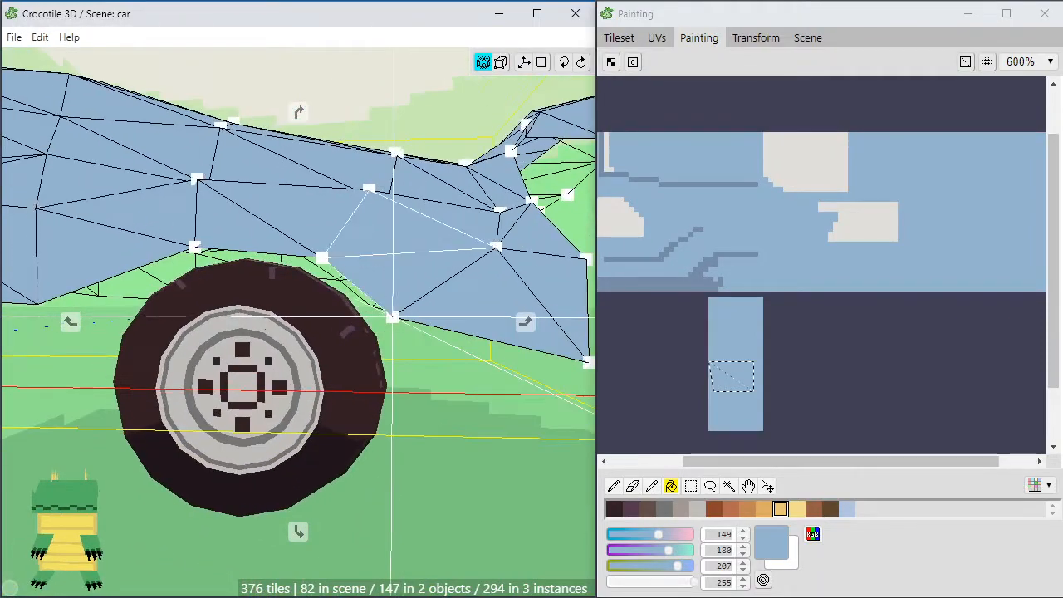
Move the fender's lower rear corner vertex forward to shorten the bottom edge behind the wheel
right_drag(532, 275, 393, 306)
key(space)
key(space)
drag(410, 341, 304, 345)
key(space)
click(260, 339)
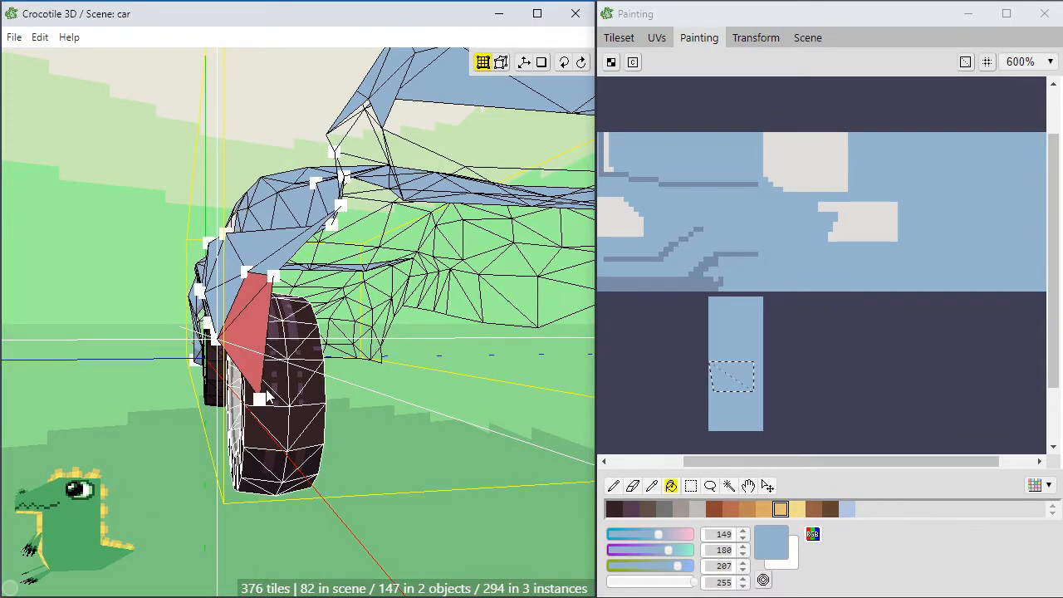
drag(262, 395, 261, 458)
key(space)
key(space)
drag(350, 419, 474, 415)
key(w)
key(space)
key(space)
key(a)
key(a)
key(a)
key(a)
key(s)
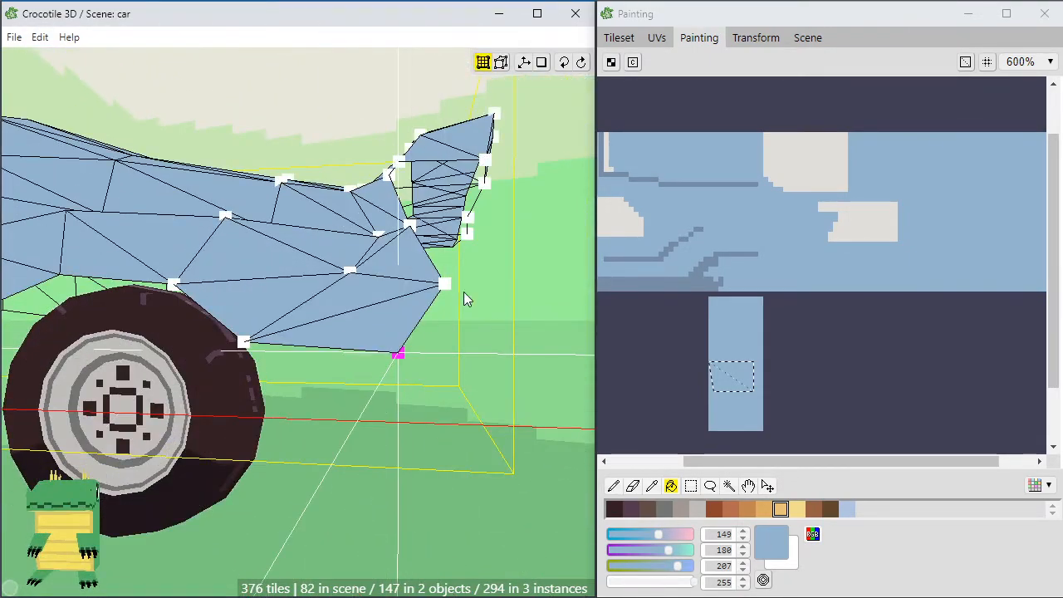
Pull the middle vertex of the fender's rear edge slightly forward, above the lower corner
click(444, 284)
key(a)
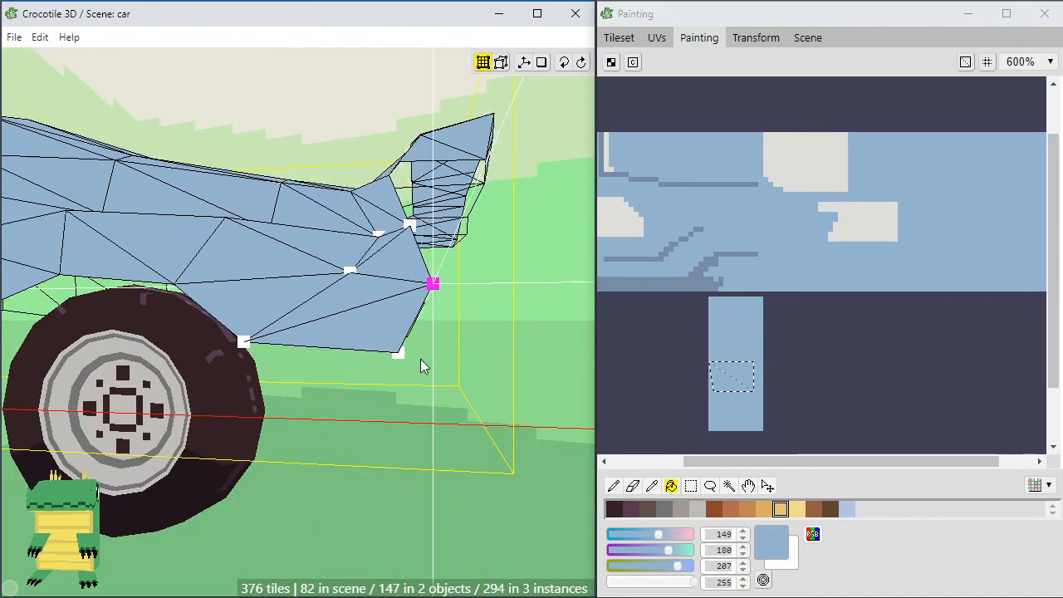
key(a)
click(485, 159)
Duplicate the lowest rear side face of the fender behind the wheel and move the copy straight down below it
key(space)
drag(485, 159, 312, 199)
drag(456, 351, 422, 359)
scroll(442, 351, up, 2)
key(space)
click(335, 345)
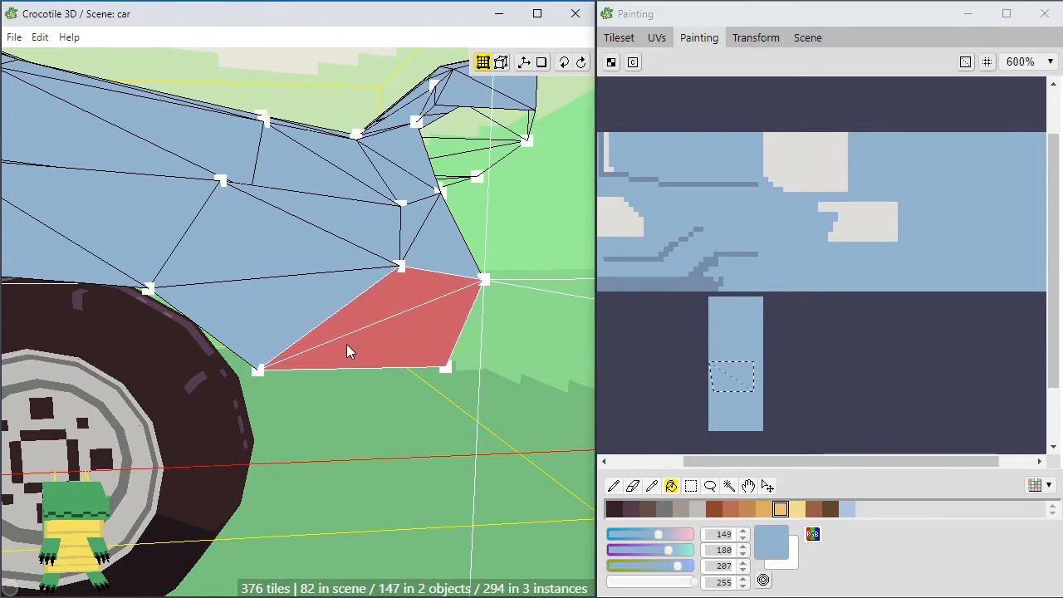
key(shift+q)
key(q)
key(q)
key(q)
key(q)
key(q)
key(q)
key(q)
key(q)
Attach the copied face's two upper vertices to the ends of the fender's bottom edge and save the file
click(387, 412)
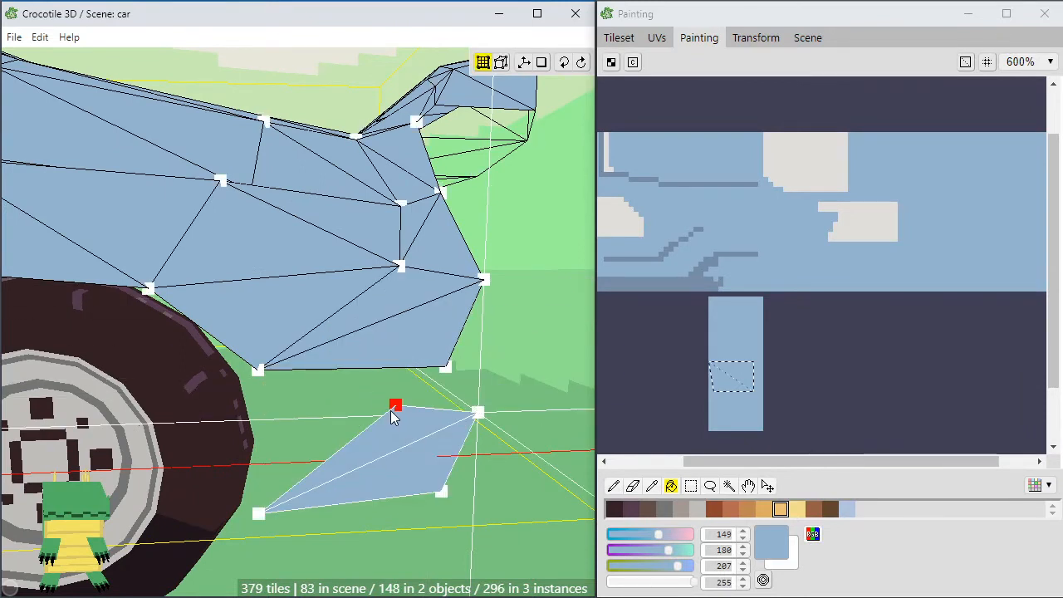
drag(286, 386, 258, 370)
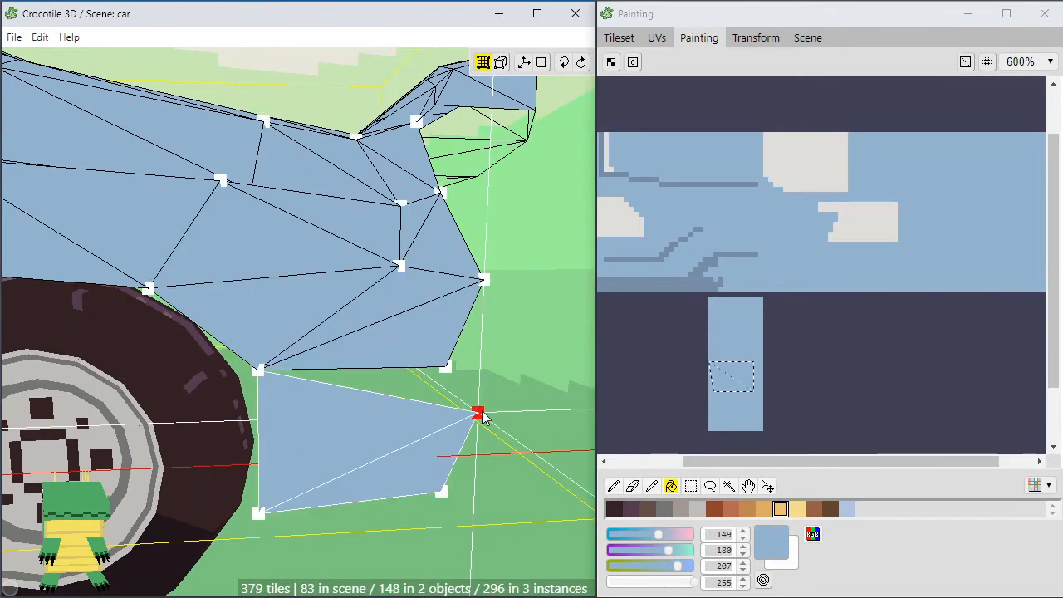
drag(431, 375, 448, 372)
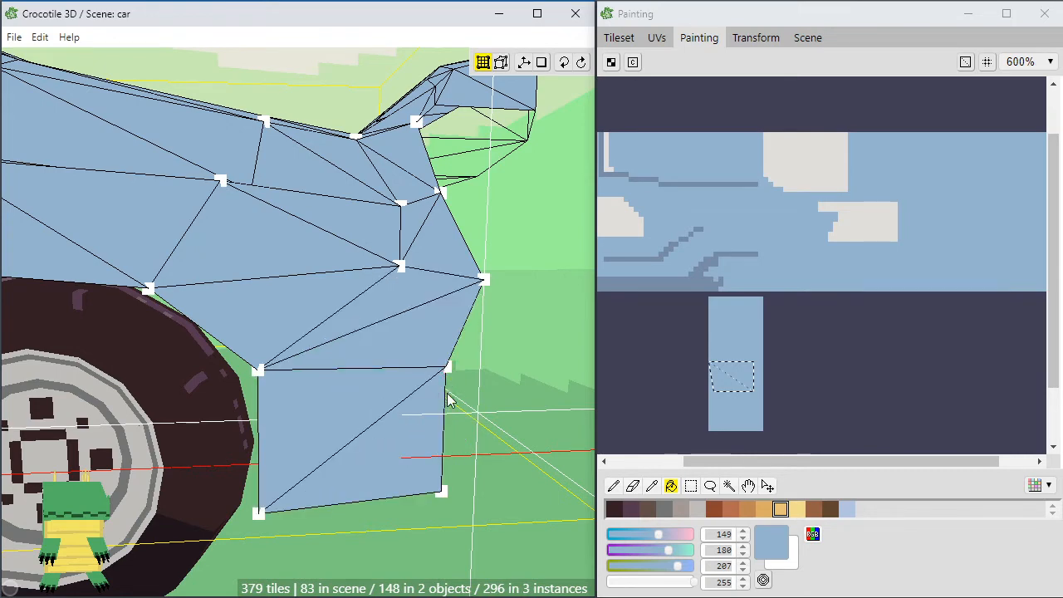
key(f)
click(385, 327)
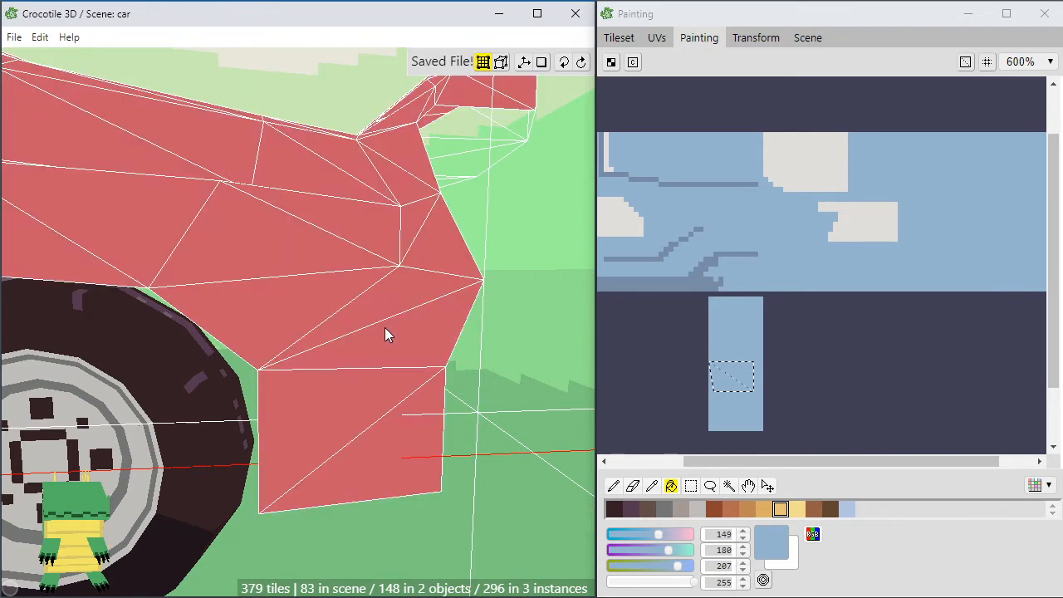
key(v)
Move the new lower fender panel's two bottom vertices inward so the side tapers under behind the wheel
right_drag(443, 496, 358, 492)
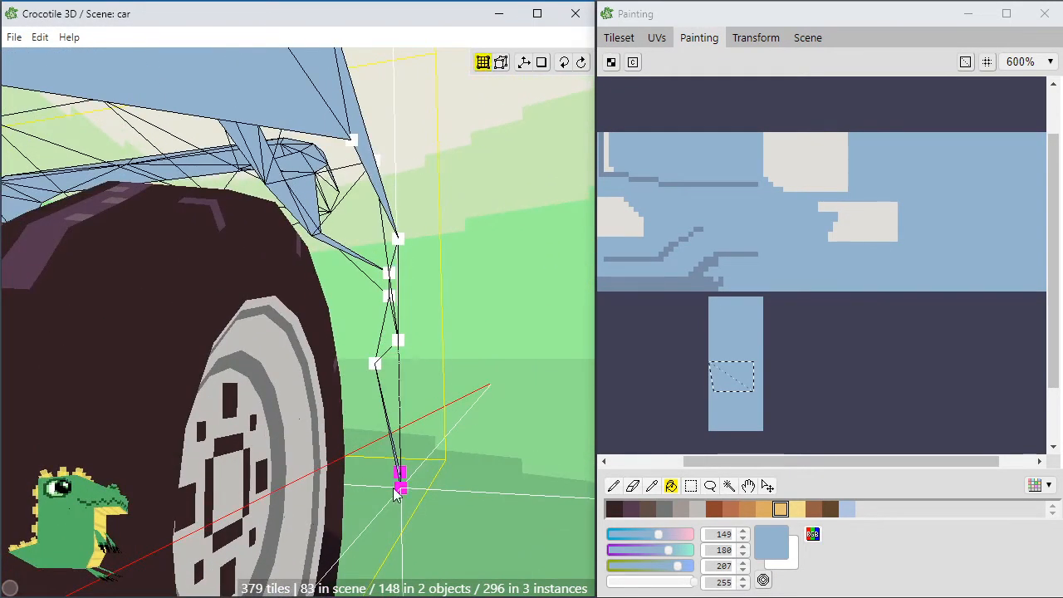
mouse_move(427, 462)
right_down()
mouse_move(344, 464)
mouse_move(421, 470)
right_up()
scroll(426, 462, down, 4)
mouse_move(332, 315)
middle_down()
mouse_move(216, 278)
mouse_move(224, 399)
mouse_move(373, 307)
mouse_move(387, 368)
middle_up()
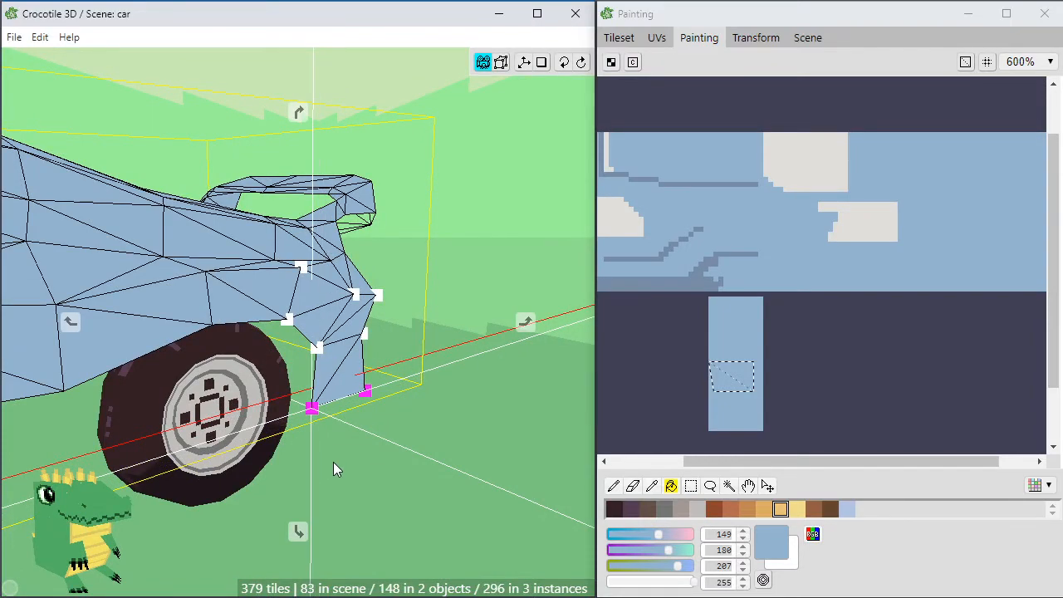
key(w)
key(w)
click(336, 461)
mouse_move(336, 461)
middle_down()
mouse_move(403, 440)
mouse_move(382, 436)
mouse_move(356, 456)
middle_up()
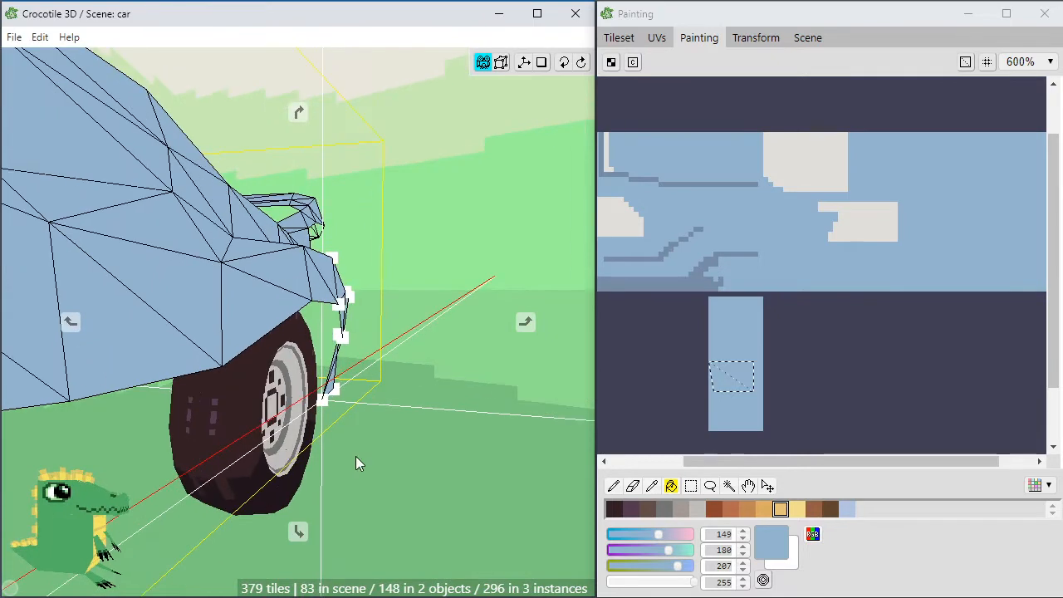
Adjust the lower fender panel's bottom vertices individually, raising the rear one and pushing it slightly backward
click(330, 403)
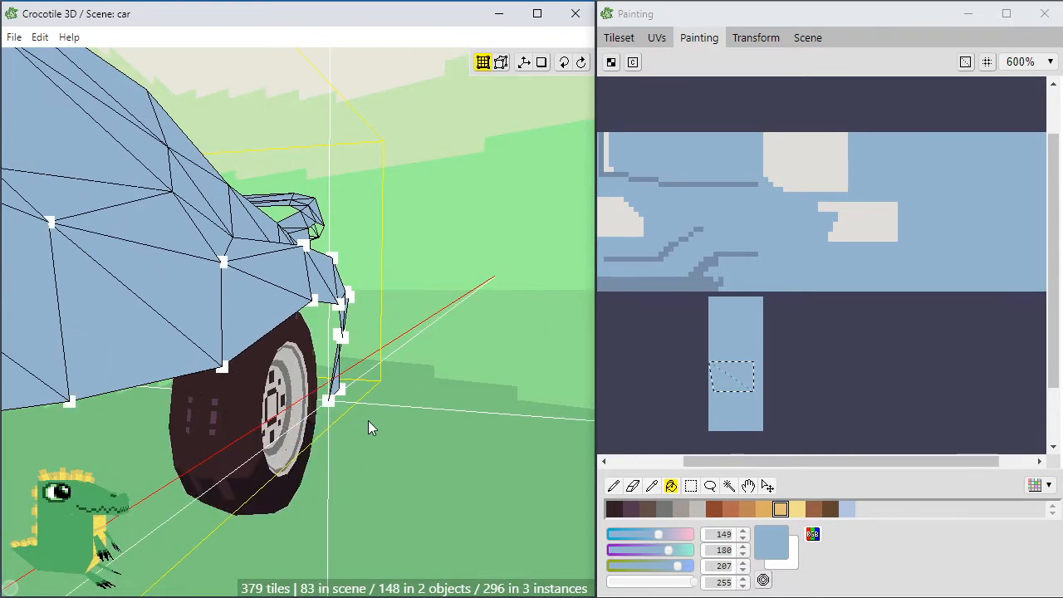
mouse_move(368, 420)
middle_down()
mouse_move(361, 401)
mouse_move(361, 430)
middle_up()
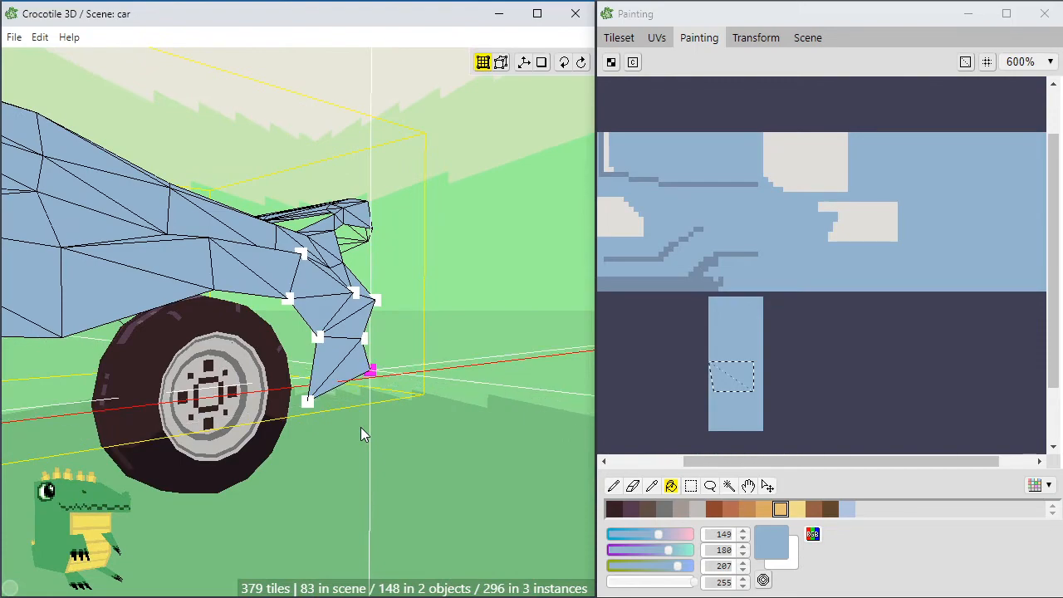
middle_drag(371, 427, 371, 428)
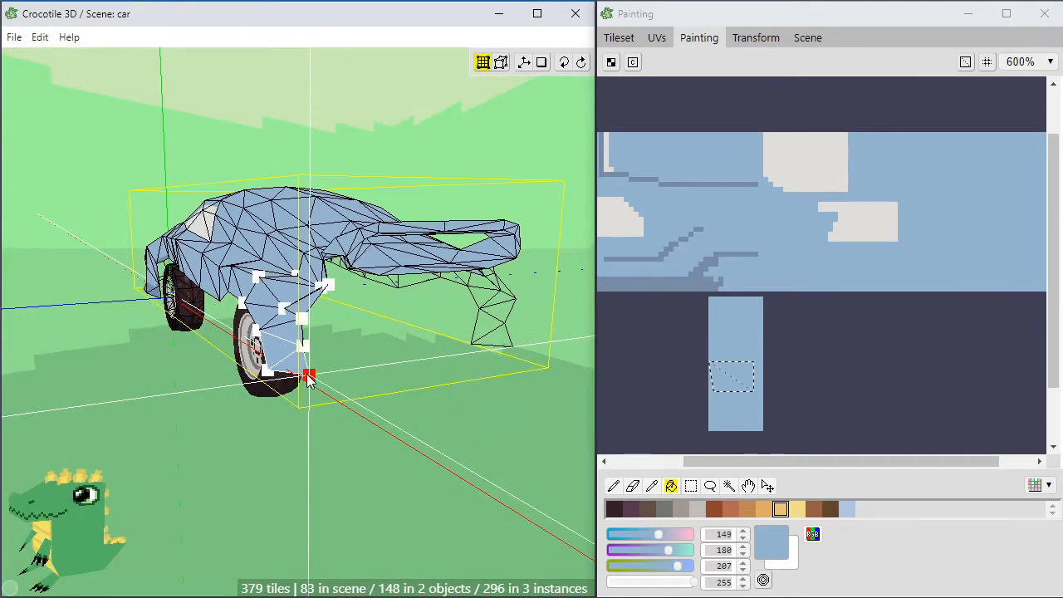
middle_drag(307, 378, 330, 410)
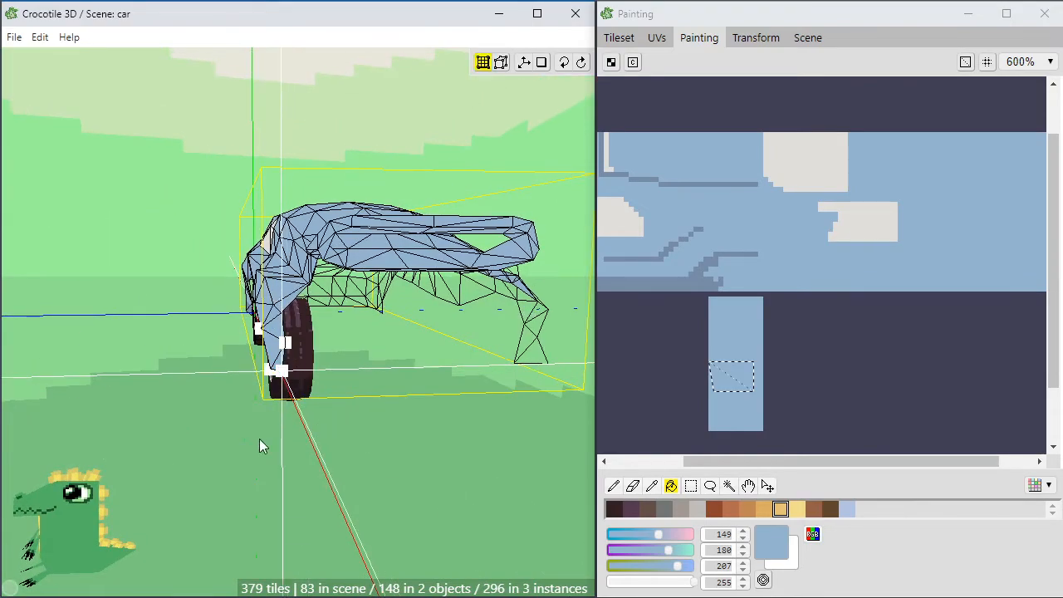
mouse_move(259, 439)
middle_down()
mouse_move(345, 392)
mouse_move(199, 397)
middle_up()
scroll(306, 398, up, 5)
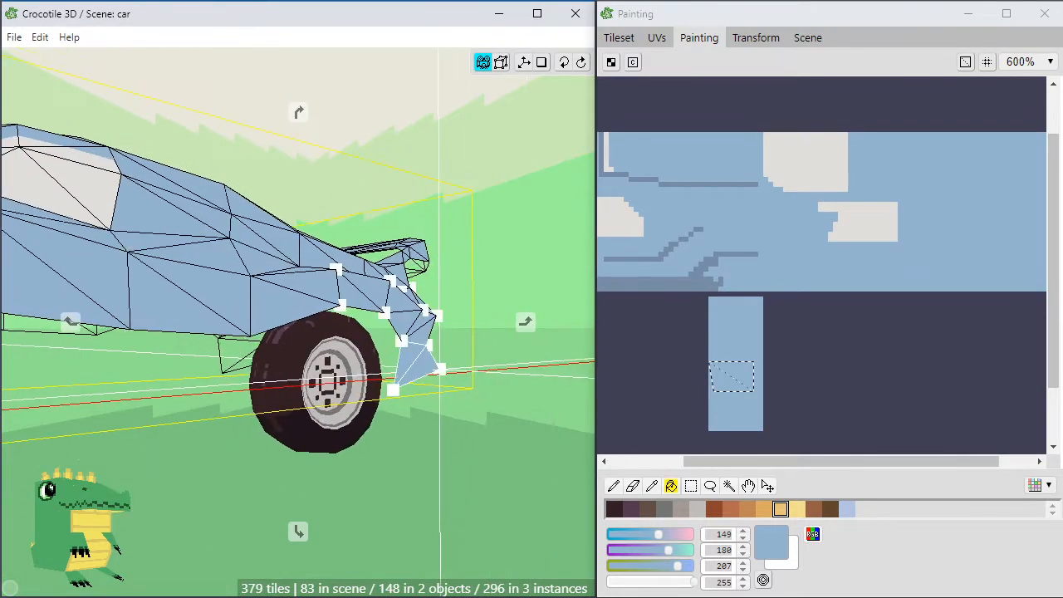
Duplicate the lower fender panel and move the copy rearward until it sits behind the original
middle_drag(415, 382, 320, 386)
scroll(429, 408, up, 4)
middle_drag(429, 408, 293, 415)
click(290, 417)
key(ctrl+v)
key(d)
key(d)
key(d)
key(d)
key(d)
key(d)
key(d)
key(d)
key(d)
key(d)
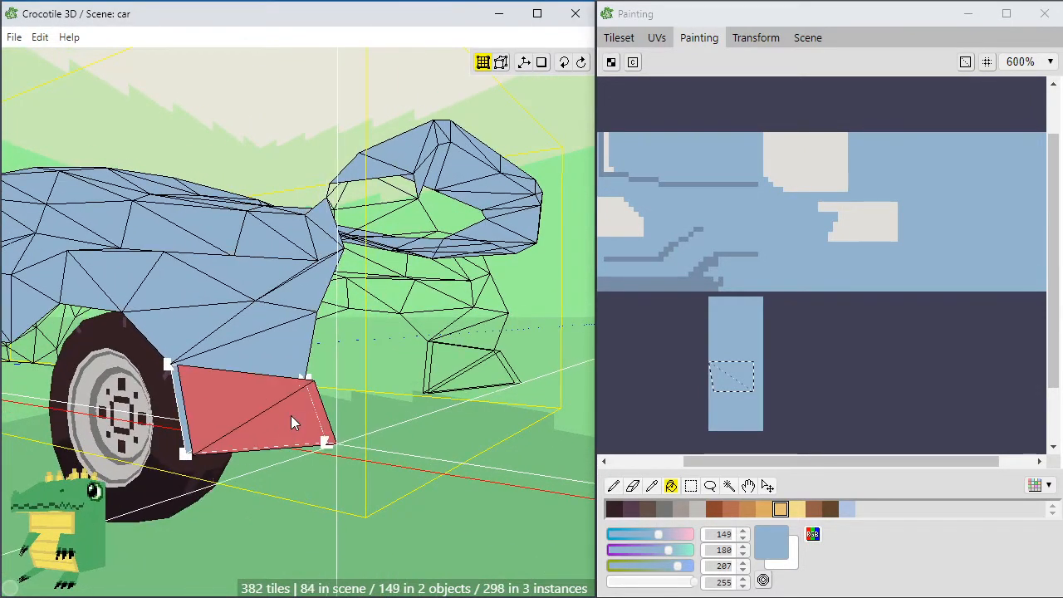
key(d)
key(d)
key(d)
key(d)
key(d)
key(d)
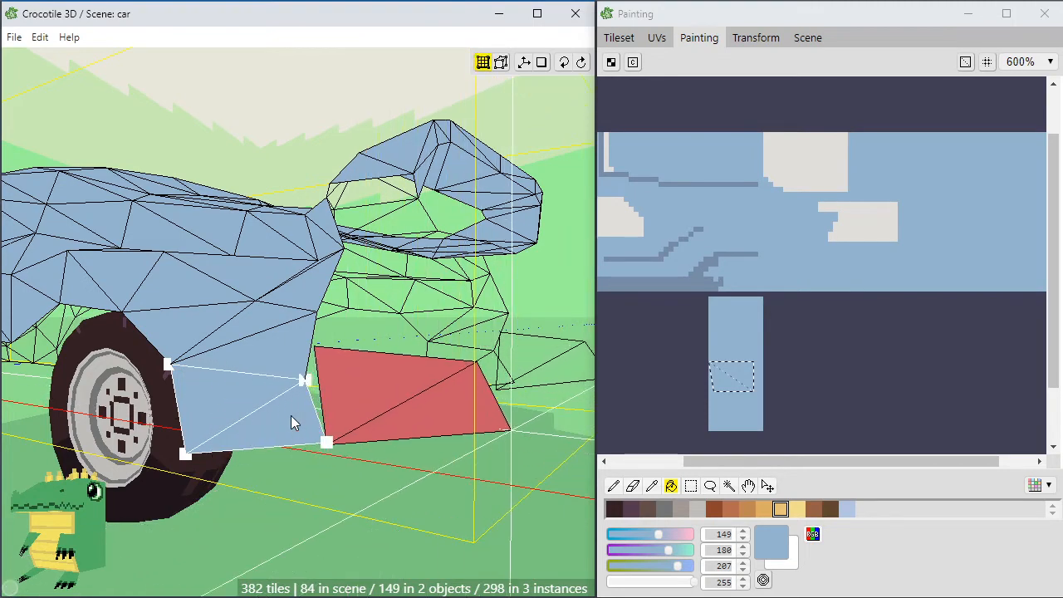
Align the copied panel's front edge with the lower fender panel's rear edge and attach its upper front vertex there
click(373, 377)
key(space)
drag(415, 482, 387, 516)
scroll(386, 516, up, 2)
click(352, 469)
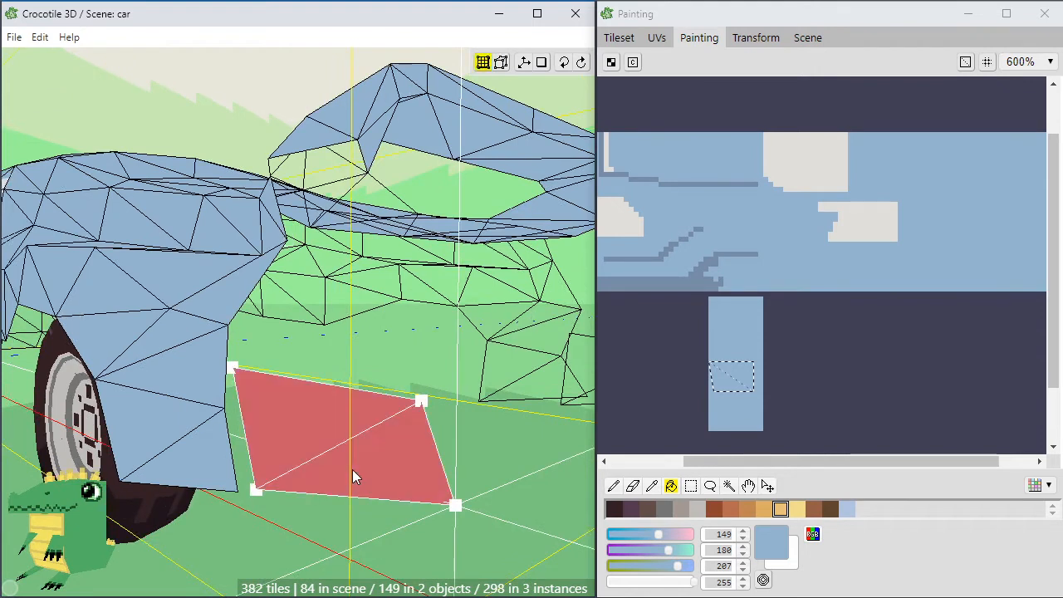
key(d)
key(a)
key(a)
key(s)
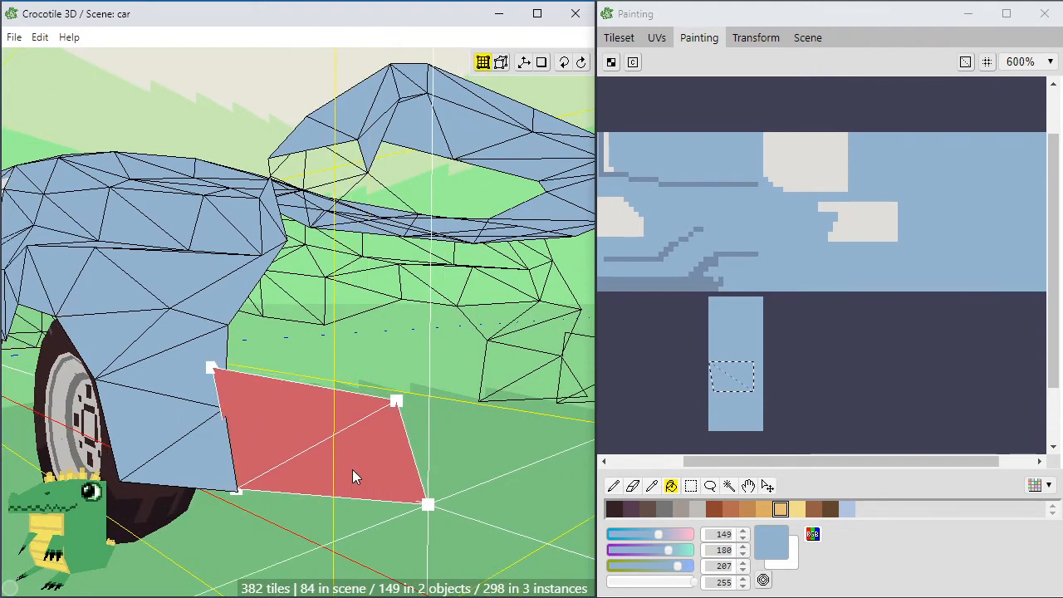
key(space)
key(d)
key(space)
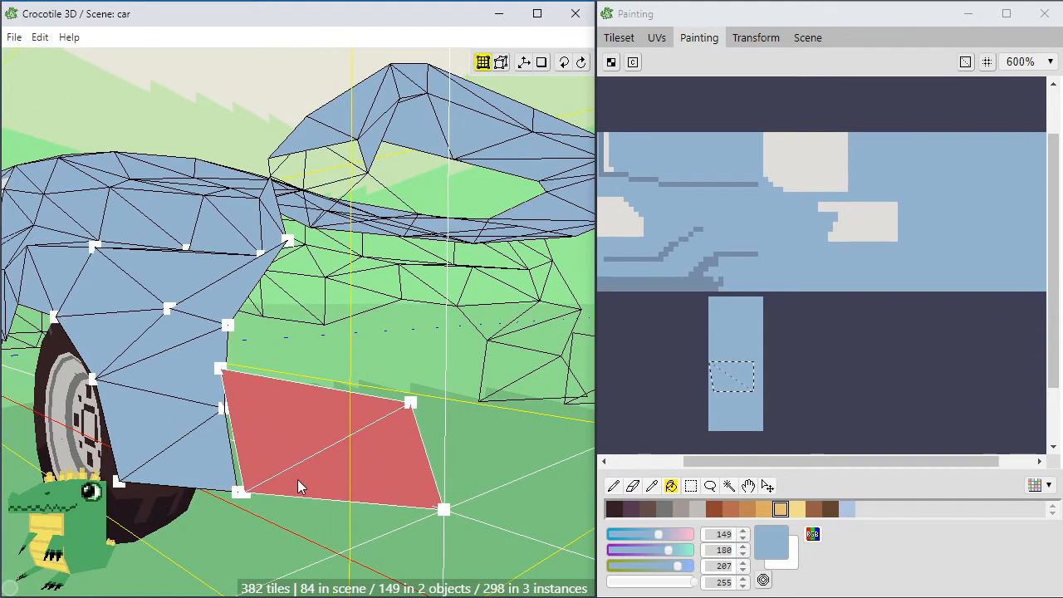
key(s)
key(w)
key(space)
key(d)
key(space)
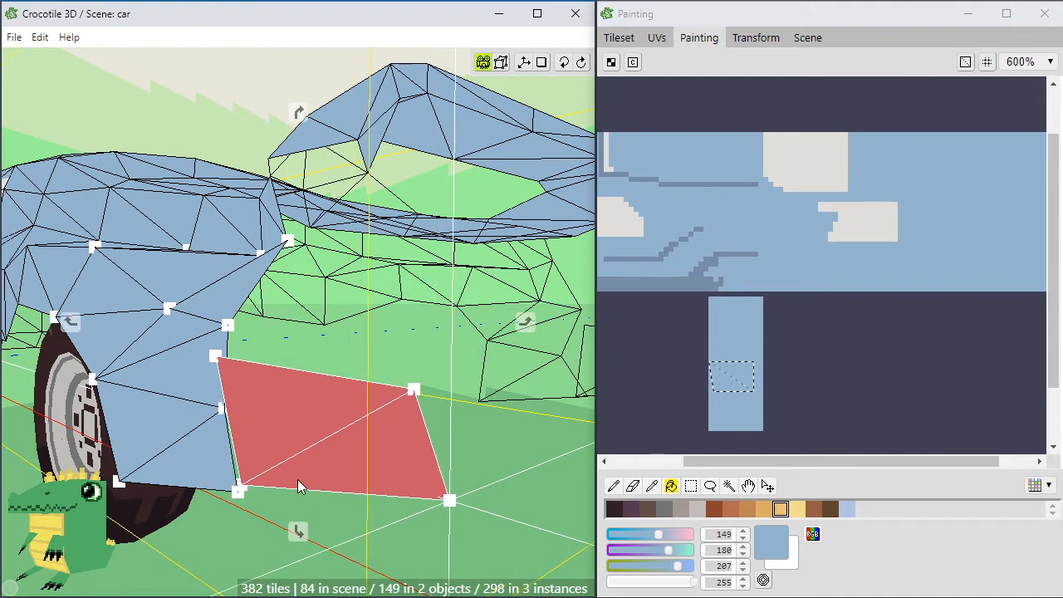
key(d)
key(s)
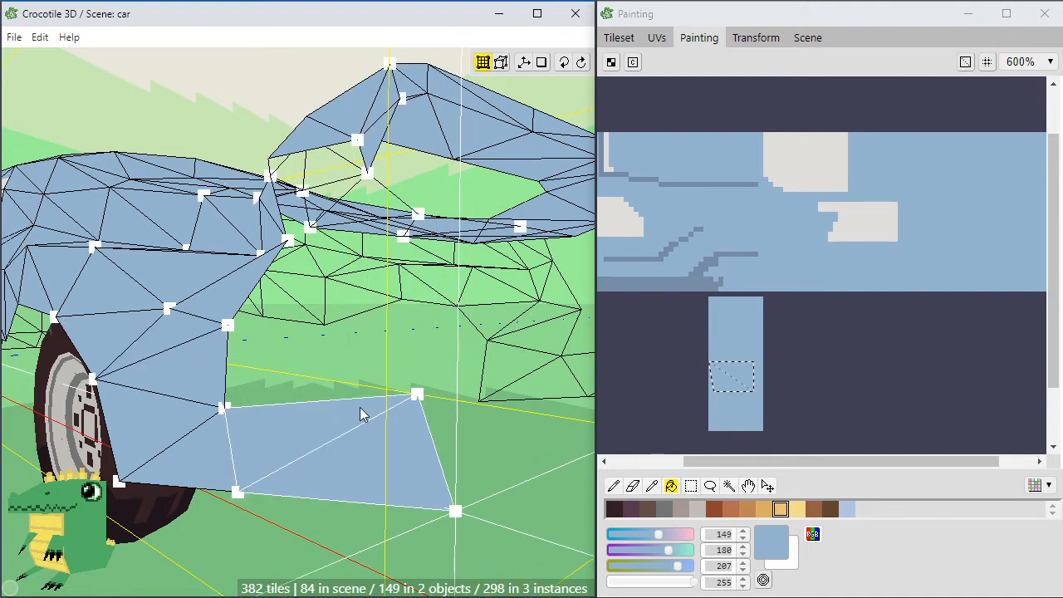
Move the copied panel's two free vertices forward and slightly toward the car's centre to start wrapping the rear corner
key(space)
key(a)
key(a)
key(a)
key(a)
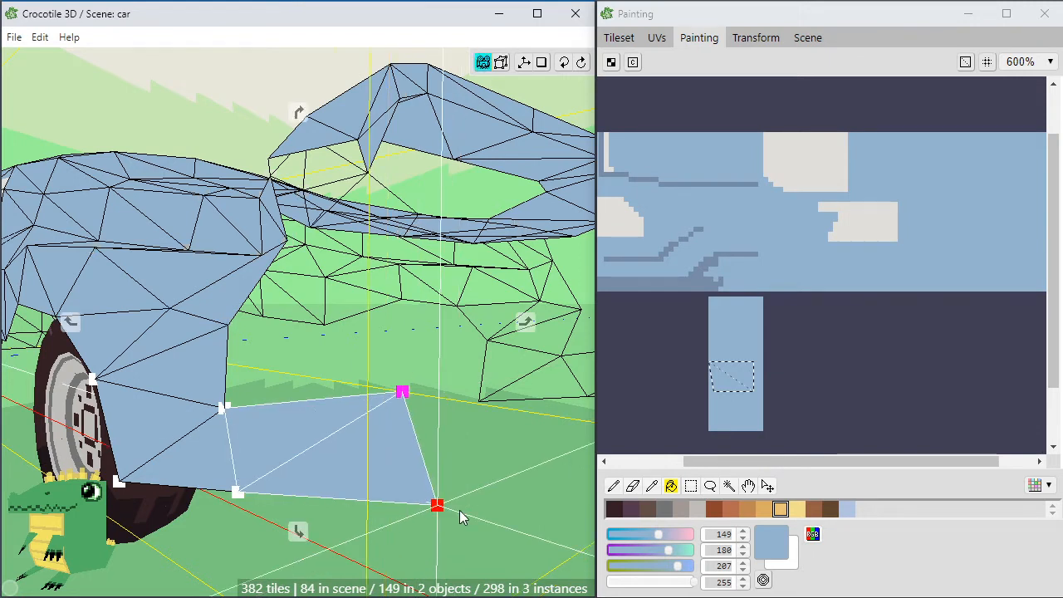
key(a)
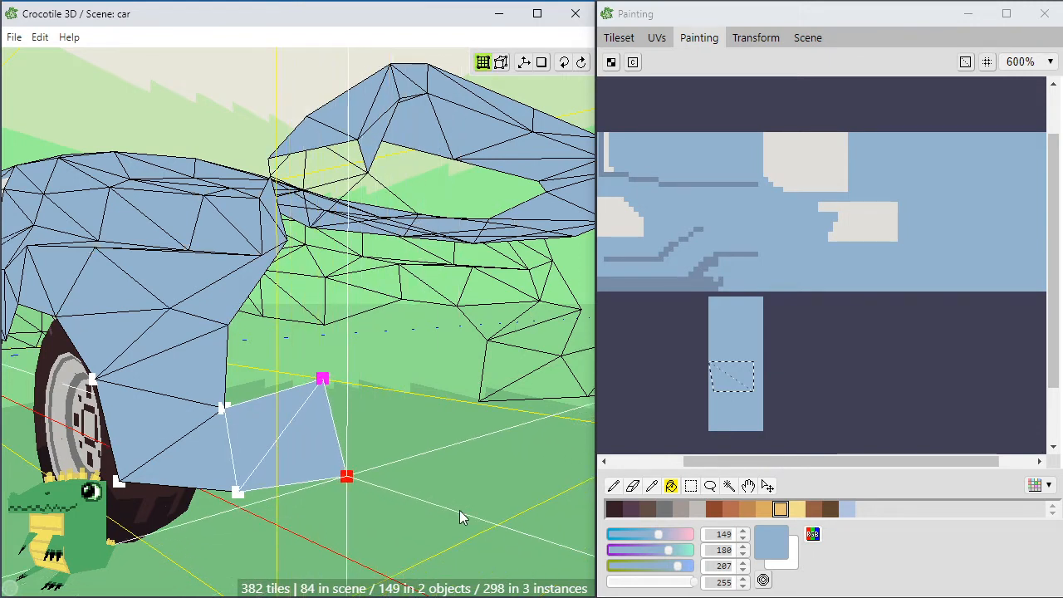
key(d)
click(451, 482)
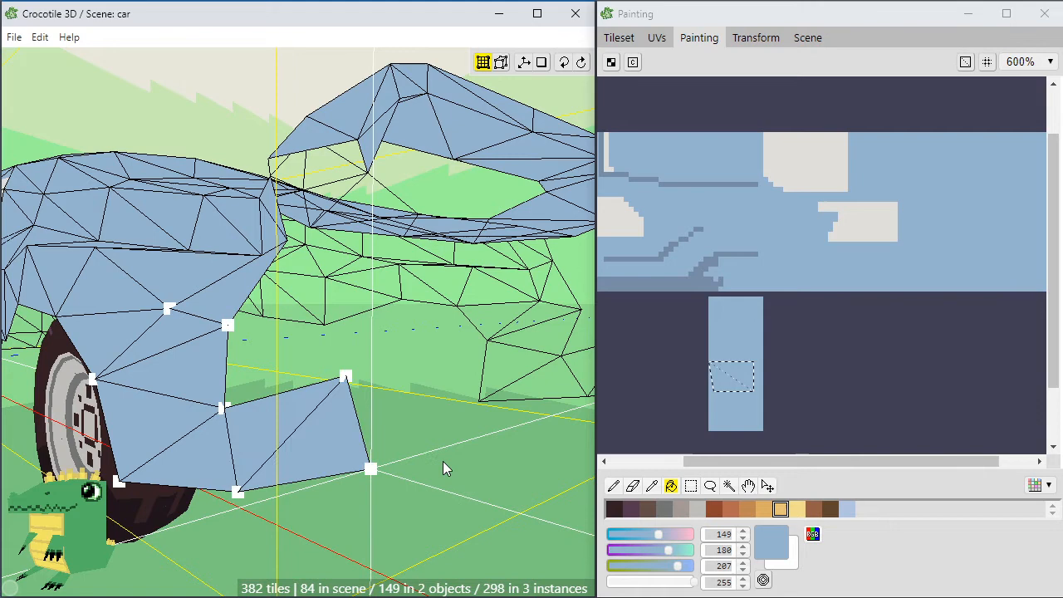
From the side, pull the rear corner panel's two free vertices further forward toward the fender
click(345, 376)
key(space)
drag(267, 456, 361, 455)
key(f)
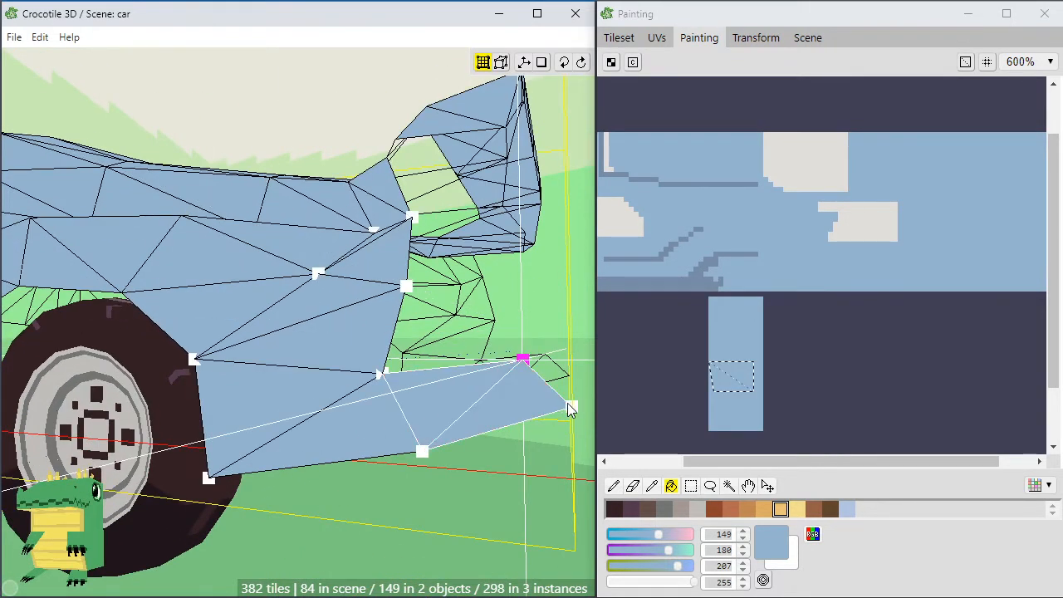
key(a)
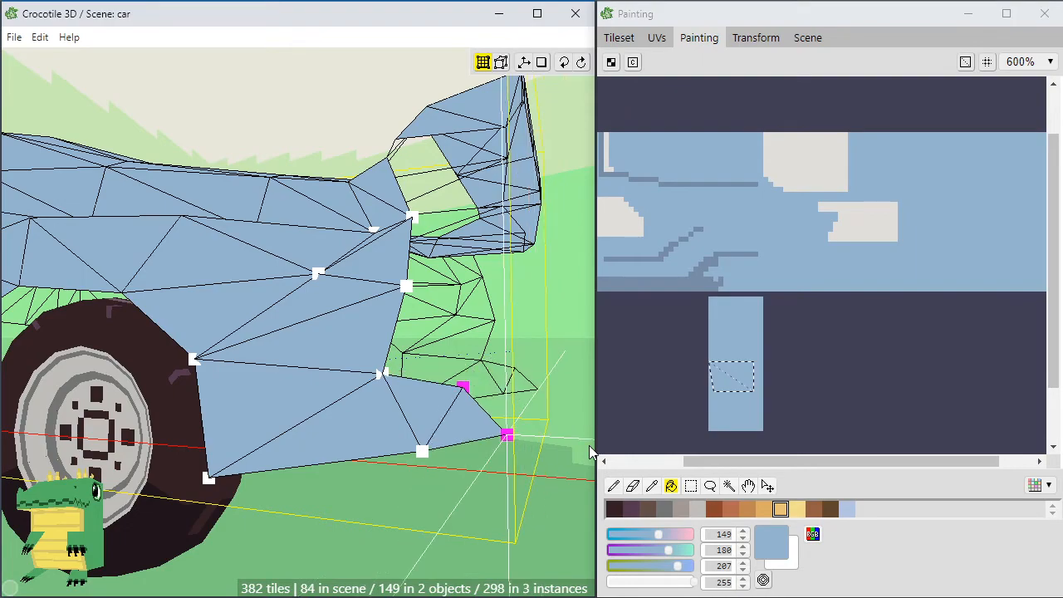
mouse_move(530, 459)
mouse_down()
mouse_move(420, 486)
mouse_move(399, 478)
mouse_move(486, 456)
mouse_move(452, 457)
mouse_move(465, 454)
mouse_up()
key(space)
mouse_move(249, 419)
mouse_down()
mouse_move(331, 430)
mouse_move(366, 399)
mouse_move(329, 367)
mouse_move(375, 408)
mouse_move(421, 409)
mouse_move(473, 477)
mouse_up()
scroll(345, 418, down, 3)
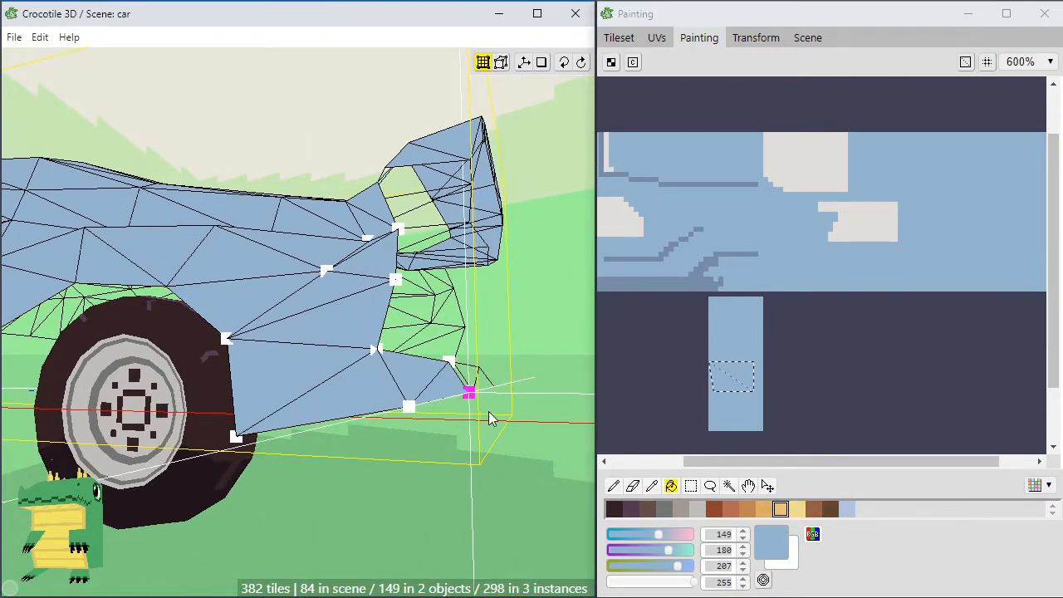
Fine-tune the front-to-back position of the rear corner panel's lower free vertex
key(a)
key(d)
click(489, 411)
key(space)
drag(488, 411, 399, 456)
scroll(397, 465, down, 3)
scroll(400, 455, up, 3)
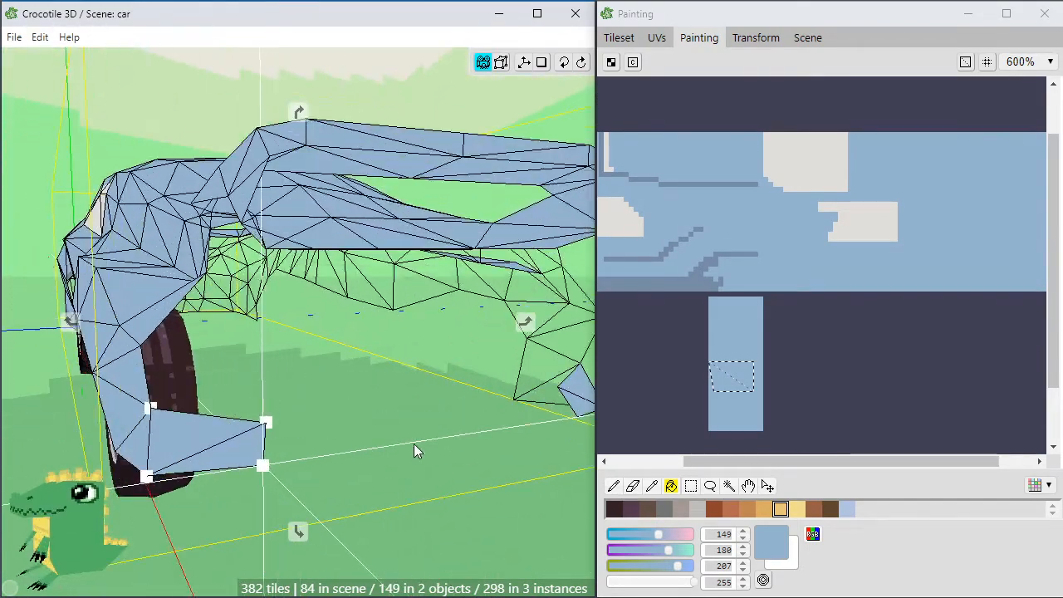
Duplicate the rear corner panel and shift the copy along the rear toward the car's centre
right_drag(440, 470, 414, 443)
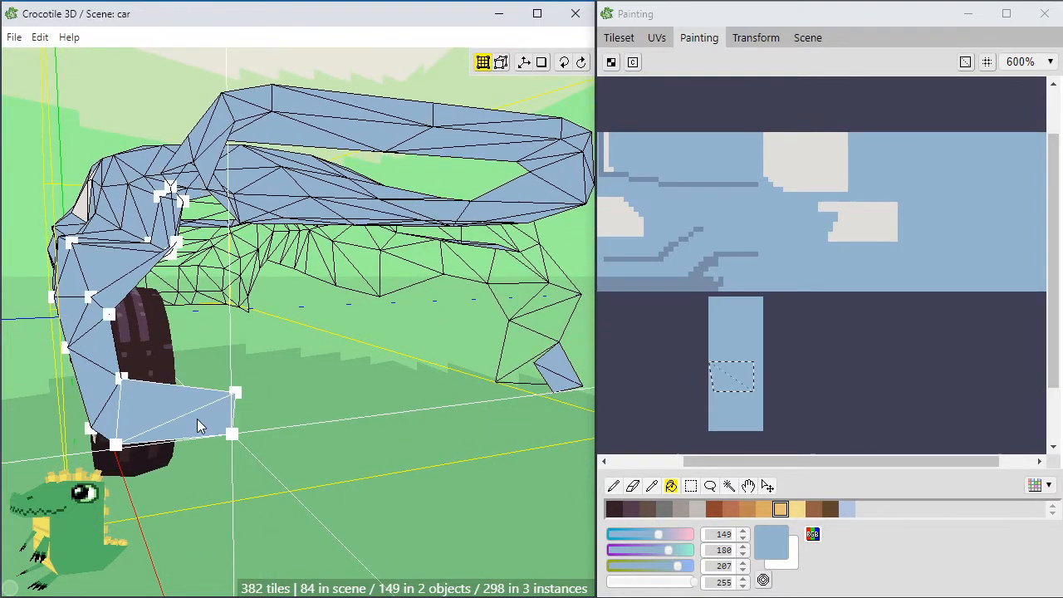
click(299, 413)
key(d)
key(d)
key(d)
key(d)
key(d)
key(d)
key(d)
key(d)
key(d)
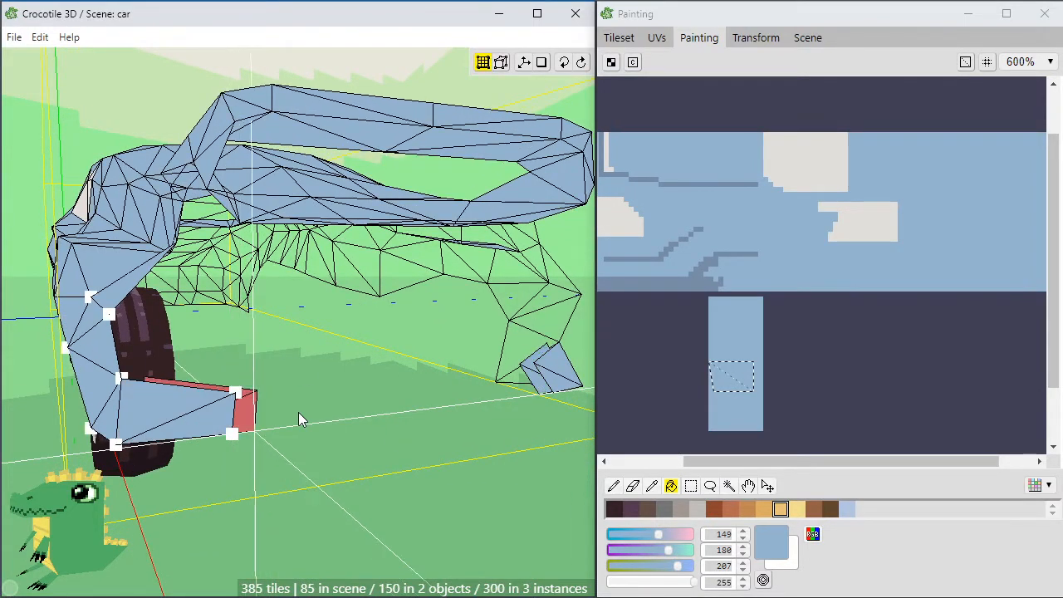
Align the second rear panel with the corner panel so its outer edge meets the corner panel's inner edge
key(space)
key(d)
key(a)
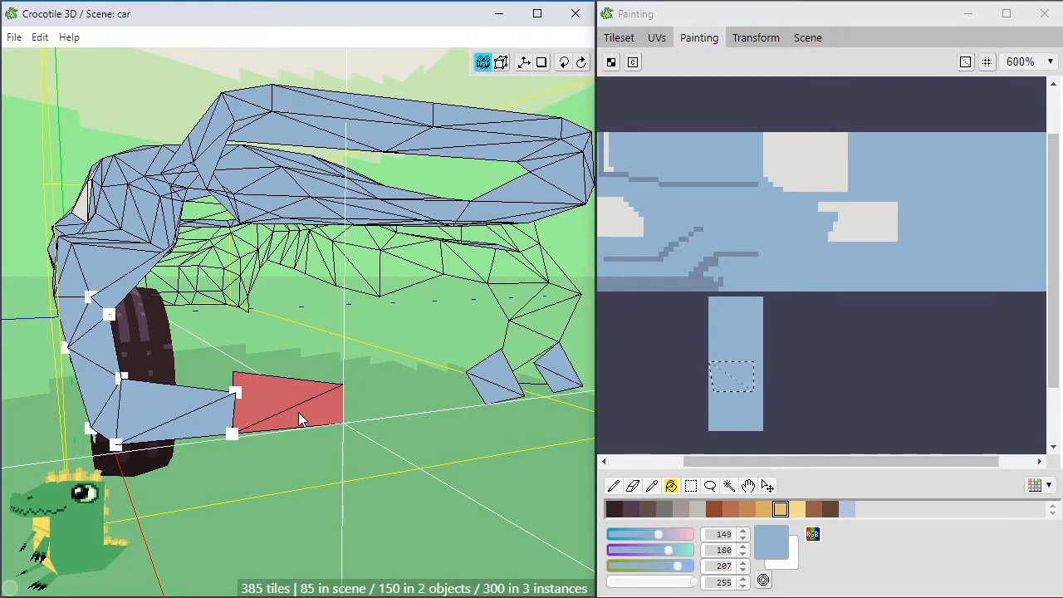
drag(298, 411, 197, 395)
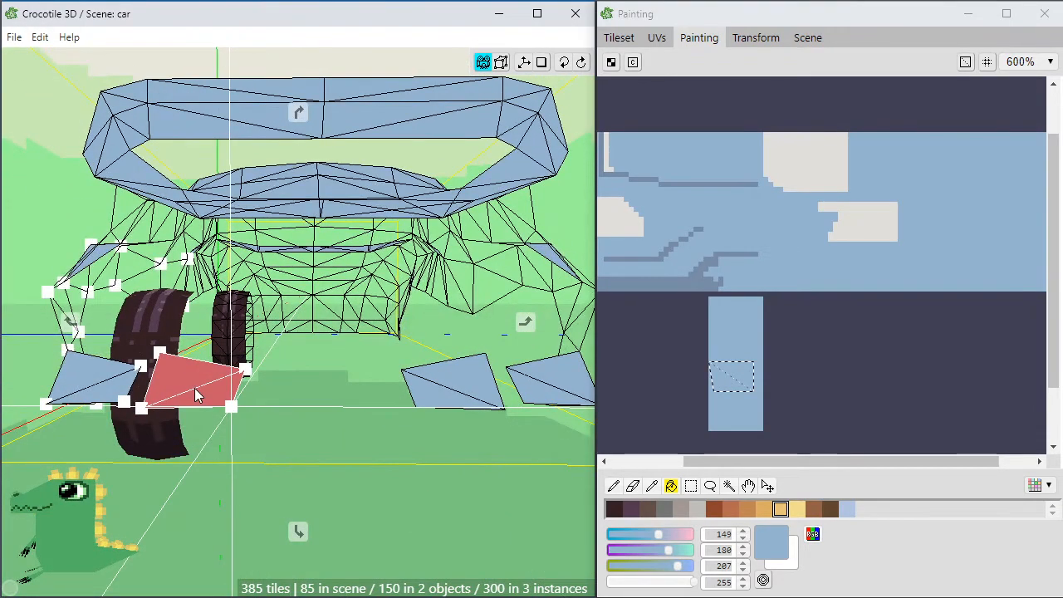
key(shift+s)
key(w)
key(a)
key(a)
key(shift+s)
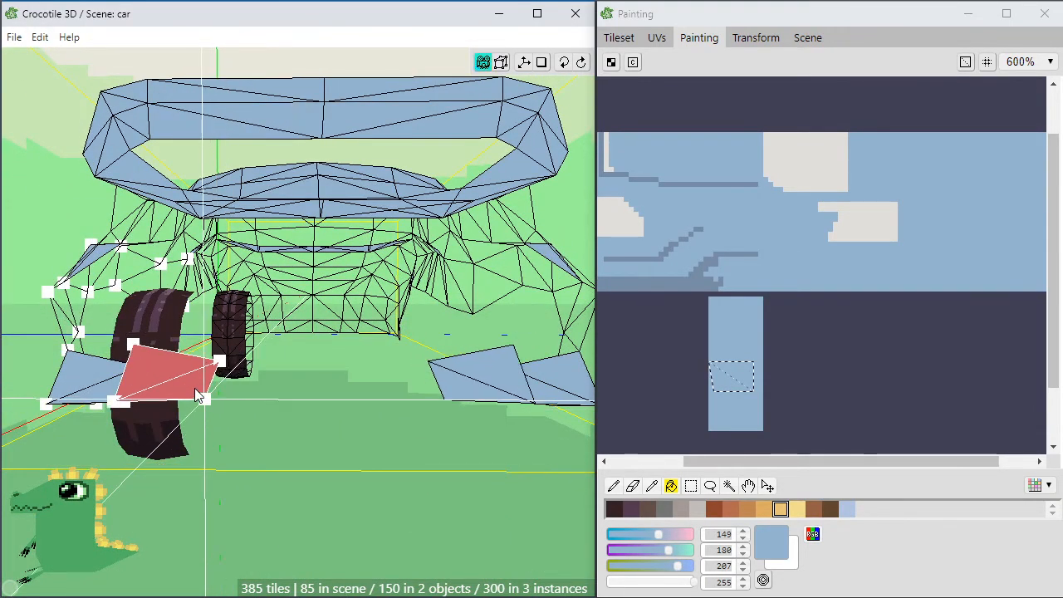
Attach the second rear panel's outer vertices to the corner panel and reposition its lower inner vertex along the bumper's bottom edge
click(150, 360)
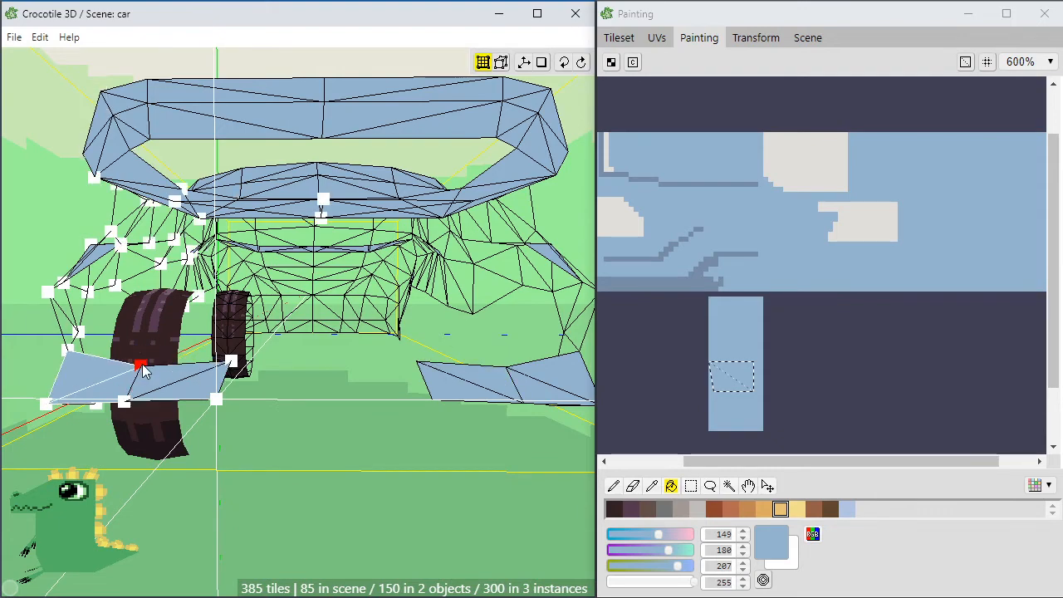
scroll(146, 401, up, 3)
right_drag(145, 400, 157, 416)
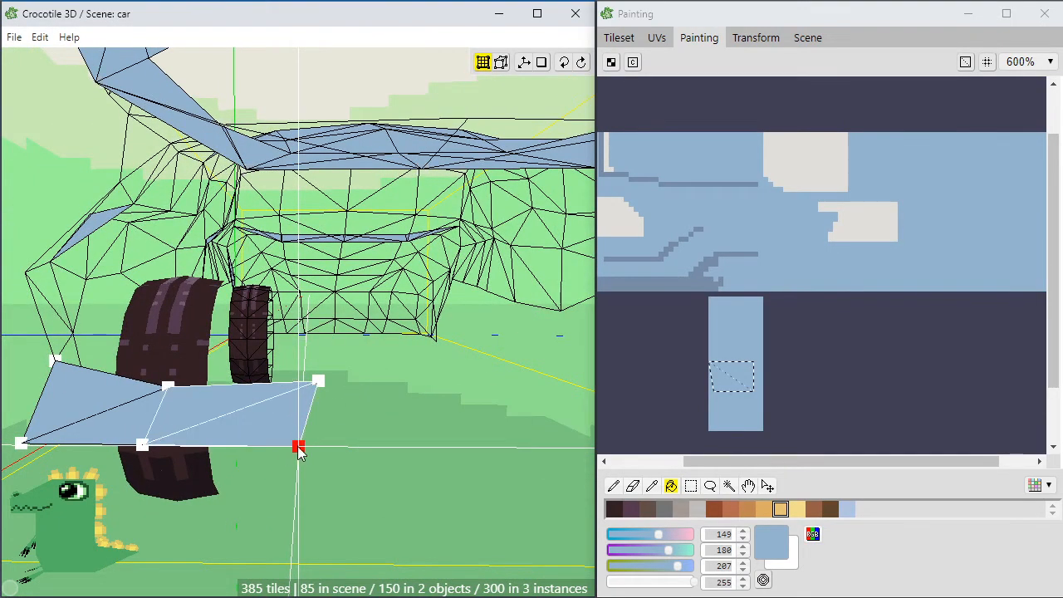
scroll(332, 382, down, 3)
mouse_move(332, 360)
right_down()
mouse_move(320, 423)
mouse_move(449, 420)
mouse_move(324, 391)
mouse_move(436, 416)
mouse_move(528, 398)
mouse_move(349, 376)
right_up()
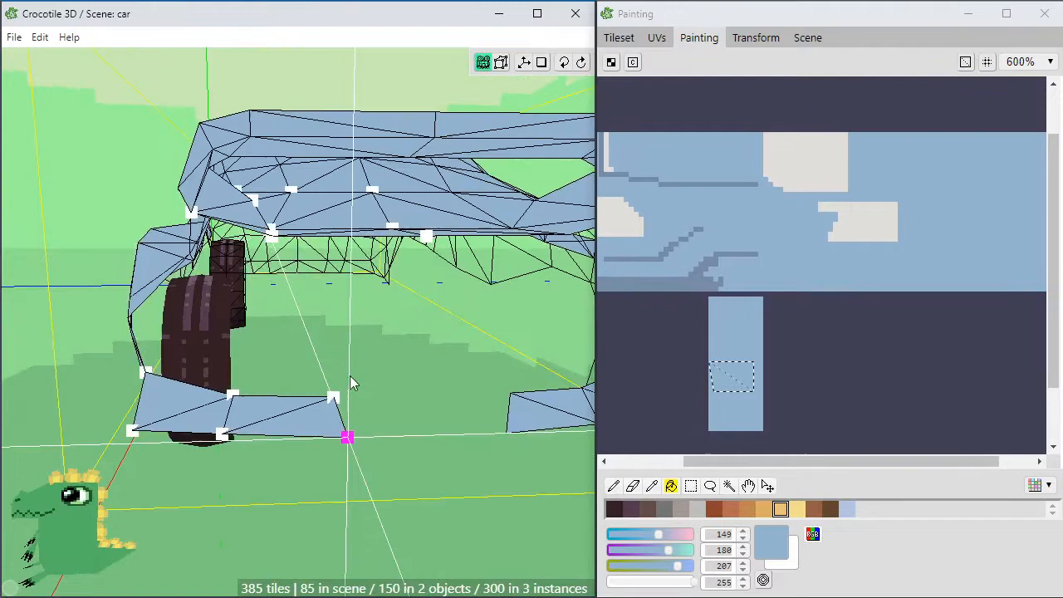
Examine the rear bumper, fender edge and the opening below the trunk from behind and from the side
right_click(433, 421)
click(417, 387)
click(418, 388)
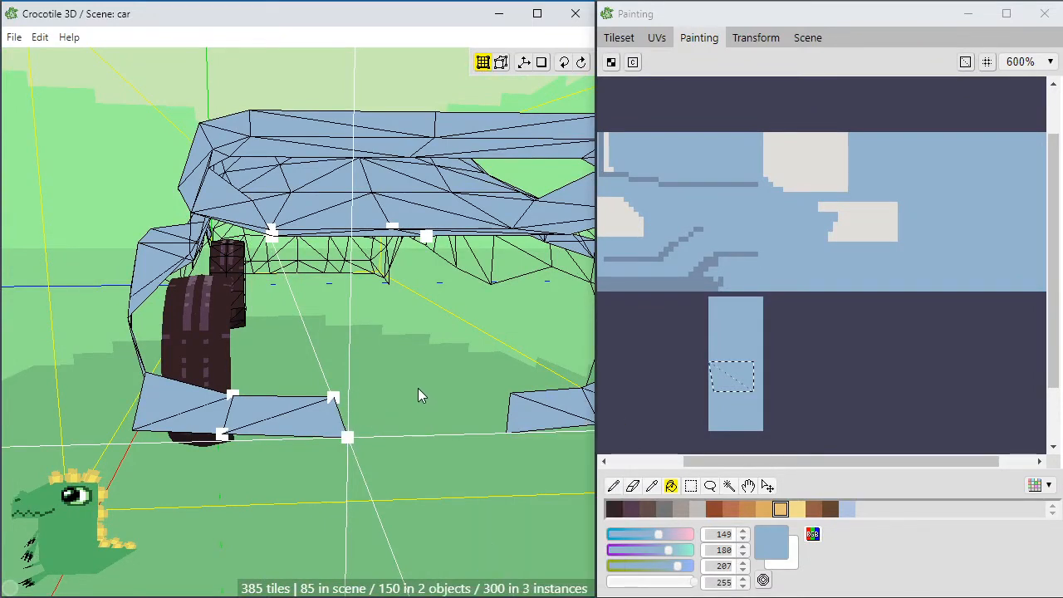
mouse_move(417, 388)
right_down()
mouse_move(536, 395)
mouse_move(266, 373)
mouse_move(367, 383)
mouse_move(334, 381)
mouse_move(290, 324)
mouse_move(490, 241)
mouse_move(478, 212)
right_up()
key(space)
drag(502, 197, 482, 237)
right_drag(481, 236, 477, 282)
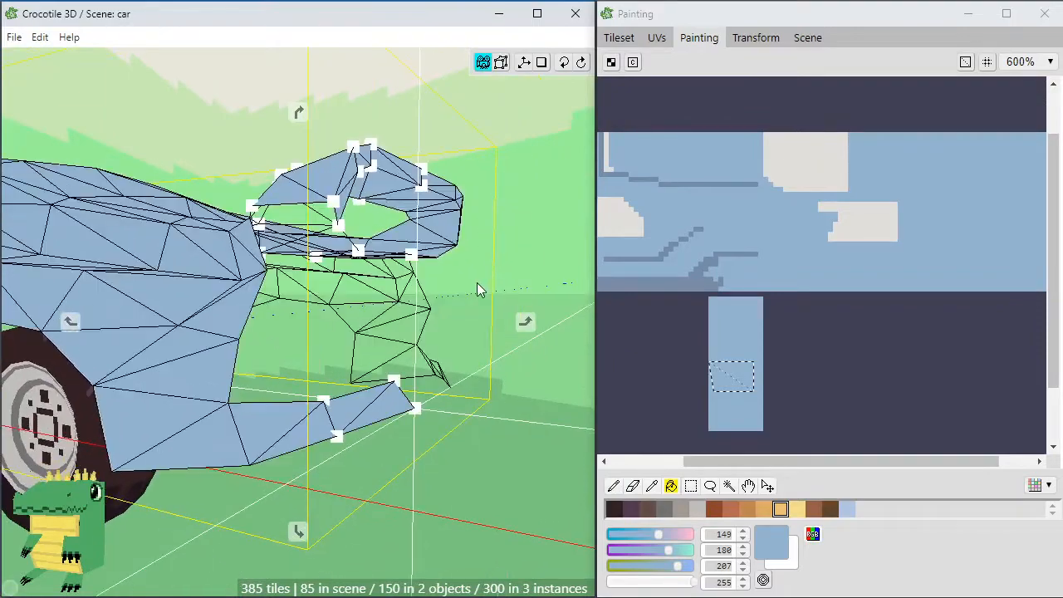
scroll(400, 345, up, 3)
drag(399, 346, 404, 363)
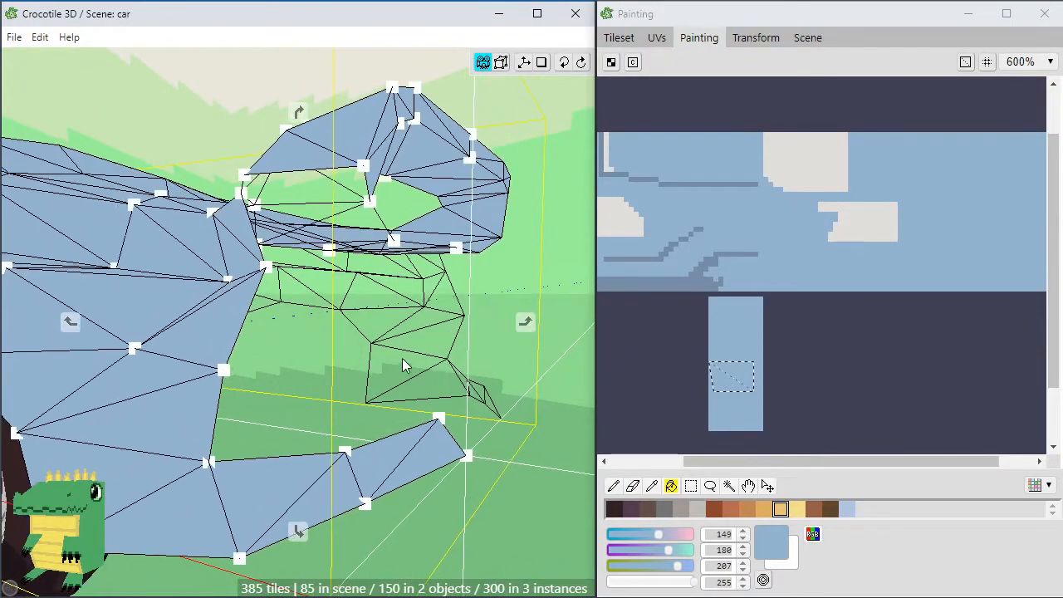
mouse_move(404, 363)
right_down()
mouse_move(320, 365)
mouse_move(425, 360)
mouse_move(295, 352)
right_up()
mouse_move(249, 390)
right_down()
mouse_move(344, 402)
mouse_move(316, 440)
mouse_move(228, 443)
right_up()
shift+click(261, 332)
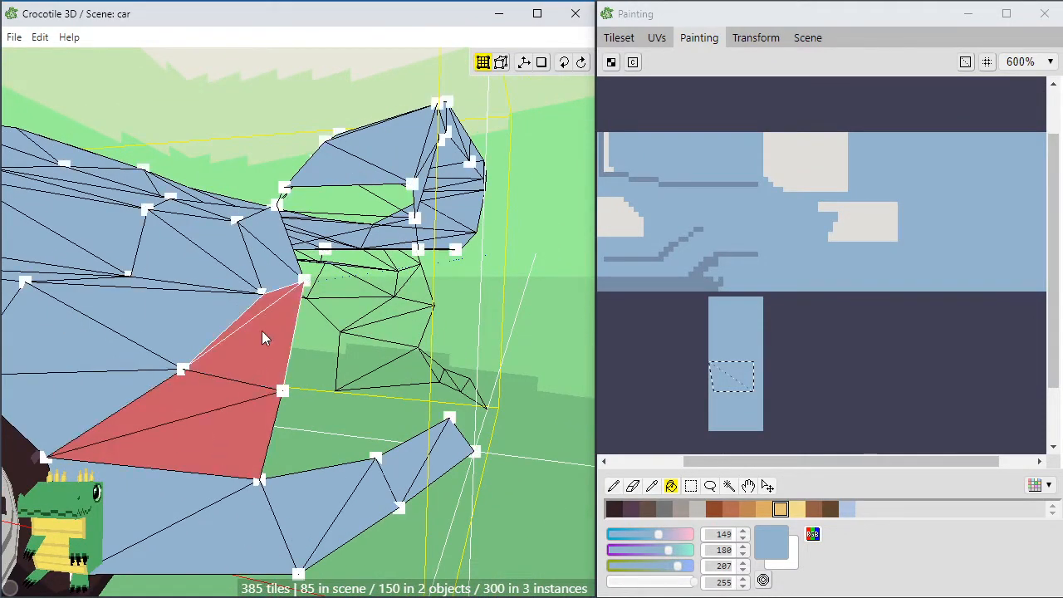
shift+click(275, 261)
mouse_move(275, 262)
right_down()
mouse_move(342, 270)
mouse_move(299, 259)
mouse_move(220, 267)
mouse_move(332, 276)
mouse_move(262, 264)
mouse_move(303, 269)
mouse_move(183, 271)
mouse_move(340, 272)
mouse_move(288, 291)
right_up()
right_drag(364, 303, 298, 264)
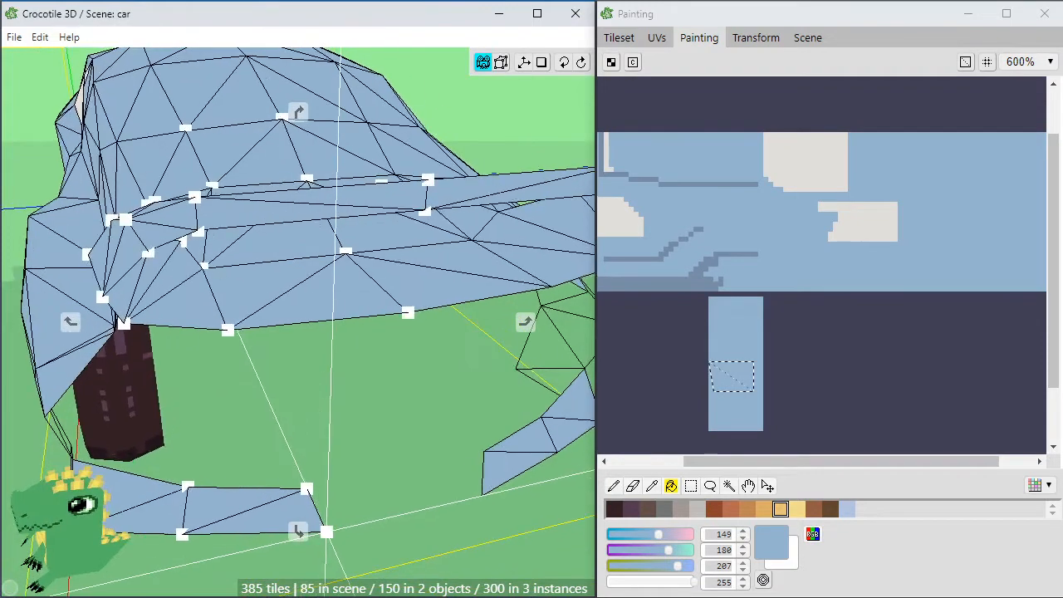
Duplicate the panel under the trunk, lower the copy to hang beneath it, and attach its upper outer vertex to the panel above
click(350, 298)
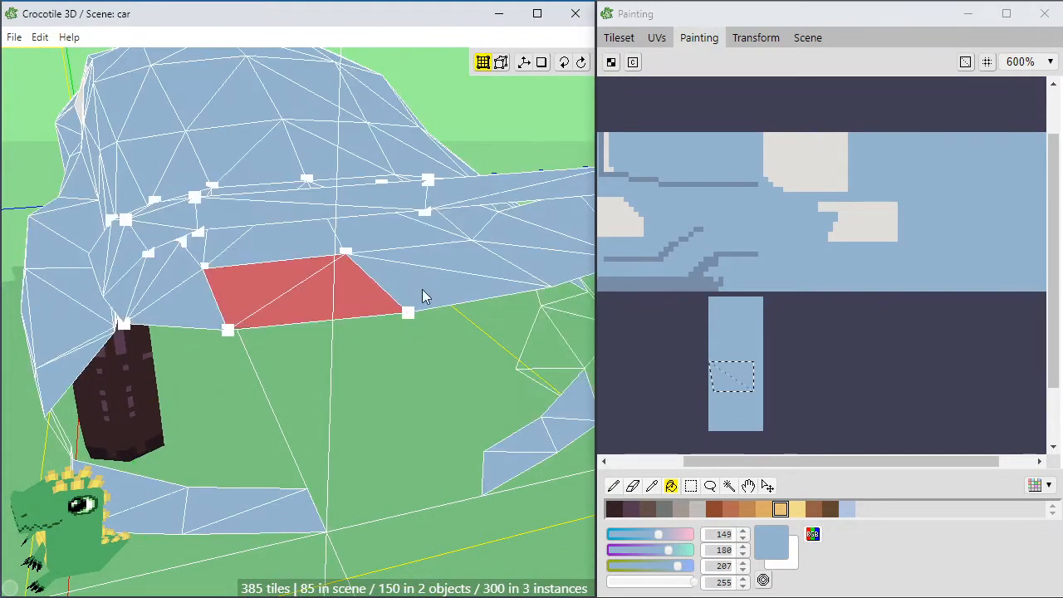
key(ctrl+c)
key(ctrl+v)
key(s)
key(s)
key(s)
key(s)
key(s)
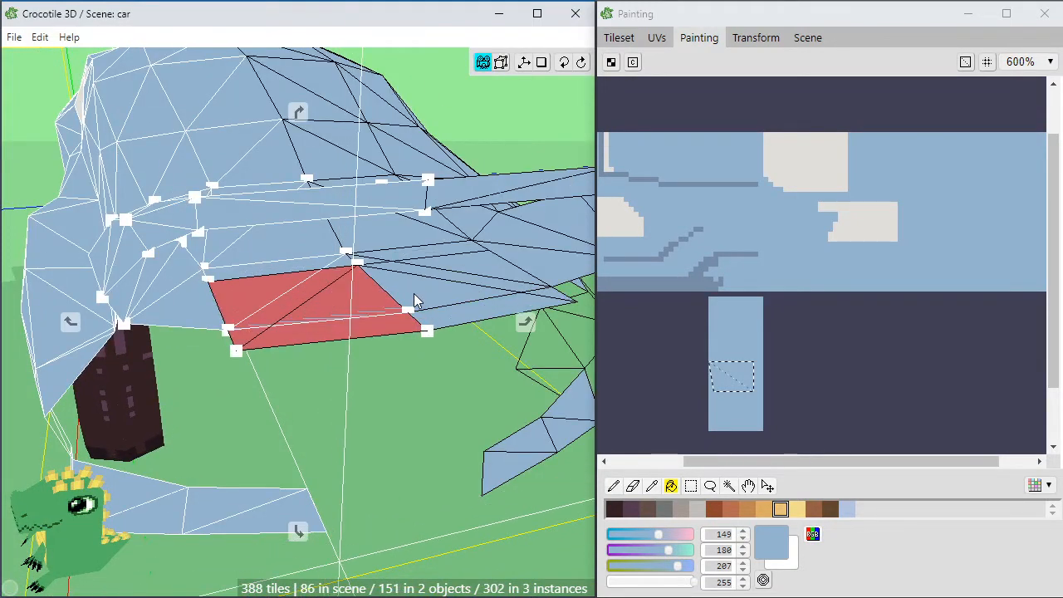
key(s)
key(s)
key(s)
key(s)
key(s)
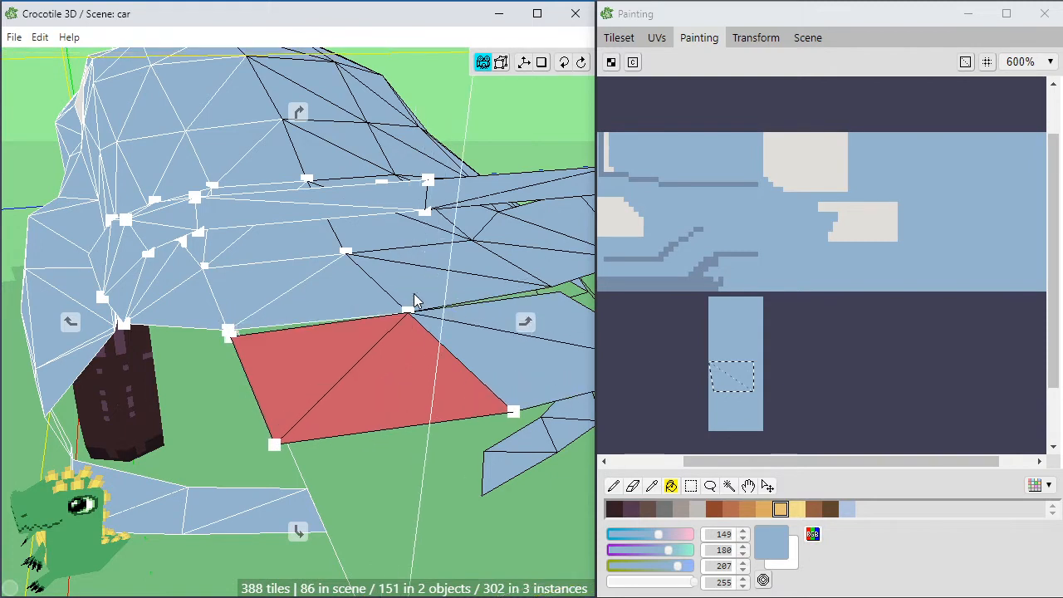
key(Tab)
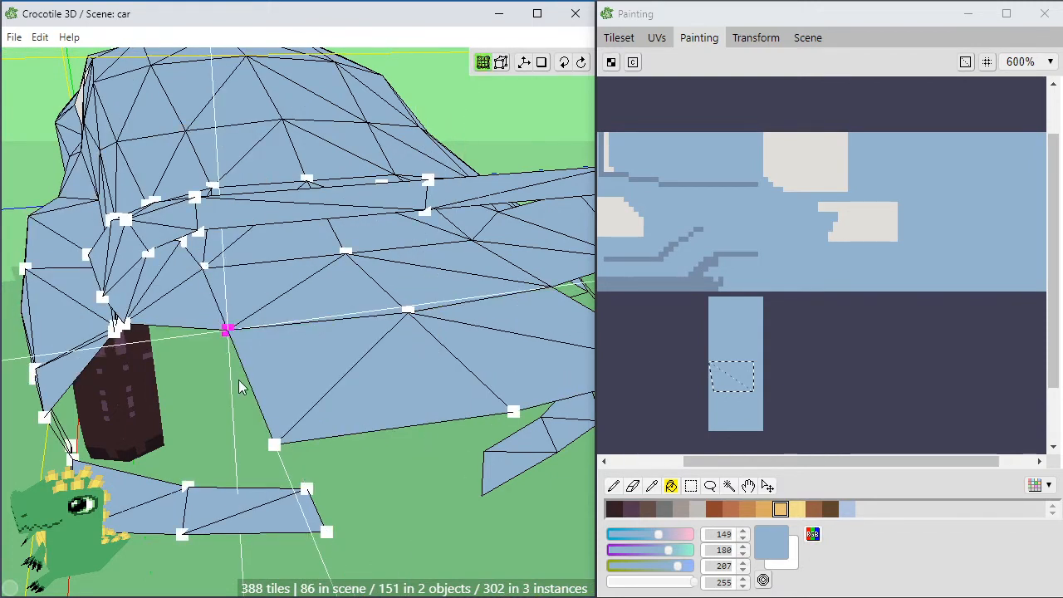
Shift the two lower vertices of the hanging rear panel together to reposition its bottom edge
drag(525, 396, 244, 459)
key(w)
key(w)
key(w)
key(s)
key(s)
key(s)
key(s)
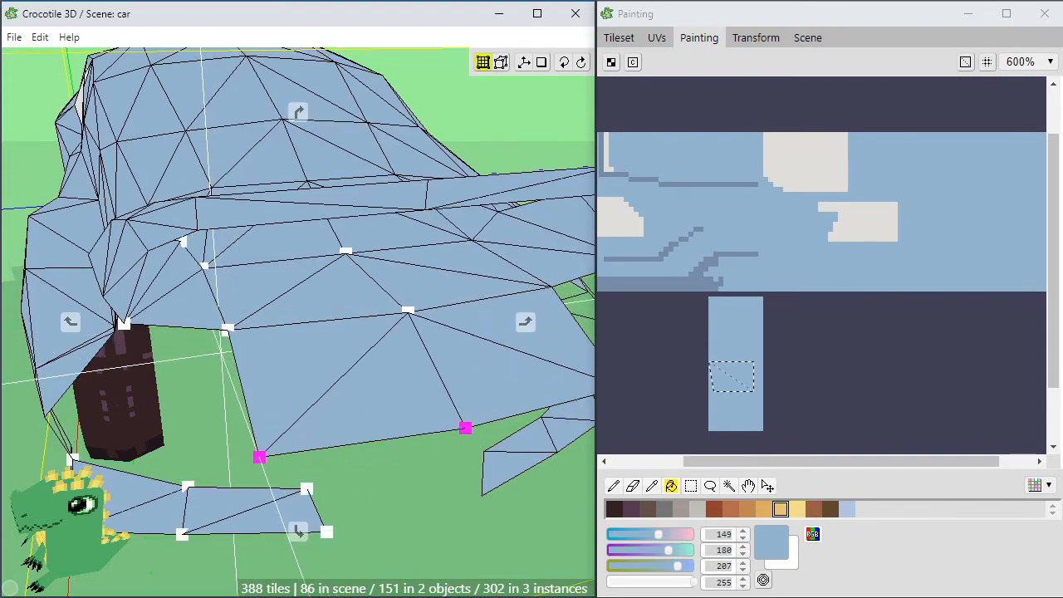
Move the hanging panel's two lower vertices forward and down so the panel drops vertically in side view
middle_drag(243, 459, 357, 471)
key(a)
key(a)
key(a)
key(a)
key(a)
key(a)
key(a)
key(a)
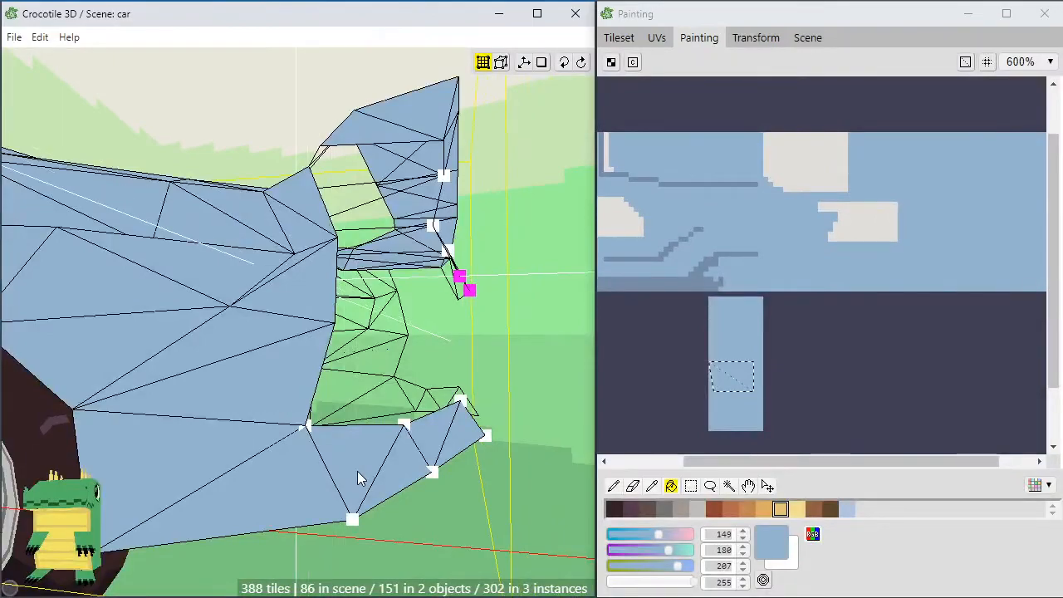
key(s)
key(s)
key(s)
key(s)
key(s)
key(s)
key(s)
key(a)
key(a)
key(w)
key(w)
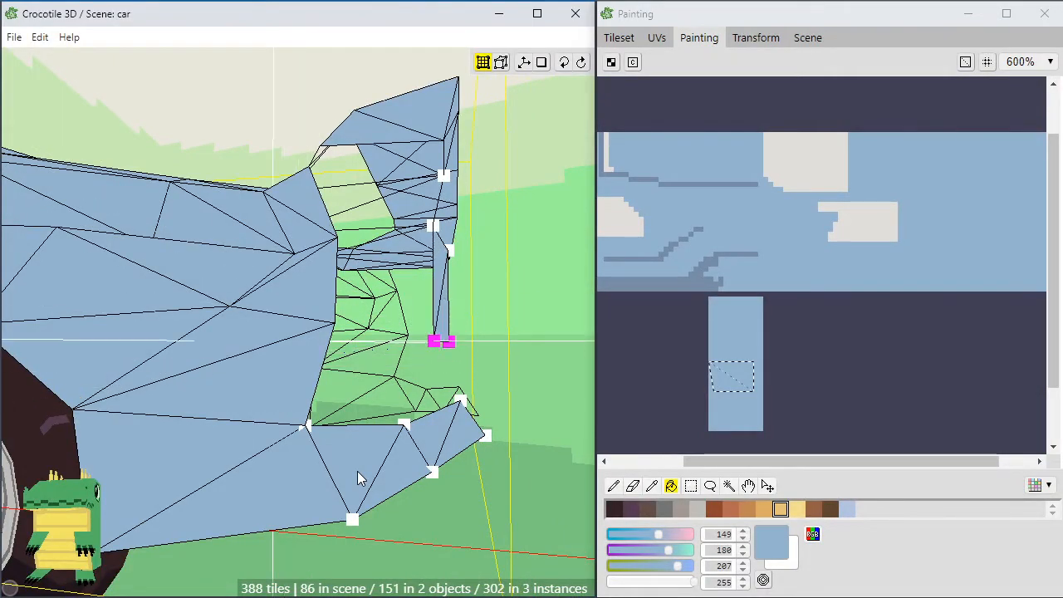
key(w)
mouse_move(357, 471)
middle_down()
mouse_move(99, 473)
mouse_move(354, 473)
middle_up()
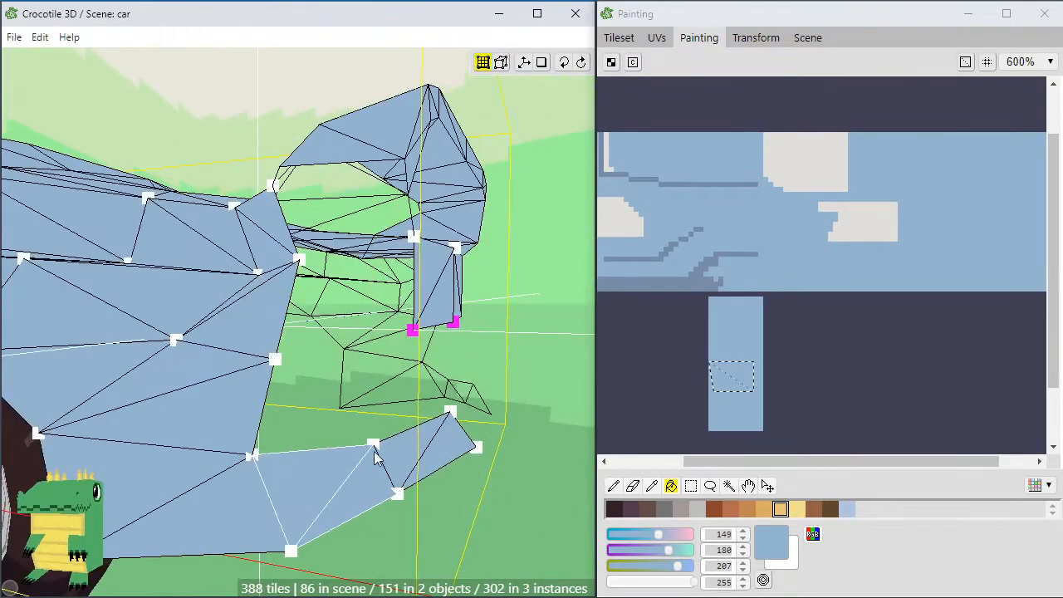
Taper the hanging panel by moving its lower outer vertex inward toward the car's centre
drag(426, 416, 395, 416)
middle_drag(469, 403, 398, 395)
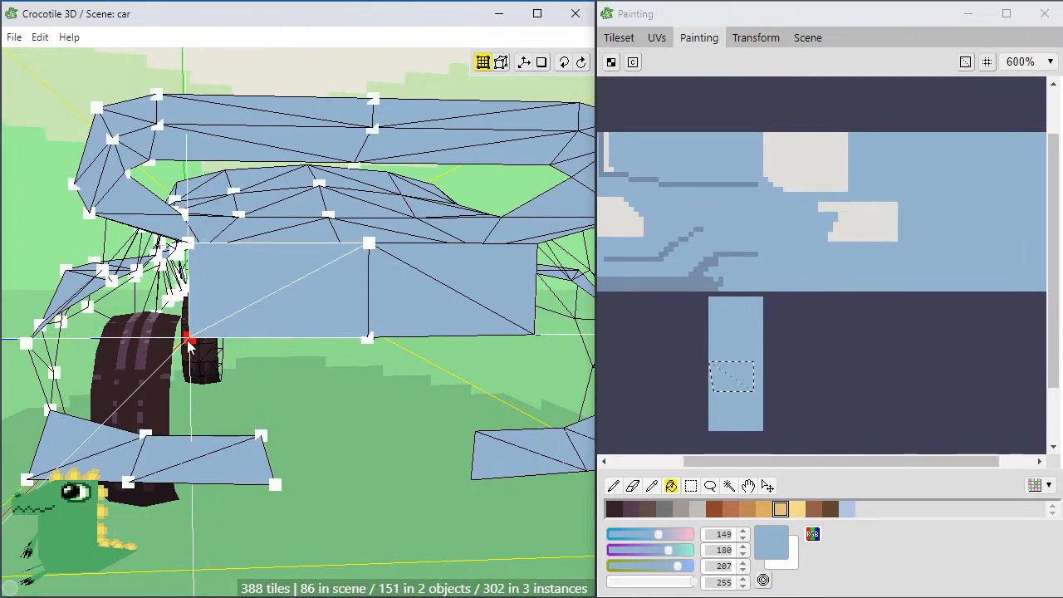
drag(188, 346, 215, 359)
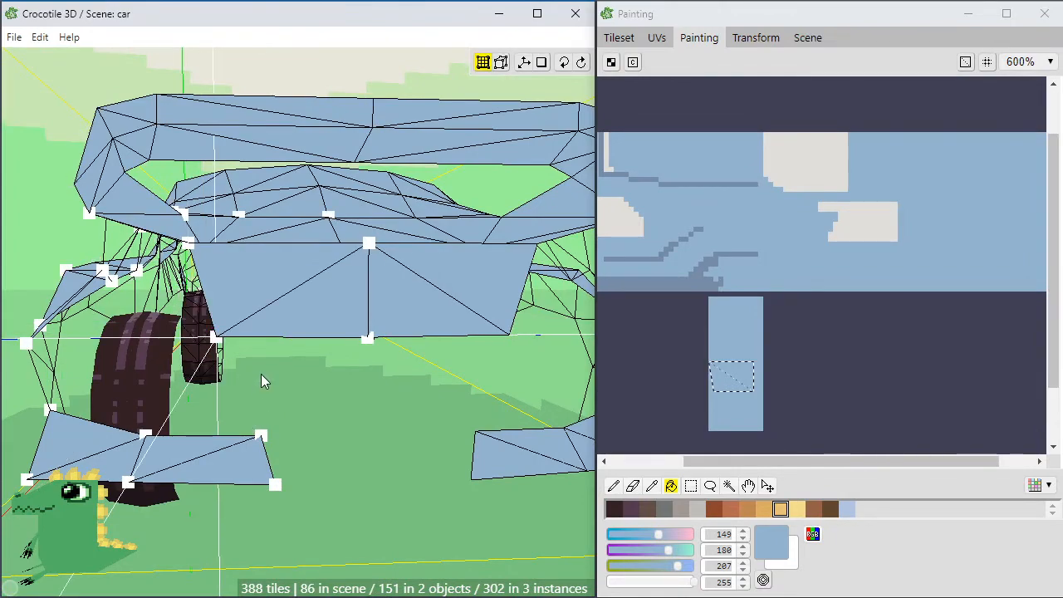
Duplicate the tapered rear panel and lower the copy directly beneath it
mouse_move(260, 374)
middle_down()
mouse_move(241, 403)
mouse_move(323, 318)
middle_up()
click(325, 326)
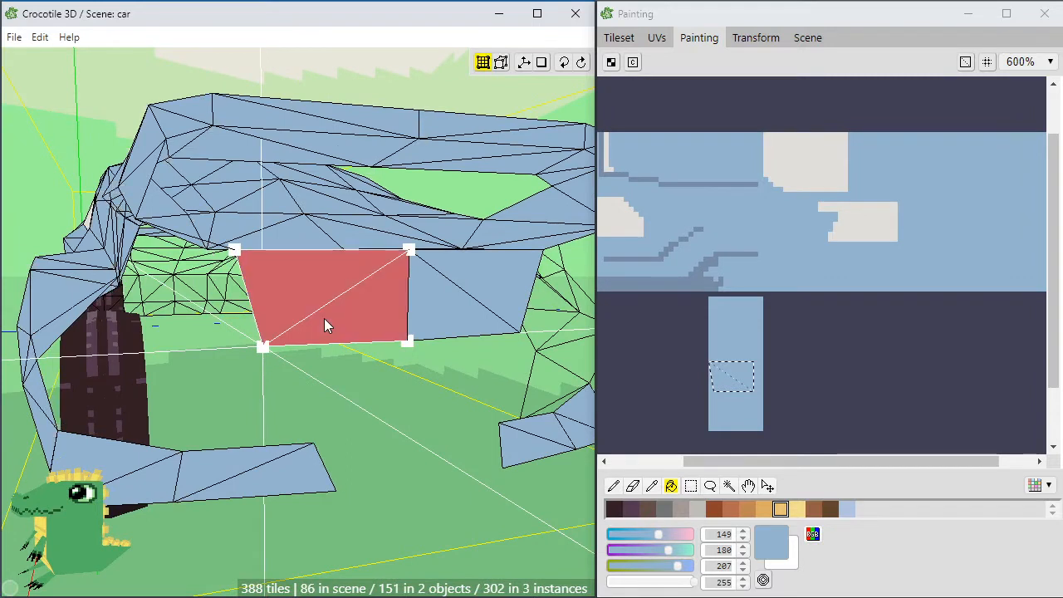
key(ctrl+v)
key(s)
key(s)
key(s)
key(s)
key(s)
key(s)
key(s)
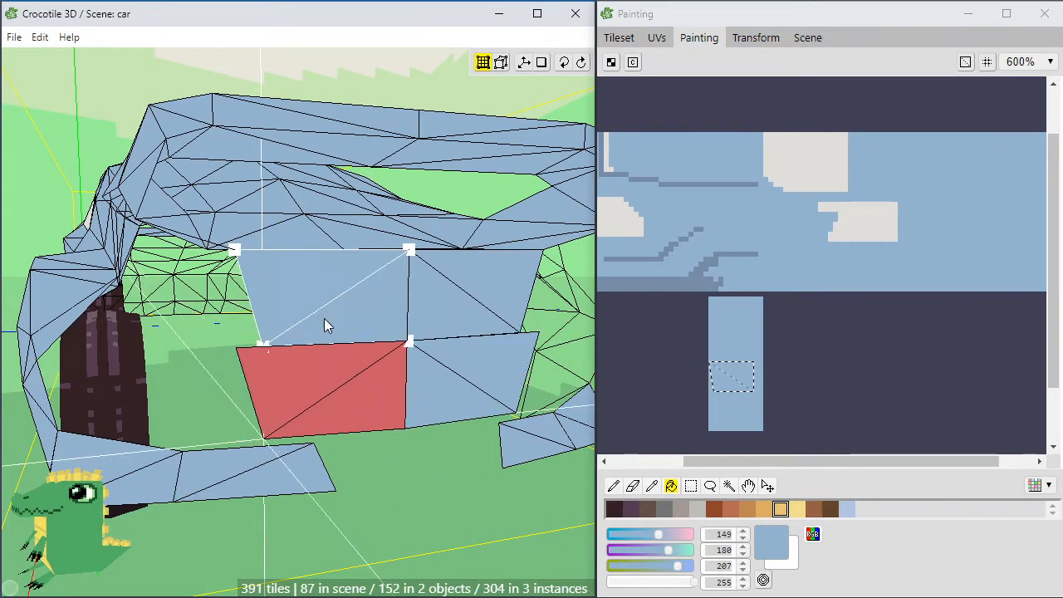
Attach the lower copy's outer vertices to the panel above and the bumper's upper inner corner, and lower its centre vertex to match
key(v)
click(235, 347)
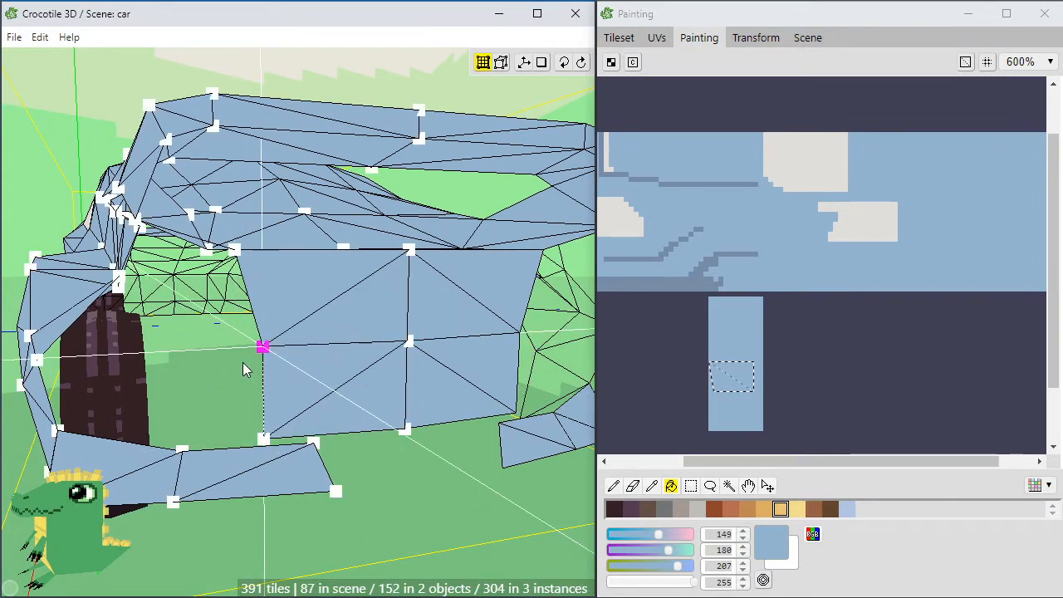
click(266, 433)
key(v)
click(265, 439)
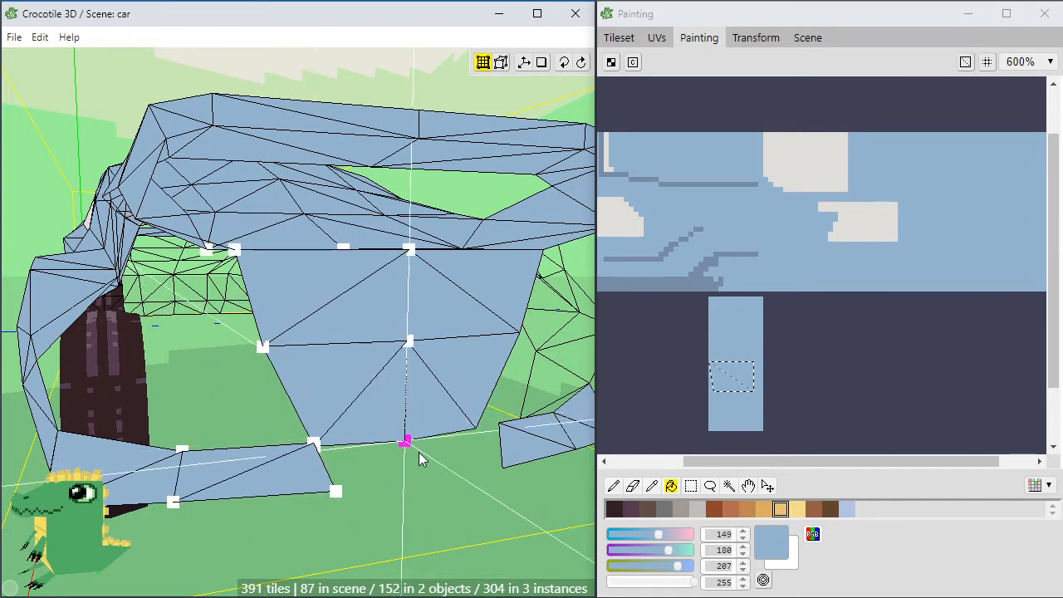
Duplicate the inner bumper panel and shift the copy sideways into the gap at the bumper's centre
click(318, 462)
key(ctrl+c)
key(ctrl+v)
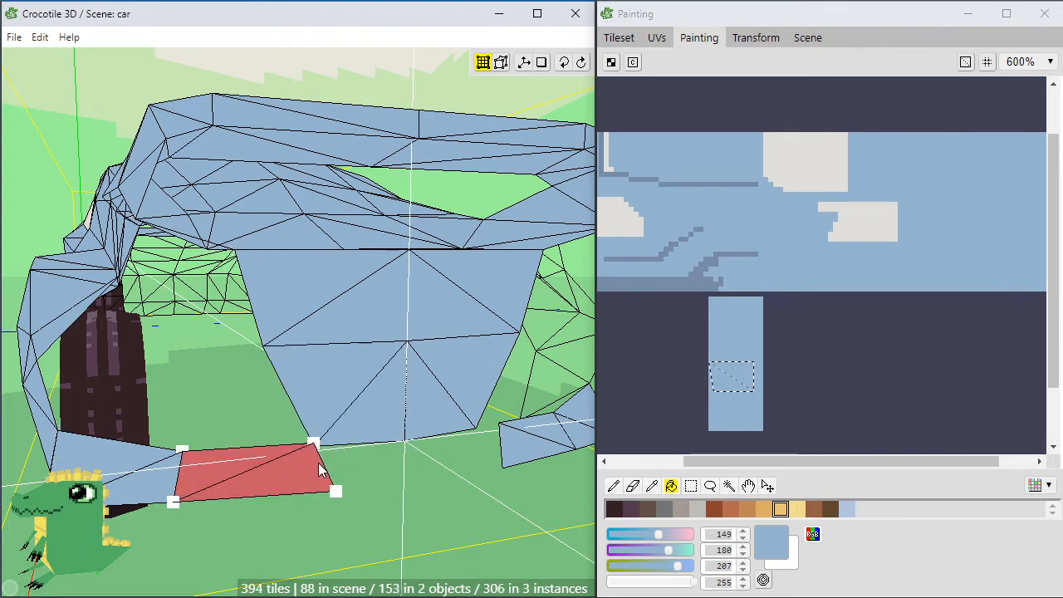
key(d)
key(d)
key(d)
key(d)
key(d)
key(d)
key(d)
key(d)
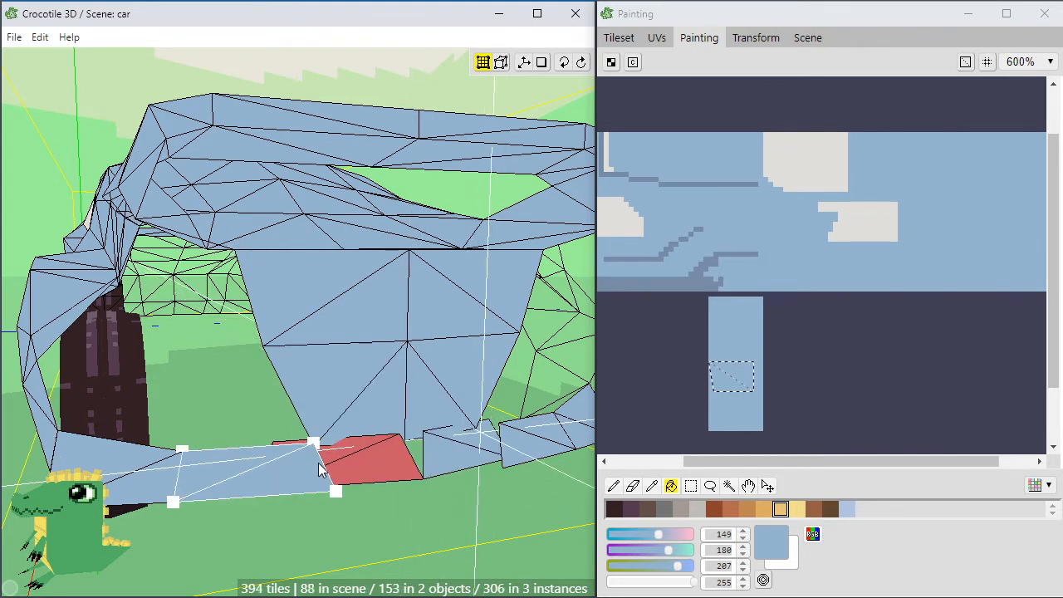
key(d)
key(d)
key(ctrl+z)
key(ctrl+z)
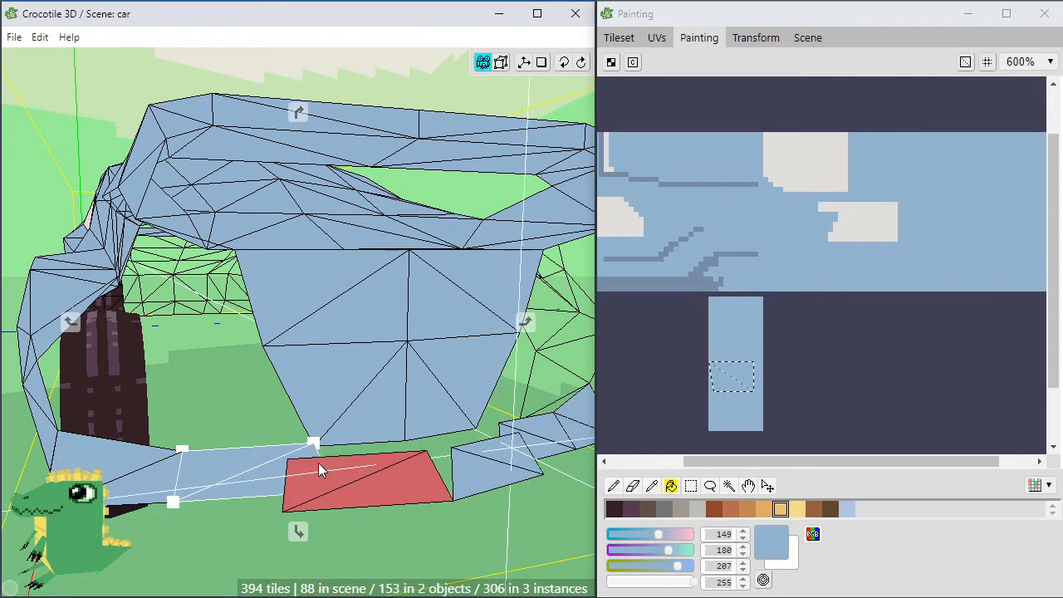
key(v)
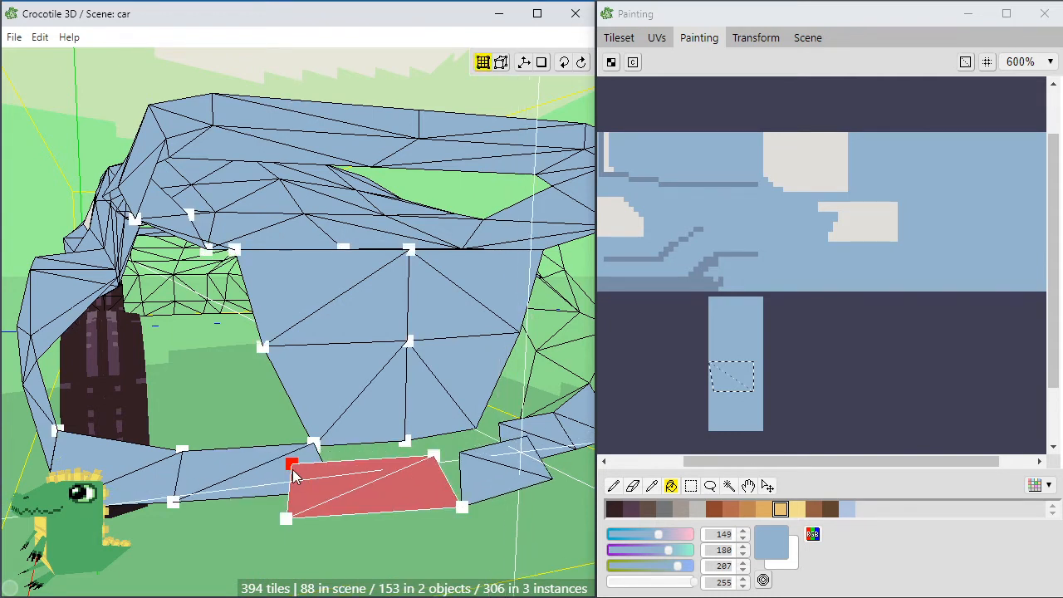
Attach the centre bumper panel's upper vertices to the hanging panel's bottom edge and its lower outer vertex to the neighbouring bumper panel
drag(292, 469, 315, 446)
click(432, 455)
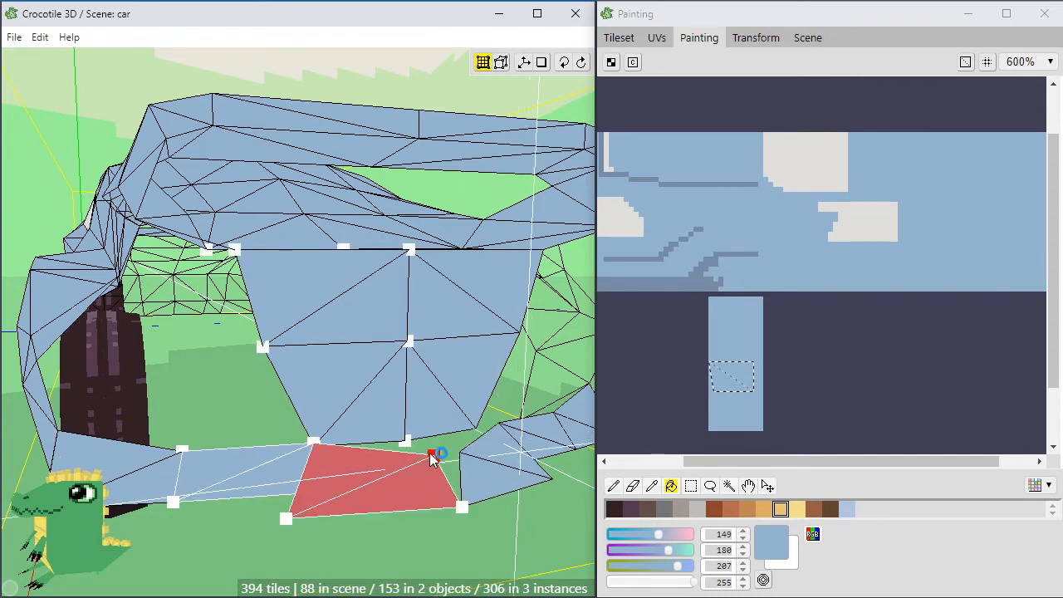
drag(417, 452, 408, 447)
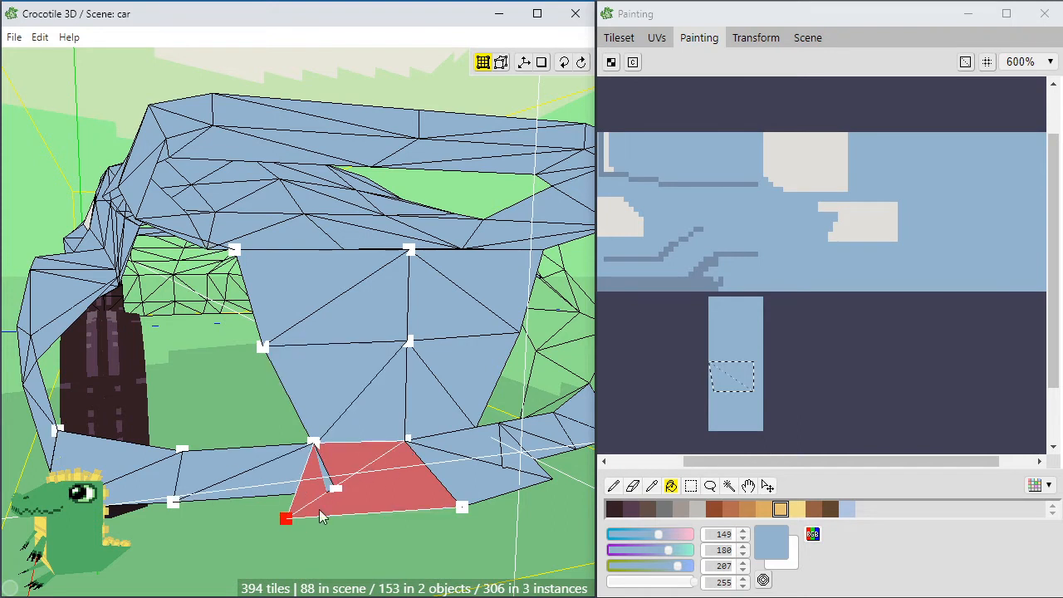
click(397, 498)
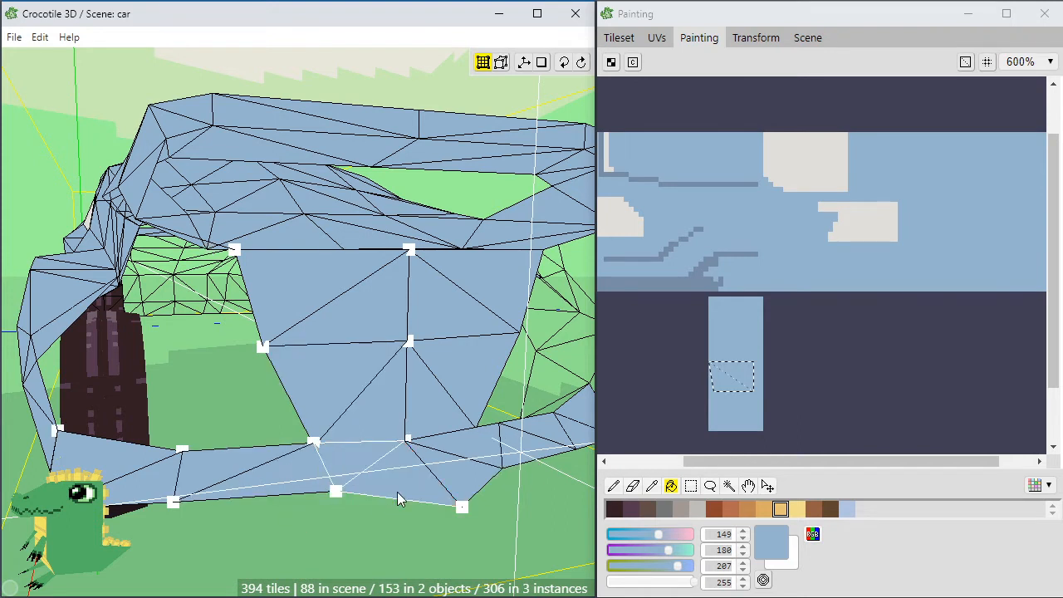
Move the centre bumper panel's lower inner vertex to the car's centreline, in line with the bumper's bottom edge
click(461, 511)
key(w)
key(w)
key(w)
key(w)
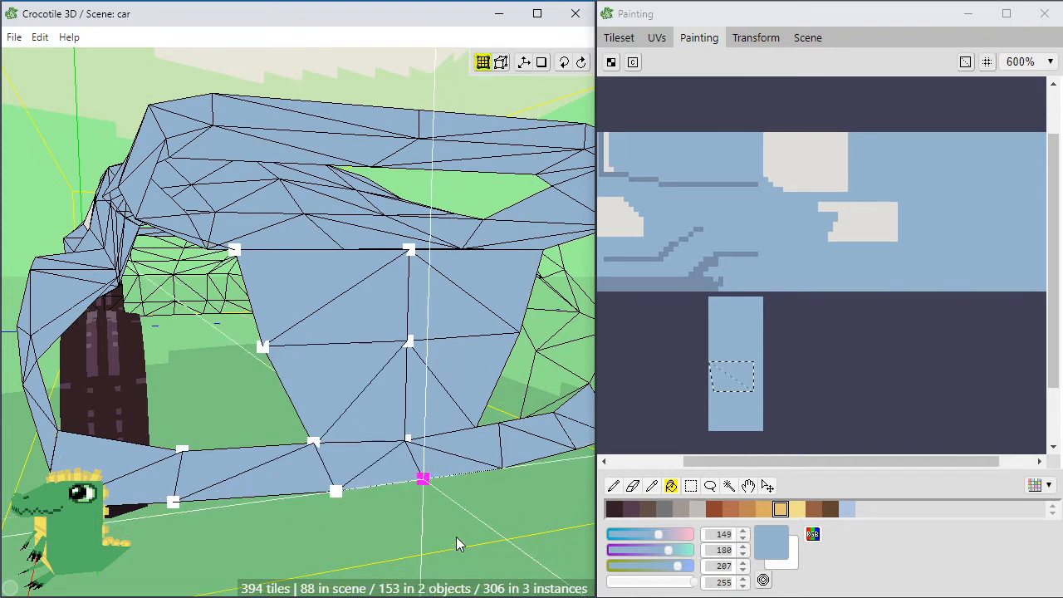
Adjust the upper vertices at the bumper's centre, shifting the outer one forward to meet the hanging panel's lower corner
click(408, 438)
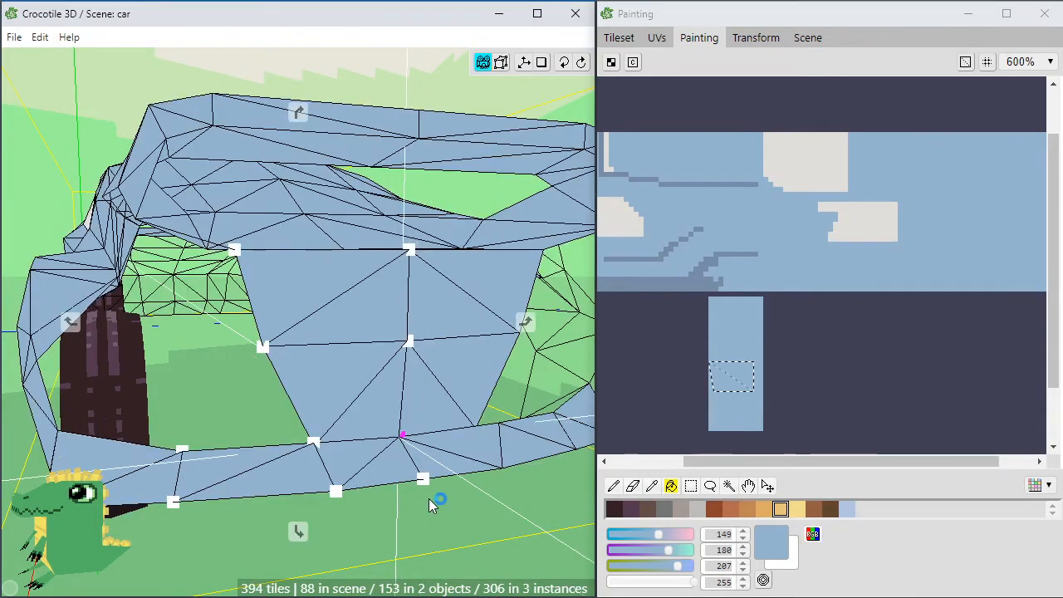
middle_drag(404, 435, 498, 436)
click(443, 417)
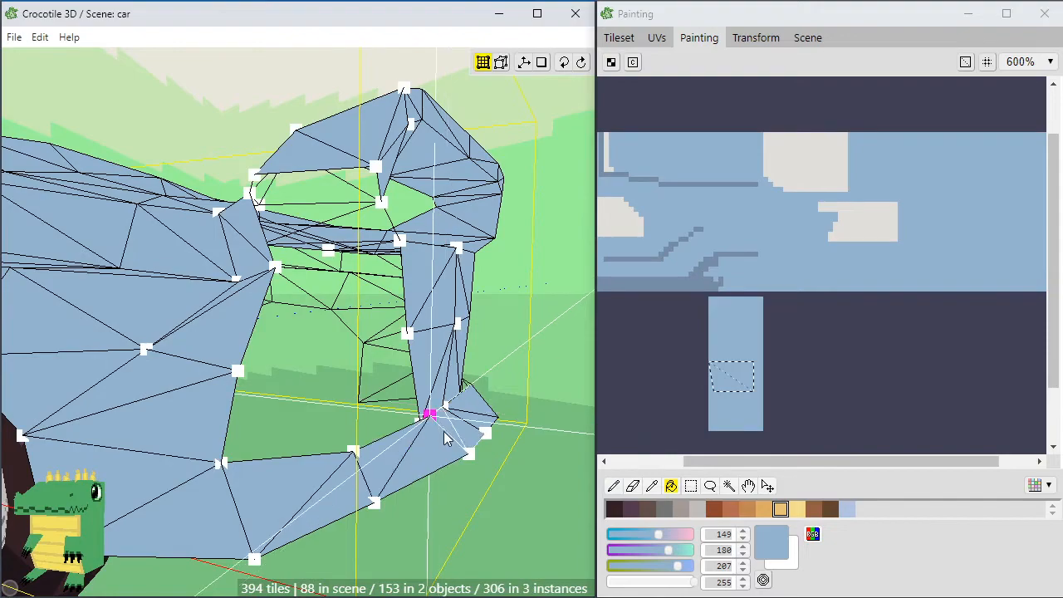
key(Down)
key(Left)
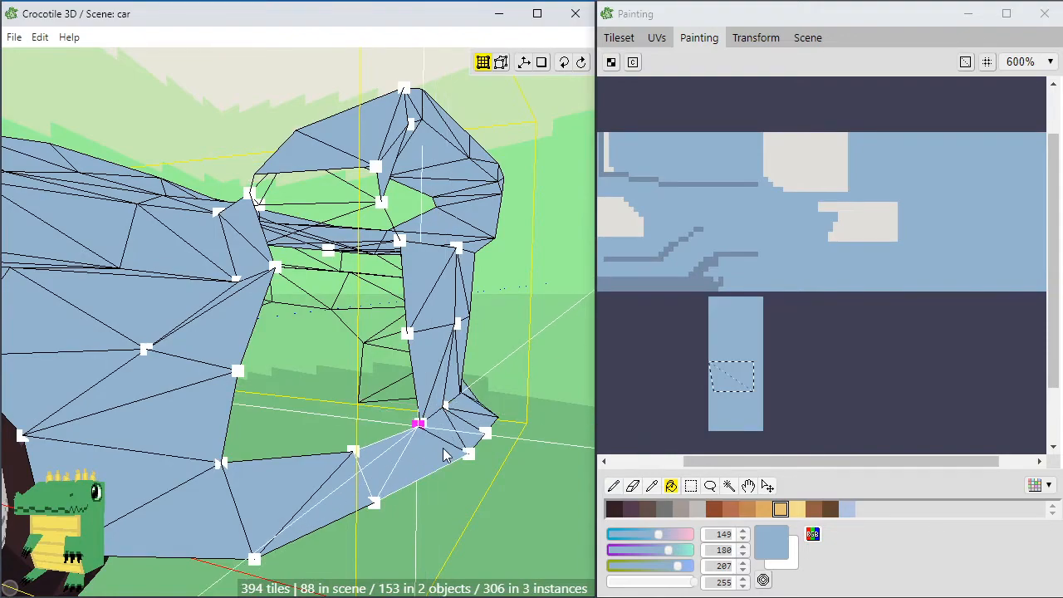
Move the two rearmost lower vertices at the bumper's centre forward to reduce how far they protrude
click(460, 497)
middle_drag(462, 498, 309, 475)
click(303, 431)
scroll(300, 107, down, 3)
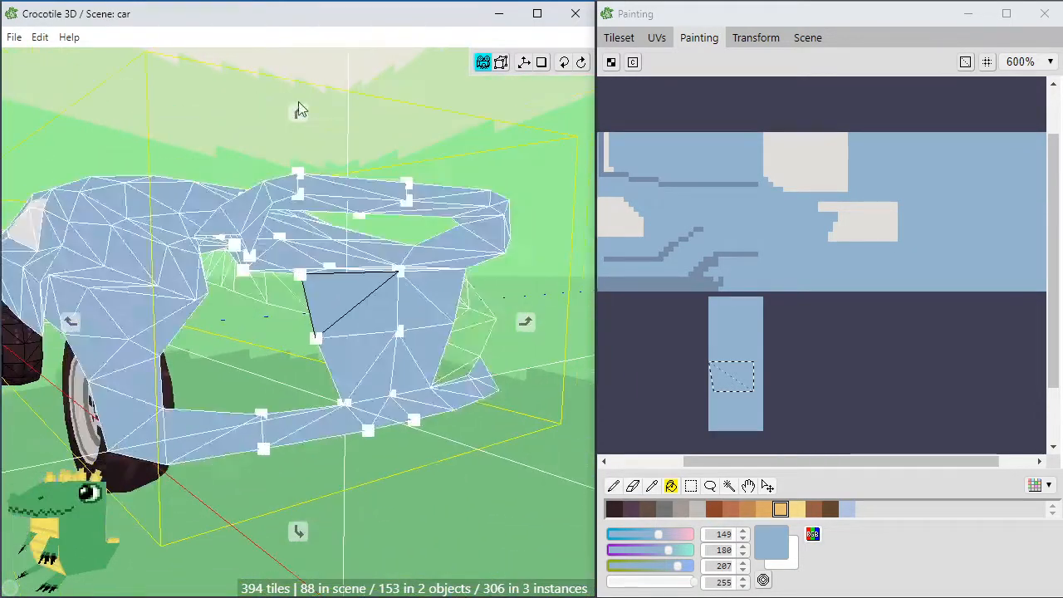
middle_drag(300, 110, 304, 373)
scroll(269, 317, up, 1)
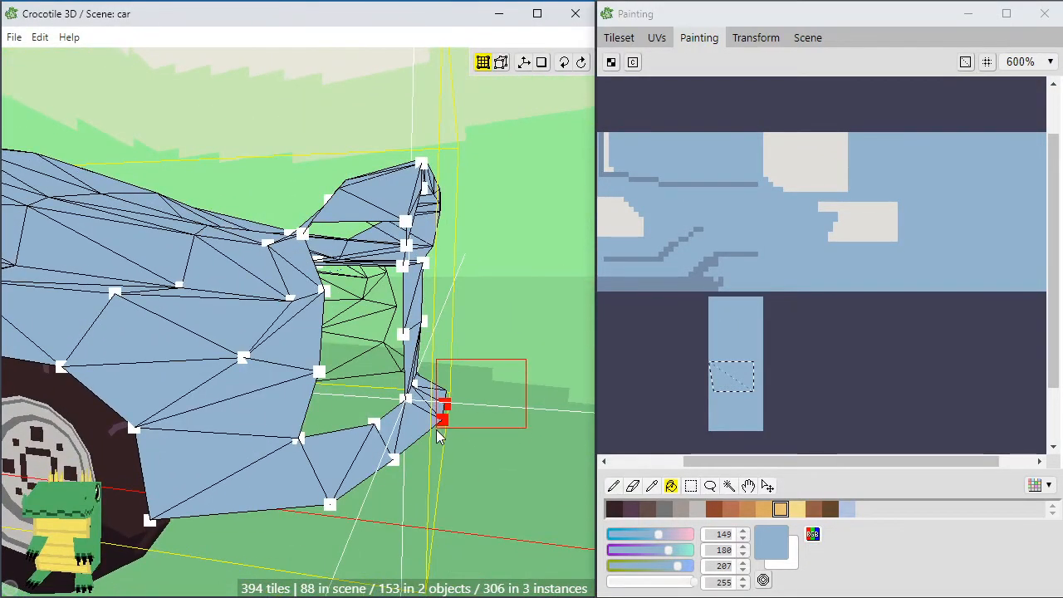
drag(436, 430, 436, 429)
key(a)
key(a)
key(a)
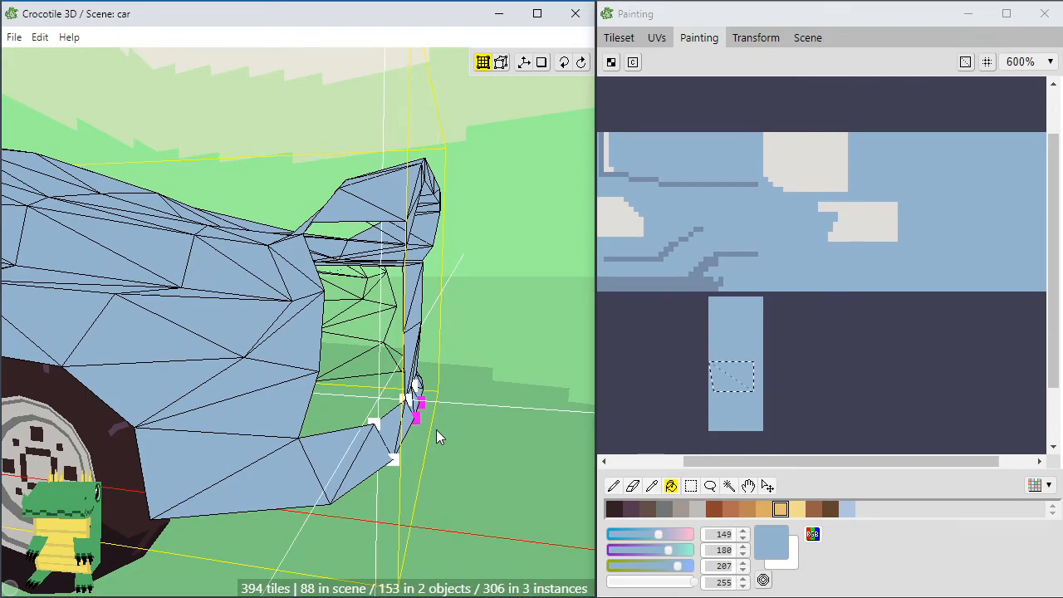
key(d)
Duplicate the two stacked rear centre panels and shift the copies sideways toward the fender
click(436, 429)
middle_drag(436, 429, 462, 440)
scroll(462, 439, down, 3)
click(448, 394)
middle_drag(448, 394, 330, 336)
scroll(472, 384, up, 4)
drag(331, 336, 333, 352)
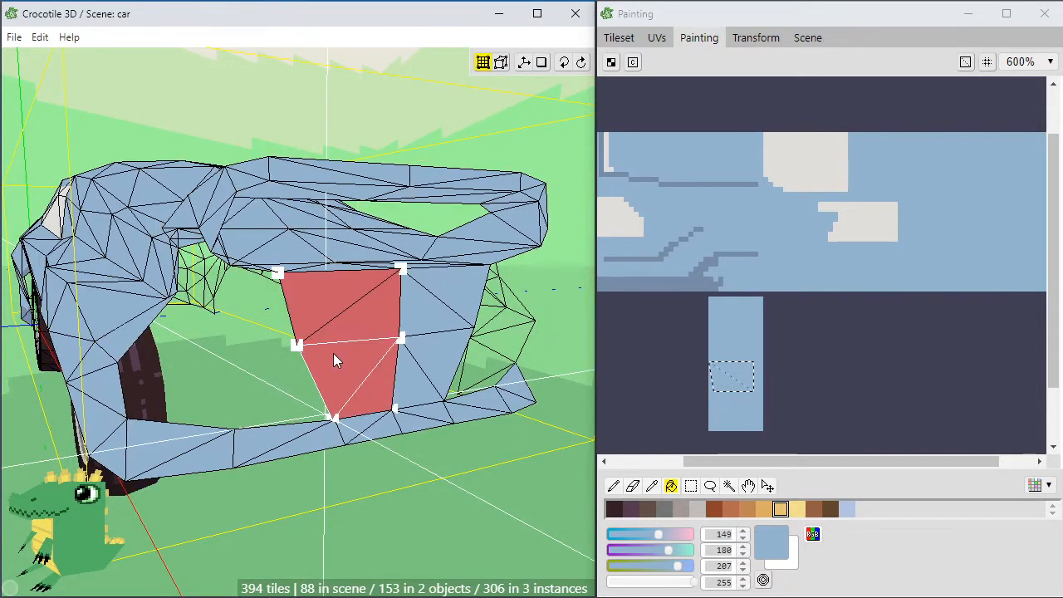
key(a)
key(a)
key(a)
key(a)
key(a)
key(a)
key(a)
key(a)
key(a)
key(a)
key(a)
key(a)
key(a)
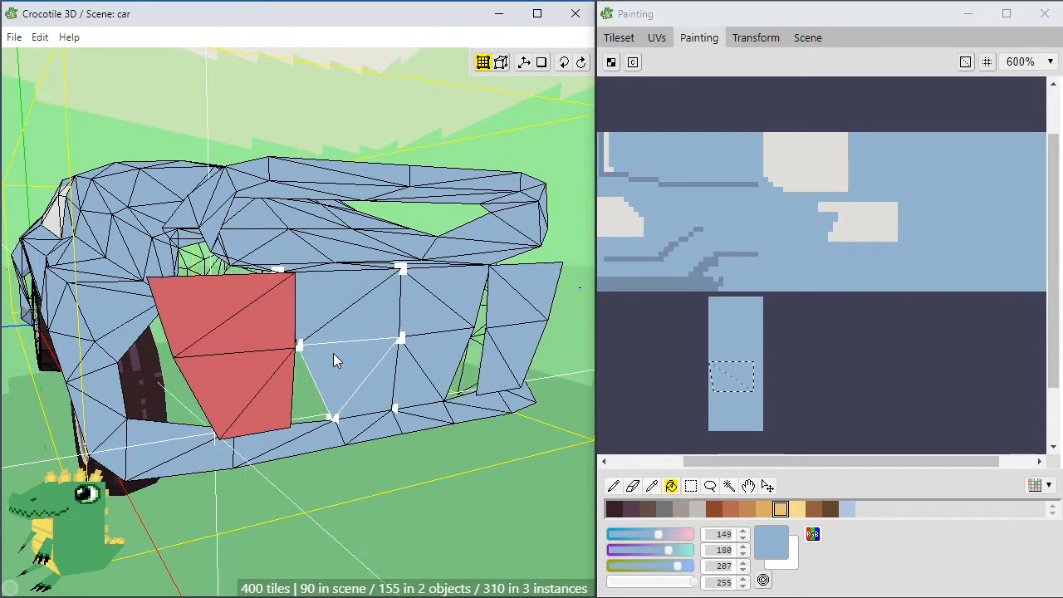
Position the two copied rear panels so their inner edges sit next to the original centre panels
key(d)
key(space)
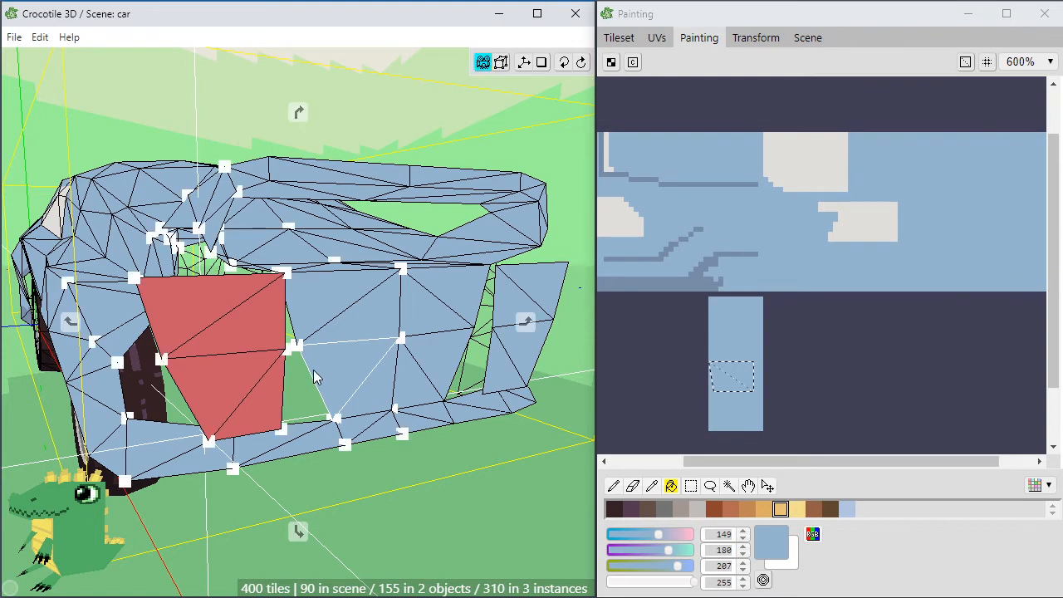
key(w)
key(w)
scroll(314, 371, up, 3)
right_drag(313, 371, 340, 386)
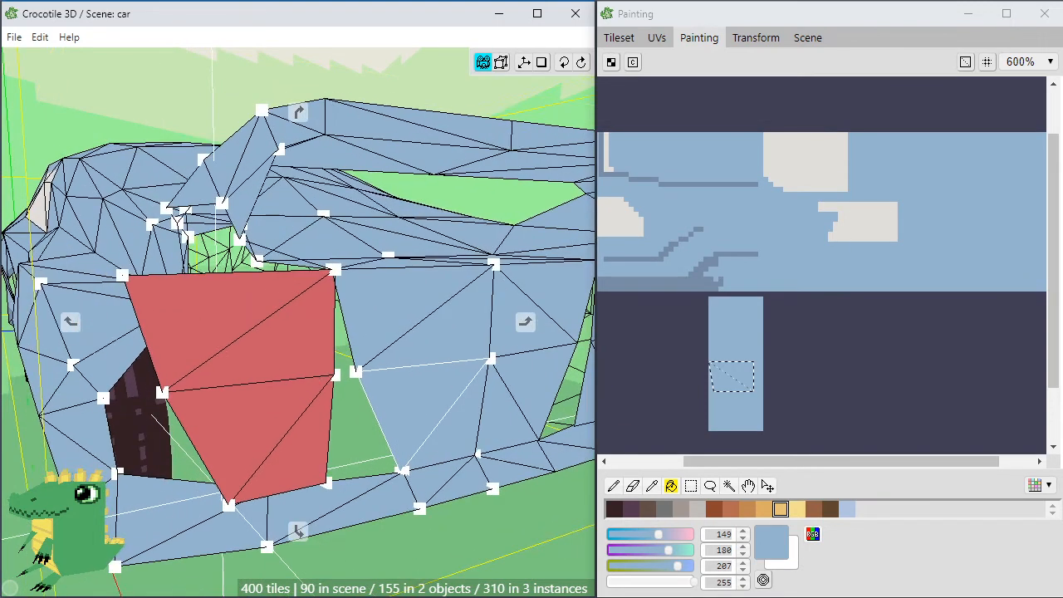
Join the upper and middle inner vertices of the copied panels to the matching vertices on the original panels' outer edge
click(340, 385)
drag(336, 374, 349, 392)
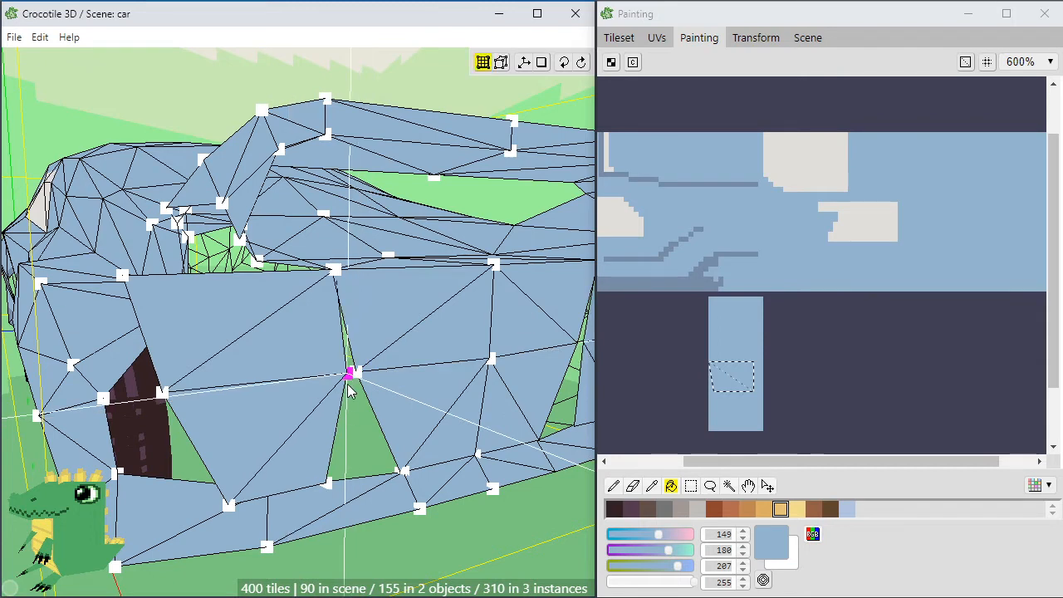
scroll(349, 390, up, 5)
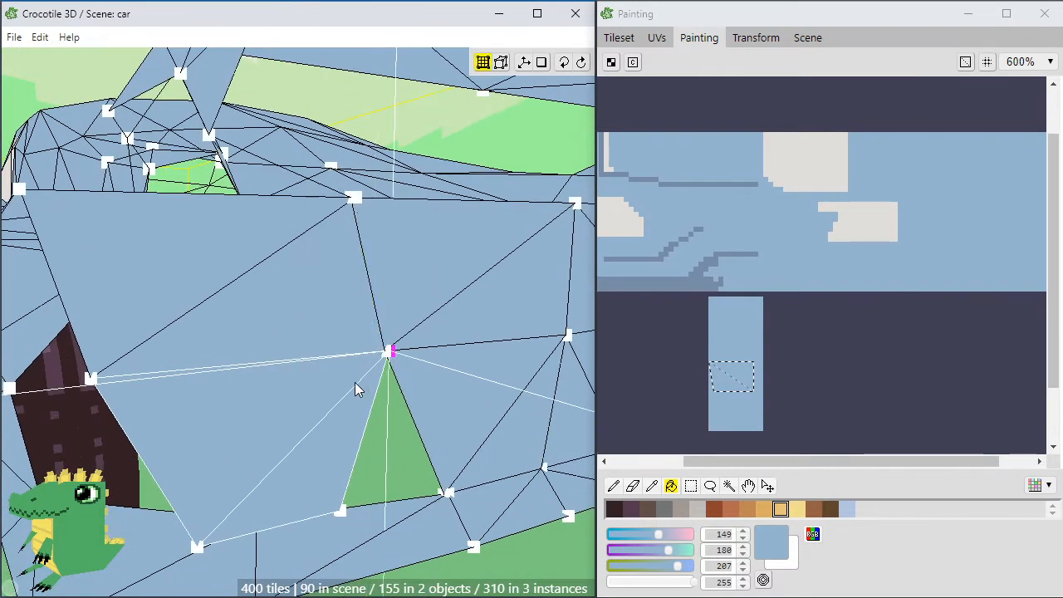
mouse_move(354, 387)
mouse_down()
mouse_move(373, 356)
mouse_move(360, 394)
mouse_move(387, 357)
mouse_move(376, 357)
mouse_move(356, 396)
mouse_move(379, 354)
mouse_move(407, 374)
mouse_up()
key(space)
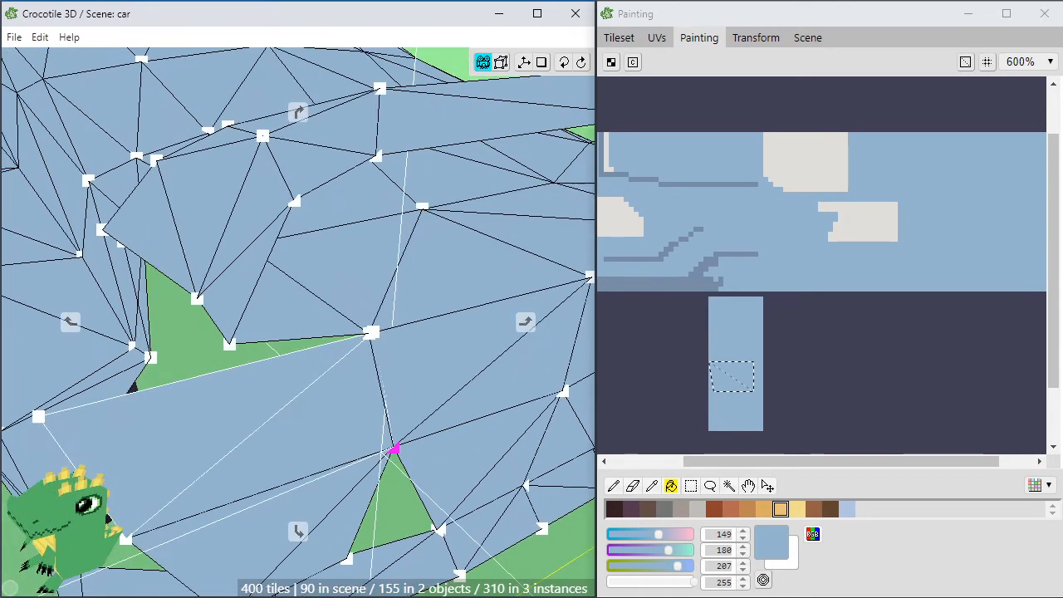
mouse_move(366, 346)
mouse_down()
mouse_move(340, 374)
mouse_move(375, 349)
mouse_up()
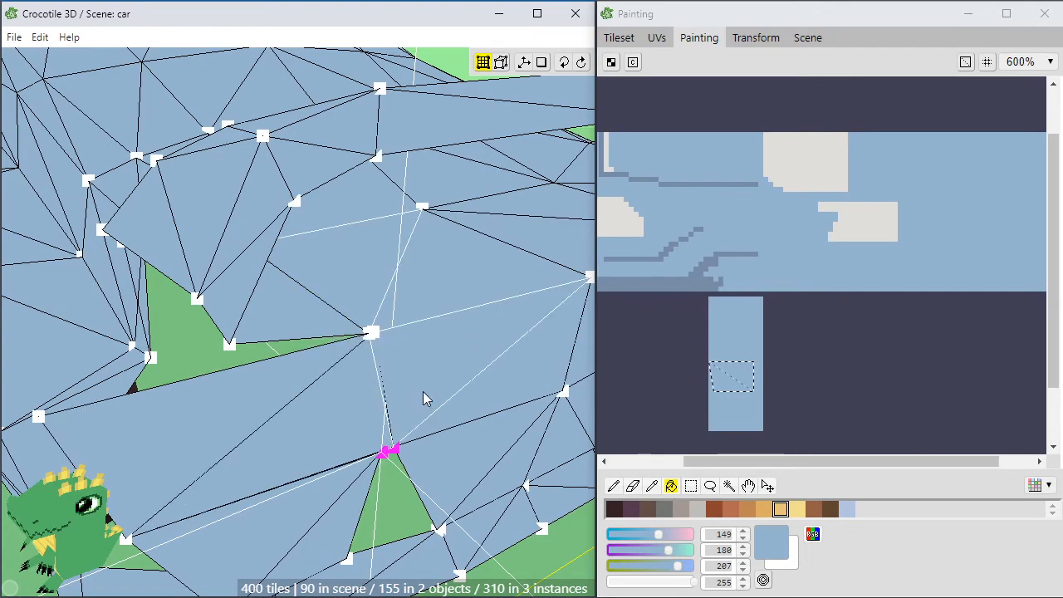
scroll(392, 461, up, 2)
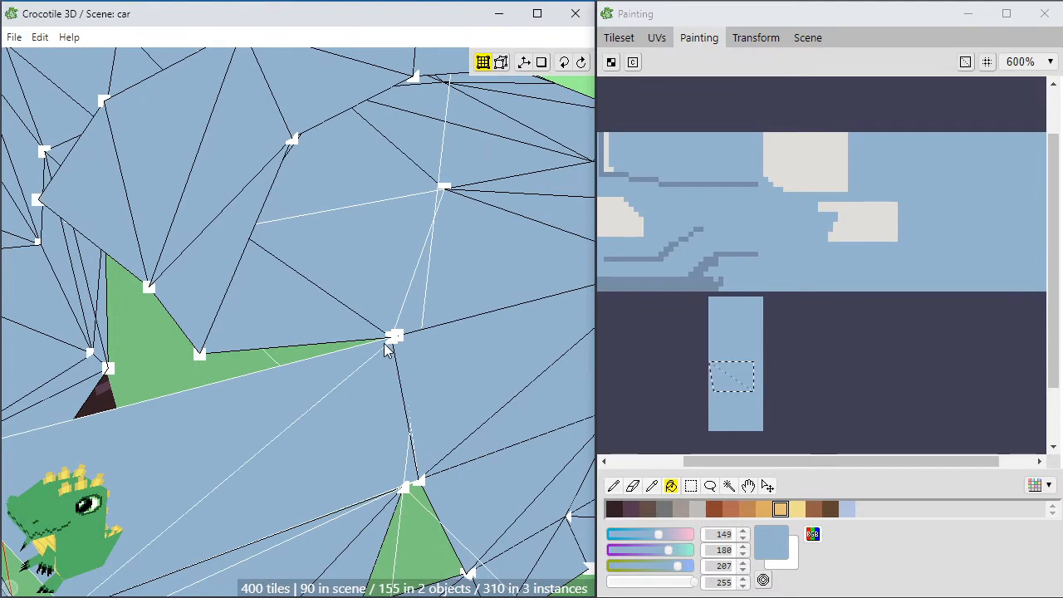
drag(383, 343, 371, 406)
key(space)
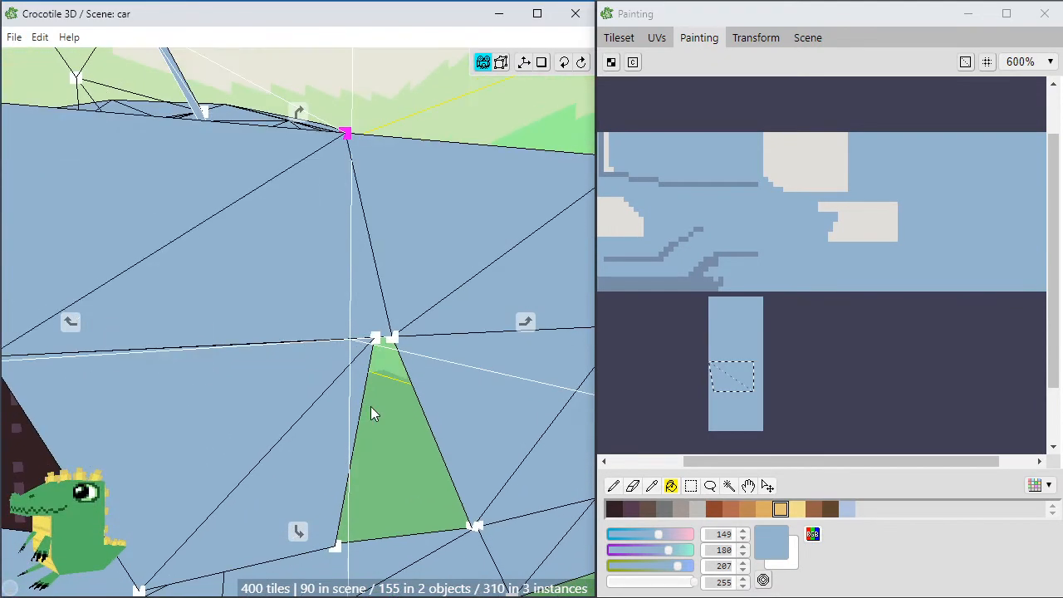
mouse_move(376, 343)
mouse_down()
mouse_move(375, 366)
mouse_move(394, 347)
mouse_up()
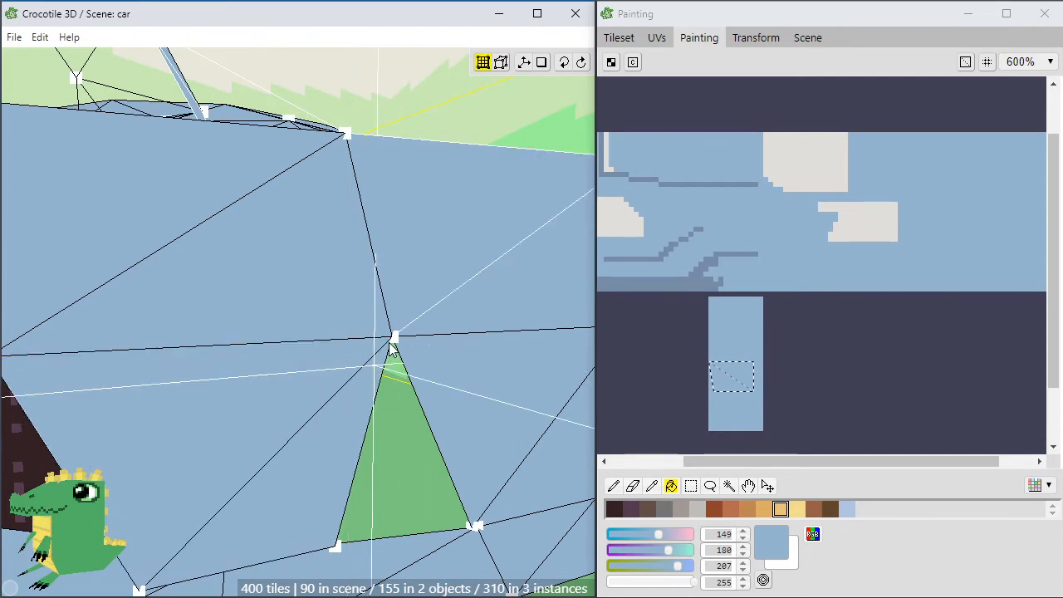
key(space)
Join the copied panel's lower inner vertex to the original panel's lower corner on the bumper's top edge
scroll(378, 378, down, 1)
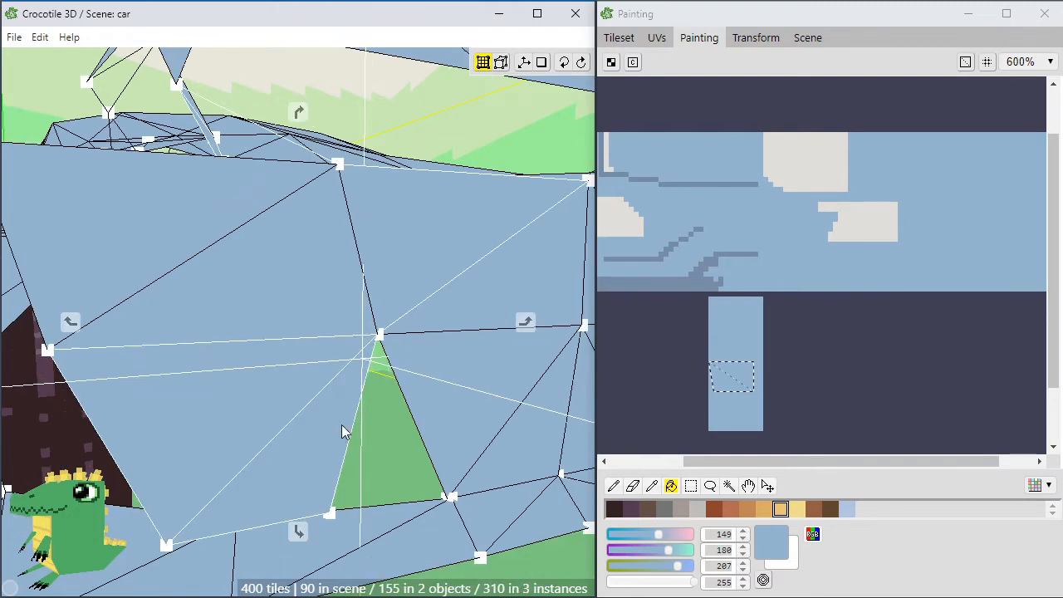
drag(333, 514, 432, 501)
scroll(431, 499, up, 4)
key(space)
right_drag(432, 498, 427, 479)
click(385, 428)
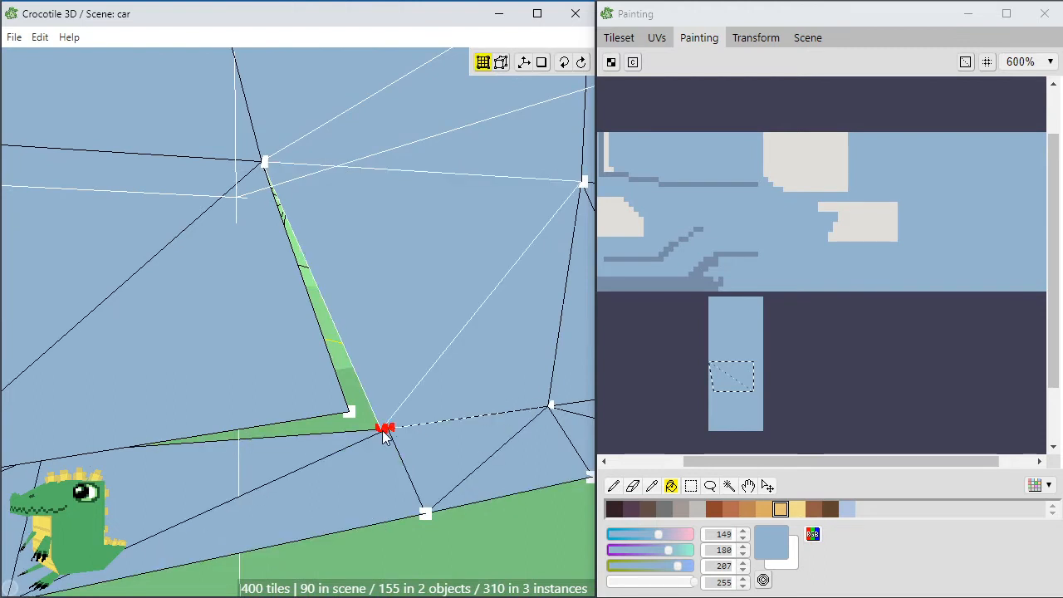
mouse_move(383, 433)
mouse_down()
mouse_move(380, 423)
mouse_move(391, 436)
mouse_up()
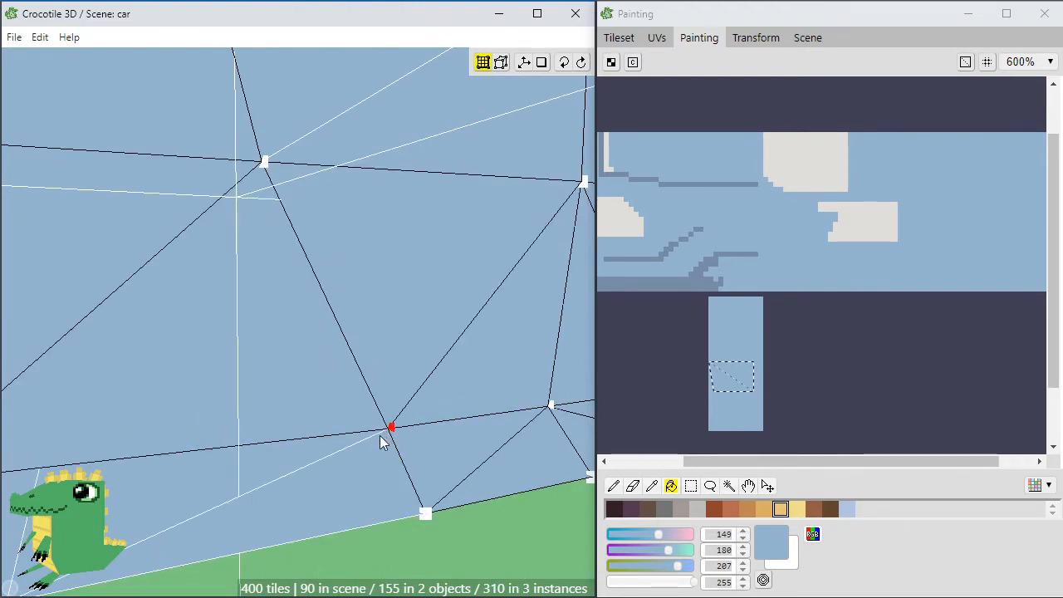
Move the copied panels' lower outer vertex onto the bumper's seam and align the middle outer vertex vertically above it
click(175, 324)
scroll(175, 324, down, 4)
middle_drag(176, 322, 237, 347)
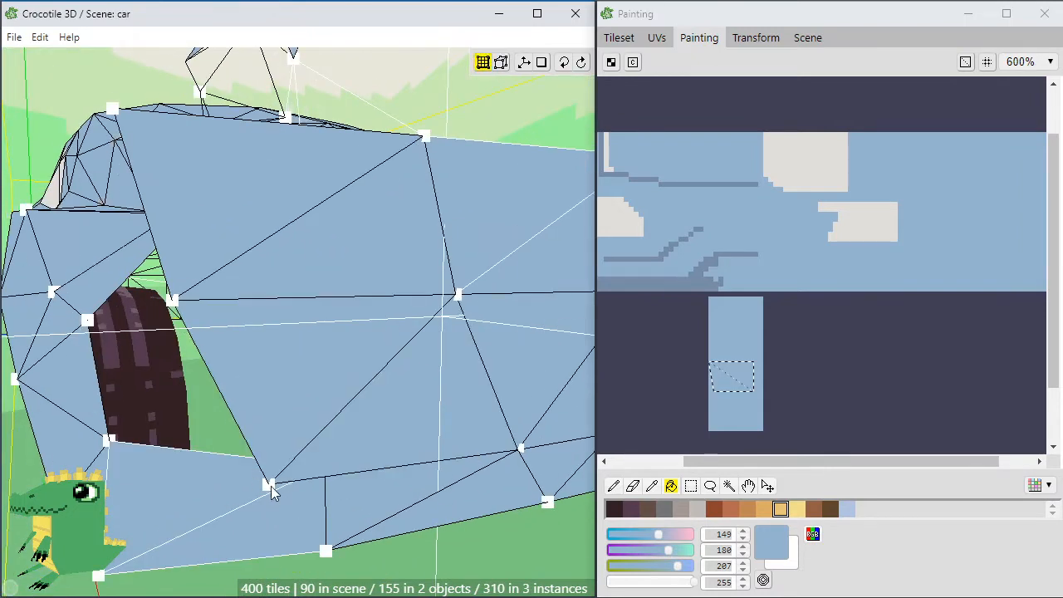
drag(270, 485, 324, 473)
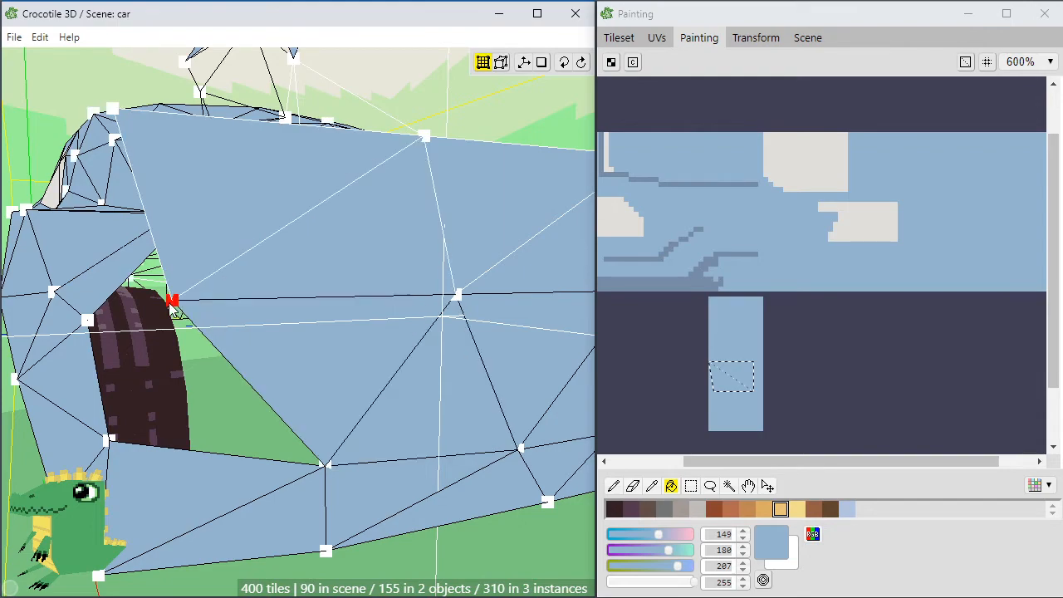
drag(172, 303, 272, 317)
key(d)
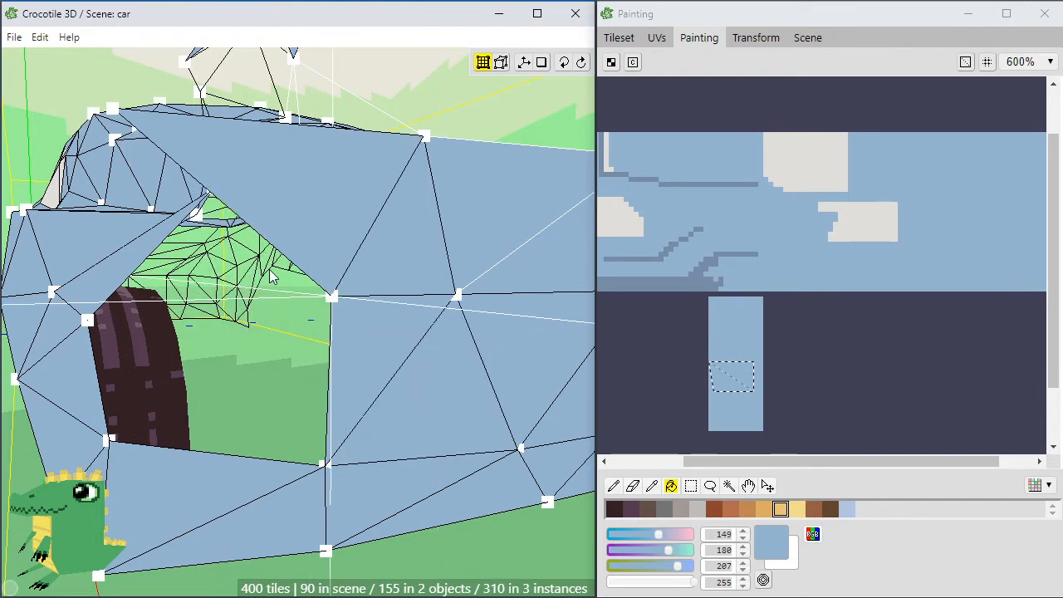
Move the upper copied panel's top outer vertex inward to the corner beneath the trunk
middle_drag(269, 276, 248, 282)
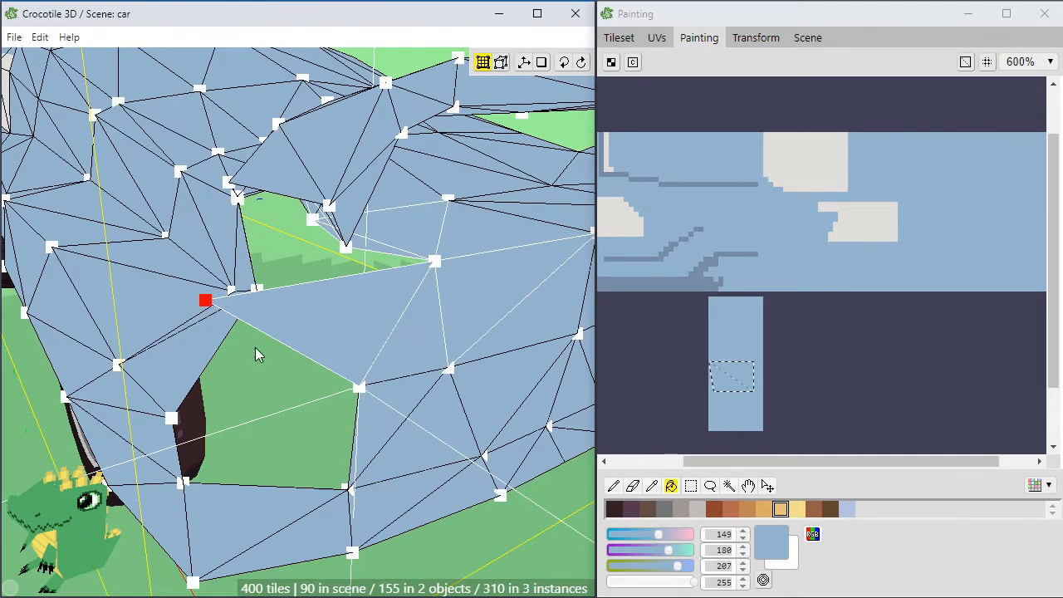
scroll(324, 328, down, 2)
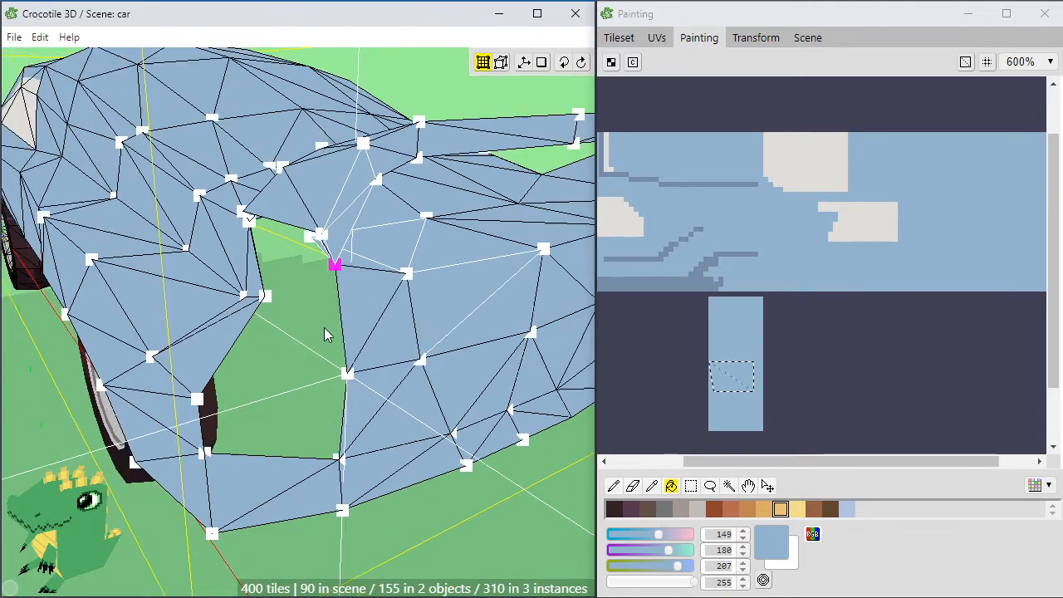
click(324, 329)
Examine the rear corner from the side and back to check the opening between fender, bumper and trunk
middle_drag(330, 414, 467, 243)
scroll(321, 330, down, 3)
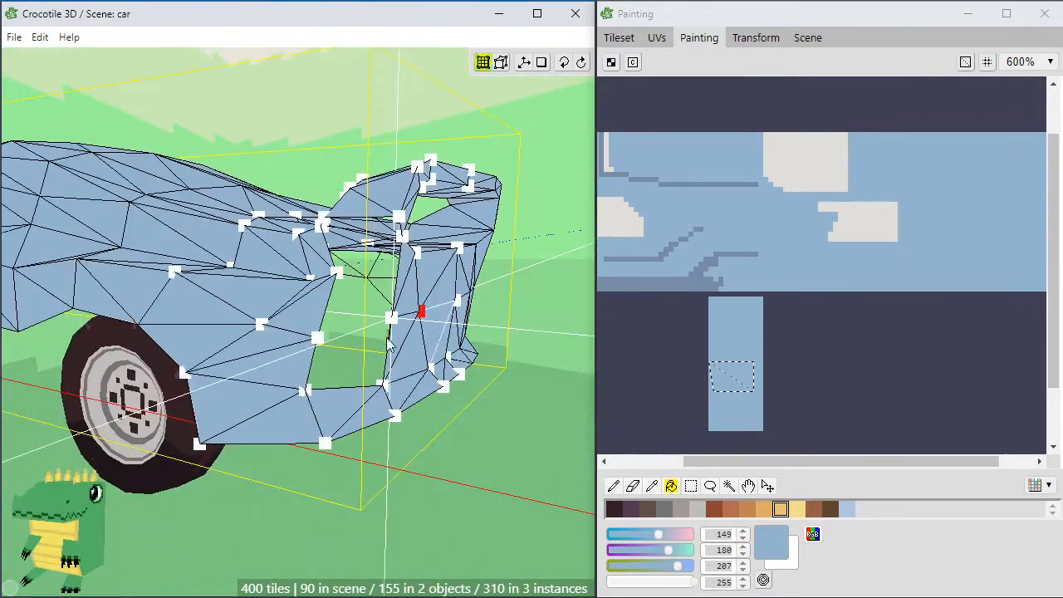
middle_drag(373, 290, 415, 257)
scroll(369, 273, down, 5)
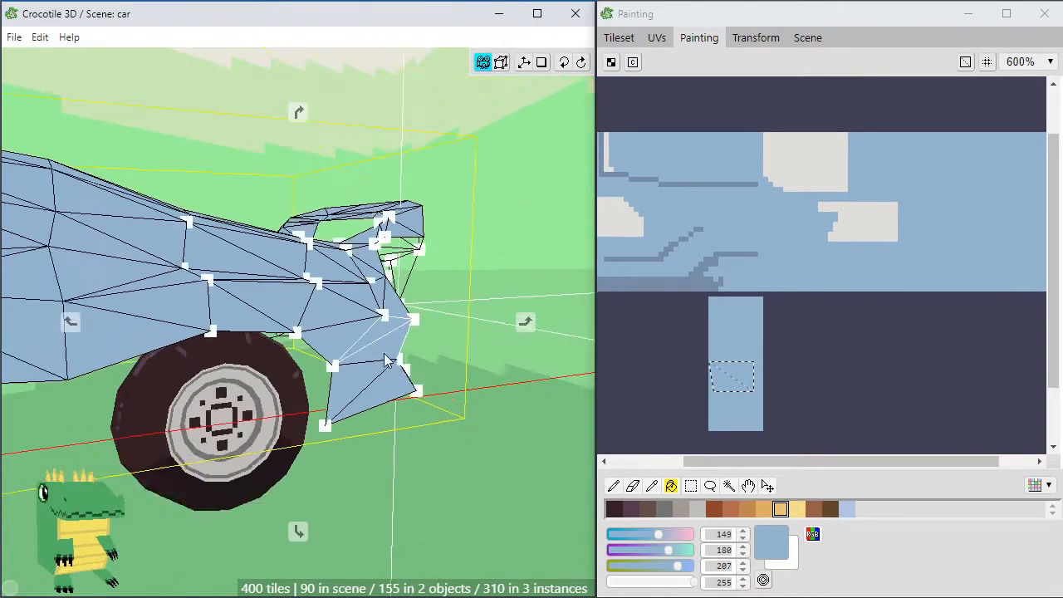
scroll(356, 371, up, 8)
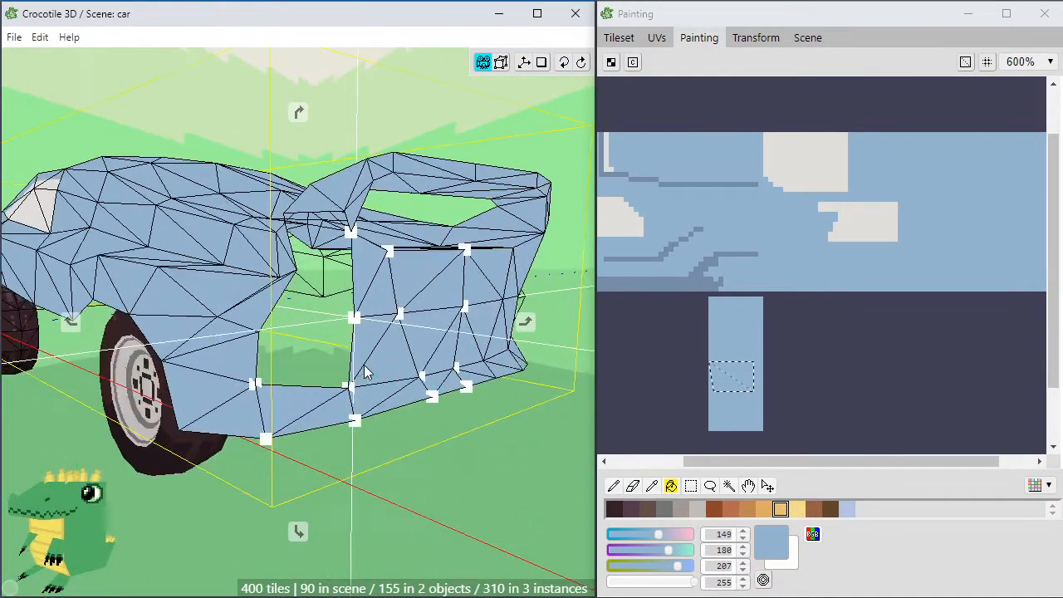
middle_drag(287, 332, 373, 308)
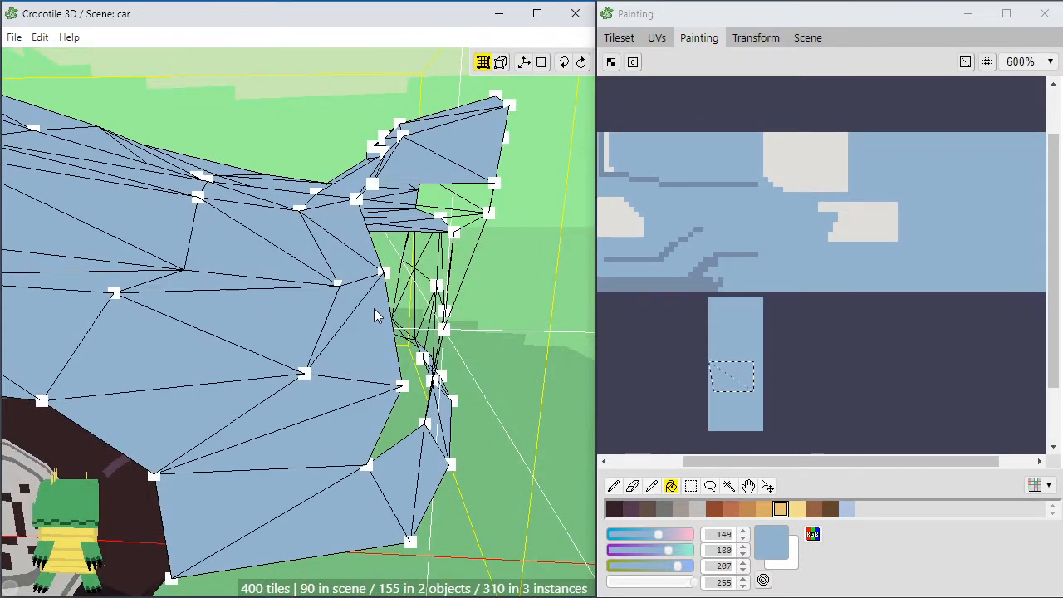
mouse_move(381, 342)
middle_down()
mouse_move(360, 400)
mouse_move(289, 330)
middle_up()
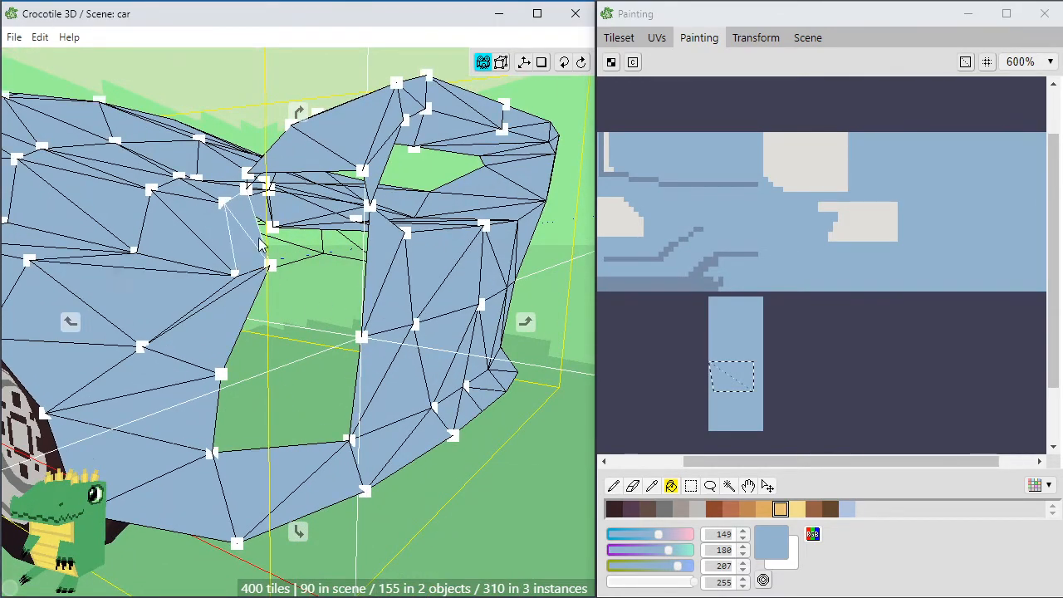
mouse_move(374, 230)
middle_down()
mouse_move(332, 233)
mouse_move(402, 242)
mouse_move(457, 232)
mouse_move(328, 236)
mouse_move(340, 288)
middle_up()
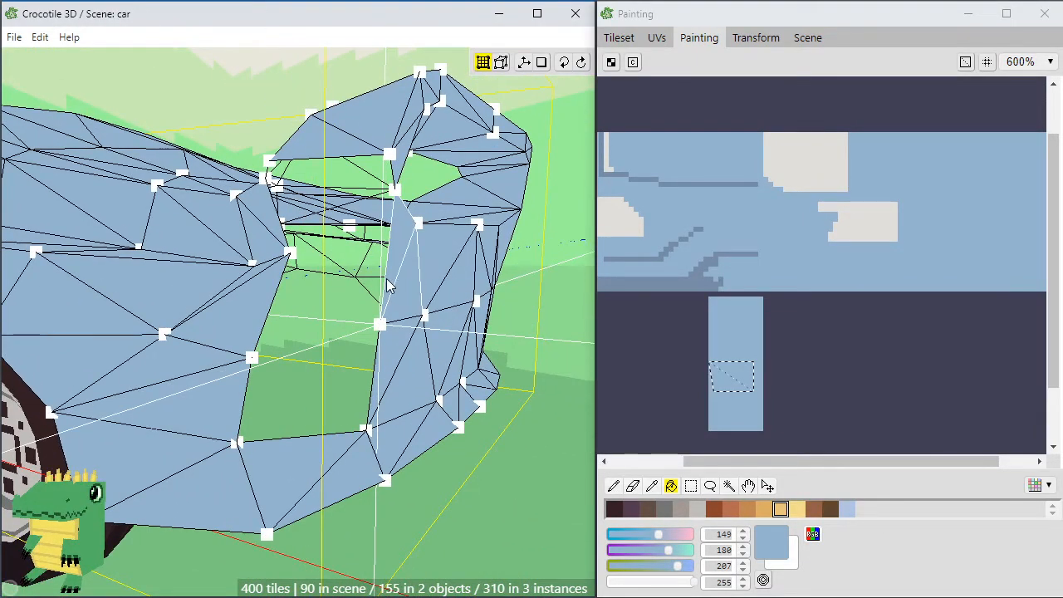
mouse_move(395, 251)
middle_down()
mouse_move(328, 264)
mouse_move(326, 246)
mouse_move(399, 253)
mouse_move(483, 241)
mouse_move(342, 246)
middle_up()
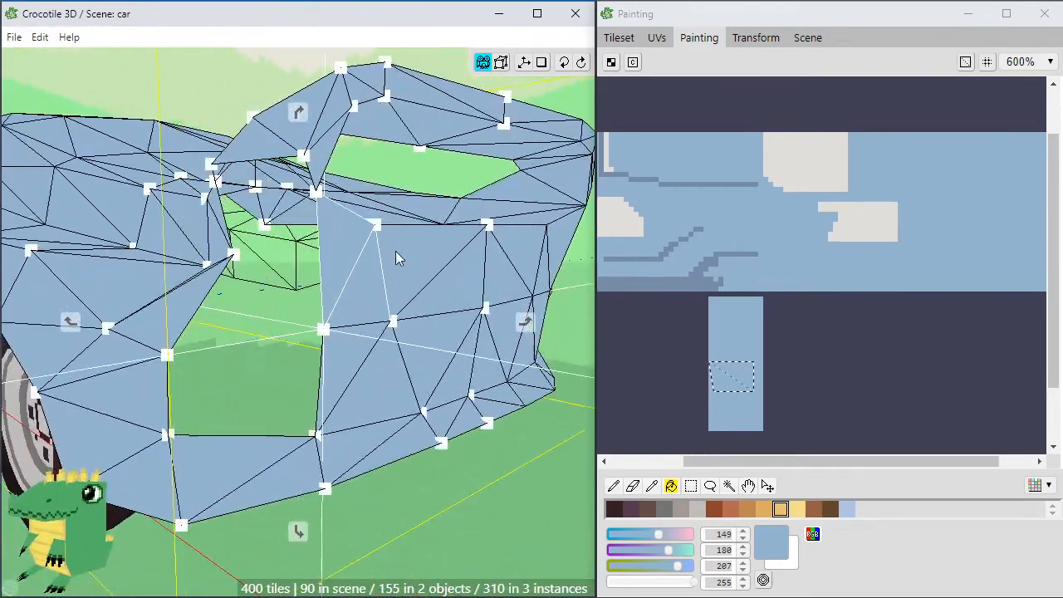
Lower the upper outer panel's top corner so it sits below the trunk corner
scroll(396, 251, up, 3)
key(ctrl+a)
key(ctrl+a)
click(330, 164)
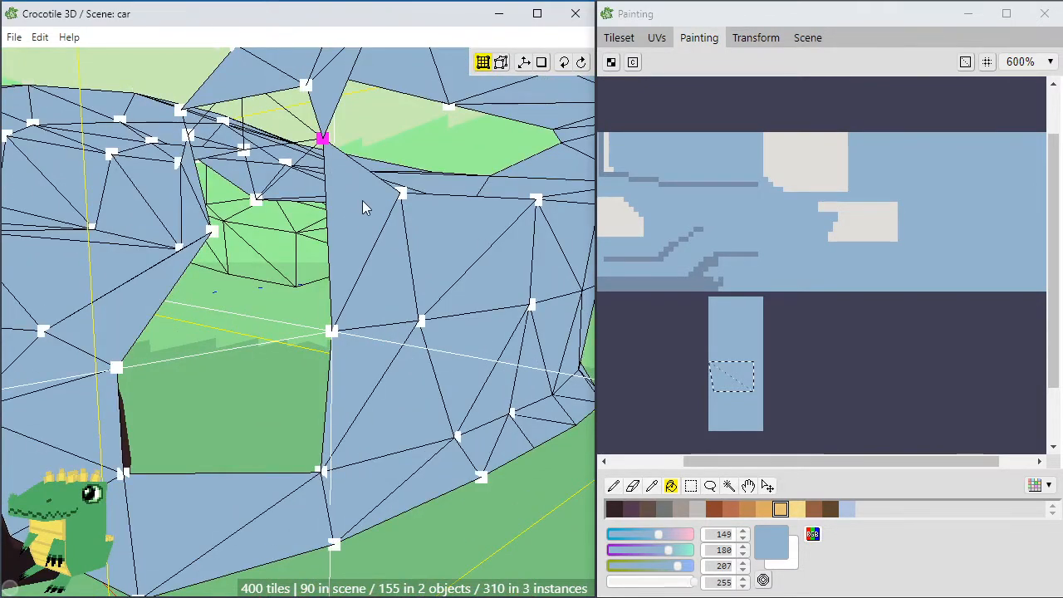
key(s)
key(s)
key(s)
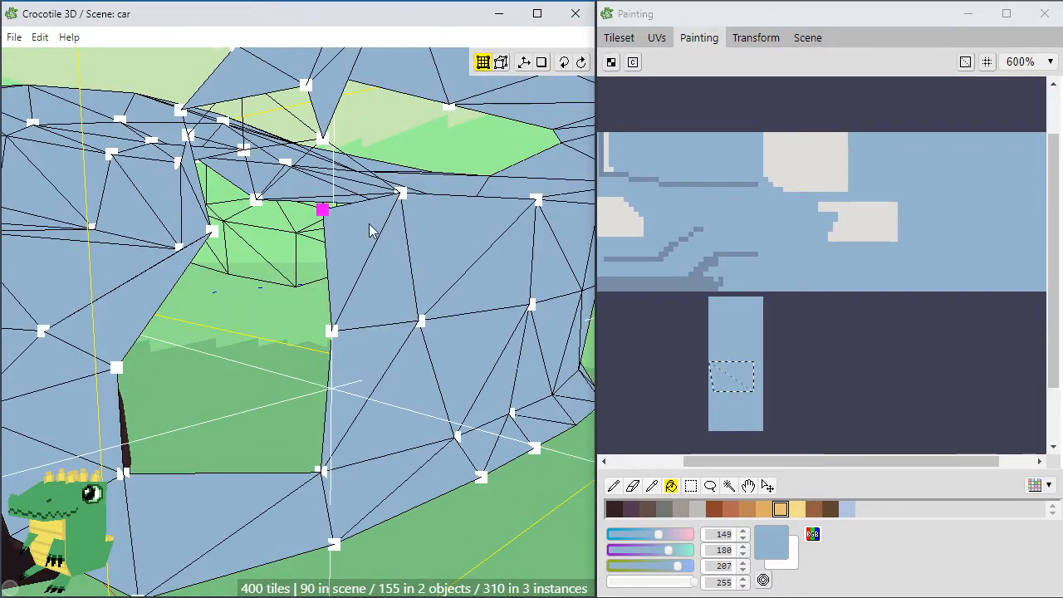
Duplicate the upper outer rear panel and shift the copy sideways into the gap beside the fender
middle_drag(364, 225, 373, 264)
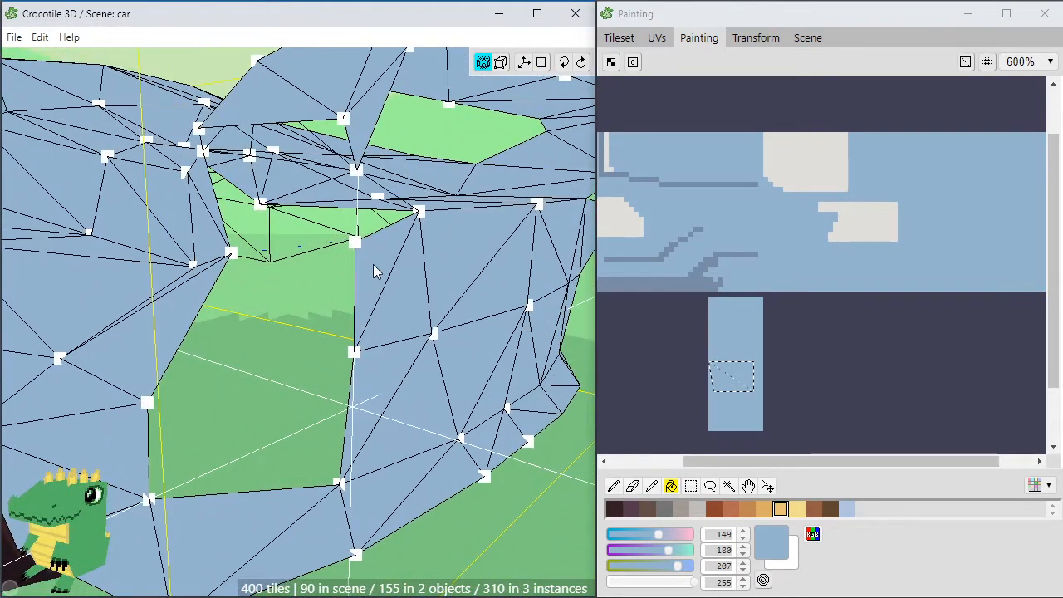
click(381, 274)
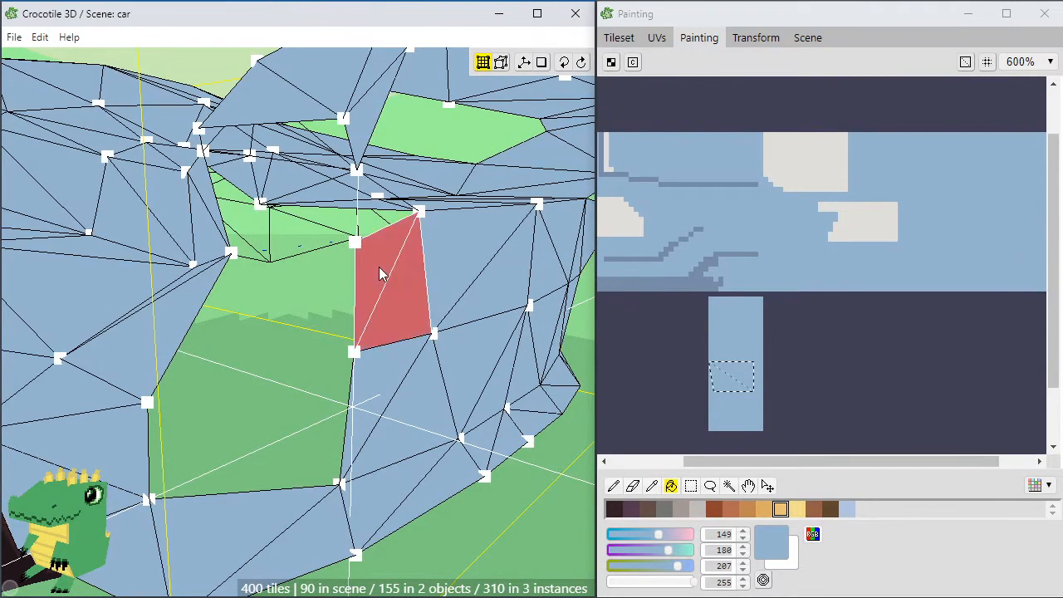
key(a)
key(a)
key(a)
key(a)
key(space)
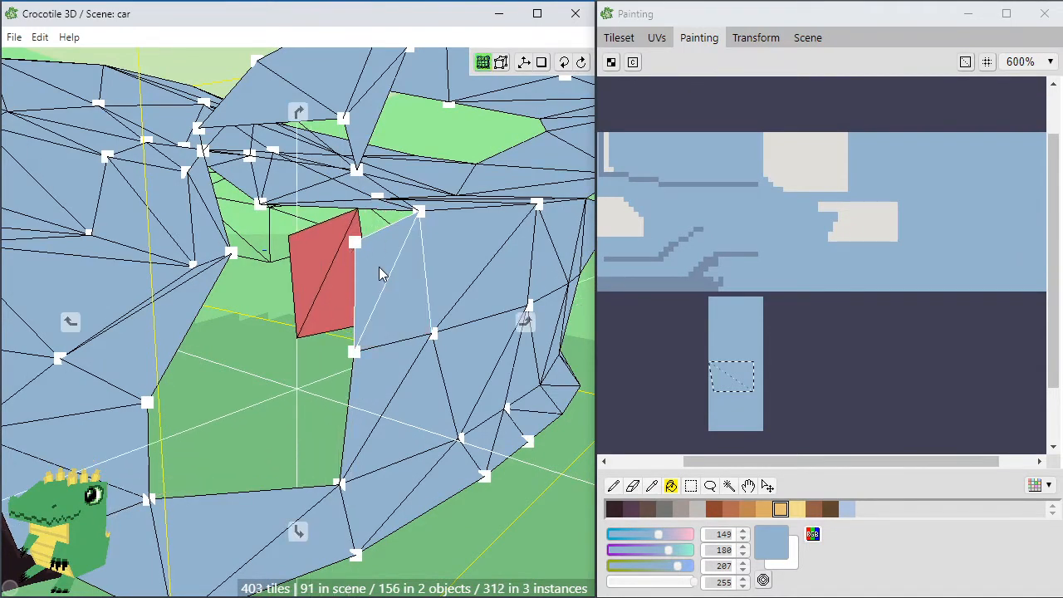
key(a)
key(a)
key(a)
key(a)
key(s)
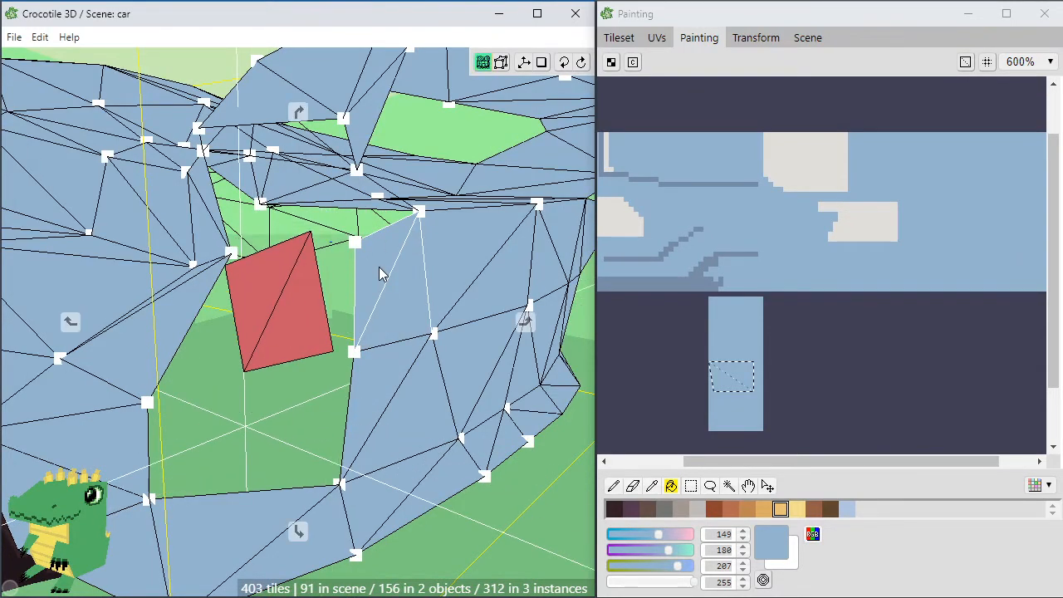
key(a)
Attach the new upper panel's inner vertices to the neighbouring panel and its outer vertices to the fender's rear edge
click(301, 241)
drag(300, 235, 357, 241)
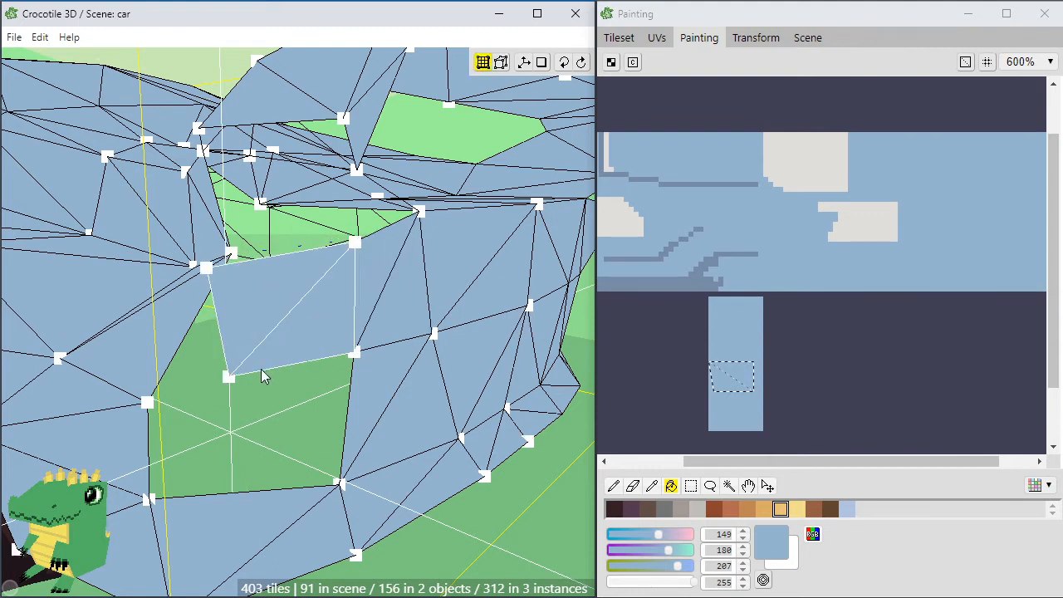
drag(228, 378, 147, 404)
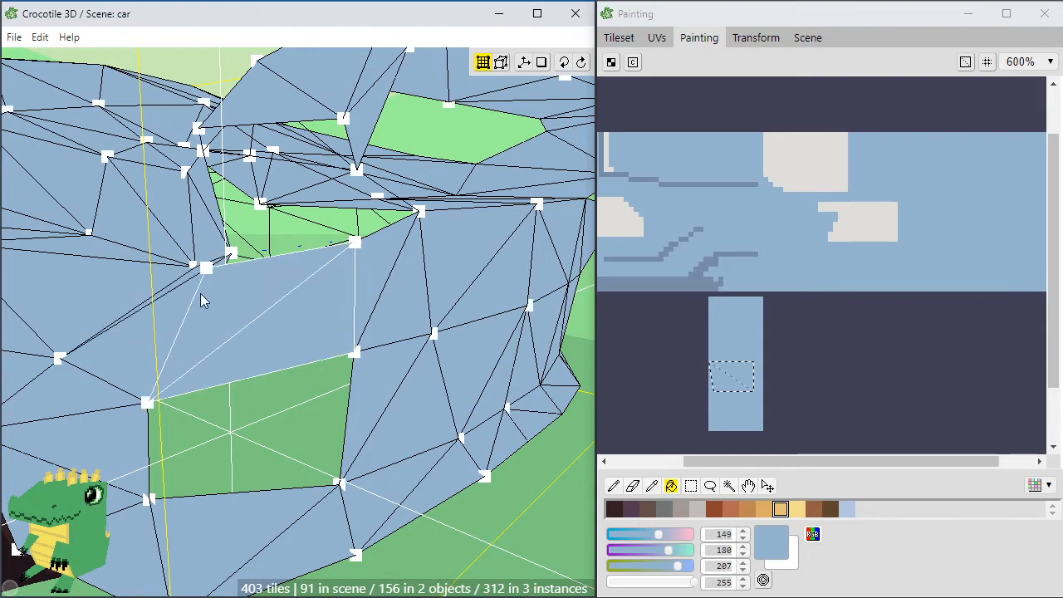
drag(209, 268, 233, 257)
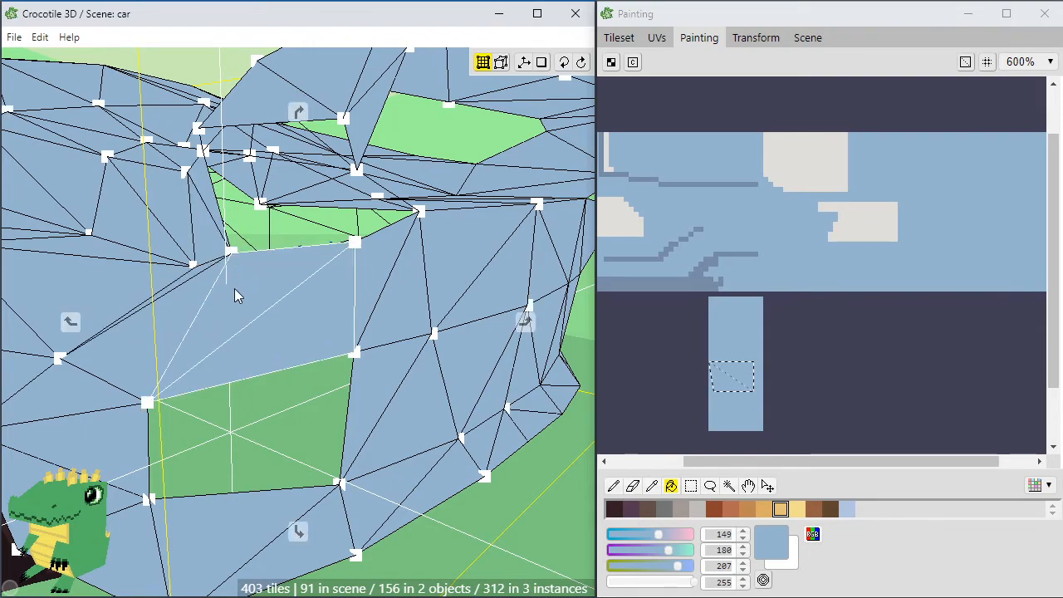
Duplicate the panel bordering the square opening below the trunk and shift the copy sideways into that opening
mouse_move(234, 288)
middle_down()
mouse_move(332, 303)
mouse_move(224, 311)
mouse_move(166, 299)
mouse_move(241, 324)
mouse_move(365, 309)
mouse_move(264, 288)
mouse_move(110, 296)
mouse_move(246, 296)
middle_up()
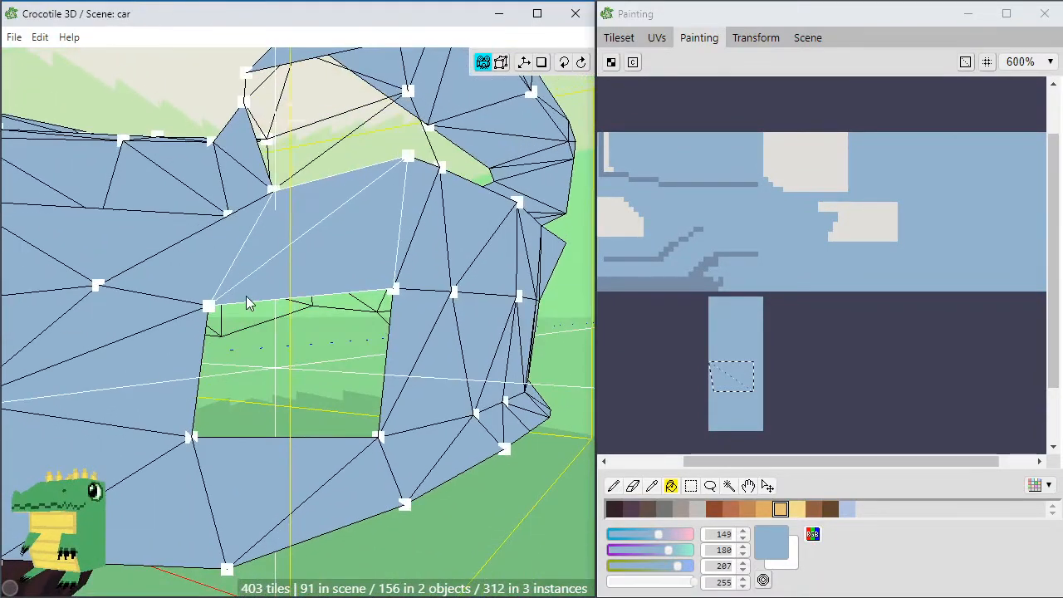
click(398, 381)
key(ctrl+v)
key(s)
key(s)
key(s)
key(s)
key(s)
key(s)
key(s)
key(s)
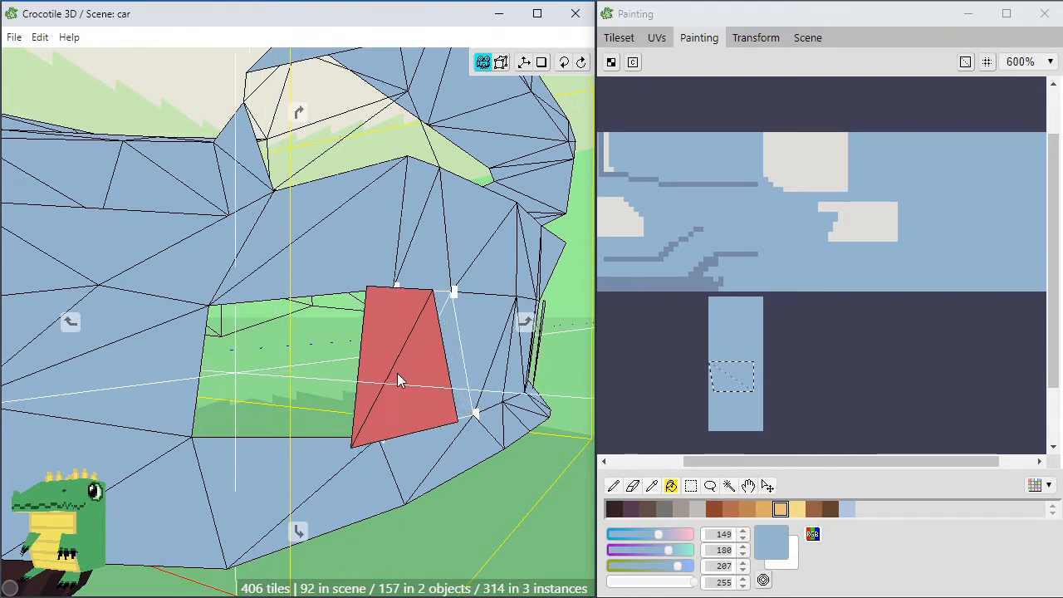
key(v)
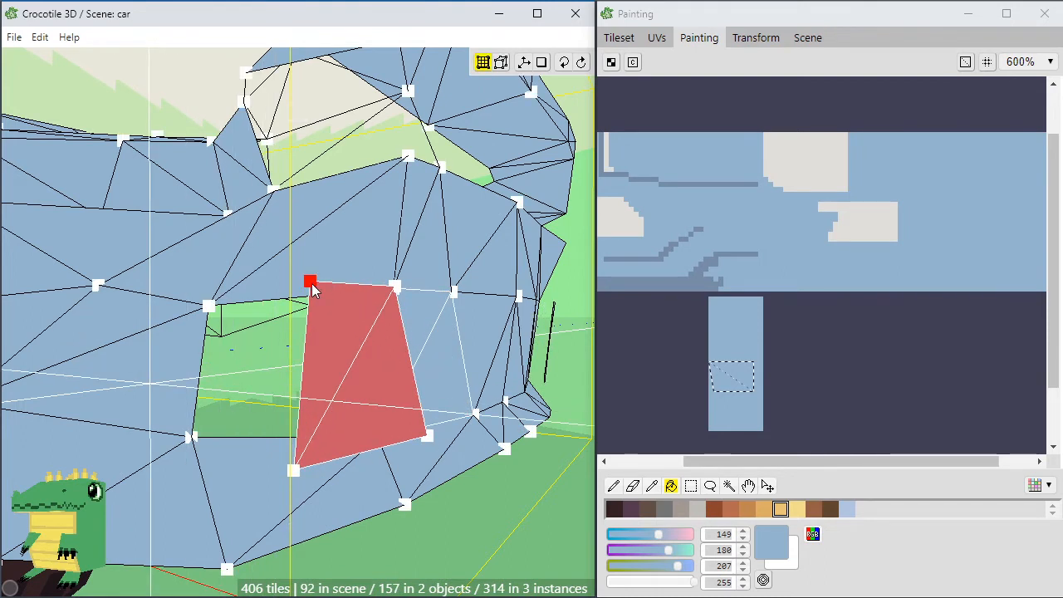
Attach the copied panel's four corners to the surrounding vertices so it fills the square opening
drag(310, 284, 210, 307)
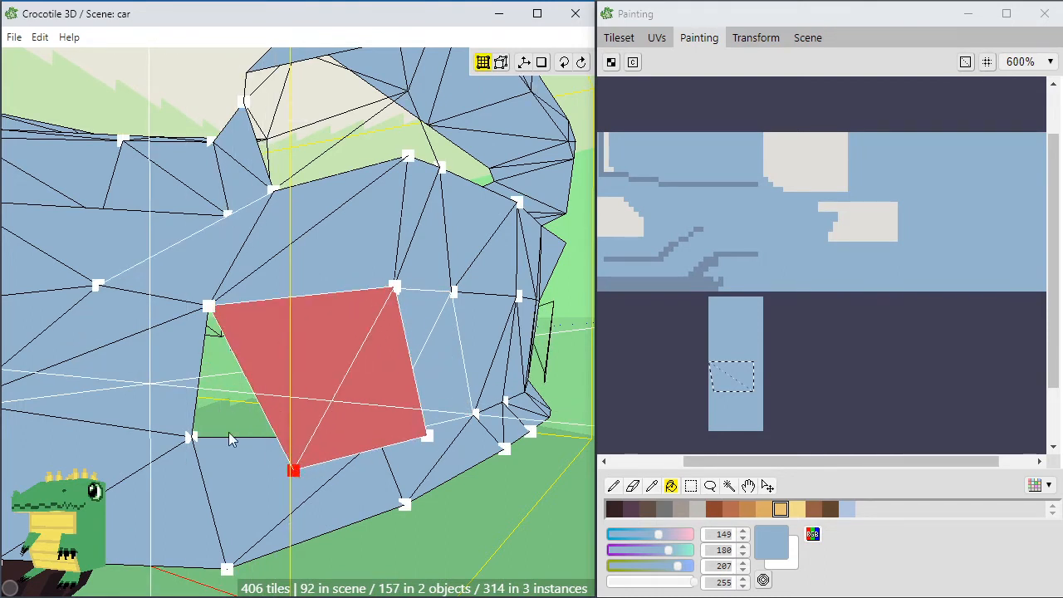
drag(230, 441, 192, 445)
drag(429, 440, 382, 438)
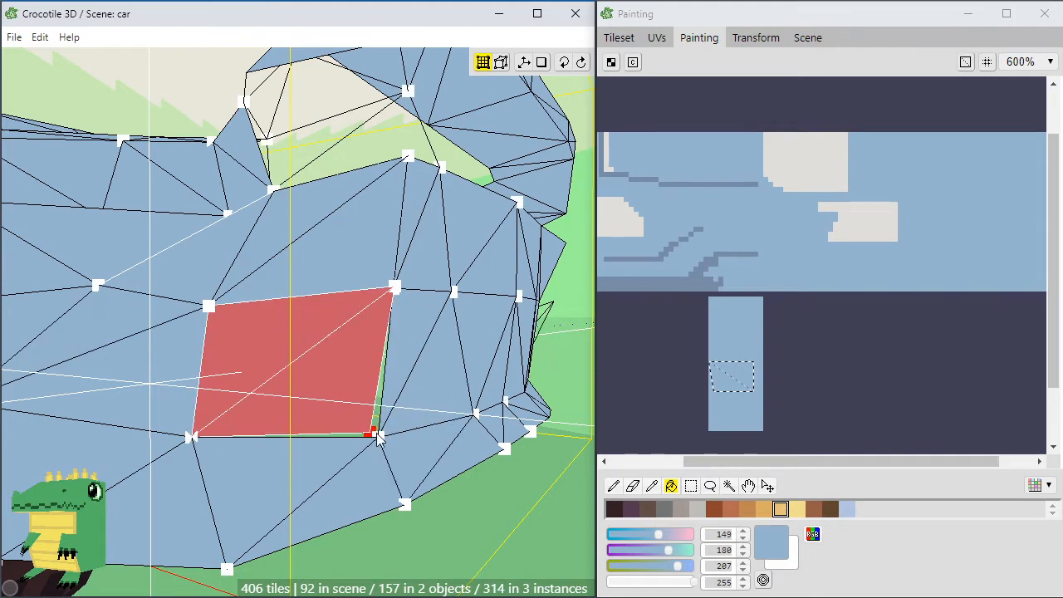
click(377, 303)
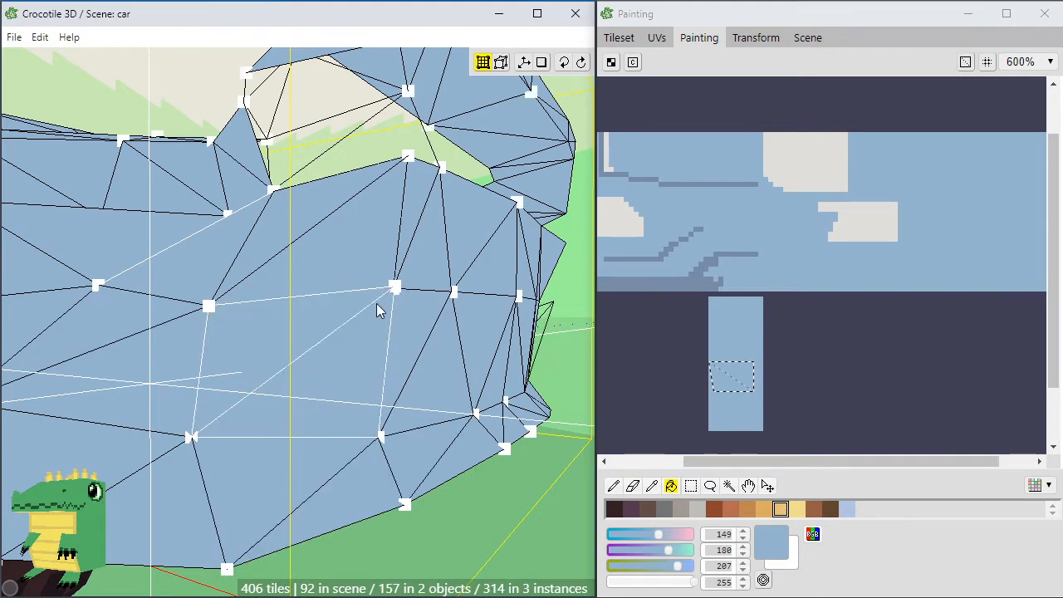
drag(396, 288, 377, 289)
middle_drag(361, 333, 357, 334)
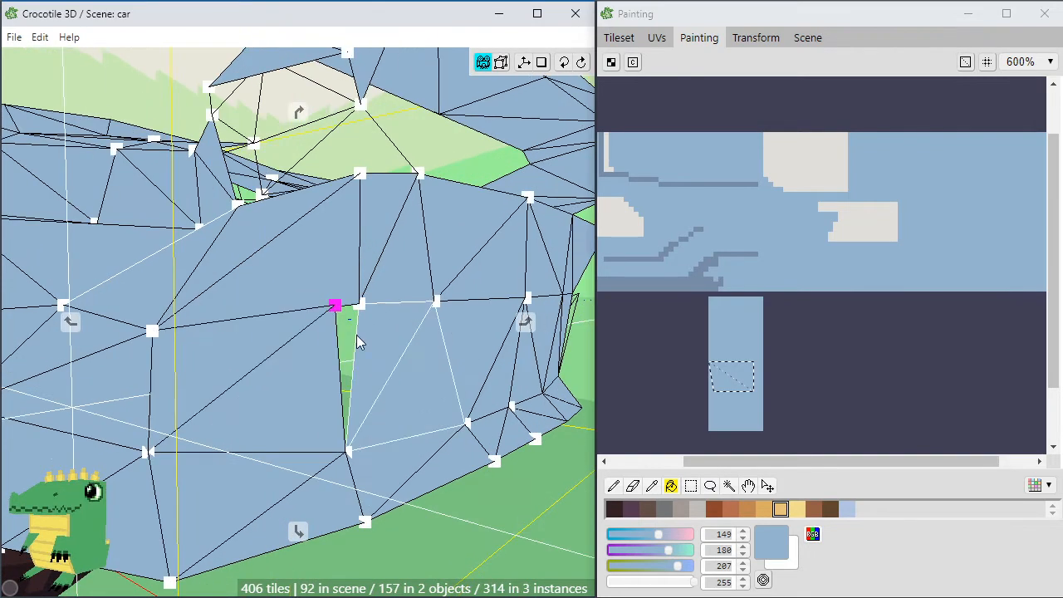
drag(335, 309, 364, 307)
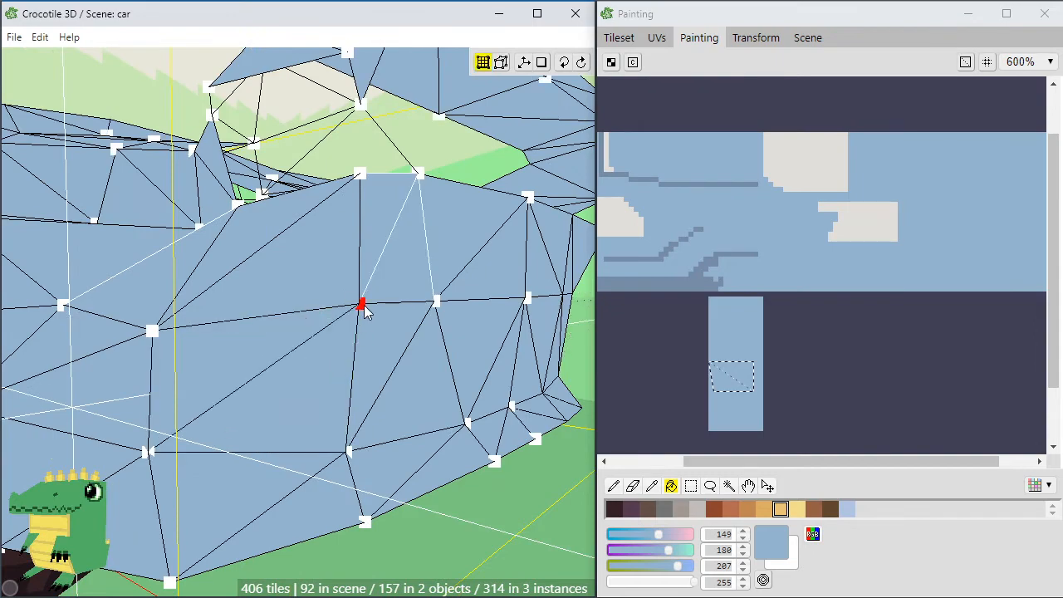
Reposition the trunk's lower outer corner vertex near the fender, checking its alignment from the side and back
key(space)
drag(241, 236, 355, 456)
middle_drag(337, 202, 393, 207)
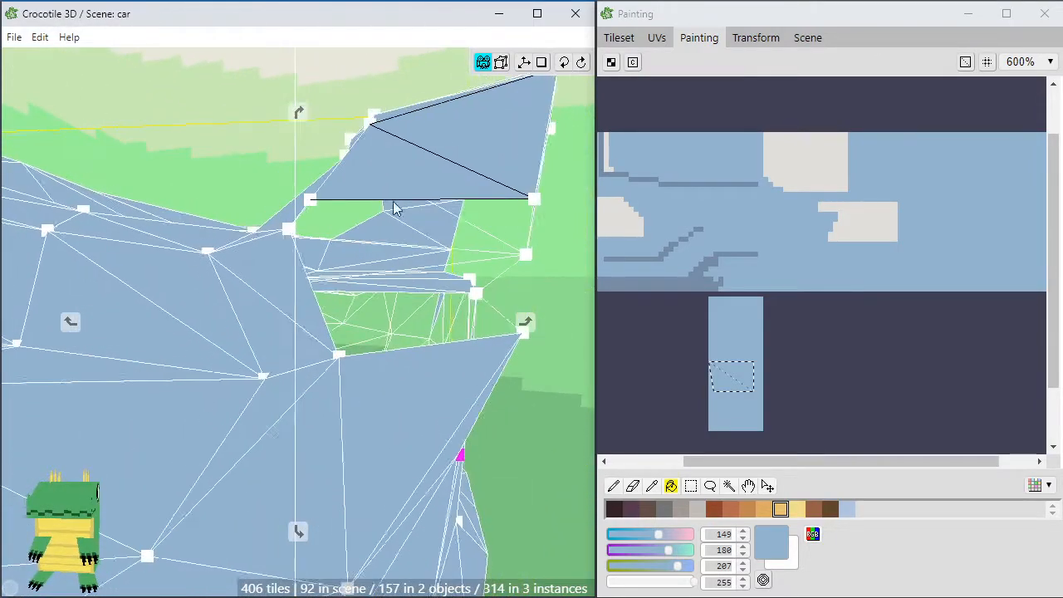
click(485, 129)
middle_drag(357, 270, 248, 280)
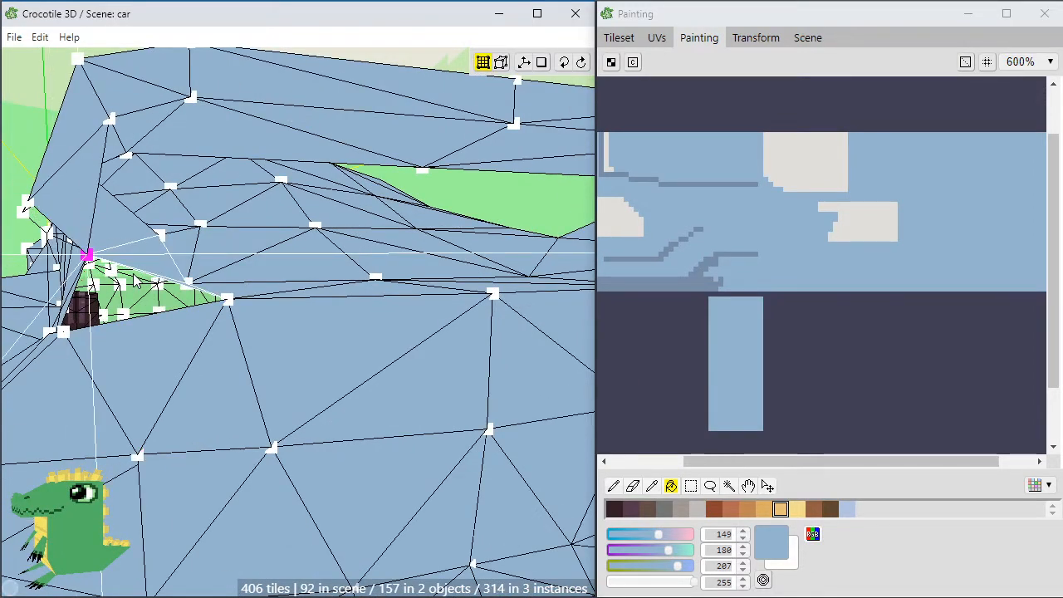
middle_drag(121, 287, 149, 283)
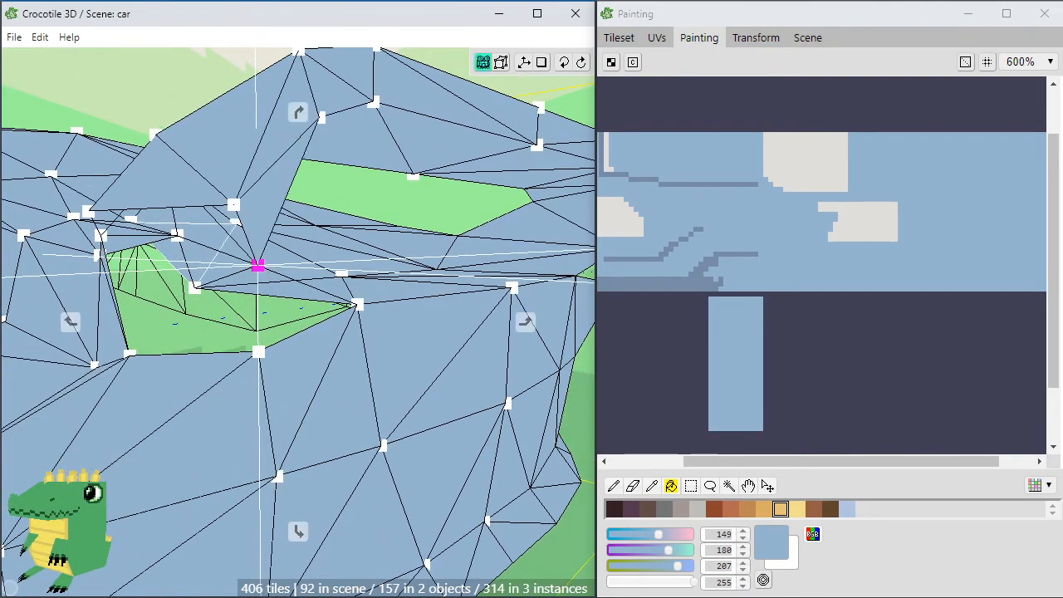
middle_drag(250, 285, 264, 286)
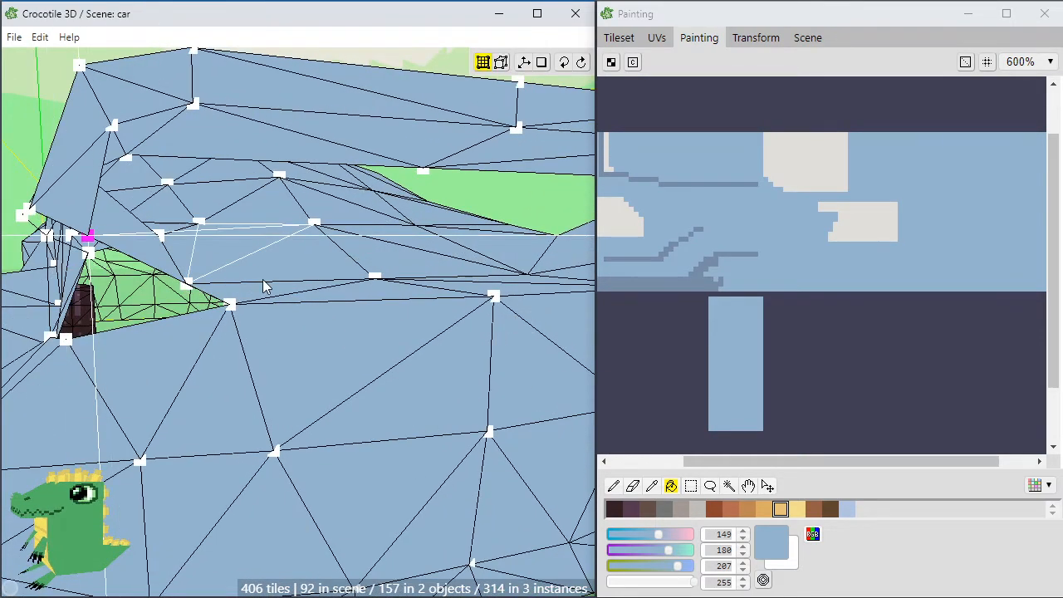
middle_drag(229, 307, 210, 320)
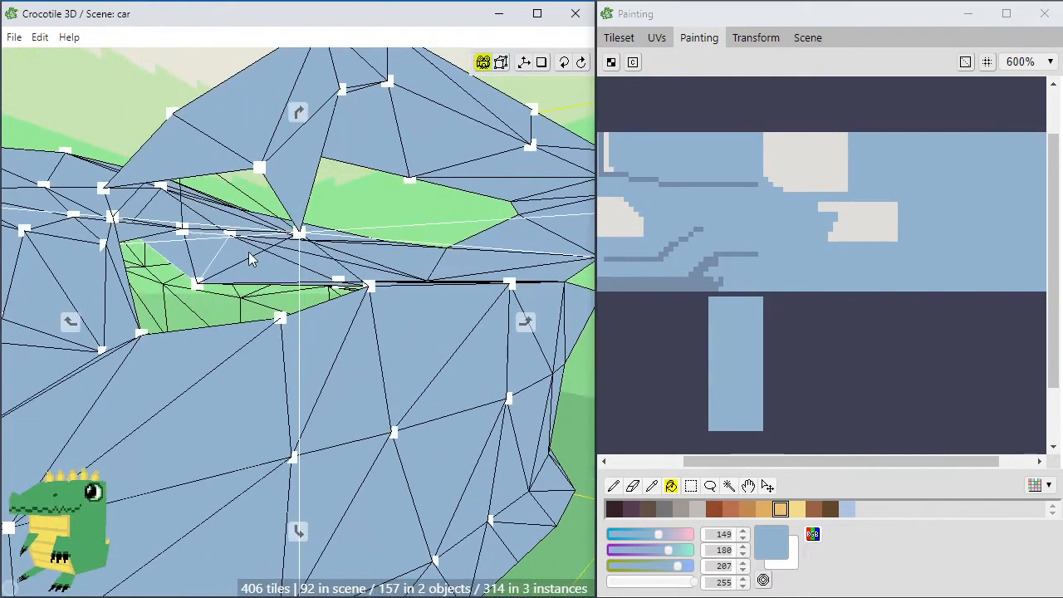
middle_drag(249, 259, 222, 269)
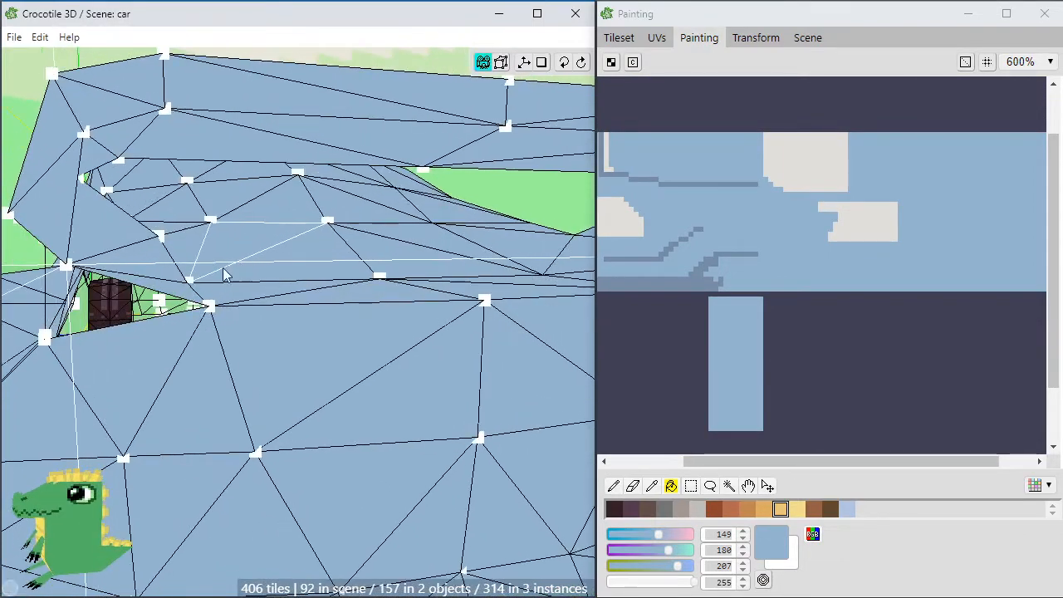
Move the upper rear vertex of the side panel below the trunk corner downward and toward the rear
key(a)
key(s)
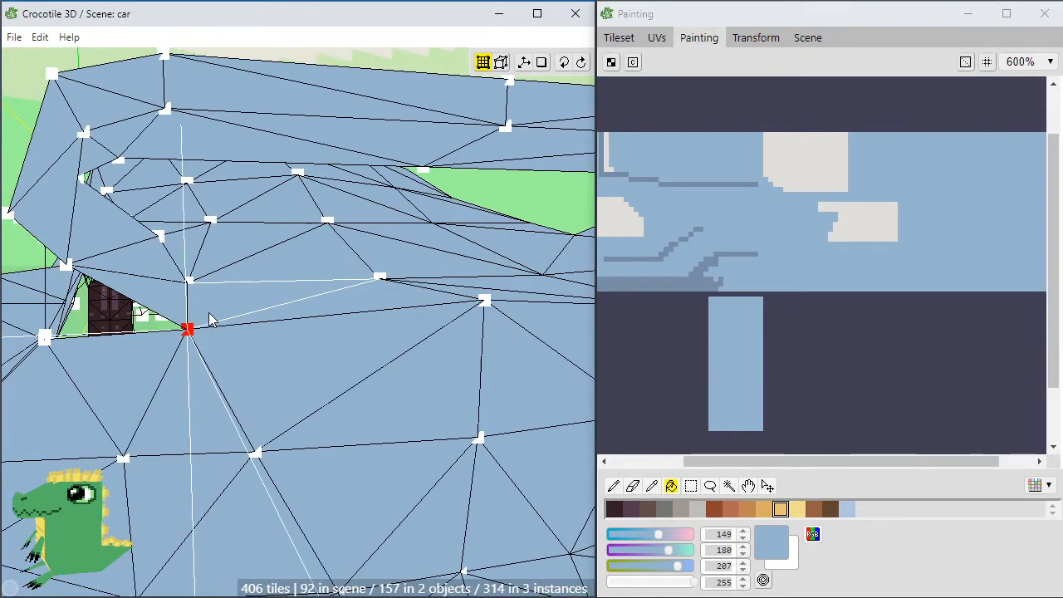
middle_drag(255, 327, 324, 351)
click(276, 329)
middle_drag(283, 301, 330, 298)
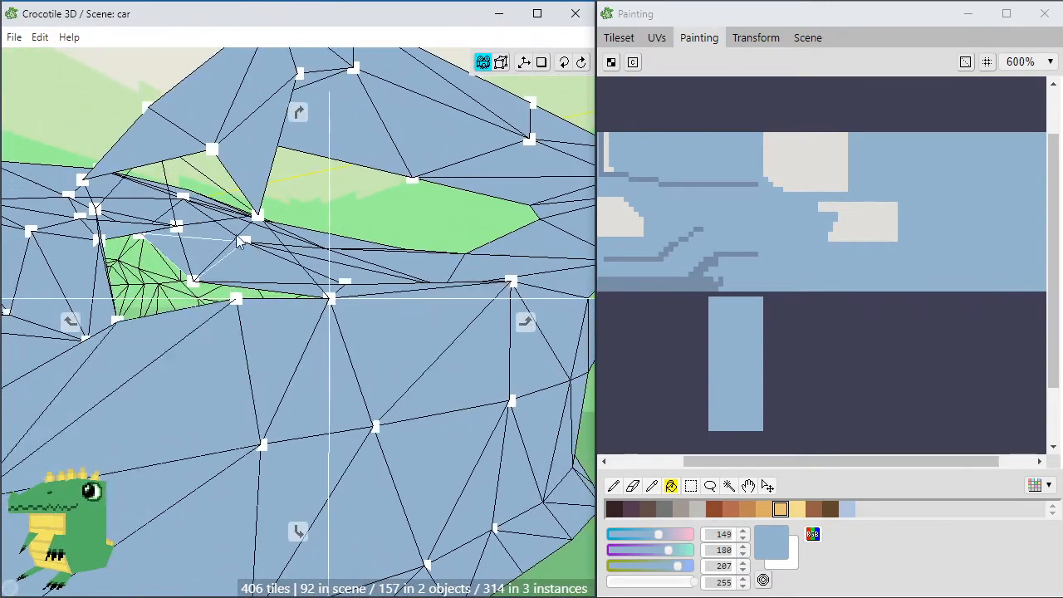
Raise the vertex at the trunk's lower outer corner
click(258, 215)
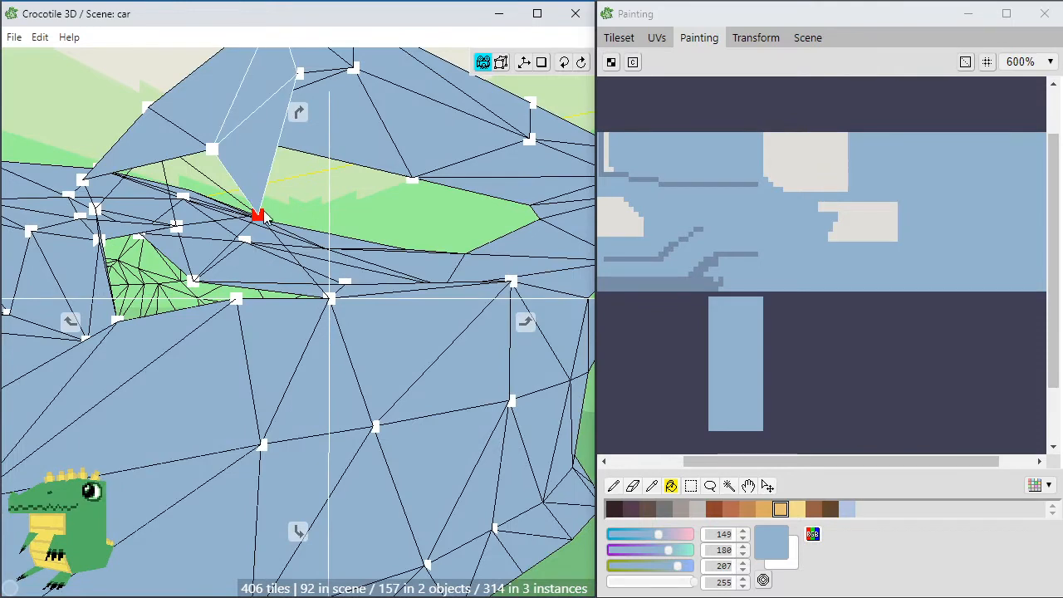
click(311, 266)
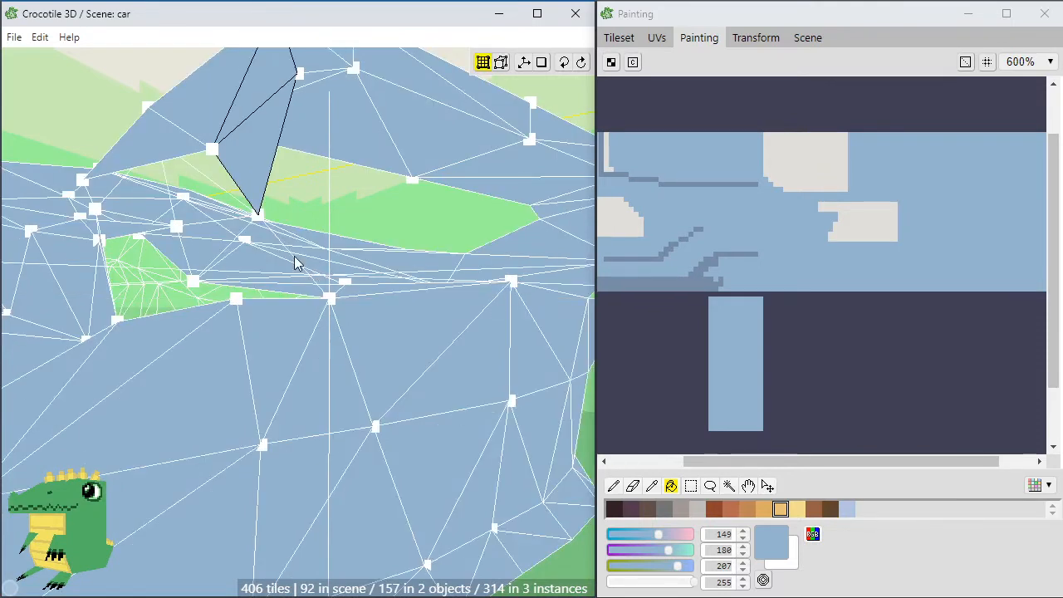
click(260, 219)
drag(260, 218, 260, 186)
click(295, 230)
middle_drag(296, 230, 300, 261)
Duplicate the corner panel below the side gap and shift the copy up toward the trunk
click(221, 346)
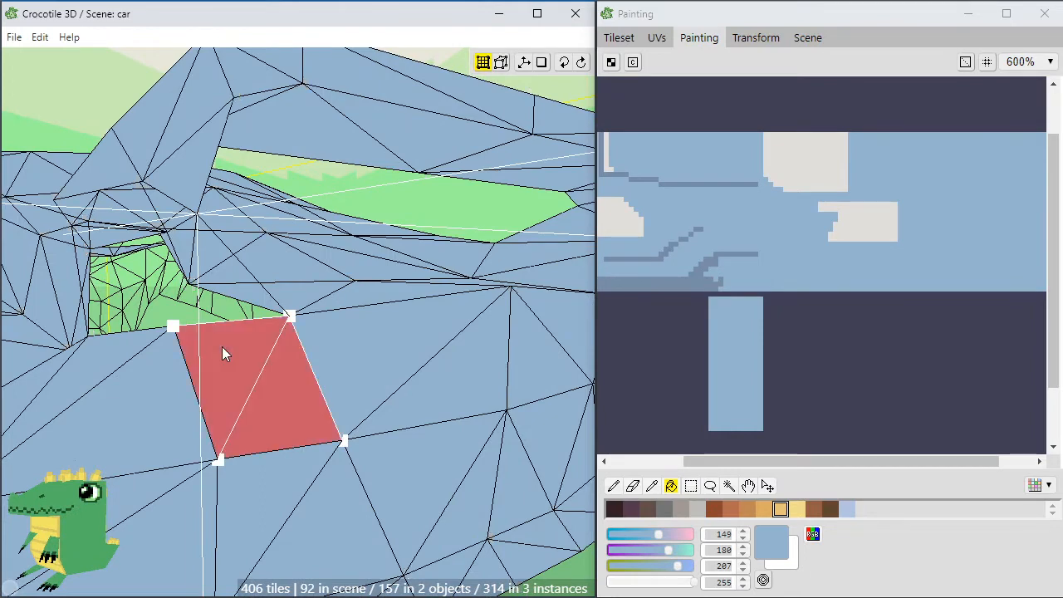
key(ctrl+c)
key(ctrl+v)
key(d)
key(Tab)
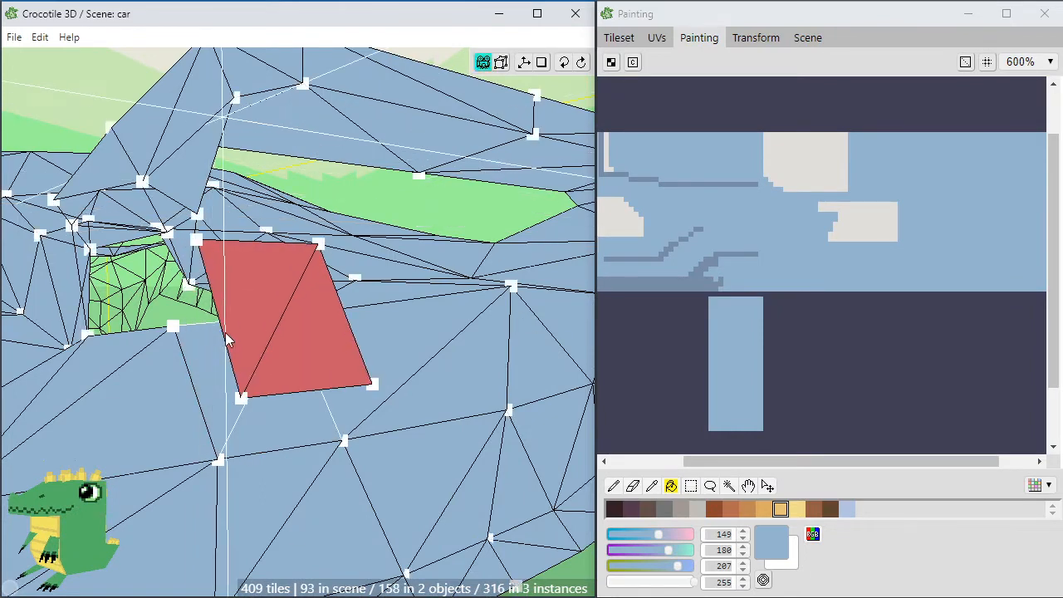
Attach the copy's upper vertices to the trunk's lower corners and its lower vertices to the top corners of the panel below
drag(191, 237, 142, 181)
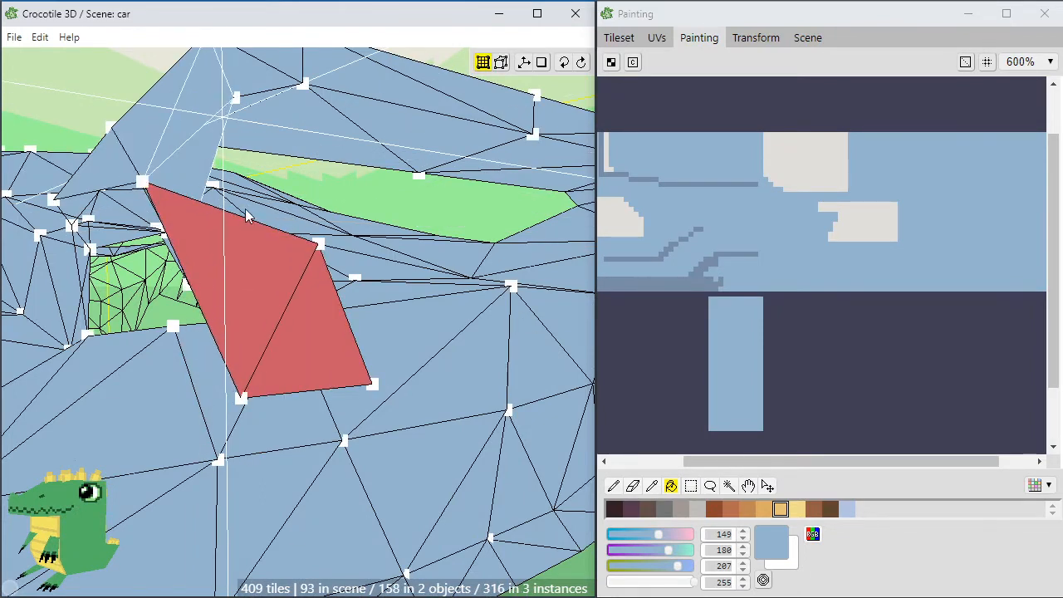
drag(320, 244, 197, 213)
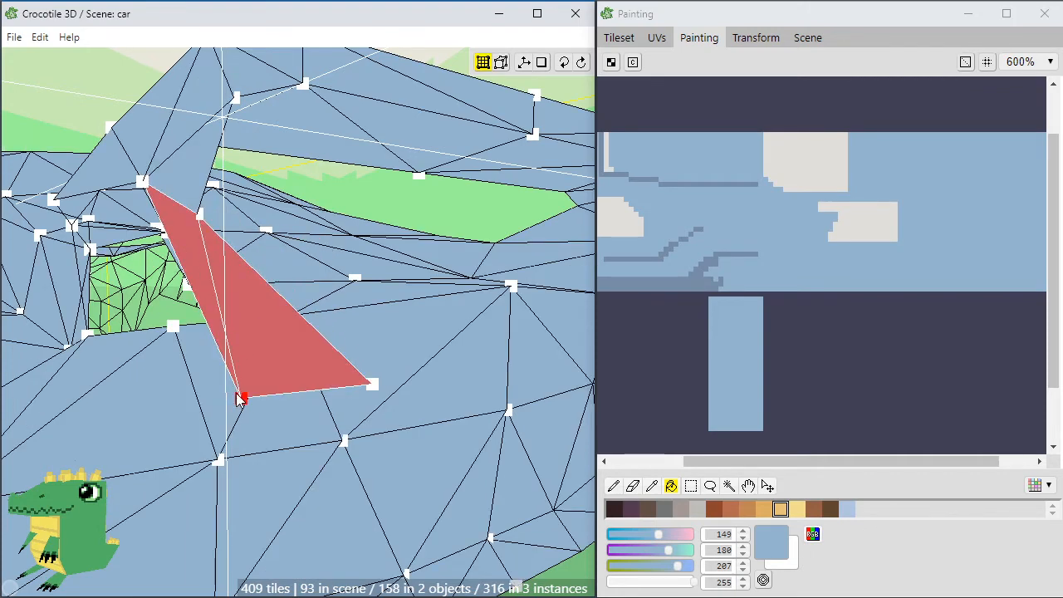
drag(240, 400, 172, 326)
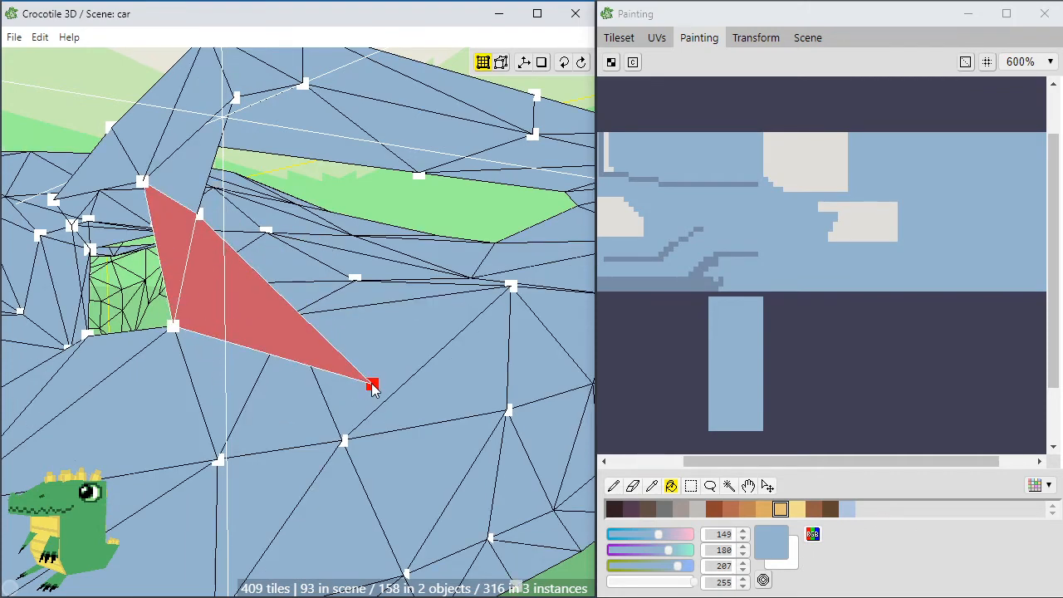
drag(371, 386, 286, 316)
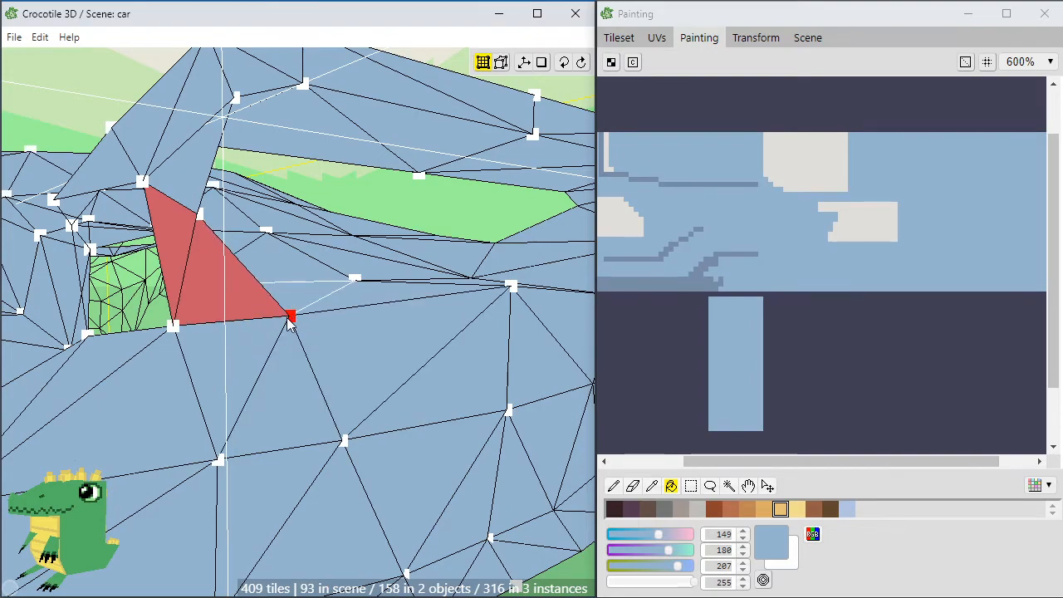
Duplicate the trunk's rear panel and move the copy down into the gap beneath it
middle_drag(284, 330, 407, 320)
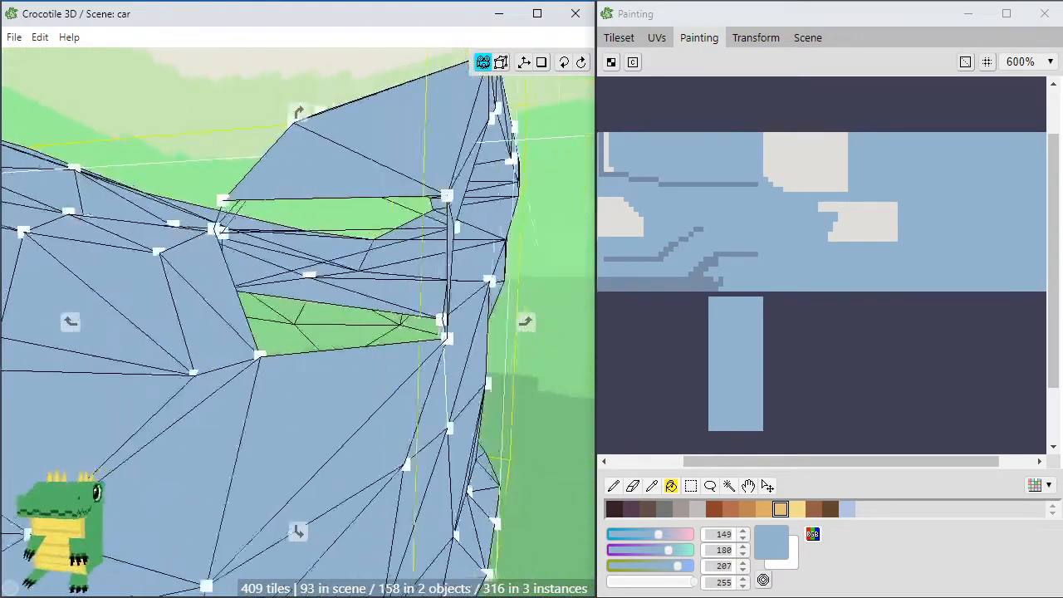
middle_drag(241, 335, 278, 337)
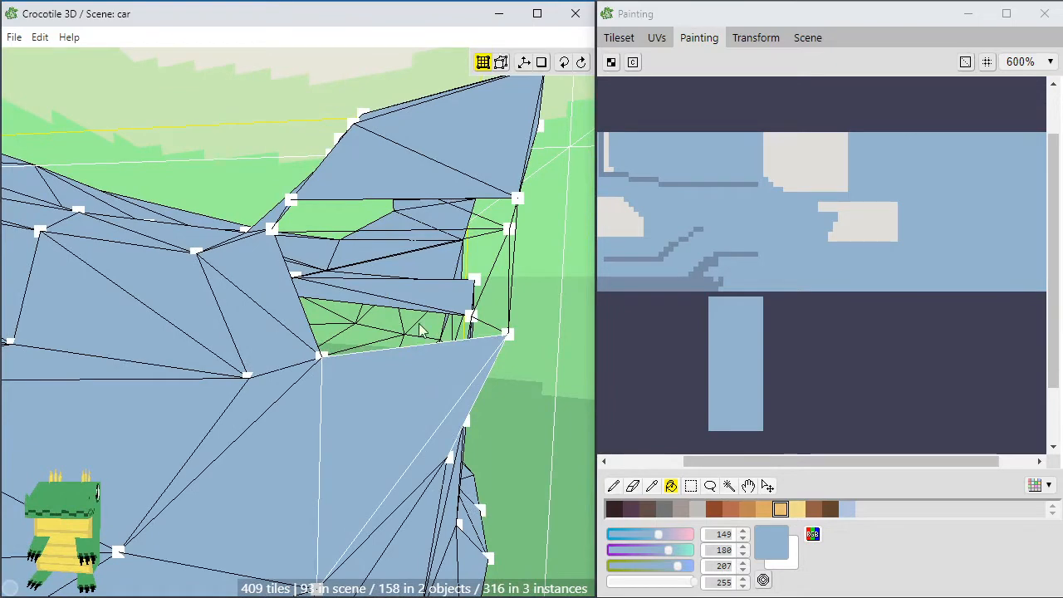
click(407, 184)
key(ctrl+v)
key(space)
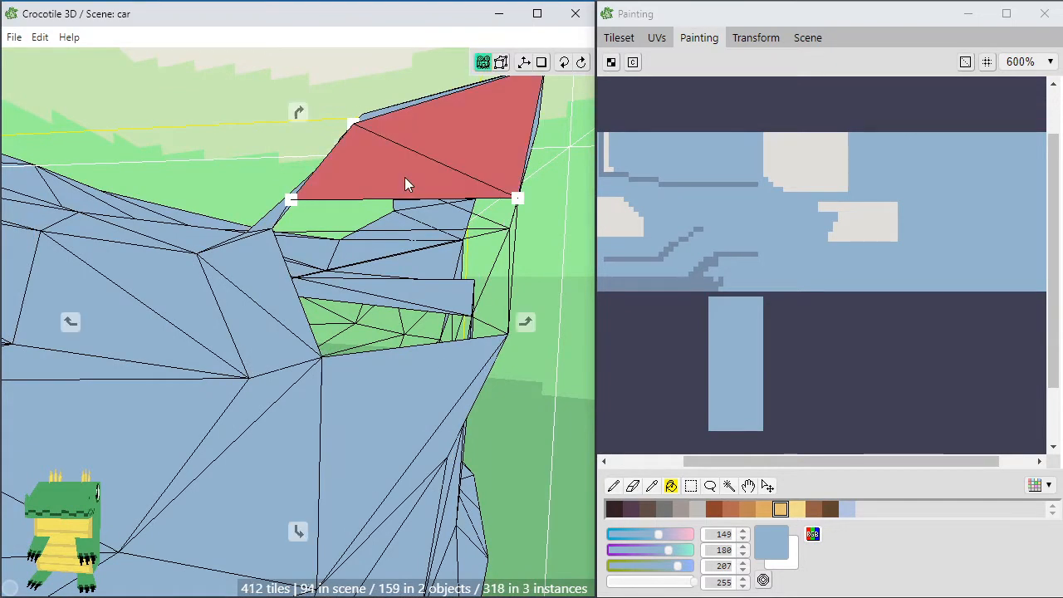
key(s)
key(s)
key(s)
key(s)
key(s)
key(s)
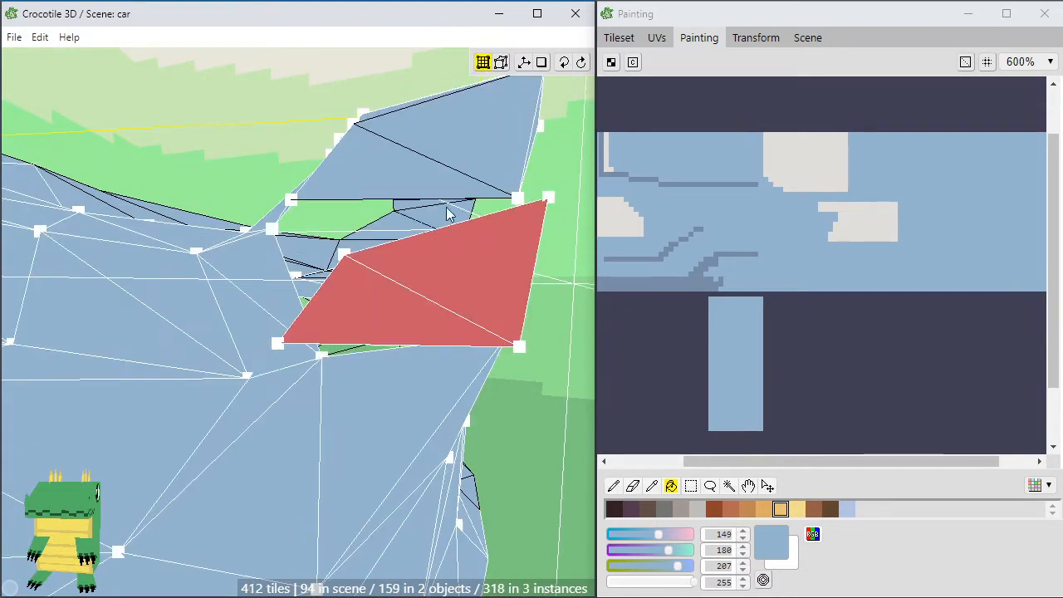
Attach the copied rear panel's upper corners to the trunk's lower edge and its lower corners to the panel below
drag(546, 226, 519, 200)
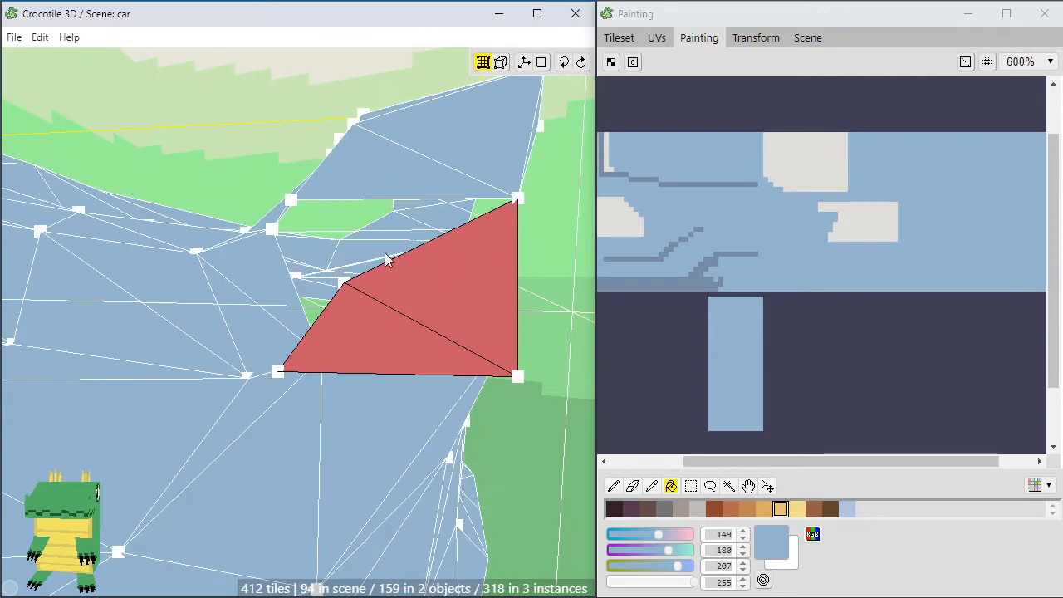
drag(342, 282, 293, 207)
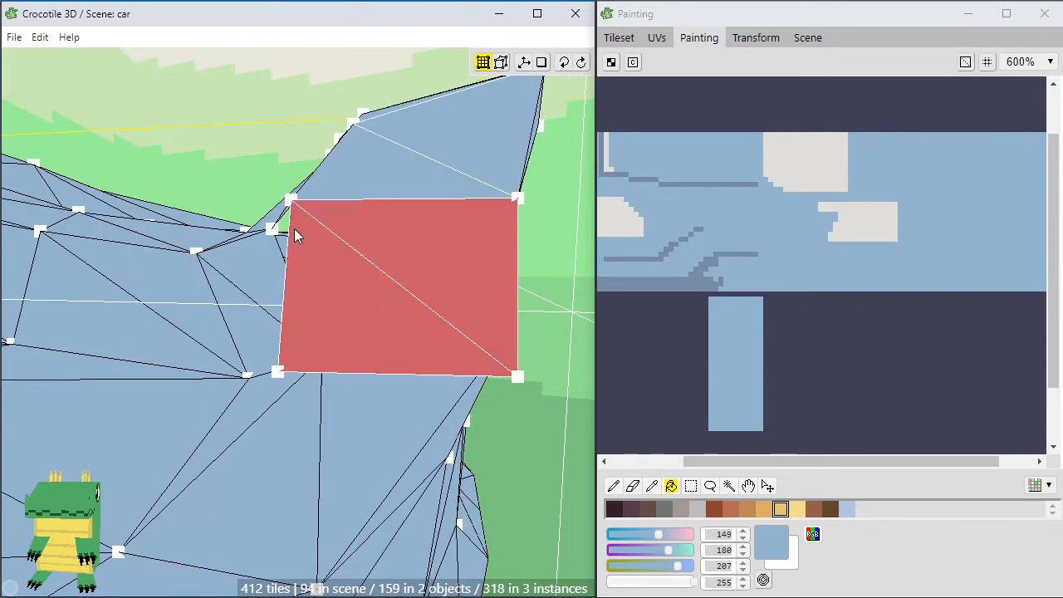
drag(277, 367, 320, 357)
drag(516, 378, 509, 336)
Duplicate the new rear panel and offset the copy slightly from the original to cover the remaining gap beside it
middle_drag(432, 293, 473, 267)
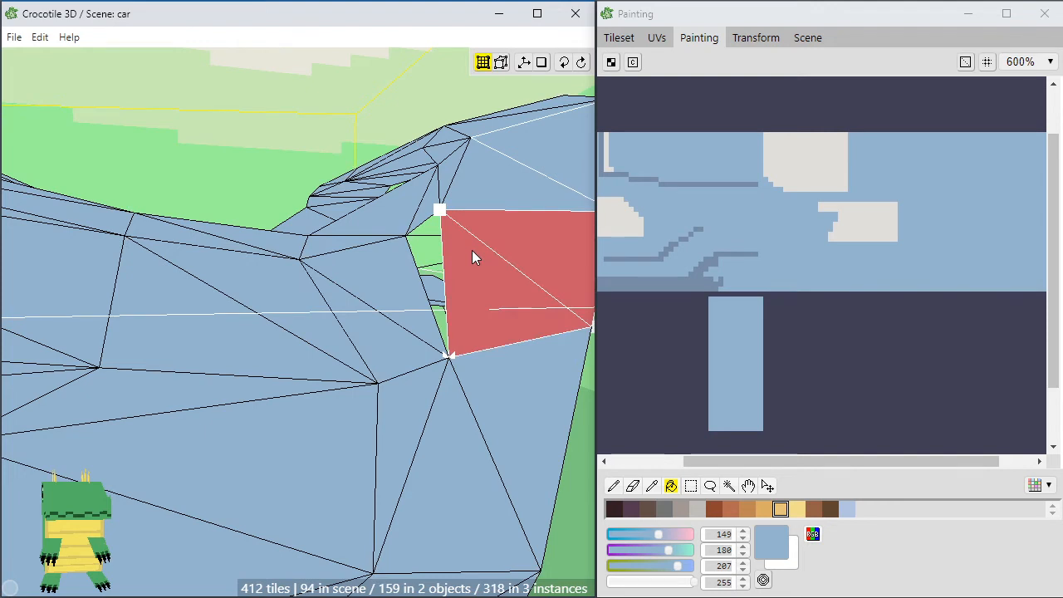
key(ctrl+d)
key(e)
key(e)
key(e)
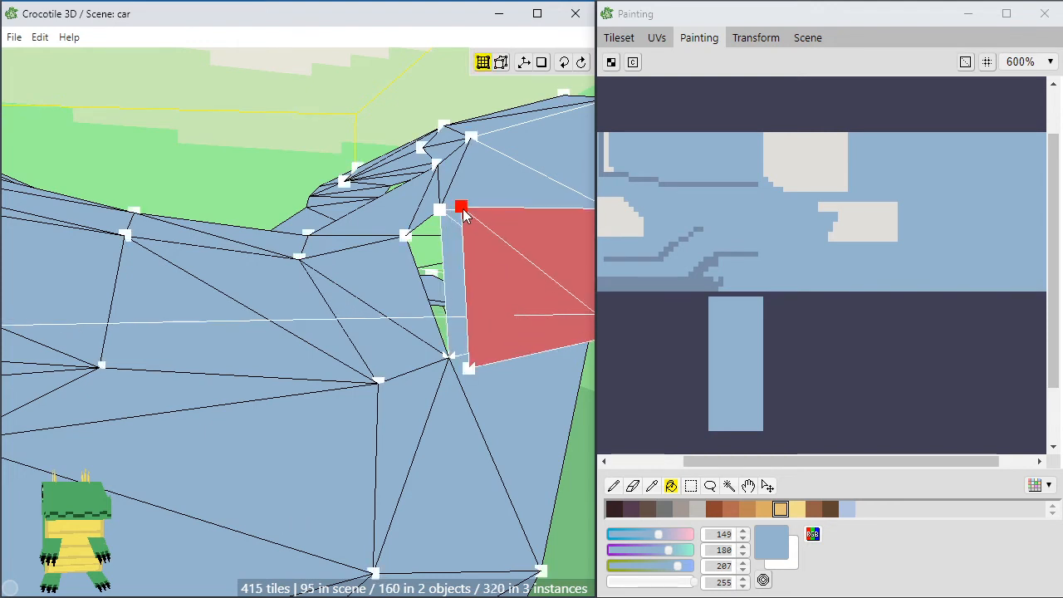
Attach the copied panel's upper corners to the fender and trunk corners and its lower corners to the shared vertex below, closing the narrow gap
drag(462, 209, 406, 237)
scroll(407, 237, down, 3)
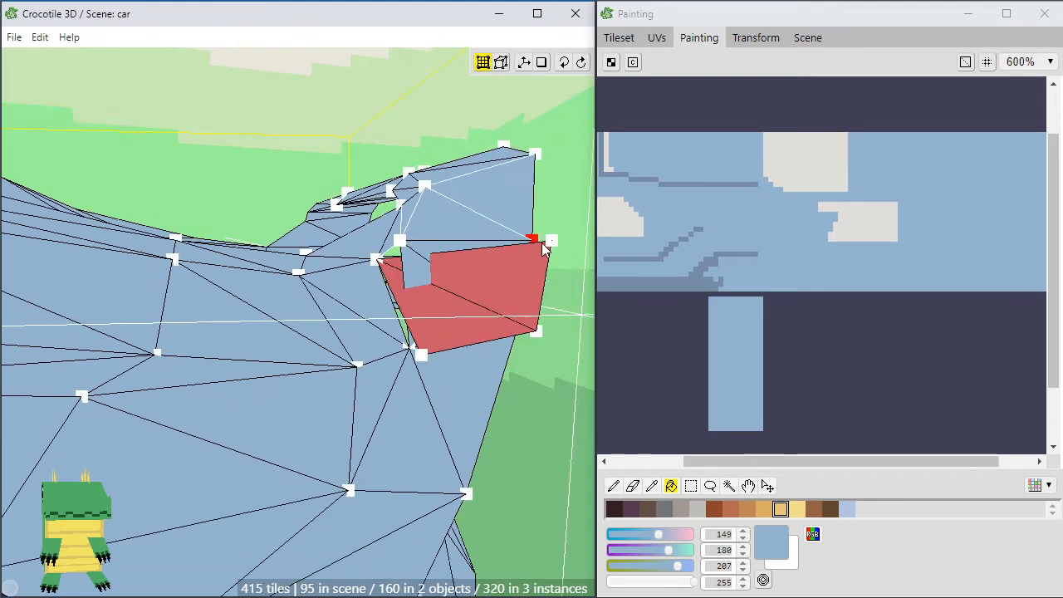
drag(552, 242, 406, 259)
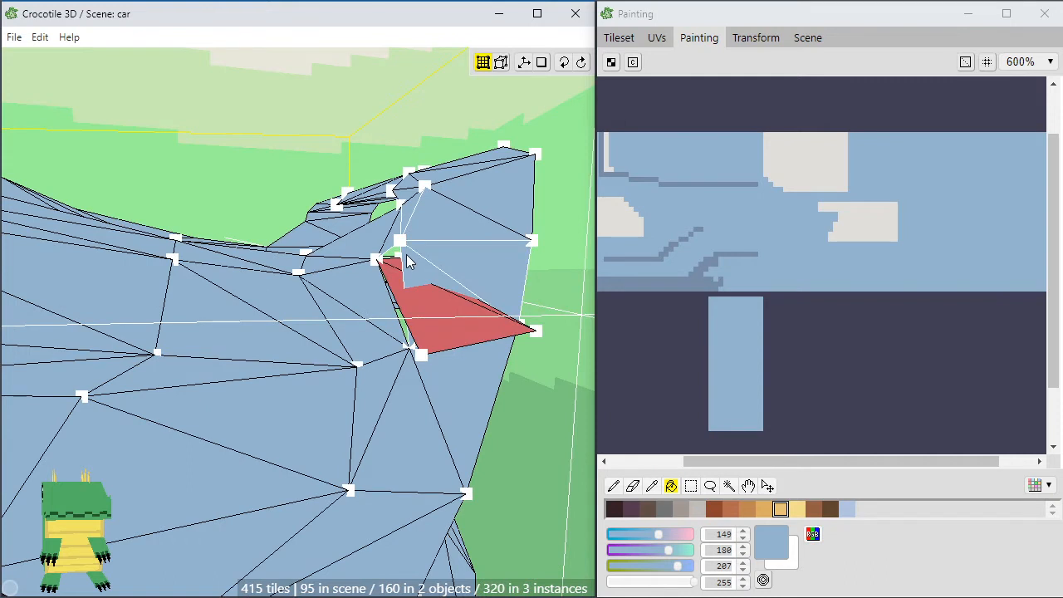
click(419, 349)
click(426, 349)
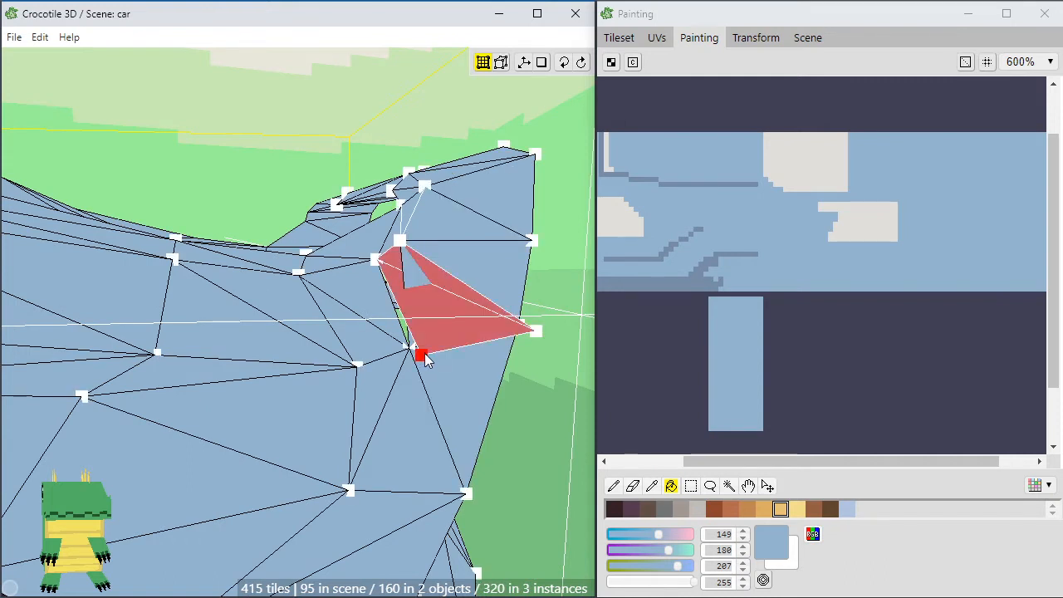
mouse_move(417, 353)
mouse_down()
mouse_move(405, 343)
mouse_move(409, 350)
mouse_up()
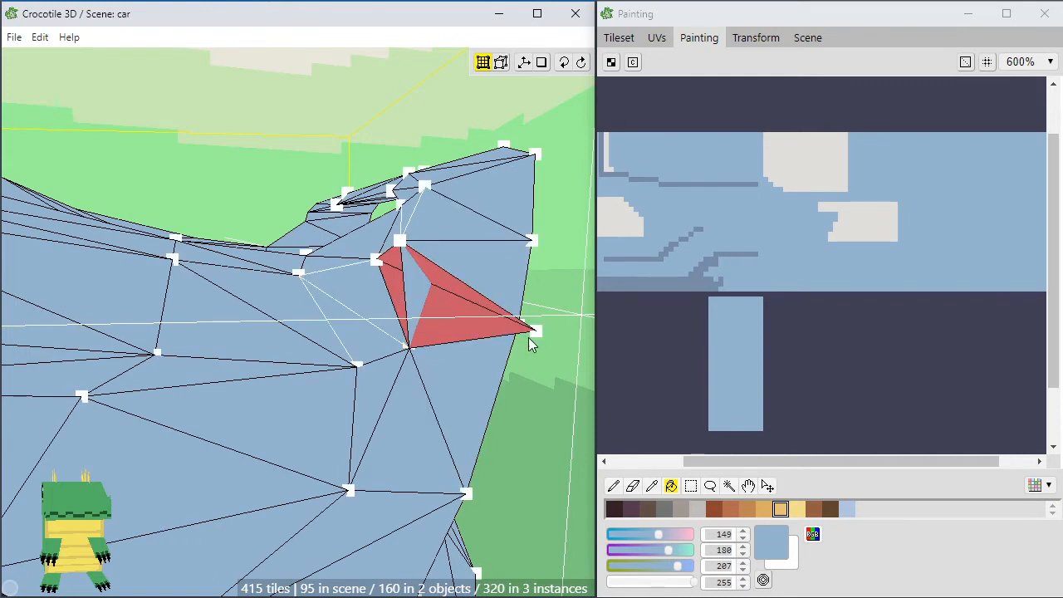
drag(535, 333, 424, 350)
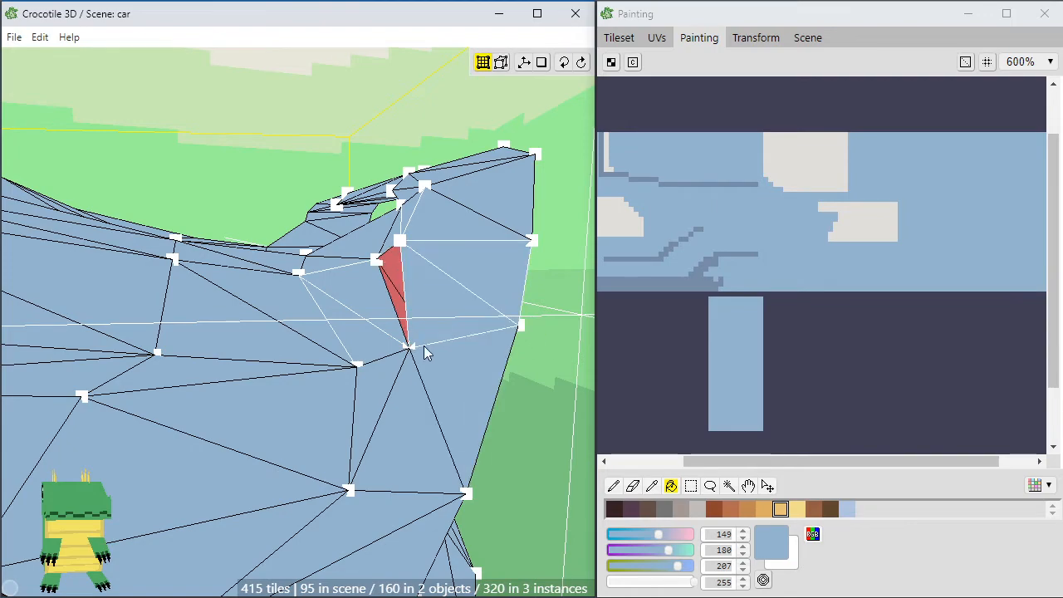
Examine the closed rear corner, bumper and rear quarter of the car from several sides
click(512, 369)
key(space)
scroll(513, 360, up, 3)
drag(513, 360, 513, 340)
scroll(513, 339, down, 4)
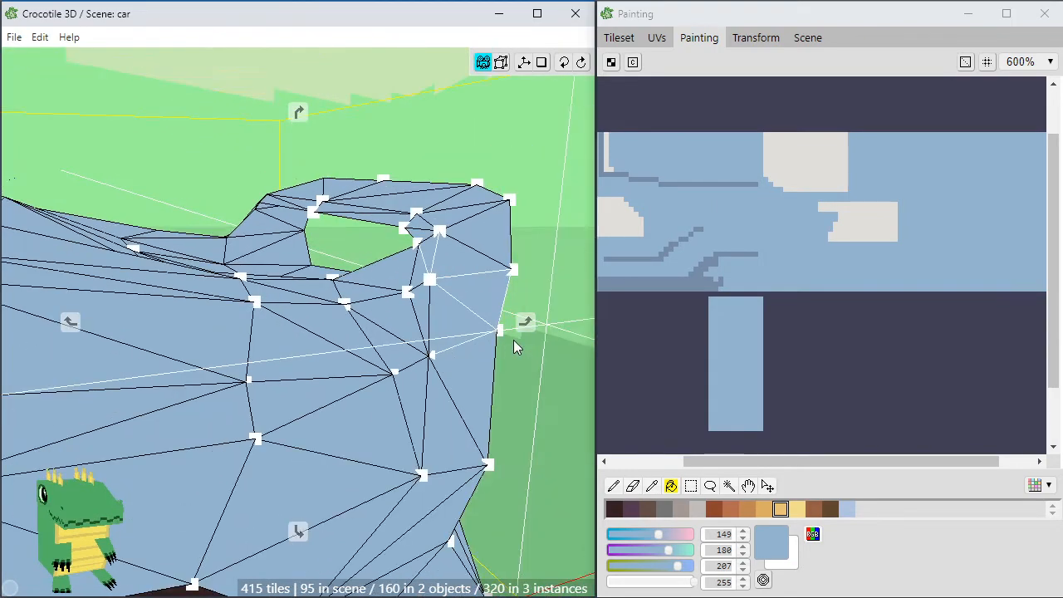
scroll(513, 340, down, 3)
drag(455, 389, 42, 390)
scroll(454, 391, down, 3)
key(2)
key(3)
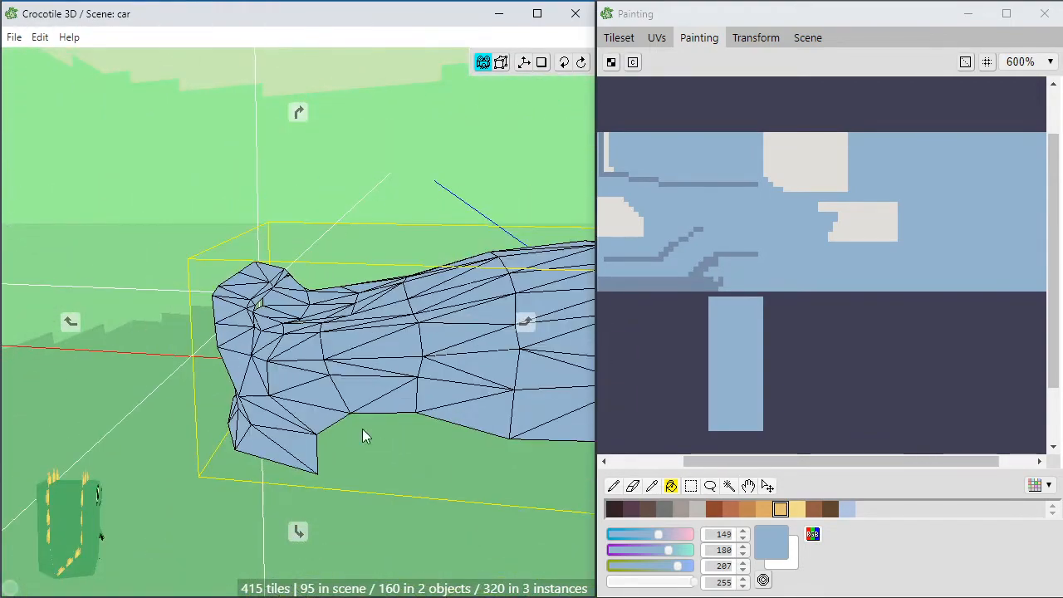
drag(362, 429, 591, 413)
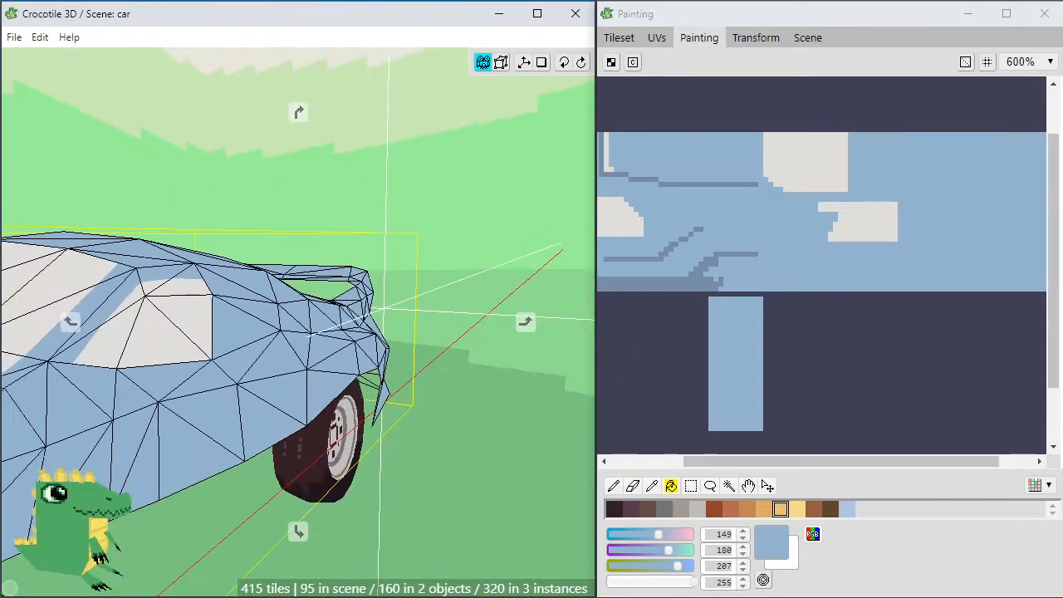
middle_drag(591, 413, 240, 397)
scroll(328, 396, down, 2)
scroll(362, 432, up, 8)
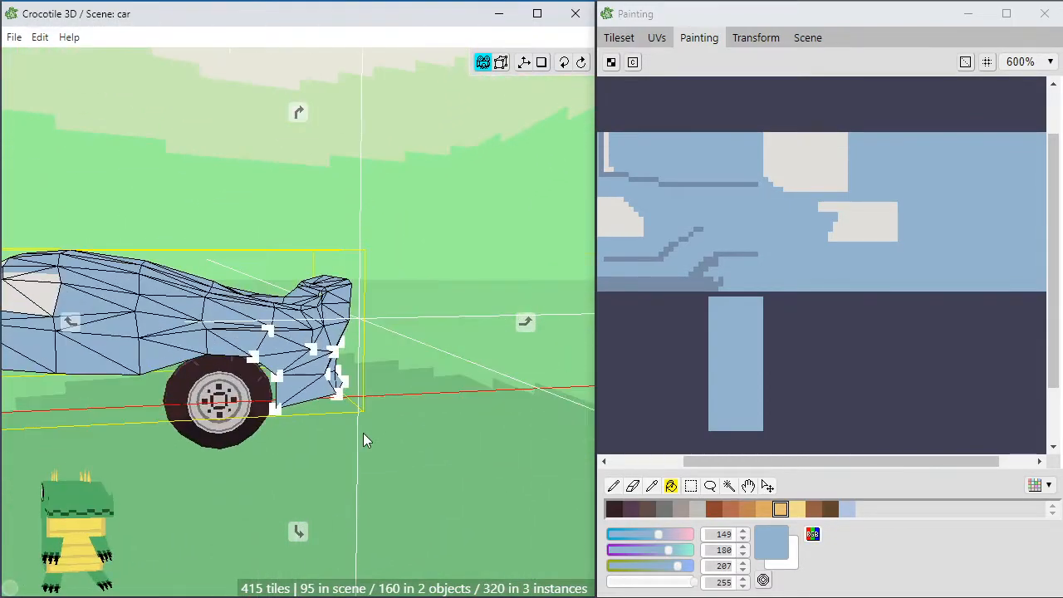
middle_drag(363, 433, 386, 427)
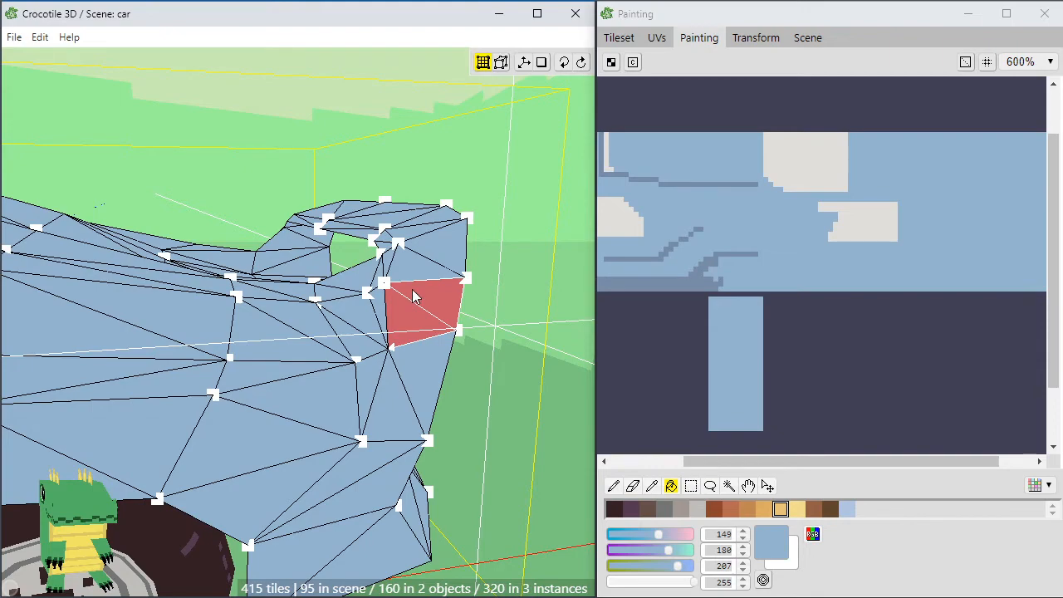
middle_drag(413, 298, 397, 332)
scroll(453, 296, up, 3)
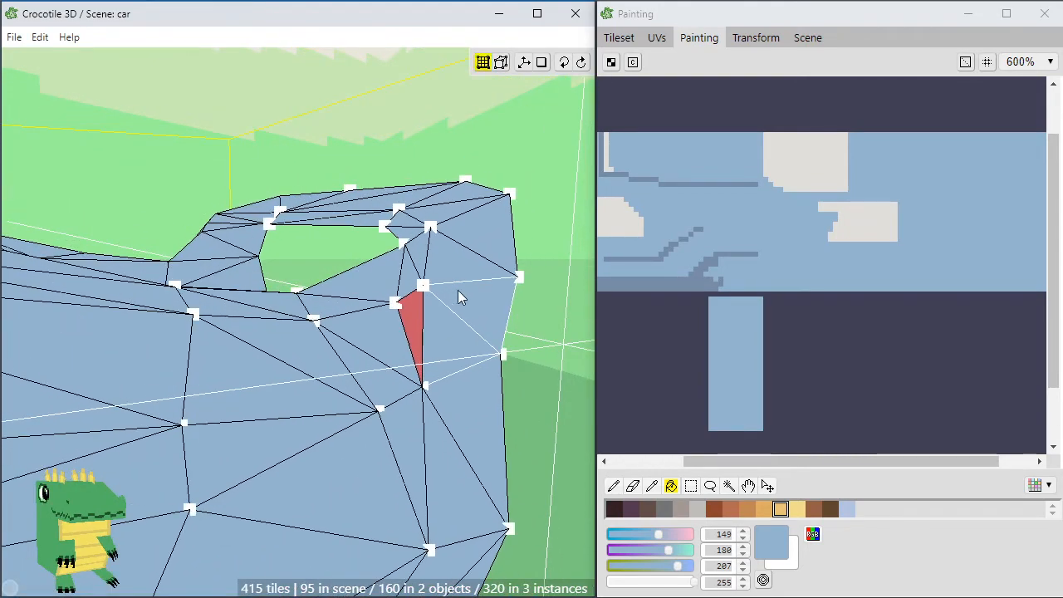
middle_drag(457, 290, 550, 319)
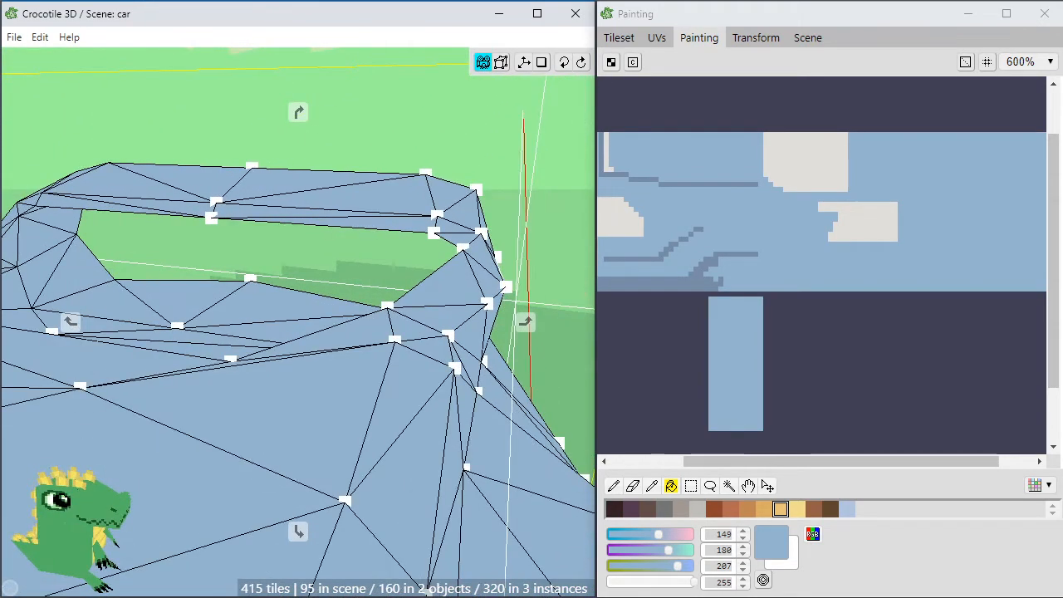
Try shifting the vertex at the inner base of the spoiler's support, beside the opening
click(466, 248)
key(s)
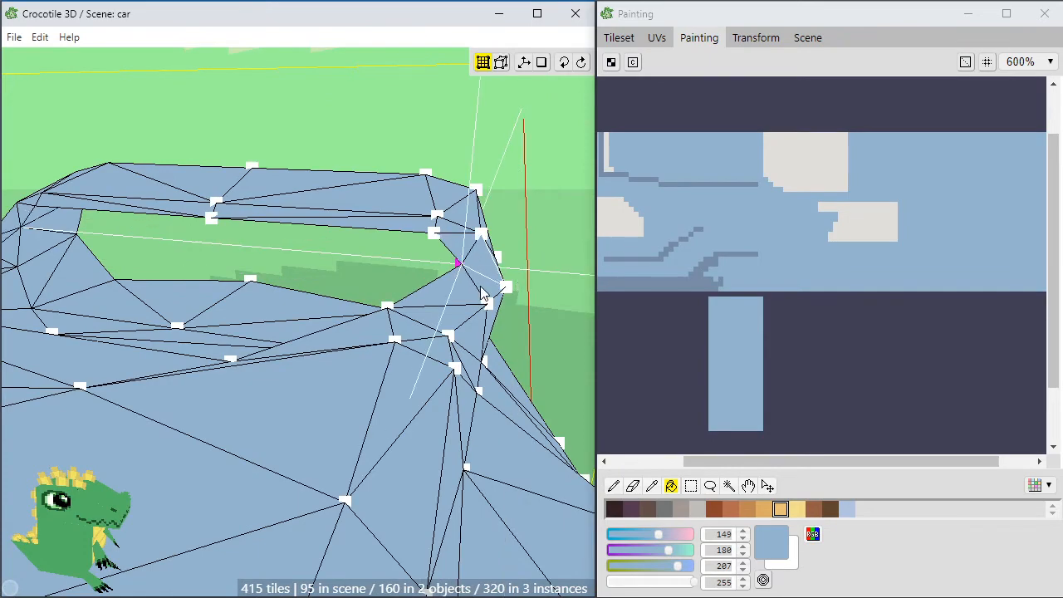
key(s)
key(d)
mouse_move(480, 287)
middle_down()
mouse_move(490, 293)
mouse_move(431, 290)
mouse_move(475, 309)
mouse_move(468, 303)
middle_up()
key(w)
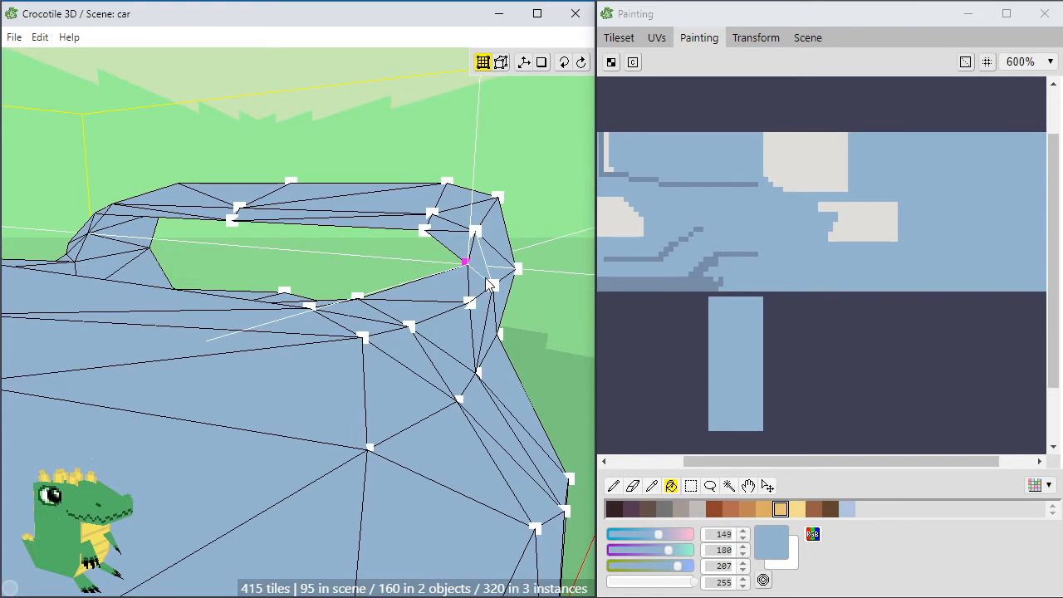
Try moving the two vertices at the outer base of the spoiler's support further rearward
click(490, 236)
click(477, 233)
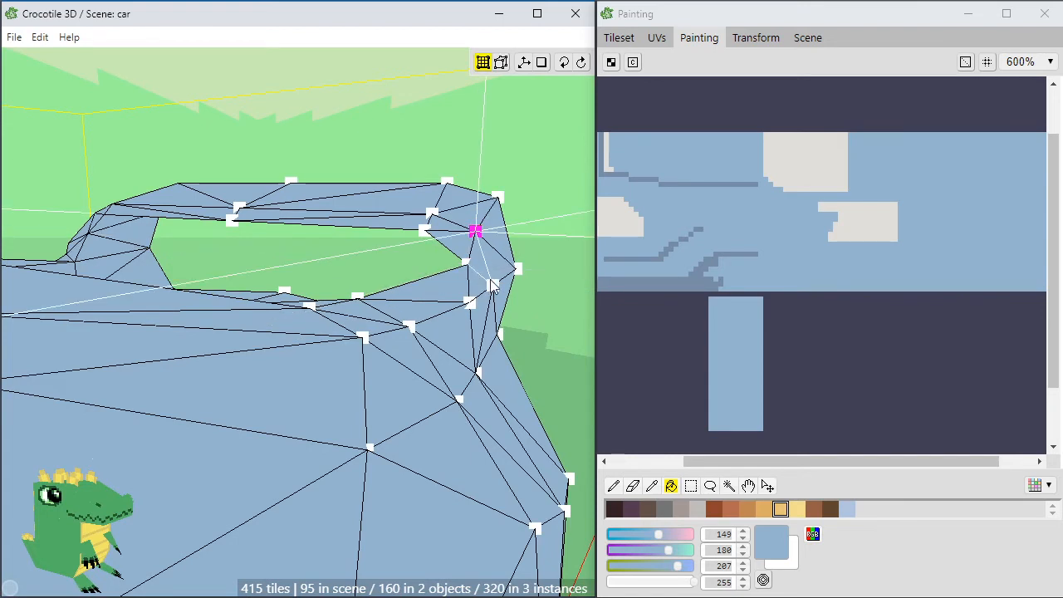
shift+click(495, 284)
click(495, 286)
key(d)
key(d)
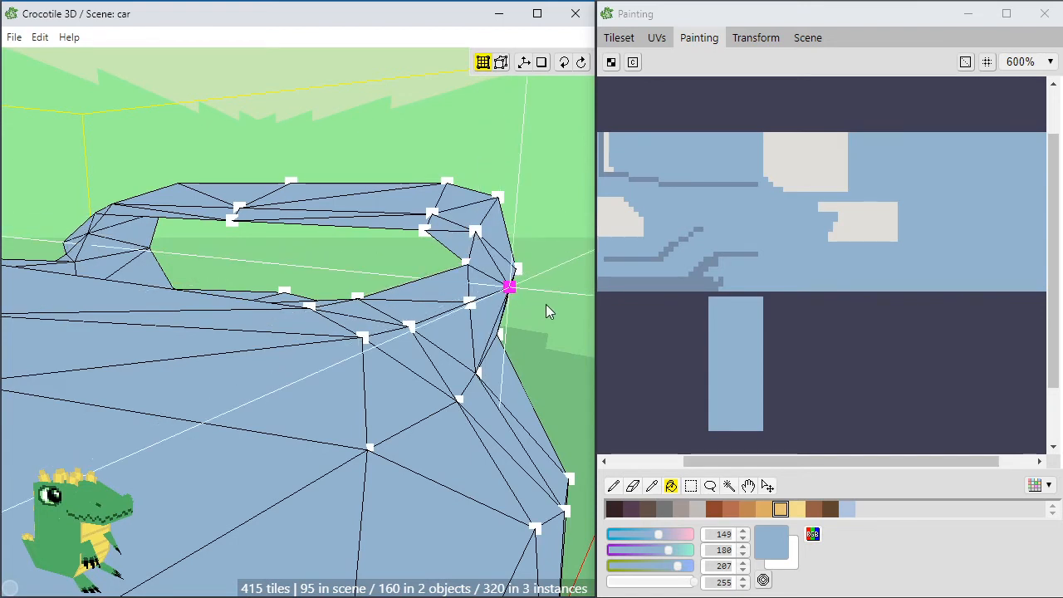
click(532, 279)
click(534, 270)
key(d)
key(d)
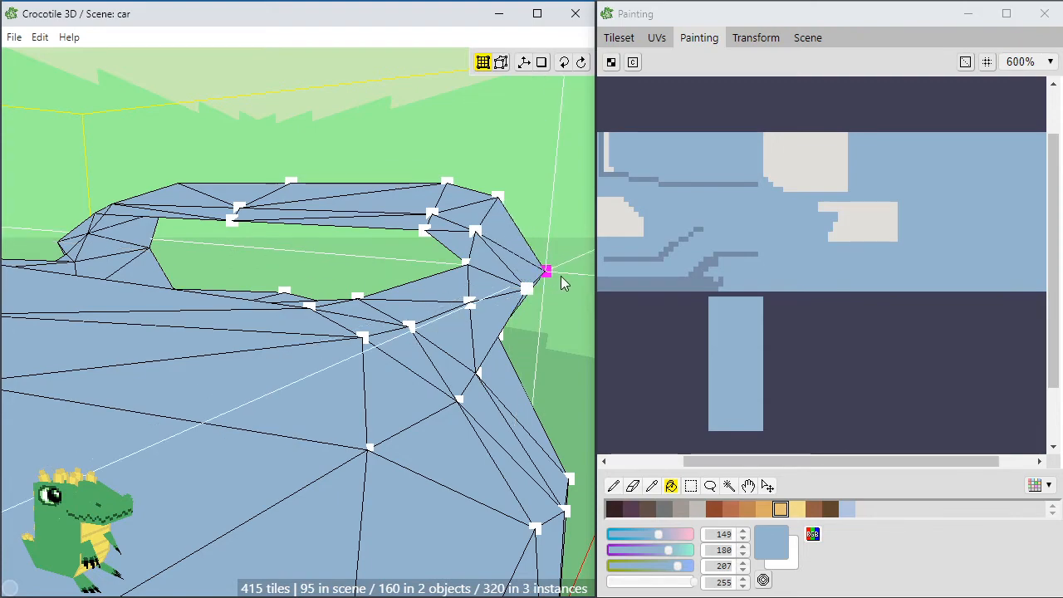
key(d)
Try moving the vertex below the spoiler's support, where fender and rear panels meet, further outward
key(space)
drag(531, 316, 338, 321)
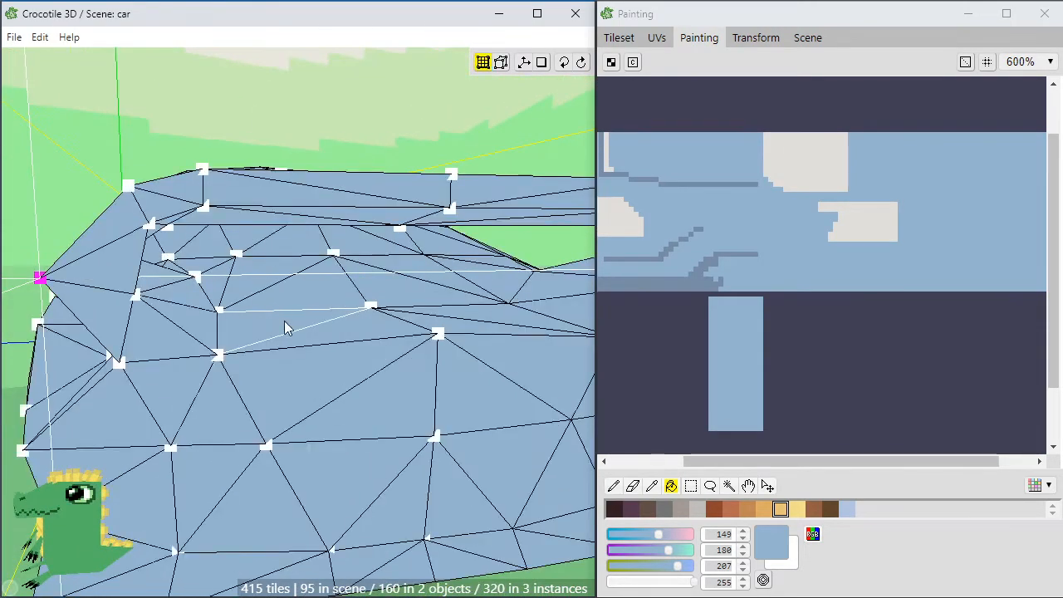
key(d)
click(147, 307)
click(138, 301)
key(a)
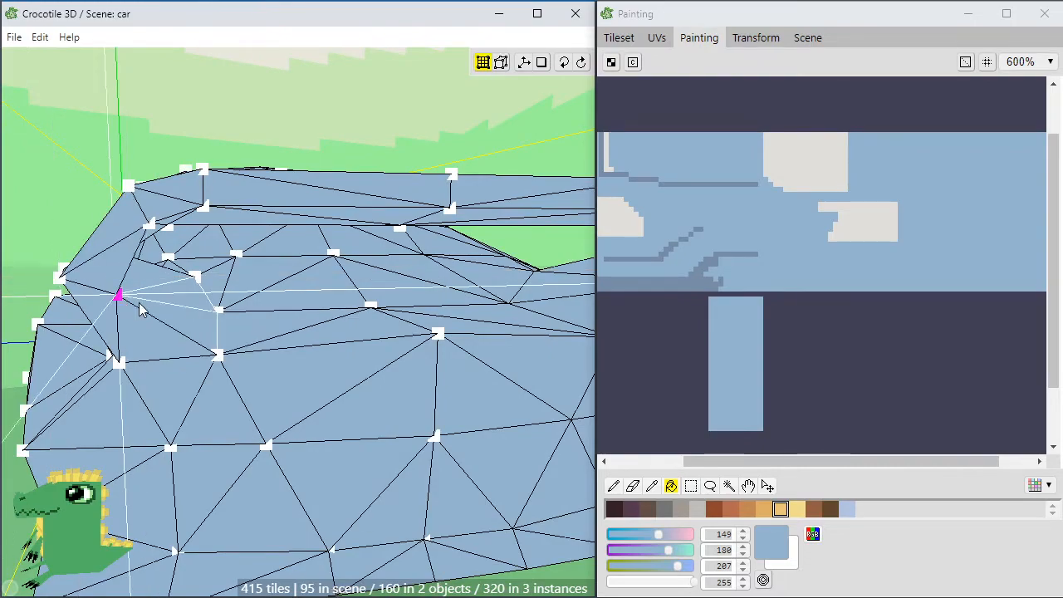
key(a)
key(w)
click(139, 303)
Examine the reshaped rear corner and spoiler support from above, from the side and from behind
key(space)
drag(139, 302, 209, 389)
drag(193, 348, 196, 390)
middle_drag(201, 359, 319, 287)
scroll(216, 363, down, 3)
scroll(238, 372, down, 3)
click(237, 372)
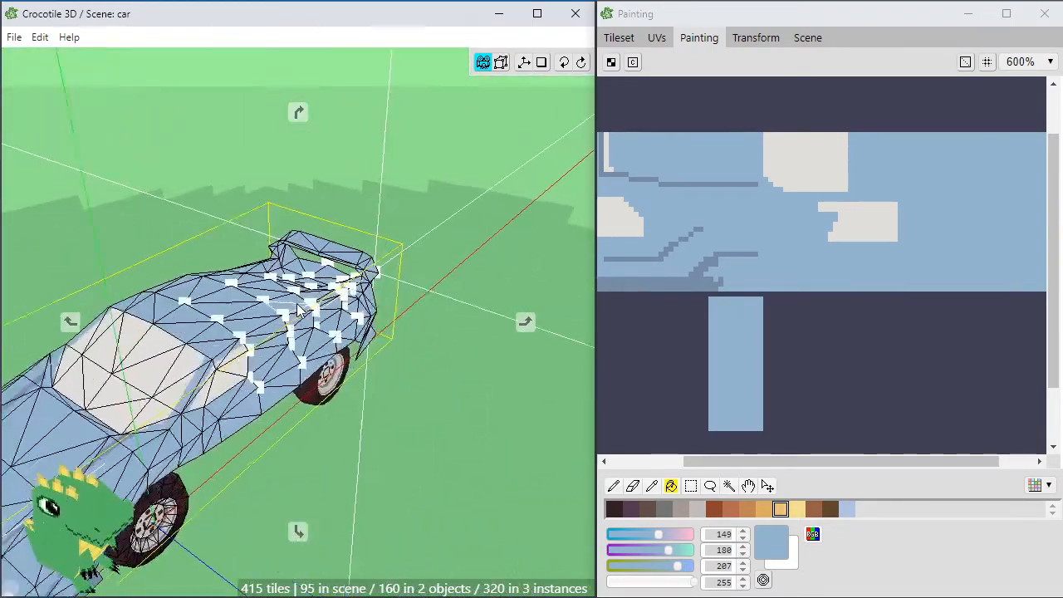
scroll(323, 241, up, 5)
middle_drag(359, 256, 357, 390)
scroll(399, 185, up, 4)
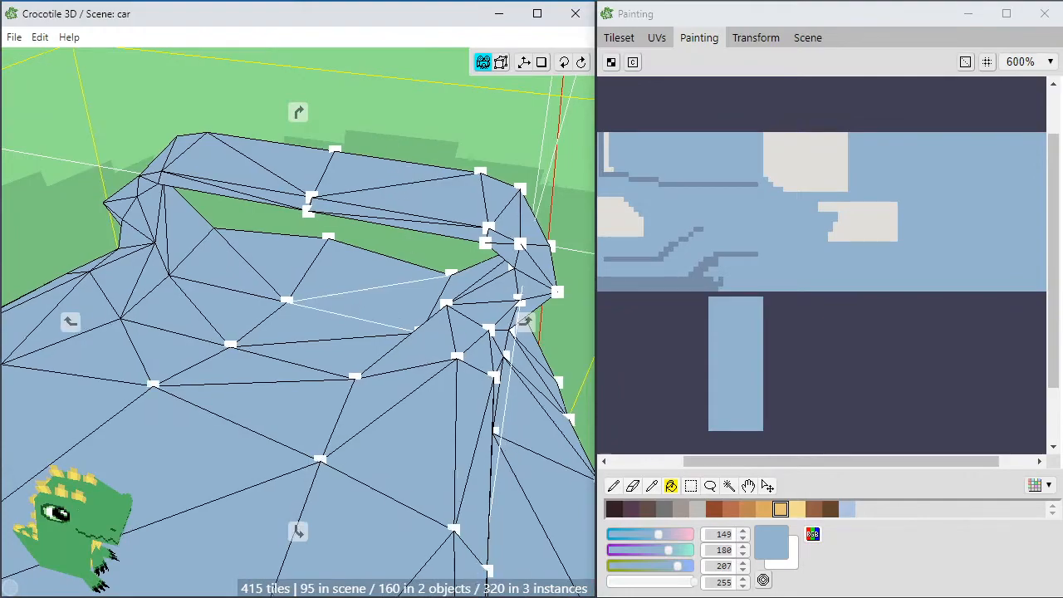
middle_drag(531, 374, 370, 199)
middle_drag(377, 253, 336, 224)
middle_drag(378, 348, 359, 268)
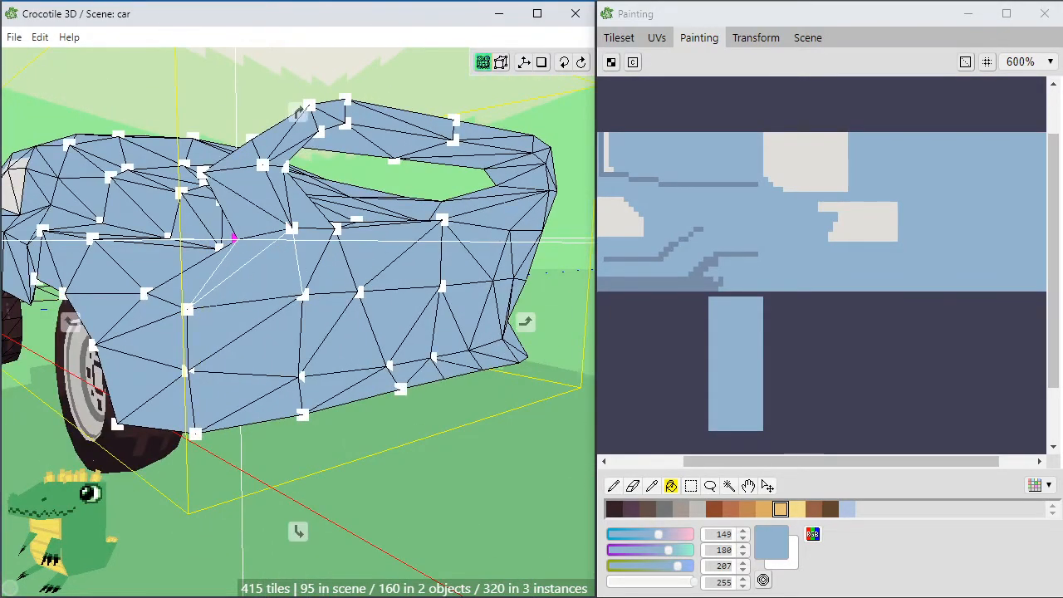
mouse_move(252, 251)
middle_down()
mouse_move(301, 249)
mouse_move(286, 270)
mouse_move(252, 250)
middle_up()
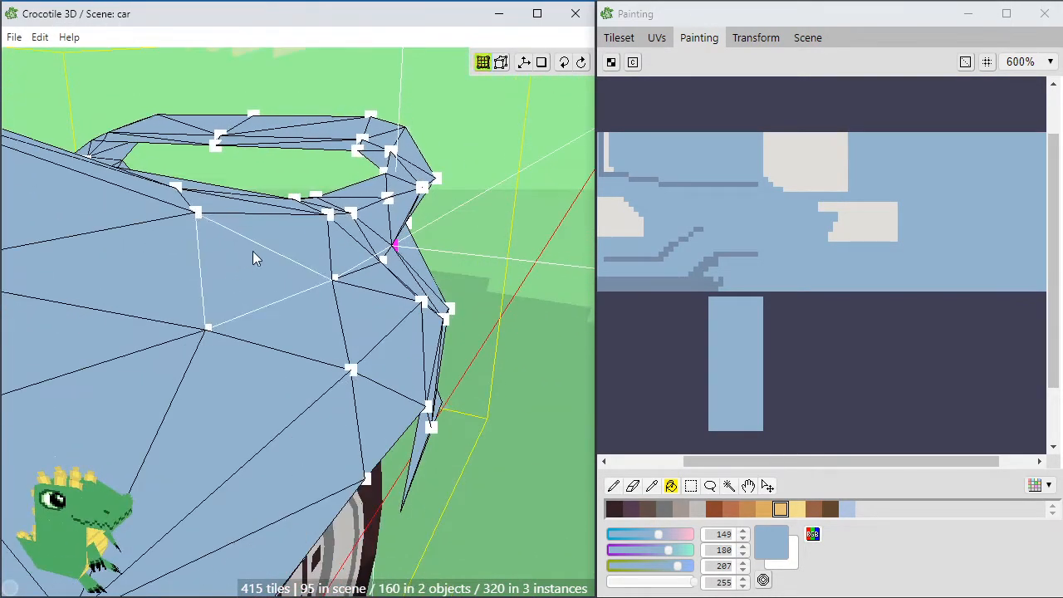
Undo the recent vertex moves around the spoiler's support and save the scene
key(d)
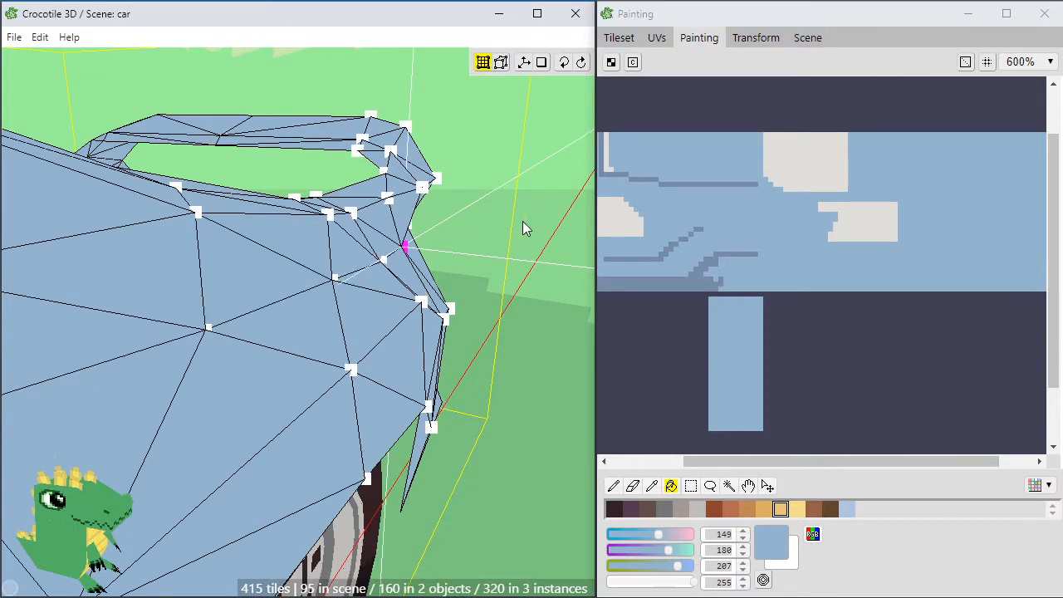
key(a)
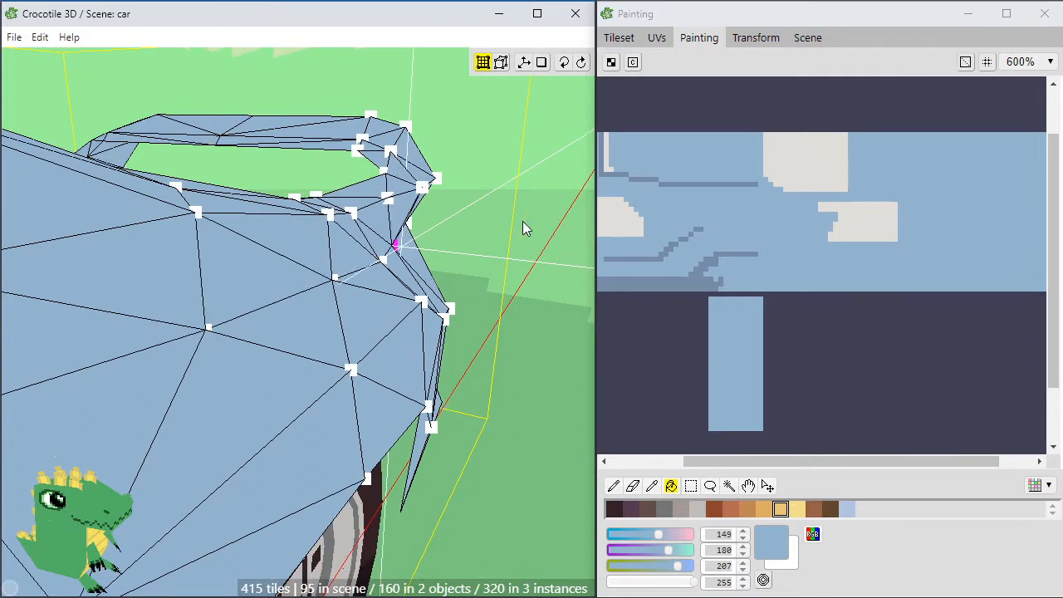
key(ctrl+z)
key(ctrl+z)
key(ctrl+z)
key(ctrl+z)
key(ctrl+z)
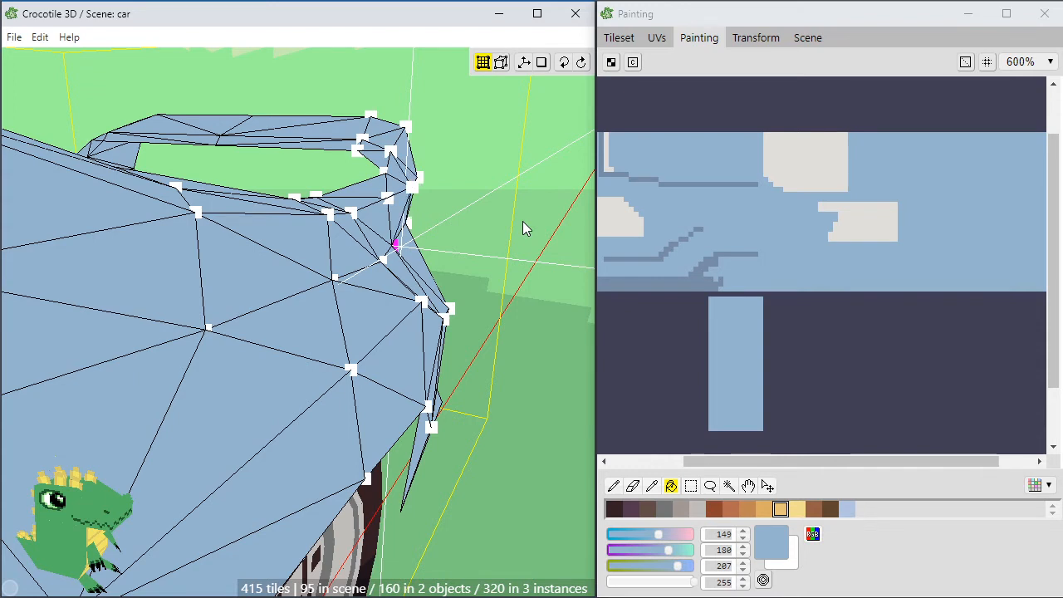
key(ctrl+z)
key(ctrl+z)
key(ctrl+z)
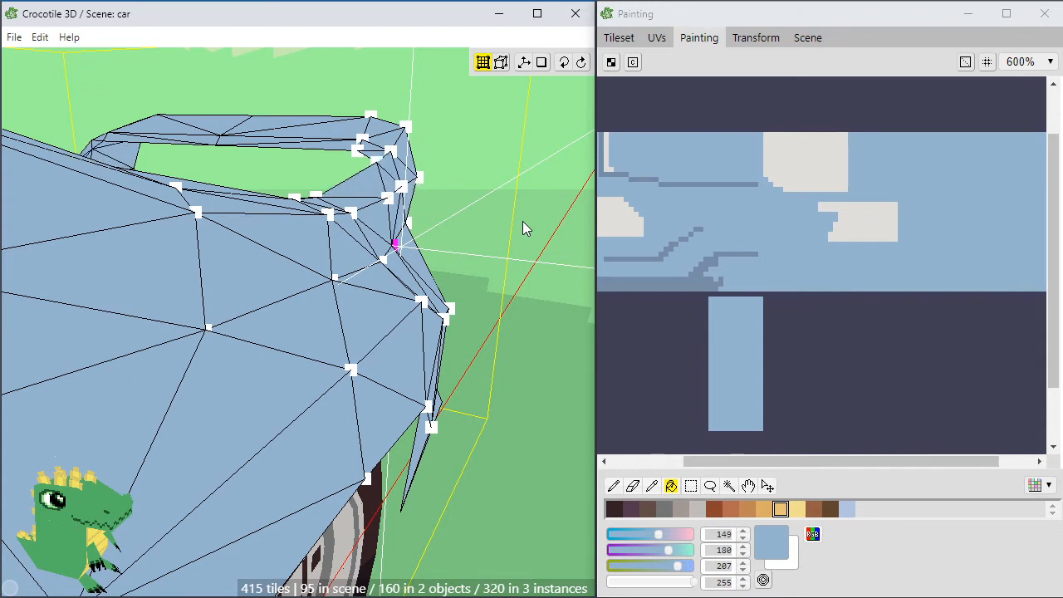
key(ctrl+z)
key(ctrl+z)
key(space)
key(ctrl+s)
Select the car body's upper spoiler vertices and move them down slightly to lower the spoiler
mouse_move(529, 216)
mouse_down()
mouse_move(415, 217)
mouse_move(519, 218)
mouse_up()
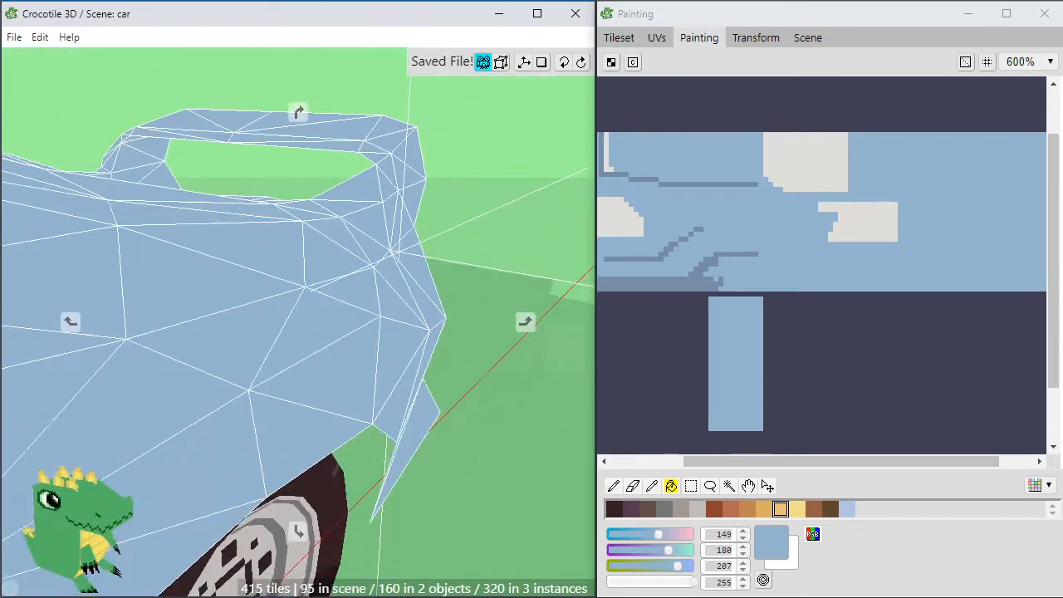
mouse_move(398, 264)
middle_down()
mouse_move(425, 268)
mouse_move(200, 257)
mouse_move(266, 265)
middle_up()
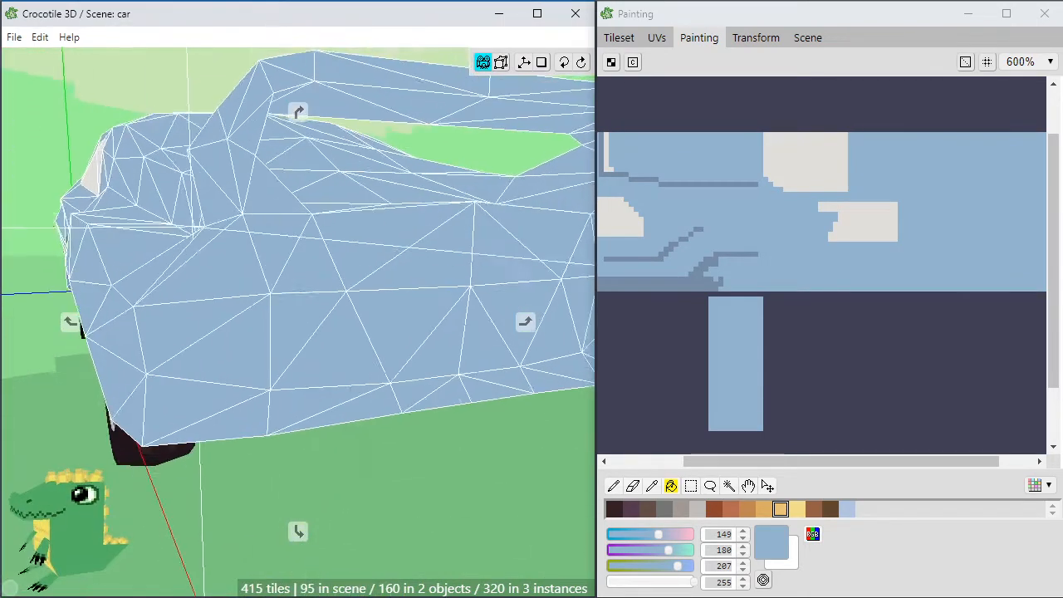
mouse_move(399, 299)
mouse_down()
mouse_move(536, 325)
mouse_move(527, 283)
mouse_move(425, 285)
mouse_move(422, 209)
mouse_move(464, 272)
mouse_up()
scroll(425, 285, down, 3)
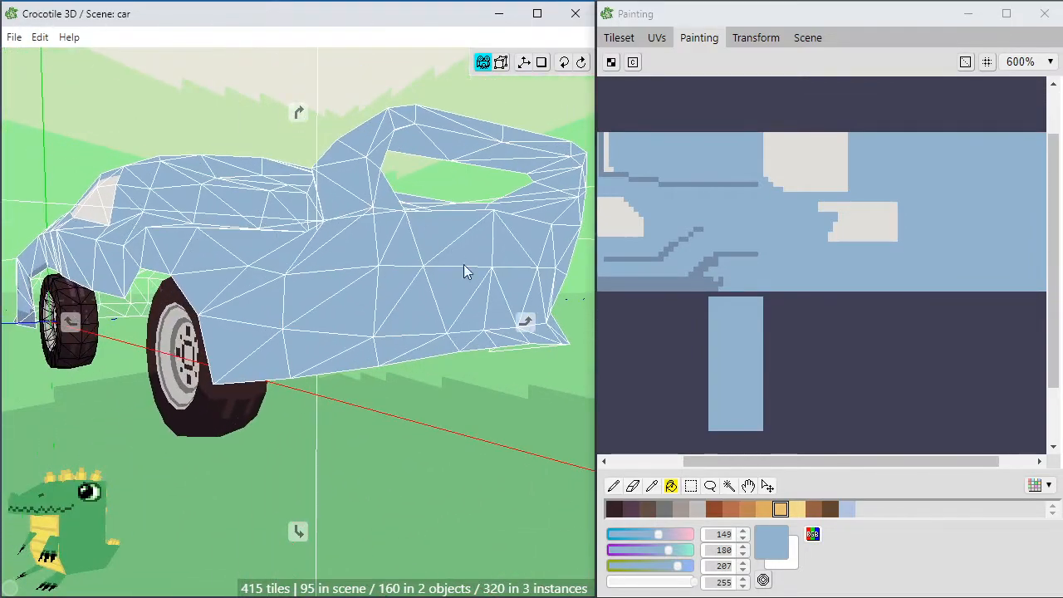
middle_drag(464, 264, 291, 257)
middle_drag(299, 322, 449, 154)
click(392, 183)
key(Tab)
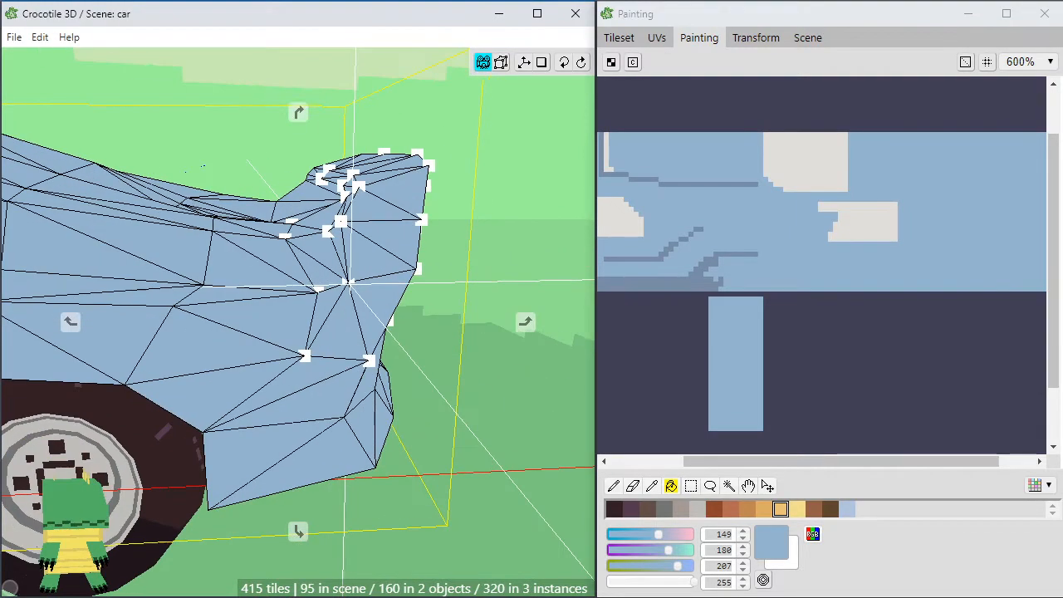
drag(272, 202, 274, 205)
middle_drag(274, 204, 498, 302)
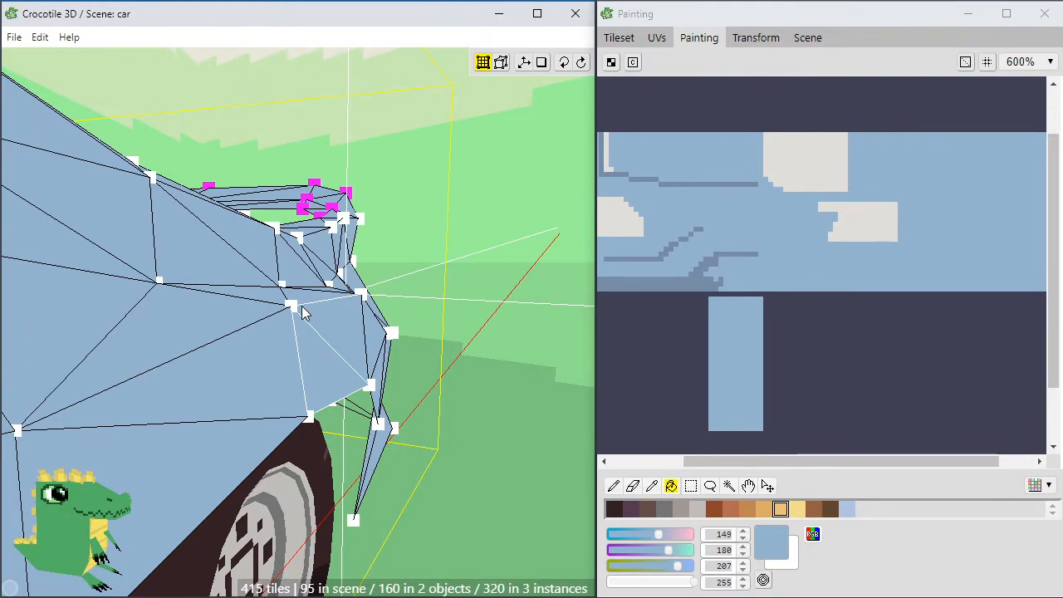
middle_drag(303, 311, 267, 318)
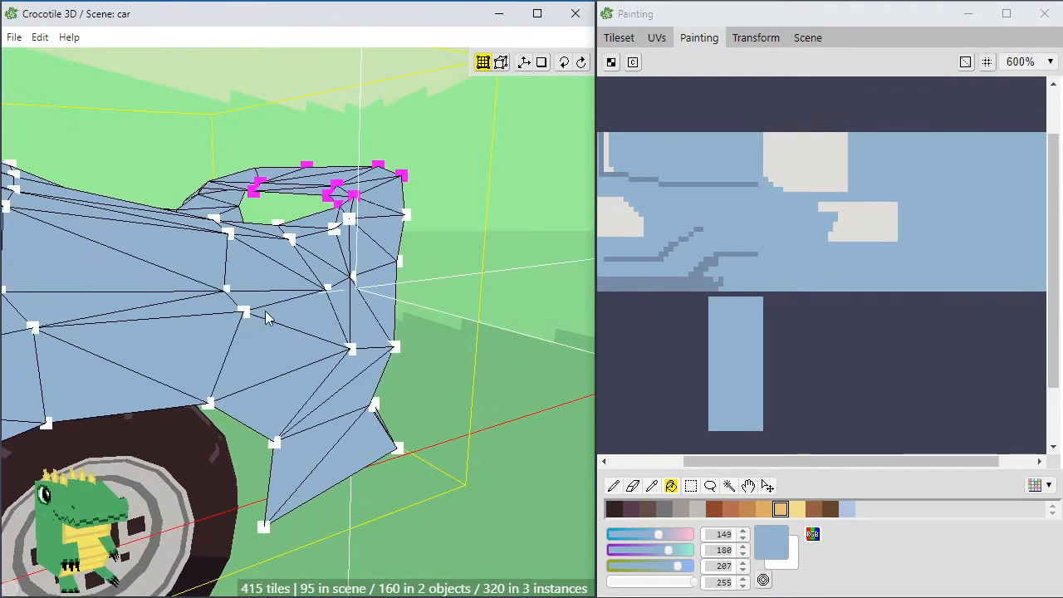
middle_drag(400, 291, 365, 296)
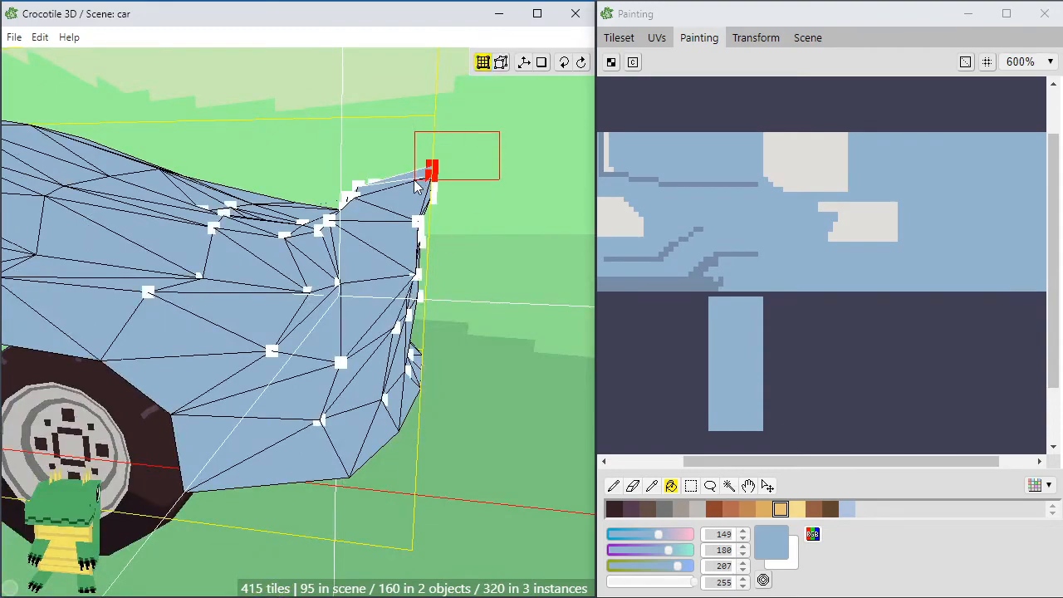
Select only the vertices along the spoiler's rear edge and move them slightly lower
drag(417, 186, 417, 186)
middle_drag(416, 186, 438, 226)
click(384, 233)
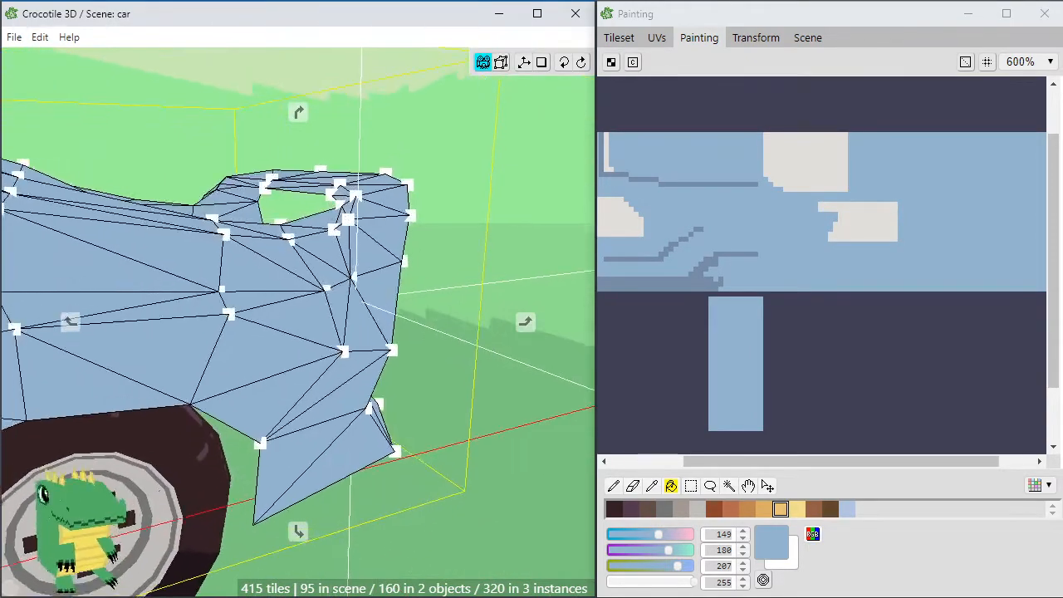
Select the upper vertices of the rear deck just ahead of the spoiler, lower them slightly, and save the scene
scroll(283, 387, down, 4)
middle_drag(342, 372, 275, 371)
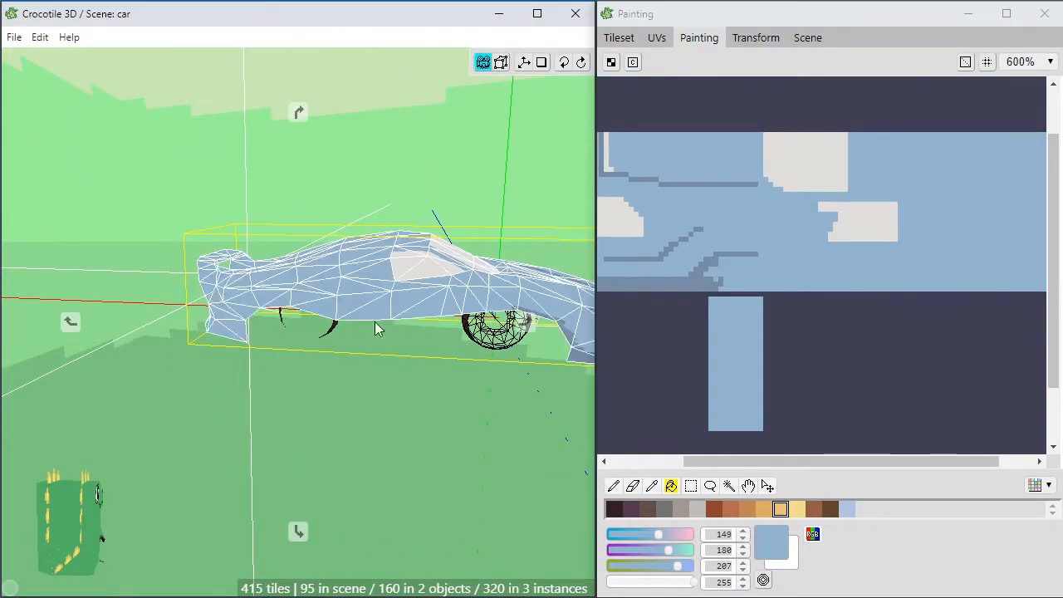
middle_drag(377, 329, 218, 332)
middle_drag(283, 373, 410, 396)
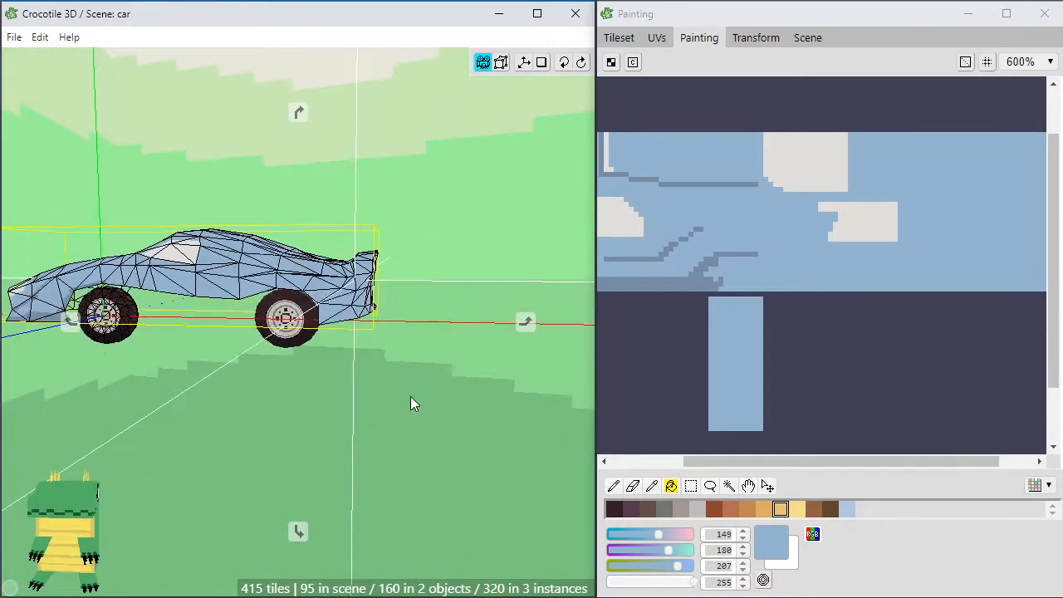
scroll(411, 395, up, 4)
shift+middle_drag(339, 258, 384, 365)
scroll(503, 304, up, 3)
middle_drag(503, 304, 297, 333)
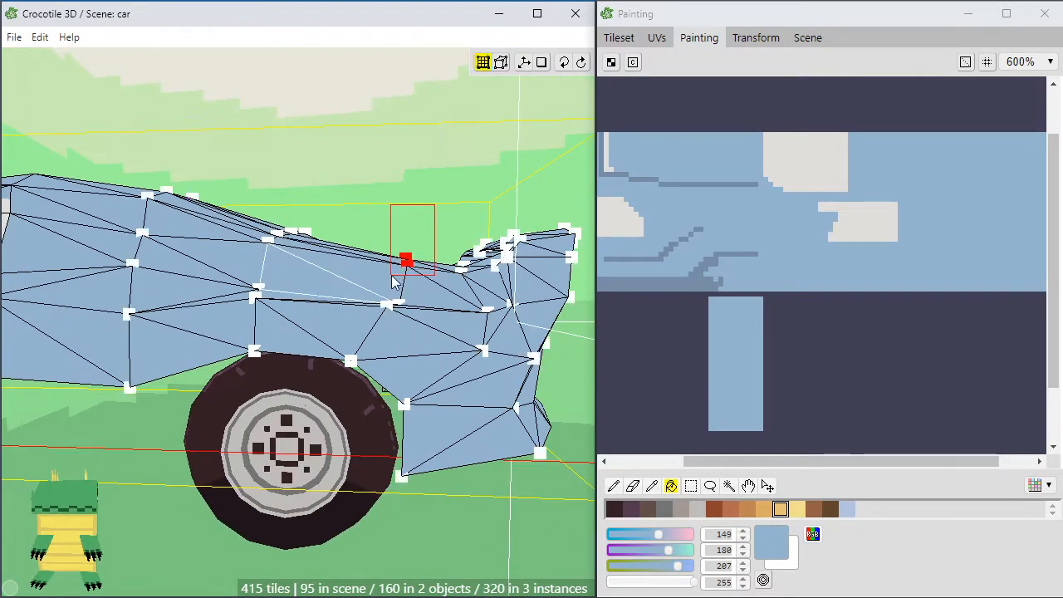
drag(392, 276, 391, 277)
key(s)
middle_drag(449, 318, 239, 427)
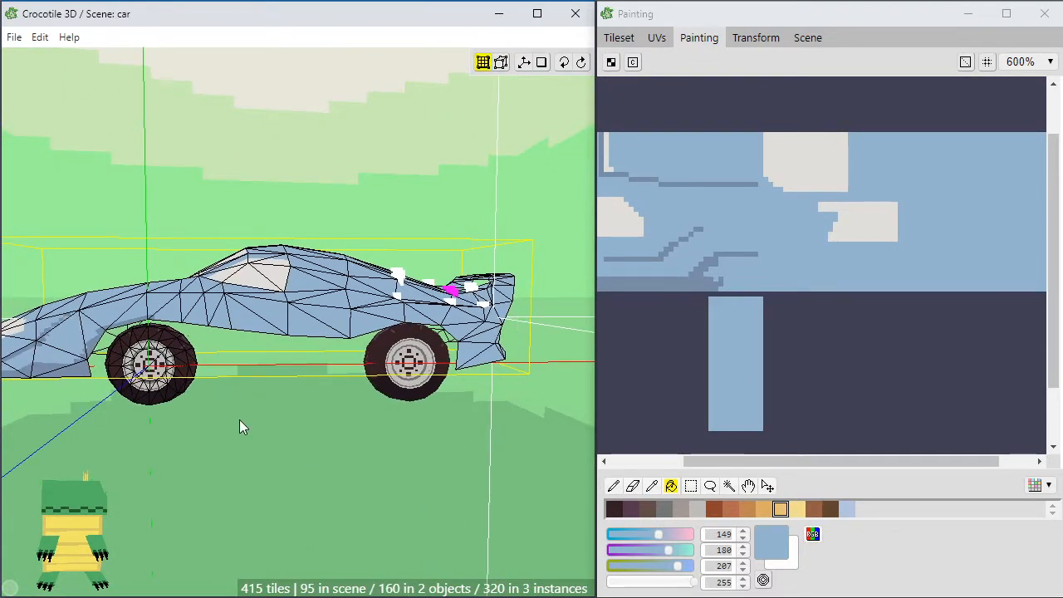
click(434, 391)
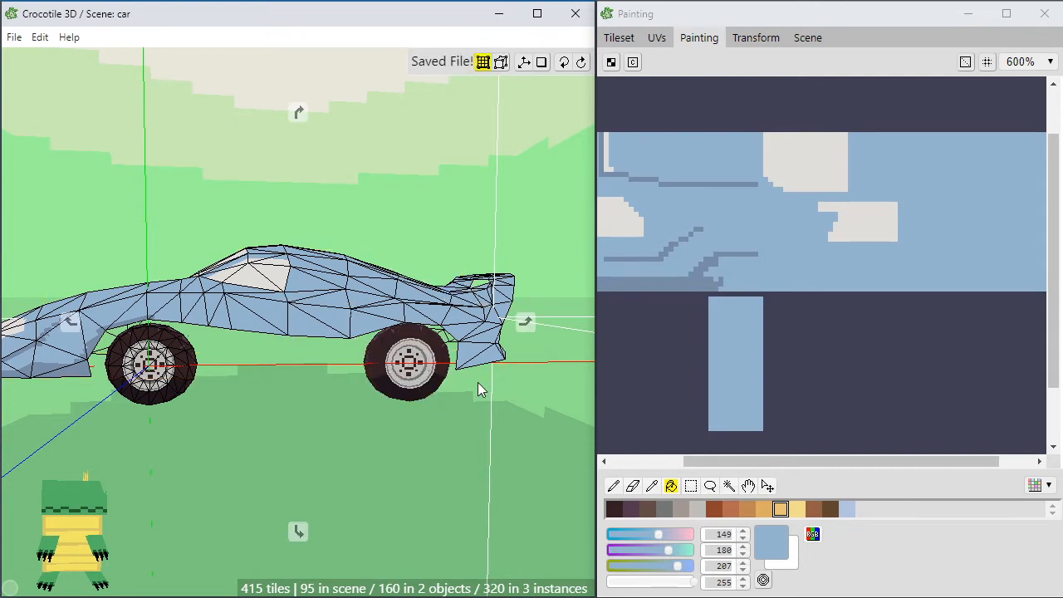
mouse_move(477, 382)
middle_down()
mouse_move(455, 355)
mouse_move(473, 375)
middle_up()
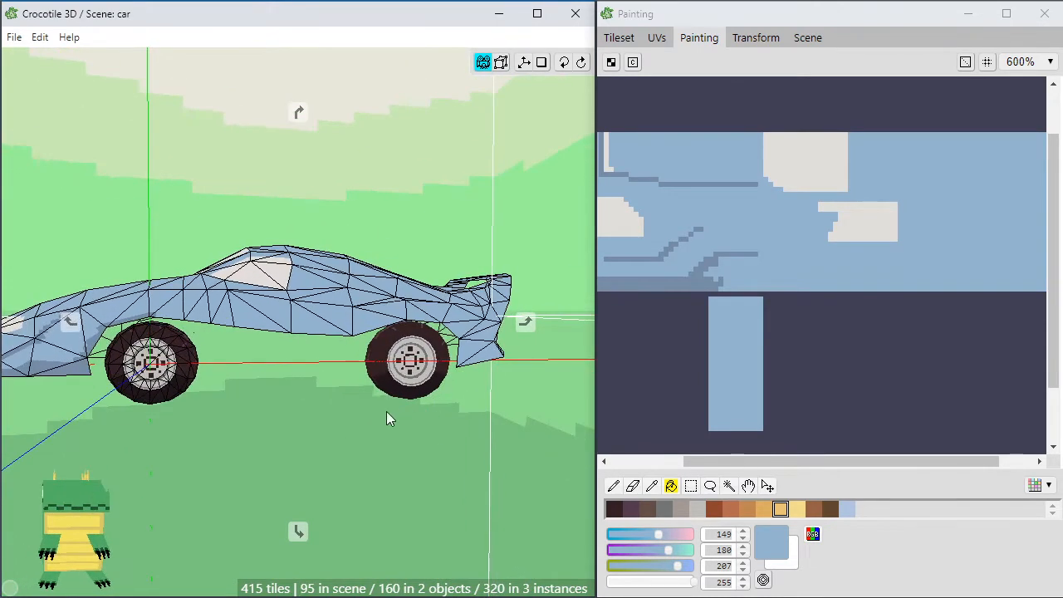
Select the vertices of the car body's tail and spoiler and shift them rearward to lengthen the back end
middle_drag(367, 411, 390, 415)
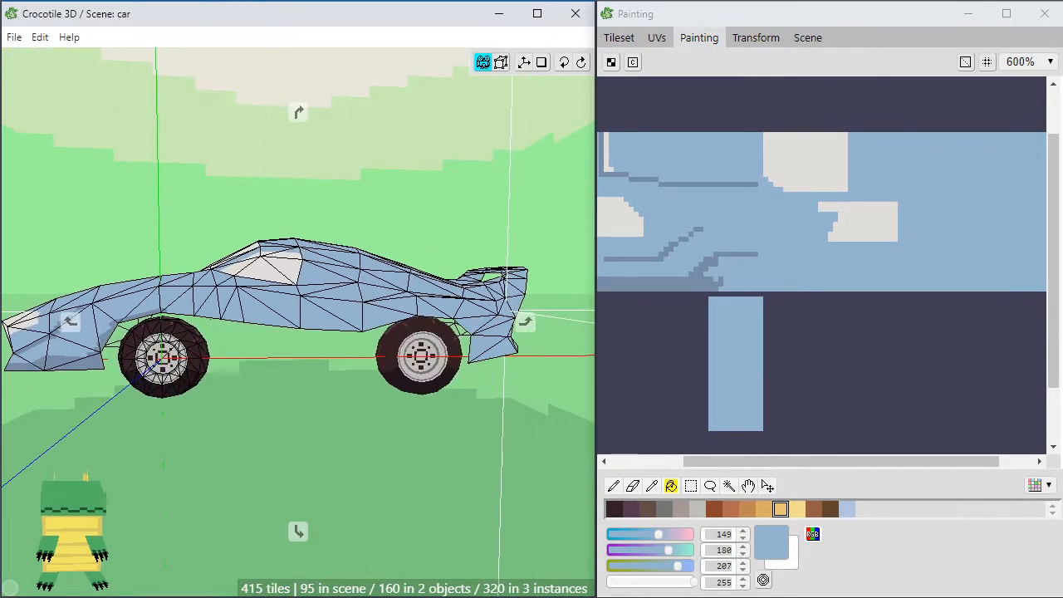
middle_drag(455, 418, 432, 394)
scroll(431, 425, up, 1)
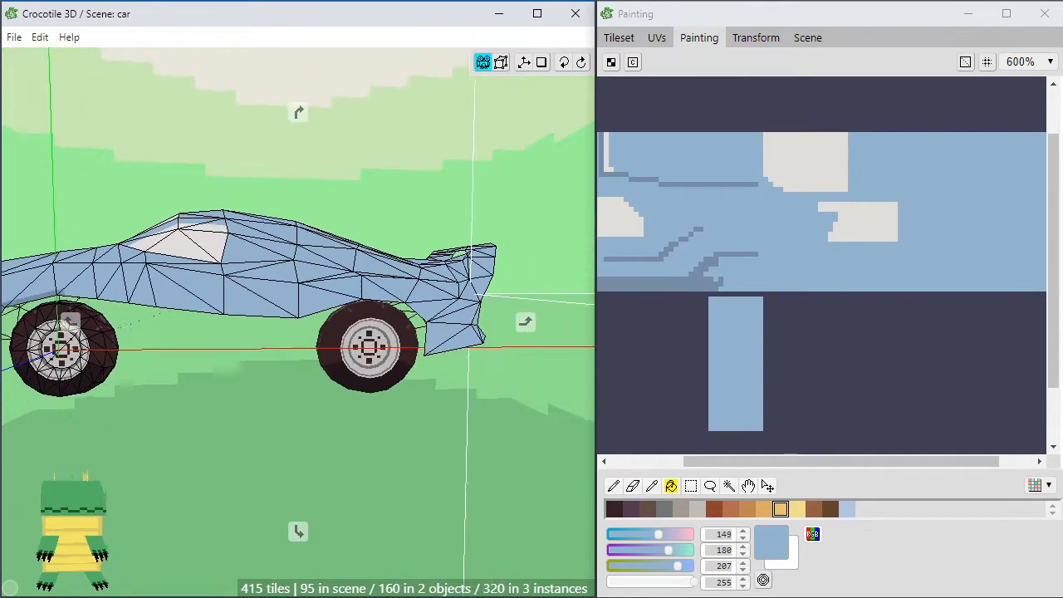
middle_drag(498, 413, 381, 474)
scroll(464, 414, up, 2)
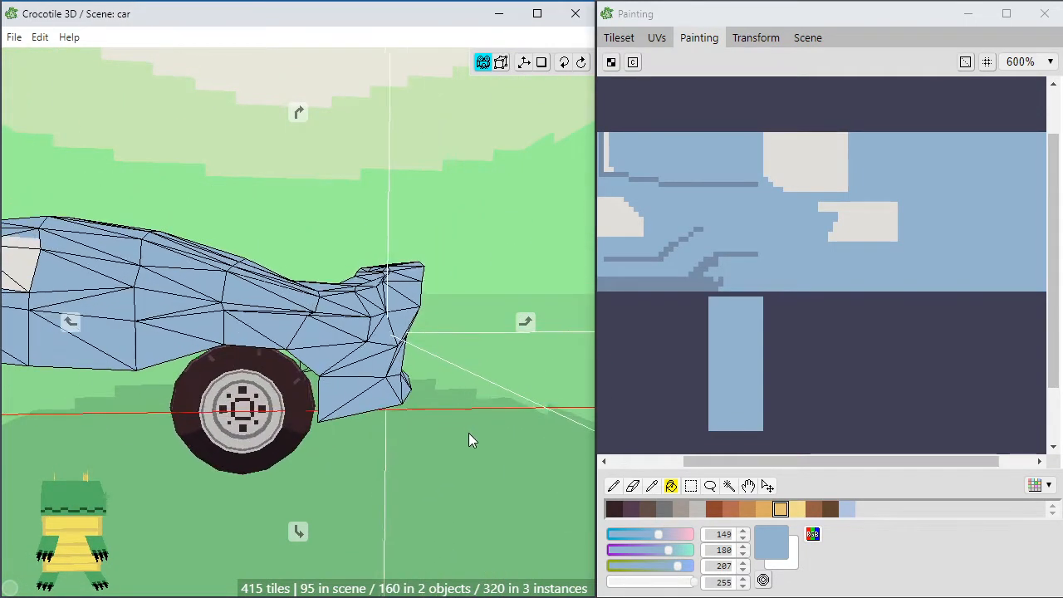
scroll(469, 434, up, 1)
drag(474, 419, 449, 405)
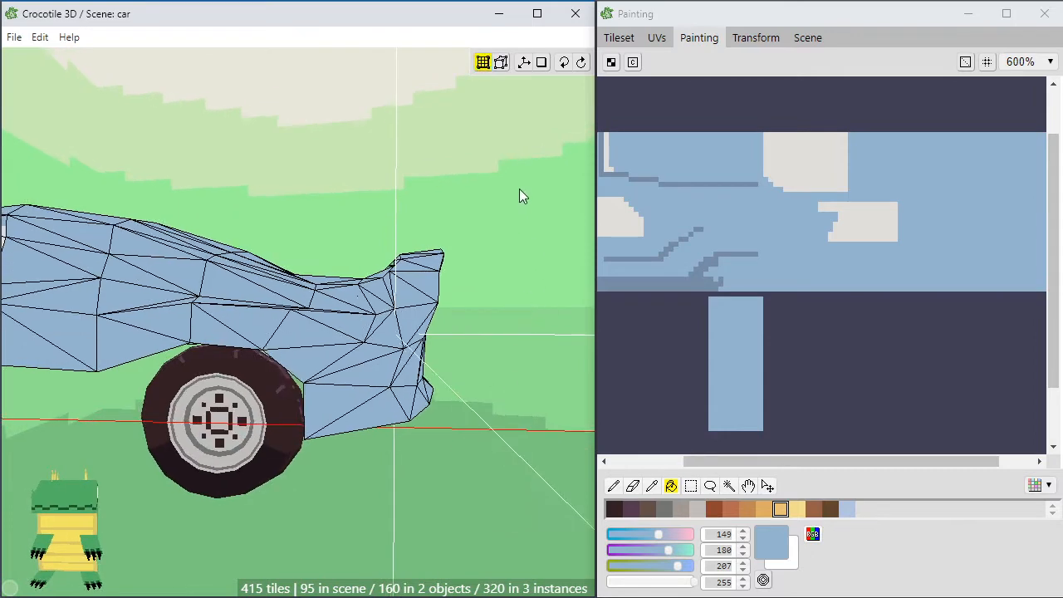
click(377, 334)
key(Tab)
drag(552, 193, 369, 343)
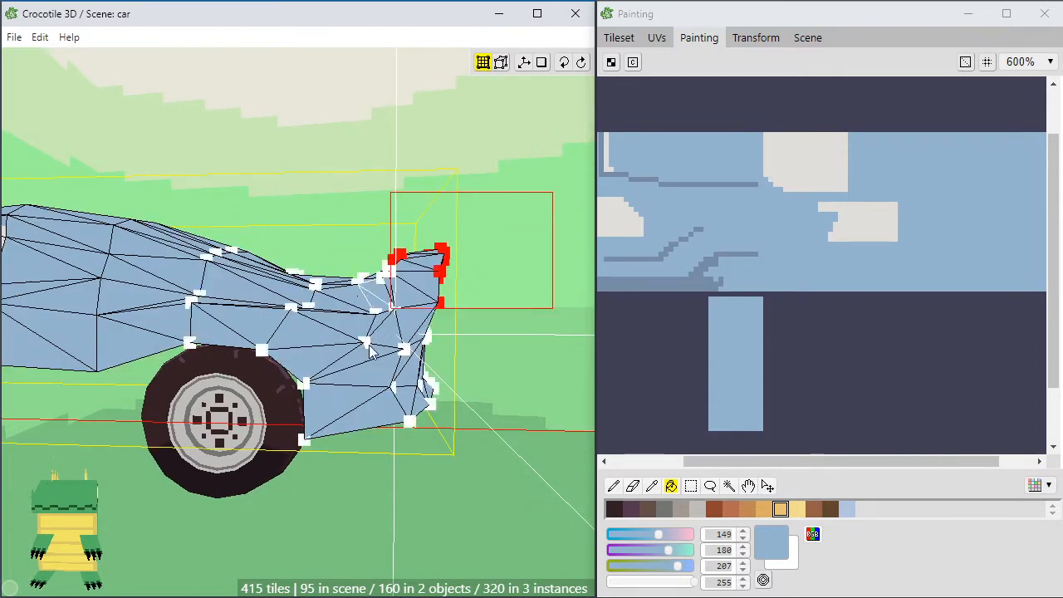
drag(358, 444, 379, 455)
key(d)
key(d)
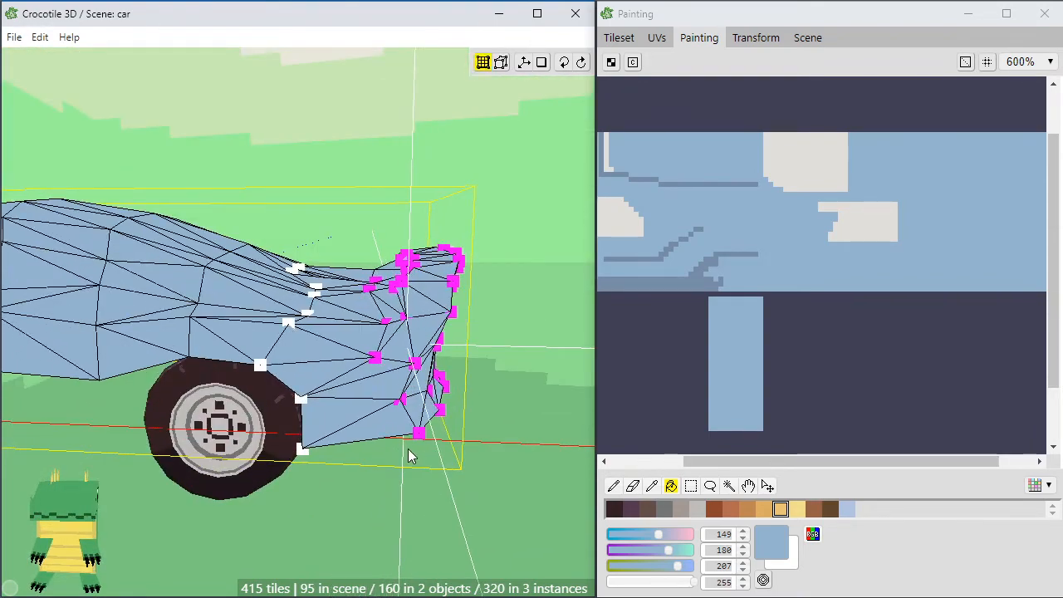
key(d)
Move the selected tail vertices slightly further rearward, then clear the selection
key(space)
drag(353, 511, 366, 484)
scroll(365, 484, down, 5)
right_drag(365, 484, 528, 533)
key(d)
key(d)
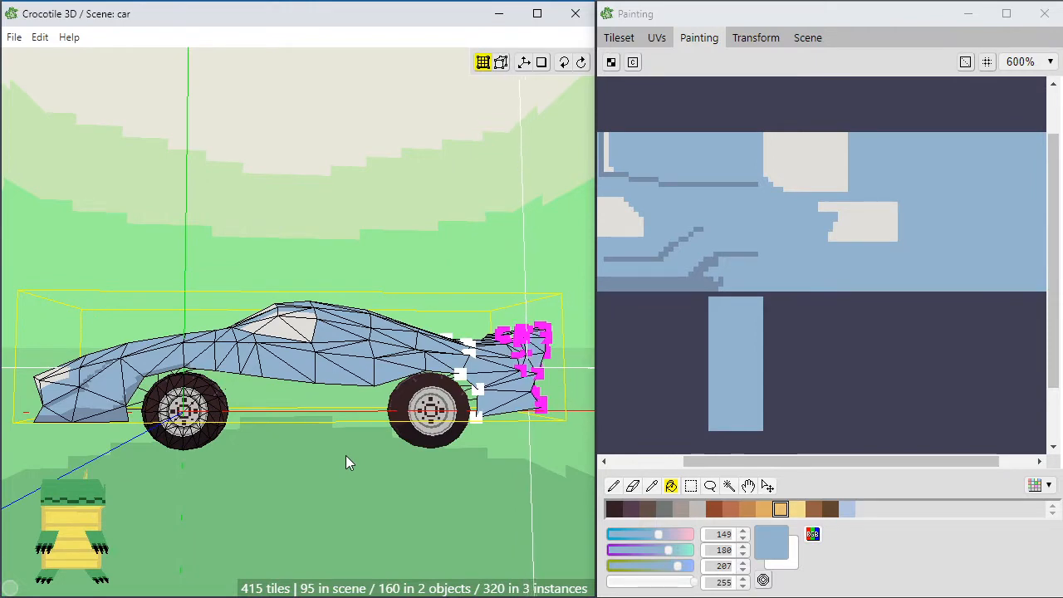
click(345, 456)
Compare tail lengths by undoing and redoing the rearward moves, and settle on a slightly shorter tail
key(space)
scroll(422, 384, up, 3)
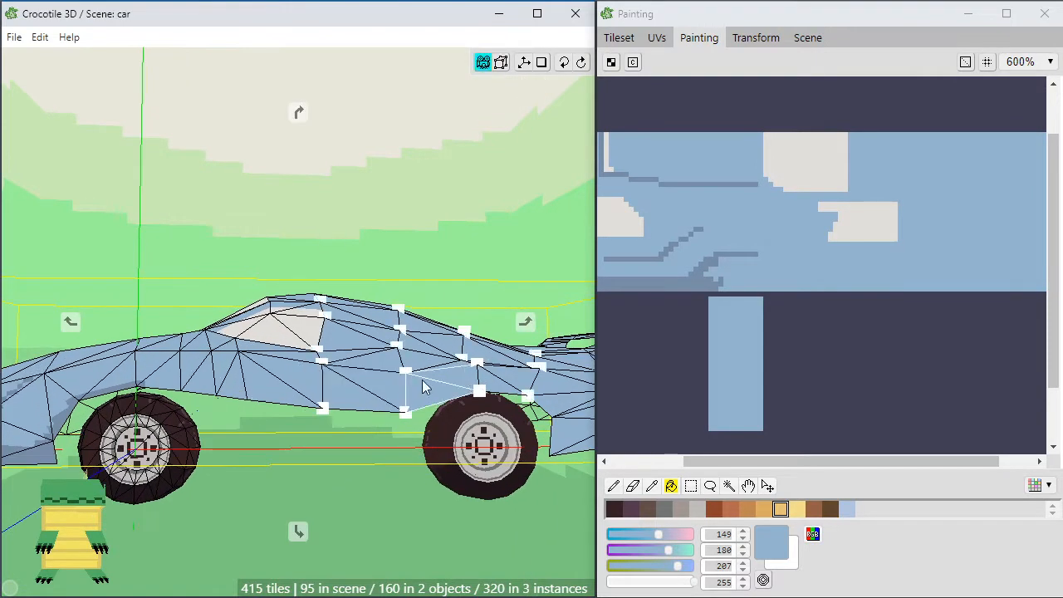
right_drag(550, 385, 415, 361)
drag(415, 361, 473, 370)
drag(413, 387, 342, 384)
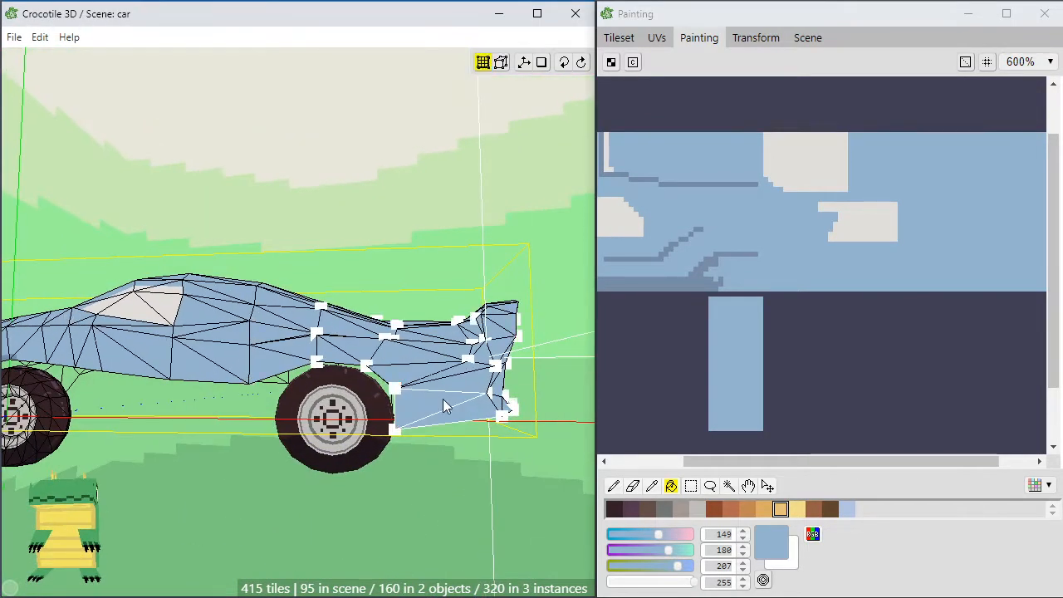
key(ctrl+z)
key(ctrl+y)
key(ctrl+y)
key(ctrl+y)
key(ctrl+z)
key(ctrl+z)
key(ctrl+z)
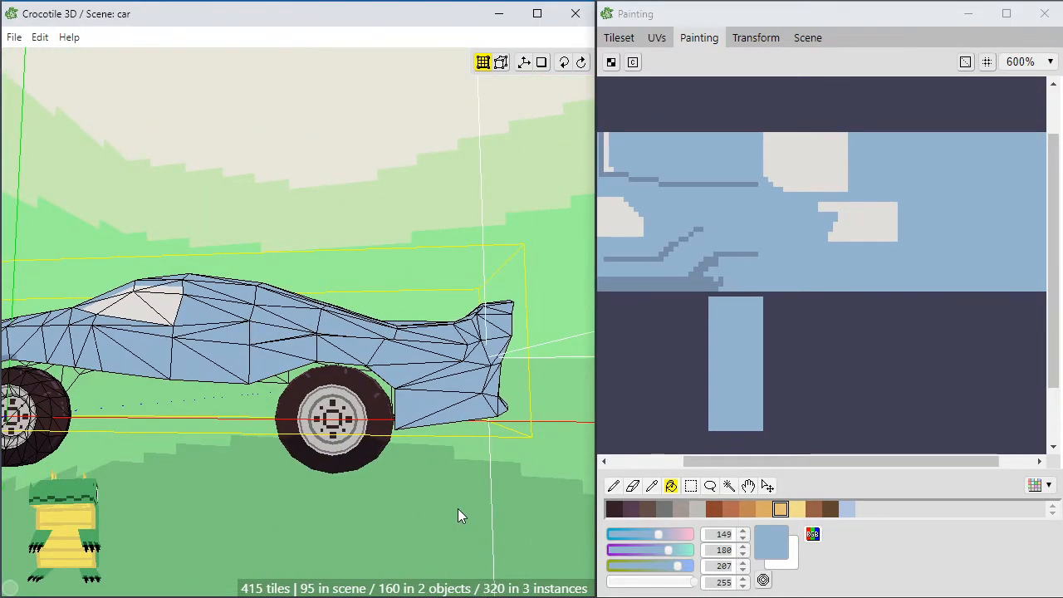
key(ctrl+z)
key(ctrl+z)
Examine the car body's side profile, especially the lower side between the front and rear wheels
key(space)
scroll(448, 493, down, 3)
drag(446, 491, 485, 465)
right_drag(485, 465, 581, 460)
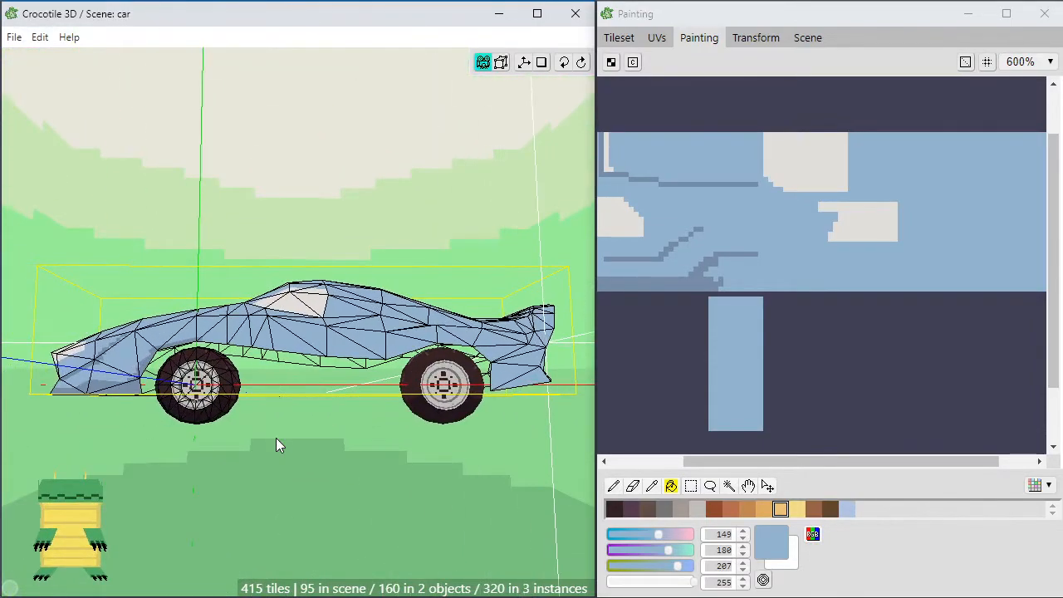
key(space)
drag(297, 419, 297, 418)
right_drag(299, 394, 306, 416)
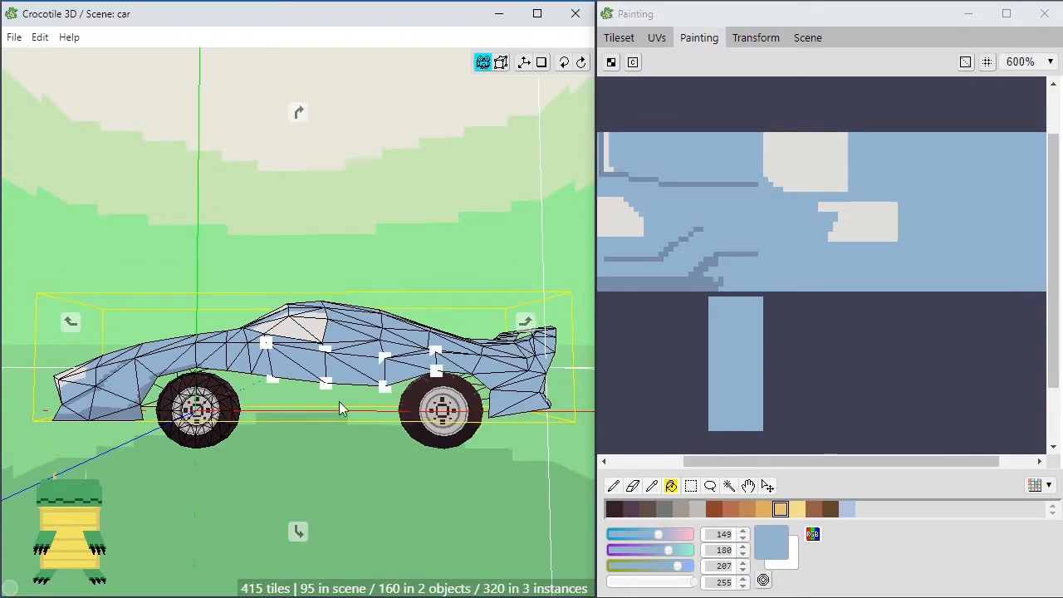
scroll(341, 399, up, 3)
drag(344, 376, 322, 369)
scroll(310, 411, up, 3)
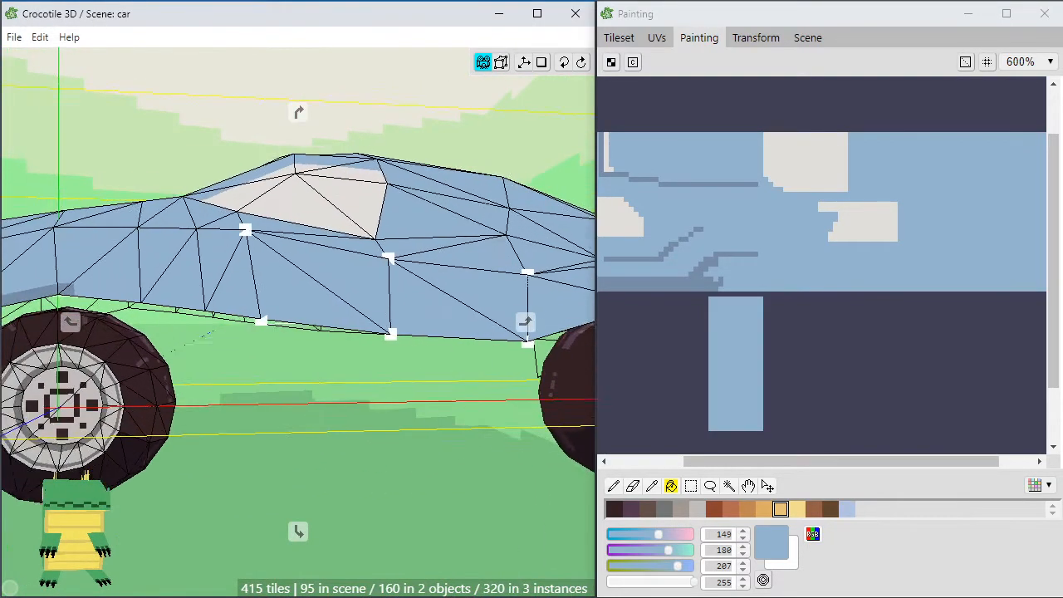
right_drag(322, 370, 297, 349)
Leave vertex editing of the car body and save the project
drag(306, 287, 325, 342)
click(324, 342)
key(ctrl+s)
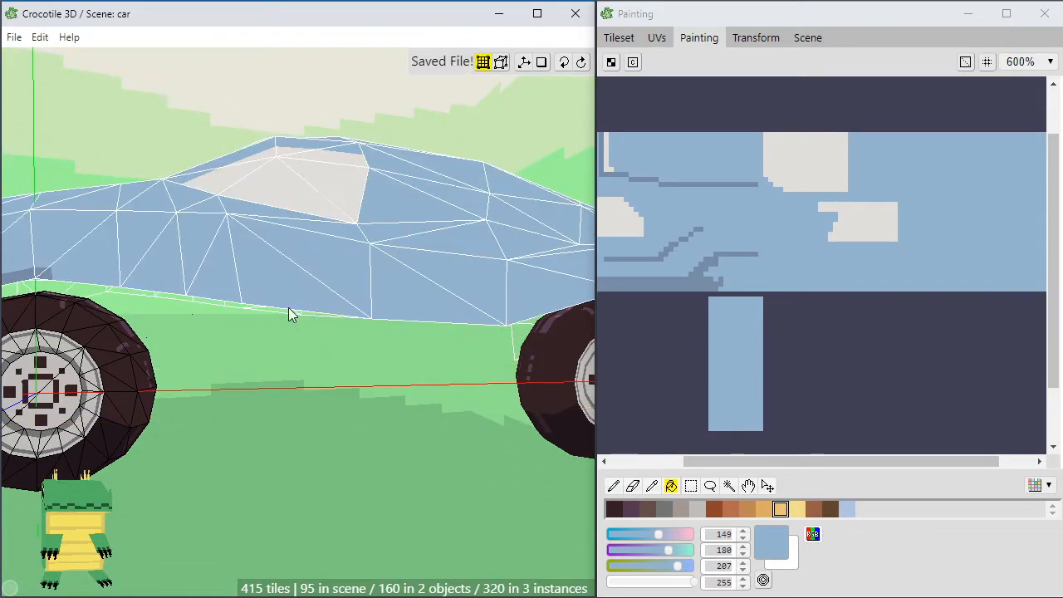
Duplicate the two lower side panels under the window and lower the copies below the body
click(284, 276)
key(Tab)
click(281, 281)
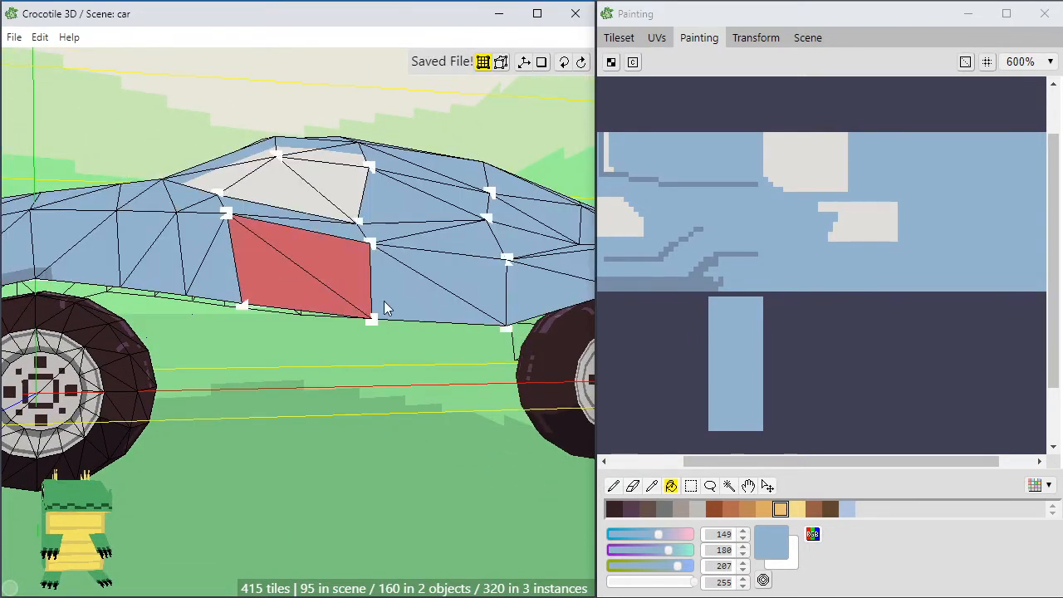
shift+click(392, 299)
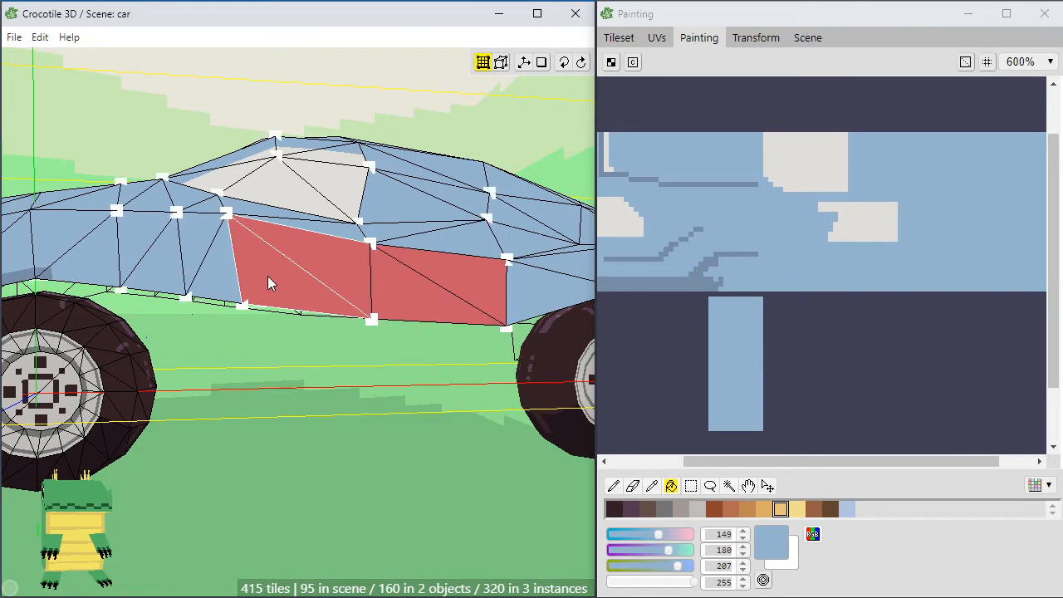
key(ctrl+v)
key(s)
key(s)
key(s)
key(s)
key(s)
key(s)
key(s)
key(s)
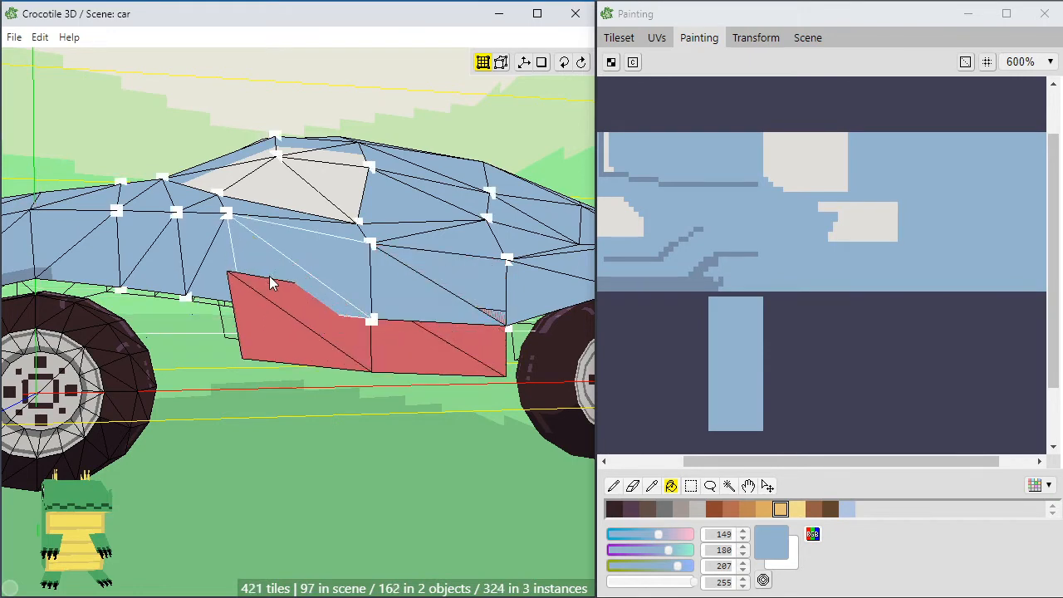
Fine-tune the duplicated panels' position so their upper middle vertex meets the body's lower edge
scroll(393, 416, up, 4)
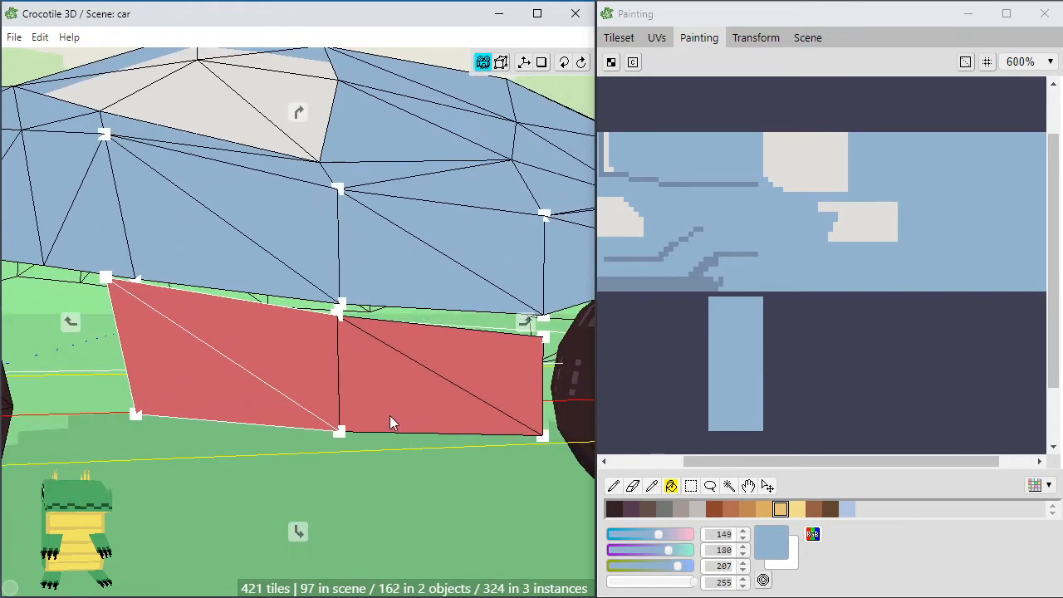
key(shift+s)
key(w)
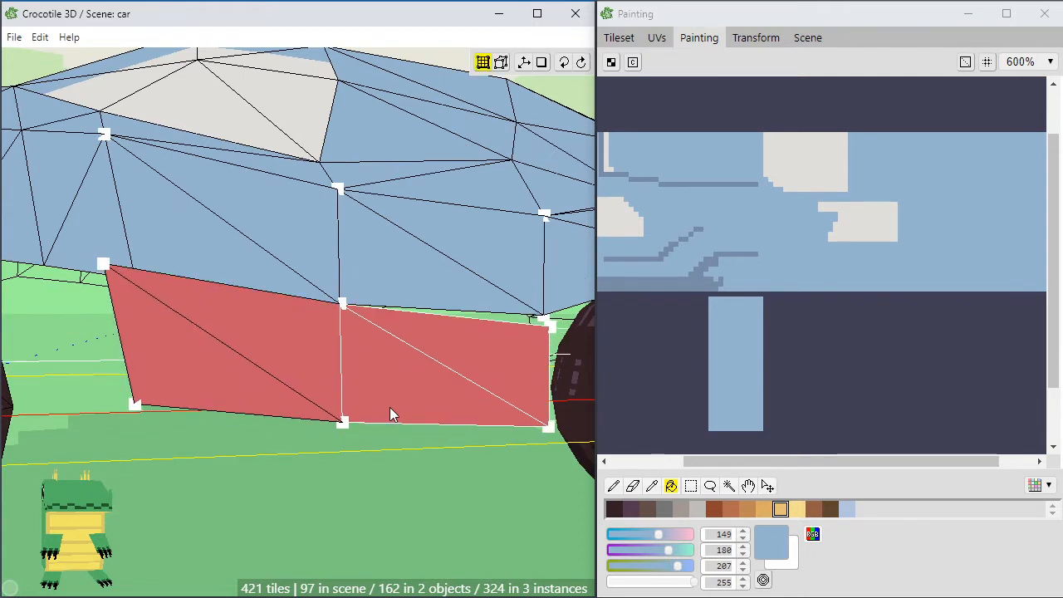
key(Escape)
Move the new skirt panel's upper front corner vertex onto the matching corner of the body's lower edge
click(106, 265)
key(d)
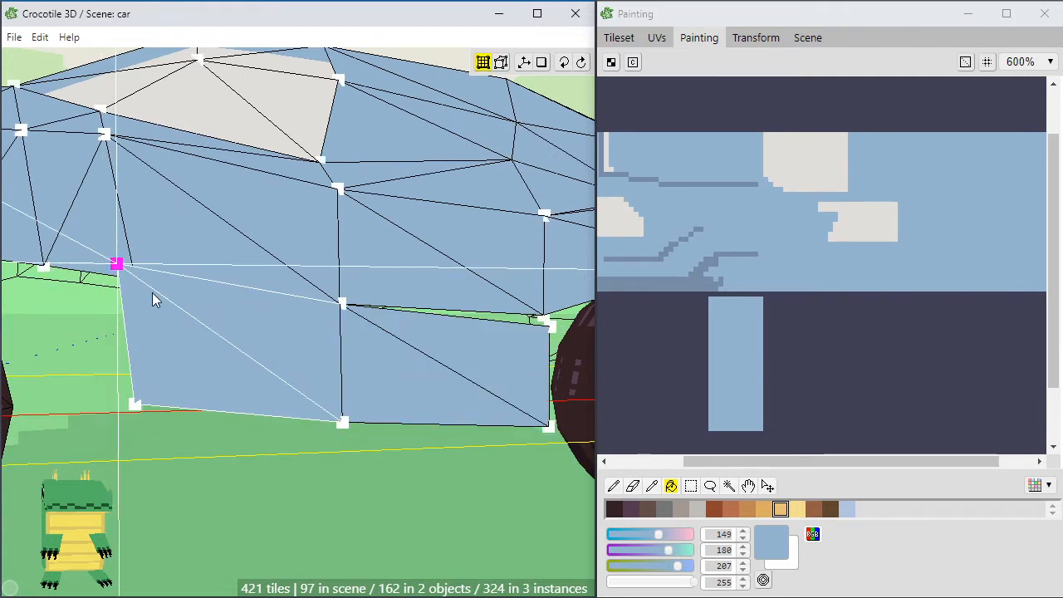
key(d)
key(s)
key(s)
key(shift+w)
key(w)
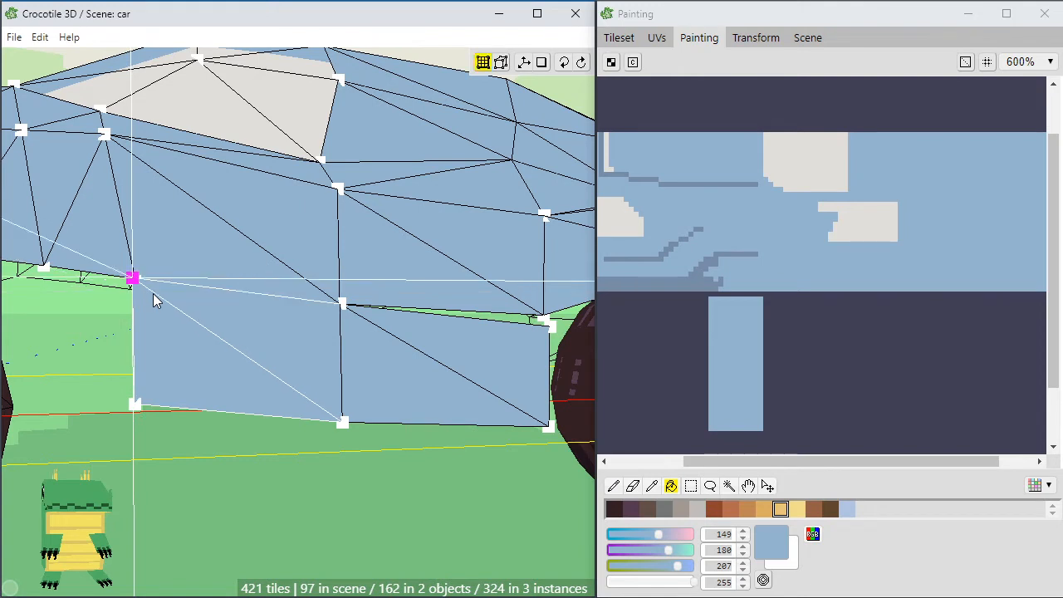
key(Escape)
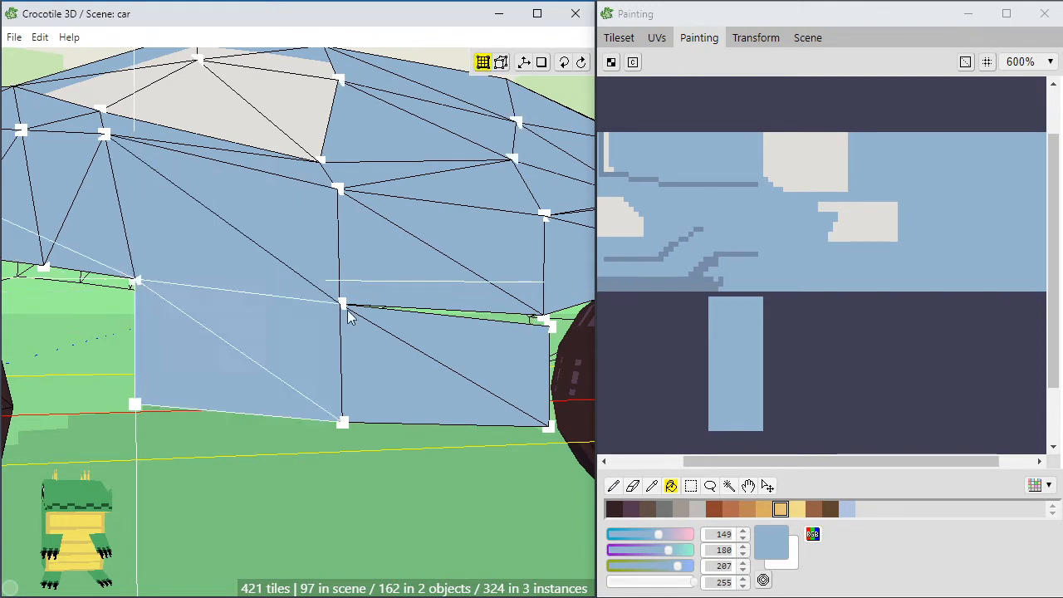
Align the new skirt panels' upper rear corner vertex with the body corner ahead of the rear wheel
click(550, 326)
key(w)
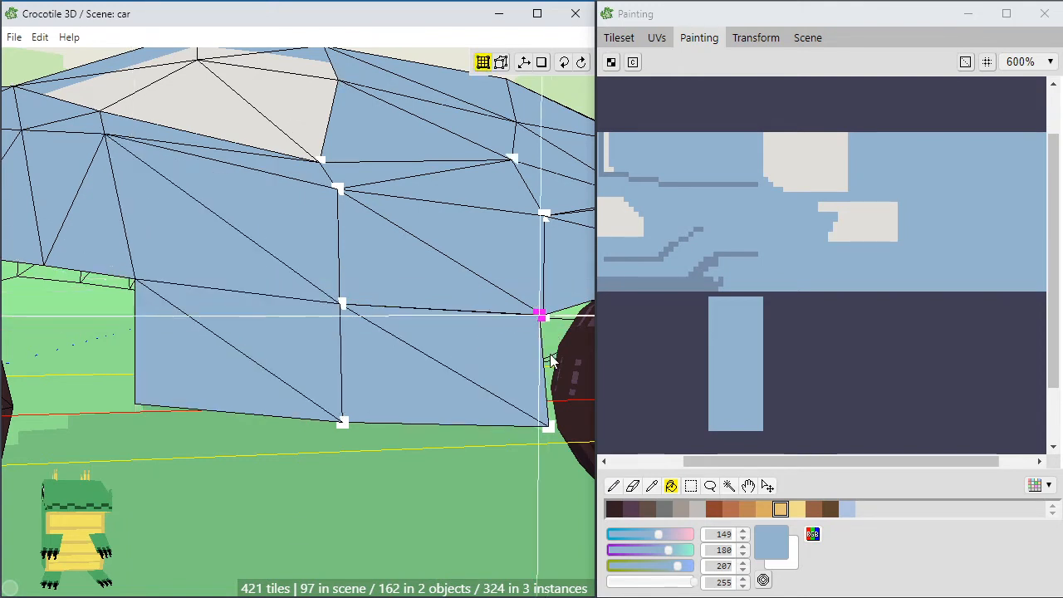
right_drag(531, 371, 427, 410)
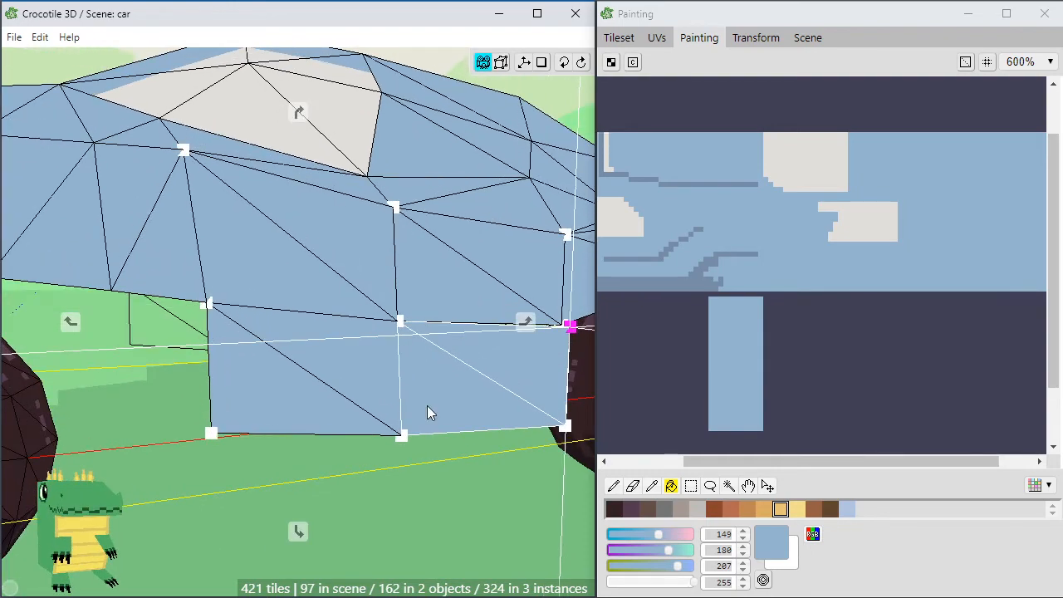
key(d)
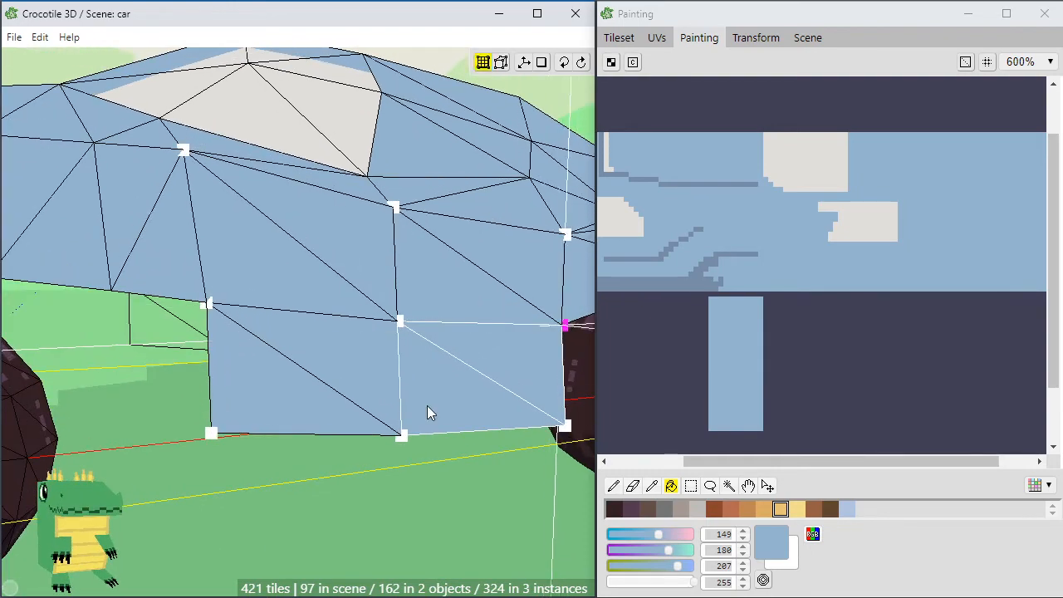
key(space)
mouse_move(427, 406)
mouse_down()
mouse_move(249, 412)
mouse_move(324, 390)
mouse_move(503, 391)
mouse_move(407, 405)
mouse_up()
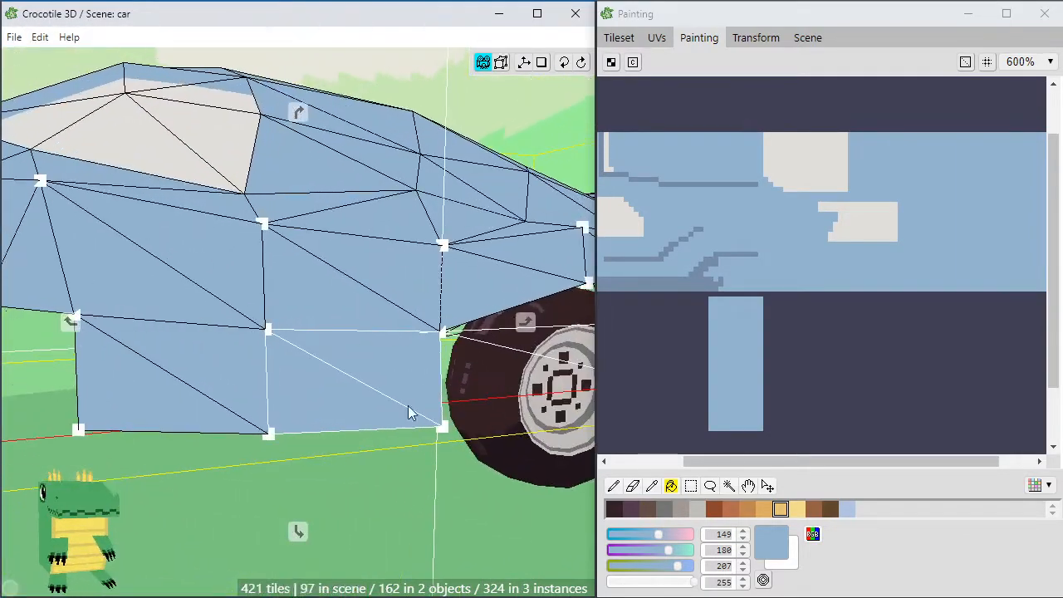
Adjust the skirt panels' lower middle vertex and lower the front bottom corner vertex
key(space)
click(269, 434)
key(space)
drag(285, 480, 357, 474)
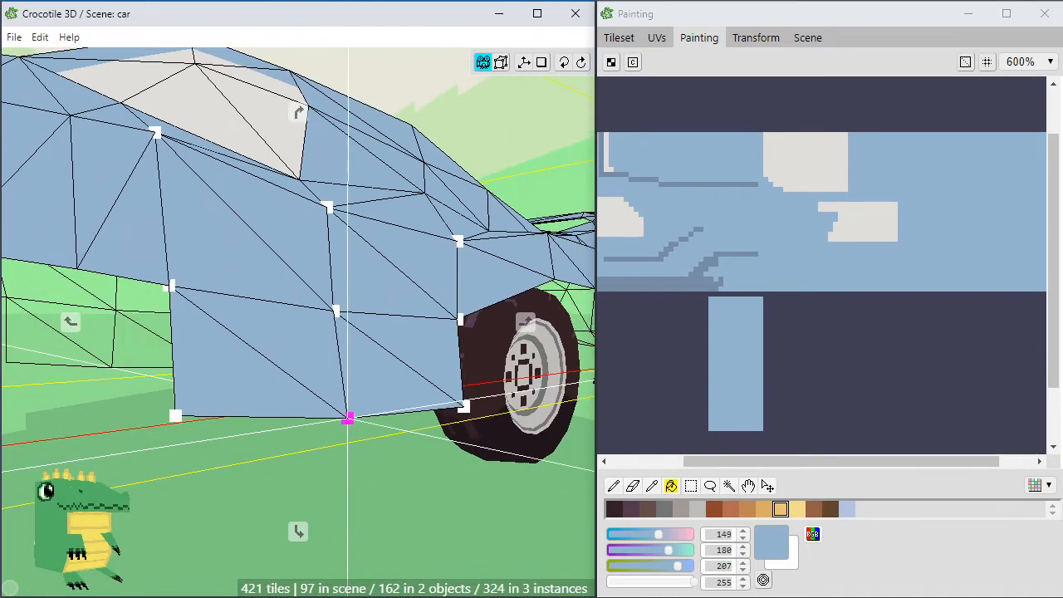
drag(174, 417, 273, 438)
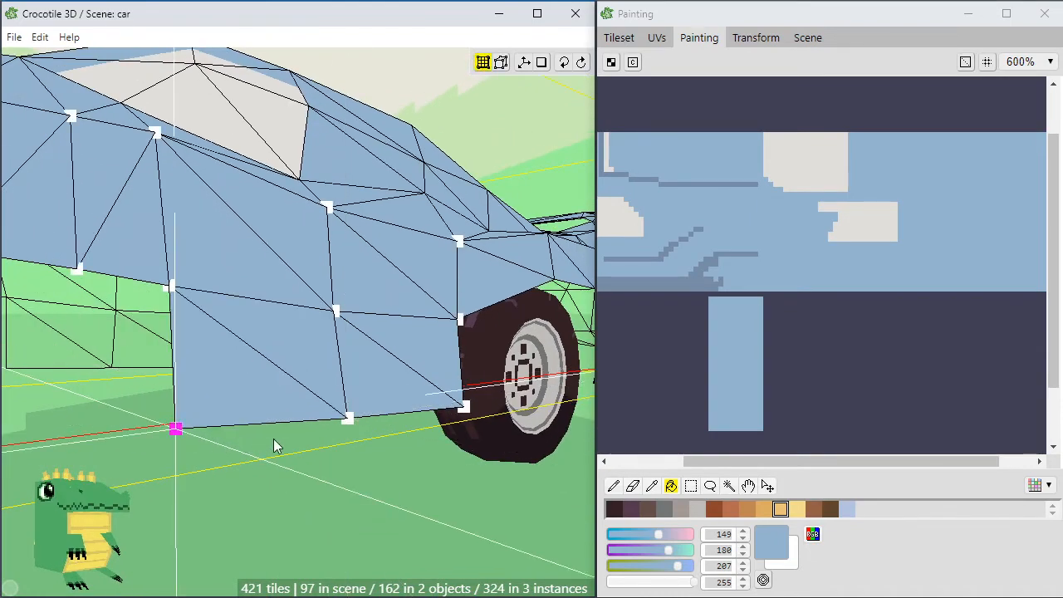
Level the skirt's bottom edge by adjusting its front corner and middle vertices in side view
key(space)
scroll(338, 432, down, 3)
drag(338, 432, 248, 410)
right_drag(338, 430, 460, 394)
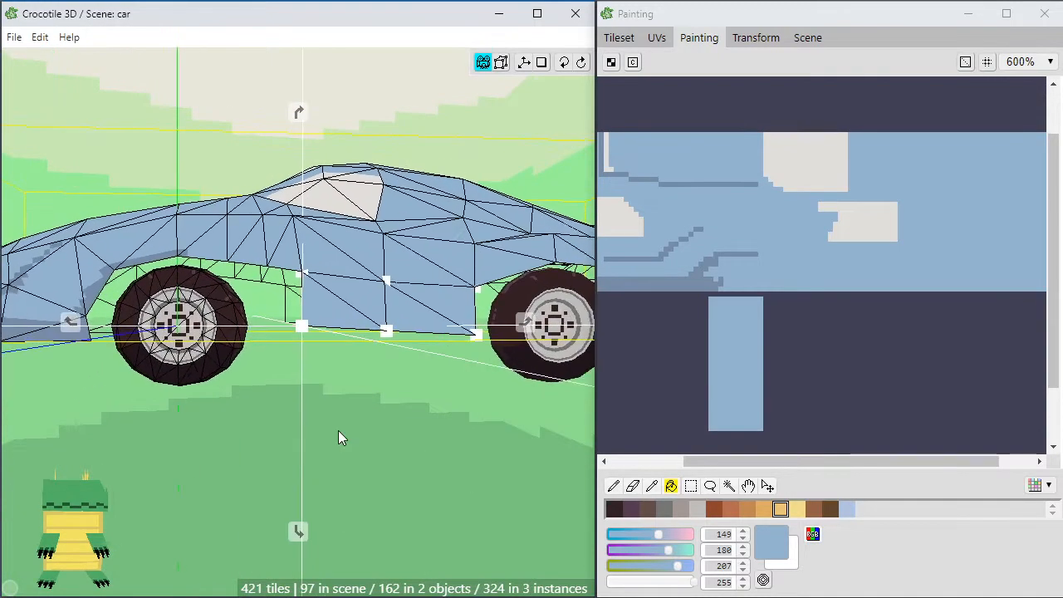
scroll(338, 431, up, 3)
scroll(338, 430, up, 3)
key(space)
drag(308, 334, 390, 352)
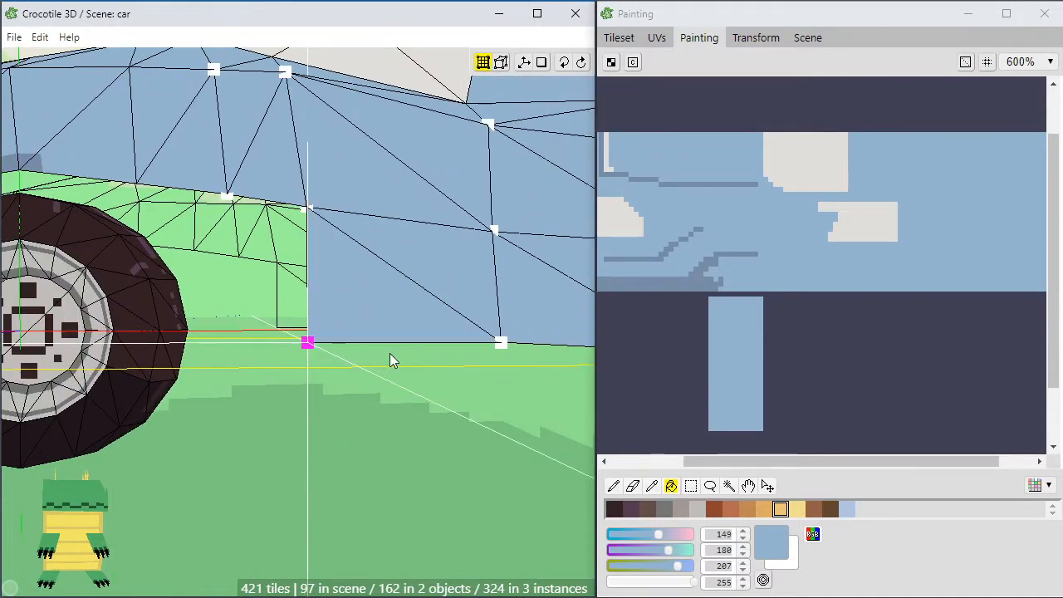
drag(501, 349, 502, 354)
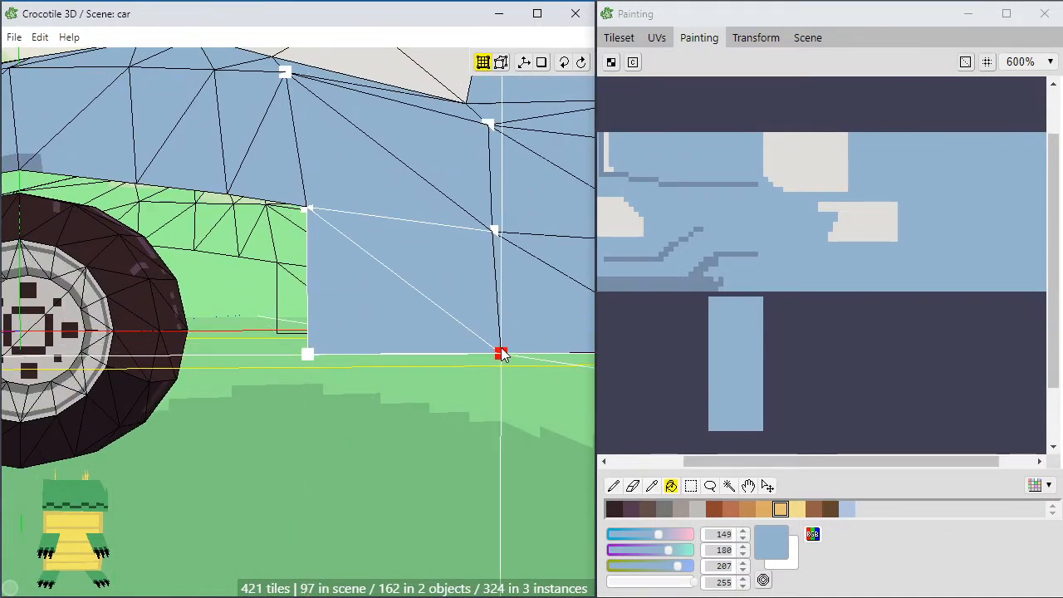
scroll(496, 369, down, 2)
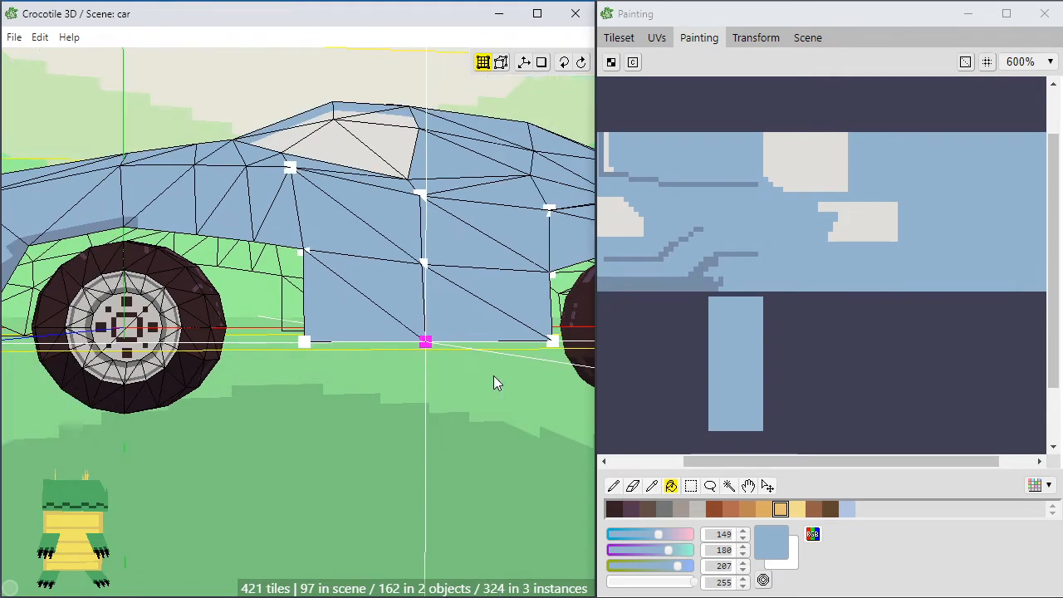
key(w)
click(427, 405)
Shift the skirt's middle seam vertices, upper and lower, slightly rearward and down
scroll(427, 405, down, 2)
key(space)
scroll(392, 420, down, 1)
drag(366, 415, 438, 402)
scroll(400, 415, up, 3)
key(space)
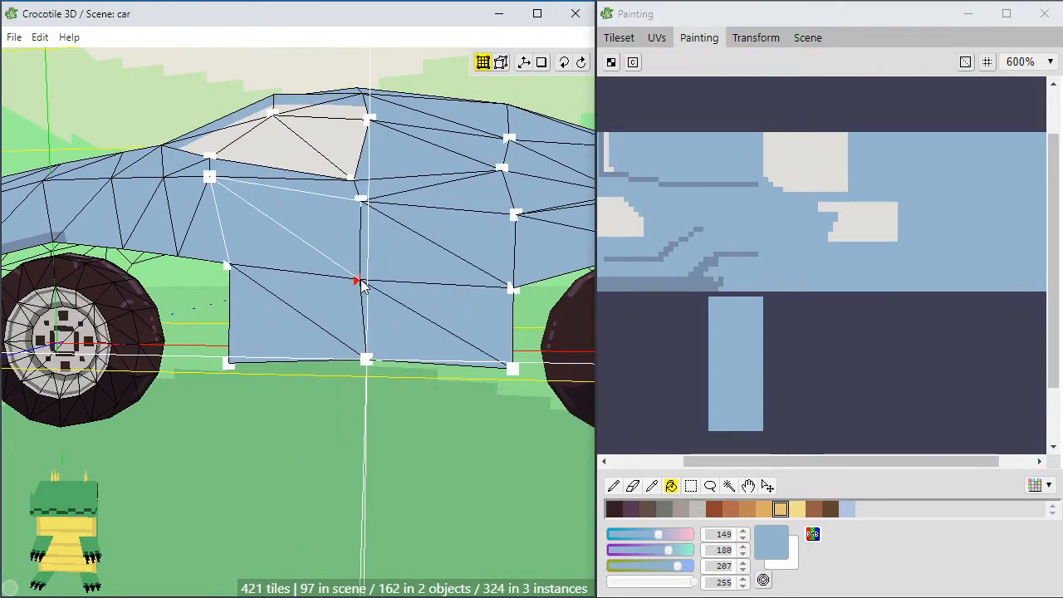
click(360, 281)
shift+click(367, 361)
key(d)
key(s)
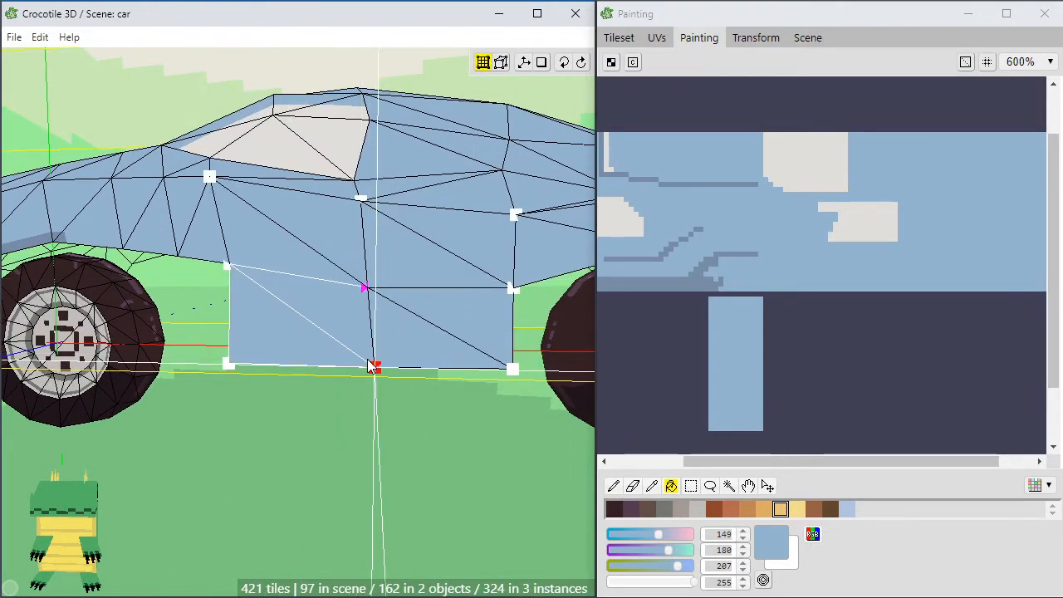
drag(243, 376, 254, 339)
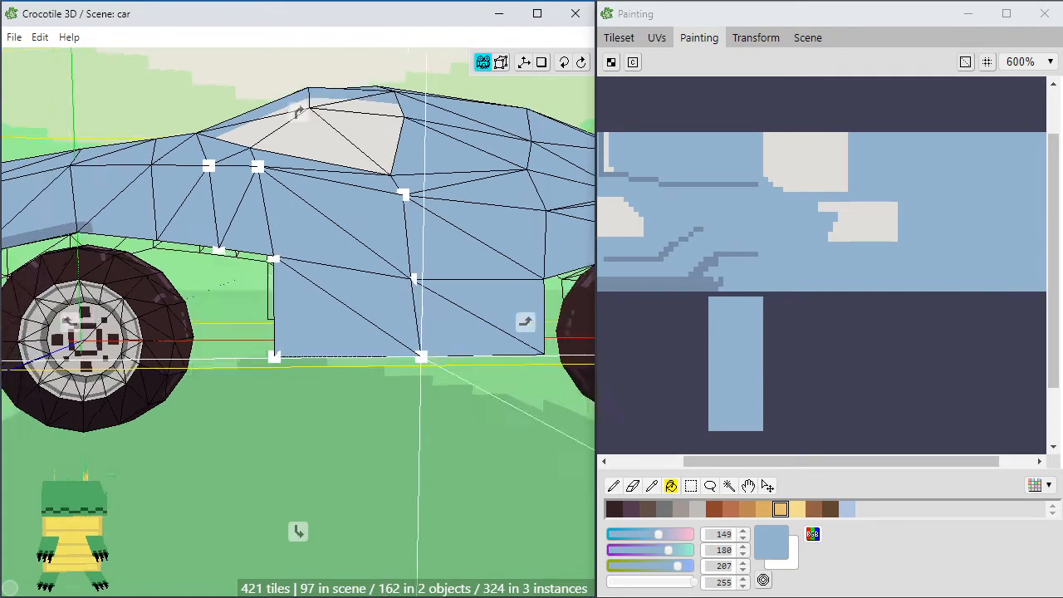
Duplicate the two body panels just behind the front wheel arch and move the copies down below the body edge
right_drag(254, 339, 354, 327)
key(space)
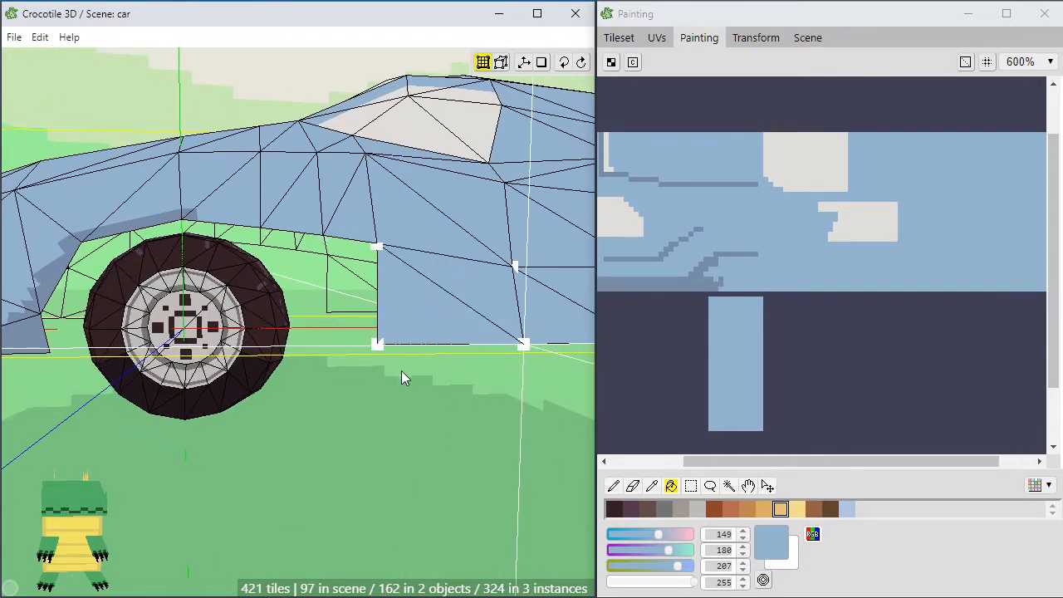
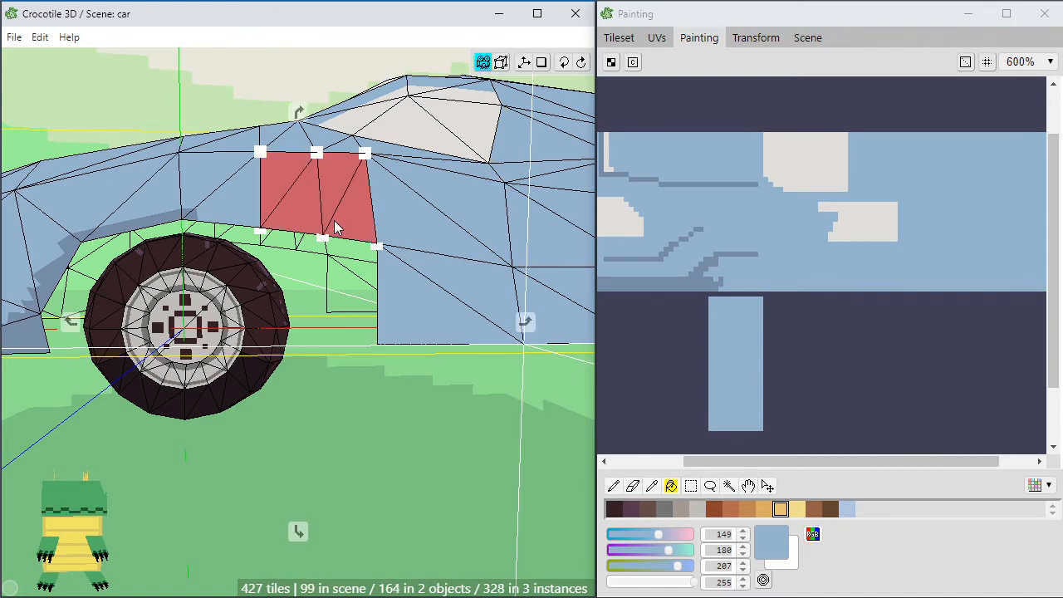
key(f)
key(f)
key(f)
key(f)
scroll(345, 287, up, 3)
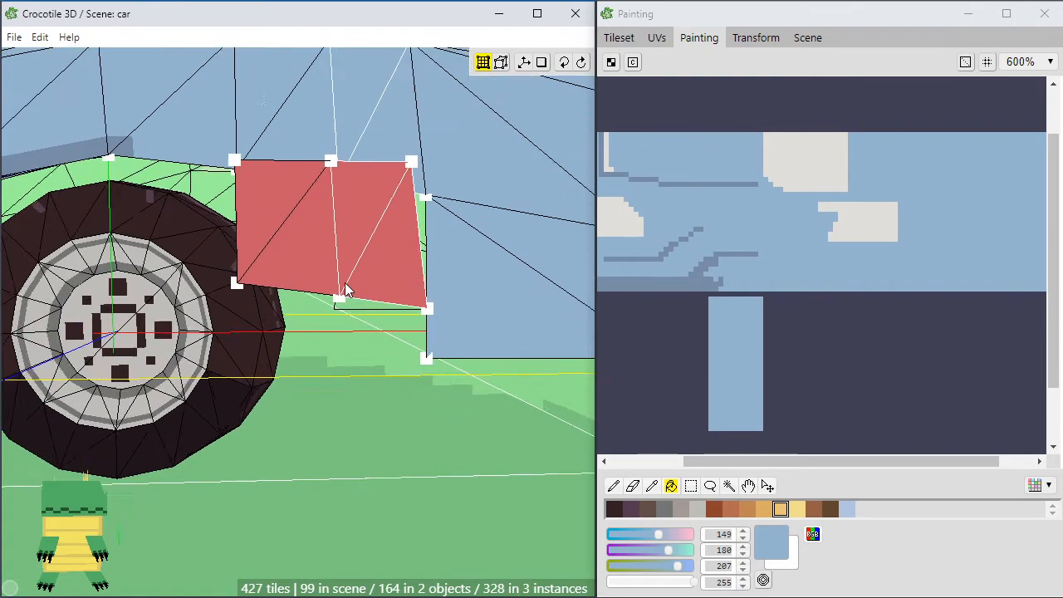
scroll(345, 282, up, 1)
middle_drag(348, 201, 345, 251)
key(f)
key(f)
key(f)
key(d)
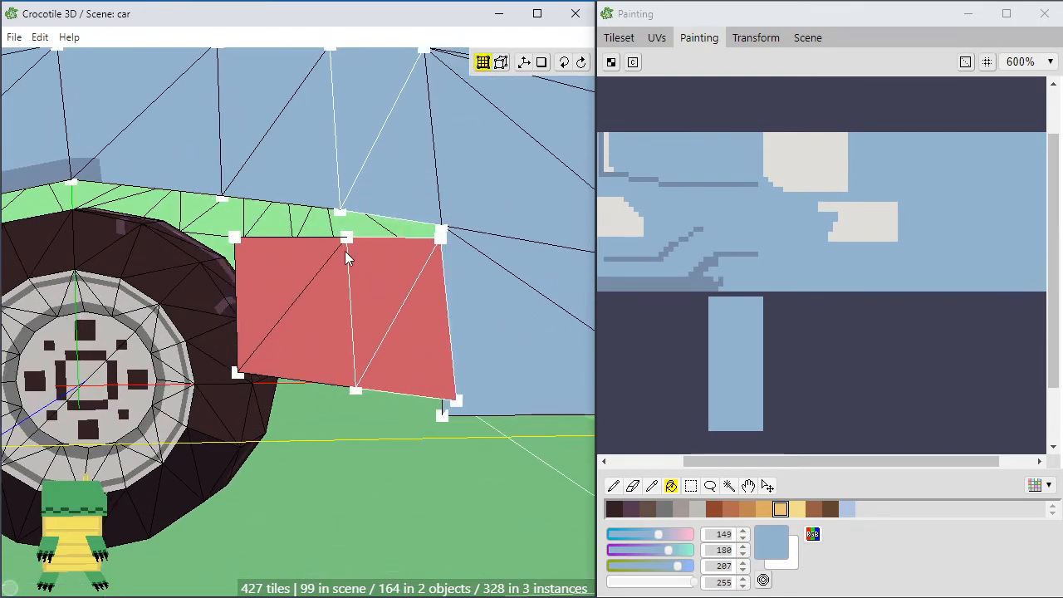
Nudge the copied panels so their upper rear corner meets the skirt's upper front corner
key(r)
key(w)
key(d)
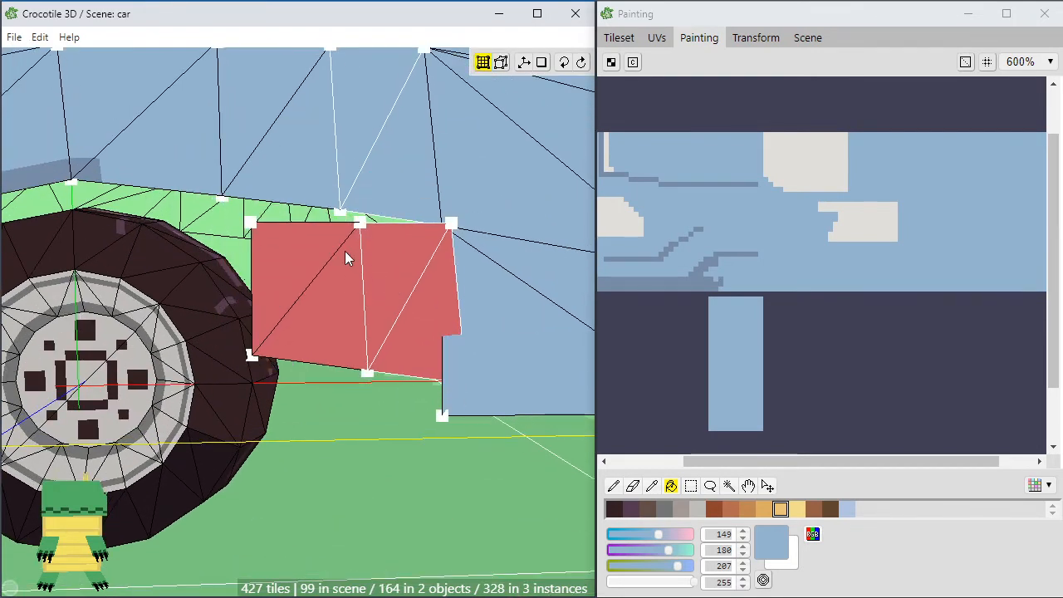
key(a)
key(s)
key(Escape)
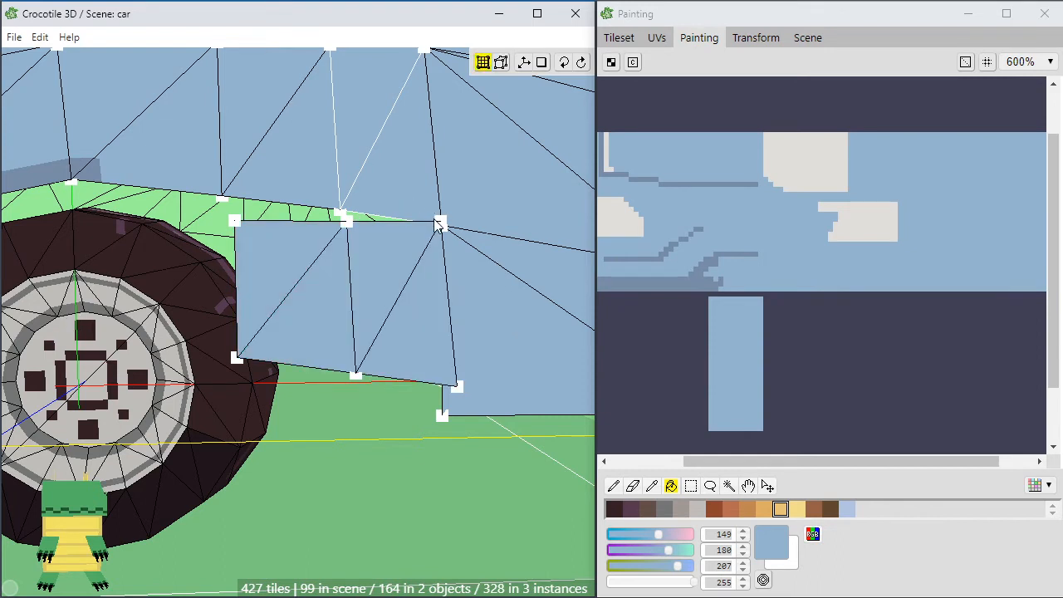
Align the copied panels' three upper vertices with the body's lower edge behind the front wheel arch
click(439, 224)
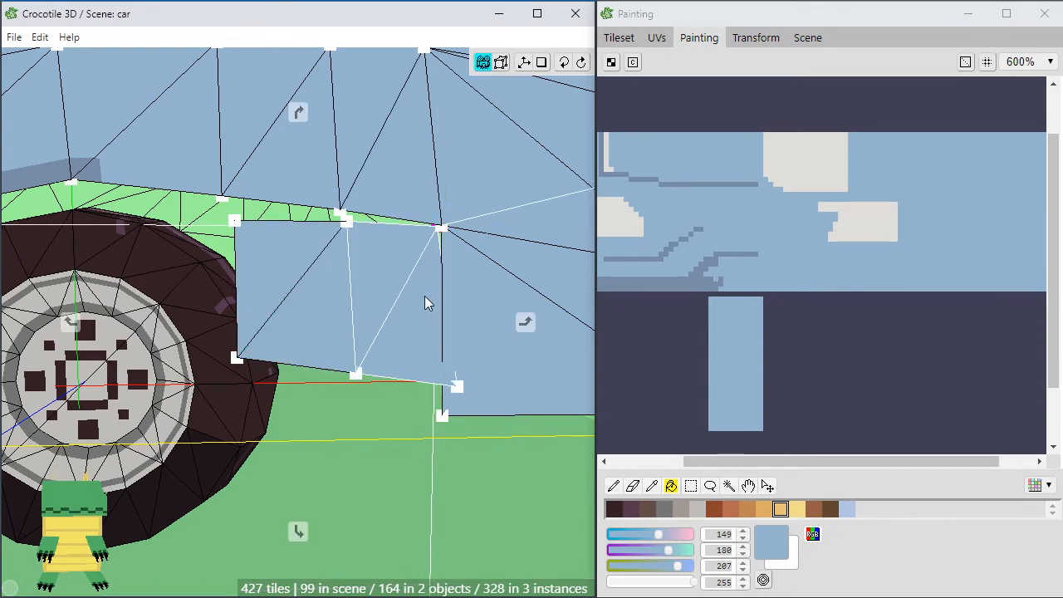
click(348, 226)
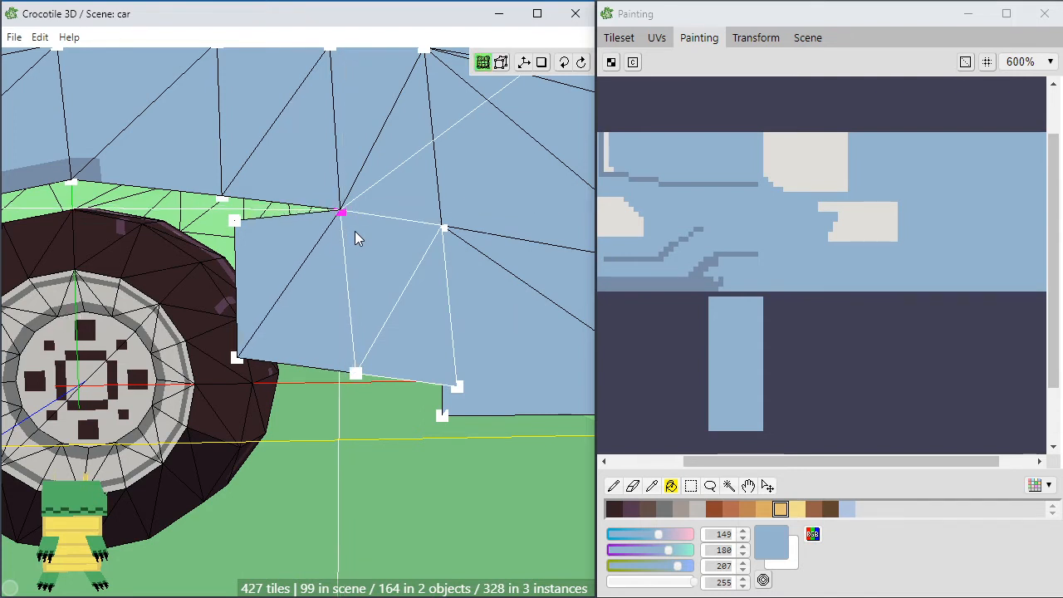
click(235, 222)
key(w)
key(w)
key(w)
key(w)
key(w)
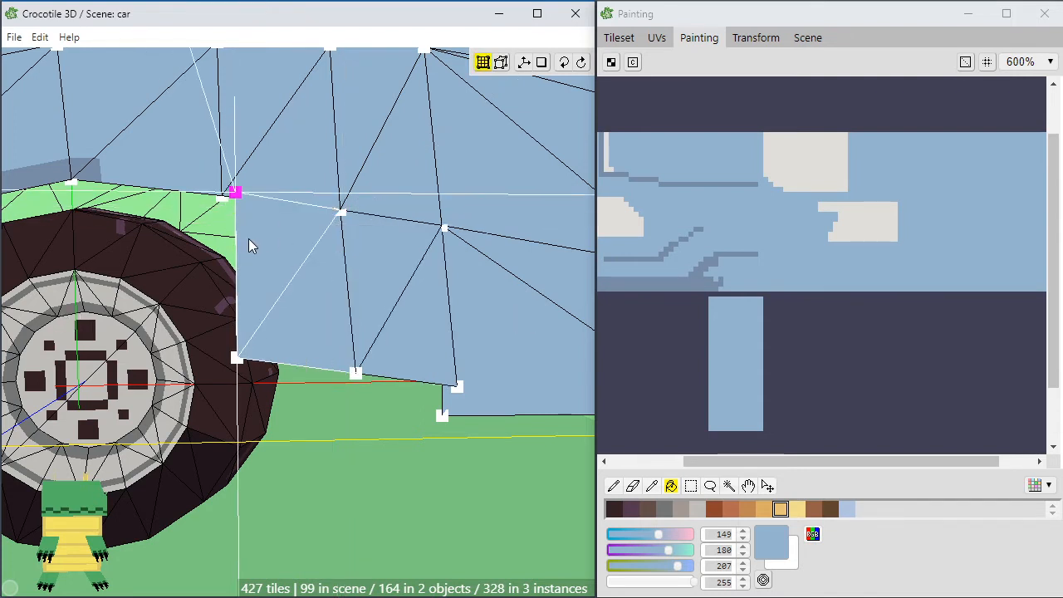
key(s)
key(s)
key(s)
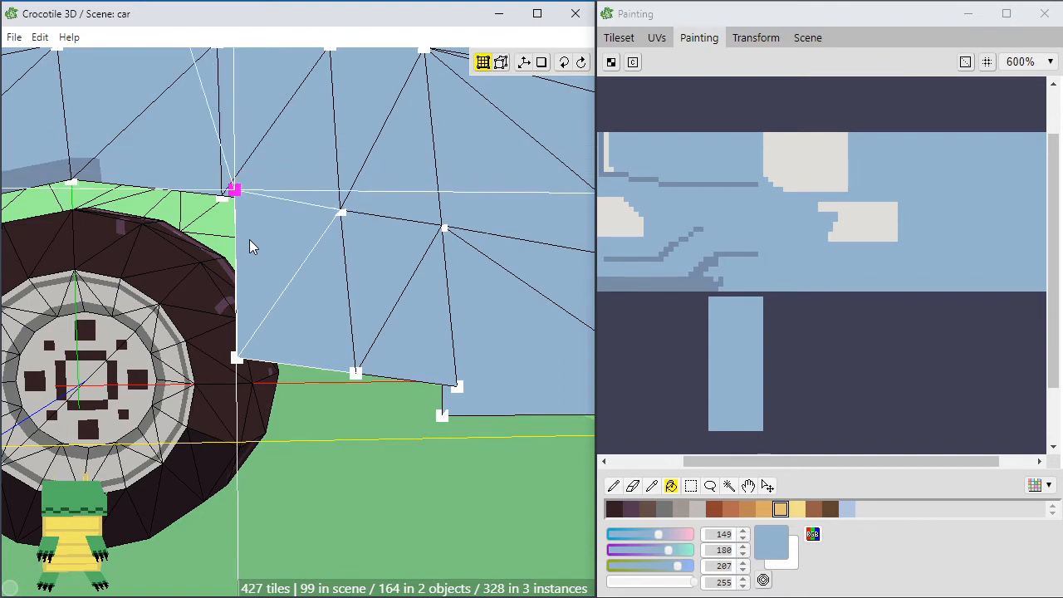
key(shift+s)
key(shift+s)
key(a)
click(248, 317)
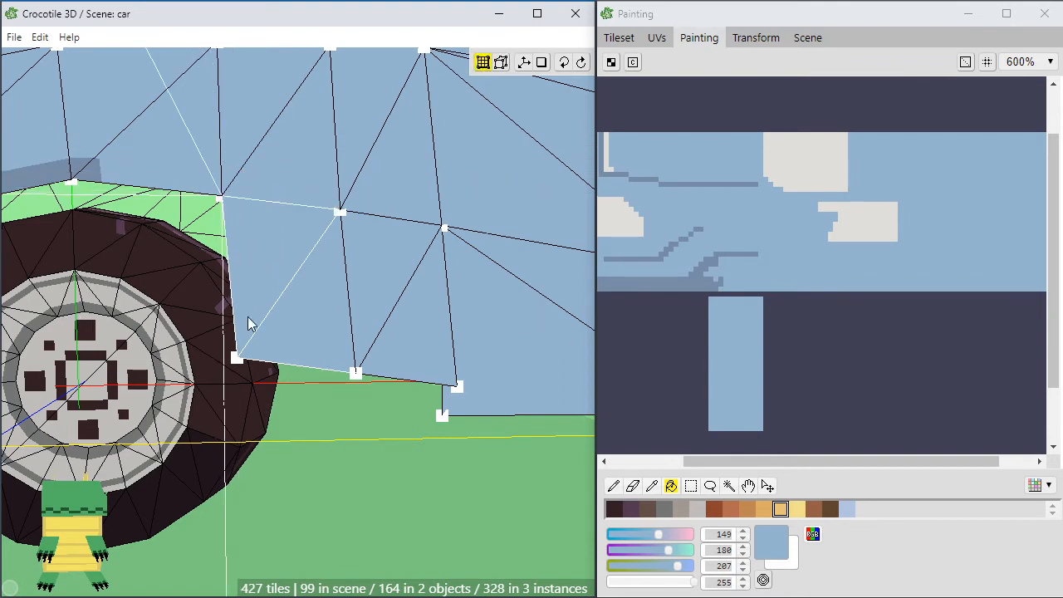
Lower the copied panels' bottom middle vertex and join their bottom rear vertex to the skirt's front bottom corner
click(356, 375)
key(s)
key(s)
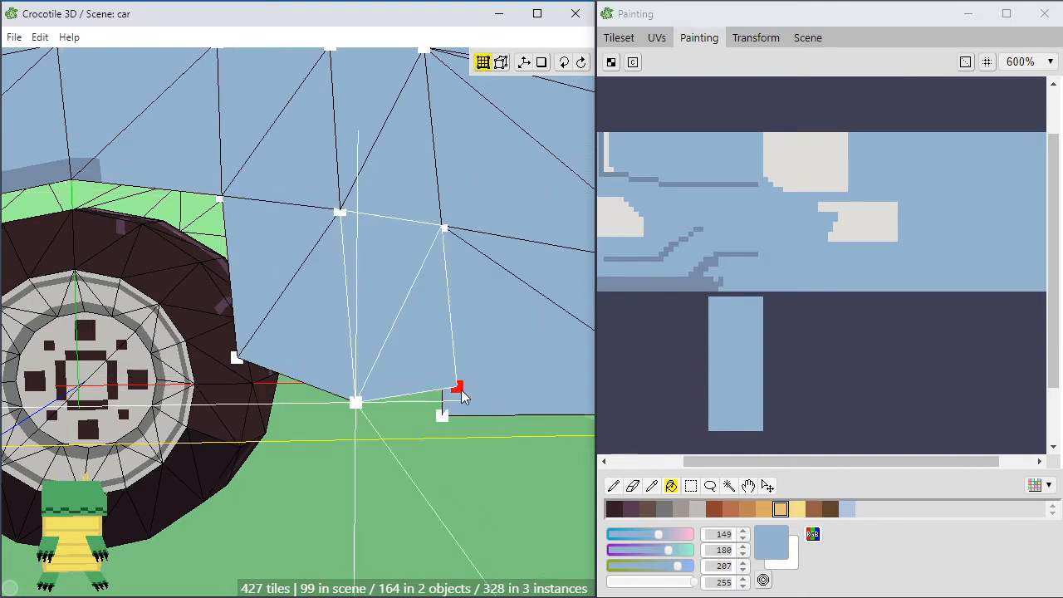
click(462, 392)
key(a)
key(s)
key(s)
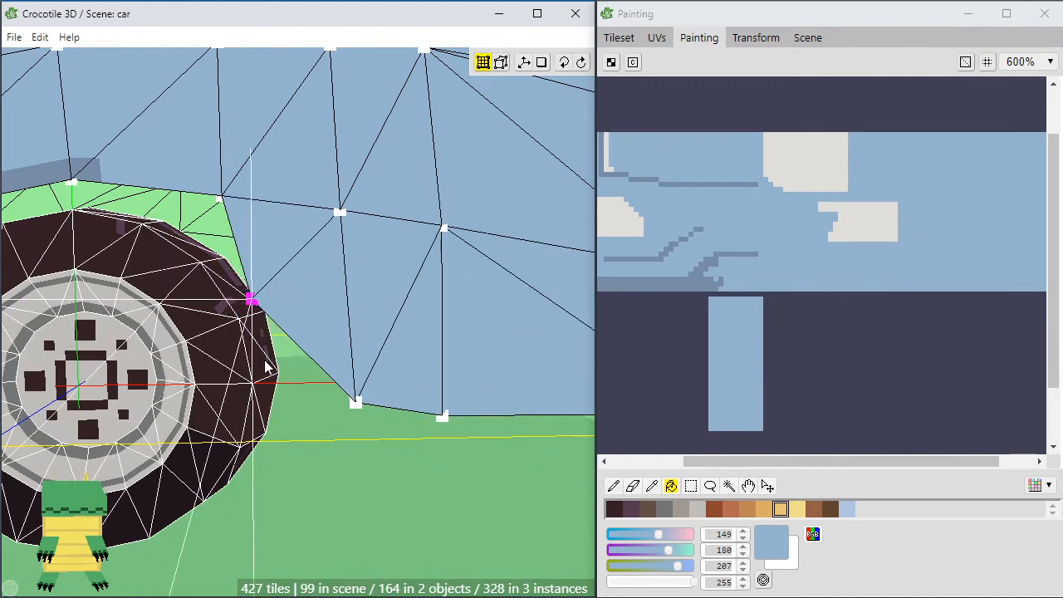
Shape the rear edge of the front wheel arch by shifting its lower vertices, and flip the adjoining skirt panel's diagonal
scroll(279, 360, down, 4)
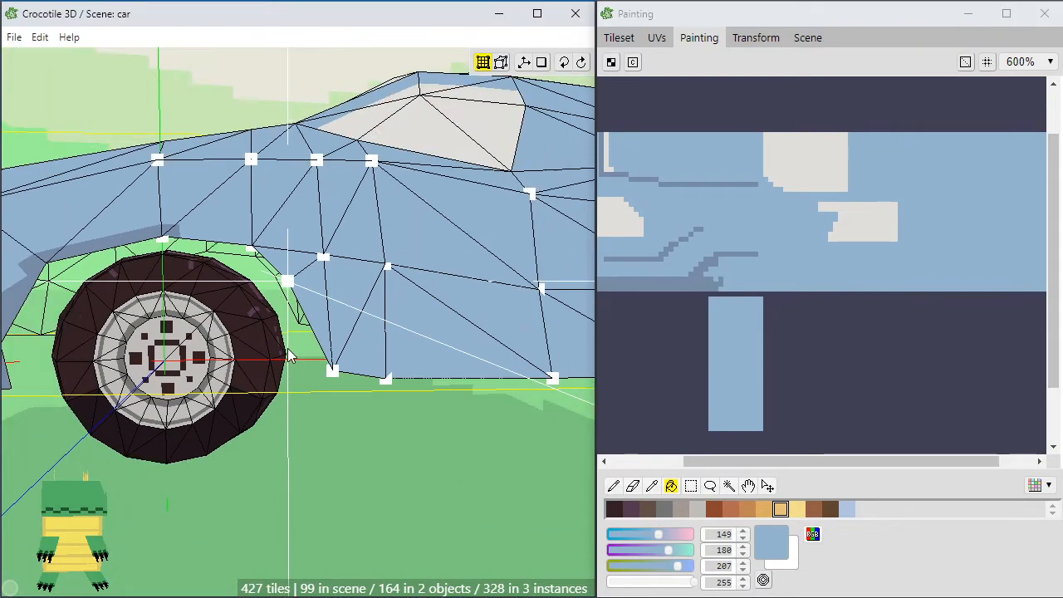
middle_drag(292, 356, 285, 301)
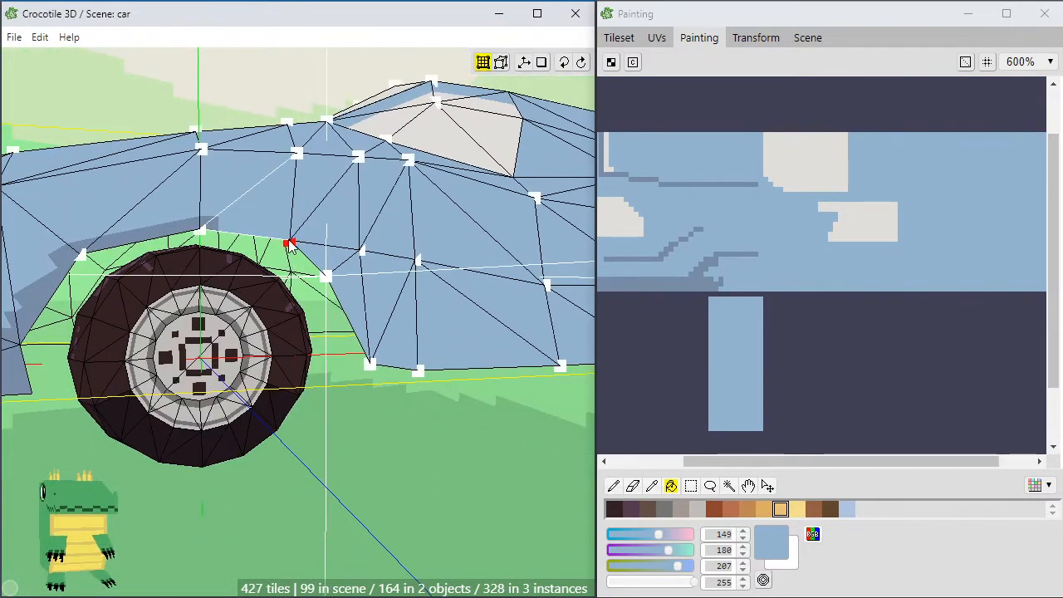
mouse_move(319, 347)
middle_down()
mouse_move(299, 339)
mouse_move(413, 326)
middle_up()
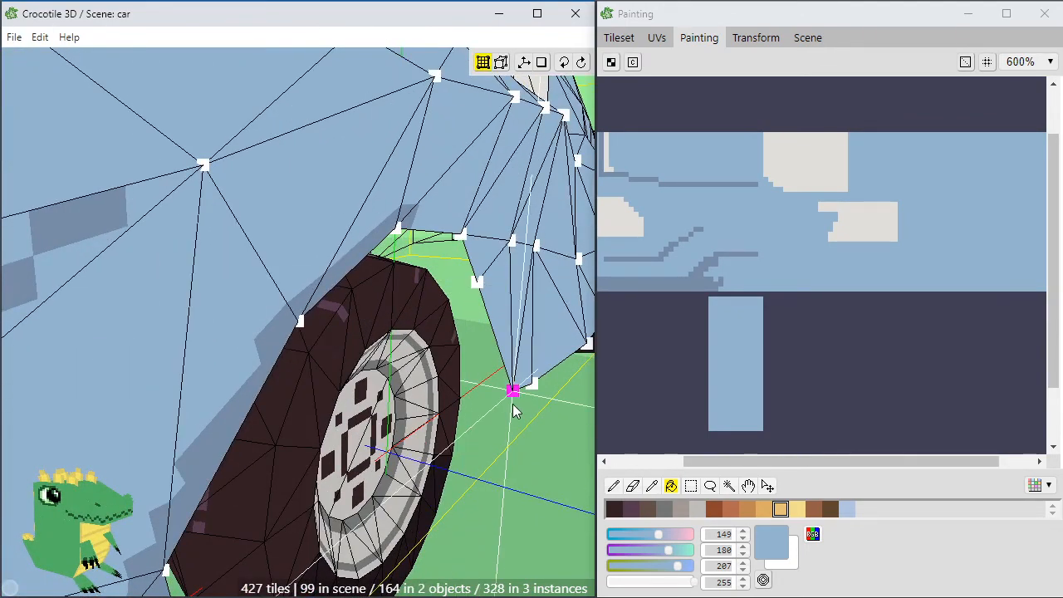
middle_drag(465, 415, 496, 422)
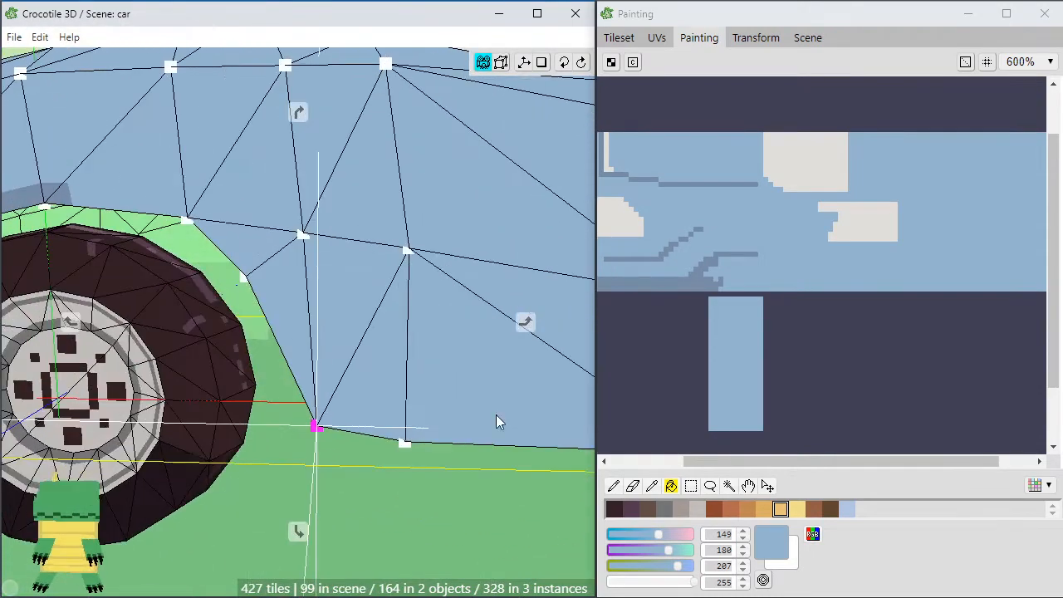
key(Right)
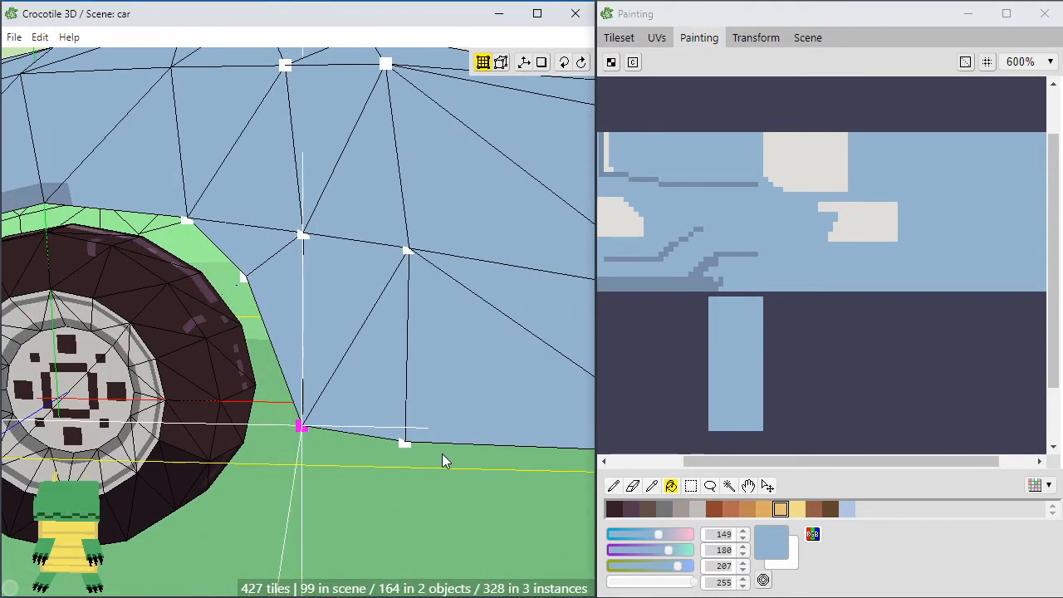
key(Up)
click(355, 357)
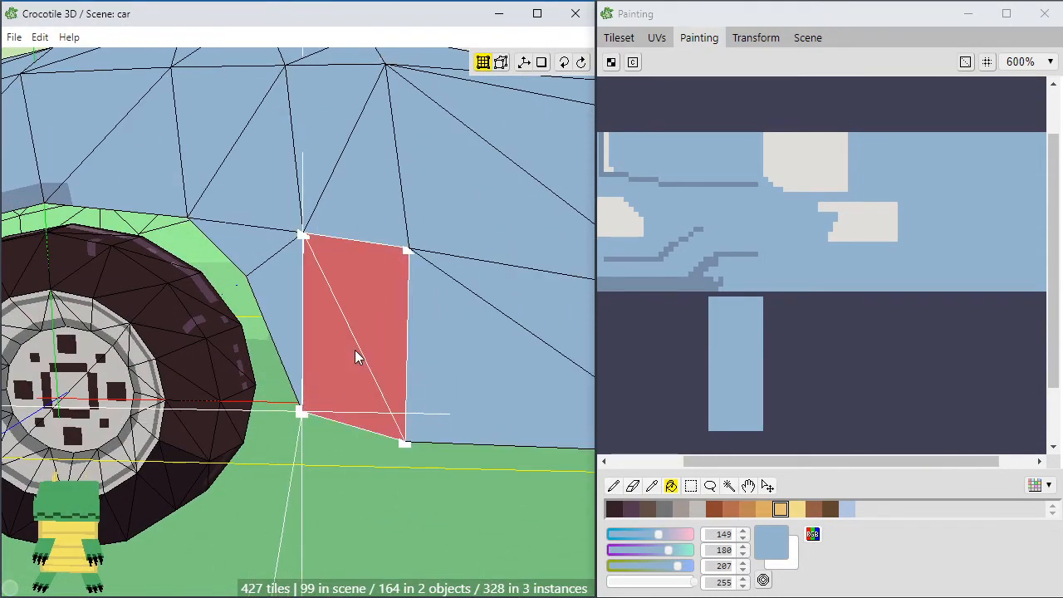
key(Tab)
Examine the reshaped front wheel arch and the gap between the skirt and the rear wheel
mouse_move(375, 403)
middle_down()
mouse_move(374, 510)
mouse_move(297, 468)
mouse_move(245, 461)
mouse_move(361, 388)
middle_up()
scroll(245, 461, down, 5)
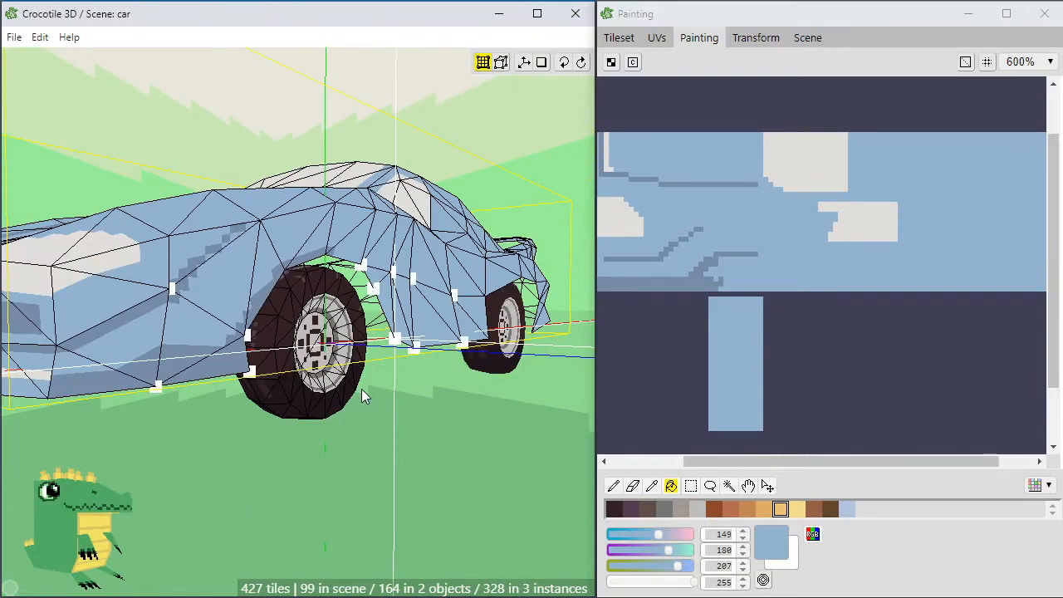
mouse_move(419, 443)
middle_down()
mouse_move(393, 350)
mouse_move(341, 344)
mouse_move(368, 450)
mouse_move(270, 448)
mouse_move(393, 446)
middle_up()
scroll(368, 449, down, 2)
scroll(394, 446, up, 5)
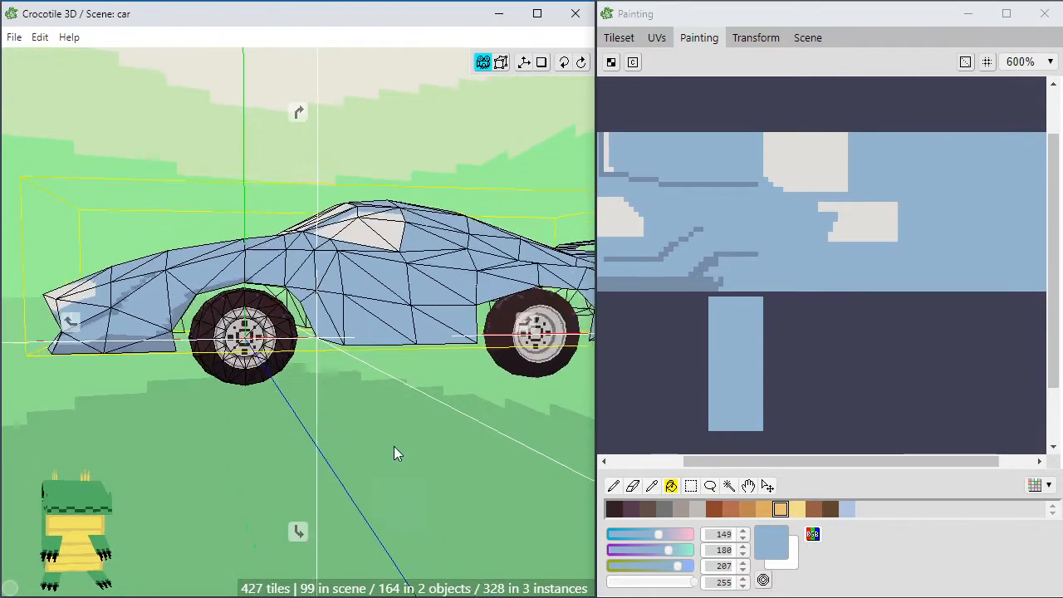
middle_drag(493, 286, 224, 287)
scroll(424, 354, up, 5)
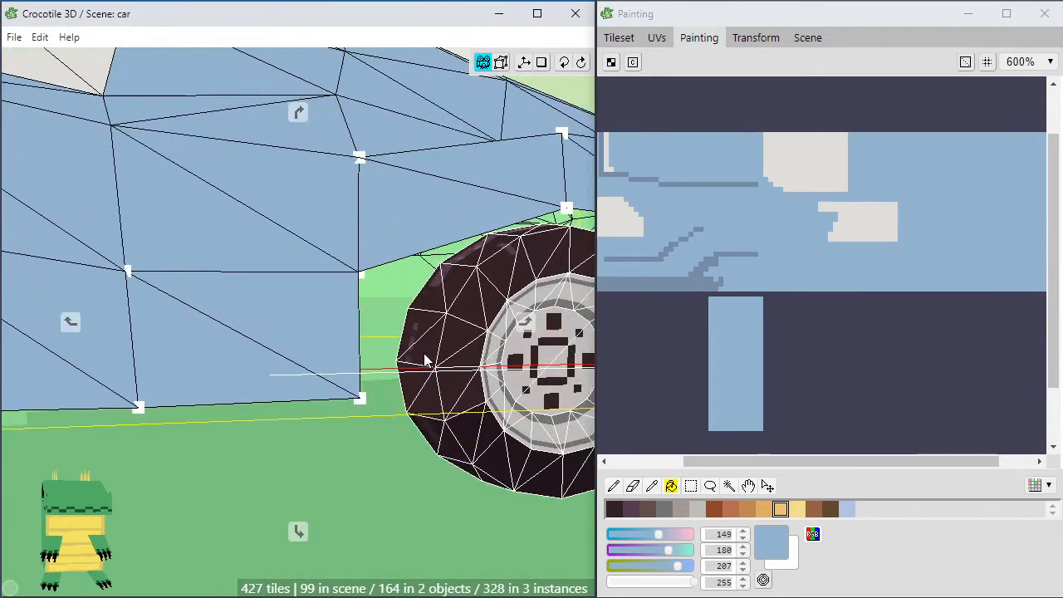
middle_drag(424, 354, 386, 357)
middle_drag(345, 322, 323, 304)
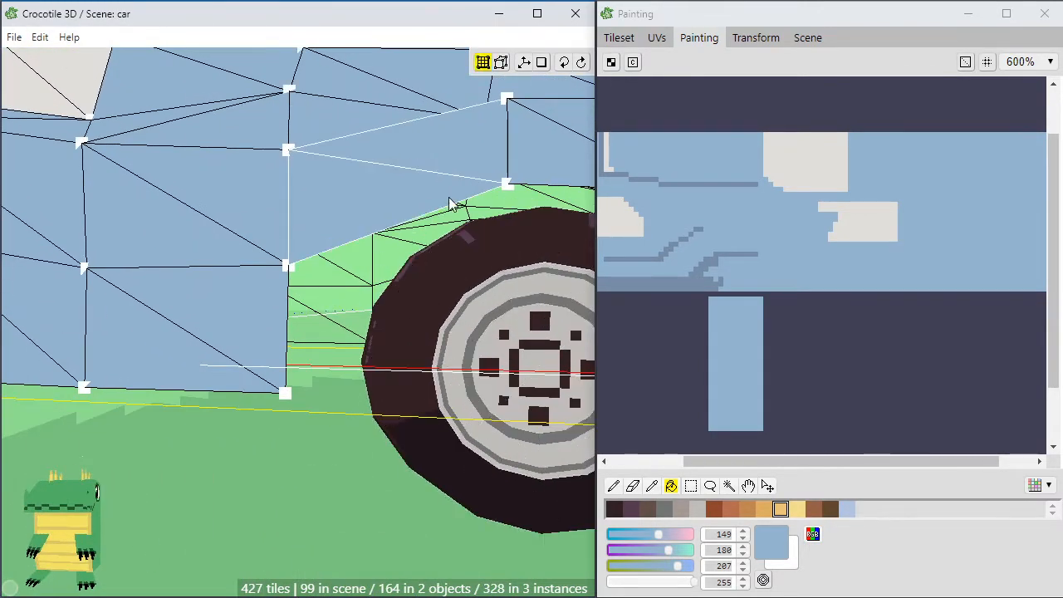
scroll(491, 243, down, 4)
middle_drag(491, 242, 446, 289)
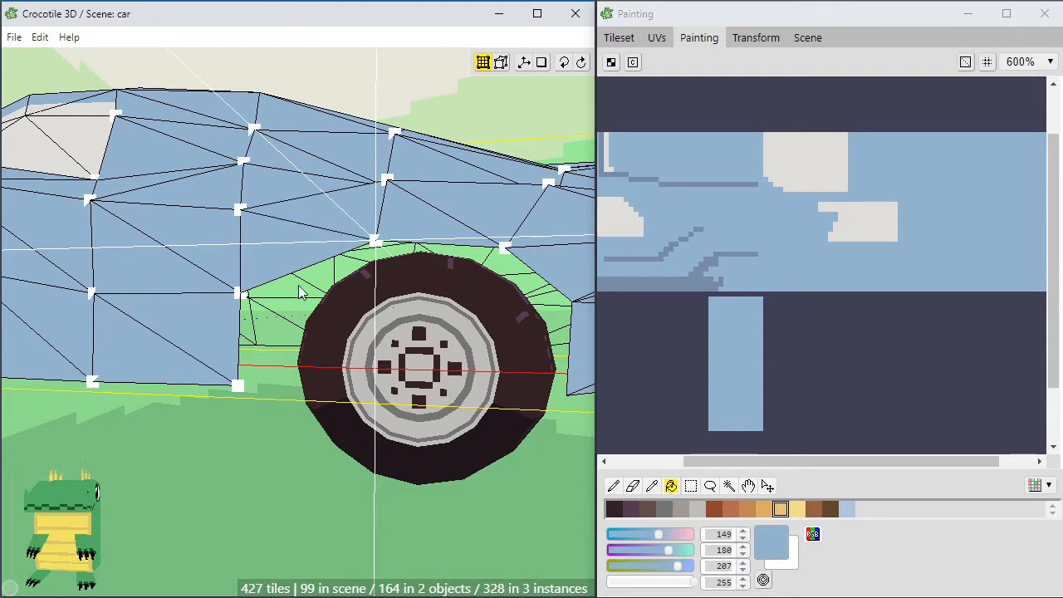
Duplicate the skirt panel ahead of the rear wheel and move the copy rearward until it adjoins the original
click(257, 276)
click(231, 335)
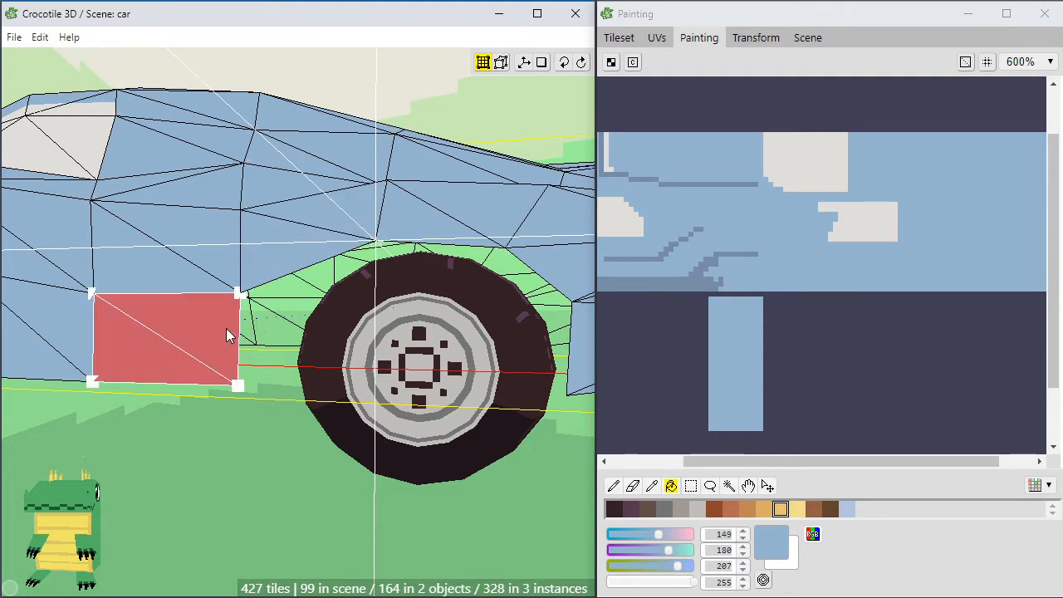
key(ctrl+v)
key(d)
key(d)
key(d)
key(d)
key(d)
key(d)
key(d)
key(d)
key(d)
key(d)
key(d)
key(d)
key(d)
key(d)
key(d)
key(d)
key(d)
key(d)
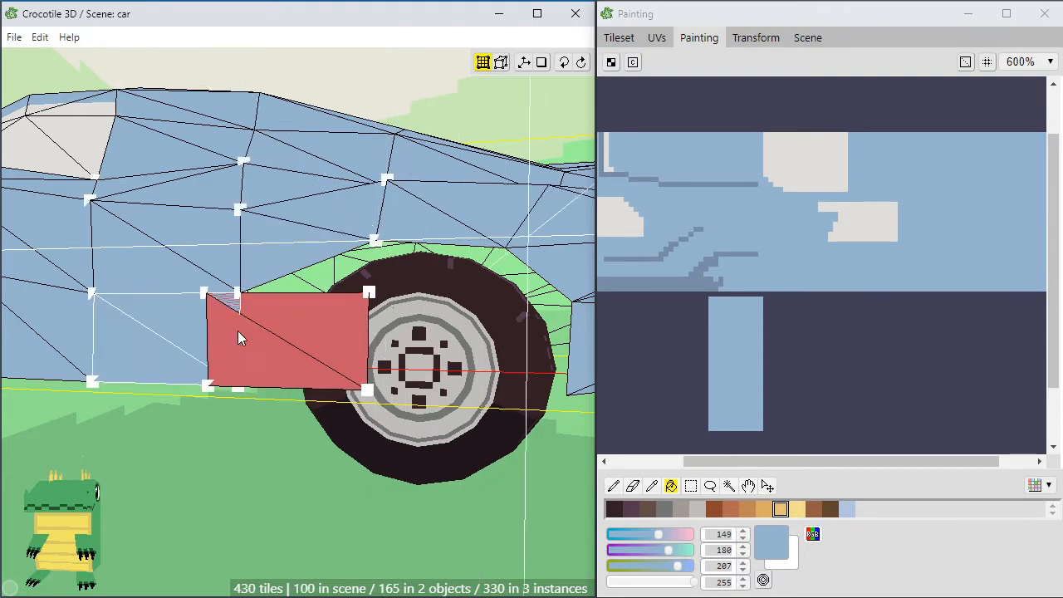
key(d)
key(Escape)
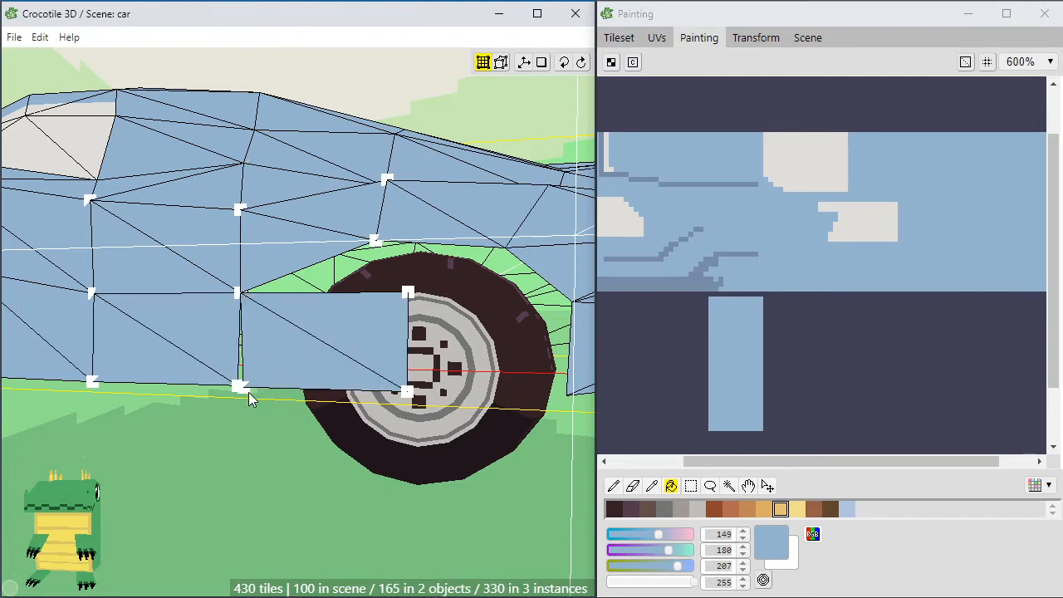
Fit the copied panel to the rear wheel arch by joining its corners to the skirt and body and pulling its lower rear vertex forward
drag(246, 392, 252, 397)
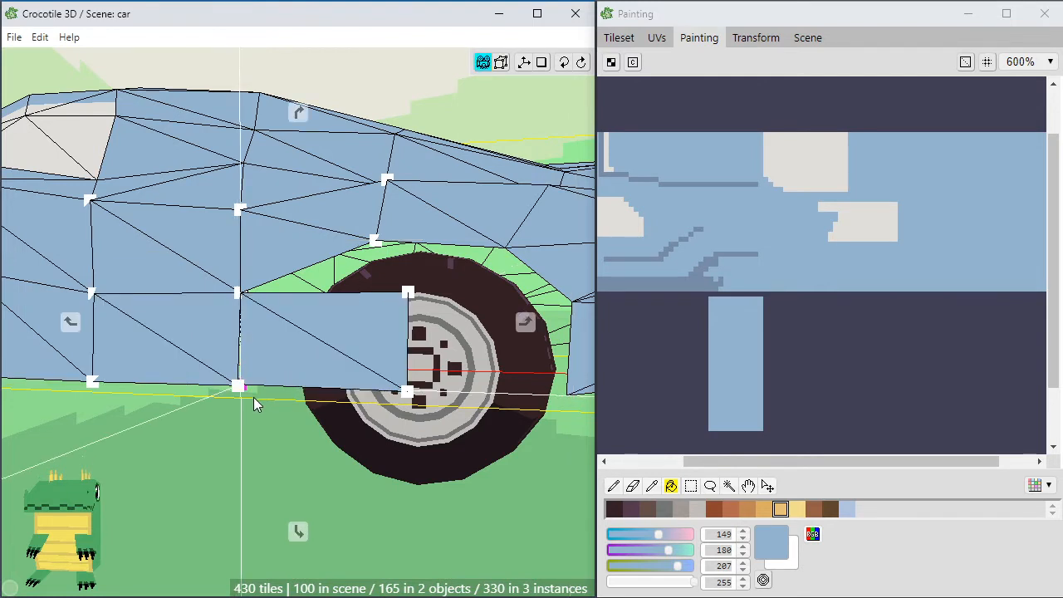
click(253, 397)
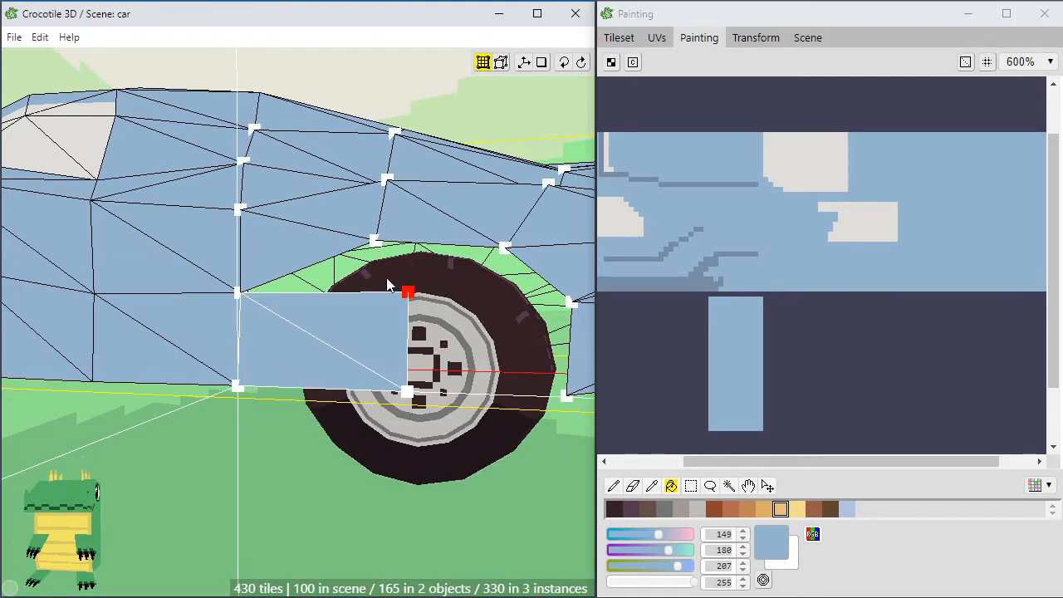
drag(387, 285, 378, 249)
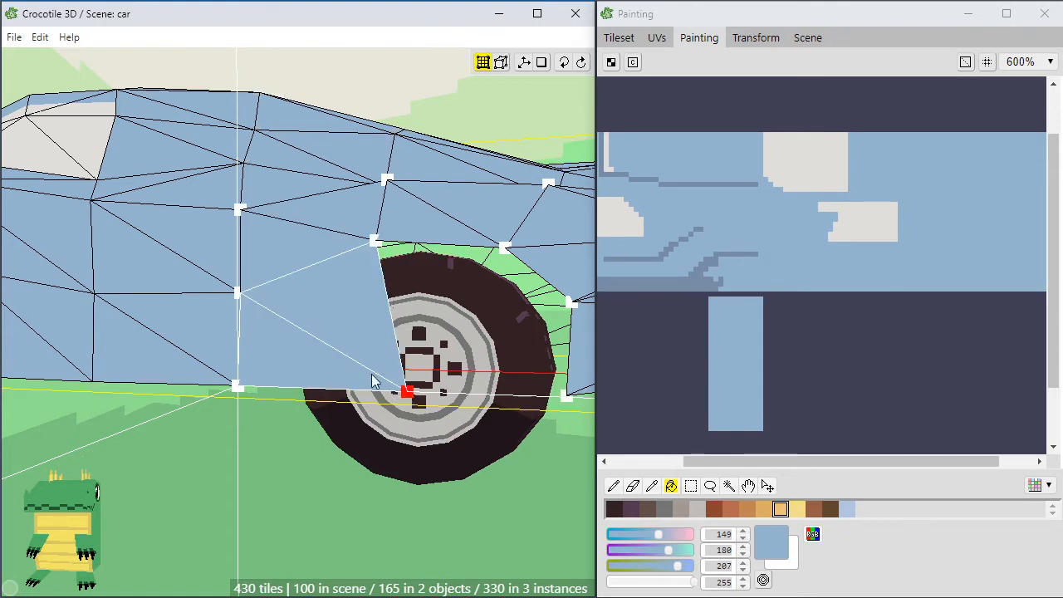
drag(407, 392, 304, 314)
Examine the new rear wheel arch panel and the overall car body from several angles
right_drag(286, 359, 339, 344)
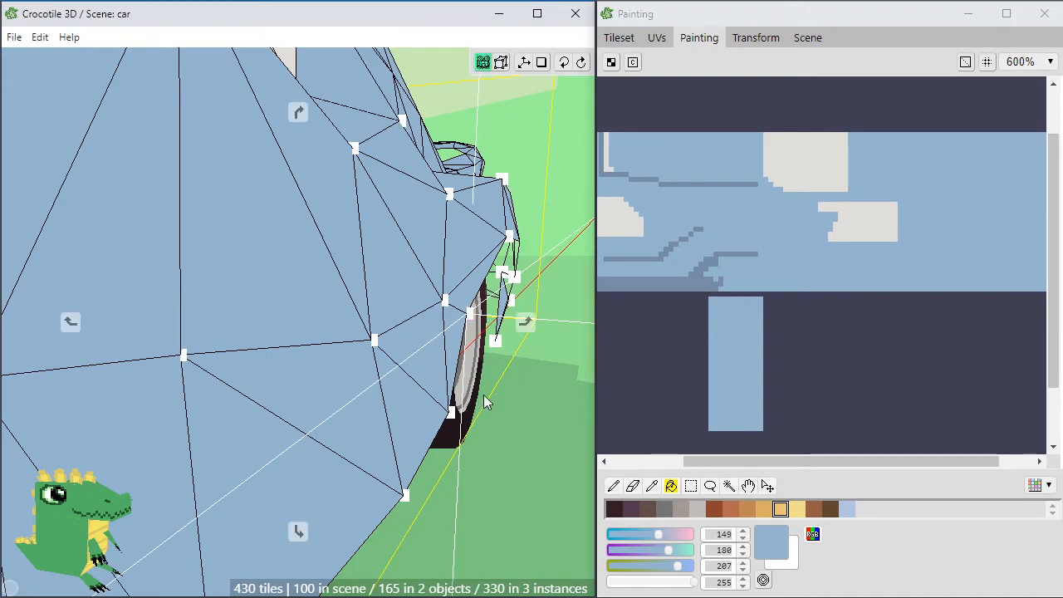
right_drag(524, 361, 424, 407)
scroll(359, 414, down, 2)
right_drag(359, 413, 465, 461)
right_drag(415, 431, 355, 404)
middle_drag(355, 405, 397, 354)
right_drag(397, 354, 354, 402)
drag(355, 400, 417, 349)
scroll(406, 396, up, 4)
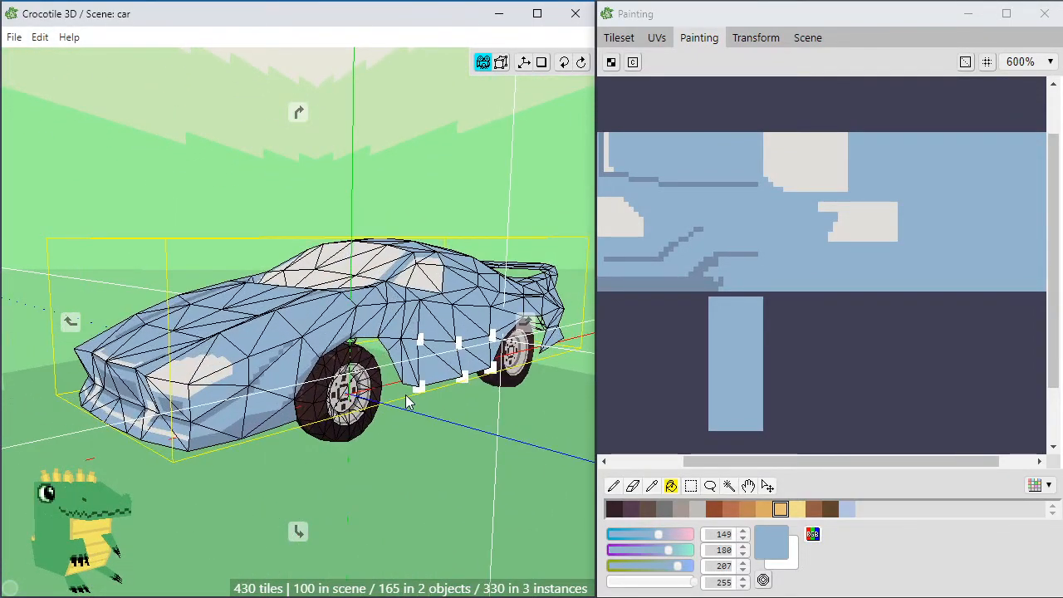
shift+drag(406, 396, 359, 332)
right_drag(359, 332, 349, 339)
scroll(455, 405, up, 3)
right_drag(519, 399, 480, 376)
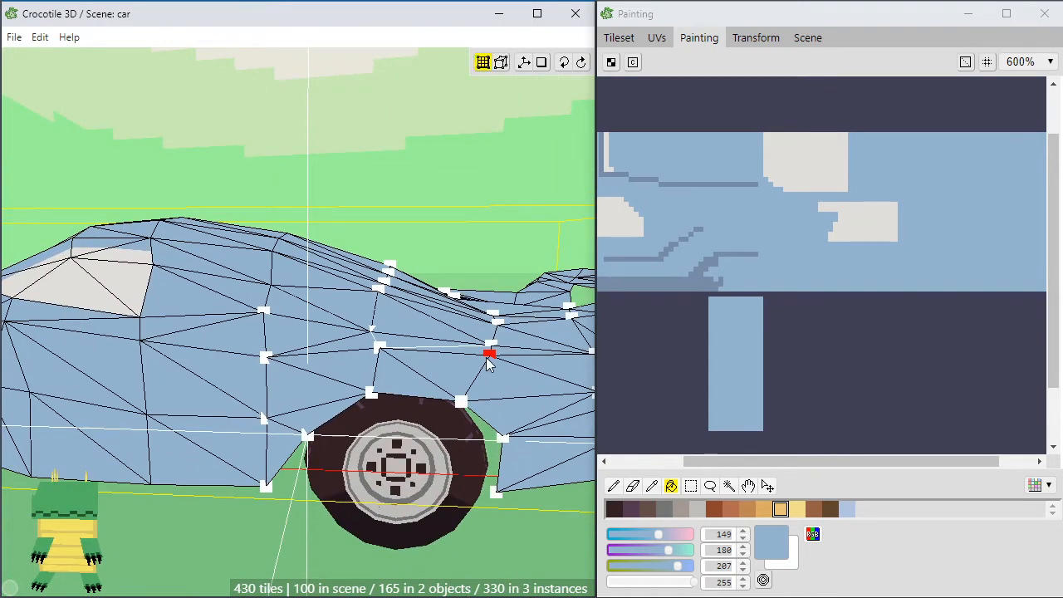
Leave vertex editing and save the car scene
scroll(488, 364, down, 1)
key(Tab)
key(ctrl+s)
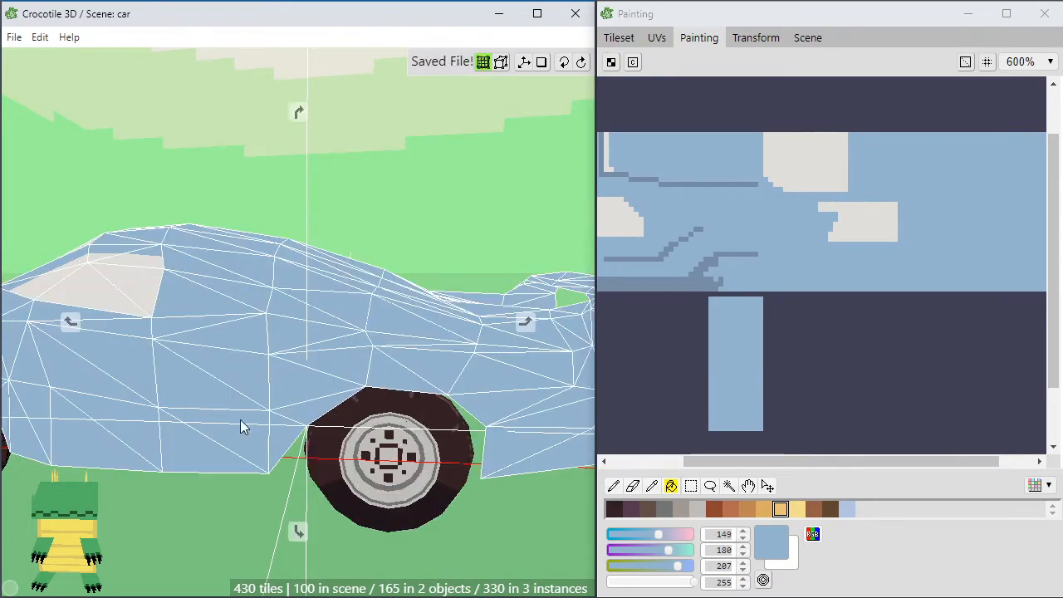
right_drag(242, 427, 325, 368)
scroll(325, 367, down, 1)
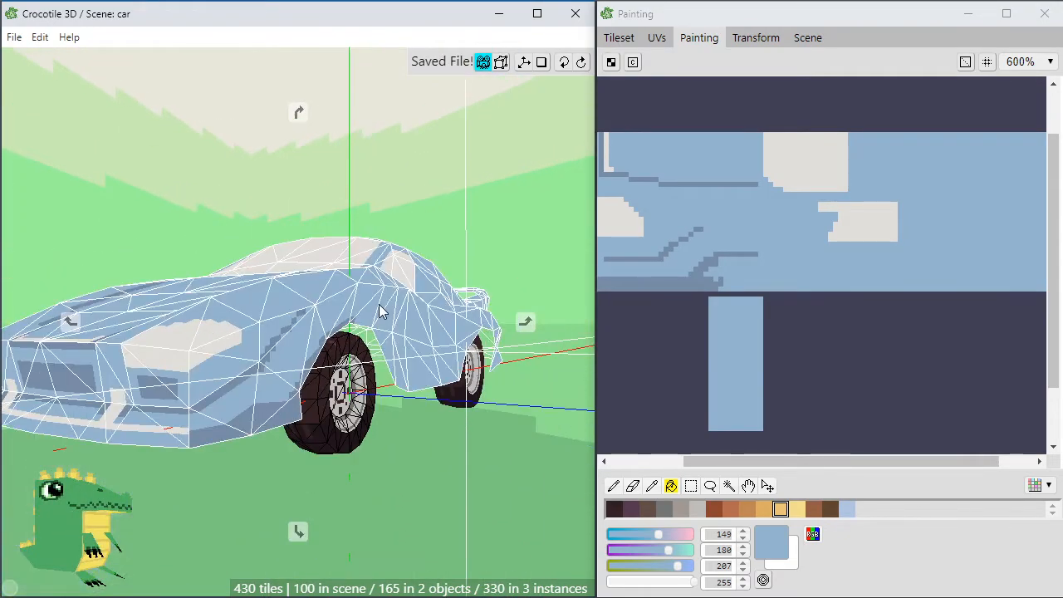
Finish editing the car body object and select the front and rear wheel instances
mouse_move(379, 304)
right_down()
mouse_move(463, 233)
mouse_move(388, 300)
right_up()
key(Tab)
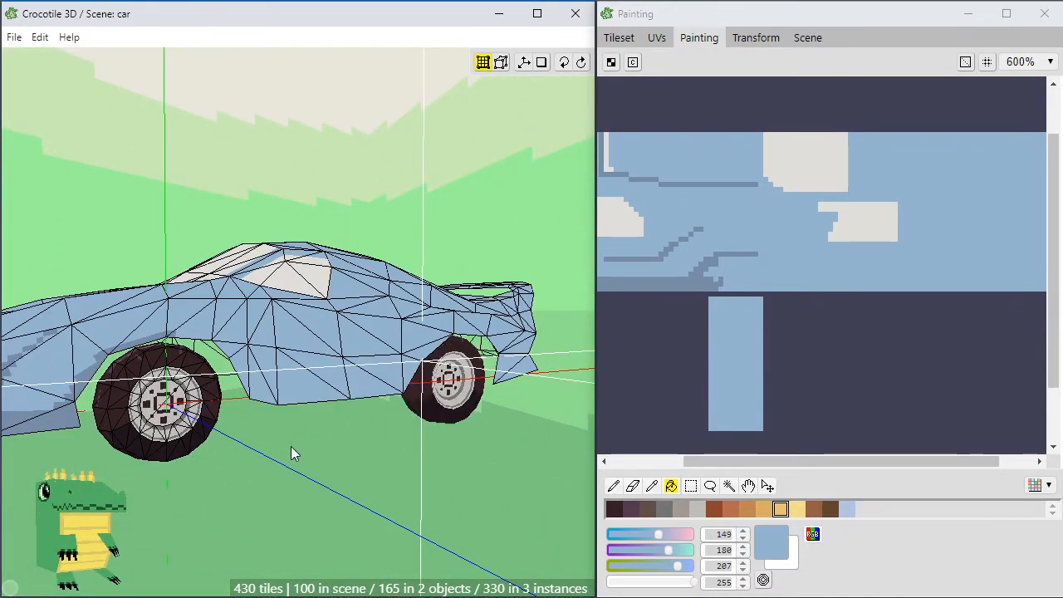
key(ctrl+a)
key(Tab)
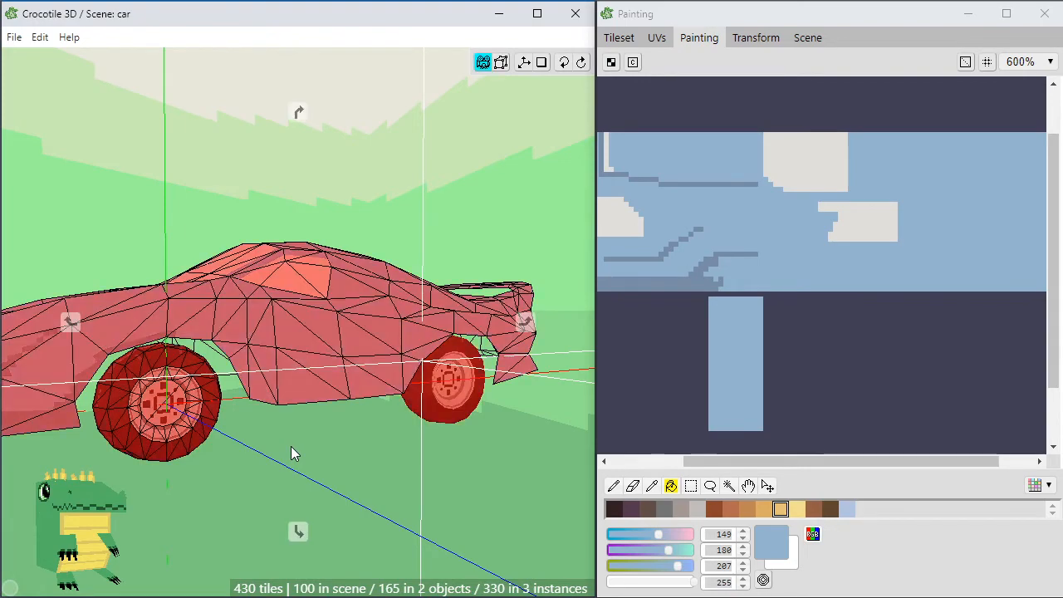
key(Delete)
key(s)
key(s)
key(s)
right_drag(277, 452, 331, 403)
key(a)
key(Escape)
key(Escape)
scroll(488, 425, down, 3)
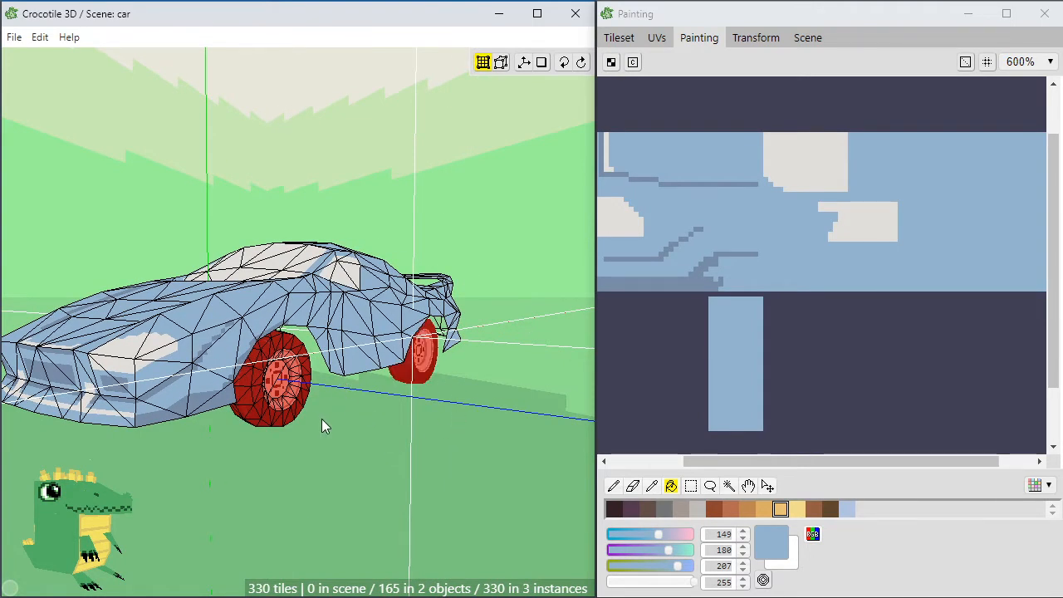
Try rotating the two selected wheels together about their shared centre
right_drag(321, 418, 199, 349)
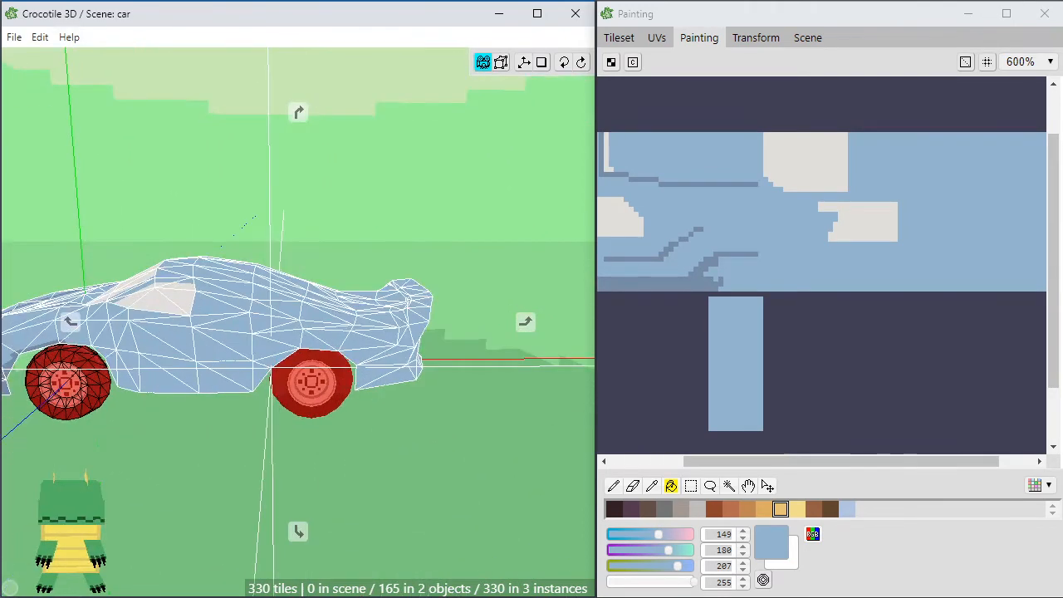
right_drag(378, 371, 314, 397)
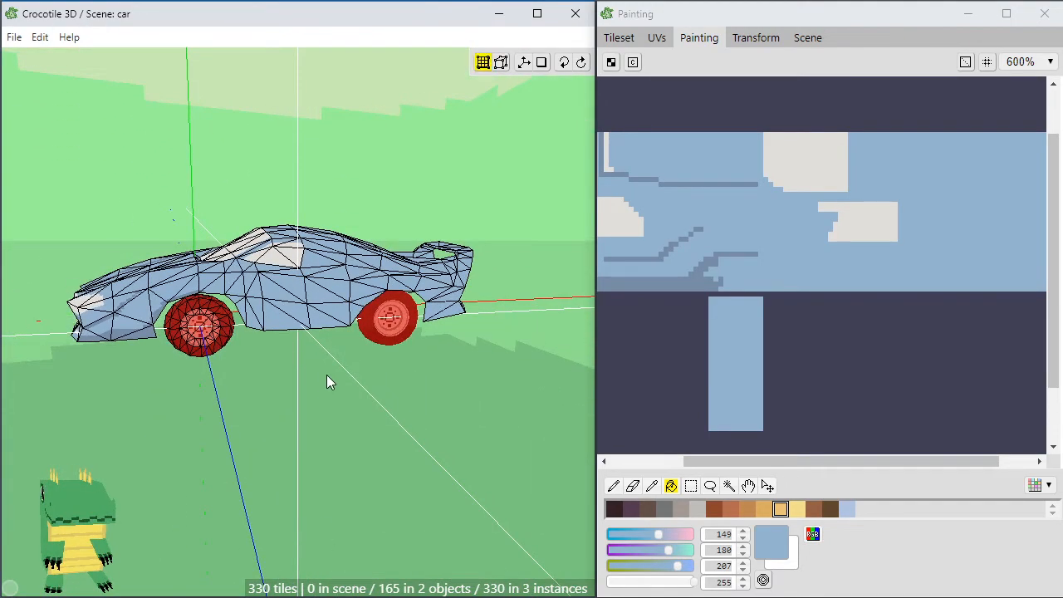
key(ctrl+z)
key(ctrl+z)
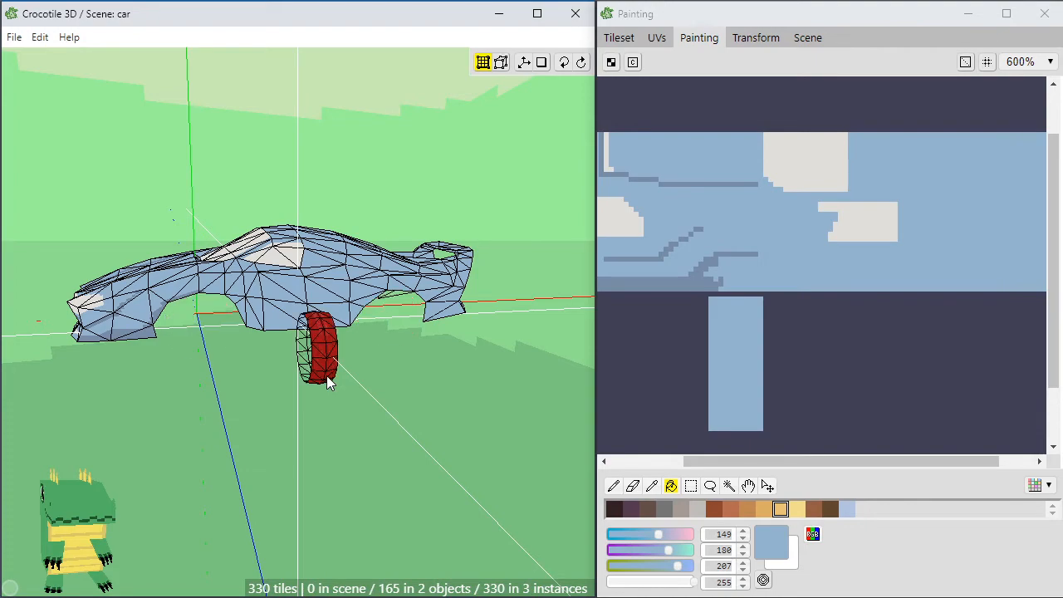
right_drag(327, 376, 211, 350)
key(ctrl+z)
key(ctrl+z)
Duplicate both wheel instances and move the turned copies across to the opposite side of the car
right_click(205, 333)
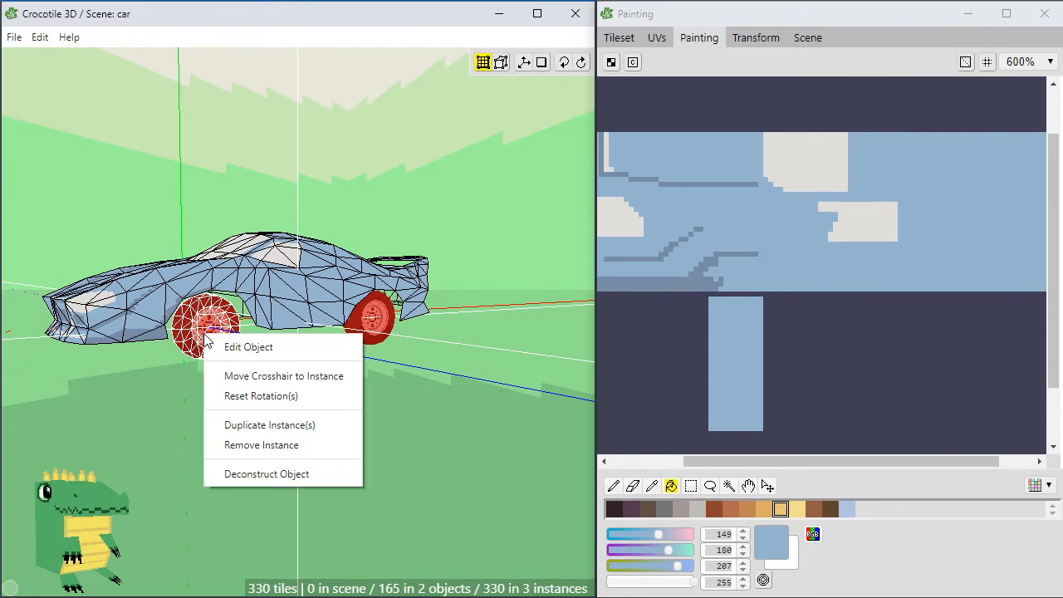
click(251, 425)
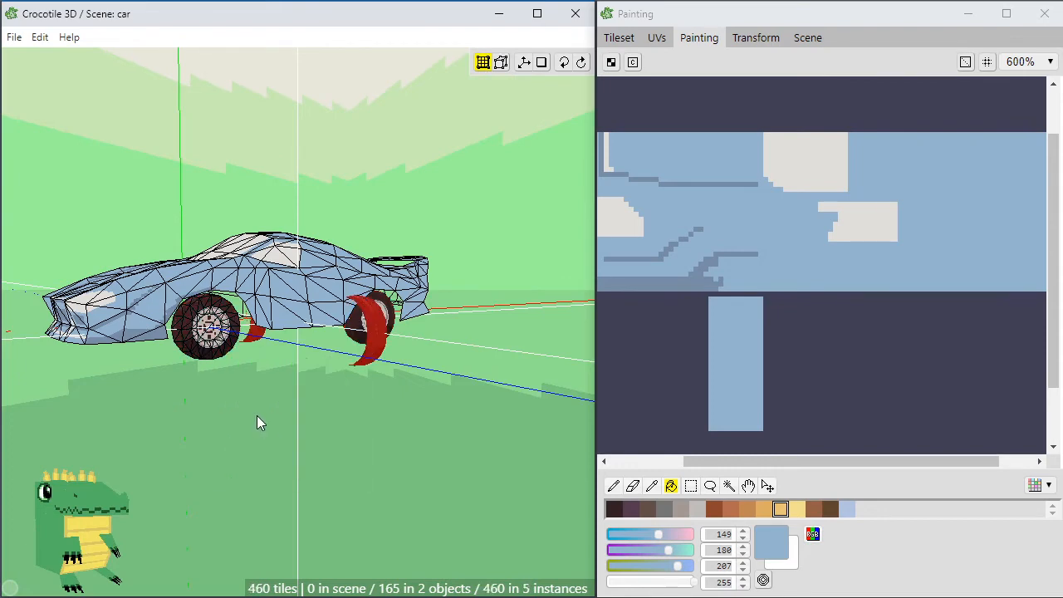
right_drag(256, 416, 242, 435)
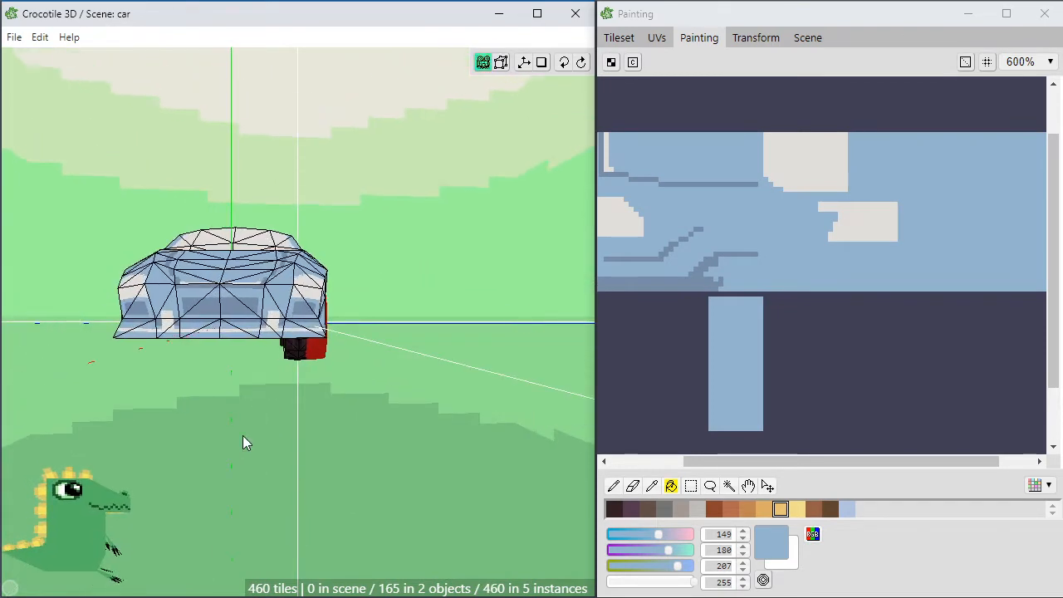
key(a)
key(a)
key(a)
key(a)
key(a)
key(a)
key(a)
key(a)
key(a)
key(a)
key(a)
key(a)
key(a)
key(a)
key(a)
key(a)
key(a)
key(a)
key(a)
key(a)
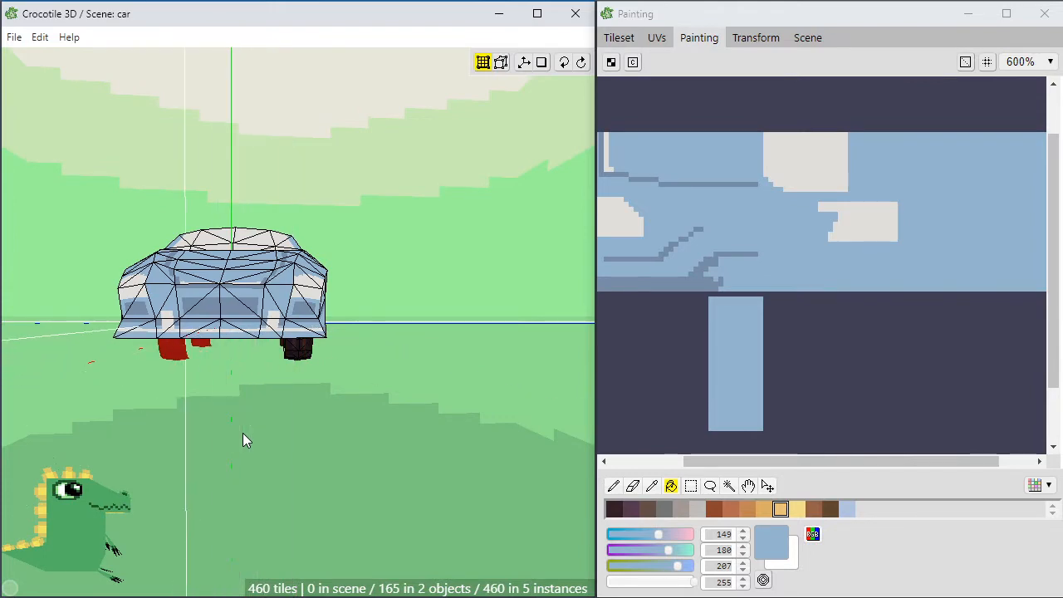
Examine how the front and rear wheels on both sides sit in the body from several angles
right_drag(229, 434, 95, 533)
scroll(218, 421, up, 4)
right_drag(268, 439, 220, 419)
right_drag(305, 417, 311, 389)
middle_drag(311, 383, 345, 350)
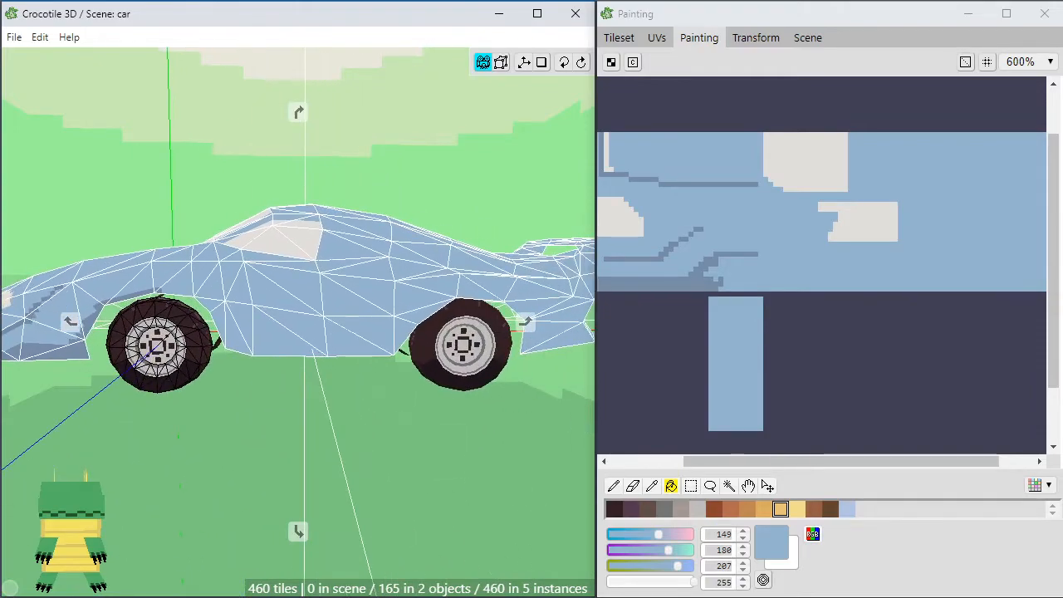
mouse_move(222, 394)
right_down()
mouse_move(257, 397)
mouse_move(224, 387)
mouse_move(235, 383)
right_up()
mouse_move(235, 383)
middle_down()
mouse_move(306, 383)
mouse_move(241, 375)
middle_up()
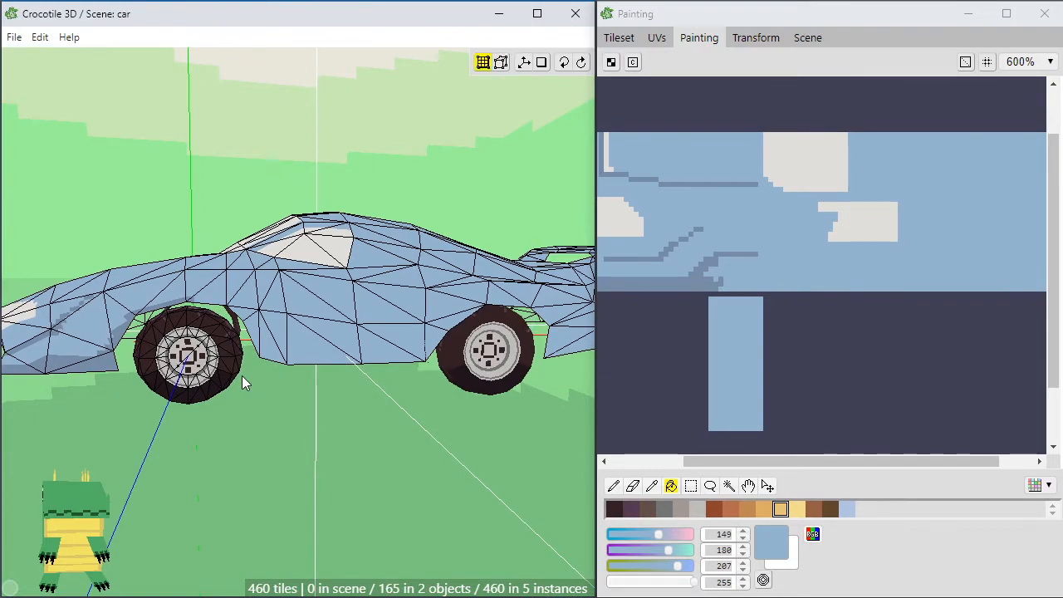
right_drag(481, 407, 462, 447)
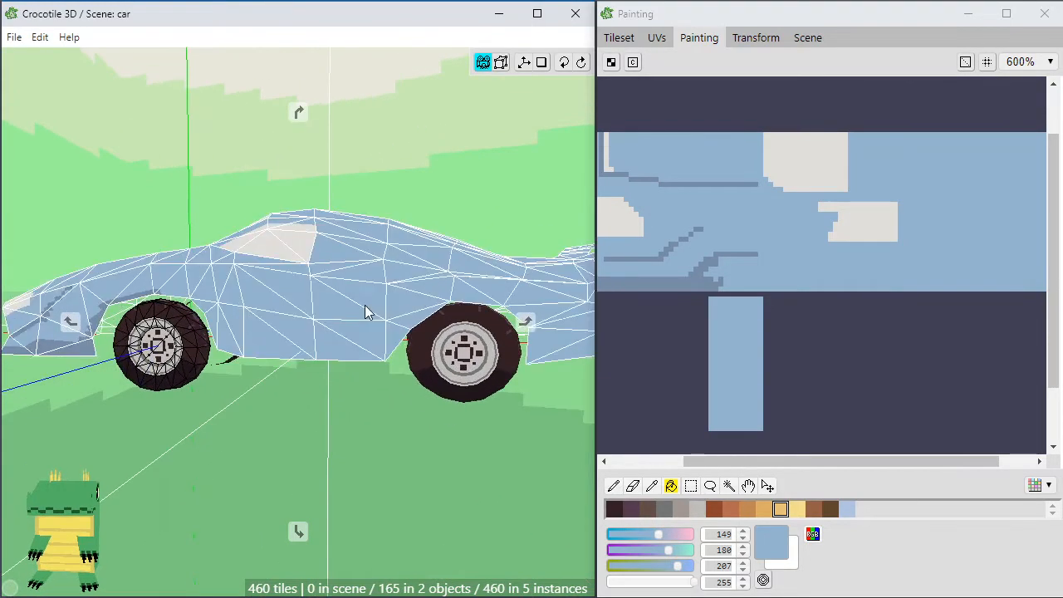
right_drag(365, 307, 178, 228)
right_drag(333, 286, 499, 315)
middle_drag(498, 316, 434, 277)
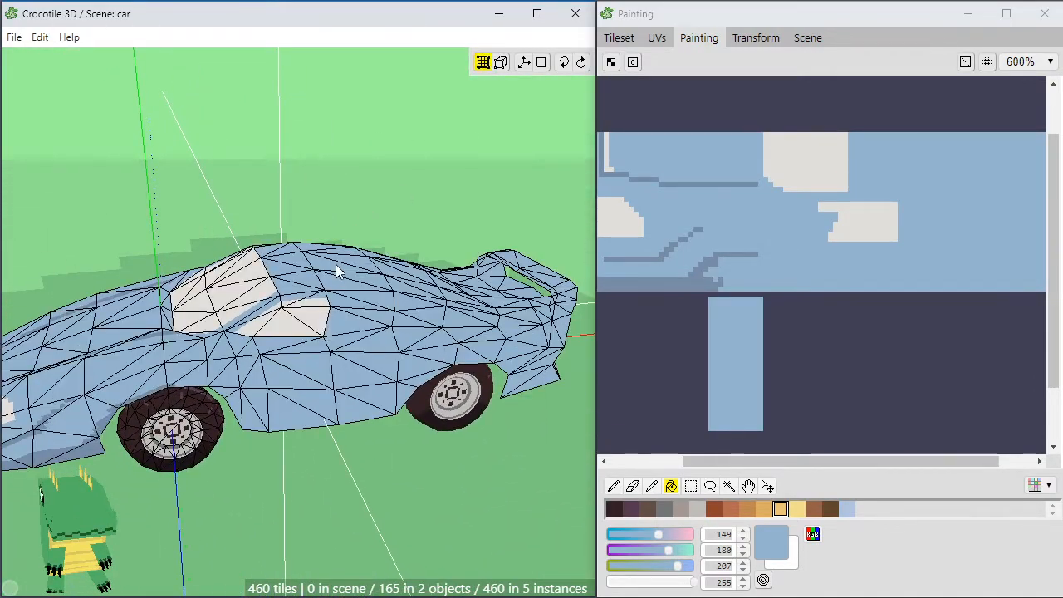
Save the car scene and open the car body object for editing
scroll(299, 348, up, 2)
middle_drag(299, 348, 383, 278)
click(392, 277)
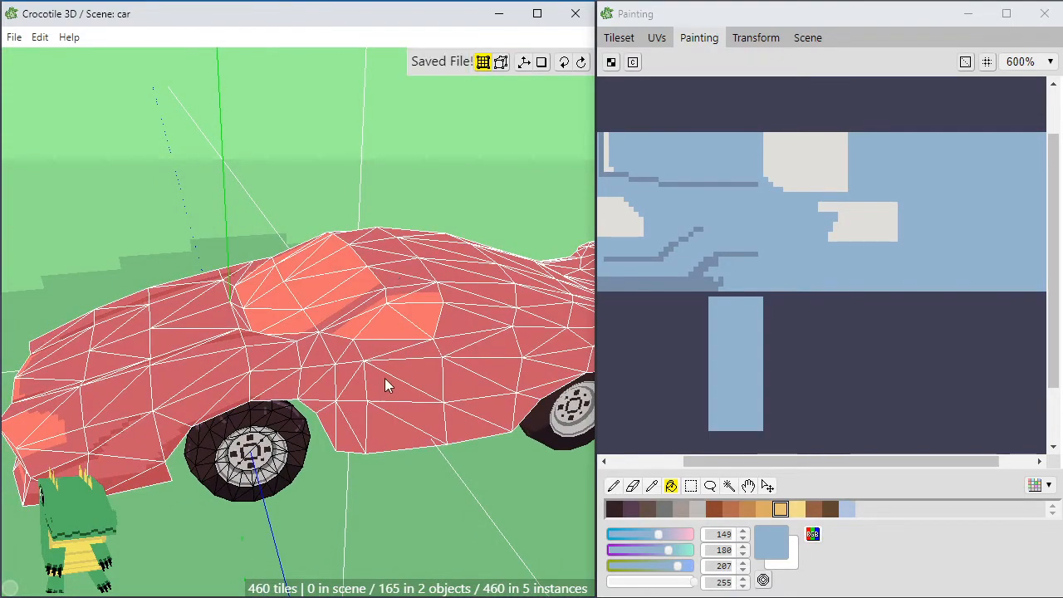
click(366, 338)
middle_drag(313, 338, 291, 367)
middle_drag(373, 351, 237, 353)
key(ctrl+a)
key(ctrl+a)
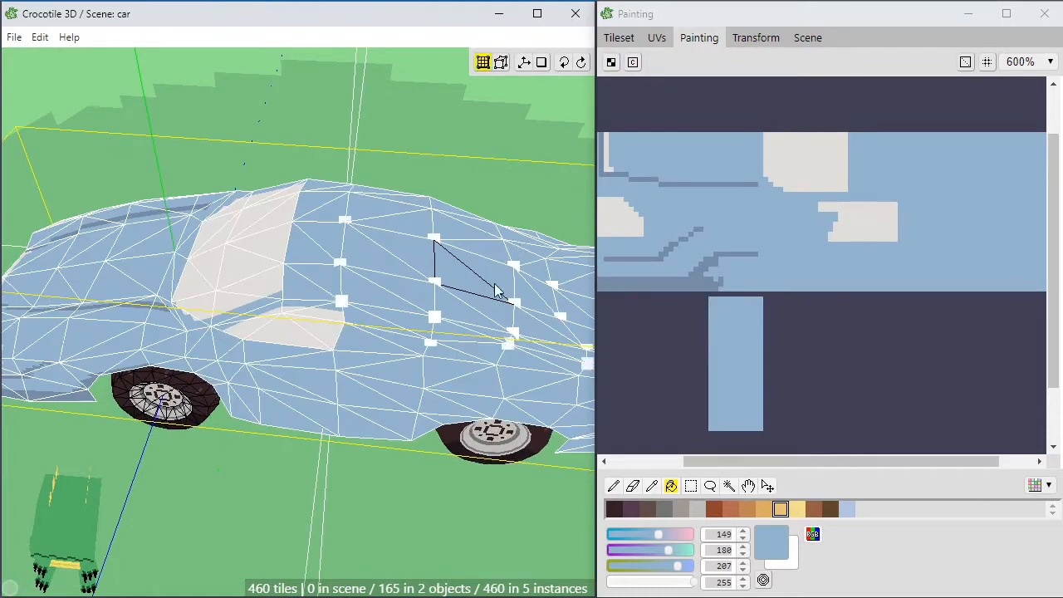
Select the near half of the hood, headlight and front fender faces and show their UV mapping
right_drag(207, 348, 152, 316)
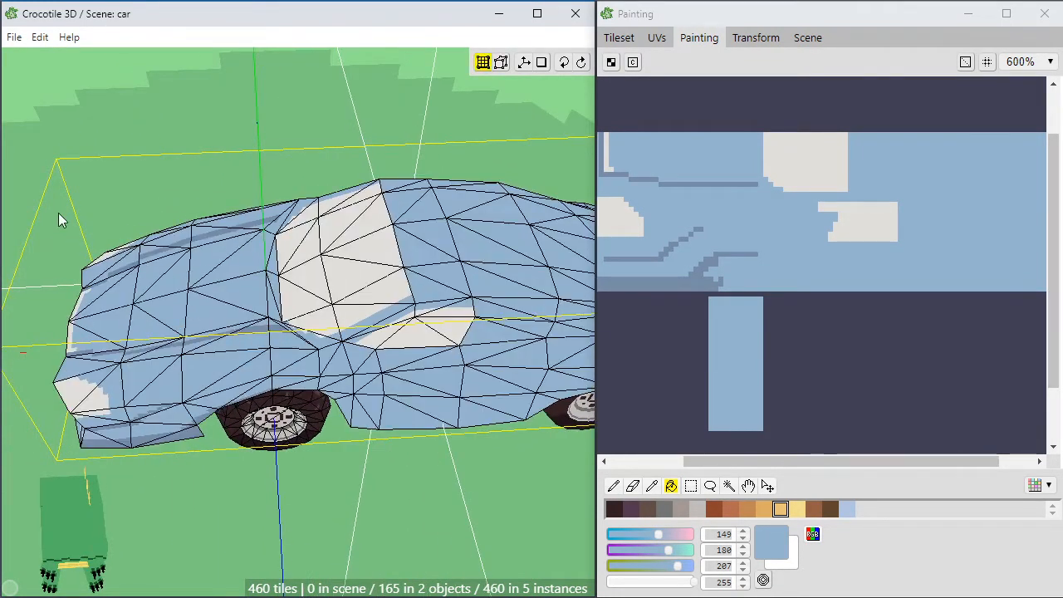
mouse_move(55, 214)
mouse_down()
mouse_move(264, 444)
mouse_move(259, 466)
mouse_up()
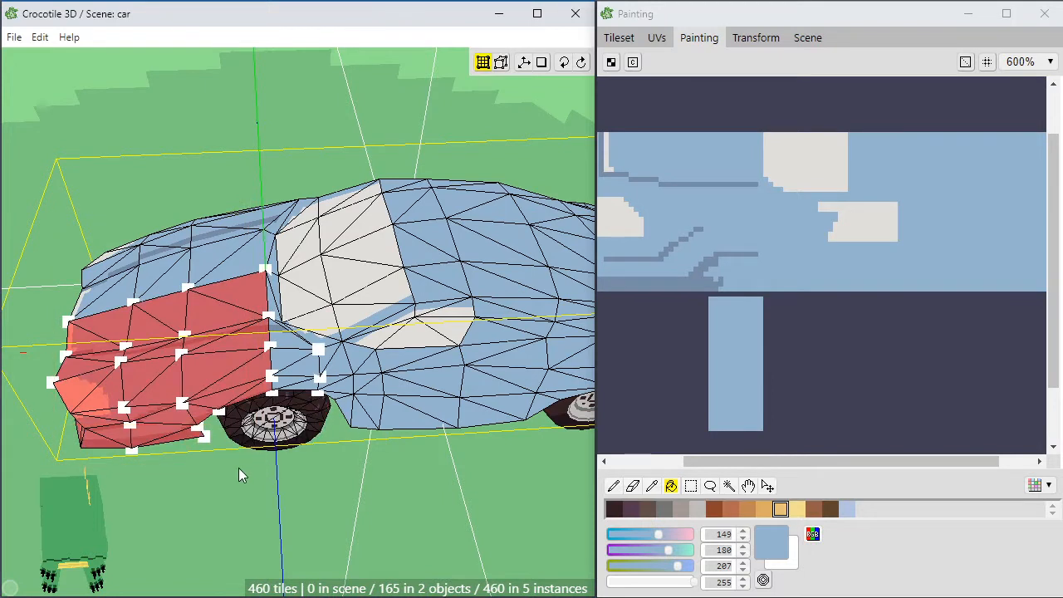
click(657, 38)
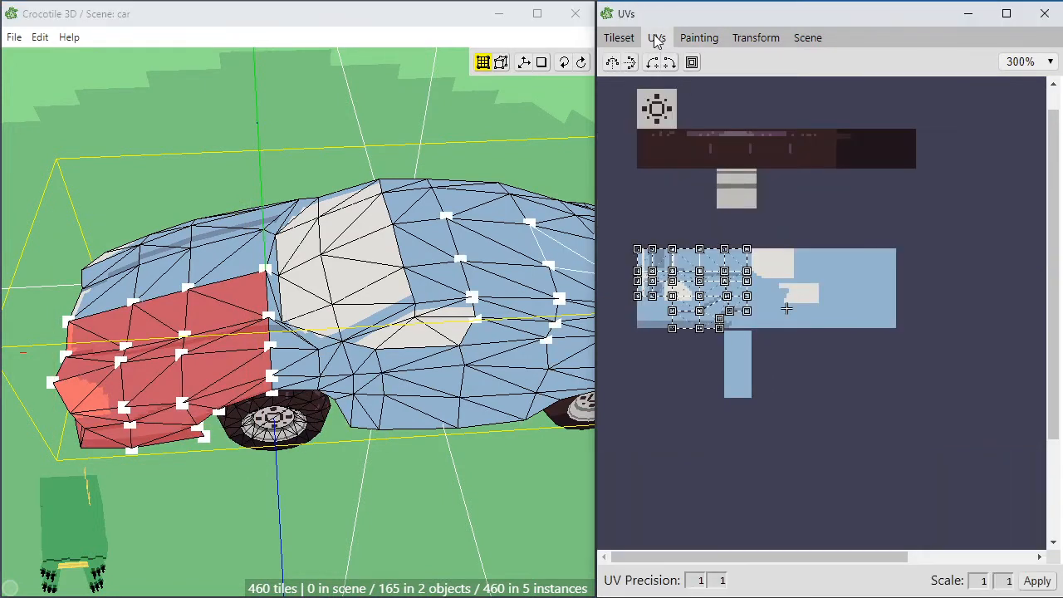
scroll(699, 307, up, 2)
middle_drag(719, 365, 847, 360)
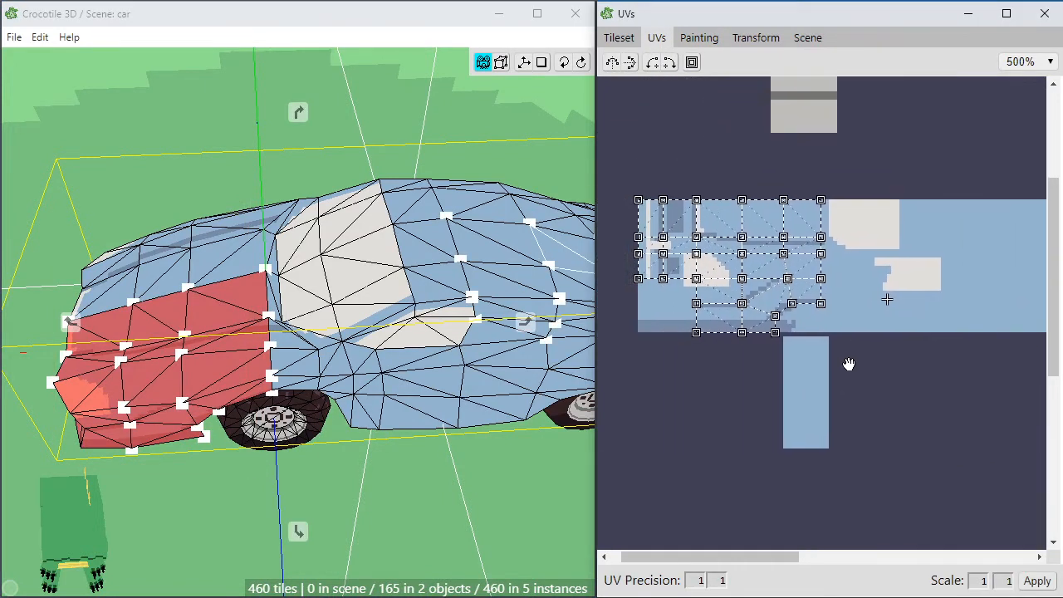
Add the faces above and behind the front wheel arch and the near half of the windshield to the selection
shift+click(292, 375)
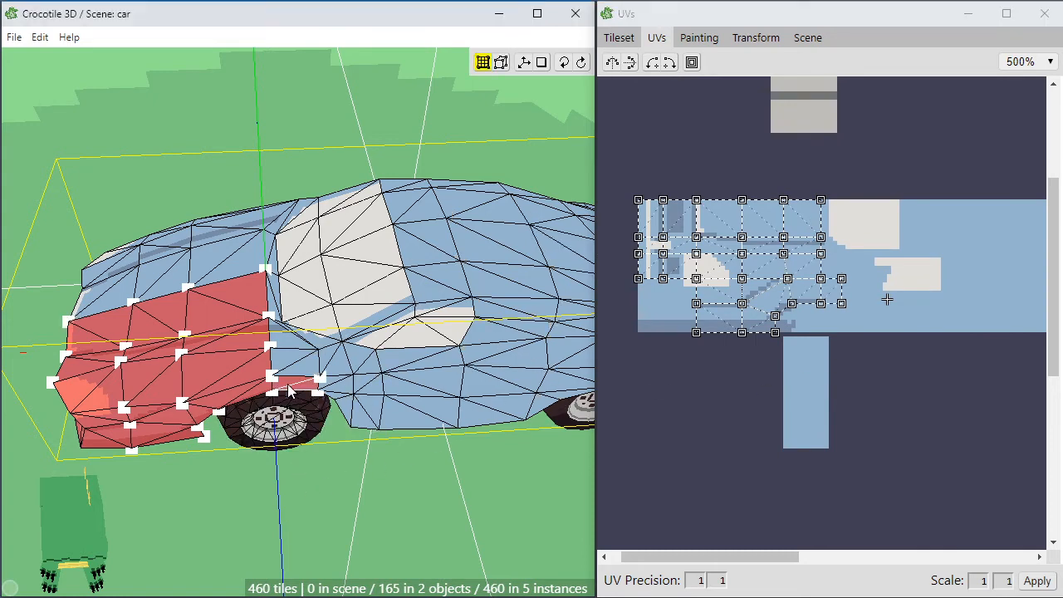
scroll(336, 378, up, 3)
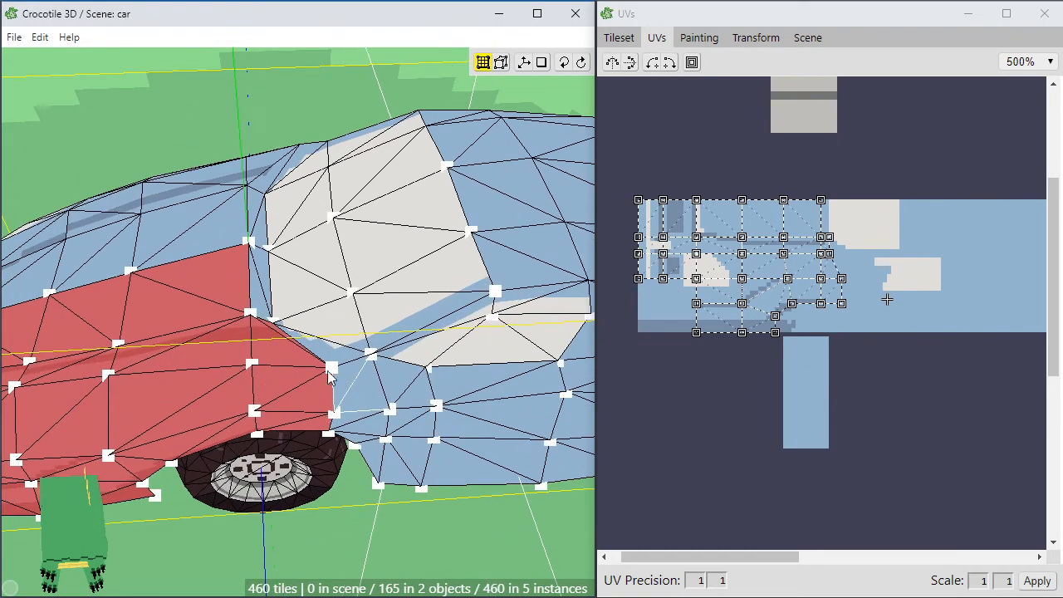
mouse_move(325, 275)
shift+mouse_down()
mouse_move(416, 251)
mouse_move(417, 293)
mouse_move(360, 351)
shift+mouse_up()
shift+click(368, 380)
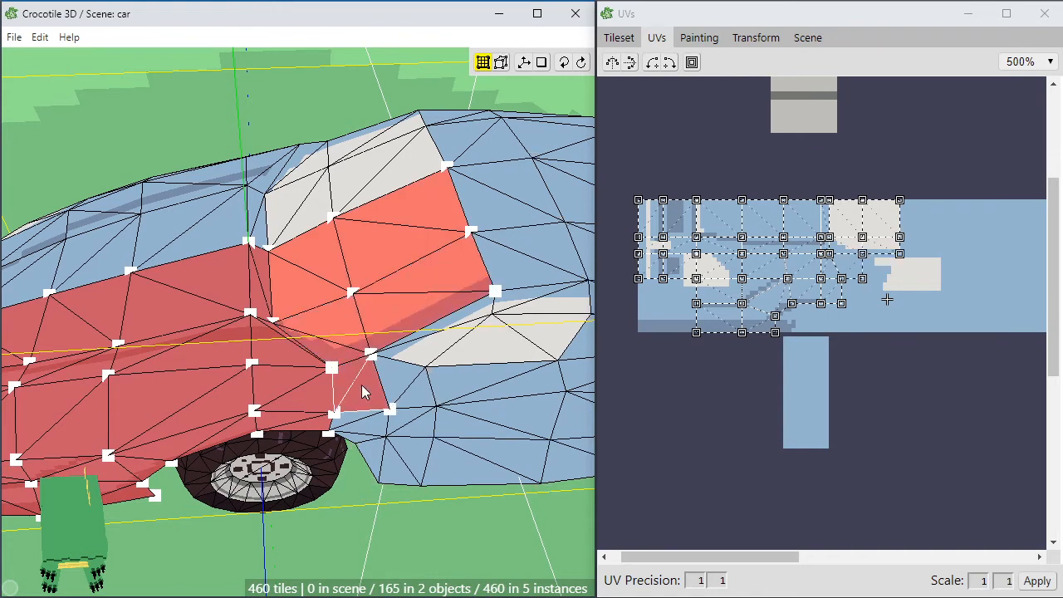
Extend the face selection over the side window, its upper frame and the front roof section
shift+click(427, 357)
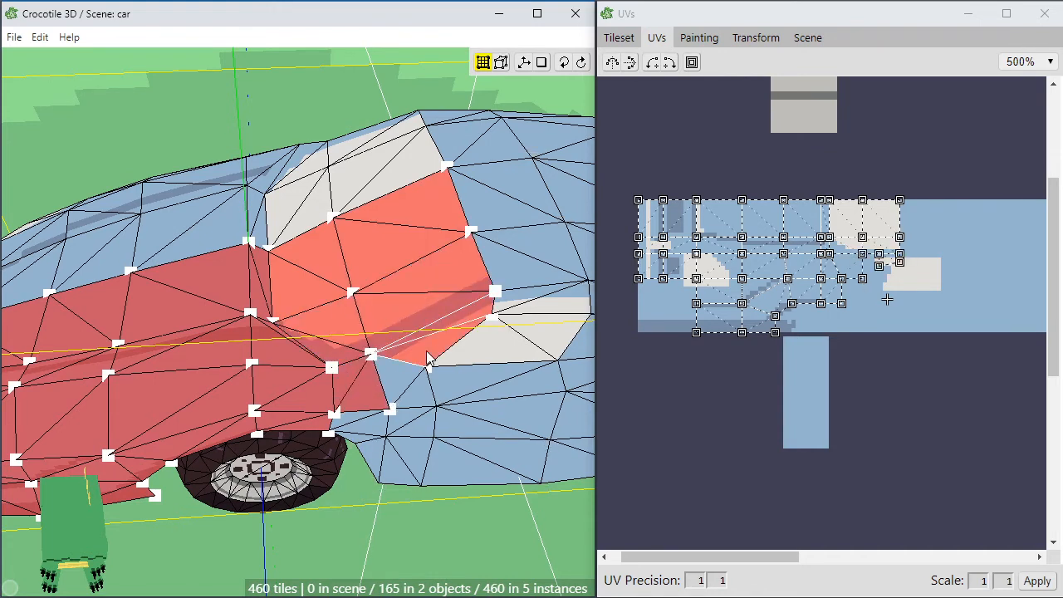
shift+click(496, 352)
shift+click(528, 306)
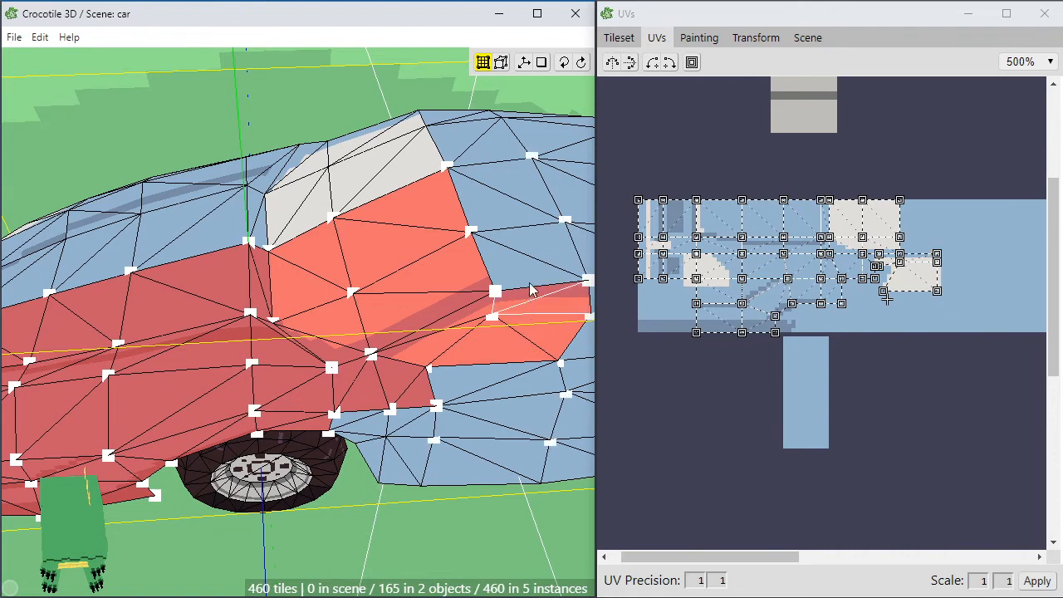
shift+click(530, 274)
shift+click(515, 213)
Add the door faces below the side window and those just behind the front wheel arch to the selection
key(space)
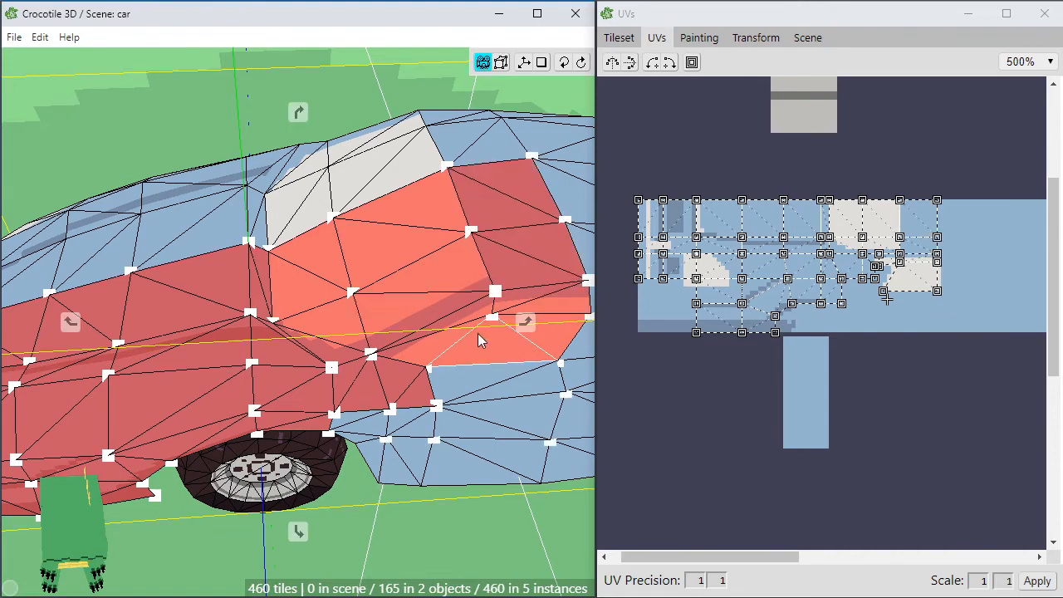
drag(477, 333, 355, 254)
key(space)
shift+click(401, 312)
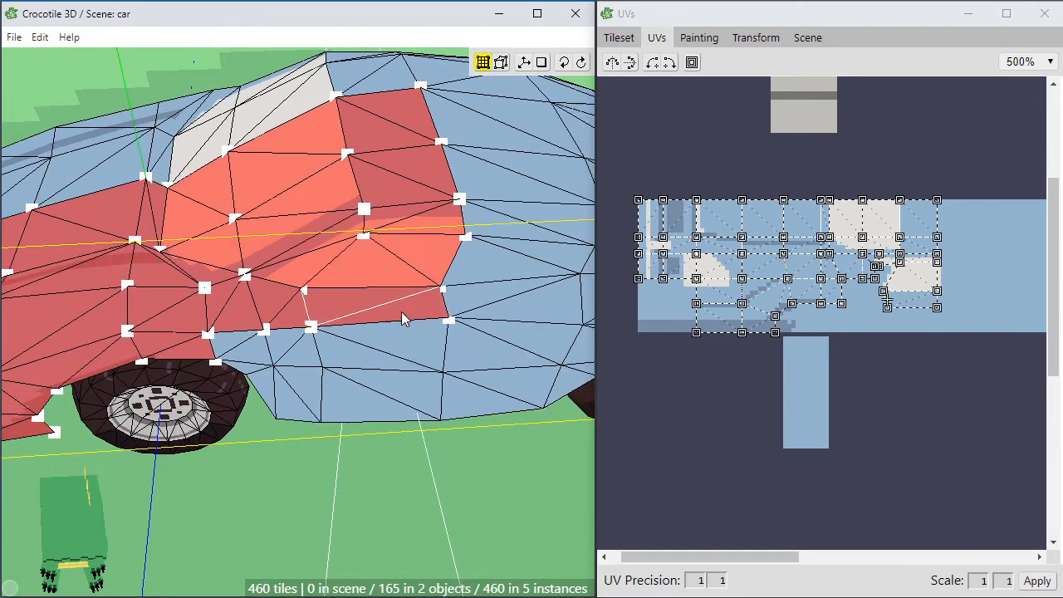
shift+click(237, 347)
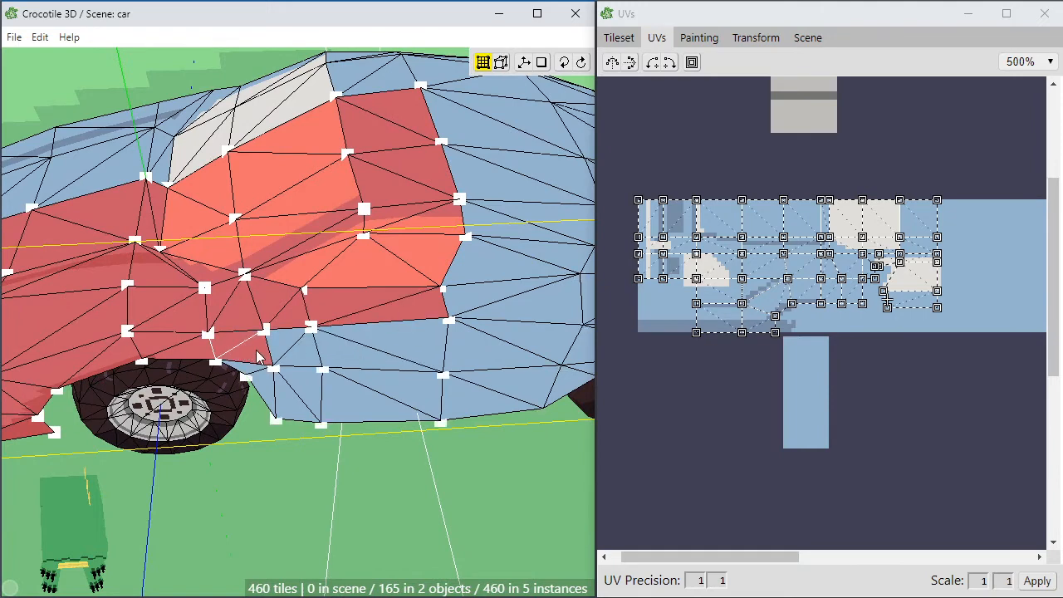
shift+click(291, 345)
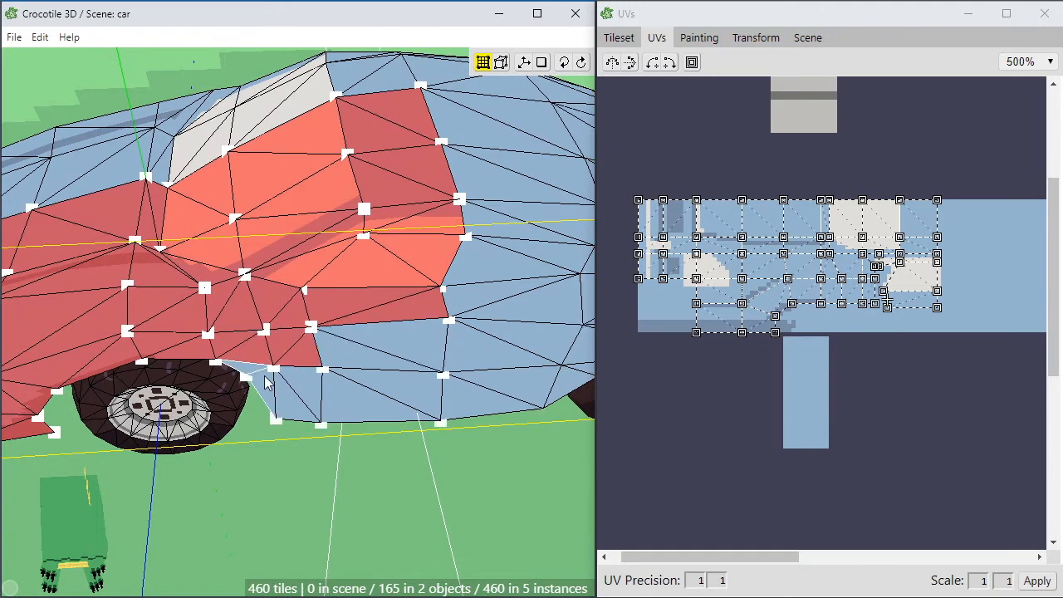
Select the skirt face directly behind the front wheel arch and move its UVs just below the adjoining fender face's UVs, keeping both selected
scroll(474, 384, up, 2)
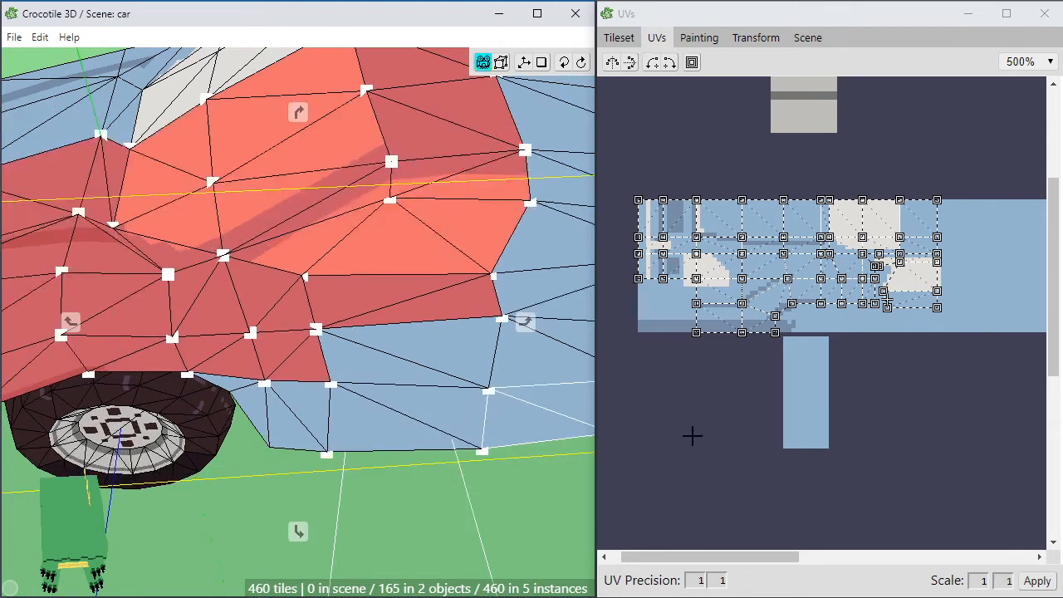
drag(709, 558, 729, 555)
scroll(848, 362, up, 4)
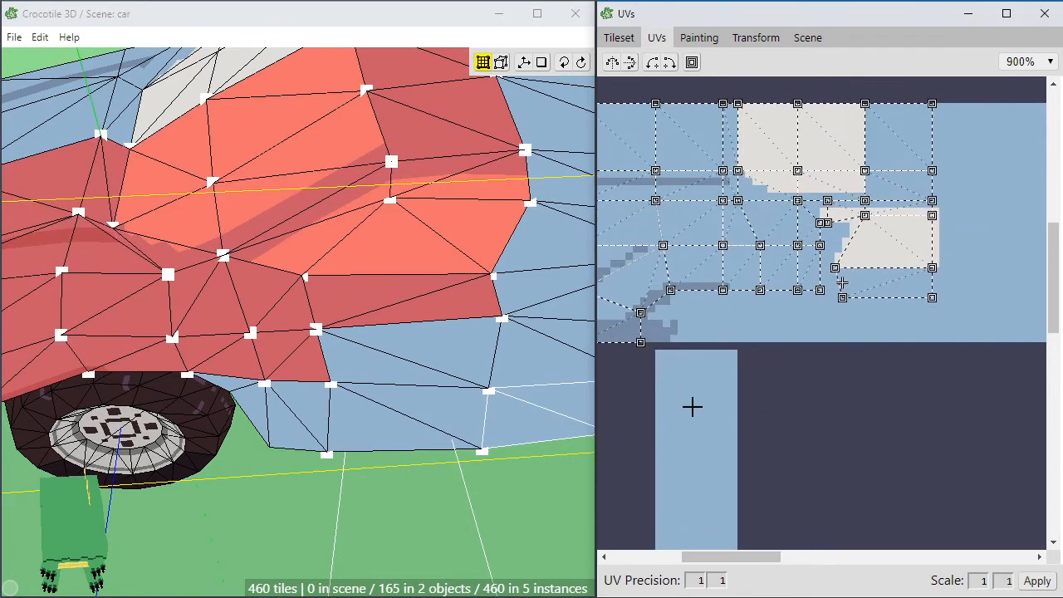
shift+click(254, 407)
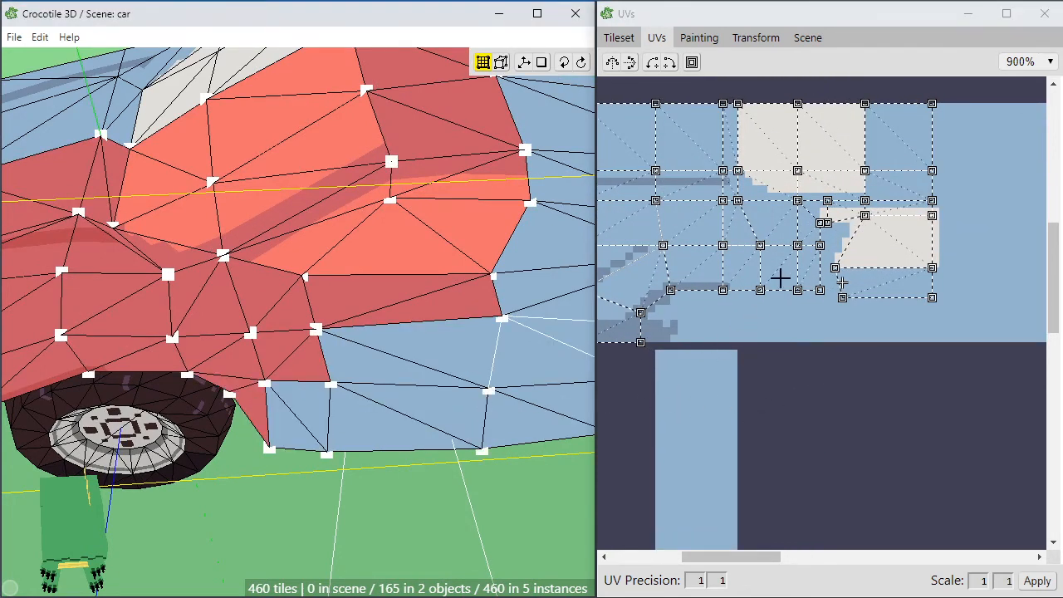
mouse_move(808, 278)
mouse_down()
mouse_move(809, 312)
mouse_move(808, 276)
mouse_up()
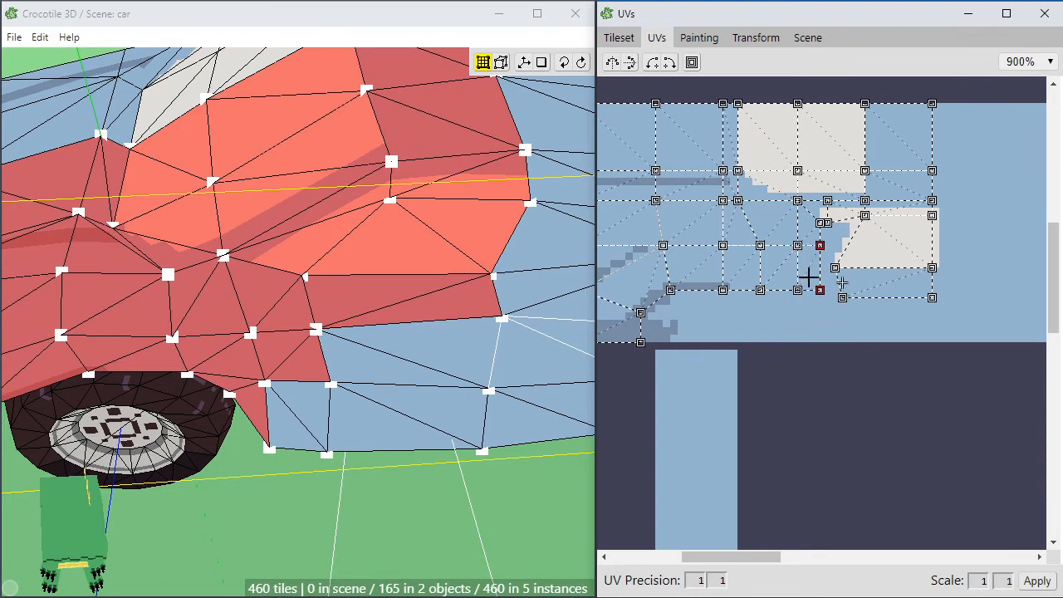
ctrl+click(254, 402)
ctrl+click(248, 366)
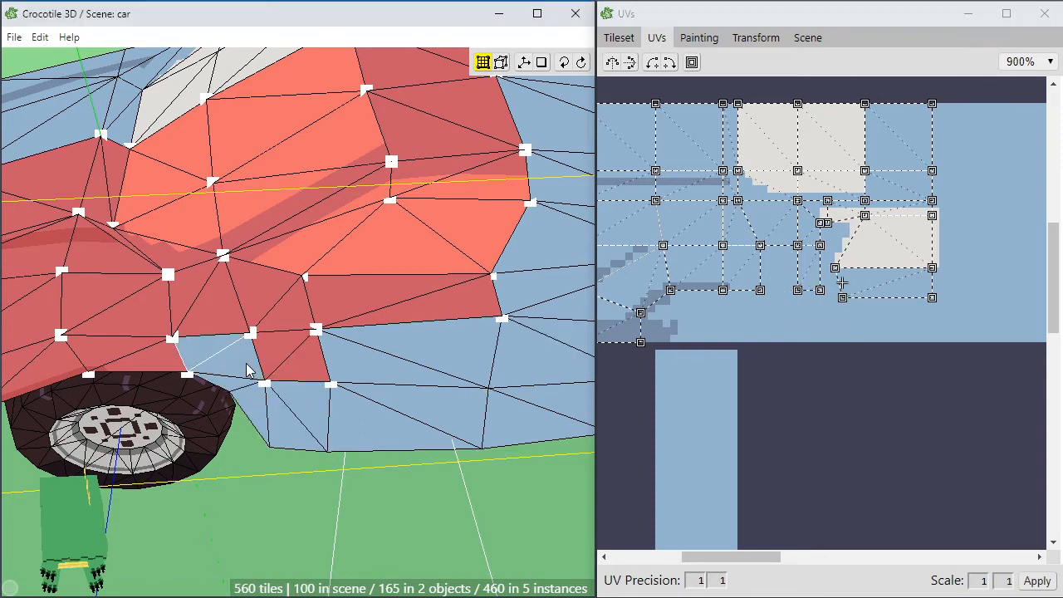
shift+click(254, 405)
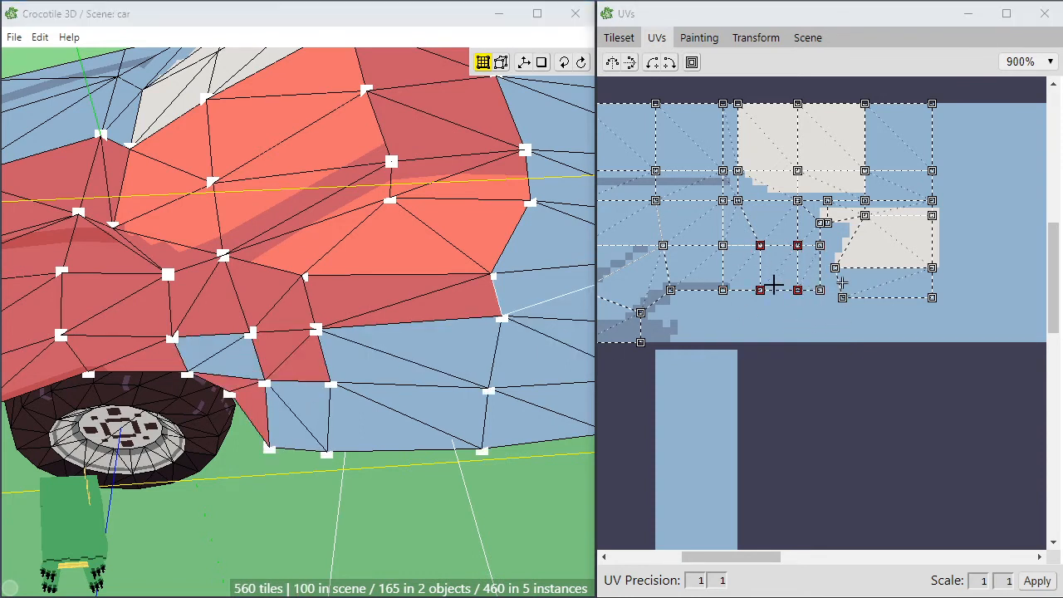
drag(773, 285, 773, 320)
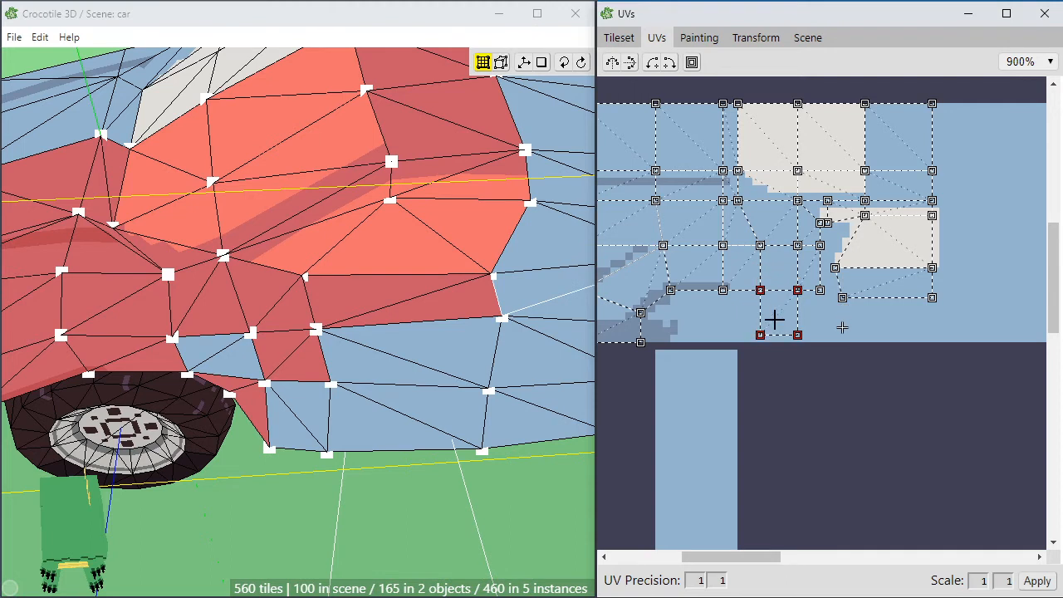
click(249, 361)
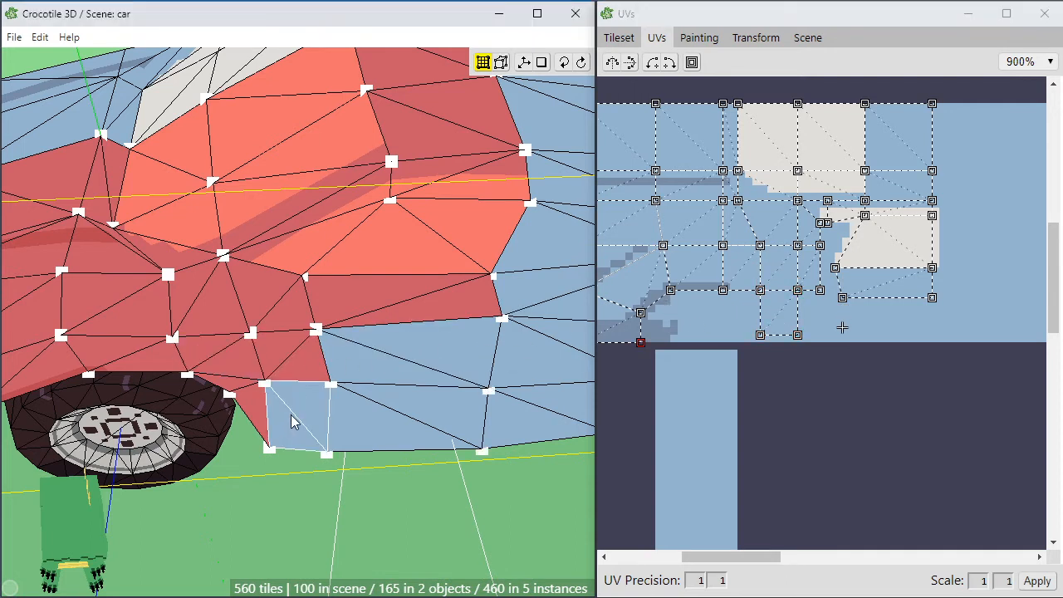
Add the narrow skirt face beside it to the selection and fit its UVs flush against the neighbouring skirt and fender UVs
drag(808, 280, 808, 355)
drag(841, 402, 841, 408)
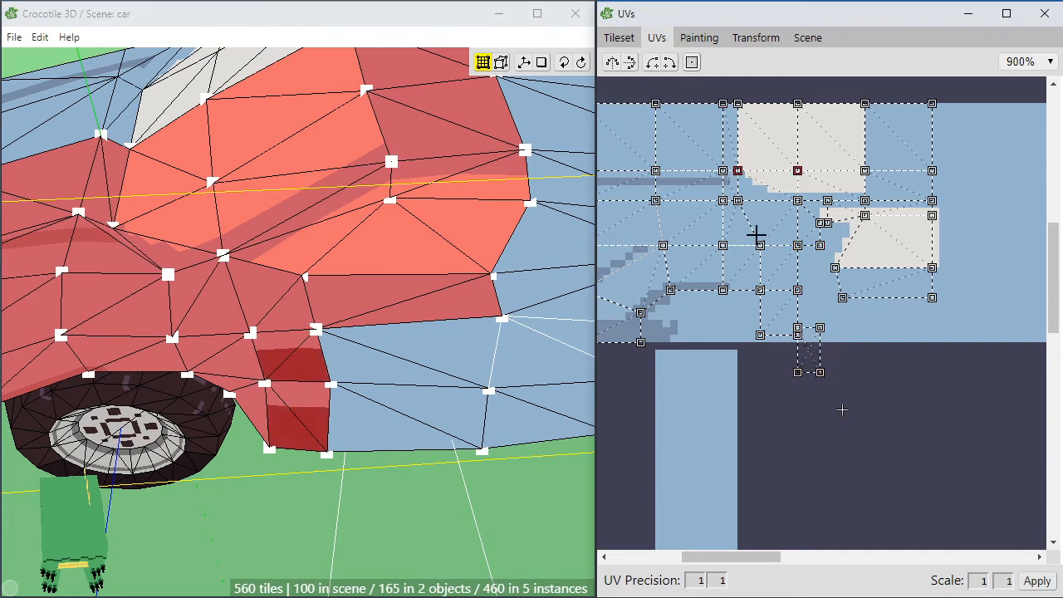
drag(810, 349, 812, 257)
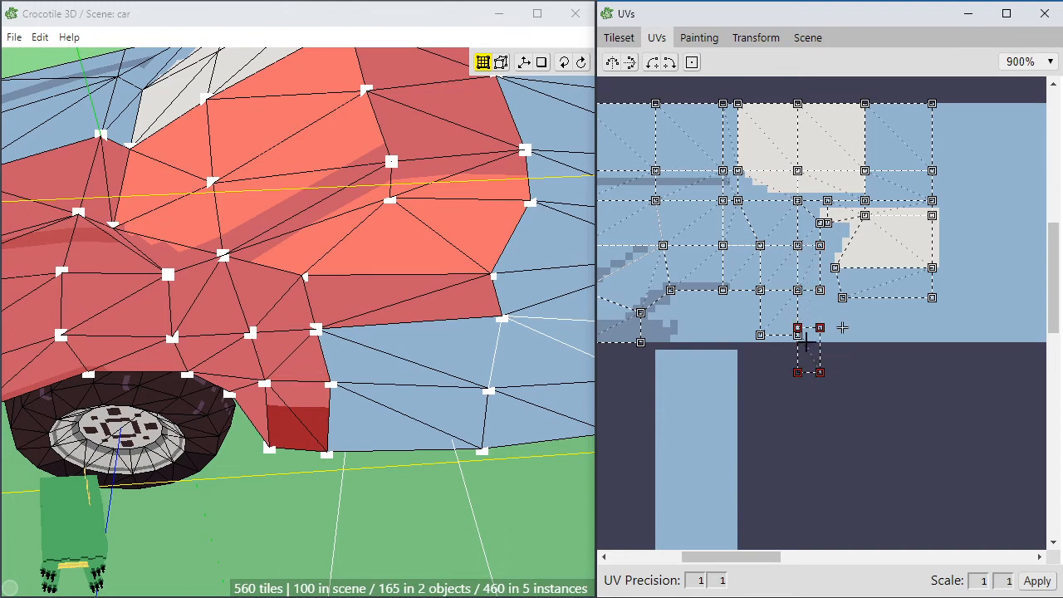
drag(805, 342, 805, 305)
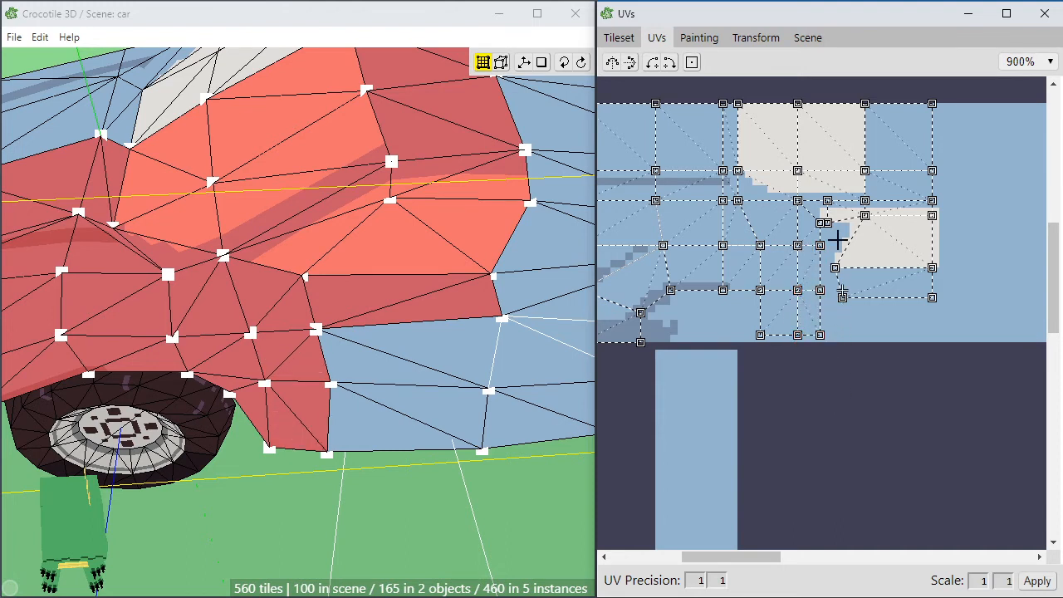
Add the lower front door face to the selection and fit its UVs directly below the door's already mapped faces
click(860, 284)
click(690, 70)
click(640, 313)
click(412, 362)
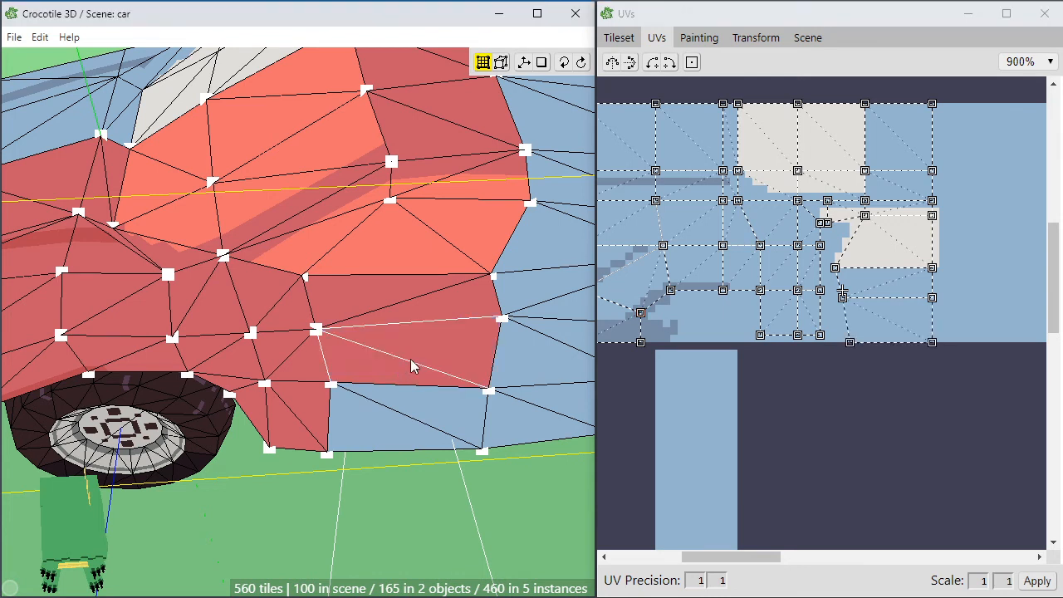
Add the skirt face under the front door, place its UVs below the lower door face's UVs and align their shared front corner
click(415, 409)
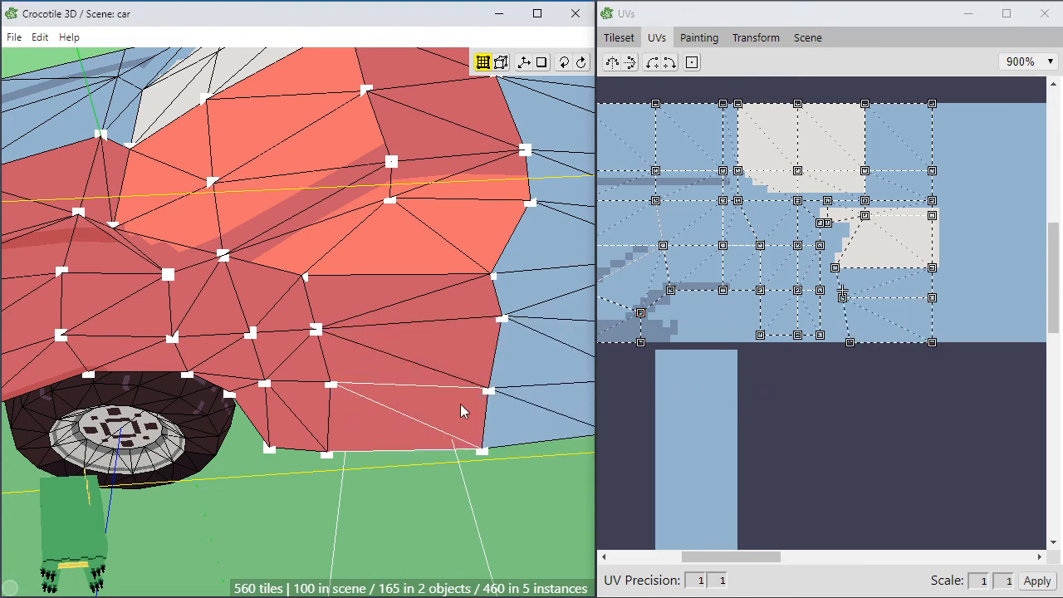
click(433, 361)
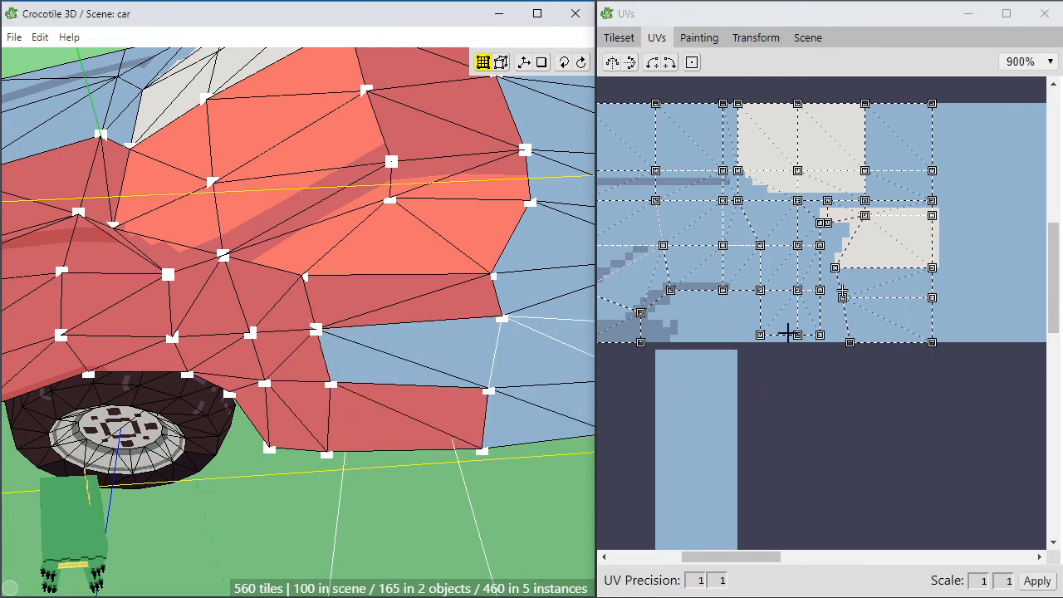
drag(890, 344, 887, 363)
click(434, 373)
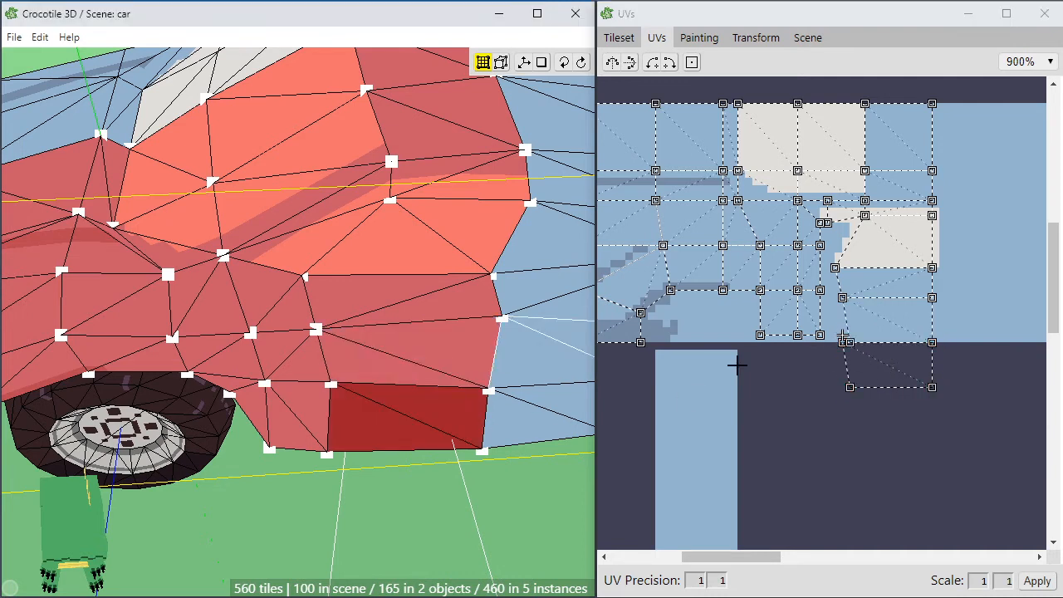
click(842, 341)
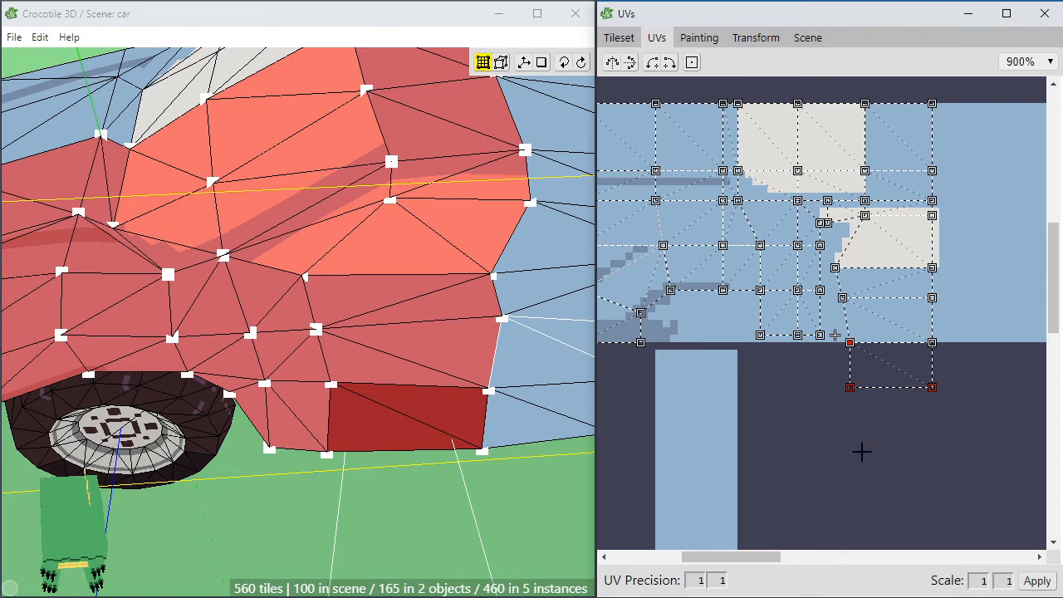
Add the next skirt face toward the rear wheel and join its UVs to the rear edge of the front door skirt's UVs
drag(773, 561, 802, 563)
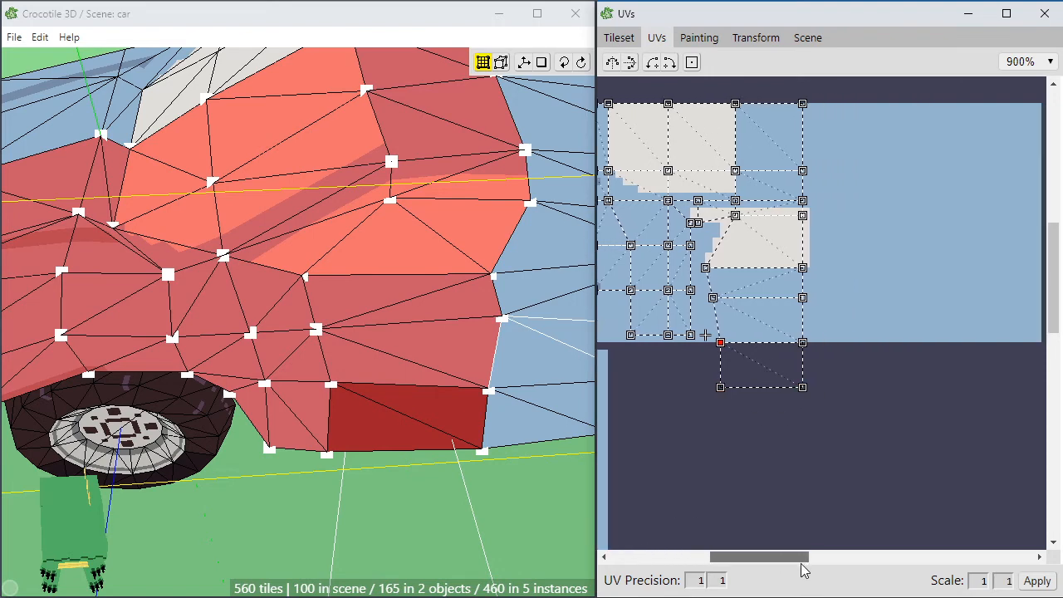
key(space)
right_drag(543, 475, 418, 449)
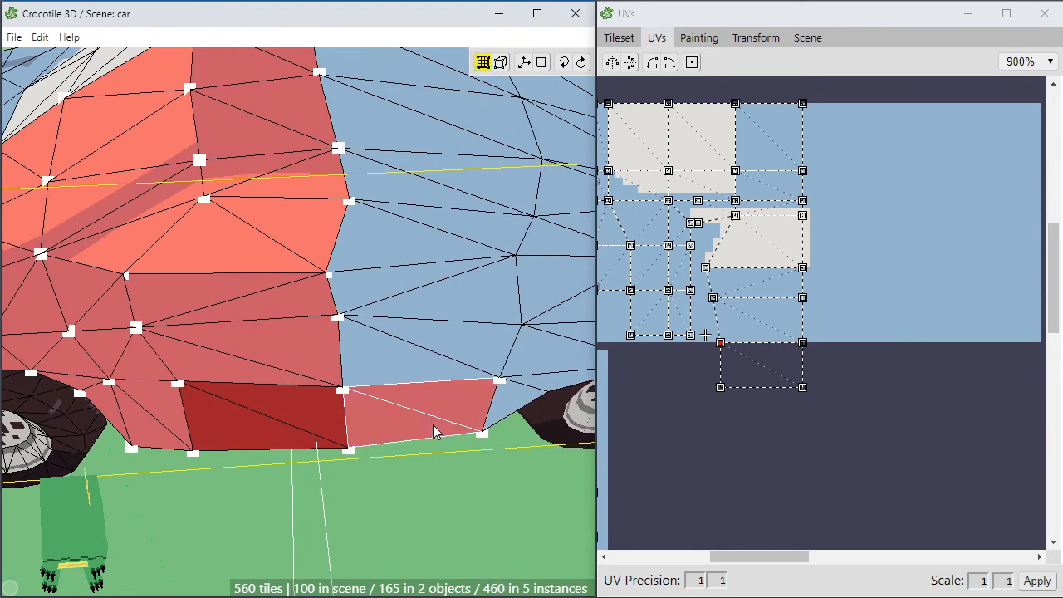
key(space)
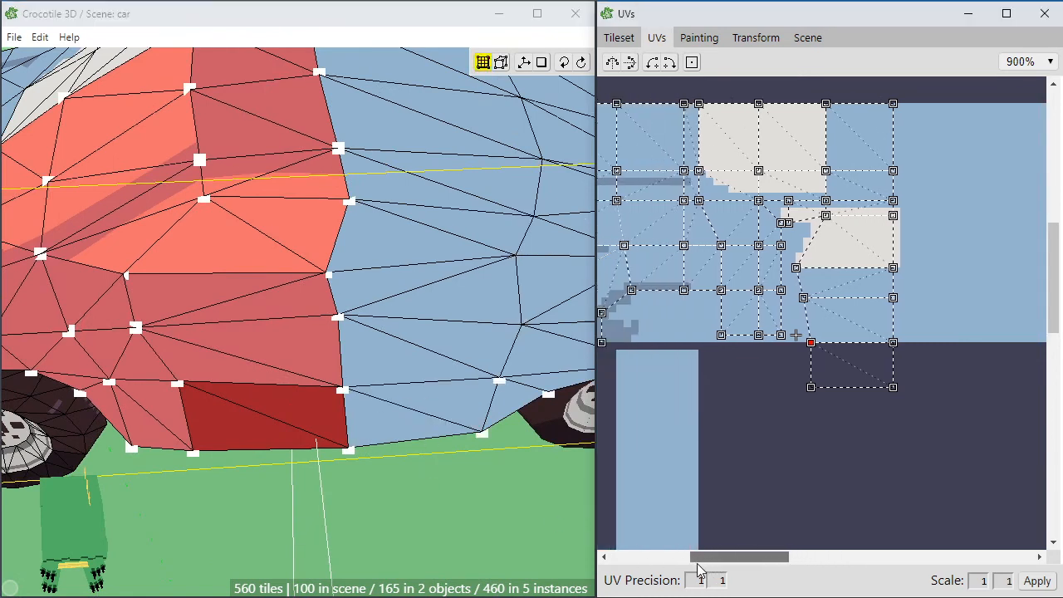
click(447, 417)
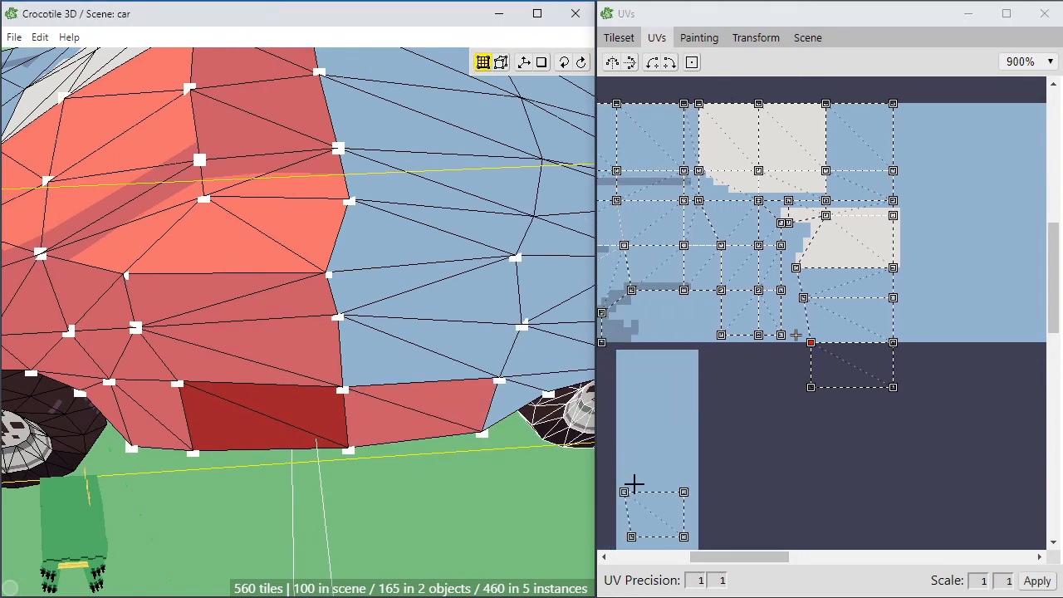
click(653, 515)
drag(653, 515, 819, 455)
key(ctrl+z)
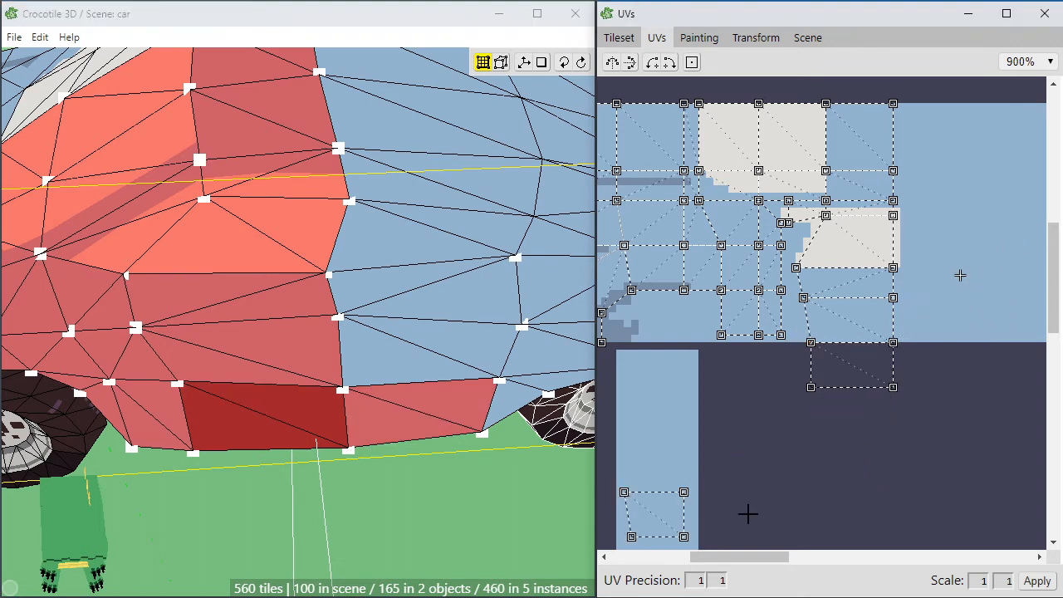
drag(653, 526, 899, 388)
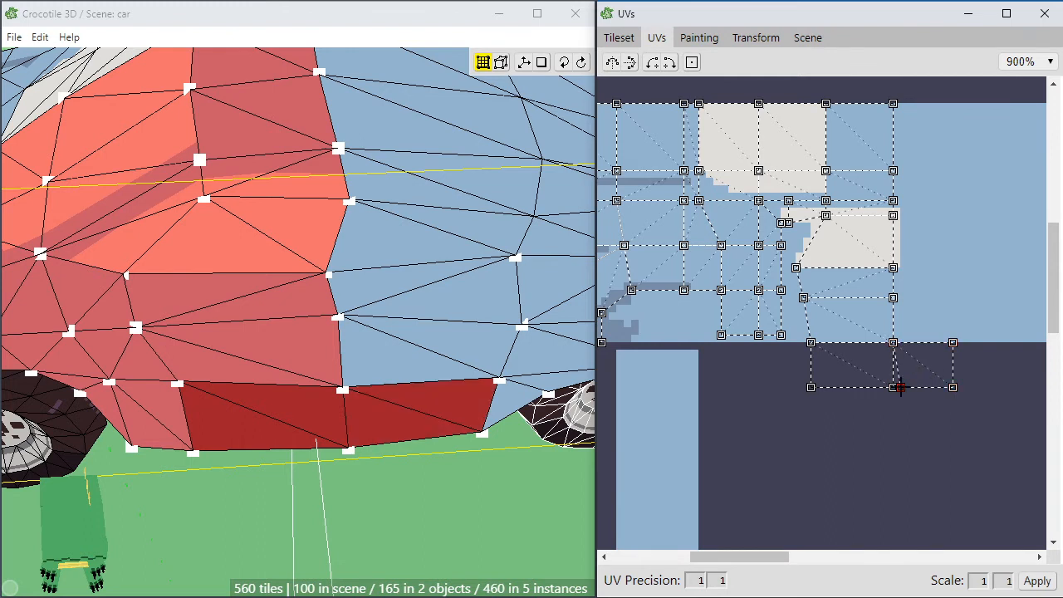
Add the two body faces above the rear skirt face, stack their UVs behind the door UVs and align the upper rear corner
click(399, 362)
drag(661, 515, 942, 320)
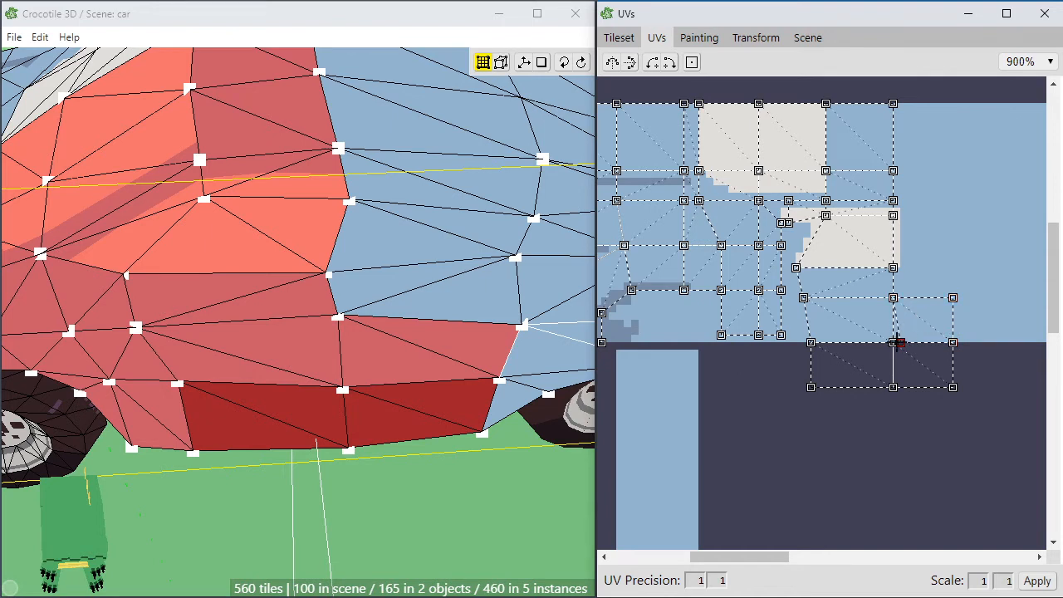
click(441, 297)
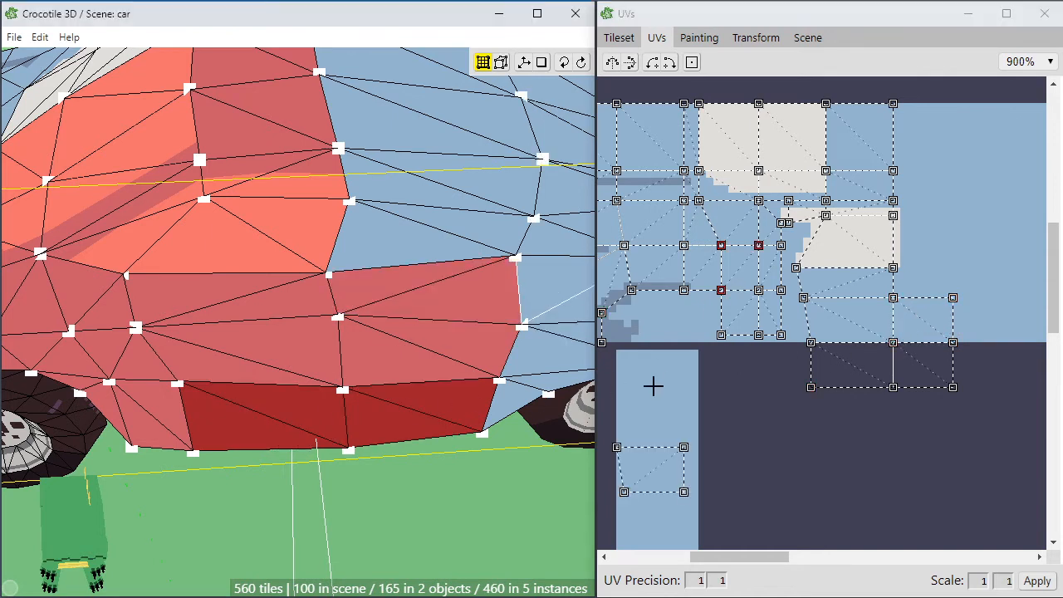
drag(669, 460, 893, 270)
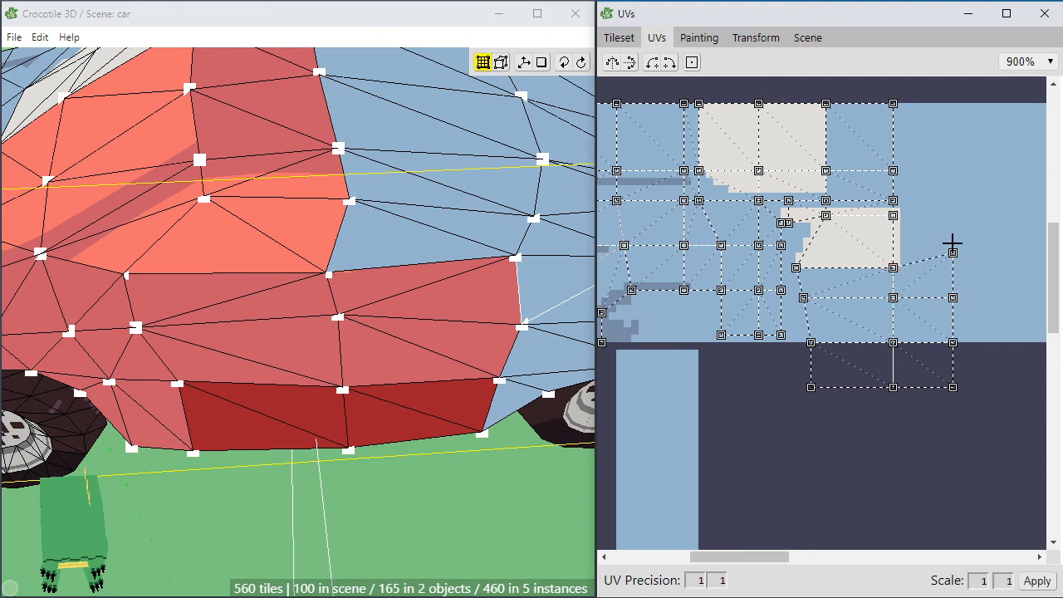
drag(953, 250, 953, 267)
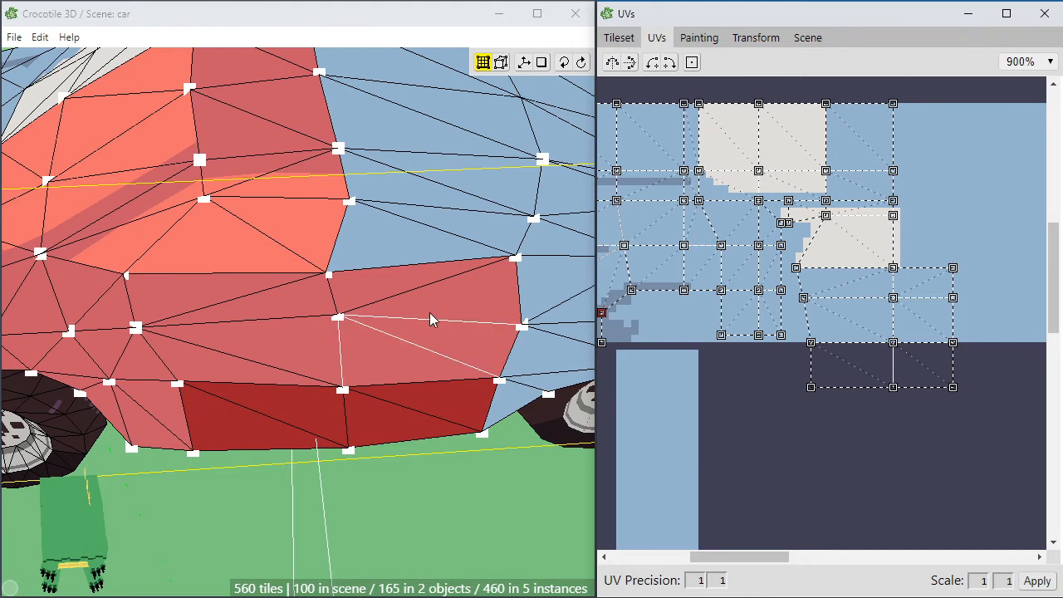
Add the next two faces upward behind the side window and fit their UVs between the window's UVs and the rear column edge
click(418, 229)
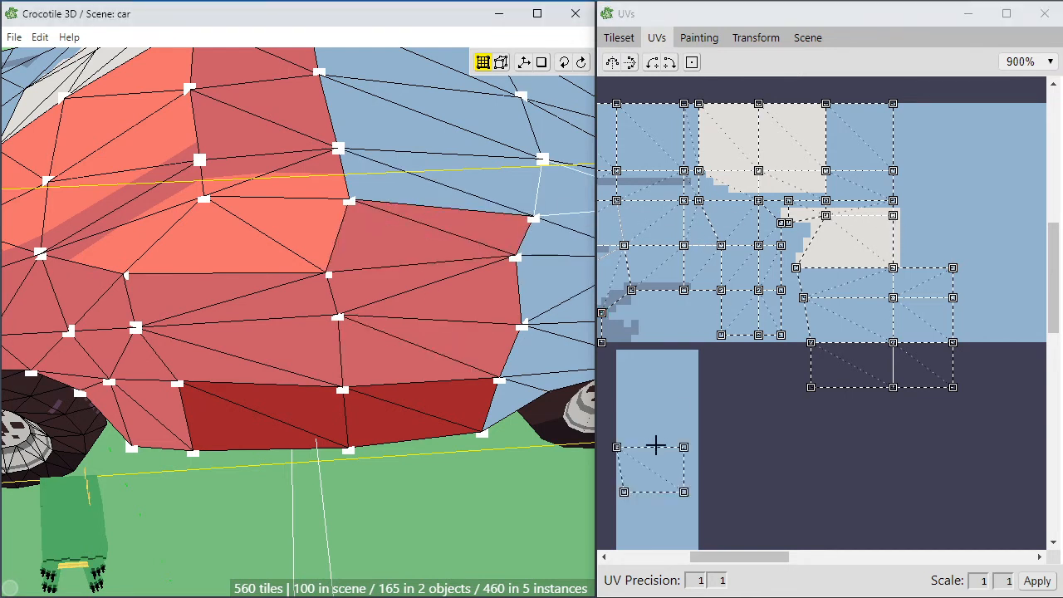
drag(655, 446, 930, 227)
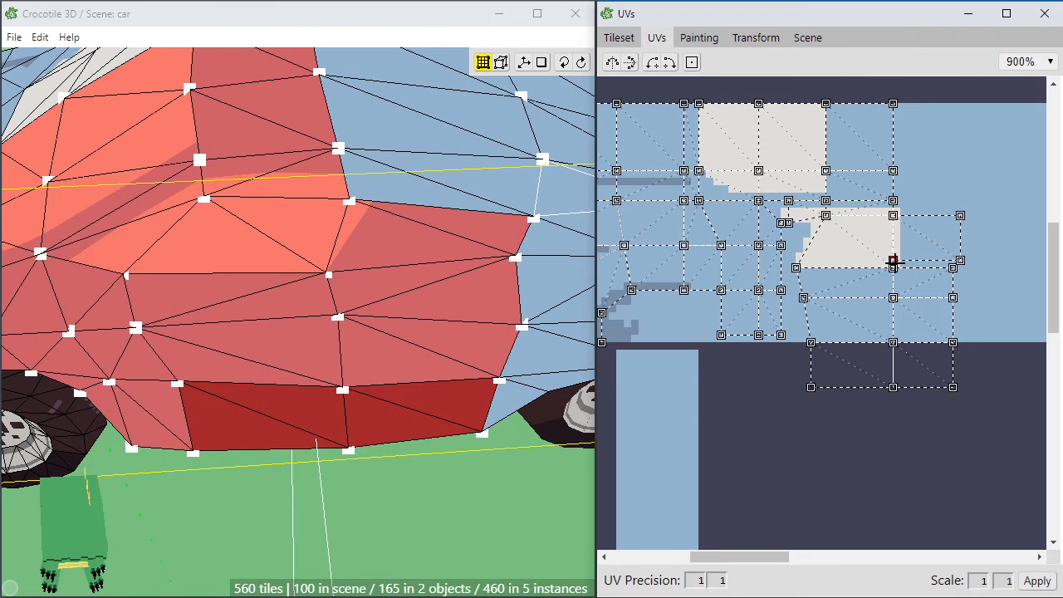
mouse_move(893, 262)
mouse_down()
mouse_move(963, 254)
mouse_move(952, 267)
mouse_up()
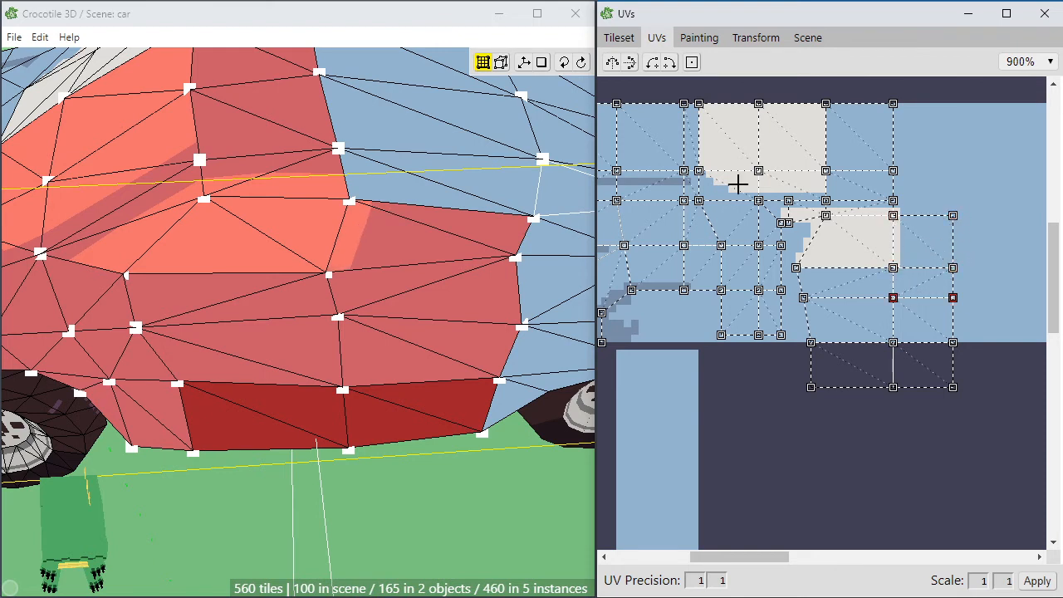
click(488, 166)
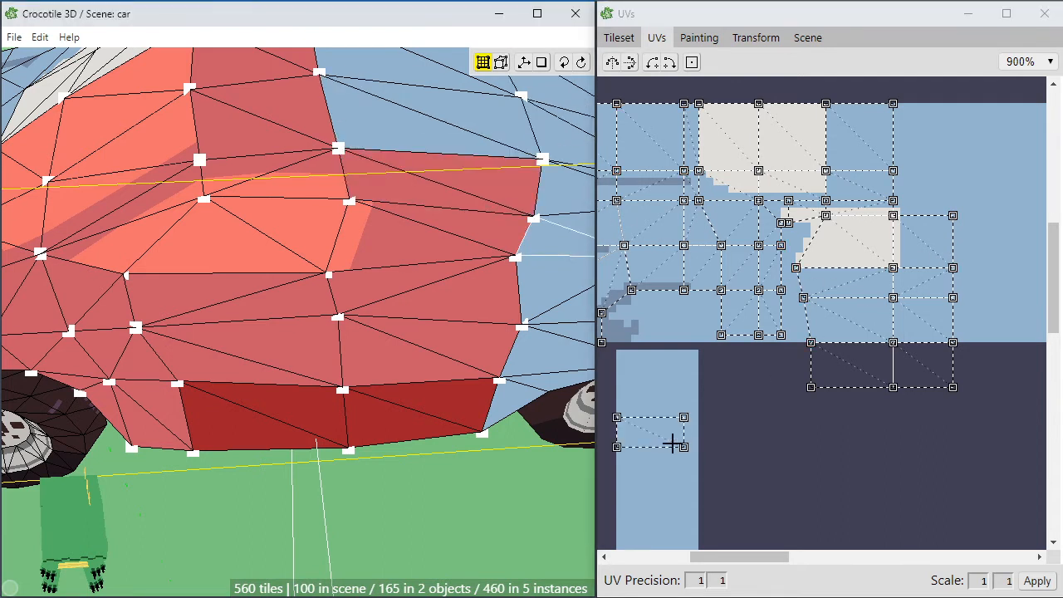
drag(672, 444, 893, 200)
drag(960, 184, 953, 194)
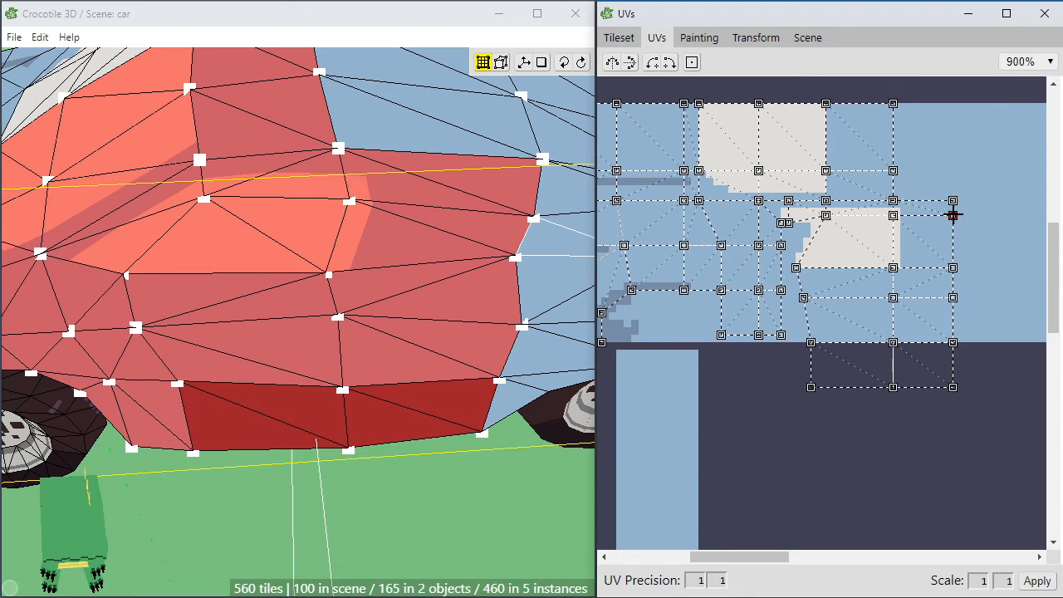
Add the two upper body faces up to the roof section and fit their UVs at the upper end of the rear column, squaring the corner
click(420, 137)
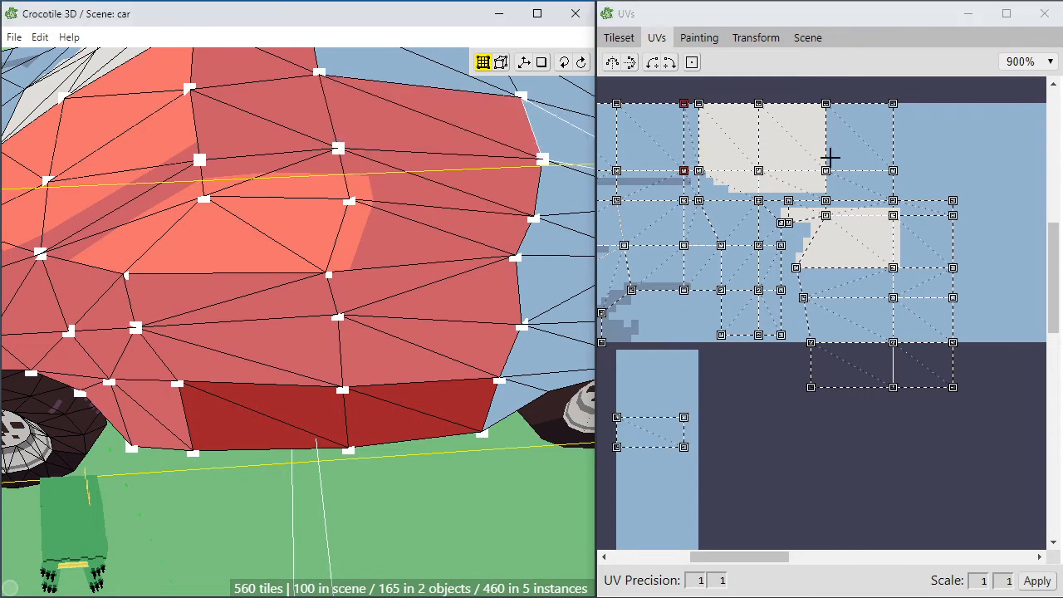
drag(644, 430, 918, 186)
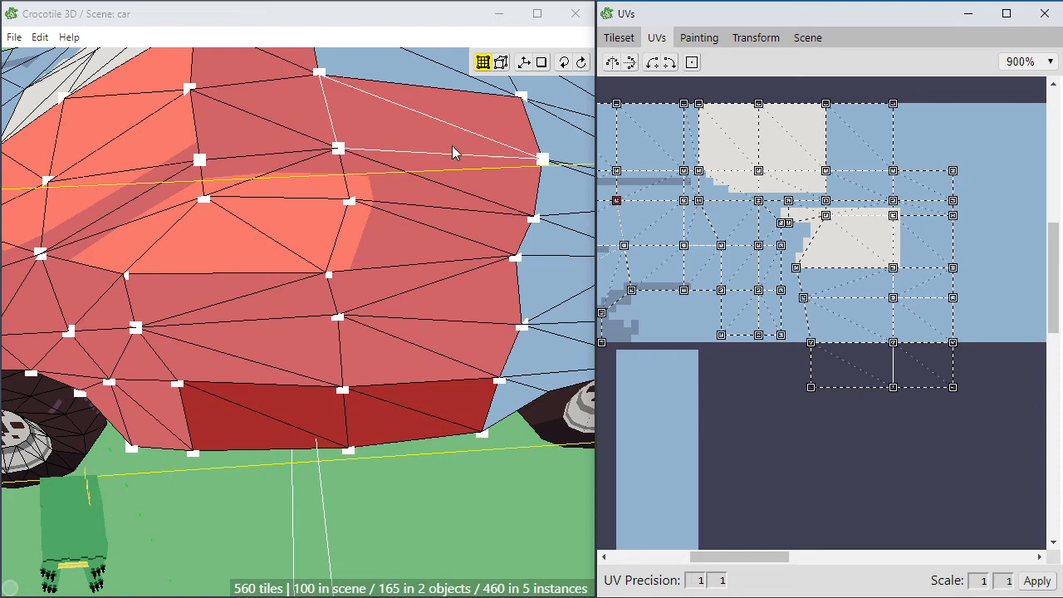
key(space)
right_drag(400, 246, 344, 408)
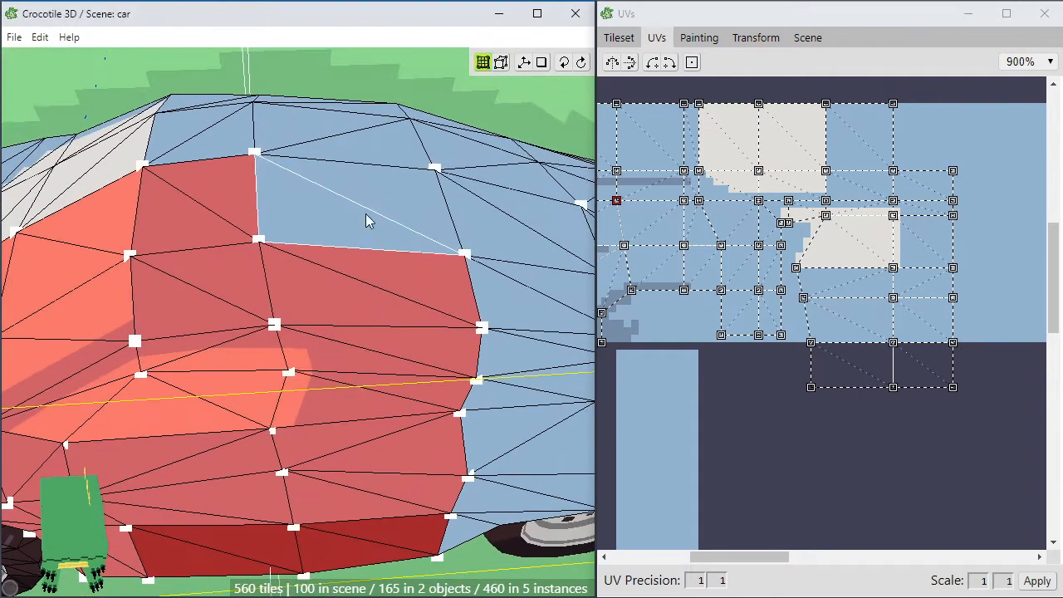
click(365, 213)
drag(668, 380, 952, 171)
drag(960, 104, 953, 105)
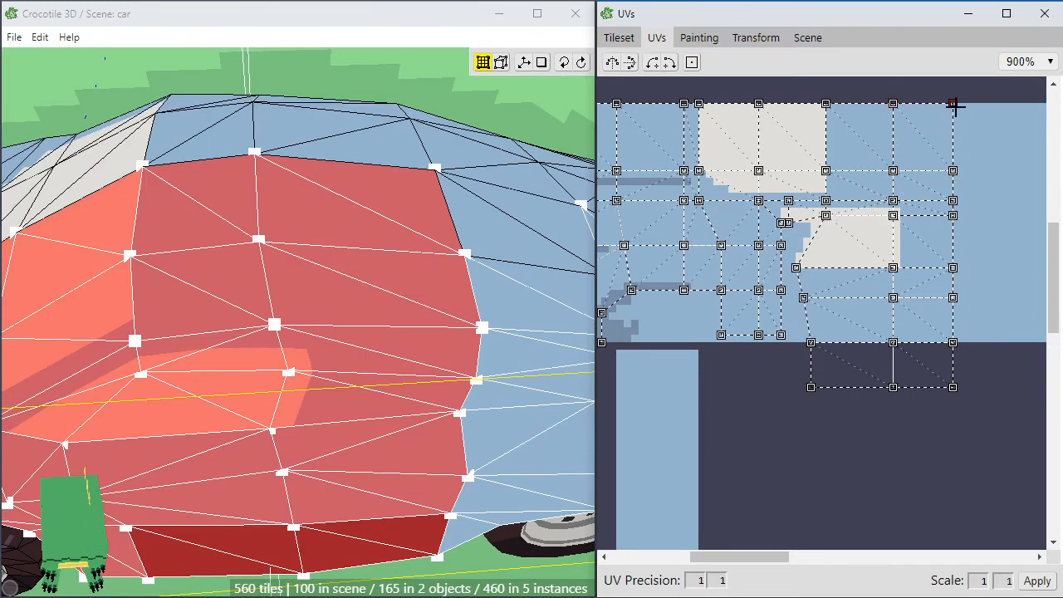
Add the two upper faces of the next body column toward the rear wheel and join their UVs to the layout's upper rear edge
key(space)
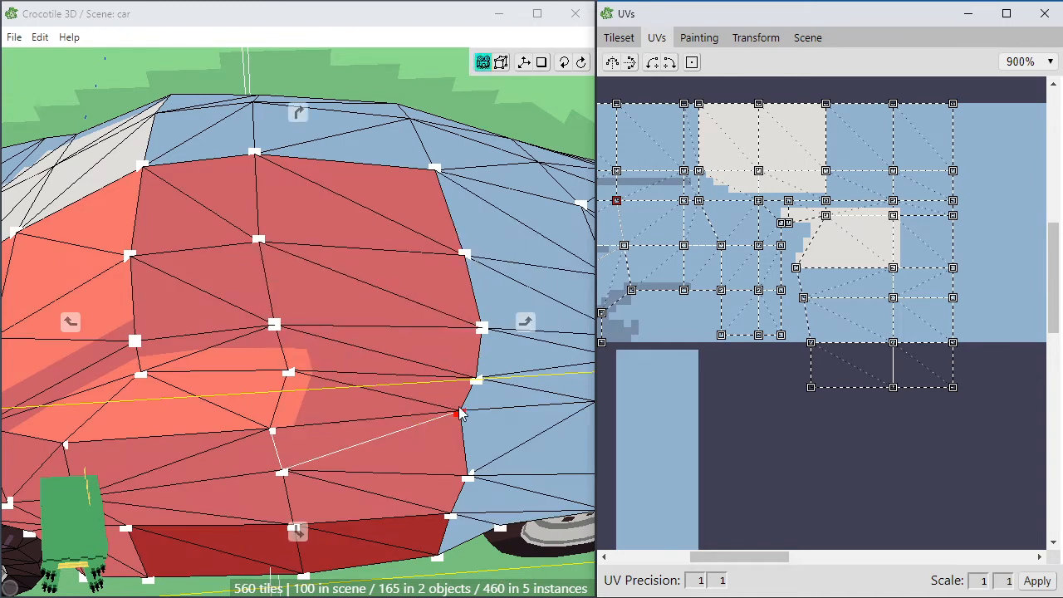
right_drag(440, 400, 254, 361)
click(343, 193)
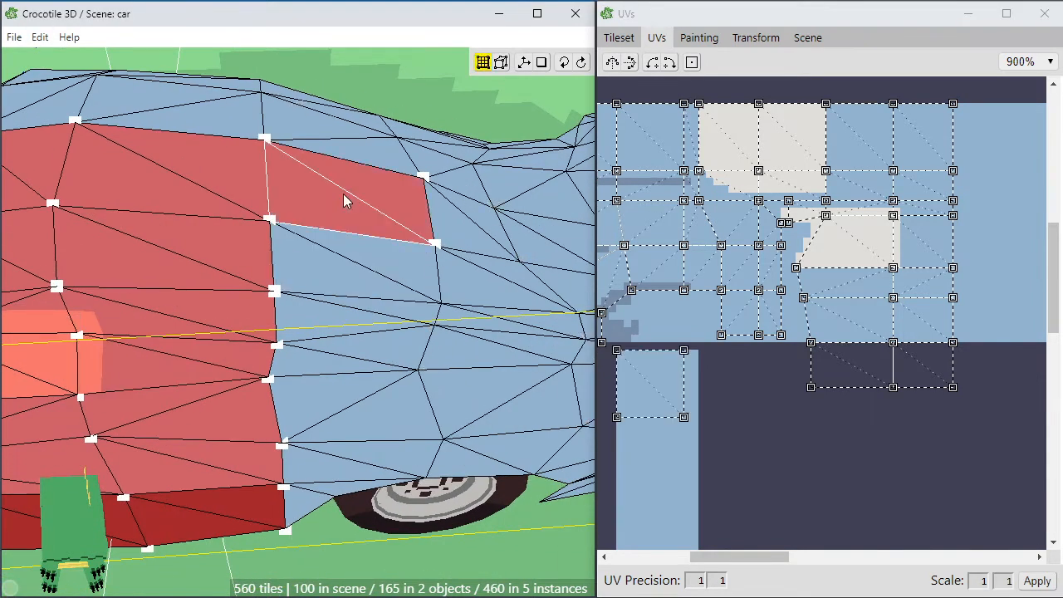
drag(658, 396, 996, 146)
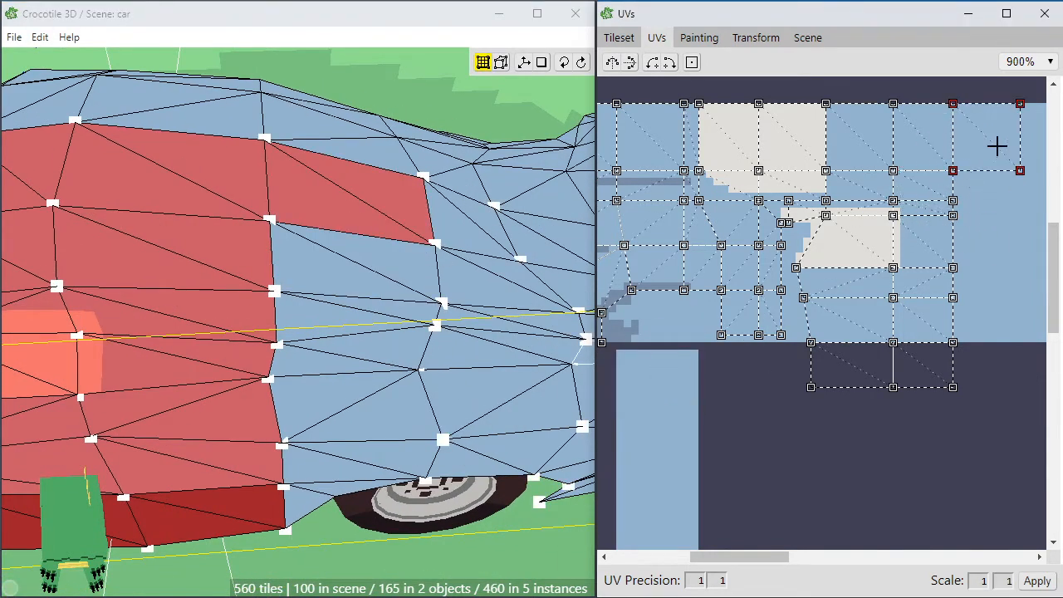
click(373, 288)
drag(653, 430, 1005, 185)
Add the next two faces down the column ahead of the rear wheel, join their UVs below and level their lower rear corners
click(368, 328)
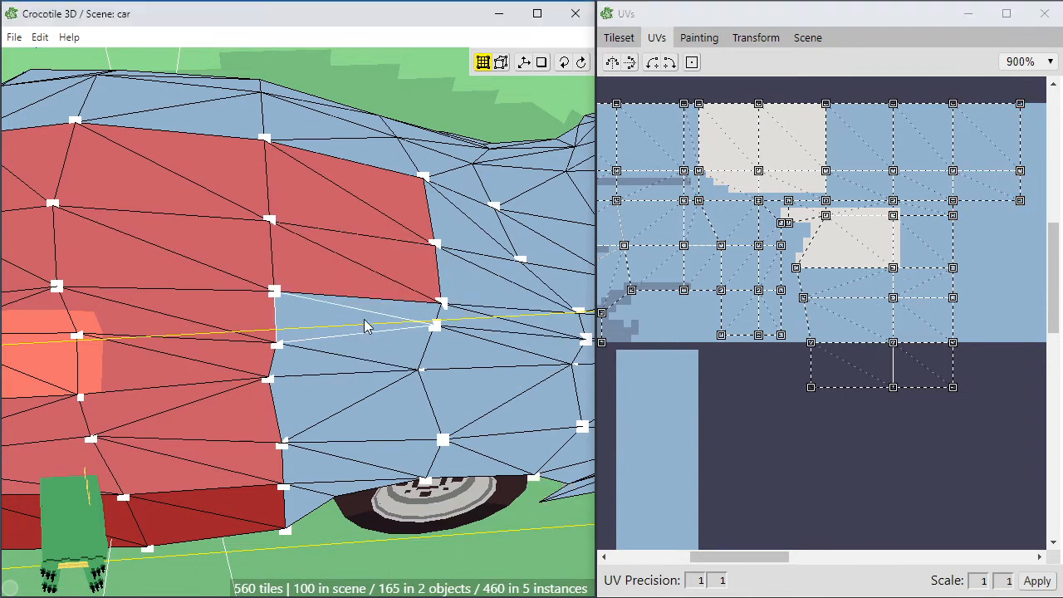
drag(655, 429, 981, 224)
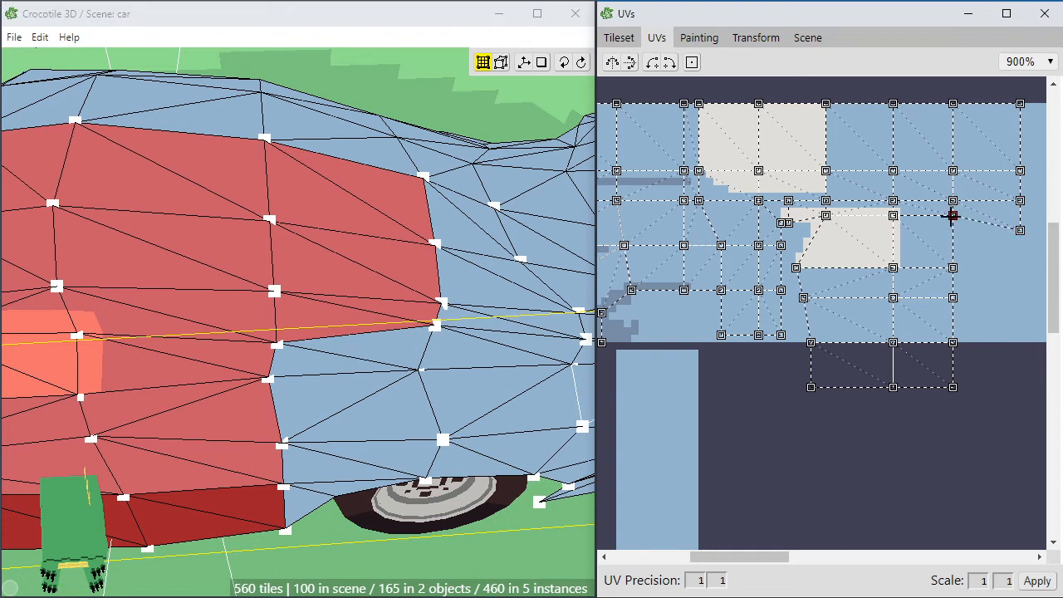
click(980, 220)
drag(1019, 230, 1019, 215)
click(326, 357)
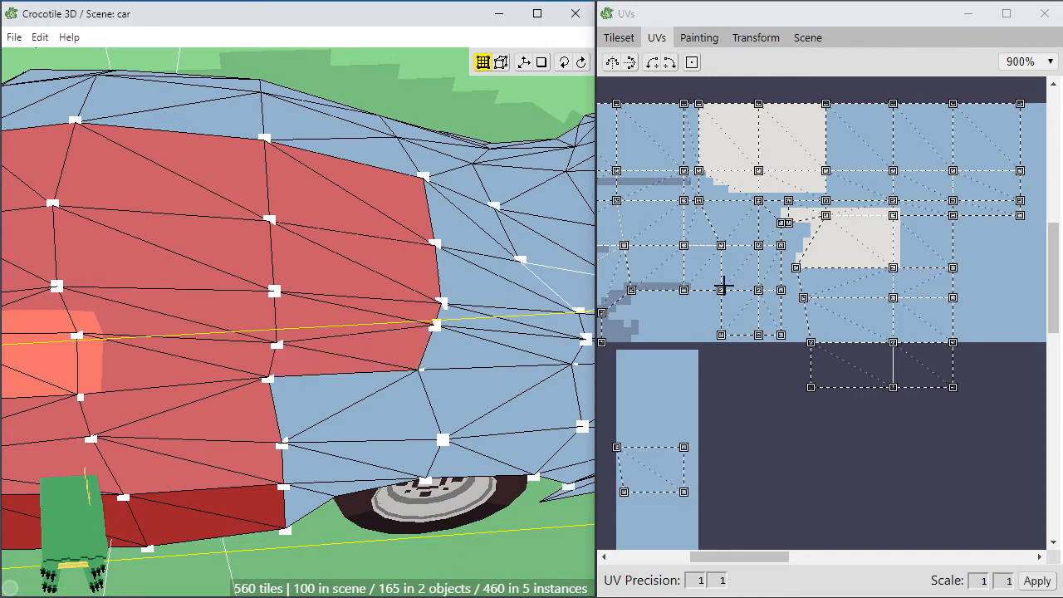
drag(644, 470, 951, 271)
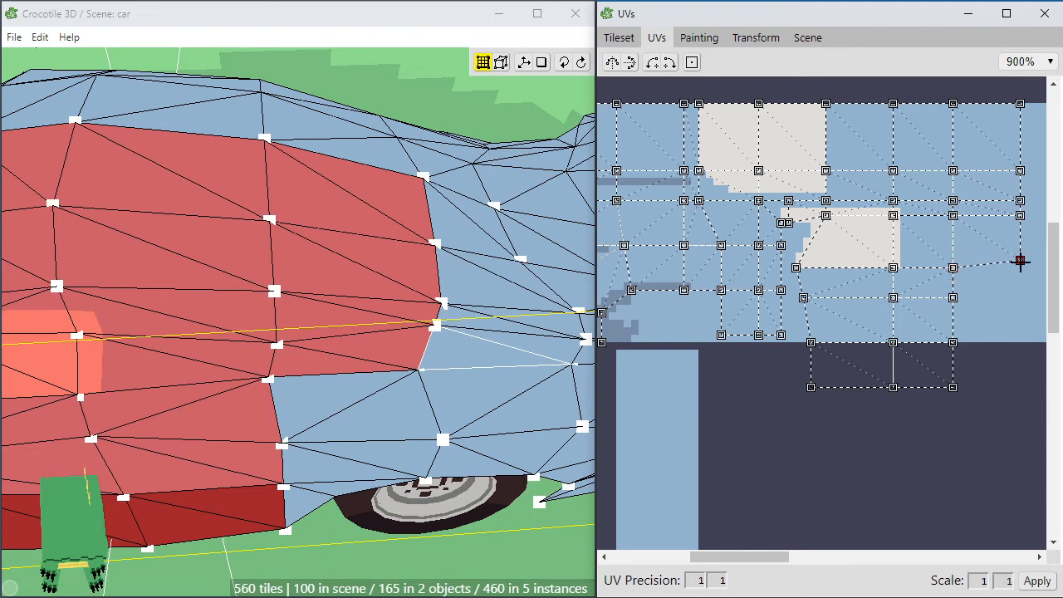
Add the column's two lowest body faces above the rear wheel's front half and fit their UVs down to the skirt line
click(353, 409)
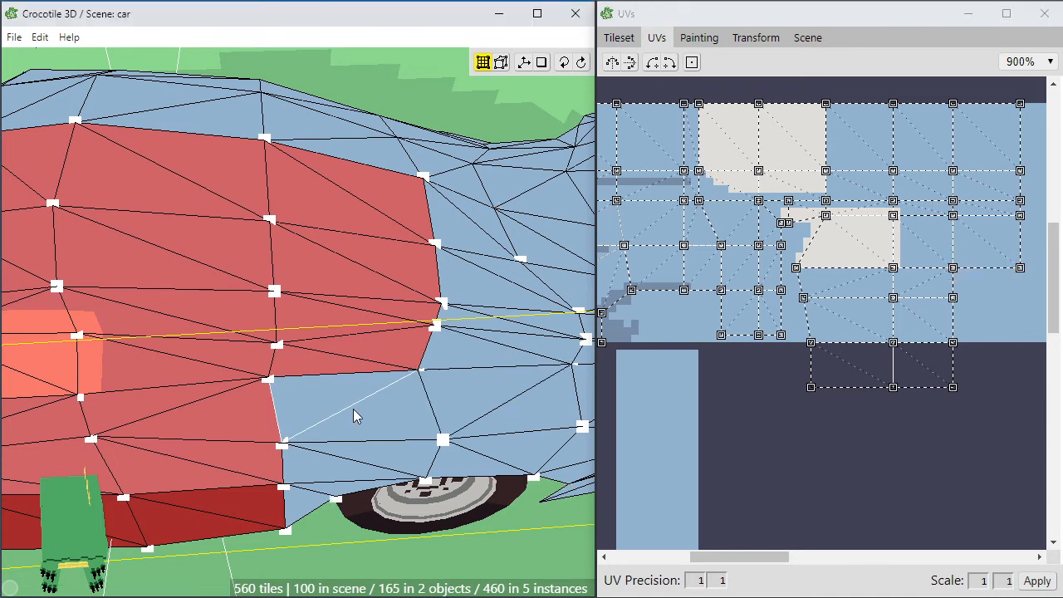
drag(655, 473, 987, 291)
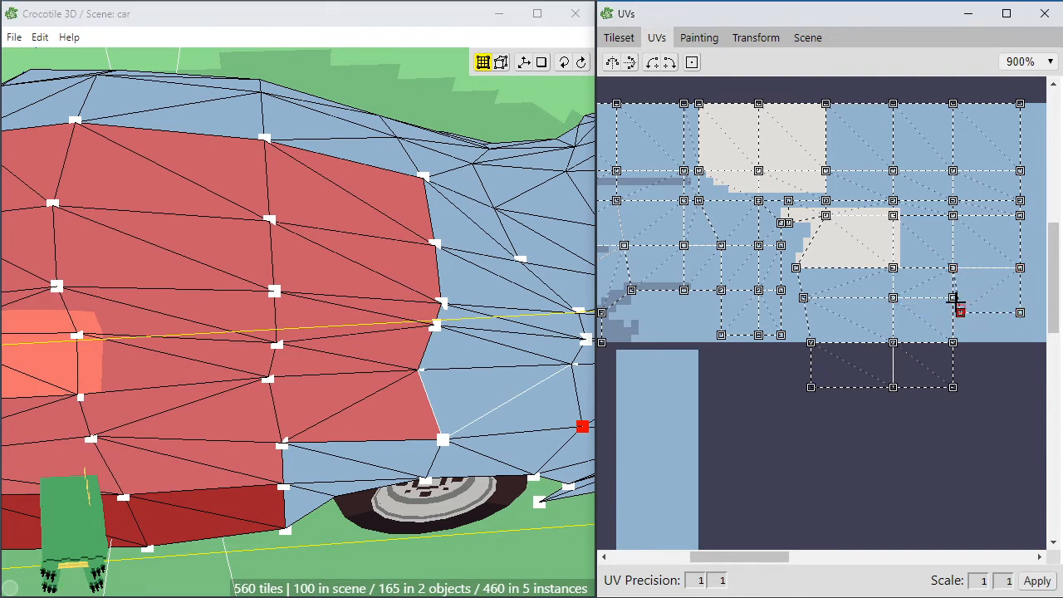
drag(959, 313, 953, 301)
drag(1019, 312, 1020, 297)
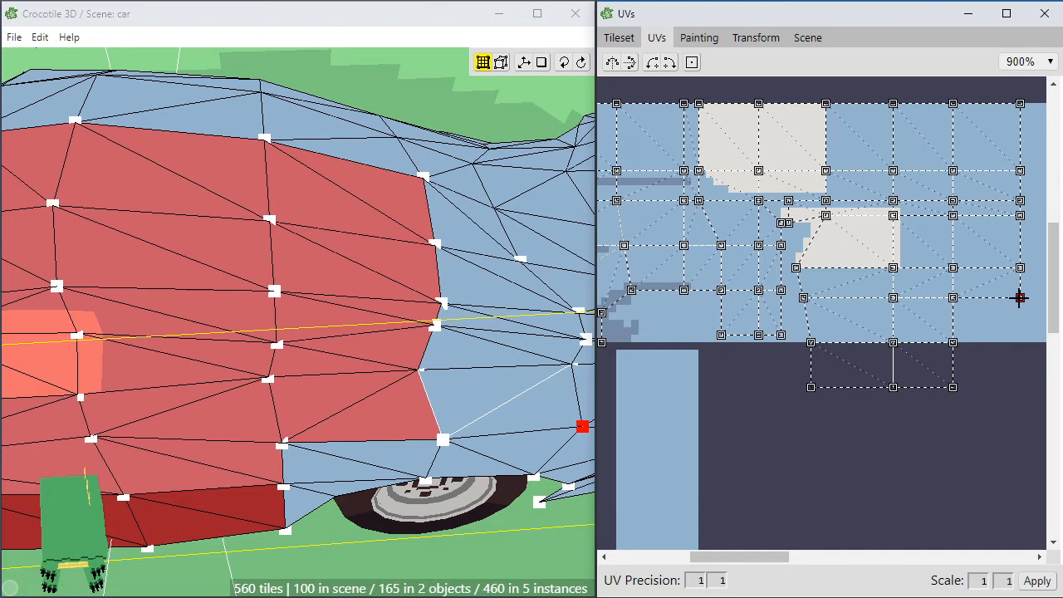
shift+click(341, 474)
drag(653, 514, 986, 321)
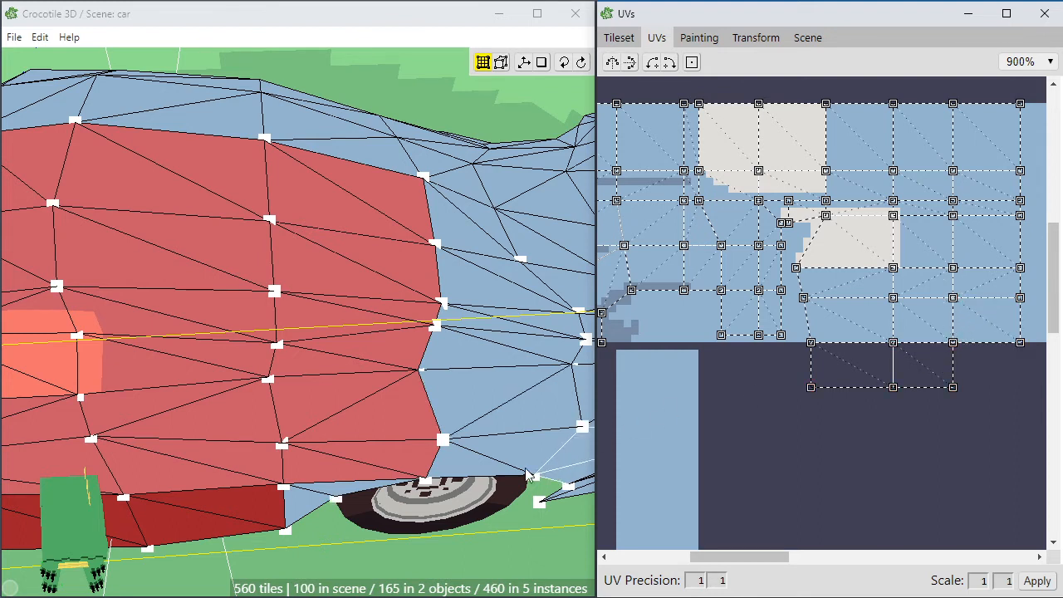
Add the small skirt face ahead of the rear wheel, join its UVs behind the skirt row and pull the lower rear corner inward
click(314, 499)
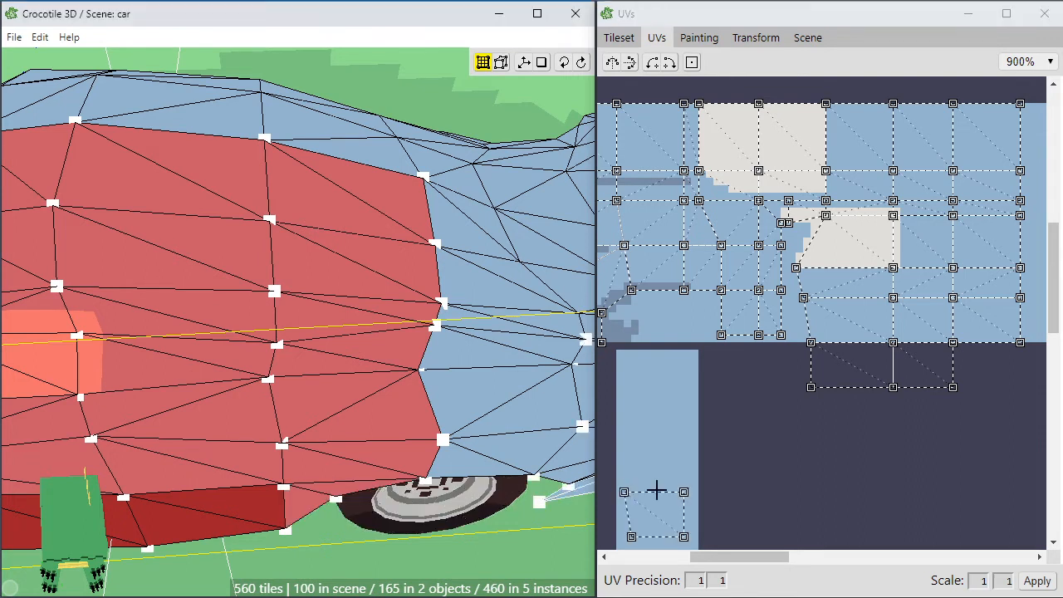
drag(719, 507, 983, 364)
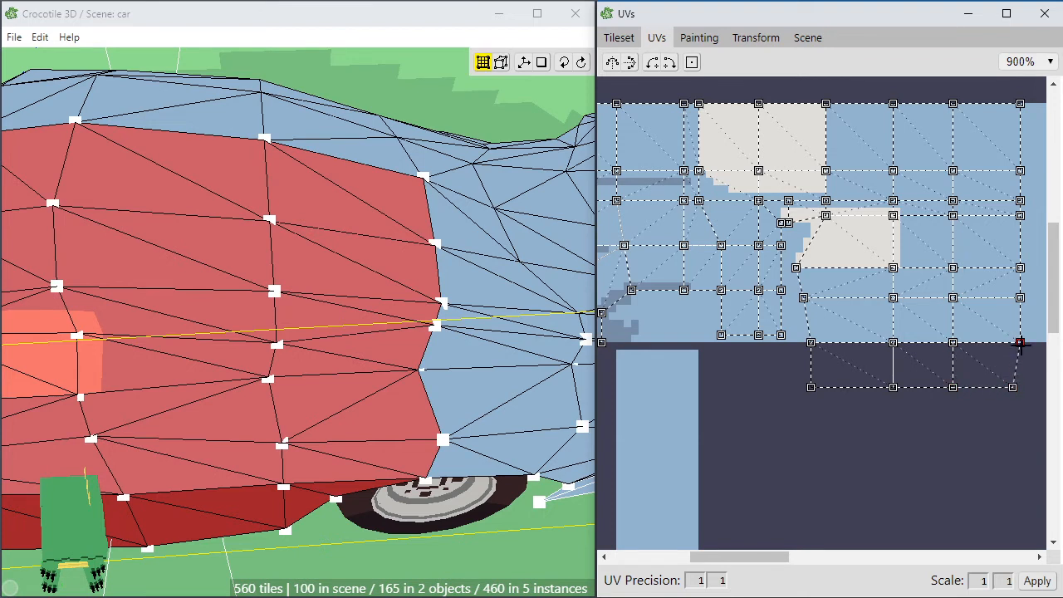
drag(1012, 386, 974, 363)
Add the two upper faces of the column above the rear wheel and attach their UVs to the layout's upper rear edge
scroll(801, 482, down, 1)
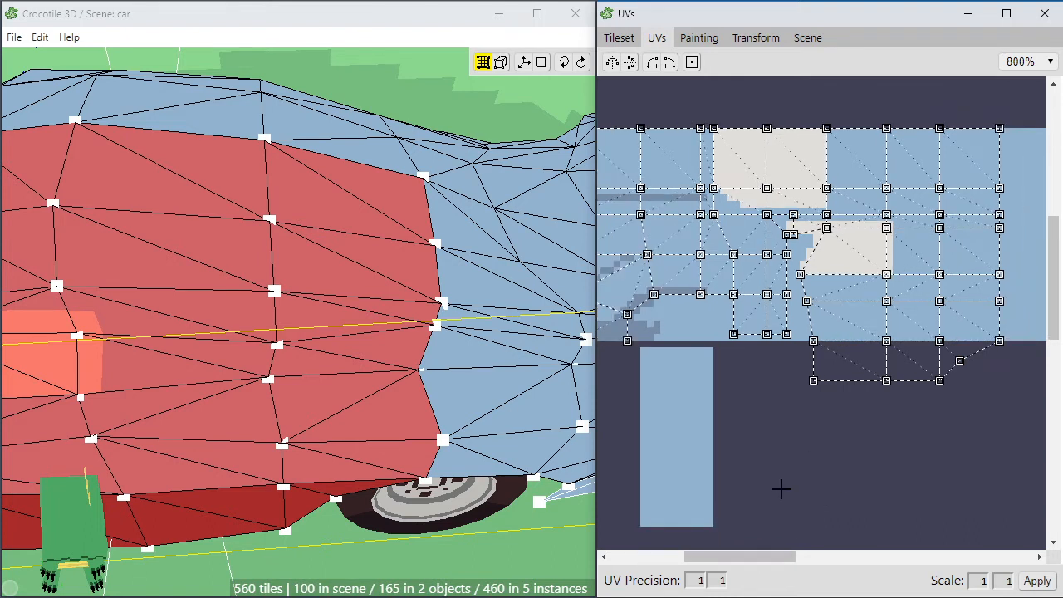
scroll(781, 489, down, 1)
drag(754, 556, 771, 562)
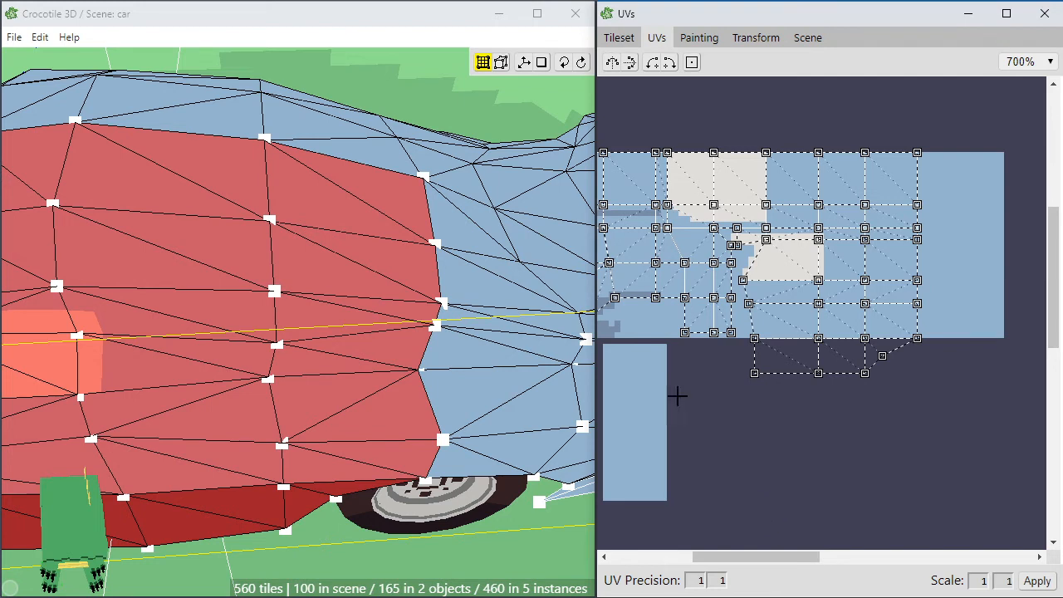
shift+click(463, 230)
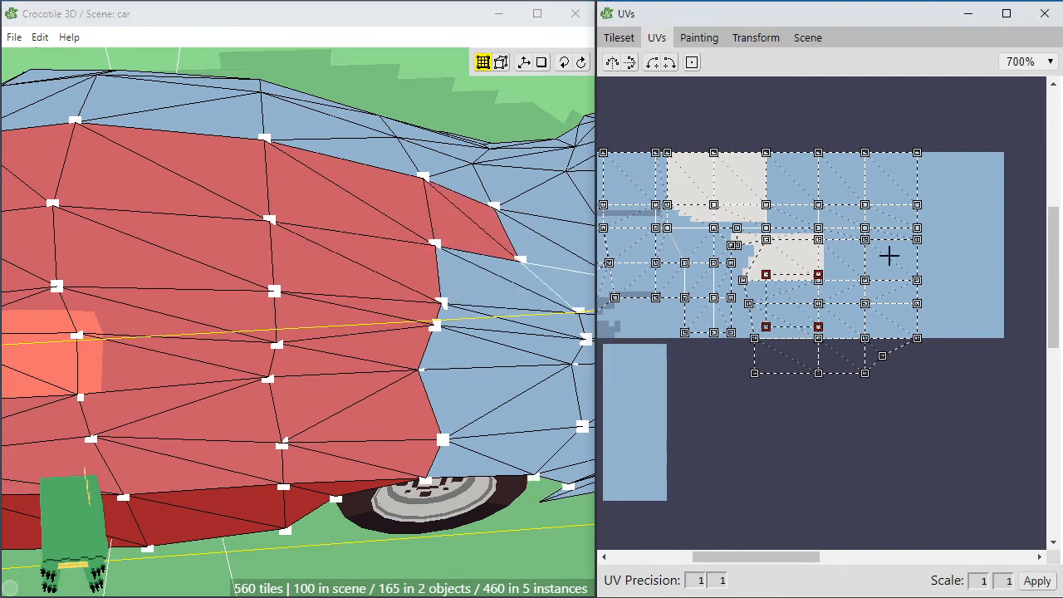
drag(888, 255, 946, 180)
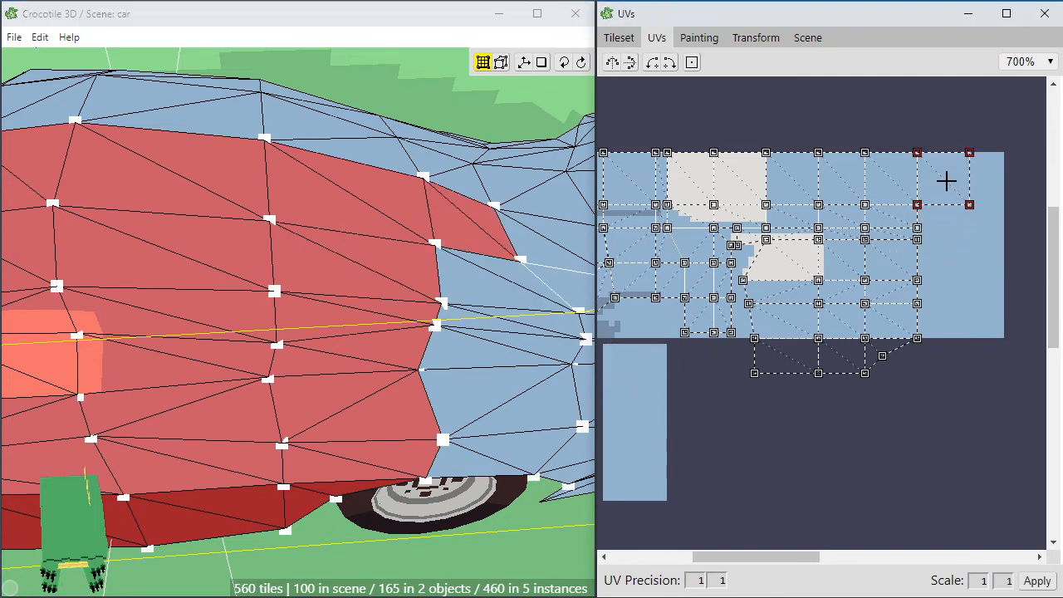
click(466, 279)
drag(945, 223, 947, 213)
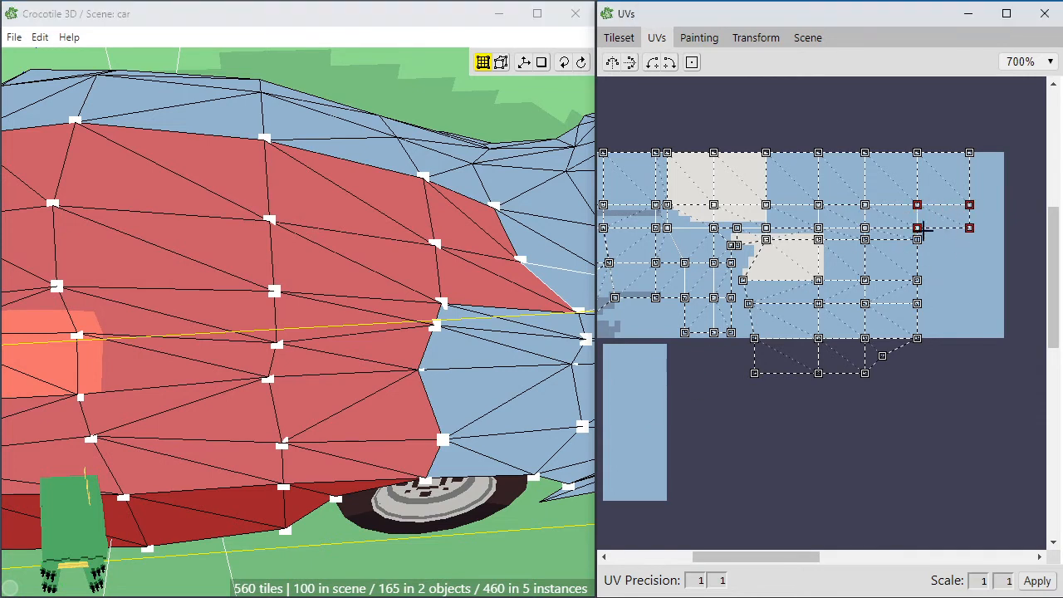
Add the two middle faces of the column above the rear wheel and fit their UVs beneath that column's upper UVs
click(484, 330)
click(484, 330)
drag(617, 404, 969, 240)
shift+click(551, 358)
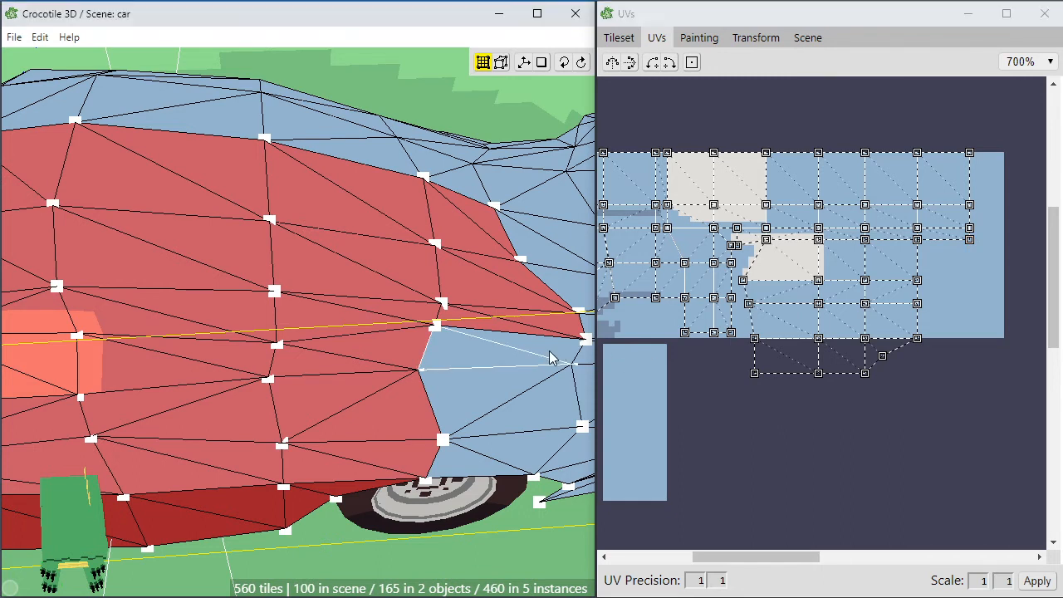
drag(622, 441, 970, 281)
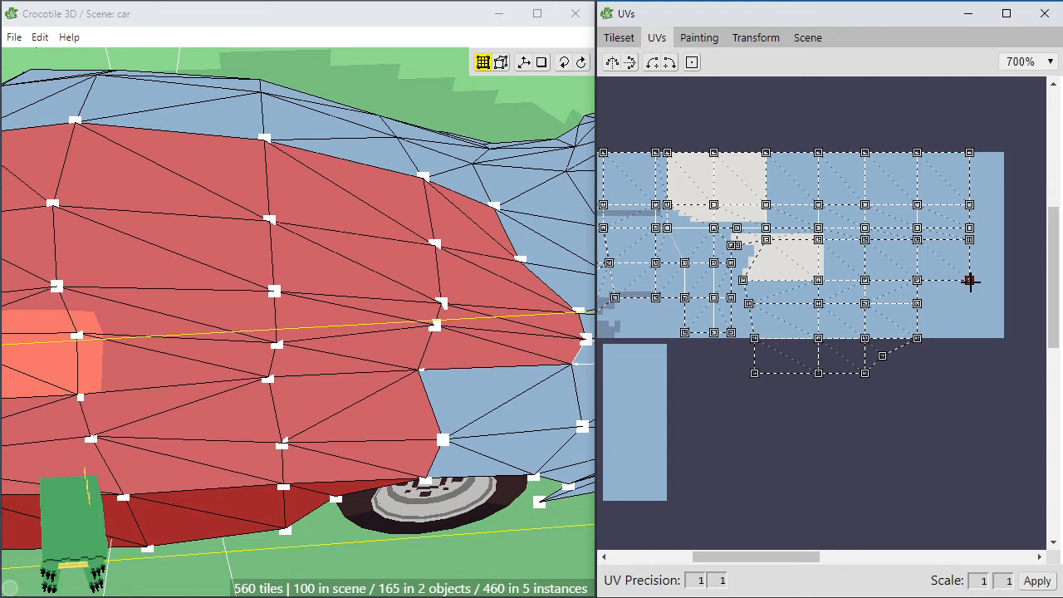
Add the two lower faces above the rear wheel's back half and fit their UVs into the lower rear corner, squaring the corners
shift+click(517, 414)
drag(632, 430, 970, 304)
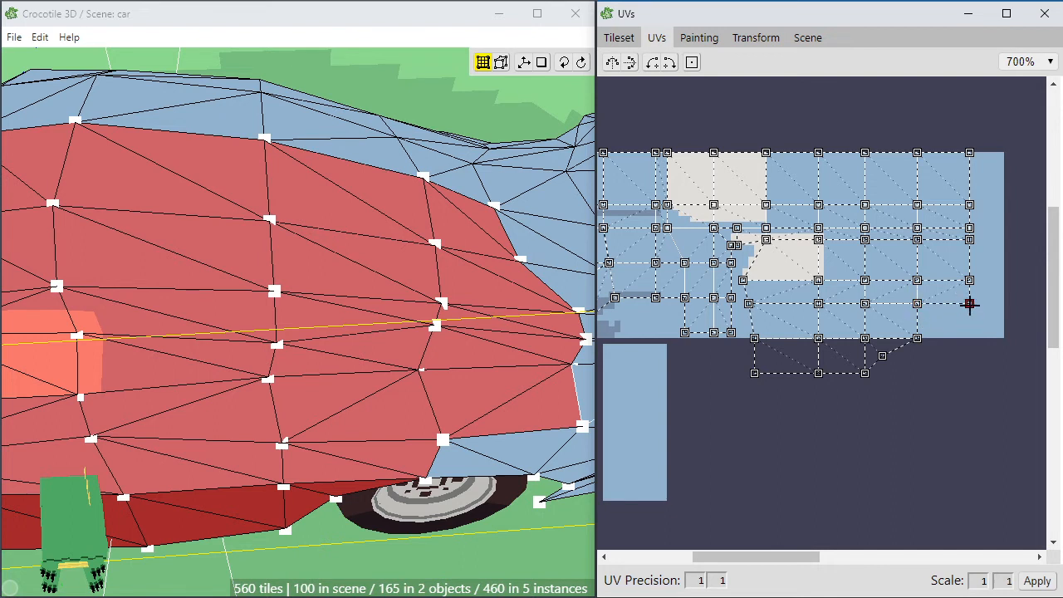
shift+click(515, 454)
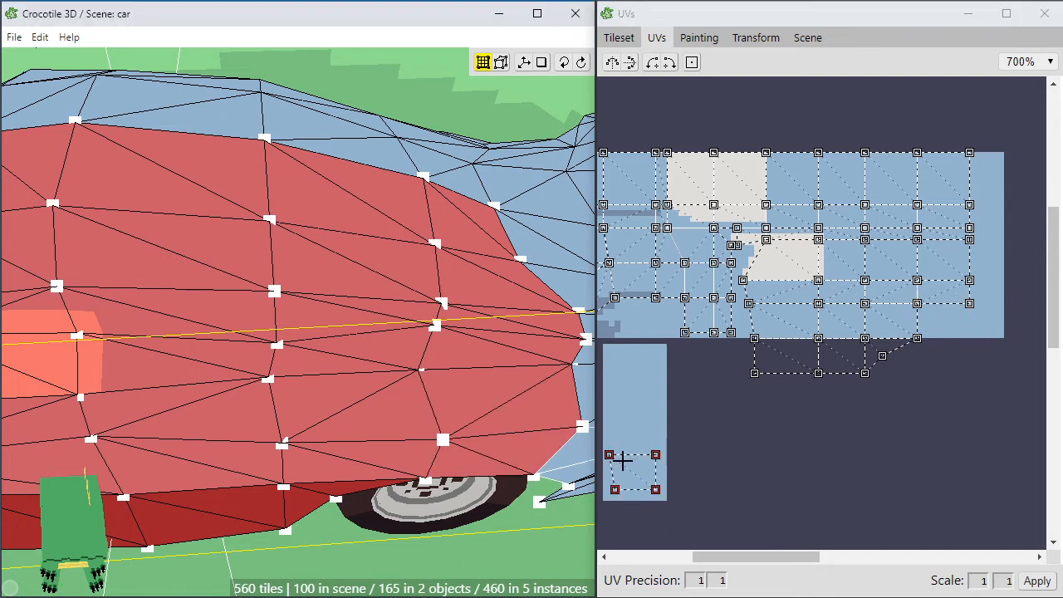
drag(622, 463, 933, 315)
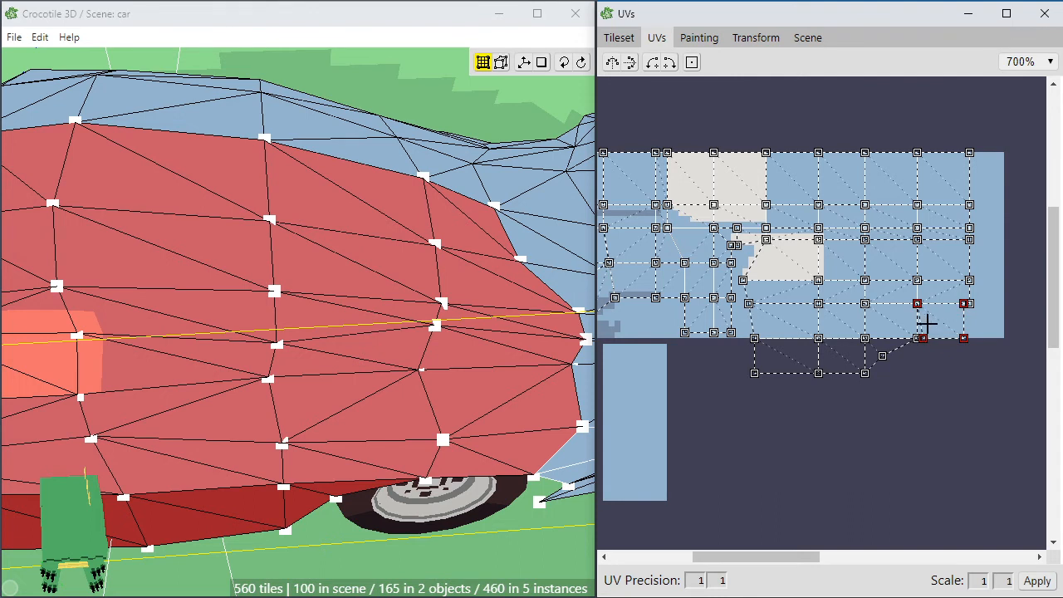
click(955, 323)
click(501, 548)
Add the top side face of the last column before the rear bumper and join its UVs to the layout's upper rear edge
key(space)
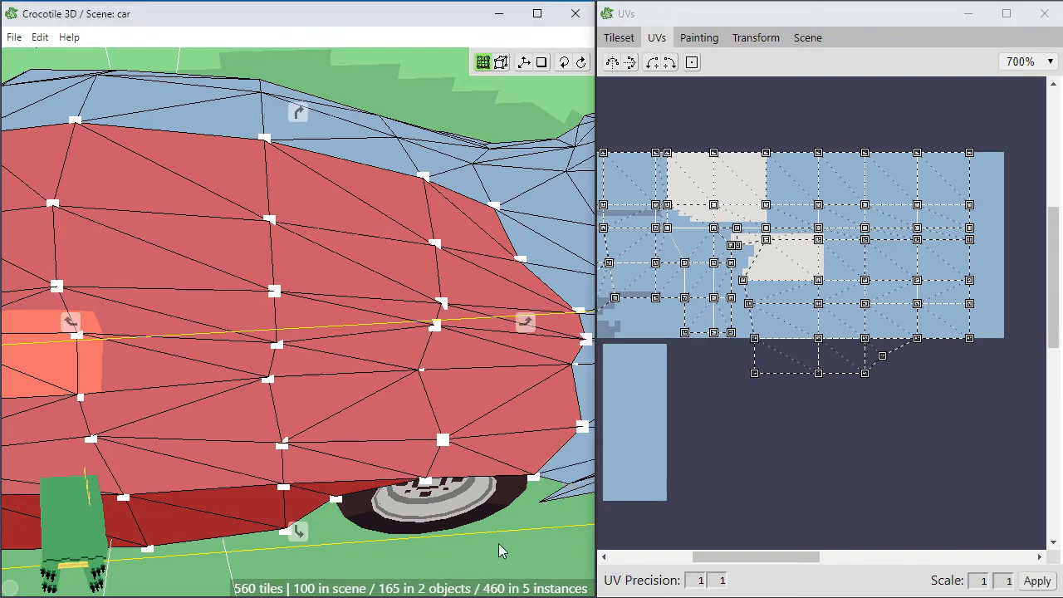
right_drag(501, 548, 230, 510)
key(space)
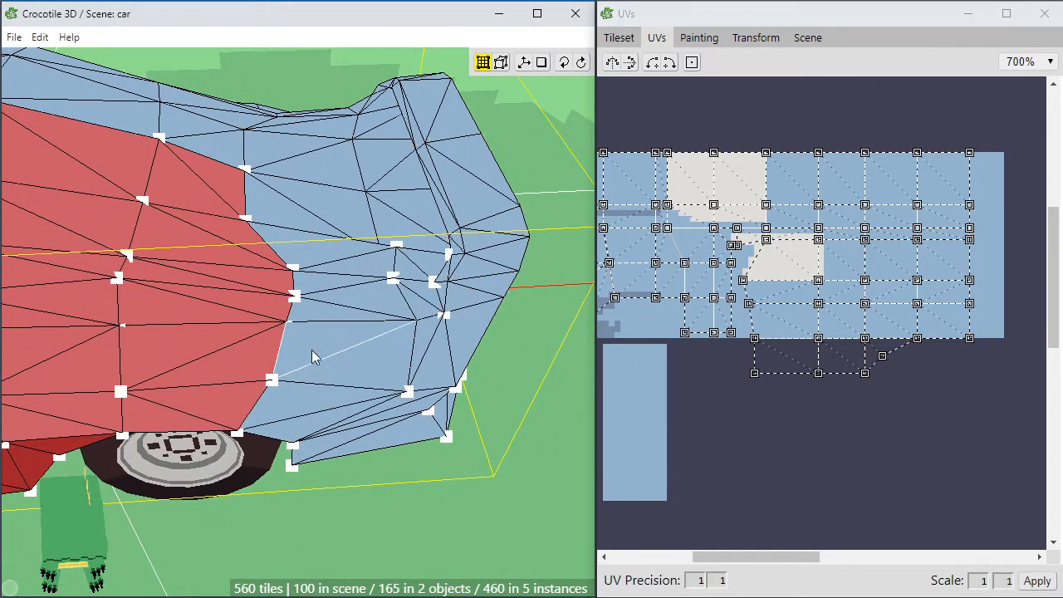
shift+click(302, 224)
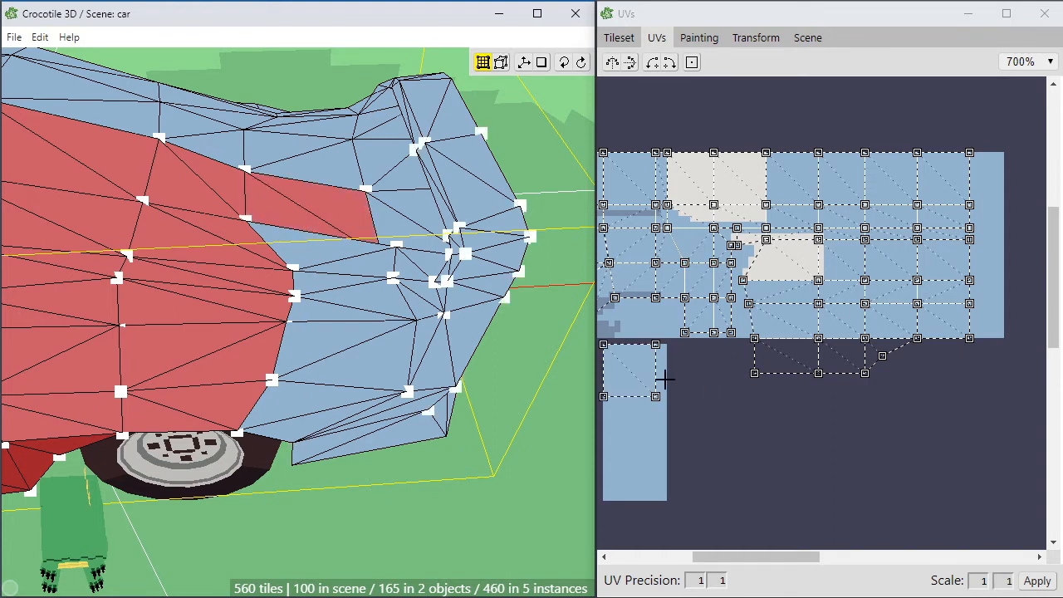
drag(664, 378, 1005, 178)
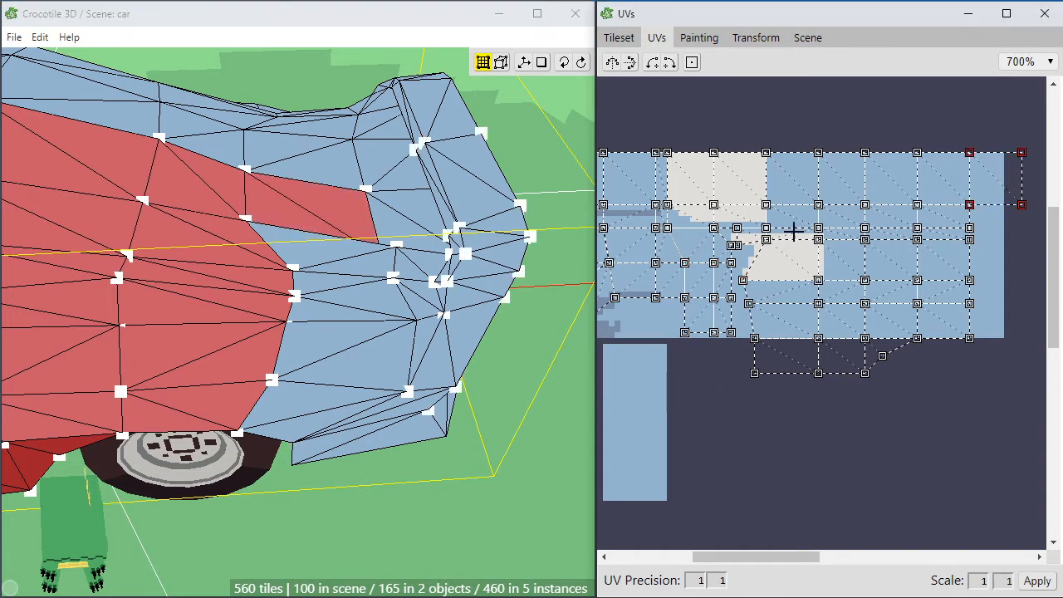
shift+click(340, 277)
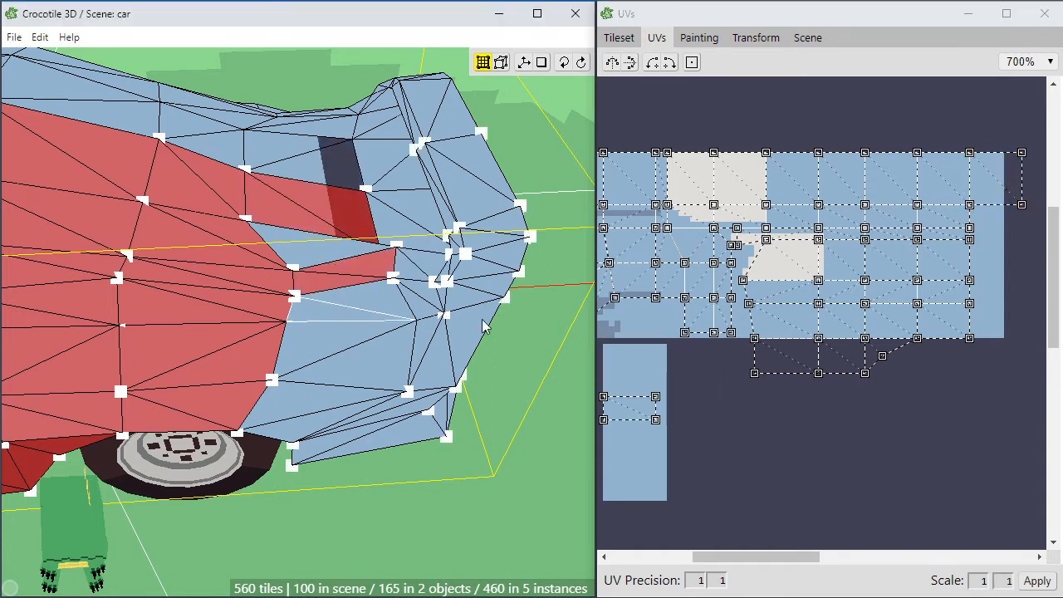
shift+click(360, 285)
ctrl+click(348, 297)
ctrl+click(343, 274)
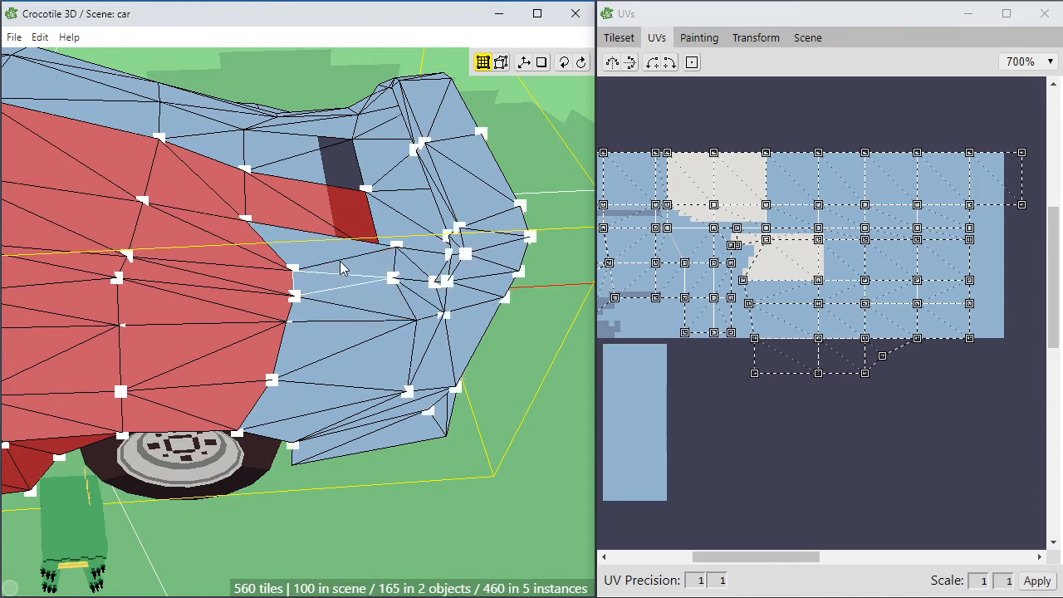
Add the second and third faces down the rearmost column and stack their UVs beneath its top face's UVs
shift+click(339, 261)
drag(651, 396, 1016, 212)
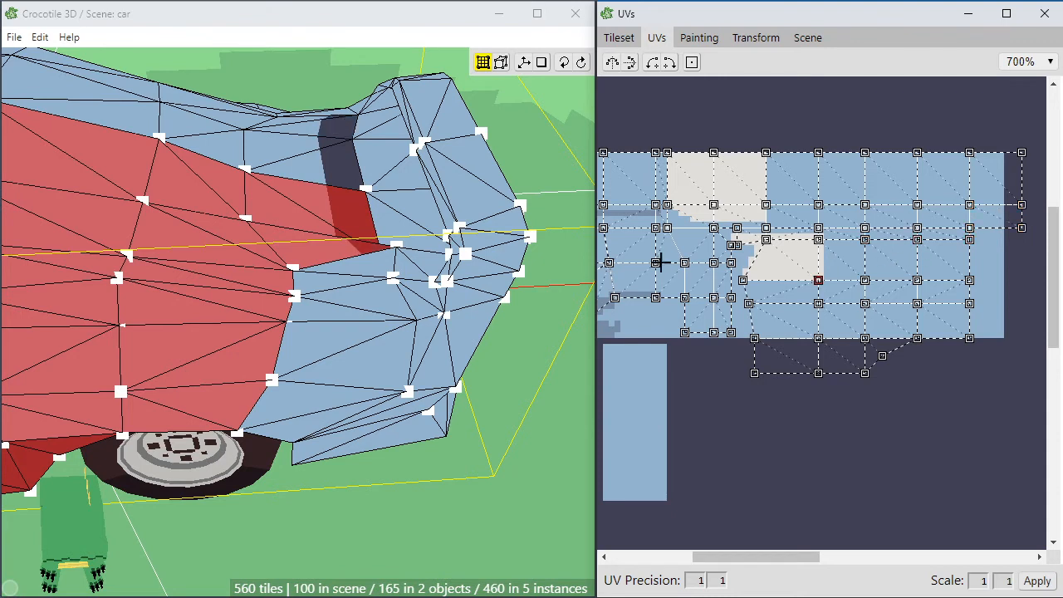
shift+click(357, 270)
drag(631, 404, 1021, 239)
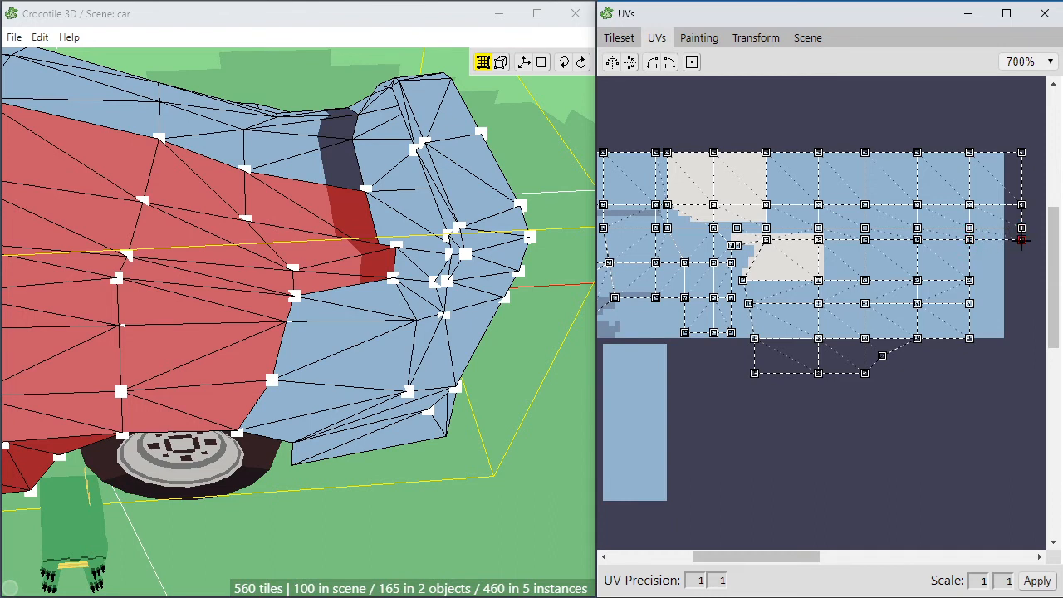
Add the fourth and fifth side faces down the rearmost column and stack their UVs beneath that column's upper UVs
shift+click(365, 312)
drag(633, 436, 969, 280)
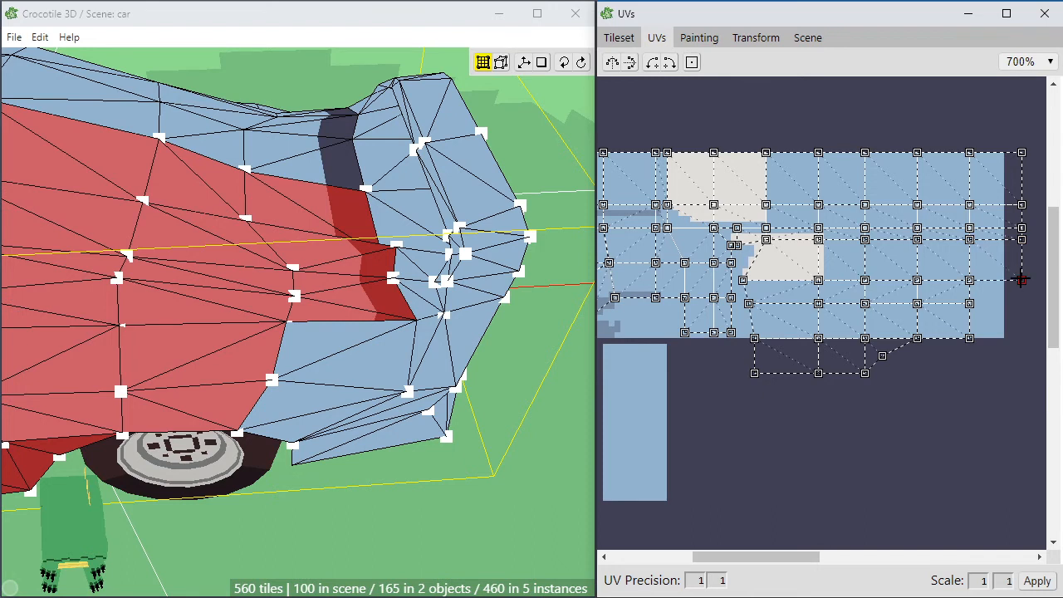
shift+click(339, 357)
drag(633, 442, 1021, 314)
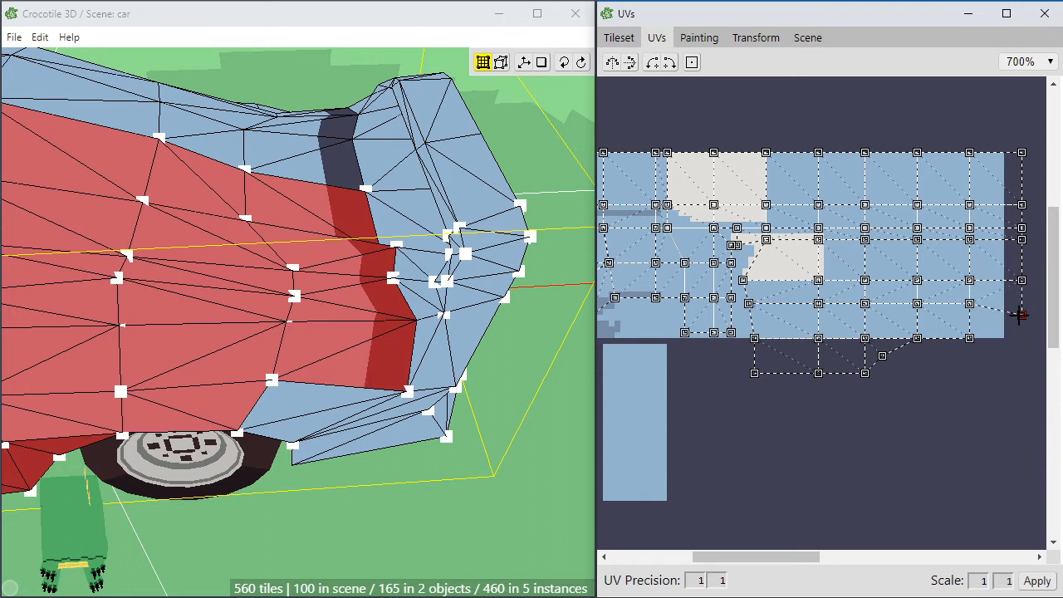
Add the lowest side face of the rearmost column and fit its UVs into the layout's lower rear corner, squaring the edges
shift+click(361, 406)
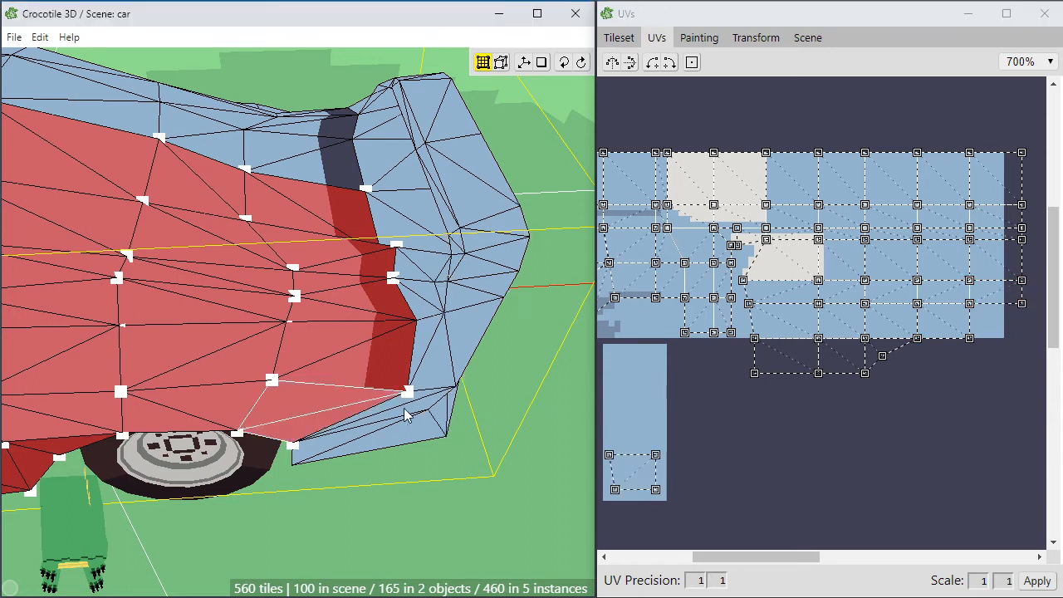
drag(621, 467, 972, 336)
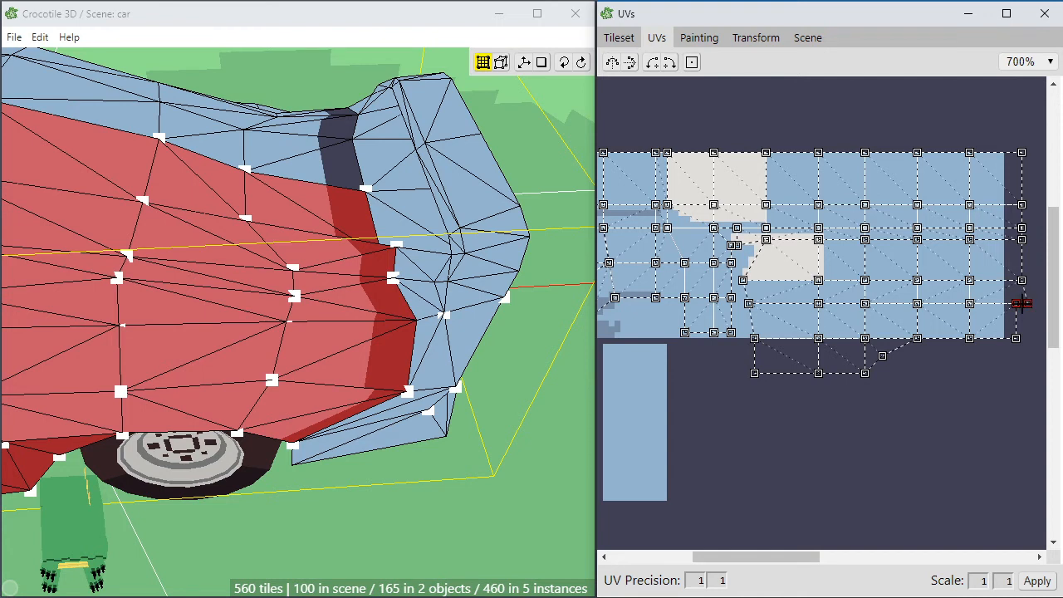
drag(1012, 304, 1021, 338)
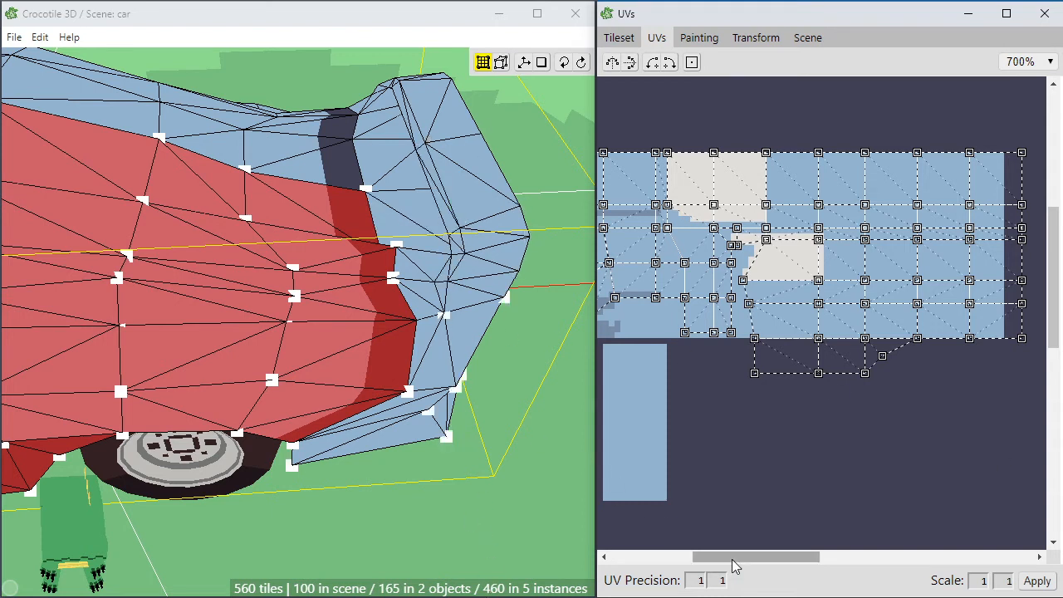
Outline the side skirt's UV area below the body layout with pencil lines in the body blue, following its sloped rear end
mouse_move(734, 565)
mouse_down()
mouse_move(703, 563)
mouse_move(725, 565)
mouse_up()
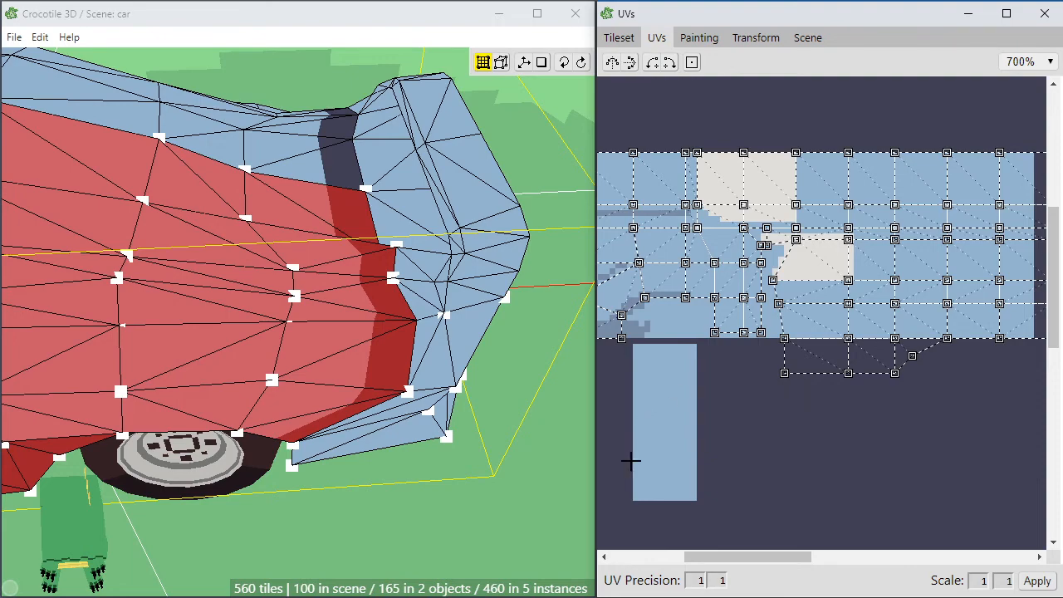
mouse_move(778, 567)
mouse_down()
mouse_move(761, 565)
mouse_move(772, 564)
mouse_up()
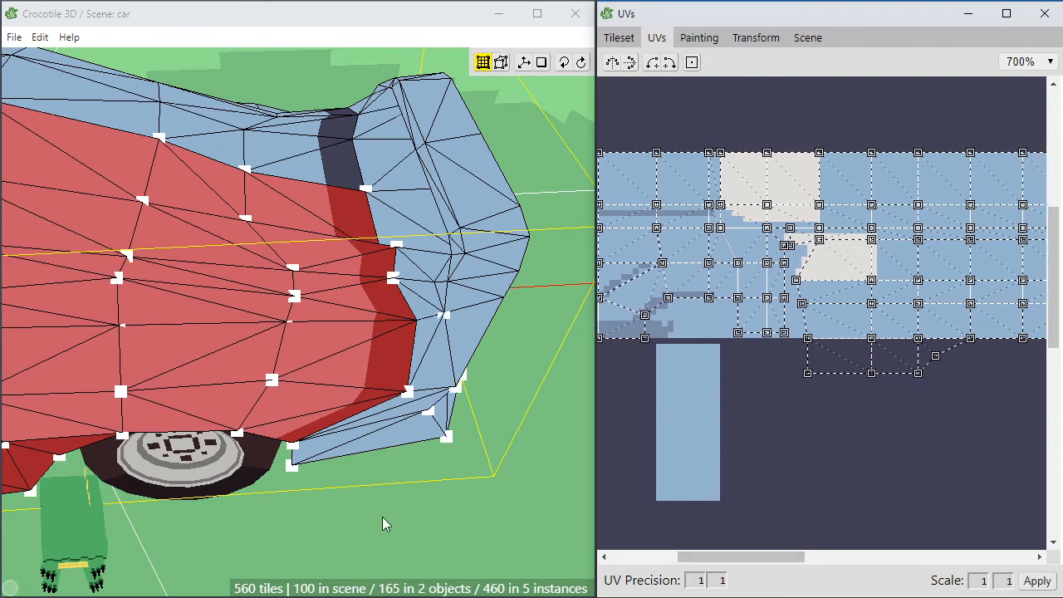
key(space)
drag(149, 517, 380, 304)
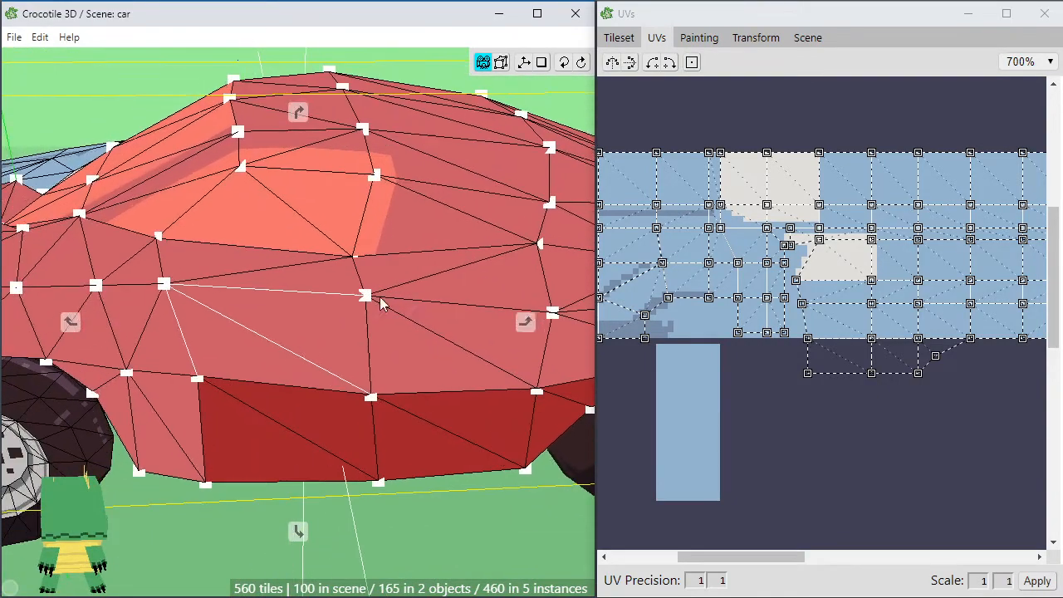
key(space)
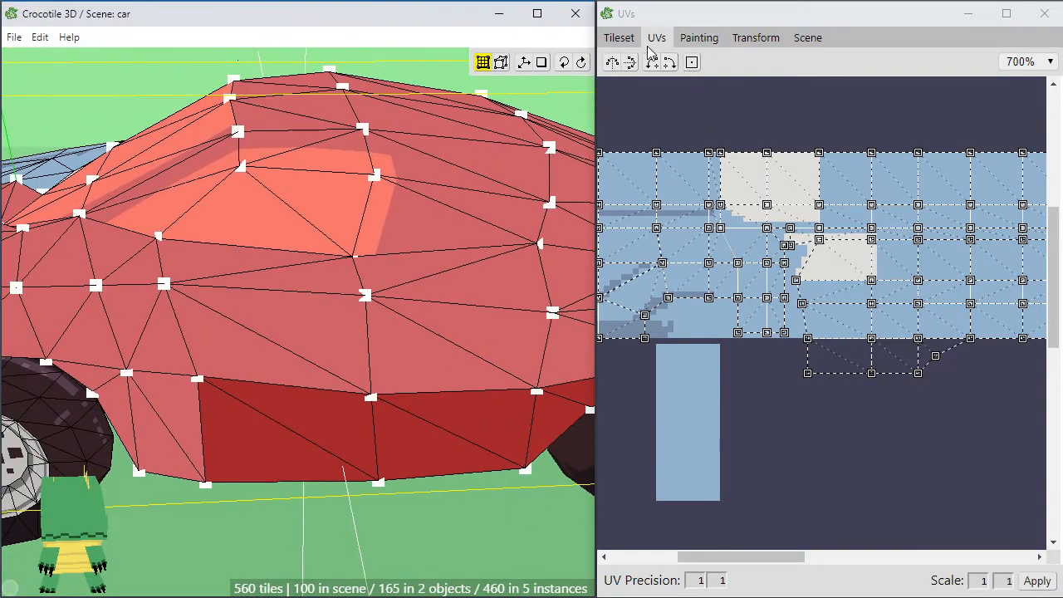
click(618, 37)
click(698, 38)
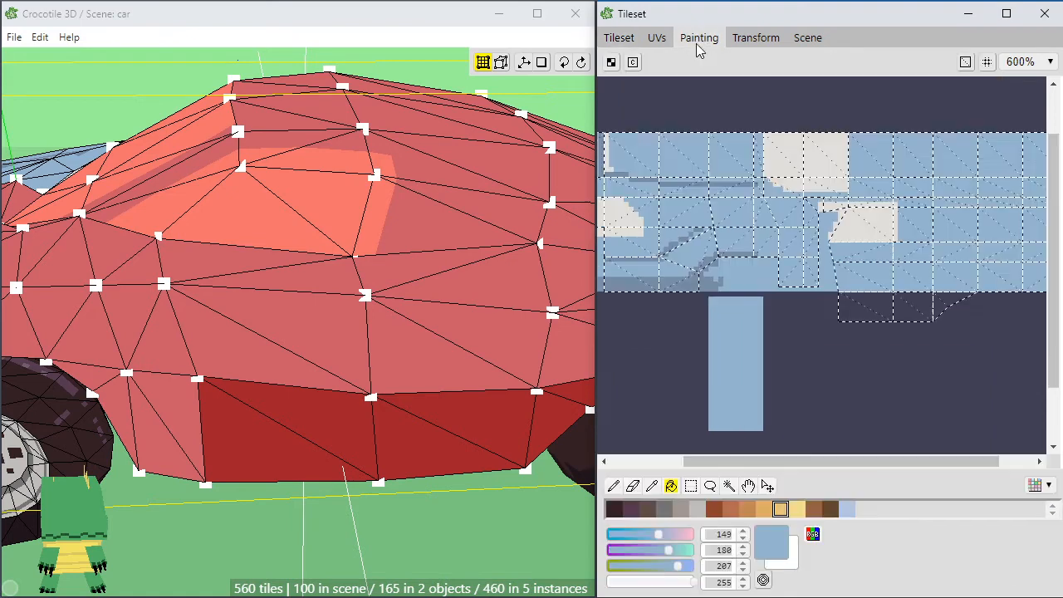
scroll(892, 306, up, 1)
key(space)
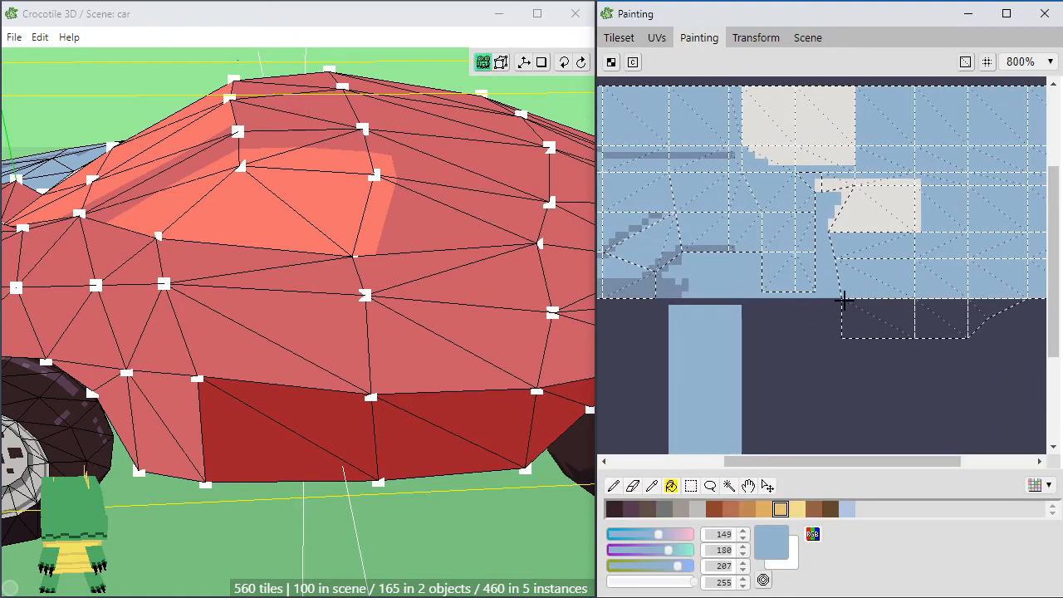
key(b)
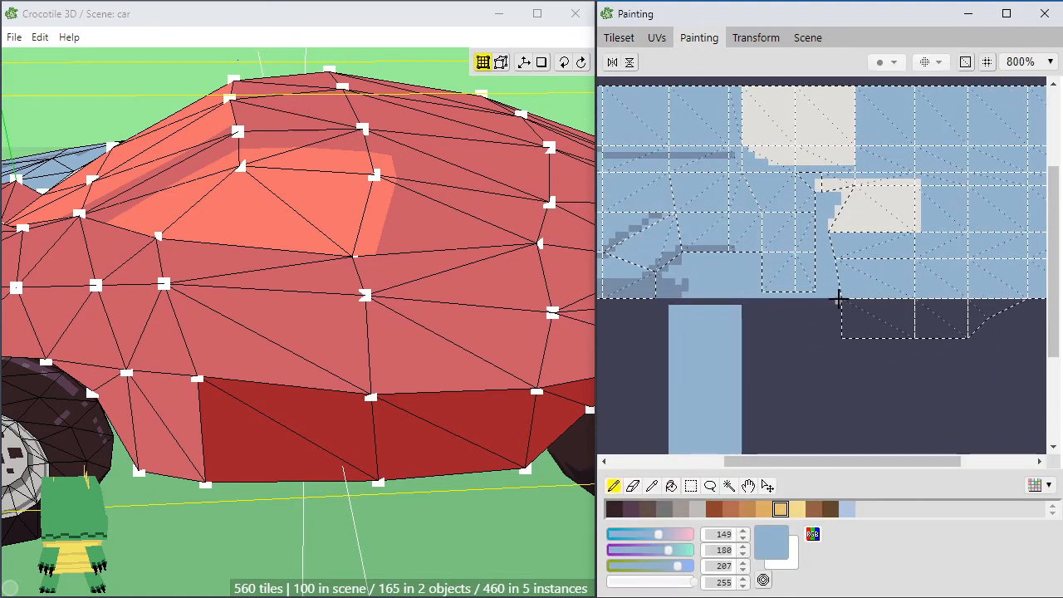
drag(837, 299, 837, 337)
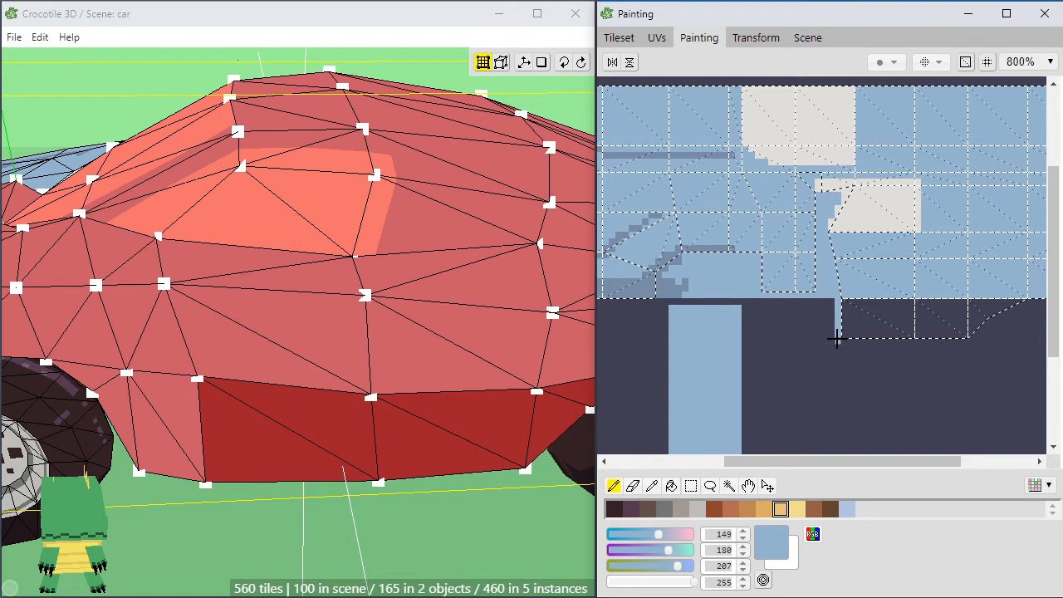
shift+click(971, 340)
shift+click(1029, 301)
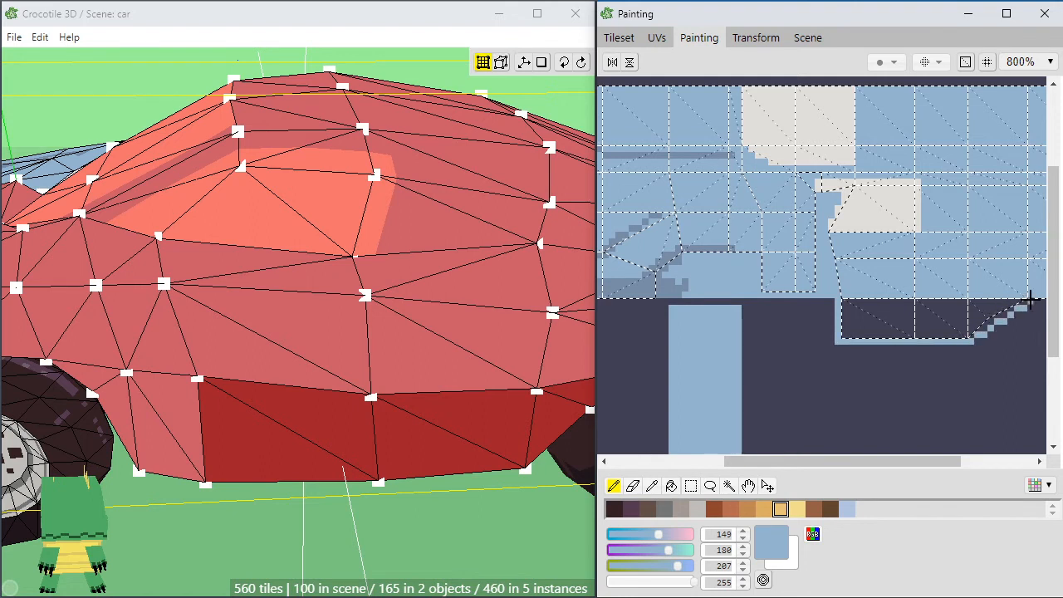
Fill the outlined side skirt area with the body blue
key(space)
drag(1009, 345, 962, 350)
key(g)
click(904, 319)
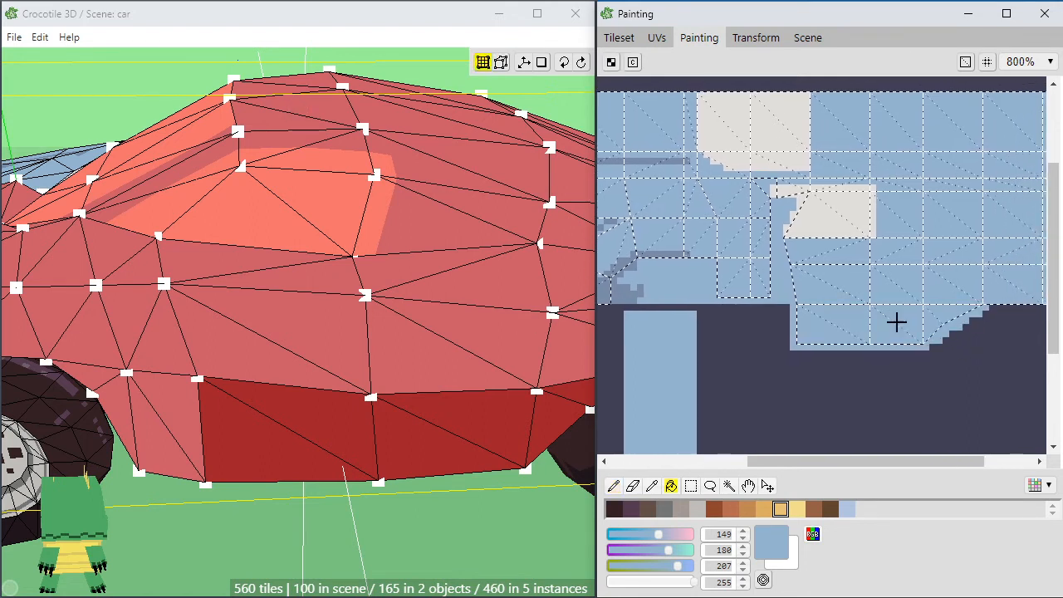
Sample the darker blue and paint a shadow stripe along the side skirt's lower edge and the panel behind the front wheel
key(b)
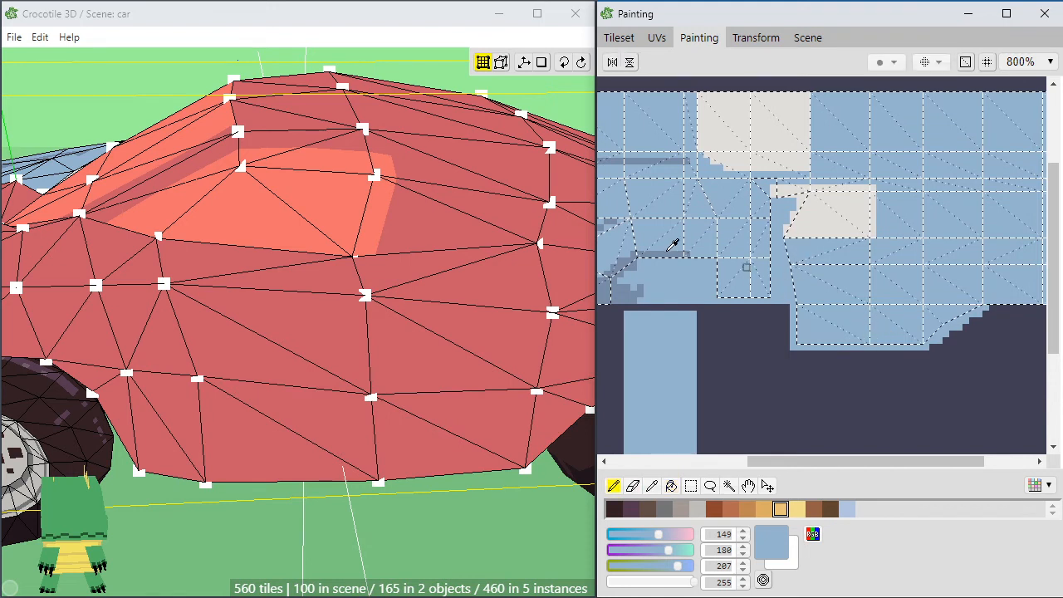
alt+click(668, 253)
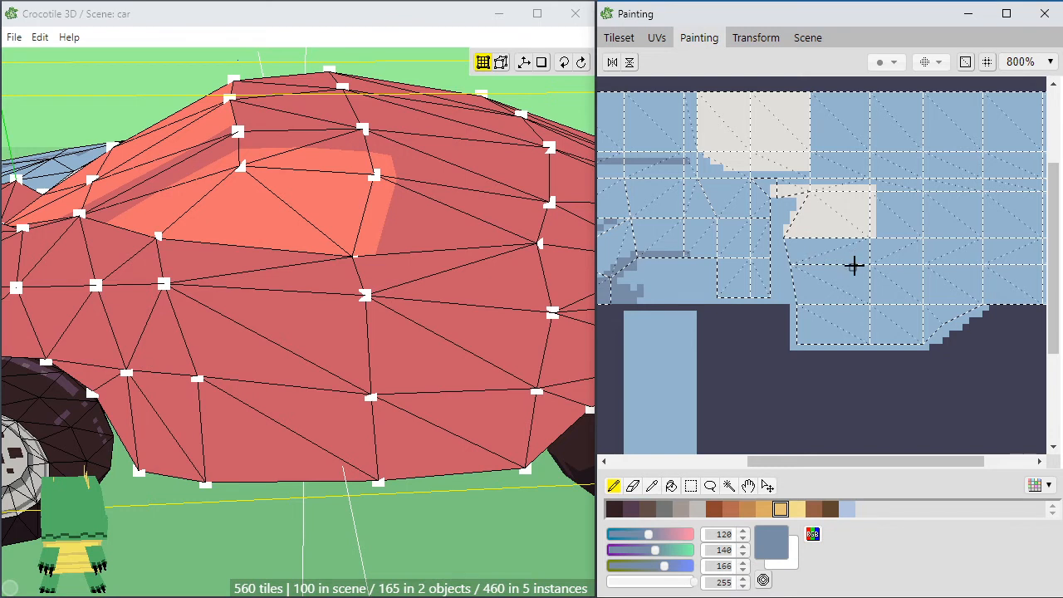
drag(802, 334, 917, 333)
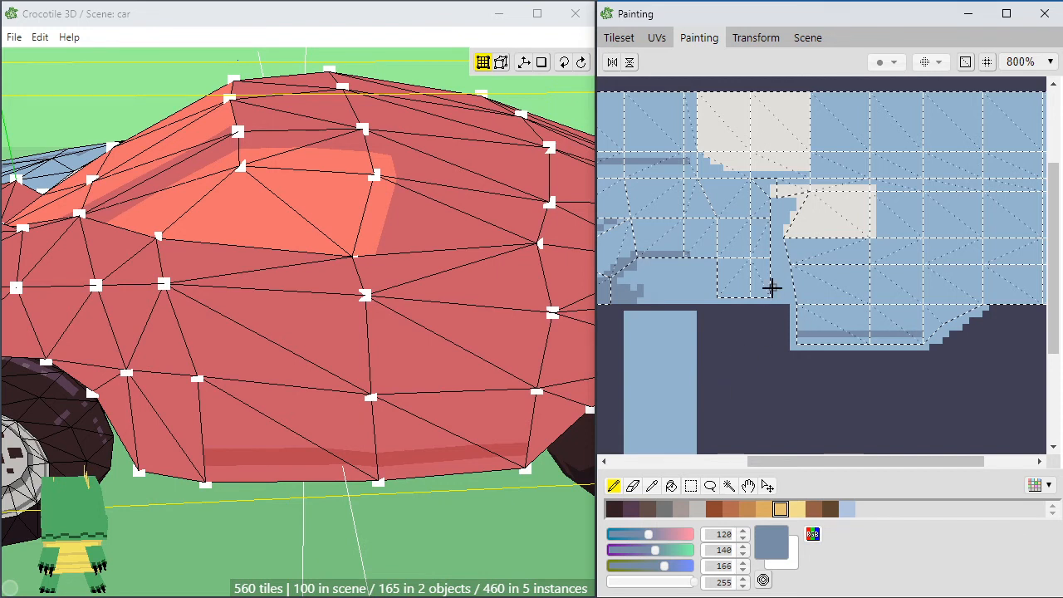
drag(771, 287, 722, 287)
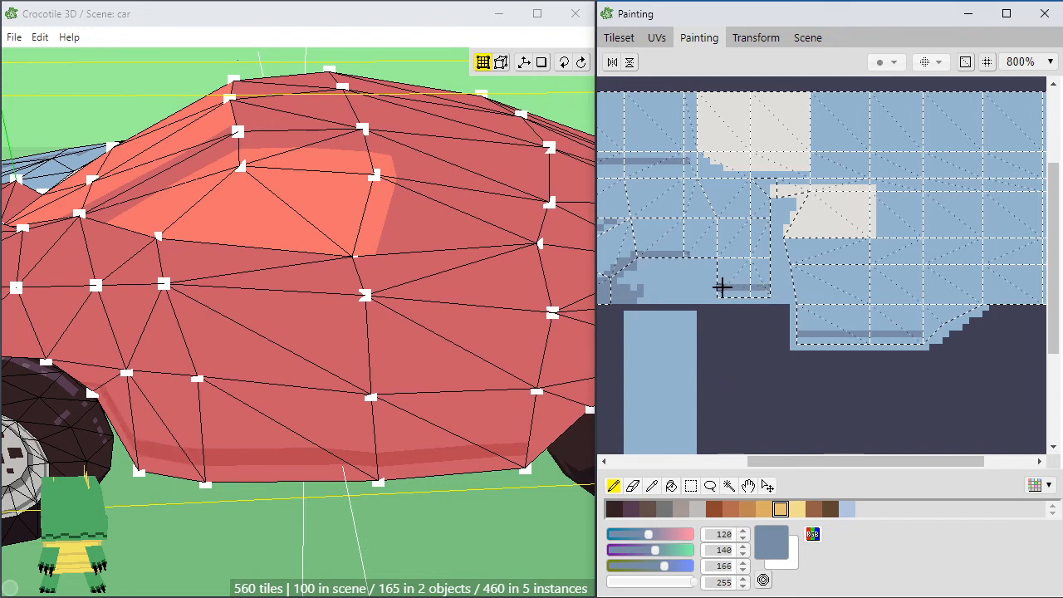
Paint the dark blue shadow around the rear of the front wheel arch, linking it to the skirt stripe, and trim its corner in body blue
middle_drag(304, 485, 380, 480)
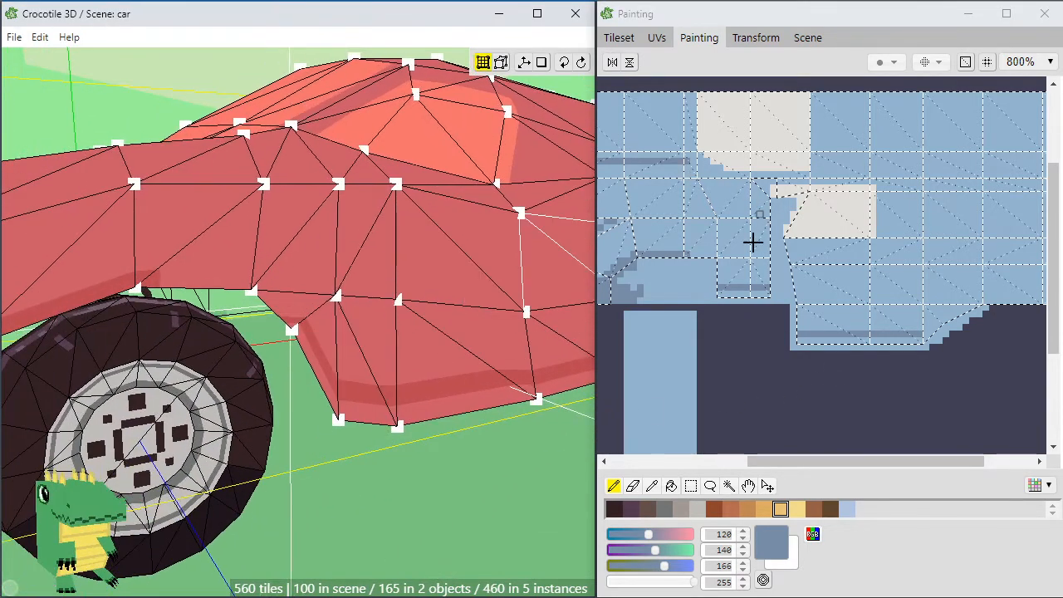
mouse_move(735, 289)
mouse_down()
mouse_move(722, 289)
mouse_move(712, 251)
mouse_move(683, 254)
mouse_move(725, 284)
mouse_move(723, 260)
mouse_up()
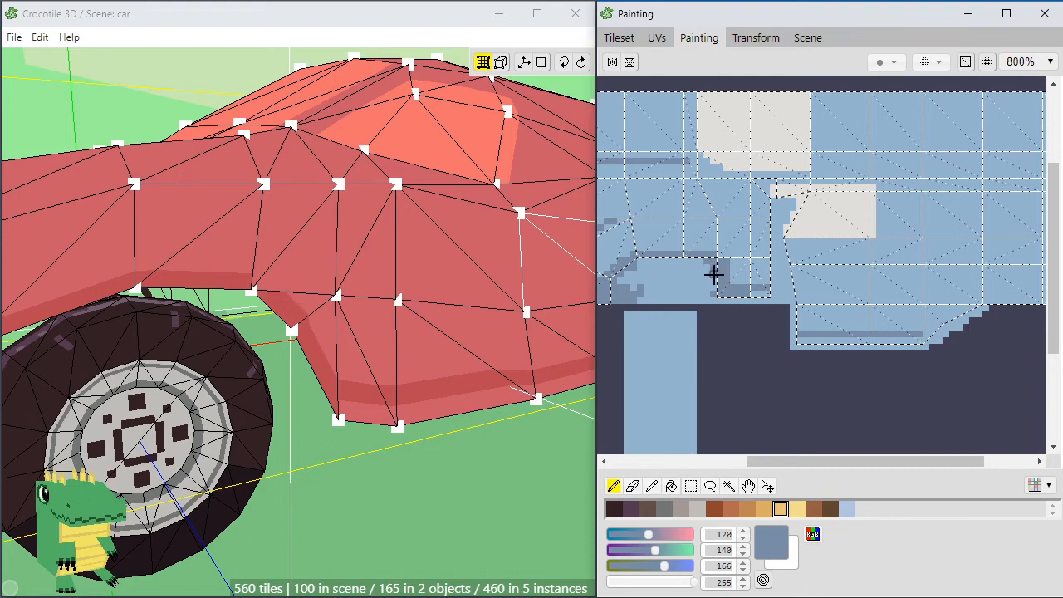
click(726, 252)
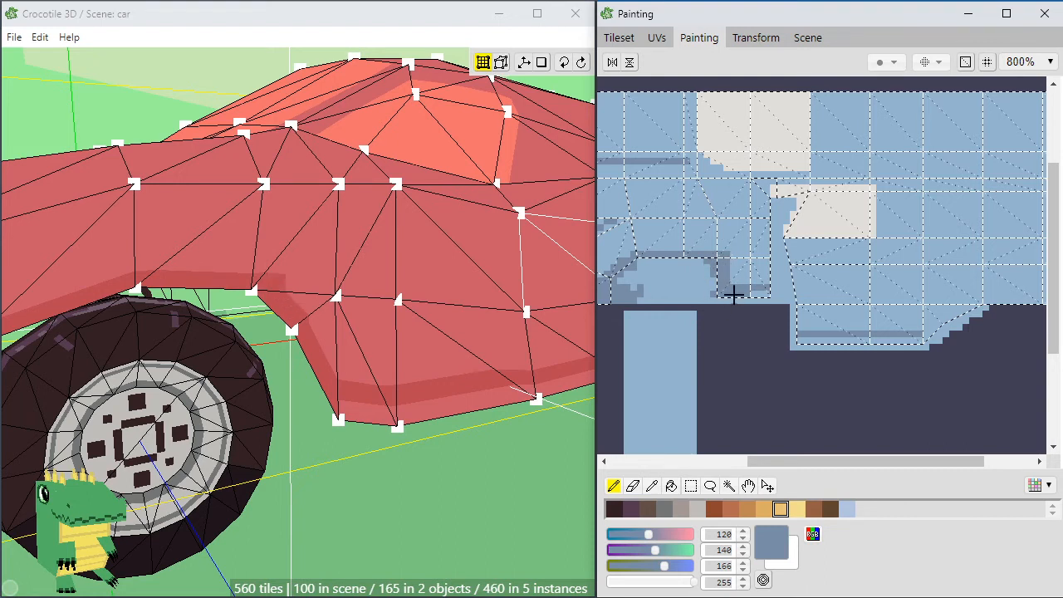
alt+click(739, 255)
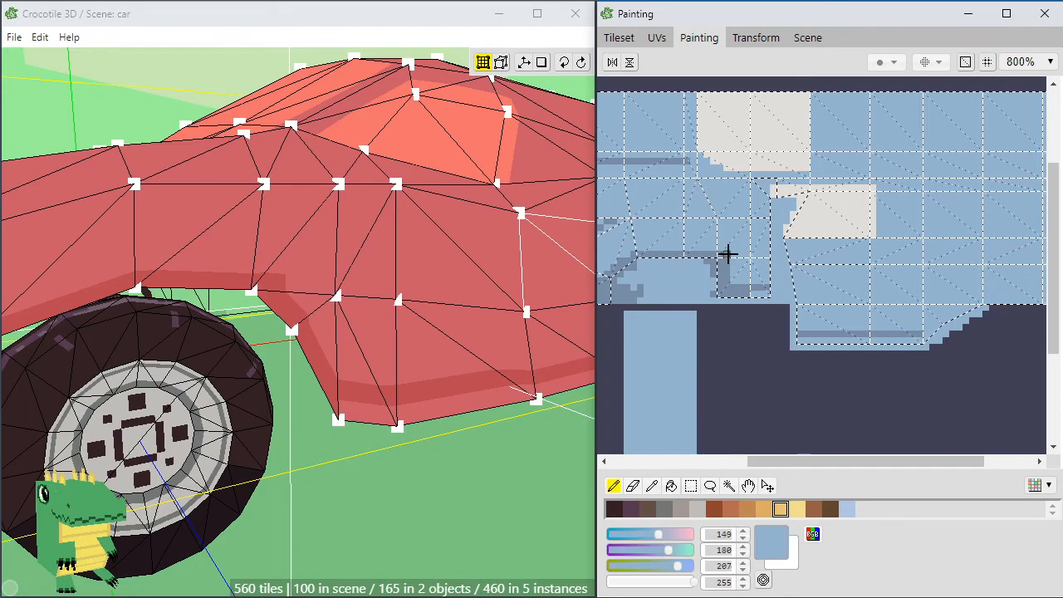
key(space)
scroll(405, 508, down, 1)
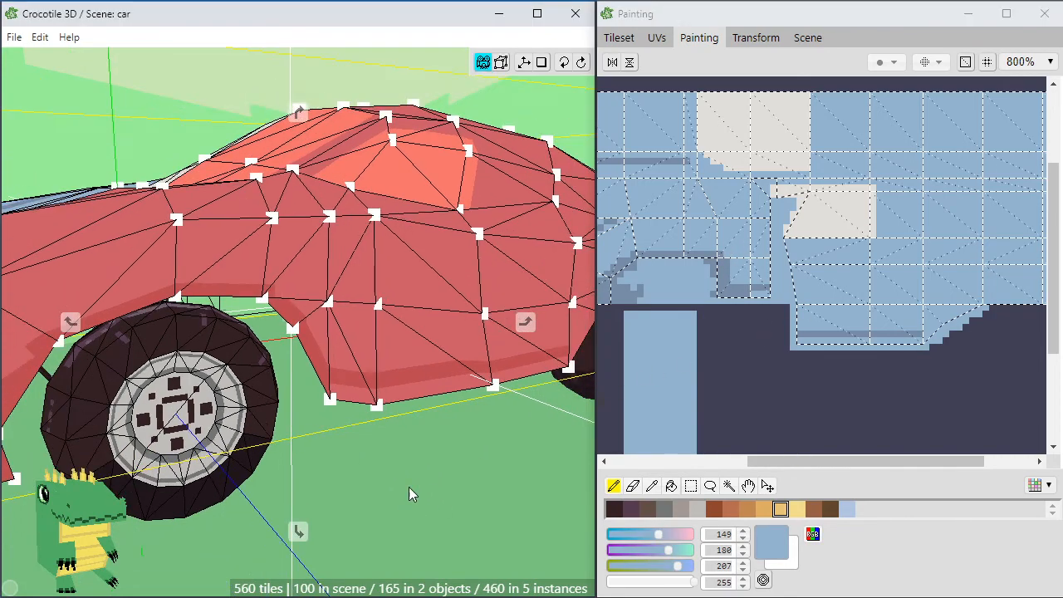
drag(410, 493, 590, 191)
key(space)
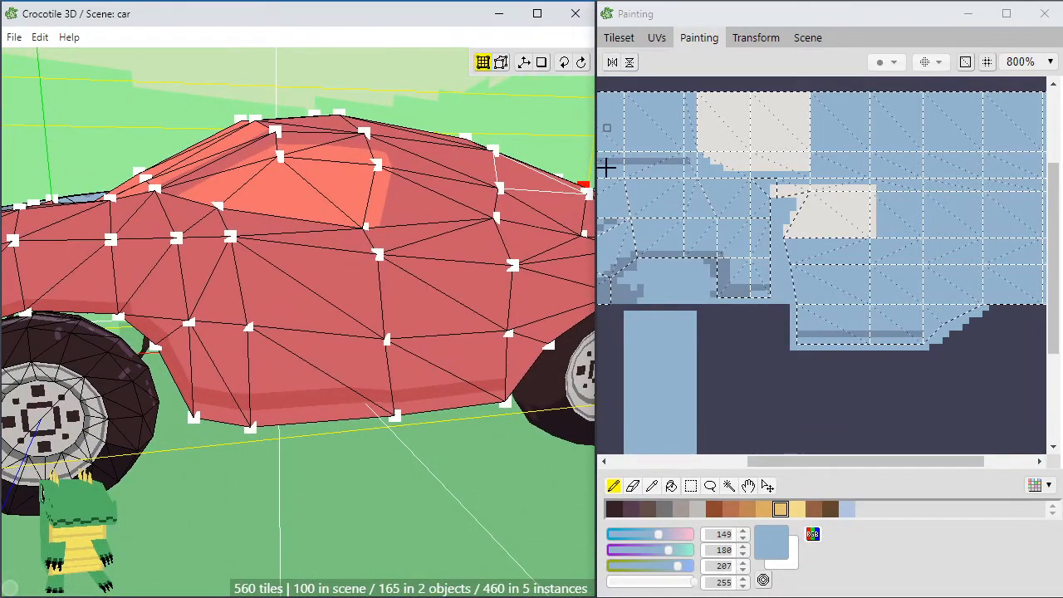
click(880, 333)
alt+click(893, 333)
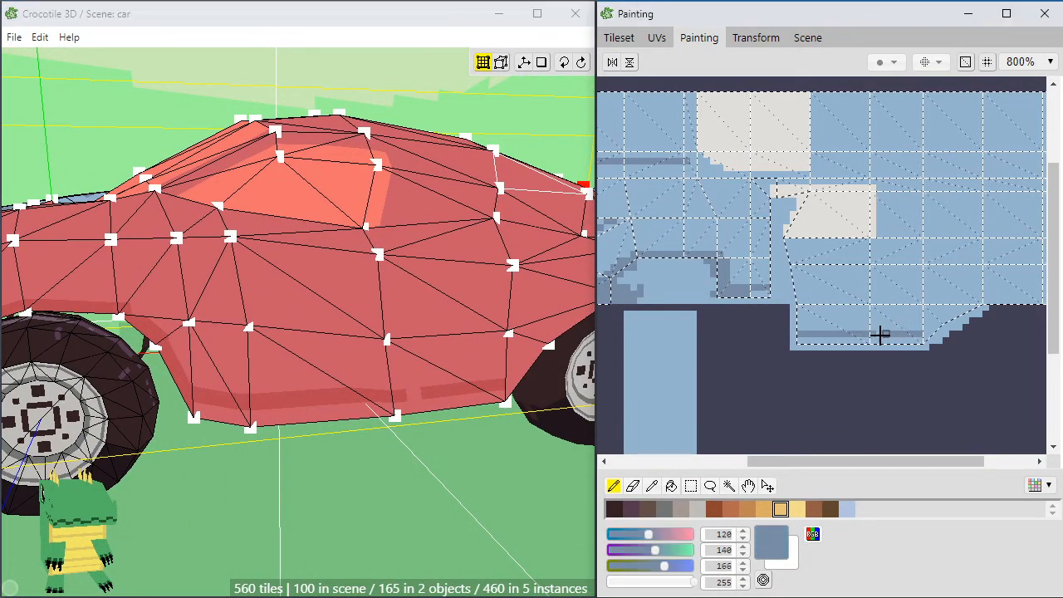
click(880, 335)
Sample the body blue and outline the lower and rear edges of the unpainted strip at the rear of the side UVs
key(space)
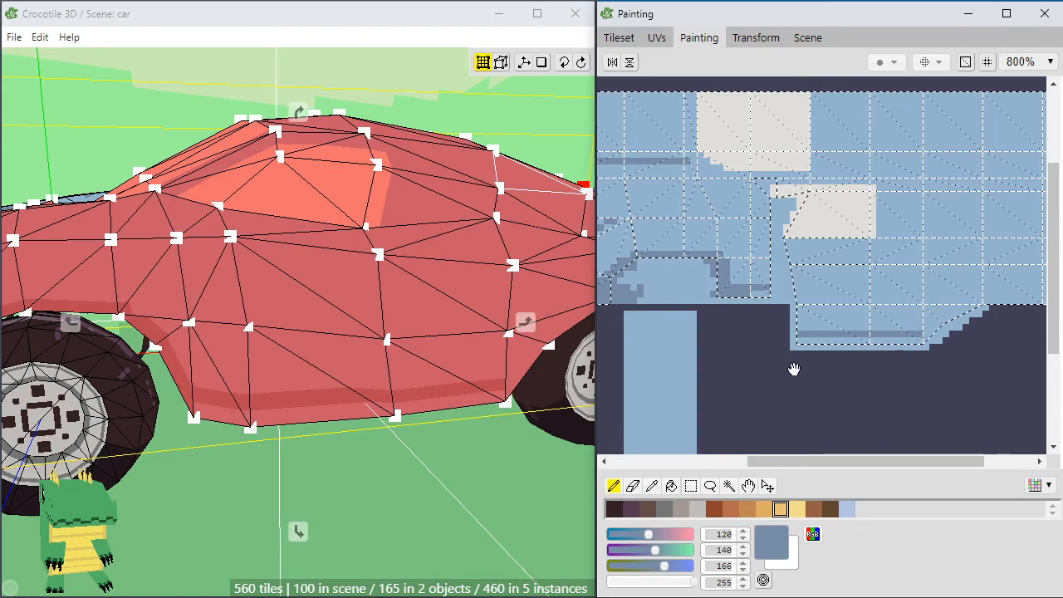
click(474, 455)
key(space)
drag(473, 462, 415, 461)
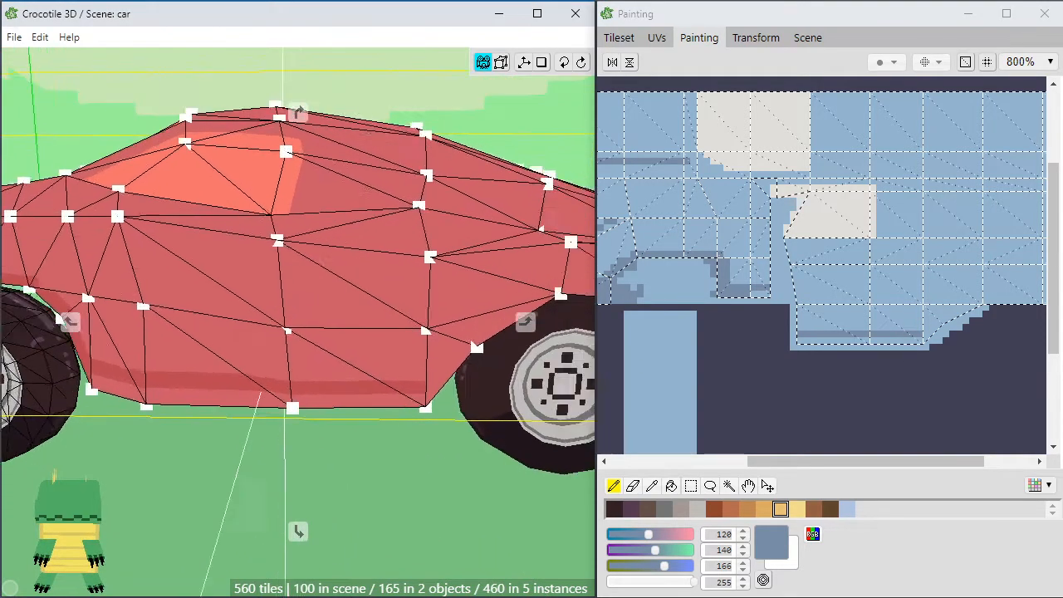
right_drag(415, 461, 204, 501)
drag(205, 501, 195, 502)
right_drag(353, 478, 390, 460)
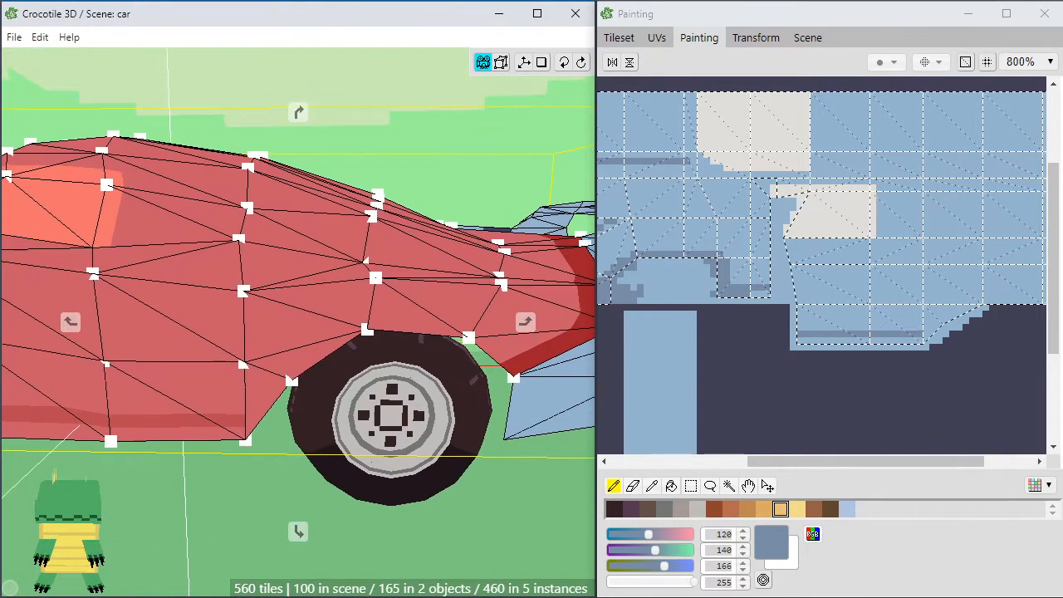
mouse_move(390, 461)
mouse_down()
mouse_move(407, 459)
mouse_move(384, 515)
mouse_move(491, 446)
mouse_up()
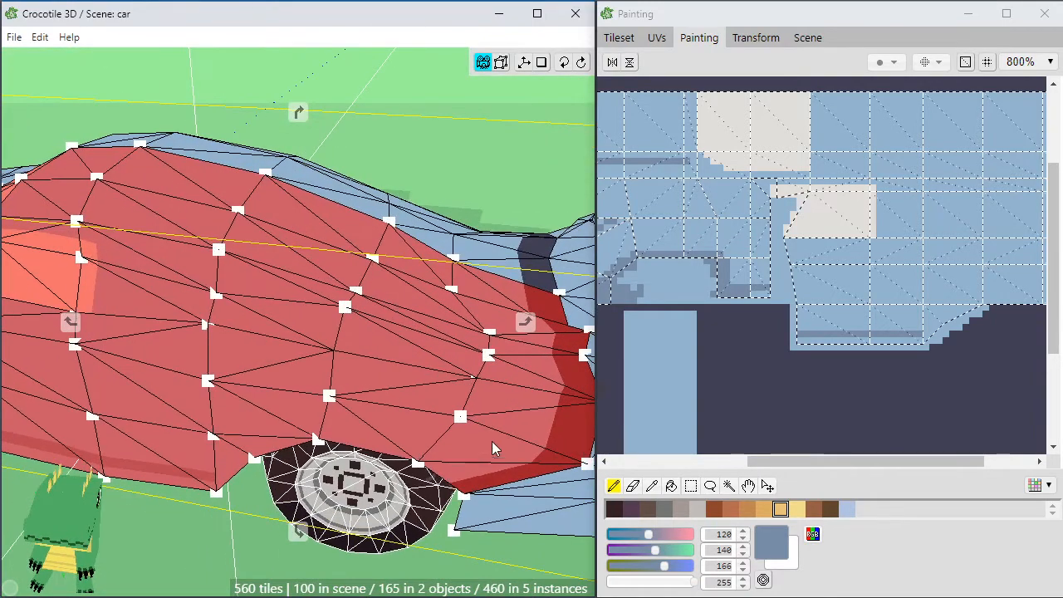
drag(892, 466, 953, 458)
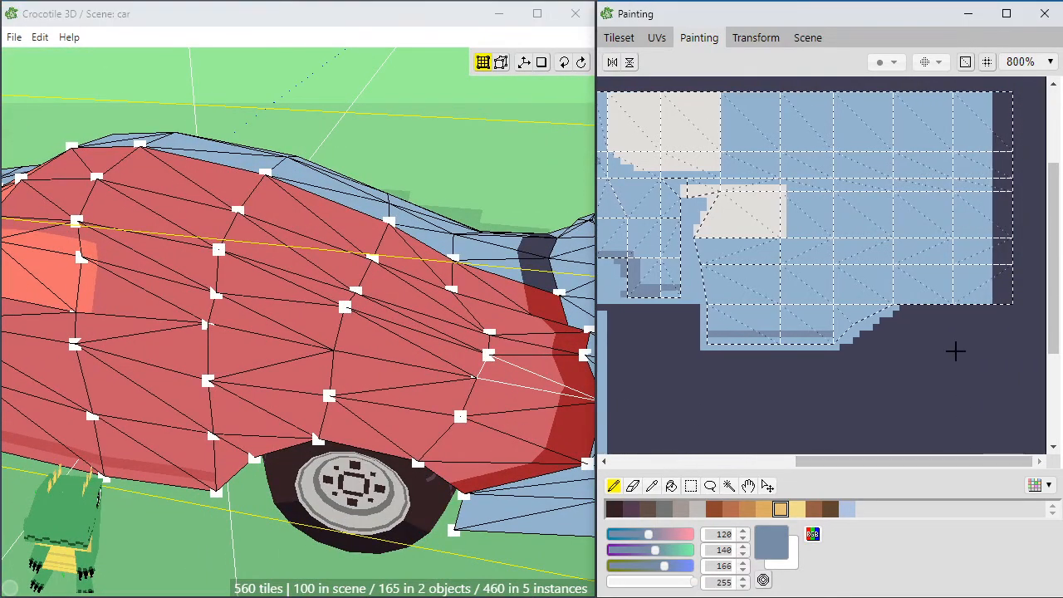
click(968, 294)
alt+click(977, 291)
drag(991, 300, 1012, 300)
shift+click(1010, 95)
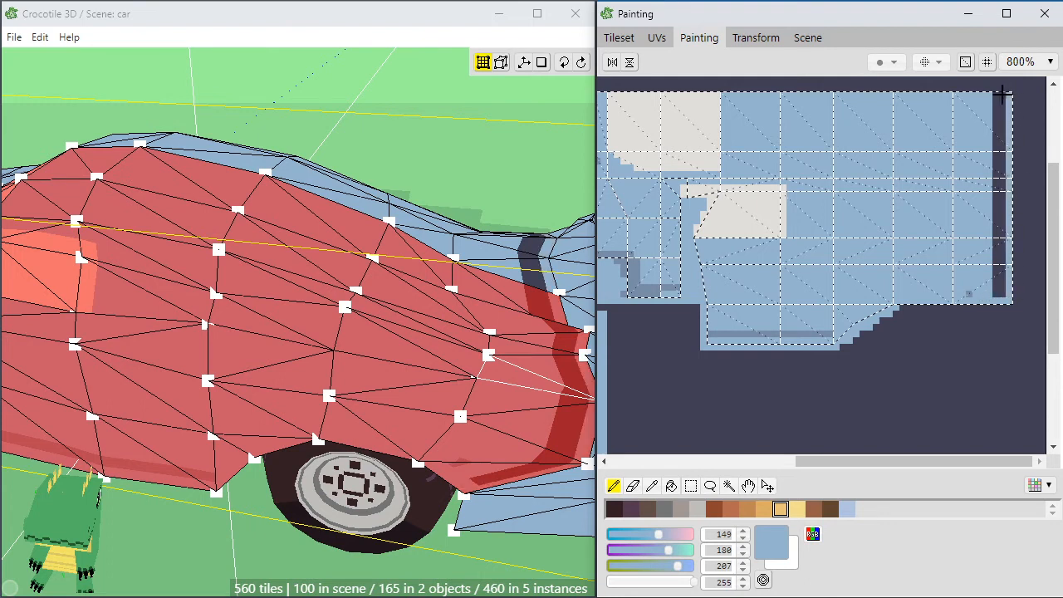
Close the top of the rear strip's outline and fill the strip with the body blue
drag(1002, 94, 993, 93)
key(g)
click(1001, 132)
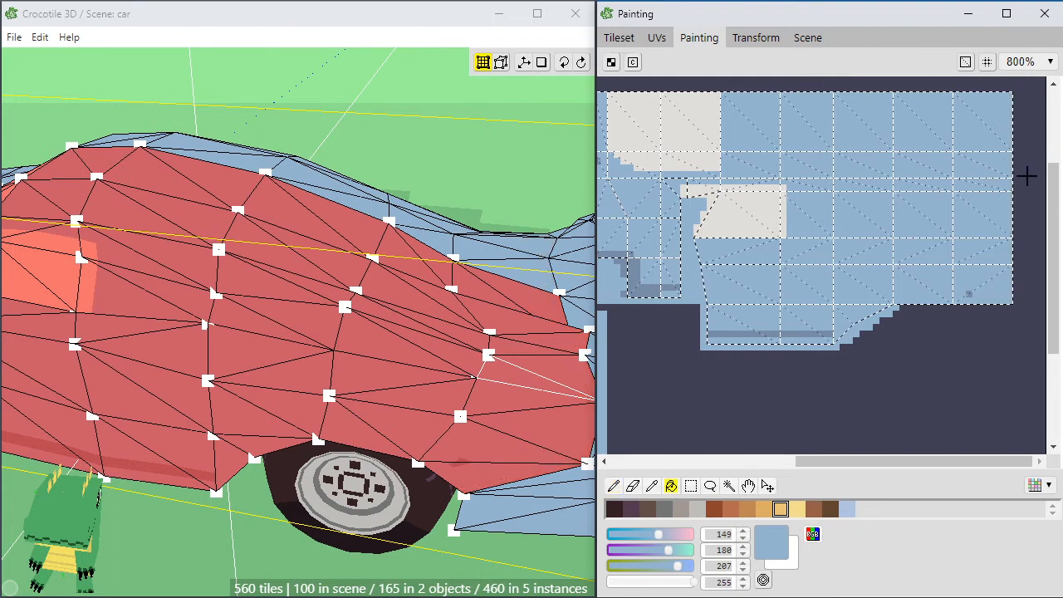
Sample the light grey window colour, paint the front of the rear side window behind the pillar, and trim its edges with body blue
key(b)
alt+click(823, 333)
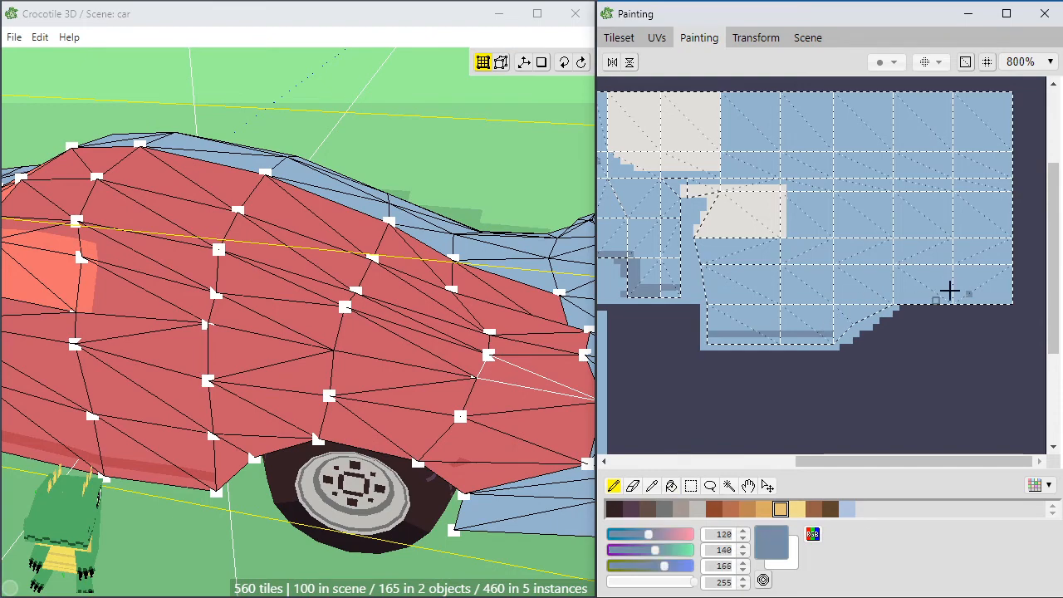
alt+click(777, 220)
middle_drag(251, 320, 378, 298)
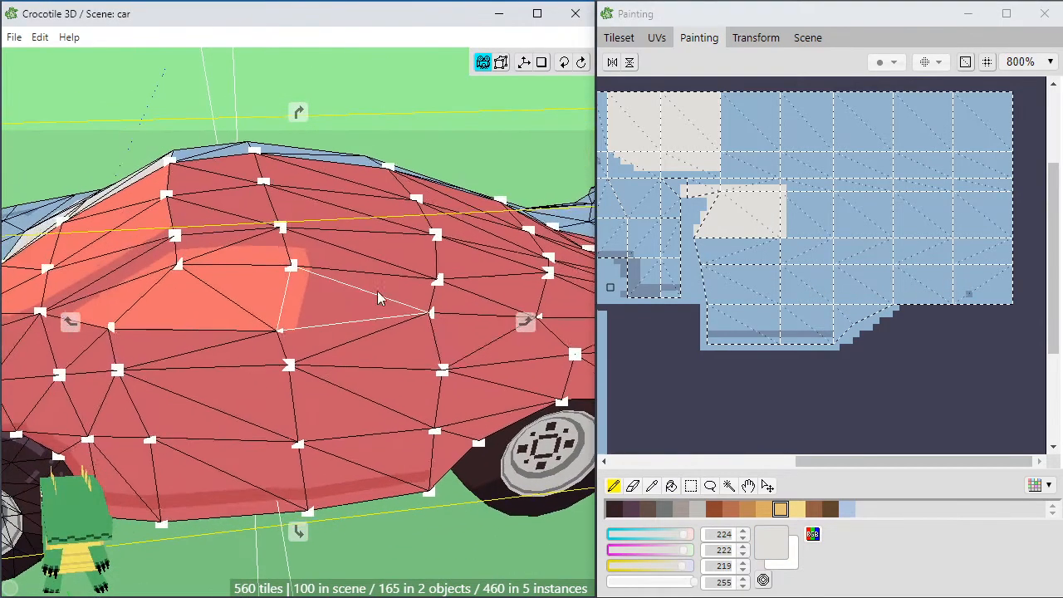
mouse_move(802, 214)
mouse_down()
mouse_move(797, 235)
mouse_move(825, 230)
mouse_move(799, 218)
mouse_move(824, 220)
mouse_up()
alt+click(823, 246)
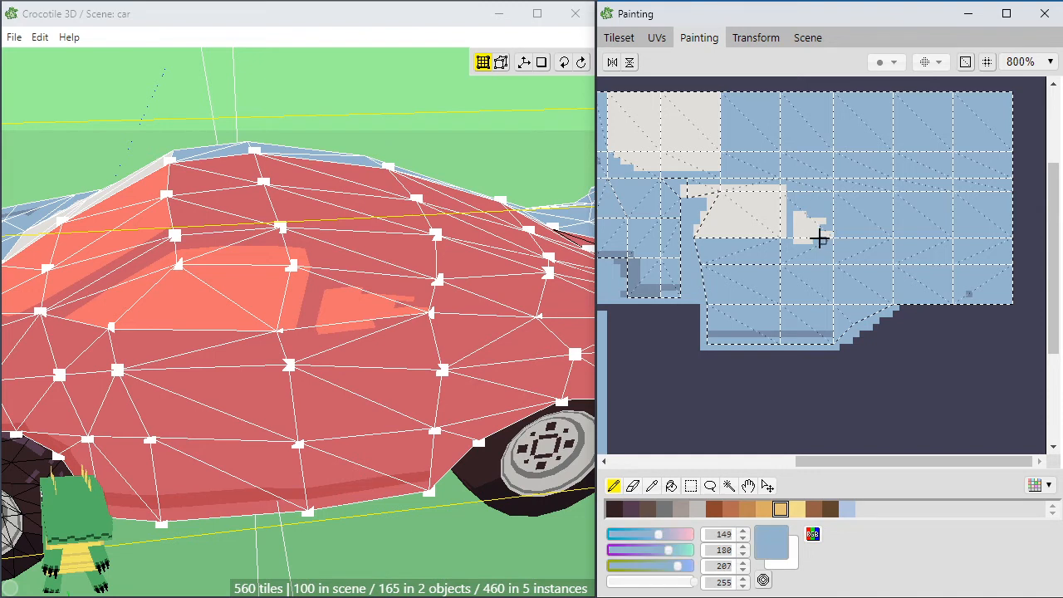
mouse_move(819, 239)
mouse_down()
mouse_move(790, 240)
mouse_move(814, 225)
mouse_move(836, 235)
mouse_move(793, 206)
mouse_up()
Sample the light grey again and extend the rear side window into a stepped slope tapering towards the car's rear
alt+click(810, 221)
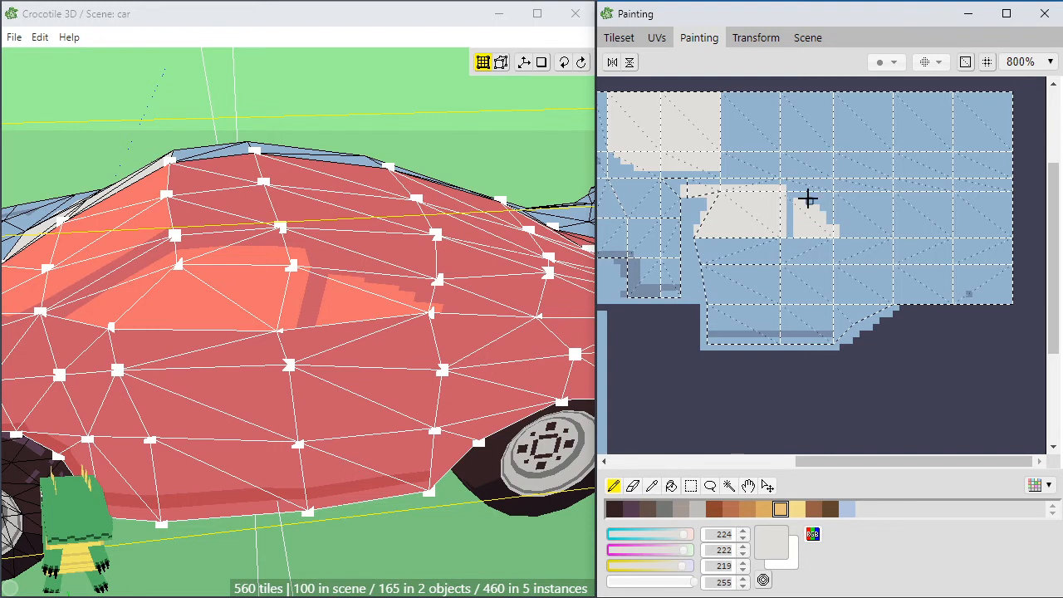
click(797, 194)
click(802, 188)
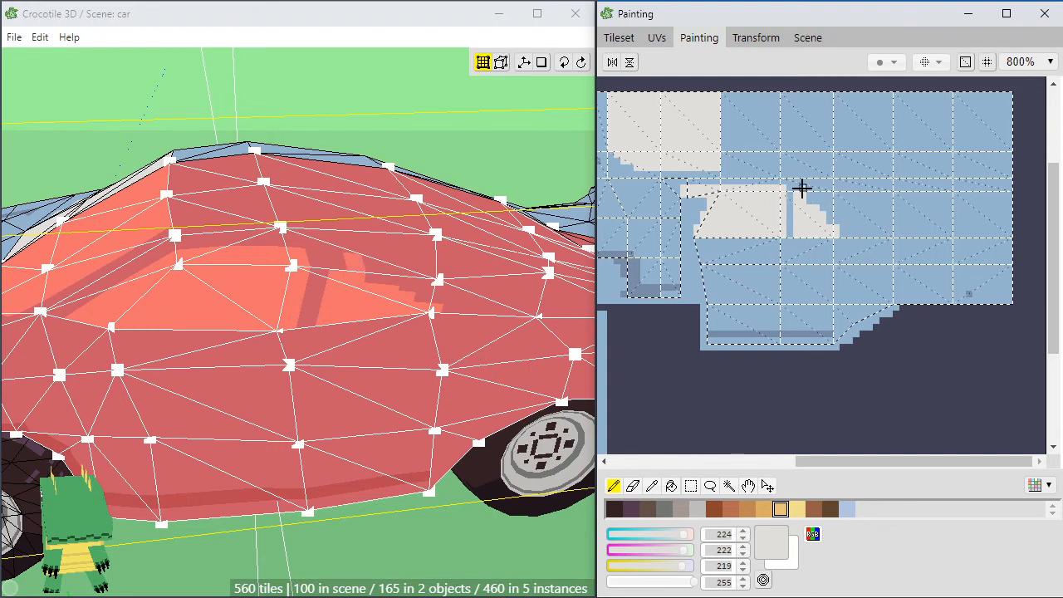
mouse_move(808, 194)
mouse_down()
mouse_move(797, 188)
mouse_move(829, 197)
mouse_move(809, 207)
mouse_move(877, 230)
mouse_move(819, 213)
mouse_move(854, 225)
mouse_move(840, 213)
mouse_move(859, 216)
mouse_up()
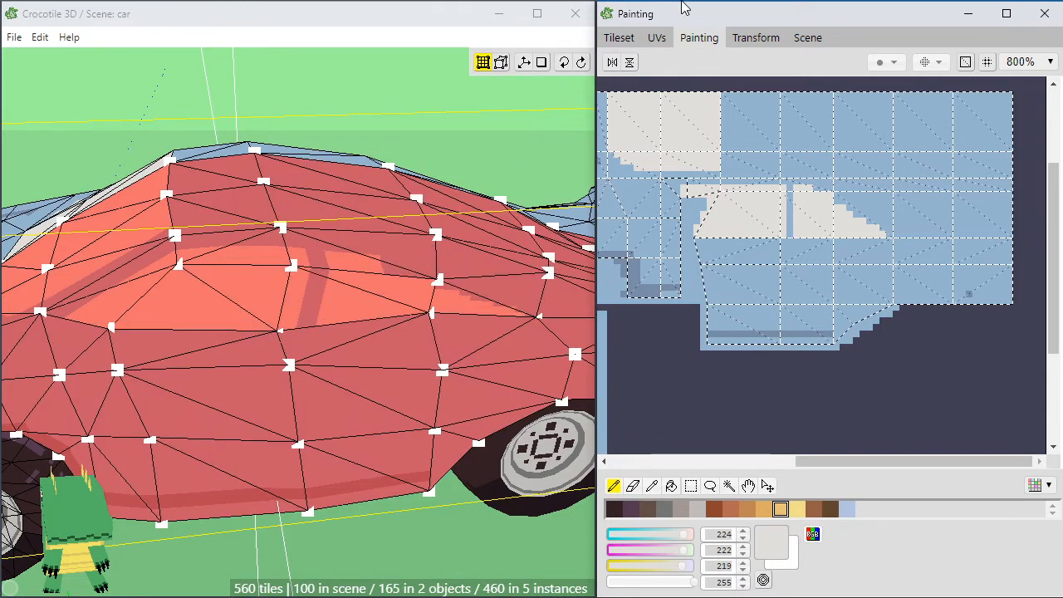
Examine the painted side windows and the rear side window's slope on the car from several angles
key(space)
drag(420, 255, 412, 320)
right_drag(412, 320, 349, 199)
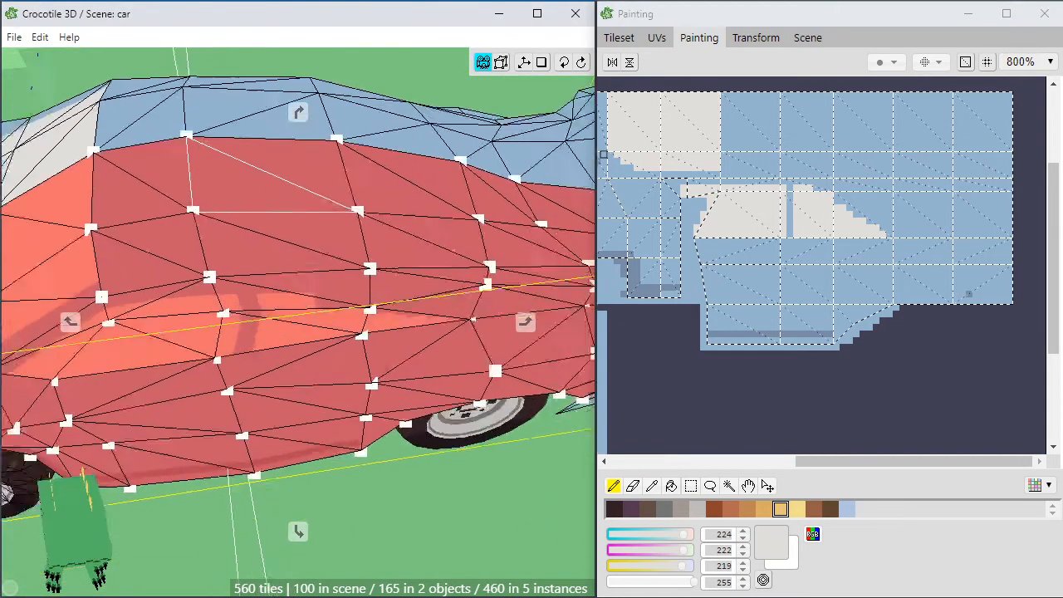
mouse_move(402, 321)
mouse_down()
mouse_move(367, 311)
mouse_move(368, 282)
mouse_up()
right_drag(362, 299, 331, 267)
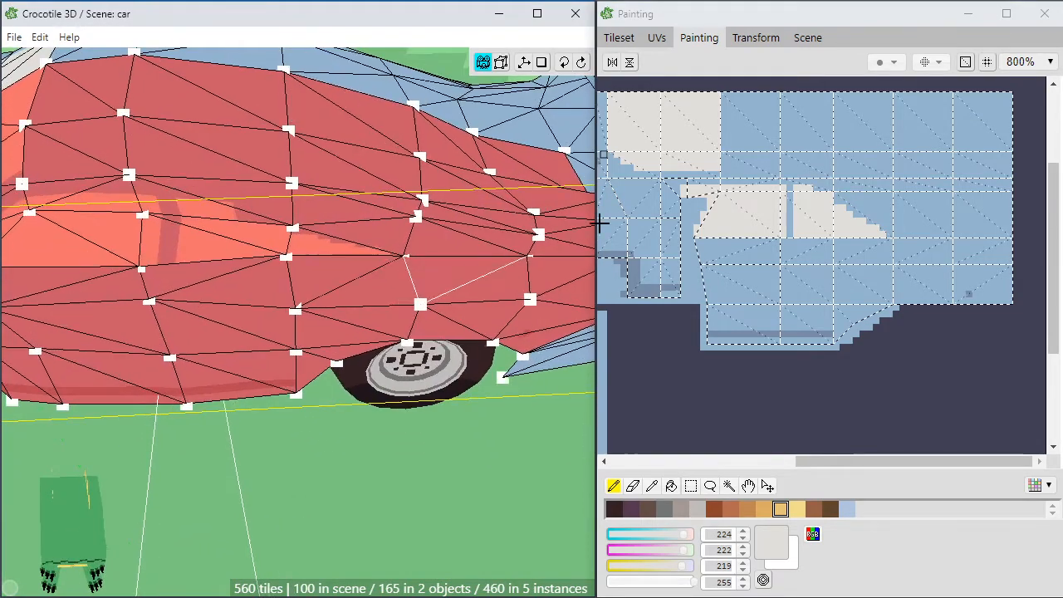
key(space)
drag(366, 311, 357, 288)
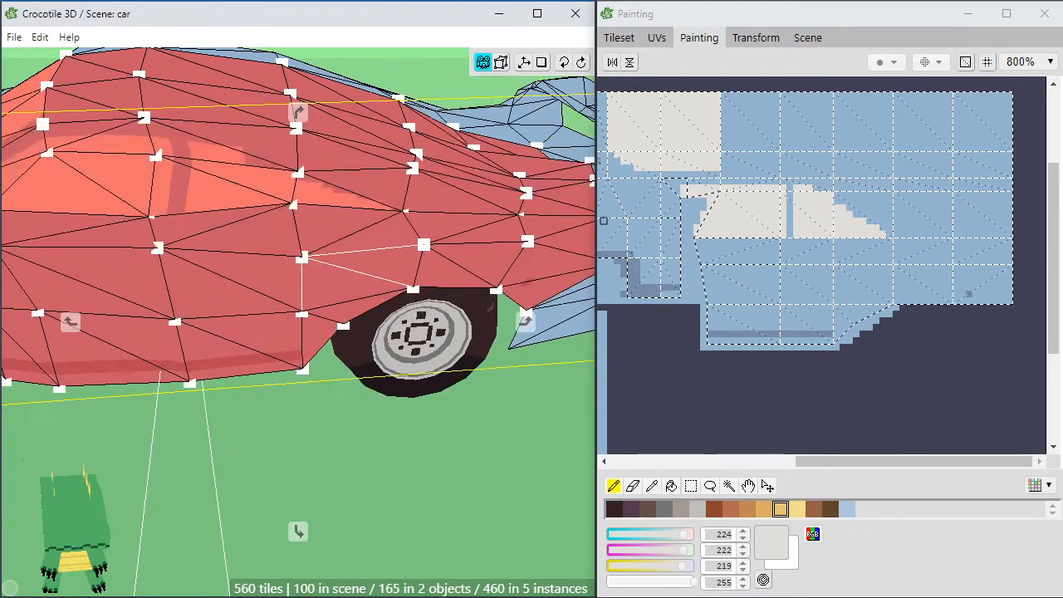
right_drag(357, 287, 429, 340)
key(space)
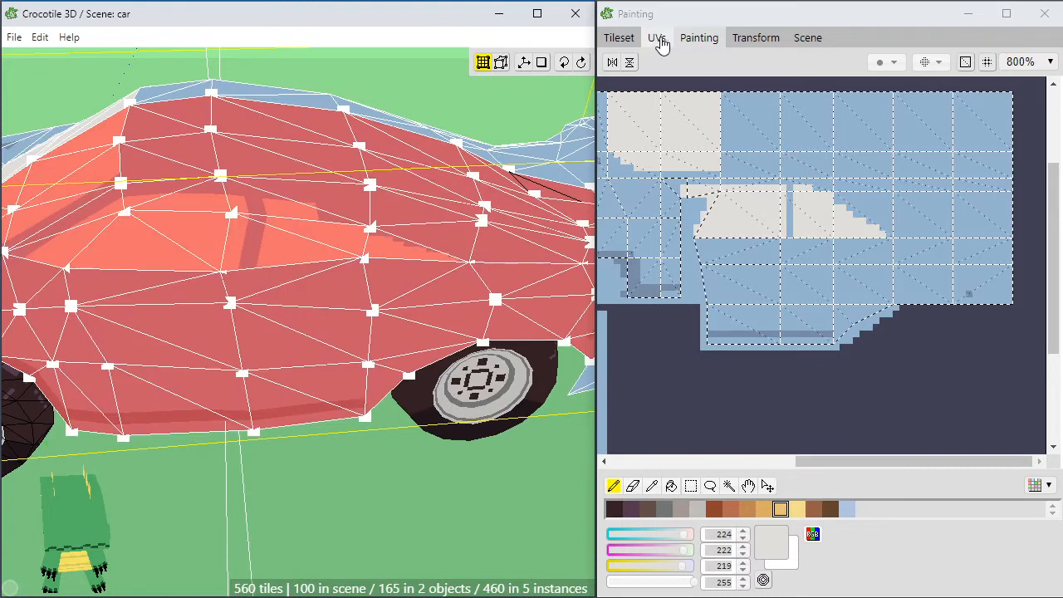
Open the UV layout and compare the vertices around the rear side window with the car model
click(656, 37)
scroll(914, 277, up, 1)
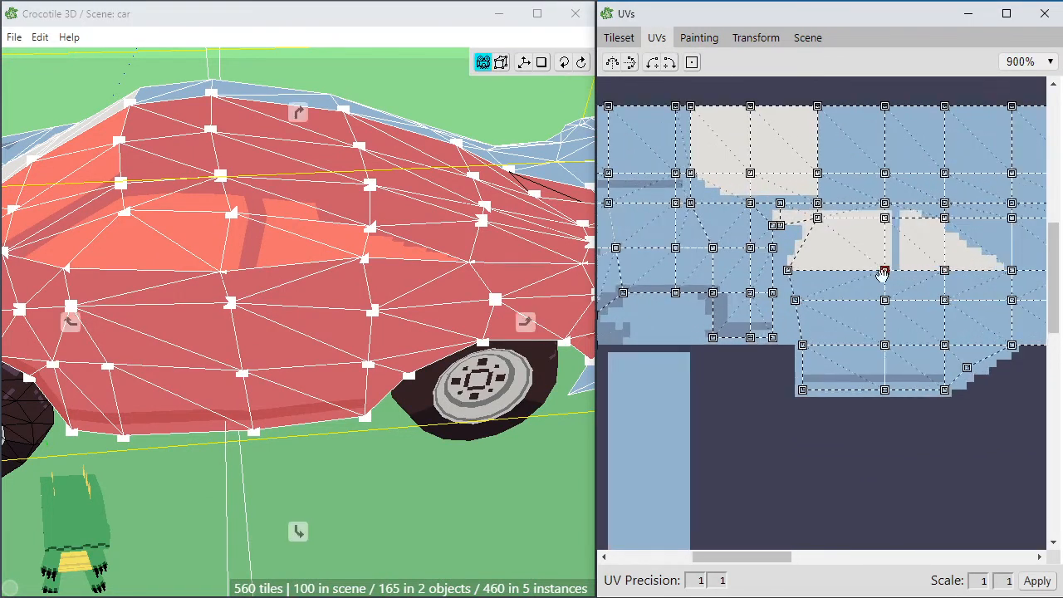
right_click(911, 283)
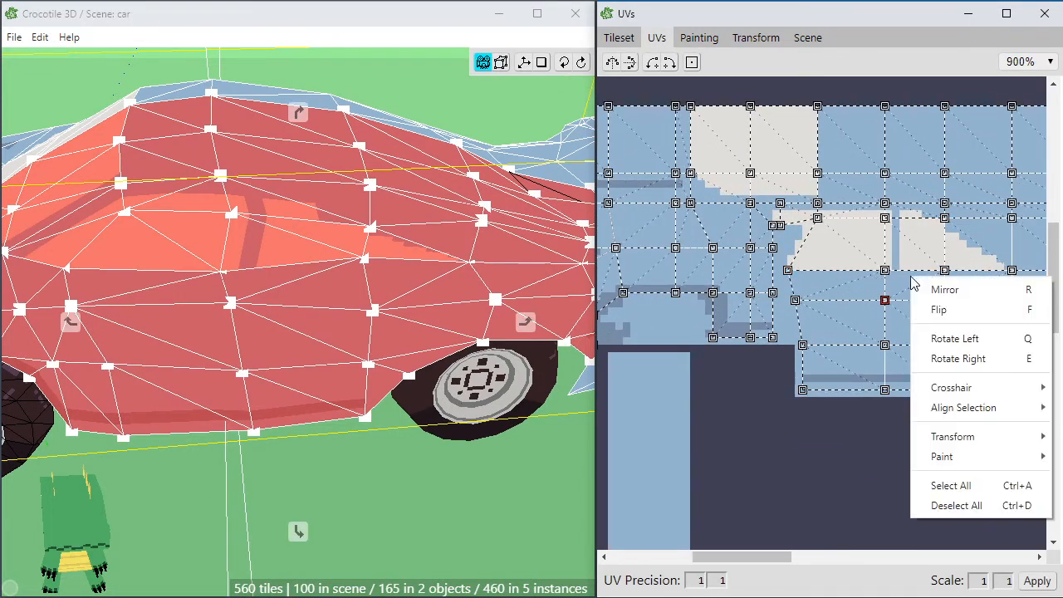
click(897, 254)
right_drag(881, 276, 769, 373)
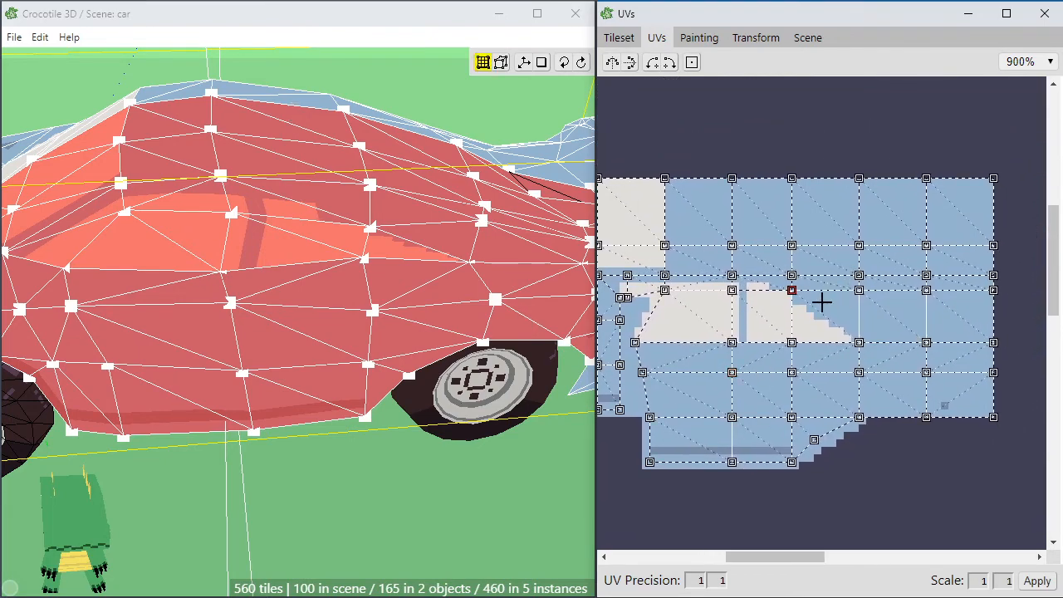
key(space)
mouse_move(465, 224)
mouse_down()
mouse_move(465, 269)
mouse_move(399, 274)
mouse_move(465, 232)
mouse_up()
right_drag(431, 204, 420, 218)
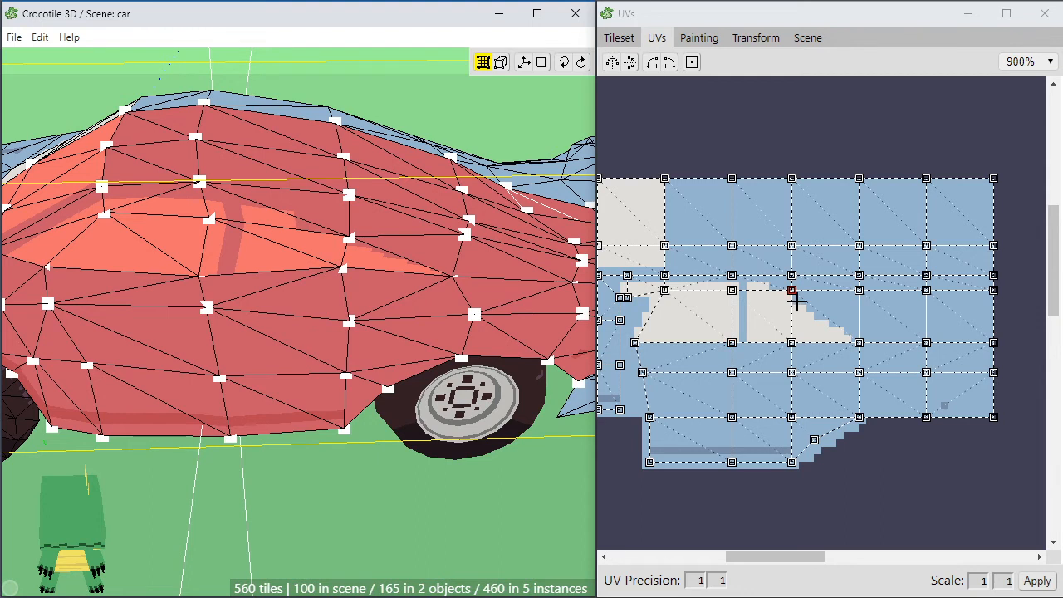
click(858, 290)
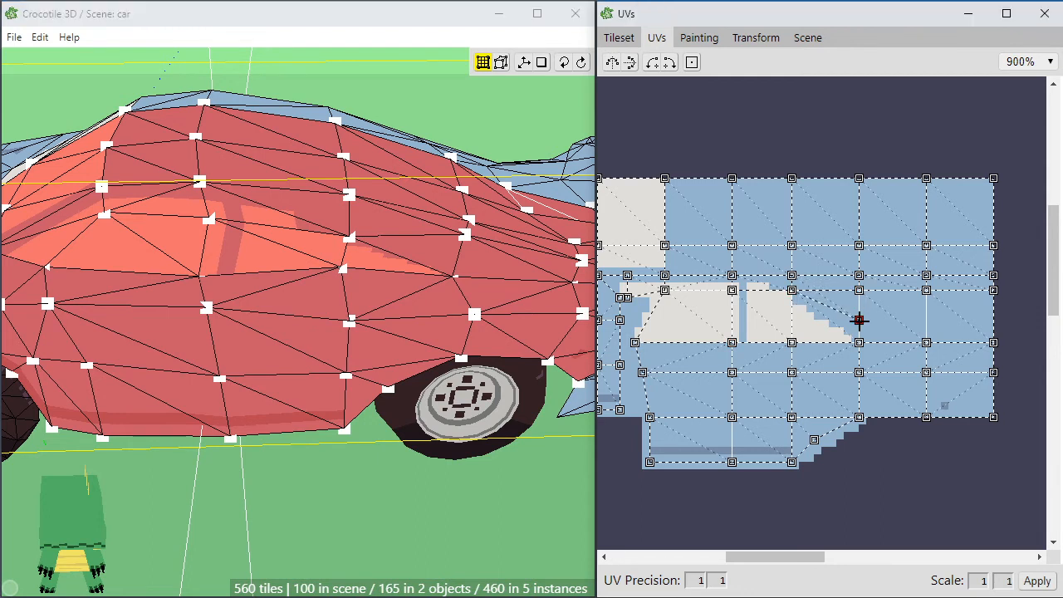
drag(859, 320, 859, 290)
click(691, 62)
mouse_move(859, 289)
mouse_down()
mouse_move(859, 319)
mouse_move(859, 289)
mouse_up()
drag(792, 334, 792, 341)
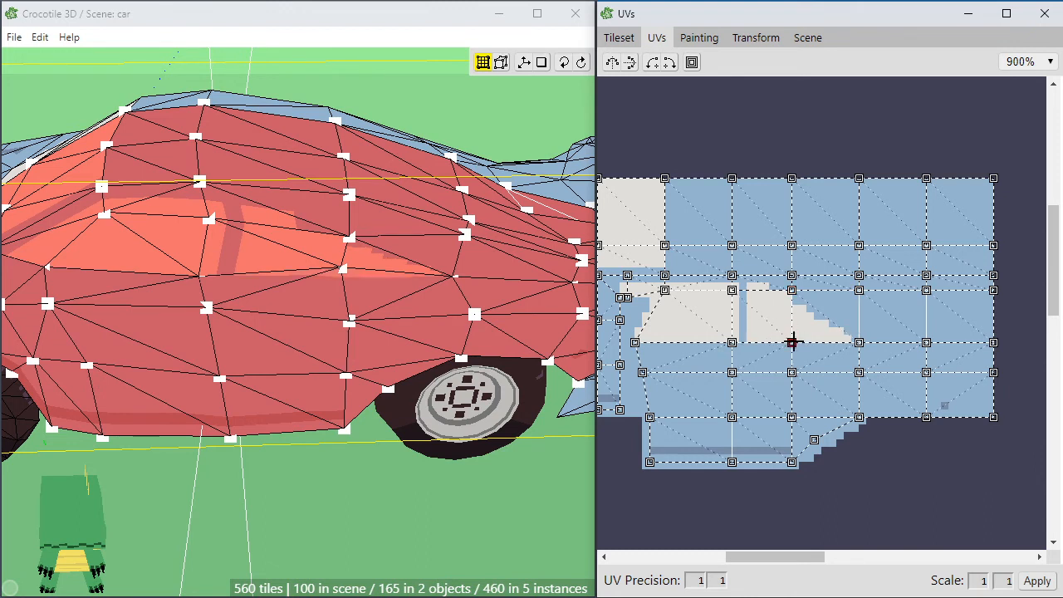
mouse_move(859, 341)
mouse_down()
mouse_move(860, 328)
mouse_move(862, 341)
mouse_up()
Raise the two lower UV vertices above the rear wheel and shift them forward to shape the rear wheel arch
click(621, 38)
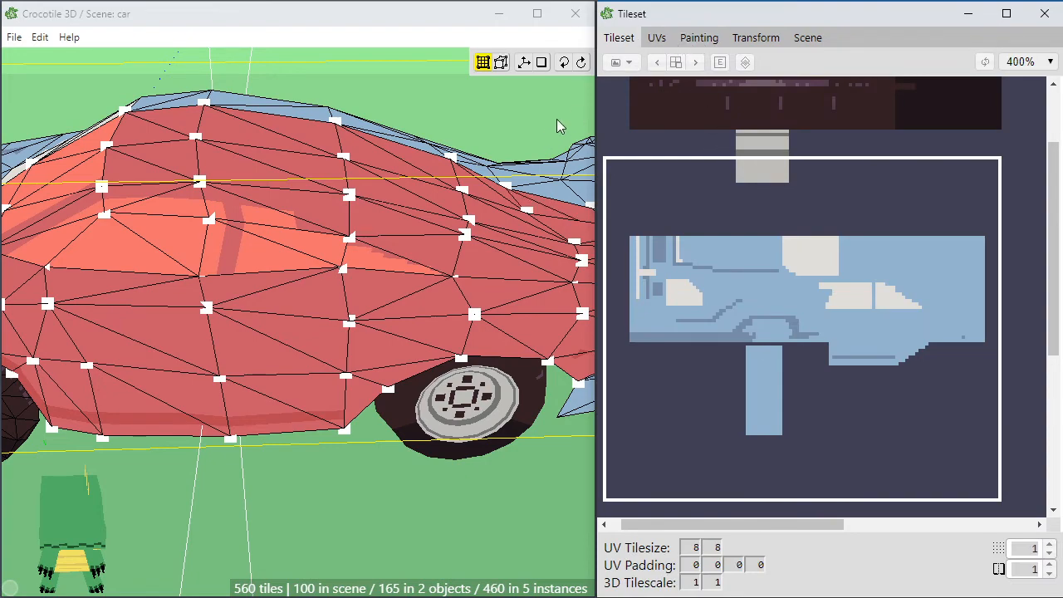
right_drag(219, 354, 216, 312)
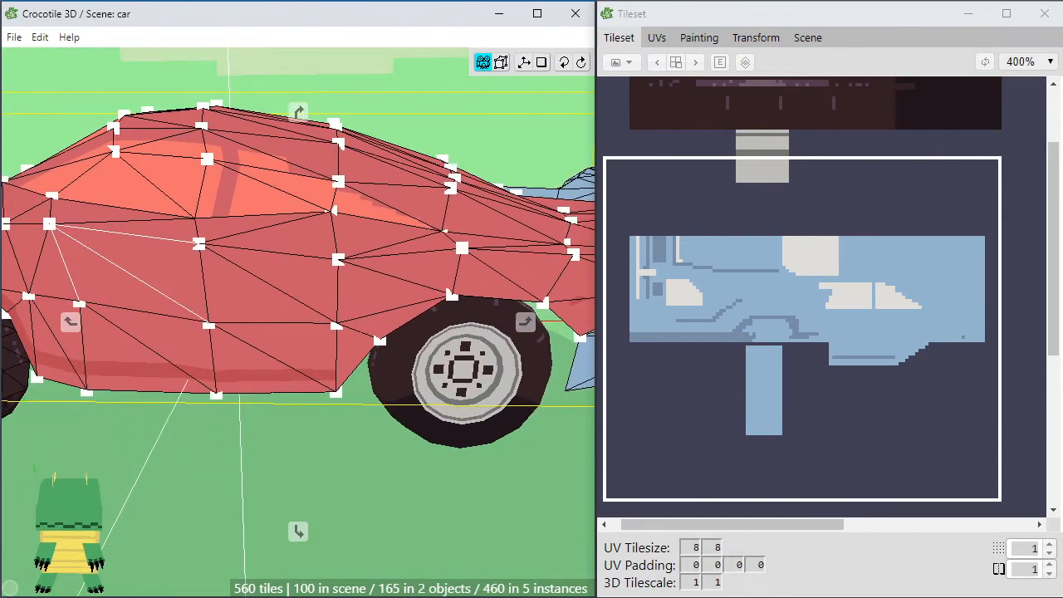
click(699, 37)
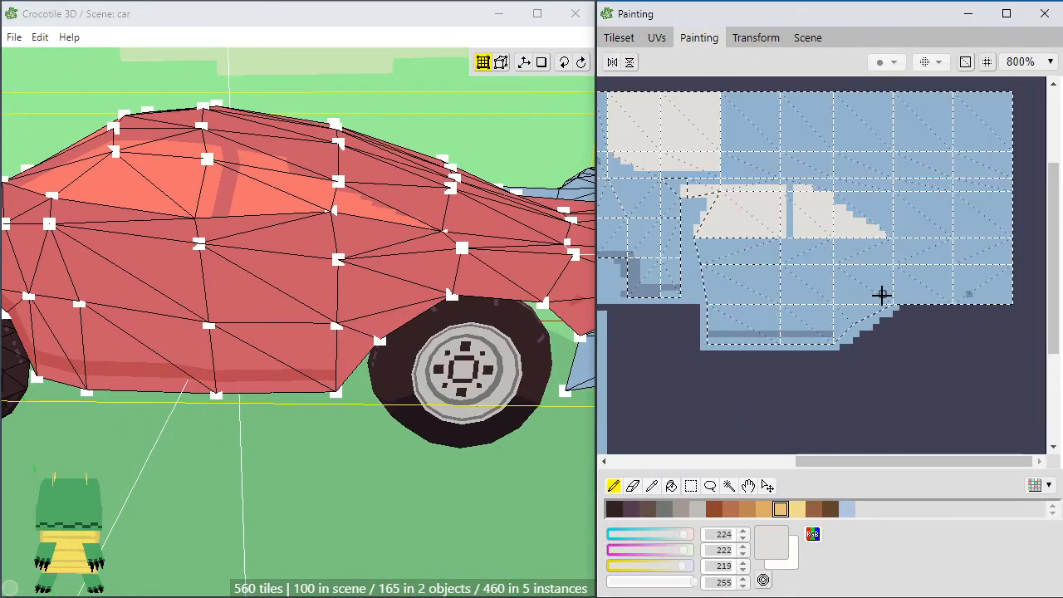
click(660, 38)
drag(862, 417, 860, 402)
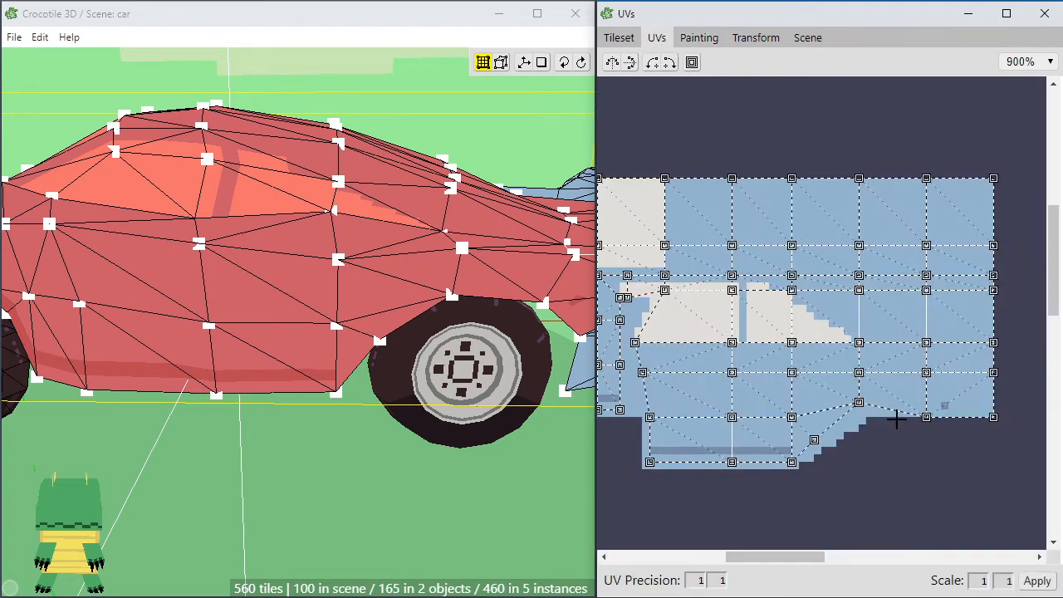
drag(926, 417, 926, 402)
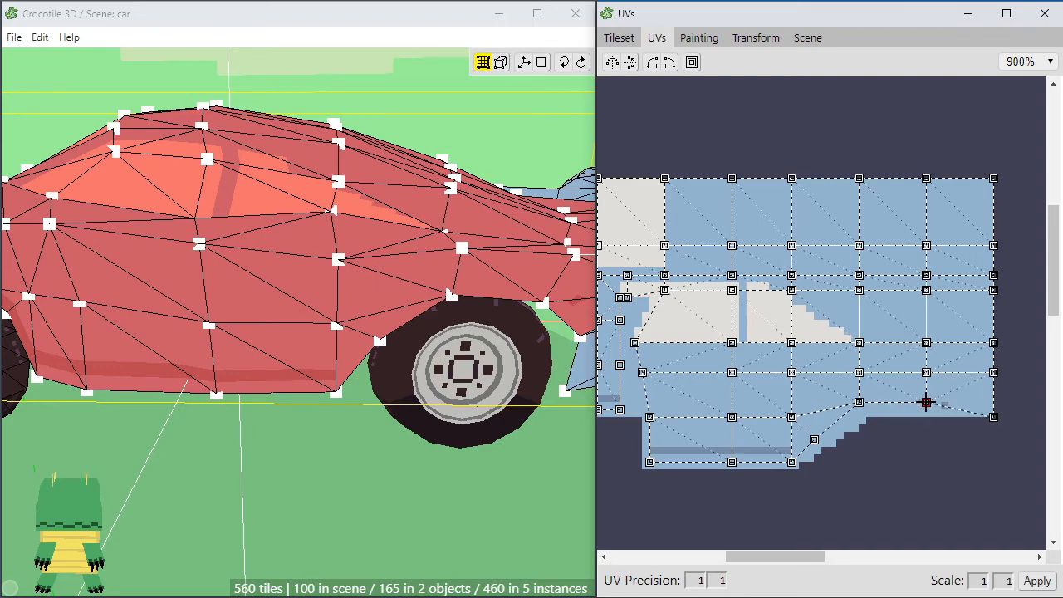
key(space)
drag(462, 365, 342, 387)
key(space)
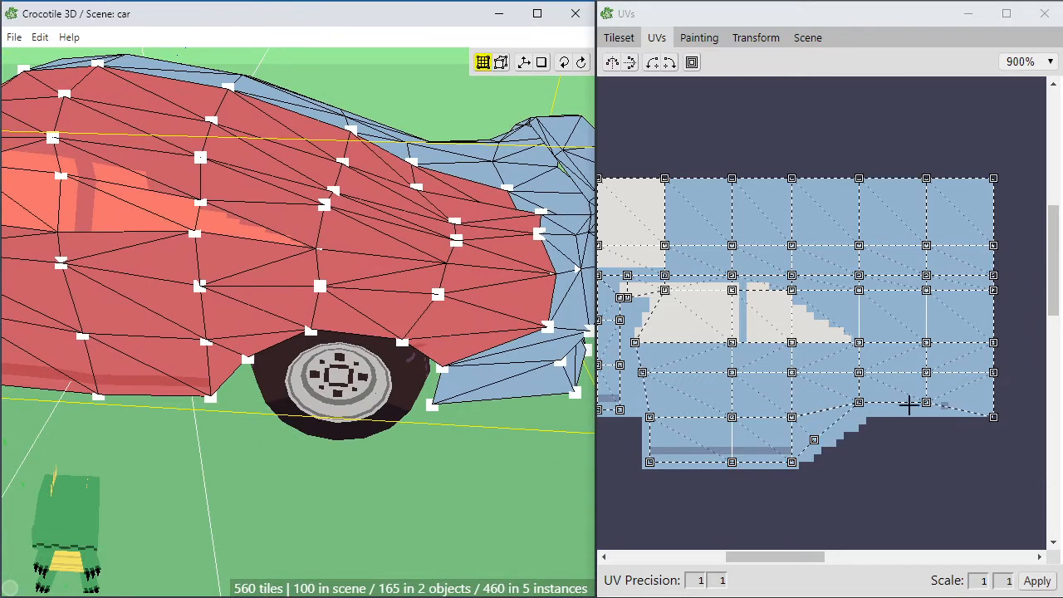
drag(926, 402, 844, 407)
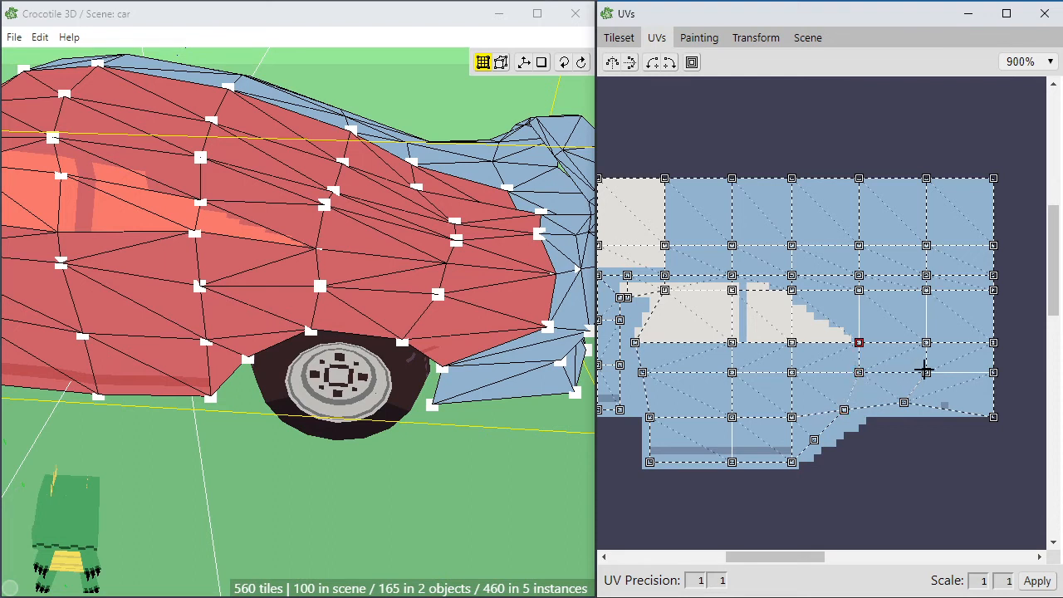
Shift the two UV vertices above the arch forward and pull the rear bottom corner vertices inward to round off the car's rear end
drag(921, 372, 920, 346)
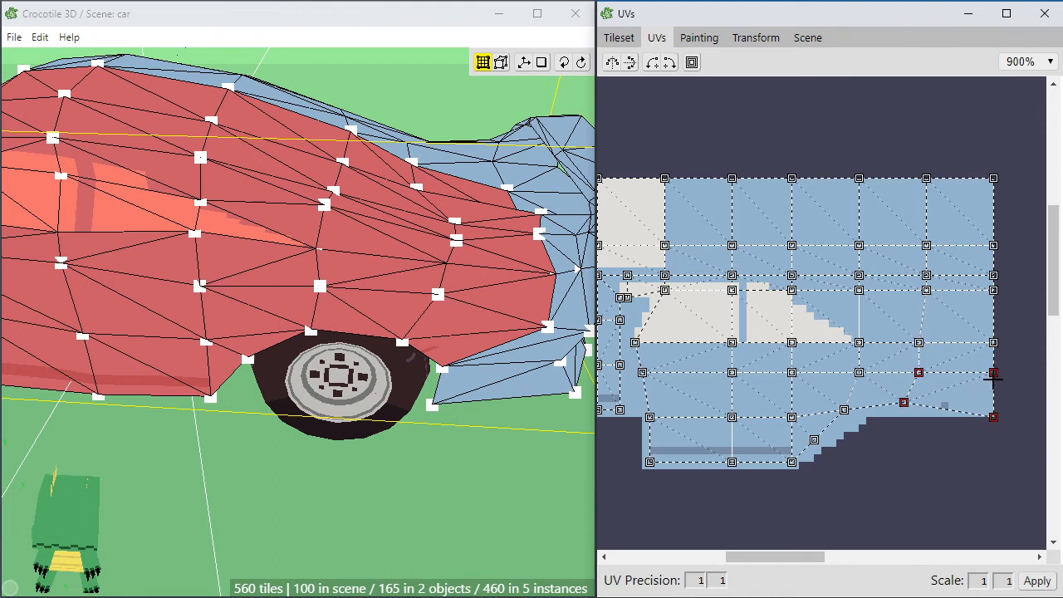
drag(993, 417, 934, 409)
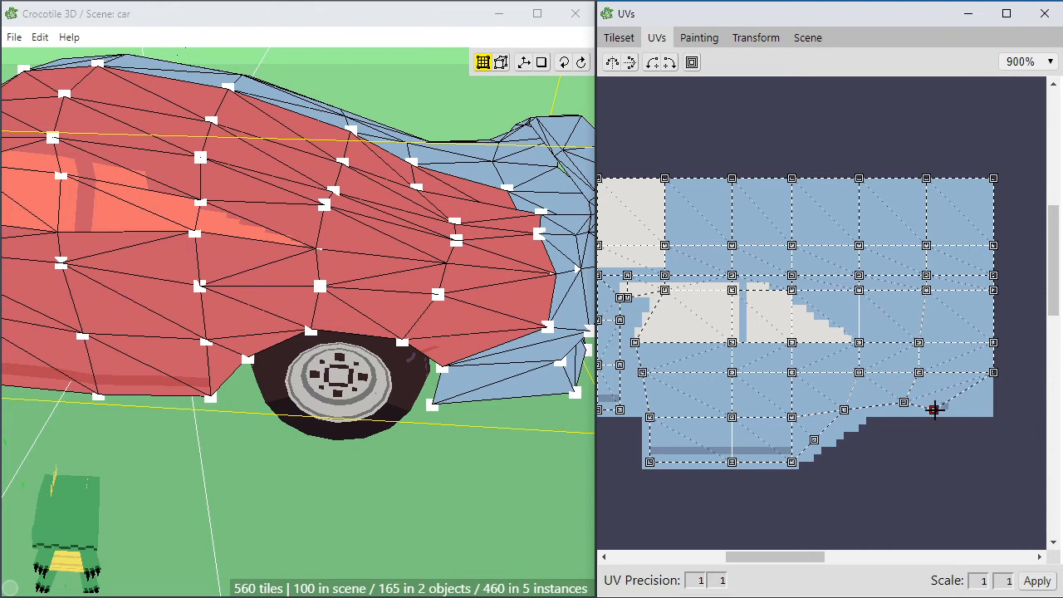
drag(988, 373, 977, 380)
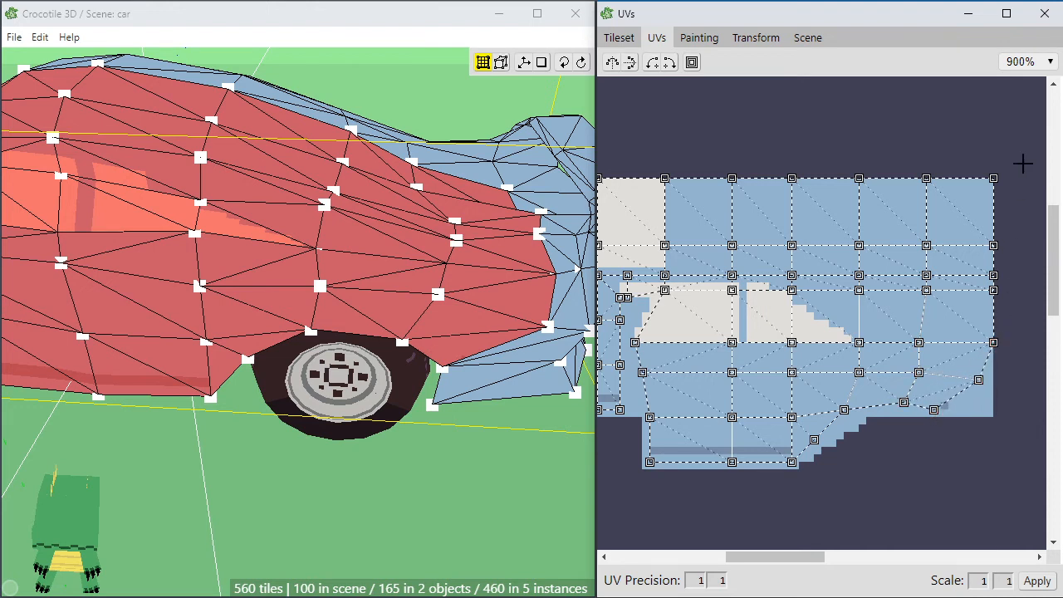
Align the last two UV columns with the narrowed rear end and shift their top two rows of vertices further forward
drag(1023, 164, 978, 343)
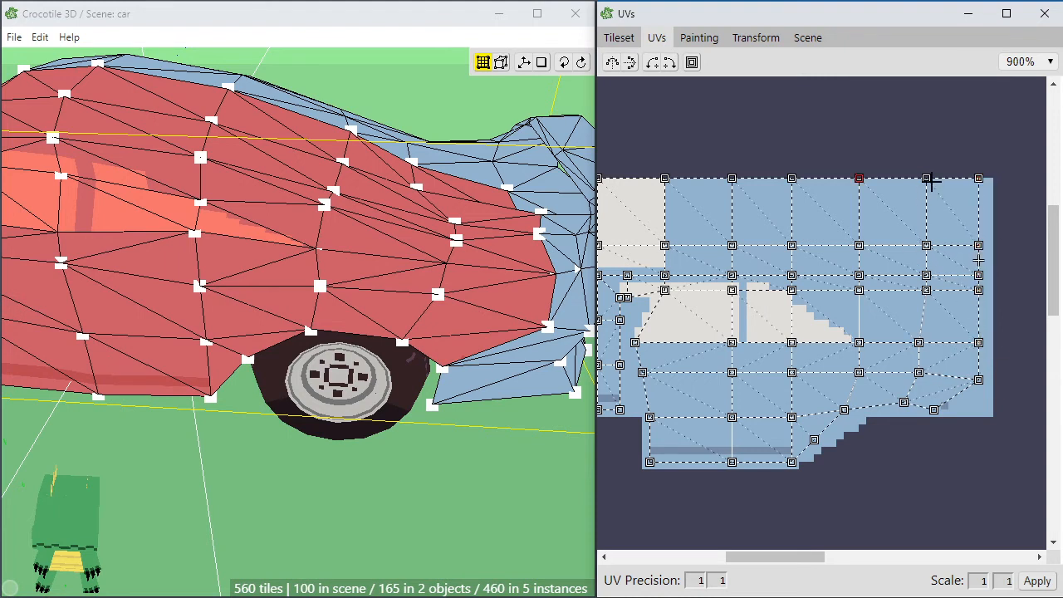
drag(940, 159, 918, 290)
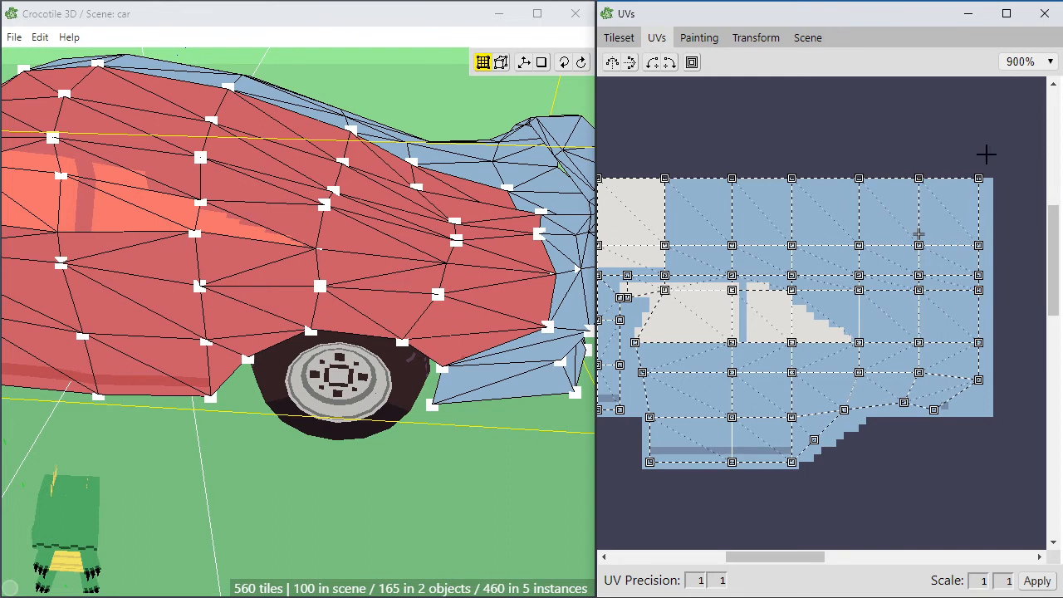
drag(986, 154, 904, 246)
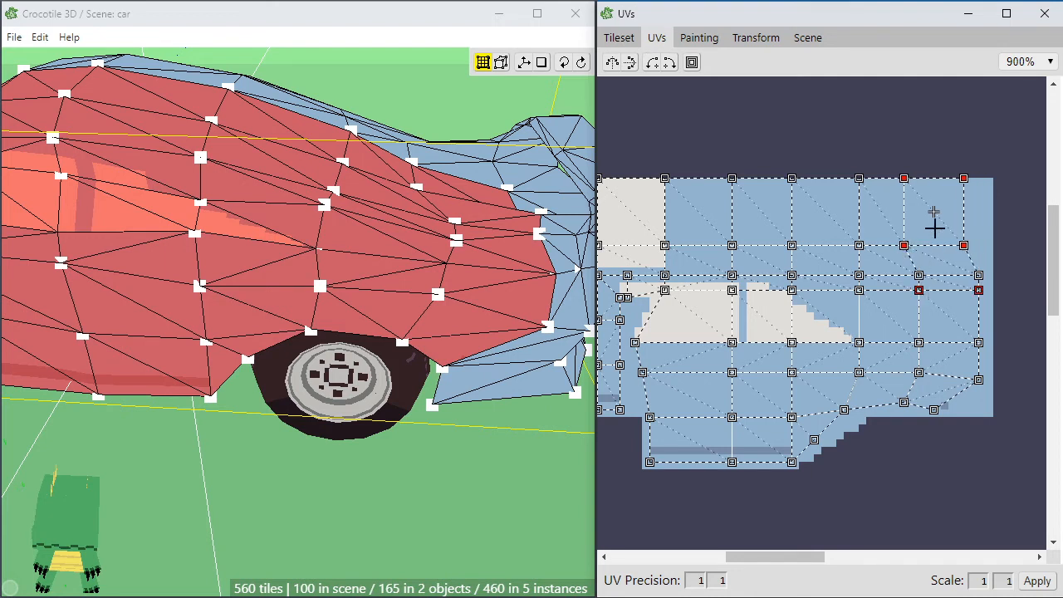
click(944, 165)
drag(819, 152, 766, 313)
drag(792, 234, 806, 234)
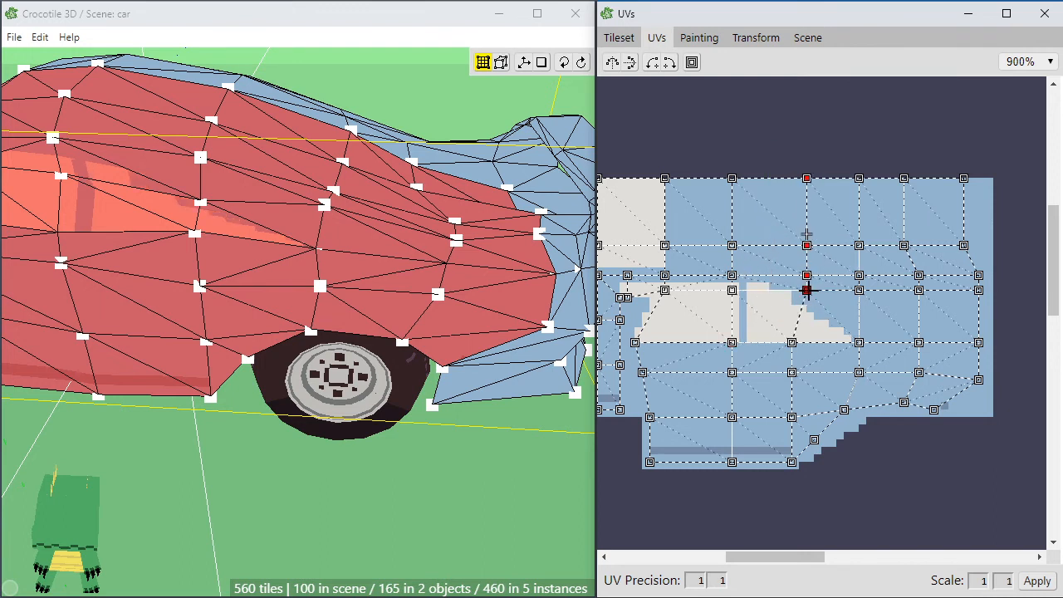
shift+click(731, 343)
mouse_move(799, 290)
mouse_down()
mouse_move(784, 292)
mouse_move(794, 294)
mouse_up()
right_click(794, 294)
click(808, 136)
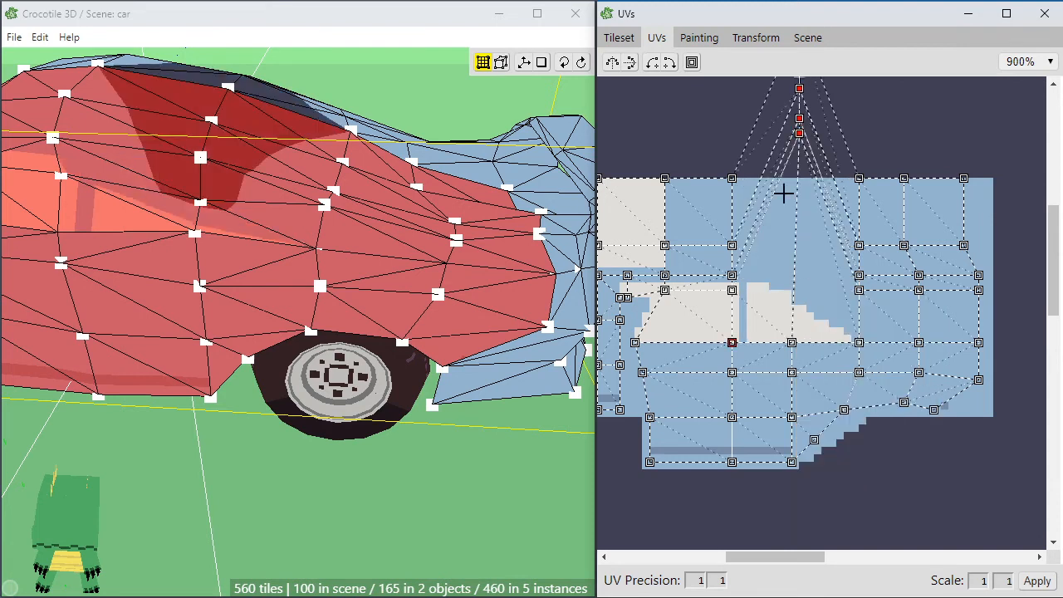
key(ctrl+z)
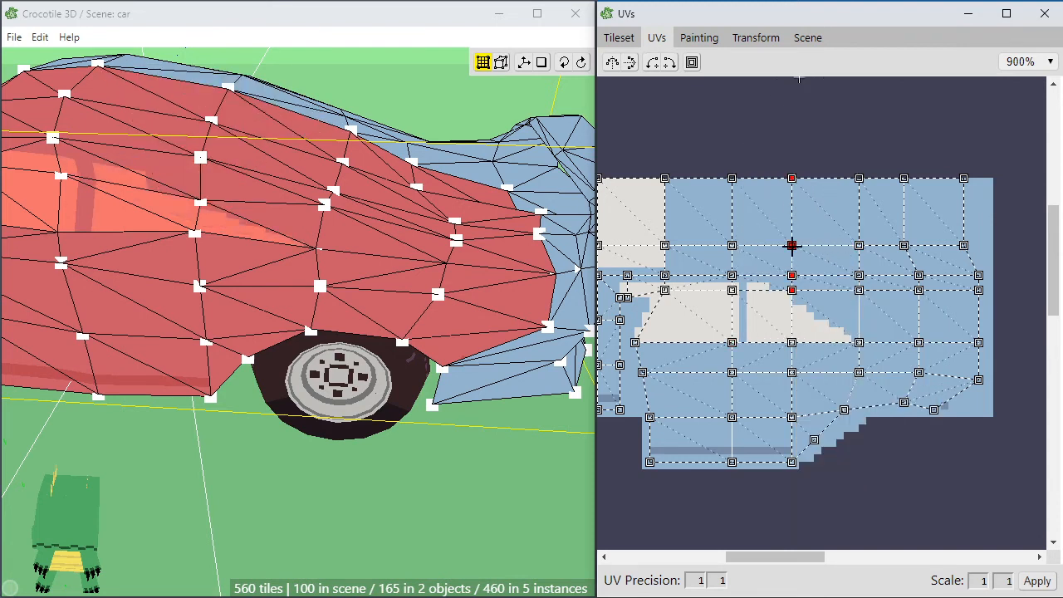
click(833, 138)
Shift the top three UV vertices of the column just ahead of the window pillar slightly forward
middle_drag(357, 316, 390, 309)
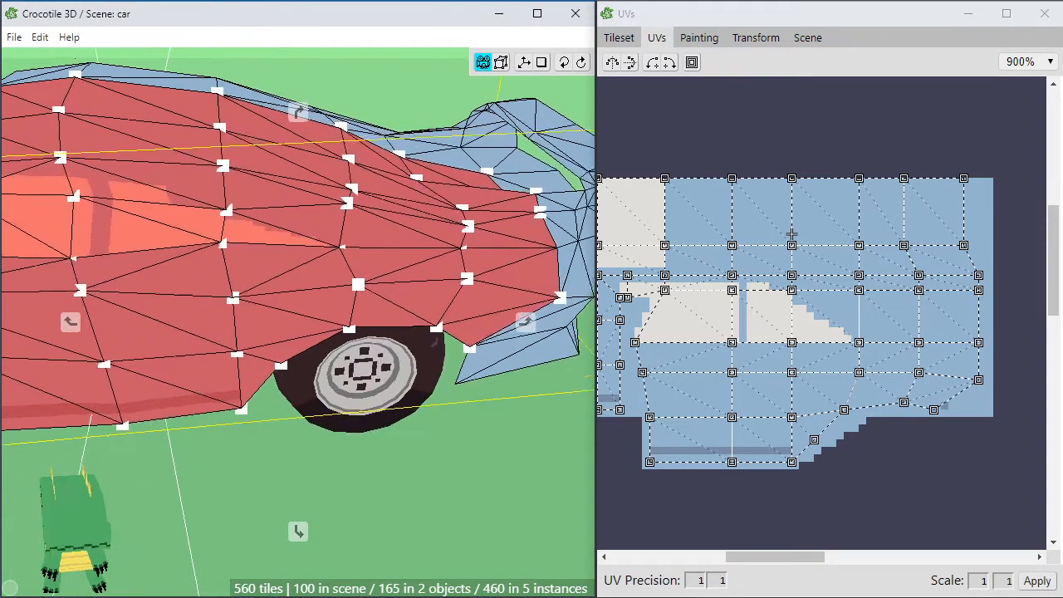
middle_drag(320, 264, 360, 264)
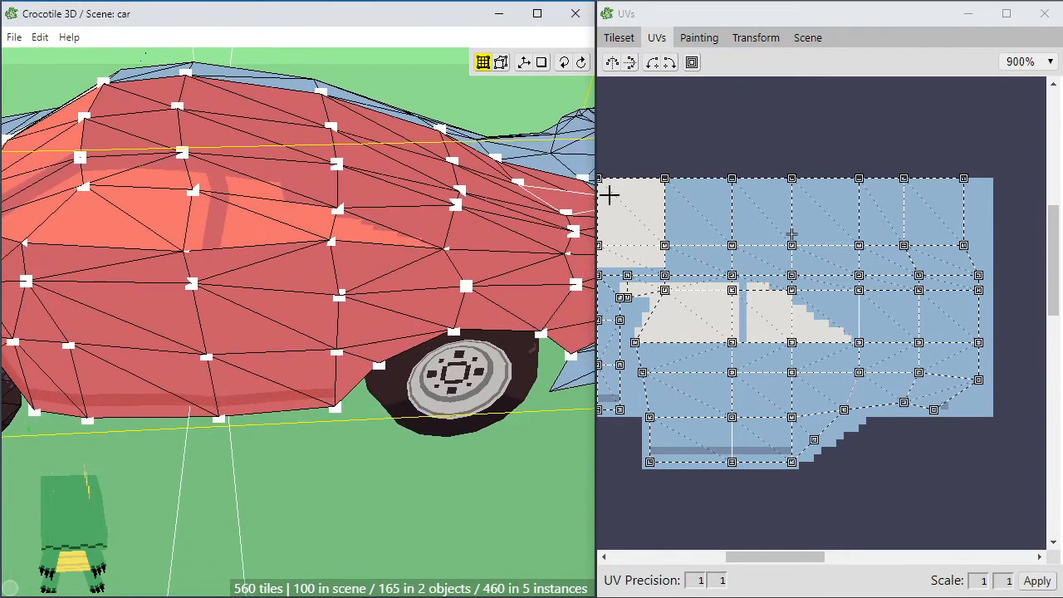
drag(753, 162, 710, 281)
key(Left)
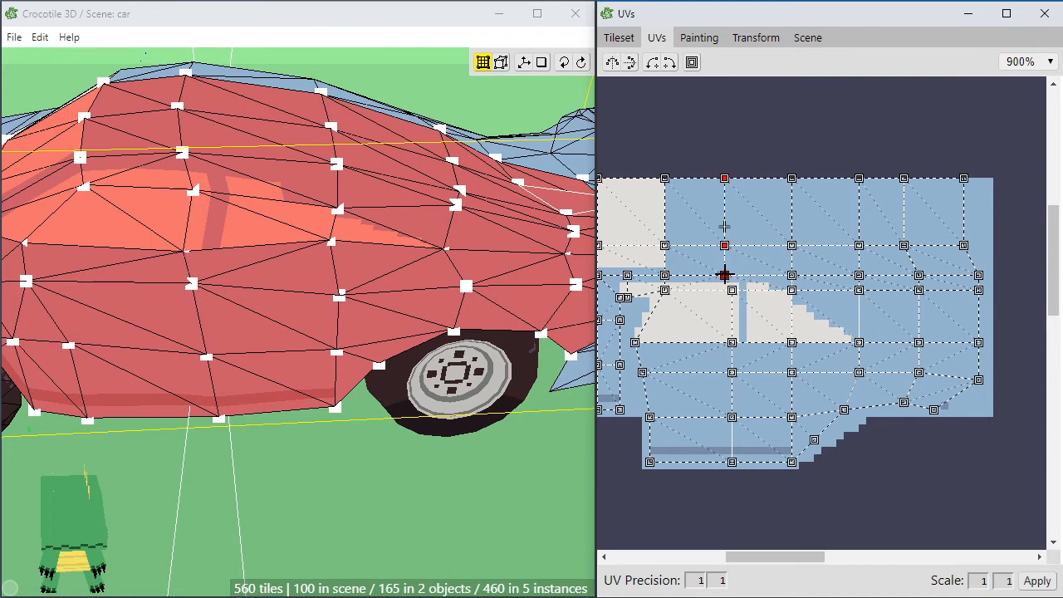
Undo the stray vertex move and reposition the top three UV vertices ahead of the window pillar slightly forward
right_click(724, 275)
click(730, 182)
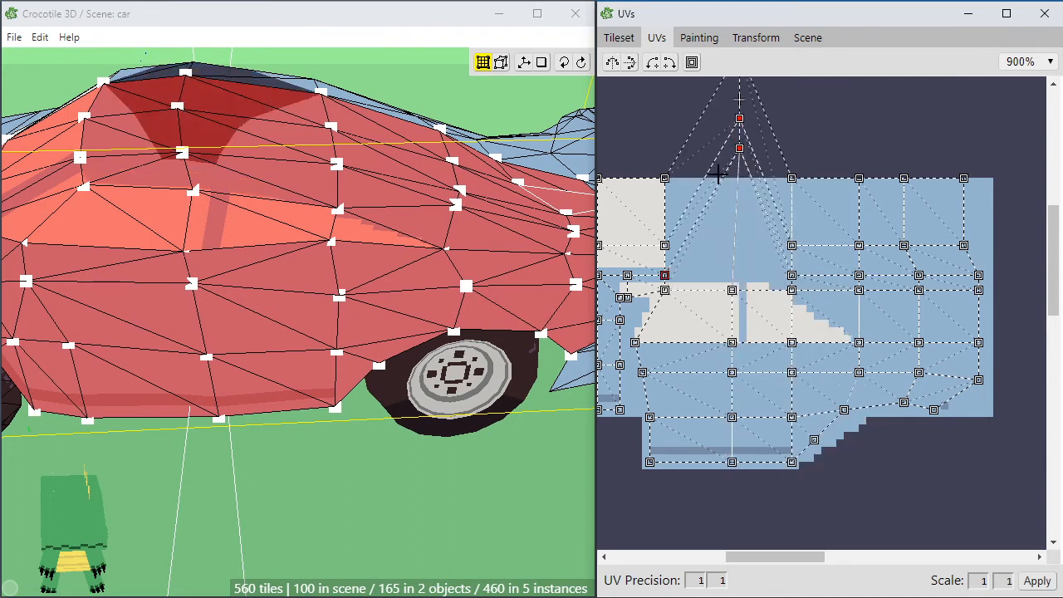
key(ctrl+z)
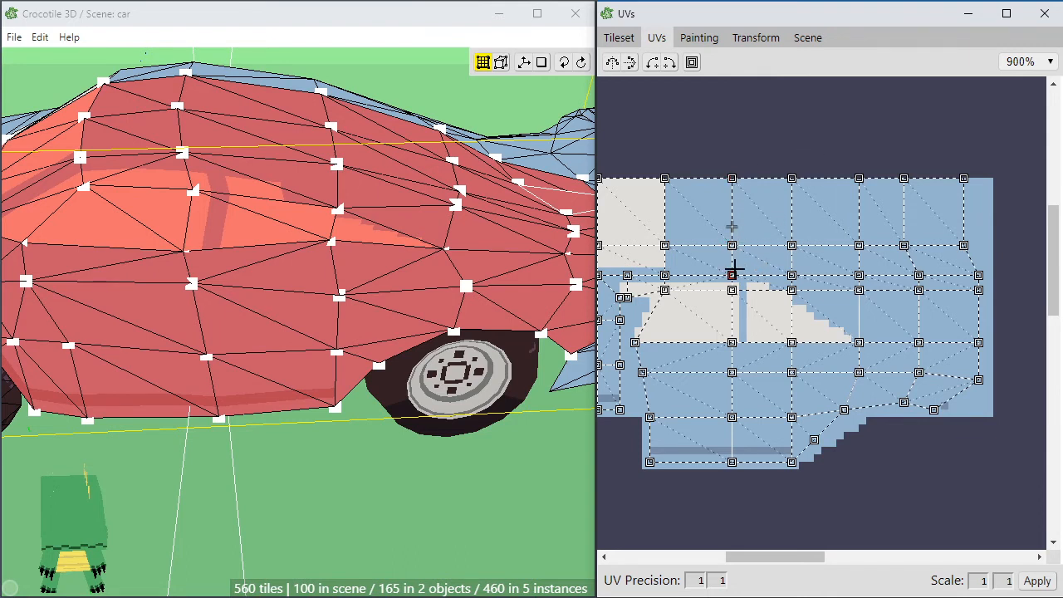
drag(755, 147, 724, 276)
click(739, 122)
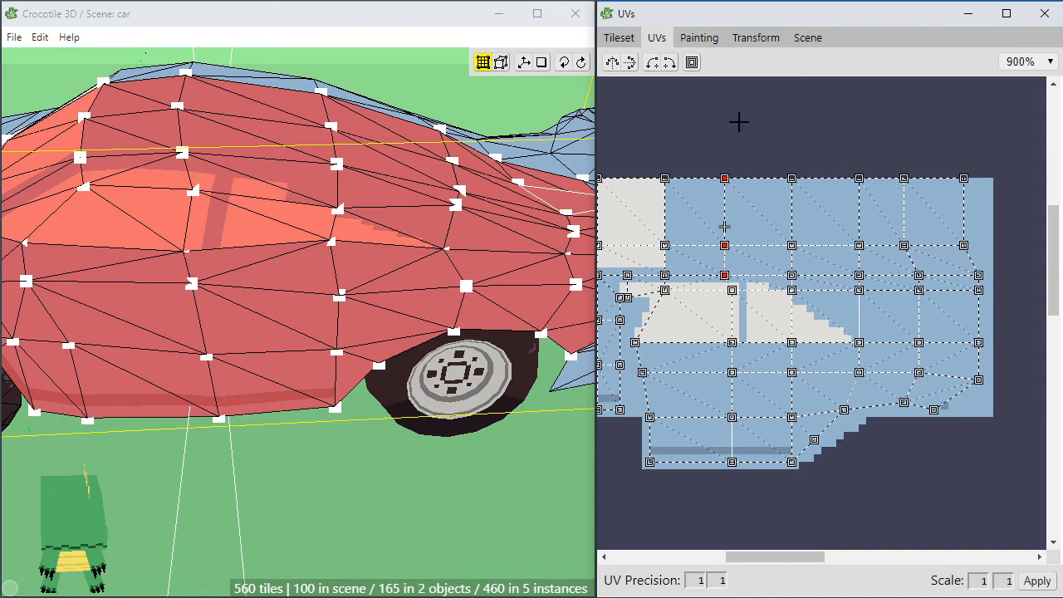
Fill the stepped rear part of the side window with light grey (224, 222, 219) so it becomes a full rectangle
key(space)
drag(310, 331, 288, 281)
scroll(312, 283, up, 3)
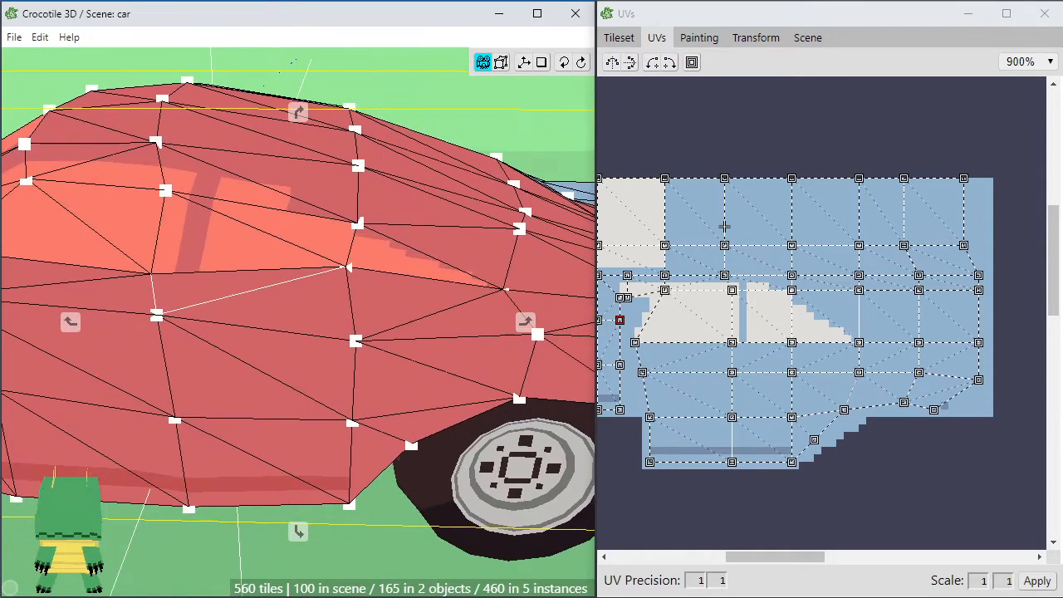
key(space)
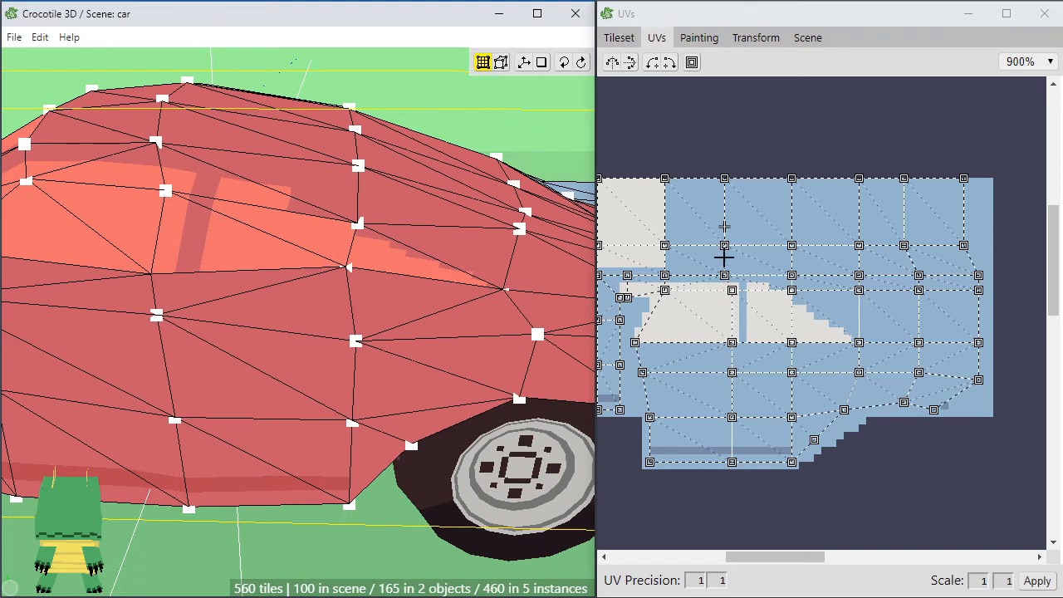
click(788, 308)
click(801, 314)
click(620, 38)
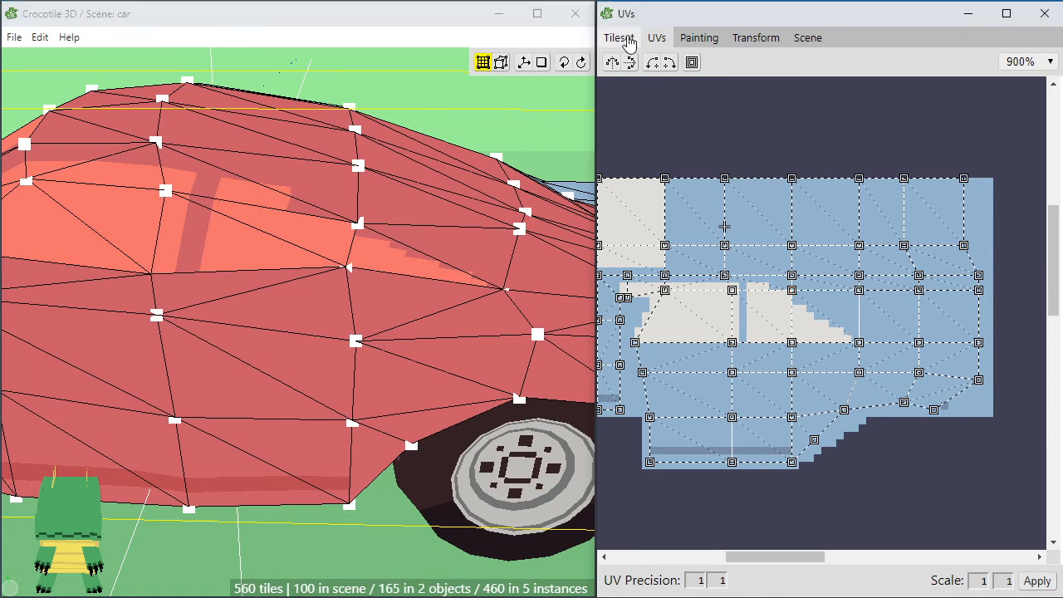
click(698, 37)
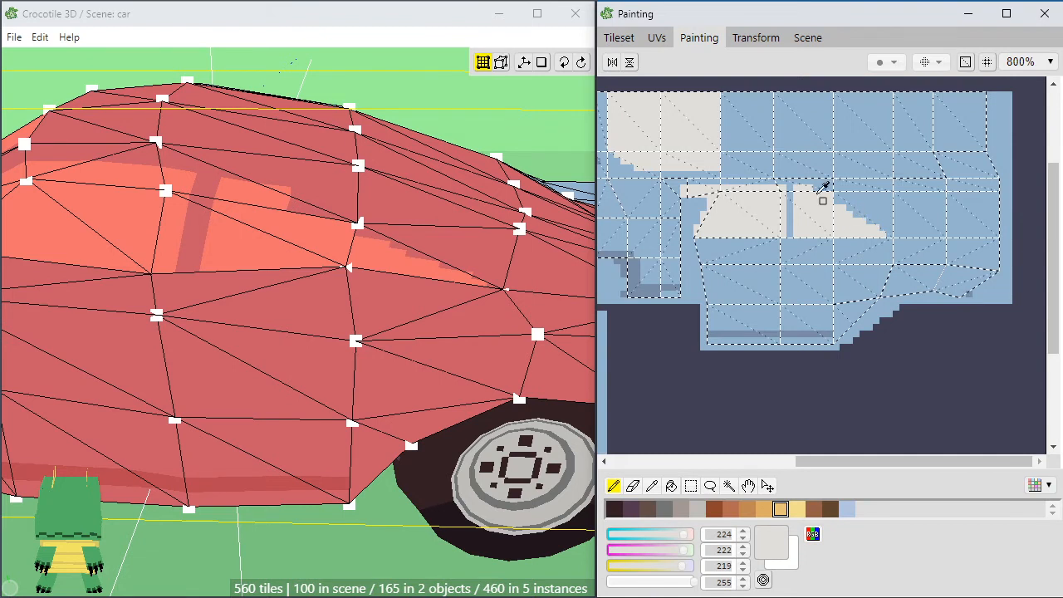
mouse_move(812, 185)
mouse_down()
mouse_move(889, 183)
mouse_move(895, 232)
mouse_move(830, 200)
mouse_move(883, 208)
mouse_move(842, 197)
mouse_move(866, 213)
mouse_move(880, 200)
mouse_move(859, 221)
mouse_move(878, 195)
mouse_up()
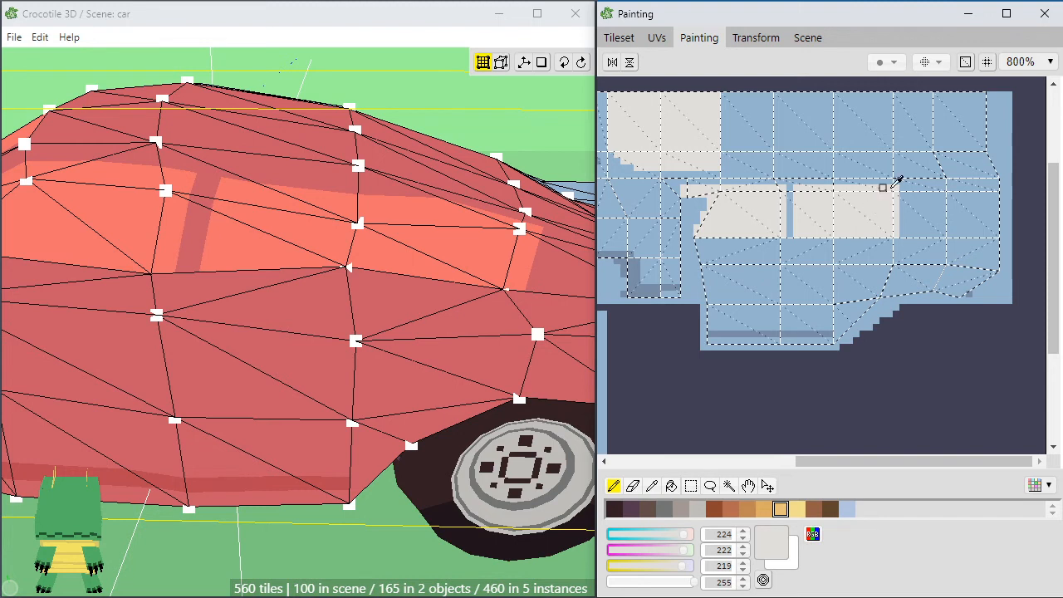
Pick the body blue (149, 180, 207) and trim the rear window's back edge and its top row behind the middle UV column
alt+click(914, 185)
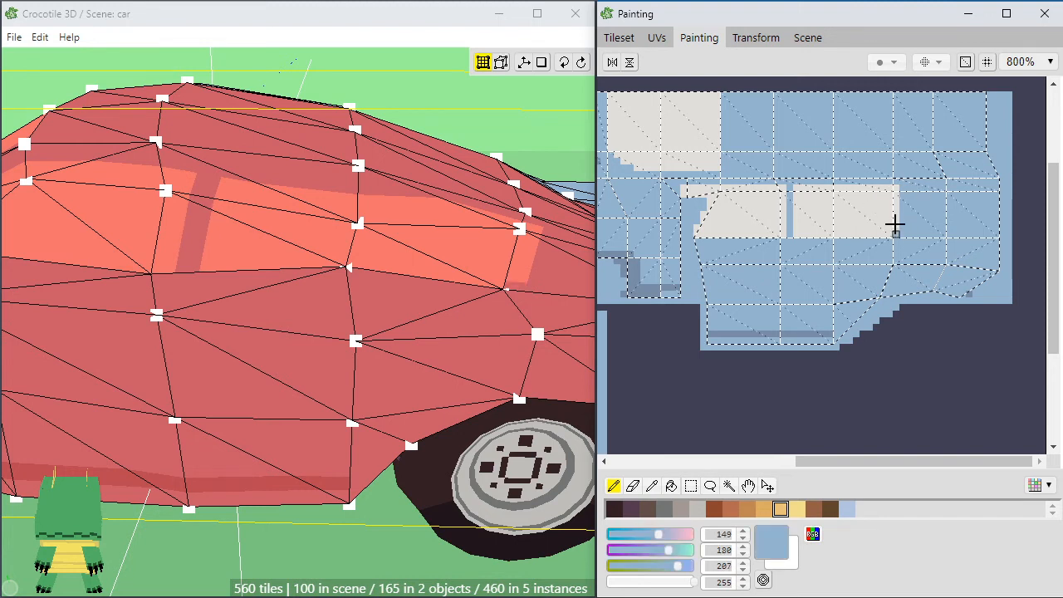
mouse_move(895, 224)
mouse_down()
mouse_move(897, 189)
mouse_move(831, 188)
mouse_up()
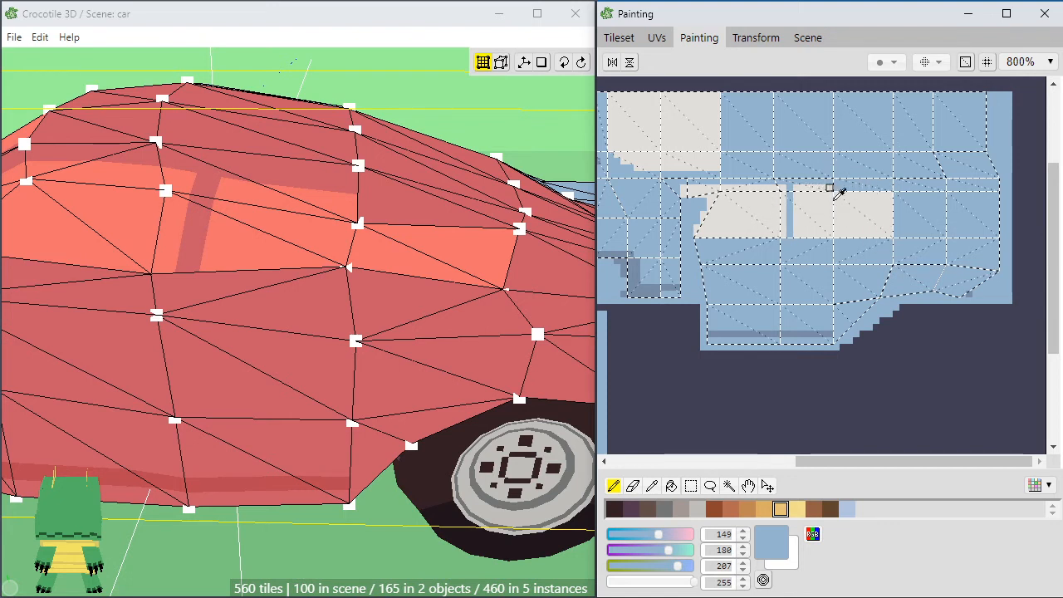
alt+click(849, 200)
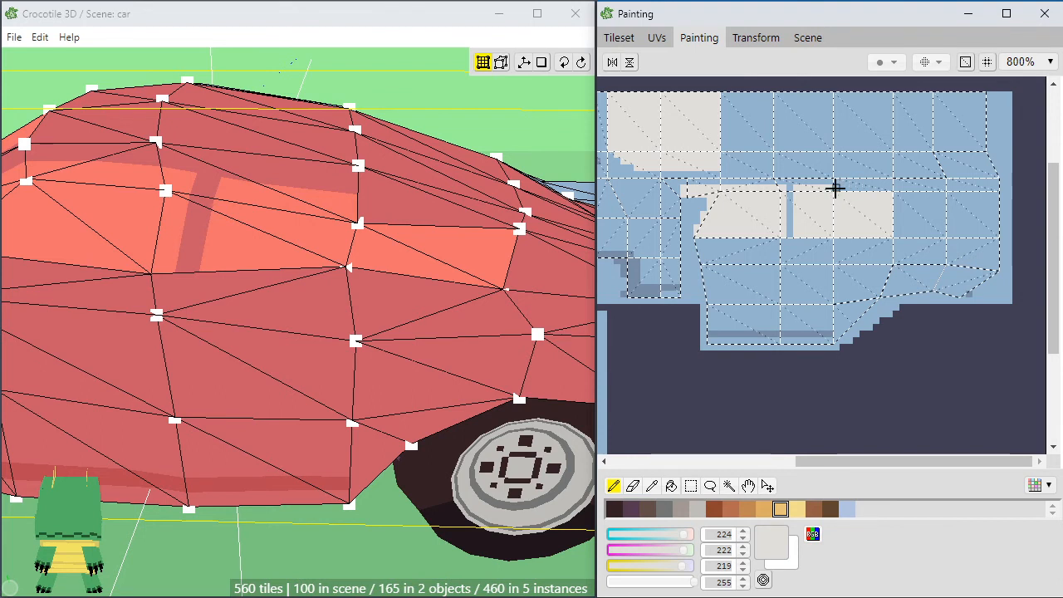
drag(835, 187, 848, 196)
click(868, 184)
alt+click(837, 202)
Lower the UV vertices along the top edges of the rearmost window section's faces, stretching the window higher on the model
click(656, 37)
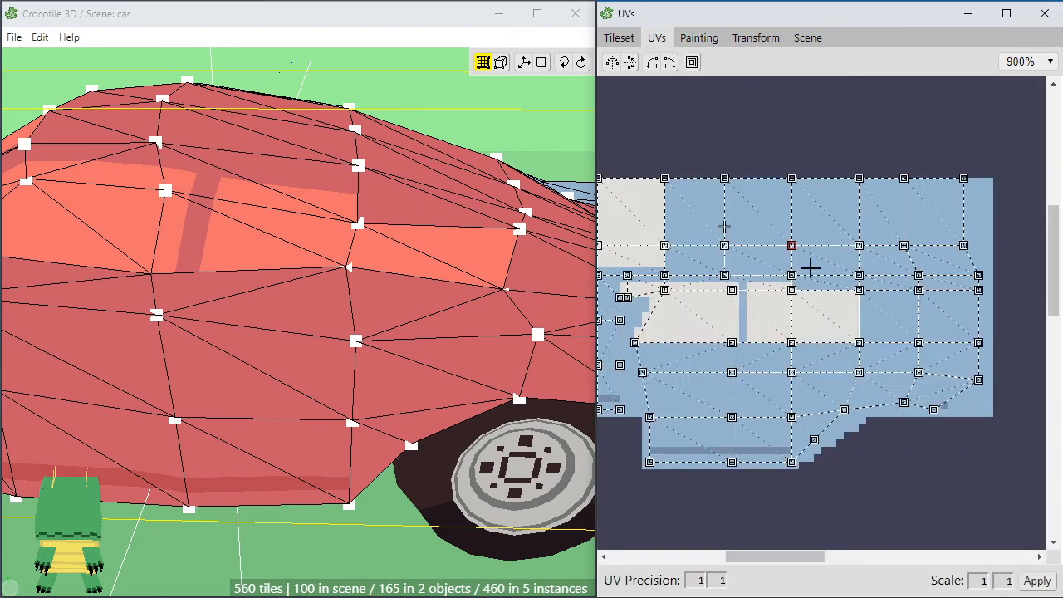
scroll(804, 296, up, 2)
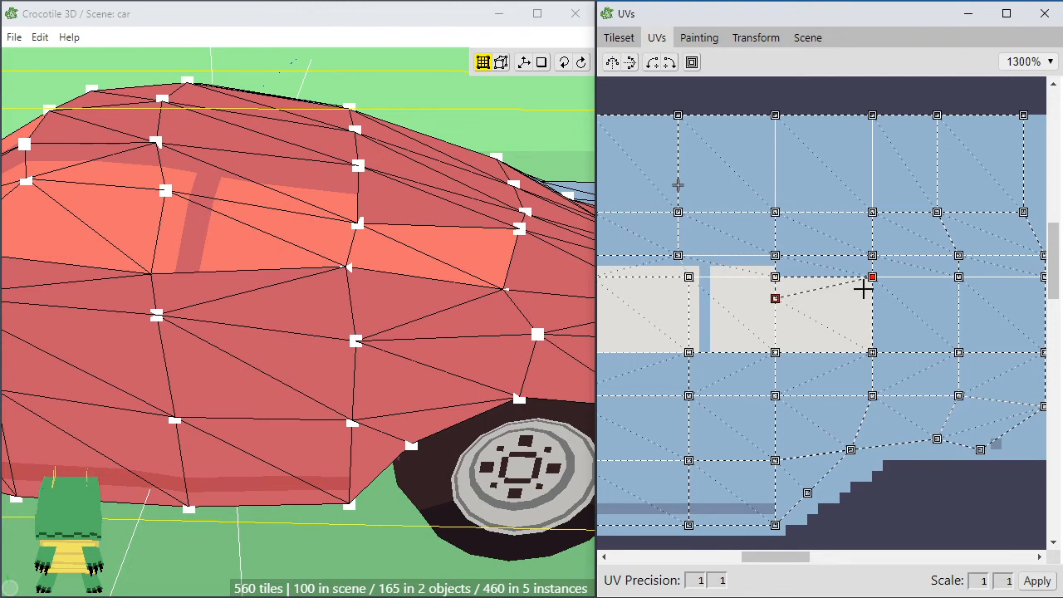
key(Down)
key(Down)
key(Down)
key(Down)
key(Down)
key(Up)
key(Down)
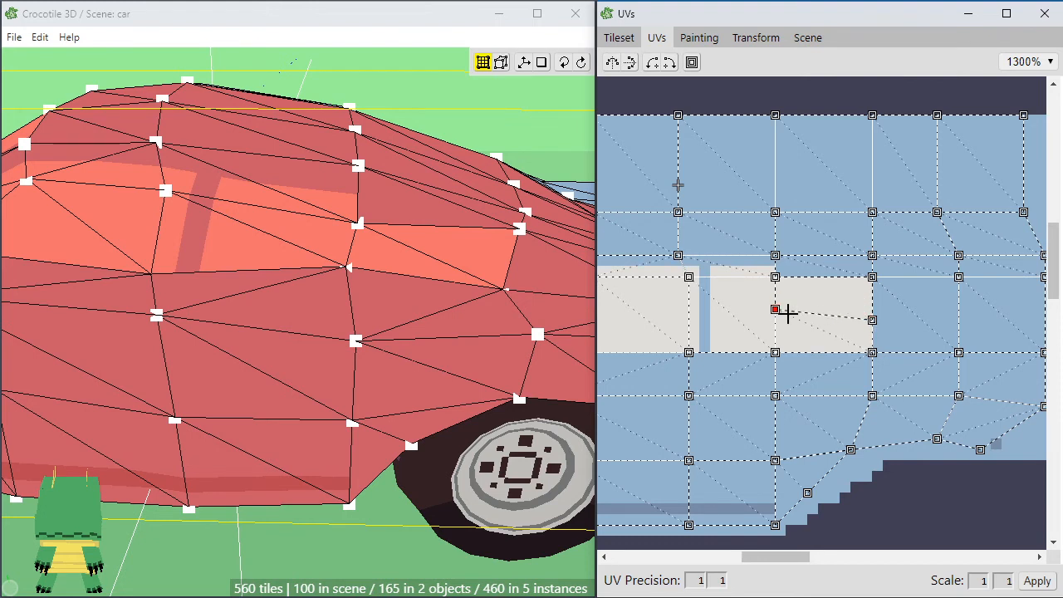
key(Down)
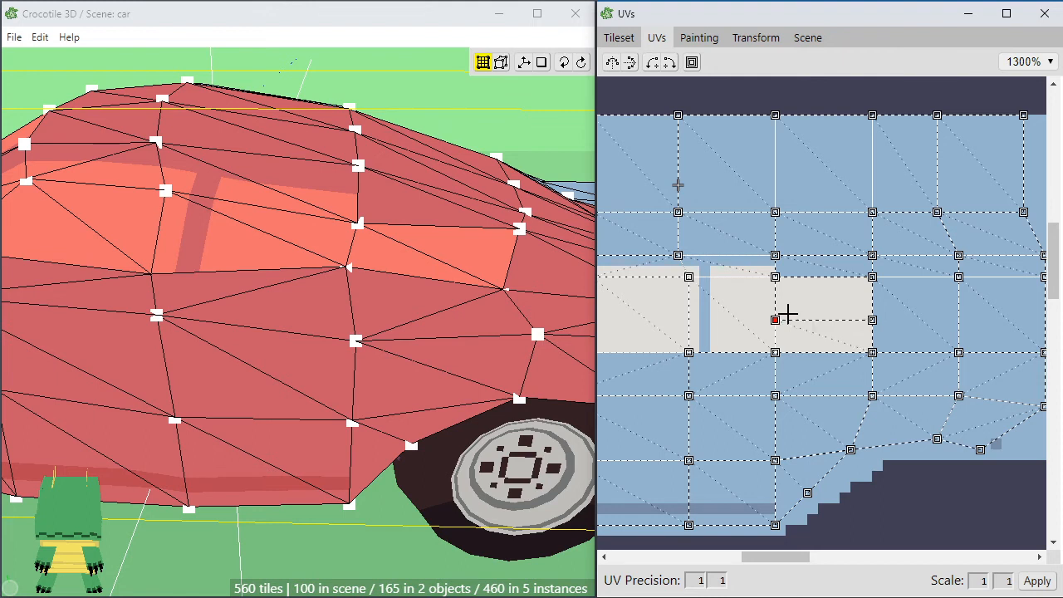
click(787, 272)
key(Down)
key(Down)
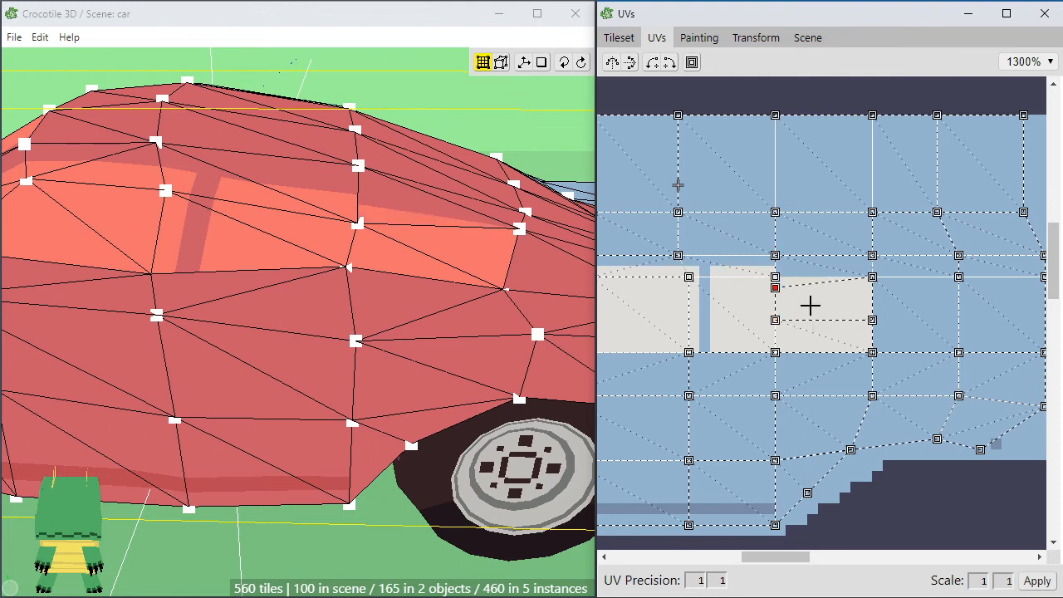
Raise the four UV vertices of the rearmost window section's lower face by two pixels
shift+click(824, 327)
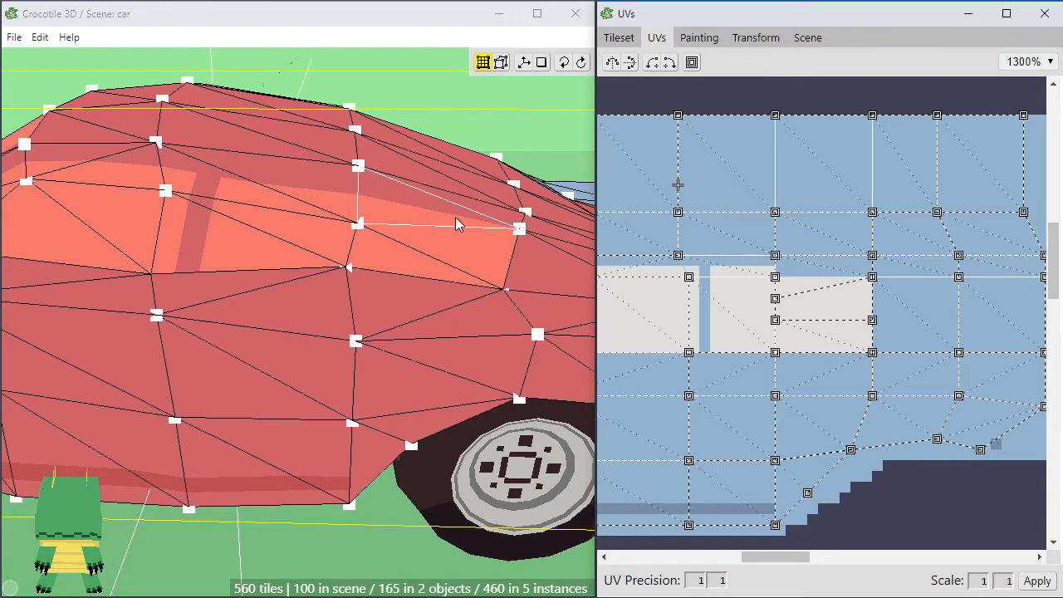
right_drag(436, 266, 437, 278)
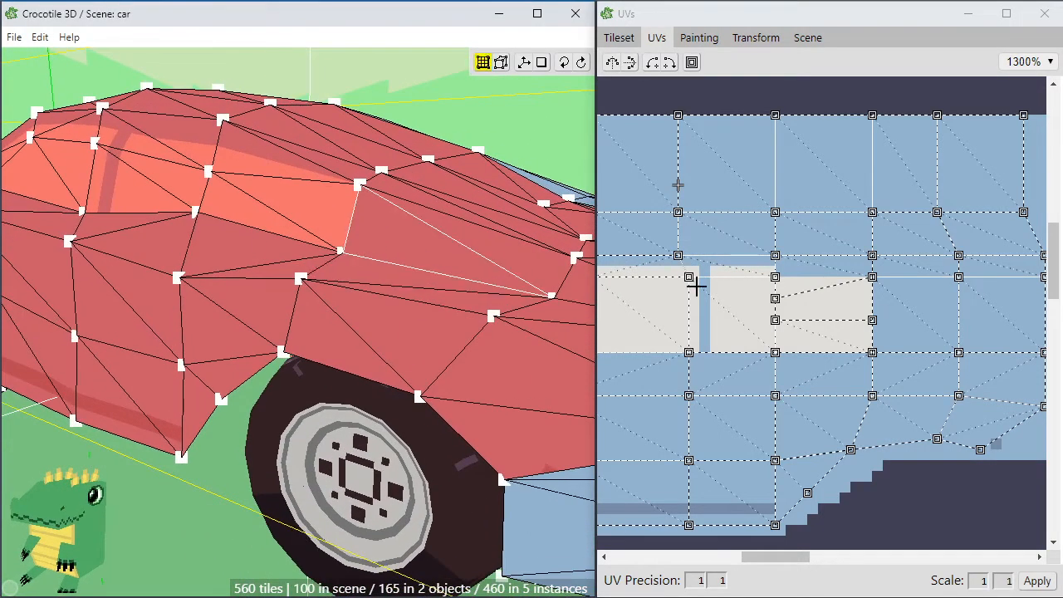
click(836, 332)
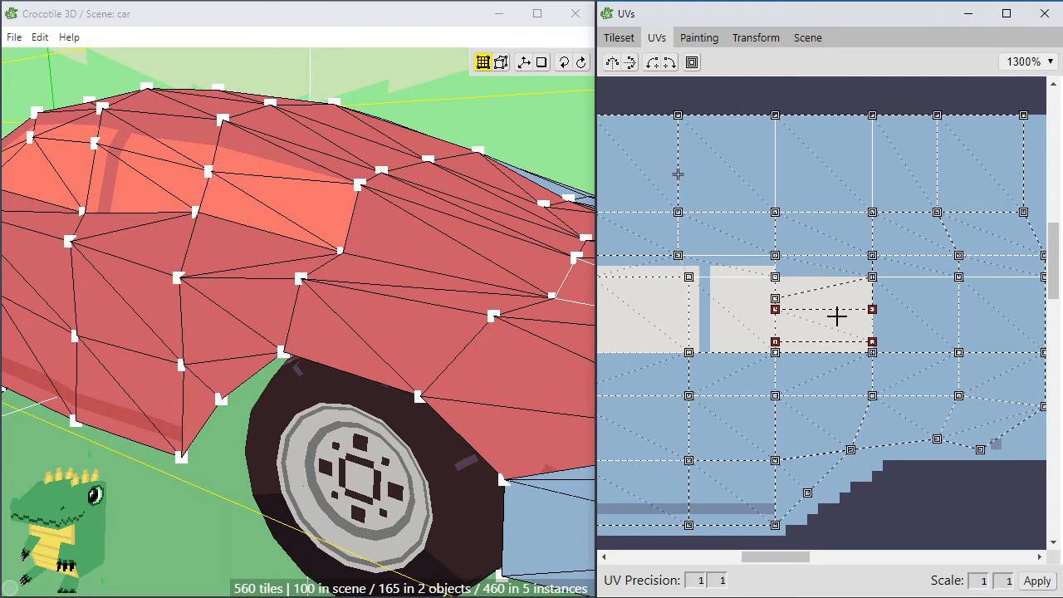
key(Up)
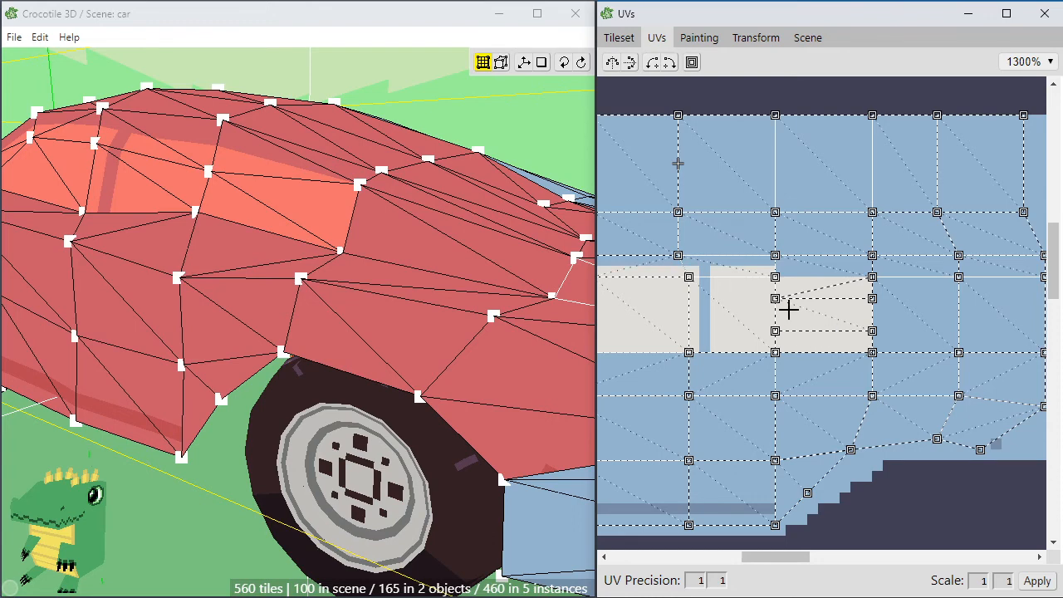
Paint the bottom two pixel rows of the rearmost window section in the body blue (149, 180, 207)
click(697, 38)
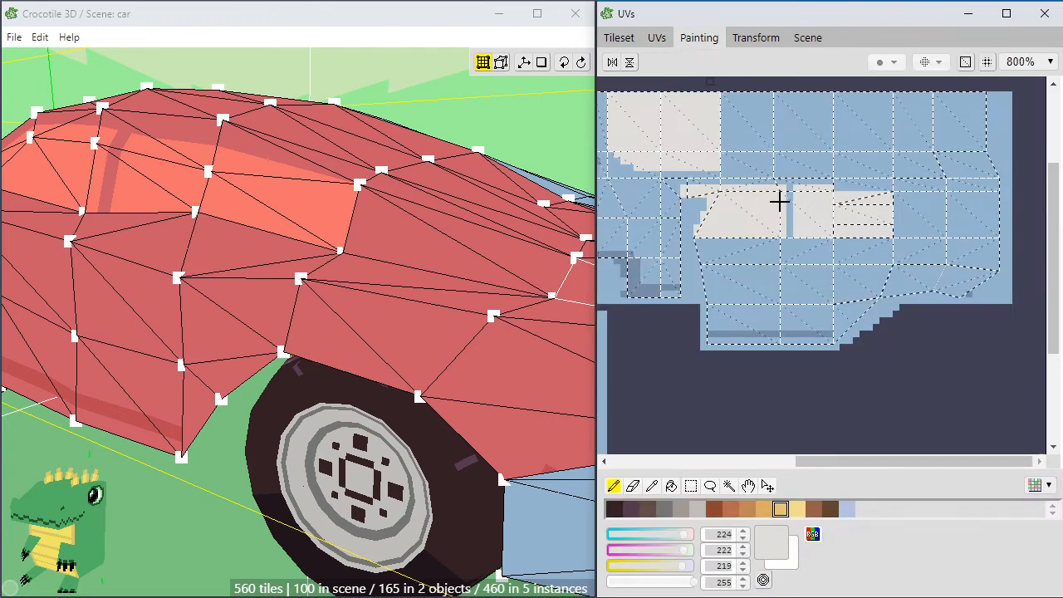
alt+click(848, 241)
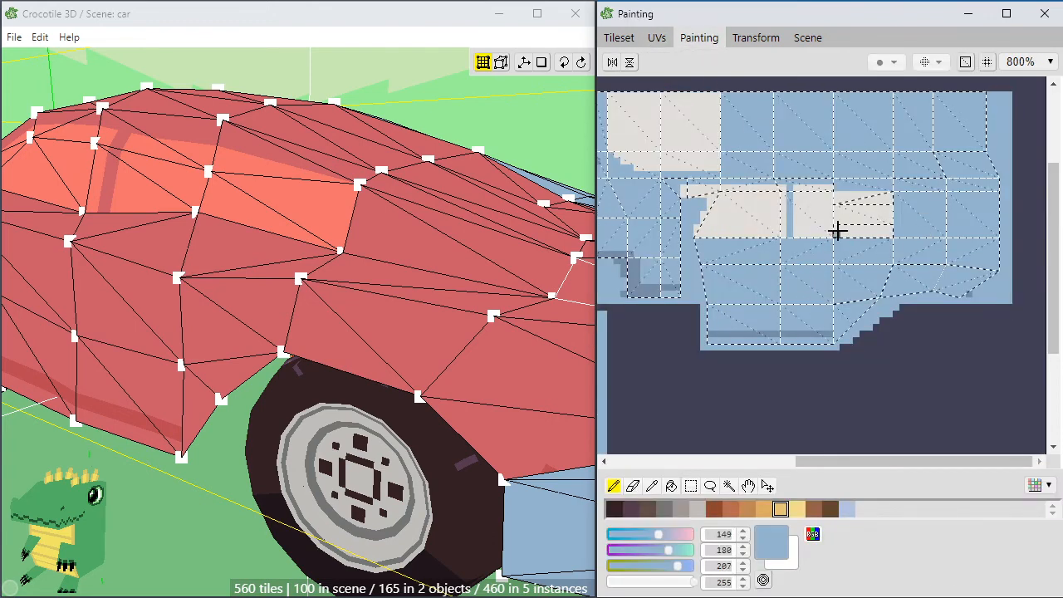
mouse_move(837, 229)
mouse_down()
mouse_move(887, 227)
mouse_move(855, 237)
mouse_up()
Lower the bottom rear UV vertex of the rearmost window section by two pixels, back onto the window's base line
click(654, 40)
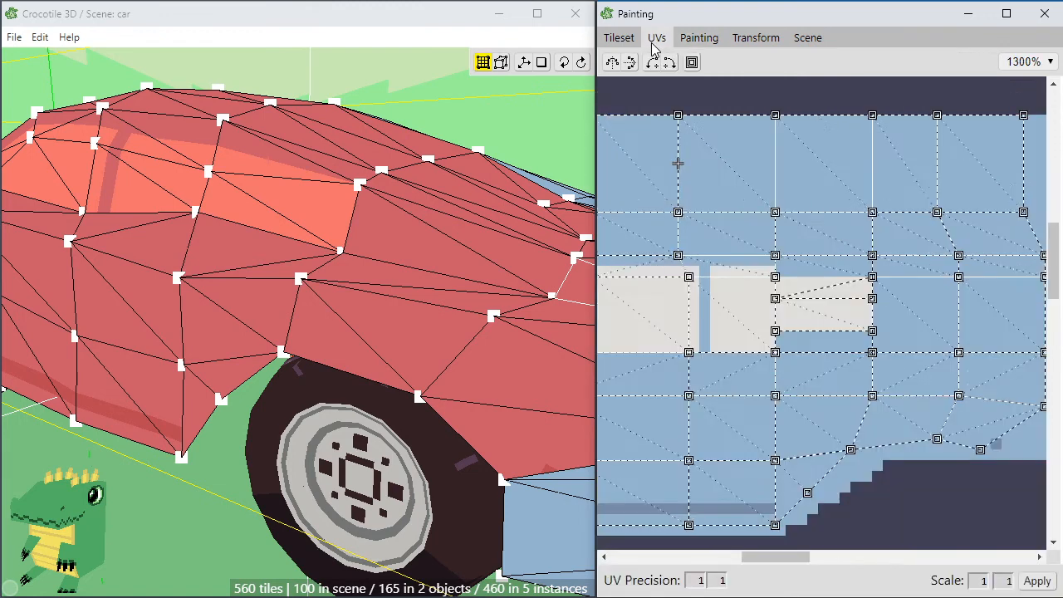
click(871, 330)
key(Down)
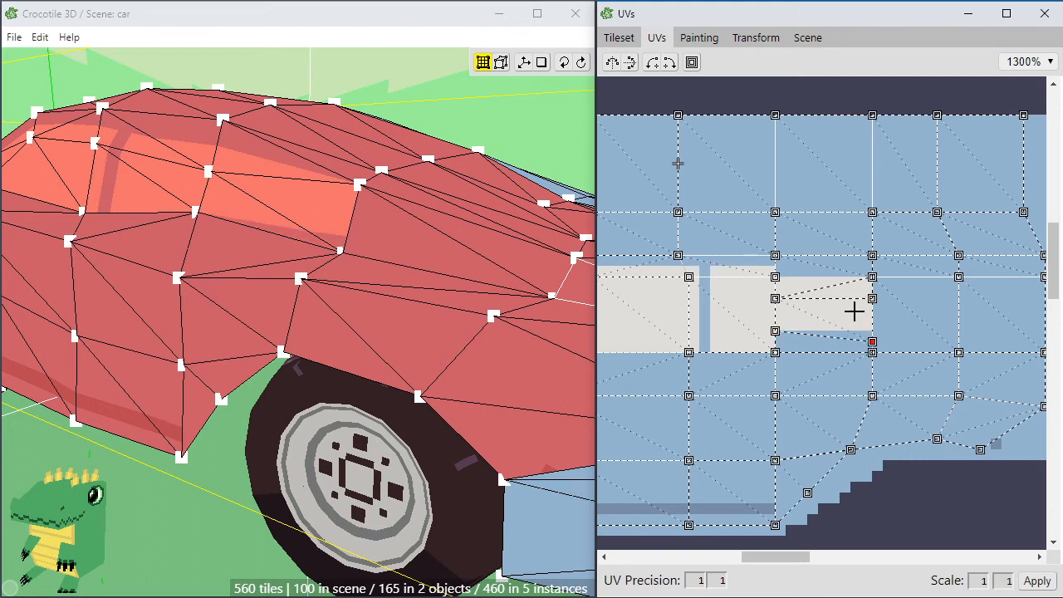
key(Down)
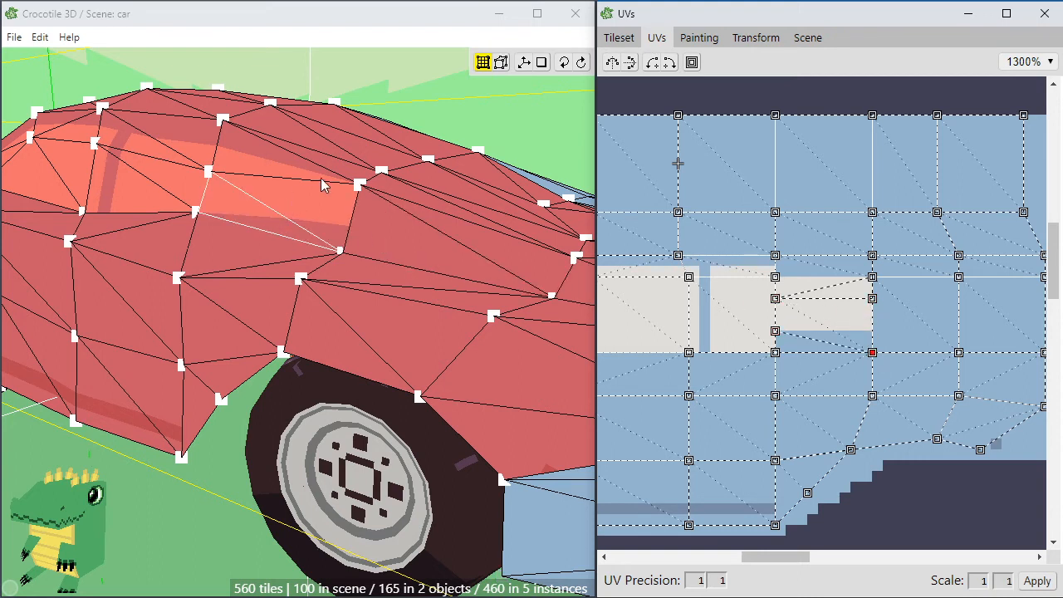
Examine the side window shape and rear quarter of the car from several angles
key(space)
drag(268, 293, 199, 299)
scroll(267, 294, down, 3)
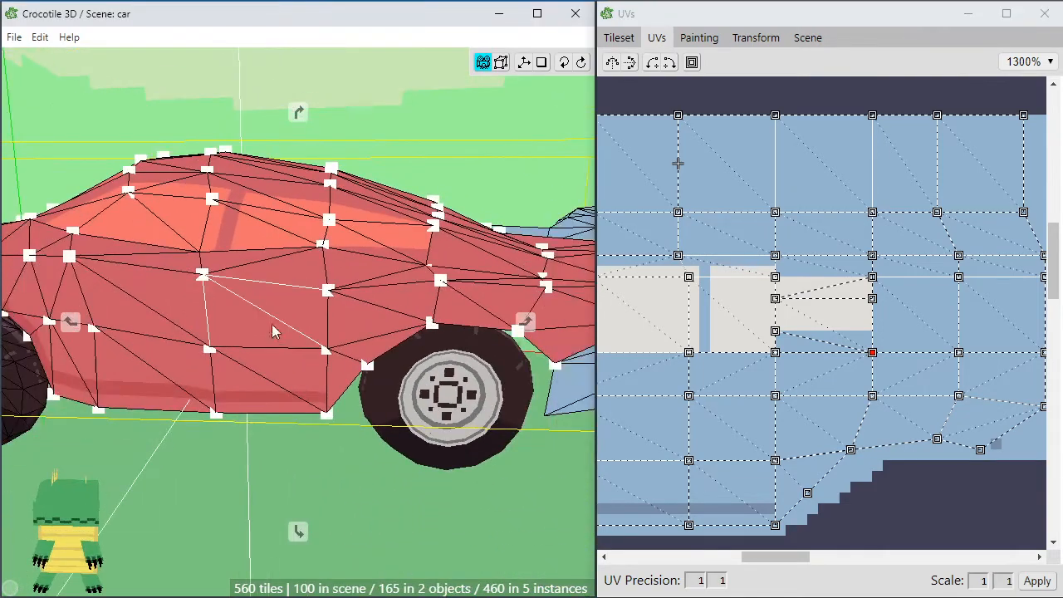
drag(273, 332, 349, 329)
scroll(299, 299, up, 5)
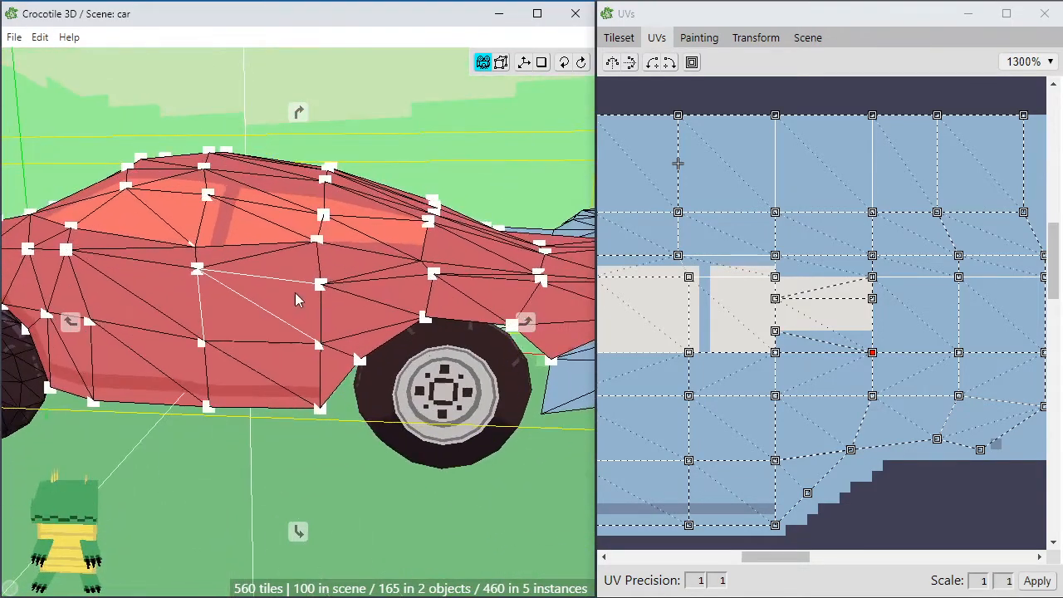
key(space)
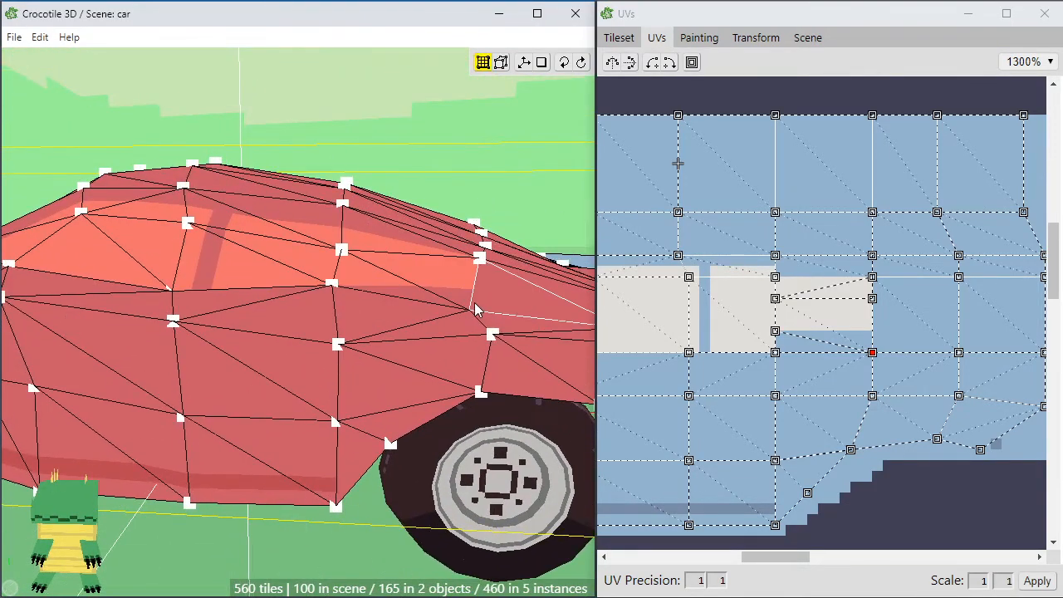
key(space)
scroll(382, 321, up, 5)
scroll(387, 320, down, 8)
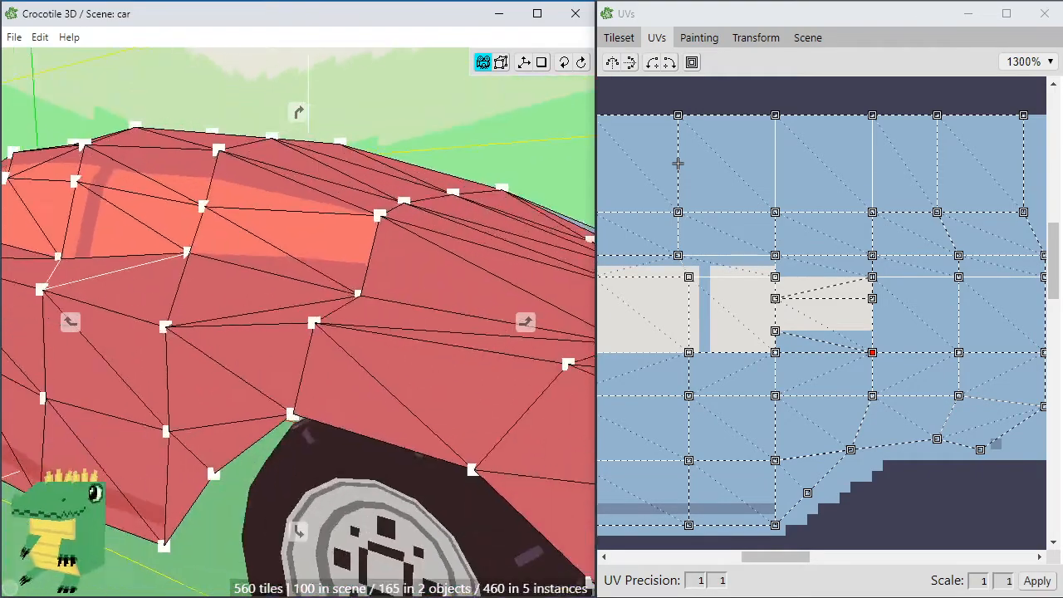
mouse_move(388, 320)
mouse_down()
mouse_move(448, 324)
mouse_move(382, 329)
mouse_up()
scroll(392, 322, up, 3)
key(space)
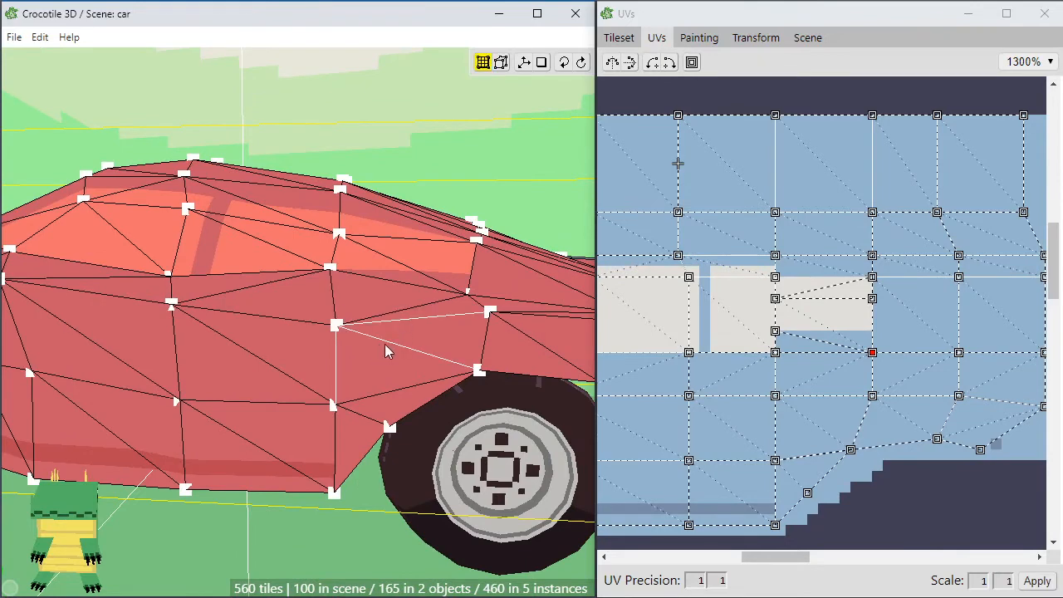
key(space)
drag(345, 342, 382, 341)
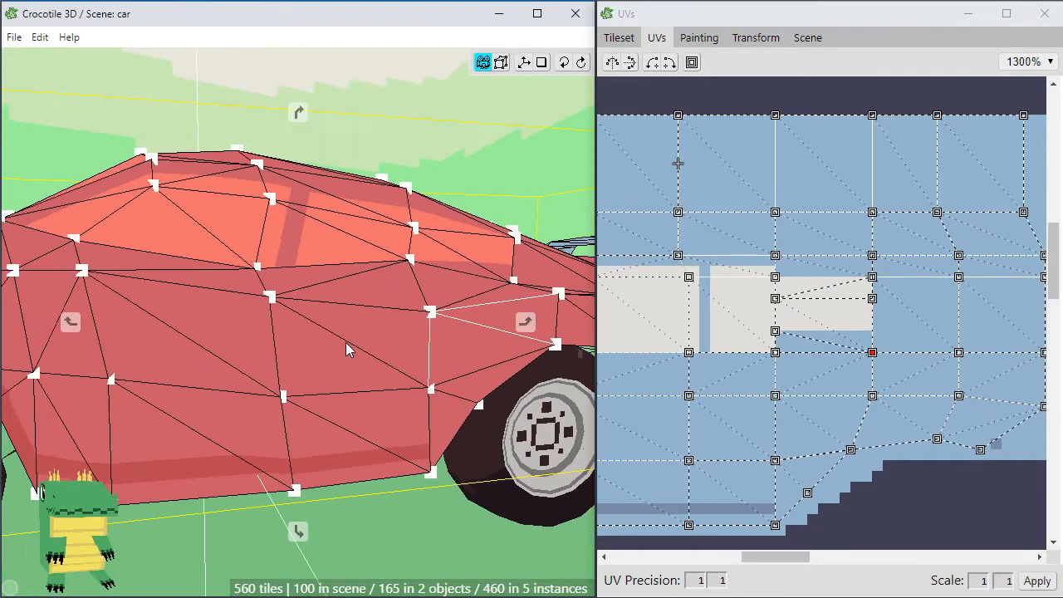
scroll(313, 357, down, 3)
drag(313, 357, 333, 341)
scroll(315, 354, up, 4)
key(space)
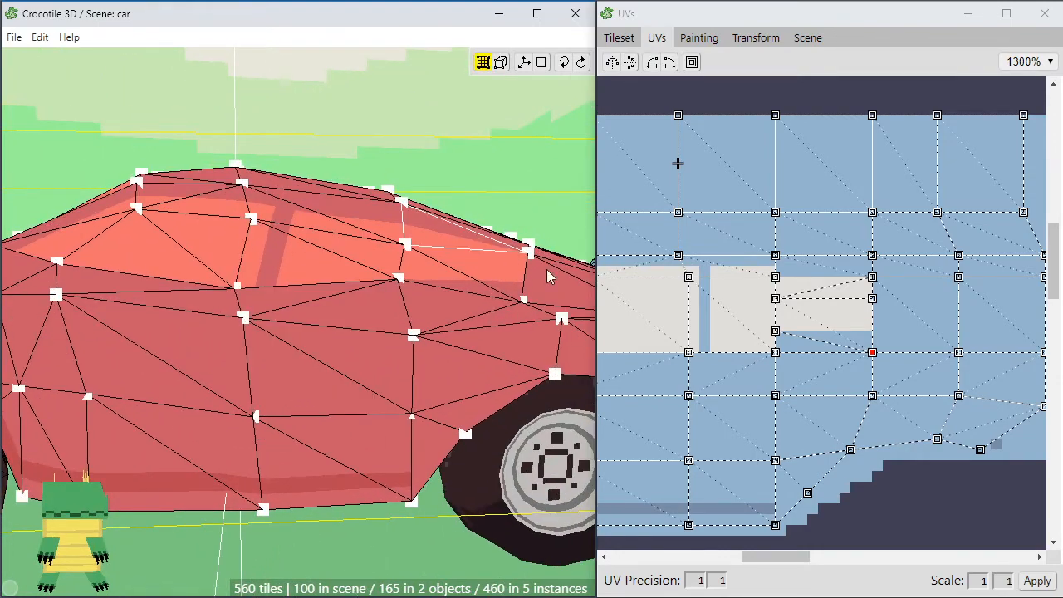
Paint a wider body-blue pillar further back across the side window and fill the old pillar with light grey (224, 222, 219)
click(699, 38)
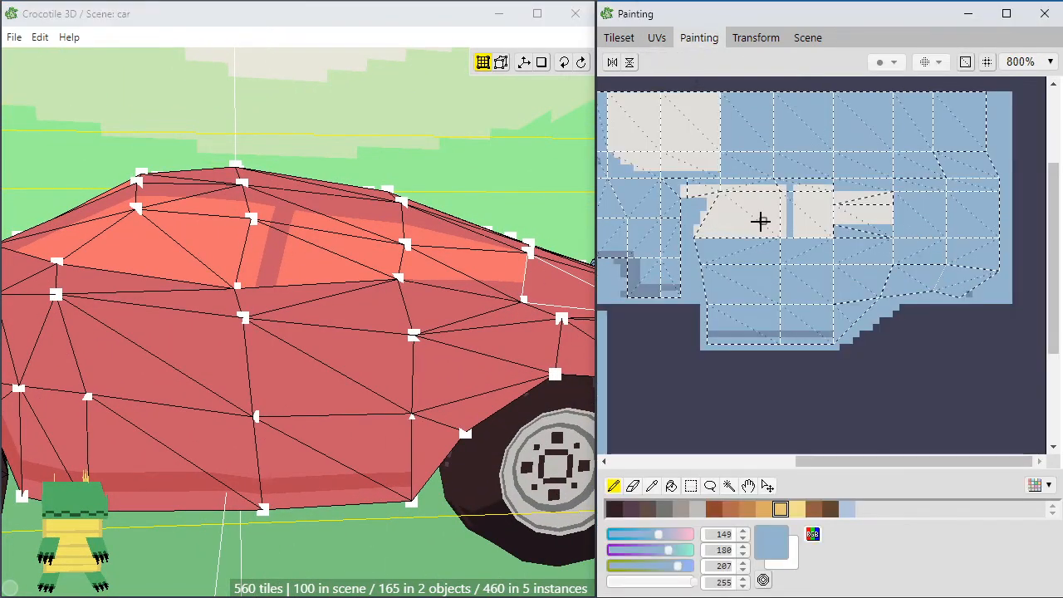
drag(816, 241, 820, 184)
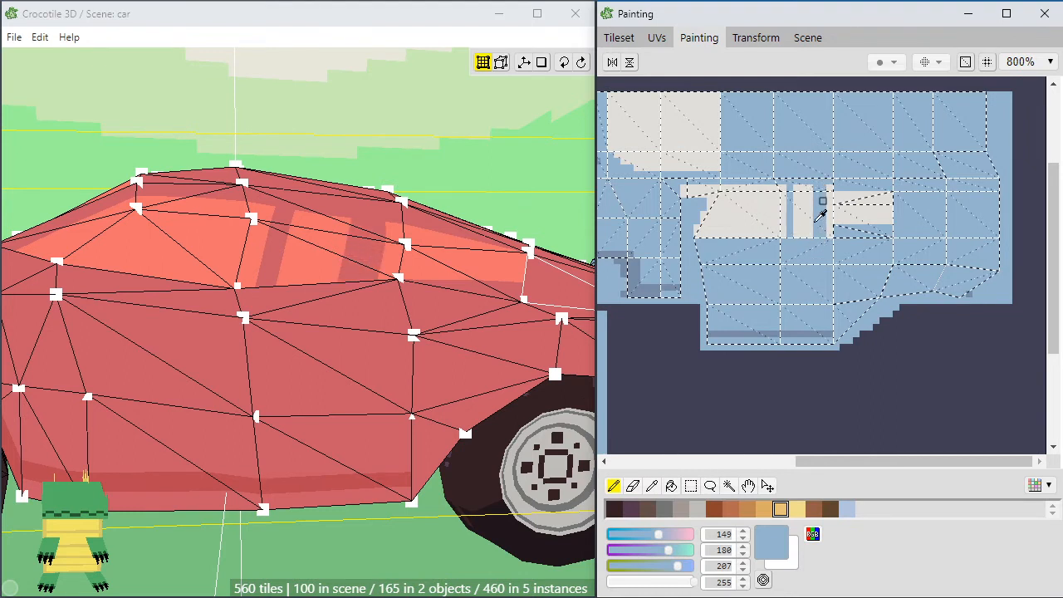
alt+click(795, 230)
drag(793, 230, 789, 181)
click(499, 147)
scroll(499, 147, down, 3)
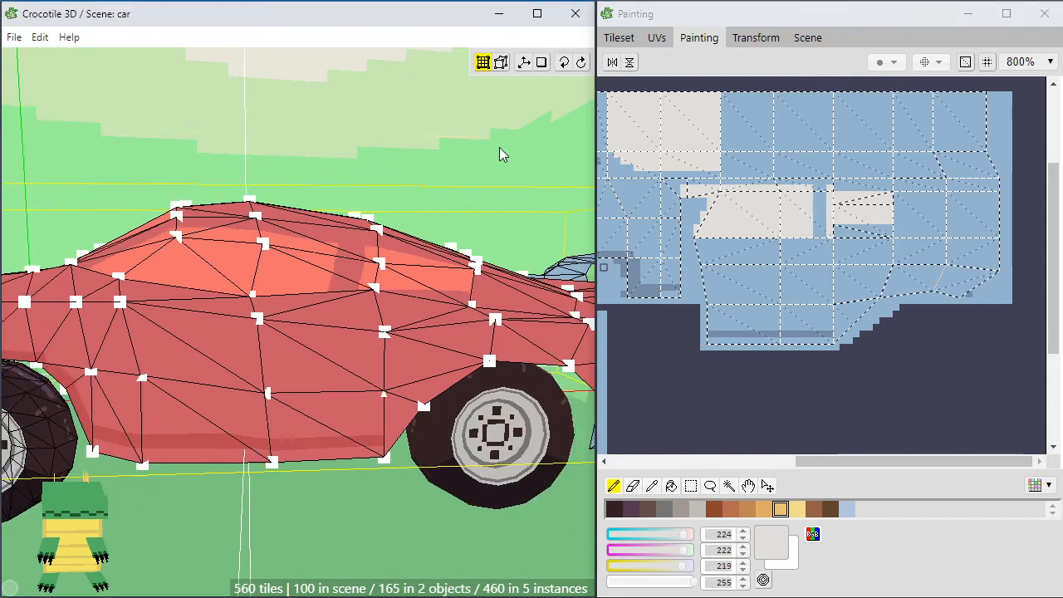
Narrow the body-blue side window pillar by painting its front pixel column light grey (224, 222, 219)
drag(499, 147, 552, 162)
drag(365, 343, 357, 338)
click(805, 234)
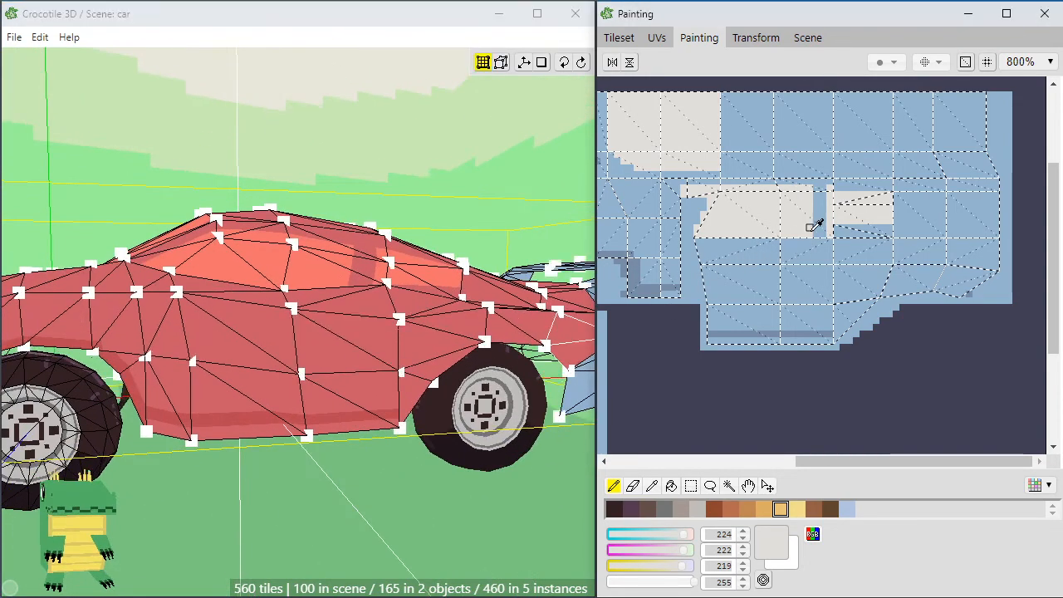
drag(813, 234, 814, 187)
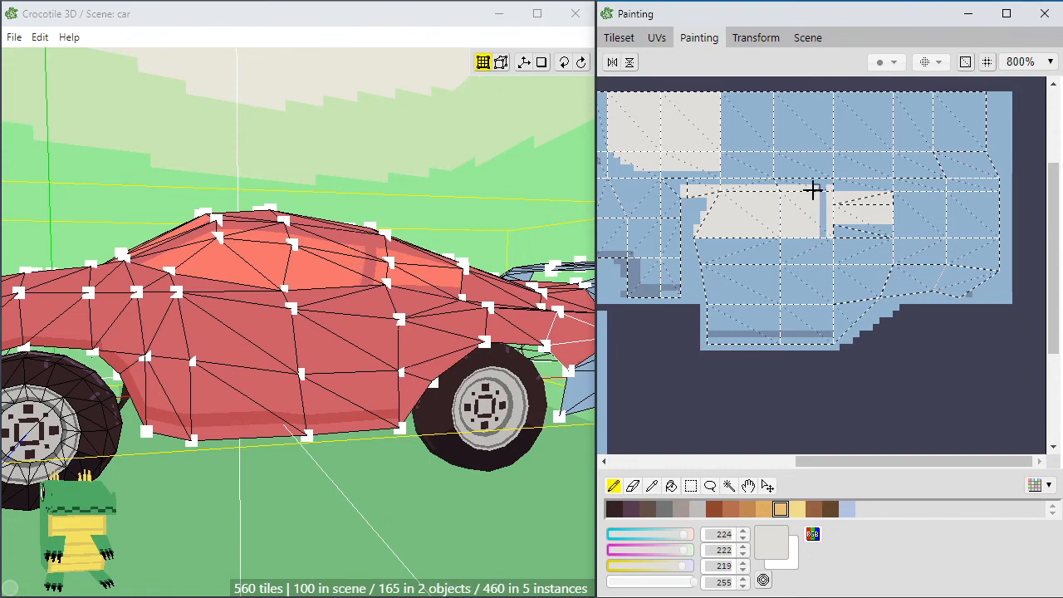
Examine the narrowed pillar and the side window shape from the front quarter and from the side
scroll(263, 281, up, 2)
middle_drag(264, 281, 299, 295)
key(space)
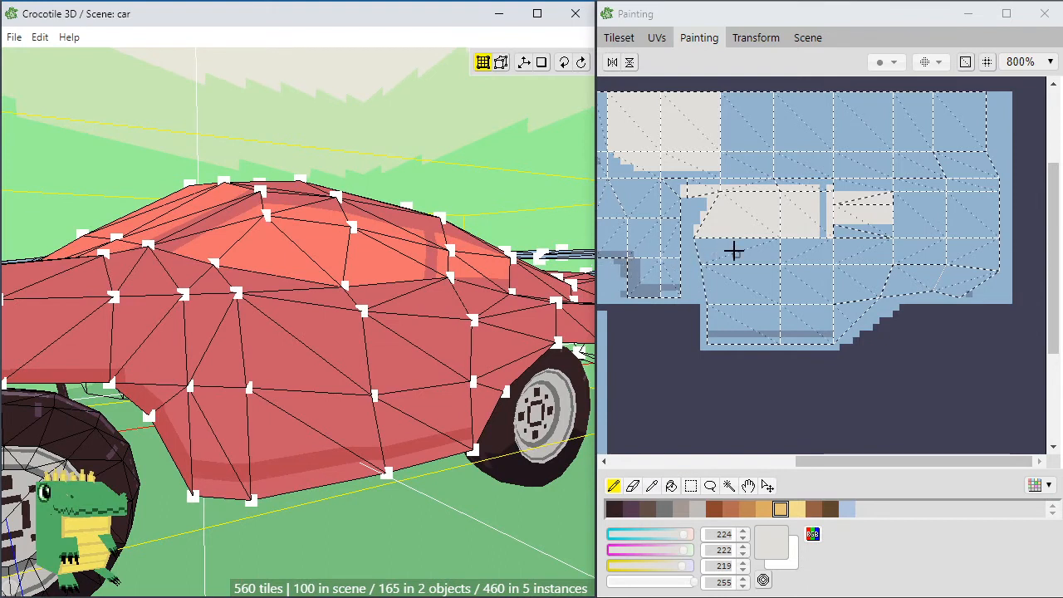
click(736, 221)
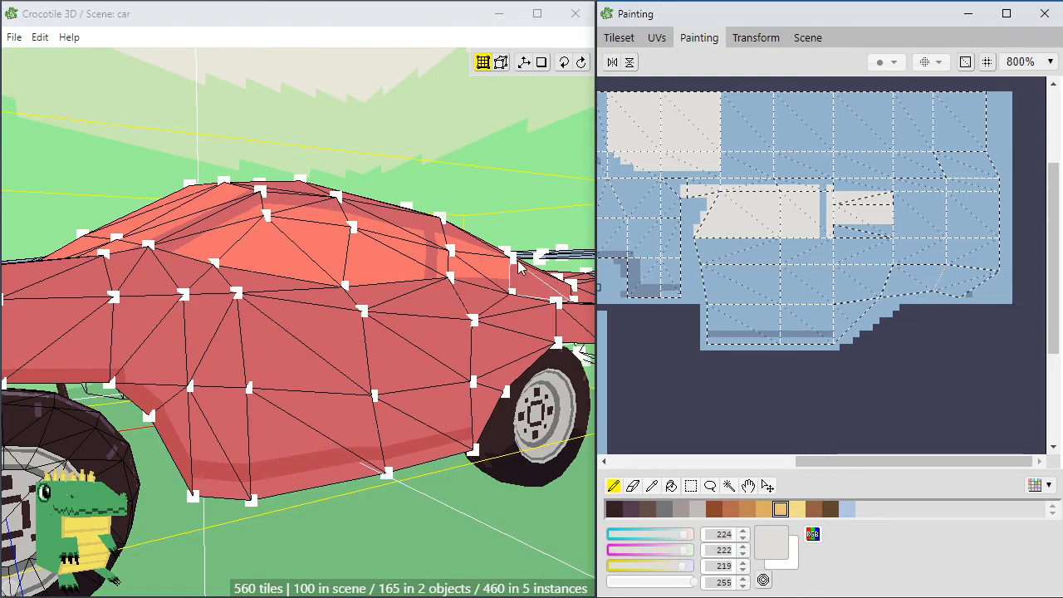
scroll(335, 427, down, 4)
key(space)
drag(336, 427, 265, 411)
scroll(340, 425, up, 3)
key(space)
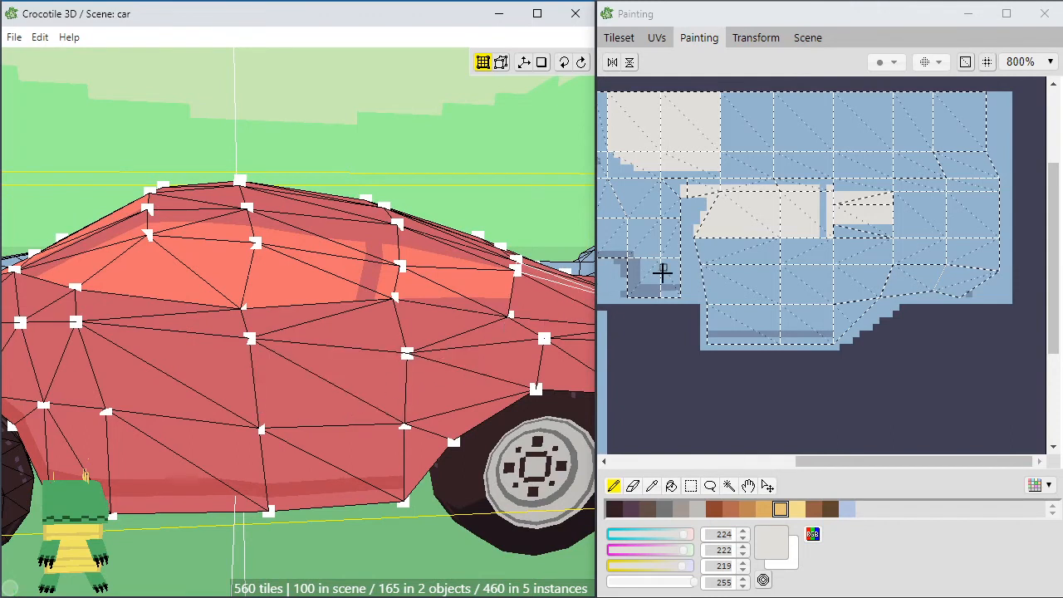
Paint a one-pixel-wide vertical divider in grey-brown (163, 153, 148) near the front of the side window, over the window's full height
click(690, 326)
alt+click(689, 325)
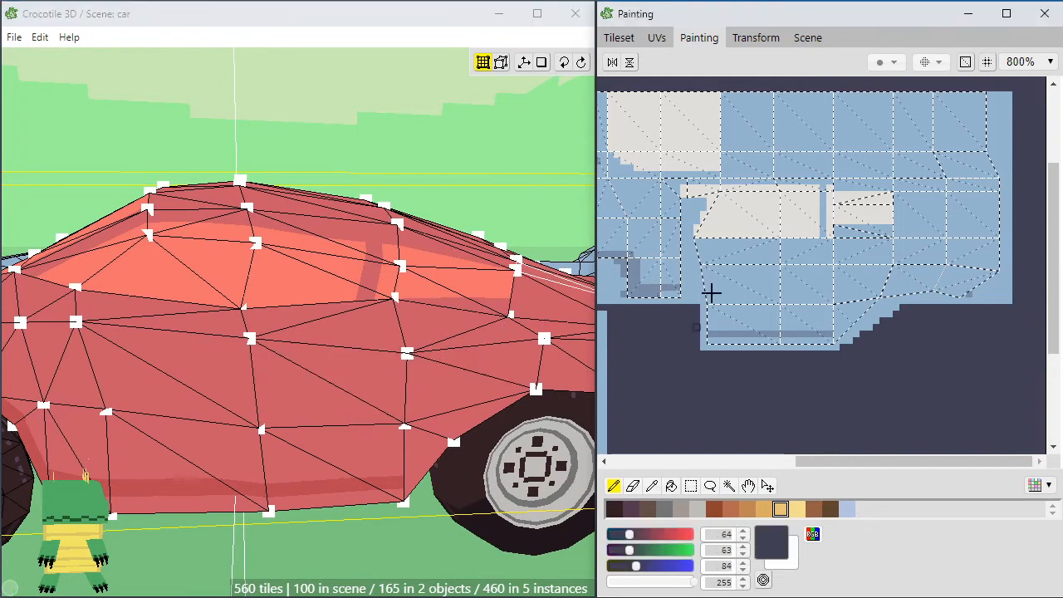
alt+click(743, 218)
click(681, 509)
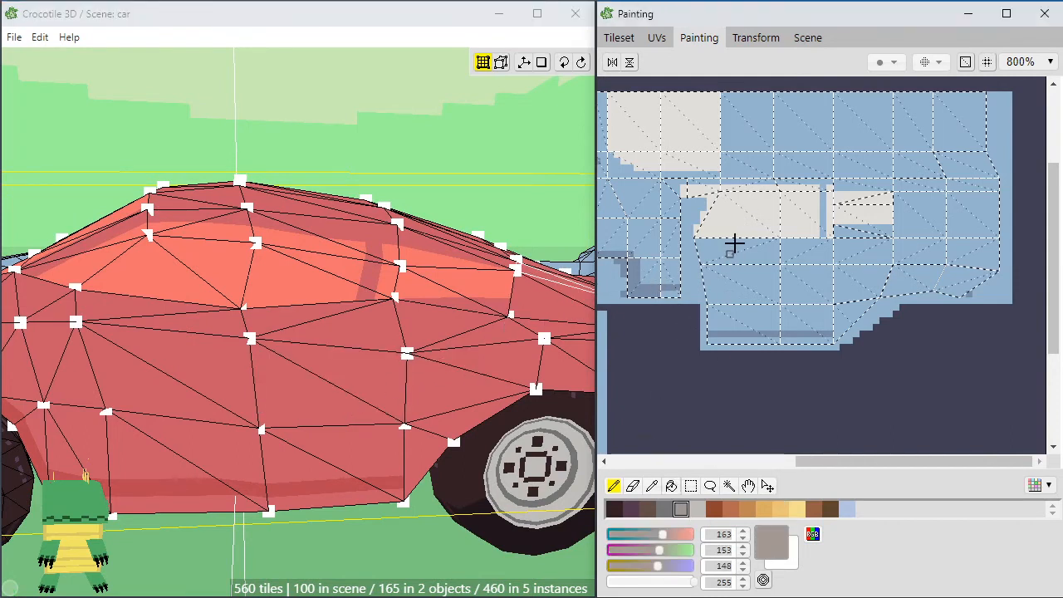
drag(734, 243, 732, 188)
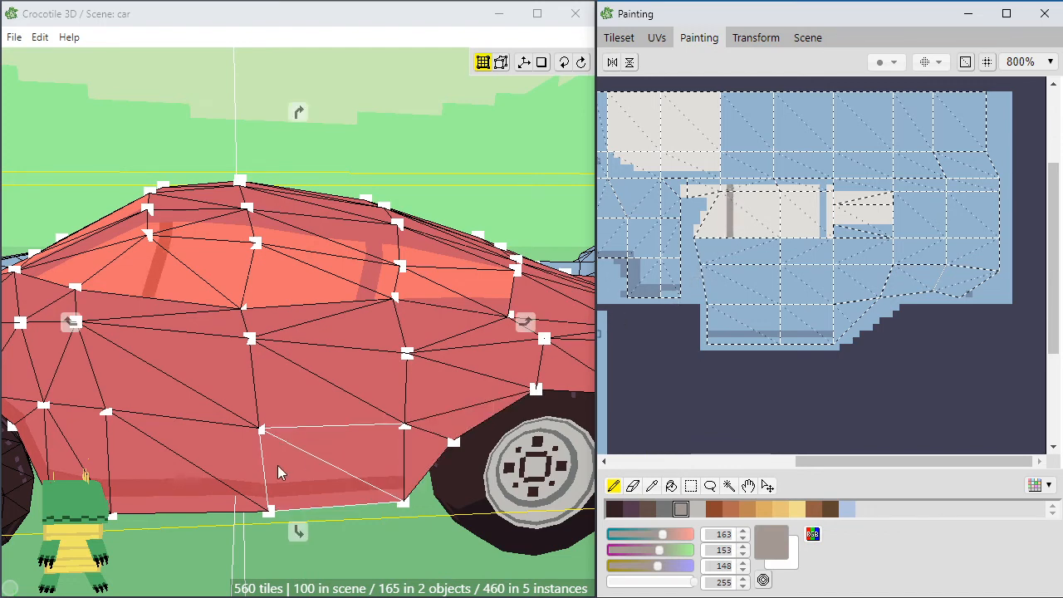
Try a short horizontal grey-brown stroke across the front window divider, and undo it
mouse_move(281, 471)
middle_down()
mouse_move(398, 480)
mouse_move(333, 416)
middle_up()
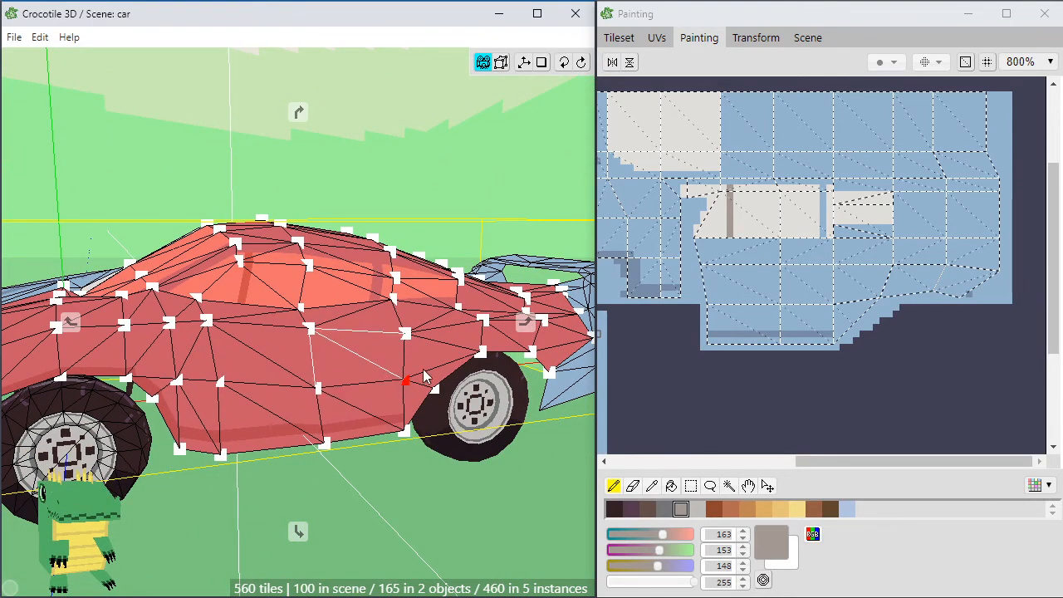
scroll(356, 414, down, 3)
middle_drag(355, 414, 390, 453)
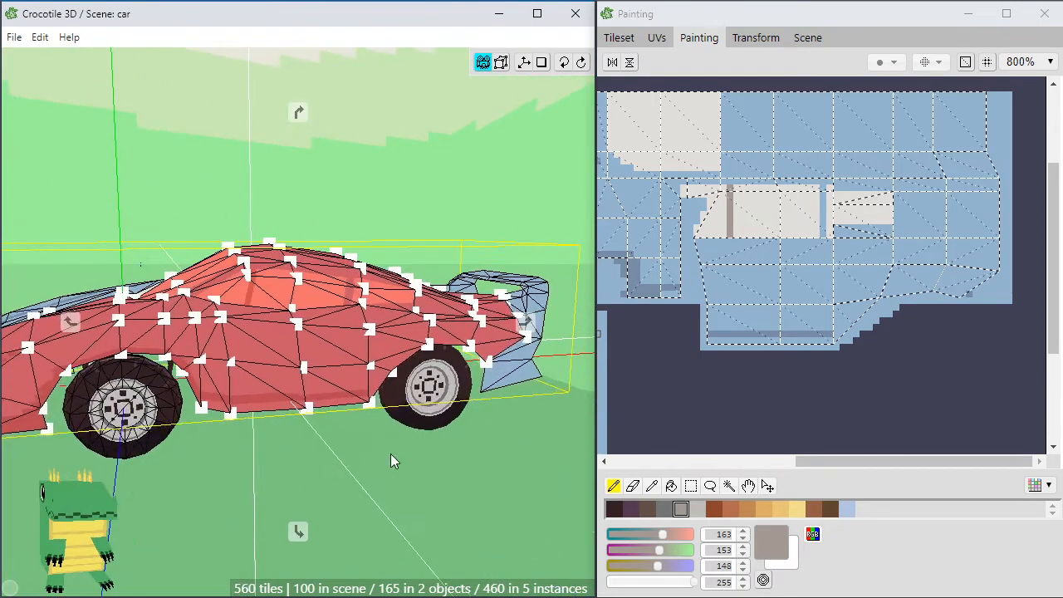
scroll(391, 454, up, 5)
scroll(401, 446, up, 3)
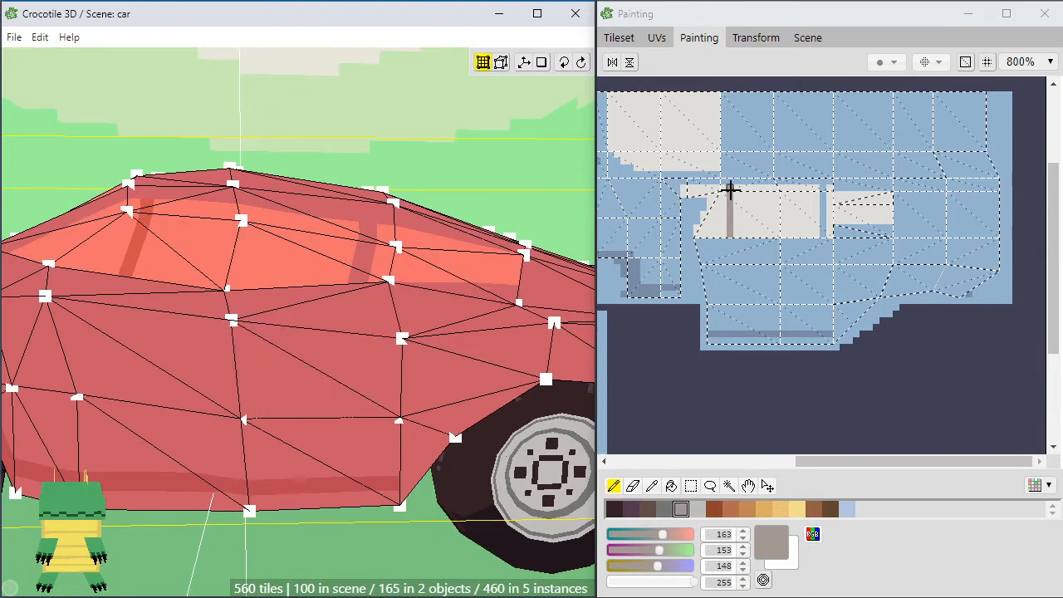
scroll(729, 196, up, 5)
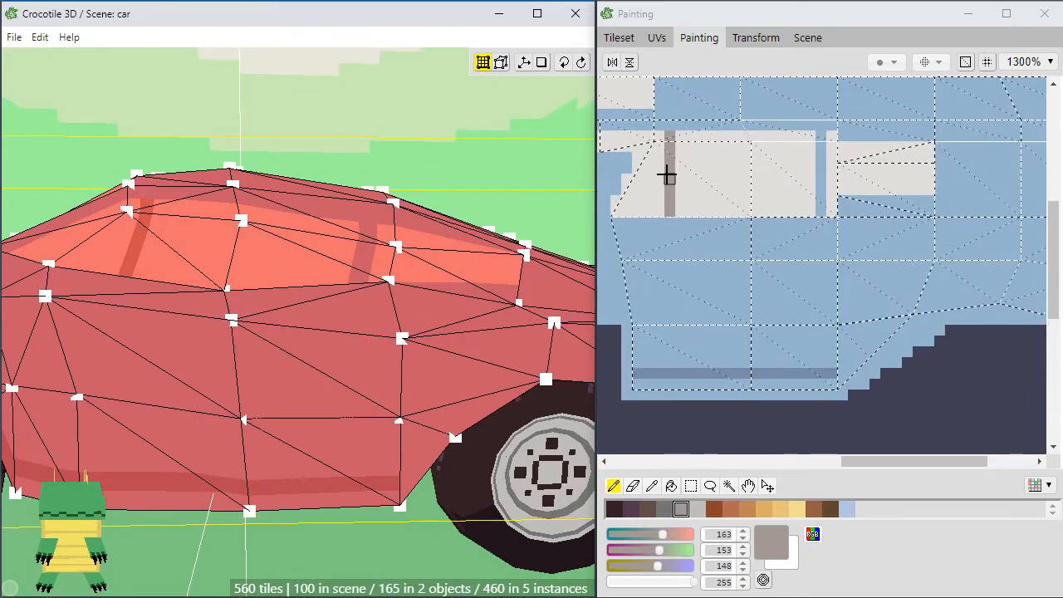
drag(660, 179, 679, 180)
middle_drag(680, 190, 762, 211)
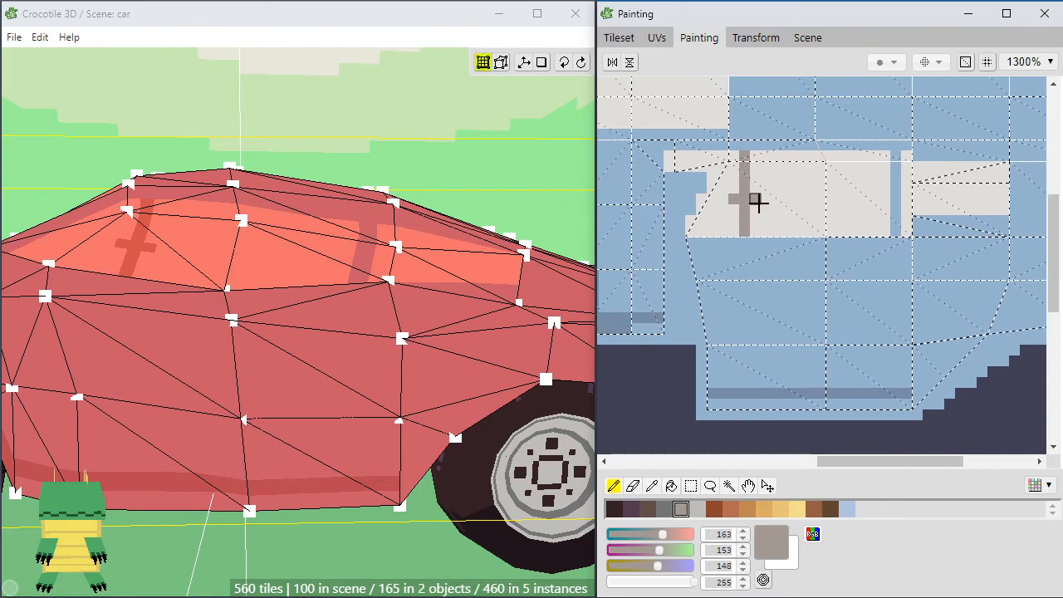
key(ctrl+z)
Shift the side window's front top UV vertex one pixel and front bottom vertex two pixels rearward, restoring the rearmost section's bottom rear vertex
click(657, 39)
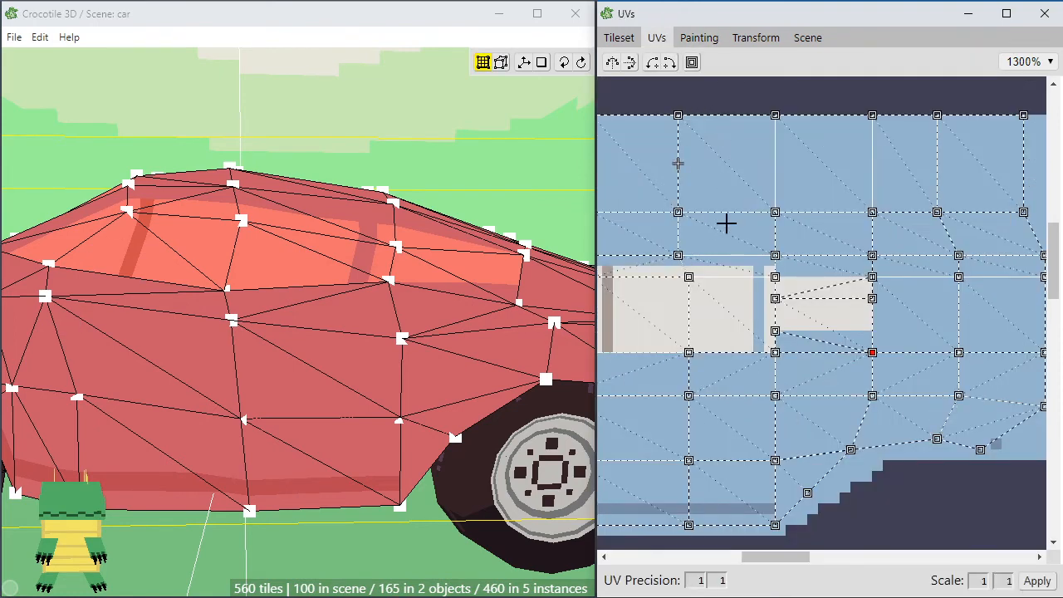
middle_drag(648, 325, 787, 313)
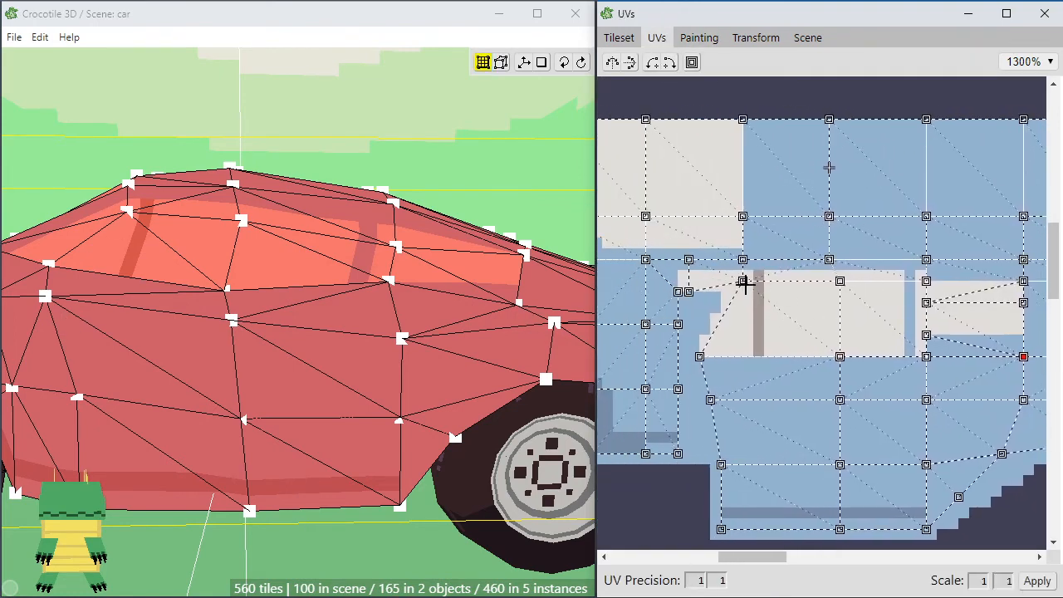
drag(829, 167, 850, 168)
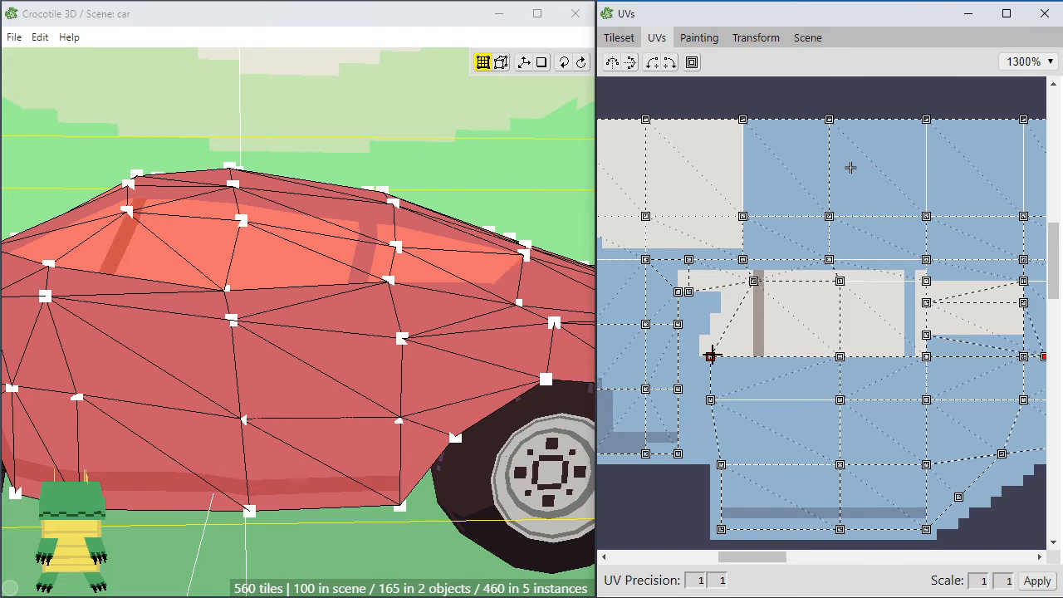
key(space)
drag(818, 411, 802, 412)
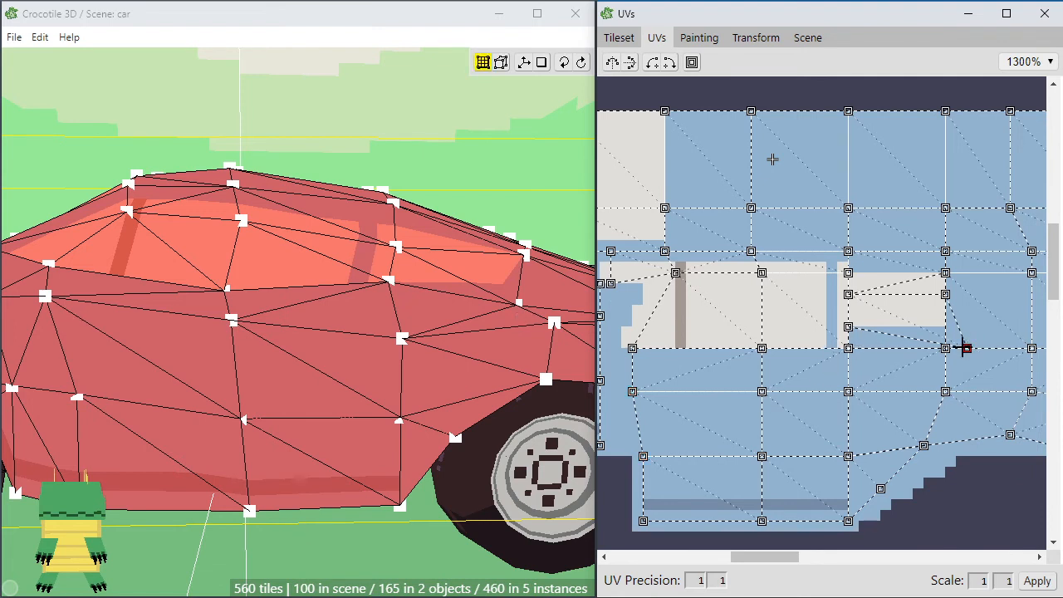
drag(964, 347, 947, 347)
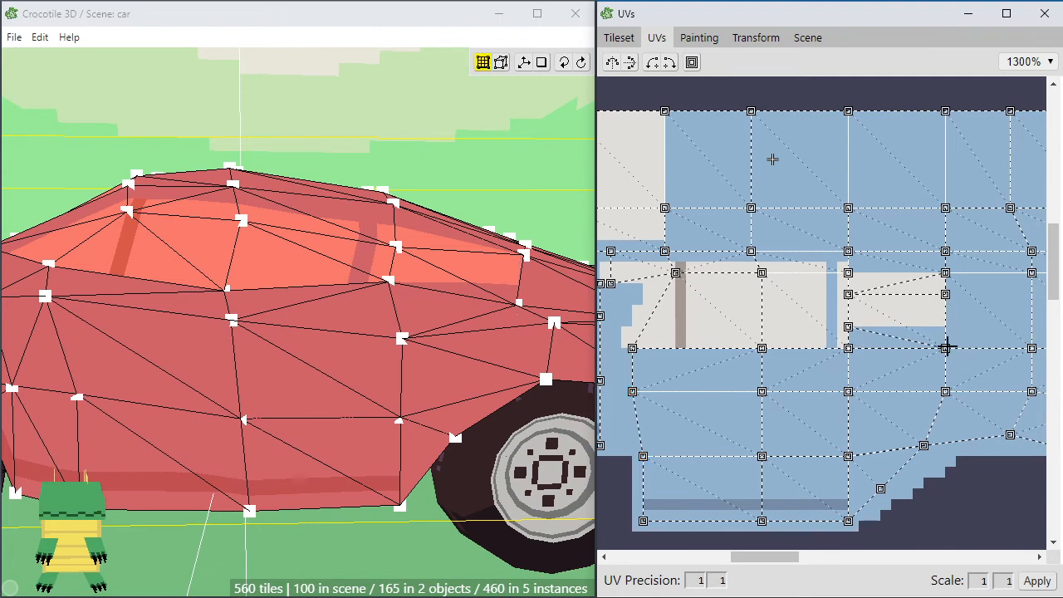
middle_drag(727, 374, 785, 382)
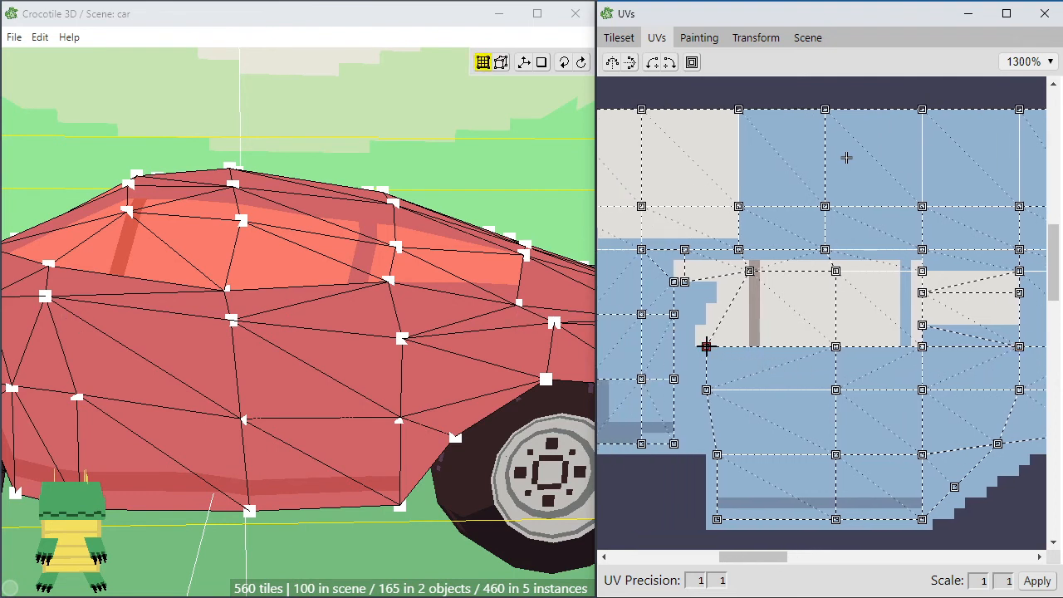
drag(847, 157, 857, 156)
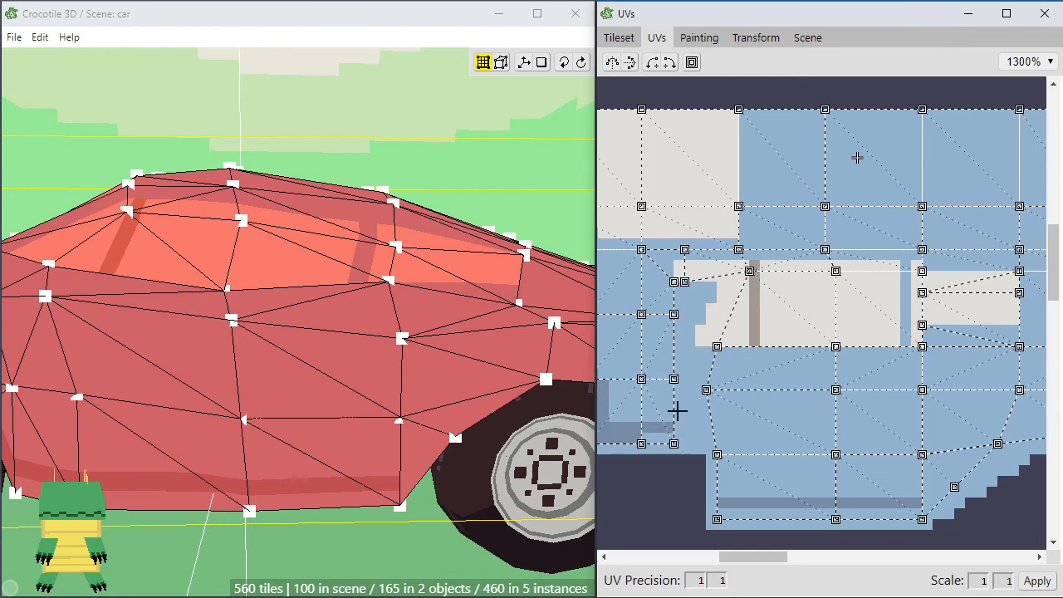
Examine the slanted front divider, the rear pillar and the window outline on the car from several angles
scroll(677, 411, down, 2)
click(387, 463)
scroll(387, 461, down, 3)
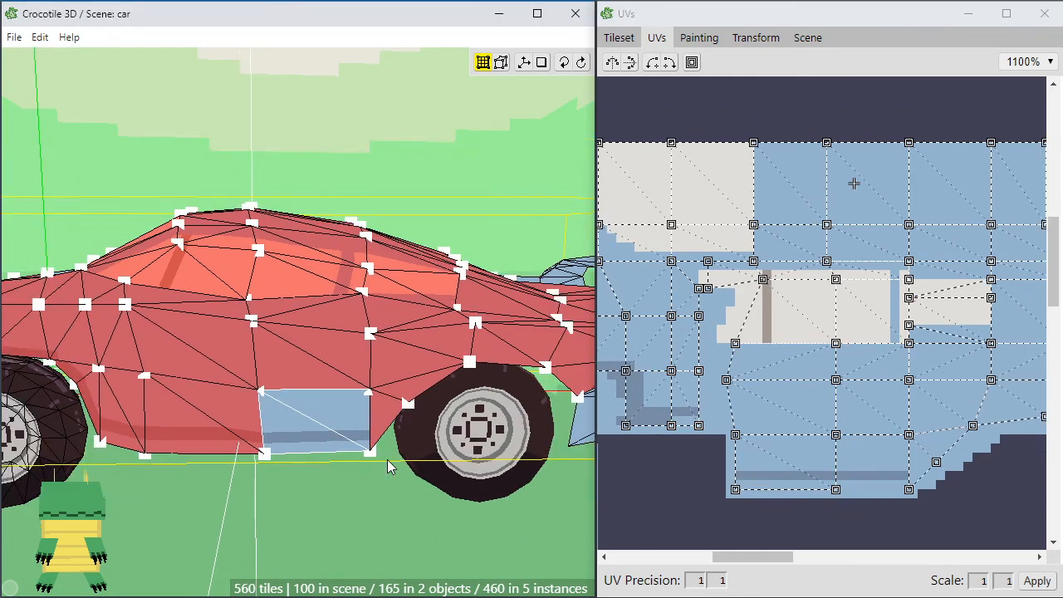
right_drag(340, 423, 374, 365)
scroll(366, 359, up, 4)
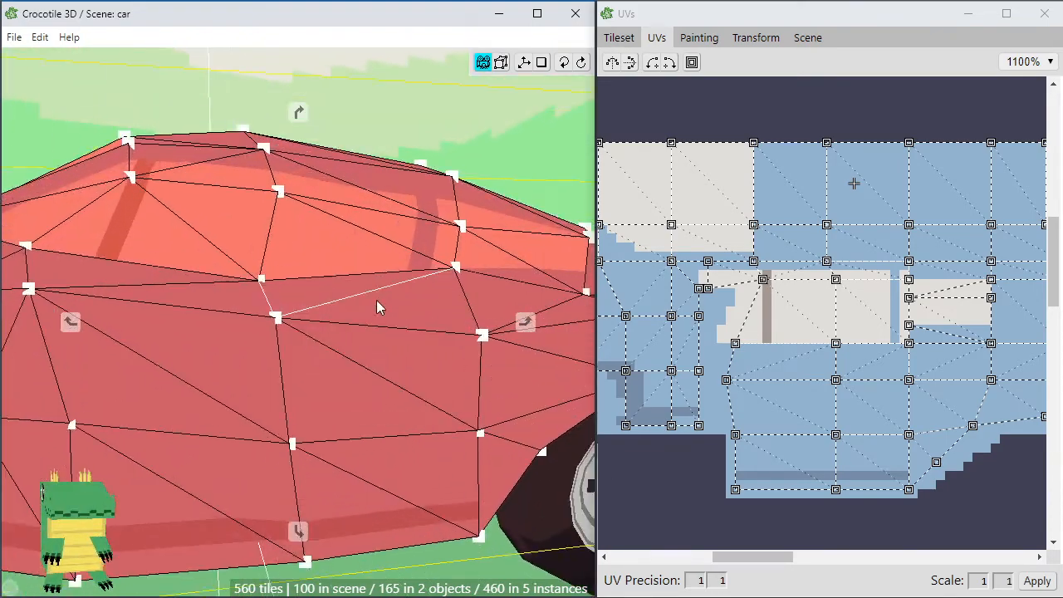
mouse_move(376, 307)
right_down()
mouse_move(357, 278)
mouse_move(313, 268)
right_up()
scroll(375, 289, up, 2)
click(313, 268)
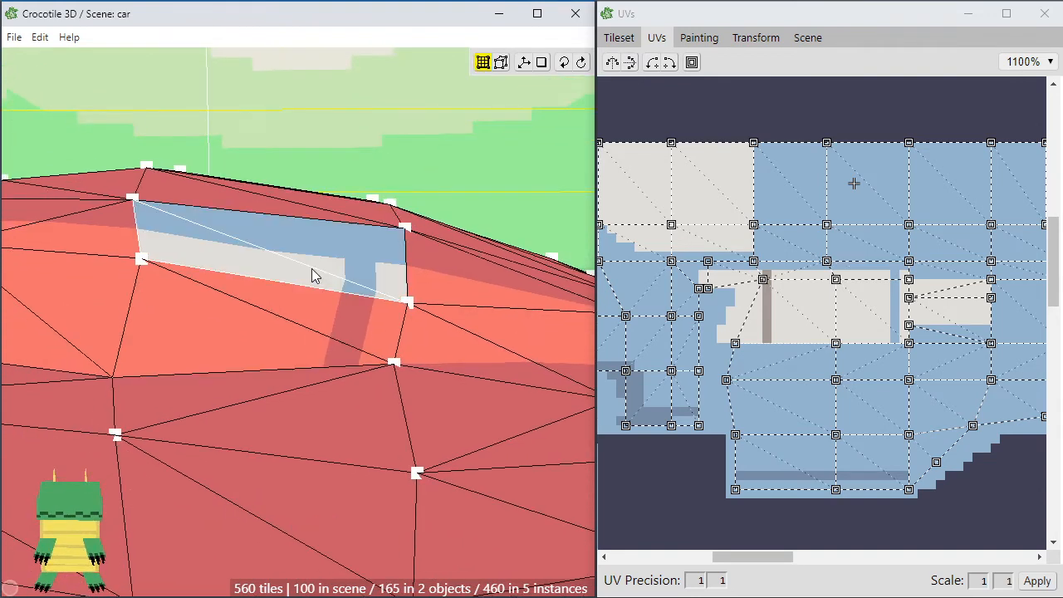
key(ctrl+z)
mouse_move(316, 329)
right_down()
mouse_move(313, 302)
mouse_move(294, 326)
right_up()
scroll(314, 303, down, 2)
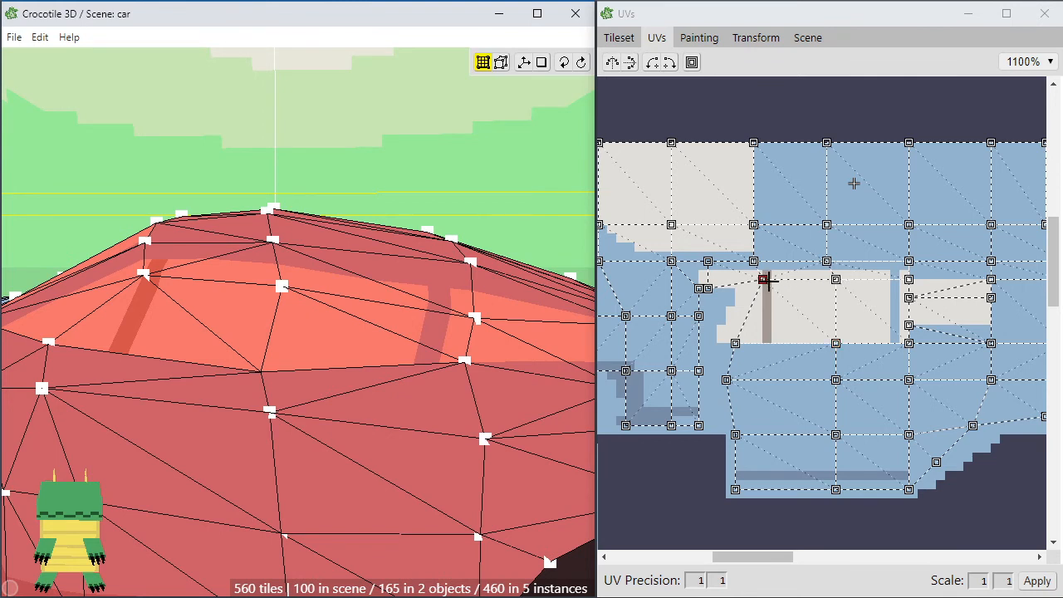
Lower the side window's middle and rear top UV vertices and the rearmost section's front top vertex by one pixel
drag(834, 281, 835, 288)
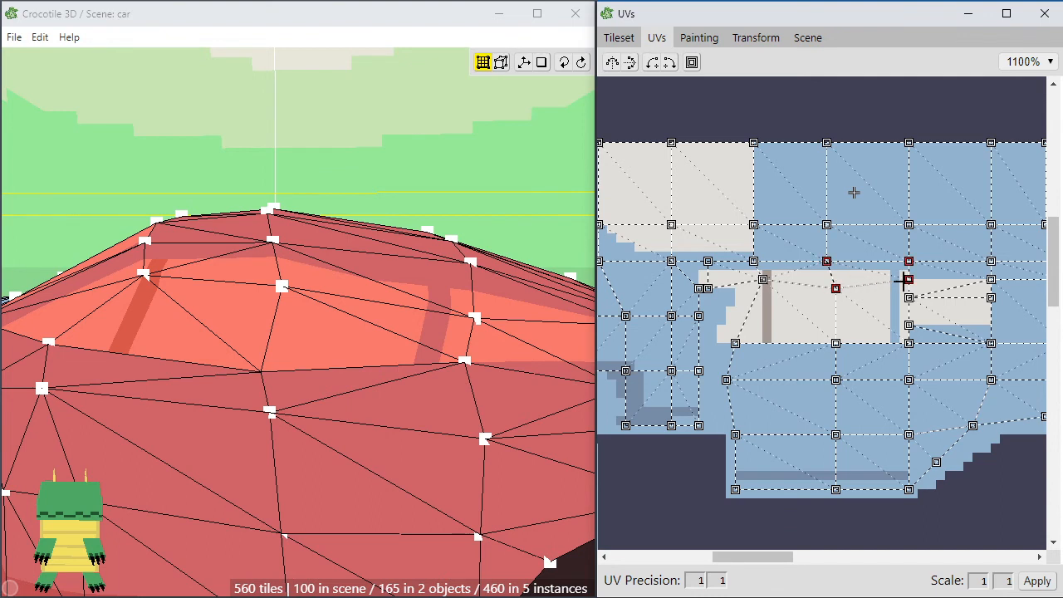
drag(909, 279, 909, 307)
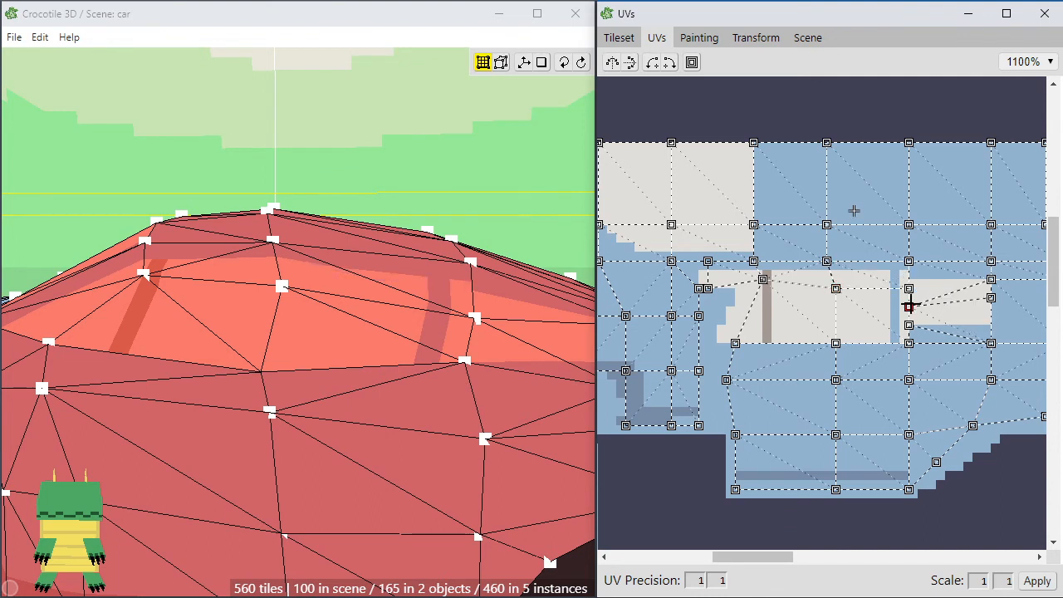
scroll(461, 321, down, 2)
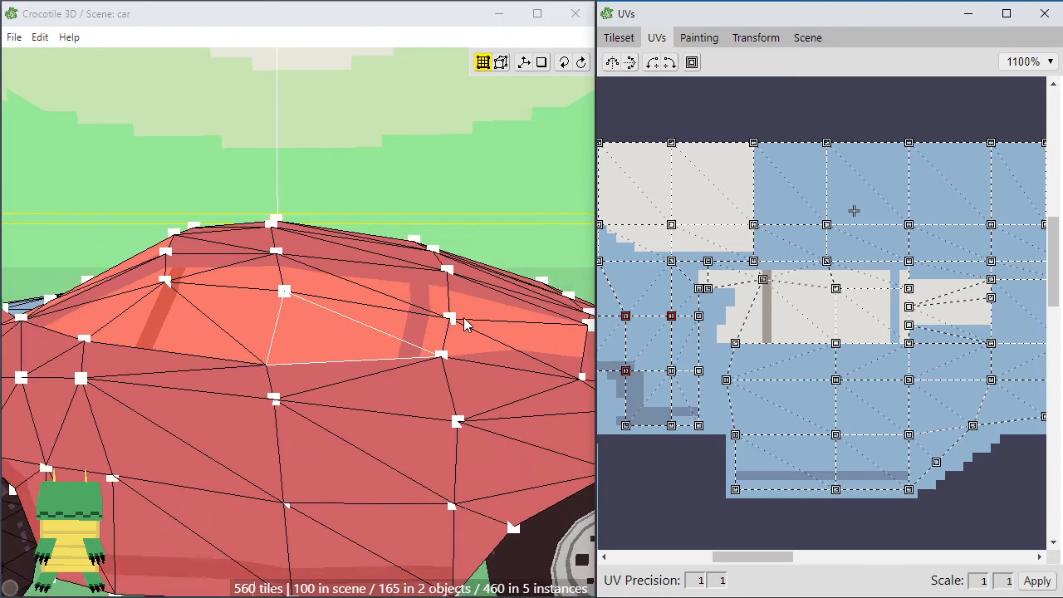
Raise the rearmost window section's front top UV vertex two pixels to meet the neighbouring window corner, and its rear top vertex one pixel
key(space)
drag(439, 374, 353, 381)
drag(436, 390, 467, 379)
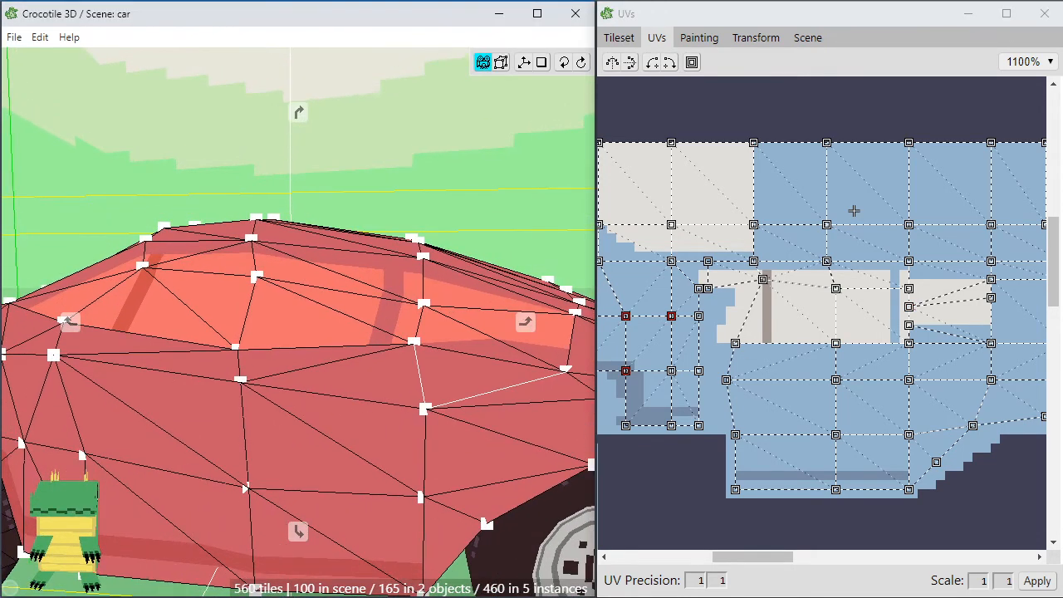
key(space)
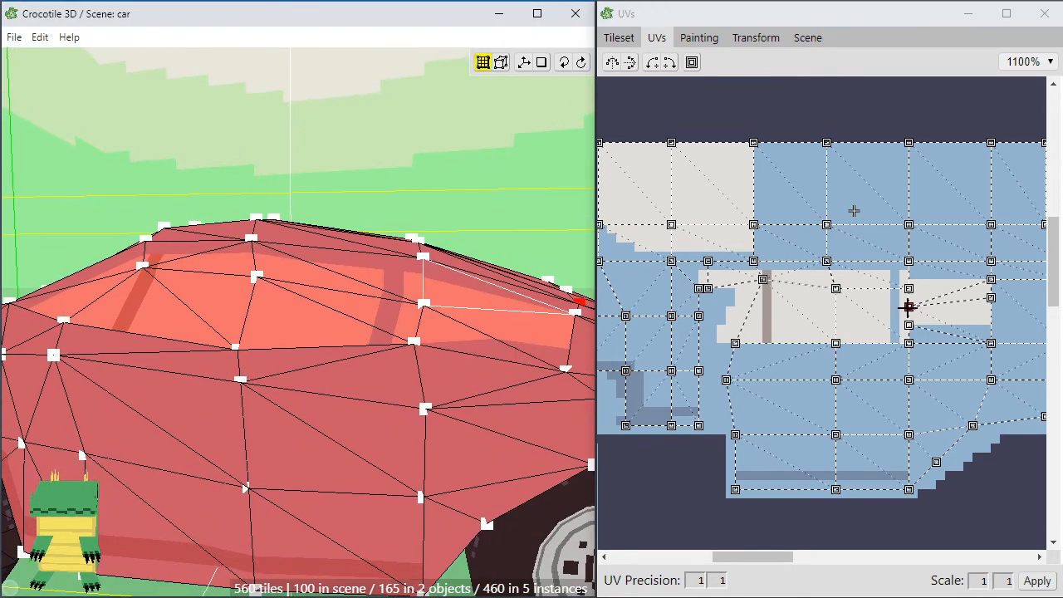
click(853, 210)
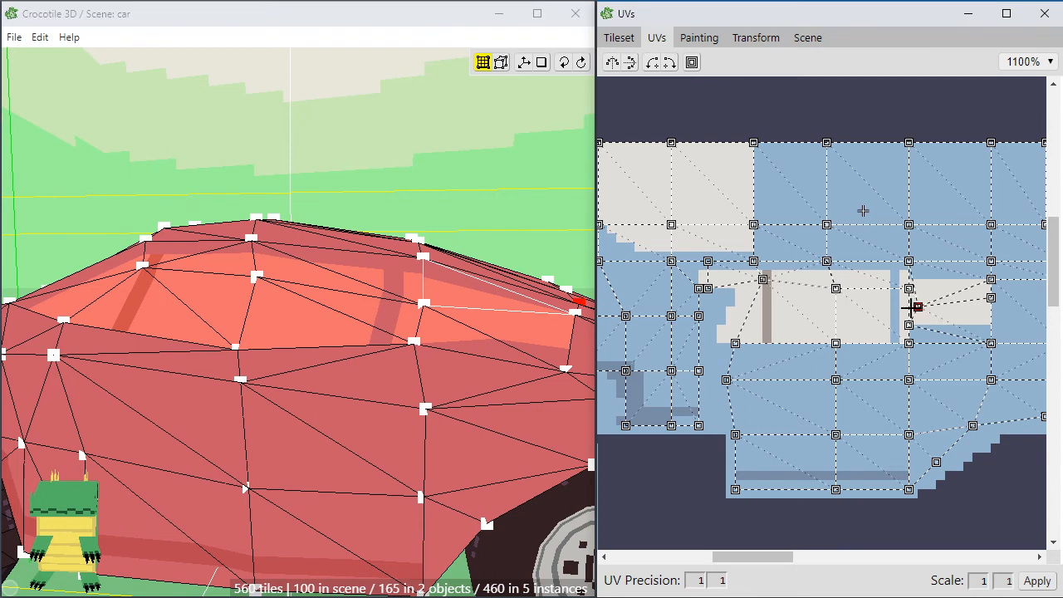
mouse_move(863, 211)
mouse_down()
mouse_move(844, 210)
mouse_move(854, 210)
mouse_up()
drag(853, 210, 854, 192)
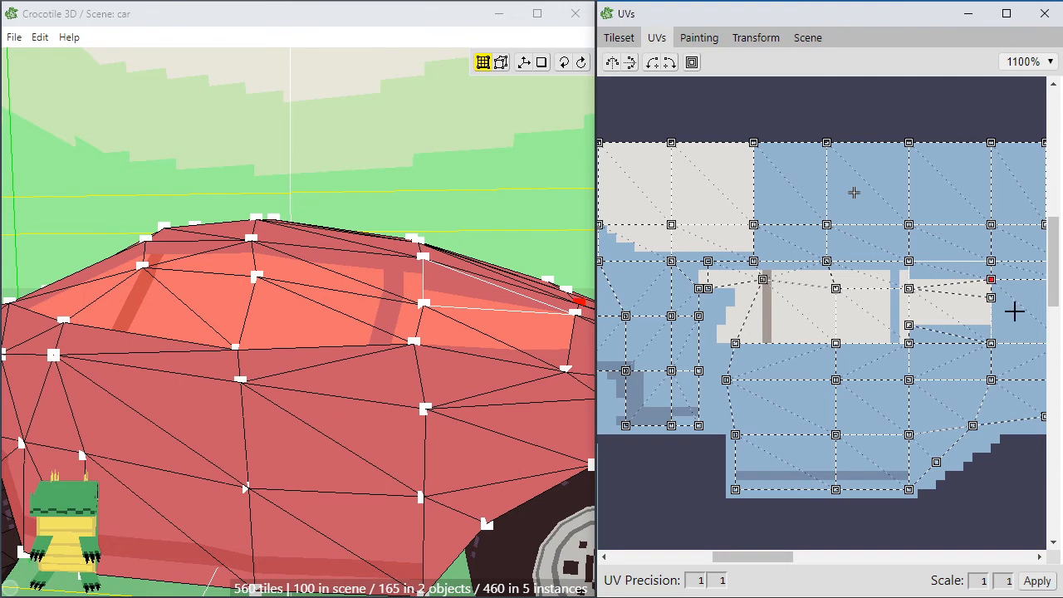
key(Up)
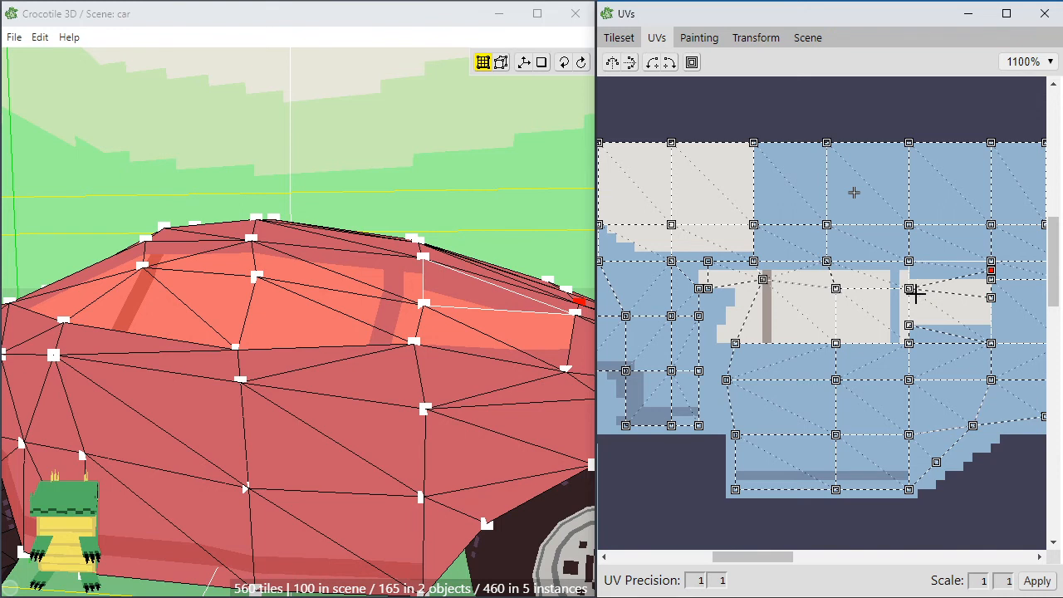
Paint a row of light grey (224, 222, 219) along the top of the rearmost window section and sample the body blue (149, 180, 207)
click(699, 38)
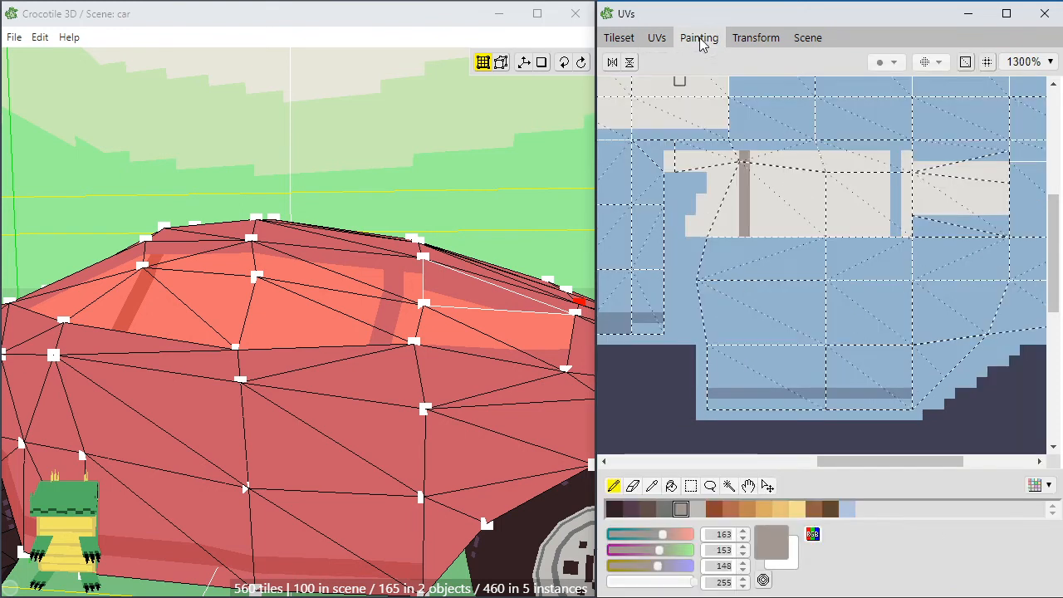
alt+click(924, 164)
drag(913, 159, 1003, 157)
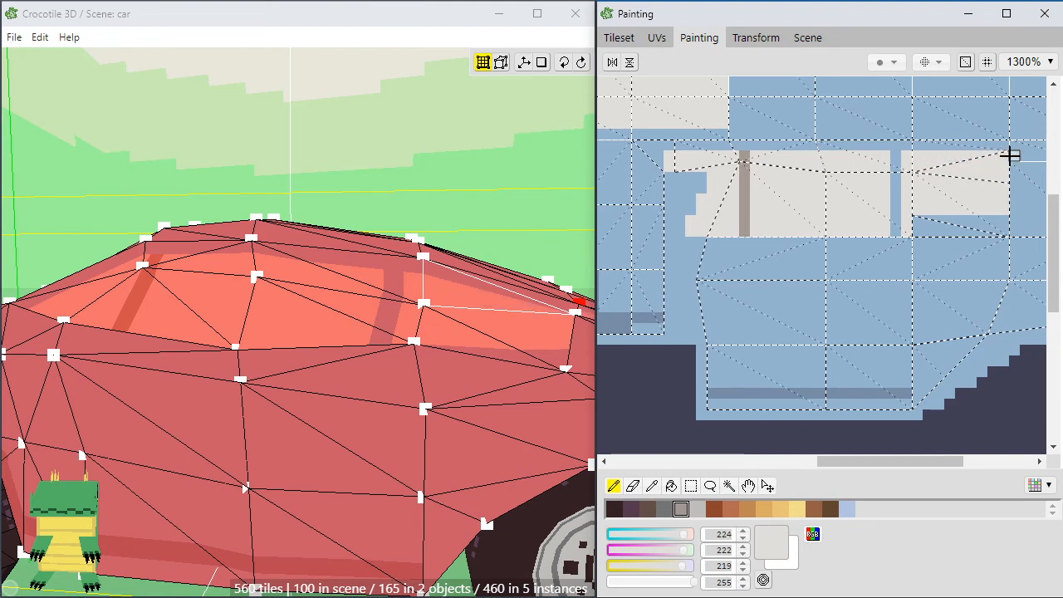
alt+click(1019, 155)
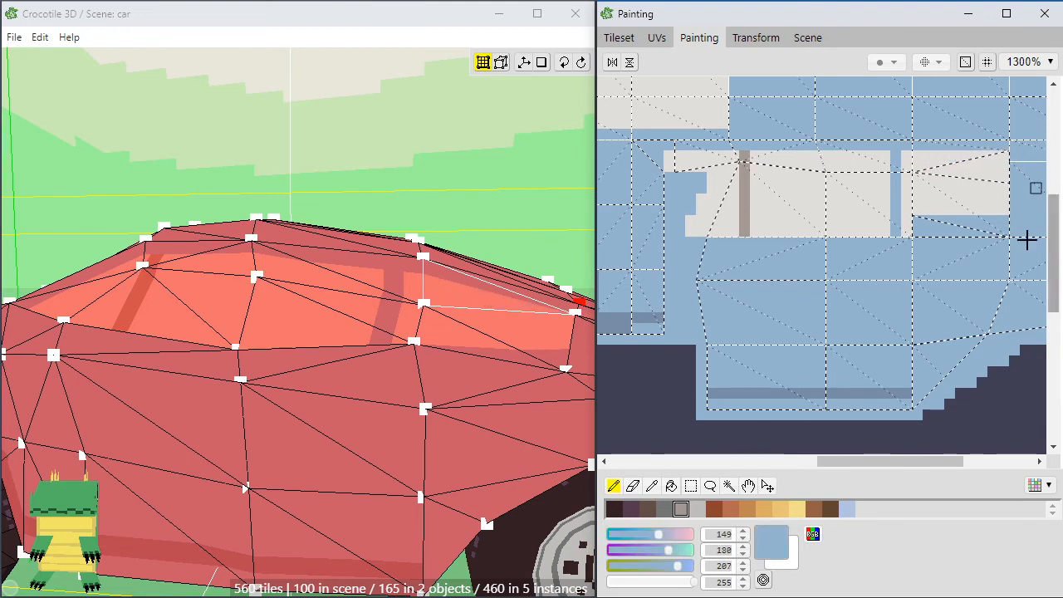
Examine the side windows, the slanted front divider and the rear pillar on the car from several distances and angles
click(507, 198)
key(space)
scroll(496, 210, down, 3)
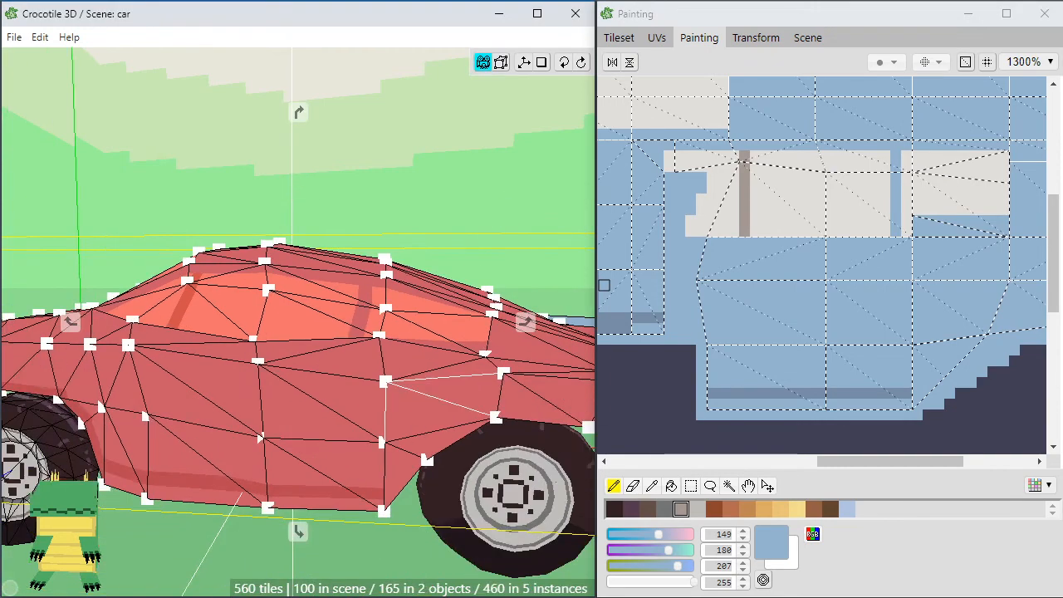
mouse_move(338, 473)
middle_down()
mouse_move(282, 472)
mouse_move(336, 475)
middle_up()
scroll(357, 440, up, 4)
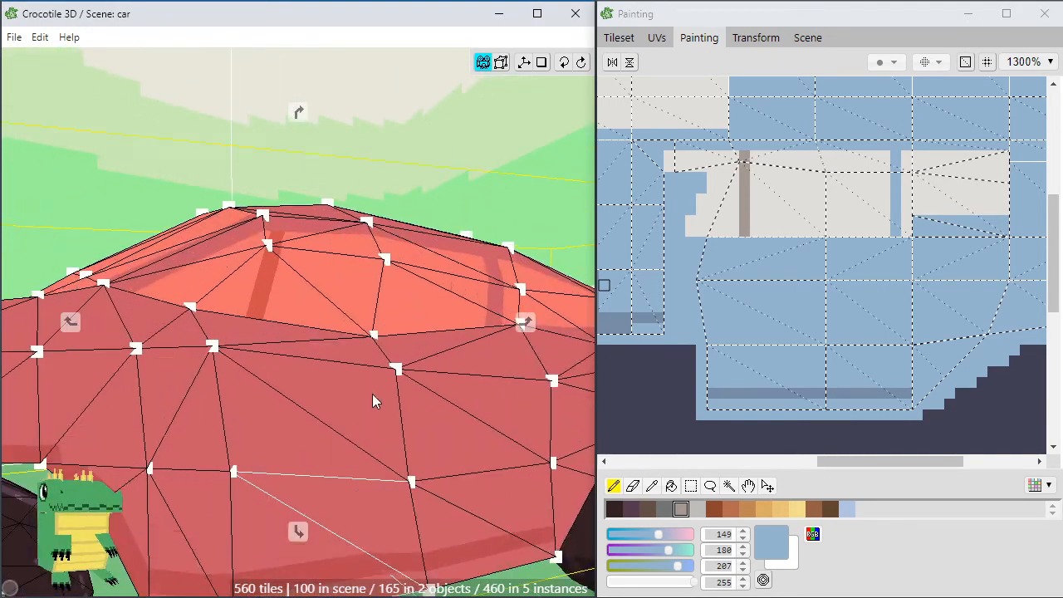
key(space)
key(Escape)
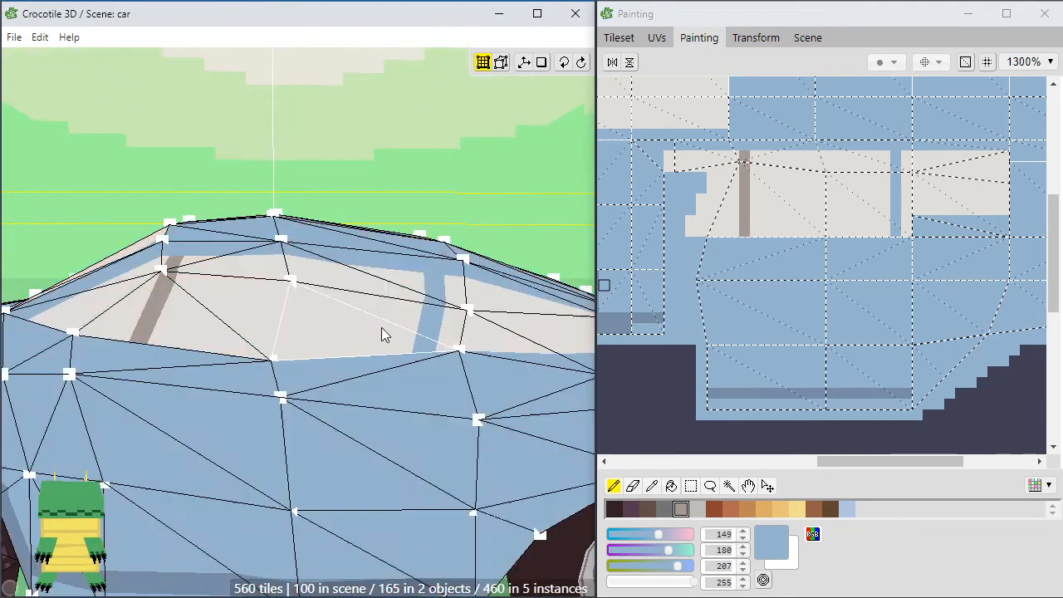
click(352, 251)
key(space)
mouse_move(448, 355)
mouse_down()
mouse_move(440, 370)
mouse_move(364, 395)
mouse_move(287, 383)
mouse_move(352, 387)
mouse_move(432, 365)
mouse_up()
scroll(396, 387, up, 2)
key(space)
key(Escape)
key(space)
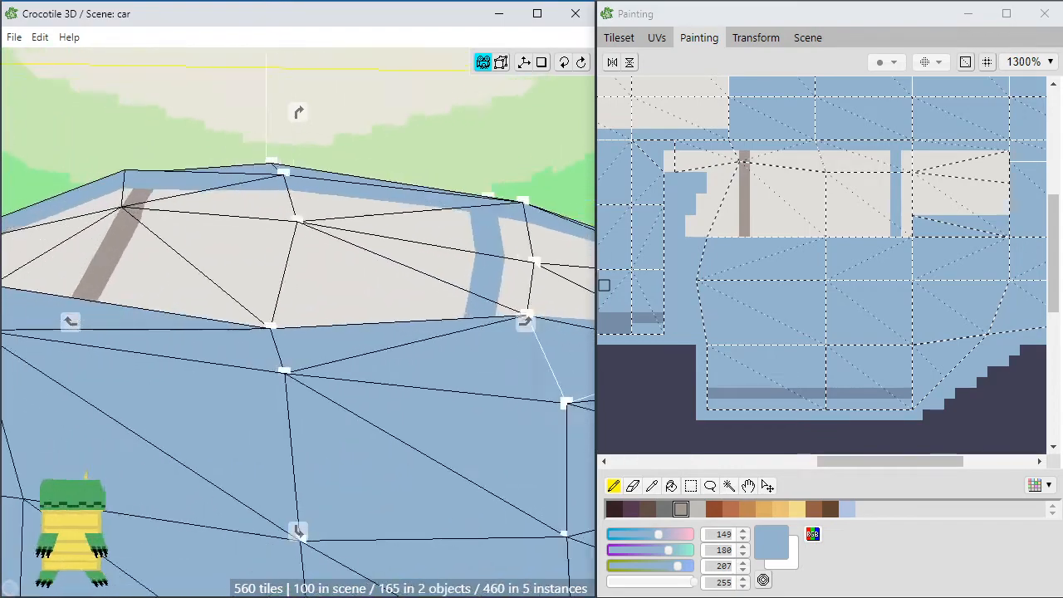
scroll(426, 360, down, 4)
mouse_move(380, 423)
mouse_down()
mouse_move(424, 419)
mouse_move(385, 422)
mouse_up()
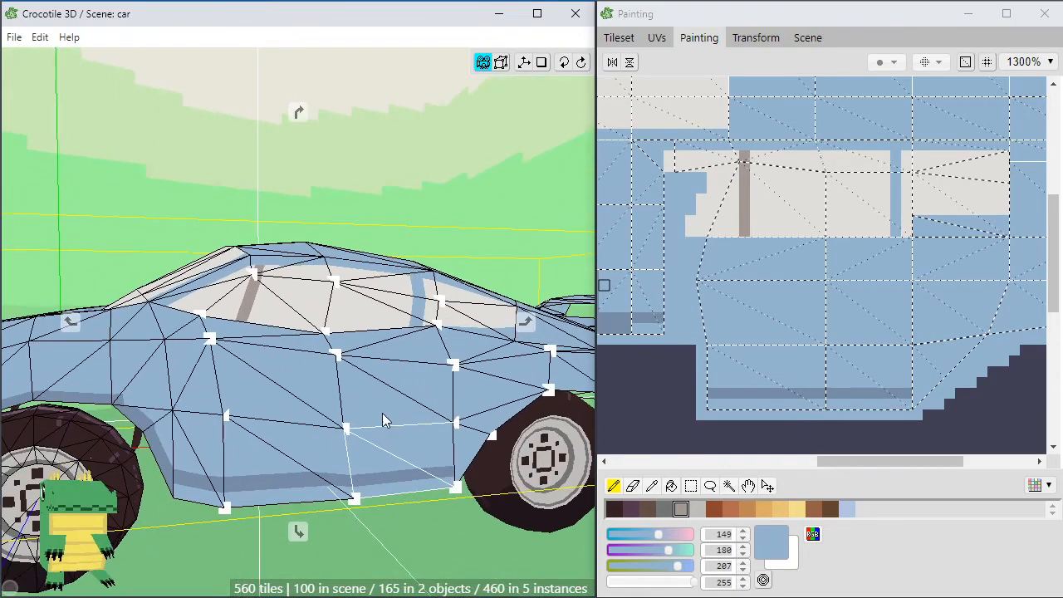
key(space)
key(space)
Reselect the side body tiles to show their UV outlines and sample the window's light grey (224, 222, 219)
drag(429, 382, 548, 470)
scroll(440, 438, down, 3)
middle_drag(250, 390, 498, 328)
middle_drag(515, 430, 387, 450)
mouse_move(382, 407)
middle_down()
mouse_move(320, 459)
mouse_move(430, 385)
middle_up()
key(Tab)
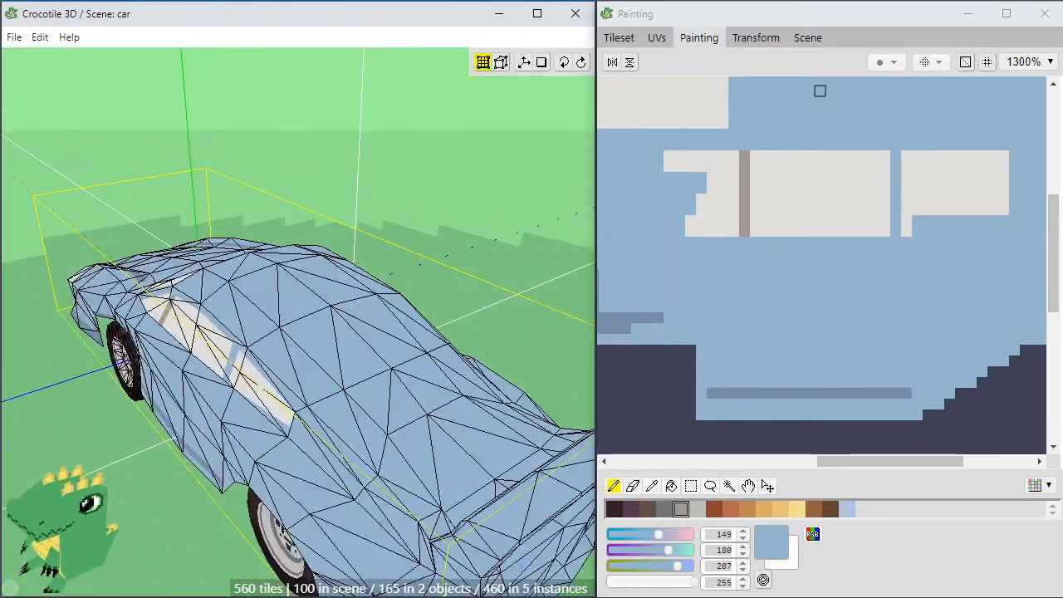
key(space)
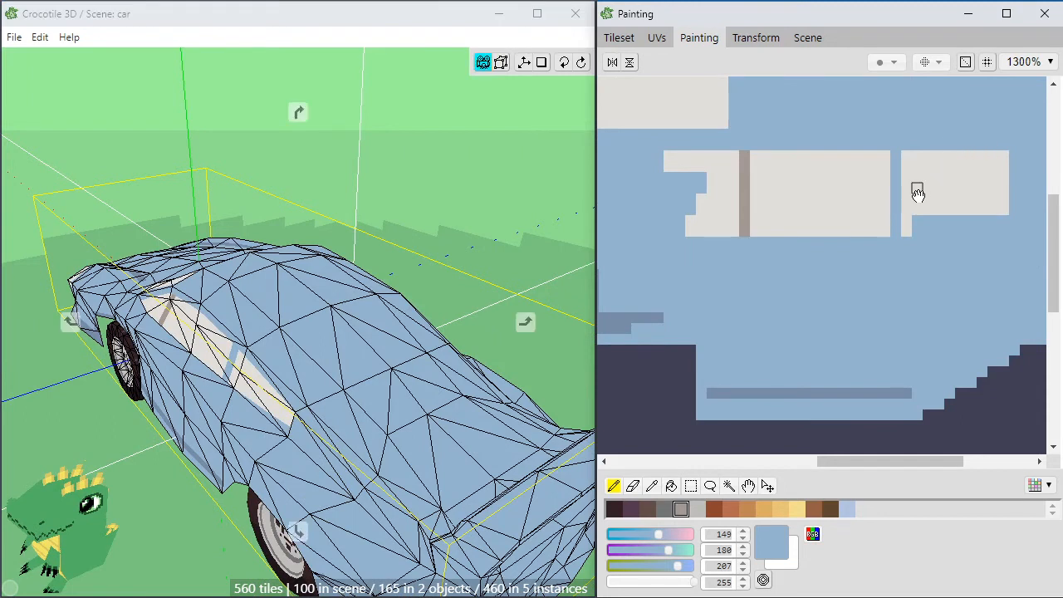
drag(955, 149, 819, 287)
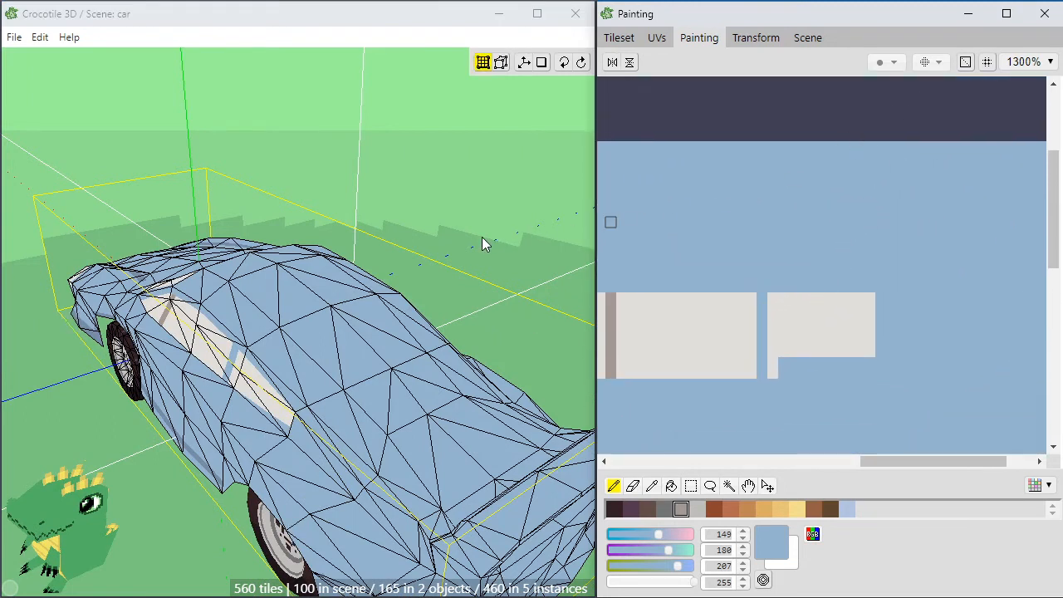
key(ctrl+a)
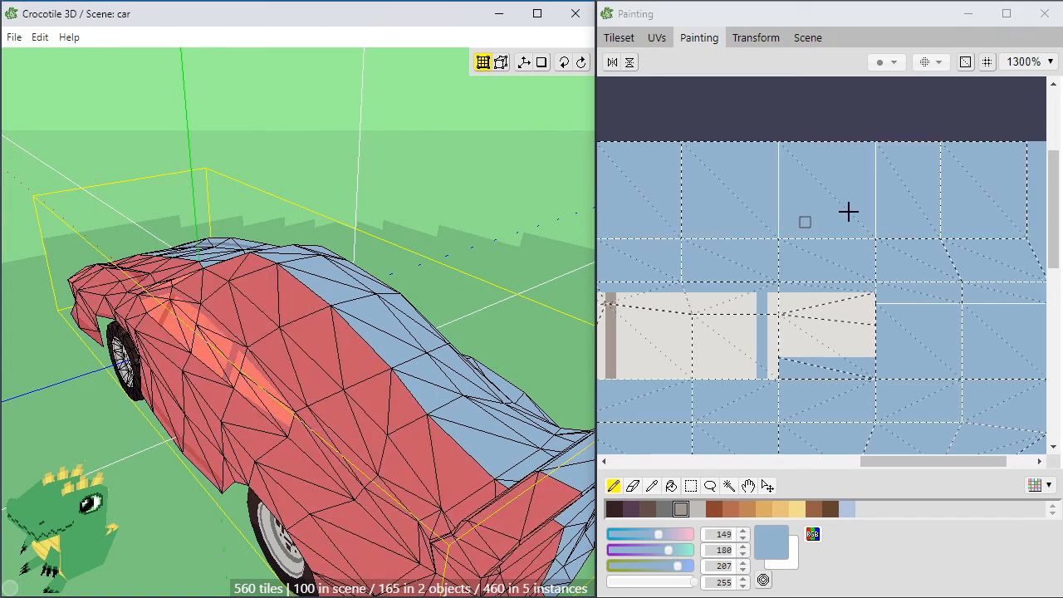
right_click(840, 279)
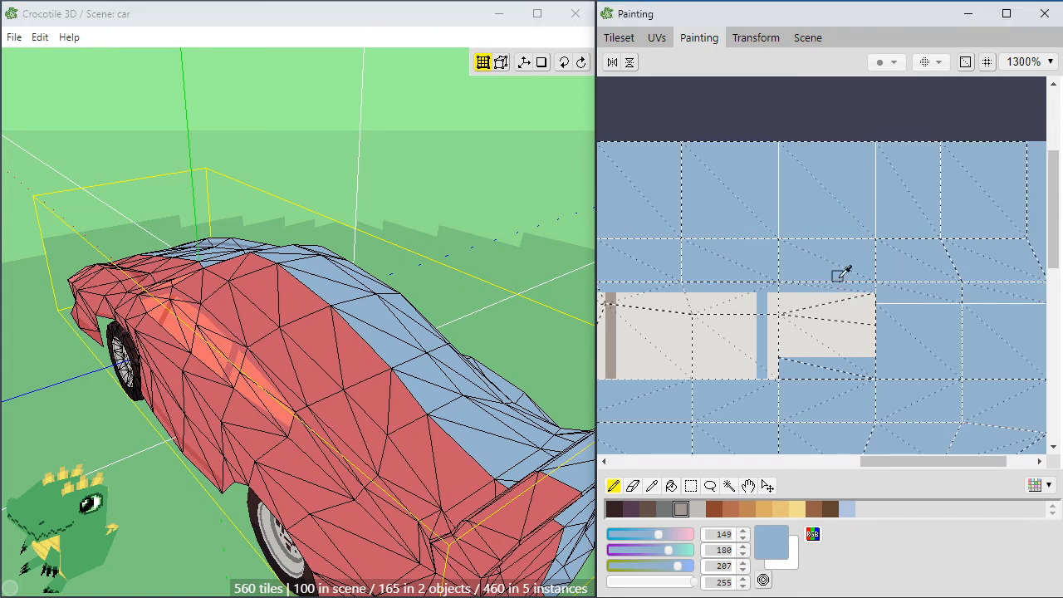
right_click(840, 300)
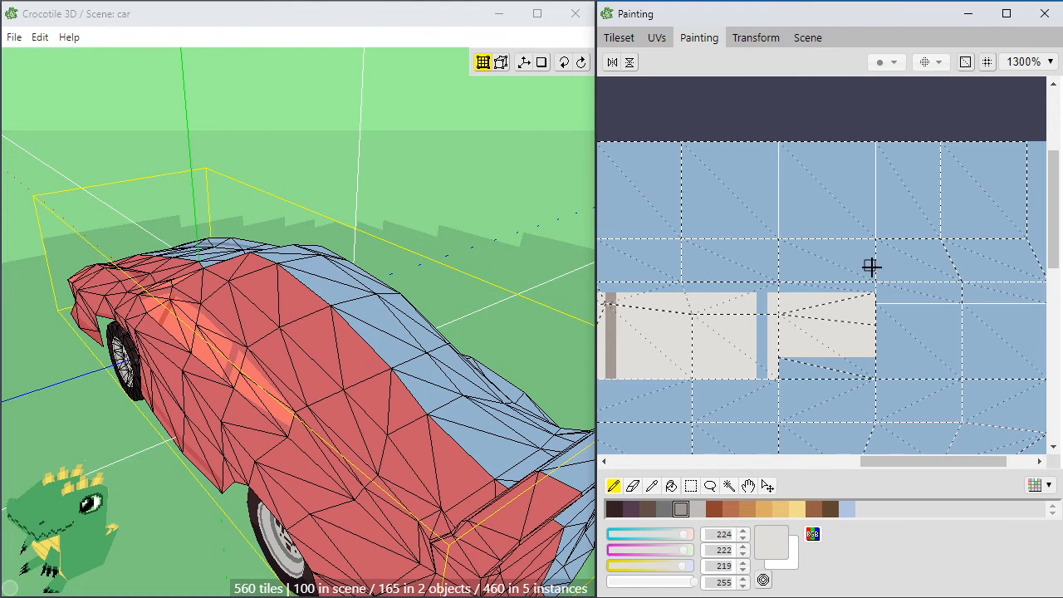
Paint a light grey rear window block about 6 by 9 pixels behind the roof and sample the body blue
drag(871, 262, 882, 143)
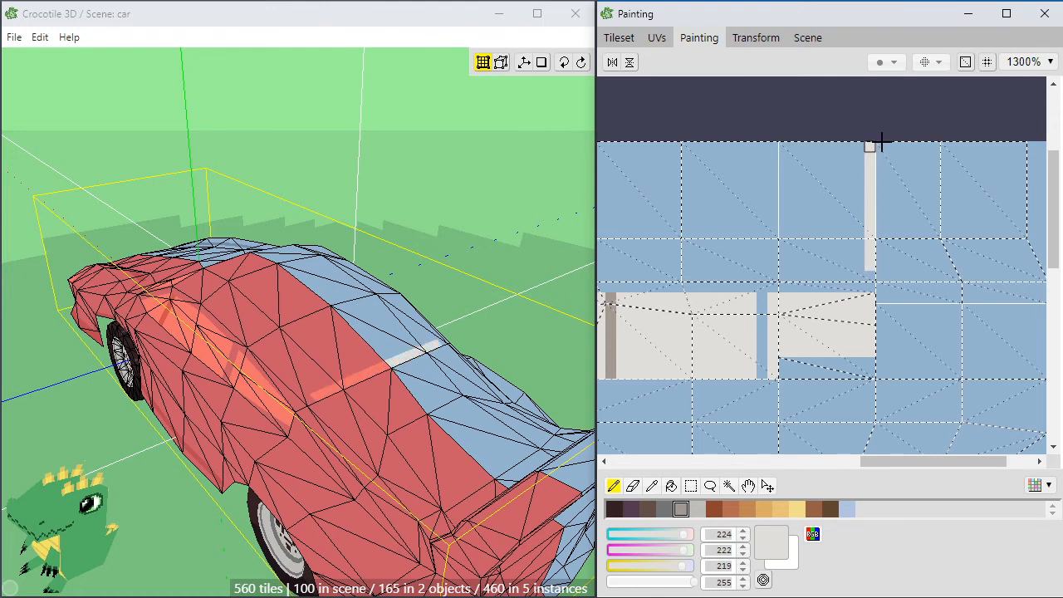
drag(879, 224, 887, 150)
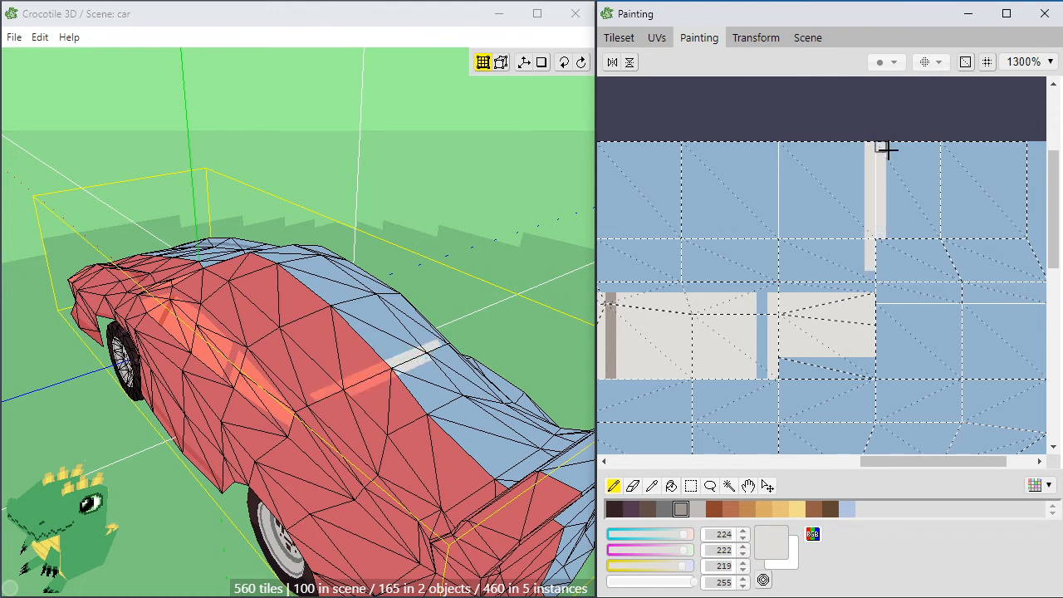
mouse_move(888, 230)
mouse_down()
mouse_move(895, 145)
mouse_move(900, 226)
mouse_move(913, 147)
mouse_move(922, 232)
mouse_move(870, 267)
mouse_up()
alt+click(894, 257)
key(space)
drag(512, 247, 462, 259)
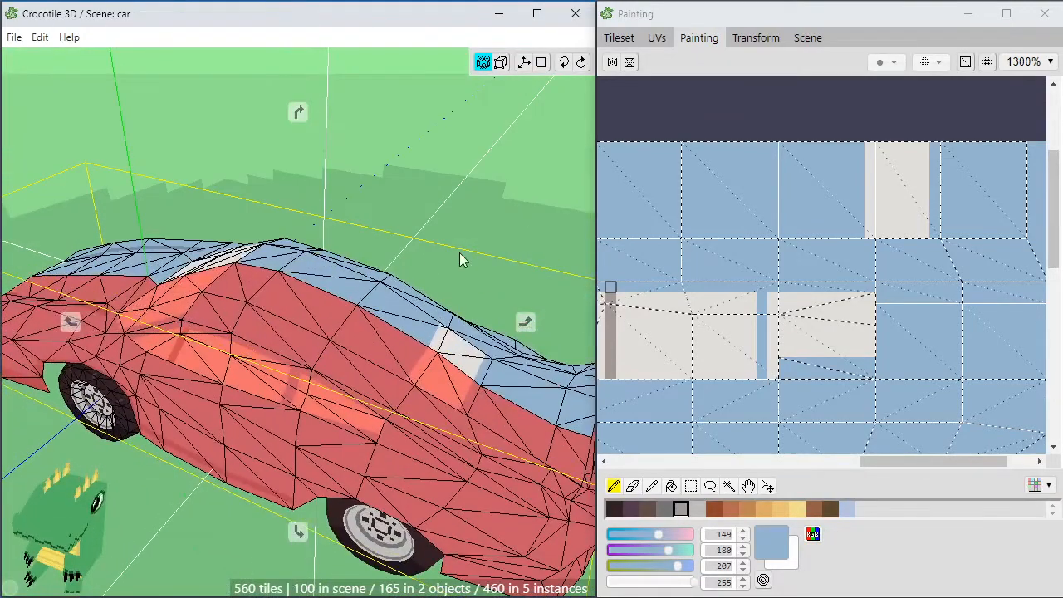
Extend the rear window towards the roof in light grey (224, 222, 219) to about 12 pixels long and fill it completely
click(870, 232)
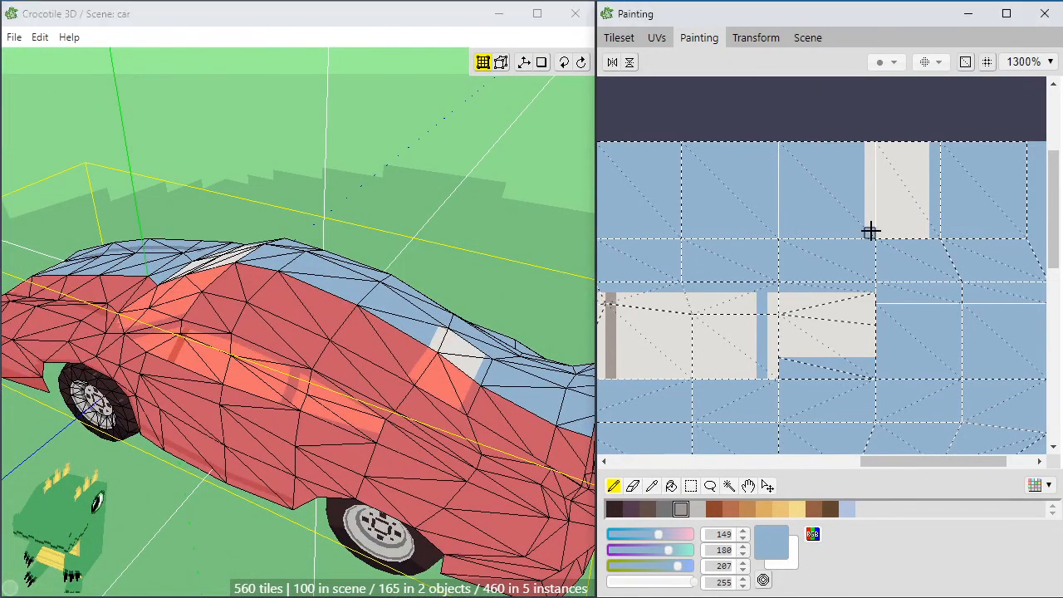
alt+click(878, 225)
mouse_move(877, 230)
mouse_down()
mouse_move(804, 230)
mouse_move(804, 147)
mouse_move(850, 148)
mouse_move(857, 214)
mouse_move(825, 207)
mouse_move(811, 166)
mouse_move(824, 222)
mouse_up()
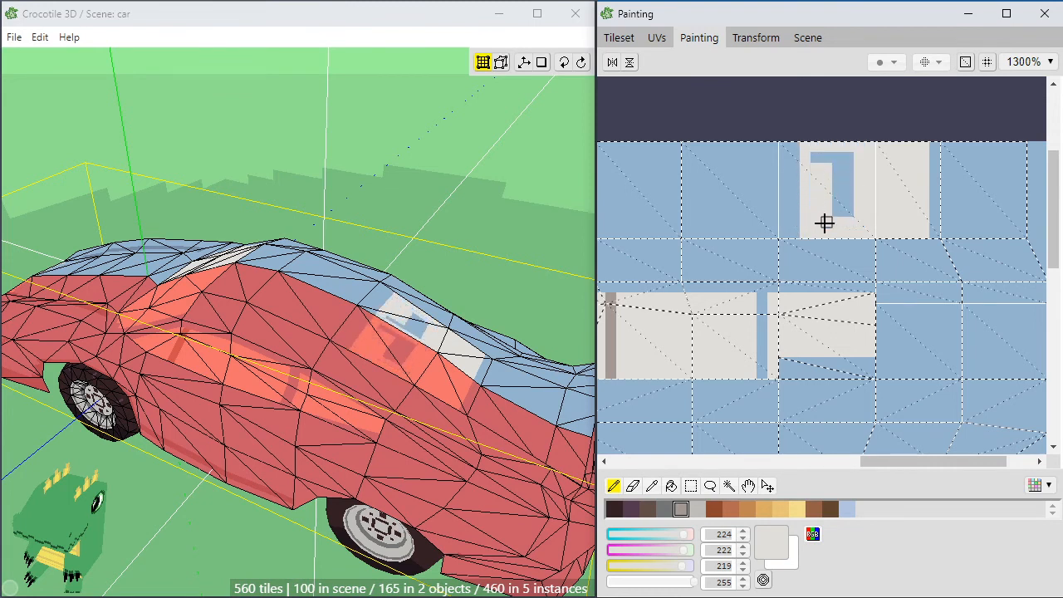
drag(816, 160, 848, 172)
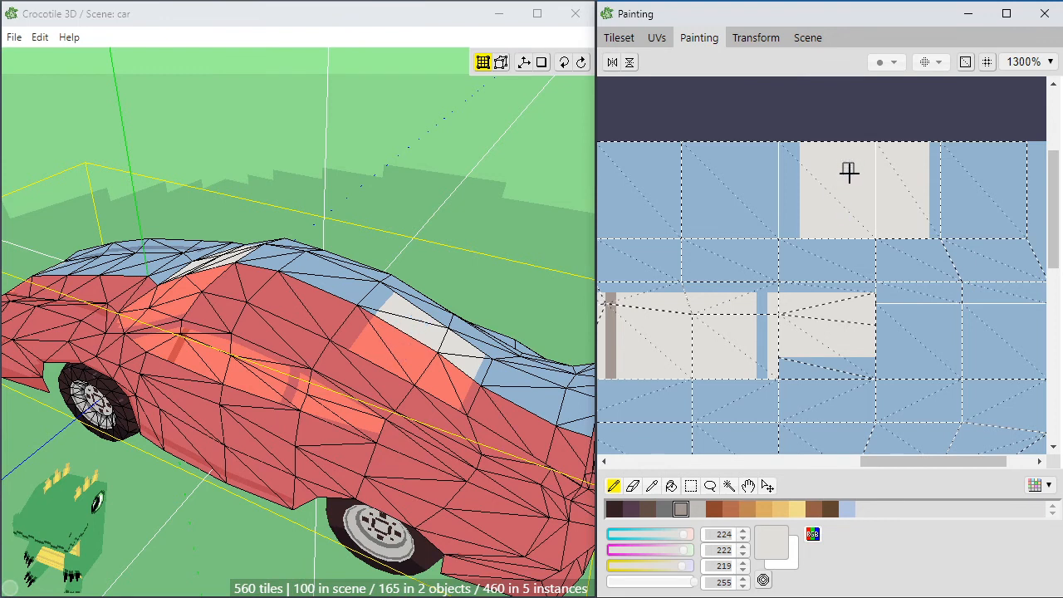
Widen the rear window three pixels towards the car's side, trim its rear edge one pixel and step its rear outer corner with body blue
mouse_move(802, 243)
mouse_down()
mouse_move(922, 255)
mouse_move(809, 266)
mouse_move(805, 246)
mouse_move(886, 249)
mouse_move(871, 238)
mouse_move(897, 237)
mouse_move(883, 241)
mouse_move(920, 265)
mouse_move(920, 149)
mouse_up()
alt+click(954, 245)
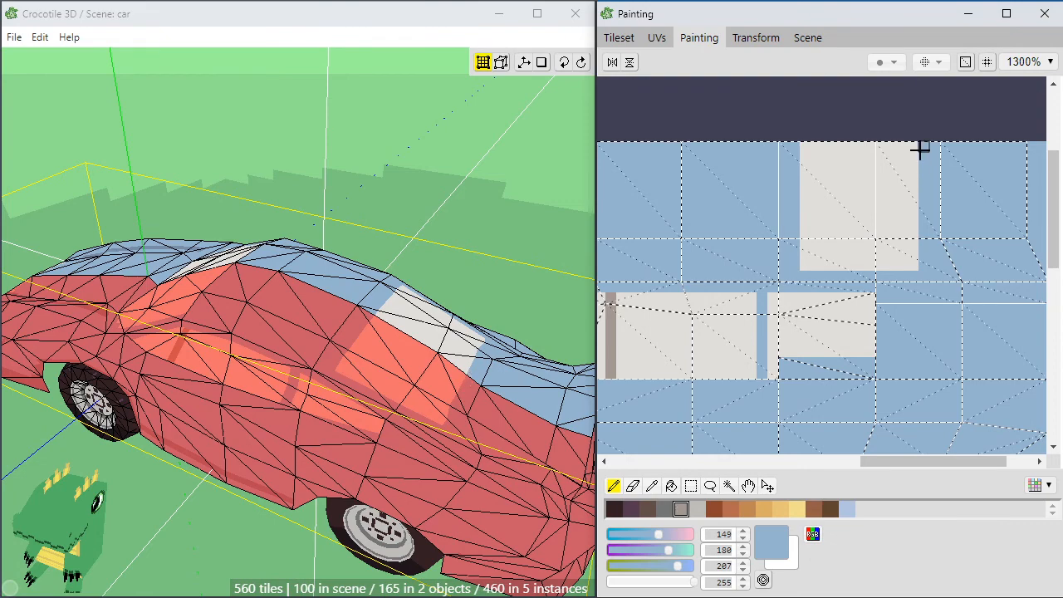
drag(909, 242, 891, 265)
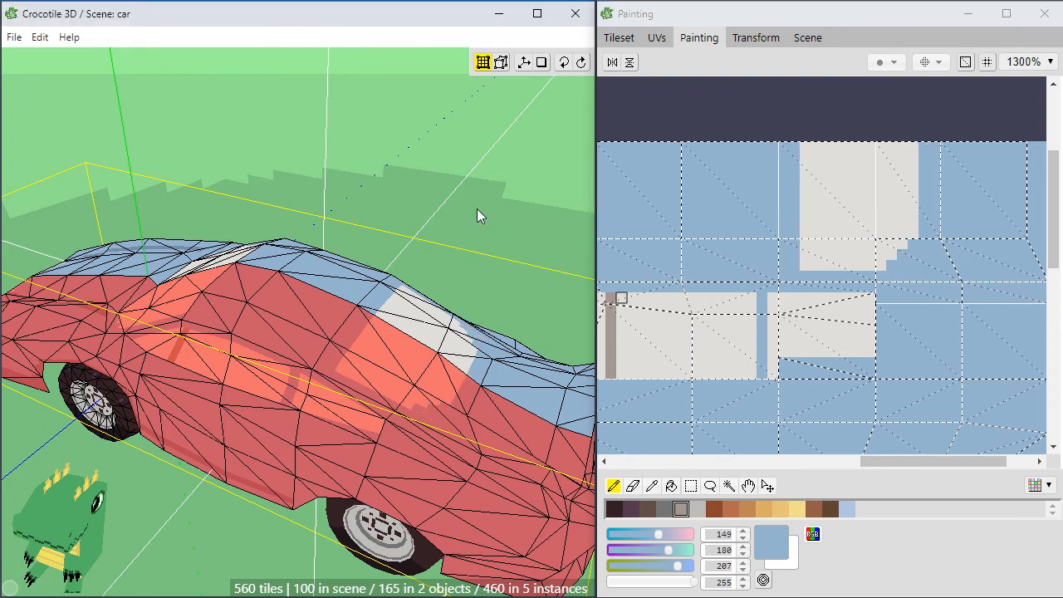
Lower the rearmost side window section's rear UV vertex three pixels to the window's lower edge
middle_drag(479, 216, 496, 191)
mouse_move(462, 255)
middle_down()
mouse_move(508, 226)
mouse_move(469, 252)
middle_up()
scroll(469, 252, down, 1)
middle_drag(360, 470, 232, 415)
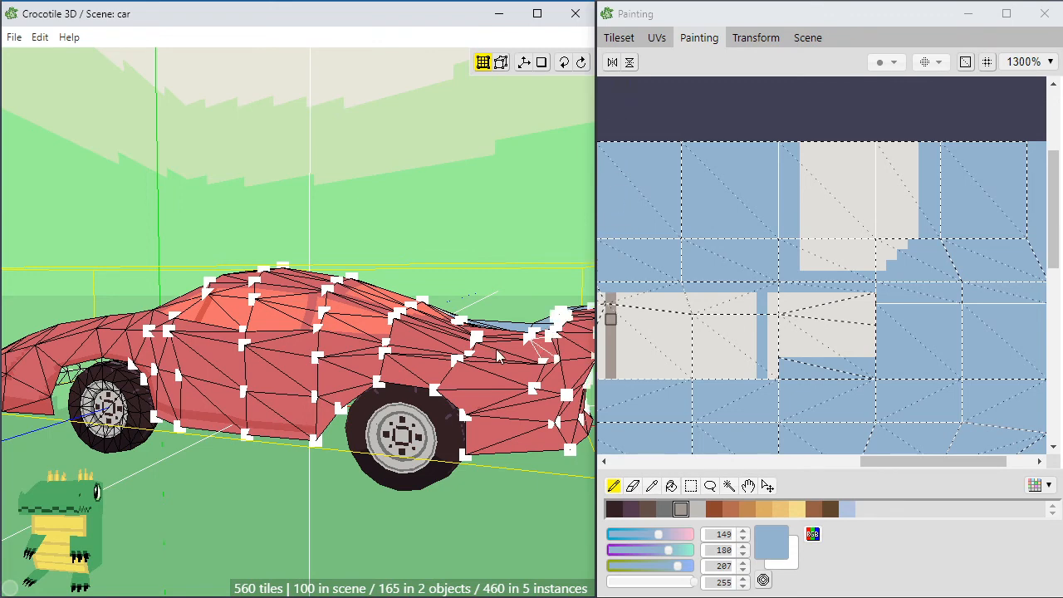
scroll(422, 324, up, 2)
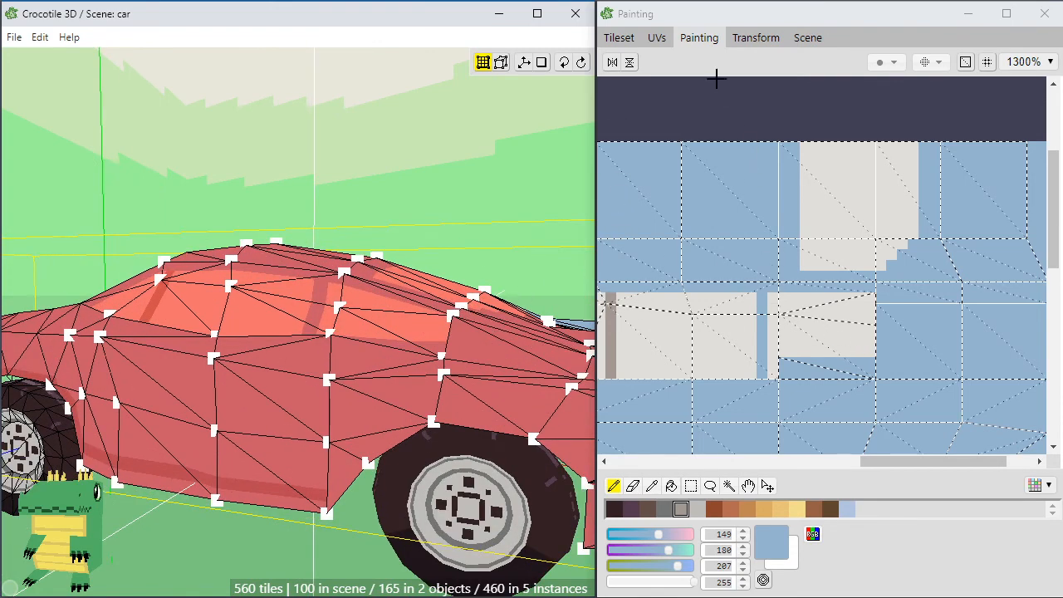
click(658, 38)
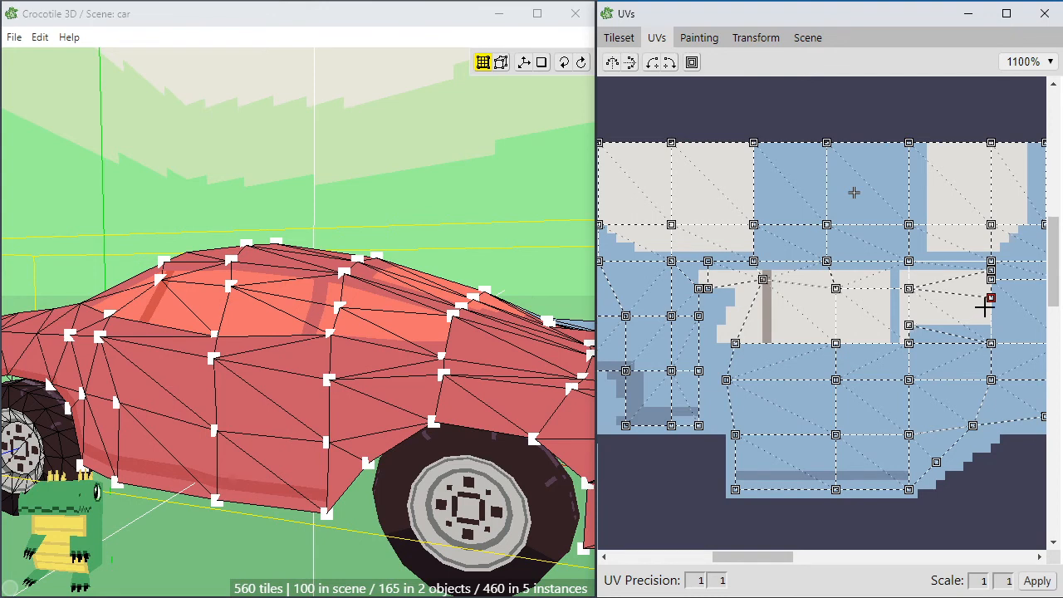
key(Down)
key(Down)
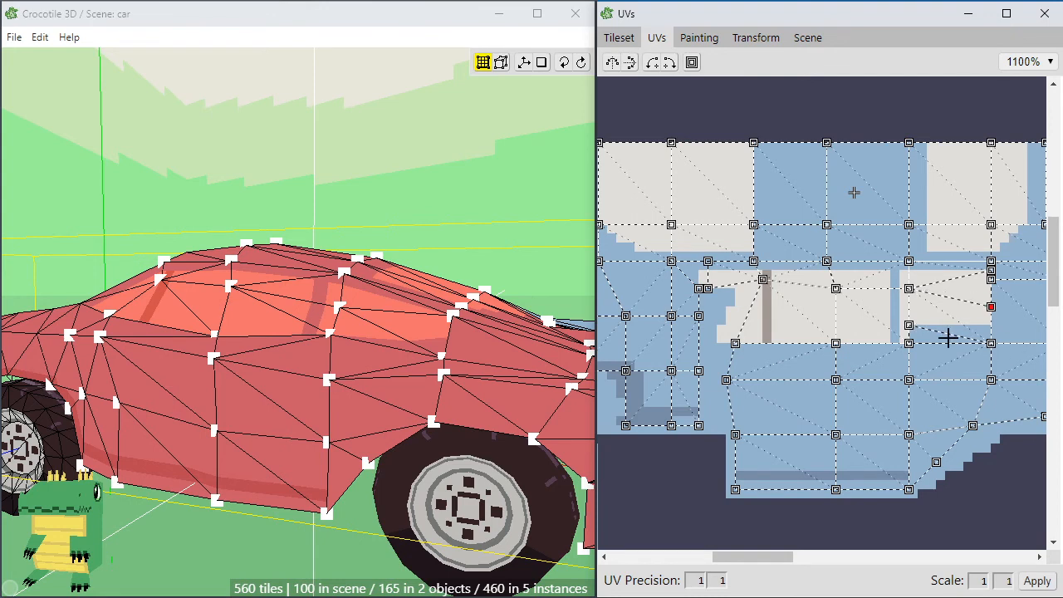
key(Down)
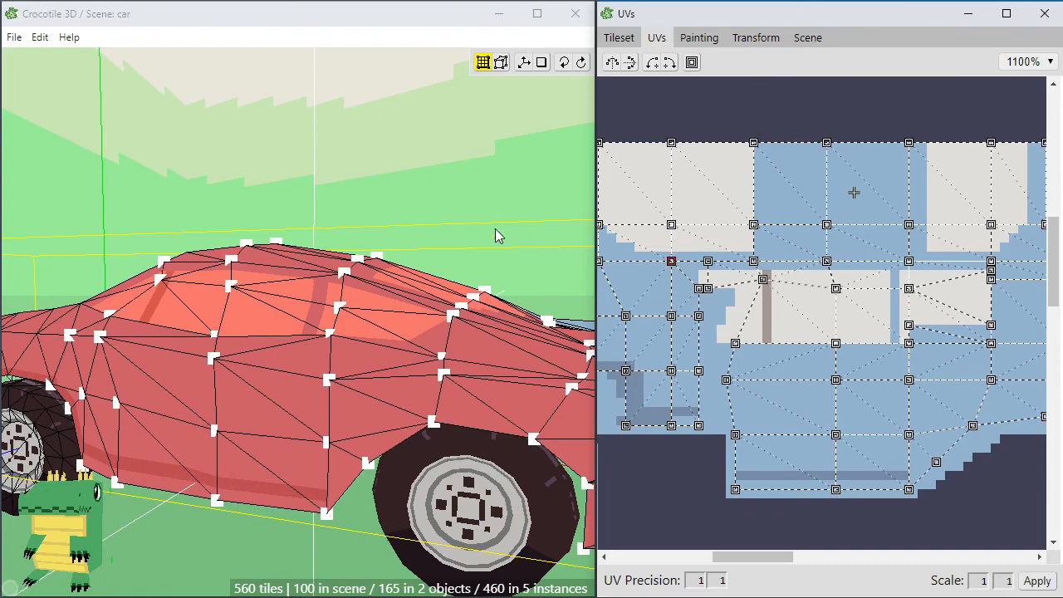
Examine the reshaped rear end of the side window on the car from several side angles
click(483, 178)
key(space)
mouse_move(482, 178)
mouse_down()
mouse_move(452, 207)
mouse_move(440, 266)
mouse_move(502, 178)
mouse_up()
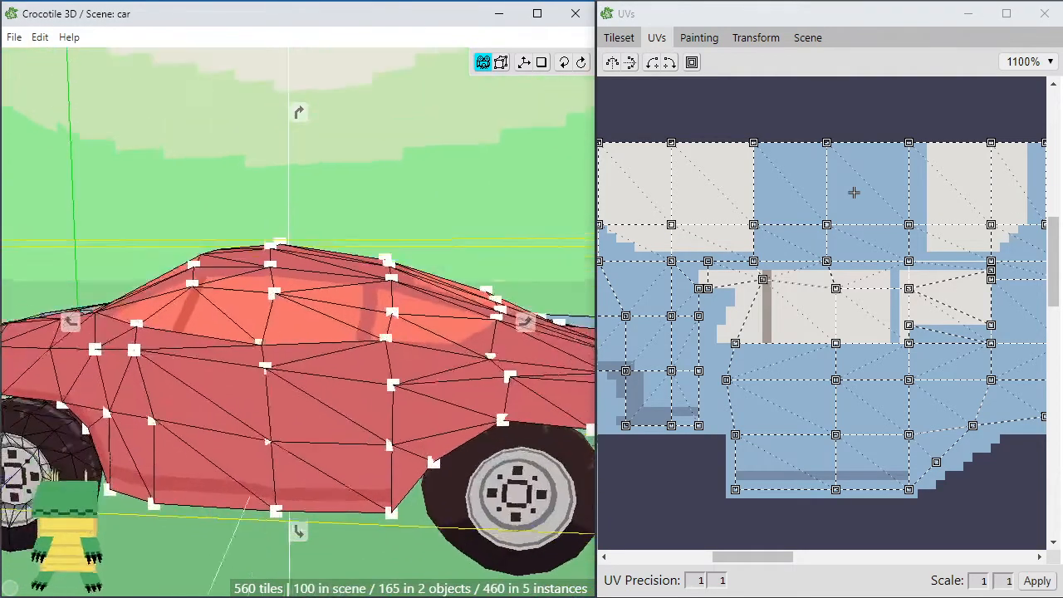
drag(492, 229, 471, 220)
scroll(452, 331, down, 1)
scroll(455, 325, up, 1)
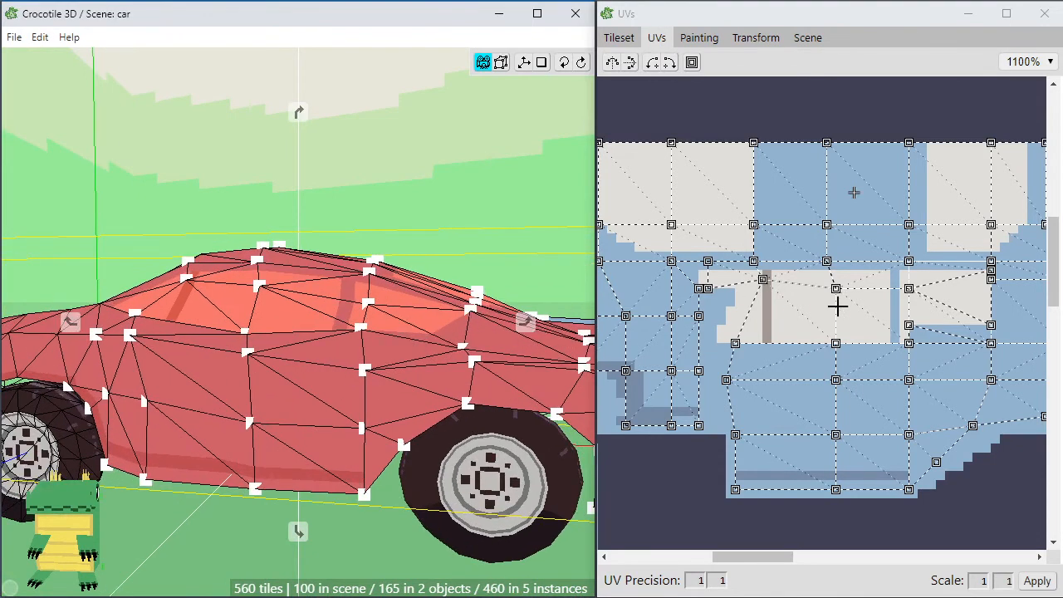
key(space)
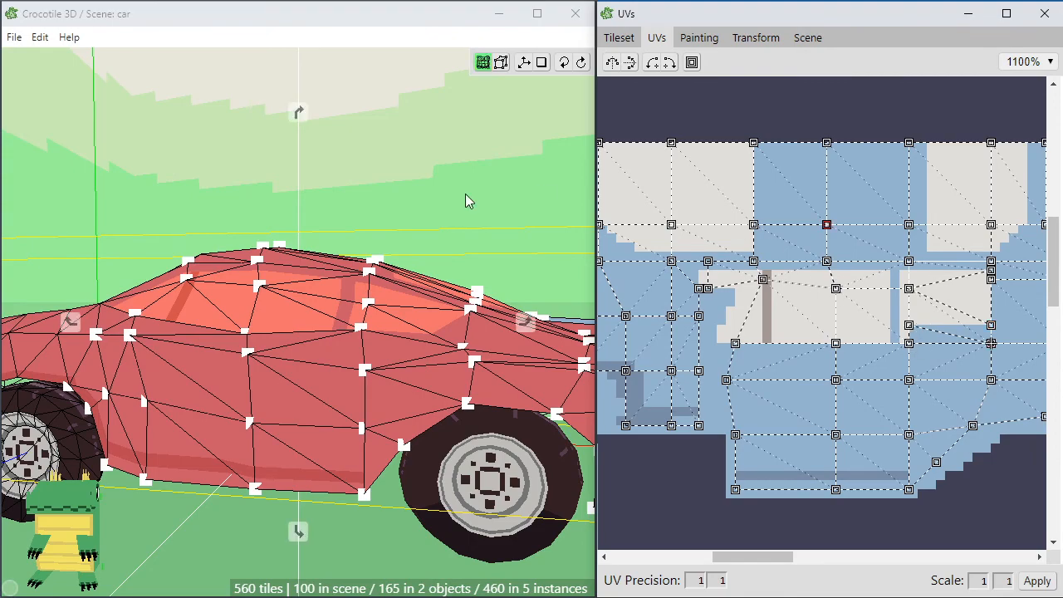
key(space)
drag(411, 189, 346, 210)
key(space)
mouse_move(359, 371)
mouse_down()
mouse_move(290, 411)
mouse_move(360, 371)
mouse_up()
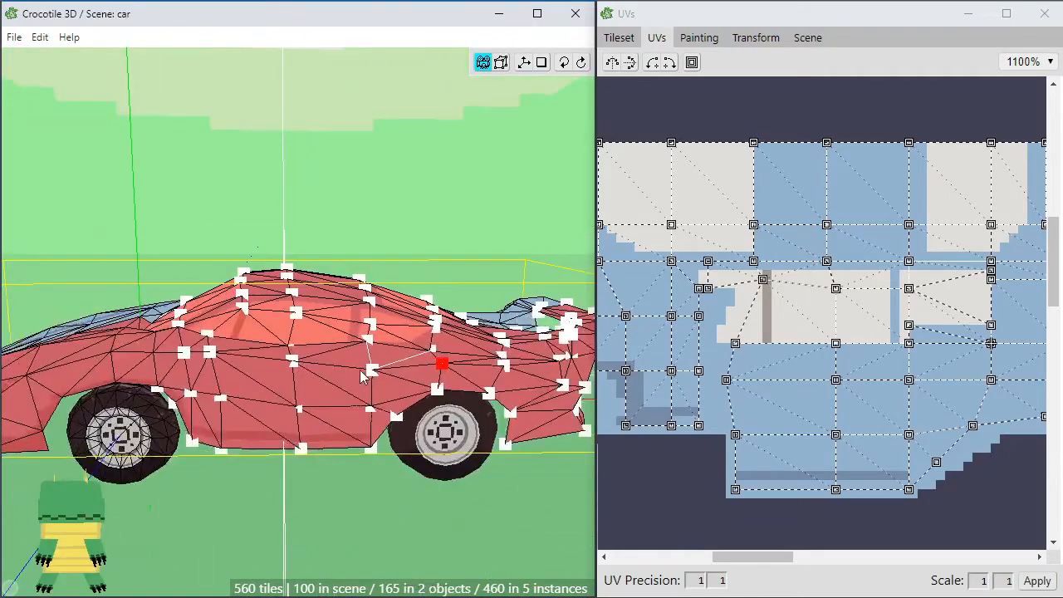
Deselect the tiles and examine the textured car without its wireframe from the front and side
key(ctrl+z)
key(space)
drag(342, 485, 399, 490)
scroll(349, 447, down, 2)
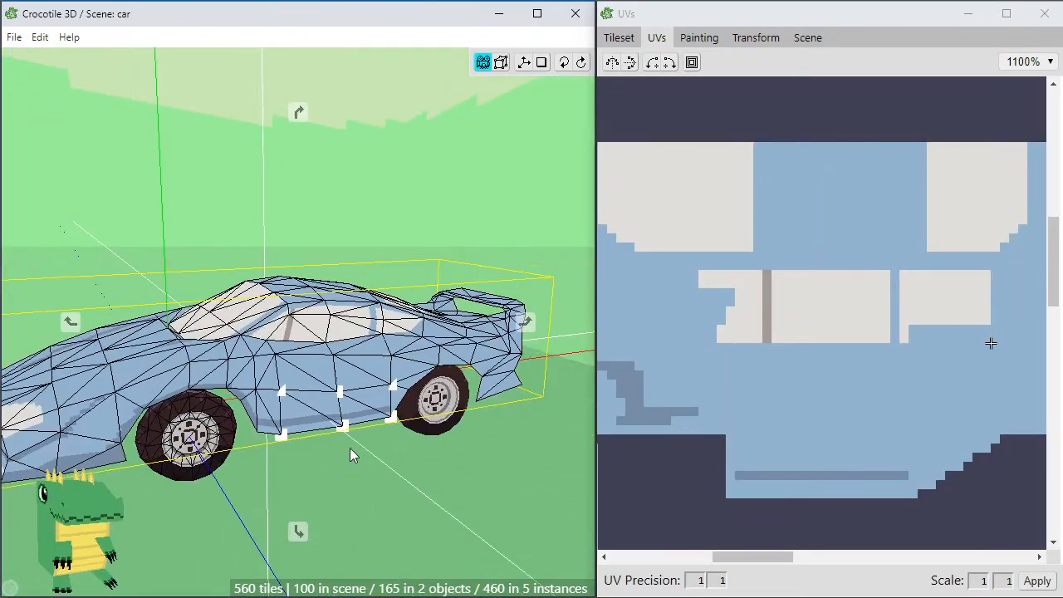
right_drag(350, 448, 355, 379)
drag(308, 394, 355, 424)
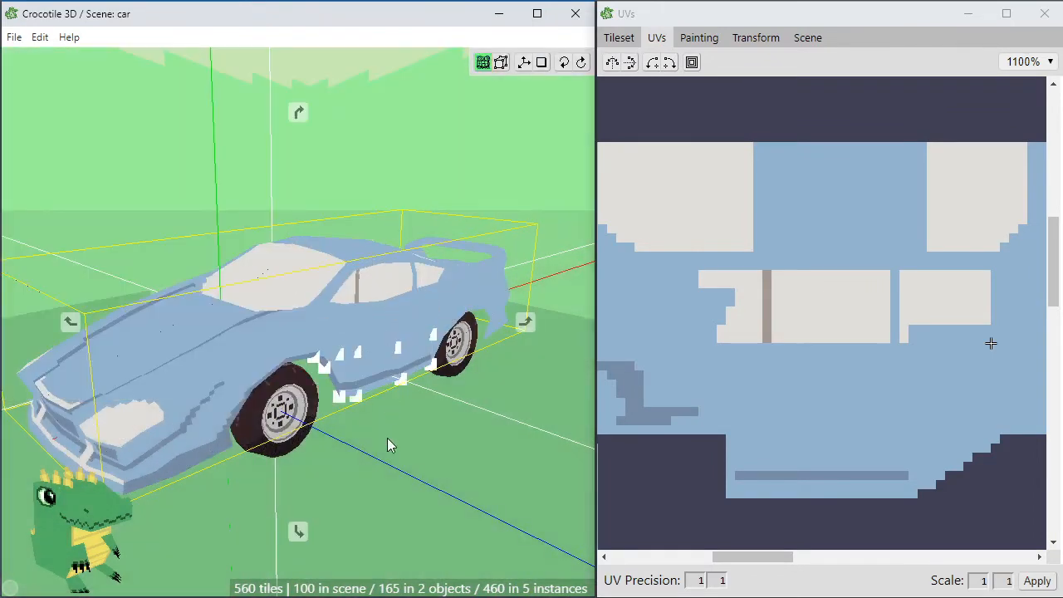
middle_drag(388, 439, 515, 390)
middle_drag(298, 321, 456, 328)
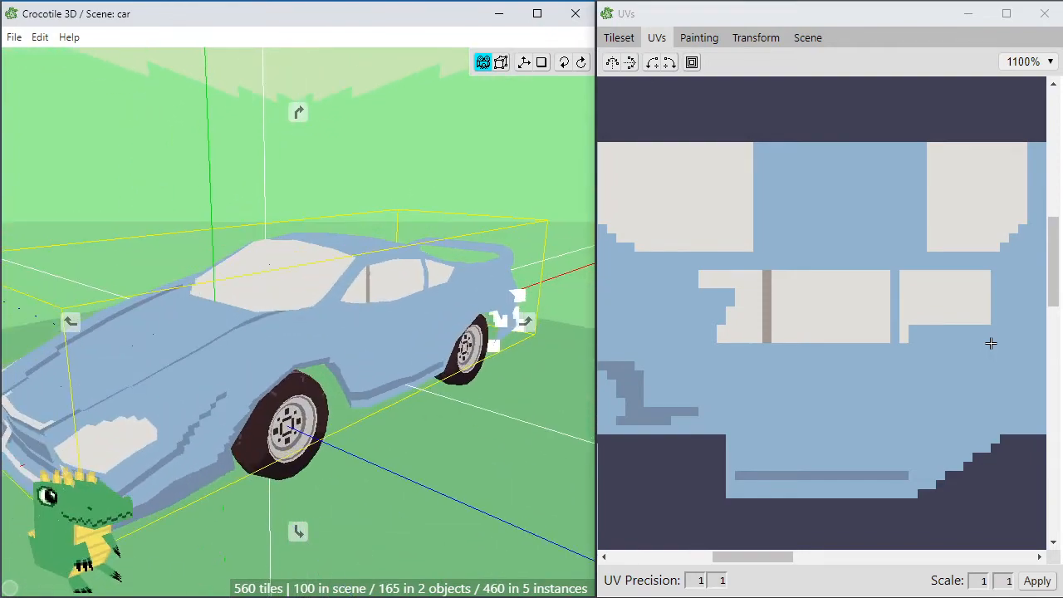
middle_drag(298, 321, 357, 236)
middle_drag(298, 322, 332, 328)
middle_drag(388, 453, 329, 446)
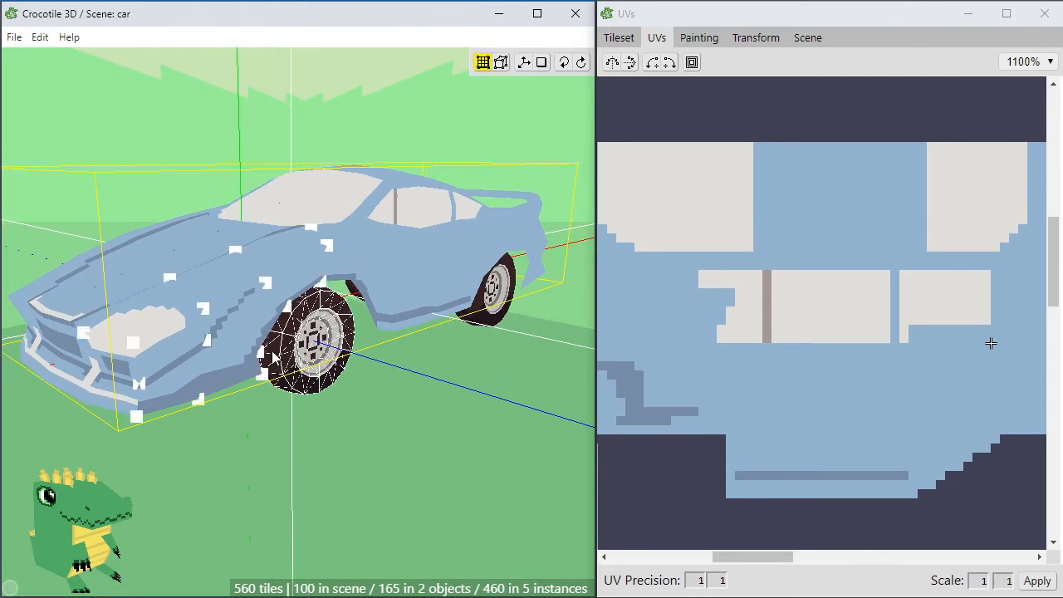
Turn the wireframe display back on in the general settings and view the car from the front corner
key(Escape)
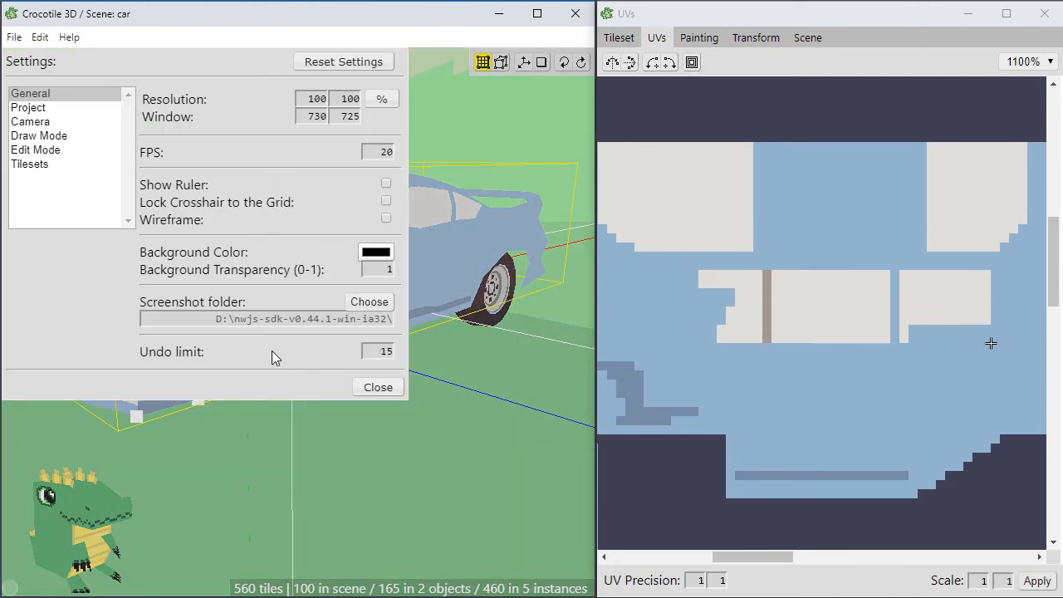
click(385, 220)
key(Escape)
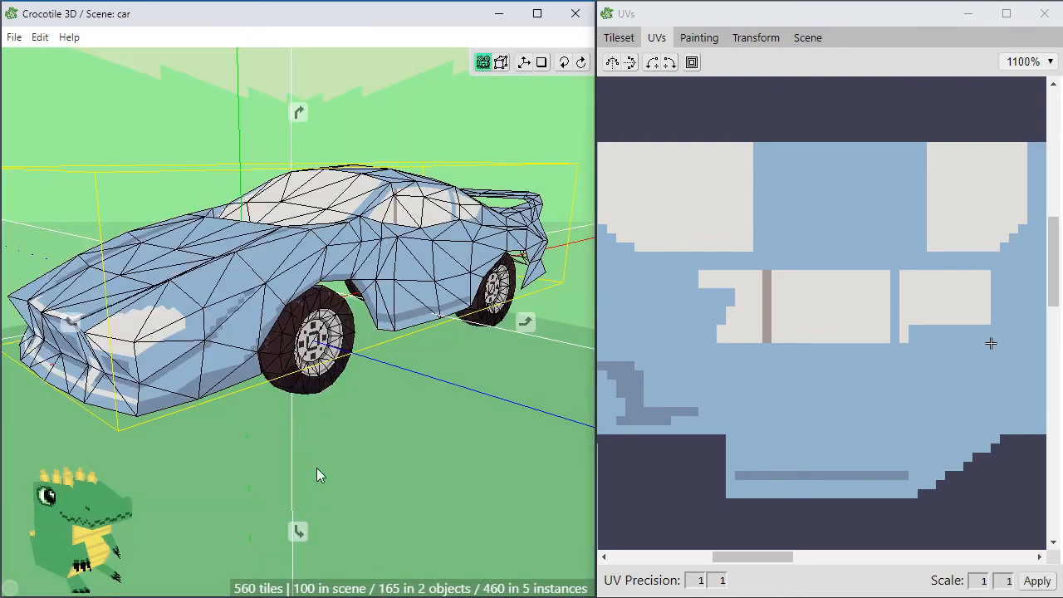
middle_drag(316, 470, 291, 469)
middle_drag(342, 437, 374, 441)
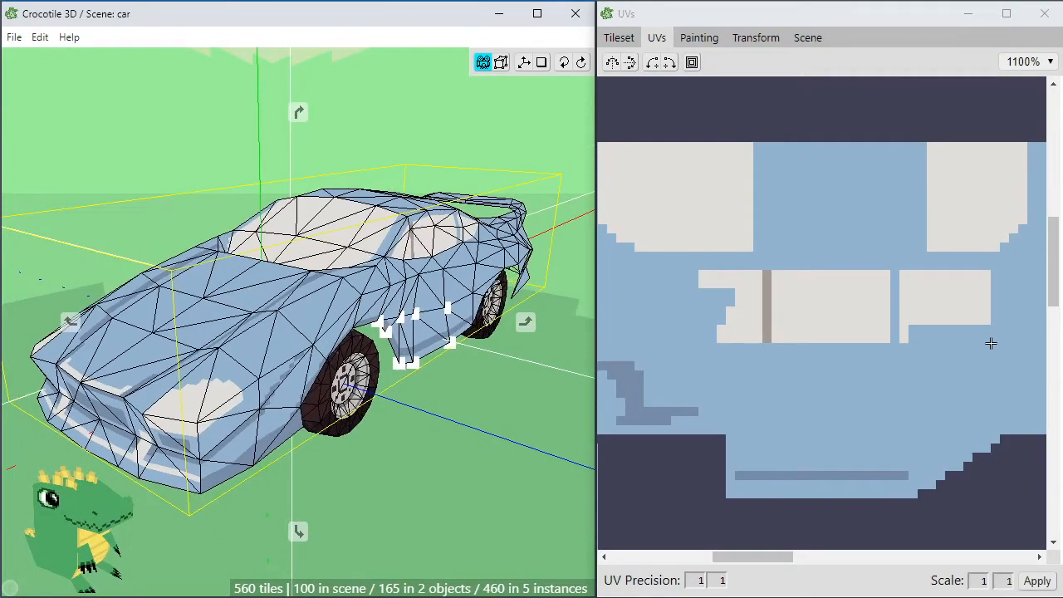
Examine how the wheels sit in the wheel arches from the front corner, side and rear of the car
drag(342, 146, 424, 366)
middle_drag(423, 365, 324, 349)
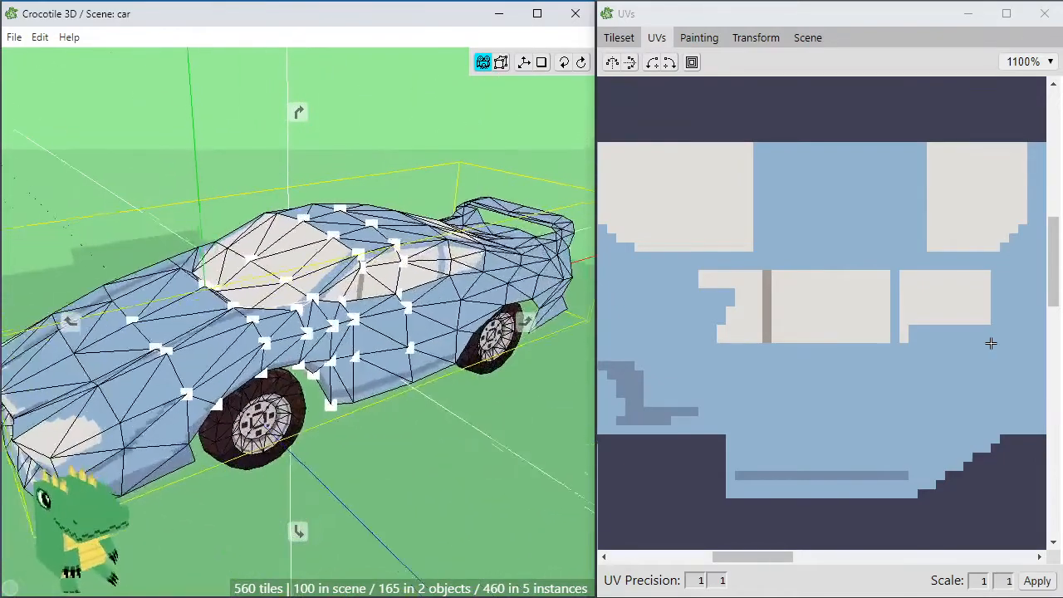
ctrl+drag(241, 278, 326, 405)
middle_drag(341, 348, 373, 264)
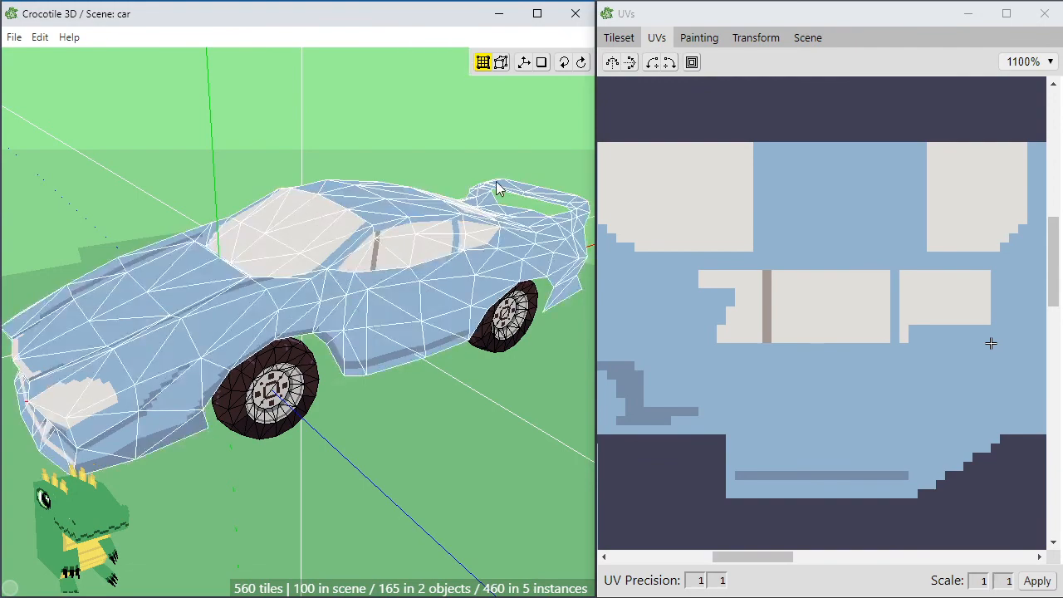
middle_drag(309, 387, 402, 387)
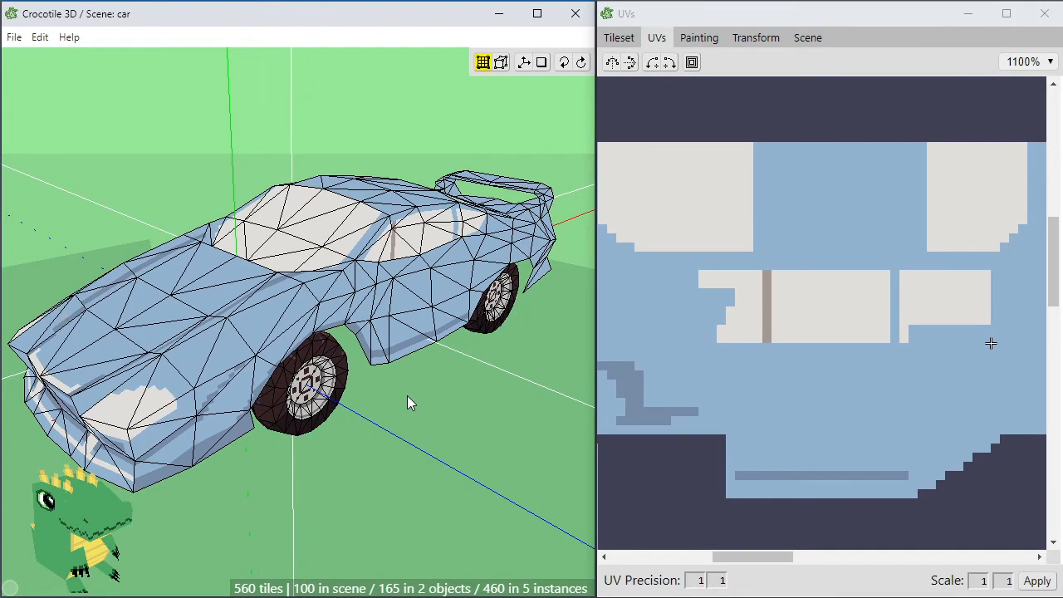
key(space)
drag(396, 387, 366, 399)
scroll(412, 389, up, 3)
scroll(404, 374, down, 4)
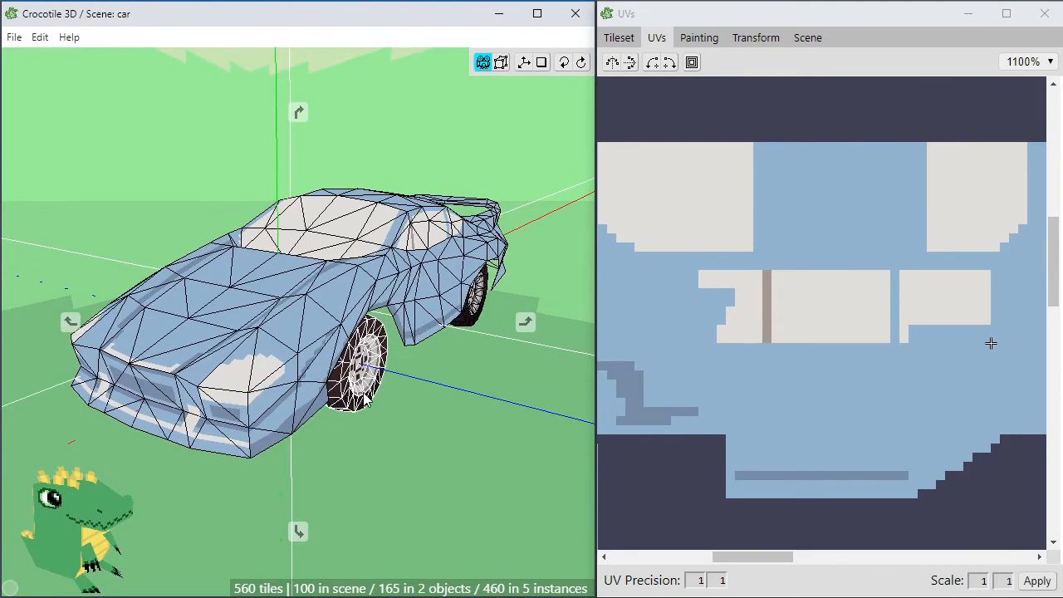
key(space)
drag(411, 347, 706, 373)
key(space)
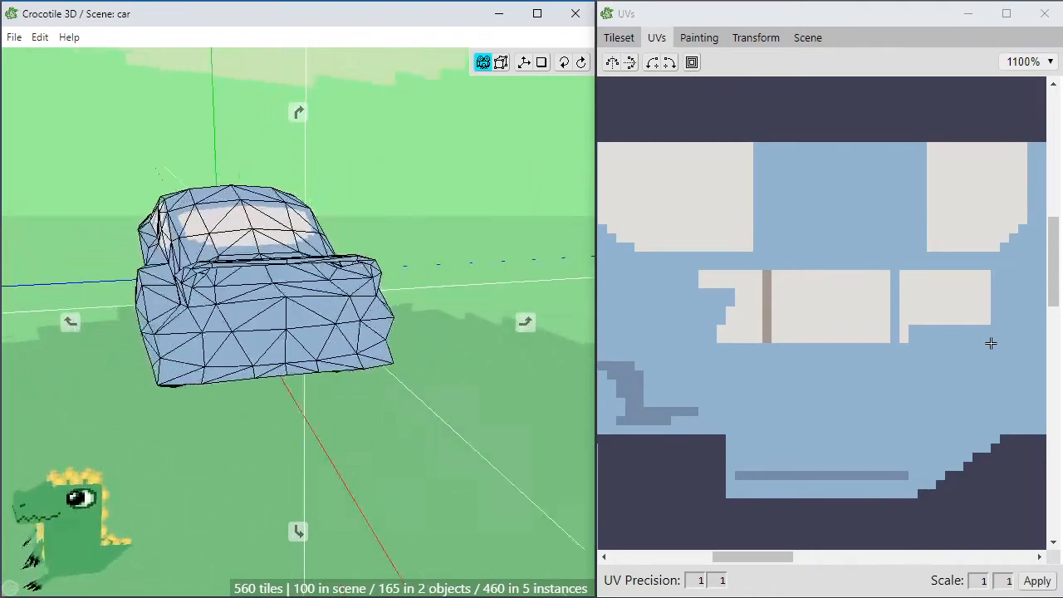
right_drag(282, 332, 465, 332)
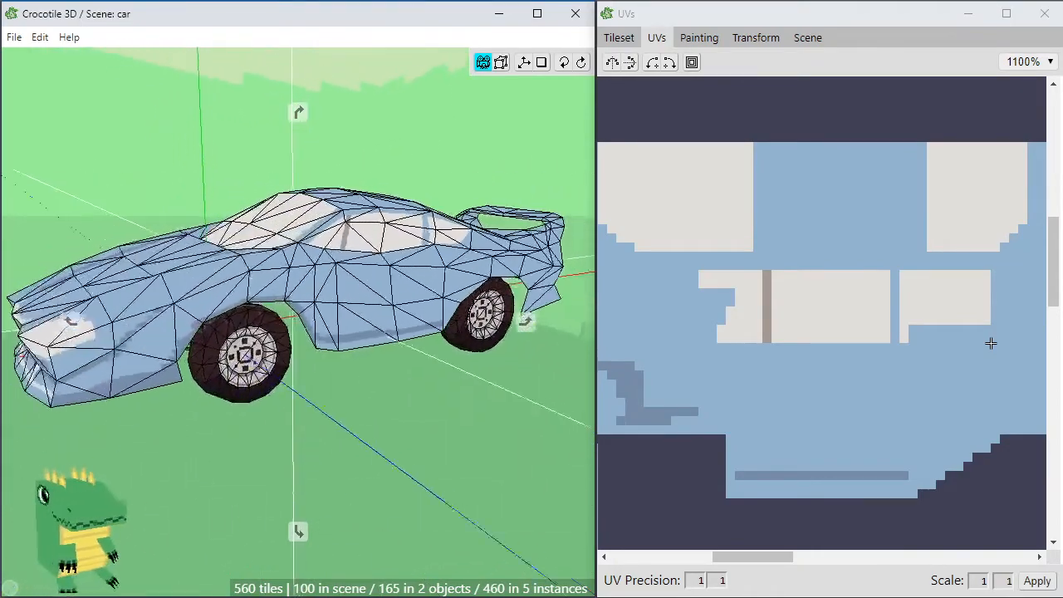
Select the wheels on each side of the car and nudge them slightly outward from the body
right_drag(402, 408, 424, 394)
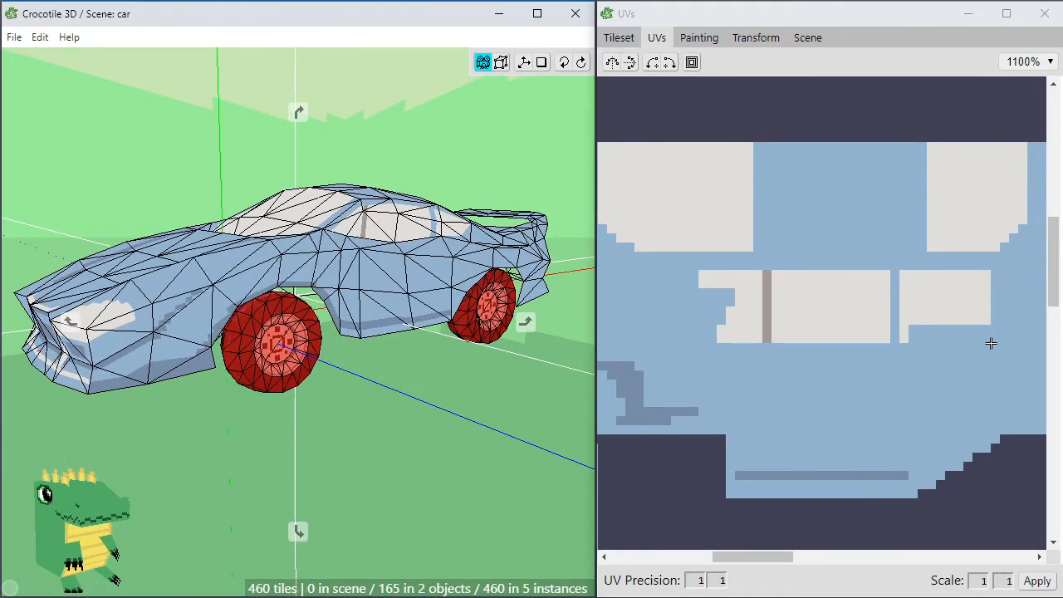
right_drag(291, 403, 363, 426)
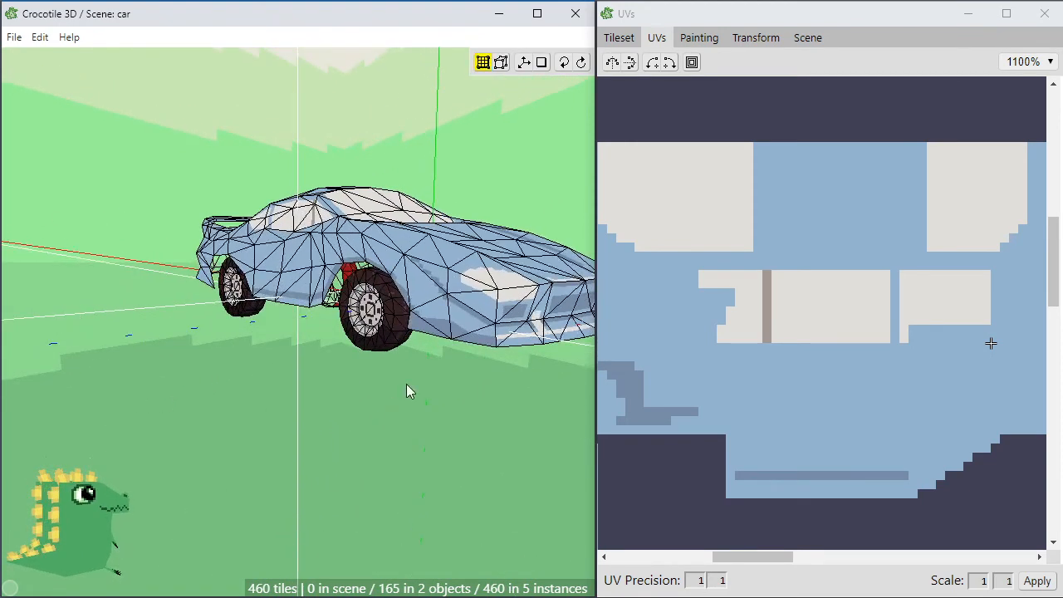
click(343, 327)
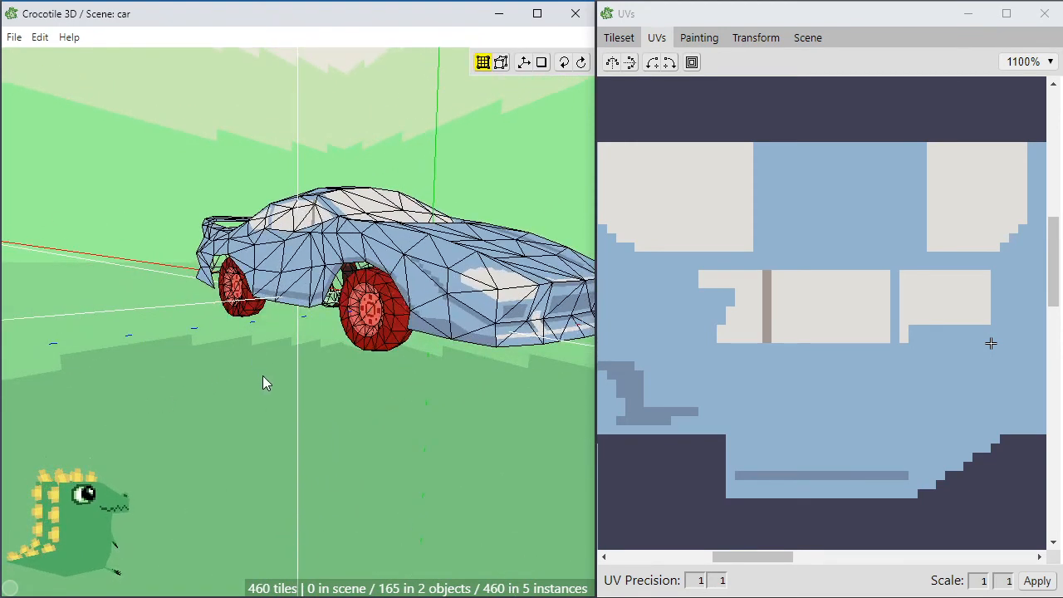
key(a)
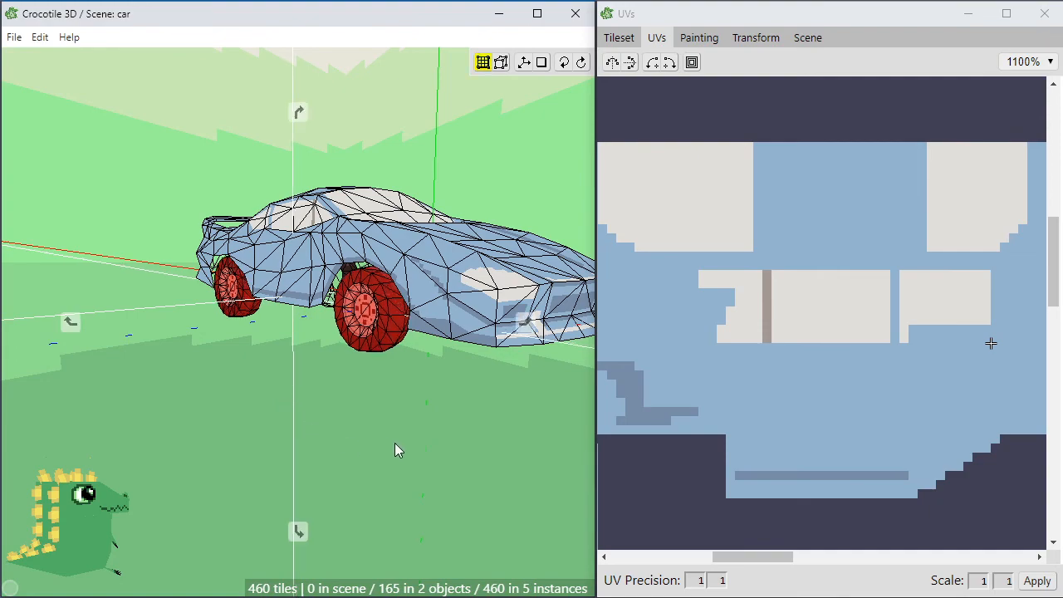
right_drag(395, 443, 346, 415)
click(385, 437)
key(space)
Select four vertices along the front wheel arch's edge and nudge them outward from the body
right_drag(335, 353, 208, 325)
right_drag(394, 361, 205, 257)
scroll(385, 360, up, 3)
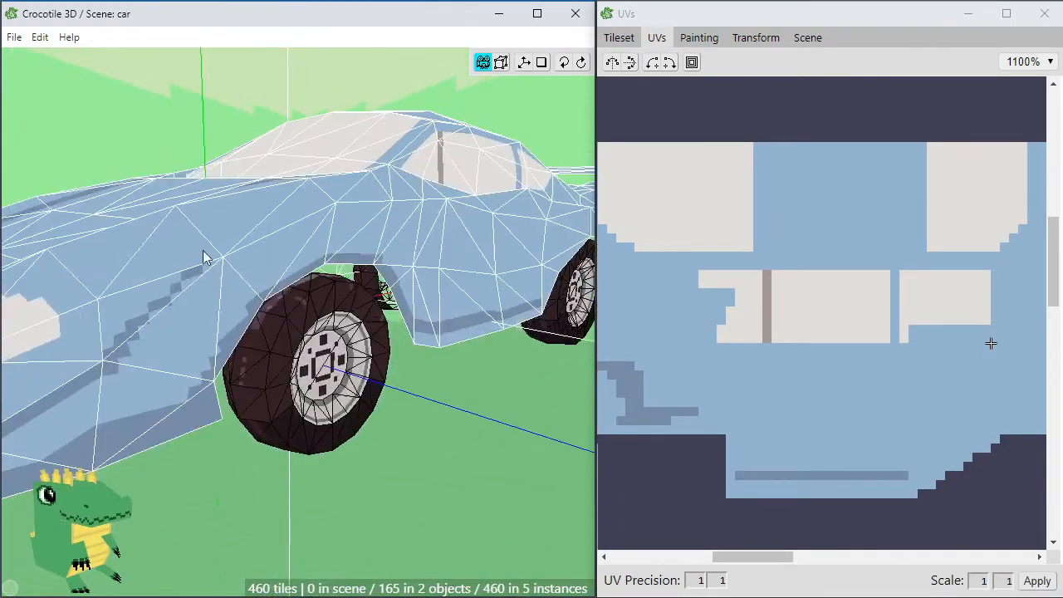
click(344, 262)
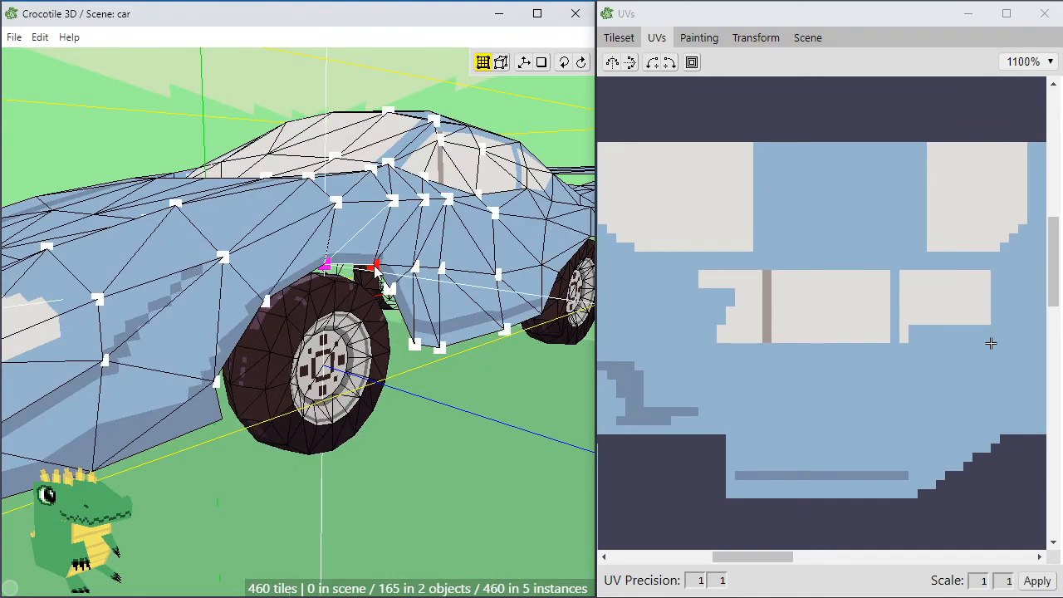
right_drag(338, 348, 339, 348)
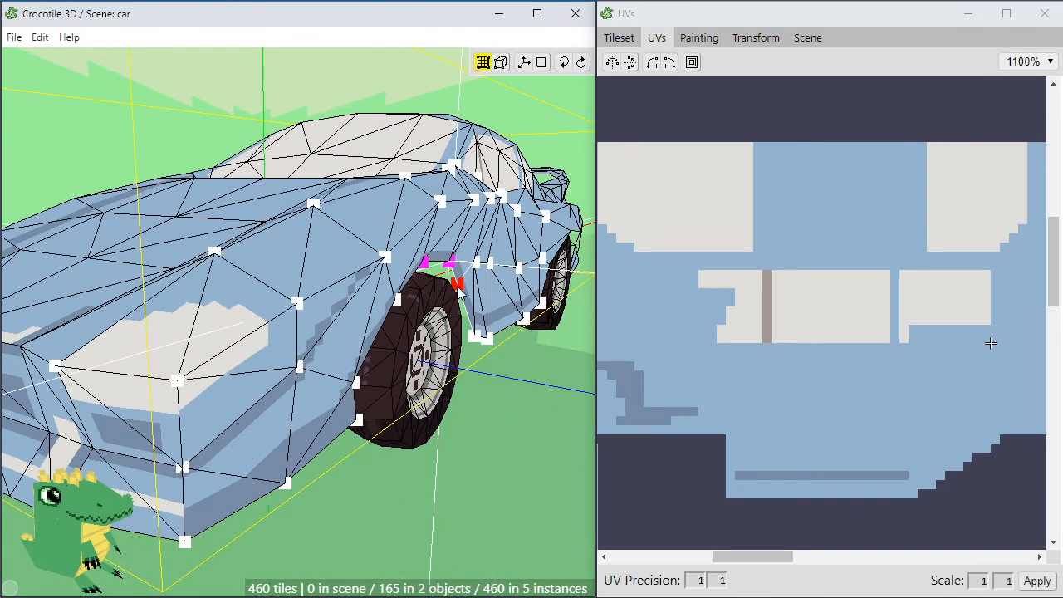
right_drag(422, 361, 425, 359)
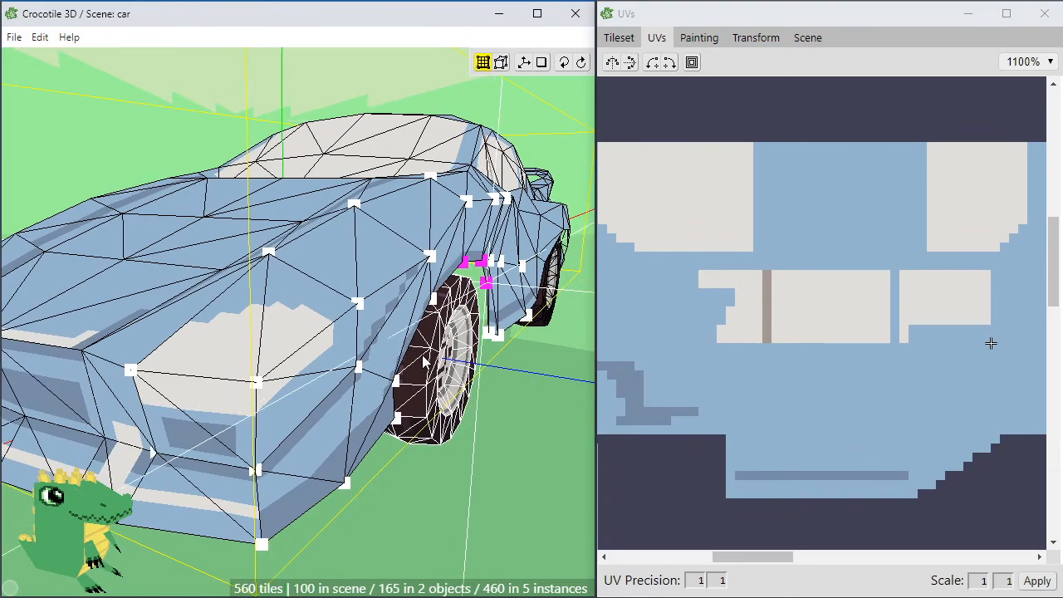
mouse_move(494, 388)
right_down()
mouse_move(399, 386)
mouse_move(491, 388)
right_up()
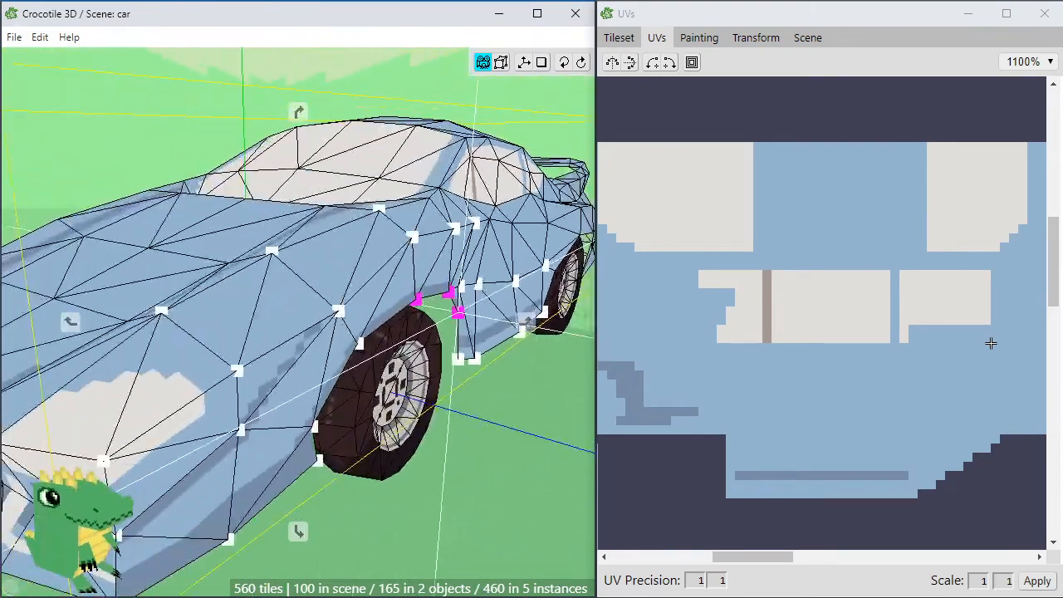
shift+click(355, 348)
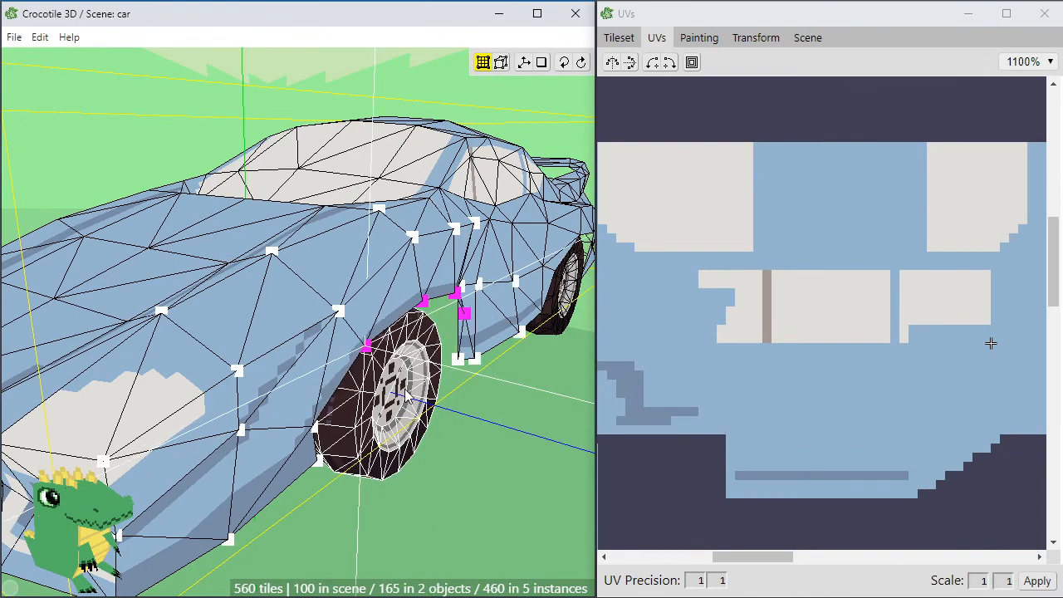
right_drag(476, 437, 346, 409)
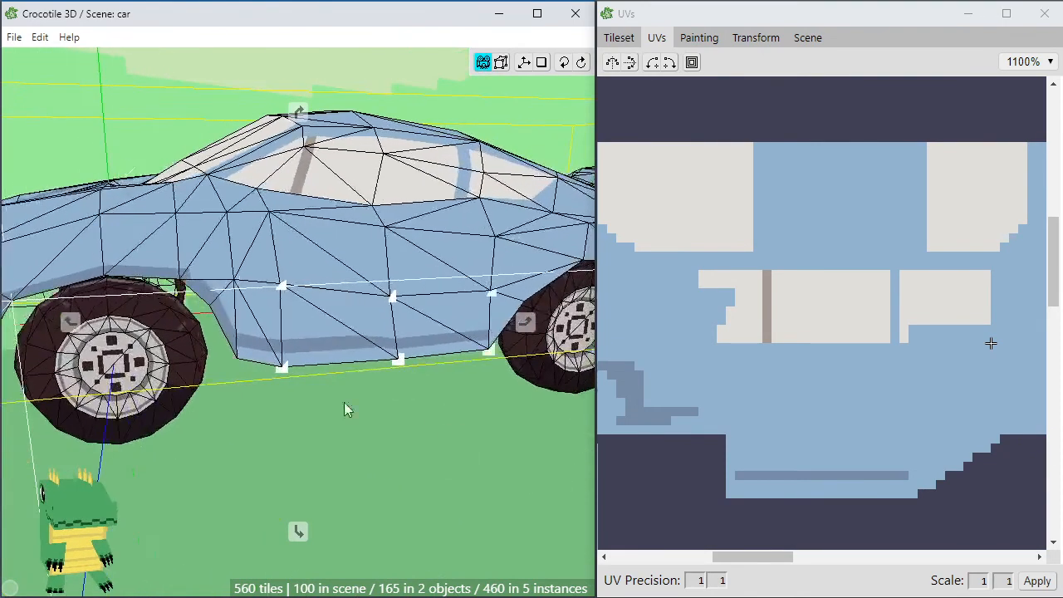
Nudge the front wheel arch's top and upper rear vertices back inward while sighting along the side of the car
drag(241, 335, 237, 396)
scroll(279, 349, up, 4)
drag(280, 350, 300, 297)
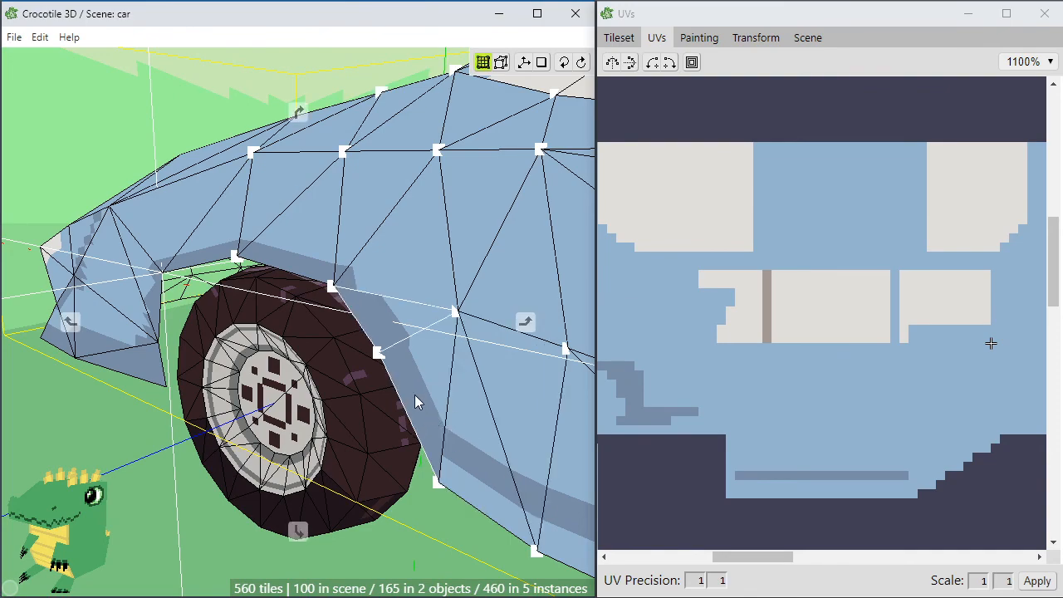
drag(414, 394, 443, 311)
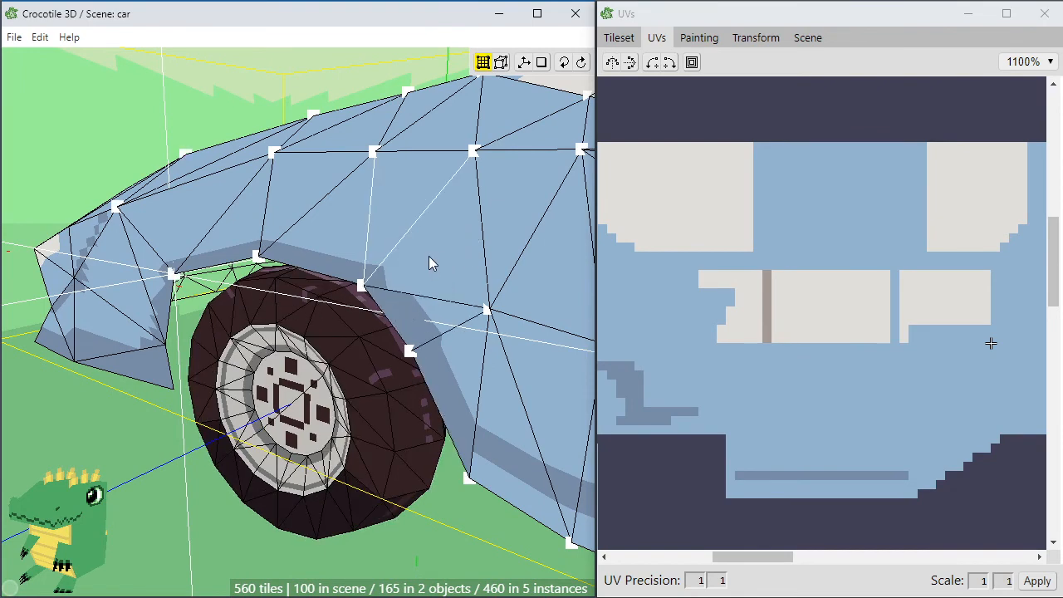
drag(416, 257, 371, 294)
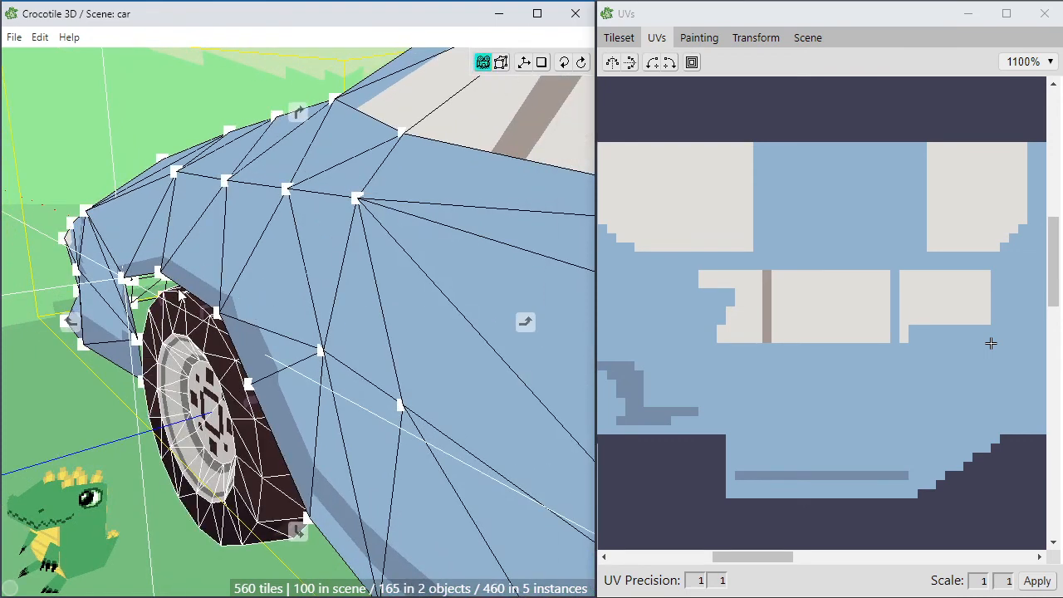
drag(170, 299, 63, 303)
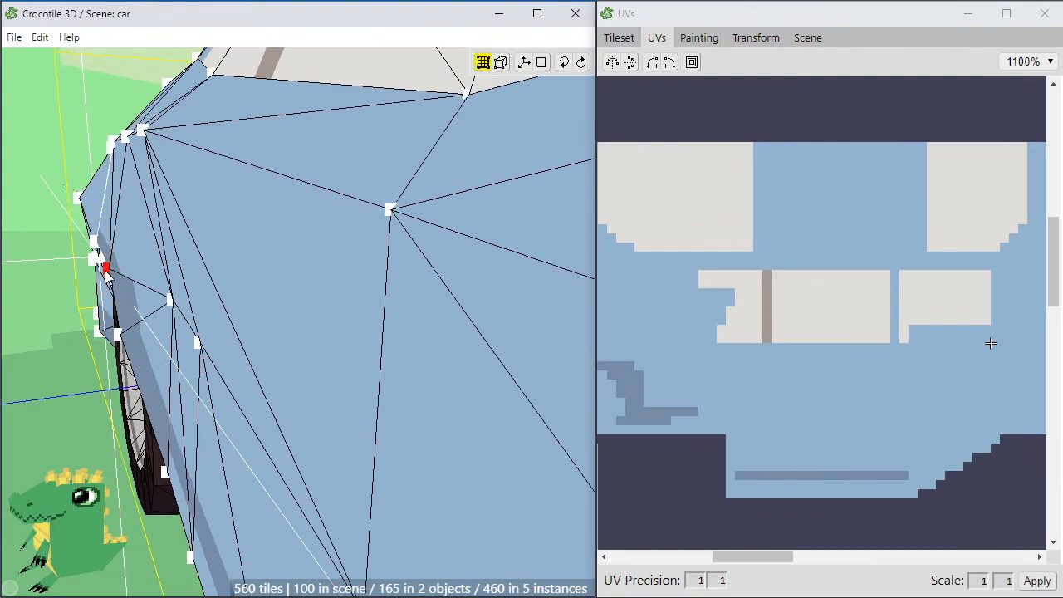
shift+click(97, 243)
mouse_move(96, 243)
mouse_down()
mouse_move(184, 245)
mouse_move(104, 247)
mouse_up()
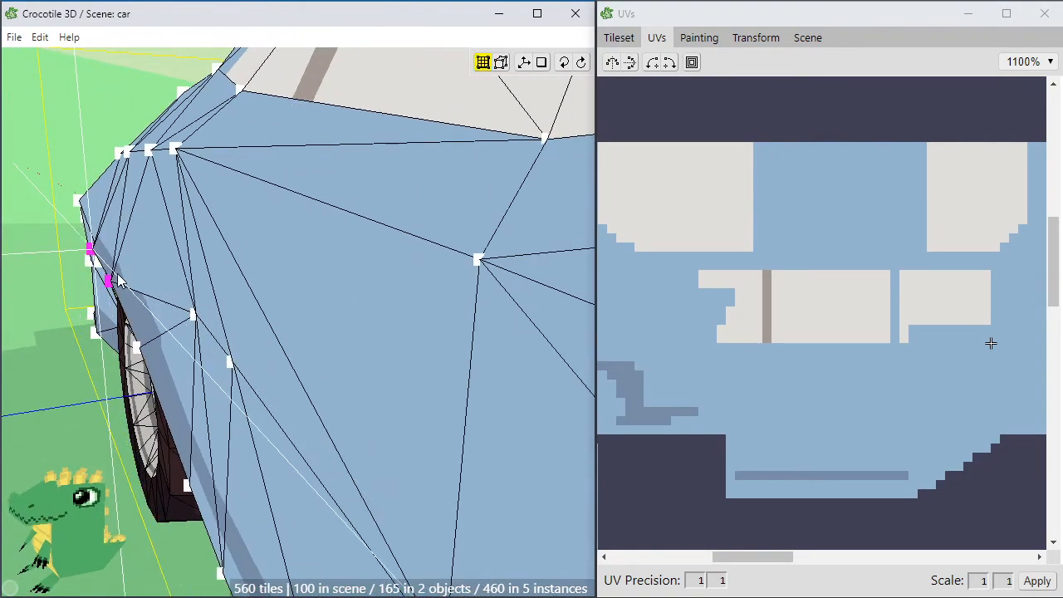
mouse_move(175, 362)
mouse_down()
mouse_move(253, 361)
mouse_move(140, 357)
mouse_move(166, 357)
mouse_up()
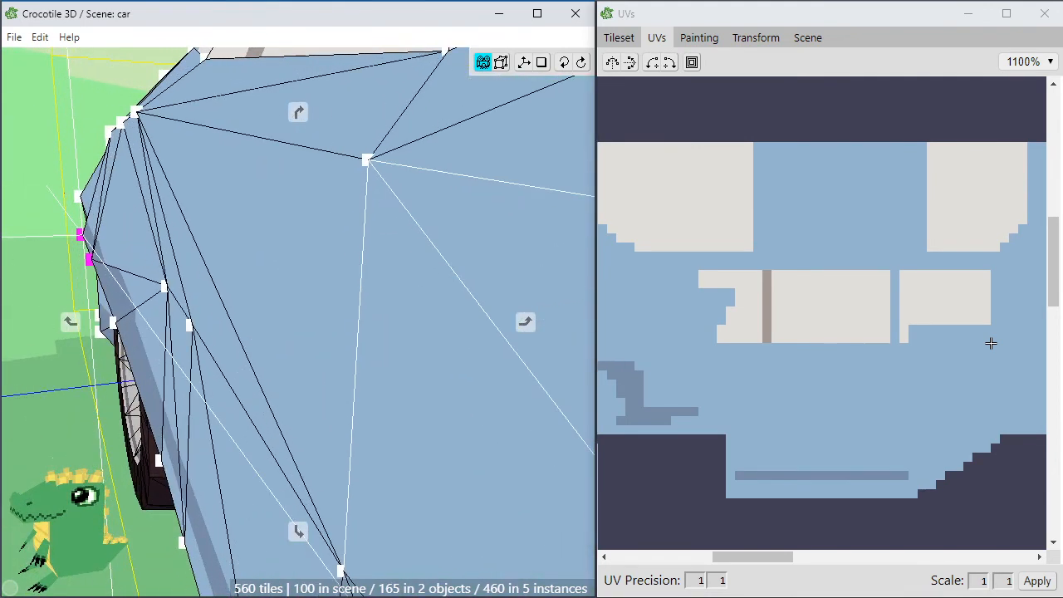
click(167, 362)
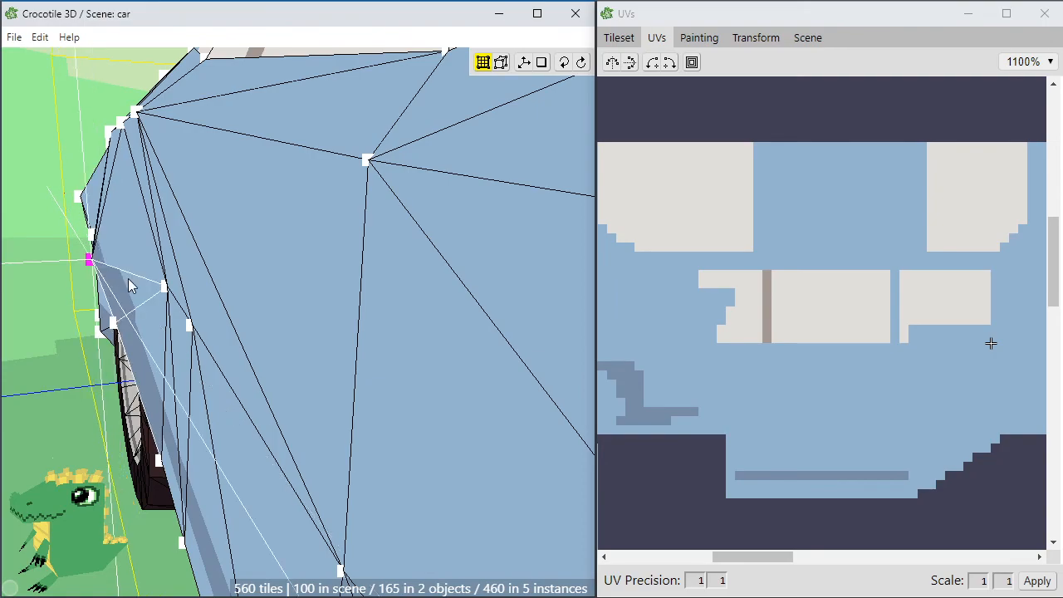
key(d)
Move the front wheel arch's rear edge vertex down and toward the rear to round the arch around the tyre
key(space)
drag(128, 278, 188, 315)
scroll(353, 360, down, 2)
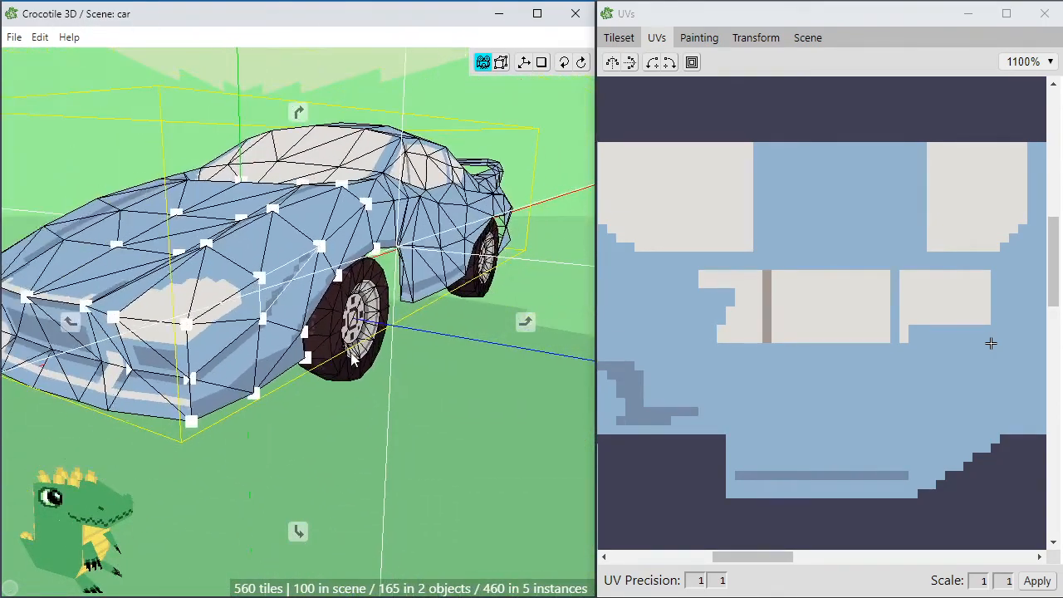
middle_drag(353, 359, 407, 380)
scroll(405, 377, up, 3)
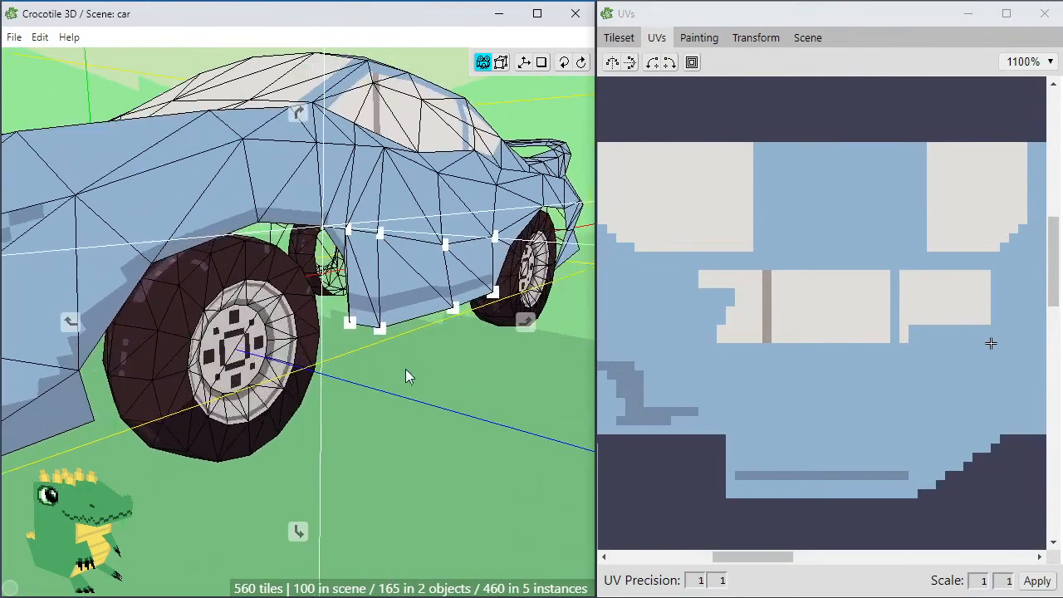
scroll(406, 377, up, 5)
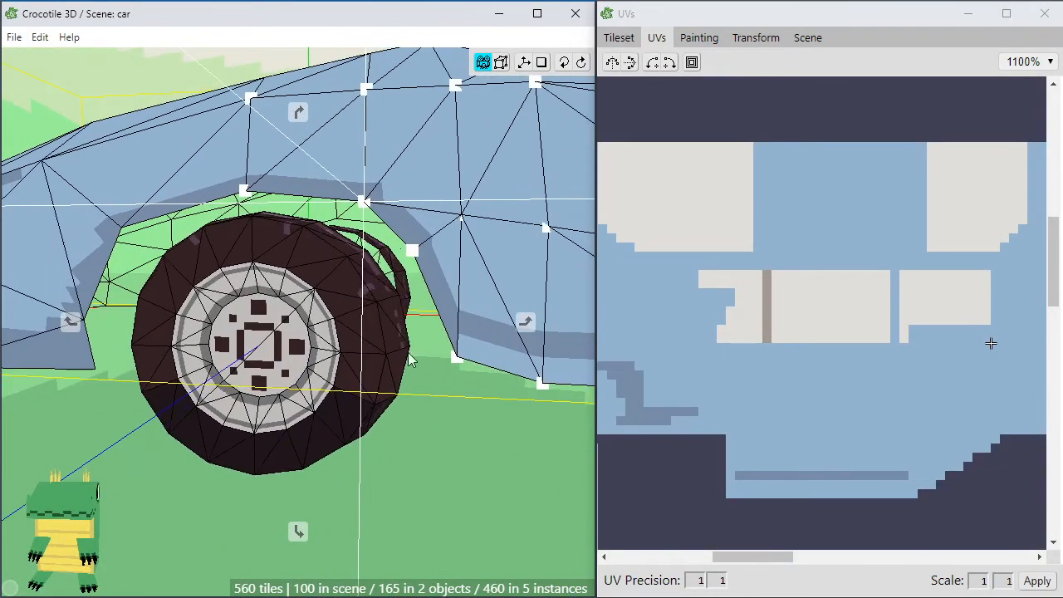
middle_drag(409, 359, 390, 357)
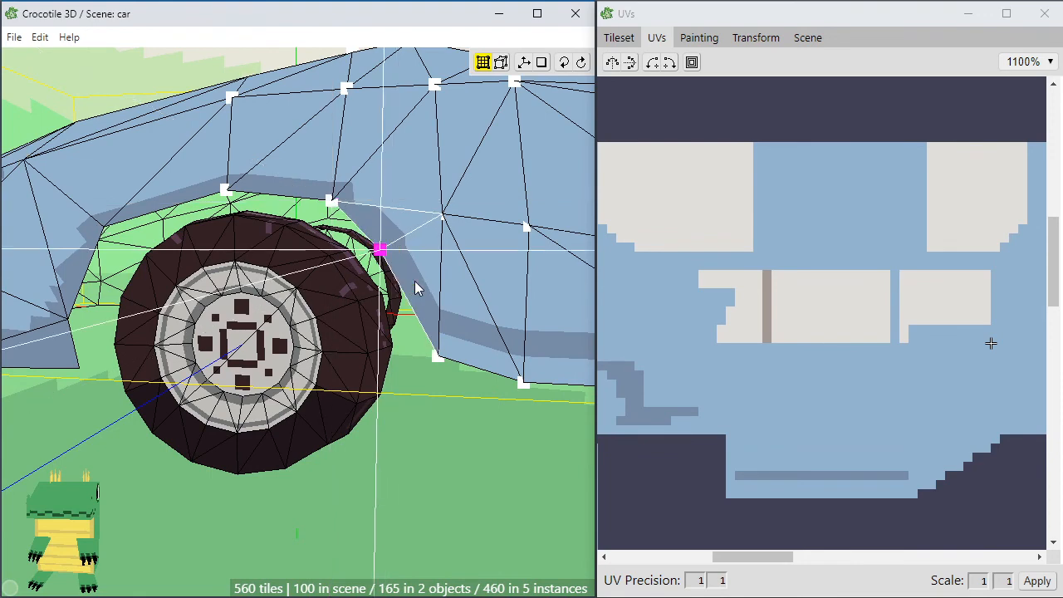
key(s)
key(d)
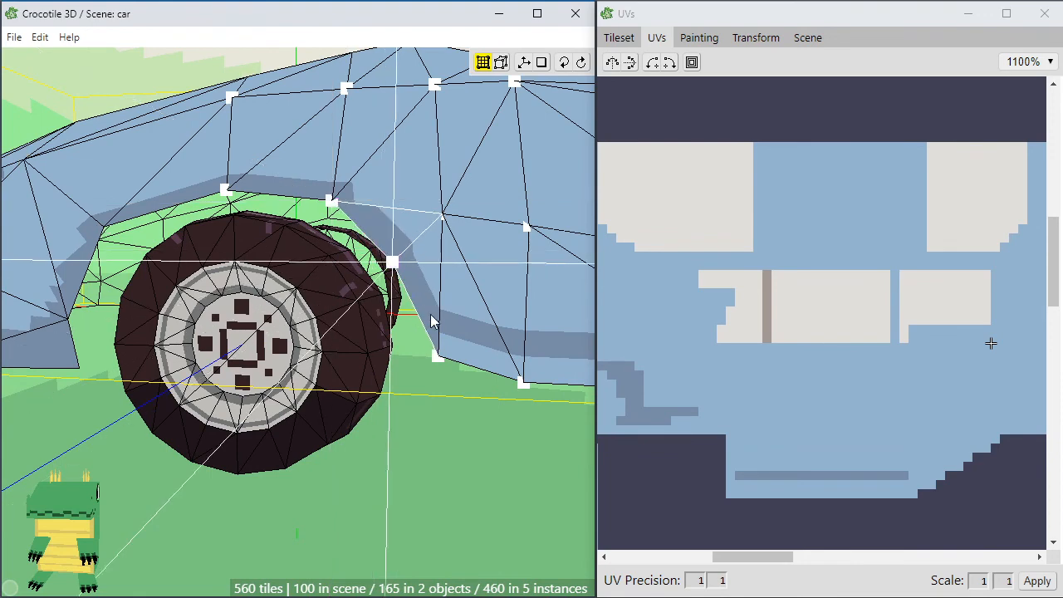
Move the side panel vertex just behind the front wheel arch outward so the panel follows the arch
mouse_move(431, 320)
middle_down()
mouse_move(441, 325)
mouse_move(413, 325)
middle_up()
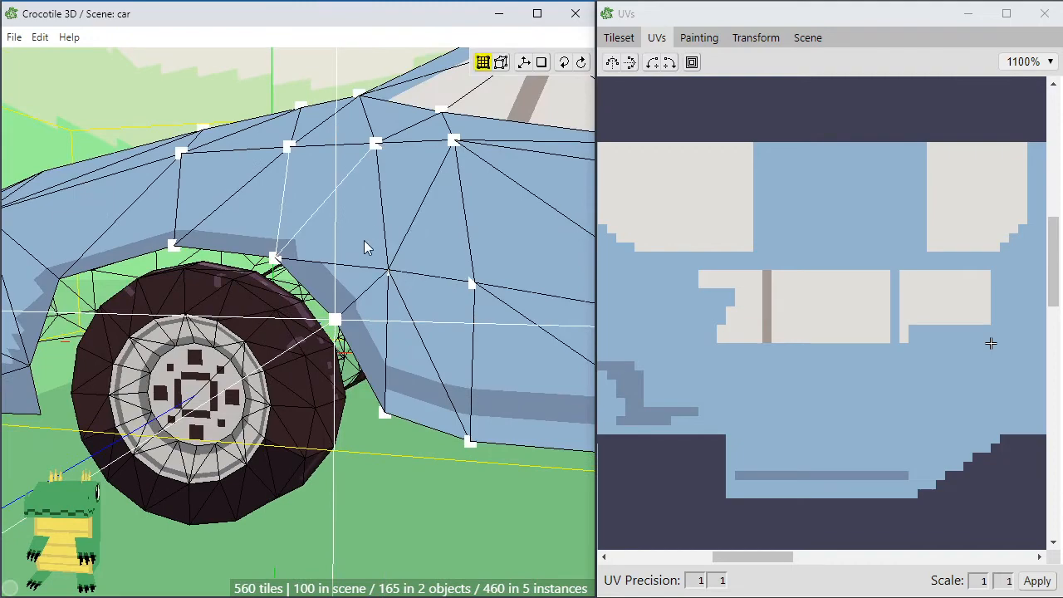
key(space)
drag(406, 279, 258, 286)
drag(395, 306, 42, 322)
click(338, 278)
key(space)
key(space)
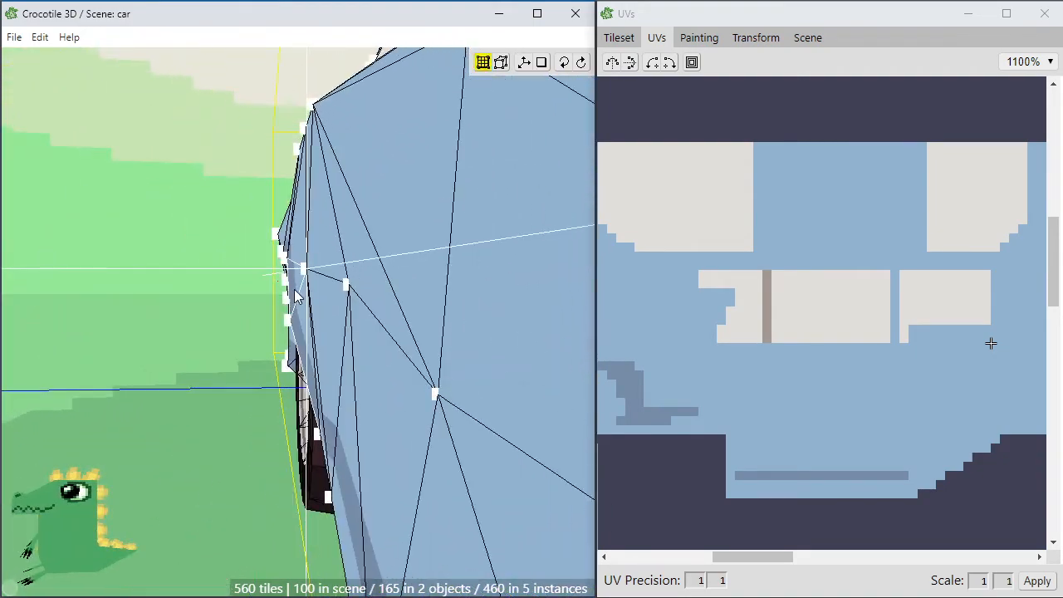
drag(306, 271, 373, 357)
click(349, 287)
key(space)
key(space)
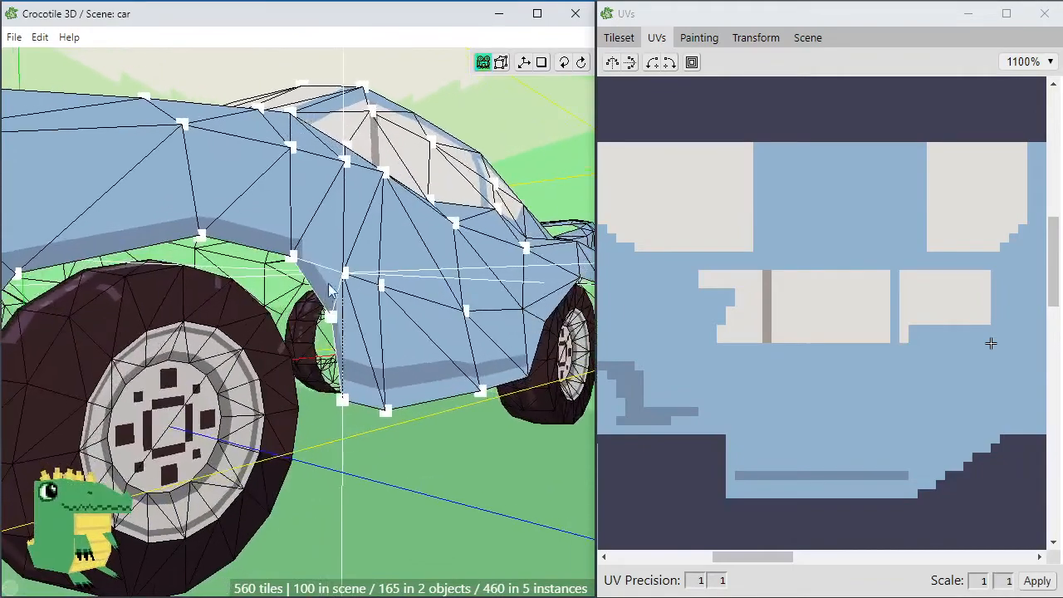
Nudge the body's lower corner vertex directly behind the front wheel outward into line with the arch edge
click(344, 403)
key(space)
drag(344, 402, 367, 439)
key(a)
key(a)
key(d)
key(w)
key(w)
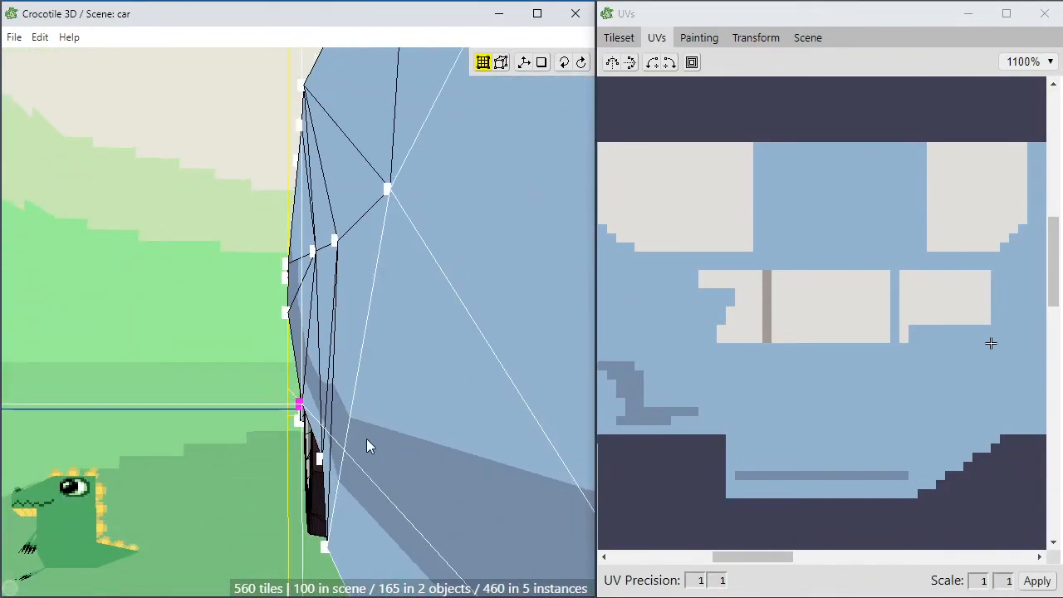
key(a)
key(d)
click(343, 433)
key(space)
Examine the reshaped front wheel arch and side panel from the side and rear corner of the car
drag(343, 432, 523, 417)
drag(374, 316, 418, 310)
scroll(320, 300, down, 5)
scroll(418, 309, down, 2)
key(space)
key(space)
drag(385, 391, 254, 415)
scroll(358, 386, down, 2)
key(space)
key(space)
key(space)
key(space)
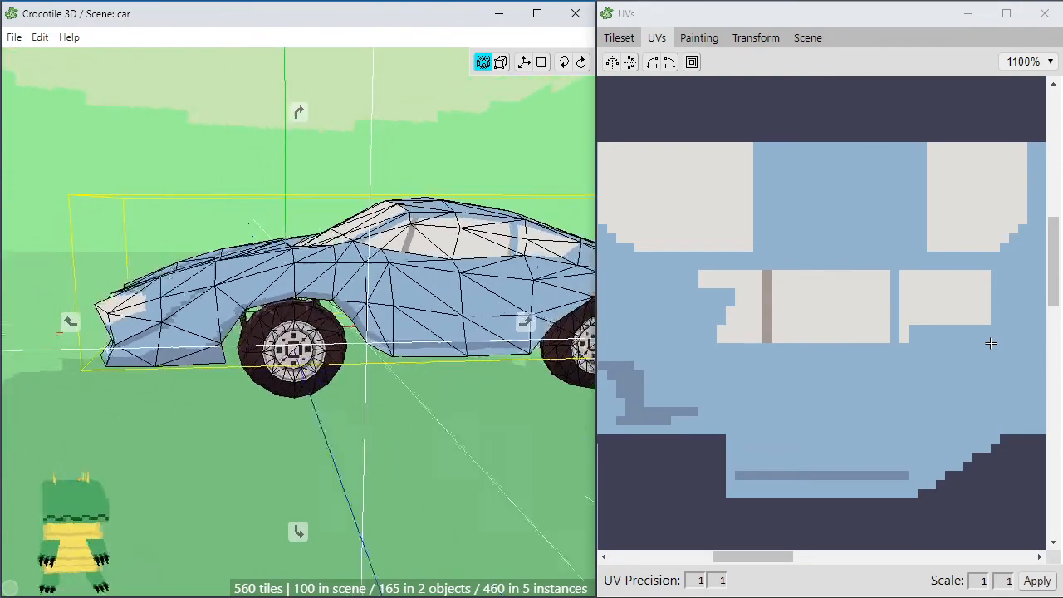
middle_drag(339, 415, 257, 416)
scroll(338, 415, down, 2)
middle_drag(339, 416, 307, 417)
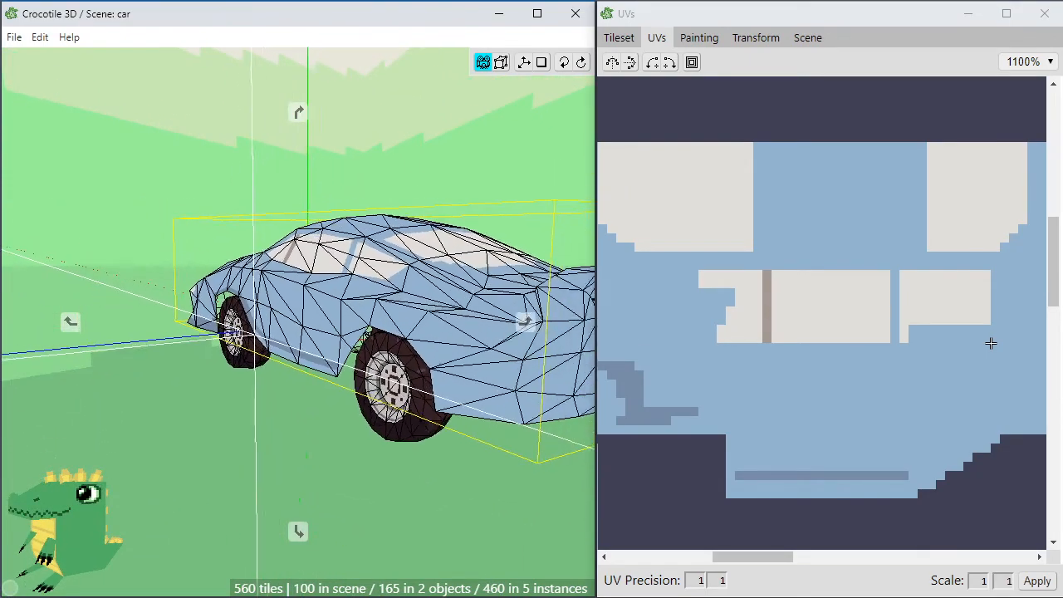
Examine the whole car body and wheel arches from the rear corner, both sides and the front
middle_drag(358, 462, 158, 456)
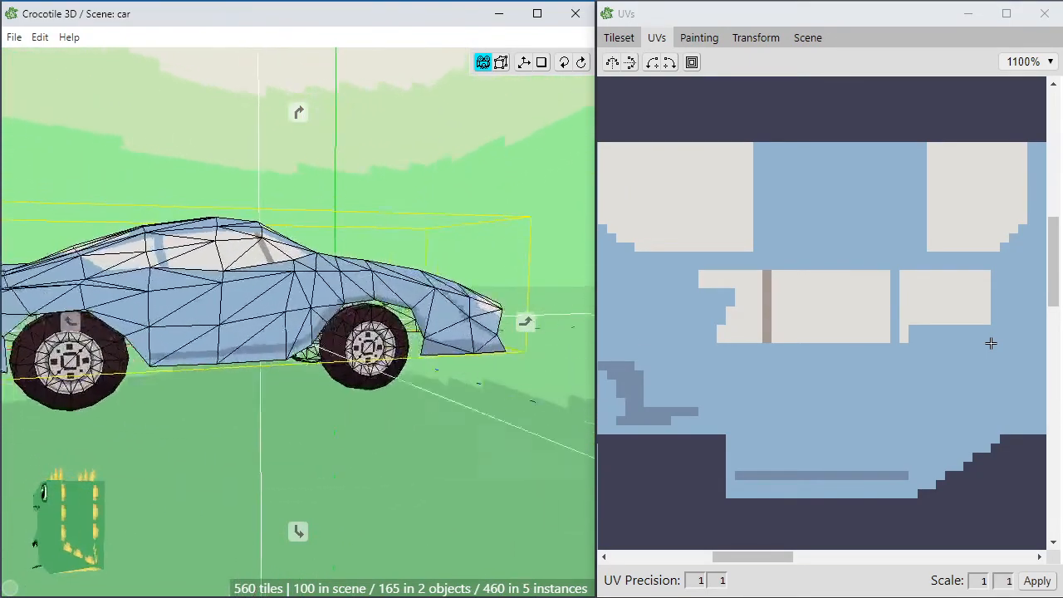
middle_drag(406, 451, 199, 447)
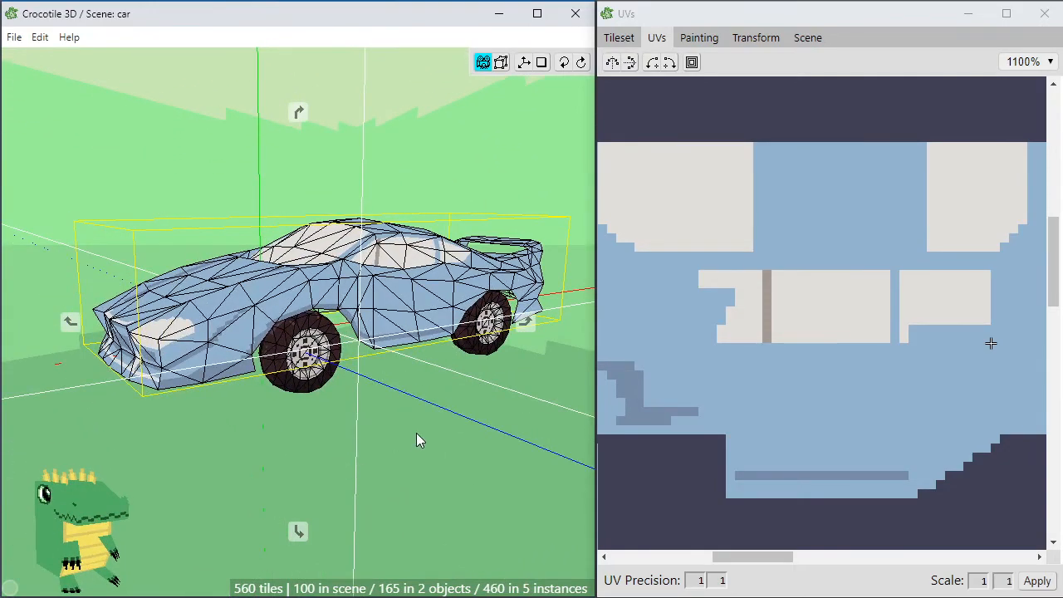
mouse_move(370, 418)
middle_down()
mouse_move(315, 419)
mouse_move(337, 421)
mouse_move(336, 477)
mouse_move(287, 485)
mouse_move(366, 484)
mouse_move(399, 469)
mouse_move(415, 436)
mouse_move(353, 465)
mouse_move(367, 412)
middle_up()
mouse_move(423, 376)
middle_down()
mouse_move(448, 366)
mouse_move(425, 374)
middle_up()
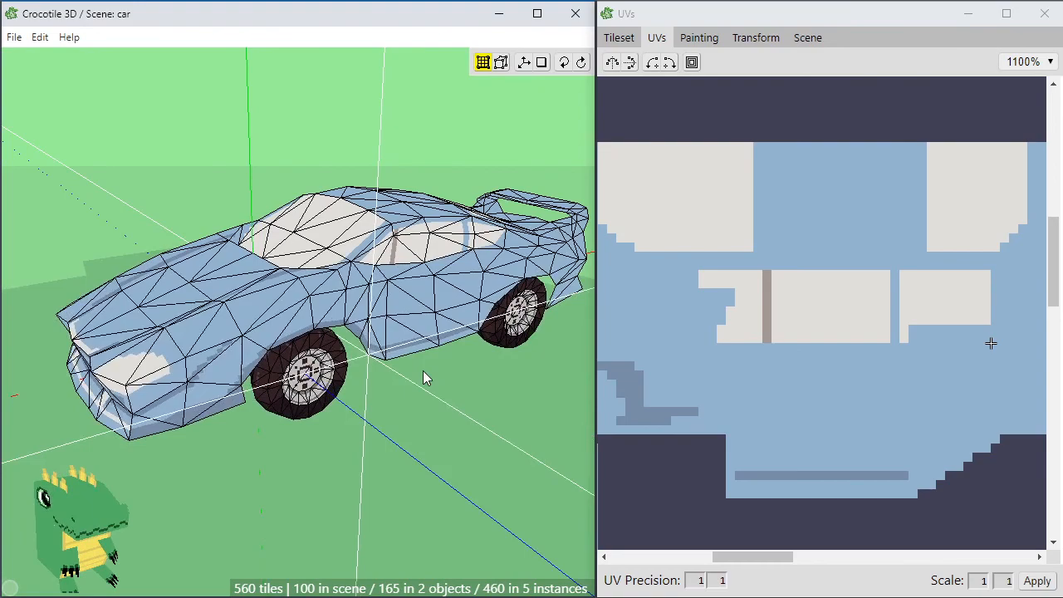
middle_drag(509, 250, 137, 278)
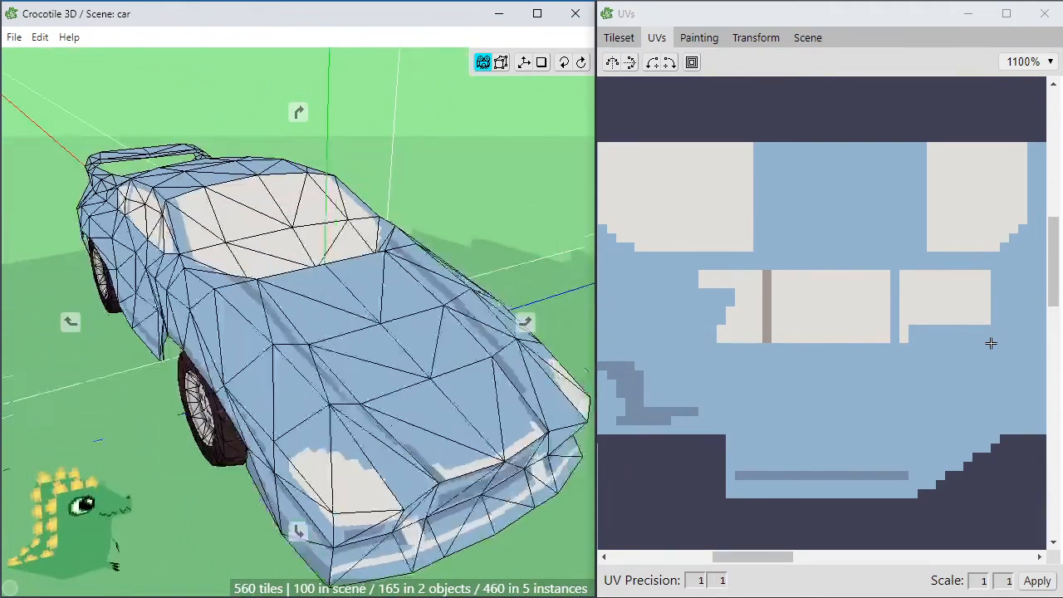
middle_drag(249, 333, 273, 338)
scroll(273, 338, down, 3)
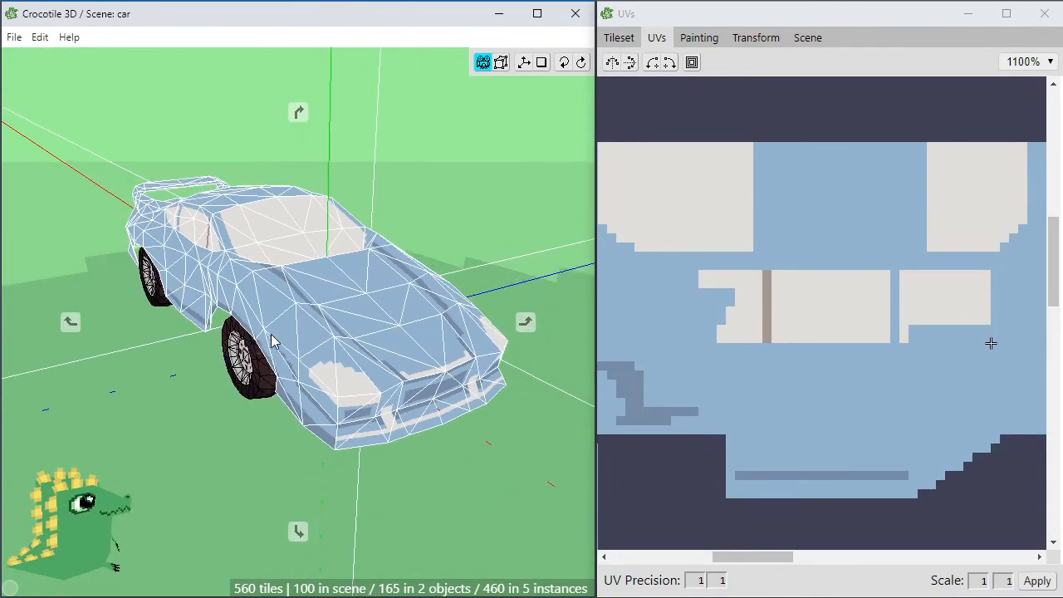
scroll(351, 420, up, 3)
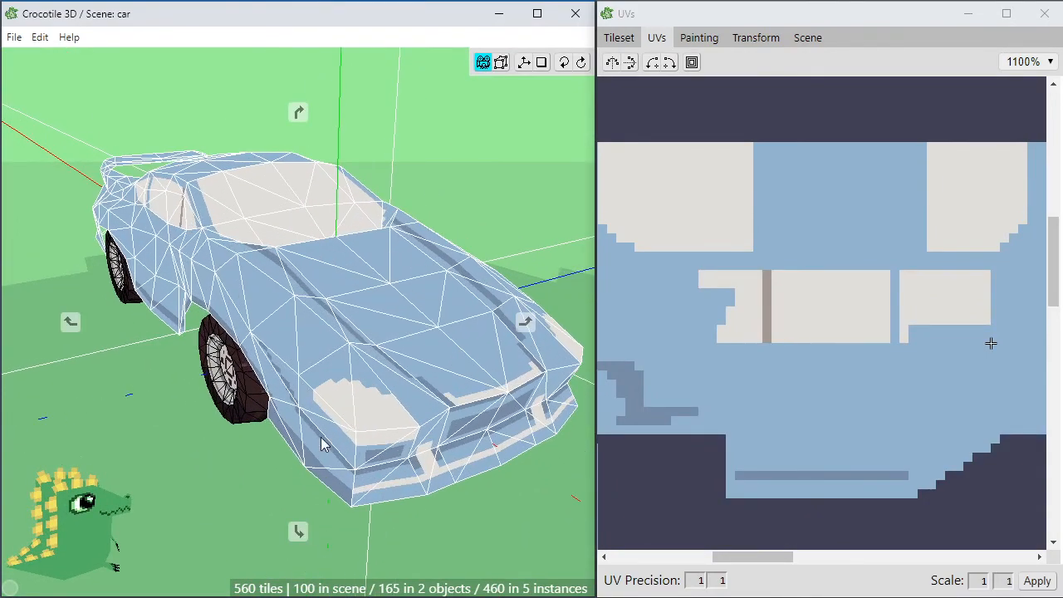
Compare the fit of the front wheels in their arches from both front corners of the car
middle_drag(323, 444, 475, 360)
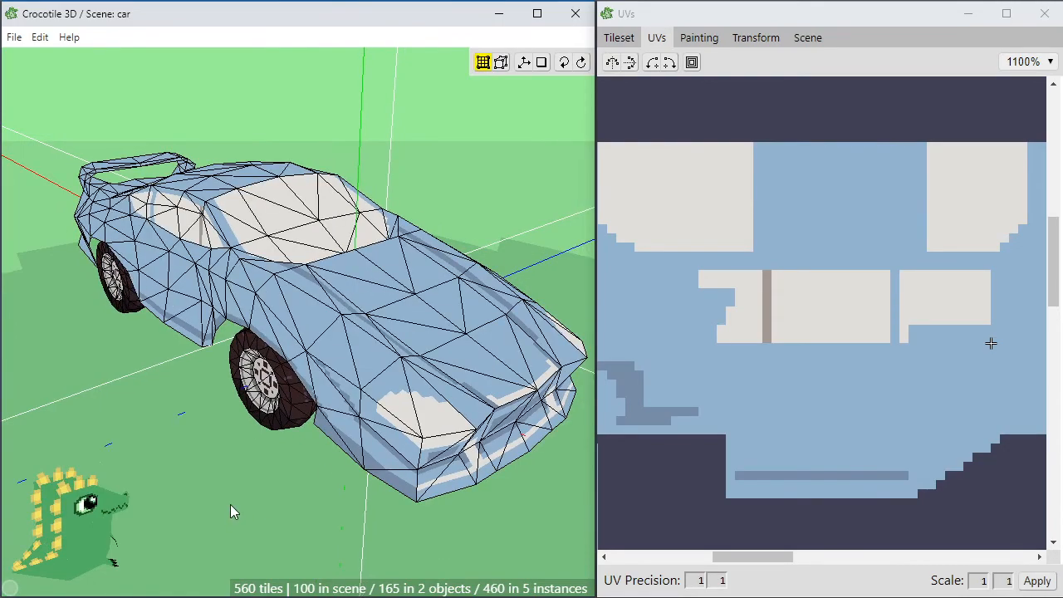
middle_drag(221, 444, 556, 426)
middle_drag(209, 424, 312, 425)
middle_drag(285, 465, 336, 428)
middle_drag(342, 365, 349, 378)
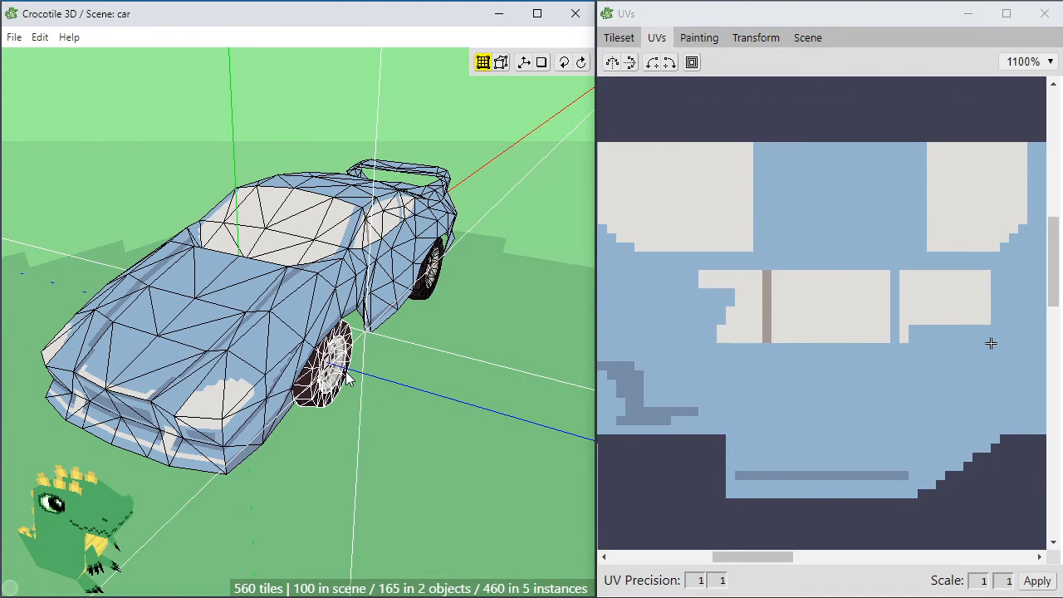
middle_drag(335, 413, 361, 408)
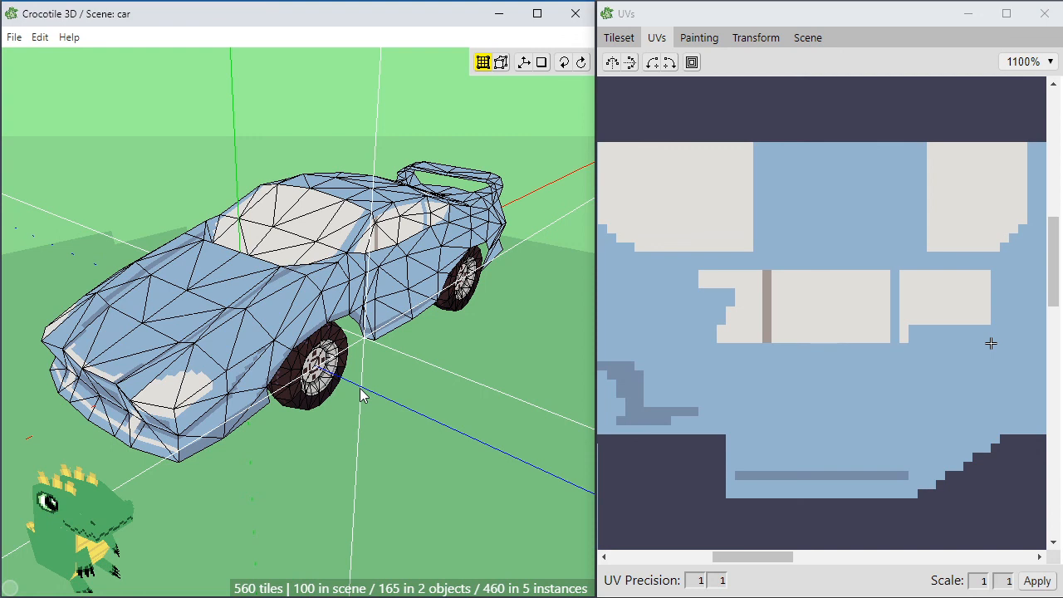
key(space)
mouse_move(360, 389)
mouse_down()
mouse_move(392, 386)
mouse_move(351, 400)
mouse_move(382, 382)
mouse_move(352, 387)
mouse_move(369, 448)
mouse_move(367, 387)
mouse_up()
key(space)
scroll(382, 382, up, 2)
mouse_move(367, 387)
right_down()
mouse_move(384, 394)
mouse_move(373, 375)
right_up()
click(384, 393)
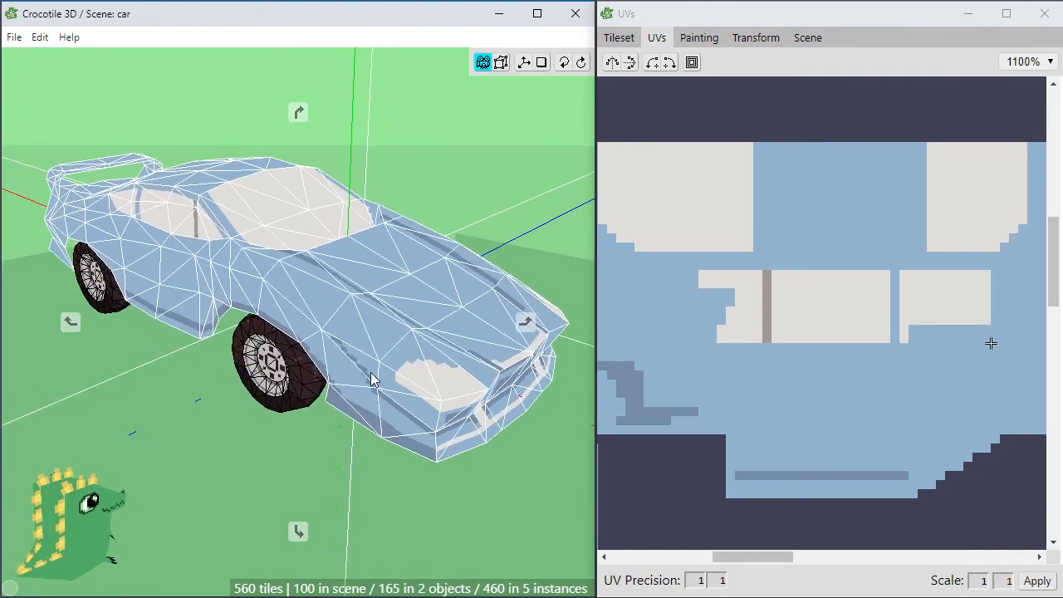
right_drag(319, 399, 394, 407)
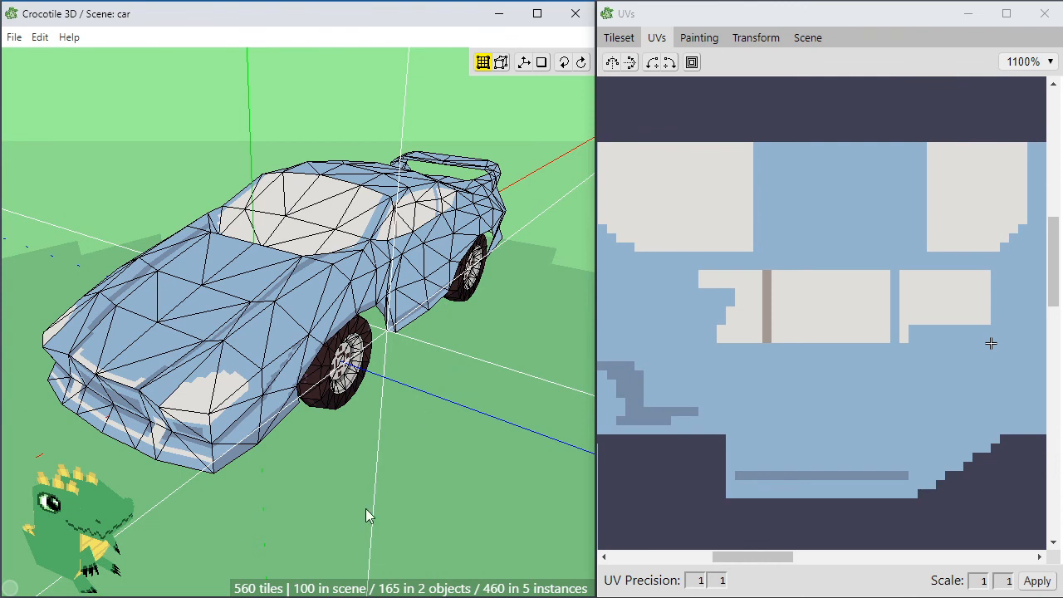
click(990, 343)
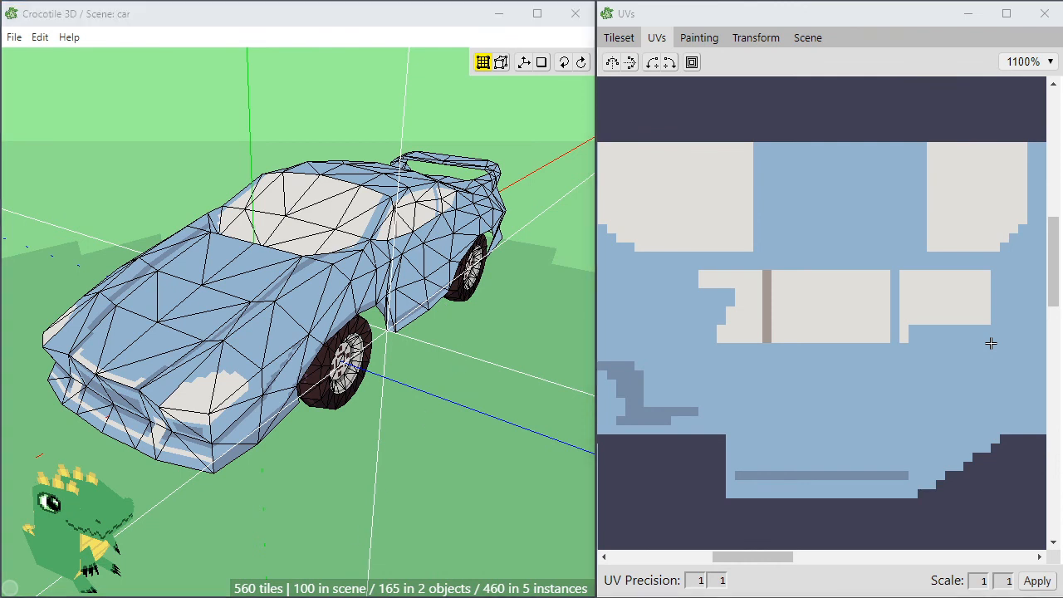